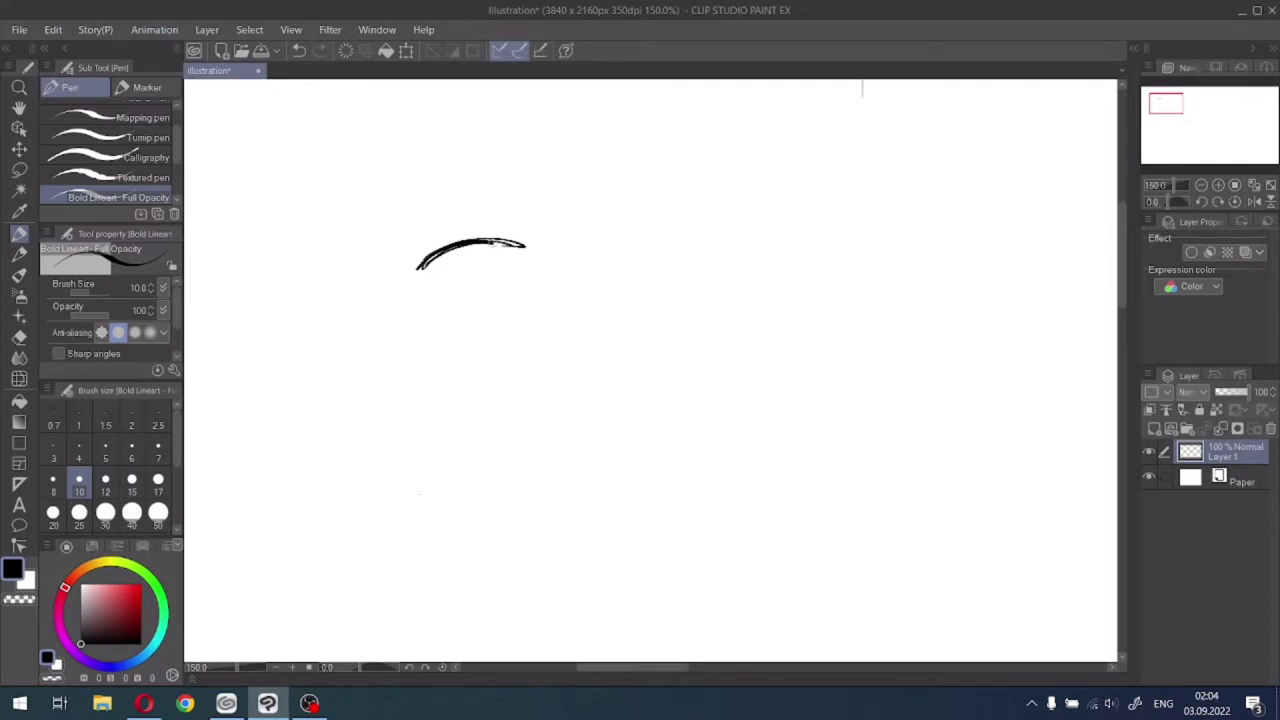
# Thicken the existing upper eyelid line with a size 12 pen and draw a matching eyelid line to its left.
pyautogui.click(79, 512)
pyautogui.click(105, 481)
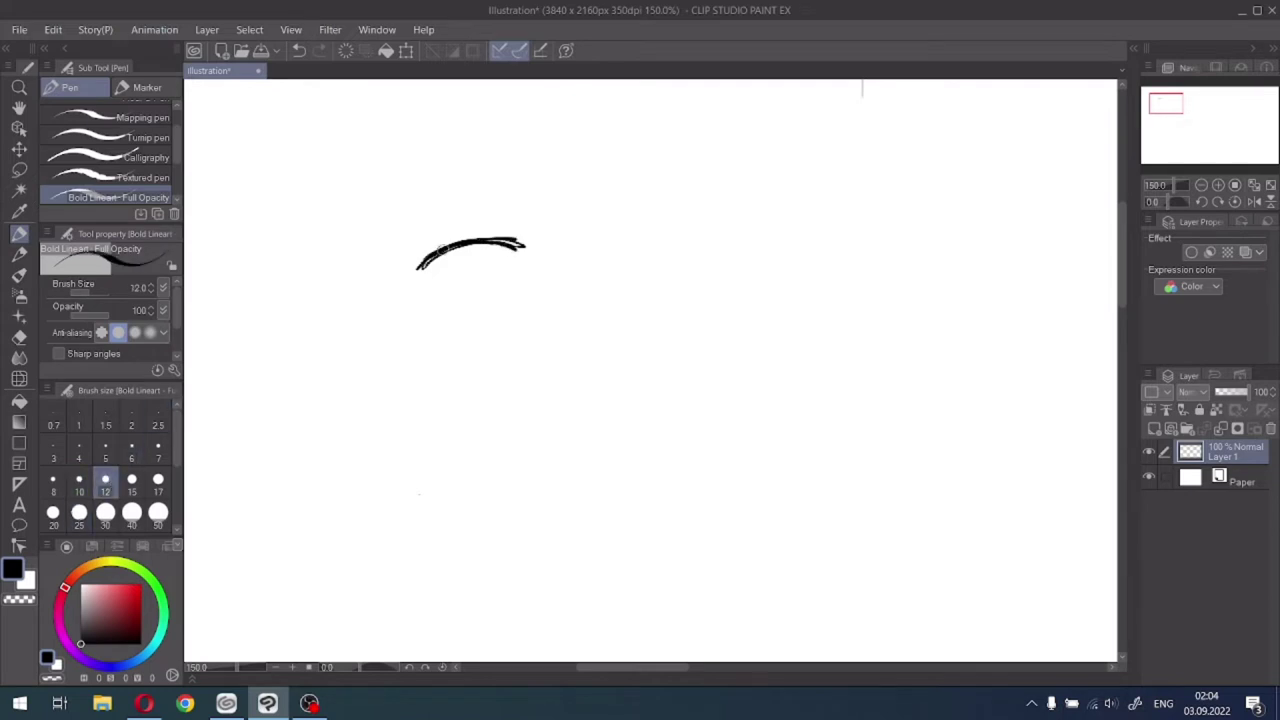
pyautogui.moveTo(420, 265)
pyautogui.mouseDown()
pyautogui.moveTo(462, 240)
pyautogui.moveTo(435, 258)
pyautogui.moveTo(501, 241)
pyautogui.moveTo(467, 242)
pyautogui.moveTo(525, 245)
pyautogui.mouseUp()
pyautogui.scroll(-1, 462, 259)
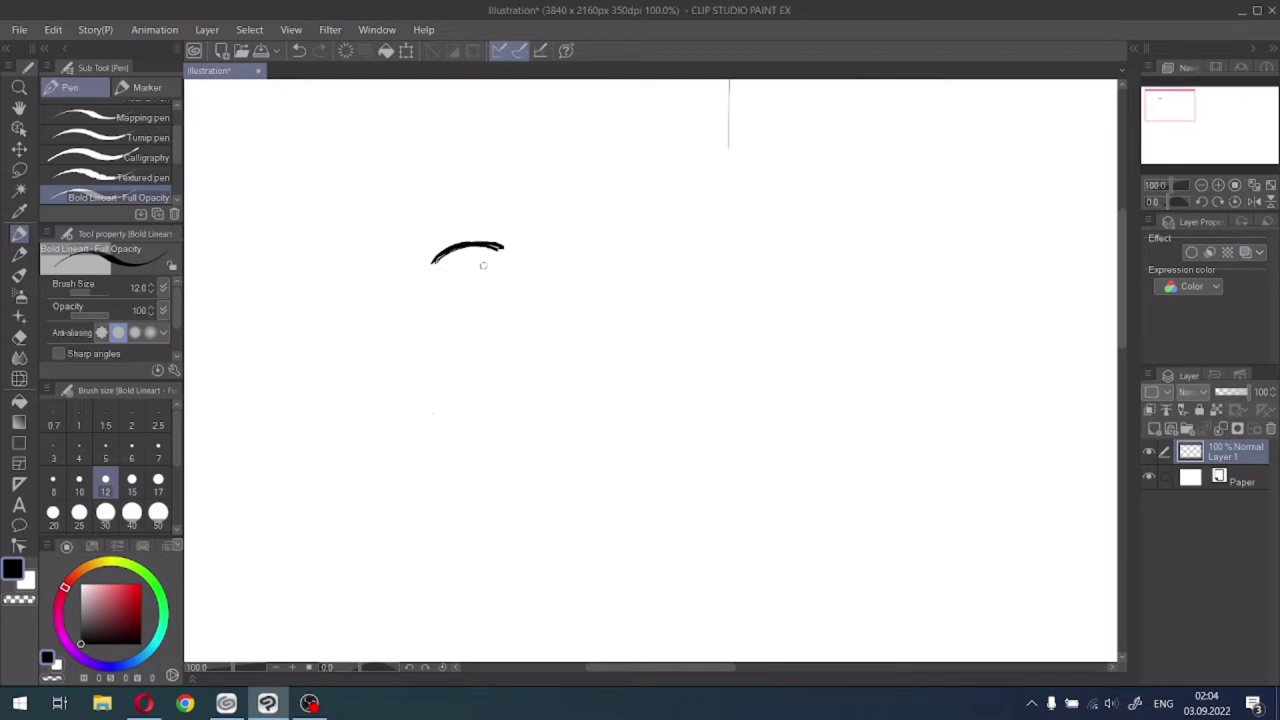
pyautogui.moveTo(1160, 110); pyautogui.dragTo(1151, 109)
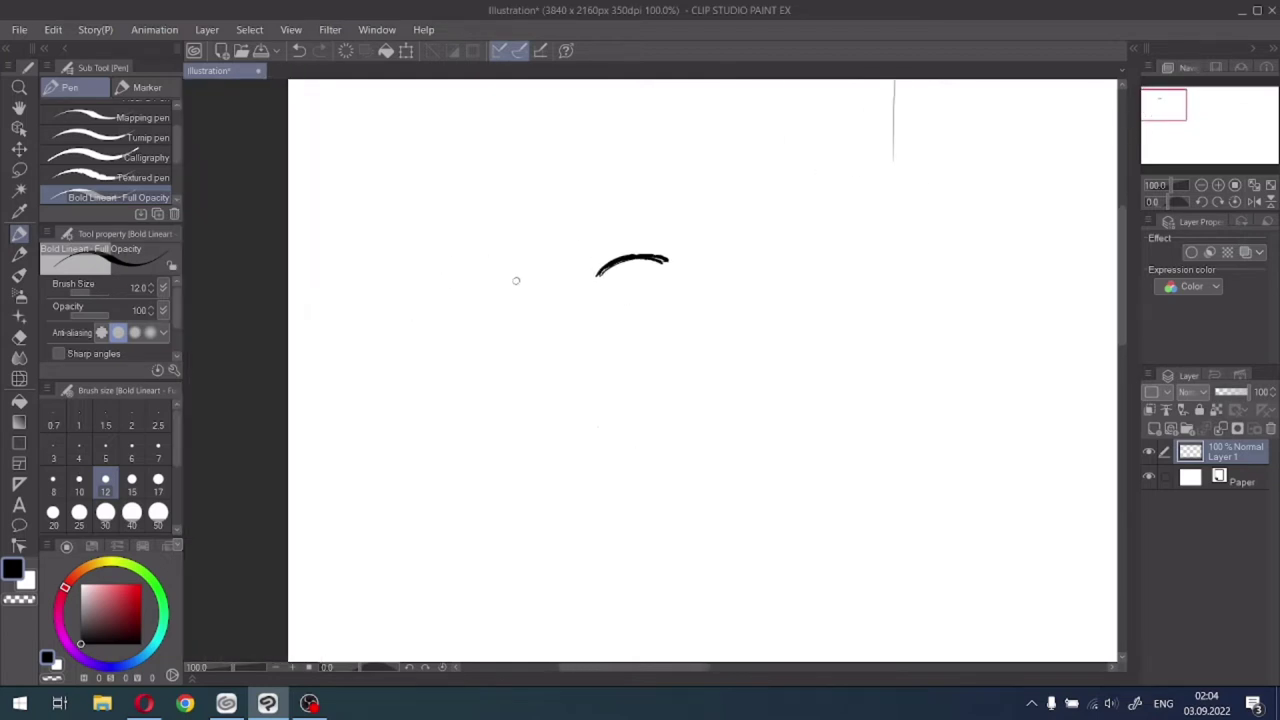
pyautogui.moveTo(516, 280)
pyautogui.mouseDown()
pyautogui.moveTo(540, 282)
pyautogui.moveTo(478, 284)
pyautogui.moveTo(540, 285)
pyautogui.moveTo(470, 290)
pyautogui.moveTo(481, 305)
pyautogui.mouseUp()
# Draw the right eye's iris, pupil and eyelid crease with a size 8 pen and outline the left eye's iris.
pyautogui.click(53, 479)
pyautogui.scroll(2, 584, 282)
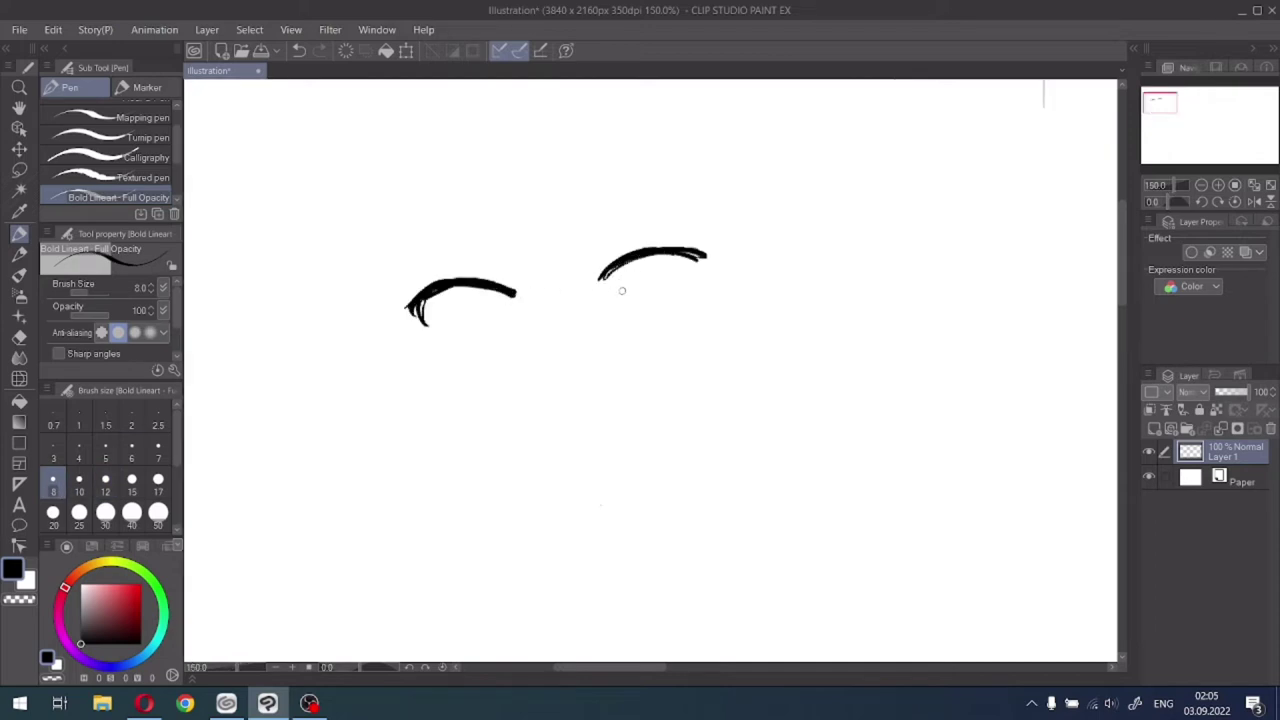
pyautogui.moveTo(620, 276)
pyautogui.mouseDown()
pyautogui.moveTo(614, 307)
pyautogui.moveTo(657, 278)
pyautogui.moveTo(660, 312)
pyautogui.moveTo(625, 314)
pyautogui.moveTo(656, 309)
pyautogui.moveTo(641, 295)
pyautogui.moveTo(680, 257)
pyautogui.moveTo(614, 300)
pyautogui.mouseUp()
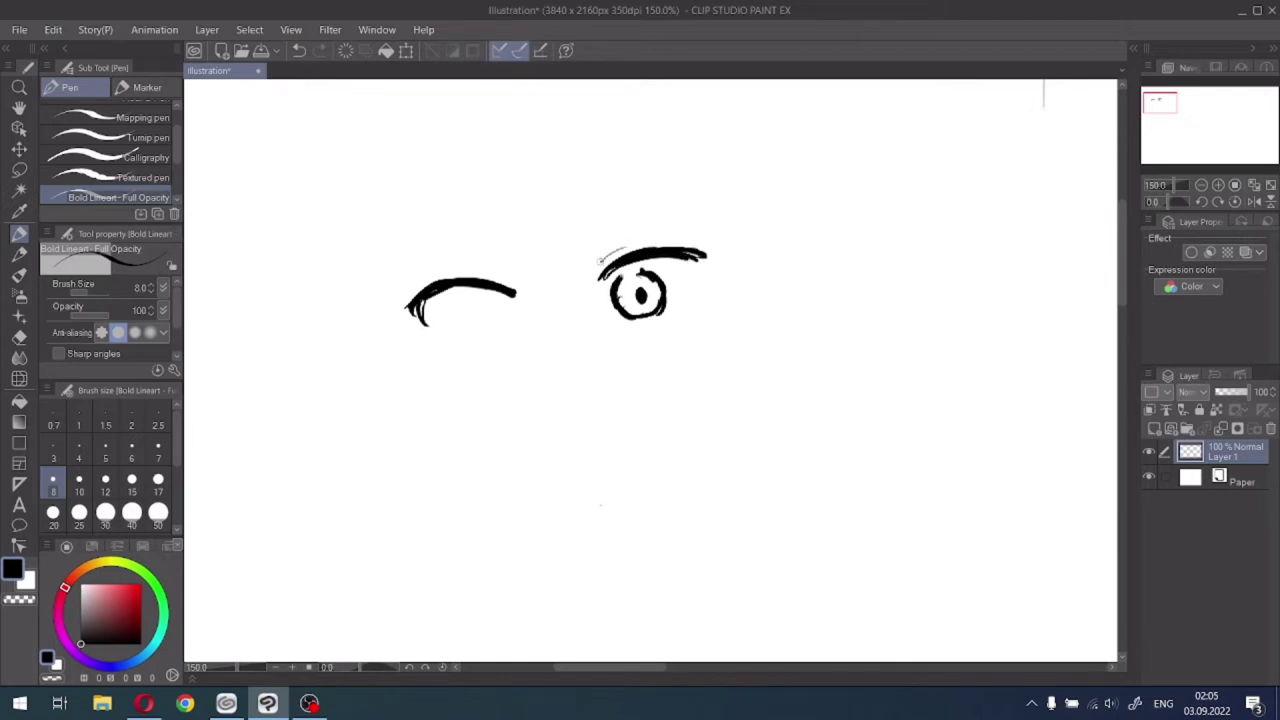
pyautogui.moveTo(599, 262); pyautogui.dragTo(628, 244)
pyautogui.moveTo(492, 291)
pyautogui.mouseDown()
pyautogui.moveTo(522, 302)
pyautogui.moveTo(501, 334)
pyautogui.moveTo(466, 314)
pyautogui.moveTo(463, 336)
pyautogui.mouseUp()
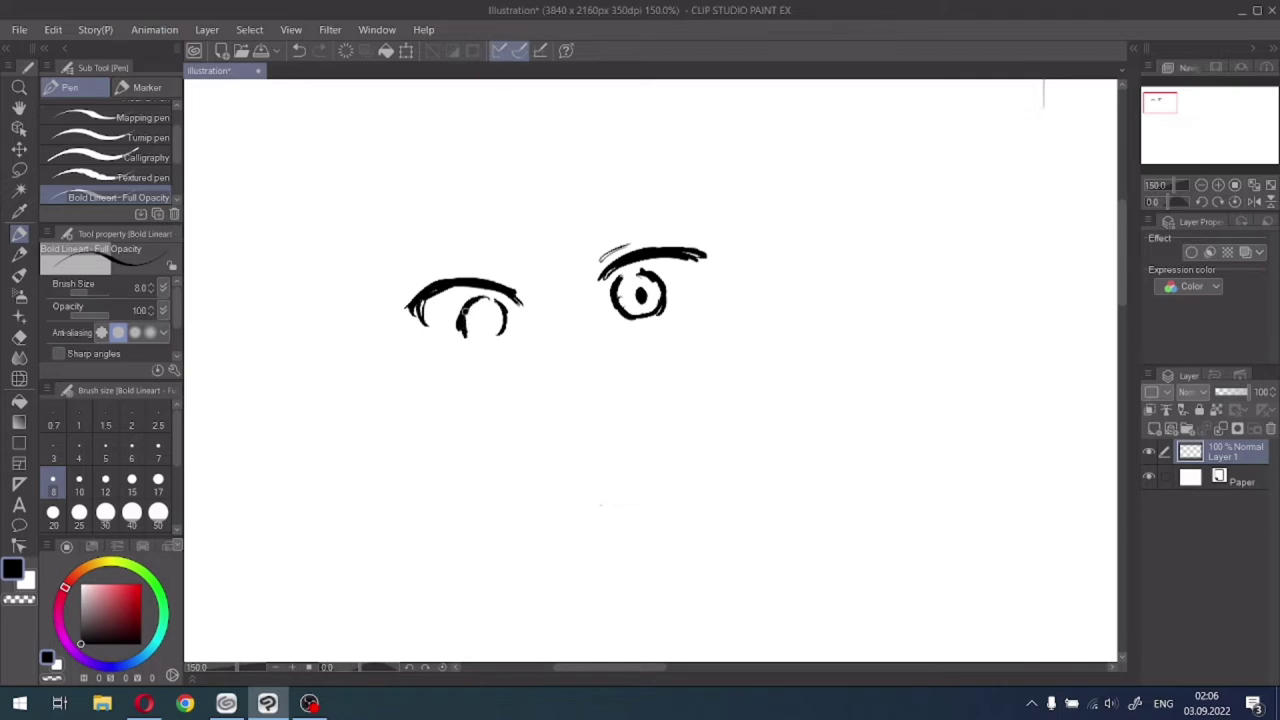
# Select the left eye with the Lasso, shift it up slightly to align with the right eye, and clear the selection.
pyautogui.click(19, 170)
pyautogui.moveTo(497, 271)
pyautogui.mouseDown()
pyautogui.moveTo(441, 385)
pyautogui.moveTo(392, 284)
pyautogui.mouseUp()
pyautogui.click(284, 415)
pyautogui.moveTo(534, 277); pyautogui.dragTo(532, 300)
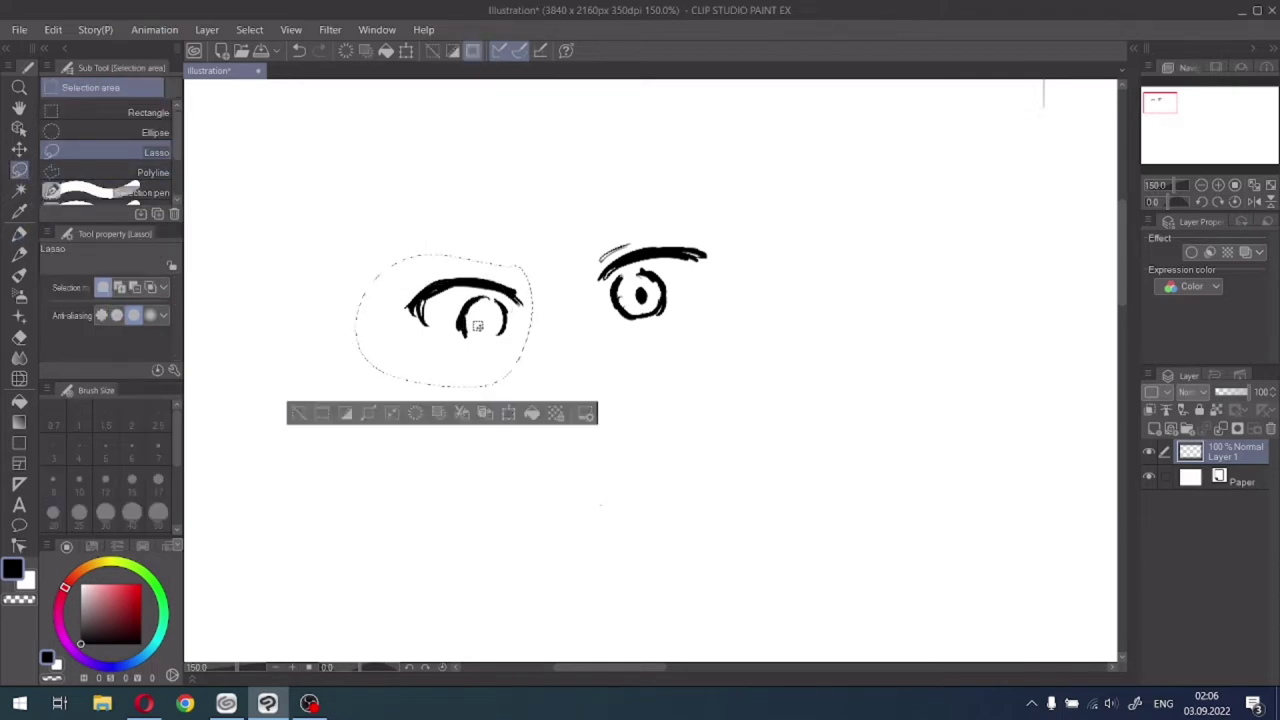
pyautogui.click(509, 408)
pyautogui.moveTo(497, 351); pyautogui.dragTo(498, 340)
pyautogui.click(392, 404)
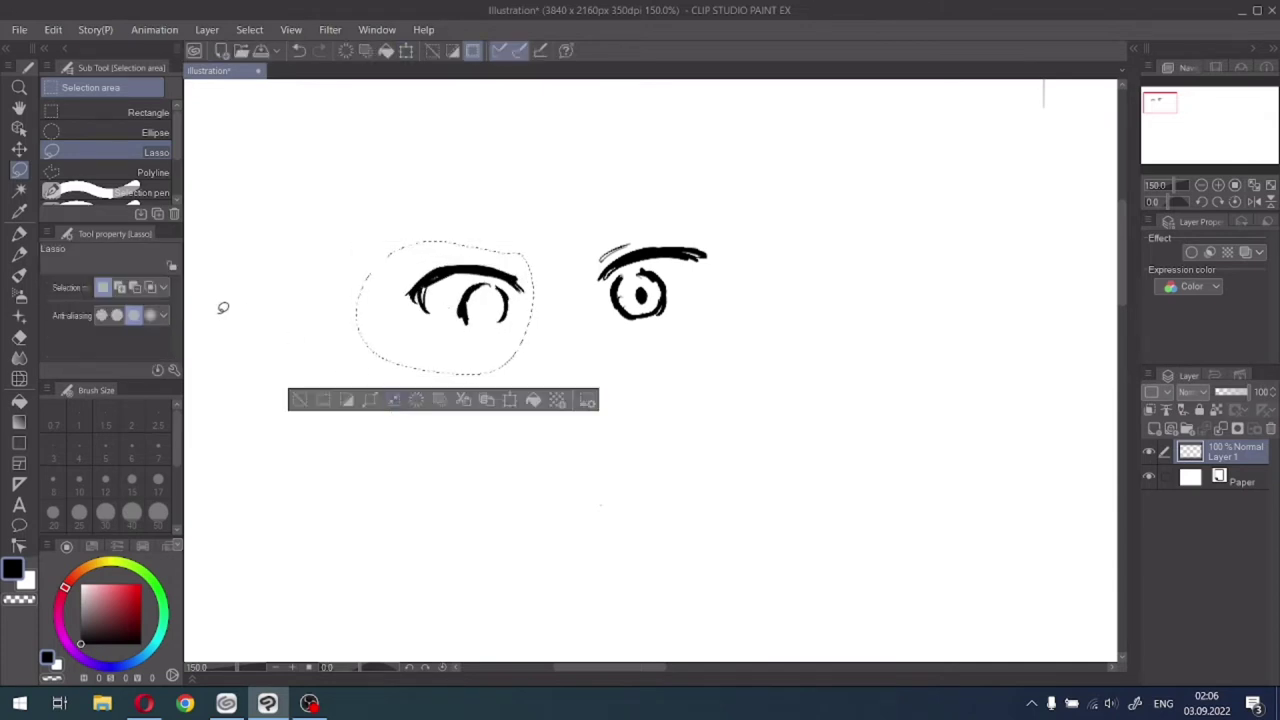
pyautogui.click(299, 399)
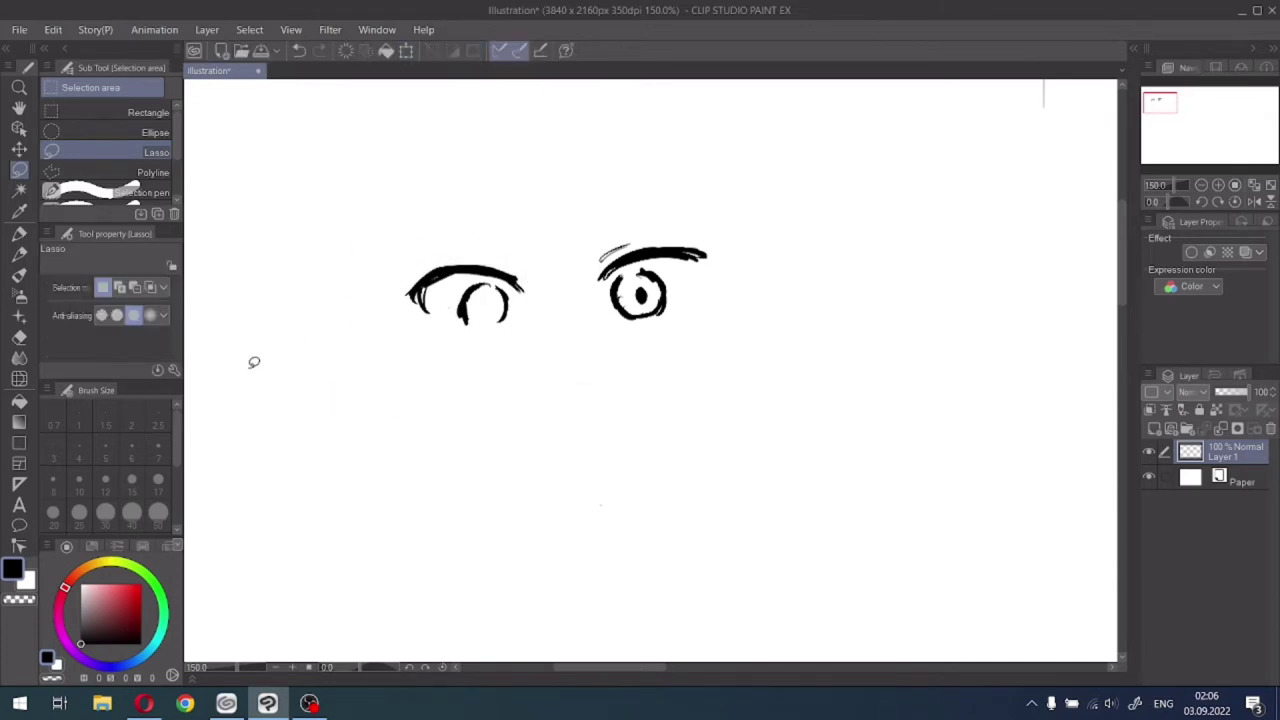
# Draw the left eye's pupil and thicken its upper eyelid line with the pen.
pyautogui.click(20, 236)
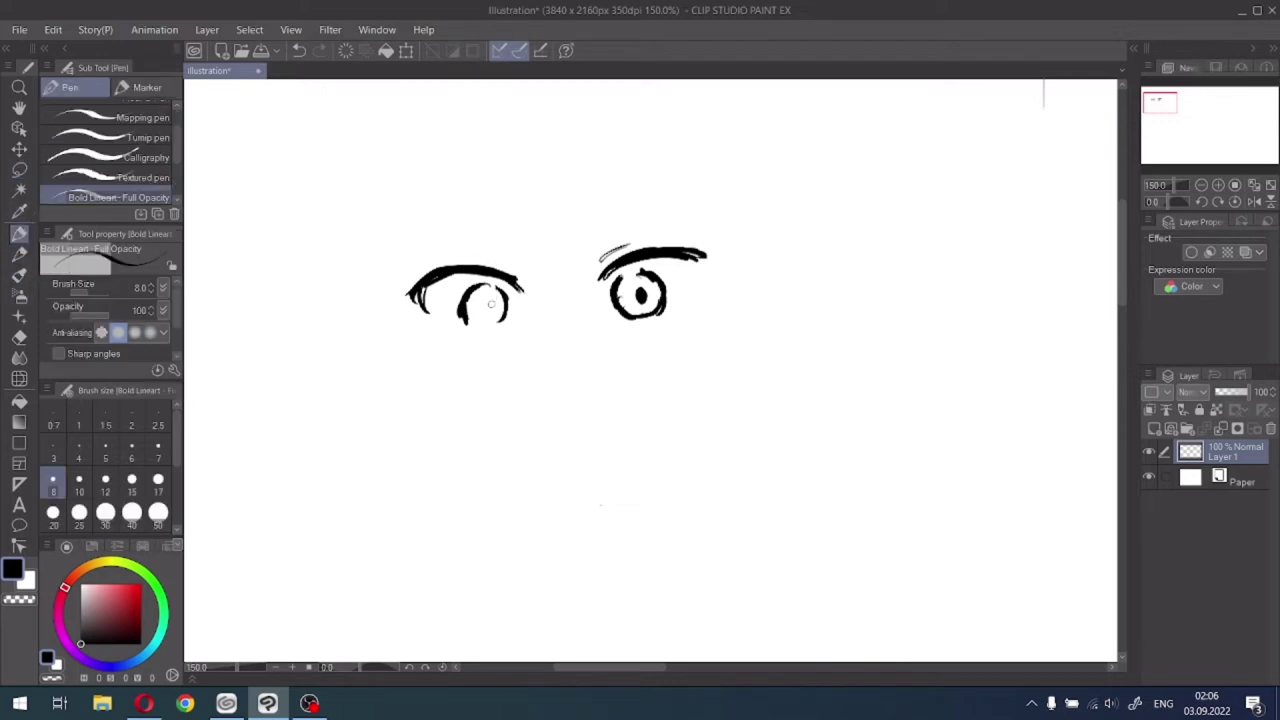
pyautogui.moveTo(486, 298)
pyautogui.mouseDown()
pyautogui.moveTo(482, 310)
pyautogui.moveTo(489, 301)
pyautogui.mouseUp()
pyautogui.moveTo(432, 280); pyautogui.dragTo(500, 281)
# Select the left eye's iris and pupil with the Lasso, nudge them slightly up and left, and deselect.
pyautogui.click(19, 168)
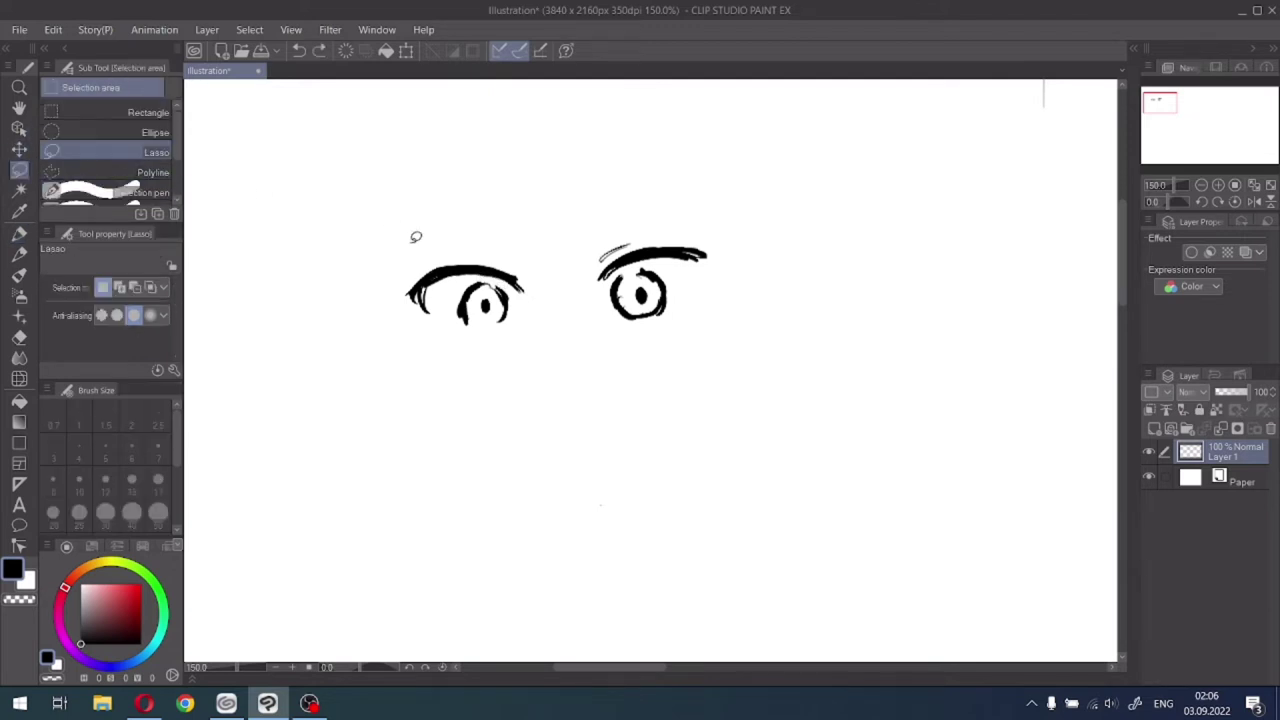
pyautogui.moveTo(496, 278)
pyautogui.mouseDown()
pyautogui.moveTo(512, 324)
pyautogui.moveTo(445, 292)
pyautogui.mouseUp()
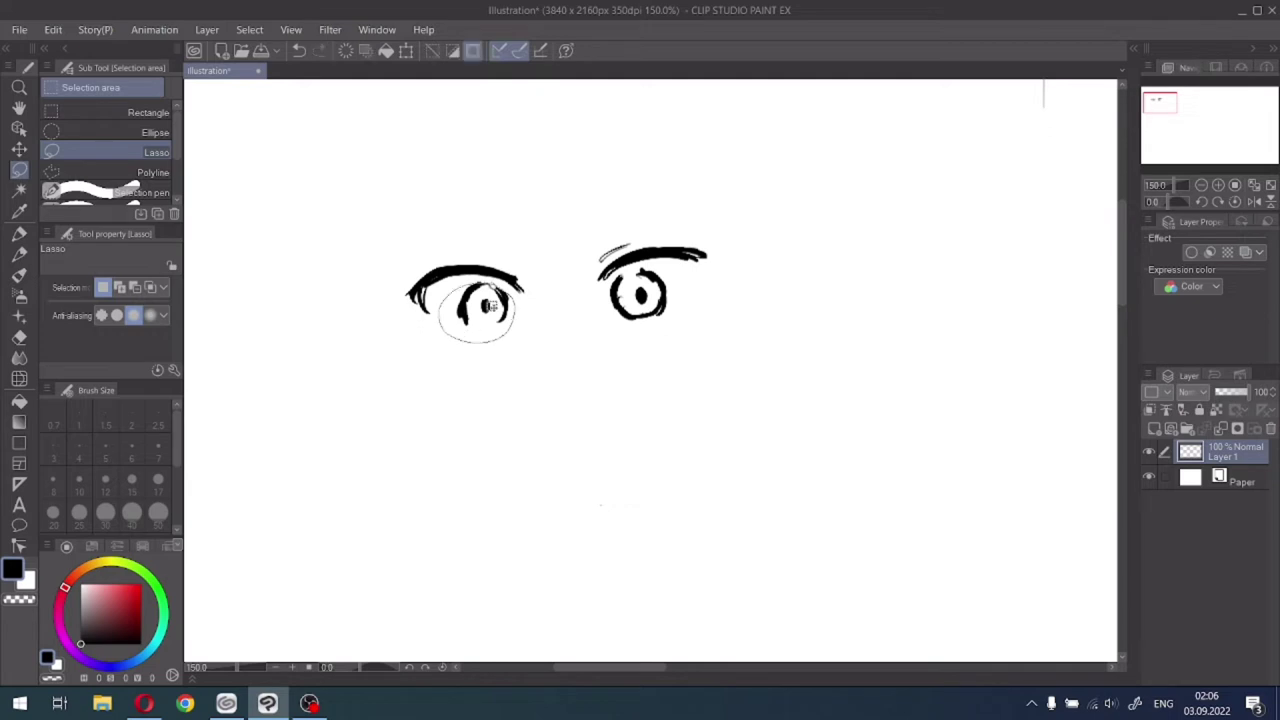
pyautogui.click(541, 369)
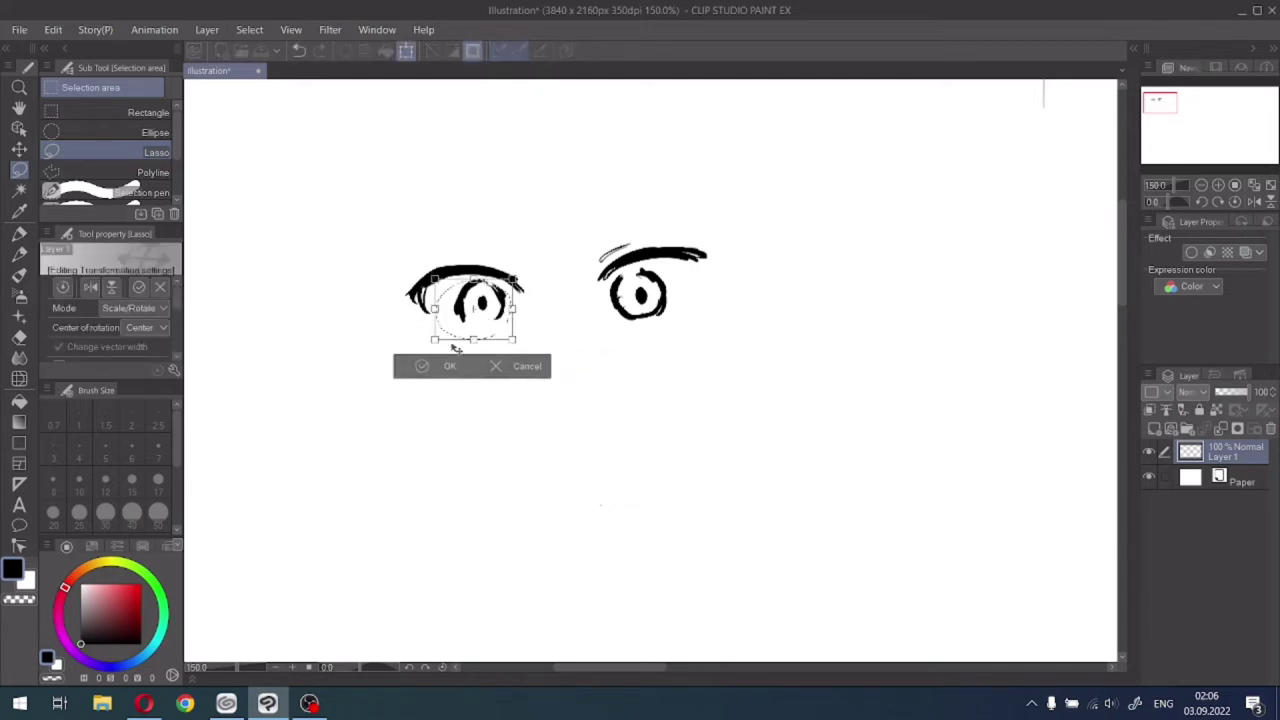
pyautogui.click(422, 372)
pyautogui.hotkey('ctrl', 'd')
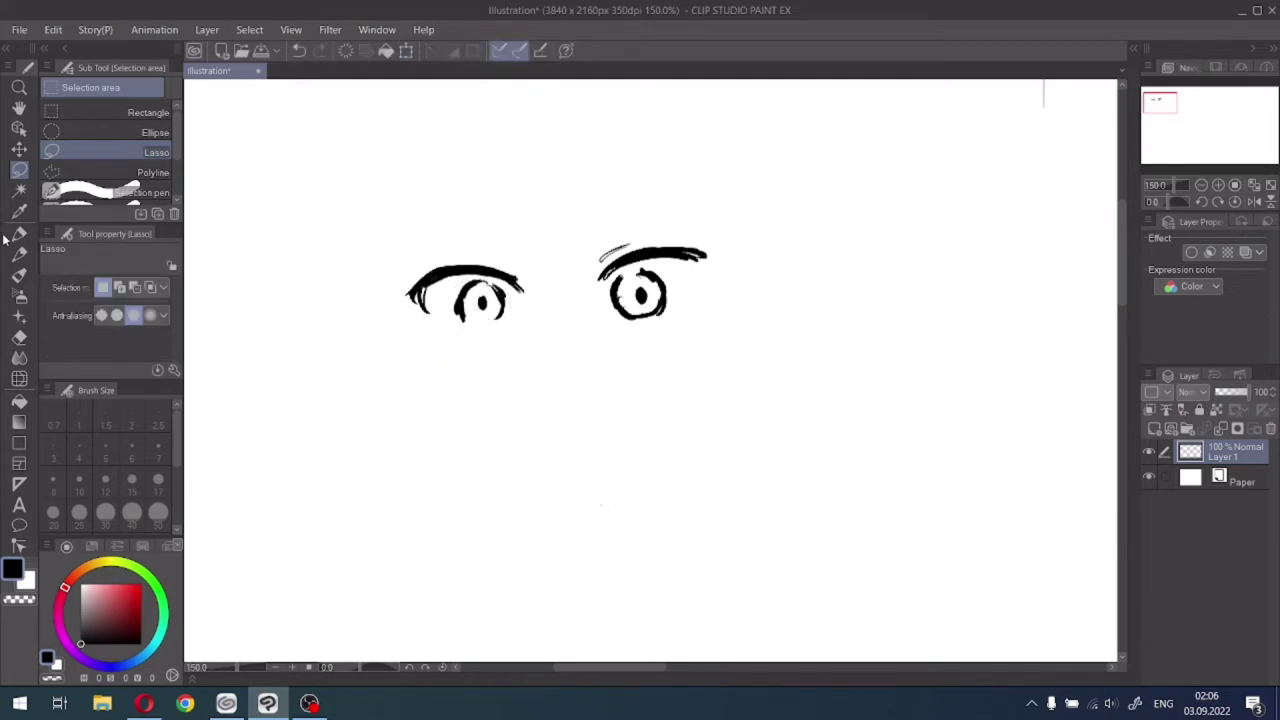
# Draw the left eye's lower lid line under the iris and a thin crease above the upper eyelid.
pyautogui.click(19, 232)
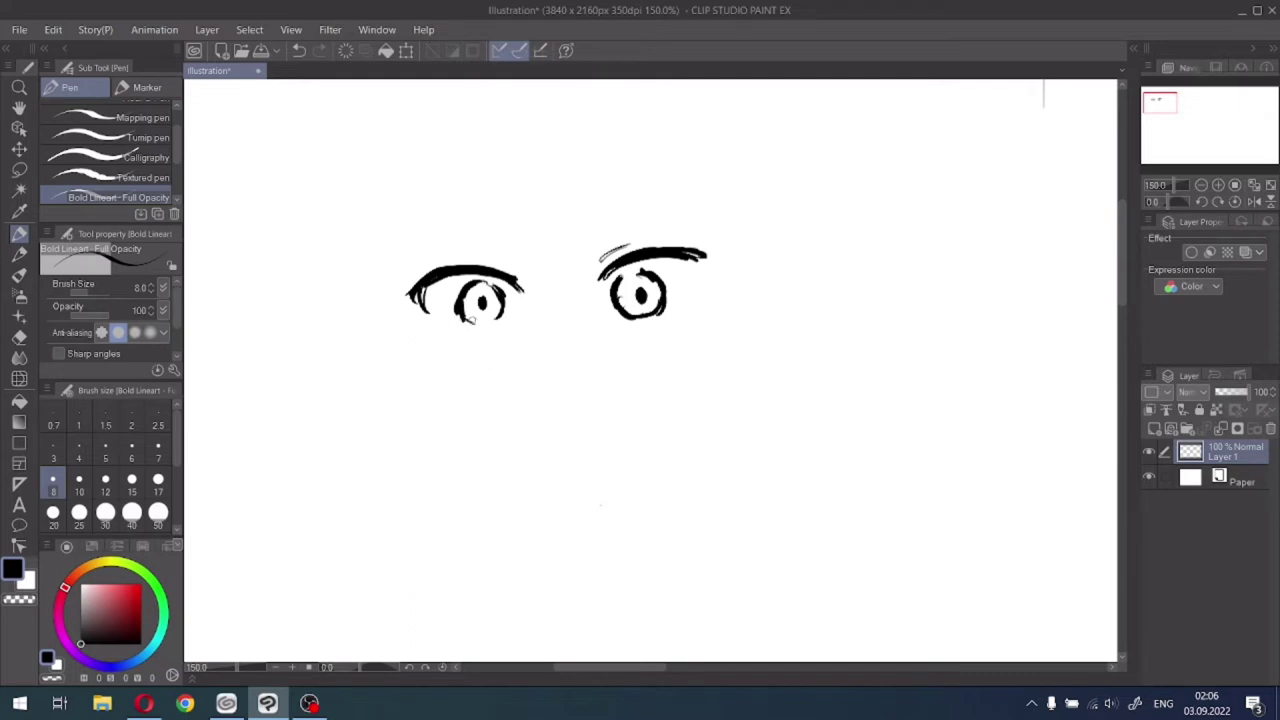
pyautogui.moveTo(467, 319); pyautogui.dragTo(500, 324)
pyautogui.moveTo(474, 257); pyautogui.dragTo(514, 266)
# Draw a slanted side strand at the outer edge of each eye.
pyautogui.moveTo(671, 203); pyautogui.dragTo(697, 326)
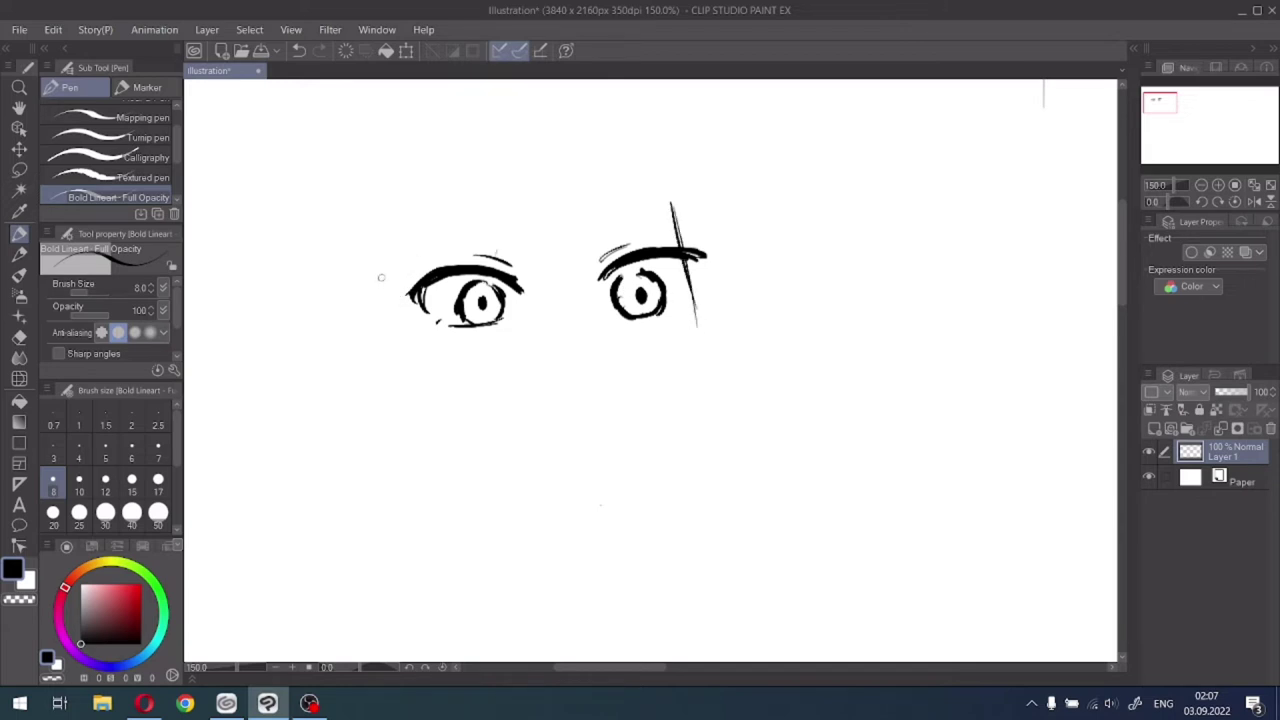
pyautogui.moveTo(380, 272); pyautogui.dragTo(401, 336)
pyautogui.moveTo(381, 272); pyautogui.dragTo(403, 350)
# Erase the inner tip of the left eye's upper eyelid with the Hard eraser at size 6.
pyautogui.click(19, 337)
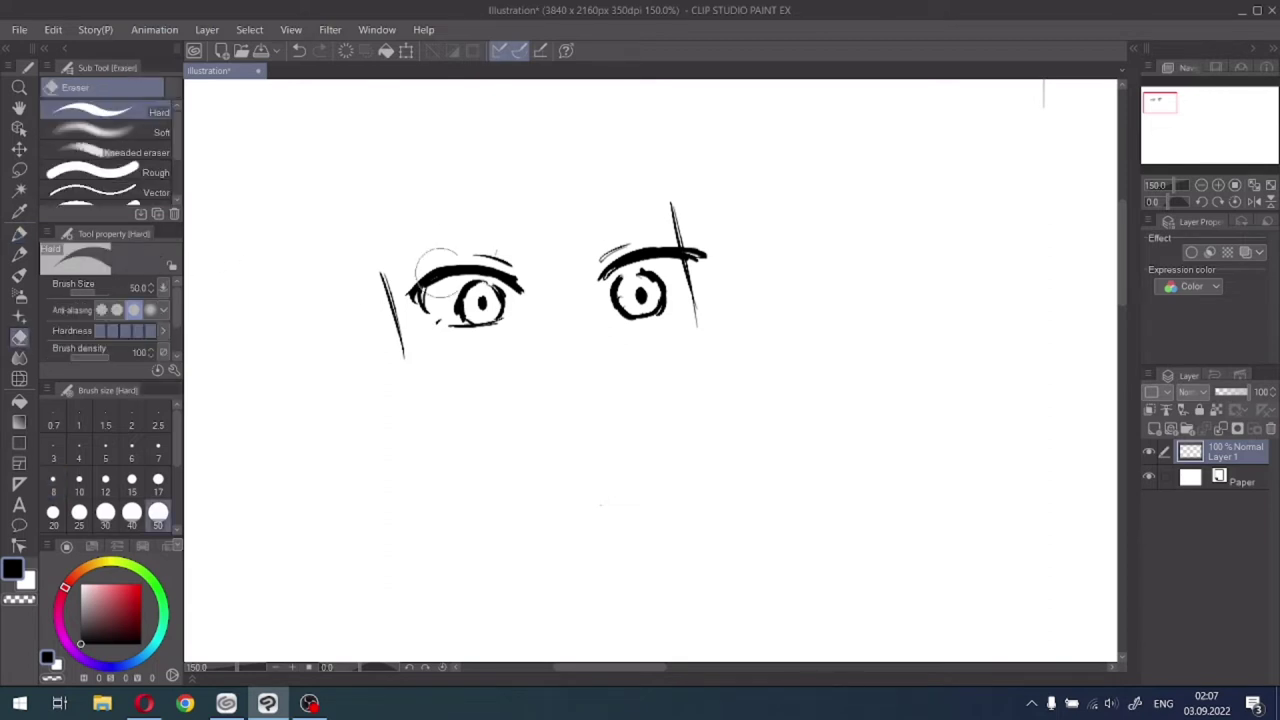
pyautogui.click(131, 452)
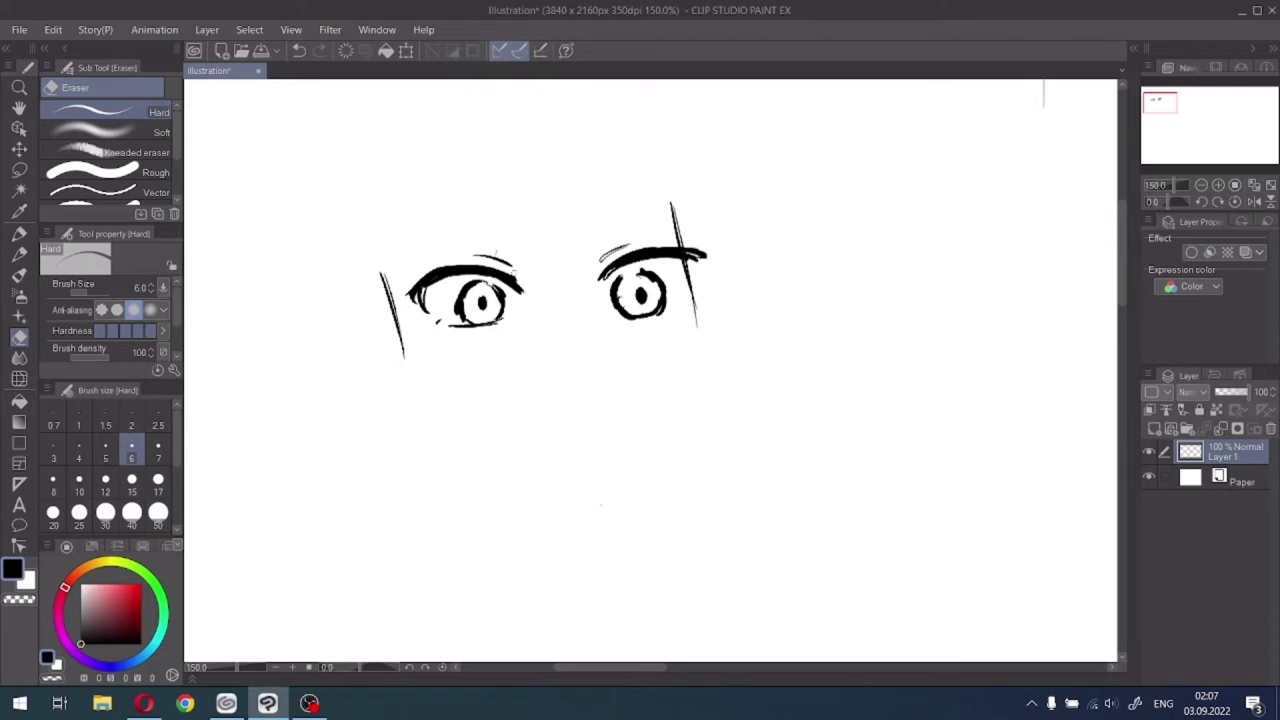
pyautogui.moveTo(514, 274); pyautogui.dragTo(521, 290)
# Draw pointed bangs strands falling between the two eyes with the pen.
pyautogui.click(19, 254)
pyautogui.click(19, 233)
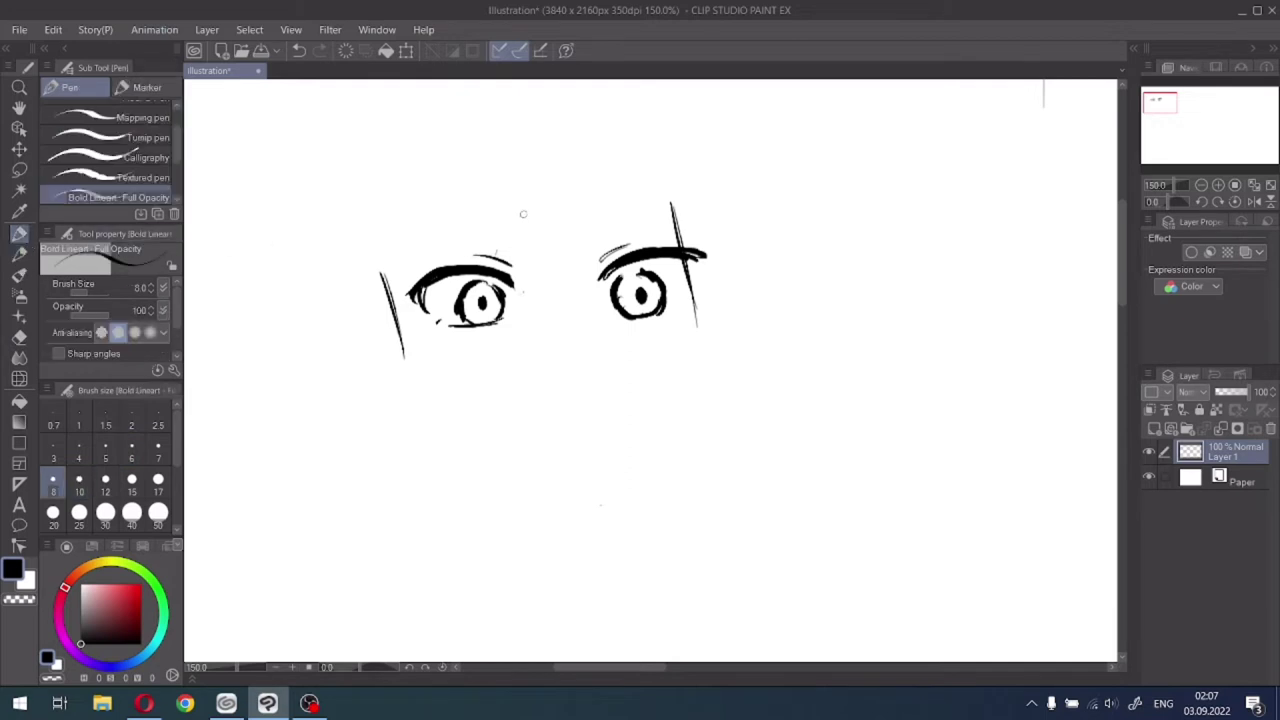
pyautogui.moveTo(522, 196); pyautogui.dragTo(530, 272)
pyautogui.moveTo(542, 196); pyautogui.dragTo(540, 298)
pyautogui.moveTo(544, 178); pyautogui.dragTo(541, 288)
pyautogui.moveTo(546, 204); pyautogui.dragTo(572, 298)
pyautogui.moveTo(596, 170); pyautogui.dragTo(576, 296)
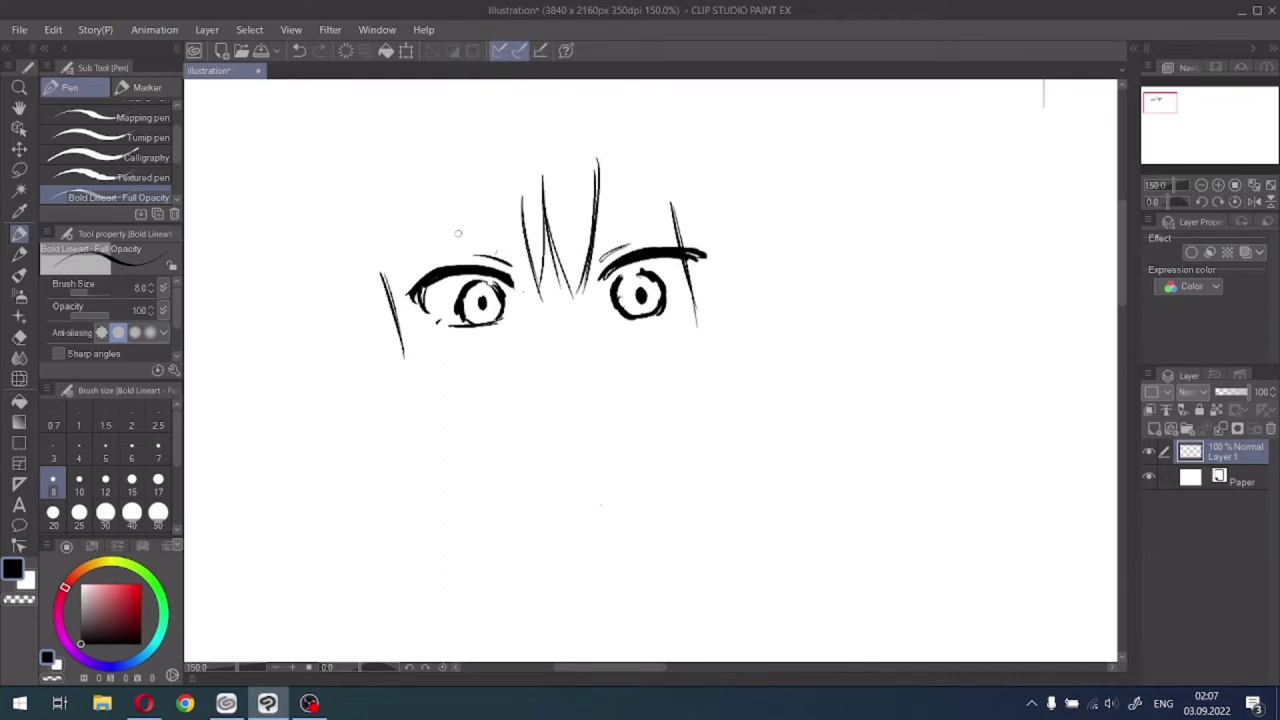
# Add more bangs strands over the right eye and a long curved strand to the left of the central bangs.
pyautogui.moveTo(1172, 106); pyautogui.dragTo(1173, 100)
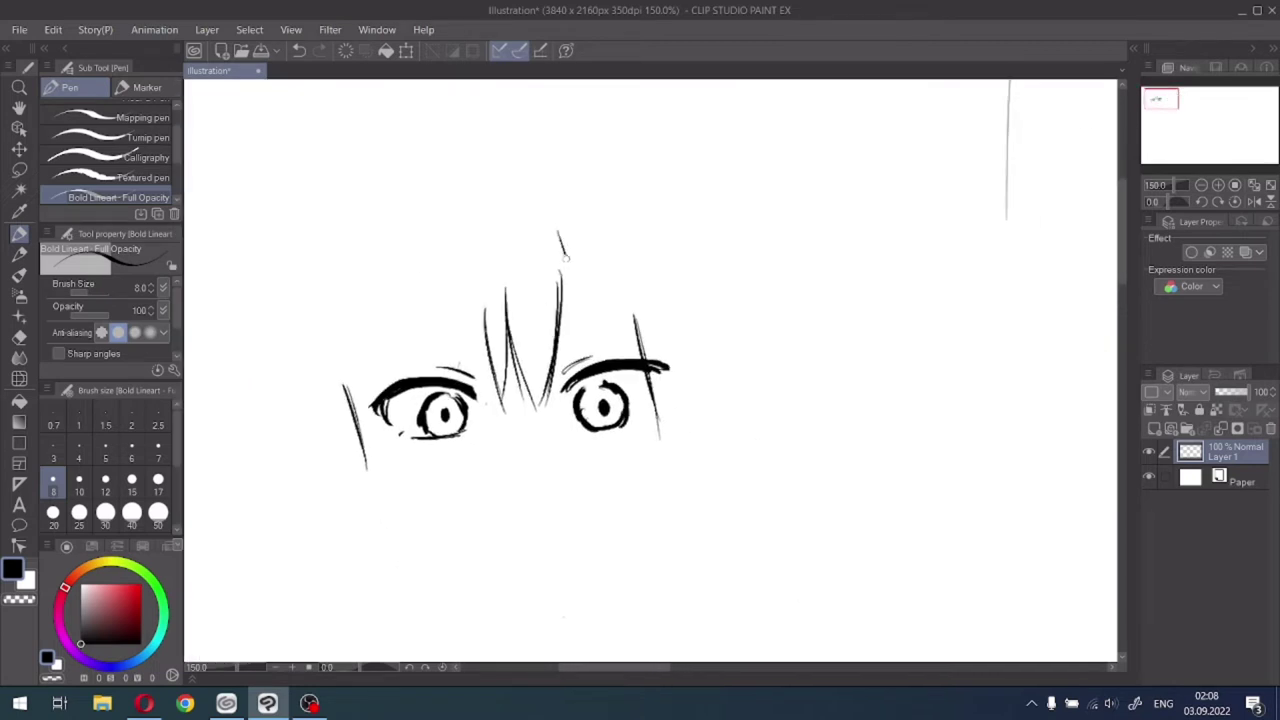
pyautogui.moveTo(557, 234); pyautogui.dragTo(595, 362)
pyautogui.moveTo(593, 243); pyautogui.dragTo(598, 360)
pyautogui.moveTo(588, 298); pyautogui.dragTo(596, 362)
pyautogui.moveTo(622, 260)
pyautogui.mouseDown()
pyautogui.moveTo(613, 355)
pyautogui.moveTo(617, 297)
pyautogui.moveTo(646, 392)
pyautogui.mouseUp()
pyautogui.moveTo(618, 284); pyautogui.dragTo(652, 410)
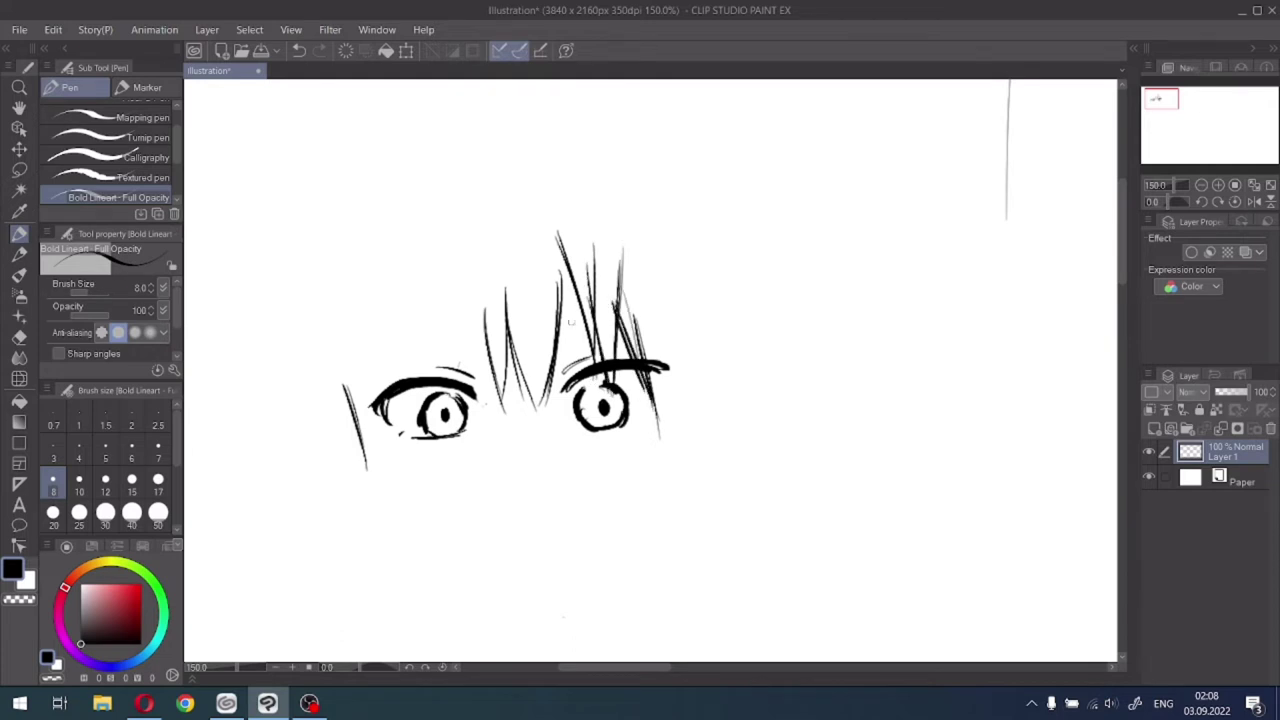
pyautogui.moveTo(468, 198); pyautogui.dragTo(494, 382)
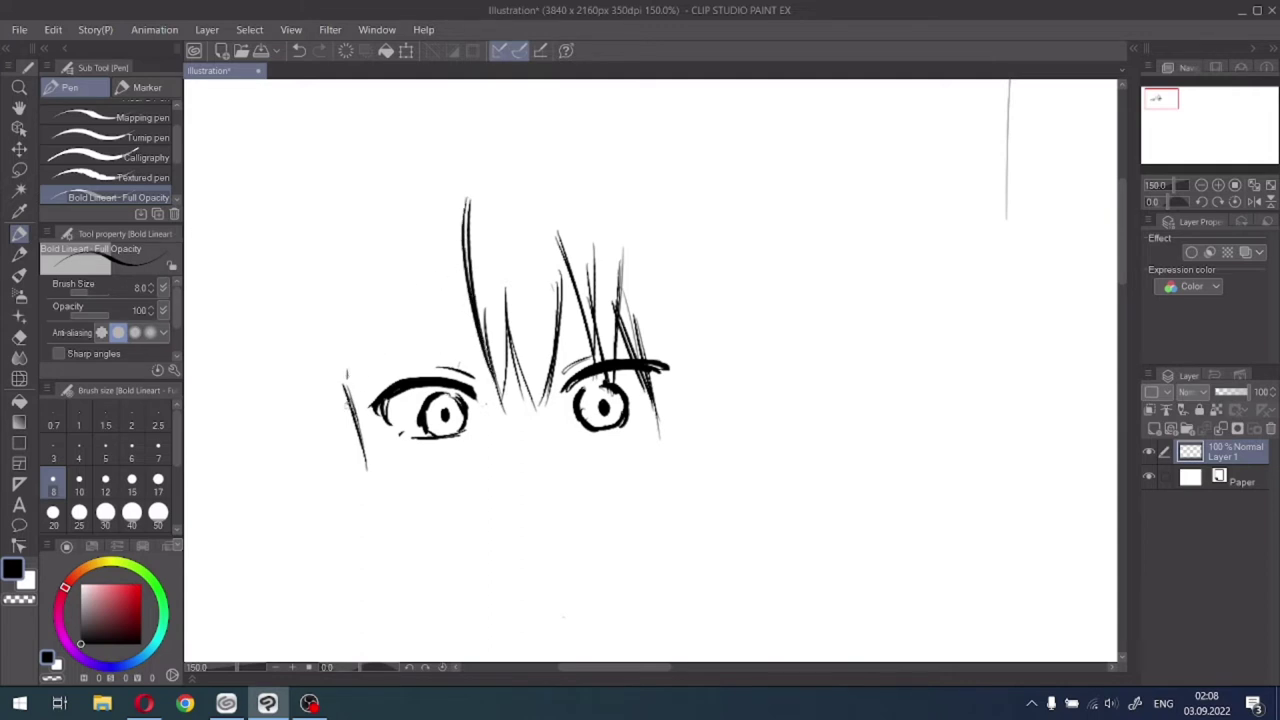
# Draw the left ear and the head contour curving up to the bangs, with a small spiky ornament on top.
pyautogui.moveTo(346, 404)
pyautogui.mouseDown()
pyautogui.moveTo(326, 398)
pyautogui.moveTo(331, 460)
pyautogui.moveTo(364, 496)
pyautogui.mouseUp()
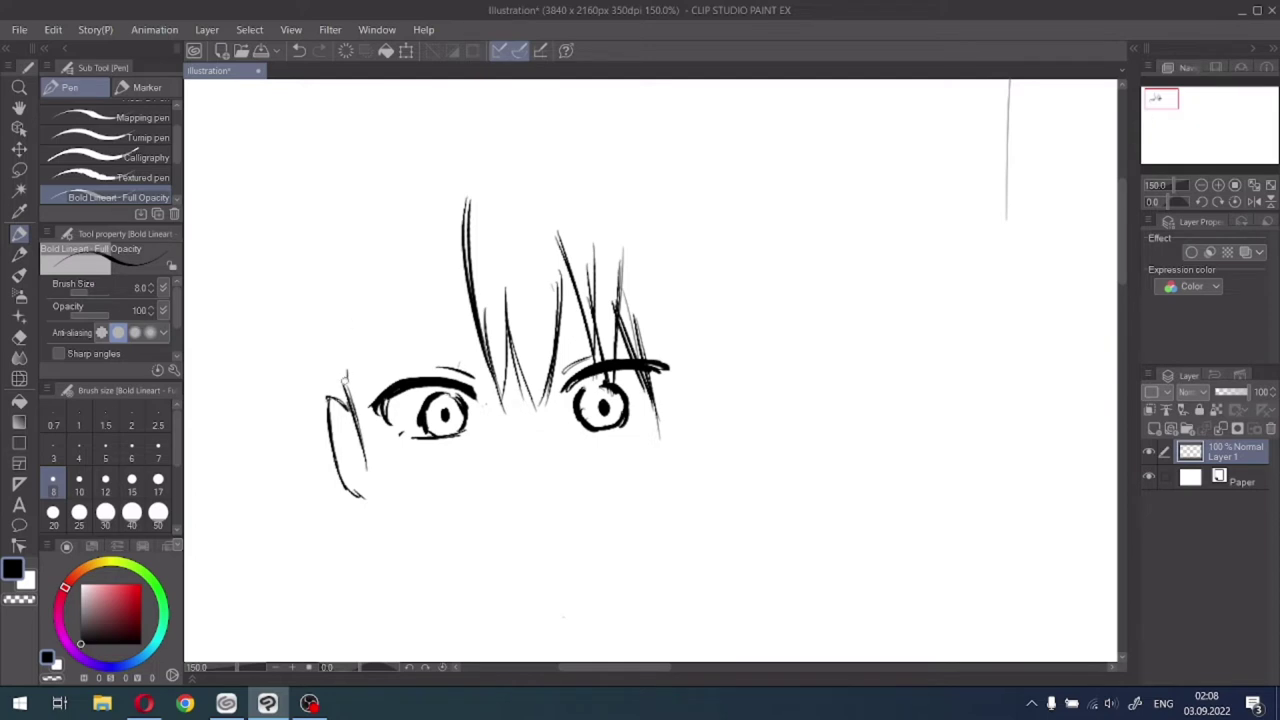
pyautogui.moveTo(345, 384)
pyautogui.mouseDown()
pyautogui.moveTo(365, 267)
pyautogui.moveTo(345, 370)
pyautogui.mouseUp()
pyautogui.moveTo(362, 264); pyautogui.dragTo(420, 196)
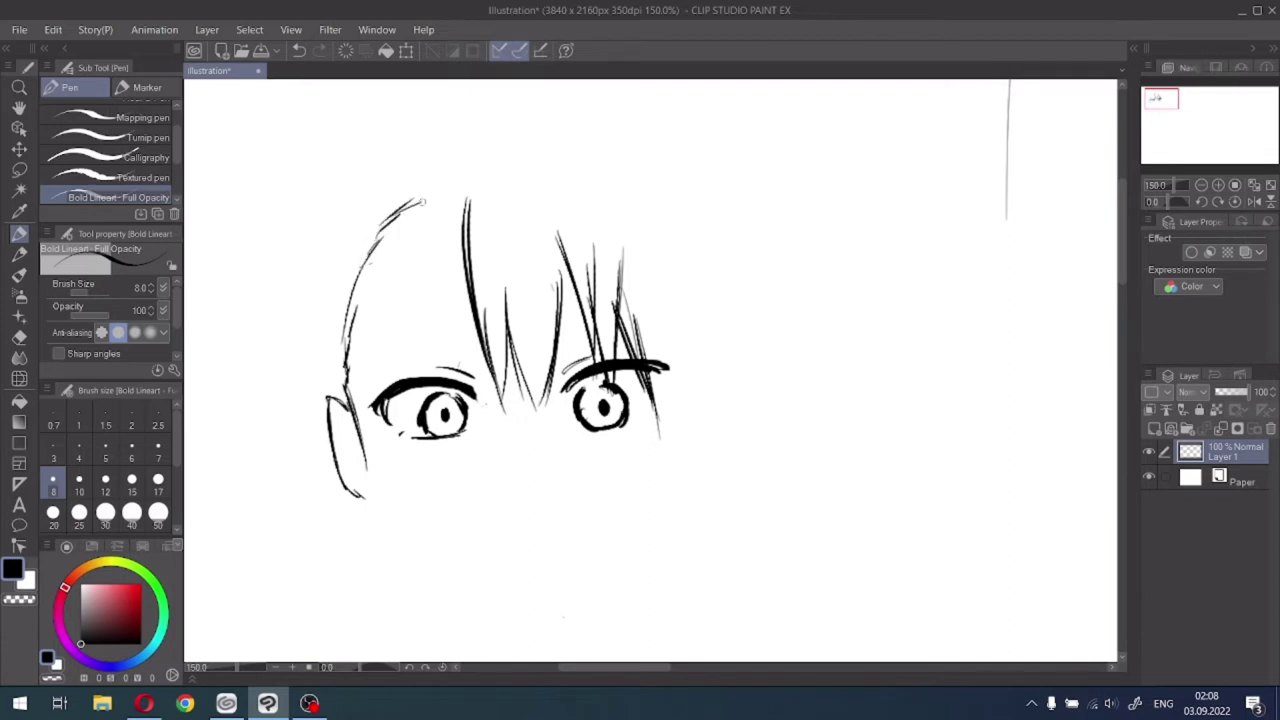
pyautogui.moveTo(378, 238)
pyautogui.mouseDown()
pyautogui.moveTo(452, 196)
pyautogui.moveTo(404, 214)
pyautogui.moveTo(378, 190)
pyautogui.moveTo(361, 207)
pyautogui.moveTo(376, 234)
pyautogui.moveTo(355, 187)
pyautogui.mouseUp()
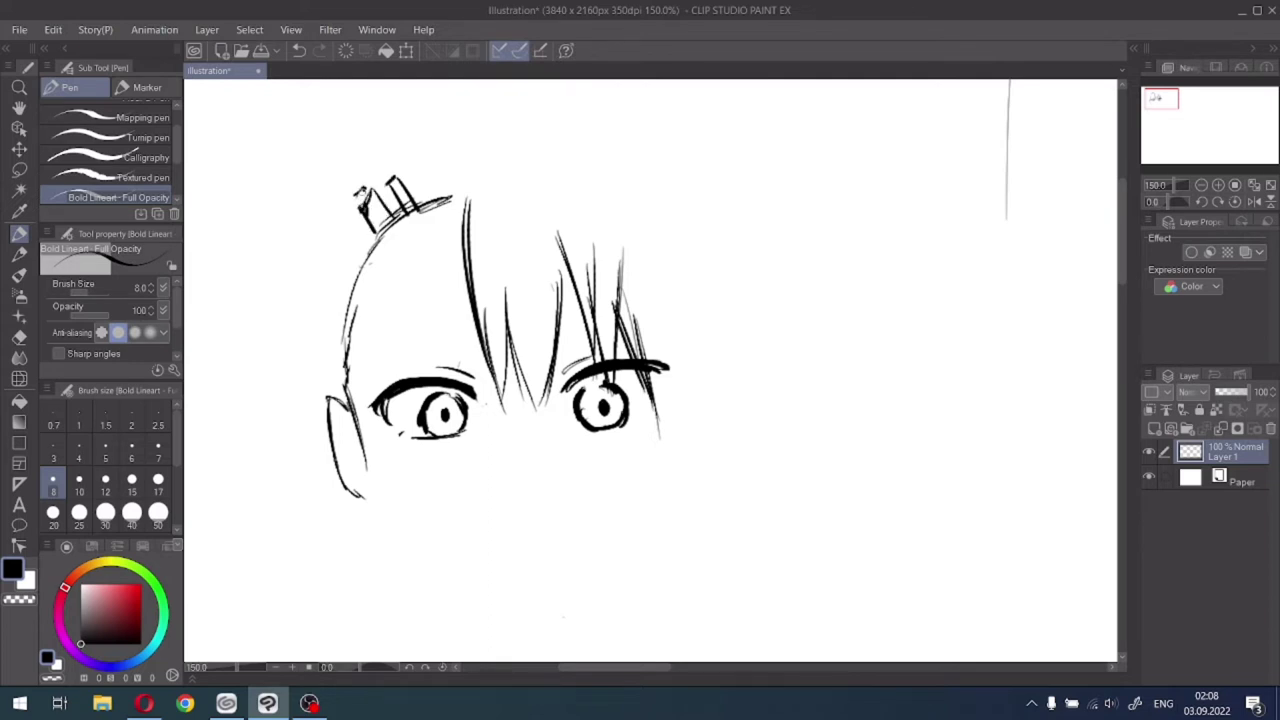
pyautogui.moveTo(440, 205)
pyautogui.mouseDown()
pyautogui.moveTo(474, 196)
pyautogui.moveTo(466, 266)
pyautogui.moveTo(398, 226)
pyautogui.moveTo(352, 322)
pyautogui.moveTo(344, 396)
pyautogui.mouseUp()
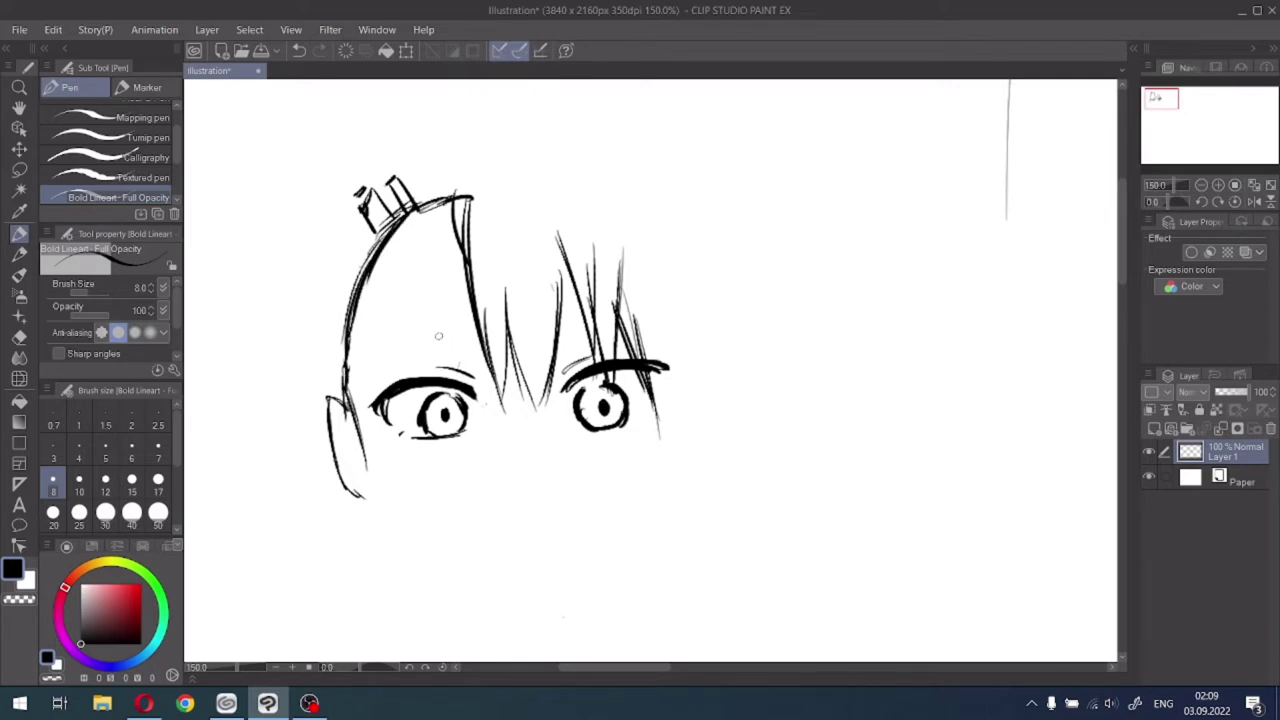
# Draw a short curved eyebrow above each eye.
pyautogui.moveTo(409, 333); pyautogui.dragTo(447, 328)
pyautogui.moveTo(560, 326); pyautogui.dragTo(584, 322)
# Select the left eye with the Lasso, move it slightly left toward the ear, and clear the selection.
pyautogui.click(19, 169)
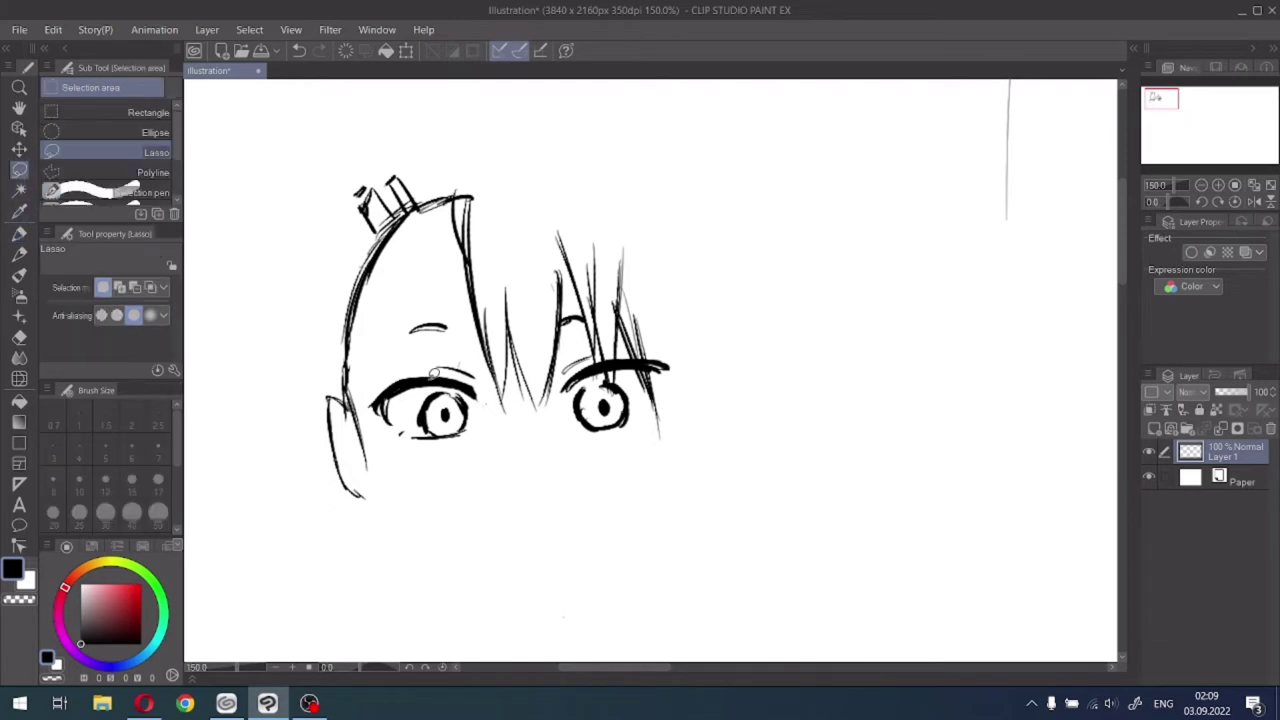
pyautogui.moveTo(466, 348)
pyautogui.mouseDown()
pyautogui.moveTo(411, 459)
pyautogui.moveTo(371, 425)
pyautogui.moveTo(362, 378)
pyautogui.moveTo(420, 352)
pyautogui.mouseUp()
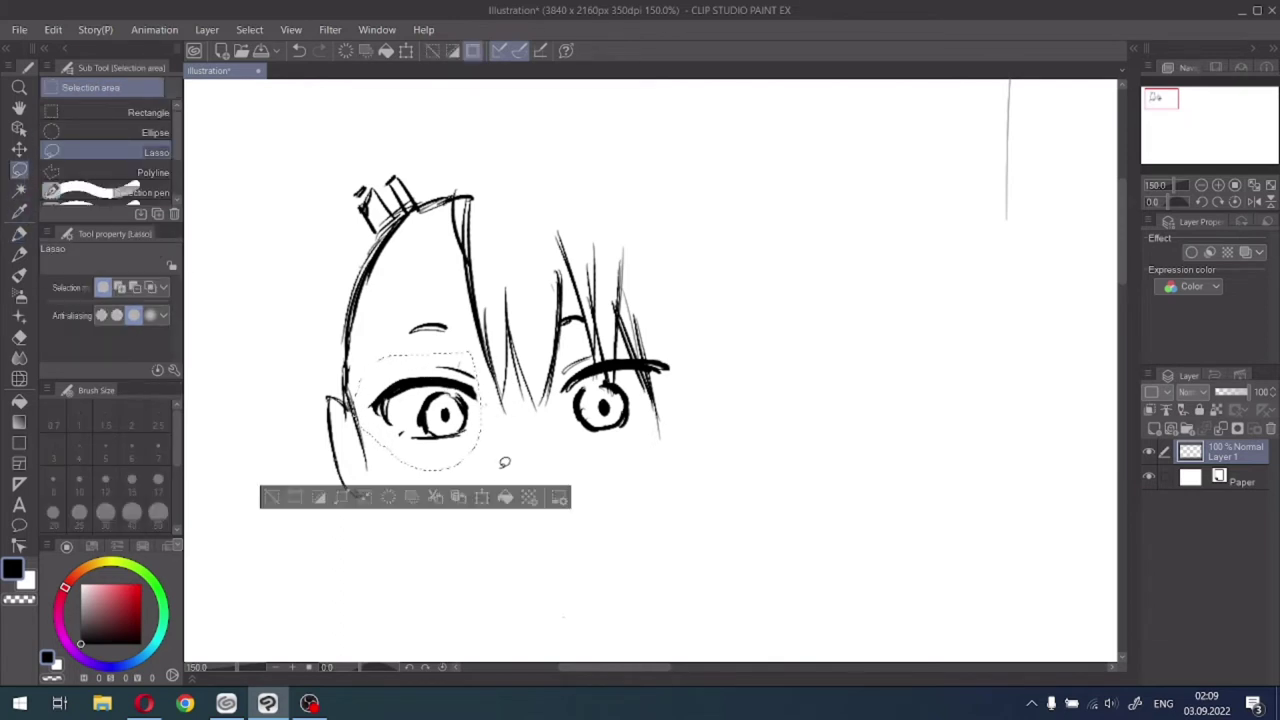
pyautogui.click(503, 496)
pyautogui.moveTo(446, 429); pyautogui.dragTo(442, 428)
pyautogui.moveTo(487, 347); pyautogui.dragTo(491, 353)
pyautogui.click(358, 508)
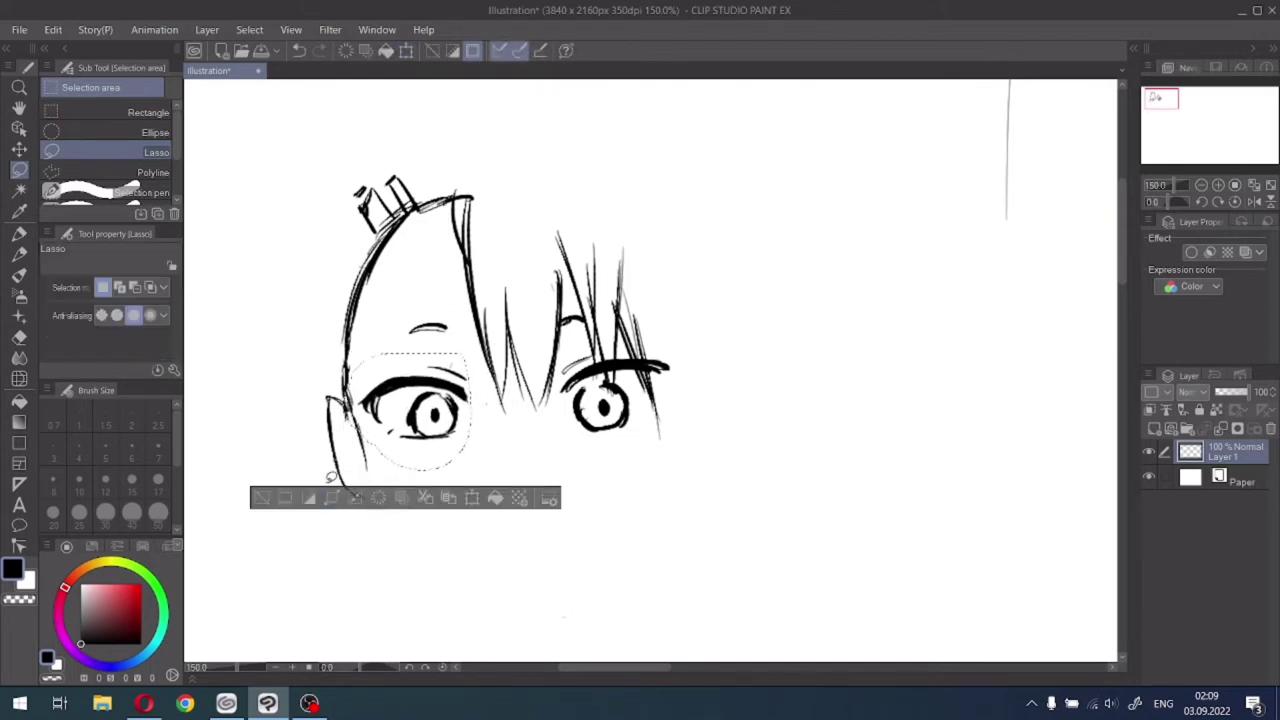
pyautogui.click(270, 496)
# Select the right eye with the Lasso, move it left closer to the other eye, and deselect.
pyautogui.moveTo(677, 356)
pyautogui.mouseDown()
pyautogui.moveTo(606, 449)
pyautogui.moveTo(578, 352)
pyautogui.moveTo(629, 440)
pyautogui.moveTo(668, 362)
pyautogui.mouseUp()
pyautogui.click(476, 484)
pyautogui.click(670, 488)
pyautogui.moveTo(635, 410); pyautogui.dragTo(606, 417)
pyautogui.click(545, 497)
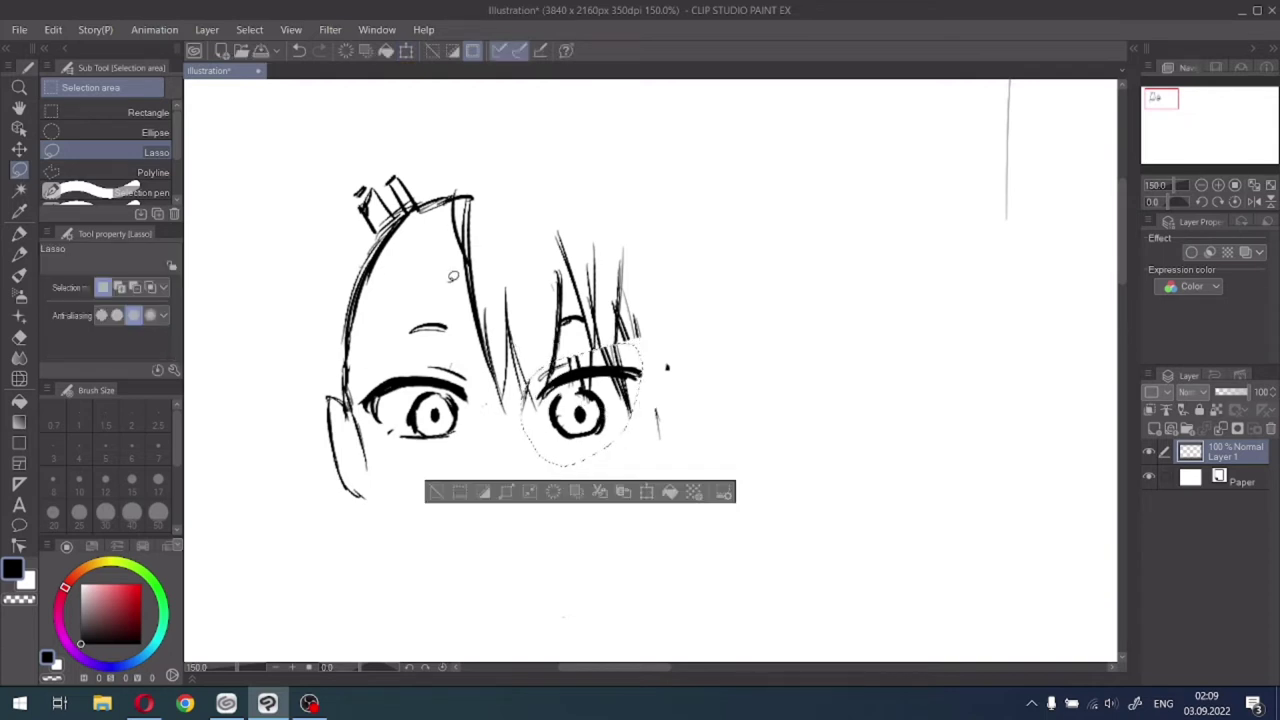
pyautogui.click(443, 483)
# Select the bangs with the Lasso, shift them slightly left, clear the selection and return to the pen.
pyautogui.moveTo(469, 180)
pyautogui.mouseDown()
pyautogui.moveTo(493, 410)
pyautogui.moveTo(540, 390)
pyautogui.moveTo(654, 251)
pyautogui.moveTo(590, 192)
pyautogui.mouseUp()
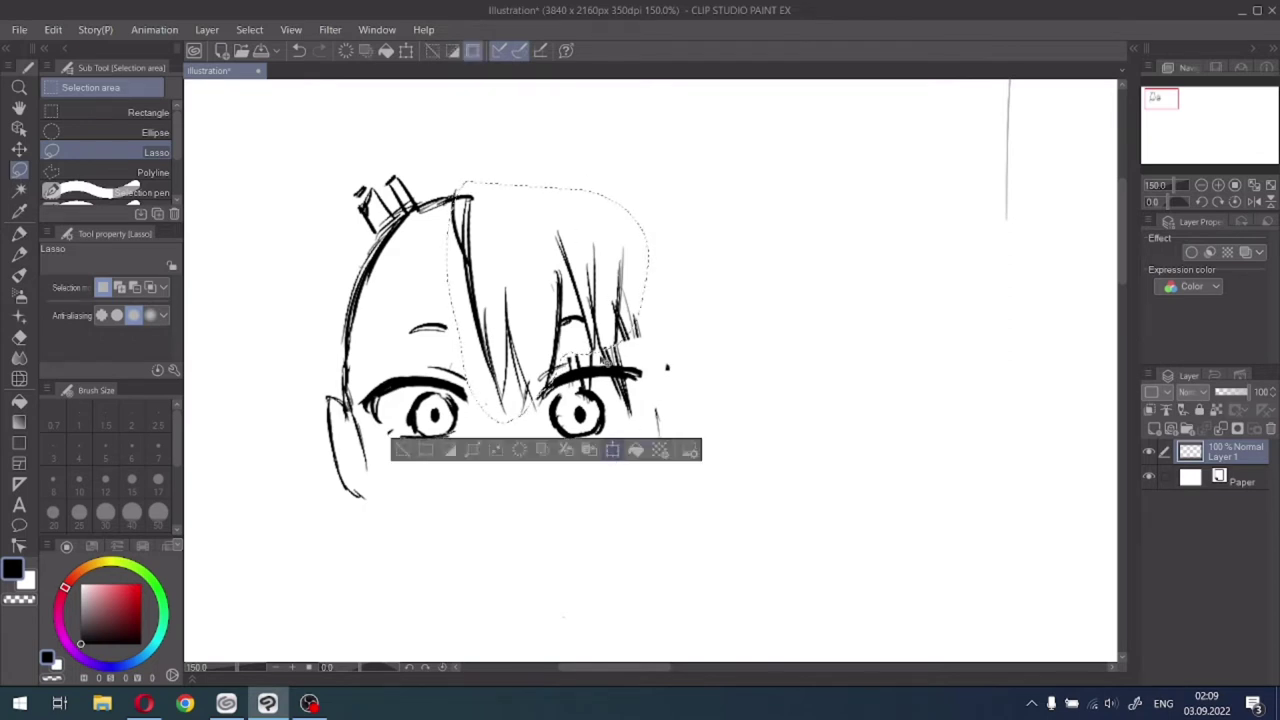
pyautogui.click(612, 449)
pyautogui.moveTo(597, 371); pyautogui.dragTo(575, 373)
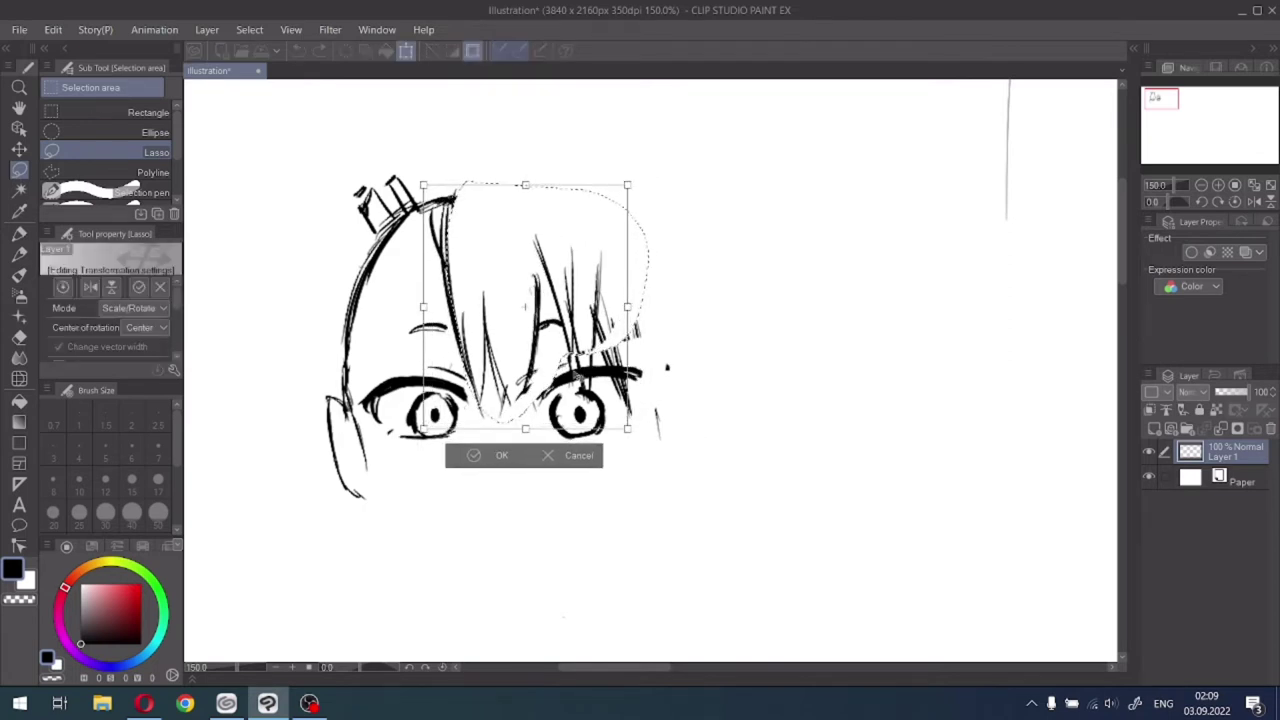
pyautogui.click(477, 455)
pyautogui.click(380, 457)
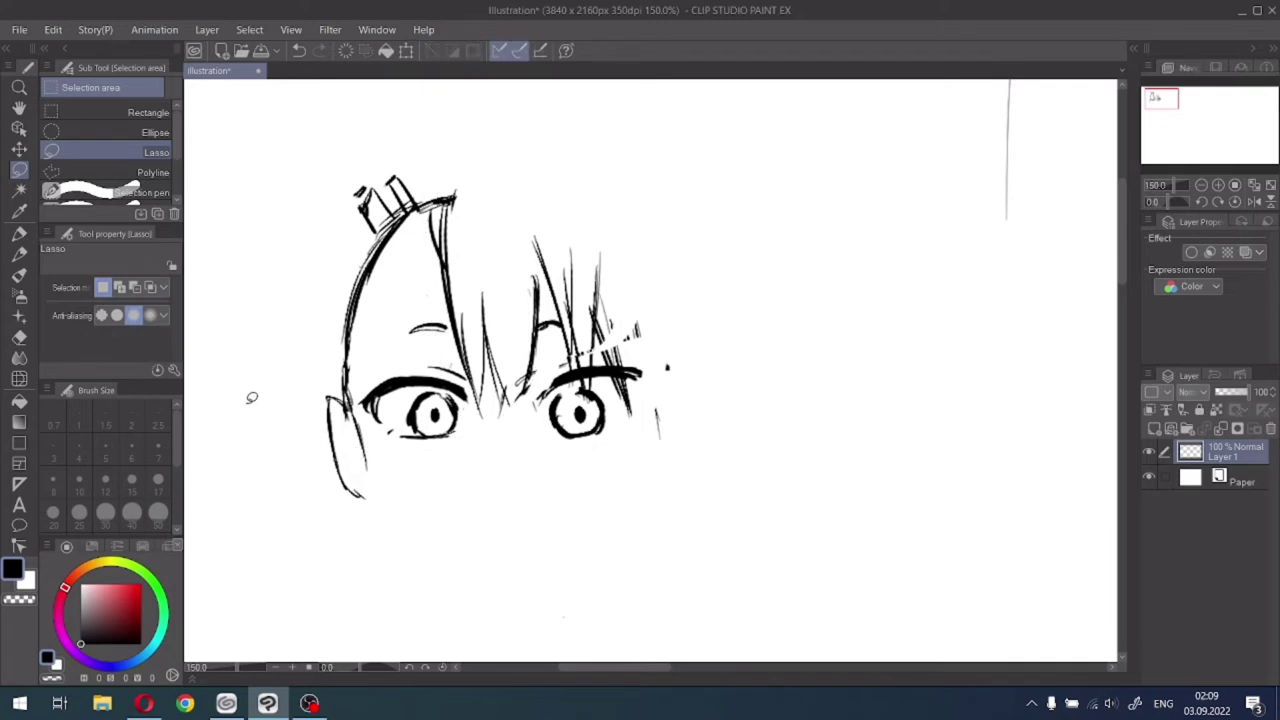
pyautogui.click(22, 236)
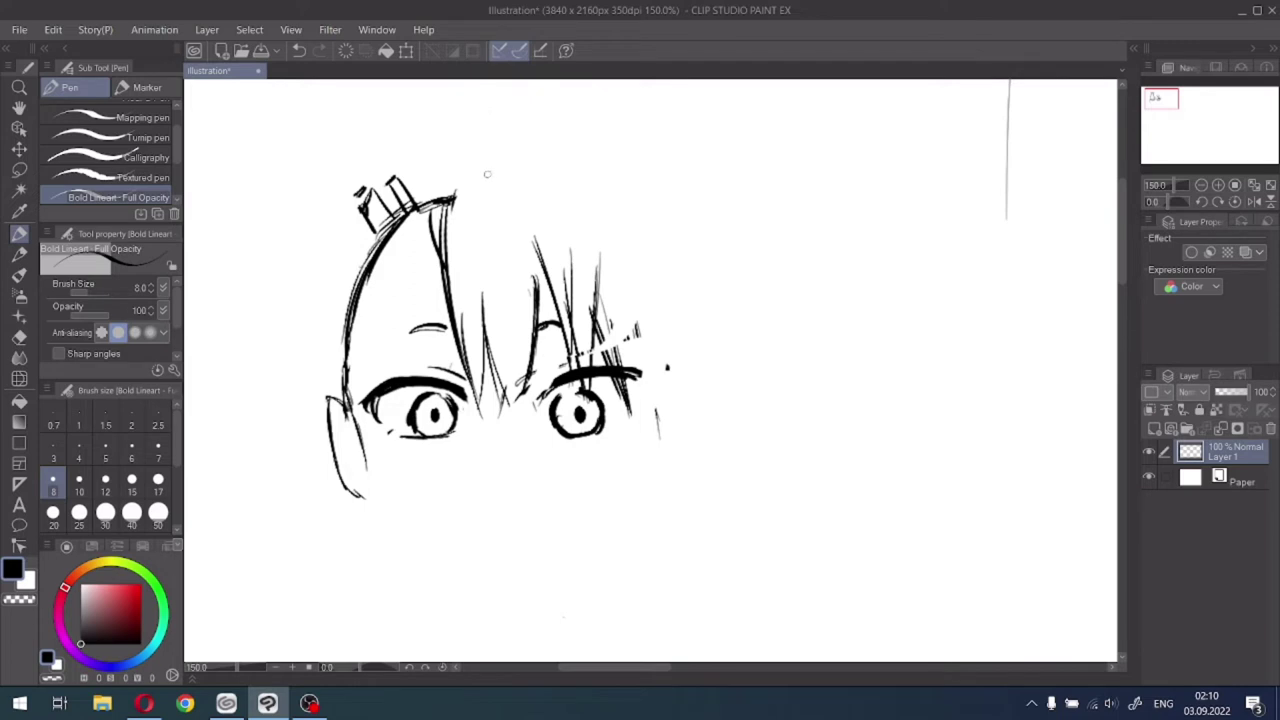
# Add short strokes to the hair at the crown and bangs, and draw the right cheek line curving in toward the chin.
pyautogui.moveTo(486, 160); pyautogui.dragTo(499, 150)
pyautogui.moveTo(612, 291); pyautogui.dragTo(622, 366)
pyautogui.moveTo(1161, 99); pyautogui.dragTo(1159, 104)
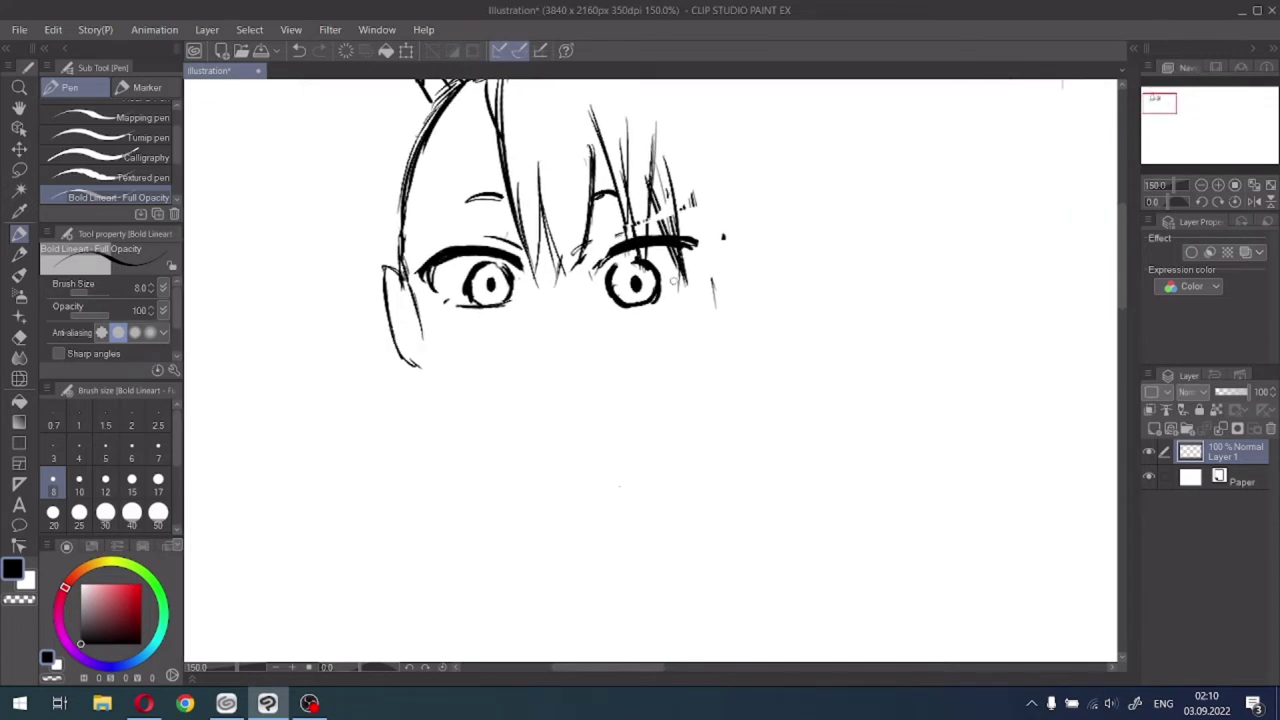
pyautogui.moveTo(682, 262)
pyautogui.mouseDown()
pyautogui.moveTo(679, 392)
pyautogui.moveTo(662, 392)
pyautogui.moveTo(622, 437)
pyautogui.mouseUp()
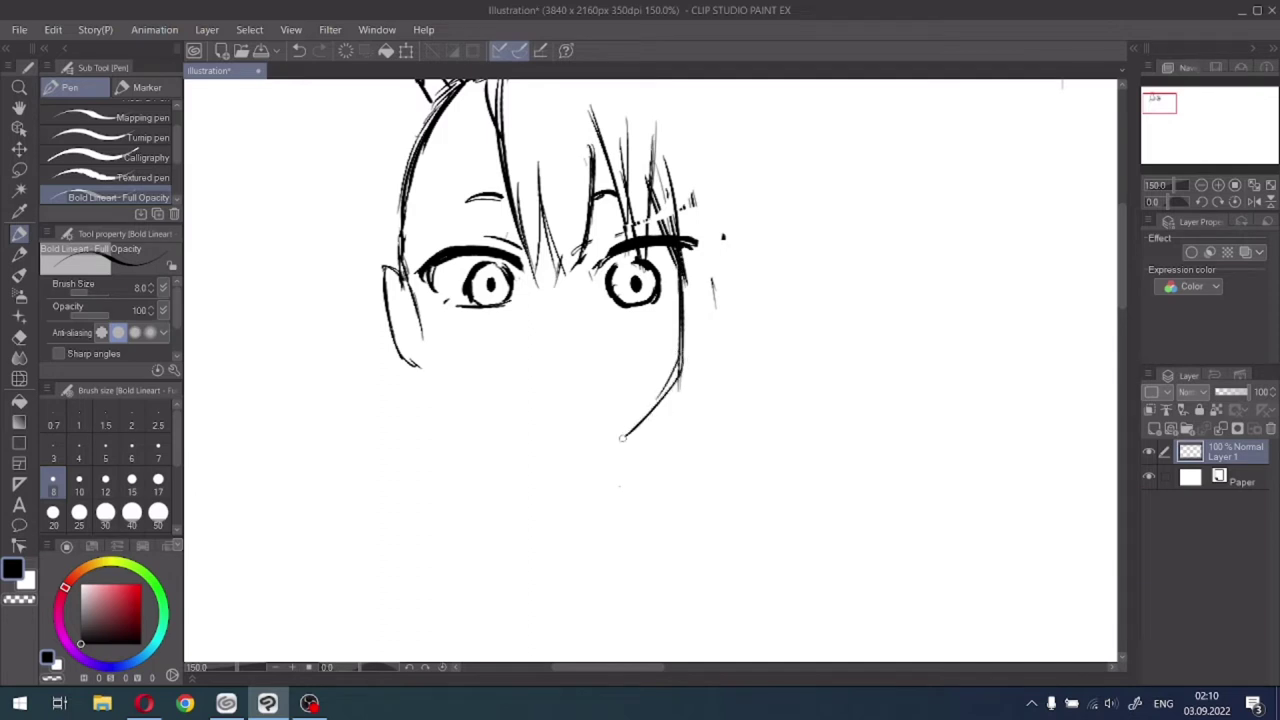
# Draw the left cheek and a thickened jawline meeting at the chin, with a small nose mark and a short mouth line.
pyautogui.moveTo(419, 323); pyautogui.dragTo(432, 369)
pyautogui.moveTo(424, 318)
pyautogui.mouseDown()
pyautogui.moveTo(446, 378)
pyautogui.moveTo(480, 410)
pyautogui.mouseUp()
pyautogui.moveTo(432, 364)
pyautogui.mouseDown()
pyautogui.moveTo(527, 440)
pyautogui.moveTo(516, 436)
pyautogui.mouseUp()
pyautogui.moveTo(456, 384)
pyautogui.mouseDown()
pyautogui.moveTo(540, 448)
pyautogui.moveTo(612, 436)
pyautogui.moveTo(628, 420)
pyautogui.mouseUp()
pyautogui.moveTo(610, 430); pyautogui.dragTo(650, 398)
pyautogui.moveTo(681, 349)
pyautogui.mouseDown()
pyautogui.moveTo(598, 432)
pyautogui.moveTo(548, 446)
pyautogui.moveTo(572, 447)
pyautogui.mouseUp()
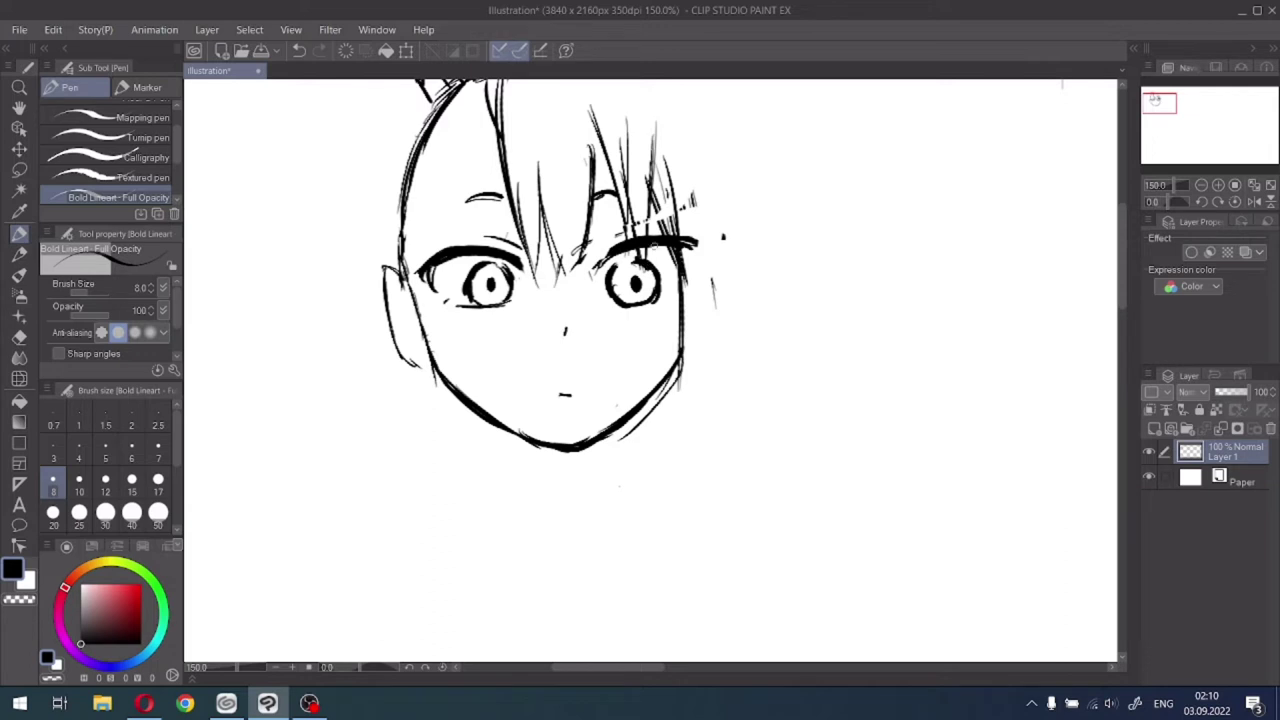
# Touch up the right eye's lines, then rotate the left eye's upper lash slightly using a Lasso selection and clear the selection.
pyautogui.moveTo(668, 245); pyautogui.dragTo(607, 261)
pyautogui.press('m')
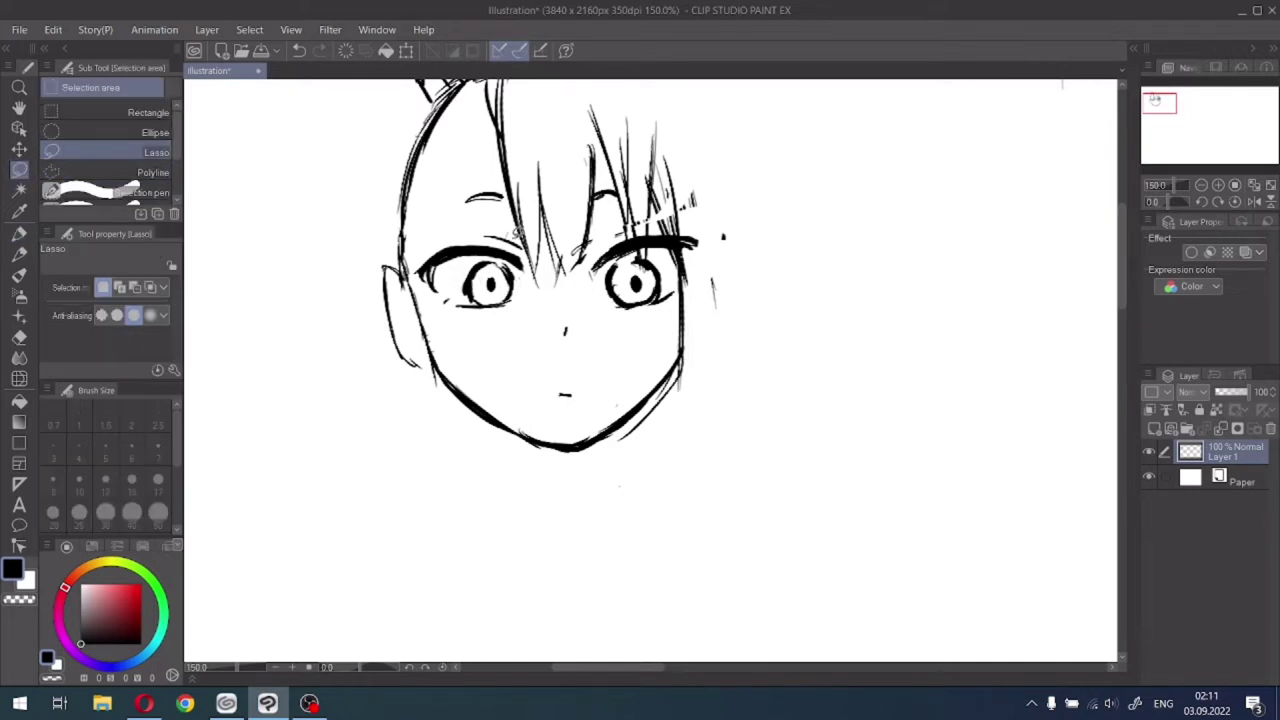
pyautogui.moveTo(517, 234)
pyautogui.mouseDown()
pyautogui.moveTo(528, 268)
pyautogui.moveTo(482, 258)
pyautogui.moveTo(456, 296)
pyautogui.moveTo(425, 280)
pyautogui.moveTo(482, 232)
pyautogui.moveTo(528, 245)
pyautogui.moveTo(512, 278)
pyautogui.moveTo(478, 258)
pyautogui.moveTo(520, 291)
pyautogui.mouseUp()
pyautogui.click(352, 305)
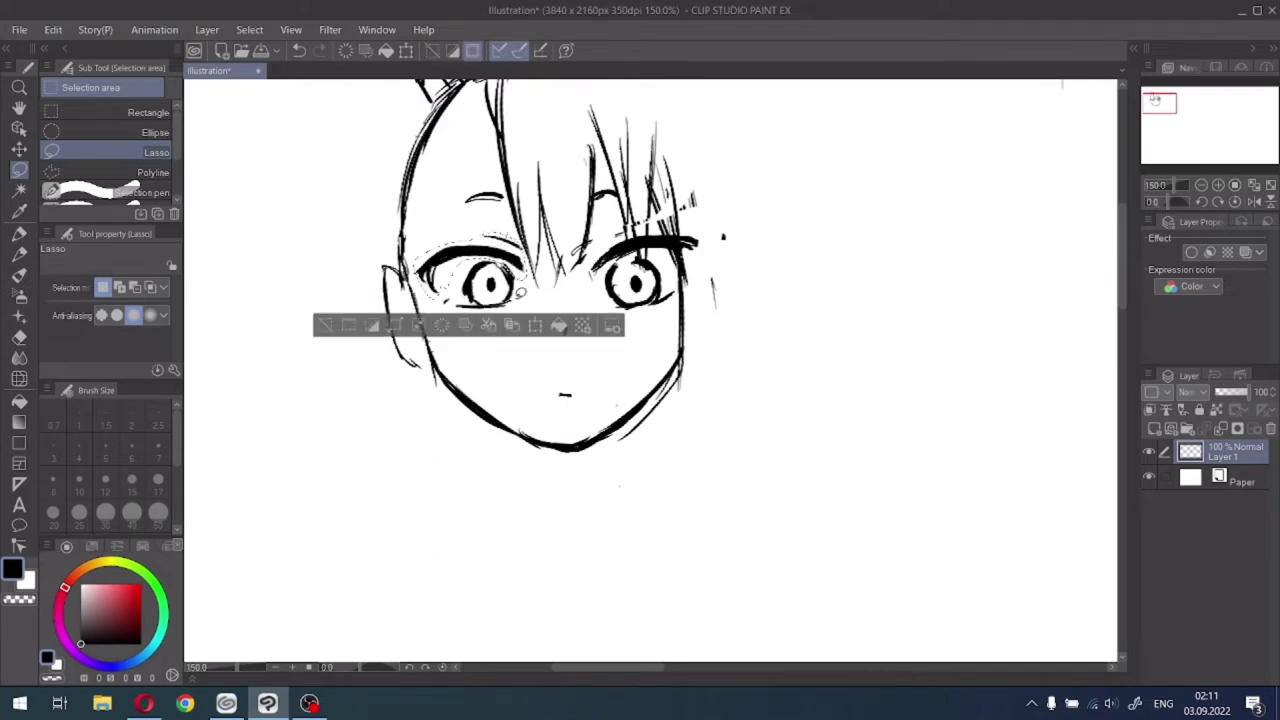
pyautogui.click(535, 325)
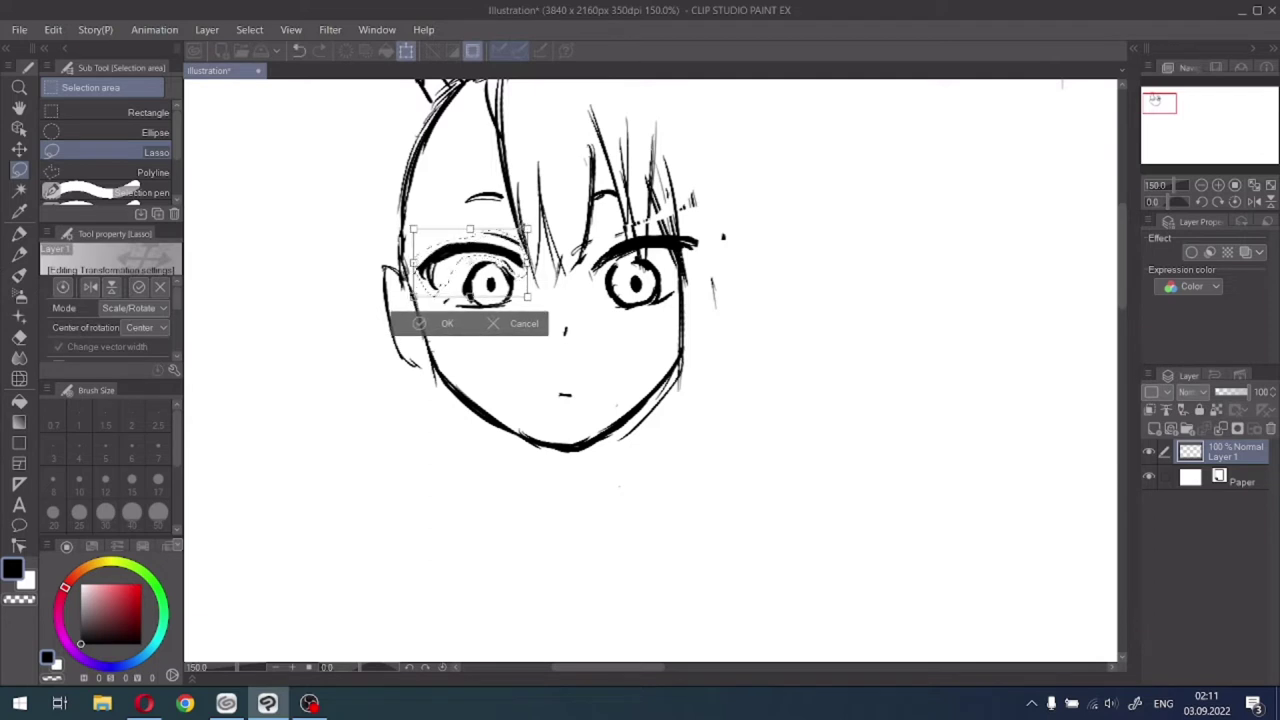
pyautogui.moveTo(536, 234); pyautogui.dragTo(536, 239)
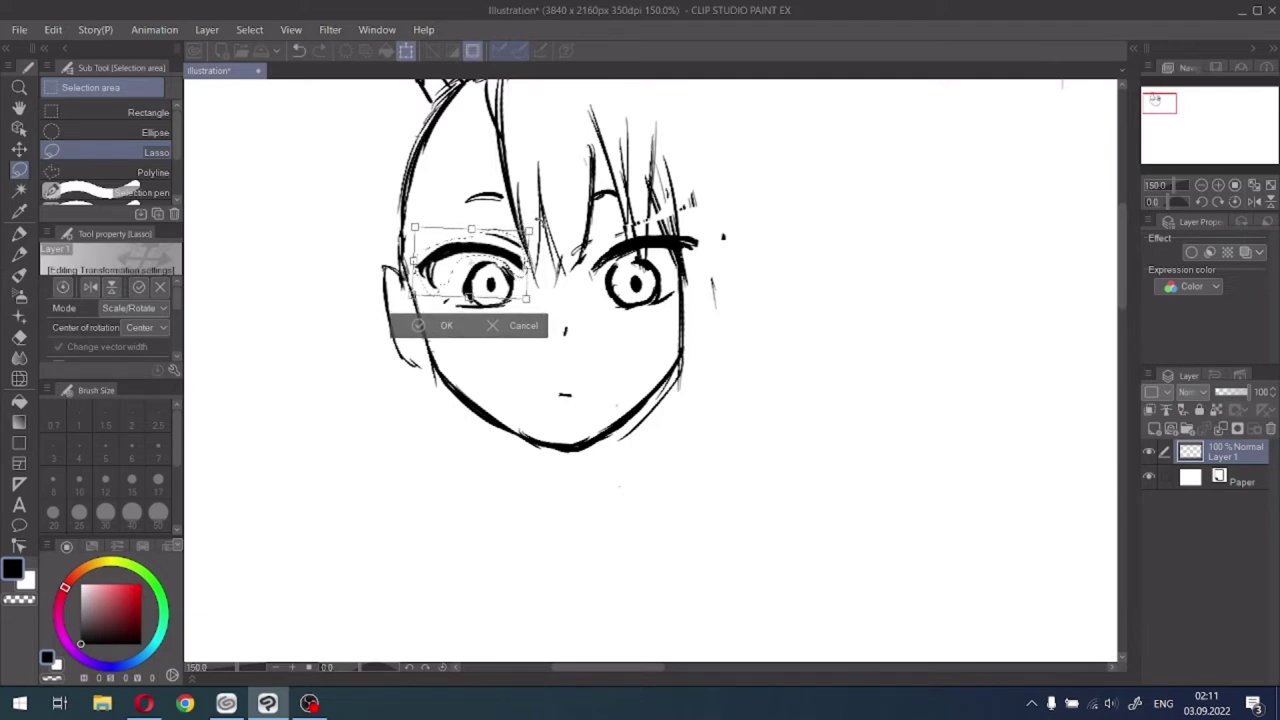
pyautogui.click(410, 330)
pyautogui.click(342, 316)
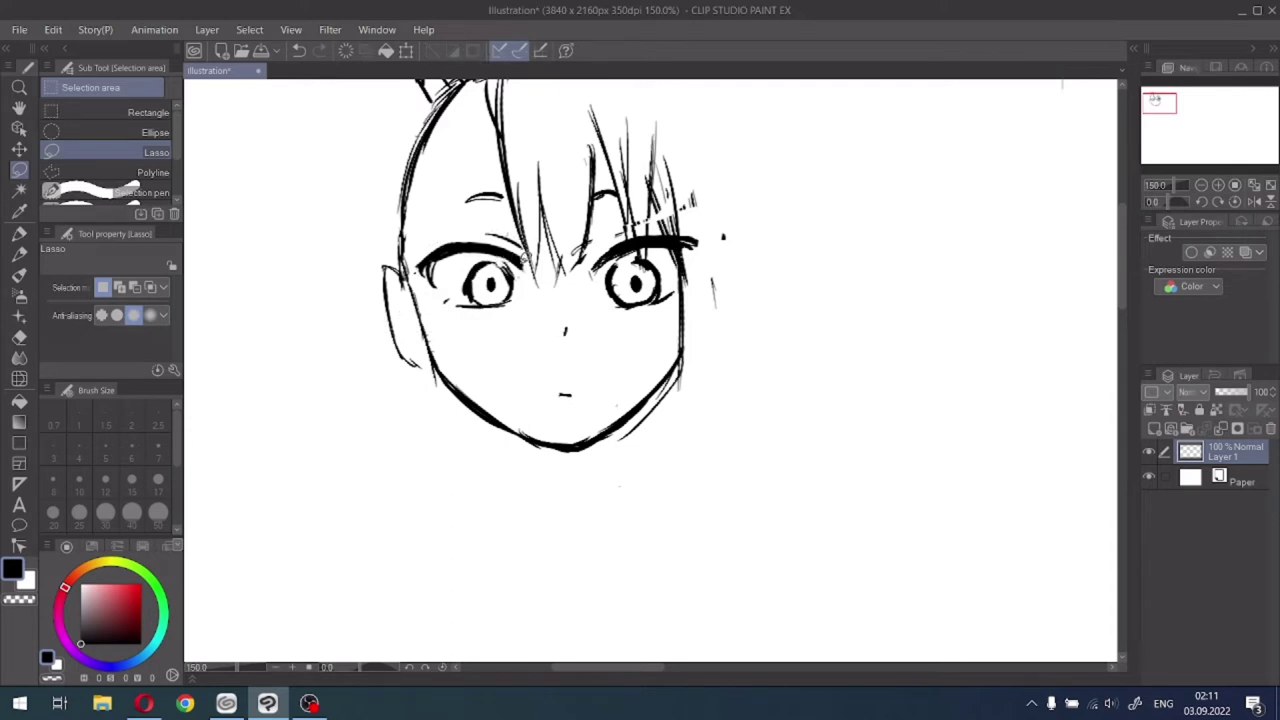
# Select the right iris with the Lasso, shift it slightly toward the nose, and deselect.
pyautogui.moveTo(668, 258)
pyautogui.mouseDown()
pyautogui.moveTo(669, 316)
pyautogui.moveTo(615, 298)
pyautogui.moveTo(649, 246)
pyautogui.moveTo(637, 264)
pyautogui.moveTo(664, 272)
pyautogui.moveTo(623, 298)
pyautogui.mouseUp()
pyautogui.click(702, 352)
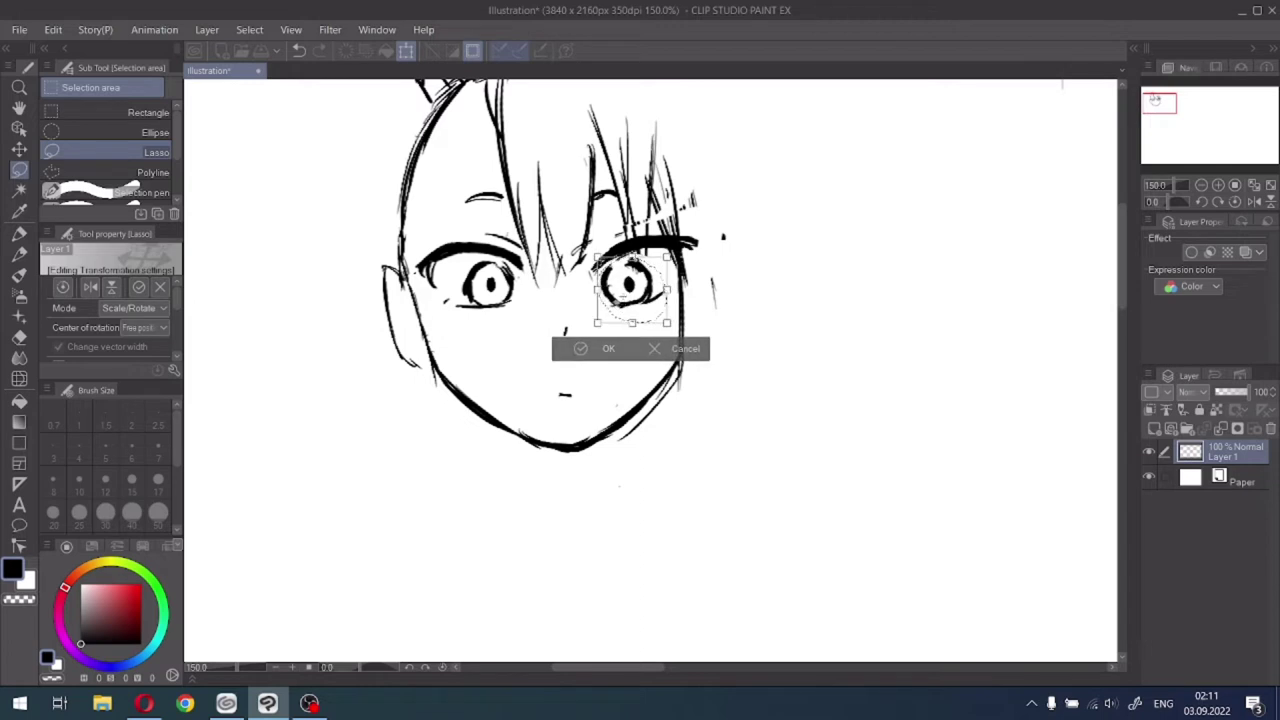
pyautogui.click(568, 349)
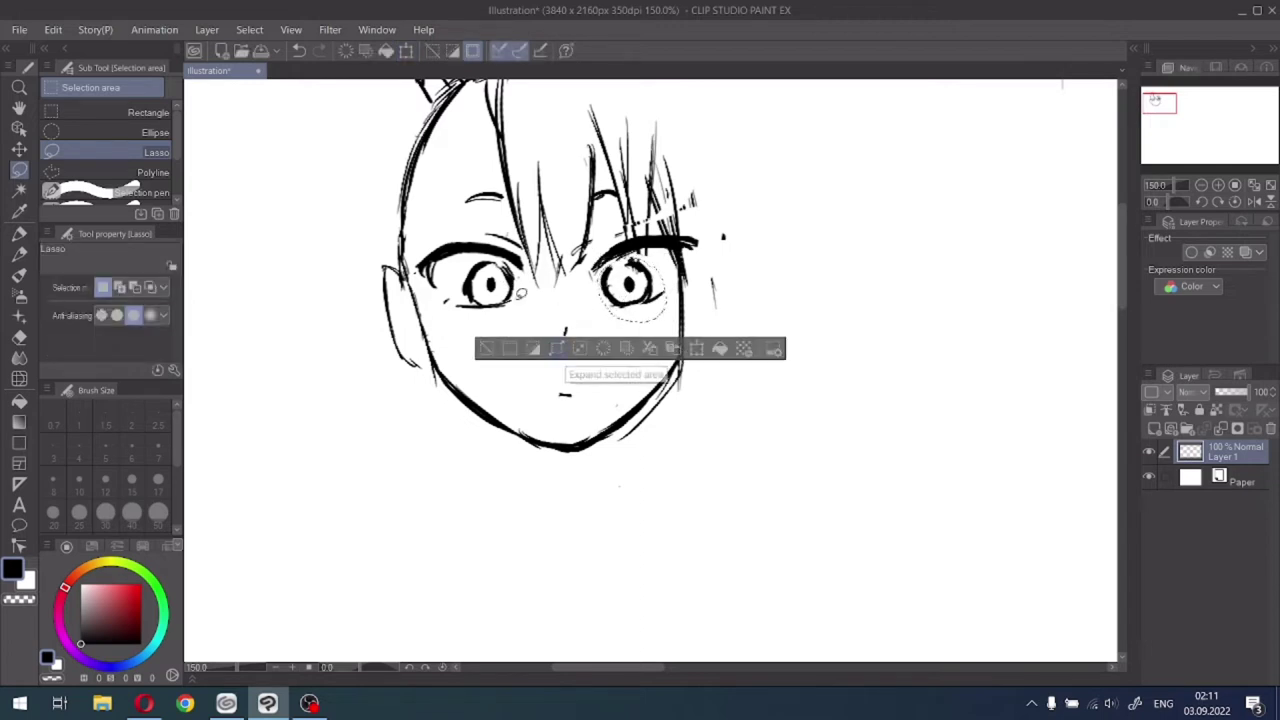
pyautogui.click(487, 352)
# Select the left iris with the Lasso, move it slightly down and toward the ear, and deselect.
pyautogui.moveTo(488, 328)
pyautogui.mouseDown()
pyautogui.moveTo(439, 298)
pyautogui.moveTo(464, 258)
pyautogui.moveTo(520, 265)
pyautogui.mouseUp()
pyautogui.click(545, 363)
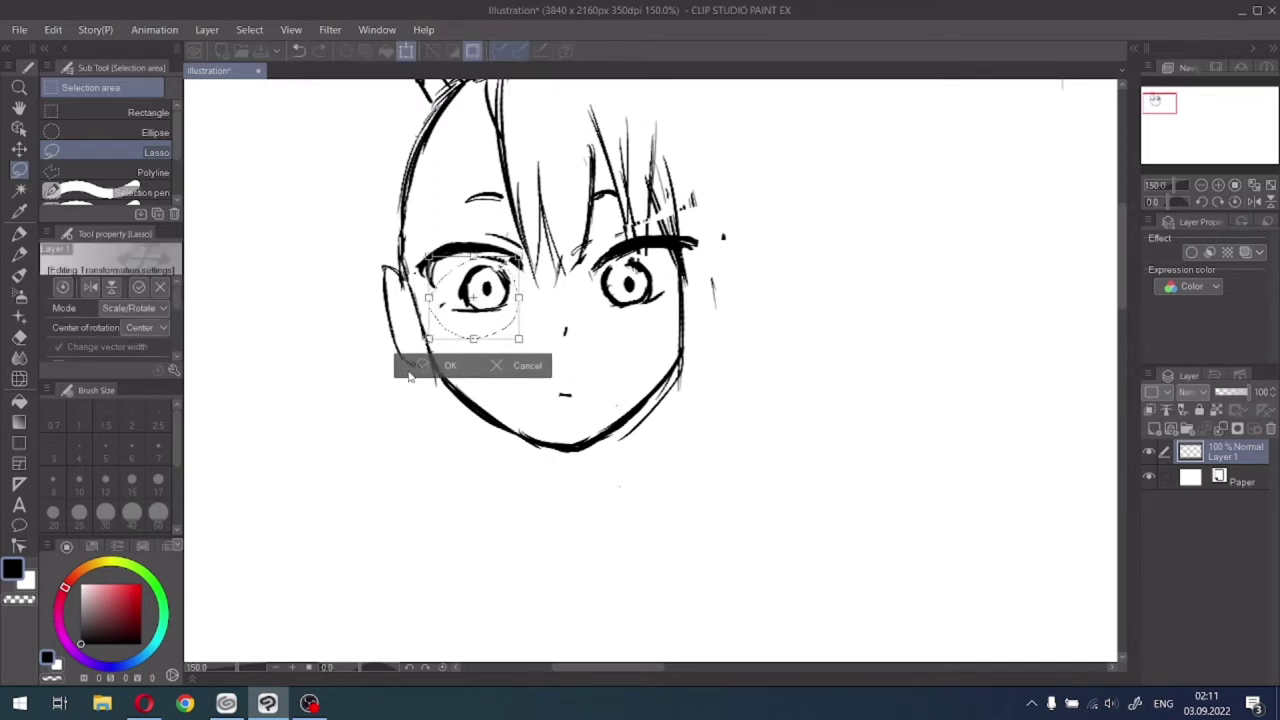
pyautogui.click(455, 364)
pyautogui.click(322, 343)
# Clean up the left upper lash with the hard eraser and redraw its inner end with the Bold Lineart pen.
pyautogui.click(19, 337)
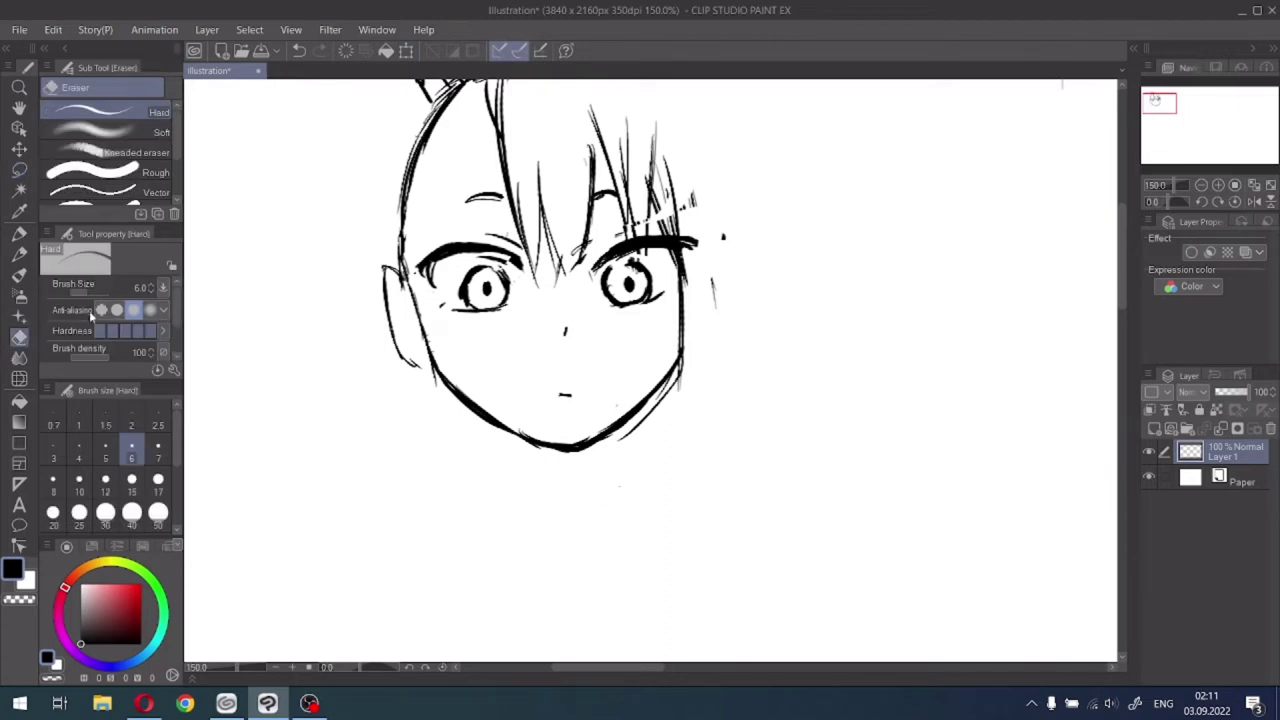
pyautogui.moveTo(480, 258); pyautogui.dragTo(506, 262)
pyautogui.click(20, 236)
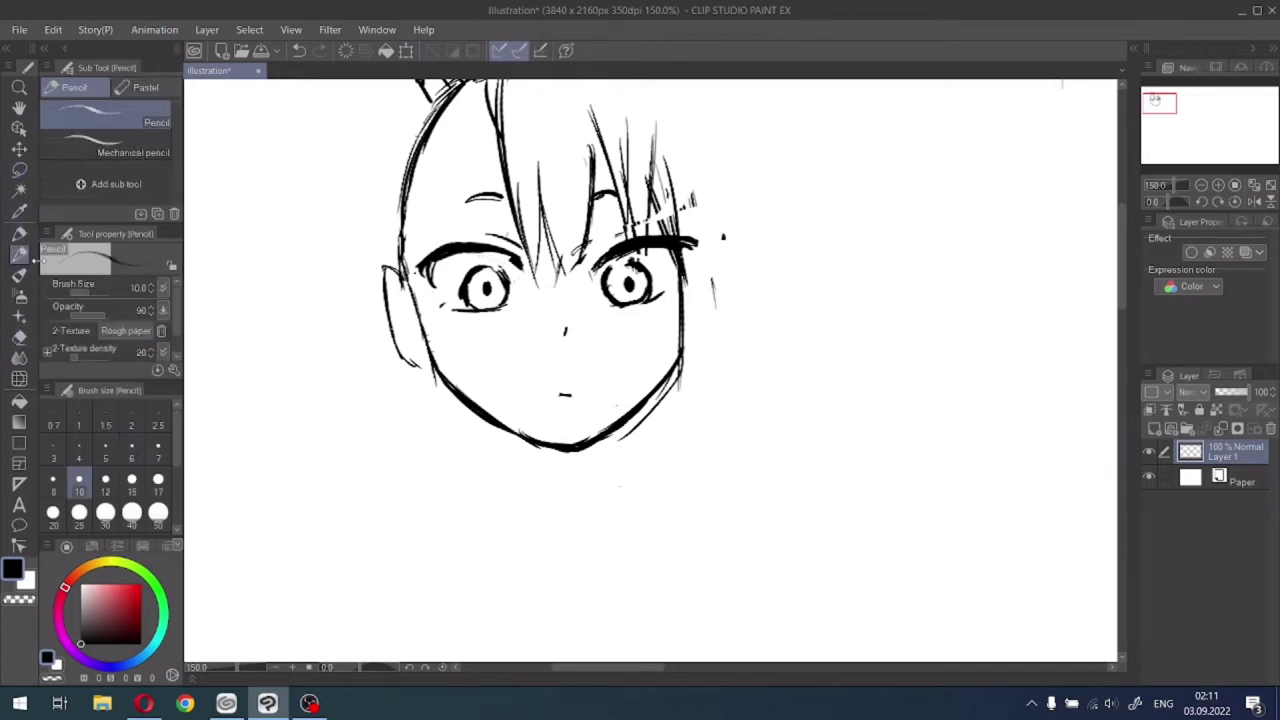
pyautogui.click(20, 234)
pyautogui.moveTo(475, 250); pyautogui.dragTo(515, 265)
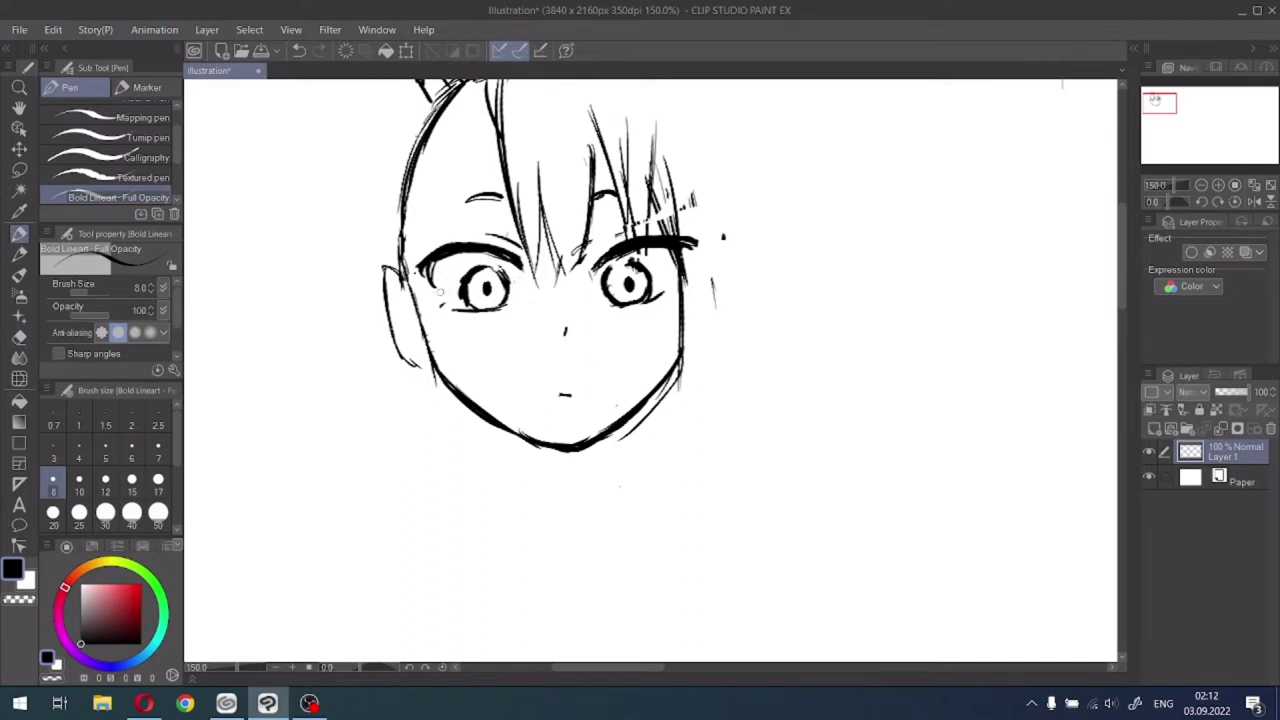
# Undo the left lash retouching and the left iris move, and clear the restored selection.
pyautogui.click(298, 50)
pyautogui.click(298, 50)
pyautogui.click(298, 50)
pyautogui.click(298, 50)
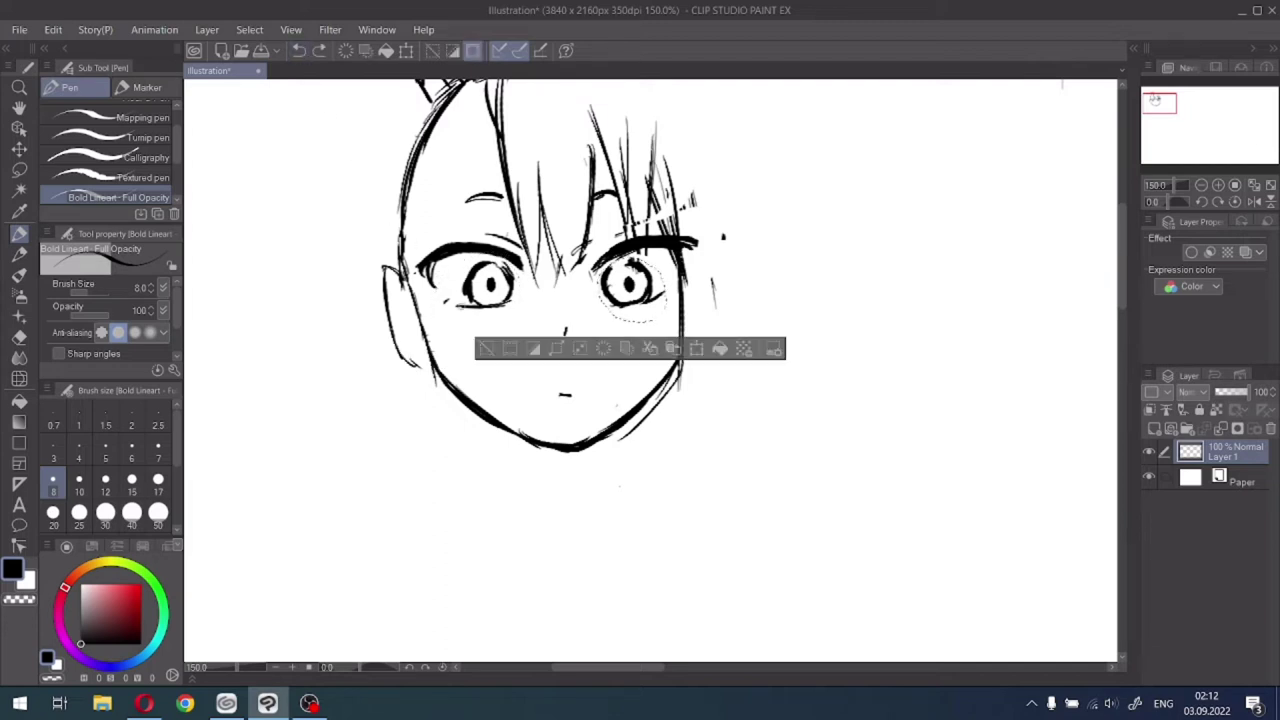
pyautogui.hotkey('ctrl', 'd')
# Select the left iris and lower lash line with the Lasso, nudge them toward the ear, apply the transformation and deselect.
pyautogui.scroll(5, 484, 266)
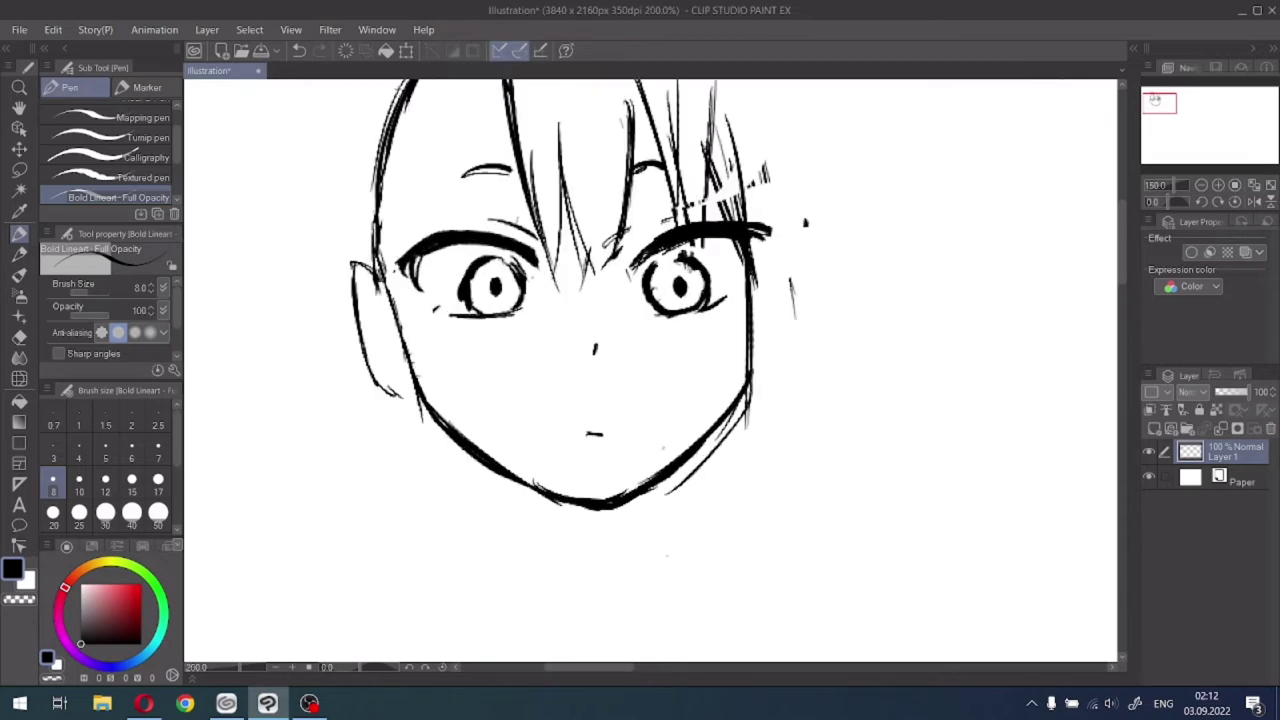
pyautogui.press('m')
pyautogui.moveTo(526, 236)
pyautogui.mouseDown()
pyautogui.moveTo(591, 262)
pyautogui.moveTo(581, 387)
pyautogui.moveTo(471, 414)
pyautogui.moveTo(376, 349)
pyautogui.moveTo(411, 283)
pyautogui.moveTo(458, 237)
pyautogui.moveTo(500, 216)
pyautogui.moveTo(528, 232)
pyautogui.mouseUp()
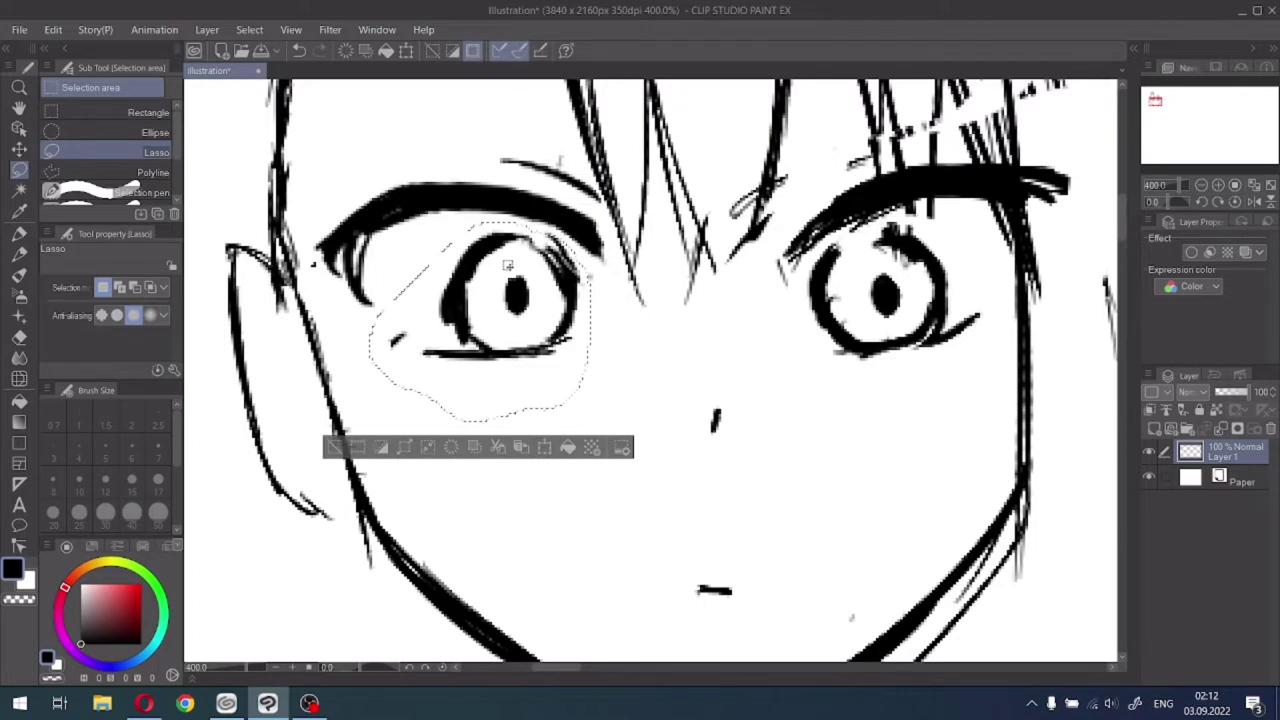
pyautogui.click(544, 447)
pyautogui.press('Left')
pyautogui.press('Left')
pyautogui.press('Left')
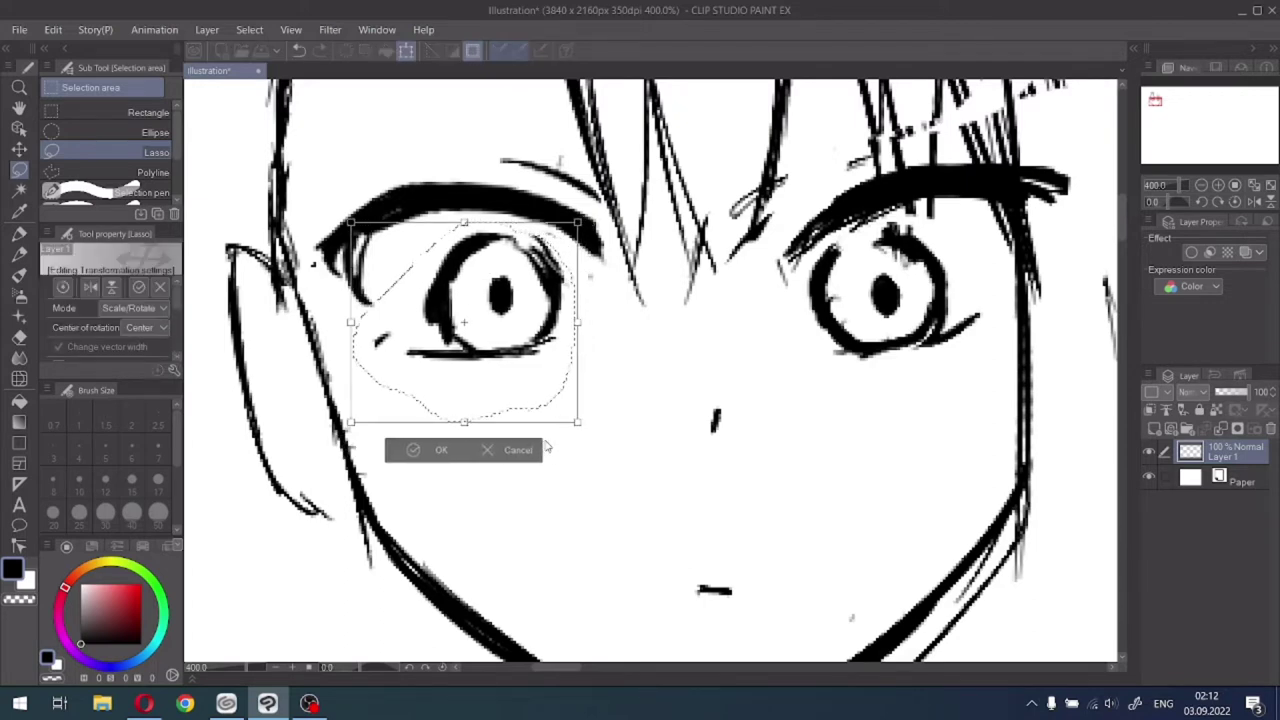
pyautogui.press('Right')
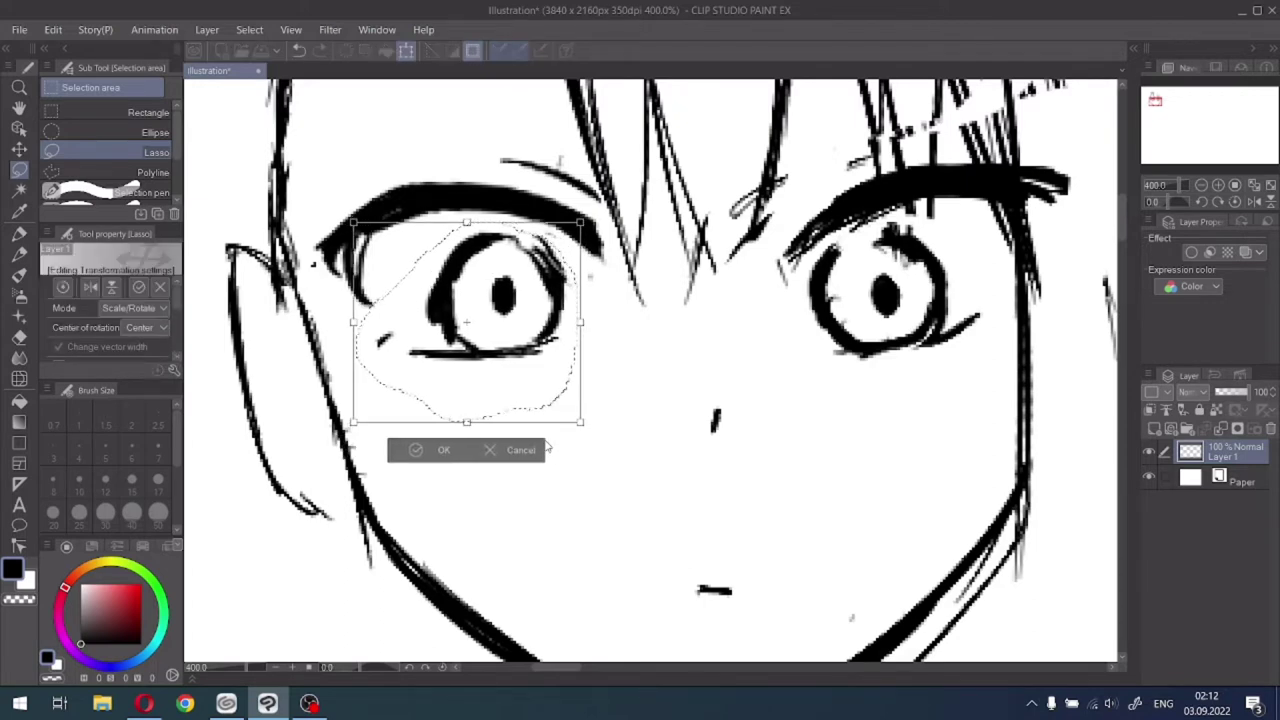
pyautogui.press('Left')
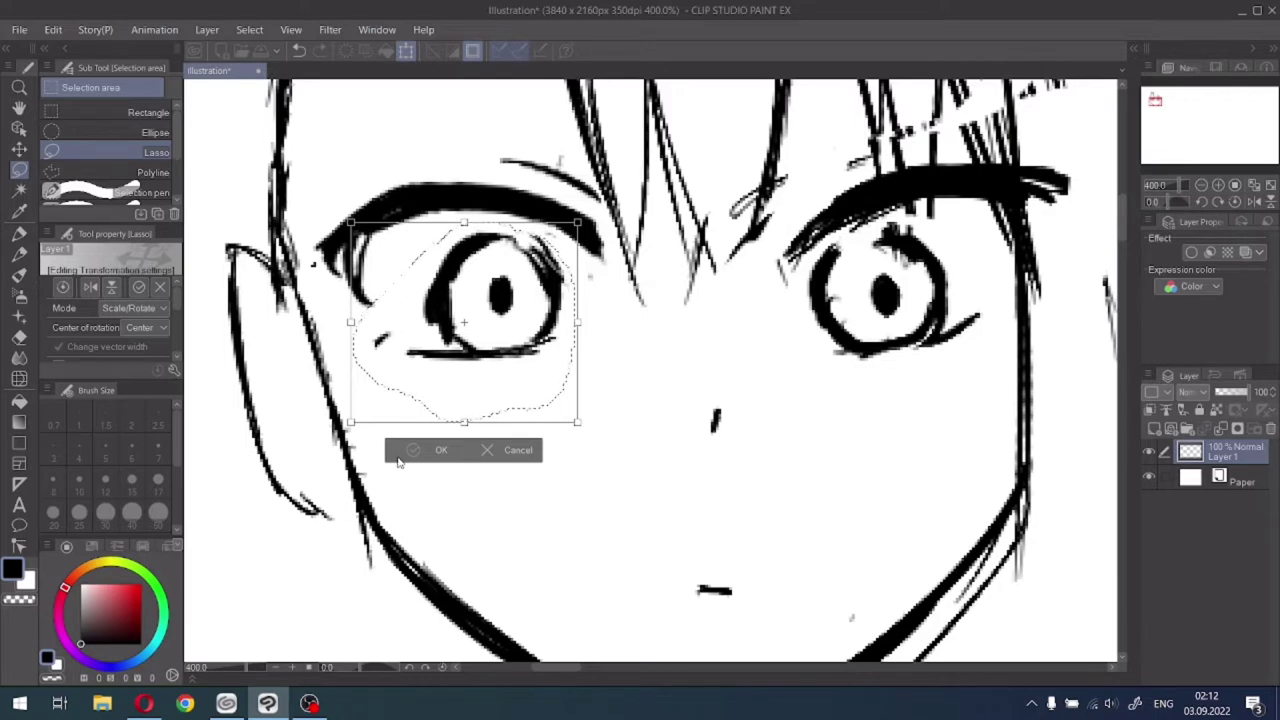
pyautogui.click(411, 451)
pyautogui.click(326, 450)
# Thicken the left ear's contour with the Bold Lineart pen and add inner ear lines and a dark mark near the lobe.
pyautogui.scroll(-3, 343, 452)
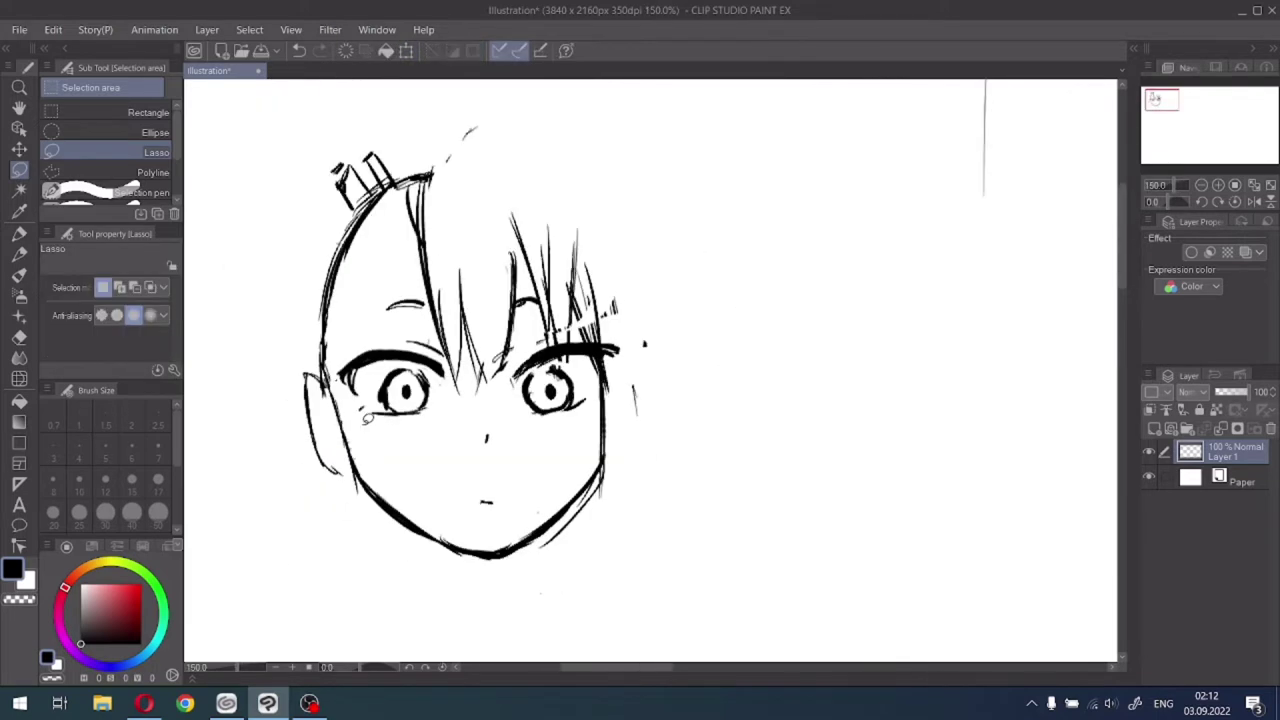
pyautogui.click(1178, 110)
pyautogui.moveTo(1178, 110)
pyautogui.mouseDown()
pyautogui.moveTo(1152, 97)
pyautogui.moveTo(1161, 103)
pyautogui.mouseUp()
pyautogui.scroll(-1, 464, 172)
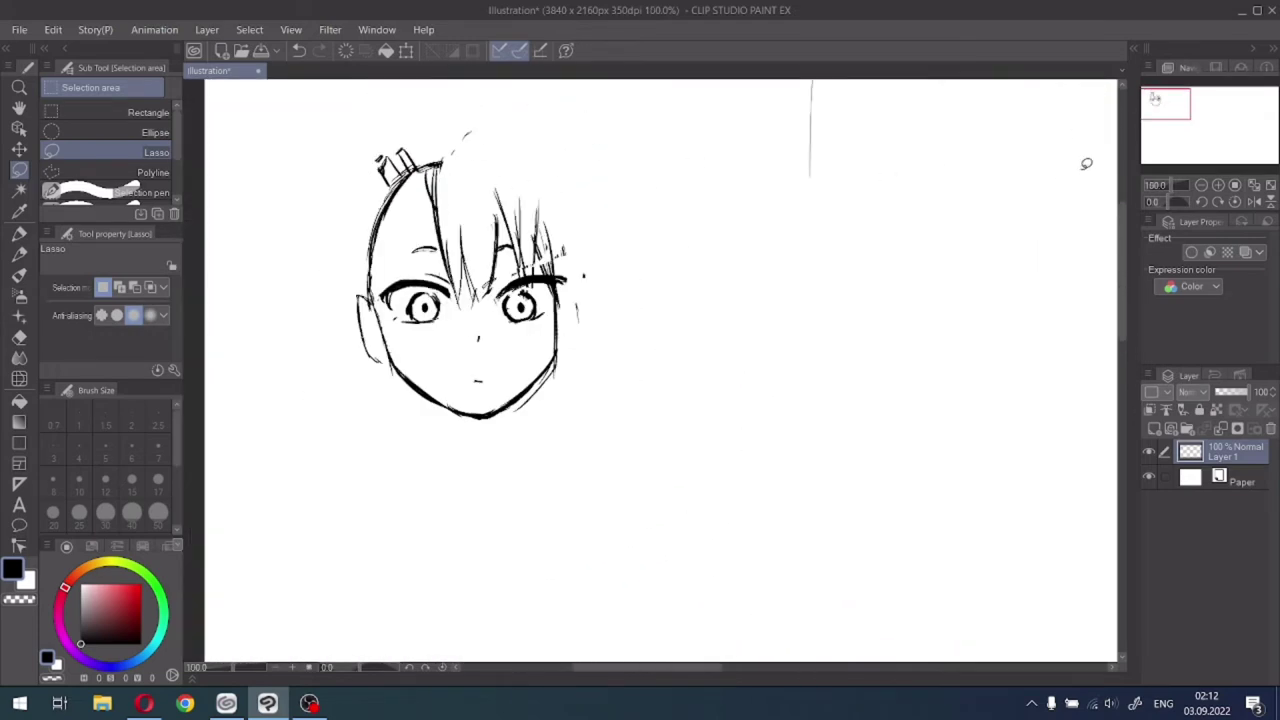
pyautogui.click(1179, 127)
pyautogui.scroll(1, 1179, 127)
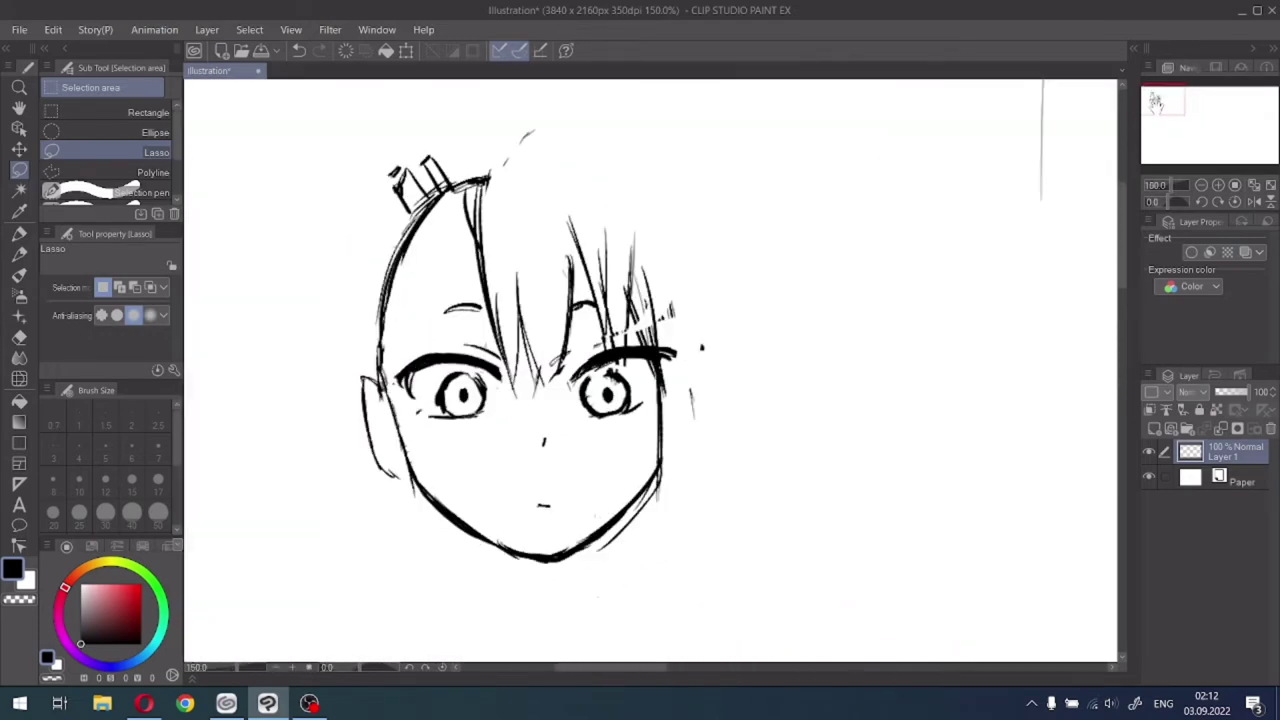
pyautogui.click(17, 236)
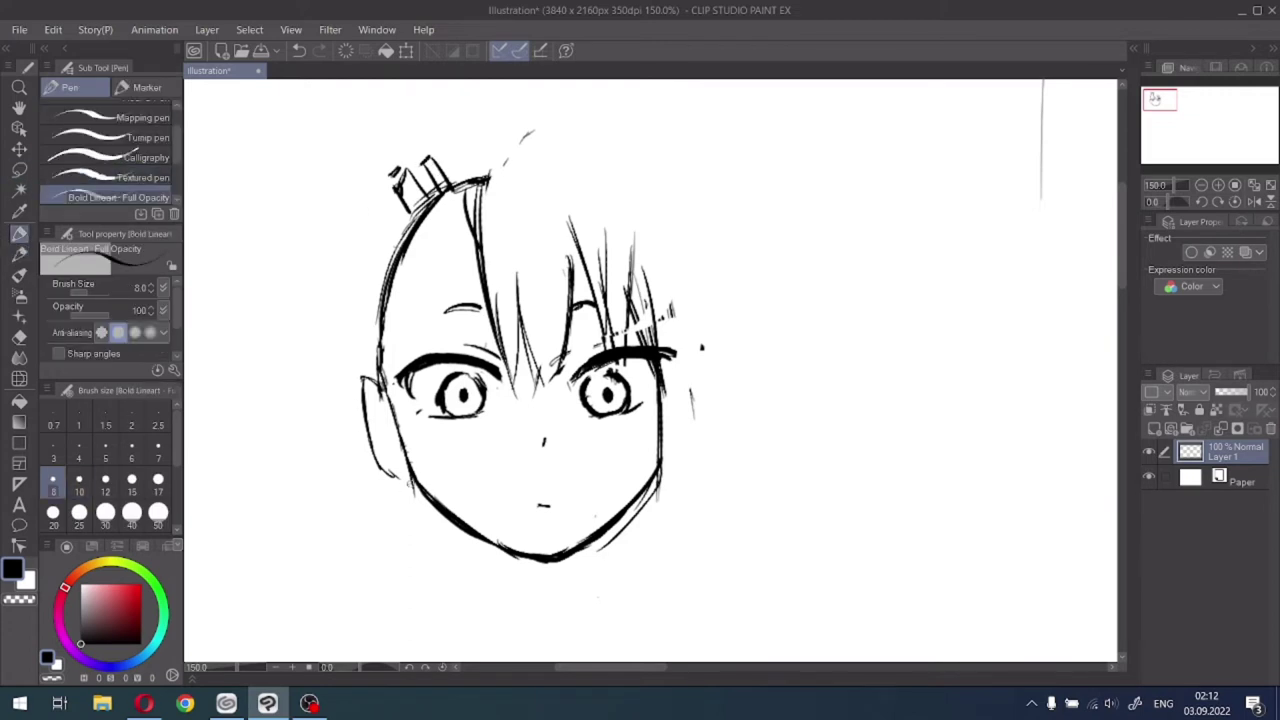
pyautogui.moveTo(374, 454); pyautogui.dragTo(410, 484)
pyautogui.moveTo(376, 404)
pyautogui.mouseDown()
pyautogui.moveTo(396, 426)
pyautogui.moveTo(376, 420)
pyautogui.moveTo(380, 434)
pyautogui.mouseUp()
pyautogui.moveTo(376, 378)
pyautogui.mouseDown()
pyautogui.moveTo(354, 400)
pyautogui.moveTo(370, 456)
pyautogui.moveTo(404, 474)
pyautogui.mouseUp()
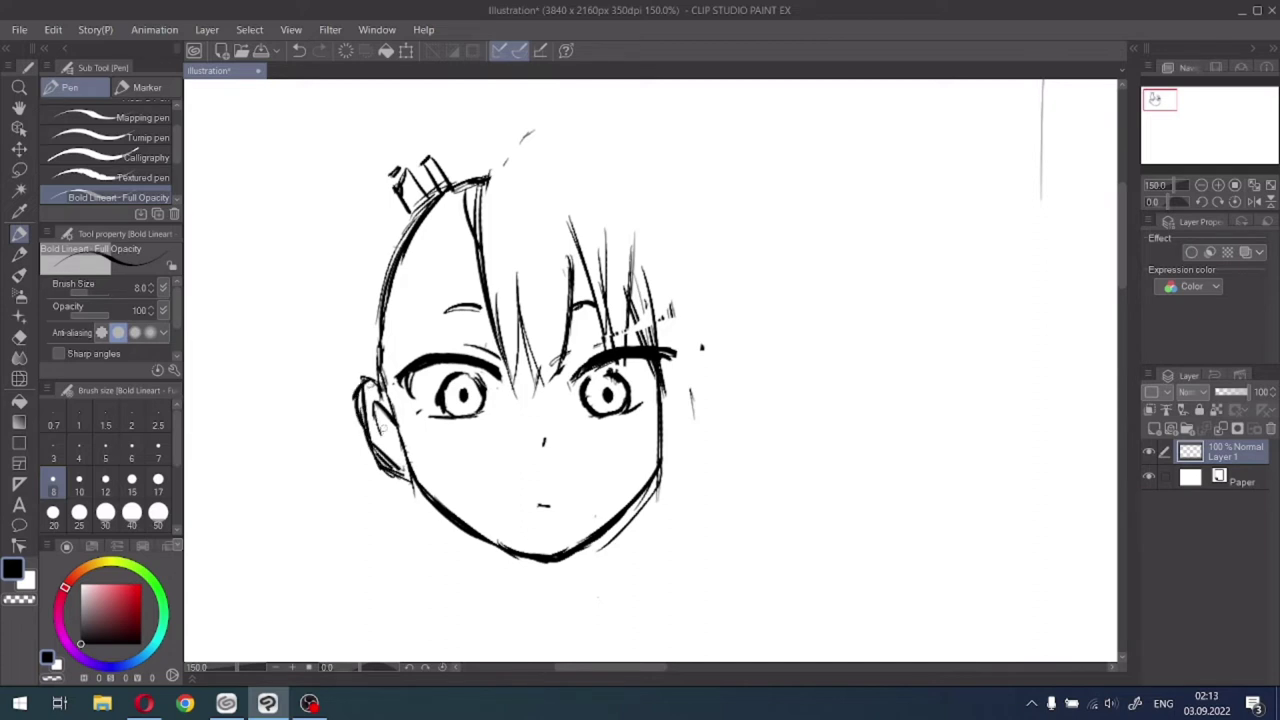
pyautogui.moveTo(392, 424); pyautogui.dragTo(398, 458)
# Draw the outer hair contour from above the hair clip down past the left ear to below the chin.
pyautogui.moveTo(484, 112)
pyautogui.mouseDown()
pyautogui.moveTo(440, 120)
pyautogui.moveTo(370, 180)
pyautogui.moveTo(335, 300)
pyautogui.moveTo(338, 392)
pyautogui.mouseUp()
pyautogui.moveTo(352, 208)
pyautogui.mouseDown()
pyautogui.moveTo(322, 326)
pyautogui.moveTo(322, 492)
pyautogui.mouseUp()
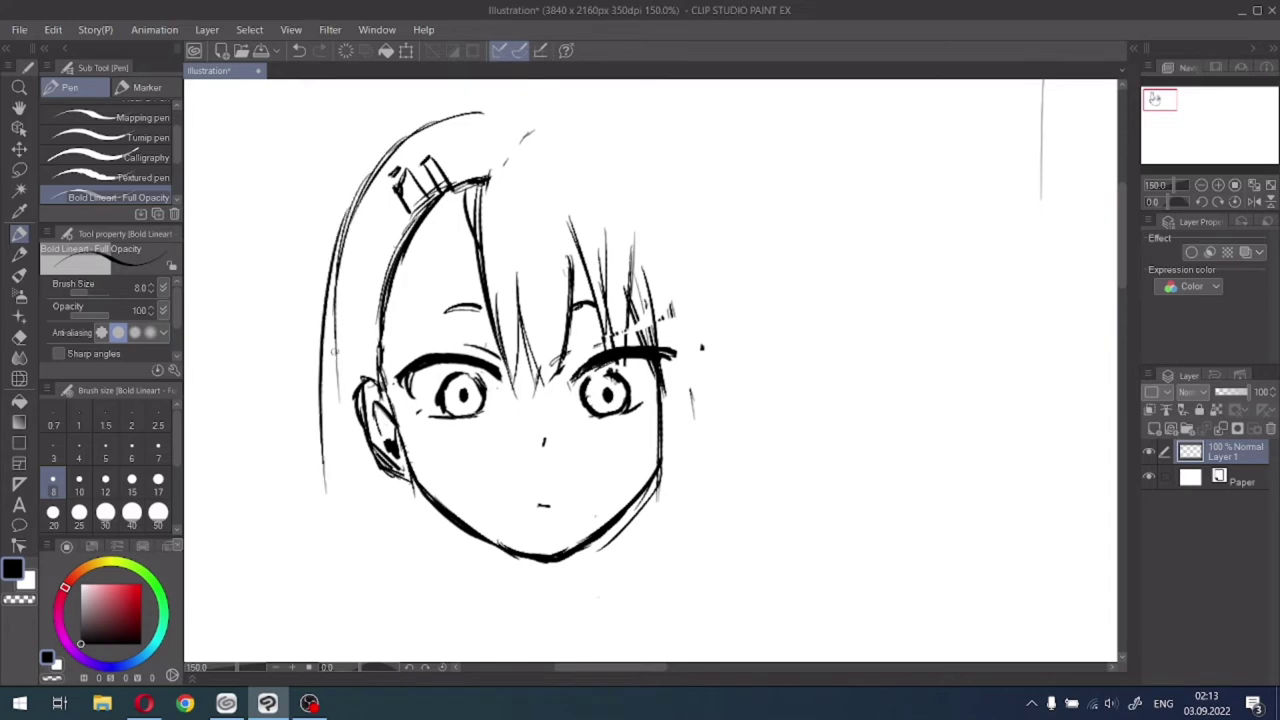
pyautogui.moveTo(330, 380); pyautogui.dragTo(308, 590)
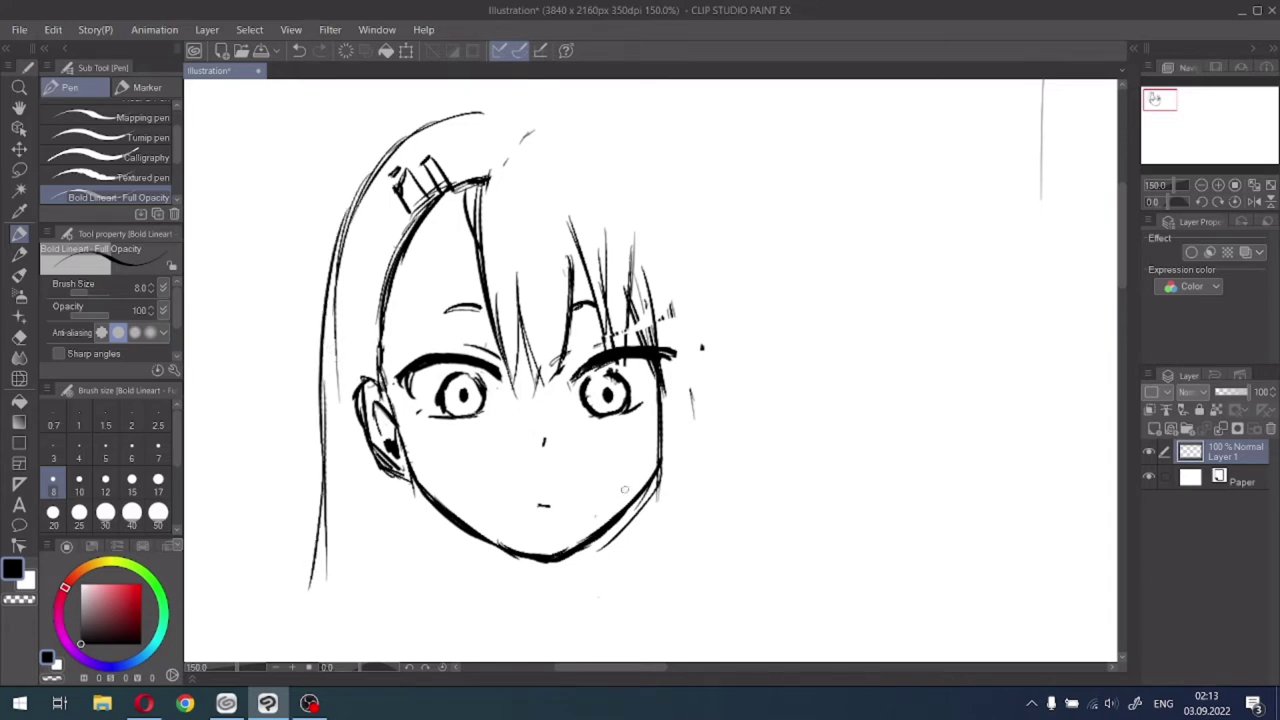
# Draw long side locks along the right cheek and a small ear protruding behind them.
pyautogui.moveTo(697, 280); pyautogui.dragTo(678, 513)
pyautogui.moveTo(660, 388)
pyautogui.mouseDown()
pyautogui.moveTo(635, 471)
pyautogui.moveTo(653, 391)
pyautogui.moveTo(620, 590)
pyautogui.mouseUp()
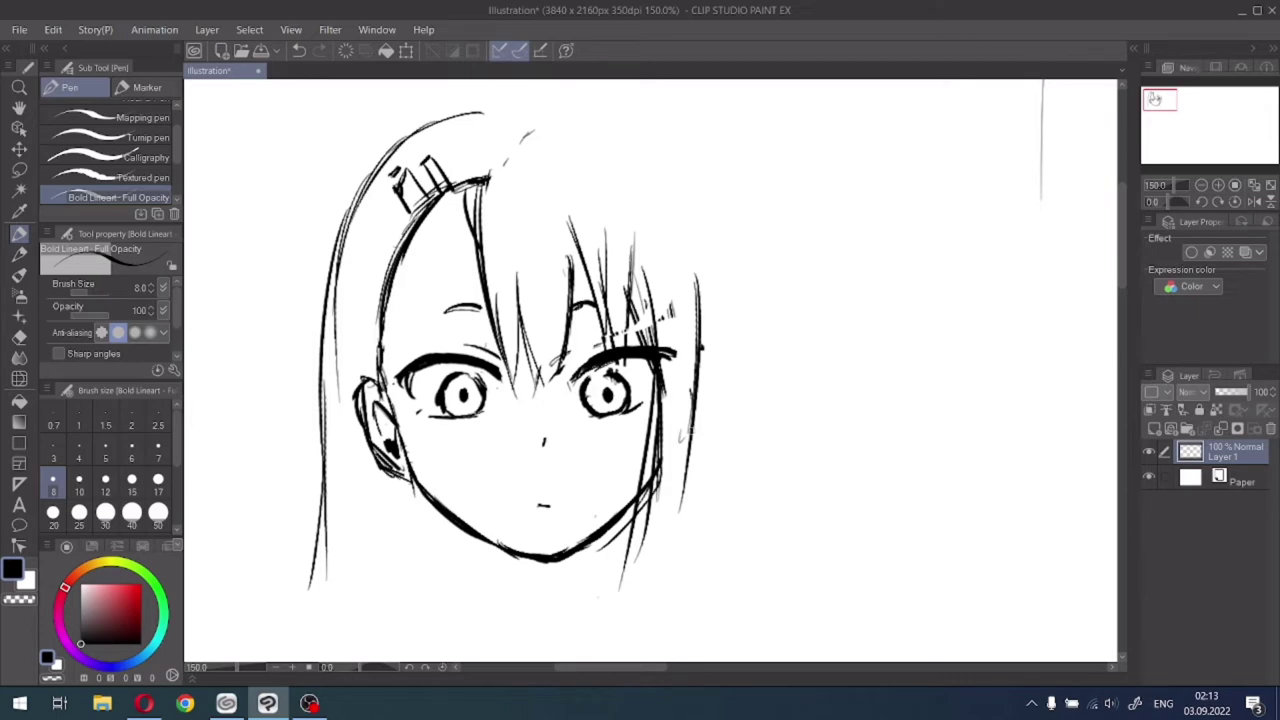
pyautogui.moveTo(710, 406); pyautogui.dragTo(694, 428)
pyautogui.moveTo(702, 342)
pyautogui.mouseDown()
pyautogui.moveTo(716, 398)
pyautogui.moveTo(718, 372)
pyautogui.moveTo(700, 406)
pyautogui.mouseUp()
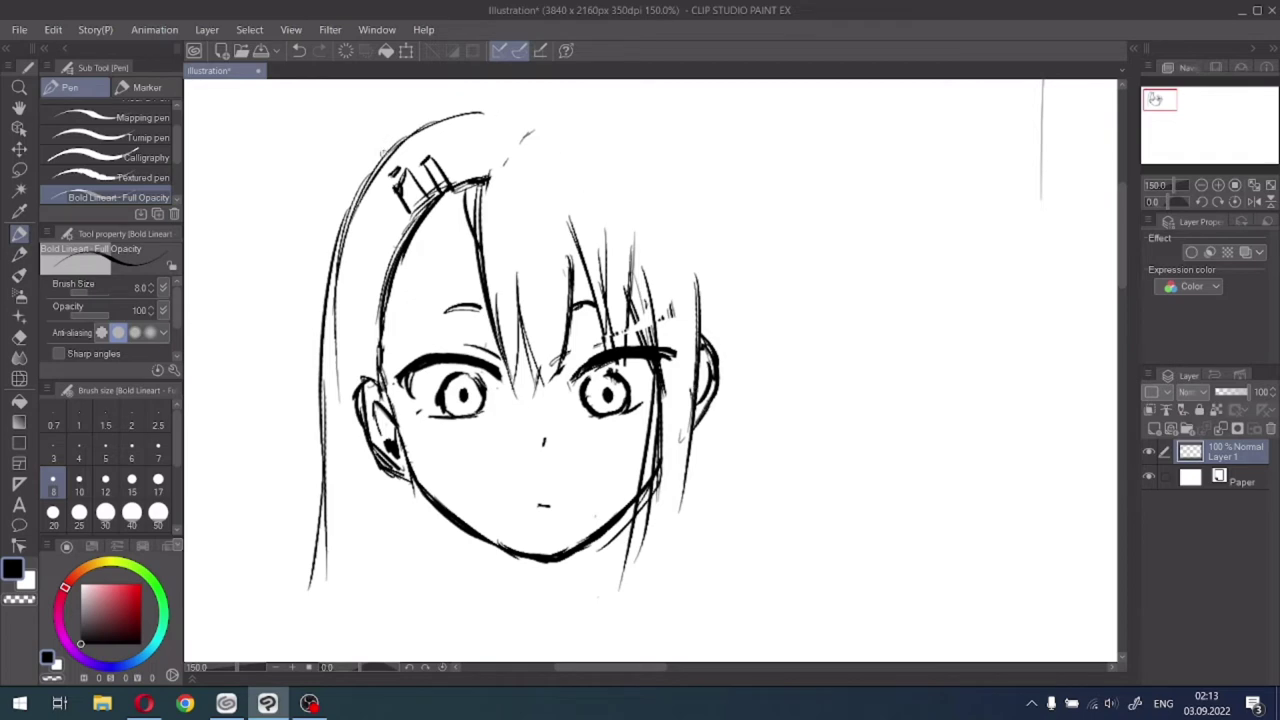
# Draw the rounded crown of the hair and layer several long strands down the right side over the ear.
pyautogui.moveTo(382, 152)
pyautogui.mouseDown()
pyautogui.moveTo(490, 100)
pyautogui.moveTo(546, 95)
pyautogui.moveTo(610, 106)
pyautogui.moveTo(658, 134)
pyautogui.moveTo(696, 196)
pyautogui.mouseUp()
pyautogui.moveTo(622, 114); pyautogui.dragTo(706, 238)
pyautogui.moveTo(654, 144); pyautogui.dragTo(700, 284)
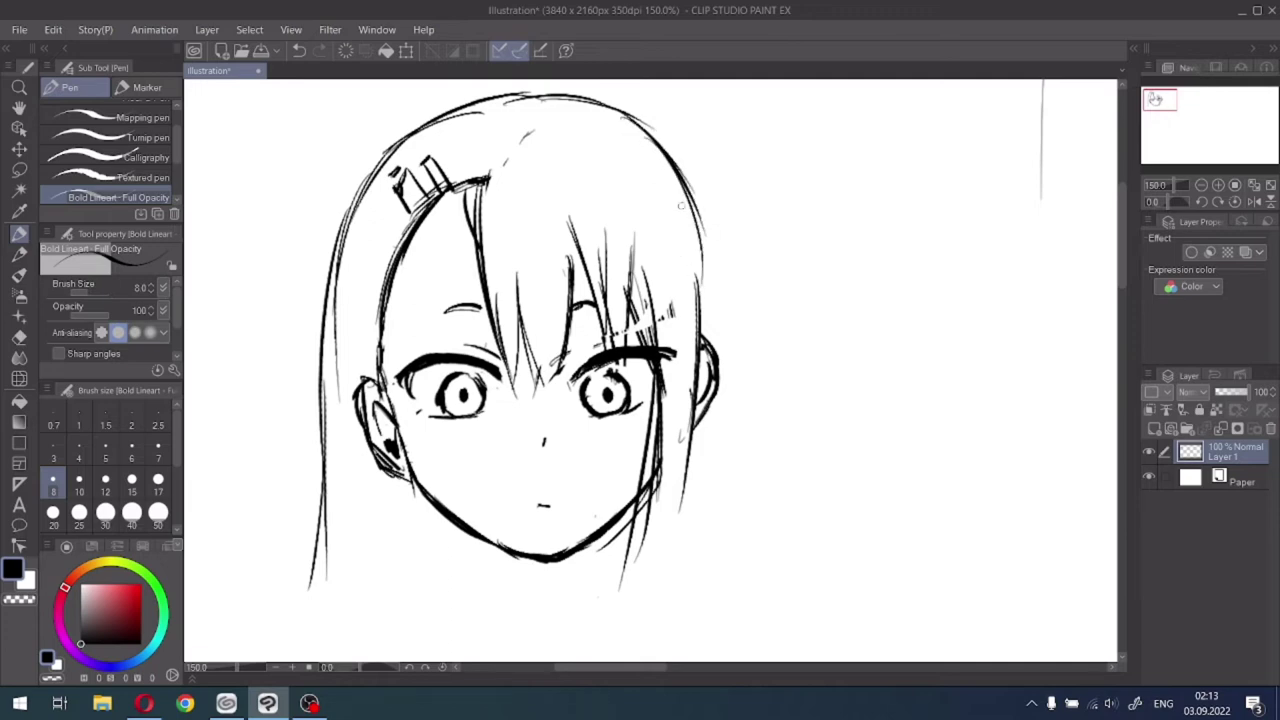
pyautogui.moveTo(654, 140); pyautogui.dragTo(734, 284)
pyautogui.moveTo(690, 174); pyautogui.dragTo(738, 342)
pyautogui.moveTo(692, 208); pyautogui.dragTo(718, 404)
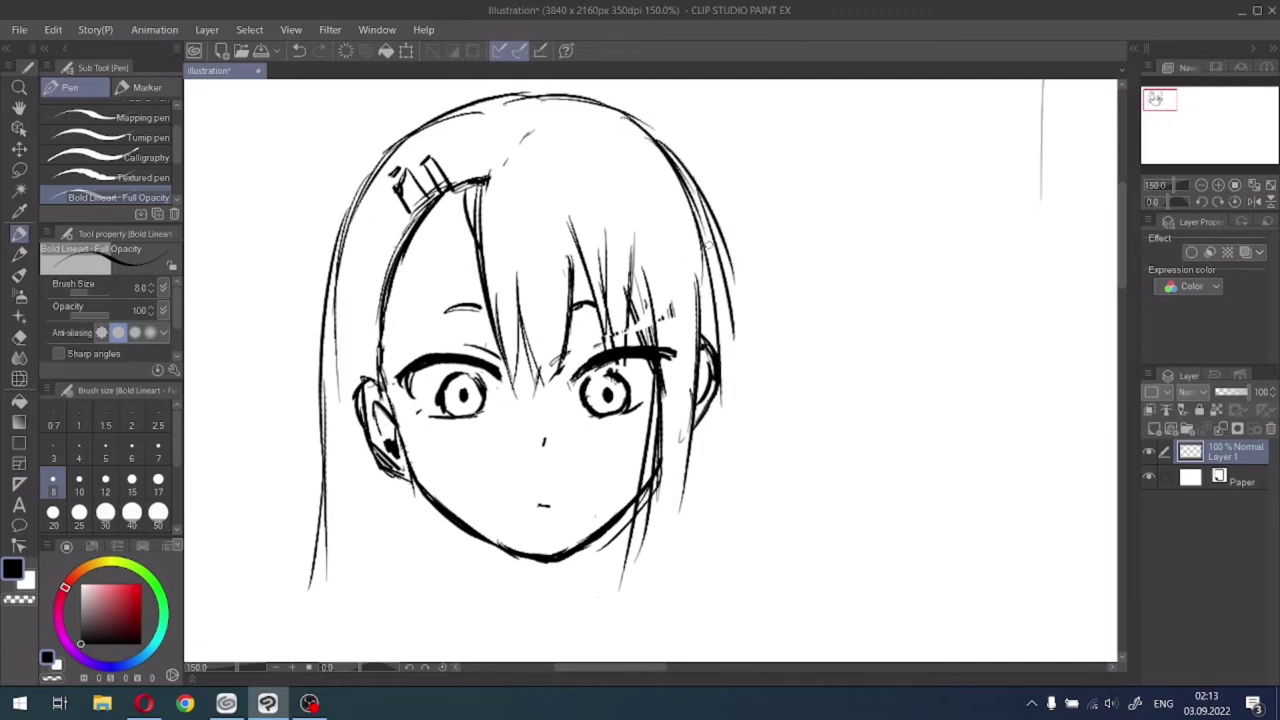
pyautogui.moveTo(706, 242); pyautogui.dragTo(738, 410)
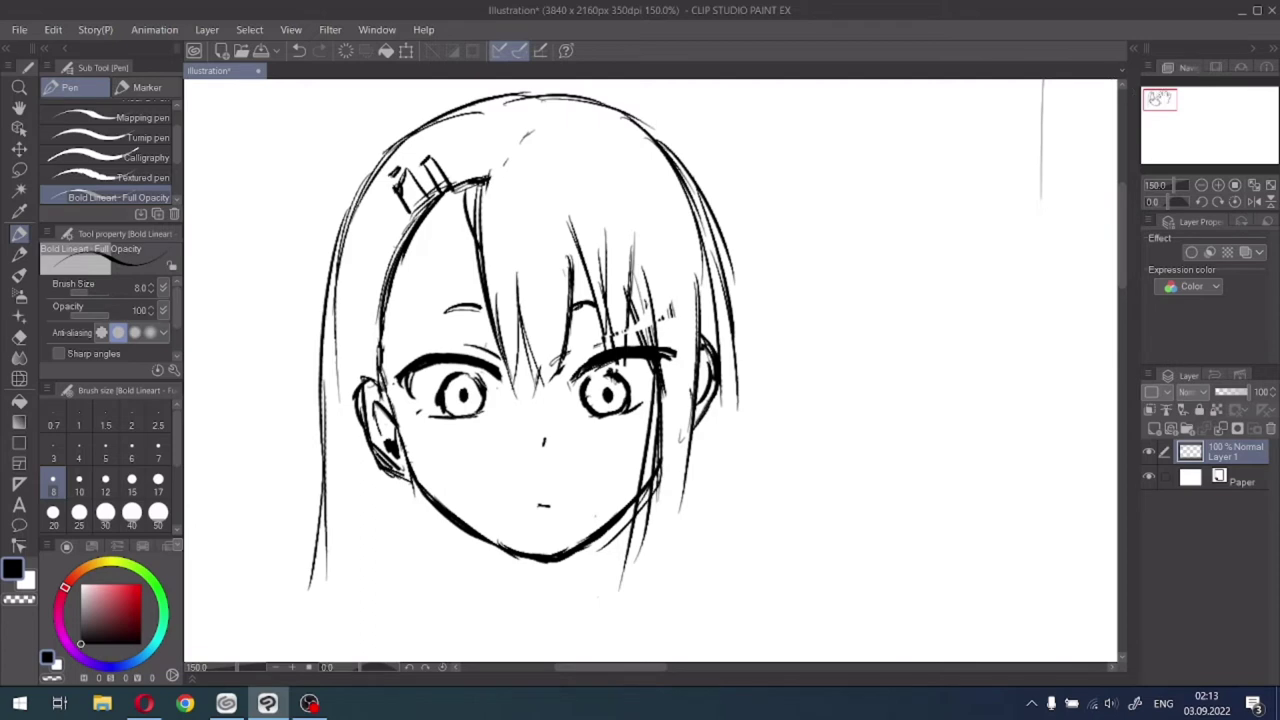
# Draw slanting neck lines below both sides of the jaw, doubling the stroke on the right side.
pyautogui.moveTo(1208, 108); pyautogui.dragTo(1159, 102)
pyautogui.scroll(-1, 1060, 143)
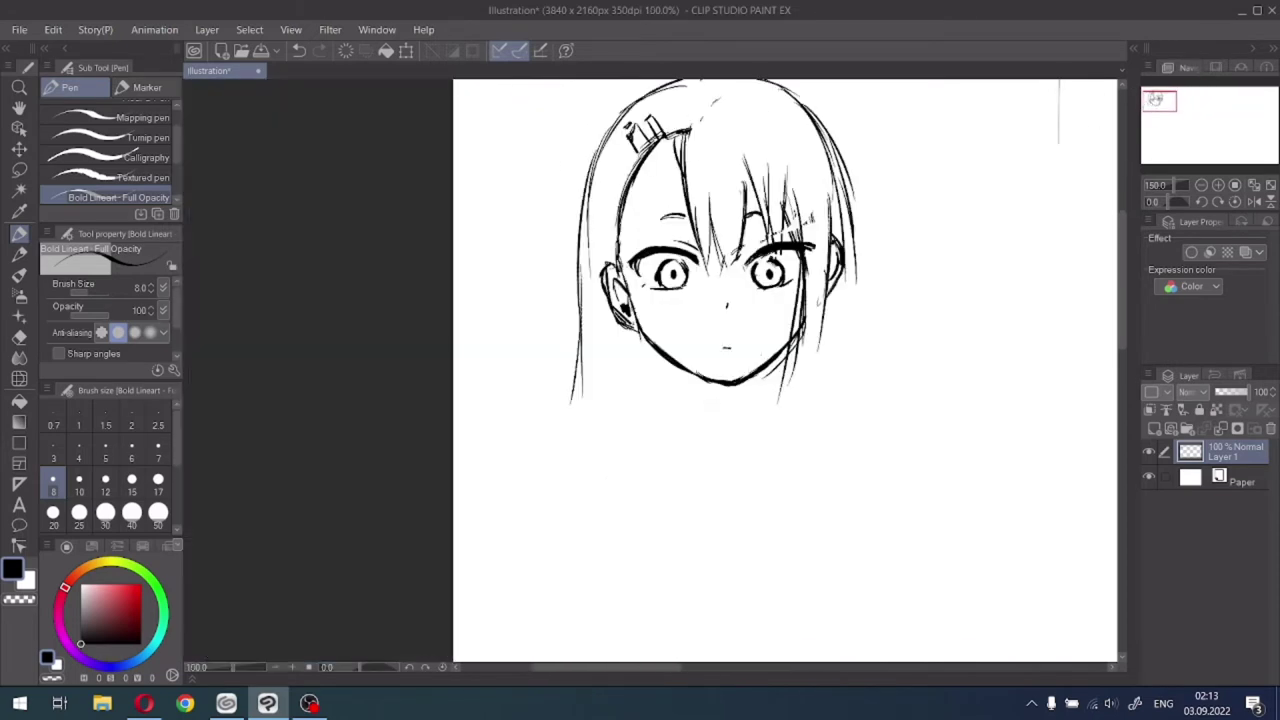
pyautogui.scroll(2, 1010, 190)
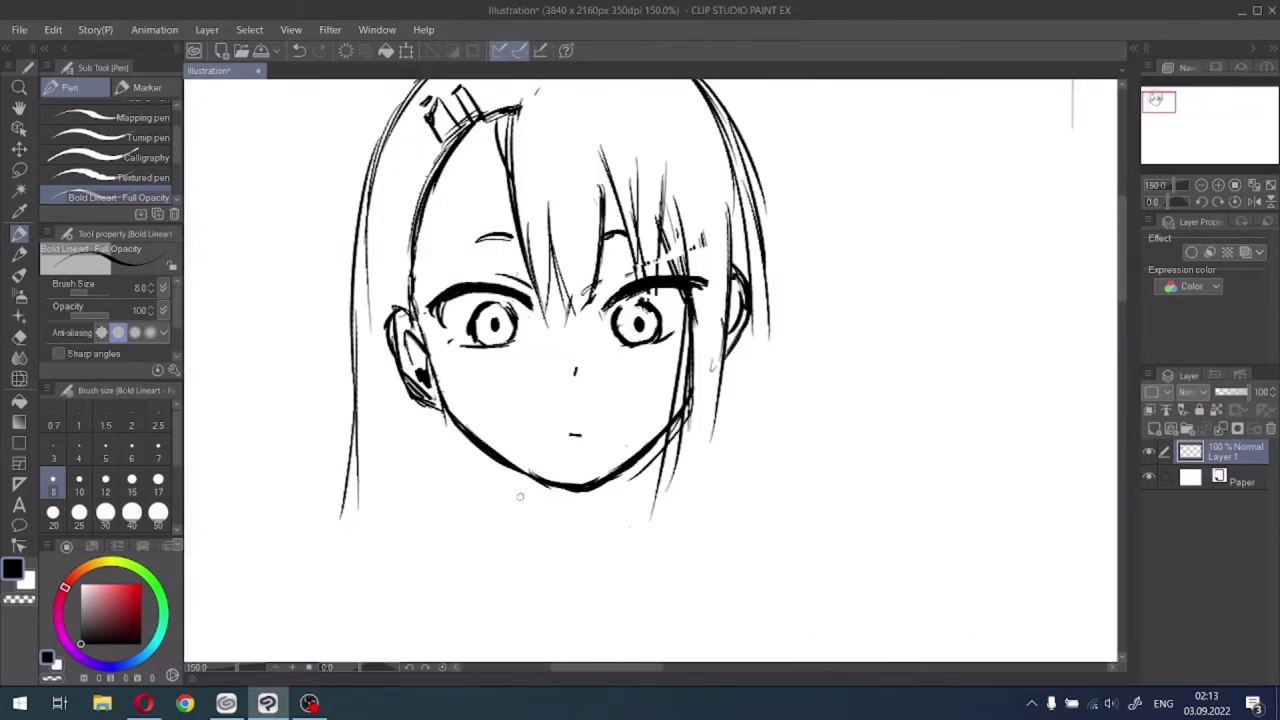
pyautogui.moveTo(506, 462); pyautogui.dragTo(542, 562)
pyautogui.moveTo(660, 468); pyautogui.dragTo(628, 576)
pyautogui.moveTo(678, 468); pyautogui.dragTo(624, 588)
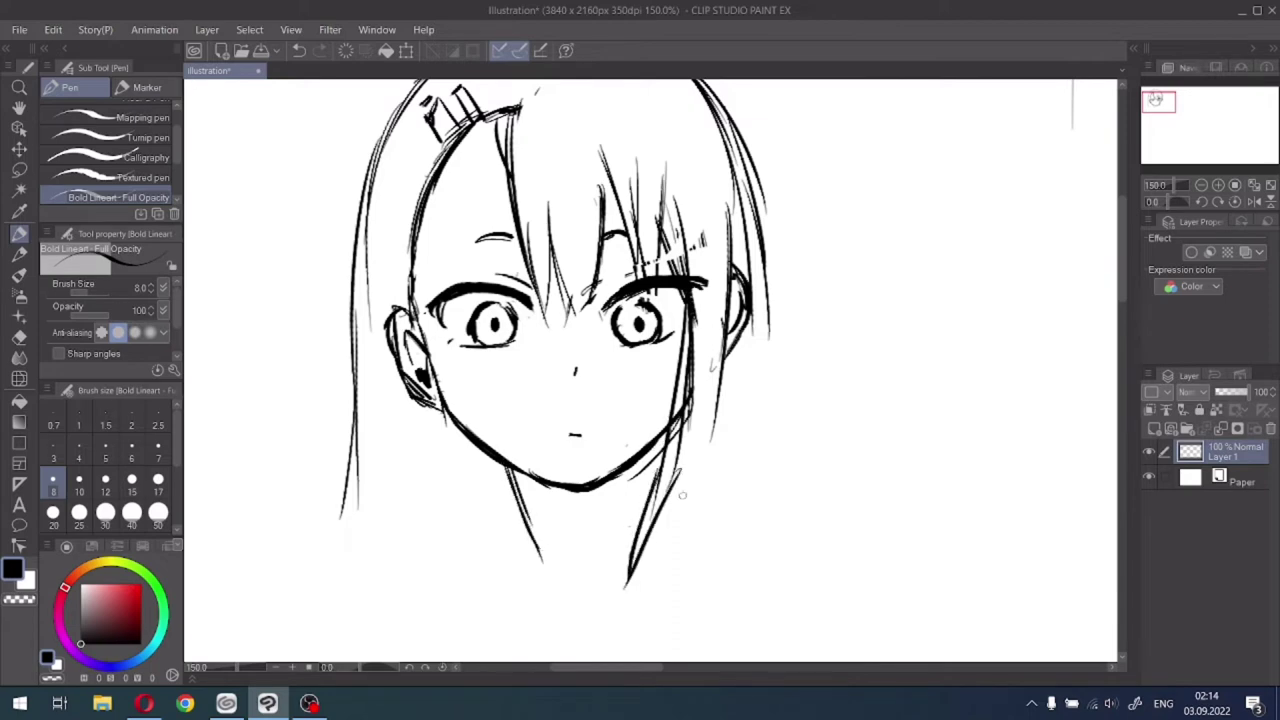
# Extend the hair strands down both sides of the neck and outline the left shoulder with its upper arm.
pyautogui.moveTo(683, 448); pyautogui.dragTo(665, 590)
pyautogui.moveTo(683, 470); pyautogui.dragTo(657, 599)
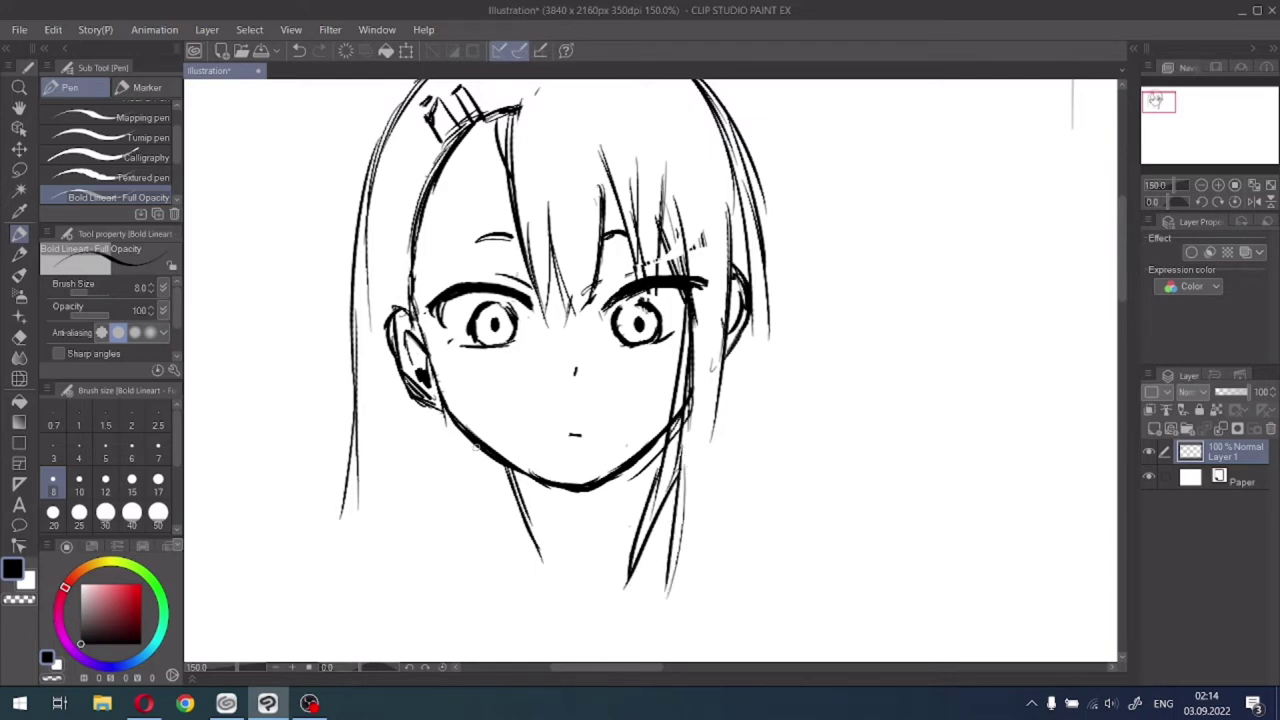
pyautogui.moveTo(476, 444)
pyautogui.mouseDown()
pyautogui.moveTo(330, 506)
pyautogui.moveTo(318, 602)
pyautogui.mouseUp()
pyautogui.moveTo(345, 510); pyautogui.dragTo(333, 550)
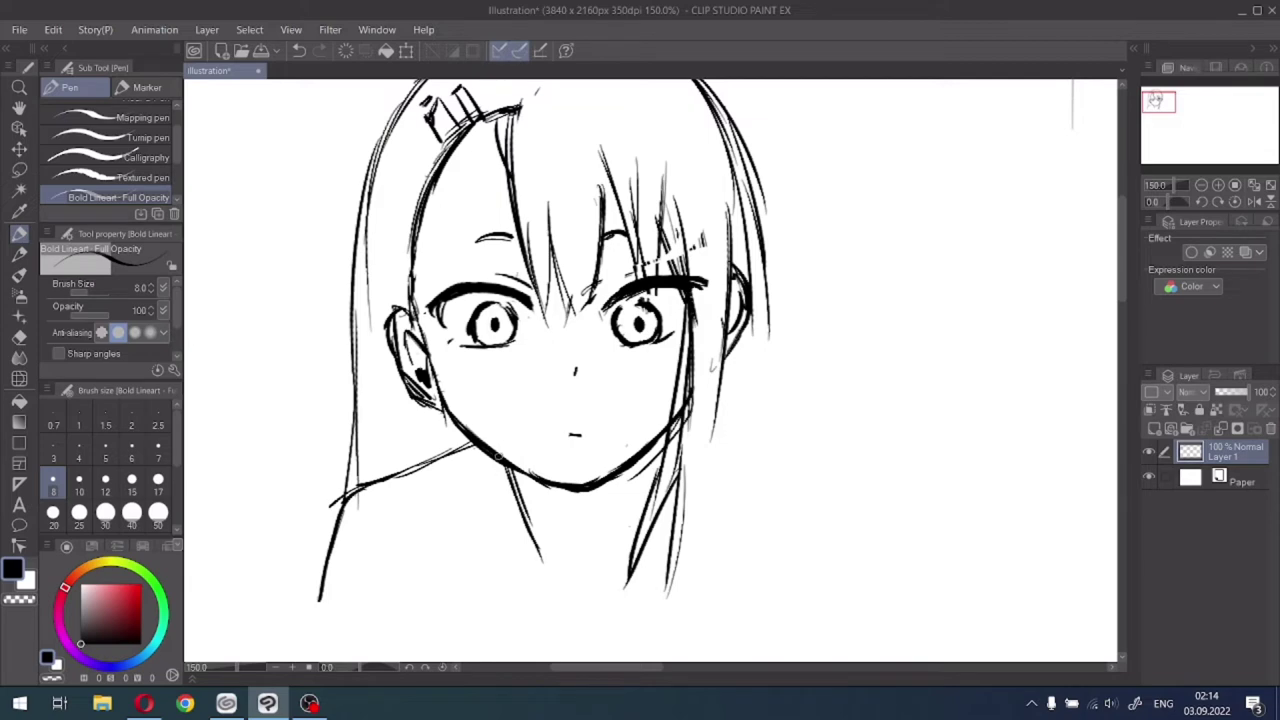
pyautogui.moveTo(473, 440)
pyautogui.mouseDown()
pyautogui.moveTo(485, 550)
pyautogui.moveTo(473, 596)
pyautogui.mouseUp()
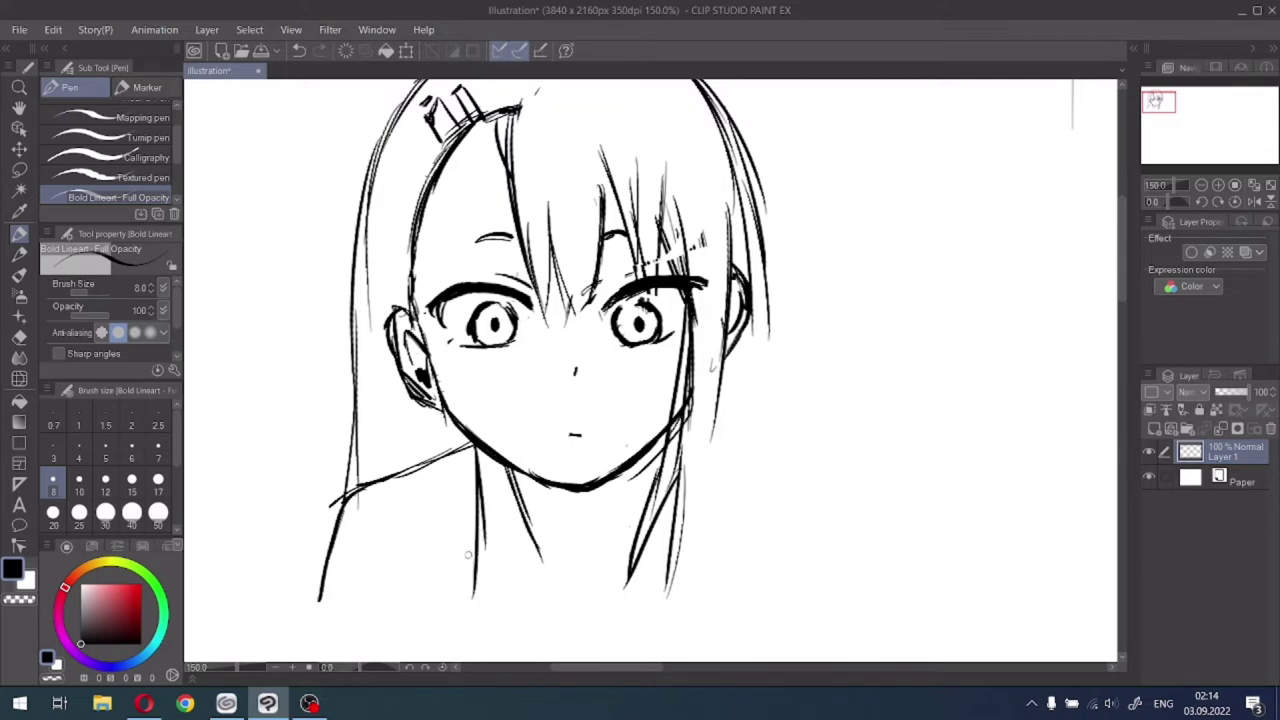
# Shade the neck below the chin with close vertical hatching and darken the left neck line down to the collar.
pyautogui.moveTo(467, 455)
pyautogui.mouseDown()
pyautogui.moveTo(459, 490)
pyautogui.moveTo(524, 498)
pyautogui.moveTo(538, 532)
pyautogui.mouseUp()
pyautogui.moveTo(536, 478); pyautogui.dragTo(540, 560)
pyautogui.moveTo(543, 557)
pyautogui.mouseDown()
pyautogui.moveTo(578, 580)
pyautogui.moveTo(542, 566)
pyautogui.mouseUp()
pyautogui.moveTo(568, 484)
pyautogui.mouseDown()
pyautogui.moveTo(540, 550)
pyautogui.moveTo(568, 570)
pyautogui.mouseUp()
pyautogui.moveTo(594, 484); pyautogui.dragTo(582, 550)
pyautogui.moveTo(600, 486); pyautogui.dragTo(596, 552)
pyautogui.moveTo(616, 478); pyautogui.dragTo(604, 548)
pyautogui.moveTo(630, 472); pyautogui.dragTo(616, 544)
pyautogui.moveTo(642, 472); pyautogui.dragTo(625, 538)
pyautogui.moveTo(650, 470)
pyautogui.mouseDown()
pyautogui.moveTo(637, 518)
pyautogui.moveTo(650, 484)
pyautogui.mouseUp()
# Layer long outer strands down the right side of the hair, adding touches to the crown and bangs.
pyautogui.scroll(-1, 578, 538)
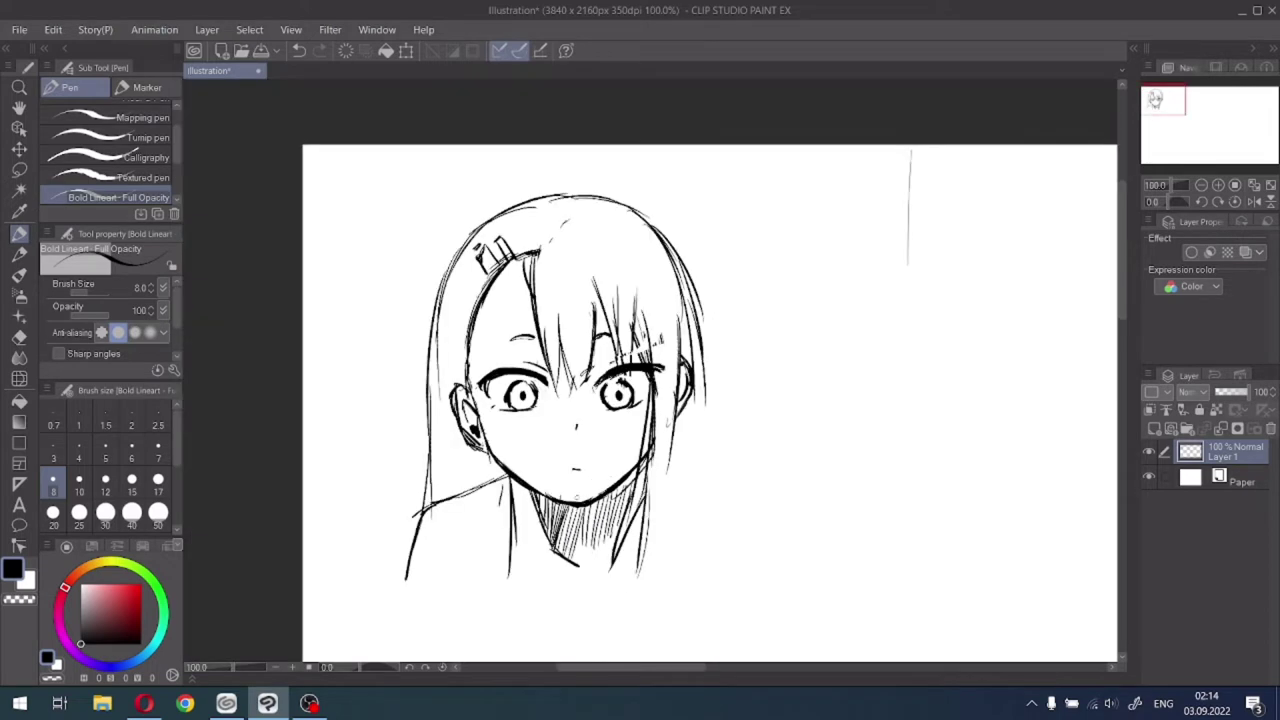
pyautogui.moveTo(622, 201)
pyautogui.mouseDown()
pyautogui.moveTo(655, 229)
pyautogui.moveTo(689, 303)
pyautogui.mouseUp()
pyautogui.moveTo(665, 243)
pyautogui.mouseDown()
pyautogui.moveTo(703, 327)
pyautogui.moveTo(714, 432)
pyautogui.mouseUp()
pyautogui.moveTo(704, 346)
pyautogui.mouseDown()
pyautogui.moveTo(712, 490)
pyautogui.moveTo(696, 528)
pyautogui.mouseUp()
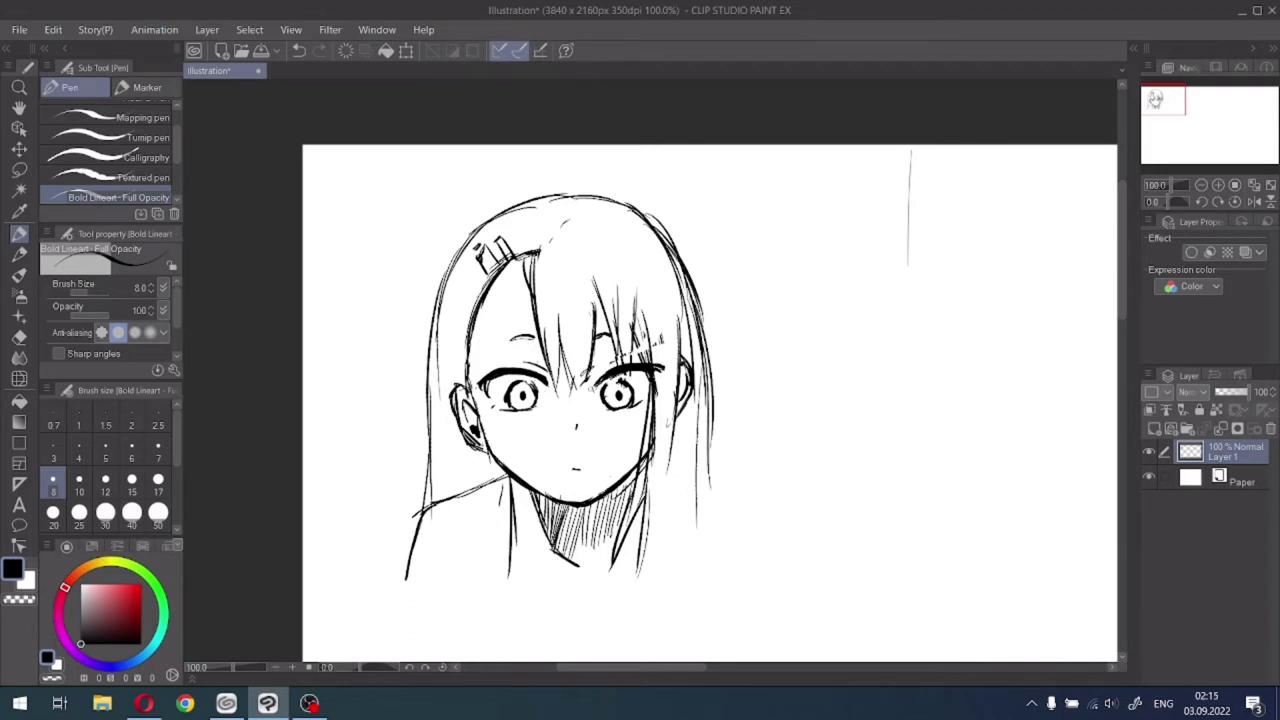
pyautogui.moveTo(510, 214); pyautogui.dragTo(520, 207)
pyautogui.moveTo(536, 196); pyautogui.dragTo(578, 190)
pyautogui.moveTo(625, 283); pyautogui.dragTo(643, 363)
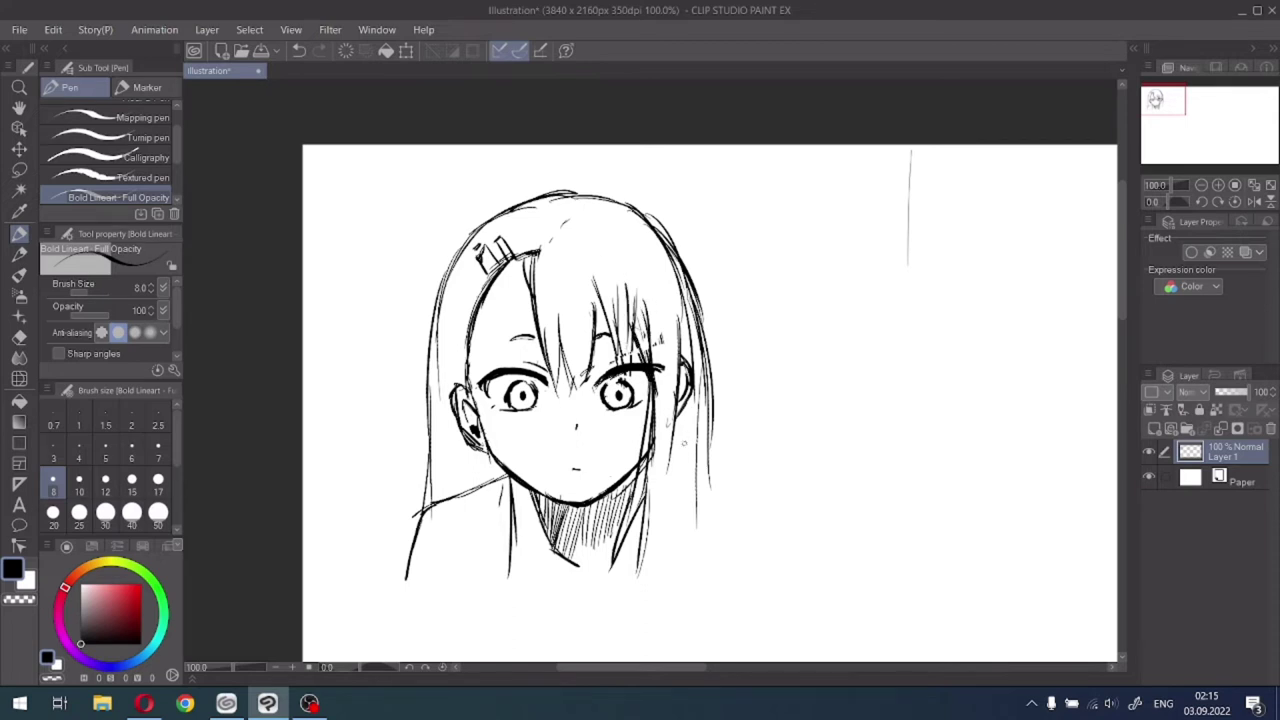
# Draw the right shoulder with hair strands falling in front of it, and double the outer lines of both arms.
pyautogui.moveTo(677, 423); pyautogui.dragTo(665, 560)
pyautogui.moveTo(674, 462)
pyautogui.mouseDown()
pyautogui.moveTo(750, 512)
pyautogui.moveTo(745, 570)
pyautogui.mouseUp()
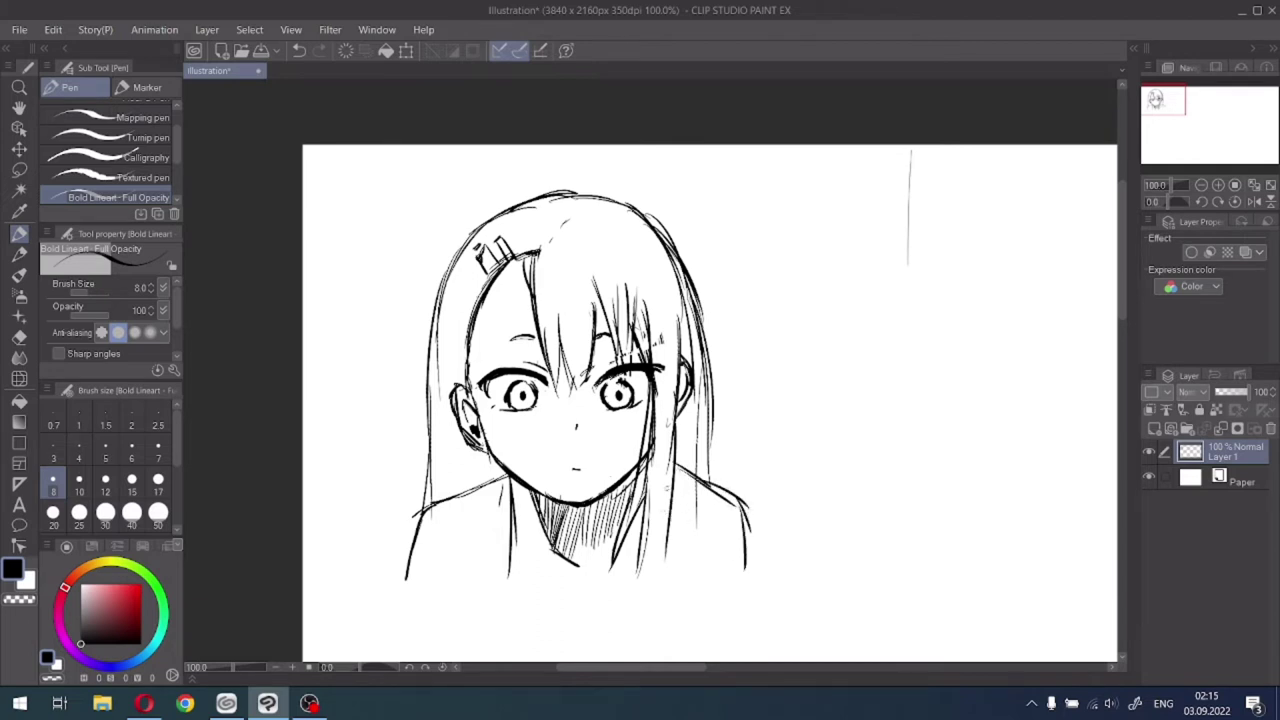
pyautogui.moveTo(673, 488); pyautogui.dragTo(685, 566)
pyautogui.moveTo(424, 506); pyautogui.dragTo(397, 587)
pyautogui.moveTo(712, 480)
pyautogui.mouseDown()
pyautogui.moveTo(758, 528)
pyautogui.moveTo(755, 590)
pyautogui.mouseUp()
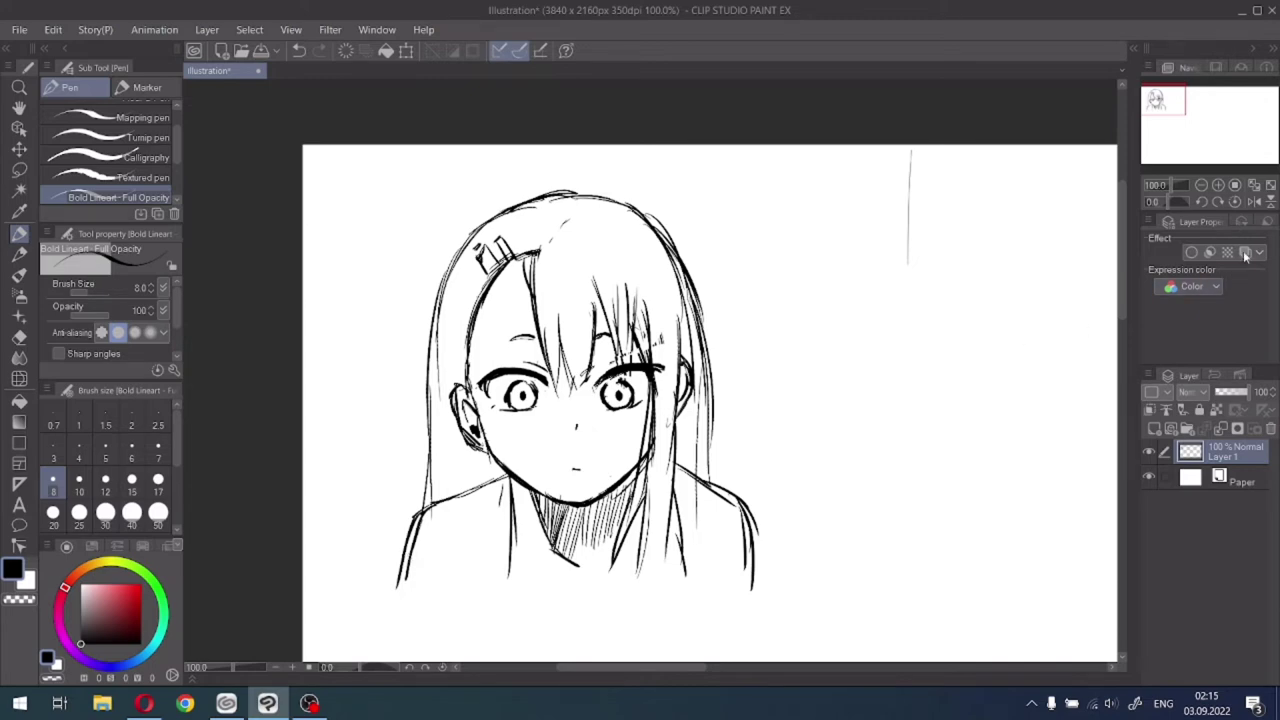
# Reinforce the crown outline of the hair with additional curved strokes.
pyautogui.hotkey('ctrl', '-')
pyautogui.hotkey('ctrl', '-')
pyautogui.moveTo(1175, 107); pyautogui.dragTo(1173, 110)
pyautogui.scroll(3, 1208, 112)
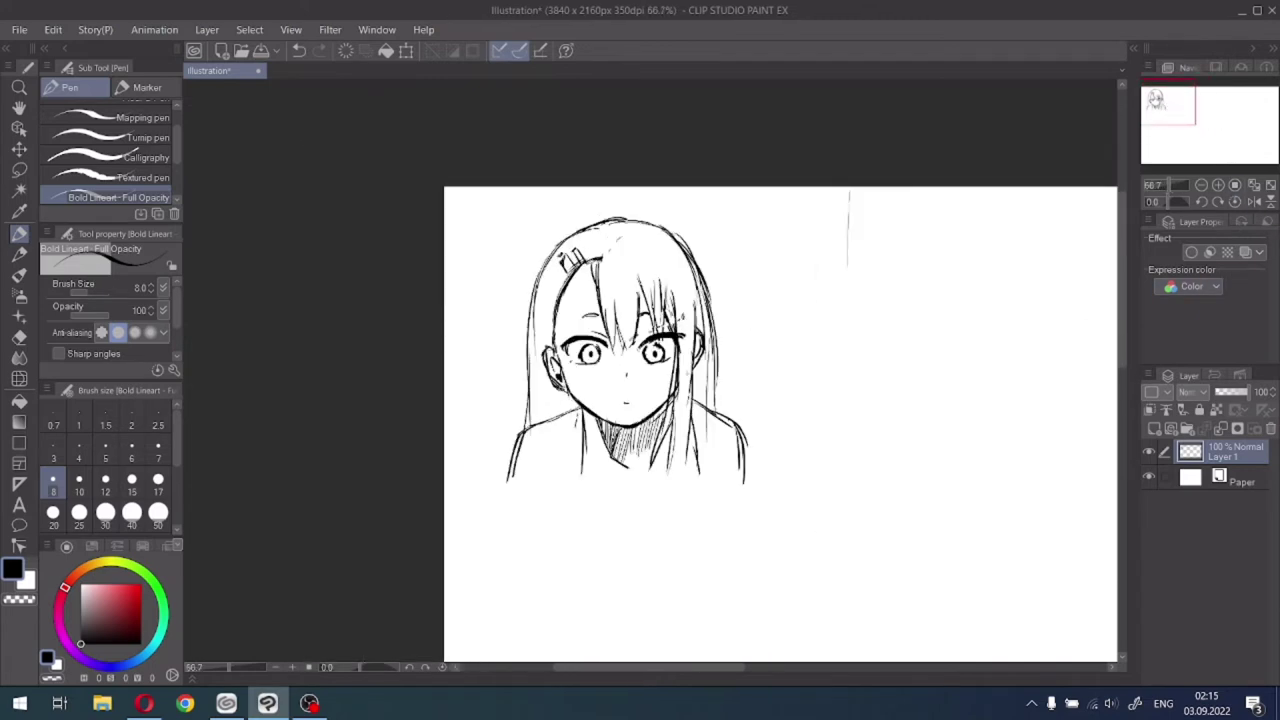
pyautogui.moveTo(515, 230)
pyautogui.mouseDown()
pyautogui.moveTo(445, 259)
pyautogui.moveTo(614, 262)
pyautogui.mouseUp()
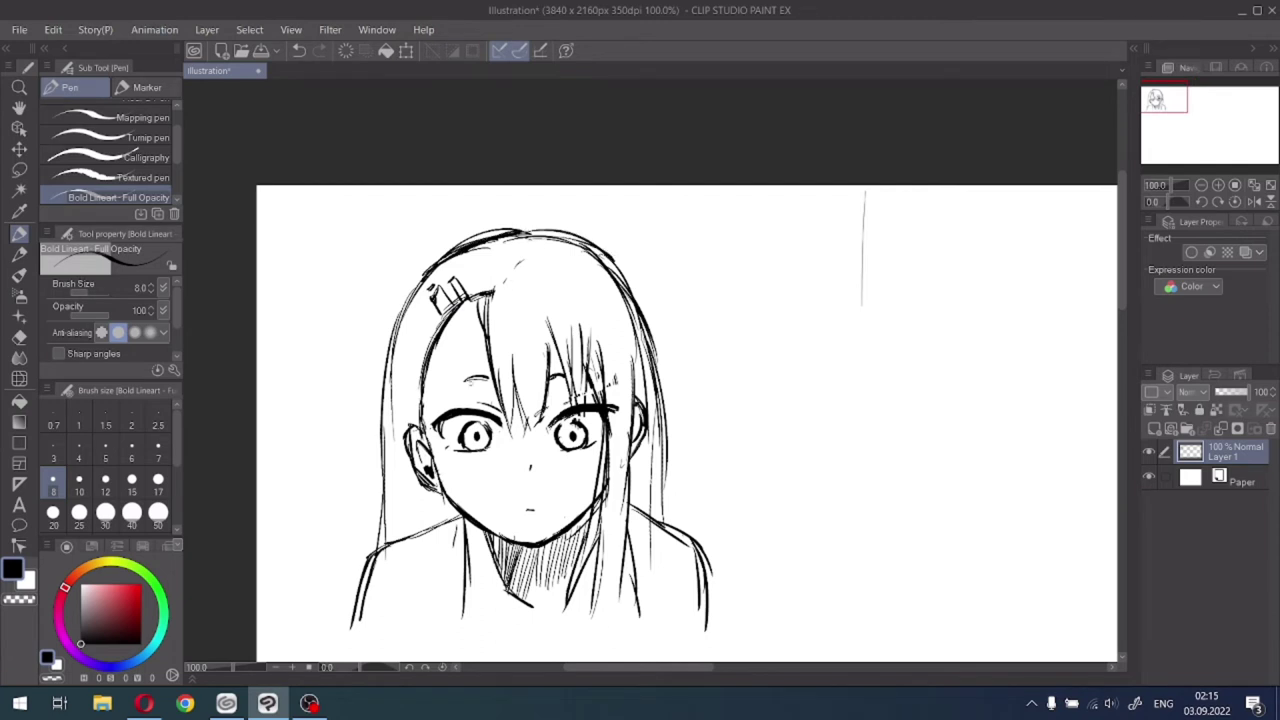
# Draw the neckline below the hatched neck and add fold lines and an outer contour to the sleeves.
pyautogui.moveTo(572, 576)
pyautogui.mouseDown()
pyautogui.moveTo(538, 614)
pyautogui.moveTo(448, 626)
pyautogui.mouseUp()
pyautogui.moveTo(391, 562); pyautogui.dragTo(410, 608)
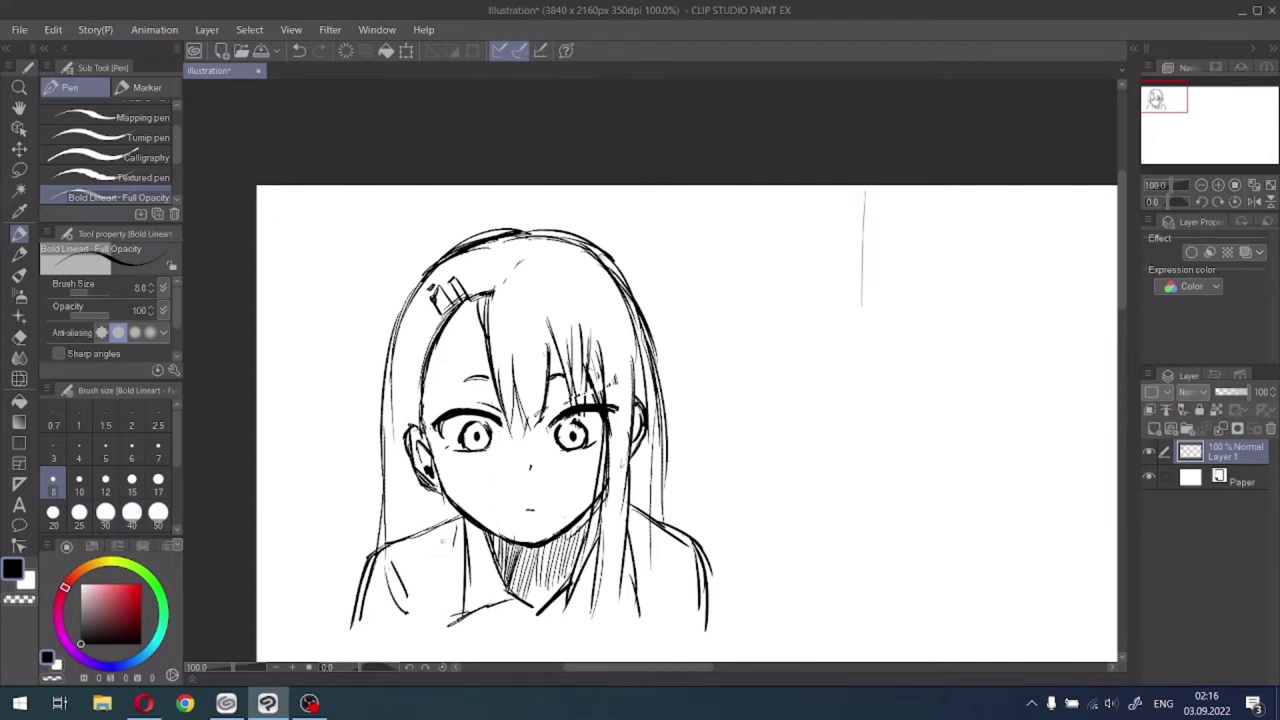
pyautogui.moveTo(668, 516)
pyautogui.mouseDown()
pyautogui.moveTo(726, 556)
pyautogui.moveTo(728, 640)
pyautogui.mouseUp()
pyautogui.click(690, 564)
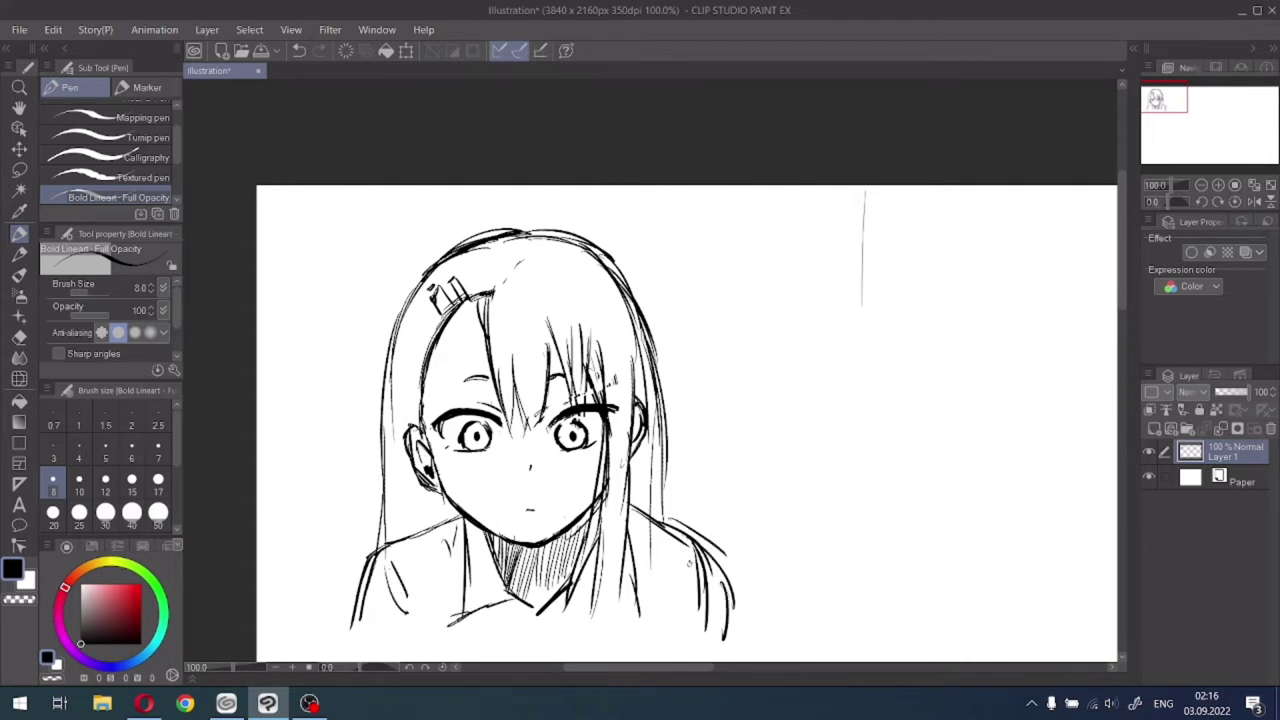
pyautogui.moveTo(678, 578); pyautogui.dragTo(660, 612)
# Start a second face on the blank canvas with a thick closed eyelid at brush size 12 and a thin crease at size 8.
pyautogui.moveTo(1176, 98); pyautogui.dragTo(1187, 102)
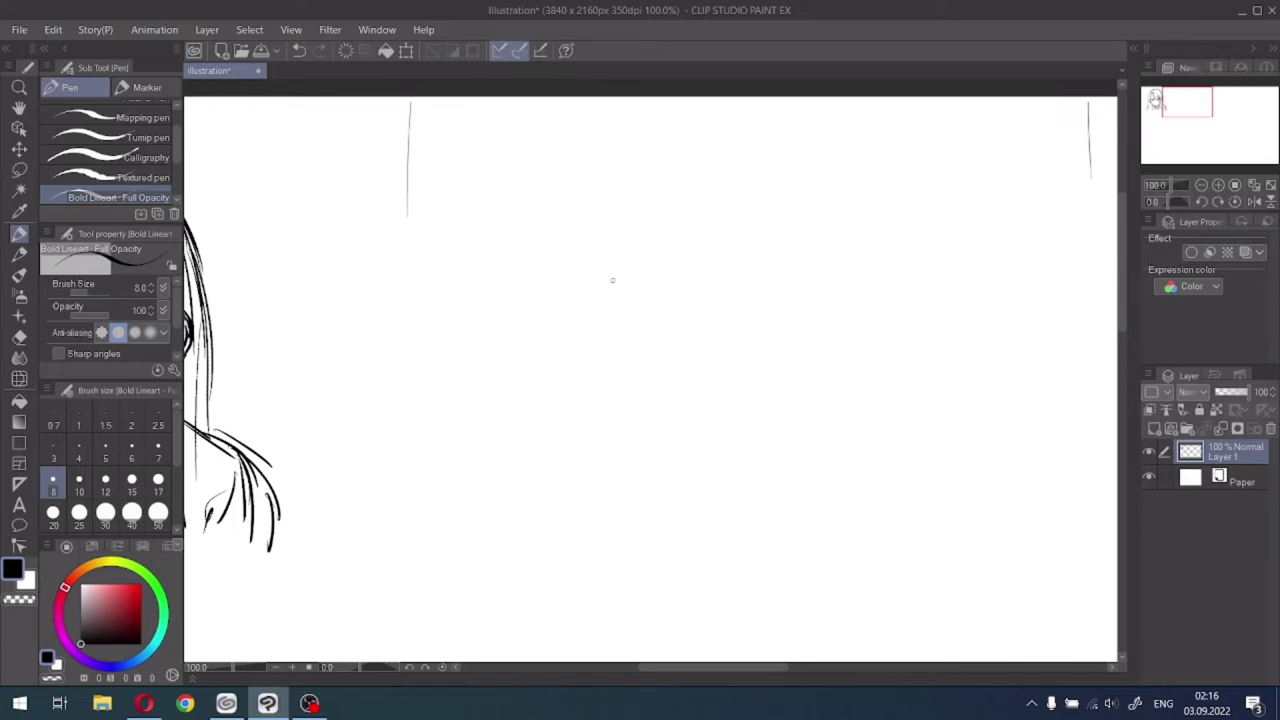
pyautogui.click(110, 486)
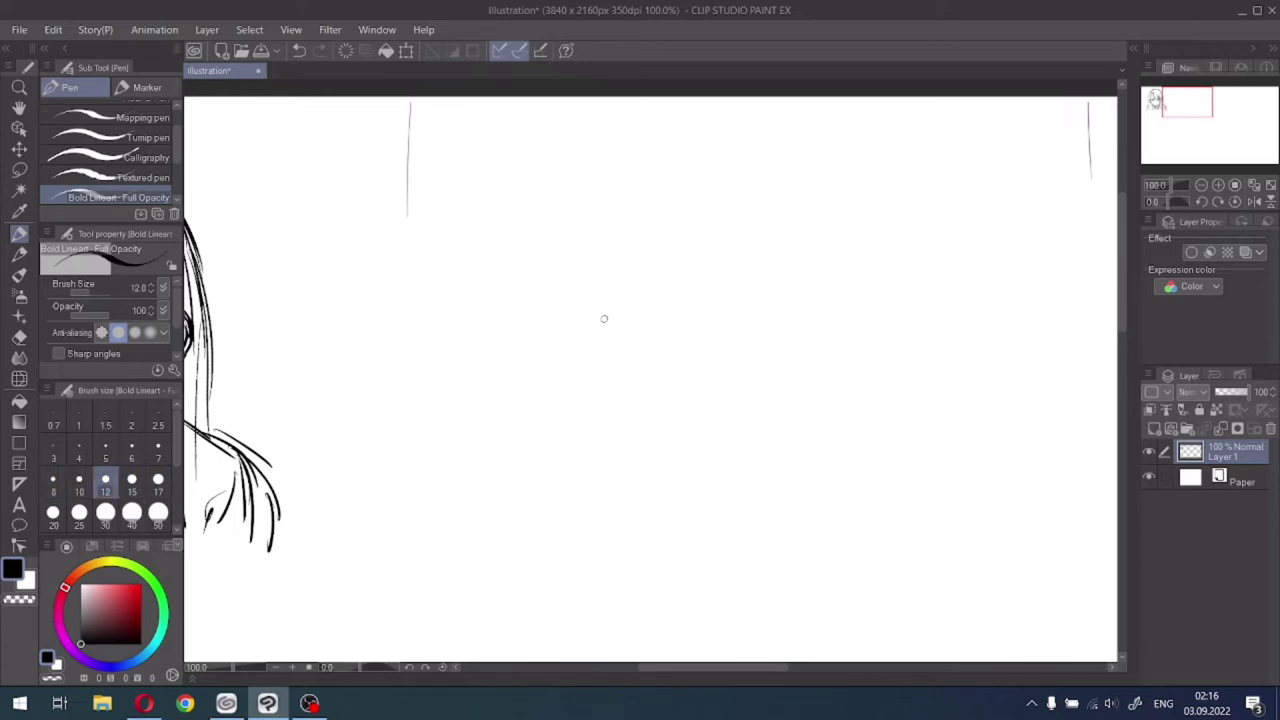
pyautogui.scroll(1, 604, 318)
pyautogui.moveTo(570, 323)
pyautogui.mouseDown()
pyautogui.moveTo(610, 307)
pyautogui.moveTo(655, 326)
pyautogui.mouseUp()
pyautogui.moveTo(577, 323)
pyautogui.mouseDown()
pyautogui.moveTo(621, 309)
pyautogui.moveTo(575, 327)
pyautogui.moveTo(666, 315)
pyautogui.moveTo(660, 324)
pyautogui.mouseUp()
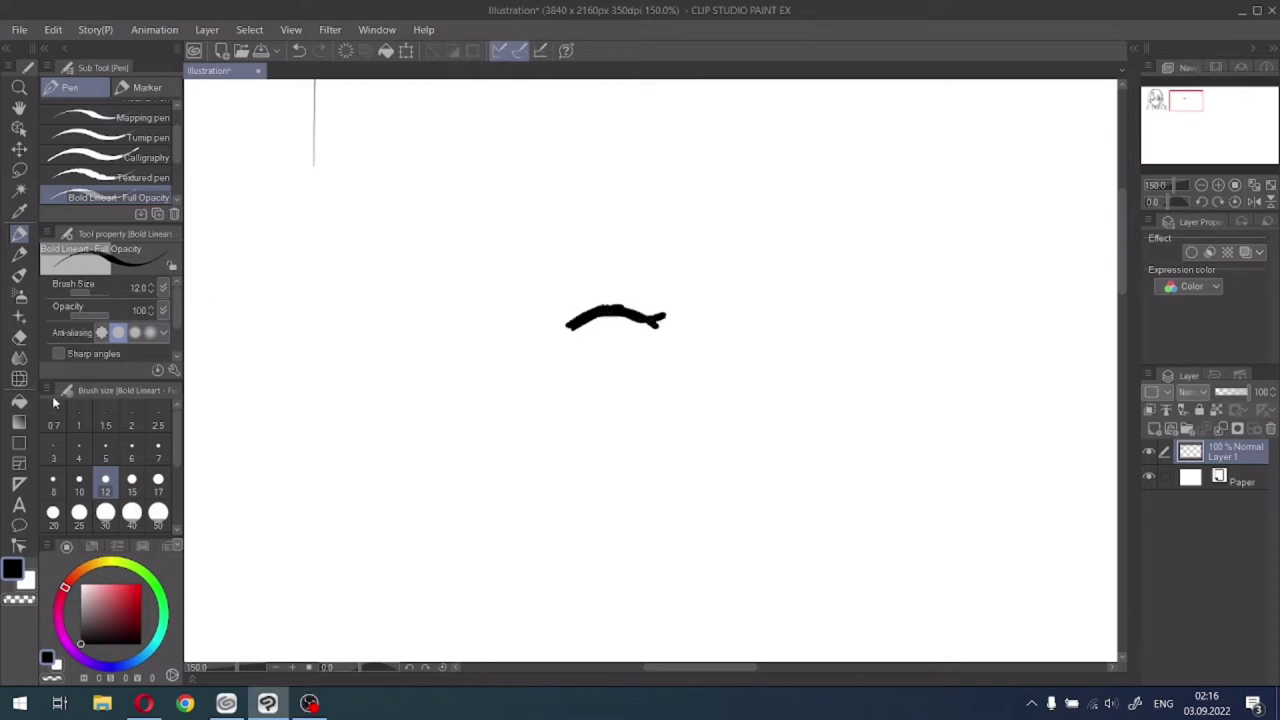
pyautogui.click(53, 480)
pyautogui.moveTo(578, 300)
pyautogui.mouseDown()
pyautogui.moveTo(566, 312)
pyautogui.moveTo(600, 298)
pyautogui.moveTo(566, 312)
pyautogui.mouseUp()
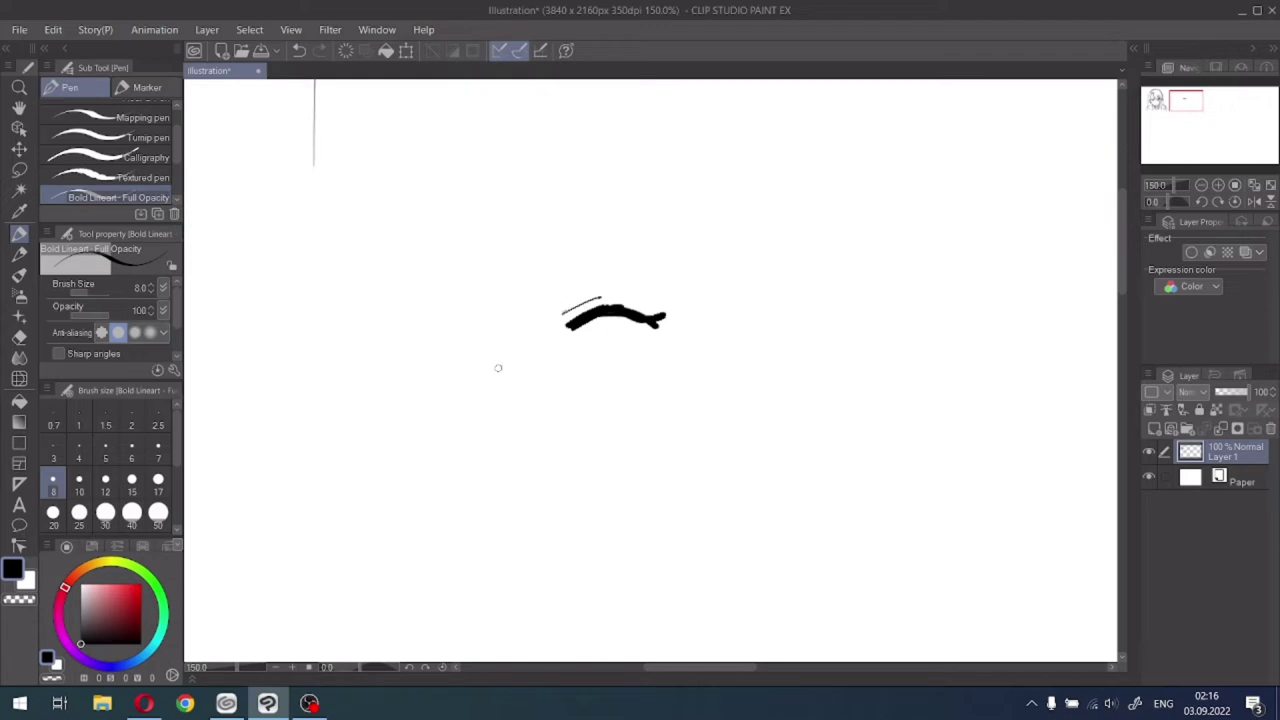
# Draw the thick upper lash line of the left eye with a forked outer corner at brush size 12.
pyautogui.scroll(-1, 490, 384)
pyautogui.scroll(1, 490, 384)
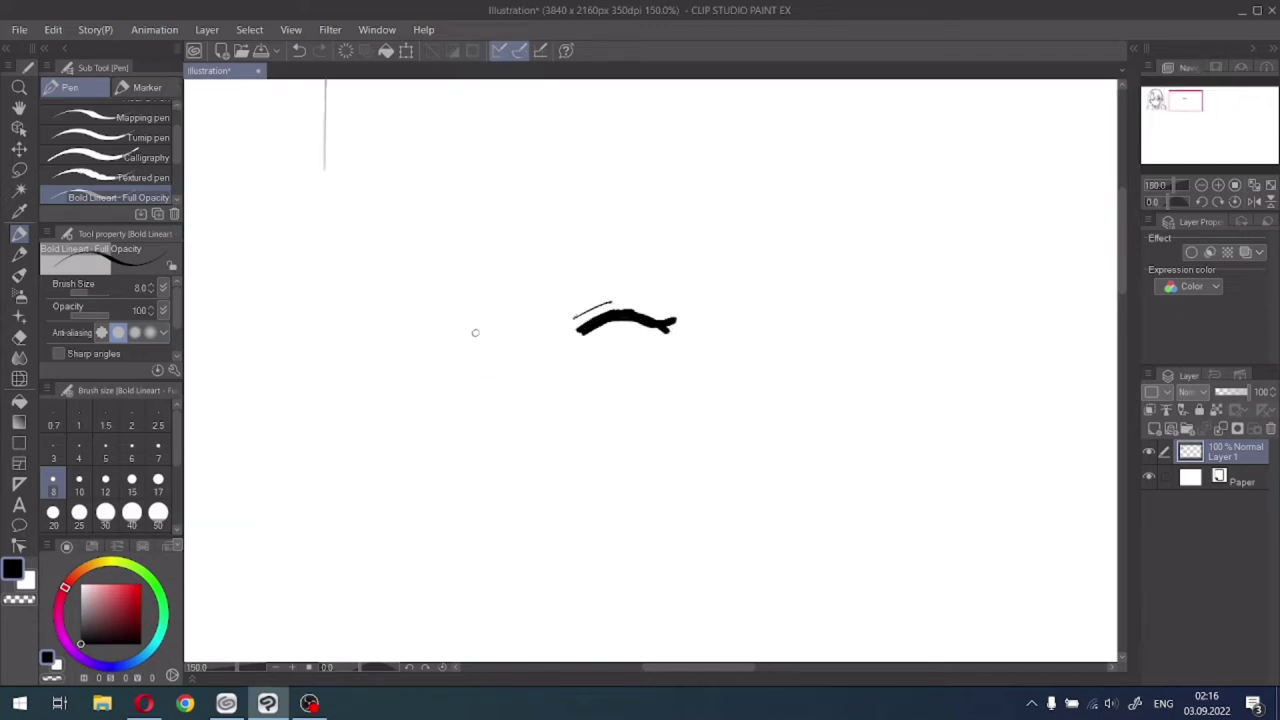
pyautogui.press(']')
pyautogui.press(']')
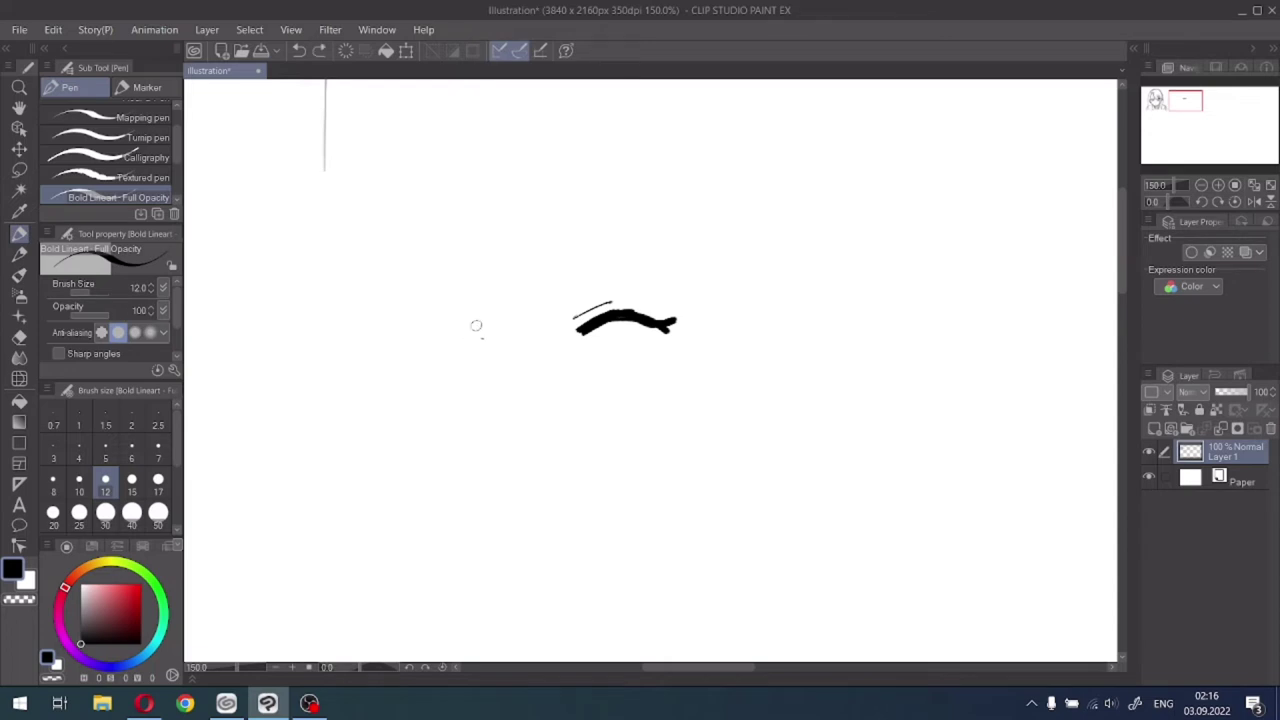
pyautogui.moveTo(487, 327)
pyautogui.mouseDown()
pyautogui.moveTo(411, 323)
pyautogui.moveTo(482, 328)
pyautogui.moveTo(466, 316)
pyautogui.moveTo(470, 330)
pyautogui.moveTo(455, 332)
pyautogui.moveTo(437, 316)
pyautogui.moveTo(382, 339)
pyautogui.moveTo(409, 327)
pyautogui.moveTo(407, 352)
pyautogui.moveTo(412, 328)
pyautogui.moveTo(393, 338)
pyautogui.moveTo(407, 328)
pyautogui.moveTo(469, 333)
pyautogui.mouseUp()
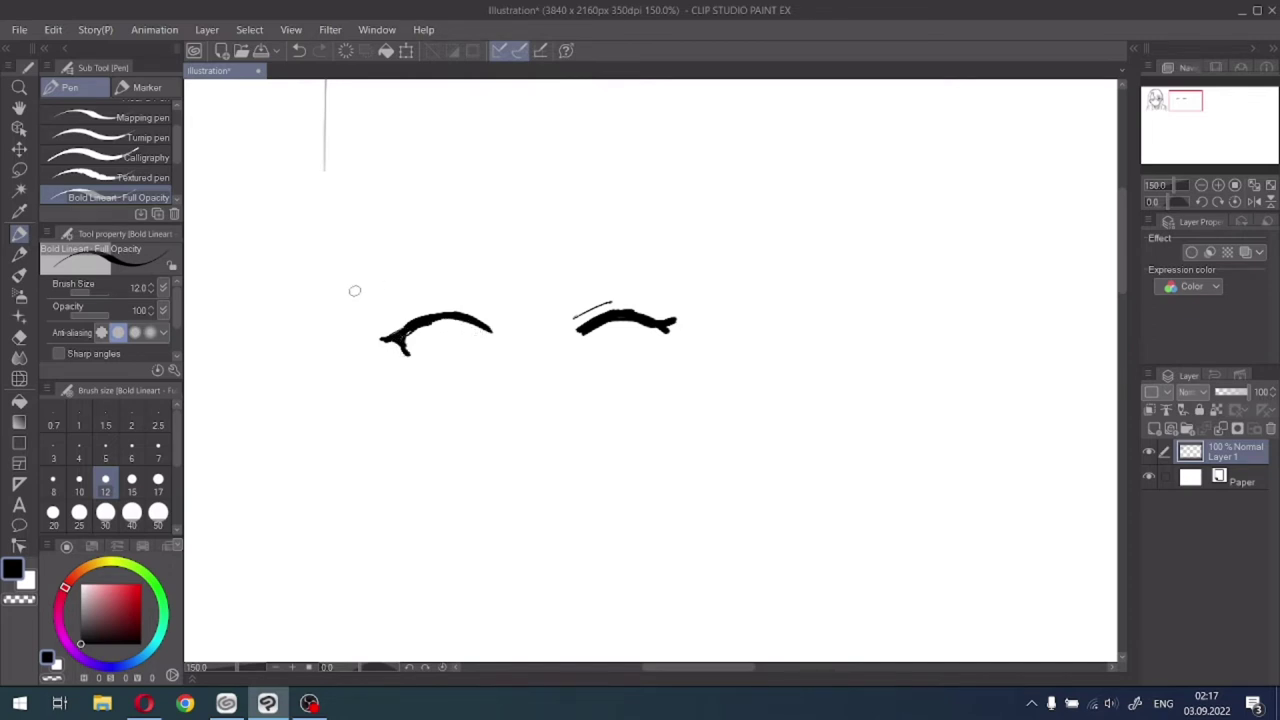
# Lasso the left lash line, shift it up and rotate it slightly clockwise to align with the closed eye.
pyautogui.click(19, 169)
pyautogui.moveTo(457, 292)
pyautogui.mouseDown()
pyautogui.moveTo(493, 383)
pyautogui.moveTo(457, 293)
pyautogui.mouseUp()
pyautogui.click(498, 449)
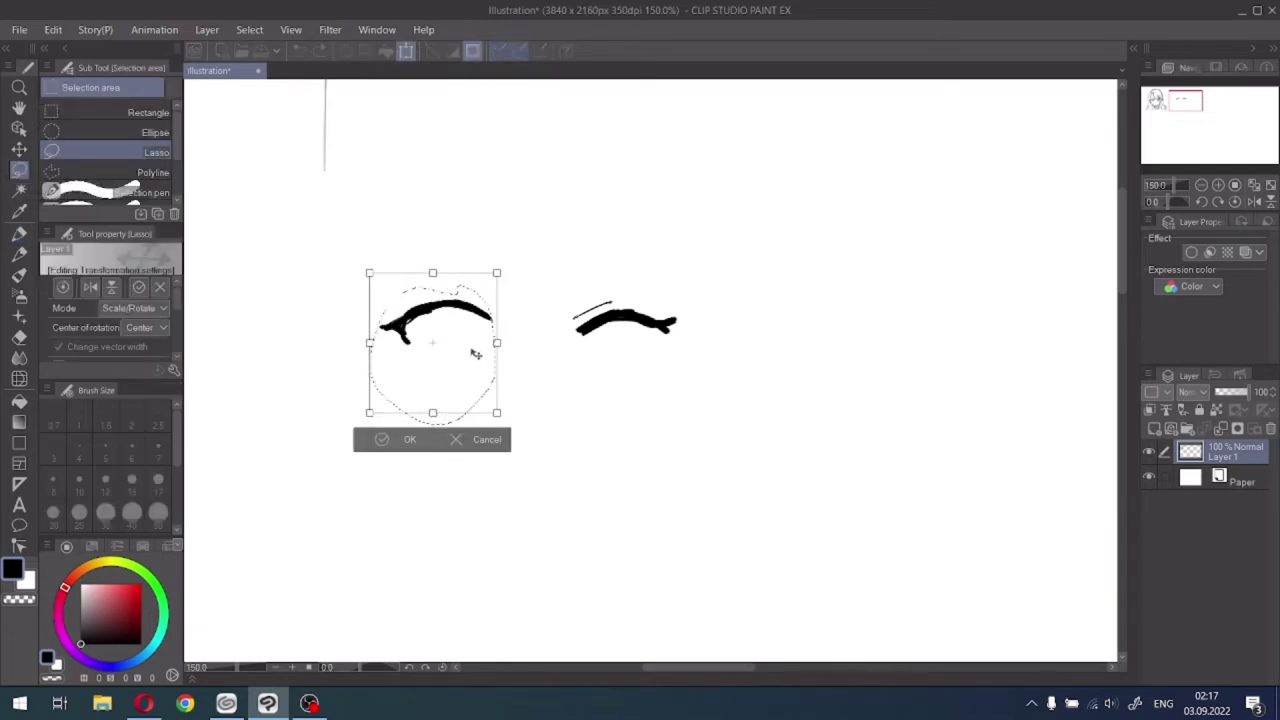
pyautogui.moveTo(460, 363); pyautogui.dragTo(464, 363)
pyautogui.moveTo(520, 266); pyautogui.dragTo(523, 271)
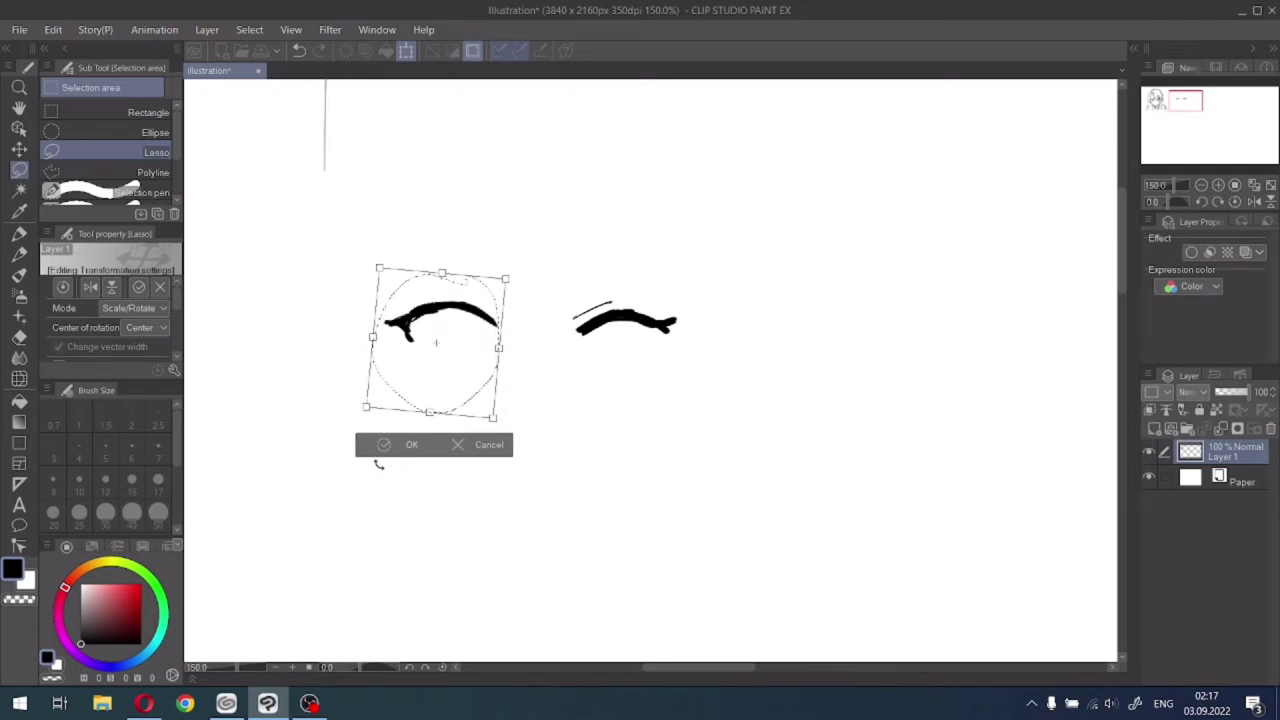
pyautogui.click(381, 450)
pyautogui.click(278, 441)
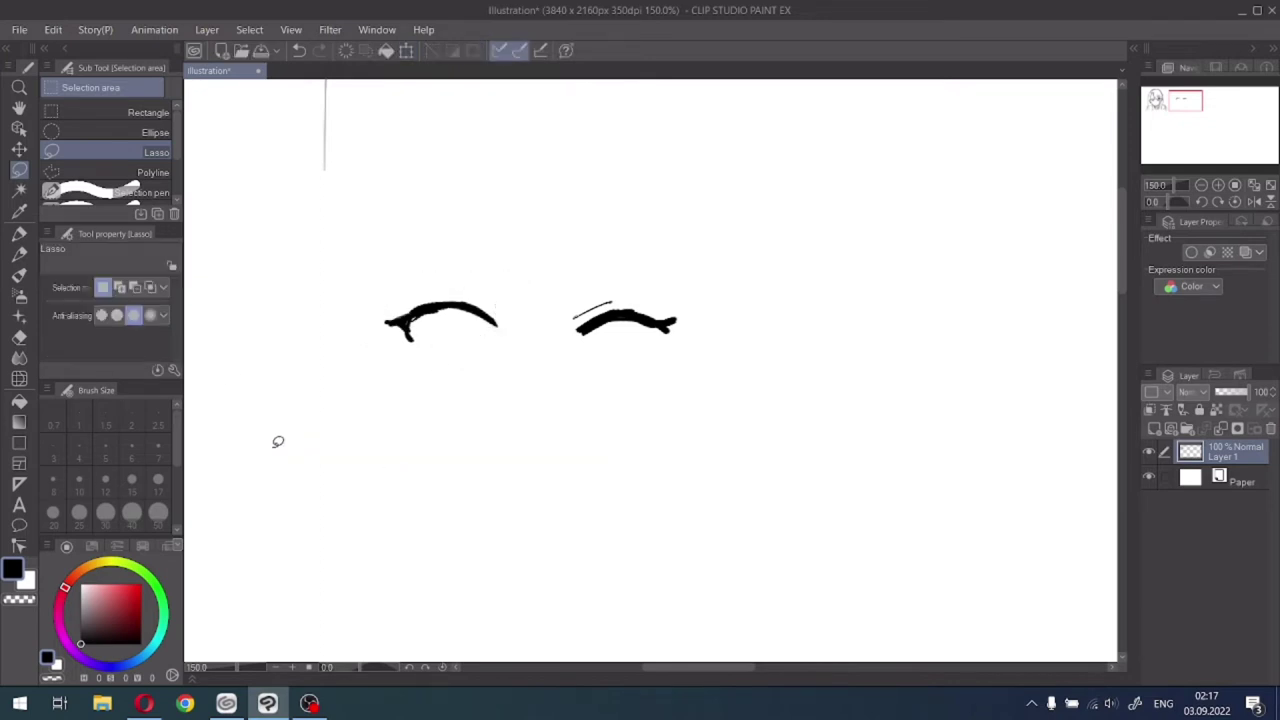
# Draw the left eye's iris, pupil, lower lid and short eyelid crease using brush size 8.
pyautogui.click(19, 232)
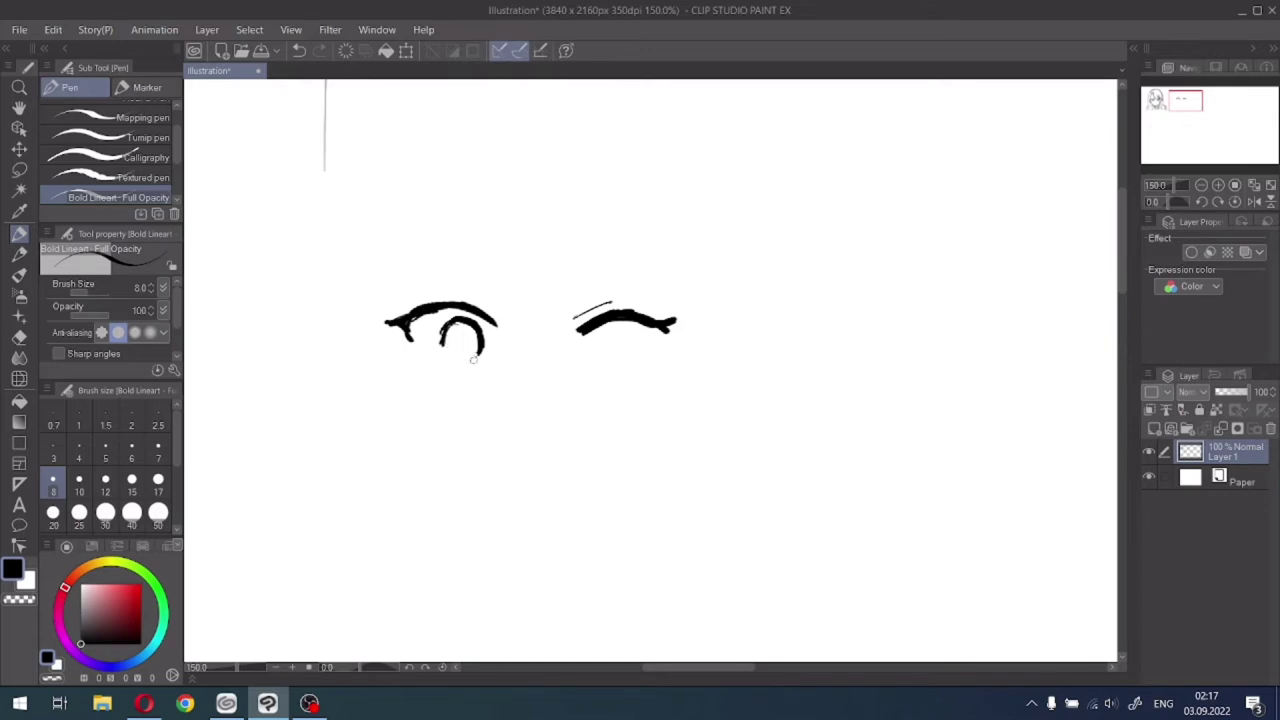
pyautogui.moveTo(473, 360)
pyautogui.mouseDown()
pyautogui.moveTo(486, 358)
pyautogui.moveTo(446, 362)
pyautogui.moveTo(459, 349)
pyautogui.moveTo(444, 344)
pyautogui.moveTo(464, 346)
pyautogui.moveTo(443, 335)
pyautogui.moveTo(447, 354)
pyautogui.mouseUp()
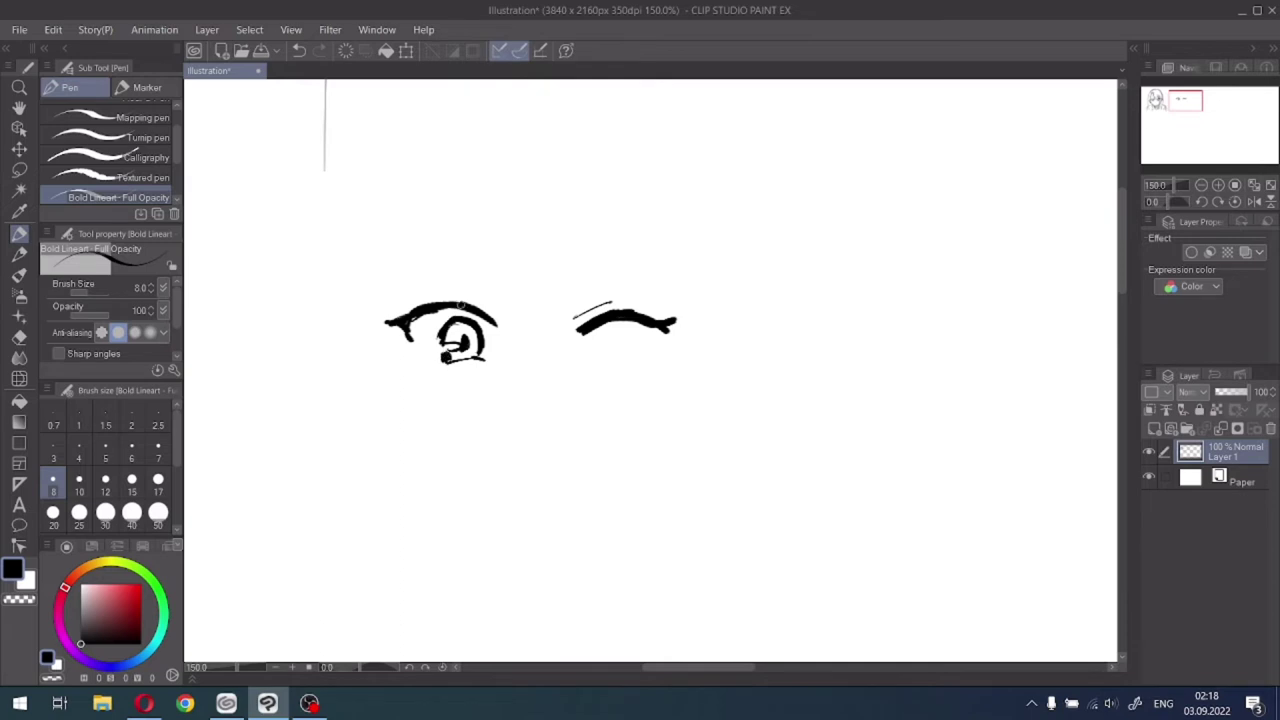
pyautogui.moveTo(464, 296); pyautogui.dragTo(500, 305)
pyautogui.hotkey('ctrl', 'z')
pyautogui.moveTo(449, 366)
pyautogui.mouseDown()
pyautogui.moveTo(476, 364)
pyautogui.moveTo(434, 365)
pyautogui.moveTo(414, 342)
pyautogui.moveTo(478, 295)
pyautogui.mouseUp()
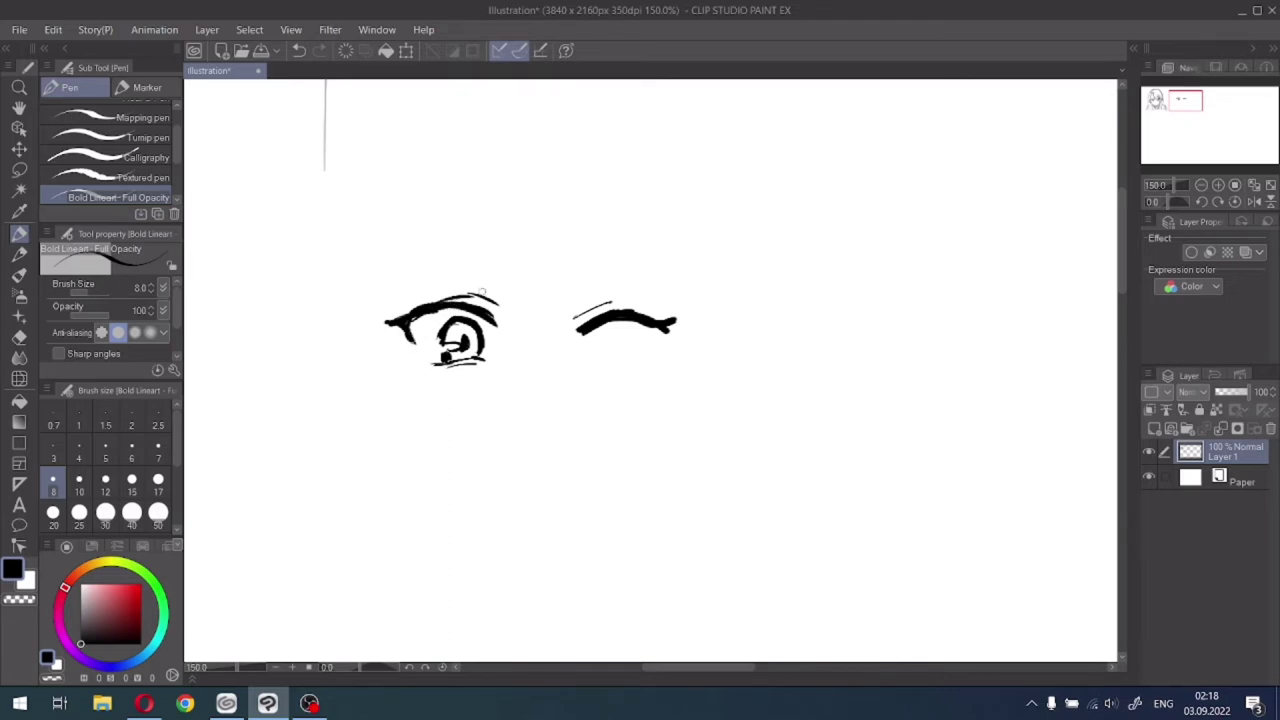
pyautogui.hotkey('ctrl', 'z')
# Mark a small nose below the eyes and draw the first pointed bang strands between them.
pyautogui.moveTo(538, 383); pyautogui.dragTo(538, 389)
pyautogui.moveTo(508, 184); pyautogui.dragTo(501, 292)
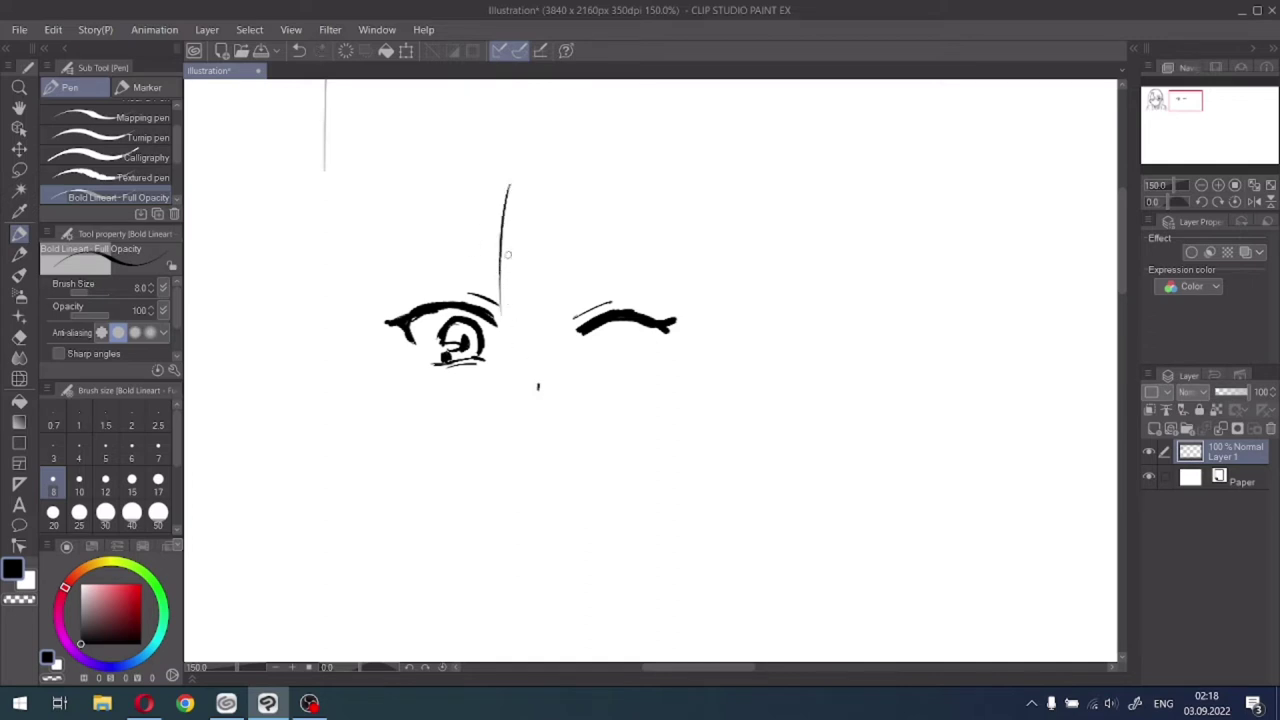
pyautogui.moveTo(508, 187); pyautogui.dragTo(522, 311)
pyautogui.moveTo(506, 229); pyautogui.dragTo(528, 332)
pyautogui.moveTo(509, 260); pyautogui.dragTo(523, 304)
pyautogui.moveTo(541, 198); pyautogui.dragTo(528, 326)
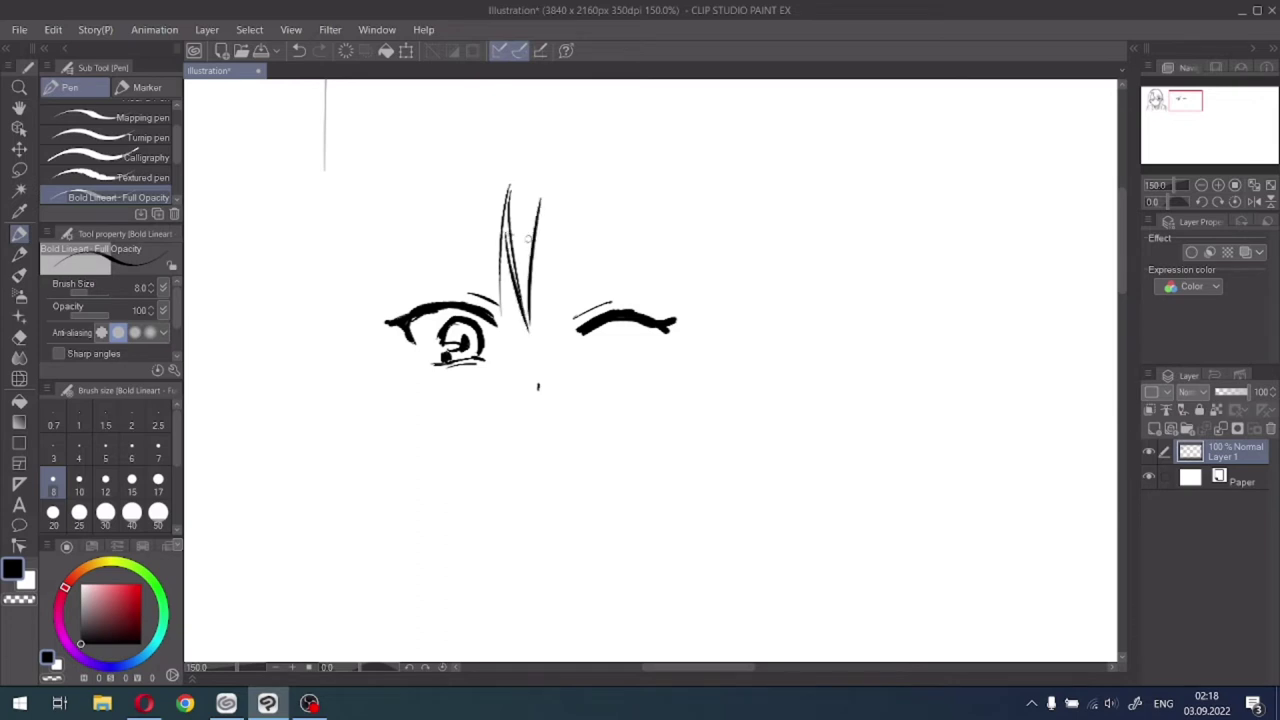
pyautogui.moveTo(534, 188); pyautogui.dragTo(565, 336)
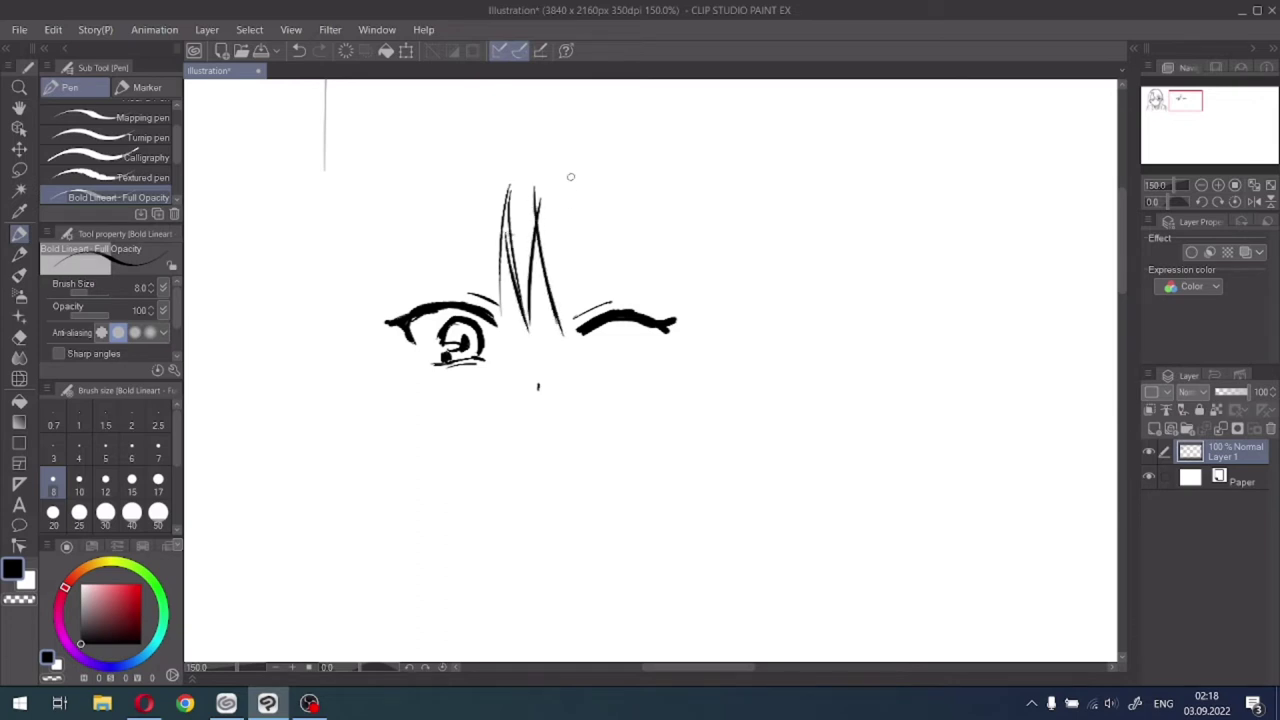
# Continue the bangs with pointed strands reaching down across the closed eye to its outer corner.
pyautogui.moveTo(572, 175); pyautogui.dragTo(567, 348)
pyautogui.moveTo(575, 190); pyautogui.dragTo(602, 312)
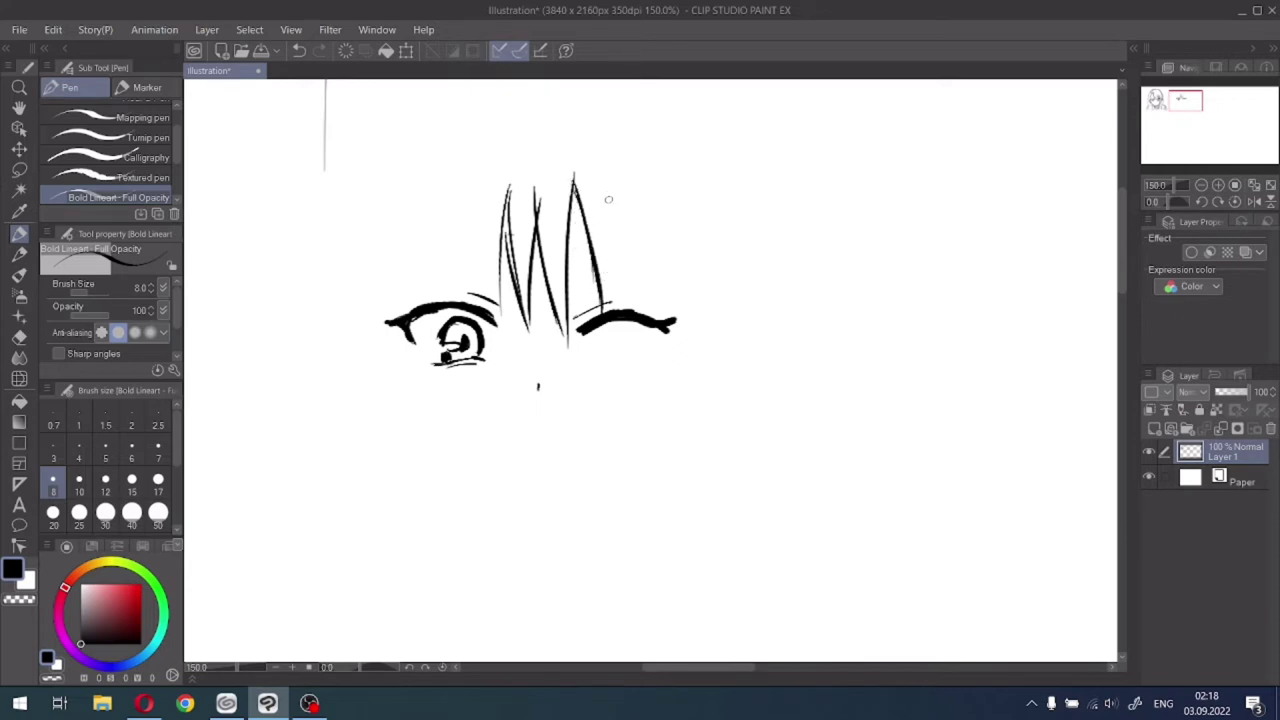
pyautogui.moveTo(603, 182); pyautogui.dragTo(605, 304)
pyautogui.hotkey('ctrl', 'z')
pyautogui.moveTo(604, 180); pyautogui.dragTo(607, 311)
pyautogui.moveTo(607, 180); pyautogui.dragTo(630, 306)
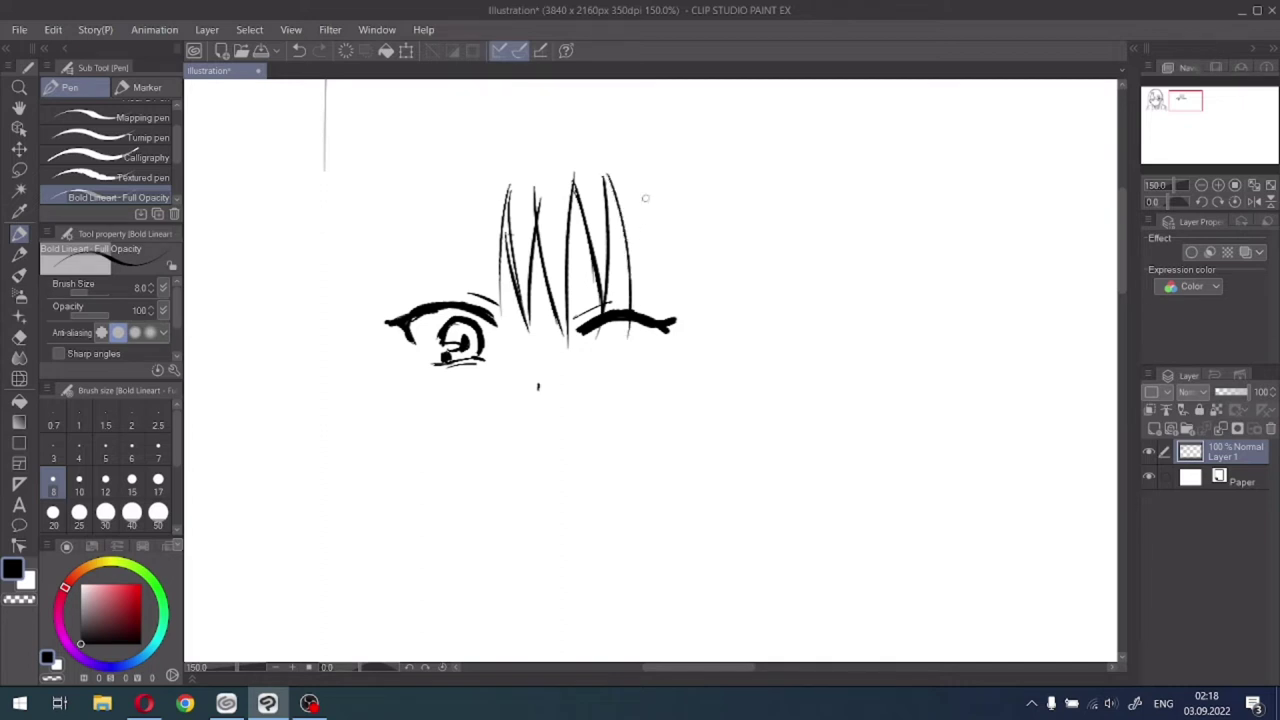
pyautogui.moveTo(645, 198); pyautogui.dragTo(633, 303)
pyautogui.moveTo(640, 244); pyautogui.dragTo(672, 320)
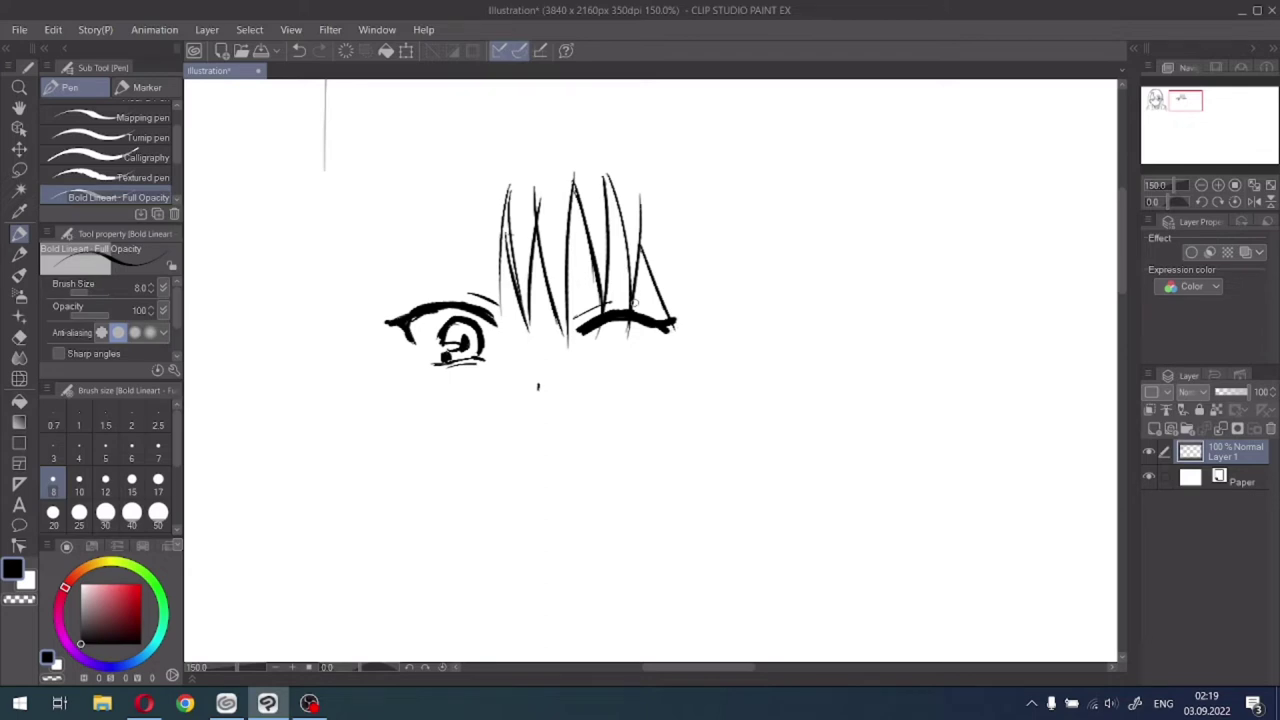
# Draw a long side lock from the end of the bangs down past the outer corner of the closed eye.
pyautogui.scroll(-4, 749, 209)
pyautogui.scroll(2, 731, 218)
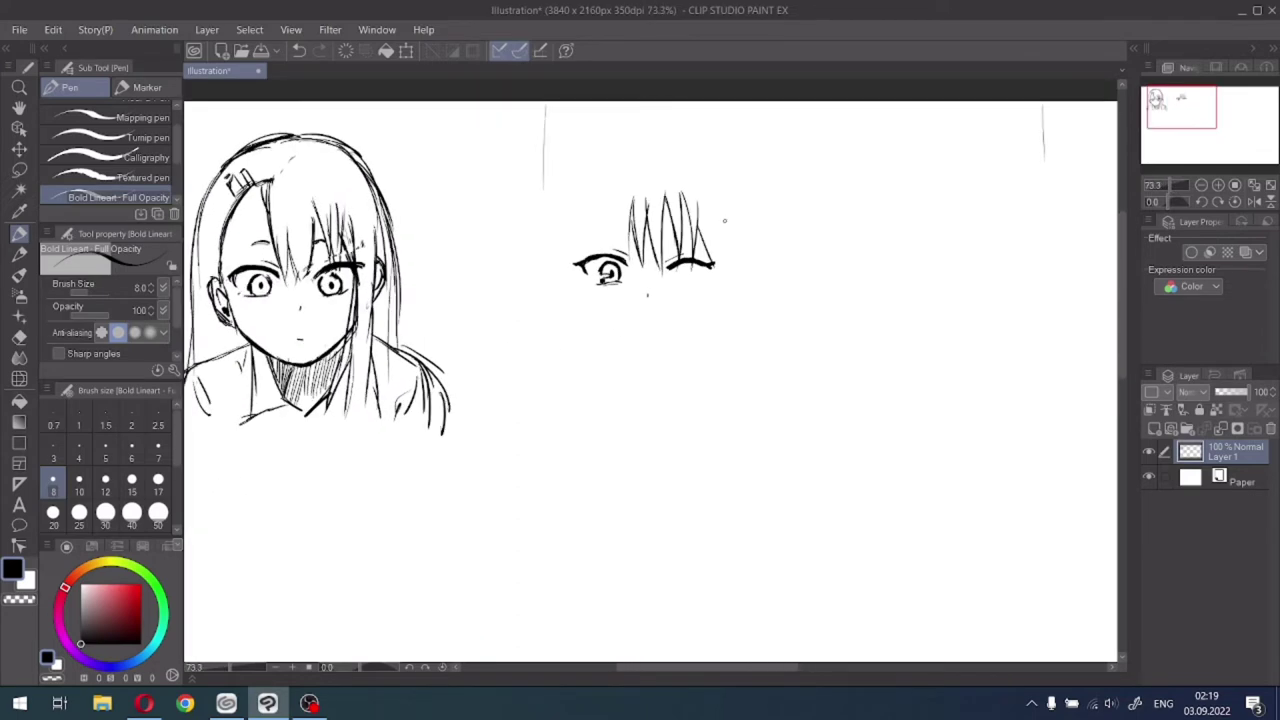
pyautogui.scroll(4, 664, 229)
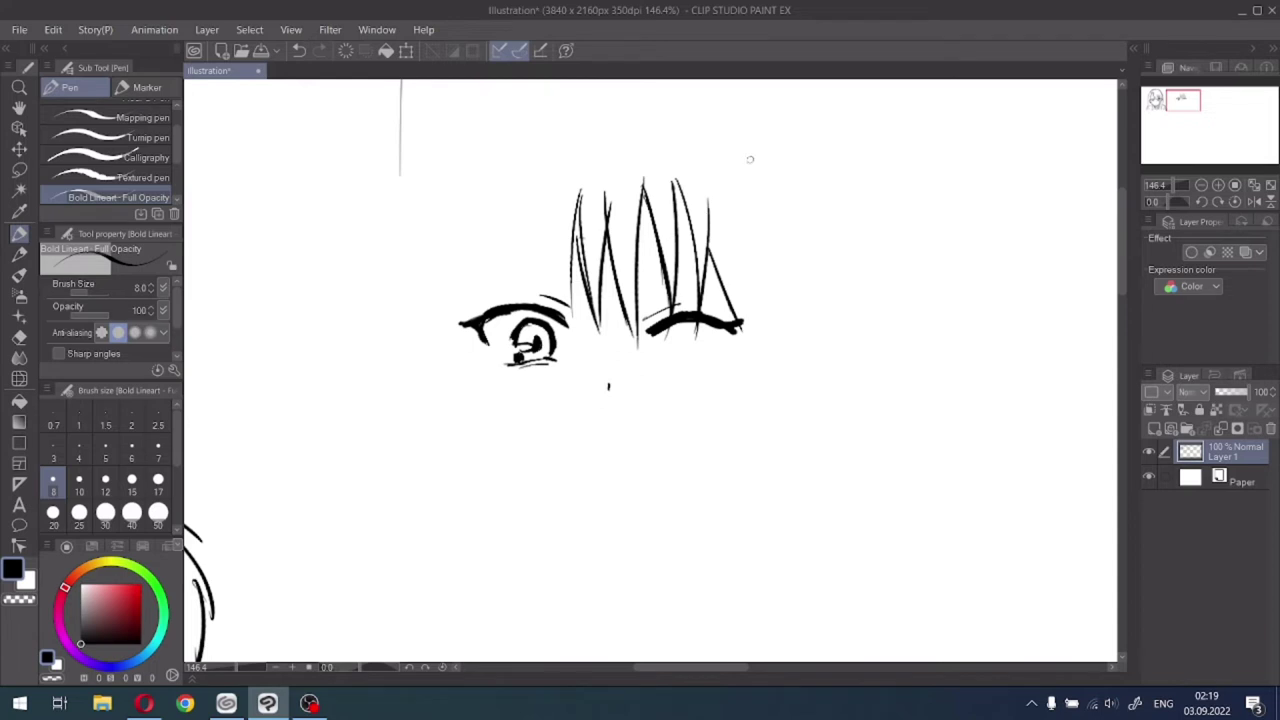
pyautogui.moveTo(713, 198); pyautogui.dragTo(743, 388)
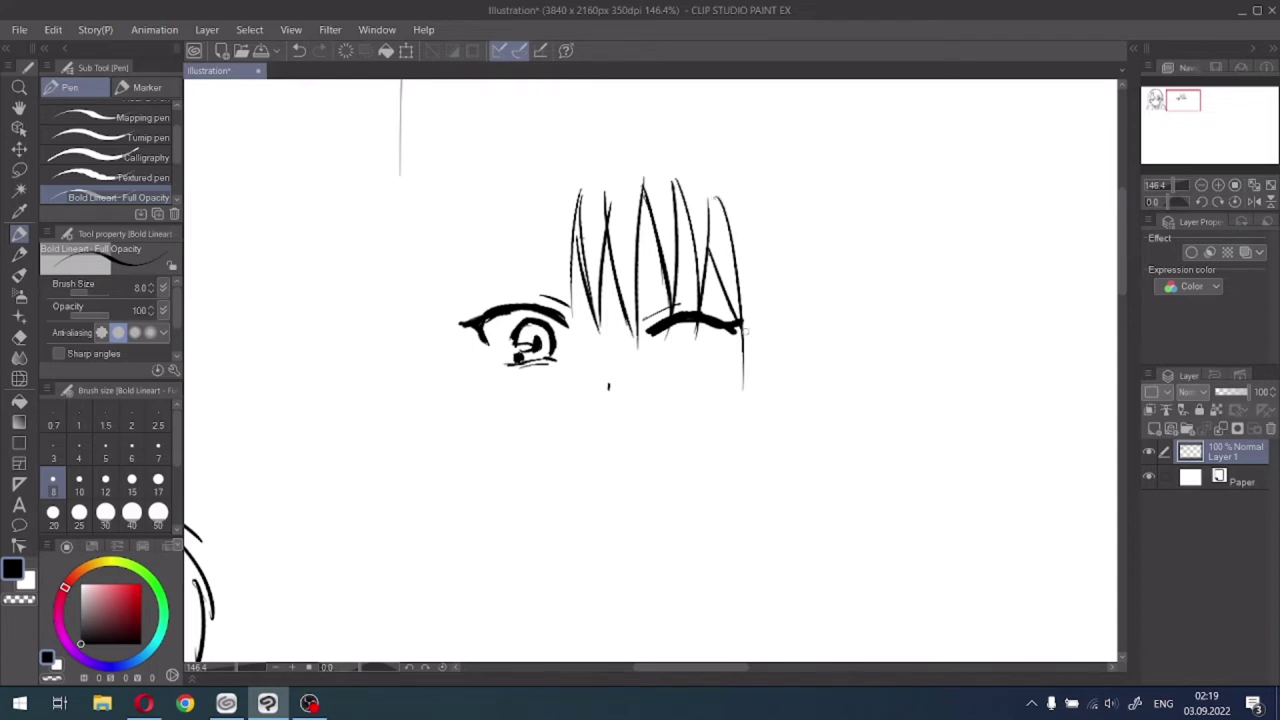
pyautogui.moveTo(743, 330); pyautogui.dragTo(755, 494)
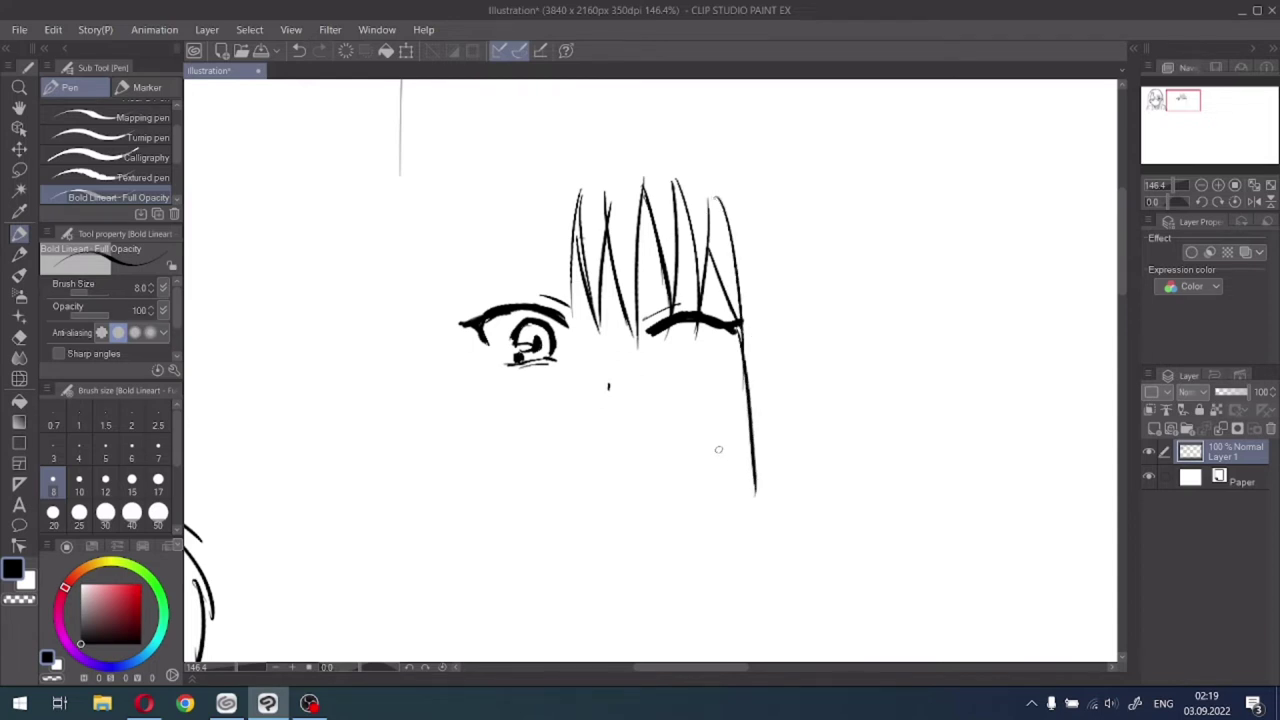
# Lasso the open eye, rotate it slightly and shift it a little closer to the nose.
pyautogui.click(19, 170)
pyautogui.moveTo(540, 281)
pyautogui.mouseDown()
pyautogui.moveTo(514, 413)
pyautogui.moveTo(513, 280)
pyautogui.mouseUp()
pyautogui.moveTo(600, 283); pyautogui.dragTo(602, 288)
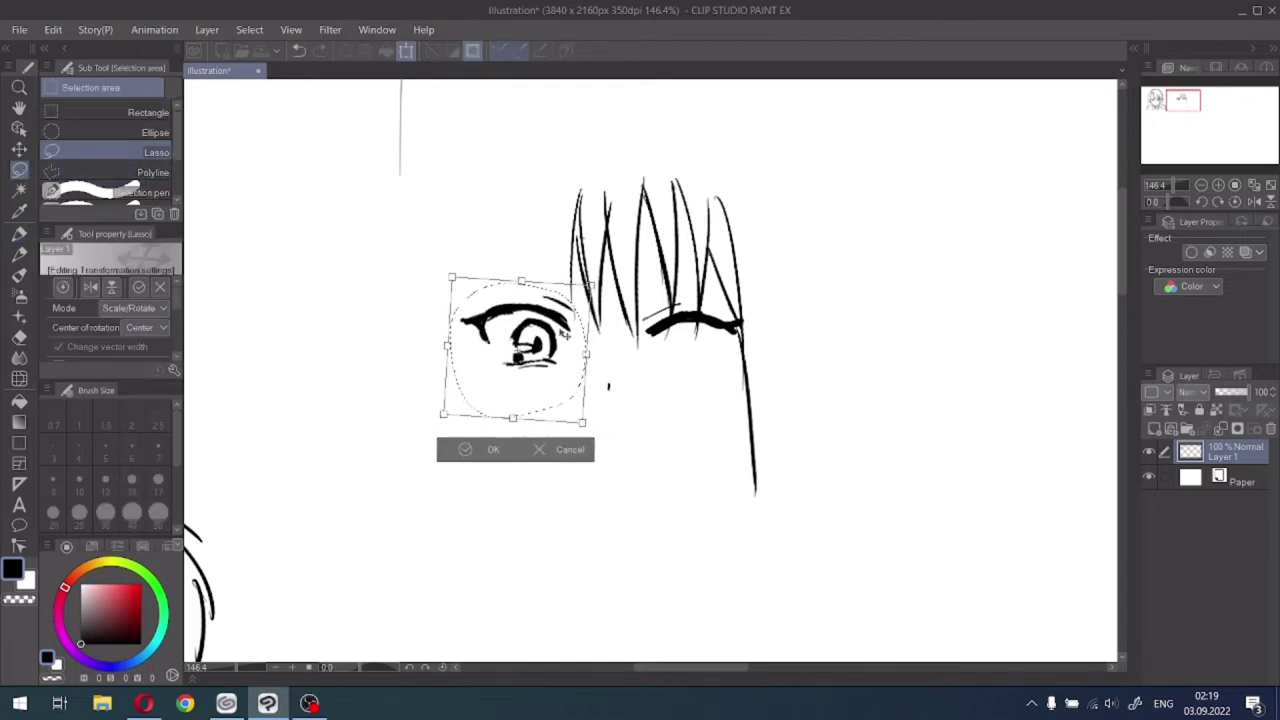
pyautogui.moveTo(564, 334); pyautogui.dragTo(573, 334)
pyautogui.click(469, 447)
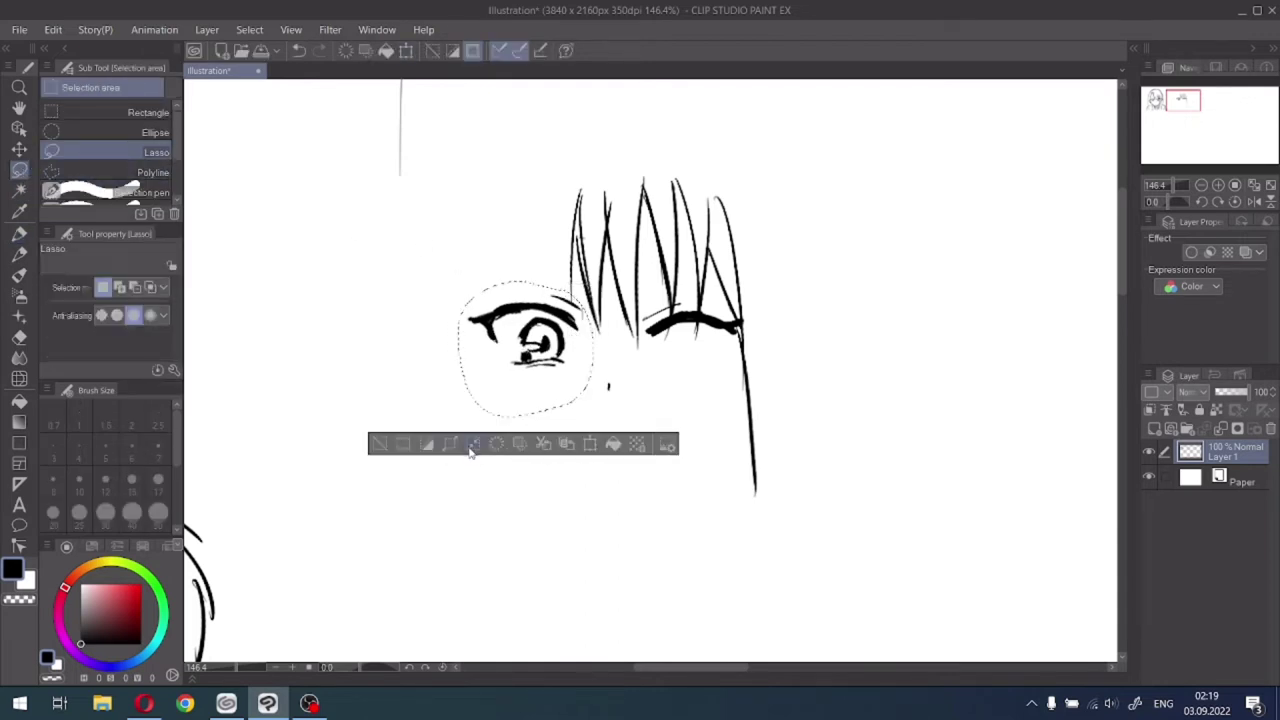
pyautogui.click(380, 447)
# Draw the forehead hair outline curving from beside the open eye up to the bangs, ending in a pointed strand.
pyautogui.click(19, 232)
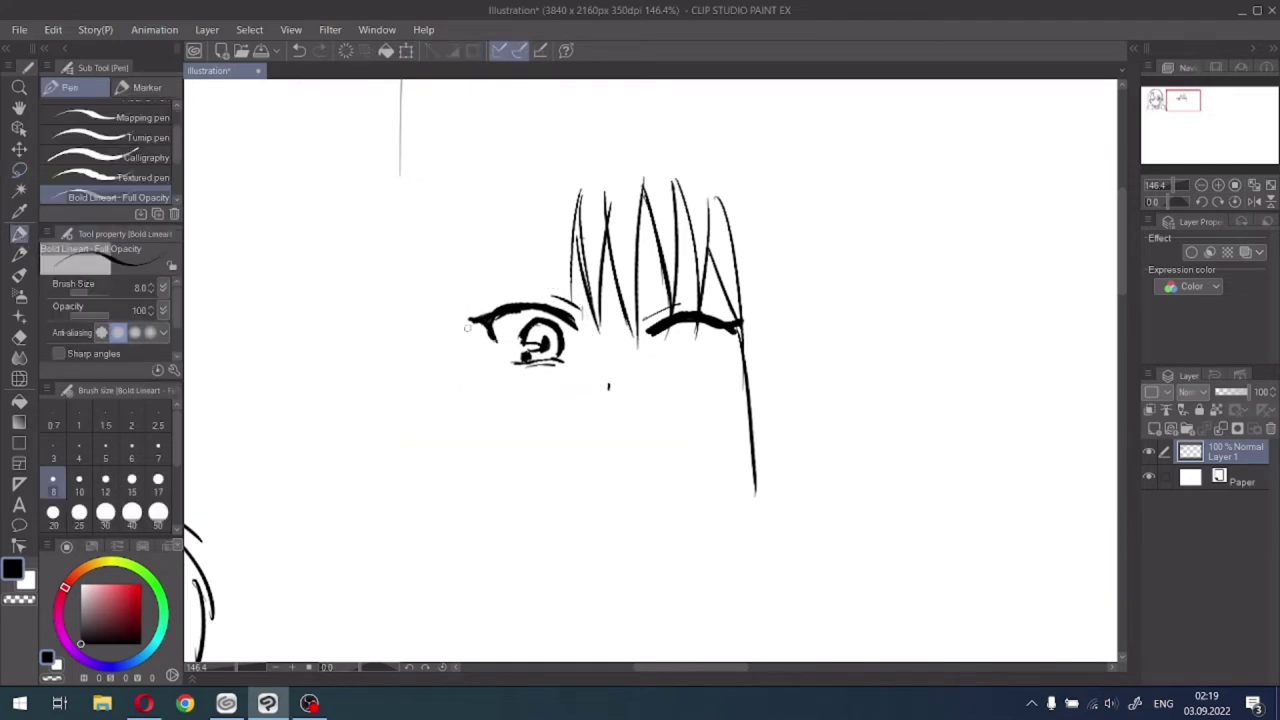
pyautogui.moveTo(457, 305); pyautogui.dragTo(470, 376)
pyautogui.moveTo(459, 314)
pyautogui.mouseDown()
pyautogui.moveTo(465, 262)
pyautogui.moveTo(516, 192)
pyautogui.mouseUp()
pyautogui.moveTo(474, 257); pyautogui.dragTo(536, 171)
pyautogui.moveTo(498, 203)
pyautogui.mouseDown()
pyautogui.moveTo(561, 159)
pyautogui.moveTo(572, 222)
pyautogui.mouseUp()
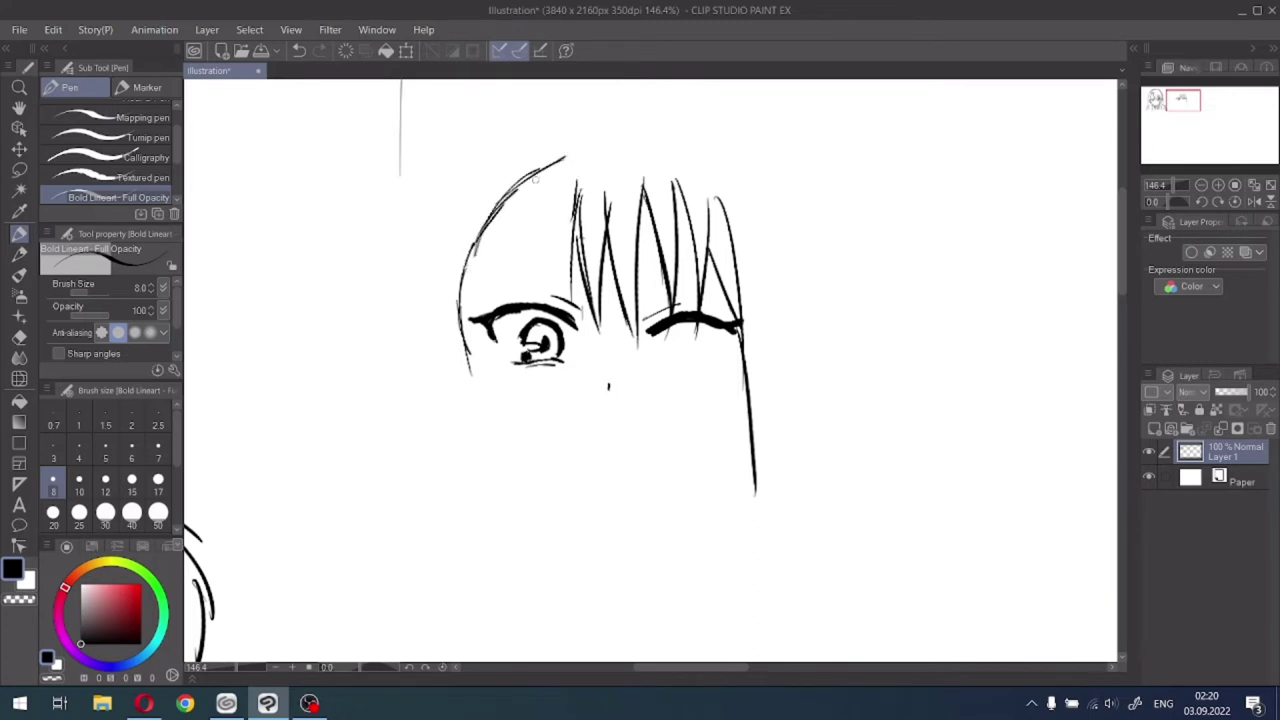
pyautogui.moveTo(524, 184)
pyautogui.mouseDown()
pyautogui.moveTo(562, 162)
pyautogui.moveTo(586, 168)
pyautogui.moveTo(564, 235)
pyautogui.mouseUp()
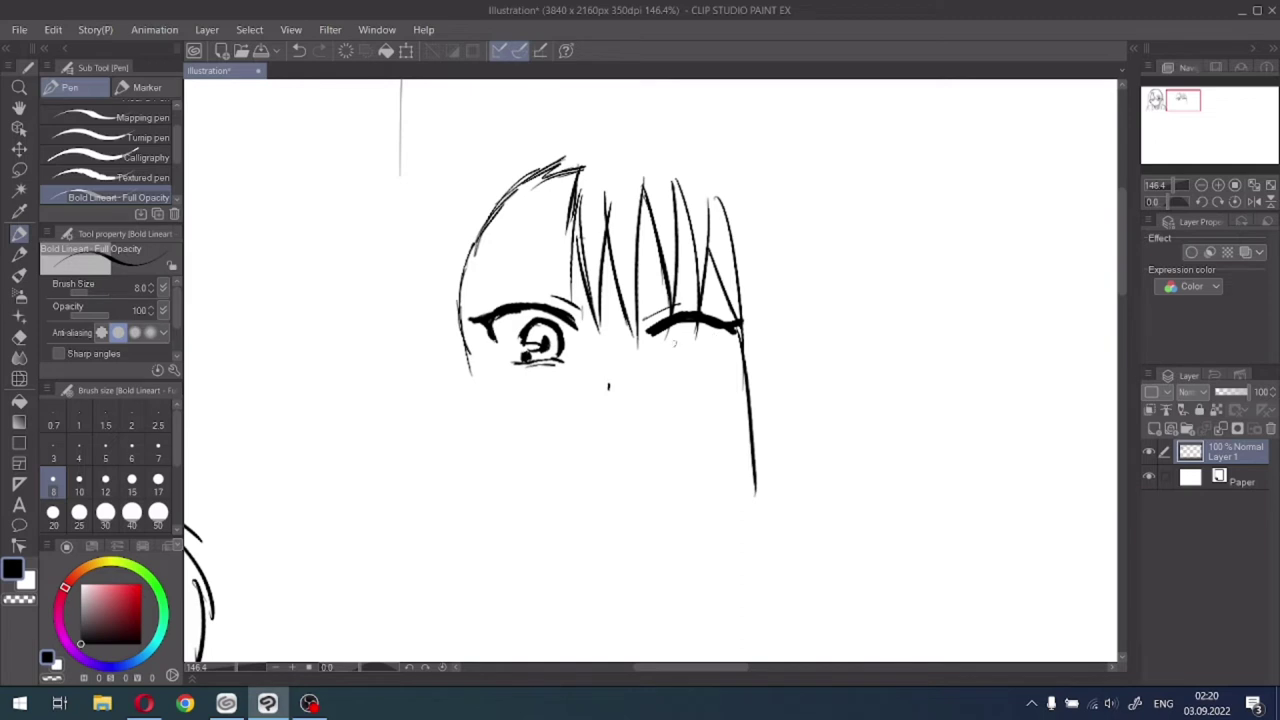
# Erase the highlight outlines in the open eye and redraw the iris edge as a closed ring around the pupil.
pyautogui.click(19, 337)
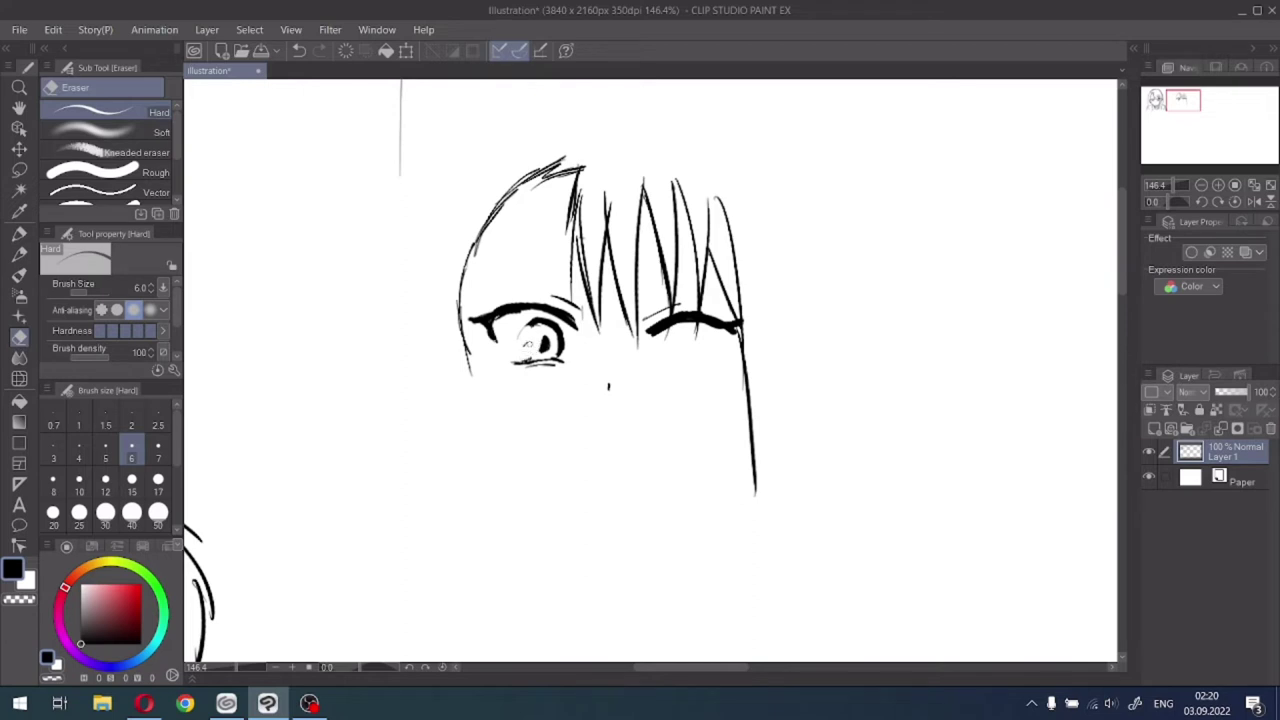
pyautogui.click(19, 234)
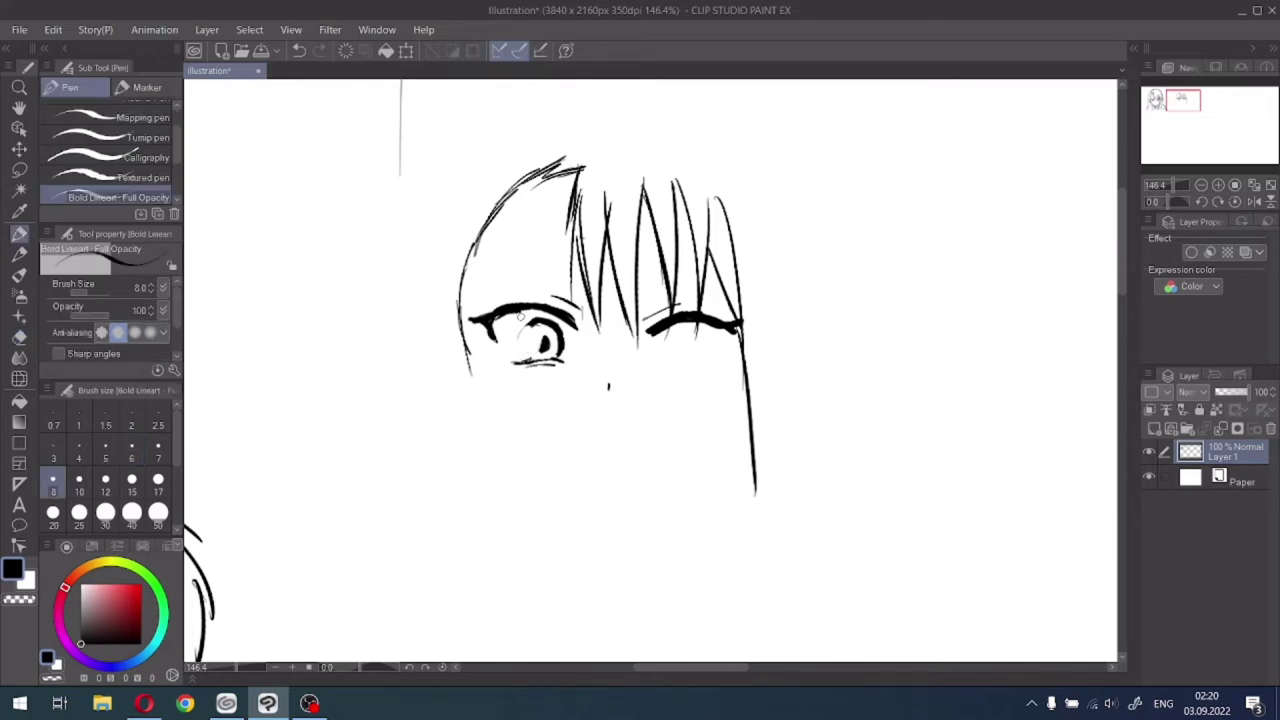
pyautogui.moveTo(540, 320)
pyautogui.mouseDown()
pyautogui.moveTo(524, 322)
pyautogui.moveTo(524, 342)
pyautogui.mouseUp()
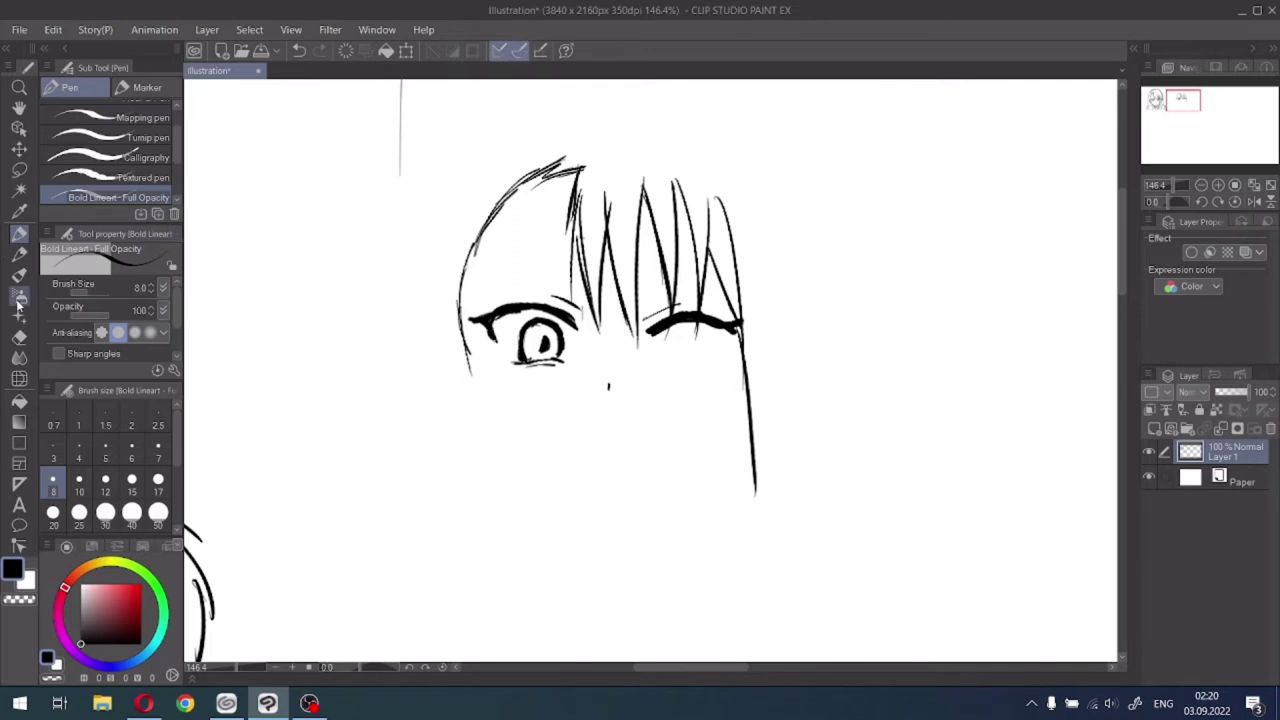
# Erase the long side lock below the closed eye and add thin detail lines inside the open eye's iris.
pyautogui.click(19, 336)
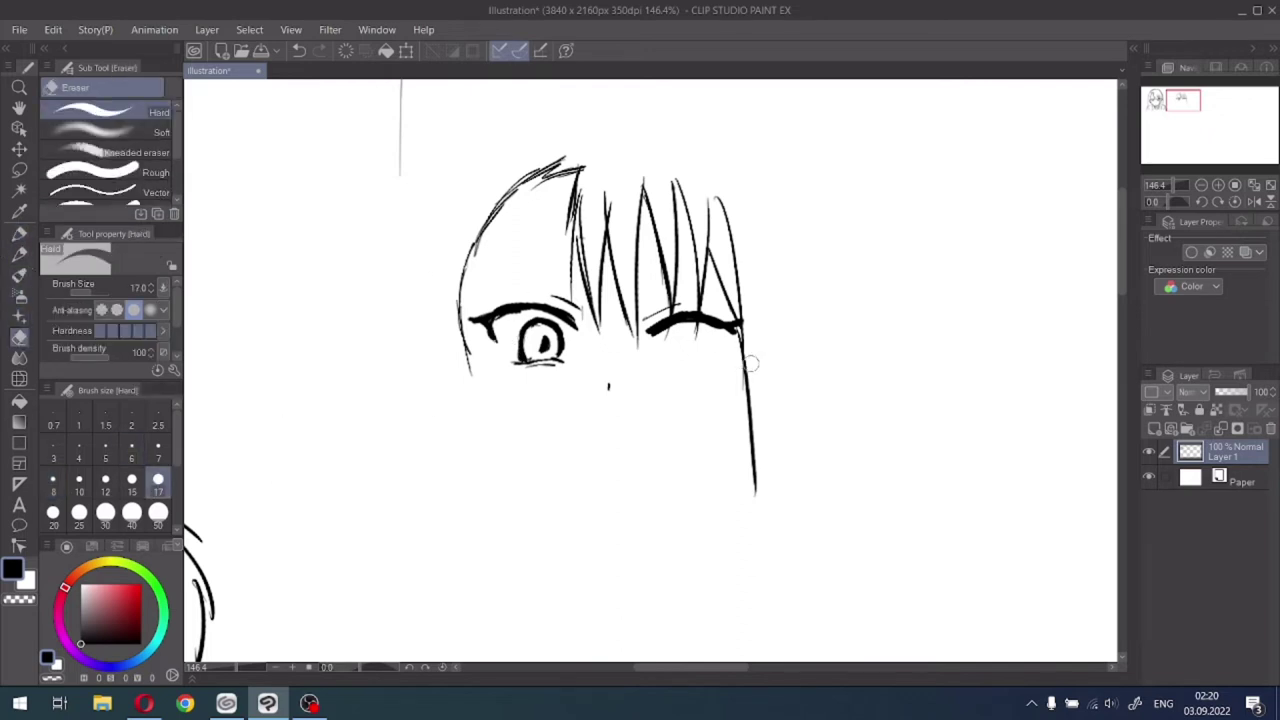
pyautogui.moveTo(745, 330); pyautogui.dragTo(756, 495)
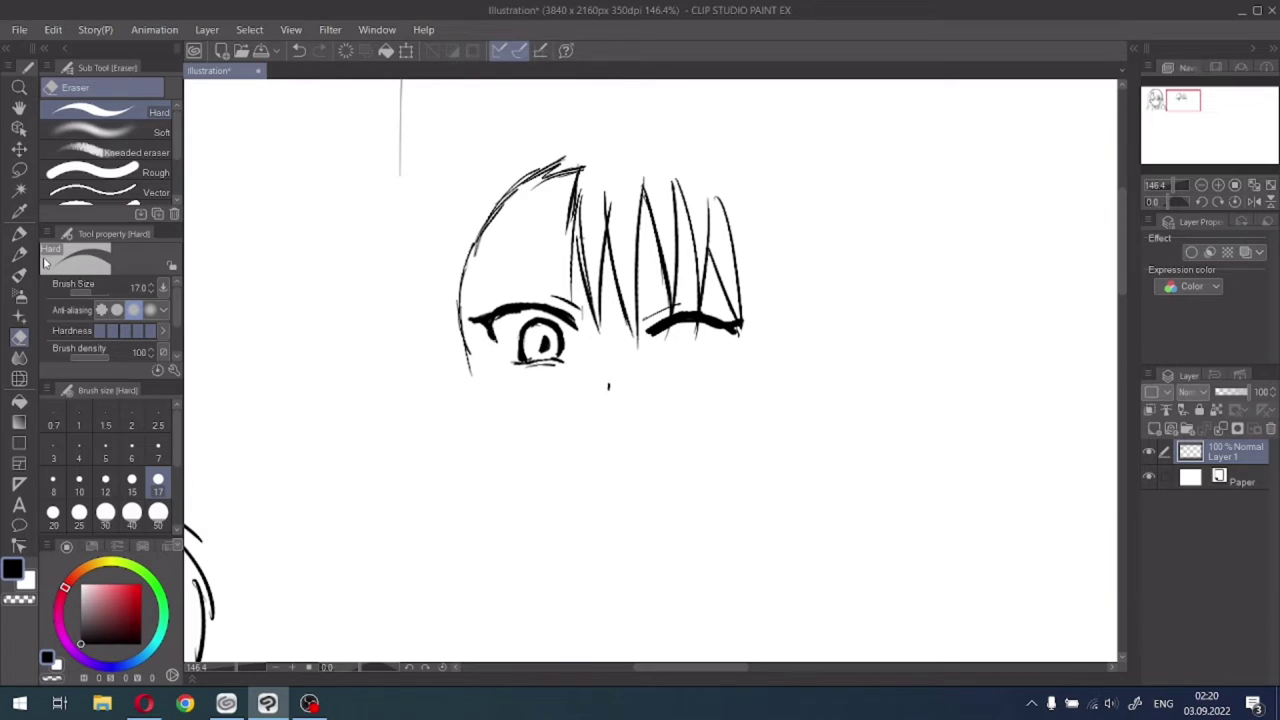
pyautogui.click(19, 233)
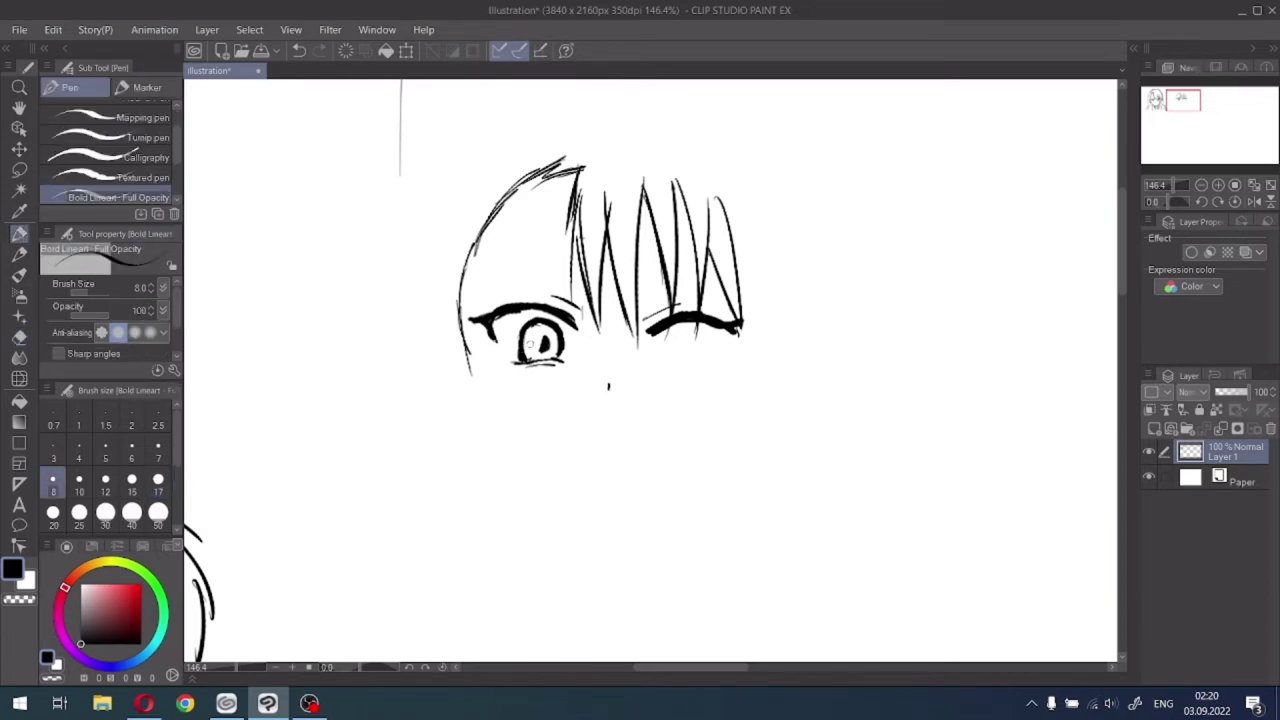
pyautogui.moveTo(518, 345); pyautogui.dragTo(546, 350)
# Lasso the closed eye and move it slightly lower, just beneath the bangs.
pyautogui.click(19, 169)
pyautogui.moveTo(647, 348)
pyautogui.mouseDown()
pyautogui.moveTo(650, 309)
pyautogui.moveTo(700, 301)
pyautogui.moveTo(750, 332)
pyautogui.moveTo(714, 363)
pyautogui.mouseUp()
pyautogui.click(752, 393)
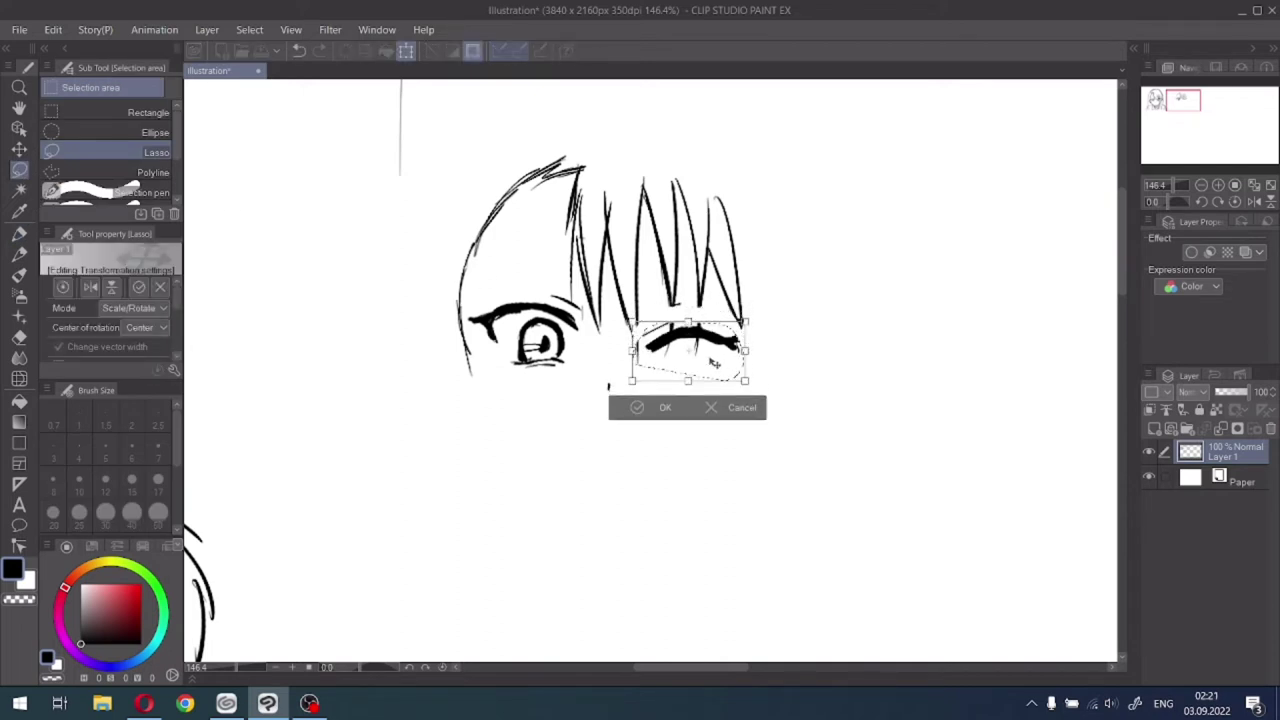
pyautogui.click(645, 410)
pyautogui.hotkey('ctrl', 'd')
# Draw a side line from the last bang past the closed eye's outer corner, curving inward toward jaw level.
pyautogui.press('p')
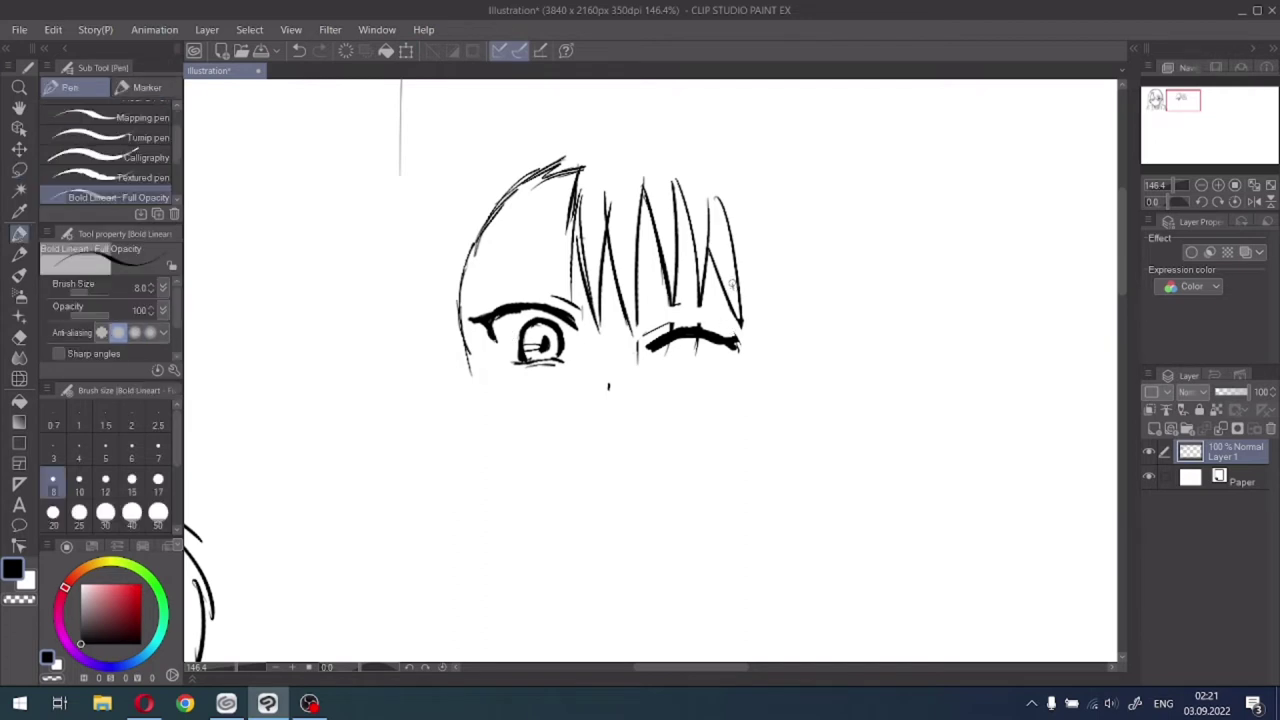
pyautogui.moveTo(733, 284); pyautogui.dragTo(724, 436)
pyautogui.moveTo(738, 318); pyautogui.dragTo(708, 508)
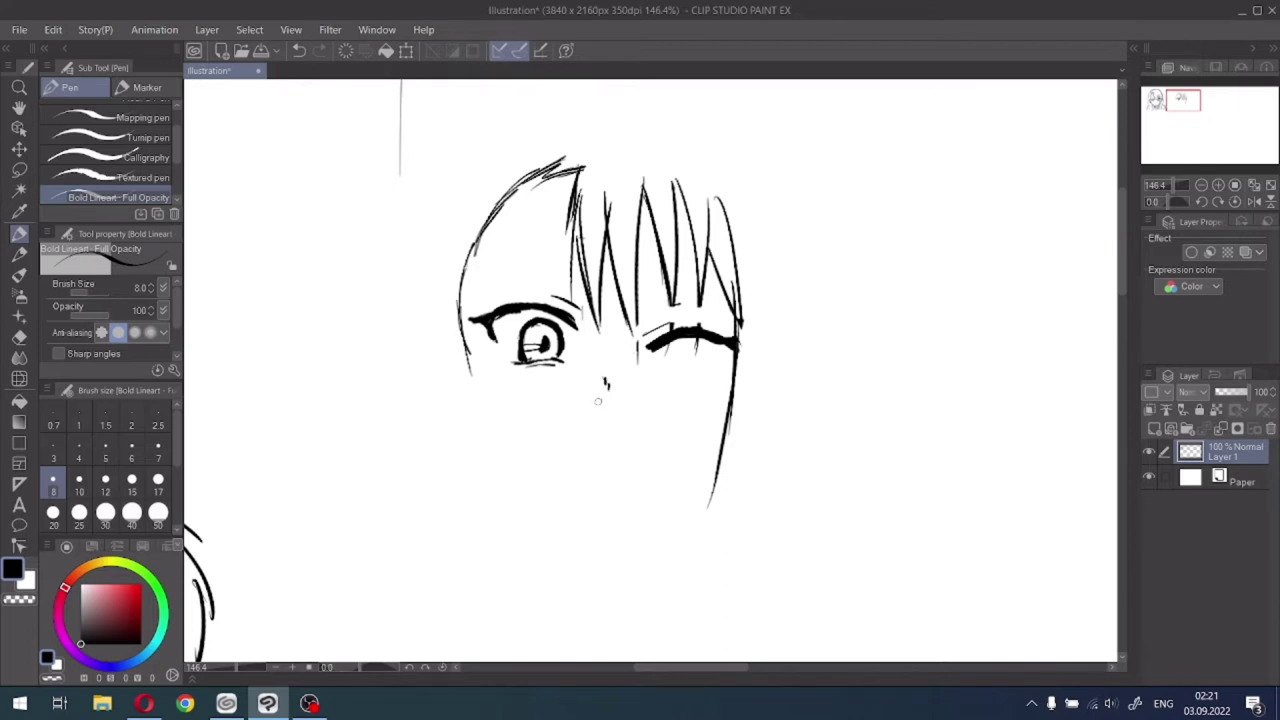
# Touch up the open eye's iris and add short eyebrow strokes above both eyes.
pyautogui.moveTo(526, 330); pyautogui.dragTo(519, 348)
pyautogui.moveTo(526, 246); pyautogui.dragTo(546, 258)
pyautogui.moveTo(640, 284); pyautogui.dragTo(685, 272)
# Draw the cheek line from beside the open eye down toward the jaw in overlapping strokes.
pyautogui.moveTo(461, 336); pyautogui.dragTo(484, 415)
pyautogui.hotkey('ctrl', 'z')
pyautogui.moveTo(459, 300); pyautogui.dragTo(480, 407)
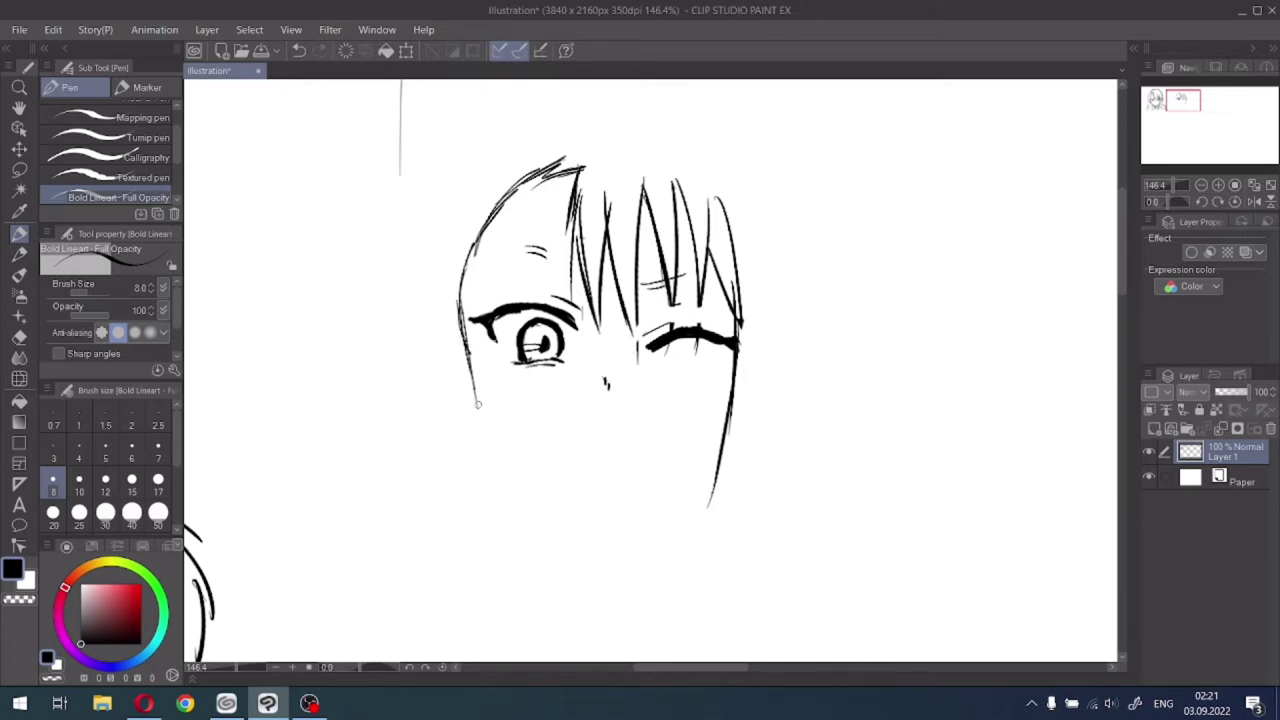
pyautogui.moveTo(464, 330); pyautogui.dragTo(489, 431)
pyautogui.moveTo(476, 382); pyautogui.dragTo(507, 467)
# Continue the open-eye side of the face with a curved jawline toward the chin, redoing the stroke until it fits.
pyautogui.moveTo(490, 420); pyautogui.dragTo(564, 493)
pyautogui.hotkey('ctrl', 'z')
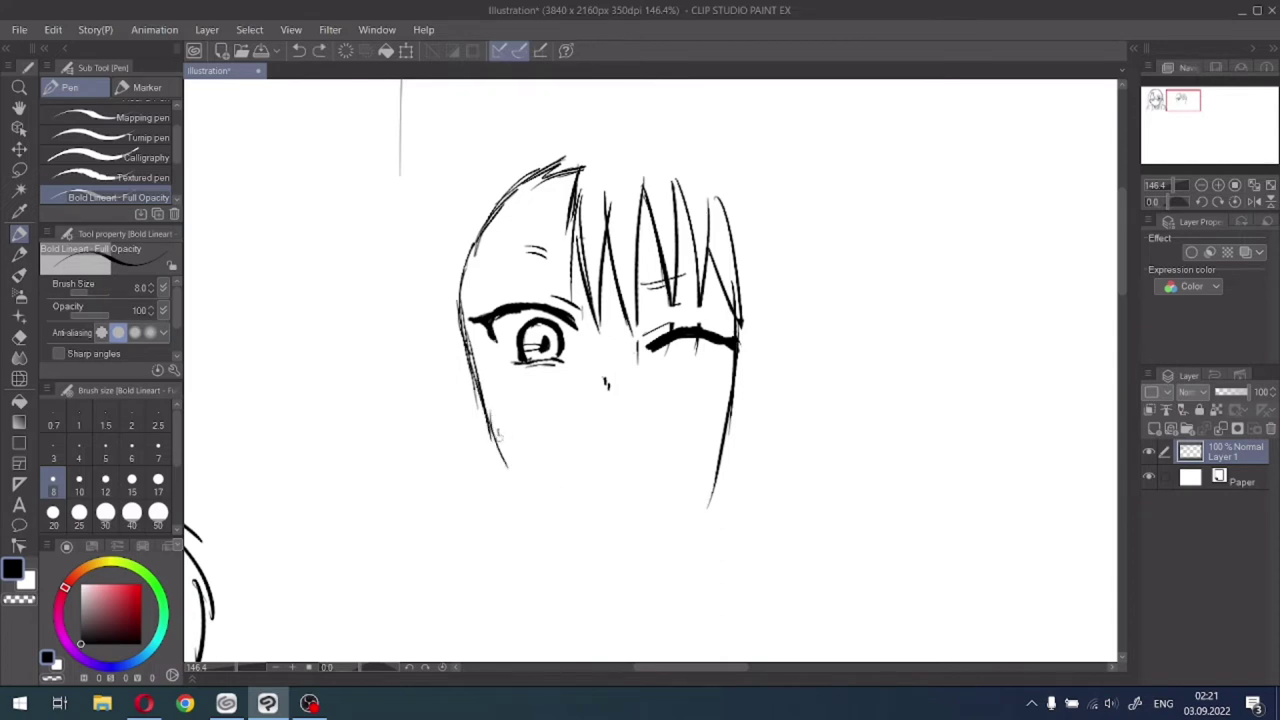
pyautogui.hotkey('ctrl', 'z')
pyautogui.moveTo(497, 436); pyautogui.dragTo(590, 518)
pyautogui.hotkey('ctrl', 'z')
pyautogui.moveTo(492, 442)
pyautogui.mouseDown()
pyautogui.moveTo(600, 514)
pyautogui.moveTo(587, 497)
pyautogui.mouseUp()
pyautogui.hotkey('ctrl', 'z')
pyautogui.hotkey('ctrl', 'z')
pyautogui.hotkey('ctrl', 'z')
pyautogui.moveTo(500, 440); pyautogui.dragTo(583, 497)
# Try several jawline strokes and a longer side lock below the closed eye, undoing each one.
pyautogui.moveTo(727, 435); pyautogui.dragTo(645, 505)
pyautogui.hotkey('ctrl', 'z')
pyautogui.hotkey('ctrl', 'z')
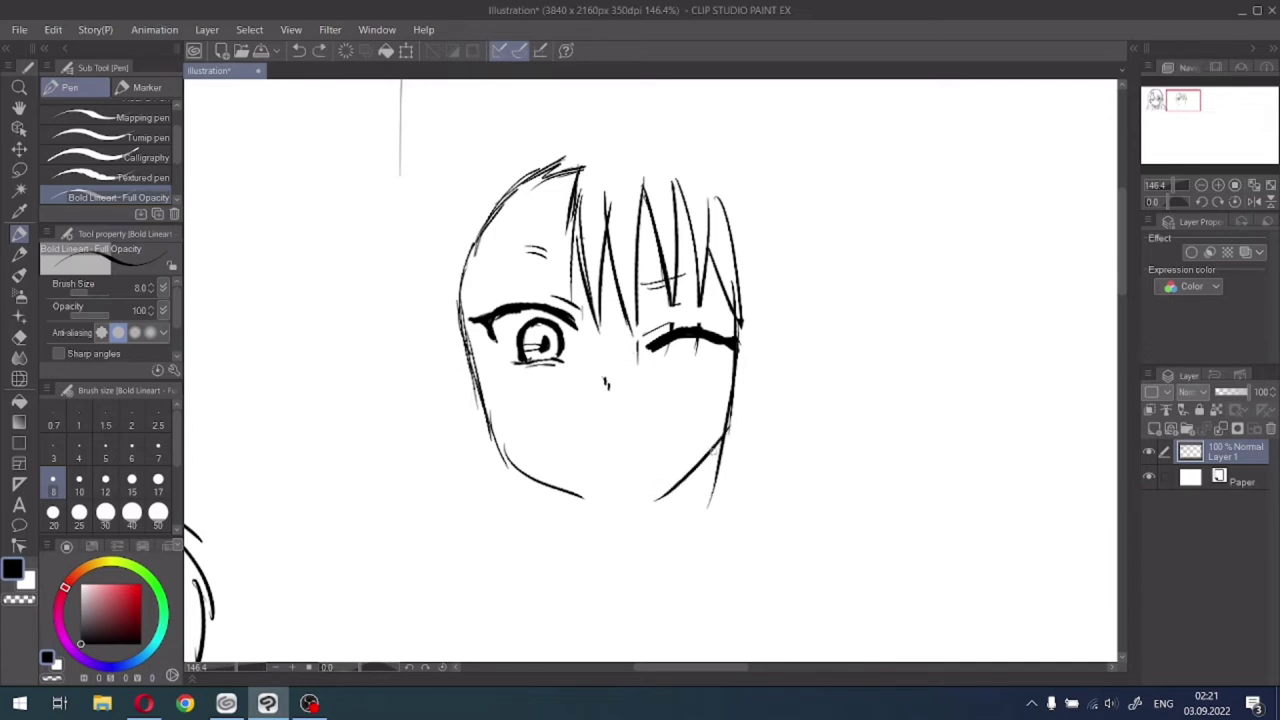
pyautogui.moveTo(700, 460); pyautogui.dragTo(626, 508)
pyautogui.hotkey('ctrl', 'z')
pyautogui.hotkey('ctrl', 'z')
pyautogui.moveTo(726, 434); pyautogui.dragTo(630, 494)
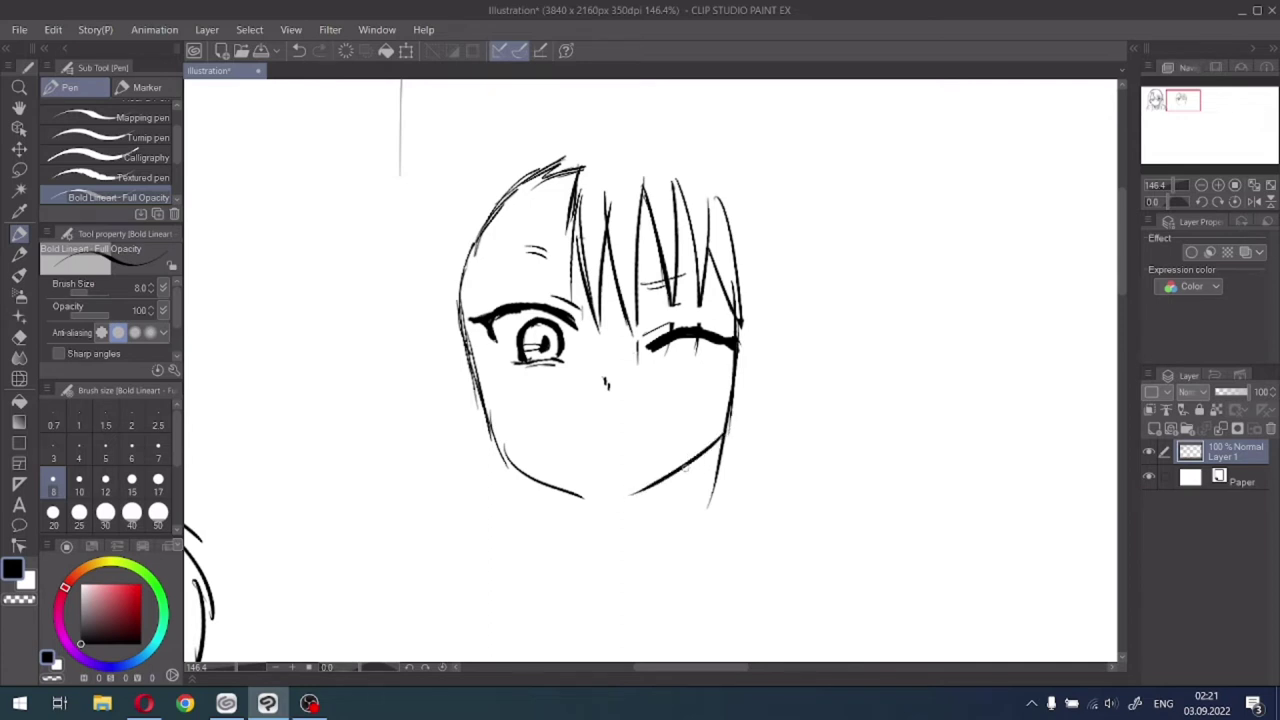
pyautogui.hotkey('ctrl', 'z')
pyautogui.moveTo(736, 325); pyautogui.dragTo(686, 552)
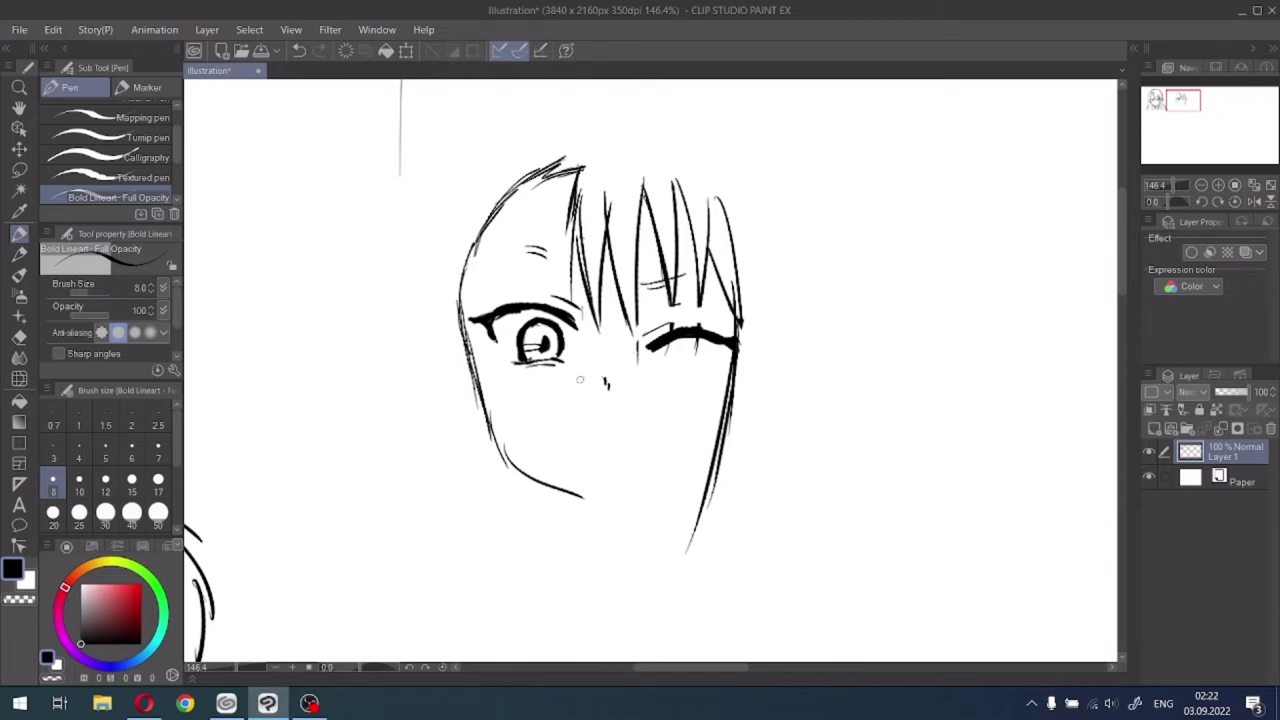
pyautogui.hotkey('ctrl', 'z')
# Lasso the whole winking face, rotate it slightly counter-clockwise and reposition it.
pyautogui.scroll(-3, 579, 379)
pyautogui.scroll(1, 579, 379)
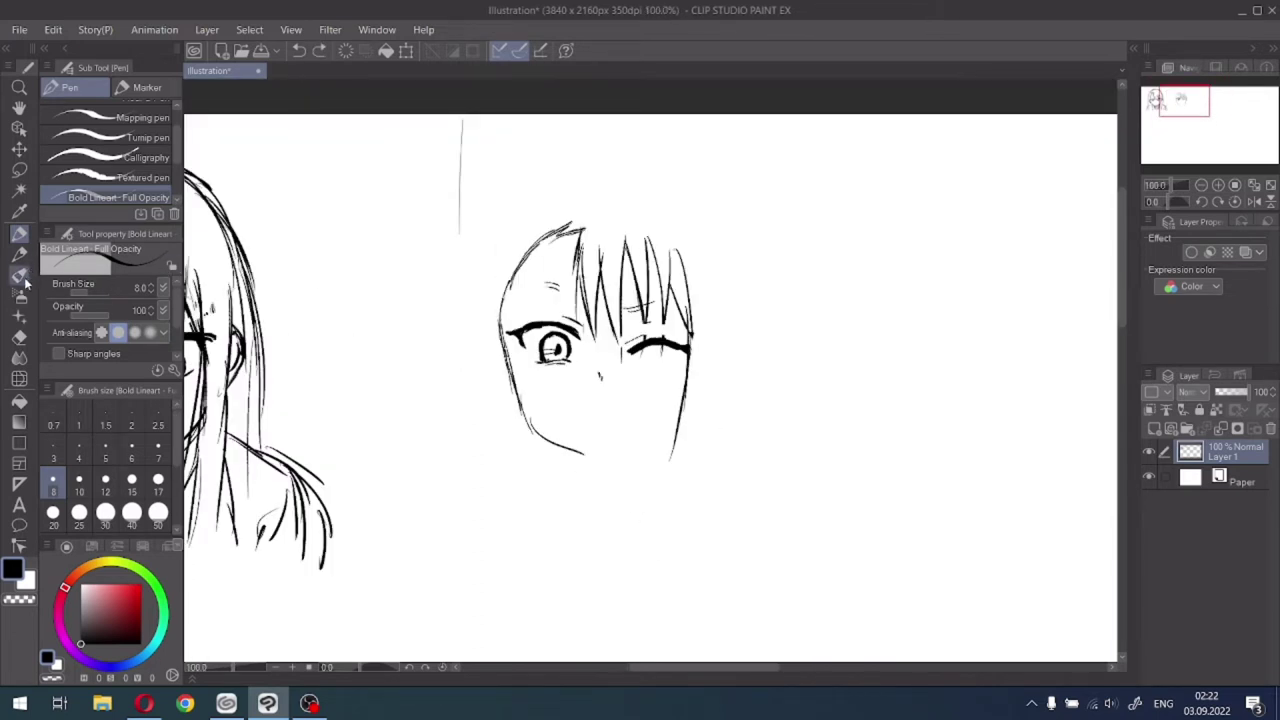
pyautogui.click(19, 169)
pyautogui.moveTo(478, 197)
pyautogui.mouseDown()
pyautogui.moveTo(490, 423)
pyautogui.moveTo(632, 178)
pyautogui.mouseUp()
pyautogui.hotkey('ctrl', 't')
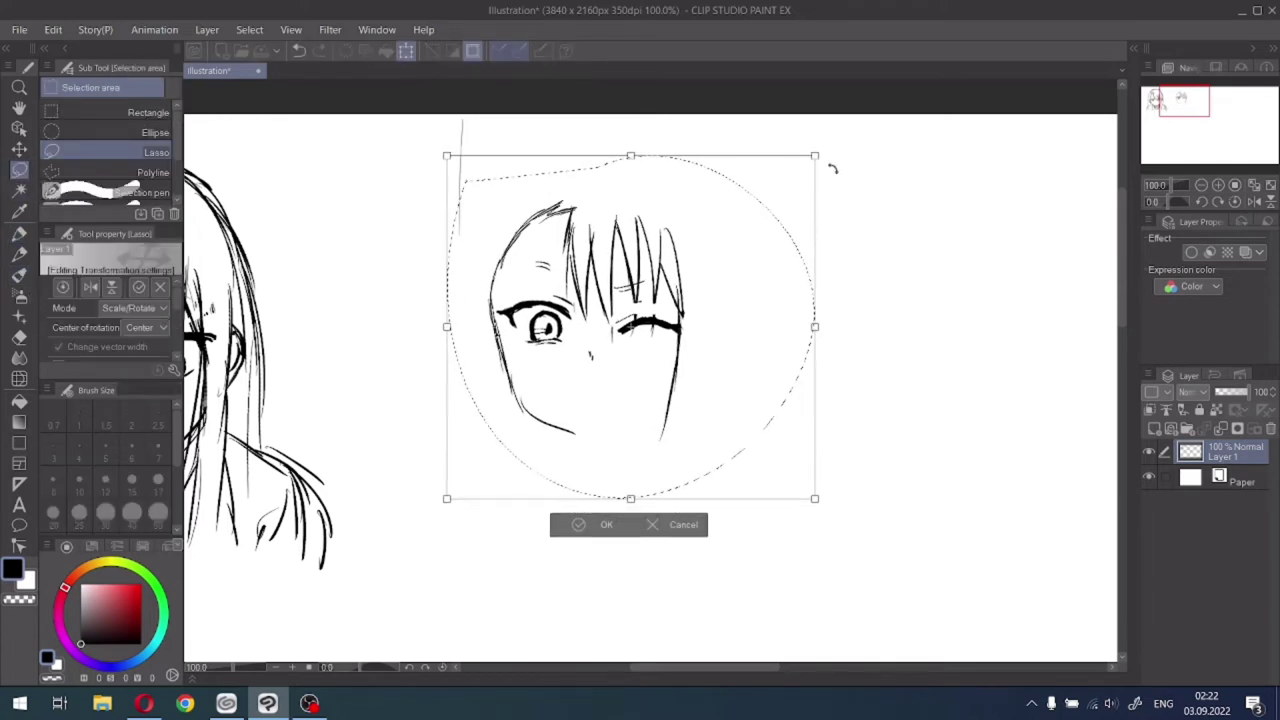
pyautogui.moveTo(765, 262); pyautogui.dragTo(795, 289)
pyautogui.moveTo(863, 163)
pyautogui.mouseDown()
pyautogui.moveTo(846, 137)
pyautogui.moveTo(843, 163)
pyautogui.mouseUp()
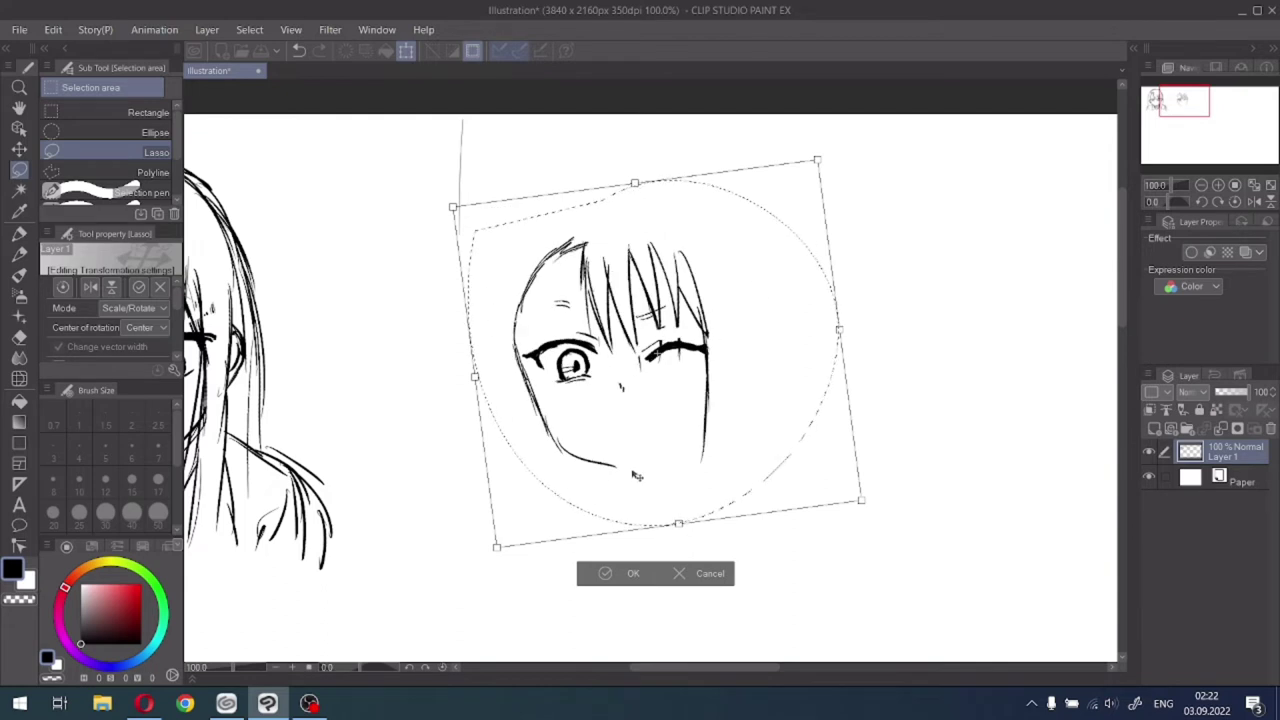
pyautogui.click(607, 578)
pyautogui.click(509, 546)
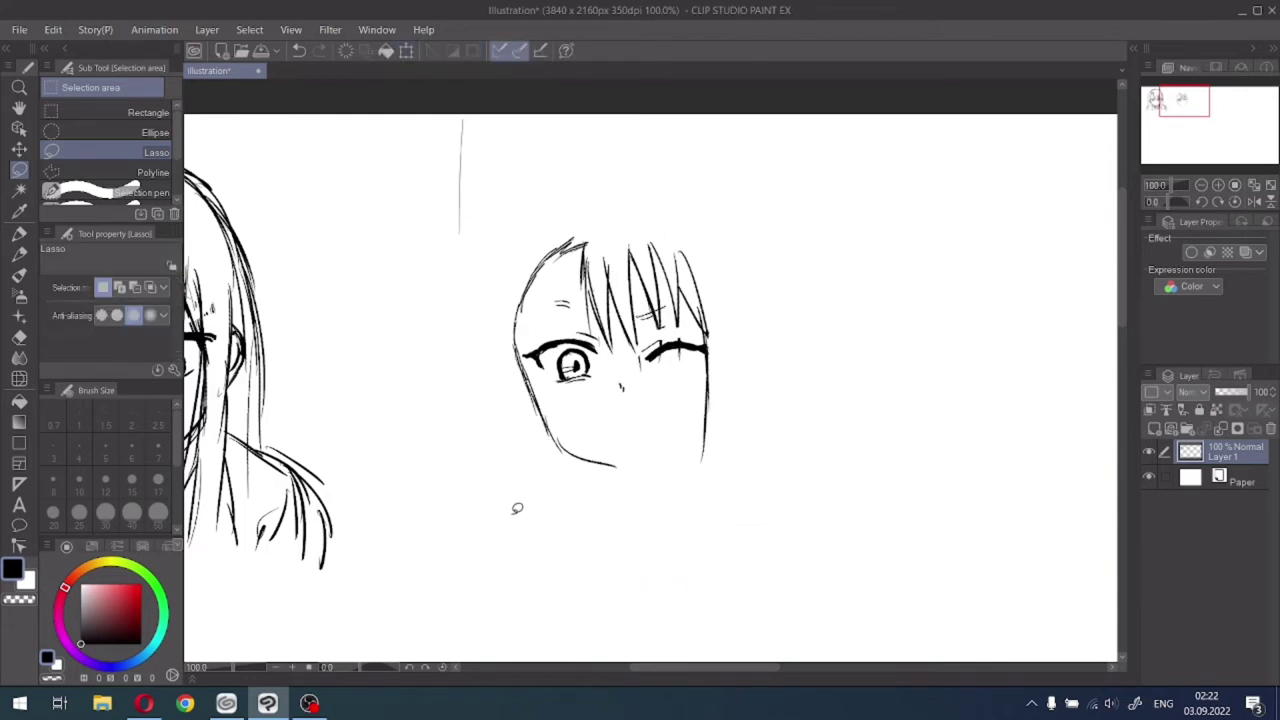
# Complete the lower face outline by drawing the chin and the jawline up to the closed-eye side.
pyautogui.scroll(2, 517, 508)
pyautogui.press('p')
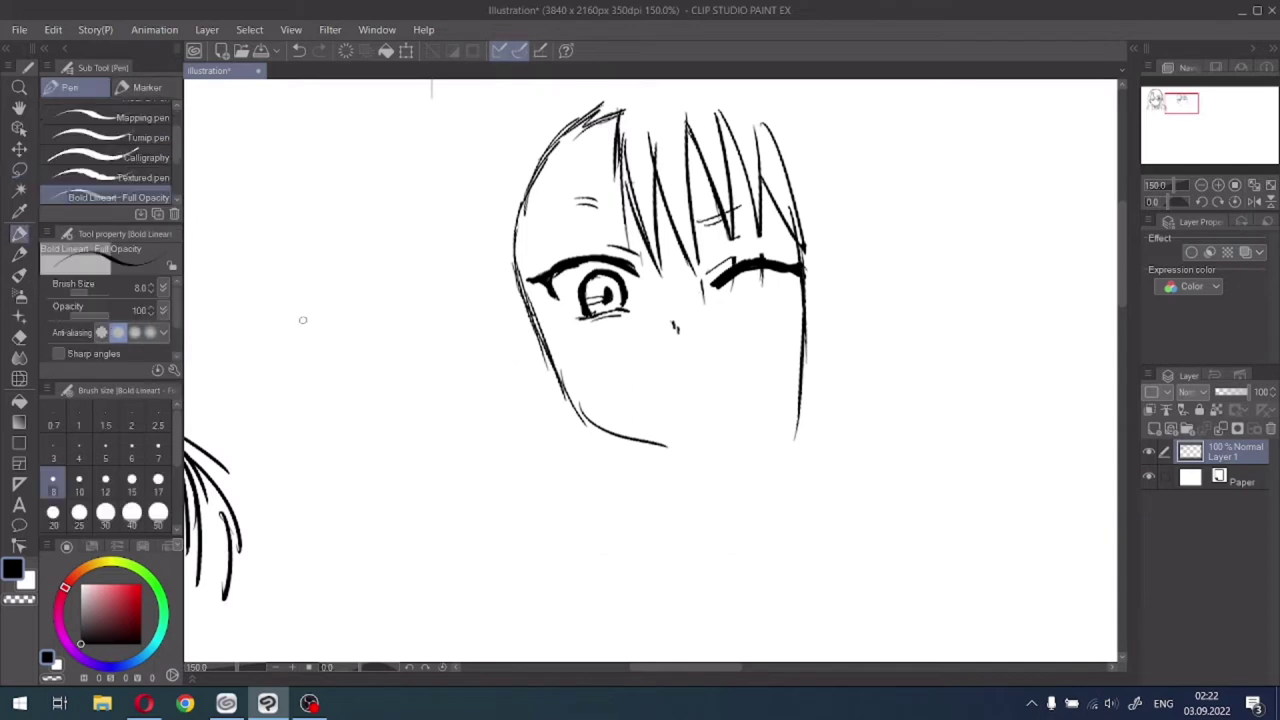
pyautogui.moveTo(579, 418)
pyautogui.mouseDown()
pyautogui.moveTo(691, 459)
pyautogui.moveTo(781, 406)
pyautogui.moveTo(730, 446)
pyautogui.mouseUp()
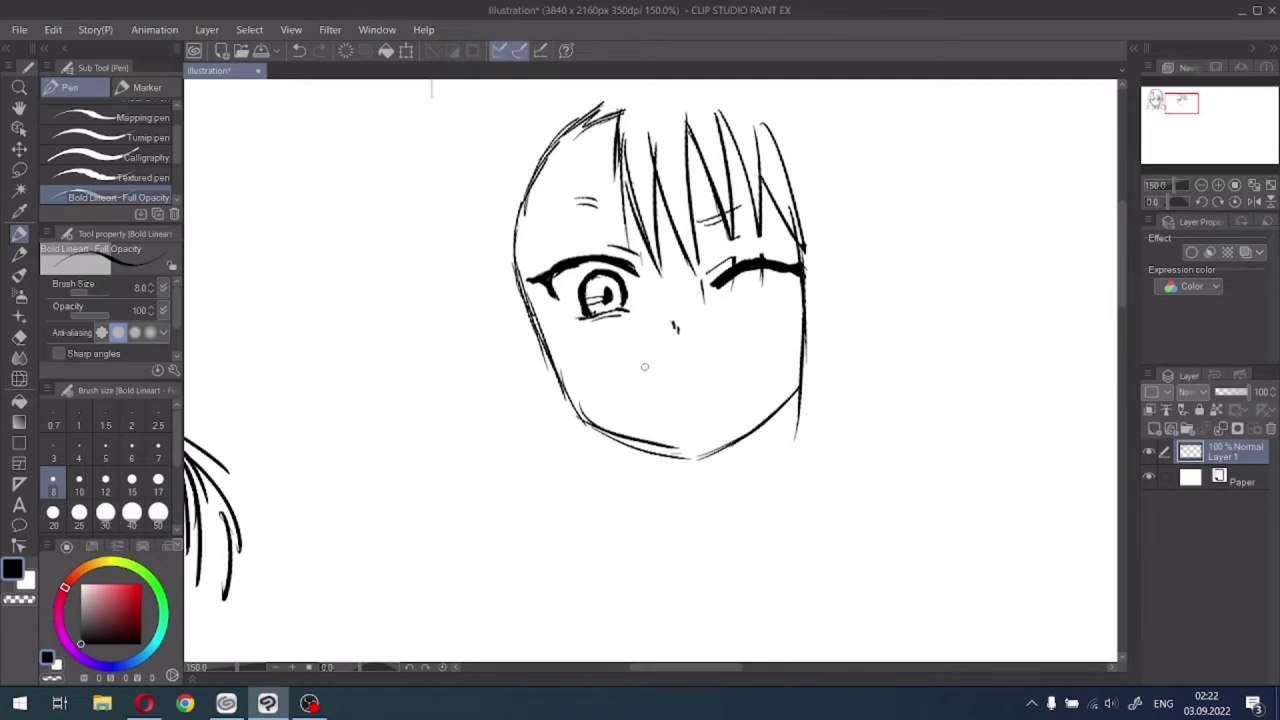
# Try a short mouth line below the nose and undo it.
pyautogui.moveTo(640, 368); pyautogui.dragTo(676, 368)
pyautogui.hotkey('ctrl', 'z')
pyautogui.hotkey('ctrl', 'z')
pyautogui.hotkey('ctrl', 'z')
# Reinforce the cheek line from beside the open eye down to the jaw corner.
pyautogui.moveTo(520, 292); pyautogui.dragTo(590, 422)
pyautogui.moveTo(532, 328); pyautogui.dragTo(610, 438)
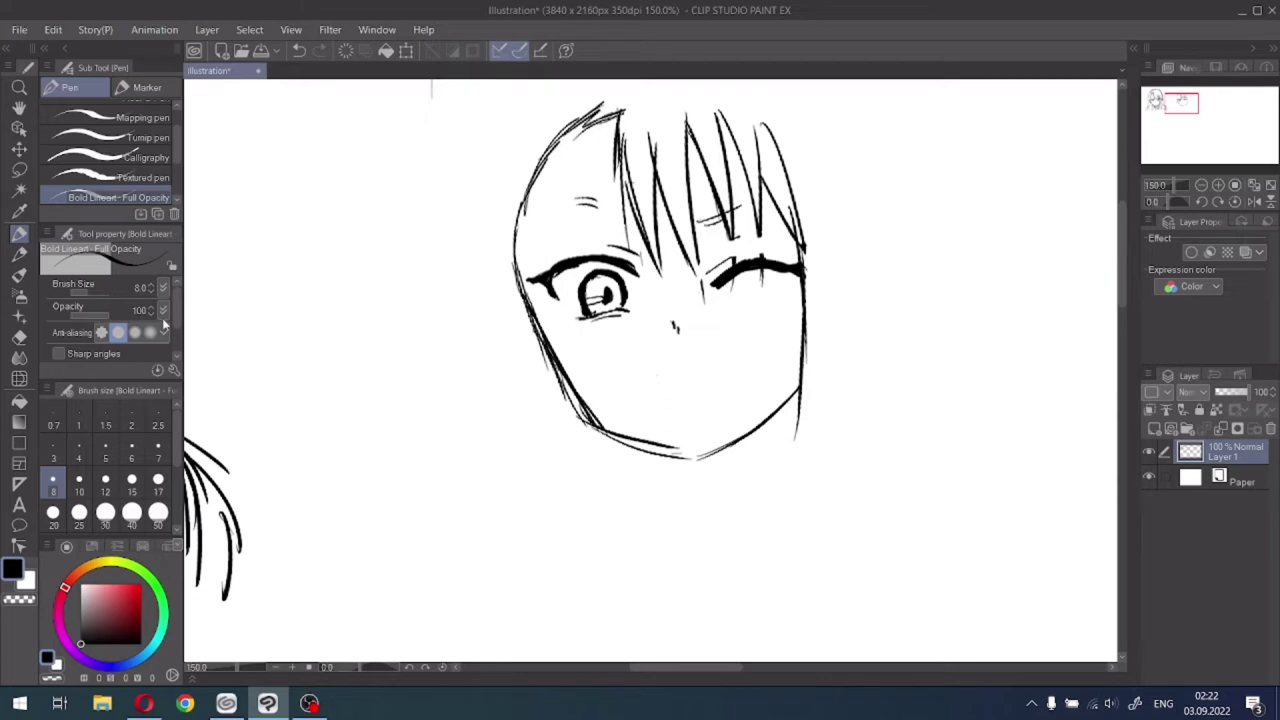
# Try erasing the outer lines at the jaw corner and beside the open eye, and undo the changes.
pyautogui.click(19, 337)
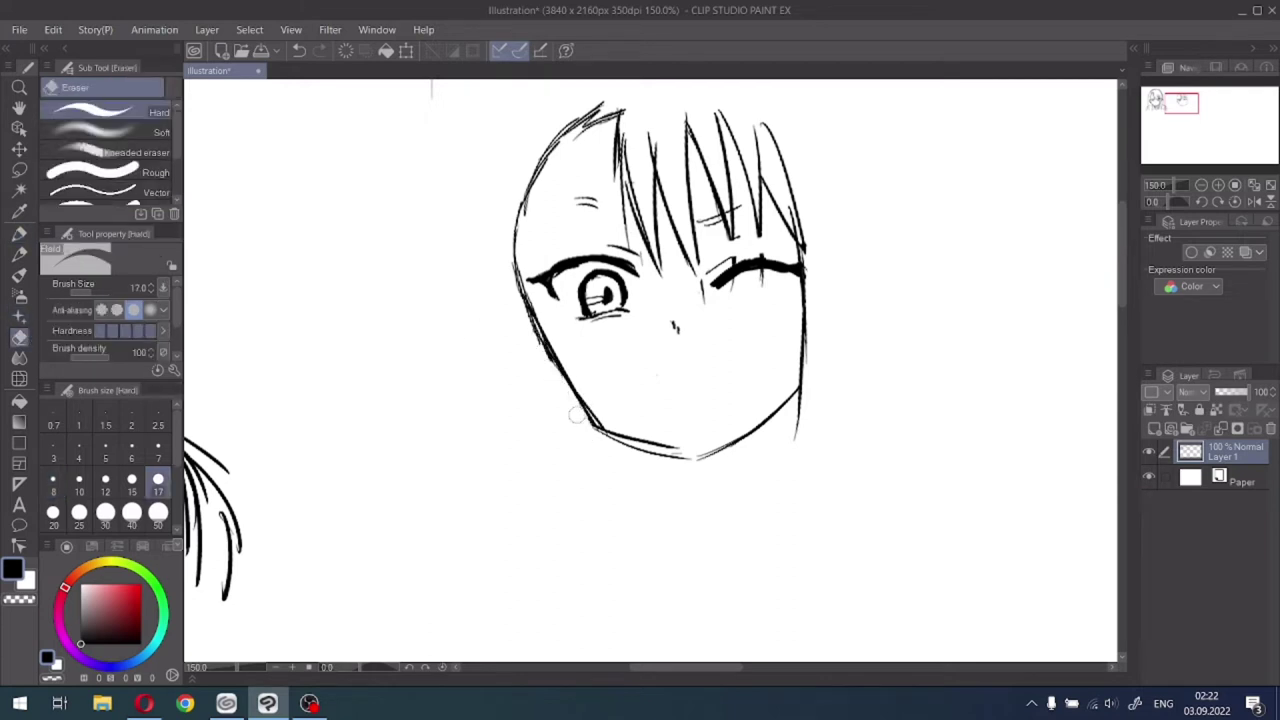
pyautogui.moveTo(586, 423); pyautogui.dragTo(599, 440)
pyautogui.moveTo(516, 197); pyautogui.dragTo(524, 311)
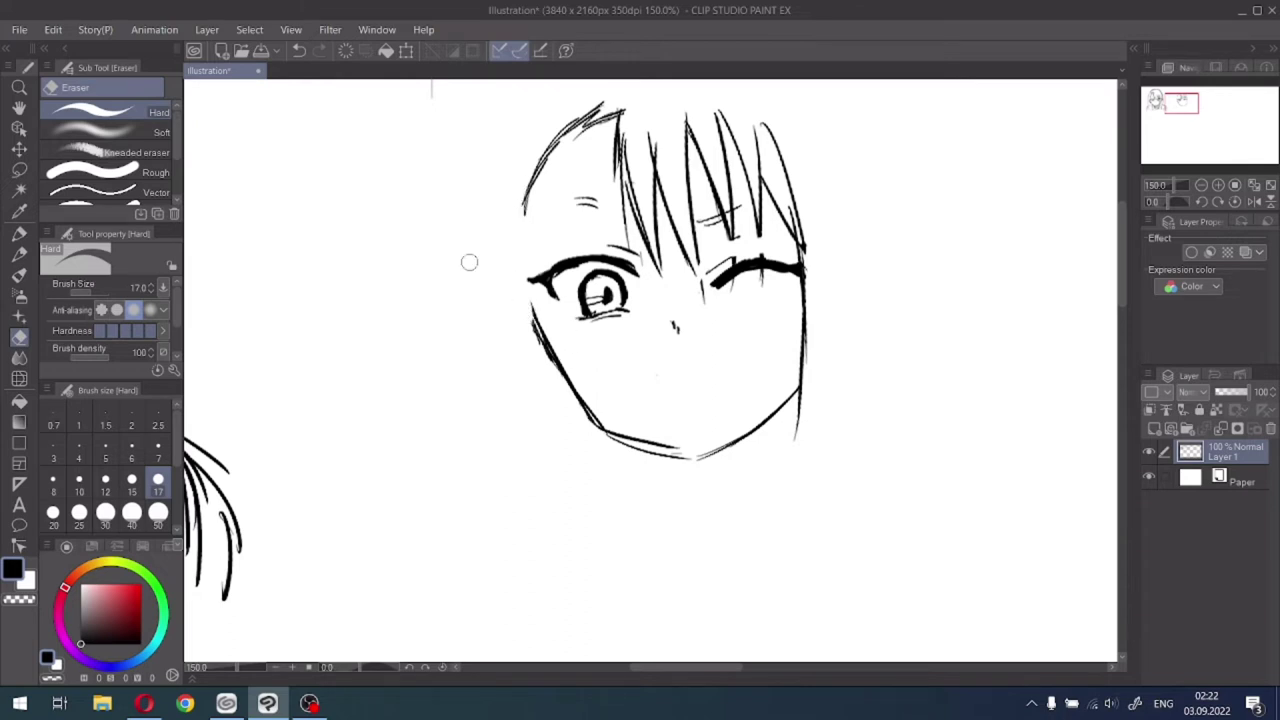
pyautogui.hotkey('ctrl', 'z')
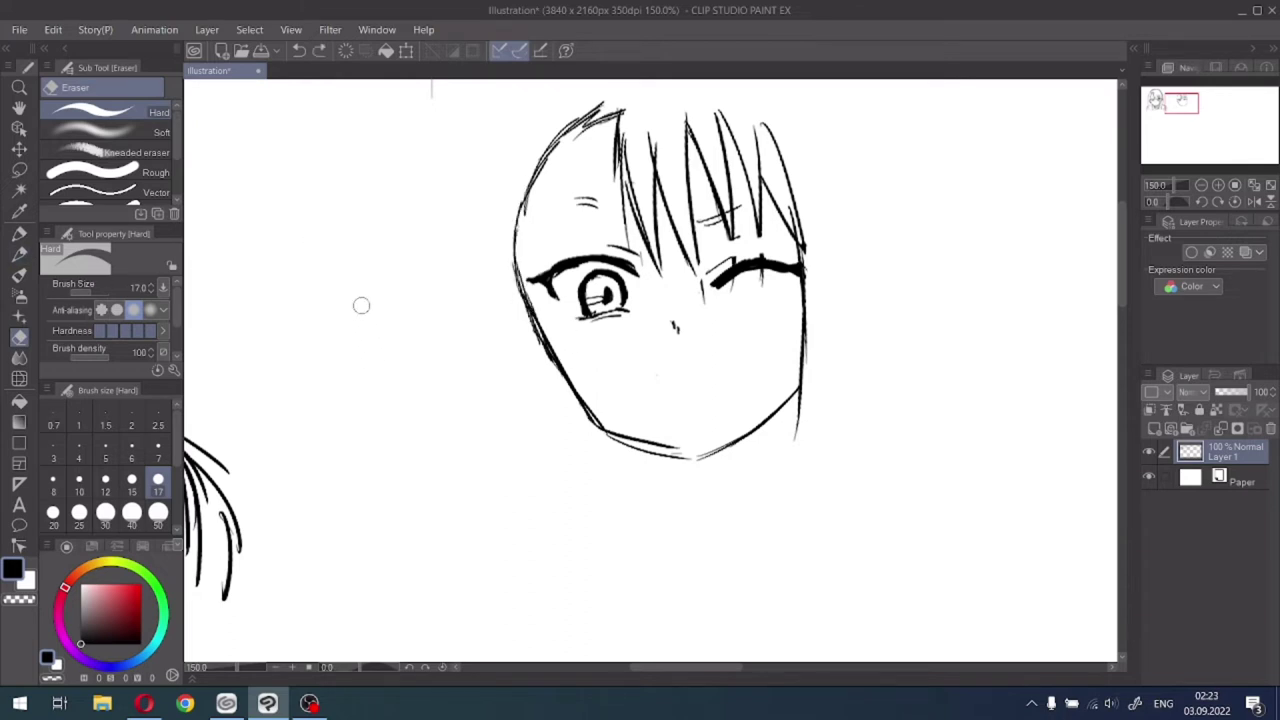
pyautogui.hotkey('ctrl', 'z')
pyautogui.hotkey('ctrl', 'z')
pyautogui.hotkey('ctrl', 'z')
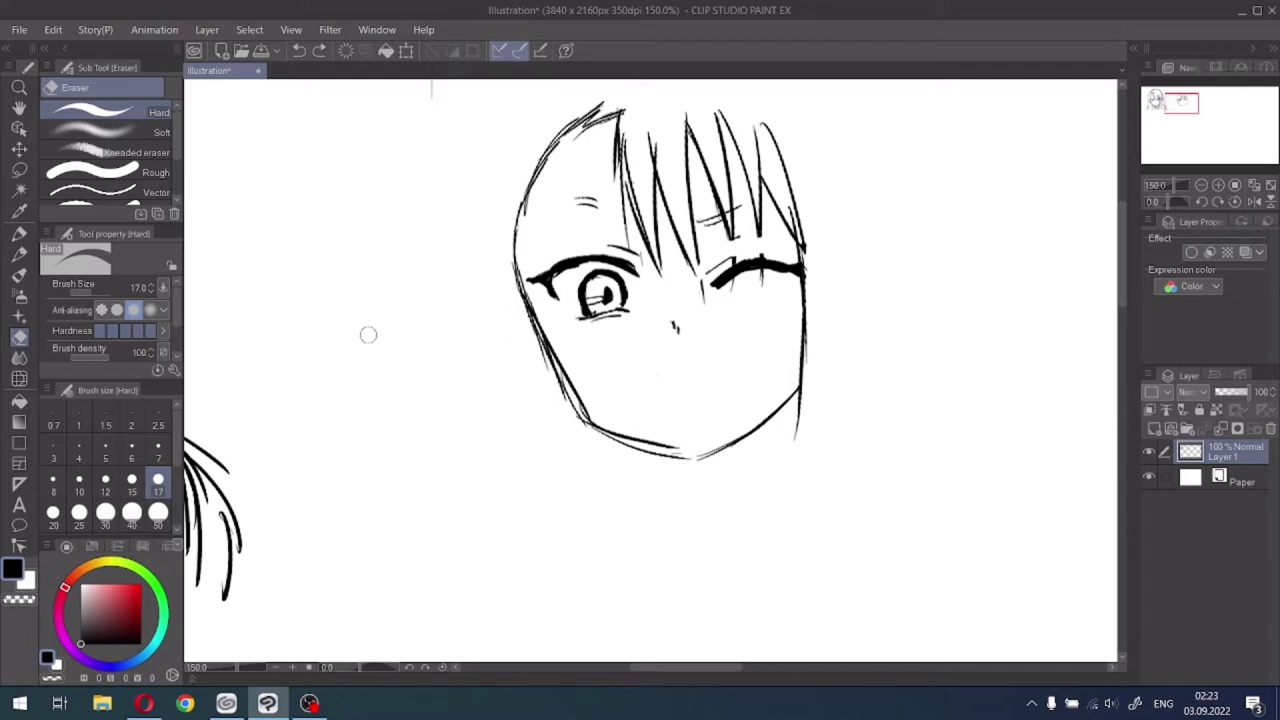
# Erase the stray line ends at the jaw corner and draw a long side lock from the closed eye past the jaw.
pyautogui.moveTo(574, 432)
pyautogui.mouseDown()
pyautogui.moveTo(556, 386)
pyautogui.moveTo(590, 440)
pyautogui.mouseUp()
pyautogui.click(19, 233)
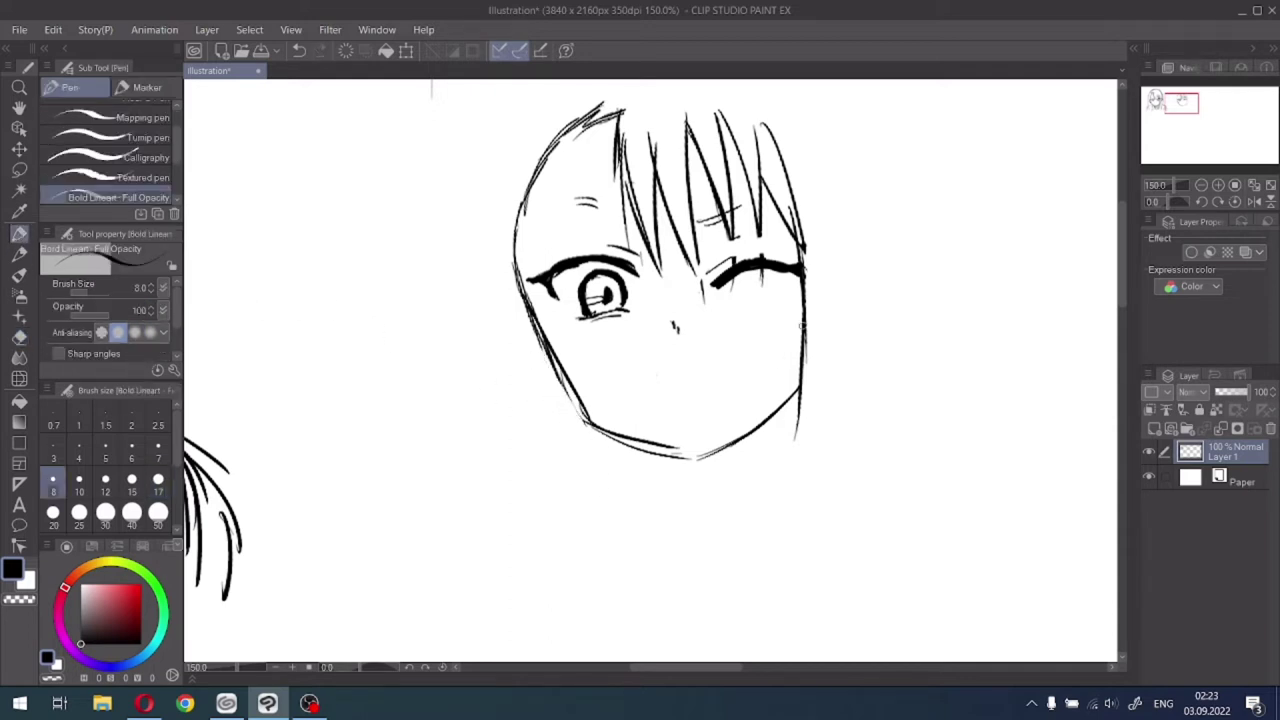
pyautogui.moveTo(800, 272)
pyautogui.mouseDown()
pyautogui.moveTo(800, 352)
pyautogui.moveTo(755, 550)
pyautogui.mouseUp()
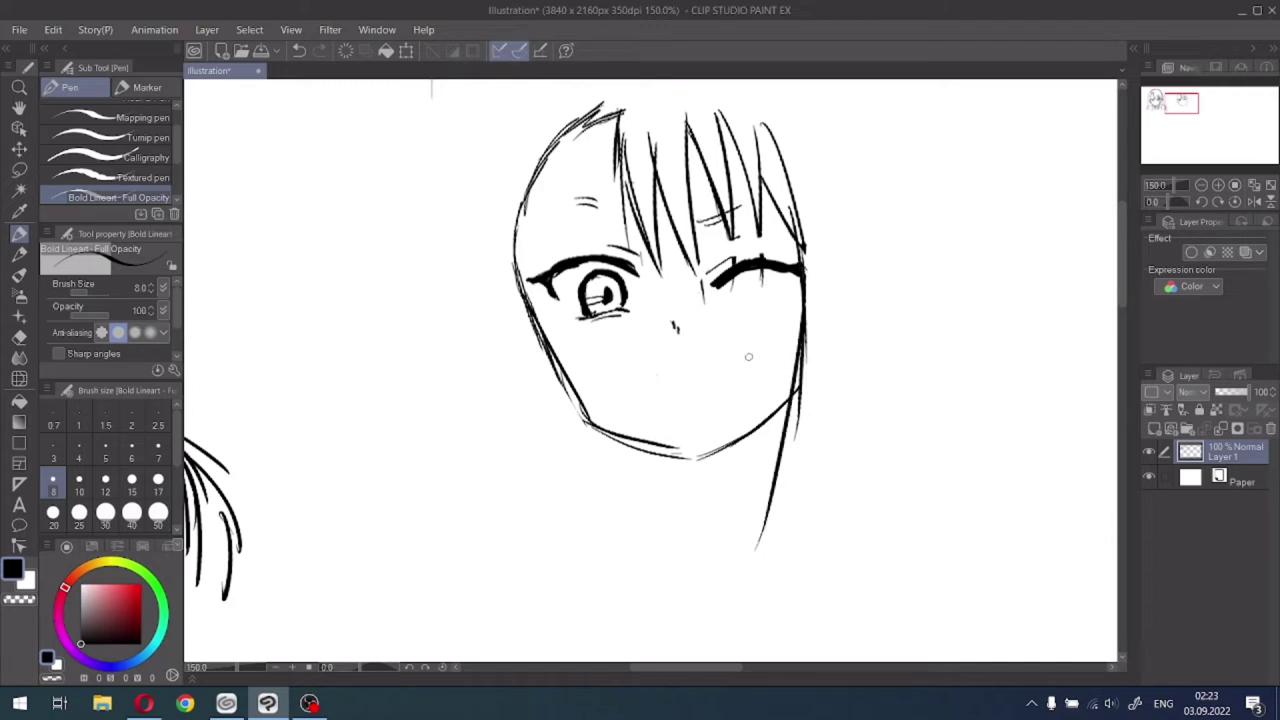
# Draw a wide open smiling mouth between the nose and chin, redoing the first strokes.
pyautogui.moveTo(650, 372); pyautogui.dragTo(676, 428)
pyautogui.hotkey('ctrl', 'z')
pyautogui.hotkey('ctrl', 'z')
pyautogui.moveTo(636, 371)
pyautogui.mouseDown()
pyautogui.moveTo(726, 355)
pyautogui.moveTo(710, 426)
pyautogui.moveTo(676, 424)
pyautogui.moveTo(714, 426)
pyautogui.mouseUp()
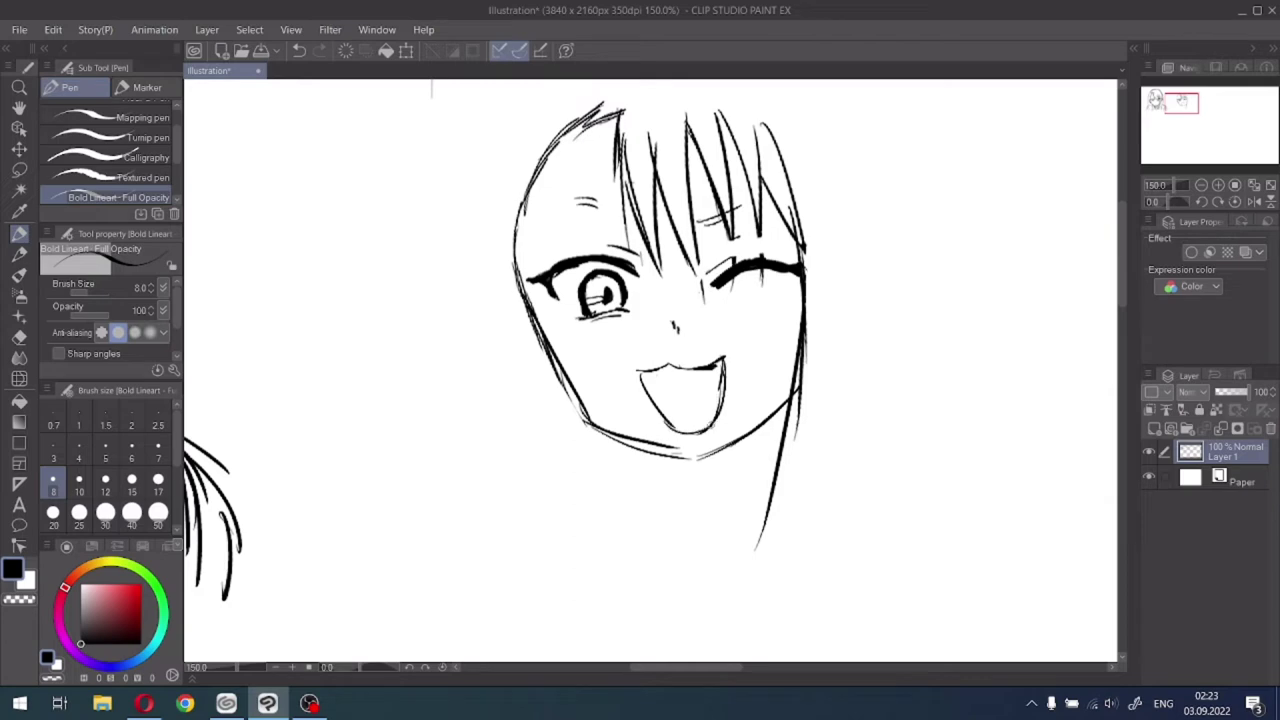
# Erase the jawline between the open-eye cheek and the chin, along with the stray inner cheek line.
pyautogui.scroll(1, 684, 366)
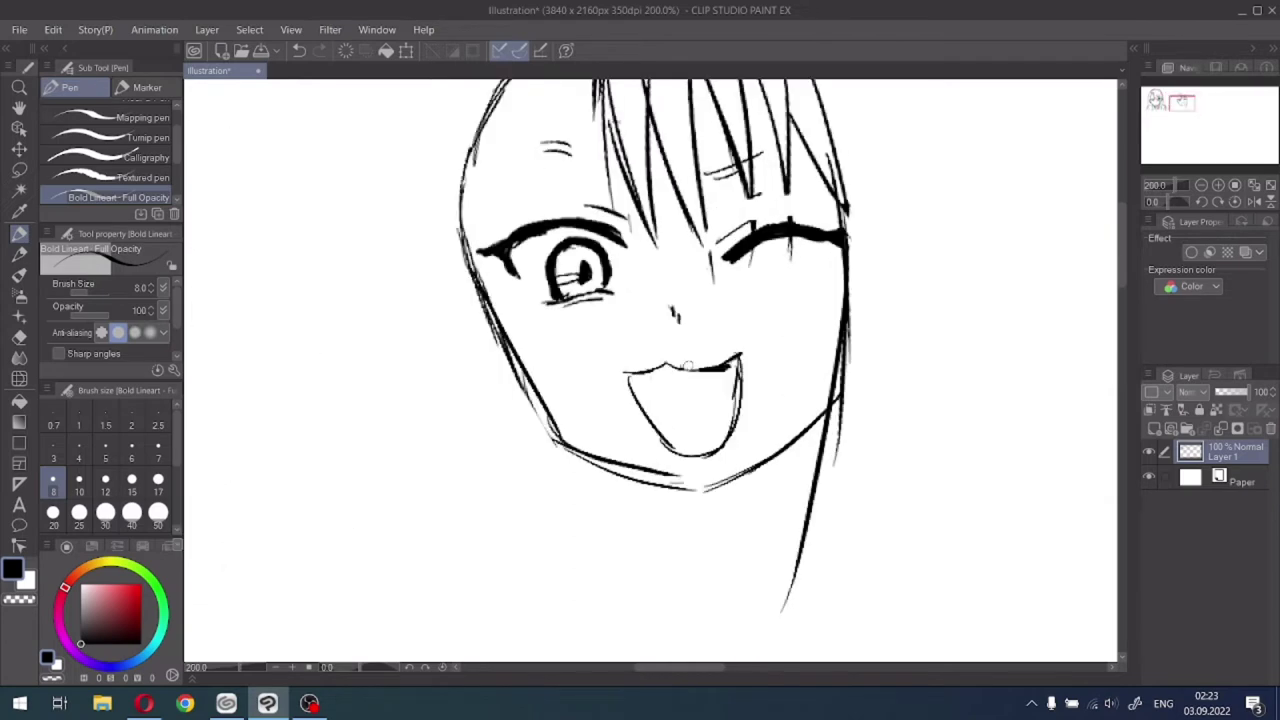
pyautogui.click(19, 337)
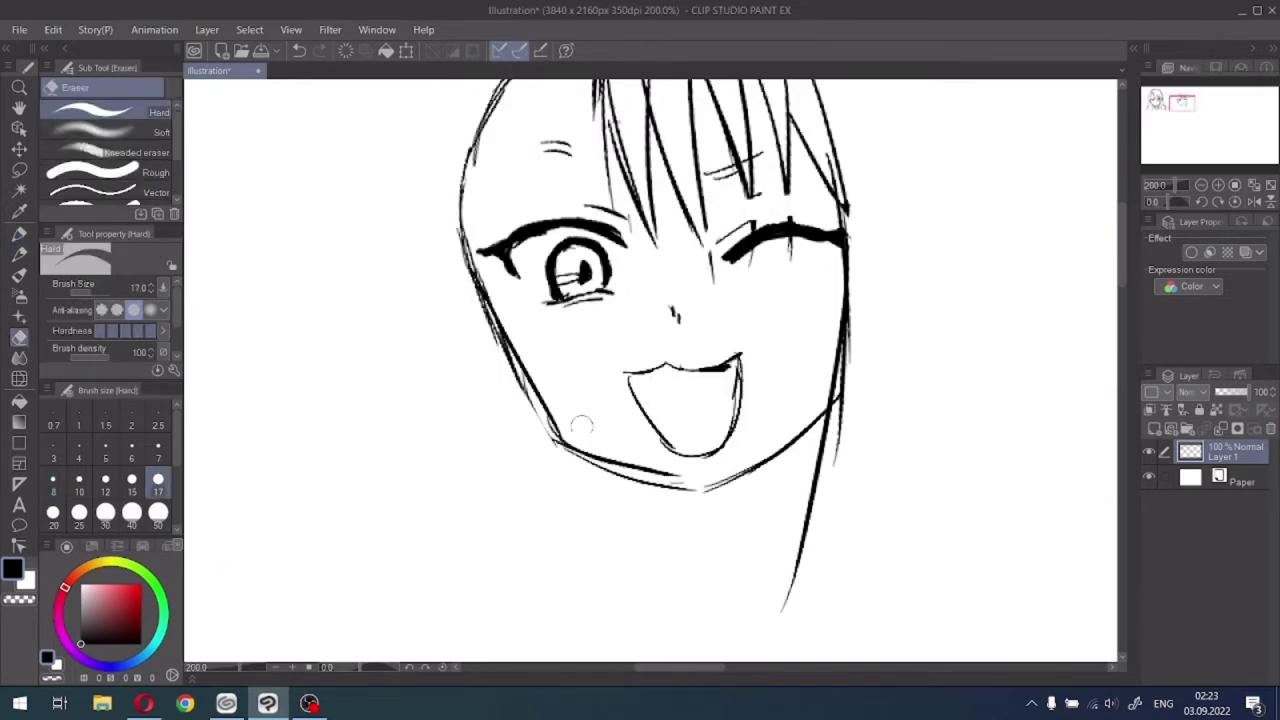
pyautogui.moveTo(568, 445)
pyautogui.mouseDown()
pyautogui.moveTo(606, 470)
pyautogui.moveTo(659, 514)
pyautogui.moveTo(690, 488)
pyautogui.mouseUp()
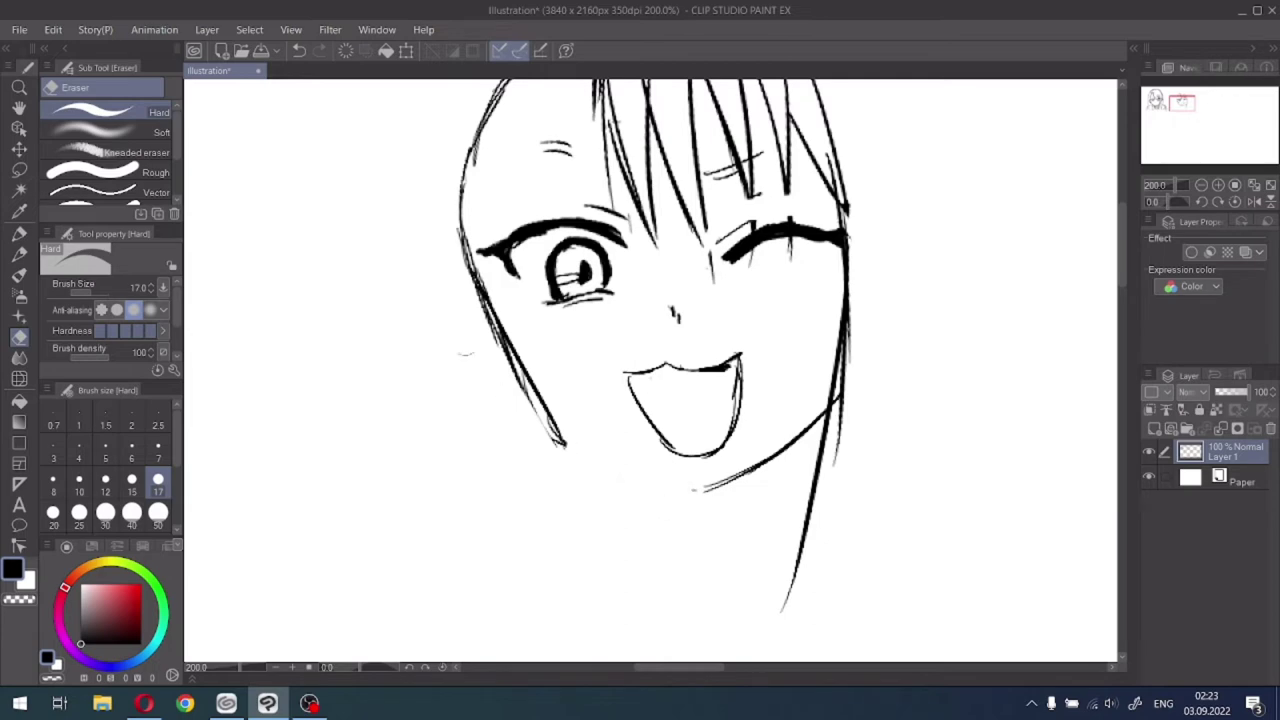
pyautogui.moveTo(466, 290); pyautogui.dragTo(458, 238)
pyautogui.moveTo(516, 338); pyautogui.dragTo(568, 442)
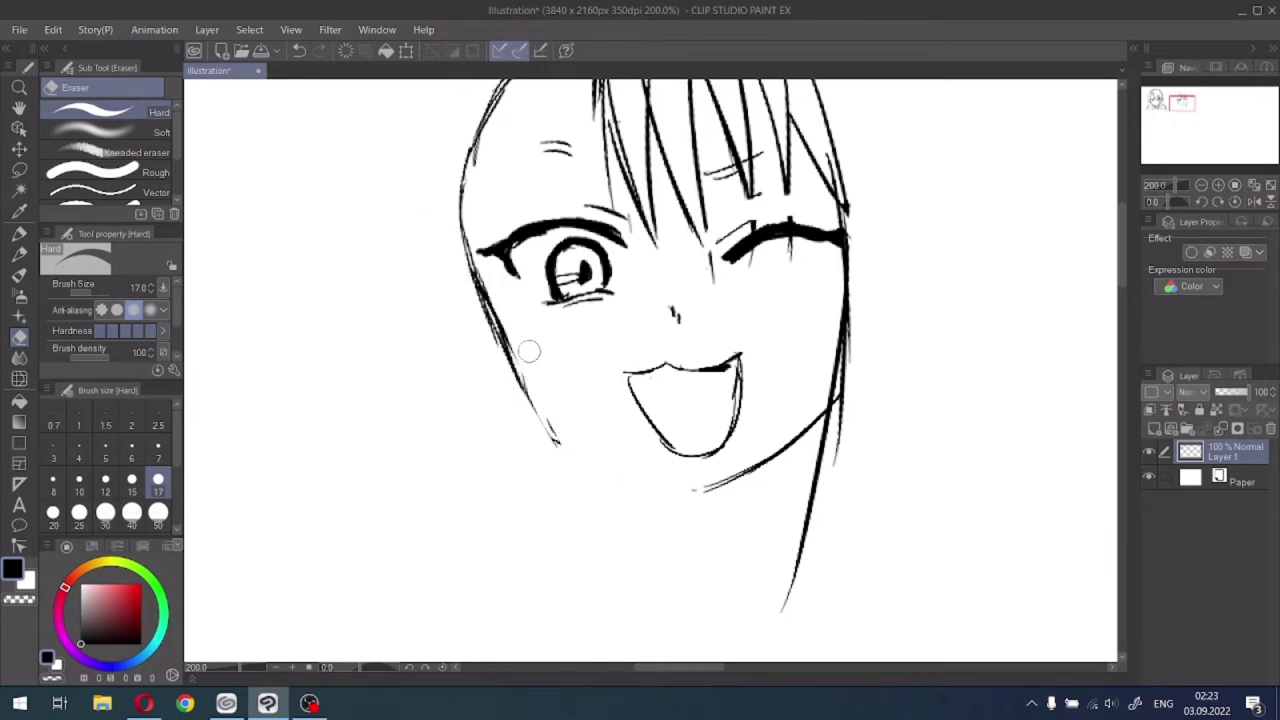
# Redraw the jawline from the open-eye cheek down to a pointed chin and join it to the opposite jaw.
pyautogui.click(19, 233)
pyautogui.moveTo(497, 313); pyautogui.dragTo(565, 456)
pyautogui.moveTo(533, 393); pyautogui.dragTo(674, 492)
pyautogui.moveTo(546, 422); pyautogui.dragTo(688, 505)
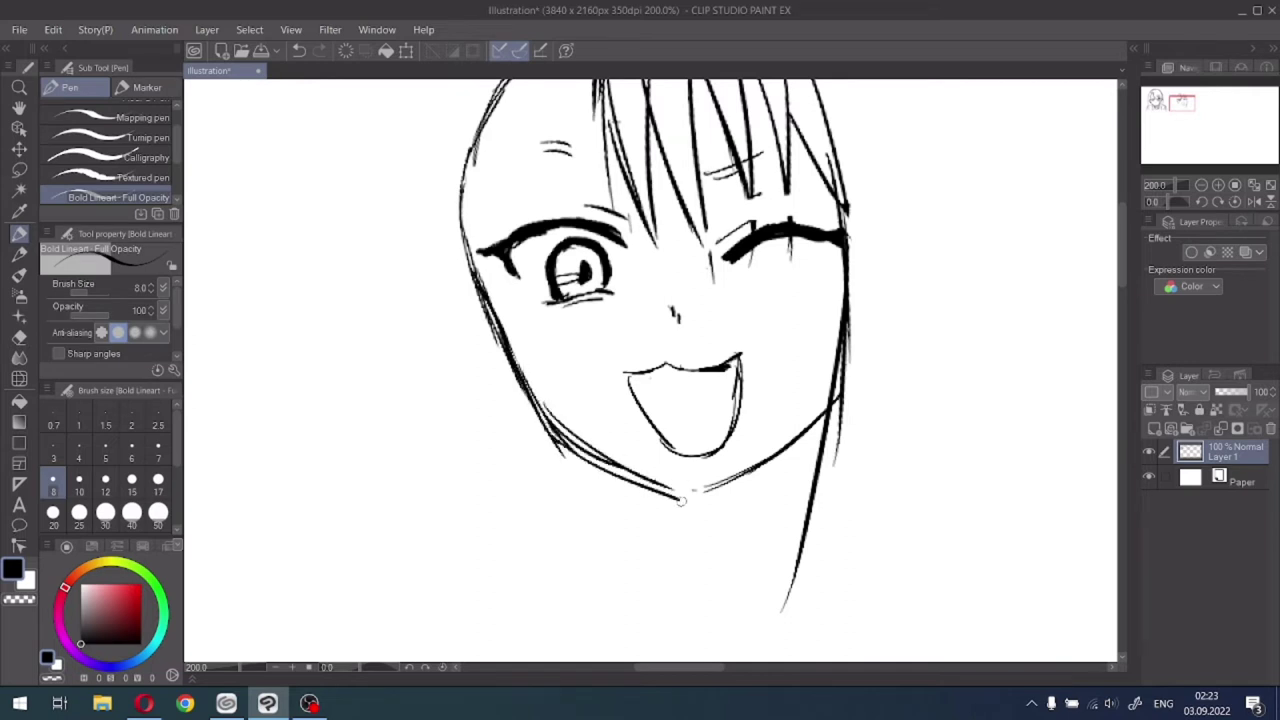
pyautogui.moveTo(582, 436); pyautogui.dragTo(704, 497)
pyautogui.moveTo(698, 497); pyautogui.dragTo(785, 459)
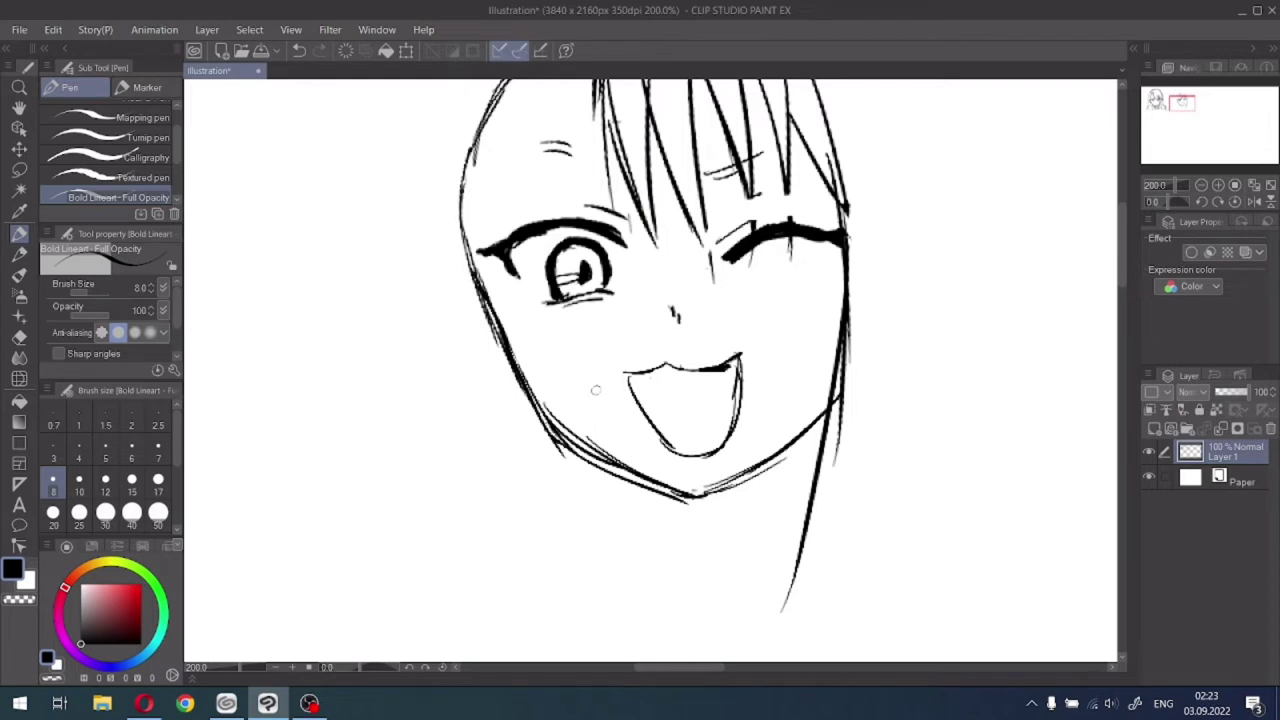
# Add a small fang in the open-eye side corner of the mouth and erase the excess inner lines.
pyautogui.moveTo(648, 367)
pyautogui.mouseDown()
pyautogui.moveTo(621, 371)
pyautogui.moveTo(680, 450)
pyautogui.mouseUp()
pyautogui.moveTo(656, 369)
pyautogui.mouseDown()
pyautogui.moveTo(638, 400)
pyautogui.moveTo(686, 452)
pyautogui.mouseUp()
pyautogui.moveTo(638, 396)
pyautogui.mouseDown()
pyautogui.moveTo(690, 464)
pyautogui.moveTo(674, 456)
pyautogui.mouseUp()
pyautogui.click(19, 337)
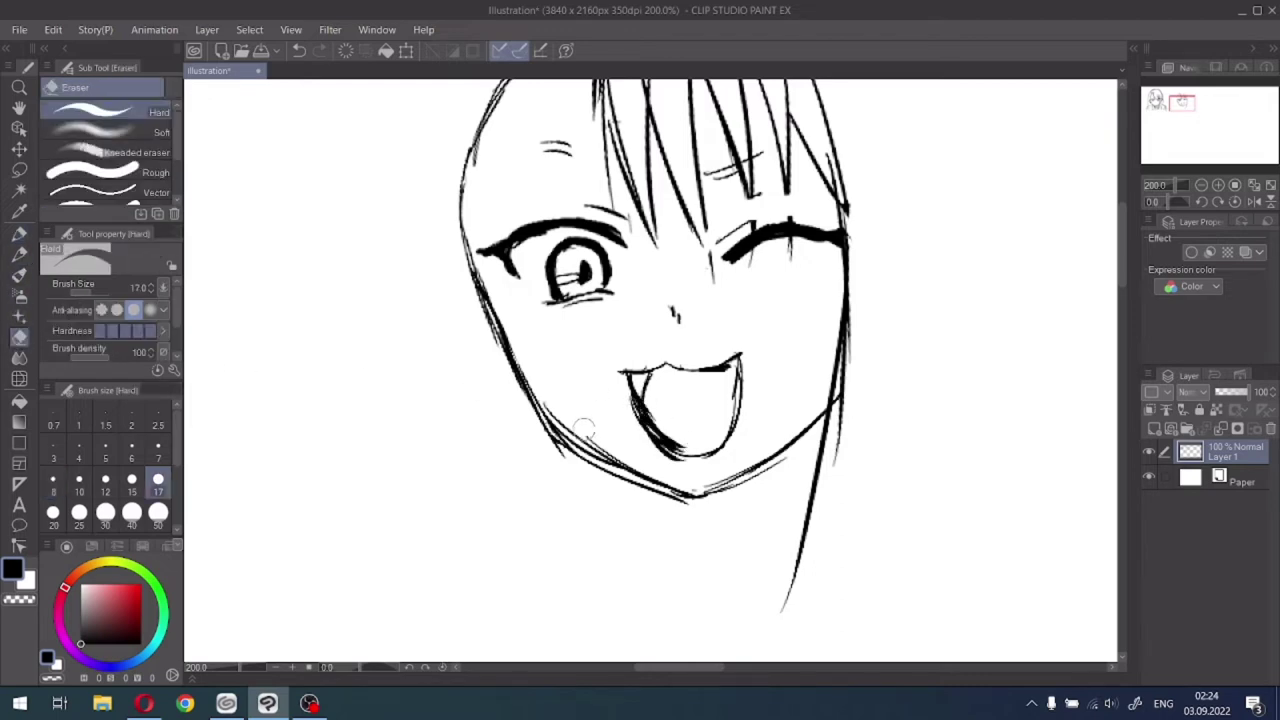
pyautogui.moveTo(660, 425)
pyautogui.mouseDown()
pyautogui.moveTo(642, 398)
pyautogui.moveTo(672, 450)
pyautogui.moveTo(660, 428)
pyautogui.mouseUp()
# Draw the outer hair contour curving from above the forehead down the open-eye side of the head.
pyautogui.moveTo(1189, 106); pyautogui.dragTo(1188, 102)
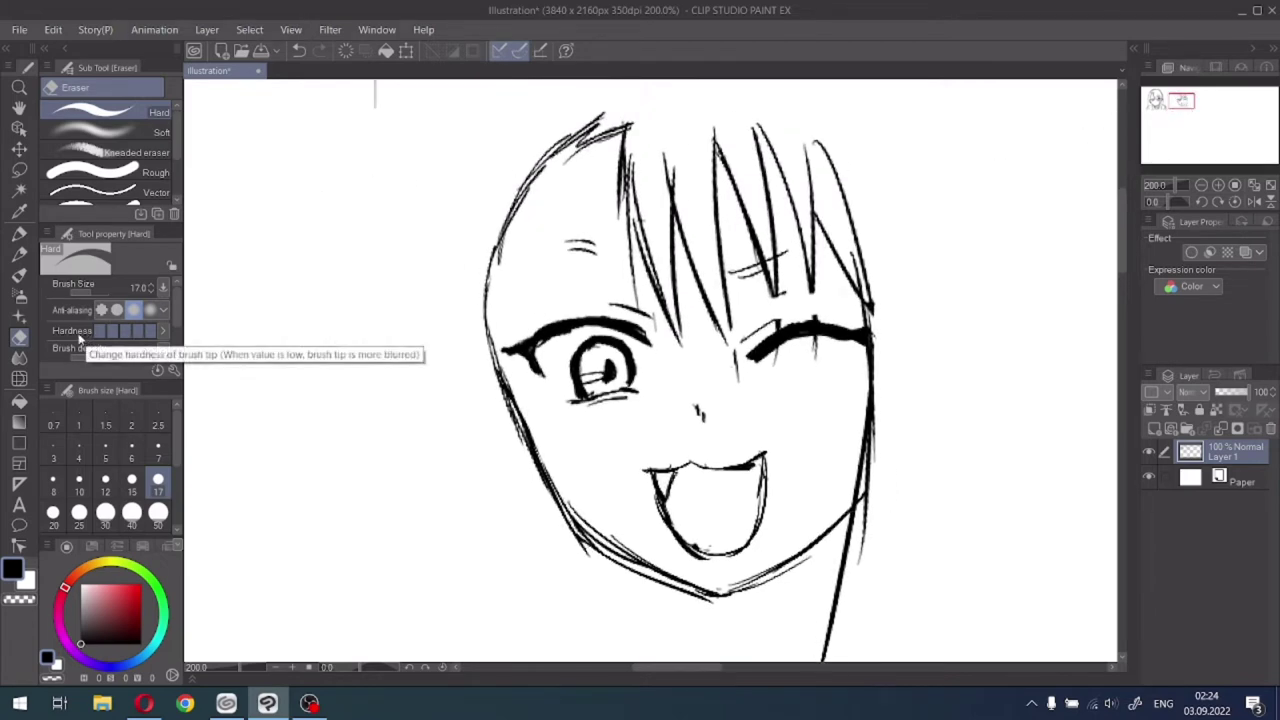
pyautogui.click(19, 233)
pyautogui.moveTo(1202, 92); pyautogui.dragTo(1181, 95)
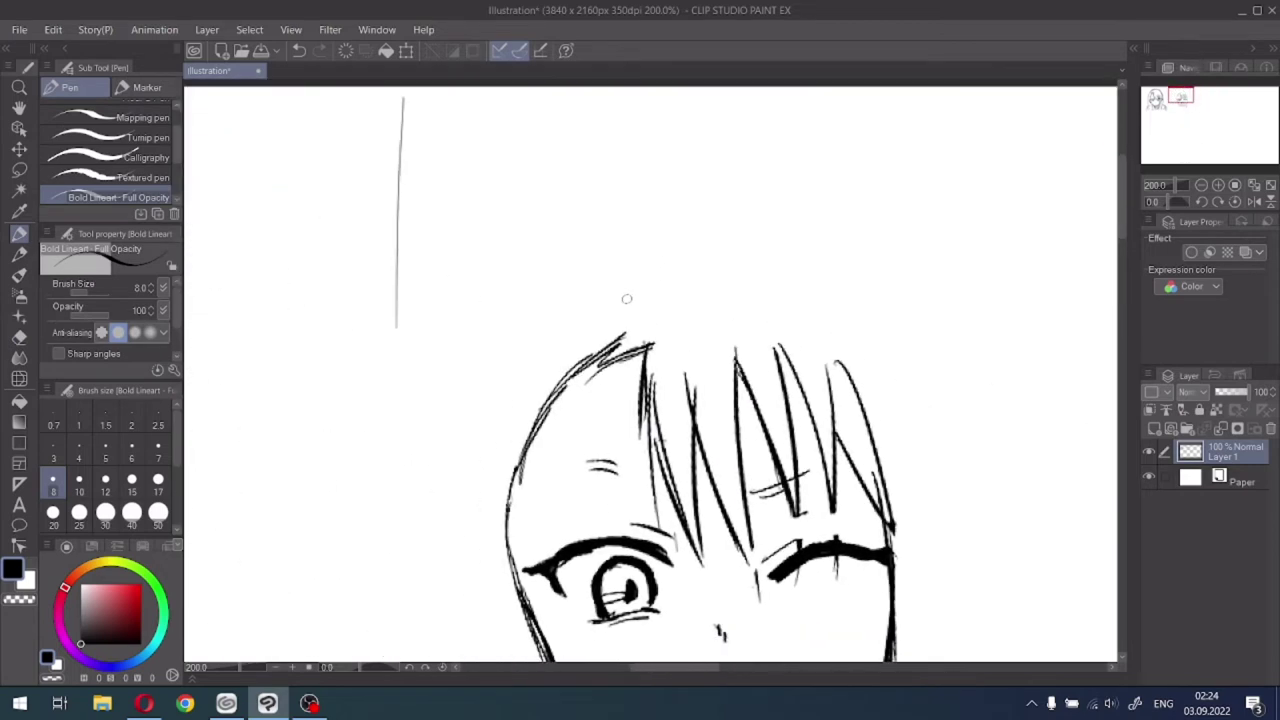
pyautogui.moveTo(661, 288)
pyautogui.mouseDown()
pyautogui.moveTo(578, 312)
pyautogui.moveTo(530, 358)
pyautogui.mouseUp()
pyautogui.moveTo(611, 284); pyautogui.dragTo(525, 357)
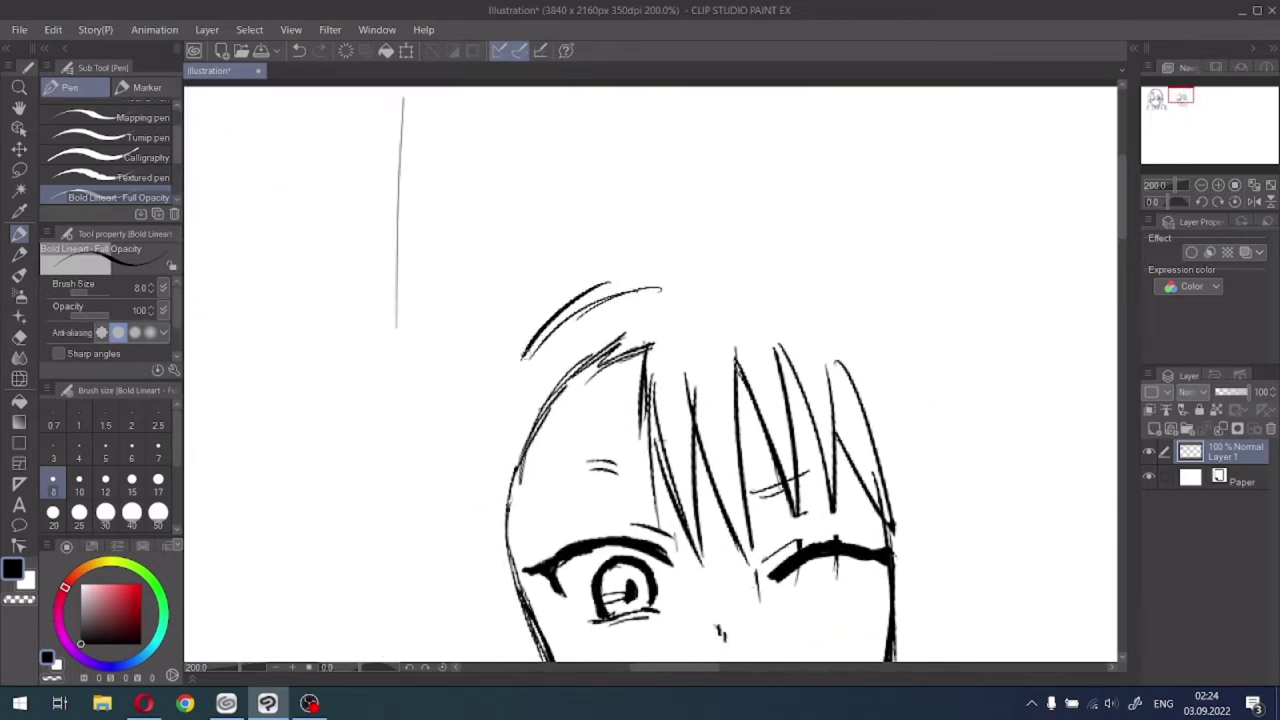
pyautogui.moveTo(556, 312); pyautogui.dragTo(484, 450)
pyautogui.moveTo(515, 358); pyautogui.dragTo(476, 516)
# Draw an ear with inner fold lines against the cheek beside the open eye.
pyautogui.moveTo(1182, 96); pyautogui.dragTo(1183, 101)
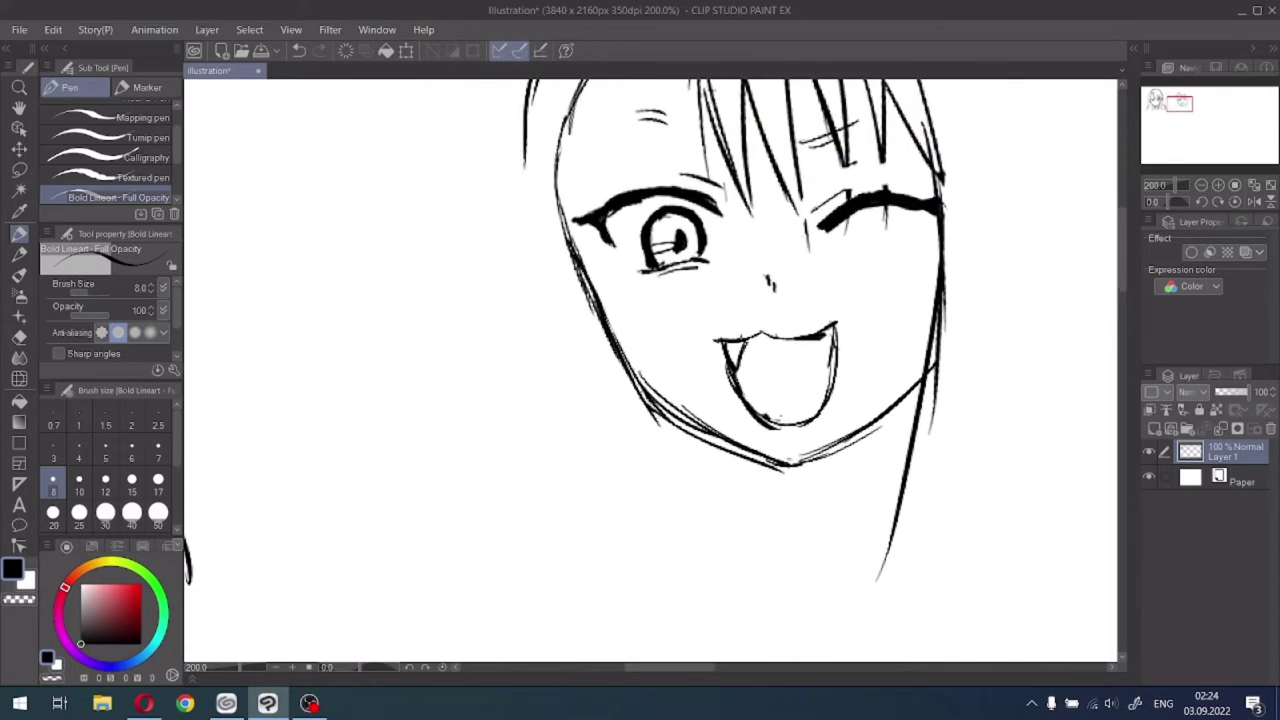
pyautogui.moveTo(631, 382)
pyautogui.mouseDown()
pyautogui.moveTo(602, 366)
pyautogui.moveTo(630, 382)
pyautogui.mouseUp()
pyautogui.moveTo(556, 310)
pyautogui.mouseDown()
pyautogui.moveTo(600, 370)
pyautogui.moveTo(547, 270)
pyautogui.moveTo(572, 263)
pyautogui.moveTo(606, 344)
pyautogui.moveTo(566, 301)
pyautogui.moveTo(572, 329)
pyautogui.moveTo(558, 332)
pyautogui.mouseUp()
pyautogui.moveTo(546, 293); pyautogui.dragTo(560, 343)
# Draw long, overlapping hair strands falling in front of and behind the ear to below the jaw.
pyautogui.moveTo(516, 158); pyautogui.dragTo(532, 424)
pyautogui.moveTo(556, 320); pyautogui.dragTo(577, 452)
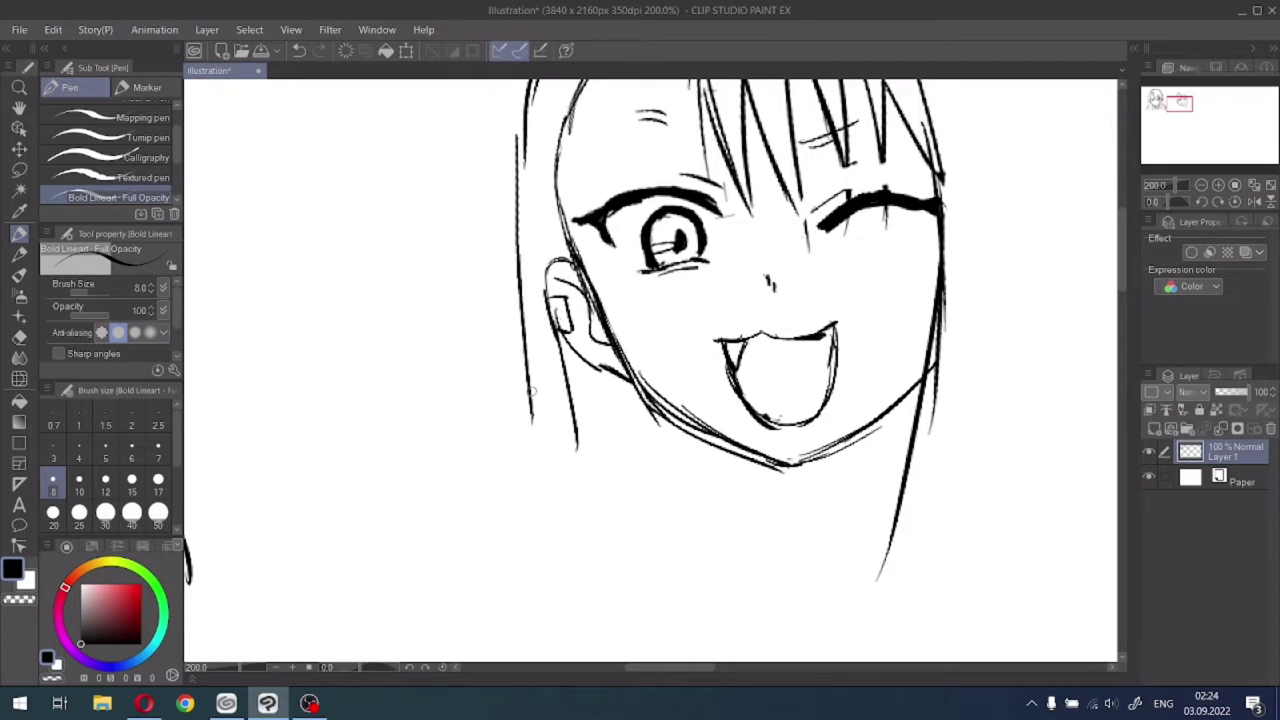
pyautogui.moveTo(527, 395); pyautogui.dragTo(536, 532)
pyautogui.moveTo(575, 418); pyautogui.dragTo(580, 516)
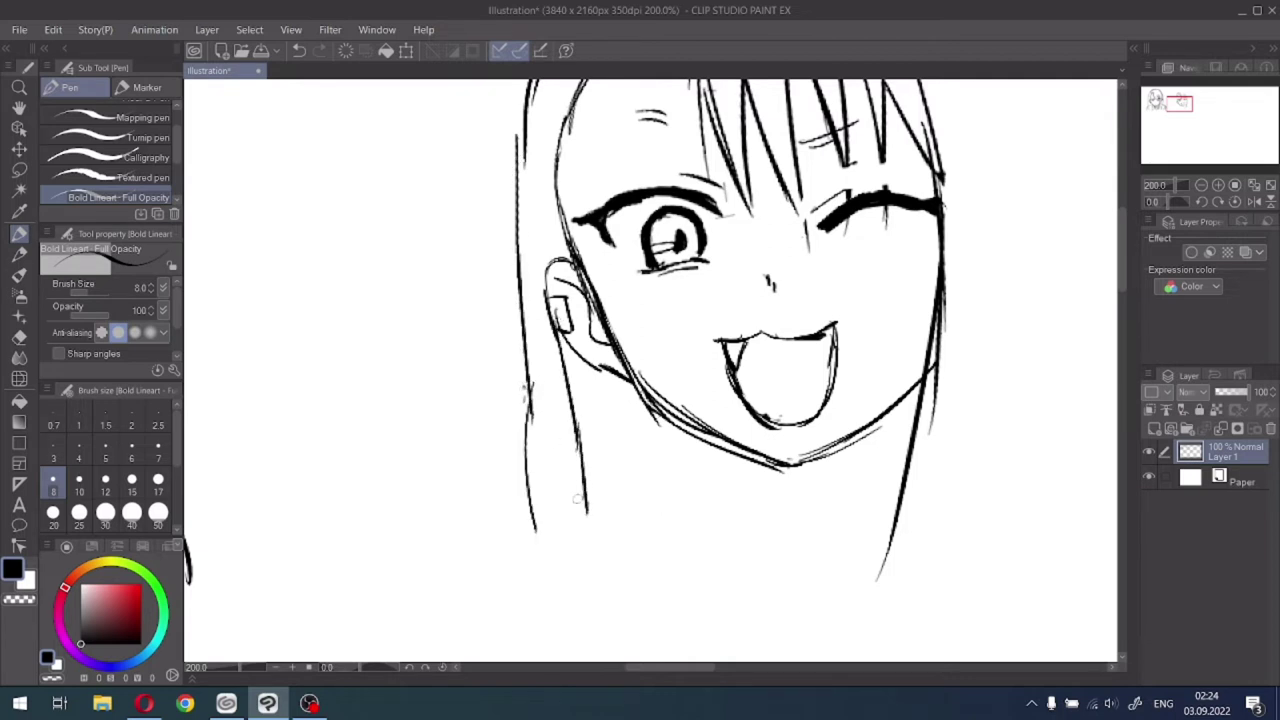
pyautogui.scroll(-1, 560, 340)
pyautogui.moveTo(526, 213); pyautogui.dragTo(510, 425)
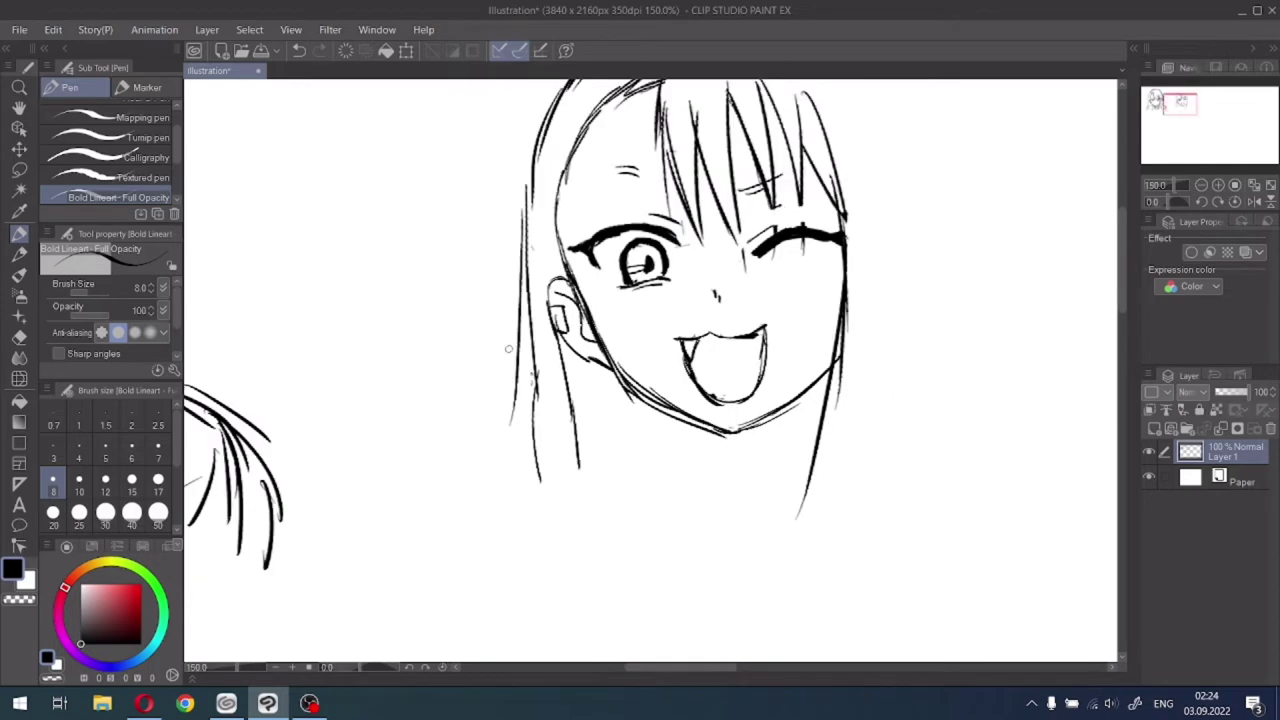
pyautogui.moveTo(536, 338); pyautogui.dragTo(529, 470)
pyautogui.moveTo(518, 384); pyautogui.dragTo(503, 472)
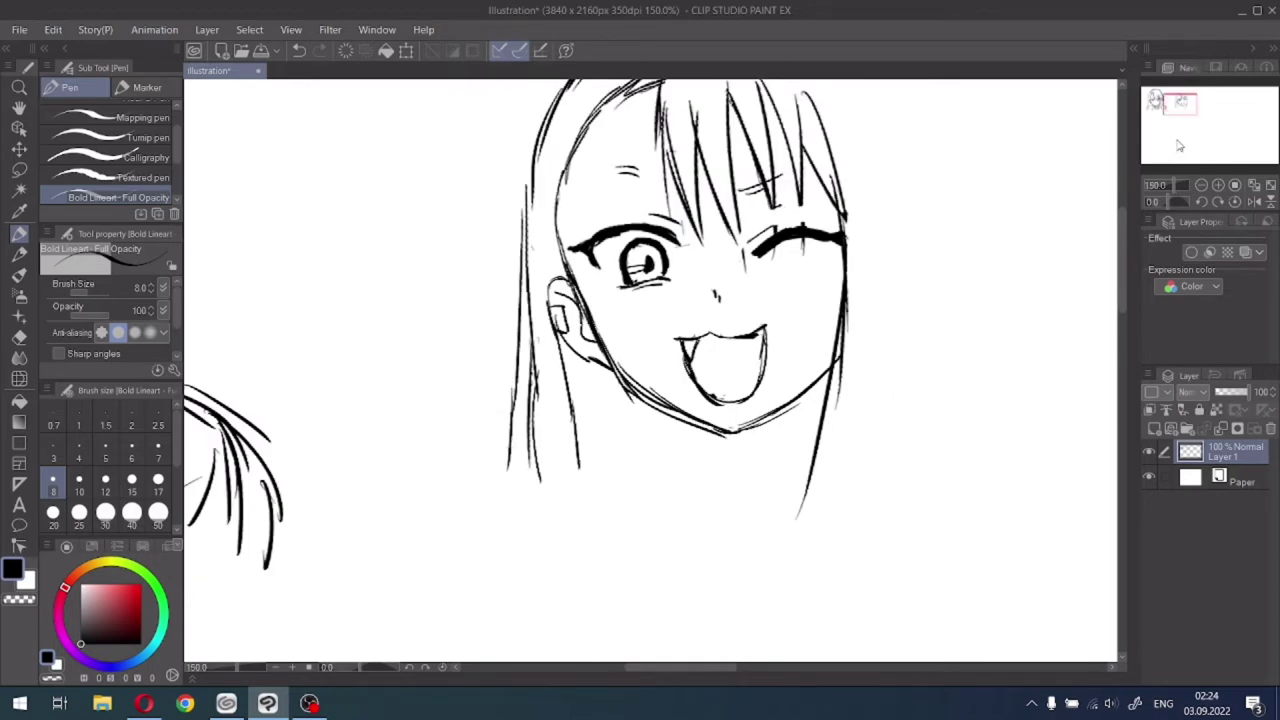
# Close the hair contour over the crown and bring it down the closed-eye side in a long tapering lock.
pyautogui.moveTo(1180, 104); pyautogui.dragTo(1184, 98)
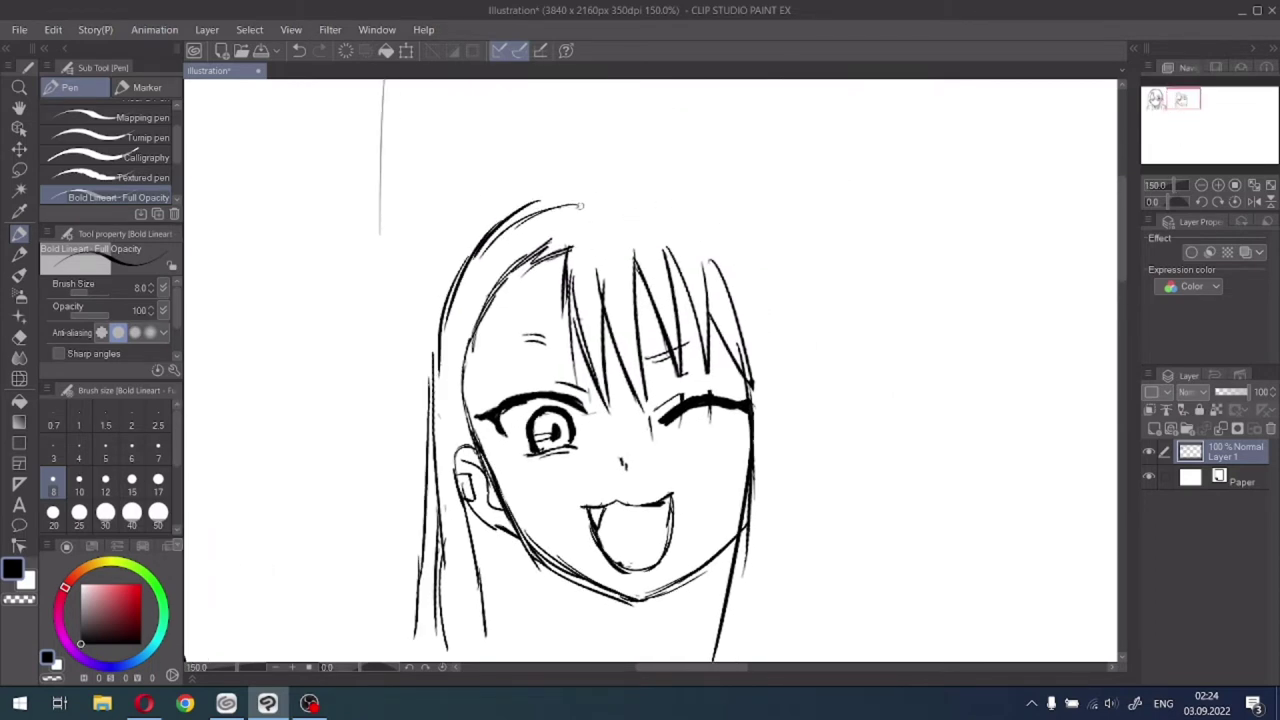
pyautogui.moveTo(556, 206)
pyautogui.mouseDown()
pyautogui.moveTo(659, 197)
pyautogui.moveTo(708, 212)
pyautogui.moveTo(754, 246)
pyautogui.moveTo(782, 336)
pyautogui.mouseUp()
pyautogui.moveTo(746, 246); pyautogui.dragTo(794, 388)
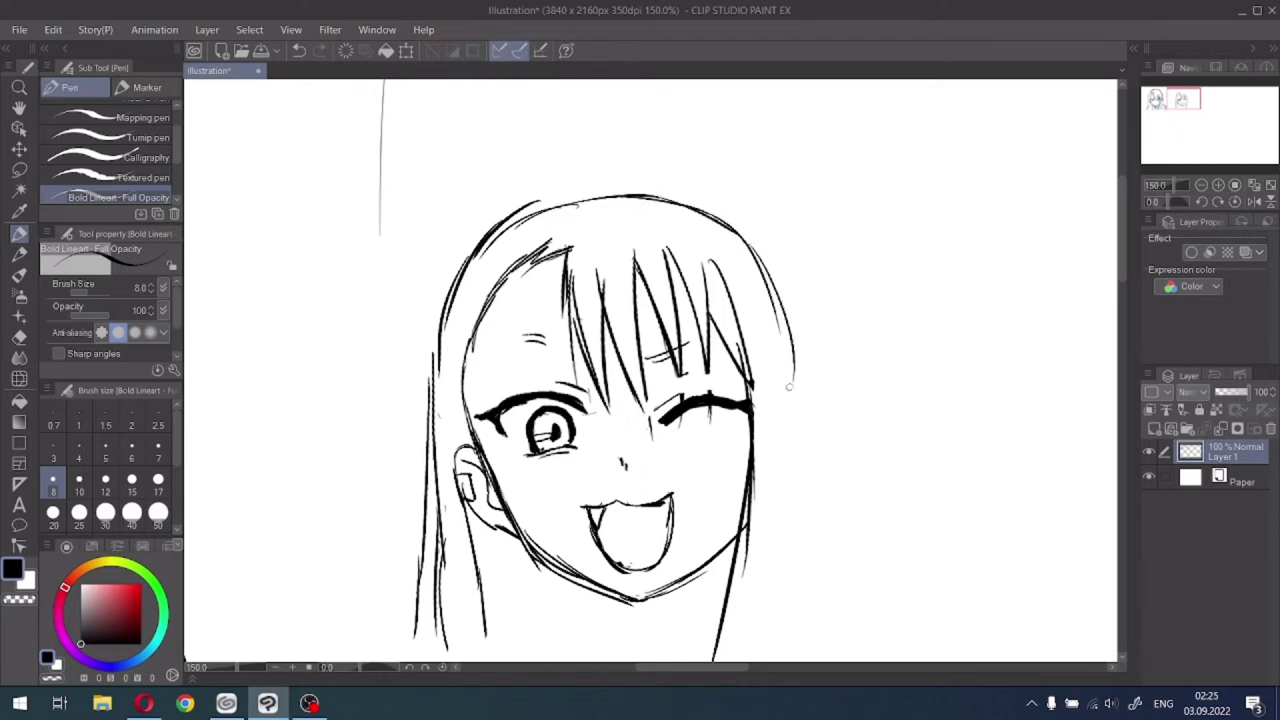
pyautogui.moveTo(753, 229); pyautogui.dragTo(799, 401)
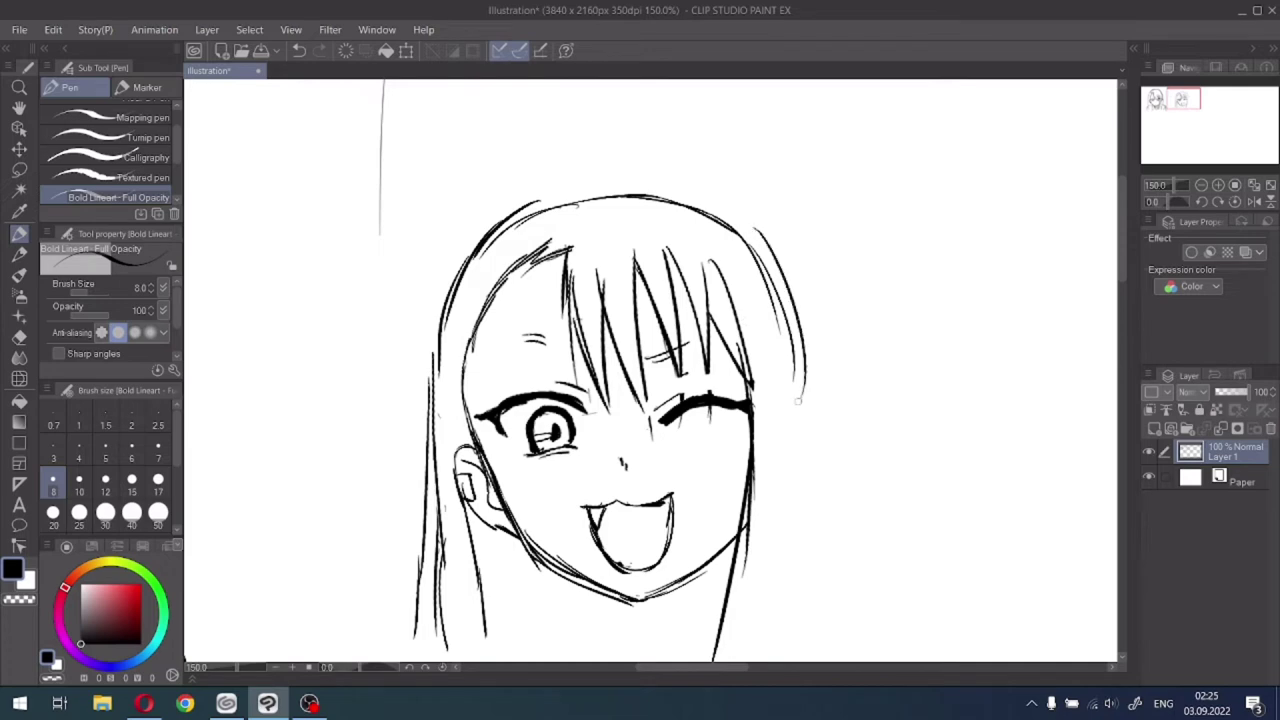
pyautogui.moveTo(783, 285); pyautogui.dragTo(808, 508)
pyautogui.moveTo(814, 376); pyautogui.dragTo(766, 630)
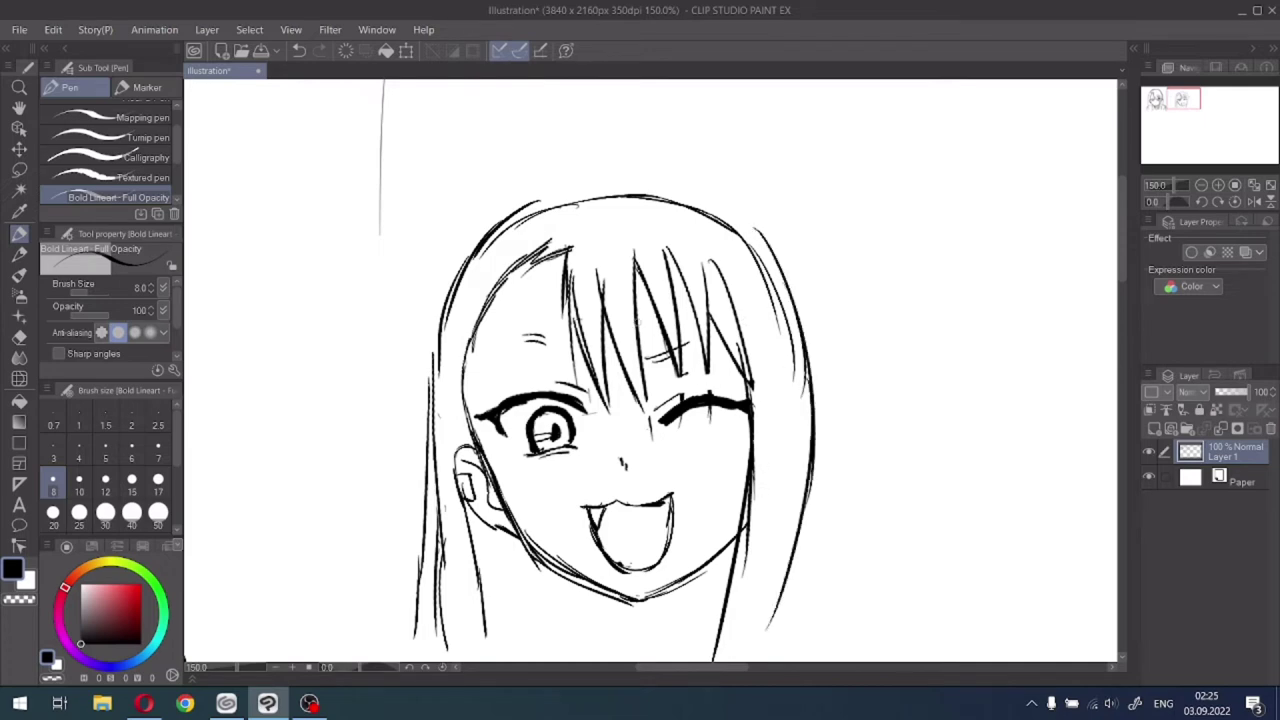
# Draw a scalloped maid headband around the crown with a ribbon loop at its open-eye side end.
pyautogui.moveTo(430, 262)
pyautogui.mouseDown()
pyautogui.moveTo(442, 348)
pyautogui.moveTo(437, 328)
pyautogui.mouseUp()
pyautogui.moveTo(429, 243)
pyautogui.mouseDown()
pyautogui.moveTo(455, 243)
pyautogui.moveTo(450, 222)
pyautogui.moveTo(506, 162)
pyautogui.moveTo(522, 158)
pyautogui.moveTo(530, 196)
pyautogui.moveTo(562, 142)
pyautogui.moveTo(627, 141)
pyautogui.moveTo(632, 180)
pyautogui.mouseUp()
pyautogui.moveTo(636, 150)
pyautogui.mouseDown()
pyautogui.moveTo(705, 143)
pyautogui.moveTo(728, 160)
pyautogui.moveTo(720, 200)
pyautogui.moveTo(742, 168)
pyautogui.moveTo(770, 204)
pyautogui.moveTo(768, 172)
pyautogui.moveTo(796, 224)
pyautogui.moveTo(770, 240)
pyautogui.moveTo(806, 305)
pyautogui.mouseUp()
pyautogui.moveTo(798, 250); pyautogui.dragTo(786, 336)
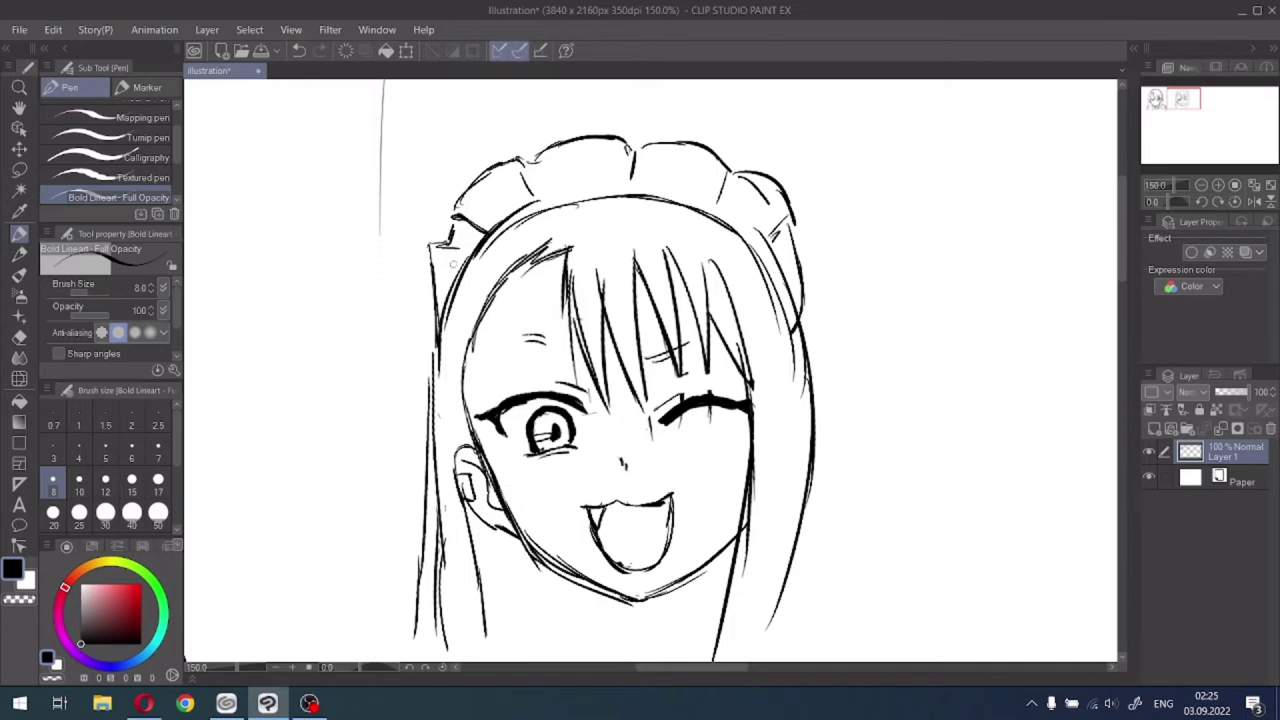
pyautogui.moveTo(447, 232)
pyautogui.mouseDown()
pyautogui.moveTo(426, 264)
pyautogui.moveTo(440, 312)
pyautogui.moveTo(434, 394)
pyautogui.mouseUp()
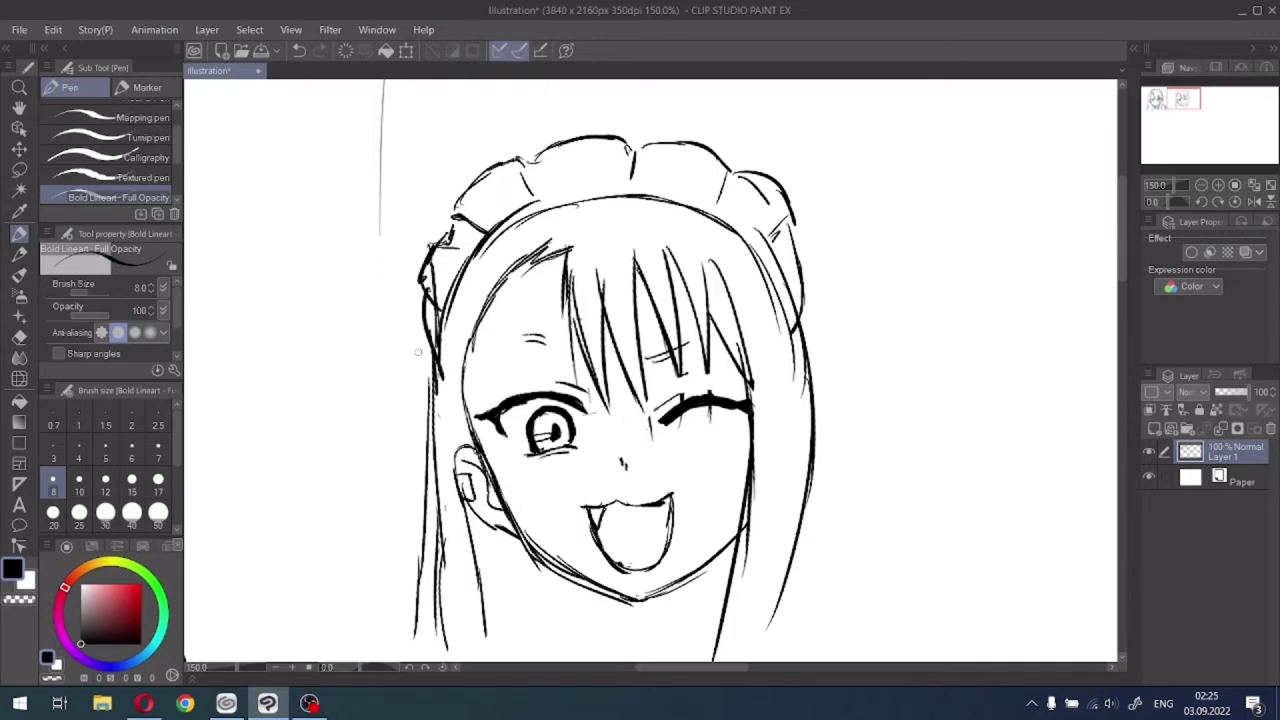
pyautogui.moveTo(434, 348)
pyautogui.mouseDown()
pyautogui.moveTo(404, 416)
pyautogui.moveTo(420, 412)
pyautogui.moveTo(386, 406)
pyautogui.moveTo(436, 434)
pyautogui.mouseUp()
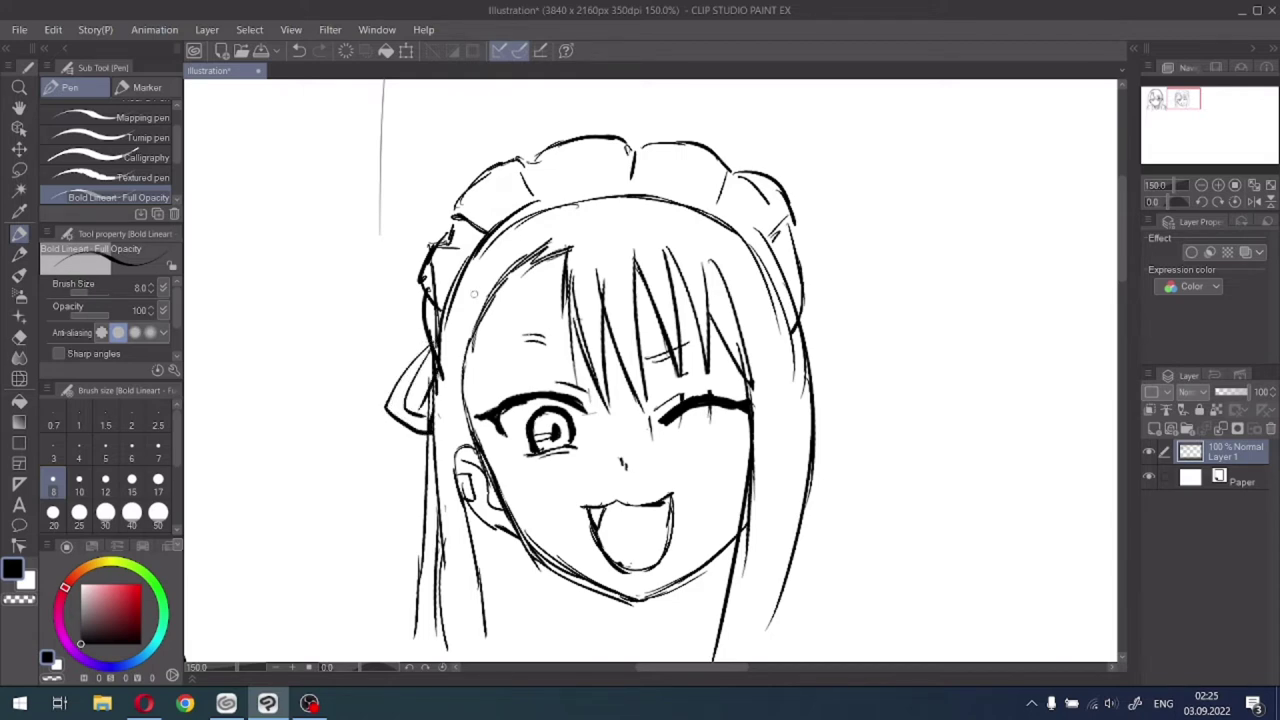
# Draw both sides of the neck below the jaw and a curved neckline joining them.
pyautogui.moveTo(1203, 98); pyautogui.dragTo(1182, 107)
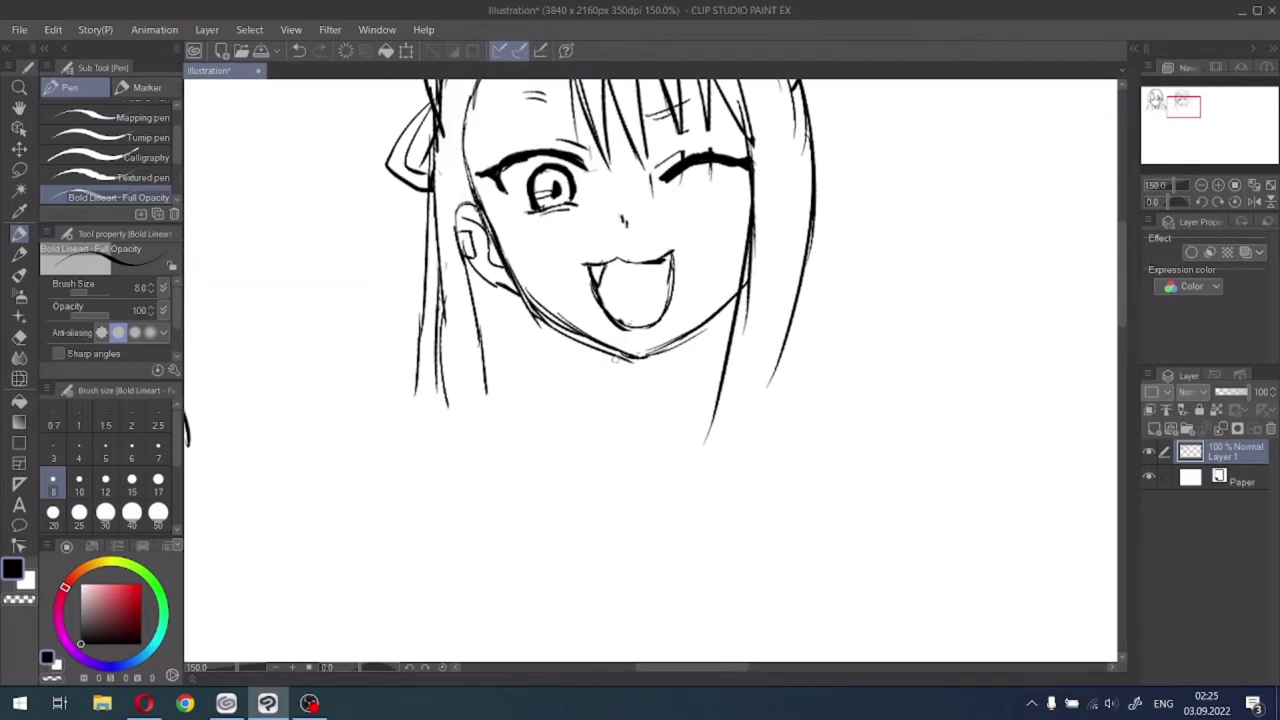
pyautogui.moveTo(598, 342)
pyautogui.mouseDown()
pyautogui.moveTo(604, 410)
pyautogui.moveTo(606, 390)
pyautogui.mouseUp()
pyautogui.moveTo(712, 316)
pyautogui.mouseDown()
pyautogui.moveTo(710, 356)
pyautogui.moveTo(722, 350)
pyautogui.mouseUp()
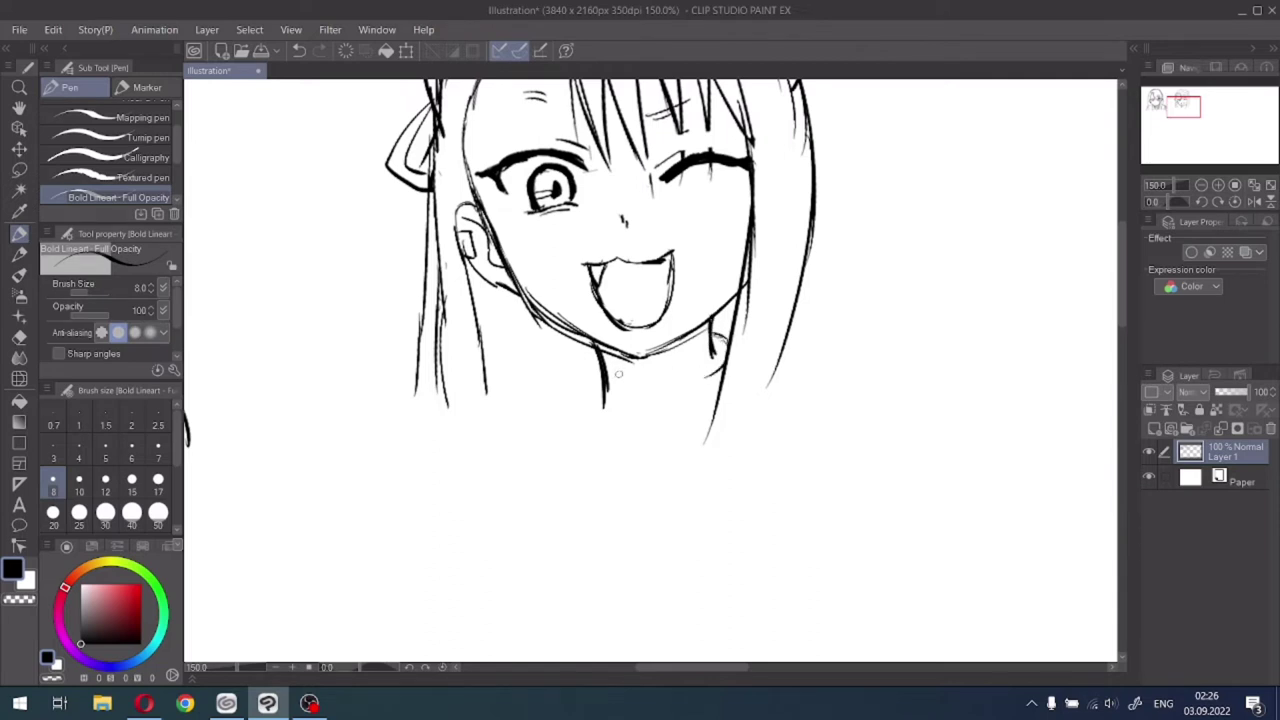
pyautogui.moveTo(590, 383)
pyautogui.mouseDown()
pyautogui.moveTo(661, 394)
pyautogui.moveTo(714, 374)
pyautogui.mouseUp()
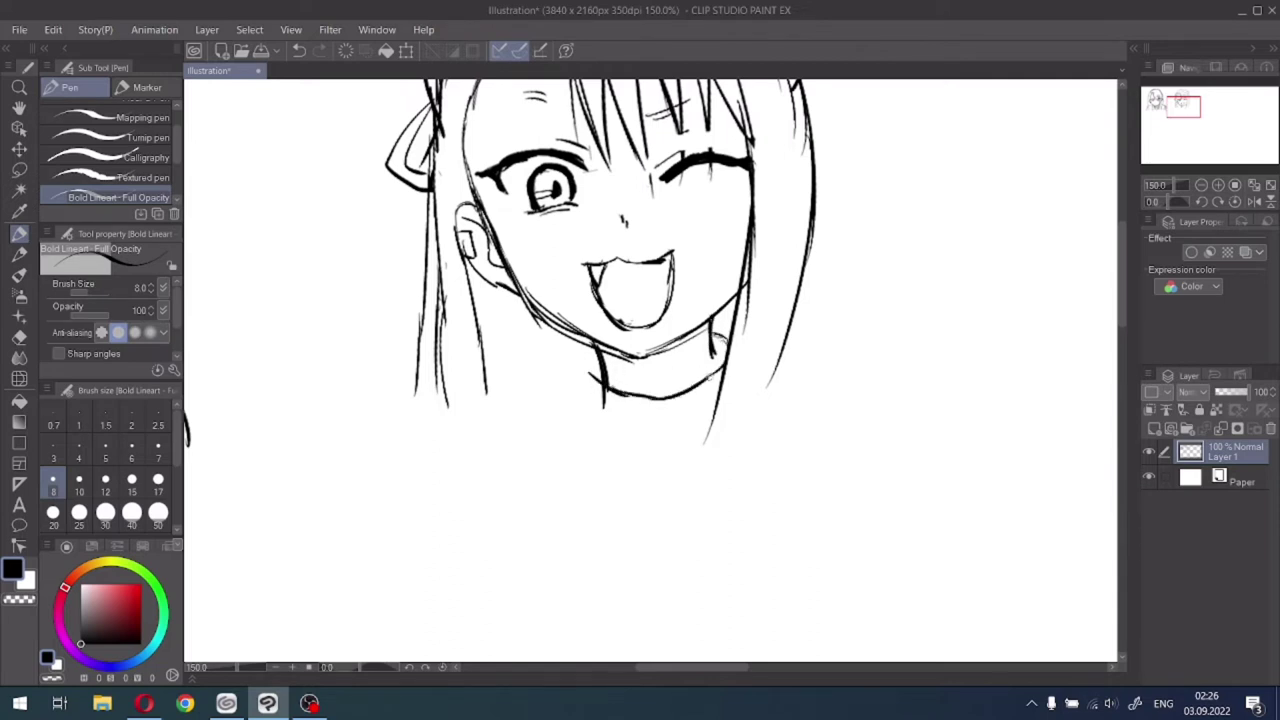
# Draw a scalloped ruffle beside the neck and extend the long hair strands below the ear.
pyautogui.moveTo(596, 351)
pyautogui.mouseDown()
pyautogui.moveTo(578, 403)
pyautogui.moveTo(556, 351)
pyautogui.moveTo(523, 343)
pyautogui.moveTo(535, 331)
pyautogui.moveTo(483, 410)
pyautogui.mouseUp()
pyautogui.moveTo(524, 392)
pyautogui.mouseDown()
pyautogui.moveTo(537, 409)
pyautogui.moveTo(552, 392)
pyautogui.mouseUp()
pyautogui.moveTo(1201, 137); pyautogui.dragTo(1198, 134)
pyautogui.moveTo(486, 352); pyautogui.dragTo(512, 518)
pyautogui.moveTo(456, 438); pyautogui.dragTo(438, 522)
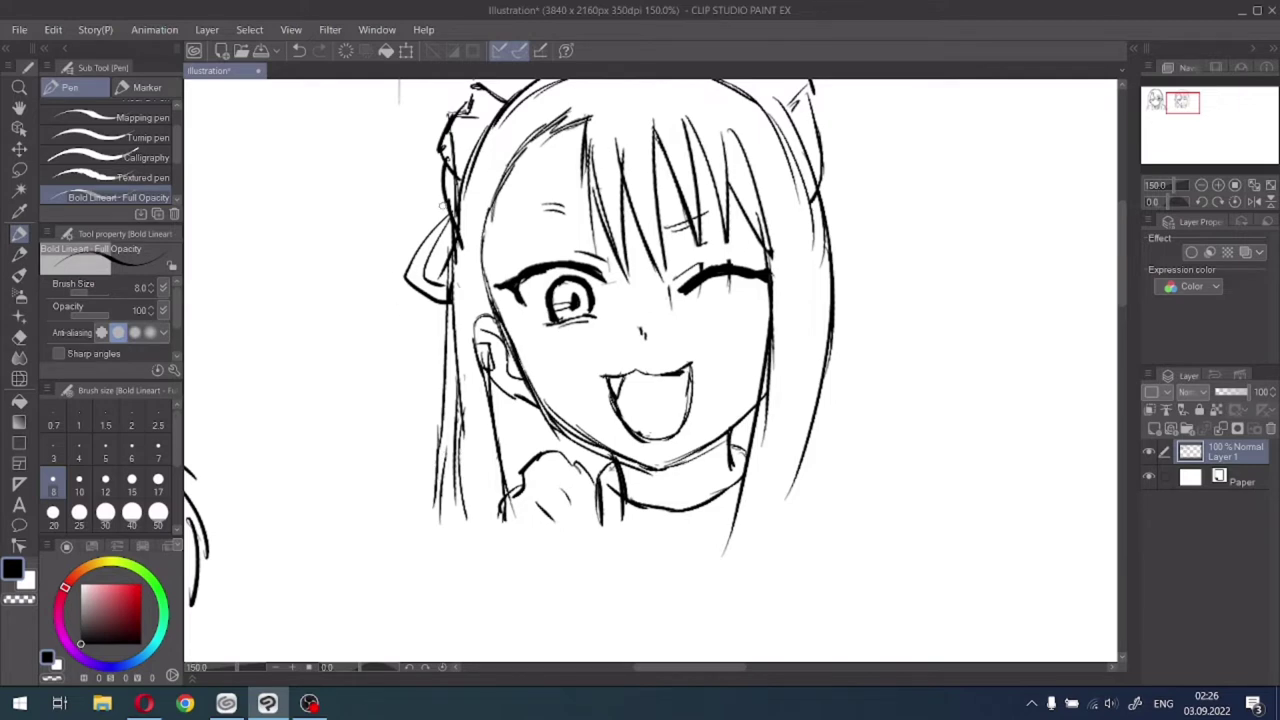
# Add a second pointed ribbon loop and two hanging tails below the headband's open-eye side end.
pyautogui.moveTo(450, 206)
pyautogui.mouseDown()
pyautogui.moveTo(389, 258)
pyautogui.moveTo(416, 252)
pyautogui.mouseUp()
pyautogui.moveTo(405, 238); pyautogui.dragTo(408, 247)
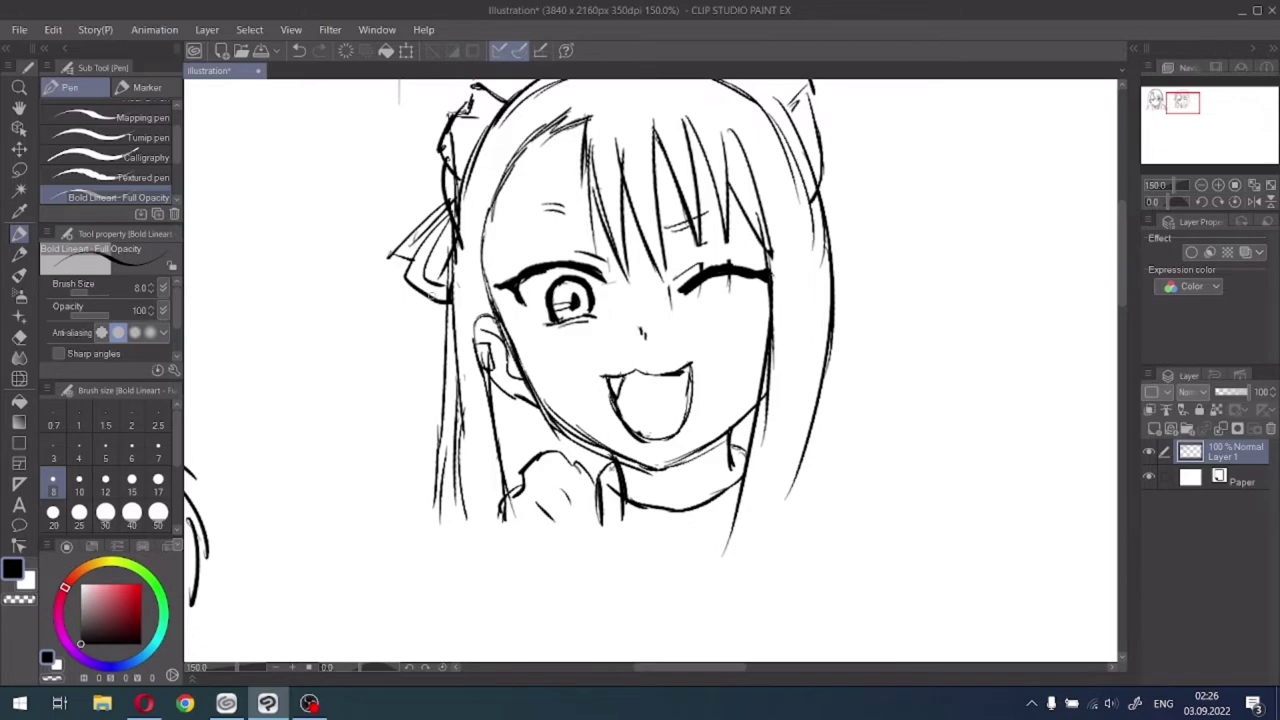
pyautogui.moveTo(448, 296)
pyautogui.mouseDown()
pyautogui.moveTo(428, 396)
pyautogui.moveTo(412, 320)
pyautogui.moveTo(396, 384)
pyautogui.mouseUp()
pyautogui.moveTo(433, 320); pyautogui.dragTo(418, 366)
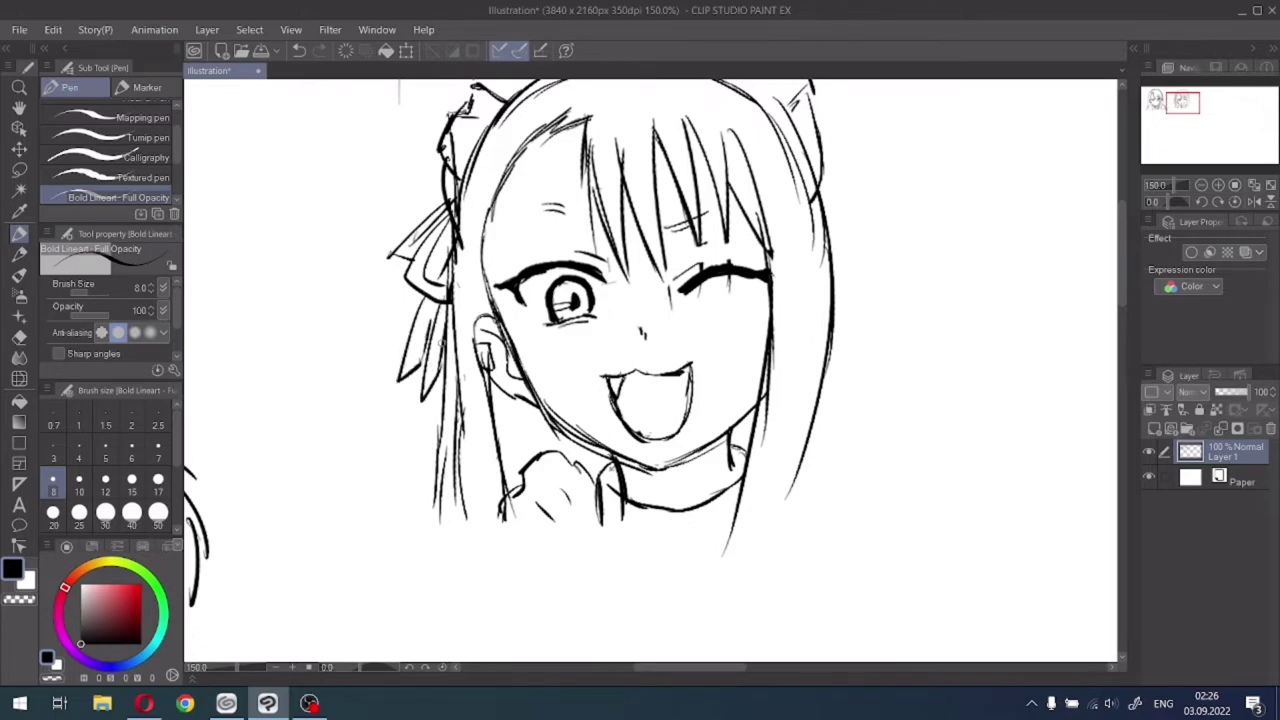
# Draw a pointed cat ear with an inner edge line above the headband on the open-eye side.
pyautogui.moveTo(1192, 98); pyautogui.dragTo(1180, 96)
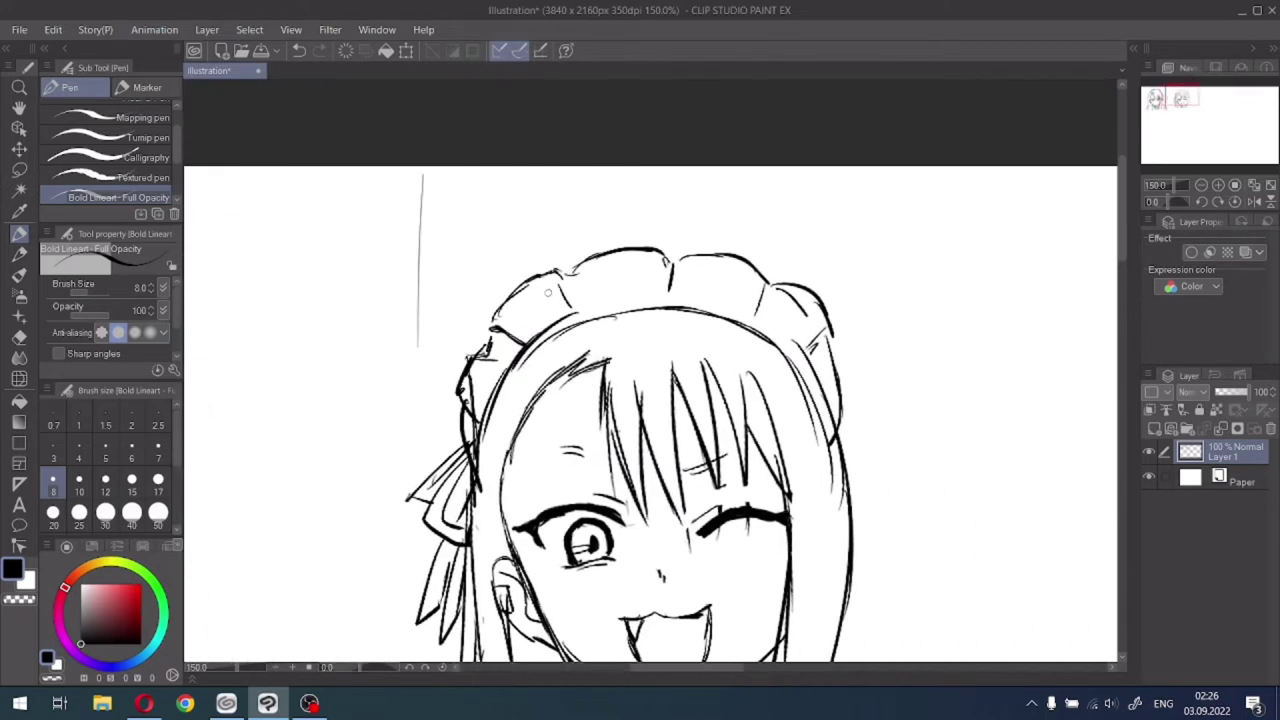
pyautogui.moveTo(422, 282); pyautogui.dragTo(460, 414)
pyautogui.moveTo(413, 248); pyautogui.dragTo(443, 334)
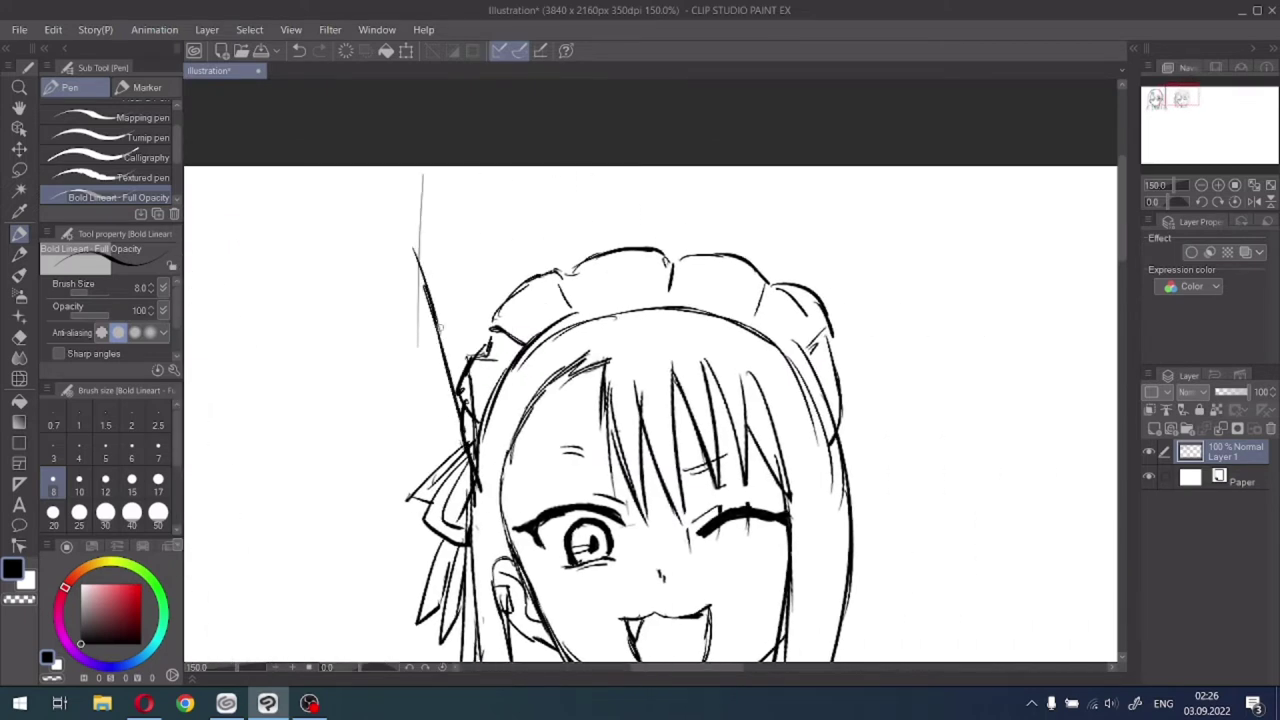
pyautogui.moveTo(411, 240); pyautogui.dragTo(552, 267)
pyautogui.moveTo(418, 240)
pyautogui.mouseDown()
pyautogui.moveTo(556, 270)
pyautogui.moveTo(515, 298)
pyautogui.mouseUp()
pyautogui.moveTo(462, 260); pyautogui.dragTo(531, 293)
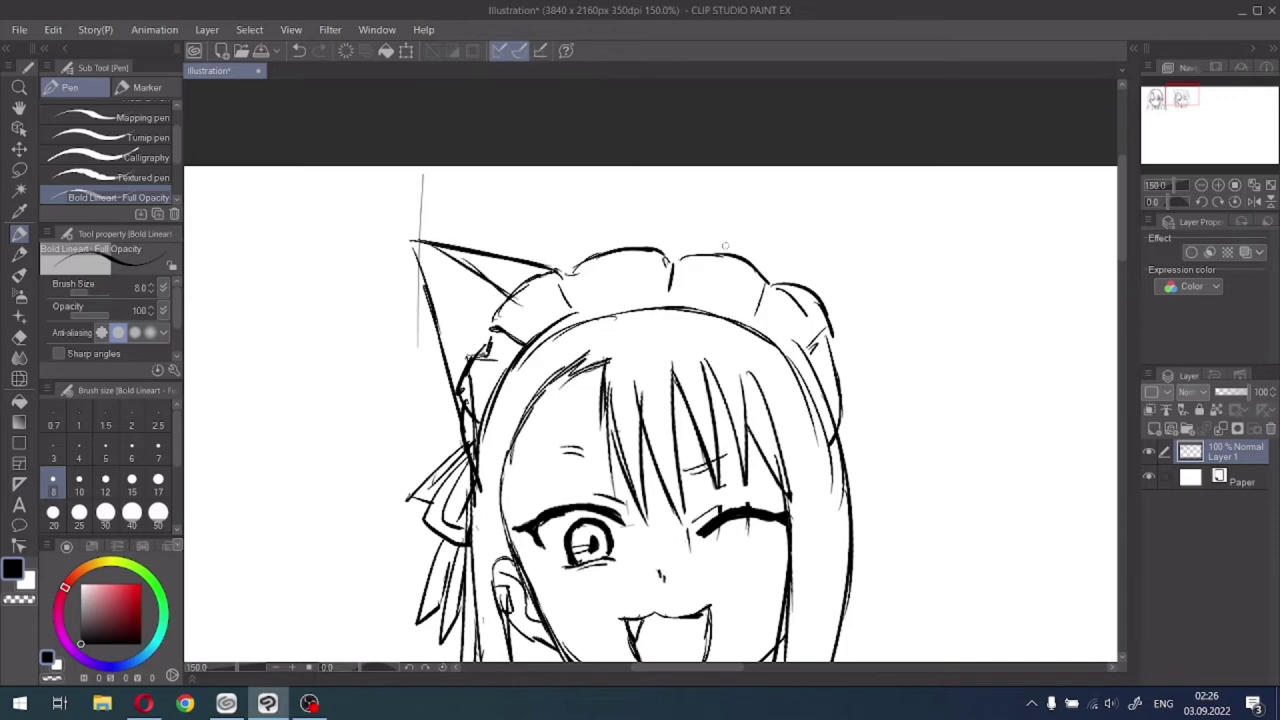
# Sketch the second cat ear above the closed-eye side and undo its strokes back to the first upper edge line.
pyautogui.moveTo(730, 252); pyautogui.dragTo(808, 212)
pyautogui.moveTo(798, 292)
pyautogui.mouseDown()
pyautogui.moveTo(852, 221)
pyautogui.moveTo(848, 392)
pyautogui.mouseUp()
pyautogui.moveTo(851, 272); pyautogui.dragTo(844, 428)
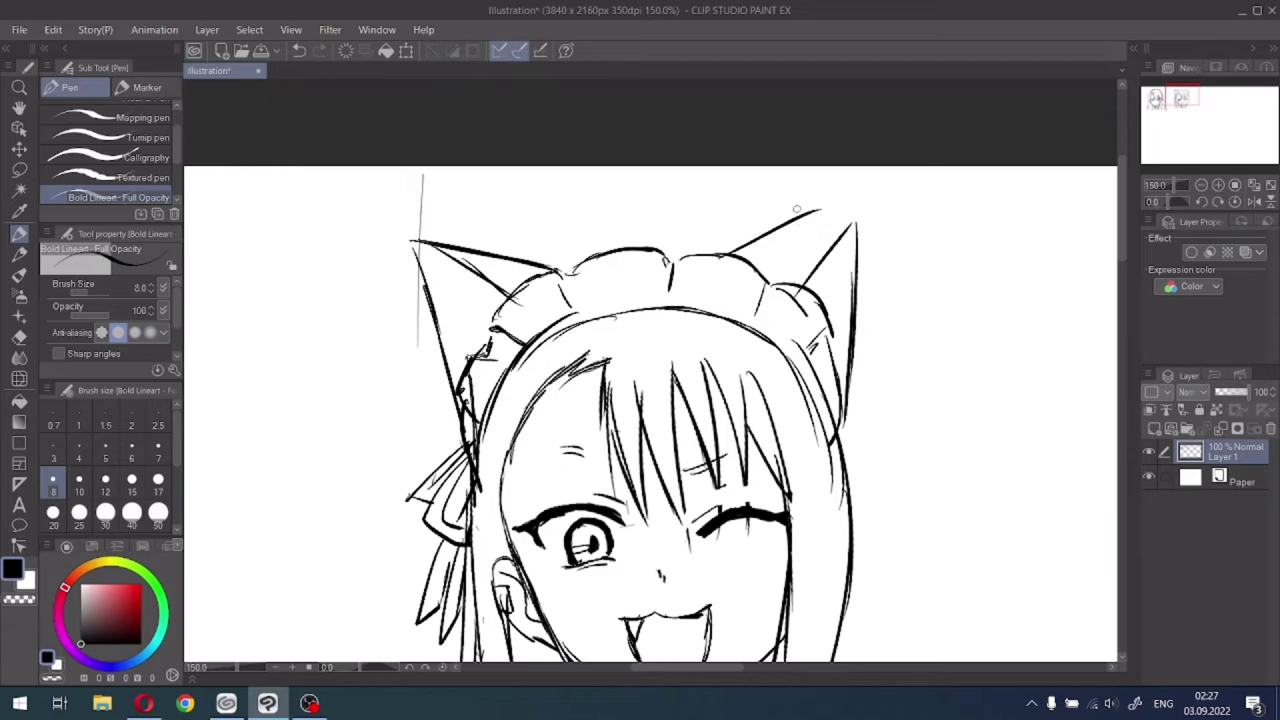
pyautogui.moveTo(781, 227)
pyautogui.mouseDown()
pyautogui.moveTo(866, 190)
pyautogui.moveTo(861, 298)
pyautogui.mouseUp()
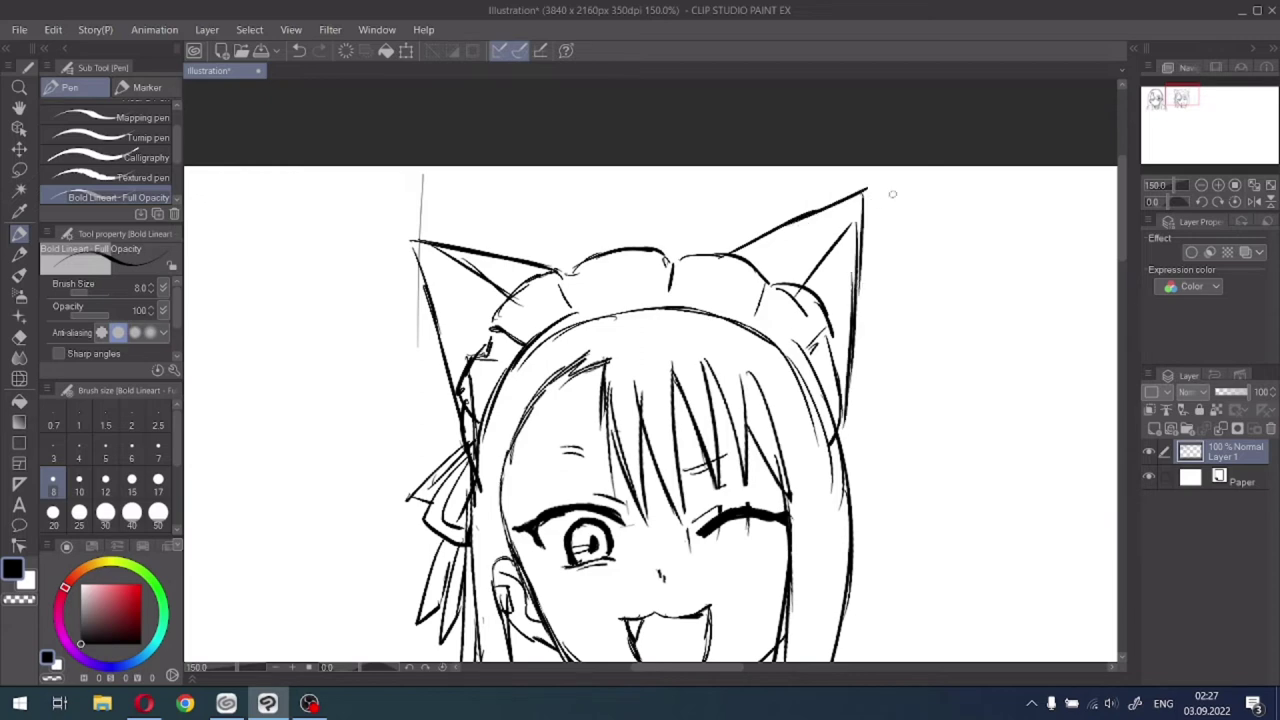
pyautogui.moveTo(1180, 95); pyautogui.dragTo(1178, 96)
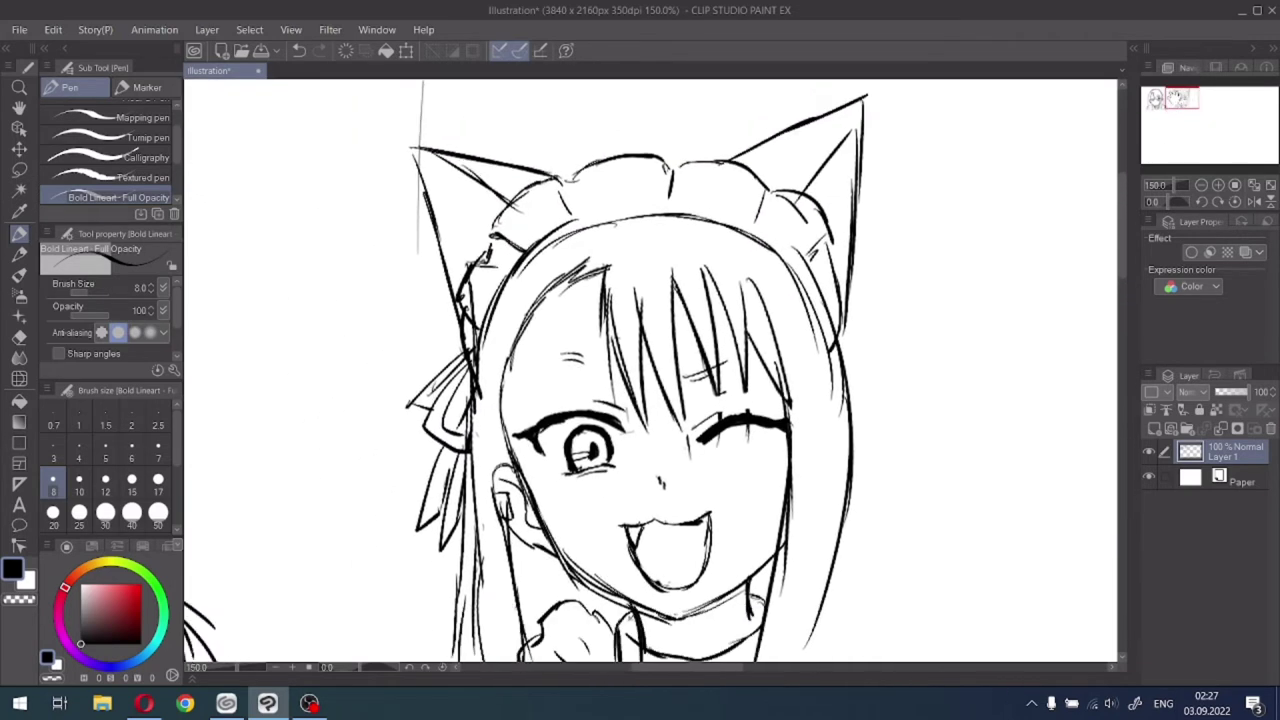
pyautogui.hotkey('ctrl', 'z')
pyautogui.hotkey('ctrl', 'z')
pyautogui.hotkey('ctrl', 'z')
pyautogui.hotkey('ctrl', 'z')
pyautogui.hotkey('ctrl', 'z')
pyautogui.hotkey('ctrl', 'z')
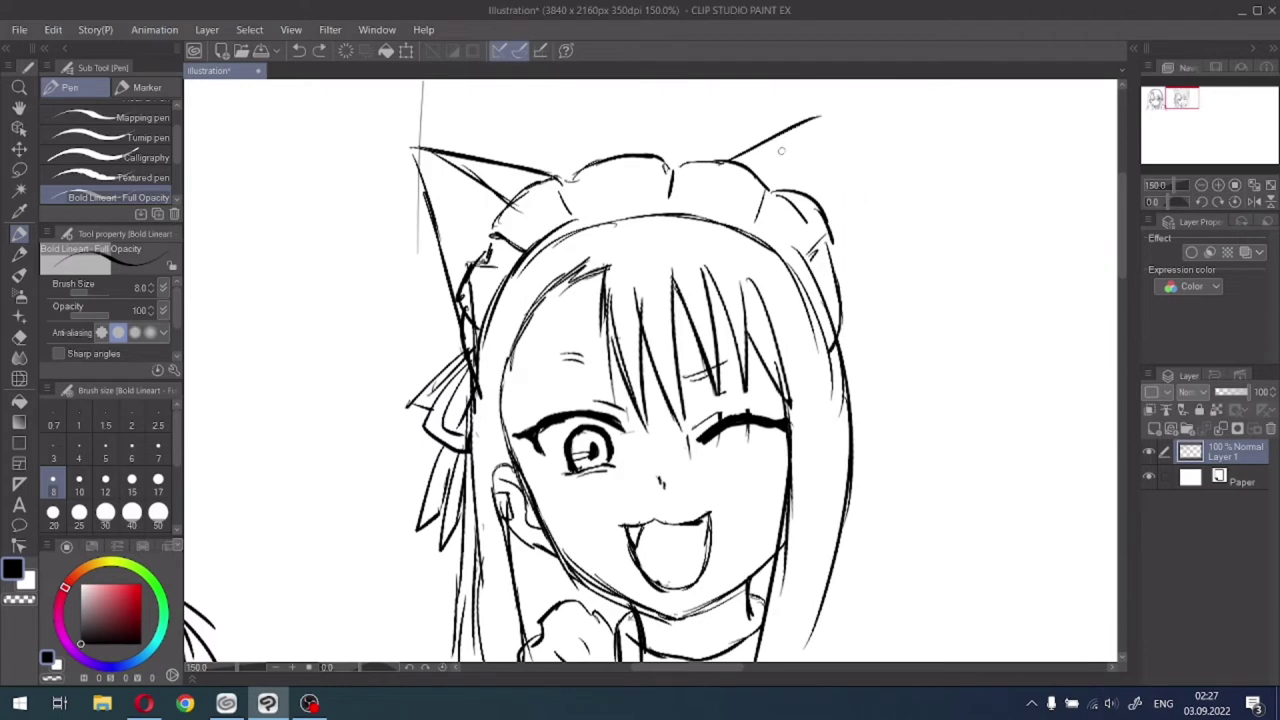
# Draw the second pointed cat ear above the headband on the closed-eye side, with a jagged inner fur line.
pyautogui.moveTo(780, 156); pyautogui.dragTo(846, 117)
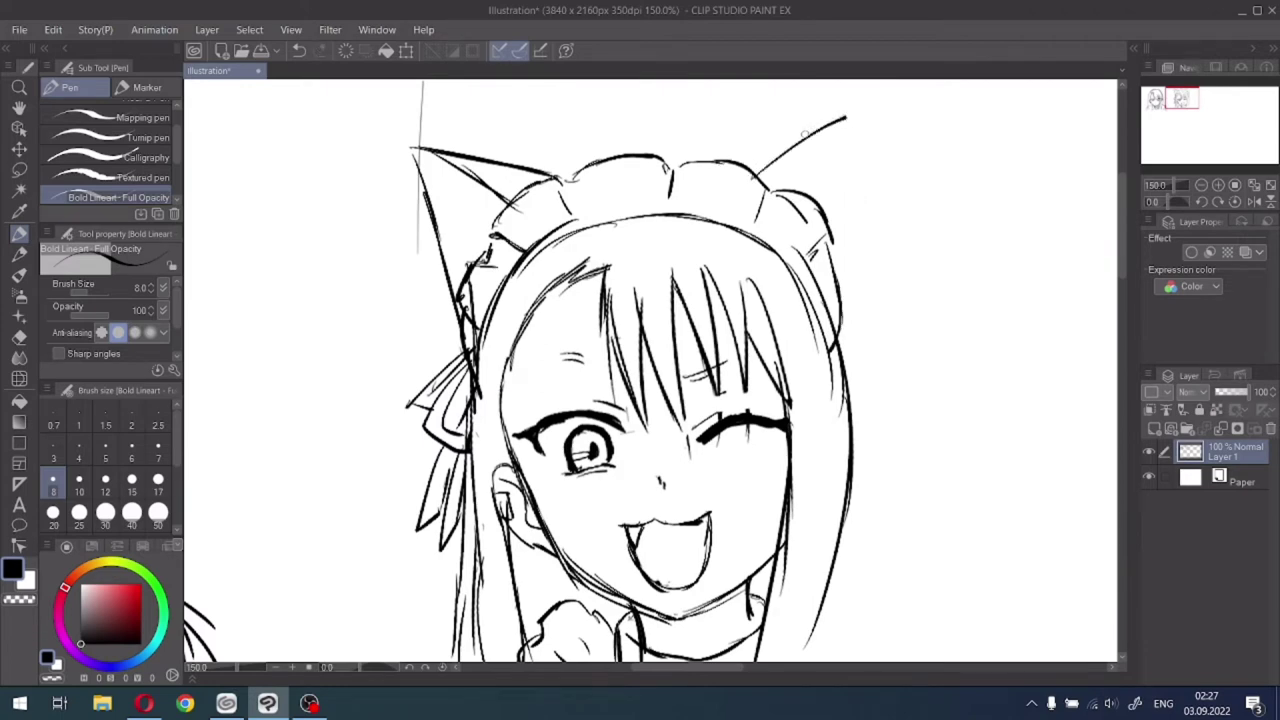
pyautogui.hotkey('ctrl', 'z')
pyautogui.moveTo(752, 172)
pyautogui.mouseDown()
pyautogui.moveTo(870, 104)
pyautogui.moveTo(836, 230)
pyautogui.moveTo(880, 124)
pyautogui.mouseUp()
pyautogui.hotkey('ctrl', 'z')
pyautogui.moveTo(755, 184)
pyautogui.mouseDown()
pyautogui.moveTo(878, 122)
pyautogui.moveTo(875, 284)
pyautogui.moveTo(832, 390)
pyautogui.mouseUp()
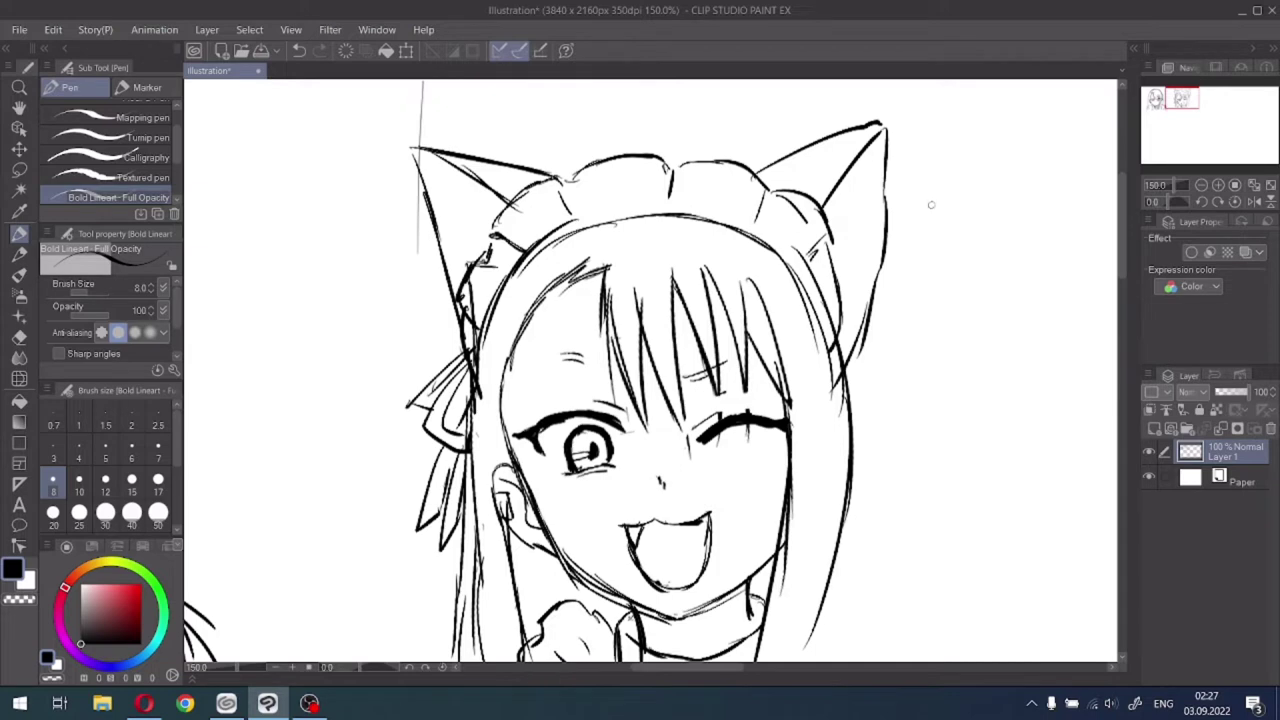
pyautogui.moveTo(855, 171); pyautogui.dragTo(842, 341)
# Retrace the open-eye side ear with jagged inner fur and darken the face edge below it.
pyautogui.moveTo(402, 150); pyautogui.dragTo(470, 316)
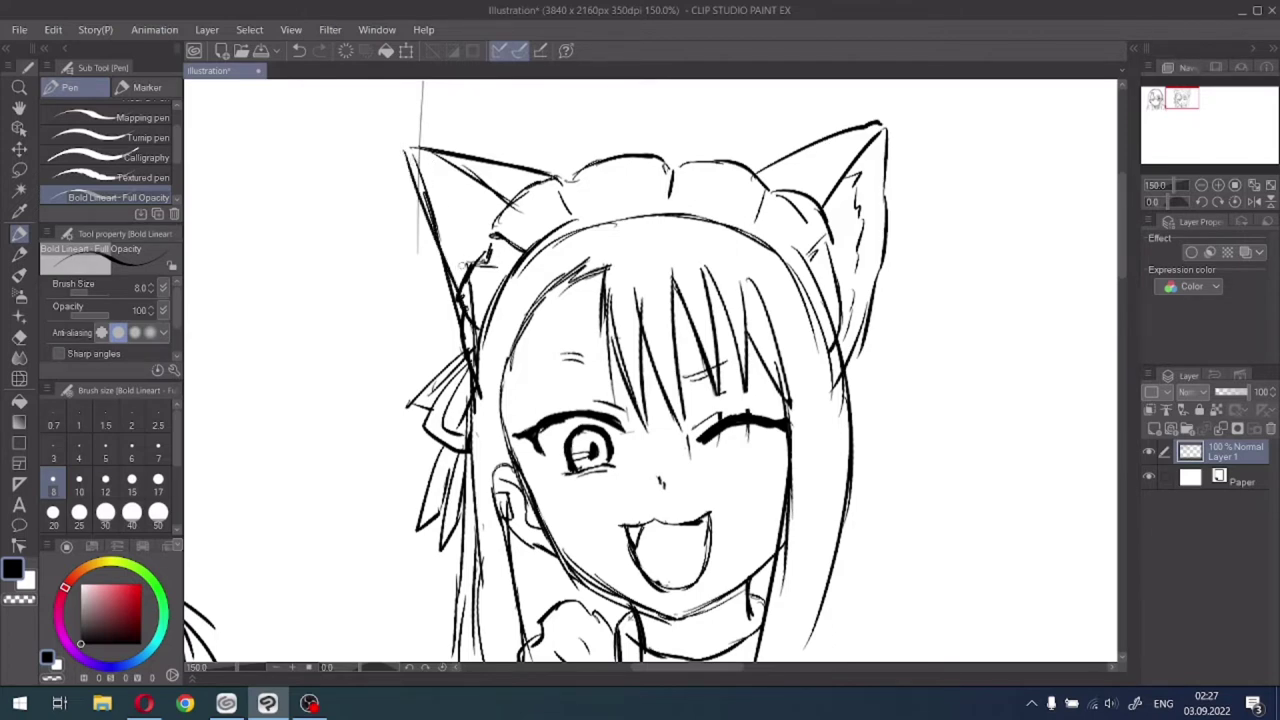
pyautogui.moveTo(485, 190)
pyautogui.mouseDown()
pyautogui.moveTo(459, 199)
pyautogui.moveTo(460, 237)
pyautogui.mouseUp()
pyautogui.moveTo(466, 254)
pyautogui.mouseDown()
pyautogui.moveTo(459, 298)
pyautogui.moveTo(505, 430)
pyautogui.mouseUp()
pyautogui.moveTo(513, 348); pyautogui.dragTo(532, 506)
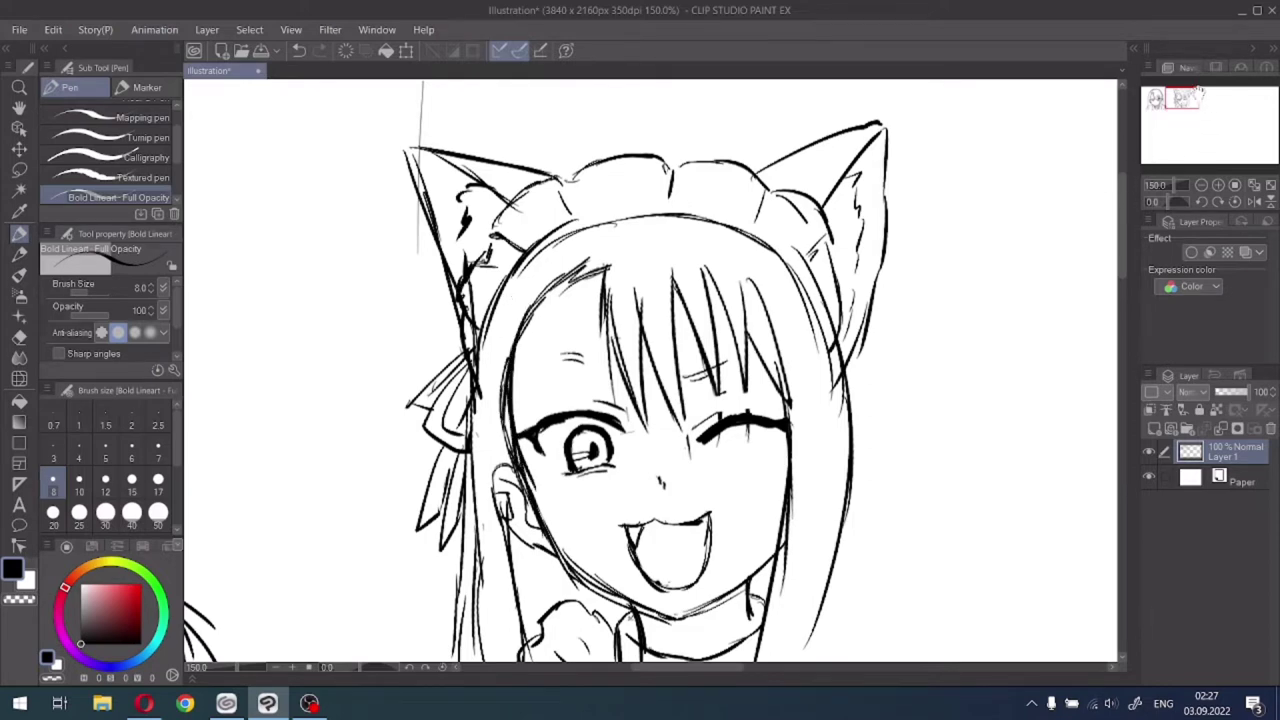
# Erase the stray lash marks crossing the closed eye's lid line.
pyautogui.moveTo(1196, 93); pyautogui.dragTo(1195, 98)
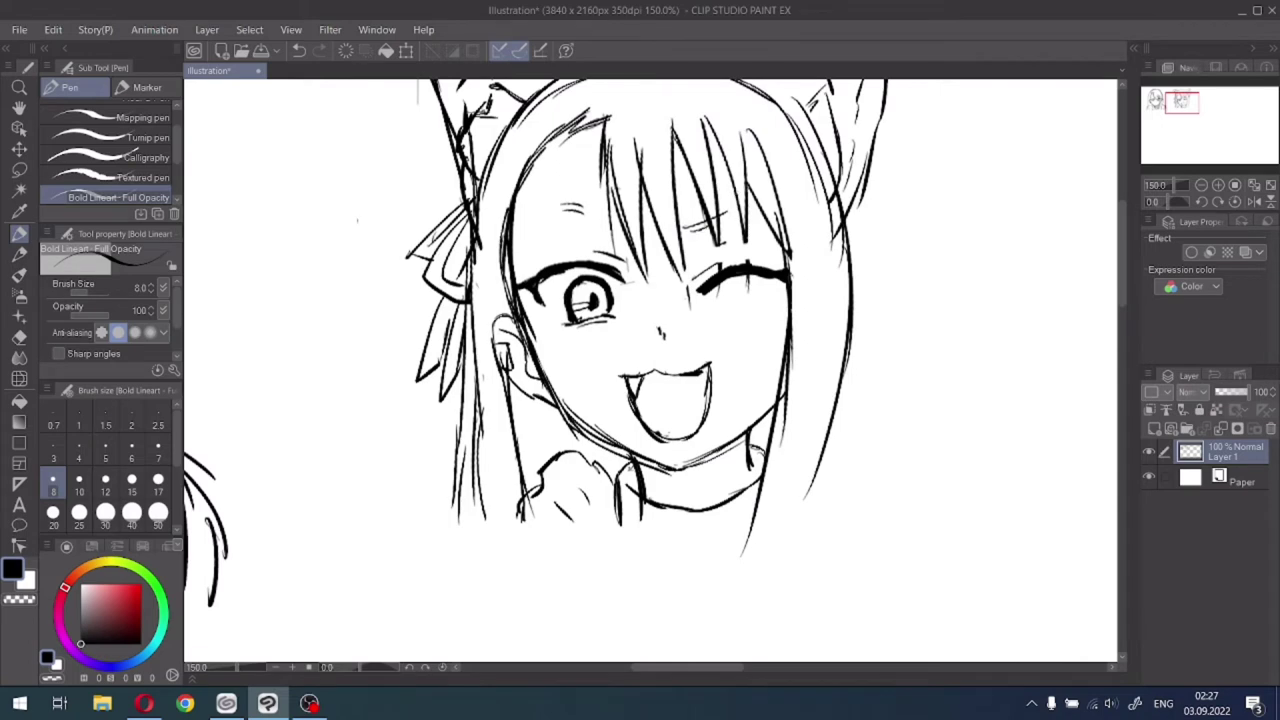
pyautogui.click(19, 337)
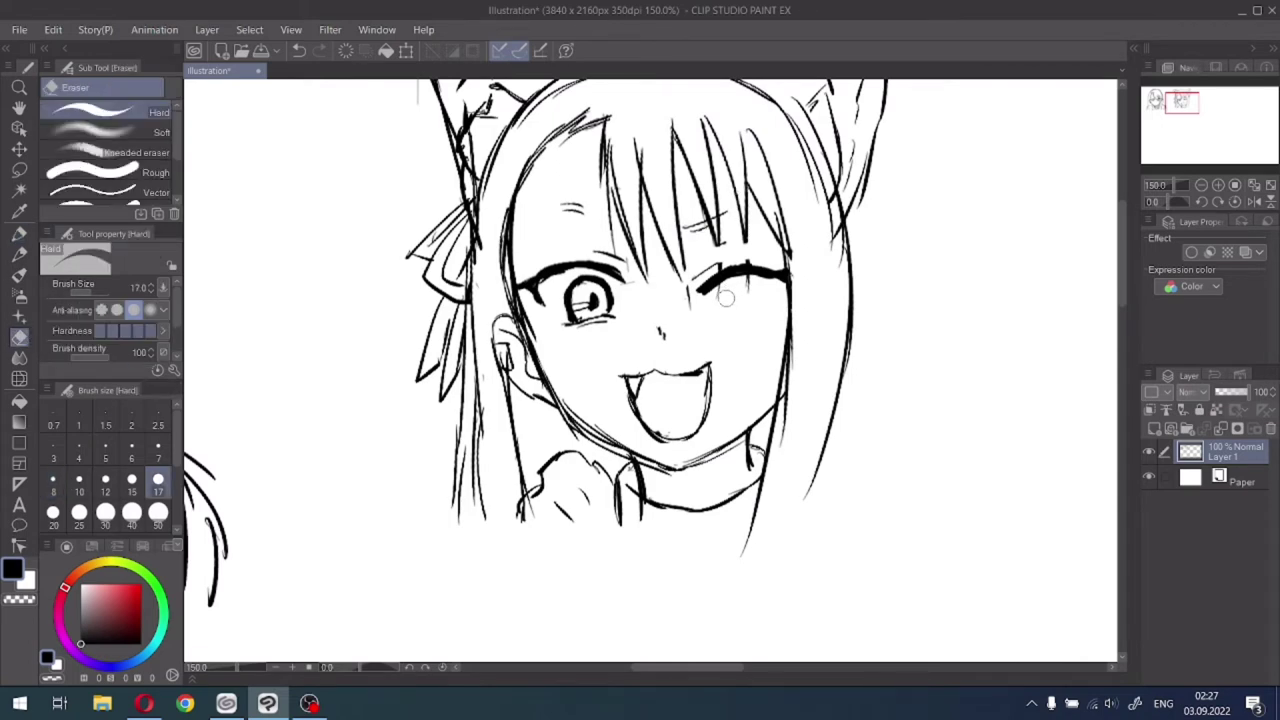
pyautogui.moveTo(731, 290)
pyautogui.mouseDown()
pyautogui.moveTo(746, 283)
pyautogui.moveTo(722, 267)
pyautogui.mouseUp()
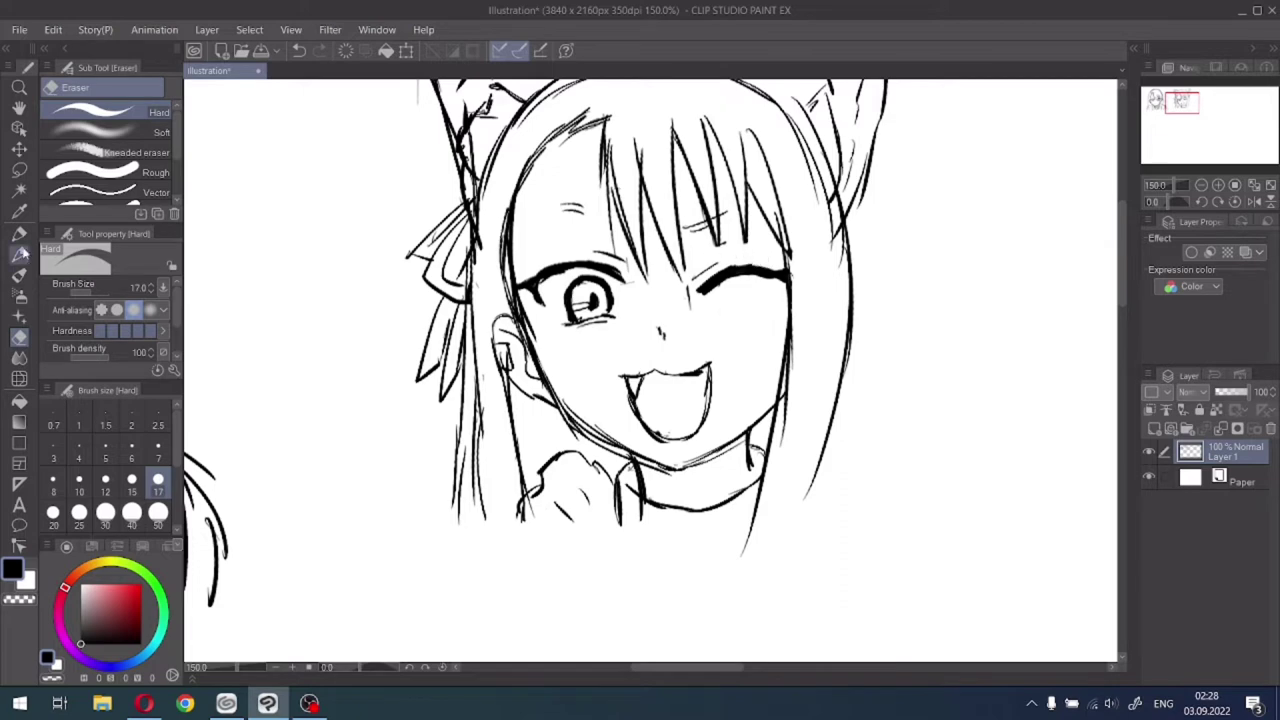
# Extend the closed-eye side hair lock past the chin and draw a pointed ribbon loop beside it.
pyautogui.click(19, 232)
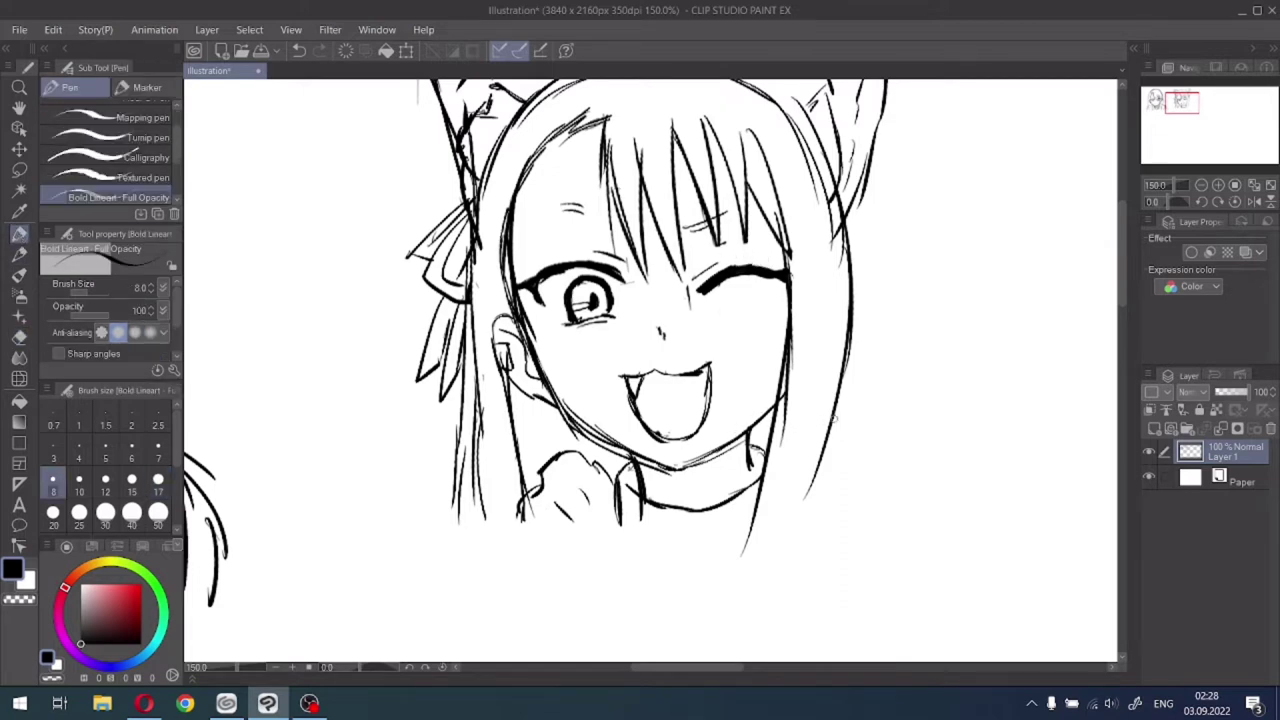
pyautogui.moveTo(834, 418); pyautogui.dragTo(786, 548)
pyautogui.moveTo(846, 238)
pyautogui.mouseDown()
pyautogui.moveTo(888, 326)
pyautogui.moveTo(832, 376)
pyautogui.mouseUp()
pyautogui.moveTo(850, 264)
pyautogui.mouseDown()
pyautogui.moveTo(874, 306)
pyautogui.moveTo(830, 370)
pyautogui.mouseUp()
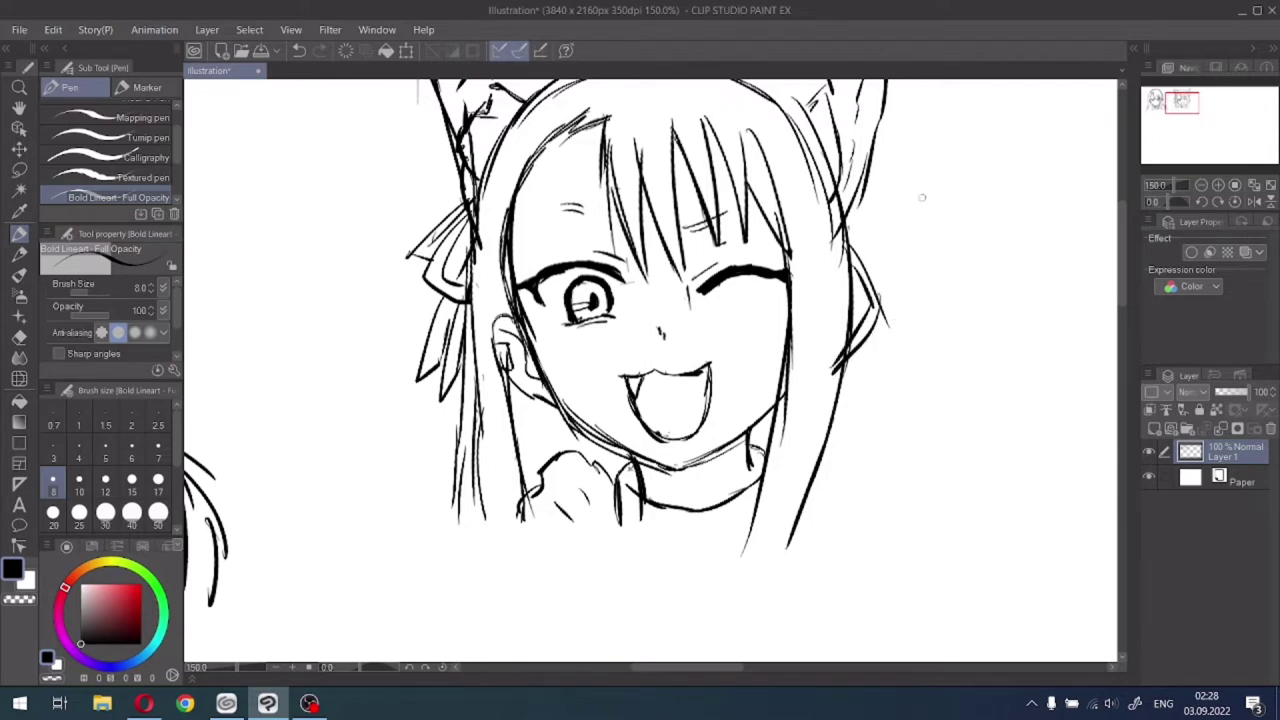
# Add curved headband ruffles over the base of the closed-eye side ear and a second, outer ribbon loop below.
pyautogui.moveTo(1203, 99); pyautogui.dragTo(1206, 94)
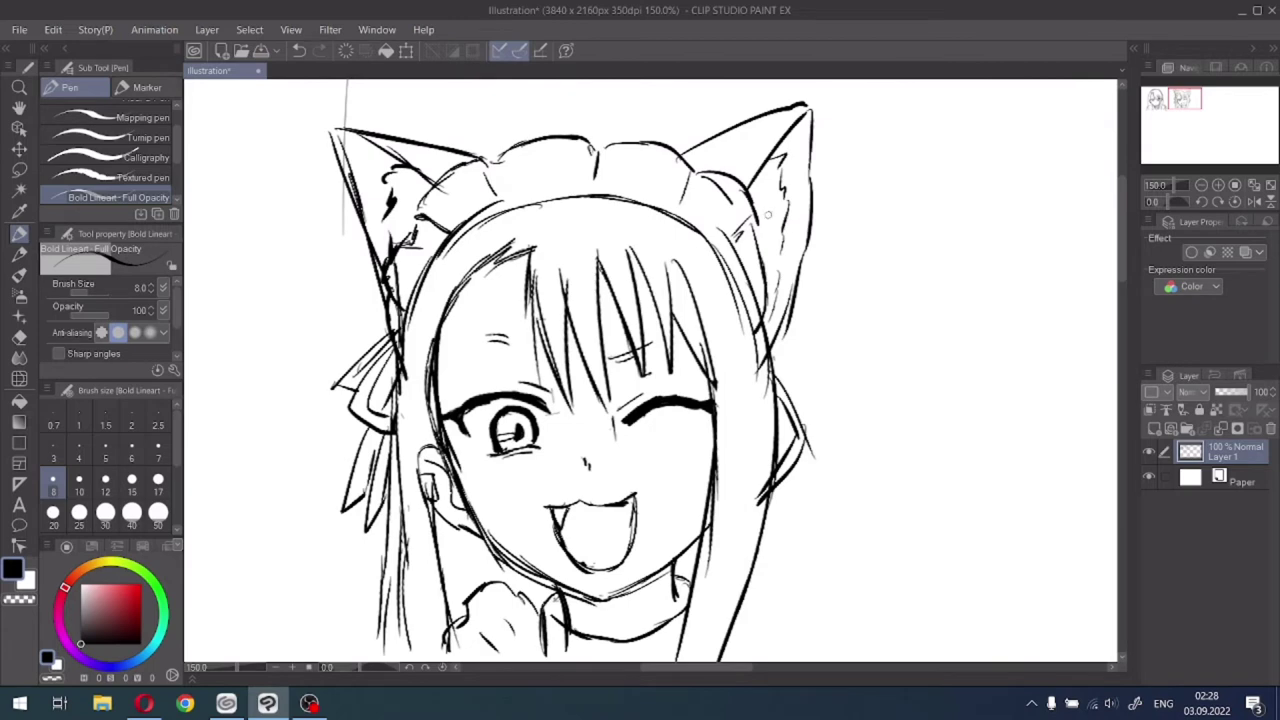
pyautogui.moveTo(756, 232)
pyautogui.mouseDown()
pyautogui.moveTo(800, 294)
pyautogui.moveTo(758, 336)
pyautogui.moveTo(836, 406)
pyautogui.moveTo(846, 436)
pyautogui.moveTo(784, 496)
pyautogui.mouseUp()
pyautogui.moveTo(790, 390)
pyautogui.mouseDown()
pyautogui.moveTo(829, 422)
pyautogui.moveTo(788, 484)
pyautogui.mouseUp()
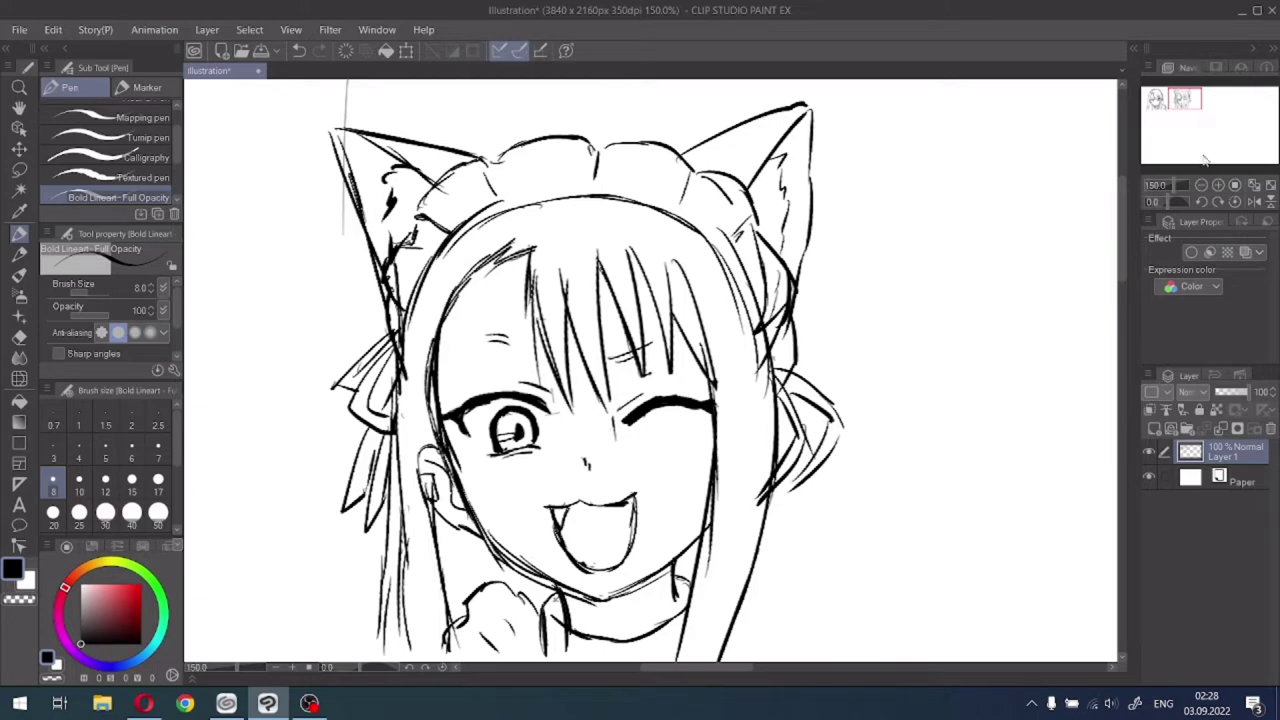
# Draw short slanted blush lines on both cheeks of the winking girl.
pyautogui.moveTo(1205, 160); pyautogui.dragTo(1184, 101)
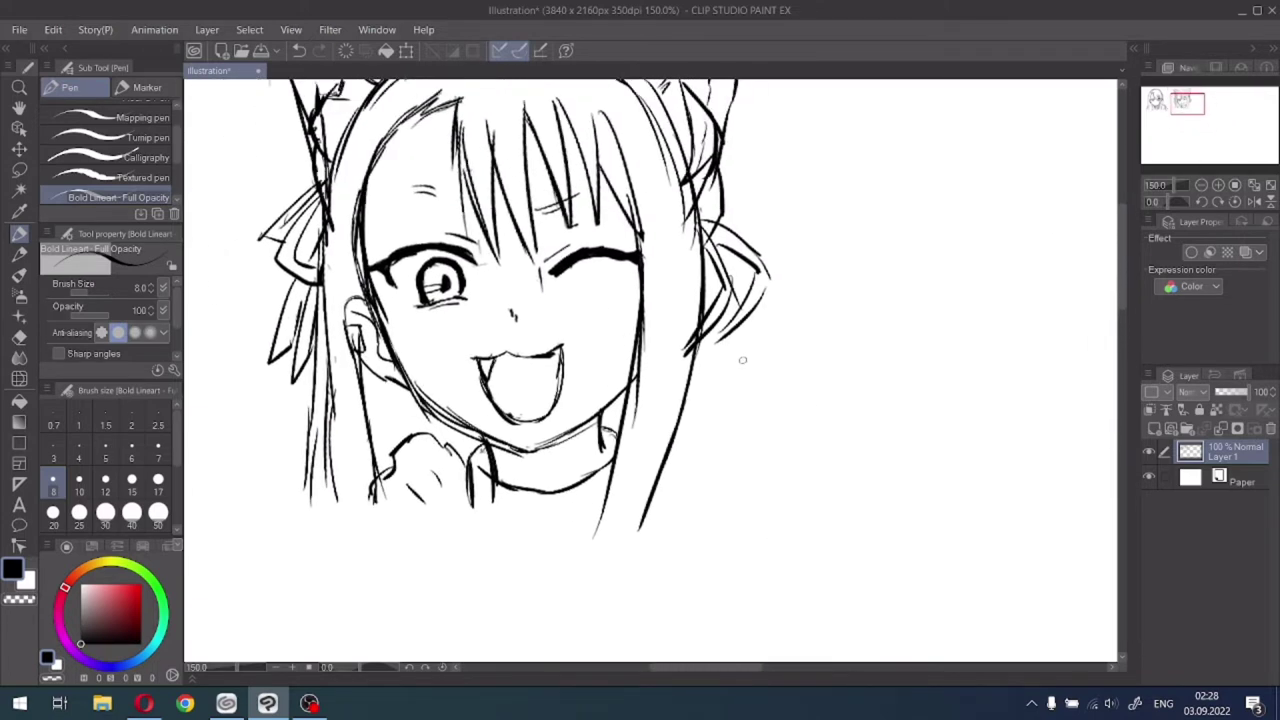
pyautogui.moveTo(597, 300); pyautogui.dragTo(598, 334)
pyautogui.moveTo(438, 320)
pyautogui.mouseDown()
pyautogui.moveTo(432, 338)
pyautogui.moveTo(443, 336)
pyautogui.mouseUp()
# Draw thin lines hanging below the closed-eye side ribbon.
pyautogui.moveTo(704, 338); pyautogui.dragTo(728, 466)
pyautogui.moveTo(730, 334); pyautogui.dragTo(742, 436)
pyautogui.moveTo(738, 330); pyautogui.dragTo(754, 448)
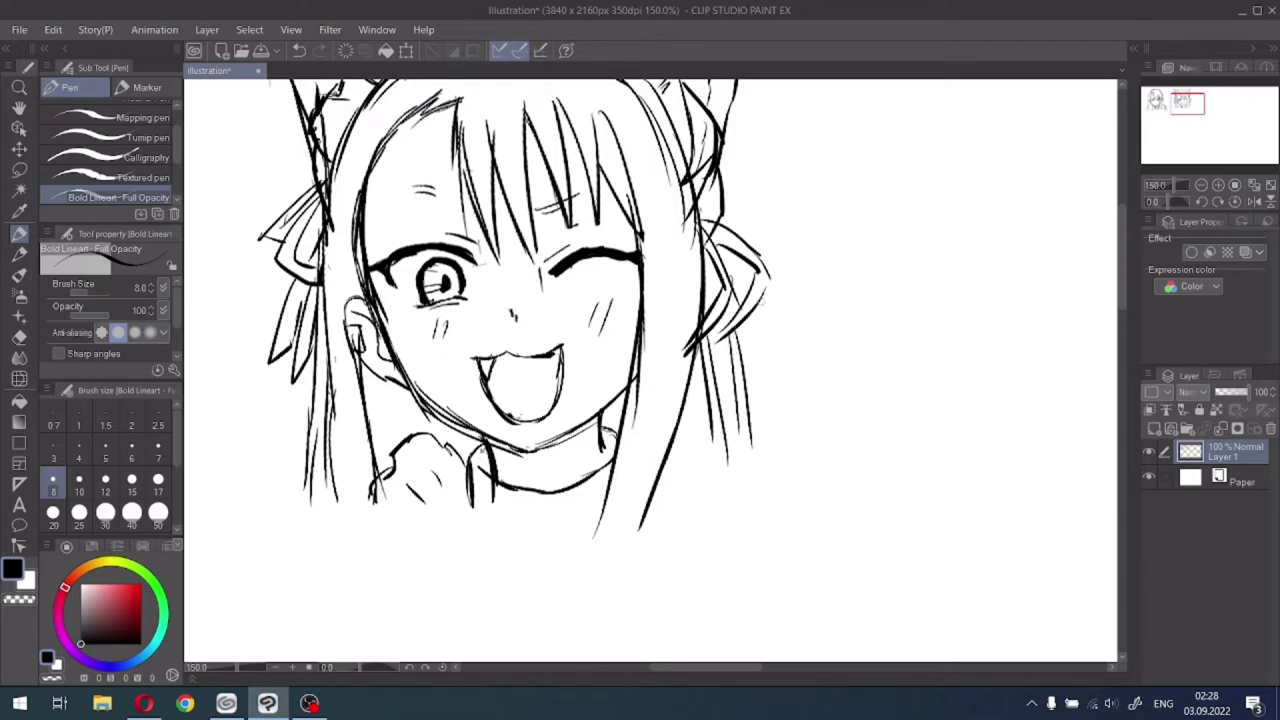
# Draw long back-hair strands flowing around and below the closed-eye side ribbon, with extra strands behind the front lock.
pyautogui.moveTo(728, 136); pyautogui.dragTo(764, 258)
pyautogui.moveTo(736, 158); pyautogui.dragTo(760, 252)
pyautogui.moveTo(754, 258); pyautogui.dragTo(758, 332)
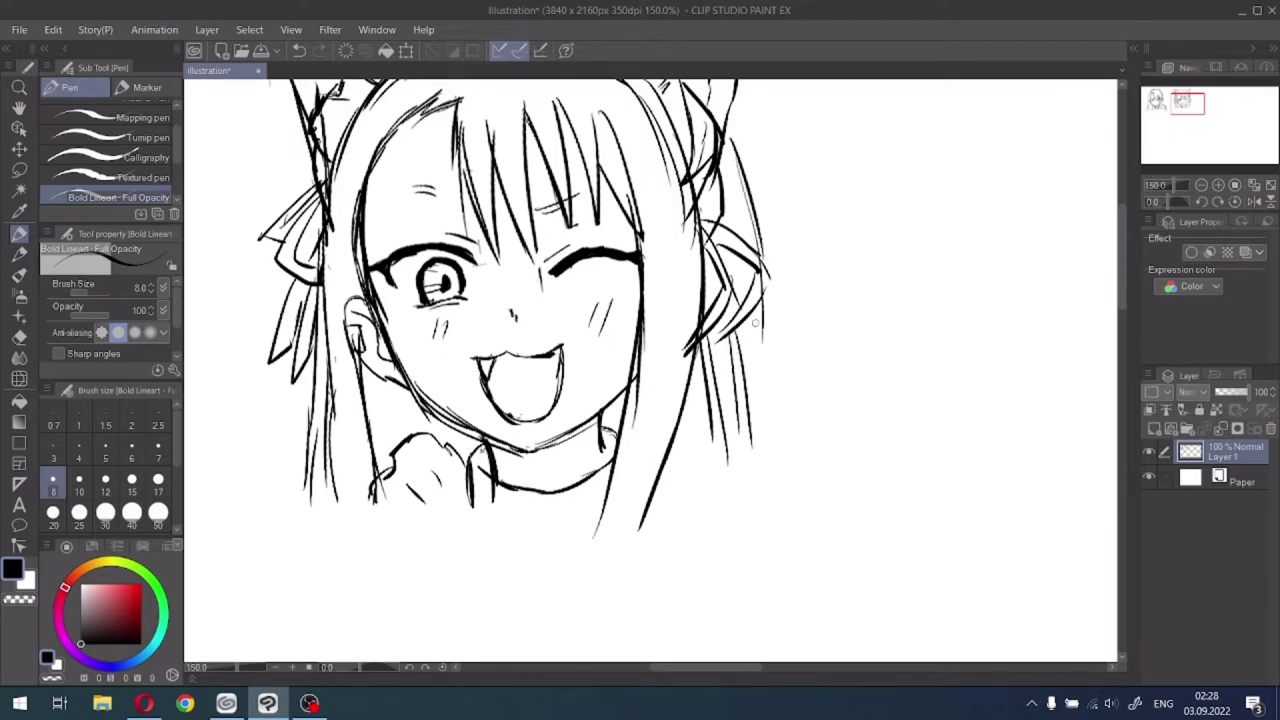
pyautogui.moveTo(762, 274); pyautogui.dragTo(808, 480)
pyautogui.moveTo(758, 326); pyautogui.dragTo(798, 480)
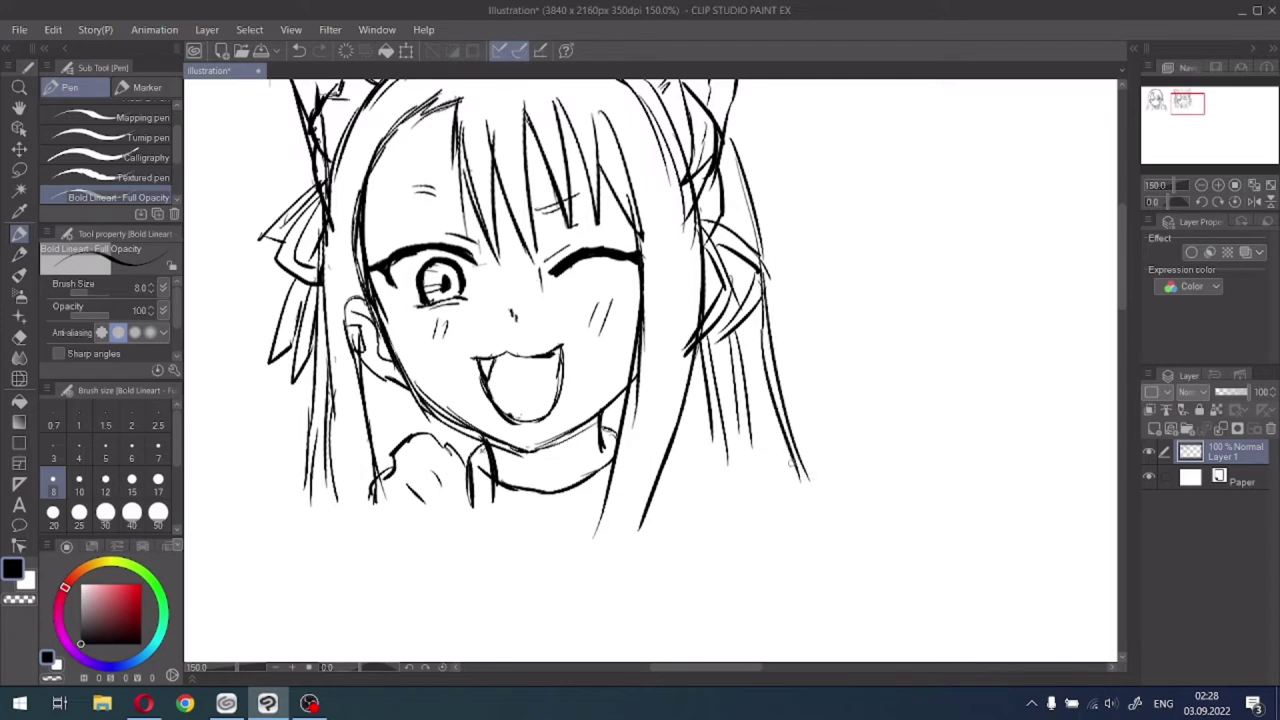
pyautogui.moveTo(760, 344); pyautogui.dragTo(772, 467)
pyautogui.moveTo(712, 272); pyautogui.dragTo(694, 510)
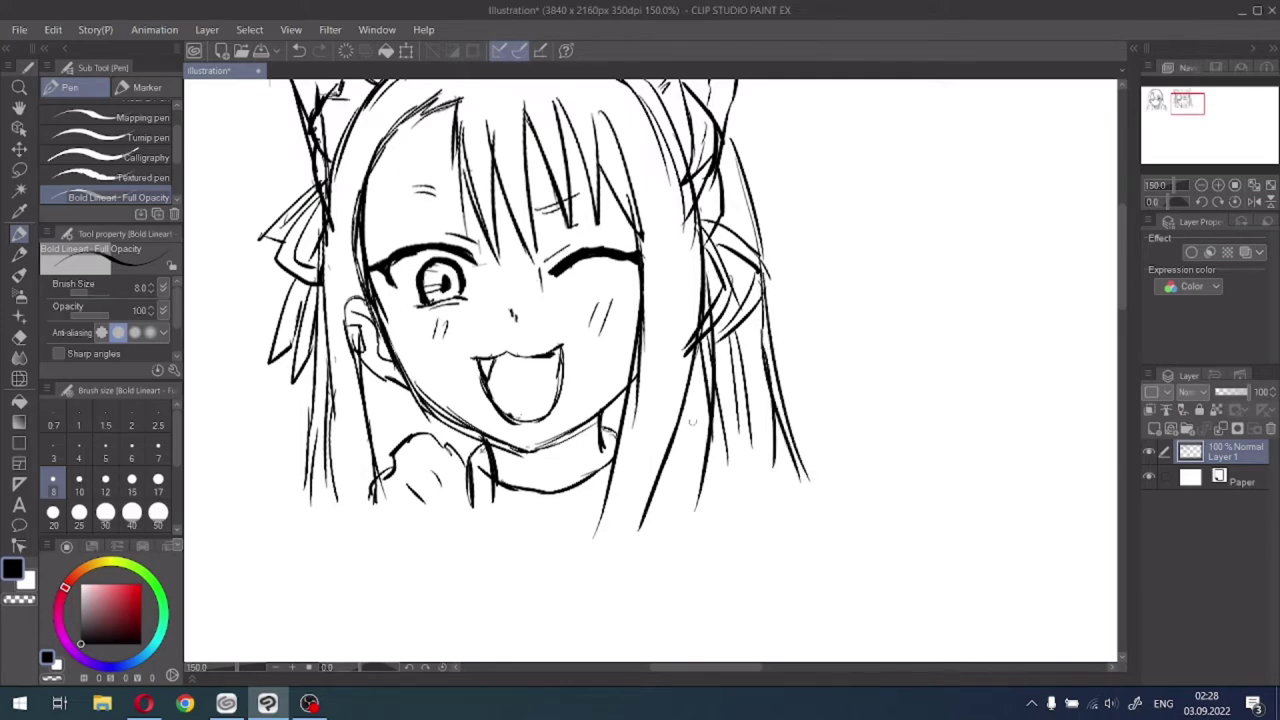
pyautogui.moveTo(706, 354); pyautogui.dragTo(690, 485)
# Draw a scalloped shoulder ruffle with fold lines under the closed-eye side hair and extend the lines beside the neck.
pyautogui.moveTo(750, 434)
pyautogui.mouseDown()
pyautogui.moveTo(702, 468)
pyautogui.moveTo(786, 430)
pyautogui.moveTo(756, 458)
pyautogui.moveTo(770, 484)
pyautogui.moveTo(766, 512)
pyautogui.moveTo(745, 513)
pyautogui.moveTo(757, 531)
pyautogui.moveTo(700, 510)
pyautogui.moveTo(696, 521)
pyautogui.mouseUp()
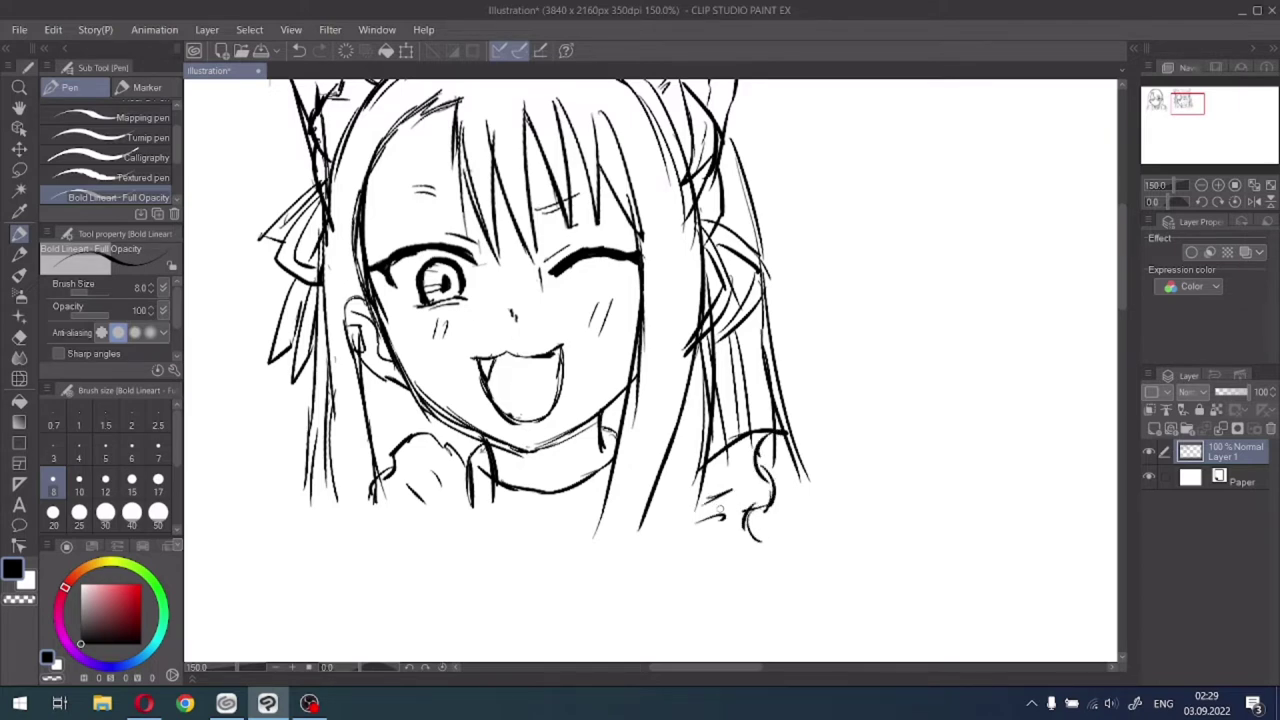
pyautogui.moveTo(378, 486); pyautogui.dragTo(352, 524)
pyautogui.moveTo(482, 480)
pyautogui.mouseDown()
pyautogui.moveTo(442, 492)
pyautogui.moveTo(448, 536)
pyautogui.mouseUp()
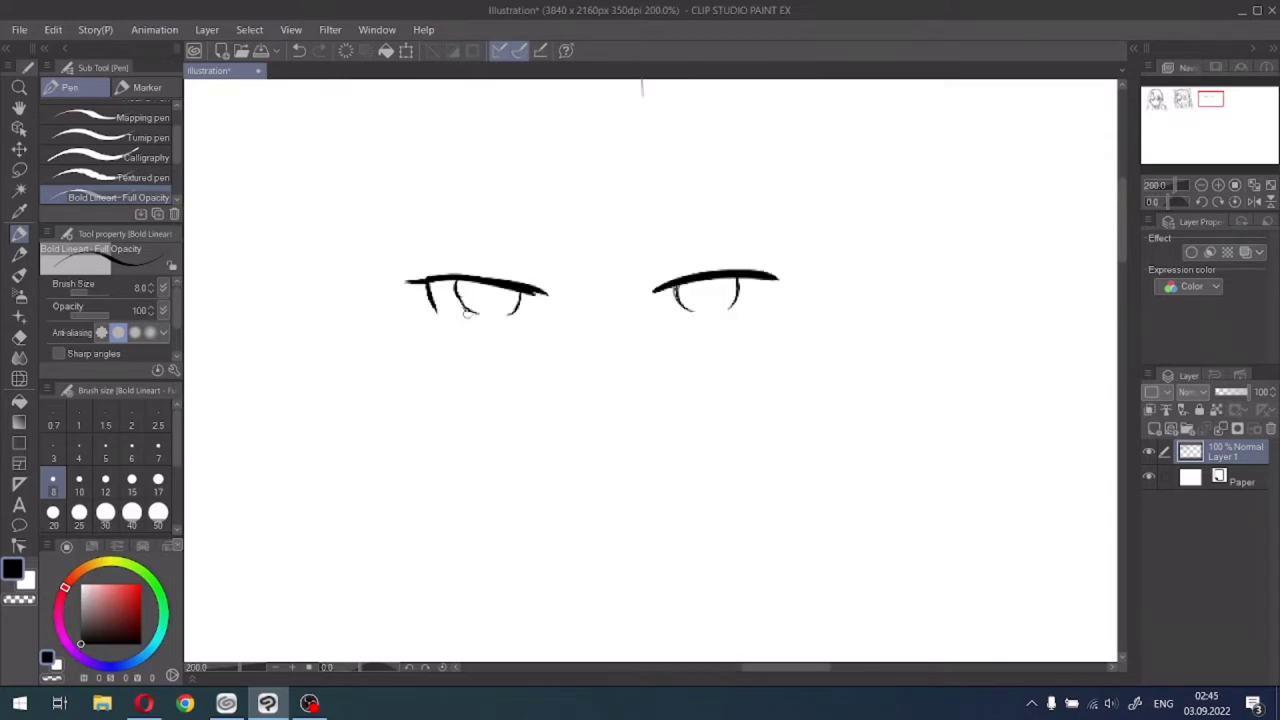
# Close the lower iris curves of the third face's two eyes and fill in small pupils under the upper lids.
pyautogui.moveTo(462, 310)
pyautogui.mouseDown()
pyautogui.moveTo(518, 306)
pyautogui.moveTo(507, 315)
pyautogui.mouseUp()
pyautogui.moveTo(700, 286); pyautogui.dragTo(705, 284)
pyautogui.moveTo(488, 278); pyautogui.dragTo(488, 296)
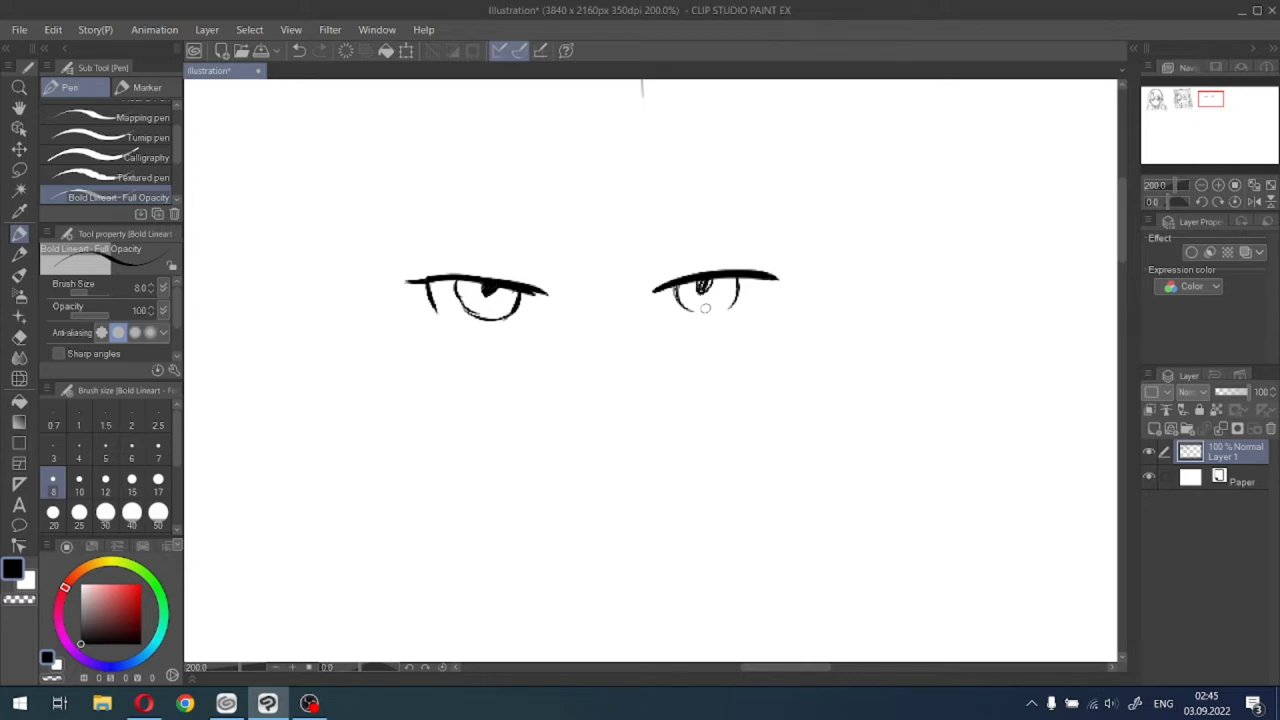
pyautogui.moveTo(708, 314); pyautogui.dragTo(728, 304)
pyautogui.hotkey('ctrl', 'z')
# Add short eyelid crease lines above both eyes and thicken the left eye's upper lash line.
pyautogui.moveTo(668, 275); pyautogui.dragTo(696, 272)
pyautogui.moveTo(412, 279); pyautogui.dragTo(483, 276)
pyautogui.moveTo(509, 271); pyautogui.dragTo(539, 277)
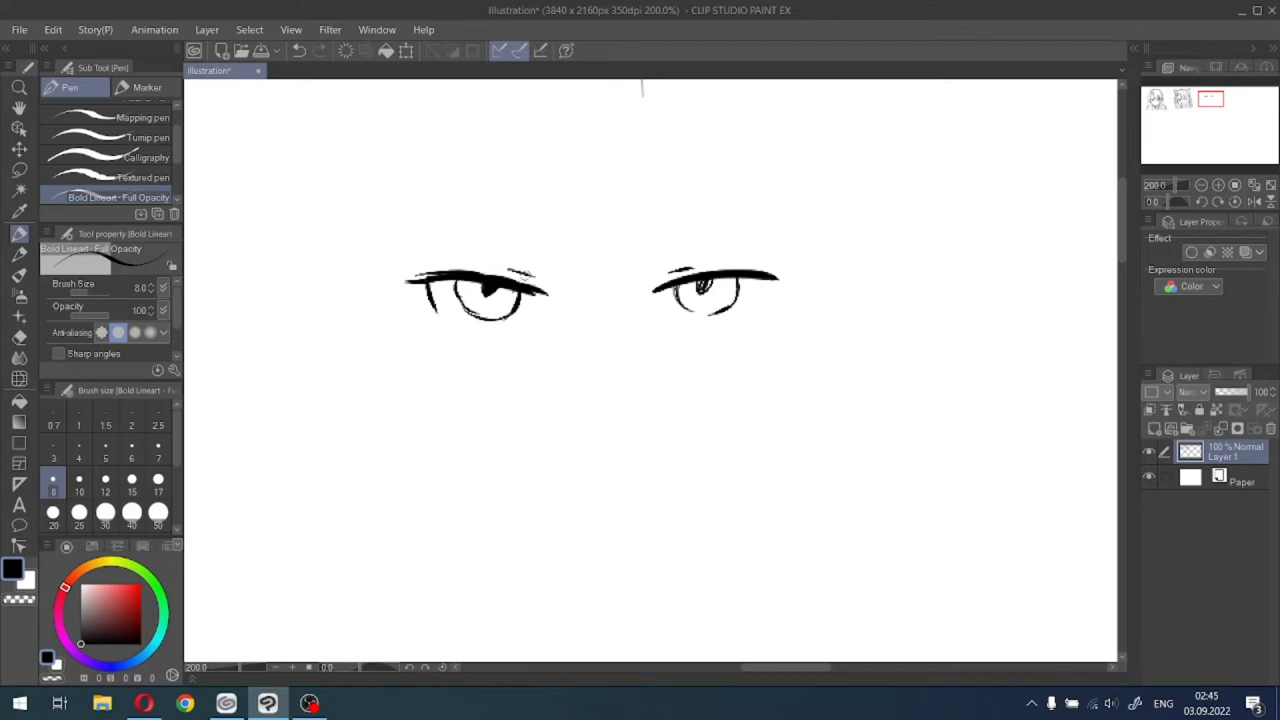
# Draw a thin curved lower lid line under the right eye.
pyautogui.moveTo(671, 327); pyautogui.dragTo(691, 331)
pyautogui.hotkey('ctrl', 'z')
pyautogui.moveTo(667, 323)
pyautogui.mouseDown()
pyautogui.moveTo(715, 333)
pyautogui.moveTo(691, 329)
pyautogui.moveTo(770, 305)
pyautogui.mouseUp()
pyautogui.hotkey('ctrl', 'z')
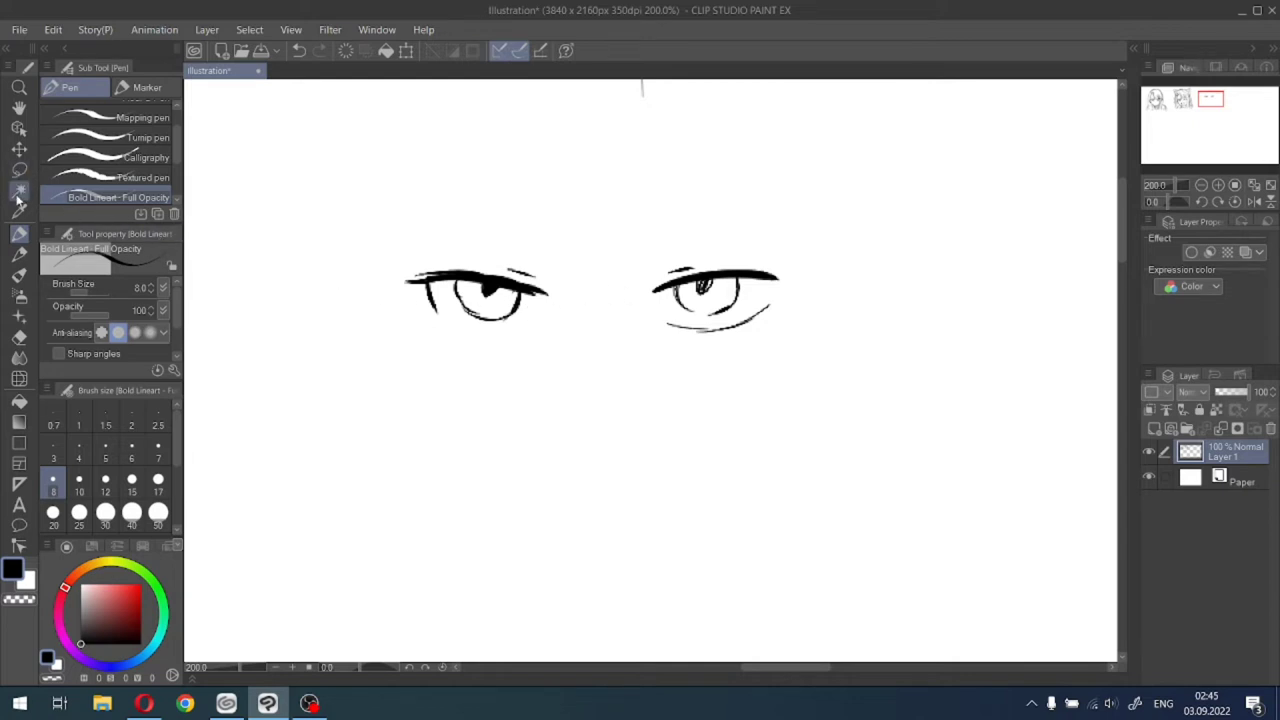
# Lasso the left eye and move it slightly closer to the right eye, leaving nothing selected.
pyautogui.click(19, 170)
pyautogui.moveTo(468, 236)
pyautogui.mouseDown()
pyautogui.moveTo(610, 287)
pyautogui.moveTo(450, 225)
pyautogui.mouseUp()
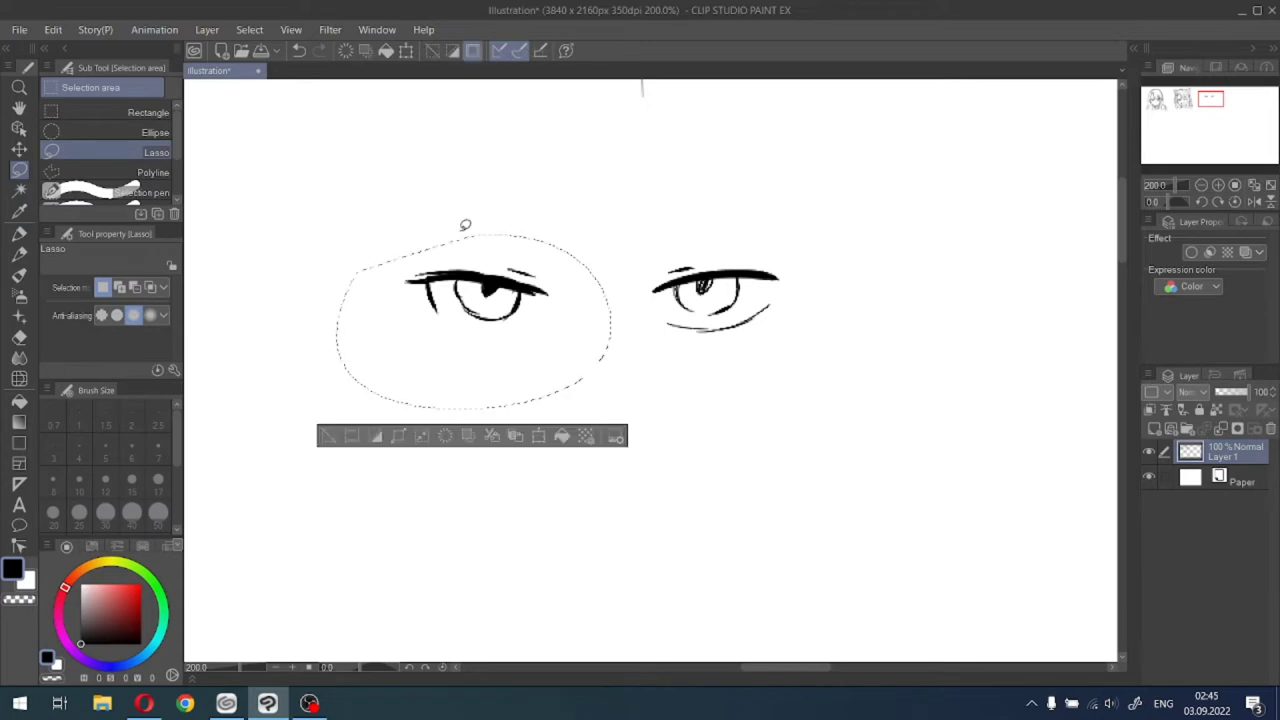
pyautogui.click(540, 437)
pyautogui.moveTo(530, 340); pyautogui.dragTo(550, 334)
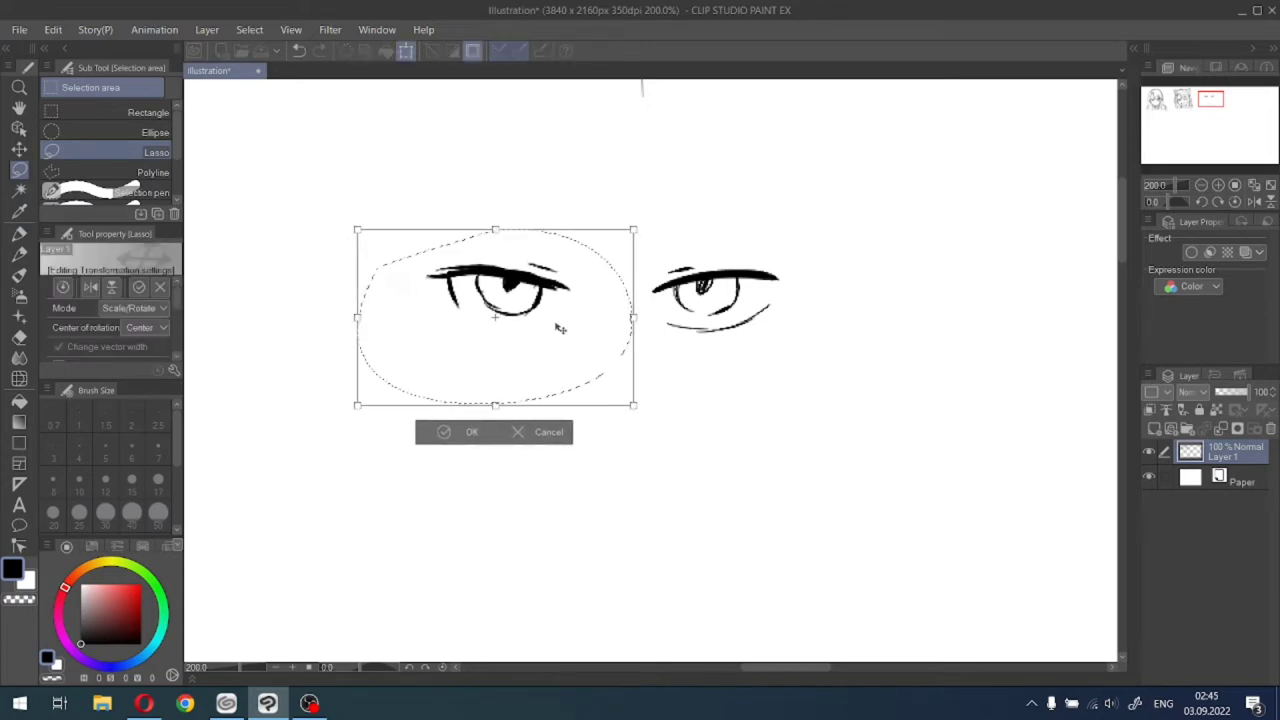
pyautogui.click(452, 434)
pyautogui.click(348, 432)
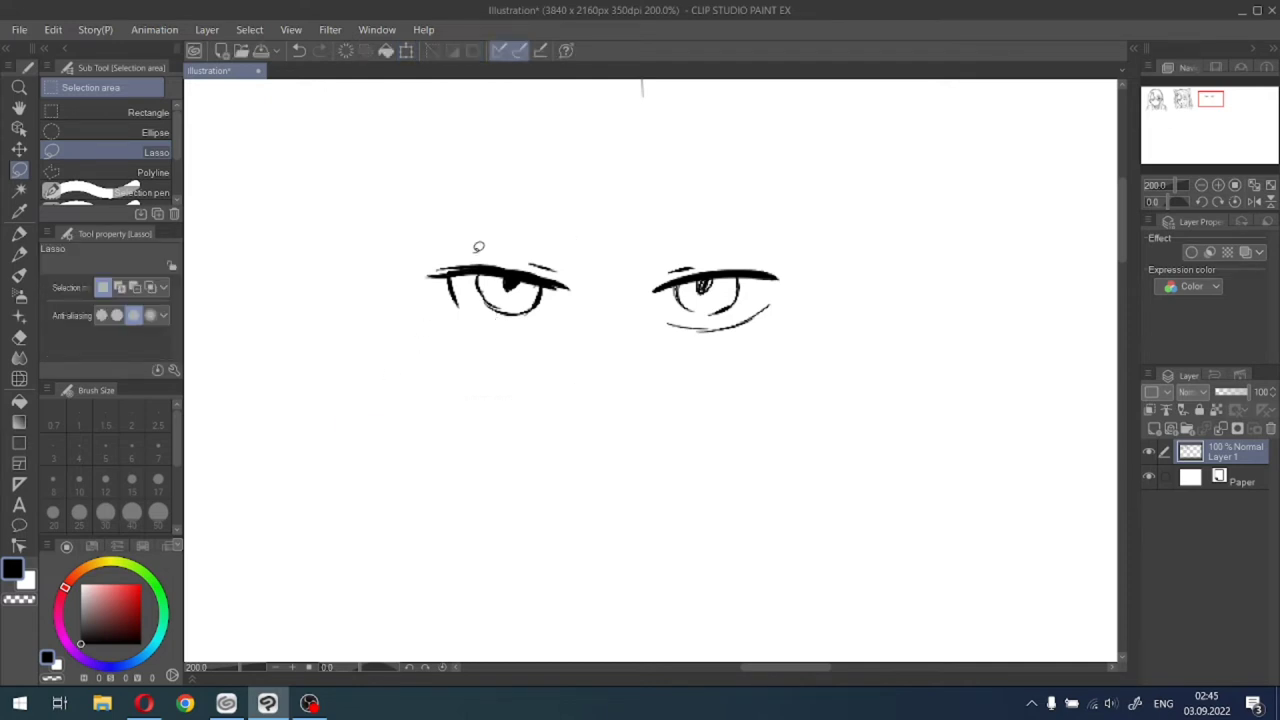
# Lasso the left eye's outer corner and shift it slightly outward to widen the eye, leaving nothing selected.
pyautogui.moveTo(475, 235)
pyautogui.mouseDown()
pyautogui.moveTo(461, 352)
pyautogui.moveTo(430, 255)
pyautogui.mouseUp()
pyautogui.click(507, 384)
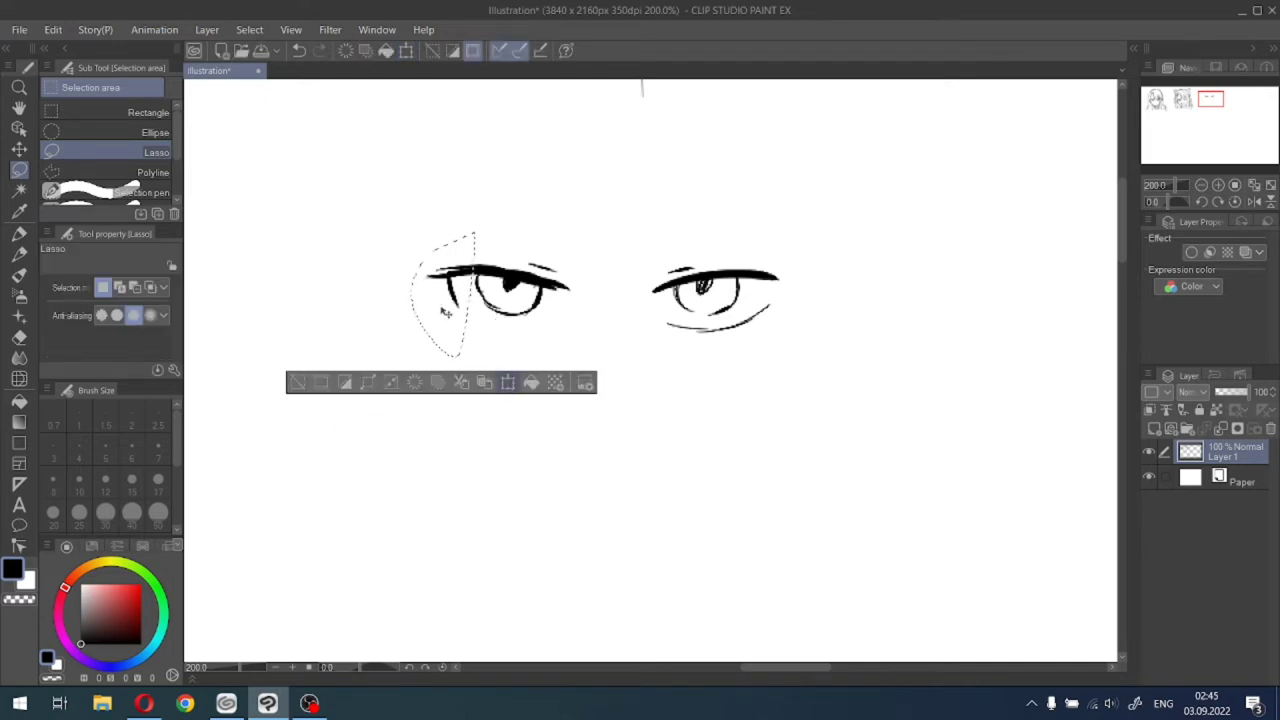
pyautogui.moveTo(435, 312); pyautogui.dragTo(434, 313)
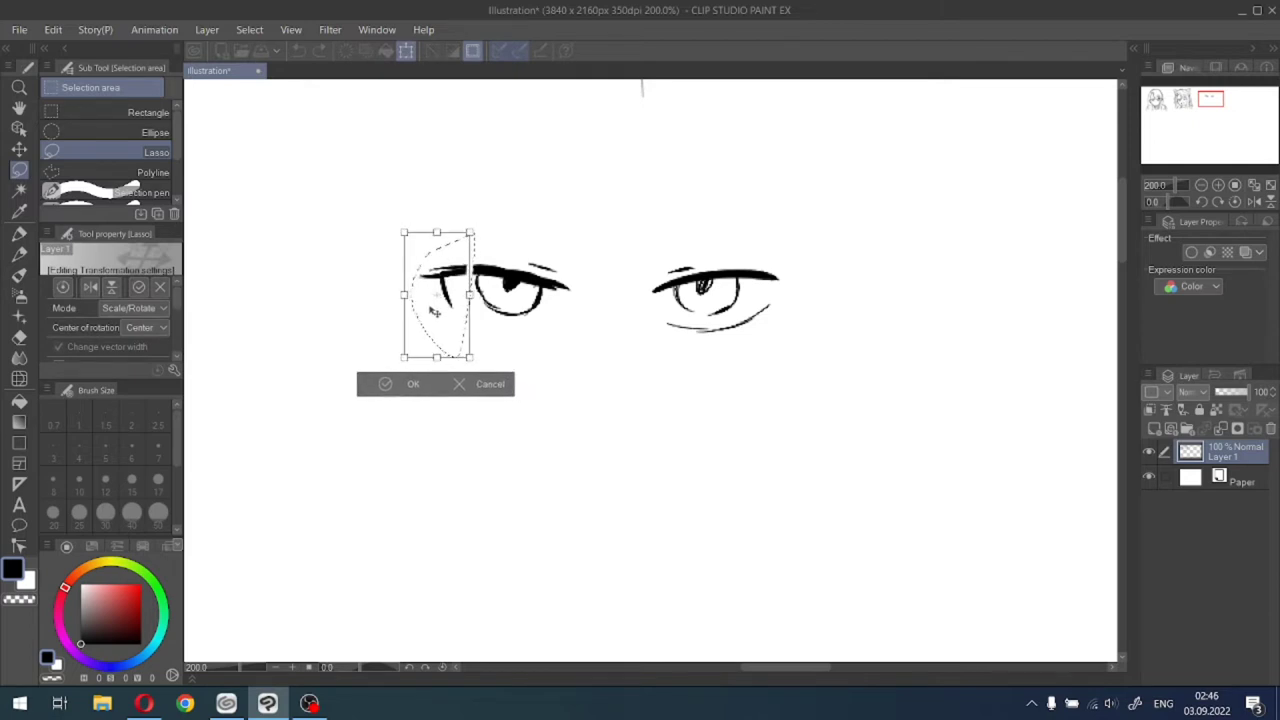
pyautogui.click(387, 385)
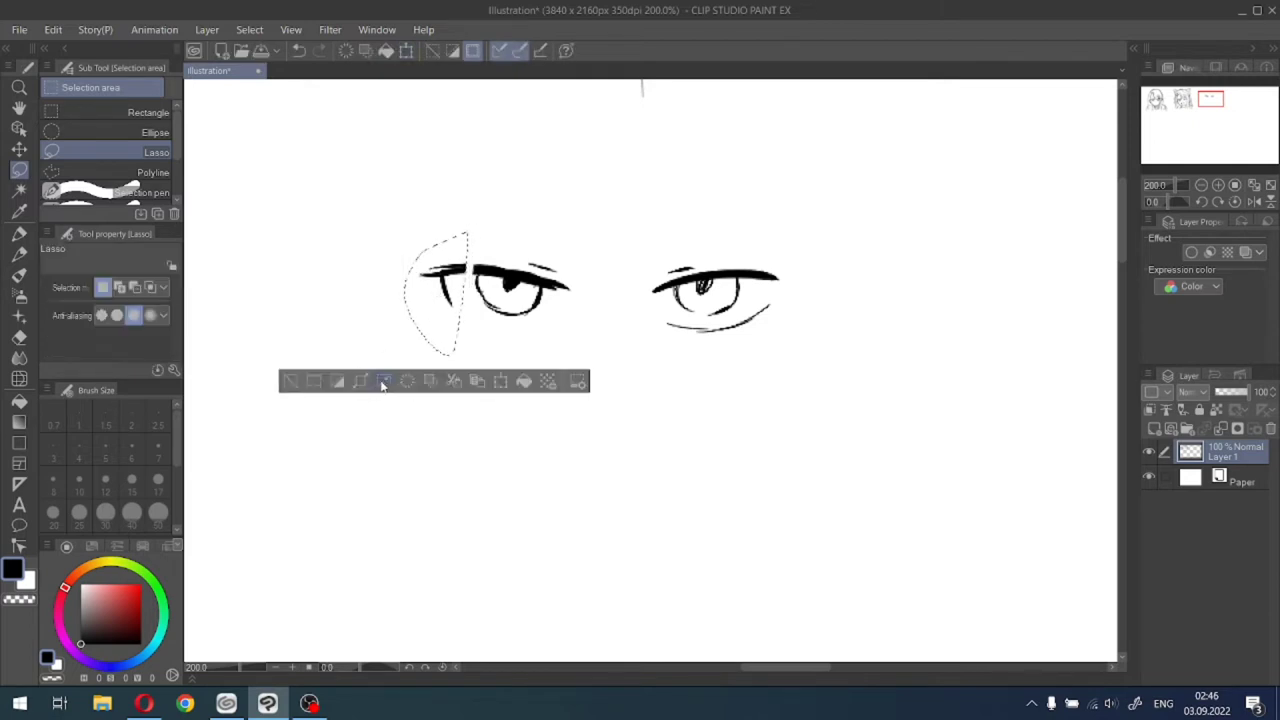
pyautogui.click(303, 380)
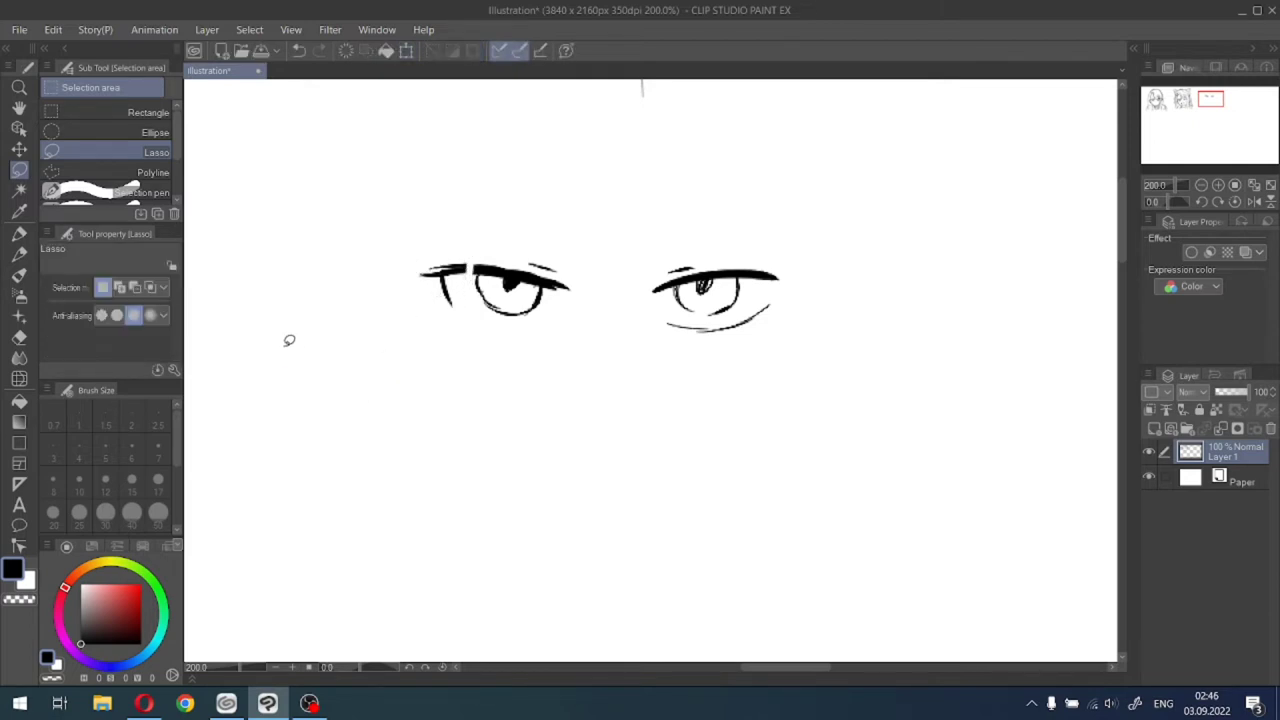
# Close the gap in the left eye's upper lash line with the pen and draw its lower lid line.
pyautogui.click(17, 234)
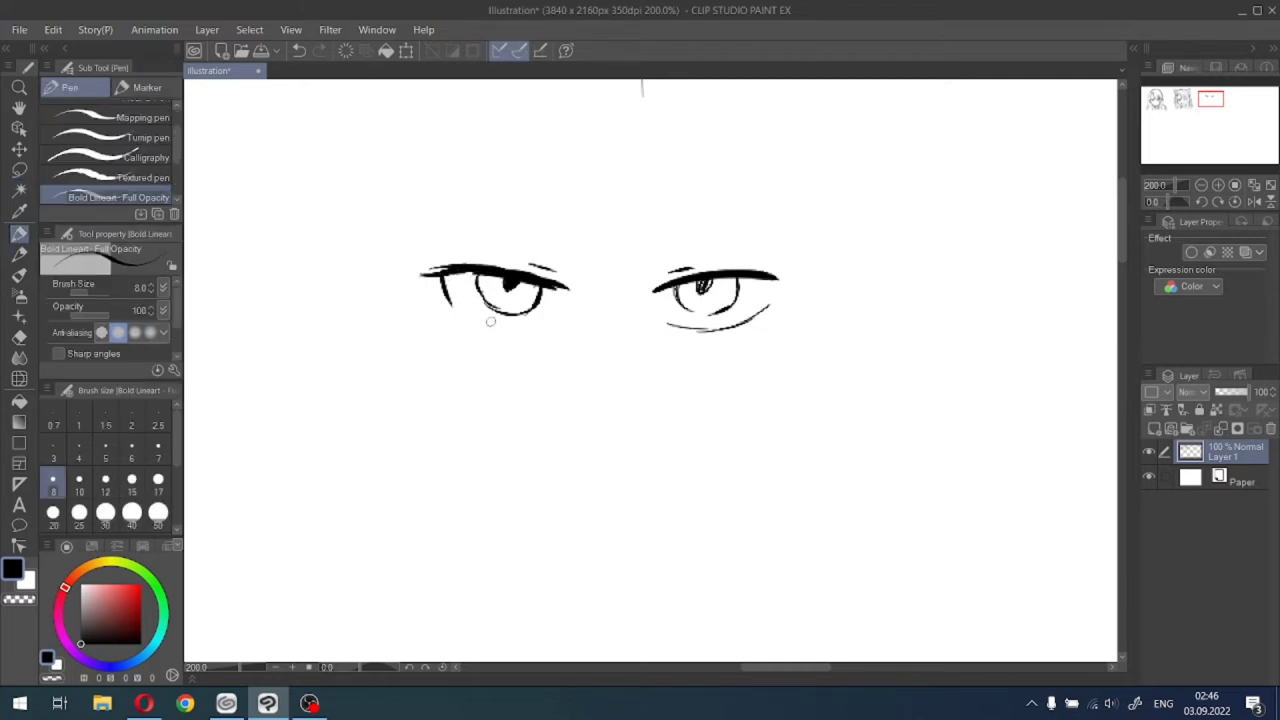
pyautogui.moveTo(467, 319); pyautogui.dragTo(530, 325)
pyautogui.hotkey('ctrl', 'z')
# Hatch the upper part of both irises and darken the left pupil.
pyautogui.moveTo(680, 306)
pyautogui.mouseDown()
pyautogui.moveTo(700, 286)
pyautogui.moveTo(690, 278)
pyautogui.moveTo(722, 288)
pyautogui.moveTo(722, 272)
pyautogui.moveTo(740, 274)
pyautogui.mouseUp()
pyautogui.moveTo(732, 296); pyautogui.dragTo(742, 278)
pyautogui.moveTo(506, 292)
pyautogui.mouseDown()
pyautogui.moveTo(516, 280)
pyautogui.moveTo(506, 286)
pyautogui.moveTo(527, 293)
pyautogui.moveTo(490, 284)
pyautogui.moveTo(502, 280)
pyautogui.mouseUp()
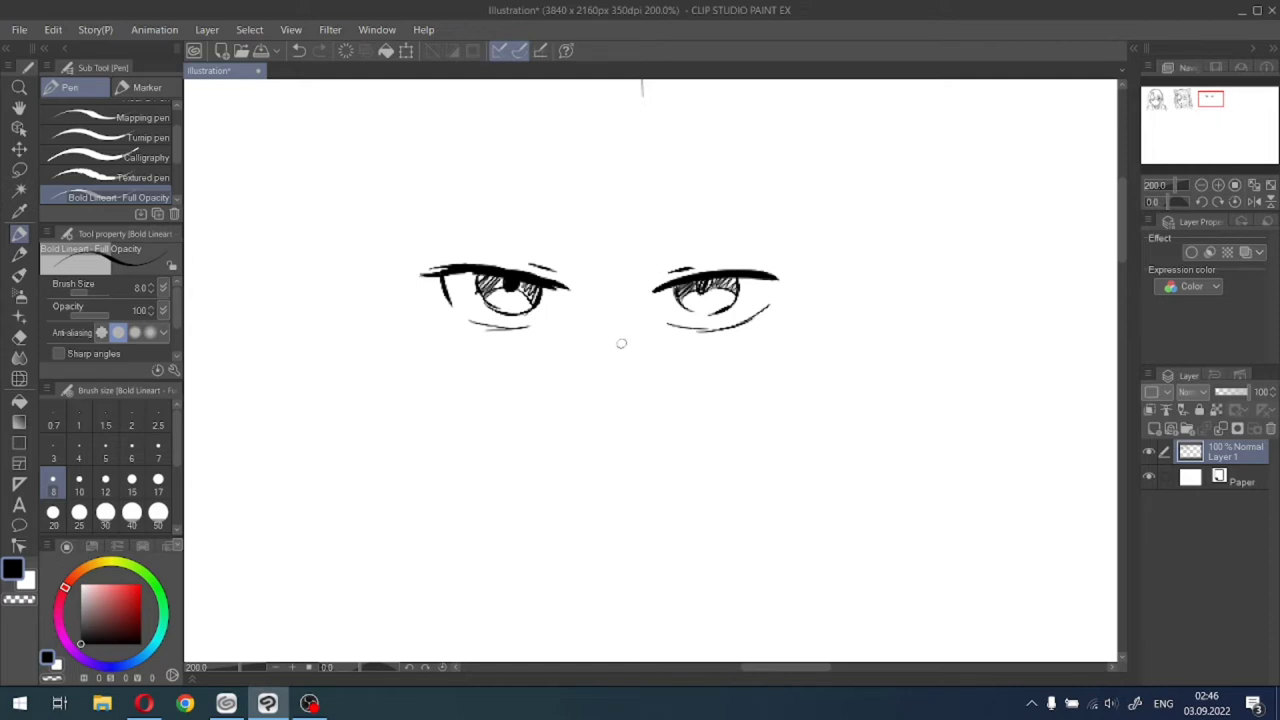
# Draw a small nose mark below and between the eyes, and the two side edges of the face.
pyautogui.moveTo(612, 350); pyautogui.dragTo(612, 367)
pyautogui.scroll(-1, 609, 360)
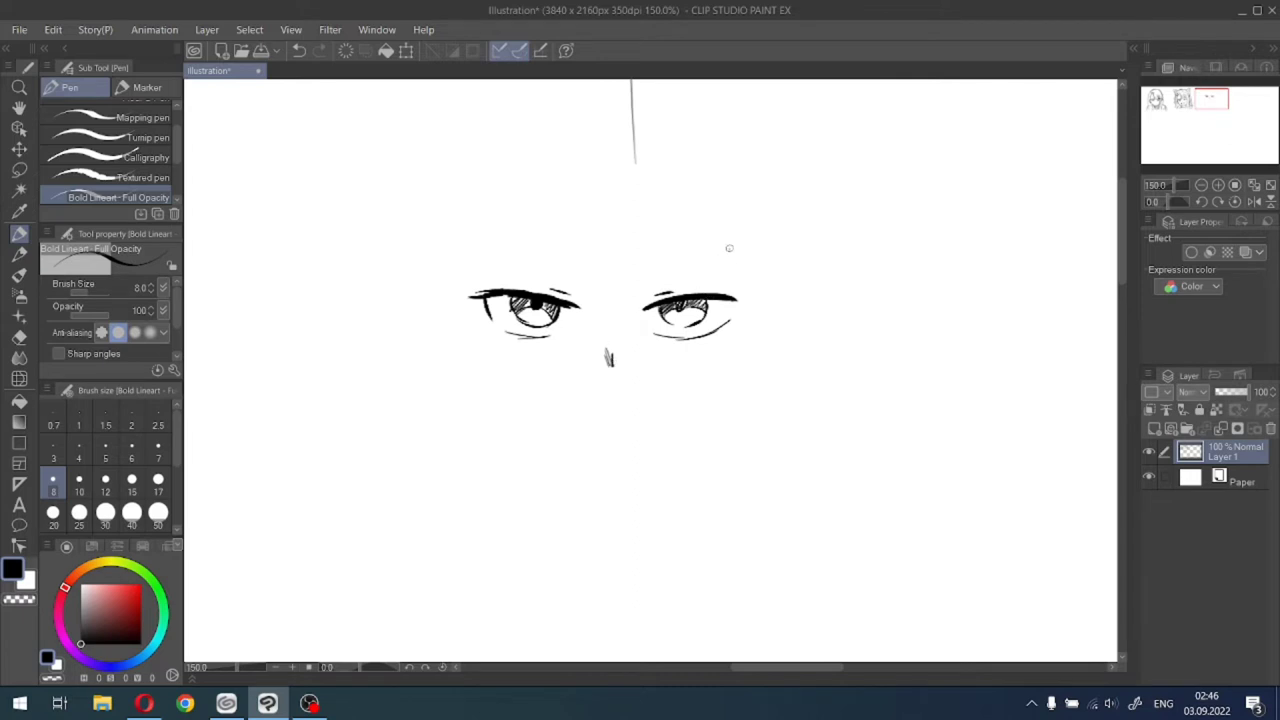
pyautogui.moveTo(730, 248); pyautogui.dragTo(717, 415)
pyautogui.moveTo(462, 290); pyautogui.dragTo(490, 405)
pyautogui.hotkey('ctrl', 'z')
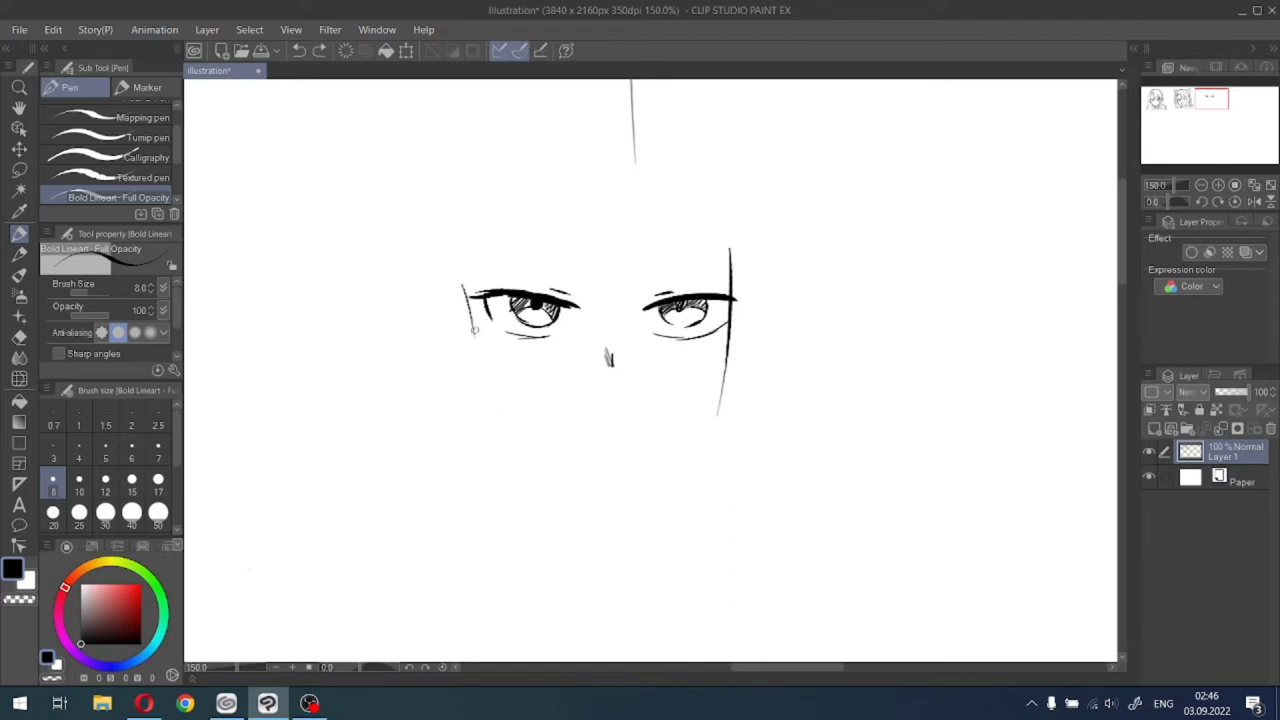
pyautogui.moveTo(474, 328); pyautogui.dragTo(492, 398)
# Mark the chin with a short line and draw the right jaw line sloping down toward it.
pyautogui.moveTo(603, 448); pyautogui.dragTo(605, 458)
pyautogui.moveTo(720, 395); pyautogui.dragTo(676, 438)
pyautogui.hotkey('ctrl', 'z')
pyautogui.moveTo(720, 394); pyautogui.dragTo(652, 462)
pyautogui.hotkey('ctrl', 'z')
pyautogui.moveTo(721, 392); pyautogui.dragTo(646, 460)
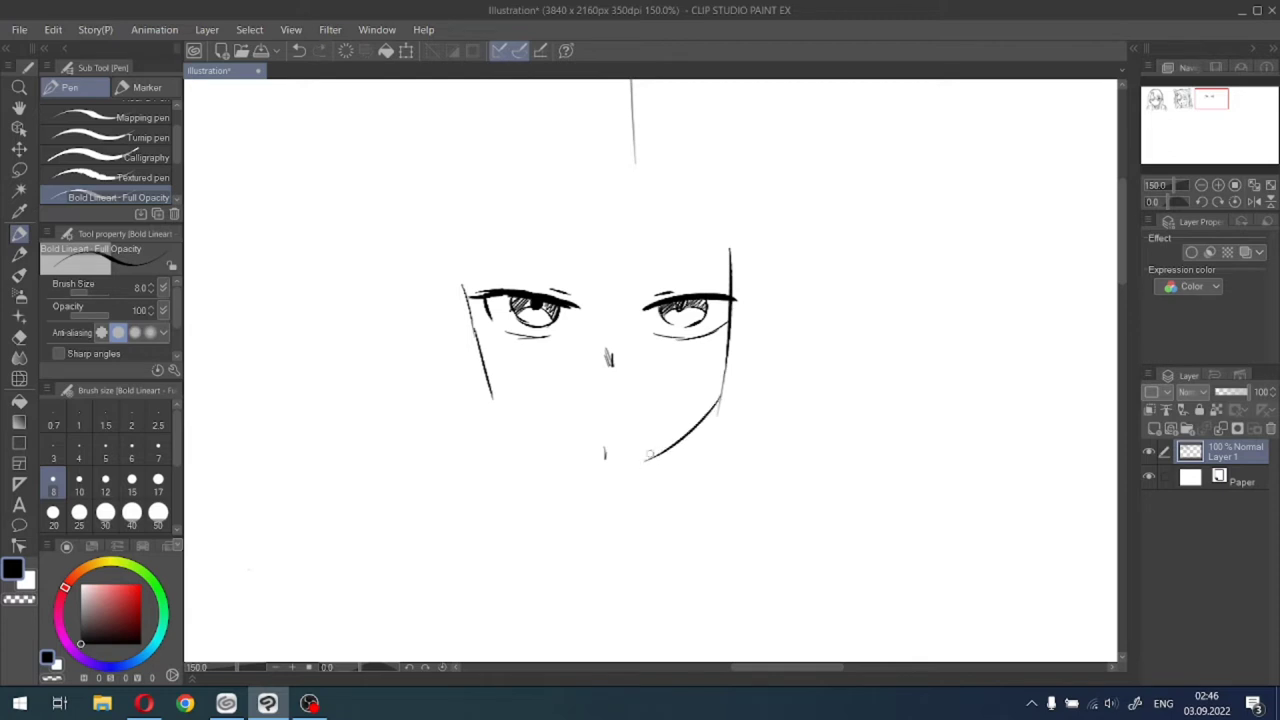
pyautogui.hotkey('ctrl', 'z')
pyautogui.moveTo(720, 395); pyautogui.dragTo(629, 463)
pyautogui.moveTo(488, 382)
pyautogui.mouseDown()
pyautogui.moveTo(509, 429)
pyautogui.moveTo(551, 445)
pyautogui.mouseUp()
pyautogui.hotkey('ctrl', 'z')
pyautogui.hotkey('ctrl', 'z')
pyautogui.moveTo(490, 392); pyautogui.dragTo(565, 461)
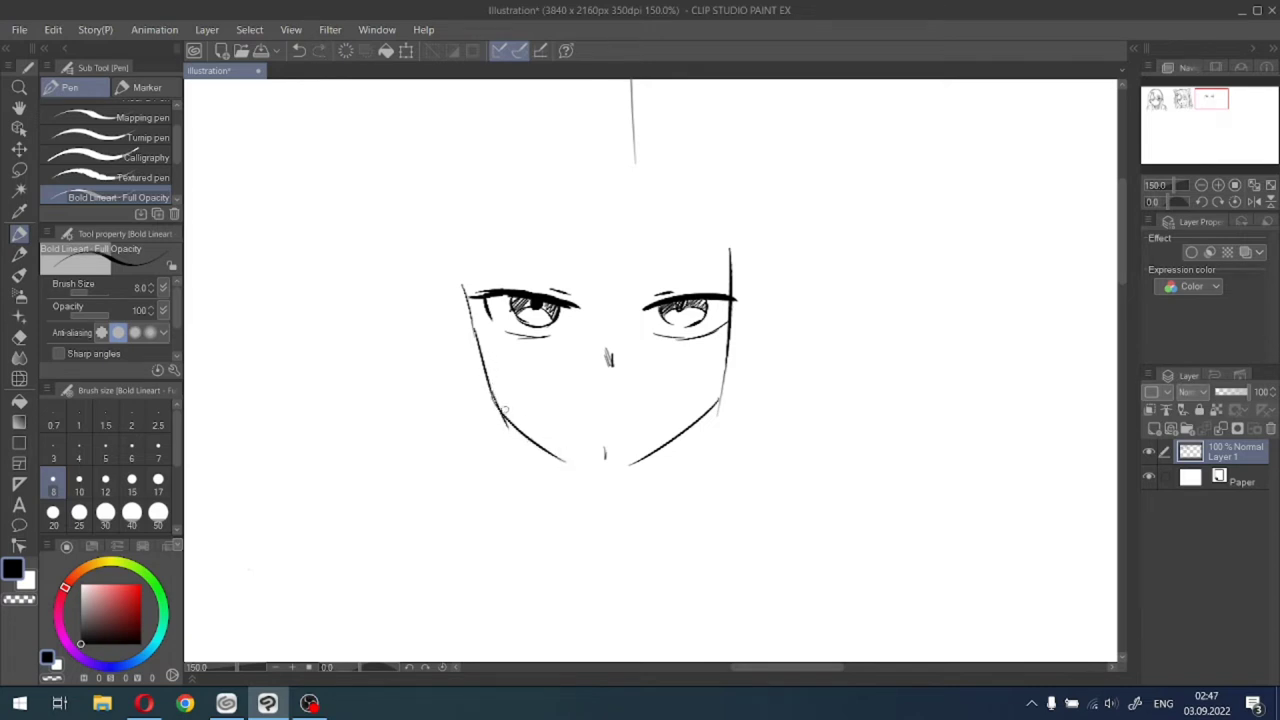
pyautogui.hotkey('ctrl', 'z')
pyautogui.hotkey('ctrl', 'z')
# Draw the left jaw line from the lower cheek edge down to the chin mark, undoing unsuitable strokes.
pyautogui.moveTo(480, 352); pyautogui.dragTo(496, 426)
pyautogui.moveTo(484, 378)
pyautogui.mouseDown()
pyautogui.moveTo(510, 444)
pyautogui.moveTo(558, 460)
pyautogui.mouseUp()
pyautogui.moveTo(510, 423); pyautogui.dragTo(604, 482)
pyautogui.hotkey('ctrl', 'z')
pyautogui.hotkey('ctrl', 'z')
pyautogui.hotkey('ctrl', 'z')
pyautogui.hotkey('ctrl', 'z')
pyautogui.hotkey('ctrl', 'z')
pyautogui.hotkey('ctrl', 'z')
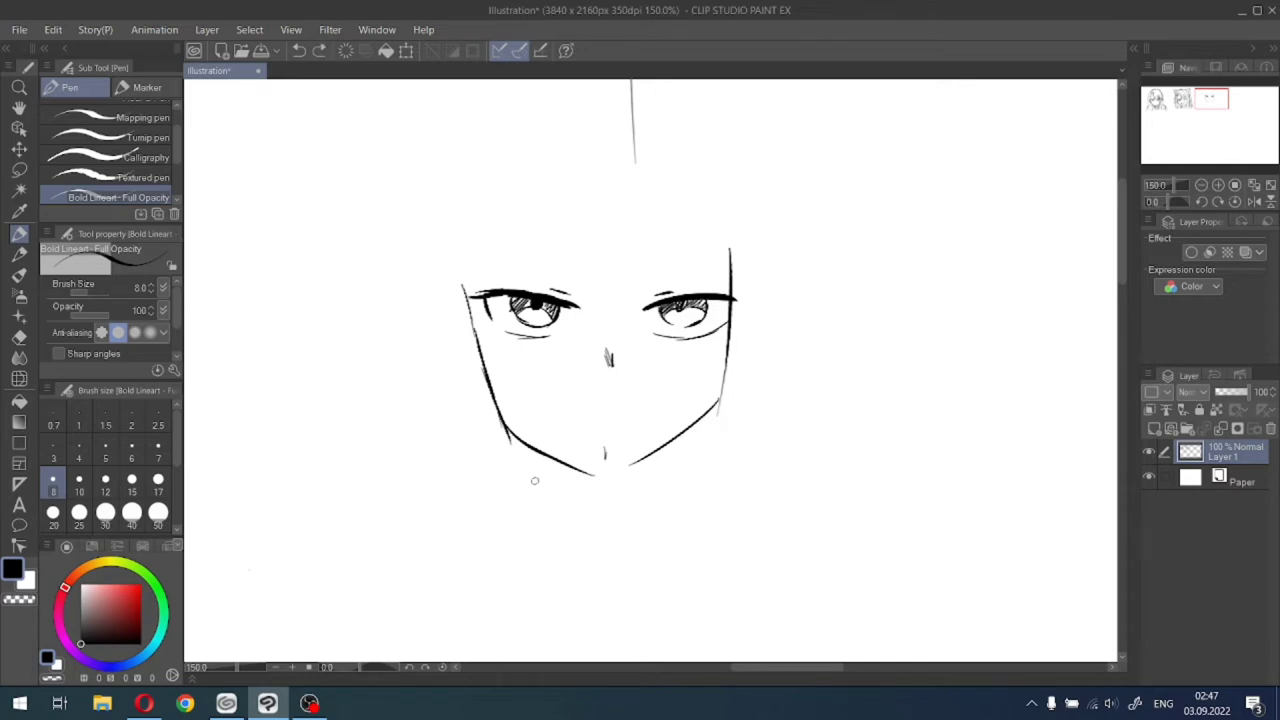
# Undo the chin mark and both jaw lines, keeping the eyes, nose and upper side edges of the face.
pyautogui.hotkey('ctrl', 'z')
pyautogui.hotkey('ctrl', 'z')
pyautogui.hotkey('ctrl', 'z')
pyautogui.hotkey('ctrl', 'z')
pyautogui.hotkey('ctrl', 'z')
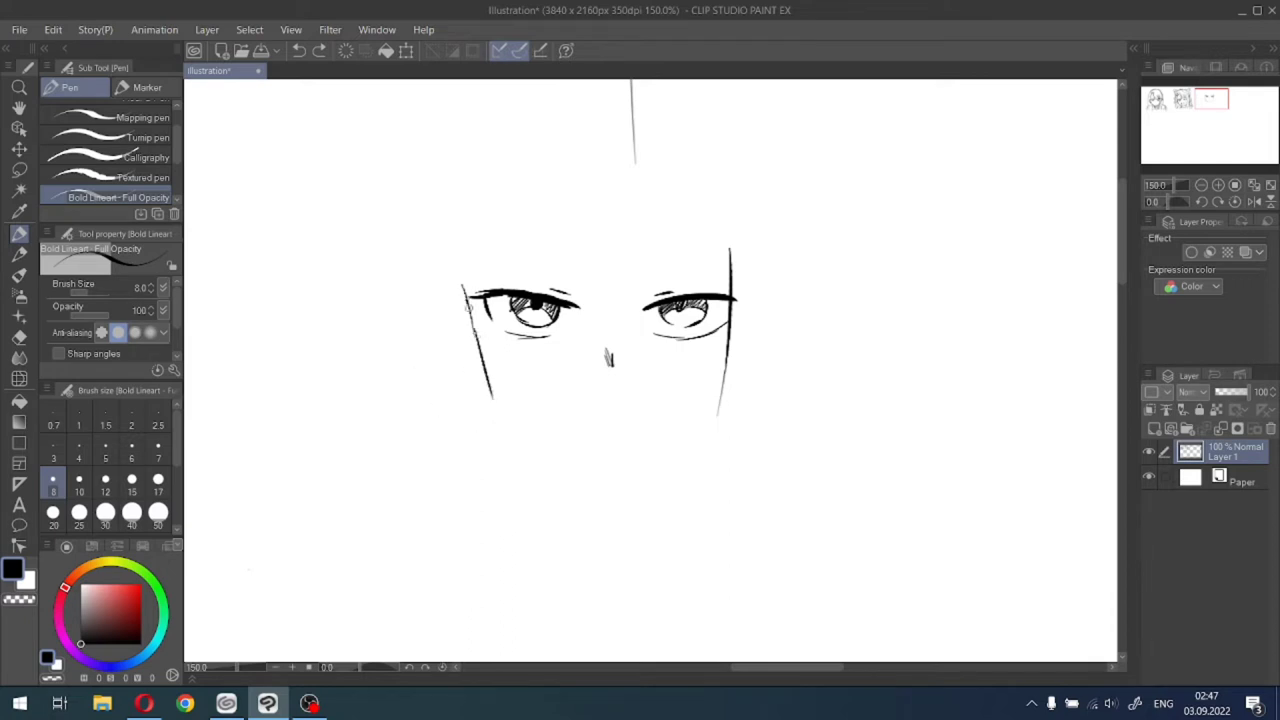
# Extend and darken the left edge of the face with a slanted stroke down to the lower cheek, undoing unsuitable strokes.
pyautogui.moveTo(469, 308); pyautogui.dragTo(508, 446)
pyautogui.hotkey('ctrl', 'z')
pyautogui.moveTo(466, 298); pyautogui.dragTo(511, 435)
pyautogui.moveTo(476, 330); pyautogui.dragTo(512, 445)
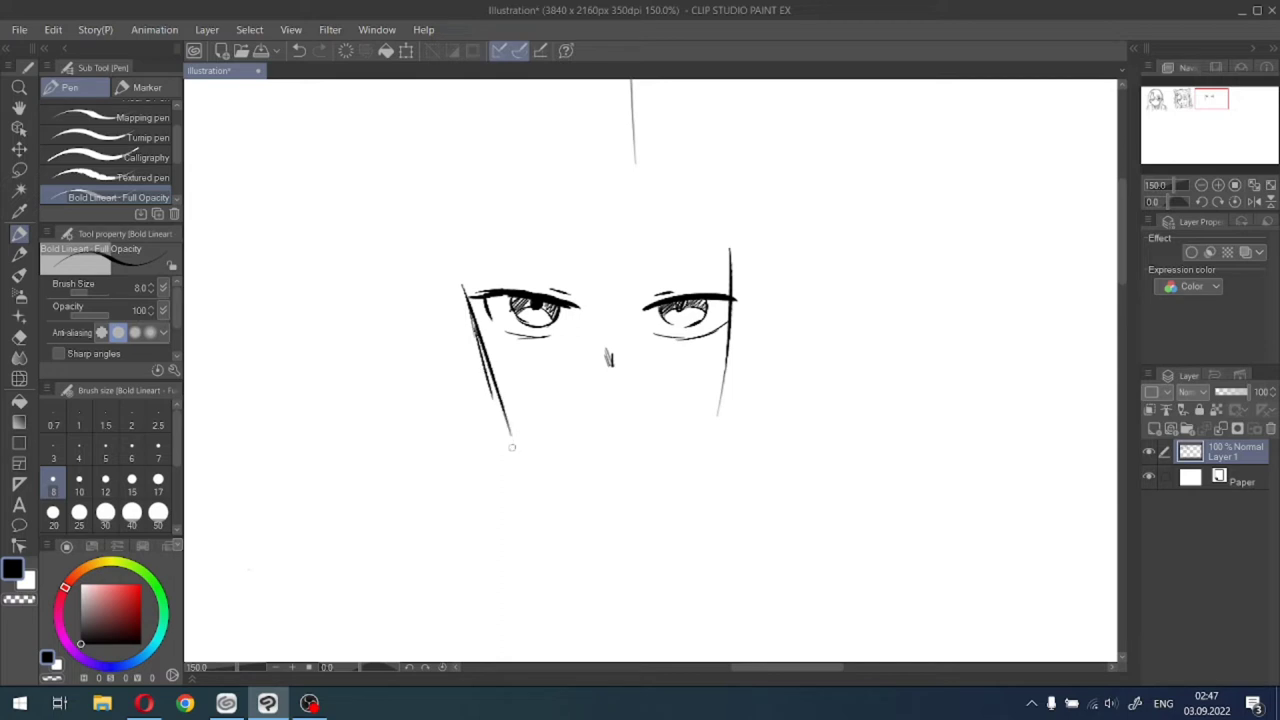
pyautogui.hotkey('ctrl', 'z')
pyautogui.hotkey('ctrl', 'z')
pyautogui.moveTo(473, 313); pyautogui.dragTo(505, 426)
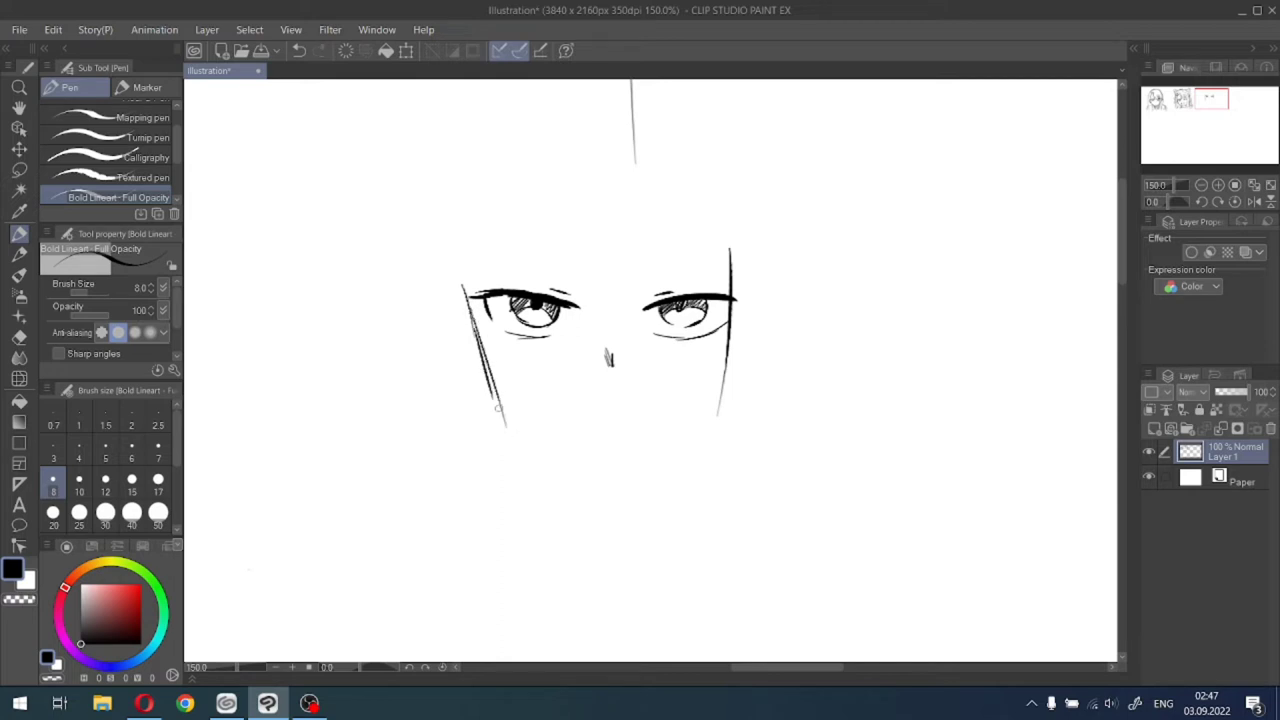
pyautogui.hotkey('ctrl', 'z')
pyautogui.moveTo(476, 336); pyautogui.dragTo(509, 432)
pyautogui.moveTo(485, 357); pyautogui.dragTo(508, 432)
pyautogui.hotkey('ctrl', 'z')
pyautogui.hotkey('ctrl', 'z')
pyautogui.moveTo(478, 348); pyautogui.dragTo(512, 440)
pyautogui.moveTo(722, 376); pyautogui.dragTo(717, 515)
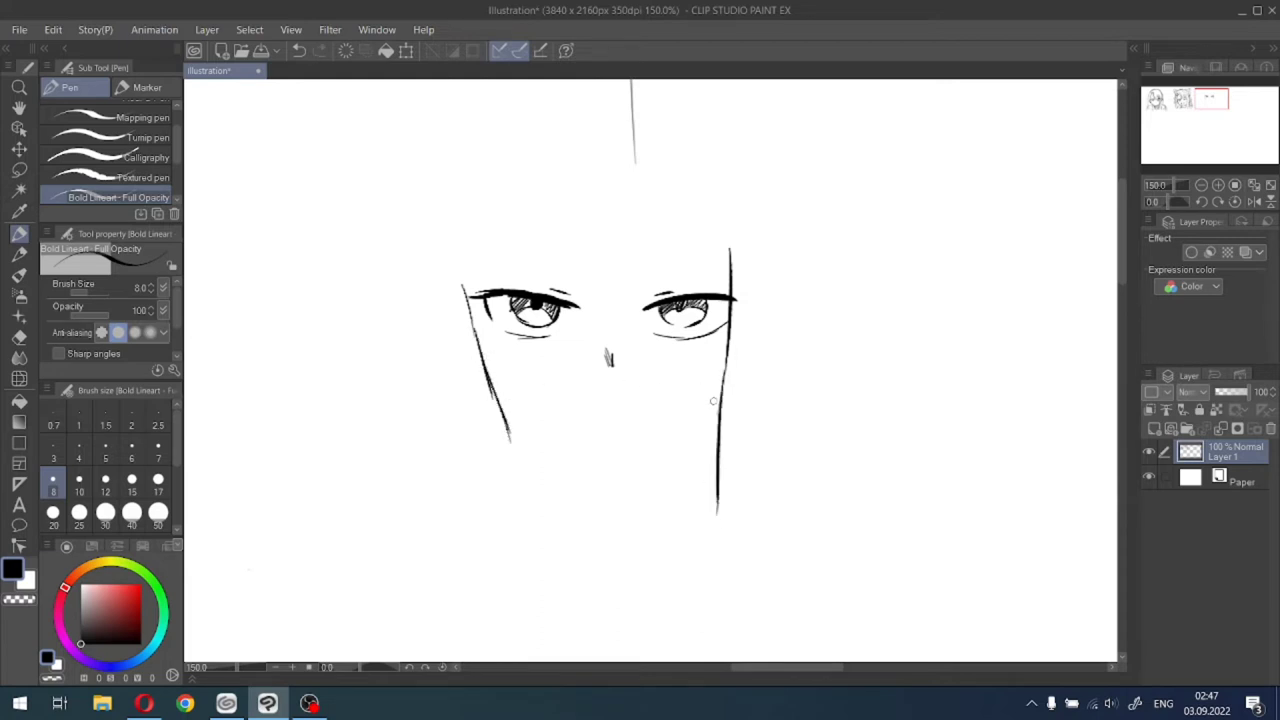
pyautogui.moveTo(716, 398); pyautogui.dragTo(678, 443)
pyautogui.hotkey('ctrl', 'z')
pyautogui.moveTo(719, 404); pyautogui.dragTo(636, 495)
pyautogui.hotkey('ctrl', 'z')
pyautogui.moveTo(720, 402); pyautogui.dragTo(638, 460)
pyautogui.hotkey('ctrl', 'z')
pyautogui.moveTo(720, 404); pyautogui.dragTo(660, 464)
pyautogui.hotkey('ctrl', 'z')
pyautogui.moveTo(727, 243); pyautogui.dragTo(699, 501)
pyautogui.hotkey('ctrl', 'z')
pyautogui.hotkey('ctrl', 'z')
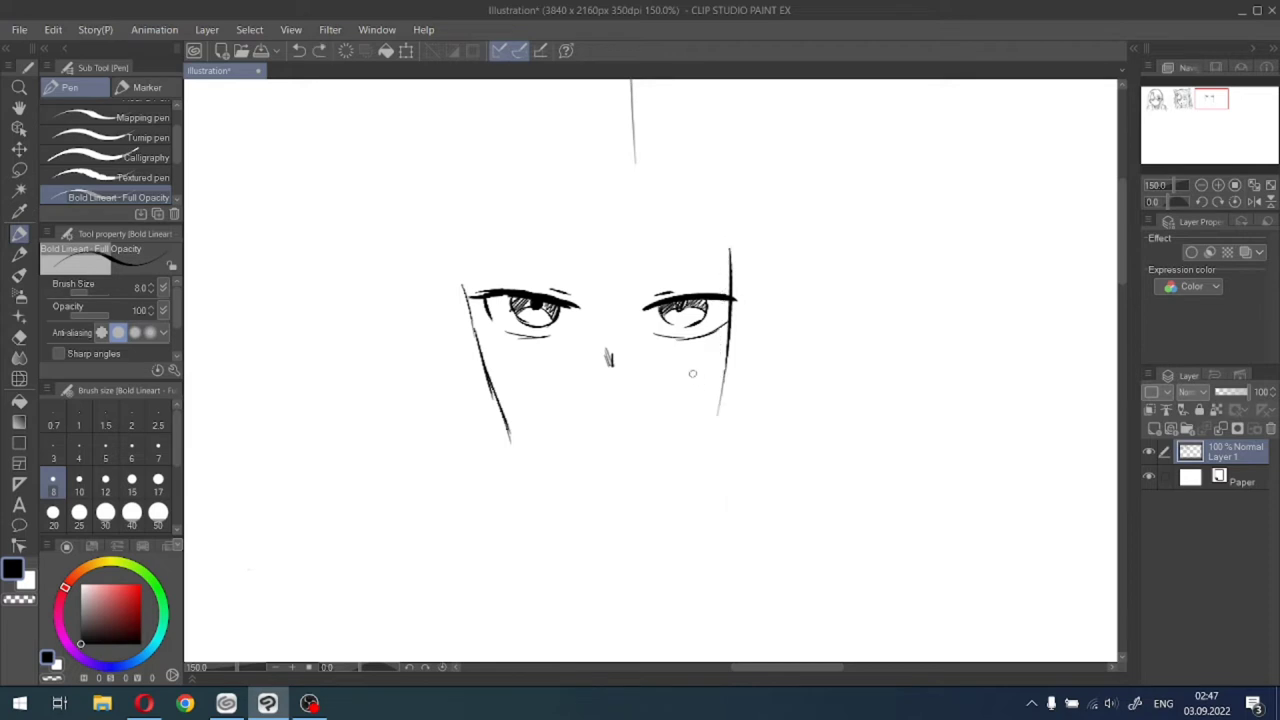
# Draw a long line along the right side of the face, from above the eye curving inward to below the jaw.
pyautogui.moveTo(727, 246); pyautogui.dragTo(681, 517)
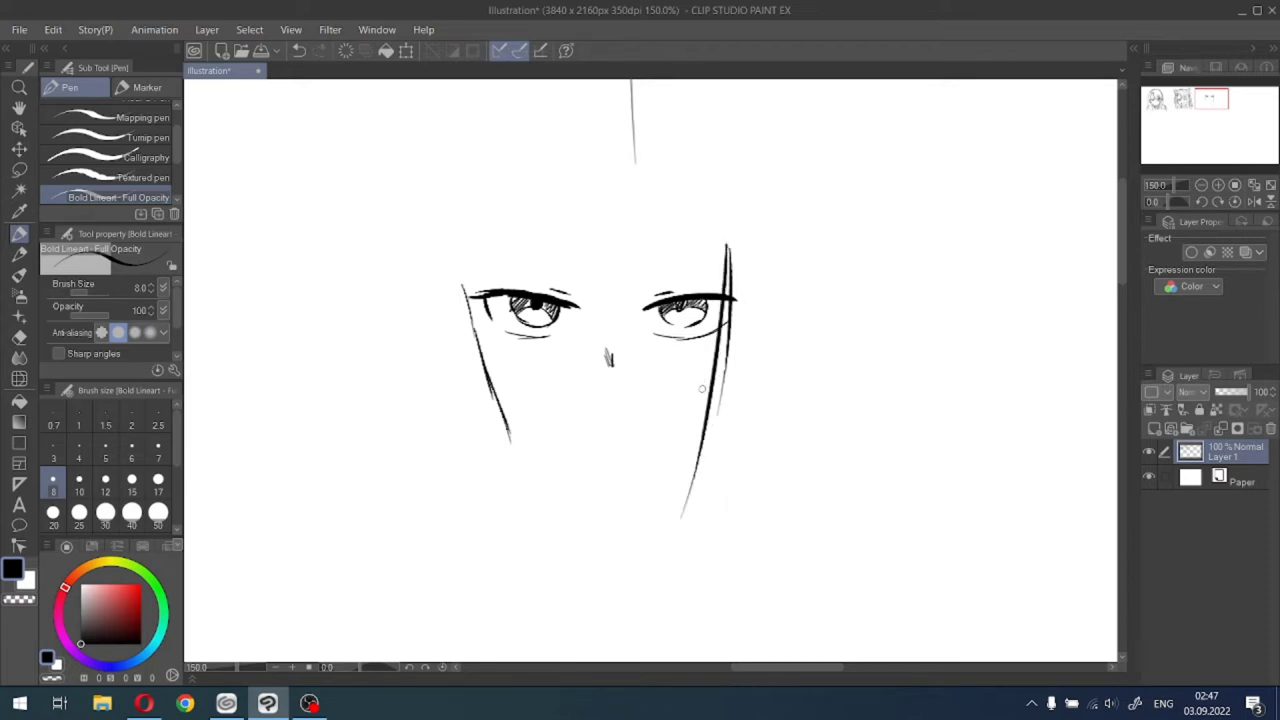
pyautogui.hotkey('ctrl', 'z')
pyautogui.moveTo(726, 228); pyautogui.dragTo(676, 530)
pyautogui.hotkey('ctrl', 'z')
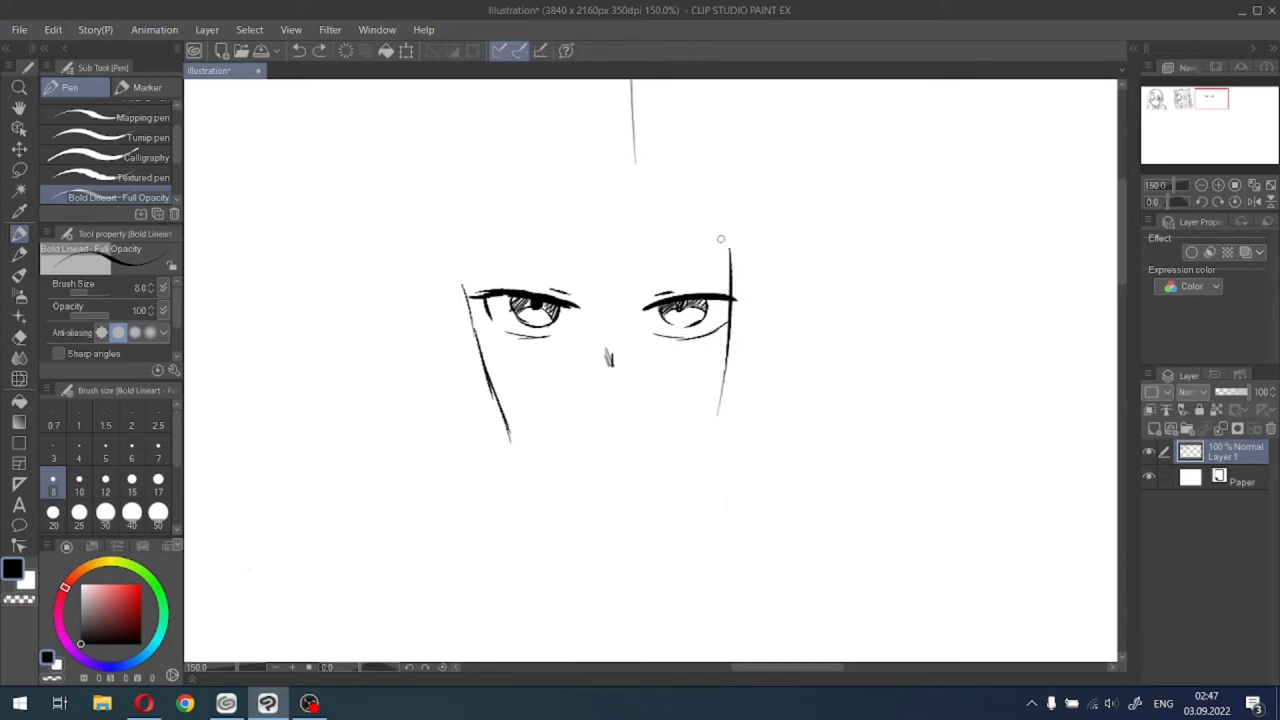
pyautogui.moveTo(720, 239); pyautogui.dragTo(680, 530)
pyautogui.hotkey('ctrl', 'z')
pyautogui.moveTo(722, 236); pyautogui.dragTo(679, 540)
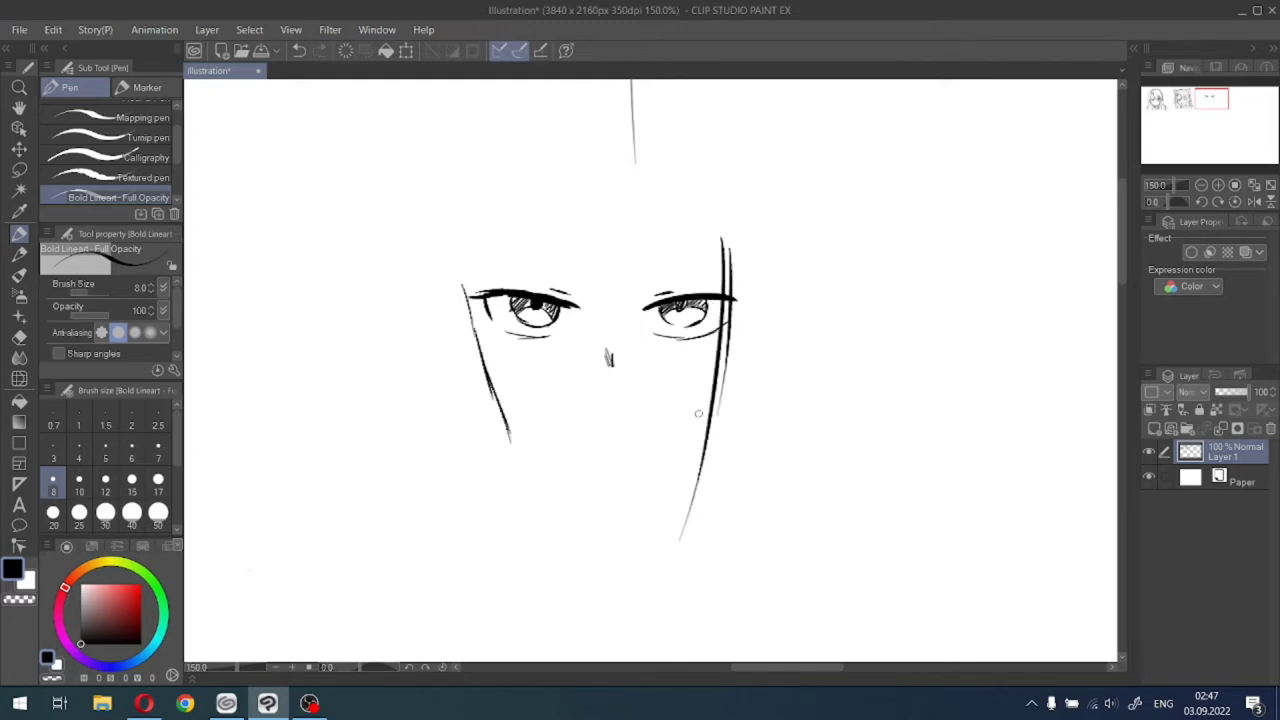
# Draw a curved right jaw line from the long side line down to the chin.
pyautogui.moveTo(712, 404); pyautogui.dragTo(657, 461)
pyautogui.hotkey('ctrl', 'z')
pyautogui.moveTo(712, 404); pyautogui.dragTo(648, 465)
pyautogui.hotkey('ctrl', 'z')
pyautogui.moveTo(710, 406); pyautogui.dragTo(612, 493)
# Draw the left jaw line curving from the lower cheek to the chin so it meets the right one, undoing unsuitable strokes.
pyautogui.moveTo(552, 457); pyautogui.dragTo(603, 490)
pyautogui.hotkey('ctrl', 'z')
pyautogui.moveTo(520, 426); pyautogui.dragTo(602, 487)
pyautogui.hotkey('ctrl', 'z')
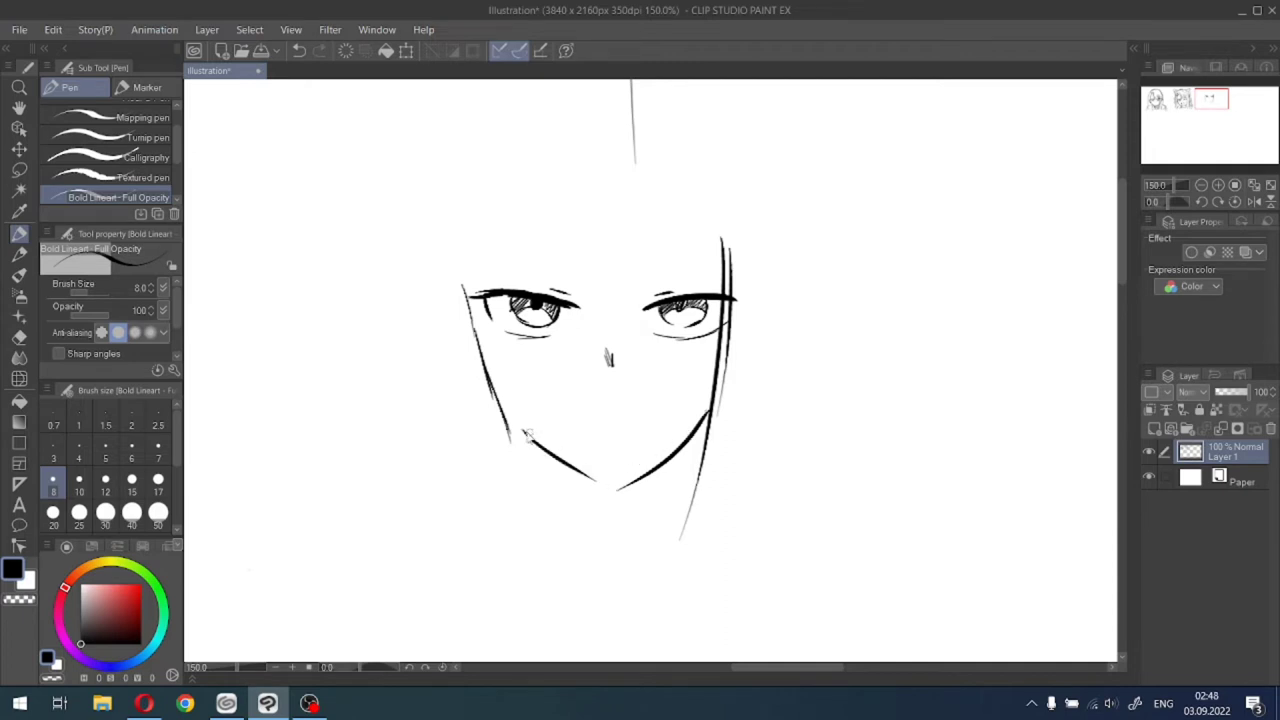
pyautogui.moveTo(516, 424); pyautogui.dragTo(597, 490)
pyautogui.hotkey('ctrl', 'z')
pyautogui.moveTo(495, 391); pyautogui.dragTo(547, 457)
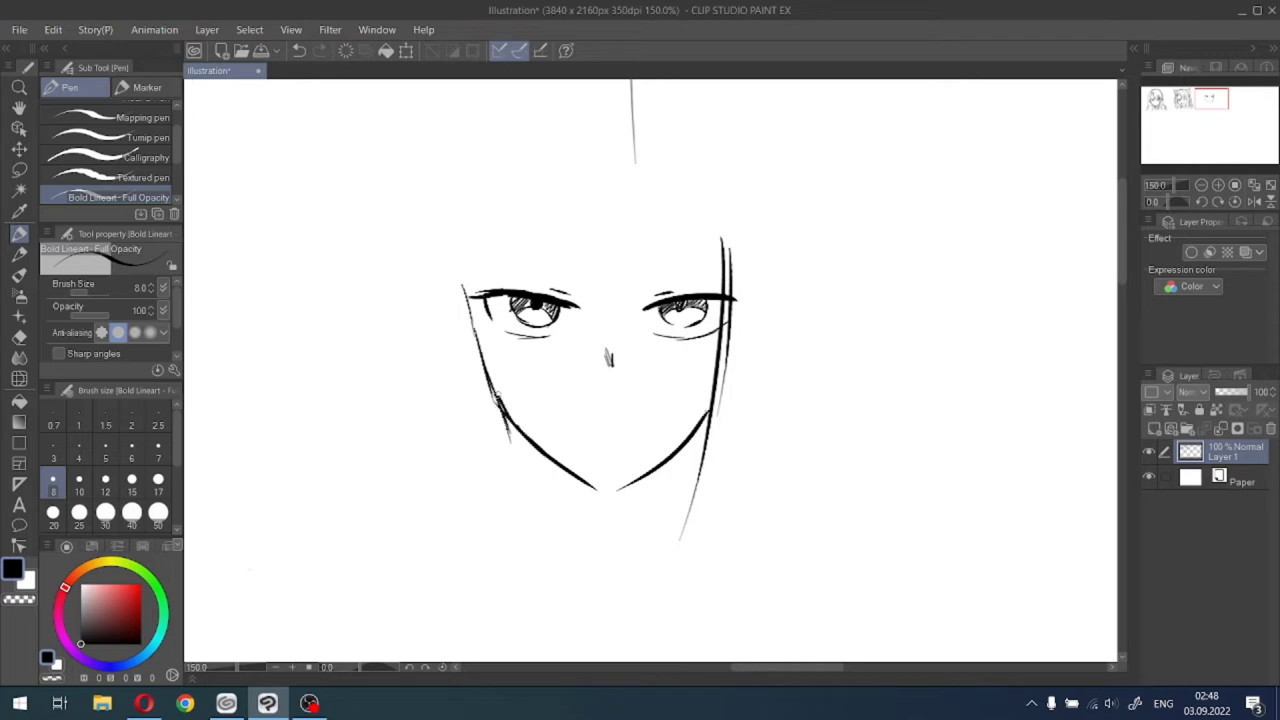
pyautogui.hotkey('ctrl', 'z')
pyautogui.hotkey('ctrl', 'z')
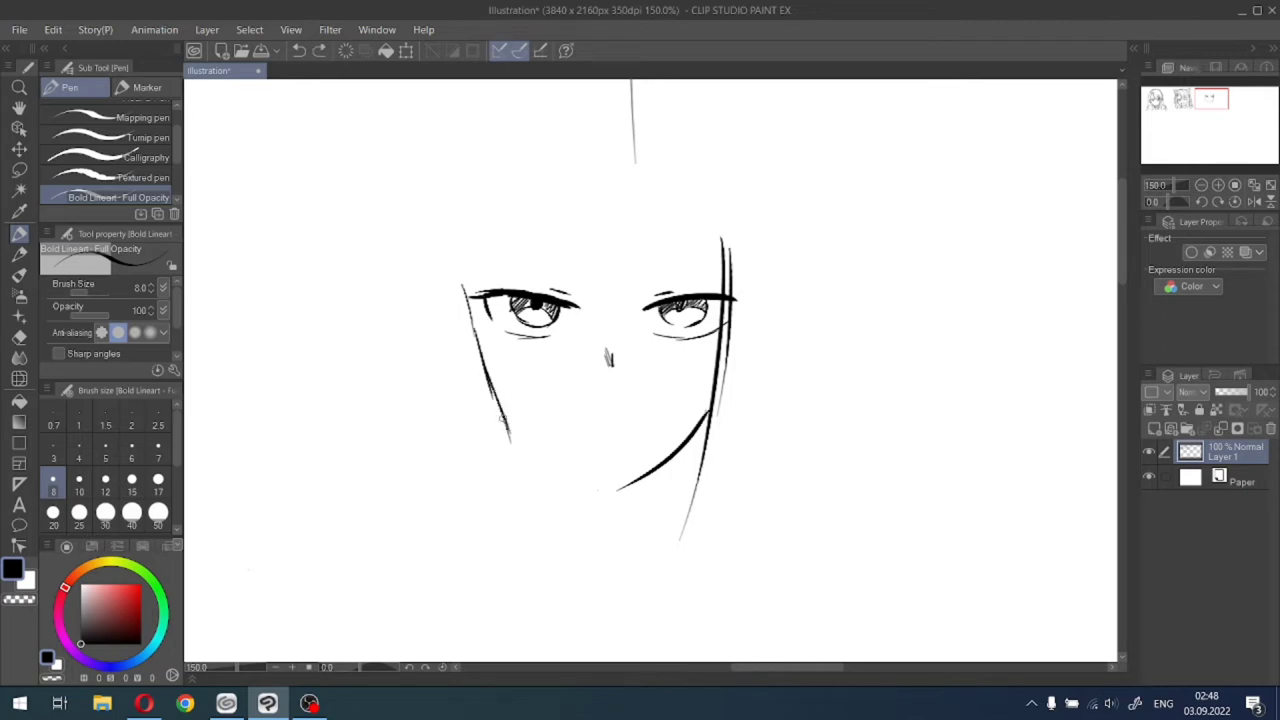
pyautogui.moveTo(497, 415); pyautogui.dragTo(569, 477)
pyautogui.hotkey('ctrl', 'z')
pyautogui.moveTo(511, 436); pyautogui.dragTo(598, 492)
pyautogui.hotkey('ctrl', 'z')
pyautogui.moveTo(540, 463); pyautogui.dragTo(614, 489)
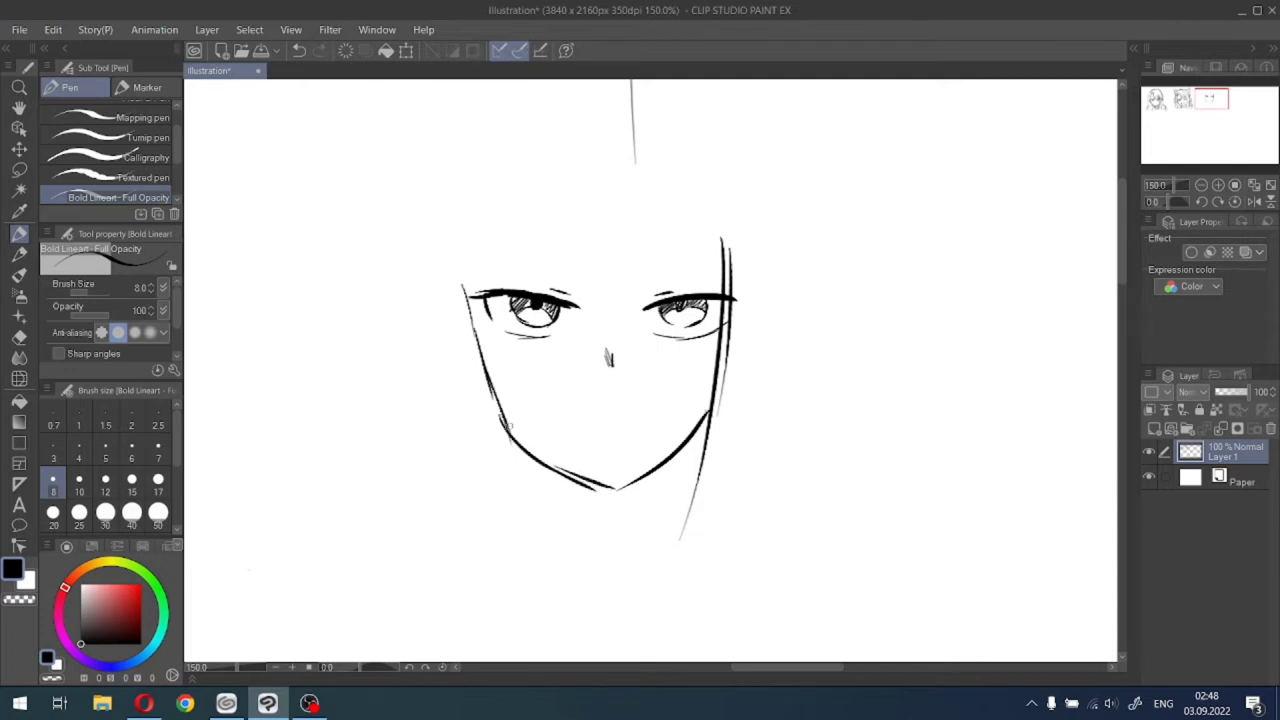
# Lasso the lower face and move it slightly up to shorten the face, then deselect.
pyautogui.click(19, 170)
pyautogui.moveTo(455, 378)
pyautogui.mouseDown()
pyautogui.moveTo(800, 377)
pyautogui.moveTo(437, 474)
pyautogui.moveTo(458, 500)
pyautogui.mouseUp()
pyautogui.hotkey('ctrl', 't')
pyautogui.moveTo(671, 461); pyautogui.dragTo(668, 442)
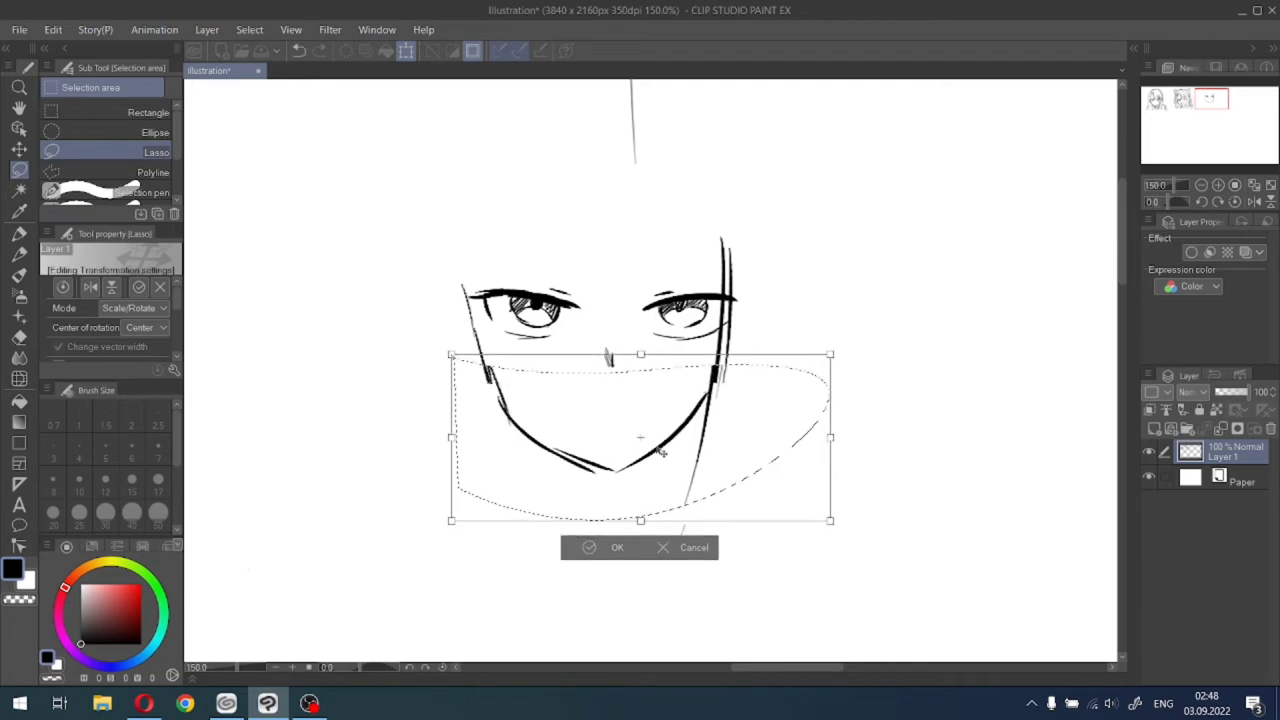
pyautogui.click(585, 546)
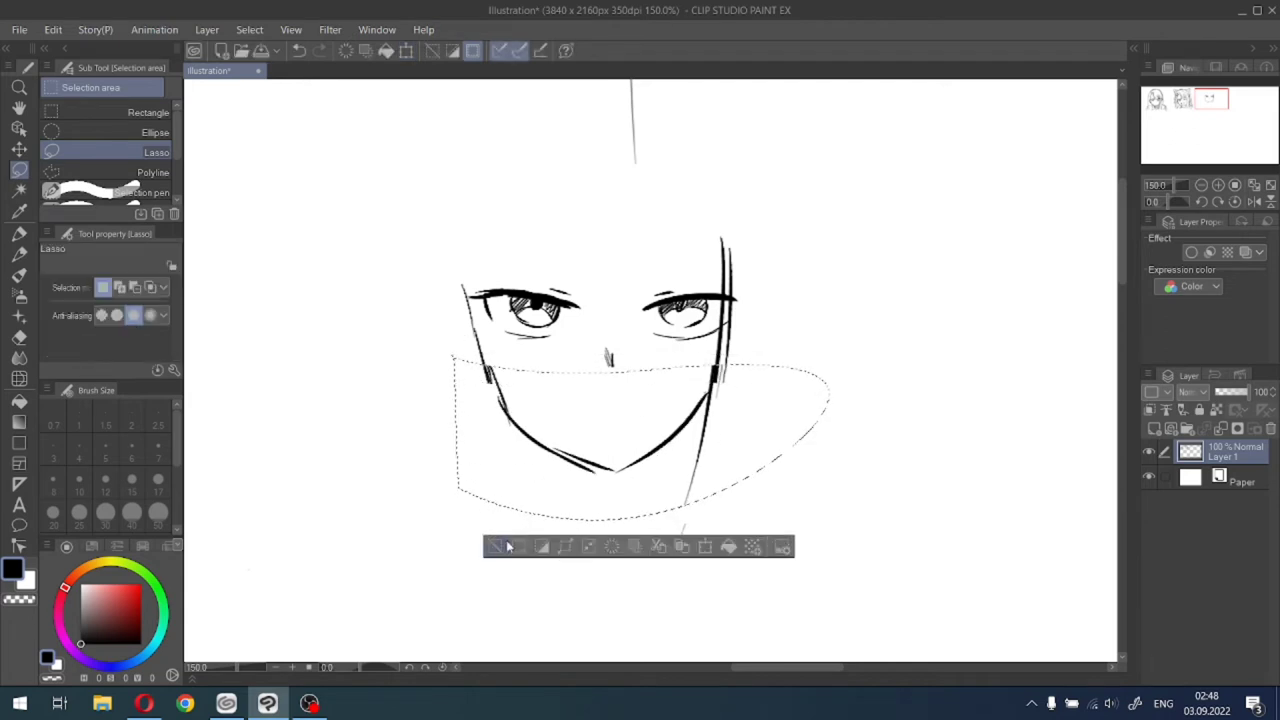
pyautogui.click(498, 549)
# Lasso the left eye with the adjoining face edge, shift it slightly toward the nose, and deselect.
pyautogui.moveTo(565, 266)
pyautogui.mouseDown()
pyautogui.moveTo(601, 358)
pyautogui.moveTo(490, 379)
pyautogui.moveTo(458, 290)
pyautogui.mouseUp()
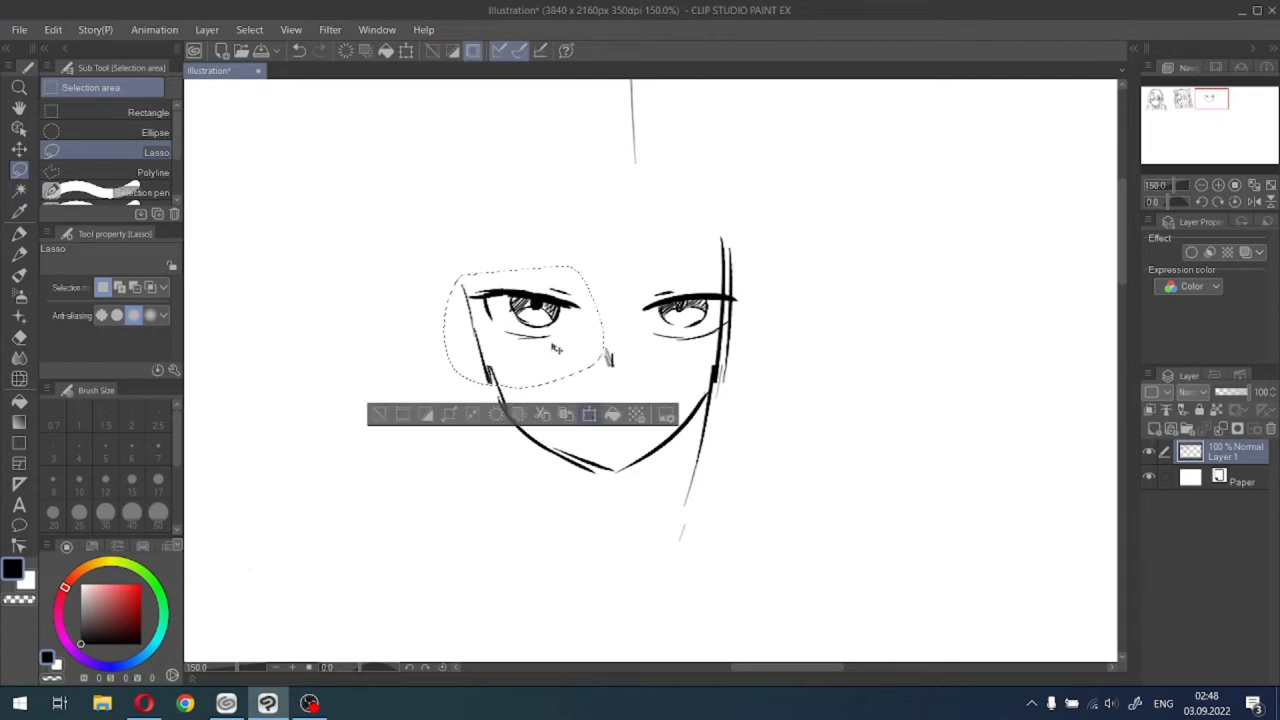
pyautogui.hotkey('ctrl', 't')
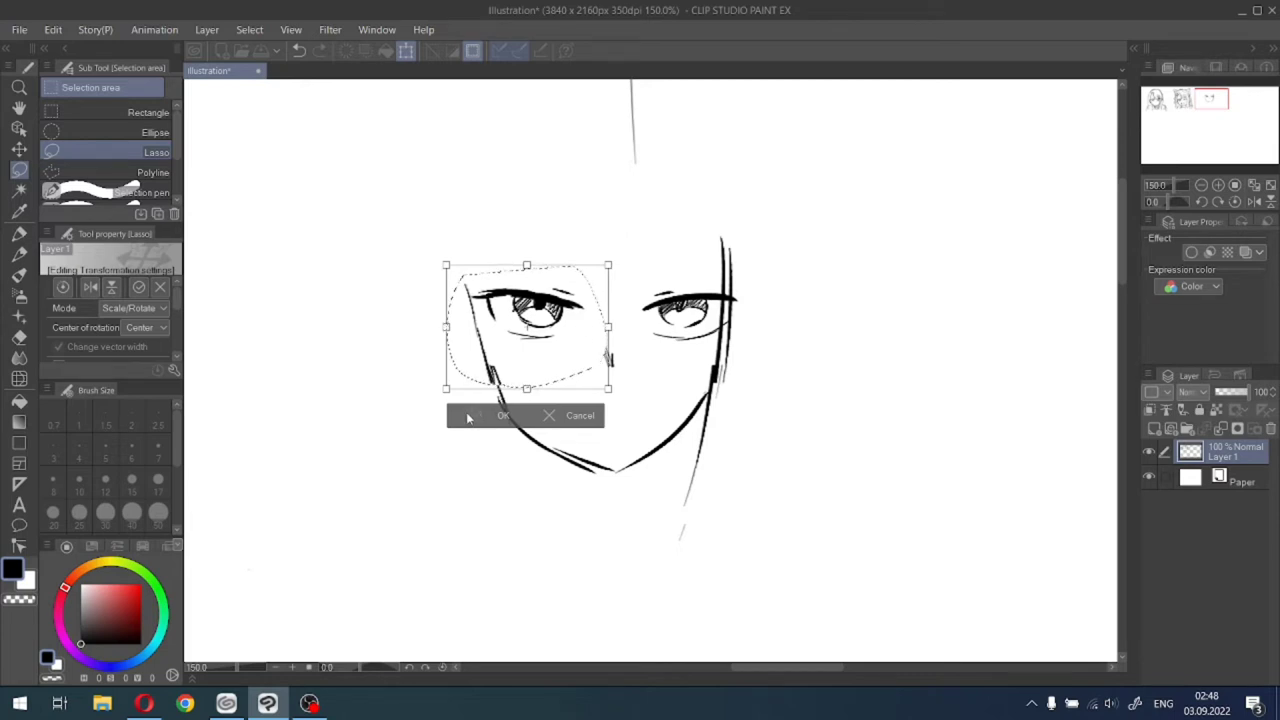
pyautogui.click(467, 418)
pyautogui.click(384, 416)
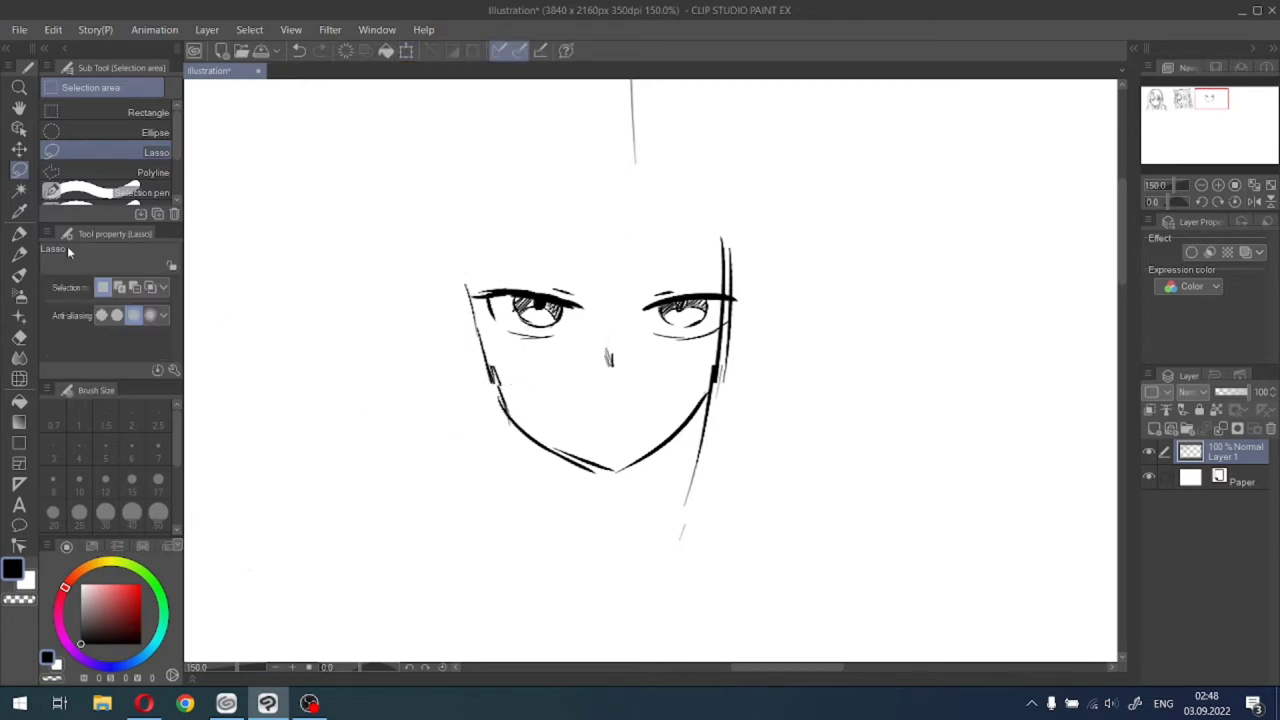
# Draw the pointed central bangs with the pen, falling over the forehead to between the eyes.
pyautogui.click(19, 233)
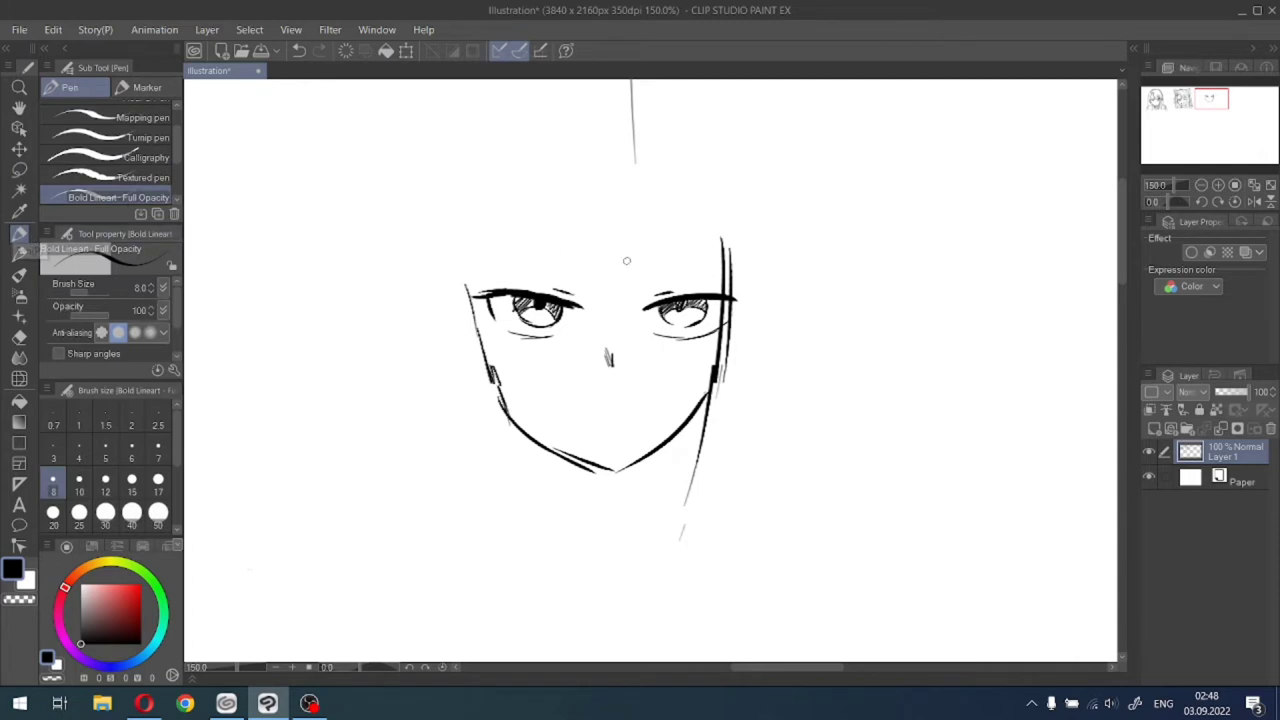
pyautogui.moveTo(578, 182); pyautogui.dragTo(604, 325)
pyautogui.hotkey('ctrl', 'z')
pyautogui.moveTo(576, 168); pyautogui.dragTo(597, 306)
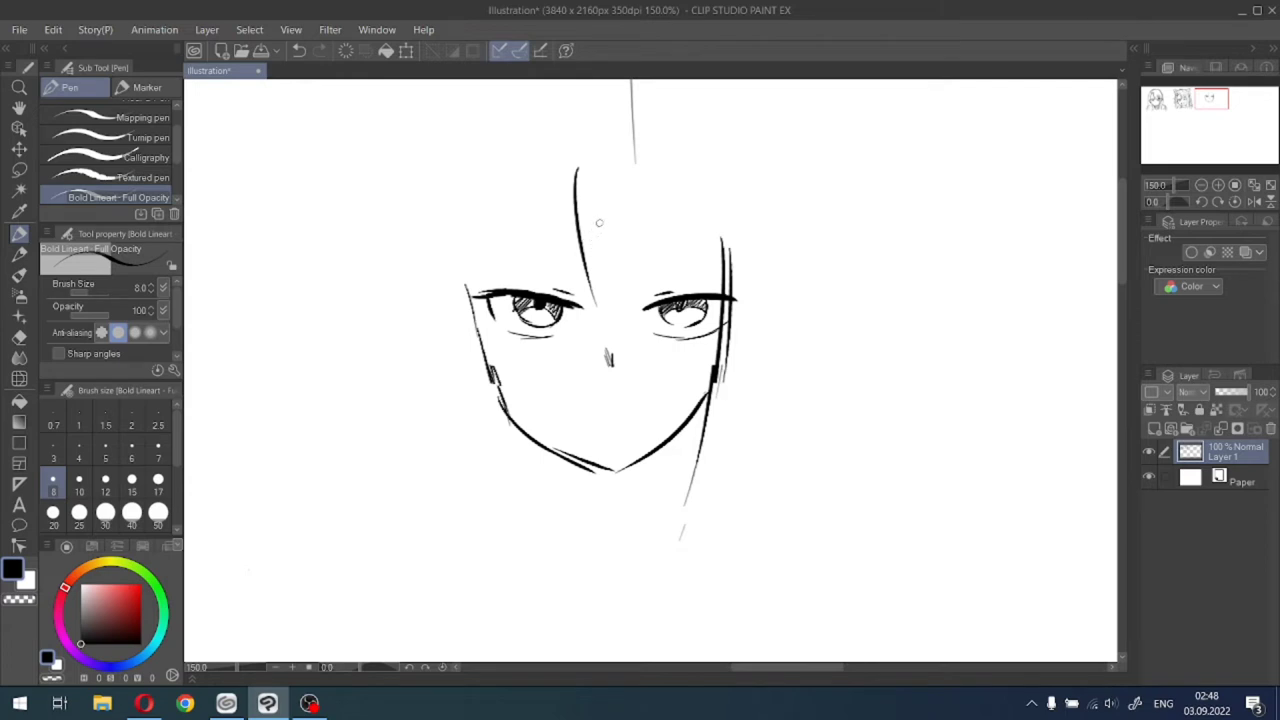
pyautogui.moveTo(607, 180); pyautogui.dragTo(604, 322)
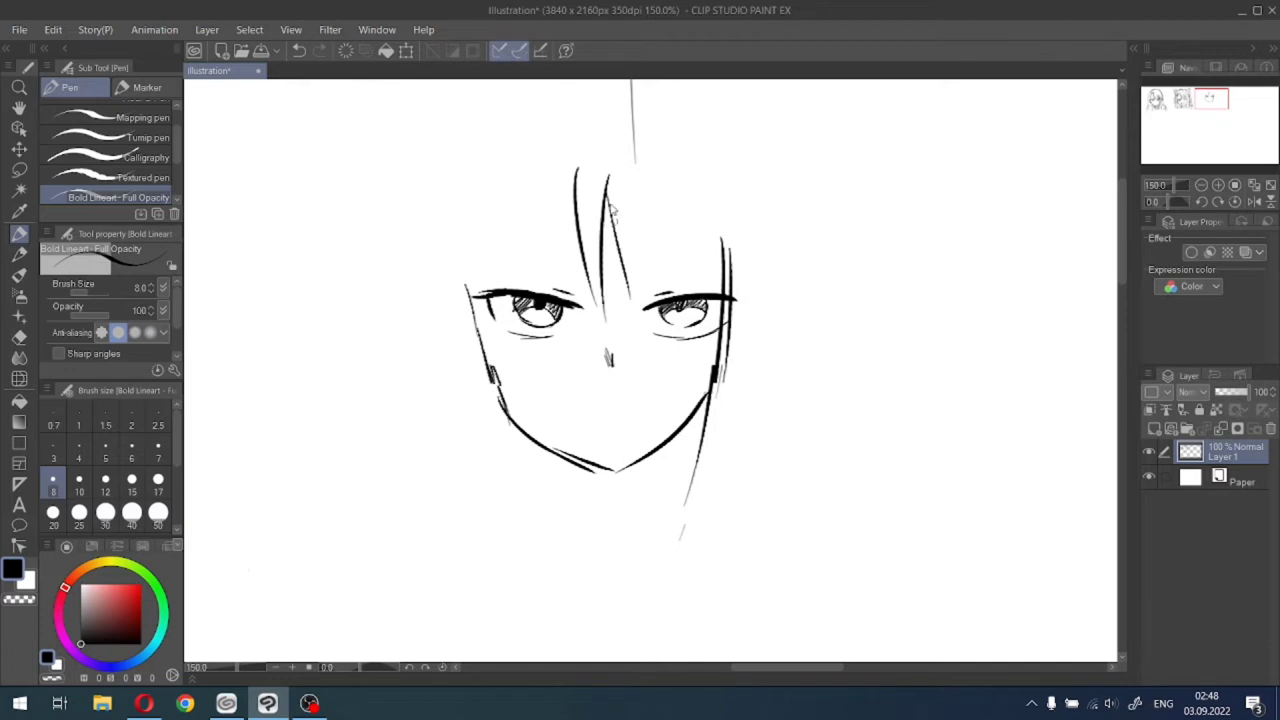
pyautogui.hotkey('ctrl', 'z')
pyautogui.moveTo(605, 195); pyautogui.dragTo(627, 298)
pyautogui.moveTo(635, 172); pyautogui.dragTo(626, 312)
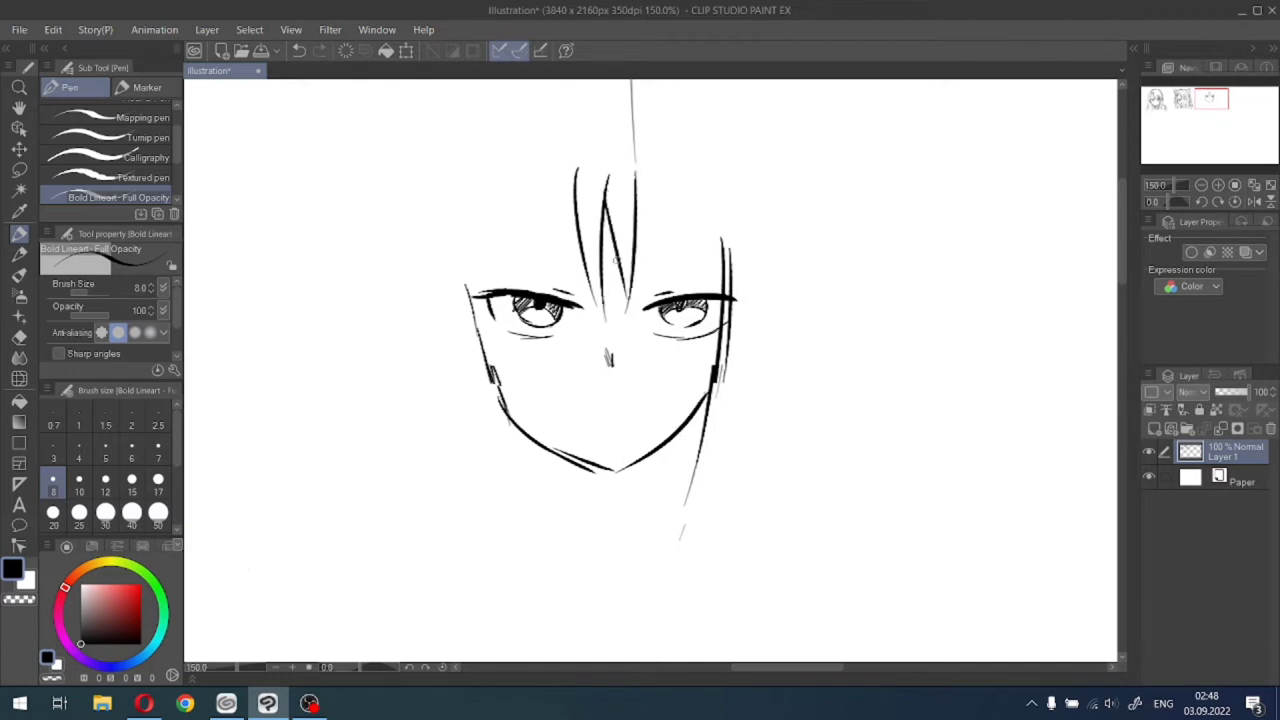
pyautogui.hotkey('ctrl', 'z')
pyautogui.moveTo(642, 156); pyautogui.dragTo(624, 312)
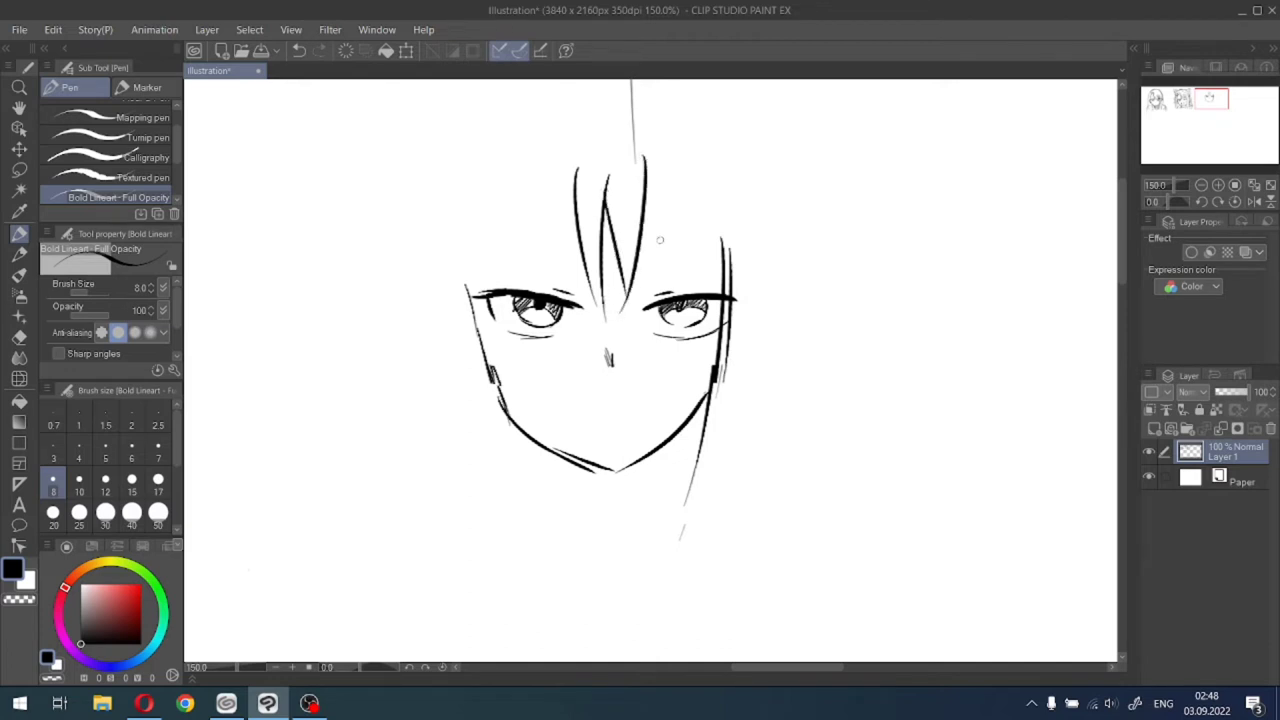
# Add pointed bangs over the right side of the forehead and a curved outline from the left temple up to the bangs.
pyautogui.moveTo(646, 198); pyautogui.dragTo(670, 276)
pyautogui.moveTo(671, 193); pyautogui.dragTo(677, 280)
pyautogui.moveTo(672, 190)
pyautogui.mouseDown()
pyautogui.moveTo(710, 290)
pyautogui.moveTo(714, 280)
pyautogui.mouseUp()
pyautogui.moveTo(708, 236); pyautogui.dragTo(722, 290)
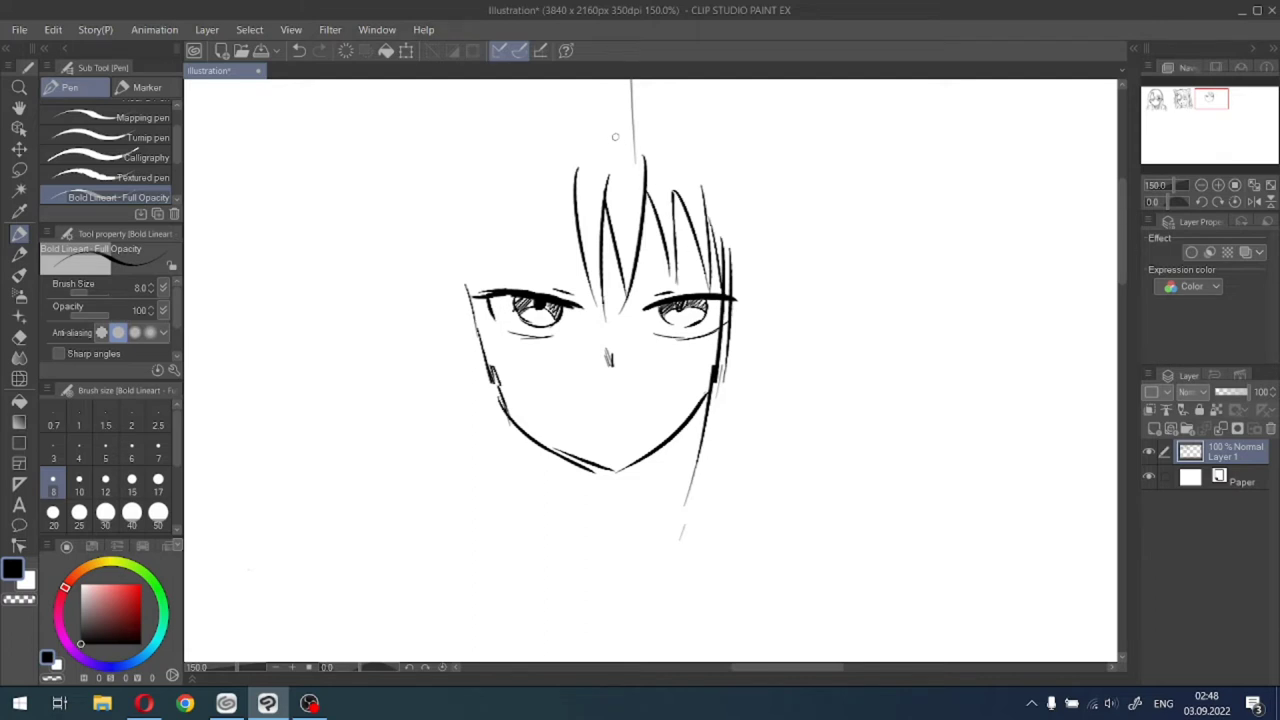
pyautogui.moveTo(474, 286)
pyautogui.mouseDown()
pyautogui.moveTo(507, 192)
pyautogui.moveTo(548, 158)
pyautogui.moveTo(585, 155)
pyautogui.moveTo(582, 205)
pyautogui.mouseUp()
pyautogui.moveTo(535, 168); pyautogui.dragTo(581, 152)
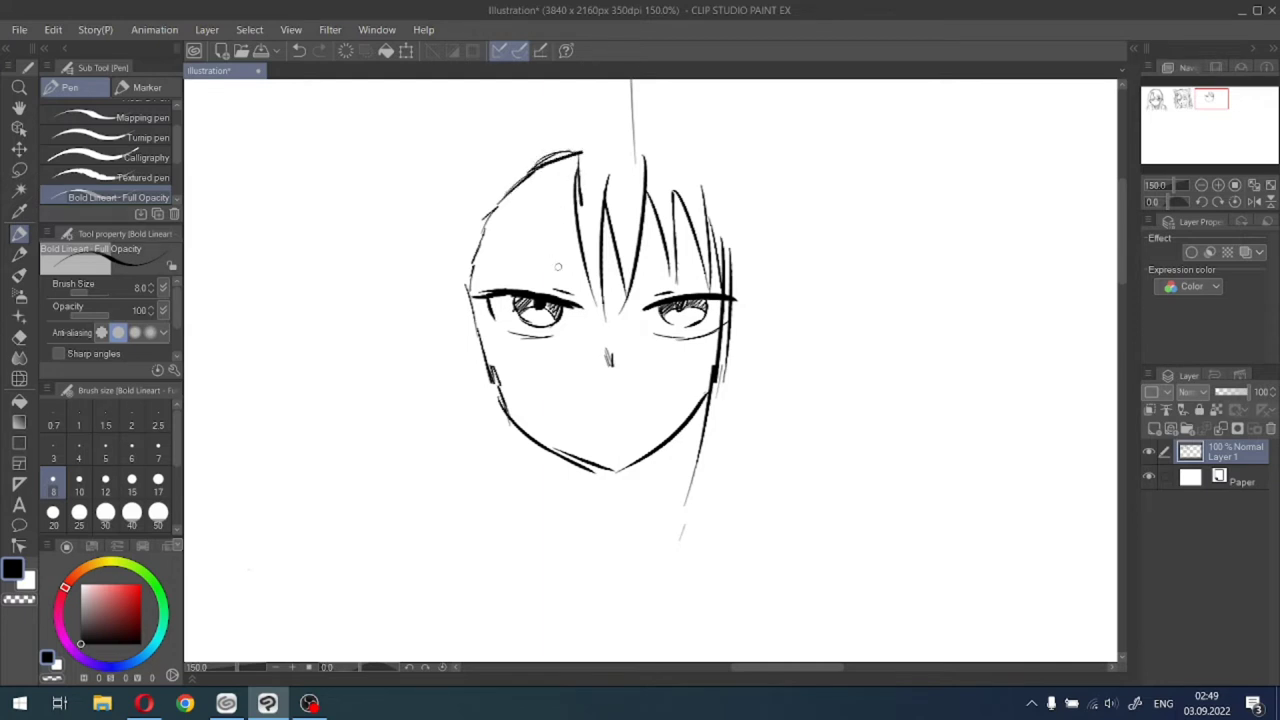
# Draw short strokes for both eyebrows and thicken the right eye's upper lash line toward the nose.
pyautogui.moveTo(547, 251); pyautogui.dragTo(676, 240)
pyautogui.moveTo(646, 306)
pyautogui.mouseDown()
pyautogui.moveTo(718, 293)
pyautogui.moveTo(636, 309)
pyautogui.moveTo(688, 293)
pyautogui.mouseUp()
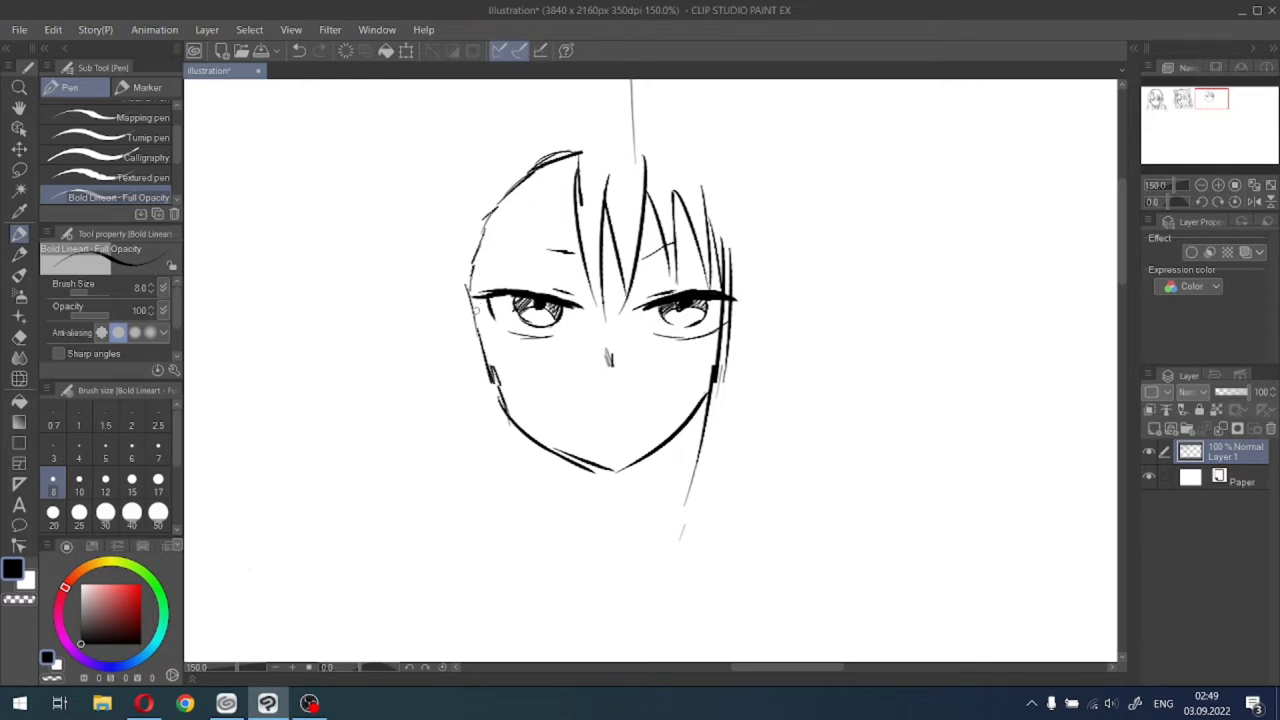
# Draw the ear on the left side of the head with its inner fold lines.
pyautogui.moveTo(467, 311)
pyautogui.mouseDown()
pyautogui.moveTo(448, 298)
pyautogui.moveTo(442, 349)
pyautogui.moveTo(465, 380)
pyautogui.moveTo(497, 392)
pyautogui.mouseUp()
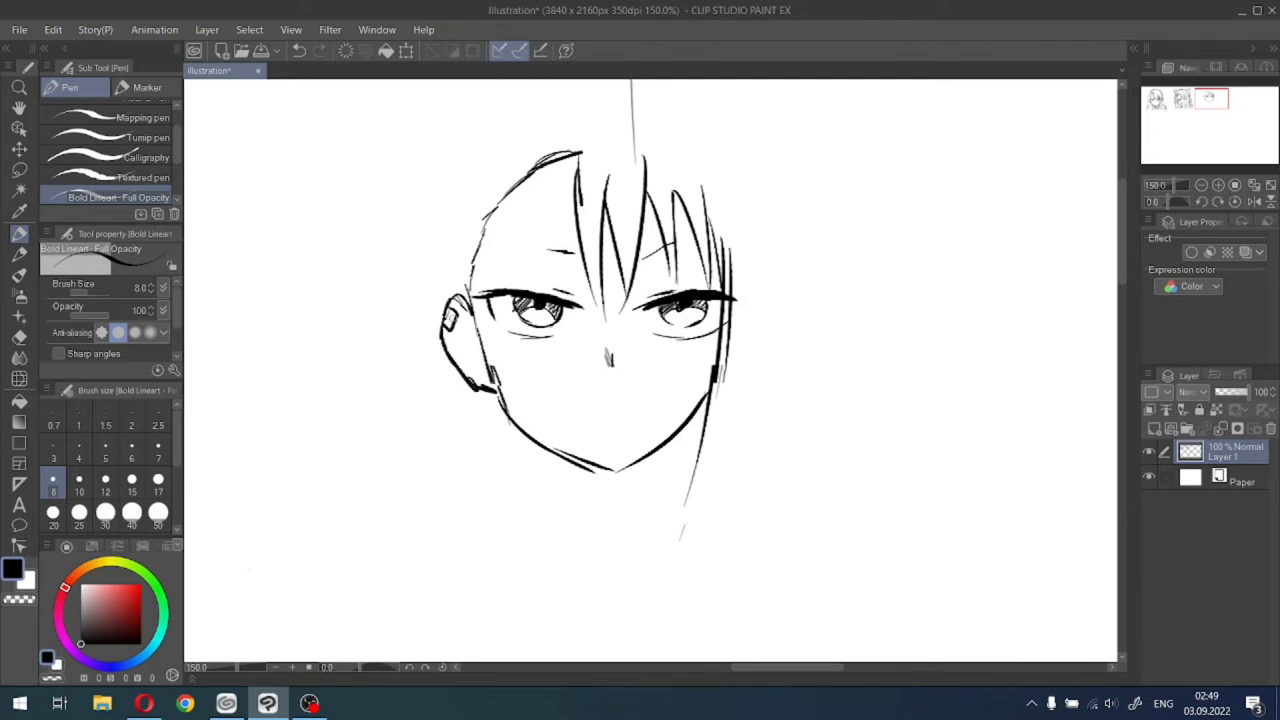
pyautogui.moveTo(450, 313)
pyautogui.mouseDown()
pyautogui.moveTo(472, 362)
pyautogui.moveTo(496, 378)
pyautogui.mouseUp()
pyautogui.moveTo(462, 326); pyautogui.dragTo(464, 356)
# Thicken the right jaw line from the cheek toward the chin, undoing unsuitable strokes.
pyautogui.moveTo(623, 470)
pyautogui.mouseDown()
pyautogui.moveTo(722, 399)
pyautogui.moveTo(646, 447)
pyautogui.mouseUp()
pyautogui.hotkey('ctrl', 'z')
pyautogui.hotkey('ctrl', 'z')
pyautogui.moveTo(714, 380); pyautogui.dragTo(624, 463)
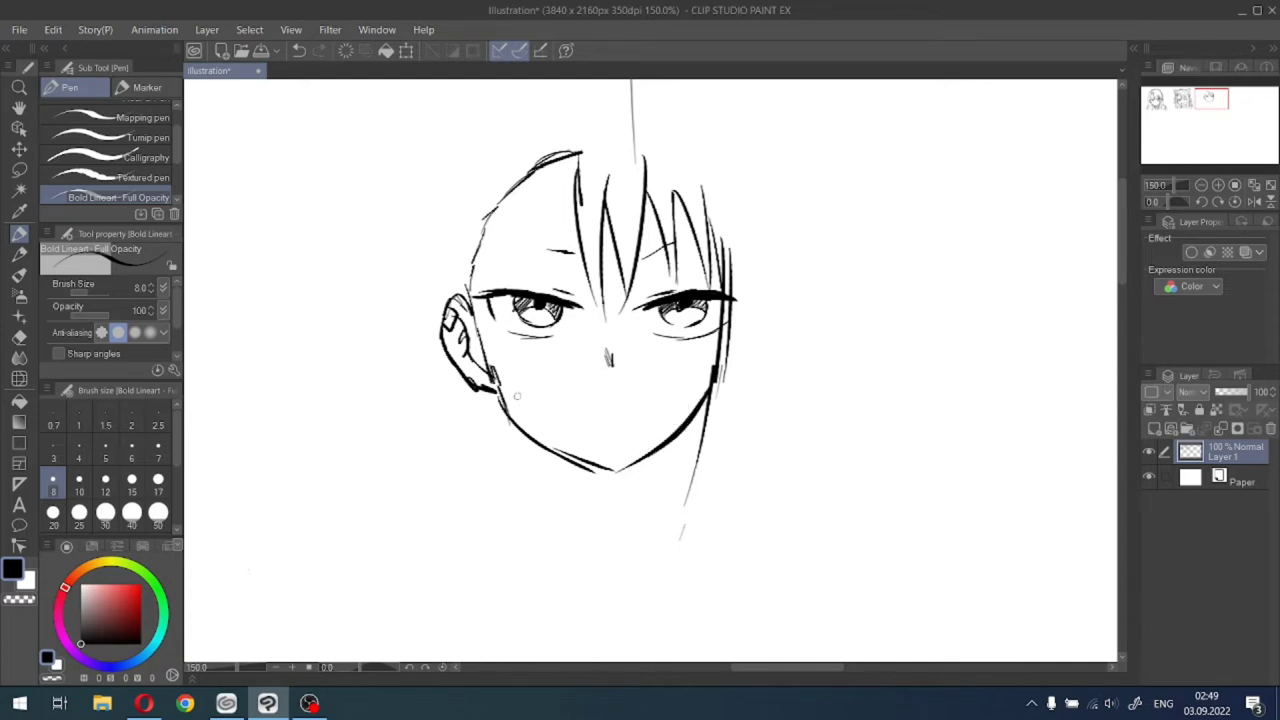
# Lasso the left jaw line, rotate it slightly and nudge it into place against the chin, then deselect.
pyautogui.press('m')
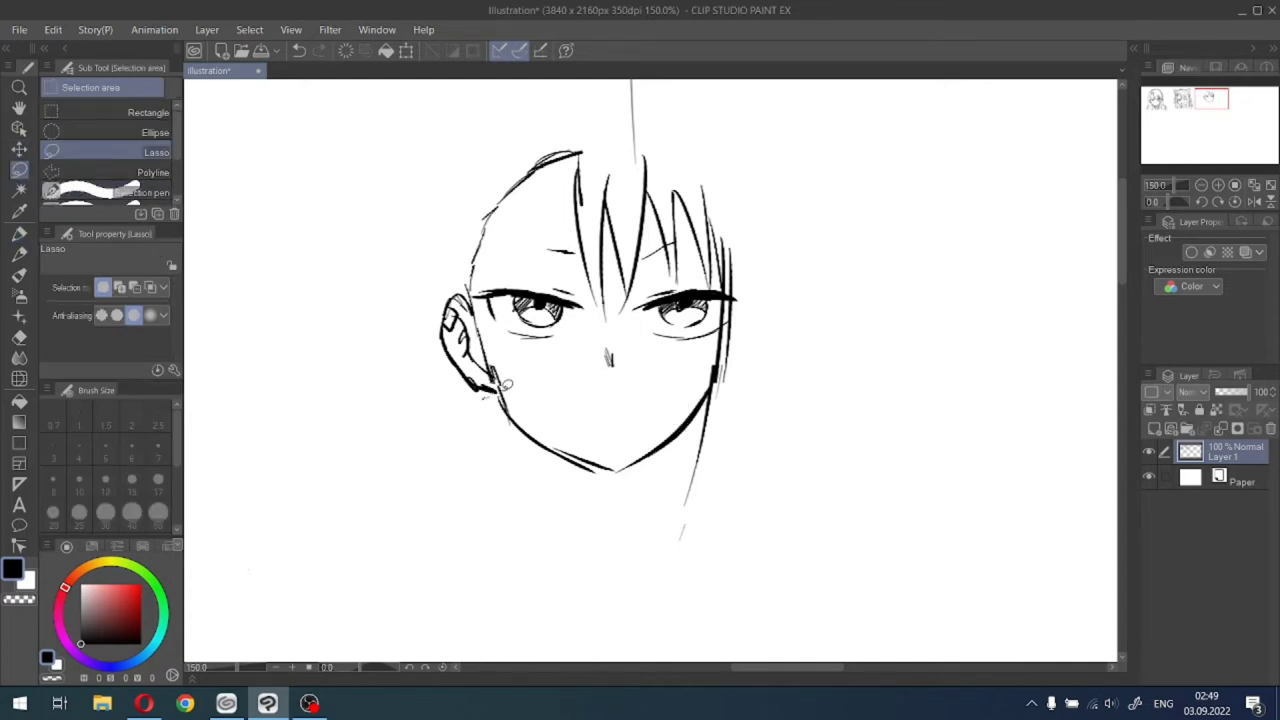
pyautogui.moveTo(505, 383)
pyautogui.mouseDown()
pyautogui.moveTo(551, 534)
pyautogui.moveTo(490, 398)
pyautogui.mouseUp()
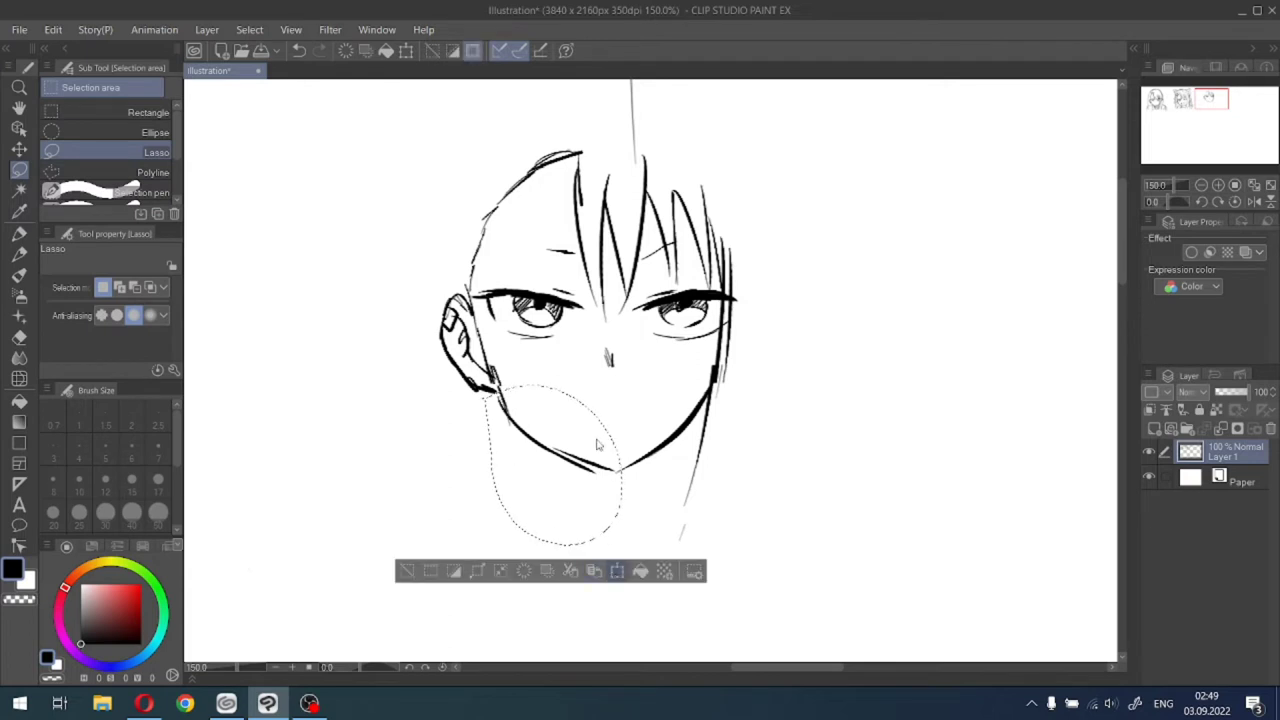
pyautogui.hotkey('ctrl', 't')
pyautogui.moveTo(585, 342); pyautogui.dragTo(594, 341)
pyautogui.moveTo(568, 435); pyautogui.dragTo(560, 430)
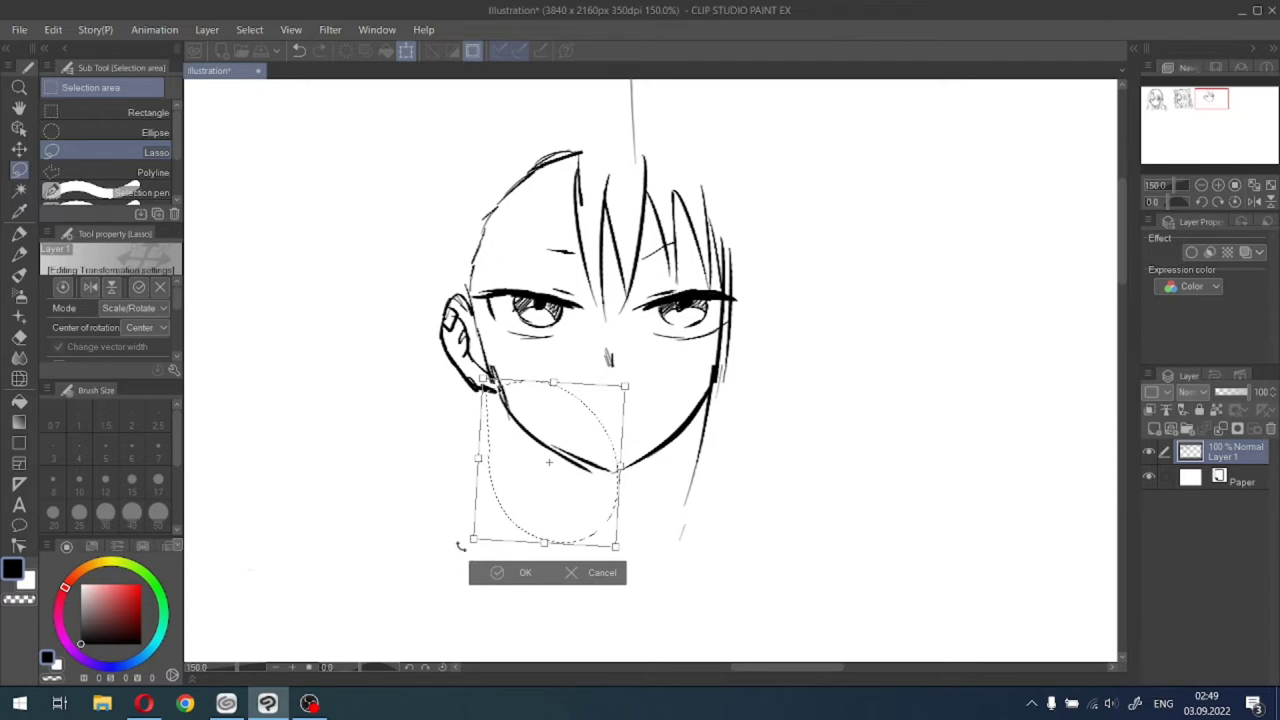
pyautogui.click(500, 572)
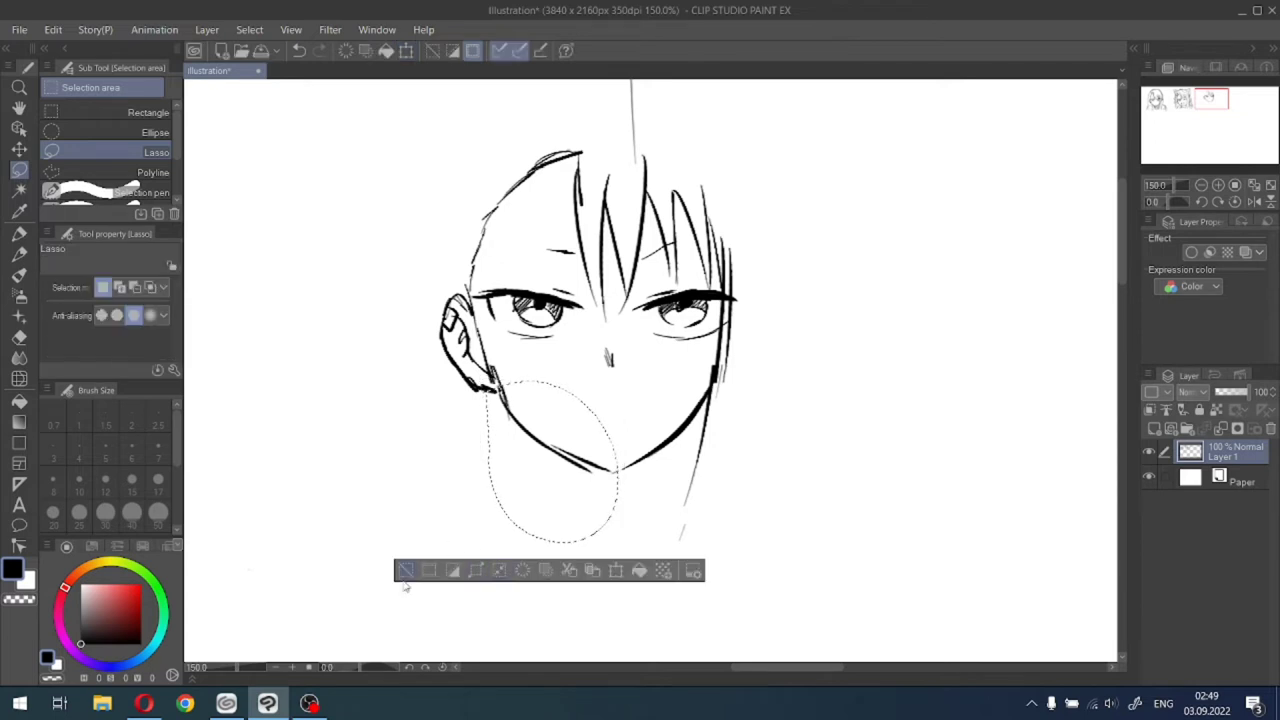
pyautogui.click(406, 568)
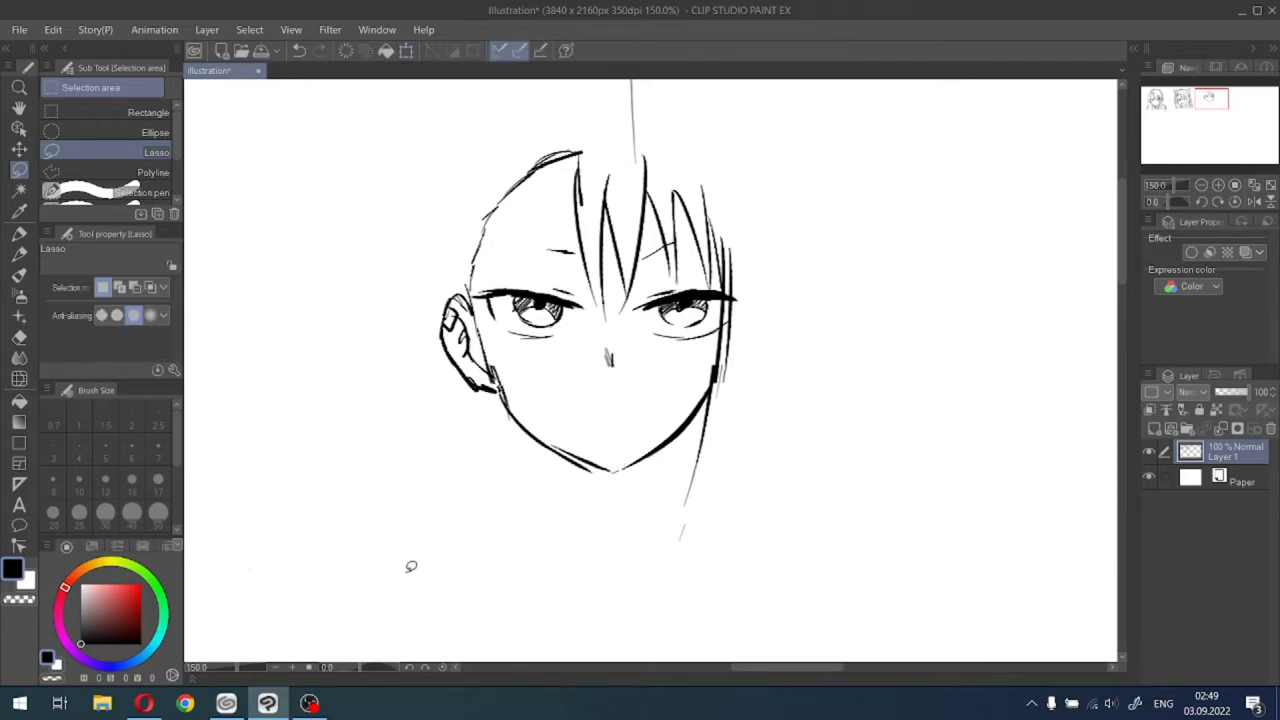
# Draw a slightly open, lopsided grin below the nose with the pen, undoing unsuitable strokes.
pyautogui.click(19, 233)
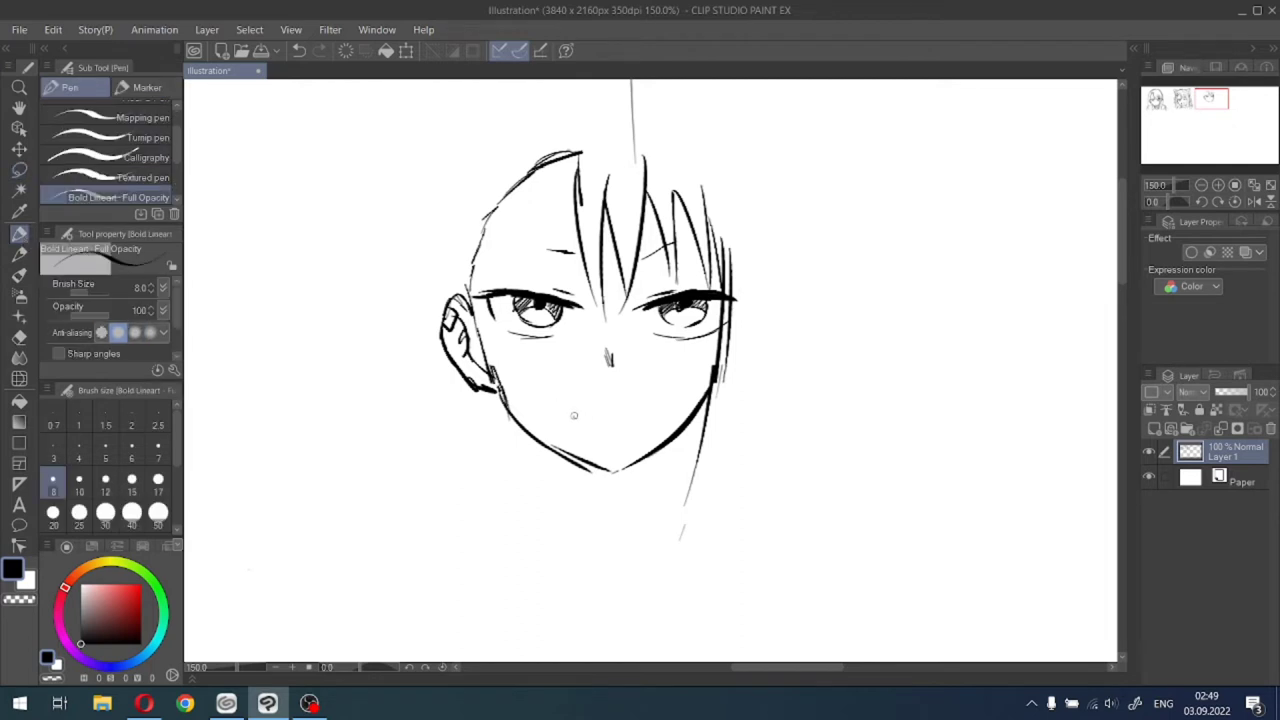
pyautogui.moveTo(574, 420); pyautogui.dragTo(664, 394)
pyautogui.hotkey('ctrl', 'z')
pyautogui.moveTo(574, 412)
pyautogui.mouseDown()
pyautogui.moveTo(664, 393)
pyautogui.moveTo(579, 426)
pyautogui.moveTo(566, 409)
pyautogui.moveTo(586, 419)
pyautogui.mouseUp()
pyautogui.hotkey('ctrl', 'z')
pyautogui.hotkey('ctrl', 'z')
pyautogui.hotkey('ctrl', 'z')
# Add short slanted blush strokes on both cheeks below the eyes.
pyautogui.moveTo(684, 348); pyautogui.dragTo(681, 366)
pyautogui.moveTo(696, 352); pyautogui.dragTo(687, 368)
pyautogui.moveTo(528, 353); pyautogui.dragTo(520, 367)
pyautogui.moveTo(534, 354); pyautogui.dragTo(531, 372)
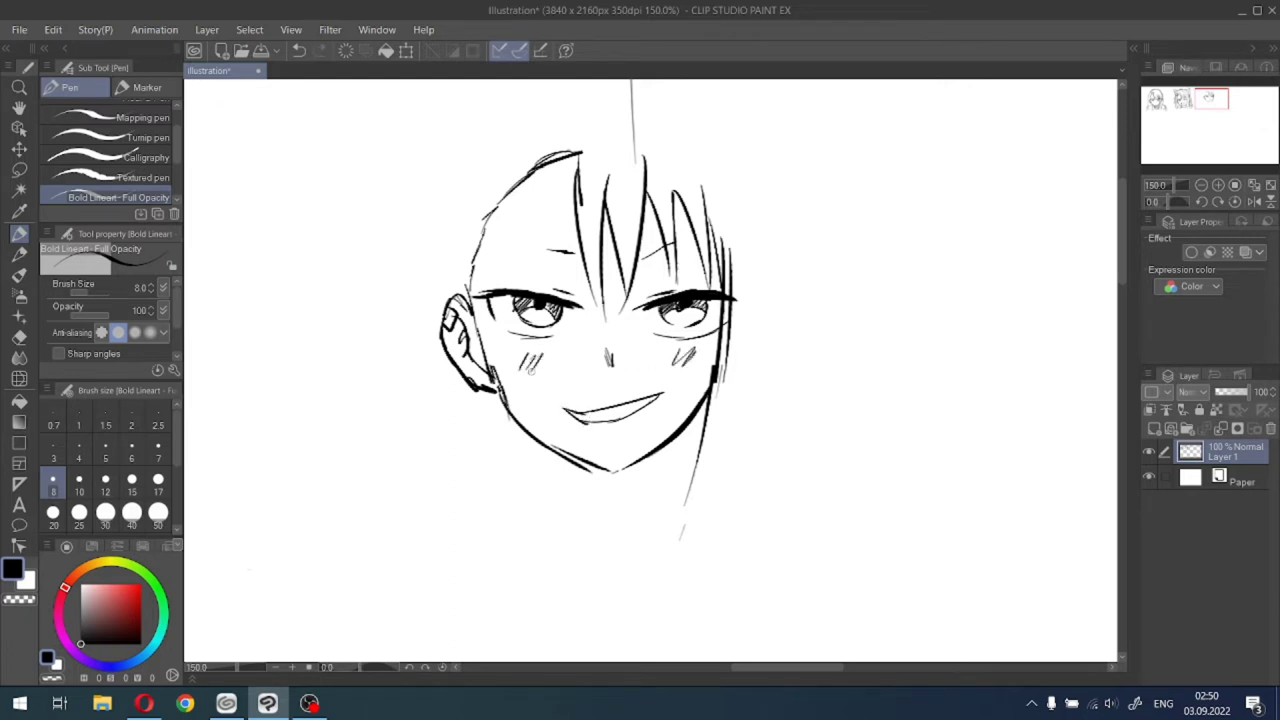
pyautogui.moveTo(1211, 99); pyautogui.dragTo(1209, 97)
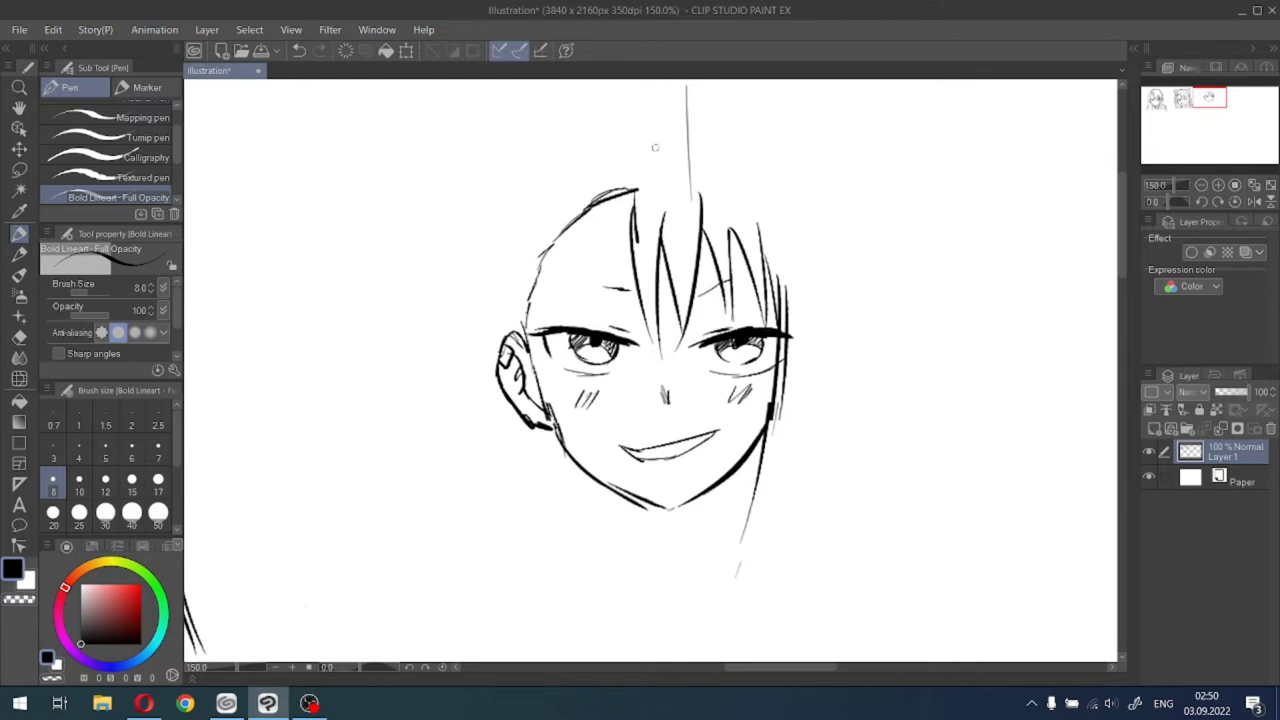
# Draw the curved hair outline from the crown down the head's left side, undoing unsuitable strokes.
pyautogui.moveTo(661, 144)
pyautogui.mouseDown()
pyautogui.moveTo(599, 154)
pyautogui.moveTo(614, 140)
pyautogui.moveTo(504, 209)
pyautogui.mouseUp()
pyautogui.hotkey('ctrl', 'z')
pyautogui.hotkey('ctrl', 'z')
pyautogui.hotkey('ctrl', 'z')
pyautogui.moveTo(661, 128)
pyautogui.mouseDown()
pyautogui.moveTo(582, 140)
pyautogui.moveTo(511, 198)
pyautogui.mouseUp()
pyautogui.hotkey('ctrl', 'z')
pyautogui.hotkey('ctrl', 'z')
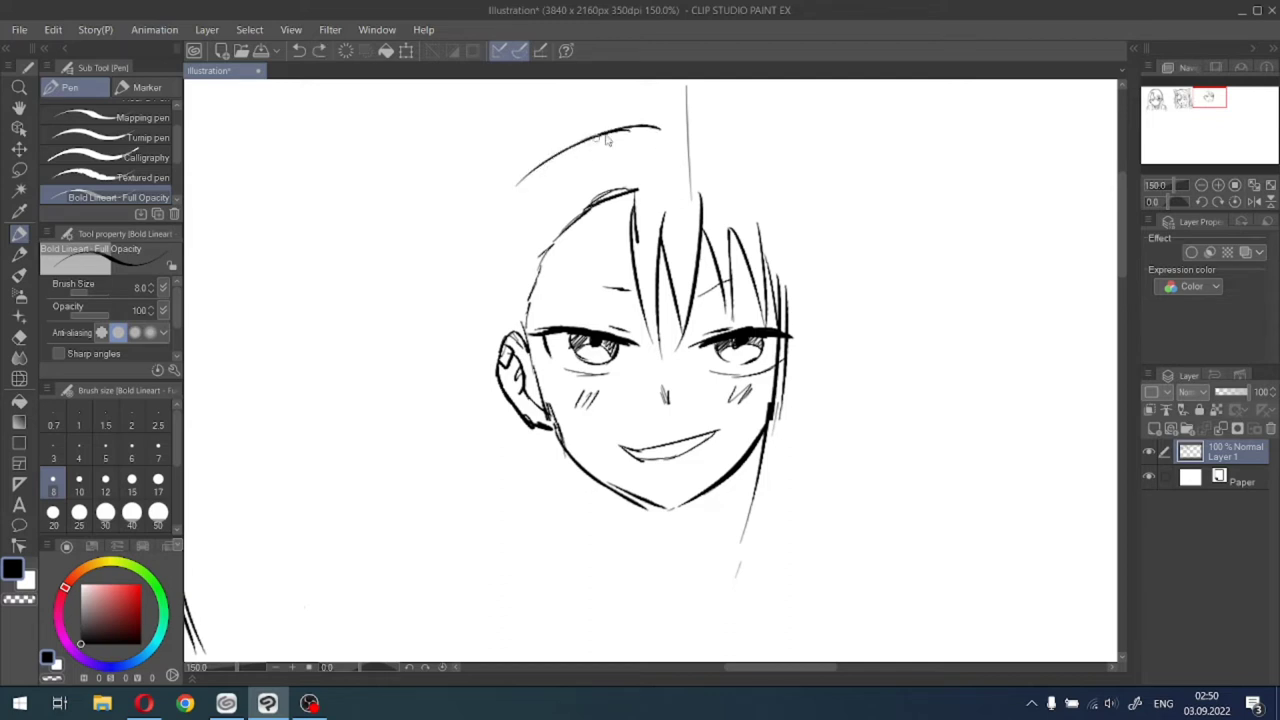
pyautogui.moveTo(627, 124); pyautogui.dragTo(521, 188)
pyautogui.moveTo(561, 146); pyautogui.dragTo(472, 259)
pyautogui.moveTo(524, 171); pyautogui.dragTo(480, 298)
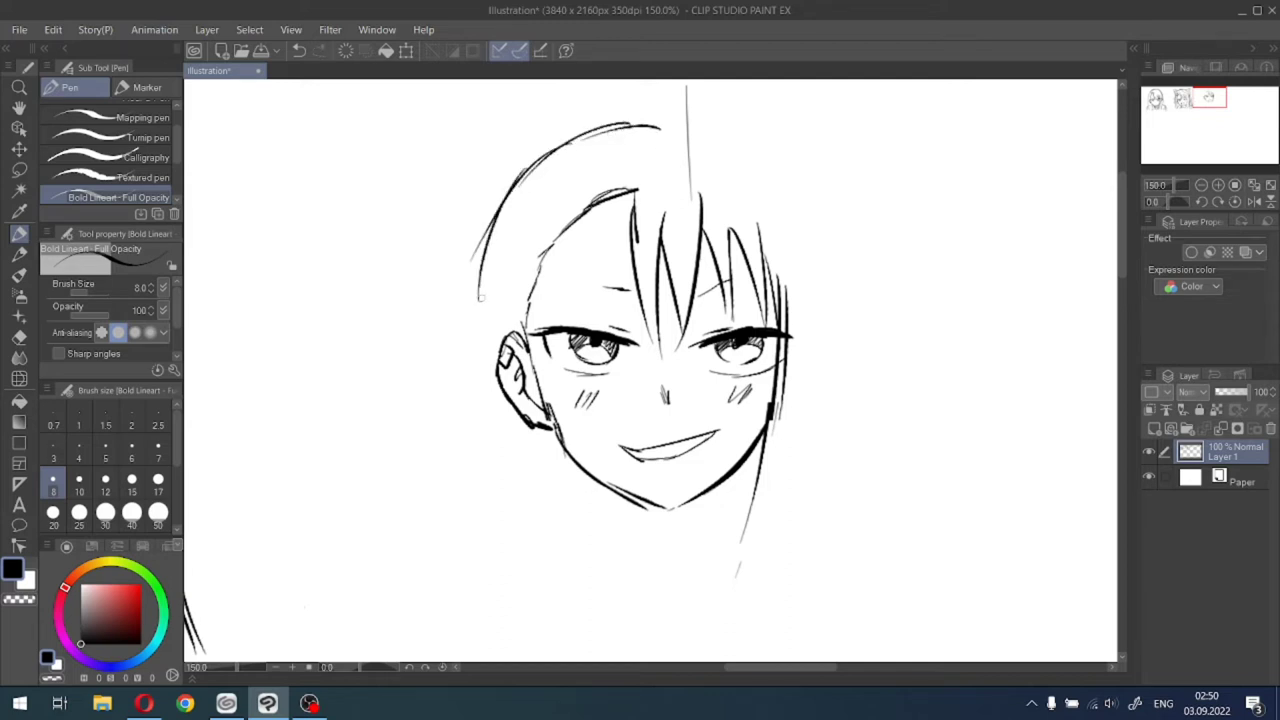
# Extend the left hair outline past the ear into two long strands ending near chin level.
pyautogui.moveTo(498, 198); pyautogui.dragTo(478, 318)
pyautogui.moveTo(488, 238); pyautogui.dragTo(472, 414)
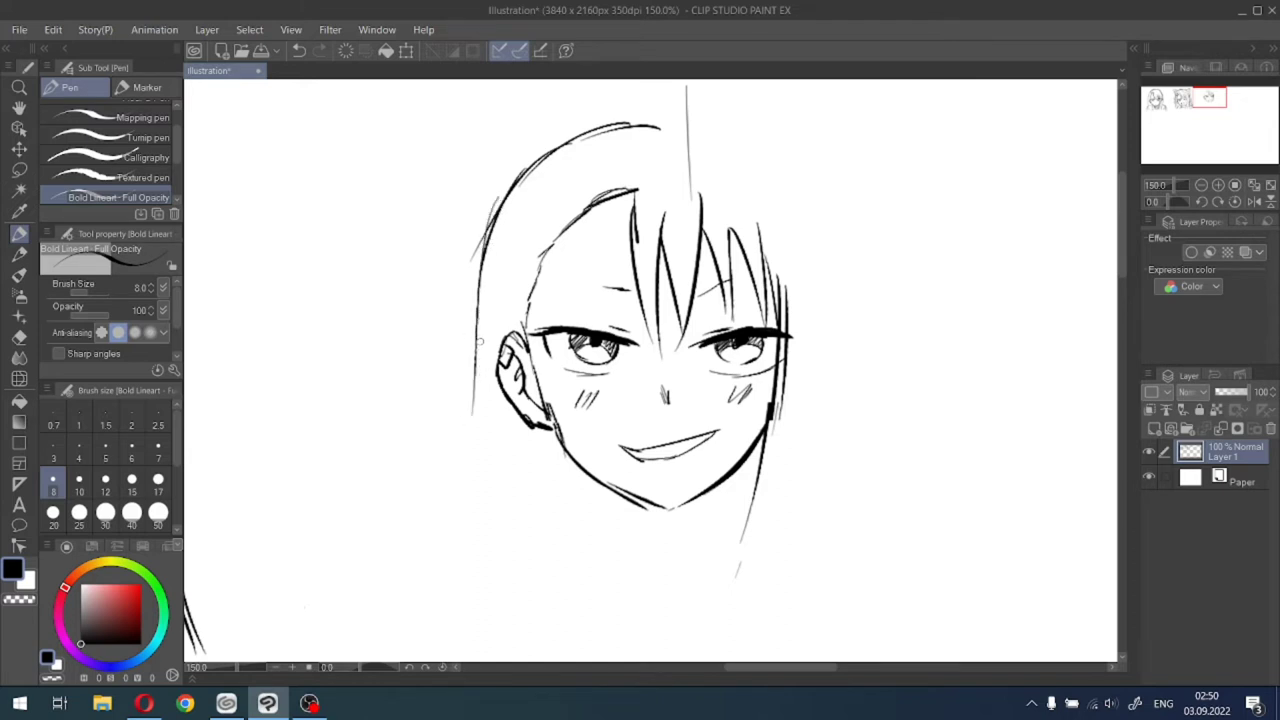
pyautogui.moveTo(480, 341); pyautogui.dragTo(462, 545)
pyautogui.moveTo(470, 368); pyautogui.dragTo(442, 512)
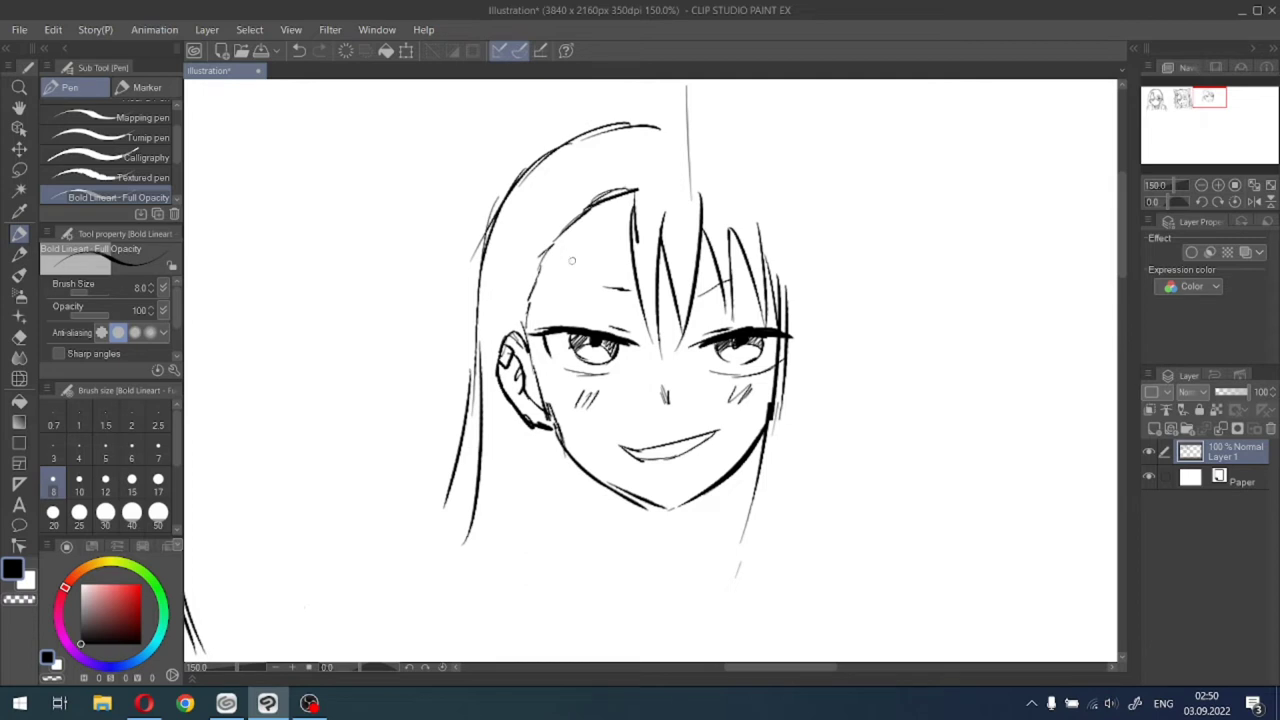
# Continue the crown outline in an arc over the head's top right, undoing an unsuitable stroke.
pyautogui.moveTo(619, 126)
pyautogui.mouseDown()
pyautogui.moveTo(708, 124)
pyautogui.moveTo(817, 179)
pyautogui.moveTo(728, 124)
pyautogui.mouseUp()
pyautogui.hotkey('ctrl', 'z')
pyautogui.moveTo(646, 128)
pyautogui.mouseDown()
pyautogui.moveTo(694, 119)
pyautogui.moveTo(730, 122)
pyautogui.mouseUp()
pyautogui.moveTo(666, 121); pyautogui.dragTo(777, 176)
pyautogui.moveTo(712, 130); pyautogui.dragTo(797, 210)
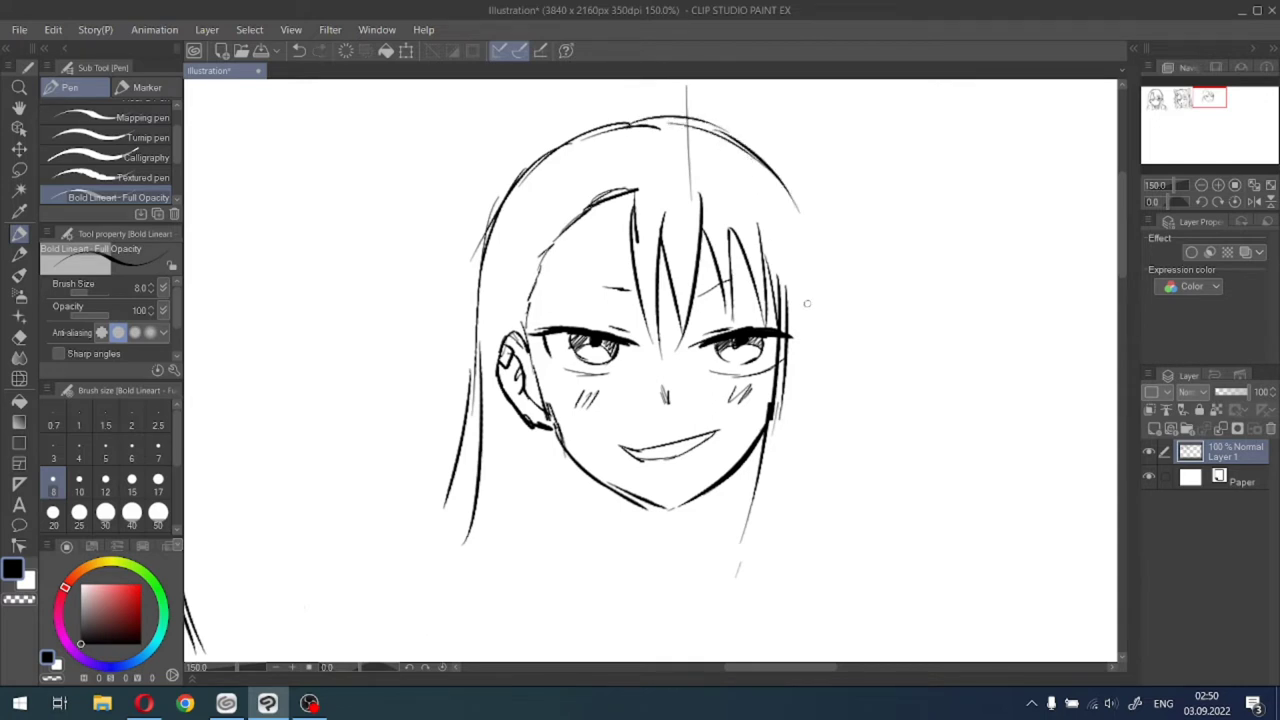
pyautogui.moveTo(806, 268)
pyautogui.mouseDown()
pyautogui.moveTo(814, 326)
pyautogui.moveTo(797, 500)
pyautogui.mouseUp()
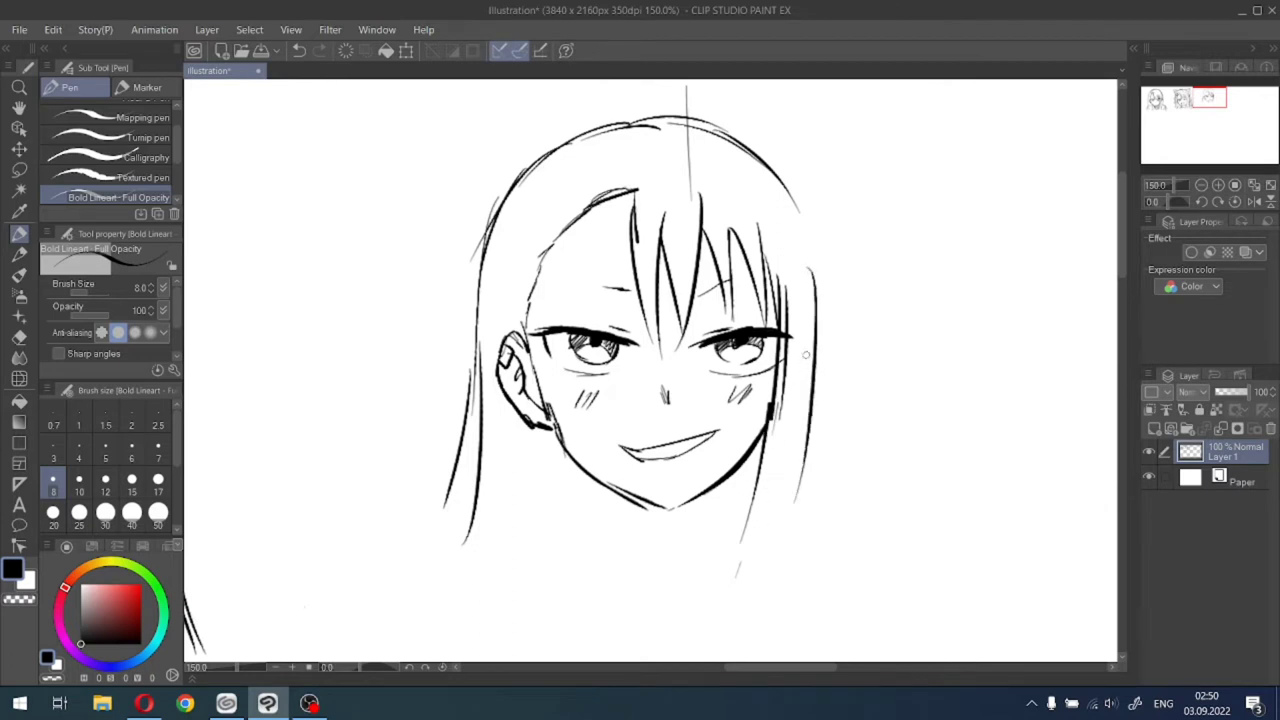
pyautogui.moveTo(747, 159); pyautogui.dragTo(824, 356)
pyautogui.hotkey('ctrl', 'z')
pyautogui.hotkey('ctrl', 'z')
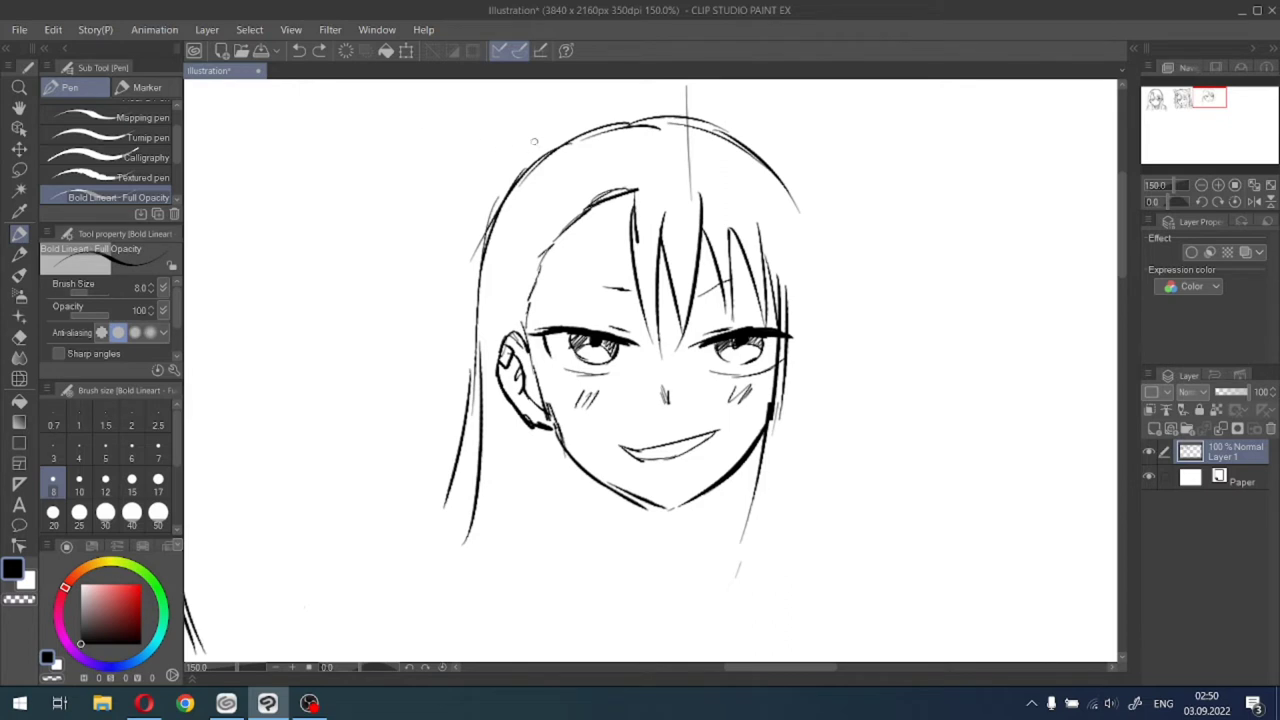
# Draw a fuller right hair outline with an inner strand beside the face and flared ends below the jaw.
pyautogui.moveTo(494, 208)
pyautogui.mouseDown()
pyautogui.moveTo(716, 128)
pyautogui.moveTo(828, 295)
pyautogui.mouseUp()
pyautogui.moveTo(789, 192); pyautogui.dragTo(837, 462)
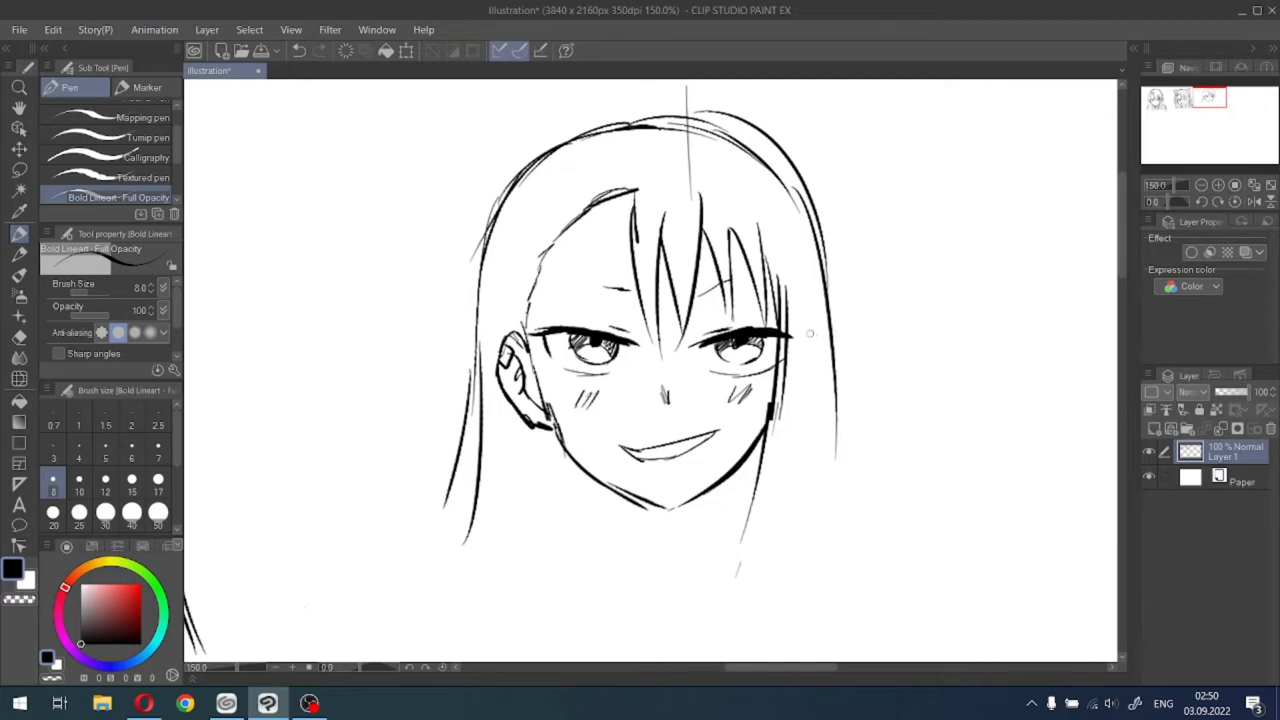
pyautogui.moveTo(817, 311); pyautogui.dragTo(774, 530)
pyautogui.hotkey('ctrl', 'z')
pyautogui.moveTo(810, 285); pyautogui.dragTo(772, 530)
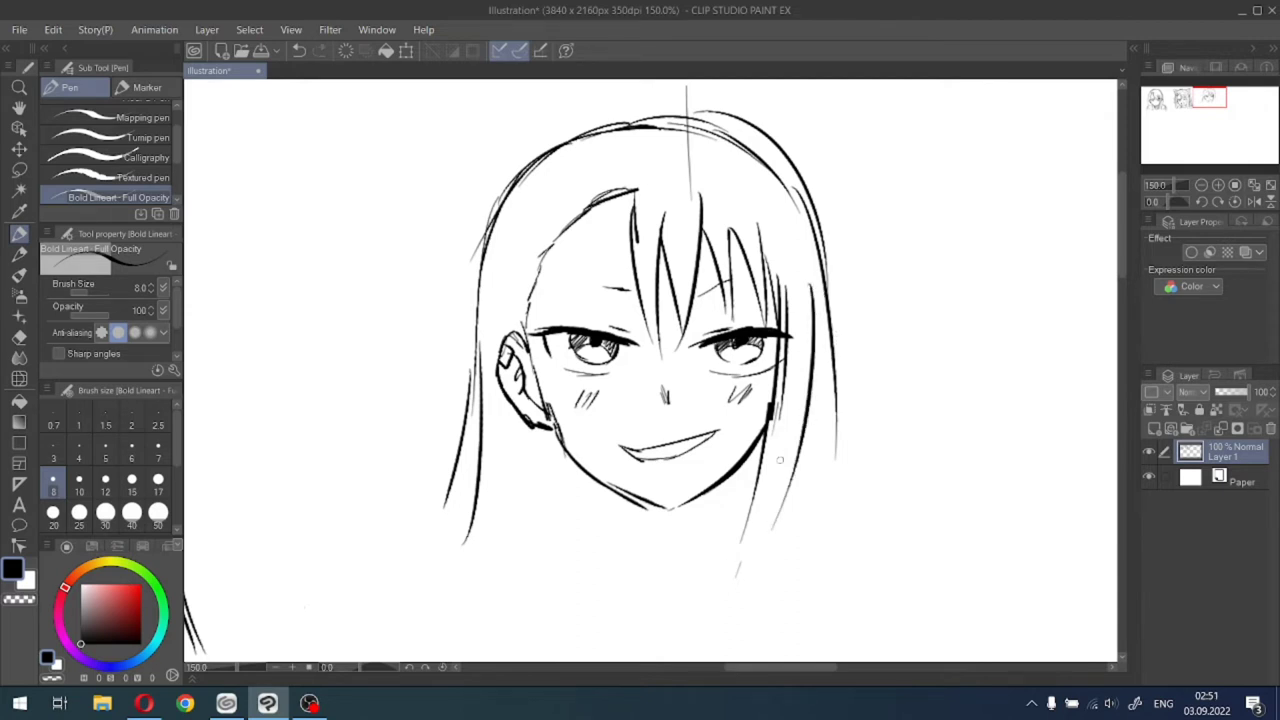
pyautogui.moveTo(825, 262); pyautogui.dragTo(855, 515)
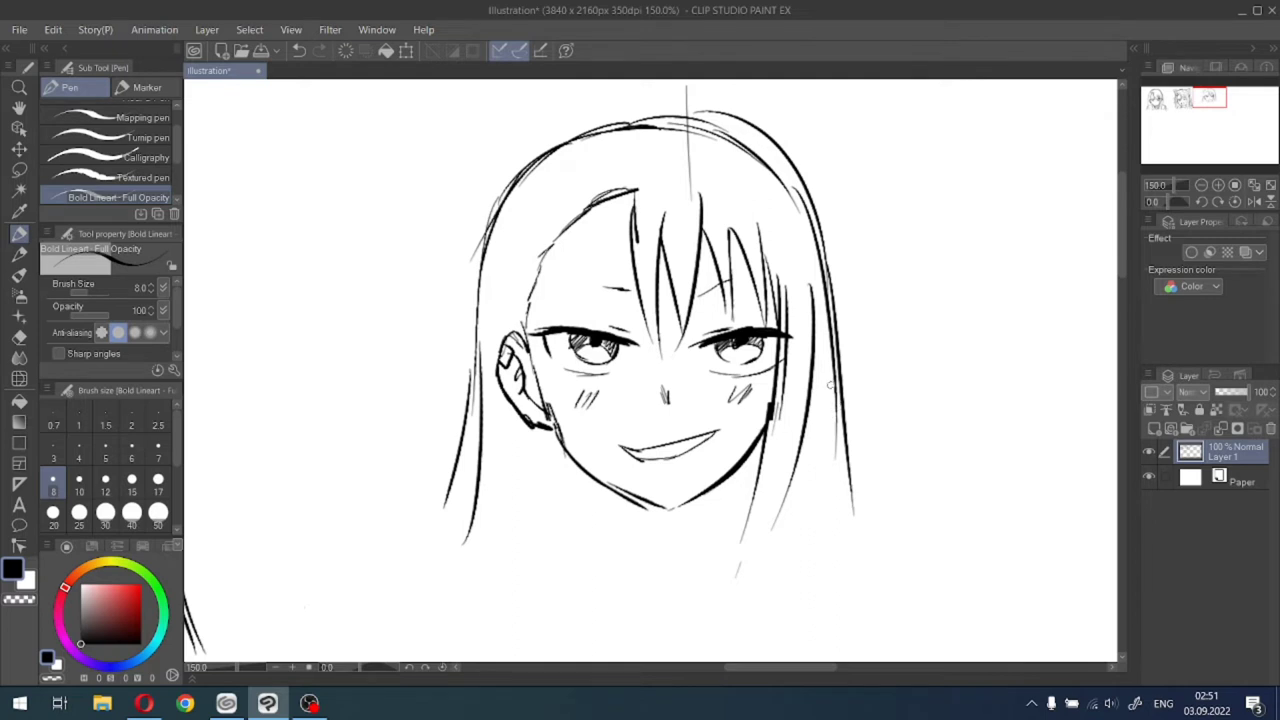
pyautogui.moveTo(836, 378)
pyautogui.mouseDown()
pyautogui.moveTo(905, 514)
pyautogui.moveTo(842, 430)
pyautogui.moveTo(871, 535)
pyautogui.mouseUp()
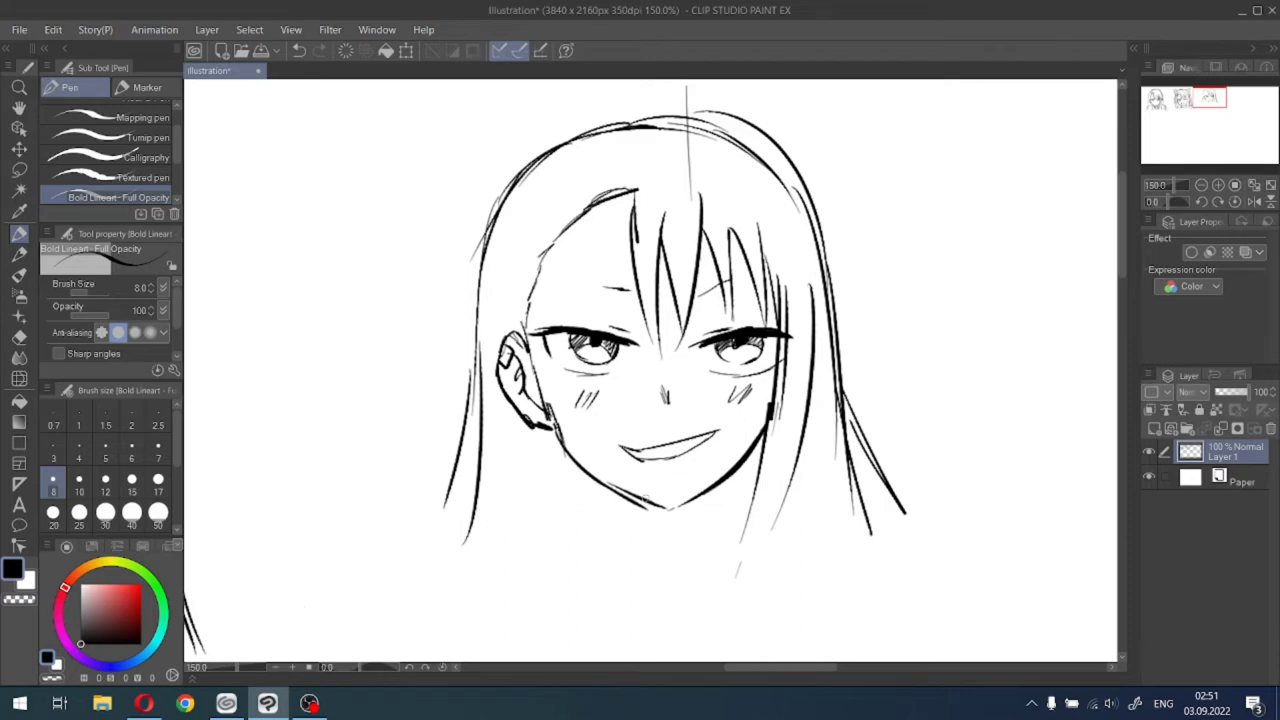
# Touch up the left jaw line near the chin and draw both neck lines downward from the jaw.
pyautogui.moveTo(607, 483); pyautogui.dragTo(650, 496)
pyautogui.scroll(1, 678, 512)
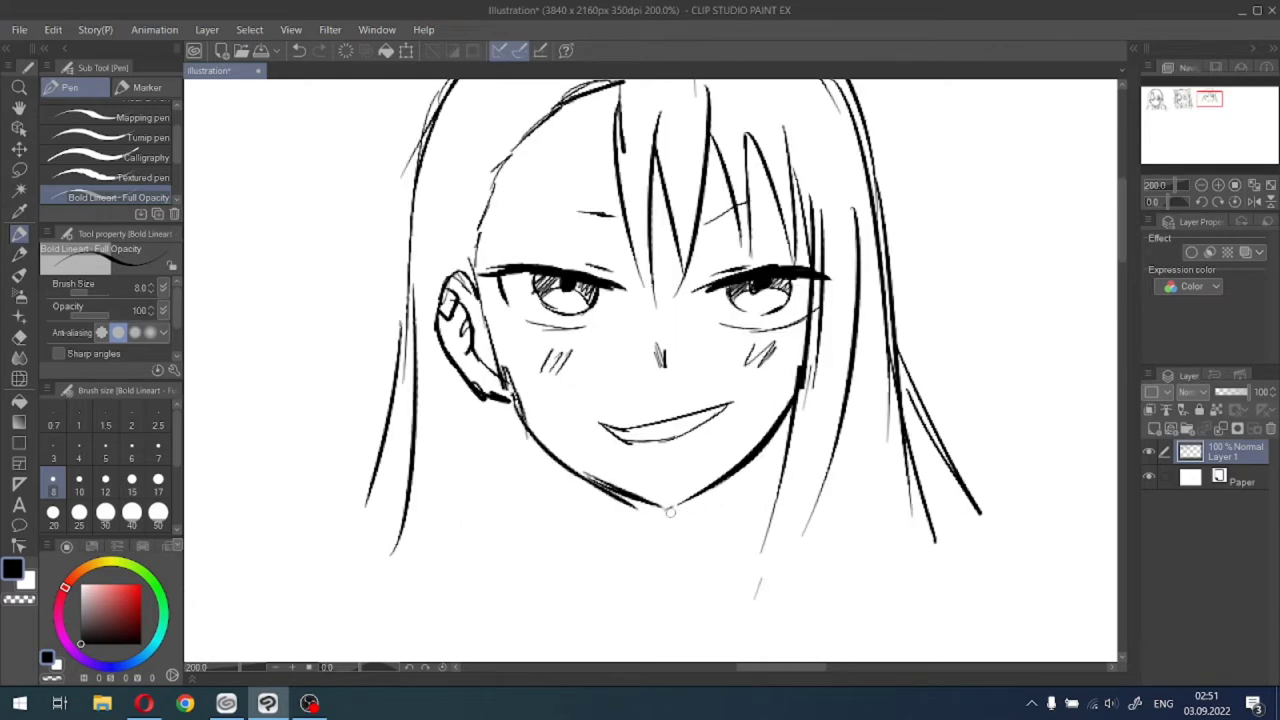
pyautogui.moveTo(587, 480); pyautogui.dragTo(591, 545)
pyautogui.hotkey('ctrl', 'z')
pyautogui.moveTo(589, 482); pyautogui.dragTo(600, 545)
pyautogui.moveTo(590, 486); pyautogui.dragTo(608, 566)
pyautogui.moveTo(750, 460); pyautogui.dragTo(733, 546)
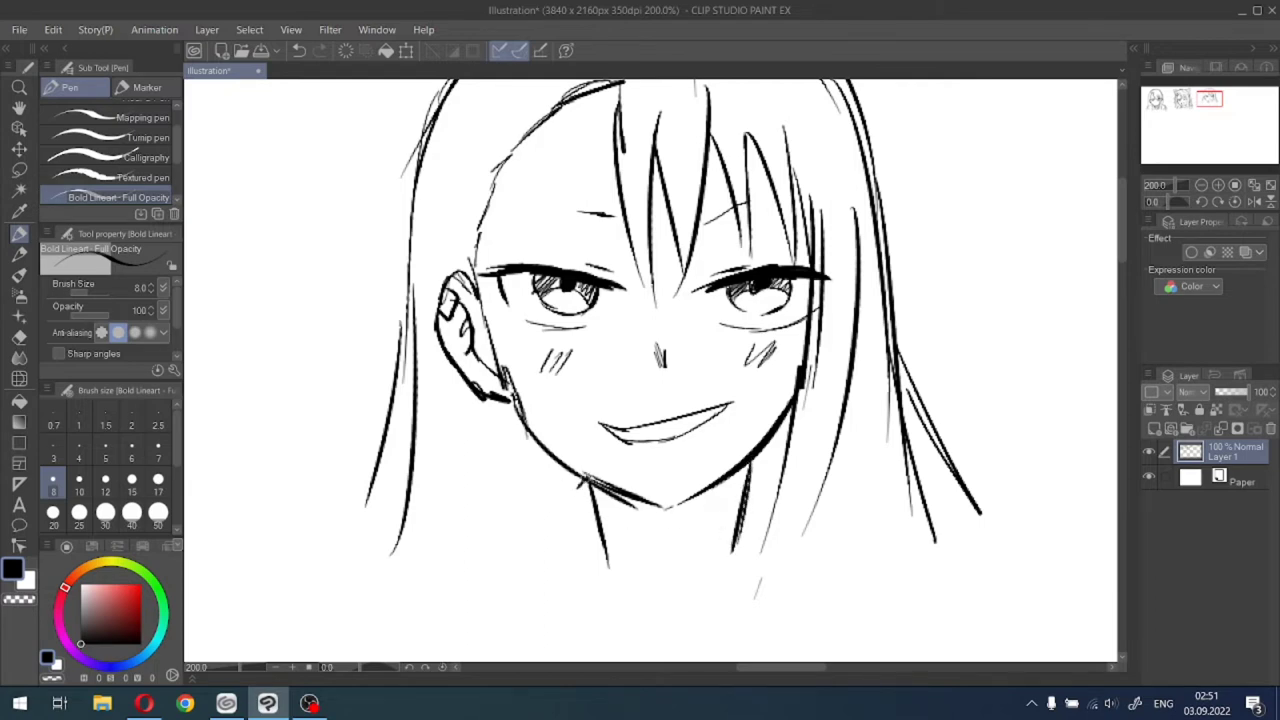
# Add curved strokes outside both neck lines, a long vertical line left of the neck, and retrace the forehead hairline.
pyautogui.moveTo(585, 478); pyautogui.dragTo(574, 545)
pyautogui.moveTo(767, 463); pyautogui.dragTo(757, 528)
pyautogui.moveTo(570, 472)
pyautogui.mouseDown()
pyautogui.moveTo(550, 497)
pyautogui.moveTo(540, 606)
pyautogui.mouseUp()
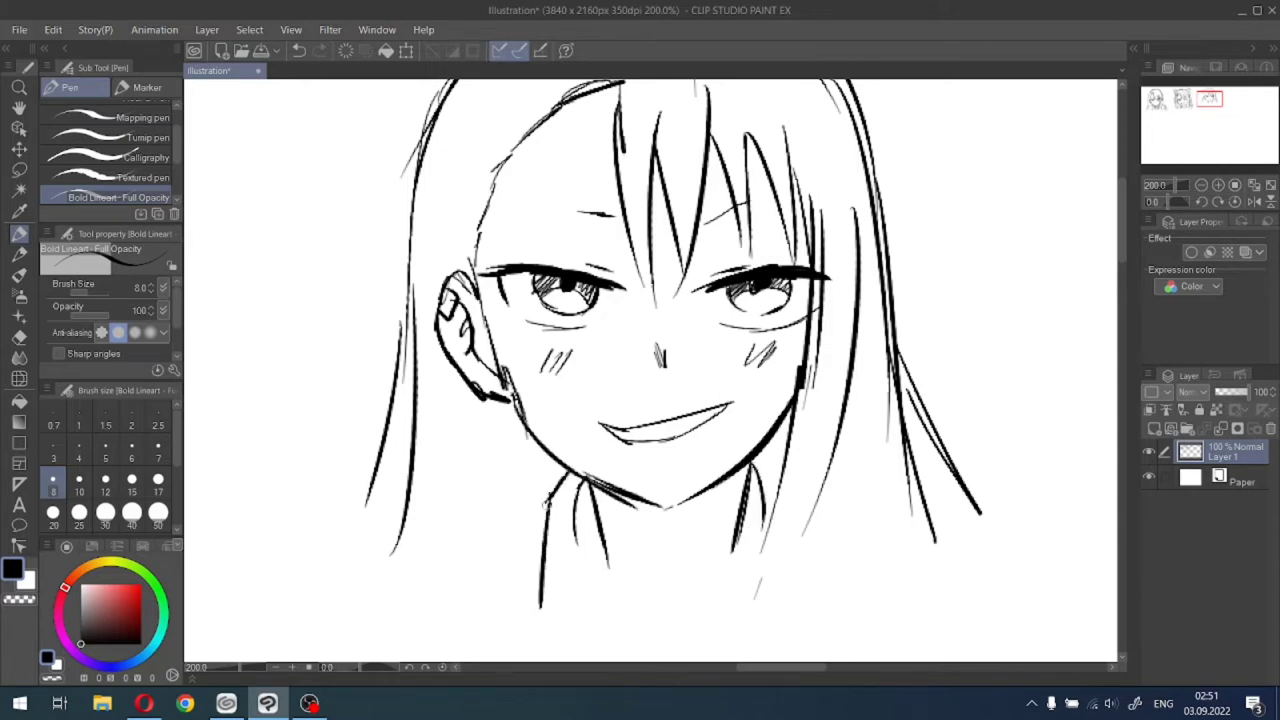
pyautogui.moveTo(547, 501); pyautogui.dragTo(539, 618)
pyautogui.moveTo(472, 272)
pyautogui.mouseDown()
pyautogui.moveTo(493, 172)
pyautogui.moveTo(557, 104)
pyautogui.mouseUp()
# Draw the two curved collar edges converging in a V below the neck, with short throat strokes, undoing unsuitable ones.
pyautogui.moveTo(1209, 109); pyautogui.dragTo(1212, 104)
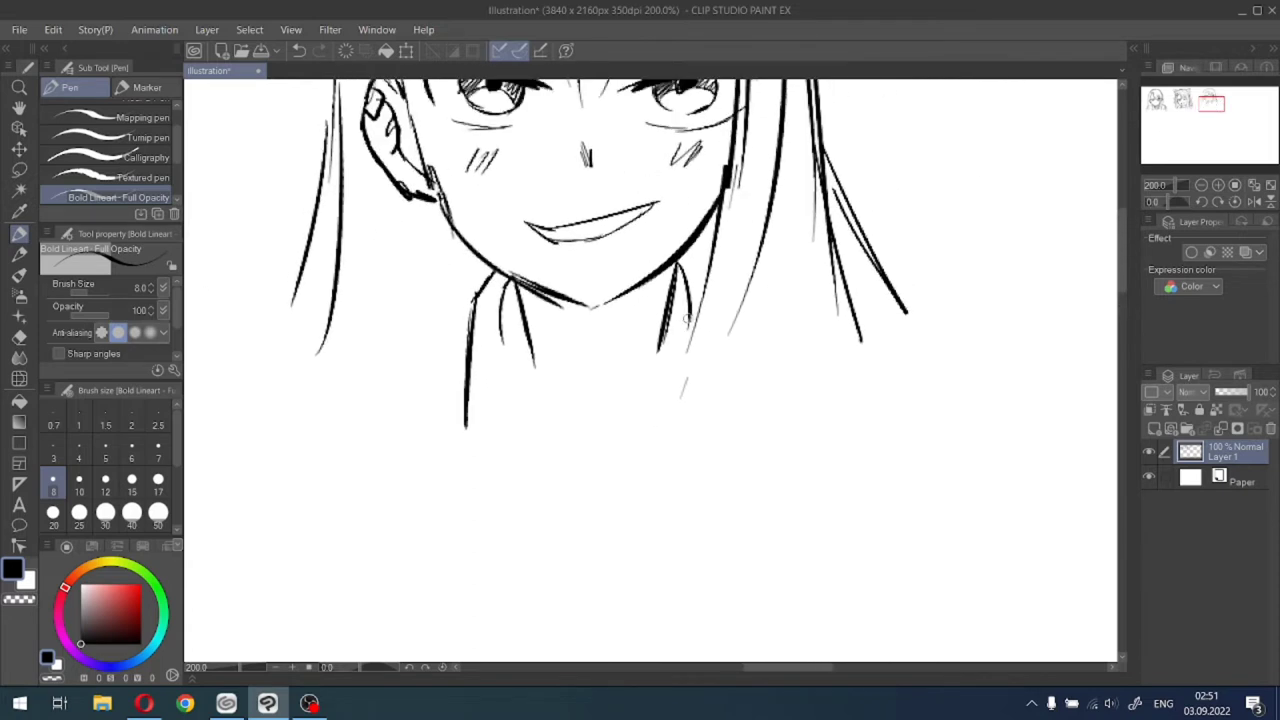
pyautogui.moveTo(674, 296); pyautogui.dragTo(628, 444)
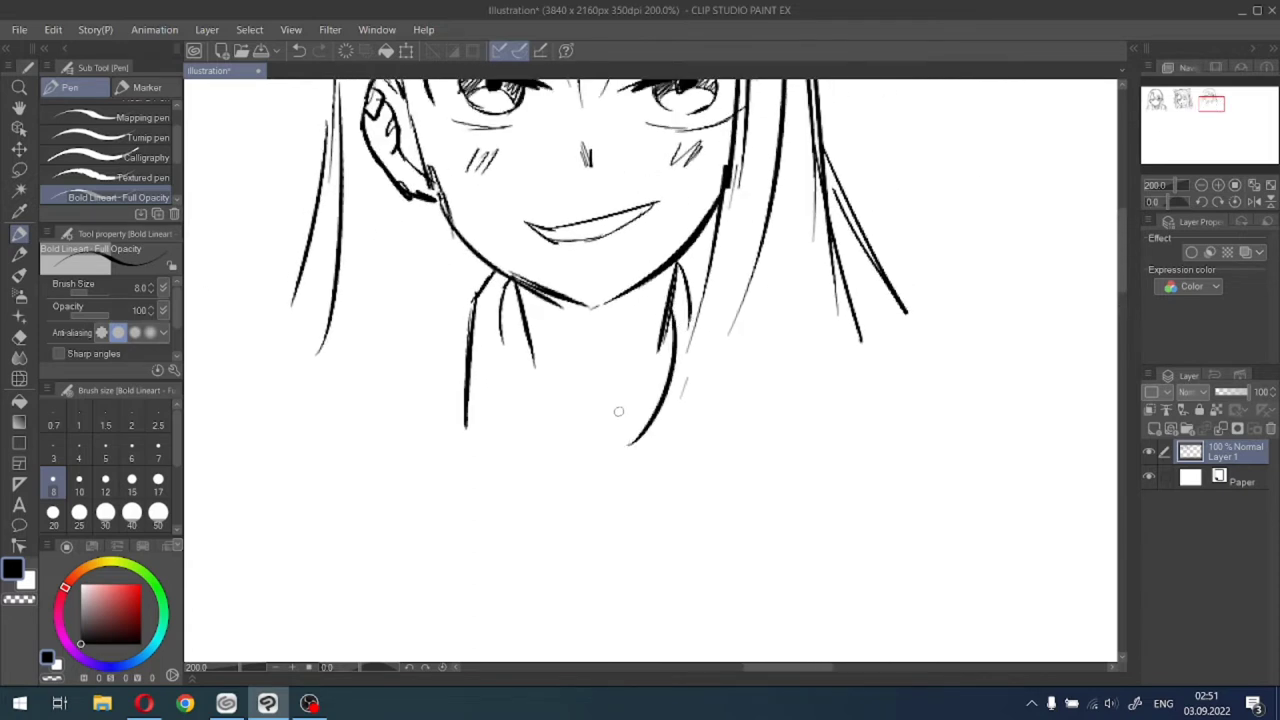
pyautogui.moveTo(520, 325); pyautogui.dragTo(574, 452)
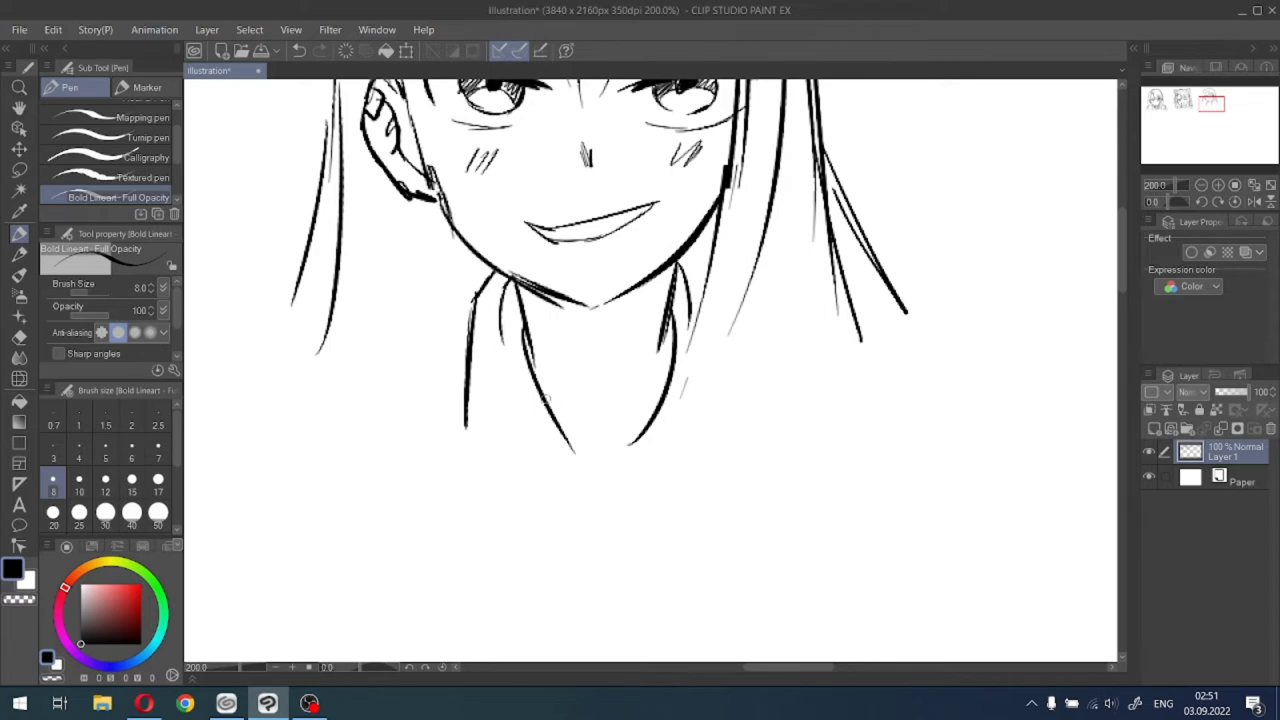
pyautogui.moveTo(562, 372); pyautogui.dragTo(598, 418)
pyautogui.hotkey('ctrl', 'z')
pyautogui.hotkey('ctrl', 'z')
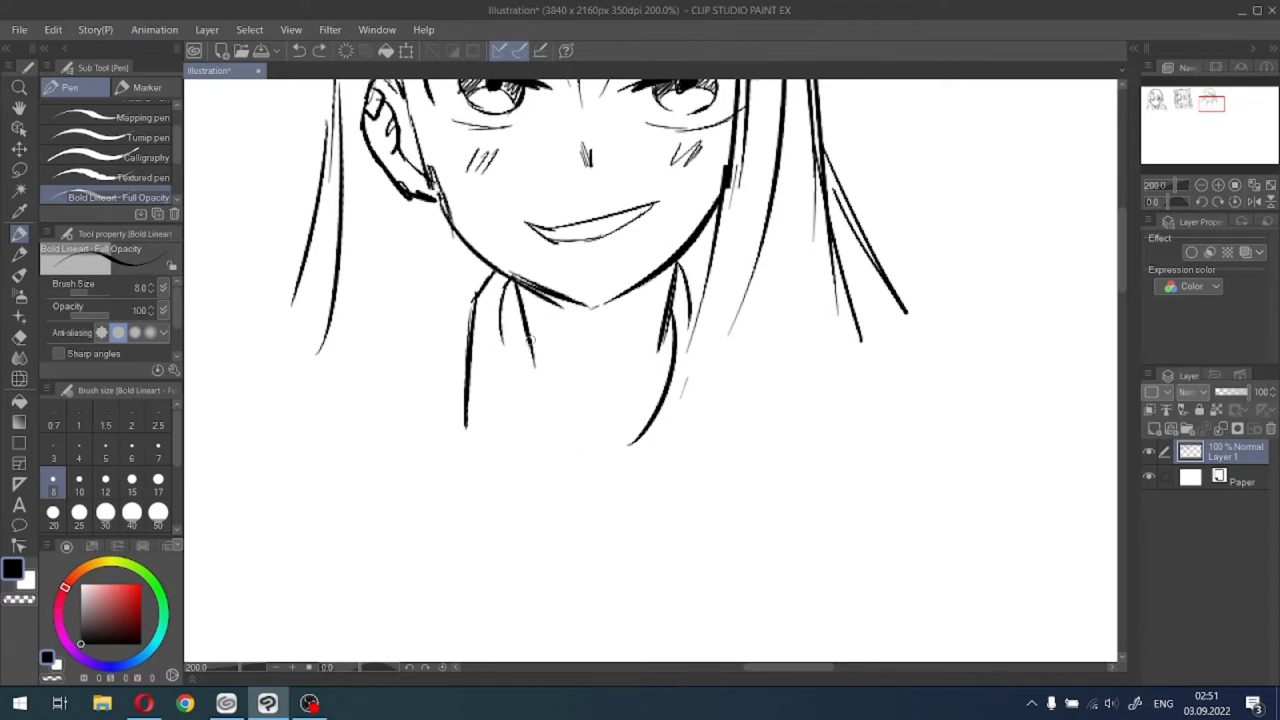
pyautogui.moveTo(522, 330); pyautogui.dragTo(570, 452)
pyautogui.moveTo(578, 370); pyautogui.dragTo(610, 405)
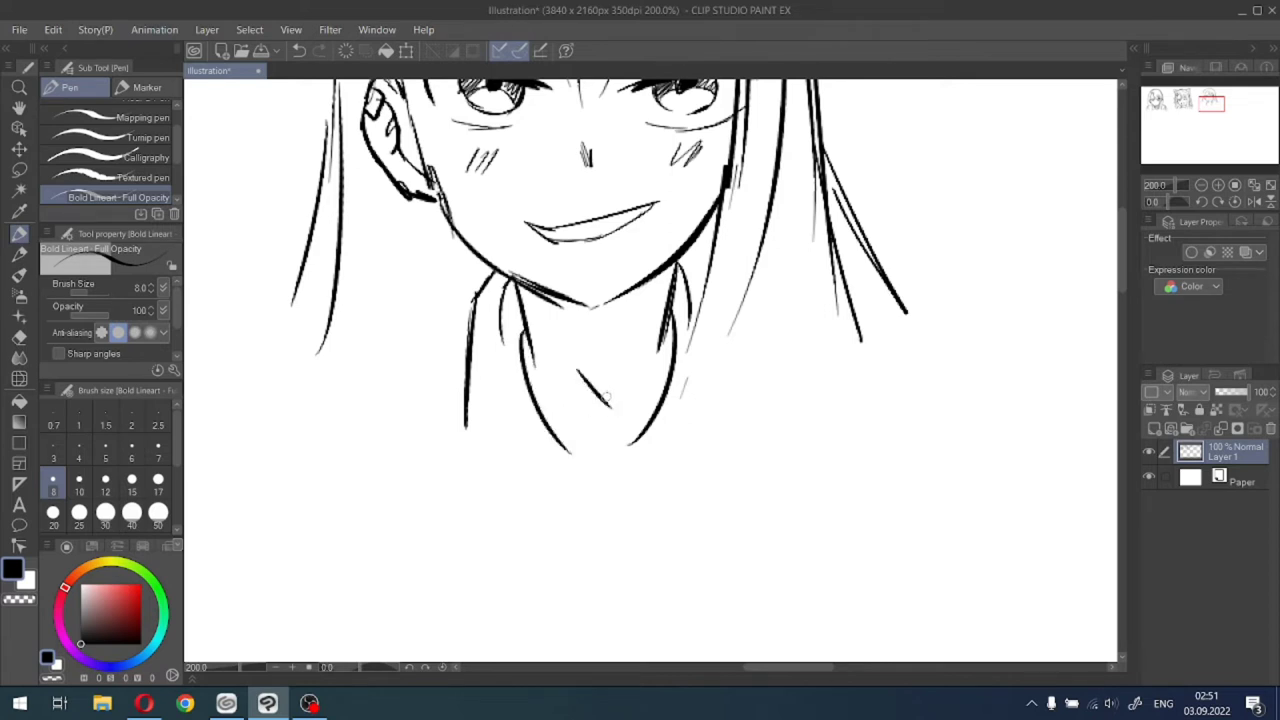
pyautogui.hotkey('ctrl', 'z')
pyautogui.moveTo(553, 372)
pyautogui.mouseDown()
pyautogui.moveTo(612, 440)
pyautogui.moveTo(582, 443)
pyautogui.moveTo(621, 463)
pyautogui.moveTo(609, 471)
pyautogui.mouseUp()
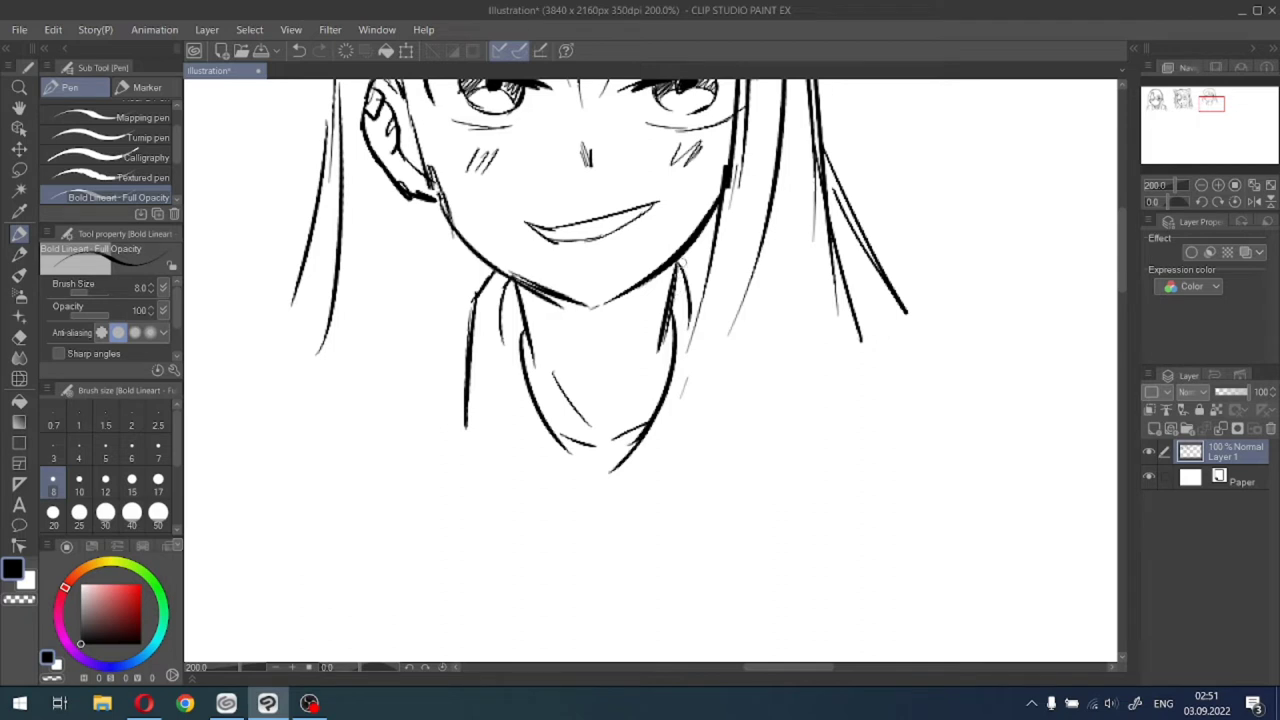
# Add a short collar stroke right of the neck and outline the left shoulder and garment edge, undoing unsuitable strokes.
pyautogui.moveTo(680, 258); pyautogui.dragTo(708, 294)
pyautogui.moveTo(476, 304)
pyautogui.mouseDown()
pyautogui.moveTo(403, 321)
pyautogui.moveTo(414, 462)
pyautogui.mouseUp()
pyautogui.hotkey('ctrl', 'z')
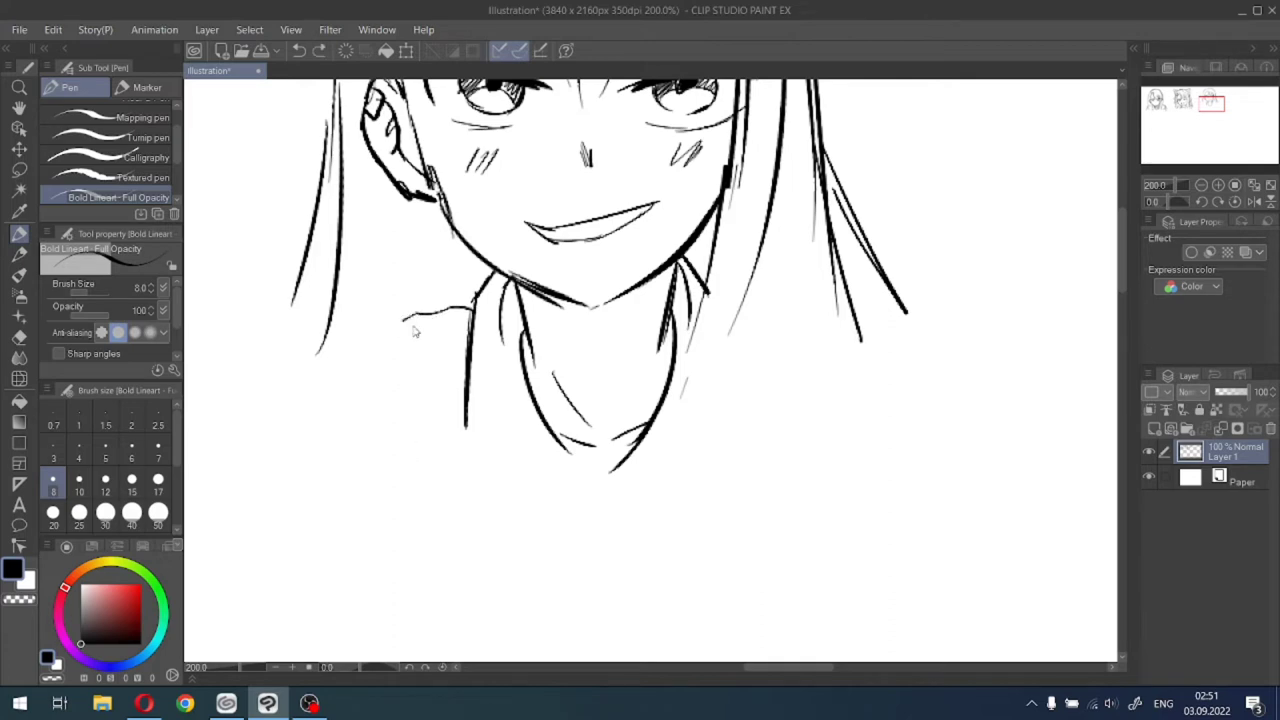
pyautogui.moveTo(408, 314); pyautogui.dragTo(416, 517)
pyautogui.moveTo(408, 320); pyautogui.dragTo(335, 352)
pyautogui.hotkey('ctrl', 'z')
pyautogui.moveTo(407, 329); pyautogui.dragTo(322, 348)
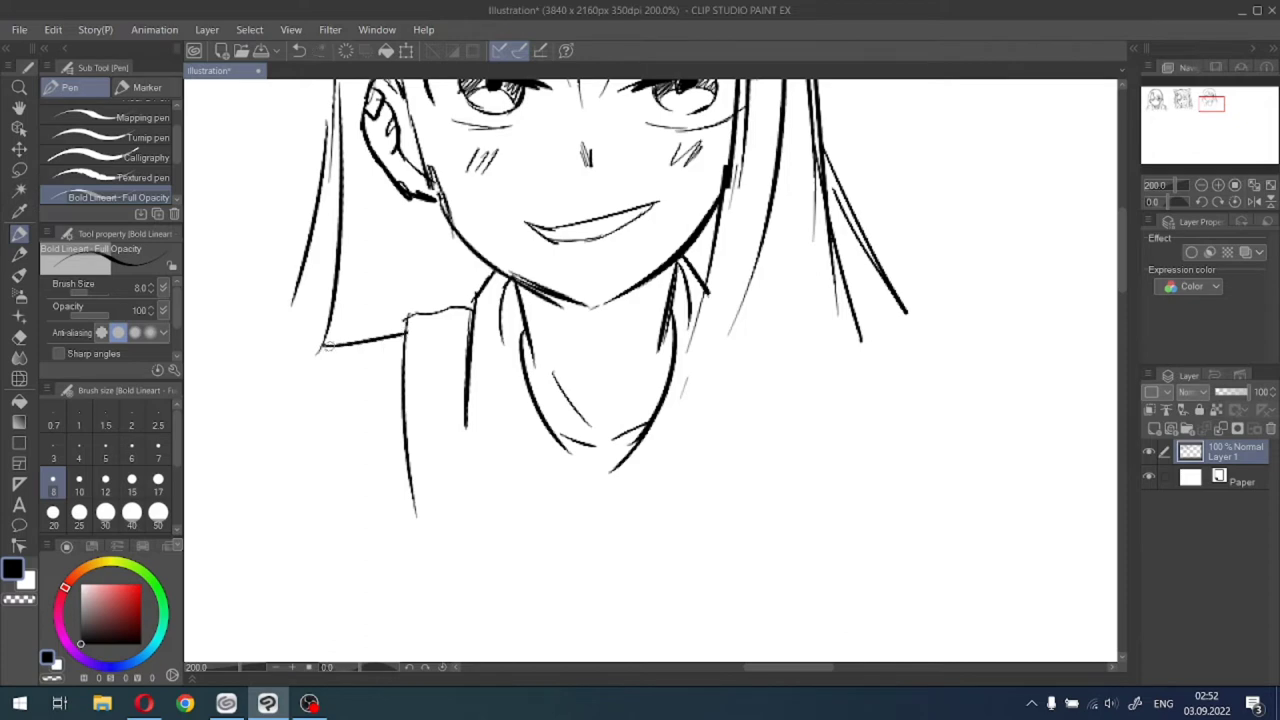
# Thicken the hair outline over the crown and down the left side, adding long parallel strands.
pyautogui.scroll(-1, 322, 348)
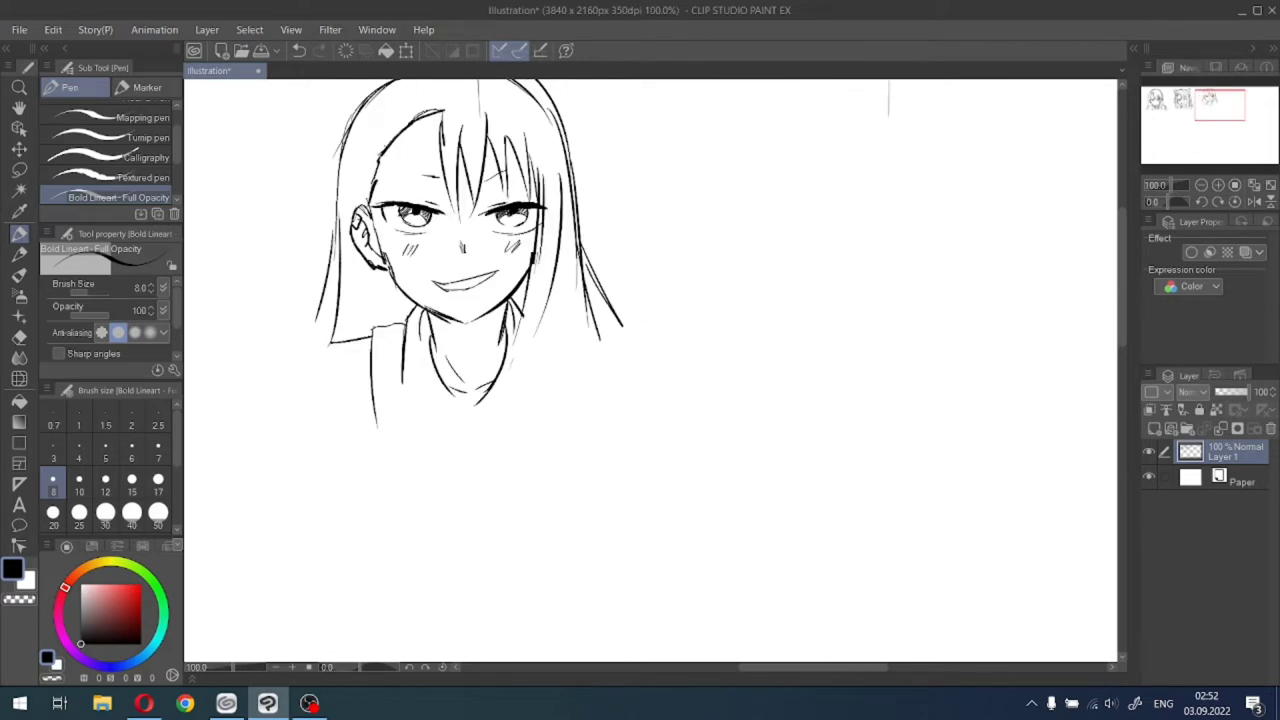
pyautogui.moveTo(1211, 111); pyautogui.dragTo(1204, 104)
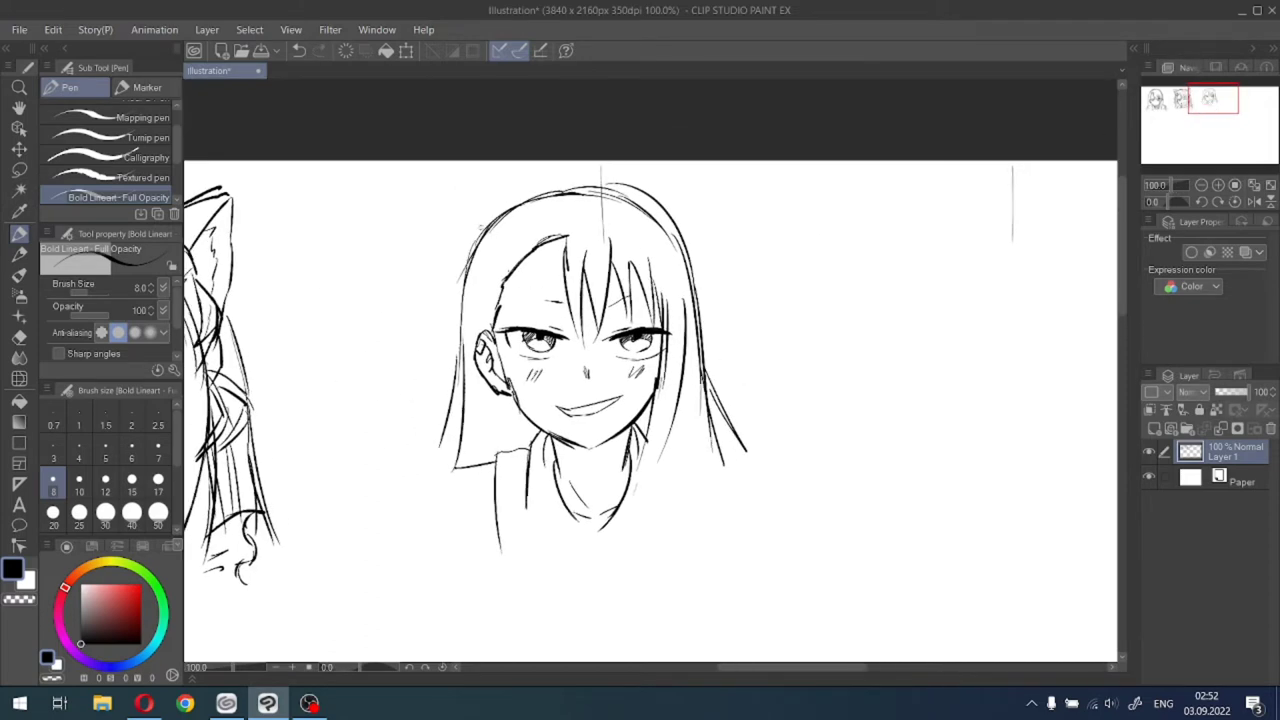
pyautogui.moveTo(474, 256)
pyautogui.mouseDown()
pyautogui.moveTo(516, 193)
pyautogui.moveTo(553, 178)
pyautogui.mouseUp()
pyautogui.hotkey('ctrl', 'z')
pyautogui.moveTo(494, 325); pyautogui.dragTo(498, 368)
pyautogui.moveTo(478, 258)
pyautogui.mouseDown()
pyautogui.moveTo(578, 188)
pyautogui.moveTo(505, 210)
pyautogui.mouseUp()
pyautogui.moveTo(616, 193); pyautogui.dragTo(509, 201)
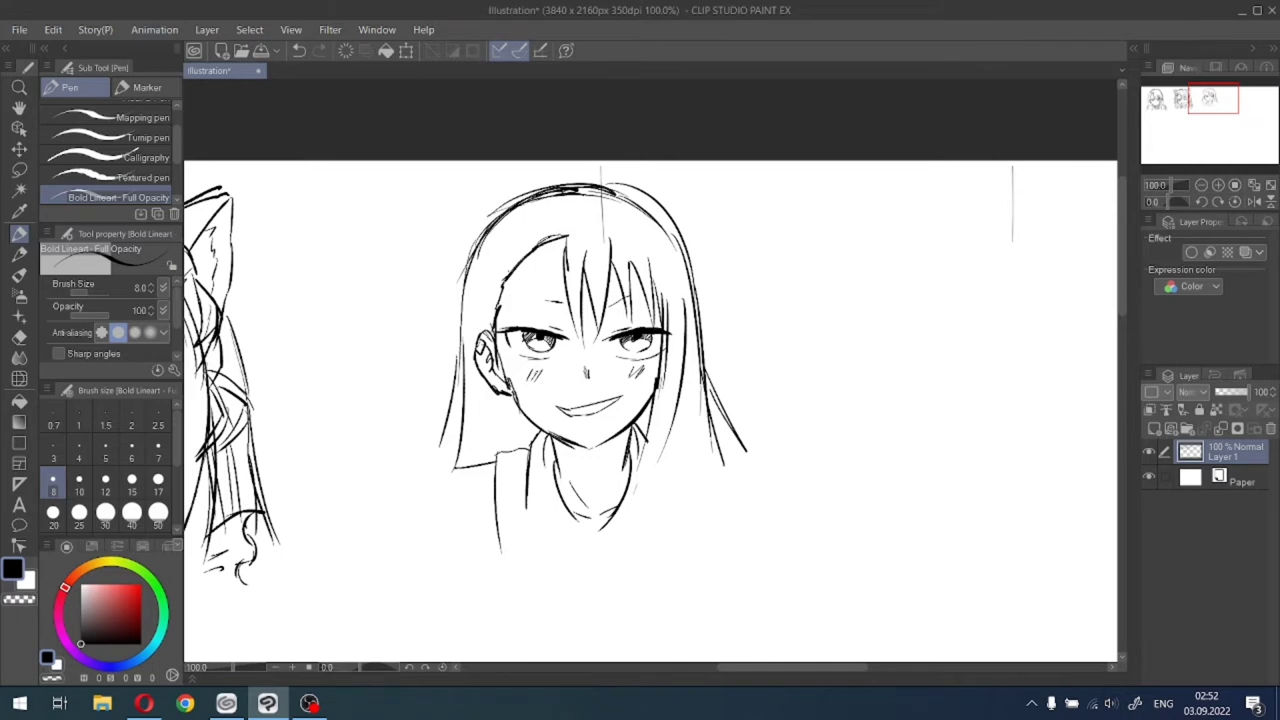
pyautogui.moveTo(472, 258)
pyautogui.mouseDown()
pyautogui.moveTo(520, 202)
pyautogui.moveTo(584, 190)
pyautogui.mouseUp()
pyautogui.moveTo(506, 208)
pyautogui.mouseDown()
pyautogui.moveTo(472, 300)
pyautogui.moveTo(468, 360)
pyautogui.mouseUp()
pyautogui.moveTo(476, 256); pyautogui.dragTo(448, 448)
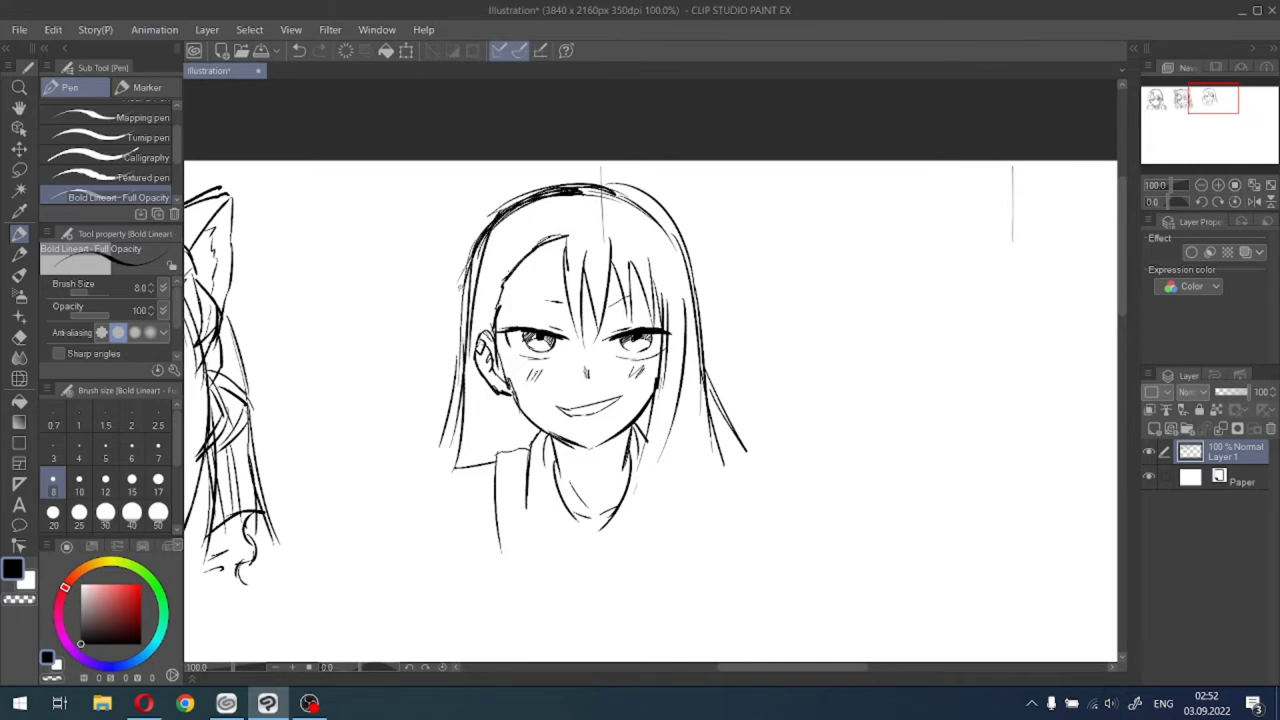
pyautogui.moveTo(464, 284); pyautogui.dragTo(440, 460)
# Lasso the left eye and adjust its placement slightly with a transform, then deselect.
pyautogui.press('m')
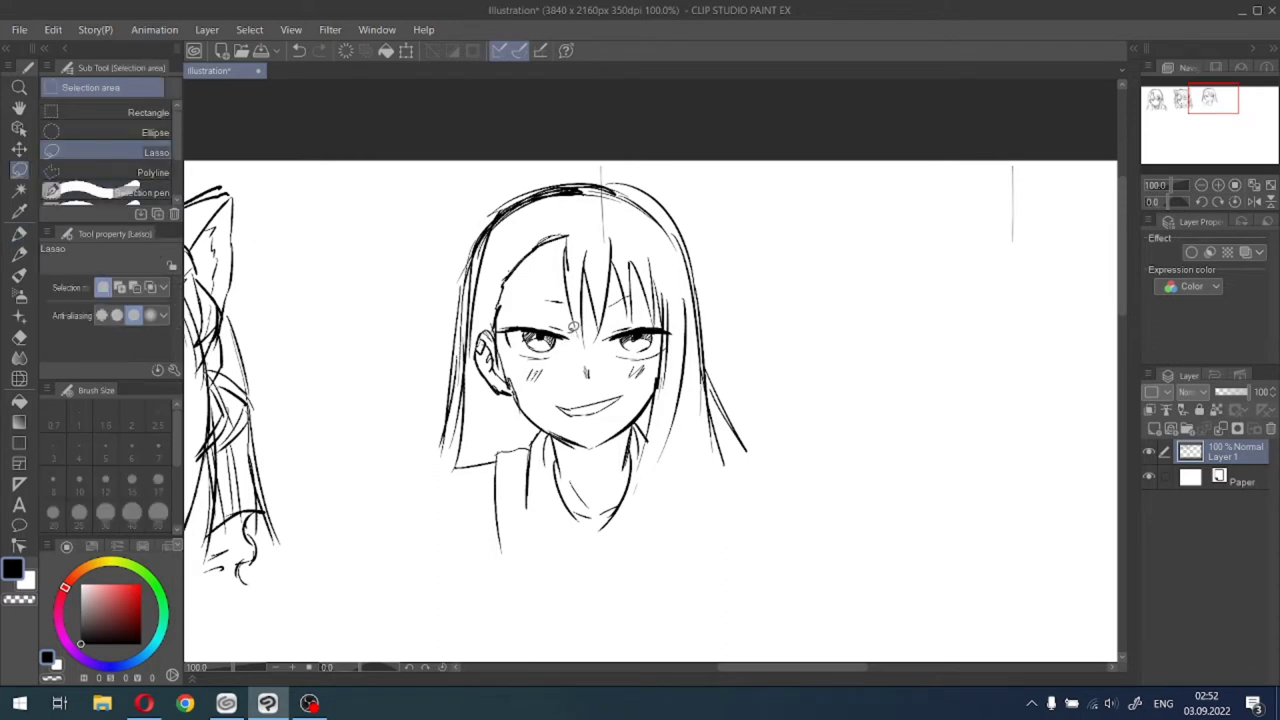
pyautogui.moveTo(566, 326)
pyautogui.mouseDown()
pyautogui.moveTo(548, 366)
pyautogui.moveTo(506, 345)
pyautogui.moveTo(521, 309)
pyautogui.moveTo(556, 319)
pyautogui.moveTo(563, 342)
pyautogui.moveTo(577, 322)
pyautogui.moveTo(565, 342)
pyautogui.moveTo(560, 328)
pyautogui.mouseUp()
pyautogui.hotkey('ctrl', 't')
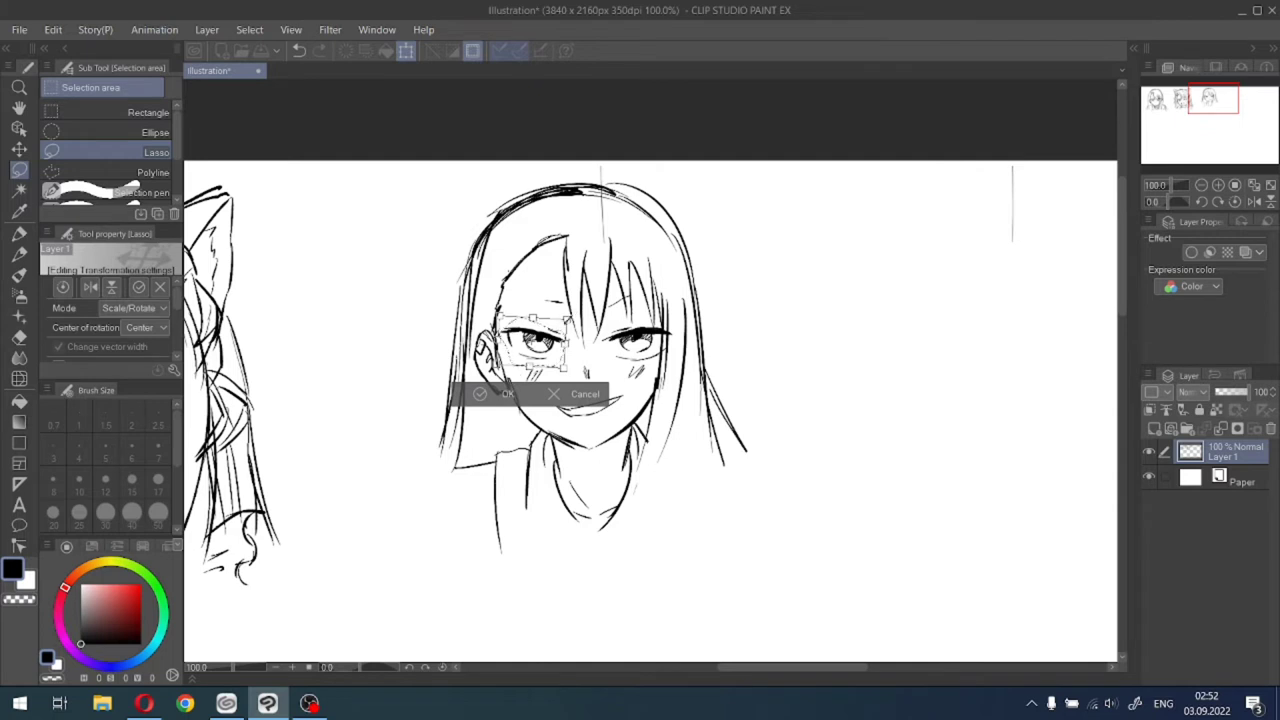
pyautogui.click(481, 396)
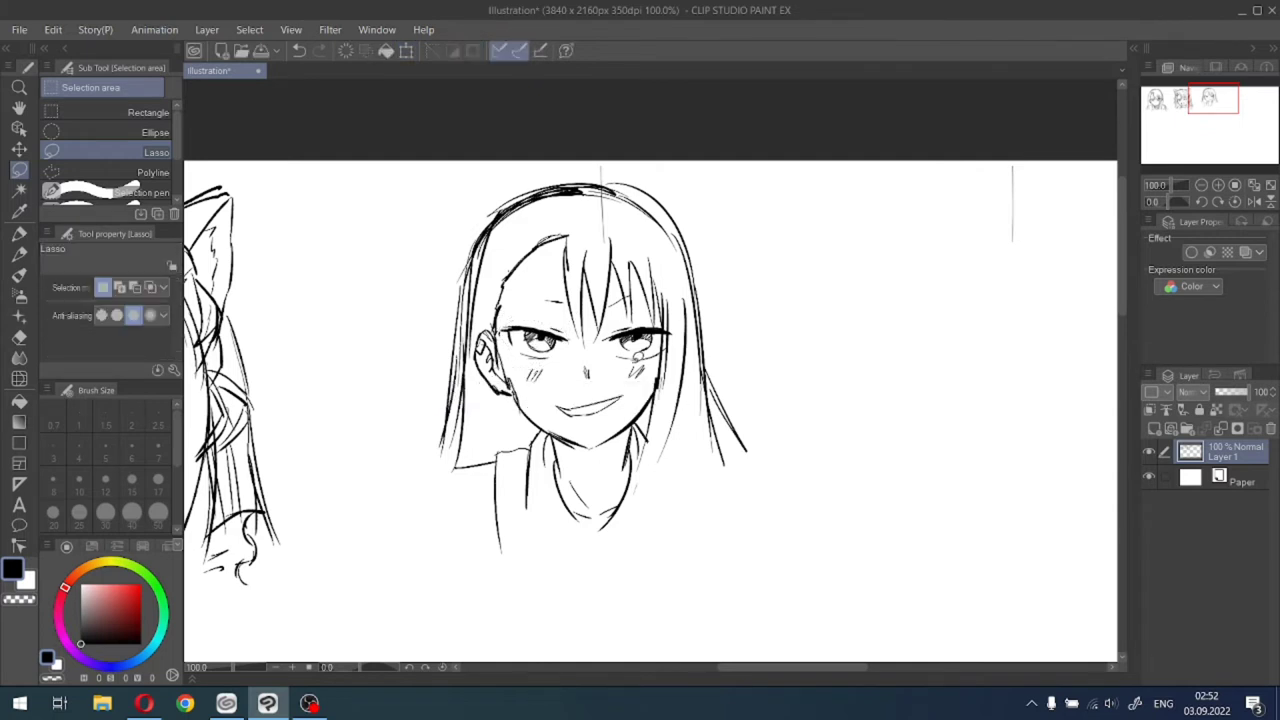
# Lasso the right eye, rotate it slightly and move it closer to the nose, then deselect.
pyautogui.moveTo(637, 355)
pyautogui.mouseDown()
pyautogui.moveTo(625, 364)
pyautogui.moveTo(670, 345)
pyautogui.moveTo(672, 314)
pyautogui.moveTo(601, 331)
pyautogui.moveTo(625, 345)
pyautogui.mouseUp()
pyautogui.click(700, 394)
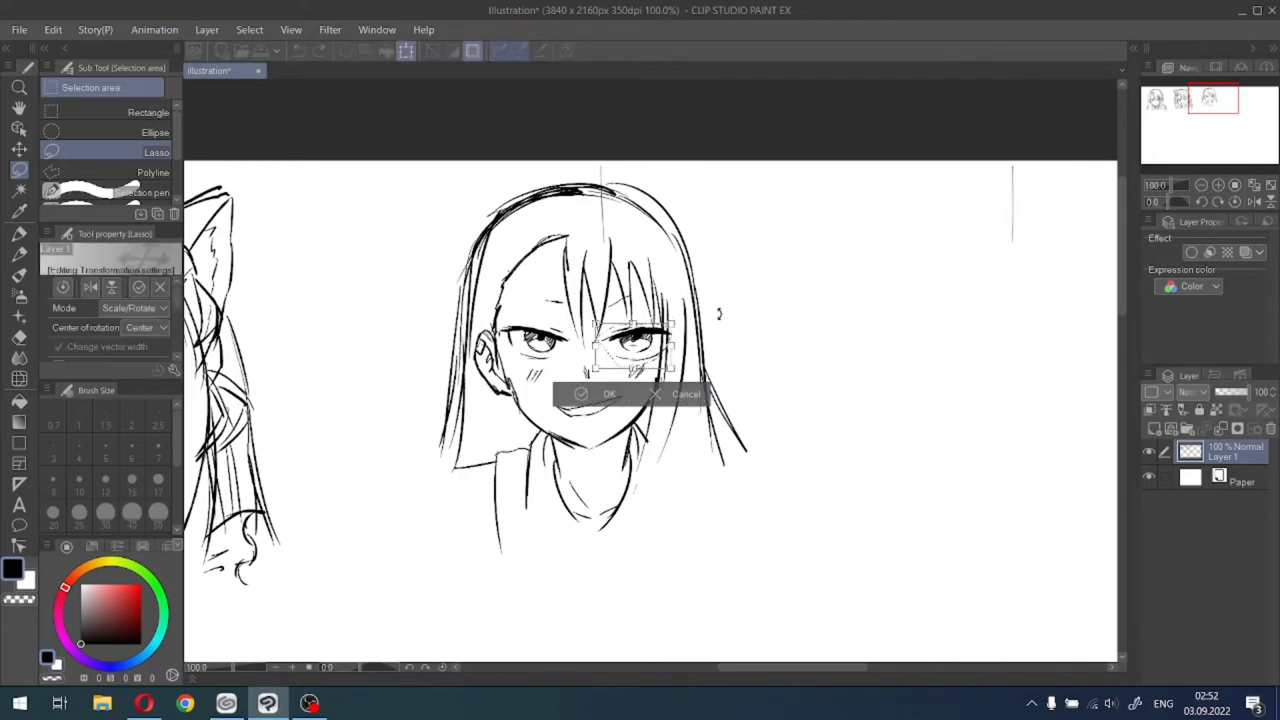
pyautogui.moveTo(719, 314); pyautogui.dragTo(717, 311)
pyautogui.moveTo(632, 345); pyautogui.dragTo(639, 347)
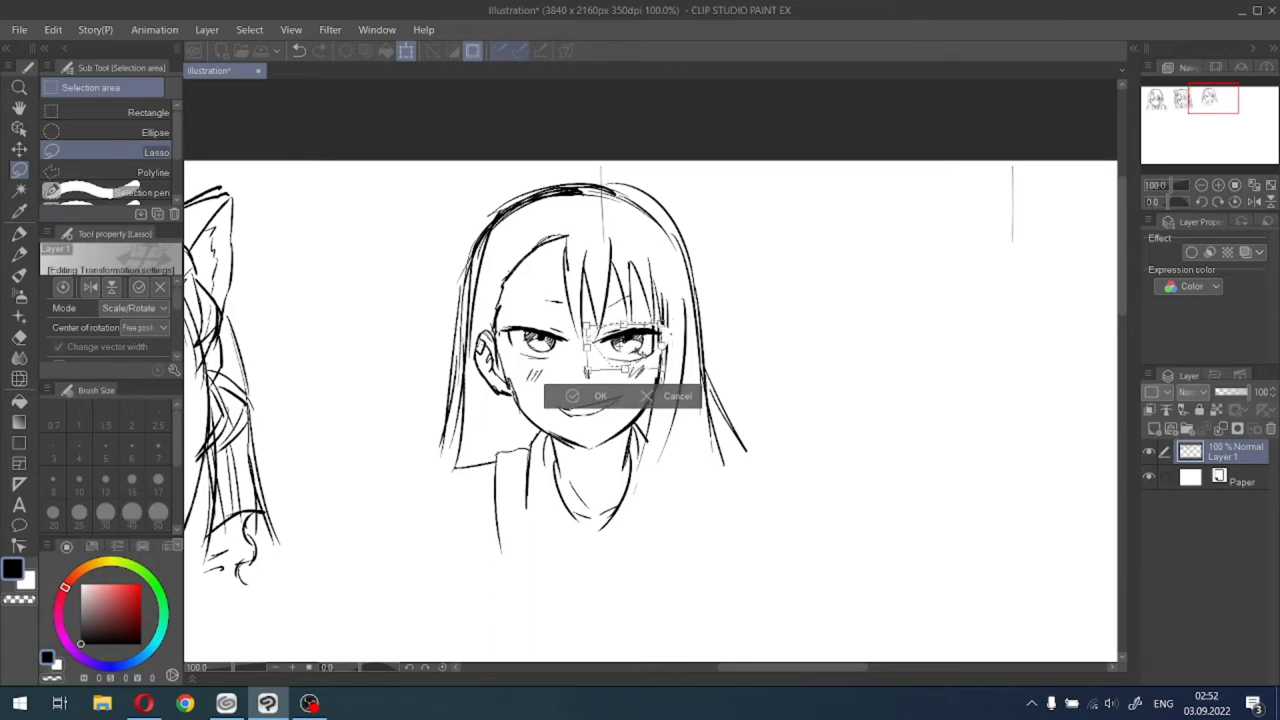
pyautogui.click(572, 397)
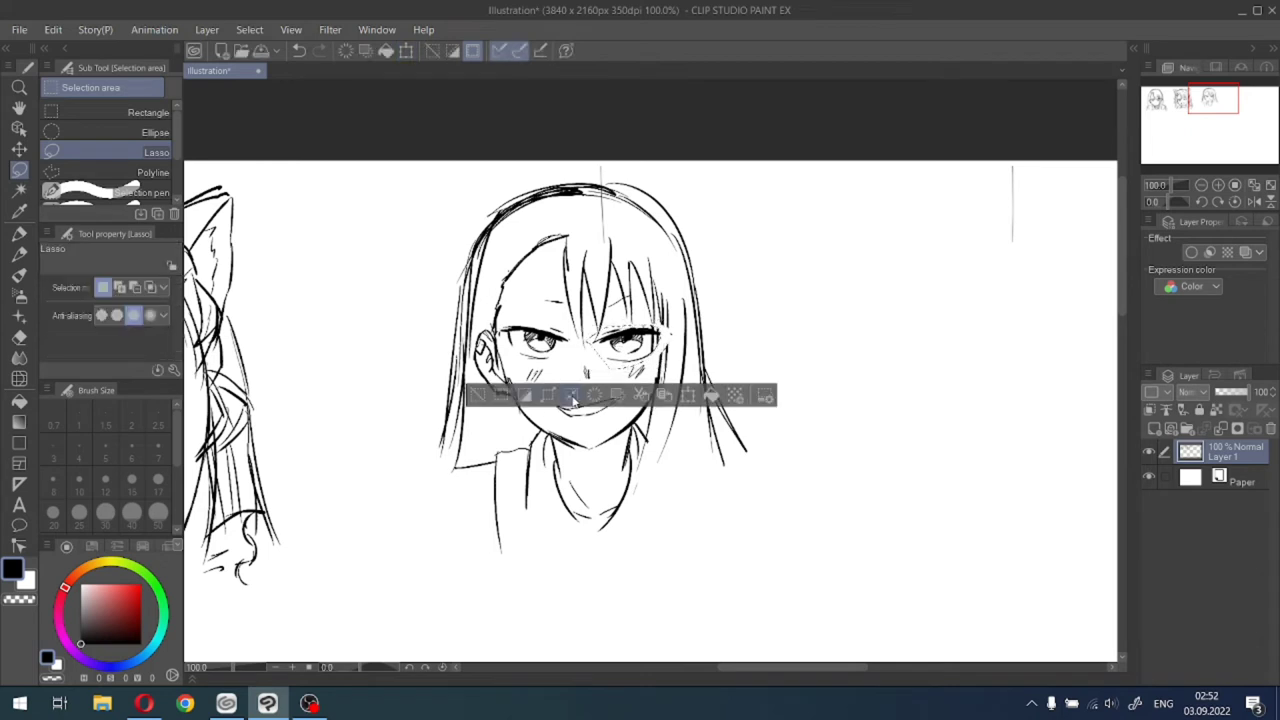
pyautogui.click(477, 395)
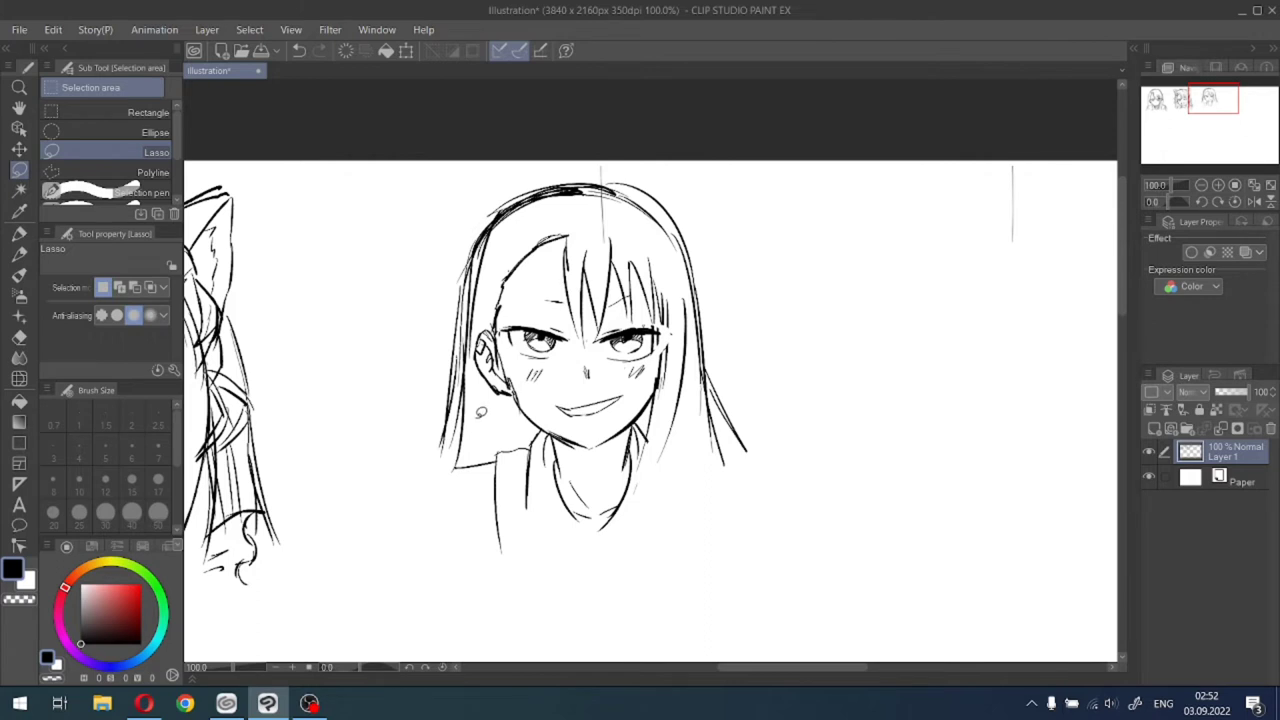
# Thicken the lower eyelid lines under both eyes with the pen.
pyautogui.click(19, 232)
pyautogui.scroll(2, 605, 340)
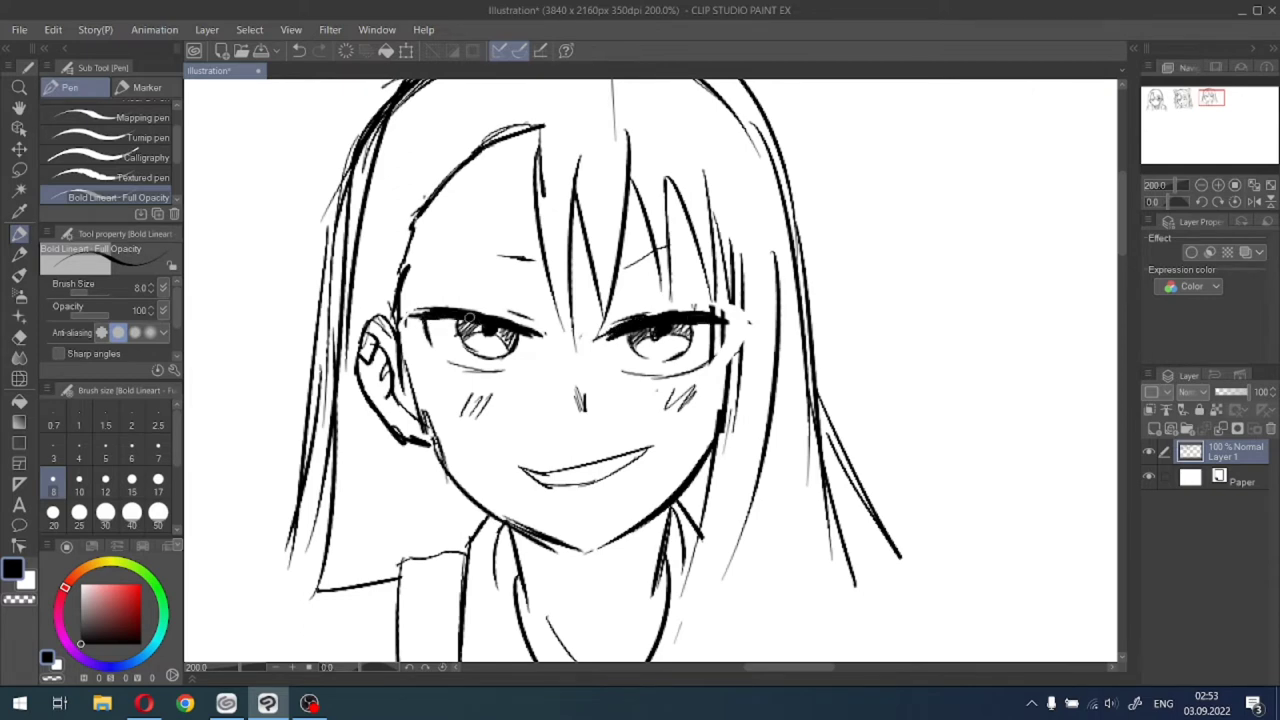
pyautogui.moveTo(480, 371); pyautogui.dragTo(494, 372)
pyautogui.moveTo(634, 374); pyautogui.dragTo(676, 378)
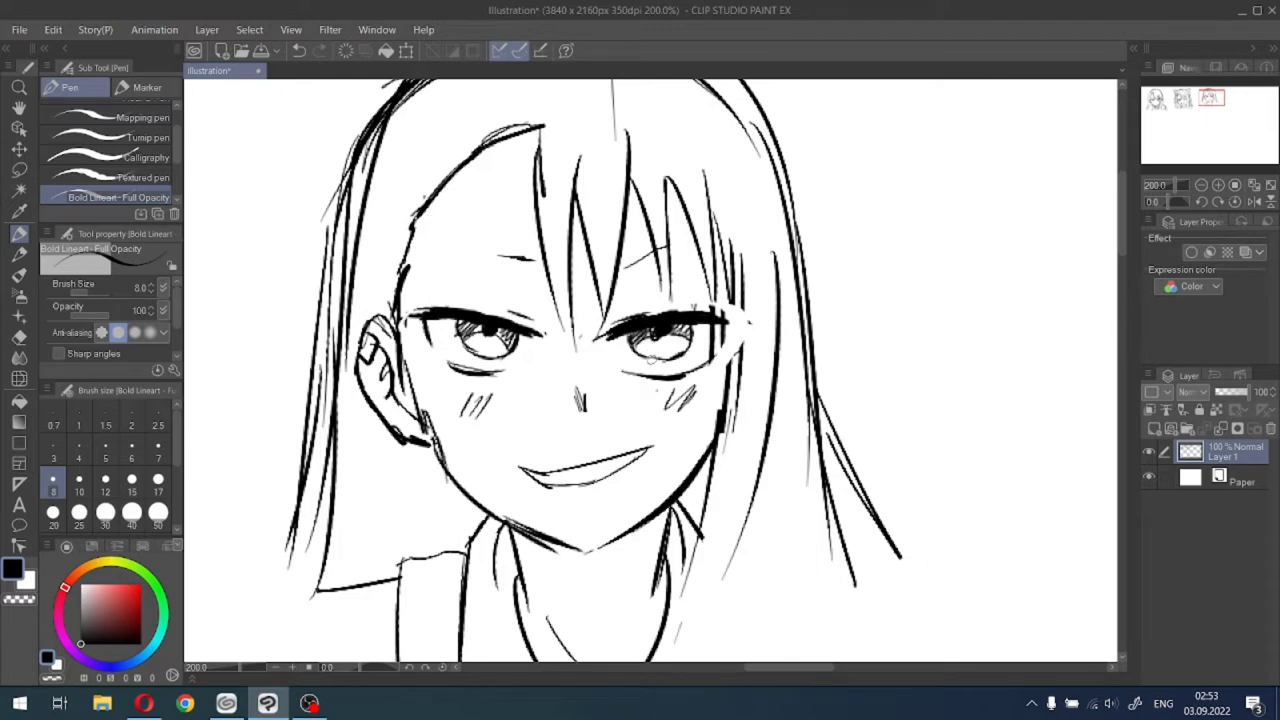
# Darken the right iris outline and erase the thick lower eyelid lines under both eyes.
pyautogui.hotkey('ctrl', 'z')
pyautogui.moveTo(690, 325); pyautogui.dragTo(676, 360)
pyautogui.click(19, 338)
pyautogui.moveTo(624, 373); pyautogui.dragTo(698, 367)
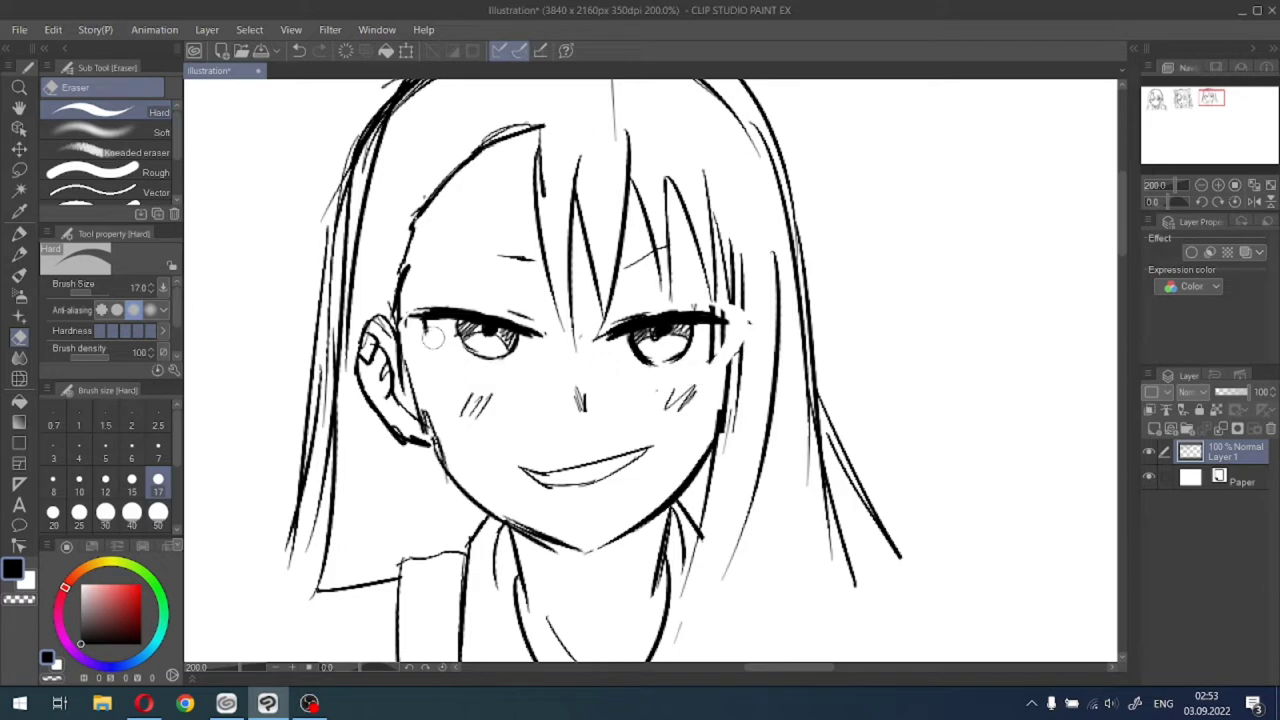
# Redraw the lower eyelids under both eyes as thin, short curved pen lines.
pyautogui.click(19, 232)
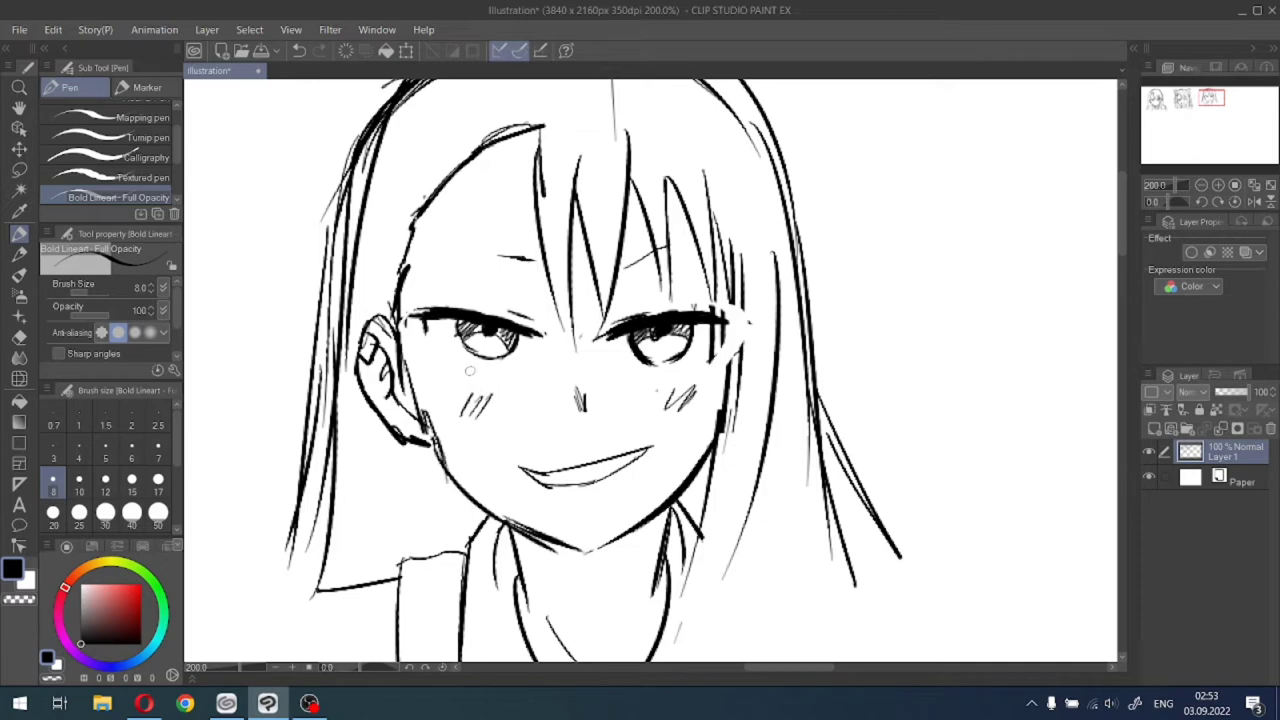
pyautogui.moveTo(455, 369)
pyautogui.mouseDown()
pyautogui.moveTo(510, 376)
pyautogui.moveTo(478, 371)
pyautogui.moveTo(492, 372)
pyautogui.mouseUp()
pyautogui.hotkey('ctrl', 'z')
pyautogui.hotkey('ctrl', 'z')
pyautogui.hotkey('ctrl', 'z')
pyautogui.hotkey('ctrl', 'z')
pyautogui.hotkey('ctrl', 'z')
pyautogui.moveTo(638, 378); pyautogui.dragTo(682, 377)
pyautogui.hotkey('ctrl', 'z')
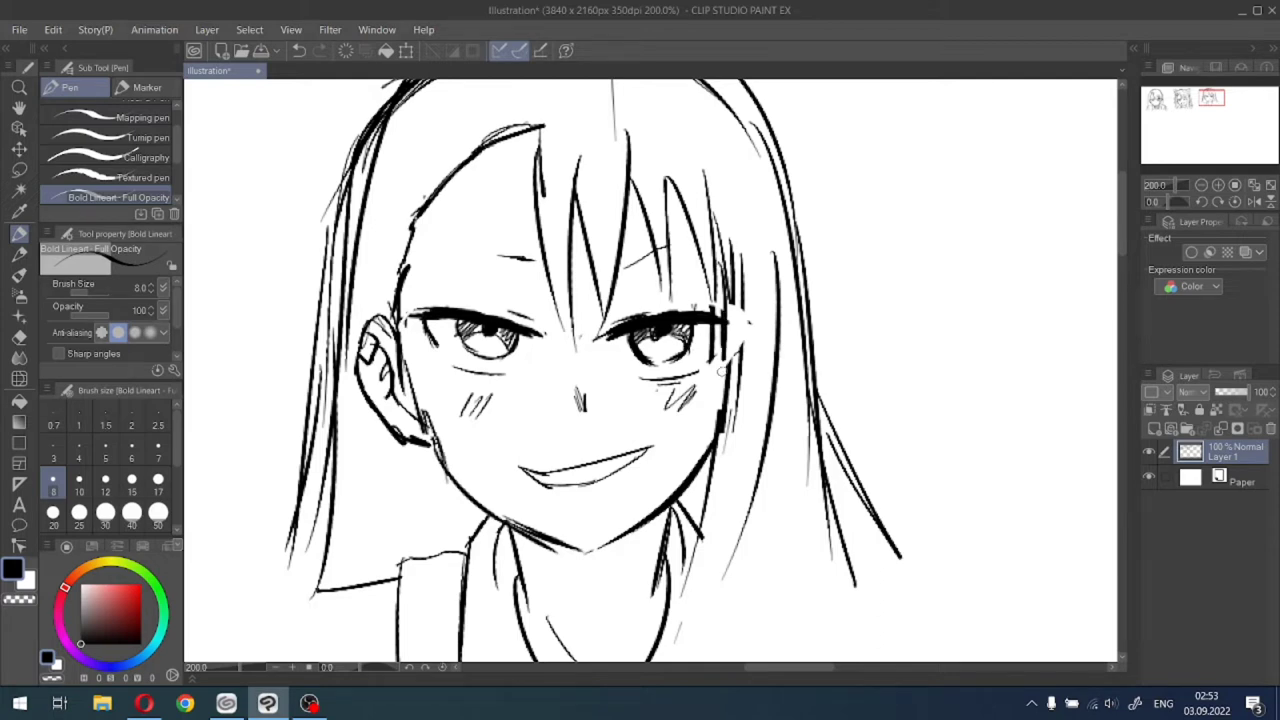
# Erase the third girl's entire grinning mouth.
pyautogui.scroll(-1, 722, 340)
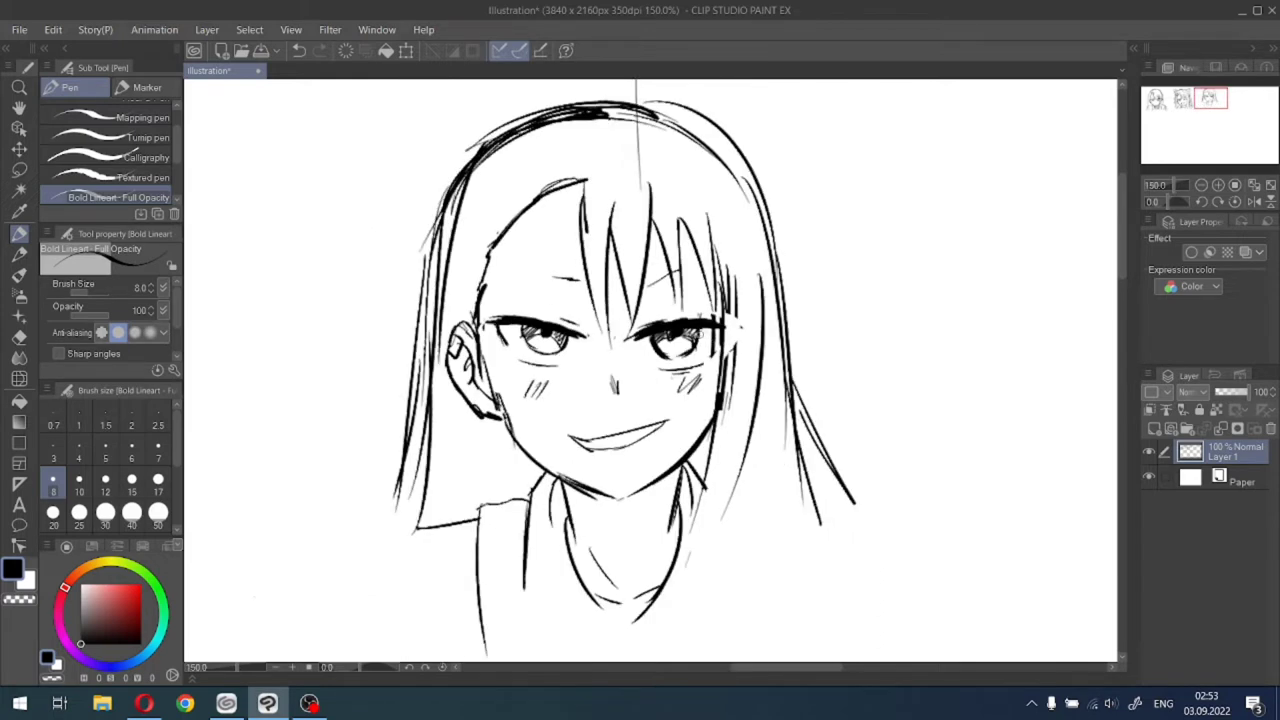
pyautogui.scroll(1, 662, 414)
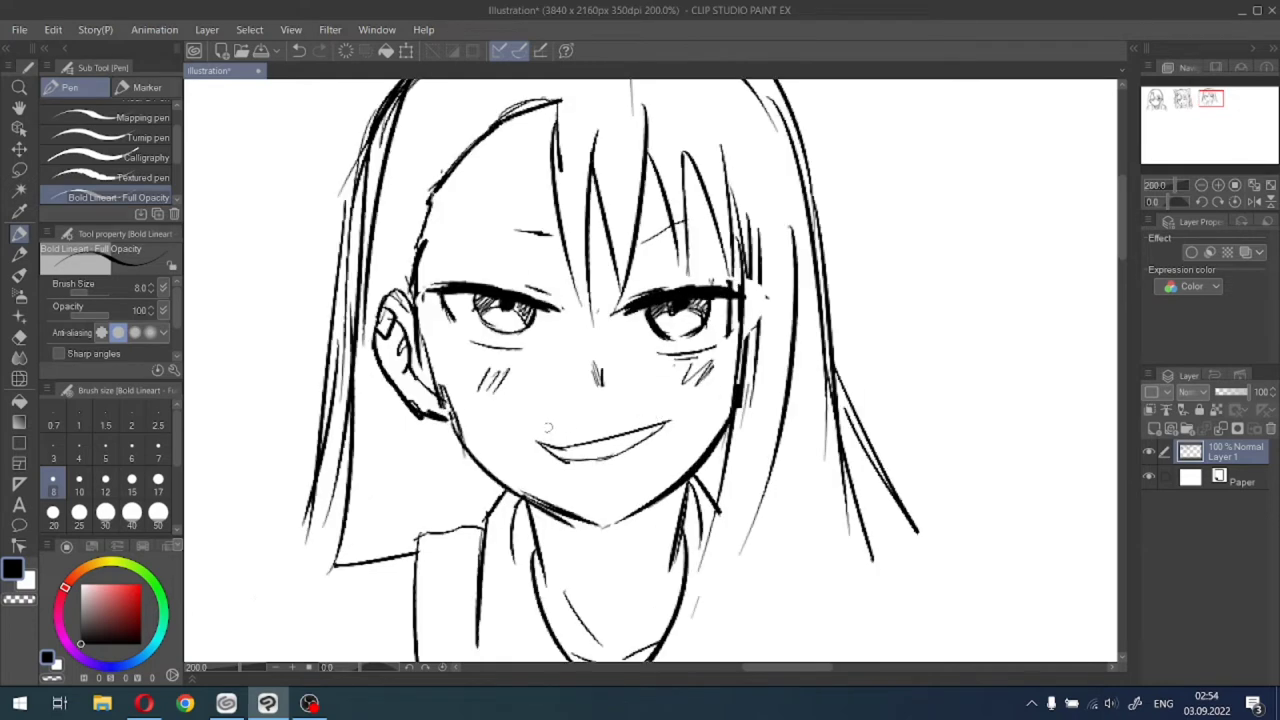
pyautogui.click(18, 337)
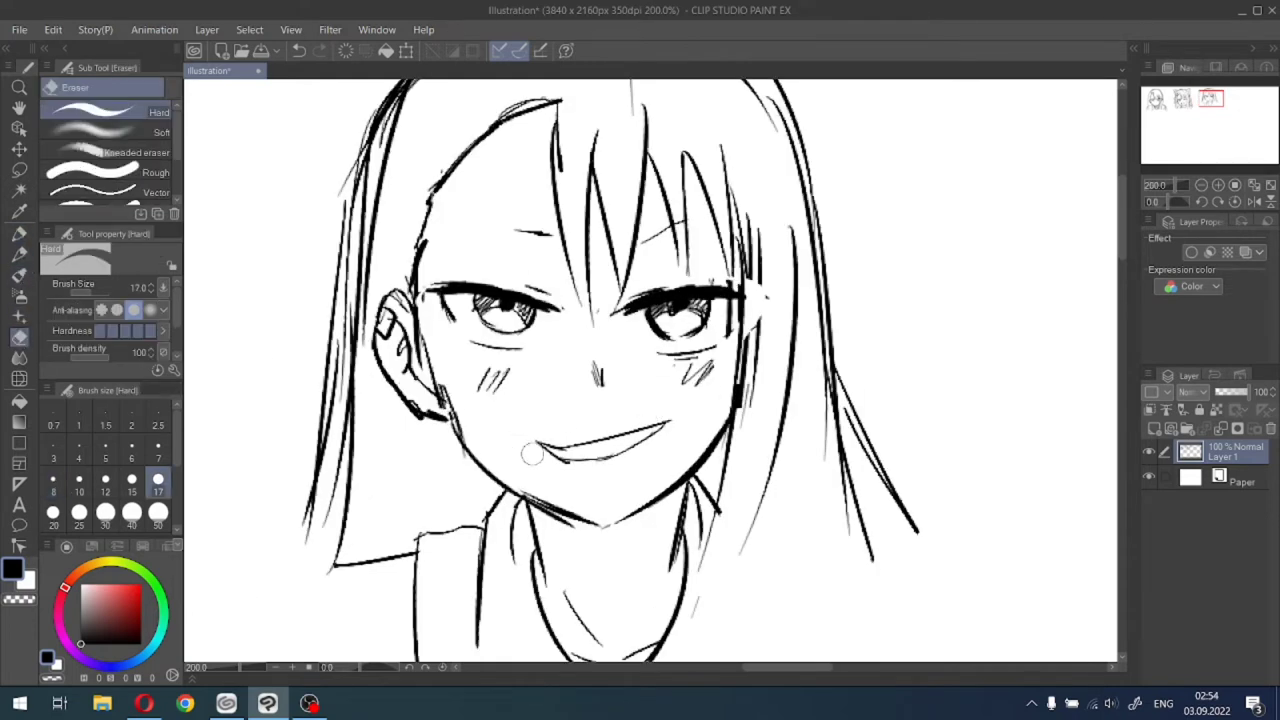
pyautogui.moveTo(541, 440)
pyautogui.mouseDown()
pyautogui.moveTo(593, 437)
pyautogui.moveTo(591, 471)
pyautogui.moveTo(625, 464)
pyautogui.moveTo(665, 440)
pyautogui.mouseUp()
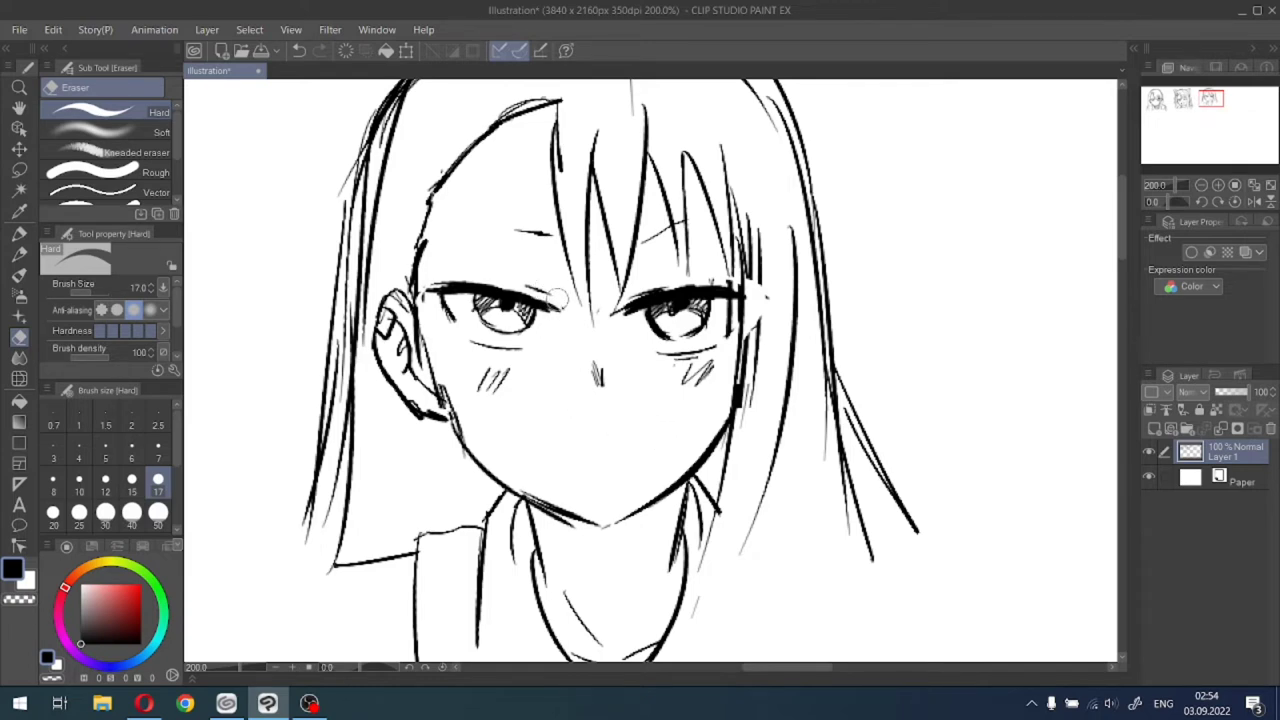
# Redraw the upper mouth line as a lopsided curve rising to the right, retrying the stroke until its shape fits.
pyautogui.click(19, 233)
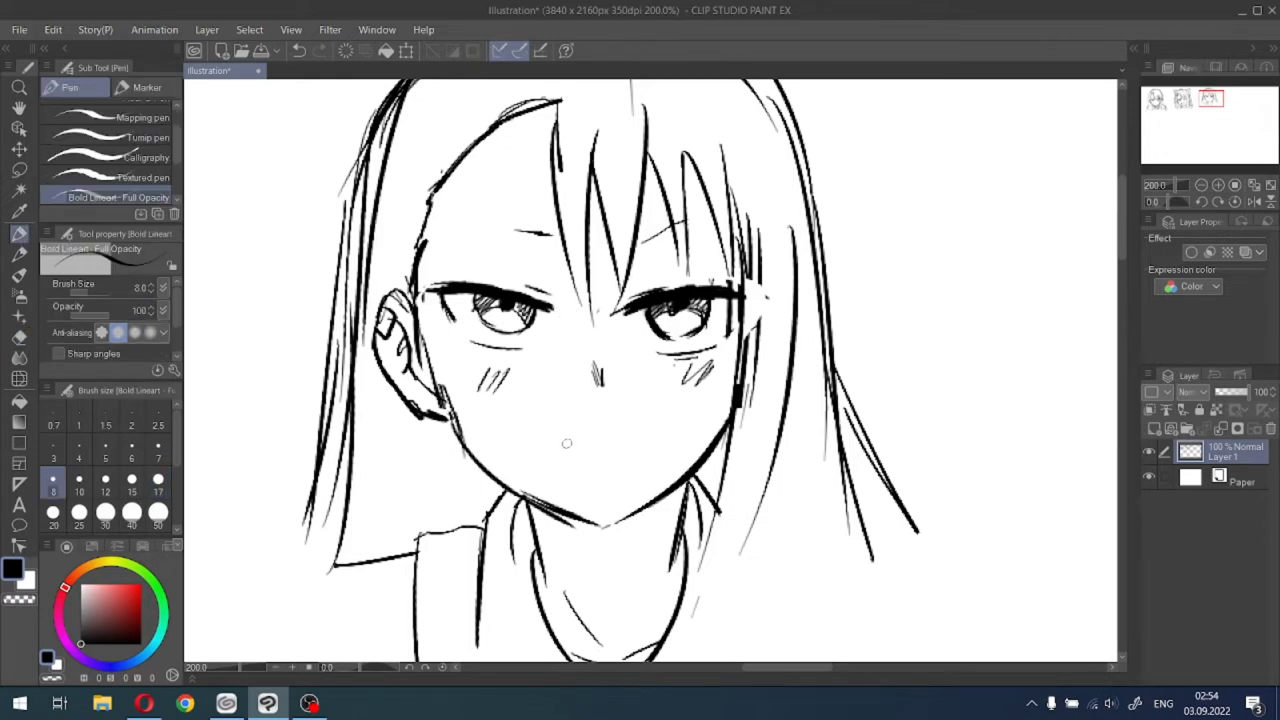
pyautogui.moveTo(558, 446); pyautogui.dragTo(652, 432)
pyautogui.hotkey('ctrl', 'z')
pyautogui.moveTo(551, 442); pyautogui.dragTo(639, 438)
pyautogui.hotkey('ctrl', 'z')
pyautogui.moveTo(549, 440); pyautogui.dragTo(668, 421)
pyautogui.hotkey('ctrl', 'z')
pyautogui.moveTo(549, 438); pyautogui.dragTo(676, 418)
pyautogui.hotkey('ctrl', 'z')
pyautogui.moveTo(548, 438); pyautogui.dragTo(676, 418)
pyautogui.hotkey('ctrl', 'z')
pyautogui.moveTo(545, 439); pyautogui.dragTo(666, 419)
pyautogui.hotkey('ctrl', 'z')
pyautogui.moveTo(548, 439)
pyautogui.mouseDown()
pyautogui.moveTo(675, 412)
pyautogui.moveTo(611, 449)
pyautogui.moveTo(549, 445)
pyautogui.moveTo(666, 414)
pyautogui.mouseUp()
pyautogui.hotkey('ctrl', 'z')
pyautogui.hotkey('ctrl', 'z')
pyautogui.hotkey('ctrl', 'z')
# Close the smirk with a lower lip curve and add short tooth lines inside the mouth's right half.
pyautogui.moveTo(549, 449)
pyautogui.mouseDown()
pyautogui.moveTo(600, 452)
pyautogui.moveTo(670, 429)
pyautogui.moveTo(588, 464)
pyautogui.moveTo(580, 450)
pyautogui.moveTo(662, 421)
pyautogui.mouseUp()
pyautogui.hotkey('ctrl', 'z')
pyautogui.hotkey('ctrl', 'z')
pyautogui.hotkey('ctrl', 'z')
pyautogui.moveTo(553, 450)
pyautogui.mouseDown()
pyautogui.moveTo(665, 428)
pyautogui.moveTo(618, 462)
pyautogui.moveTo(544, 462)
pyautogui.moveTo(668, 427)
pyautogui.moveTo(640, 455)
pyautogui.moveTo(560, 472)
pyautogui.moveTo(549, 452)
pyautogui.moveTo(610, 469)
pyautogui.moveTo(646, 458)
pyautogui.mouseUp()
pyautogui.hotkey('ctrl', 'z')
pyautogui.hotkey('ctrl', 'z')
pyautogui.hotkey('ctrl', 'z')
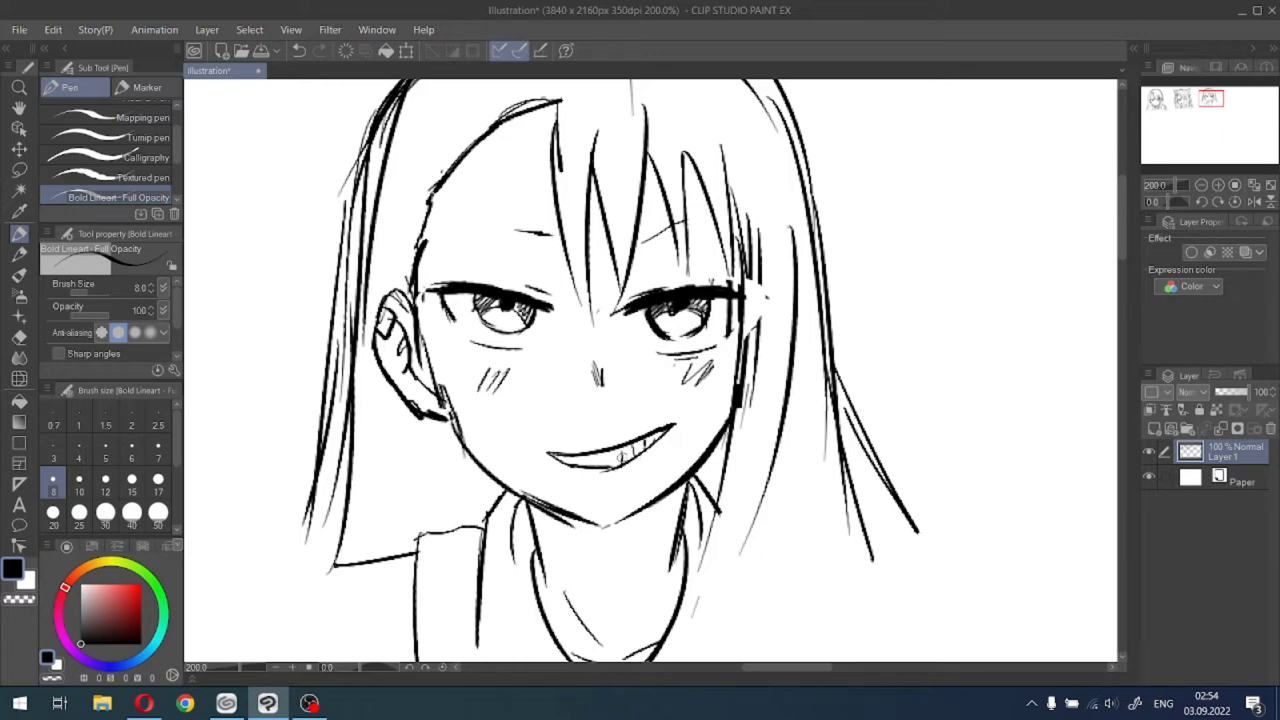
# Draw a hair clip beside the parting above the left eye and thicken the hair outline over the crown.
pyautogui.scroll(-2, 621, 460)
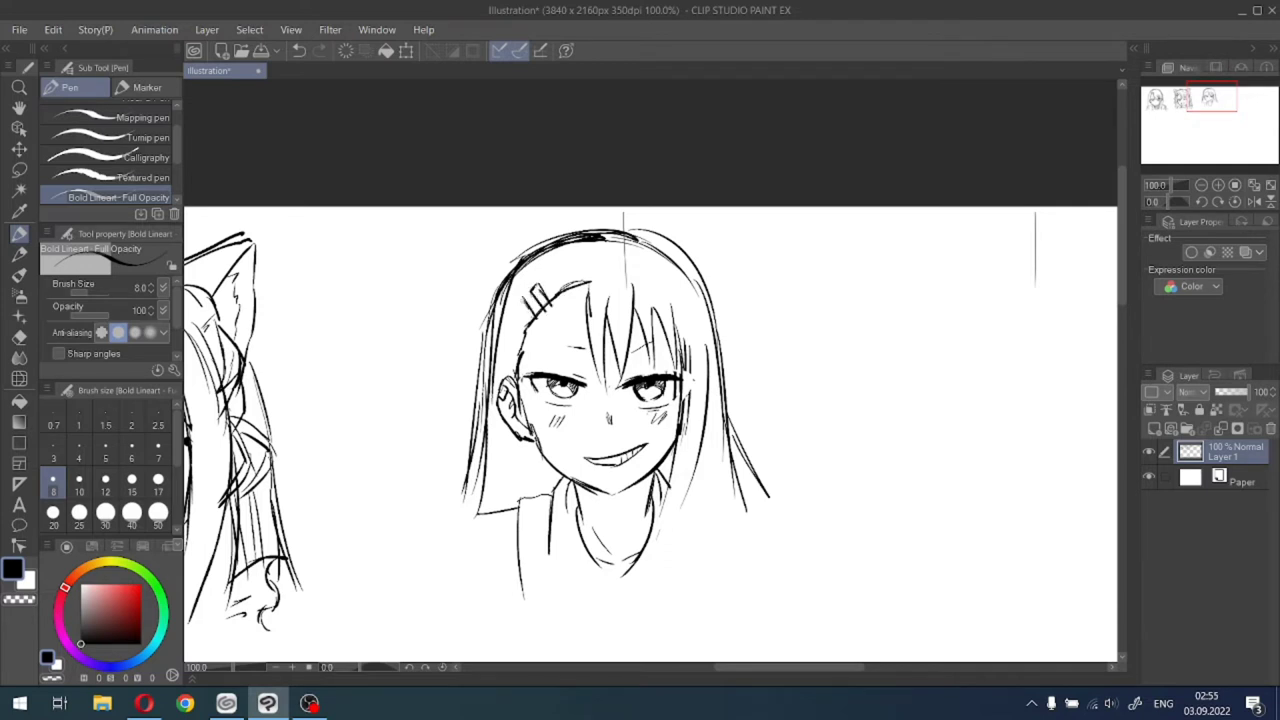
pyautogui.moveTo(522, 256)
pyautogui.mouseDown()
pyautogui.moveTo(646, 224)
pyautogui.moveTo(700, 290)
pyautogui.moveTo(618, 241)
pyautogui.mouseUp()
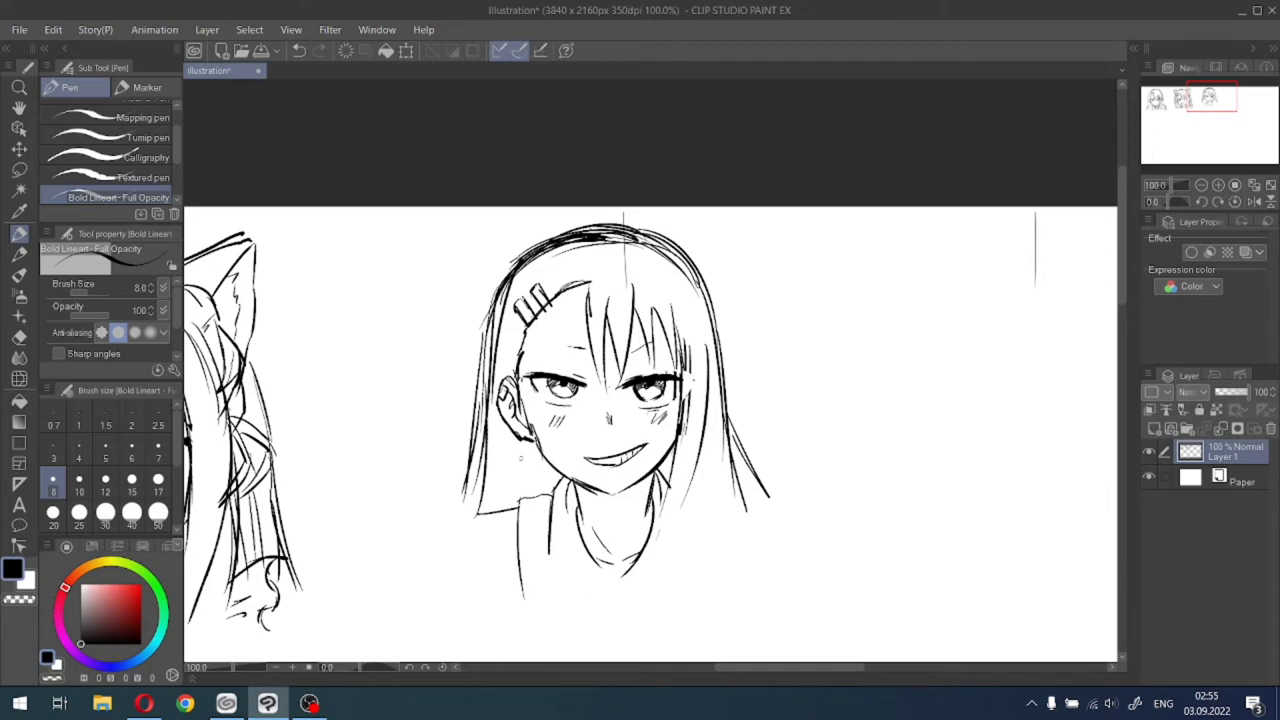
# Hatch a diagonal shadow behind the neck between the ear, jaw and left shoulder.
pyautogui.moveTo(522, 442); pyautogui.dragTo(516, 502)
pyautogui.moveTo(536, 436)
pyautogui.mouseDown()
pyautogui.moveTo(518, 496)
pyautogui.moveTo(542, 500)
pyautogui.mouseUp()
pyautogui.moveTo(558, 472); pyautogui.dragTo(545, 498)
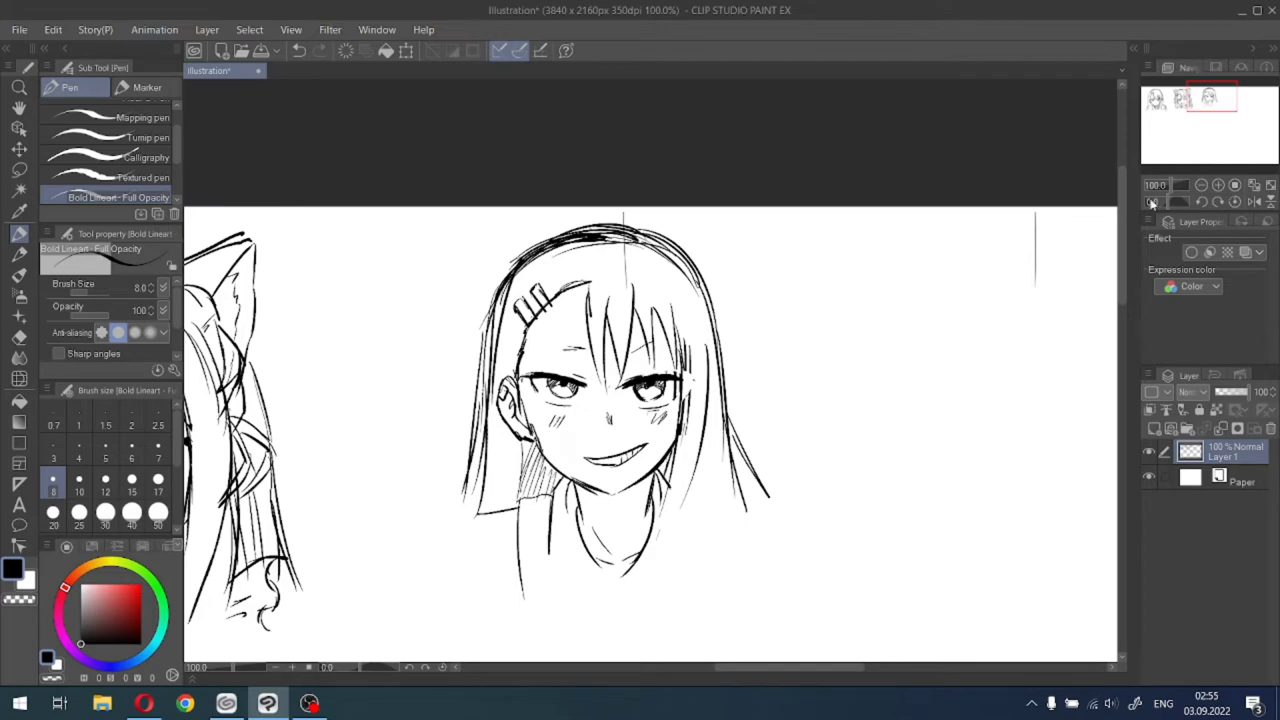
# Erase the tooth lines inside the smirking mouth, keeping only its outline.
pyautogui.moveTo(1212, 117); pyautogui.dragTo(1212, 106)
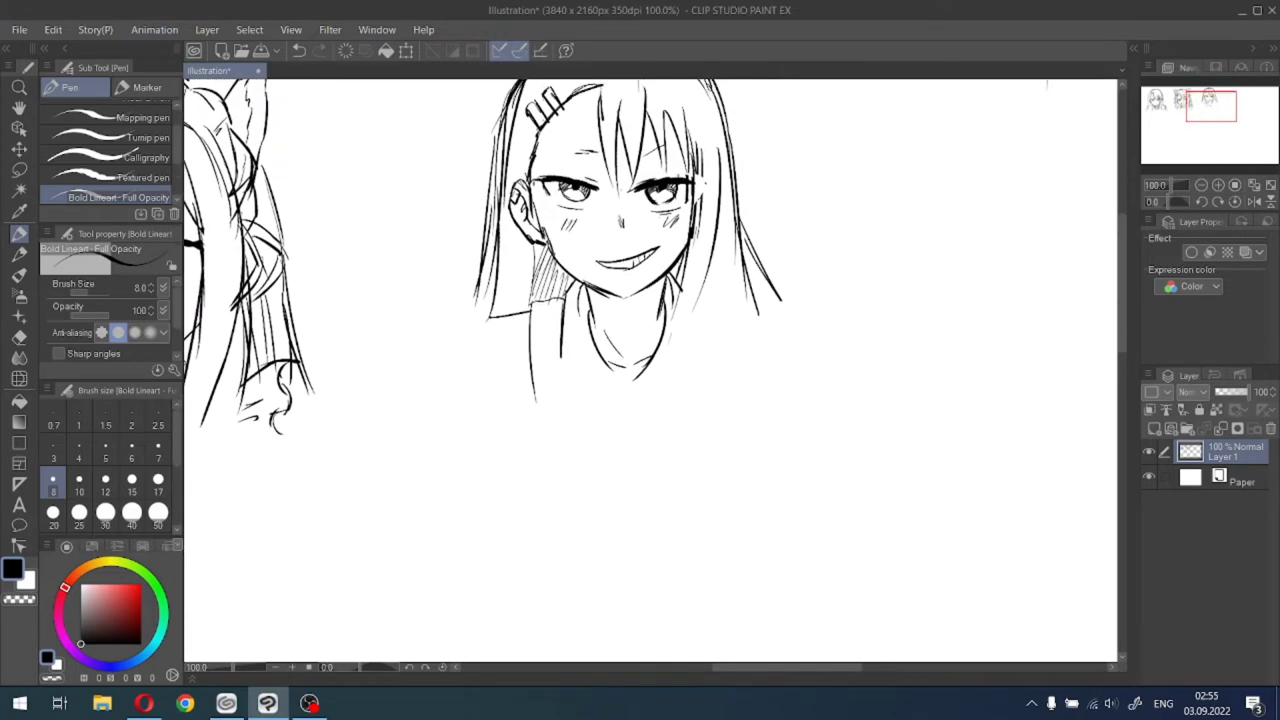
pyautogui.scroll(2, 657, 160)
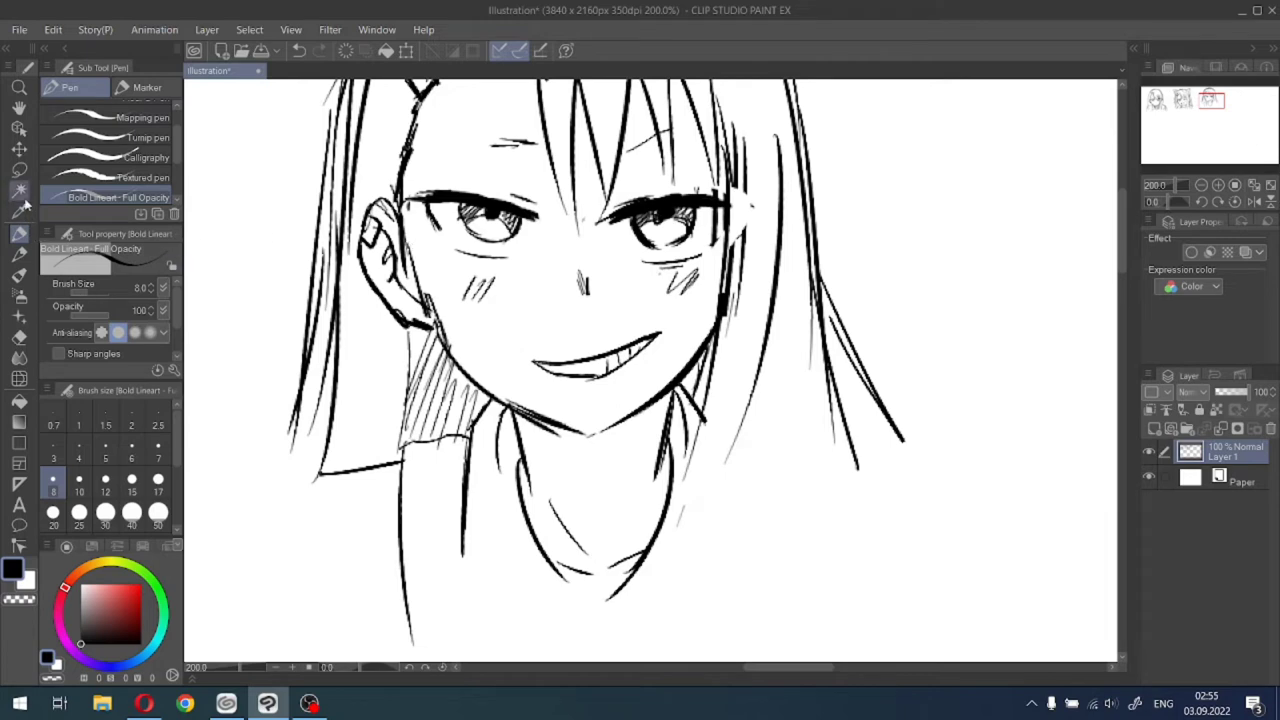
pyautogui.click(19, 337)
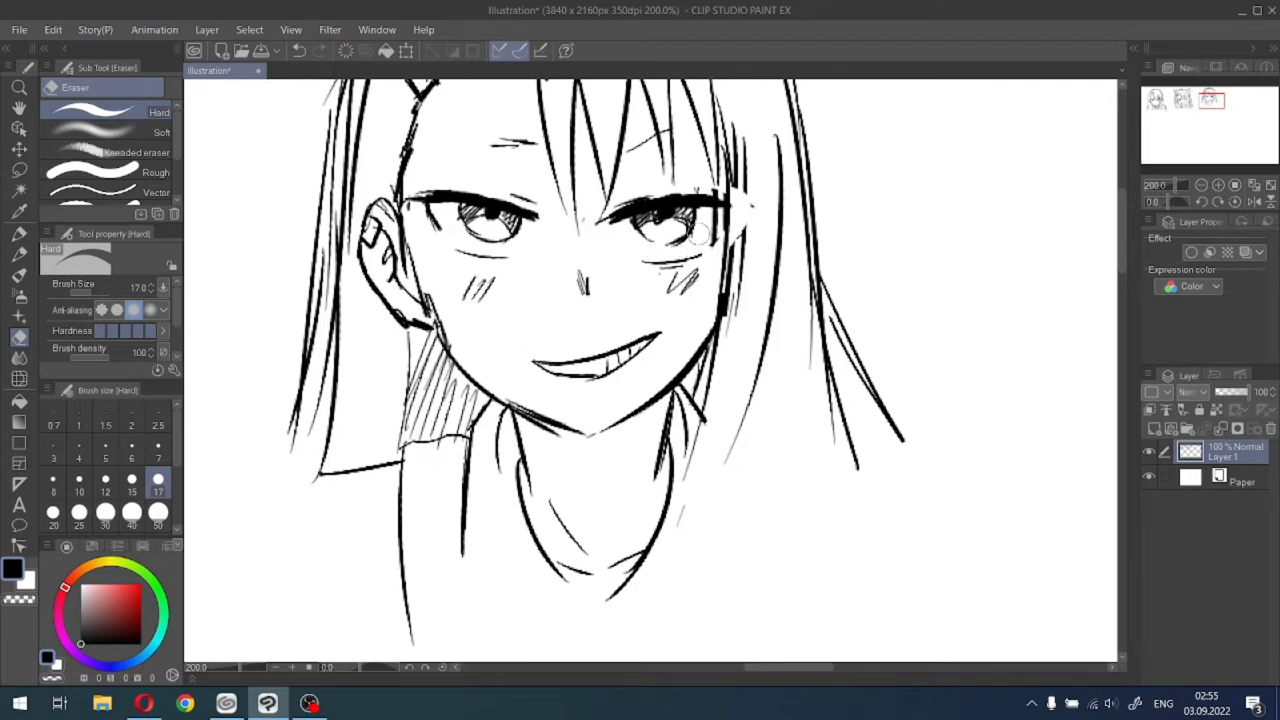
pyautogui.scroll(-1, 708, 238)
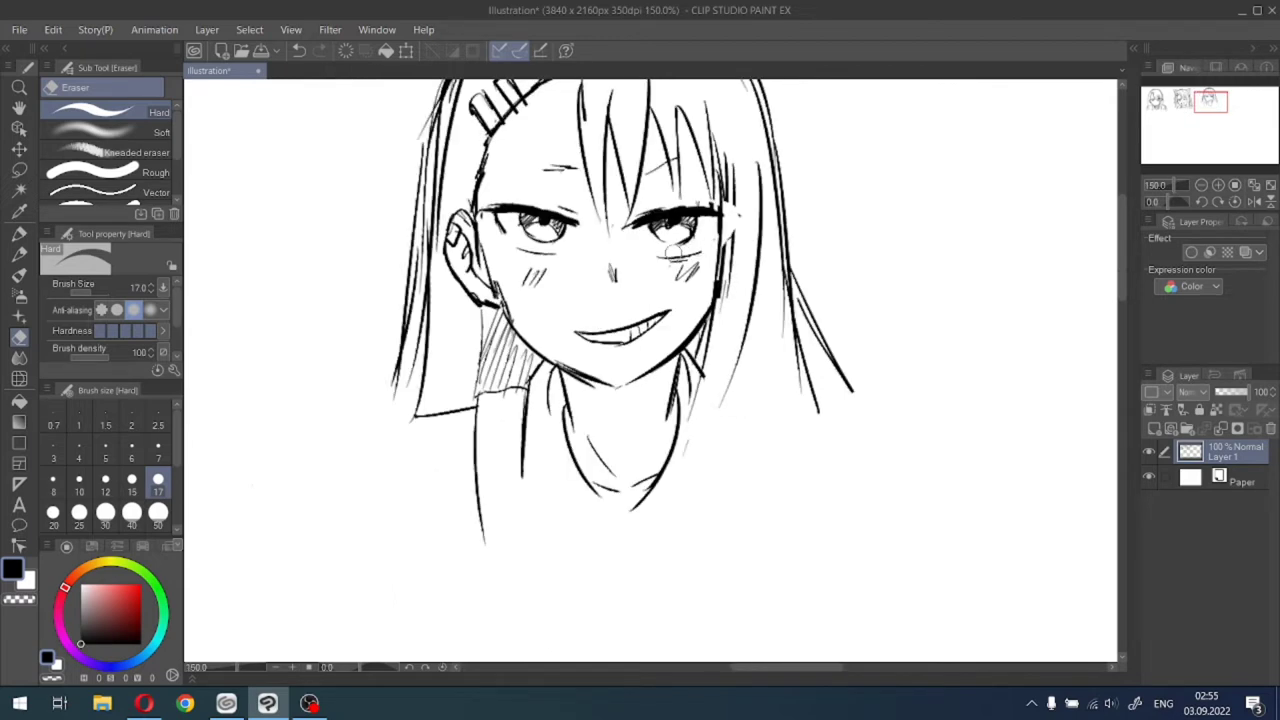
pyautogui.scroll(-1, 676, 250)
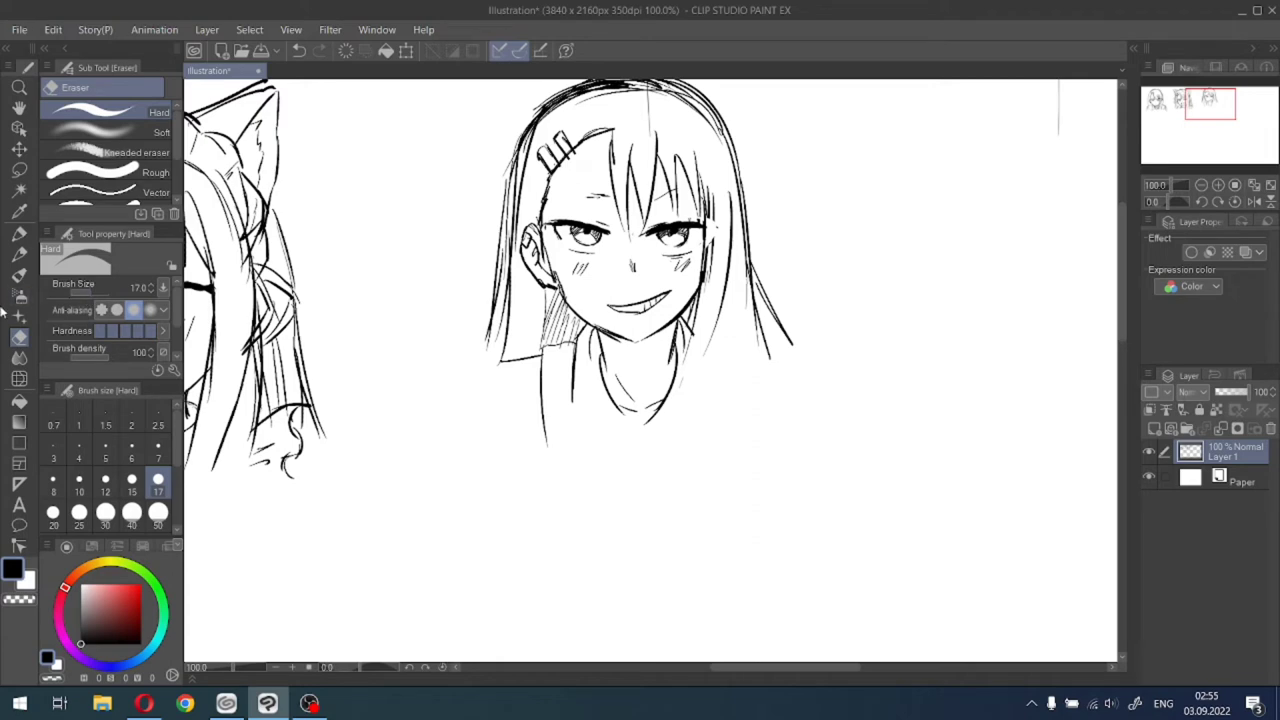
pyautogui.scroll(4, 700, 301)
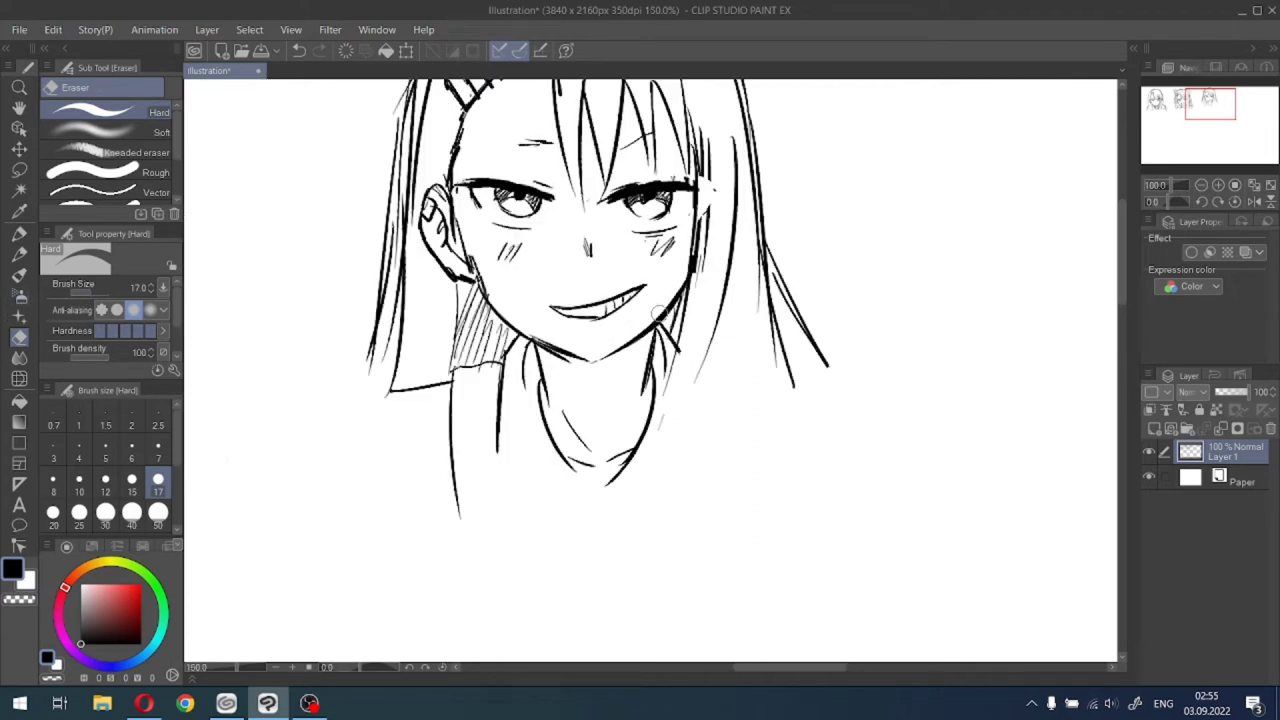
pyautogui.moveTo(540, 310)
pyautogui.mouseDown()
pyautogui.moveTo(560, 290)
pyautogui.moveTo(588, 290)
pyautogui.moveTo(544, 320)
pyautogui.mouseUp()
pyautogui.scroll(-3, 544, 320)
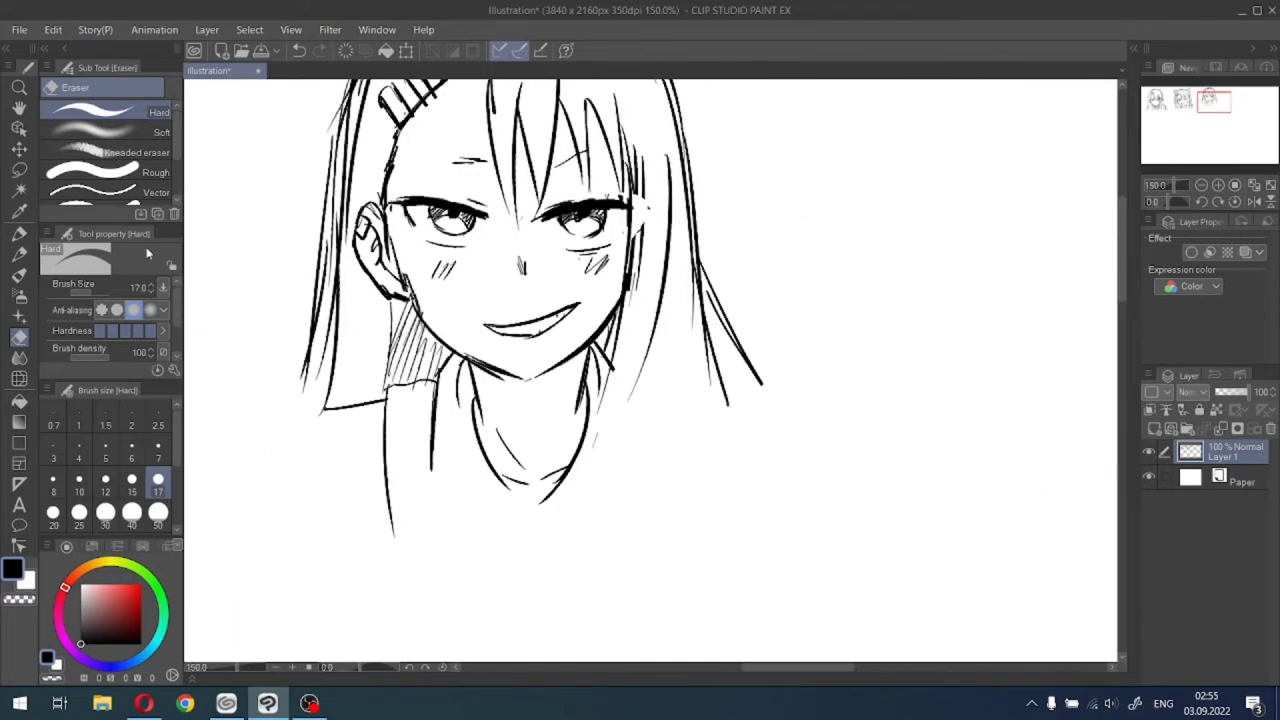
# Extend the long right-side hair strands down over the chest with the pen and add the right shoulder line.
pyautogui.click(19, 233)
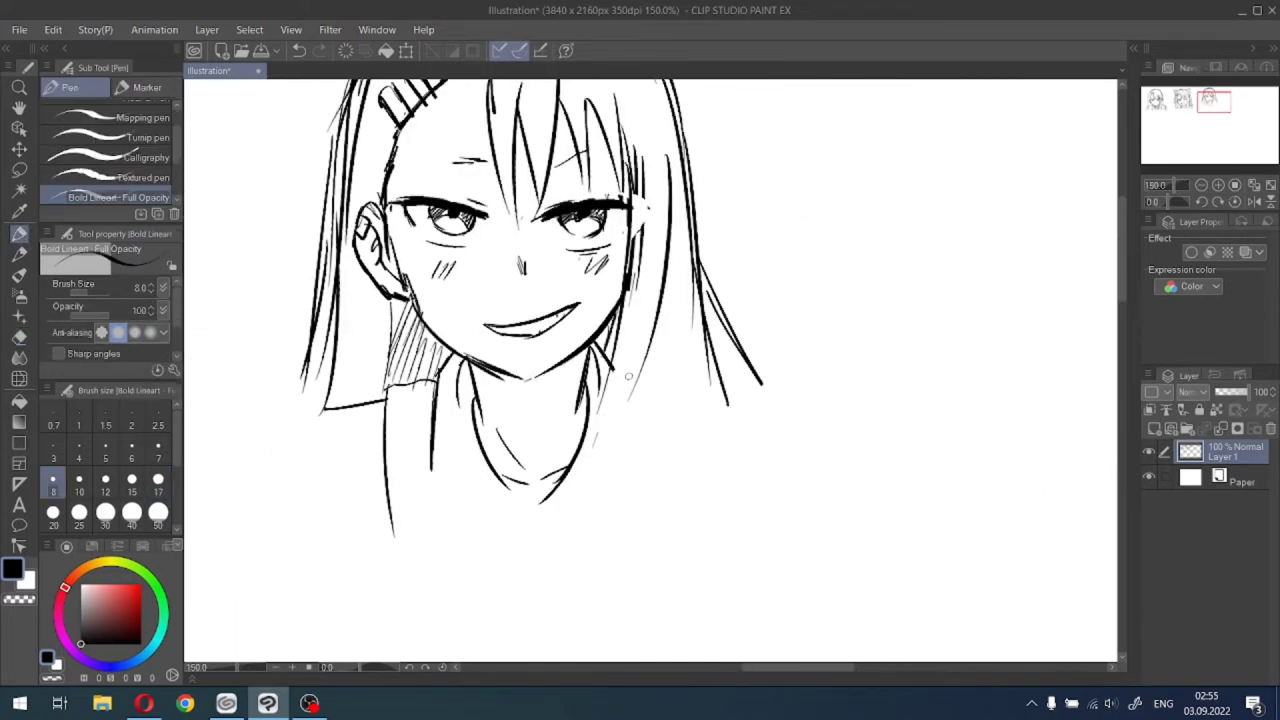
pyautogui.scroll(-1, 628, 376)
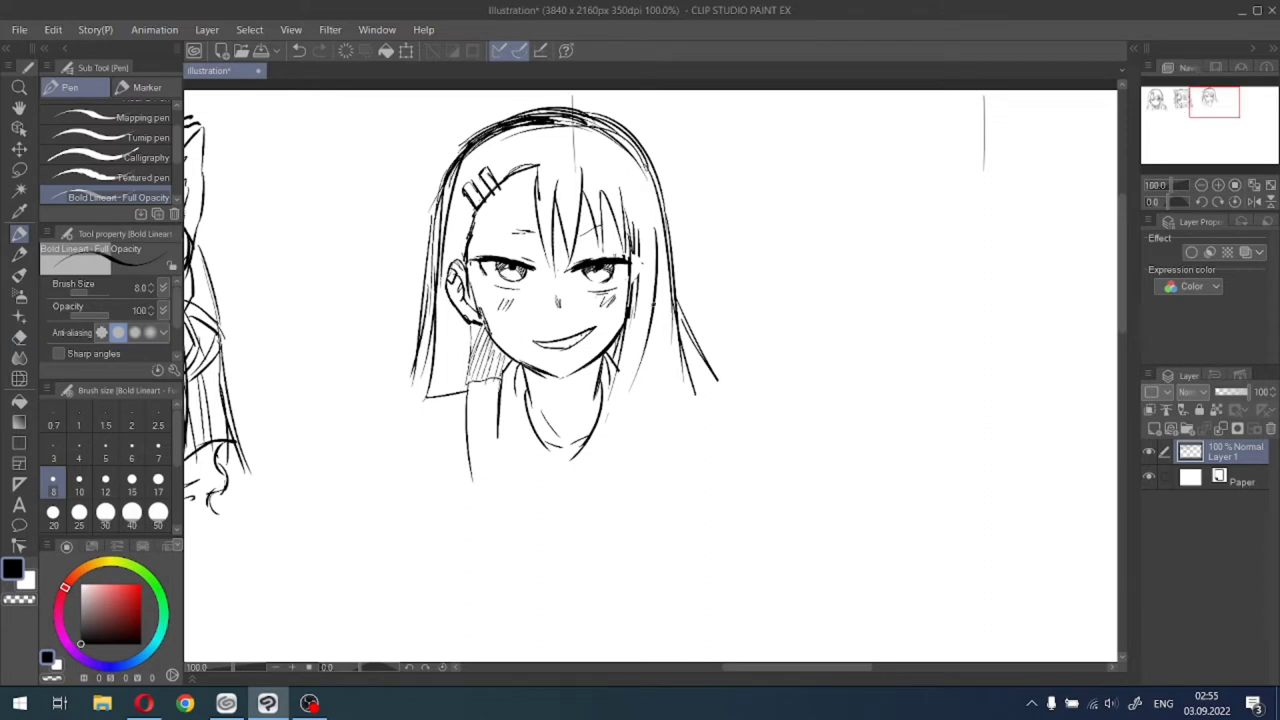
pyautogui.moveTo(654, 304); pyautogui.dragTo(640, 456)
pyautogui.moveTo(653, 309); pyautogui.dragTo(644, 453)
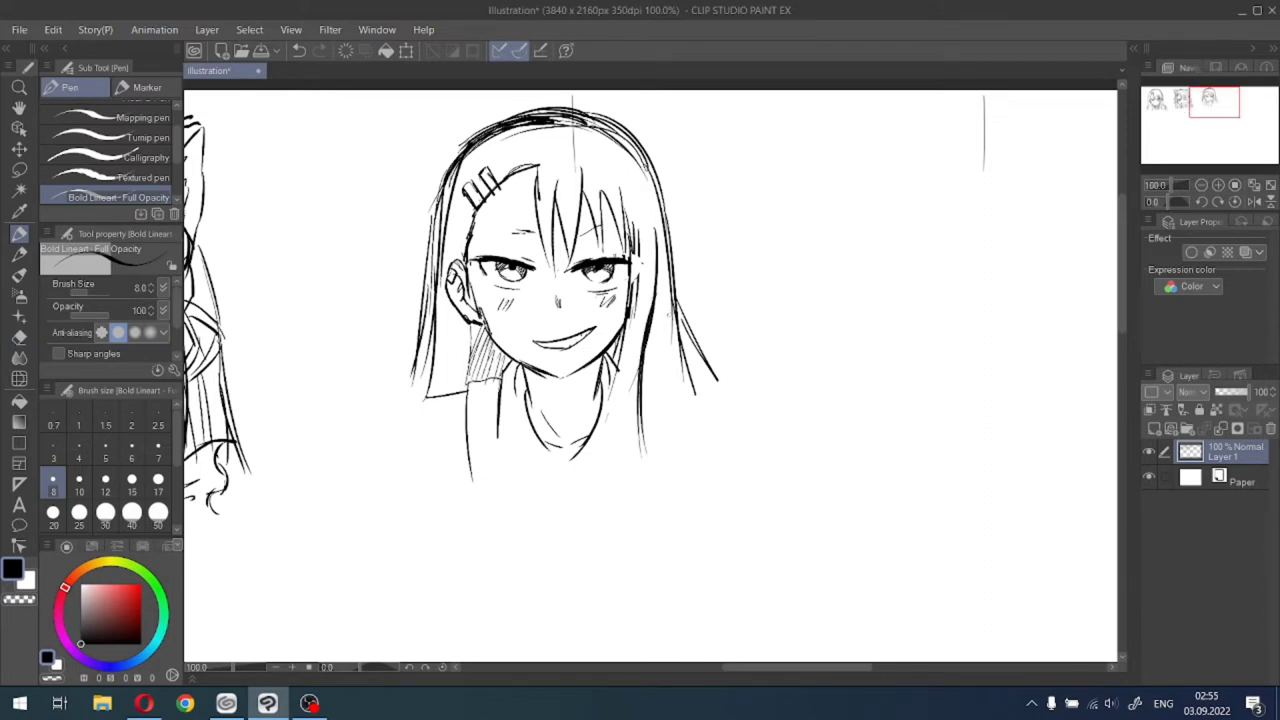
pyautogui.moveTo(636, 370)
pyautogui.mouseDown()
pyautogui.moveTo(675, 385)
pyautogui.moveTo(661, 460)
pyautogui.mouseUp()
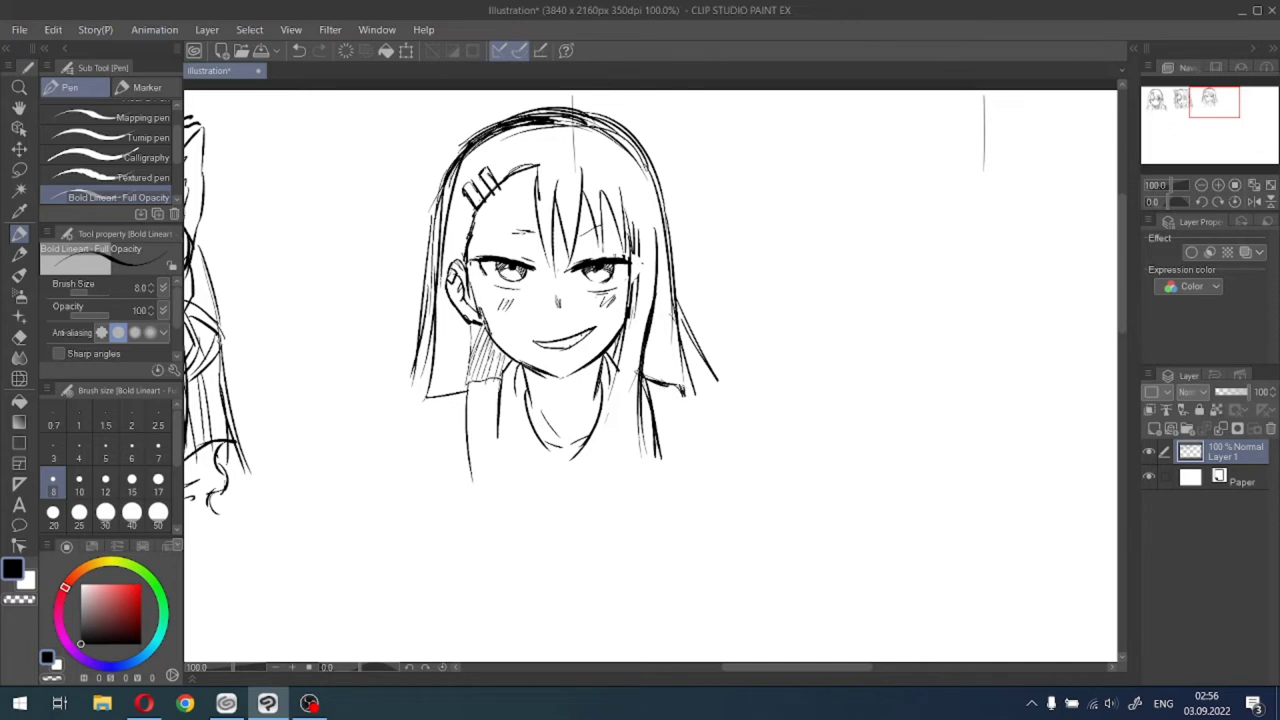
# Draw the sleeve and upper arm lines below both shoulders, building up the outer left edge with several strokes.
pyautogui.moveTo(680, 382)
pyautogui.mouseDown()
pyautogui.moveTo(710, 456)
pyautogui.moveTo(684, 450)
pyautogui.mouseUp()
pyautogui.moveTo(438, 411); pyautogui.dragTo(450, 472)
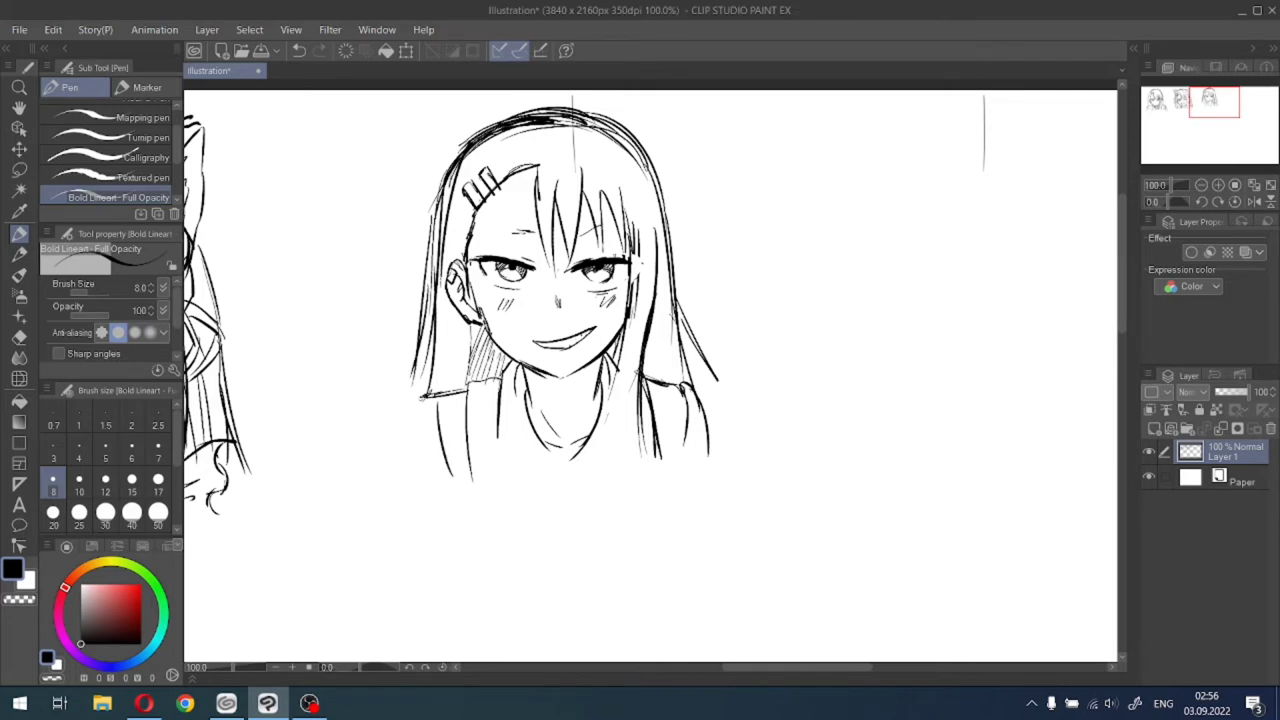
pyautogui.moveTo(422, 396); pyautogui.dragTo(415, 484)
pyautogui.moveTo(418, 432); pyautogui.dragTo(411, 484)
pyautogui.moveTo(414, 428); pyautogui.dragTo(408, 470)
pyautogui.moveTo(420, 398); pyautogui.dragTo(401, 462)
pyautogui.moveTo(411, 414); pyautogui.dragTo(404, 470)
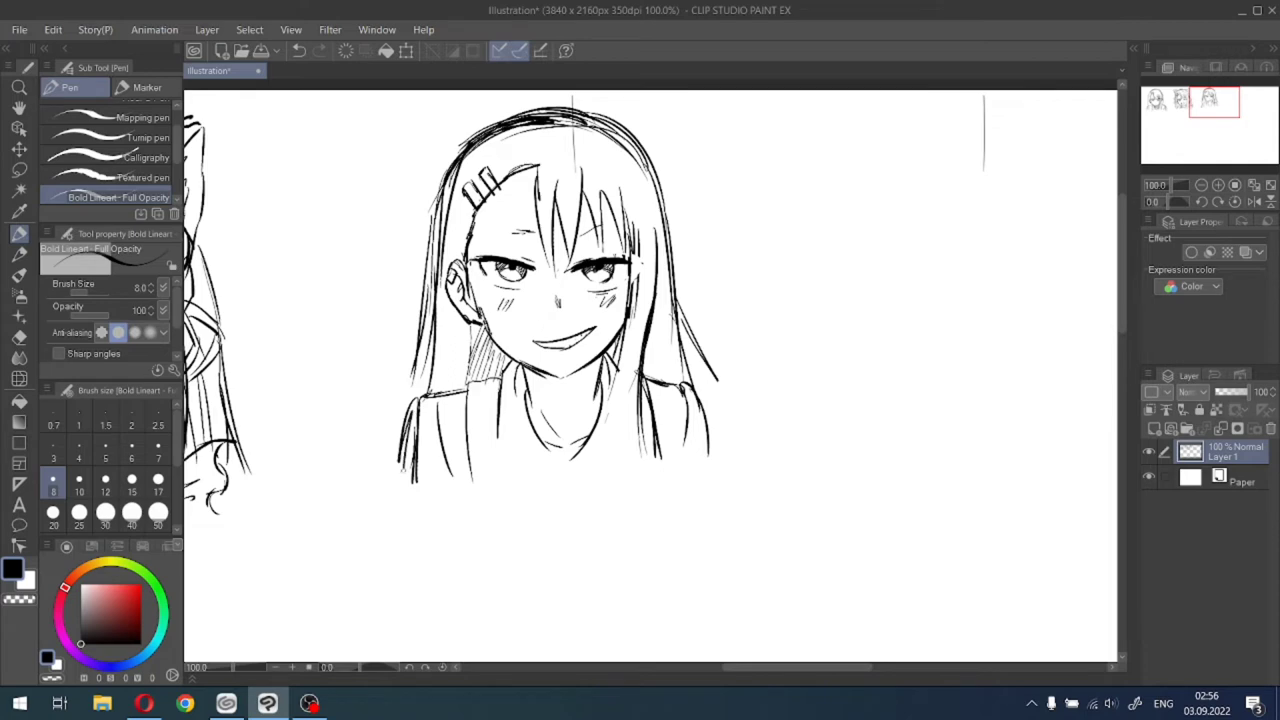
# Thicken the third girl's hair outline across the crown and down its right curve.
pyautogui.scroll(-2, 403, 459)
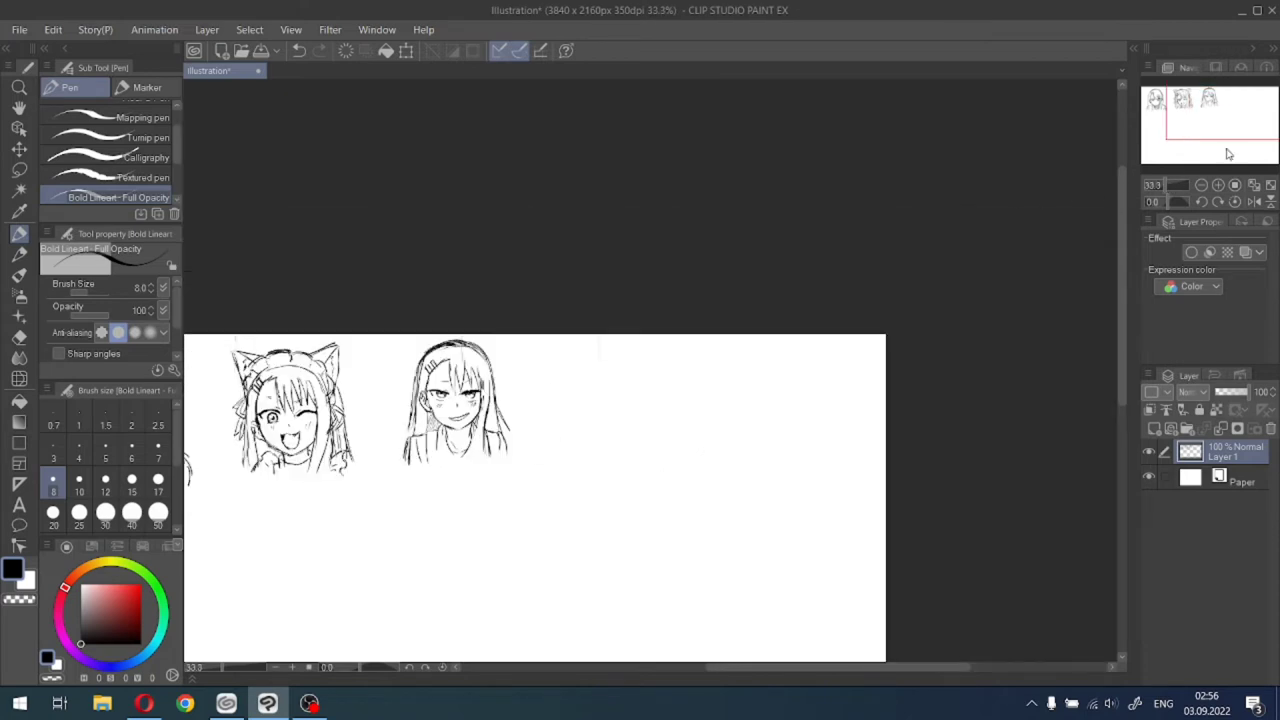
pyautogui.moveTo(1236, 125); pyautogui.dragTo(1198, 130)
pyautogui.scroll(1, 1202, 124)
pyautogui.scroll(1, 1198, 130)
pyautogui.scroll(1, 733, 215)
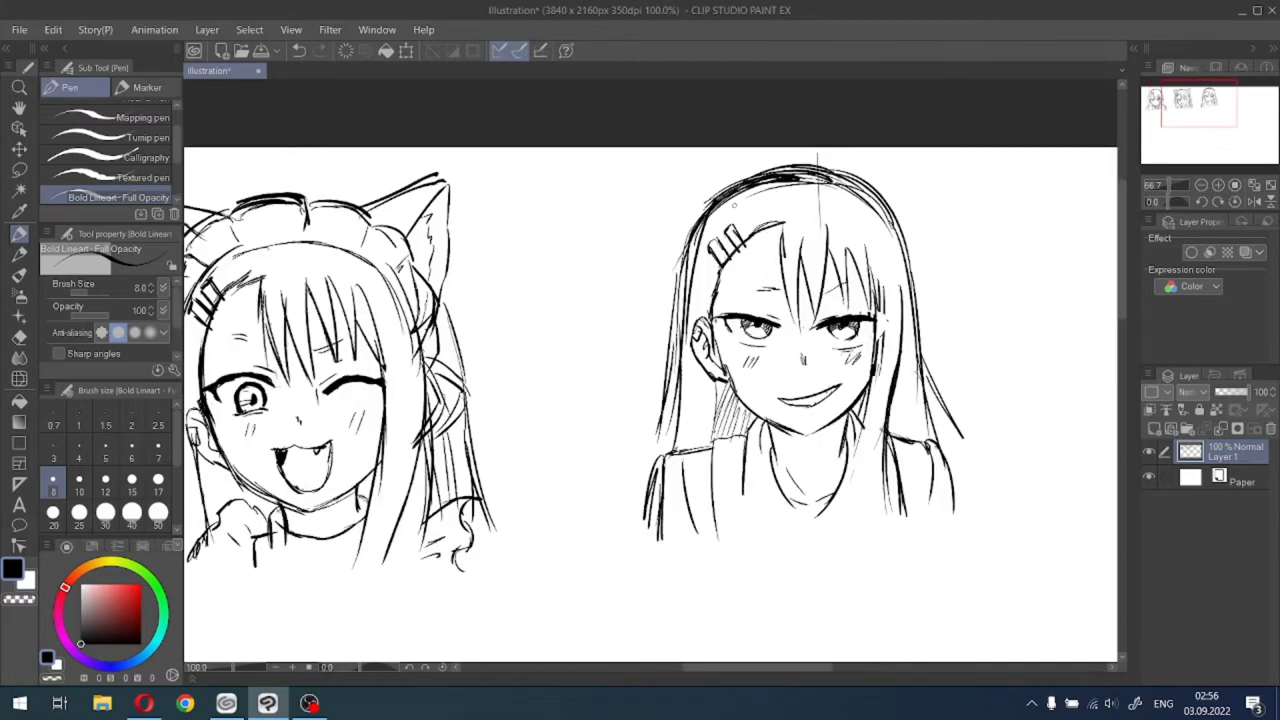
pyautogui.moveTo(740, 180)
pyautogui.mouseDown()
pyautogui.moveTo(700, 230)
pyautogui.moveTo(805, 170)
pyautogui.moveTo(878, 194)
pyautogui.mouseUp()
pyautogui.moveTo(792, 164); pyautogui.dragTo(864, 182)
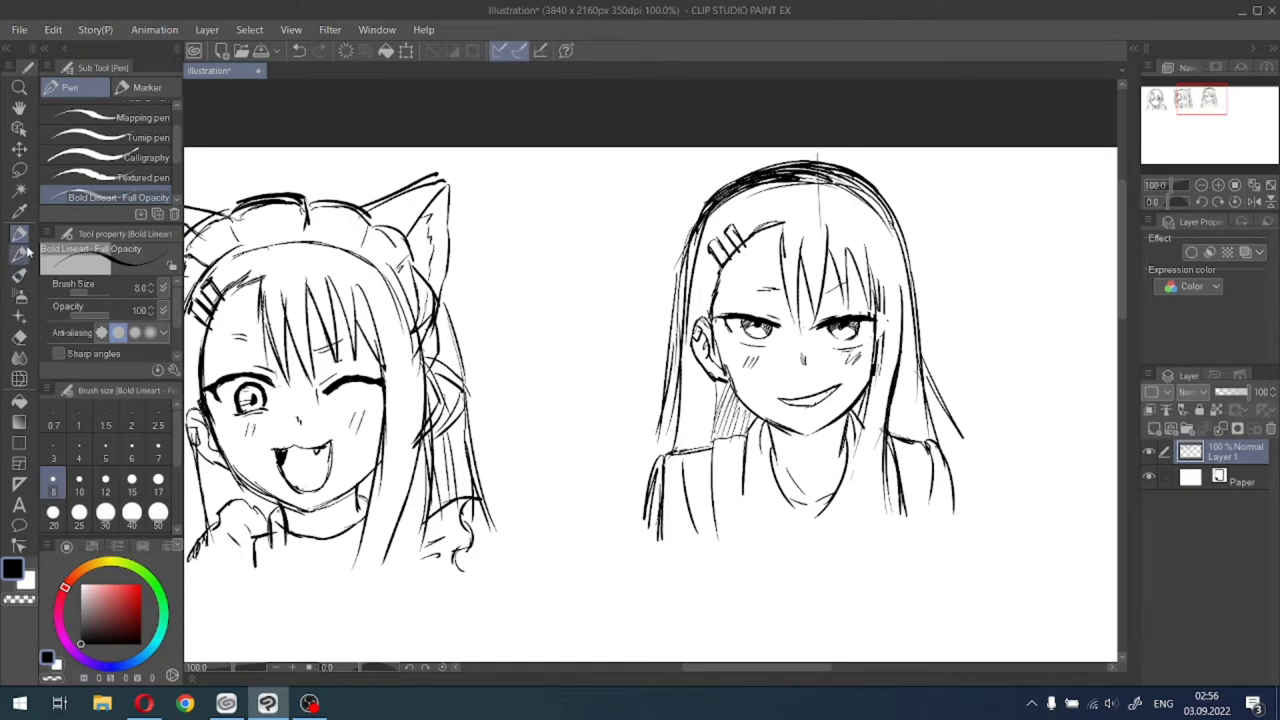
# Erase the heavy overlapping lines on the left half of the crown and redraw it as one cleaner curve.
pyautogui.click(18, 338)
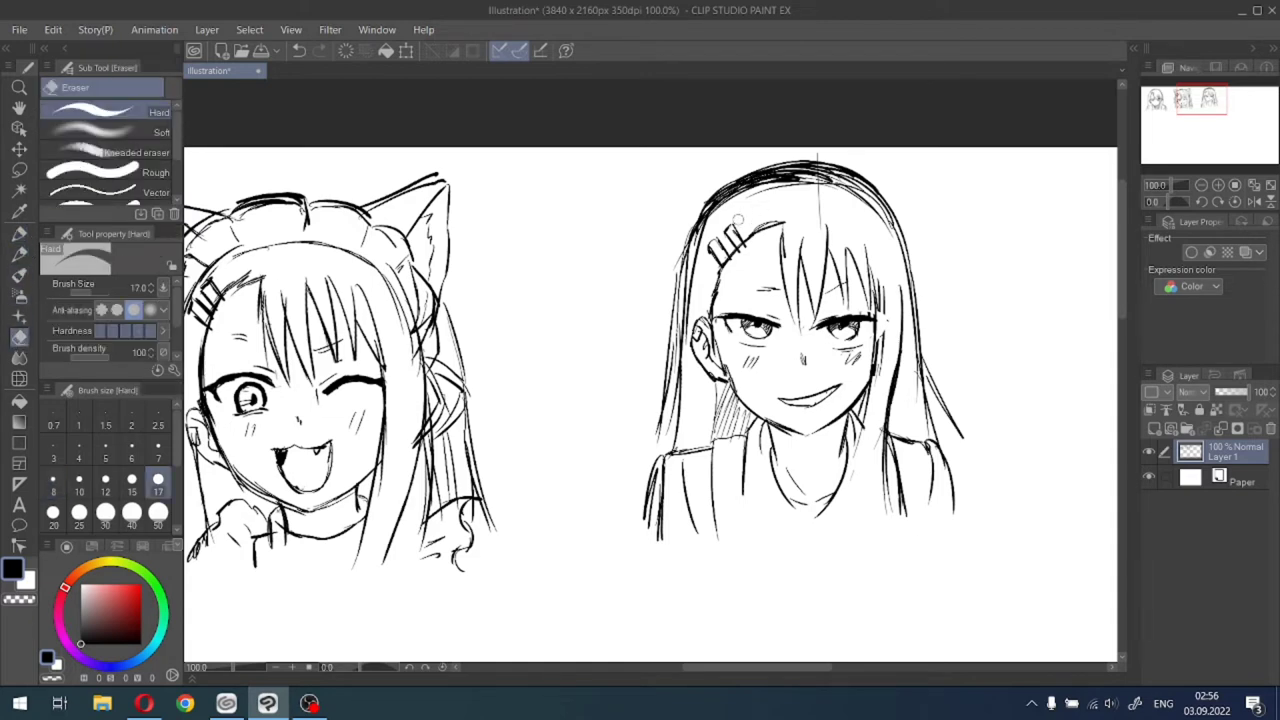
pyautogui.moveTo(739, 201)
pyautogui.mouseDown()
pyautogui.moveTo(715, 211)
pyautogui.moveTo(800, 180)
pyautogui.moveTo(745, 185)
pyautogui.moveTo(857, 193)
pyautogui.moveTo(869, 211)
pyautogui.moveTo(839, 180)
pyautogui.moveTo(795, 177)
pyautogui.moveTo(725, 207)
pyautogui.moveTo(700, 240)
pyautogui.moveTo(682, 314)
pyautogui.moveTo(680, 288)
pyautogui.moveTo(752, 172)
pyautogui.moveTo(796, 170)
pyautogui.mouseUp()
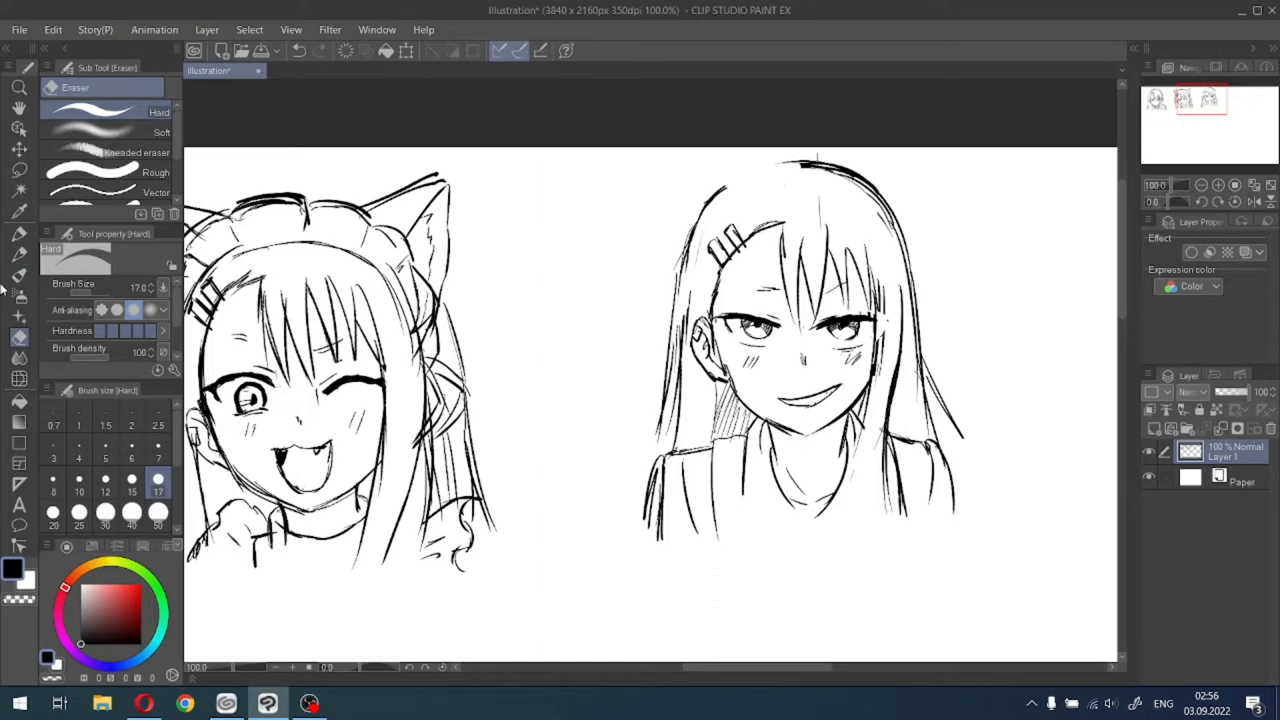
pyautogui.click(18, 234)
pyautogui.moveTo(704, 208)
pyautogui.mouseDown()
pyautogui.moveTo(766, 170)
pyautogui.moveTo(830, 165)
pyautogui.moveTo(800, 165)
pyautogui.mouseUp()
pyautogui.scroll(-1, 749, 173)
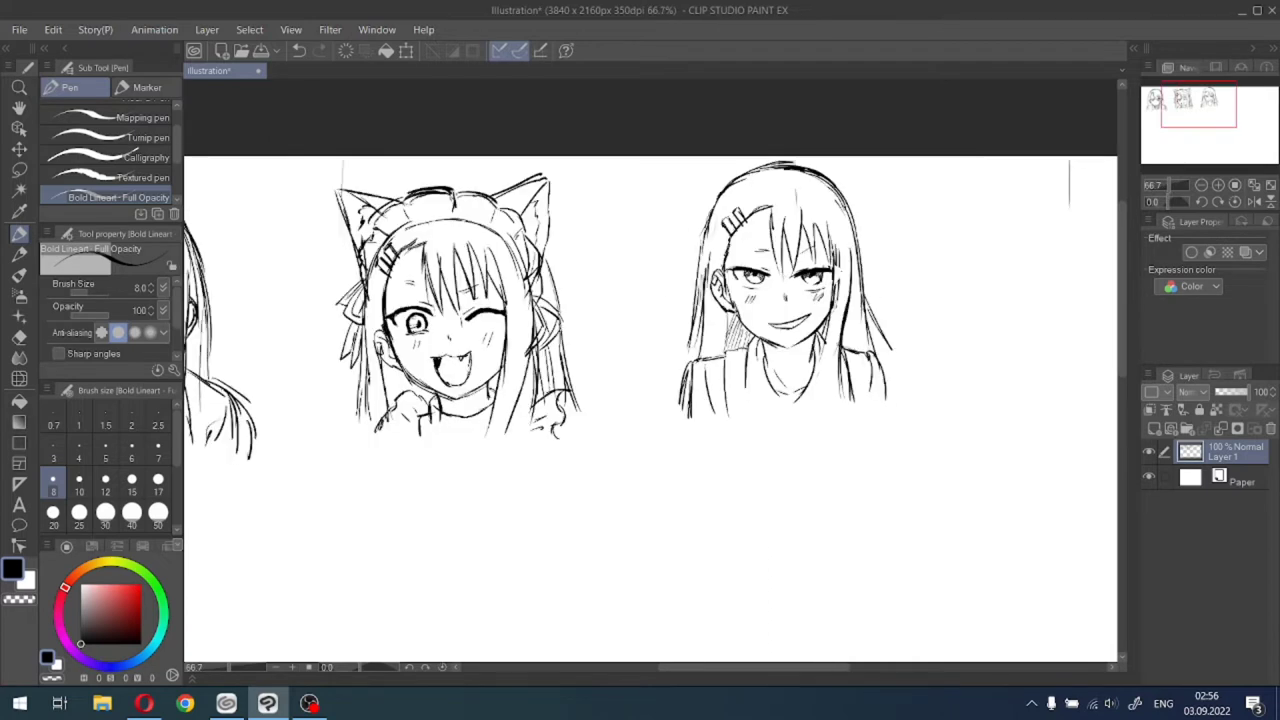
# Draw a short horizontal guide line under the vertical mark in the blank area beside the third girl and set the pen size to 12.
pyautogui.scroll(1, 745, 290)
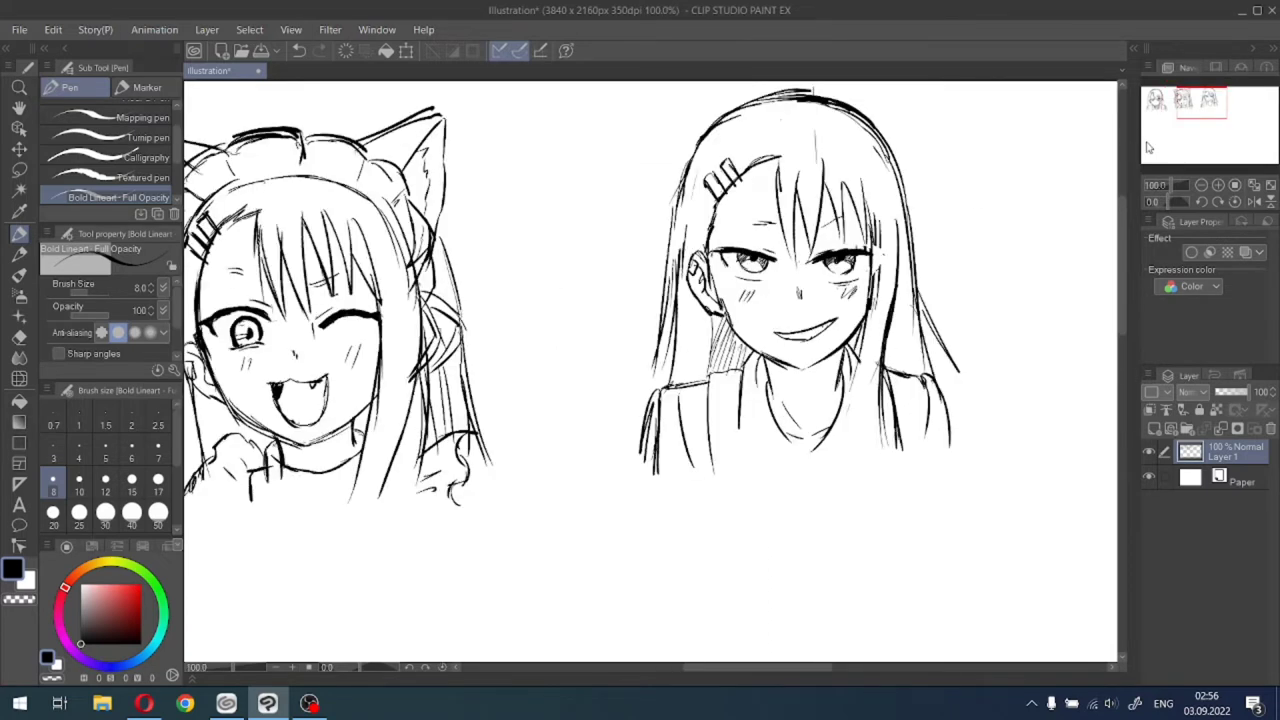
pyautogui.scroll(-1, 1113, 145)
pyautogui.moveTo(1190, 123)
pyautogui.mouseDown()
pyautogui.moveTo(1220, 131)
pyautogui.moveTo(1174, 149)
pyautogui.moveTo(1169, 115)
pyautogui.moveTo(1182, 113)
pyautogui.moveTo(1177, 131)
pyautogui.moveTo(1207, 133)
pyautogui.mouseUp()
pyautogui.scroll(-1, 1206, 122)
pyautogui.scroll(-1, 1219, 129)
pyautogui.scroll(1, 1172, 144)
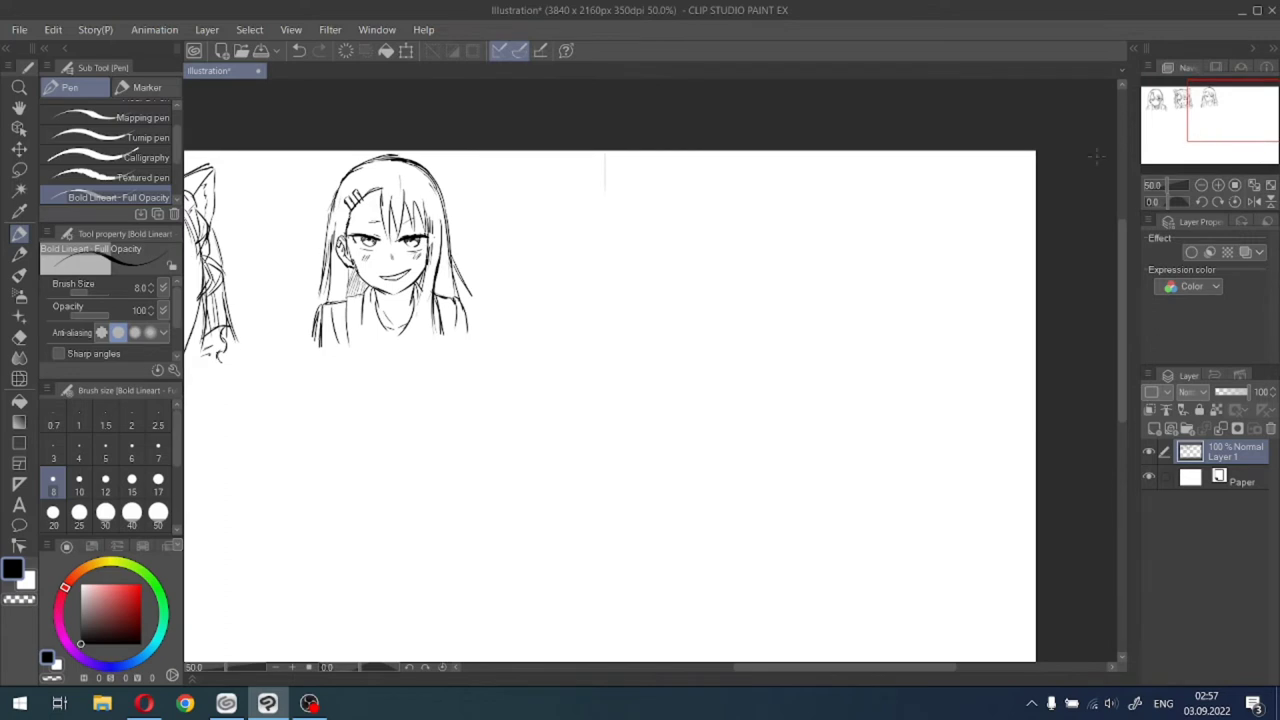
pyautogui.moveTo(581, 339); pyautogui.dragTo(662, 336)
pyautogui.scroll(3, 623, 213)
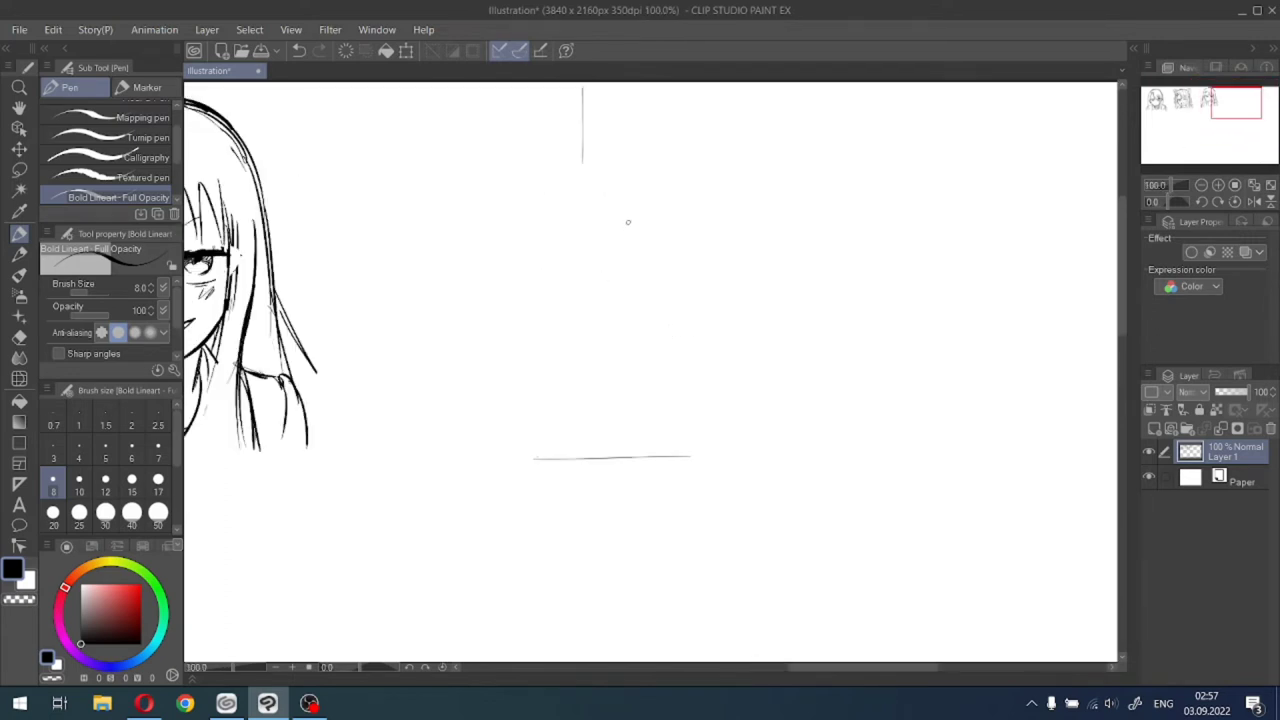
pyautogui.click(105, 484)
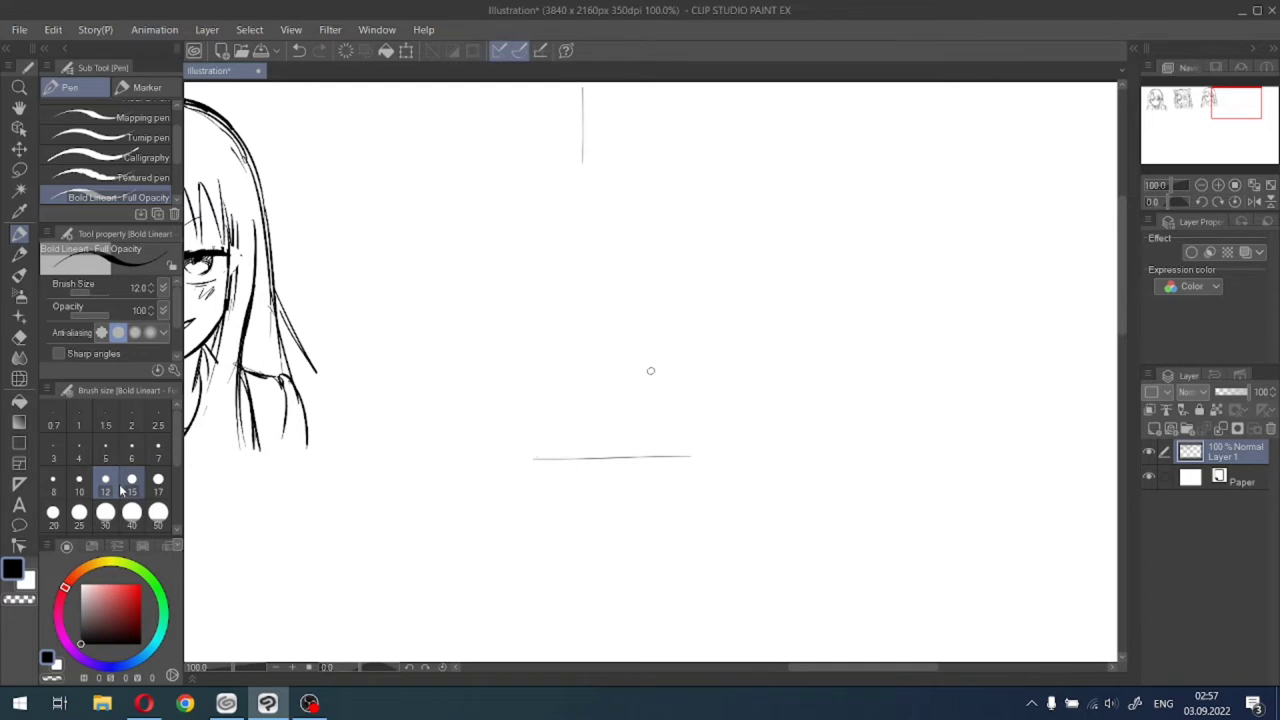
# Draw the thick upper lash line of the fourth girl's right-hand eye at size 12, redoing the stroke until it curves cleanly.
pyautogui.scroll(1, 594, 270)
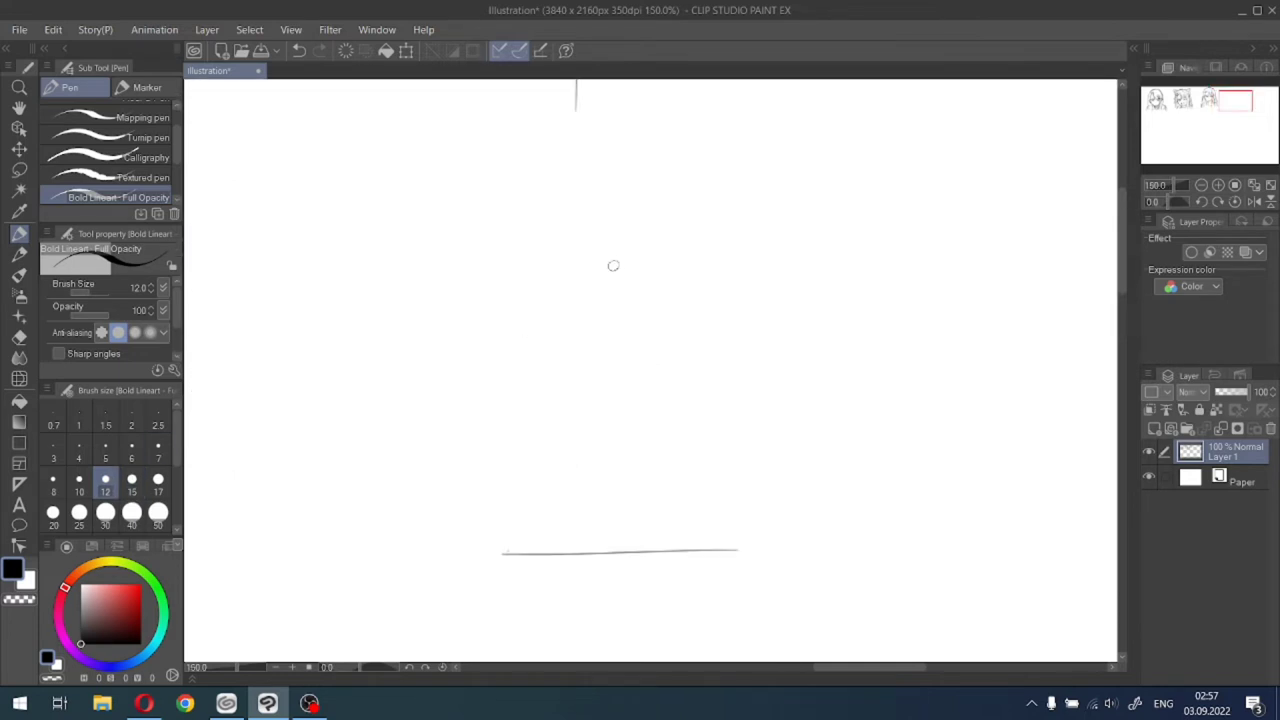
pyautogui.moveTo(622, 247); pyautogui.dragTo(684, 231)
pyautogui.moveTo(611, 250); pyautogui.dragTo(692, 229)
pyautogui.hotkey('ctrl', 'z')
pyautogui.moveTo(612, 250); pyautogui.dragTo(689, 229)
pyautogui.hotkey('ctrl', 'z')
pyautogui.moveTo(604, 248); pyautogui.dragTo(692, 229)
pyautogui.hotkey('ctrl', 'z')
pyautogui.moveTo(609, 249); pyautogui.dragTo(686, 232)
pyautogui.moveTo(669, 231); pyautogui.dragTo(708, 232)
# Sketch the round iris outline under the right-hand lash line with the pen at size 7.
pyautogui.click(158, 450)
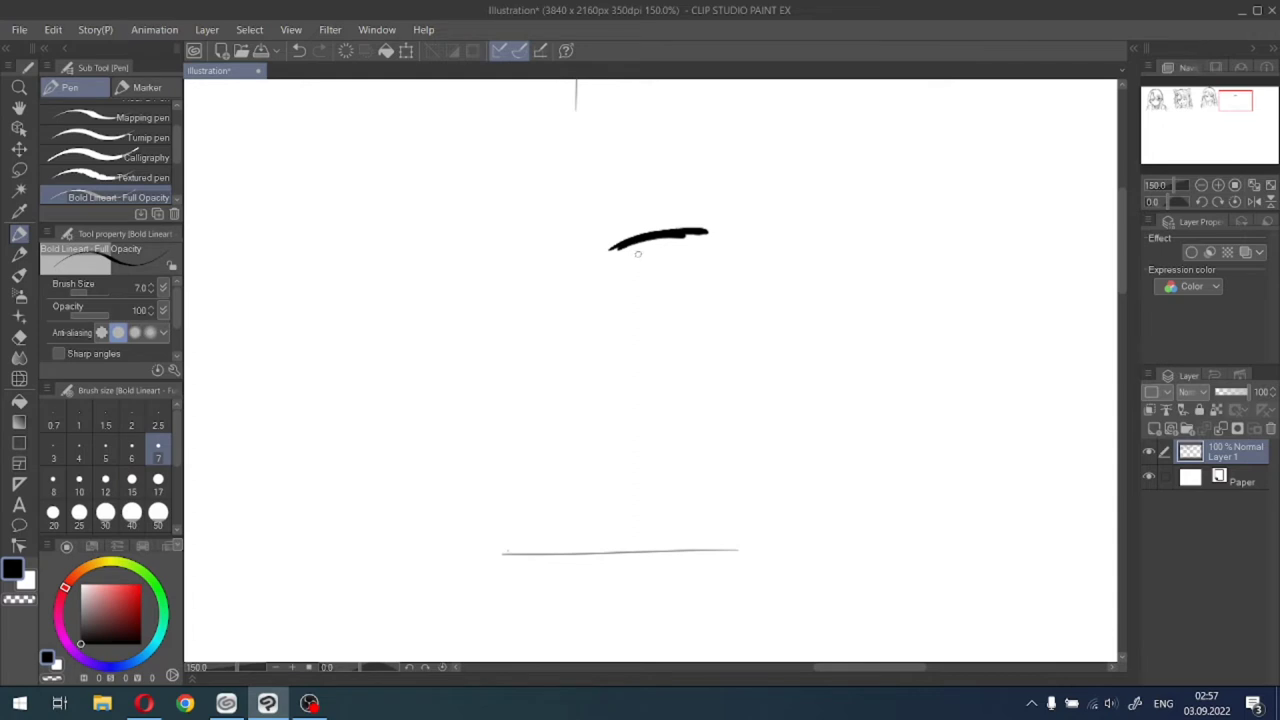
pyautogui.moveTo(637, 253)
pyautogui.mouseDown()
pyautogui.moveTo(634, 265)
pyautogui.moveTo(656, 268)
pyautogui.mouseUp()
pyautogui.hotkey('ctrl', 'z')
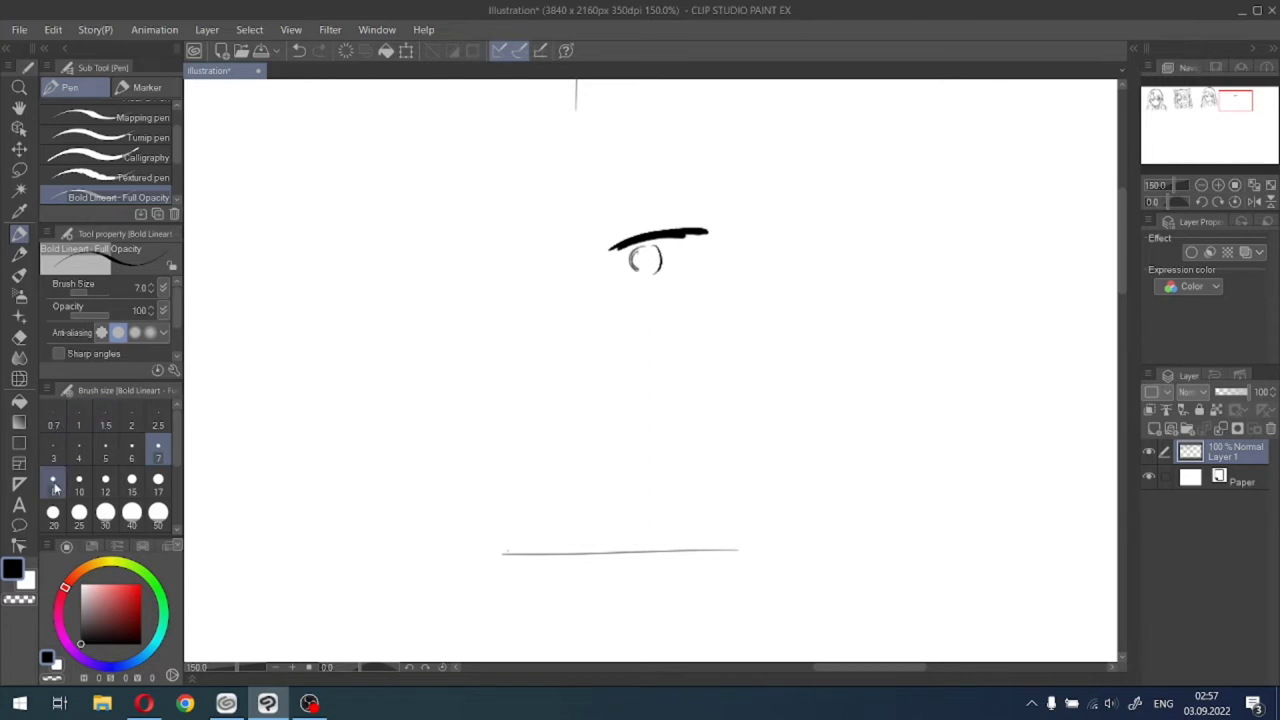
# Draw the arched lash line of the left-hand eye at size 12 and extend the outer end of the right-hand one.
pyautogui.click(105, 484)
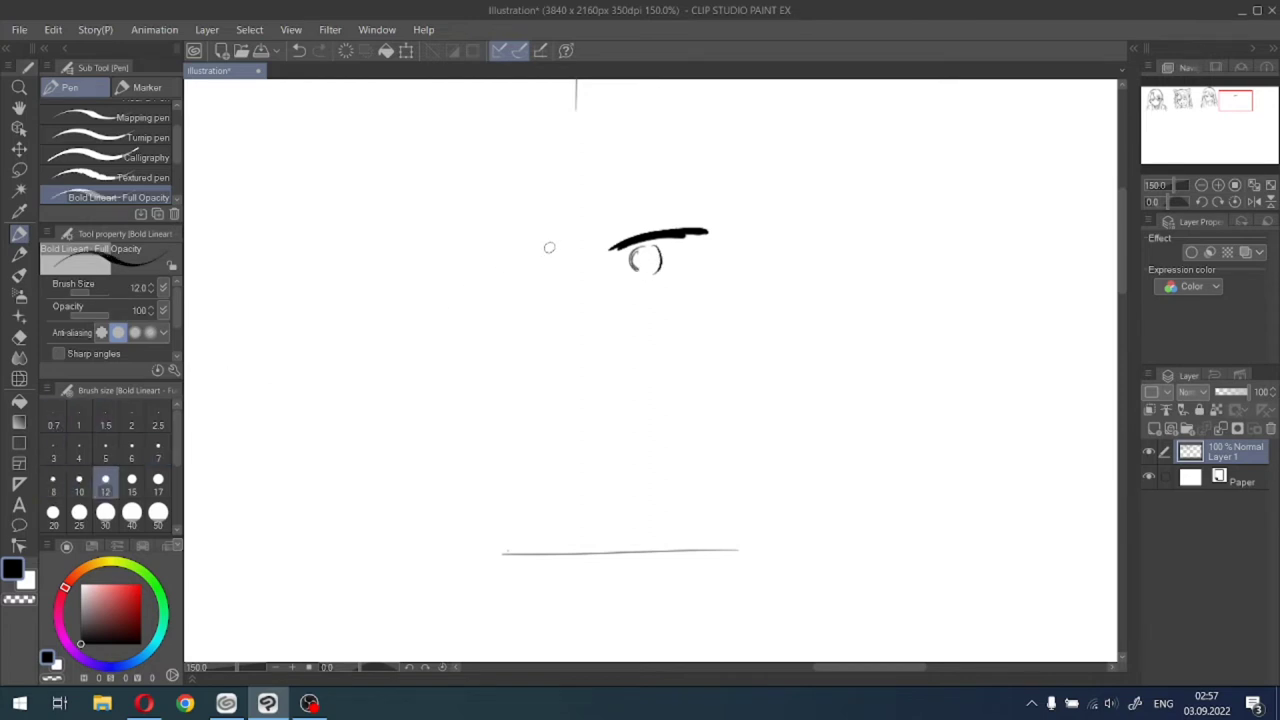
pyautogui.moveTo(543, 257)
pyautogui.mouseDown()
pyautogui.moveTo(512, 243)
pyautogui.moveTo(472, 258)
pyautogui.mouseUp()
pyautogui.moveTo(546, 257)
pyautogui.mouseDown()
pyautogui.moveTo(502, 243)
pyautogui.moveTo(465, 262)
pyautogui.moveTo(504, 245)
pyautogui.moveTo(481, 247)
pyautogui.moveTo(545, 256)
pyautogui.mouseUp()
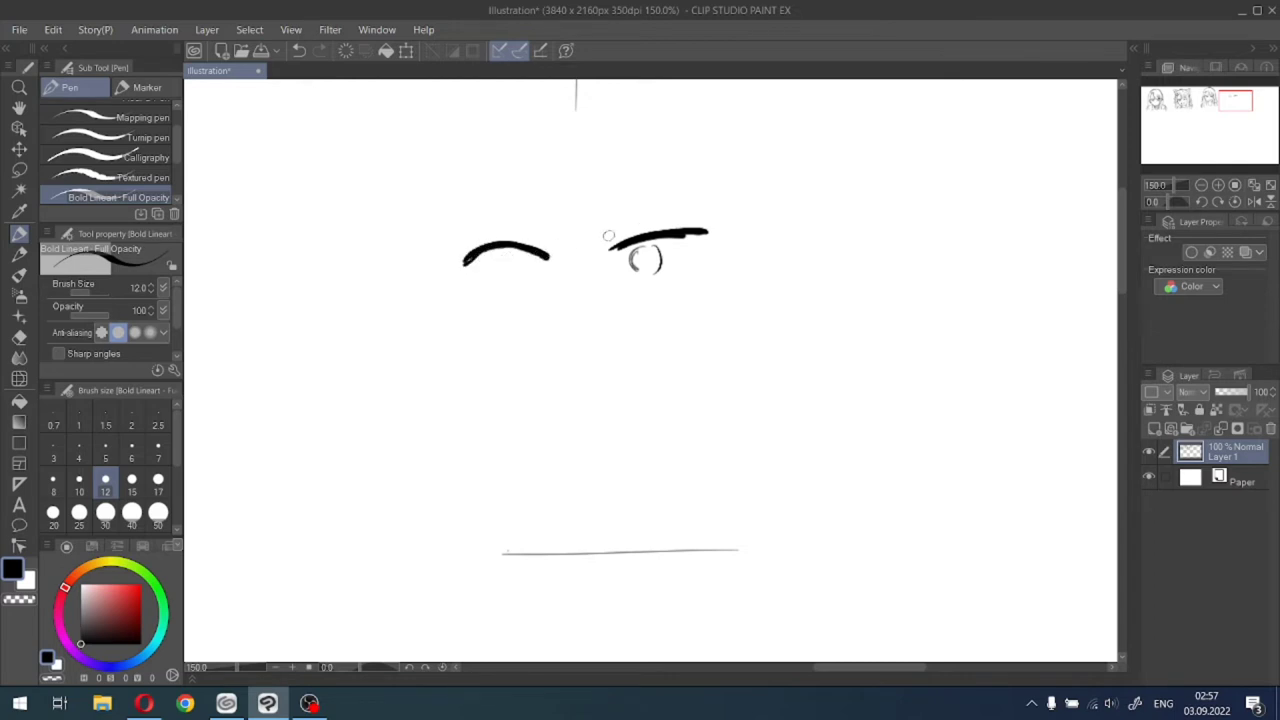
pyautogui.moveTo(691, 230)
pyautogui.mouseDown()
pyautogui.moveTo(712, 238)
pyautogui.moveTo(684, 233)
pyautogui.mouseUp()
# Outline the left-hand iris at size 7 and add short lower lid lines under both eyes.
pyautogui.click(158, 448)
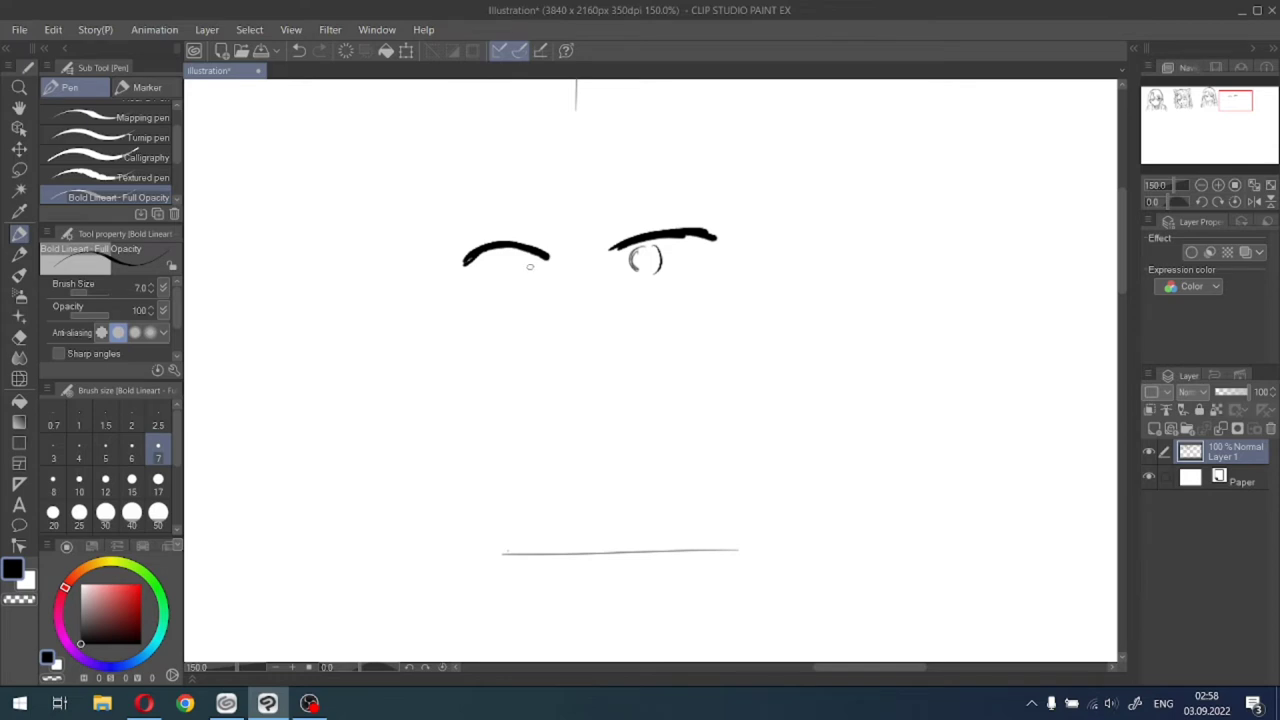
pyautogui.moveTo(532, 259)
pyautogui.mouseDown()
pyautogui.moveTo(536, 284)
pyautogui.moveTo(517, 280)
pyautogui.mouseUp()
pyautogui.moveTo(515, 298); pyautogui.dragTo(539, 297)
pyautogui.moveTo(634, 291); pyautogui.dragTo(706, 275)
pyautogui.hotkey('ctrl', 'z')
# Draw a long curved side line crossing the outer end of the right-hand eye, from brow height down to the cheek.
pyautogui.moveTo(676, 166); pyautogui.dragTo(690, 232)
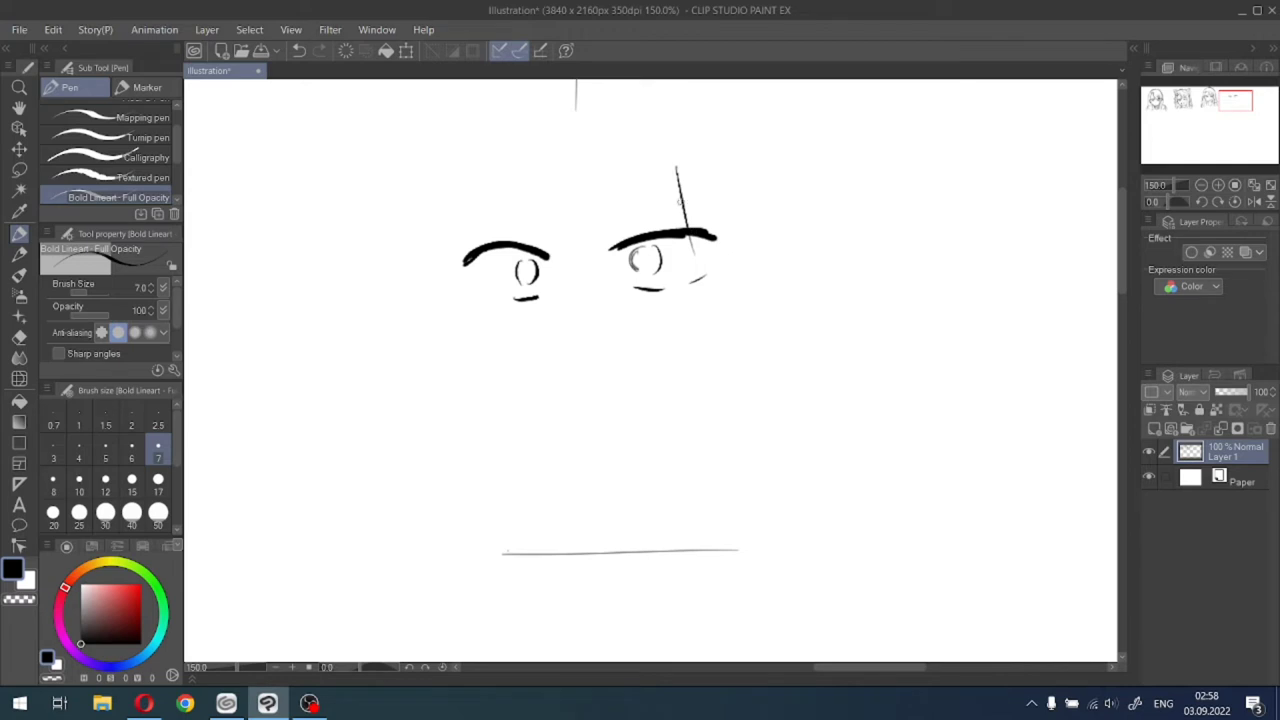
pyautogui.moveTo(688, 165); pyautogui.dragTo(679, 400)
pyautogui.hotkey('ctrl', 'z')
pyautogui.moveTo(683, 203); pyautogui.dragTo(686, 380)
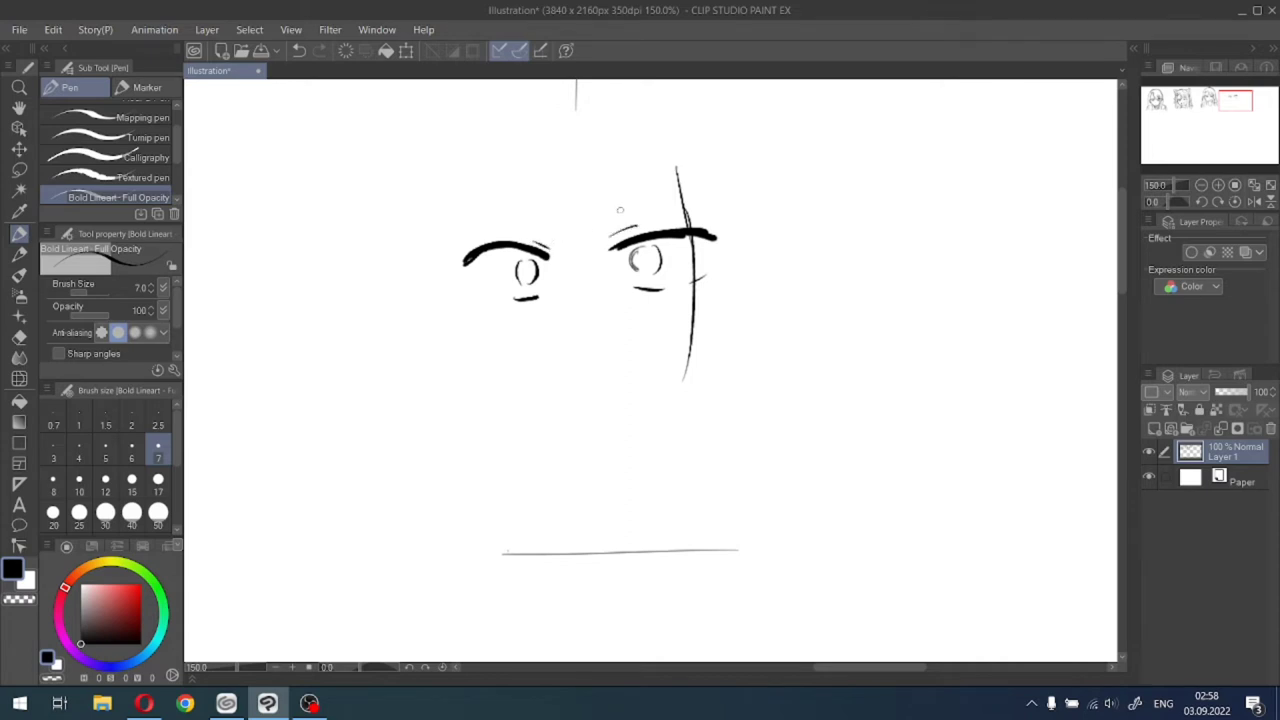
# Add short frowning eyebrow strokes above both eyes and darken the edge of the left-hand iris.
pyautogui.moveTo(606, 214); pyautogui.dragTo(631, 206)
pyautogui.moveTo(533, 218); pyautogui.dragTo(553, 233)
pyautogui.moveTo(538, 259); pyautogui.dragTo(536, 283)
# Lasso the outer part of the left-hand eye and transform it so the lash line becomes slightly shorter.
pyautogui.click(19, 170)
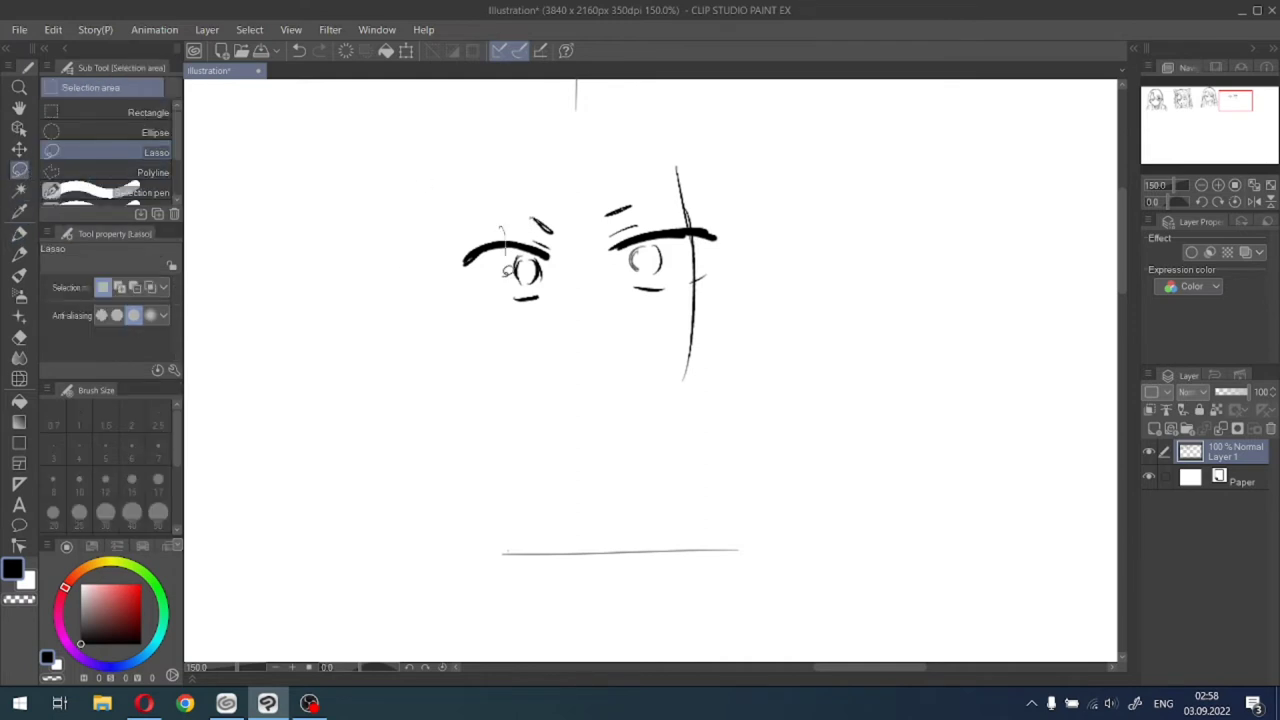
pyautogui.moveTo(505, 265)
pyautogui.mouseDown()
pyautogui.moveTo(503, 229)
pyautogui.moveTo(492, 275)
pyautogui.mouseUp()
pyautogui.click(545, 340)
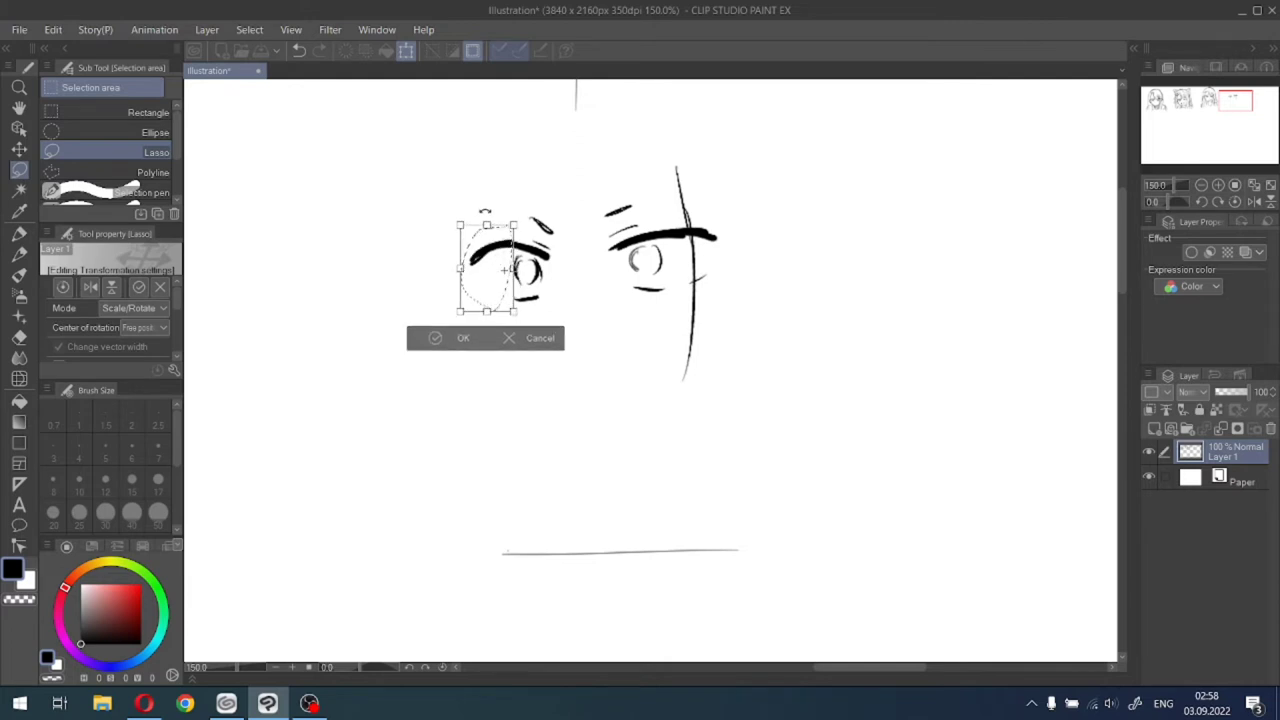
pyautogui.click(440, 340)
pyautogui.click(343, 337)
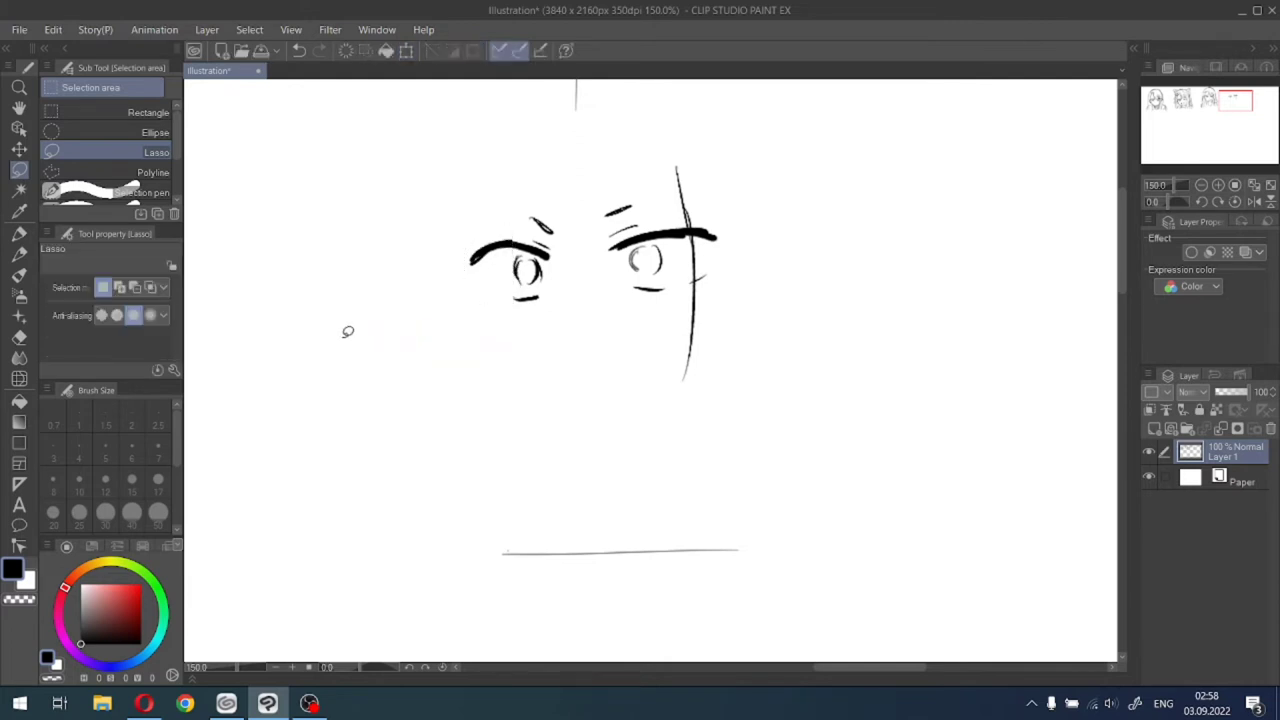
# Fill both irises with diagonal hatching using the pen at size 7.
pyautogui.click(19, 233)
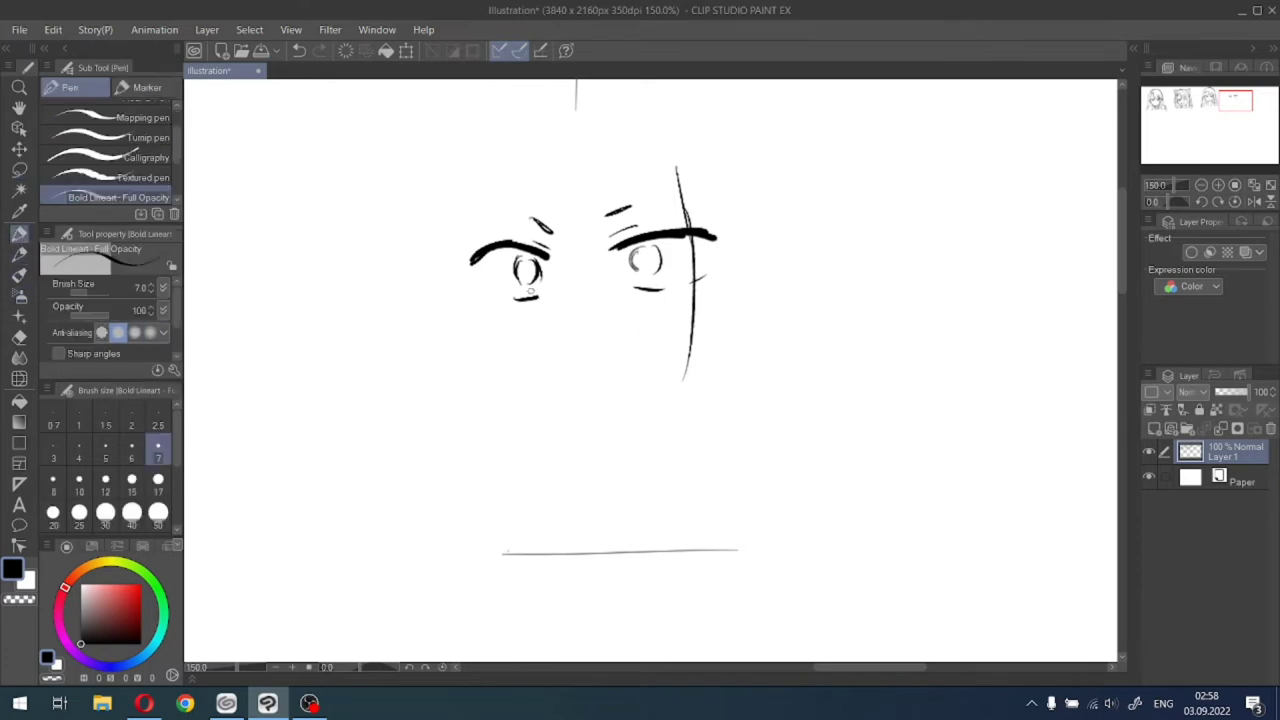
pyautogui.moveTo(518, 260); pyautogui.dragTo(538, 282)
pyautogui.moveTo(630, 248); pyautogui.dragTo(660, 270)
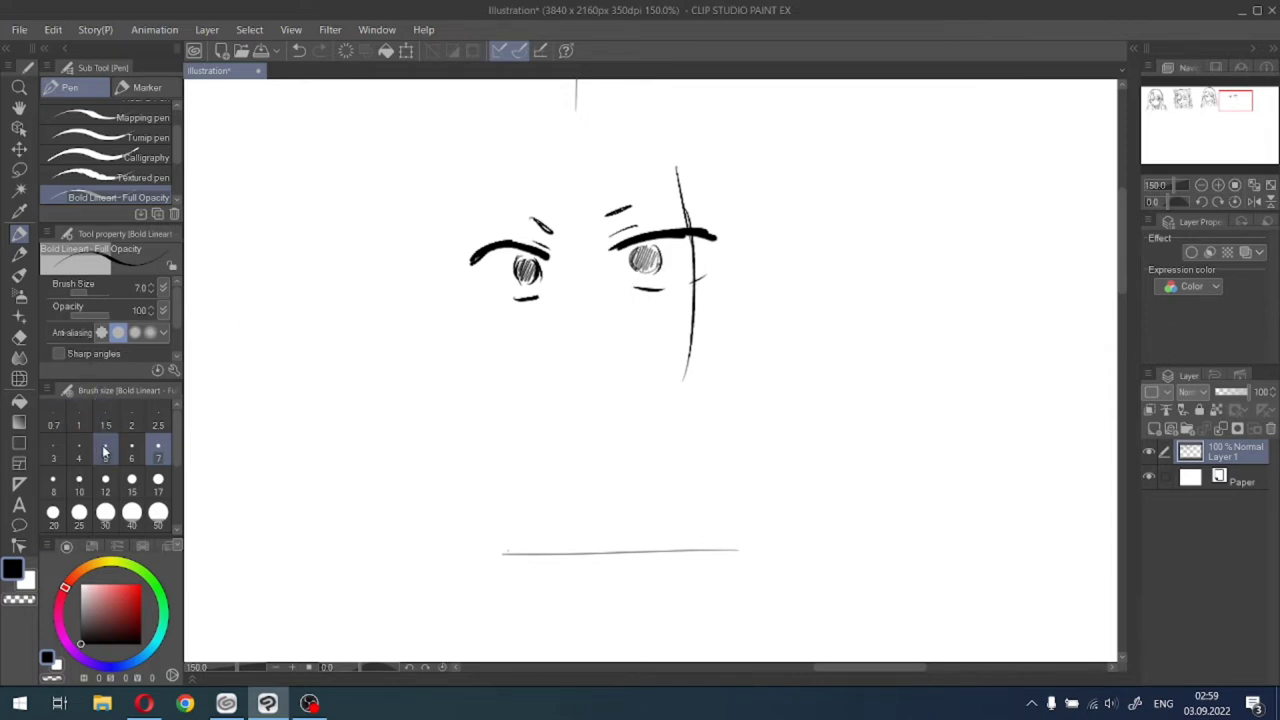
# Bend the left-hand lash line down at its outer corner and erase the tip sticking out beyond it.
pyautogui.click(19, 253)
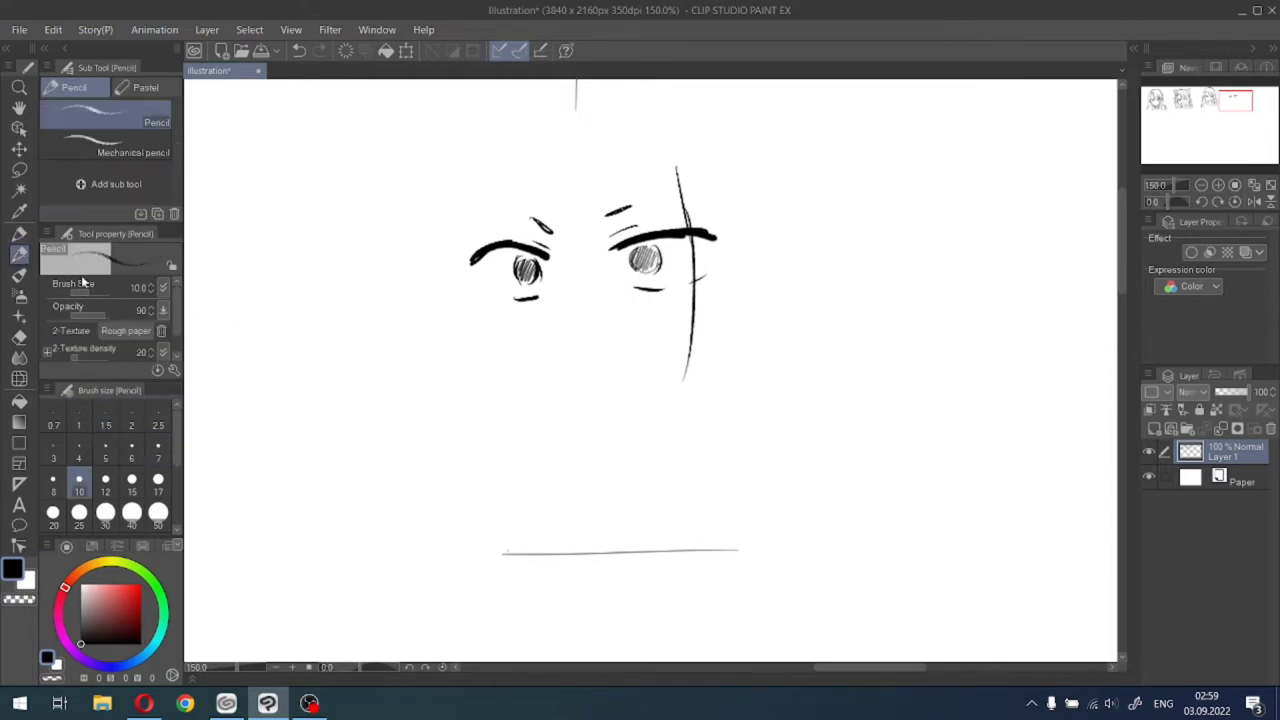
pyautogui.click(20, 234)
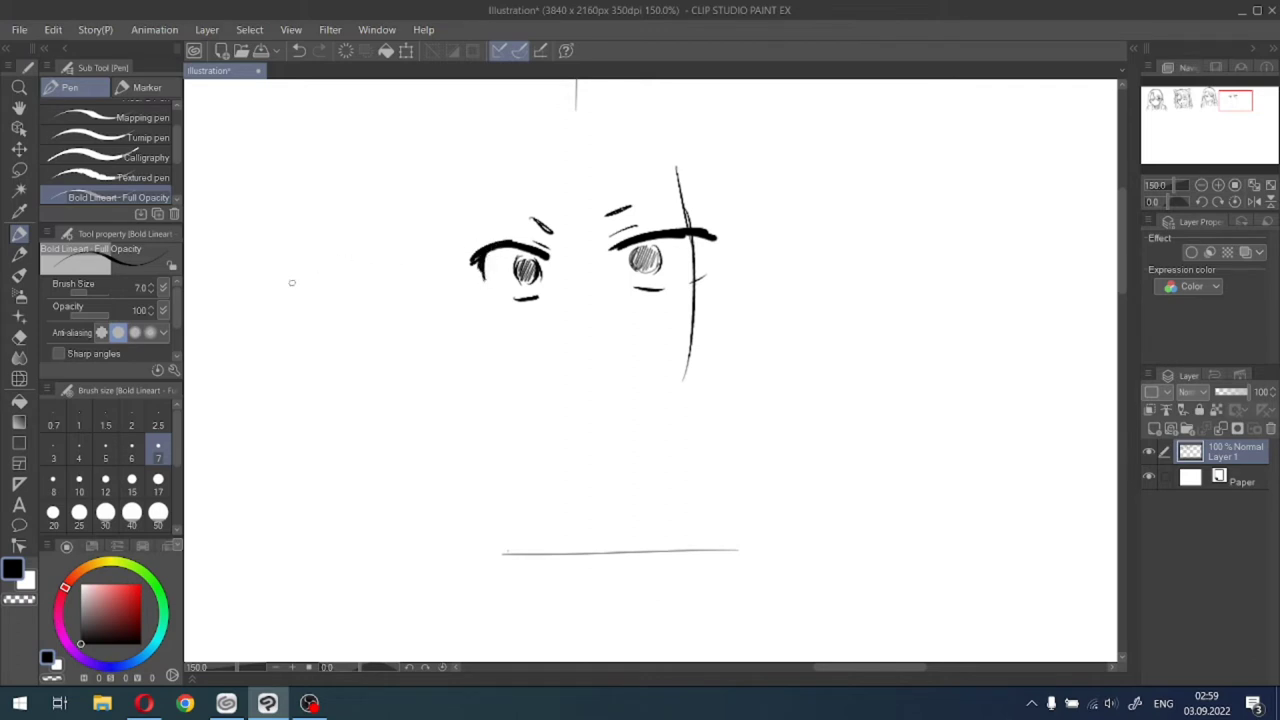
pyautogui.click(19, 337)
pyautogui.moveTo(466, 247); pyautogui.dragTo(474, 269)
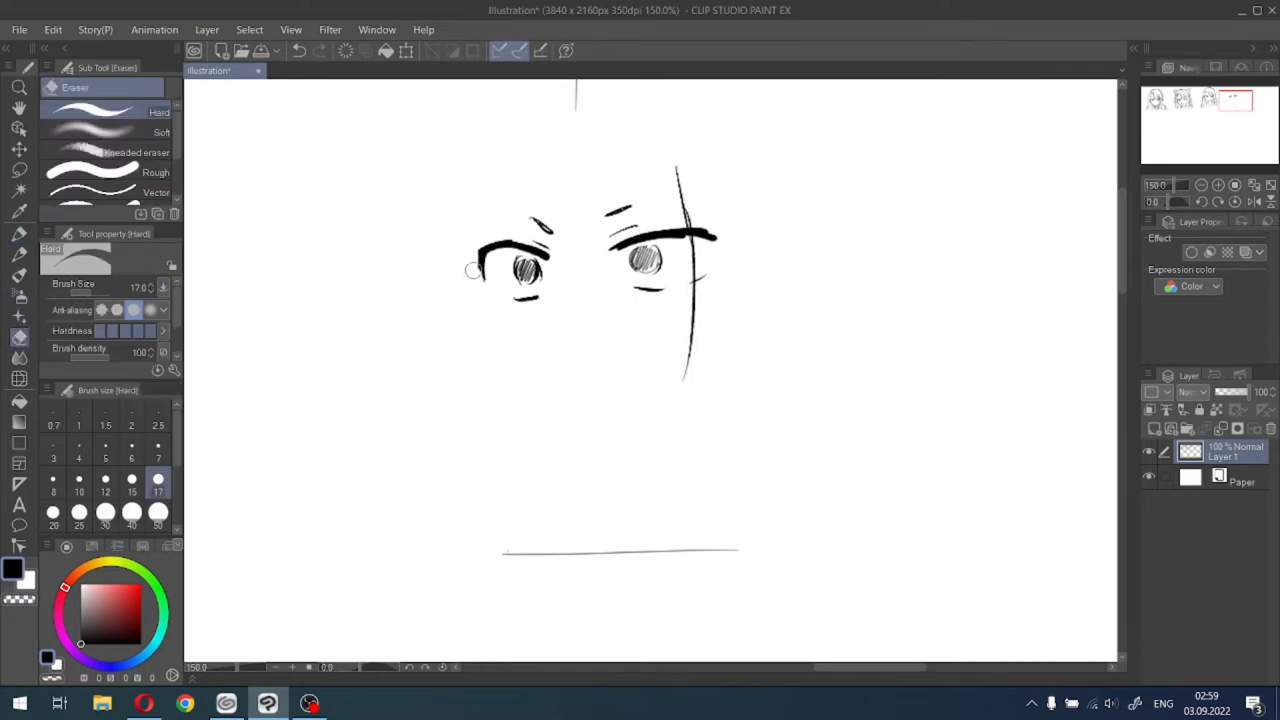
pyautogui.click(19, 233)
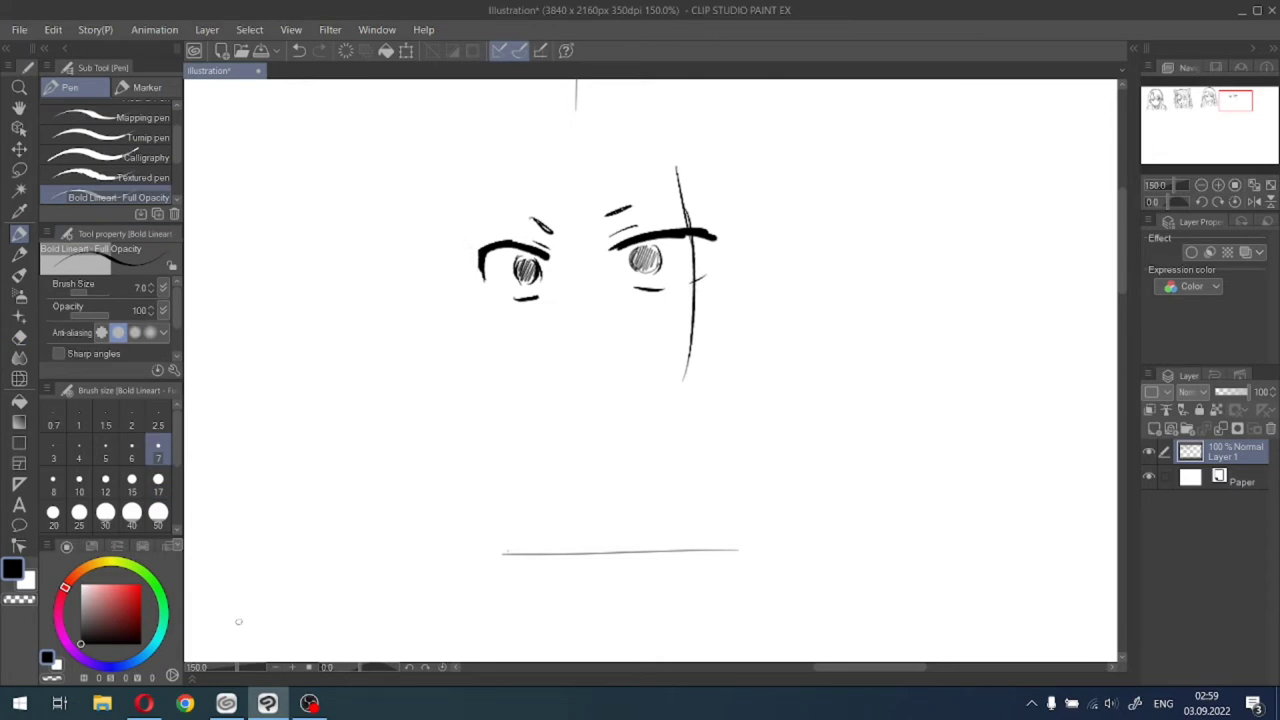
# Switch to the browser playing music, raise the system volume to 22, check the OBS audio levels and return to the drawing.
pyautogui.click(144, 703)
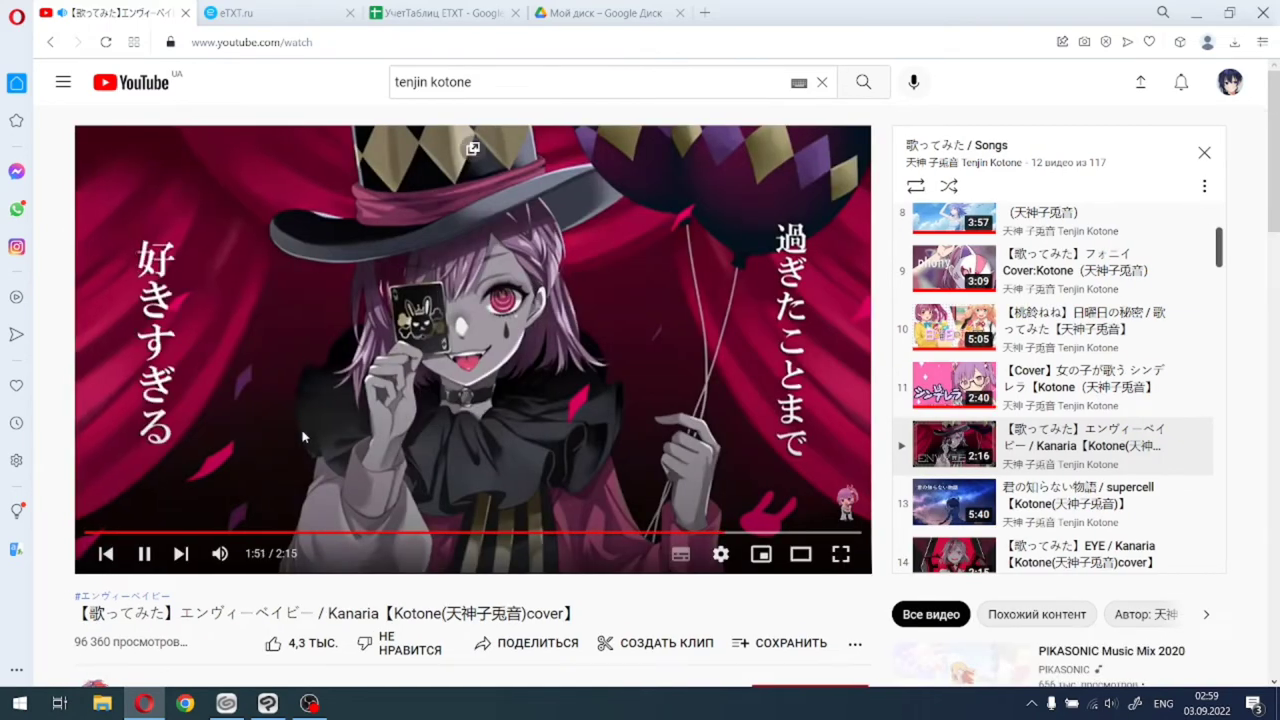
pyautogui.press('XF86AudioRaiseVolume')
pyautogui.press('XF86AudioRaiseVolume')
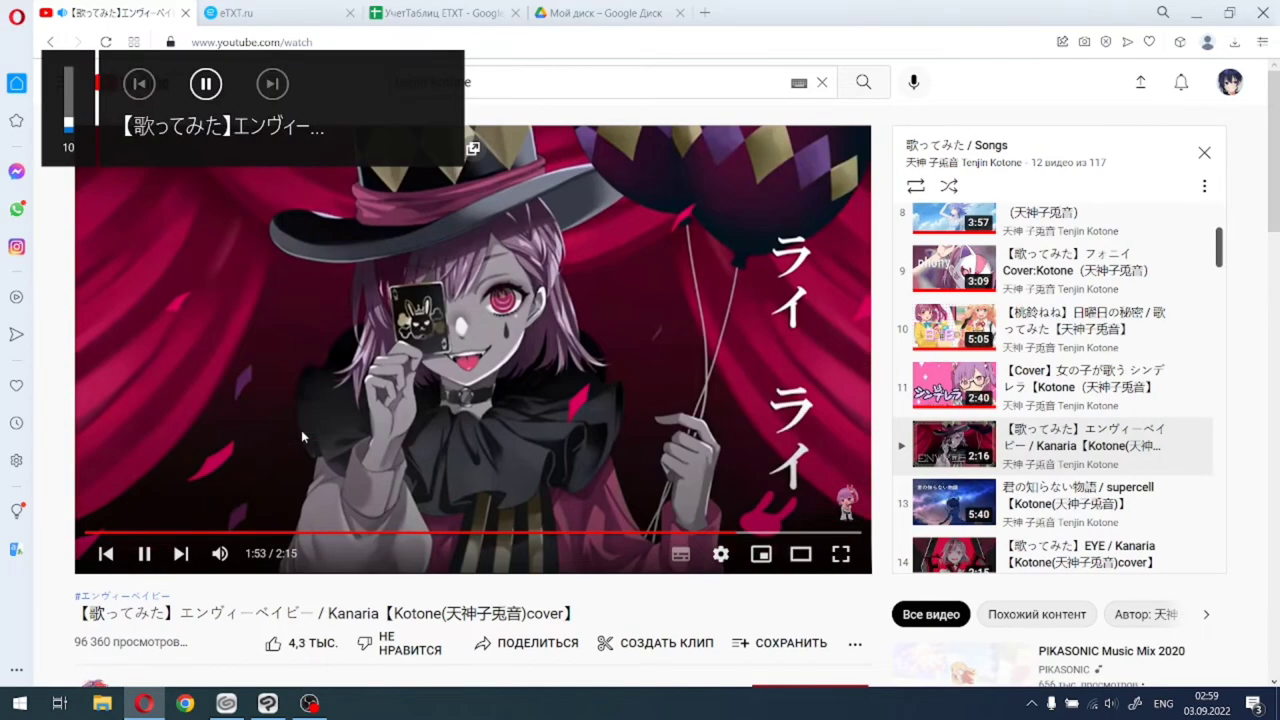
pyautogui.press('XF86AudioRaiseVolume')
pyautogui.press('XF86AudioRaiseVolume')
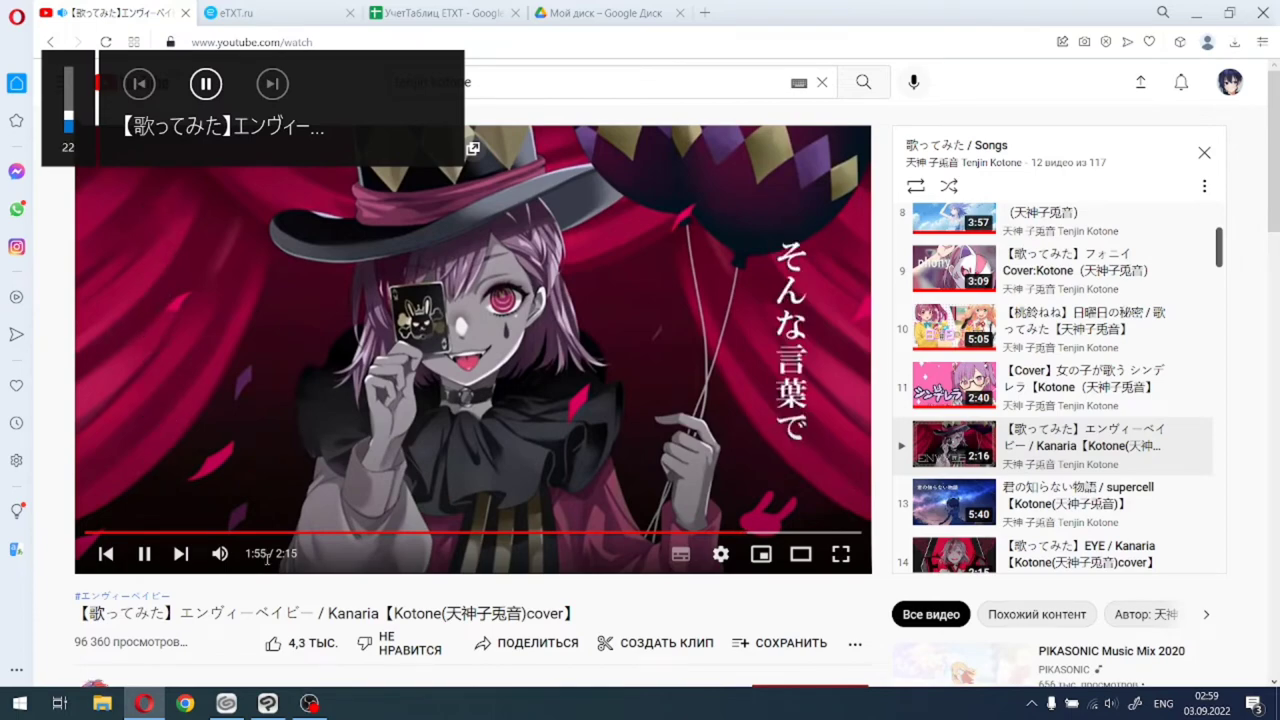
pyautogui.click(309, 703)
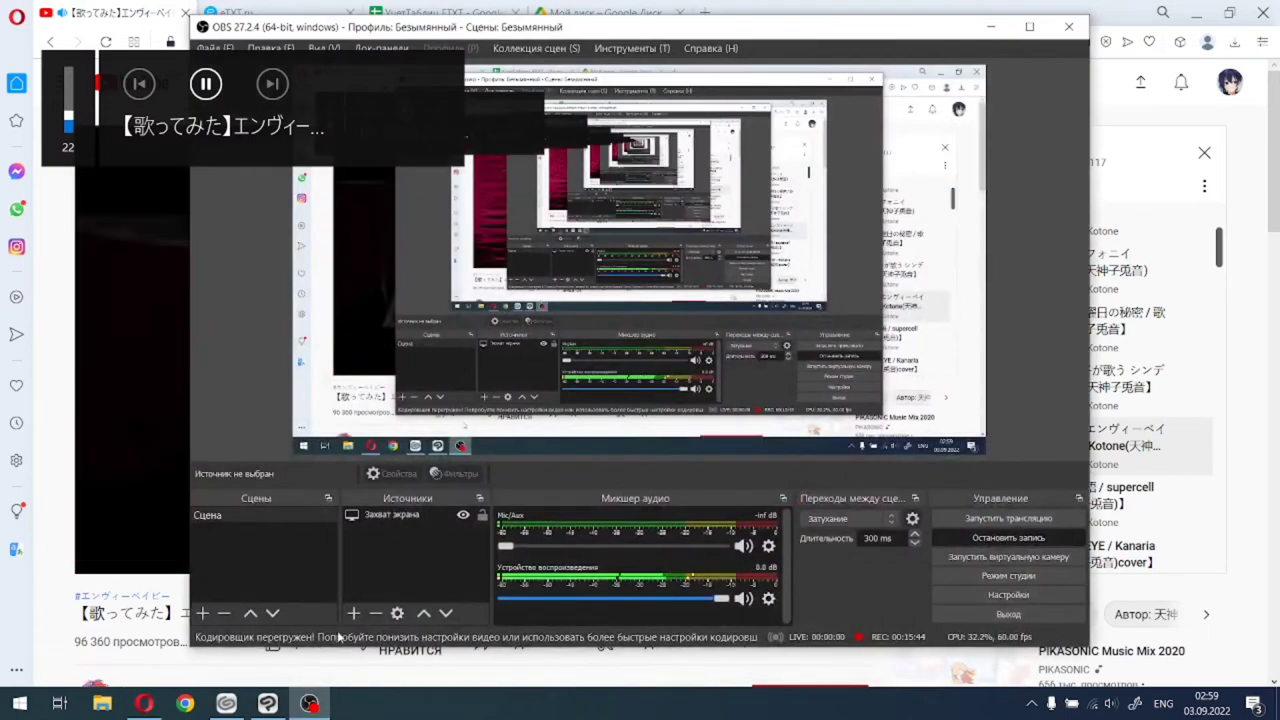
pyautogui.click(990, 27)
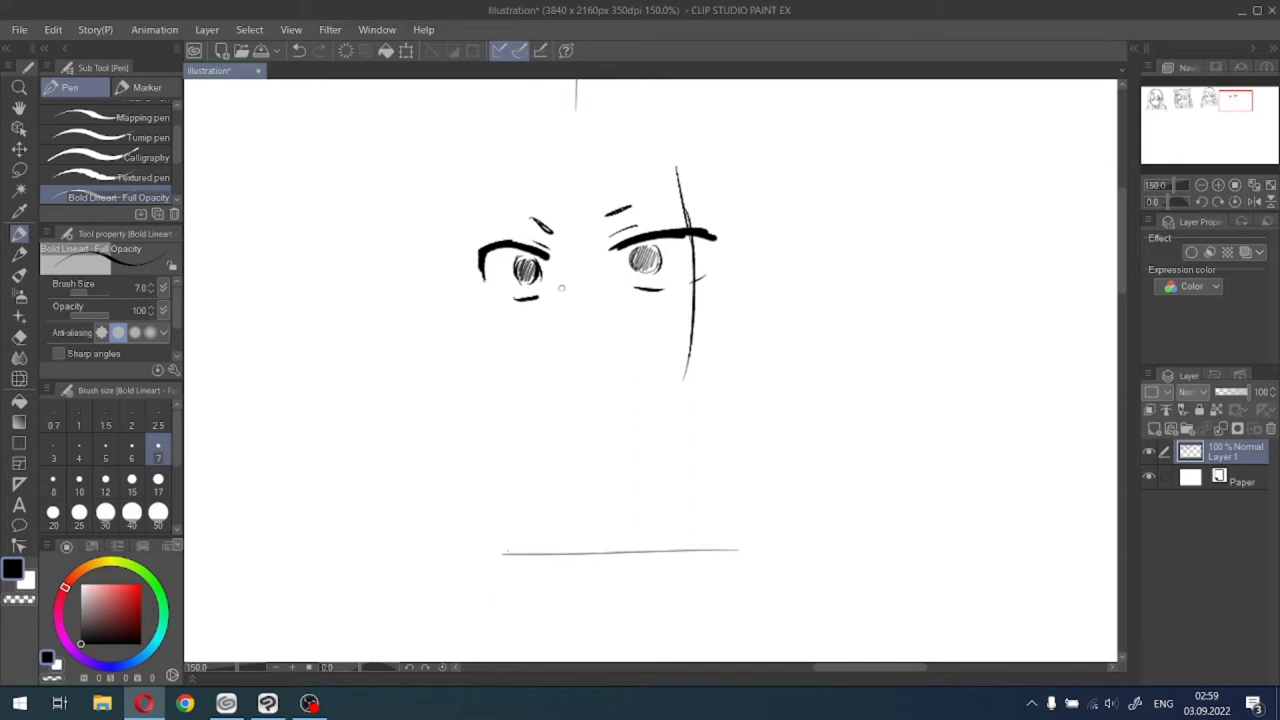
# Draw a small nose mark and an open trapezoid-shaped mouth below it.
pyautogui.click(589, 313)
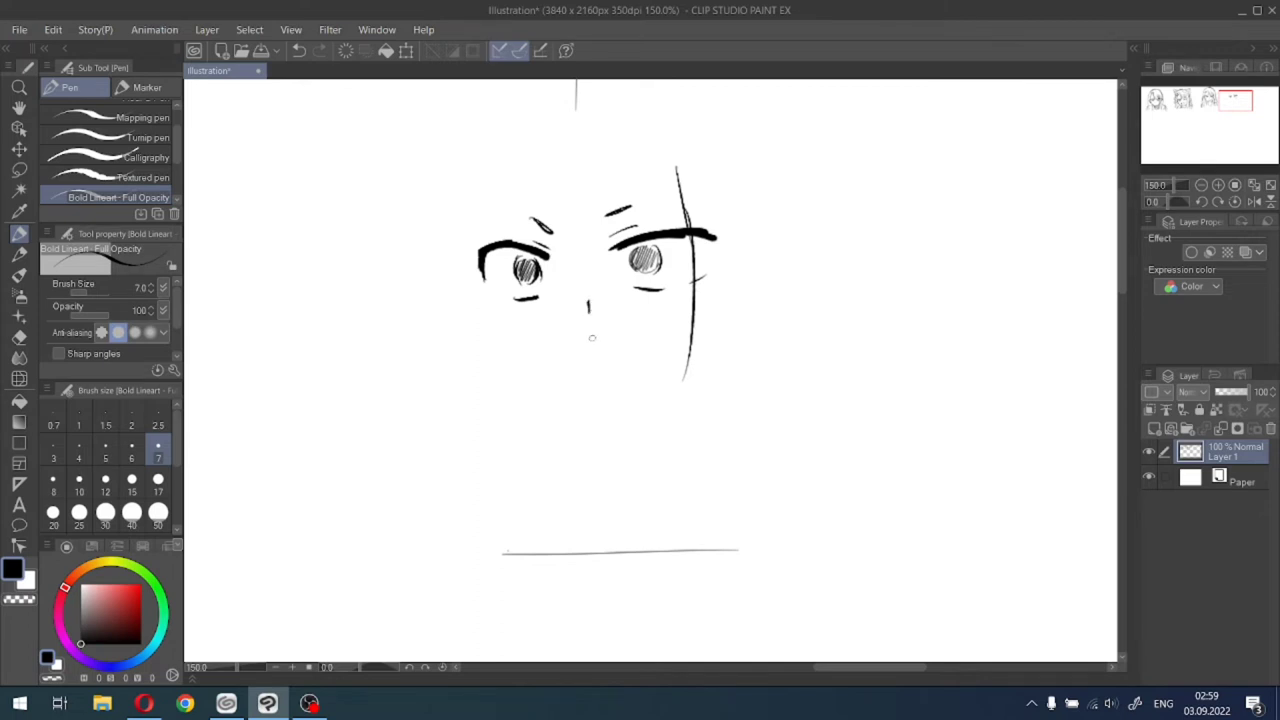
pyautogui.moveTo(574, 339); pyautogui.dragTo(600, 338)
pyautogui.moveTo(605, 340); pyautogui.dragTo(618, 374)
pyautogui.moveTo(567, 341)
pyautogui.mouseDown()
pyautogui.moveTo(565, 377)
pyautogui.moveTo(617, 381)
pyautogui.mouseUp()
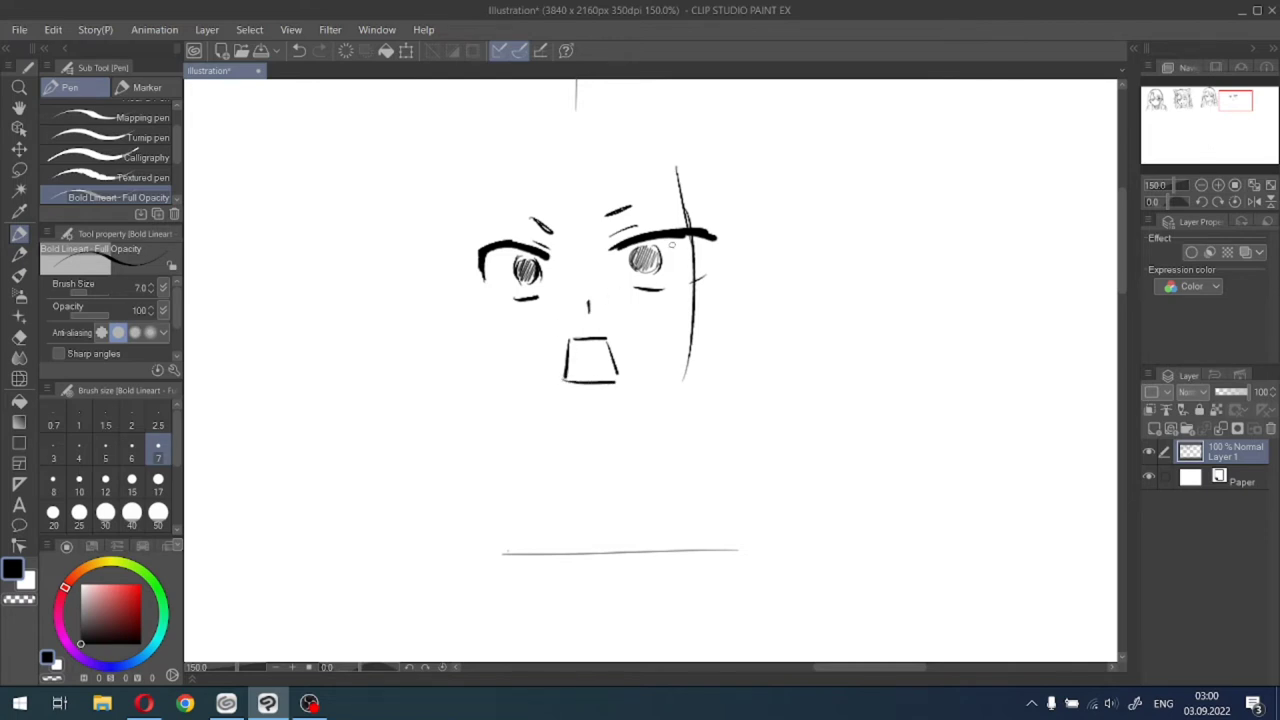
# Draw a second long line inside the right-hand side line, curving from the forehead down toward the jaw.
pyautogui.moveTo(676, 180)
pyautogui.mouseDown()
pyautogui.moveTo(679, 272)
pyautogui.moveTo(654, 414)
pyautogui.mouseUp()
pyautogui.hotkey('ctrl', 'z')
pyautogui.moveTo(688, 237); pyautogui.dragTo(683, 431)
pyautogui.hotkey('ctrl', 'z')
pyautogui.moveTo(681, 200); pyautogui.dragTo(656, 440)
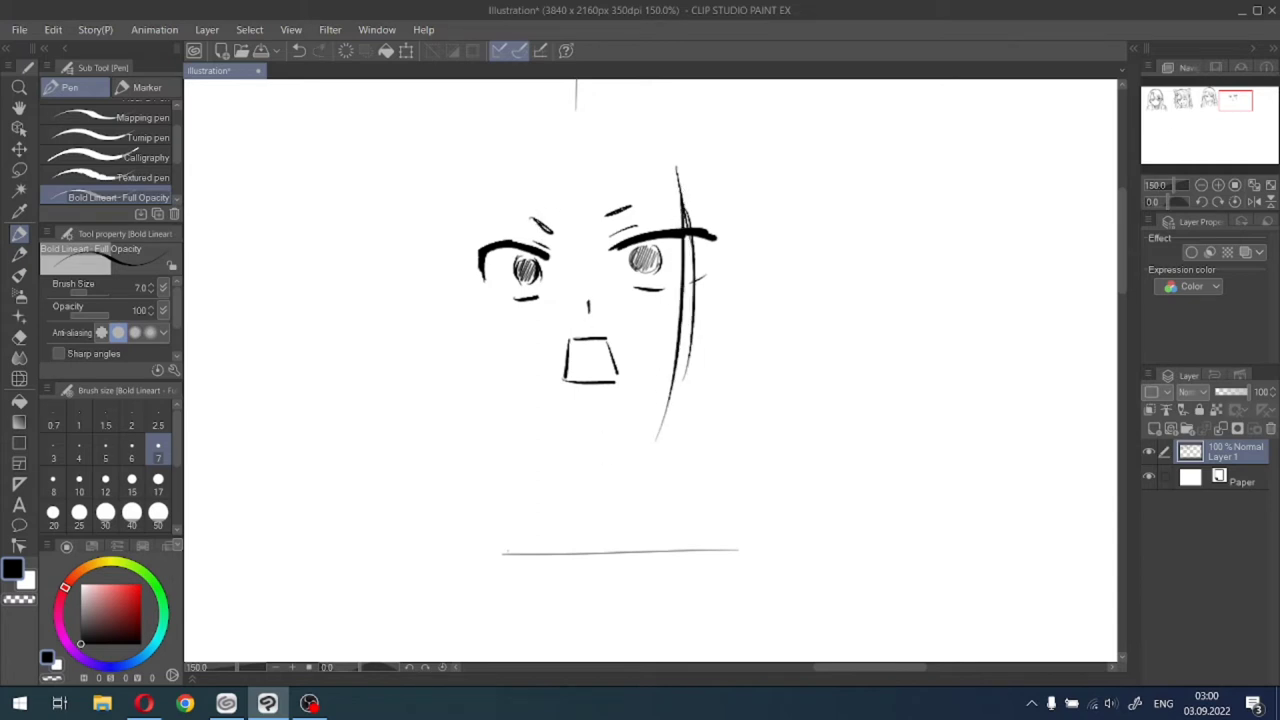
# Draw the central bangs as pointed strands falling from the forehead to between the eyes.
pyautogui.moveTo(1220, 106); pyautogui.dragTo(1217, 103)
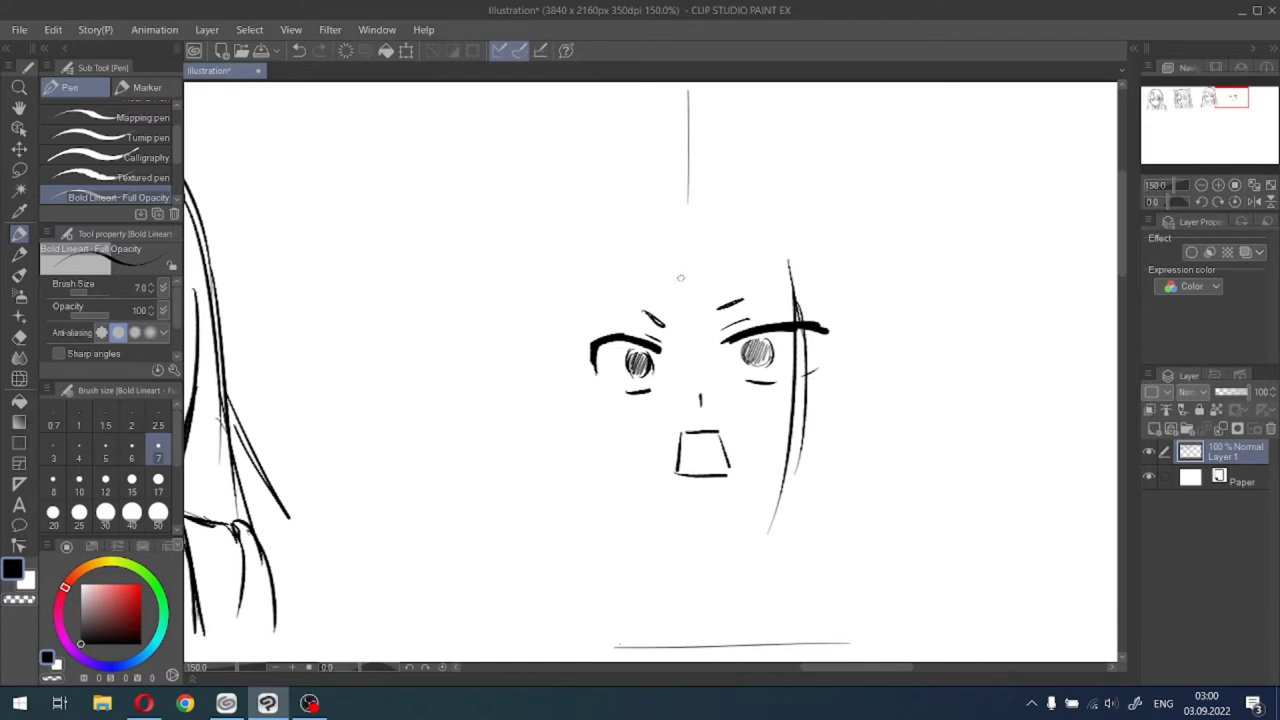
pyautogui.moveTo(657, 199); pyautogui.dragTo(679, 329)
pyautogui.moveTo(685, 258); pyautogui.dragTo(688, 342)
pyautogui.moveTo(689, 264); pyautogui.dragTo(713, 338)
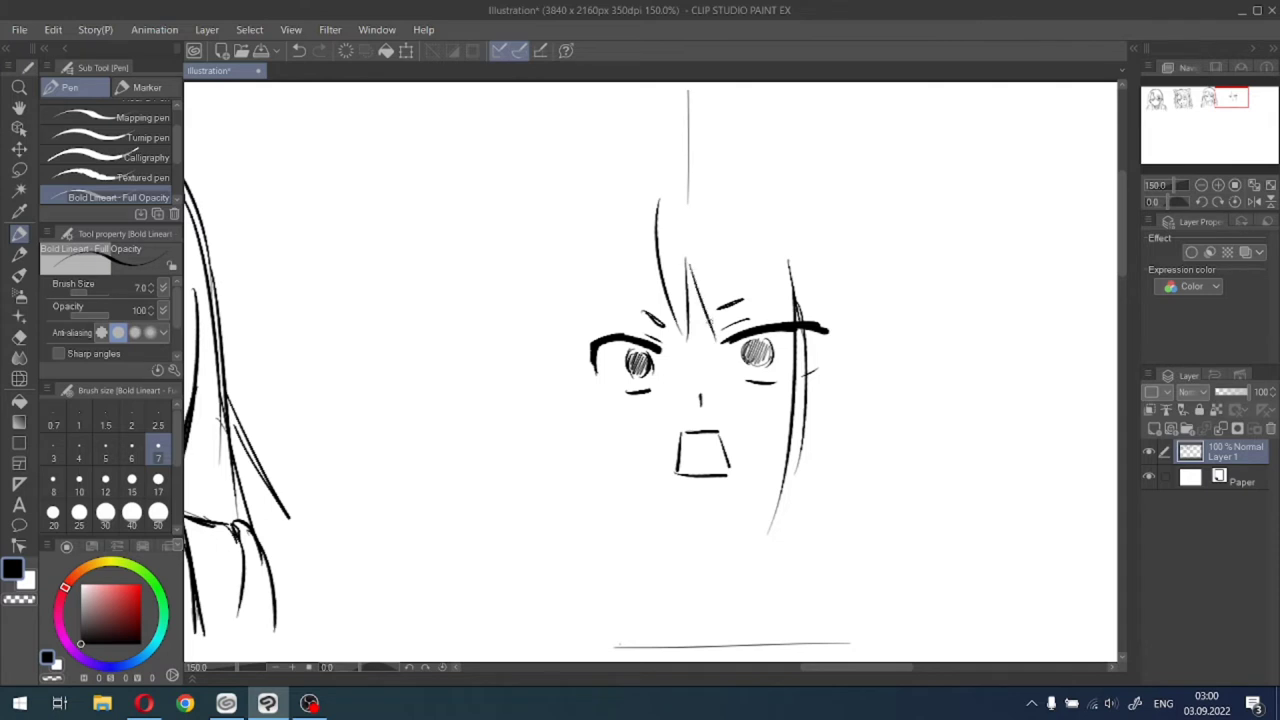
pyautogui.hotkey('ctrl', 'z')
pyautogui.moveTo(687, 263); pyautogui.dragTo(704, 338)
pyautogui.moveTo(716, 224); pyautogui.dragTo(697, 345)
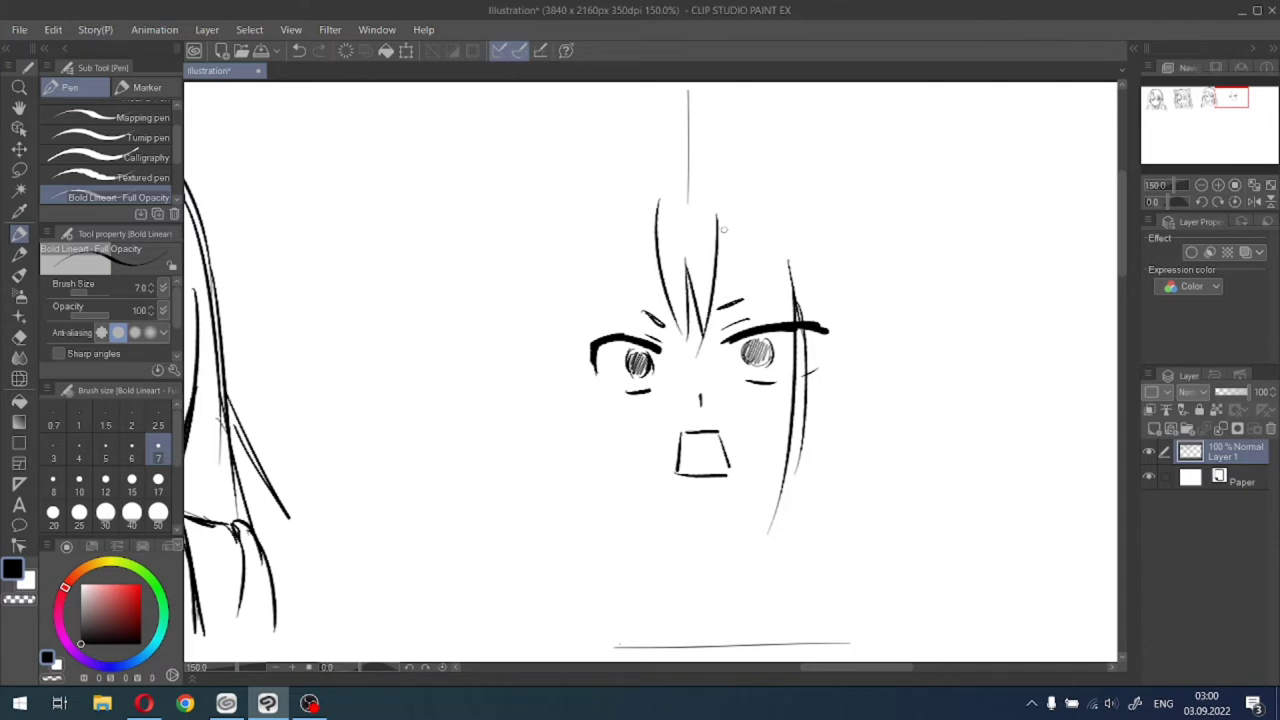
# Add the pointed bang strands over the right-hand eye, reworking their inner edges until they taper properly.
pyautogui.moveTo(717, 211); pyautogui.dragTo(762, 300)
pyautogui.hotkey('ctrl', 'z')
pyautogui.moveTo(766, 218); pyautogui.dragTo(762, 352)
pyautogui.moveTo(717, 216); pyautogui.dragTo(752, 326)
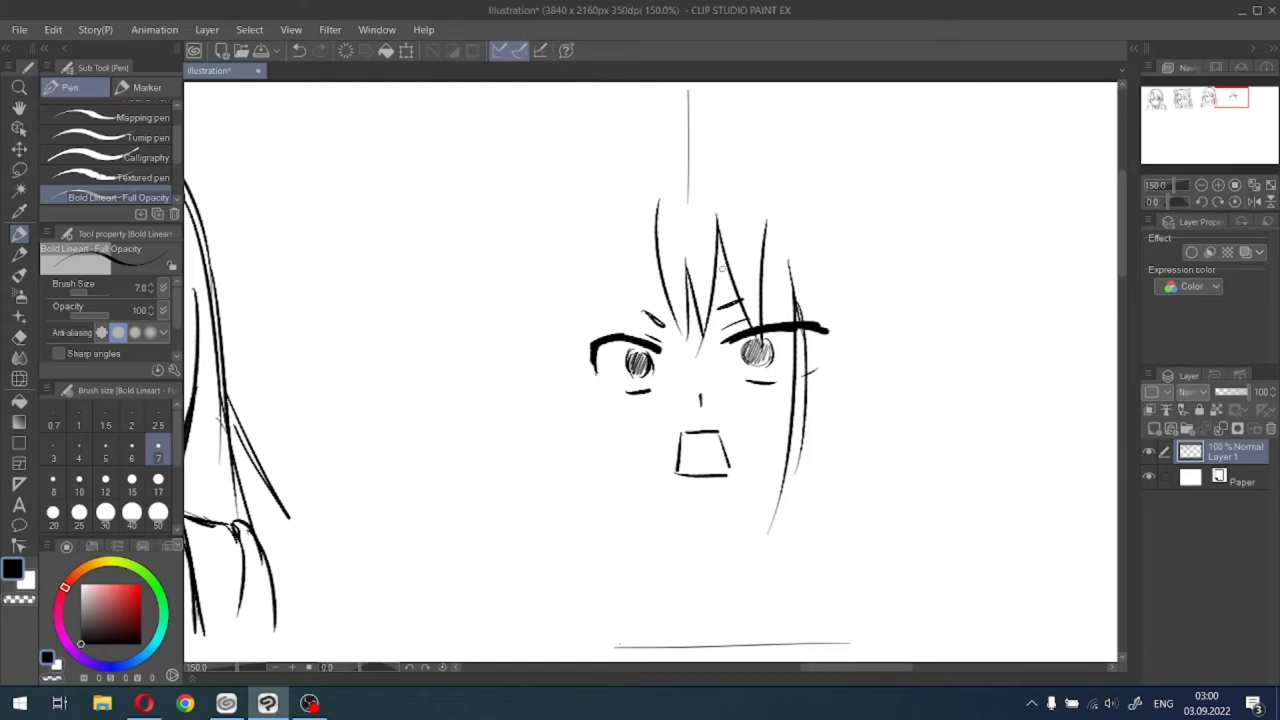
pyautogui.moveTo(721, 233); pyautogui.dragTo(706, 340)
pyautogui.hotkey('ctrl', 'z')
pyautogui.hotkey('ctrl', 'z')
pyautogui.moveTo(742, 223); pyautogui.dragTo(757, 325)
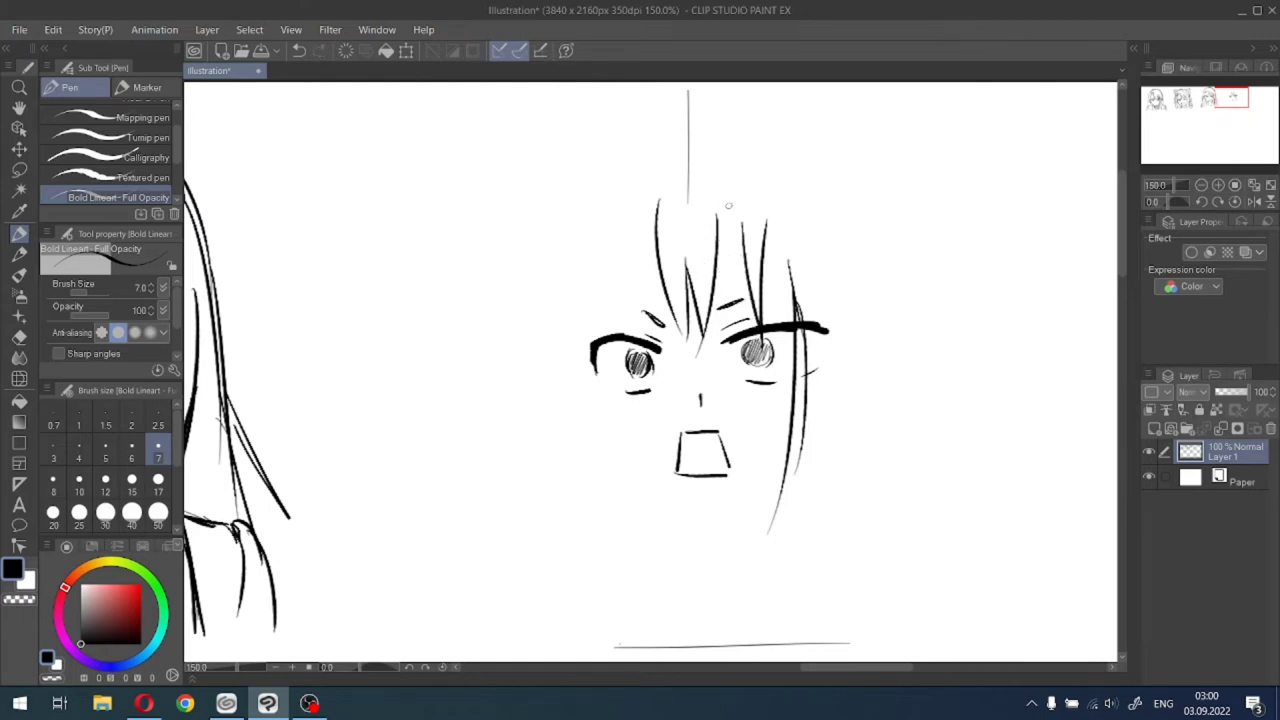
pyautogui.moveTo(728, 205); pyautogui.dragTo(698, 345)
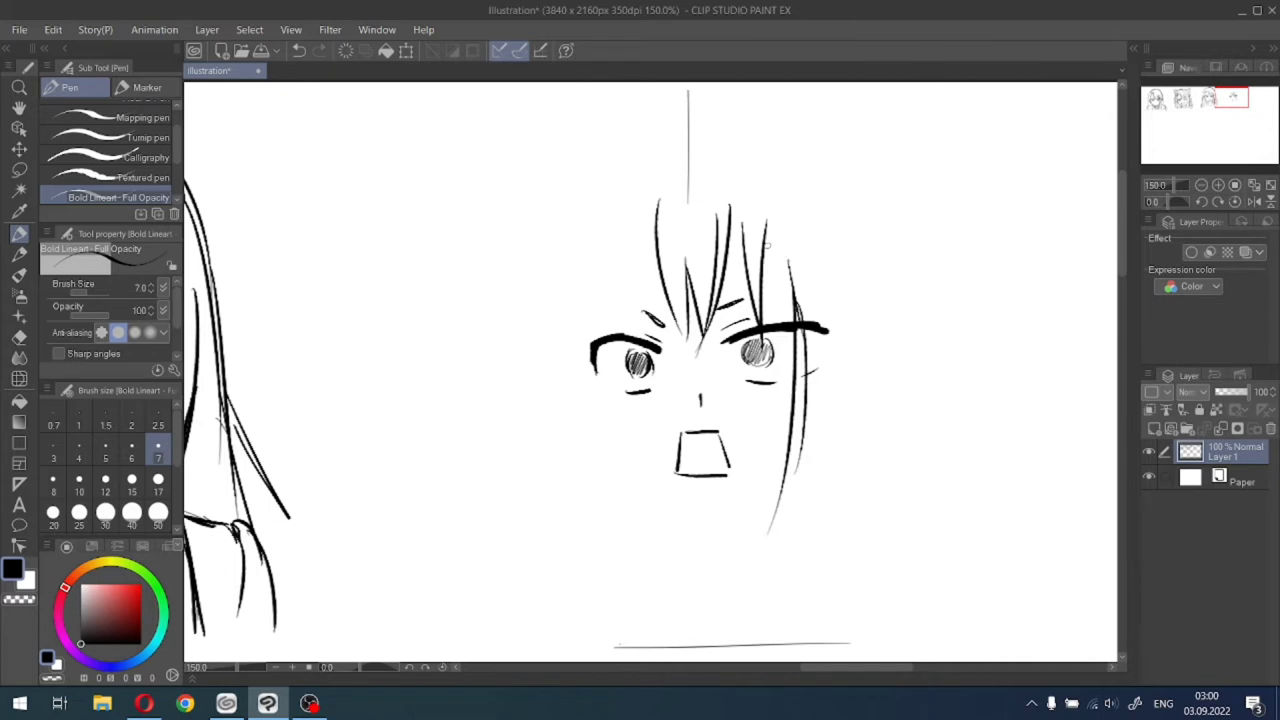
pyautogui.moveTo(764, 241); pyautogui.dragTo(792, 322)
# Curve the inner hair line from the left-hand eye's outer corner up to the top of the bangs, redrawing its upper part.
pyautogui.moveTo(594, 362); pyautogui.dragTo(595, 247)
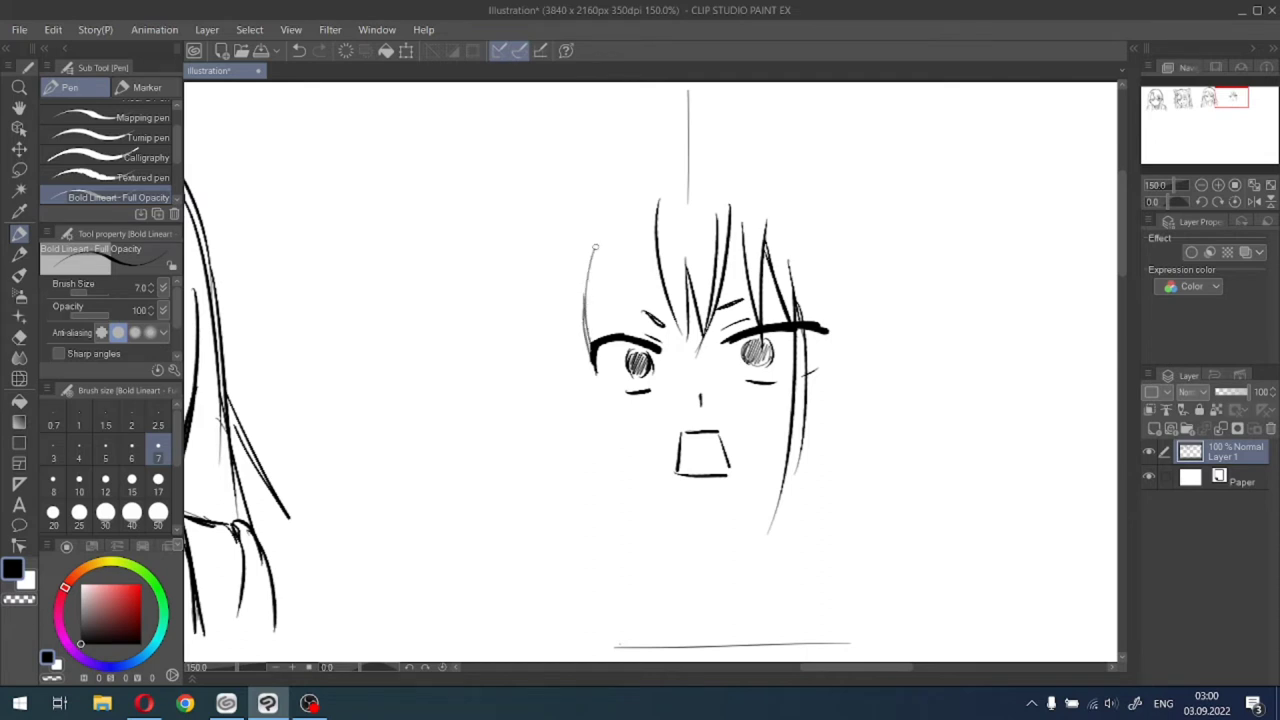
pyautogui.moveTo(589, 298)
pyautogui.mouseDown()
pyautogui.moveTo(618, 212)
pyautogui.moveTo(645, 200)
pyautogui.mouseUp()
pyautogui.moveTo(609, 240); pyautogui.dragTo(650, 200)
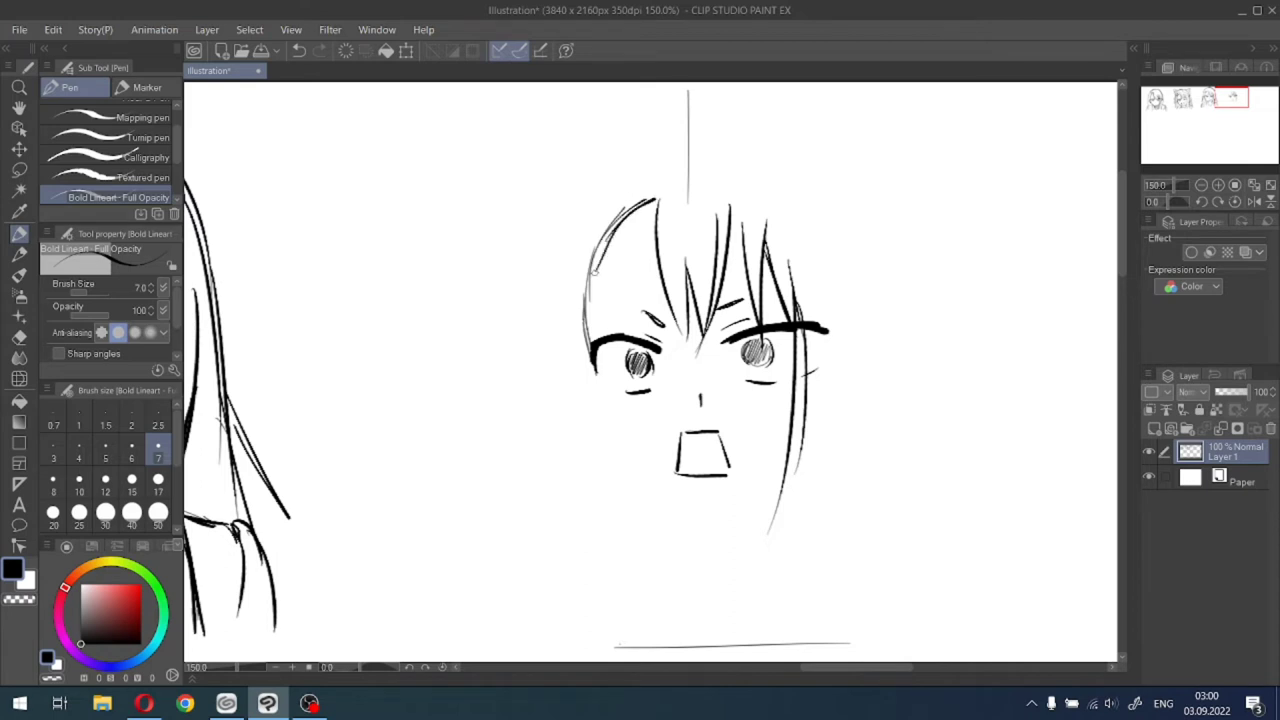
pyautogui.hotkey('ctrl', 'z')
pyautogui.moveTo(591, 278); pyautogui.dragTo(611, 247)
pyautogui.hotkey('ctrl', 'z')
pyautogui.hotkey('ctrl', 'z')
pyautogui.hotkey('ctrl', 'z')
pyautogui.moveTo(589, 294); pyautogui.dragTo(652, 202)
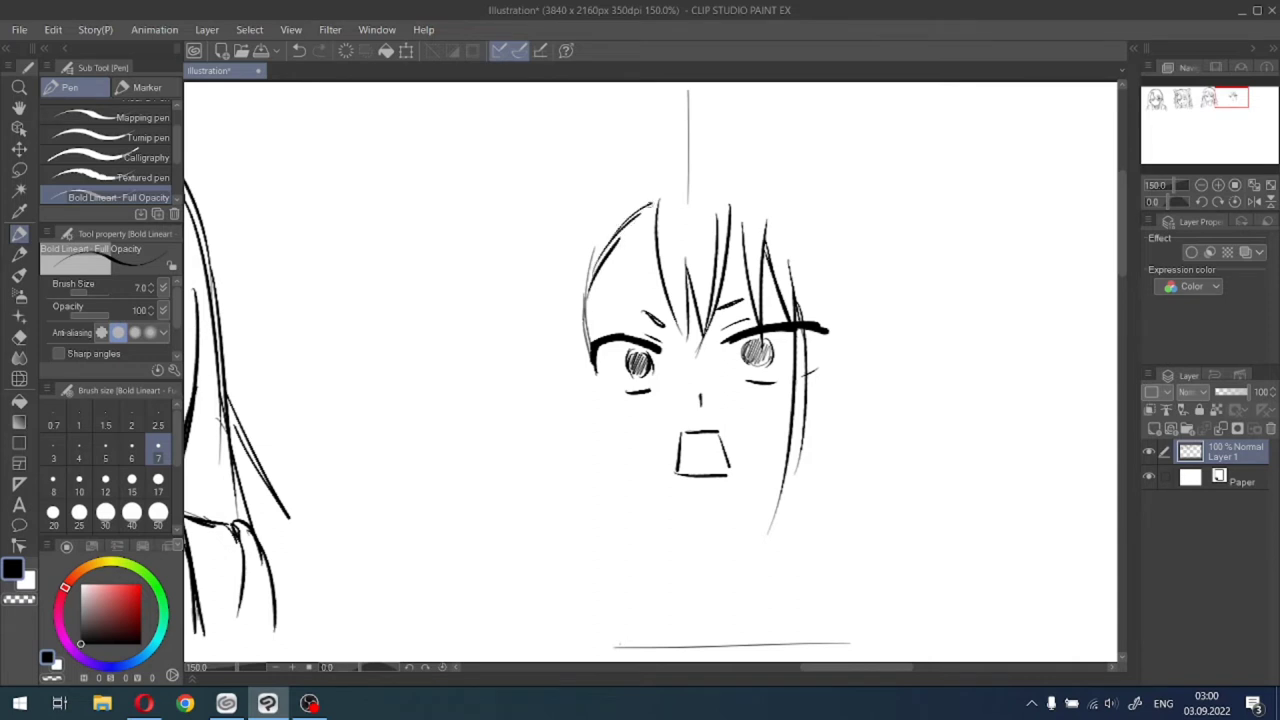
# Sketch the outer hair contour around the left side of the head, from beside the eye up to the vertical guide.
pyautogui.moveTo(598, 254)
pyautogui.mouseDown()
pyautogui.moveTo(644, 210)
pyautogui.moveTo(628, 200)
pyautogui.moveTo(586, 260)
pyautogui.mouseUp()
pyautogui.moveTo(622, 200)
pyautogui.mouseDown()
pyautogui.moveTo(582, 290)
pyautogui.moveTo(580, 254)
pyautogui.mouseUp()
pyautogui.moveTo(584, 254); pyautogui.dragTo(576, 338)
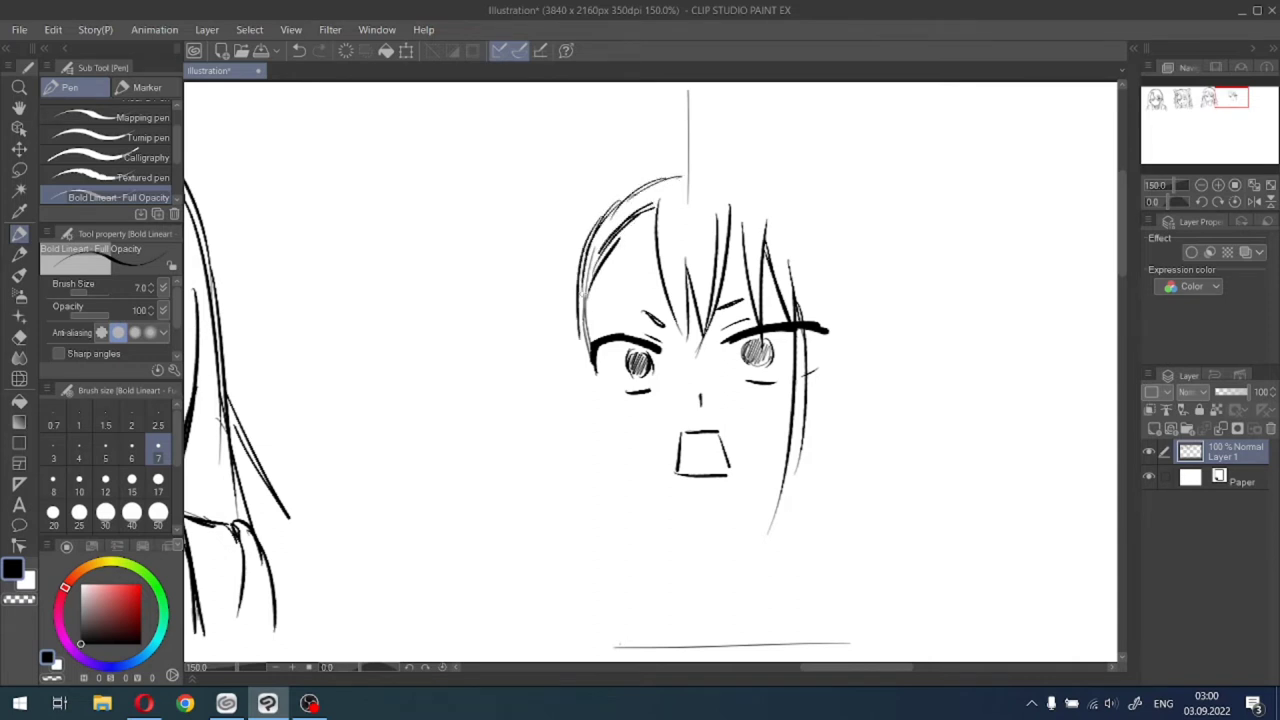
# Draw the jaw contour from the left-hand eye down to a pointed chin and up to the right-hand side strand.
pyautogui.moveTo(582, 284); pyautogui.dragTo(576, 300)
pyautogui.moveTo(596, 302)
pyautogui.mouseDown()
pyautogui.moveTo(580, 378)
pyautogui.moveTo(602, 426)
pyautogui.mouseUp()
pyautogui.moveTo(596, 374); pyautogui.dragTo(620, 476)
pyautogui.moveTo(604, 410)
pyautogui.mouseDown()
pyautogui.moveTo(610, 444)
pyautogui.moveTo(664, 504)
pyautogui.mouseUp()
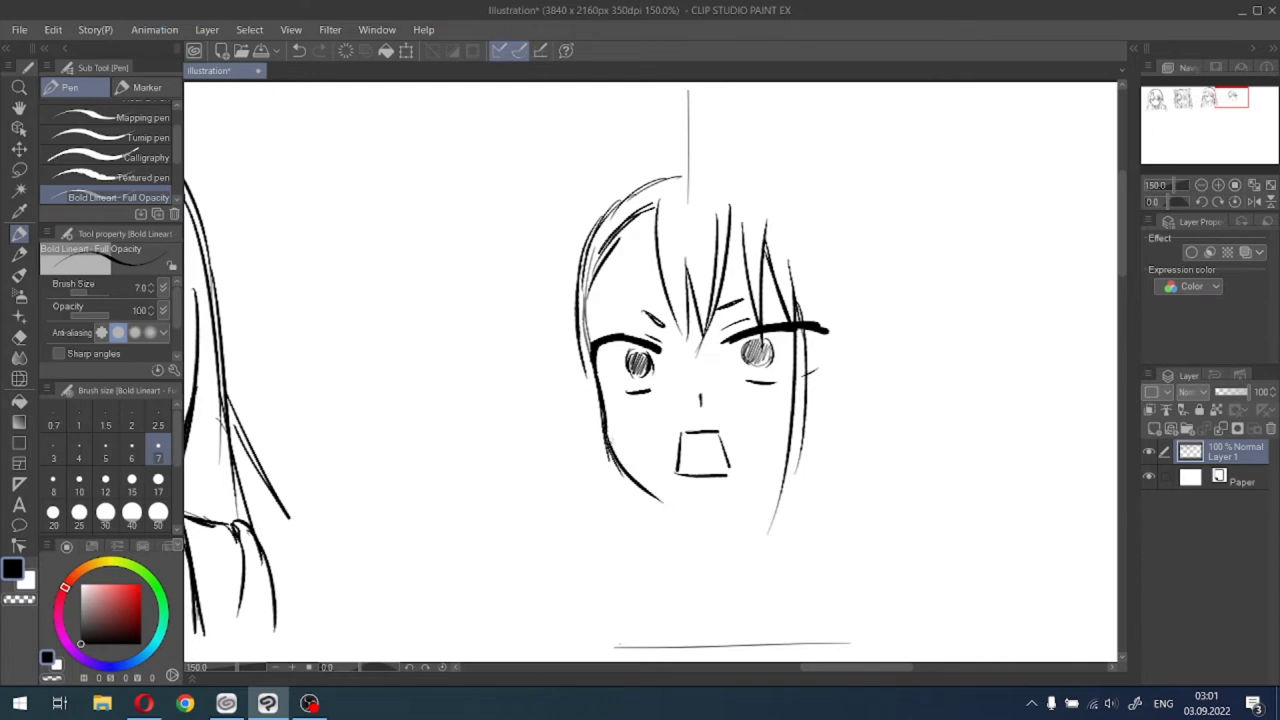
pyautogui.moveTo(620, 462); pyautogui.dragTo(664, 506)
pyautogui.moveTo(606, 452)
pyautogui.mouseDown()
pyautogui.moveTo(690, 518)
pyautogui.moveTo(770, 478)
pyautogui.mouseUp()
pyautogui.hotkey('ctrl', 'z')
pyautogui.moveTo(710, 518); pyautogui.dragTo(794, 462)
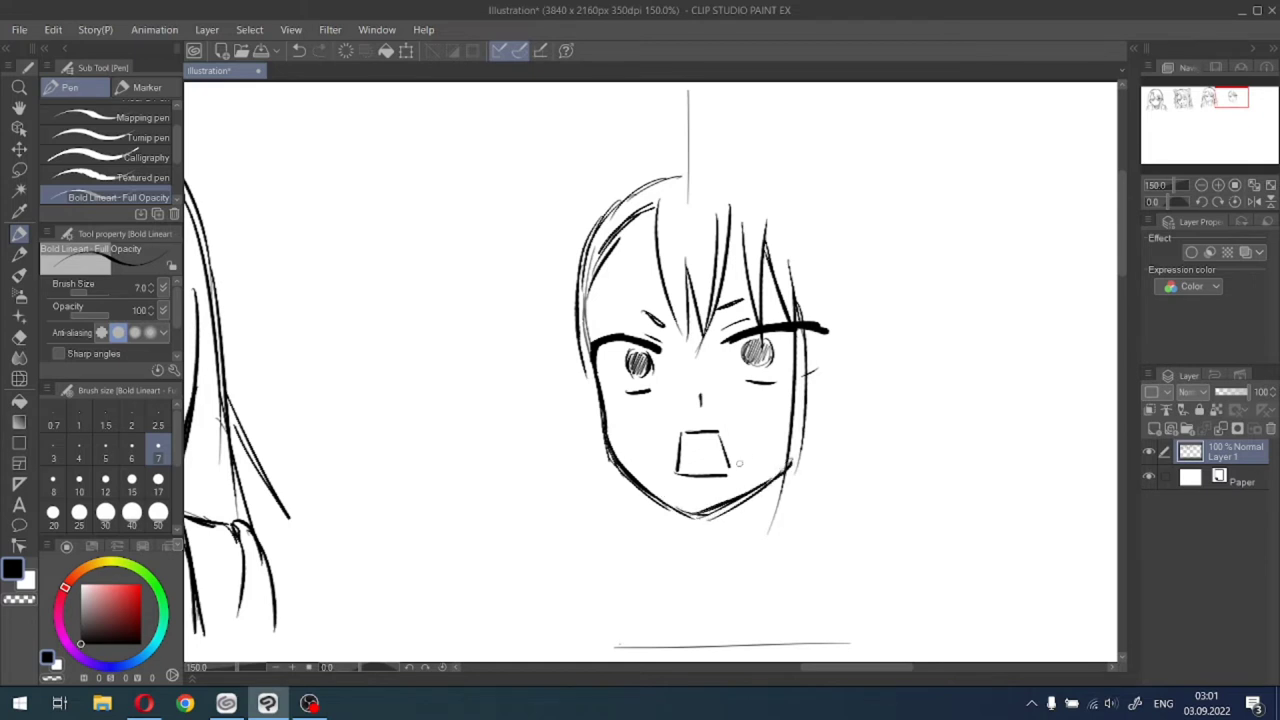
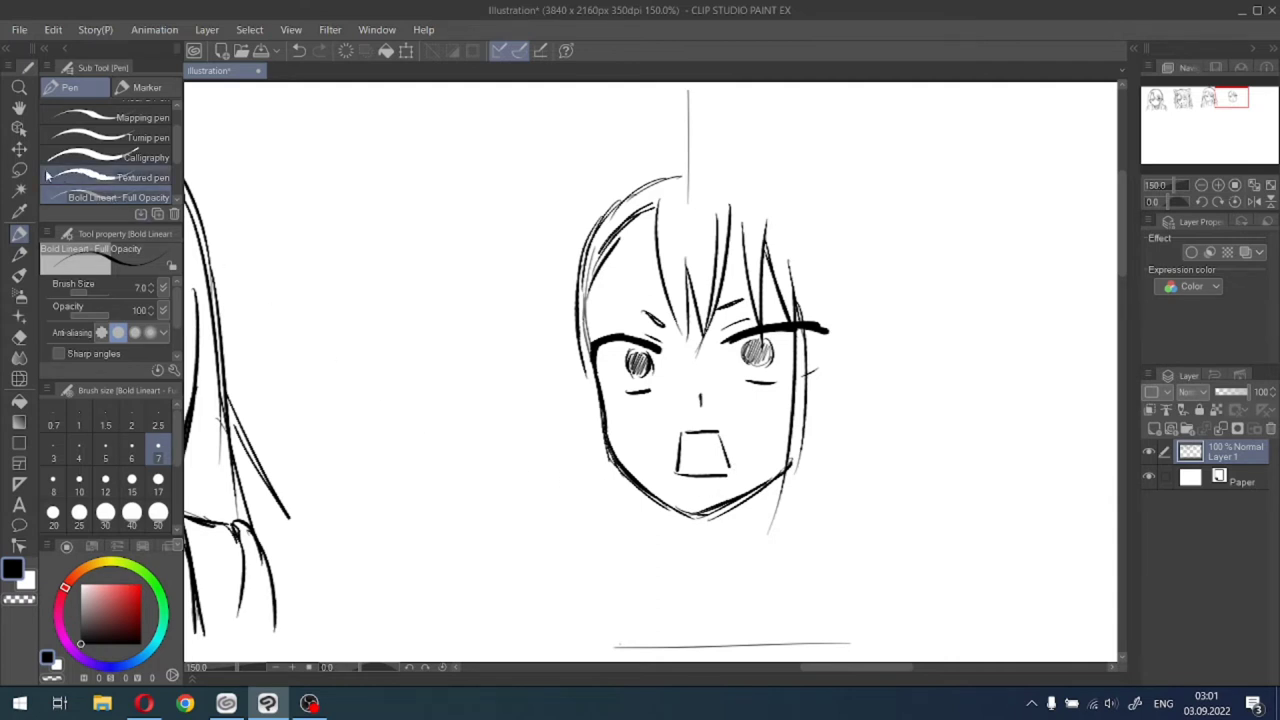
# Lasso the mouth and jaw, rotate them slightly counterclockwise, shift them up under the nose, and deselect.
pyautogui.click(18, 169)
pyautogui.moveTo(606, 396)
pyautogui.mouseDown()
pyautogui.moveTo(641, 408)
pyautogui.moveTo(729, 408)
pyautogui.moveTo(782, 431)
pyautogui.moveTo(760, 525)
pyautogui.moveTo(605, 518)
pyautogui.moveTo(606, 400)
pyautogui.mouseUp()
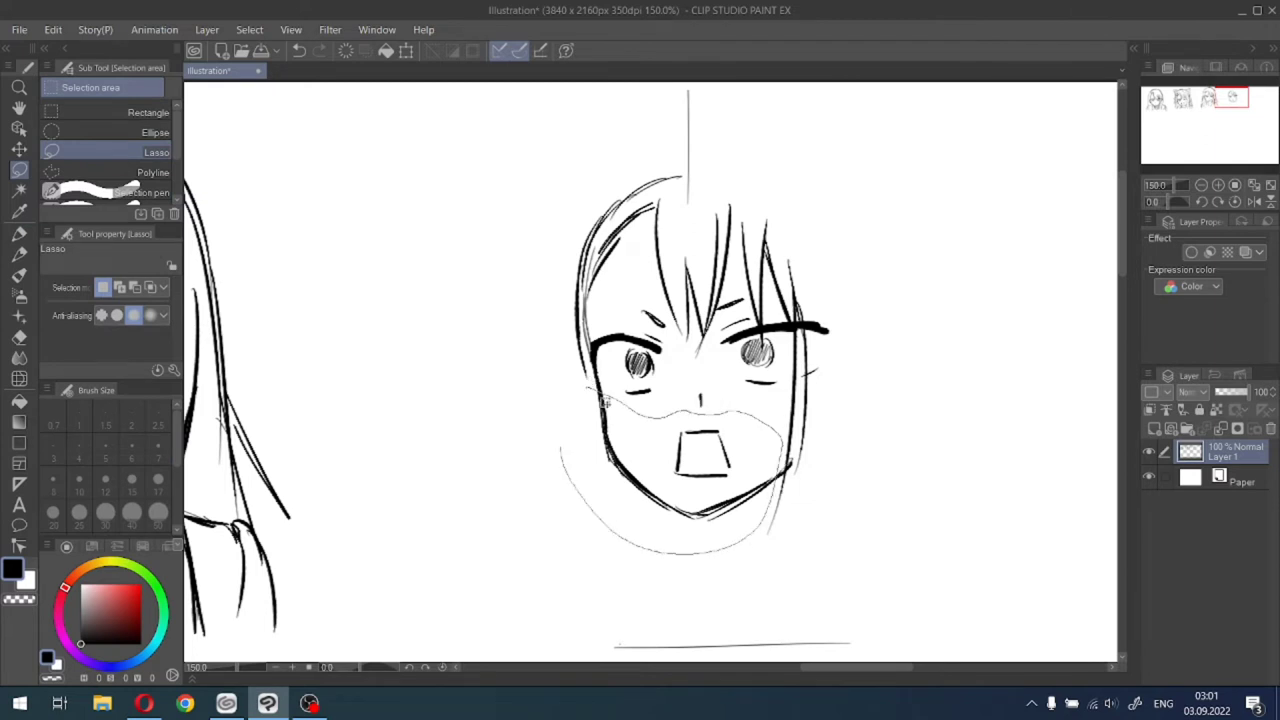
pyautogui.moveTo(758, 456); pyautogui.dragTo(763, 456)
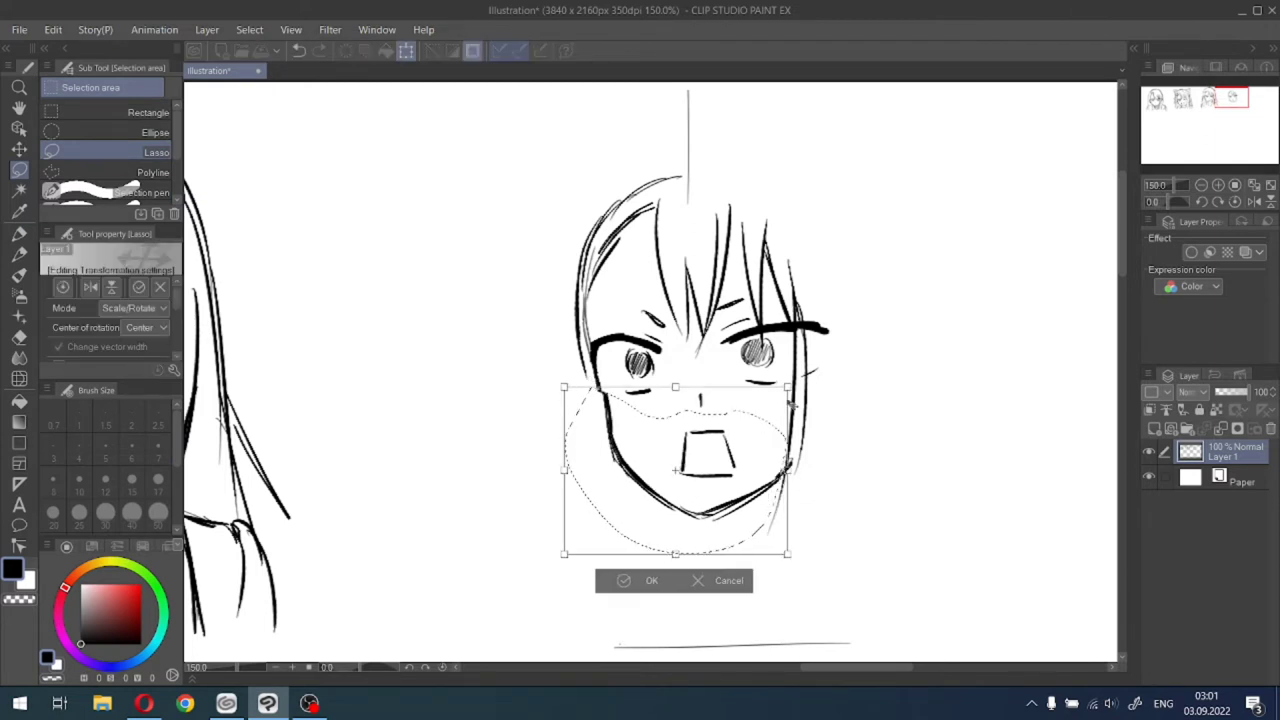
pyautogui.moveTo(806, 382); pyautogui.dragTo(814, 363)
pyautogui.moveTo(737, 440); pyautogui.dragTo(724, 430)
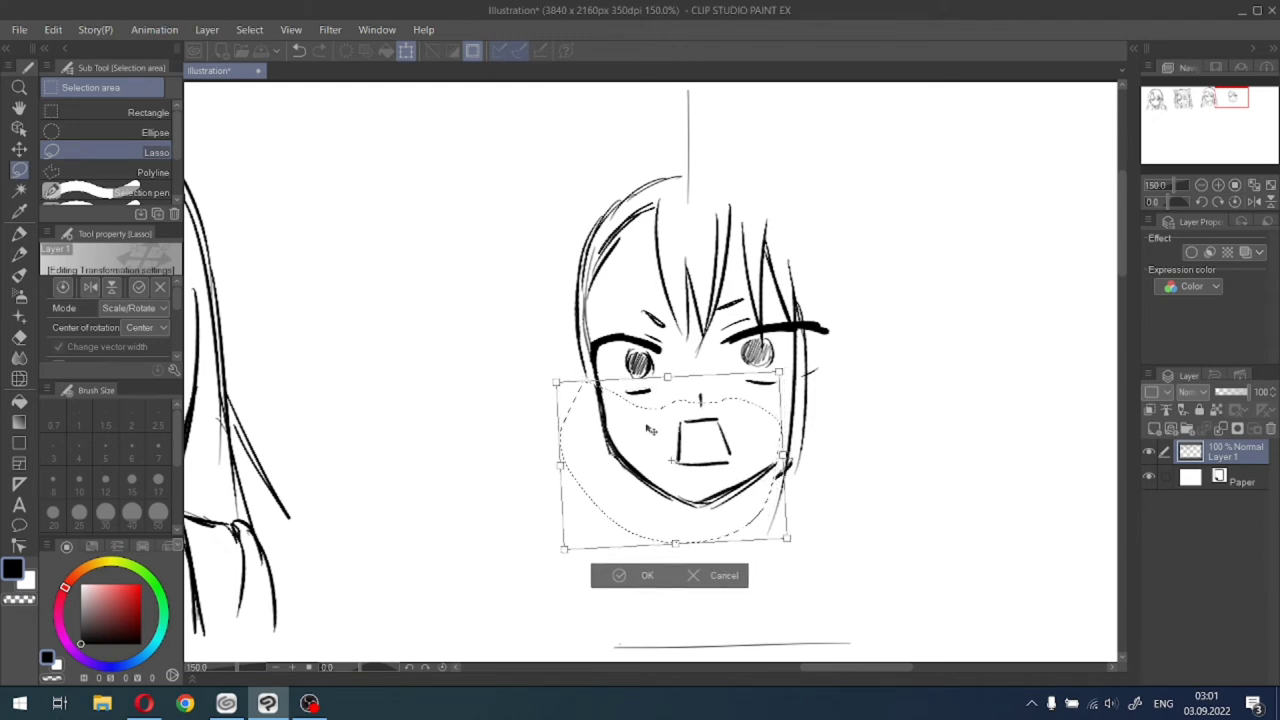
pyautogui.moveTo(533, 540); pyautogui.dragTo(539, 546)
pyautogui.moveTo(654, 459); pyautogui.dragTo(656, 459)
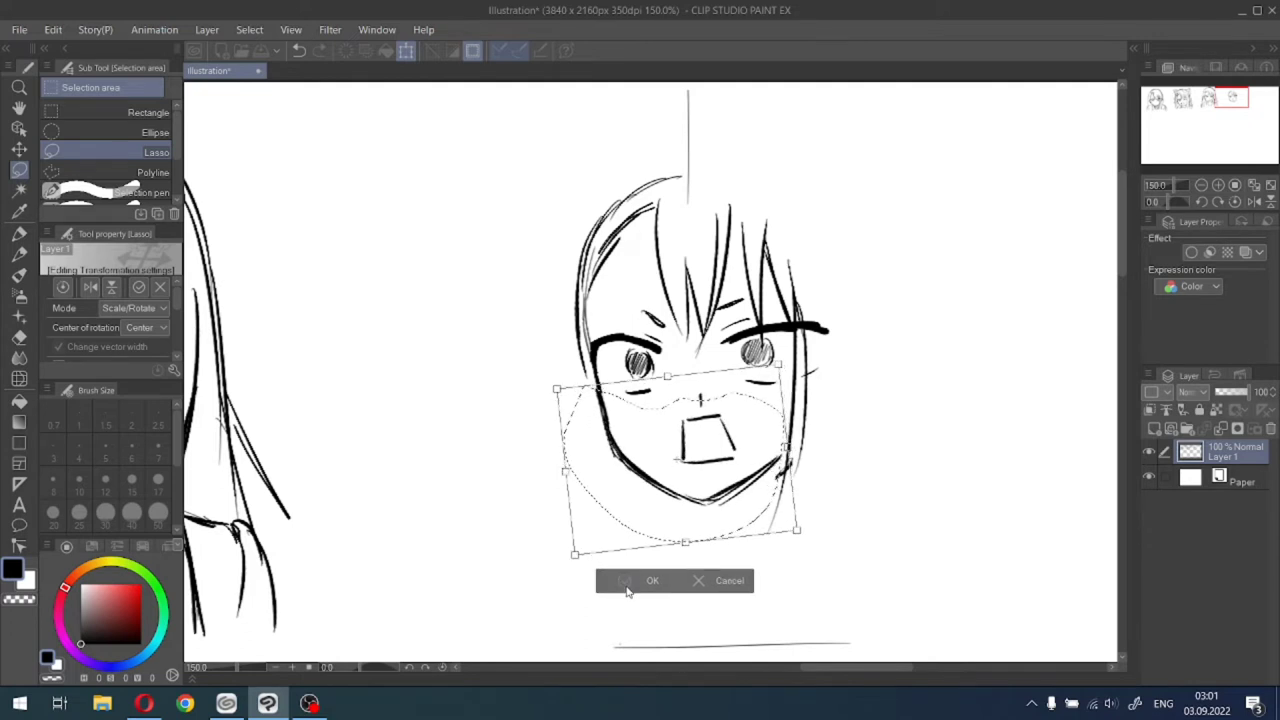
pyautogui.click(626, 582)
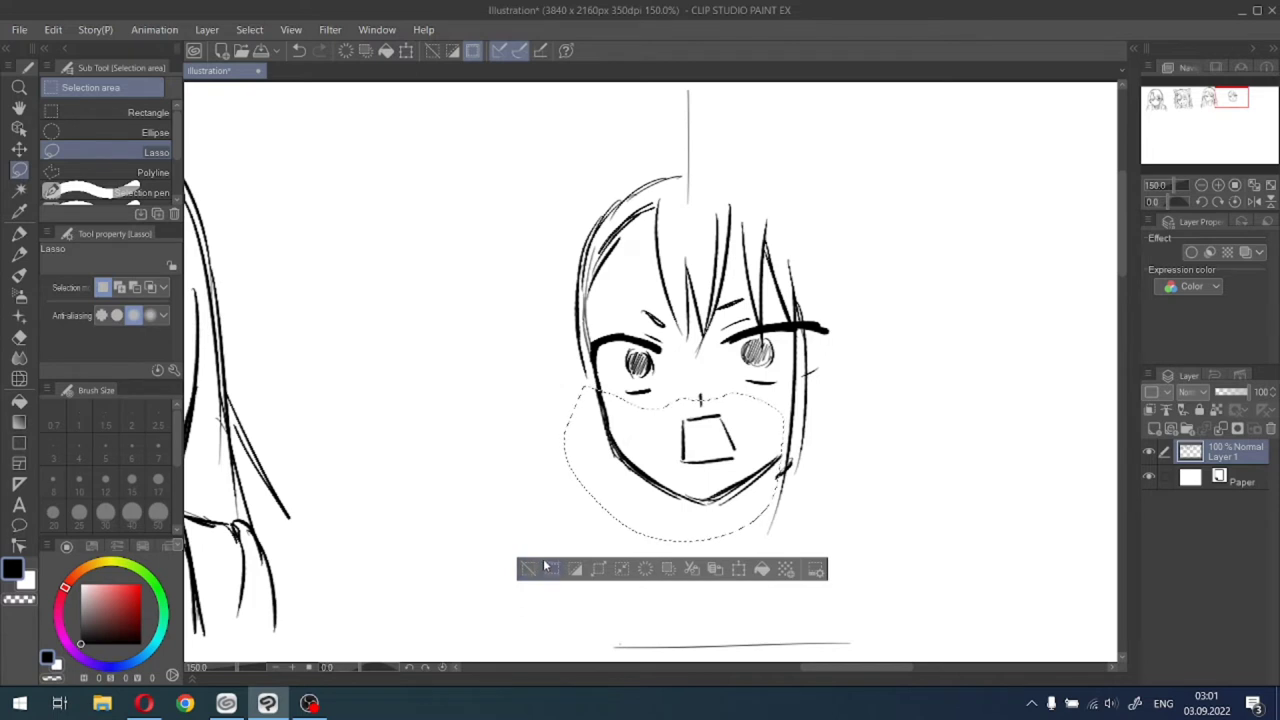
pyautogui.click(538, 567)
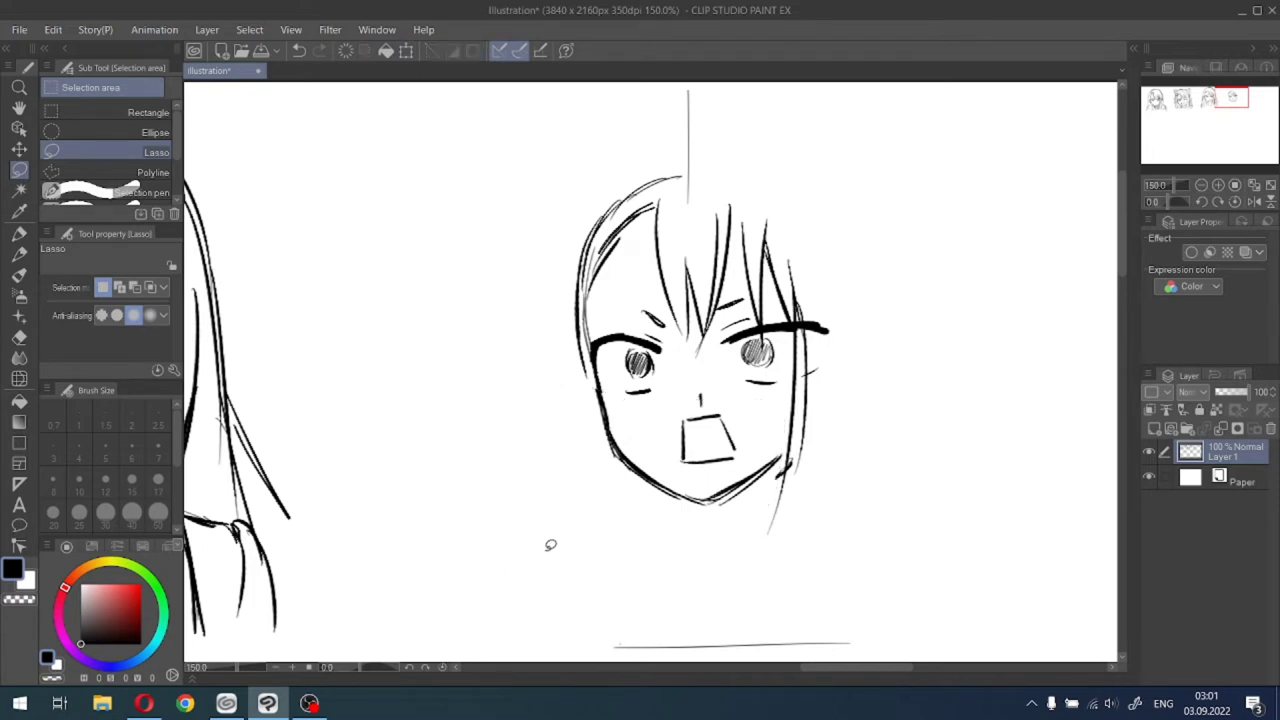
pyautogui.moveTo(722, 392)
pyautogui.mouseDown()
pyautogui.moveTo(743, 454)
pyautogui.moveTo(710, 474)
pyautogui.moveTo(677, 454)
pyautogui.moveTo(678, 424)
pyautogui.moveTo(721, 399)
pyautogui.moveTo(735, 417)
pyautogui.moveTo(701, 448)
pyautogui.mouseUp()
pyautogui.click(770, 508)
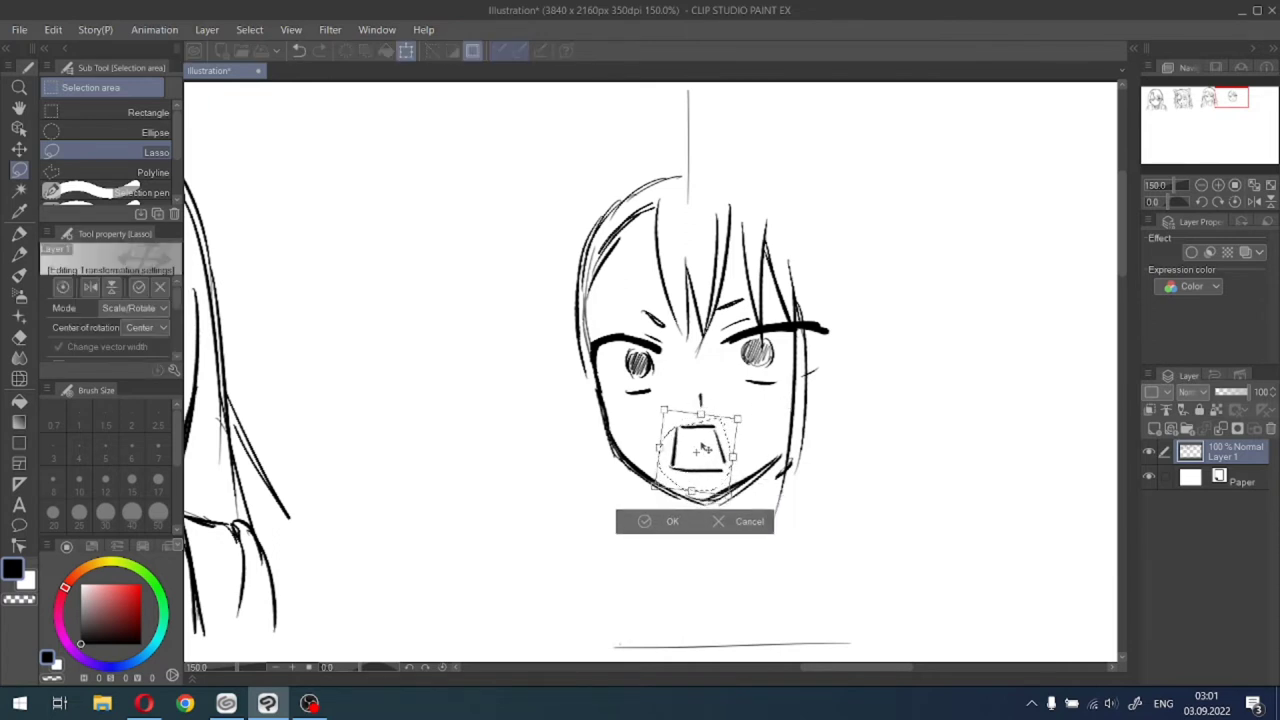
pyautogui.click(735, 522)
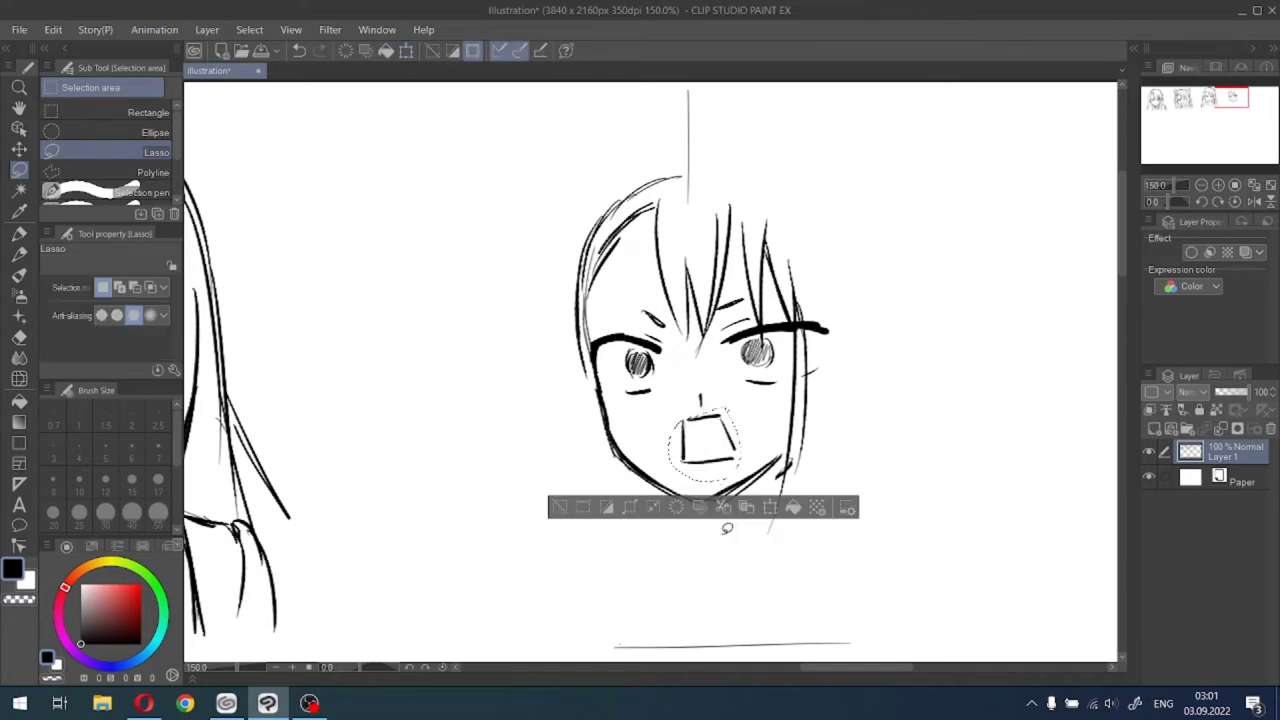
pyautogui.hotkey('ctrl', 'd')
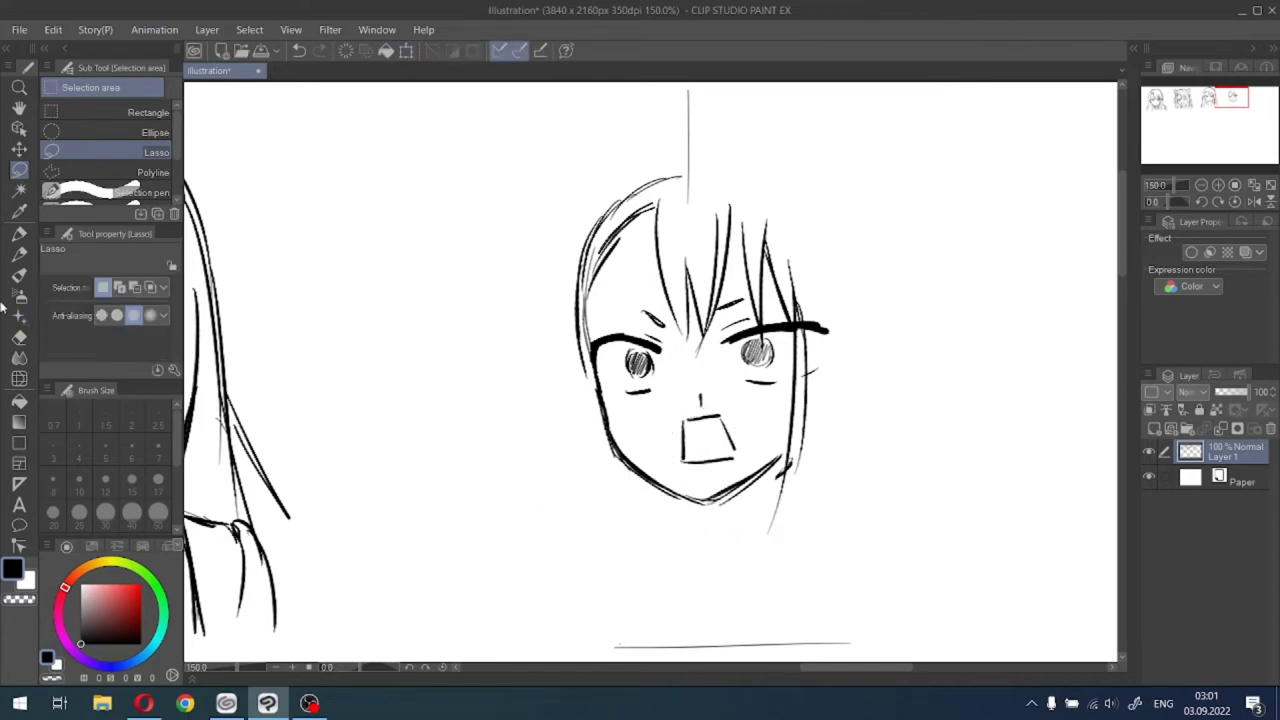
# Erase the mouth, the old nose mark, and the right-hand lash and hair lines sticking out past the side strand.
pyautogui.click(19, 337)
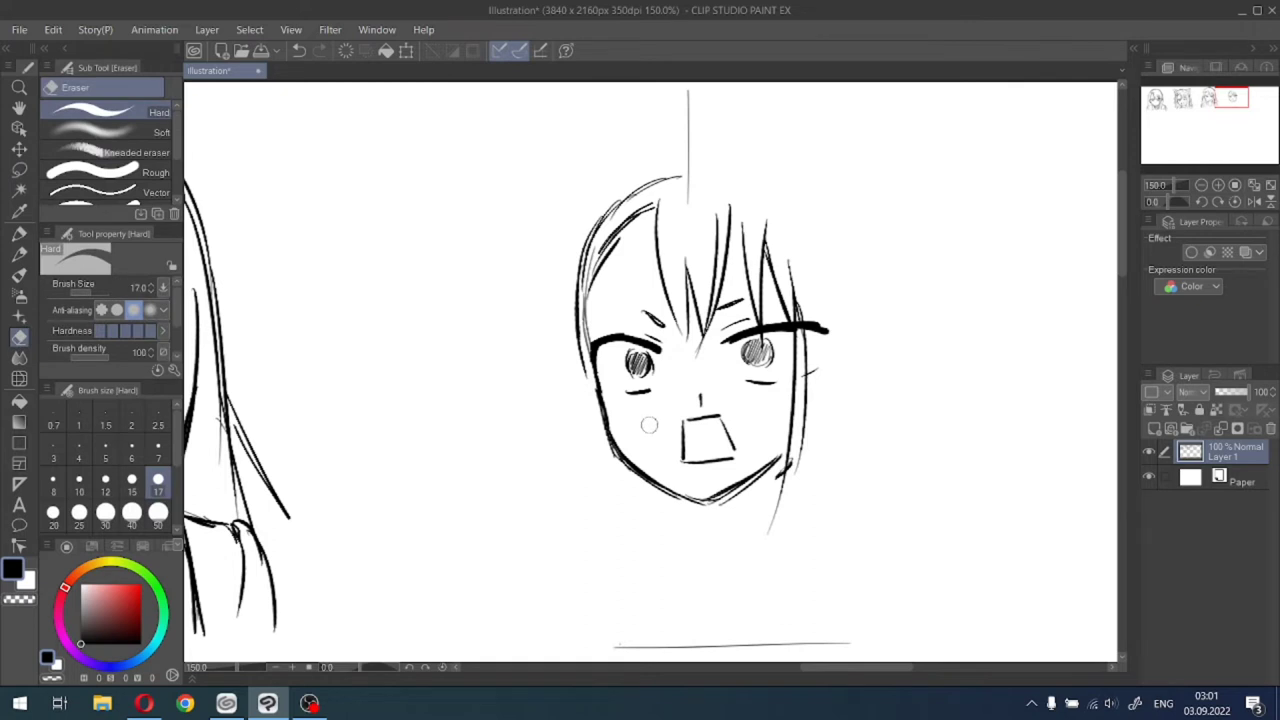
pyautogui.moveTo(649, 425)
pyautogui.mouseDown()
pyautogui.moveTo(731, 430)
pyautogui.moveTo(694, 463)
pyautogui.mouseUp()
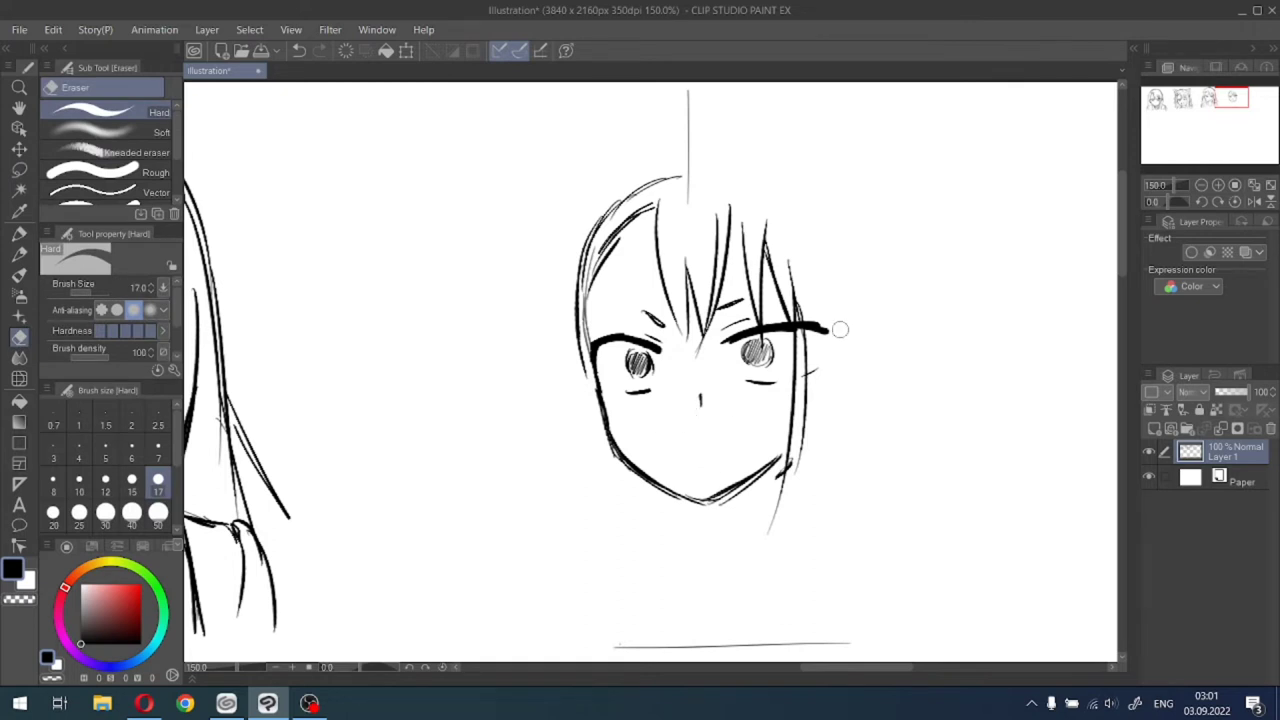
pyautogui.moveTo(813, 288); pyautogui.dragTo(812, 372)
# Redraw the nose with small shading strokes closer to the left-hand eye, and draw a wide trapezoid open mouth.
pyautogui.click(19, 233)
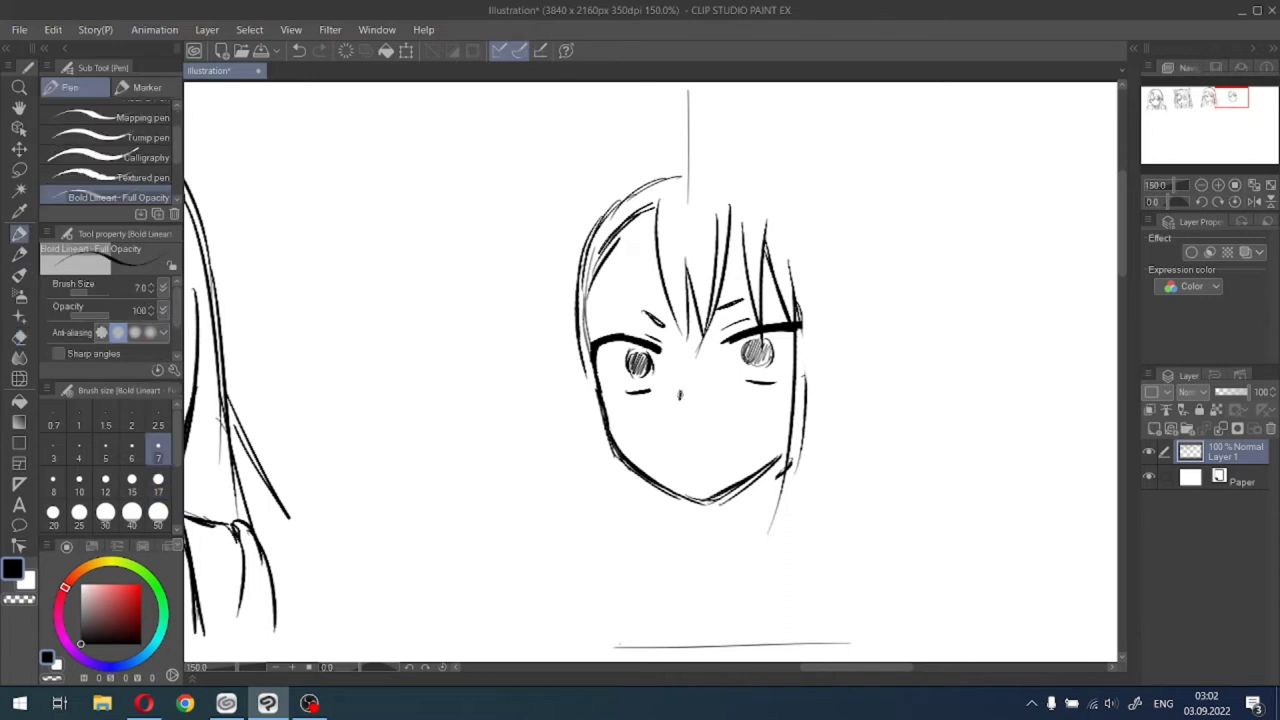
pyautogui.moveTo(672, 380); pyautogui.dragTo(684, 398)
pyautogui.moveTo(676, 435)
pyautogui.mouseDown()
pyautogui.moveTo(708, 430)
pyautogui.moveTo(731, 456)
pyautogui.moveTo(658, 457)
pyautogui.moveTo(679, 463)
pyautogui.mouseUp()
pyautogui.hotkey('ctrl', 'z')
# Hatch crossed blush lines on both cheeks under the eyes.
pyautogui.moveTo(630, 396); pyautogui.dragTo(622, 434)
pyautogui.moveTo(646, 404); pyautogui.dragTo(632, 440)
pyautogui.moveTo(743, 397); pyautogui.dragTo(745, 427)
pyautogui.moveTo(764, 395)
pyautogui.mouseDown()
pyautogui.moveTo(755, 422)
pyautogui.moveTo(768, 421)
pyautogui.moveTo(742, 424)
pyautogui.moveTo(779, 397)
pyautogui.mouseUp()
pyautogui.moveTo(614, 407)
pyautogui.mouseDown()
pyautogui.moveTo(646, 401)
pyautogui.moveTo(652, 414)
pyautogui.mouseUp()
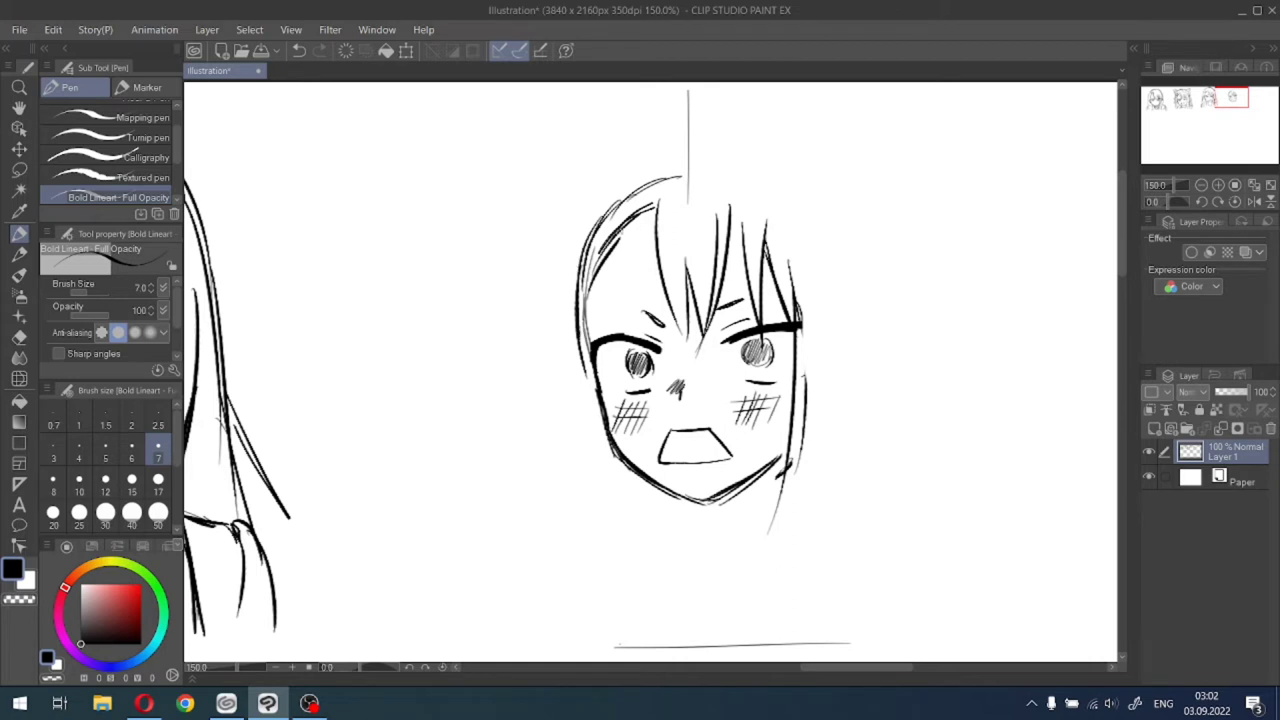
# Thicken the hair contour along the left side of the head with extra strokes.
pyautogui.moveTo(620, 230); pyautogui.dragTo(585, 332)
pyautogui.moveTo(598, 268); pyautogui.dragTo(588, 332)
pyautogui.moveTo(593, 376)
pyautogui.mouseDown()
pyautogui.moveTo(581, 266)
pyautogui.moveTo(582, 350)
pyautogui.mouseUp()
pyautogui.moveTo(580, 276)
pyautogui.mouseDown()
pyautogui.moveTo(606, 204)
pyautogui.moveTo(576, 306)
pyautogui.mouseUp()
# Draw a pointed cat ear with an inner edge on the head's left side, and start the crown arc beside it.
pyautogui.moveTo(550, 182); pyautogui.dragTo(574, 302)
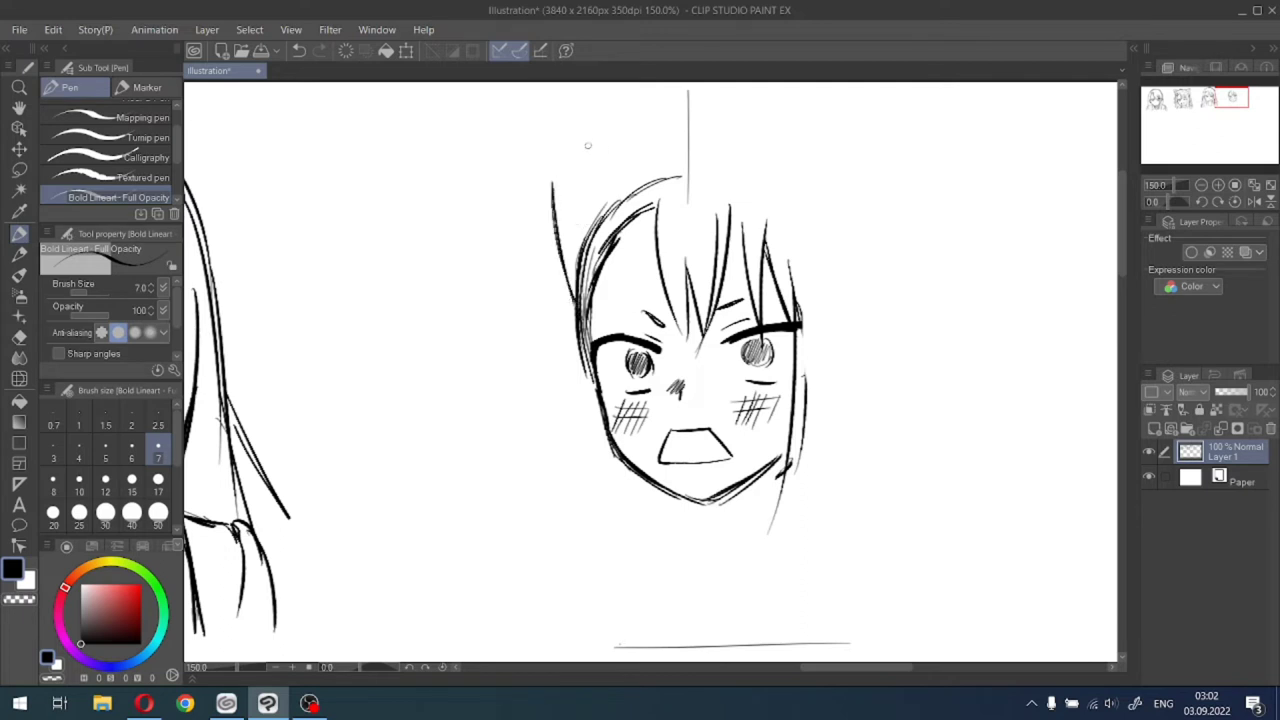
pyautogui.moveTo(572, 150); pyautogui.dragTo(668, 175)
pyautogui.moveTo(568, 153); pyautogui.dragTo(604, 218)
pyautogui.moveTo(558, 145); pyautogui.dragTo(598, 214)
pyautogui.moveTo(618, 160)
pyautogui.mouseDown()
pyautogui.moveTo(551, 168)
pyautogui.moveTo(548, 232)
pyautogui.mouseUp()
pyautogui.moveTo(572, 172)
pyautogui.mouseDown()
pyautogui.moveTo(558, 182)
pyautogui.moveTo(561, 248)
pyautogui.moveTo(582, 270)
pyautogui.mouseUp()
pyautogui.moveTo(660, 166)
pyautogui.mouseDown()
pyautogui.moveTo(718, 162)
pyautogui.moveTo(770, 185)
pyautogui.mouseUp()
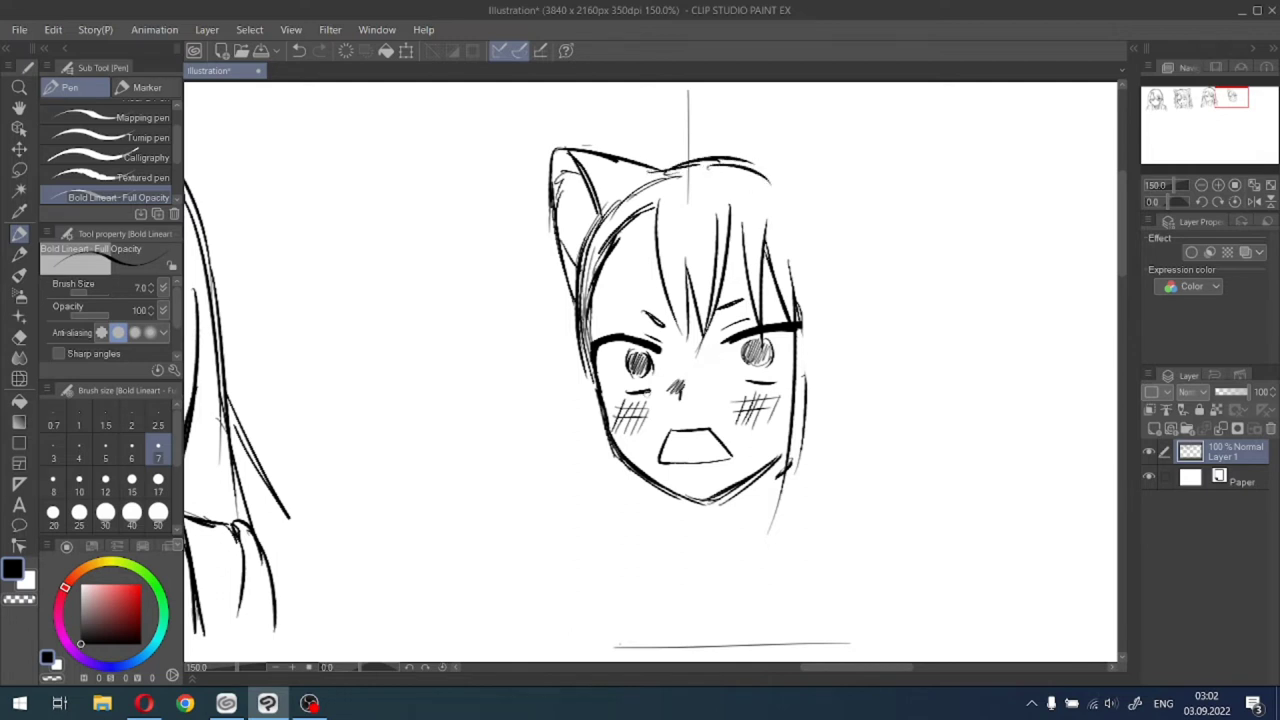
# Sketch the neck below the jaw with a hair strand hanging along its left side.
pyautogui.moveTo(620, 453); pyautogui.dragTo(630, 522)
pyautogui.moveTo(632, 468)
pyautogui.mouseDown()
pyautogui.moveTo(636, 540)
pyautogui.moveTo(657, 545)
pyautogui.mouseUp()
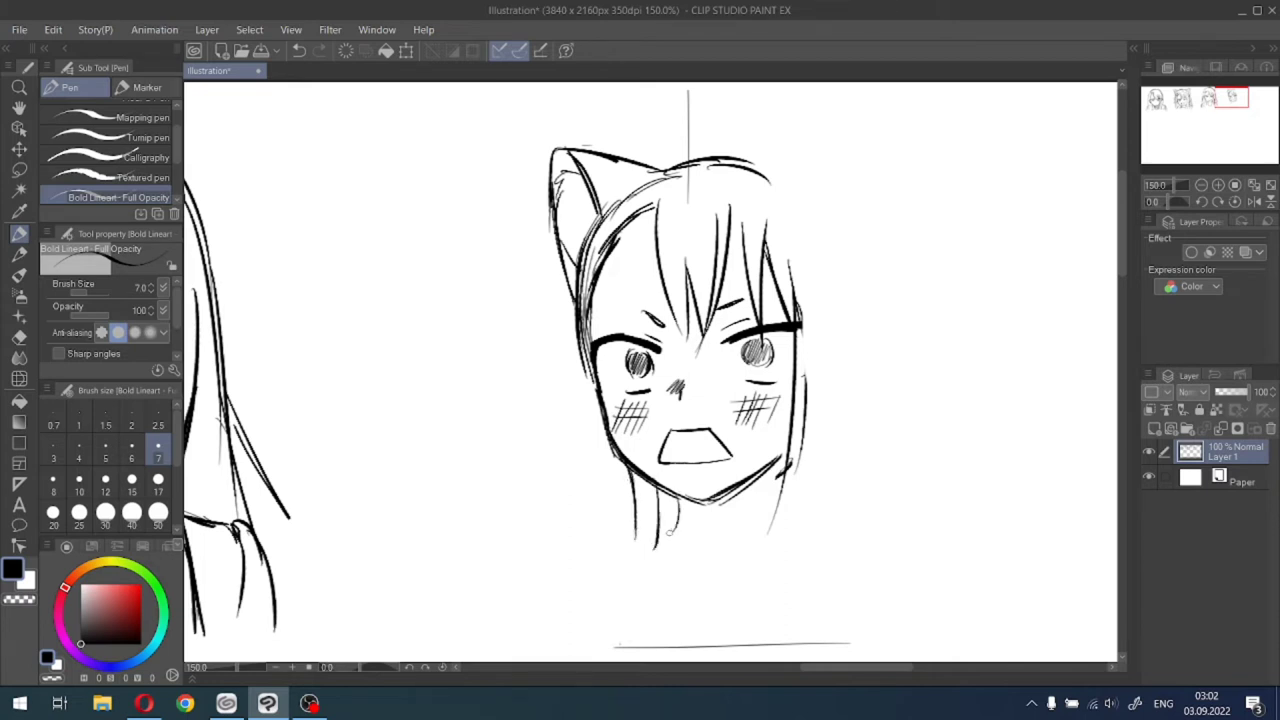
pyautogui.moveTo(716, 497)
pyautogui.mouseDown()
pyautogui.moveTo(738, 540)
pyautogui.moveTo(732, 526)
pyautogui.mouseUp()
# Draw the human ear with its inner fold and adjoining hair lines beside the right-hand cheek, and extend the crown arc.
pyautogui.moveTo(827, 336); pyautogui.dragTo(803, 463)
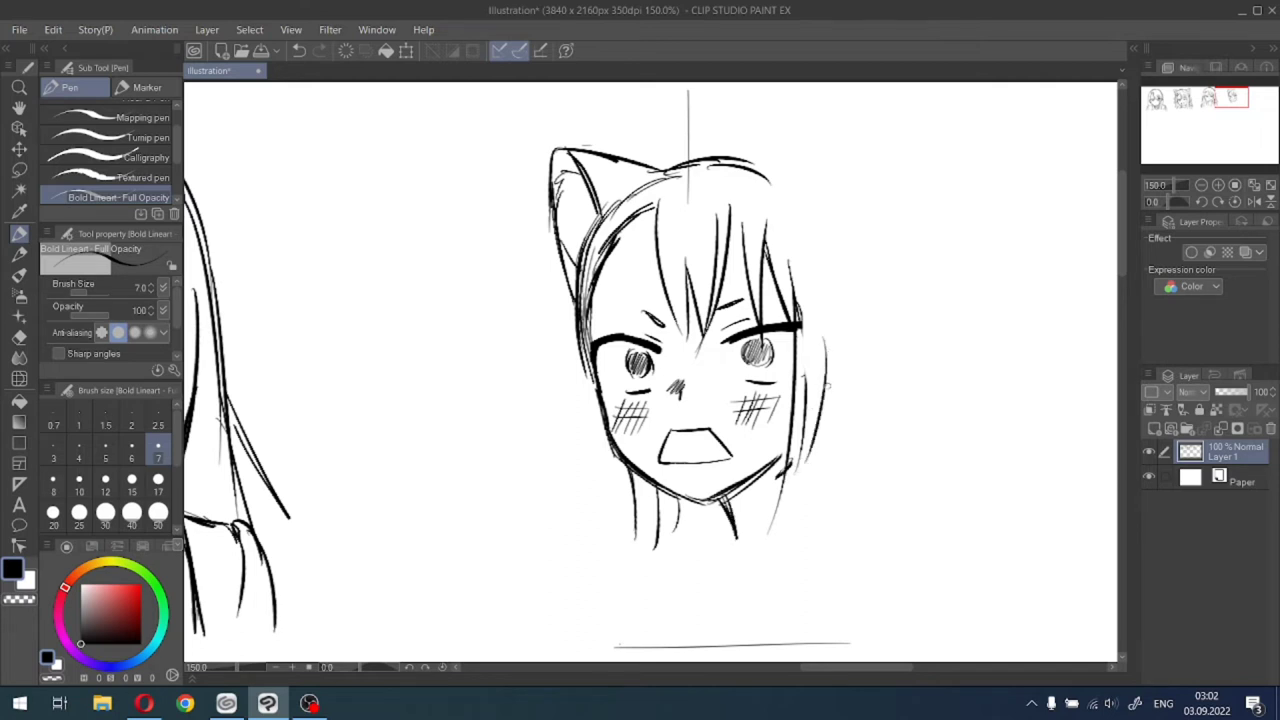
pyautogui.moveTo(821, 420)
pyautogui.mouseDown()
pyautogui.moveTo(857, 359)
pyautogui.moveTo(844, 386)
pyautogui.moveTo(831, 318)
pyautogui.moveTo(858, 344)
pyautogui.mouseUp()
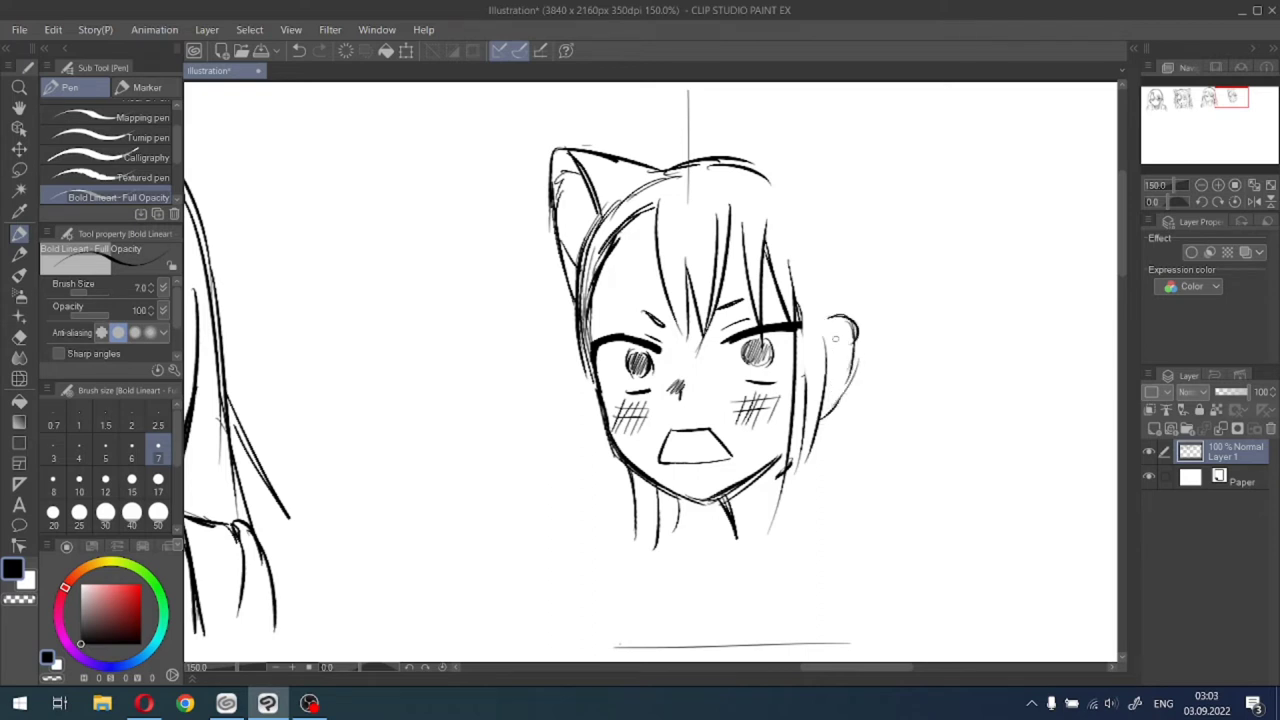
pyautogui.moveTo(829, 276); pyautogui.dragTo(818, 386)
pyautogui.moveTo(846, 334)
pyautogui.mouseDown()
pyautogui.moveTo(826, 348)
pyautogui.moveTo(822, 399)
pyautogui.mouseUp()
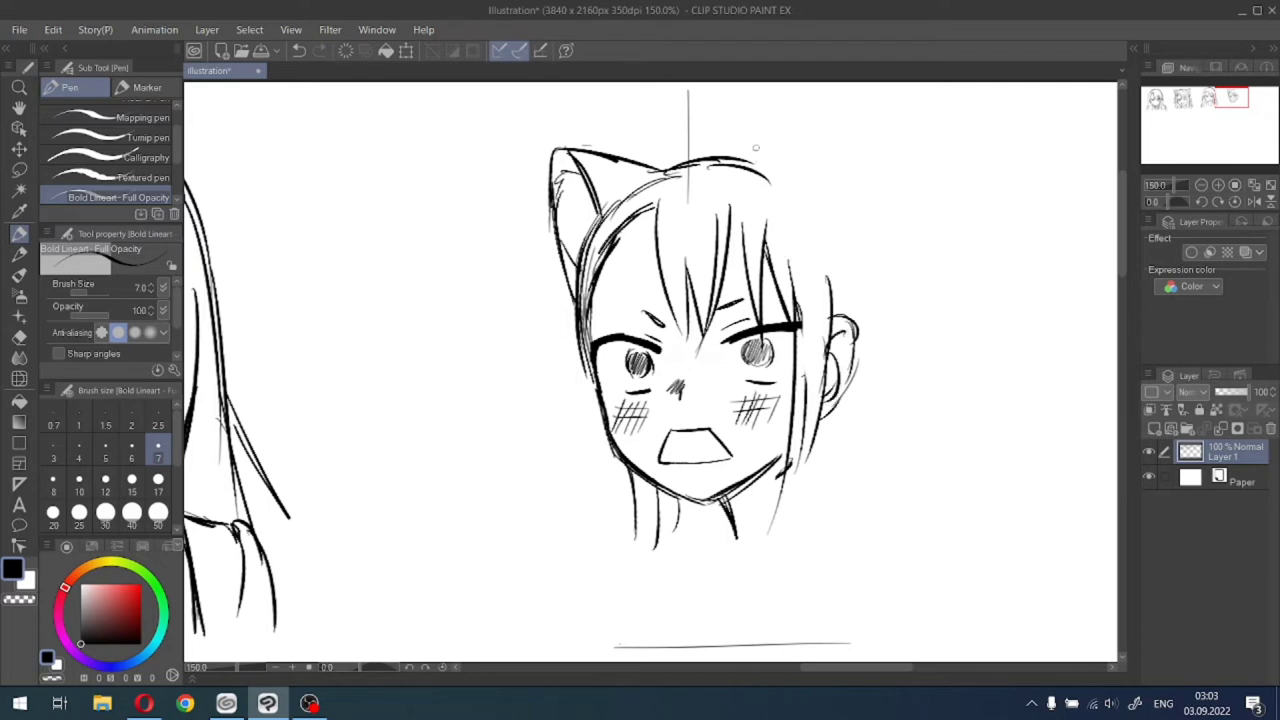
pyautogui.moveTo(648, 170)
pyautogui.mouseDown()
pyautogui.moveTo(748, 150)
pyautogui.moveTo(820, 200)
pyautogui.mouseUp()
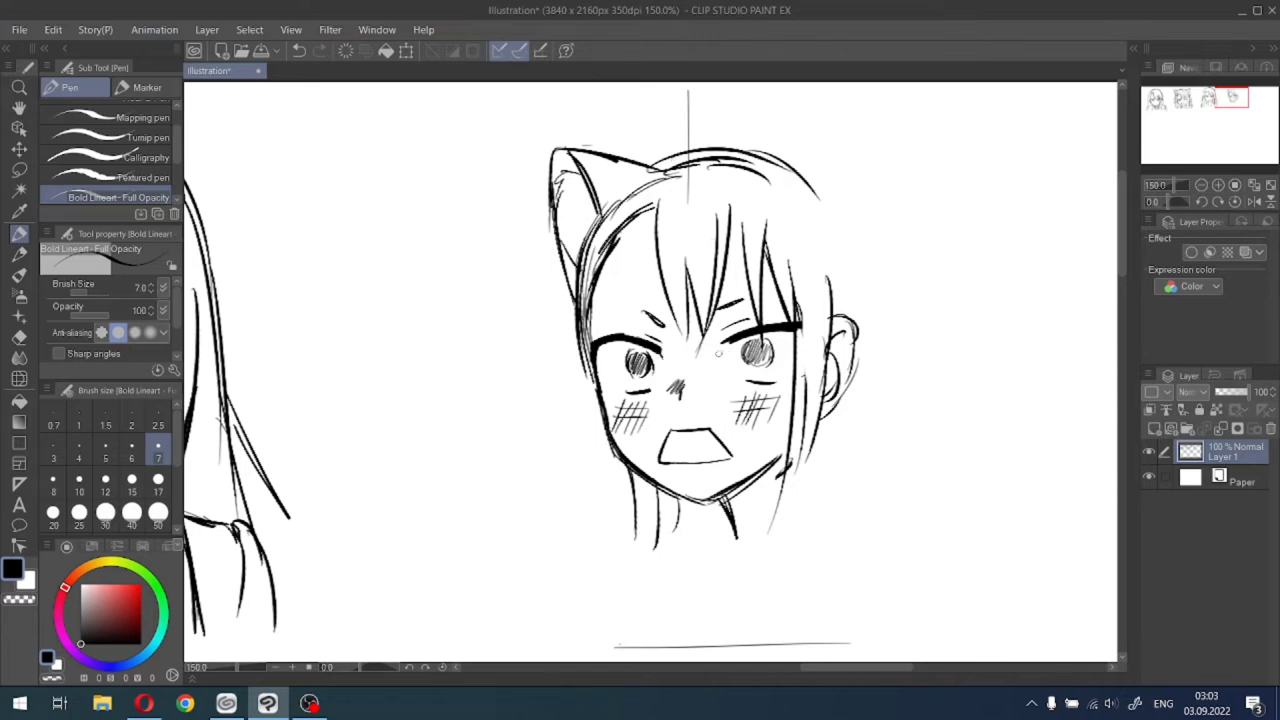
# Lasso the right-hand iris, shift it slightly toward the nose, and deselect it.
pyautogui.press('m')
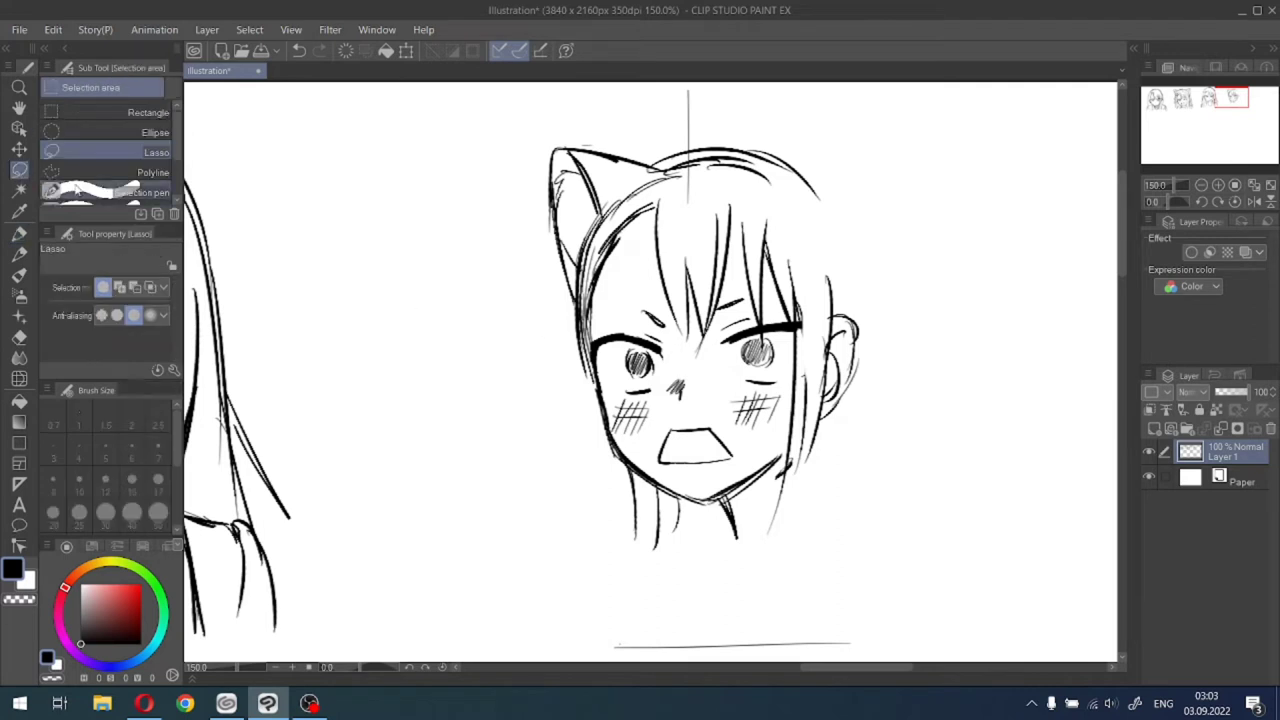
pyautogui.moveTo(755, 372)
pyautogui.mouseDown()
pyautogui.moveTo(786, 352)
pyautogui.moveTo(766, 330)
pyautogui.moveTo(740, 345)
pyautogui.moveTo(752, 372)
pyautogui.moveTo(774, 365)
pyautogui.moveTo(781, 334)
pyautogui.moveTo(750, 348)
pyautogui.moveTo(772, 339)
pyautogui.mouseUp()
pyautogui.click(824, 402)
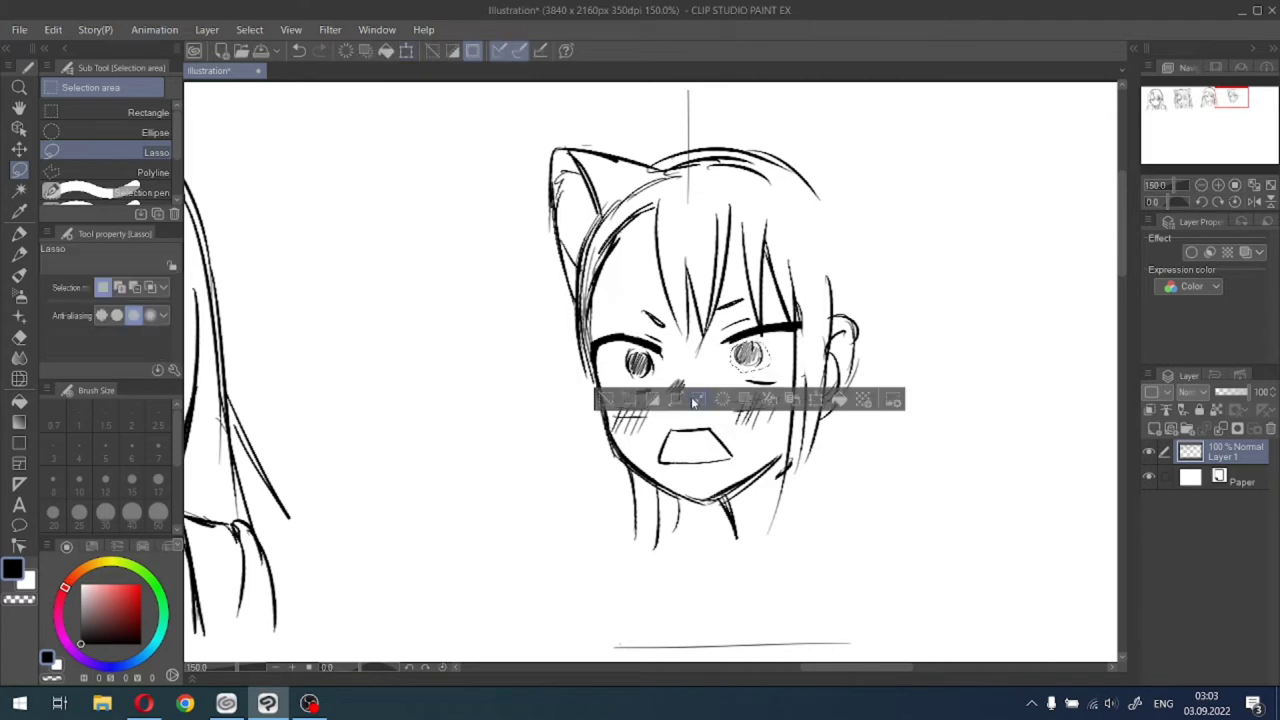
pyautogui.press('Return')
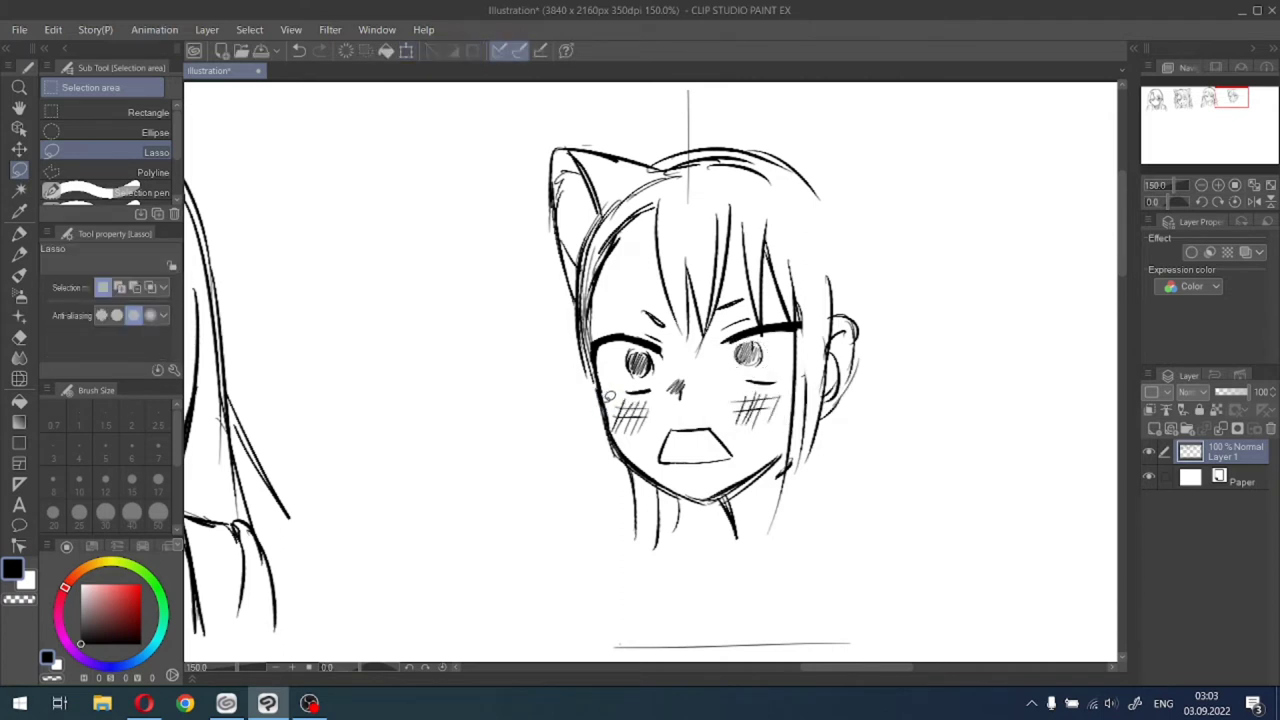
# Redraw the crown contour higher, from the left cat ear over the head and down to the human ear.
pyautogui.click(19, 232)
pyautogui.moveTo(756, 150); pyautogui.dragTo(876, 214)
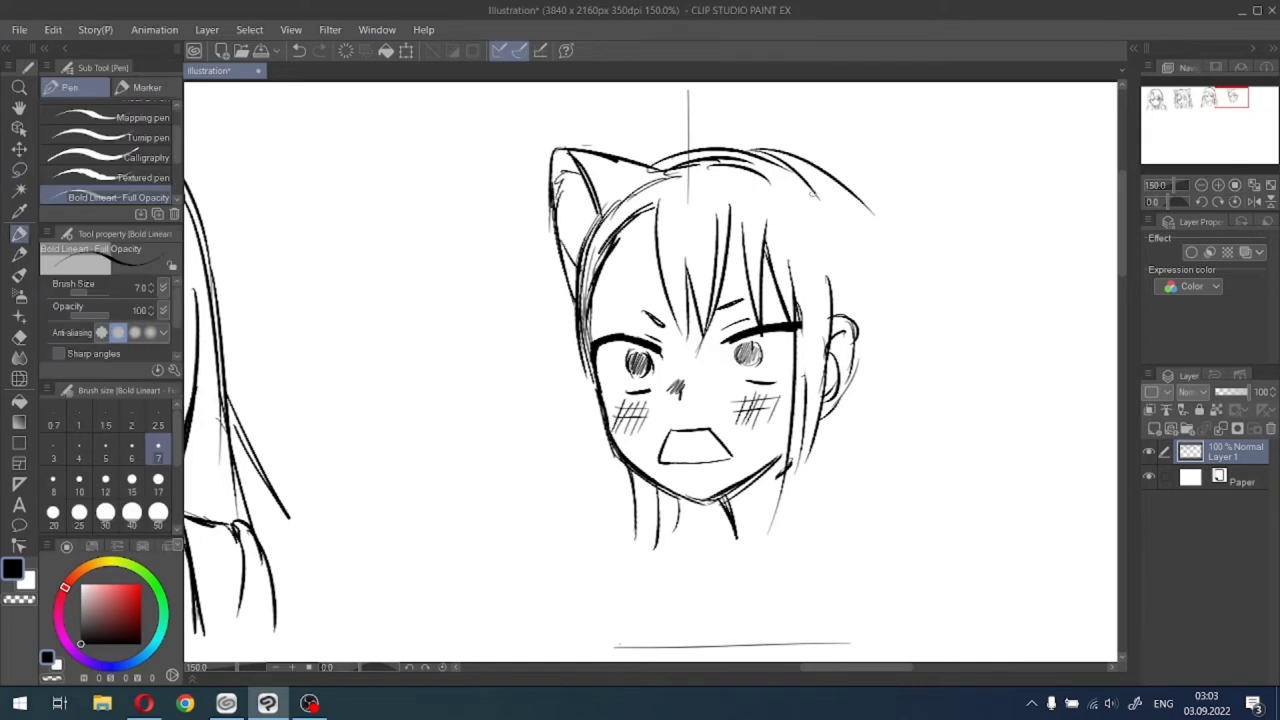
pyautogui.hotkey('ctrl', 'z')
pyautogui.moveTo(646, 166)
pyautogui.mouseDown()
pyautogui.moveTo(752, 146)
pyautogui.moveTo(810, 168)
pyautogui.moveTo(844, 206)
pyautogui.moveTo(828, 278)
pyautogui.mouseUp()
pyautogui.moveTo(790, 163); pyautogui.dragTo(821, 238)
pyautogui.hotkey('ctrl', 'z')
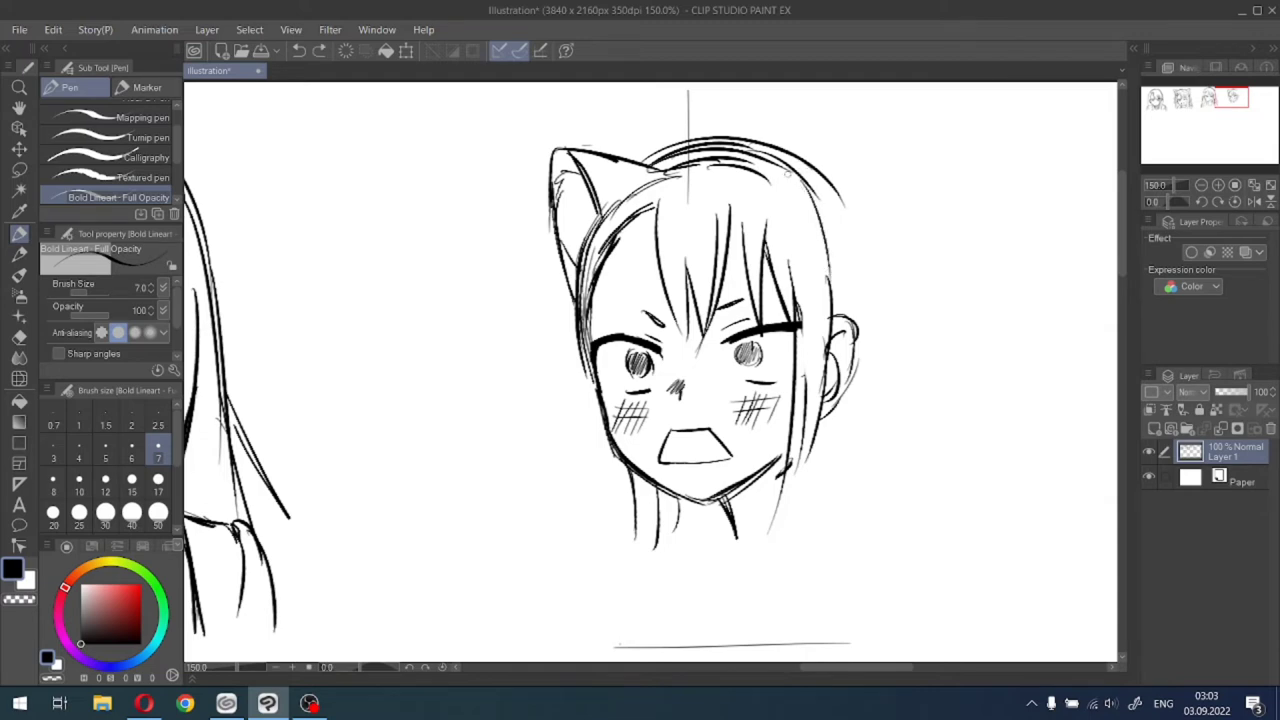
# Try to draw a sharp, outward-slanting cat ear on the right side of the head.
pyautogui.moveTo(786, 163)
pyautogui.mouseDown()
pyautogui.moveTo(816, 261)
pyautogui.moveTo(790, 142)
pyautogui.moveTo(856, 113)
pyautogui.mouseUp()
pyautogui.moveTo(782, 145); pyautogui.dragTo(869, 116)
pyautogui.moveTo(810, 192); pyautogui.dragTo(870, 114)
pyautogui.moveTo(852, 134); pyautogui.dragTo(814, 188)
pyautogui.moveTo(866, 120)
pyautogui.mouseDown()
pyautogui.moveTo(880, 220)
pyautogui.moveTo(845, 290)
pyautogui.mouseUp()
pyautogui.hotkey('ctrl', 'z')
pyautogui.hotkey('ctrl', 'z')
pyautogui.hotkey('ctrl', 'z')
pyautogui.hotkey('ctrl', 'z')
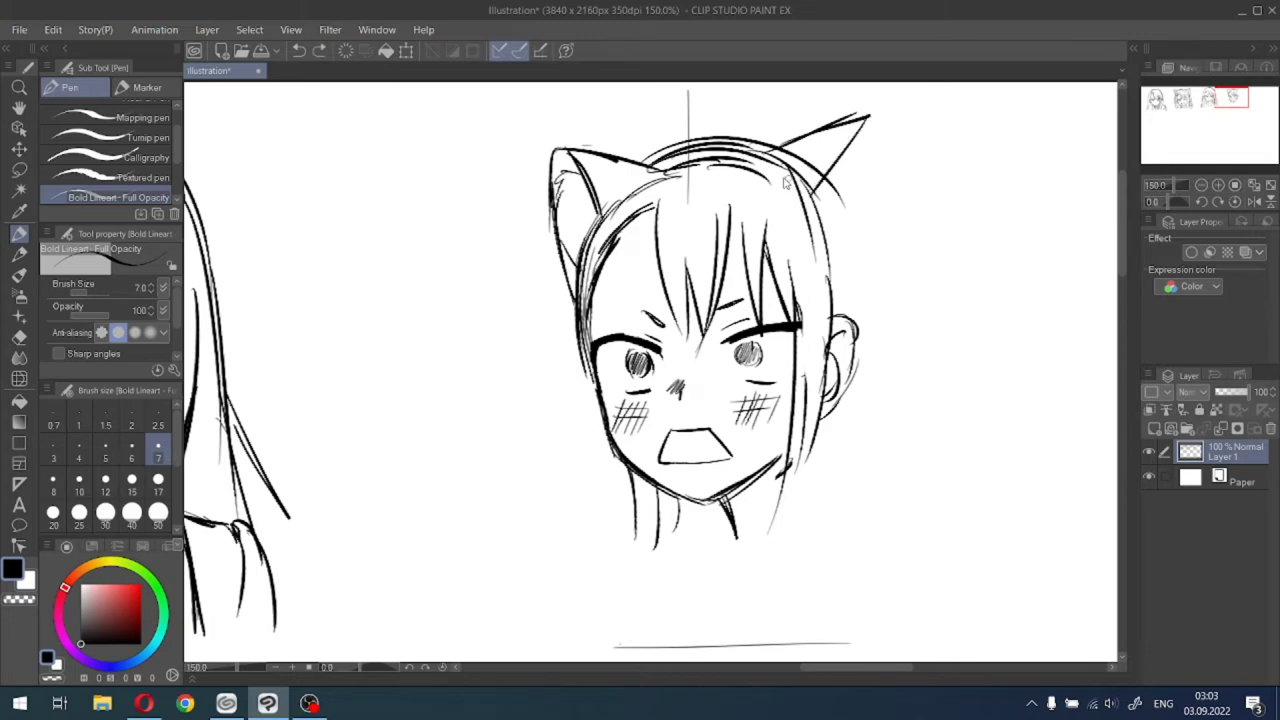
pyautogui.hotkey('ctrl', 'z')
# Try a narrower, more upright shape for the right-hand cat ear.
pyautogui.moveTo(763, 176)
pyautogui.mouseDown()
pyautogui.moveTo(850, 109)
pyautogui.moveTo(805, 197)
pyautogui.mouseUp()
pyautogui.moveTo(849, 110); pyautogui.dragTo(827, 286)
pyautogui.hotkey('ctrl', 'z')
pyautogui.hotkey('ctrl', 'z')
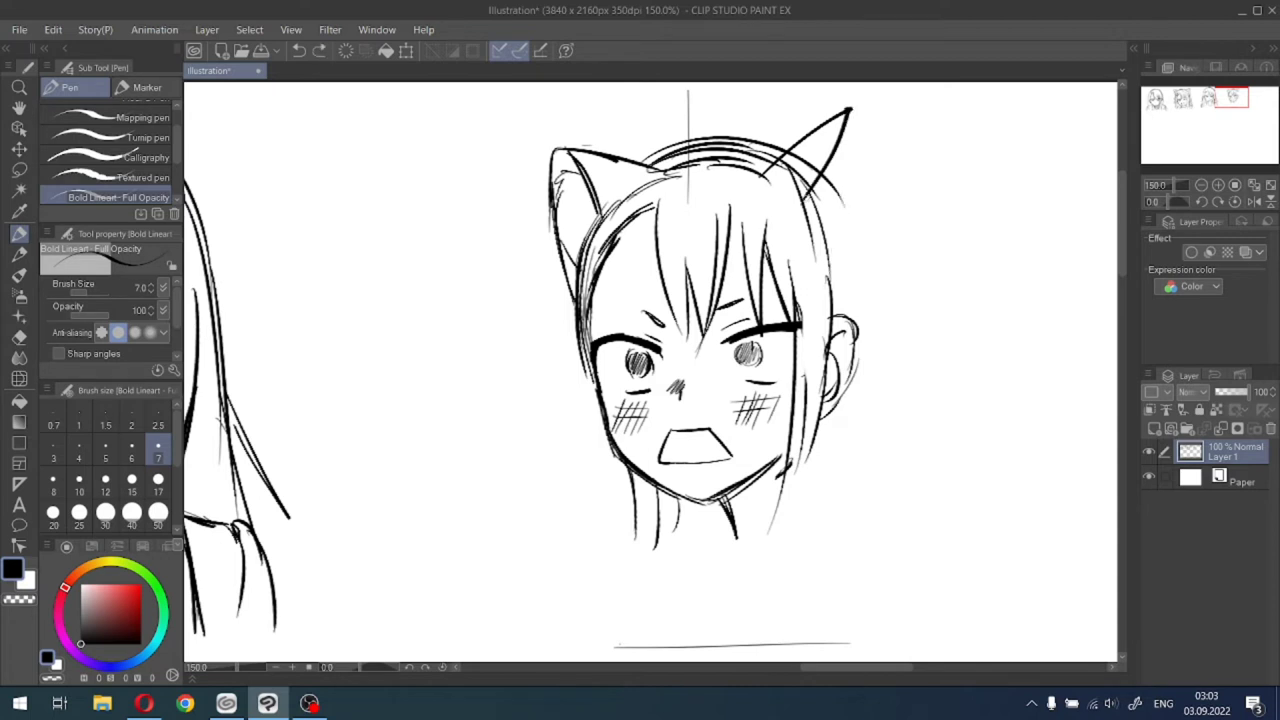
pyautogui.moveTo(759, 170)
pyautogui.mouseDown()
pyautogui.moveTo(843, 103)
pyautogui.moveTo(798, 218)
pyautogui.moveTo(848, 119)
pyautogui.moveTo(756, 188)
pyautogui.moveTo(842, 94)
pyautogui.moveTo(790, 196)
pyautogui.mouseUp()
pyautogui.hotkey('ctrl', 'z')
pyautogui.hotkey('ctrl', 'z')
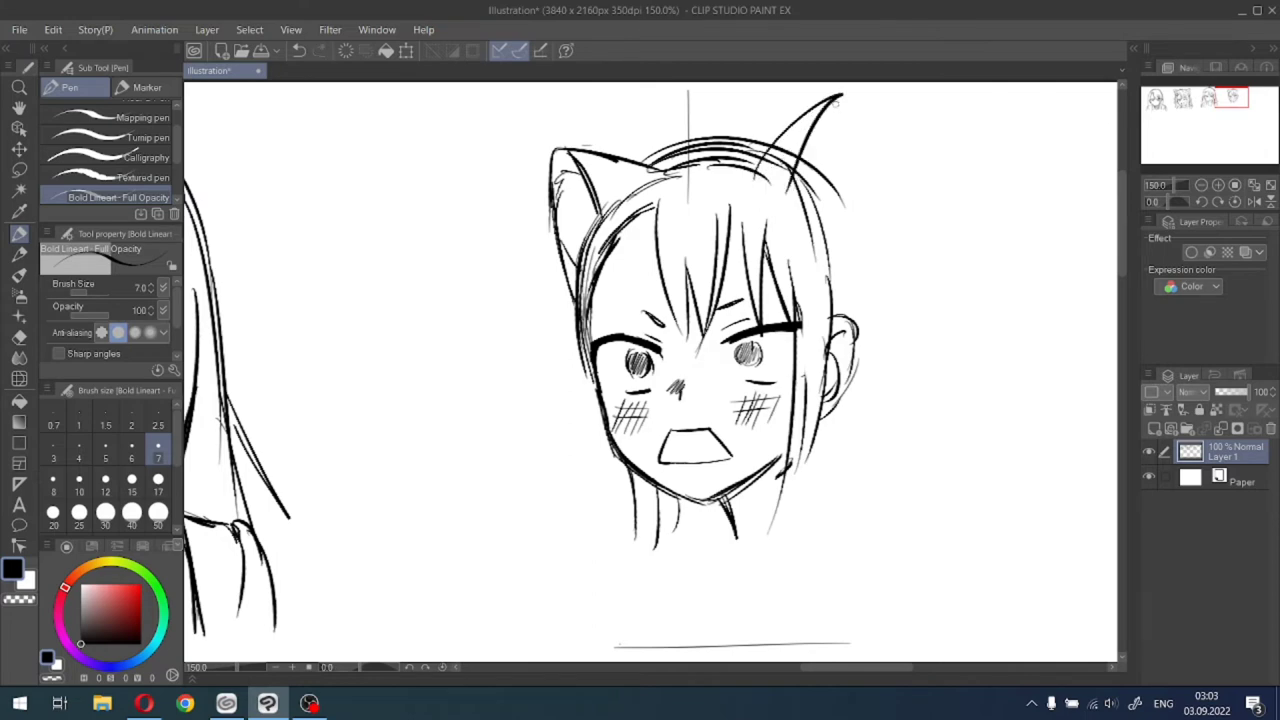
# Try several curved outer edges from the upright right-hand cat ear's tip down to the side of the head.
pyautogui.moveTo(841, 98); pyautogui.dragTo(809, 274)
pyautogui.hotkey('ctrl', 'z')
pyautogui.moveTo(843, 96); pyautogui.dragTo(829, 278)
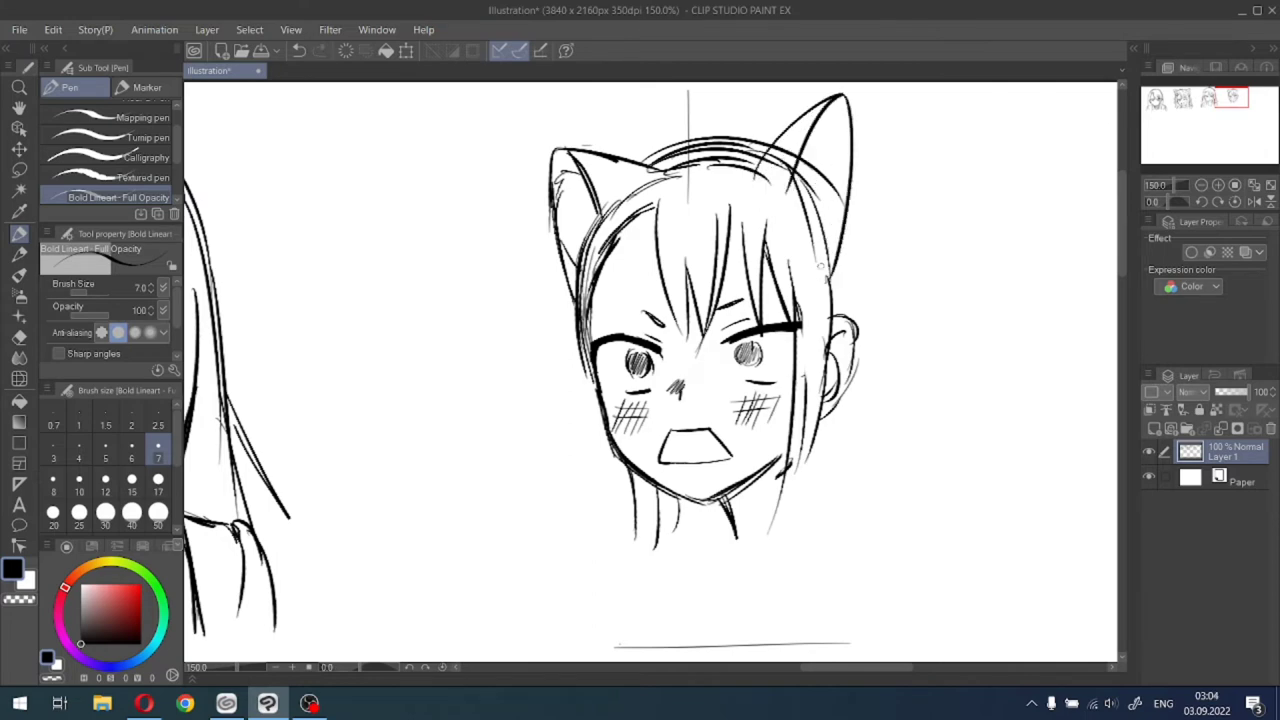
pyautogui.hotkey('ctrl', 'z')
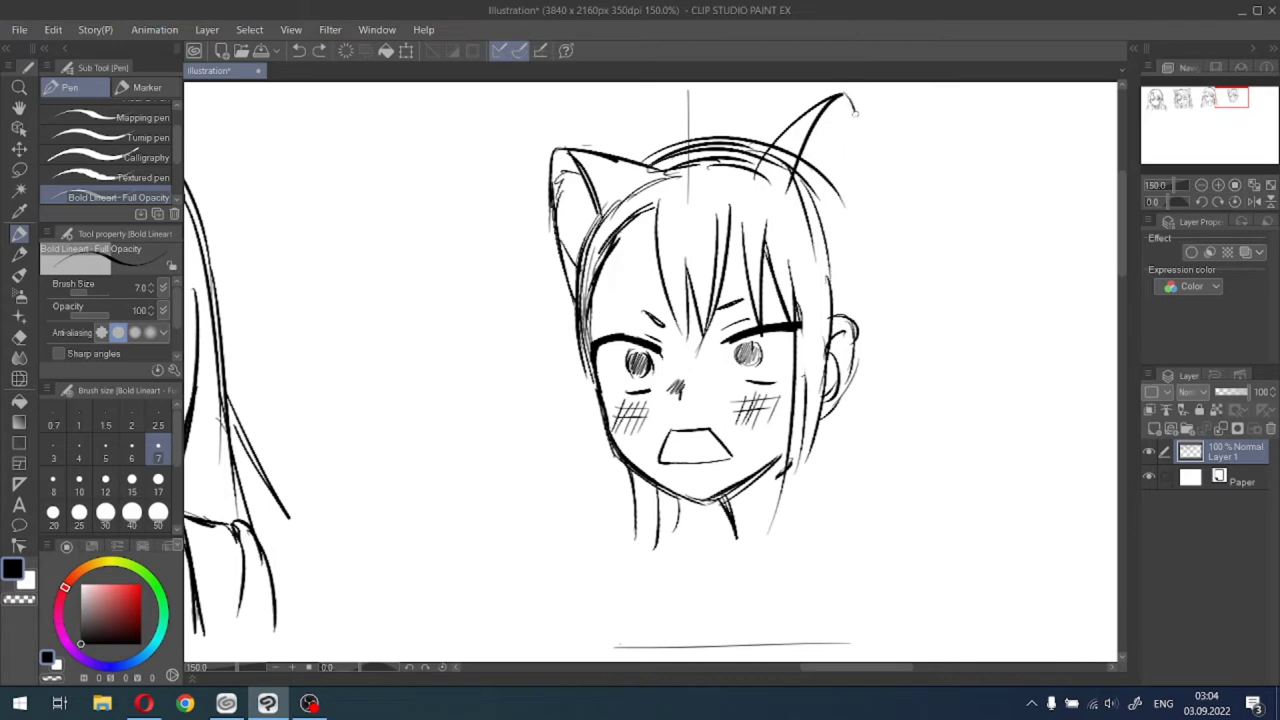
pyautogui.moveTo(855, 113); pyautogui.dragTo(820, 308)
pyautogui.hotkey('ctrl', 'z')
pyautogui.hotkey('ctrl', 'z')
# Try a slightly lower right-hand cat ear with a rounded tip, reworking its outer edge several times.
pyautogui.moveTo(758, 176)
pyautogui.mouseDown()
pyautogui.moveTo(832, 106)
pyautogui.moveTo(857, 149)
pyautogui.moveTo(822, 254)
pyautogui.mouseUp()
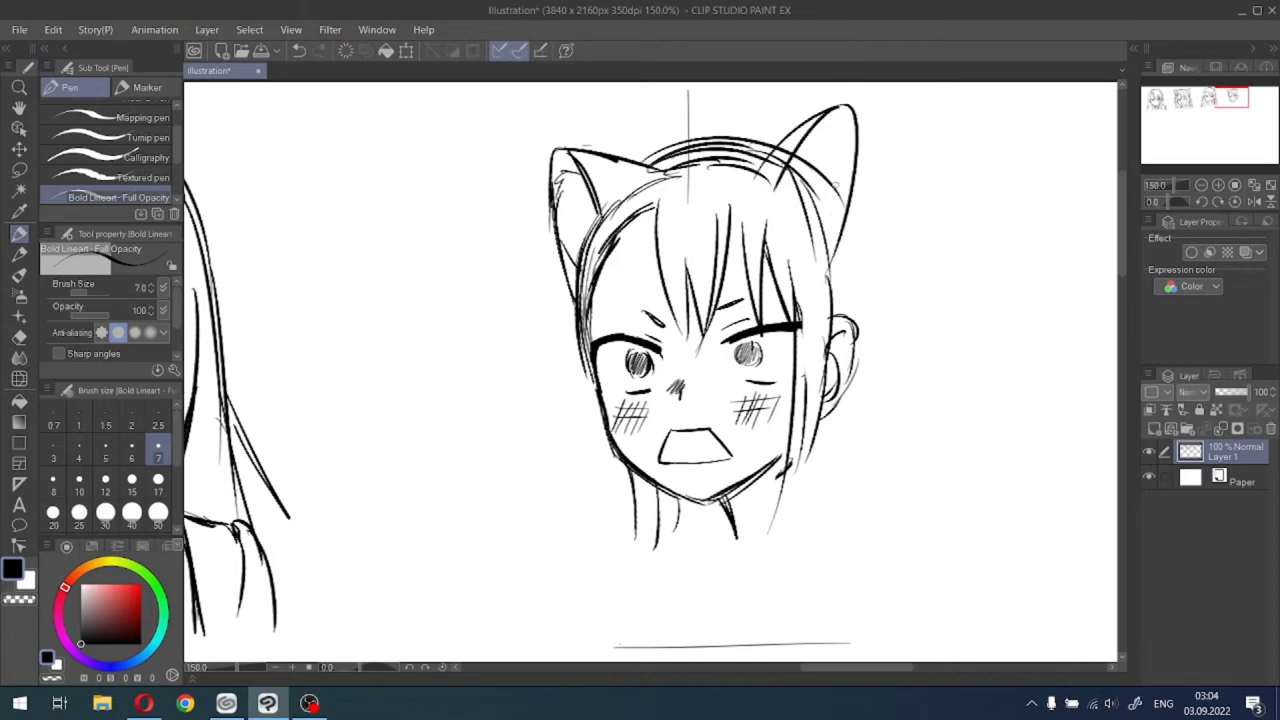
pyautogui.hotkey('ctrl', 'z')
pyautogui.moveTo(857, 130); pyautogui.dragTo(842, 264)
pyautogui.hotkey('ctrl', 'z')
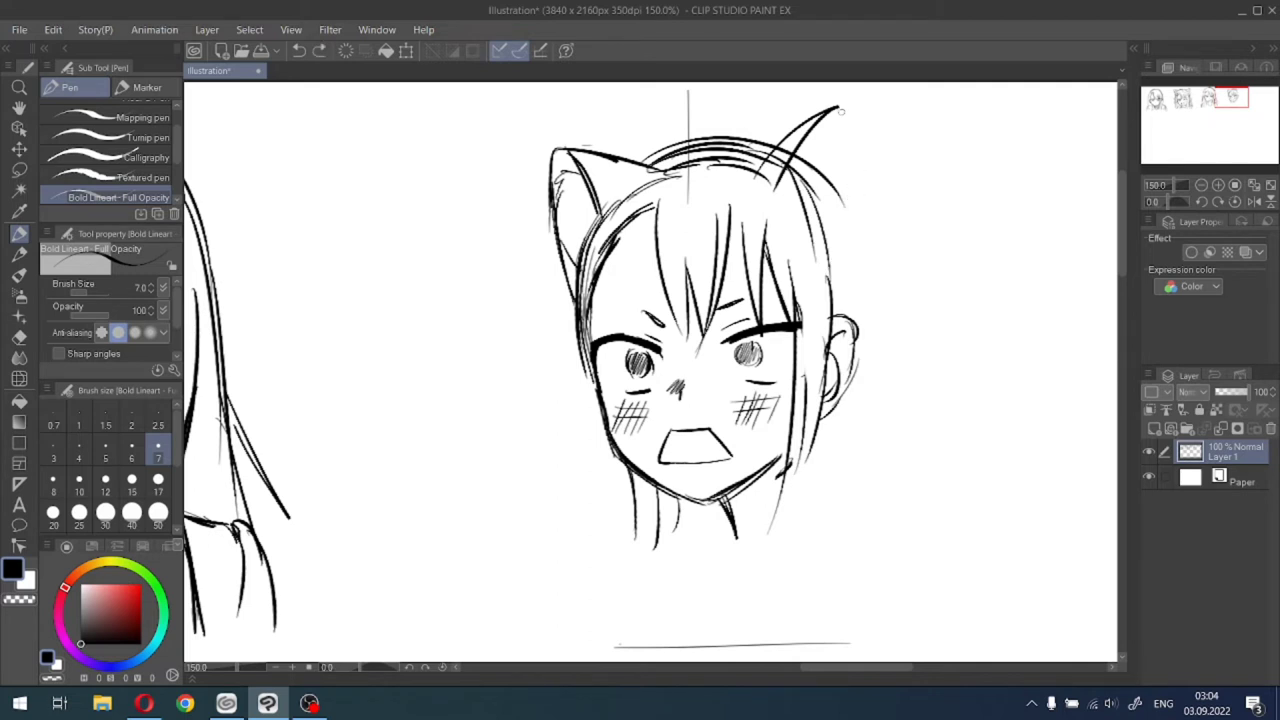
pyautogui.moveTo(840, 108)
pyautogui.mouseDown()
pyautogui.moveTo(850, 200)
pyautogui.moveTo(836, 268)
pyautogui.mouseUp()
pyautogui.hotkey('ctrl', 'z')
pyautogui.moveTo(840, 112)
pyautogui.mouseDown()
pyautogui.moveTo(848, 245)
pyautogui.moveTo(836, 280)
pyautogui.mouseUp()
pyautogui.hotkey('ctrl', 'z')
pyautogui.hotkey('ctrl', 'z')
pyautogui.hotkey('ctrl', 'z')
# Draw the right-hand cat ear leaning outward, redoing its outer edge until it curves down to above the human ear.
pyautogui.moveTo(776, 166)
pyautogui.mouseDown()
pyautogui.moveTo(772, 152)
pyautogui.moveTo(856, 102)
pyautogui.moveTo(788, 168)
pyautogui.mouseUp()
pyautogui.moveTo(857, 106); pyautogui.dragTo(836, 266)
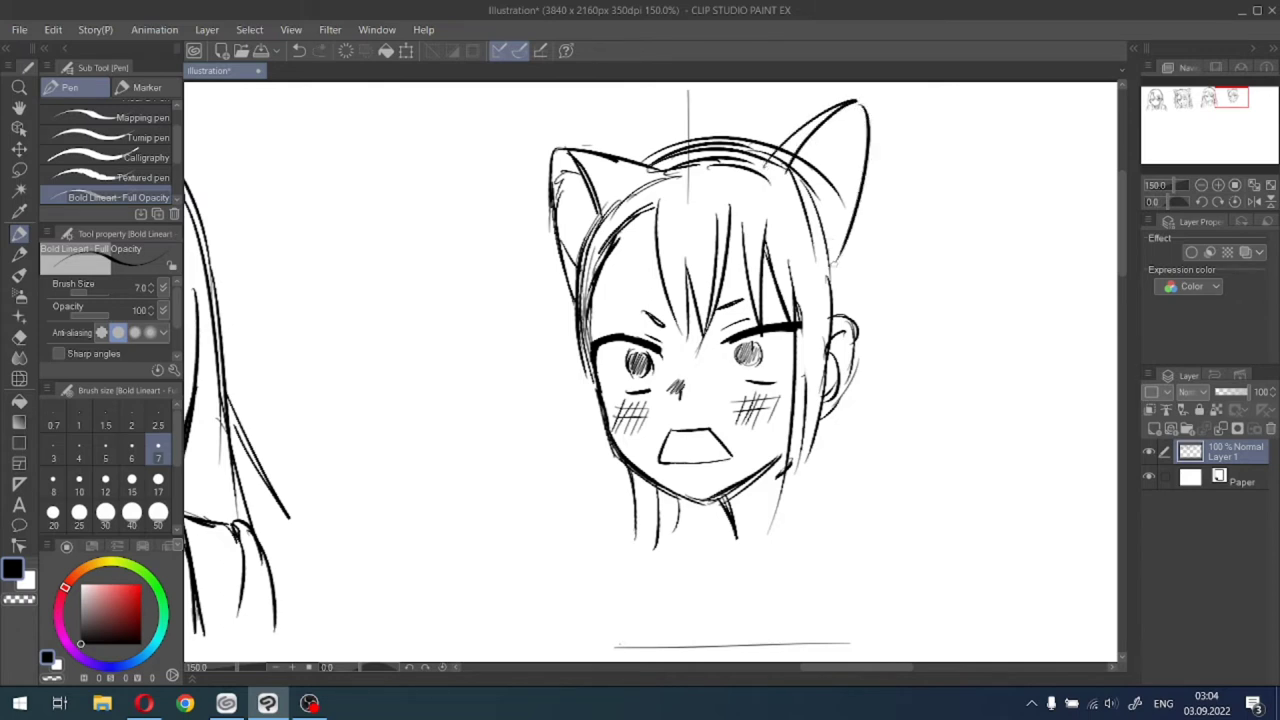
pyautogui.hotkey('ctrl', 'z')
pyautogui.moveTo(850, 103)
pyautogui.mouseDown()
pyautogui.moveTo(875, 101)
pyautogui.moveTo(836, 264)
pyautogui.mouseUp()
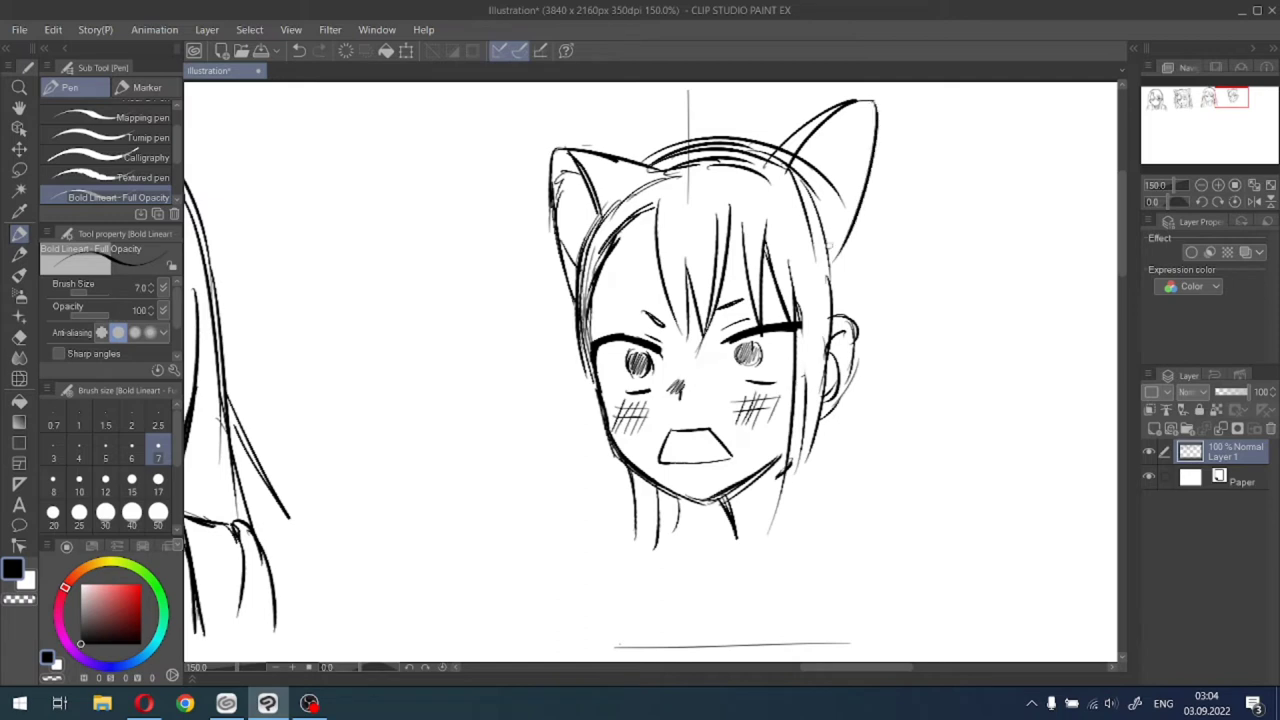
pyautogui.hotkey('ctrl', 'z')
pyautogui.moveTo(860, 102)
pyautogui.mouseDown()
pyautogui.moveTo(849, 246)
pyautogui.moveTo(830, 295)
pyautogui.mouseUp()
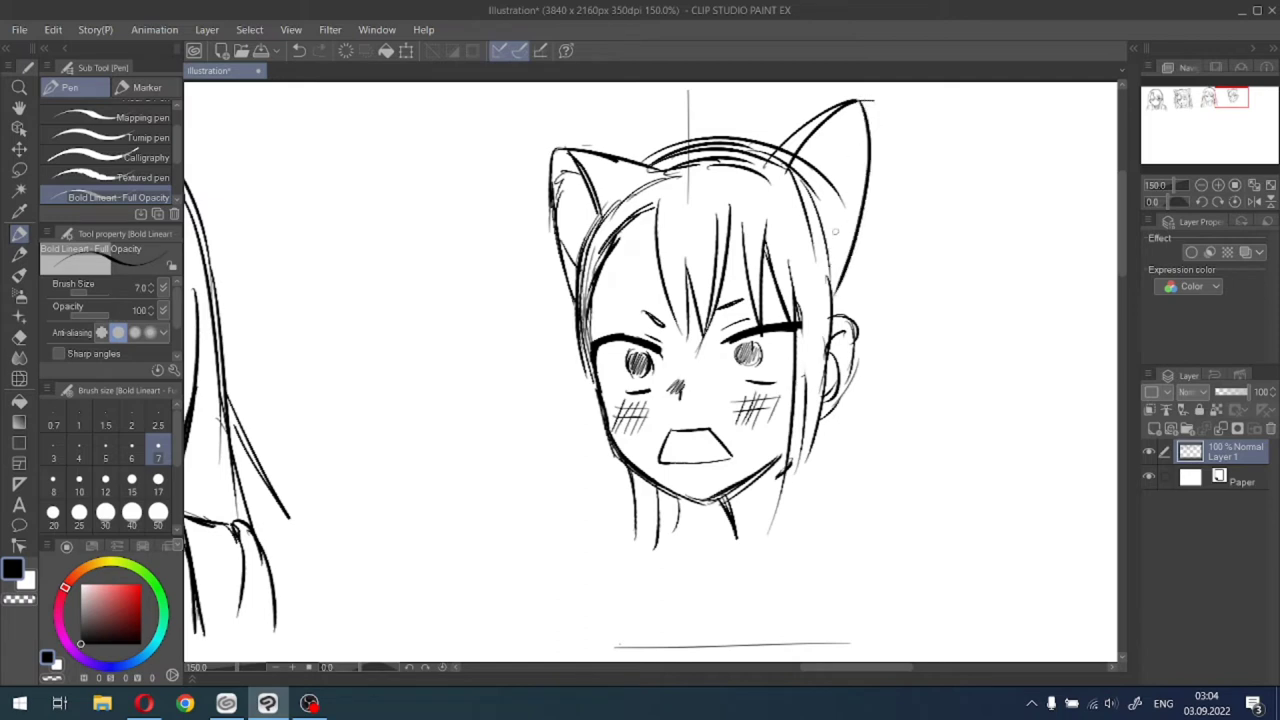
# Redraw the right cat ear's outer edge with fur tufts inside, and add a long hair strand running down past the human ear.
pyautogui.hotkey('ctrl', 'z')
pyautogui.hotkey('ctrl', 'z')
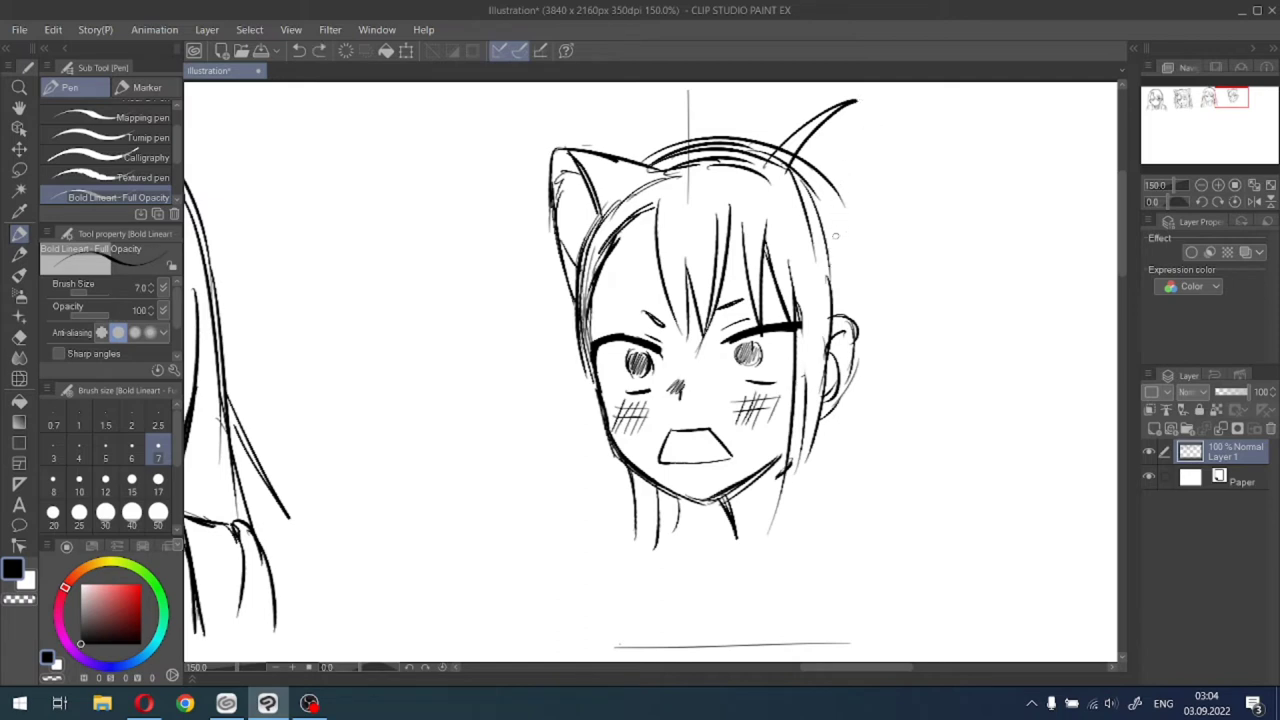
pyautogui.moveTo(836, 236)
pyautogui.mouseDown()
pyautogui.moveTo(850, 270)
pyautogui.moveTo(858, 104)
pyautogui.mouseUp()
pyautogui.hotkey('ctrl', 'z')
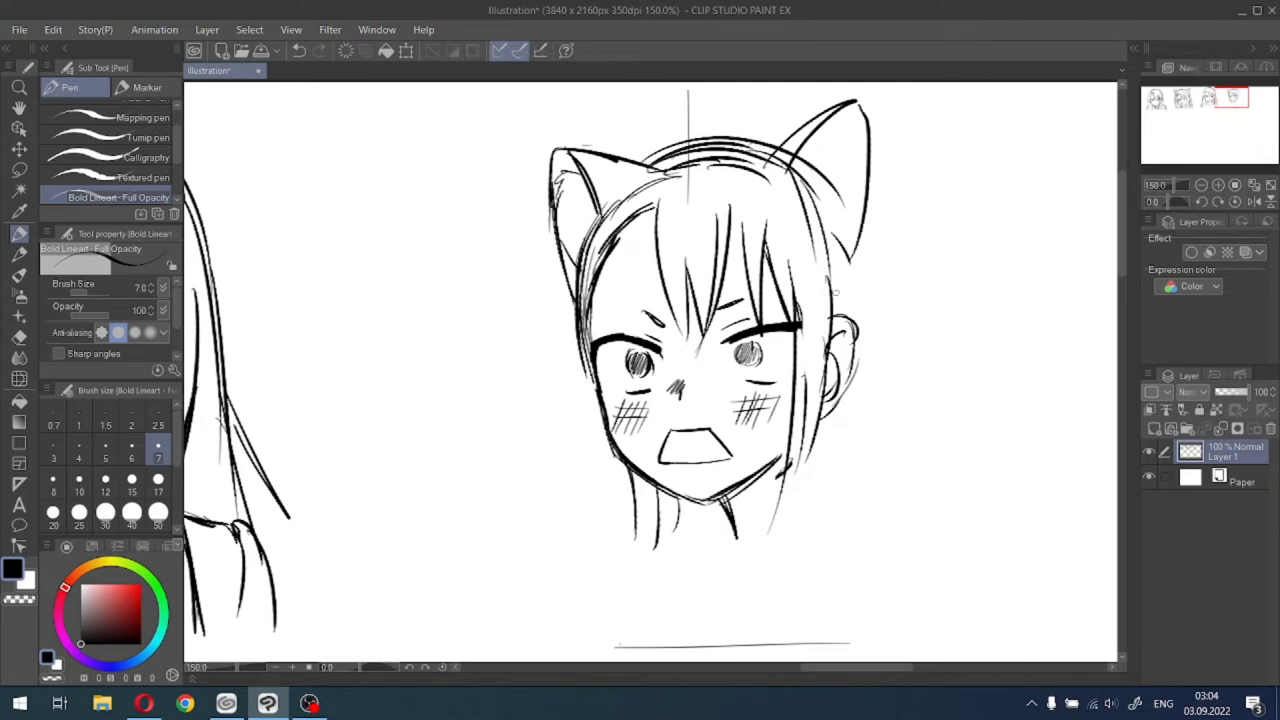
pyautogui.moveTo(835, 249); pyautogui.dragTo(864, 489)
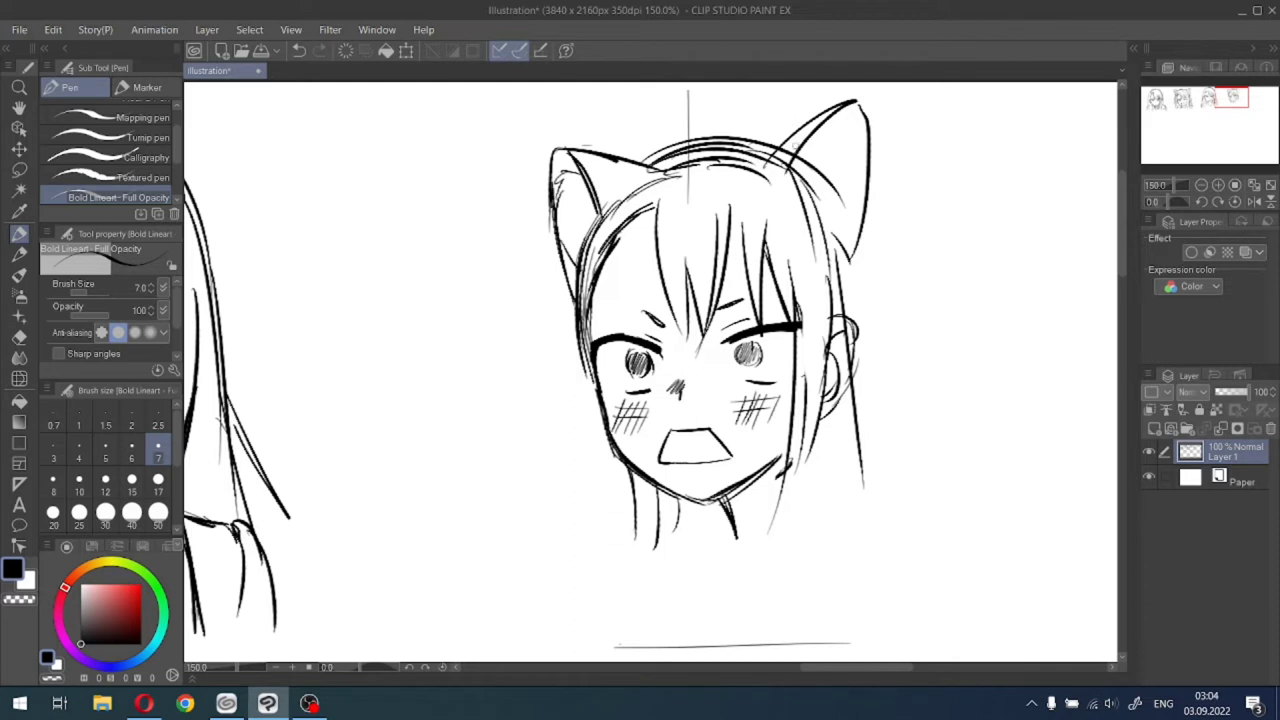
pyautogui.moveTo(798, 162)
pyautogui.mouseDown()
pyautogui.moveTo(814, 145)
pyautogui.moveTo(846, 152)
pyautogui.moveTo(864, 186)
pyautogui.mouseUp()
pyautogui.moveTo(638, 162)
pyautogui.mouseDown()
pyautogui.moveTo(762, 146)
pyautogui.moveTo(692, 136)
pyautogui.mouseUp()
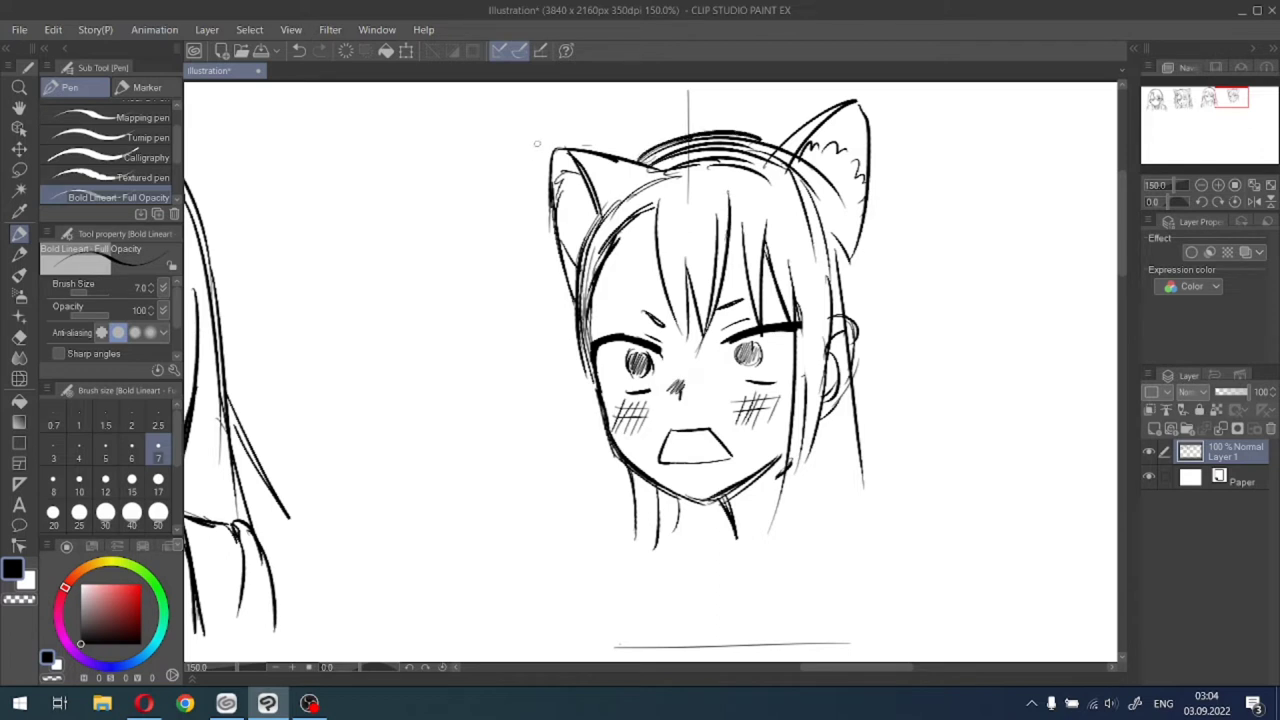
# Draw a larger, taller outline around the left cat ear.
pyautogui.moveTo(540, 120); pyautogui.dragTo(566, 284)
pyautogui.moveTo(544, 122)
pyautogui.mouseDown()
pyautogui.moveTo(562, 264)
pyautogui.moveTo(636, 150)
pyautogui.moveTo(666, 162)
pyautogui.mouseUp()
pyautogui.hotkey('ctrl', 'z')
pyautogui.moveTo(549, 122); pyautogui.dragTo(682, 174)
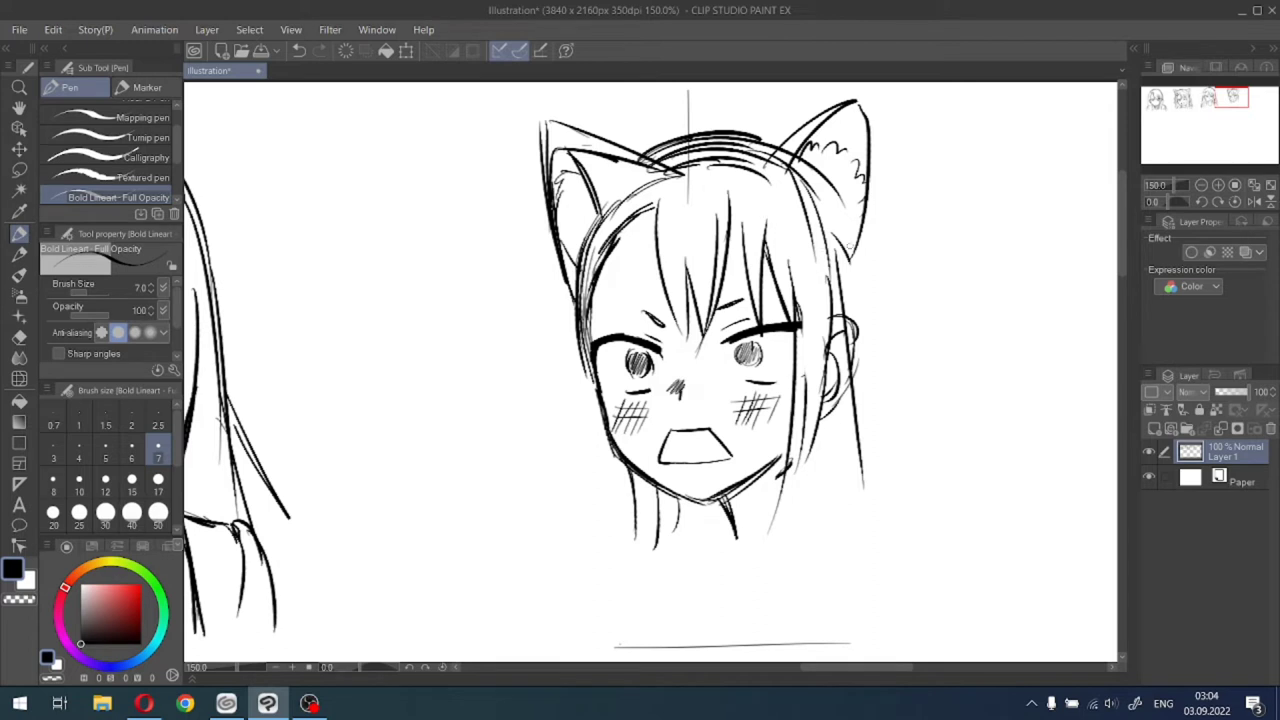
# Sketch the long hair flowing down behind the right cat ear, with several inner strands reaching shoulder height.
pyautogui.moveTo(864, 188); pyautogui.dragTo(899, 266)
pyautogui.moveTo(870, 200); pyautogui.dragTo(898, 322)
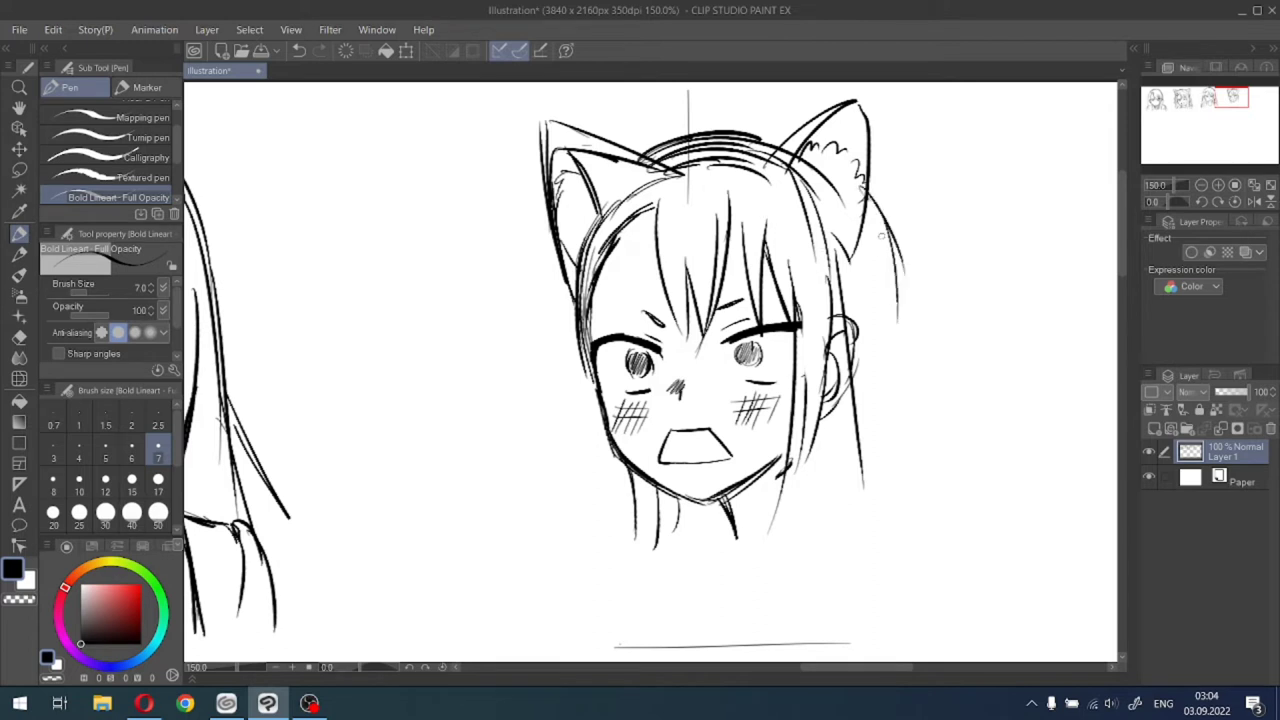
pyautogui.moveTo(886, 236); pyautogui.dragTo(894, 356)
pyautogui.moveTo(899, 258); pyautogui.dragTo(955, 473)
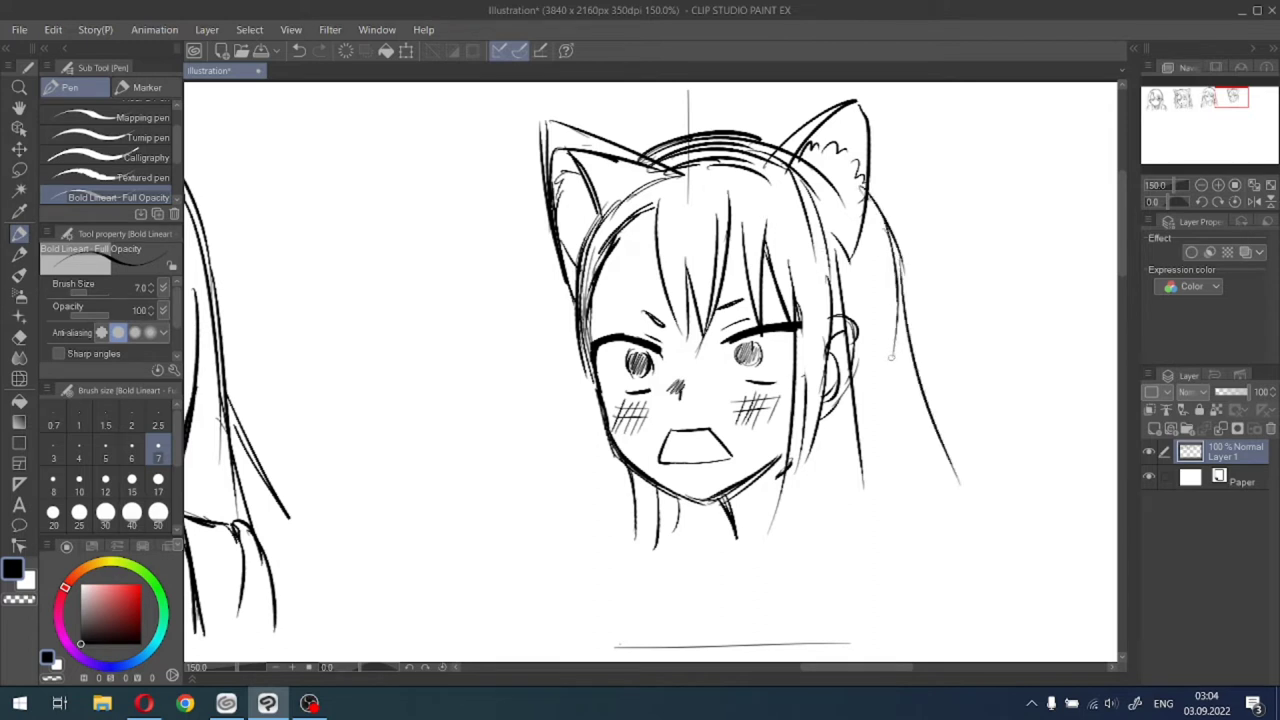
pyautogui.moveTo(875, 371); pyautogui.dragTo(910, 506)
pyautogui.moveTo(848, 418); pyautogui.dragTo(869, 506)
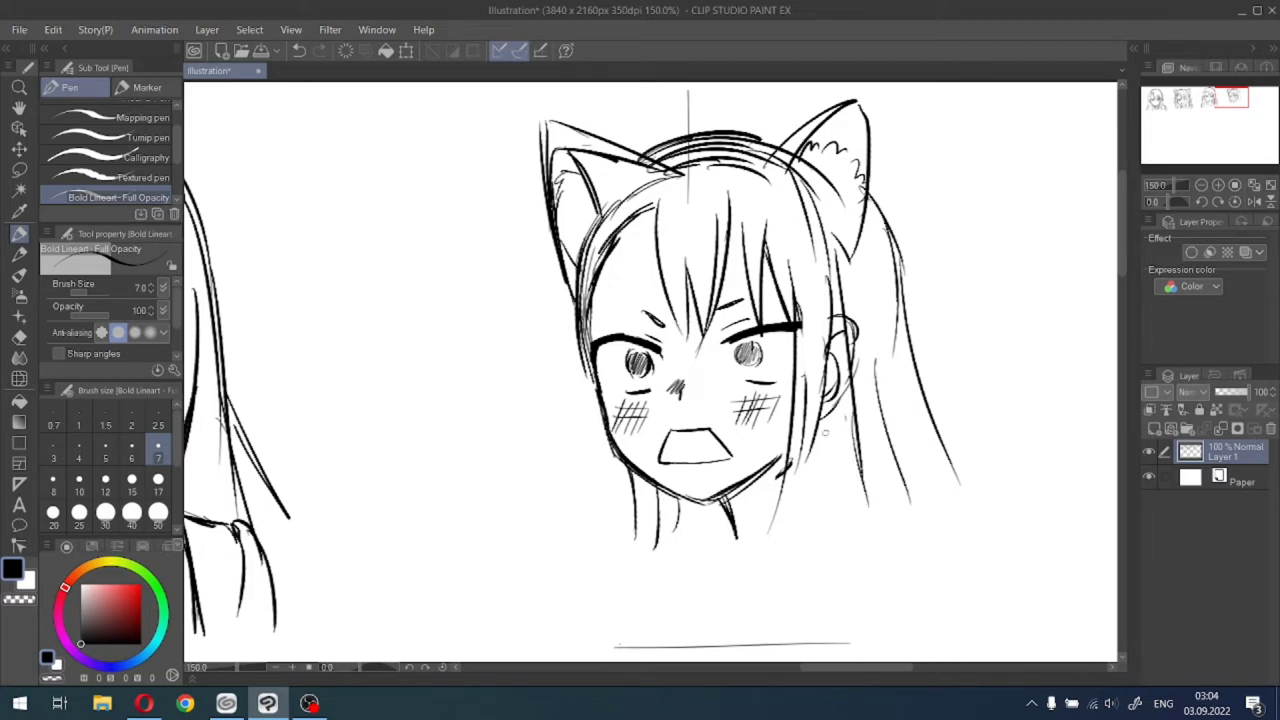
pyautogui.moveTo(823, 427); pyautogui.dragTo(836, 496)
# Sketch the neckline, hatch the shadow under the chin, and lengthen the hair strands beside the face and at the back.
pyautogui.moveTo(734, 514)
pyautogui.mouseDown()
pyautogui.moveTo(830, 475)
pyautogui.moveTo(788, 528)
pyautogui.mouseUp()
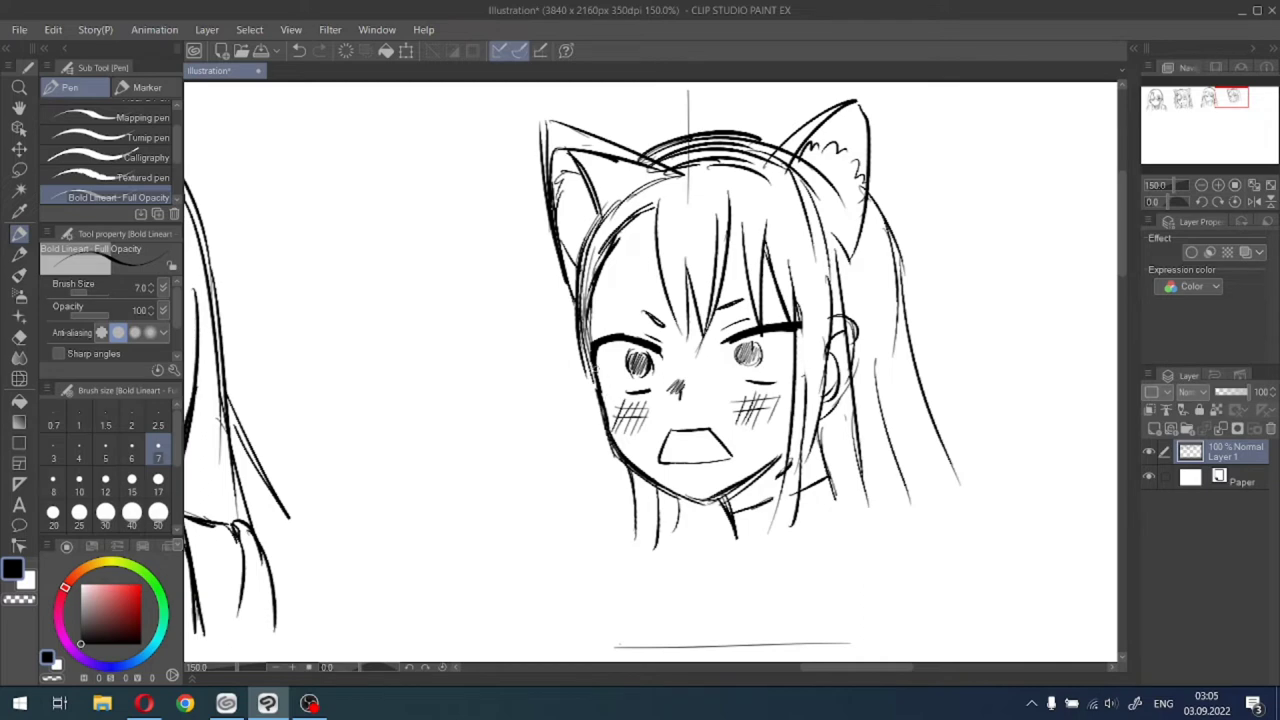
pyautogui.moveTo(602, 388); pyautogui.dragTo(614, 455)
pyautogui.moveTo(658, 486)
pyautogui.mouseDown()
pyautogui.moveTo(655, 562)
pyautogui.moveTo(683, 548)
pyautogui.mouseUp()
pyautogui.moveTo(684, 502)
pyautogui.mouseDown()
pyautogui.moveTo(699, 564)
pyautogui.moveTo(670, 522)
pyautogui.moveTo(660, 534)
pyautogui.mouseUp()
pyautogui.moveTo(676, 504)
pyautogui.mouseDown()
pyautogui.moveTo(684, 550)
pyautogui.moveTo(670, 550)
pyautogui.mouseUp()
pyautogui.moveTo(694, 504); pyautogui.dragTo(694, 544)
pyautogui.moveTo(712, 502); pyautogui.dragTo(712, 556)
pyautogui.moveTo(732, 502); pyautogui.dragTo(730, 568)
pyautogui.moveTo(790, 477); pyautogui.dragTo(770, 576)
pyautogui.moveTo(814, 448)
pyautogui.mouseDown()
pyautogui.moveTo(778, 584)
pyautogui.moveTo(828, 554)
pyautogui.mouseUp()
pyautogui.moveTo(910, 364); pyautogui.dragTo(920, 566)
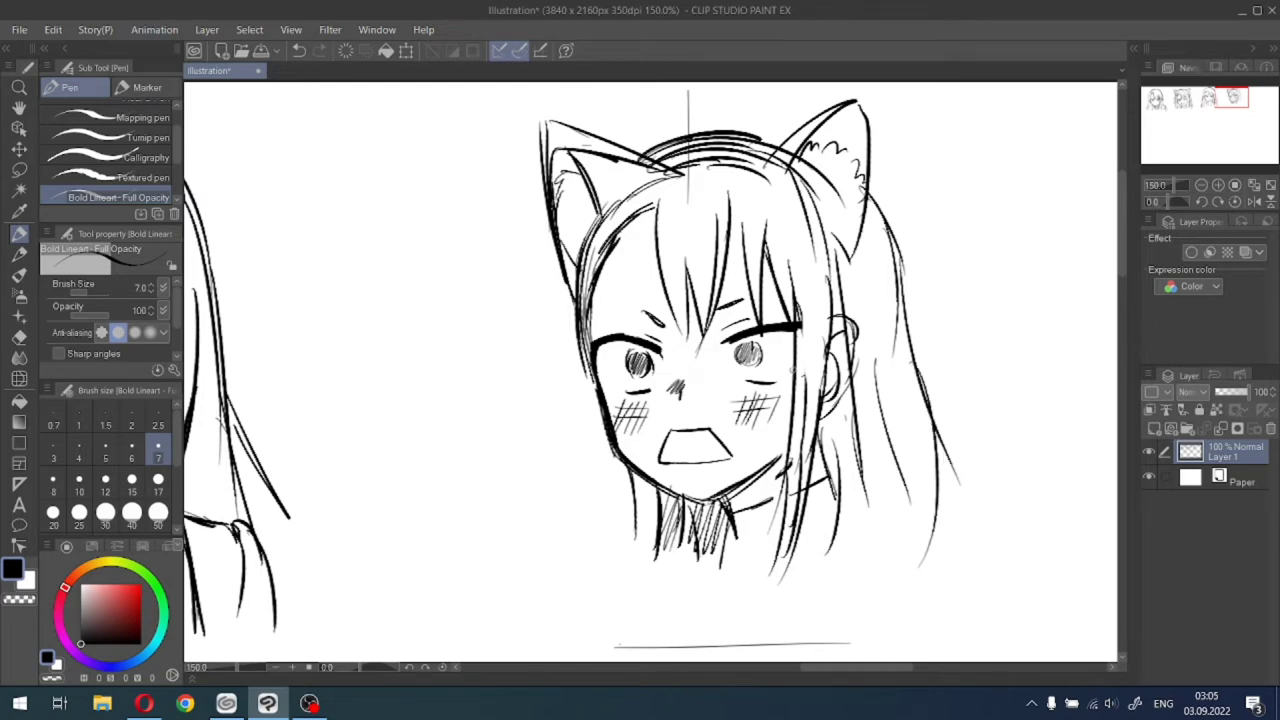
# Set the pen size to 8 and erase the overlapping lines inside the left cat ear and along the head top with the Hard eraser.
pyautogui.scroll(-2, 755, 430)
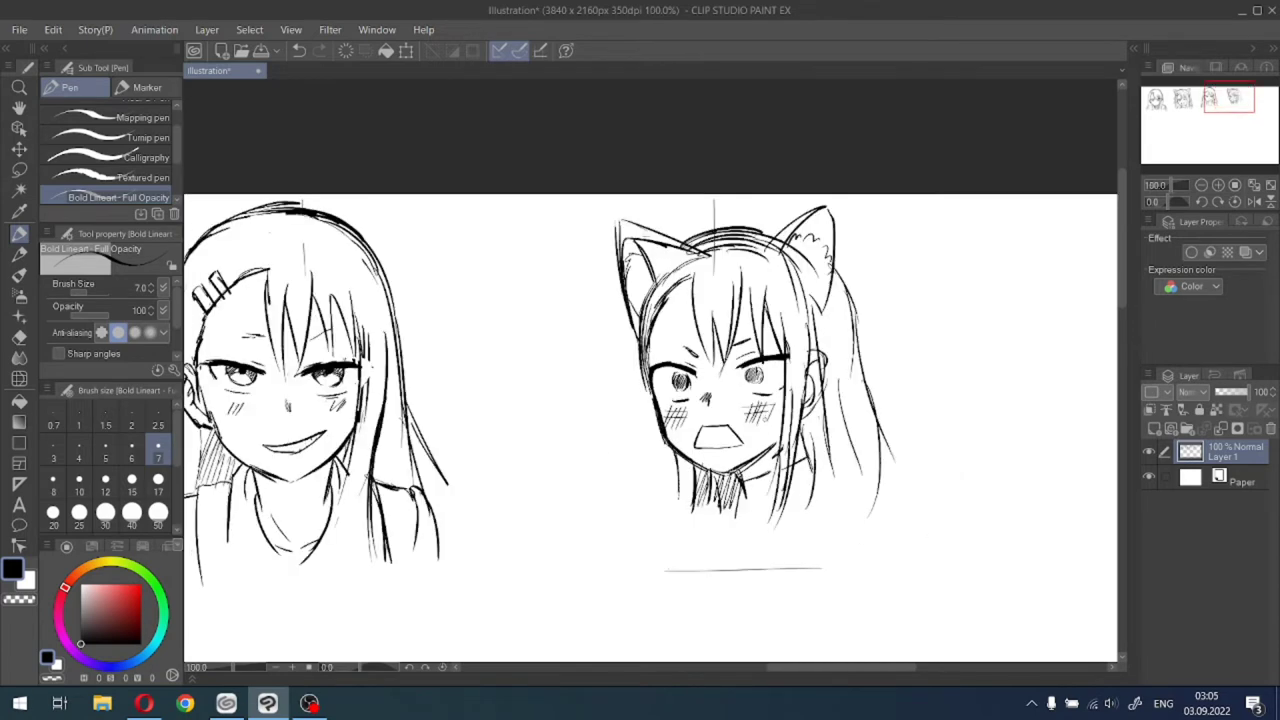
pyautogui.scroll(2, 650, 381)
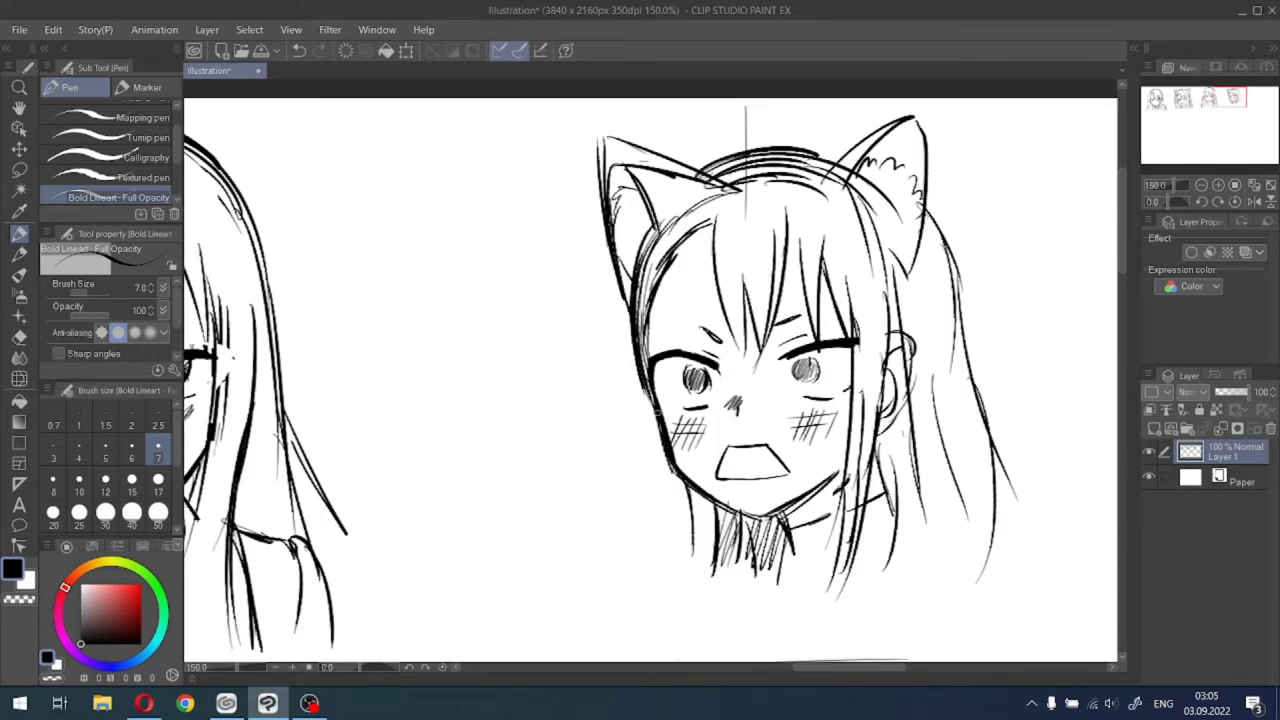
pyautogui.press(']')
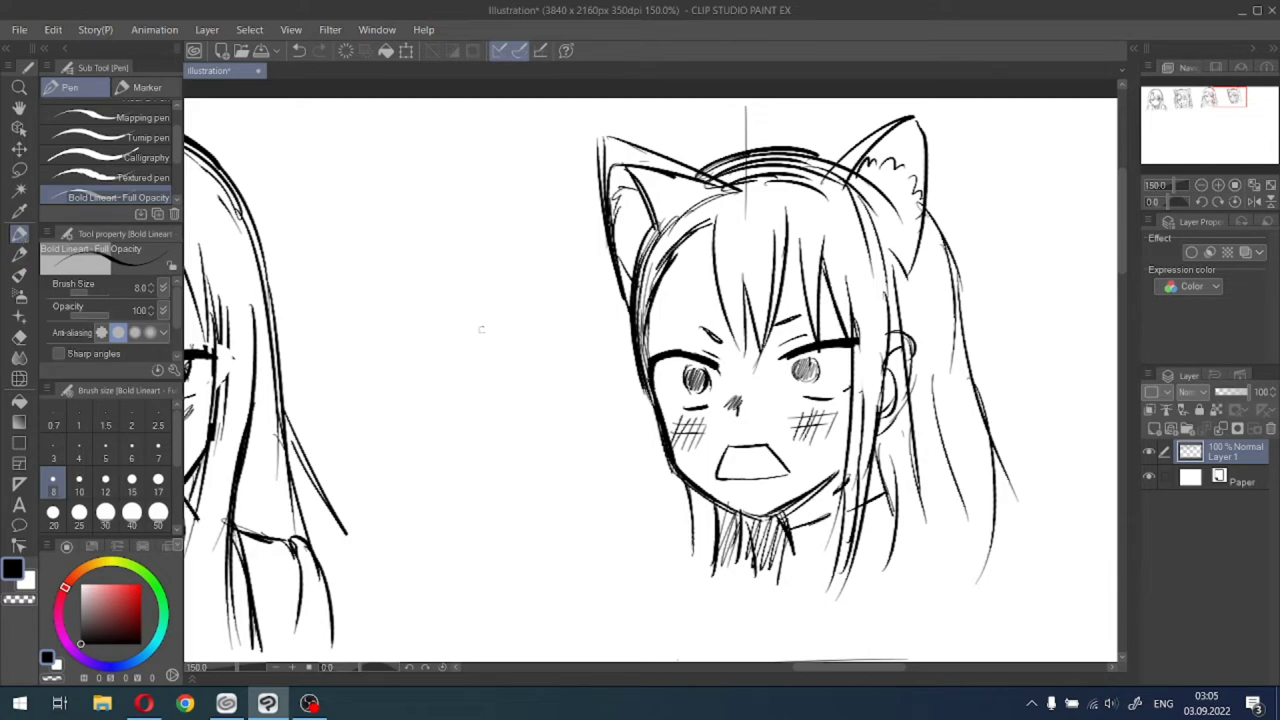
pyautogui.scroll(1, 603, 346)
pyautogui.scroll(-2, 645, 342)
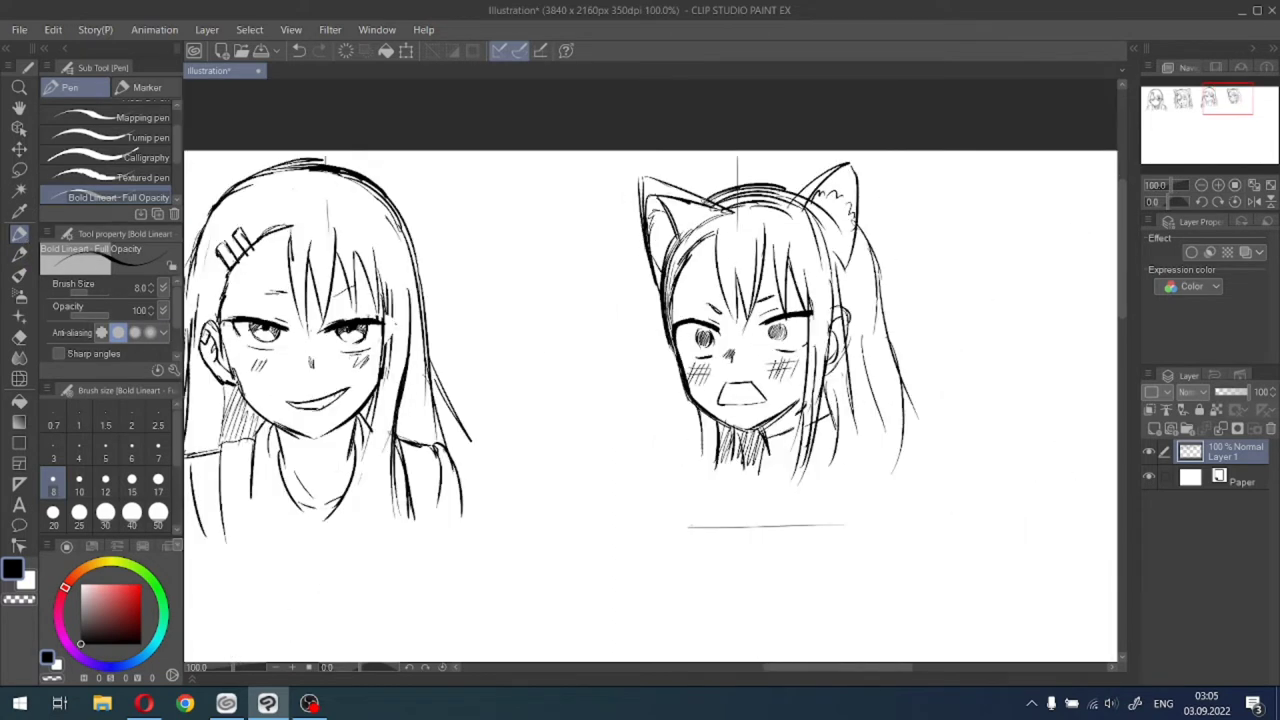
pyautogui.scroll(1, 710, 196)
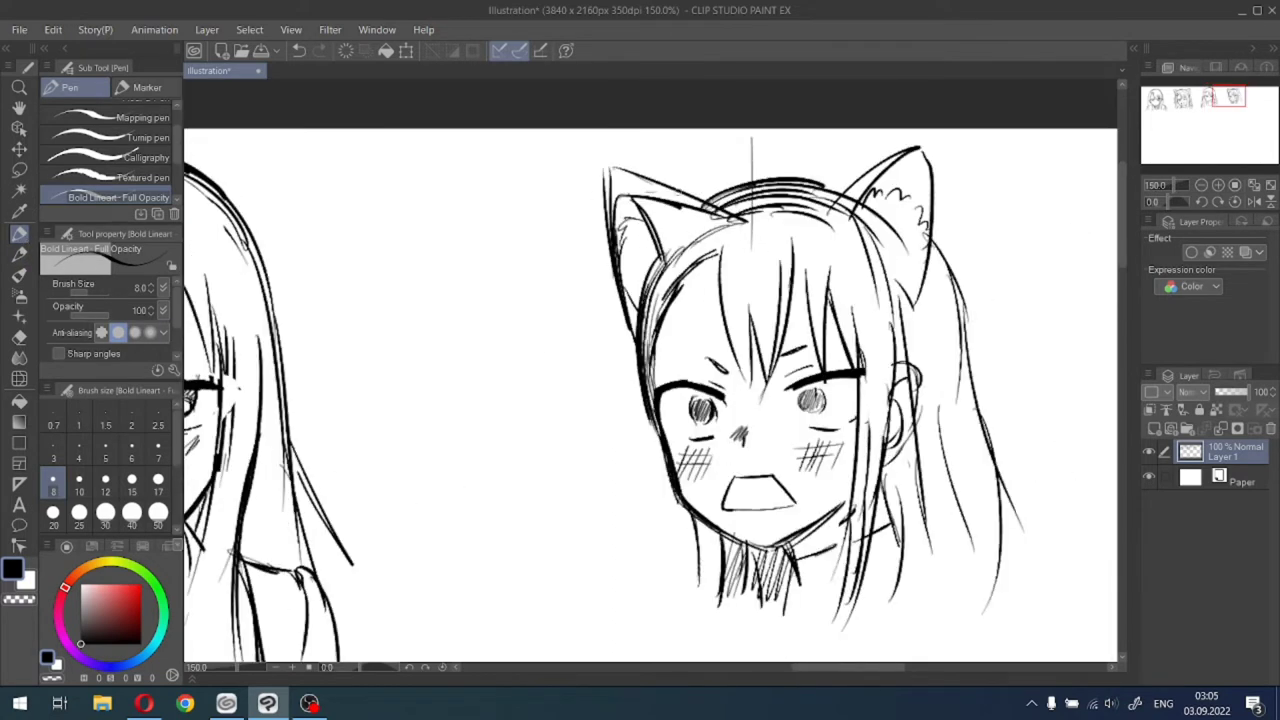
pyautogui.click(19, 337)
pyautogui.moveTo(630, 200)
pyautogui.mouseDown()
pyautogui.moveTo(622, 183)
pyautogui.moveTo(655, 250)
pyautogui.moveTo(738, 214)
pyautogui.moveTo(718, 204)
pyautogui.moveTo(790, 193)
pyautogui.moveTo(817, 219)
pyautogui.moveTo(808, 211)
pyautogui.moveTo(820, 203)
pyautogui.moveTo(888, 230)
pyautogui.moveTo(891, 256)
pyautogui.moveTo(878, 236)
pyautogui.mouseUp()
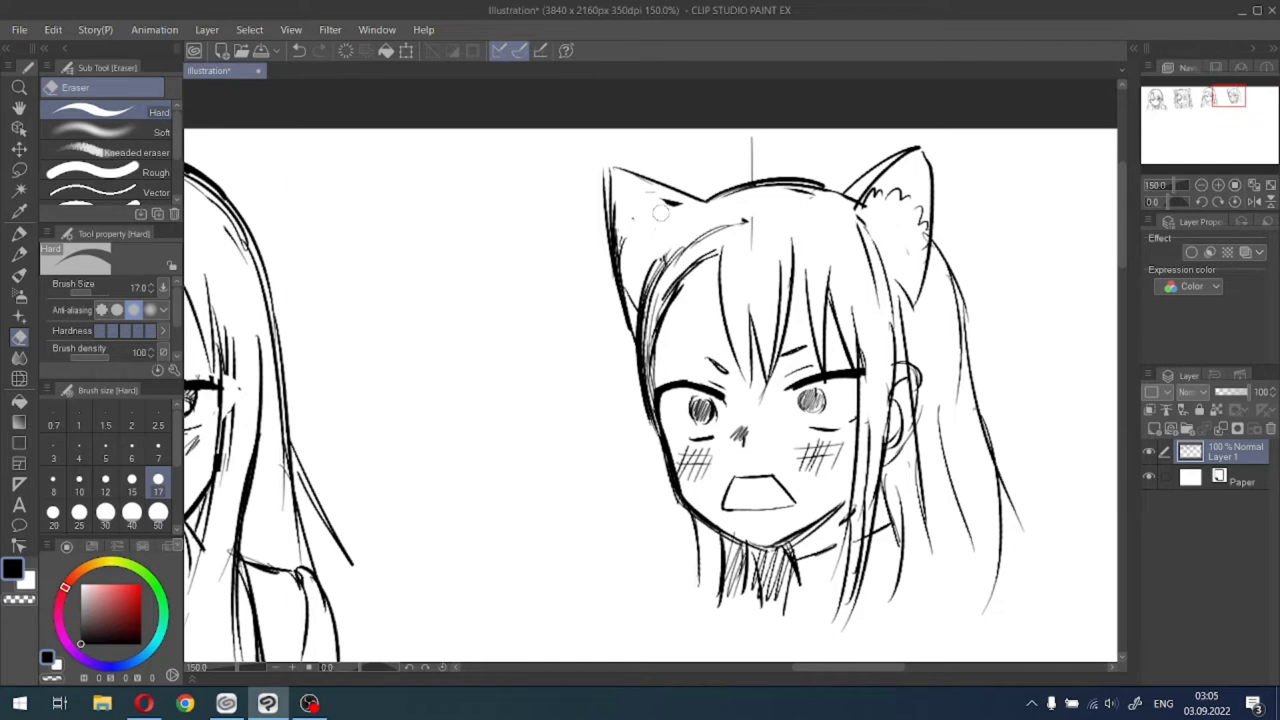
pyautogui.moveTo(660, 212)
pyautogui.mouseDown()
pyautogui.moveTo(651, 206)
pyautogui.moveTo(664, 236)
pyautogui.moveTo(708, 244)
pyautogui.moveTo(737, 217)
pyautogui.moveTo(660, 277)
pyautogui.moveTo(650, 263)
pyautogui.moveTo(642, 310)
pyautogui.moveTo(632, 295)
pyautogui.mouseUp()
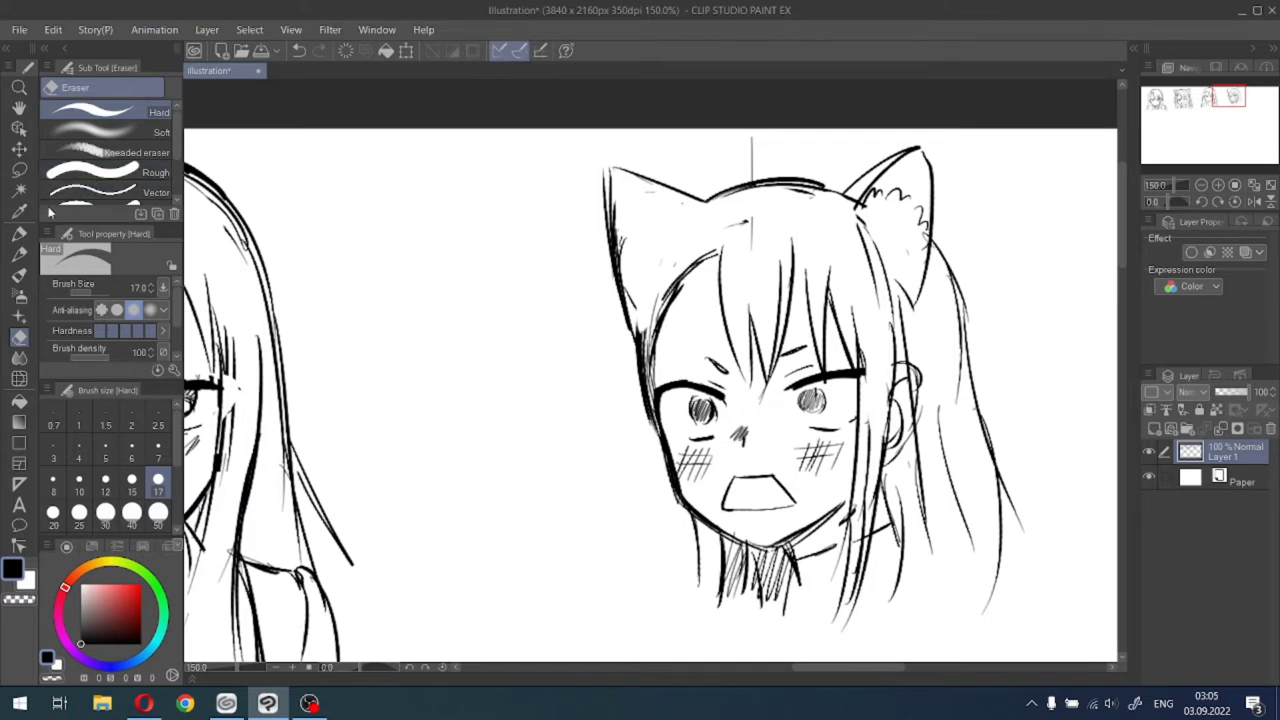
# Redraw the left cat ear's inner curve and outer edge with the Bold Lineart pen at size 8.
pyautogui.click(18, 232)
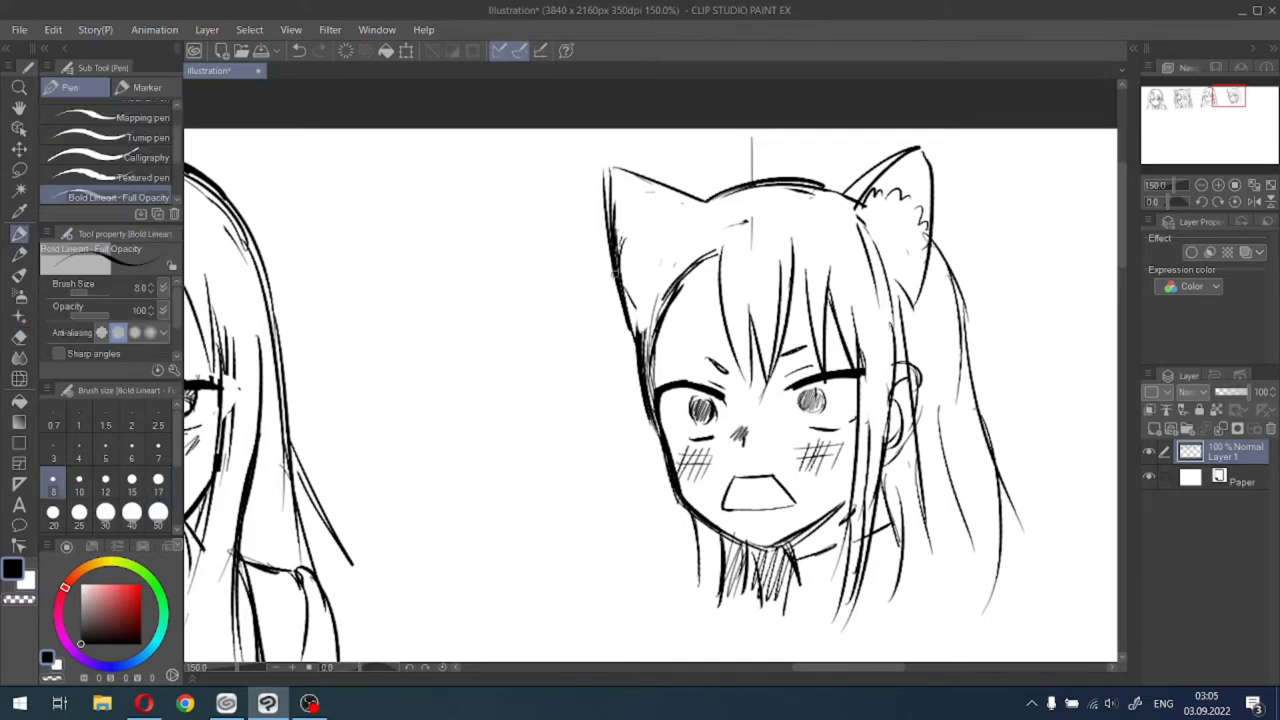
pyautogui.moveTo(633, 332)
pyautogui.mouseDown()
pyautogui.moveTo(645, 289)
pyautogui.moveTo(708, 200)
pyautogui.mouseUp()
pyautogui.moveTo(659, 249); pyautogui.dragTo(718, 202)
pyautogui.moveTo(605, 171)
pyautogui.mouseDown()
pyautogui.moveTo(683, 206)
pyautogui.moveTo(626, 194)
pyautogui.moveTo(652, 238)
pyautogui.moveTo(667, 234)
pyautogui.moveTo(640, 216)
pyautogui.moveTo(604, 300)
pyautogui.mouseUp()
# Add the collar line below the chin and the shoulder line behind the hair of the cat-eared girl.
pyautogui.moveTo(1228, 106); pyautogui.dragTo(1230, 111)
pyautogui.moveTo(766, 384); pyautogui.dragTo(696, 446)
pyautogui.moveTo(862, 367); pyautogui.dragTo(893, 383)
# Draw dark hair strands along the left side of the cat-eared girl's face and beside her neck.
pyautogui.scroll(-5, 893, 383)
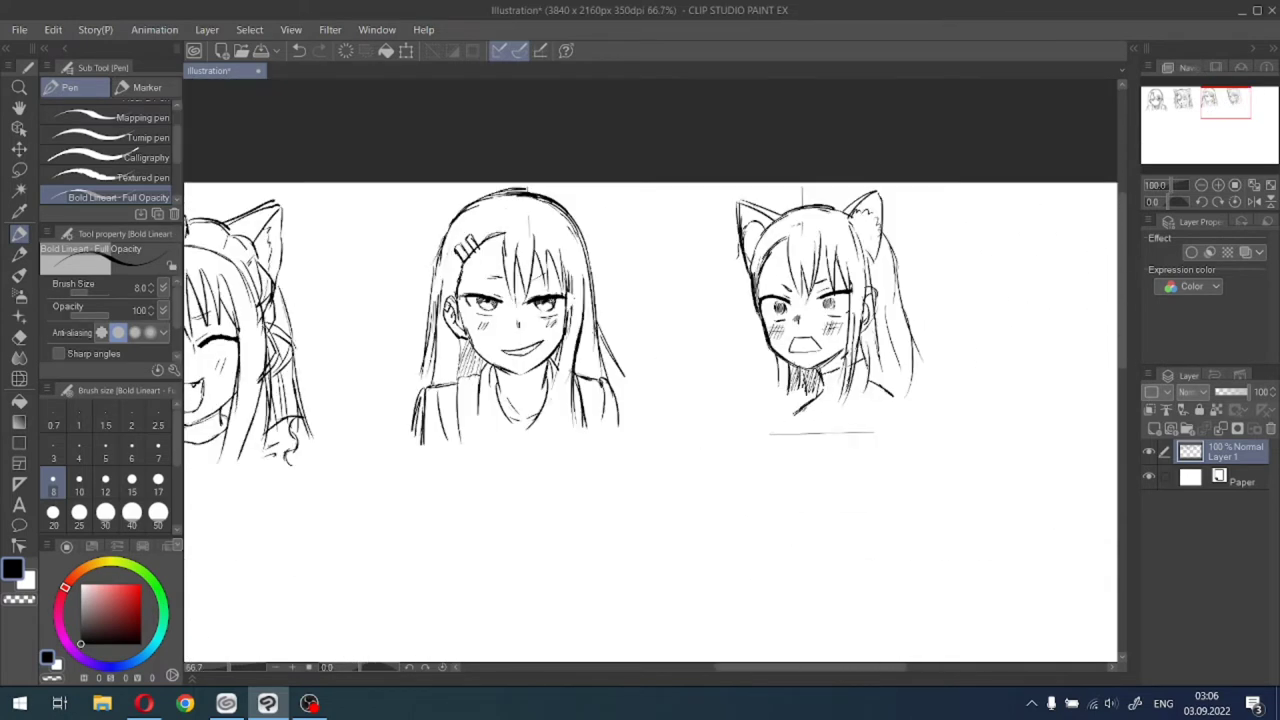
pyautogui.scroll(3, 757, 314)
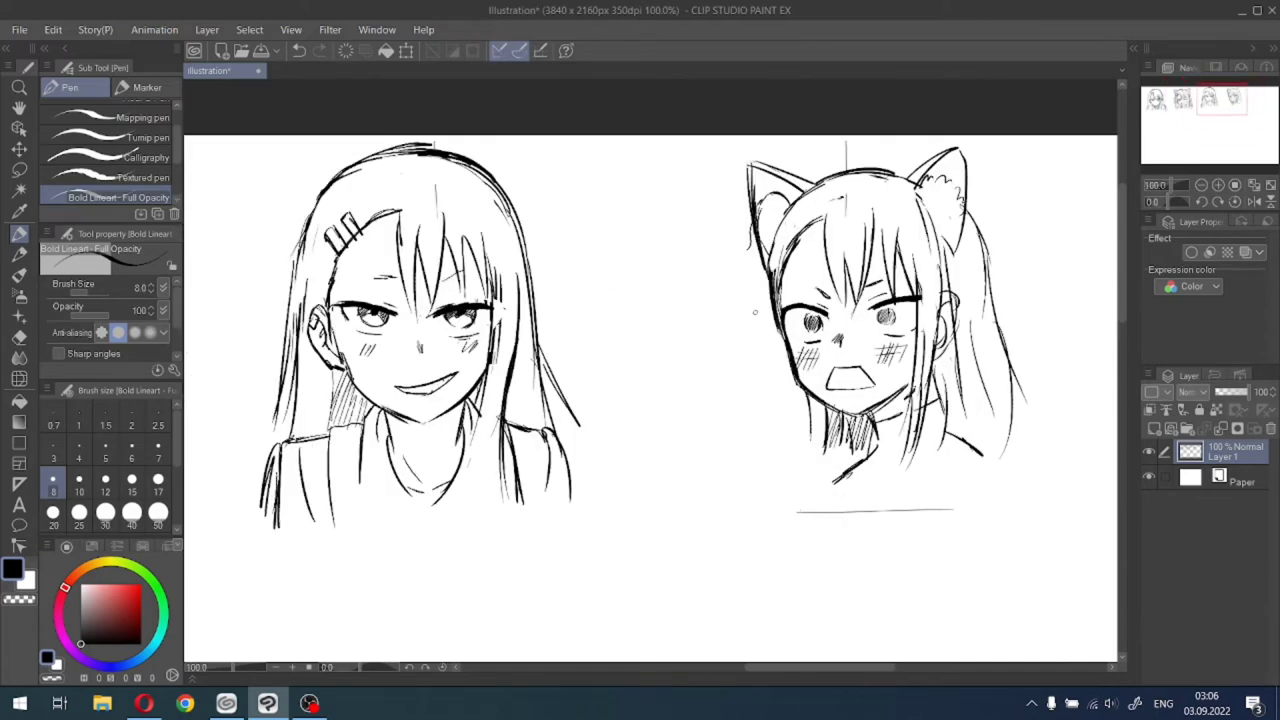
pyautogui.moveTo(783, 357); pyautogui.dragTo(801, 454)
pyautogui.hotkey('ctrl', 'z')
pyautogui.moveTo(814, 404); pyautogui.dragTo(801, 463)
pyautogui.moveTo(786, 244); pyautogui.dragTo(768, 342)
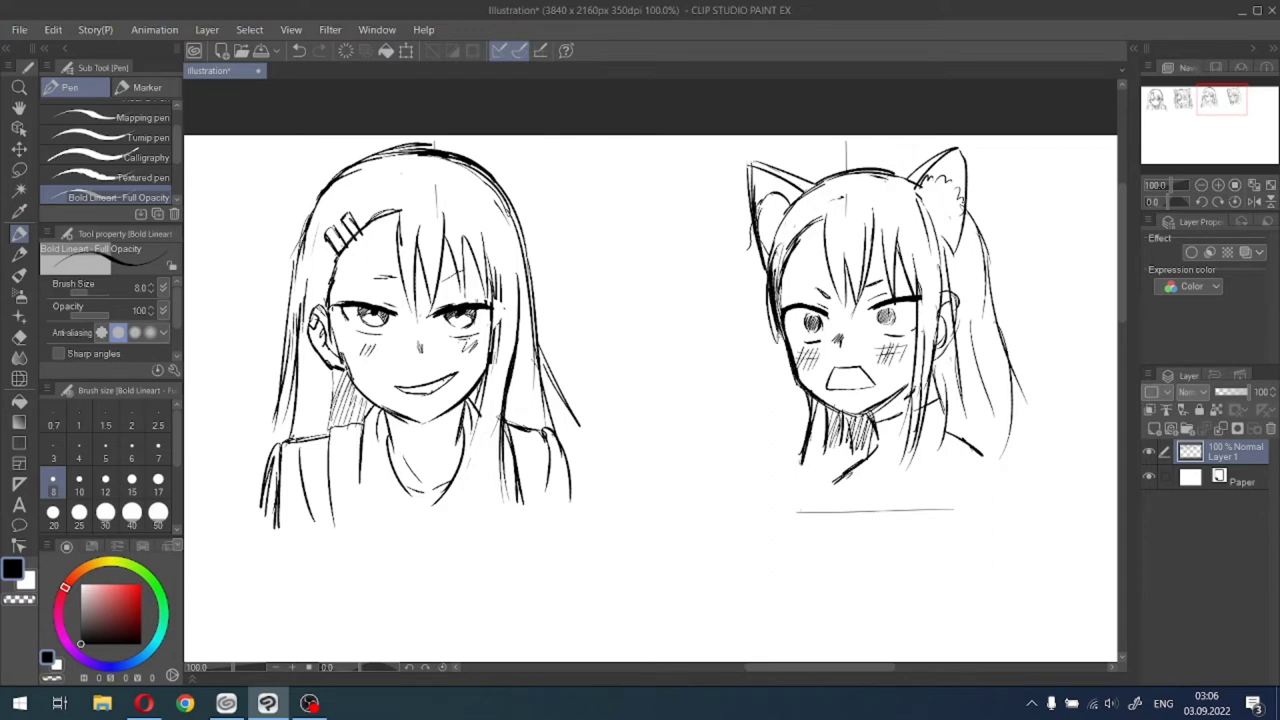
pyautogui.moveTo(771, 298); pyautogui.dragTo(784, 342)
pyautogui.moveTo(783, 232); pyautogui.dragTo(768, 270)
# Enlarge the right cat ear with a taller outer outline and add a short hair stroke near the left temple.
pyautogui.moveTo(906, 184)
pyautogui.mouseDown()
pyautogui.moveTo(962, 136)
pyautogui.moveTo(950, 140)
pyautogui.moveTo(960, 240)
pyautogui.mouseUp()
pyautogui.moveTo(972, 134); pyautogui.dragTo(946, 272)
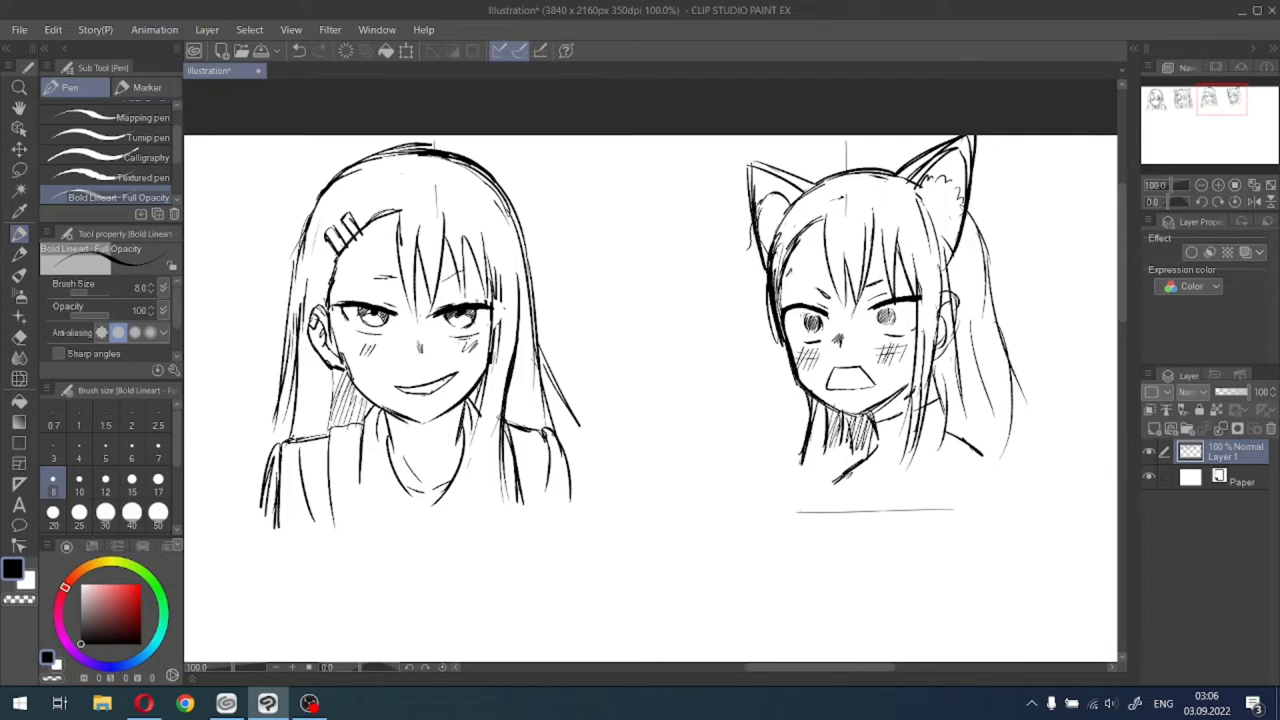
pyautogui.moveTo(800, 269); pyautogui.dragTo(793, 281)
# Touch up the hair strand beside the right eye of the smirking girl.
pyautogui.scroll(-1, 822, 356)
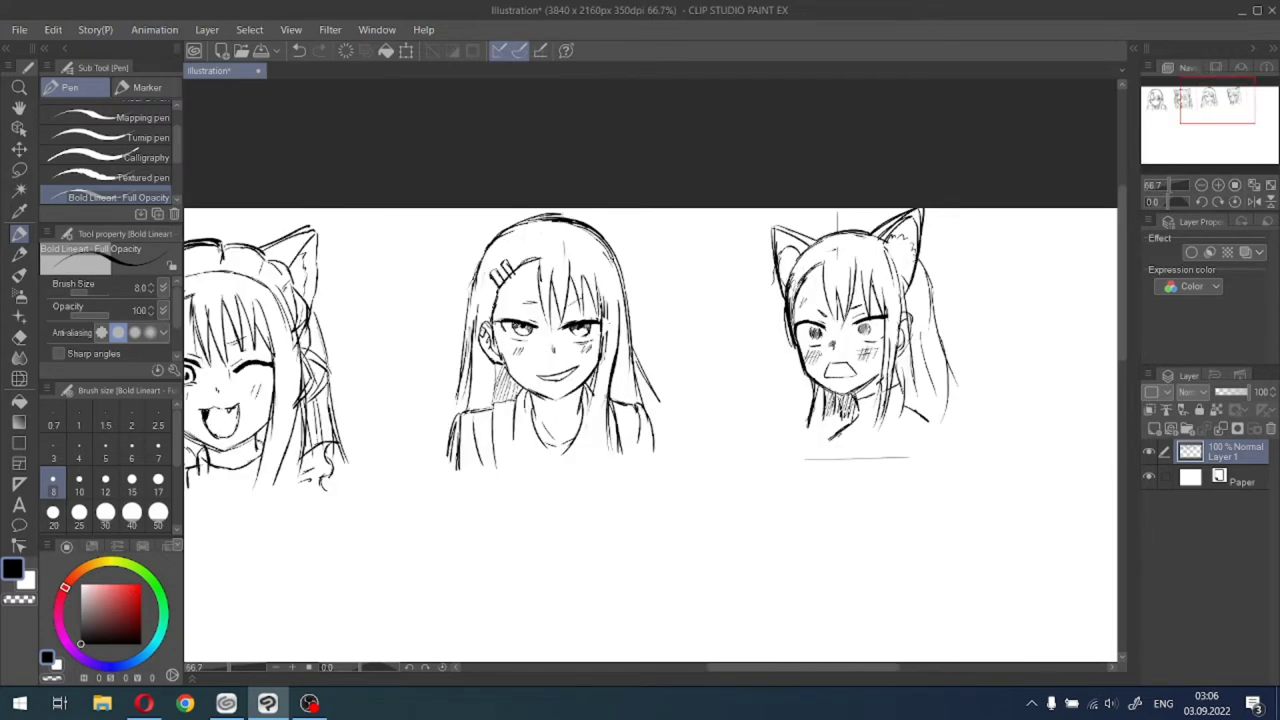
pyautogui.scroll(1, 420, 390)
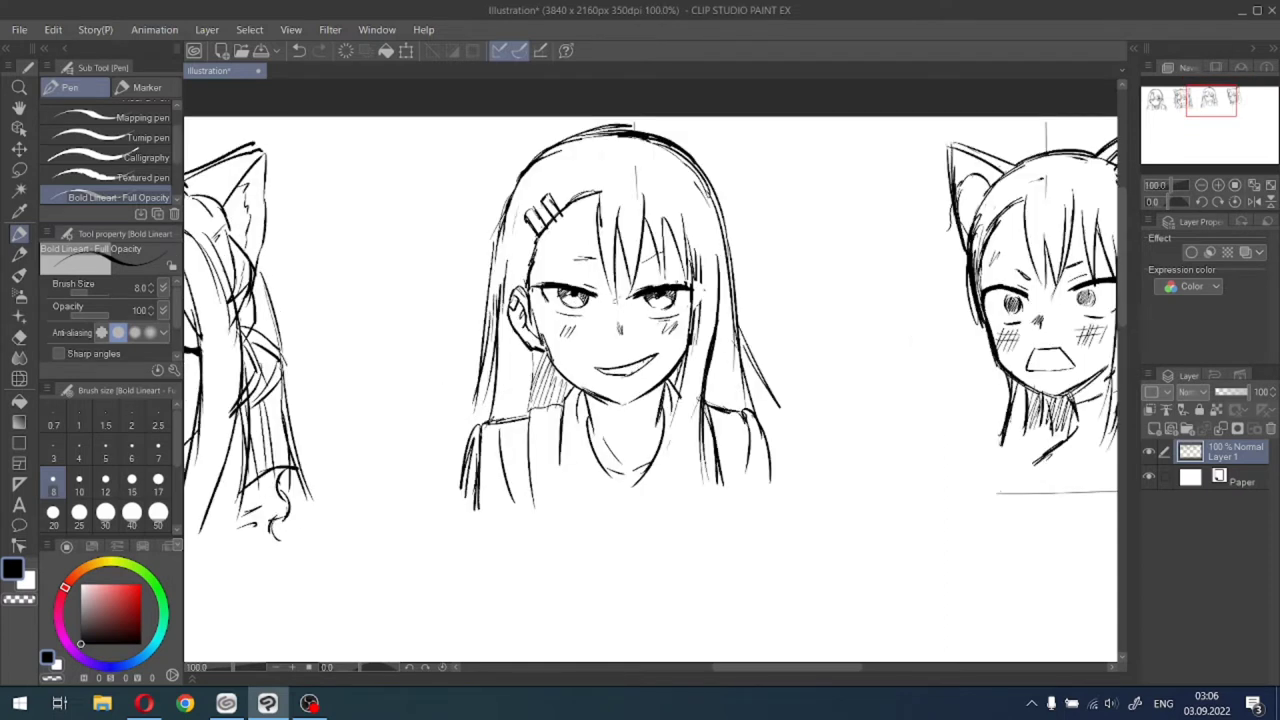
pyautogui.moveTo(698, 269); pyautogui.dragTo(689, 303)
pyautogui.hotkey('ctrl', '-')
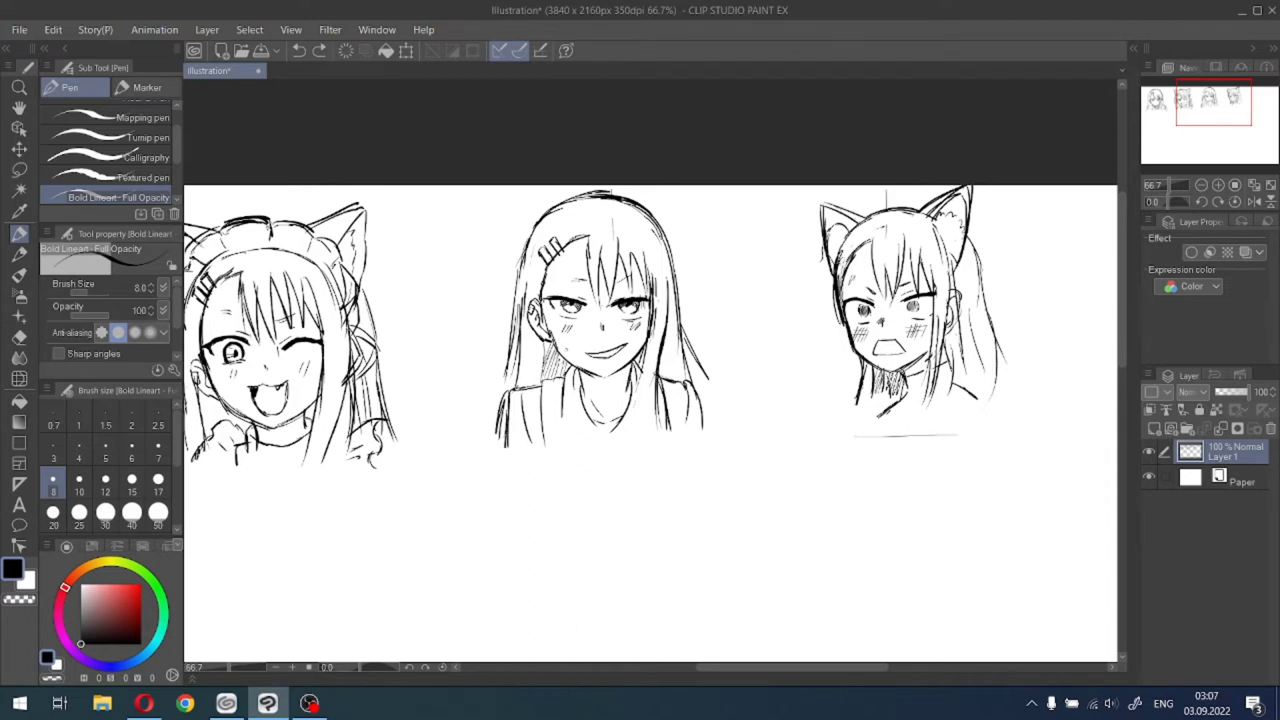
# Draw two curved upper eyelid lines for a new face in the empty area beside the cat-eared girl, using pen size 12.
pyautogui.moveTo(1234, 108)
pyautogui.mouseDown()
pyautogui.moveTo(1269, 109)
pyautogui.moveTo(1260, 114)
pyautogui.mouseUp()
pyautogui.hotkey('ctrl', '+')
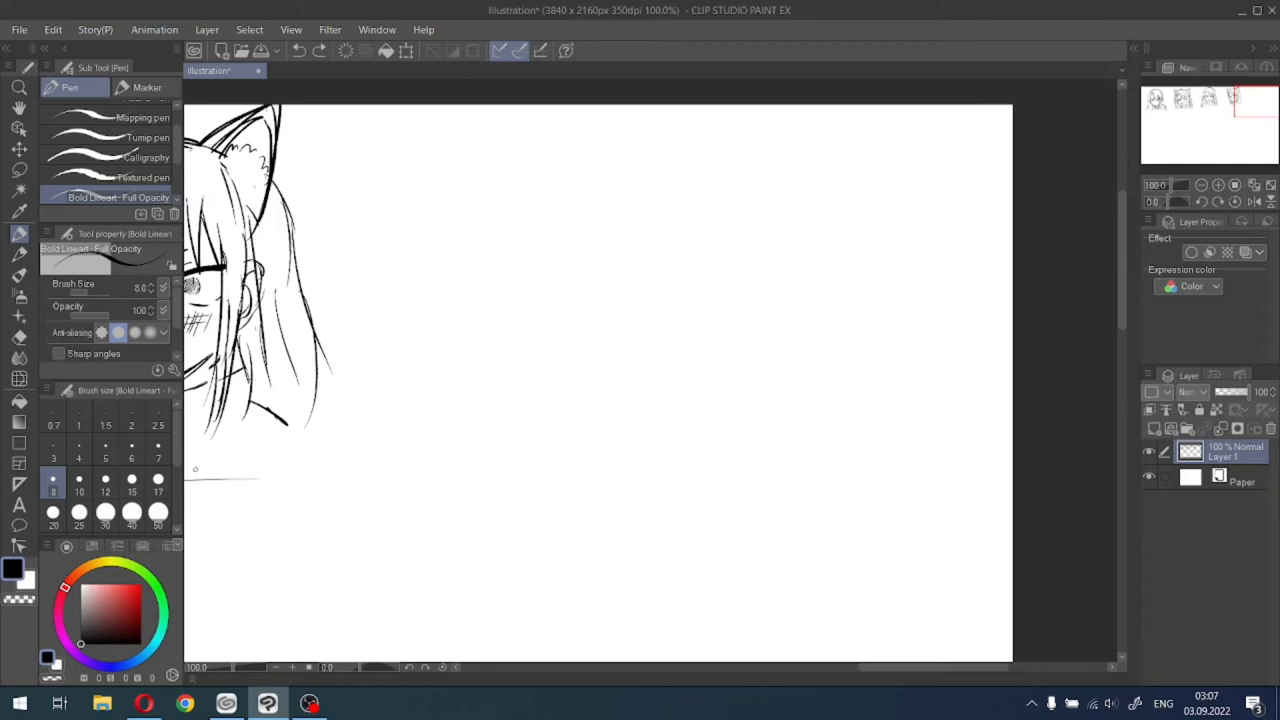
pyautogui.click(105, 480)
pyautogui.scroll(1, 631, 231)
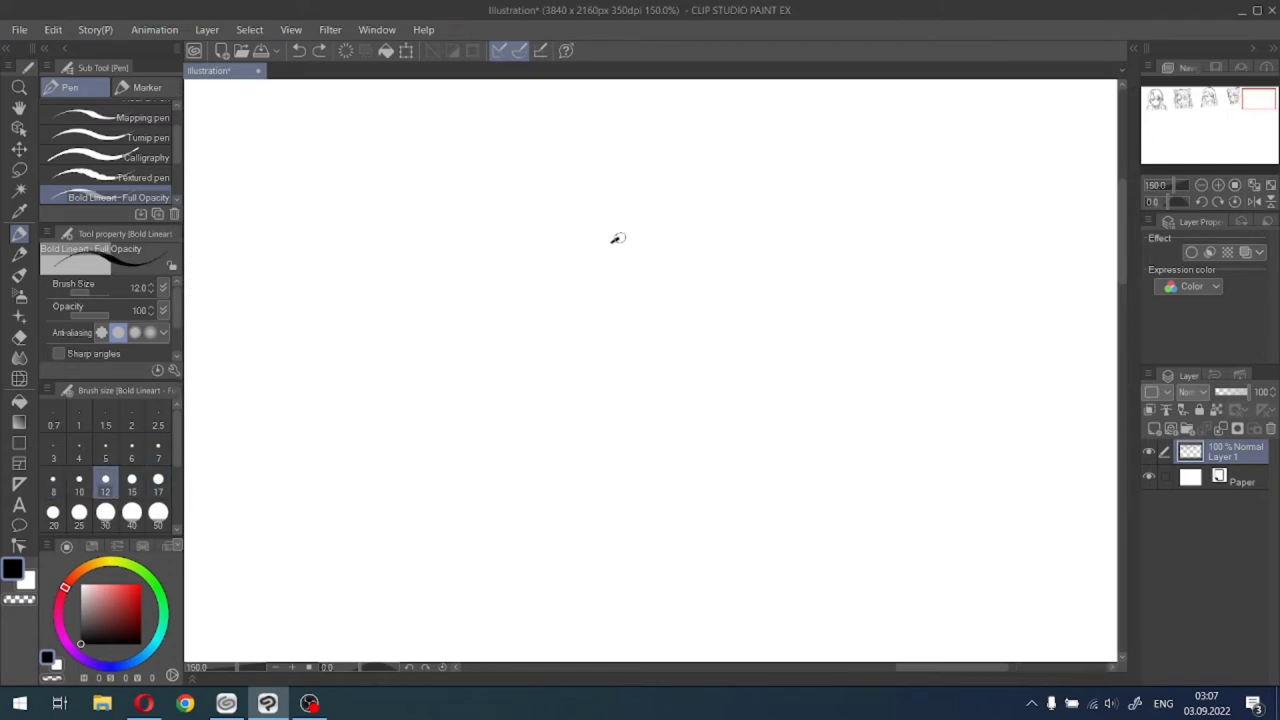
pyautogui.moveTo(611, 240); pyautogui.dragTo(699, 230)
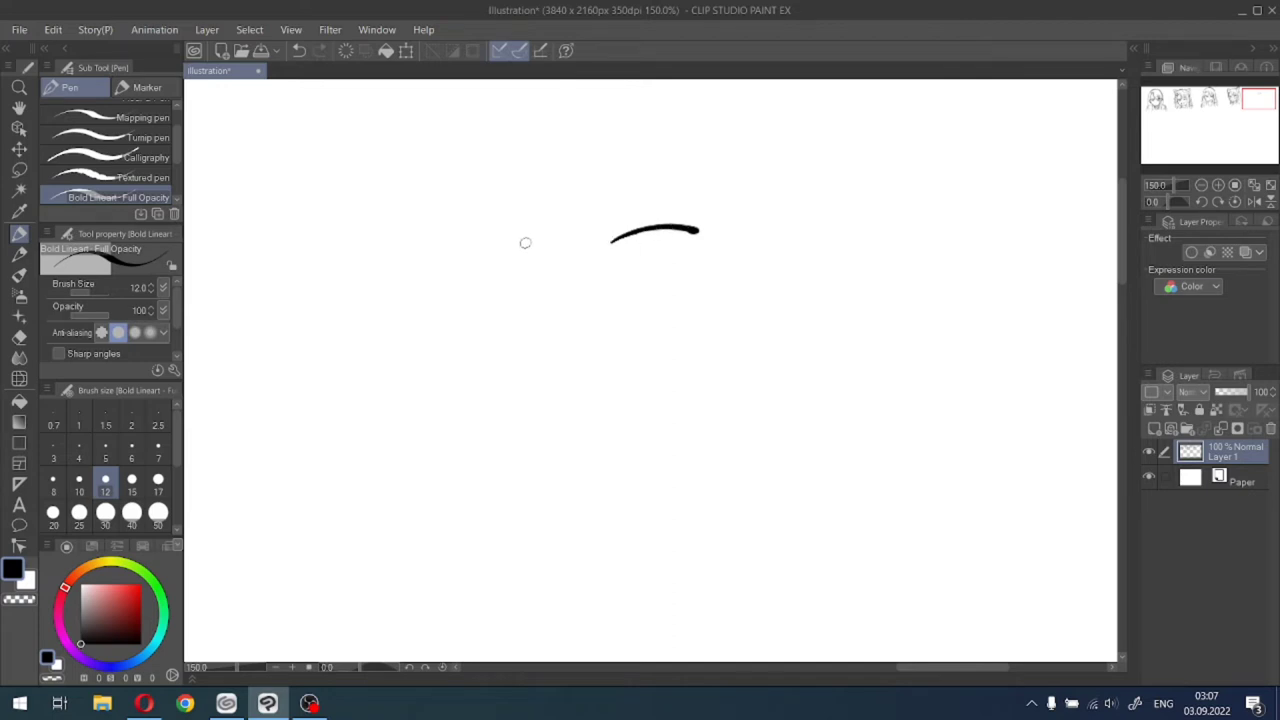
pyautogui.moveTo(538, 248); pyautogui.dragTo(455, 235)
pyautogui.hotkey('ctrl', 'z')
pyautogui.moveTo(533, 246)
pyautogui.mouseDown()
pyautogui.moveTo(459, 231)
pyautogui.moveTo(437, 243)
pyautogui.mouseUp()
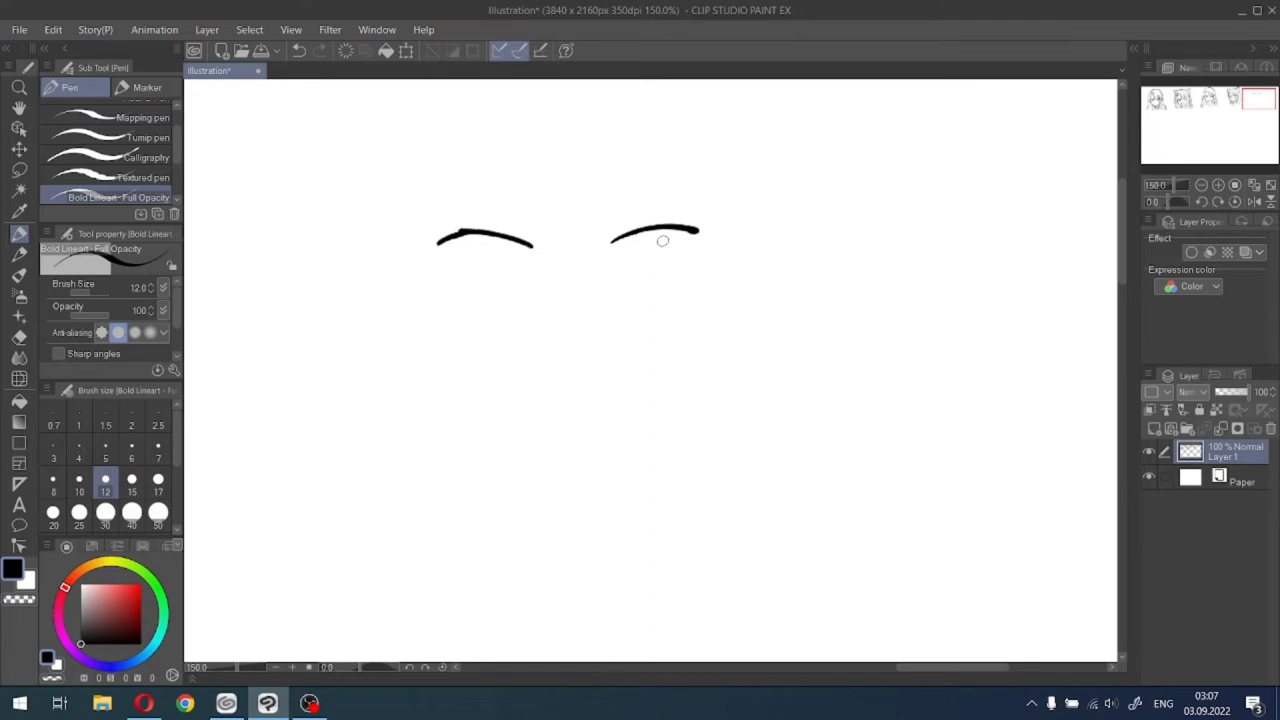
# Add short outer corner strokes to both eyelids, thicken the left lid, and set the pen size to 8.
pyautogui.moveTo(688, 229)
pyautogui.mouseDown()
pyautogui.moveTo(711, 238)
pyautogui.moveTo(696, 258)
pyautogui.mouseUp()
pyautogui.hotkey('ctrl', 'z')
pyautogui.hotkey('ctrl', 'z')
pyautogui.moveTo(440, 242)
pyautogui.mouseDown()
pyautogui.moveTo(442, 264)
pyautogui.moveTo(489, 238)
pyautogui.moveTo(514, 246)
pyautogui.moveTo(444, 239)
pyautogui.moveTo(499, 237)
pyautogui.mouseUp()
pyautogui.hotkey('ctrl', 'z')
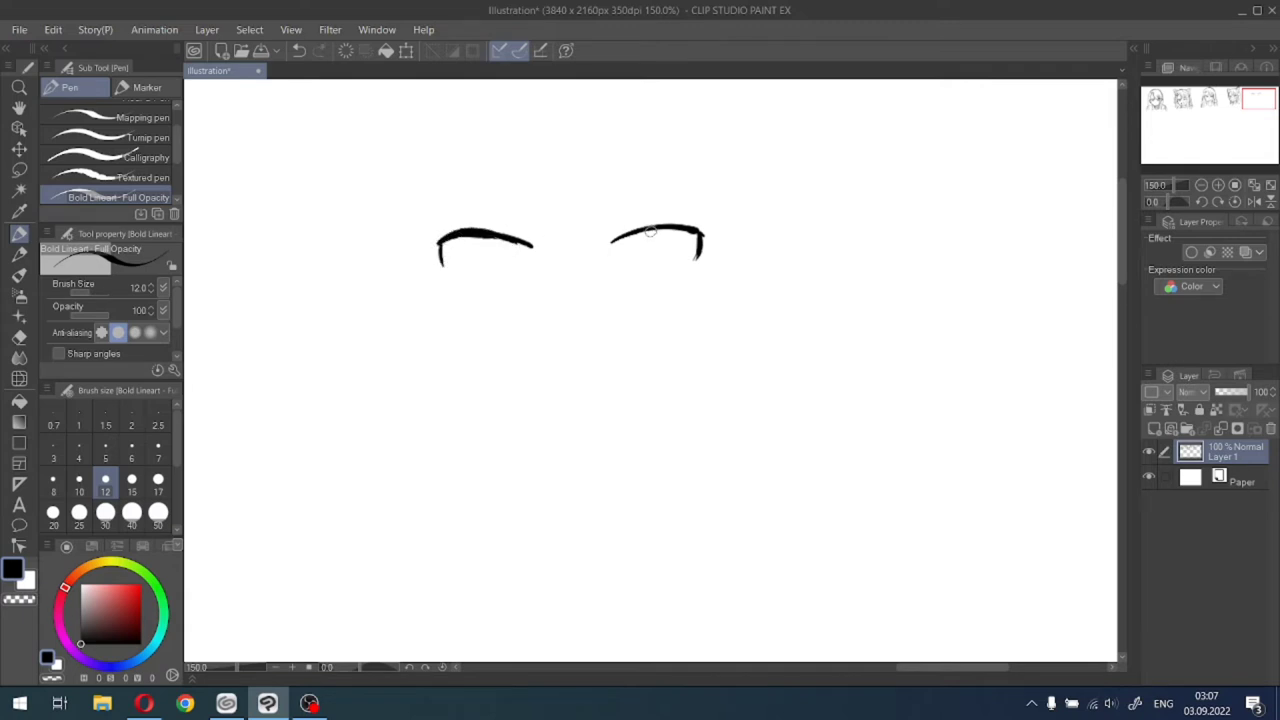
pyautogui.click(53, 480)
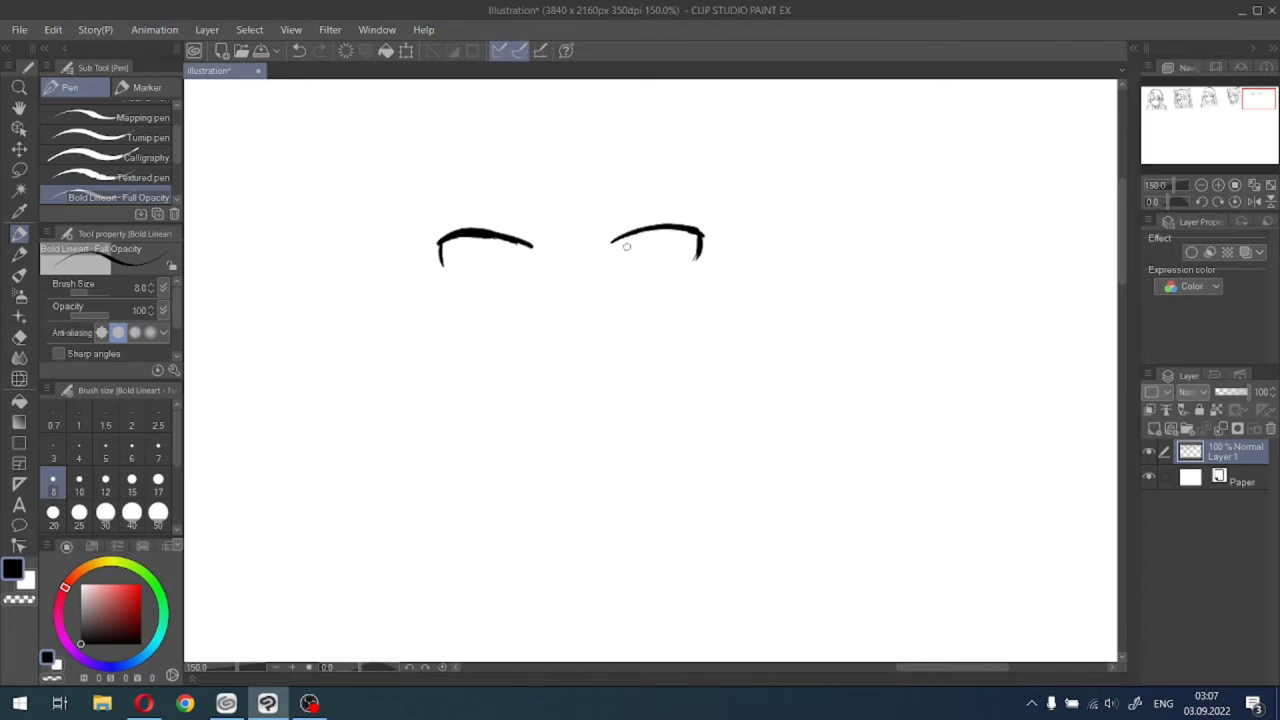
# Try to draw a rounded iris outline under the right eyelid.
pyautogui.moveTo(627, 236); pyautogui.dragTo(626, 252)
pyautogui.moveTo(628, 253); pyautogui.dragTo(657, 265)
pyautogui.hotkey('ctrl', 'z')
pyautogui.hotkey('ctrl', 'z')
pyautogui.hotkey('ctrl', 'z')
pyautogui.hotkey('ctrl', 'z')
pyautogui.moveTo(668, 230); pyautogui.dragTo(648, 270)
pyautogui.hotkey('ctrl', 'z')
pyautogui.hotkey('ctrl', 'z')
pyautogui.hotkey('ctrl', 'z')
pyautogui.moveTo(667, 233); pyautogui.dragTo(646, 262)
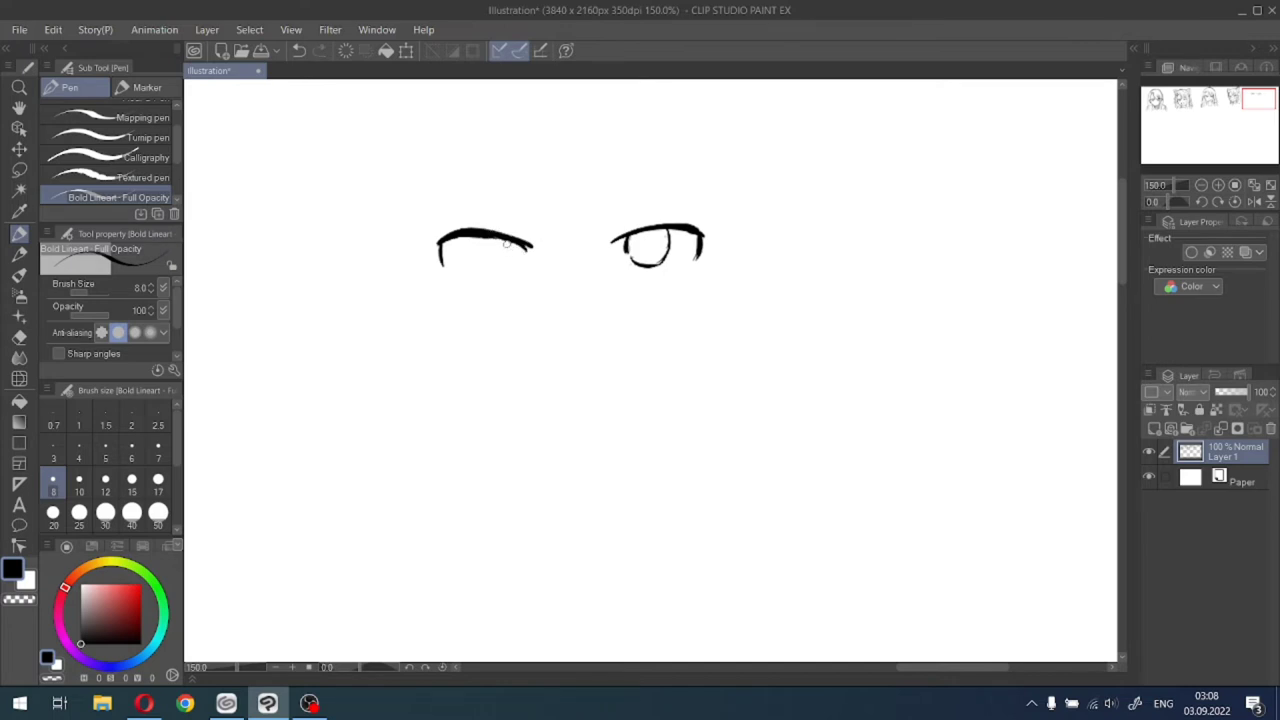
# Try an iris curve under the left eyelid and undo the iris strokes of both eyes.
pyautogui.moveTo(507, 245)
pyautogui.mouseDown()
pyautogui.moveTo(507, 269)
pyautogui.moveTo(487, 283)
pyautogui.moveTo(469, 252)
pyautogui.moveTo(484, 280)
pyautogui.mouseUp()
pyautogui.hotkey('ctrl', 'z')
pyautogui.hotkey('ctrl', 'z')
pyautogui.hotkey('ctrl', 'z')
pyautogui.hotkey('ctrl', 'z')
pyautogui.hotkey('ctrl', 'z')
pyautogui.hotkey('ctrl', 'z')
pyautogui.hotkey('ctrl', 'z')
pyautogui.hotkey('ctrl', 'z')
pyautogui.hotkey('ctrl', 'z')
pyautogui.hotkey('ctrl', 'z')
pyautogui.hotkey('ctrl', 'z')
pyautogui.hotkey('ctrl', 'z')
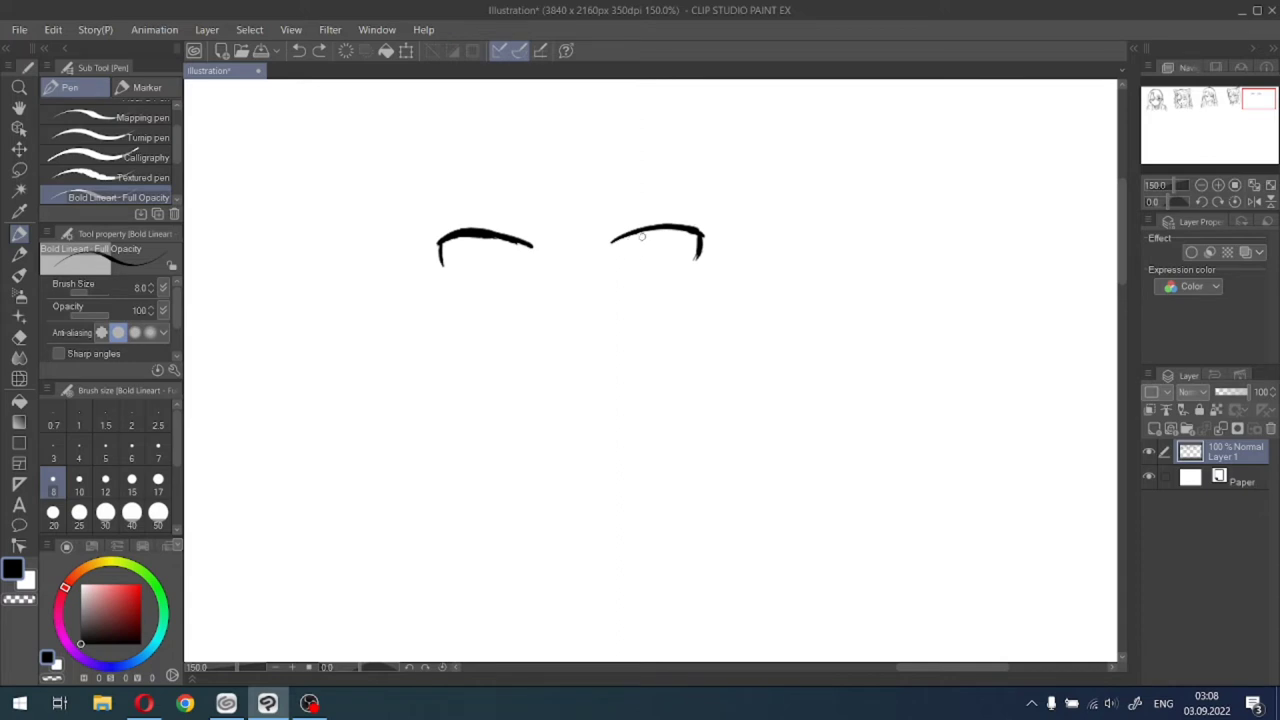
# Try to draw an iris outline with a narrow, pointed lower end under the right eyelid, and undo it.
pyautogui.scroll(3, 642, 236)
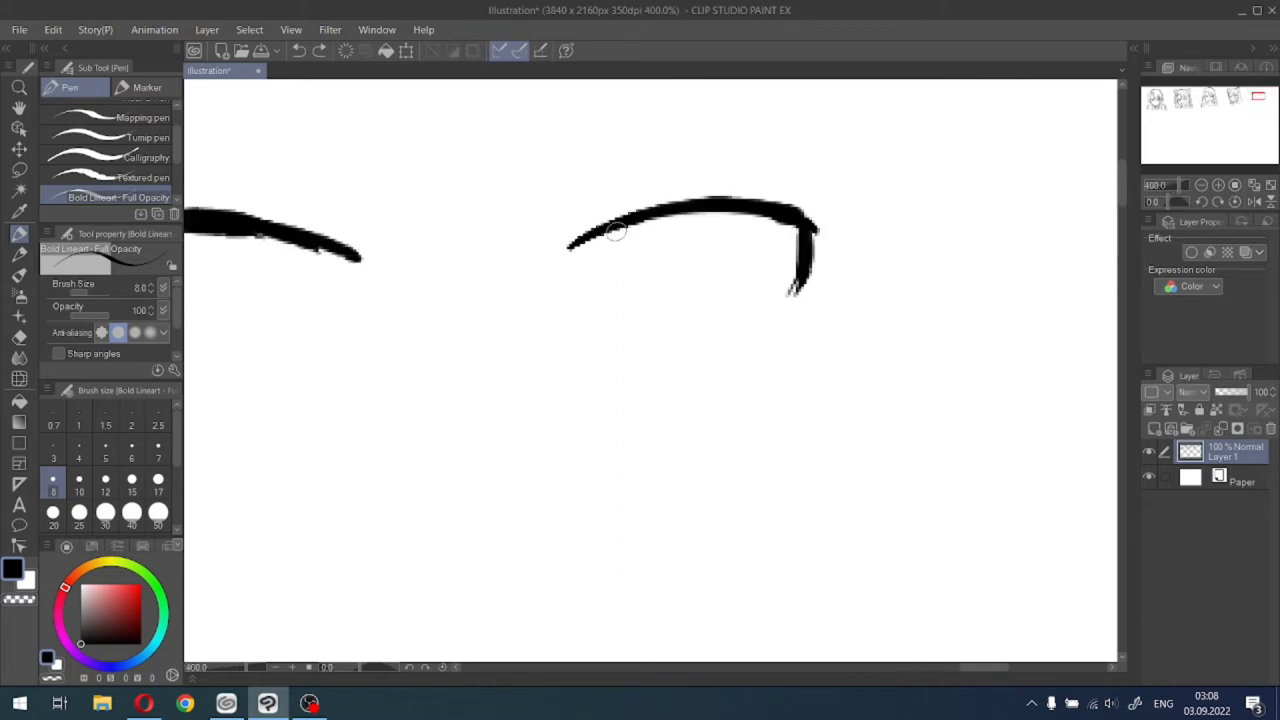
pyautogui.moveTo(614, 230)
pyautogui.mouseDown()
pyautogui.moveTo(611, 262)
pyautogui.moveTo(666, 327)
pyautogui.mouseUp()
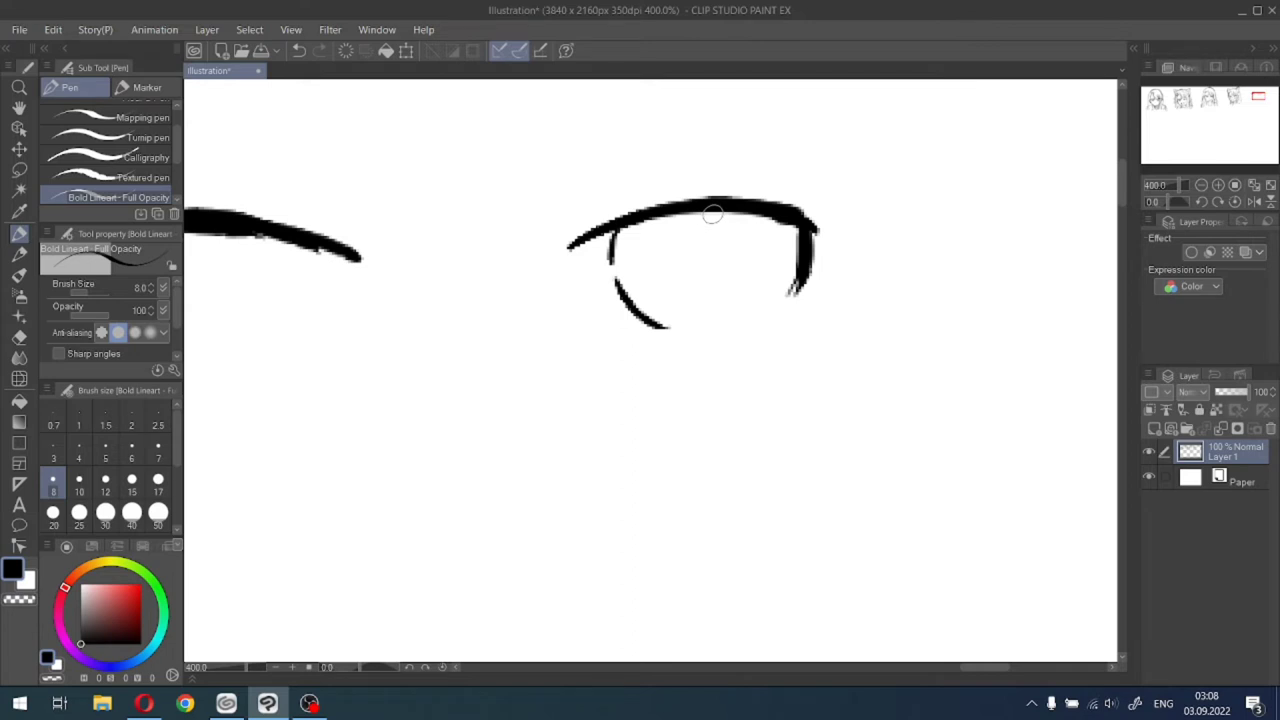
pyautogui.moveTo(724, 214)
pyautogui.mouseDown()
pyautogui.moveTo(732, 286)
pyautogui.moveTo(705, 325)
pyautogui.mouseUp()
pyautogui.moveTo(731, 275); pyautogui.dragTo(670, 338)
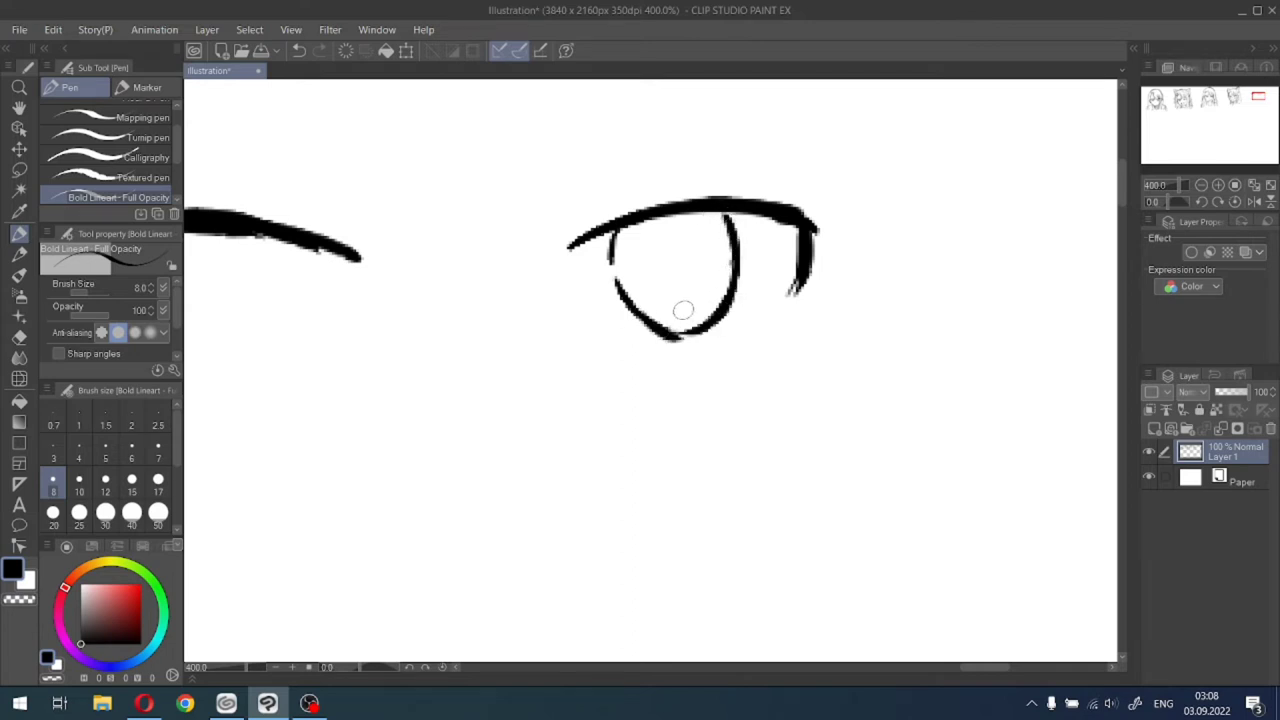
pyautogui.scroll(-5, 683, 310)
pyautogui.scroll(2, 683, 310)
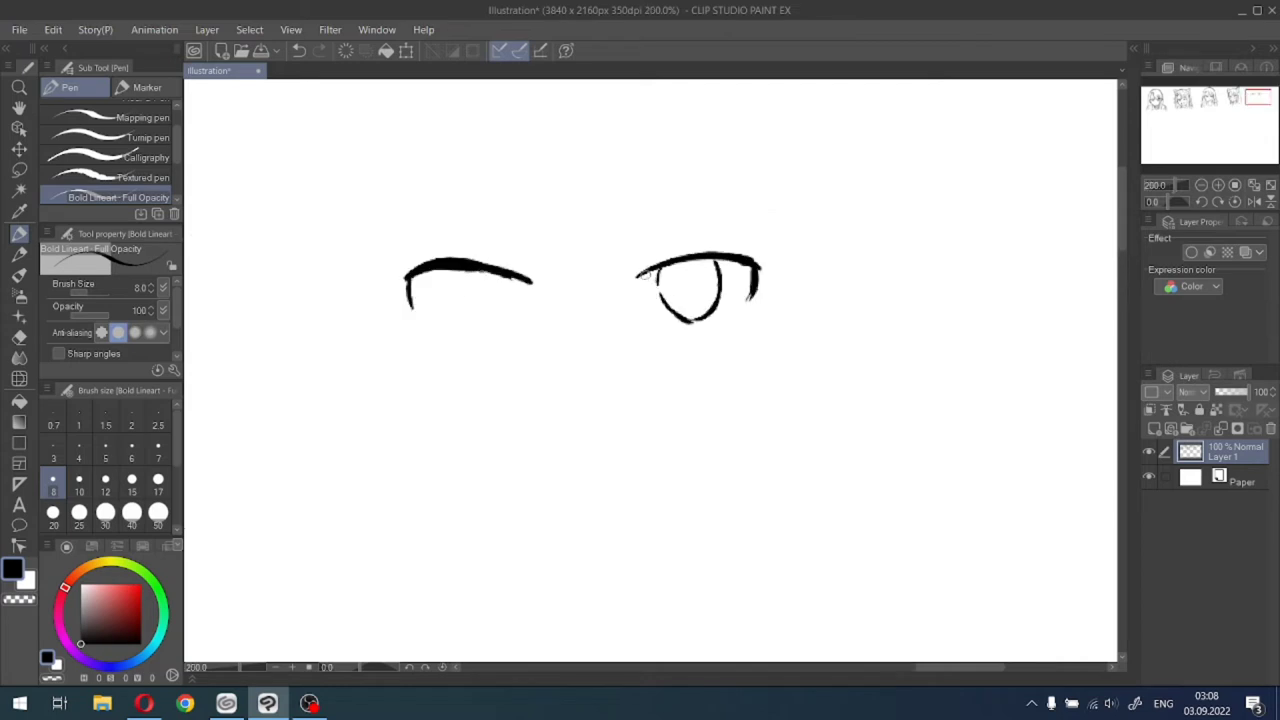
pyautogui.hotkey('ctrl', 'z')
pyautogui.hotkey('ctrl', 'z')
pyautogui.hotkey('ctrl', 'z')
pyautogui.hotkey('ctrl', 'z')
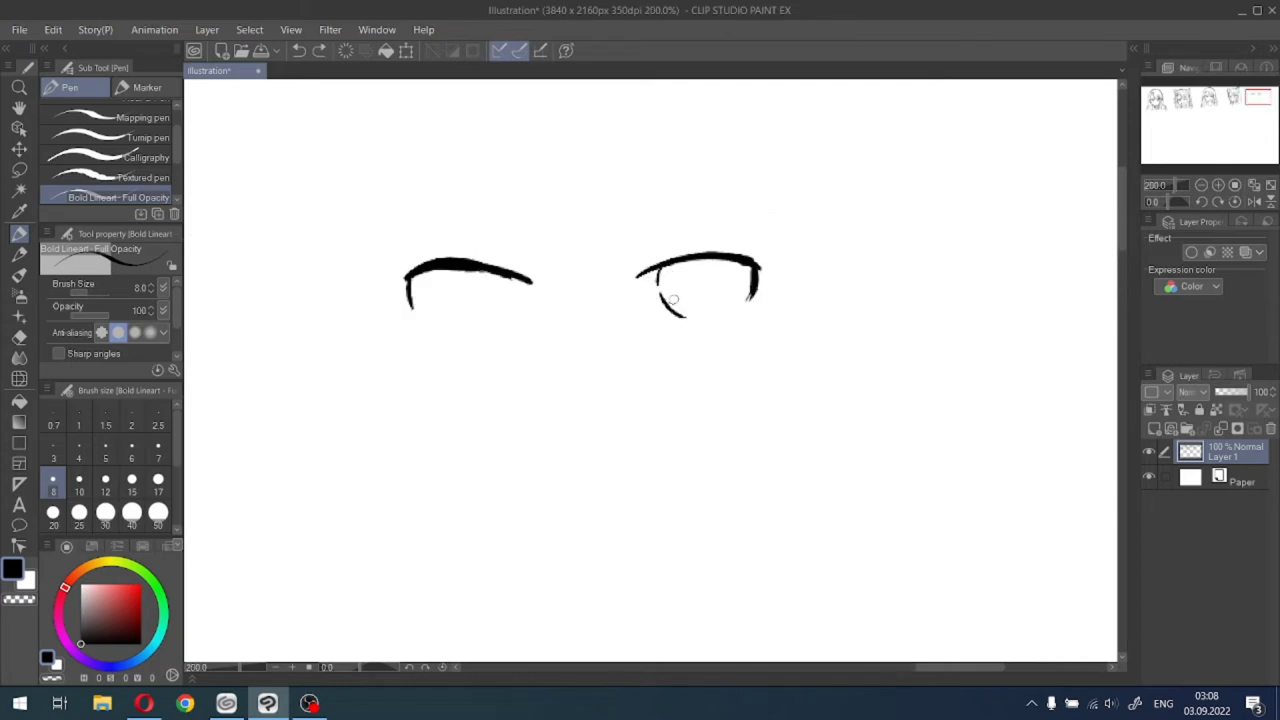
pyautogui.hotkey('ctrl', 'z')
# Try a narrower right iris curve and a shallow lower iris arc, undoing both attempts.
pyautogui.moveTo(712, 260); pyautogui.dragTo(678, 322)
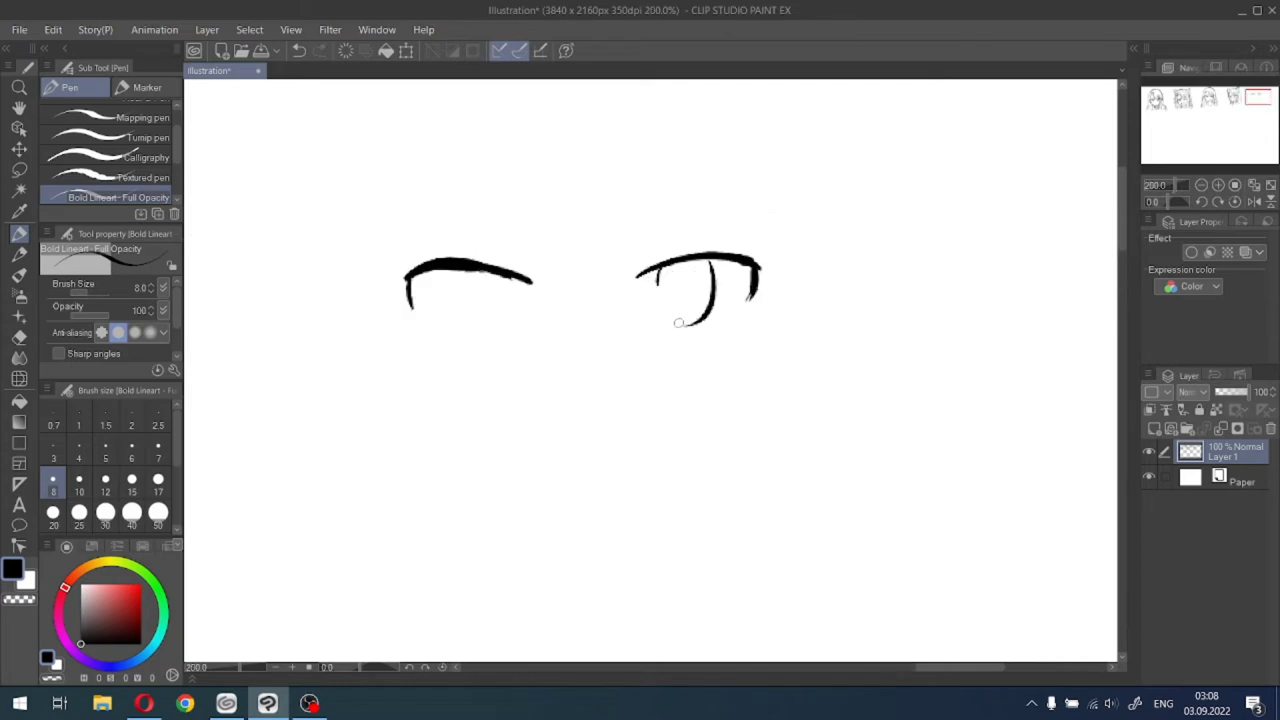
pyautogui.moveTo(660, 275)
pyautogui.mouseDown()
pyautogui.moveTo(686, 324)
pyautogui.moveTo(702, 318)
pyautogui.moveTo(664, 314)
pyautogui.mouseUp()
pyautogui.hotkey('ctrl', 'z')
pyautogui.hotkey('ctrl', 'z')
pyautogui.hotkey('ctrl', 'z')
pyautogui.hotkey('ctrl', 'z')
pyautogui.moveTo(661, 297); pyautogui.dragTo(690, 313)
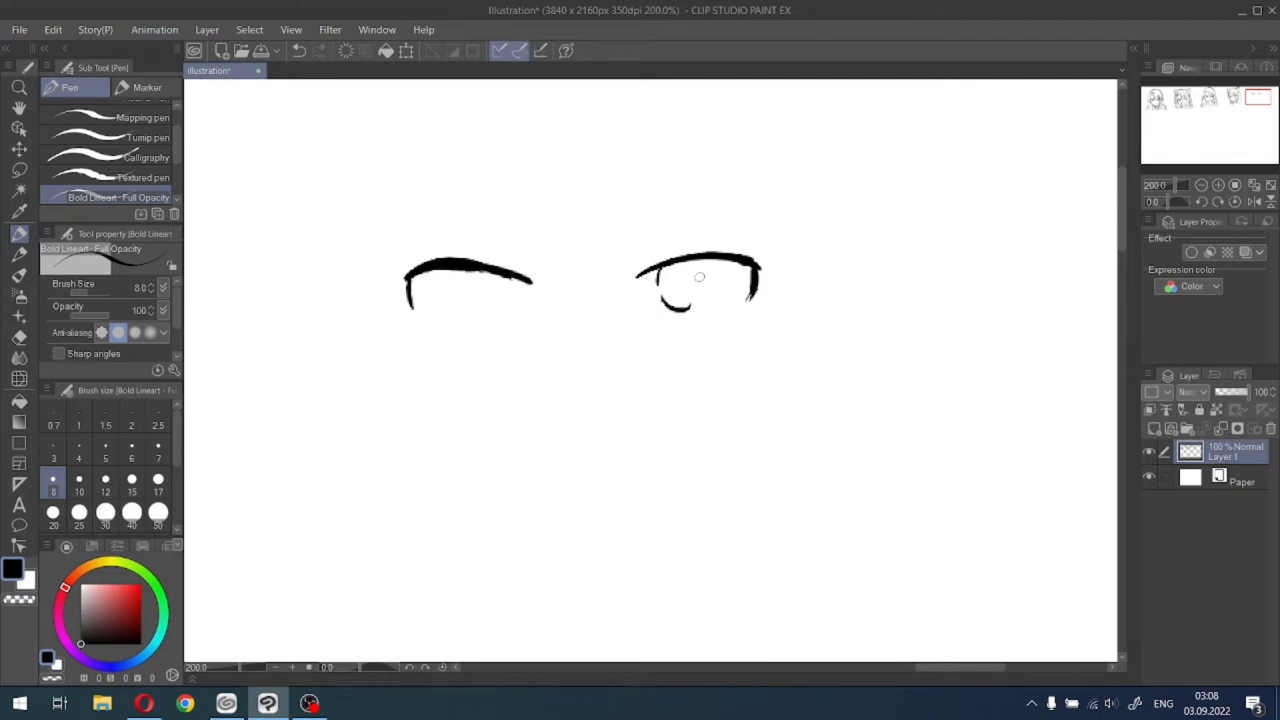
pyautogui.hotkey('ctrl', 'z')
# Draw a rounded iris outline hanging from the right upper eyelid, redoing its outer curve until it closes smoothly.
pyautogui.moveTo(707, 262)
pyautogui.mouseDown()
pyautogui.moveTo(712, 295)
pyautogui.moveTo(669, 318)
pyautogui.moveTo(700, 316)
pyautogui.mouseUp()
pyautogui.hotkey('ctrl', 'z')
pyautogui.hotkey('ctrl', 'z')
pyautogui.moveTo(707, 265)
pyautogui.mouseDown()
pyautogui.moveTo(700, 309)
pyautogui.moveTo(665, 316)
pyautogui.moveTo(676, 318)
pyautogui.mouseUp()
pyautogui.hotkey('ctrl', 'z')
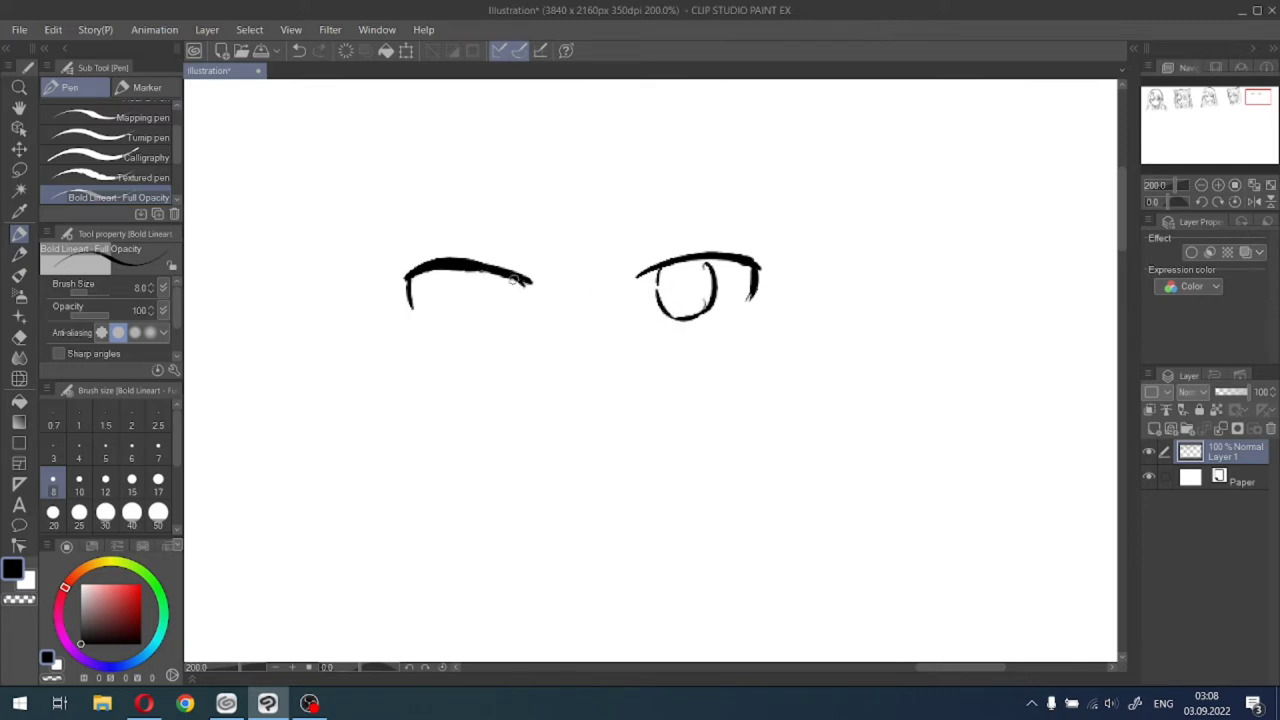
# Add short crease lines above both upper eyelids and two short eyebrow strokes slanting down toward the face's centre.
pyautogui.moveTo(508, 254); pyautogui.dragTo(536, 276)
pyautogui.moveTo(684, 249)
pyautogui.mouseDown()
pyautogui.moveTo(642, 270)
pyautogui.moveTo(705, 250)
pyautogui.moveTo(734, 256)
pyautogui.mouseUp()
pyautogui.moveTo(636, 223); pyautogui.dragTo(678, 210)
pyautogui.moveTo(494, 213); pyautogui.dragTo(532, 220)
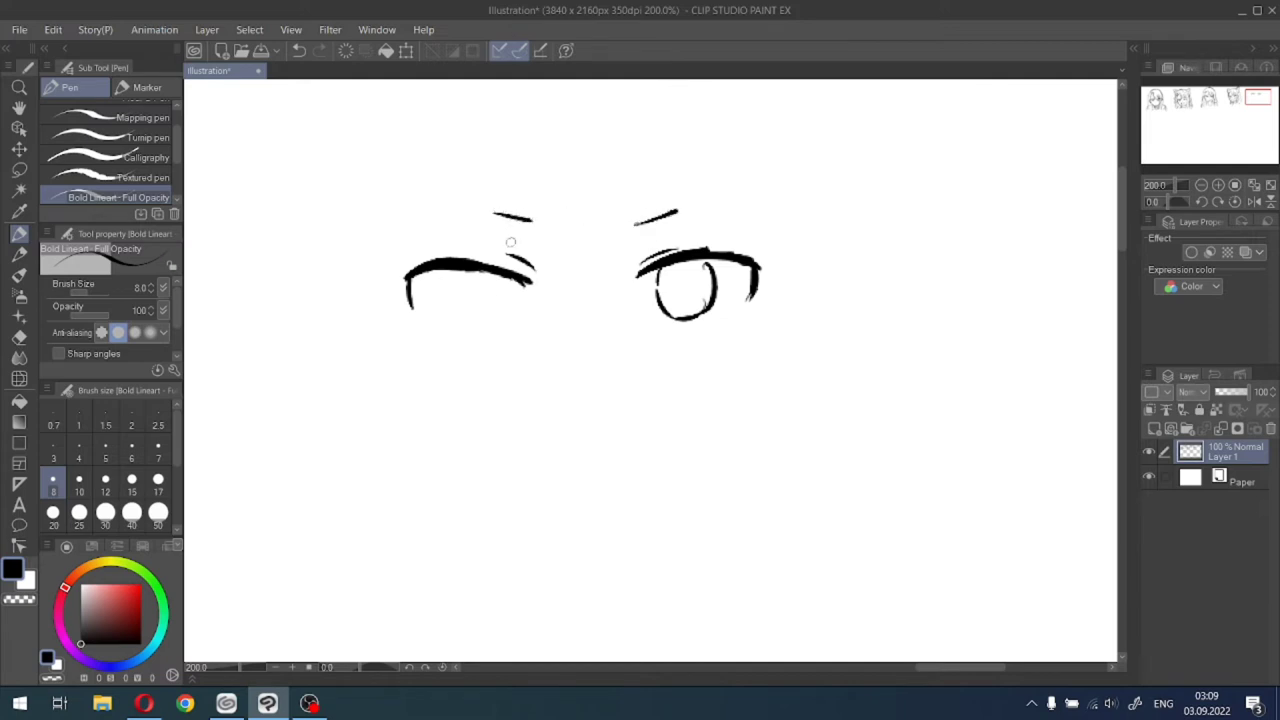
# Draw the left eye's iris outline, thicken its lower edge, and add a small dark vertical pupil.
pyautogui.moveTo(502, 280); pyautogui.dragTo(505, 312)
pyautogui.moveTo(503, 312); pyautogui.dragTo(462, 331)
pyautogui.moveTo(452, 280); pyautogui.dragTo(462, 324)
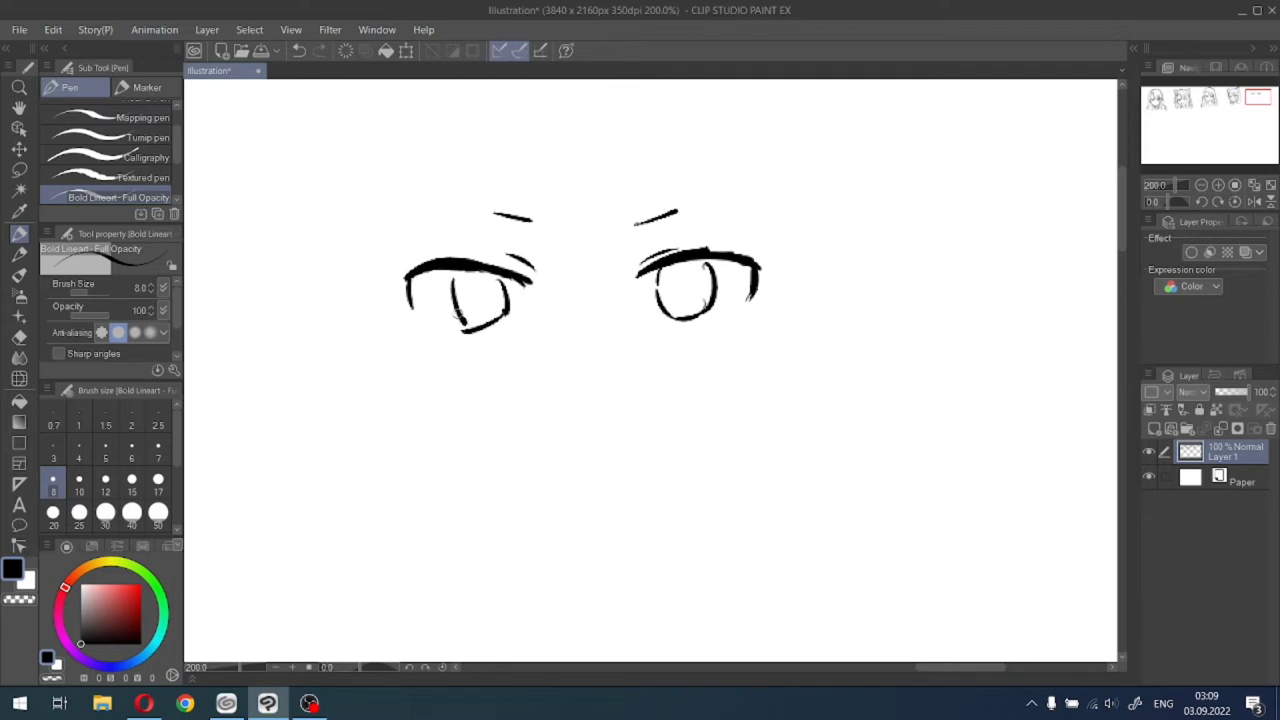
pyautogui.hotkey('ctrl', 'z')
pyautogui.moveTo(454, 281); pyautogui.dragTo(455, 318)
pyautogui.hotkey('ctrl', 'z')
pyautogui.moveTo(463, 332)
pyautogui.mouseDown()
pyautogui.moveTo(495, 326)
pyautogui.moveTo(480, 292)
pyautogui.mouseUp()
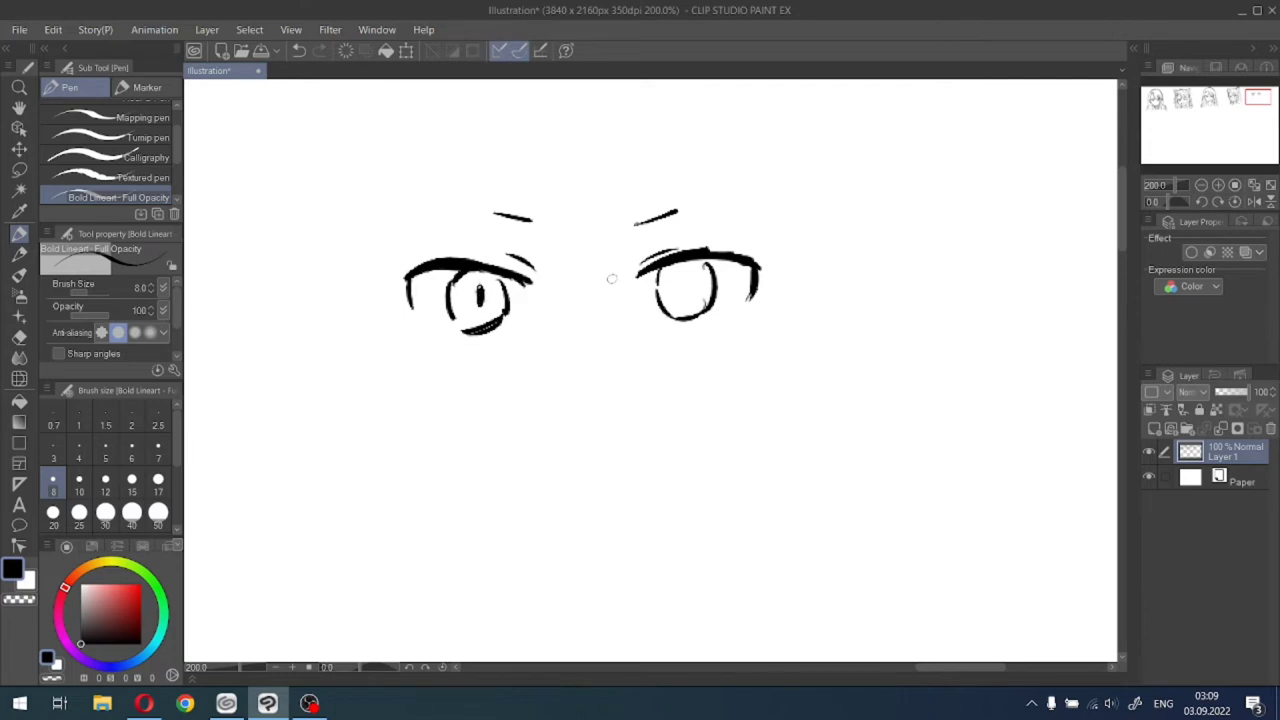
# Add a dark pupil to the right eye and a small rounded highlight outline beside the pupil in both irises.
pyautogui.moveTo(684, 277)
pyautogui.mouseDown()
pyautogui.moveTo(685, 296)
pyautogui.moveTo(684, 281)
pyautogui.moveTo(652, 304)
pyautogui.mouseUp()
pyautogui.hotkey('ctrl', 'z')
pyautogui.hotkey('ctrl', 'z')
pyautogui.moveTo(450, 290); pyautogui.dragTo(454, 322)
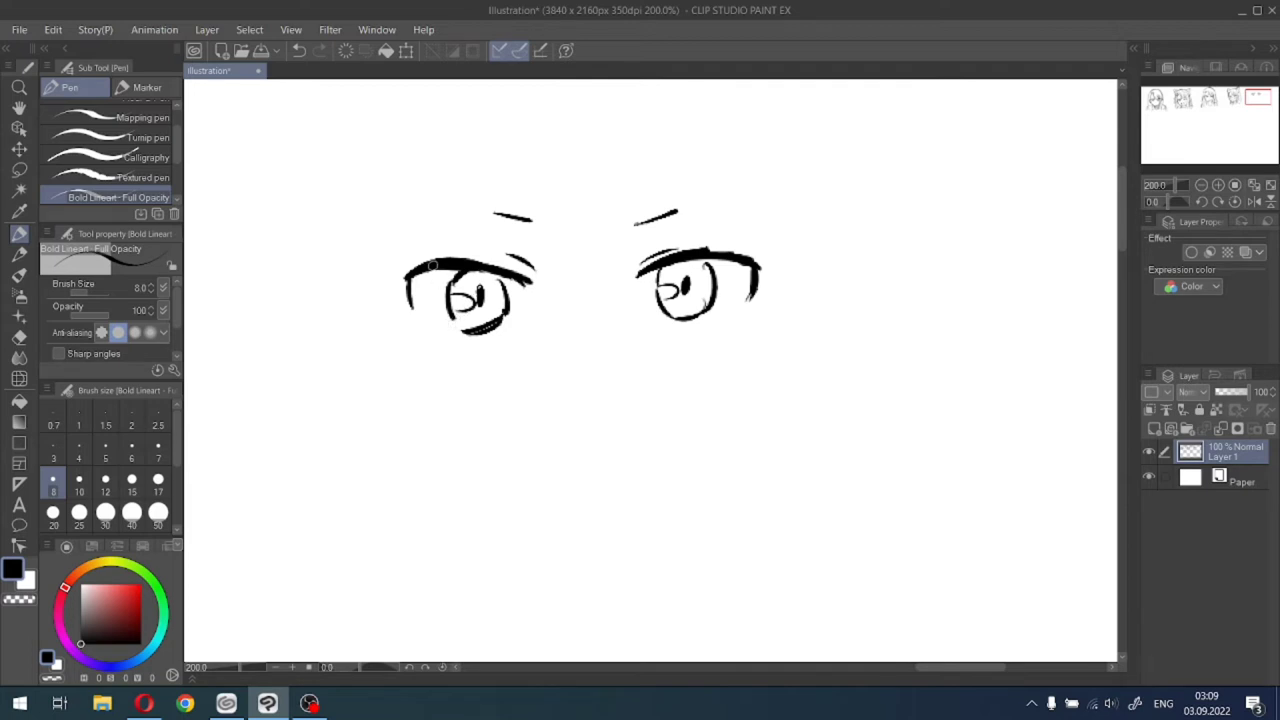
# Extend the outer ends of both upper eyelids into pointed lash tips.
pyautogui.moveTo(432, 265)
pyautogui.mouseDown()
pyautogui.moveTo(390, 262)
pyautogui.moveTo(436, 258)
pyautogui.moveTo(406, 271)
pyautogui.mouseUp()
pyautogui.moveTo(742, 255); pyautogui.dragTo(782, 258)
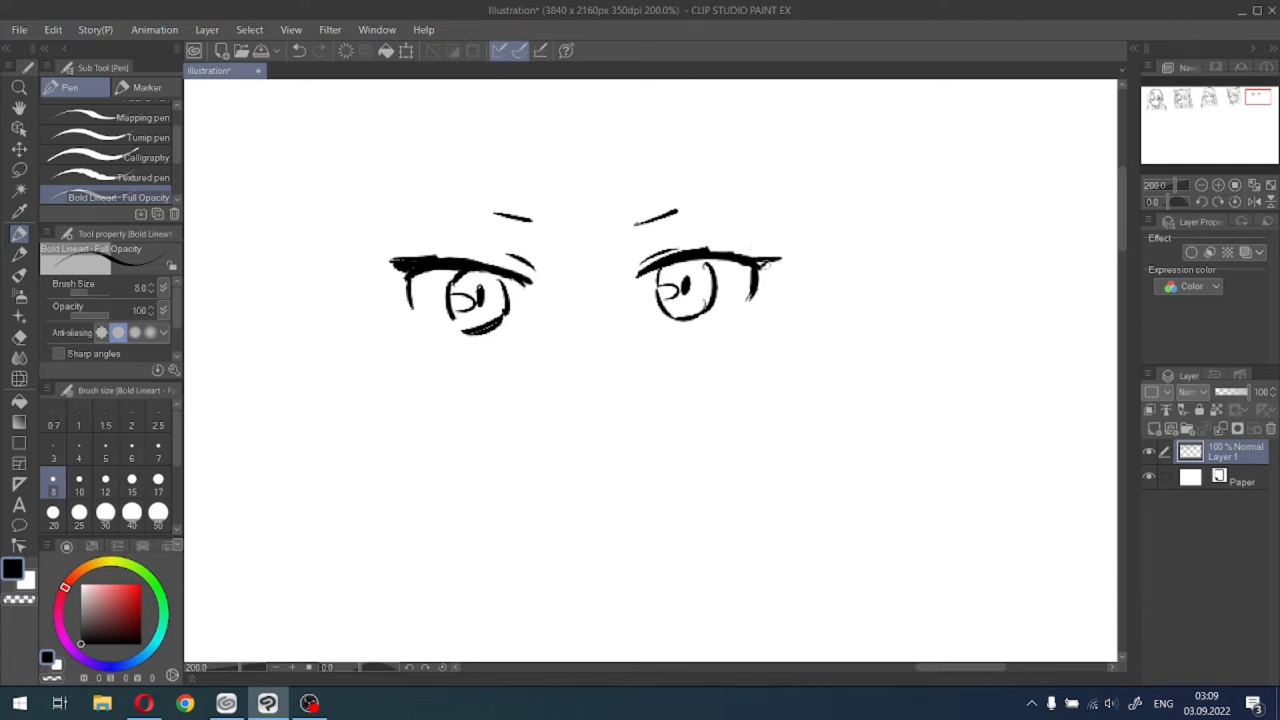
pyautogui.scroll(-1, 765, 266)
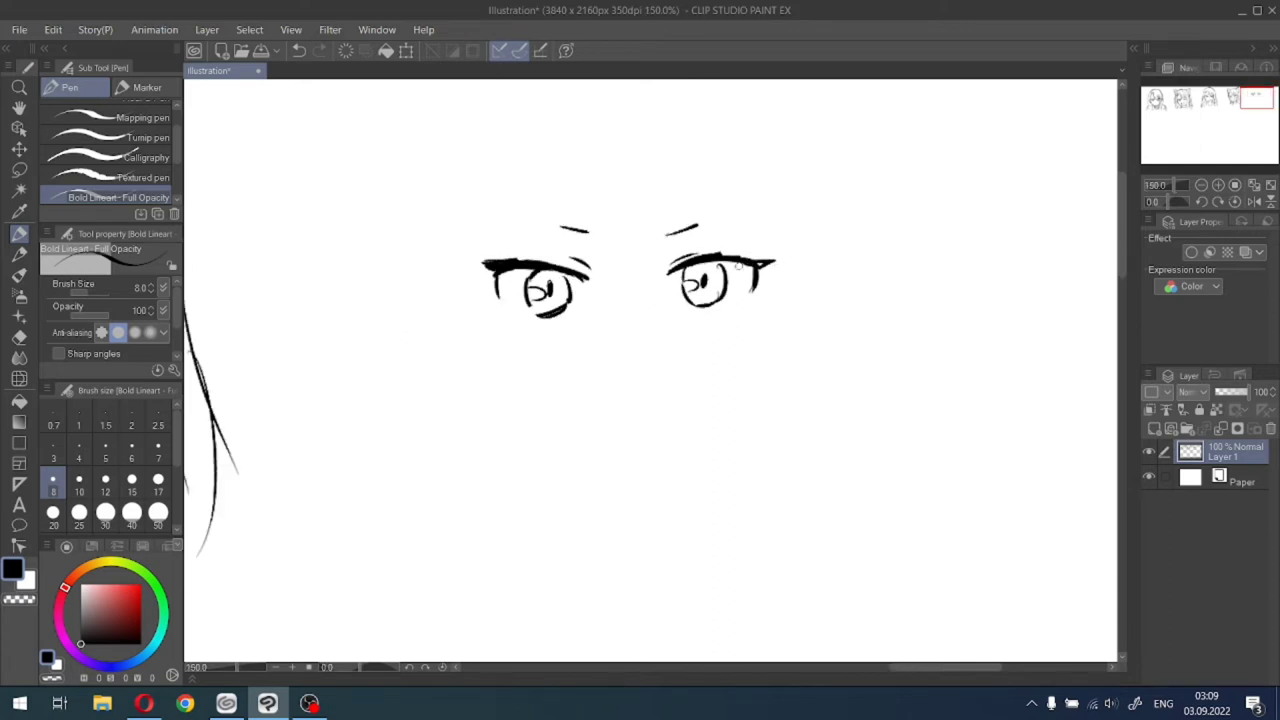
# Erase the inner end of the left upper eyelid and redraw it as a tapered pen stroke.
pyautogui.click(19, 337)
pyautogui.scroll(1, 538, 258)
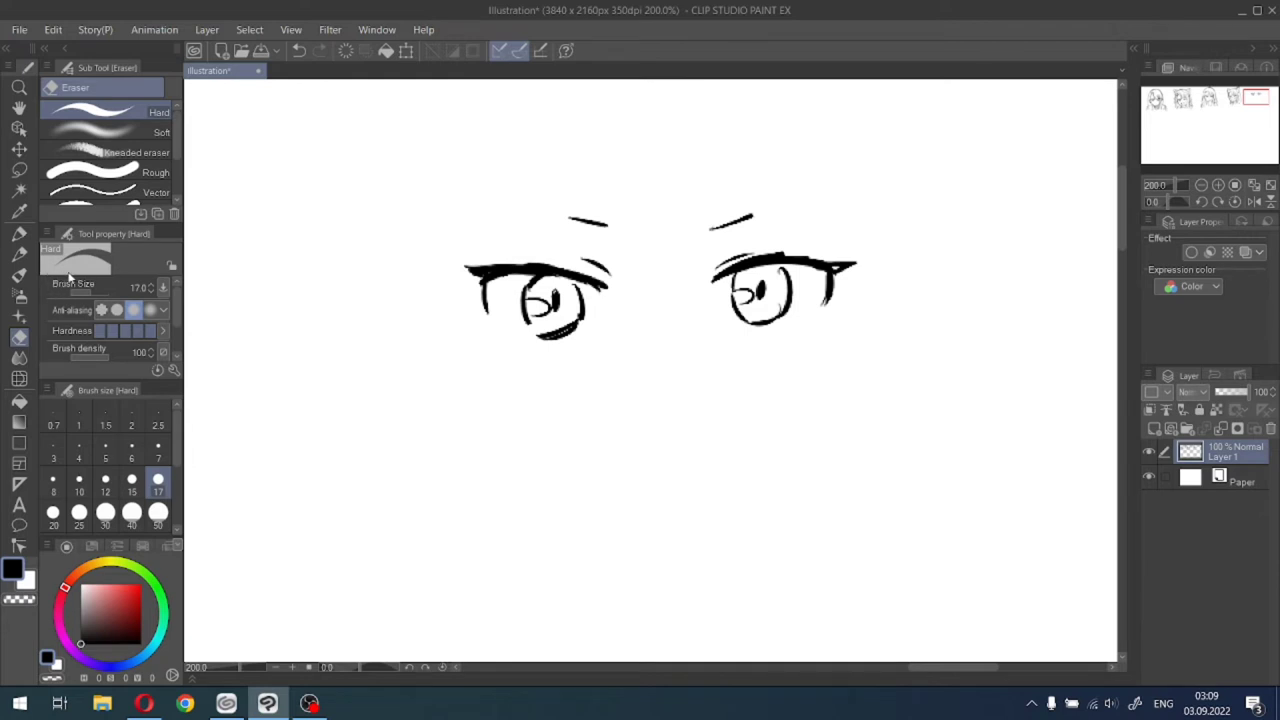
pyautogui.moveTo(580, 289); pyautogui.dragTo(620, 300)
pyautogui.click(19, 233)
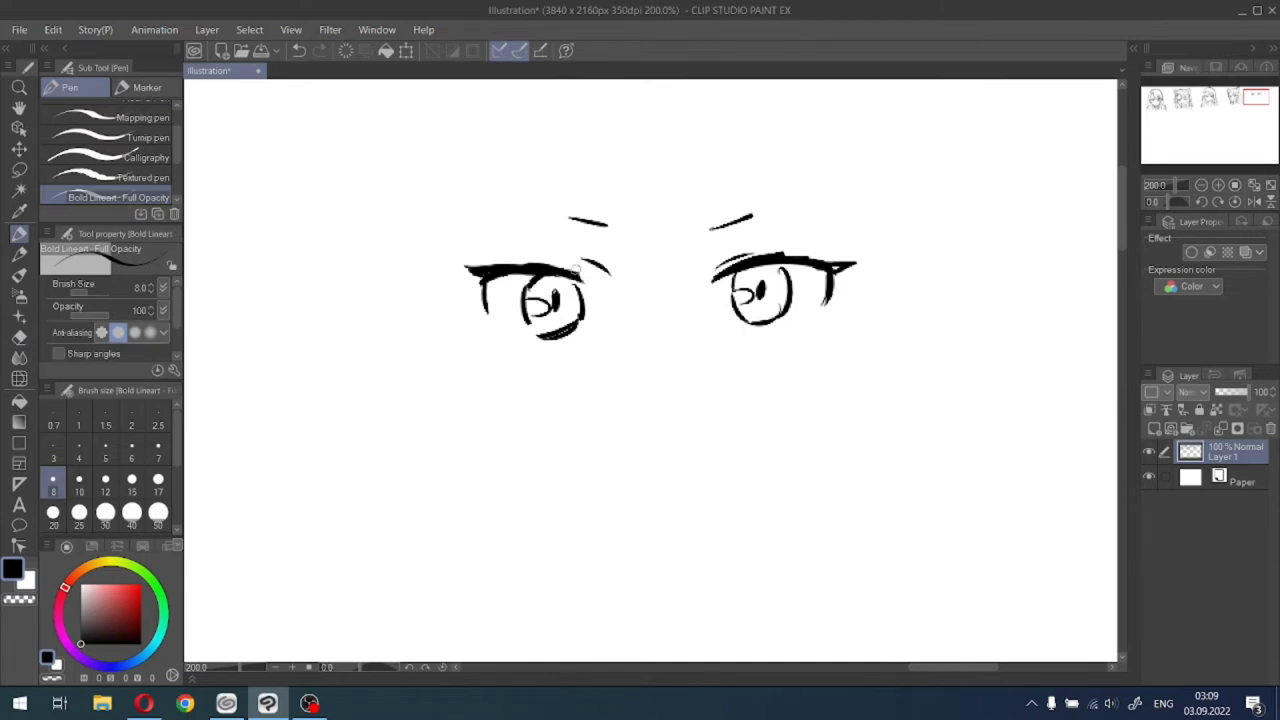
pyautogui.moveTo(549, 270); pyautogui.dragTo(604, 294)
# Lasso the left eye with its eyebrow, move it slightly closer to the right eye, and clear the selection.
pyautogui.scroll(-1, 595, 325)
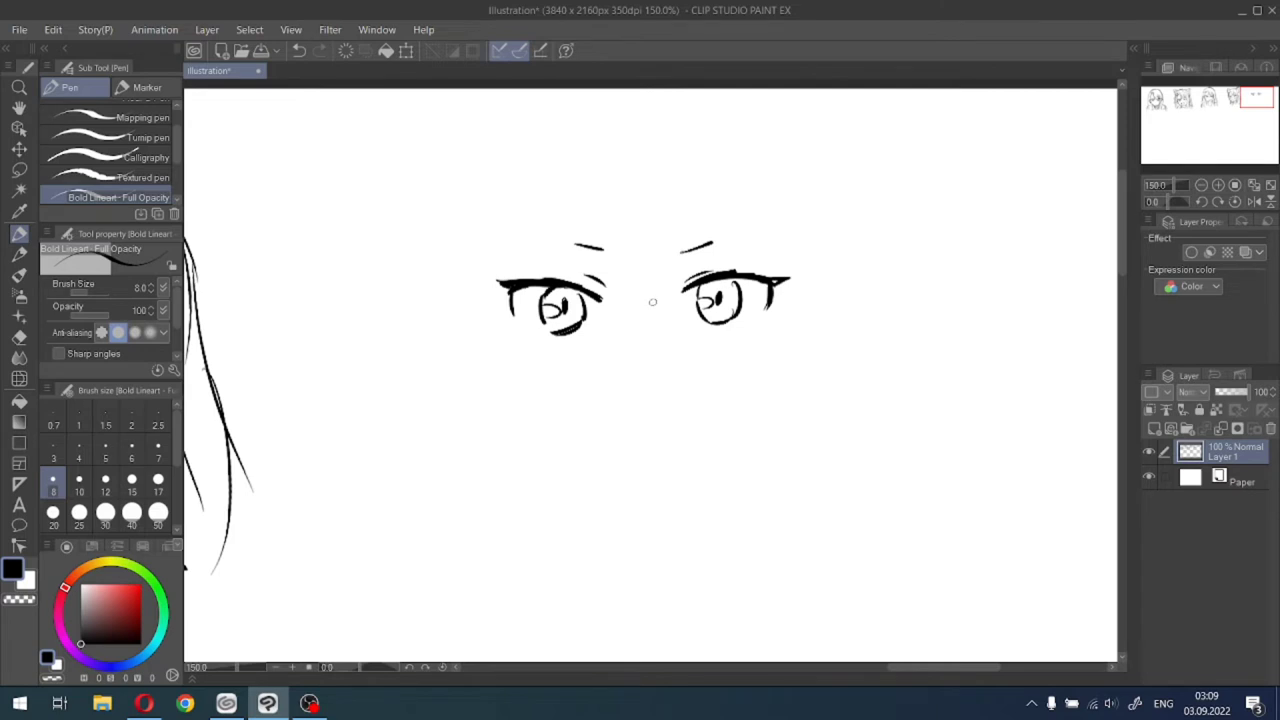
pyautogui.click(19, 152)
pyautogui.click(22, 169)
pyautogui.moveTo(589, 223)
pyautogui.mouseDown()
pyautogui.moveTo(497, 367)
pyautogui.moveTo(539, 224)
pyautogui.mouseUp()
pyautogui.click(601, 416)
pyautogui.moveTo(600, 337)
pyautogui.mouseDown()
pyautogui.moveTo(619, 336)
pyautogui.moveTo(600, 349)
pyautogui.mouseUp()
pyautogui.click(520, 414)
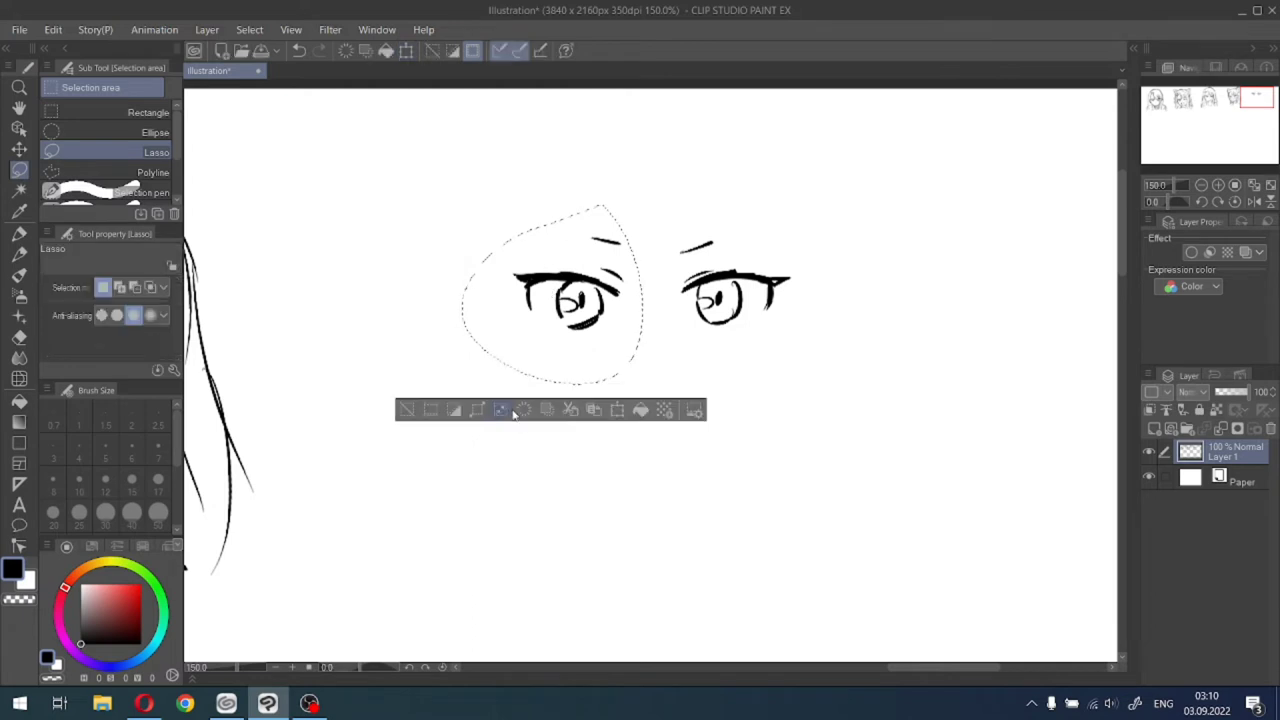
pyautogui.click(407, 410)
# Draw thin double lower-lid lines beneath both eyes and thicken the right iris outline with the pen.
pyautogui.scroll(-4, 416, 408)
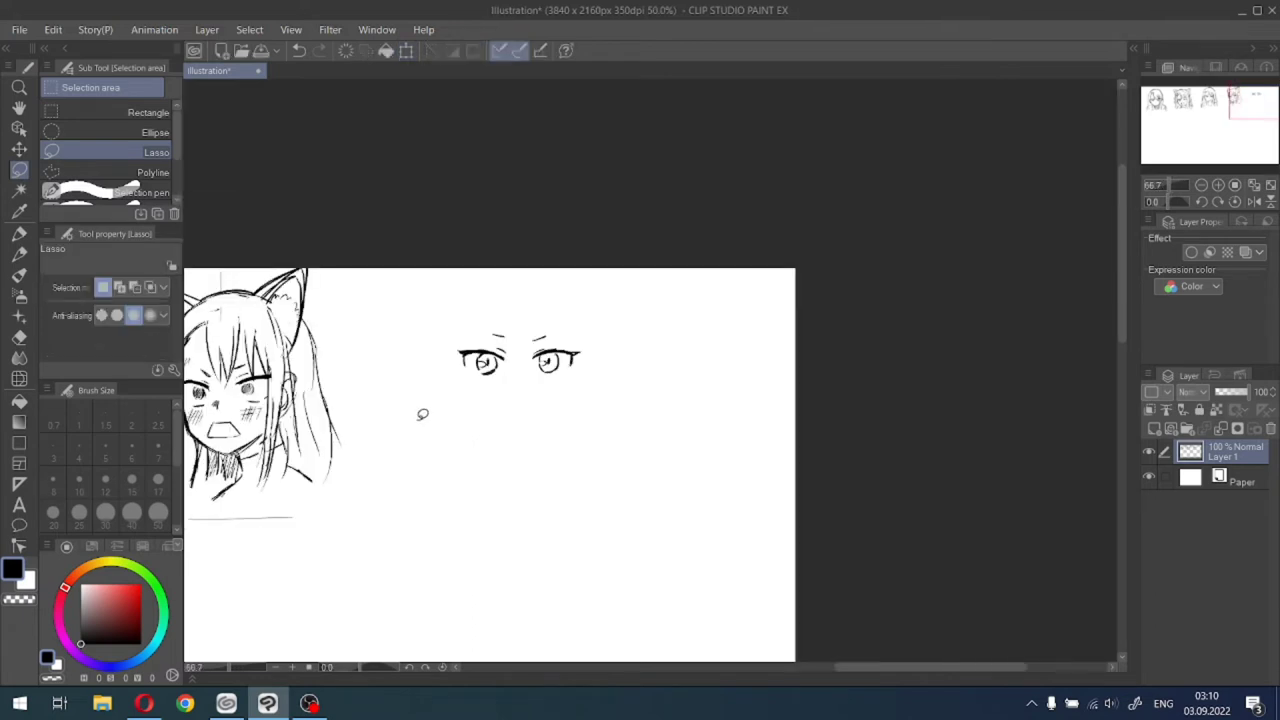
pyautogui.scroll(4, 420, 413)
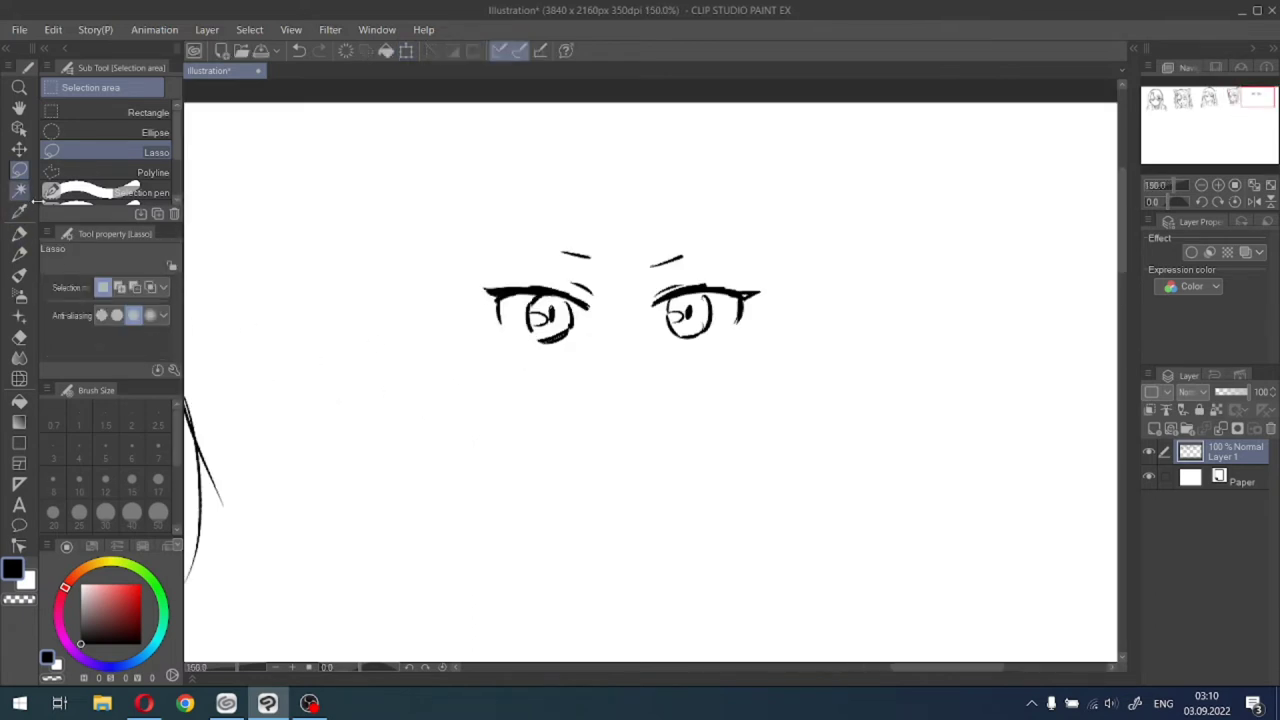
pyautogui.click(19, 232)
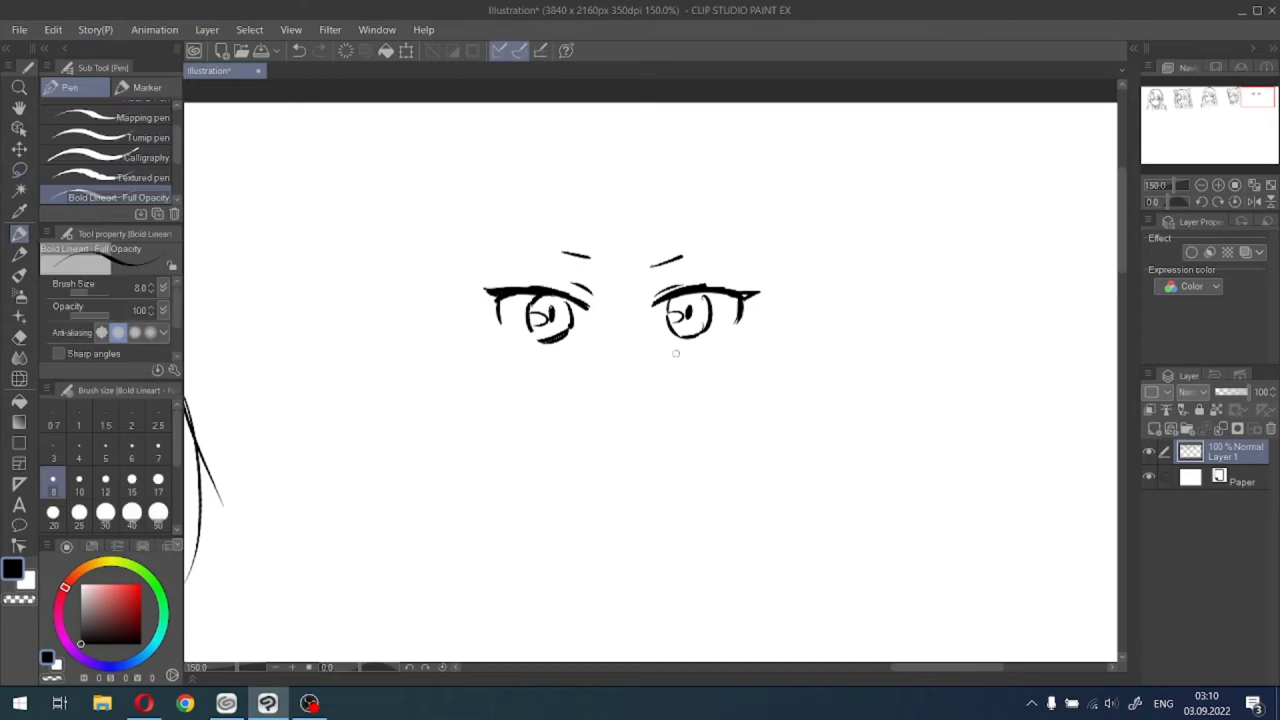
pyautogui.scroll(1, 676, 353)
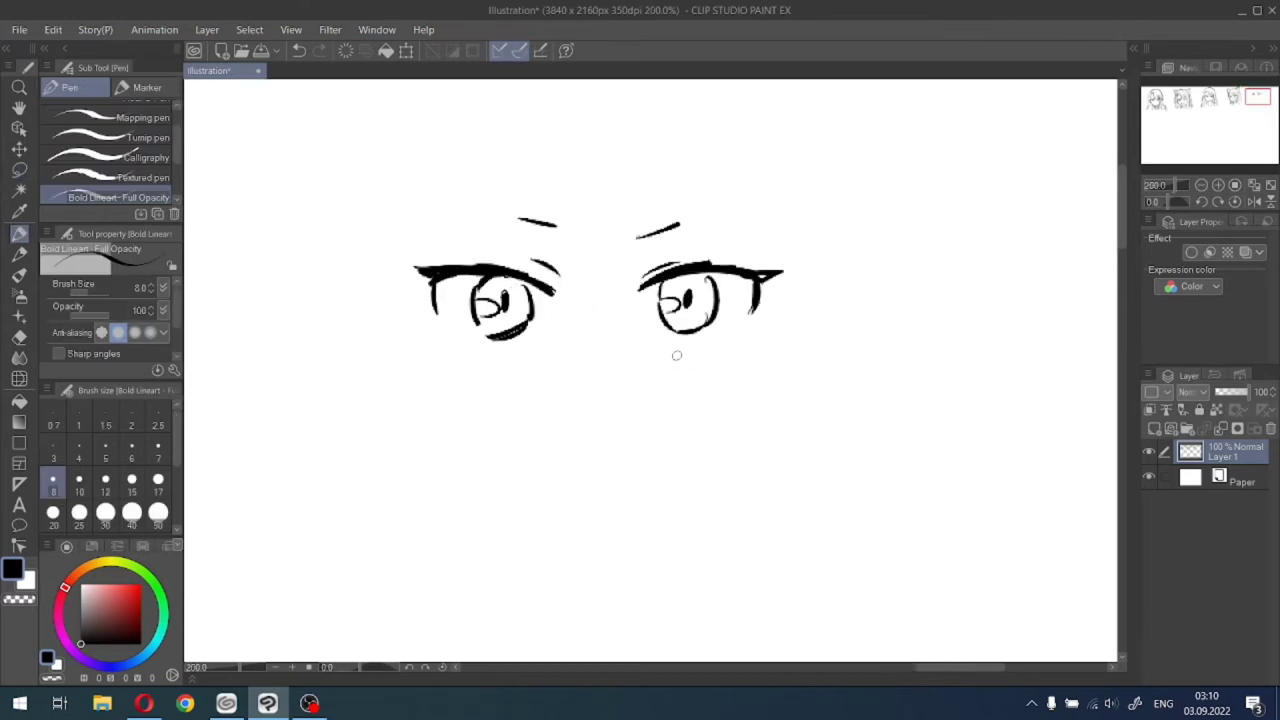
pyautogui.moveTo(667, 351); pyautogui.dragTo(731, 342)
pyautogui.moveTo(463, 350)
pyautogui.mouseDown()
pyautogui.moveTo(540, 353)
pyautogui.moveTo(522, 365)
pyautogui.mouseUp()
pyautogui.moveTo(678, 360); pyautogui.dragTo(718, 354)
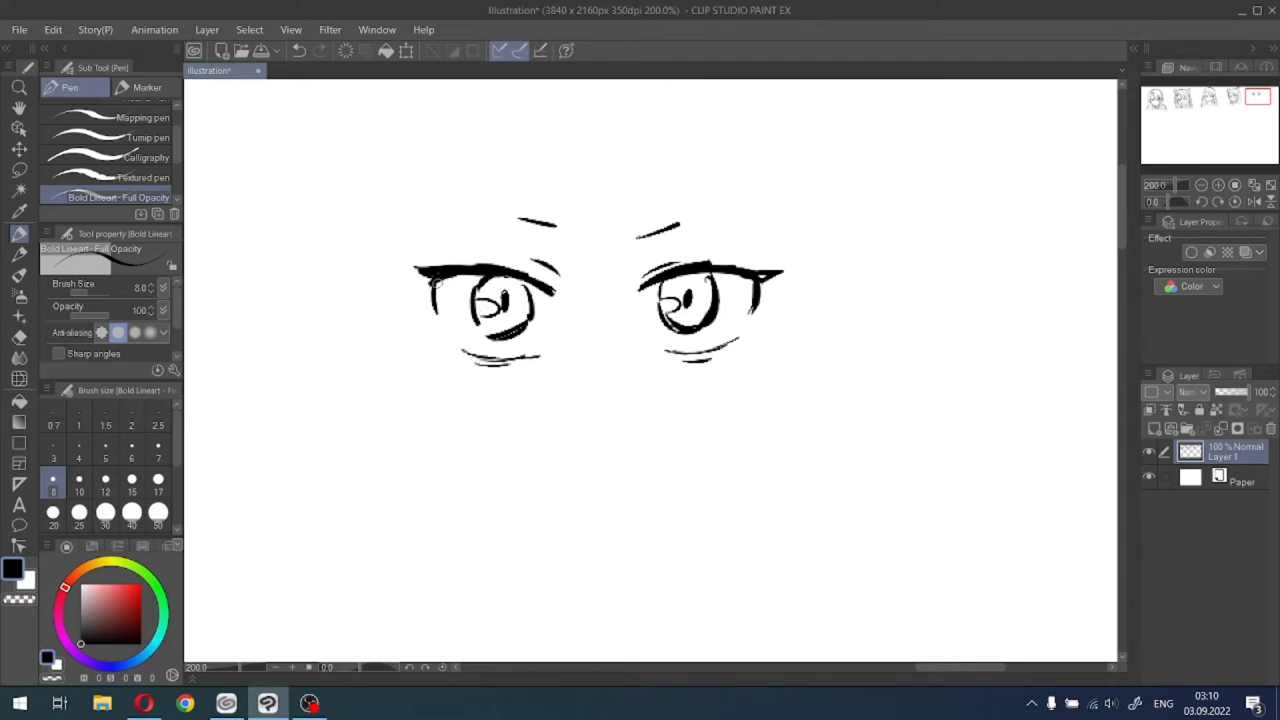
# Erase the outer part of the left upper eyelid and redraw it lower, with its lash tip and corner stroke.
pyautogui.click(19, 337)
pyautogui.moveTo(455, 268)
pyautogui.mouseDown()
pyautogui.moveTo(418, 276)
pyautogui.moveTo(435, 280)
pyautogui.mouseUp()
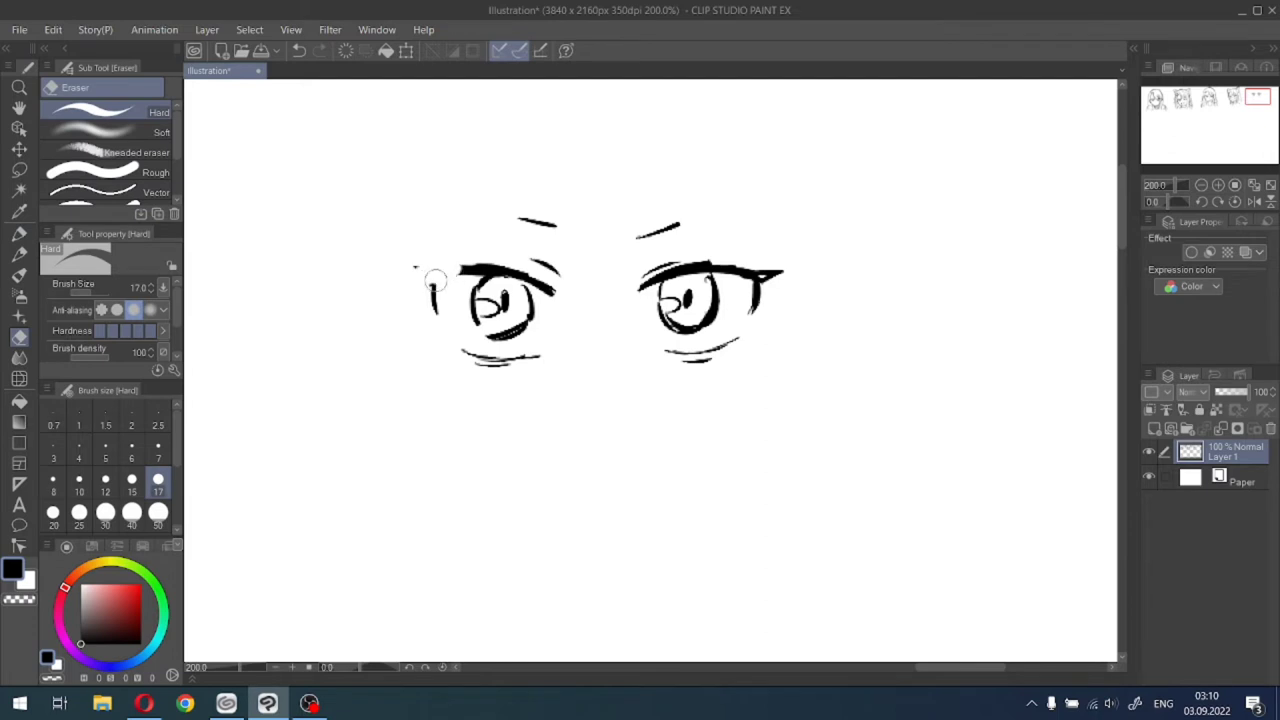
pyautogui.click(19, 233)
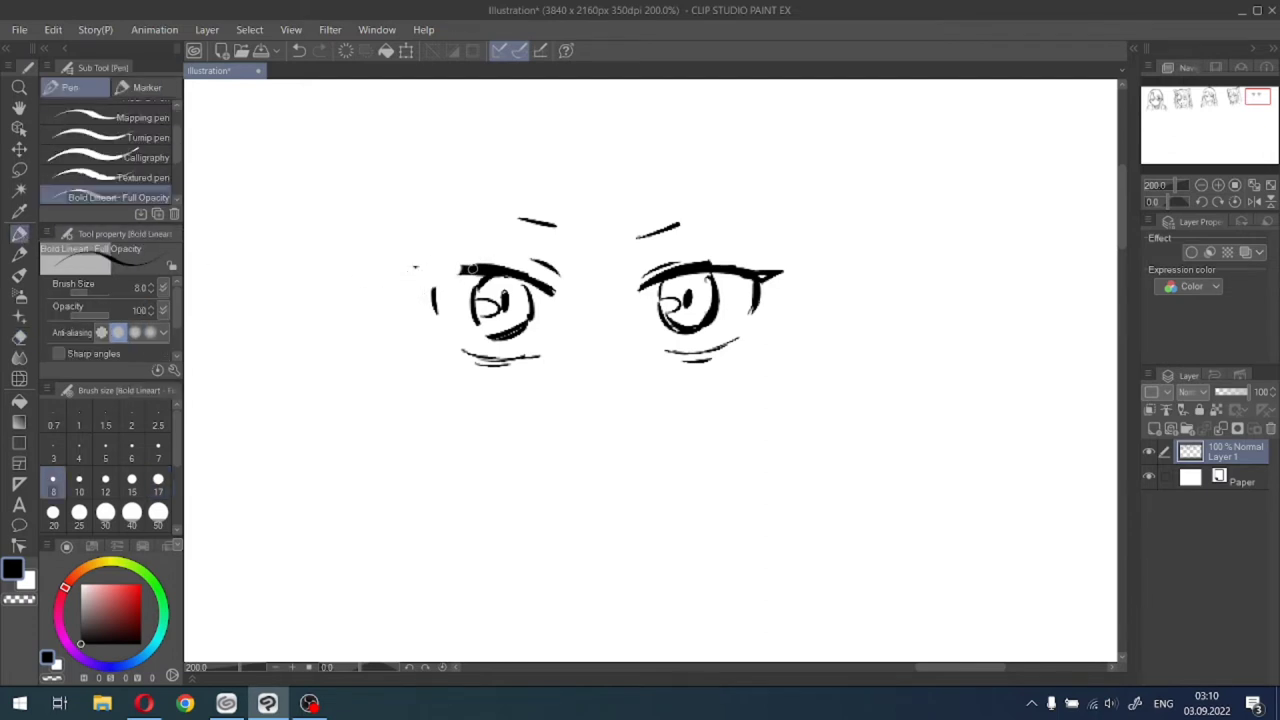
pyautogui.moveTo(468, 267); pyautogui.dragTo(433, 282)
pyautogui.moveTo(434, 288)
pyautogui.mouseDown()
pyautogui.moveTo(434, 316)
pyautogui.moveTo(474, 271)
pyautogui.moveTo(448, 274)
pyautogui.mouseUp()
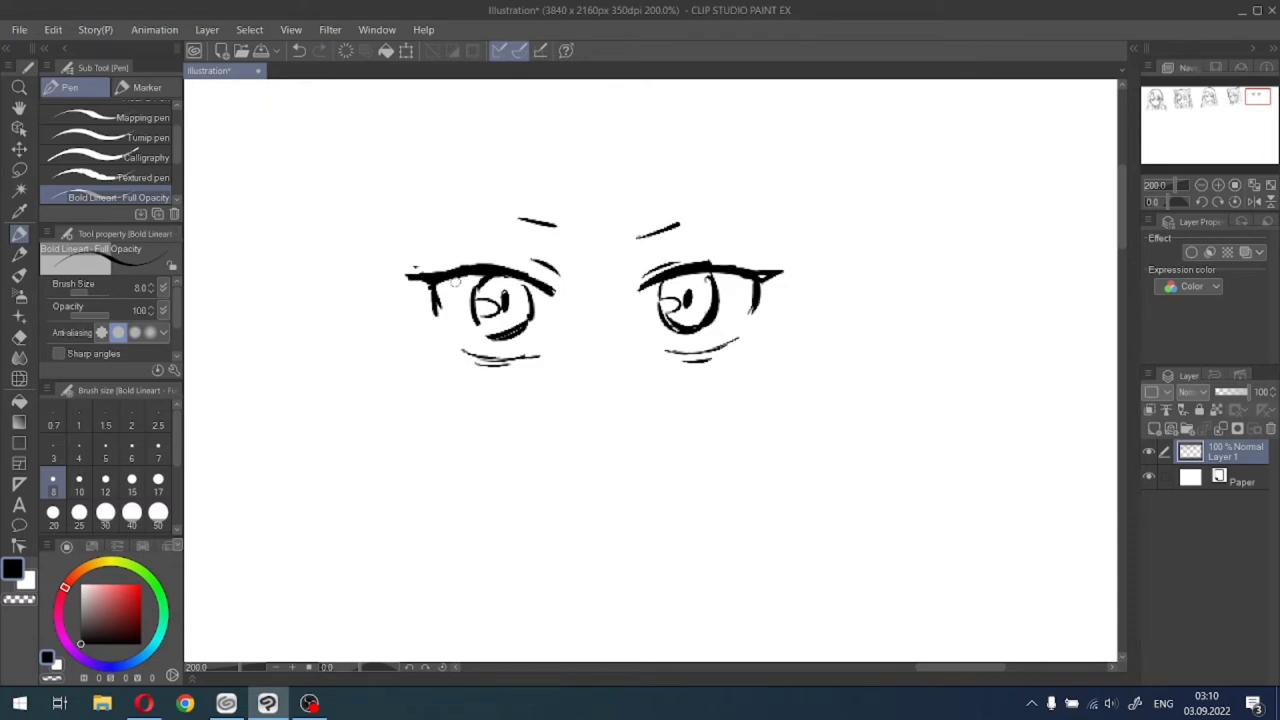
# Draw the two sides of the face as thin lines slanting inward past the outer corners of the eyes.
pyautogui.scroll(-1, 432, 276)
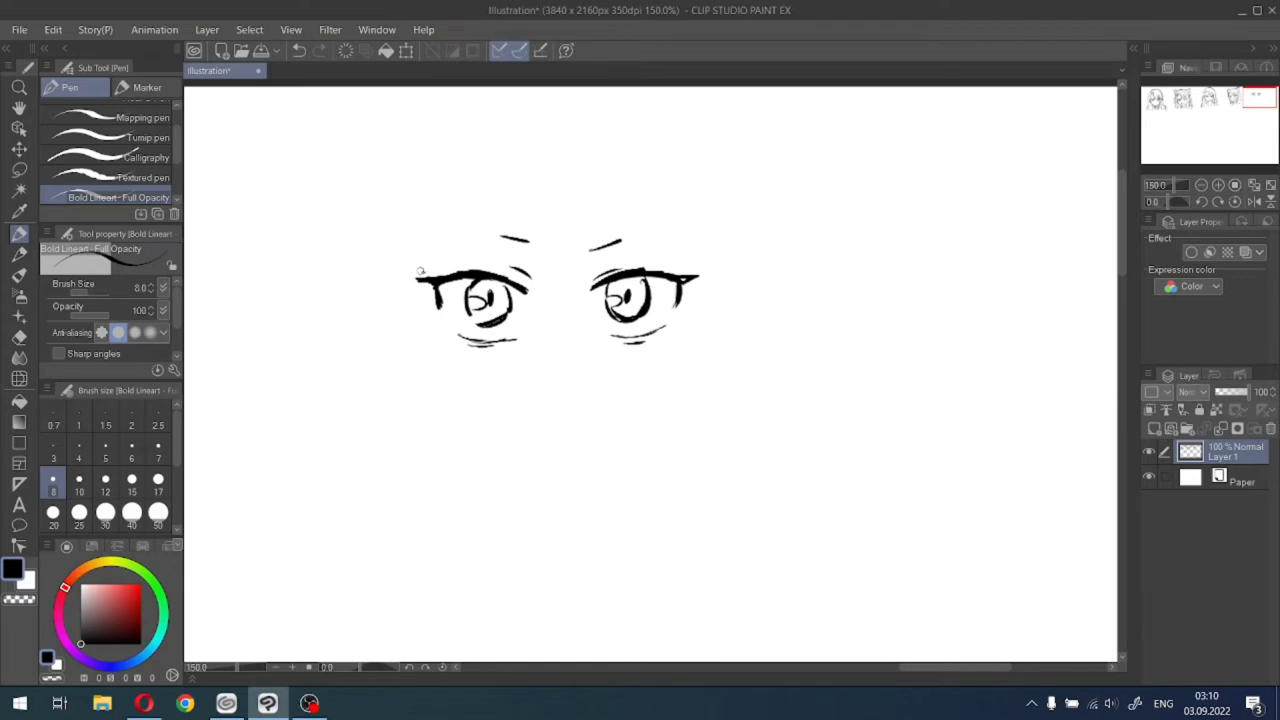
pyautogui.moveTo(424, 260); pyautogui.dragTo(428, 320)
pyautogui.moveTo(418, 262); pyautogui.dragTo(437, 376)
pyautogui.moveTo(700, 257); pyautogui.dragTo(680, 372)
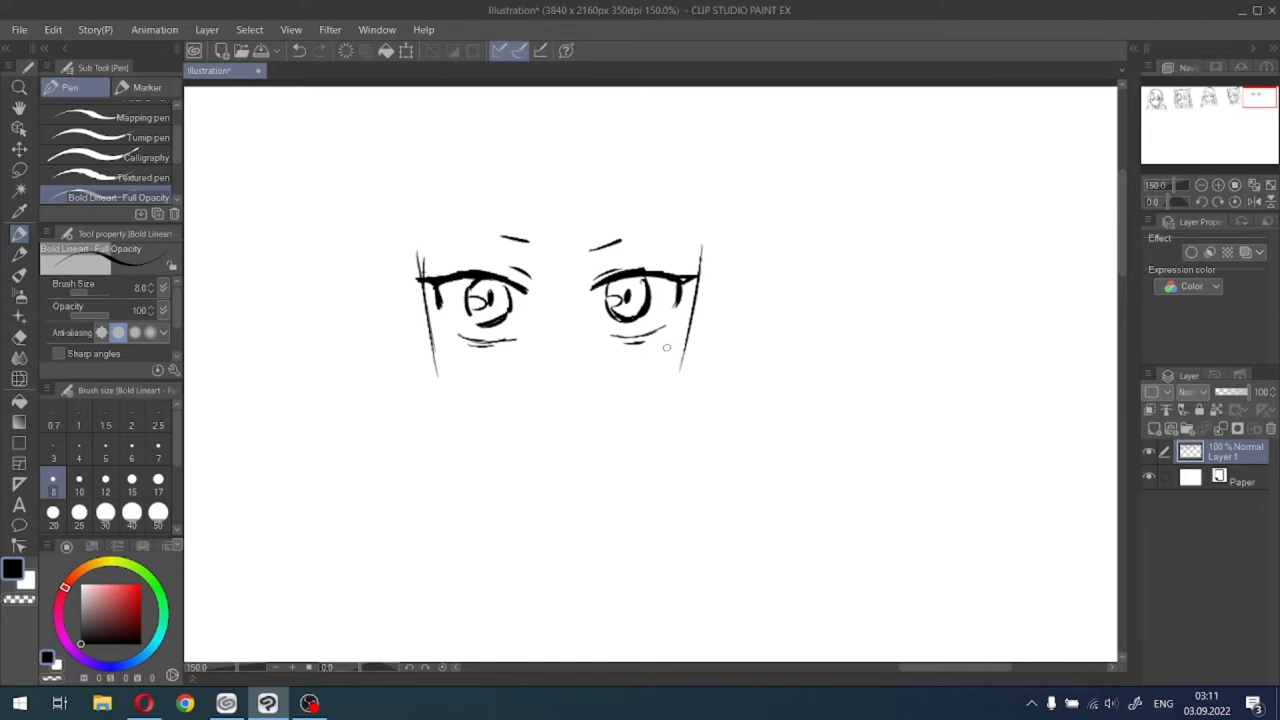
# Lasso both eyes with the face side lines, scale them down slightly, reposition them beside the cat-eared girl, and apply the transformation.
pyautogui.scroll(-5, 666, 347)
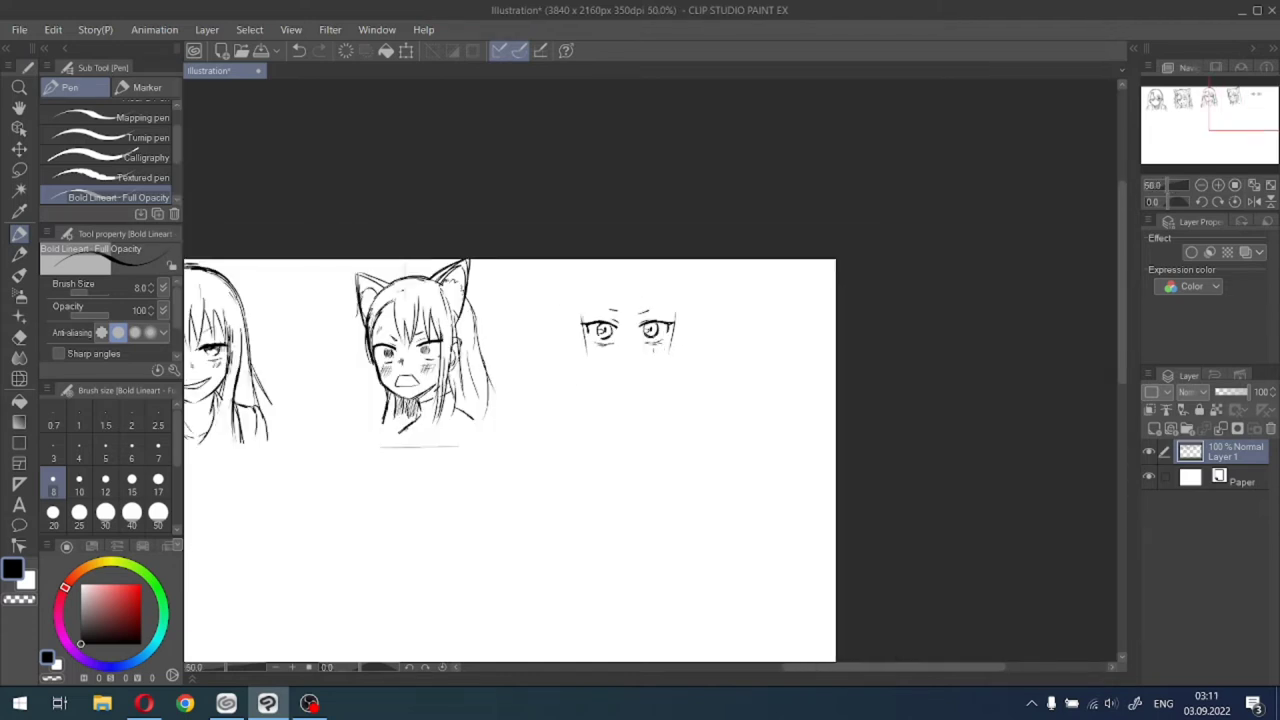
pyautogui.scroll(1, 628, 332)
pyautogui.press('m')
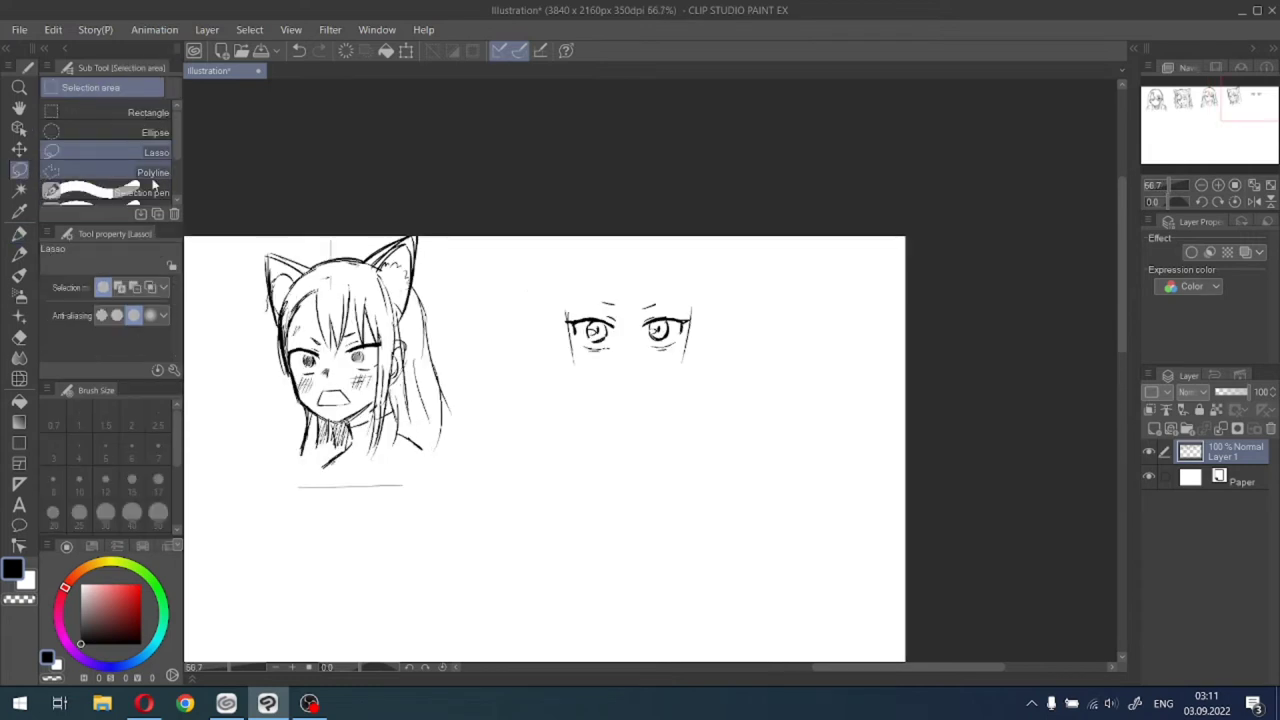
pyautogui.moveTo(691, 236)
pyautogui.mouseDown()
pyautogui.moveTo(506, 323)
pyautogui.moveTo(540, 285)
pyautogui.mouseUp()
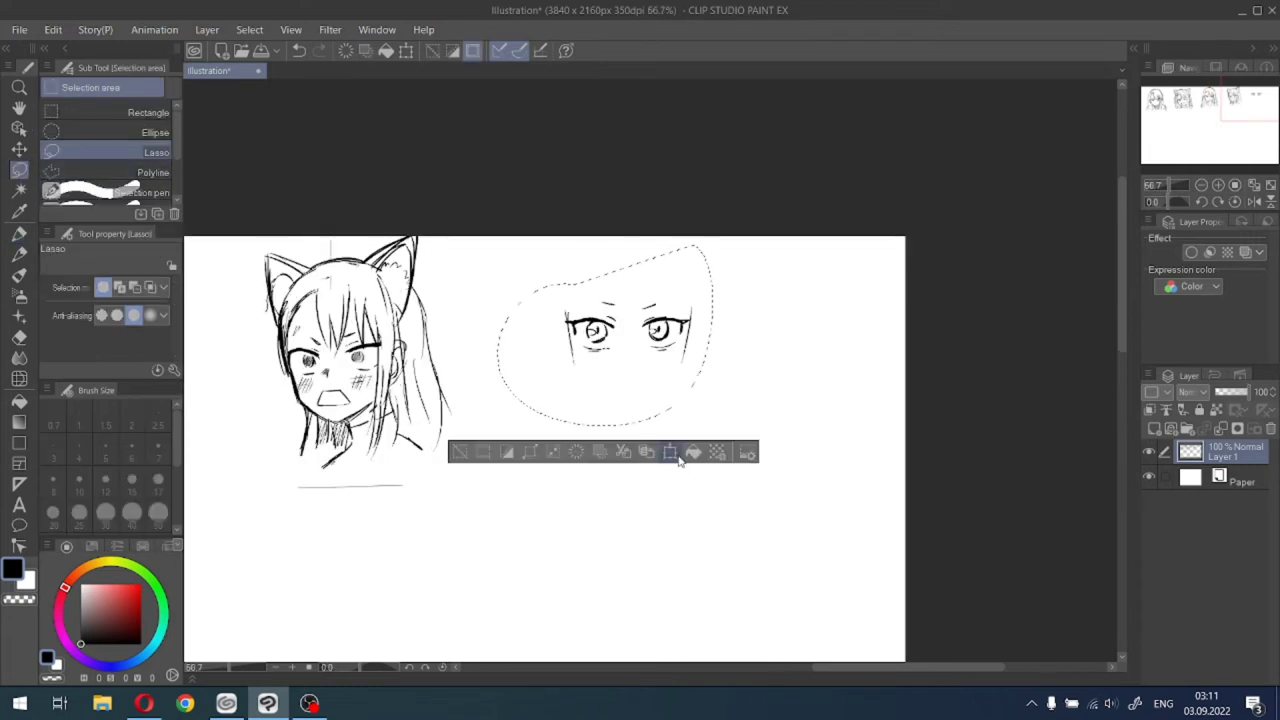
pyautogui.click(679, 456)
pyautogui.moveTo(713, 245); pyautogui.dragTo(689, 266)
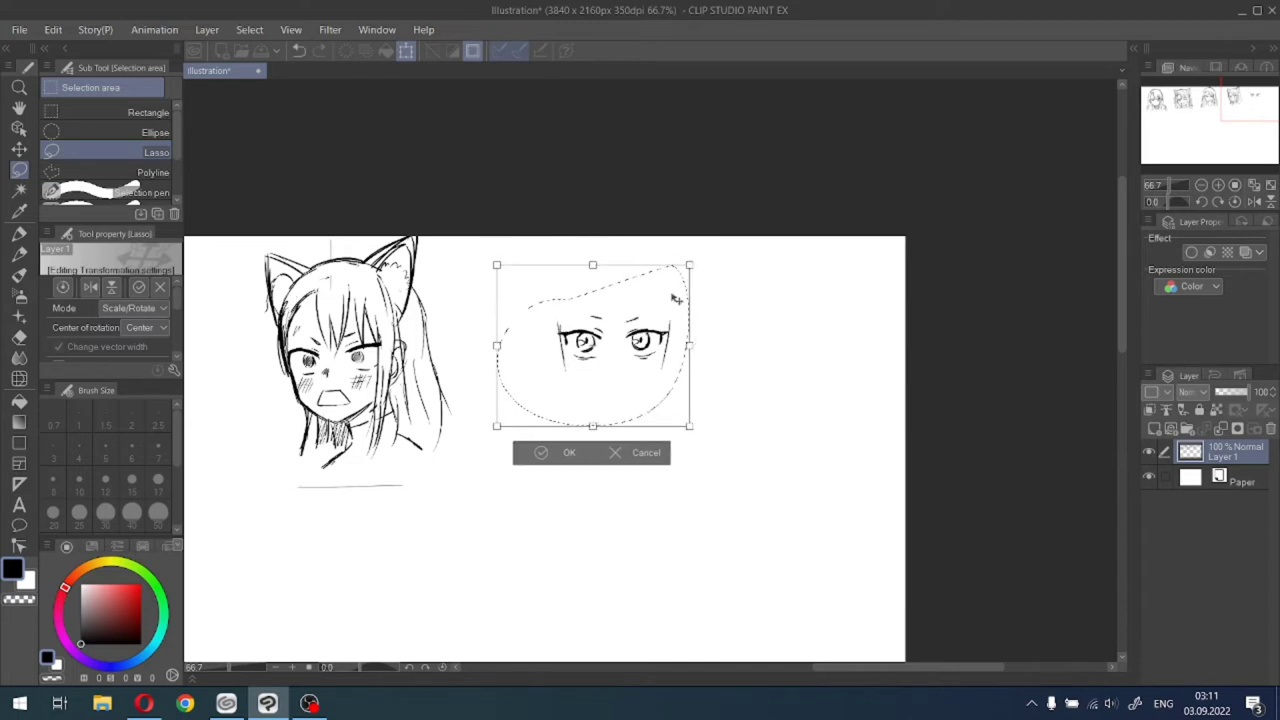
pyautogui.moveTo(642, 339); pyautogui.dragTo(646, 343)
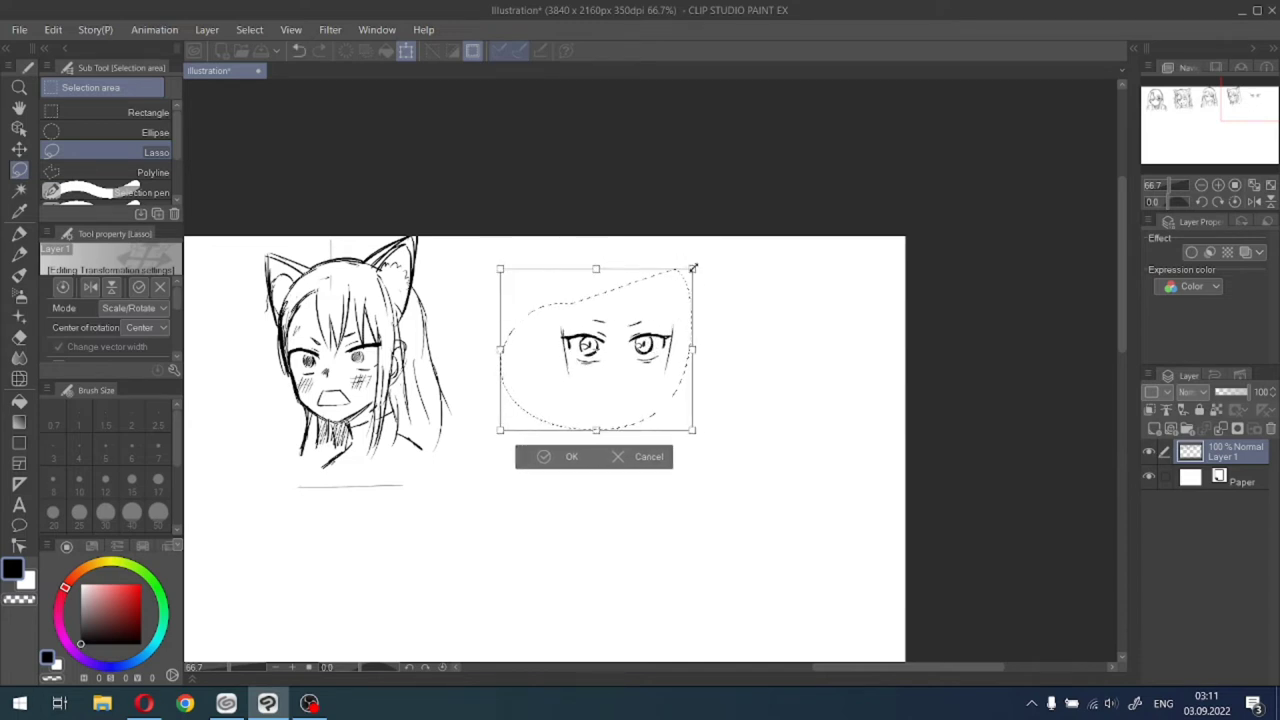
pyautogui.moveTo(693, 269); pyautogui.dragTo(689, 298)
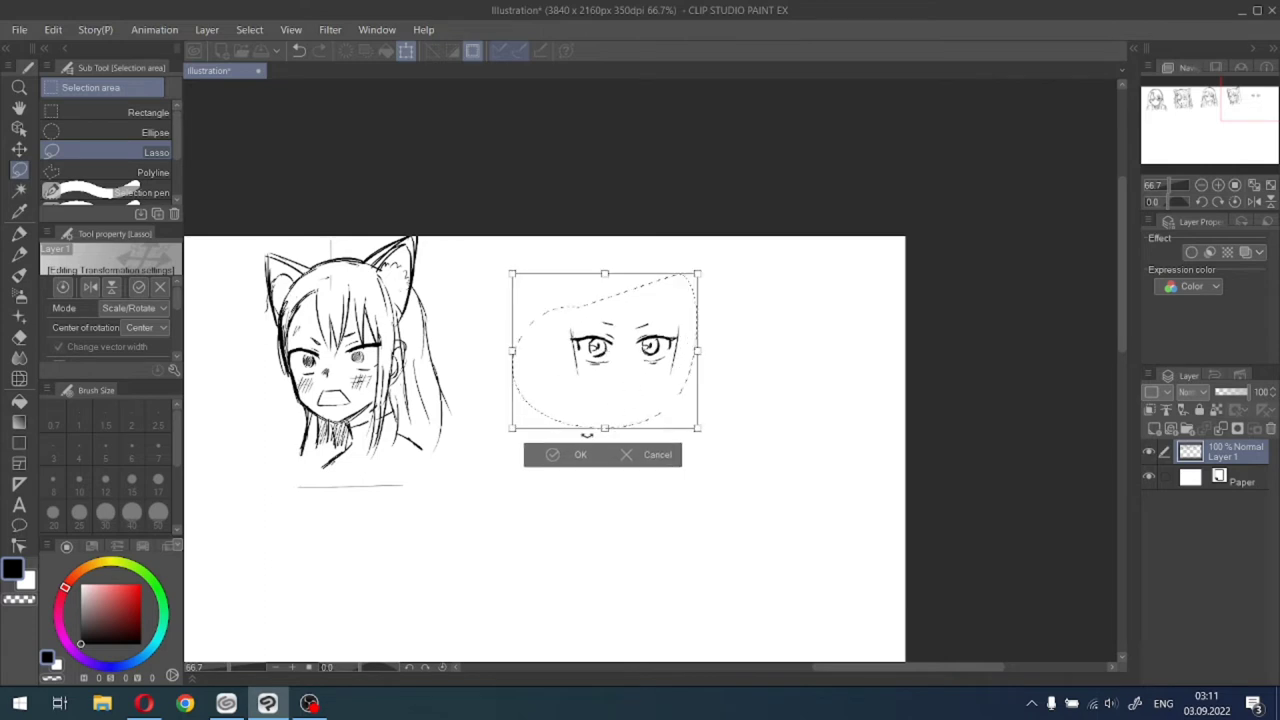
pyautogui.click(560, 456)
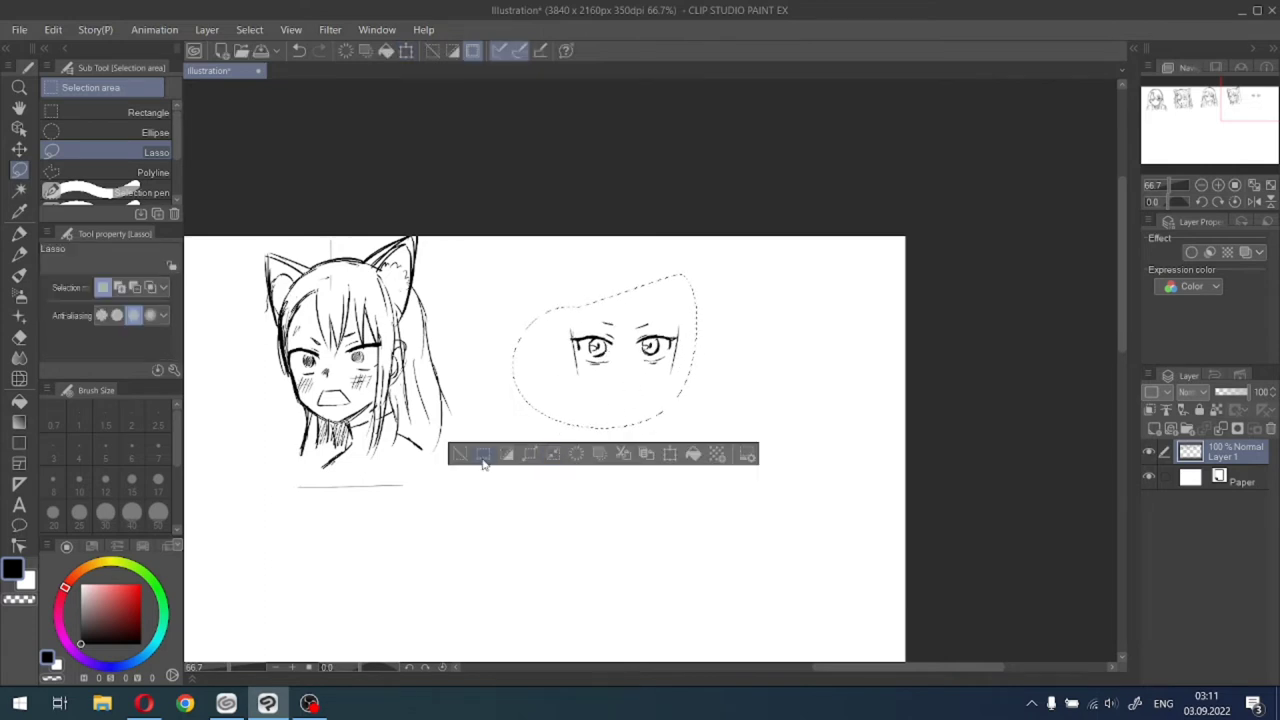
# Deselect the eyes, set the pen's brush size to 7 and draw a long bang strand down to the left eye's inner corner.
pyautogui.click(466, 455)
pyautogui.scroll(3, 688, 283)
pyautogui.scroll(1, 688, 283)
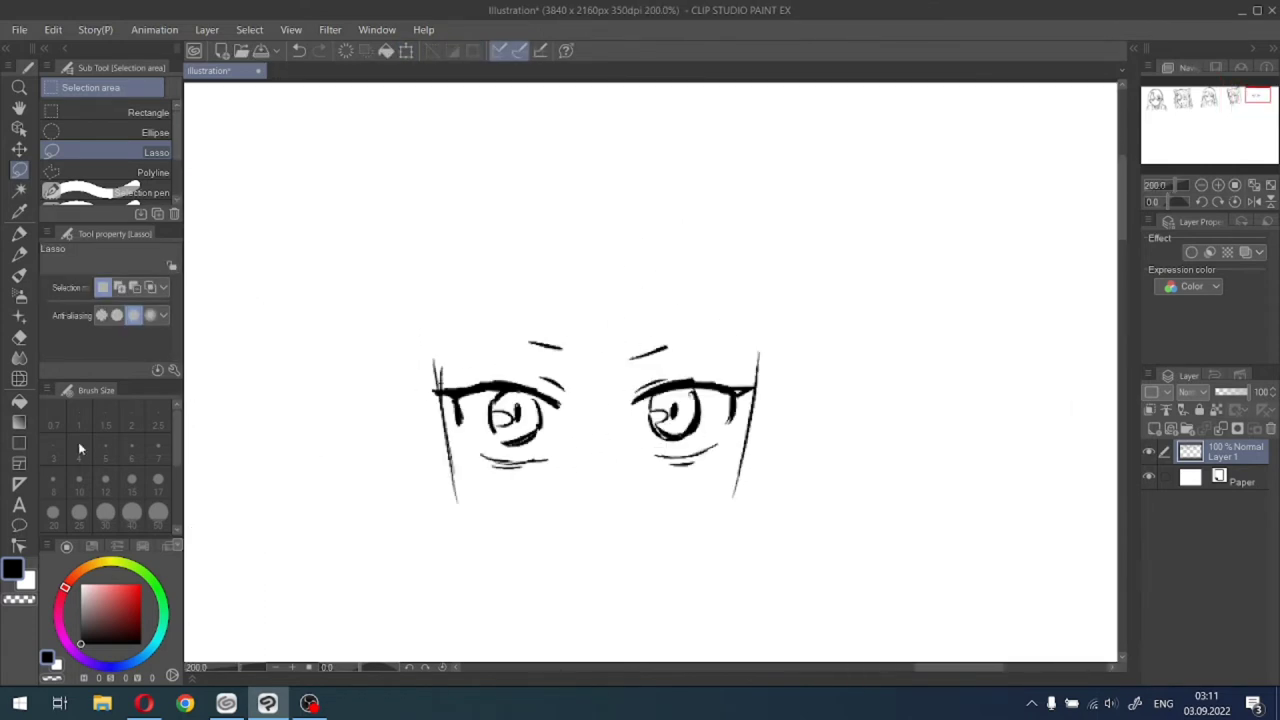
pyautogui.click(18, 242)
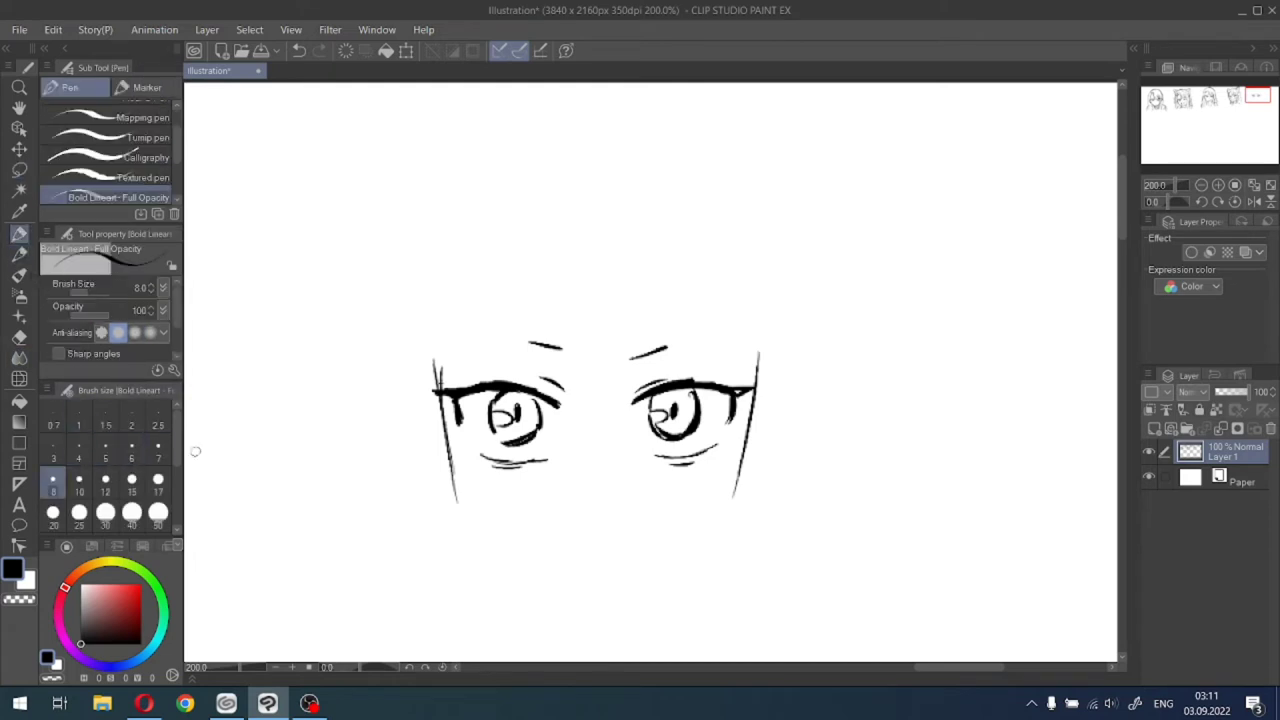
pyautogui.click(158, 452)
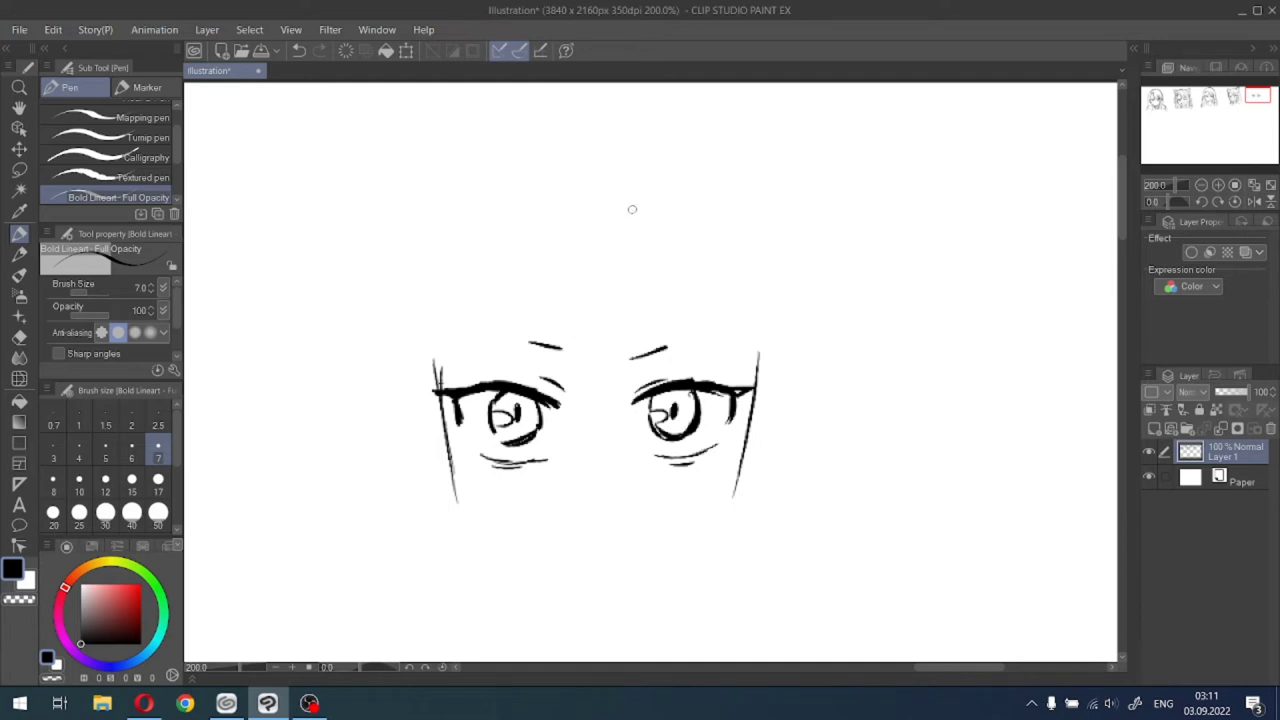
pyautogui.moveTo(568, 250); pyautogui.dragTo(572, 384)
pyautogui.hotkey('ctrl', 'z')
pyautogui.moveTo(558, 229); pyautogui.dragTo(576, 398)
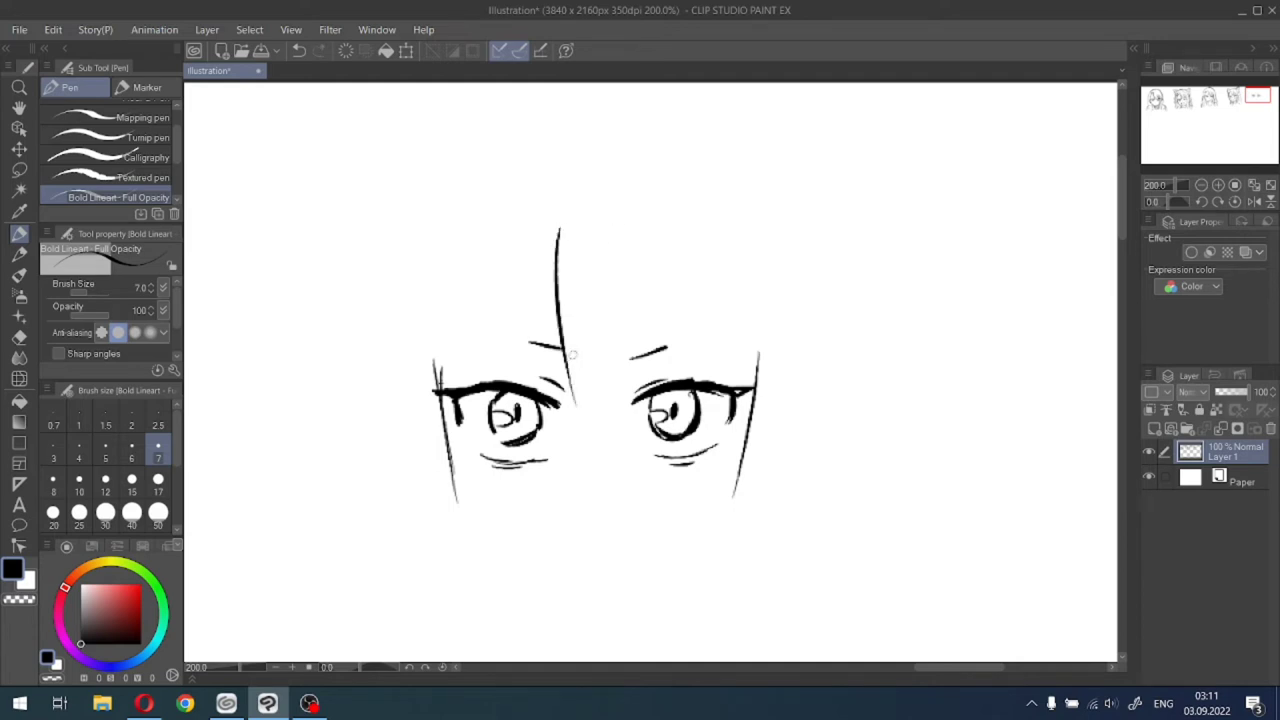
# Add two narrow bang strokes beside the first strand, one meeting its tip and one curving down between the eyes.
pyautogui.moveTo(580, 274); pyautogui.dragTo(570, 404)
pyautogui.hotkey('ctrl', 'z')
pyautogui.moveTo(580, 263); pyautogui.dragTo(572, 396)
pyautogui.moveTo(576, 268); pyautogui.dragTo(609, 424)
pyautogui.hotkey('ctrl', 'z')
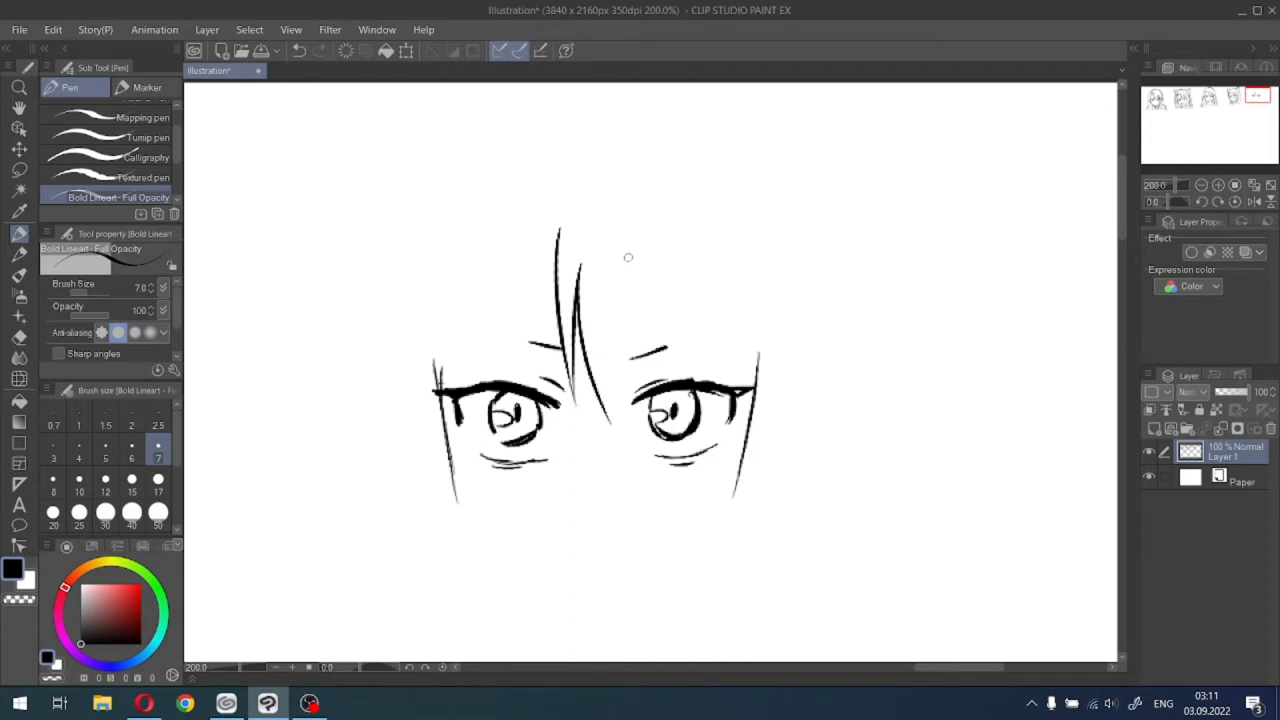
# Draw the remaining pointed bang strands from mid-forehead across the right brow and down to the right eye's outer corner.
pyautogui.moveTo(628, 257); pyautogui.dragTo(618, 432)
pyautogui.moveTo(627, 254); pyautogui.dragTo(666, 370)
pyautogui.moveTo(660, 263); pyautogui.dragTo(668, 378)
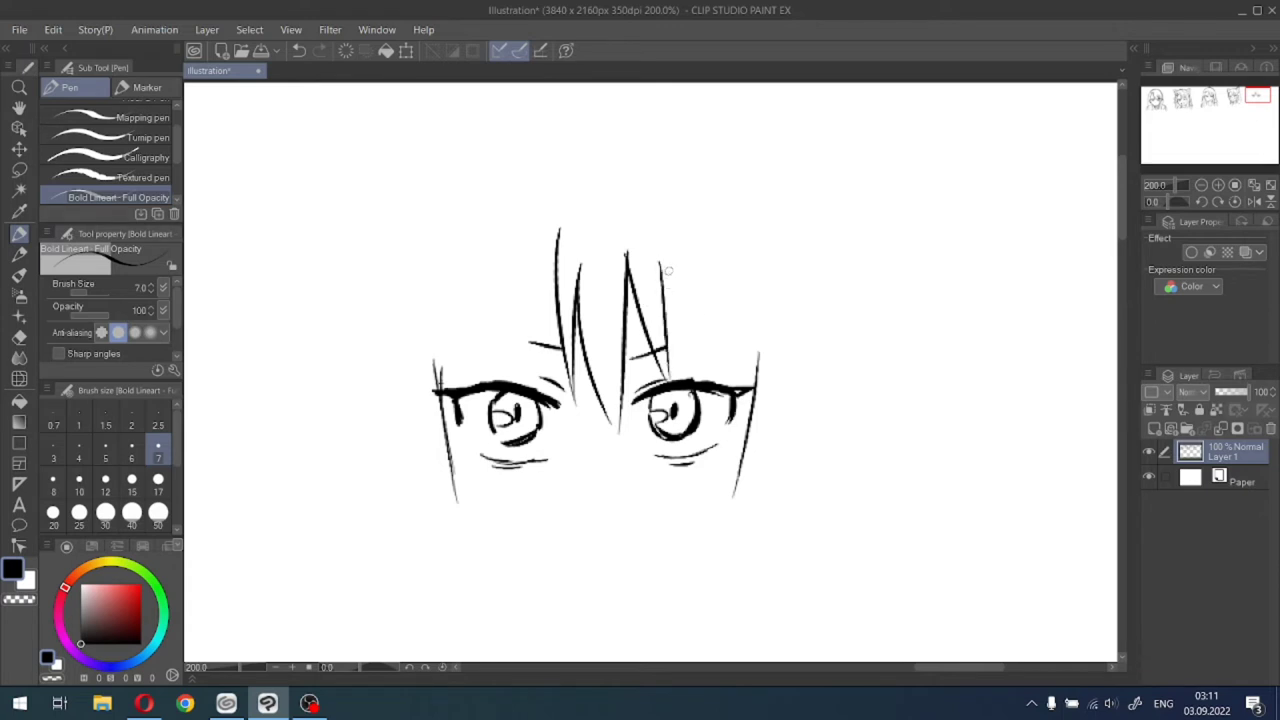
pyautogui.moveTo(663, 266); pyautogui.dragTo(713, 382)
pyautogui.hotkey('ctrl', 'z')
pyautogui.moveTo(697, 248); pyautogui.dragTo(716, 382)
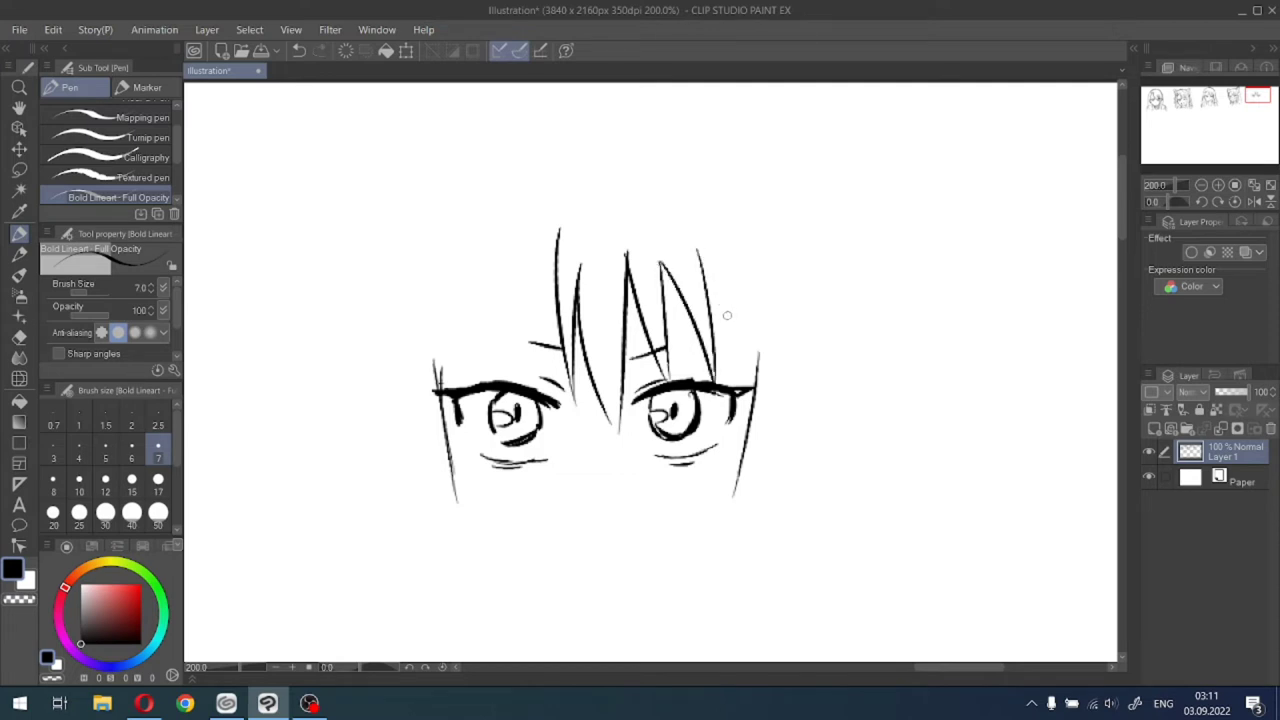
pyautogui.moveTo(708, 276)
pyautogui.mouseDown()
pyautogui.moveTo(754, 456)
pyautogui.moveTo(723, 356)
pyautogui.moveTo(732, 482)
pyautogui.mouseUp()
pyautogui.hotkey('ctrl', 'z')
pyautogui.moveTo(725, 254); pyautogui.dragTo(733, 382)
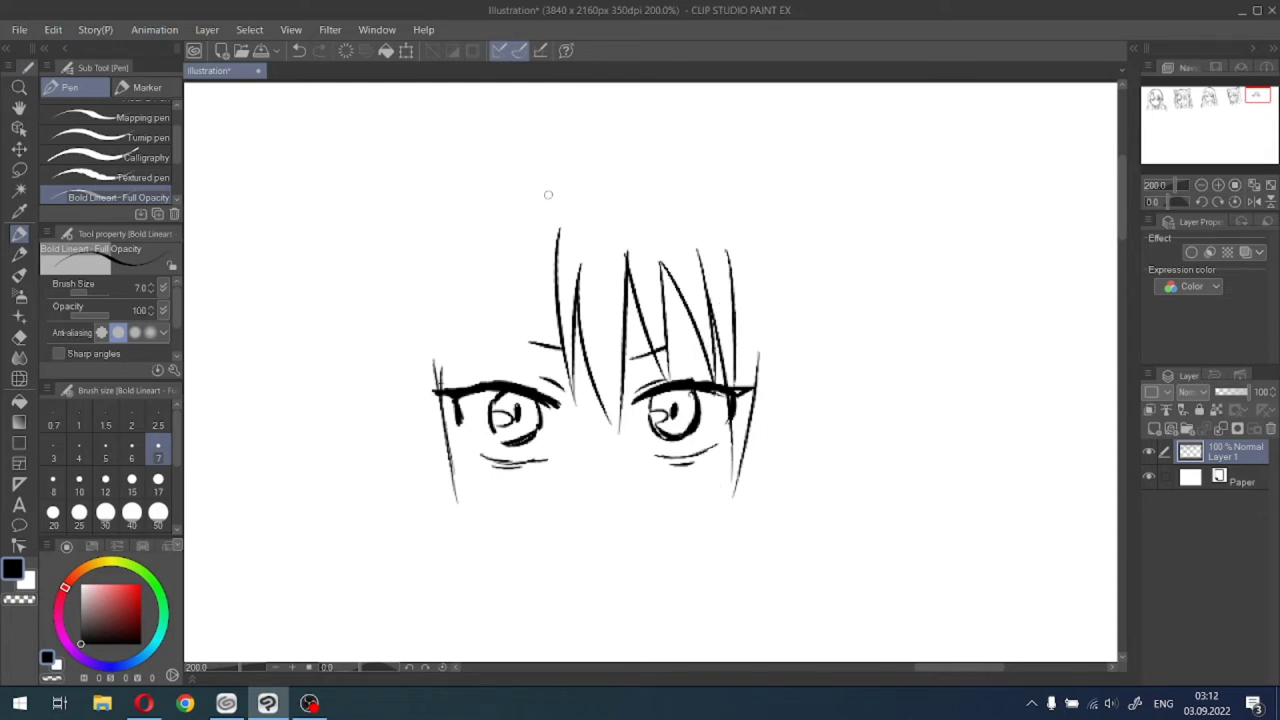
# Extend the left bang strand upward and sketch a curved hairline from its upper end down to the left temple.
pyautogui.moveTo(572, 174); pyautogui.dragTo(555, 262)
pyautogui.moveTo(437, 365)
pyautogui.mouseDown()
pyautogui.moveTo(472, 250)
pyautogui.moveTo(502, 210)
pyautogui.moveTo(549, 196)
pyautogui.mouseUp()
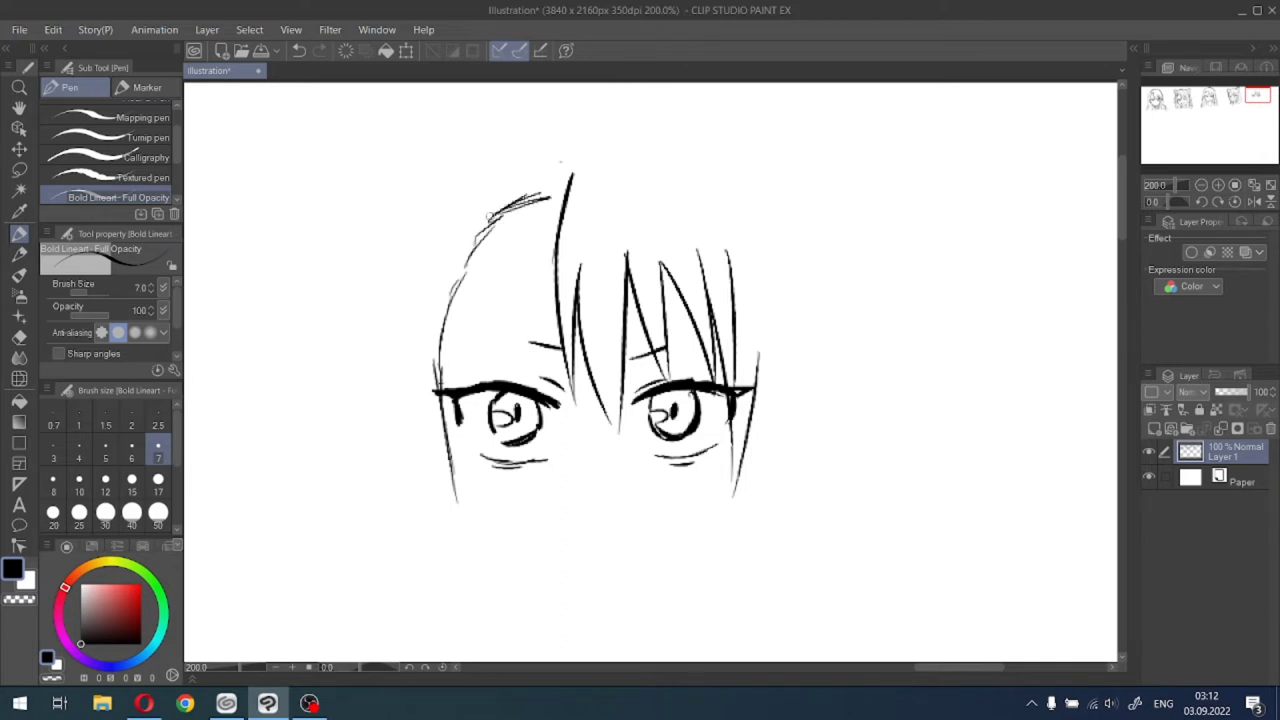
pyautogui.hotkey('ctrl', 'z')
pyautogui.hotkey('ctrl', 'z')
pyautogui.moveTo(492, 226)
pyautogui.mouseDown()
pyautogui.moveTo(566, 197)
pyautogui.moveTo(557, 290)
pyautogui.mouseUp()
pyautogui.moveTo(569, 200); pyautogui.dragTo(559, 281)
pyautogui.moveTo(518, 211); pyautogui.dragTo(556, 201)
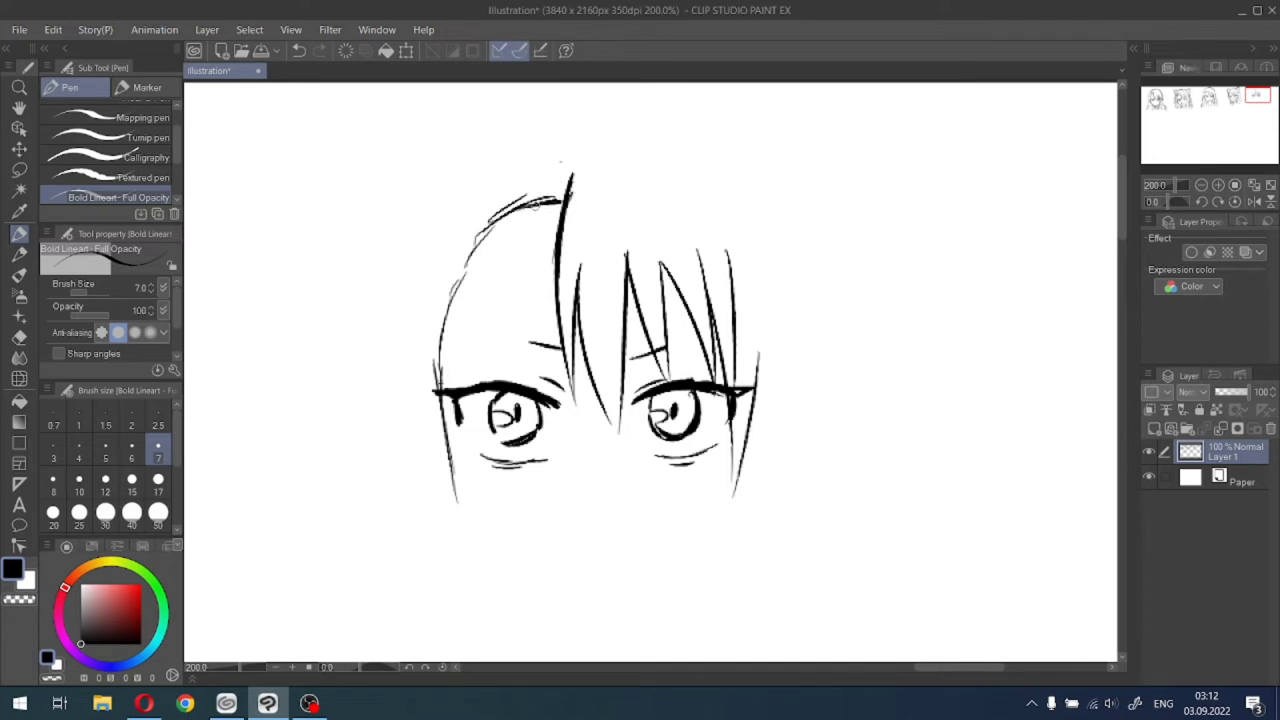
# Thicken the upper arc of the left hairline with additional pen strokes.
pyautogui.moveTo(484, 248); pyautogui.dragTo(541, 201)
pyautogui.moveTo(492, 231); pyautogui.dragTo(483, 251)
pyautogui.hotkey('ctrl', 'z')
pyautogui.hotkey('ctrl', 'z')
pyautogui.moveTo(487, 232)
pyautogui.mouseDown()
pyautogui.moveTo(560, 202)
pyautogui.moveTo(557, 264)
pyautogui.mouseUp()
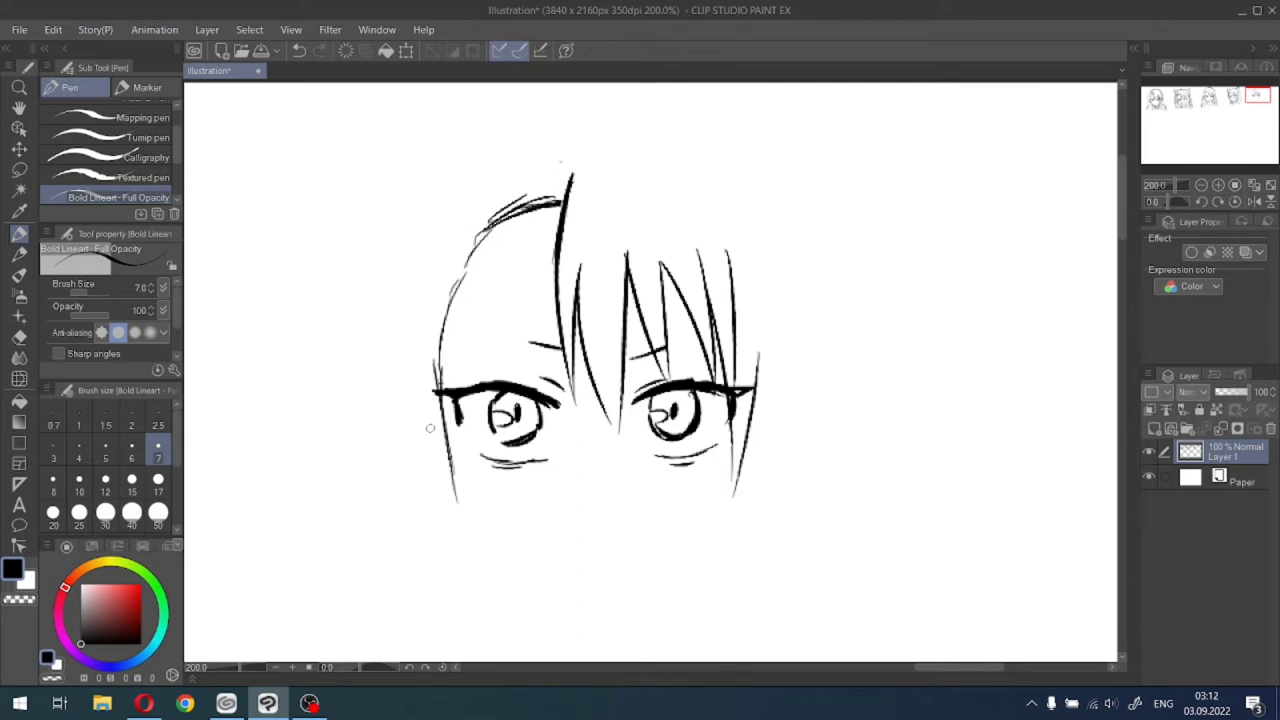
# Sketch the small upper curve of the ear just outside the left eye's outer corner.
pyautogui.moveTo(439, 441)
pyautogui.mouseDown()
pyautogui.moveTo(422, 397)
pyautogui.moveTo(409, 427)
pyautogui.mouseUp()
pyautogui.hotkey('ctrl', 'z')
pyautogui.hotkey('ctrl', 'z')
pyautogui.moveTo(396, 434)
pyautogui.mouseDown()
pyautogui.moveTo(408, 404)
pyautogui.moveTo(423, 423)
pyautogui.moveTo(396, 428)
pyautogui.moveTo(396, 460)
pyautogui.moveTo(443, 501)
pyautogui.mouseUp()
pyautogui.moveTo(409, 459); pyautogui.dragTo(446, 508)
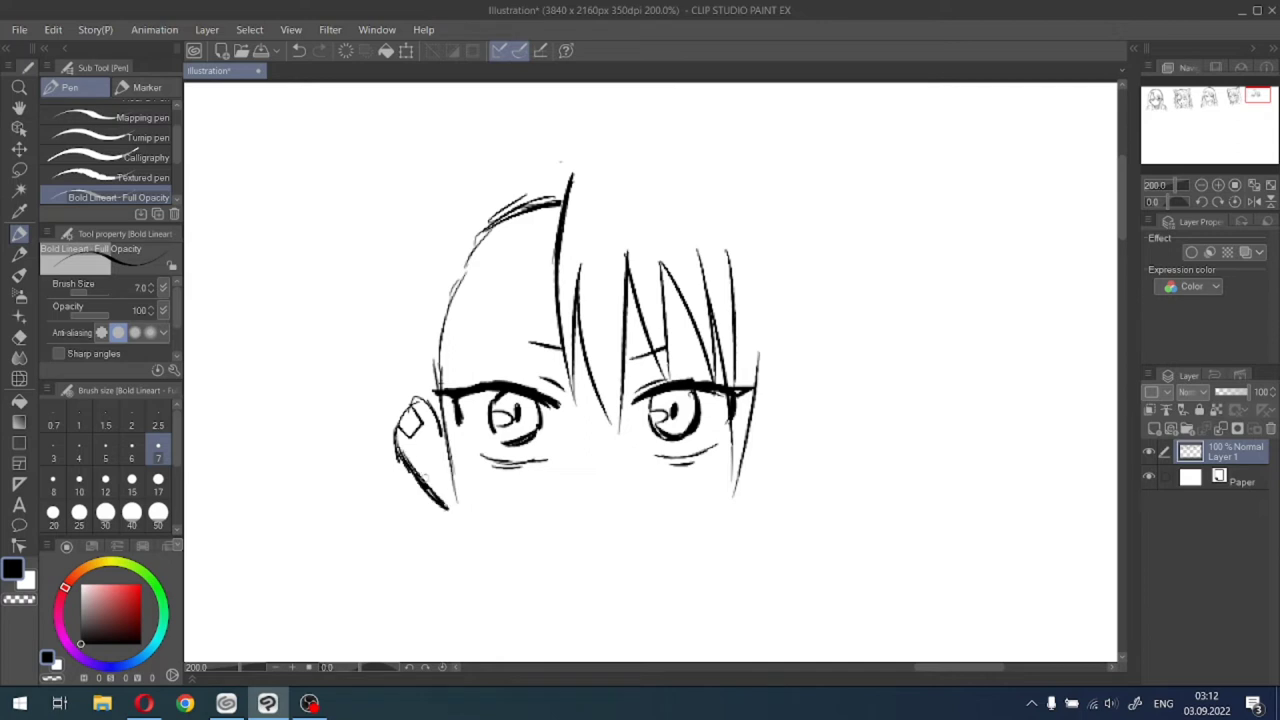
pyautogui.hotkey('ctrl', 'z')
pyautogui.hotkey('ctrl', 'z')
pyautogui.hotkey('ctrl', 'z')
pyautogui.hotkey('ctrl', 'z')
pyautogui.hotkey('ctrl', 'z')
pyautogui.hotkey('ctrl', 'z')
pyautogui.hotkey('ctrl', 'z')
pyautogui.hotkey('ctrl', 'z')
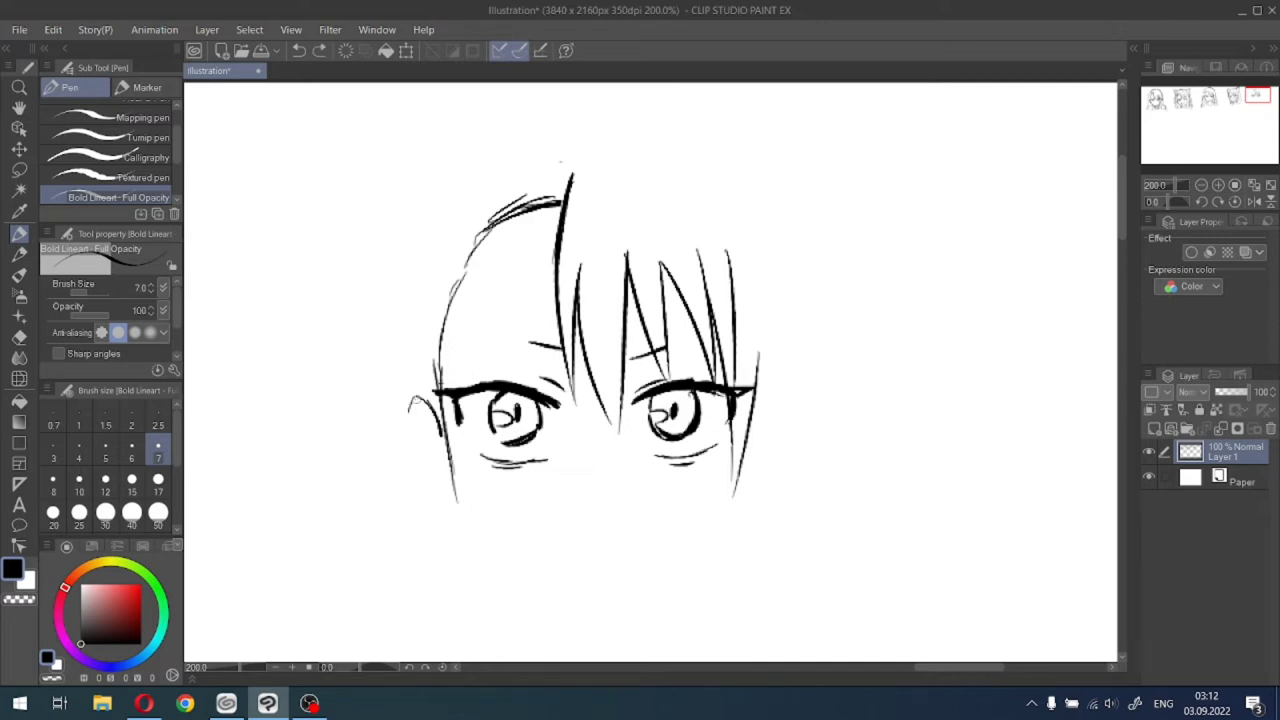
# Draw the left ear's outer edge down to the lobe and thicken the face side line where it joins.
pyautogui.moveTo(419, 399)
pyautogui.mouseDown()
pyautogui.moveTo(398, 456)
pyautogui.moveTo(445, 518)
pyautogui.moveTo(458, 502)
pyautogui.mouseUp()
pyautogui.hotkey('ctrl', 'z')
pyautogui.hotkey('ctrl', 'z')
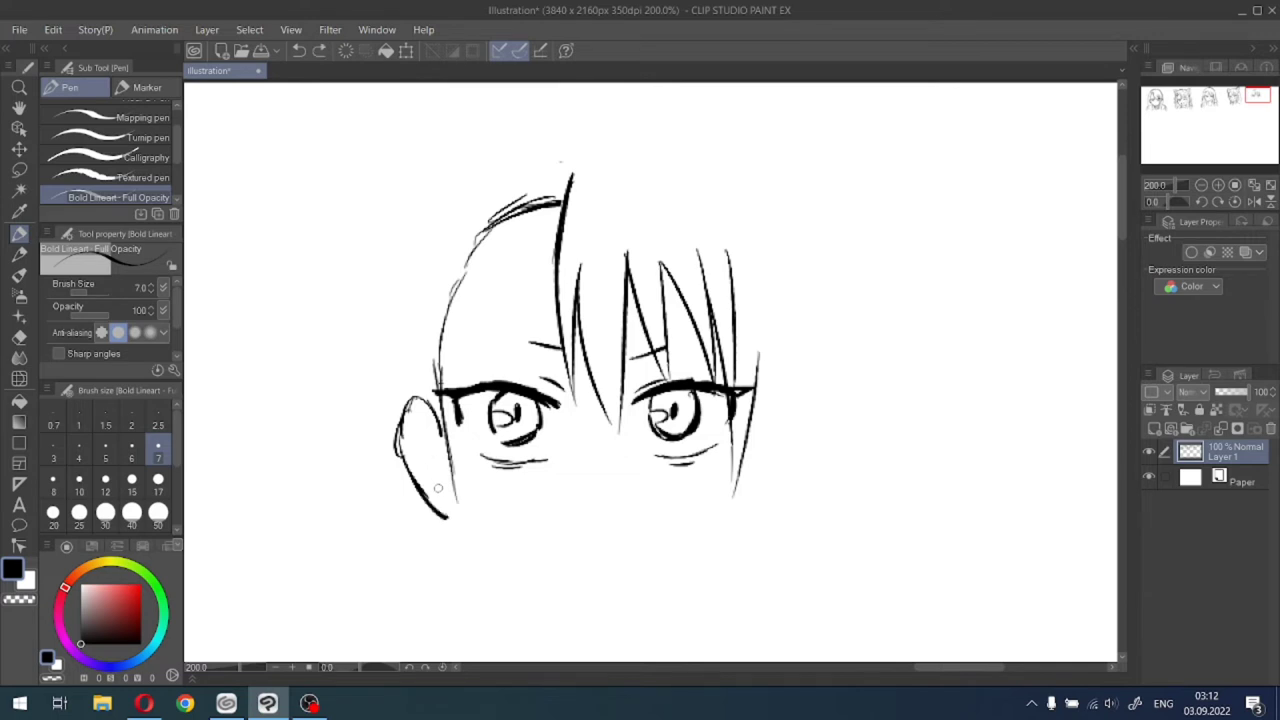
pyautogui.moveTo(446, 466)
pyautogui.mouseDown()
pyautogui.moveTo(461, 525)
pyautogui.moveTo(445, 513)
pyautogui.moveTo(460, 520)
pyautogui.mouseUp()
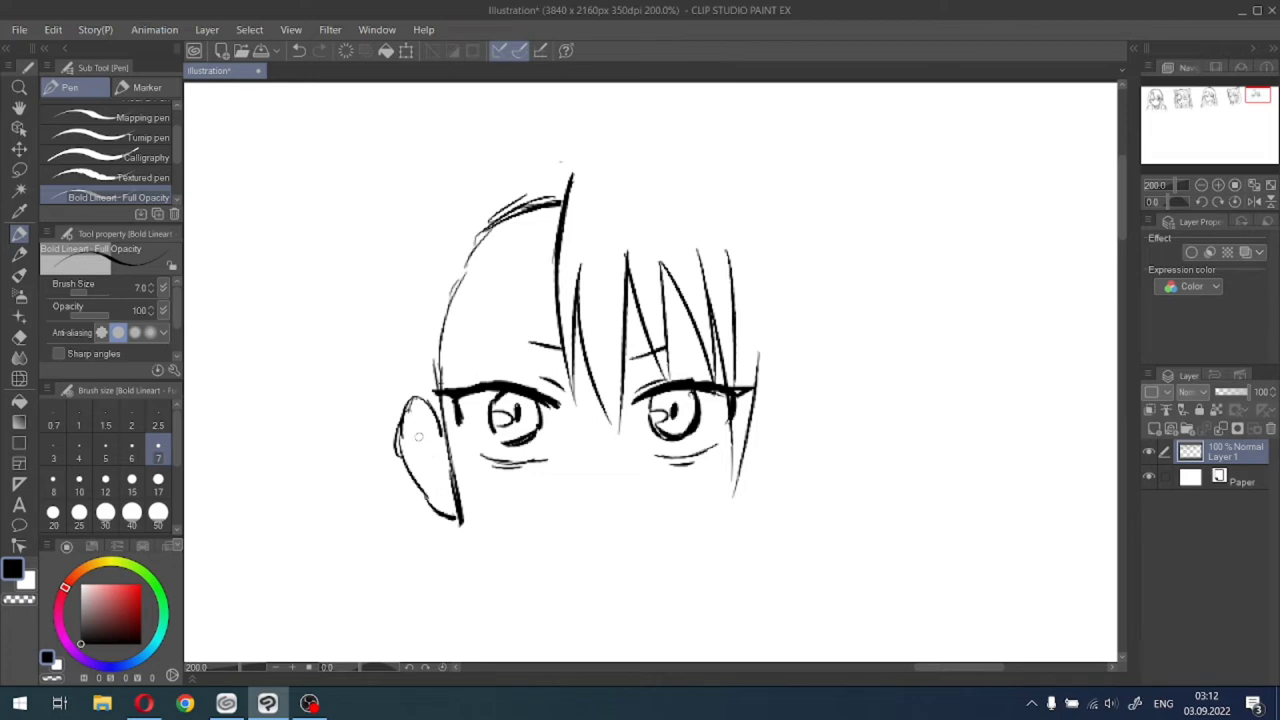
# Draw the inner folds of the left ear and a thin hair line rising from the ear's upper edge.
pyautogui.moveTo(412, 425); pyautogui.dragTo(449, 480)
pyautogui.moveTo(410, 438)
pyautogui.mouseDown()
pyautogui.moveTo(448, 508)
pyautogui.moveTo(416, 454)
pyautogui.moveTo(407, 354)
pyautogui.mouseUp()
pyautogui.moveTo(416, 404); pyautogui.dragTo(409, 359)
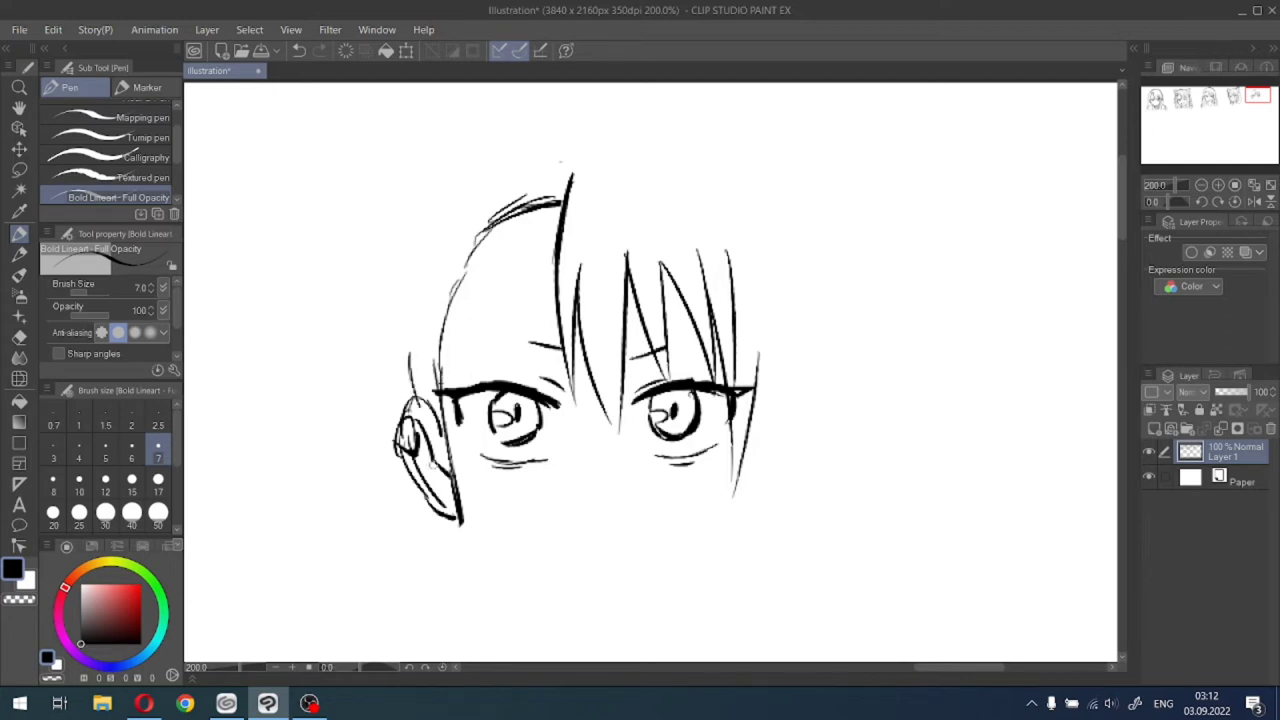
pyautogui.moveTo(436, 476)
pyautogui.mouseDown()
pyautogui.moveTo(456, 504)
pyautogui.moveTo(426, 504)
pyautogui.moveTo(452, 518)
pyautogui.mouseUp()
# Draw the outer hair contour arching from the ear to the crown and add short diagonal strokes between it and the hairline.
pyautogui.moveTo(414, 268); pyautogui.dragTo(405, 362)
pyautogui.moveTo(452, 194); pyautogui.dragTo(415, 258)
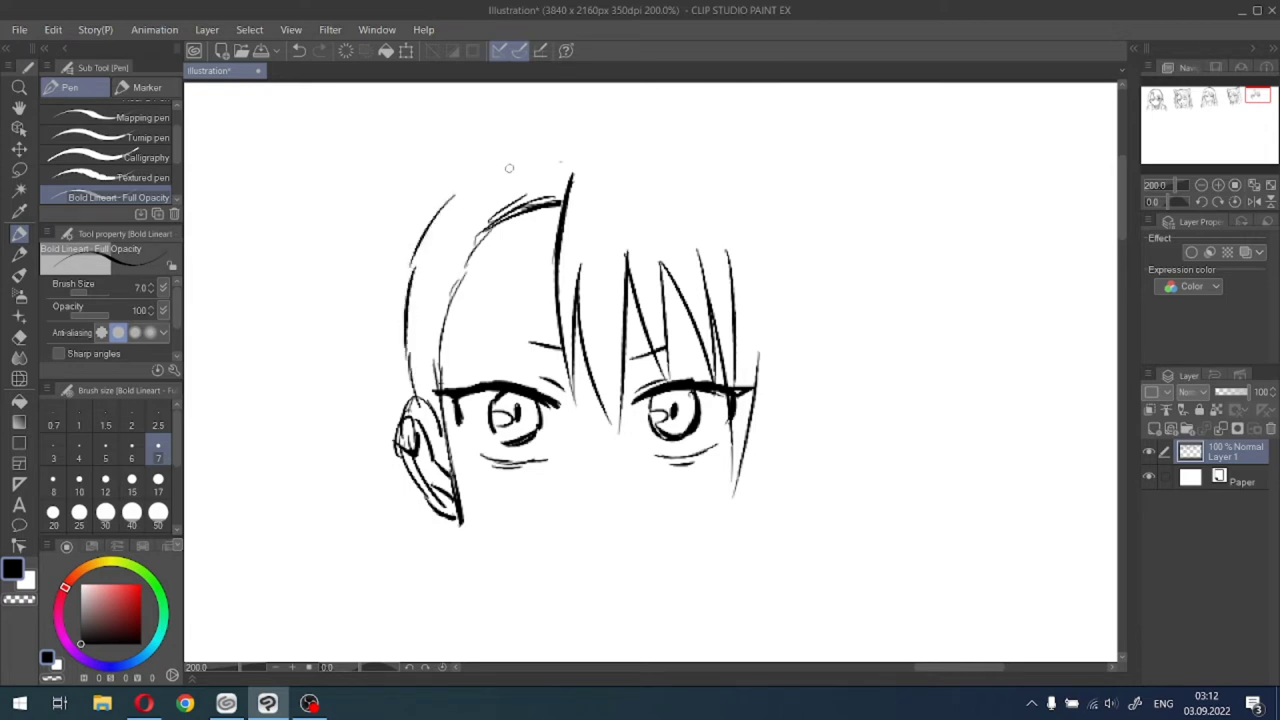
pyautogui.moveTo(509, 168)
pyautogui.mouseDown()
pyautogui.moveTo(468, 186)
pyautogui.moveTo(537, 155)
pyautogui.mouseUp()
pyautogui.hotkey('ctrl', 'z')
pyautogui.moveTo(442, 201)
pyautogui.mouseDown()
pyautogui.moveTo(548, 147)
pyautogui.moveTo(589, 142)
pyautogui.mouseUp()
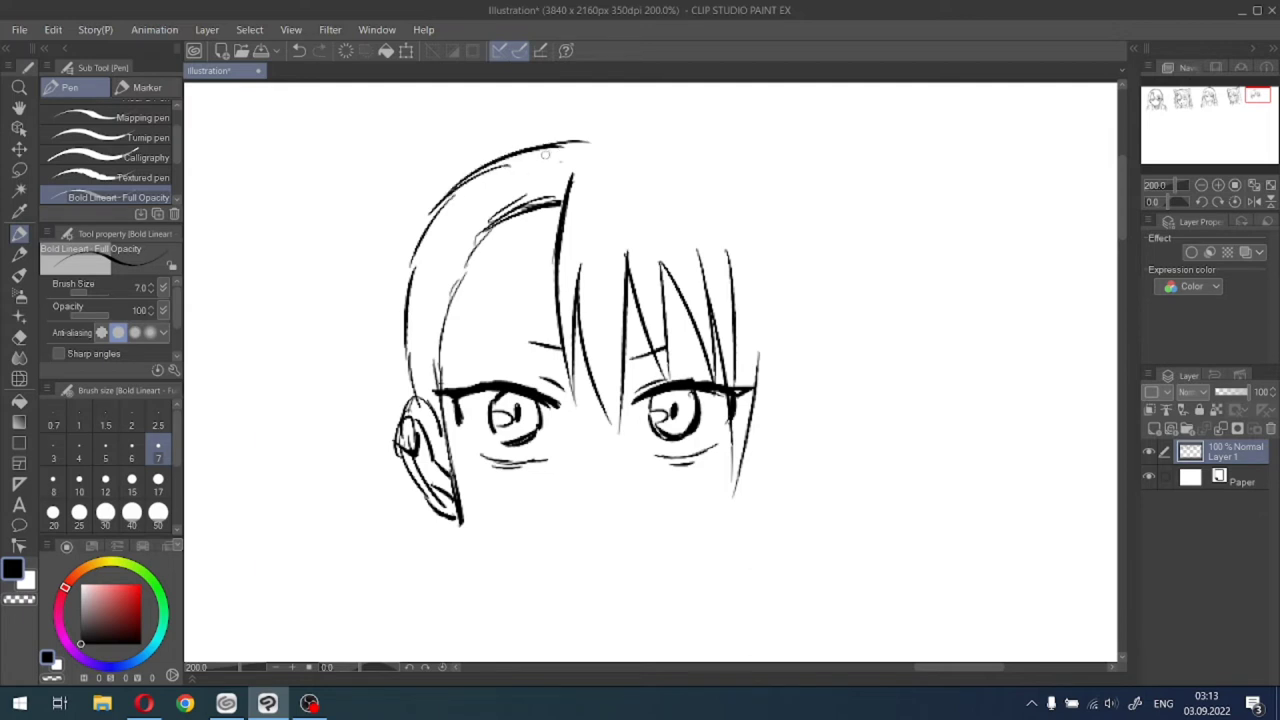
pyautogui.moveTo(482, 189)
pyautogui.mouseDown()
pyautogui.moveTo(505, 217)
pyautogui.moveTo(460, 200)
pyautogui.moveTo(481, 236)
pyautogui.moveTo(474, 252)
pyautogui.mouseUp()
pyautogui.moveTo(446, 210)
pyautogui.mouseDown()
pyautogui.moveTo(432, 246)
pyautogui.moveTo(442, 272)
pyautogui.mouseUp()
# Mark the nose with a short vertical line and extend both sides of the face down to the start of the jaw.
pyautogui.moveTo(1196, 110); pyautogui.dragTo(1258, 97)
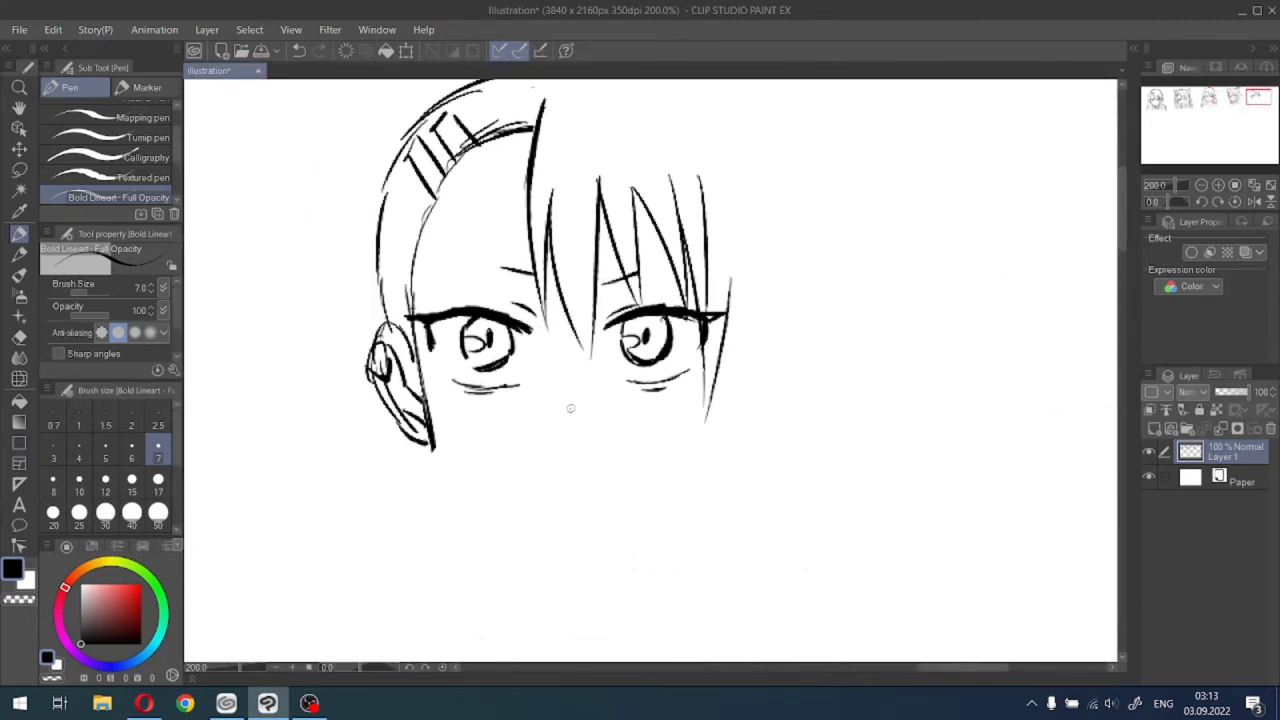
pyautogui.moveTo(570, 406); pyautogui.dragTo(570, 421)
pyautogui.moveTo(712, 372)
pyautogui.mouseDown()
pyautogui.moveTo(696, 453)
pyautogui.moveTo(699, 422)
pyautogui.moveTo(691, 460)
pyautogui.mouseUp()
pyautogui.moveTo(408, 328); pyautogui.dragTo(448, 464)
pyautogui.moveTo(436, 420)
pyautogui.mouseDown()
pyautogui.moveTo(460, 482)
pyautogui.moveTo(501, 514)
pyautogui.mouseUp()
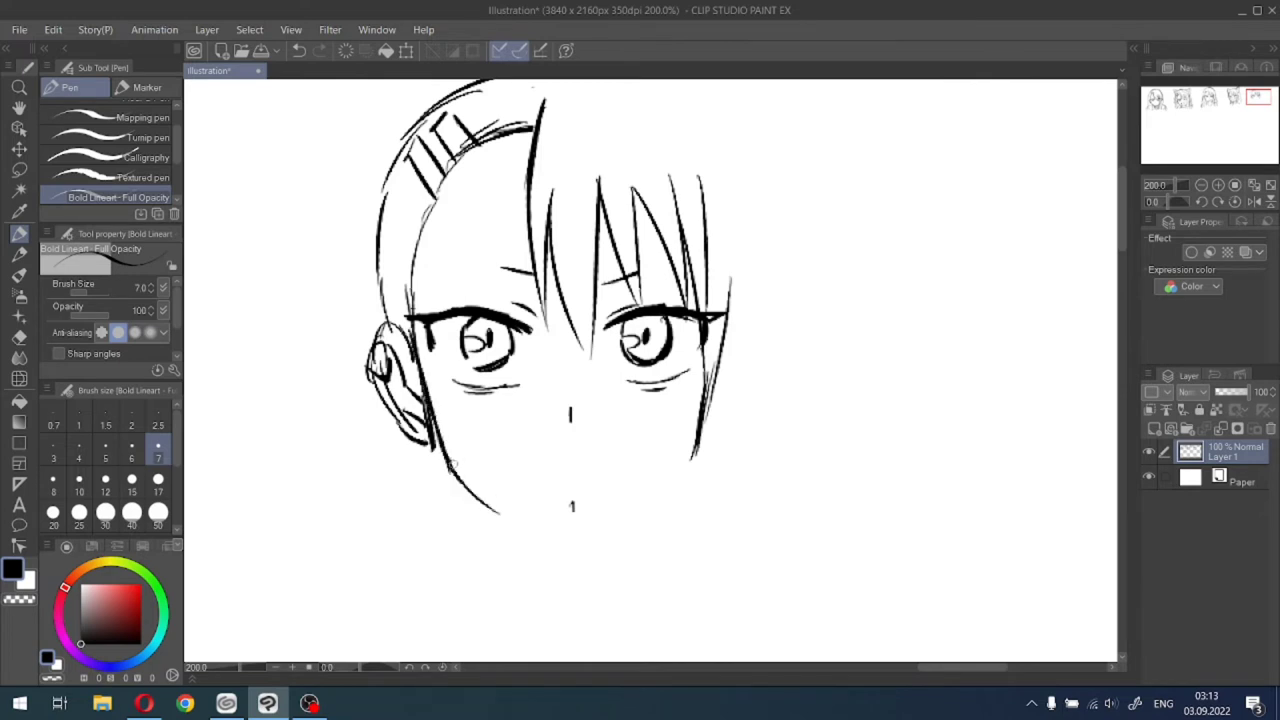
# Draw both jaw lines with layered strokes converging on a pointed chin below the nose.
pyautogui.moveTo(450, 462); pyautogui.dragTo(550, 532)
pyautogui.moveTo(494, 500); pyautogui.dragTo(560, 541)
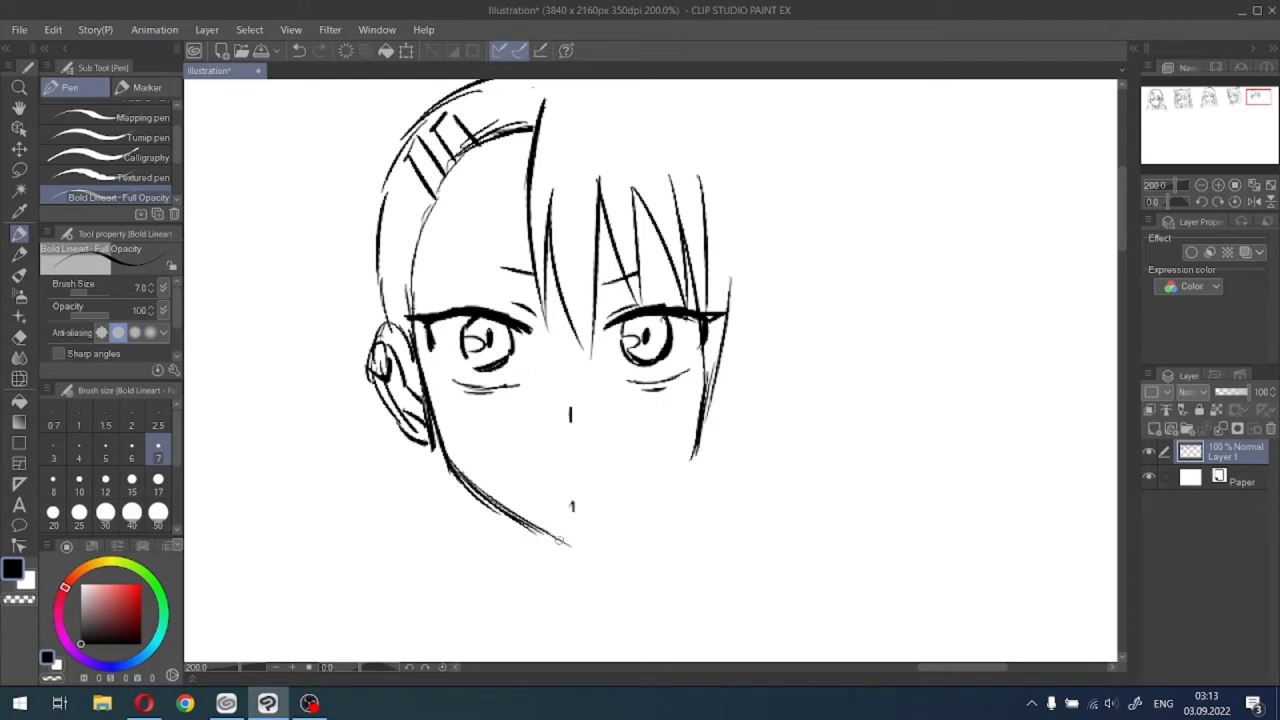
pyautogui.hotkey('ctrl', 'z')
pyautogui.moveTo(487, 490); pyautogui.dragTo(567, 543)
pyautogui.moveTo(506, 512); pyautogui.dragTo(568, 541)
pyautogui.moveTo(696, 438)
pyautogui.mouseDown()
pyautogui.moveTo(683, 487)
pyautogui.moveTo(633, 521)
pyautogui.mouseUp()
pyautogui.moveTo(684, 472); pyautogui.dragTo(600, 545)
pyautogui.moveTo(652, 504); pyautogui.dragTo(572, 545)
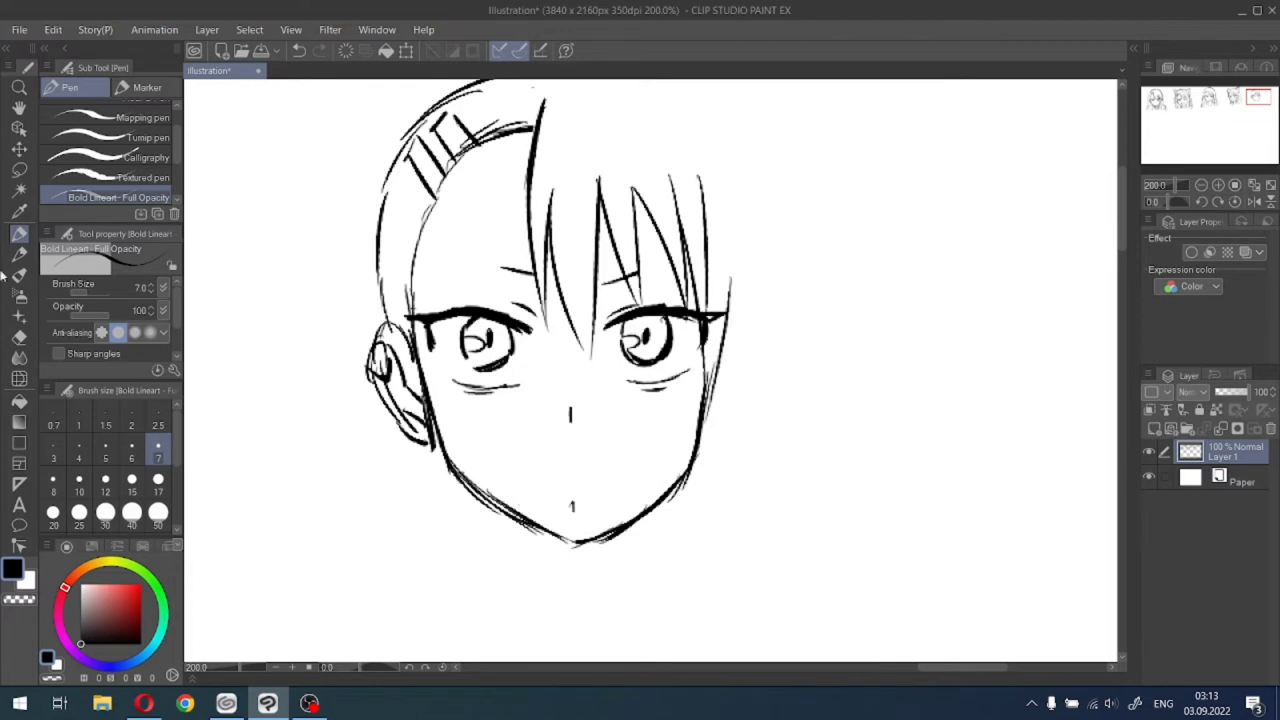
# Lasso the right half of the jaw, shift it slightly inward with a transformation, apply it and deselect.
pyautogui.click(19, 169)
pyautogui.moveTo(704, 426)
pyautogui.mouseDown()
pyautogui.moveTo(681, 525)
pyautogui.moveTo(609, 552)
pyautogui.moveTo(580, 539)
pyautogui.moveTo(684, 430)
pyautogui.mouseUp()
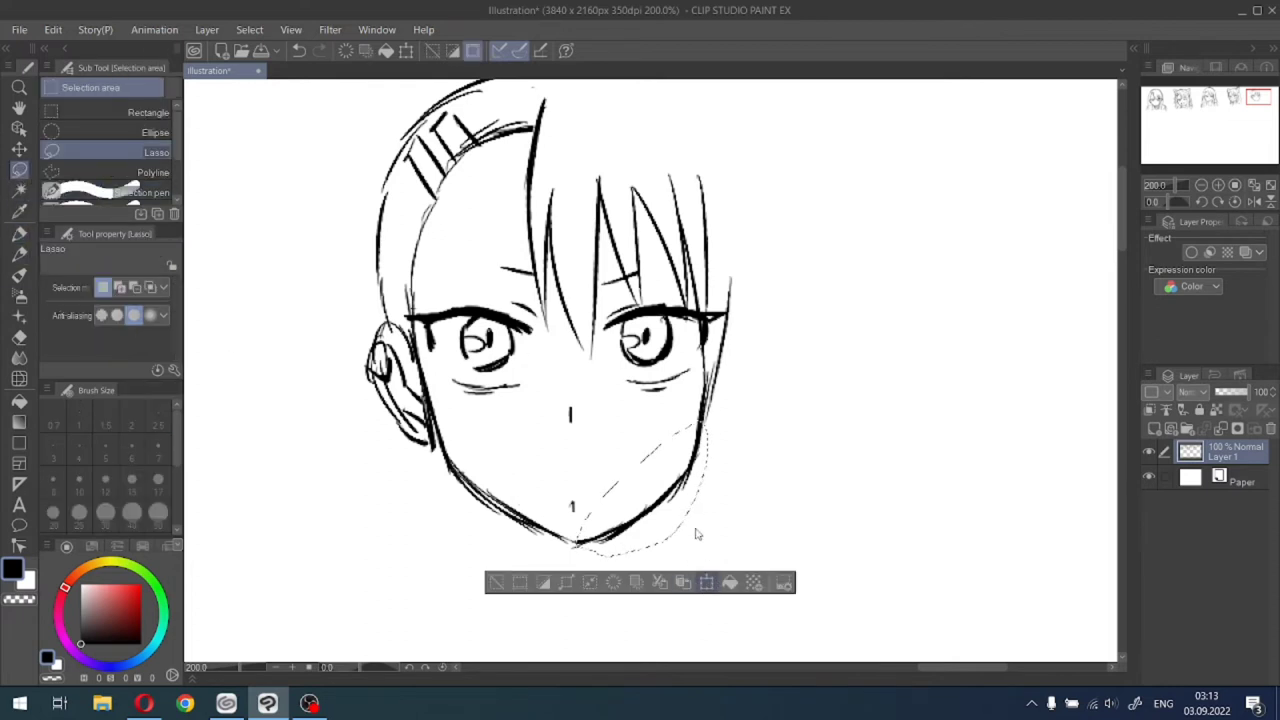
pyautogui.hotkey('ctrl', 't')
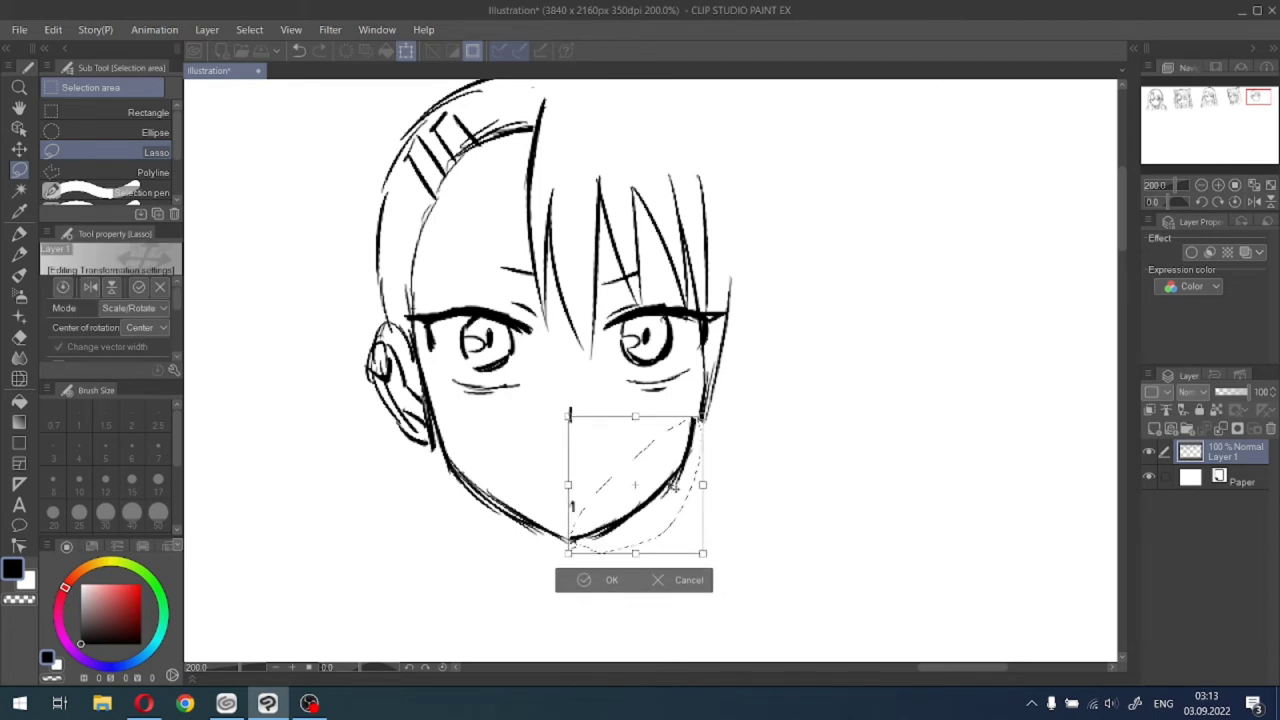
pyautogui.click(588, 581)
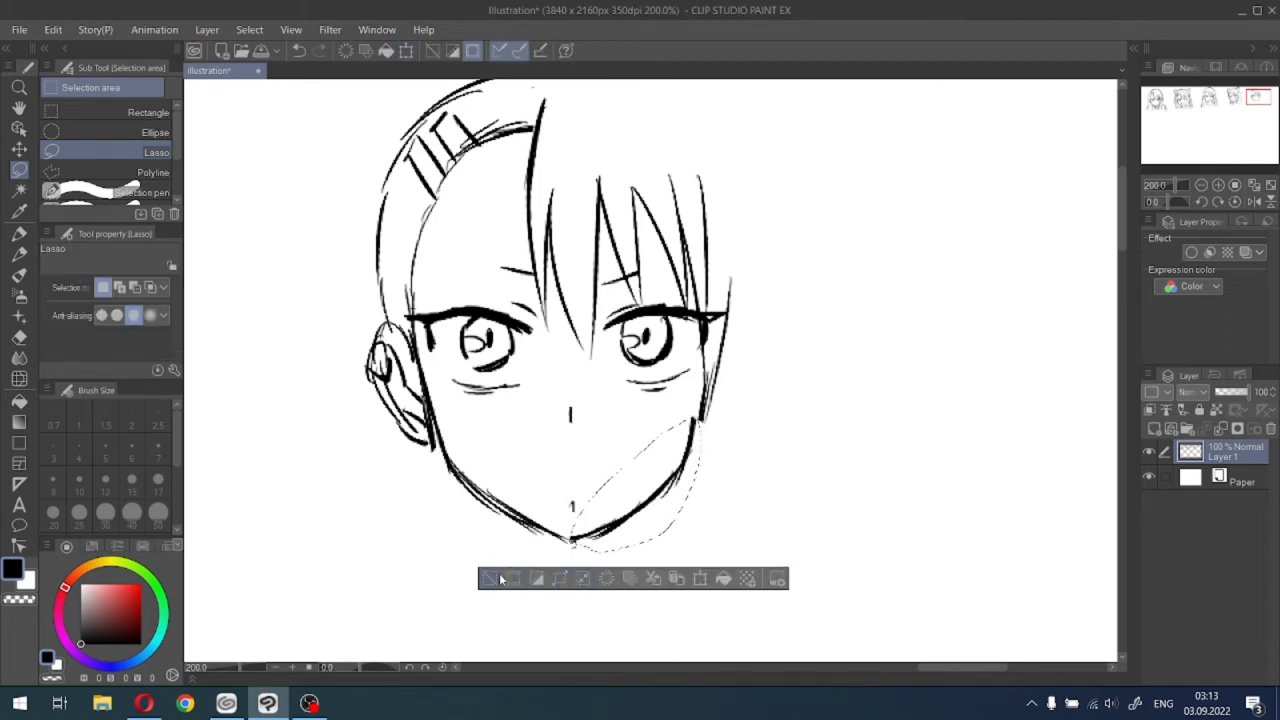
pyautogui.click(502, 579)
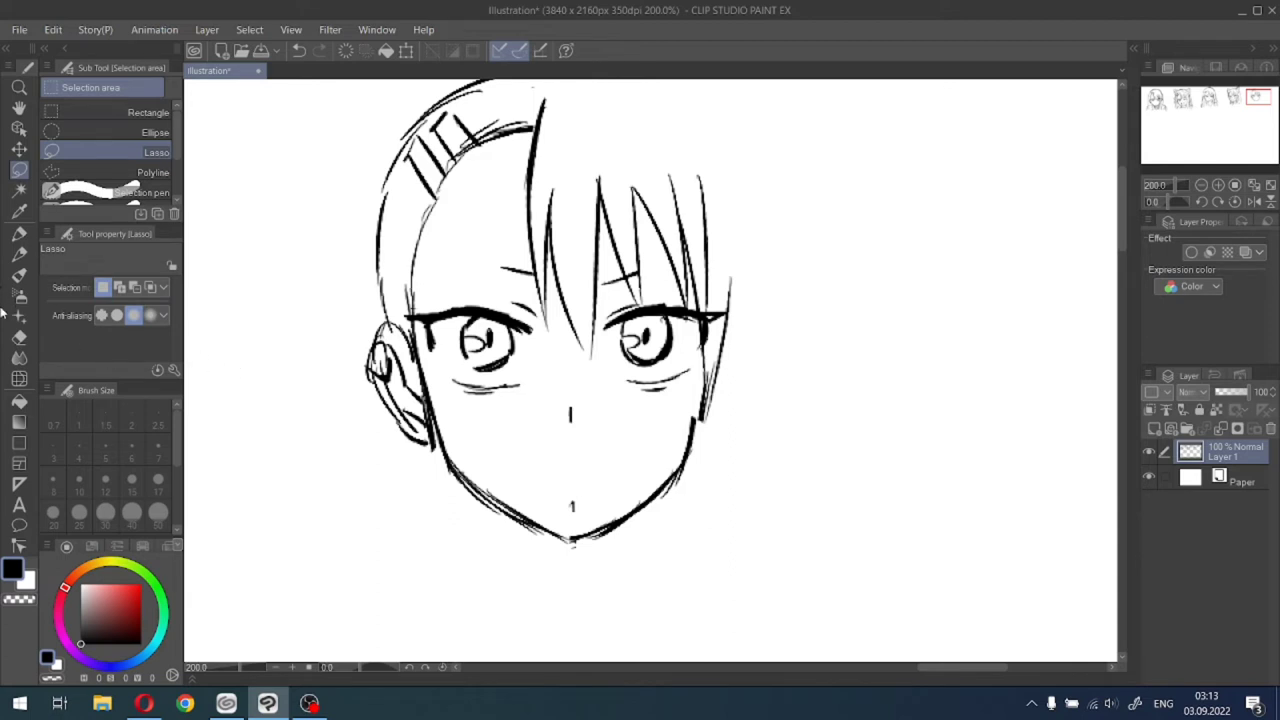
# Erase the small mark above the chin and draw a small downturned, frowning mouth under the nose.
pyautogui.click(19, 337)
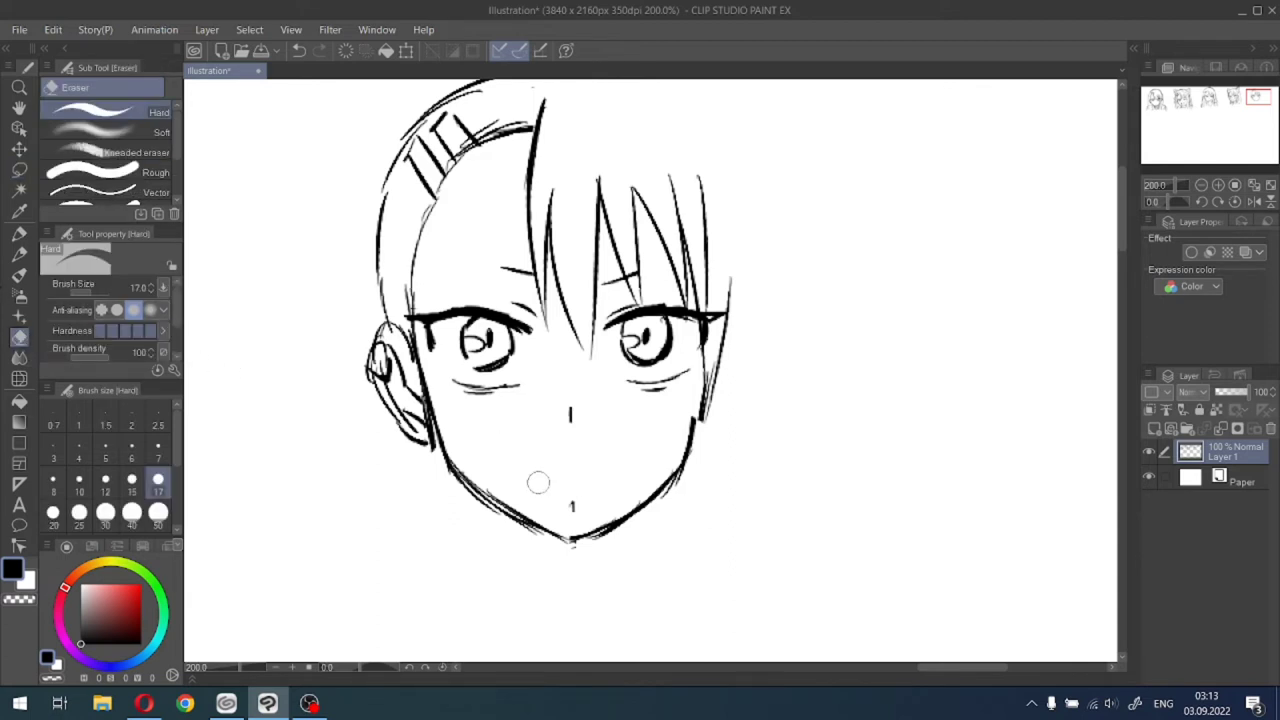
pyautogui.moveTo(538, 483); pyautogui.dragTo(580, 491)
pyautogui.click(19, 233)
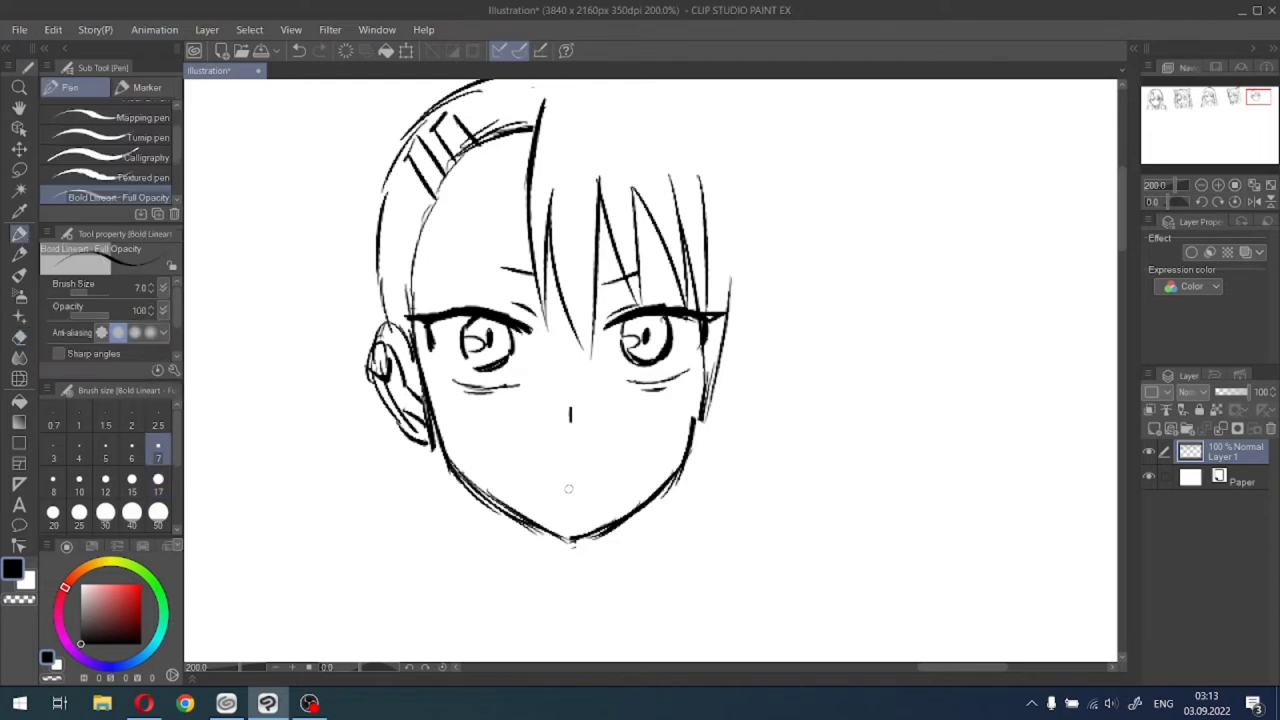
pyautogui.moveTo(549, 486)
pyautogui.mouseDown()
pyautogui.moveTo(565, 470)
pyautogui.moveTo(602, 486)
pyautogui.mouseUp()
# Draw short slanted blush strokes on both cheeks beneath the eyes.
pyautogui.moveTo(636, 409)
pyautogui.mouseDown()
pyautogui.moveTo(631, 428)
pyautogui.moveTo(656, 430)
pyautogui.mouseUp()
pyautogui.moveTo(674, 412); pyautogui.dragTo(668, 430)
pyautogui.moveTo(467, 416)
pyautogui.mouseDown()
pyautogui.moveTo(463, 436)
pyautogui.moveTo(488, 432)
pyautogui.mouseUp()
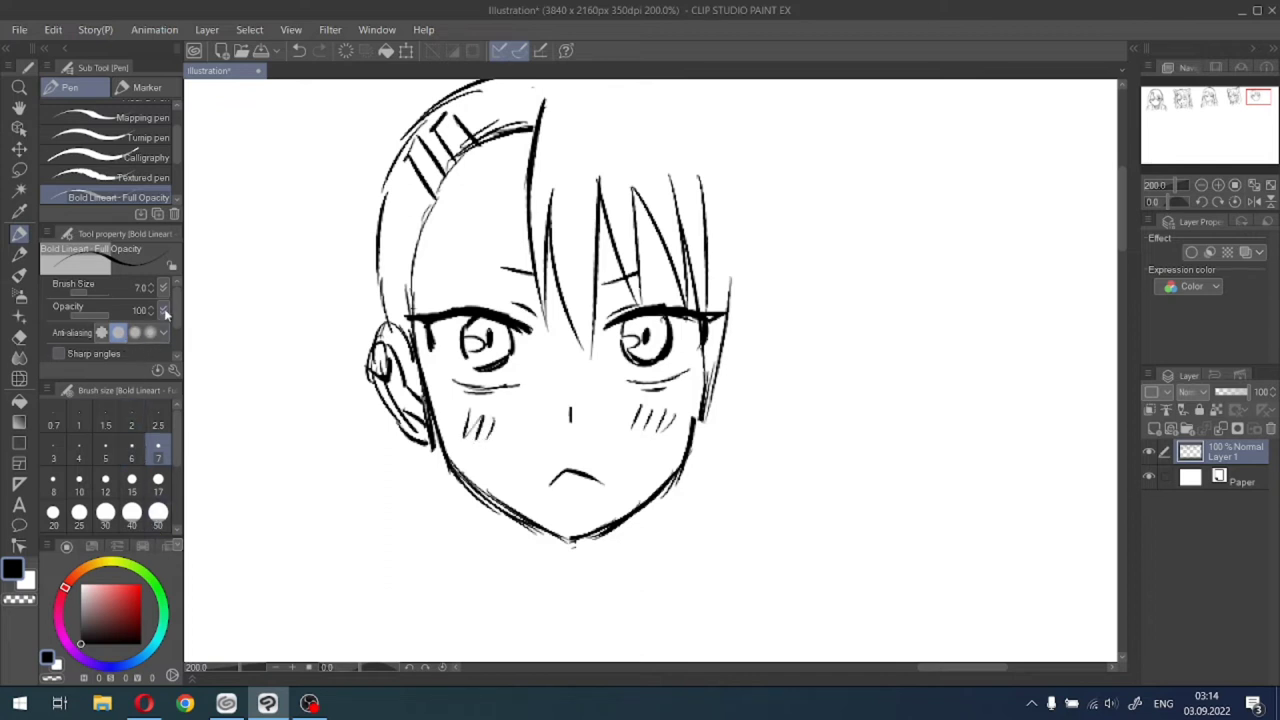
# Lower the pen opacity to 53 and shade both irises grey around the highlights.
pyautogui.click(91, 317)
pyautogui.moveTo(466, 321)
pyautogui.mouseDown()
pyautogui.moveTo(479, 342)
pyautogui.moveTo(500, 330)
pyautogui.moveTo(508, 350)
pyautogui.mouseUp()
pyautogui.moveTo(650, 328)
pyautogui.mouseDown()
pyautogui.moveTo(626, 326)
pyautogui.moveTo(649, 314)
pyautogui.moveTo(660, 338)
pyautogui.moveTo(664, 318)
pyautogui.moveTo(657, 334)
pyautogui.mouseUp()
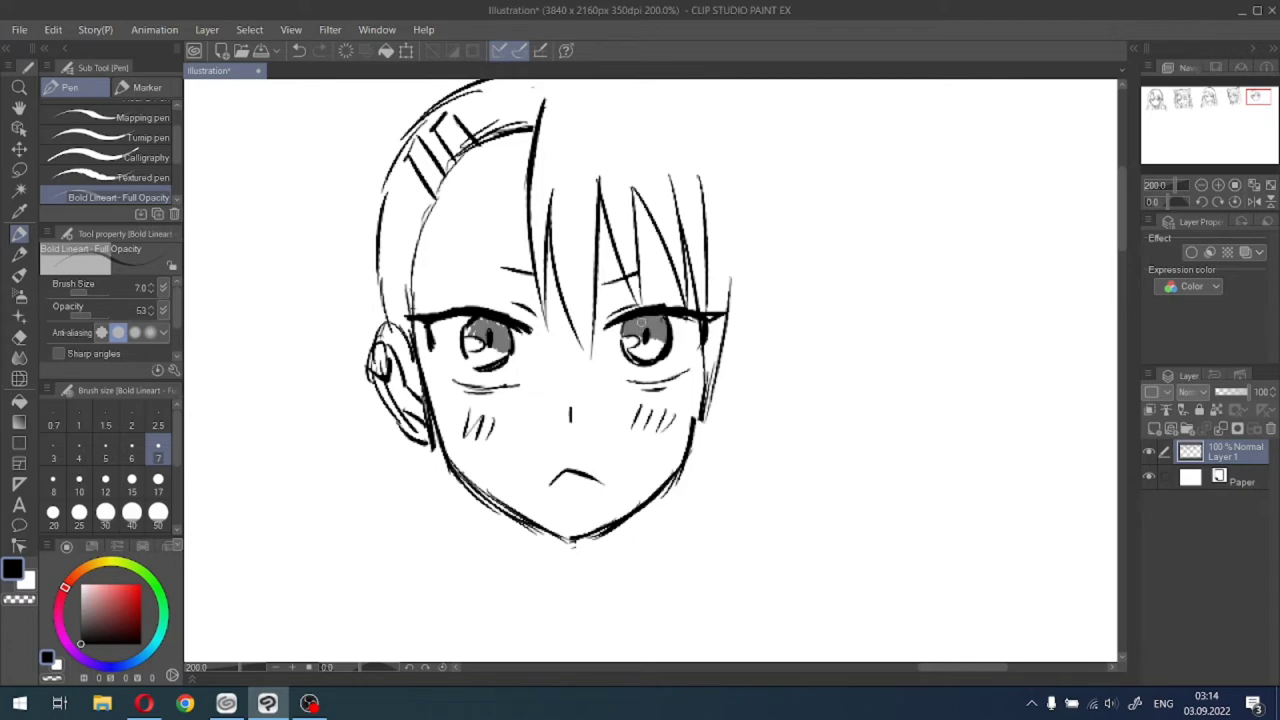
pyautogui.scroll(-4, 640, 320)
pyautogui.scroll(2, 635, 318)
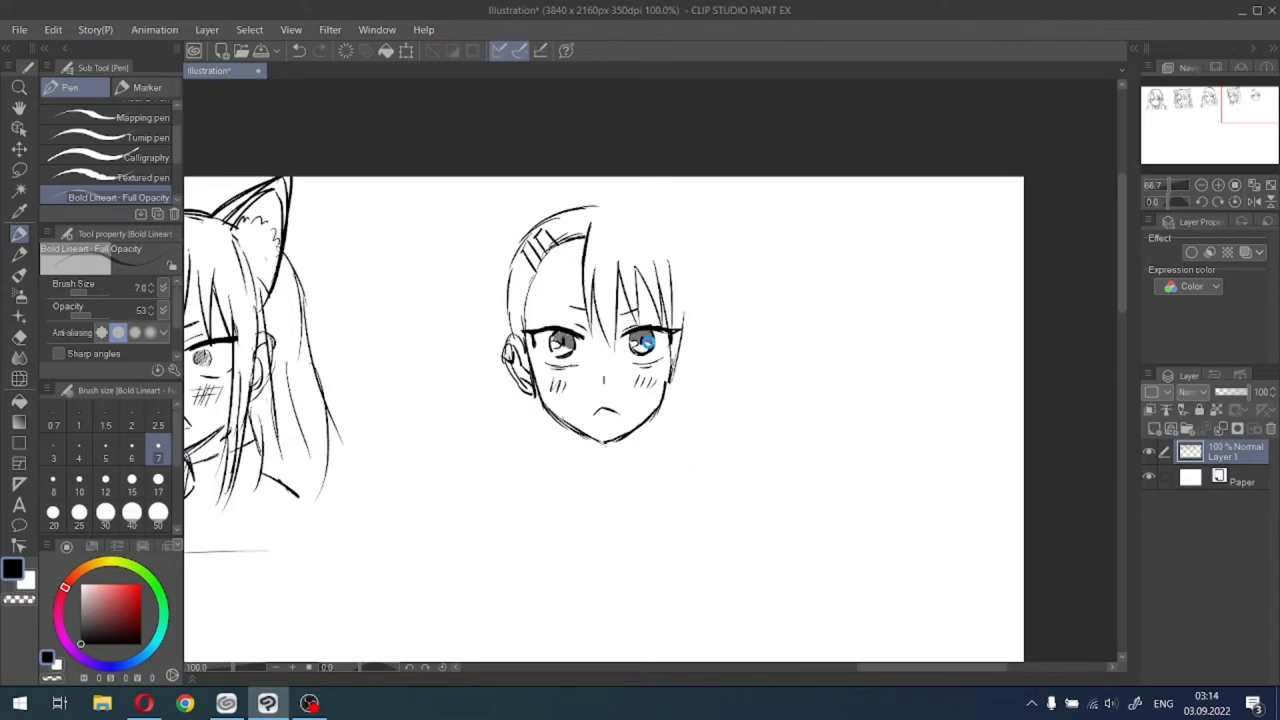
pyautogui.scroll(5, 648, 336)
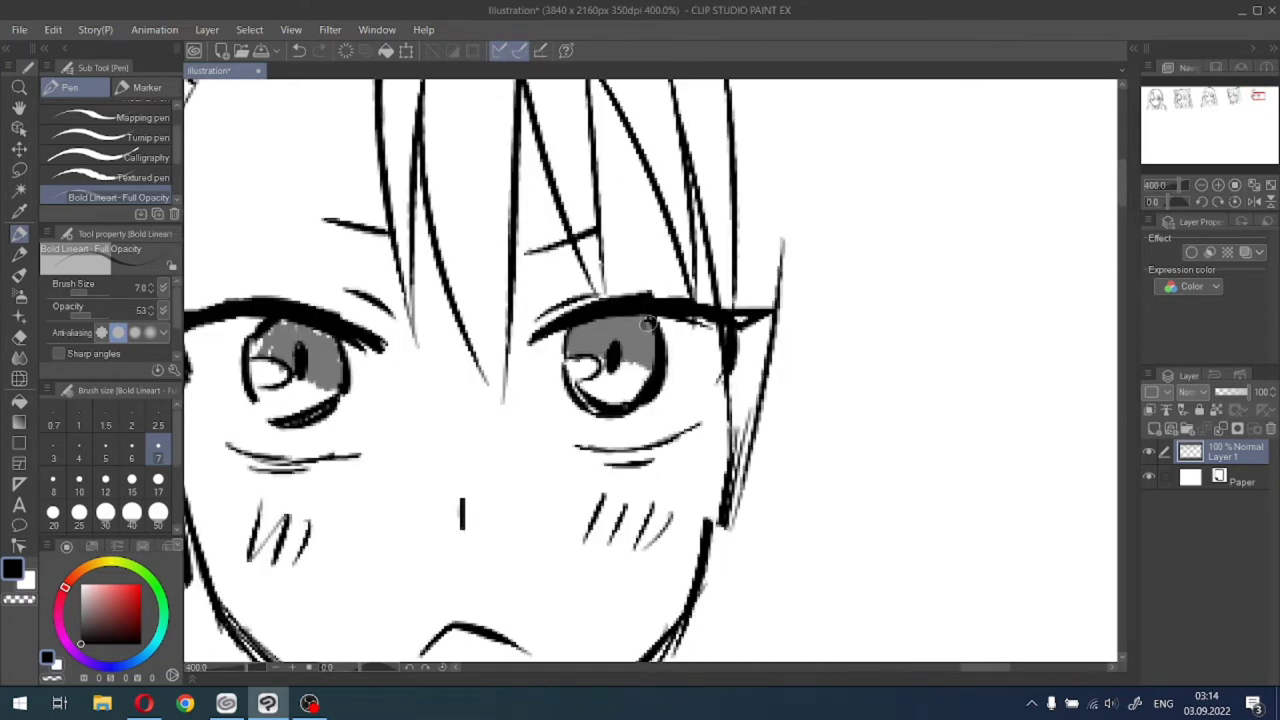
pyautogui.scroll(-3, 650, 324)
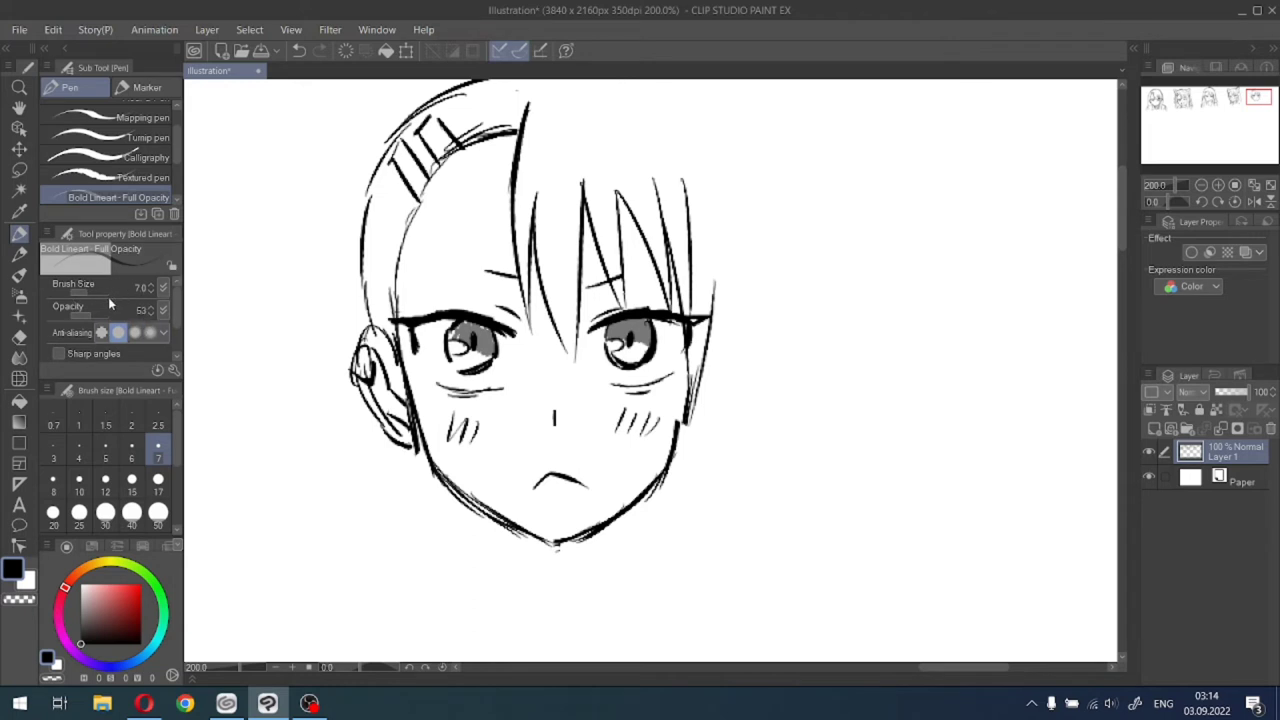
# Raise the pen opacity and erase the frowning mouth with the Hard eraser.
pyautogui.moveTo(92, 312); pyautogui.dragTo(148, 306)
pyautogui.click(19, 337)
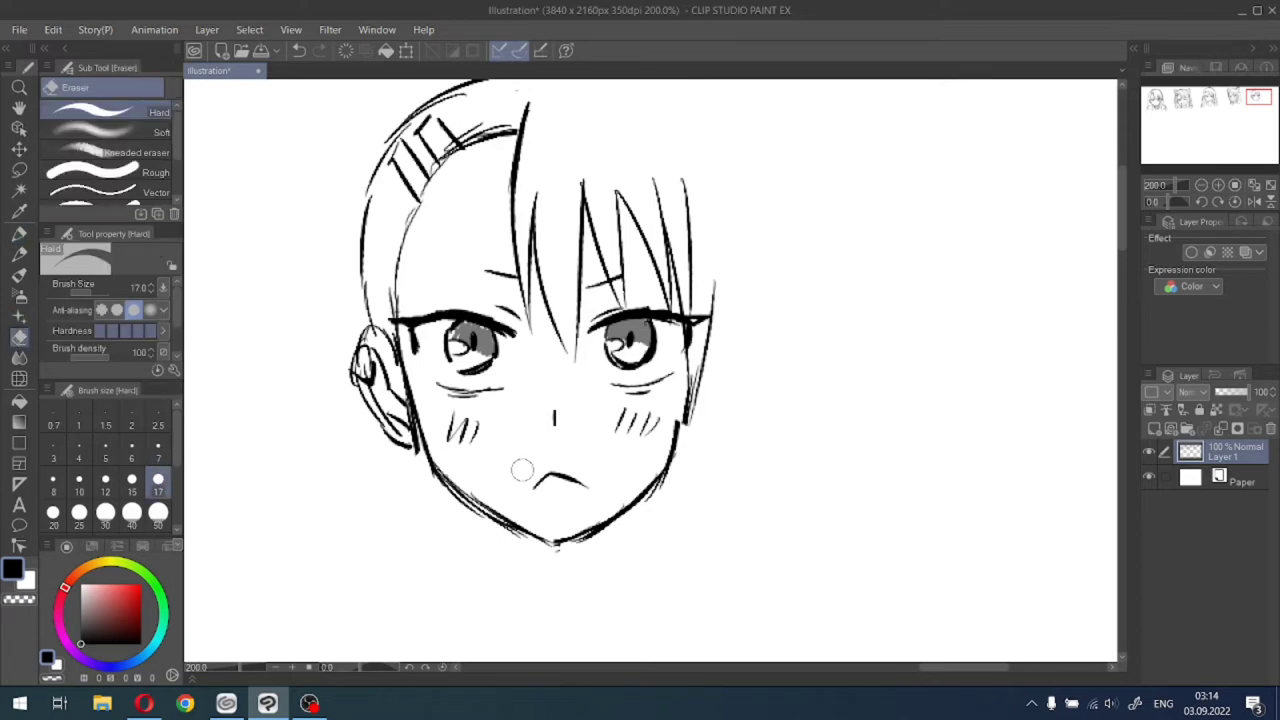
pyautogui.moveTo(522, 470); pyautogui.dragTo(569, 480)
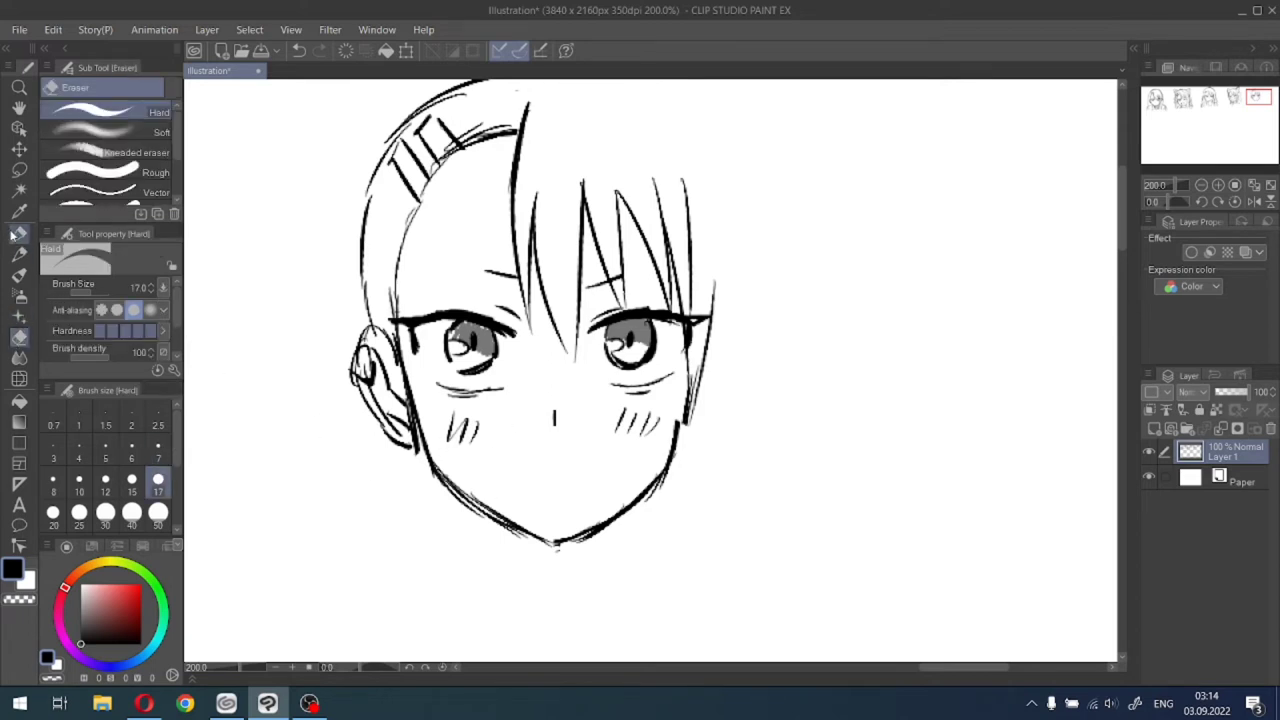
# Redraw a small downturned mouth under the nose with the Bold Lineart pen, undoing the strokes that do not fit.
pyautogui.click(18, 233)
pyautogui.moveTo(529, 488)
pyautogui.mouseDown()
pyautogui.moveTo(550, 476)
pyautogui.moveTo(578, 488)
pyautogui.moveTo(558, 471)
pyautogui.moveTo(596, 492)
pyautogui.moveTo(542, 485)
pyautogui.moveTo(590, 494)
pyautogui.mouseUp()
pyautogui.hotkey('ctrl', 'z')
pyautogui.hotkey('ctrl', 'z')
pyautogui.hotkey('ctrl', 'z')
pyautogui.hotkey('ctrl', 'z')
pyautogui.hotkey('ctrl', 'z')
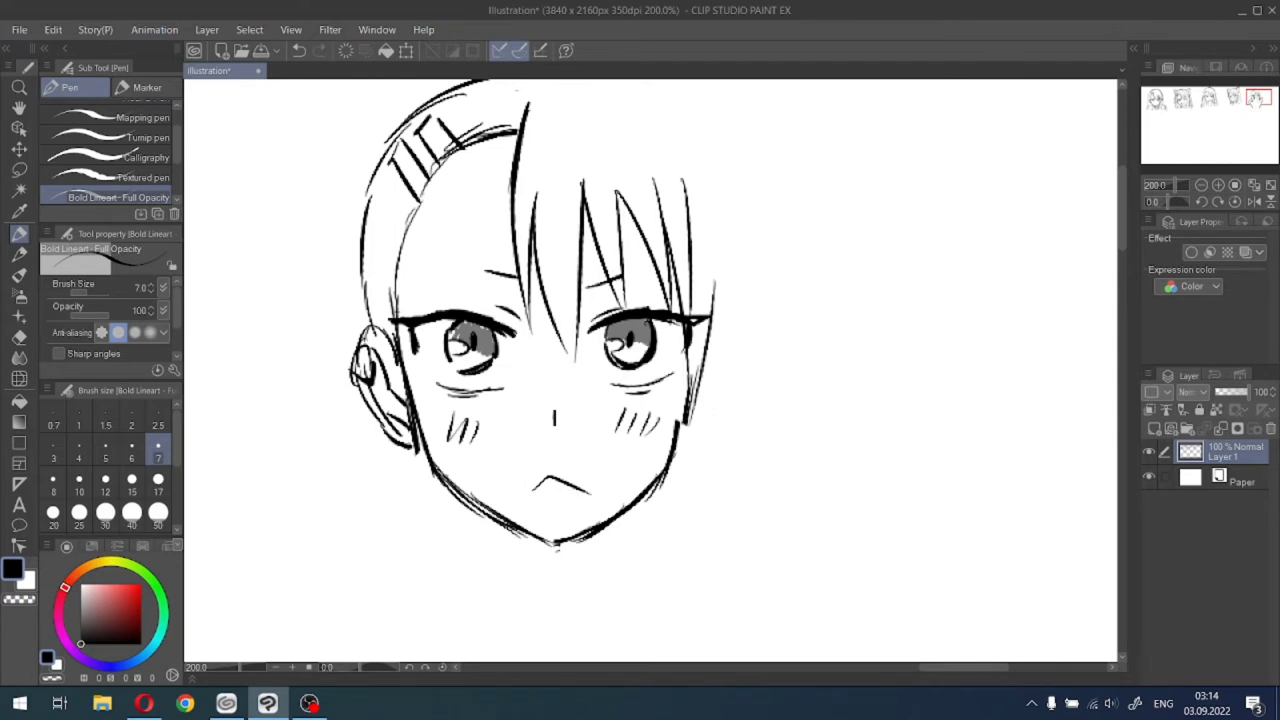
# Draw both sides of the neck below the jaw and join them with a curved line at the base.
pyautogui.moveTo(1256, 99); pyautogui.dragTo(1254, 102)
pyautogui.moveTo(572, 424); pyautogui.dragTo(572, 486)
pyautogui.moveTo(693, 416); pyautogui.dragTo(689, 482)
pyautogui.moveTo(572, 476)
pyautogui.mouseDown()
pyautogui.moveTo(640, 488)
pyautogui.moveTo(692, 476)
pyautogui.mouseUp()
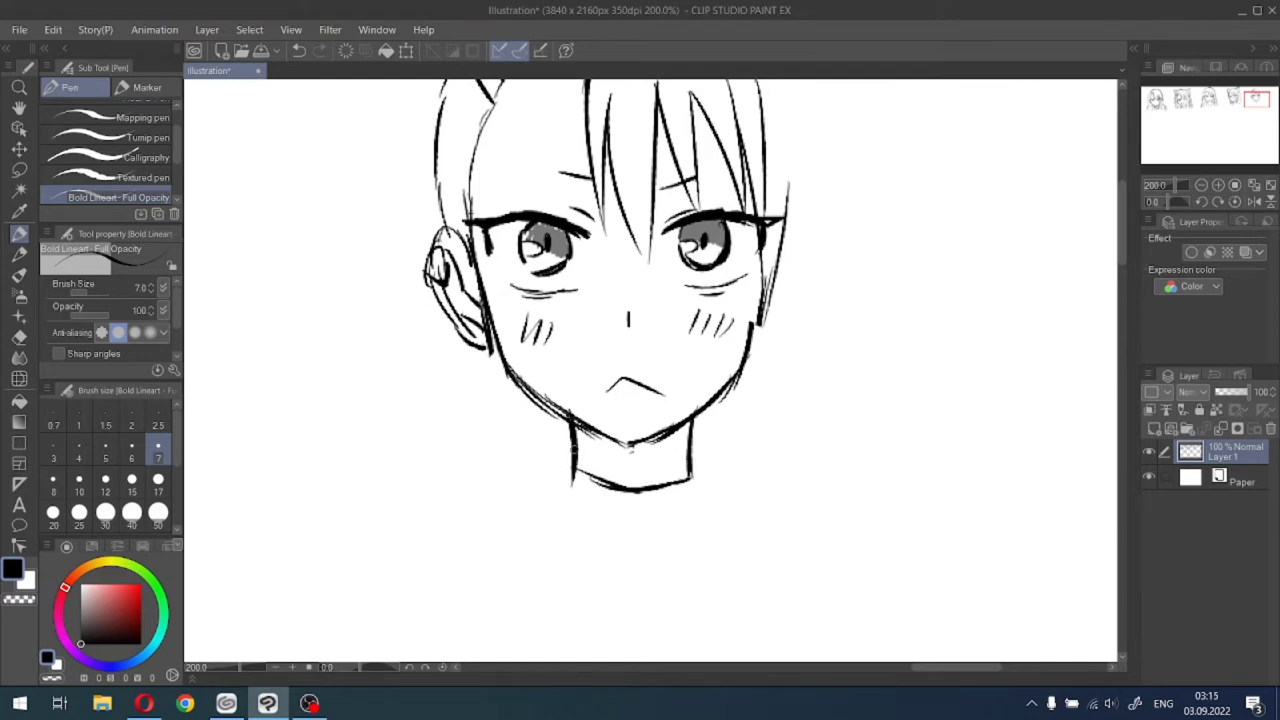
# Add the standing collar around the neck with a small fold and a short vertical line on each side.
pyautogui.moveTo(571, 448); pyautogui.dragTo(574, 471)
pyautogui.moveTo(693, 442); pyautogui.dragTo(707, 522)
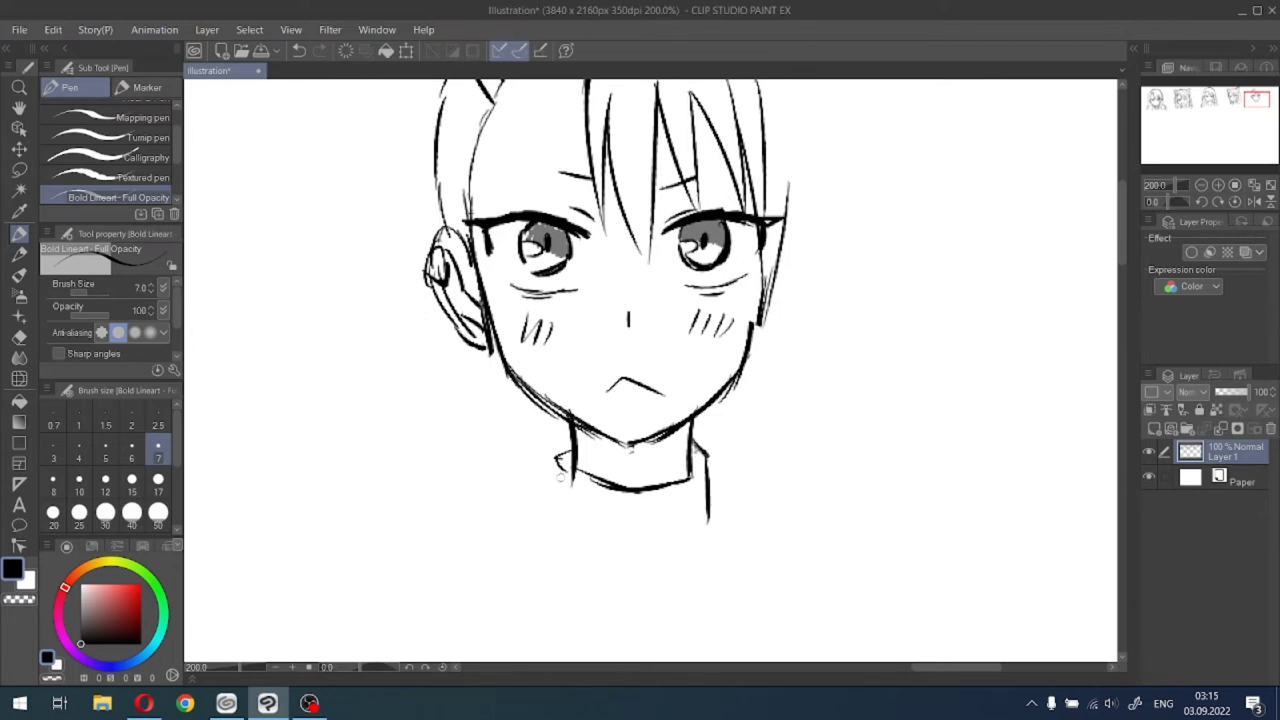
pyautogui.moveTo(557, 455); pyautogui.dragTo(556, 538)
# Darken the crease under the eye on the bangs side and trim the mouth's outer end with the Hard eraser.
pyautogui.scroll(2, 706, 314)
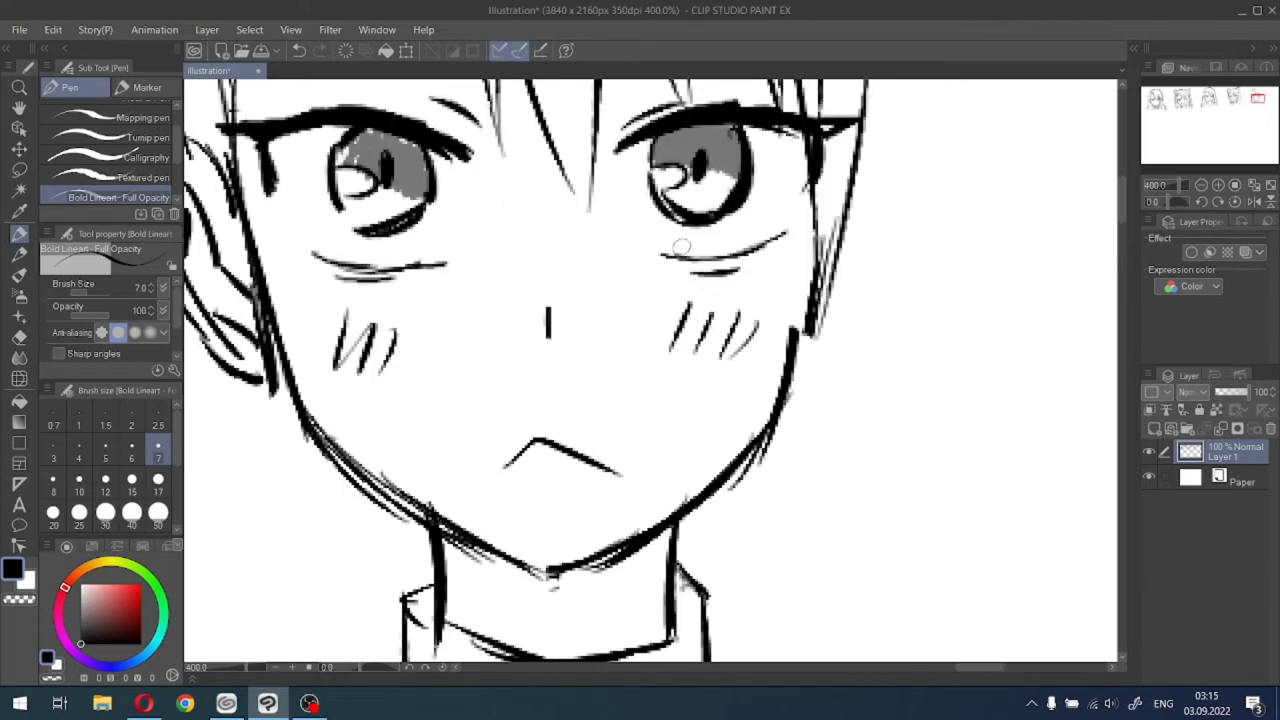
pyautogui.moveTo(662, 249)
pyautogui.mouseDown()
pyautogui.moveTo(714, 257)
pyautogui.moveTo(706, 264)
pyautogui.mouseUp()
pyautogui.scroll(-4, 710, 270)
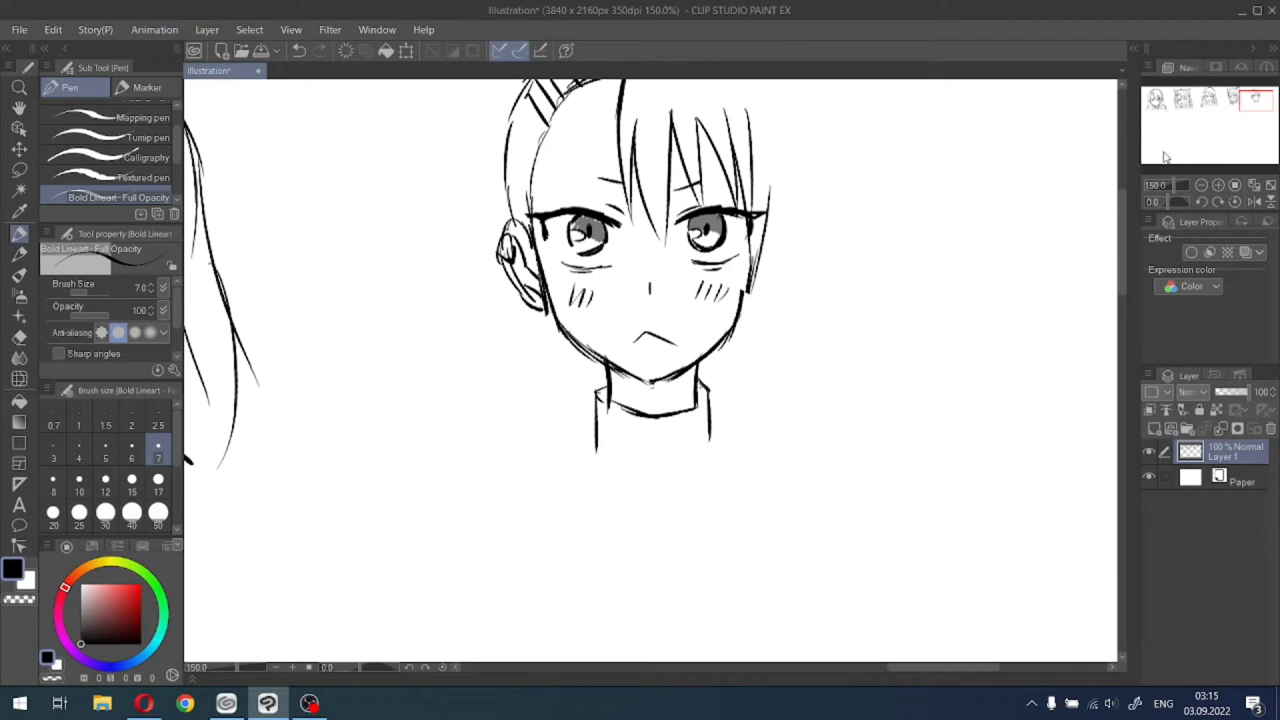
pyautogui.scroll(1, 924, 240)
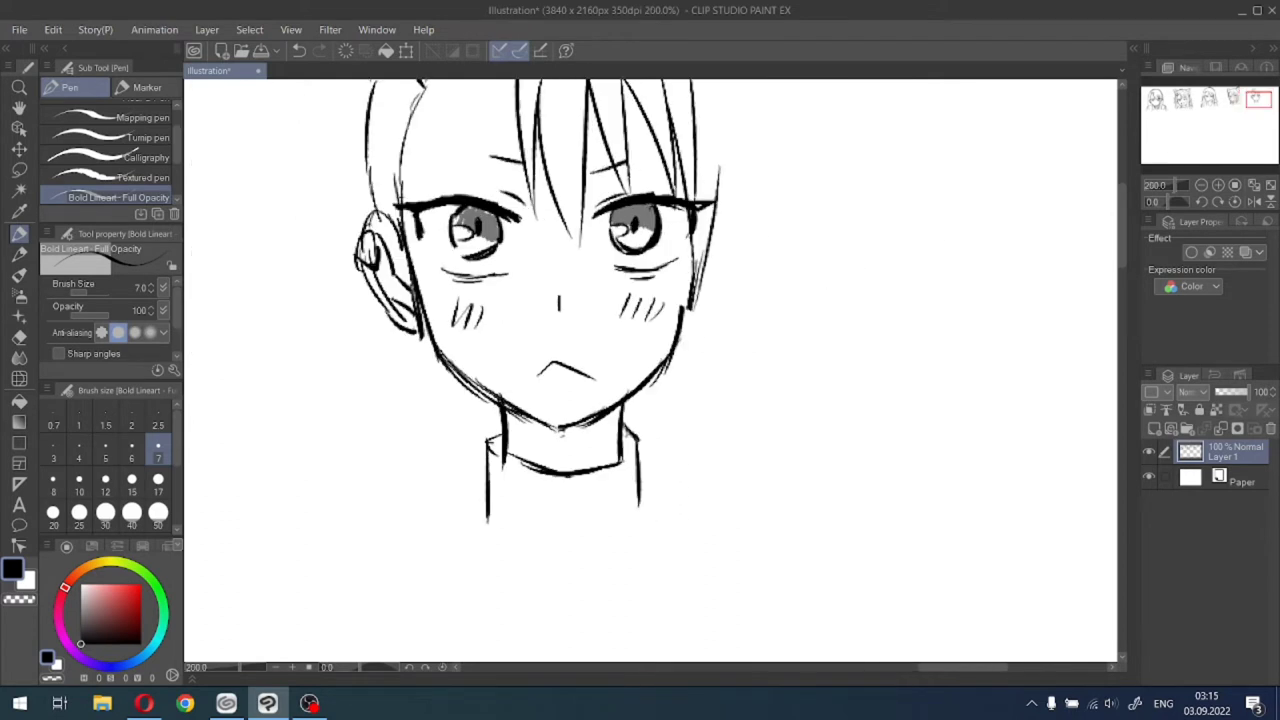
pyautogui.click(19, 337)
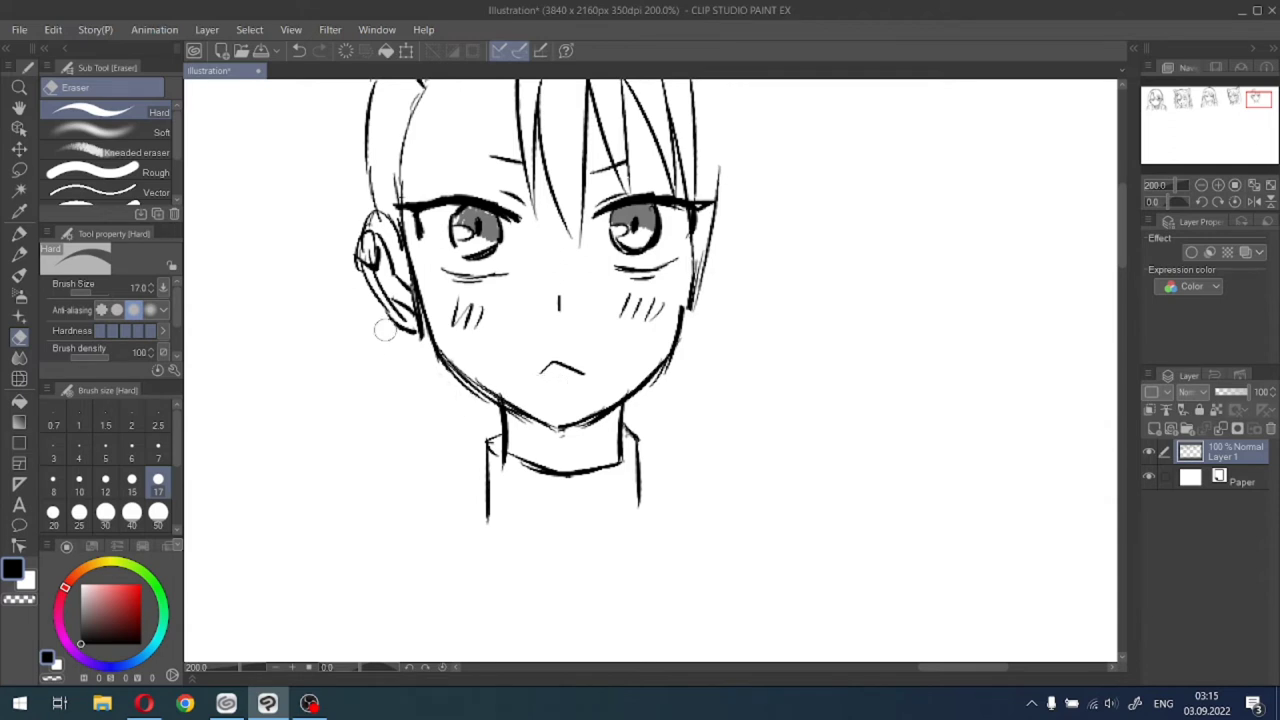
# Thicken the hair outline above the ear with the pen and extend the crown's curve over the bangs.
pyautogui.scroll(-1, 386, 323)
pyautogui.moveTo(1258, 104); pyautogui.dragTo(1254, 100)
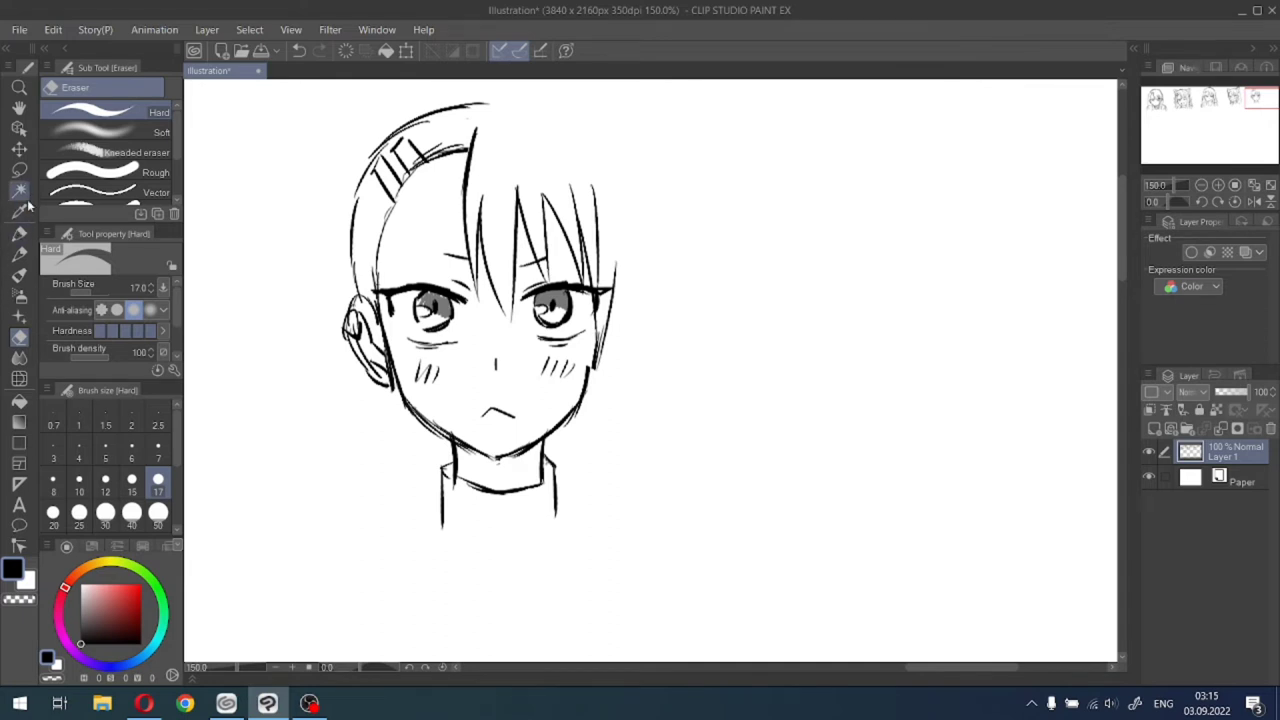
pyautogui.click(19, 233)
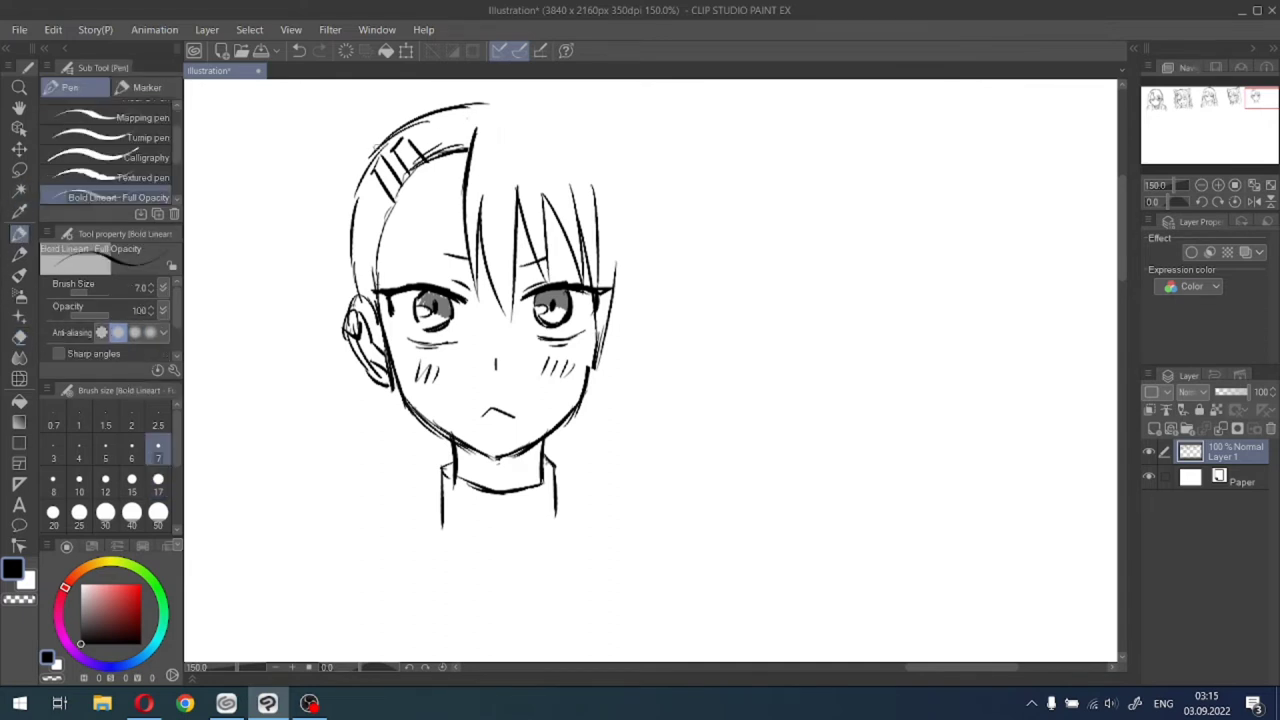
pyautogui.moveTo(376, 156)
pyautogui.mouseDown()
pyautogui.moveTo(351, 236)
pyautogui.moveTo(358, 300)
pyautogui.mouseUp()
pyautogui.moveTo(1254, 101); pyautogui.dragTo(1252, 95)
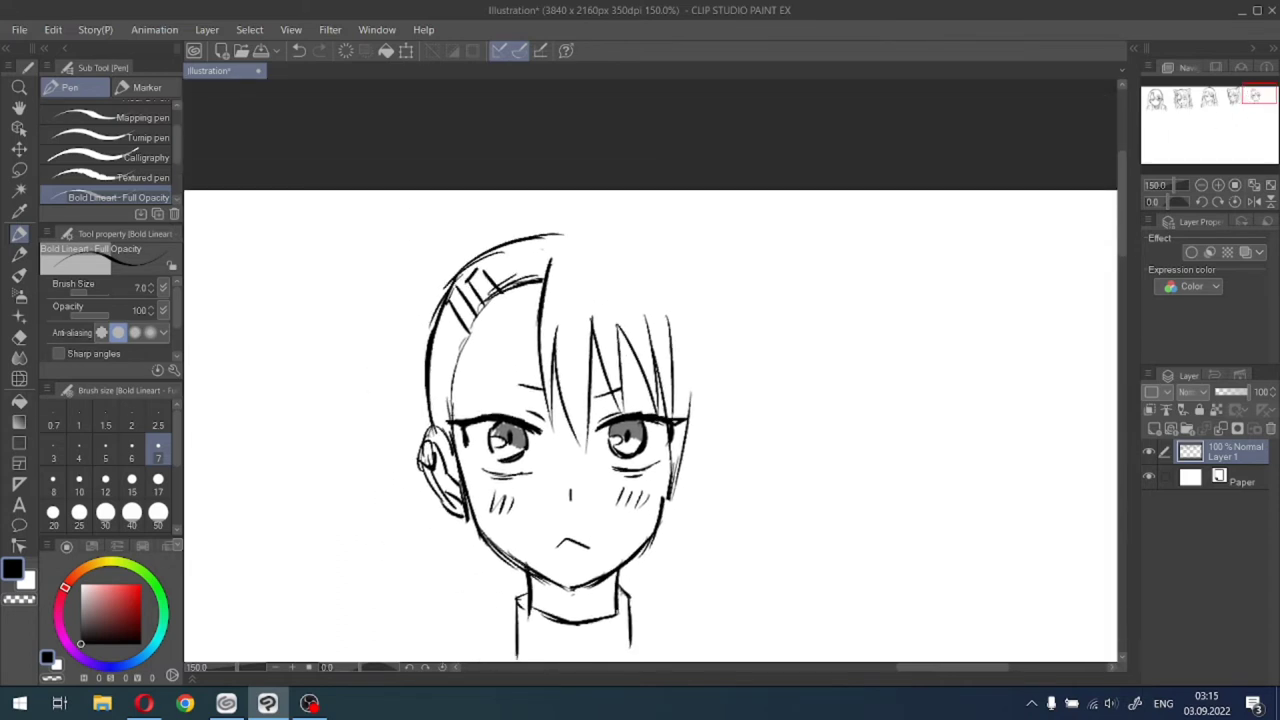
pyautogui.moveTo(472, 266)
pyautogui.mouseDown()
pyautogui.moveTo(550, 232)
pyautogui.moveTo(600, 229)
pyautogui.moveTo(662, 268)
pyautogui.moveTo(698, 320)
pyautogui.mouseUp()
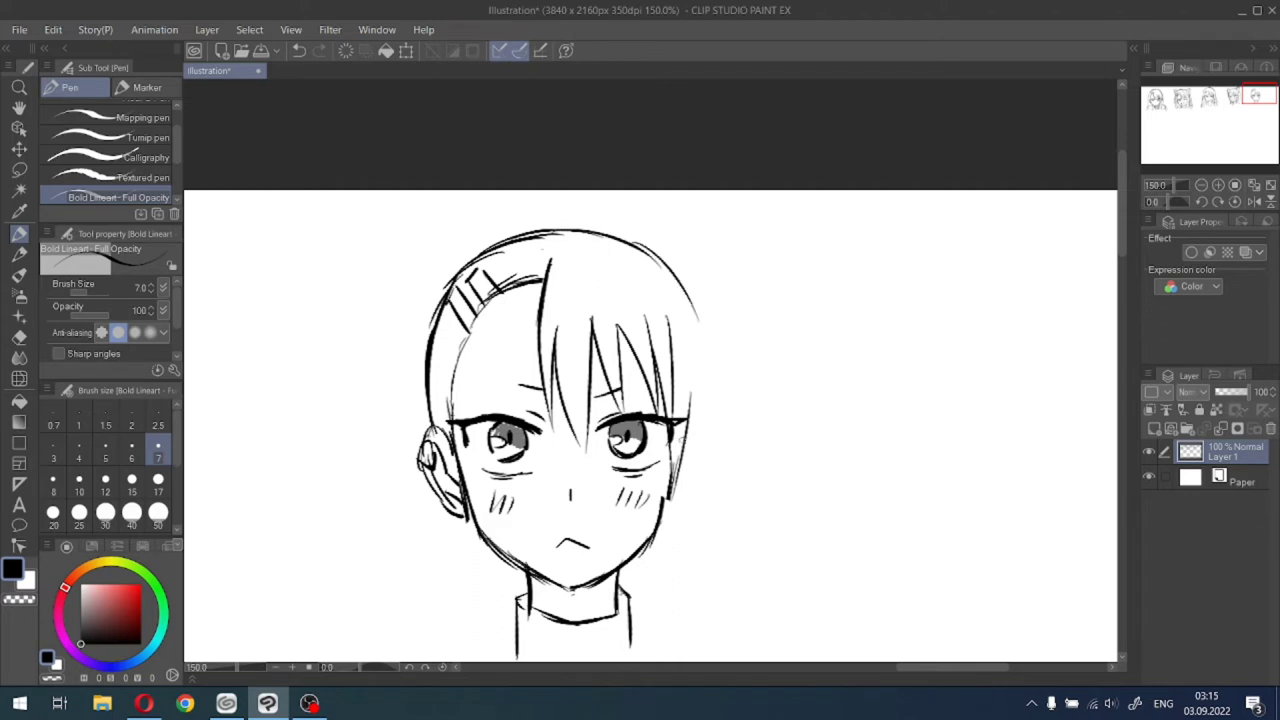
# Draw the inner edge of the long side lock falling past the jaw to collar height.
pyautogui.moveTo(678, 400); pyautogui.dragTo(652, 566)
pyautogui.moveTo(676, 458); pyautogui.dragTo(662, 624)
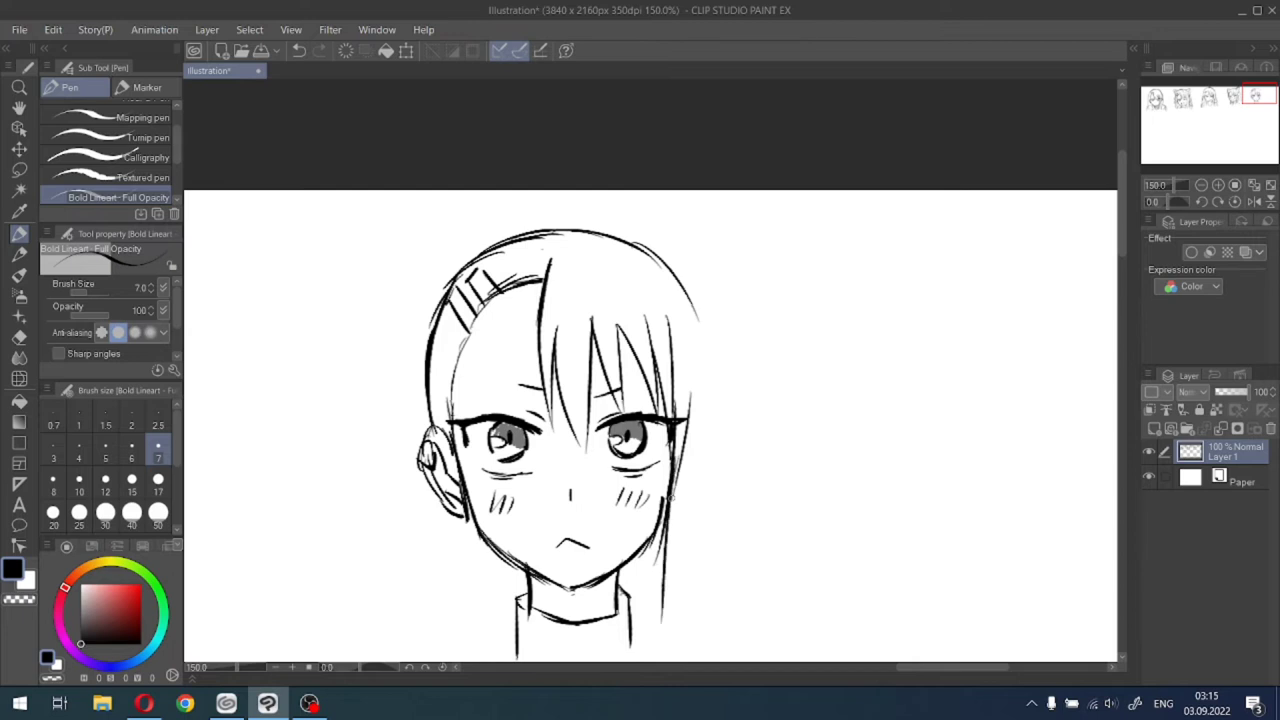
pyautogui.moveTo(665, 530); pyautogui.dragTo(664, 608)
# Draw sloping shoulder lines outward from both sides of the collar.
pyautogui.click(1254, 105)
pyautogui.moveTo(1254, 105); pyautogui.dragTo(1254, 106)
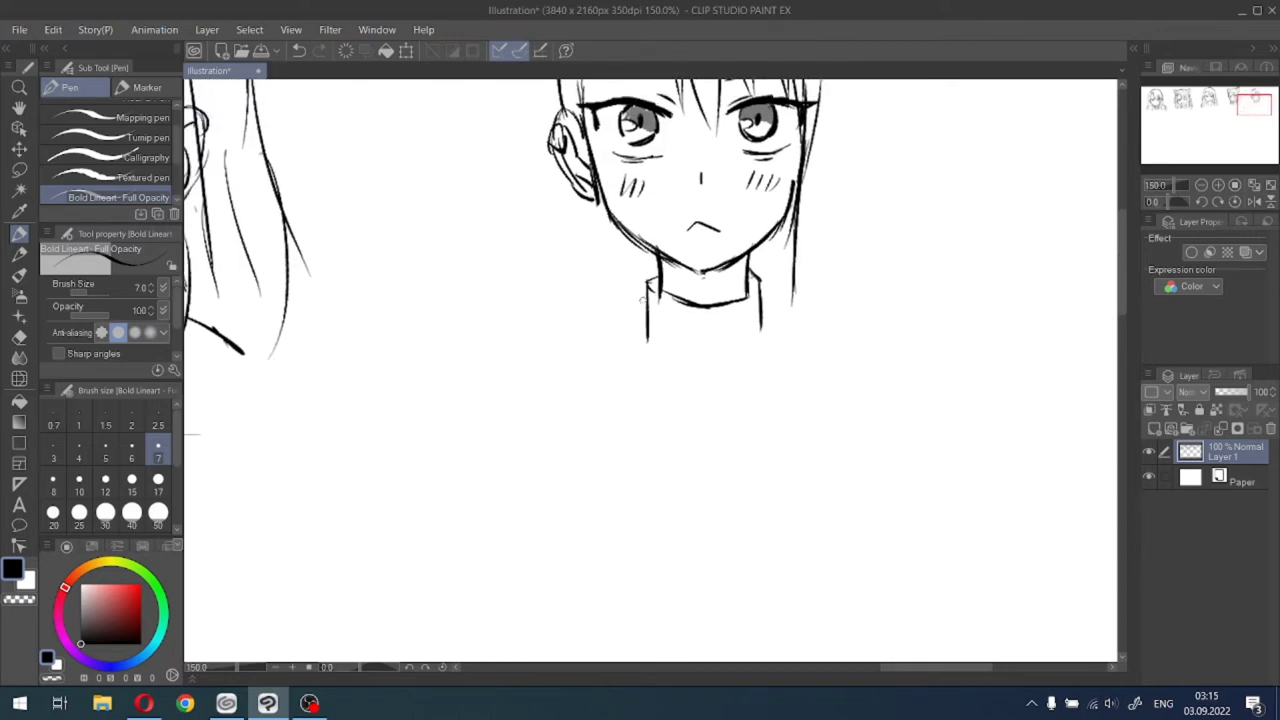
pyautogui.moveTo(641, 299); pyautogui.dragTo(570, 345)
pyautogui.moveTo(775, 298); pyautogui.dragTo(845, 334)
# Draw the outer hair contour from the crown down along the side lock to the shoulder.
pyautogui.click(1255, 113)
pyautogui.moveTo(1254, 113); pyautogui.dragTo(1256, 98)
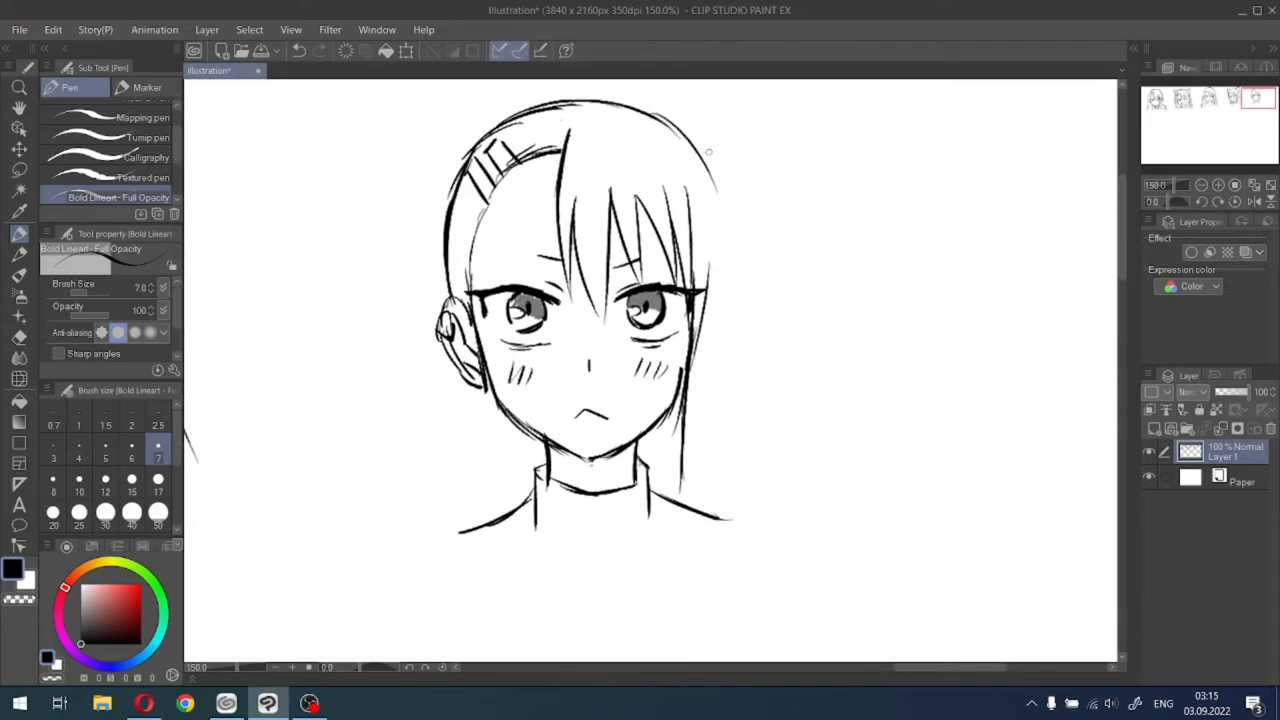
pyautogui.moveTo(687, 133); pyautogui.dragTo(714, 266)
pyautogui.hotkey('ctrl', 'z')
pyautogui.moveTo(705, 162)
pyautogui.mouseDown()
pyautogui.moveTo(722, 296)
pyautogui.moveTo(708, 402)
pyautogui.mouseUp()
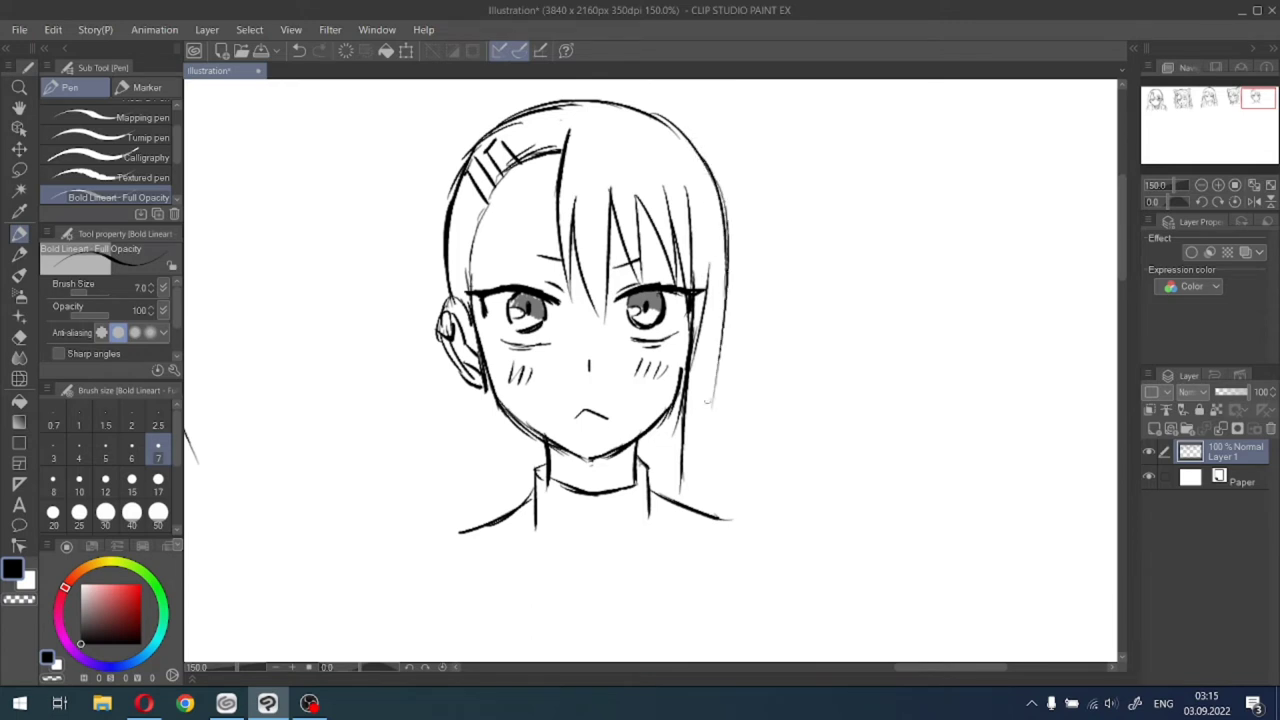
pyautogui.moveTo(717, 278); pyautogui.dragTo(703, 507)
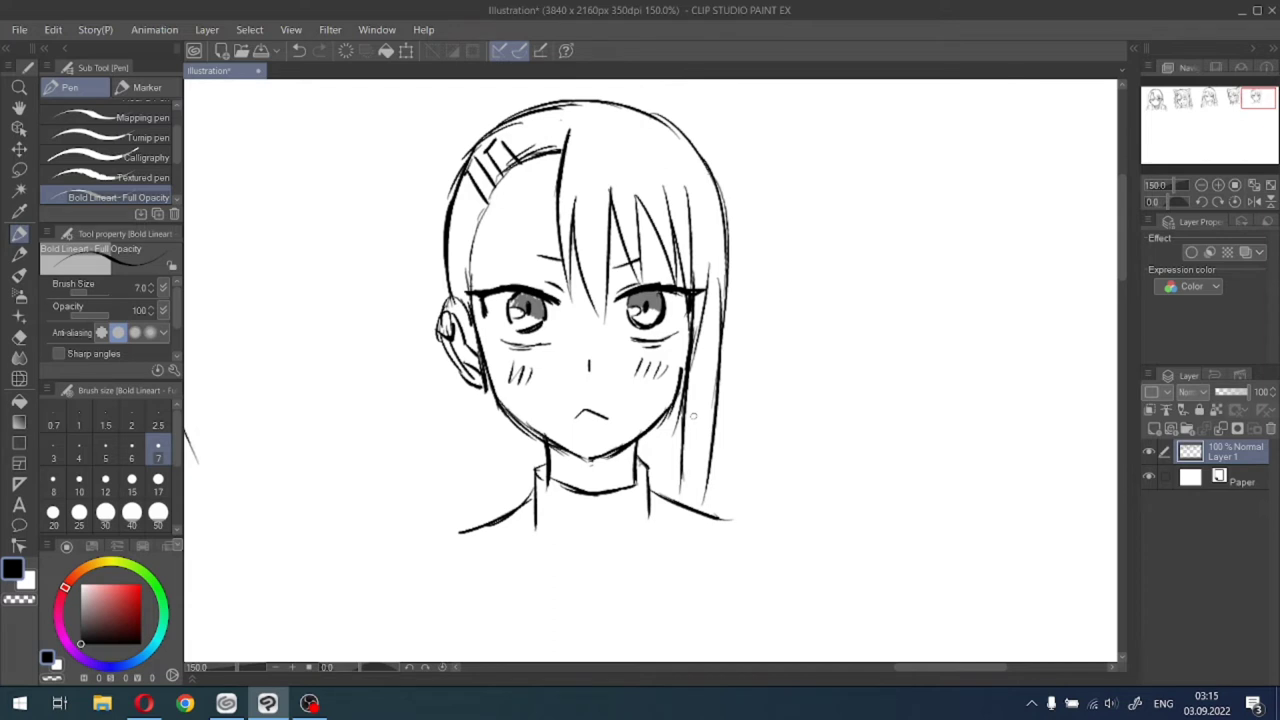
# Lengthen the side lock below the shoulder and finish it with tapering strands that sweep outward.
pyautogui.moveTo(686, 424); pyautogui.dragTo(681, 566)
pyautogui.moveTo(684, 500); pyautogui.dragTo(683, 568)
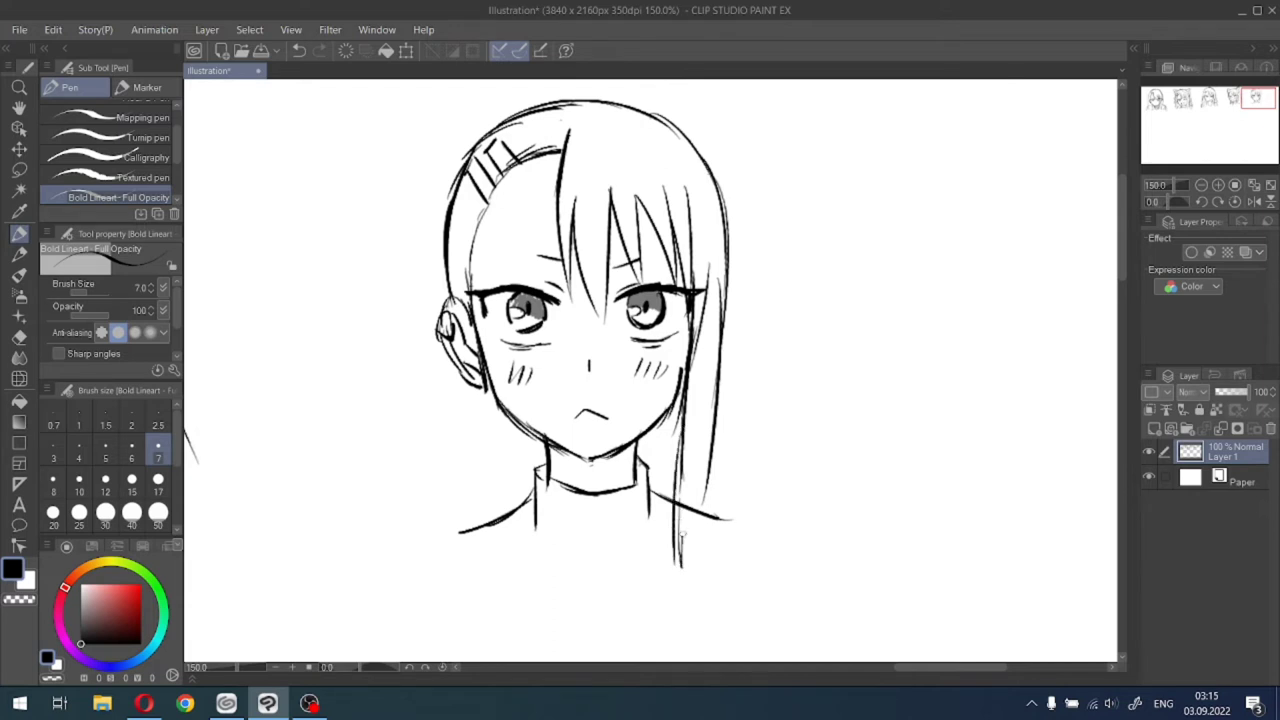
pyautogui.moveTo(680, 520); pyautogui.dragTo(728, 626)
pyautogui.moveTo(712, 464); pyautogui.dragTo(738, 646)
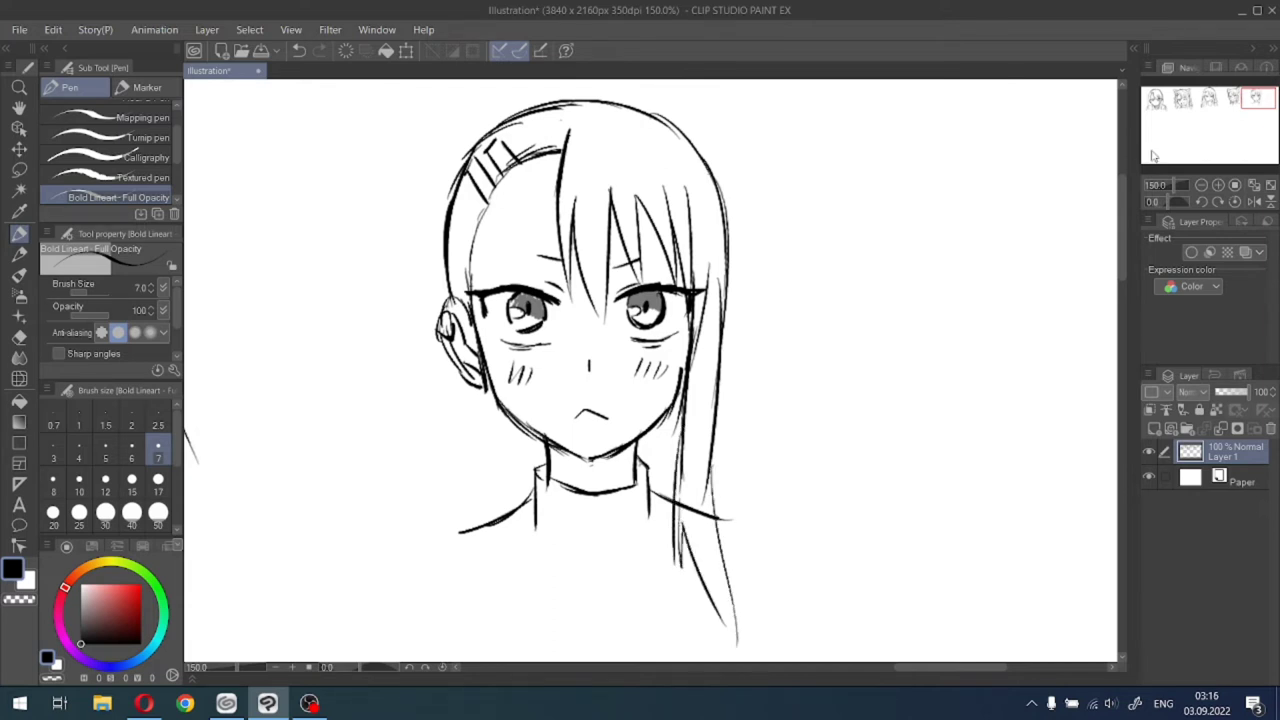
# Draw a second, slightly higher curve over the crown from the hair clip side to the bangs side.
pyautogui.moveTo(1259, 114); pyautogui.dragTo(1259, 108)
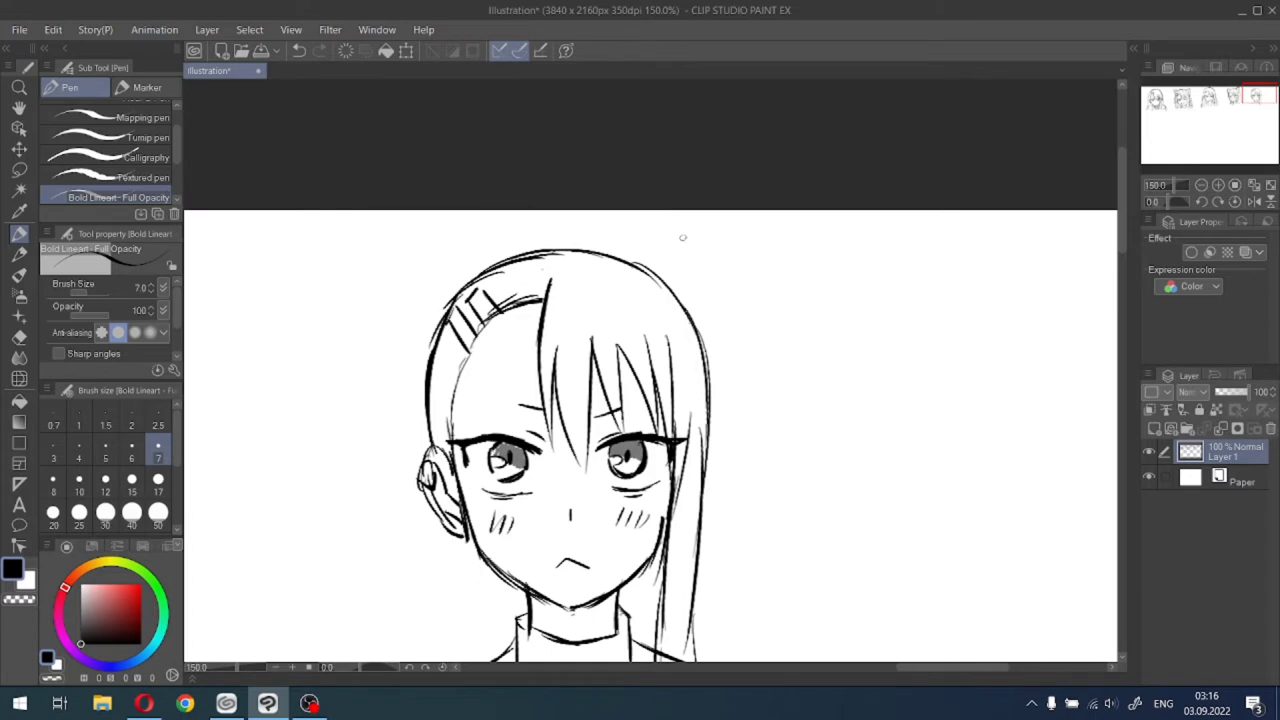
pyautogui.moveTo(440, 318)
pyautogui.mouseDown()
pyautogui.moveTo(480, 257)
pyautogui.moveTo(572, 239)
pyautogui.moveTo(600, 239)
pyautogui.moveTo(694, 304)
pyautogui.mouseUp()
pyautogui.hotkey('ctrl', 'z')
pyautogui.hotkey('ctrl', 'z')
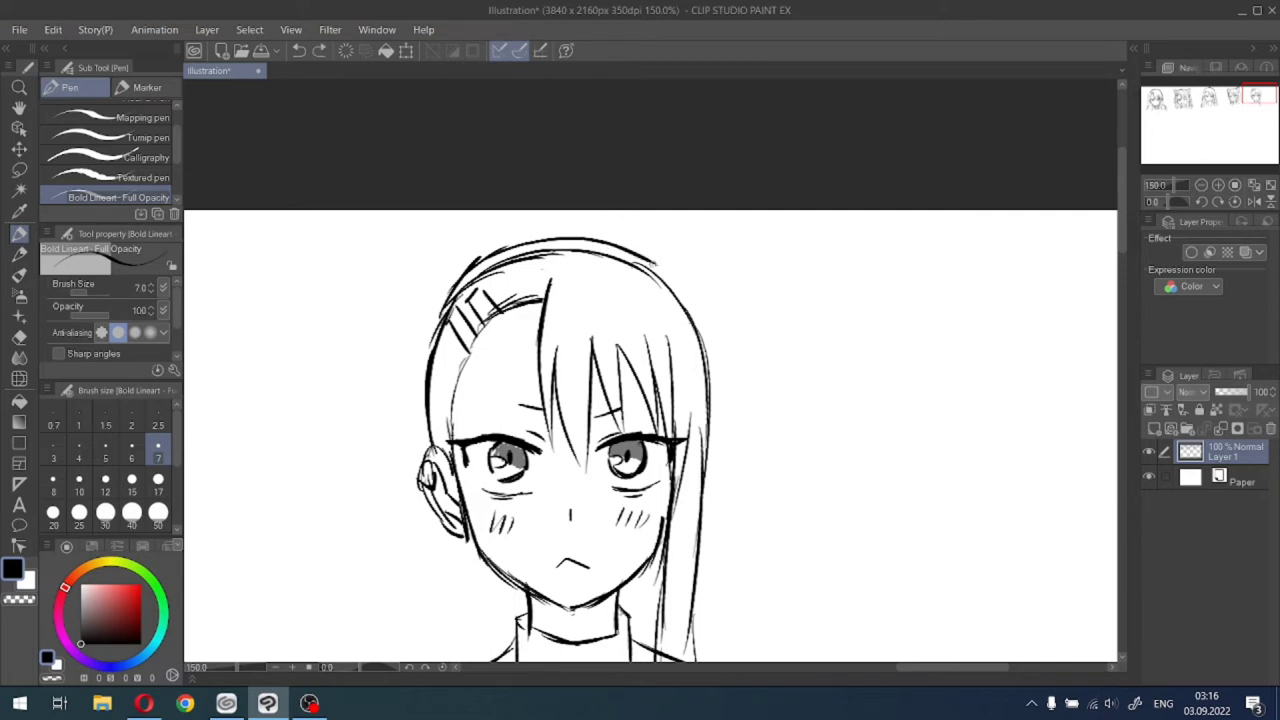
pyautogui.moveTo(652, 264); pyautogui.dragTo(700, 328)
# Retrace the inner hairline running from the hair clips down toward the temple.
pyautogui.scroll(-1, 658, 282)
pyautogui.scroll(-1, 658, 282)
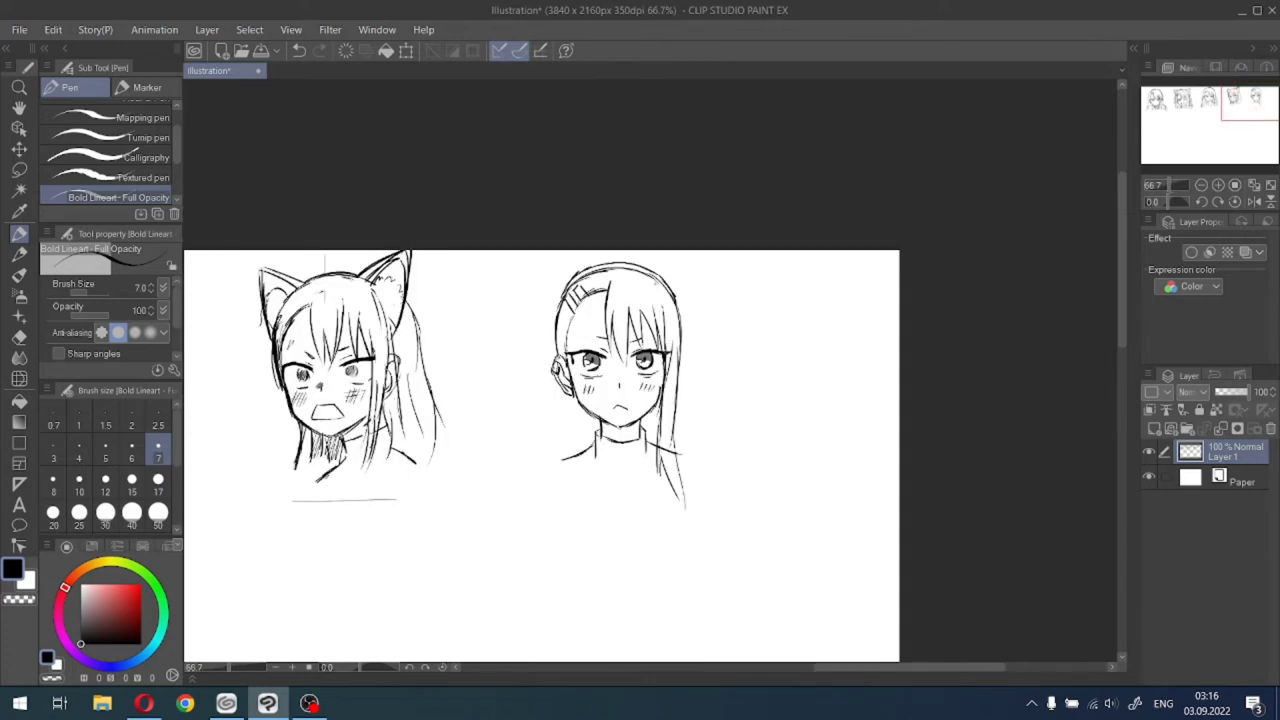
pyautogui.scroll(-1, 655, 285)
pyautogui.scroll(2, 655, 285)
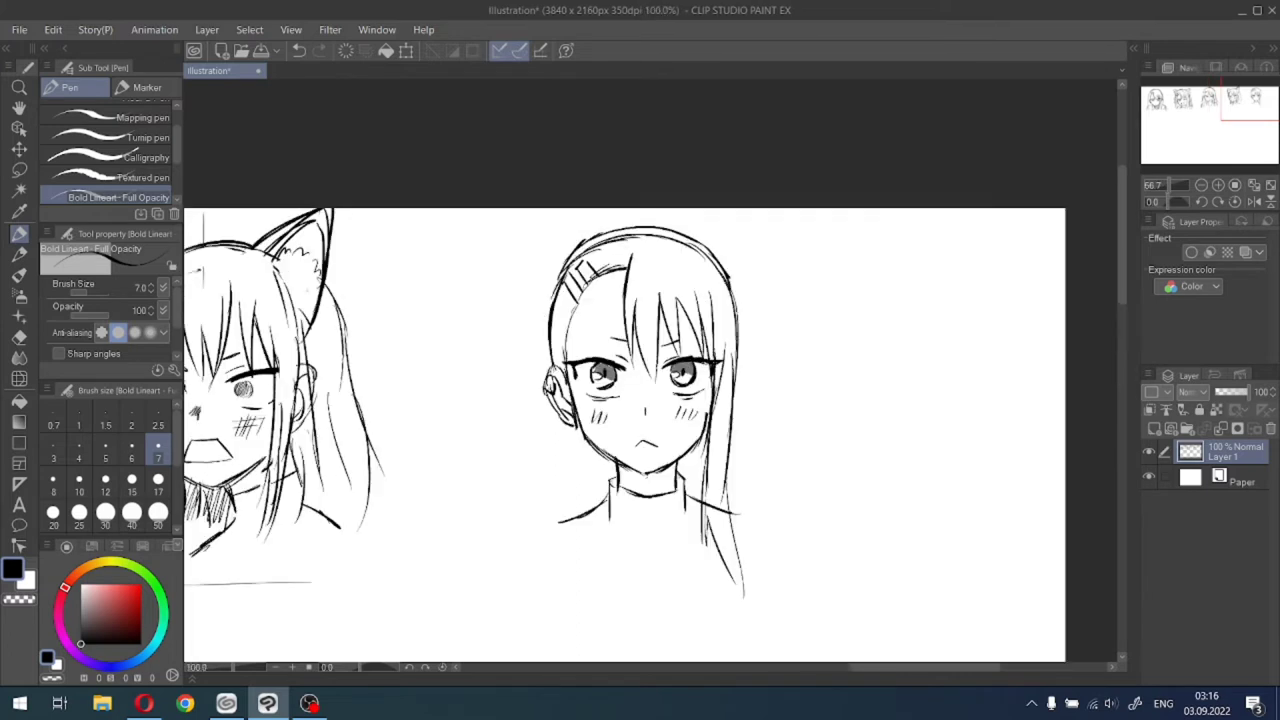
pyautogui.scroll(1, 522, 306)
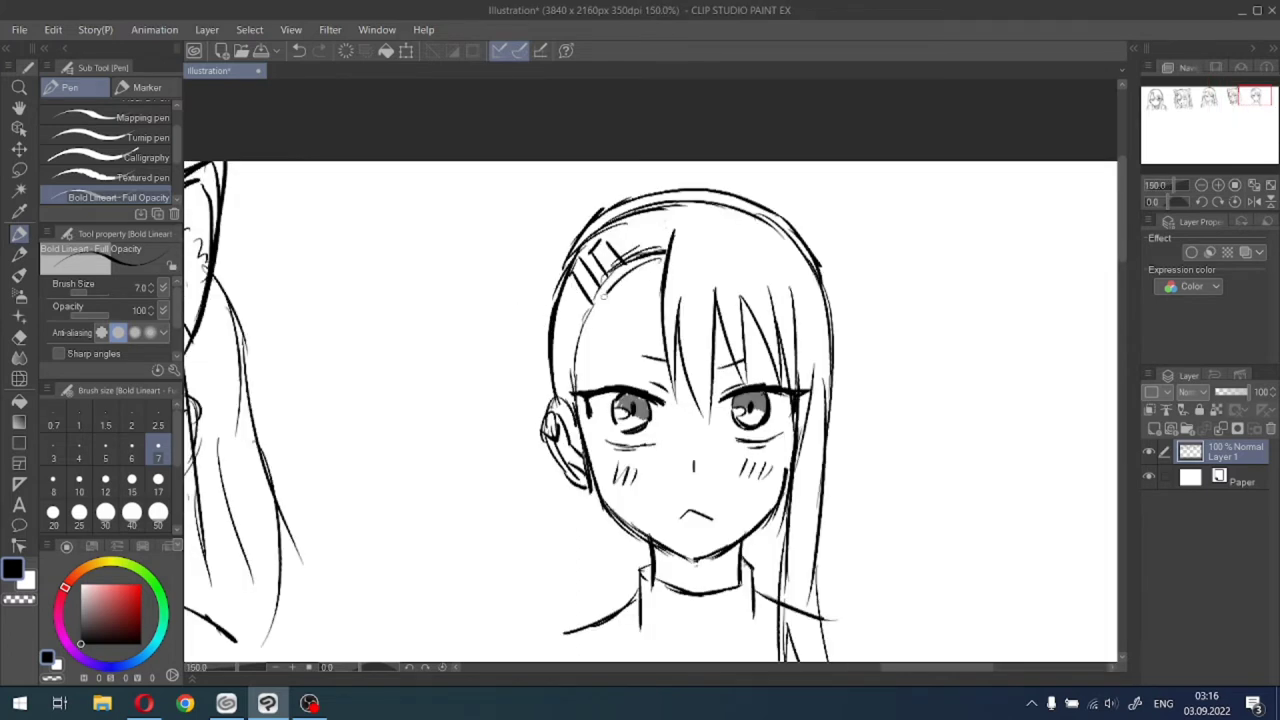
pyautogui.moveTo(604, 296); pyautogui.dragTo(570, 361)
pyautogui.click(19, 170)
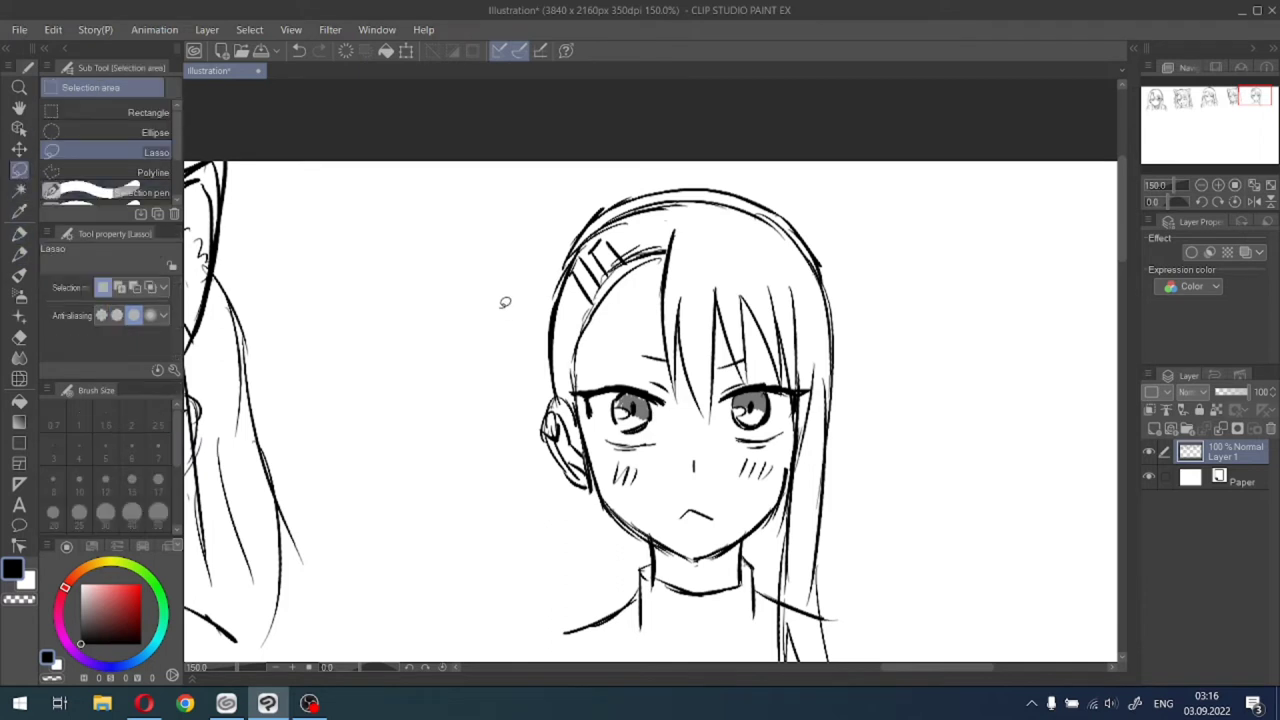
pyautogui.moveTo(503, 300)
pyautogui.mouseDown()
pyautogui.moveTo(622, 312)
pyautogui.moveTo(777, 285)
pyautogui.moveTo(867, 327)
pyautogui.moveTo(906, 322)
pyautogui.mouseUp()
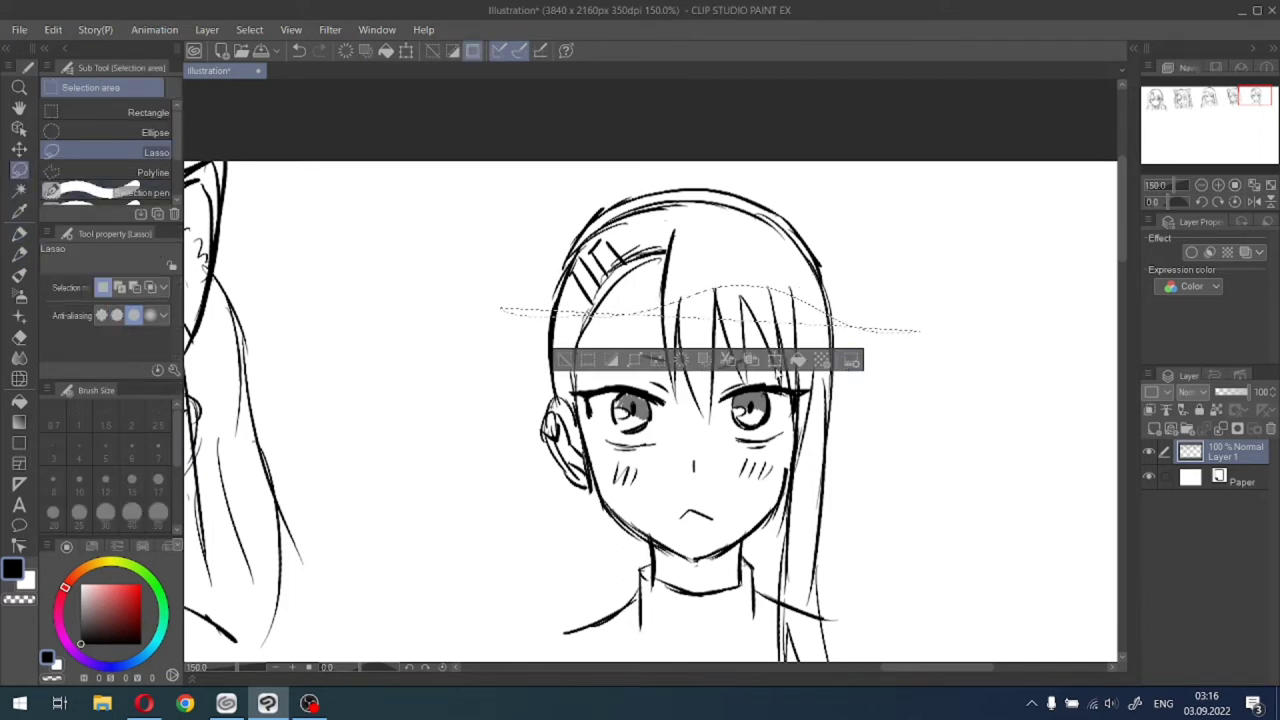
pyautogui.click(775, 358)
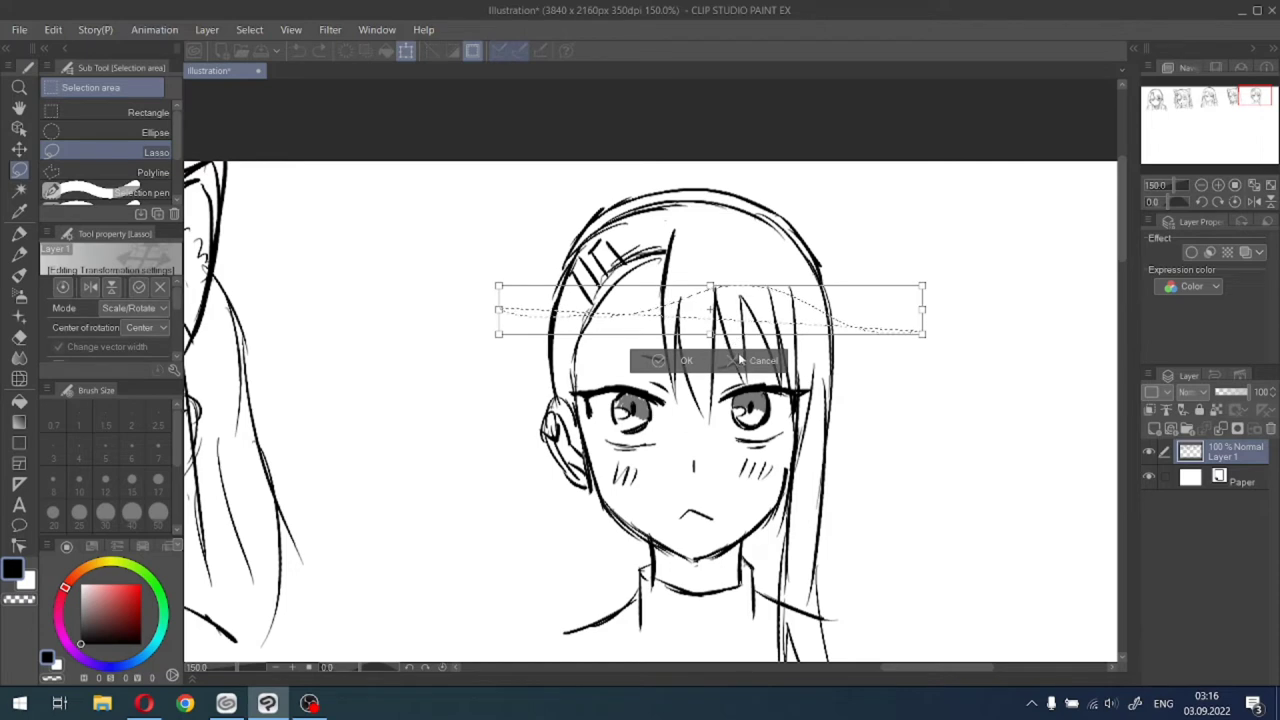
pyautogui.click(741, 360)
# Lasso the top of the head above the bangs, move it slightly down with a transform, and clear the selection.
pyautogui.moveTo(527, 308)
pyautogui.mouseDown()
pyautogui.moveTo(596, 319)
pyautogui.moveTo(731, 285)
pyautogui.moveTo(881, 319)
pyautogui.moveTo(914, 259)
pyautogui.moveTo(726, 164)
pyautogui.moveTo(508, 236)
pyautogui.mouseUp()
pyautogui.hotkey('ctrl', 't')
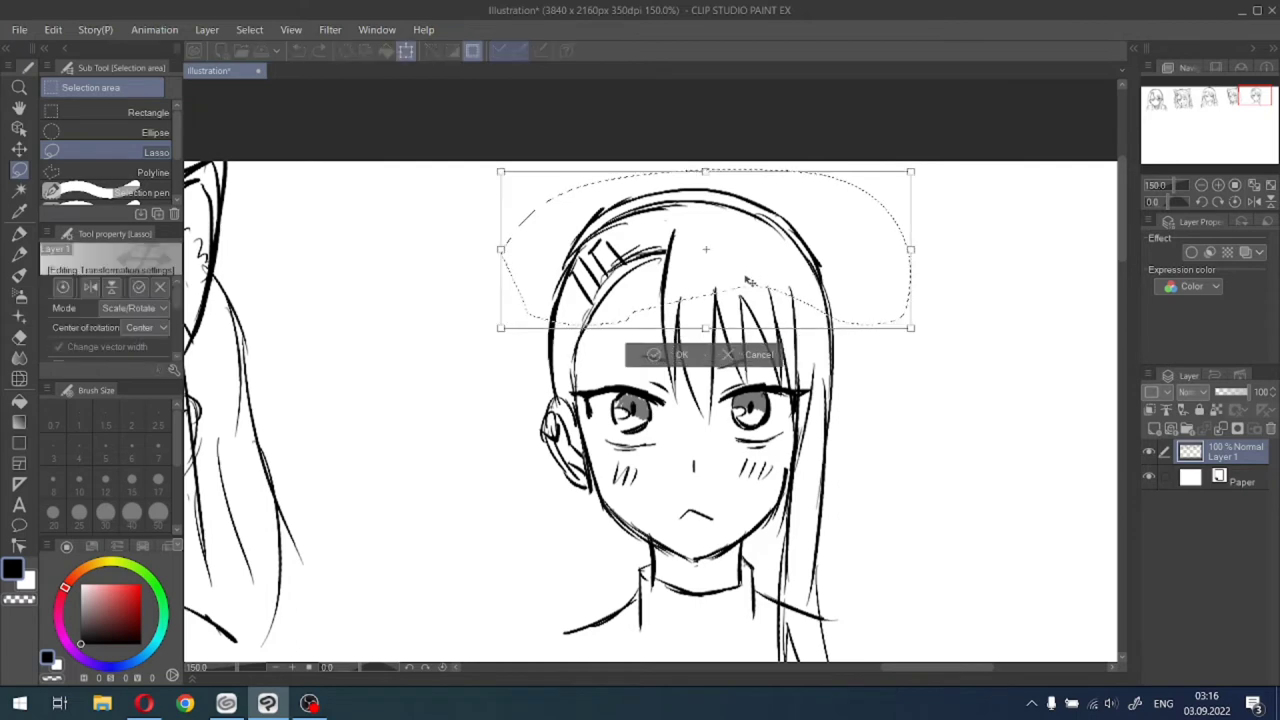
pyautogui.moveTo(748, 291); pyautogui.dragTo(745, 290)
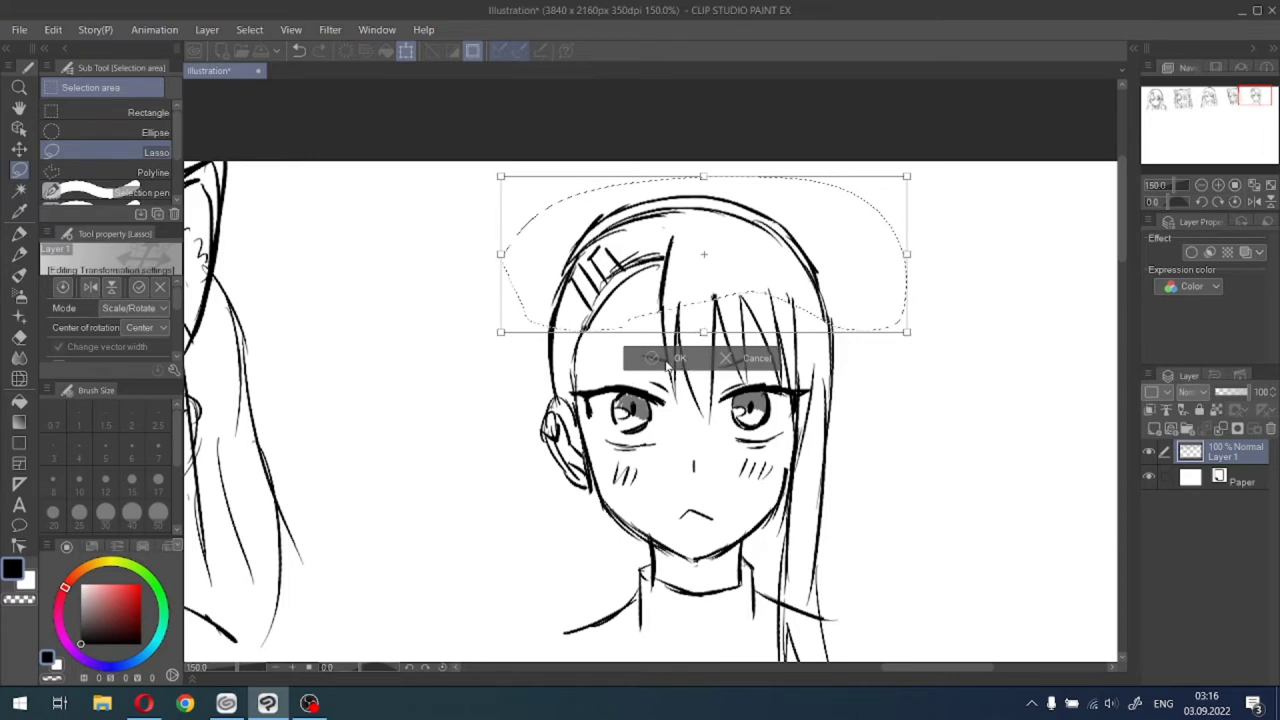
pyautogui.click(672, 362)
pyautogui.click(562, 360)
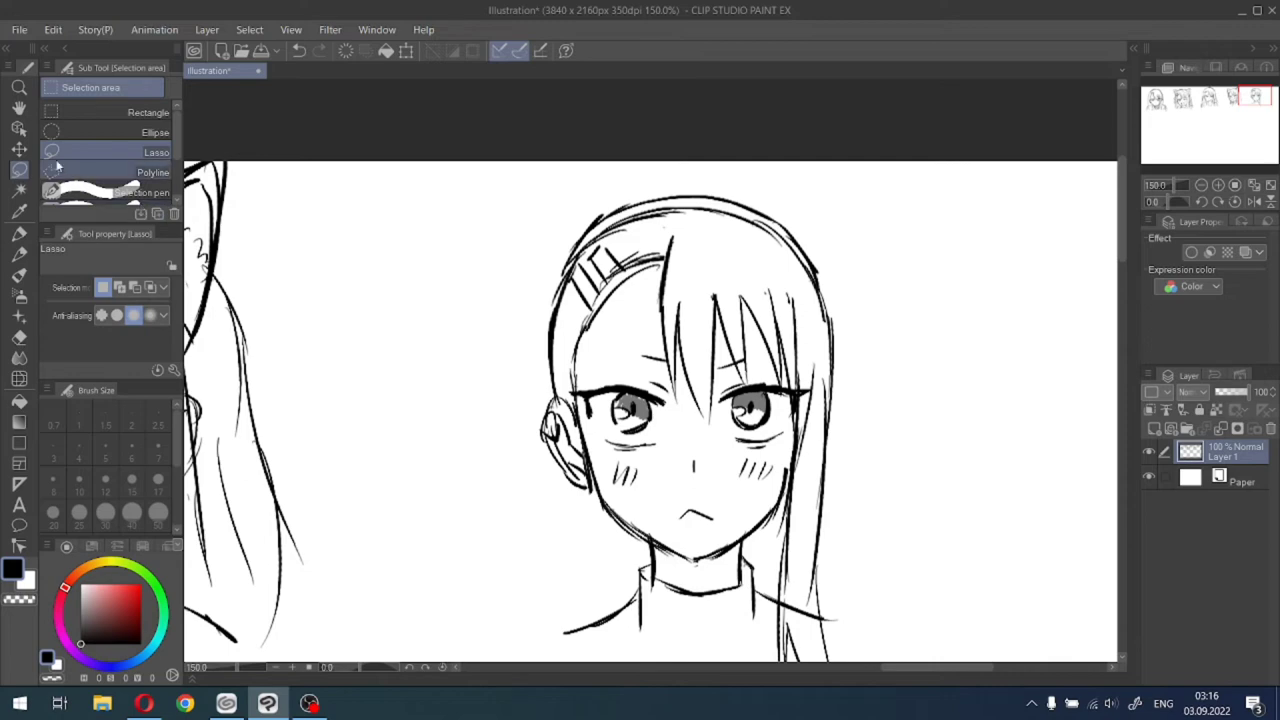
pyautogui.click(19, 233)
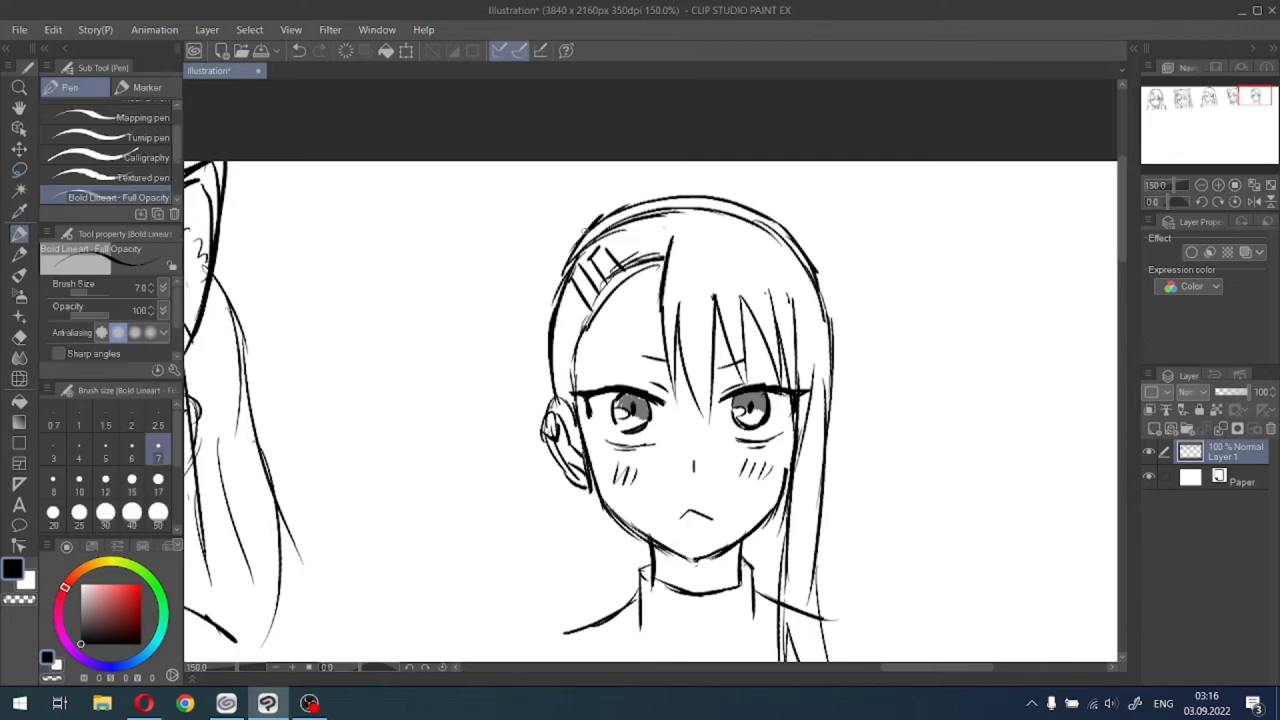
pyautogui.scroll(-2, 585, 218)
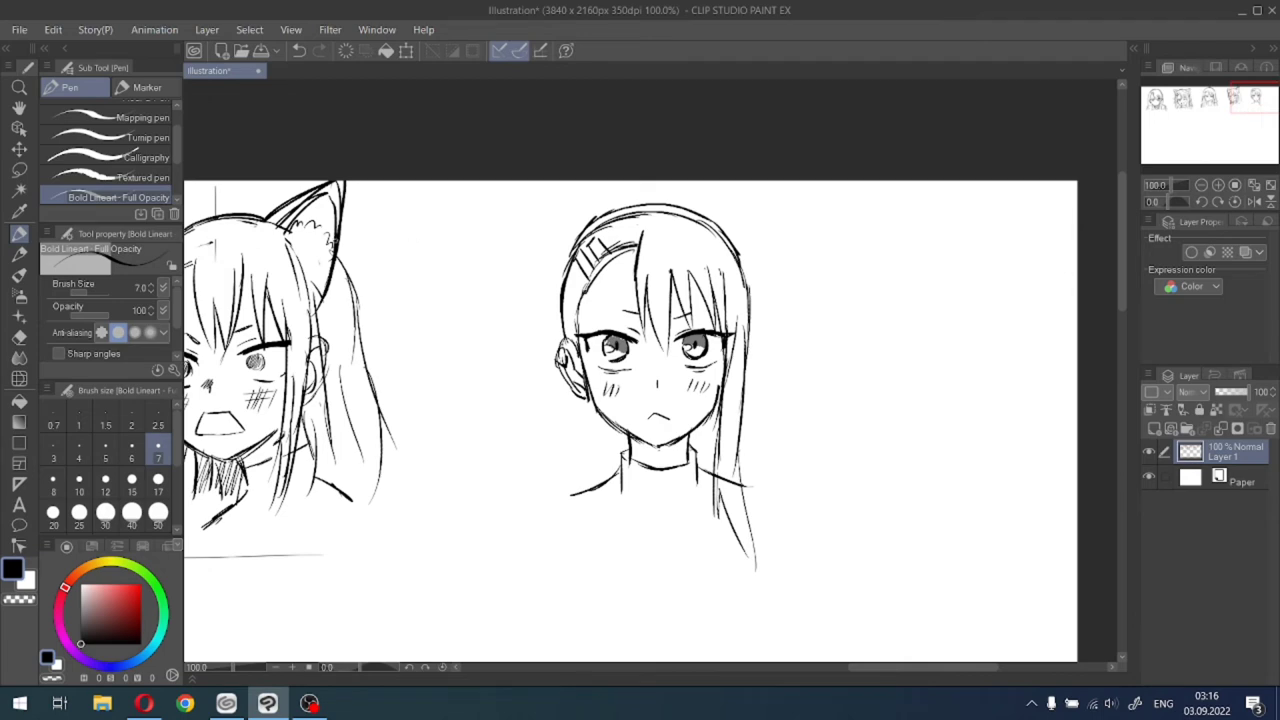
pyautogui.scroll(2, 665, 310)
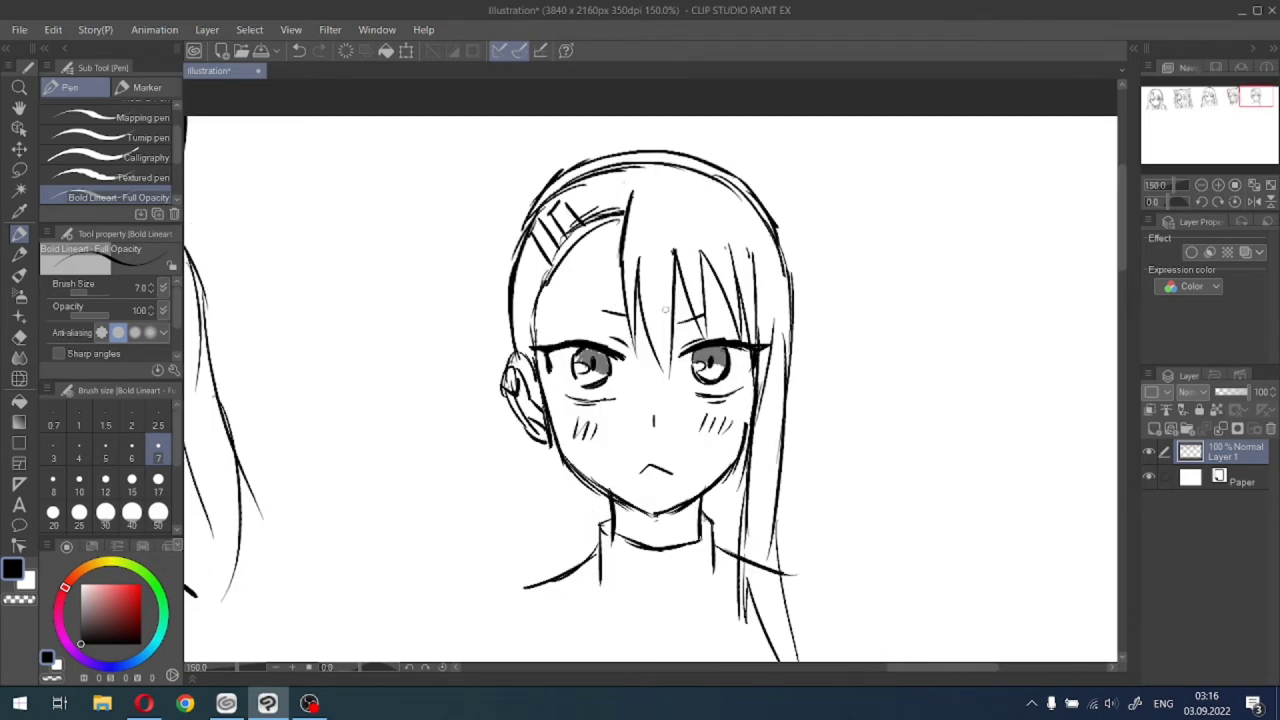
pyautogui.scroll(3, 569, 353)
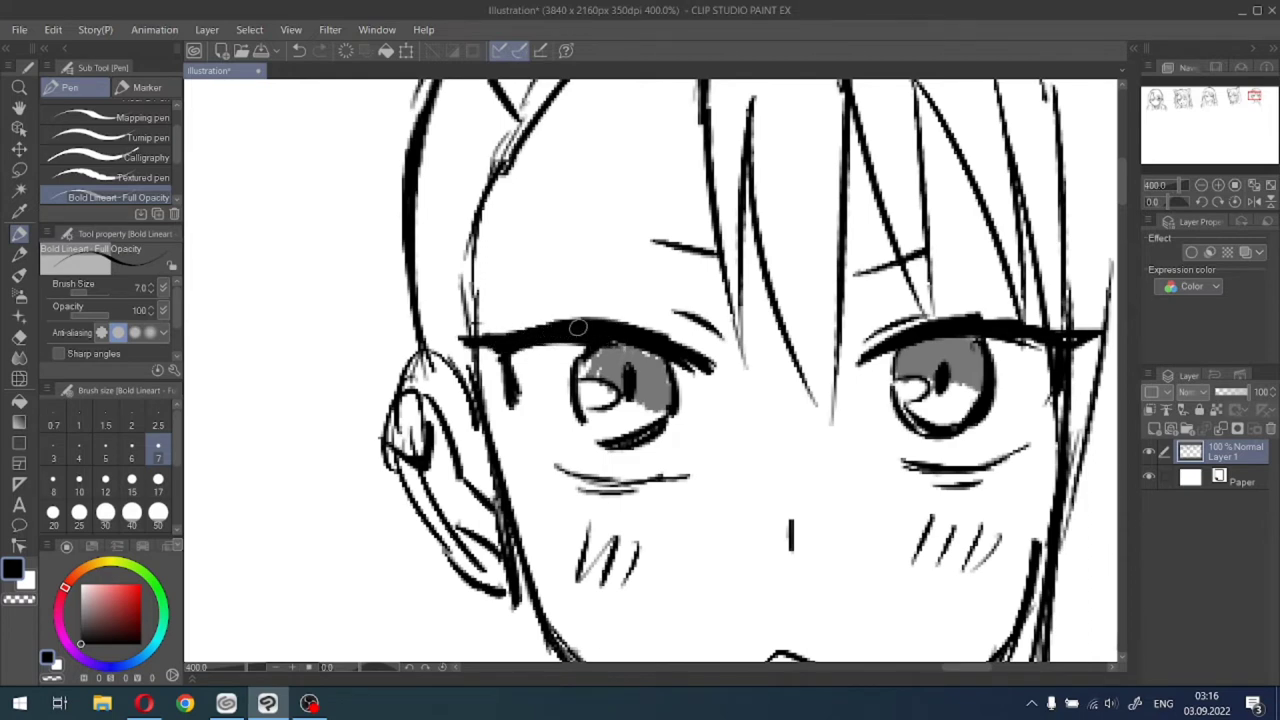
pyautogui.scroll(-4, 1036, 335)
pyautogui.moveTo(1228, 116)
pyautogui.mouseDown()
pyautogui.moveTo(1212, 112)
pyautogui.moveTo(1256, 99)
pyautogui.mouseUp()
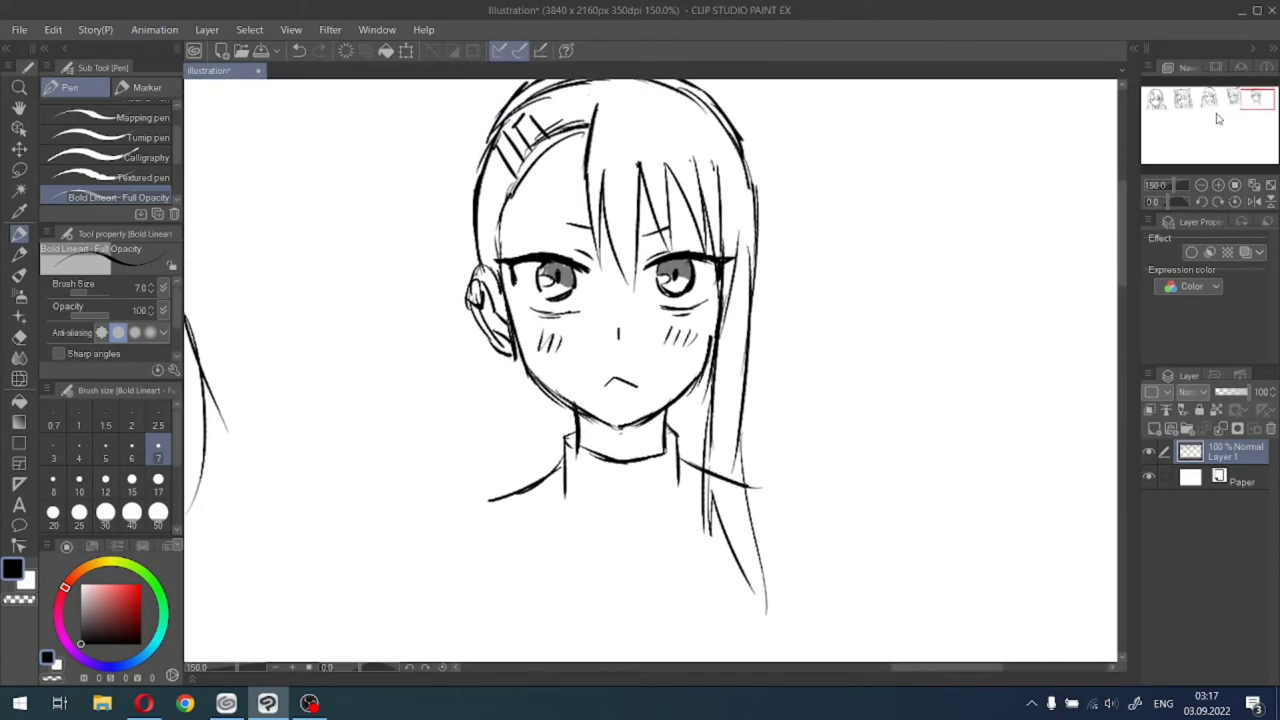
pyautogui.scroll(-1, 396, 337)
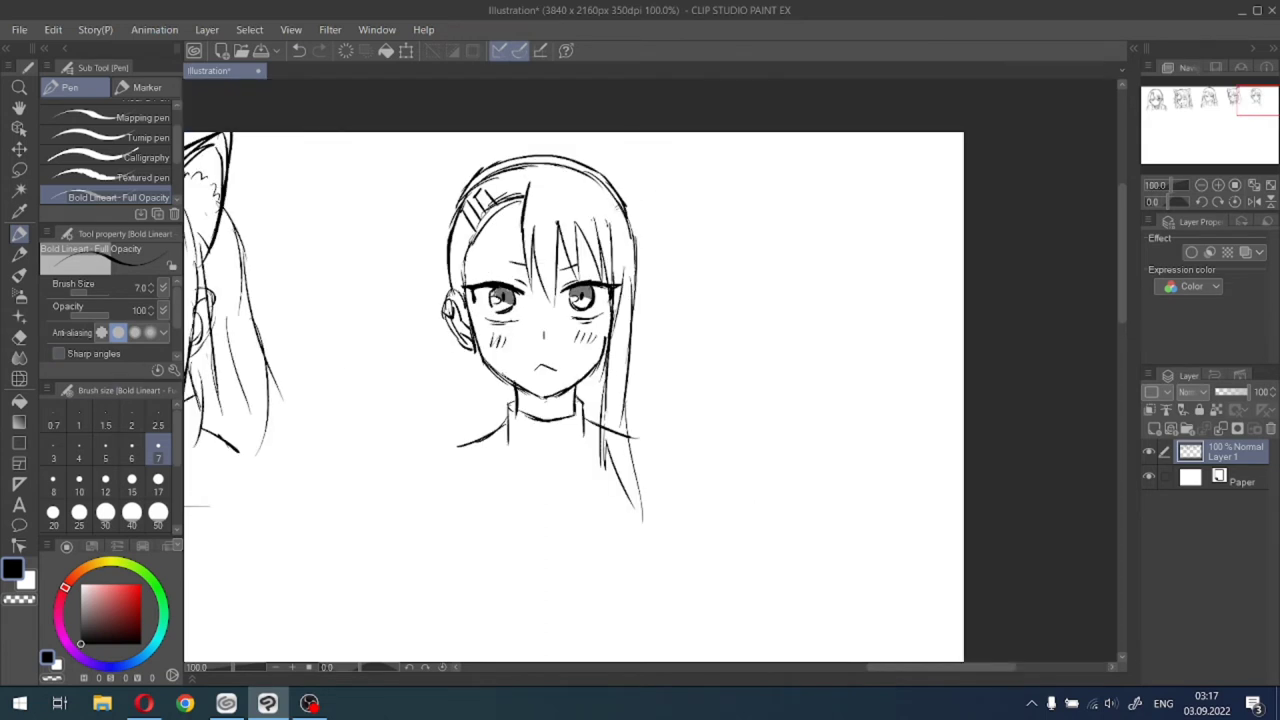
# Lasso the whole frowning girl with her shoulders, move her slightly down, clear the selection, and return to the pen.
pyautogui.click(18, 170)
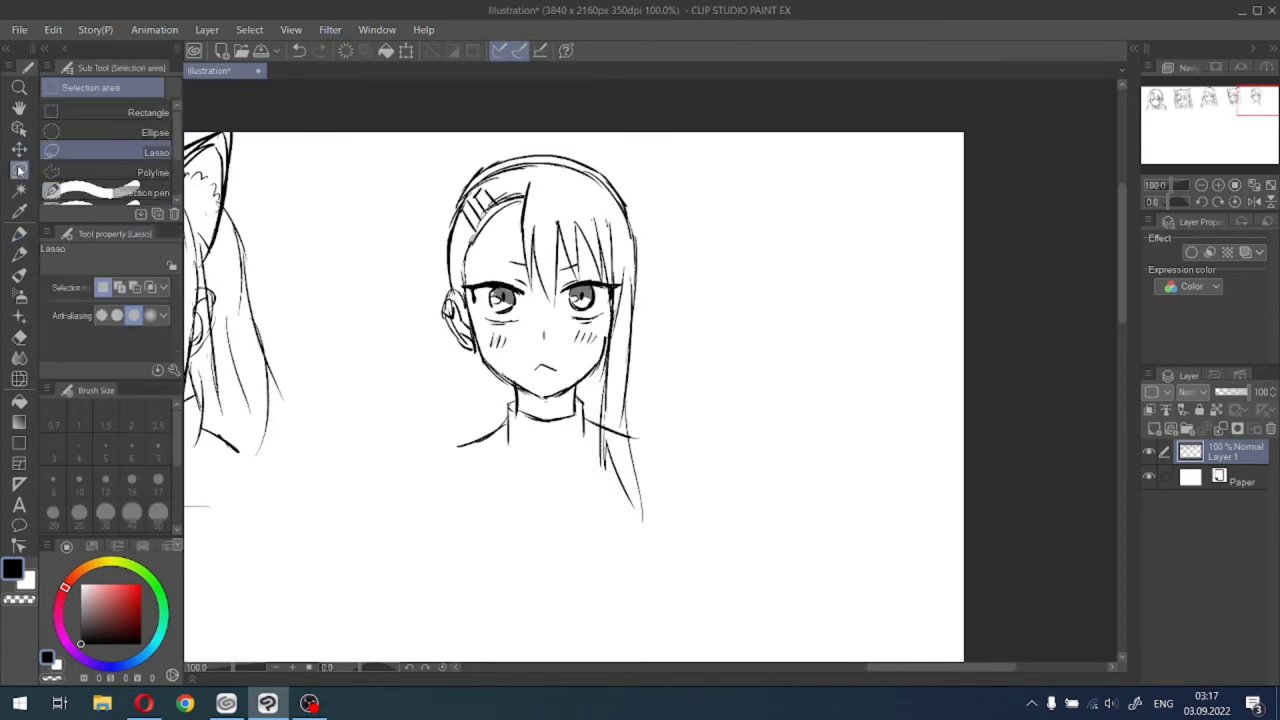
pyautogui.moveTo(540, 138)
pyautogui.mouseDown()
pyautogui.moveTo(527, 130)
pyautogui.moveTo(503, 491)
pyautogui.moveTo(711, 251)
pyautogui.moveTo(620, 163)
pyautogui.mouseUp()
pyautogui.click(638, 556)
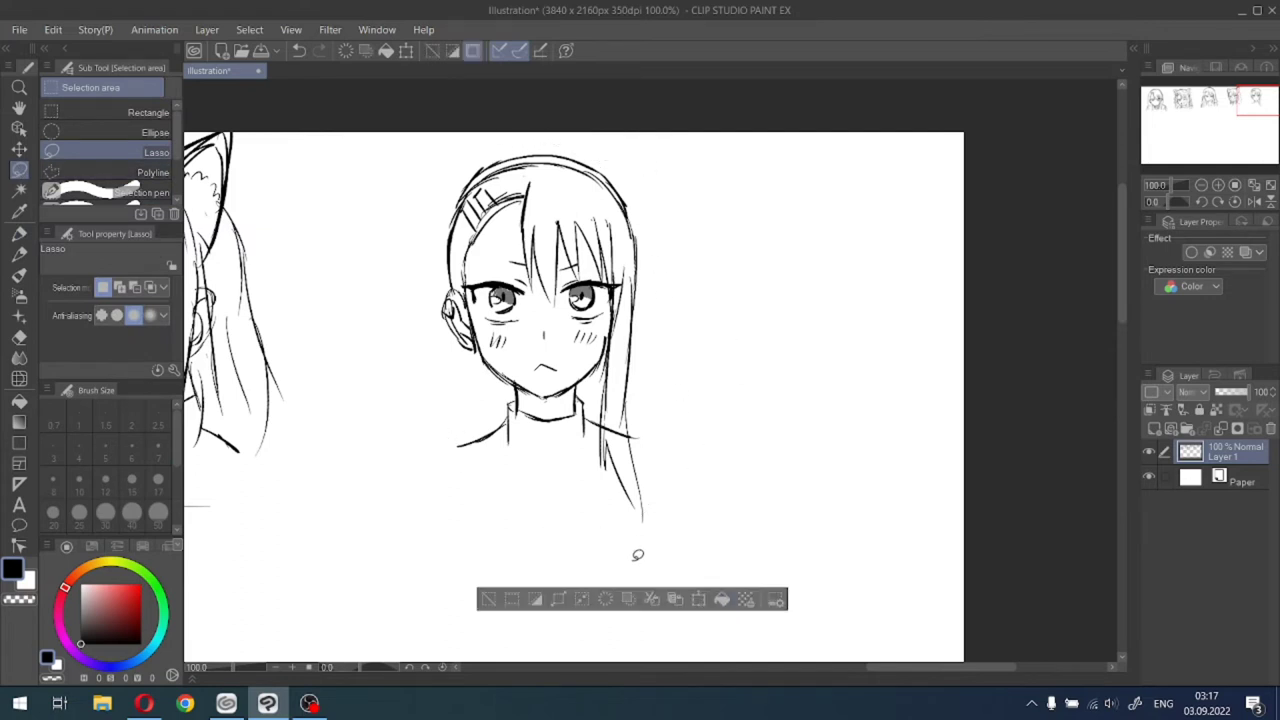
pyautogui.moveTo(431, 455)
pyautogui.mouseDown()
pyautogui.moveTo(646, 506)
pyautogui.moveTo(694, 194)
pyautogui.moveTo(384, 194)
pyautogui.moveTo(391, 419)
pyautogui.mouseUp()
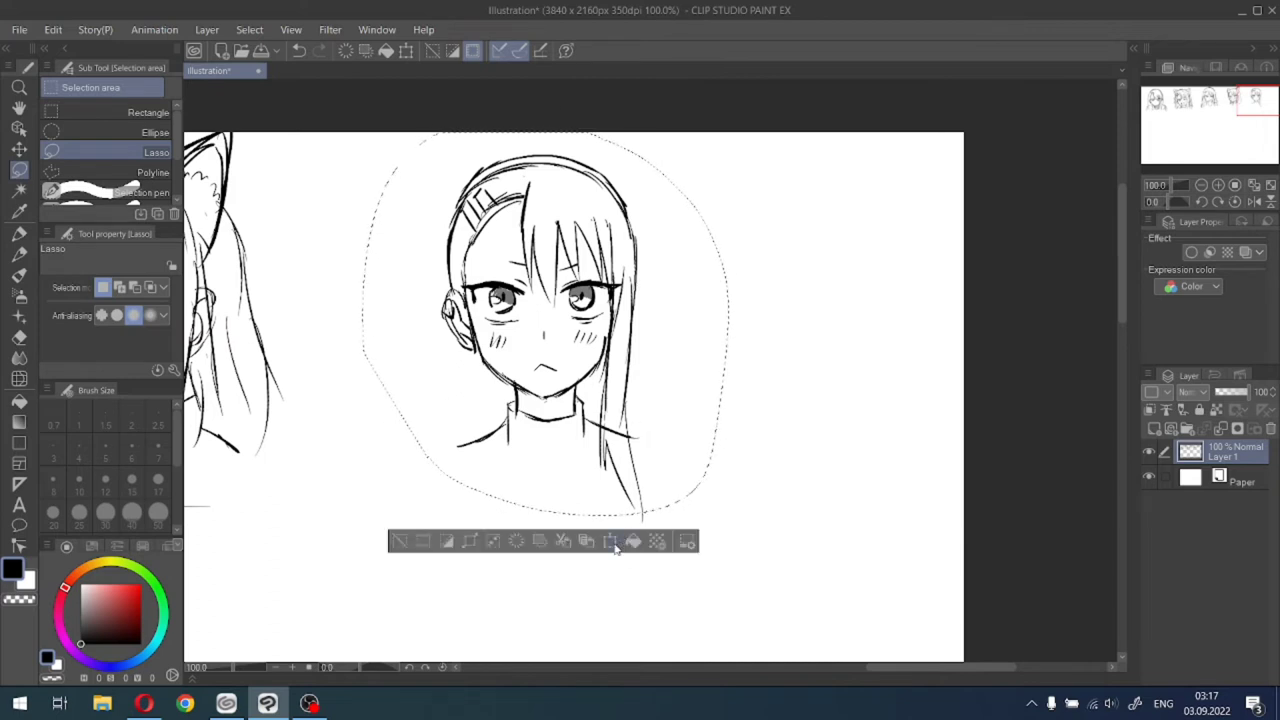
pyautogui.moveTo(617, 451); pyautogui.dragTo(617, 474)
pyautogui.click(497, 567)
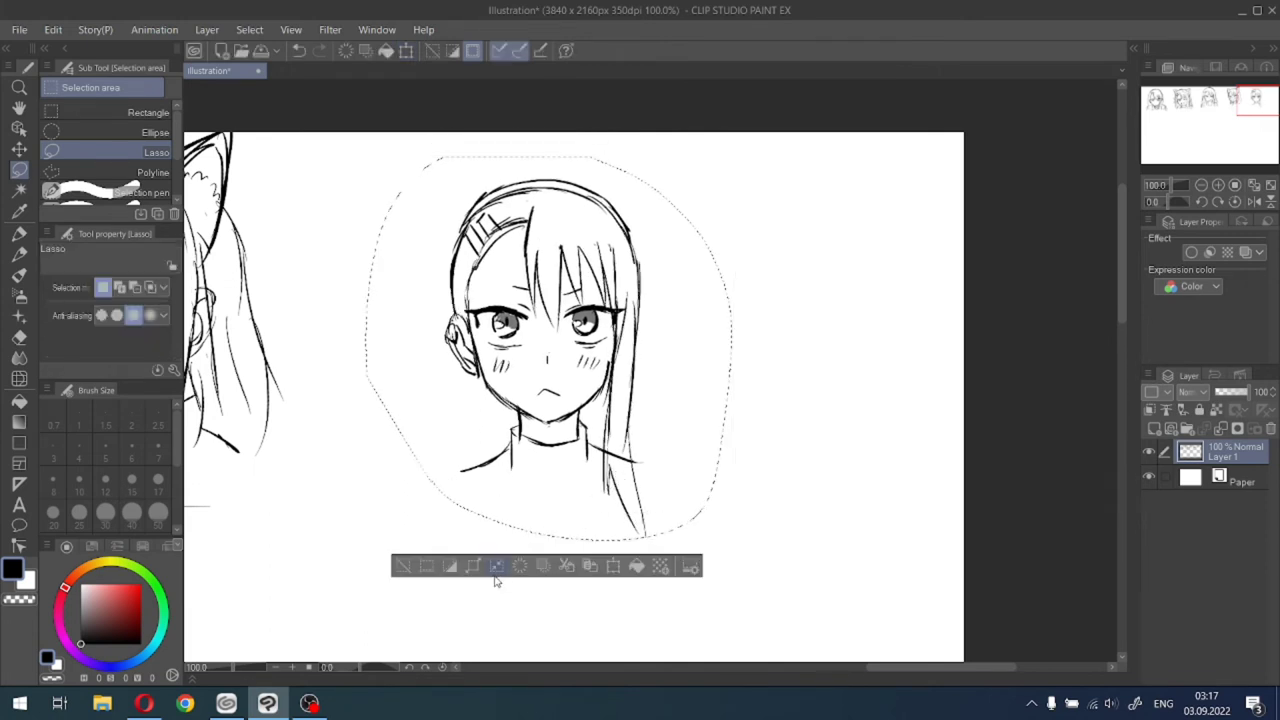
pyautogui.click(414, 568)
pyautogui.scroll(1, 512, 165)
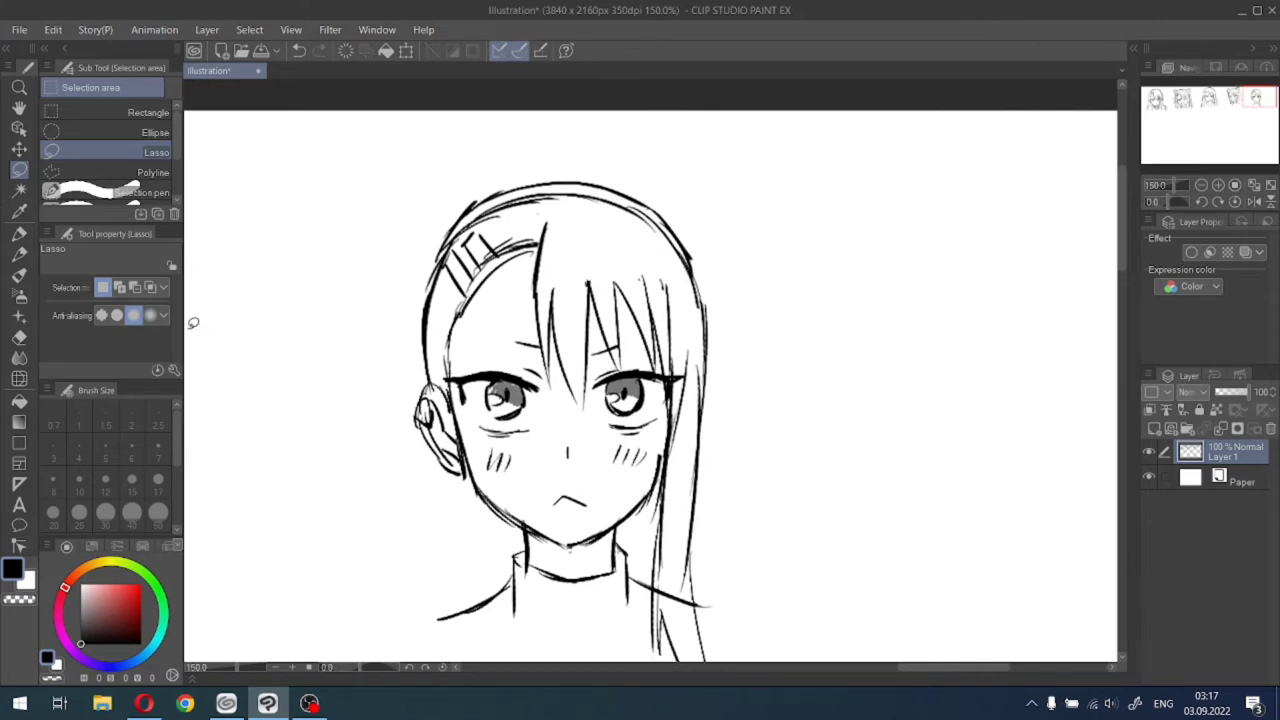
pyautogui.click(19, 232)
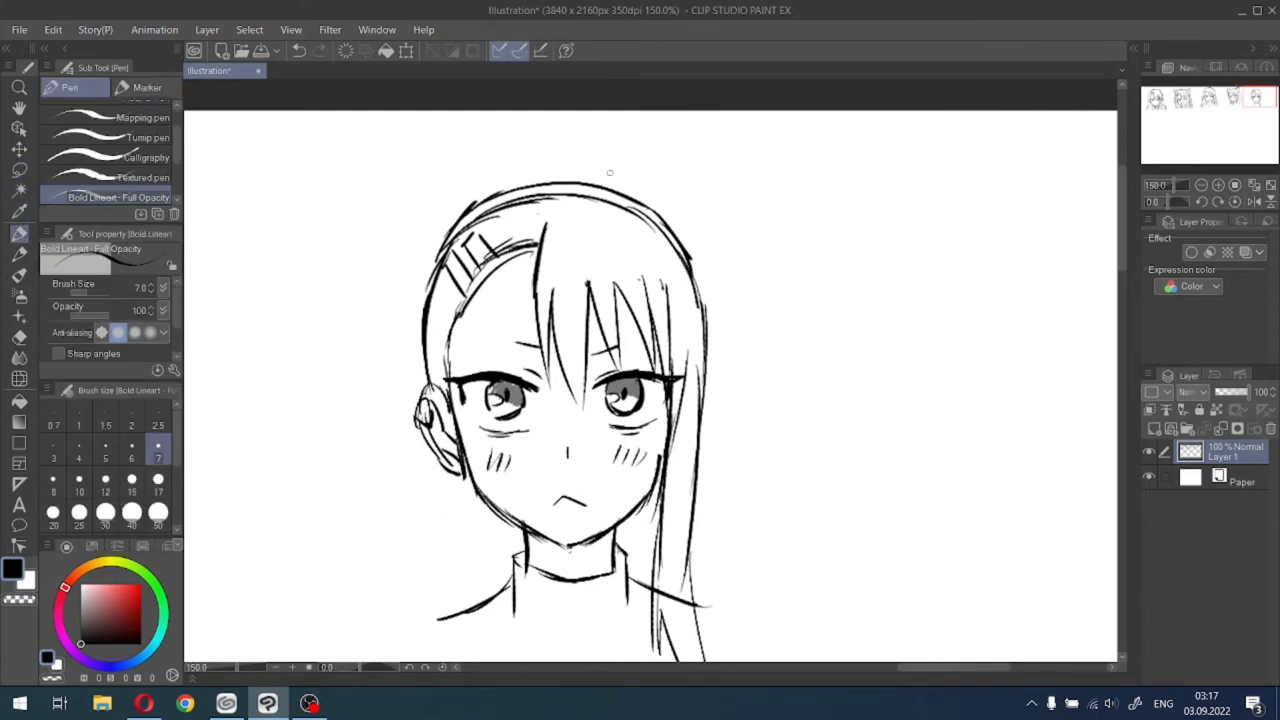
pyautogui.moveTo(626, 189); pyautogui.dragTo(702, 154)
pyautogui.moveTo(690, 289); pyautogui.dragTo(733, 164)
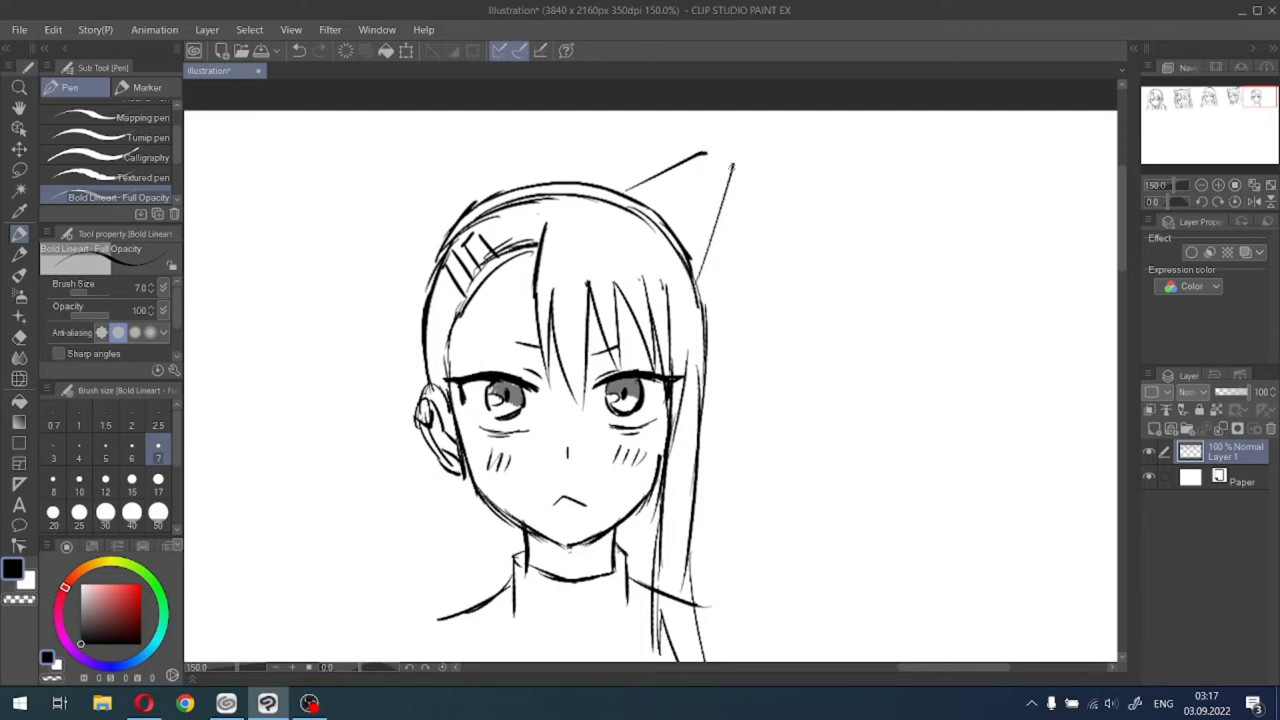
pyautogui.moveTo(598, 186); pyautogui.dragTo(706, 151)
pyautogui.hotkey('ctrl', 'z')
pyautogui.hotkey('ctrl', 'z')
pyautogui.hotkey('ctrl', 'z')
pyautogui.moveTo(603, 183); pyautogui.dragTo(708, 141)
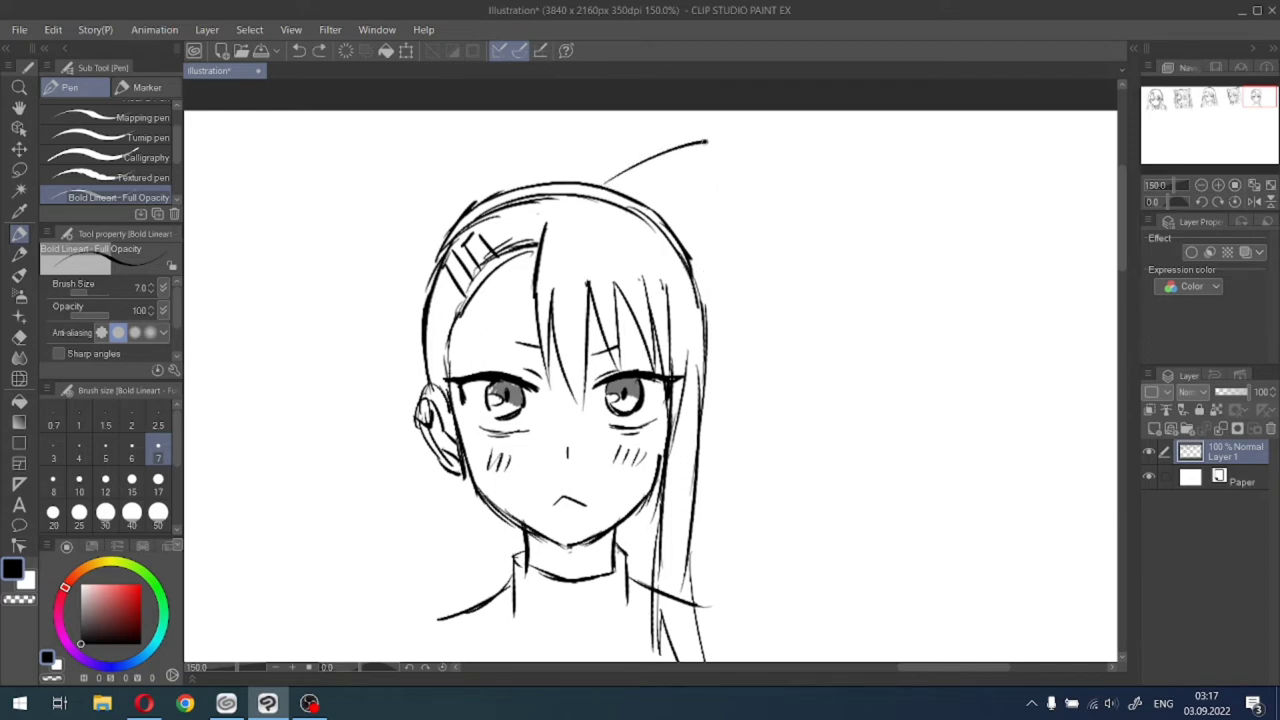
pyautogui.hotkey('ctrl', 'z')
pyautogui.moveTo(606, 185); pyautogui.dragTo(720, 132)
pyautogui.hotkey('ctrl', 'z')
# Draw a pointed cat ear on the crown above the long side lock, with a doubled upper edge and inner fur strokes.
pyautogui.moveTo(617, 186)
pyautogui.mouseDown()
pyautogui.moveTo(728, 141)
pyautogui.moveTo(692, 234)
pyautogui.mouseUp()
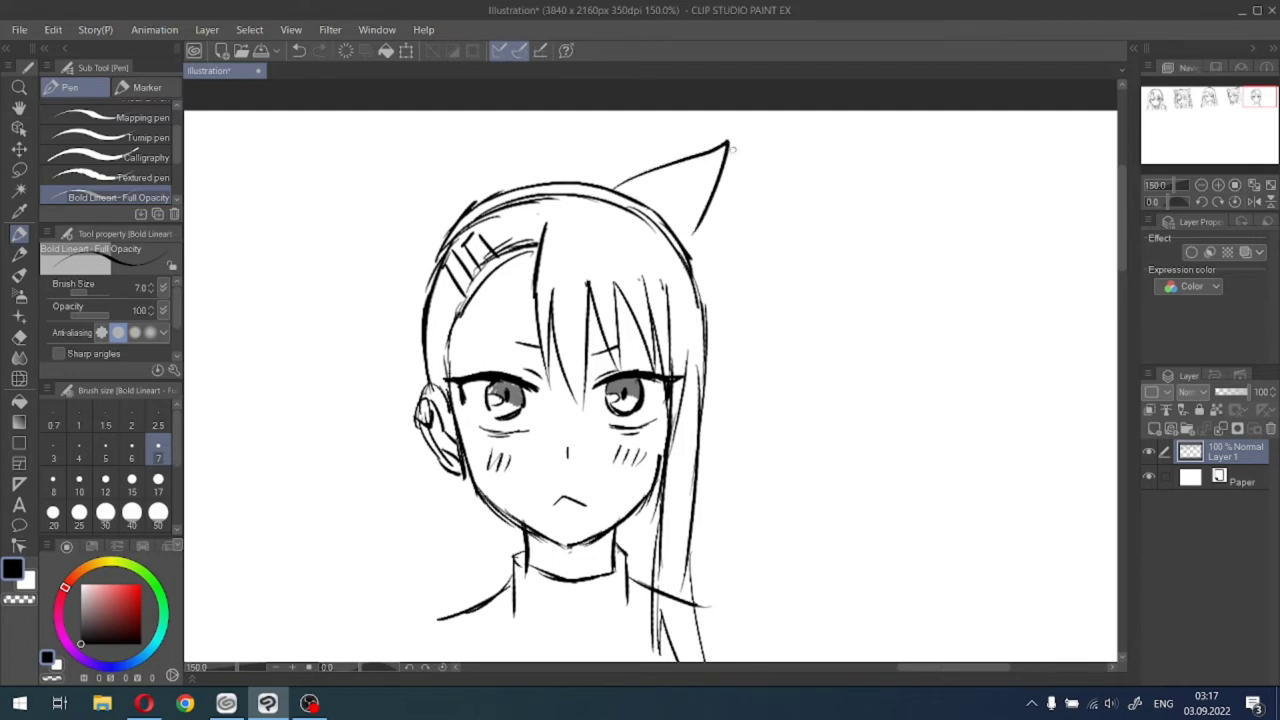
pyautogui.moveTo(729, 144); pyautogui.dragTo(687, 254)
pyautogui.moveTo(590, 185); pyautogui.dragTo(724, 143)
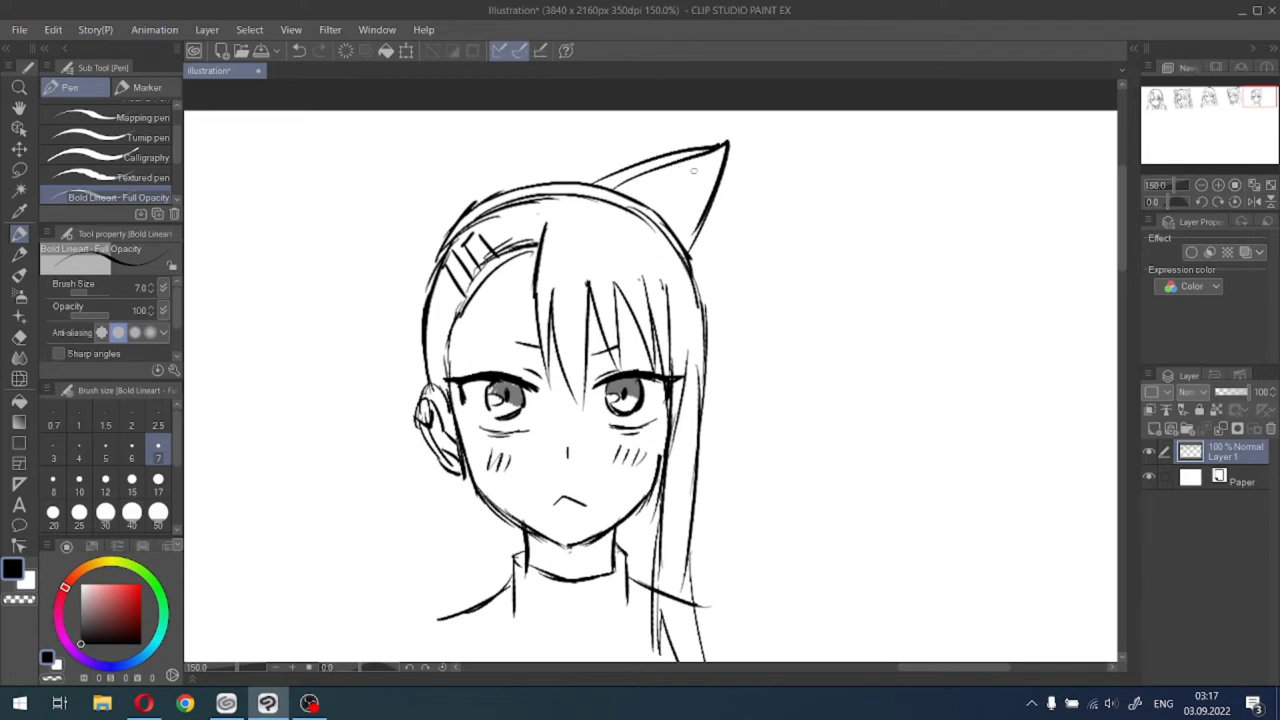
pyautogui.moveTo(717, 149); pyautogui.dragTo(690, 232)
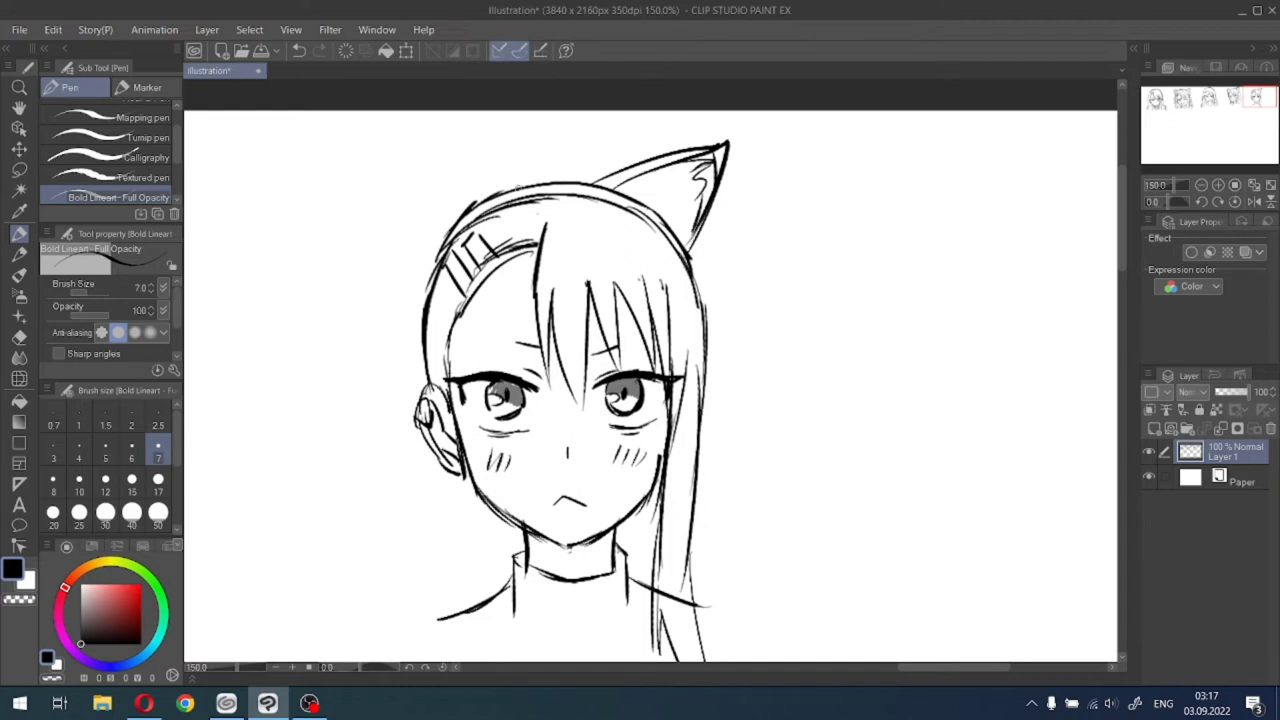
pyautogui.moveTo(520, 182); pyautogui.dragTo(465, 134)
pyautogui.hotkey('ctrl', 'z')
pyautogui.moveTo(508, 190); pyautogui.dragTo(416, 122)
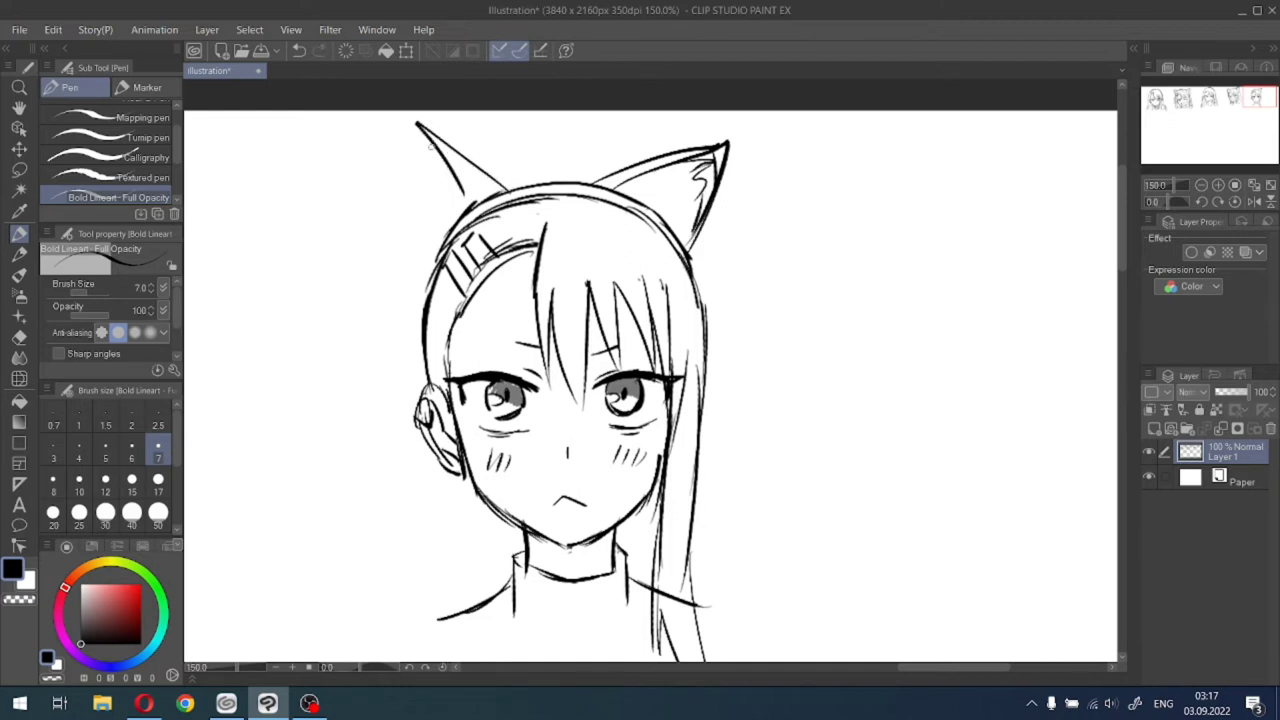
pyautogui.hotkey('ctrl', 'z')
pyautogui.moveTo(512, 185); pyautogui.dragTo(448, 130)
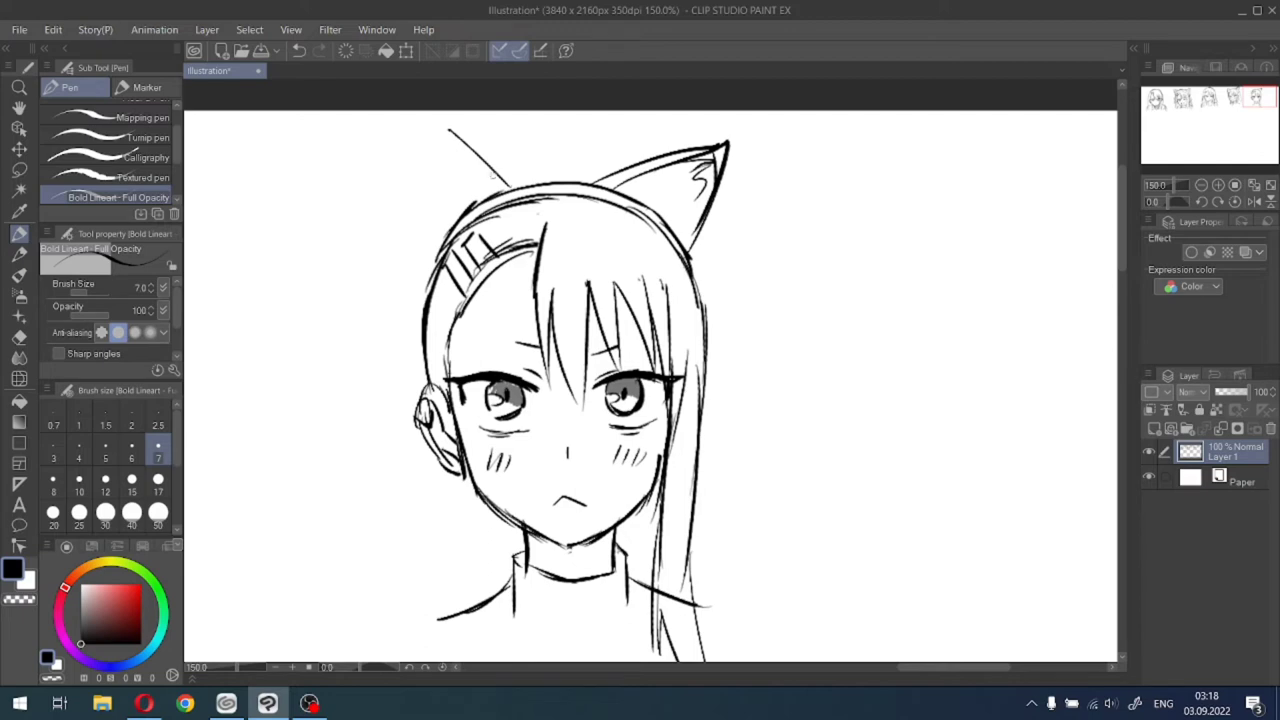
pyautogui.hotkey('ctrl', 'z')
pyautogui.moveTo(448, 130)
pyautogui.mouseDown()
pyautogui.moveTo(512, 195)
pyautogui.moveTo(412, 128)
pyautogui.moveTo(466, 206)
pyautogui.mouseUp()
pyautogui.hotkey('ctrl', 'z')
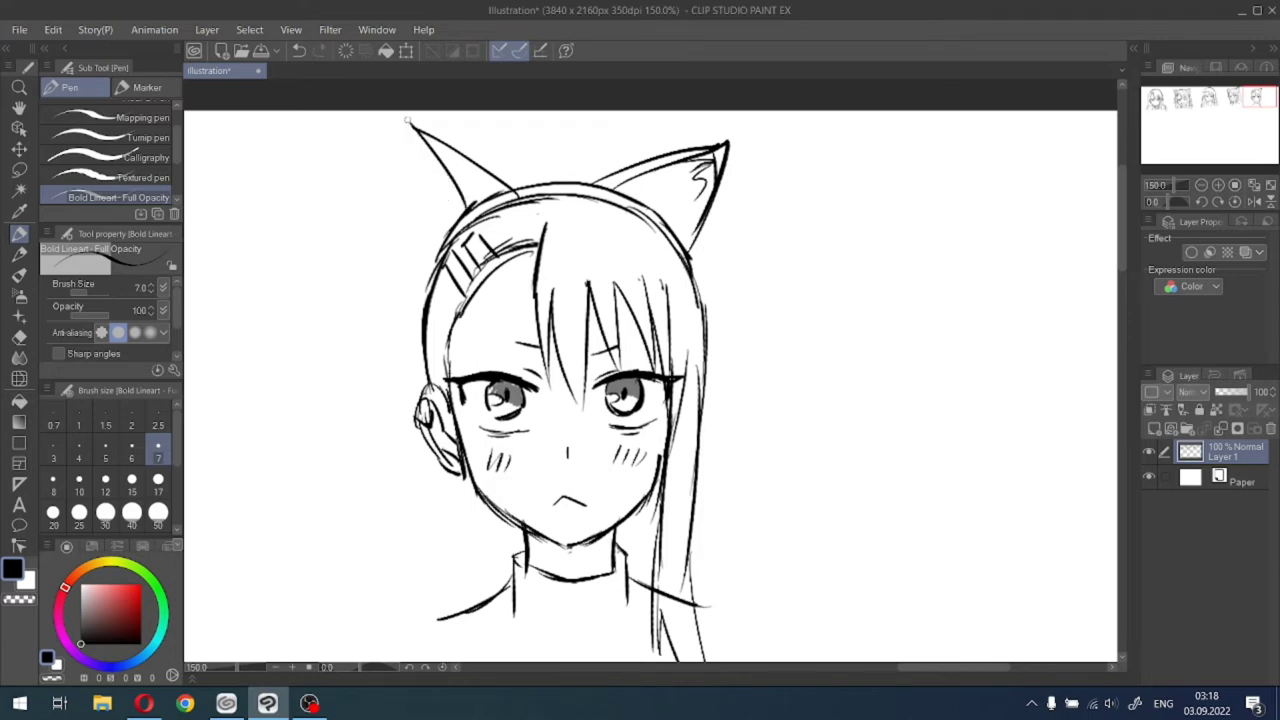
# Try to draw a tall cat ear above the hair clips with a curved outer edge, inner fur and a thickened outline.
pyautogui.moveTo(409, 124)
pyautogui.mouseDown()
pyautogui.moveTo(394, 165)
pyautogui.moveTo(414, 305)
pyautogui.mouseUp()
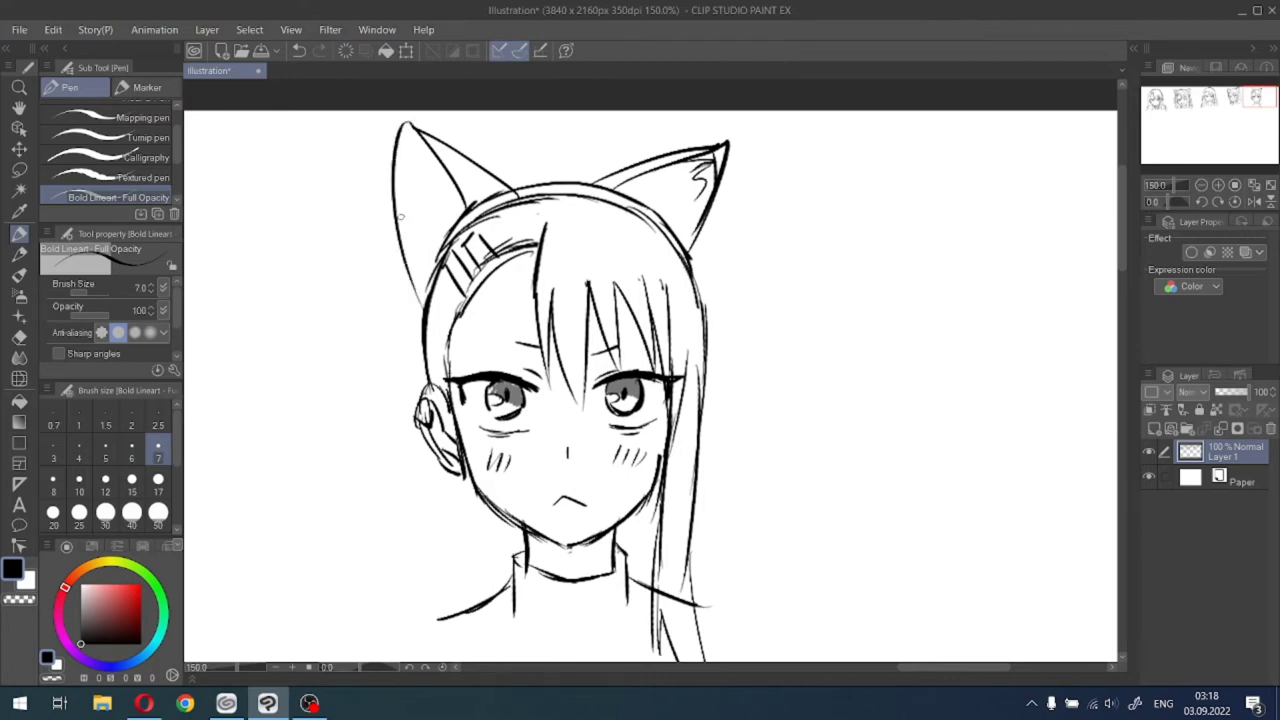
pyautogui.hotkey('ctrl', 'z')
pyautogui.moveTo(406, 122); pyautogui.dragTo(425, 280)
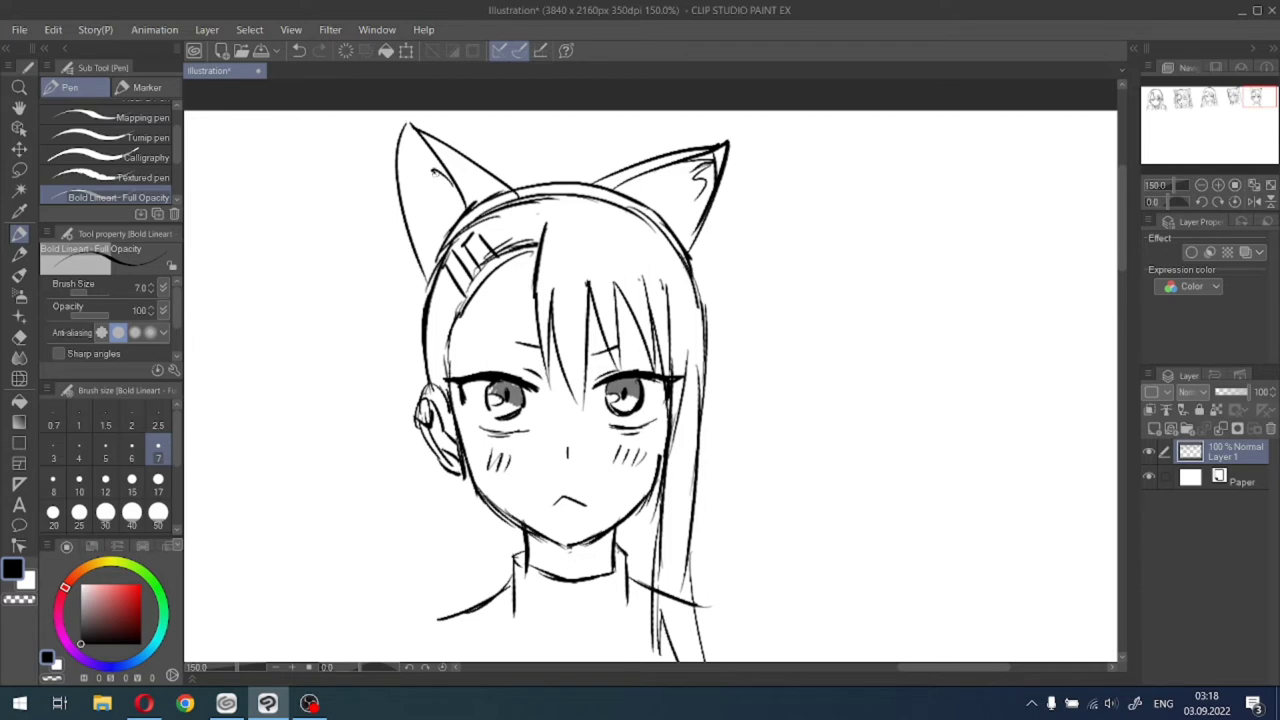
pyautogui.moveTo(430, 170)
pyautogui.mouseDown()
pyautogui.moveTo(408, 192)
pyautogui.moveTo(418, 256)
pyautogui.mouseUp()
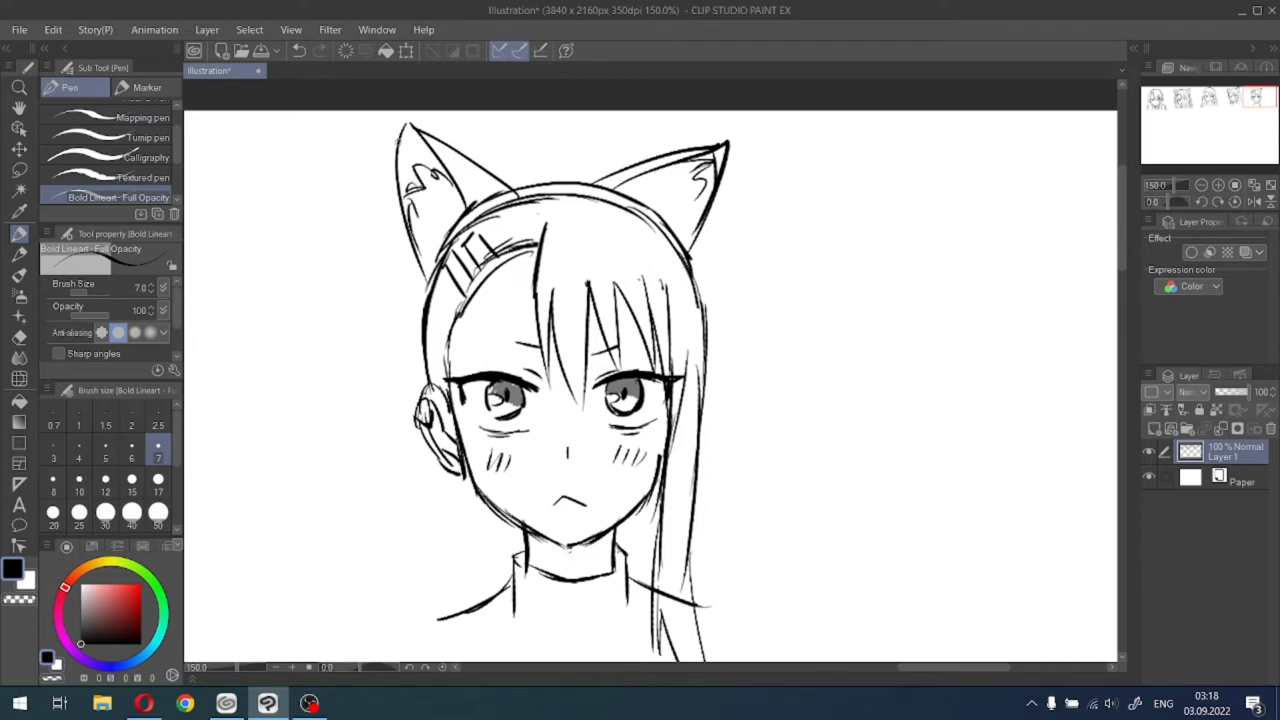
pyautogui.moveTo(398, 140); pyautogui.dragTo(422, 290)
pyautogui.moveTo(401, 191); pyautogui.dragTo(425, 291)
pyautogui.moveTo(409, 121); pyautogui.dragTo(513, 180)
pyautogui.hotkey('ctrl', 'z')
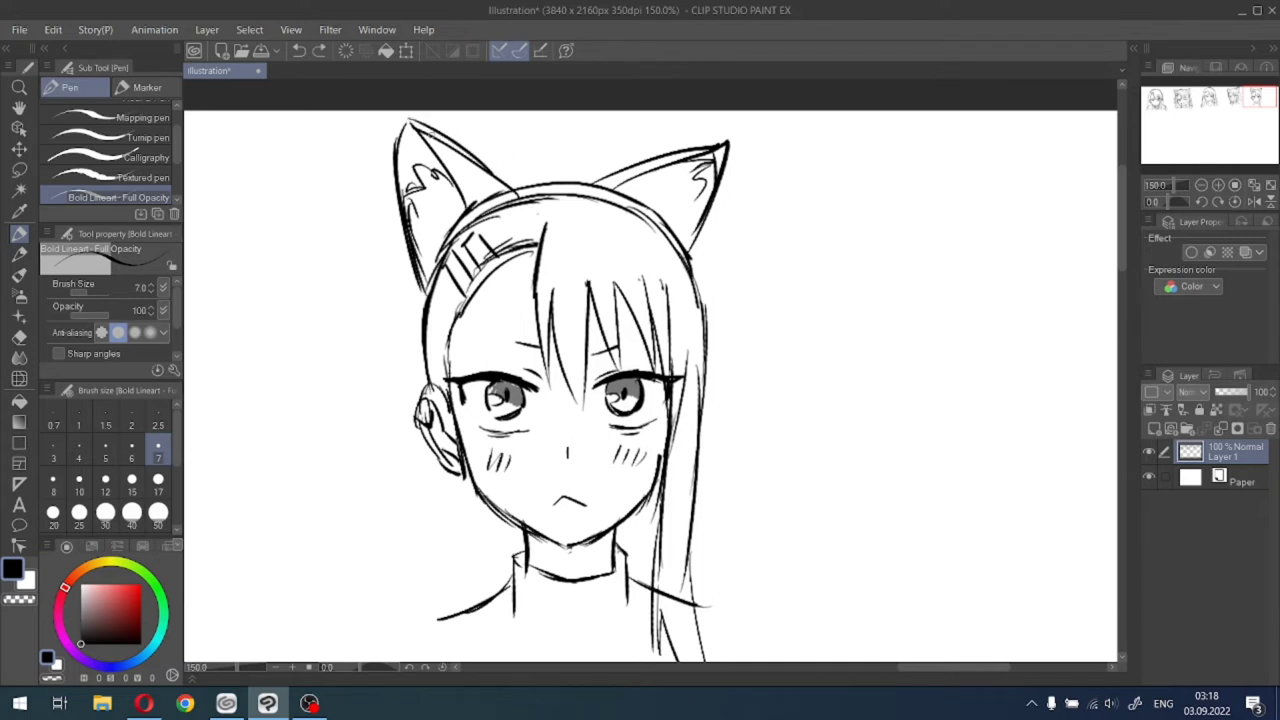
# Undo all strokes of the tall cat ear above the hair clips.
pyautogui.hotkey('ctrl', 'z')
pyautogui.hotkey('ctrl', 'z')
pyautogui.hotkey('ctrl', 'z')
pyautogui.hotkey('ctrl', 'z')
pyautogui.hotkey('ctrl', 'z')
pyautogui.hotkey('ctrl', 'z')
pyautogui.hotkey('ctrl', 'z')
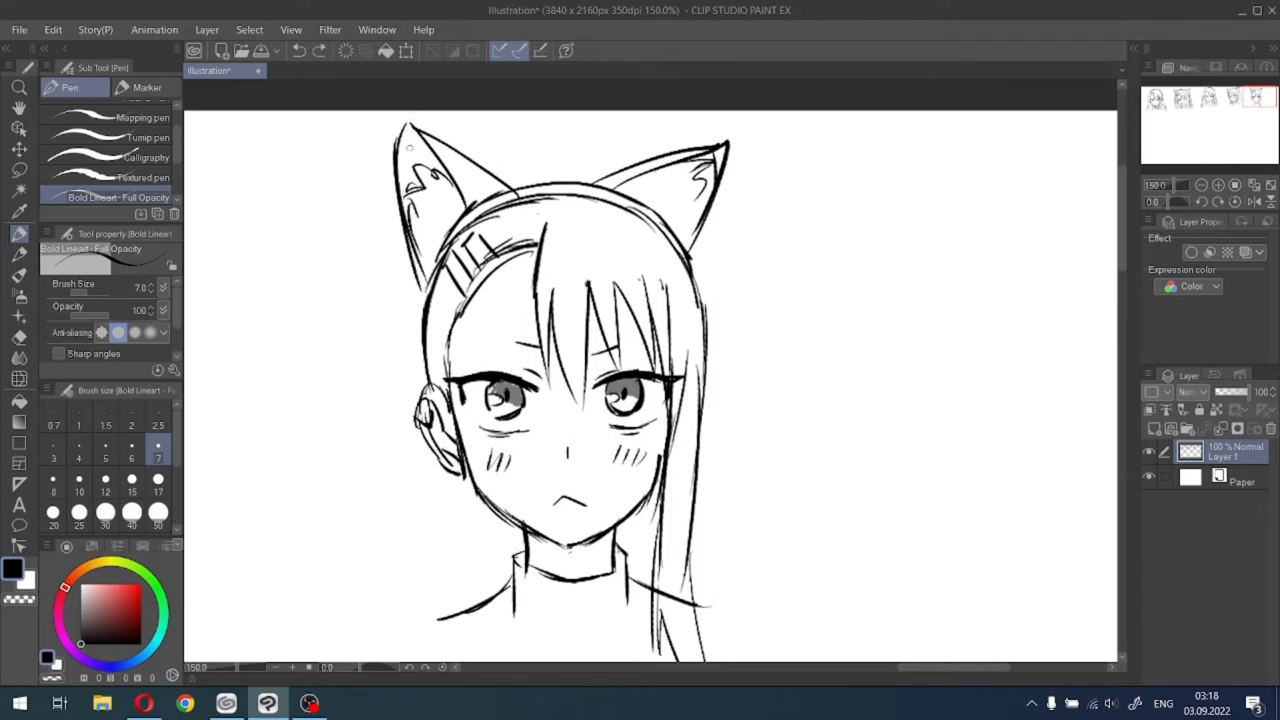
pyautogui.hotkey('ctrl', 'z')
pyautogui.hotkey('ctrl', 'z')
pyautogui.hotkey('ctrl', 'z')
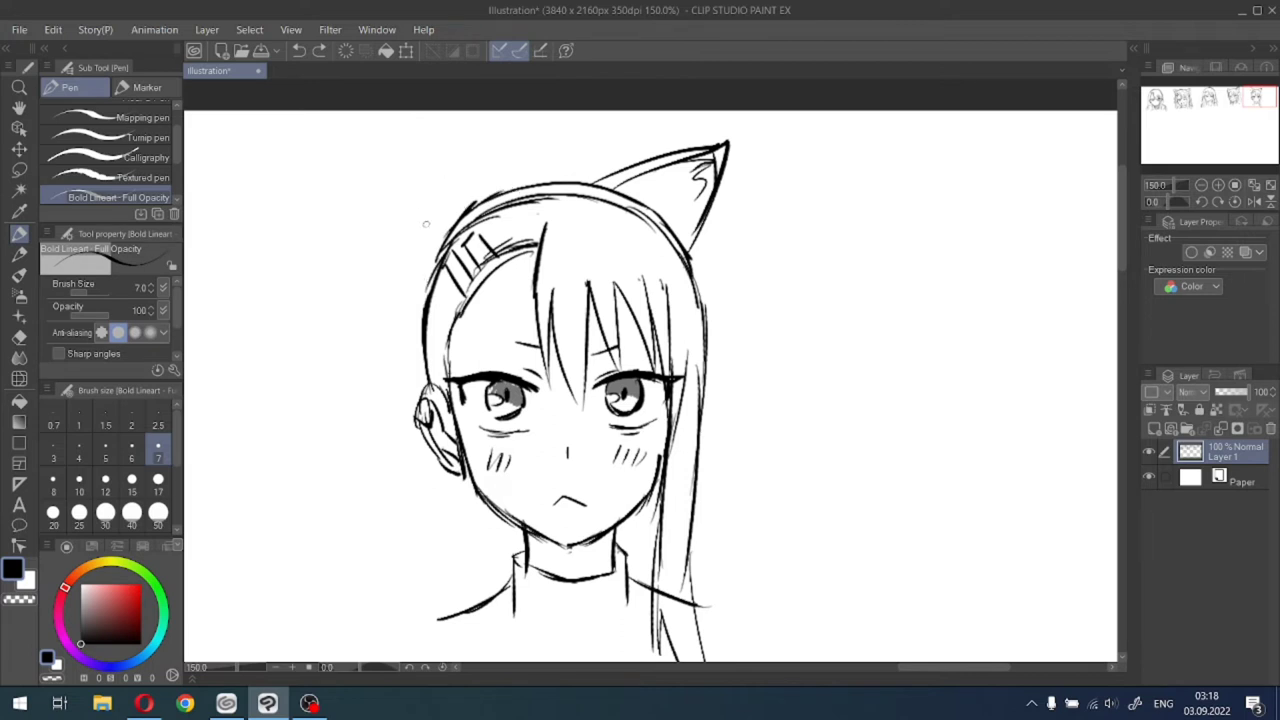
# Draw a smaller cat ear with inner fur above the hair clips and join both ears with a curve over the crown.
pyautogui.moveTo(430, 290)
pyautogui.mouseDown()
pyautogui.moveTo(412, 150)
pyautogui.moveTo(436, 148)
pyautogui.moveTo(528, 200)
pyautogui.mouseUp()
pyautogui.hotkey('ctrl', 'z')
pyautogui.moveTo(432, 288)
pyautogui.mouseDown()
pyautogui.moveTo(424, 133)
pyautogui.moveTo(444, 130)
pyautogui.moveTo(526, 180)
pyautogui.mouseUp()
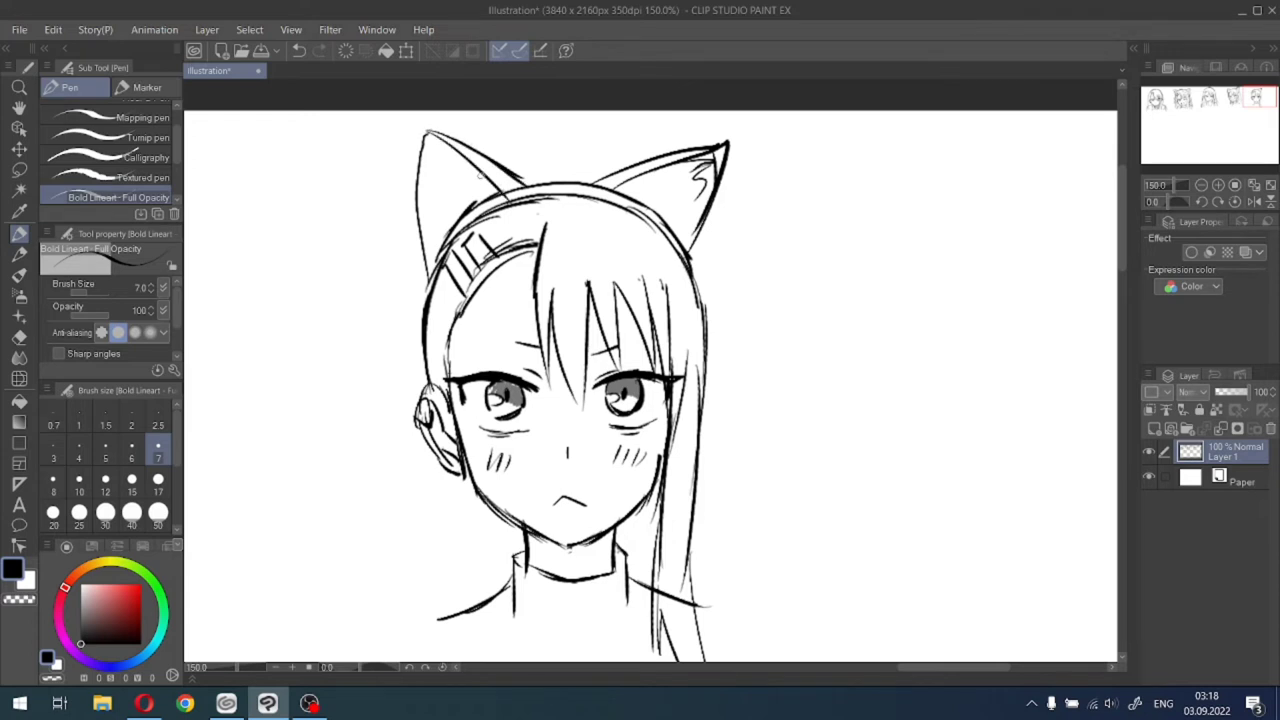
pyautogui.hotkey('ctrl', 'z')
pyautogui.moveTo(429, 132)
pyautogui.mouseDown()
pyautogui.moveTo(484, 204)
pyautogui.moveTo(431, 151)
pyautogui.moveTo(450, 174)
pyautogui.moveTo(425, 212)
pyautogui.moveTo(428, 250)
pyautogui.mouseUp()
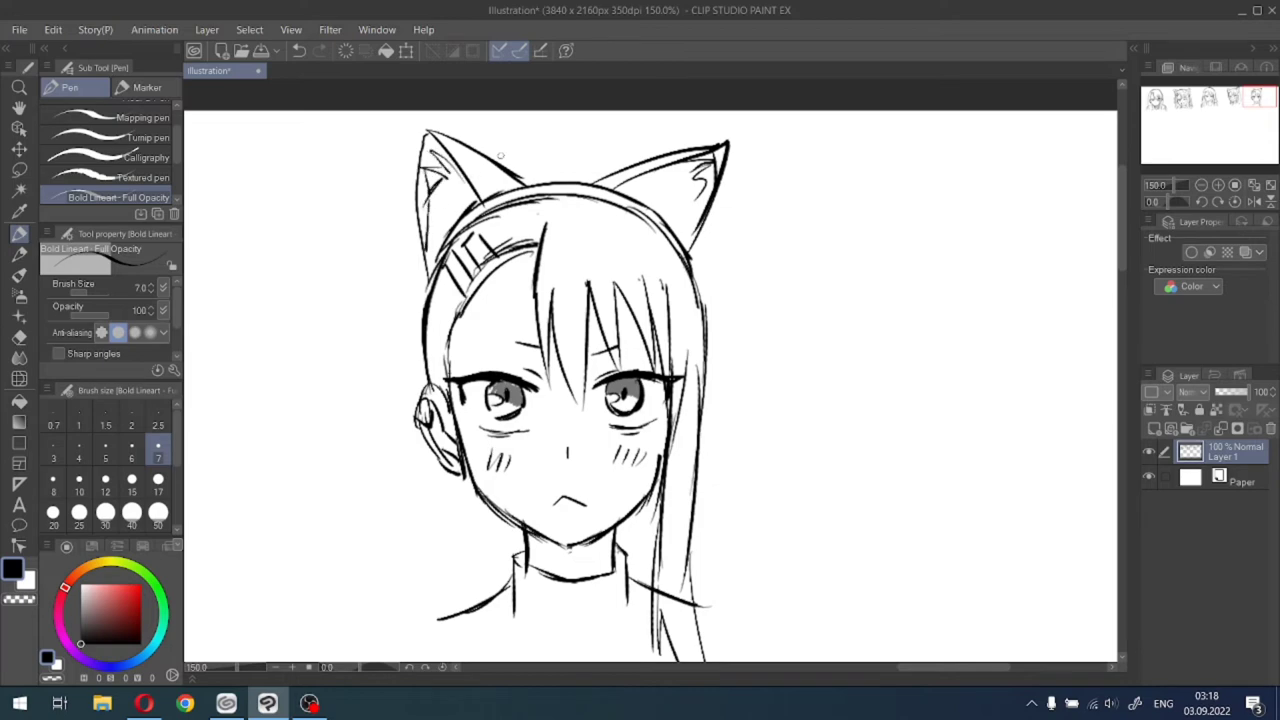
pyautogui.moveTo(488, 180); pyautogui.dragTo(686, 155)
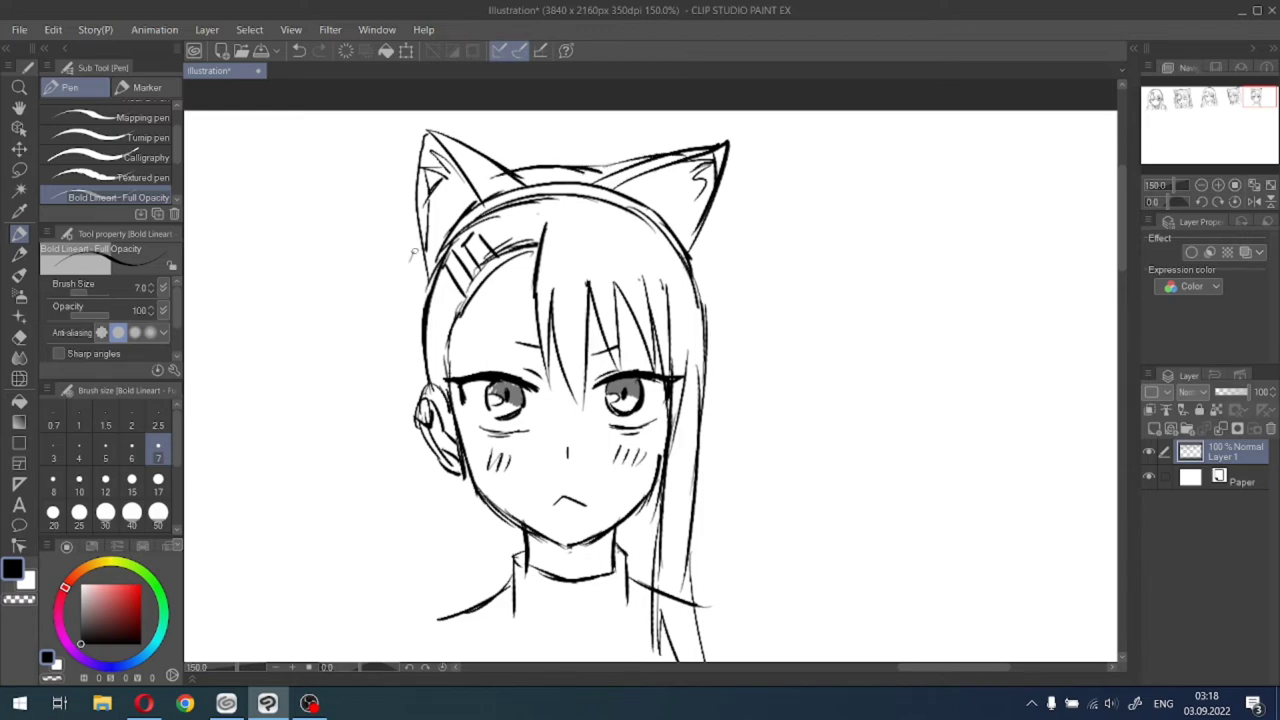
# Draw the outer contour of the back hair from the base of the hair-clip-side cat ear down past the human ear.
pyautogui.moveTo(412, 252); pyautogui.dragTo(406, 308)
pyautogui.hotkey('ctrl', 'z')
pyautogui.moveTo(424, 245); pyautogui.dragTo(404, 382)
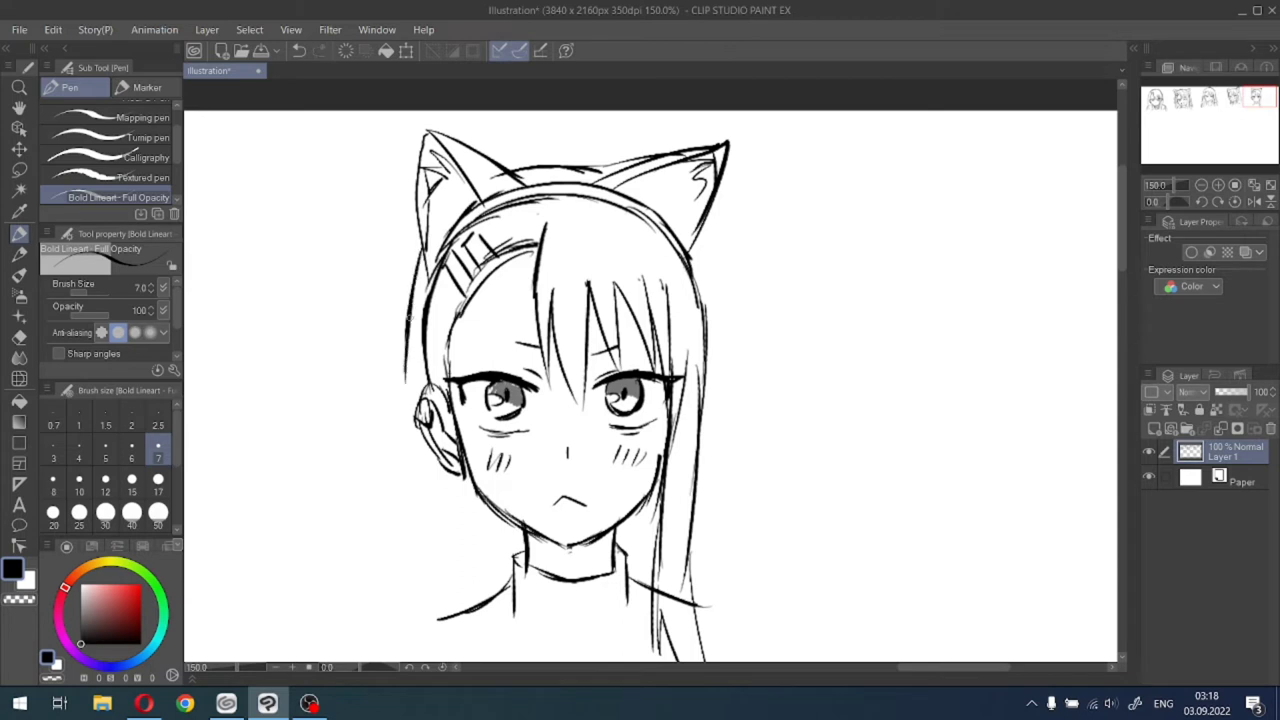
pyautogui.moveTo(409, 330); pyautogui.dragTo(405, 402)
pyautogui.moveTo(410, 348); pyautogui.dragTo(414, 480)
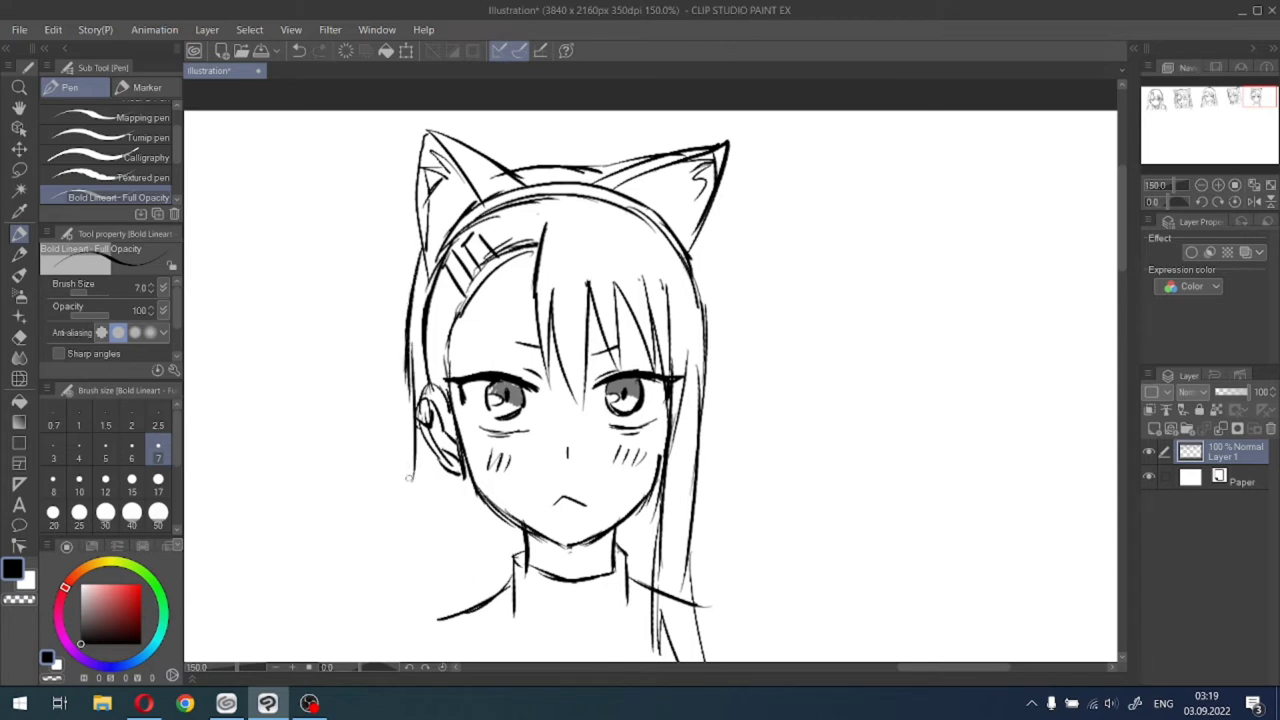
# Extend the back hair contour down to shoulder level and add tapering inner strands below the human ear.
pyautogui.moveTo(407, 372); pyautogui.dragTo(410, 550)
pyautogui.moveTo(408, 396); pyautogui.dragTo(409, 576)
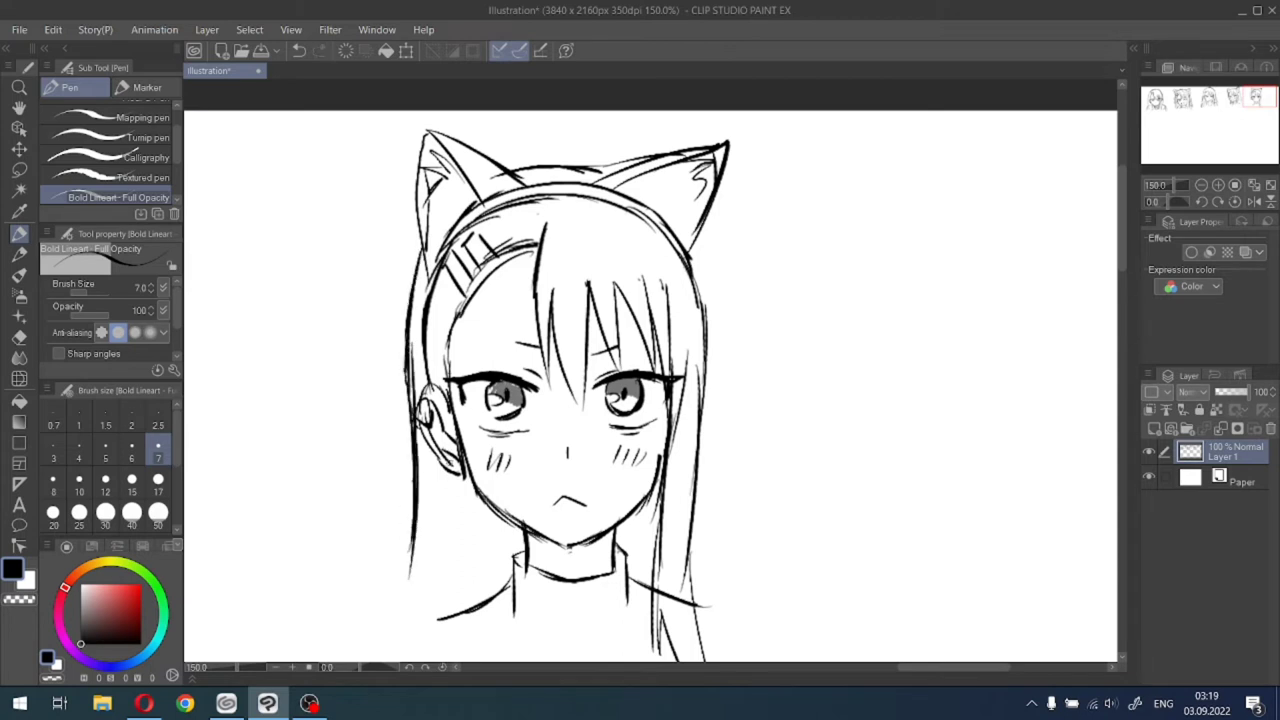
pyautogui.moveTo(444, 468); pyautogui.dragTo(418, 630)
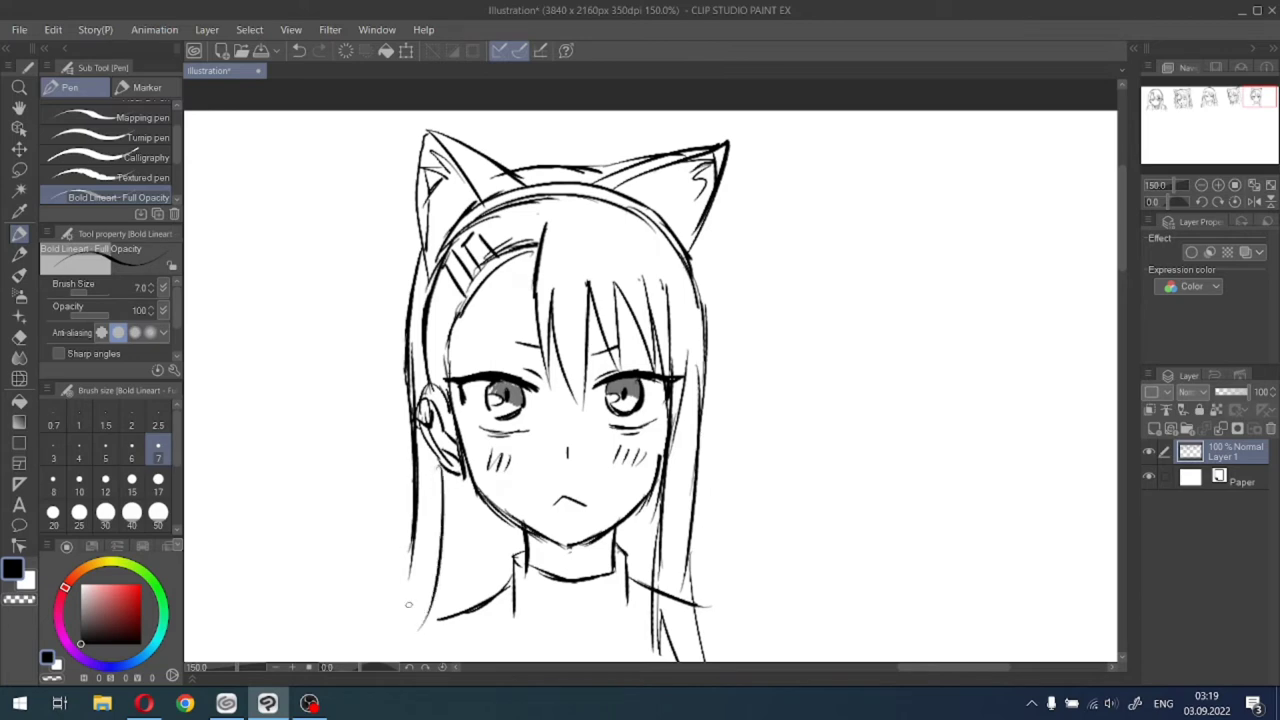
pyautogui.moveTo(408, 494); pyautogui.dragTo(410, 624)
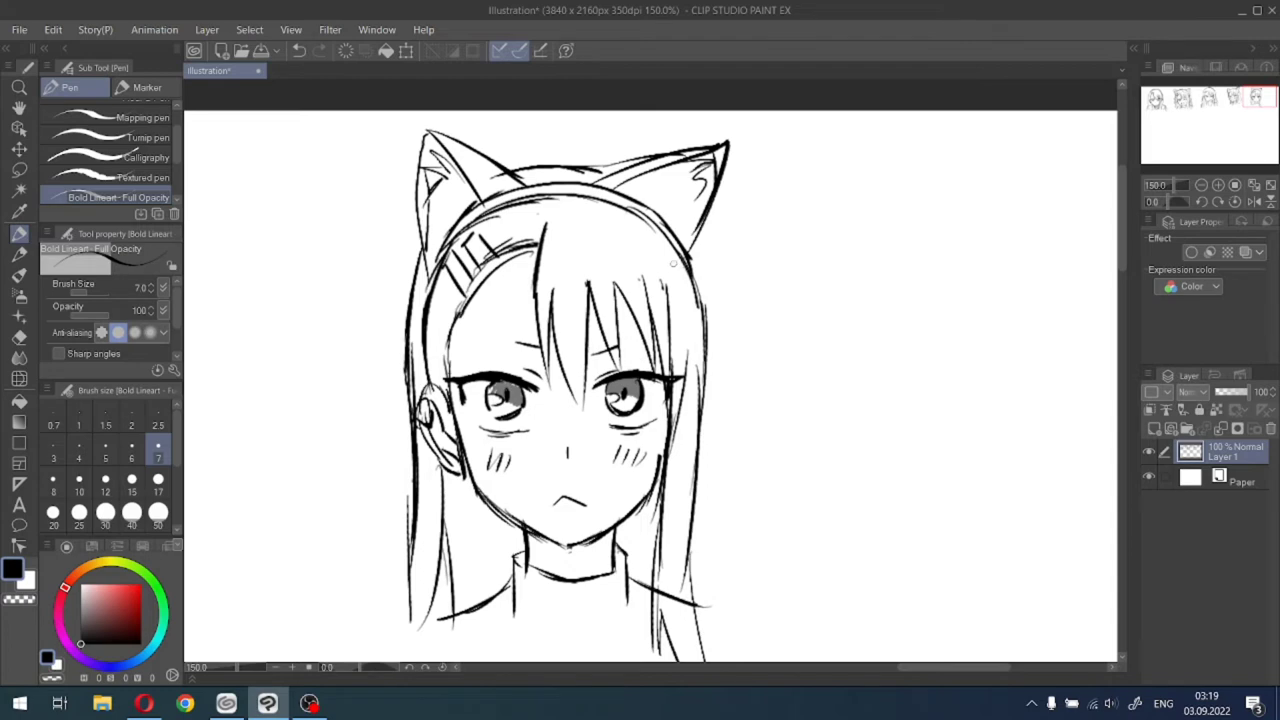
# Retrace the lower part of the upper edge of the cat ear above the side lock.
pyautogui.scroll(-1, 684, 270)
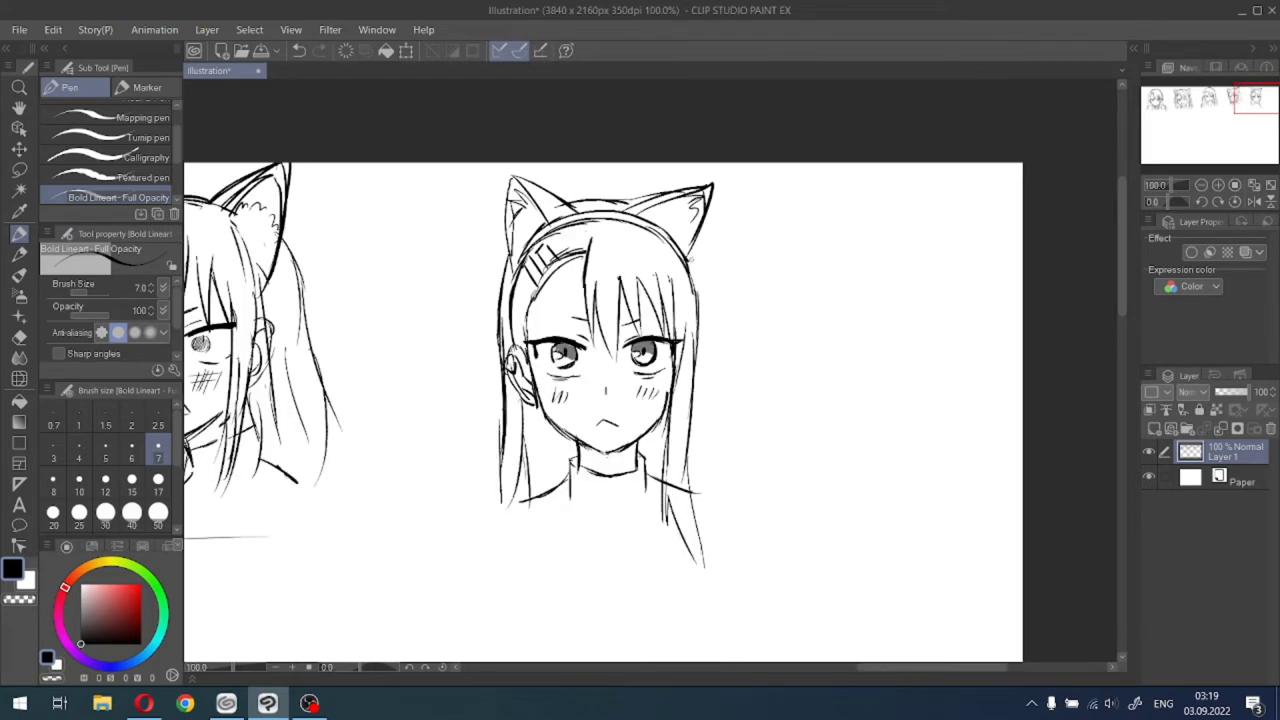
pyautogui.scroll(1, 692, 262)
pyautogui.moveTo(582, 192); pyautogui.dragTo(660, 154)
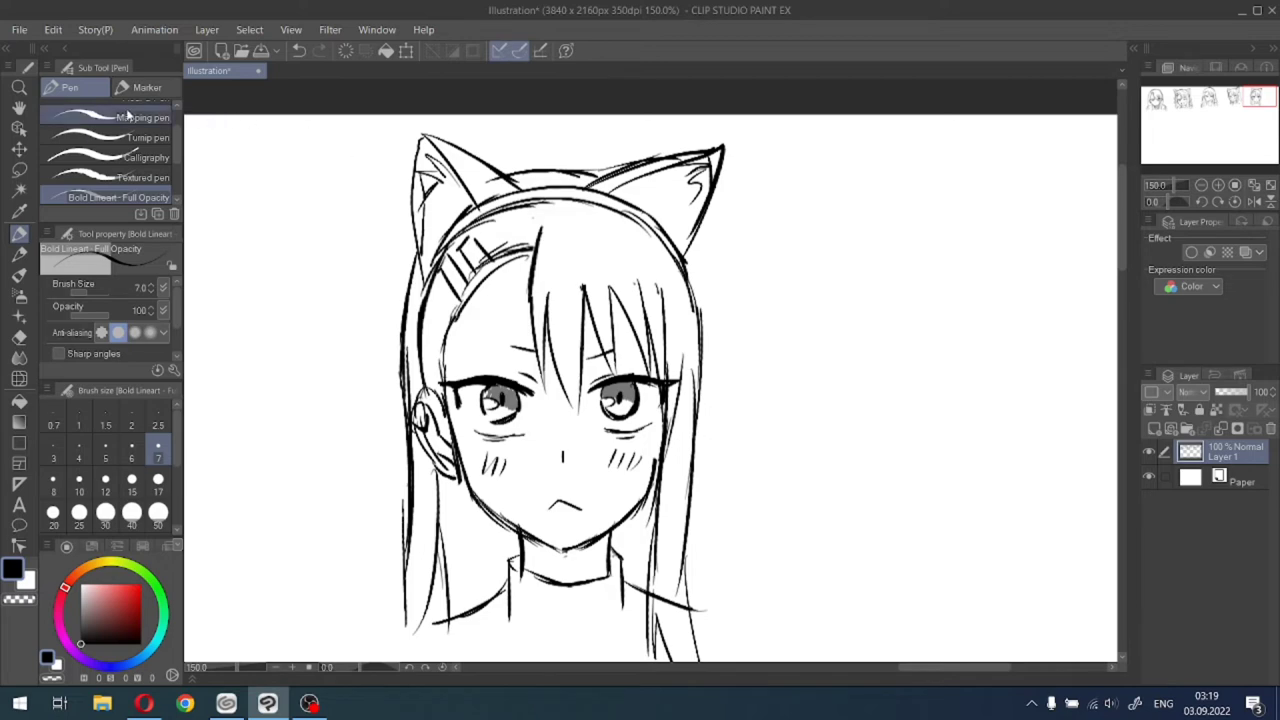
# Lasso the cat ear above the side lock, rotate it slightly counterclockwise, shift it up, clear the selection, and return to the pen.
pyautogui.click(19, 169)
pyautogui.moveTo(612, 190)
pyautogui.mouseDown()
pyautogui.moveTo(775, 210)
pyautogui.moveTo(615, 192)
pyautogui.mouseUp()
pyautogui.click(746, 296)
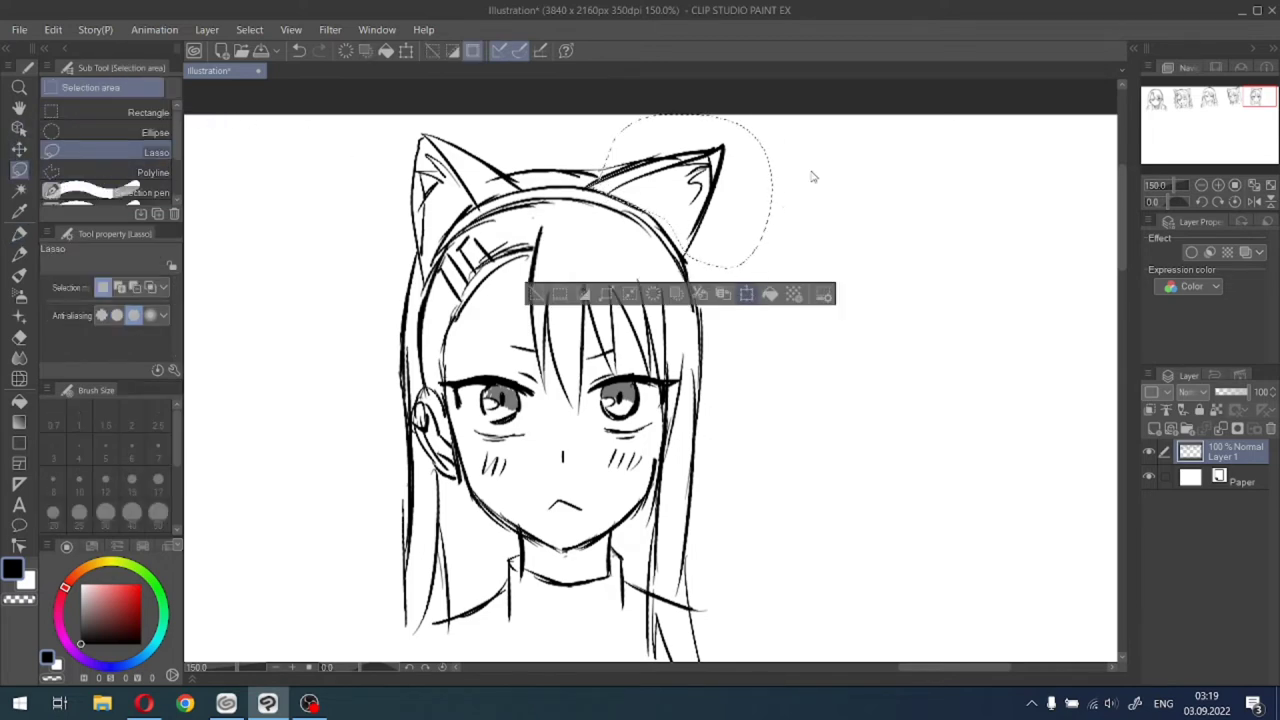
pyautogui.moveTo(820, 158); pyautogui.dragTo(809, 137)
pyautogui.moveTo(693, 212); pyautogui.dragTo(686, 206)
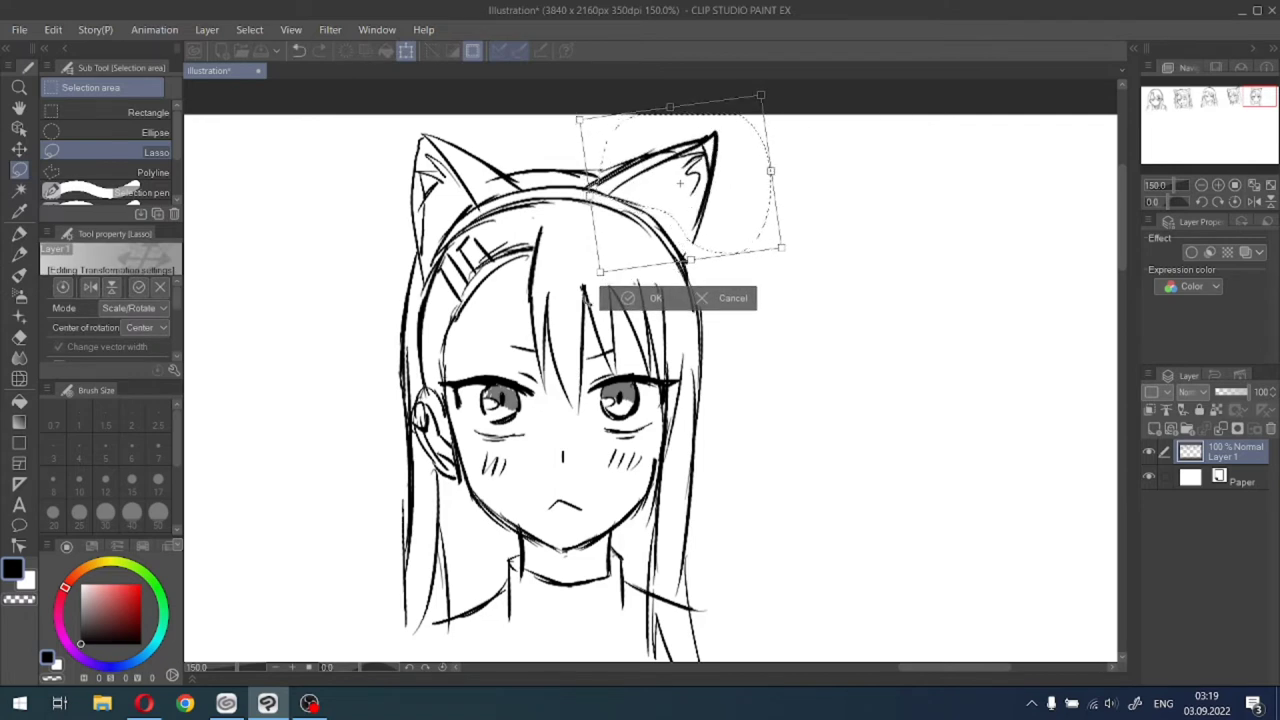
pyautogui.click(615, 297)
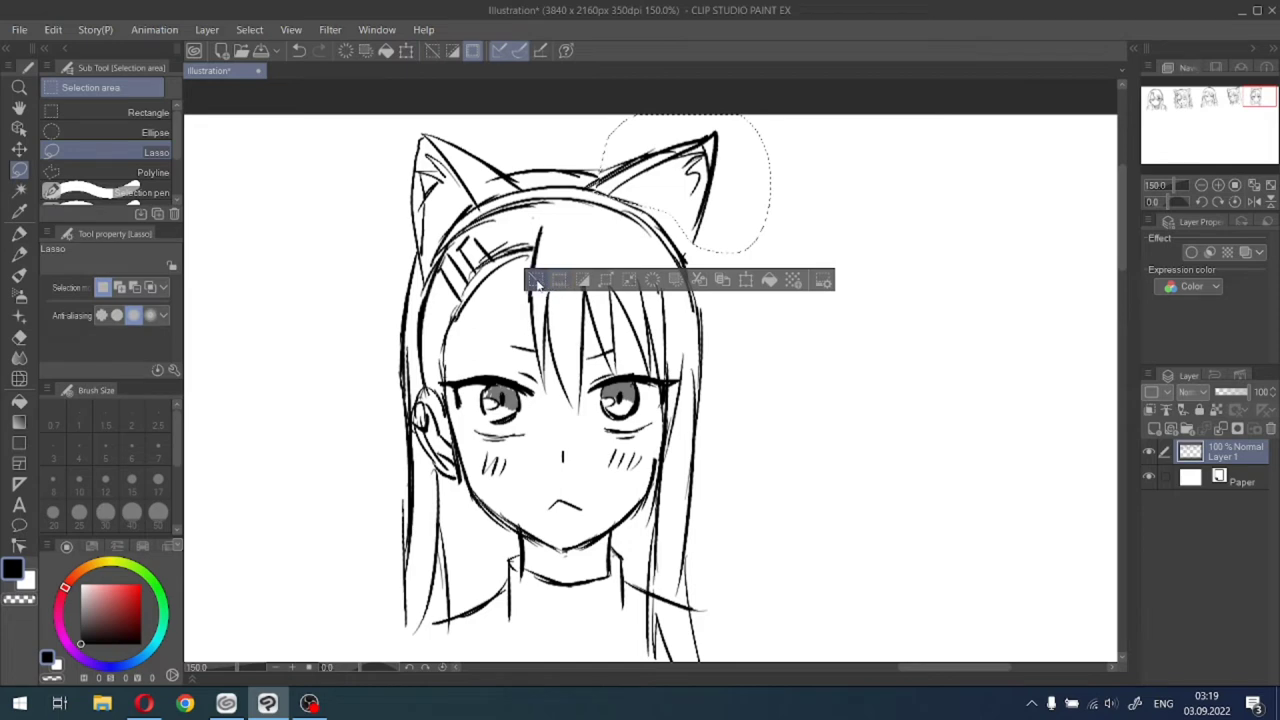
pyautogui.click(536, 281)
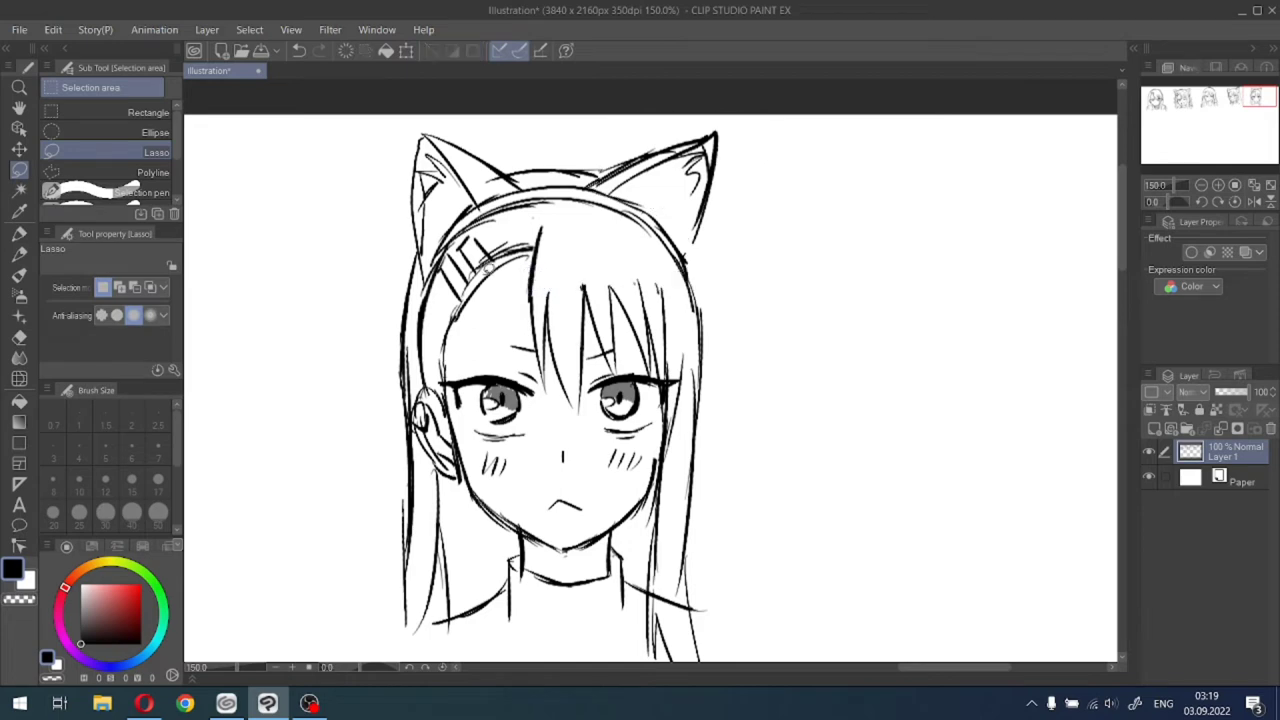
pyautogui.click(19, 232)
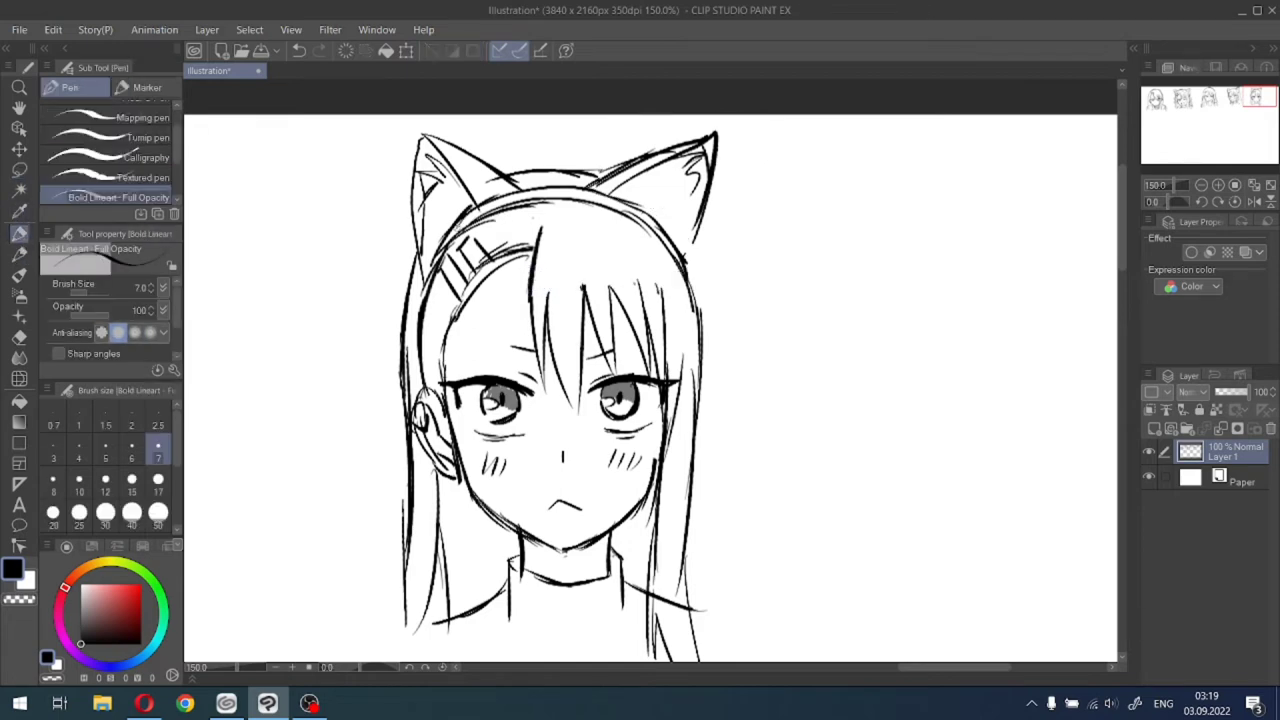
# Fill the headband across the top of the cat-eared girl's head with short diagonal hatching.
pyautogui.moveTo(468, 226); pyautogui.dragTo(538, 189)
pyautogui.moveTo(526, 203); pyautogui.dragTo(545, 185)
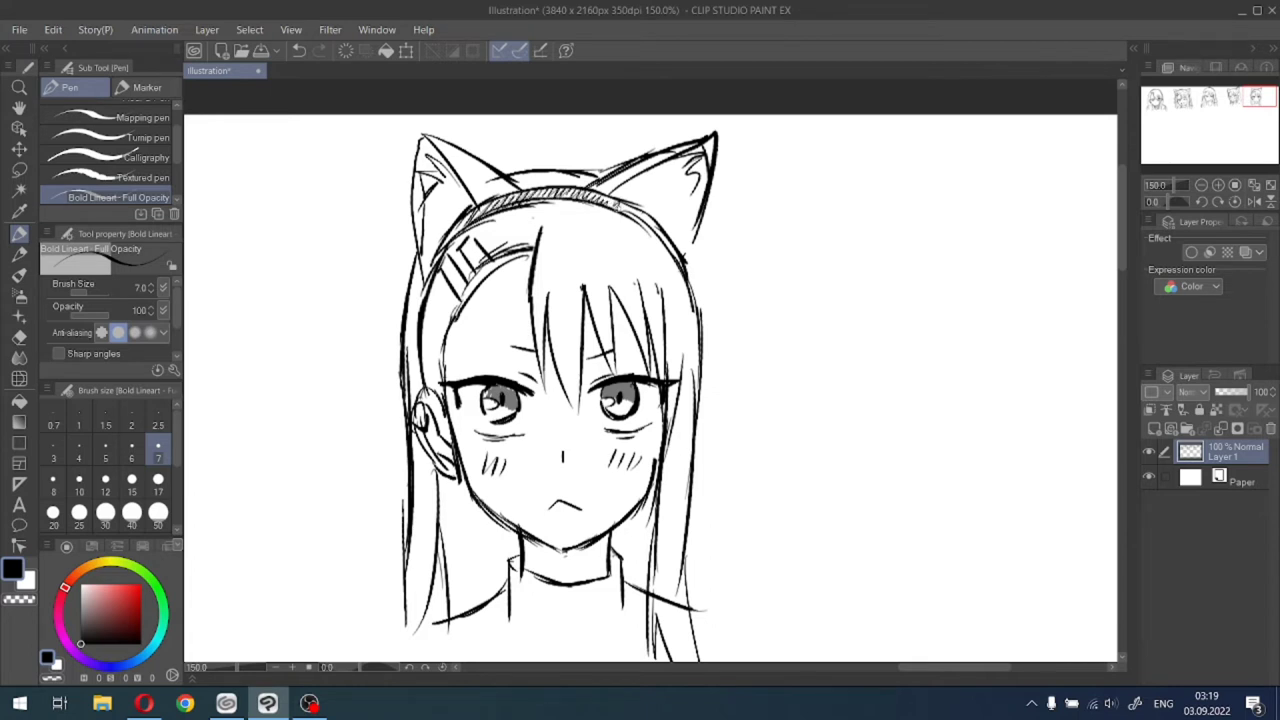
pyautogui.moveTo(621, 219); pyautogui.dragTo(633, 205)
pyautogui.moveTo(630, 219); pyautogui.dragTo(645, 207)
# Shade the inner fur of the cat ears with short hatching strokes near the tips and along the outer edge.
pyautogui.moveTo(418, 168); pyautogui.dragTo(430, 150)
pyautogui.moveTo(420, 174); pyautogui.dragTo(432, 158)
pyautogui.moveTo(406, 224)
pyautogui.mouseDown()
pyautogui.moveTo(412, 184)
pyautogui.moveTo(440, 146)
pyautogui.mouseUp()
pyautogui.moveTo(440, 172); pyautogui.dragTo(450, 144)
# Extend the outer edge of the cat ear above the side lock to its base and draw the back hair contour down from it.
pyautogui.moveTo(696, 276); pyautogui.dragTo(712, 148)
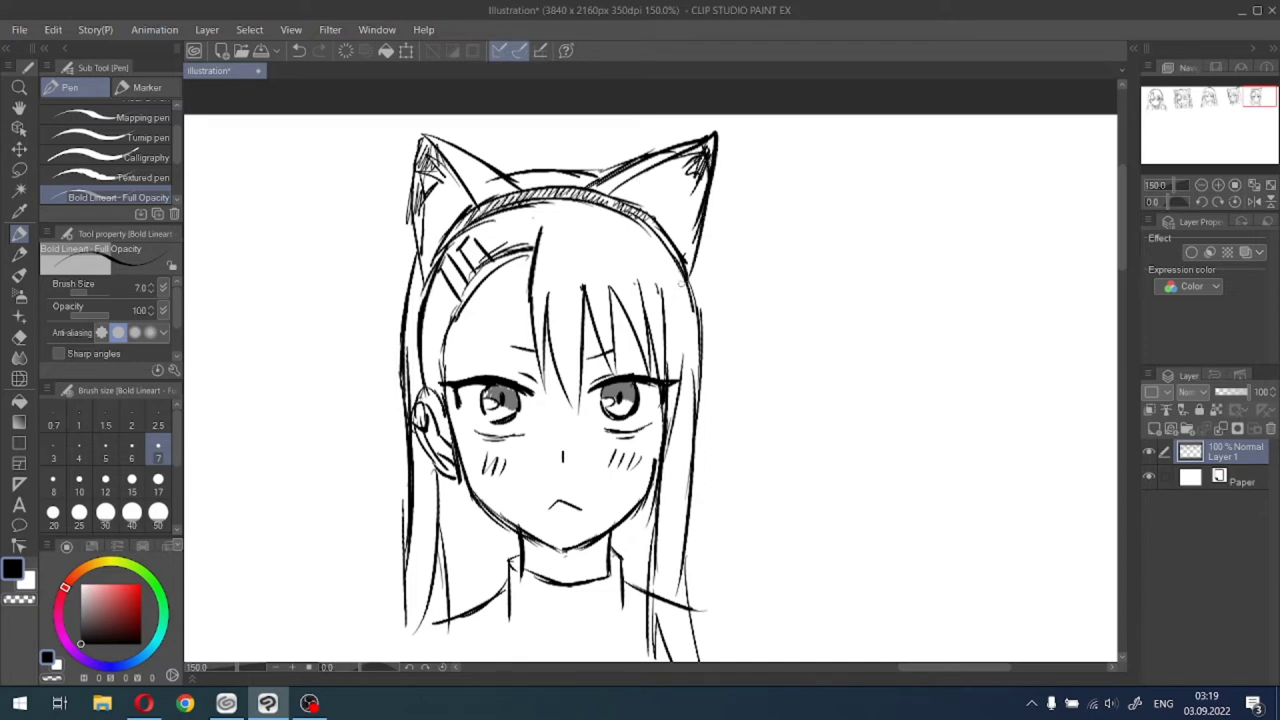
pyautogui.moveTo(697, 244); pyautogui.dragTo(709, 332)
pyautogui.scroll(-1, 705, 286)
pyautogui.moveTo(701, 264); pyautogui.dragTo(712, 402)
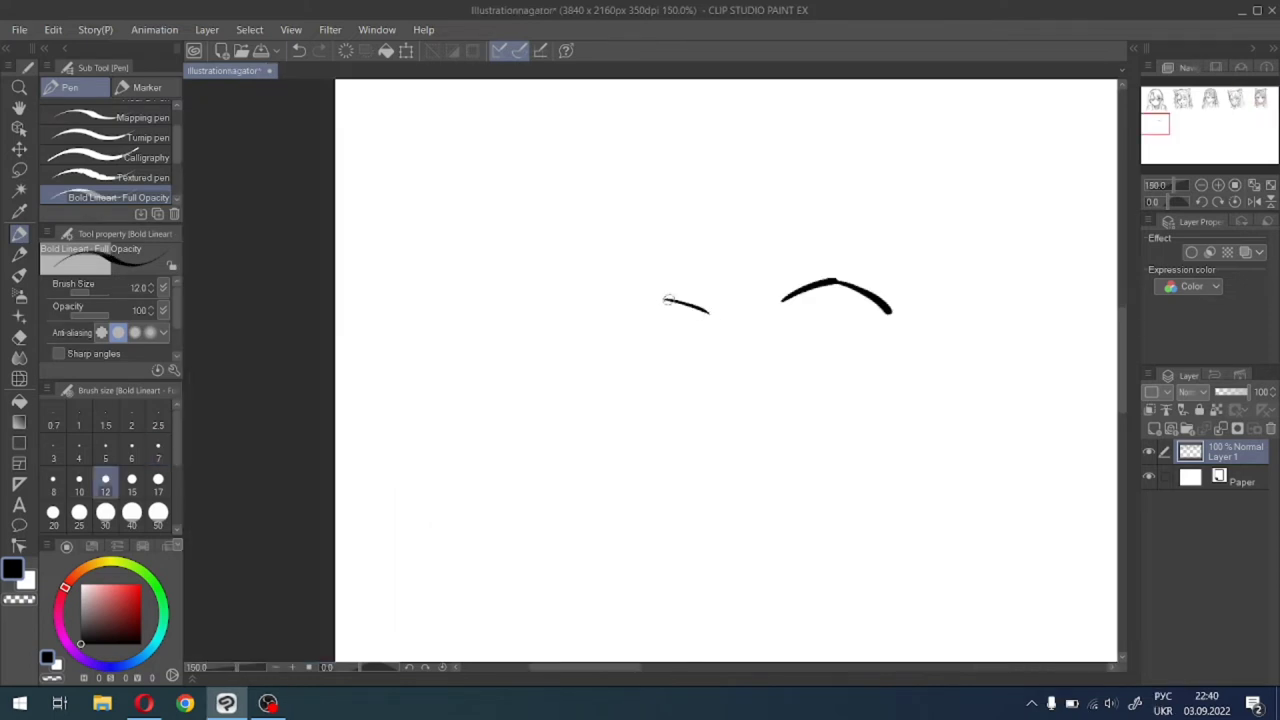
# Draw the arched upper lash line of the new face's left-hand eye, retrying strokes until it matches the other lash line.
pyautogui.hotkey('ctrl', 'z')
pyautogui.moveTo(664, 300)
pyautogui.mouseDown()
pyautogui.moveTo(709, 311)
pyautogui.moveTo(651, 292)
pyautogui.moveTo(599, 311)
pyautogui.moveTo(653, 290)
pyautogui.moveTo(600, 310)
pyautogui.mouseUp()
pyautogui.hotkey('ctrl', 'z')
pyautogui.hotkey('ctrl', 'z')
pyautogui.hotkey('ctrl', 'z')
pyautogui.hotkey('ctrl', 'z')
pyautogui.hotkey('ctrl', 'z')
pyautogui.hotkey('ctrl', 'z')
pyautogui.hotkey('ctrl', 'z')
pyautogui.hotkey('ctrl', 'z')
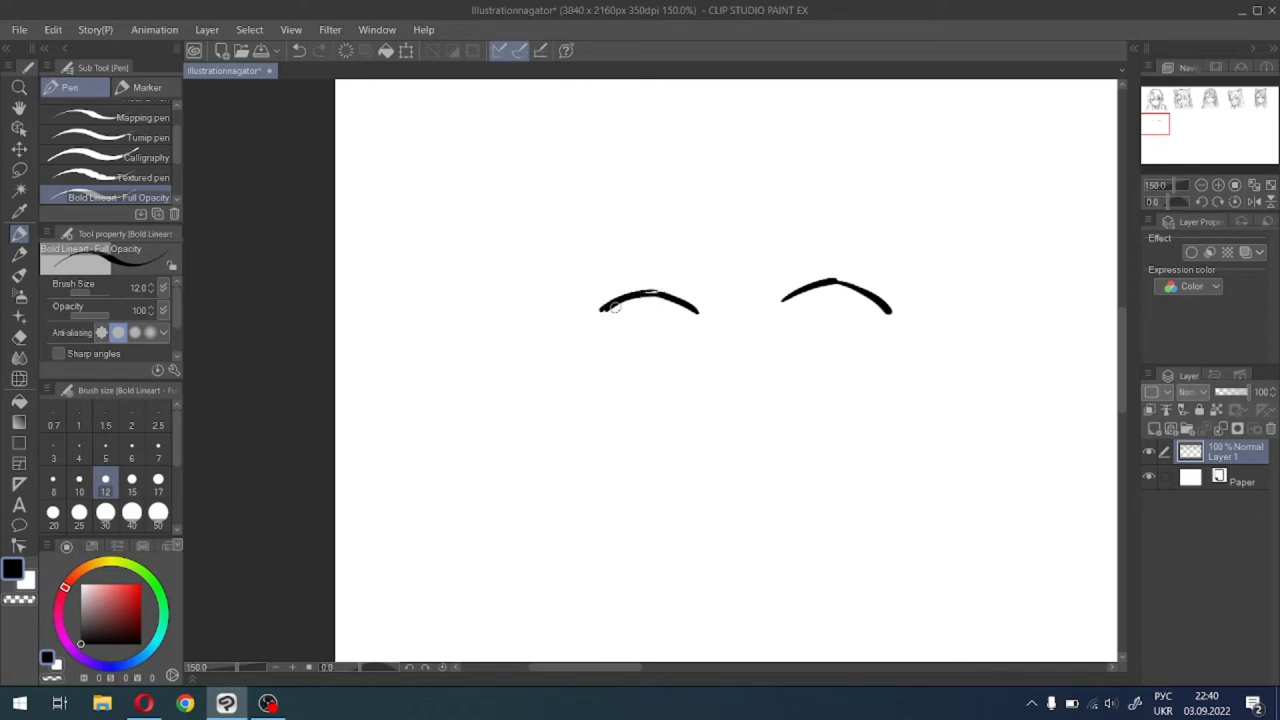
# Add outer-corner lashes to both eyes and a small inner-corner flick to the left-hand one, and set the brush size to 8.
pyautogui.moveTo(610, 306)
pyautogui.mouseDown()
pyautogui.moveTo(578, 314)
pyautogui.moveTo(601, 336)
pyautogui.mouseUp()
pyautogui.moveTo(882, 301)
pyautogui.mouseDown()
pyautogui.moveTo(875, 340)
pyautogui.moveTo(904, 311)
pyautogui.mouseUp()
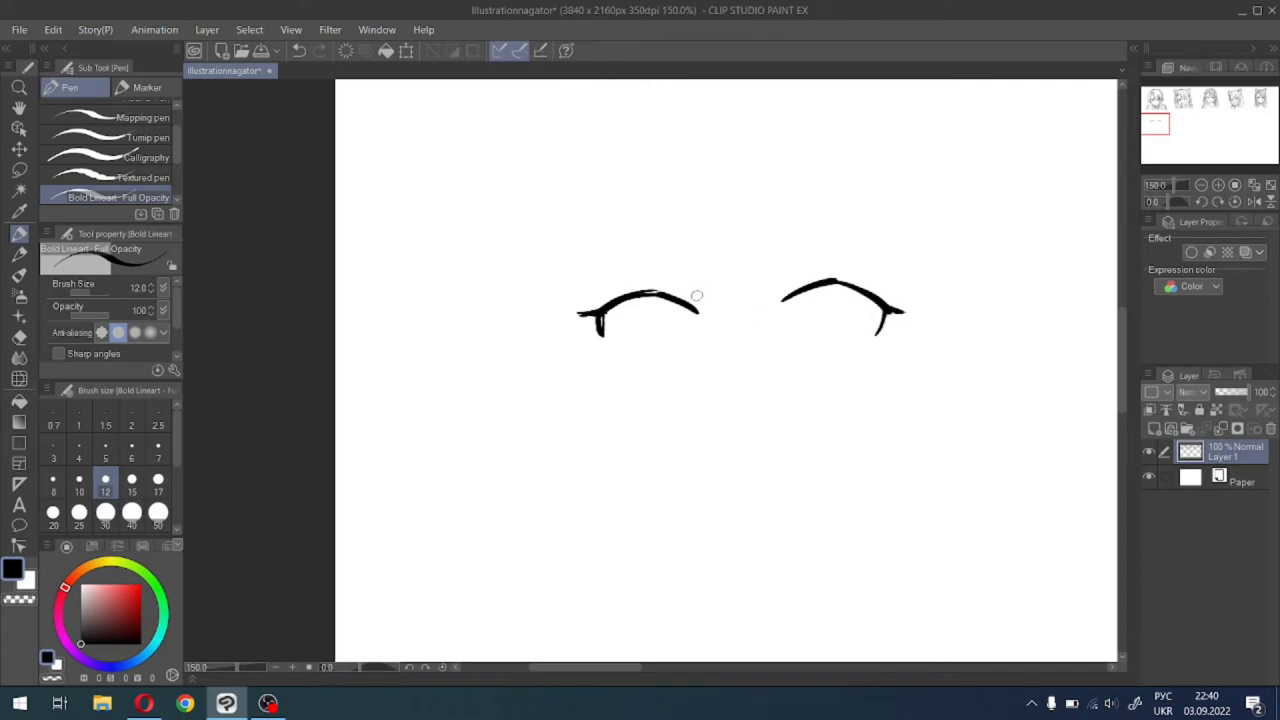
pyautogui.moveTo(694, 308); pyautogui.dragTo(705, 315)
pyautogui.click(53, 480)
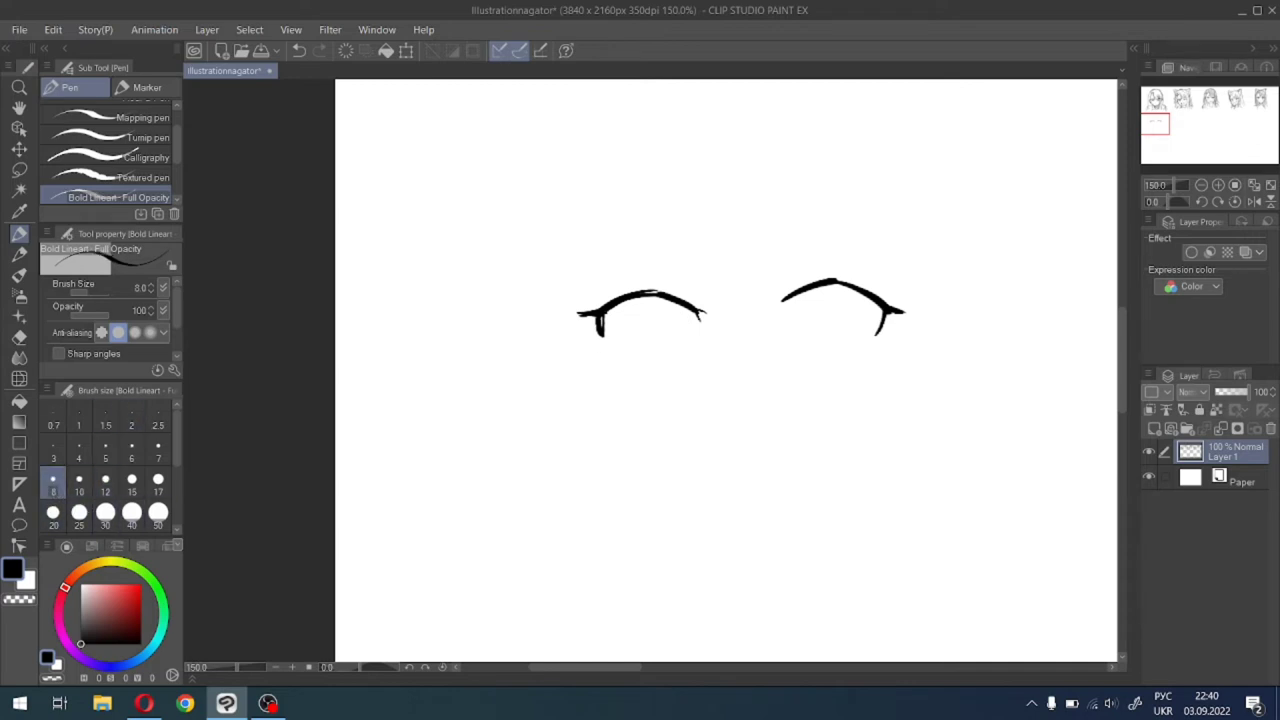
# Lasso the left-hand lash line, rotate it slightly clockwise, shift it up, clear the selection, and return to the pen.
pyautogui.scroll(1, 821, 321)
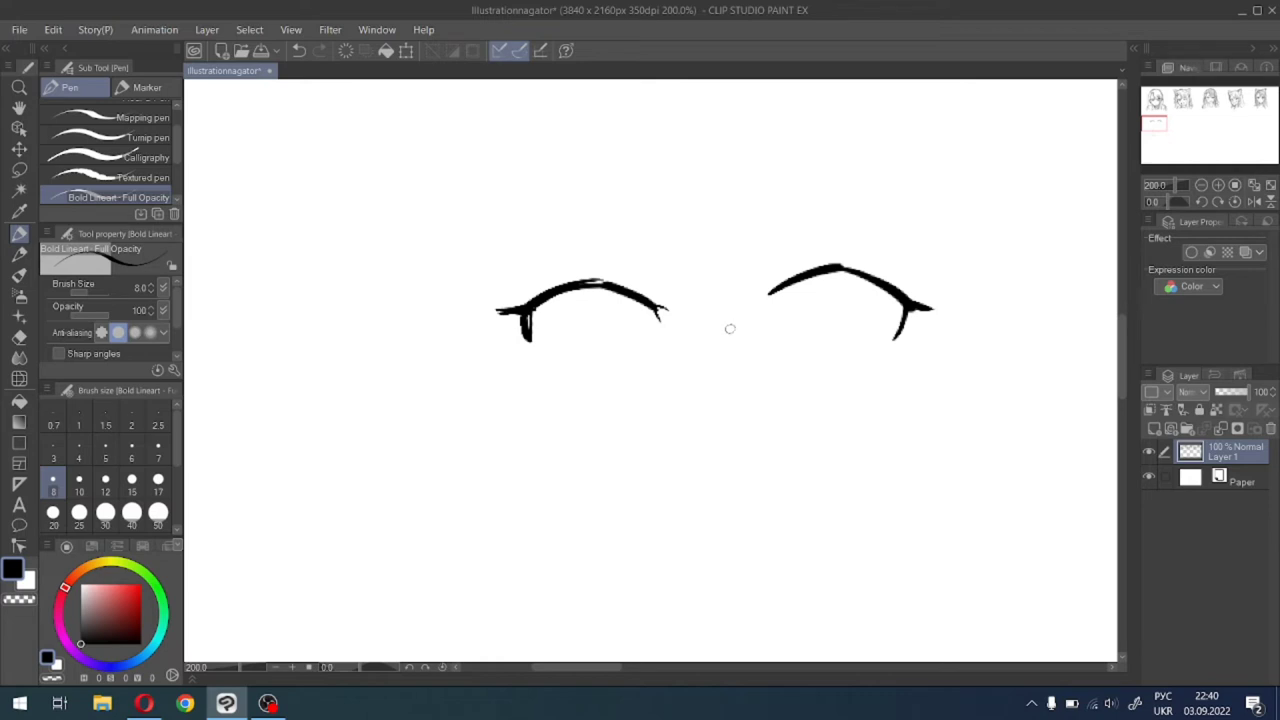
pyautogui.click(19, 169)
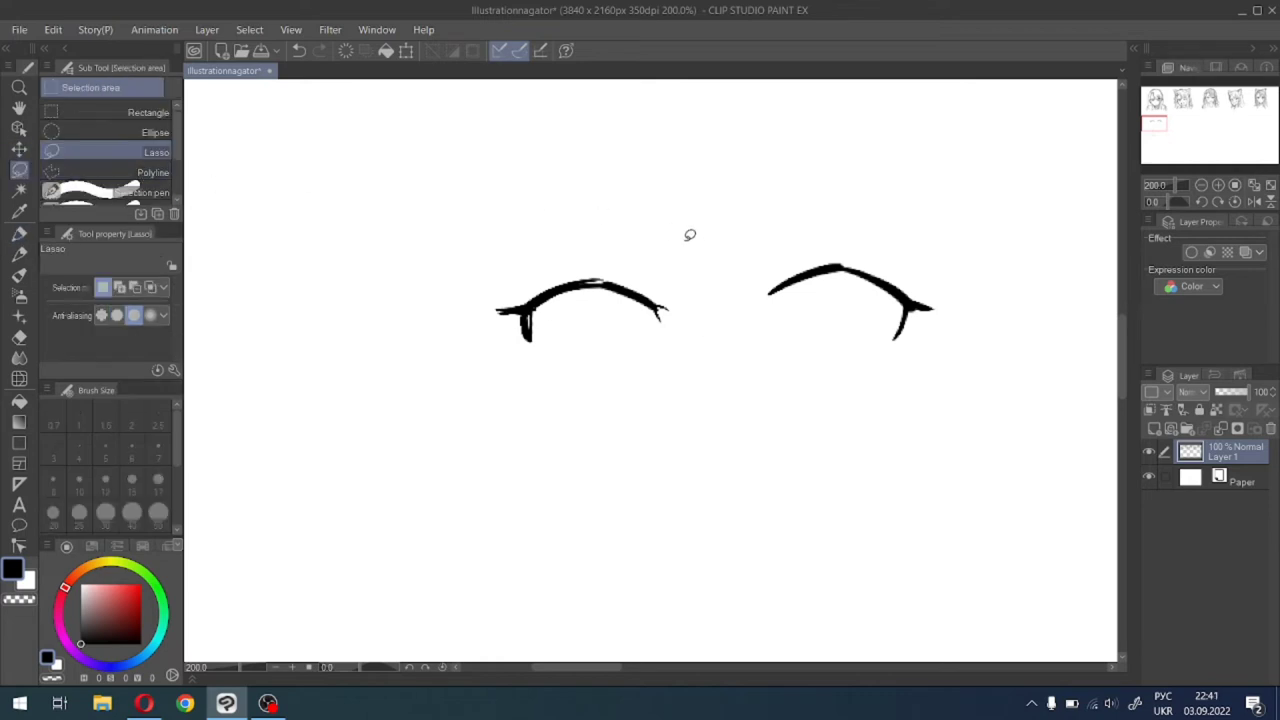
pyautogui.moveTo(690, 235)
pyautogui.mouseDown()
pyautogui.moveTo(431, 371)
pyautogui.moveTo(560, 206)
pyautogui.mouseUp()
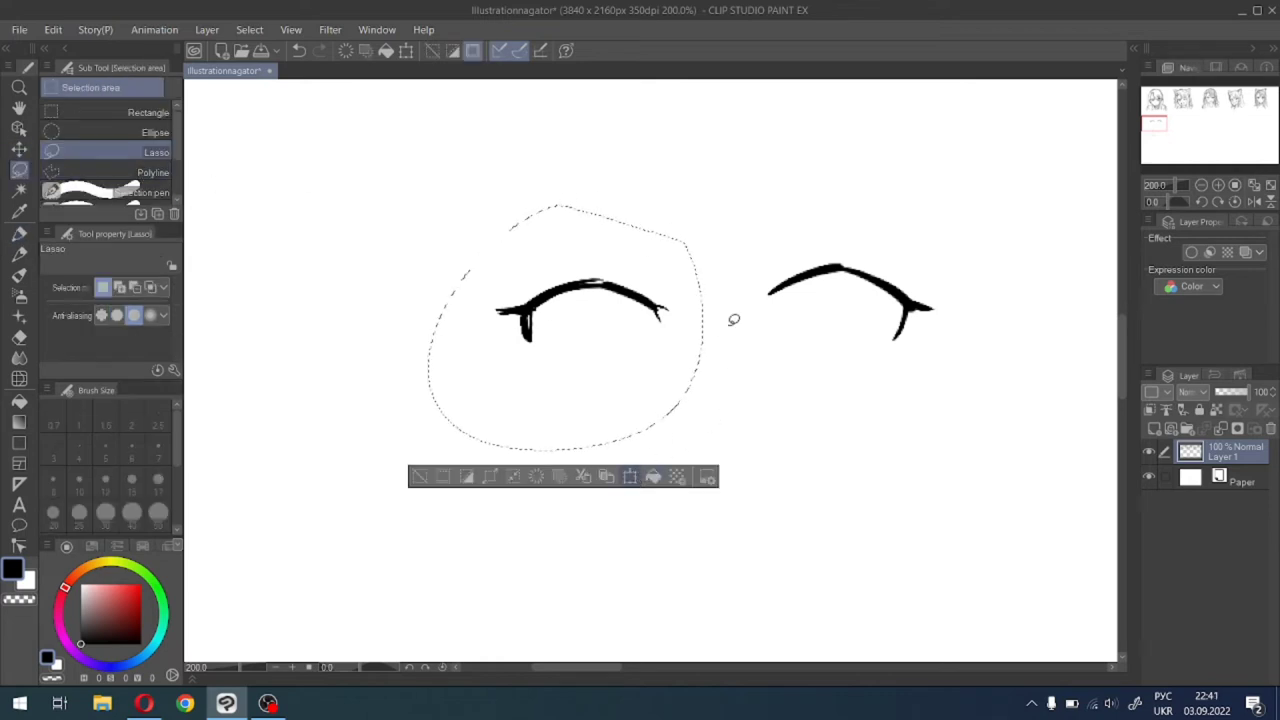
pyautogui.hotkey('ctrl', 't')
pyautogui.moveTo(646, 354)
pyautogui.mouseDown()
pyautogui.moveTo(651, 329)
pyautogui.moveTo(648, 347)
pyautogui.mouseUp()
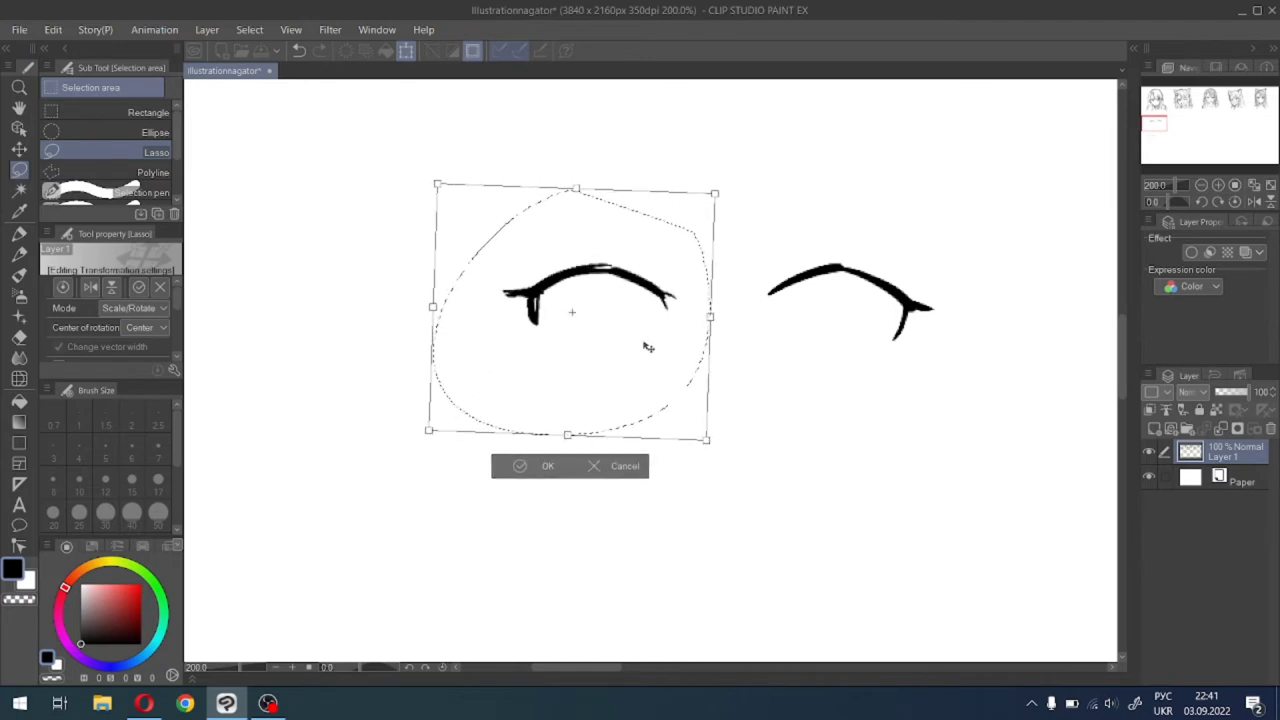
pyautogui.click(522, 468)
pyautogui.click(428, 460)
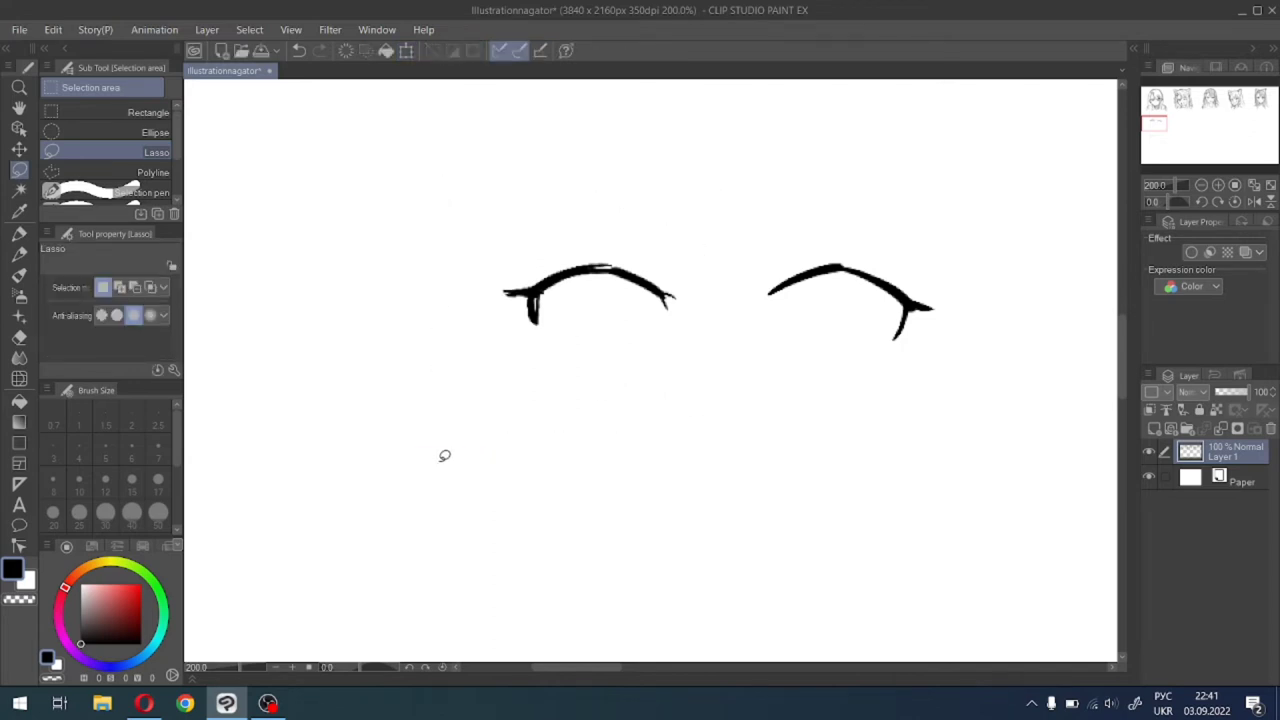
pyautogui.click(19, 234)
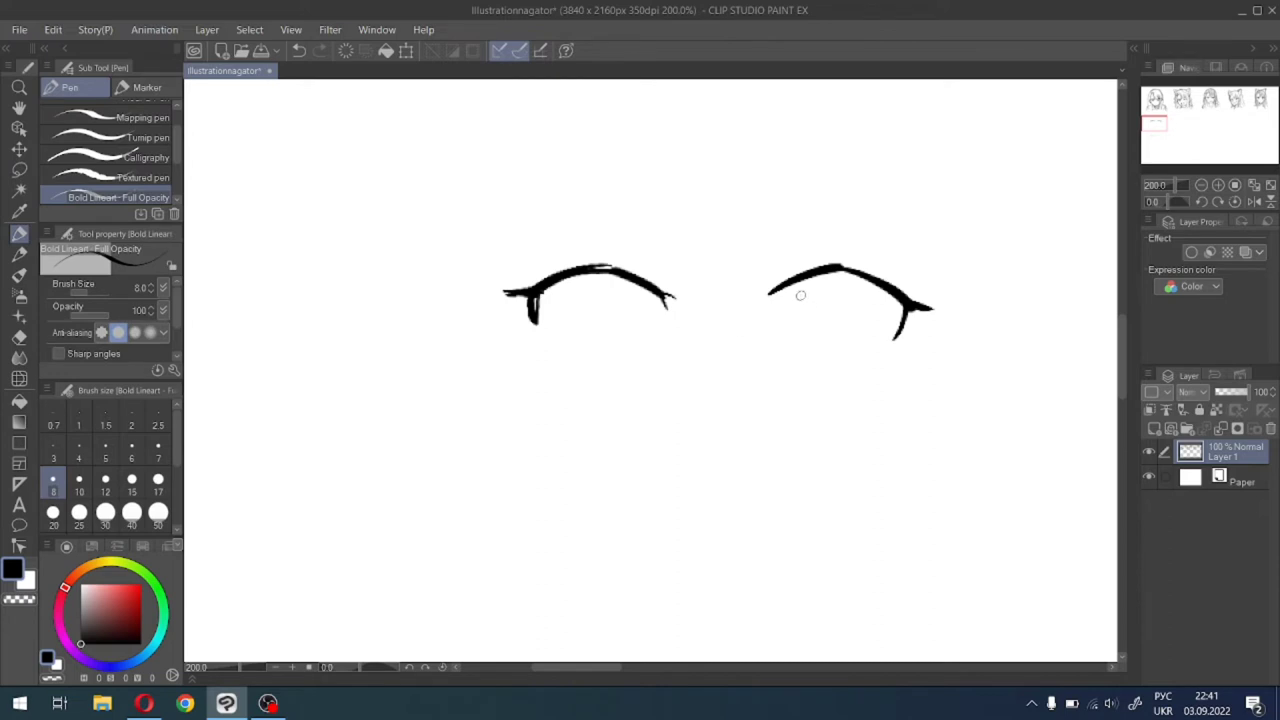
# Draw a rounded iris outline beneath each of the two lash lines.
pyautogui.moveTo(800, 295)
pyautogui.mouseDown()
pyautogui.moveTo(792, 310)
pyautogui.moveTo(808, 285)
pyautogui.moveTo(848, 305)
pyautogui.moveTo(844, 321)
pyautogui.moveTo(795, 340)
pyautogui.moveTo(840, 344)
pyautogui.mouseUp()
pyautogui.moveTo(842, 296); pyautogui.dragTo(828, 337)
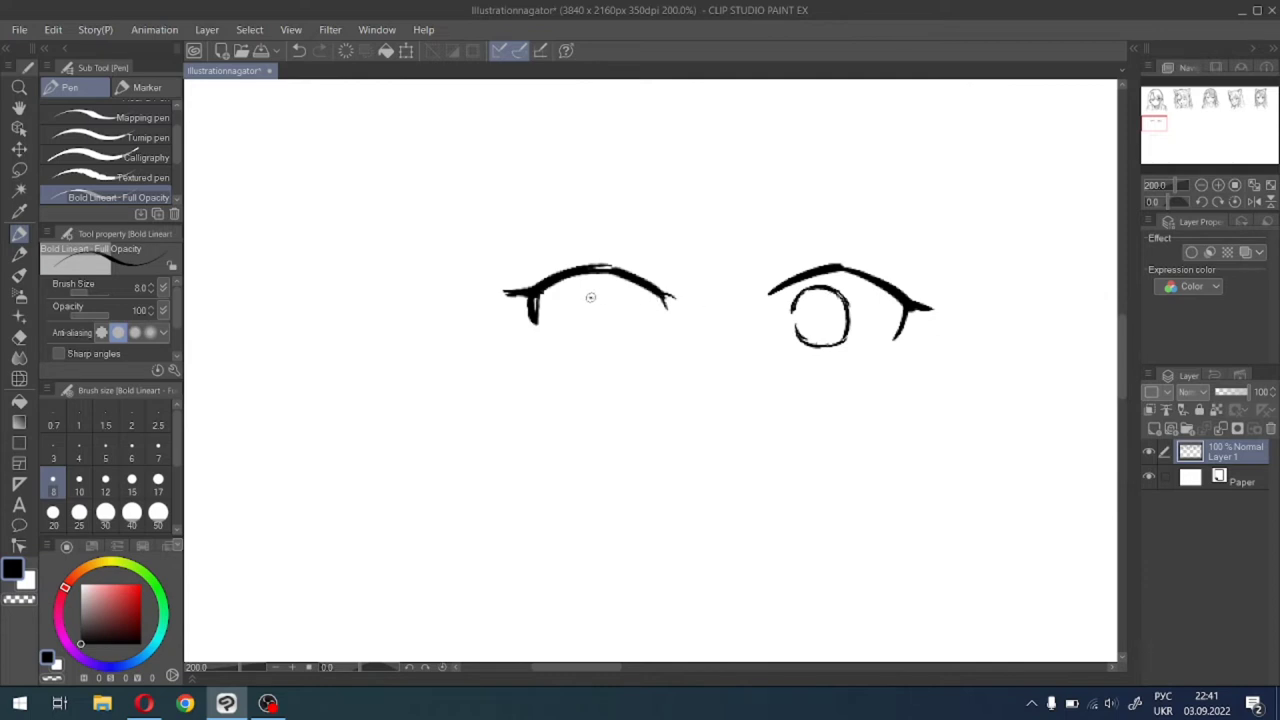
pyautogui.moveTo(590, 297)
pyautogui.mouseDown()
pyautogui.moveTo(628, 287)
pyautogui.moveTo(651, 330)
pyautogui.mouseUp()
pyautogui.hotkey('ctrl', 'z')
pyautogui.hotkey('ctrl', 'z')
pyautogui.moveTo(622, 292)
pyautogui.mouseDown()
pyautogui.moveTo(640, 312)
pyautogui.moveTo(628, 340)
pyautogui.mouseUp()
pyautogui.moveTo(596, 291)
pyautogui.mouseDown()
pyautogui.moveTo(583, 328)
pyautogui.moveTo(602, 353)
pyautogui.moveTo(632, 342)
pyautogui.moveTo(618, 352)
pyautogui.mouseUp()
# Draw a short, thin lower lid line beneath each iris.
pyautogui.moveTo(798, 335)
pyautogui.mouseDown()
pyautogui.moveTo(843, 359)
pyautogui.moveTo(810, 361)
pyautogui.moveTo(862, 356)
pyautogui.mouseUp()
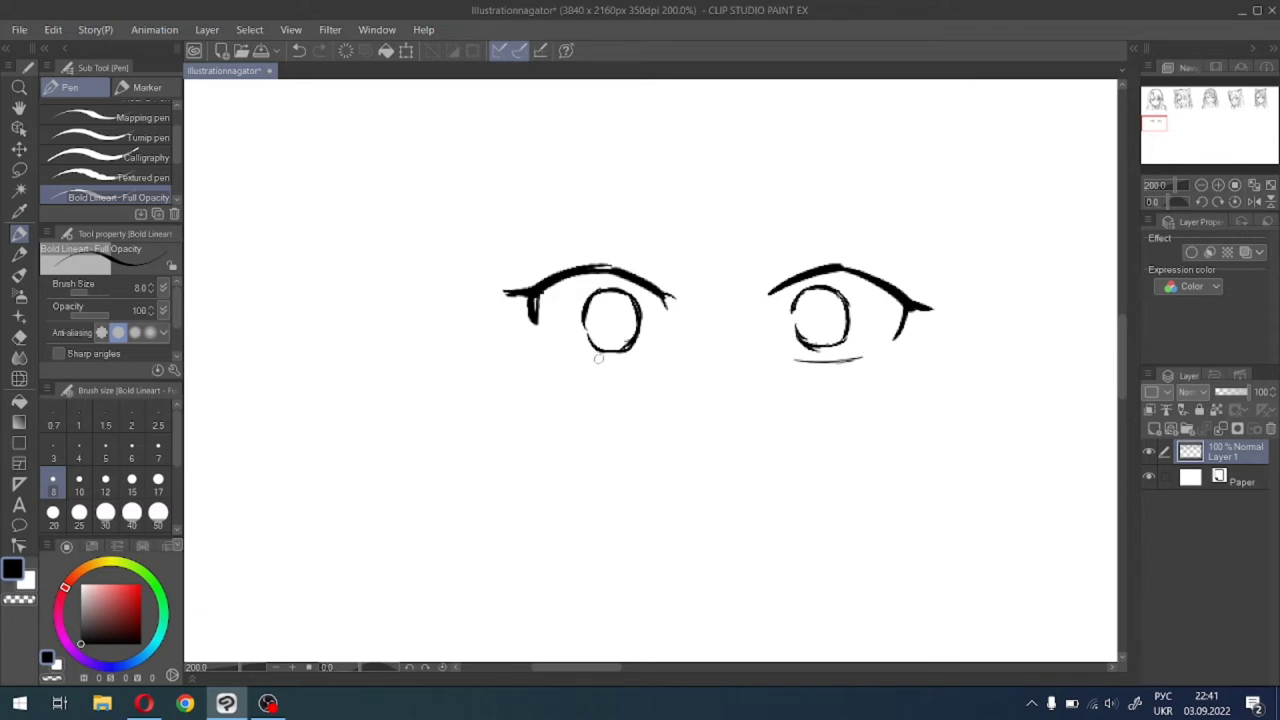
pyautogui.moveTo(563, 355); pyautogui.dragTo(640, 359)
pyautogui.hotkey('ctrl', 'z')
pyautogui.hotkey('ctrl', 'z')
pyautogui.hotkey('ctrl', 'z')
# Add short crease lines above the inner halves of both lash lines and a thin eyebrow above the right-hand eye.
pyautogui.moveTo(770, 277); pyautogui.dragTo(822, 258)
pyautogui.moveTo(638, 264); pyautogui.dragTo(674, 294)
pyautogui.moveTo(764, 198)
pyautogui.mouseDown()
pyautogui.moveTo(820, 206)
pyautogui.moveTo(804, 206)
pyautogui.mouseUp()
pyautogui.hotkey('ctrl', 'z')
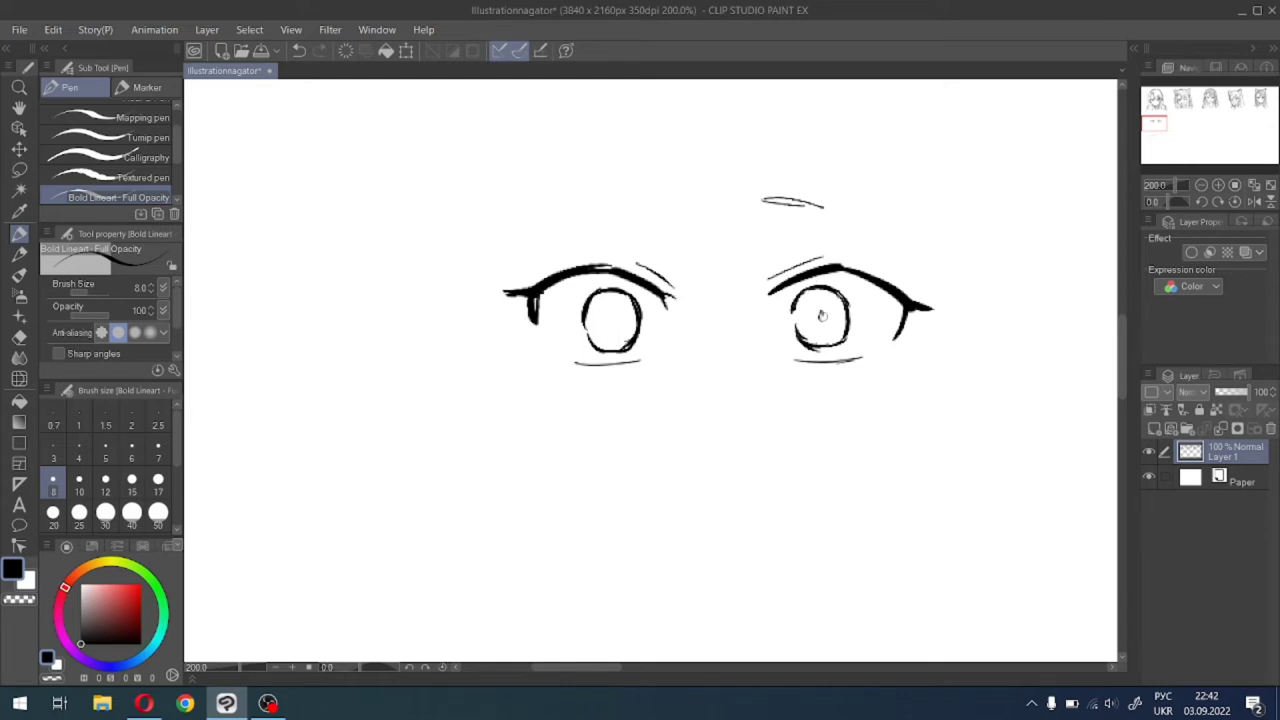
# Add a small dark pupil and a highlight outline at the iris edge in both eyes.
pyautogui.moveTo(821, 311); pyautogui.dragTo(821, 320)
pyautogui.moveTo(611, 312); pyautogui.dragTo(589, 328)
pyautogui.moveTo(801, 313); pyautogui.dragTo(802, 333)
pyautogui.hotkey('ctrl', 'z')
# Draw the side contours of the face, a short one at the left-hand outer lash and a long vertical one through the other.
pyautogui.scroll(-1, 780, 357)
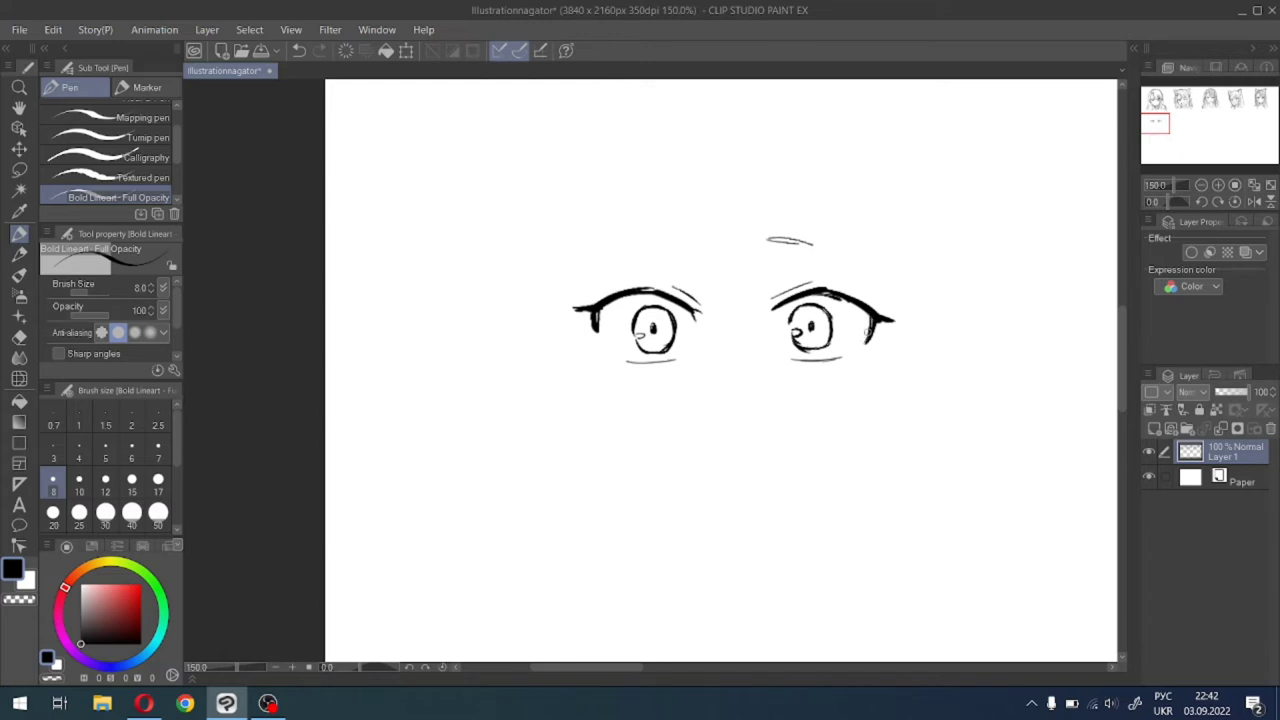
pyautogui.moveTo(1168, 123); pyautogui.dragTo(1159, 119)
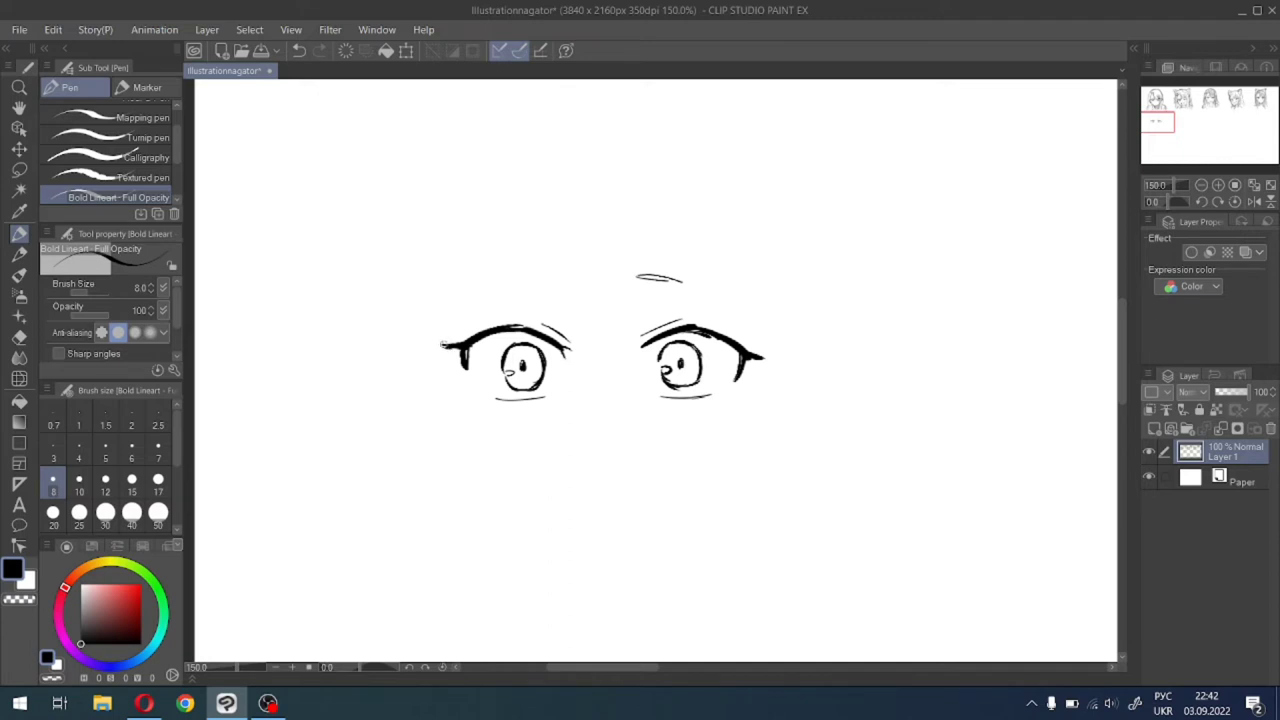
pyautogui.moveTo(441, 326)
pyautogui.mouseDown()
pyautogui.moveTo(447, 372)
pyautogui.moveTo(441, 307)
pyautogui.moveTo(448, 375)
pyautogui.mouseUp()
pyautogui.moveTo(440, 296); pyautogui.dragTo(447, 360)
pyautogui.moveTo(752, 277); pyautogui.dragTo(738, 490)
pyautogui.hotkey('ctrl', 'z')
pyautogui.moveTo(739, 257); pyautogui.dragTo(745, 497)
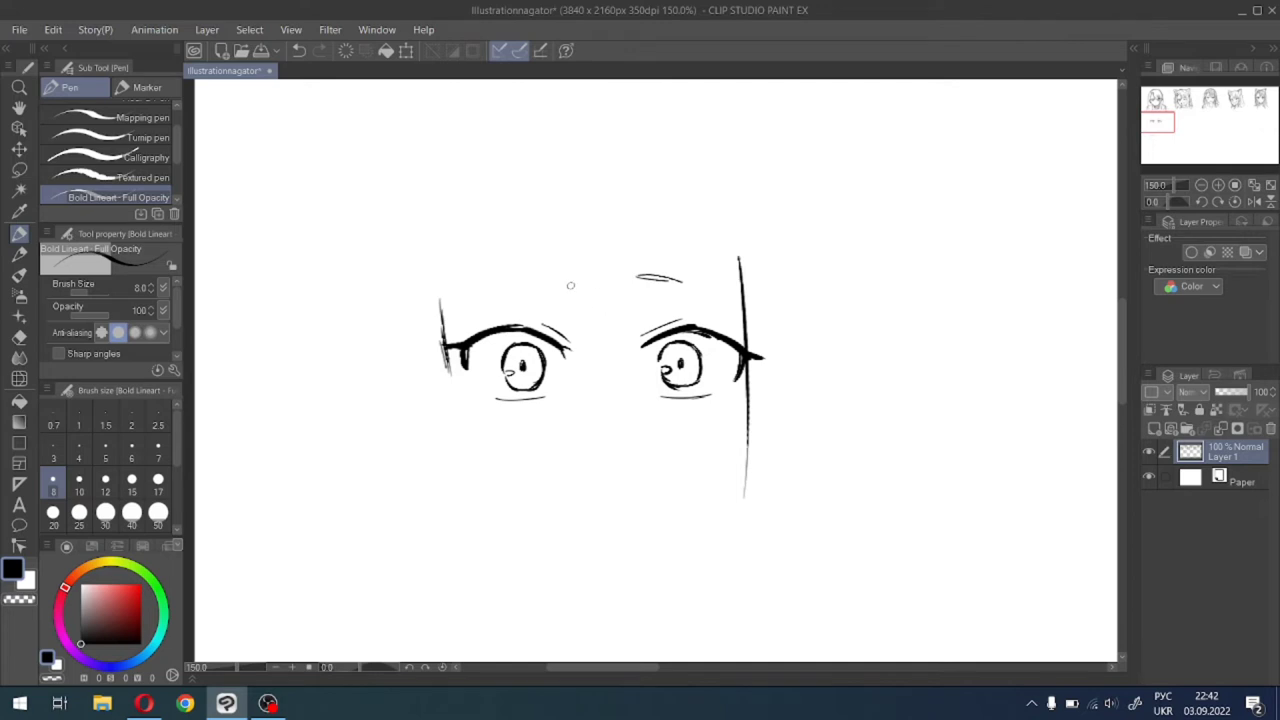
# Draw the central bang strands tapering down to a point between the two eyes.
pyautogui.moveTo(570, 219); pyautogui.dragTo(602, 356)
pyautogui.hotkey('ctrl', 'z')
pyautogui.hotkey('ctrl', 'y')
pyautogui.hotkey('ctrl', 'z')
pyautogui.moveTo(566, 196); pyautogui.dragTo(594, 344)
pyautogui.hotkey('ctrl', 'z')
pyautogui.moveTo(571, 207); pyautogui.dragTo(603, 348)
pyautogui.moveTo(594, 228); pyautogui.dragTo(610, 375)
pyautogui.moveTo(598, 224); pyautogui.dragTo(626, 340)
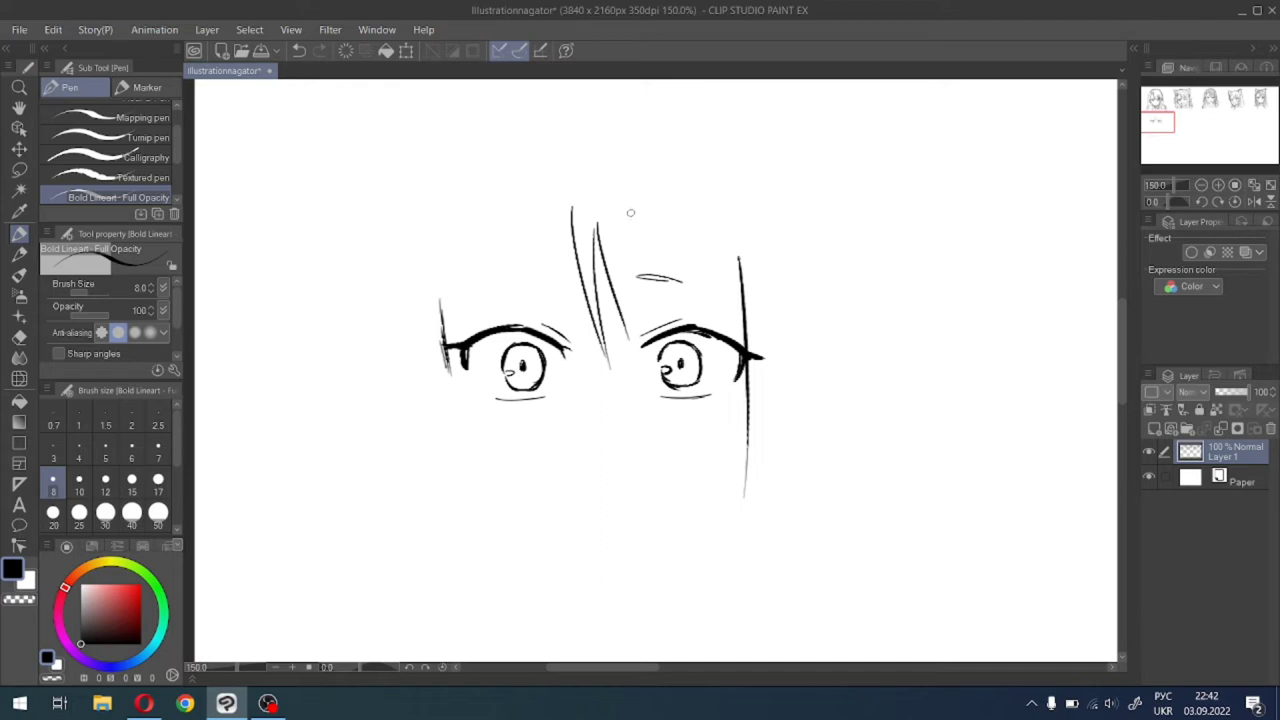
# Draw the pointed bang strands falling across the eyebrow to the inner half of the right-hand eye.
pyautogui.moveTo(631, 216); pyautogui.dragTo(626, 356)
pyautogui.hotkey('ctrl', 'z')
pyautogui.moveTo(626, 194); pyautogui.dragTo(627, 362)
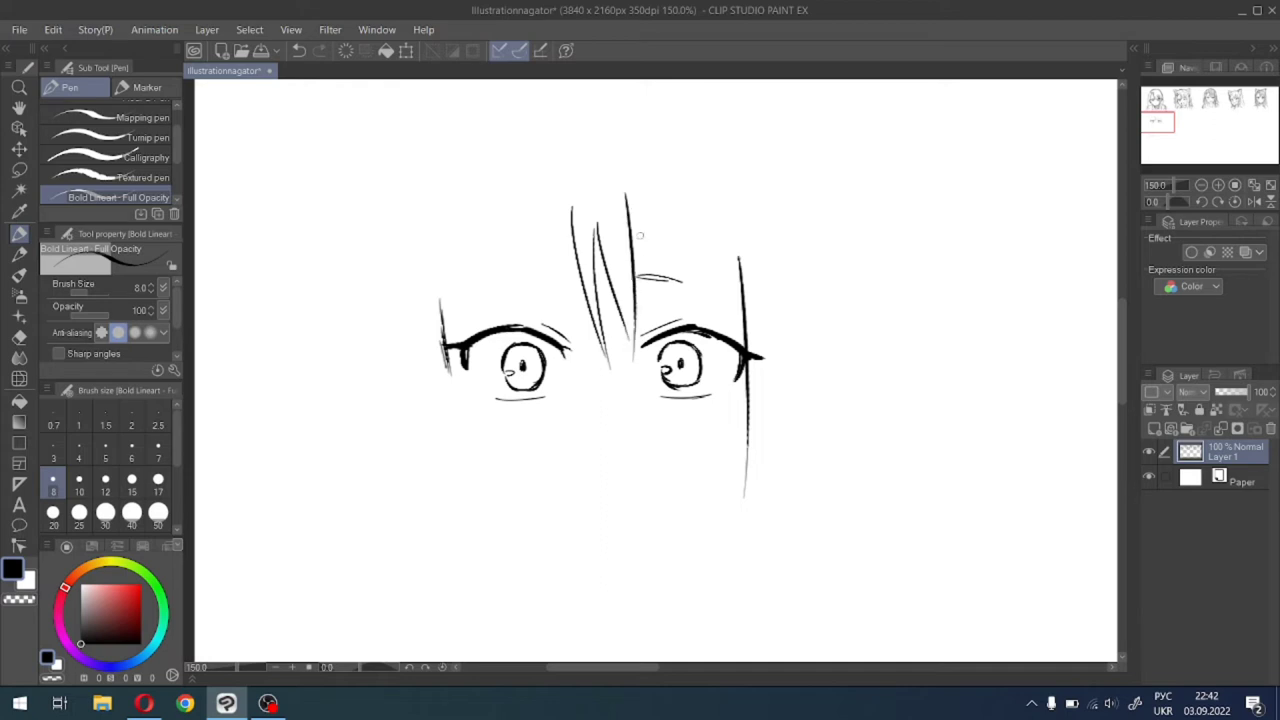
pyautogui.hotkey('ctrl', 'z')
pyautogui.moveTo(628, 189); pyautogui.dragTo(630, 349)
pyautogui.moveTo(633, 200); pyautogui.dragTo(668, 300)
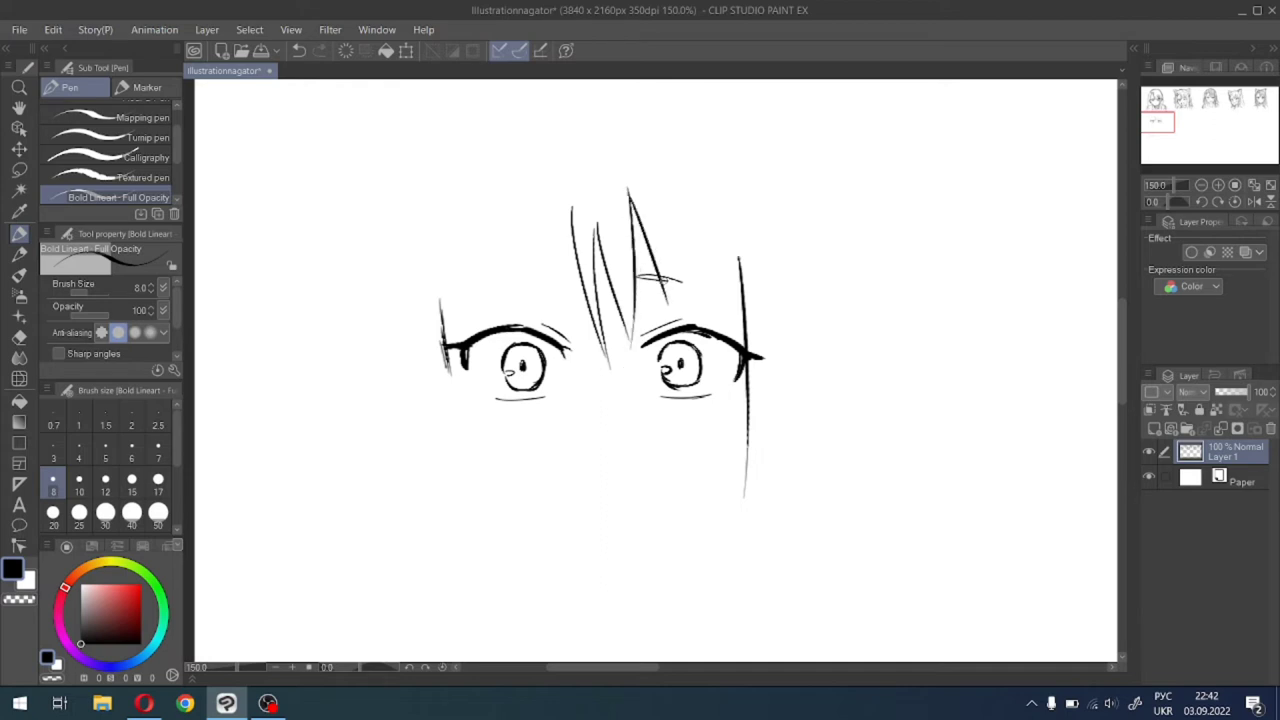
pyautogui.hotkey('ctrl', 'z')
pyautogui.moveTo(634, 190); pyautogui.dragTo(664, 330)
pyautogui.moveTo(637, 222); pyautogui.dragTo(663, 322)
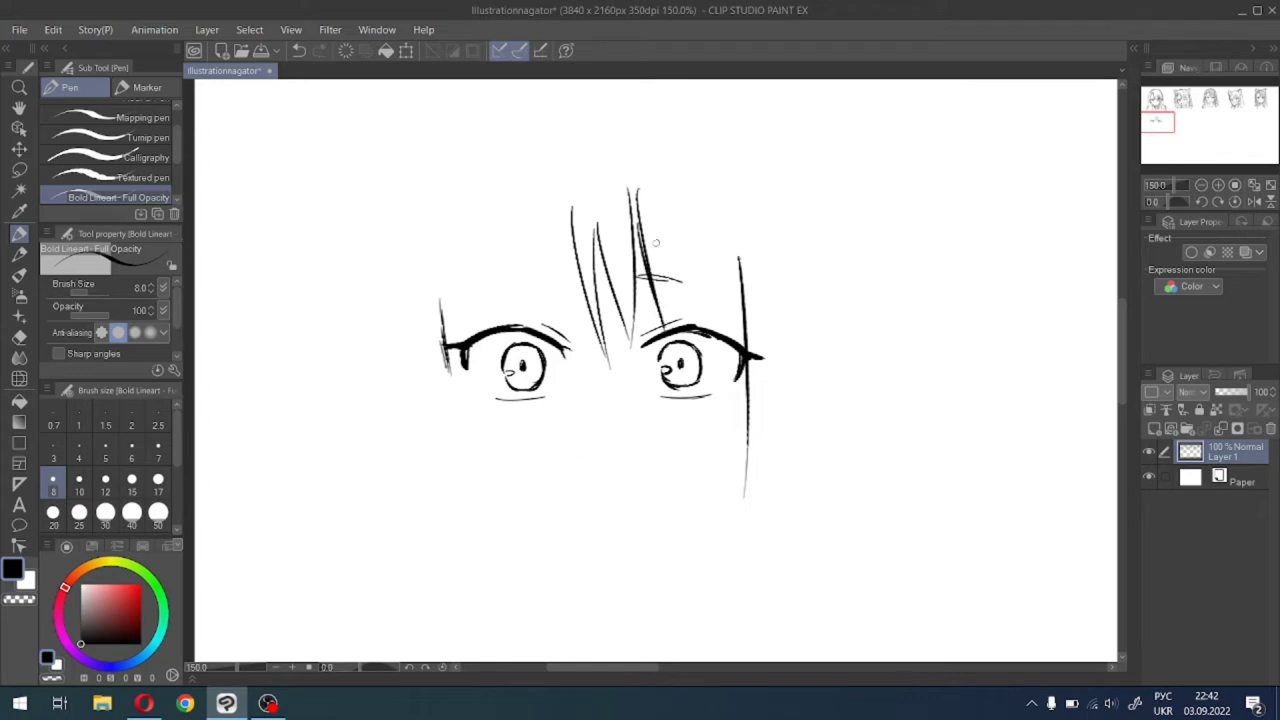
pyautogui.hotkey('ctrl', 'z')
pyautogui.moveTo(633, 236); pyautogui.dragTo(663, 326)
pyautogui.moveTo(628, 190)
pyautogui.mouseDown()
pyautogui.moveTo(629, 177)
pyautogui.moveTo(680, 295)
pyautogui.mouseUp()
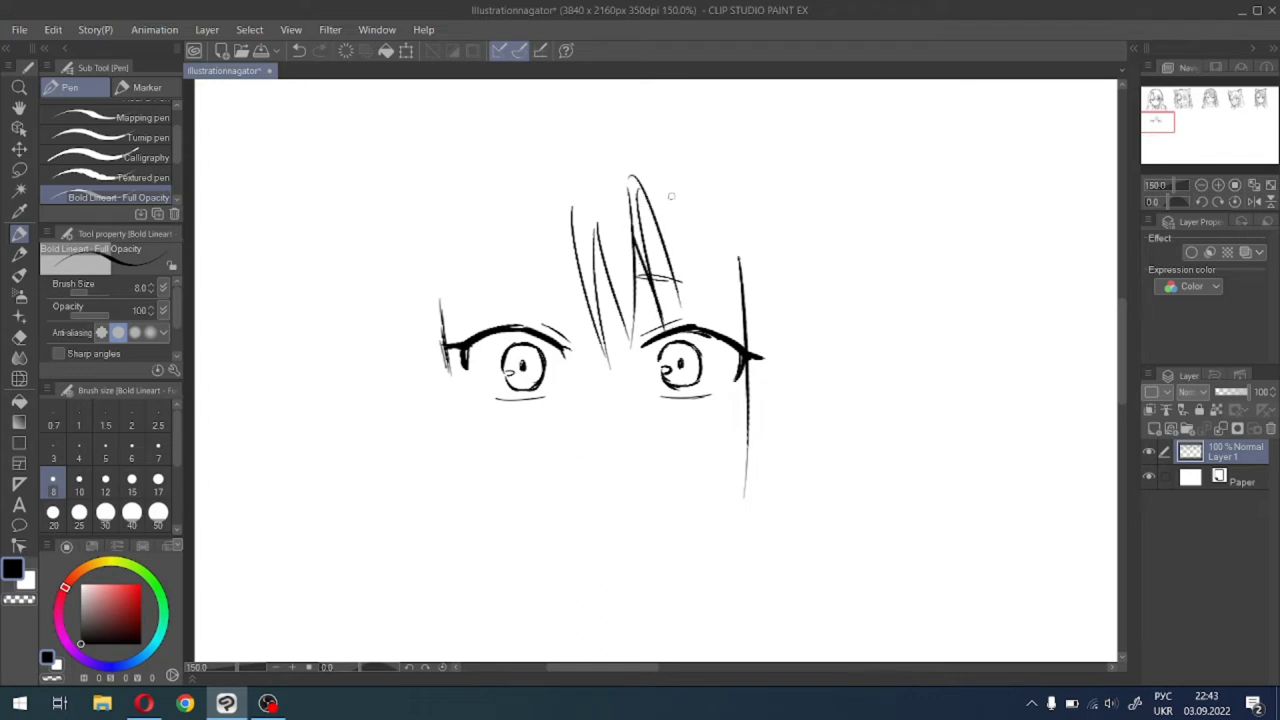
# Continue the bangs with tapering strands over the outer half of the right-hand eye up to the side contour of the face.
pyautogui.moveTo(663, 158); pyautogui.dragTo(683, 312)
pyautogui.moveTo(671, 186); pyautogui.dragTo(703, 328)
pyautogui.hotkey('ctrl', 'z')
pyautogui.moveTo(677, 192); pyautogui.dragTo(706, 330)
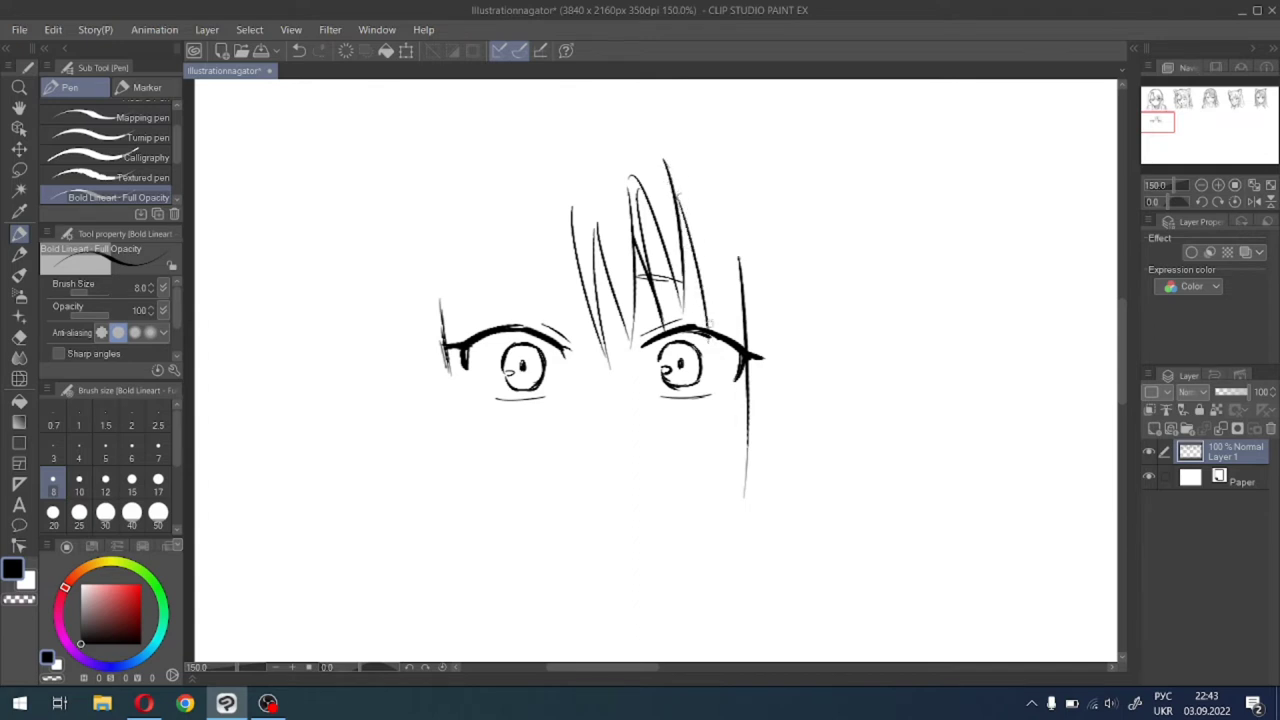
pyautogui.moveTo(708, 272); pyautogui.dragTo(712, 332)
pyautogui.moveTo(708, 263); pyautogui.dragTo(726, 336)
pyautogui.moveTo(738, 236); pyautogui.dragTo(724, 336)
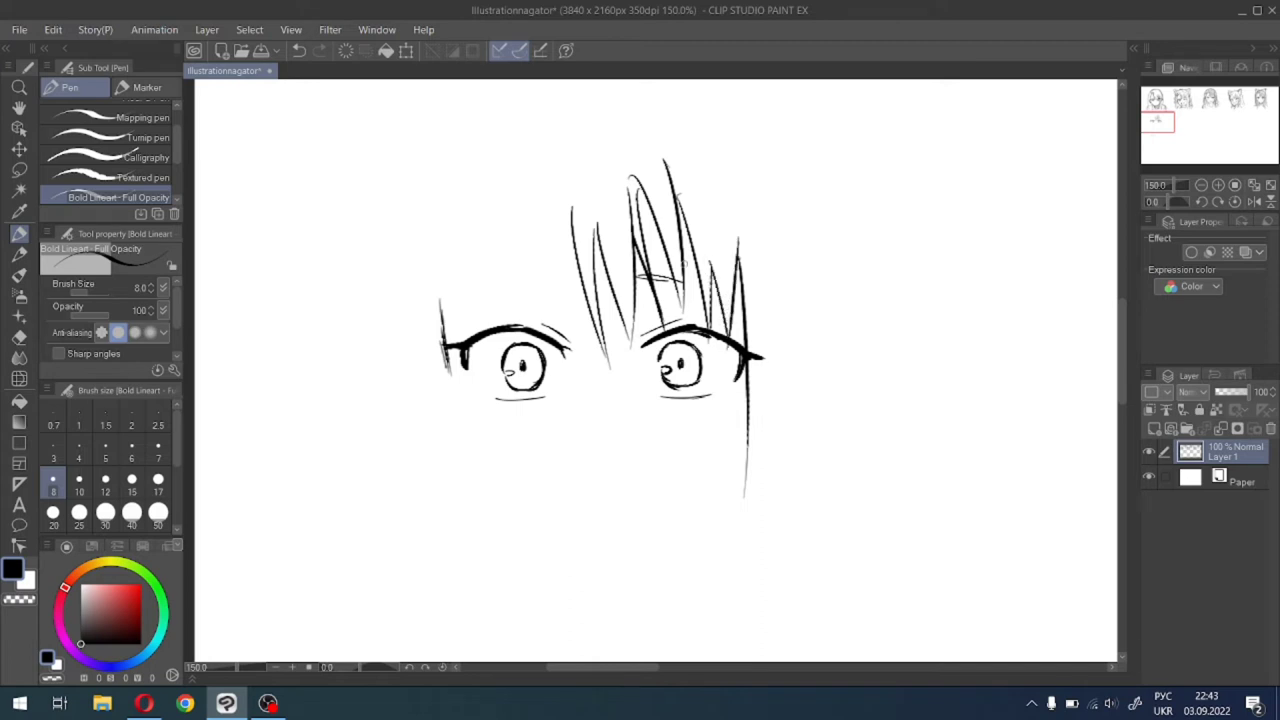
# Thicken the hair strand at the parting and draw the curved hairline from its top down to the left-hand temple.
pyautogui.moveTo(583, 155); pyautogui.dragTo(572, 228)
pyautogui.moveTo(453, 307)
pyautogui.mouseDown()
pyautogui.moveTo(447, 338)
pyautogui.moveTo(462, 240)
pyautogui.moveTo(522, 166)
pyautogui.moveTo(570, 145)
pyautogui.moveTo(580, 240)
pyautogui.mouseUp()
pyautogui.moveTo(580, 145)
pyautogui.mouseDown()
pyautogui.moveTo(560, 290)
pyautogui.moveTo(494, 198)
pyautogui.moveTo(576, 149)
pyautogui.moveTo(490, 206)
pyautogui.mouseUp()
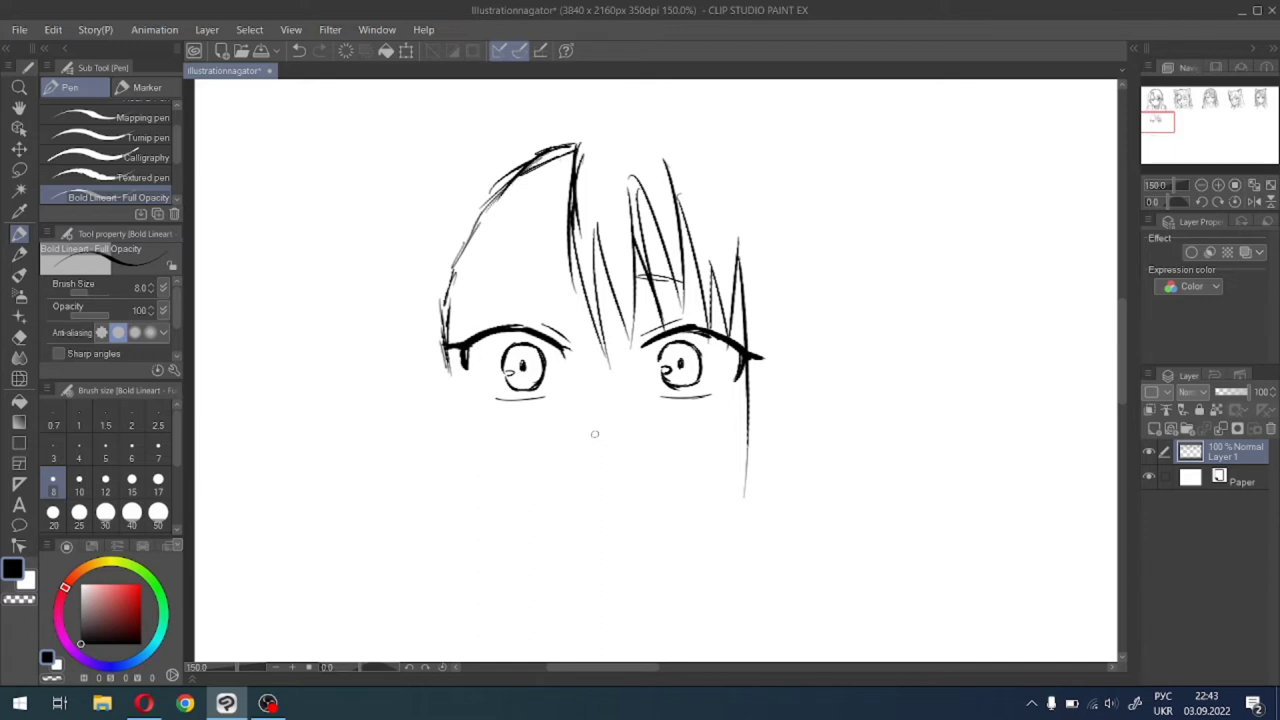
# Draw the nose as a short line with diagonal hatching above it, and add the eyebrow over the left-hand eye.
pyautogui.moveTo(608, 421)
pyautogui.mouseDown()
pyautogui.moveTo(607, 443)
pyautogui.moveTo(600, 402)
pyautogui.moveTo(611, 405)
pyautogui.mouseUp()
pyautogui.moveTo(608, 430); pyautogui.dragTo(620, 408)
pyautogui.moveTo(617, 424); pyautogui.dragTo(624, 408)
pyautogui.moveTo(559, 283)
pyautogui.mouseDown()
pyautogui.moveTo(522, 287)
pyautogui.moveTo(562, 283)
pyautogui.mouseUp()
# Extend the left-hand face contour down past the eye and draw the ear outline against it.
pyautogui.moveTo(1170, 141); pyautogui.dragTo(1157, 124)
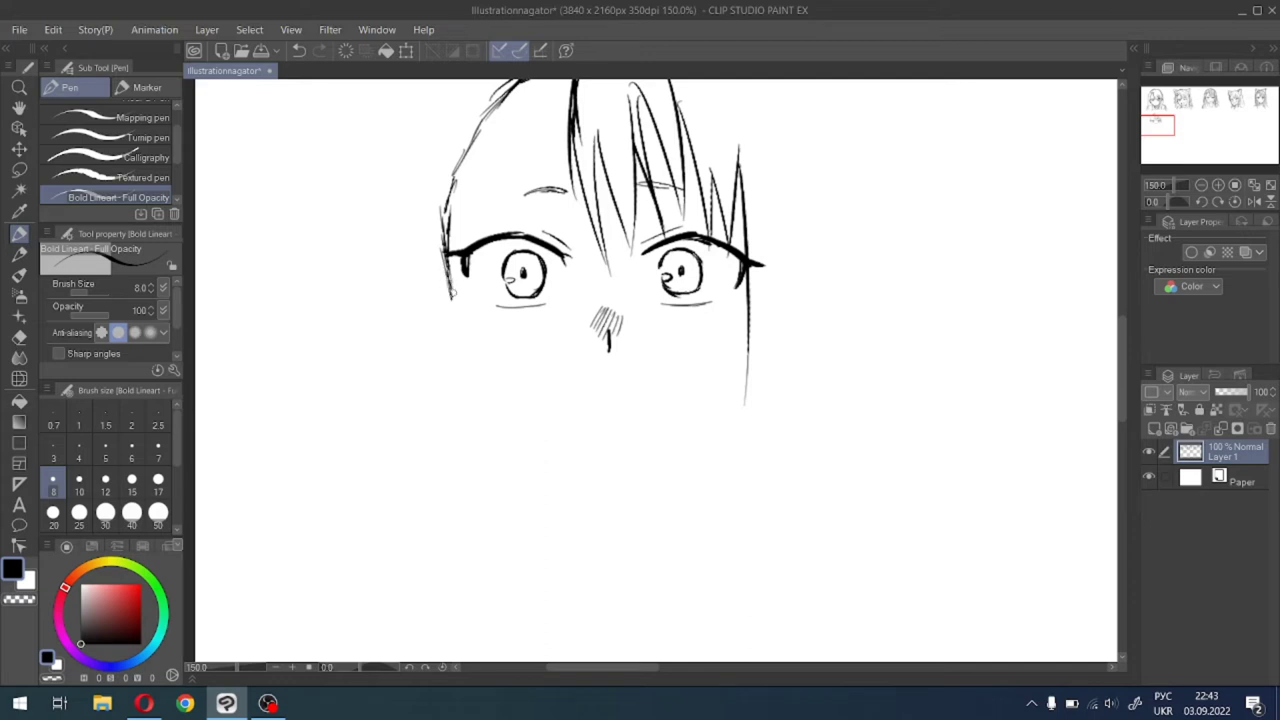
pyautogui.moveTo(449, 284); pyautogui.dragTo(468, 366)
pyautogui.moveTo(459, 322); pyautogui.dragTo(471, 378)
pyautogui.moveTo(440, 278)
pyautogui.mouseDown()
pyautogui.moveTo(455, 304)
pyautogui.moveTo(427, 273)
pyautogui.moveTo(412, 342)
pyautogui.moveTo(452, 392)
pyautogui.moveTo(481, 398)
pyautogui.mouseUp()
pyautogui.moveTo(456, 333); pyautogui.dragTo(476, 398)
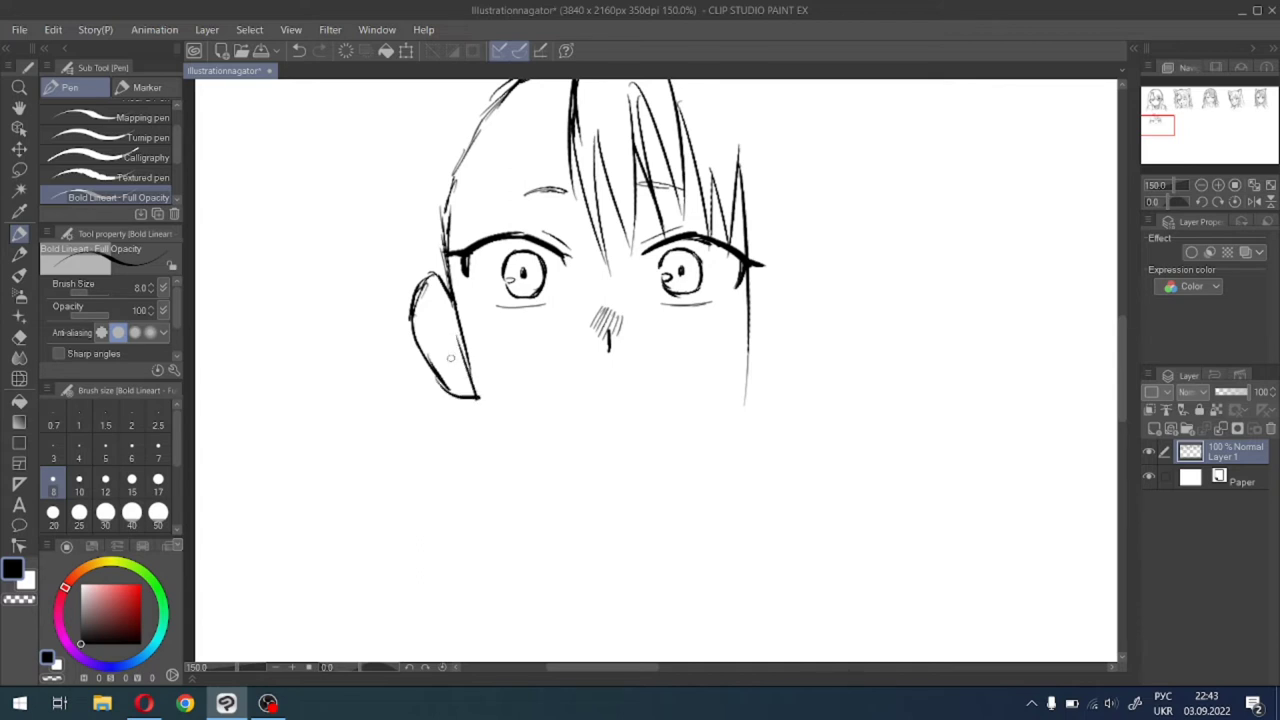
pyautogui.hotkey('ctrl', 'z')
pyautogui.moveTo(460, 335)
pyautogui.mouseDown()
pyautogui.moveTo(480, 398)
pyautogui.moveTo(447, 323)
pyautogui.moveTo(416, 298)
pyautogui.moveTo(424, 335)
pyautogui.moveTo(412, 338)
pyautogui.moveTo(436, 326)
pyautogui.moveTo(440, 364)
pyautogui.moveTo(472, 390)
pyautogui.mouseUp()
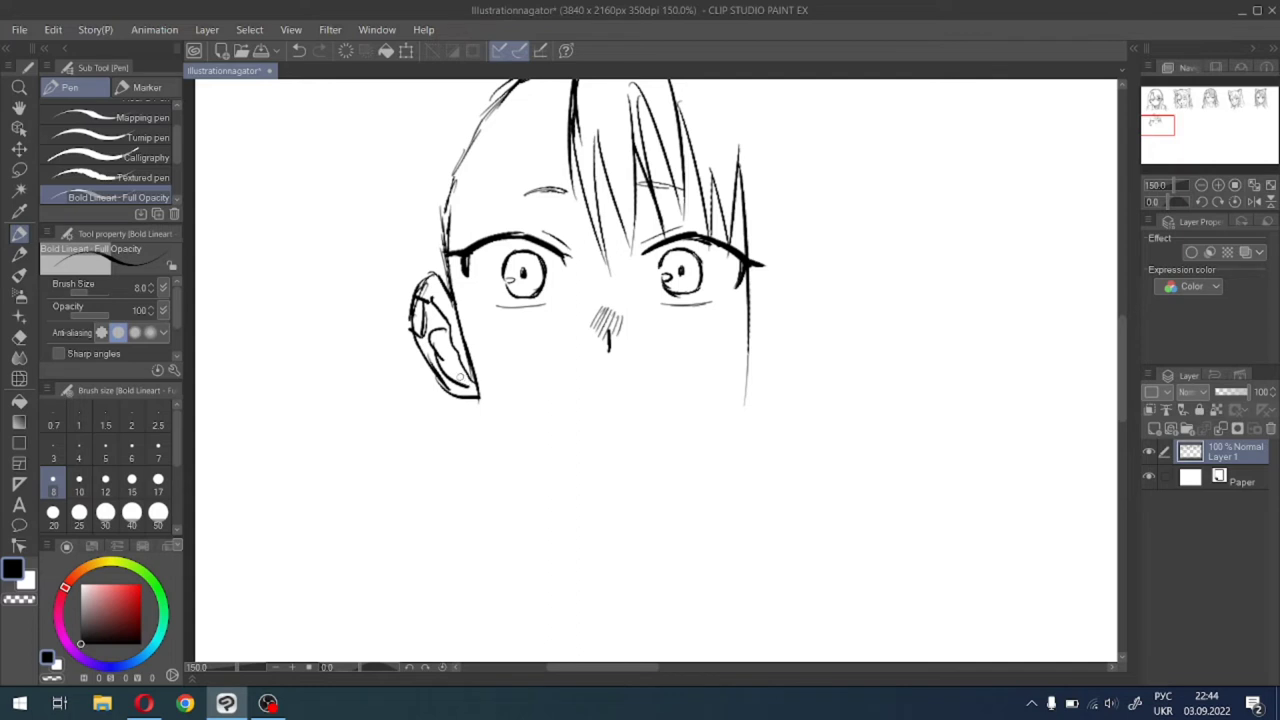
# Draw the inner folds of the ear, shade them with hatching, and thicken the ear's lower outline.
pyautogui.hotkey('ctrl', 'z')
pyautogui.moveTo(427, 333); pyautogui.dragTo(474, 391)
pyautogui.hotkey('ctrl', 'z')
pyautogui.moveTo(428, 342)
pyautogui.mouseDown()
pyautogui.moveTo(478, 398)
pyautogui.moveTo(440, 354)
pyautogui.moveTo(462, 378)
pyautogui.mouseUp()
pyautogui.hotkey('ctrl', 'z')
pyautogui.moveTo(428, 304)
pyautogui.mouseDown()
pyautogui.moveTo(445, 375)
pyautogui.moveTo(425, 360)
pyautogui.moveTo(476, 396)
pyautogui.mouseUp()
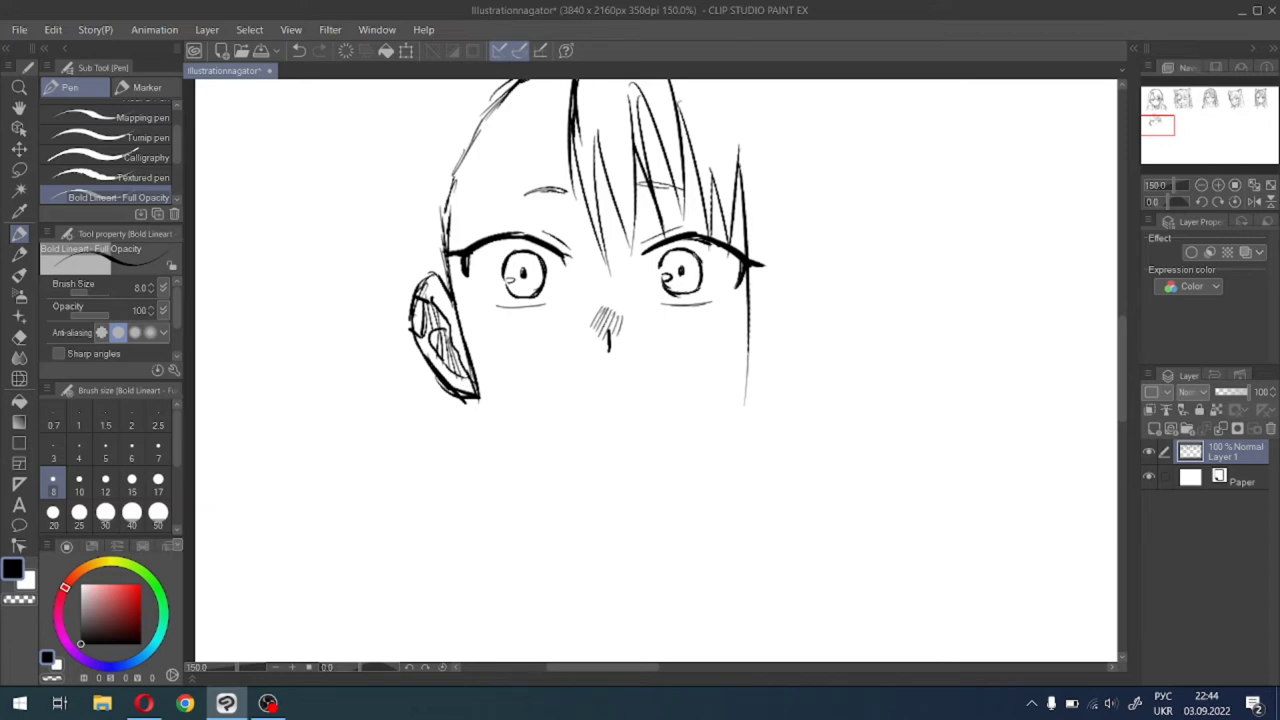
# Extend the right-hand side of the face down past the eye, adding a short inward stroke towards the jaw.
pyautogui.moveTo(1160, 124); pyautogui.dragTo(1157, 118)
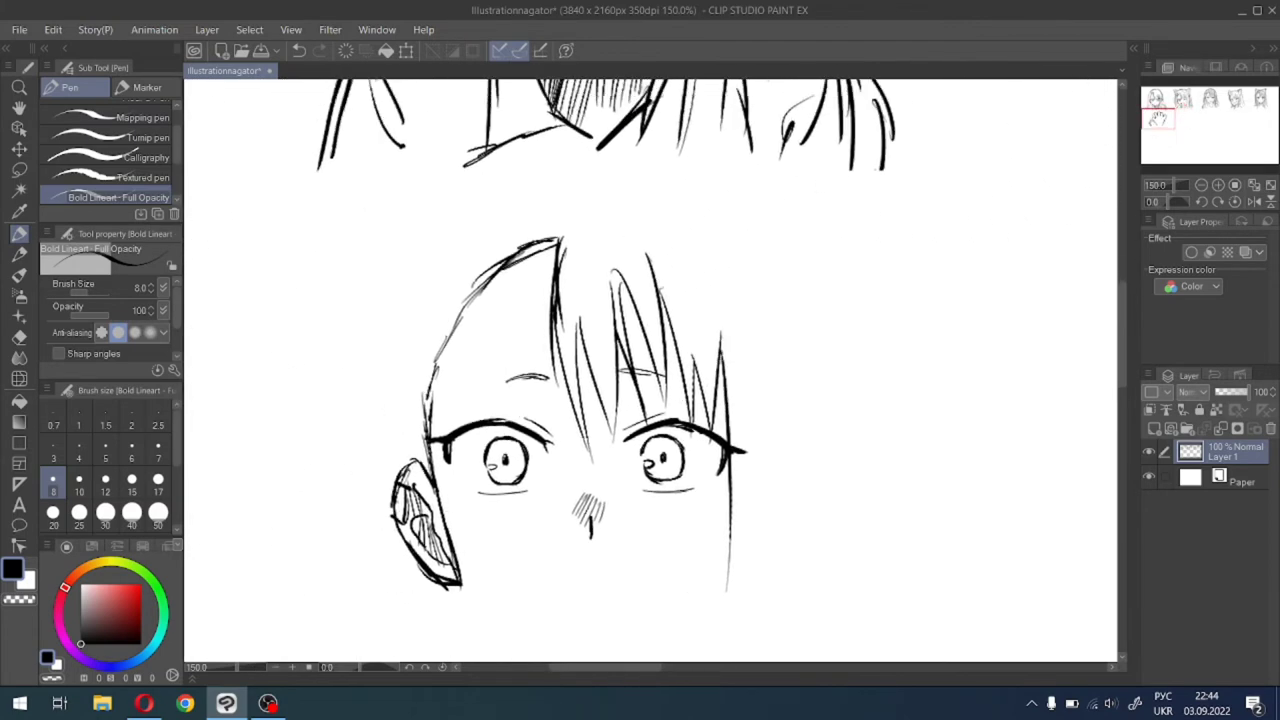
pyautogui.scroll(-5, 1157, 118)
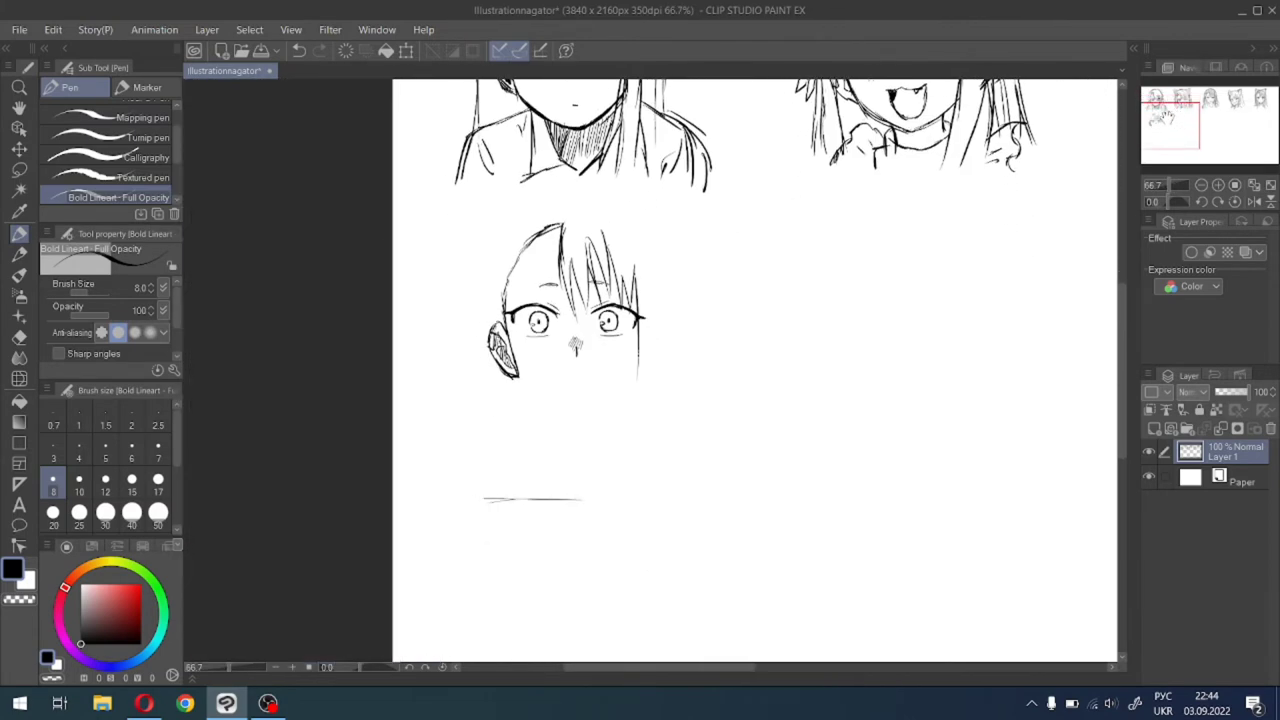
pyautogui.scroll(5, 558, 203)
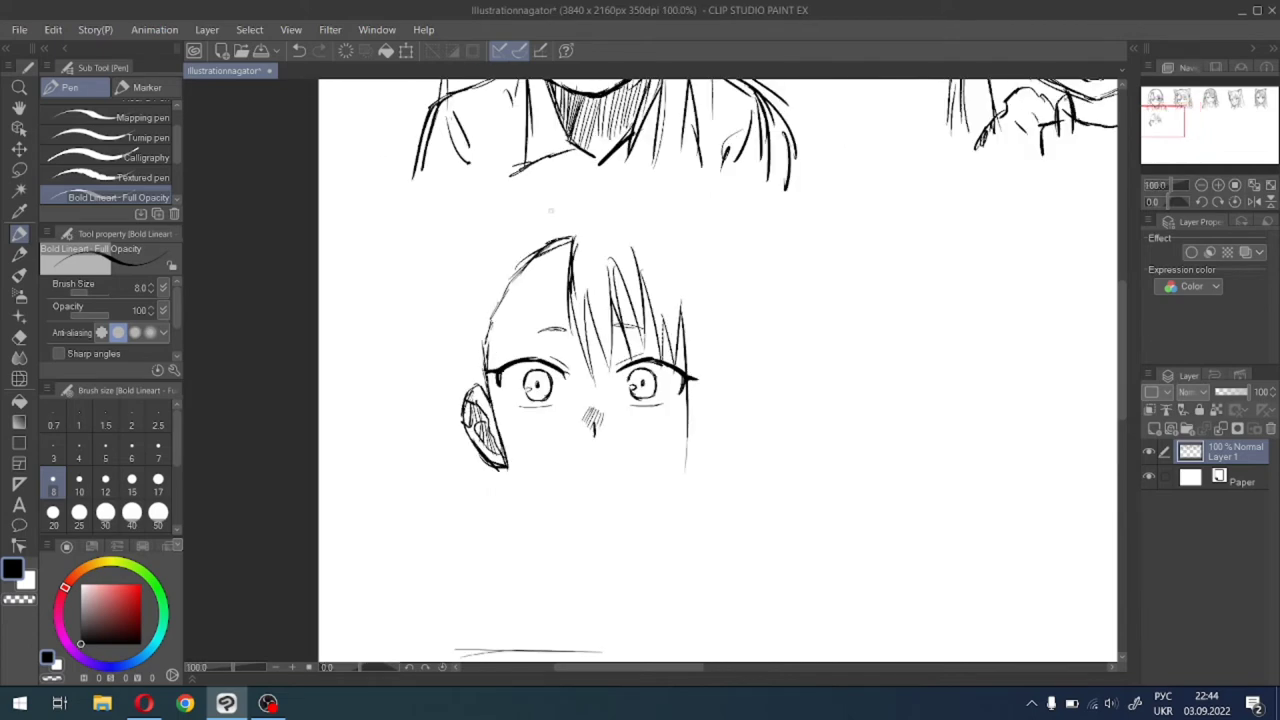
pyautogui.moveTo(1165, 117); pyautogui.dragTo(1160, 122)
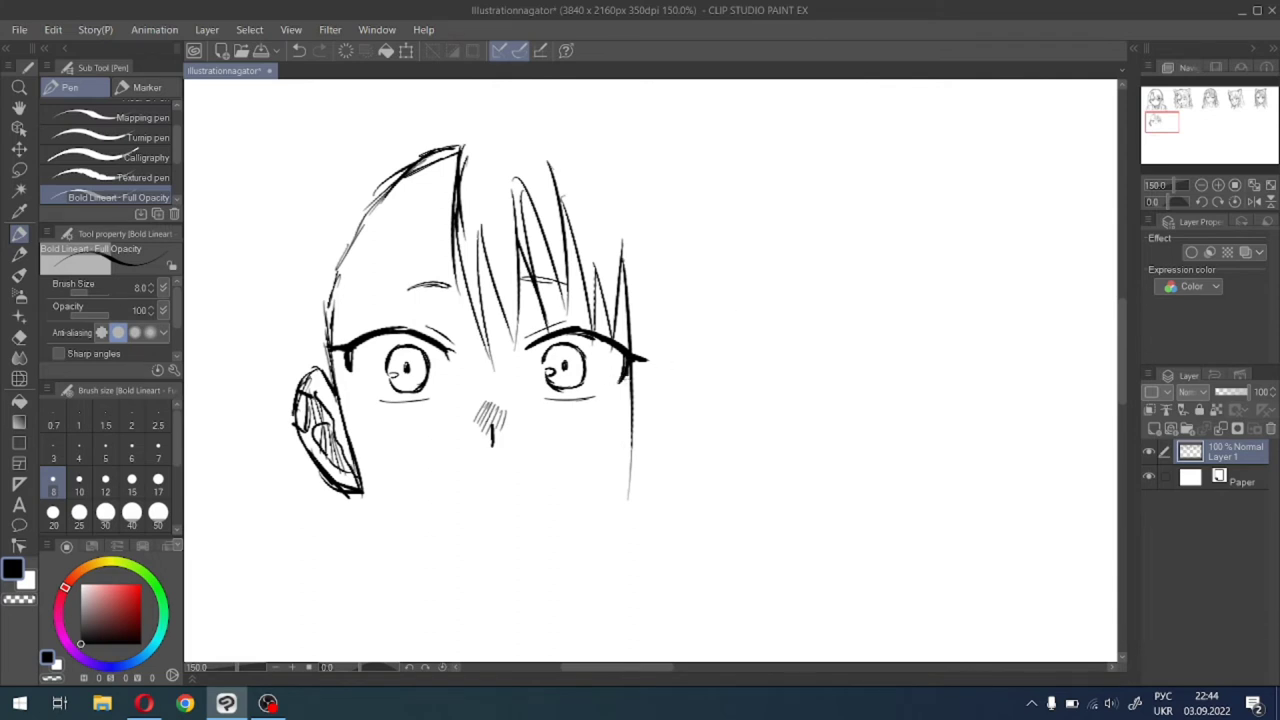
pyautogui.moveTo(630, 376); pyautogui.dragTo(617, 530)
pyautogui.moveTo(627, 444); pyautogui.dragTo(610, 490)
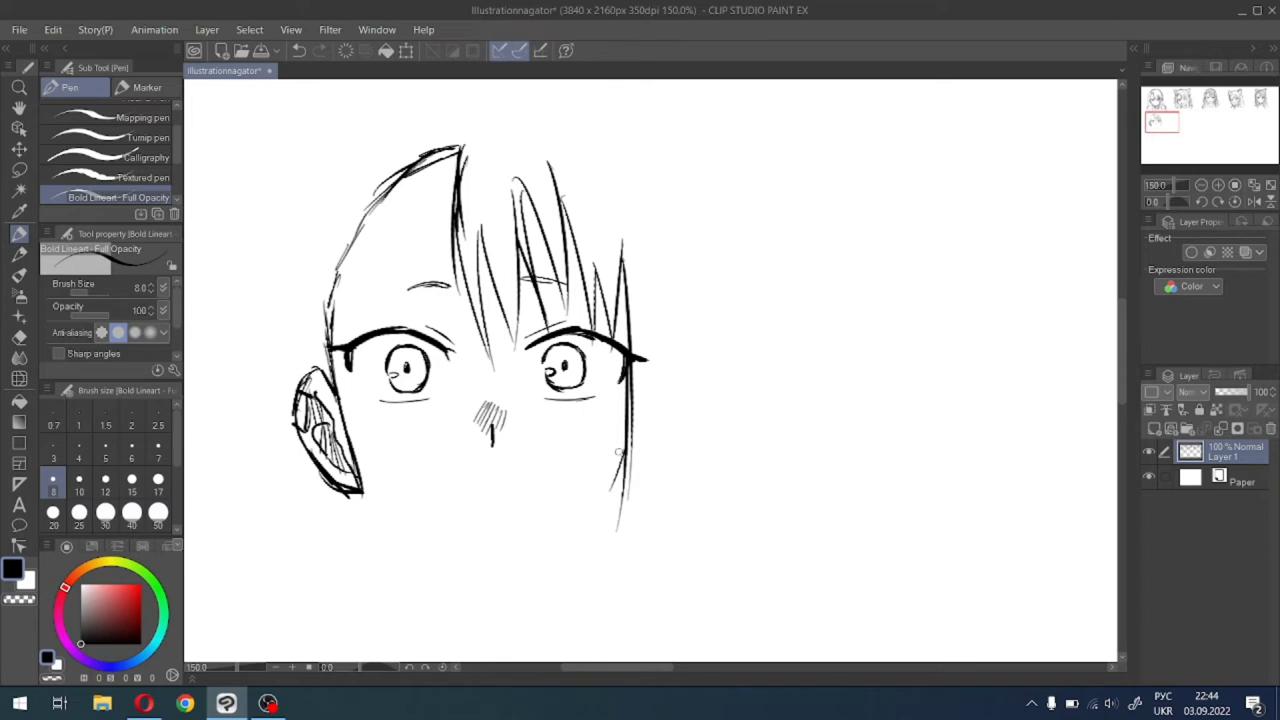
# Draw the jawline from the right-hand cheek and from below the ear, converging at a pointed chin.
pyautogui.moveTo(622, 456); pyautogui.dragTo(537, 558)
pyautogui.hotkey('ctrl', 'z')
pyautogui.moveTo(354, 484)
pyautogui.mouseDown()
pyautogui.moveTo(372, 507)
pyautogui.moveTo(471, 541)
pyautogui.mouseUp()
pyautogui.hotkey('ctrl', 'z')
pyautogui.moveTo(387, 496); pyautogui.dragTo(496, 556)
pyautogui.moveTo(411, 520)
pyautogui.mouseDown()
pyautogui.moveTo(467, 548)
pyautogui.moveTo(560, 528)
pyautogui.moveTo(547, 531)
pyautogui.mouseUp()
pyautogui.hotkey('ctrl', 'z')
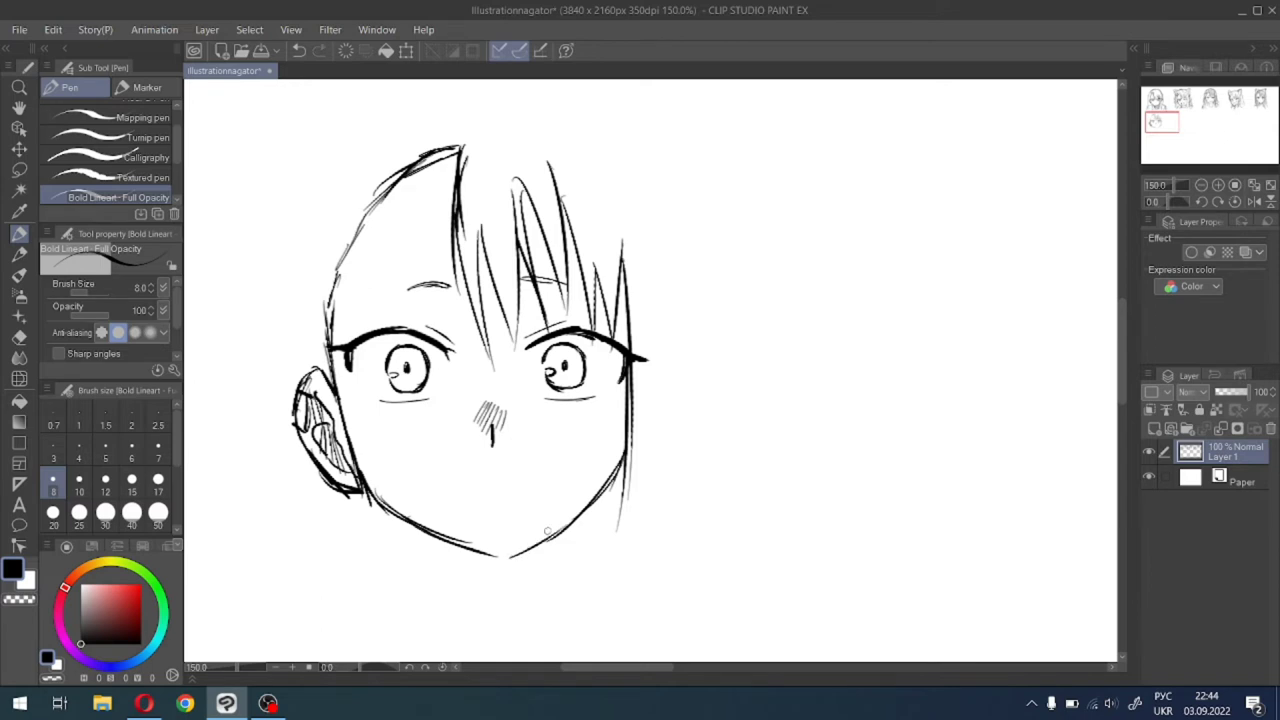
# Draw the inner hair contour rising from the top of the ear alongside the left-hand hairline with overlapping strokes.
pyautogui.moveTo(1169, 115); pyautogui.dragTo(1165, 112)
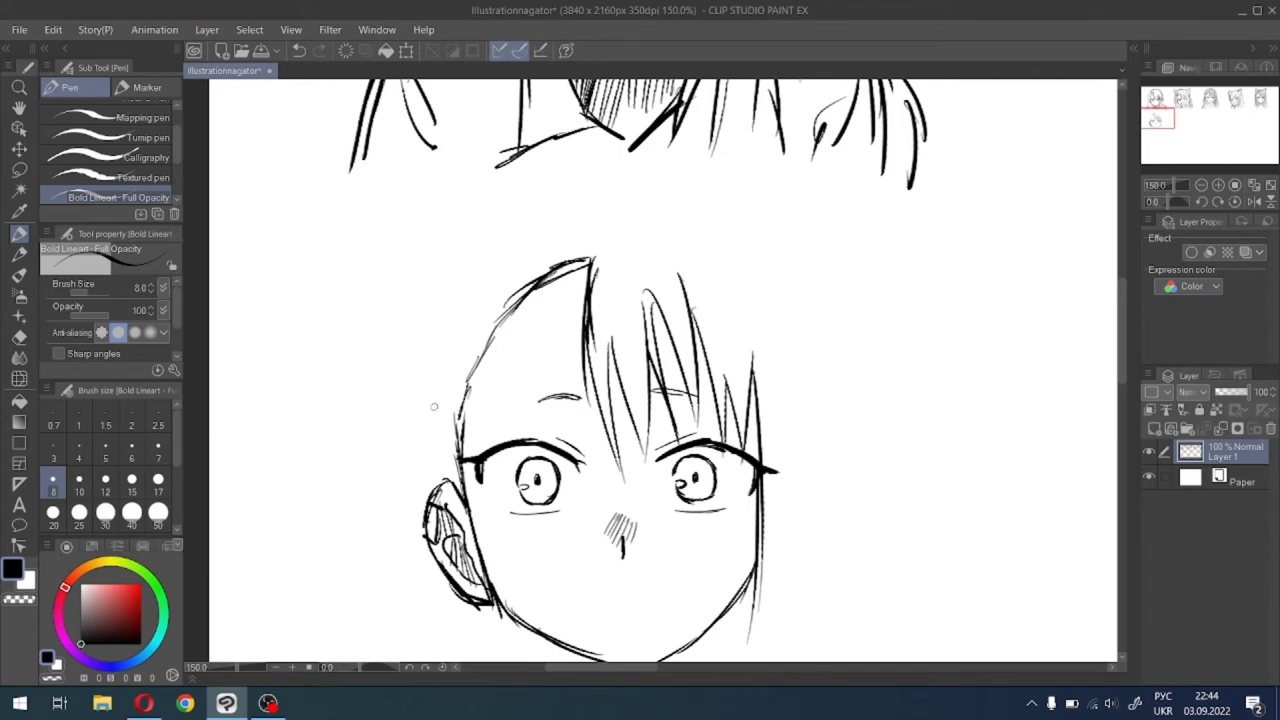
pyautogui.moveTo(435, 446); pyautogui.dragTo(438, 476)
pyautogui.moveTo(430, 409); pyautogui.dragTo(430, 484)
pyautogui.moveTo(432, 350); pyautogui.dragTo(428, 420)
pyautogui.moveTo(458, 302); pyautogui.dragTo(426, 408)
pyautogui.moveTo(461, 291); pyautogui.dragTo(438, 366)
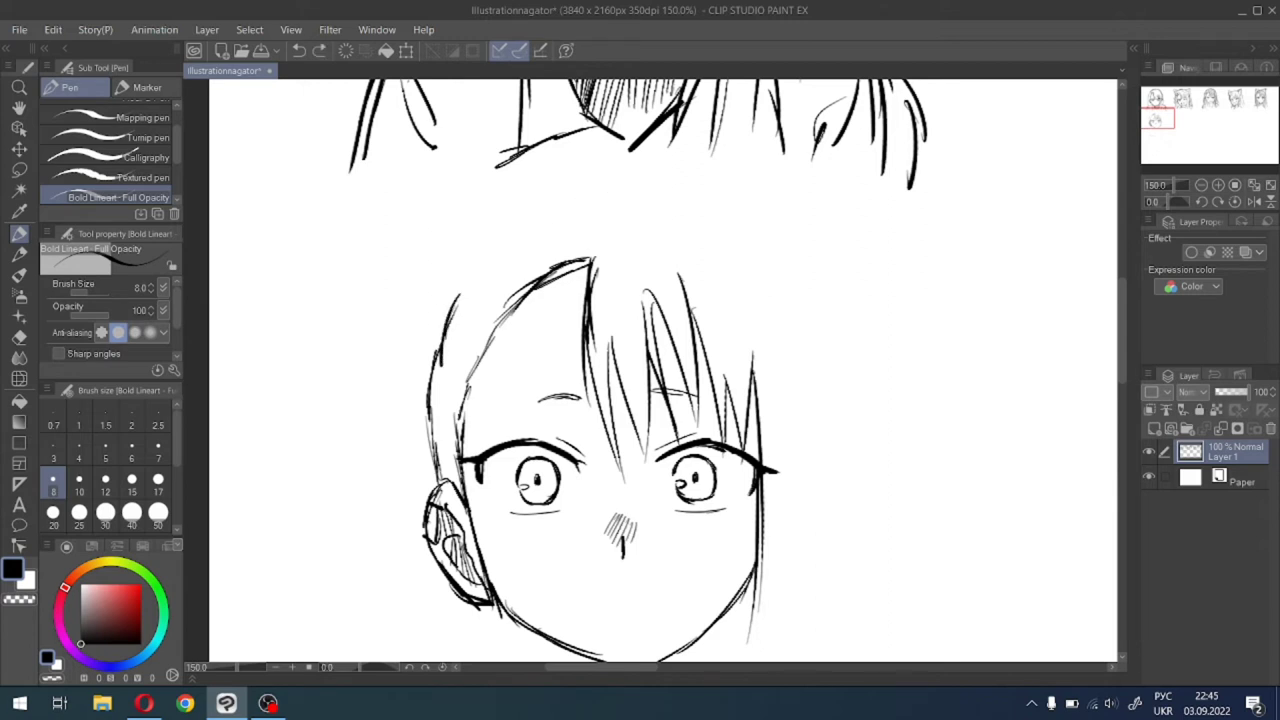
# Draw the outer head outline from the crown around the left-hand side and down beside the ear.
pyautogui.moveTo(613, 184)
pyautogui.mouseDown()
pyautogui.moveTo(514, 209)
pyautogui.moveTo(412, 314)
pyautogui.mouseUp()
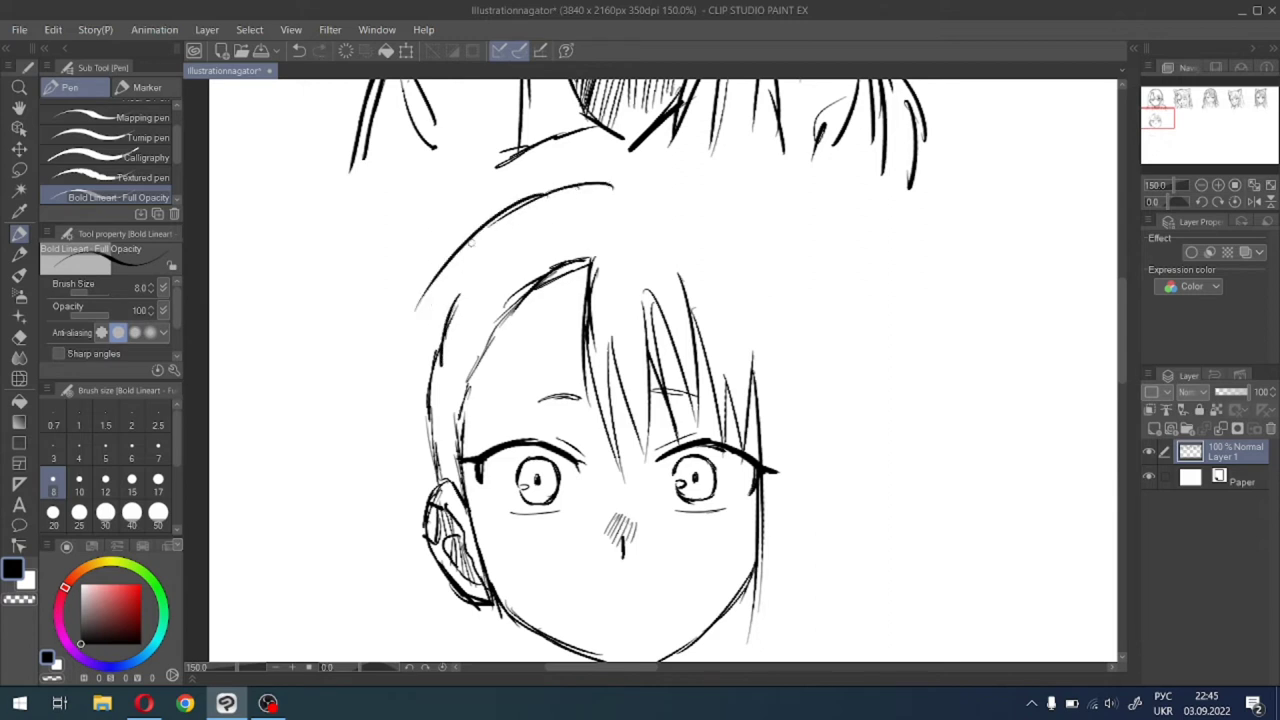
pyautogui.moveTo(456, 256); pyautogui.dragTo(420, 428)
pyautogui.hotkey('ctrl', 'z')
pyautogui.hotkey('ctrl', 'z')
pyautogui.moveTo(466, 238); pyautogui.dragTo(390, 448)
pyautogui.hotkey('ctrl', 'z')
pyautogui.moveTo(440, 268)
pyautogui.mouseDown()
pyautogui.moveTo(427, 292)
pyautogui.moveTo(415, 560)
pyautogui.mouseUp()
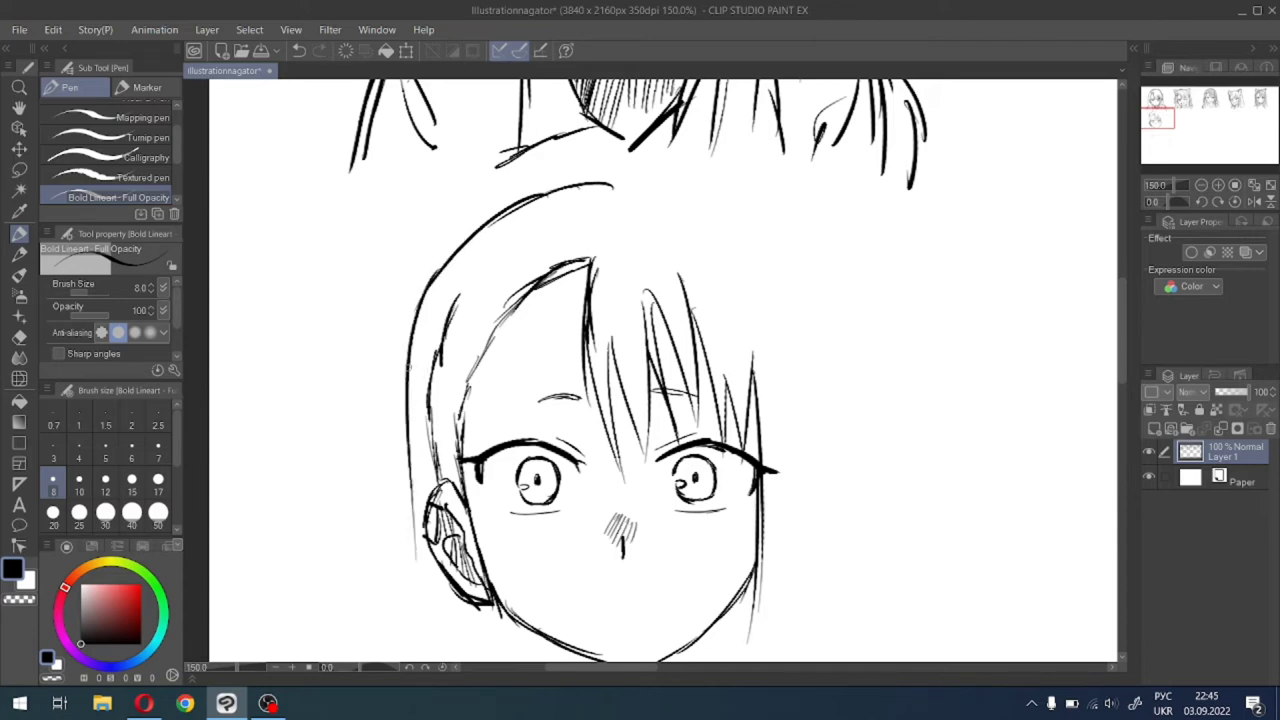
# Continue the head outline from the crown down the right-hand side past the jaw, and add a long strand beside the bangs.
pyautogui.moveTo(622, 185)
pyautogui.mouseDown()
pyautogui.moveTo(692, 198)
pyautogui.moveTo(742, 226)
pyautogui.moveTo(796, 310)
pyautogui.mouseUp()
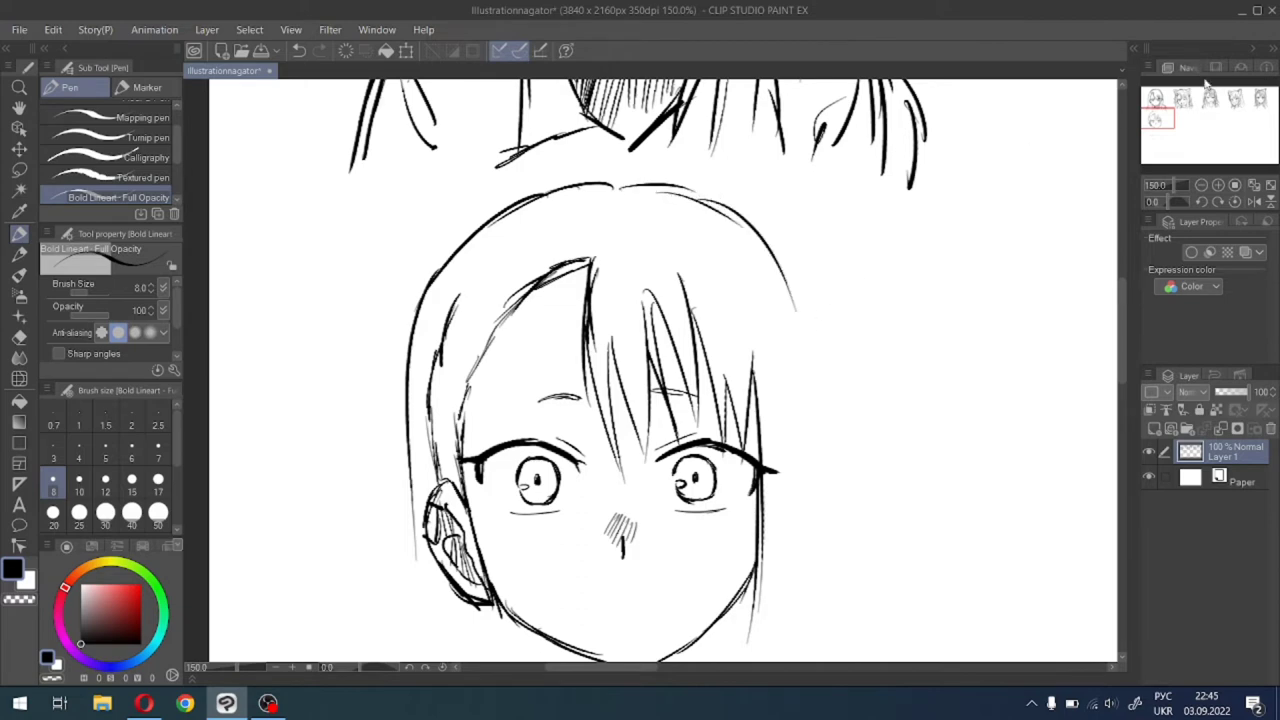
pyautogui.moveTo(1178, 119); pyautogui.dragTo(1160, 123)
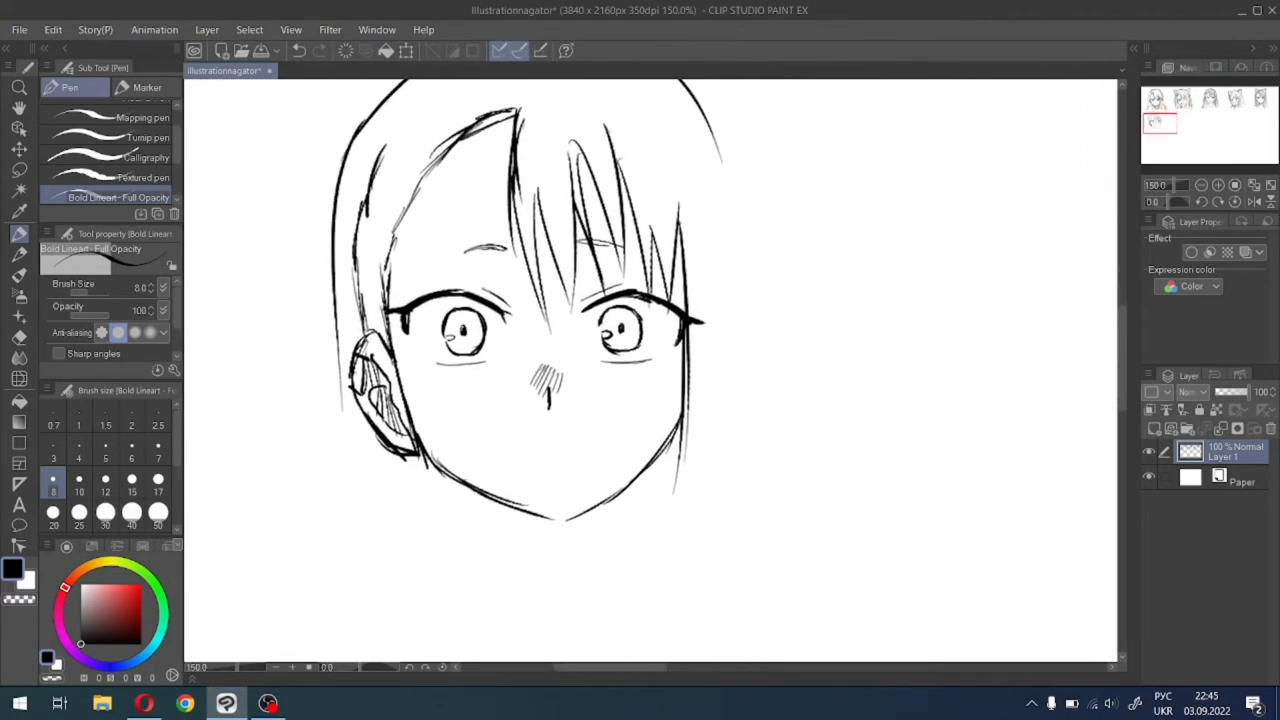
pyautogui.moveTo(700, 105); pyautogui.dragTo(725, 212)
pyautogui.moveTo(666, 113); pyautogui.dragTo(679, 230)
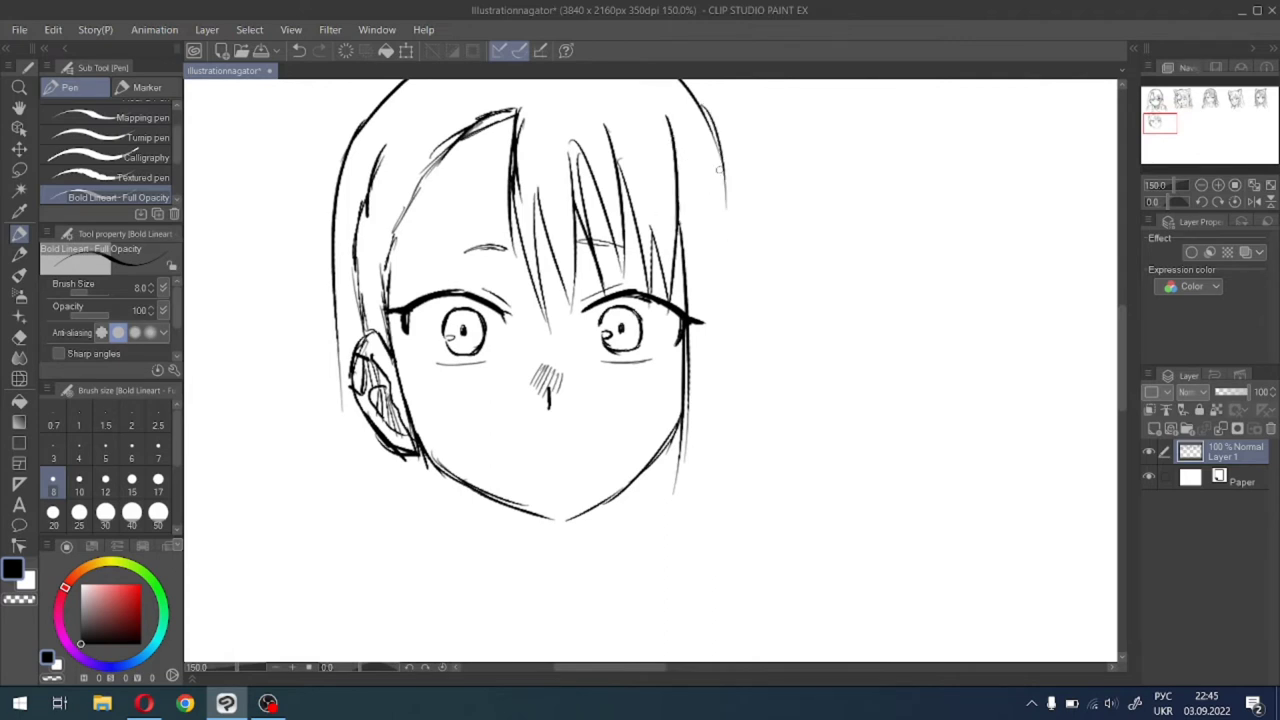
pyautogui.moveTo(721, 158)
pyautogui.mouseDown()
pyautogui.moveTo(742, 380)
pyautogui.moveTo(728, 485)
pyautogui.mouseUp()
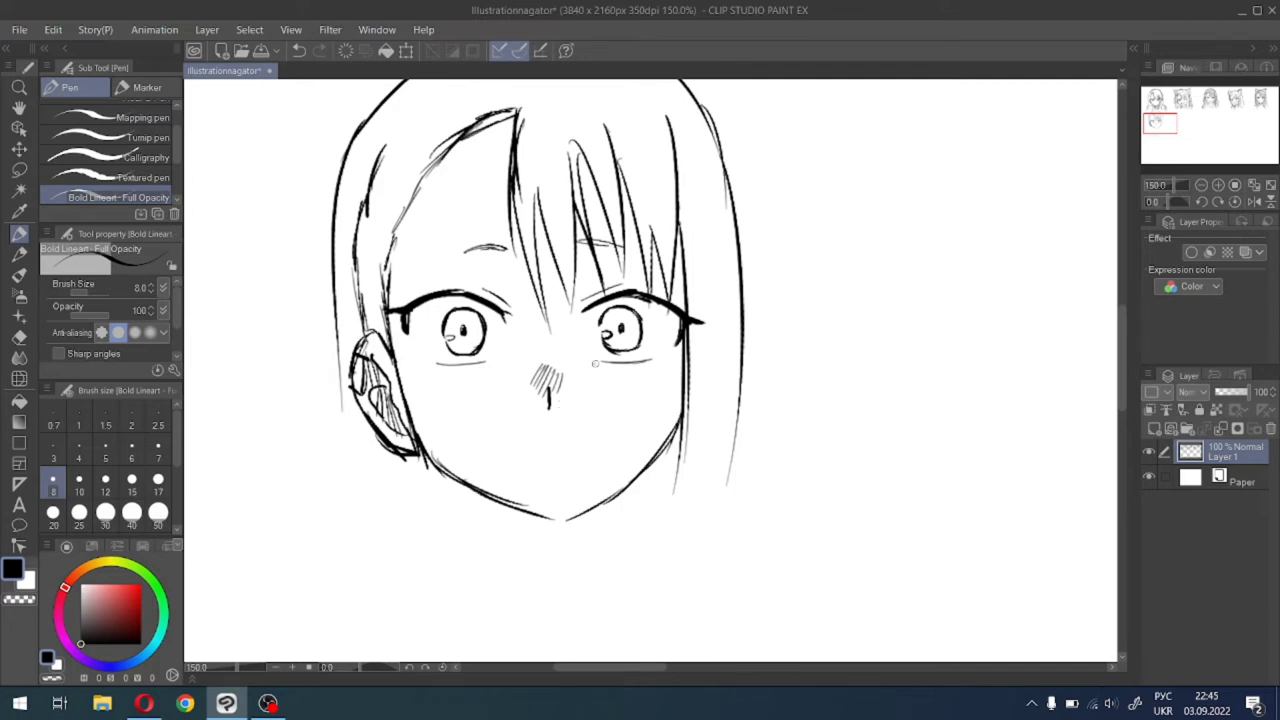
# Hatch diagonal blush lines on both cheeks beneath the eyes.
pyautogui.moveTo(598, 362)
pyautogui.mouseDown()
pyautogui.moveTo(582, 394)
pyautogui.moveTo(600, 398)
pyautogui.mouseUp()
pyautogui.moveTo(640, 360)
pyautogui.mouseDown()
pyautogui.moveTo(614, 402)
pyautogui.moveTo(648, 390)
pyautogui.mouseUp()
pyautogui.moveTo(679, 357); pyautogui.dragTo(667, 377)
pyautogui.moveTo(442, 364); pyautogui.dragTo(424, 402)
pyautogui.moveTo(452, 368); pyautogui.dragTo(442, 410)
pyautogui.moveTo(474, 364); pyautogui.dragTo(460, 408)
pyautogui.moveTo(490, 364); pyautogui.dragTo(476, 410)
pyautogui.moveTo(504, 374)
pyautogui.mouseDown()
pyautogui.moveTo(484, 418)
pyautogui.moveTo(494, 414)
pyautogui.mouseUp()
pyautogui.moveTo(442, 364); pyautogui.dragTo(408, 396)
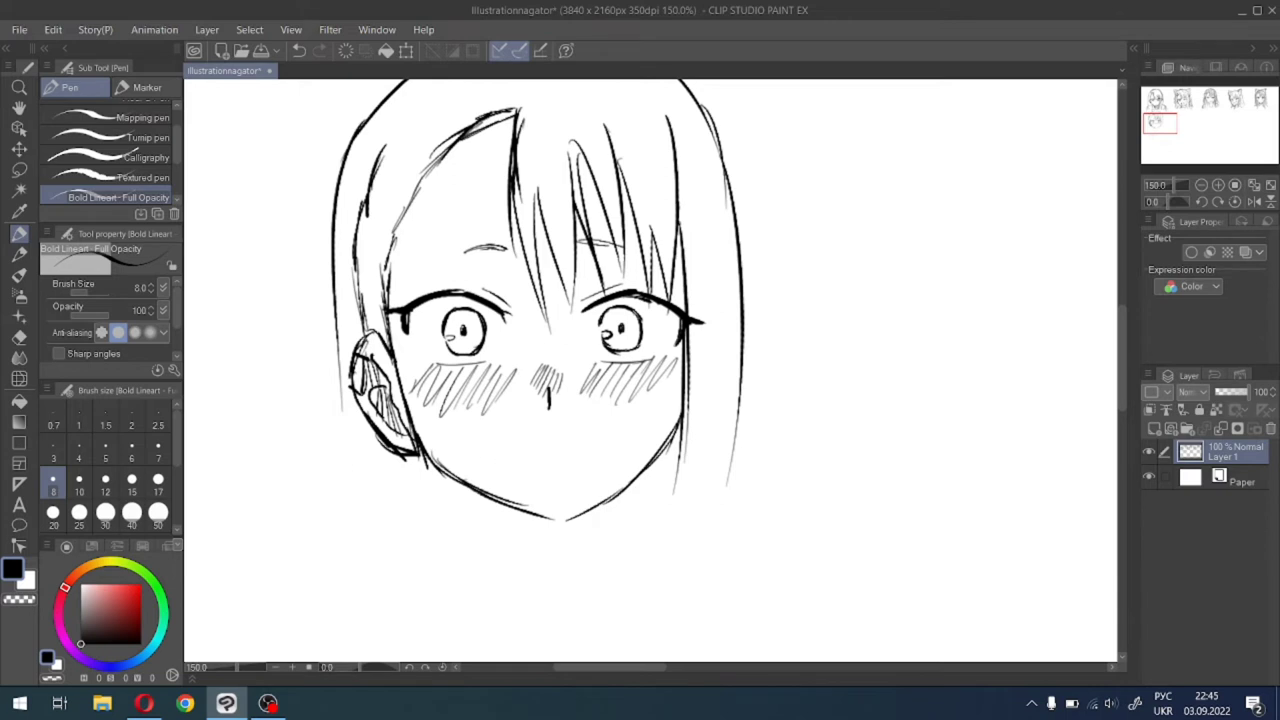
# Draw a wide, wavy, slightly open mouth with darkened corners using a brush size of 6.
pyautogui.click(131, 452)
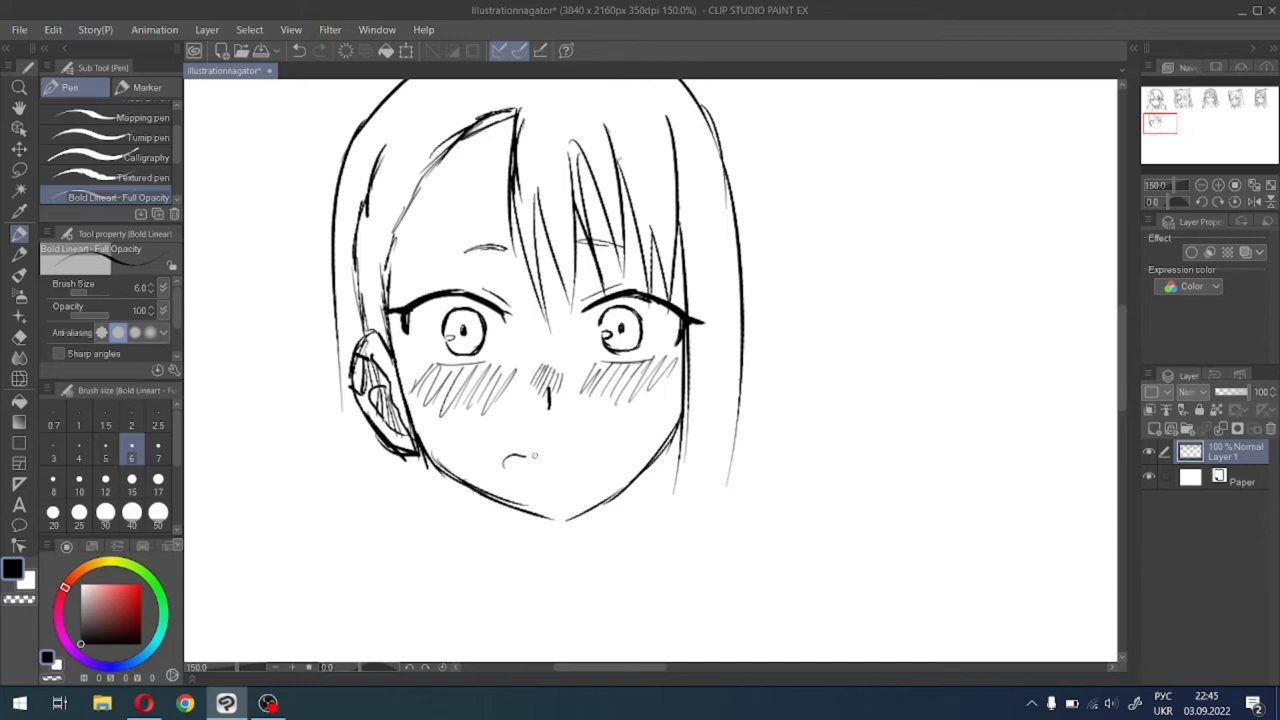
pyautogui.moveTo(548, 456); pyautogui.dragTo(612, 453)
pyautogui.hotkey('ctrl', 'z')
pyautogui.moveTo(514, 458); pyautogui.dragTo(503, 465)
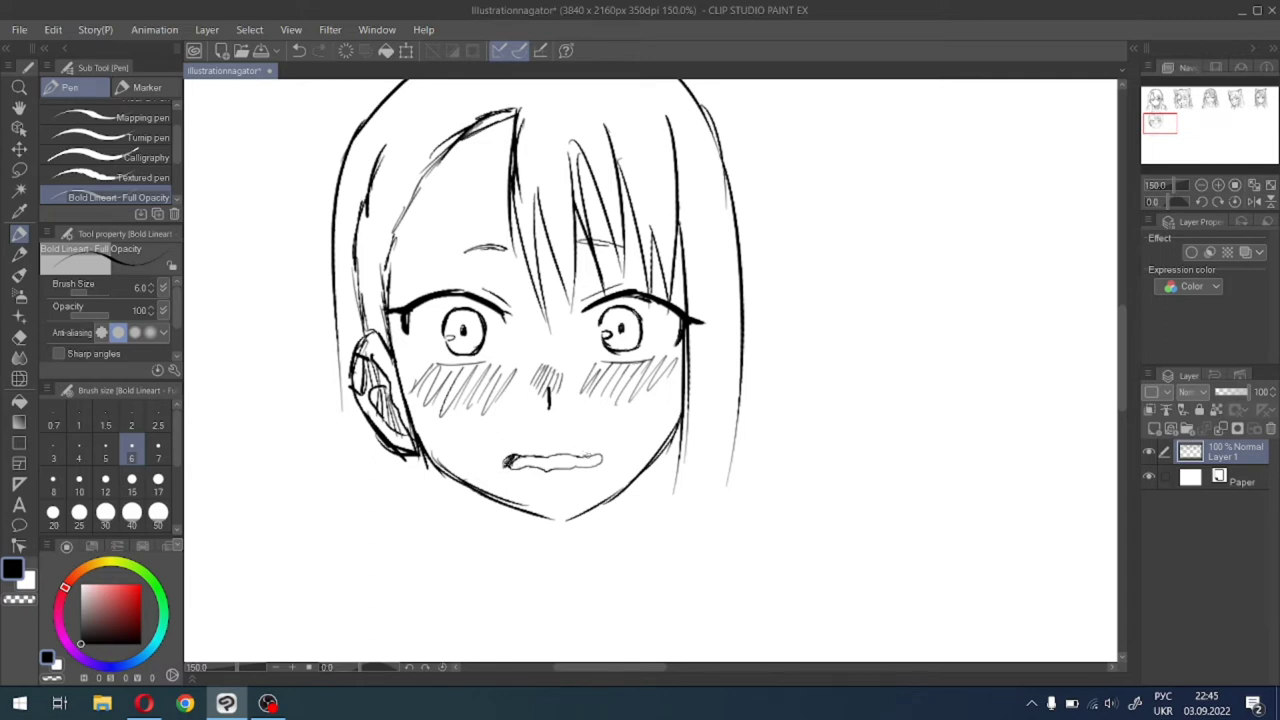
pyautogui.moveTo(588, 454); pyautogui.dragTo(600, 467)
# Thicken the iris outlines of both eyes using a brush size of 8.
pyautogui.scroll(-1, 566, 458)
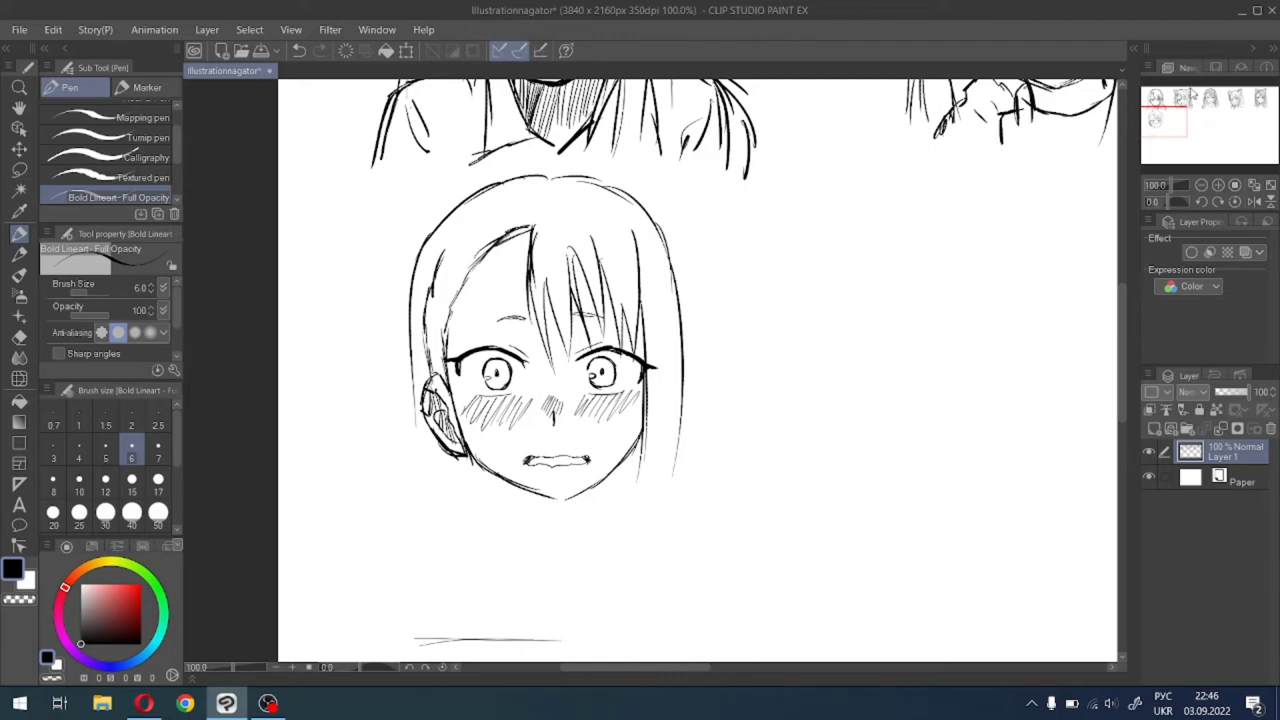
pyautogui.moveTo(1172, 129); pyautogui.dragTo(1159, 126)
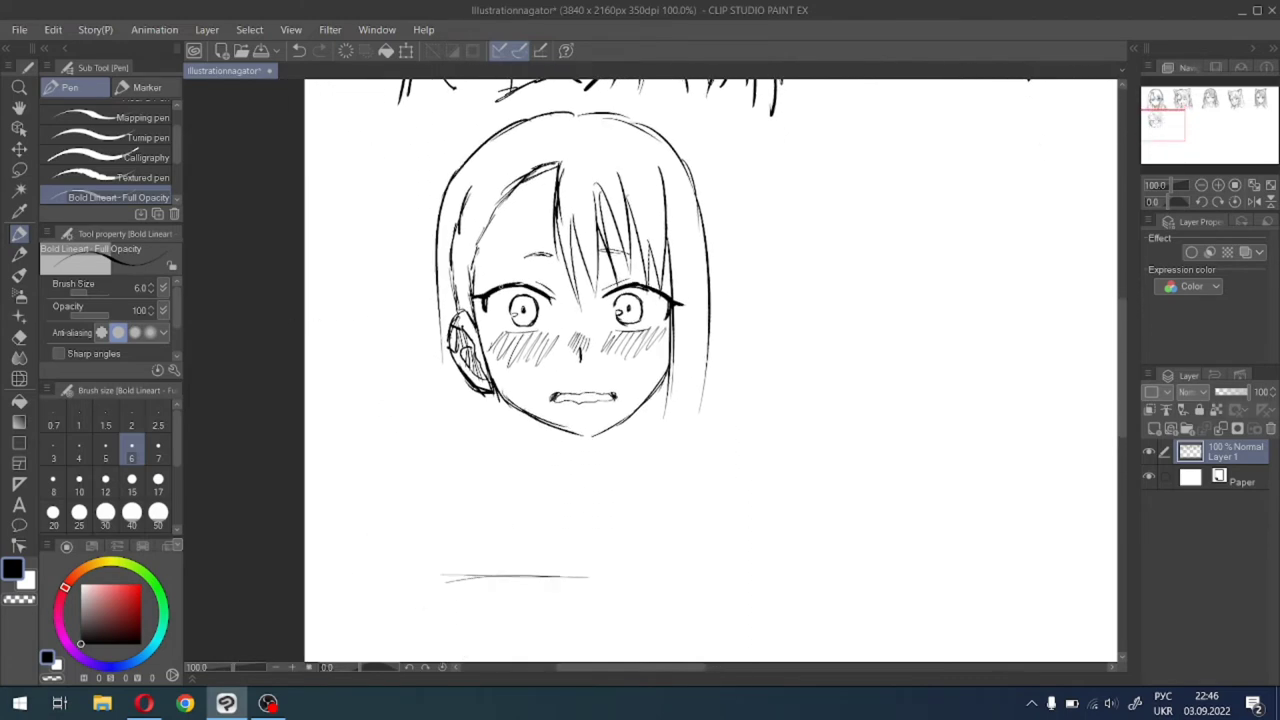
pyautogui.hotkey('ctrl', '+')
pyautogui.hotkey('ctrl', '+')
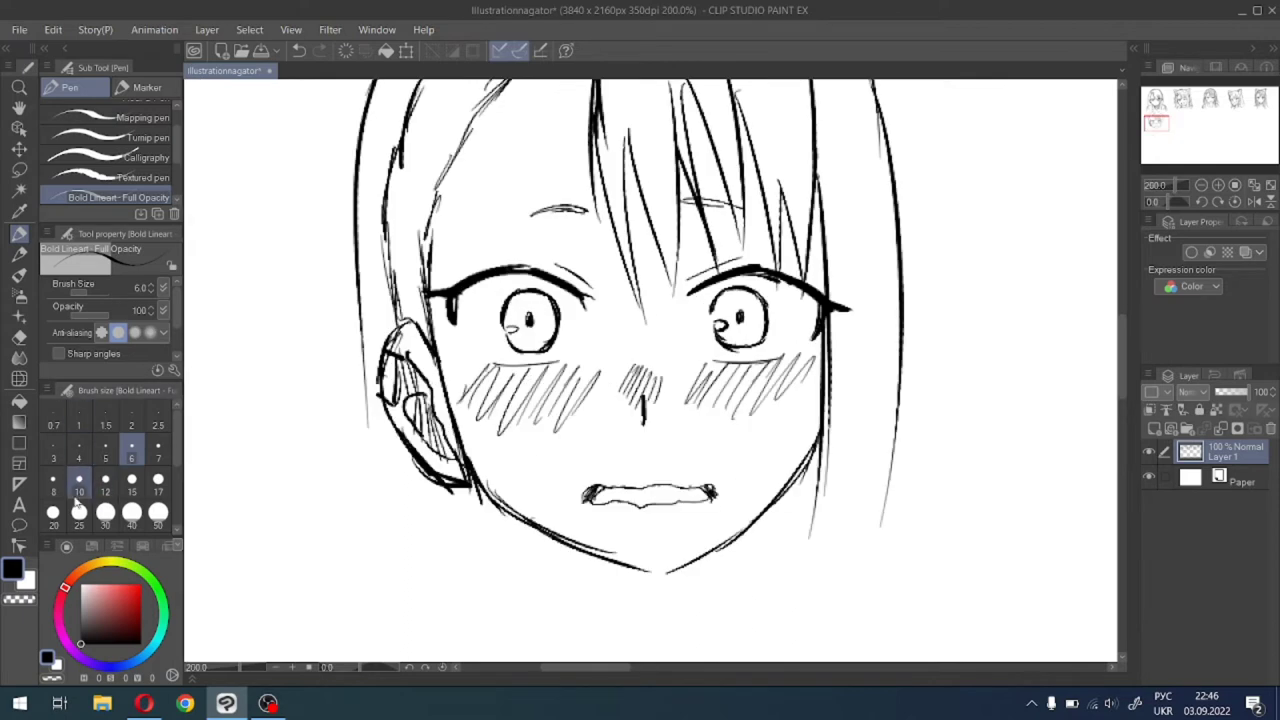
pyautogui.click(53, 480)
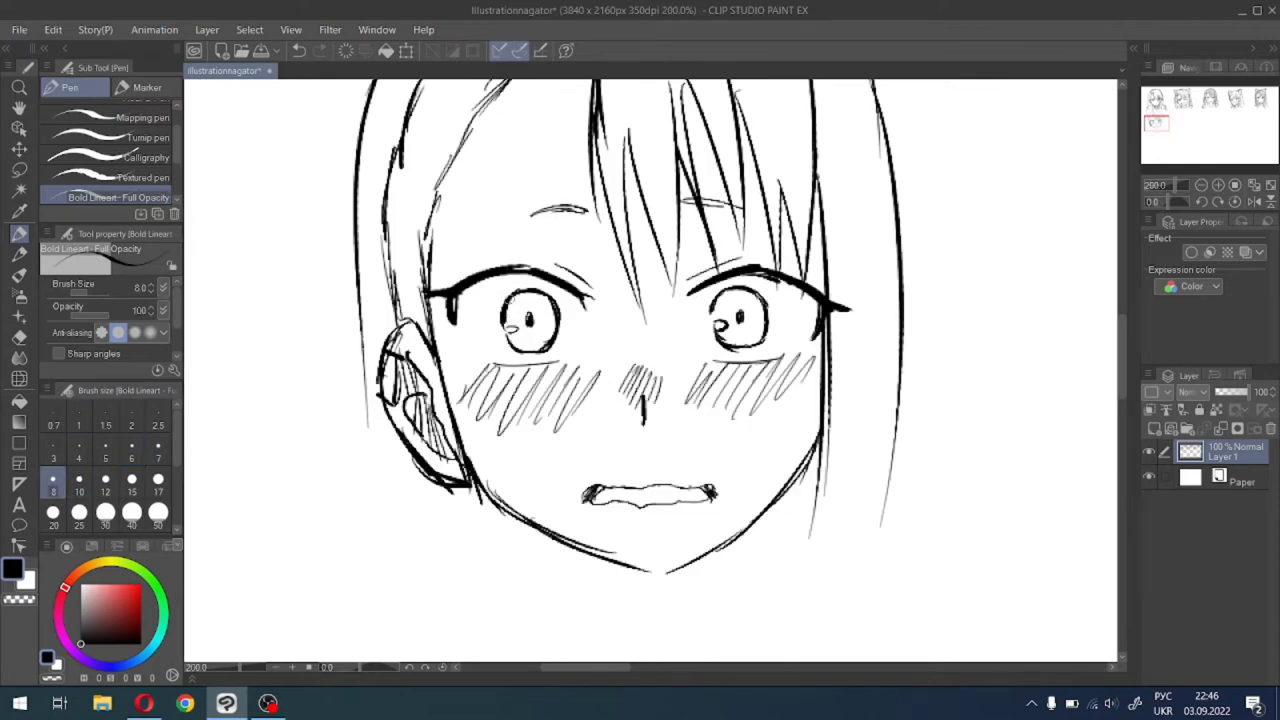
pyautogui.moveTo(509, 301)
pyautogui.mouseDown()
pyautogui.moveTo(502, 321)
pyautogui.moveTo(543, 291)
pyautogui.moveTo(558, 308)
pyautogui.moveTo(554, 346)
pyautogui.moveTo(558, 324)
pyautogui.mouseUp()
pyautogui.moveTo(526, 334)
pyautogui.mouseDown()
pyautogui.moveTo(532, 344)
pyautogui.moveTo(508, 338)
pyautogui.moveTo(528, 354)
pyautogui.moveTo(514, 348)
pyautogui.mouseUp()
pyautogui.moveTo(518, 346); pyautogui.dragTo(528, 352)
pyautogui.moveTo(722, 293); pyautogui.dragTo(712, 310)
pyautogui.moveTo(728, 290)
pyautogui.mouseDown()
pyautogui.moveTo(712, 310)
pyautogui.moveTo(754, 298)
pyautogui.moveTo(772, 318)
pyautogui.moveTo(740, 350)
pyautogui.moveTo(738, 321)
pyautogui.mouseUp()
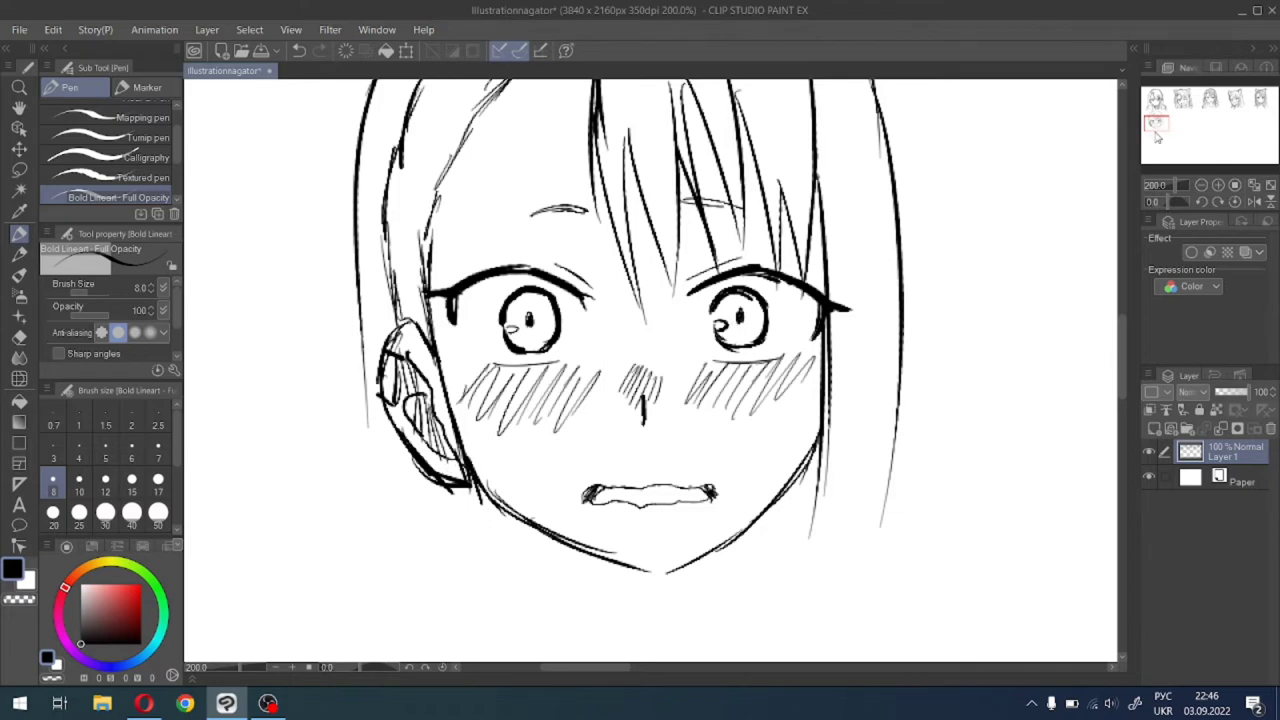
# Close the tip of the chin and draw the two neck lines down from the jaw.
pyautogui.moveTo(1156, 122); pyautogui.dragTo(1154, 130)
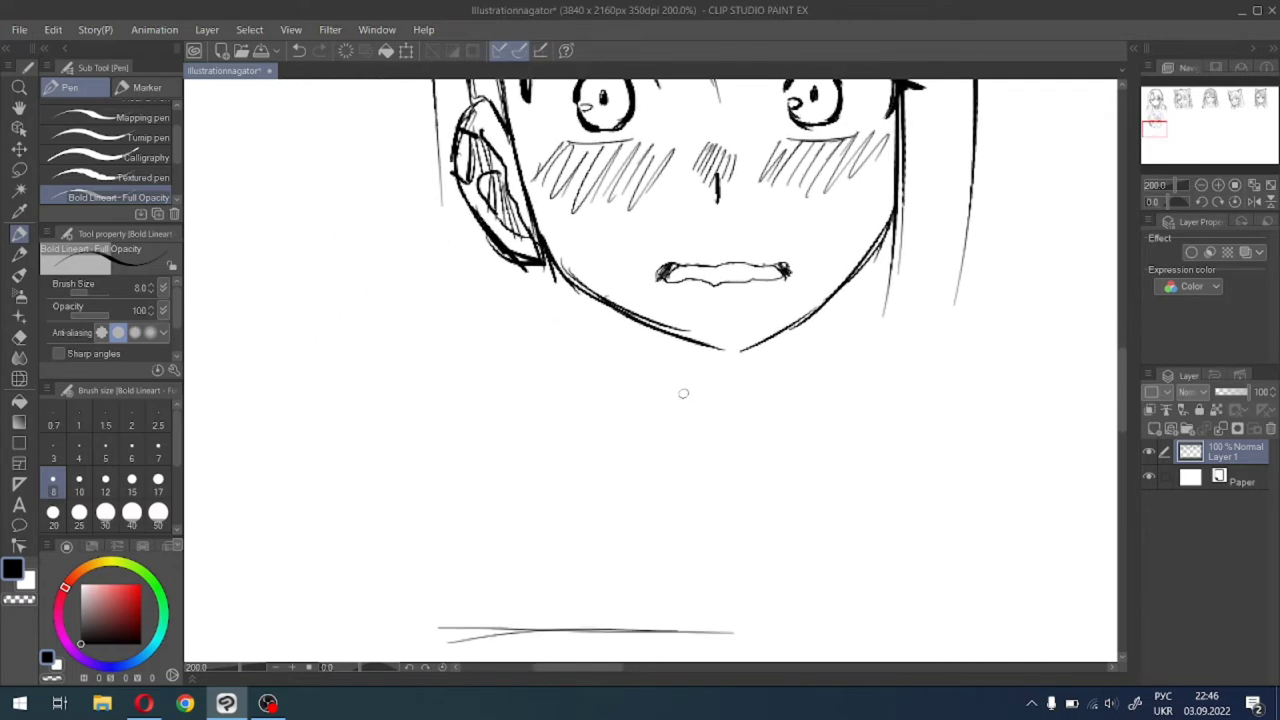
pyautogui.moveTo(755, 343); pyautogui.dragTo(731, 355)
pyautogui.moveTo(646, 320); pyautogui.dragTo(649, 412)
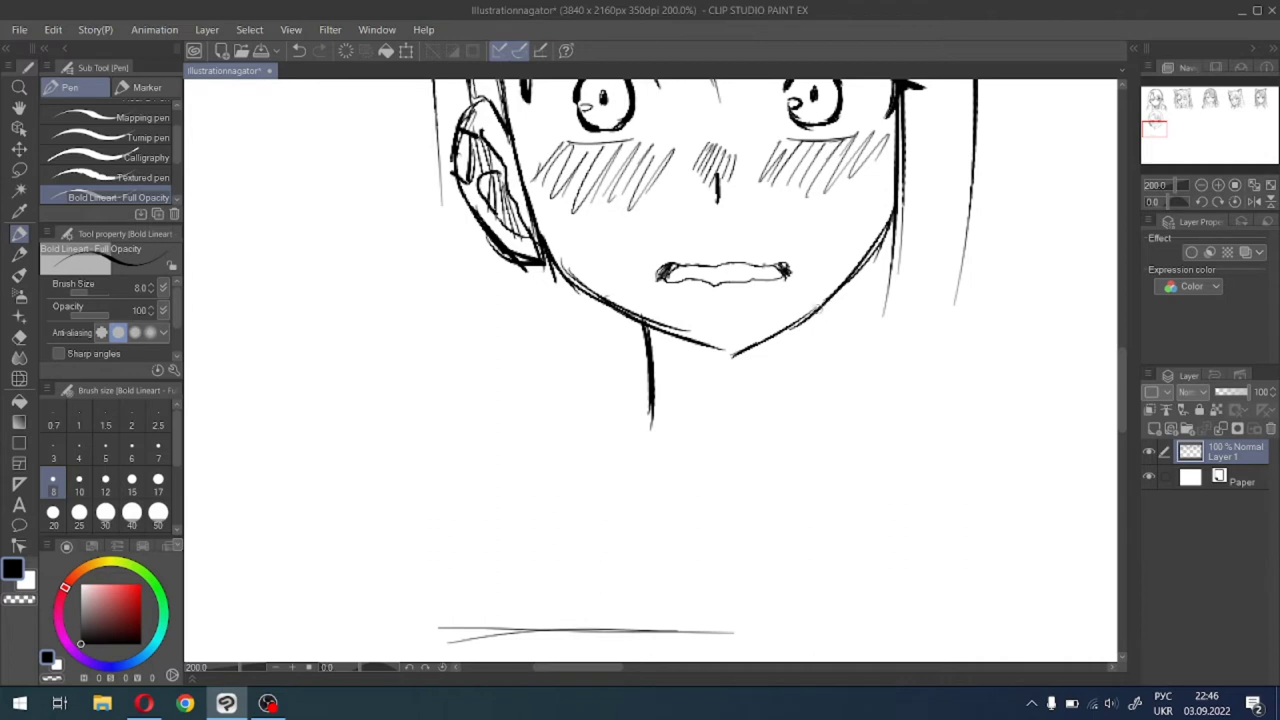
pyautogui.hotkey('ctrl', 'z')
pyautogui.hotkey('ctrl', 'z')
pyautogui.moveTo(636, 318); pyautogui.dragTo(639, 408)
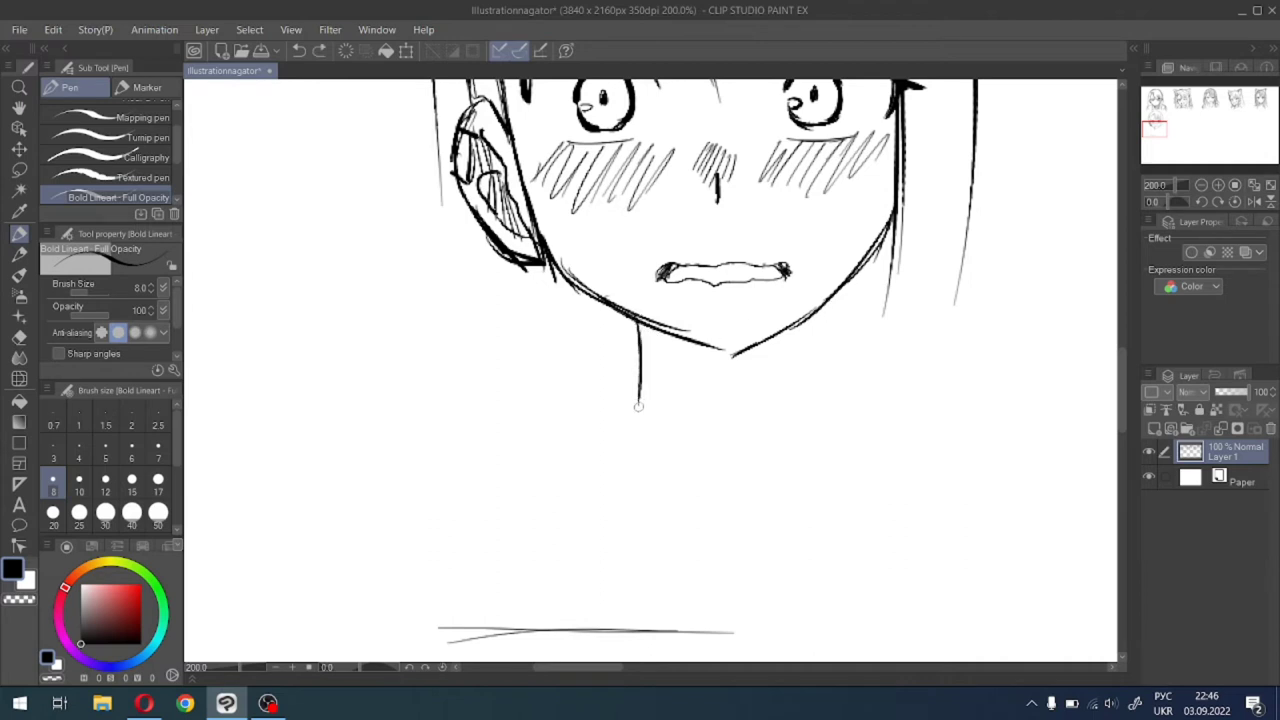
pyautogui.moveTo(636, 318); pyautogui.dragTo(648, 421)
pyautogui.moveTo(830, 292); pyautogui.dragTo(827, 405)
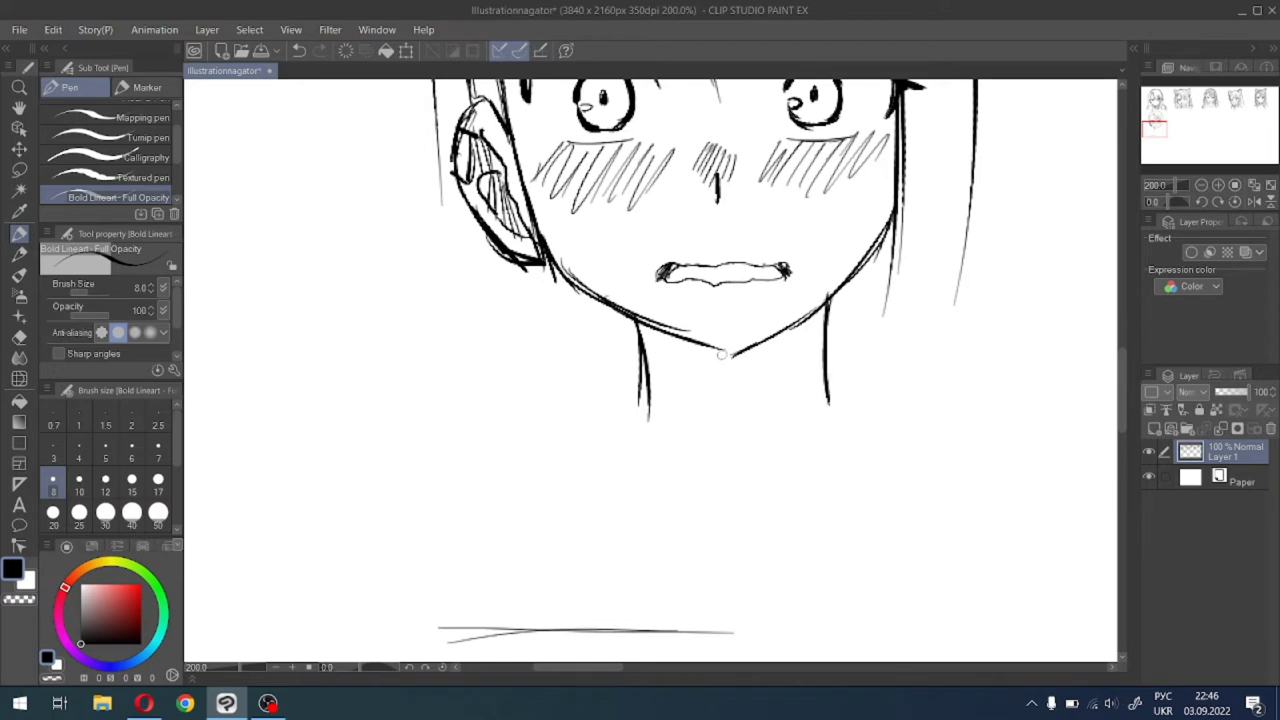
pyautogui.moveTo(640, 352); pyautogui.dragTo(644, 446)
pyautogui.hotkey('ctrl', 'z')
pyautogui.moveTo(640, 362); pyautogui.dragTo(643, 452)
pyautogui.moveTo(830, 366); pyautogui.dragTo(838, 437)
# Draw a slanted line flaring outward and down from each side of the upper neck.
pyautogui.moveTo(643, 336)
pyautogui.mouseDown()
pyautogui.moveTo(621, 342)
pyautogui.moveTo(574, 438)
pyautogui.mouseUp()
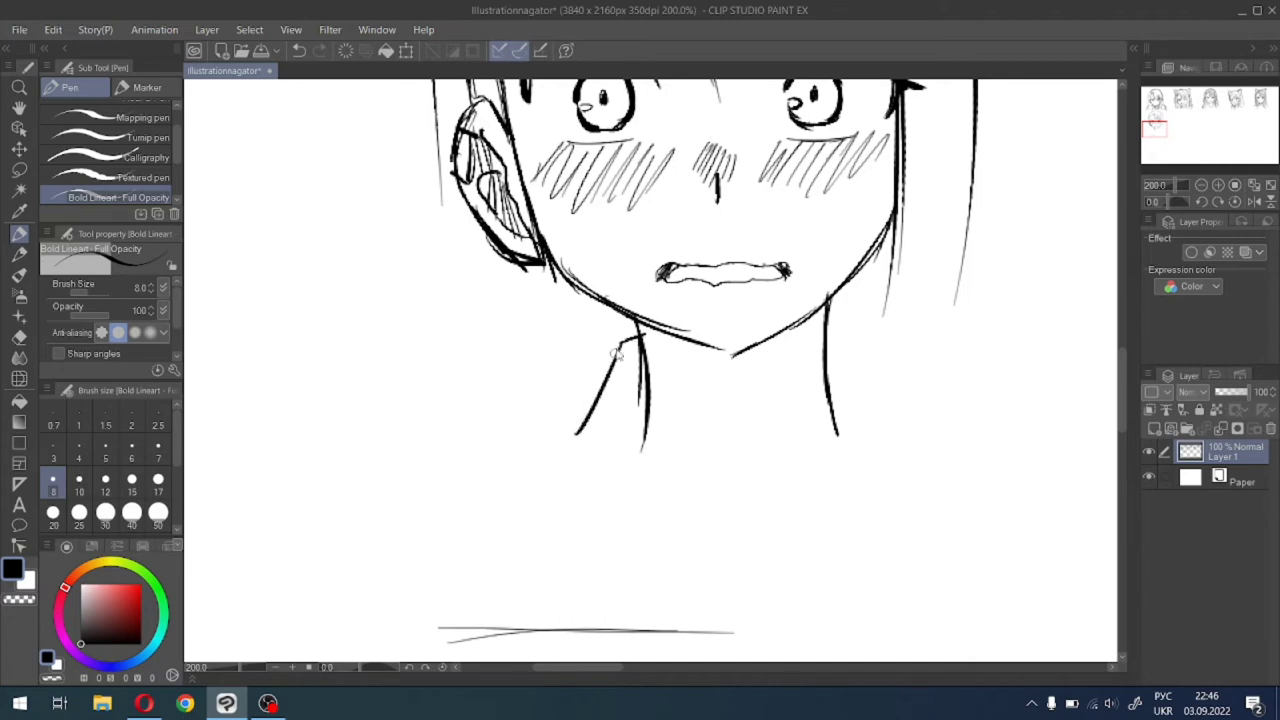
pyautogui.hotkey('ctrl', 'z')
pyautogui.moveTo(623, 340); pyautogui.dragTo(588, 426)
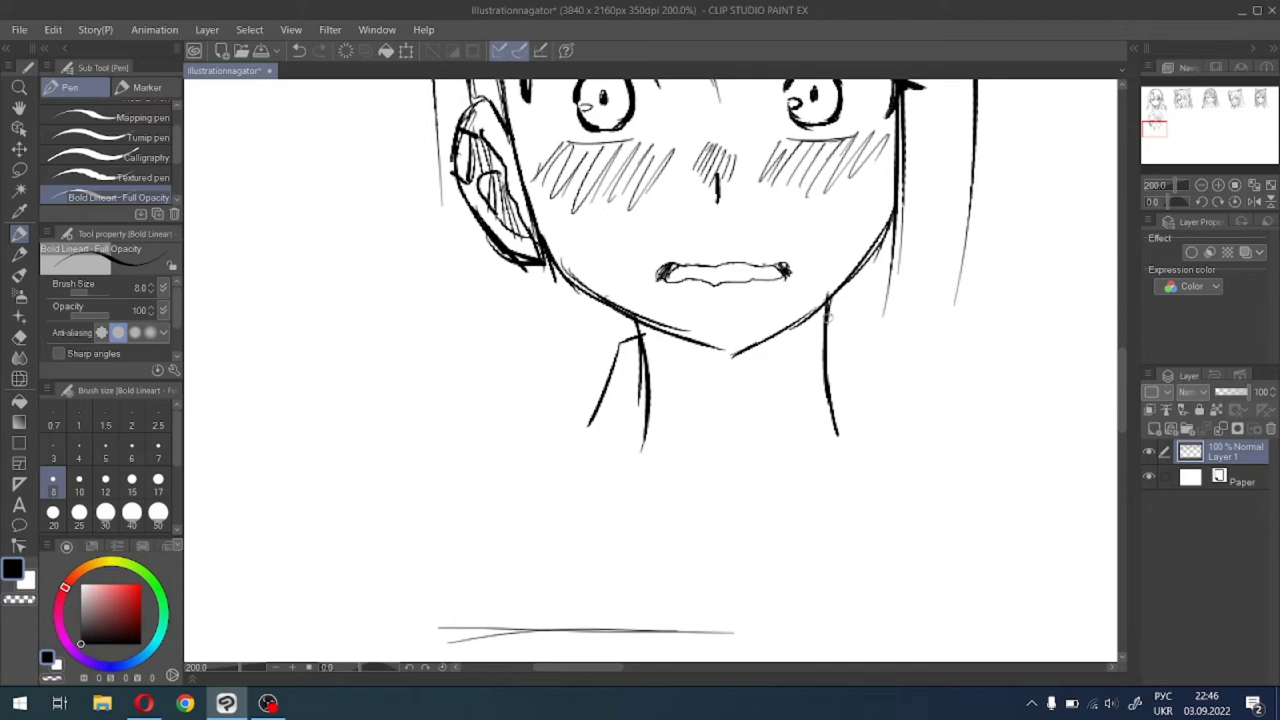
pyautogui.moveTo(832, 322); pyautogui.dragTo(900, 452)
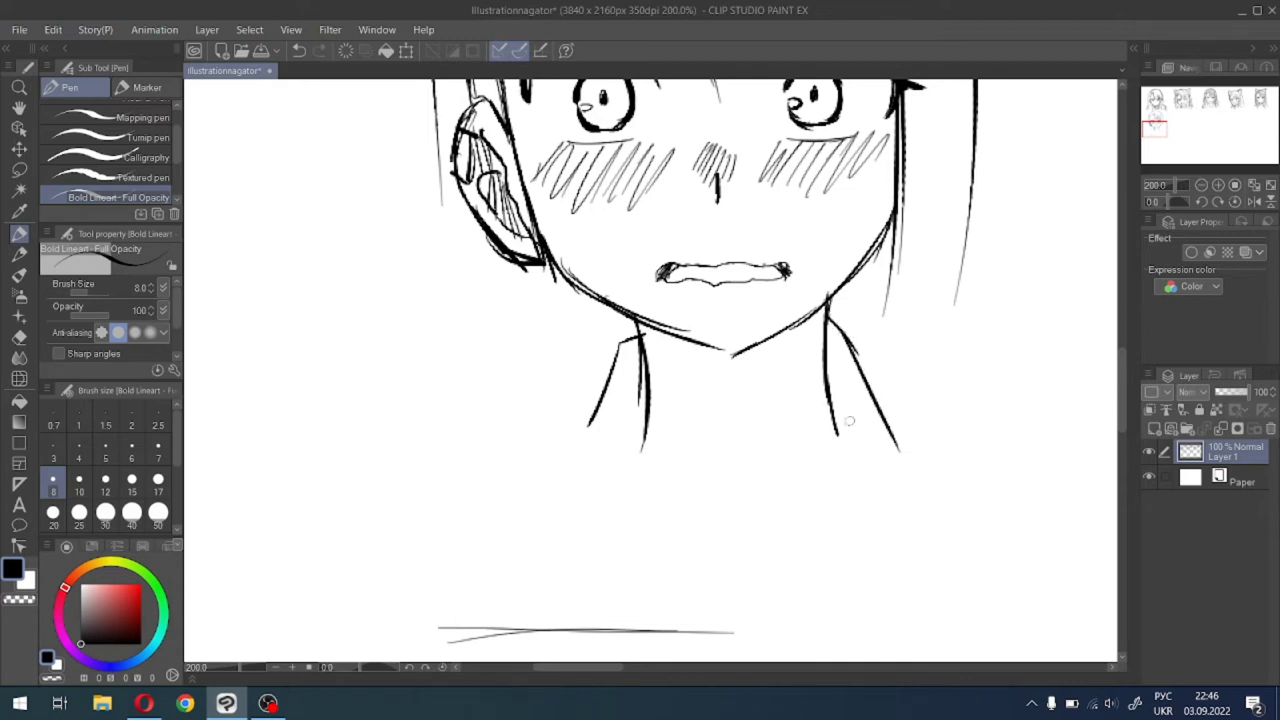
# Reinforce the right-hand neck line and add two hair strands hanging below the ear and jaw.
pyautogui.moveTo(830, 346); pyautogui.dragTo(820, 472)
pyautogui.moveTo(553, 284); pyautogui.dragTo(543, 420)
pyautogui.moveTo(591, 308); pyautogui.dragTo(577, 412)
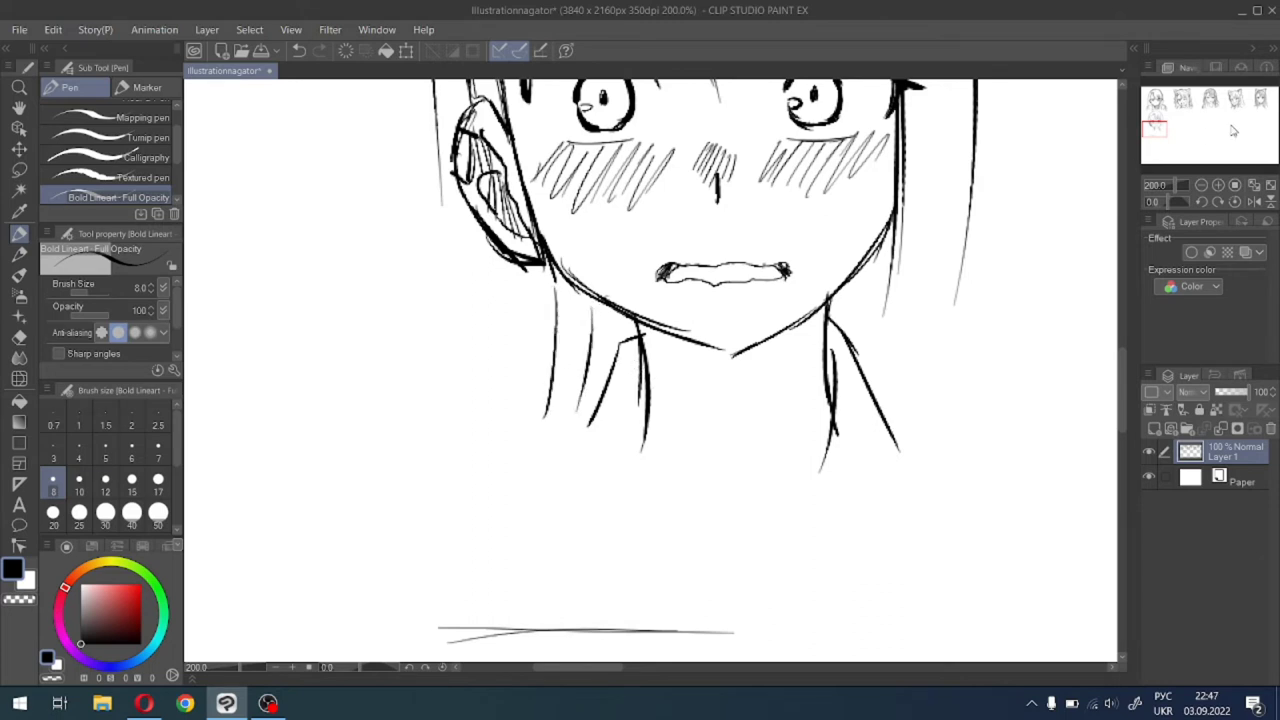
# Add a second, fuller hair outline from the parting around the left-hand side of the crown.
pyautogui.moveTo(1158, 122); pyautogui.dragTo(1151, 137)
pyautogui.hotkey('ctrl', '-')
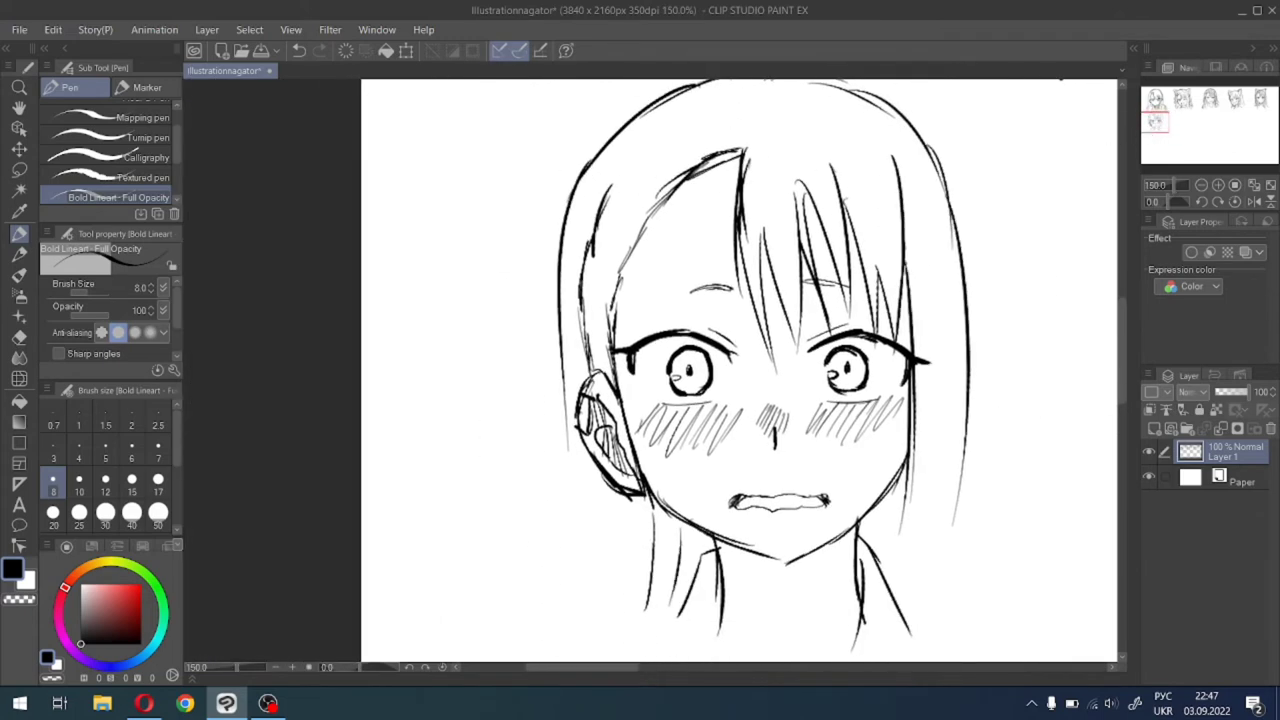
pyautogui.scroll(-2, 671, 204)
pyautogui.moveTo(697, 116)
pyautogui.mouseDown()
pyautogui.moveTo(630, 142)
pyautogui.moveTo(608, 172)
pyautogui.mouseUp()
pyautogui.moveTo(667, 130)
pyautogui.mouseDown()
pyautogui.moveTo(605, 170)
pyautogui.moveTo(584, 208)
pyautogui.mouseUp()
pyautogui.moveTo(625, 143); pyautogui.dragTo(582, 266)
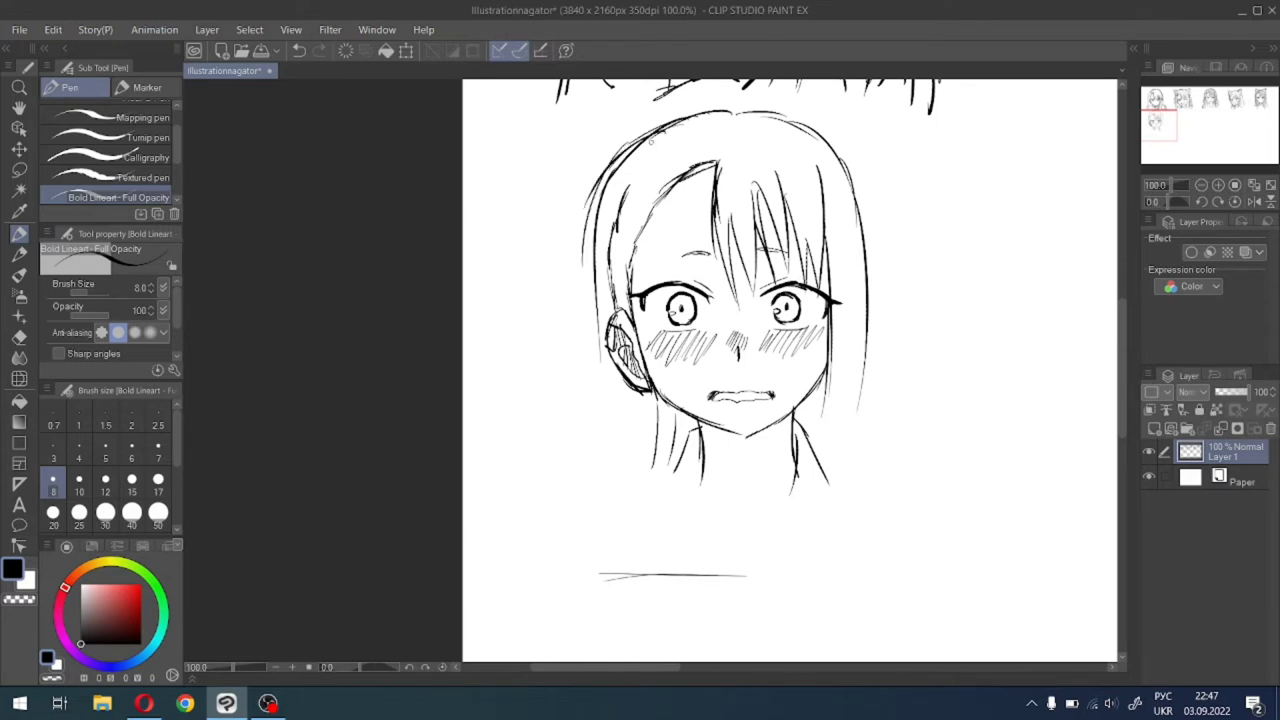
pyautogui.hotkey('ctrl', 'z')
pyautogui.hotkey('ctrl', 'z')
pyautogui.moveTo(734, 113)
pyautogui.mouseDown()
pyautogui.moveTo(674, 106)
pyautogui.moveTo(624, 129)
pyautogui.moveTo(655, 117)
pyautogui.moveTo(584, 186)
pyautogui.moveTo(578, 250)
pyautogui.mouseUp()
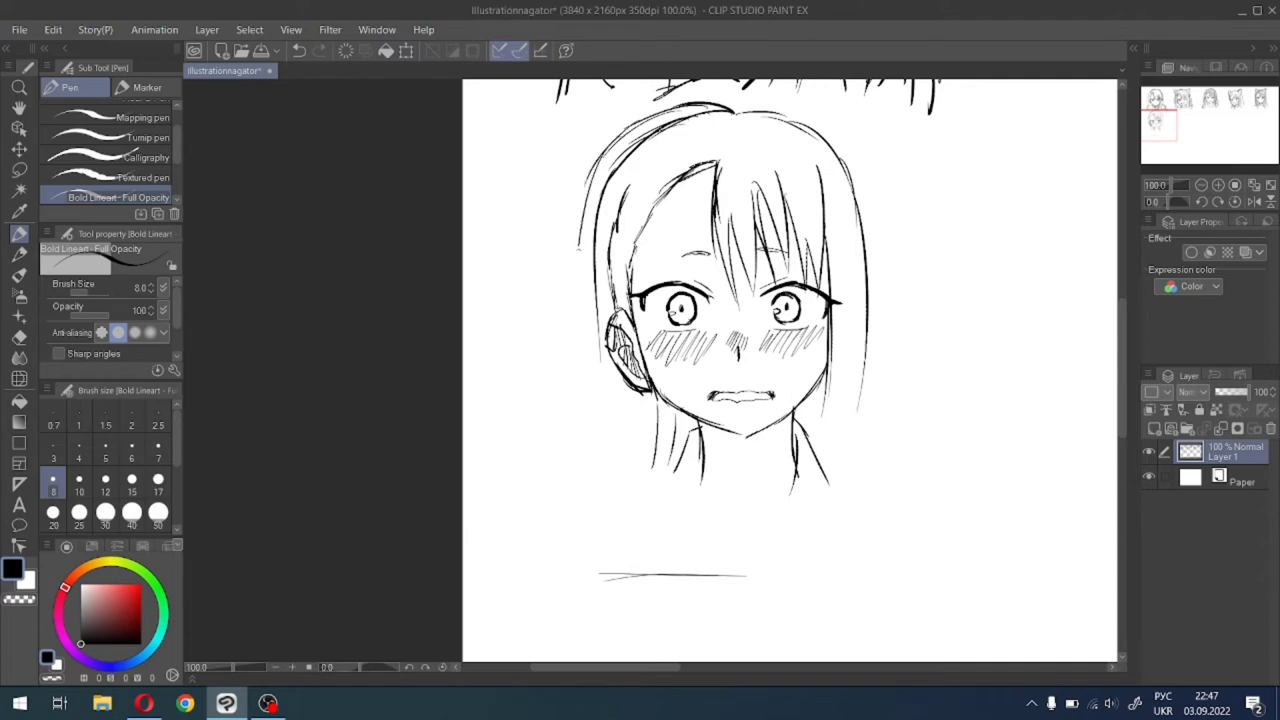
# Extend the left-hand outer hair down below neck level and arc the fuller outline over the crown to the right-hand side.
pyautogui.moveTo(596, 182); pyautogui.dragTo(586, 354)
pyautogui.moveTo(588, 228); pyautogui.dragTo(571, 472)
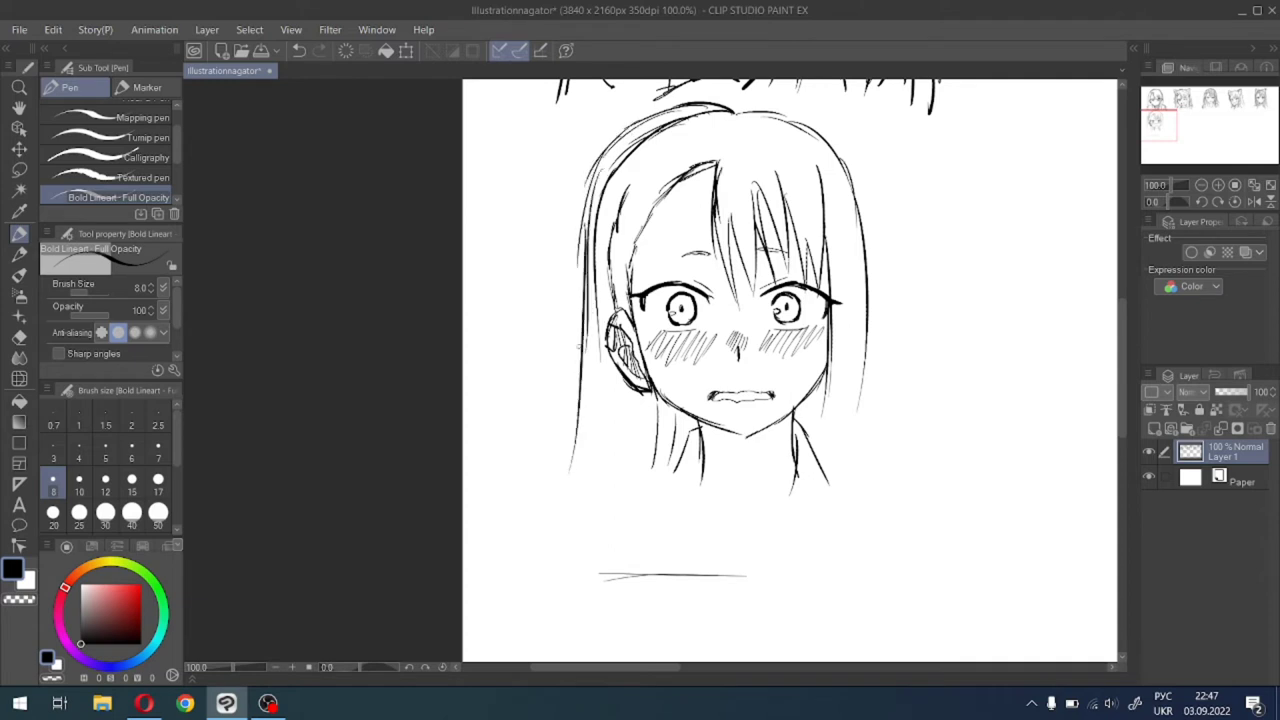
pyautogui.moveTo(586, 326); pyautogui.dragTo(573, 525)
pyautogui.moveTo(710, 110)
pyautogui.mouseDown()
pyautogui.moveTo(790, 98)
pyautogui.moveTo(850, 176)
pyautogui.mouseUp()
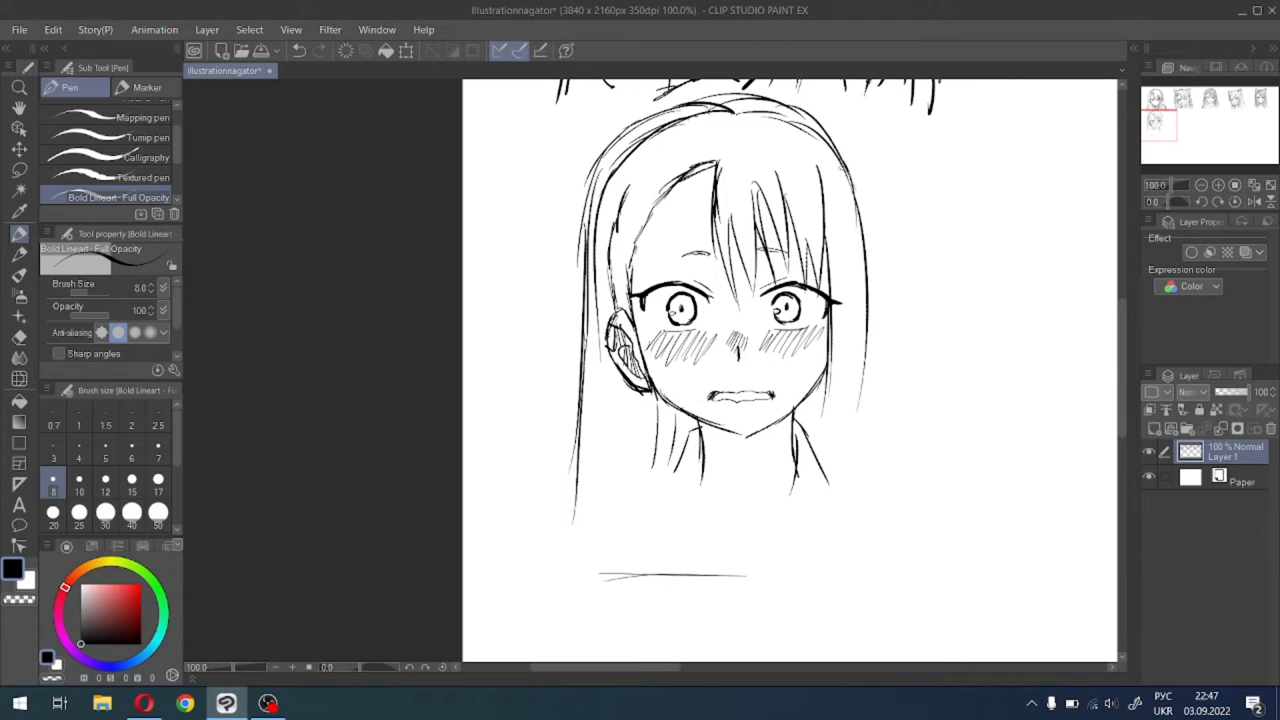
# Draw the blushing girl's outer hair from the right-hand side of the crown down past neck level with overlapping strands.
pyautogui.moveTo(820, 122); pyautogui.dragTo(890, 300)
pyautogui.moveTo(852, 152); pyautogui.dragTo(892, 394)
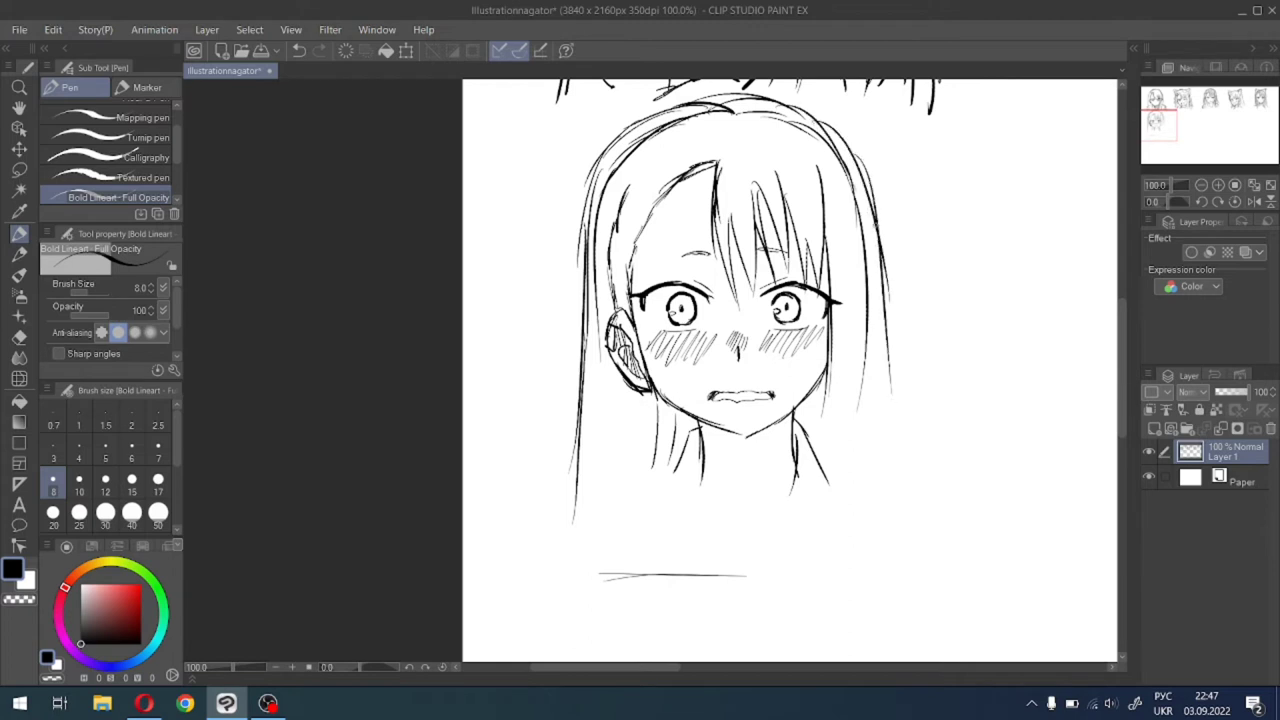
pyautogui.moveTo(876, 232); pyautogui.dragTo(902, 450)
pyautogui.moveTo(868, 304); pyautogui.dragTo(903, 537)
pyautogui.moveTo(886, 360); pyautogui.dragTo(916, 508)
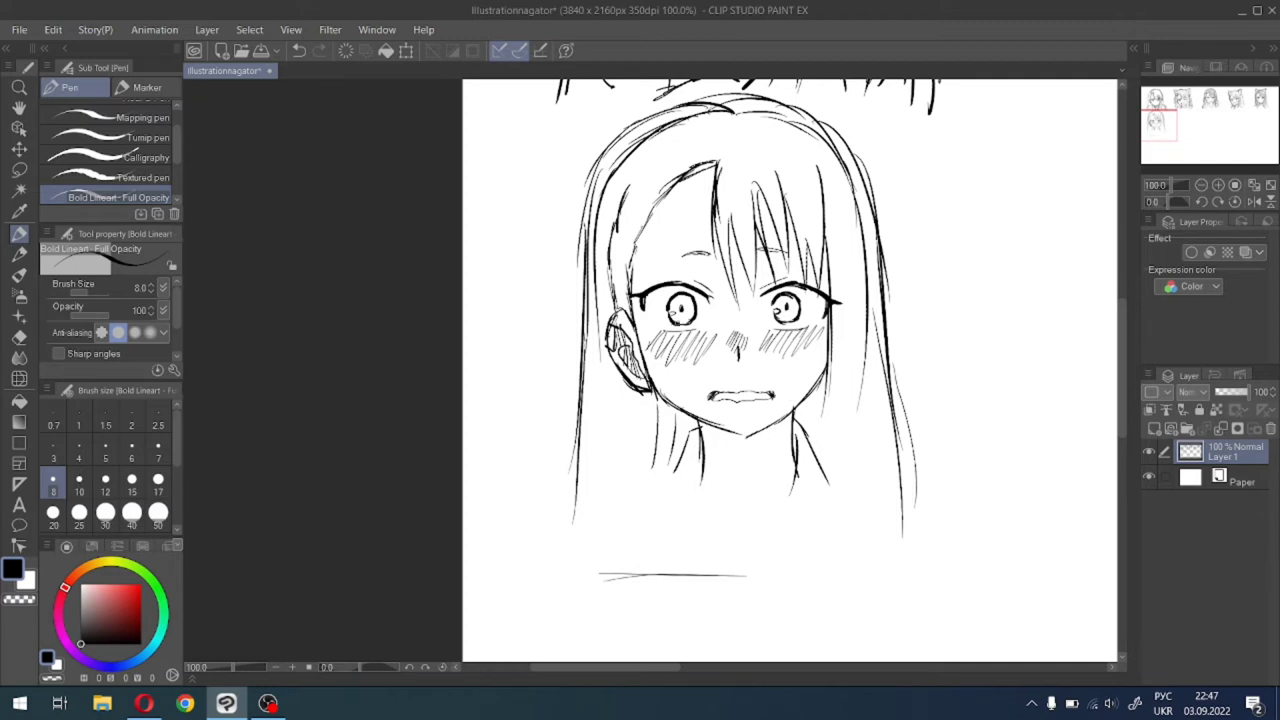
# Add a small hair clip above the left-hand forehead hairline and thicken the hair outline on that side of the crown.
pyautogui.moveTo(657, 168); pyautogui.dragTo(667, 190)
pyautogui.moveTo(665, 188)
pyautogui.mouseDown()
pyautogui.moveTo(680, 172)
pyautogui.moveTo(663, 206)
pyautogui.mouseUp()
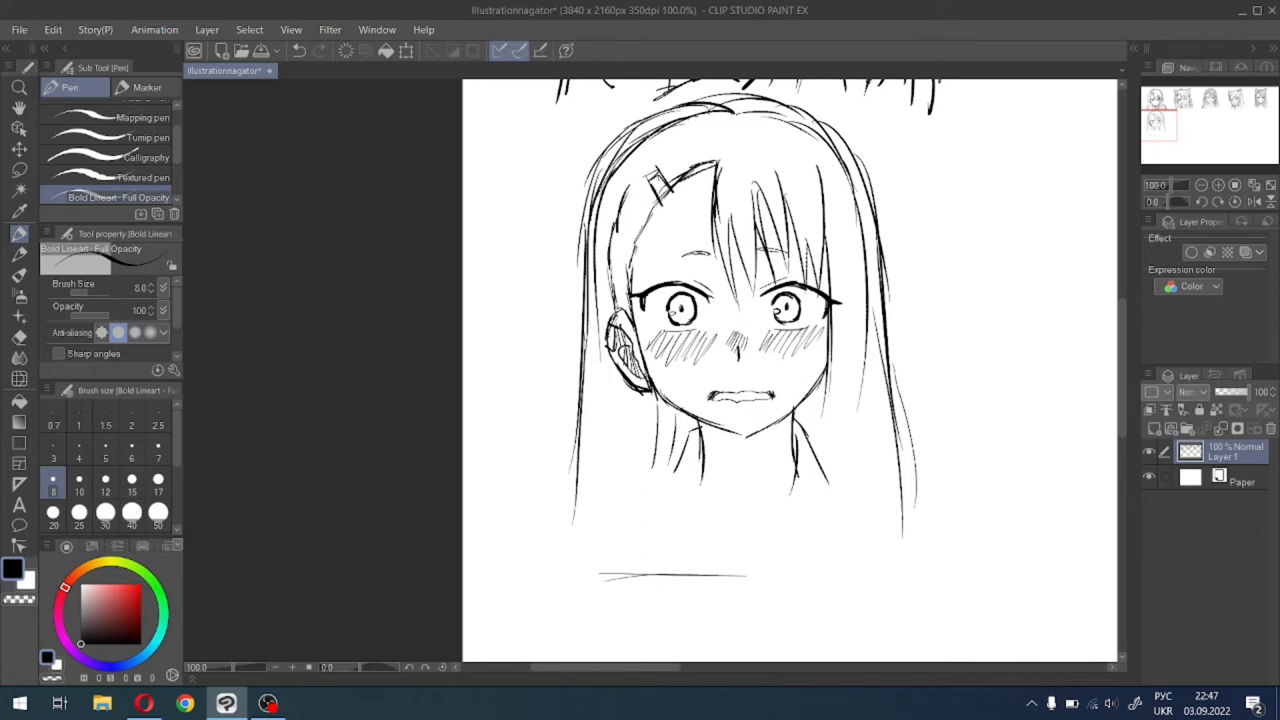
pyautogui.moveTo(677, 117); pyautogui.dragTo(605, 185)
pyautogui.moveTo(683, 113); pyautogui.dragTo(592, 186)
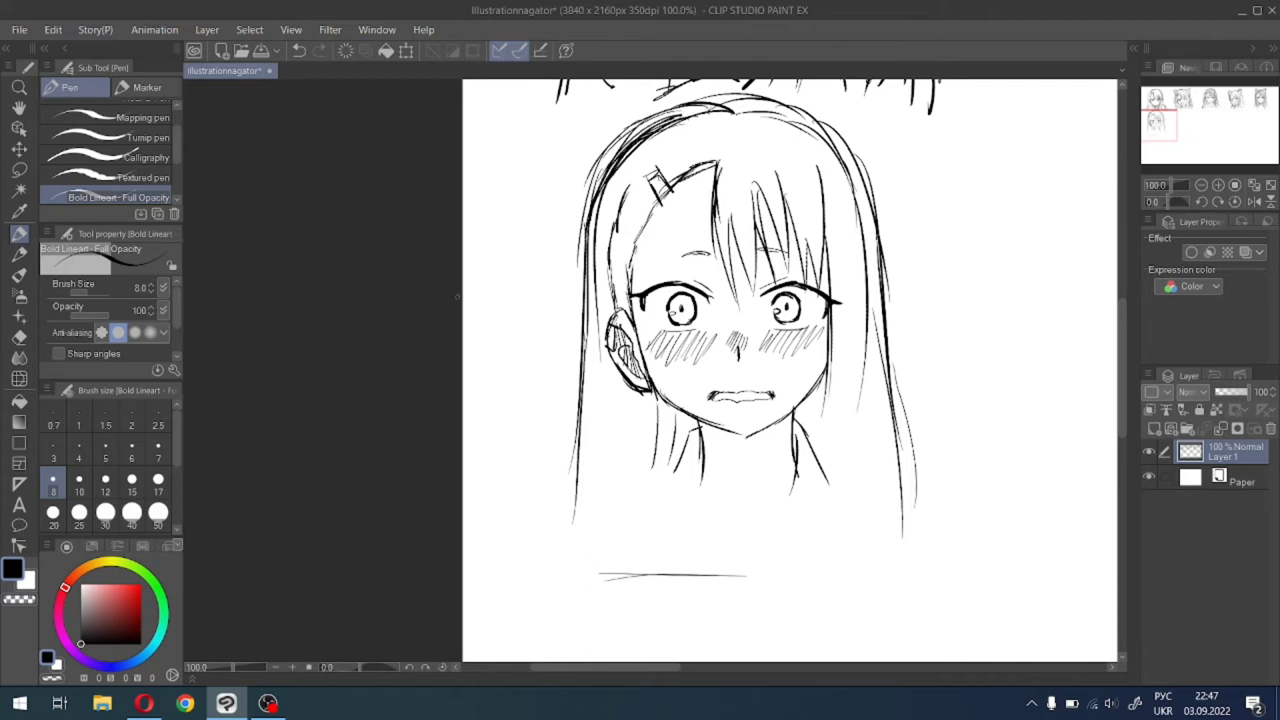
# Erase the excess outer hair outline on both sides of the crown with the Hard eraser at size 17.
pyautogui.click(19, 337)
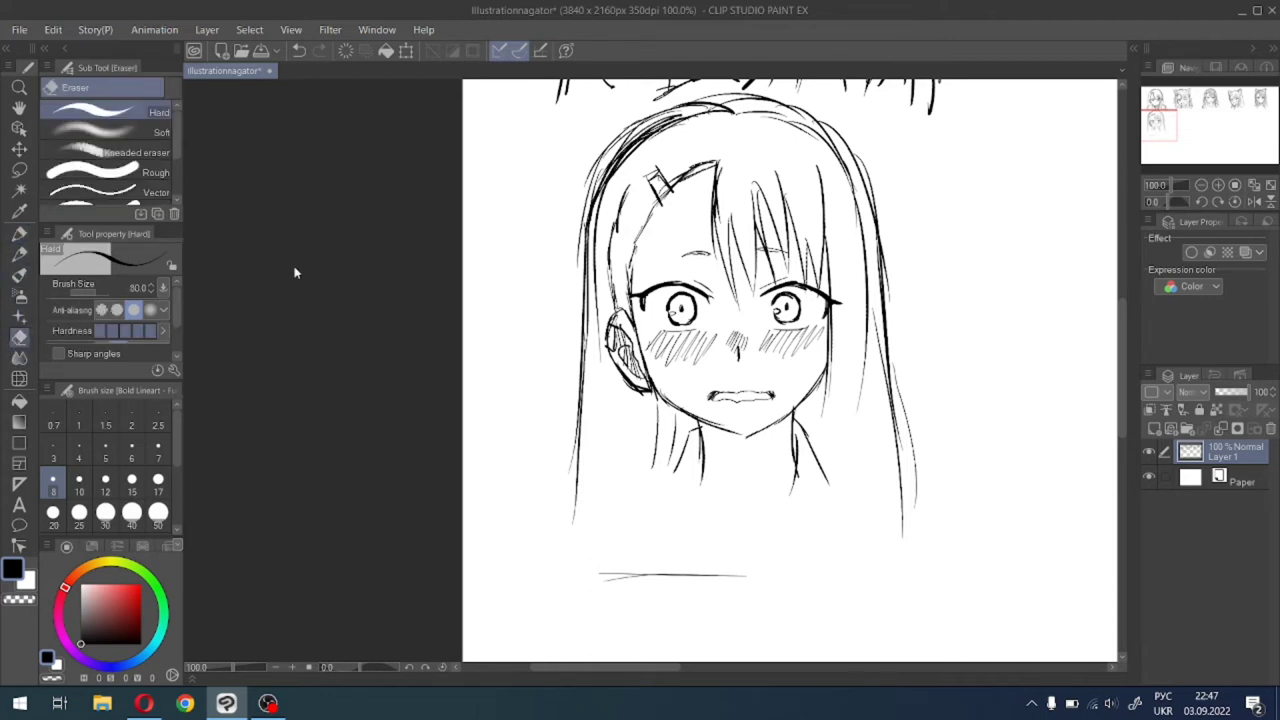
pyautogui.click(158, 481)
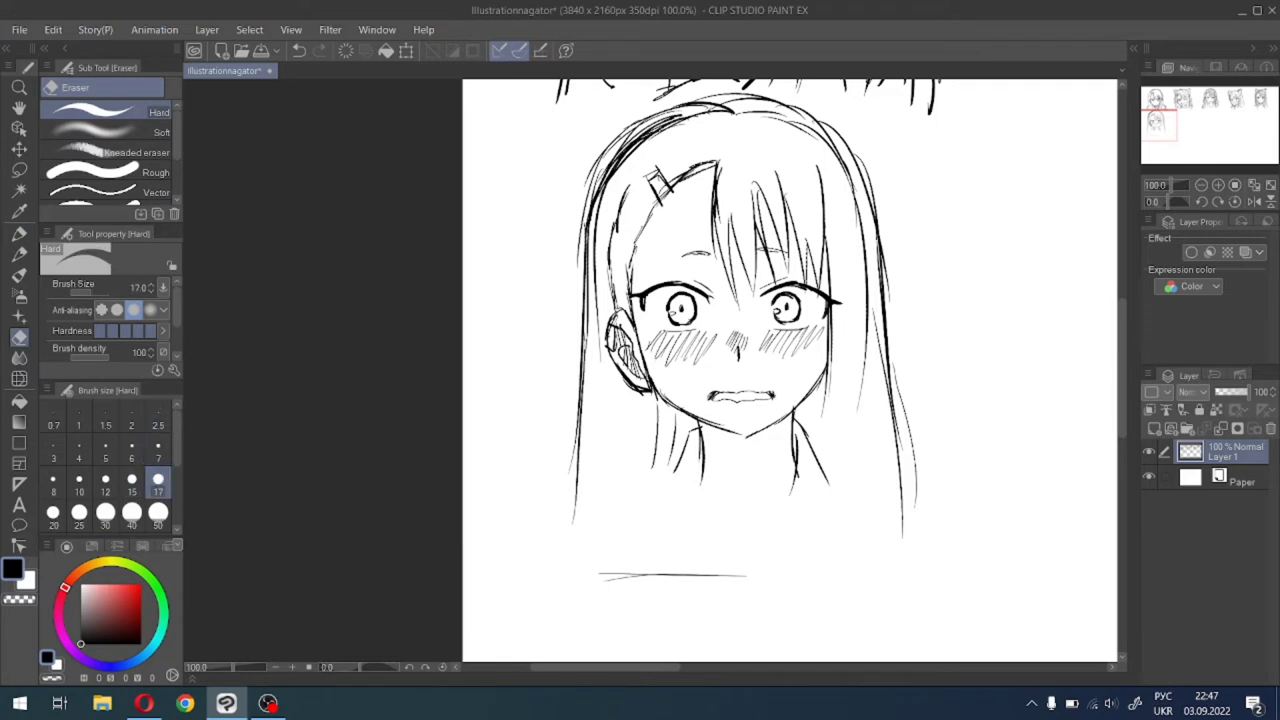
pyautogui.moveTo(569, 217); pyautogui.dragTo(604, 150)
pyautogui.moveTo(561, 250)
pyautogui.mouseDown()
pyautogui.moveTo(620, 131)
pyautogui.moveTo(606, 150)
pyautogui.moveTo(642, 114)
pyautogui.moveTo(605, 149)
pyautogui.moveTo(682, 103)
pyautogui.mouseUp()
pyautogui.moveTo(623, 137)
pyautogui.mouseDown()
pyautogui.moveTo(692, 104)
pyautogui.moveTo(665, 119)
pyautogui.mouseUp()
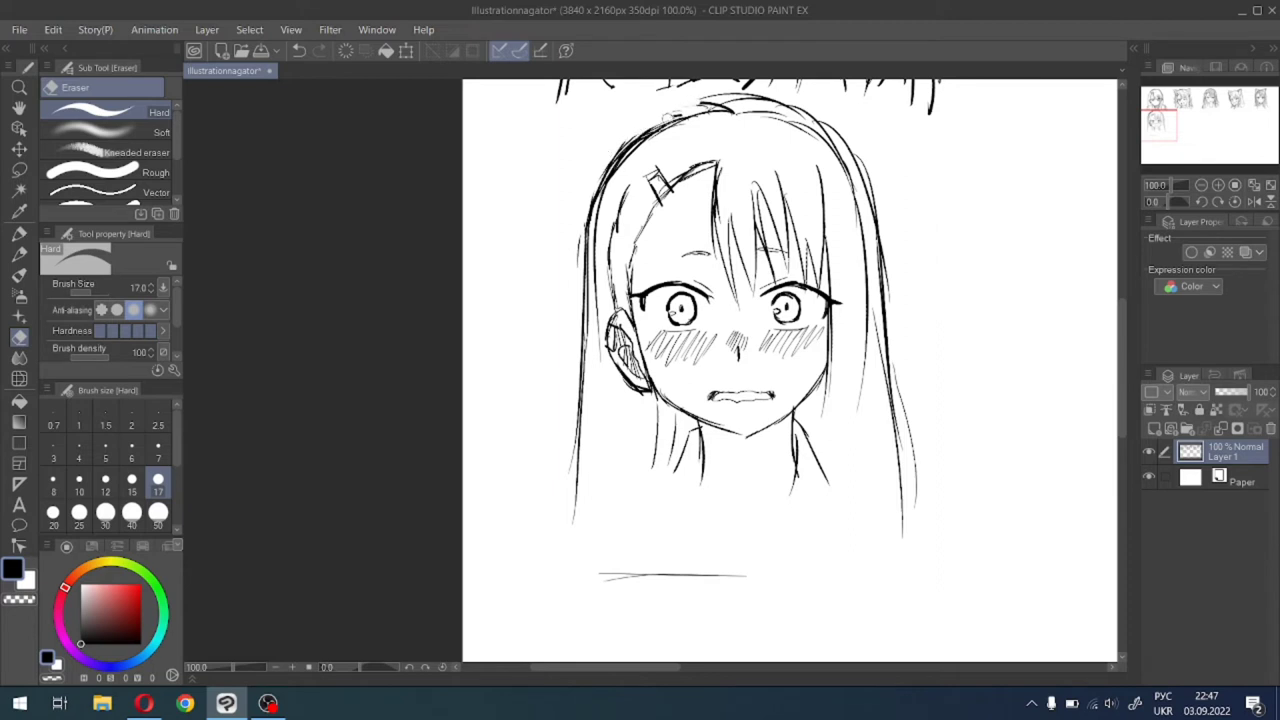
pyautogui.moveTo(853, 136); pyautogui.dragTo(885, 234)
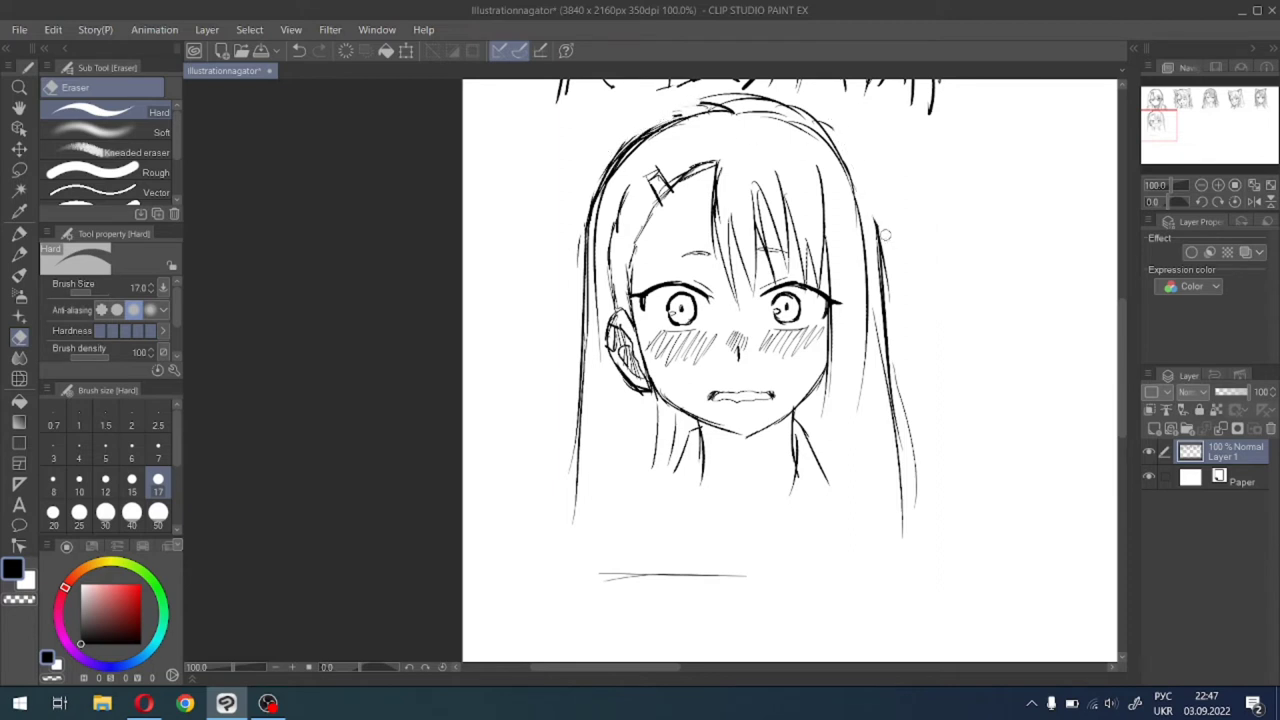
# Redraw the right-hand hair outline with the pen, joining the crown to the long side strand.
pyautogui.click(19, 232)
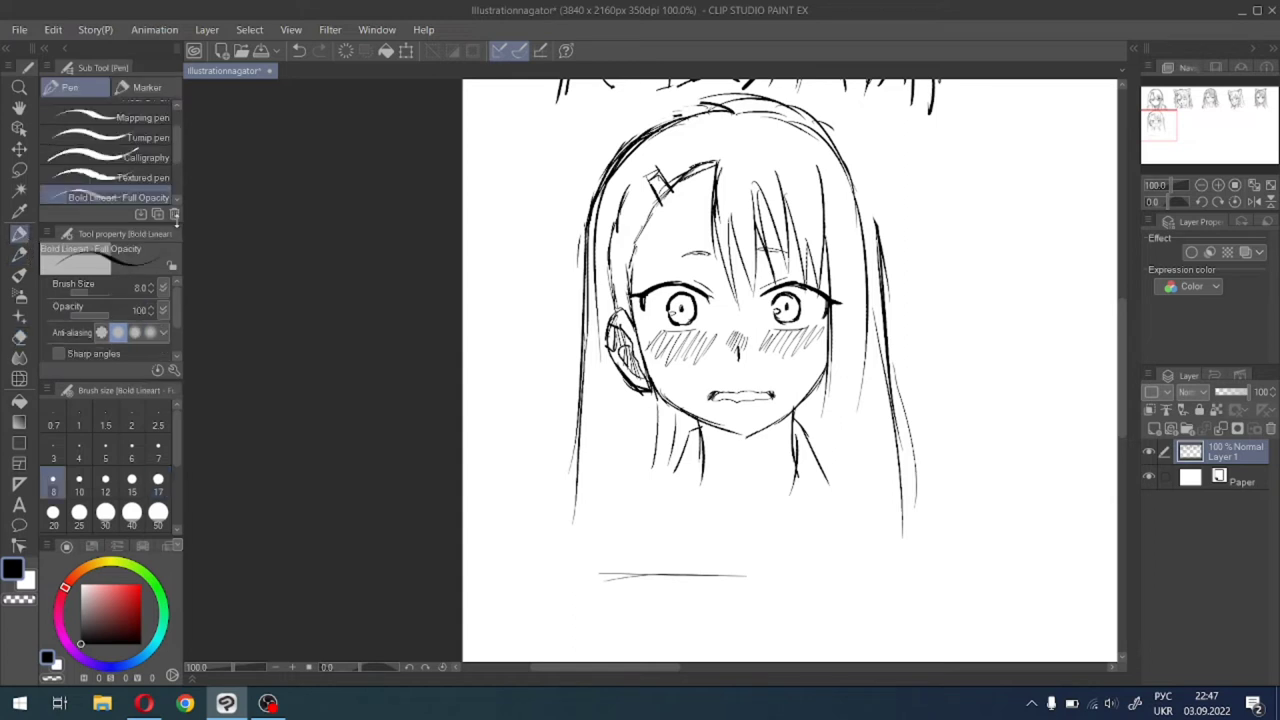
pyautogui.moveTo(822, 128); pyautogui.dragTo(870, 232)
pyautogui.moveTo(818, 124); pyautogui.dragTo(876, 260)
pyautogui.moveTo(838, 144); pyautogui.dragTo(884, 258)
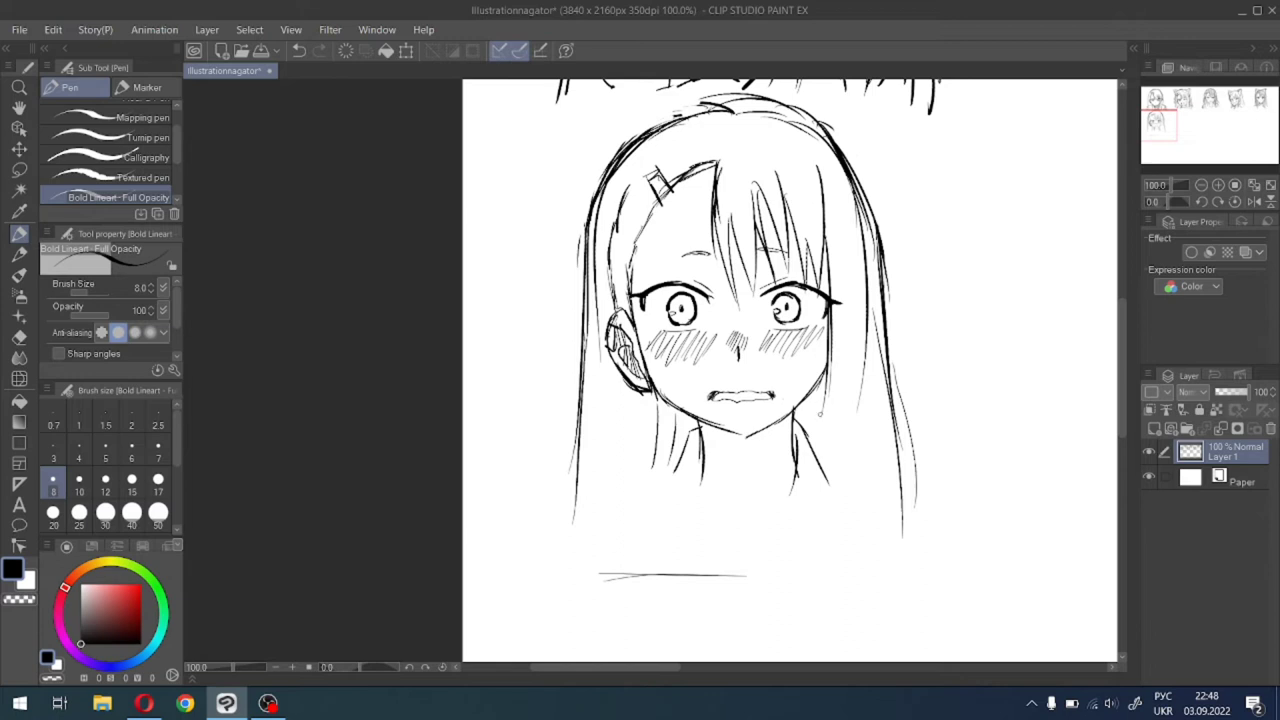
# Draw two long strands falling past the right-hand side of the neck and one strand hanging below the ear.
pyautogui.moveTo(798, 420); pyautogui.dragTo(788, 535)
pyautogui.moveTo(856, 355); pyautogui.dragTo(838, 540)
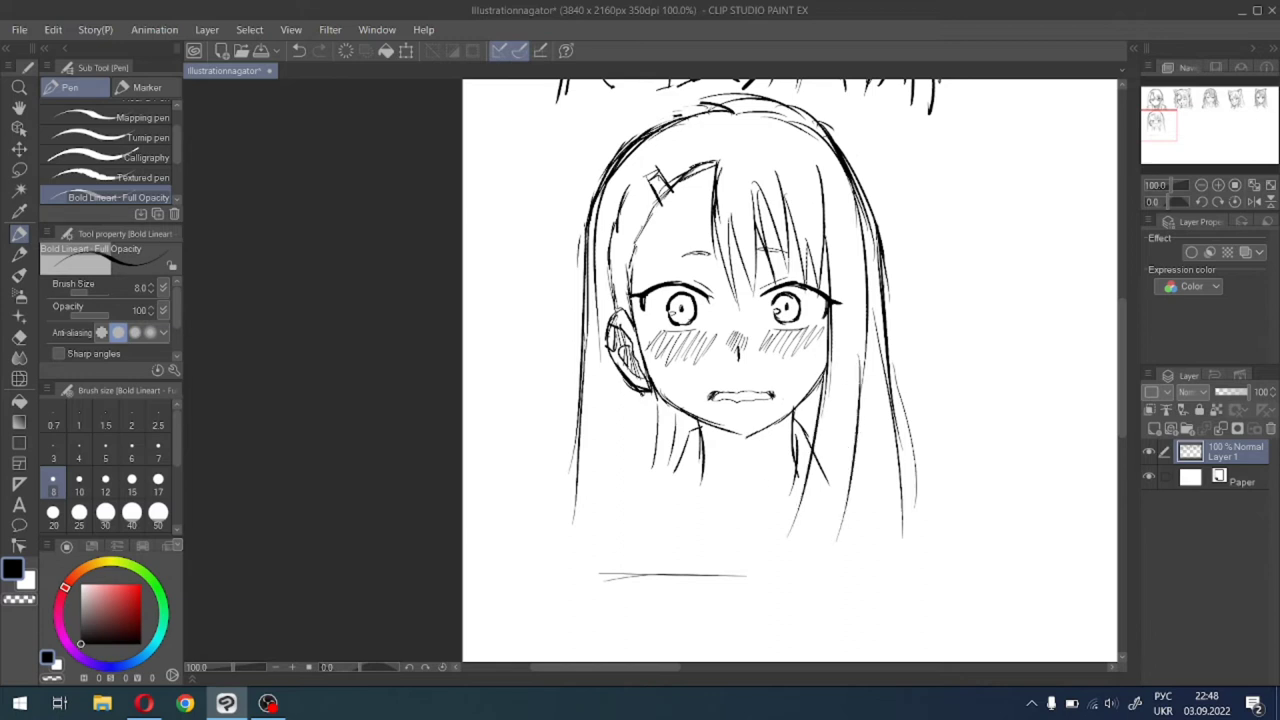
pyautogui.moveTo(621, 368); pyautogui.dragTo(604, 498)
# Sketch a V-shaped neckline below the neck with a pointed shirt collar flap on each side.
pyautogui.moveTo(698, 432); pyautogui.dragTo(735, 500)
pyautogui.moveTo(706, 456)
pyautogui.mouseDown()
pyautogui.moveTo(745, 522)
pyautogui.moveTo(744, 508)
pyautogui.moveTo(753, 522)
pyautogui.moveTo(788, 495)
pyautogui.moveTo(745, 497)
pyautogui.moveTo(760, 540)
pyautogui.mouseUp()
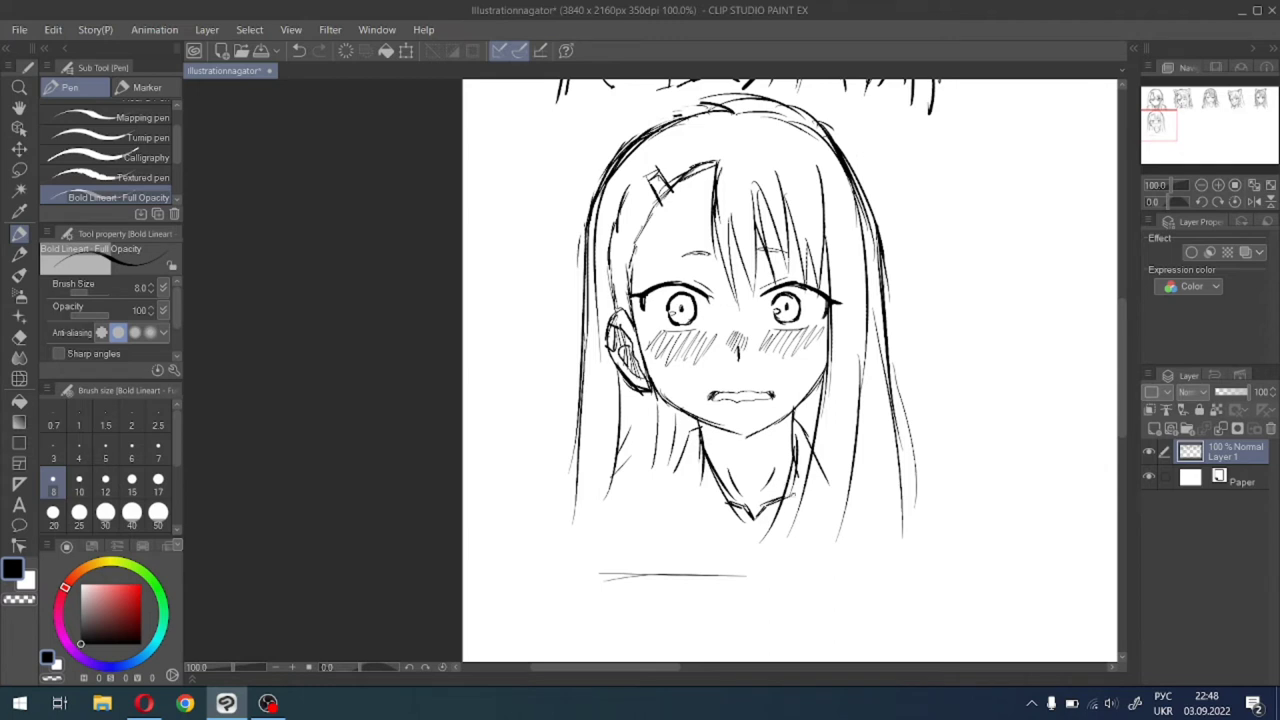
pyautogui.moveTo(798, 494)
pyautogui.mouseDown()
pyautogui.moveTo(780, 512)
pyautogui.moveTo(821, 518)
pyautogui.mouseUp()
pyautogui.moveTo(732, 514)
pyautogui.mouseDown()
pyautogui.moveTo(706, 499)
pyautogui.moveTo(658, 530)
pyautogui.mouseUp()
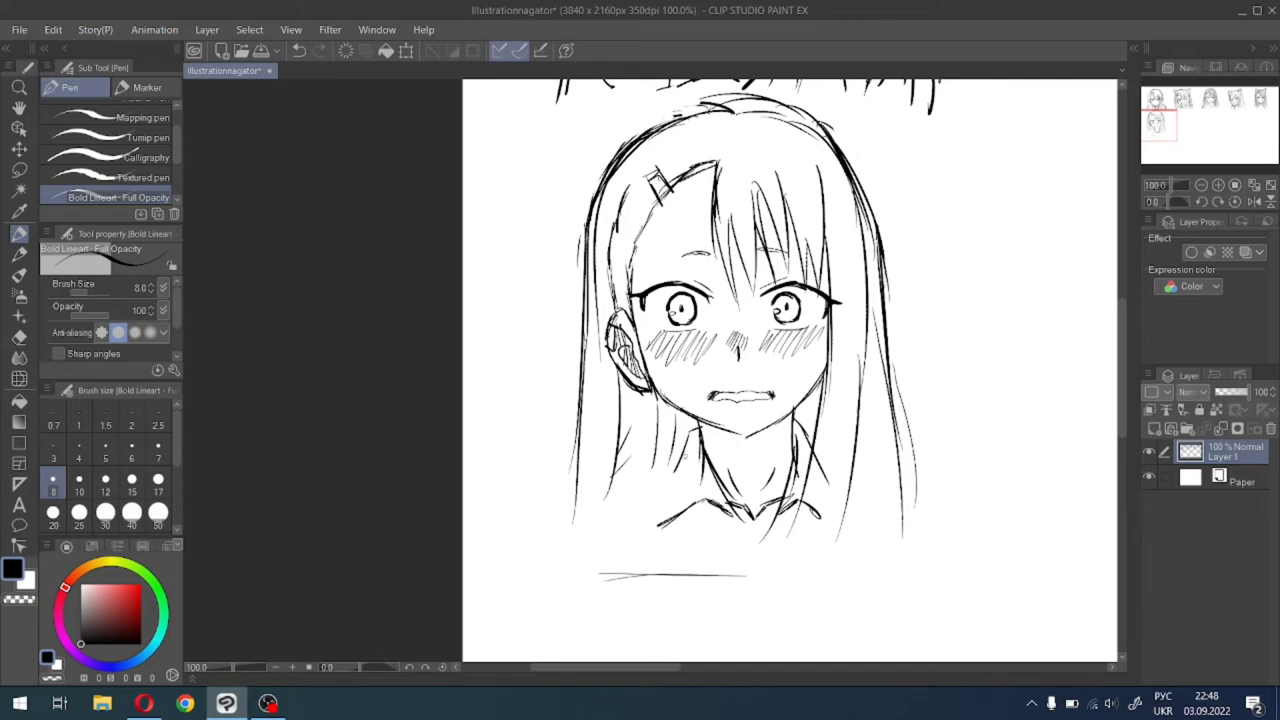
pyautogui.moveTo(688, 452); pyautogui.dragTo(658, 508)
pyautogui.moveTo(678, 474); pyautogui.dragTo(650, 522)
# Draw the shoulder lines on both sides of the collar and curve the outer sleeve edges downward.
pyautogui.moveTo(688, 446)
pyautogui.mouseDown()
pyautogui.moveTo(624, 486)
pyautogui.moveTo(588, 480)
pyautogui.mouseUp()
pyautogui.moveTo(632, 470); pyautogui.dragTo(562, 486)
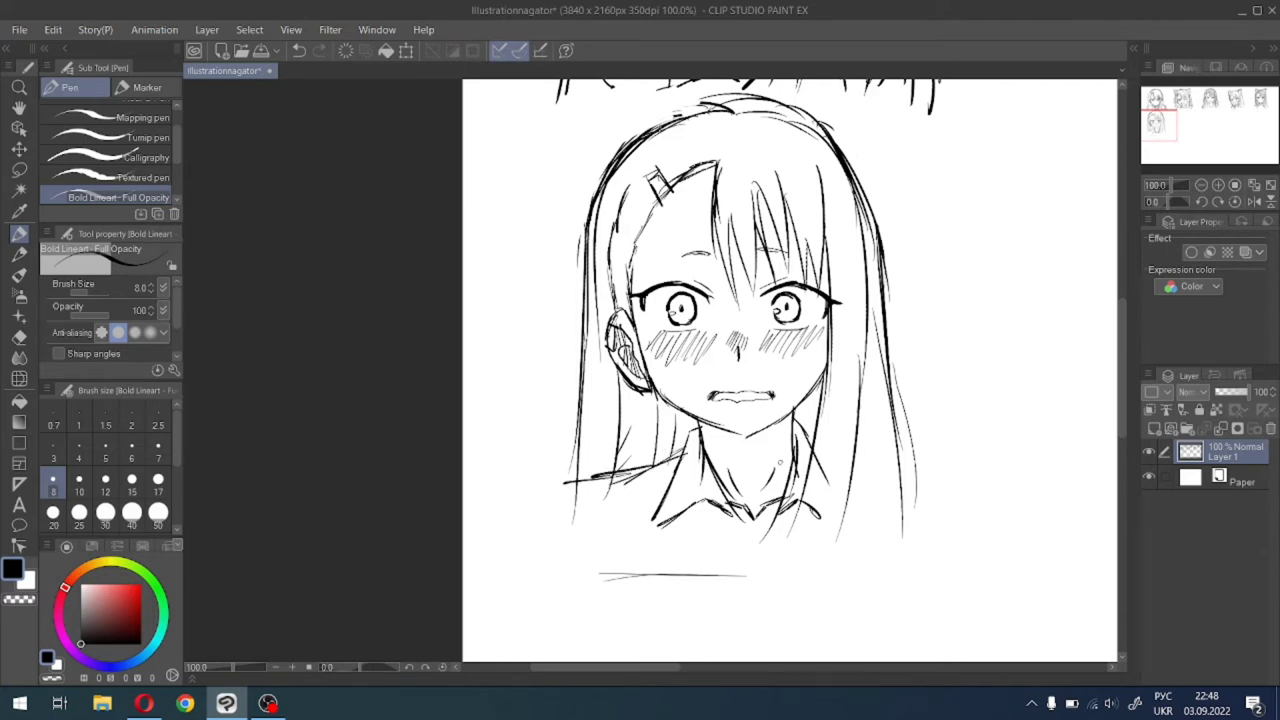
pyautogui.moveTo(851, 454)
pyautogui.mouseDown()
pyautogui.moveTo(932, 471)
pyautogui.moveTo(940, 500)
pyautogui.moveTo(906, 536)
pyautogui.mouseUp()
pyautogui.moveTo(918, 478); pyautogui.dragTo(908, 564)
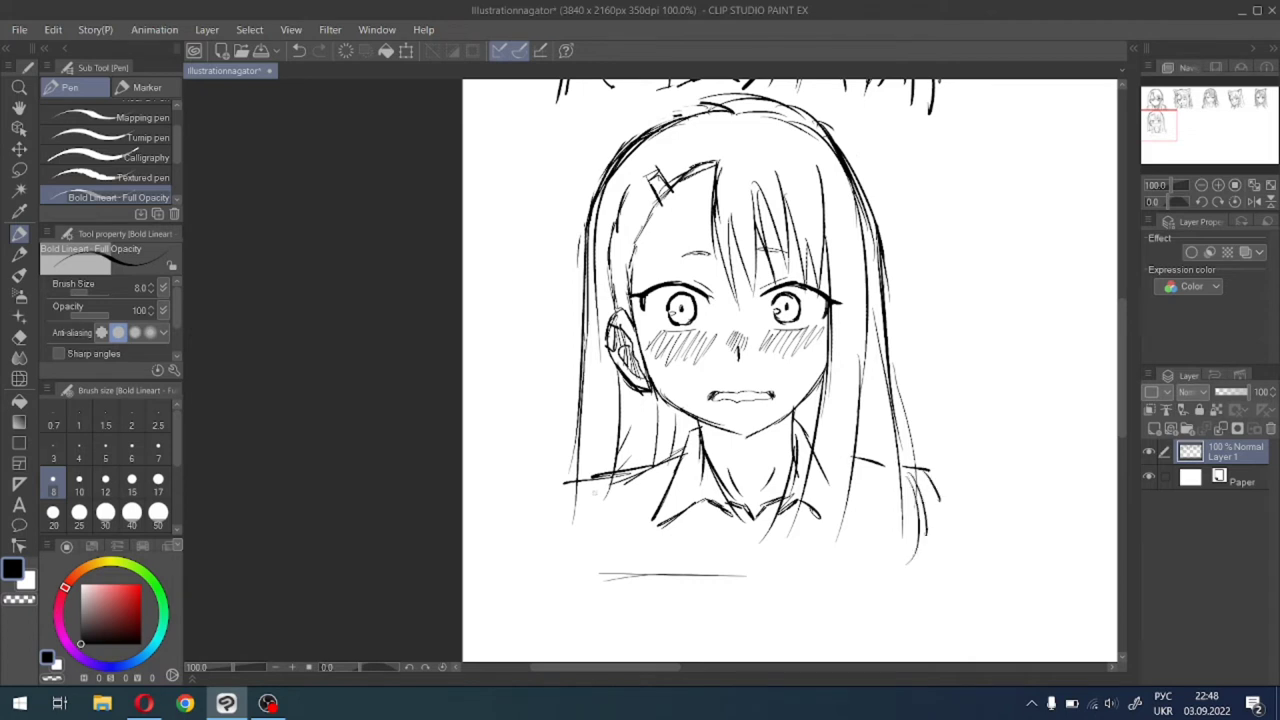
pyautogui.moveTo(588, 480); pyautogui.dragTo(560, 578)
pyautogui.moveTo(658, 462); pyautogui.dragTo(634, 490)
pyautogui.click(630, 505)
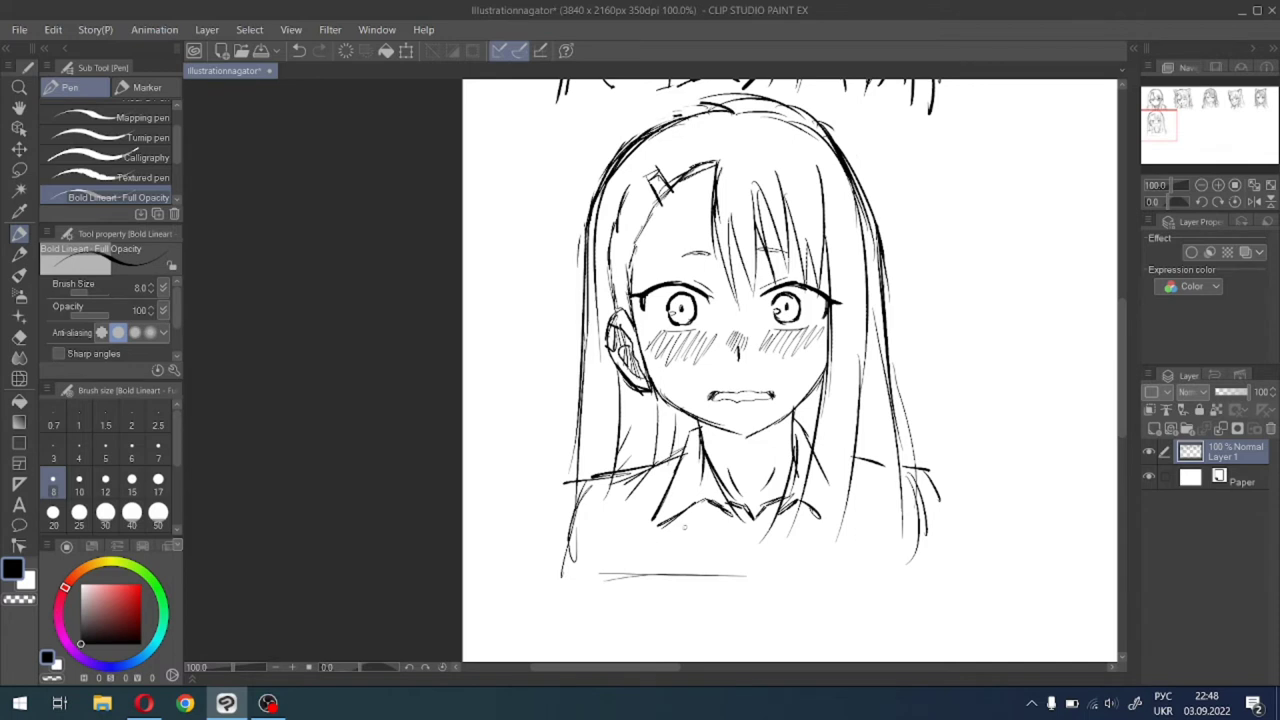
# Add a small tie knot under the collar point and a slanted inner arm line on each side of the torso.
pyautogui.moveTo(721, 508)
pyautogui.mouseDown()
pyautogui.moveTo(727, 533)
pyautogui.moveTo(748, 532)
pyautogui.moveTo(752, 548)
pyautogui.mouseUp()
pyautogui.moveTo(778, 506); pyautogui.dragTo(754, 540)
pyautogui.moveTo(594, 488); pyautogui.dragTo(628, 582)
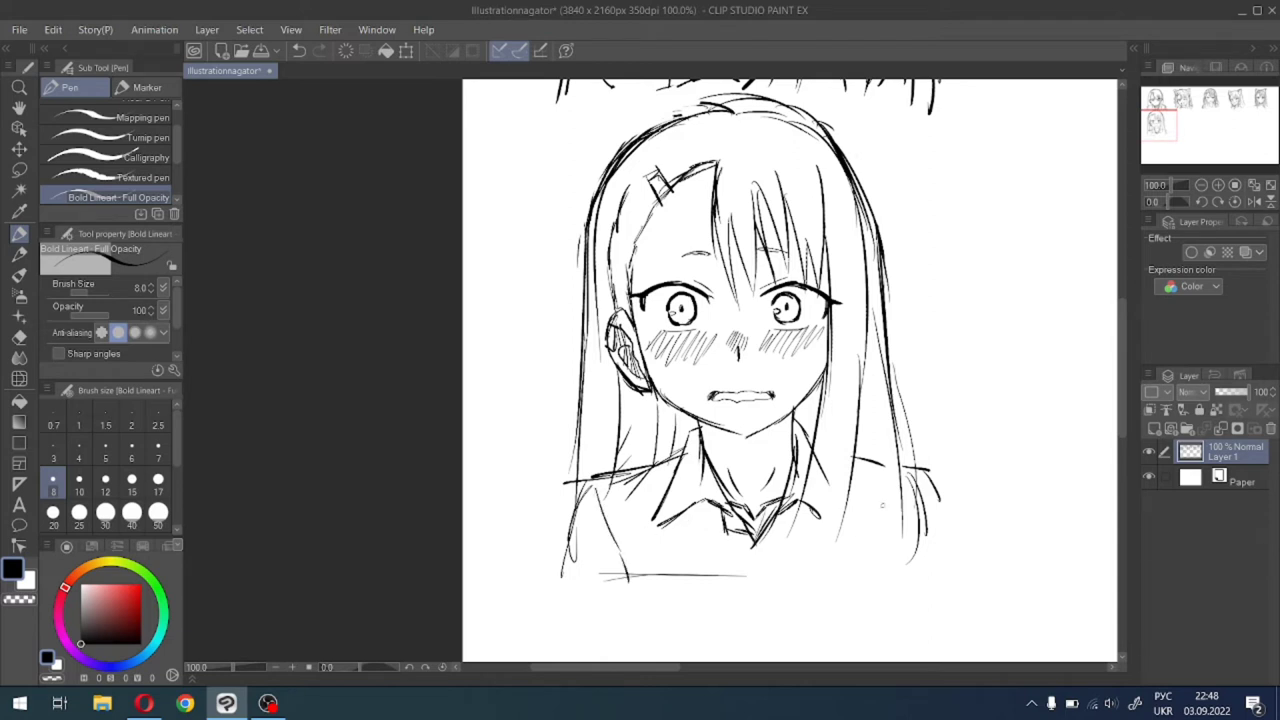
pyautogui.moveTo(914, 464); pyautogui.dragTo(862, 583)
# Try hatching the left-hand hair from the shoulder up along the head to the parting.
pyautogui.moveTo(1196, 119)
pyautogui.mouseDown()
pyautogui.moveTo(1173, 109)
pyautogui.moveTo(1155, 128)
pyautogui.mouseUp()
pyautogui.moveTo(621, 471); pyautogui.dragTo(590, 506)
pyautogui.moveTo(568, 420); pyautogui.dragTo(604, 490)
pyautogui.moveTo(585, 390); pyautogui.dragTo(607, 446)
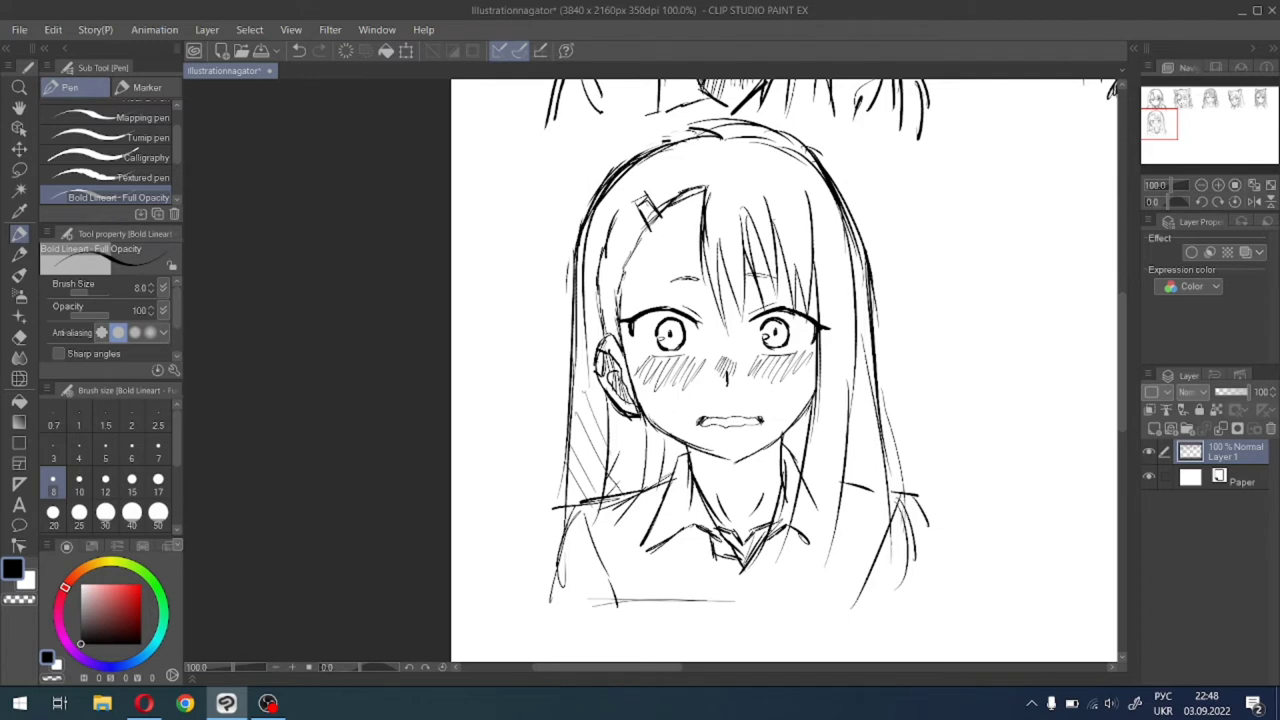
pyautogui.moveTo(581, 354); pyautogui.dragTo(607, 434)
pyautogui.moveTo(604, 378); pyautogui.dragTo(590, 418)
pyautogui.moveTo(608, 276); pyautogui.dragTo(582, 348)
pyautogui.moveTo(598, 234); pyautogui.dragTo(586, 274)
pyautogui.moveTo(608, 286); pyautogui.dragTo(600, 330)
pyautogui.moveTo(606, 204); pyautogui.dragTo(601, 242)
pyautogui.moveTo(612, 252); pyautogui.dragTo(605, 294)
pyautogui.moveTo(616, 189); pyautogui.dragTo(614, 279)
pyautogui.moveTo(623, 193); pyautogui.dragTo(621, 275)
pyautogui.moveTo(632, 180)
pyautogui.mouseDown()
pyautogui.moveTo(622, 244)
pyautogui.moveTo(632, 214)
pyautogui.mouseUp()
pyautogui.moveTo(672, 162); pyautogui.dragTo(656, 220)
pyautogui.moveTo(677, 166)
pyautogui.mouseDown()
pyautogui.moveTo(662, 212)
pyautogui.moveTo(674, 190)
pyautogui.mouseUp()
pyautogui.moveTo(700, 160)
pyautogui.mouseDown()
pyautogui.moveTo(686, 206)
pyautogui.moveTo(703, 170)
pyautogui.mouseUp()
pyautogui.moveTo(718, 164); pyautogui.dragTo(705, 206)
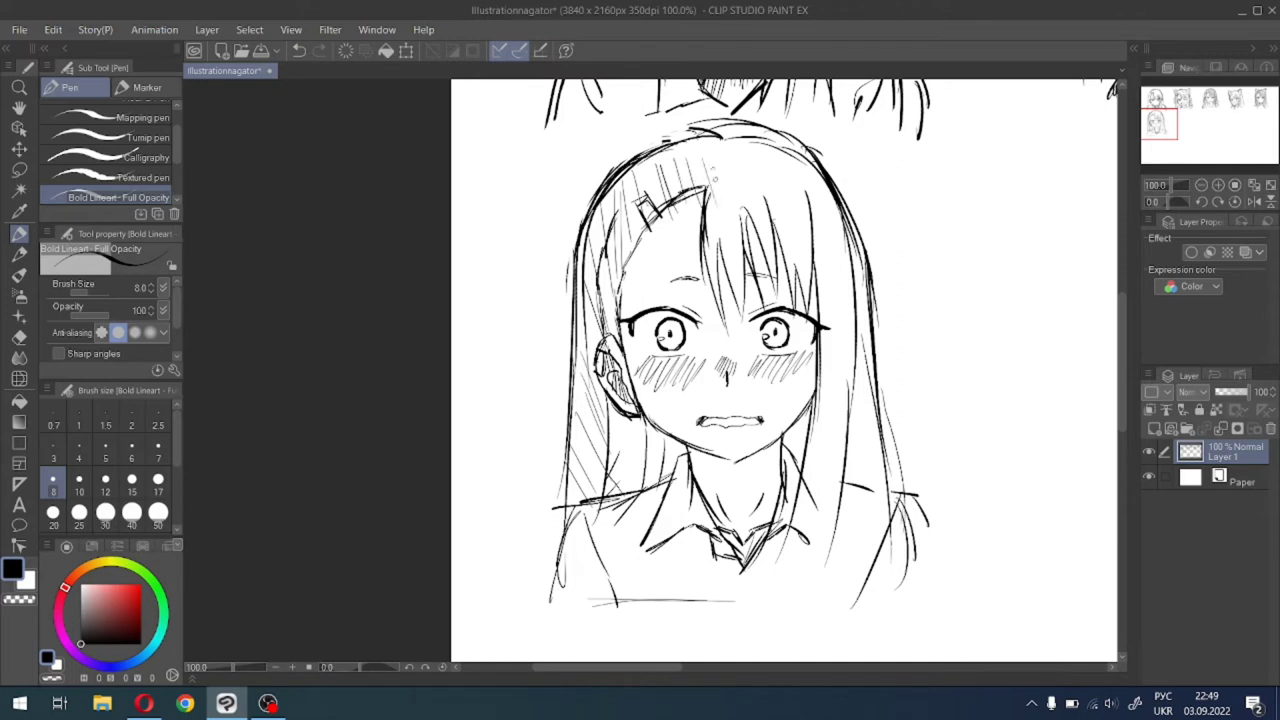
pyautogui.moveTo(718, 148); pyautogui.dragTo(706, 212)
# Undo all the hatching over the left-hand hair.
pyautogui.hotkey('ctrl', 'z')
pyautogui.hotkey('ctrl', 'z')
pyautogui.hotkey('ctrl', 'z')
pyautogui.hotkey('ctrl', 'z')
pyautogui.hotkey('ctrl', 'z')
pyautogui.hotkey('ctrl', 'z')
pyautogui.hotkey('ctrl', 'z')
pyautogui.hotkey('ctrl', 'z')
pyautogui.hotkey('ctrl', 'z')
pyautogui.hotkey('ctrl', 'z')
pyautogui.hotkey('ctrl', 'z')
pyautogui.hotkey('ctrl', 'z')
pyautogui.hotkey('ctrl', 'z')
pyautogui.hotkey('ctrl', 'z')
pyautogui.hotkey('ctrl', 'z')
pyautogui.hotkey('ctrl', 'z')
pyautogui.hotkey('ctrl', 'z')
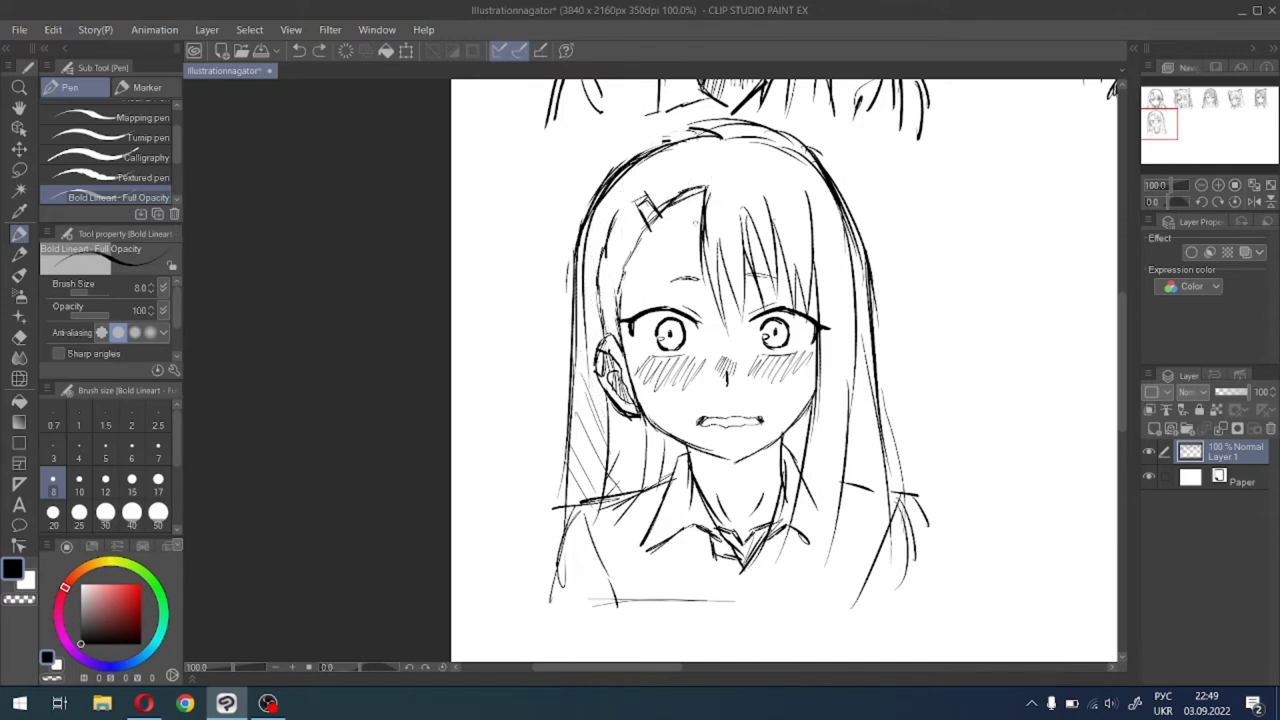
pyautogui.hotkey('ctrl', 'z')
pyautogui.hotkey('ctrl', 'z')
pyautogui.hotkey('ctrl', 'z')
pyautogui.hotkey('ctrl', 'z')
pyautogui.hotkey('ctrl', 'z')
# Hatch the shadowed hair behind the neck, between the ear and left-hand shoulder and beside the right-hand jaw.
pyautogui.moveTo(606, 479); pyautogui.dragTo(617, 495)
pyautogui.moveTo(610, 471); pyautogui.dragTo(629, 489)
pyautogui.moveTo(610, 447); pyautogui.dragTo(637, 487)
pyautogui.moveTo(608, 432); pyautogui.dragTo(648, 485)
pyautogui.moveTo(615, 420)
pyautogui.mouseDown()
pyautogui.moveTo(656, 486)
pyautogui.moveTo(646, 418)
pyautogui.mouseUp()
pyautogui.moveTo(646, 480); pyautogui.dragTo(662, 458)
pyautogui.moveTo(640, 430); pyautogui.dragTo(666, 464)
pyautogui.moveTo(636, 422); pyautogui.dragTo(674, 461)
pyautogui.moveTo(648, 425); pyautogui.dragTo(680, 452)
pyautogui.moveTo(668, 437); pyautogui.dragTo(678, 447)
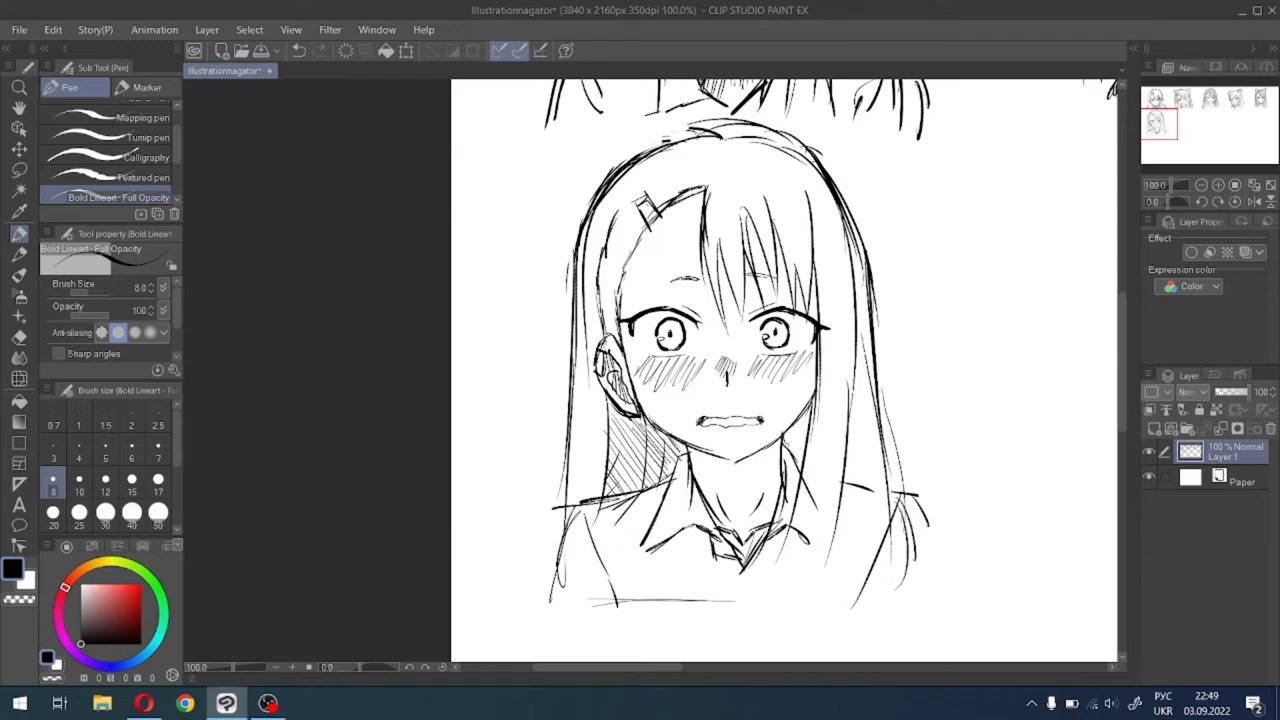
pyautogui.moveTo(800, 436)
pyautogui.mouseDown()
pyautogui.moveTo(786, 466)
pyautogui.moveTo(796, 452)
pyautogui.mouseUp()
# Try a tilted pair of upper eyelids at brush size 12 beside the blushing girl, adding iris lines at size 8.
pyautogui.scroll(-2, 794, 372)
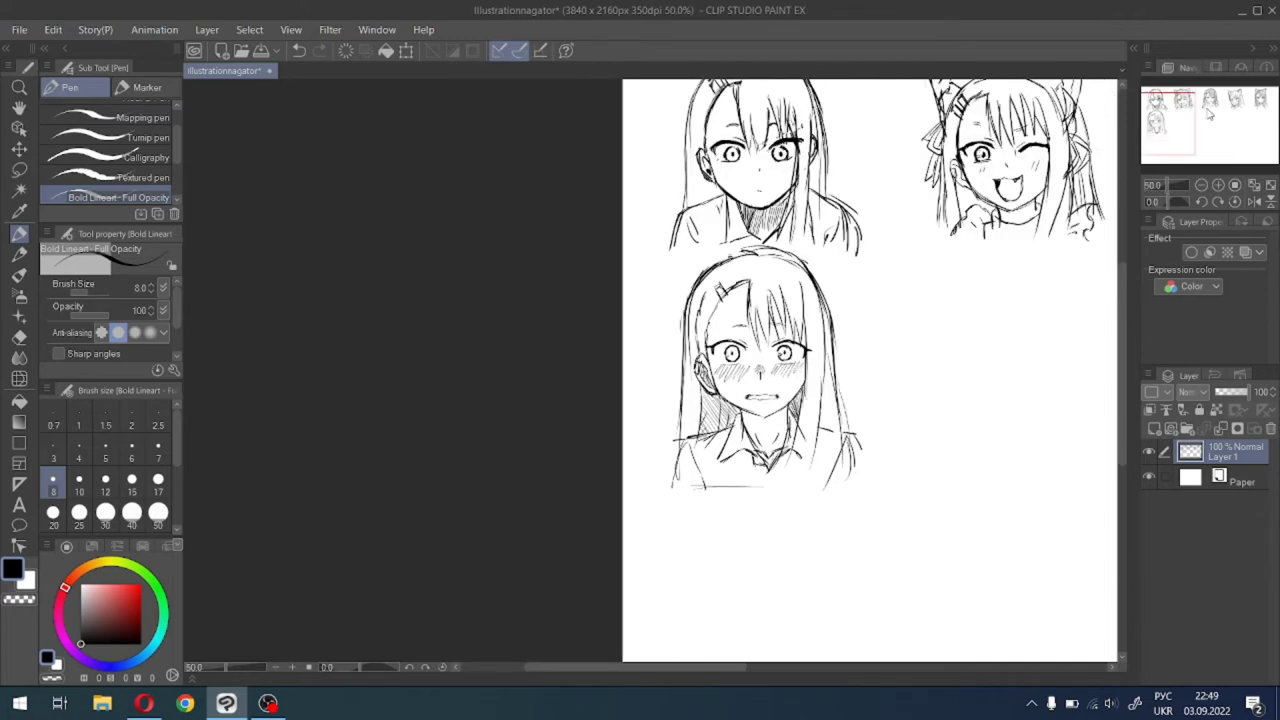
pyautogui.moveTo(1198, 124); pyautogui.dragTo(1224, 130)
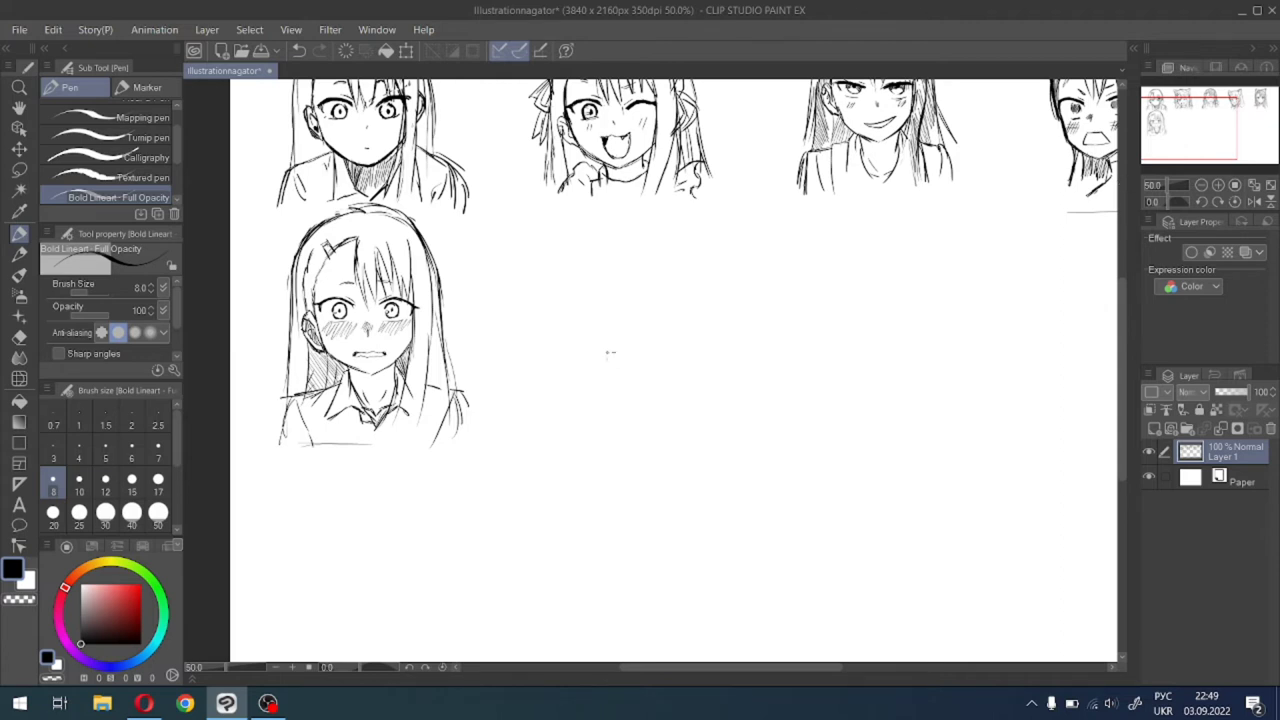
pyautogui.scroll(3, 610, 352)
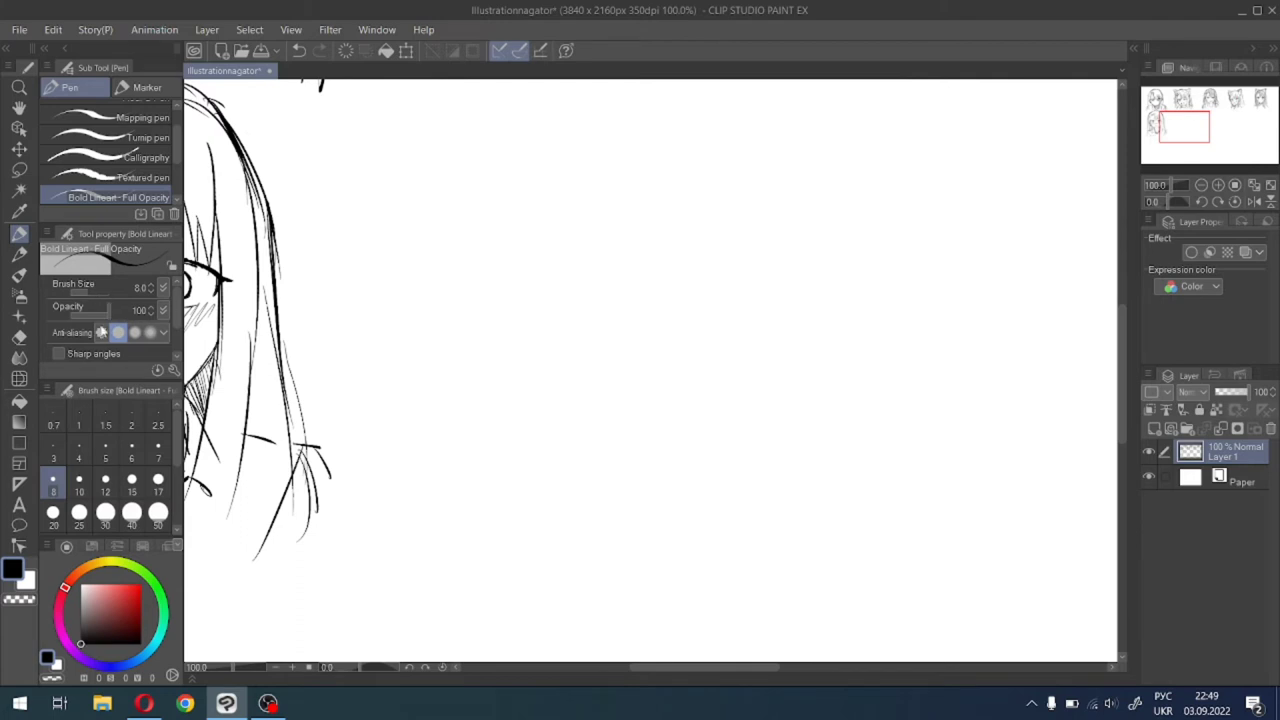
pyautogui.click(105, 485)
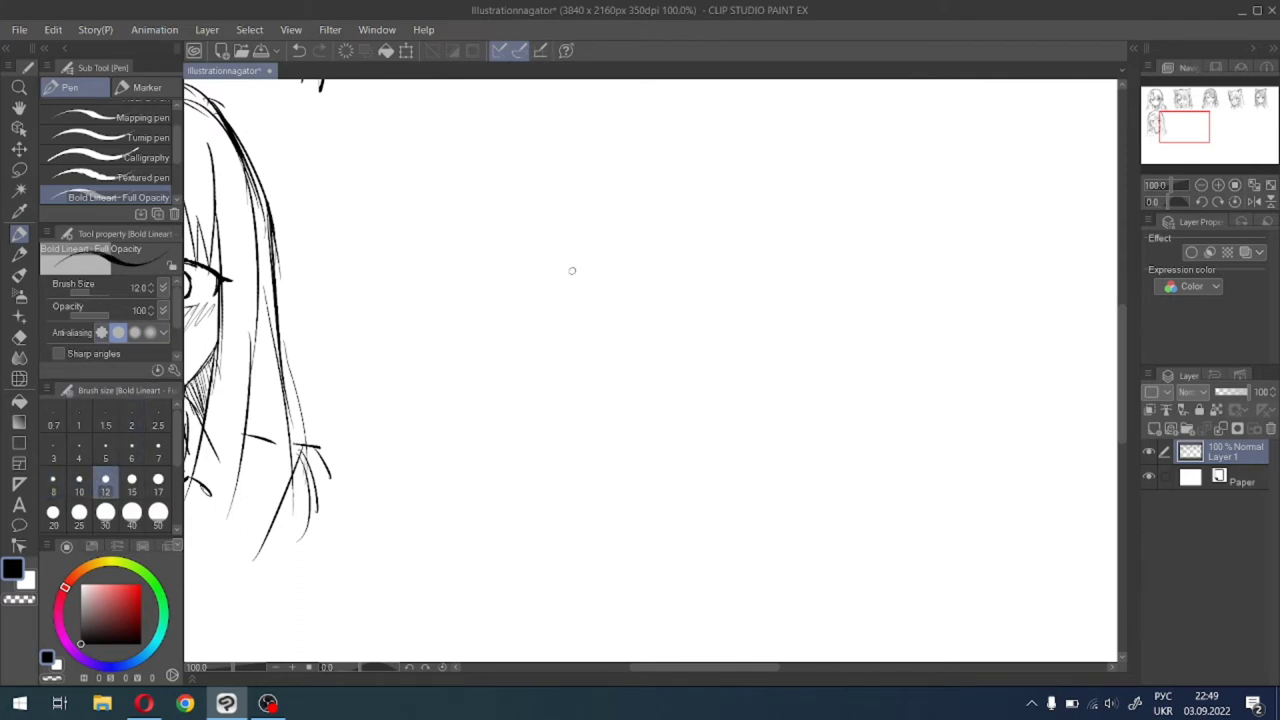
pyautogui.scroll(2, 572, 270)
pyautogui.moveTo(593, 263)
pyautogui.mouseDown()
pyautogui.moveTo(676, 238)
pyautogui.moveTo(606, 255)
pyautogui.moveTo(662, 238)
pyautogui.moveTo(704, 244)
pyautogui.moveTo(678, 249)
pyautogui.mouseUp()
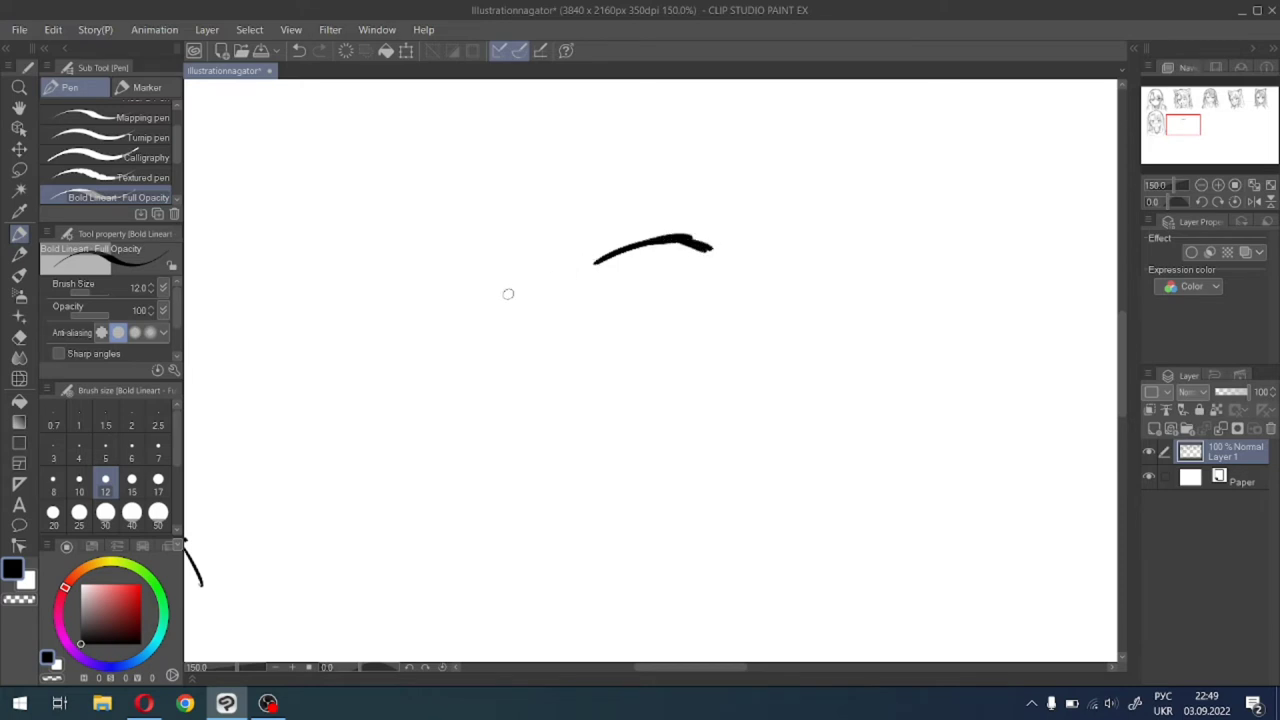
pyautogui.moveTo(503, 294)
pyautogui.mouseDown()
pyautogui.moveTo(471, 305)
pyautogui.moveTo(494, 300)
pyautogui.moveTo(438, 335)
pyautogui.moveTo(509, 298)
pyautogui.moveTo(415, 348)
pyautogui.moveTo(446, 344)
pyautogui.moveTo(477, 302)
pyautogui.moveTo(522, 297)
pyautogui.mouseUp()
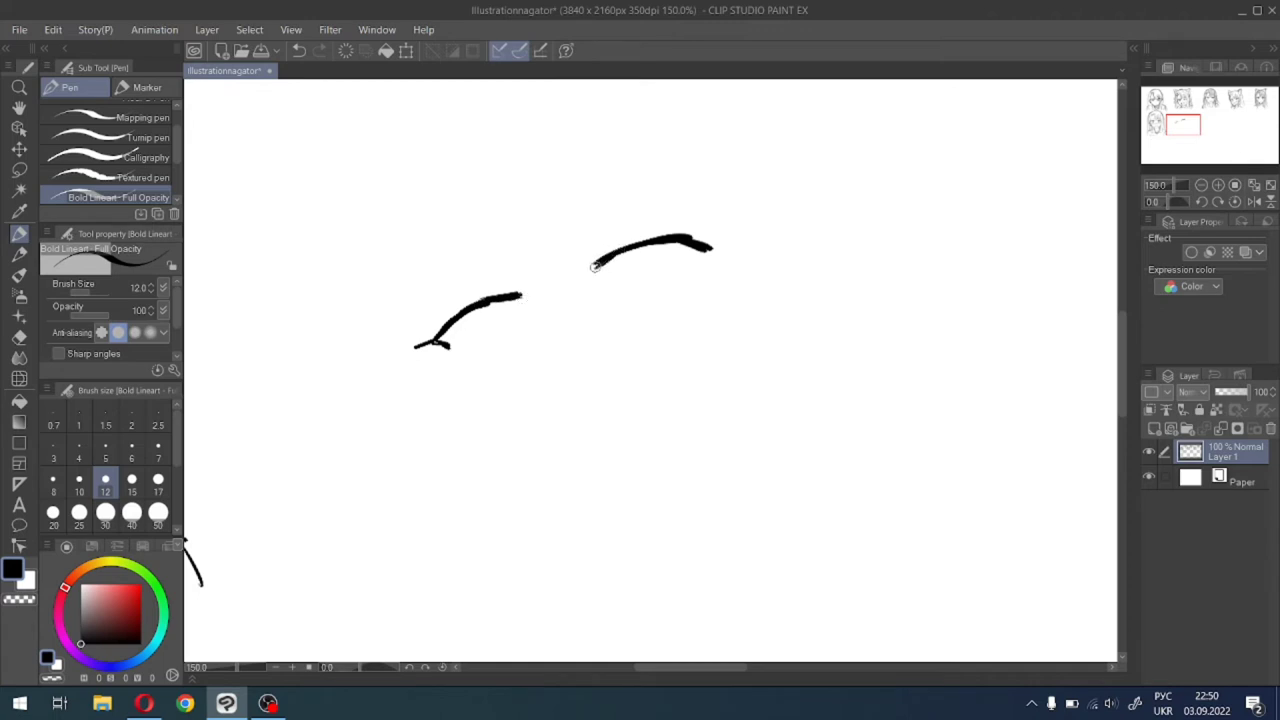
pyautogui.click(53, 483)
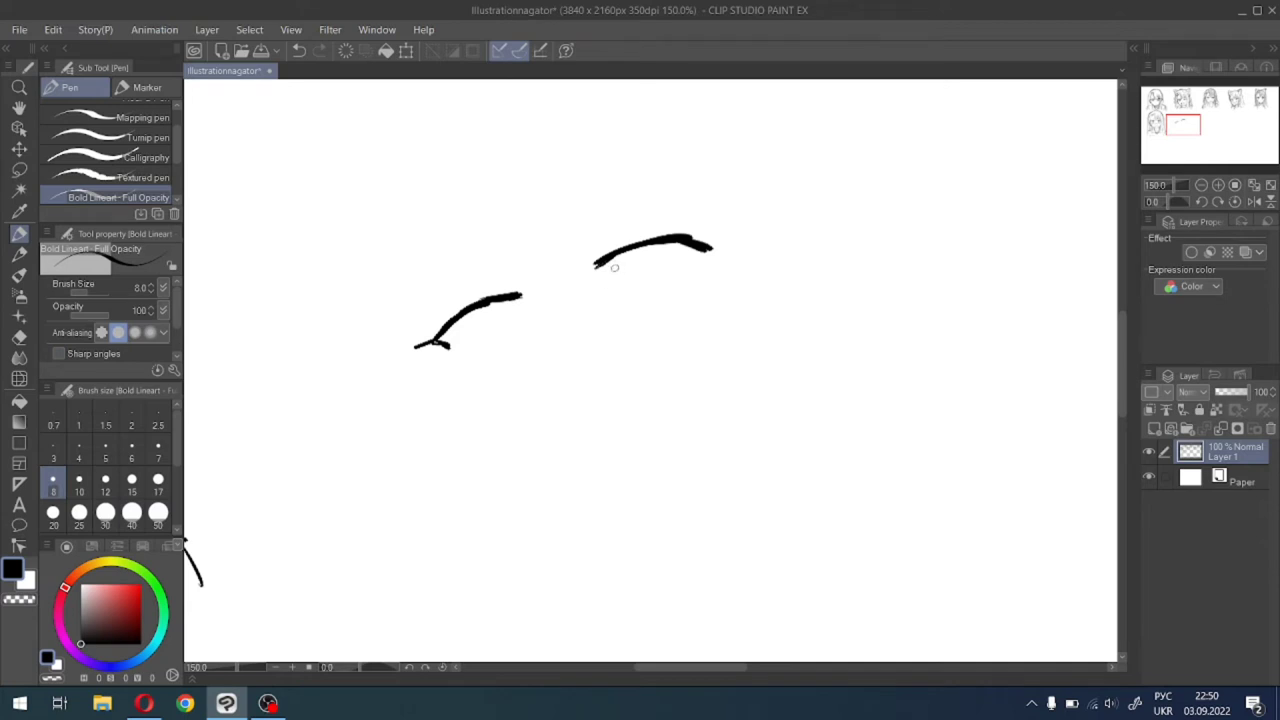
pyautogui.moveTo(613, 258); pyautogui.dragTo(623, 286)
pyautogui.moveTo(655, 244); pyautogui.dragTo(667, 285)
# Undo all strokes of the tilted pair of eyes.
pyautogui.hotkey('ctrl', 'z')
pyautogui.hotkey('ctrl', 'z')
pyautogui.hotkey('ctrl', 'z')
pyautogui.hotkey('ctrl', 'z')
pyautogui.hotkey('ctrl', 'z')
pyautogui.hotkey('ctrl', 'z')
pyautogui.hotkey('ctrl', 'z')
pyautogui.hotkey('ctrl', 'z')
pyautogui.hotkey('ctrl', 'z')
pyautogui.hotkey('ctrl', 'z')
pyautogui.hotkey('ctrl', 'z')
pyautogui.hotkey('ctrl', 'z')
pyautogui.hotkey('ctrl', 'z')
pyautogui.hotkey('ctrl', 'z')
pyautogui.hotkey('ctrl', 'z')
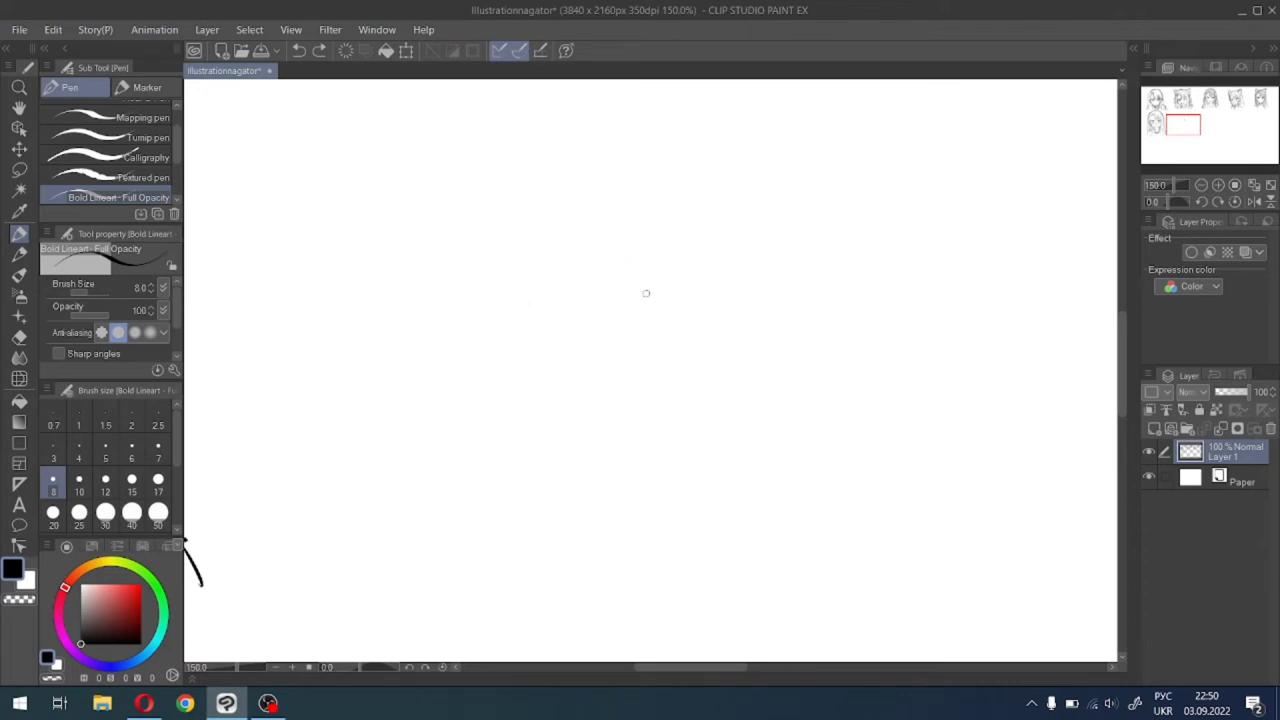
# Draw an arched right-hand upper eyelid at brush size 12 in the empty space beside the blushing girl.
pyautogui.scroll(-3, 638, 290)
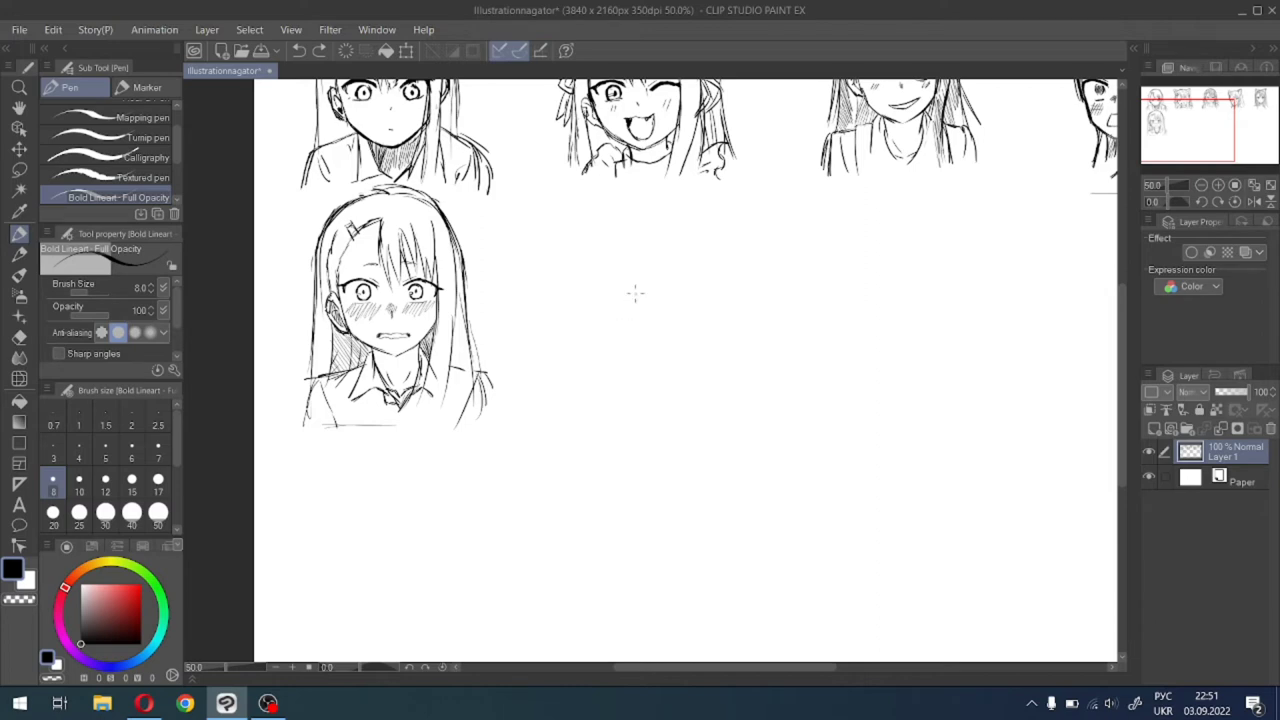
pyautogui.moveTo(1194, 112)
pyautogui.mouseDown()
pyautogui.moveTo(1216, 96)
pyautogui.moveTo(1239, 104)
pyautogui.moveTo(1230, 118)
pyautogui.moveTo(1208, 98)
pyautogui.moveTo(1171, 127)
pyautogui.moveTo(1195, 121)
pyautogui.mouseUp()
pyautogui.hotkey('ctrl', '+')
pyautogui.hotkey('ctrl', '+')
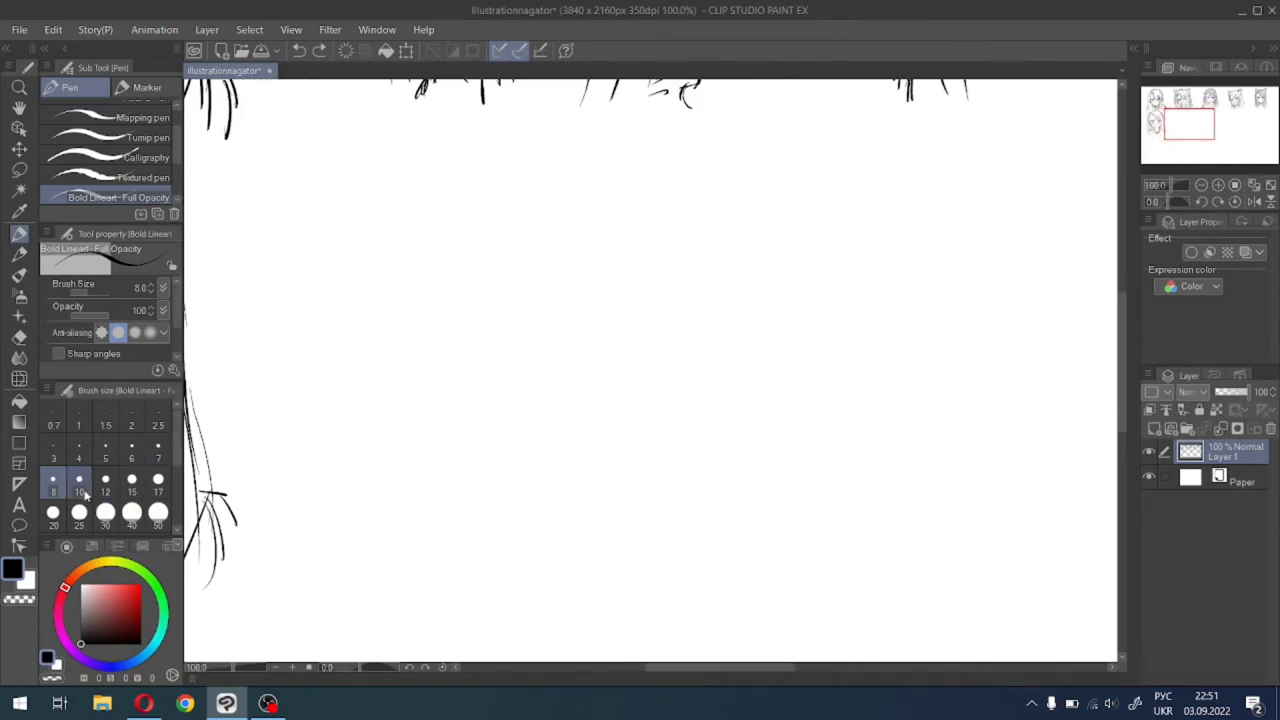
pyautogui.click(105, 484)
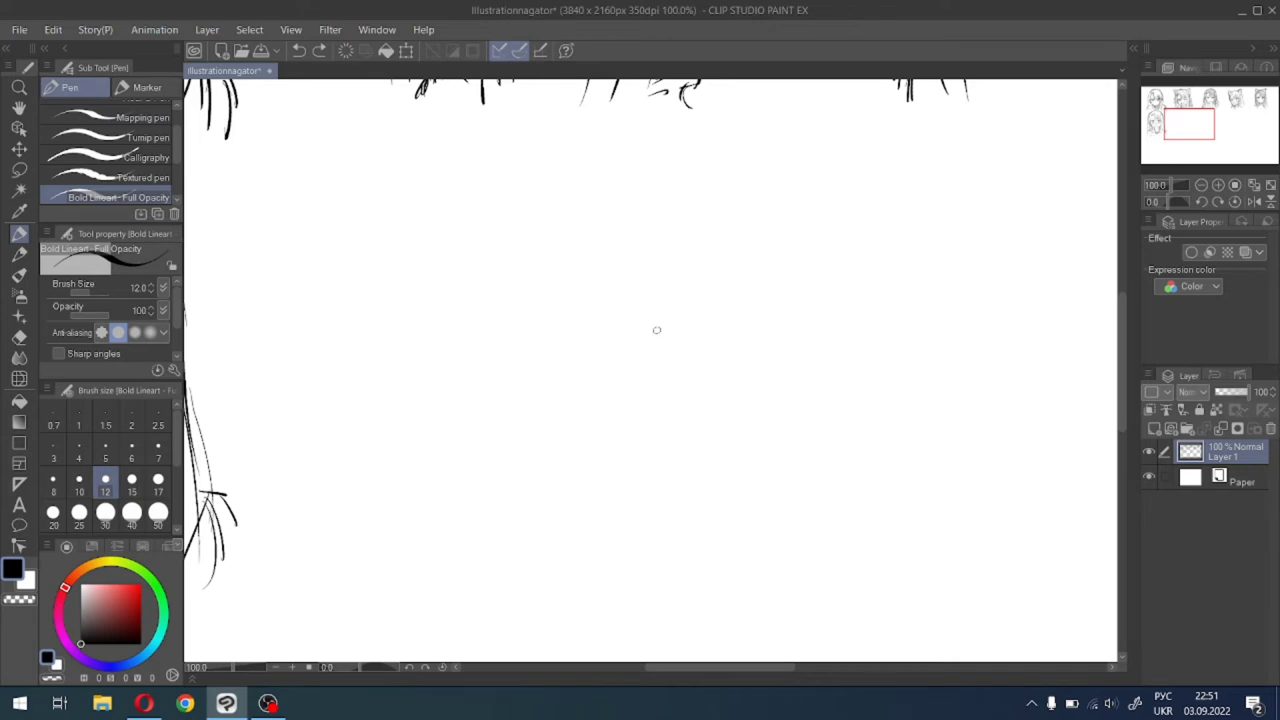
pyautogui.moveTo(636, 333); pyautogui.dragTo(720, 331)
pyautogui.moveTo(638, 331)
pyautogui.mouseDown()
pyautogui.moveTo(680, 317)
pyautogui.moveTo(651, 324)
pyautogui.moveTo(700, 326)
pyautogui.mouseUp()
pyautogui.hotkey('ctrl', 'z')
# Draw a matching arched left-hand upper eyelid, redoing it until it fits, and extend the right-hand eyelid's outer end.
pyautogui.moveTo(570, 334); pyautogui.dragTo(484, 338)
pyautogui.hotkey('ctrl', 'z')
pyautogui.moveTo(571, 332)
pyautogui.mouseDown()
pyautogui.moveTo(535, 324)
pyautogui.moveTo(486, 337)
pyautogui.mouseUp()
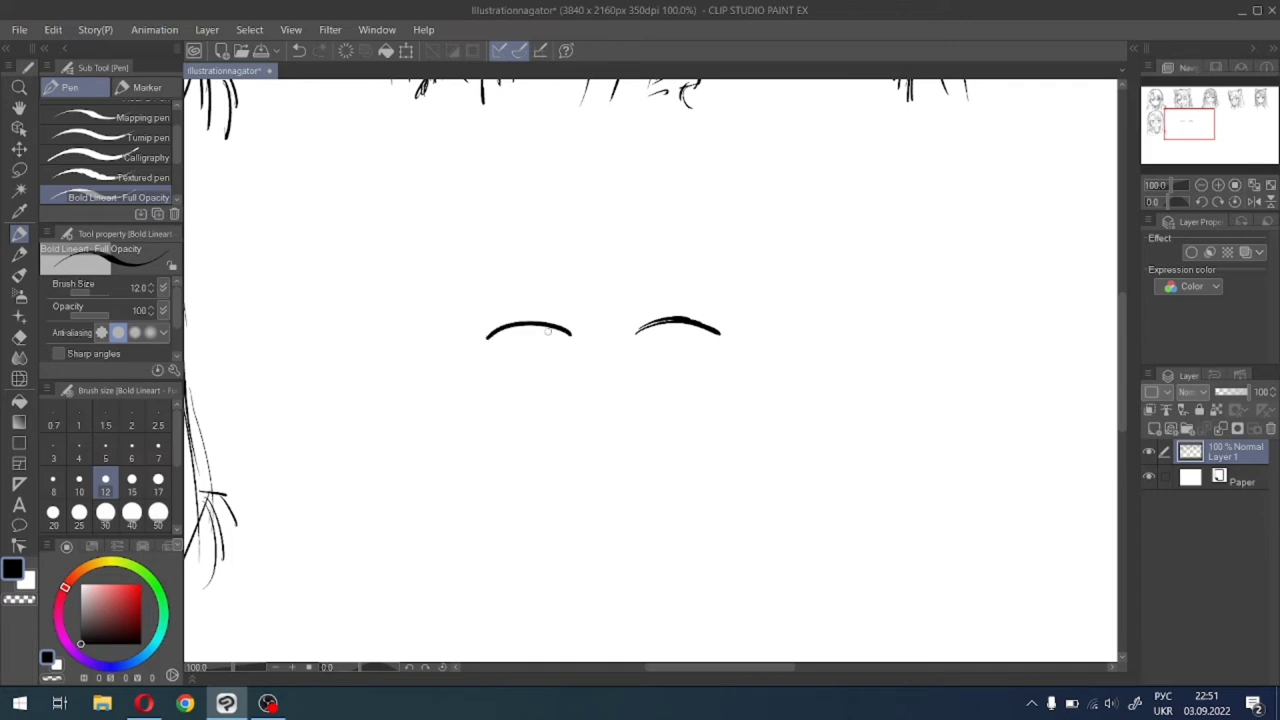
pyautogui.hotkey('ctrl', 'z')
pyautogui.moveTo(568, 330); pyautogui.dragTo(486, 334)
pyautogui.hotkey('ctrl', 'z')
pyautogui.hotkey('ctrl', 'z')
pyautogui.moveTo(690, 320); pyautogui.dragTo(728, 341)
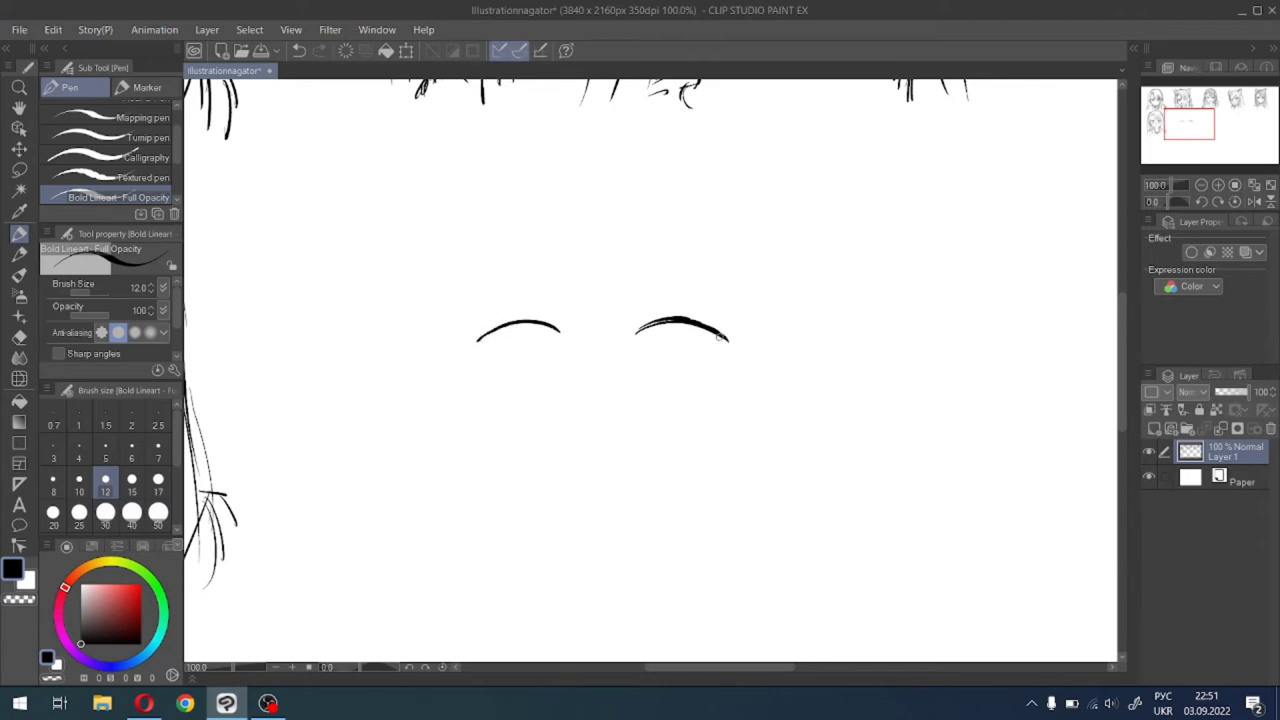
# At brush size 8, draw the right-hand eye's iris, lower lid, outer lash corner and pupil, redoing the first iris strokes.
pyautogui.click(53, 479)
pyautogui.scroll(1, 694, 360)
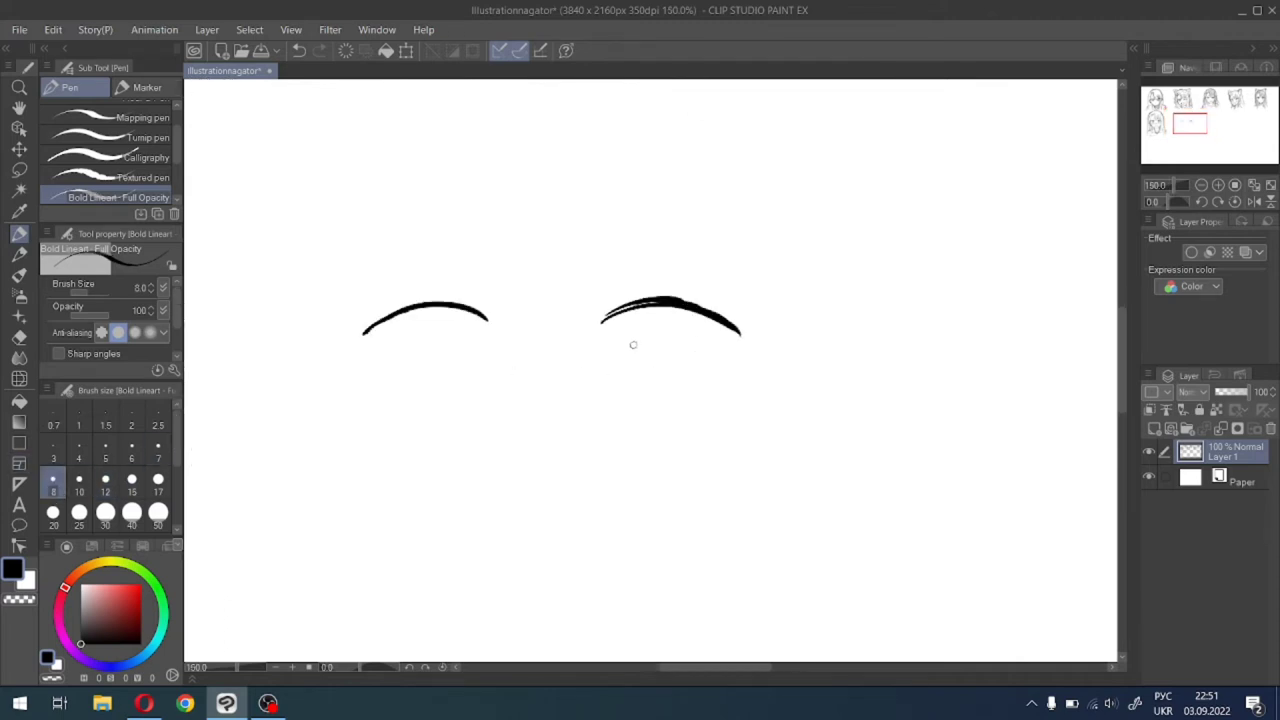
pyautogui.moveTo(625, 368); pyautogui.dragTo(694, 377)
pyautogui.hotkey('ctrl', 'z')
pyautogui.moveTo(622, 336)
pyautogui.mouseDown()
pyautogui.moveTo(656, 321)
pyautogui.moveTo(681, 338)
pyautogui.moveTo(680, 366)
pyautogui.mouseUp()
pyautogui.hotkey('ctrl', 'z')
pyautogui.moveTo(642, 320)
pyautogui.mouseDown()
pyautogui.moveTo(626, 352)
pyautogui.moveTo(643, 369)
pyautogui.moveTo(621, 370)
pyautogui.moveTo(702, 376)
pyautogui.mouseUp()
pyautogui.moveTo(718, 324)
pyautogui.mouseDown()
pyautogui.moveTo(749, 341)
pyautogui.moveTo(728, 323)
pyautogui.moveTo(741, 355)
pyautogui.moveTo(743, 337)
pyautogui.moveTo(764, 342)
pyautogui.moveTo(747, 346)
pyautogui.moveTo(724, 319)
pyautogui.mouseUp()
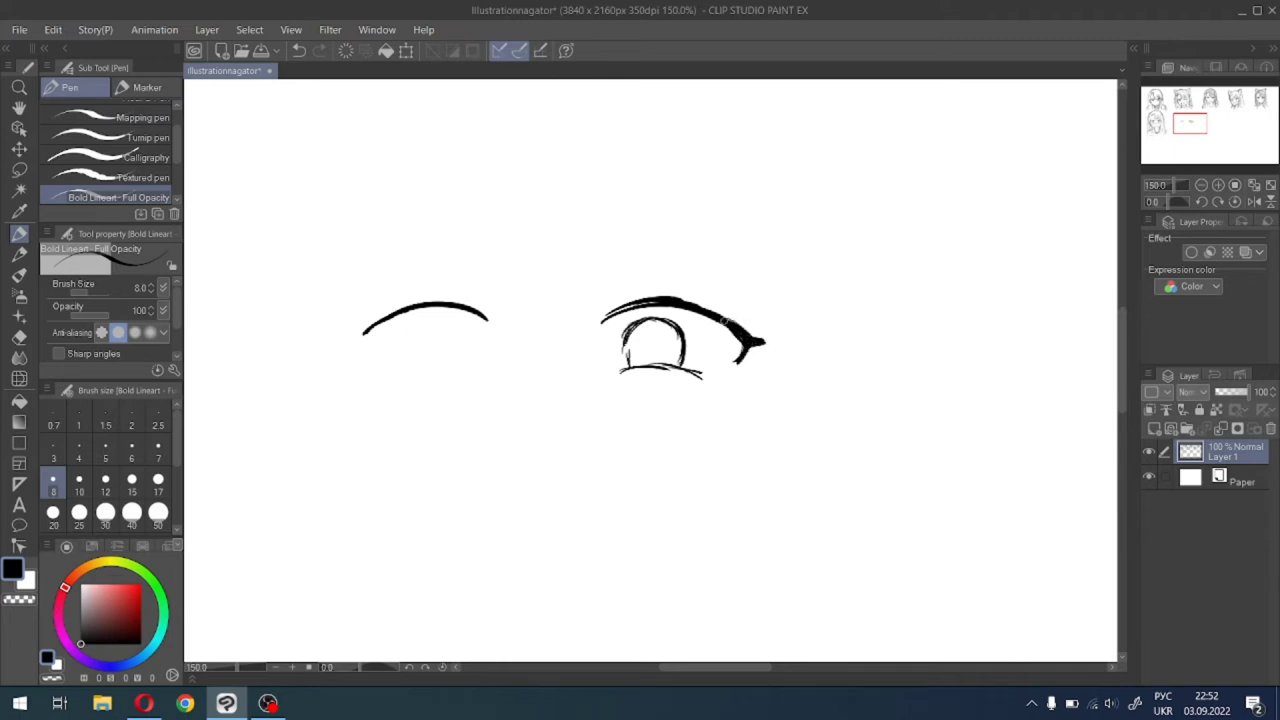
pyautogui.moveTo(656, 340); pyautogui.dragTo(657, 350)
# Add a short eyelid crease and a worried, outward-slanting eyebrow above the right-hand eye.
pyautogui.moveTo(616, 296); pyautogui.dragTo(654, 287)
pyautogui.moveTo(612, 302); pyautogui.dragTo(650, 294)
pyautogui.moveTo(589, 240); pyautogui.dragTo(640, 266)
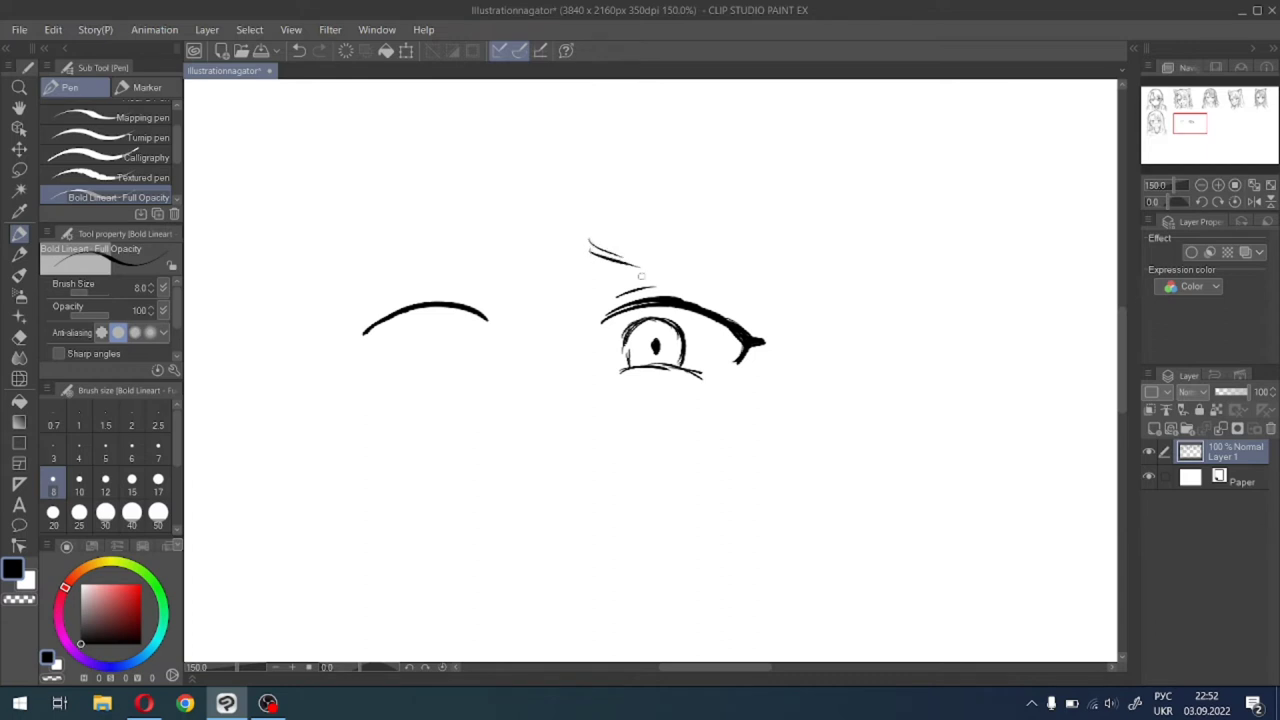
# Extend the left-hand upper eyelid into an outer lash corner and draw the iris outline beneath it.
pyautogui.moveTo(1188, 124); pyautogui.dragTo(1183, 126)
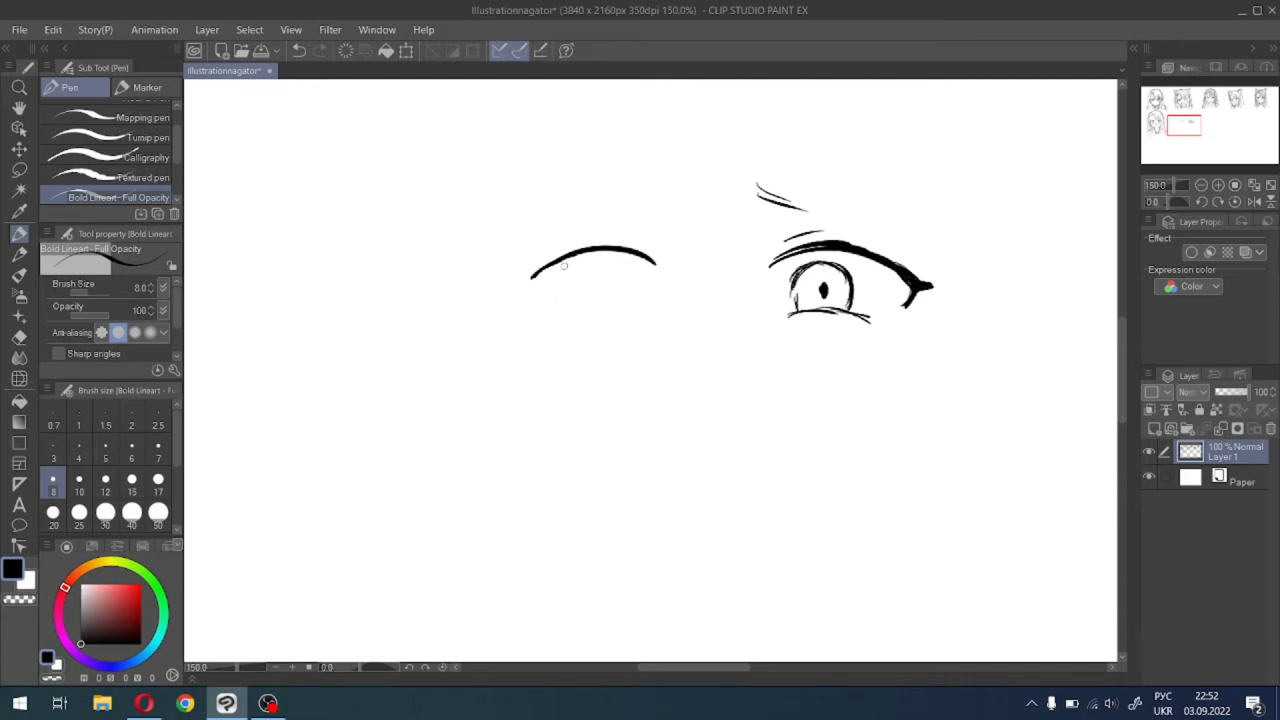
pyautogui.moveTo(590, 248); pyautogui.dragTo(507, 281)
pyautogui.moveTo(530, 275); pyautogui.dragTo(532, 297)
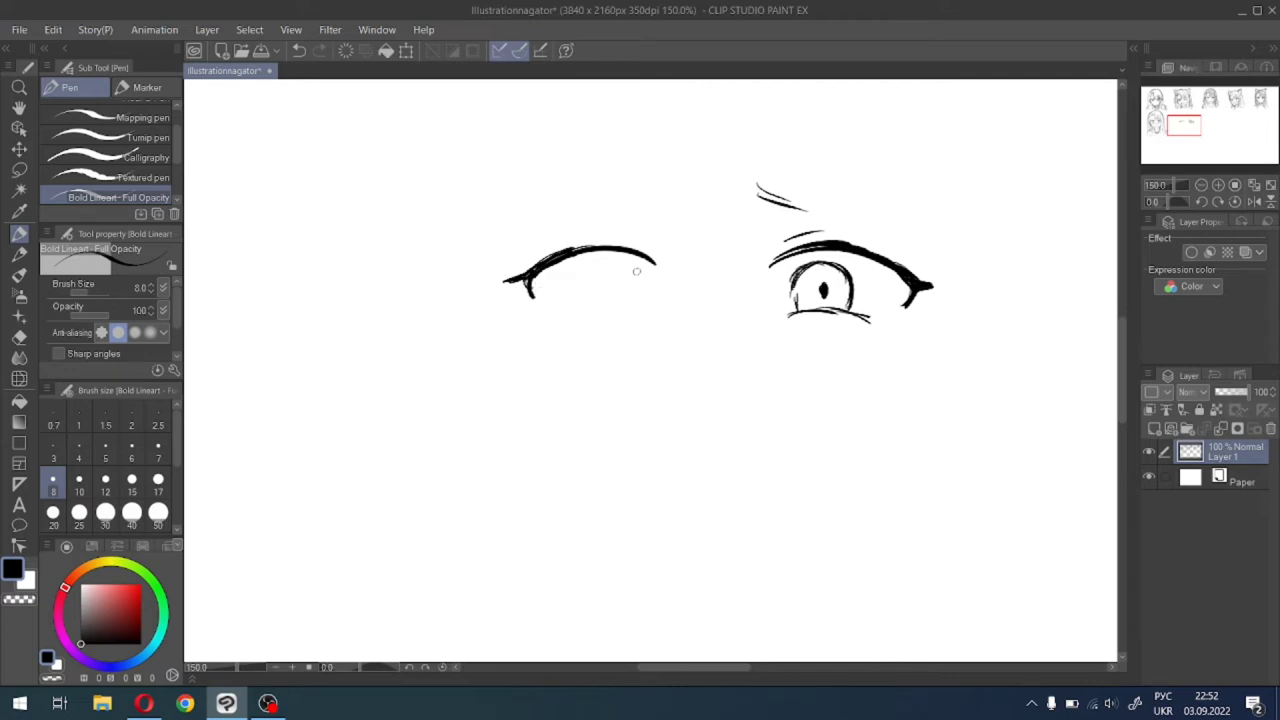
pyautogui.moveTo(576, 248)
pyautogui.mouseDown()
pyautogui.moveTo(647, 256)
pyautogui.moveTo(636, 276)
pyautogui.moveTo(624, 262)
pyautogui.moveTo(586, 278)
pyautogui.moveTo(588, 300)
pyautogui.moveTo(634, 282)
pyautogui.moveTo(634, 300)
pyautogui.moveTo(586, 300)
pyautogui.mouseUp()
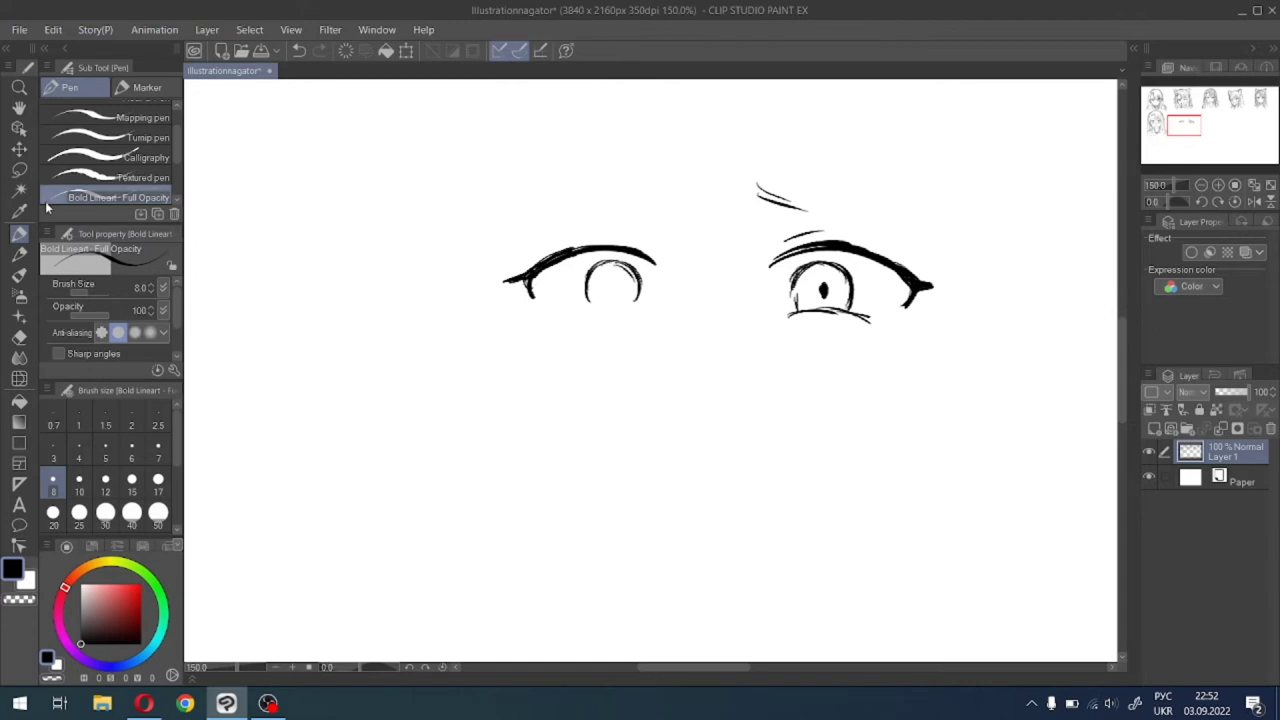
# Lasso the inner end of the left-hand upper eyelid, rotate it slightly downward and clear the selection.
pyautogui.press('m')
pyautogui.moveTo(638, 242)
pyautogui.mouseDown()
pyautogui.moveTo(662, 270)
pyautogui.moveTo(604, 248)
pyautogui.moveTo(647, 228)
pyautogui.moveTo(630, 268)
pyautogui.moveTo(644, 290)
pyautogui.mouseUp()
pyautogui.hotkey('ctrl', 't')
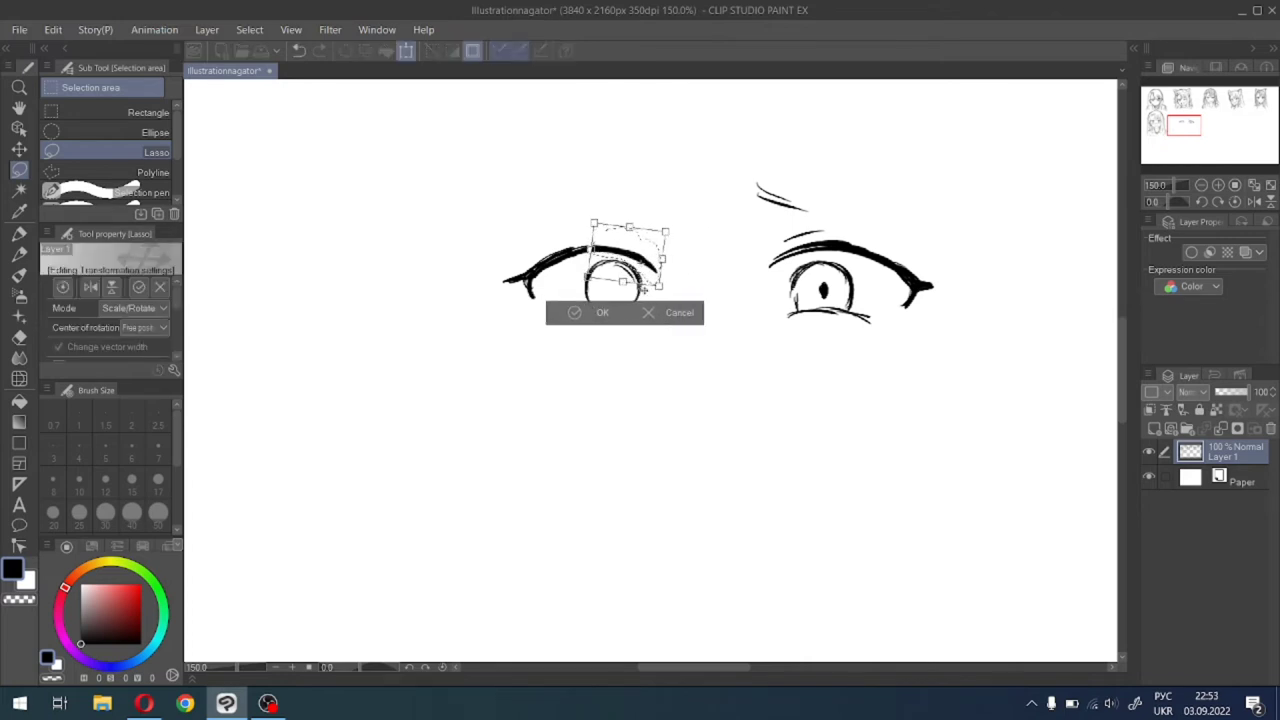
pyautogui.click(612, 311)
pyautogui.click(480, 312)
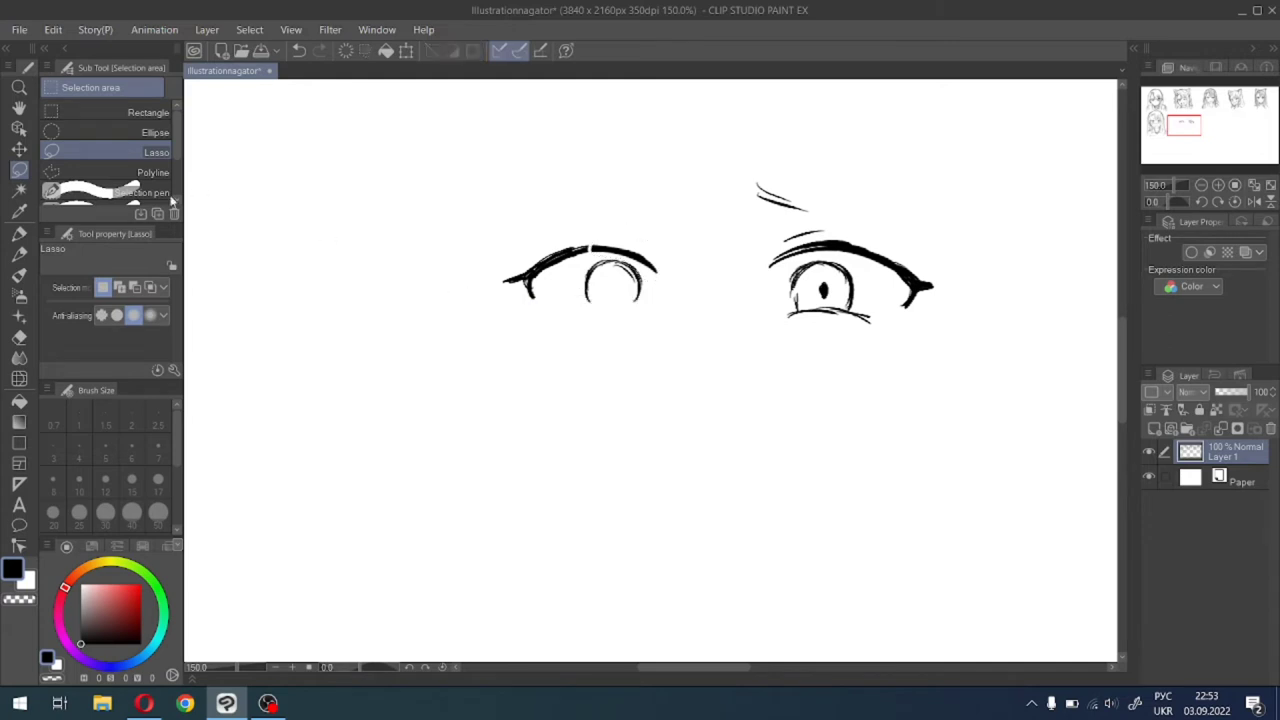
# Close the gap in the left-hand upper eyelid with the pen, and draw that eye's lower lid and pupil.
pyautogui.click(19, 232)
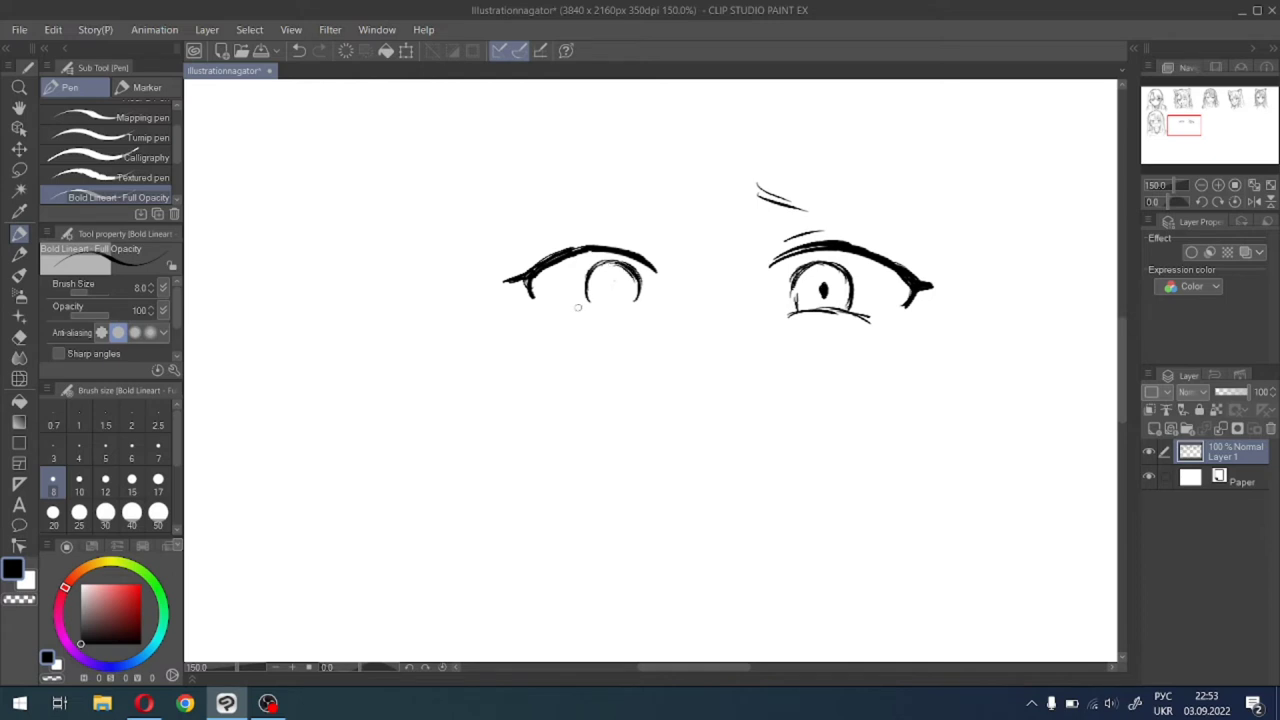
pyautogui.moveTo(572, 309)
pyautogui.mouseDown()
pyautogui.moveTo(653, 308)
pyautogui.moveTo(614, 283)
pyautogui.mouseUp()
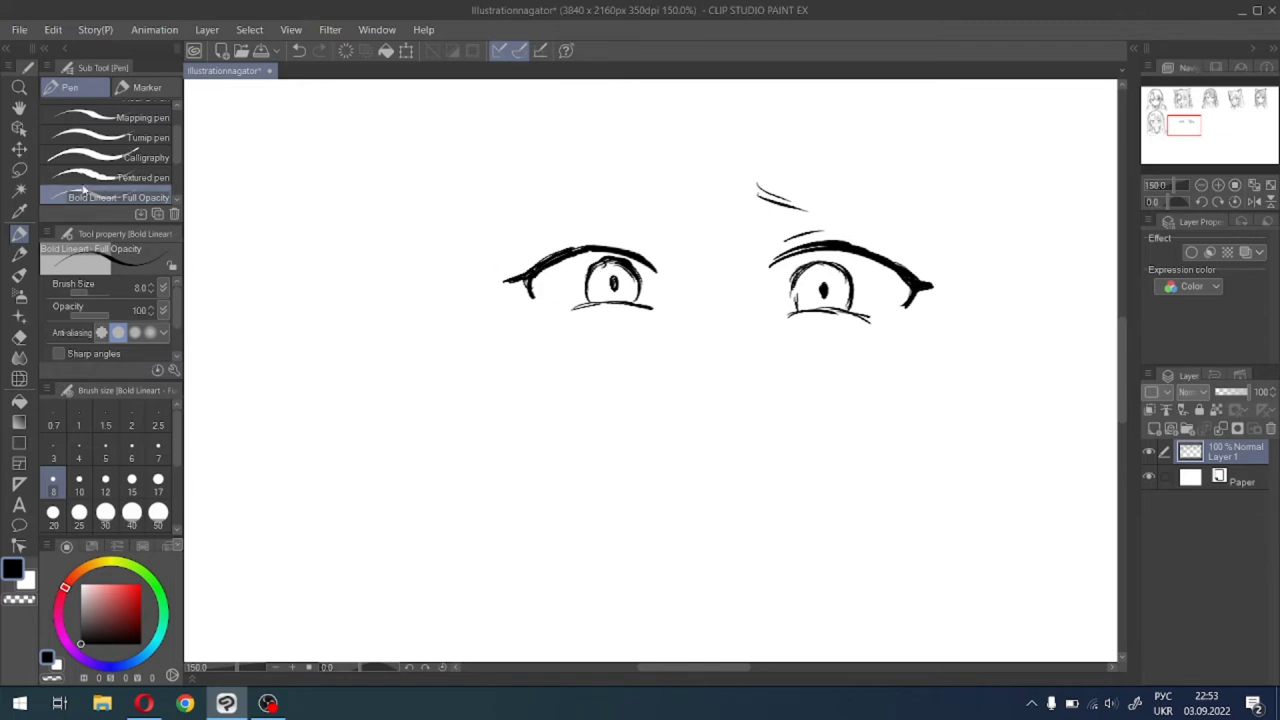
# Lasso the left-hand iris with its lower lid, nudge it slightly down and clear the selection.
pyautogui.press('m')
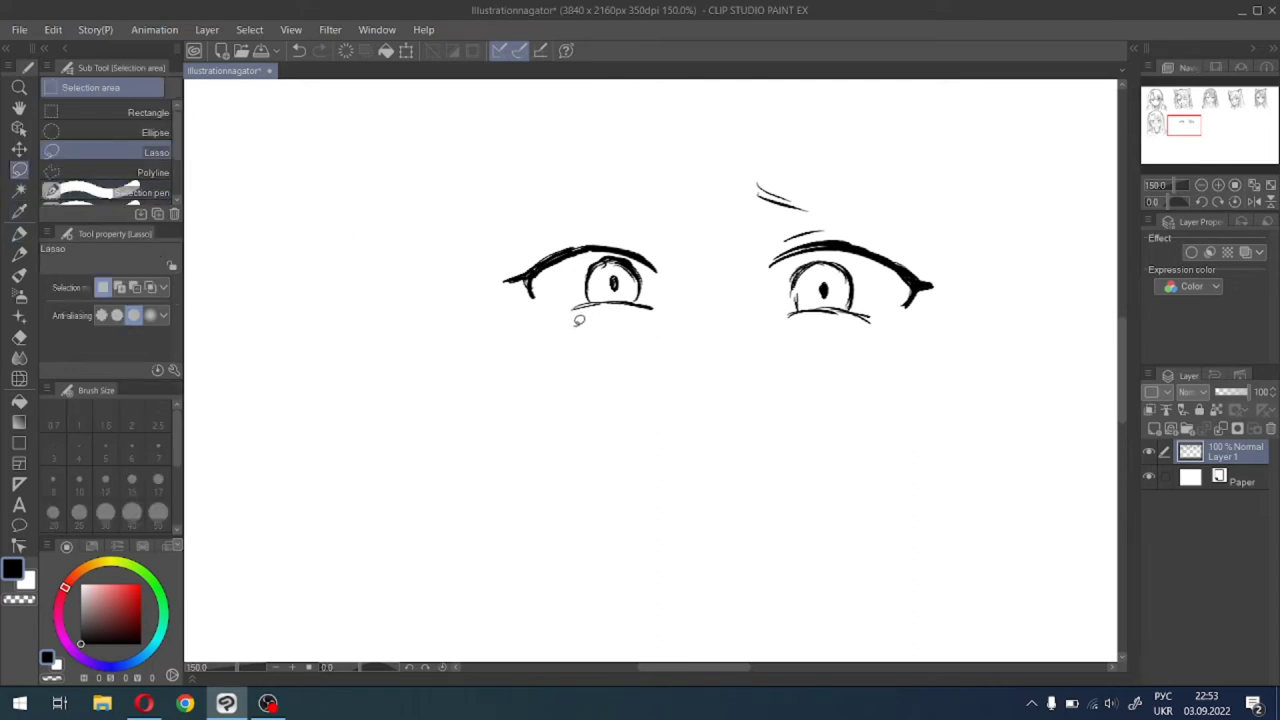
pyautogui.moveTo(568, 322)
pyautogui.mouseDown()
pyautogui.moveTo(583, 280)
pyautogui.moveTo(620, 250)
pyautogui.moveTo(640, 258)
pyautogui.moveTo(672, 364)
pyautogui.mouseUp()
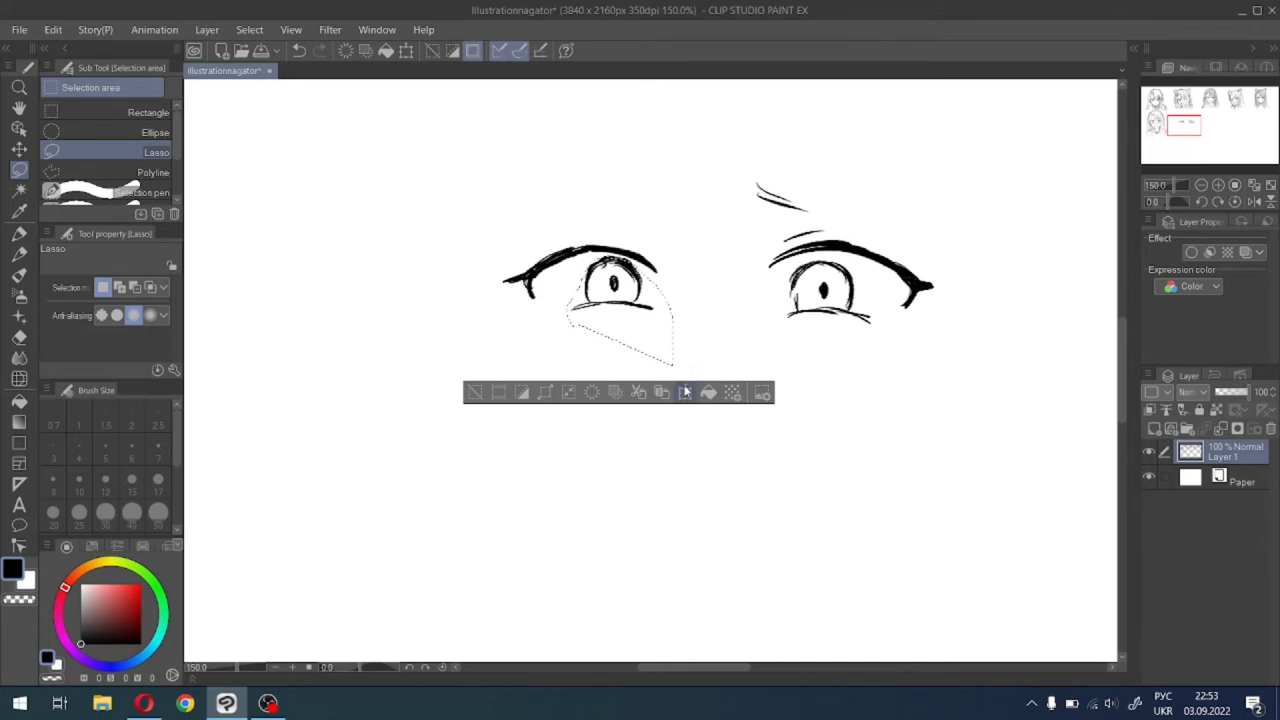
pyautogui.click(688, 392)
pyautogui.press('Down')
pyautogui.press('Down')
pyautogui.press('Down')
pyautogui.press('Down')
pyautogui.press('Down')
pyautogui.press('Down')
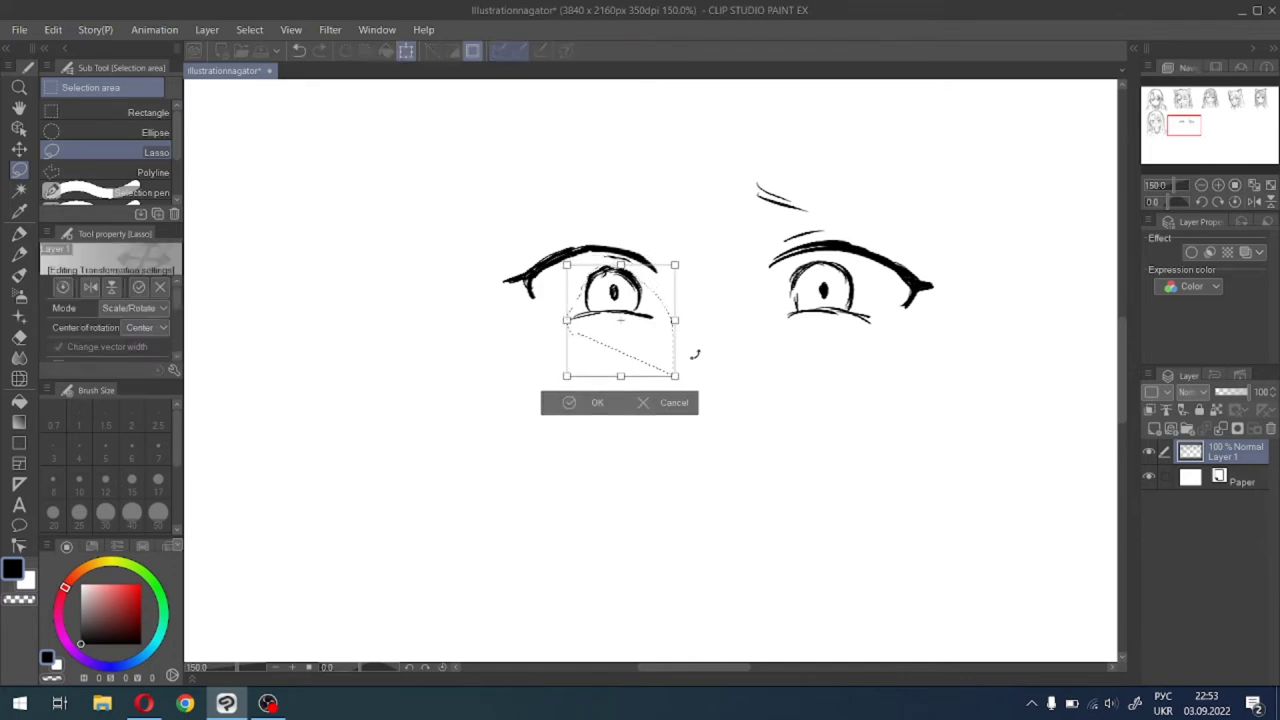
pyautogui.press('Down')
pyautogui.press('Down')
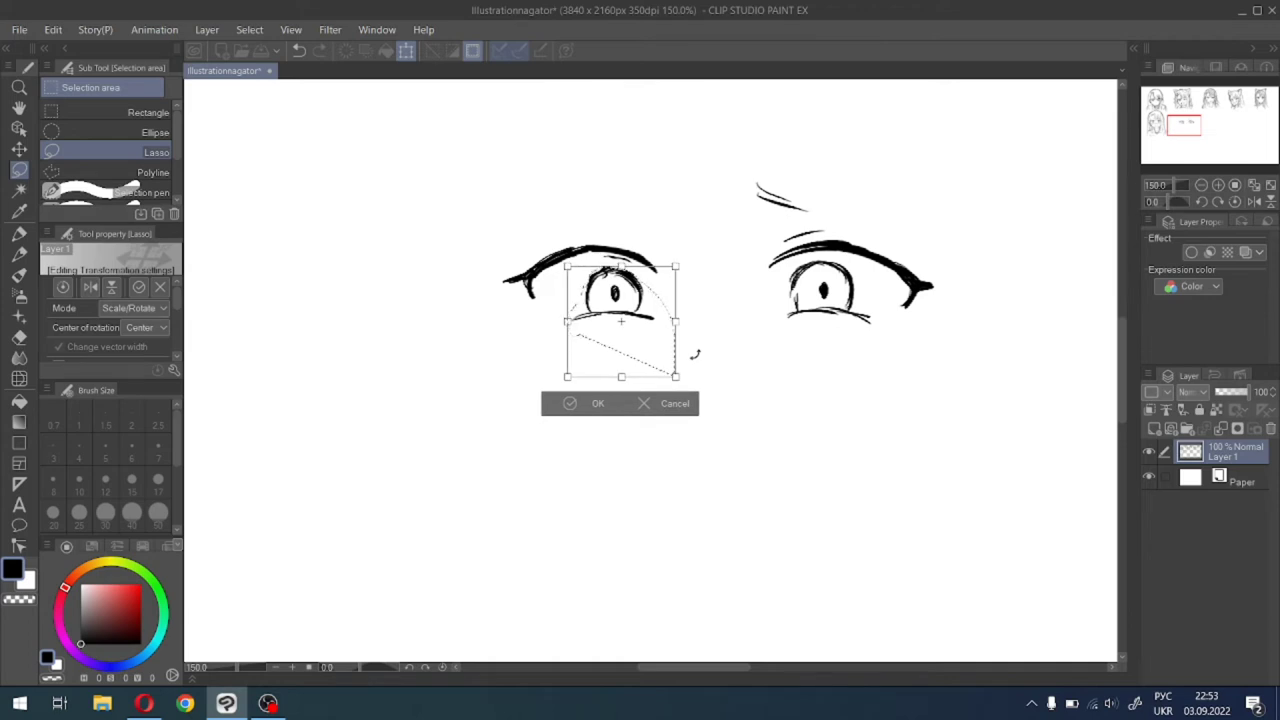
pyautogui.click(590, 403)
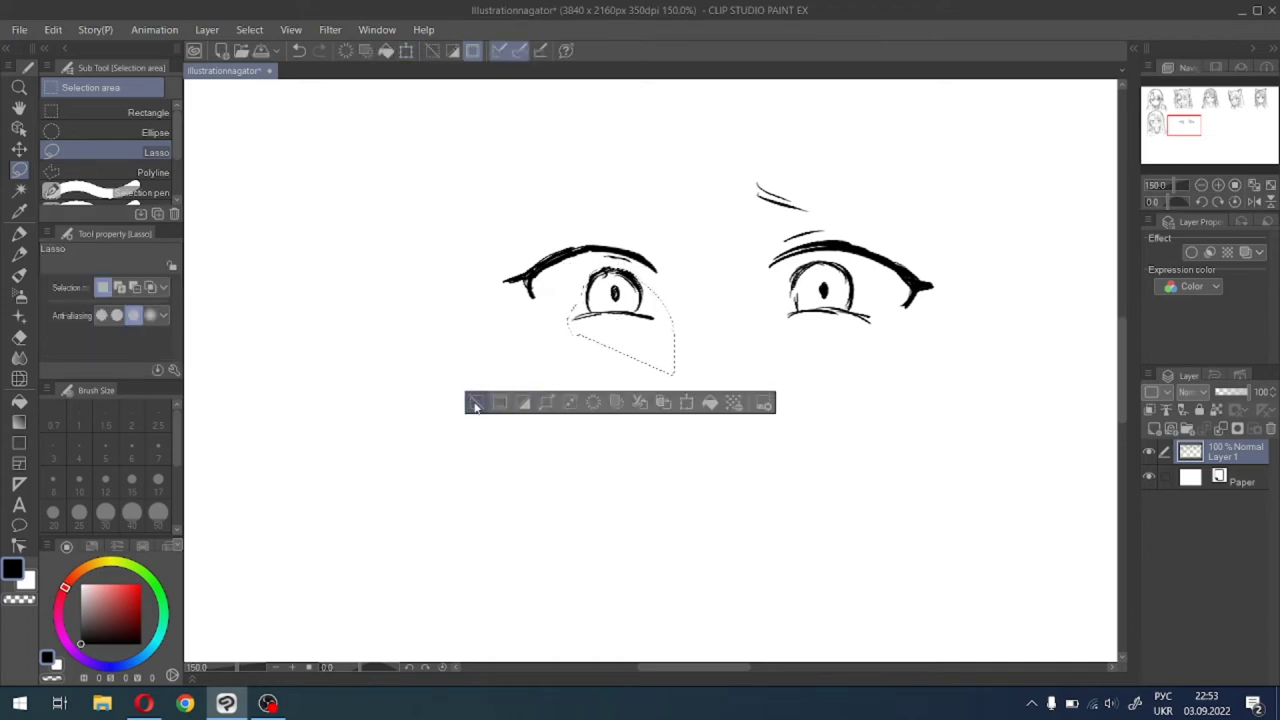
pyautogui.hotkey('ctrl', 'd')
# Thicken the top of the left-hand iris with the pen and clean up its inner edge with the hard eraser.
pyautogui.click(19, 231)
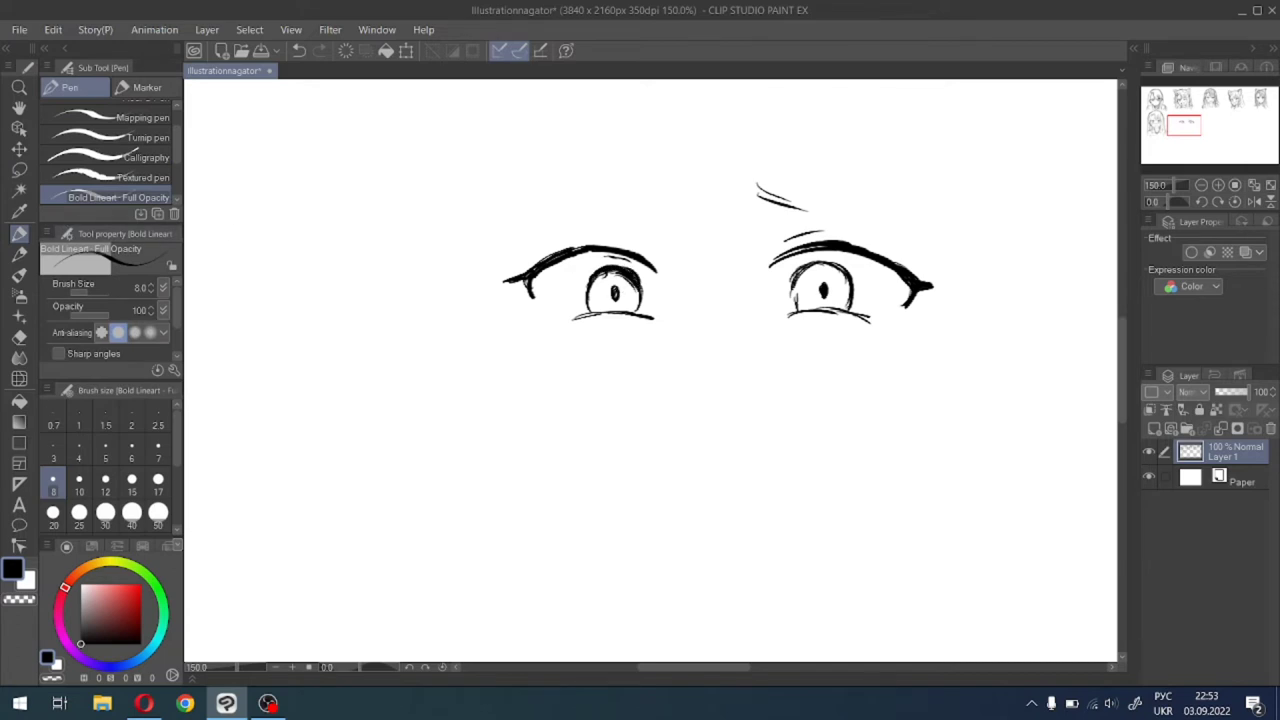
pyautogui.click(19, 337)
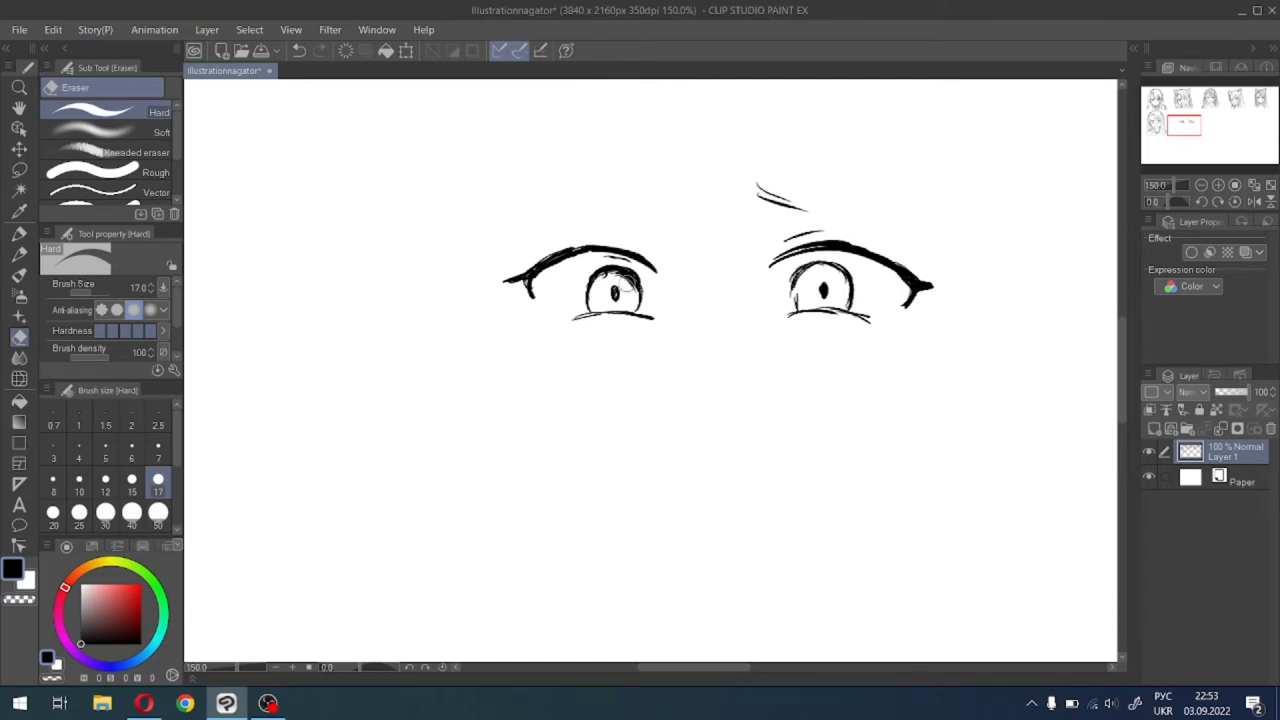
pyautogui.moveTo(628, 284)
pyautogui.mouseDown()
pyautogui.moveTo(610, 276)
pyautogui.moveTo(626, 266)
pyautogui.mouseUp()
# Add small marks below both outer eye corners, plus a lid crease and worried eyebrow above the left-hand eye.
pyautogui.click(18, 232)
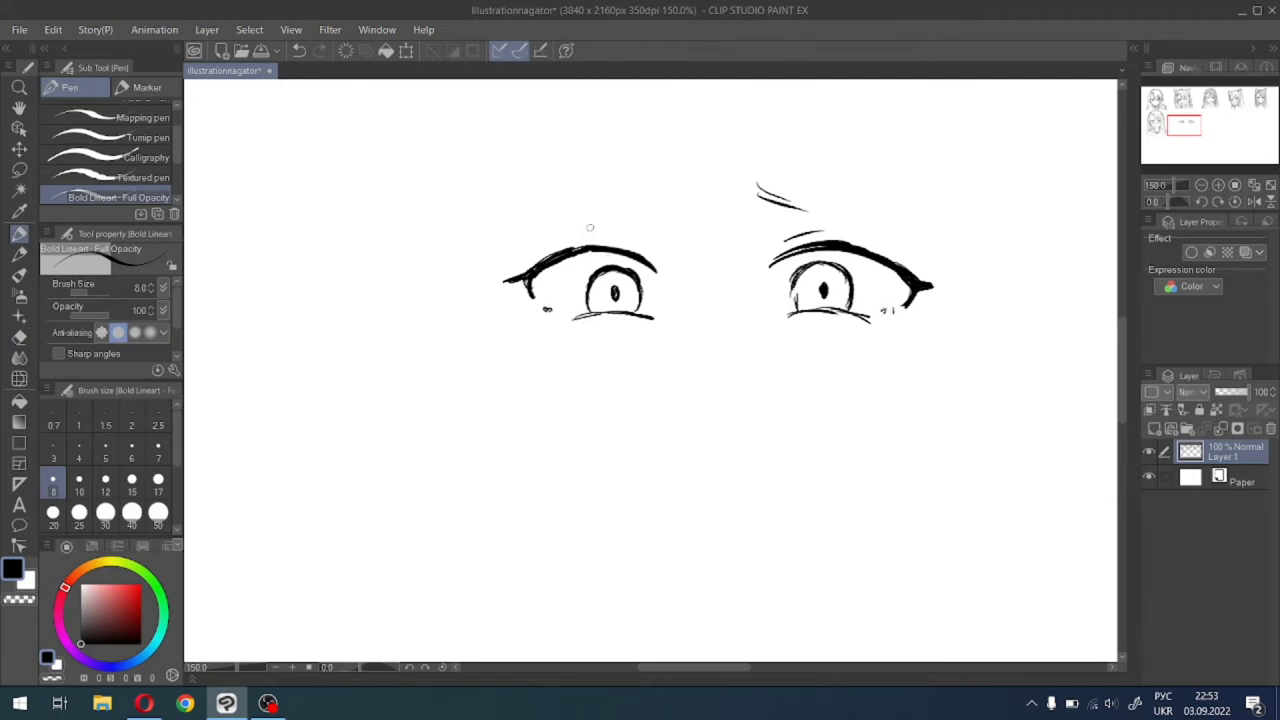
pyautogui.moveTo(618, 244); pyautogui.dragTo(650, 249)
pyautogui.moveTo(650, 198); pyautogui.dragTo(622, 220)
# Draw a small nose between and below the eyes, with a hatched oval shadow and a short dark vertical stroke.
pyautogui.moveTo(1188, 136); pyautogui.dragTo(1195, 132)
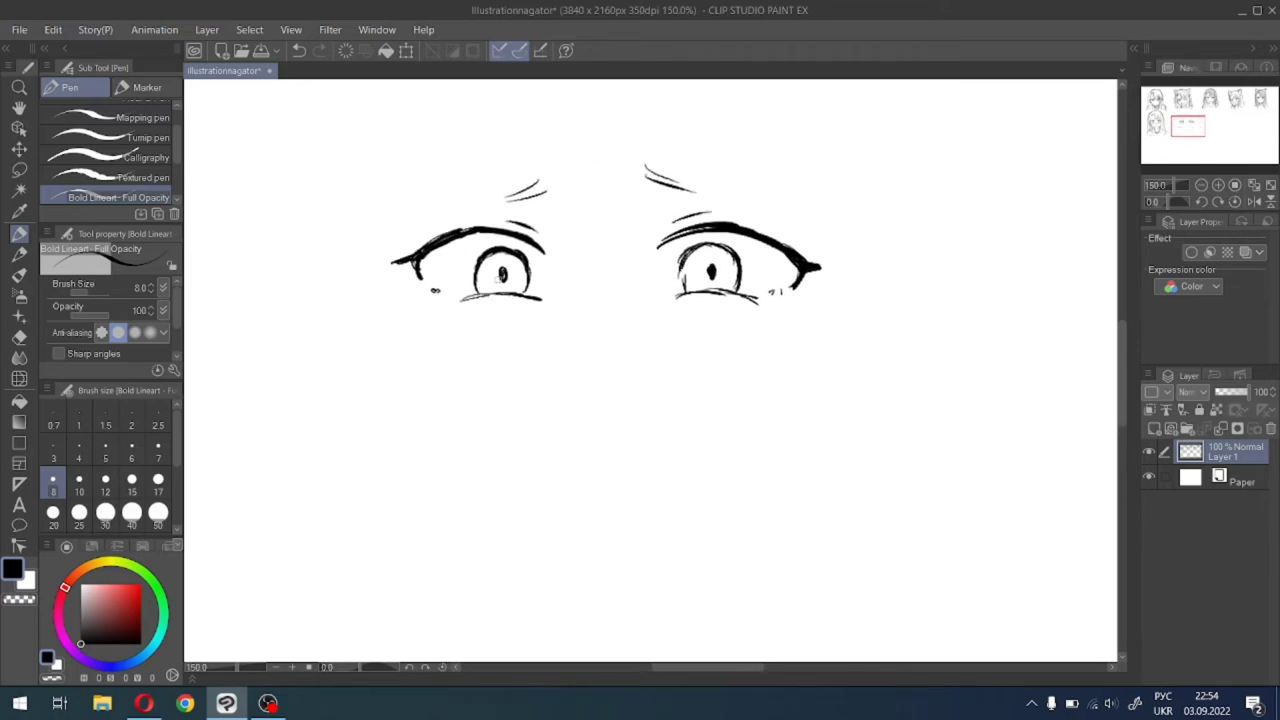
pyautogui.moveTo(609, 323)
pyautogui.mouseDown()
pyautogui.moveTo(610, 342)
pyautogui.moveTo(580, 323)
pyautogui.moveTo(644, 308)
pyautogui.moveTo(592, 336)
pyautogui.moveTo(626, 324)
pyautogui.mouseUp()
pyautogui.moveTo(632, 302); pyautogui.dragTo(636, 320)
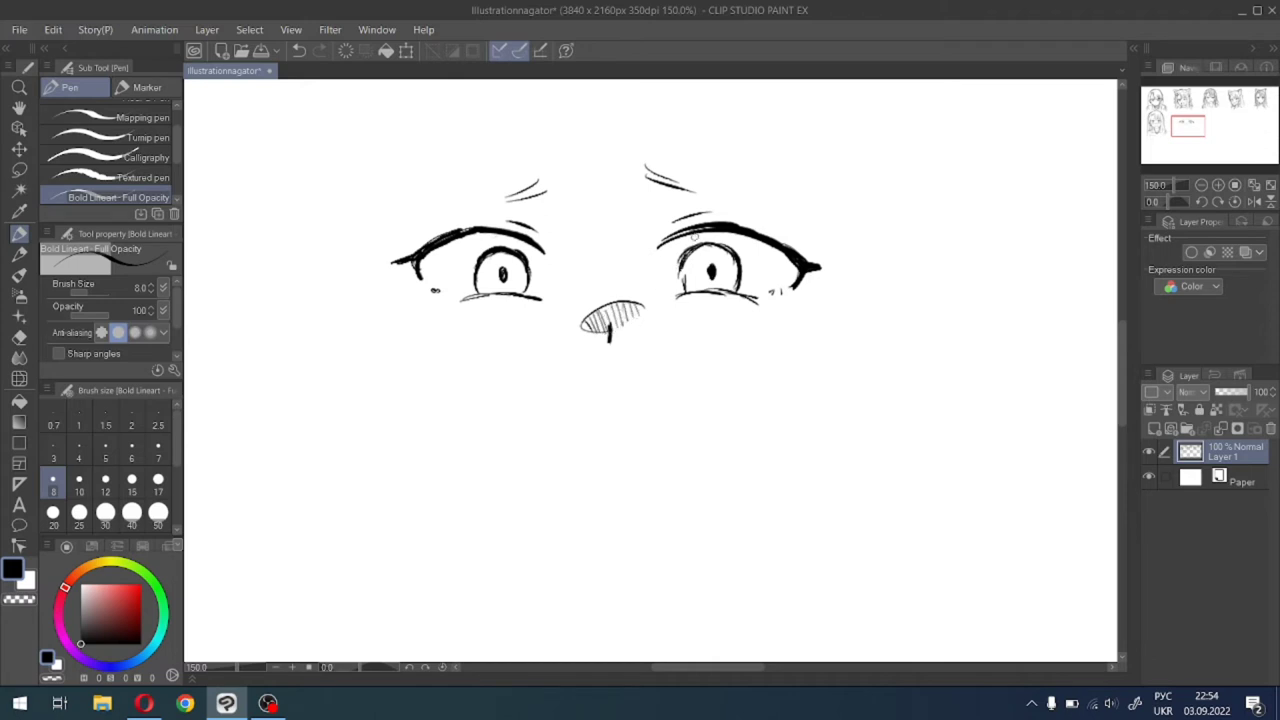
# Try thickening the inner outline of the right-hand iris and trimming it with the hard eraser.
pyautogui.moveTo(692, 246); pyautogui.dragTo(691, 295)
pyautogui.click(18, 337)
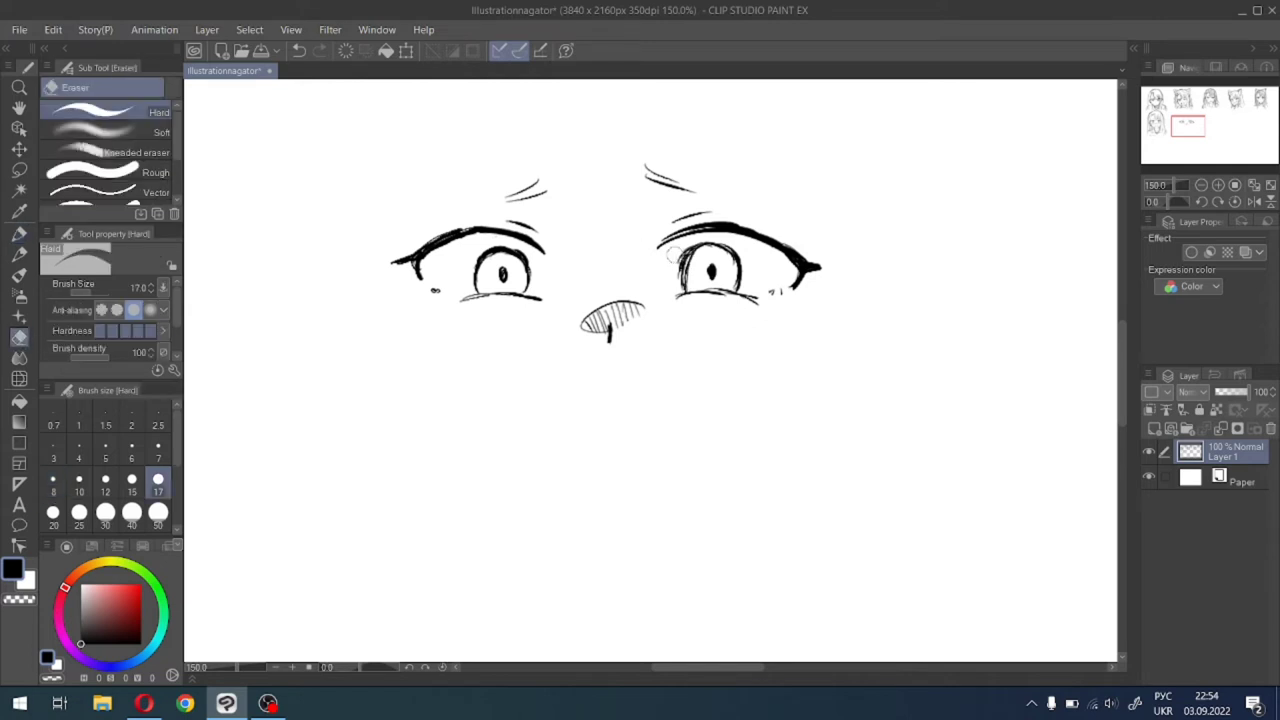
pyautogui.moveTo(679, 274)
pyautogui.mouseDown()
pyautogui.moveTo(697, 246)
pyautogui.moveTo(684, 285)
pyautogui.moveTo(683, 268)
pyautogui.moveTo(750, 268)
pyautogui.moveTo(695, 251)
pyautogui.mouseUp()
pyautogui.hotkey('ctrl', 'z')
pyautogui.hotkey('ctrl', 'z')
pyautogui.hotkey('ctrl', 'z')
# Draw a long inward-slanting face line past the left-hand eye's outer corner, redoing the stroke until it fits.
pyautogui.scroll(-4, 620, 290)
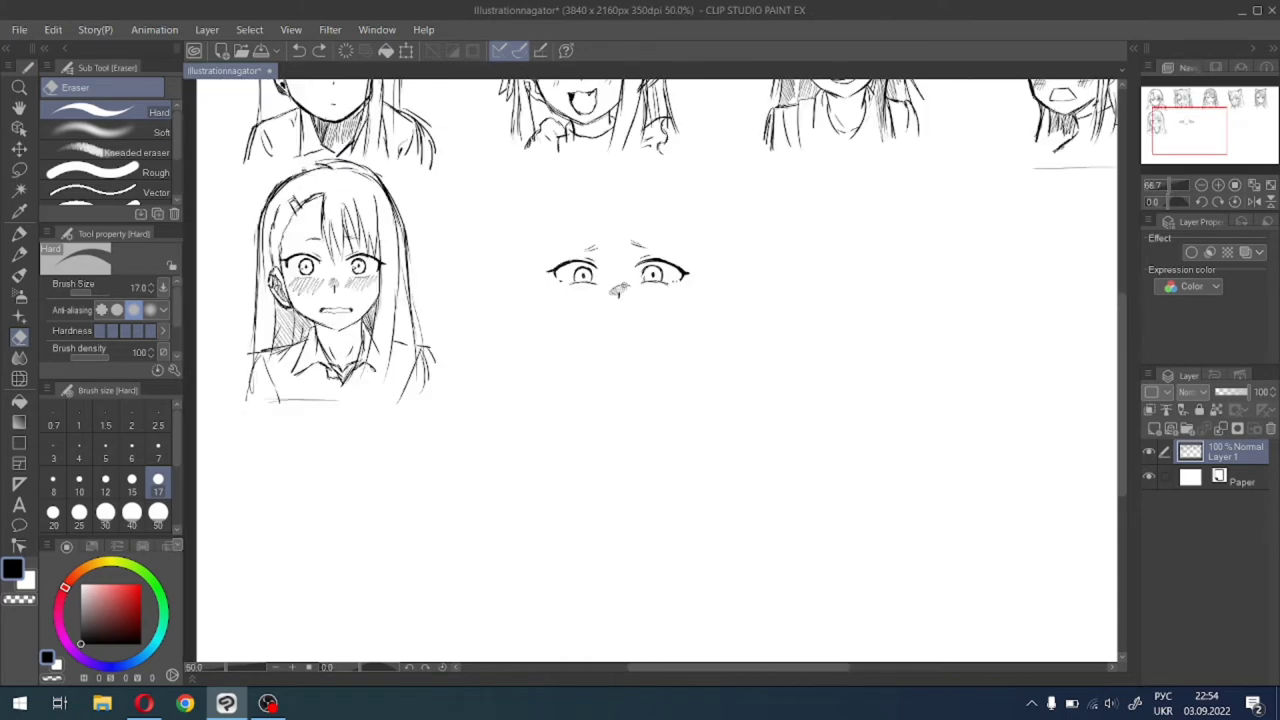
pyautogui.scroll(3, 620, 290)
pyautogui.press('p')
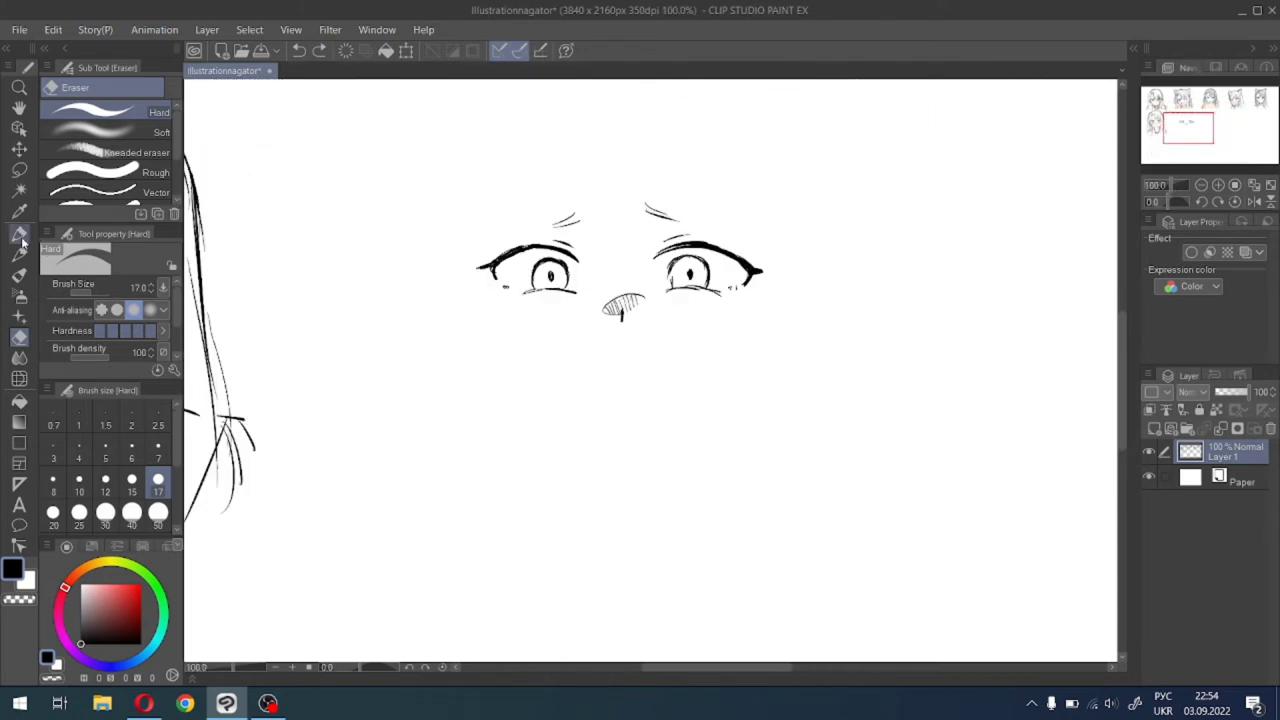
pyautogui.scroll(2, 576, 265)
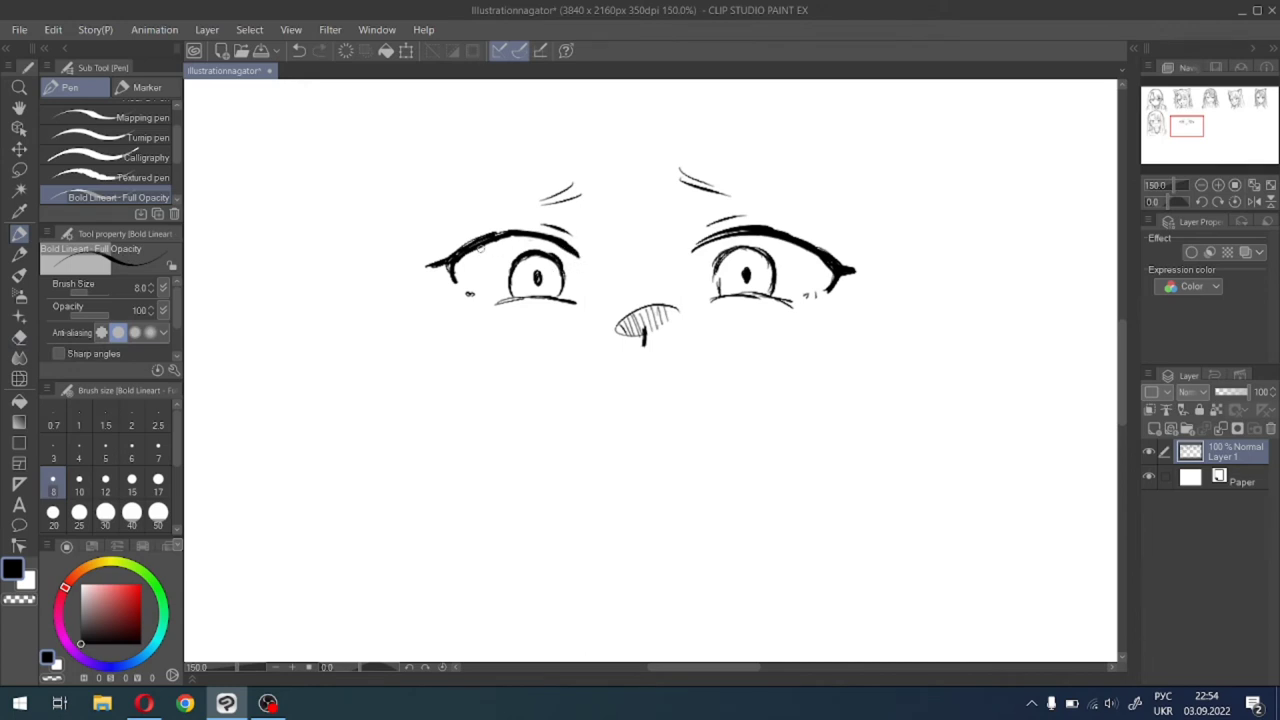
pyautogui.moveTo(423, 232); pyautogui.dragTo(440, 345)
pyautogui.hotkey('ctrl', 'z')
pyautogui.moveTo(430, 217); pyautogui.dragTo(452, 350)
pyautogui.hotkey('ctrl', 'z')
pyautogui.moveTo(424, 218)
pyautogui.mouseDown()
pyautogui.moveTo(468, 400)
pyautogui.moveTo(427, 212)
pyautogui.moveTo(457, 410)
pyautogui.mouseUp()
pyautogui.hotkey('ctrl', 'z')
pyautogui.hotkey('ctrl', 'z')
pyautogui.hotkey('ctrl', 'z')
pyautogui.moveTo(431, 207); pyautogui.dragTo(466, 400)
pyautogui.hotkey('ctrl', 'z')
pyautogui.moveTo(431, 197); pyautogui.dragTo(458, 395)
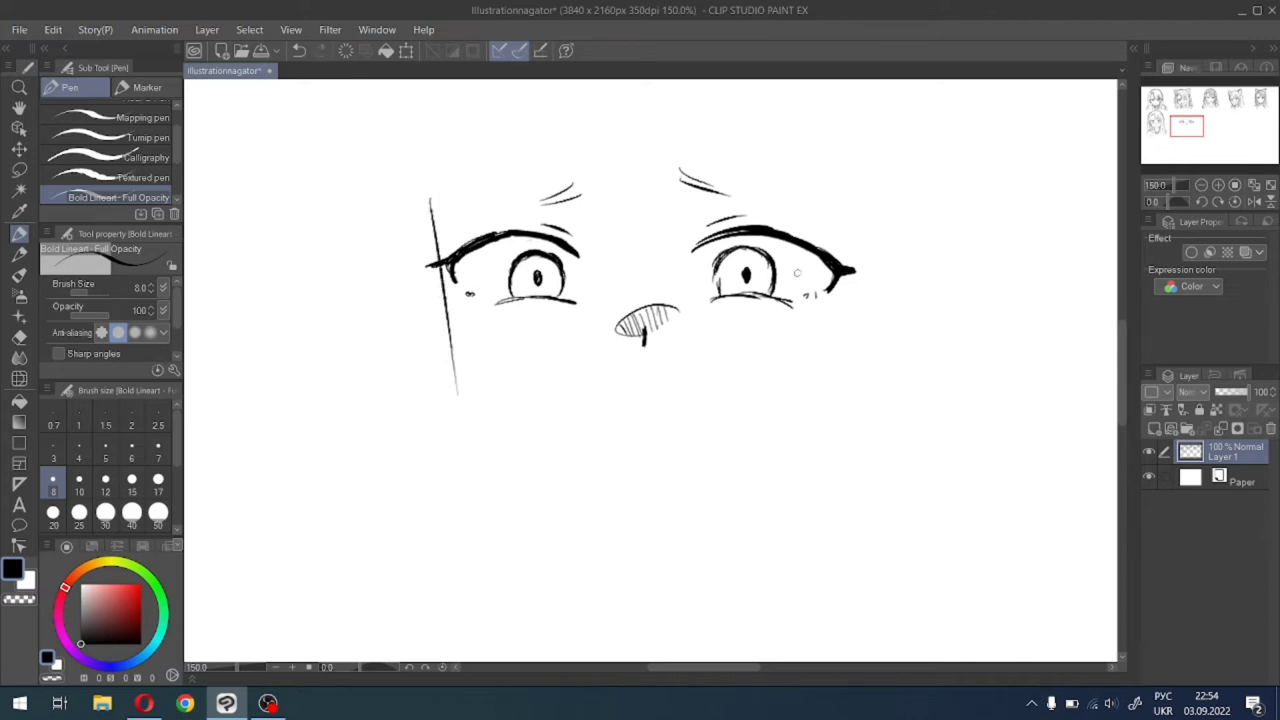
# Draw a mirrored face line past the right-hand eye's outer corner, redoing it until it matches.
pyautogui.moveTo(865, 204); pyautogui.dragTo(807, 414)
pyautogui.hotkey('ctrl', 'z')
pyautogui.moveTo(865, 200); pyautogui.dragTo(829, 380)
pyautogui.hotkey('ctrl', 'z')
pyautogui.moveTo(862, 185); pyautogui.dragTo(828, 393)
pyautogui.hotkey('ctrl', 'z')
pyautogui.moveTo(863, 178); pyautogui.dragTo(831, 404)
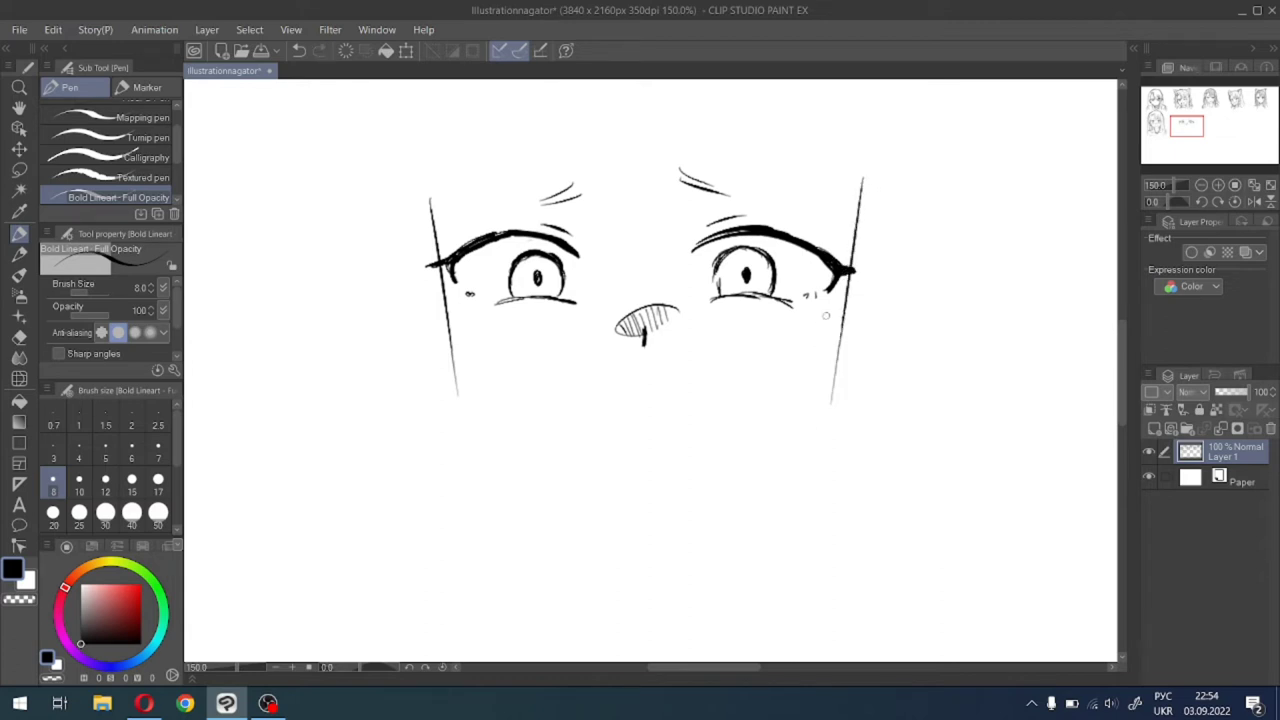
# Thicken and extend the left-hand cheek line below the eye, redoing the stroke until it fits.
pyautogui.moveTo(447, 291); pyautogui.dragTo(460, 408)
pyautogui.hotkey('ctrl', 'z')
pyautogui.moveTo(444, 295); pyautogui.dragTo(470, 428)
pyautogui.hotkey('ctrl', 'z')
pyautogui.moveTo(445, 297); pyautogui.dragTo(475, 430)
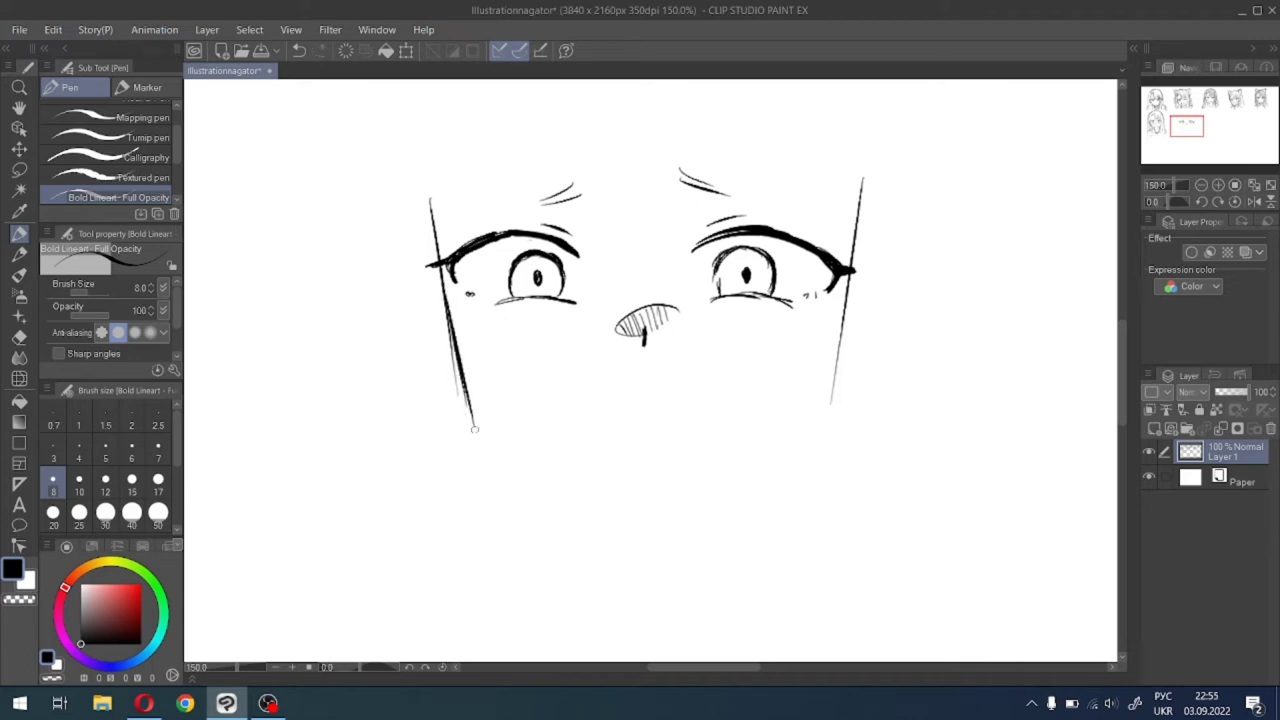
# Mark the mouth position with a dot, then darken the right-hand cheek and curve it into the jaw.
pyautogui.click(646, 459)
pyautogui.moveTo(845, 312); pyautogui.dragTo(825, 412)
pyautogui.moveTo(842, 337); pyautogui.dragTo(807, 449)
pyautogui.hotkey('ctrl', 'z')
pyautogui.moveTo(834, 380)
pyautogui.mouseDown()
pyautogui.moveTo(788, 454)
pyautogui.moveTo(718, 506)
pyautogui.mouseUp()
pyautogui.moveTo(826, 397); pyautogui.dragTo(707, 511)
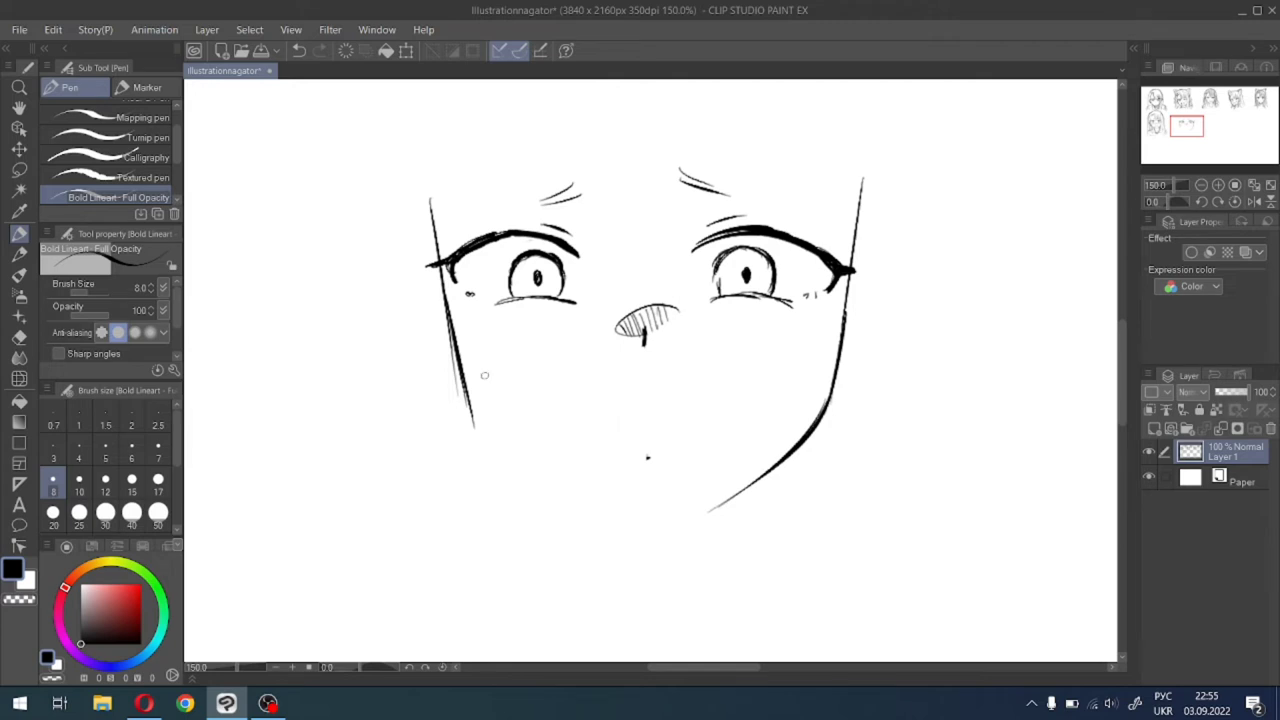
# Draw the left-hand jaw line, redoing it as needed, and join both sides in a pointed chin.
pyautogui.moveTo(472, 370)
pyautogui.mouseDown()
pyautogui.moveTo(506, 459)
pyautogui.moveTo(611, 522)
pyautogui.mouseUp()
pyautogui.hotkey('ctrl', 'z')
pyautogui.moveTo(473, 410)
pyautogui.mouseDown()
pyautogui.moveTo(503, 453)
pyautogui.moveTo(616, 530)
pyautogui.mouseUp()
pyautogui.moveTo(516, 452)
pyautogui.mouseDown()
pyautogui.moveTo(643, 546)
pyautogui.moveTo(634, 532)
pyautogui.moveTo(660, 540)
pyautogui.moveTo(724, 505)
pyautogui.mouseUp()
pyautogui.hotkey('ctrl', 'z')
pyautogui.hotkey('ctrl', 'z')
pyautogui.hotkey('ctrl', 'z')
pyautogui.hotkey('ctrl', 'z')
pyautogui.hotkey('ctrl', 'z')
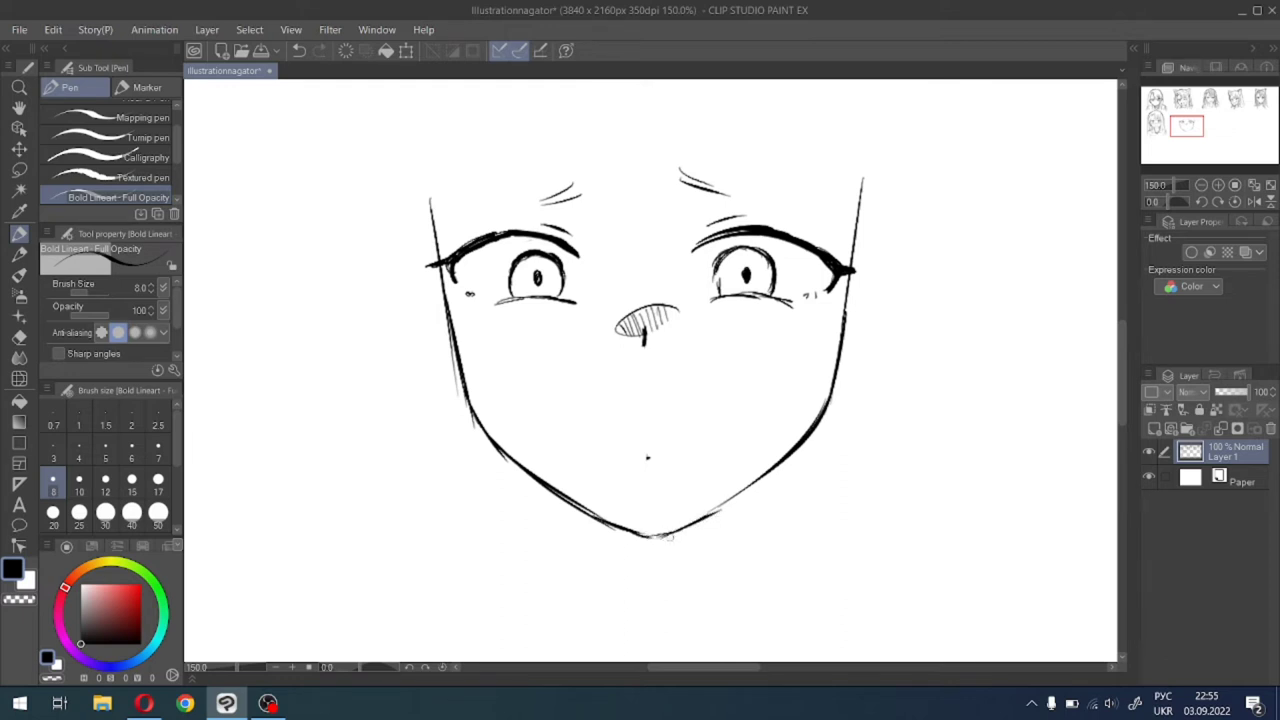
pyautogui.moveTo(668, 538); pyautogui.dragTo(734, 498)
pyautogui.moveTo(706, 512); pyautogui.dragTo(760, 479)
# Lasso the lower face, scale the jaw and chin down slightly, shift them a little lower and deselect.
pyautogui.click(19, 169)
pyautogui.moveTo(888, 357)
pyautogui.mouseDown()
pyautogui.moveTo(440, 382)
pyautogui.moveTo(423, 501)
pyautogui.moveTo(742, 608)
pyautogui.mouseUp()
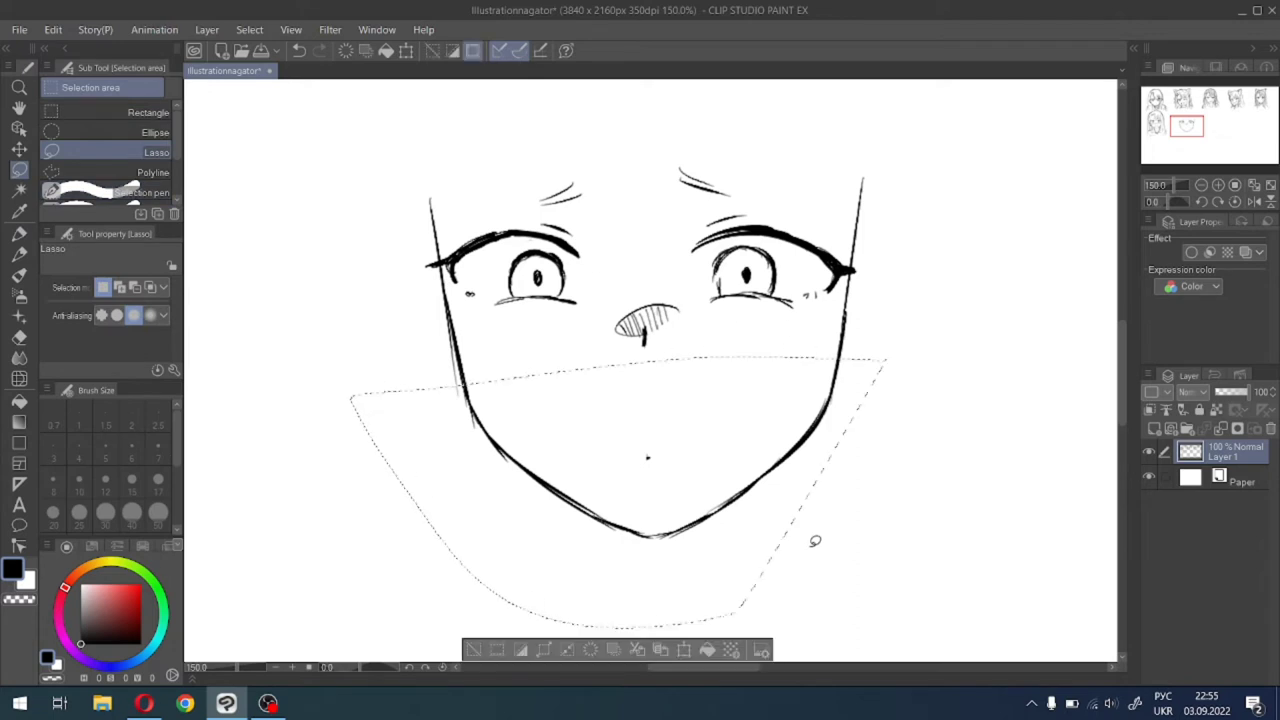
pyautogui.click(683, 650)
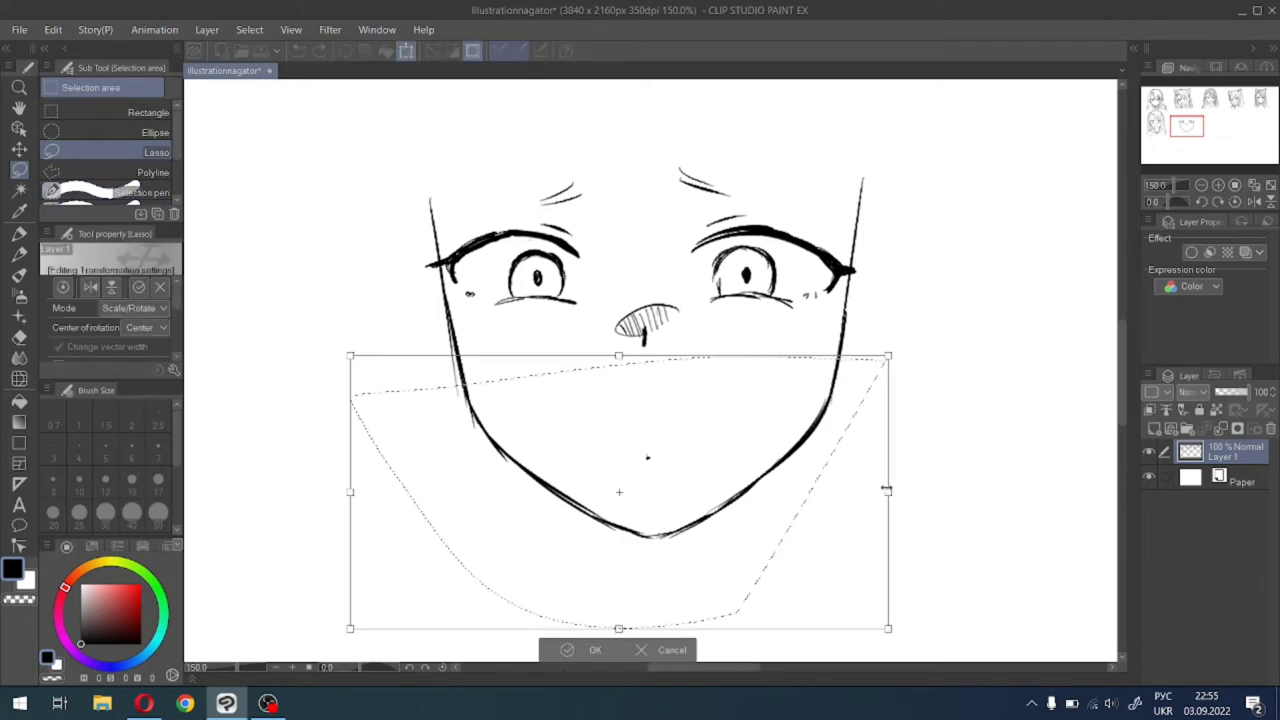
pyautogui.moveTo(886, 489); pyautogui.dragTo(770, 492)
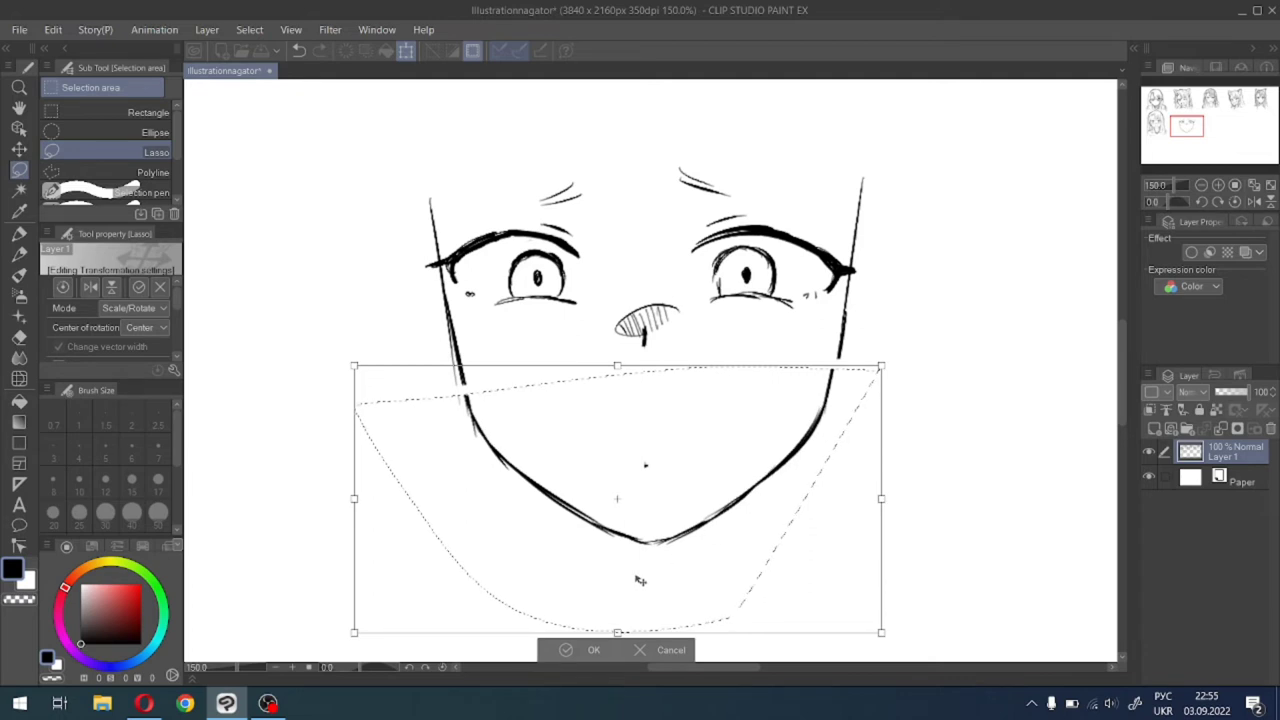
pyautogui.click(565, 650)
pyautogui.click(472, 650)
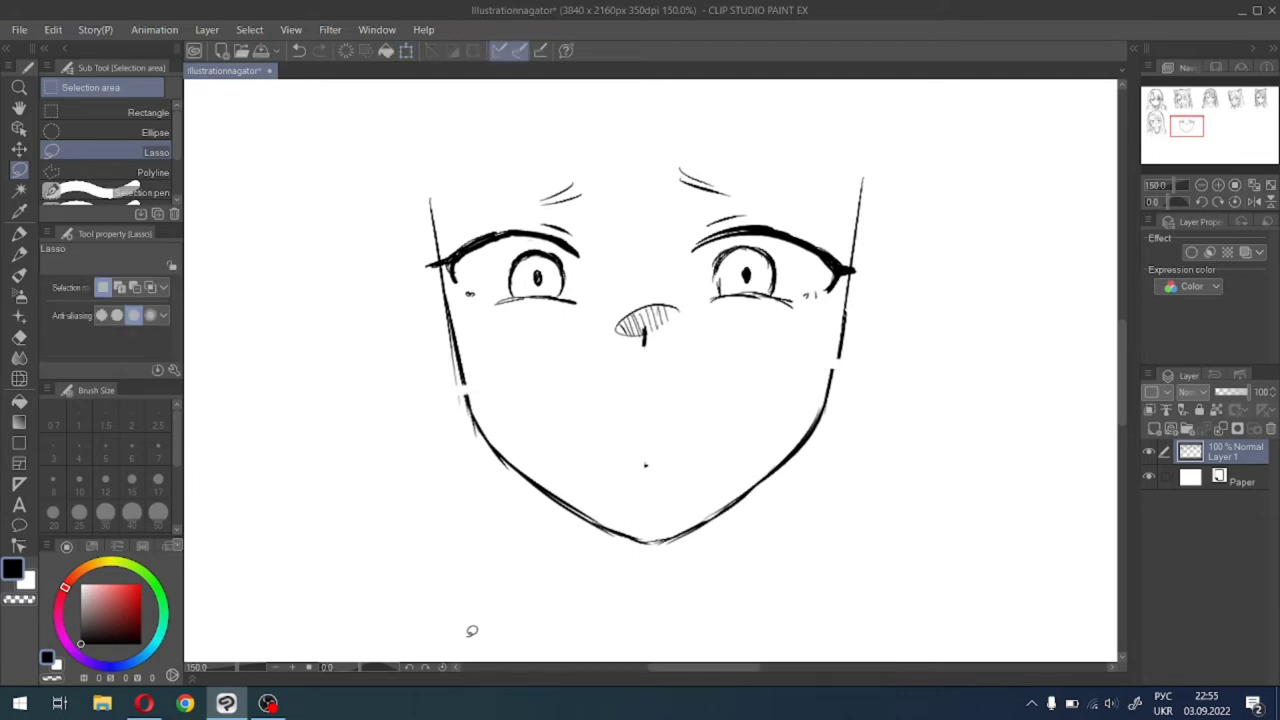
# Redraw the cheek lines on both sides to close the gaps between the upper face and the adjusted jaw.
pyautogui.click(19, 231)
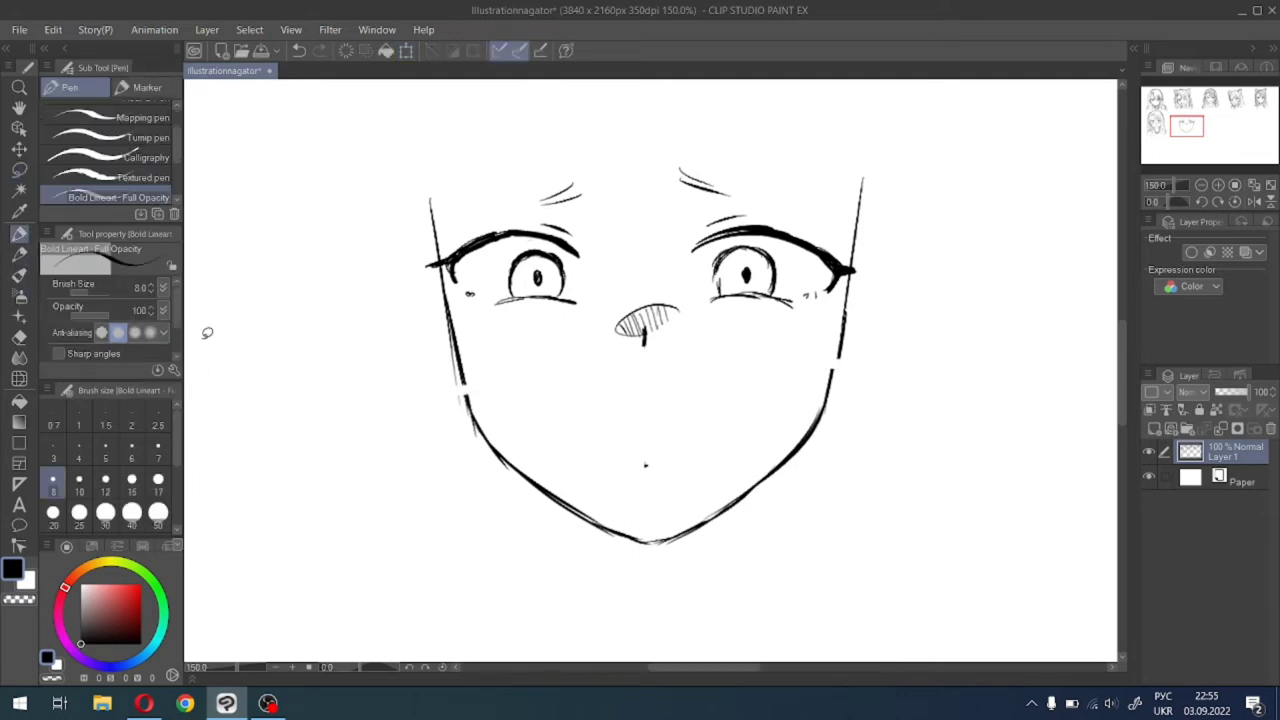
pyautogui.moveTo(457, 377); pyautogui.dragTo(467, 410)
pyautogui.moveTo(846, 298); pyautogui.dragTo(826, 411)
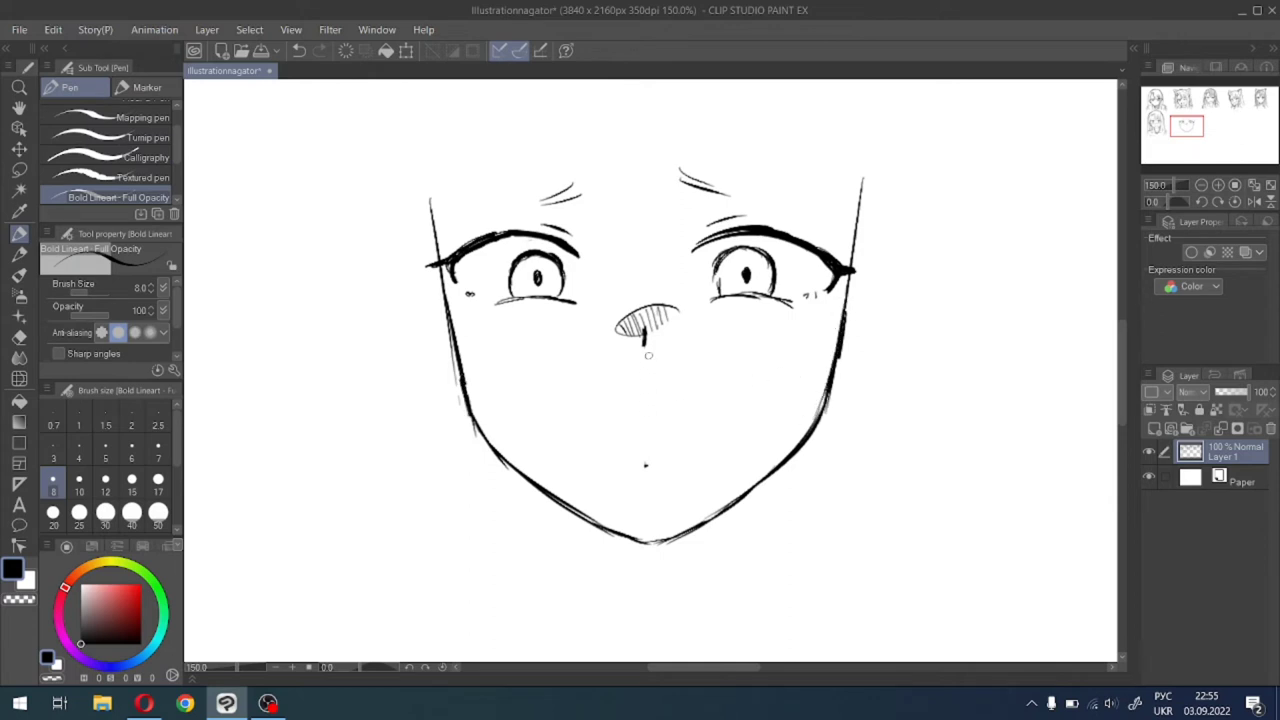
# Darken the short nose line and draw the wavy upper lip below it, with a small fang on the right-hand half.
pyautogui.moveTo(644, 337); pyautogui.dragTo(645, 350)
pyautogui.moveTo(641, 383)
pyautogui.mouseDown()
pyautogui.moveTo(590, 391)
pyautogui.moveTo(641, 379)
pyautogui.mouseUp()
pyautogui.hotkey('ctrl', 'z')
pyautogui.moveTo(645, 381); pyautogui.dragTo(697, 397)
pyautogui.hotkey('ctrl', 'z')
pyautogui.moveTo(643, 379)
pyautogui.mouseDown()
pyautogui.moveTo(688, 385)
pyautogui.moveTo(689, 401)
pyautogui.moveTo(716, 382)
pyautogui.mouseUp()
# Draw the left-hand side of the wide-open mouth curving down into its bottom edge near the chin, redoing it as needed.
pyautogui.moveTo(574, 381)
pyautogui.mouseDown()
pyautogui.moveTo(597, 391)
pyautogui.moveTo(590, 466)
pyautogui.mouseUp()
pyautogui.hotkey('ctrl', 'z')
pyautogui.moveTo(574, 376)
pyautogui.mouseDown()
pyautogui.moveTo(574, 409)
pyautogui.moveTo(614, 488)
pyautogui.mouseUp()
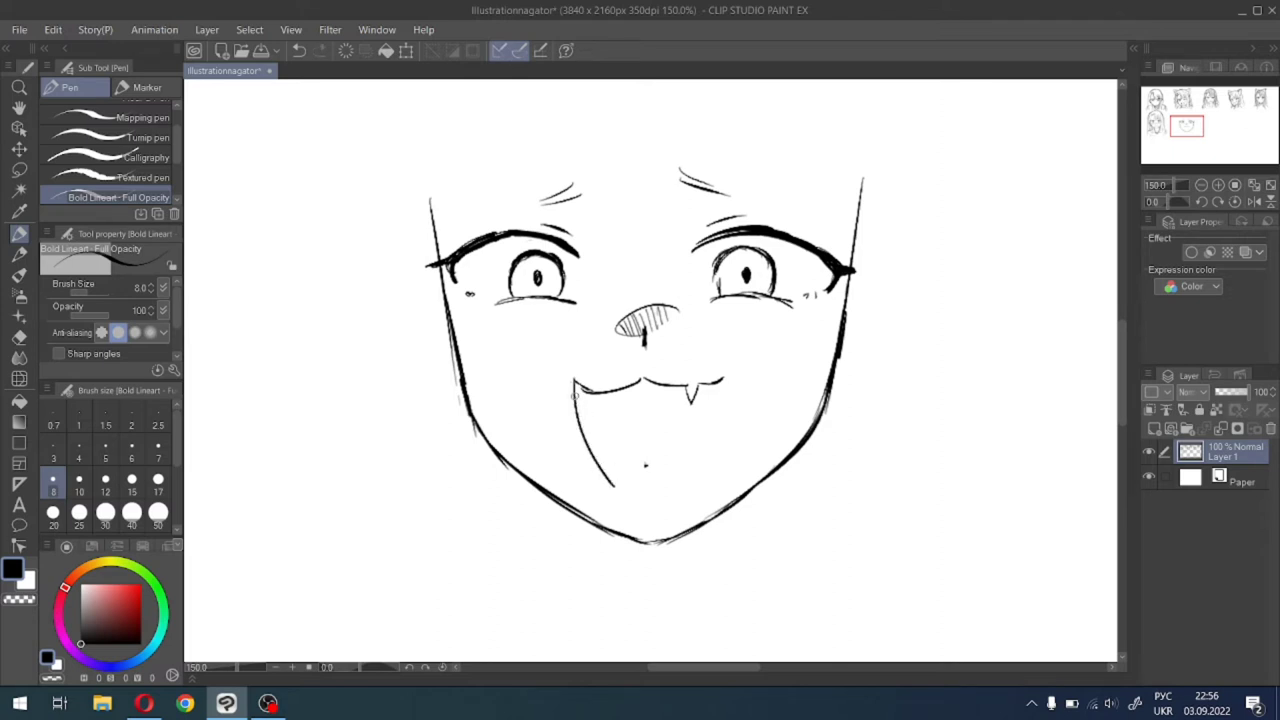
pyautogui.hotkey('ctrl', 'z')
pyautogui.moveTo(572, 378); pyautogui.dragTo(615, 498)
pyautogui.hotkey('ctrl', 'z')
pyautogui.moveTo(572, 376)
pyautogui.mouseDown()
pyautogui.moveTo(615, 502)
pyautogui.moveTo(666, 512)
pyautogui.mouseUp()
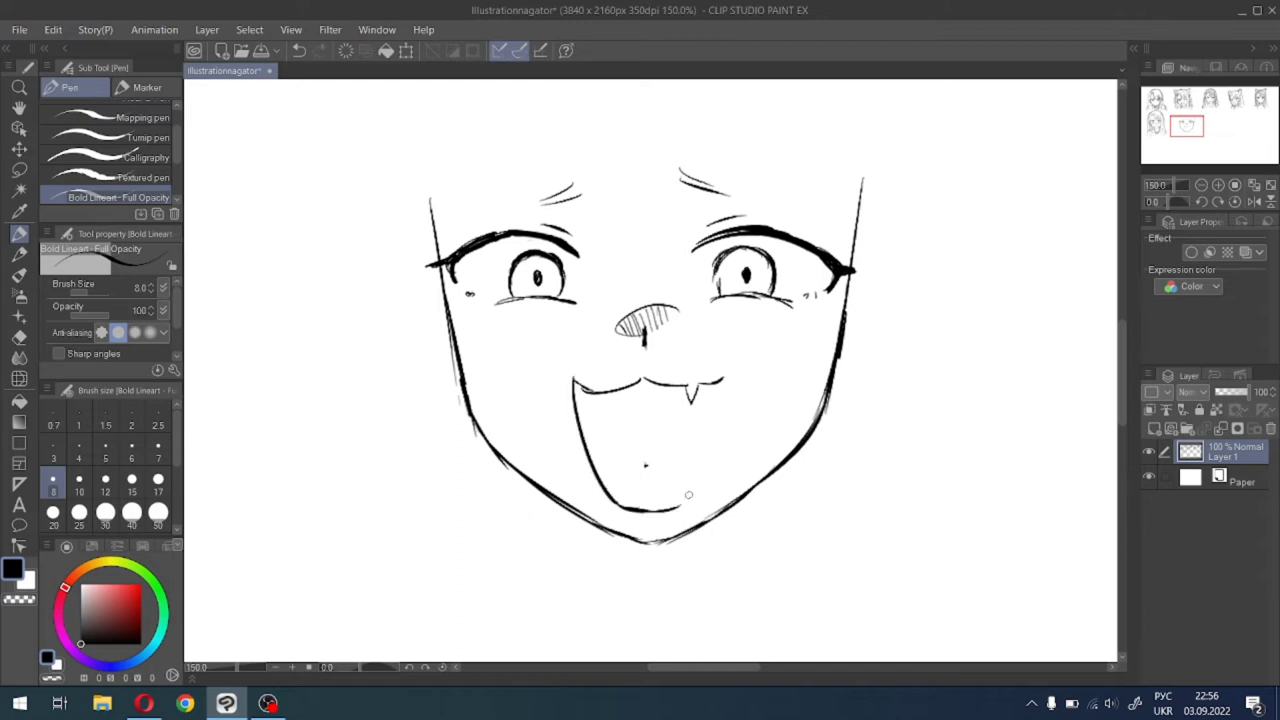
# Draw the right-hand side of the mouth from the lip corner down to close the outline at its bottom edge.
pyautogui.moveTo(722, 376); pyautogui.dragTo(684, 484)
pyautogui.hotkey('ctrl', 'z')
pyautogui.moveTo(722, 372)
pyautogui.mouseDown()
pyautogui.moveTo(702, 468)
pyautogui.moveTo(650, 512)
pyautogui.moveTo(687, 499)
pyautogui.mouseUp()
pyautogui.hotkey('ctrl', 'z')
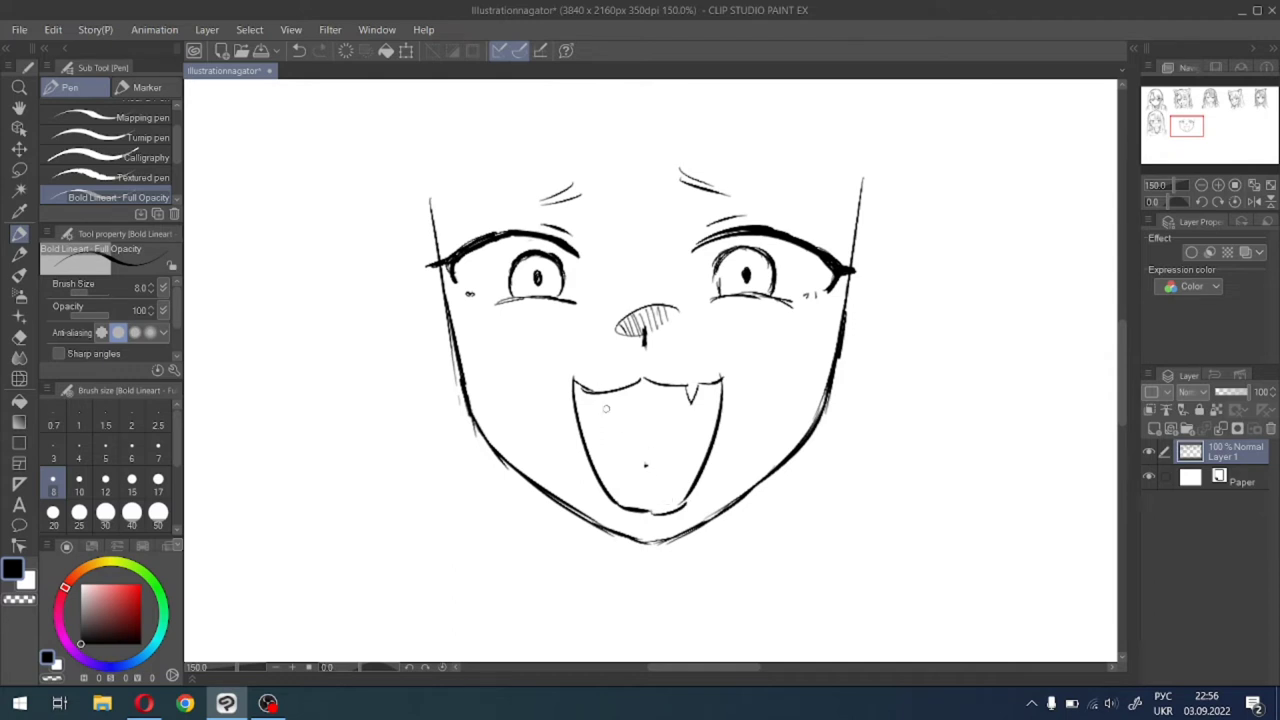
# Draw an arched tongue line across the inside of the open mouth, redoing it as needed.
pyautogui.moveTo(587, 436)
pyautogui.mouseDown()
pyautogui.moveTo(588, 397)
pyautogui.moveTo(631, 392)
pyautogui.moveTo(595, 432)
pyautogui.mouseUp()
pyautogui.hotkey('ctrl', 'z')
pyautogui.hotkey('ctrl', 'z')
pyautogui.moveTo(627, 387); pyautogui.dragTo(586, 426)
pyautogui.hotkey('ctrl', 'z')
pyautogui.moveTo(585, 428)
pyautogui.mouseDown()
pyautogui.moveTo(643, 405)
pyautogui.moveTo(616, 411)
pyautogui.moveTo(689, 415)
pyautogui.moveTo(678, 422)
pyautogui.moveTo(705, 437)
pyautogui.mouseUp()
# Hatch the area between the upper lip and the tongue line with close slanted strokes, denser around the fang.
pyautogui.moveTo(586, 382)
pyautogui.mouseDown()
pyautogui.moveTo(580, 430)
pyautogui.moveTo(606, 408)
pyautogui.moveTo(642, 406)
pyautogui.mouseUp()
pyautogui.moveTo(662, 384); pyautogui.dragTo(650, 404)
pyautogui.moveTo(668, 386)
pyautogui.mouseDown()
pyautogui.moveTo(656, 408)
pyautogui.moveTo(666, 404)
pyautogui.mouseUp()
pyautogui.moveTo(682, 386); pyautogui.dragTo(674, 410)
pyautogui.moveTo(688, 386)
pyautogui.mouseDown()
pyautogui.moveTo(678, 416)
pyautogui.moveTo(684, 404)
pyautogui.mouseUp()
pyautogui.moveTo(694, 394); pyautogui.dragTo(686, 416)
pyautogui.moveTo(698, 404); pyautogui.dragTo(690, 416)
pyautogui.moveTo(716, 378); pyautogui.dragTo(696, 422)
pyautogui.moveTo(716, 386); pyautogui.dragTo(702, 420)
pyautogui.moveTo(716, 388); pyautogui.dragTo(702, 426)
pyautogui.moveTo(720, 382)
pyautogui.mouseDown()
pyautogui.moveTo(708, 432)
pyautogui.moveTo(710, 420)
pyautogui.mouseUp()
pyautogui.moveTo(710, 396); pyautogui.dragTo(701, 406)
pyautogui.moveTo(718, 412); pyautogui.dragTo(705, 428)
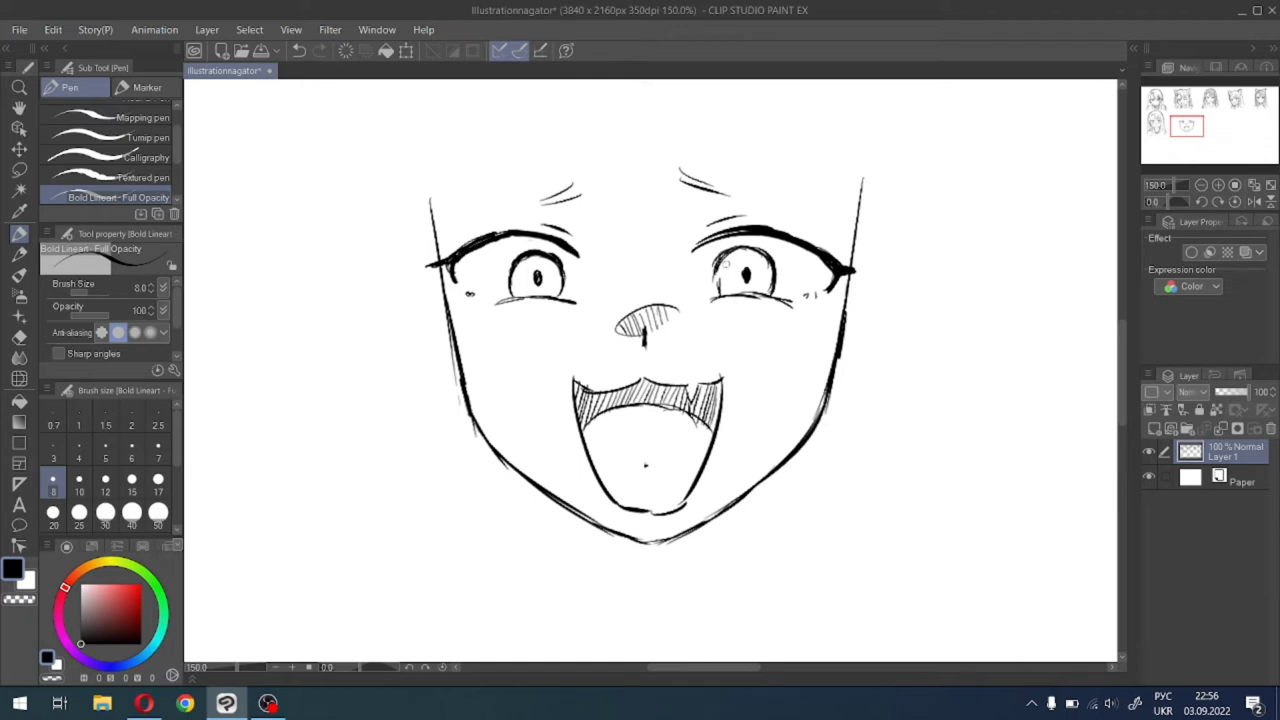
# Shade both irises with light diagonal hatching around the pupils.
pyautogui.moveTo(730, 252); pyautogui.dragTo(720, 272)
pyautogui.moveTo(738, 254); pyautogui.dragTo(722, 288)
pyautogui.moveTo(750, 250); pyautogui.dragTo(734, 296)
pyautogui.moveTo(764, 258); pyautogui.dragTo(750, 294)
pyautogui.moveTo(770, 276); pyautogui.dragTo(756, 296)
pyautogui.moveTo(526, 252); pyautogui.dragTo(510, 282)
pyautogui.moveTo(532, 254); pyautogui.dragTo(518, 300)
pyautogui.moveTo(548, 260)
pyautogui.mouseDown()
pyautogui.moveTo(530, 290)
pyautogui.moveTo(545, 296)
pyautogui.mouseUp()
pyautogui.moveTo(562, 276); pyautogui.dragTo(553, 292)
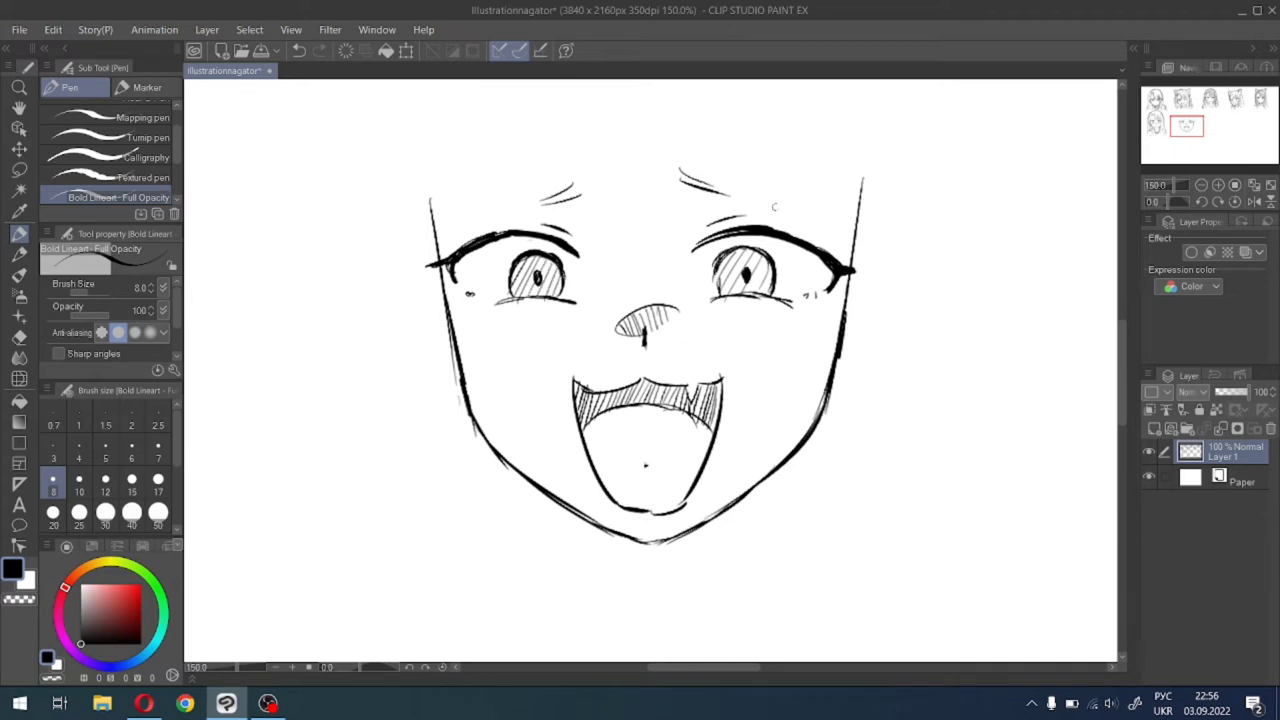
# Draw the first long pointed fringe strand down the forehead to between the eyes, redoing its edges as needed.
pyautogui.moveTo(1182, 132); pyautogui.dragTo(1180, 126)
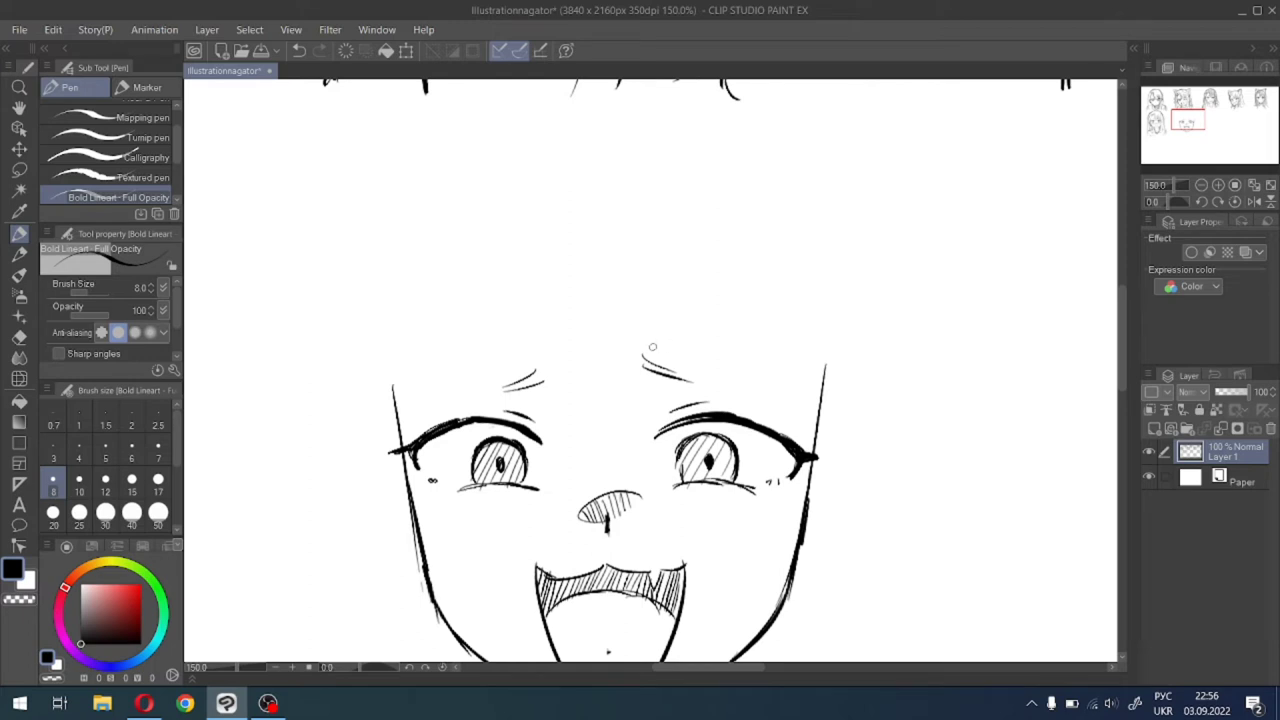
pyautogui.moveTo(582, 214); pyautogui.dragTo(630, 415)
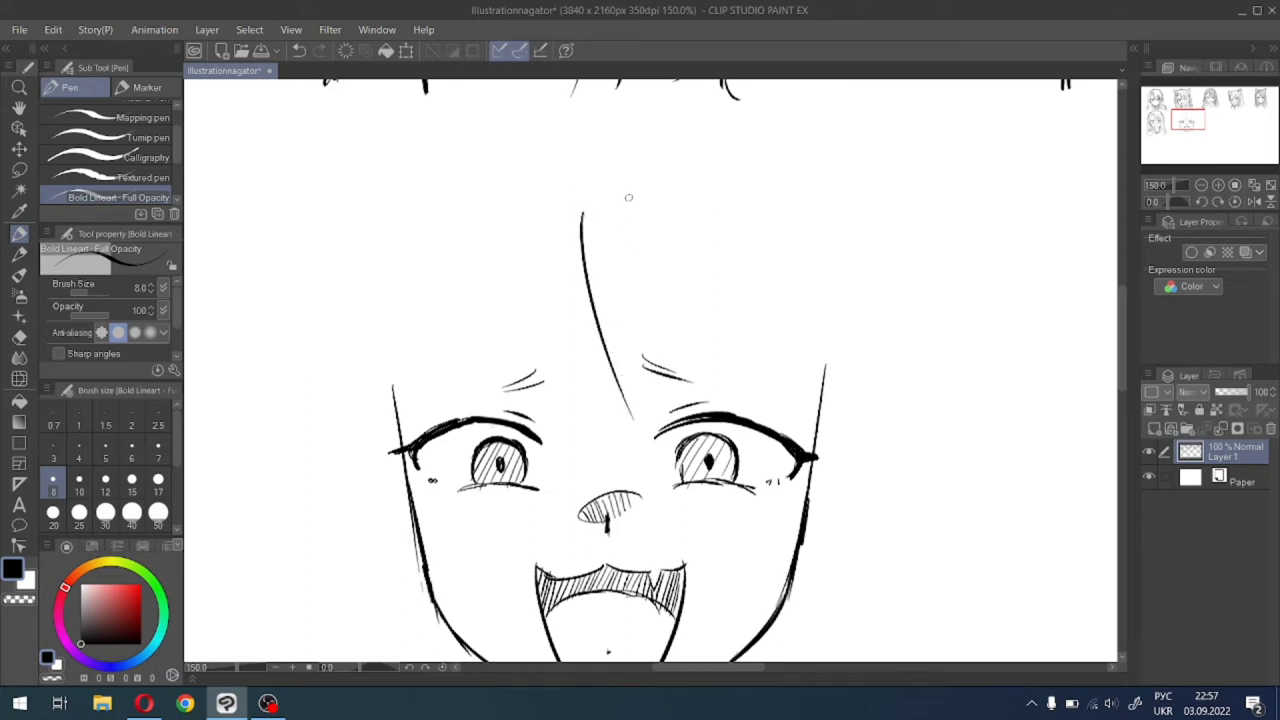
pyautogui.moveTo(626, 196); pyautogui.dragTo(656, 408)
pyautogui.hotkey('ctrl', 'z')
pyautogui.hotkey('ctrl', 'z')
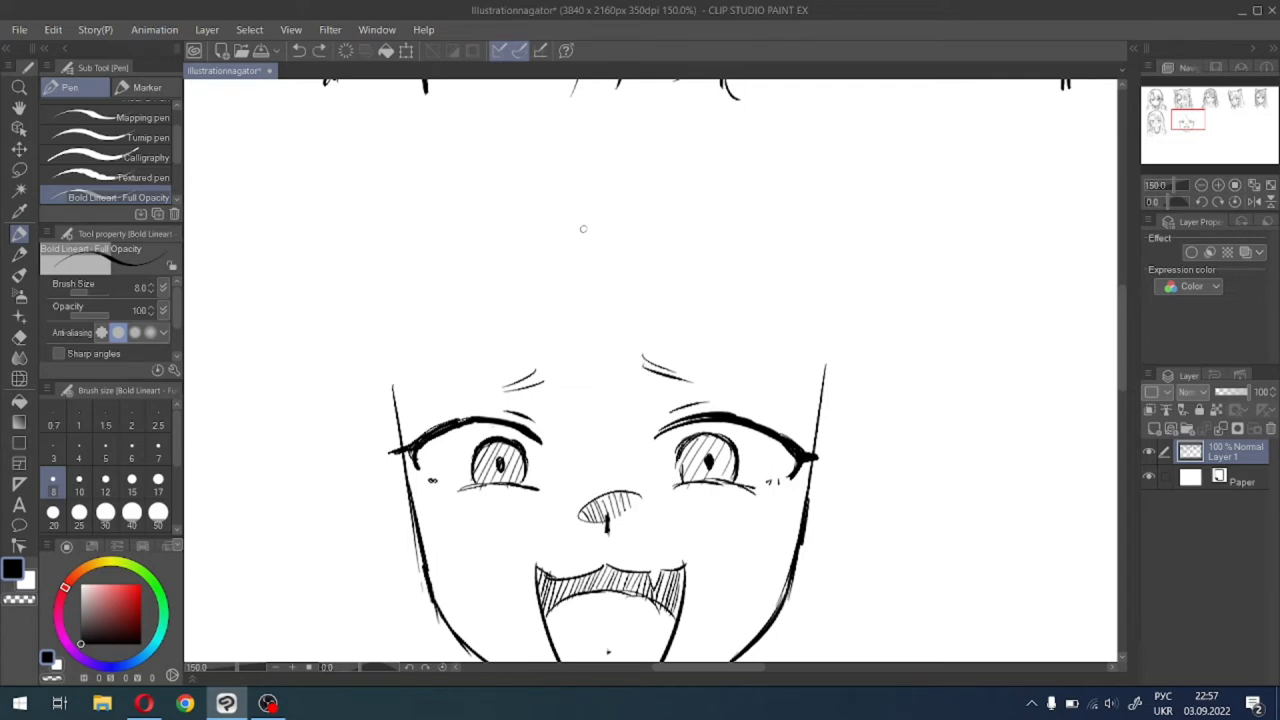
pyautogui.moveTo(578, 208); pyautogui.dragTo(656, 420)
pyautogui.hotkey('ctrl', 'z')
pyautogui.moveTo(568, 202)
pyautogui.mouseDown()
pyautogui.moveTo(598, 320)
pyautogui.moveTo(648, 424)
pyautogui.mouseUp()
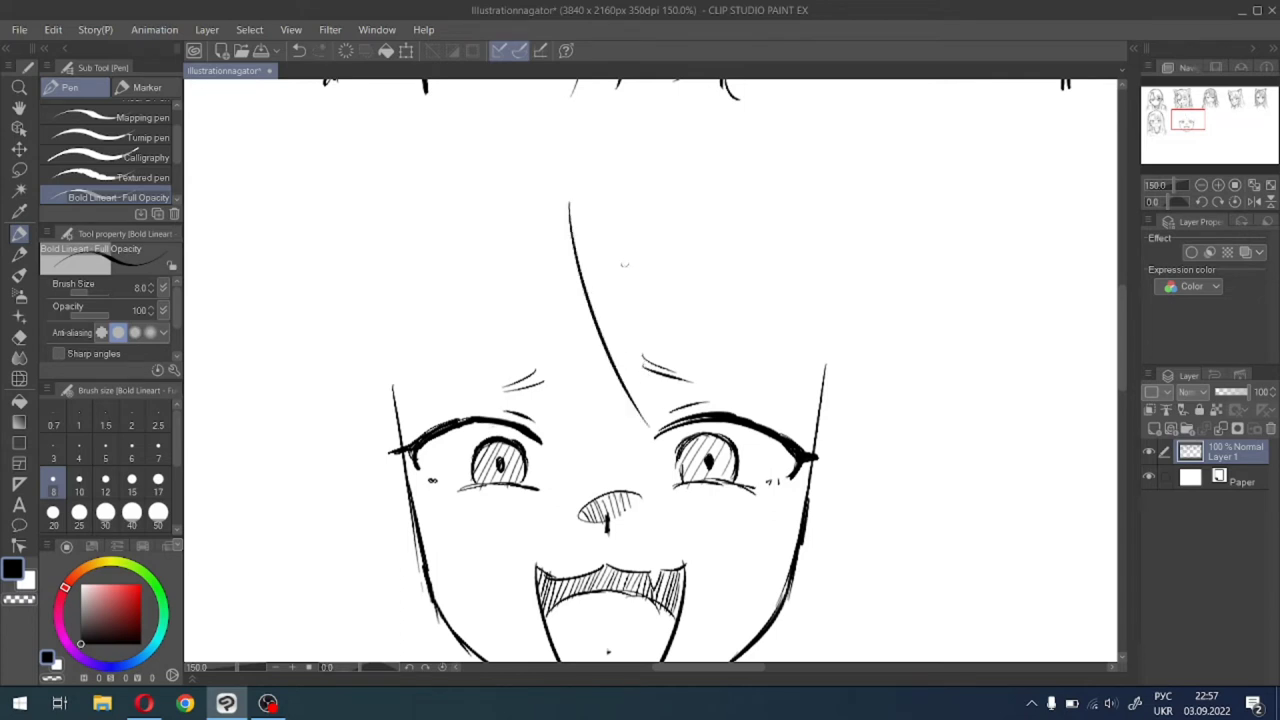
pyautogui.moveTo(630, 207); pyautogui.dragTo(648, 425)
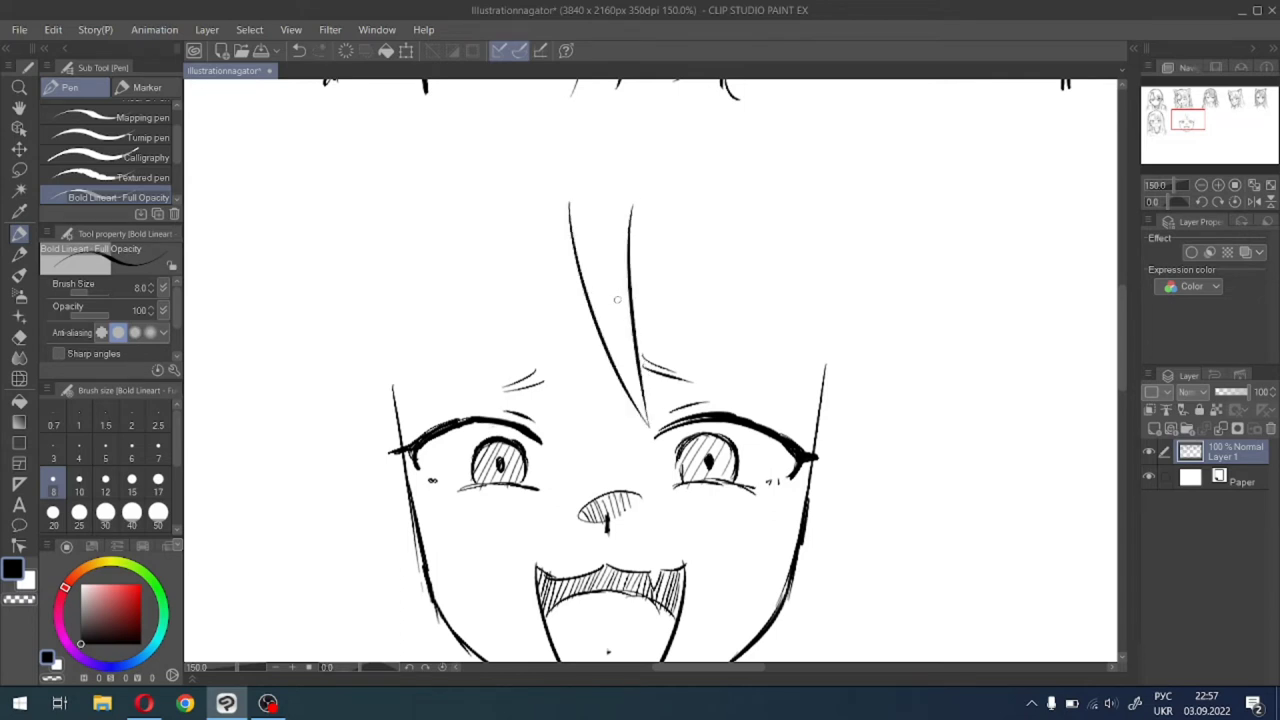
# Add a narrower pointed strand across the right-hand eyebrow and start the edge of the neighbouring strand.
pyautogui.moveTo(622, 238); pyautogui.dragTo(688, 392)
pyautogui.hotkey('ctrl', 'z')
pyautogui.moveTo(628, 246); pyautogui.dragTo(690, 385)
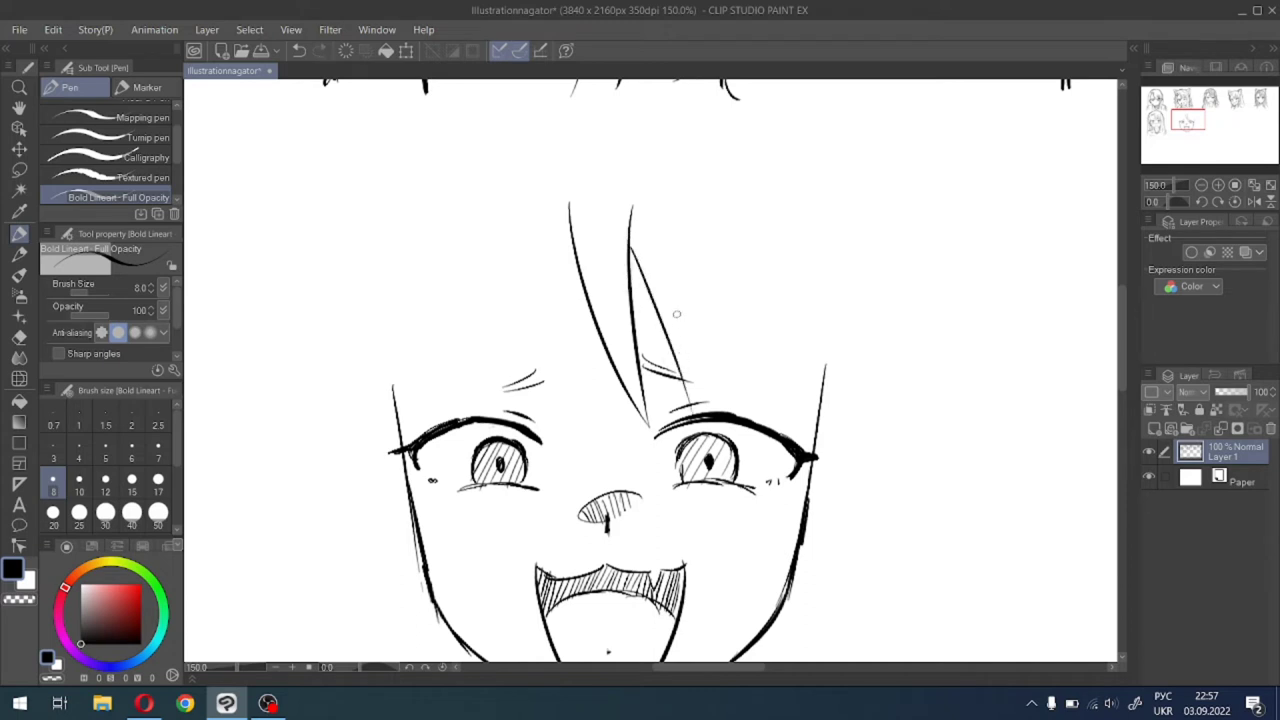
pyautogui.moveTo(658, 226); pyautogui.dragTo(696, 410)
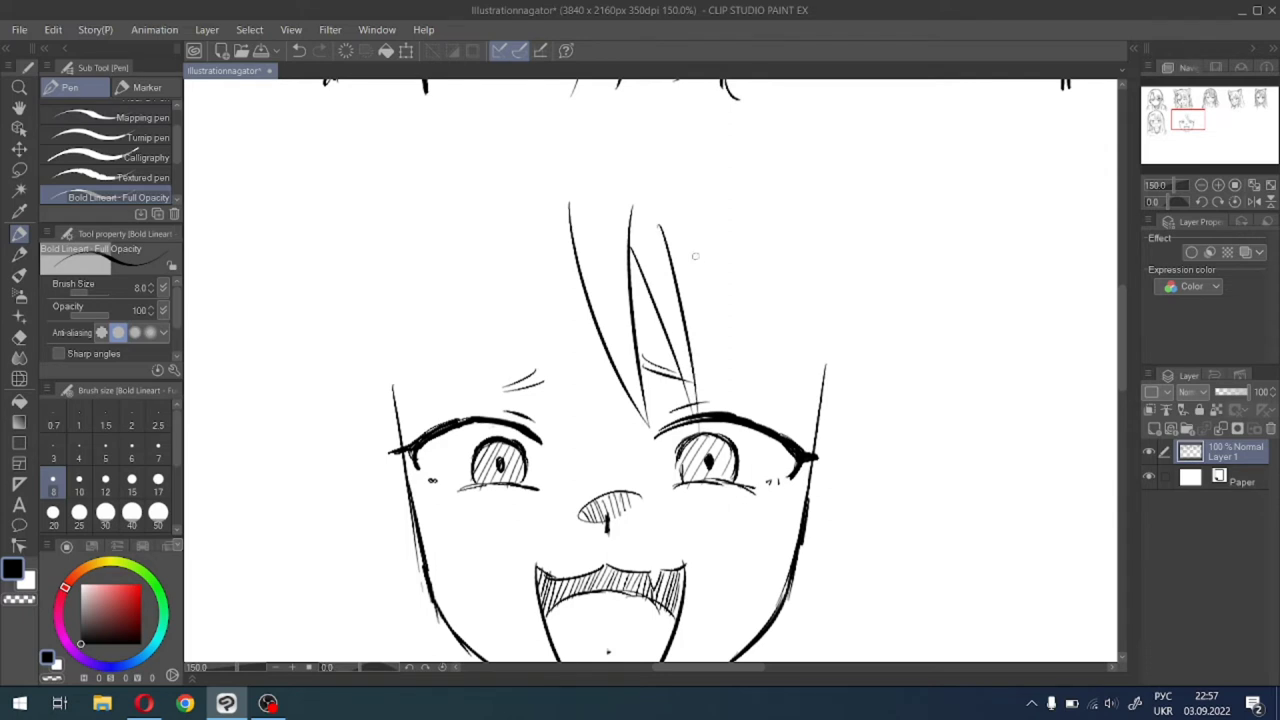
pyautogui.moveTo(668, 223); pyautogui.dragTo(731, 370)
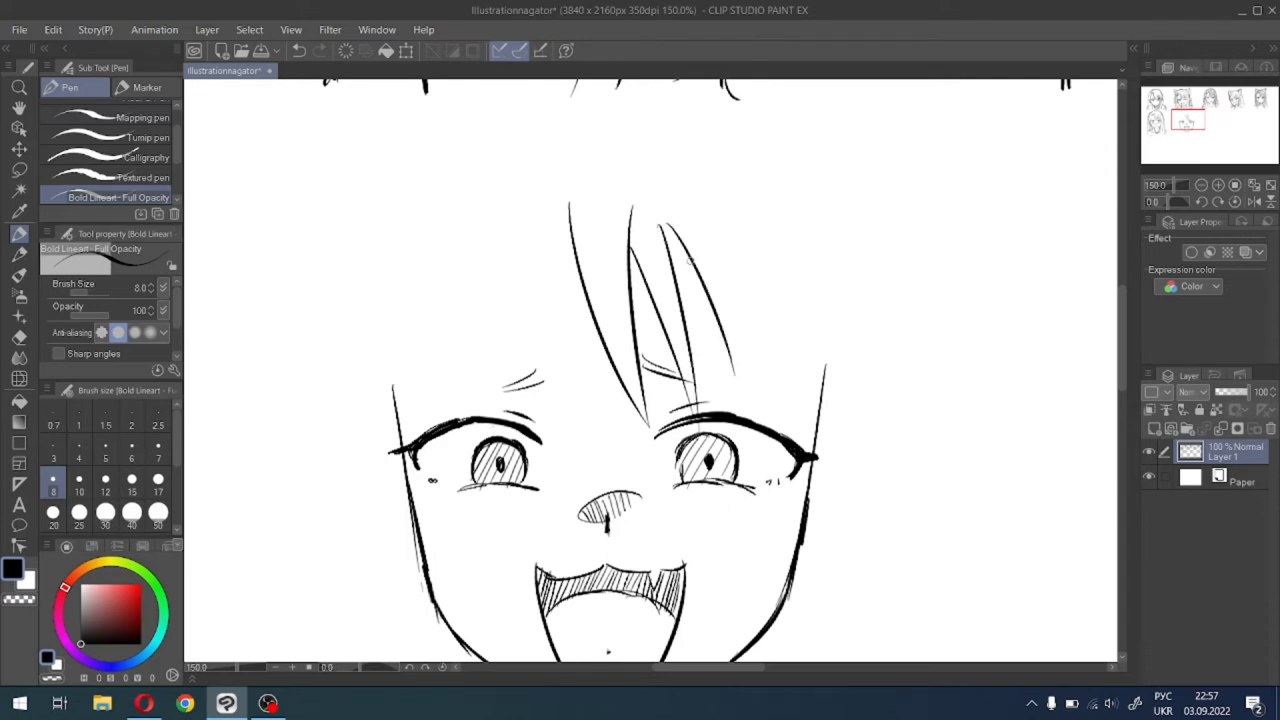
# Continue the fringe with pointed strands above the right-hand eye out to the side of the face.
pyautogui.moveTo(667, 243); pyautogui.dragTo(735, 398)
pyautogui.moveTo(710, 240); pyautogui.dragTo(738, 408)
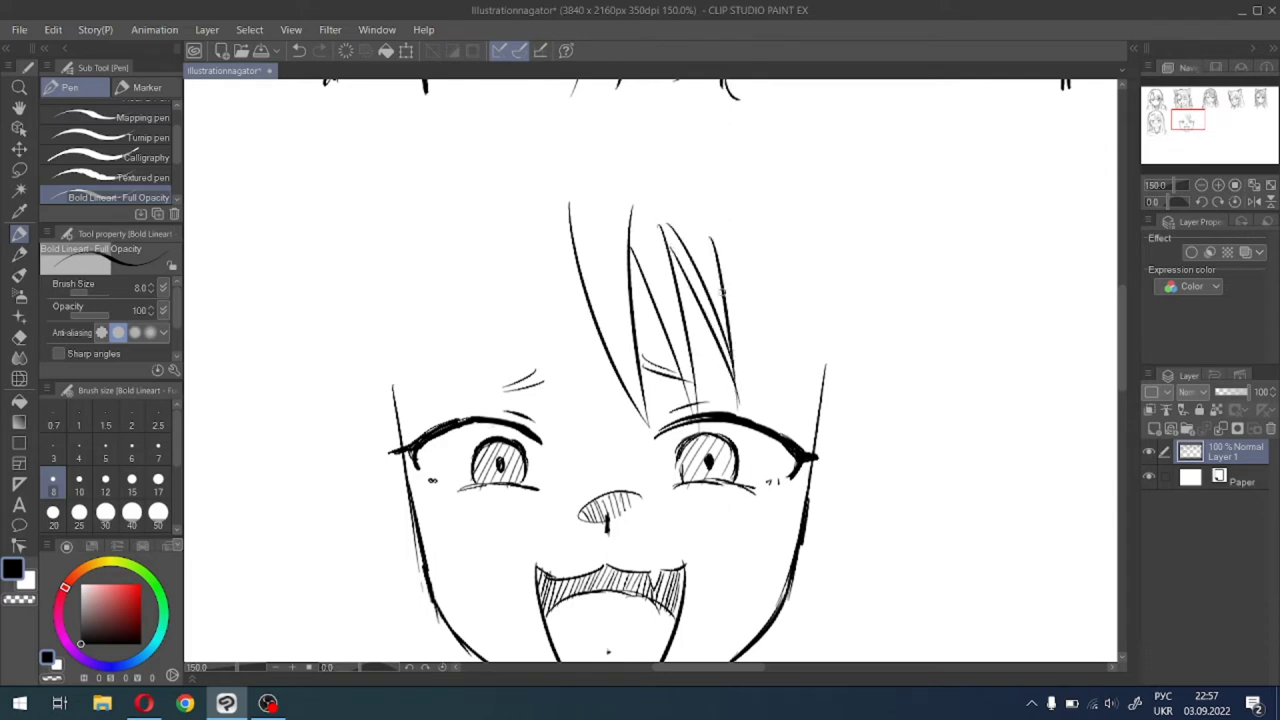
pyautogui.moveTo(712, 254); pyautogui.dragTo(778, 432)
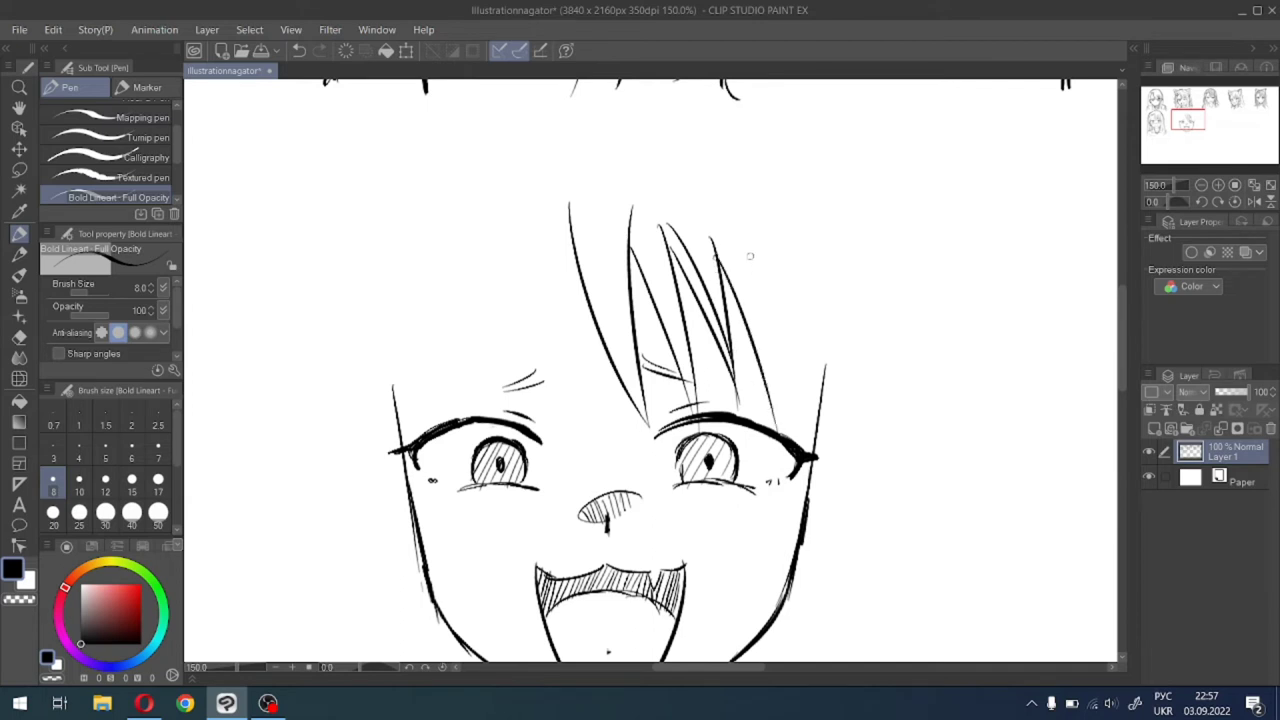
pyautogui.moveTo(752, 242); pyautogui.dragTo(780, 430)
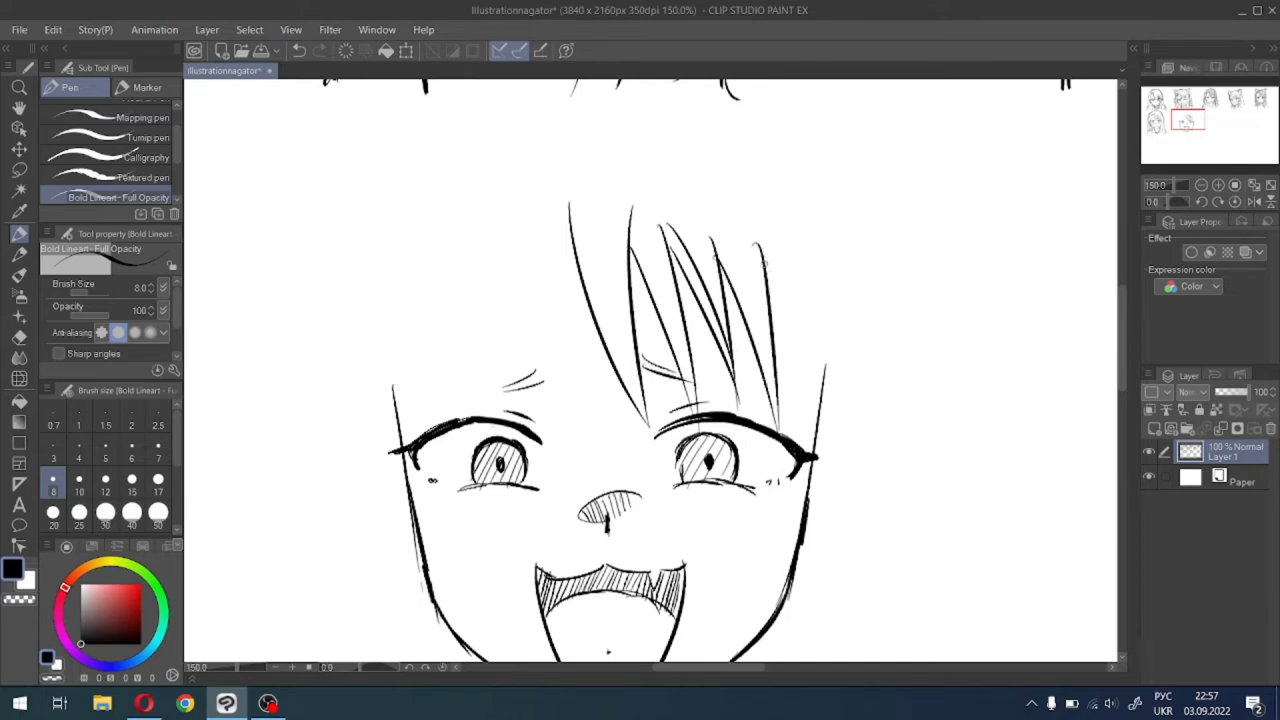
pyautogui.moveTo(760, 260); pyautogui.dragTo(812, 444)
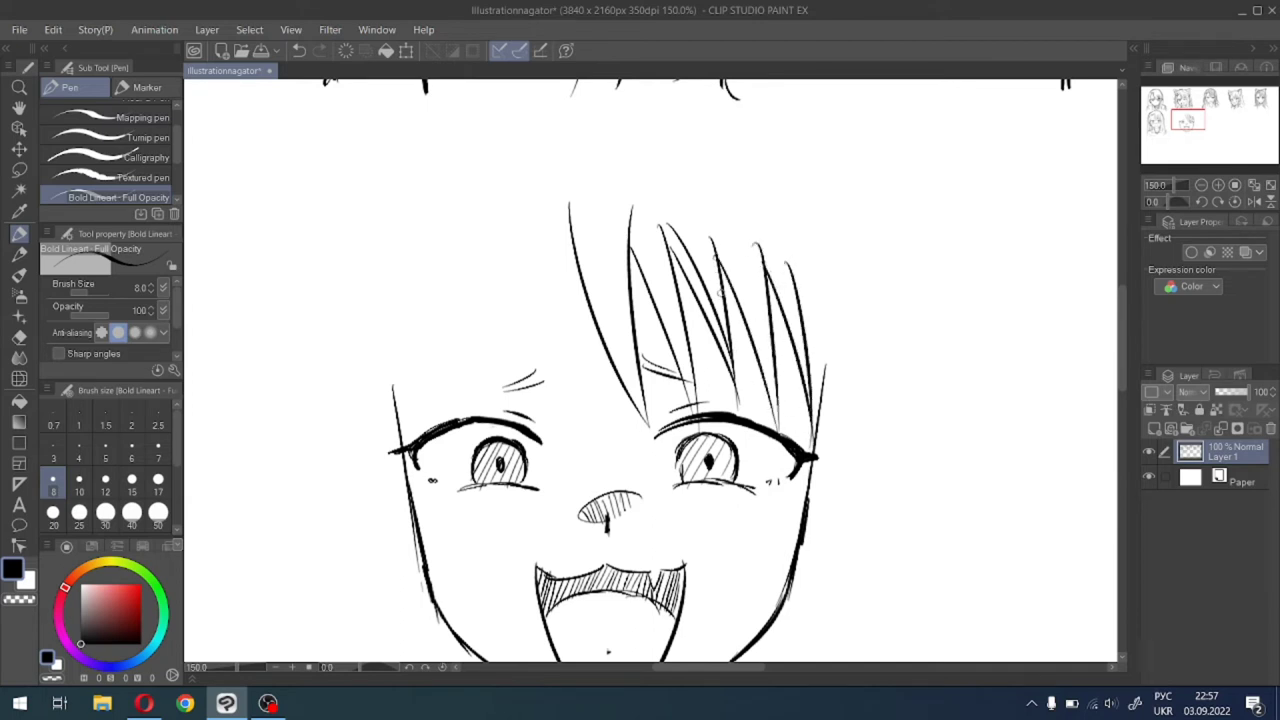
pyautogui.moveTo(1174, 120)
pyautogui.mouseDown()
pyautogui.moveTo(1172, 102)
pyautogui.moveTo(1172, 118)
pyautogui.mouseUp()
pyautogui.scroll(-3, 1172, 118)
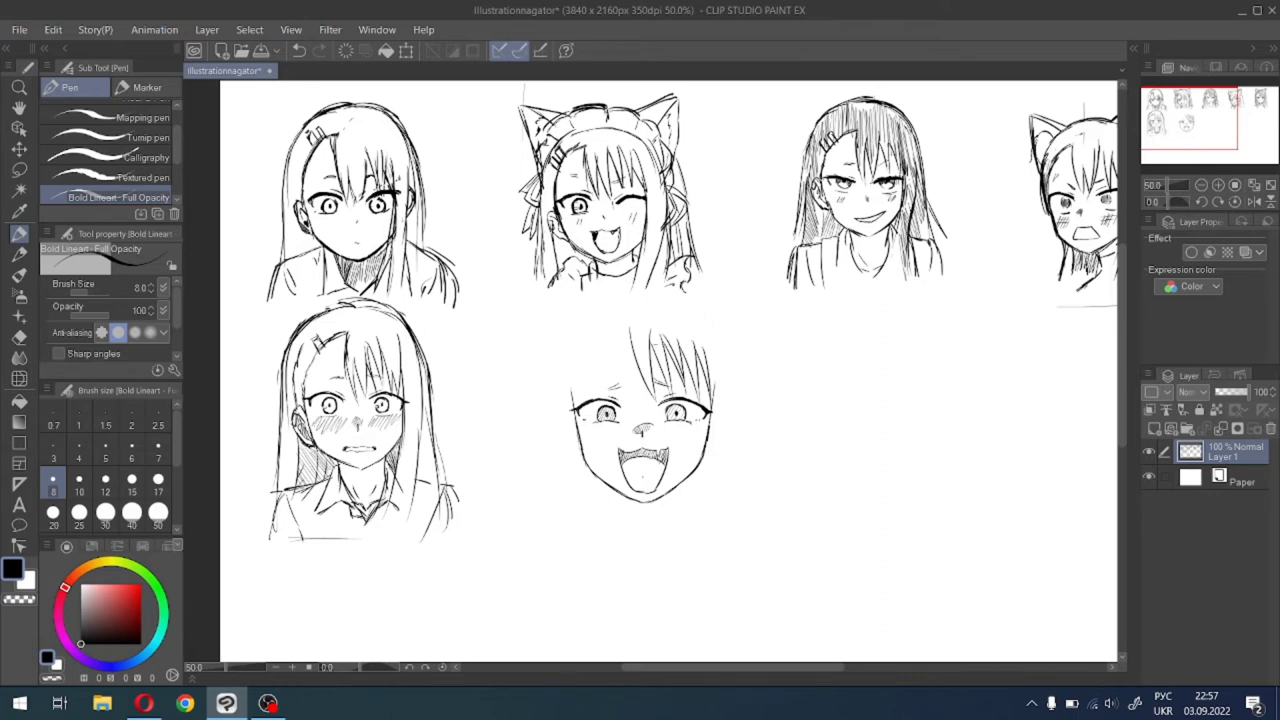
pyautogui.scroll(4, 686, 358)
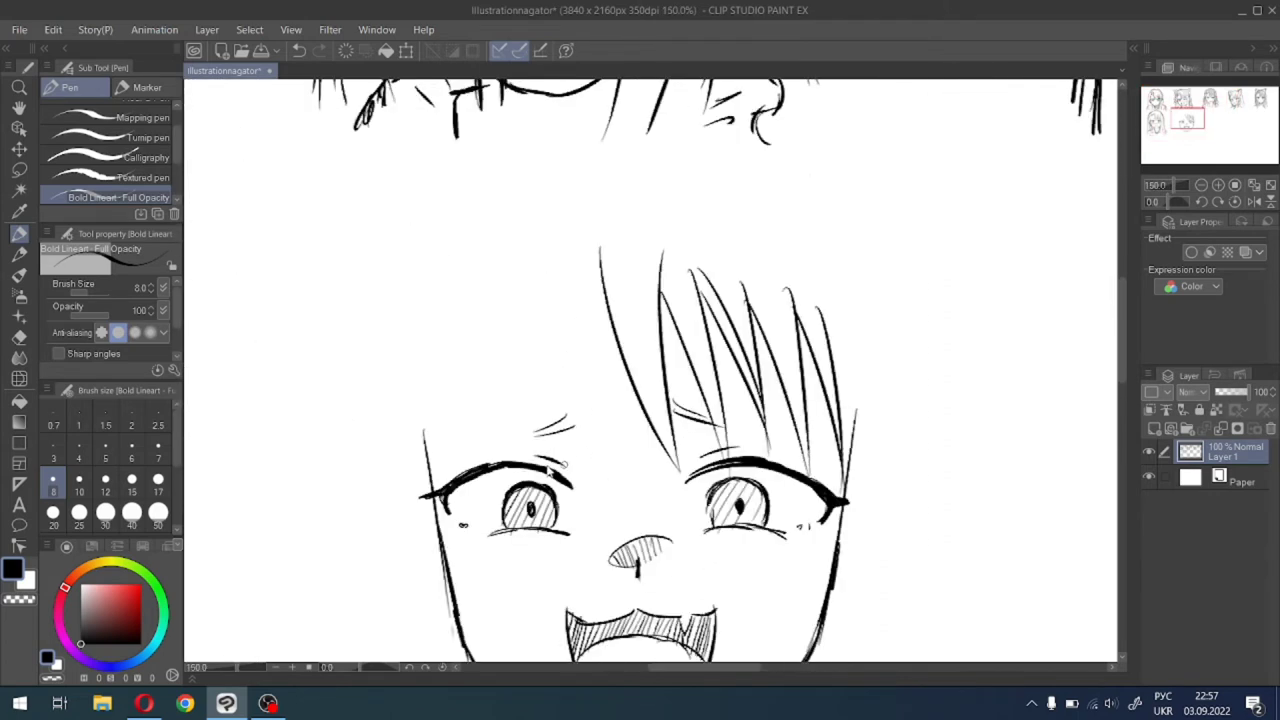
pyautogui.scroll(1, 550, 468)
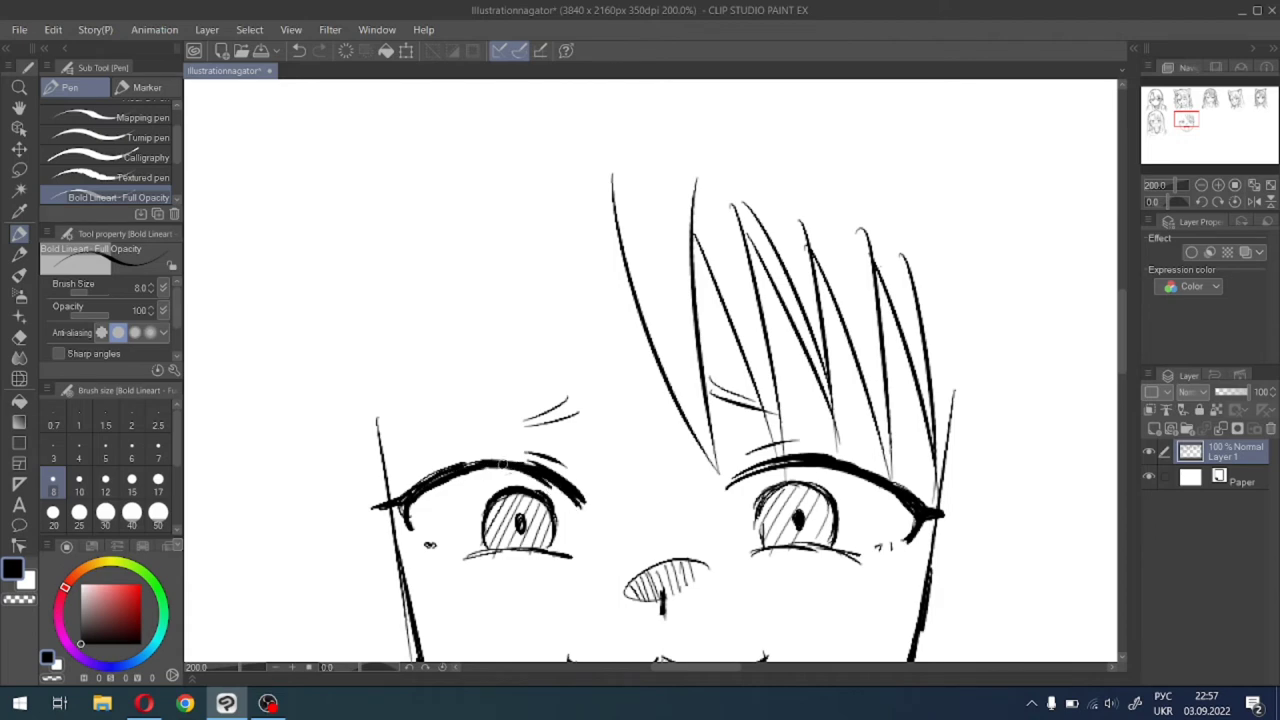
# Lasso the whole unfinished head, scale it down closer to the size of the other heads, and deselect.
pyautogui.scroll(-3, 457, 471)
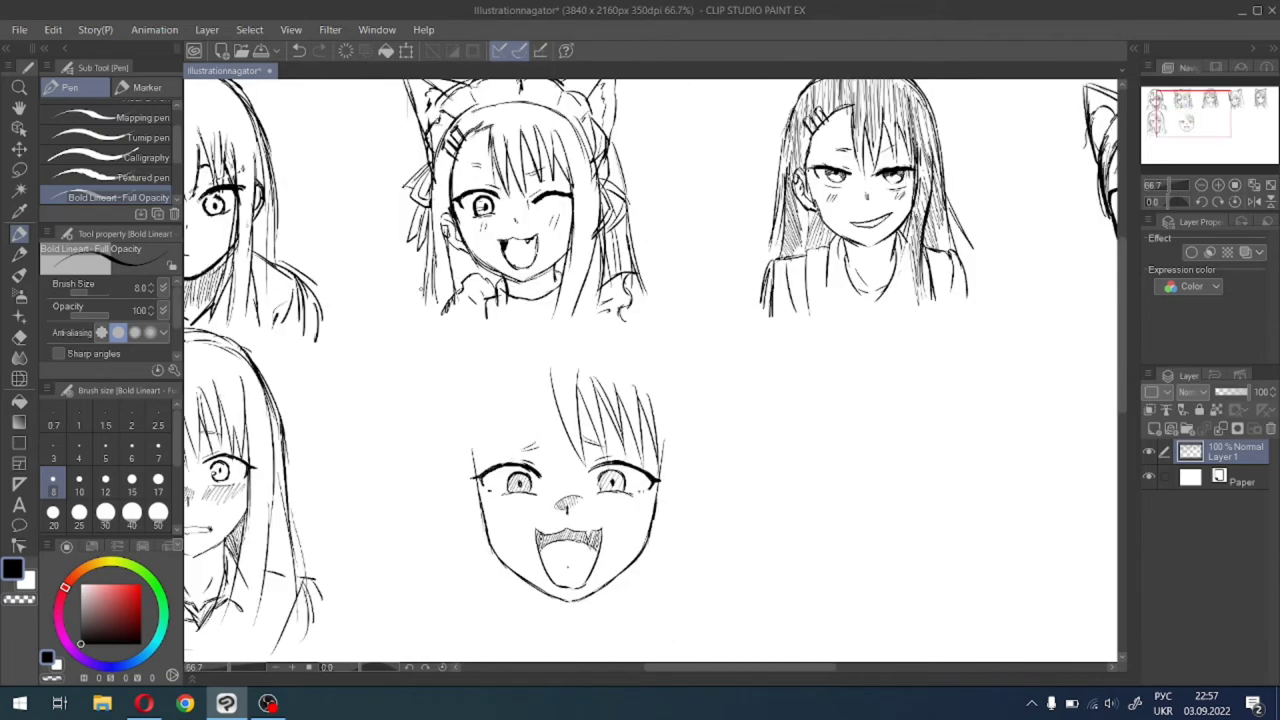
pyautogui.click(19, 169)
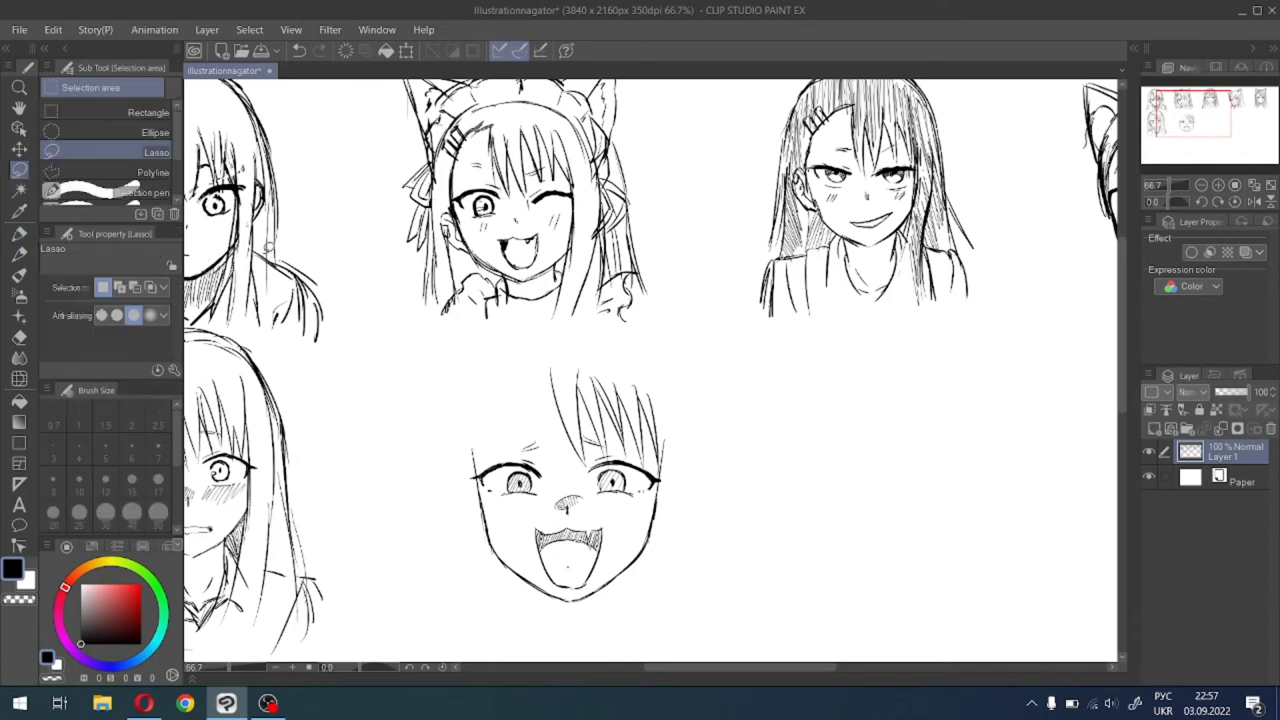
pyautogui.scroll(-1, 475, 432)
pyautogui.moveTo(475, 432)
pyautogui.mouseDown()
pyautogui.moveTo(545, 565)
pyautogui.moveTo(607, 371)
pyautogui.moveTo(453, 457)
pyautogui.moveTo(450, 440)
pyautogui.mouseUp()
pyautogui.click(622, 609)
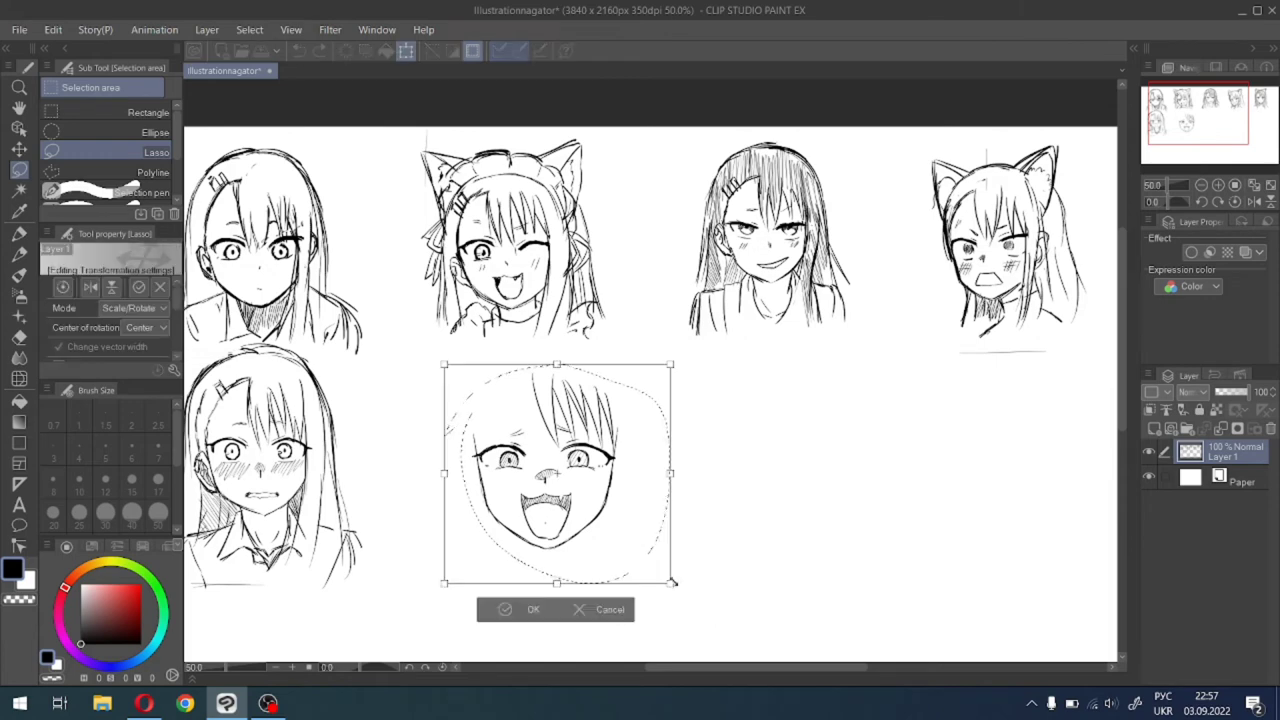
pyautogui.moveTo(670, 583); pyautogui.dragTo(633, 556)
pyautogui.click(482, 580)
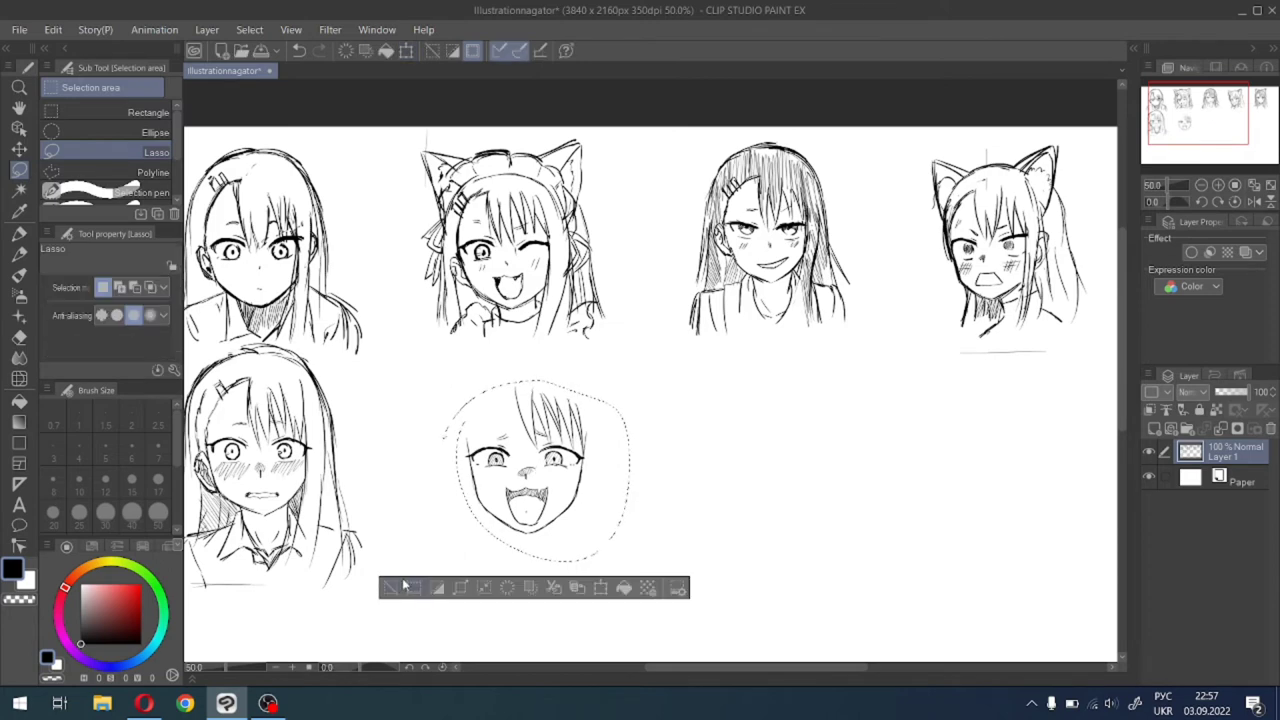
pyautogui.click(397, 587)
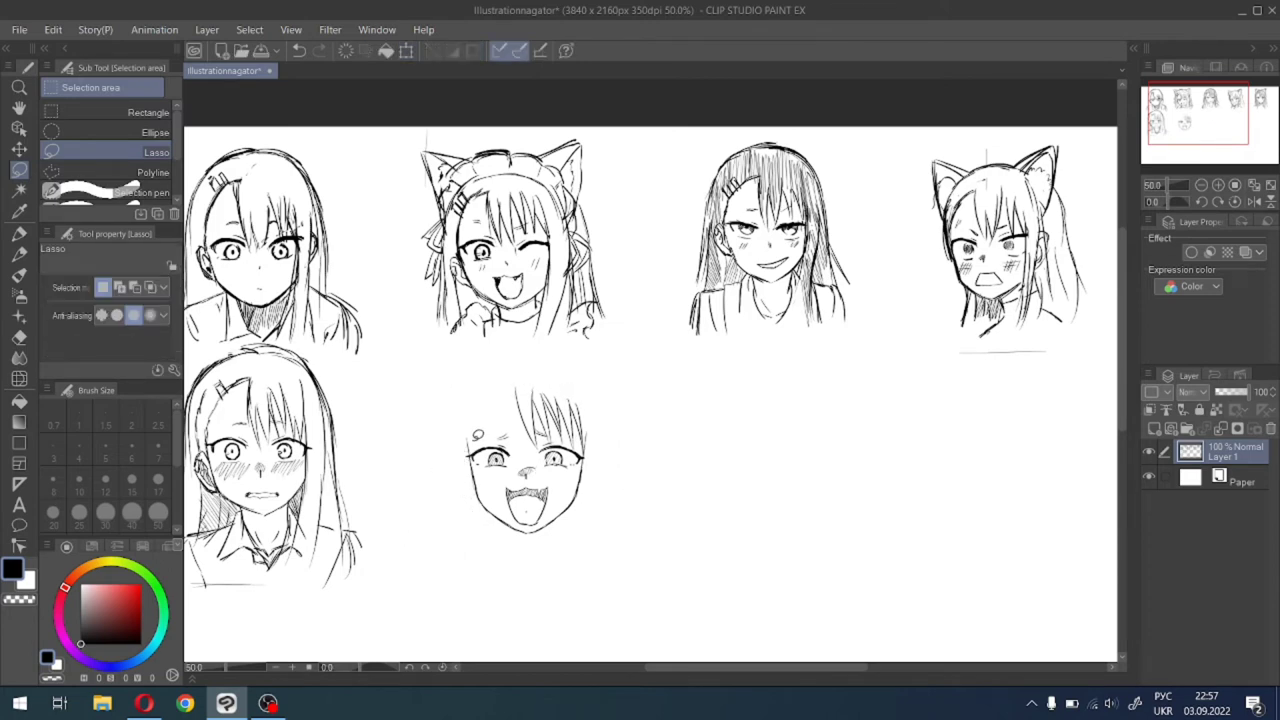
# Darken the left-hand cheek line below the eye with the Bold Lineart - Full Opacity pen.
pyautogui.scroll(2, 477, 434)
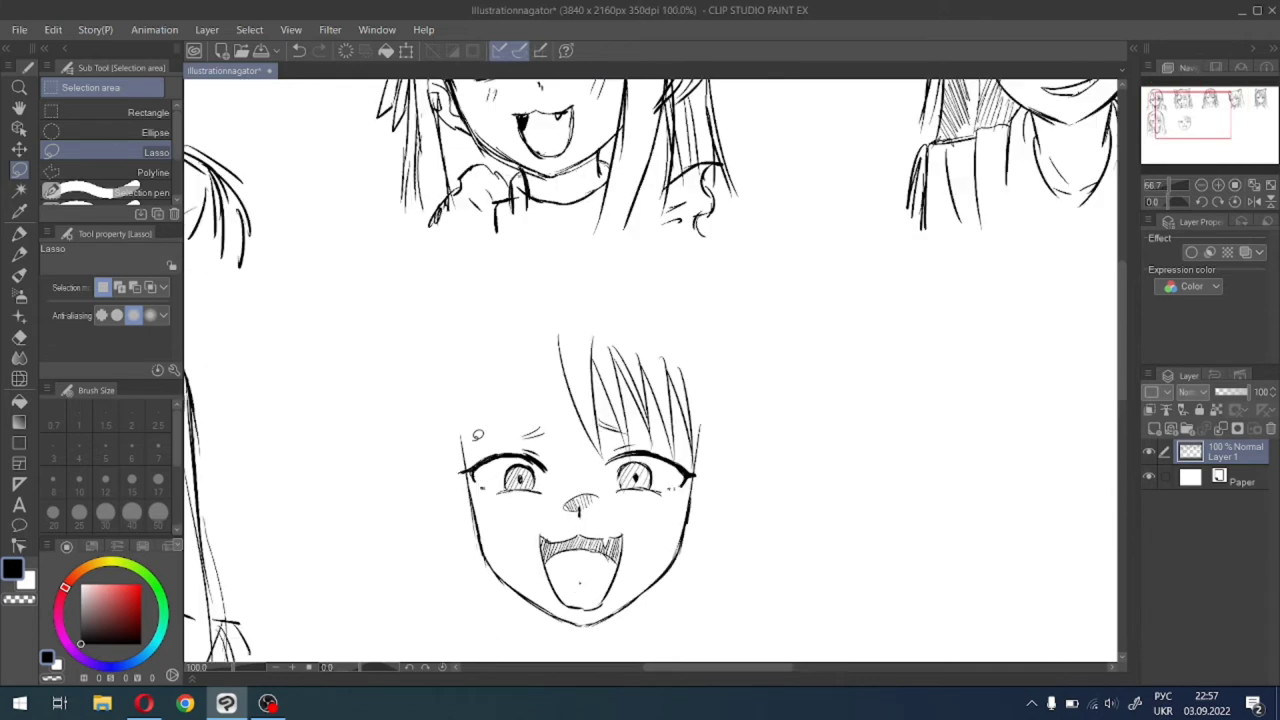
pyautogui.click(18, 231)
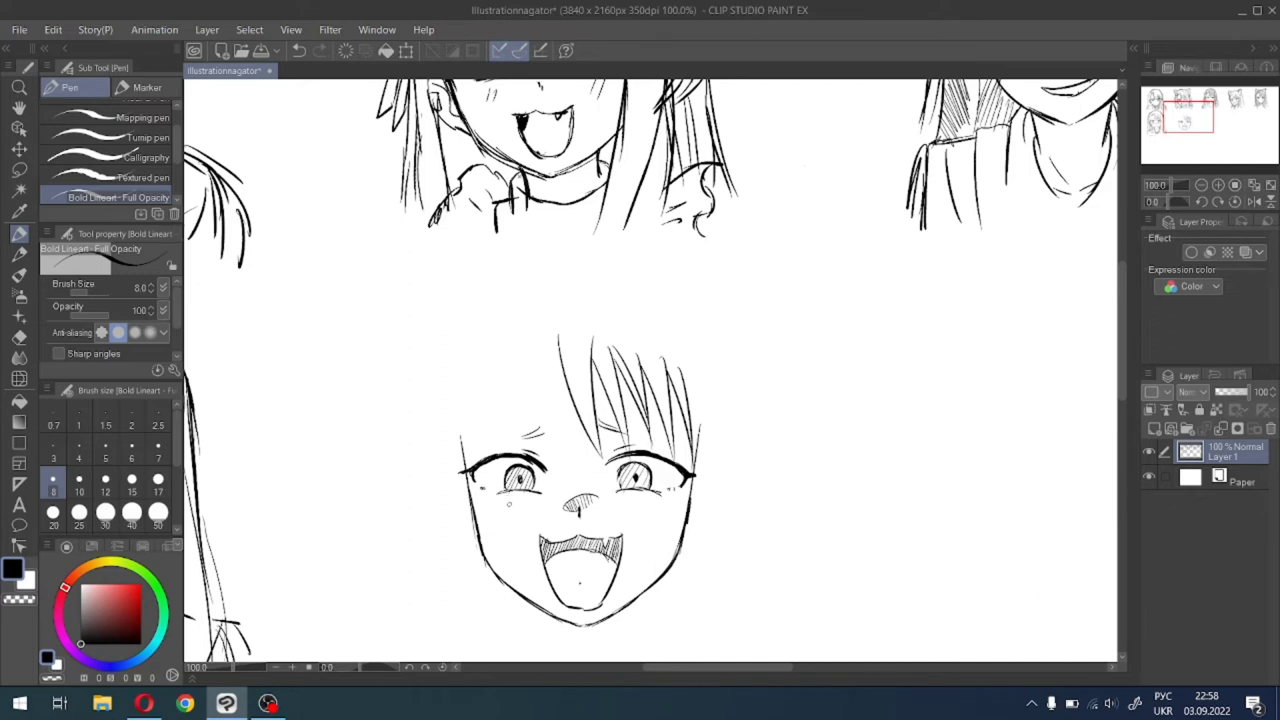
pyautogui.moveTo(469, 484); pyautogui.dragTo(490, 568)
# Draw the curved hairline from the left-hand eye up to the fringe and place two rectangular hair clips along it.
pyautogui.scroll(5, 644, 473)
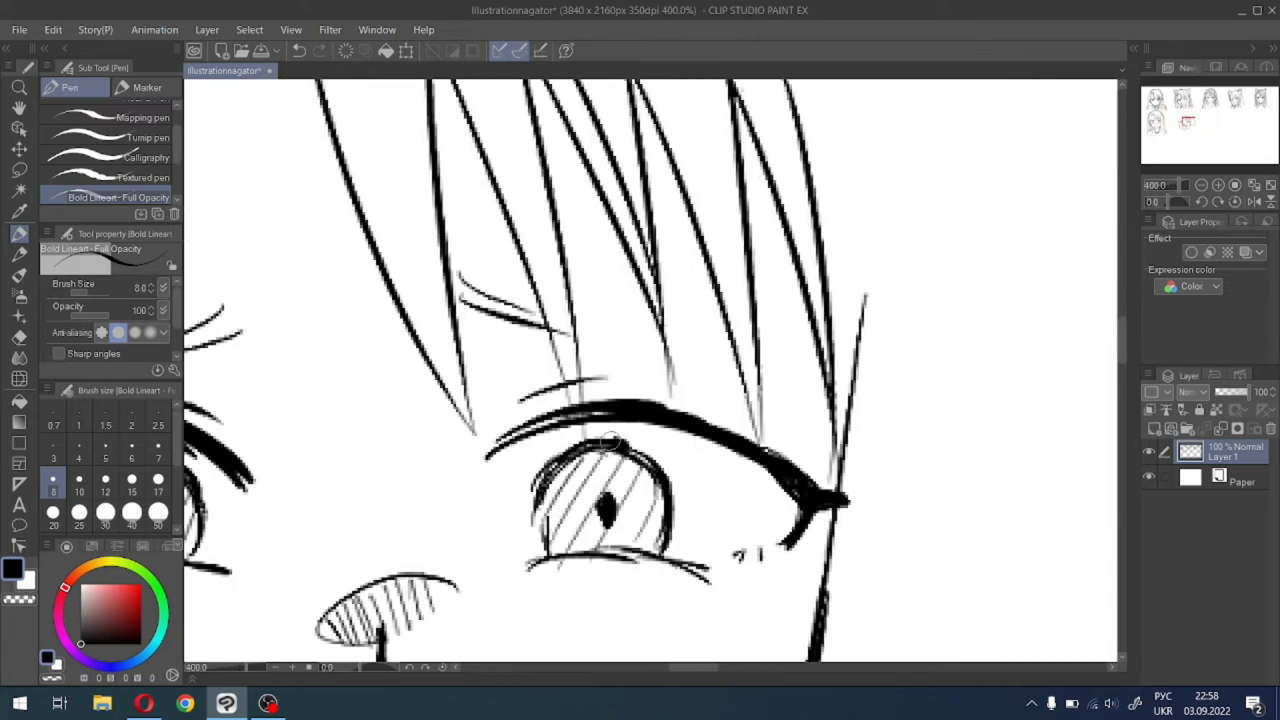
pyautogui.scroll(-3, 615, 450)
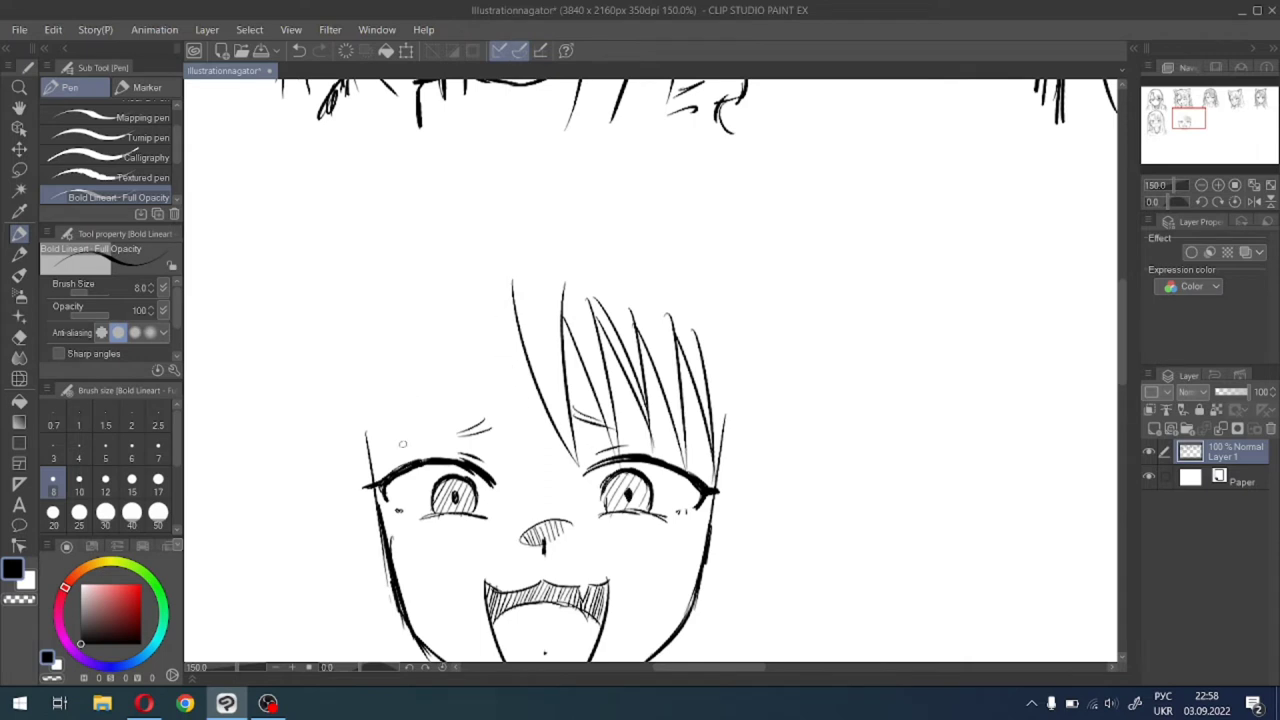
pyautogui.moveTo(376, 478)
pyautogui.mouseDown()
pyautogui.moveTo(408, 344)
pyautogui.moveTo(482, 270)
pyautogui.moveTo(508, 280)
pyautogui.mouseUp()
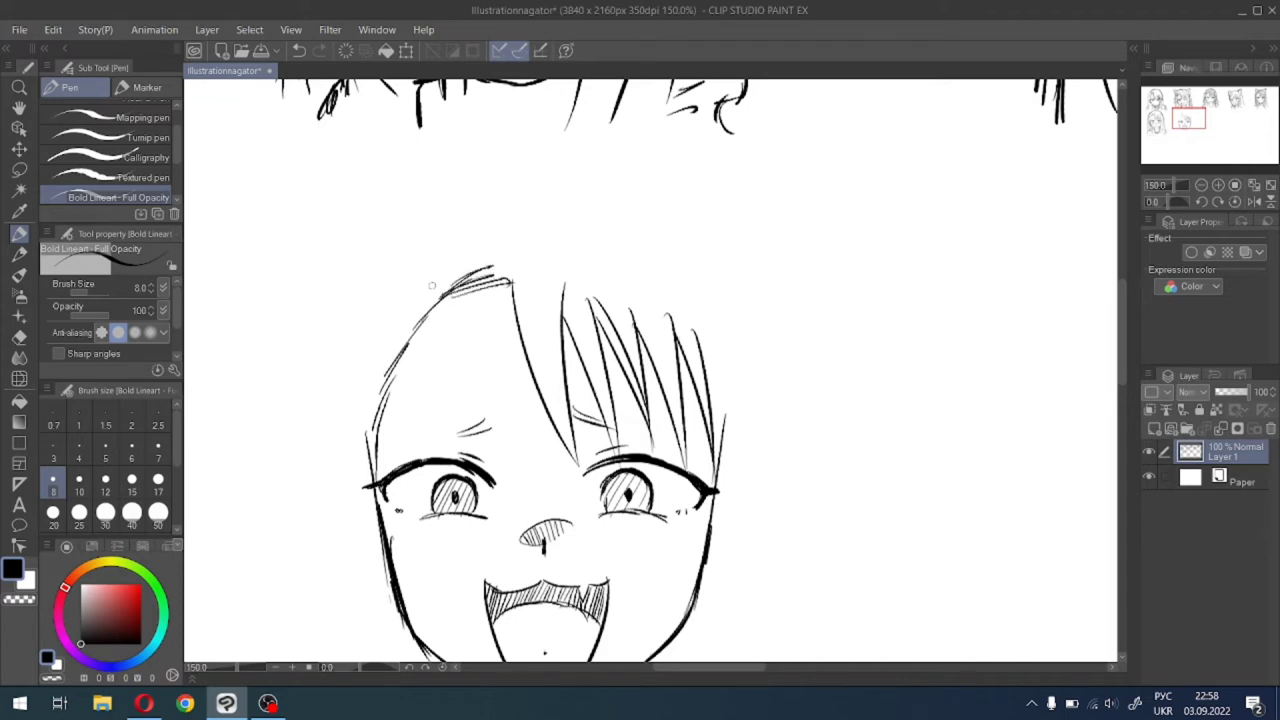
pyautogui.moveTo(408, 256); pyautogui.dragTo(451, 305)
pyautogui.moveTo(407, 256); pyautogui.dragTo(384, 276)
pyautogui.moveTo(386, 278)
pyautogui.mouseDown()
pyautogui.moveTo(426, 322)
pyautogui.moveTo(414, 332)
pyautogui.moveTo(363, 298)
pyautogui.moveTo(400, 355)
pyautogui.mouseUp()
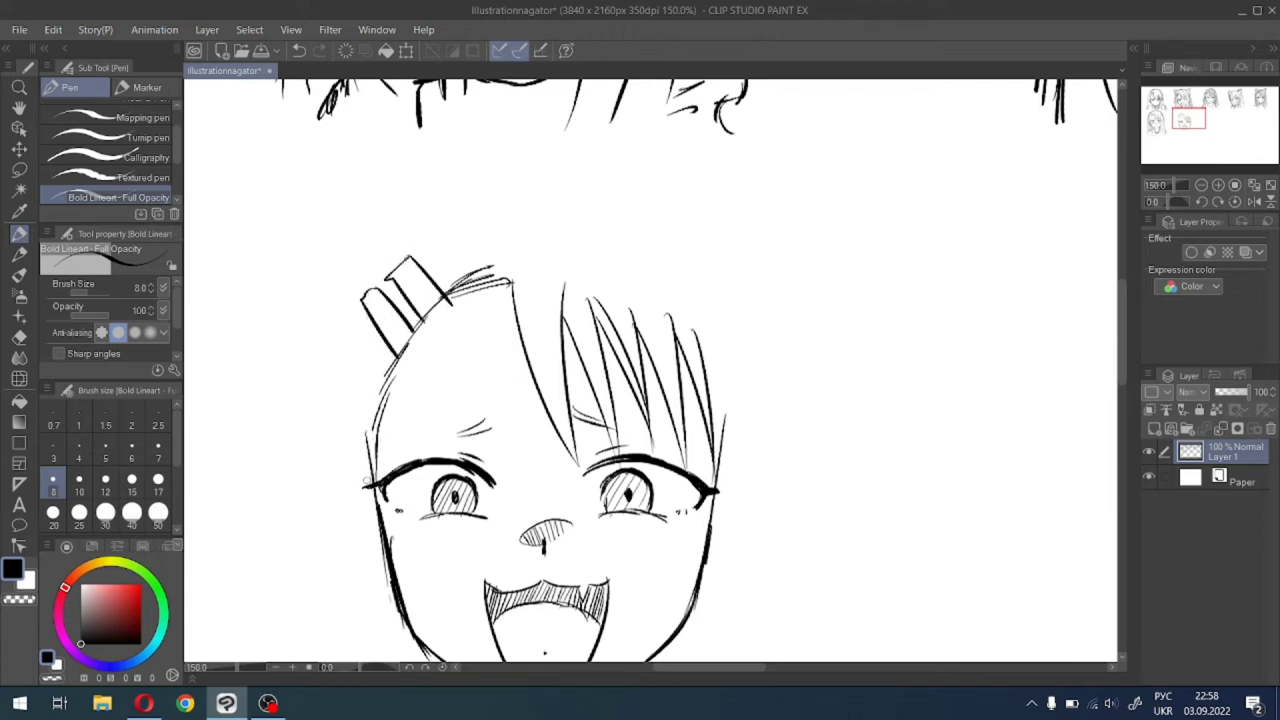
# Draw the ear beside the left-hand cheek, with its outer contour, inner fold lines and a darkened upper rim.
pyautogui.moveTo(370, 488)
pyautogui.mouseDown()
pyautogui.moveTo(353, 467)
pyautogui.moveTo(329, 505)
pyautogui.moveTo(352, 577)
pyautogui.mouseUp()
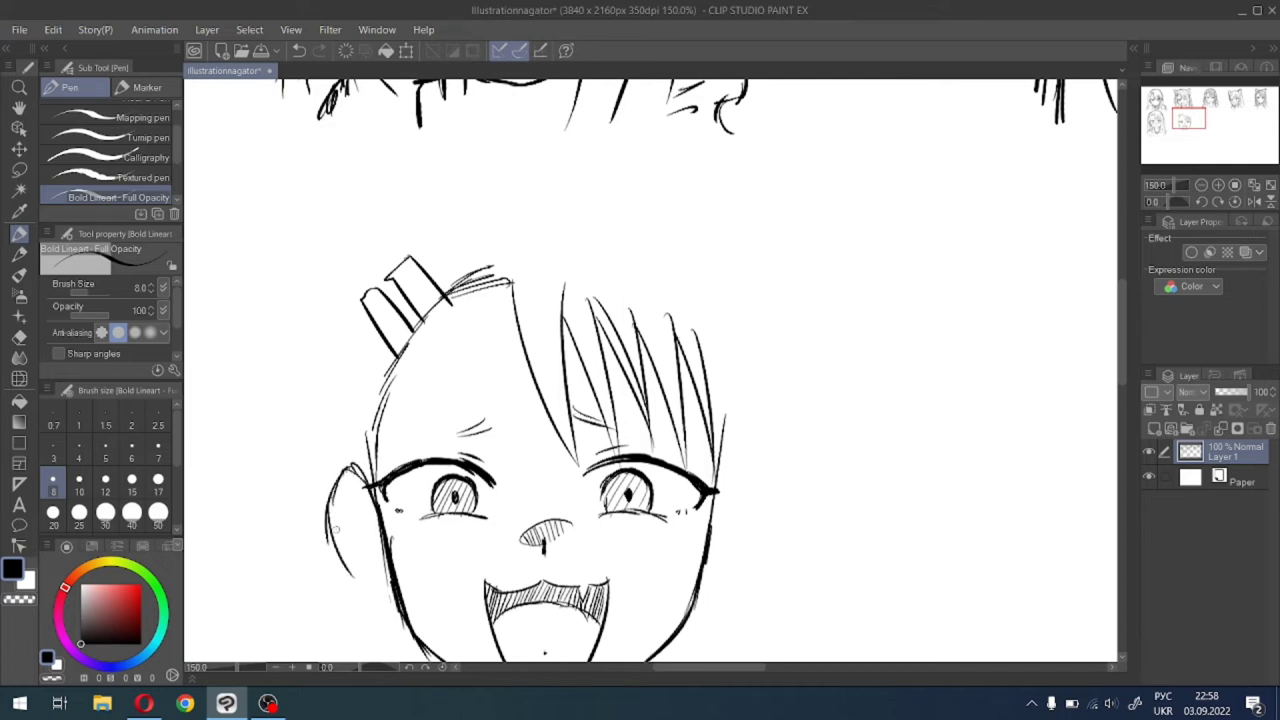
pyautogui.moveTo(334, 529)
pyautogui.mouseDown()
pyautogui.moveTo(370, 598)
pyautogui.moveTo(390, 602)
pyautogui.mouseUp()
pyautogui.moveTo(346, 482); pyautogui.dragTo(385, 578)
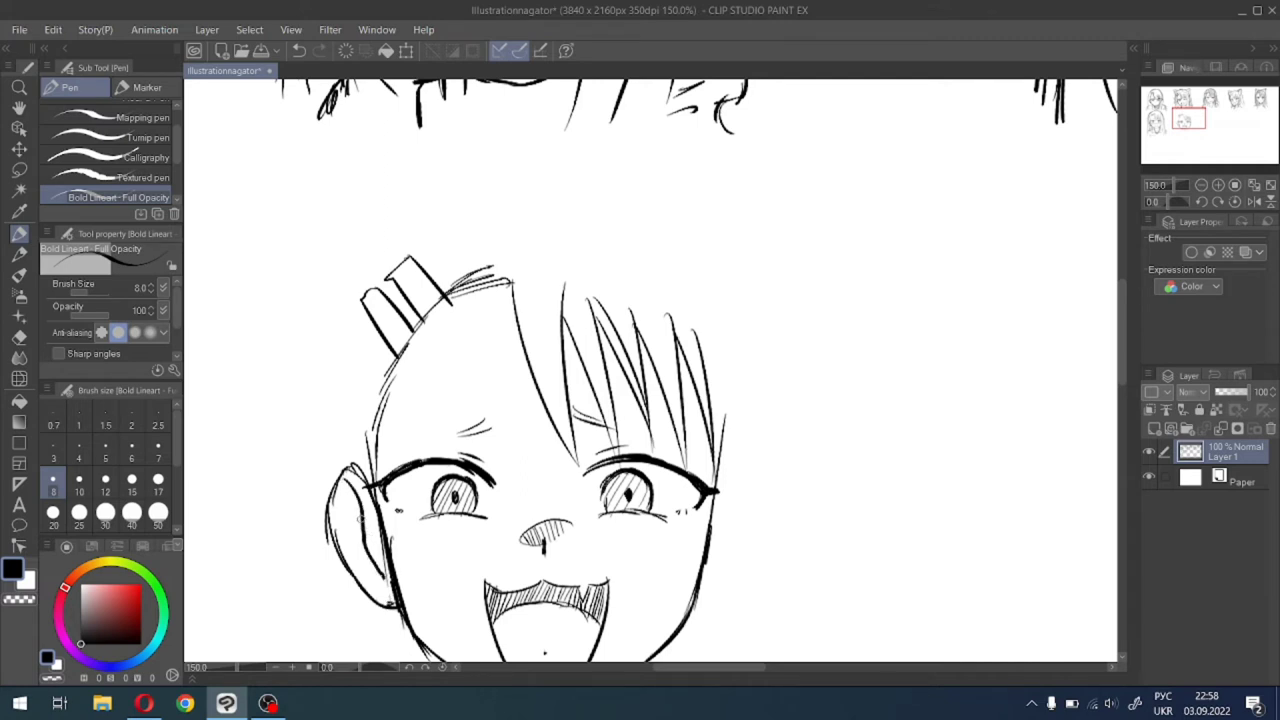
pyautogui.moveTo(361, 519)
pyautogui.mouseDown()
pyautogui.moveTo(345, 540)
pyautogui.moveTo(370, 562)
pyautogui.mouseUp()
pyautogui.moveTo(350, 482); pyautogui.dragTo(340, 532)
pyautogui.moveTo(340, 488); pyautogui.dragTo(340, 546)
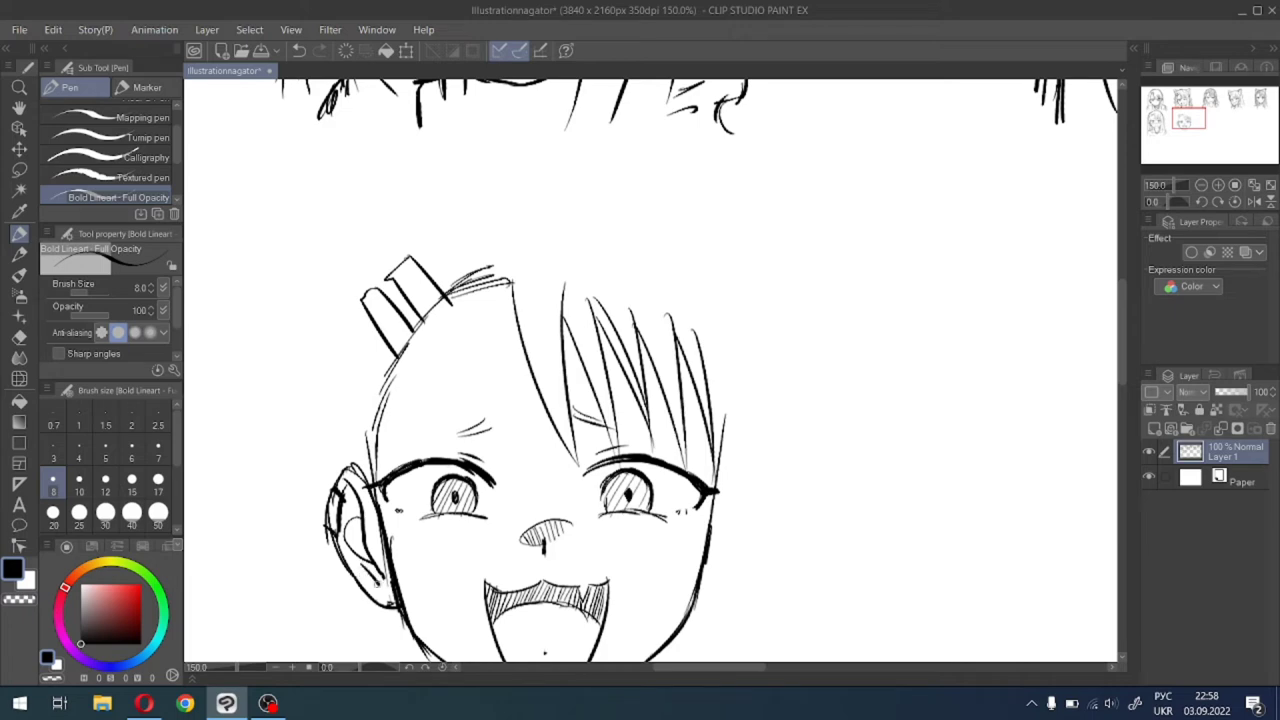
pyautogui.hotkey('ctrl', '-')
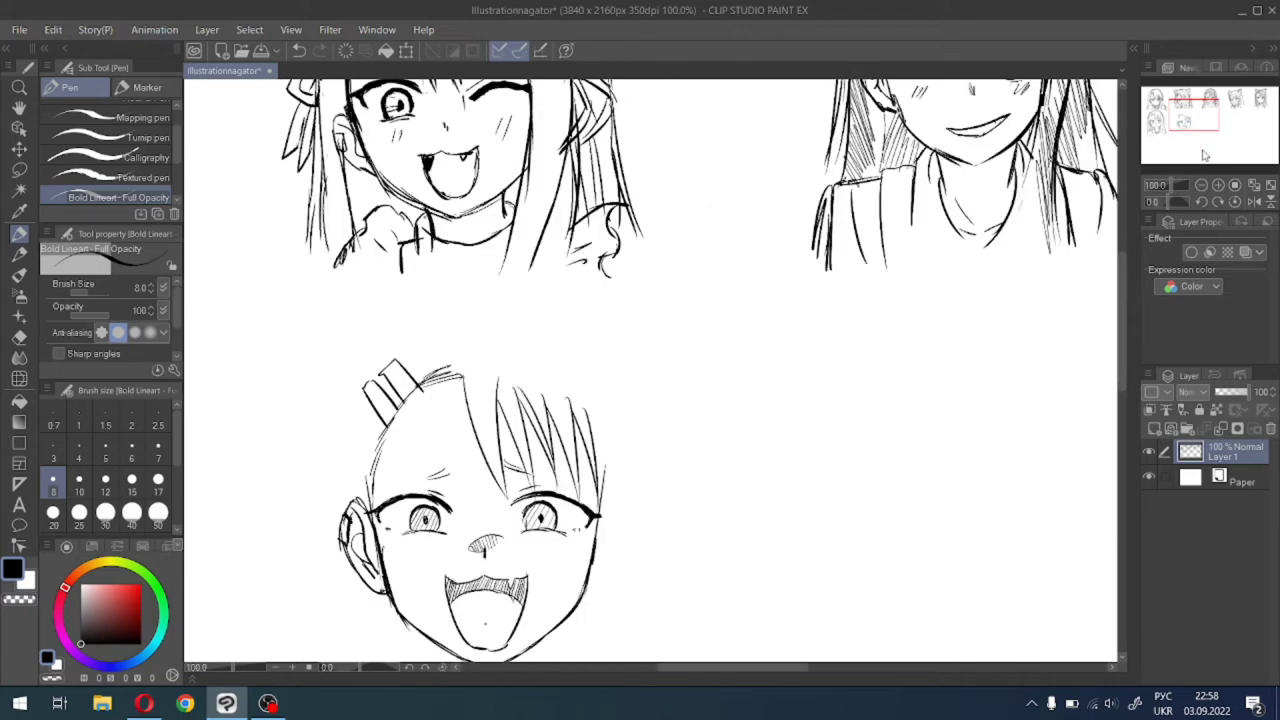
# Darken the hairline below the hair clips and draw the outer hair contour from the crown down past the ear.
pyautogui.moveTo(1205, 132); pyautogui.dragTo(1172, 123)
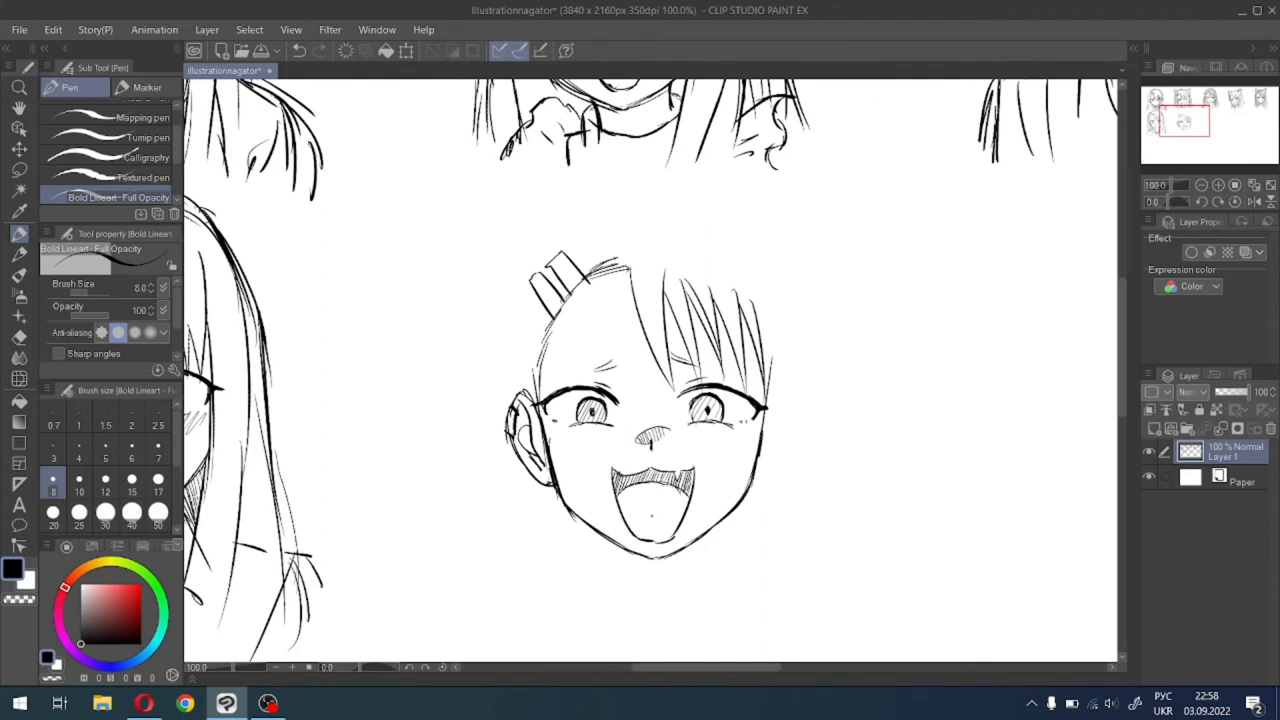
pyautogui.moveTo(558, 282); pyautogui.dragTo(540, 414)
pyautogui.moveTo(644, 216)
pyautogui.mouseDown()
pyautogui.moveTo(584, 222)
pyautogui.moveTo(538, 270)
pyautogui.mouseUp()
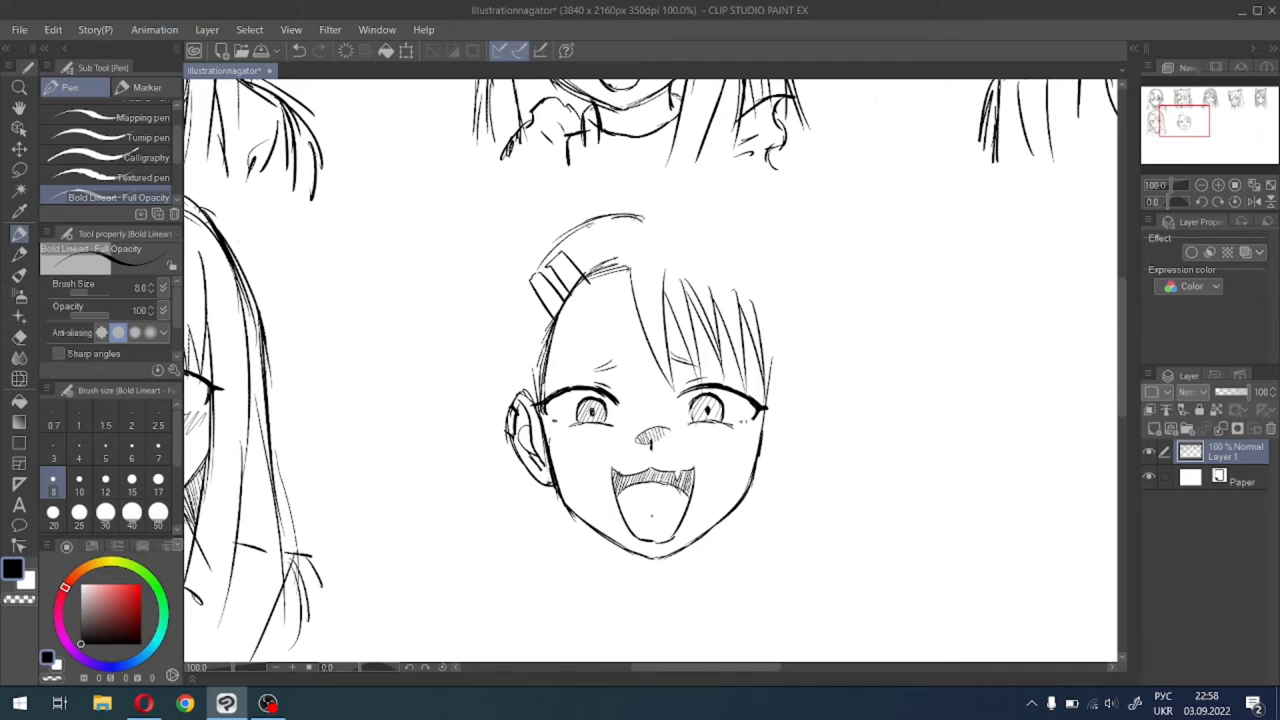
pyautogui.moveTo(586, 226)
pyautogui.mouseDown()
pyautogui.moveTo(524, 294)
pyautogui.moveTo(498, 390)
pyautogui.mouseUp()
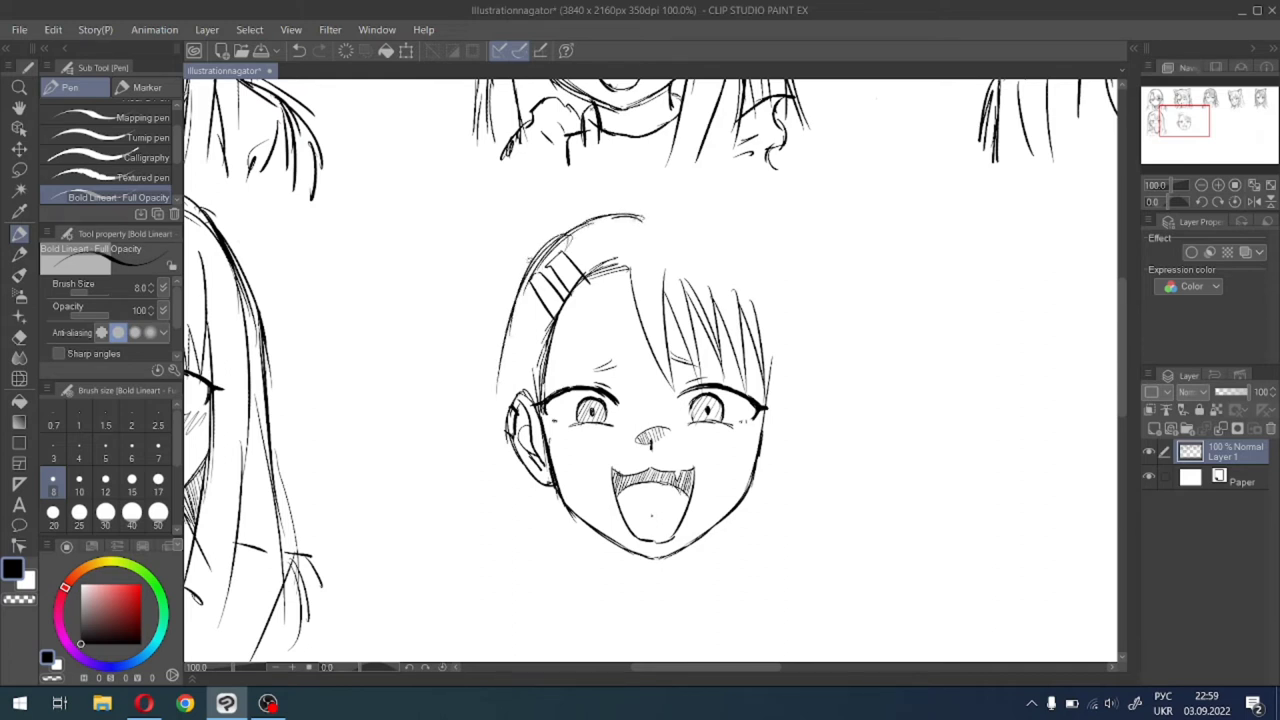
pyautogui.moveTo(532, 258)
pyautogui.mouseDown()
pyautogui.moveTo(514, 282)
pyautogui.moveTo(488, 466)
pyautogui.mouseUp()
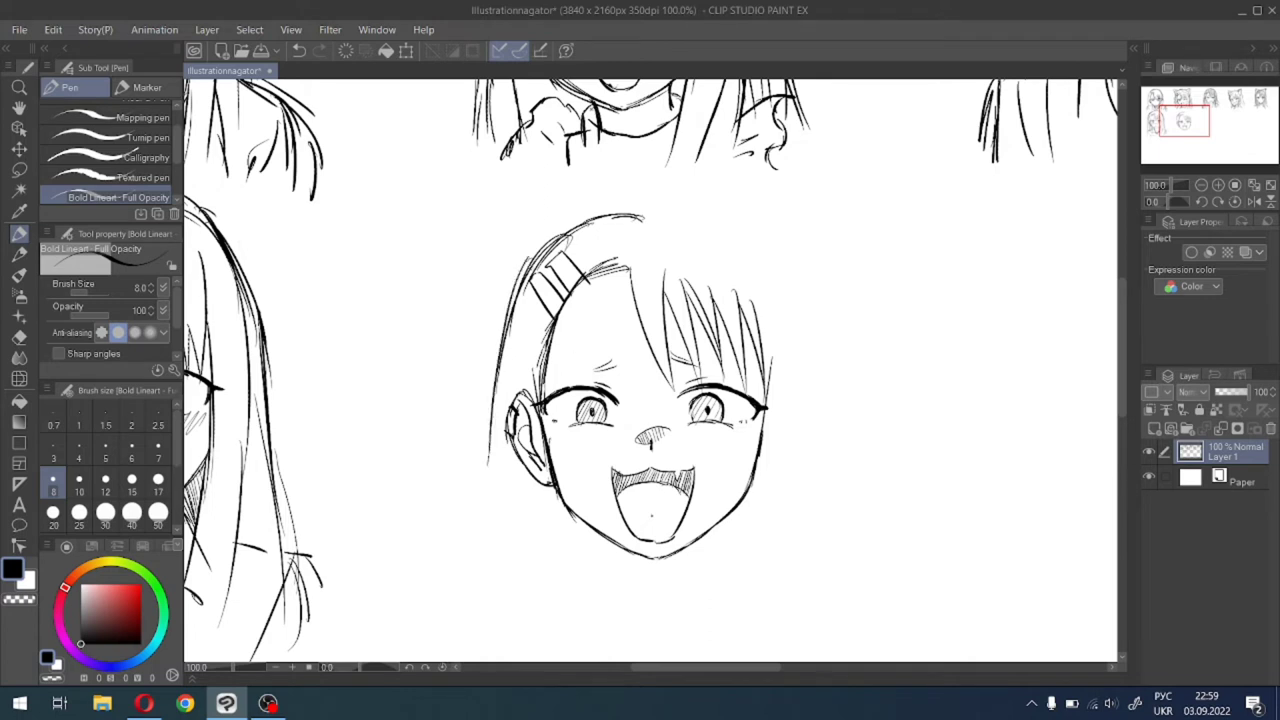
pyautogui.moveTo(582, 218); pyautogui.dragTo(530, 268)
pyautogui.moveTo(626, 208); pyautogui.dragTo(560, 232)
# Continue the hair contour over the crown and down the right-hand side of the face to below eye level.
pyautogui.moveTo(664, 204)
pyautogui.mouseDown()
pyautogui.moveTo(602, 216)
pyautogui.moveTo(712, 206)
pyautogui.moveTo(766, 270)
pyautogui.mouseUp()
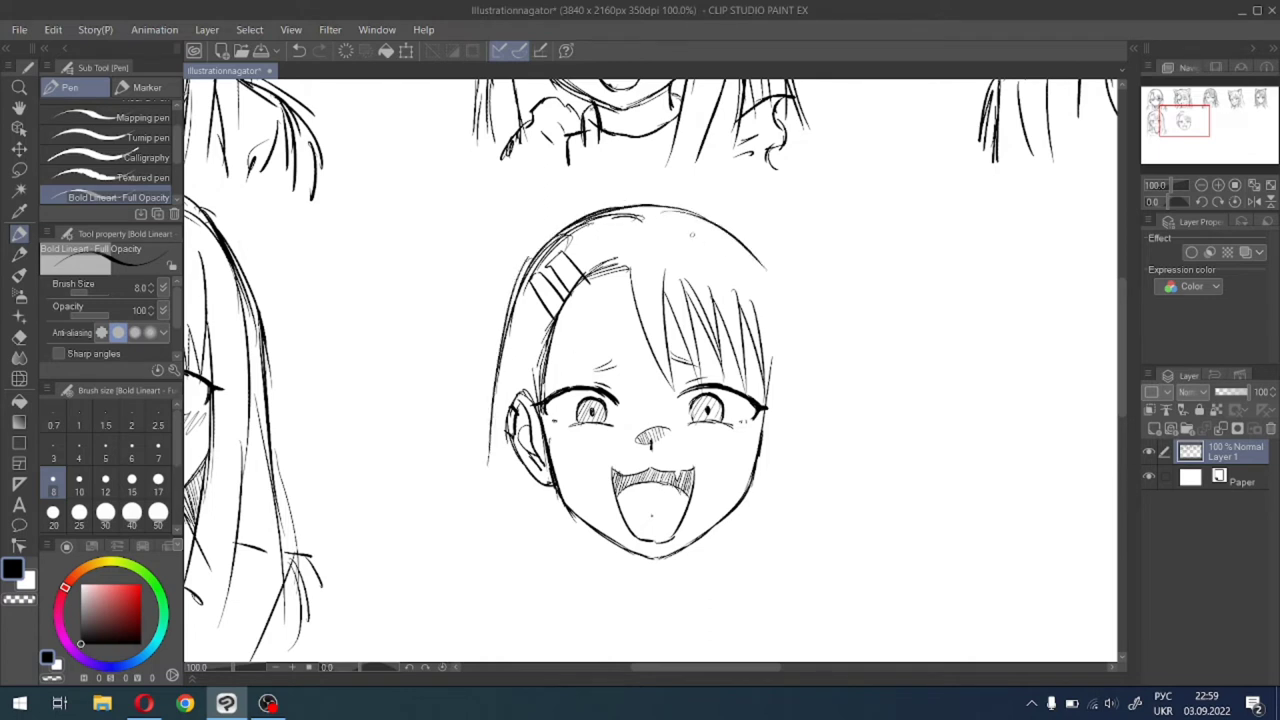
pyautogui.moveTo(704, 224); pyautogui.dragTo(784, 330)
pyautogui.moveTo(718, 218)
pyautogui.mouseDown()
pyautogui.moveTo(790, 266)
pyautogui.moveTo(800, 300)
pyautogui.mouseUp()
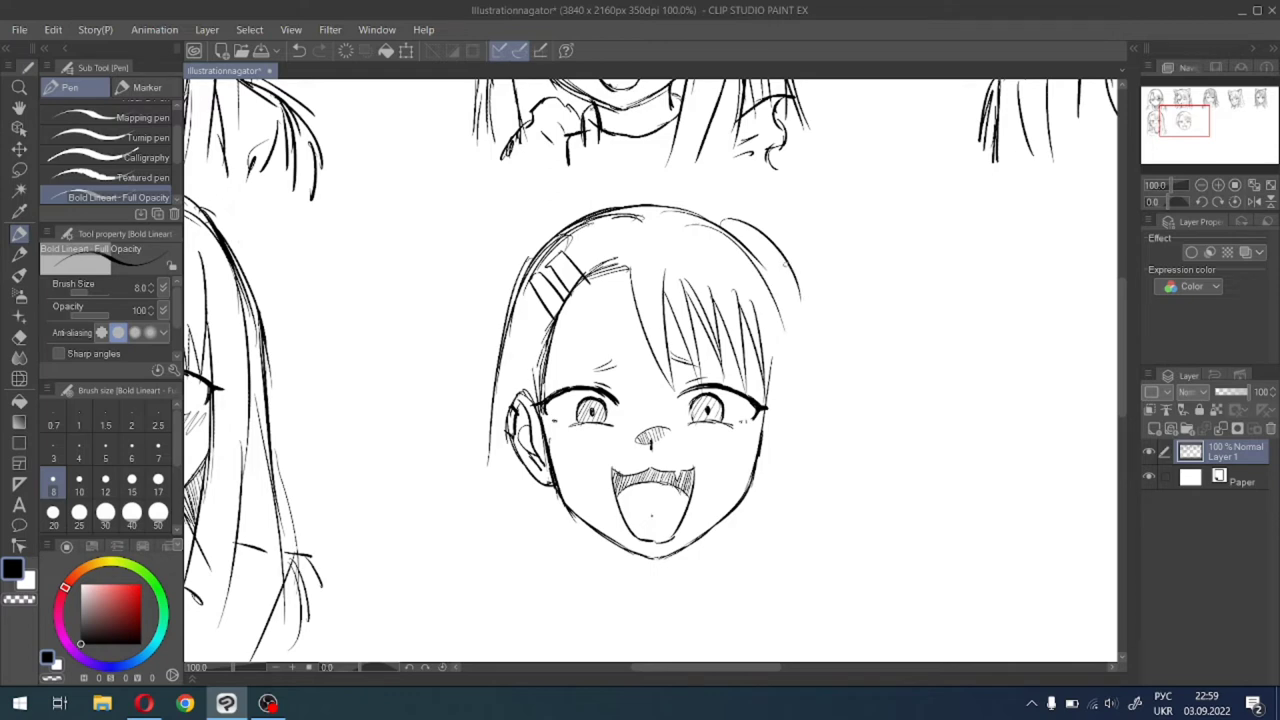
pyautogui.hotkey('ctrl', 'z')
pyautogui.moveTo(700, 212); pyautogui.dragTo(790, 290)
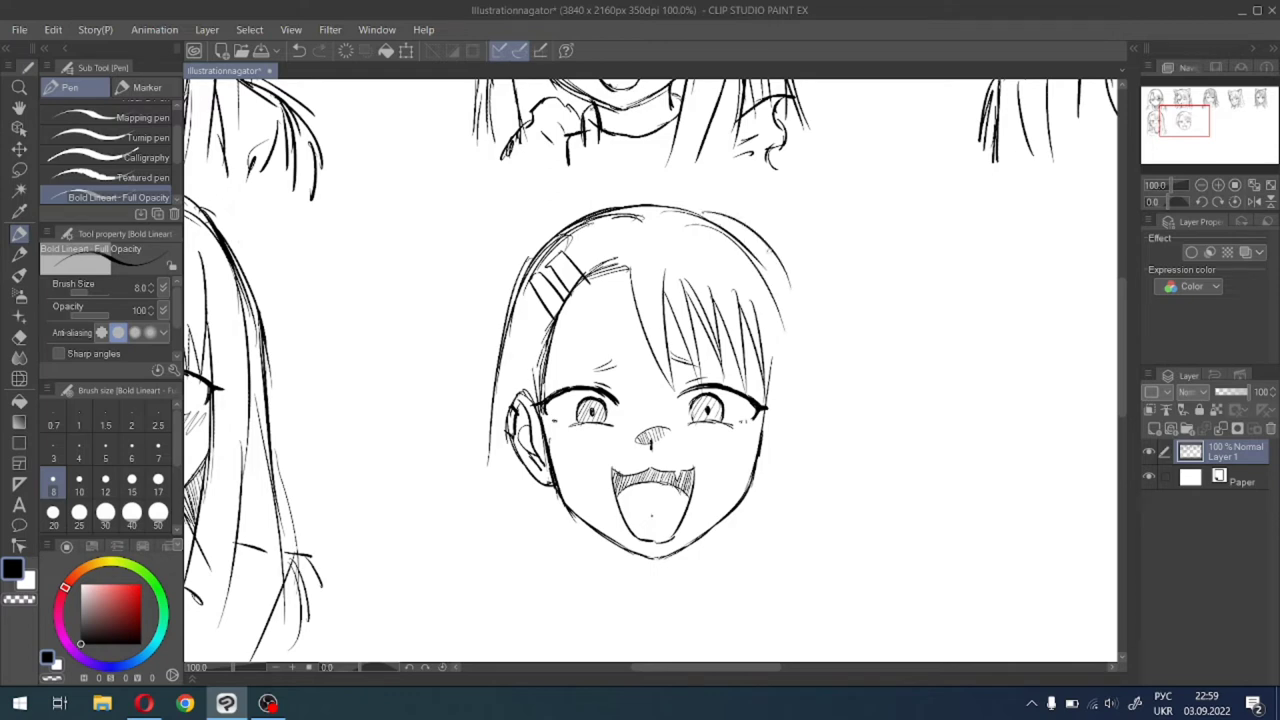
pyautogui.moveTo(716, 216); pyautogui.dragTo(800, 396)
pyautogui.moveTo(754, 246); pyautogui.dragTo(801, 456)
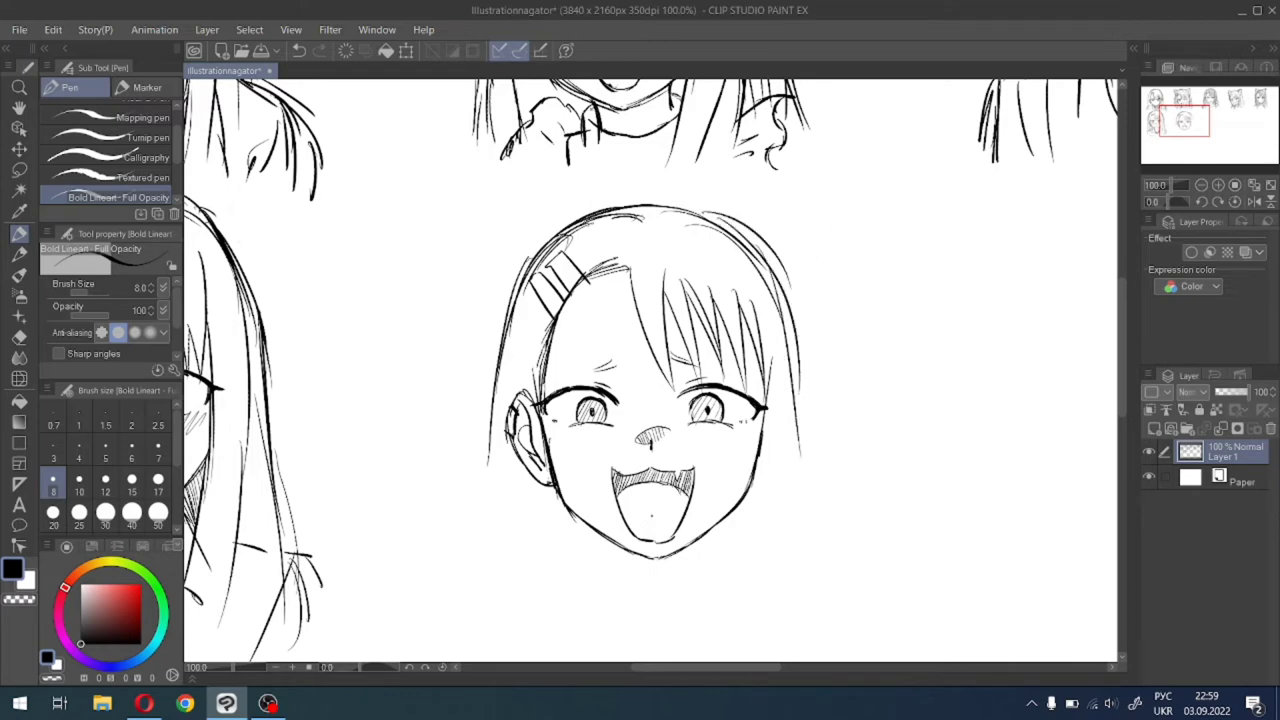
# Draw two short neck lines below the jaw and fill a dark hatched shadow under the chin.
pyautogui.moveTo(1176, 125); pyautogui.dragTo(1178, 136)
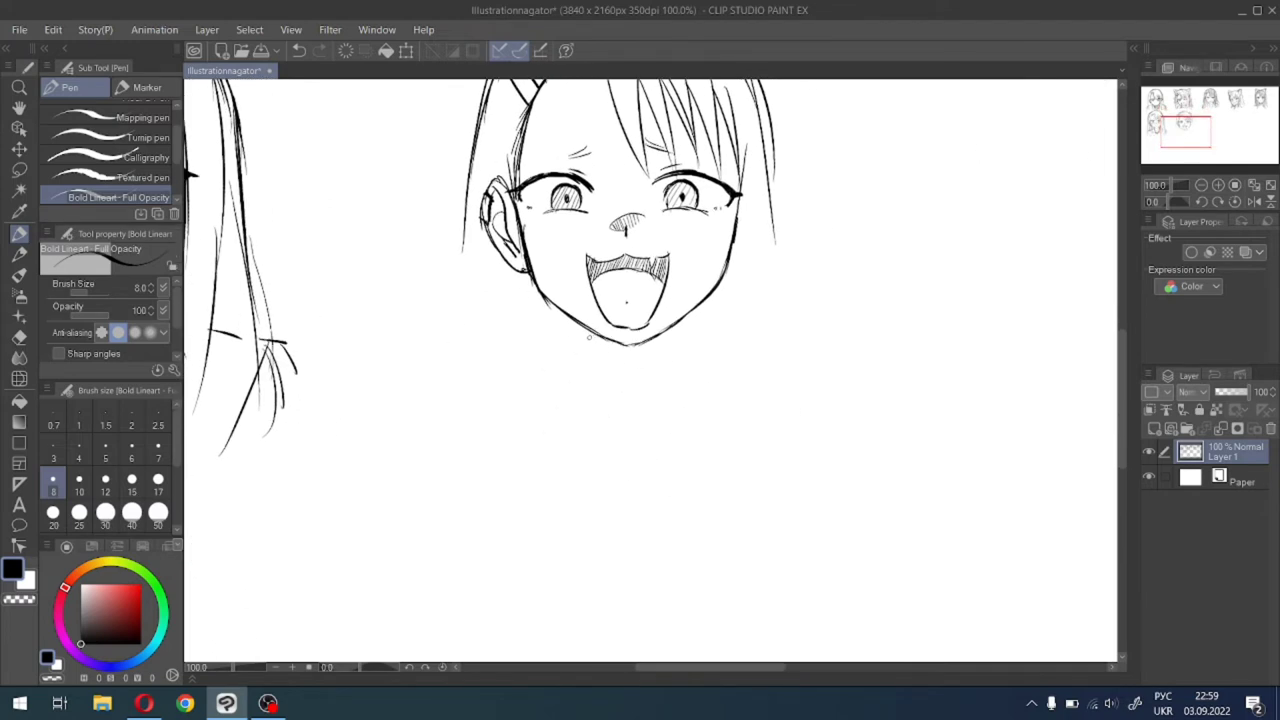
pyautogui.moveTo(583, 324); pyautogui.dragTo(598, 376)
pyautogui.moveTo(682, 316); pyautogui.dragTo(663, 370)
pyautogui.moveTo(594, 336)
pyautogui.mouseDown()
pyautogui.moveTo(632, 356)
pyautogui.moveTo(678, 330)
pyautogui.moveTo(625, 352)
pyautogui.mouseUp()
pyautogui.moveTo(630, 343); pyautogui.dragTo(620, 352)
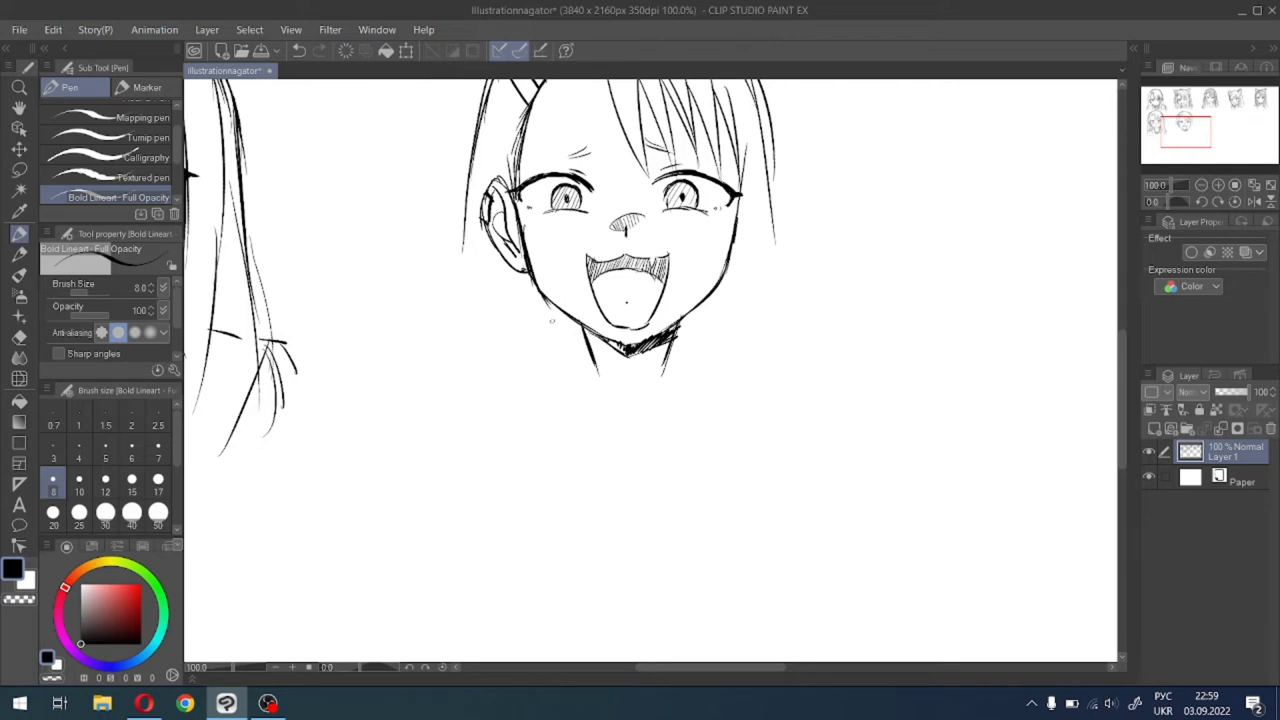
# Sketch both rounded shoulders outward from the jaw, continuing the outlines down the upper arms.
pyautogui.moveTo(557, 311)
pyautogui.mouseDown()
pyautogui.moveTo(504, 309)
pyautogui.moveTo(454, 342)
pyautogui.mouseUp()
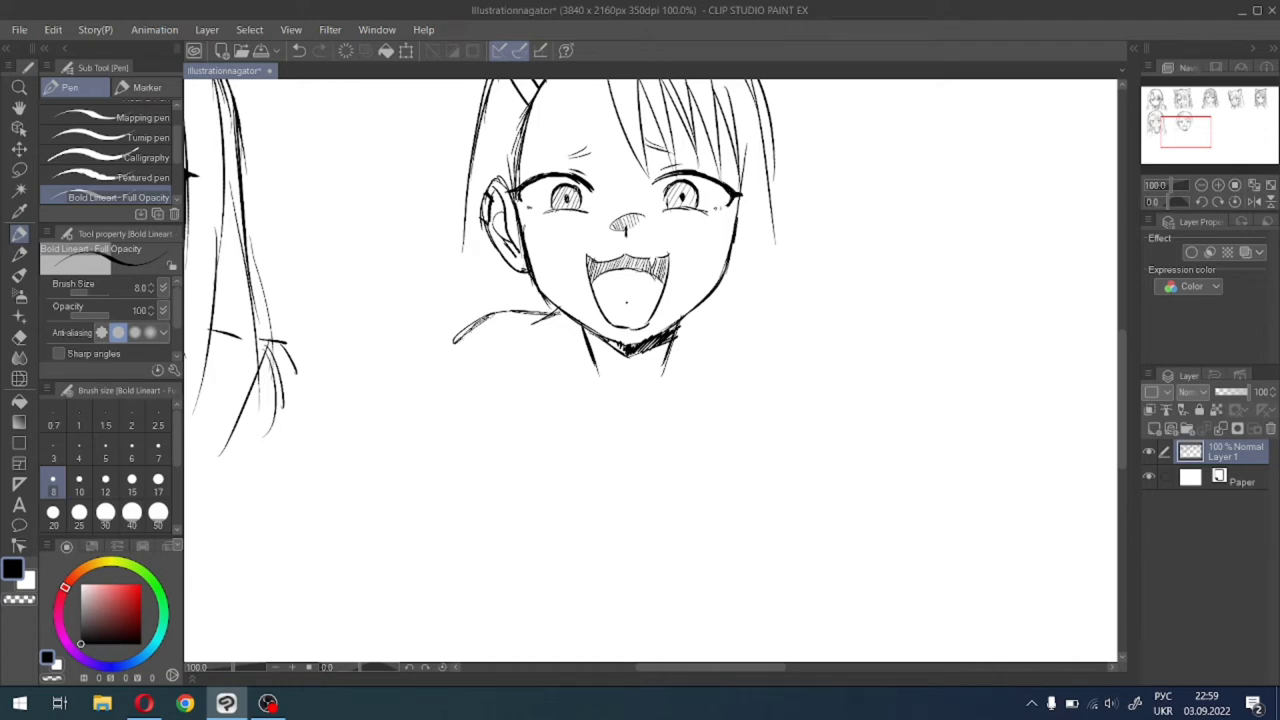
pyautogui.moveTo(574, 188); pyautogui.dragTo(583, 206)
pyautogui.moveTo(697, 316)
pyautogui.mouseDown()
pyautogui.moveTo(682, 321)
pyautogui.moveTo(780, 308)
pyautogui.moveTo(804, 336)
pyautogui.moveTo(794, 316)
pyautogui.moveTo(820, 348)
pyautogui.moveTo(814, 420)
pyautogui.mouseUp()
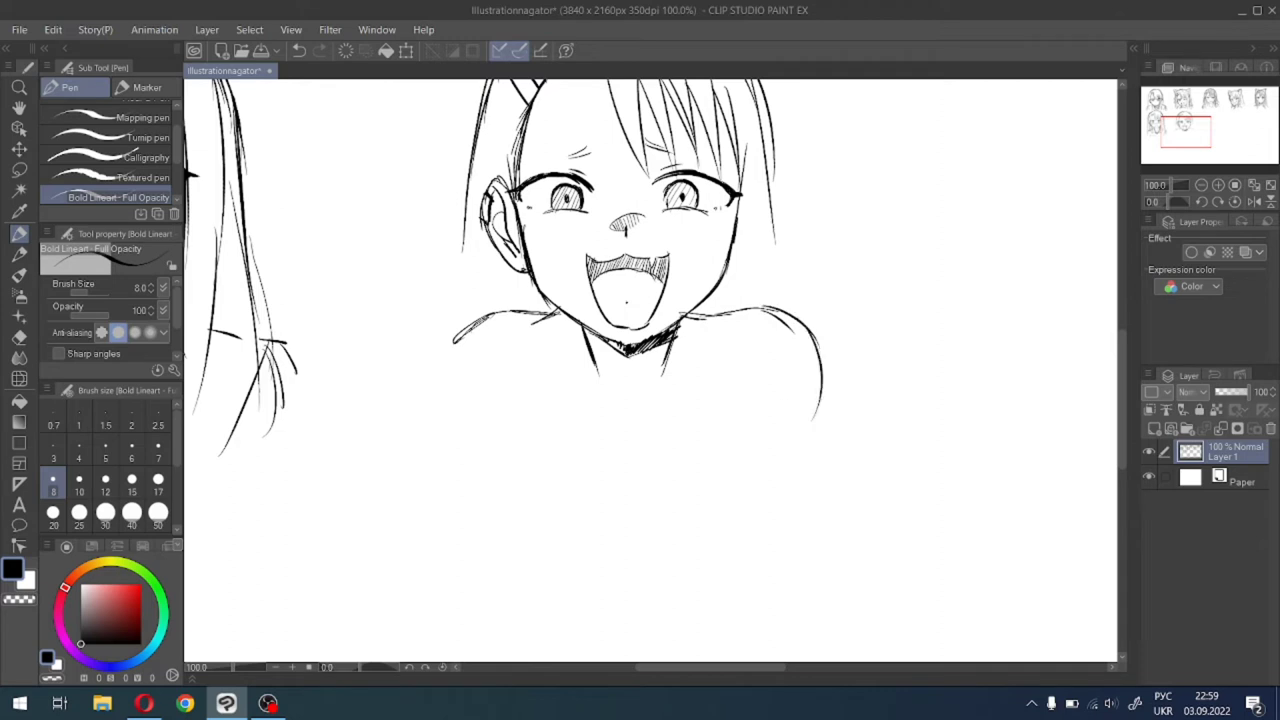
pyautogui.moveTo(490, 314); pyautogui.dragTo(458, 326)
pyautogui.moveTo(464, 320)
pyautogui.mouseDown()
pyautogui.moveTo(440, 358)
pyautogui.moveTo(448, 414)
pyautogui.mouseUp()
pyautogui.moveTo(462, 322); pyautogui.dragTo(457, 452)
pyautogui.moveTo(443, 381); pyautogui.dragTo(454, 444)
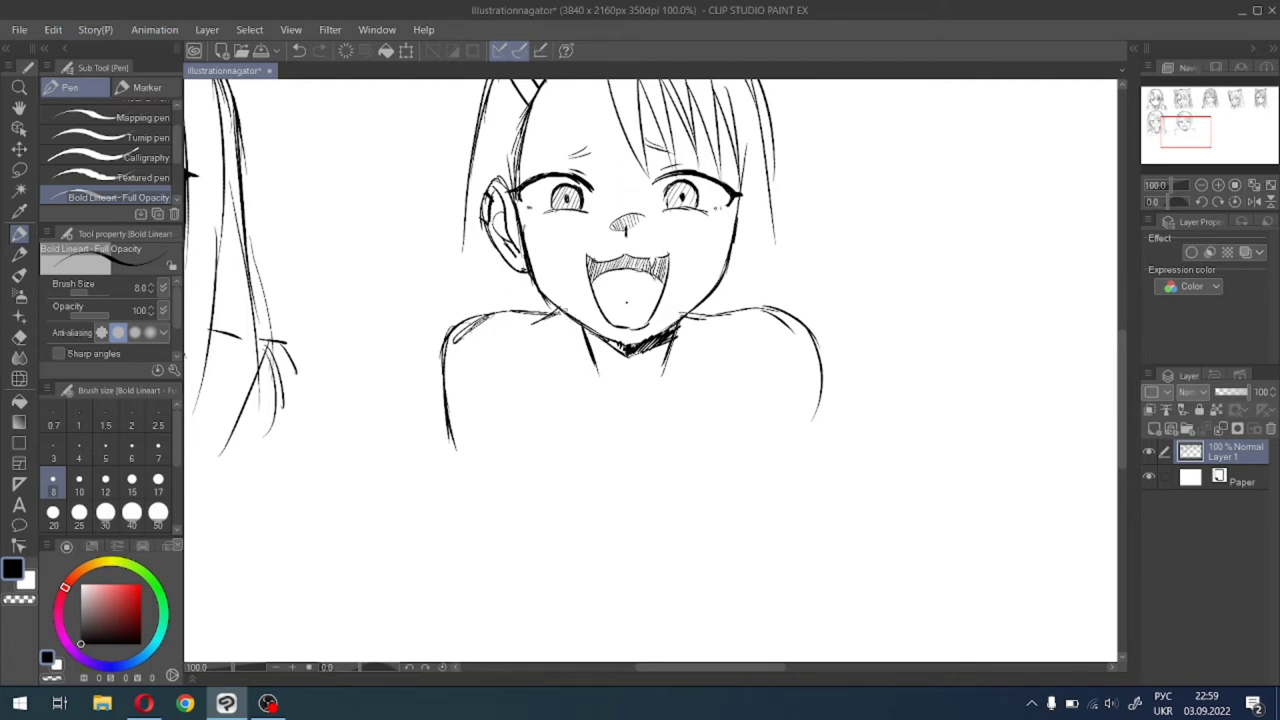
# Draw two long strap lines down from the left-hand shoulder and a short line marking the armpit.
pyautogui.moveTo(557, 309); pyautogui.dragTo(578, 468)
pyautogui.moveTo(526, 310); pyautogui.dragTo(537, 426)
pyautogui.moveTo(530, 358); pyautogui.dragTo(546, 466)
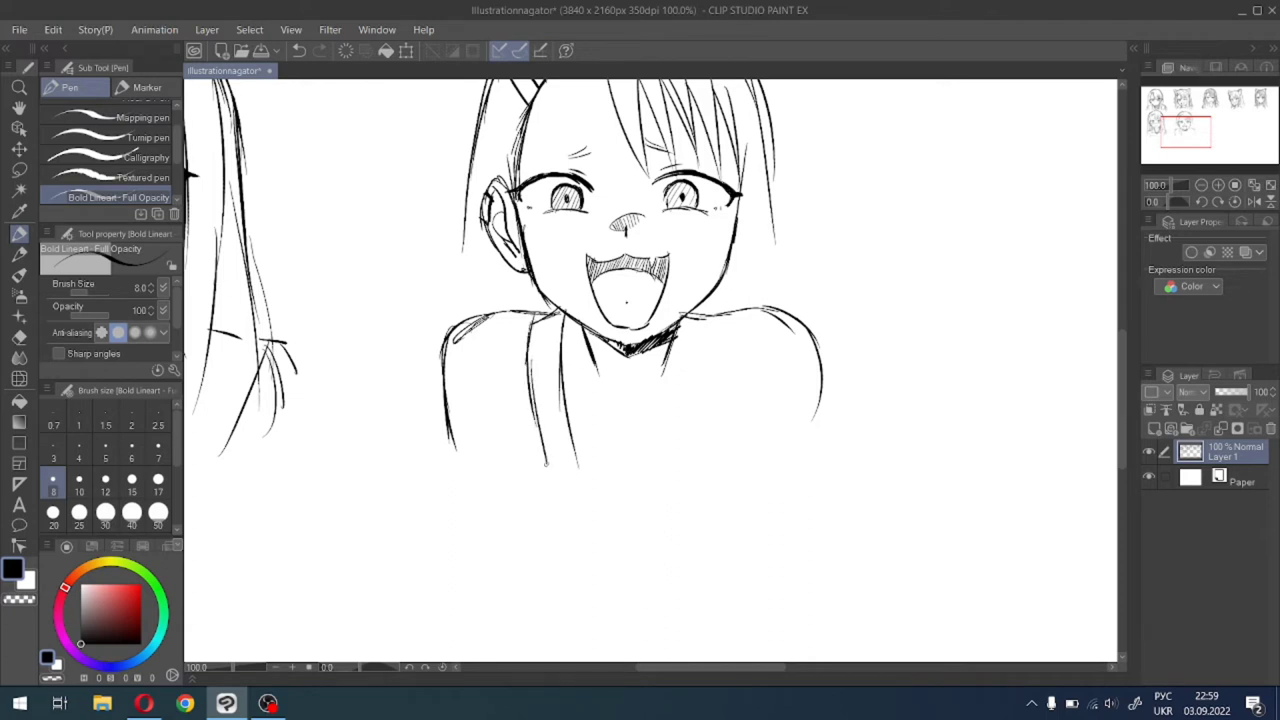
pyautogui.moveTo(492, 403); pyautogui.dragTo(518, 466)
# Lasso the left-hand shoulder outline, rotate and shift it slightly toward the neck, and deselect.
pyautogui.press('m')
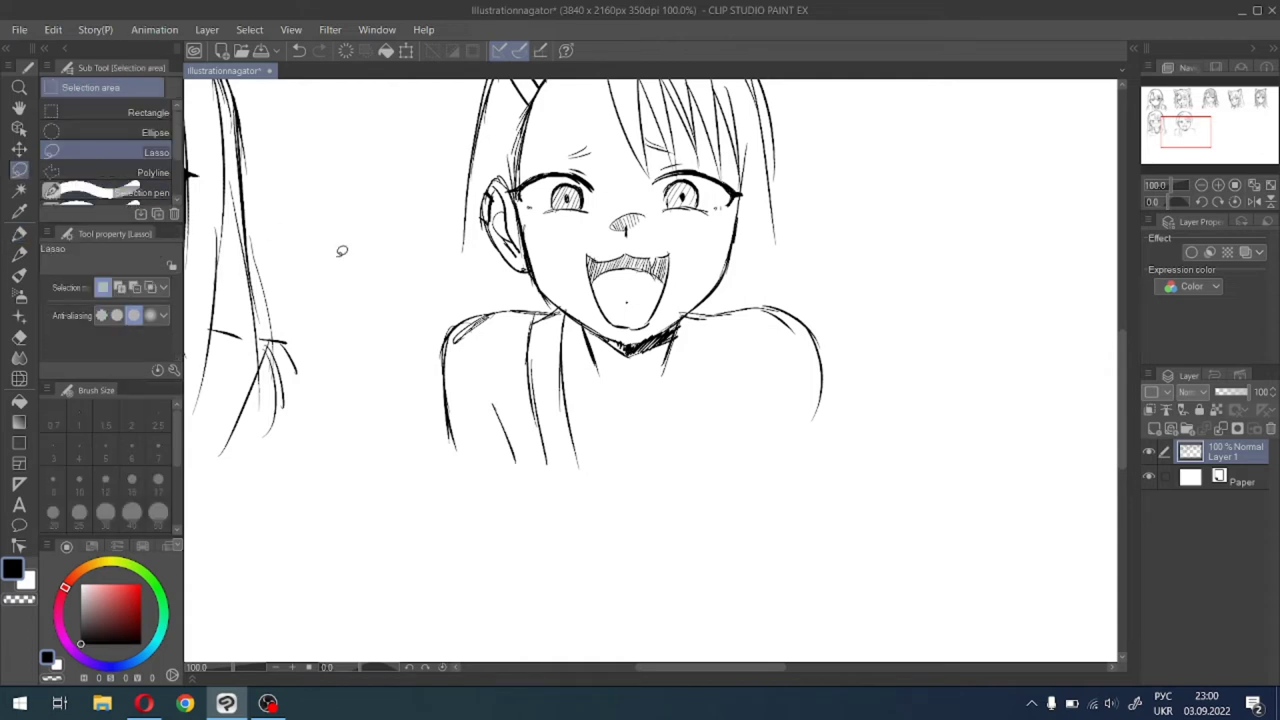
pyautogui.moveTo(513, 295)
pyautogui.mouseDown()
pyautogui.moveTo(485, 482)
pyautogui.moveTo(427, 437)
pyautogui.moveTo(516, 324)
pyautogui.moveTo(444, 489)
pyautogui.moveTo(410, 364)
pyautogui.moveTo(507, 299)
pyautogui.mouseUp()
pyautogui.click(320, 531)
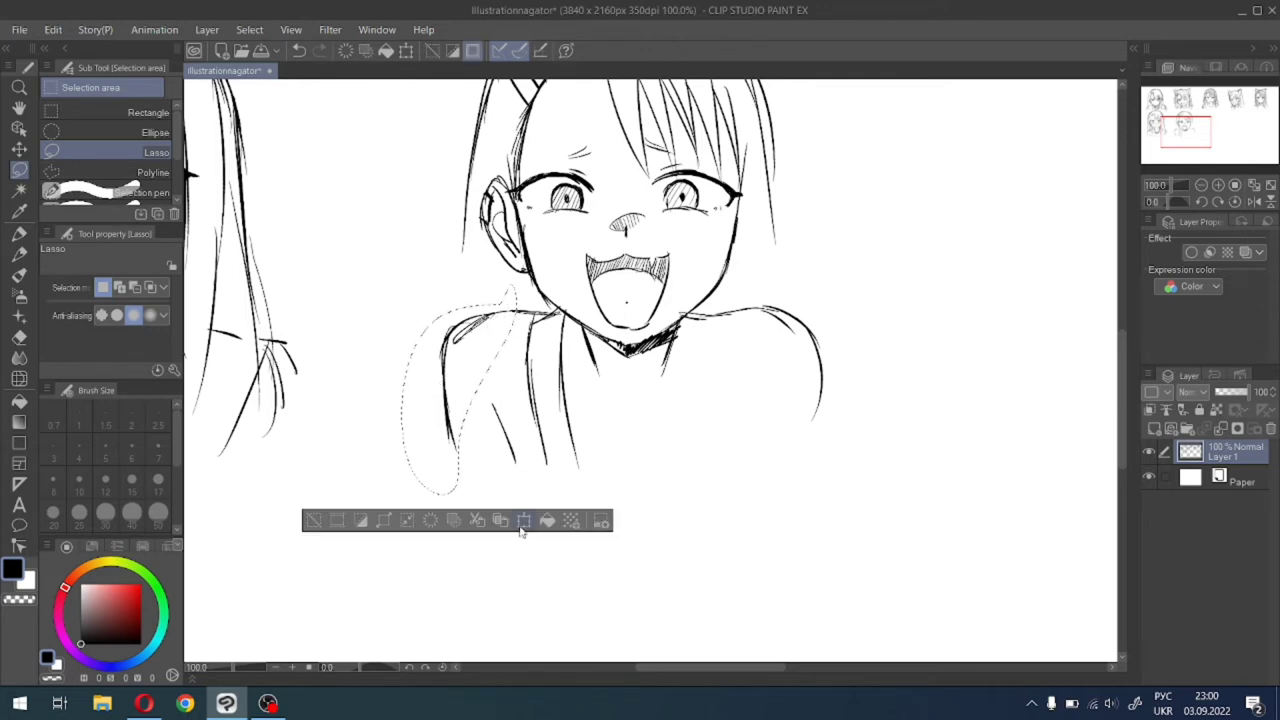
pyautogui.click(523, 524)
pyautogui.moveTo(588, 295); pyautogui.dragTo(595, 306)
pyautogui.moveTo(484, 377); pyautogui.dragTo(480, 369)
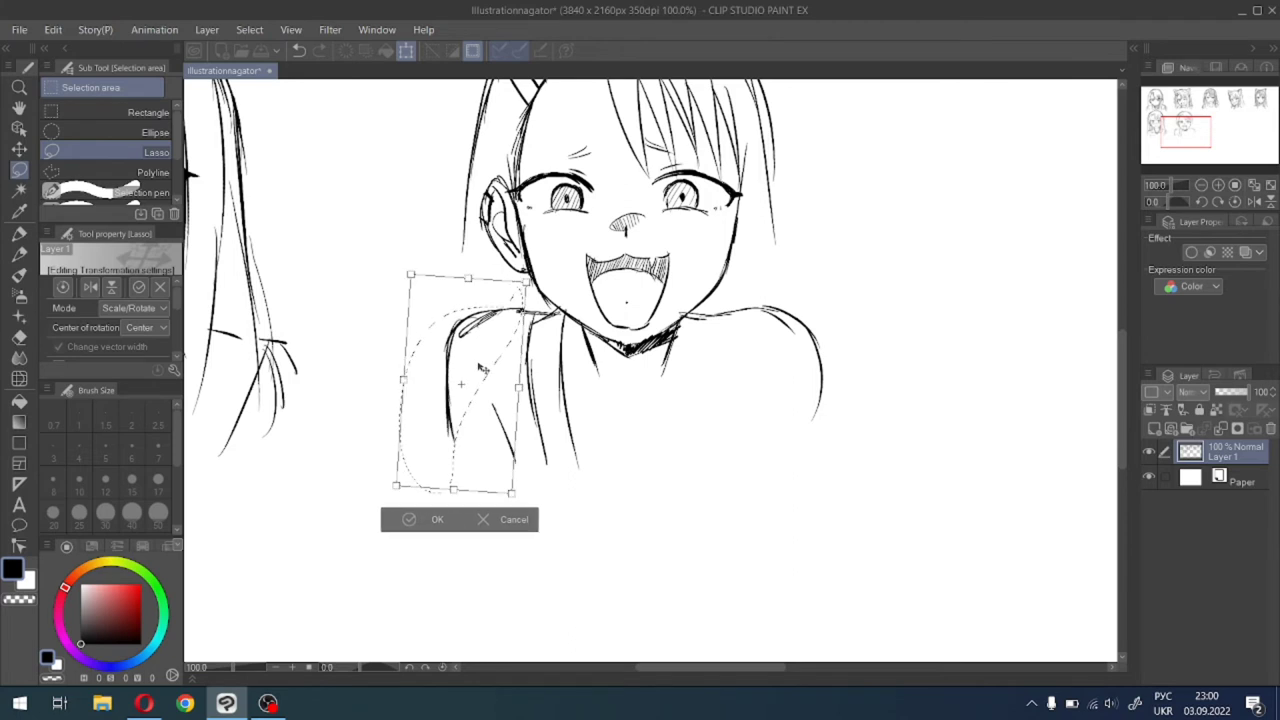
pyautogui.moveTo(552, 283); pyautogui.dragTo(560, 291)
pyautogui.moveTo(484, 366); pyautogui.dragTo(489, 374)
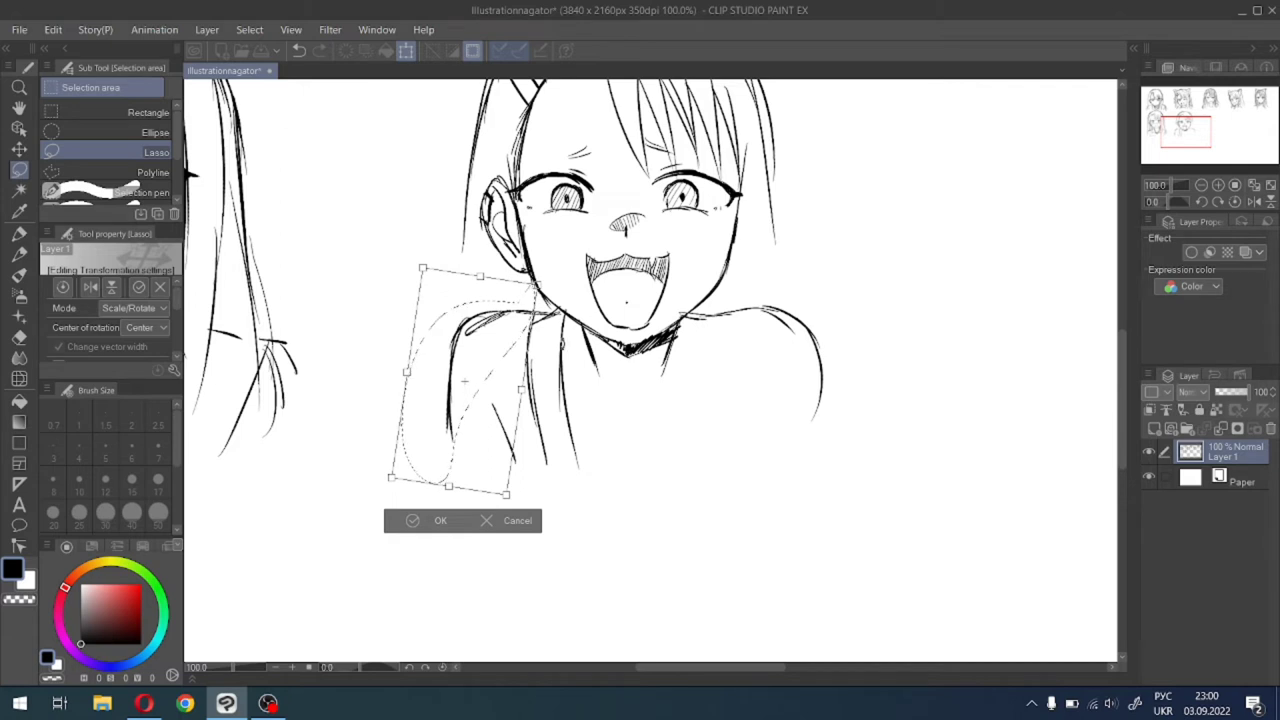
pyautogui.moveTo(507, 349); pyautogui.dragTo(505, 347)
pyautogui.click(405, 520)
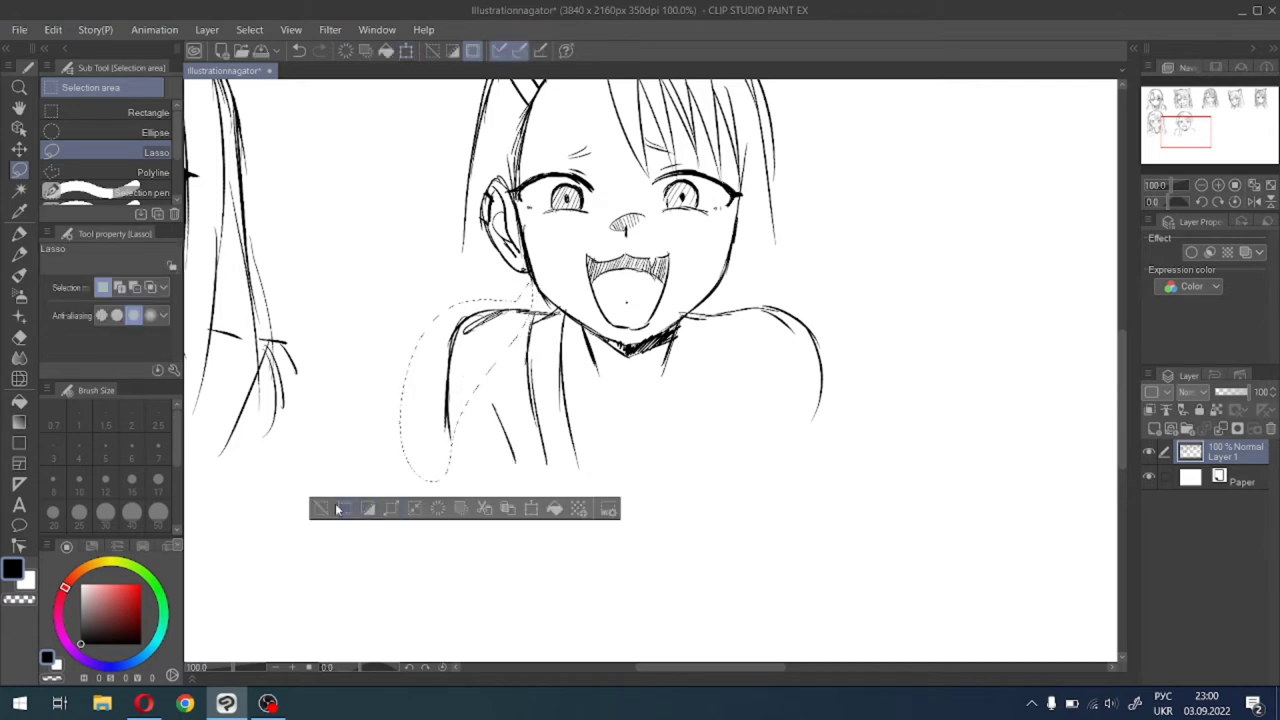
pyautogui.click(337, 506)
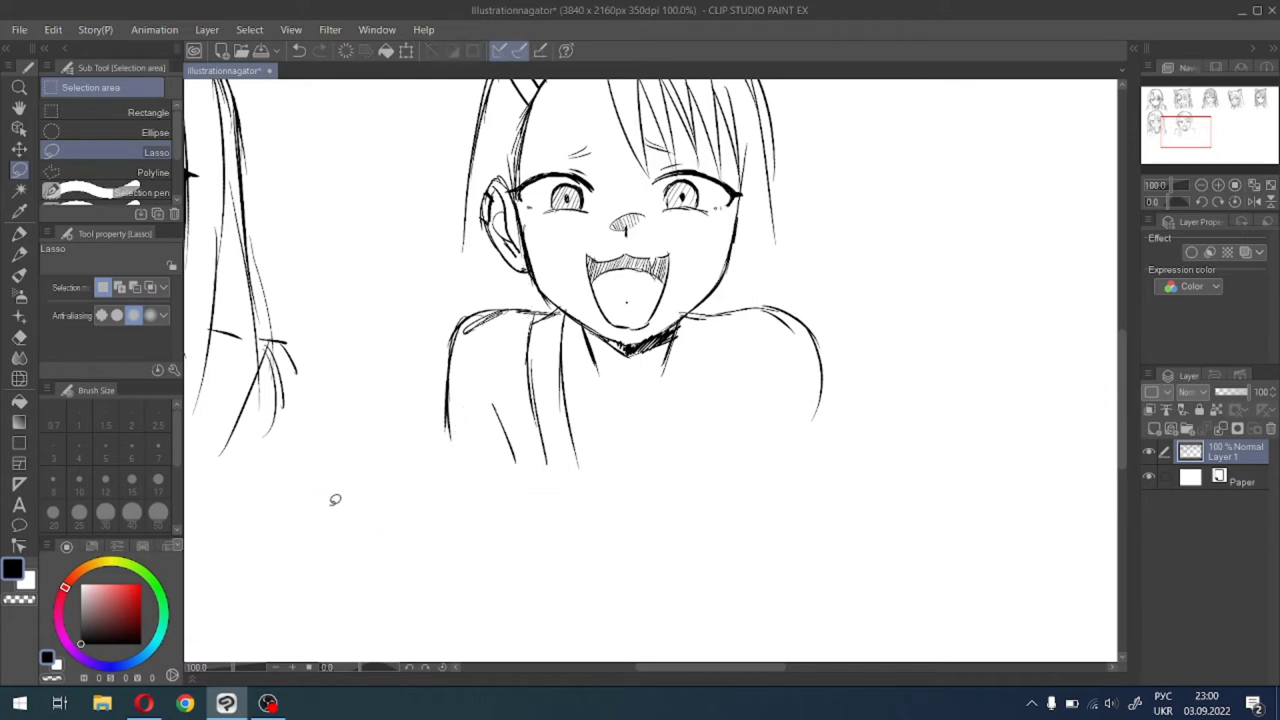
# Sketch a second, higher contour above each shoulder with the Bold Lineart - Full Opacity pen.
pyautogui.click(21, 237)
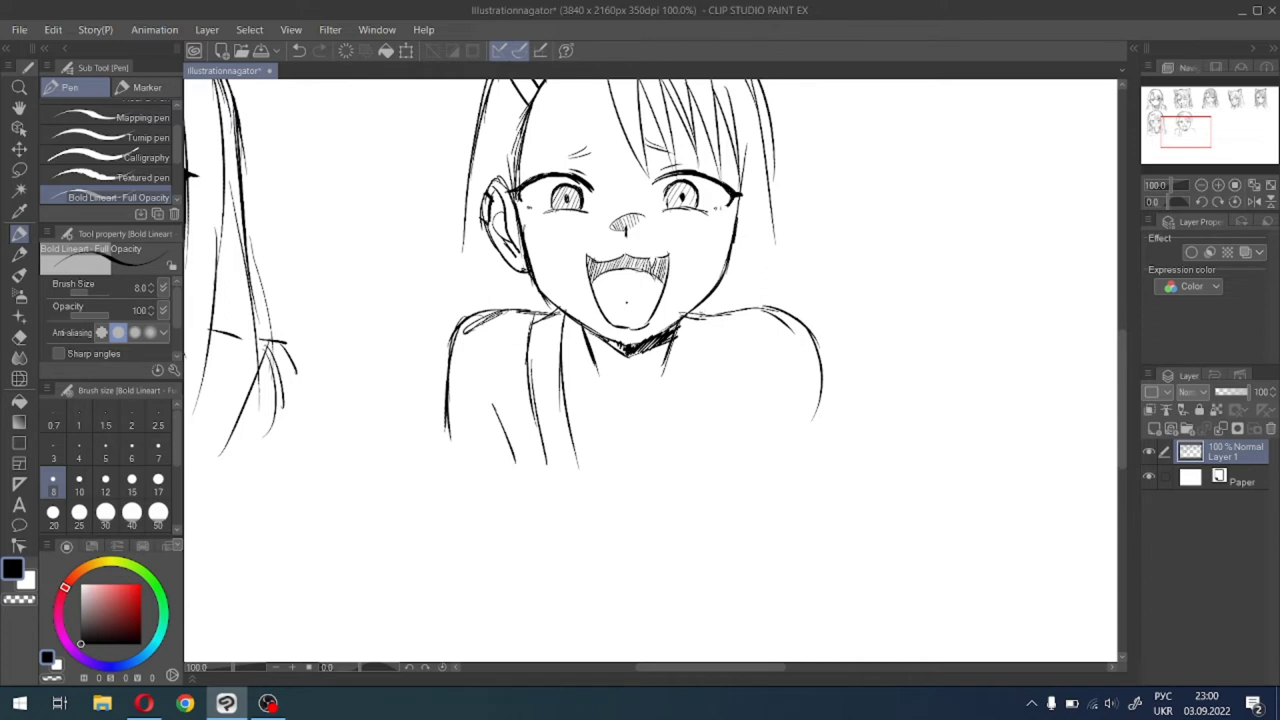
pyautogui.moveTo(694, 307)
pyautogui.mouseDown()
pyautogui.moveTo(762, 286)
pyautogui.moveTo(822, 330)
pyautogui.mouseUp()
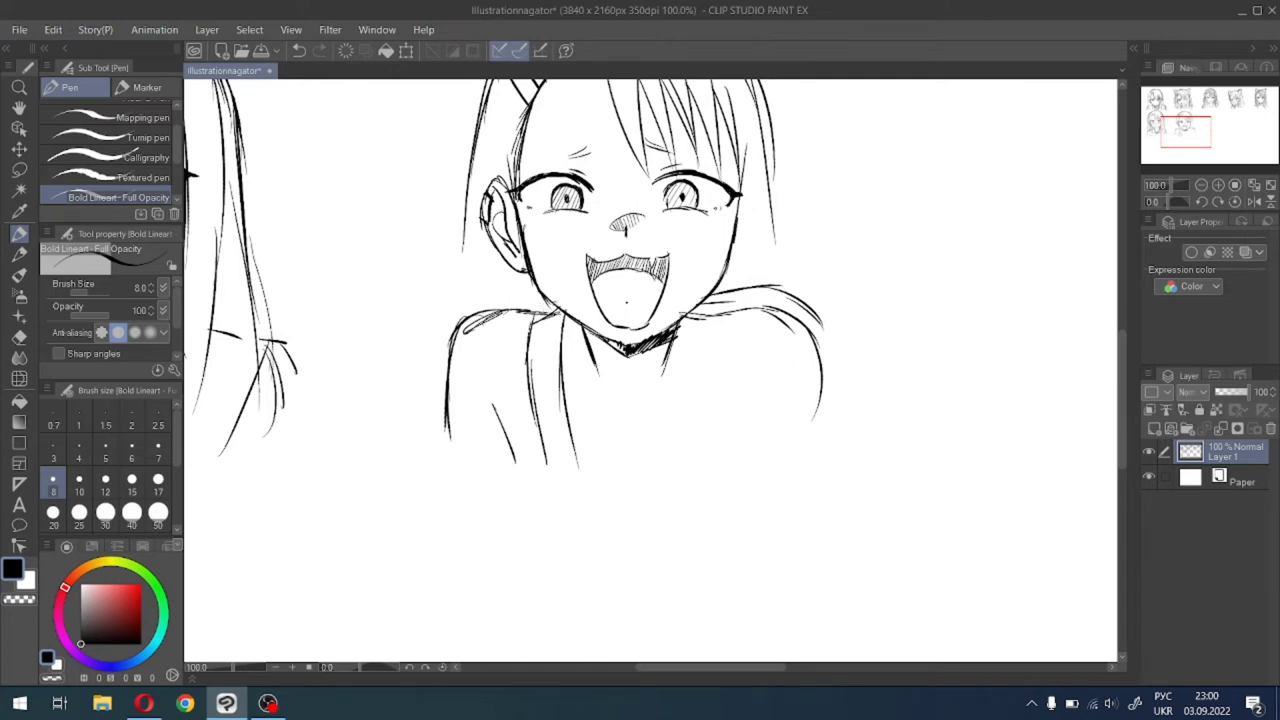
pyautogui.moveTo(558, 306)
pyautogui.mouseDown()
pyautogui.moveTo(462, 296)
pyautogui.moveTo(441, 350)
pyautogui.mouseUp()
# Erase both shoulders and the strap lines with the Hard eraser at size 30, keeping the neck.
pyautogui.scroll(-1, 456, 376)
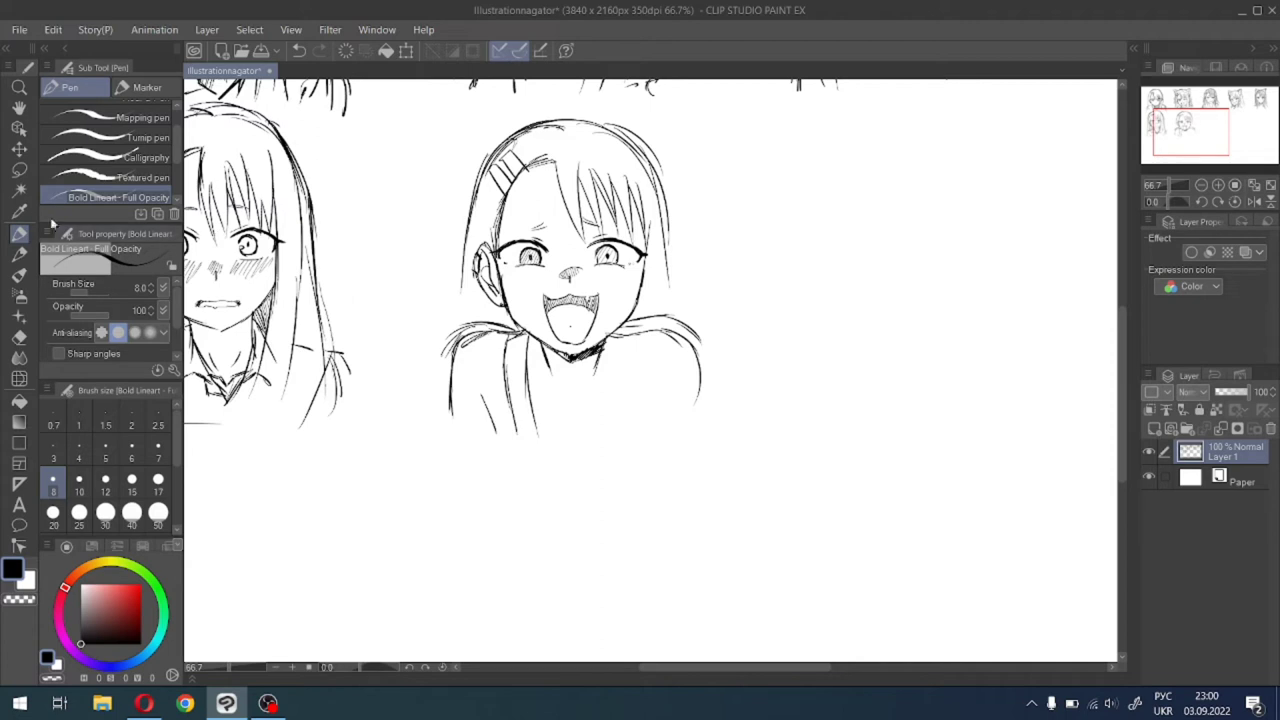
pyautogui.click(19, 337)
pyautogui.scroll(1, 455, 358)
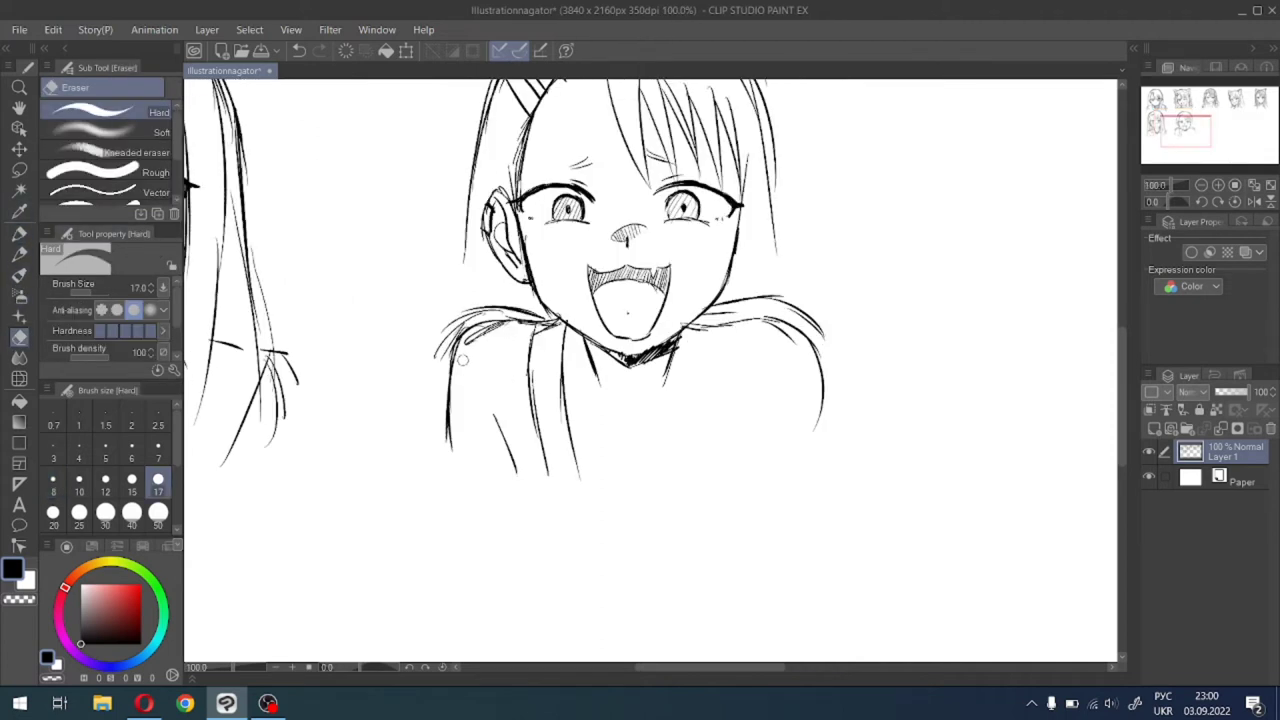
pyautogui.click(105, 512)
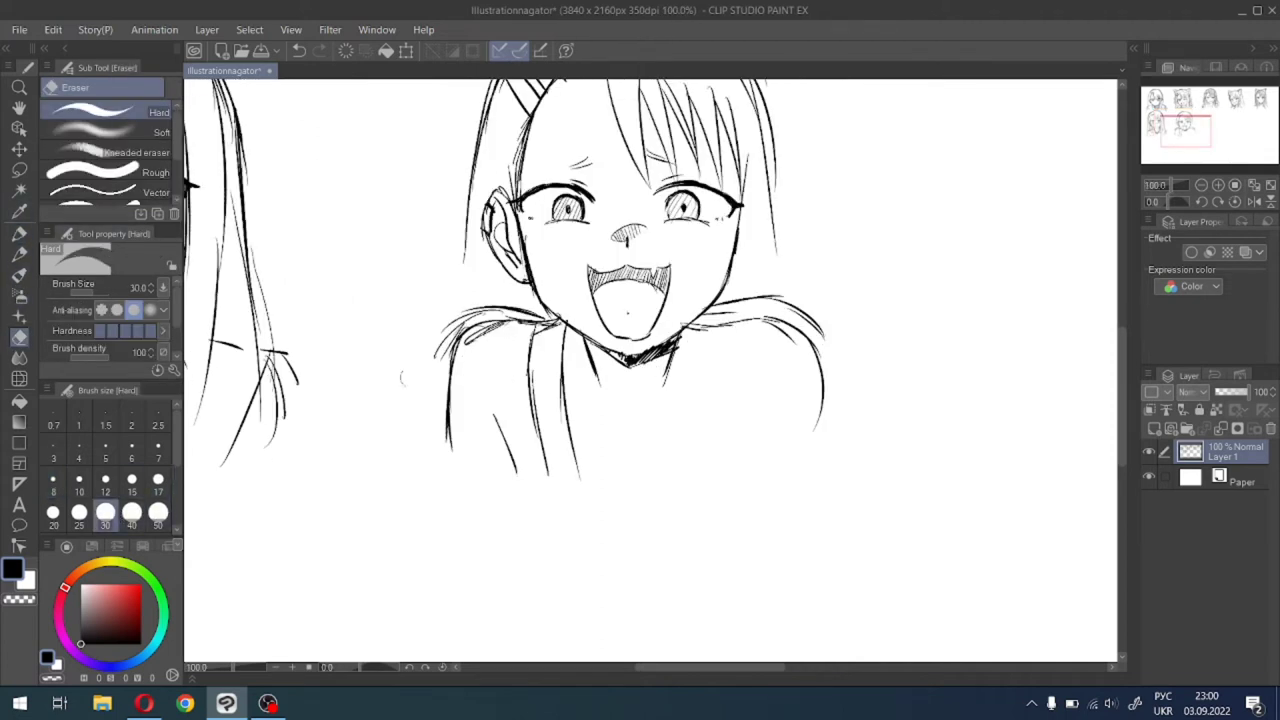
pyautogui.moveTo(445, 338)
pyautogui.mouseDown()
pyautogui.moveTo(465, 322)
pyautogui.moveTo(450, 448)
pyautogui.mouseUp()
pyautogui.moveTo(452, 348)
pyautogui.mouseDown()
pyautogui.moveTo(471, 290)
pyautogui.moveTo(530, 312)
pyautogui.moveTo(560, 343)
pyautogui.moveTo(536, 316)
pyautogui.moveTo(554, 338)
pyautogui.moveTo(568, 472)
pyautogui.moveTo(510, 345)
pyautogui.moveTo(493, 432)
pyautogui.mouseUp()
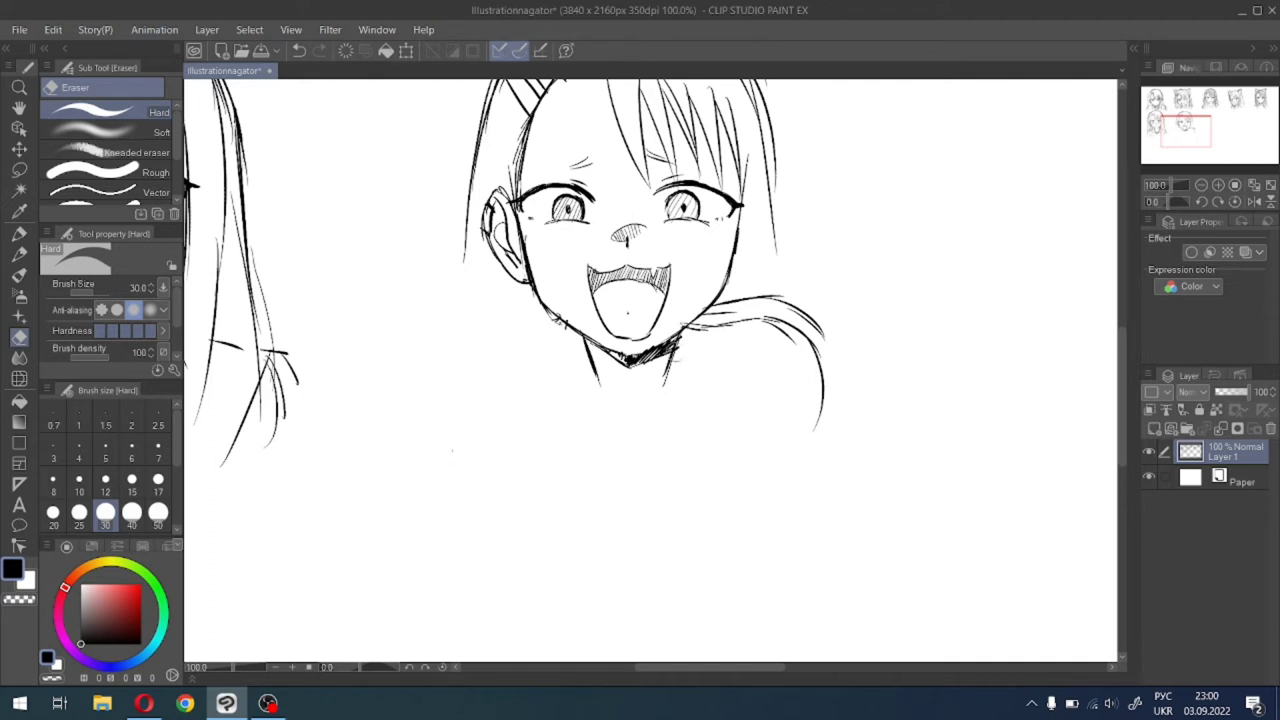
pyautogui.moveTo(711, 334)
pyautogui.mouseDown()
pyautogui.moveTo(716, 316)
pyautogui.moveTo(698, 332)
pyautogui.moveTo(736, 299)
pyautogui.moveTo(714, 327)
pyautogui.moveTo(803, 269)
pyautogui.moveTo(814, 280)
pyautogui.moveTo(808, 346)
pyautogui.mouseUp()
pyautogui.moveTo(795, 461); pyautogui.dragTo(823, 409)
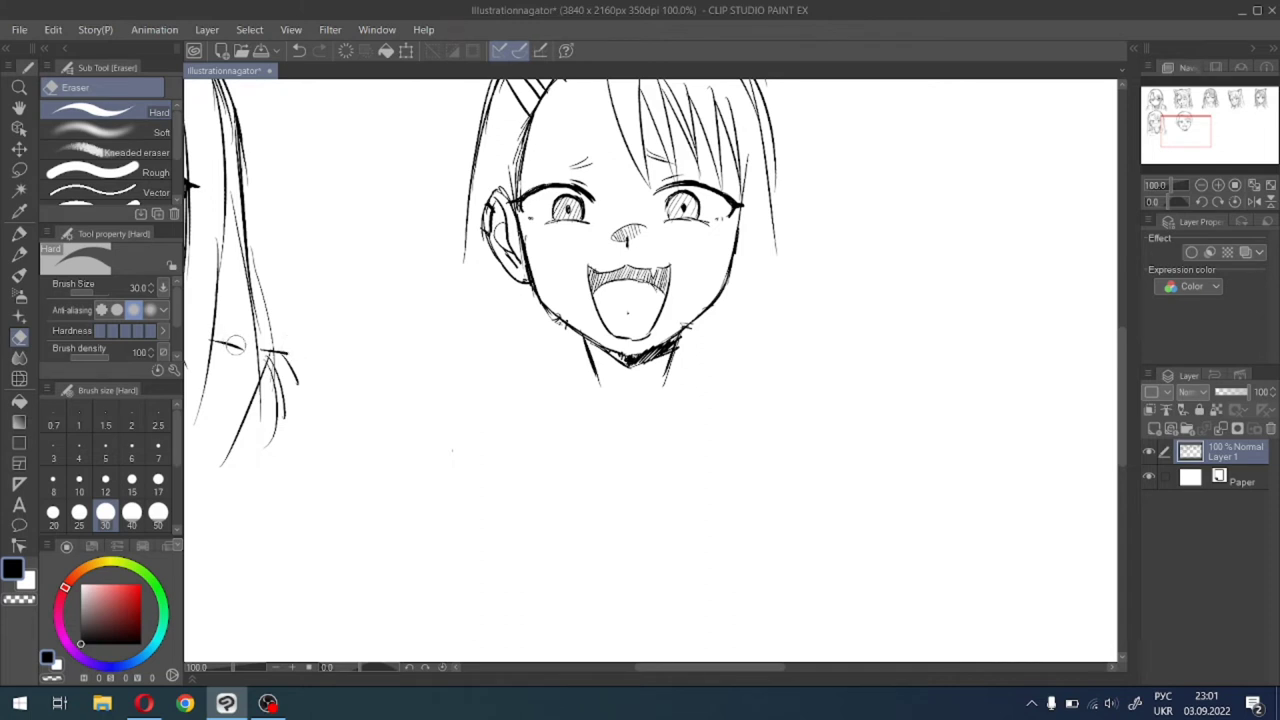
# Redraw both shoulders from the jaw outward and down the upper arms with the Bold Lineart - Full Opacity pen.
pyautogui.click(19, 232)
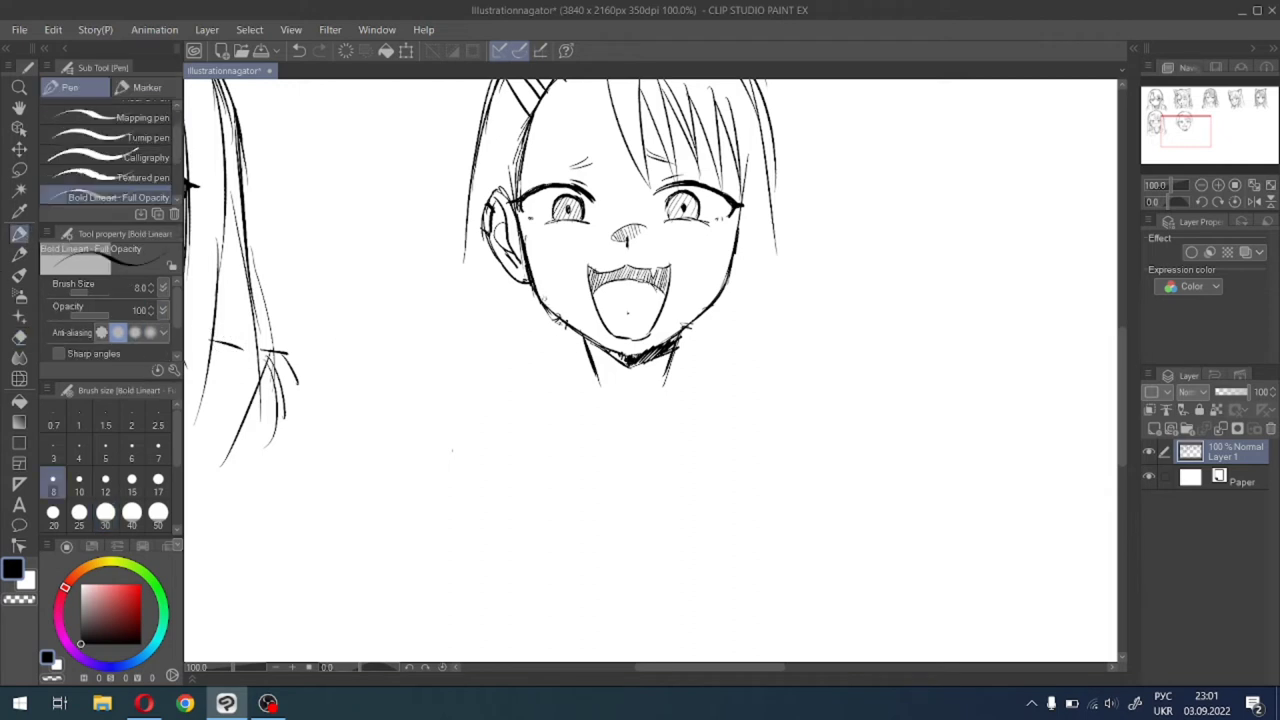
pyautogui.moveTo(538, 296)
pyautogui.mouseDown()
pyautogui.moveTo(579, 337)
pyautogui.moveTo(524, 317)
pyautogui.mouseUp()
pyautogui.moveTo(704, 312); pyautogui.dragTo(736, 308)
pyautogui.moveTo(532, 316)
pyautogui.mouseDown()
pyautogui.moveTo(472, 303)
pyautogui.moveTo(446, 348)
pyautogui.mouseUp()
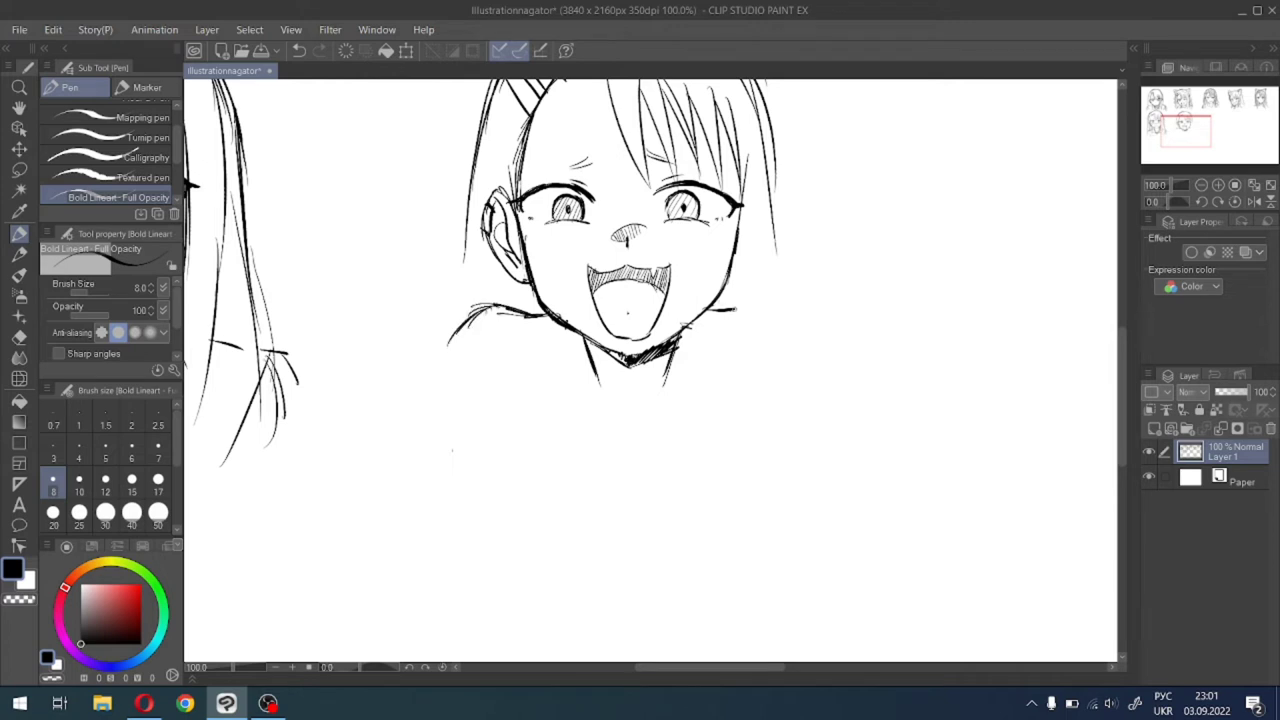
pyautogui.moveTo(742, 311)
pyautogui.mouseDown()
pyautogui.moveTo(777, 311)
pyautogui.moveTo(798, 330)
pyautogui.moveTo(798, 315)
pyautogui.moveTo(817, 357)
pyautogui.mouseUp()
pyautogui.moveTo(484, 305)
pyautogui.mouseDown()
pyautogui.moveTo(449, 337)
pyautogui.moveTo(444, 383)
pyautogui.mouseUp()
pyautogui.moveTo(456, 329)
pyautogui.mouseDown()
pyautogui.moveTo(451, 425)
pyautogui.moveTo(448, 385)
pyautogui.moveTo(461, 444)
pyautogui.mouseUp()
pyautogui.moveTo(447, 352); pyautogui.dragTo(462, 448)
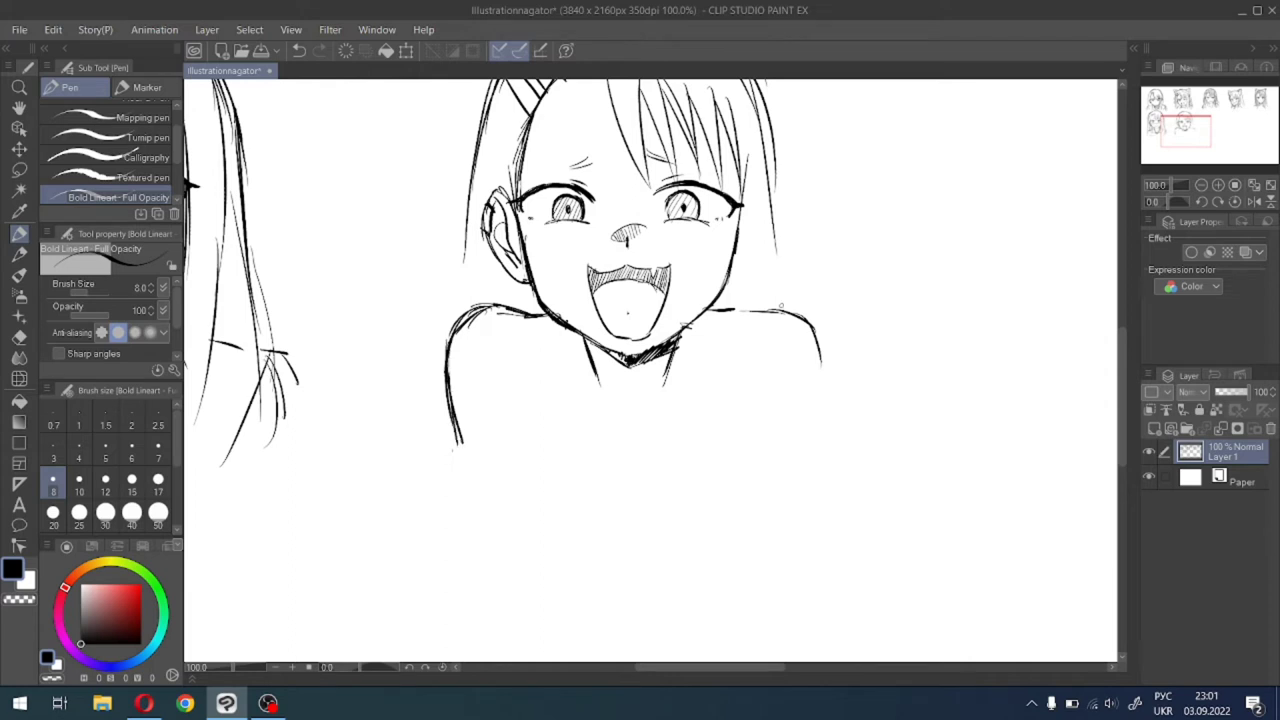
pyautogui.moveTo(733, 312)
pyautogui.mouseDown()
pyautogui.moveTo(800, 305)
pyautogui.moveTo(819, 385)
pyautogui.mouseUp()
pyautogui.moveTo(798, 311)
pyautogui.mouseDown()
pyautogui.moveTo(815, 325)
pyautogui.moveTo(809, 433)
pyautogui.mouseUp()
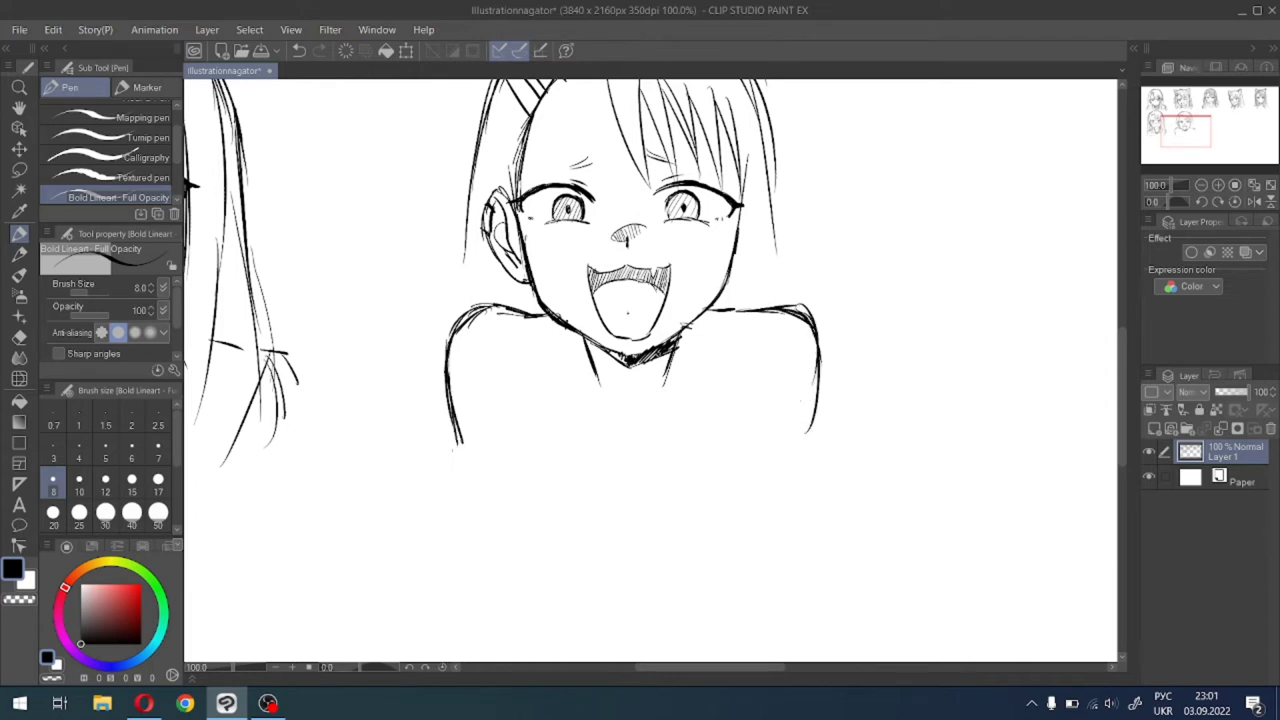
# Draw and thicken the two near-vertical strap lines running down from the left-hand shoulder beside the neck.
pyautogui.moveTo(552, 322); pyautogui.dragTo(555, 436)
pyautogui.moveTo(554, 348); pyautogui.dragTo(566, 452)
pyautogui.moveTo(532, 312); pyautogui.dragTo(532, 412)
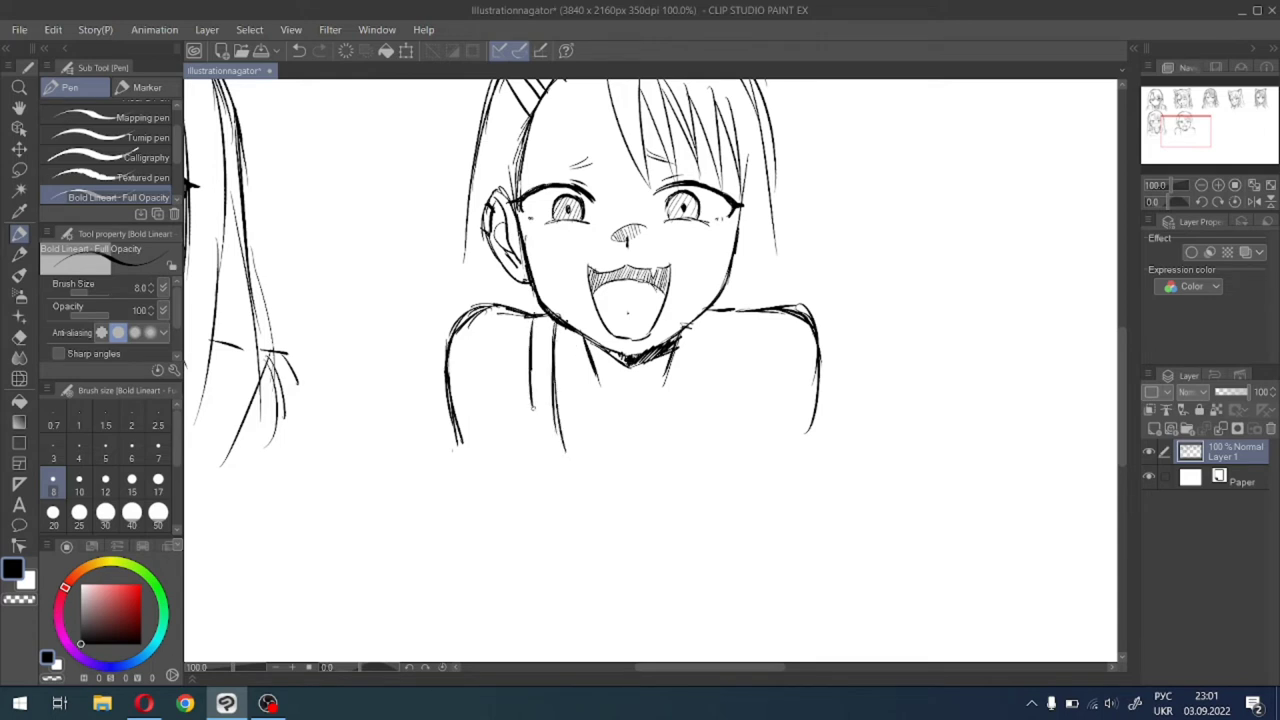
pyautogui.moveTo(528, 354); pyautogui.dragTo(528, 376)
pyautogui.moveTo(533, 400); pyautogui.dragTo(538, 434)
pyautogui.moveTo(530, 340); pyautogui.dragTo(530, 406)
pyautogui.moveTo(529, 398); pyautogui.dragTo(540, 442)
pyautogui.moveTo(547, 316); pyautogui.dragTo(551, 386)
# Draw the two matching strap lines down from the right-hand shoulder, redoing the outer one until it runs evenly.
pyautogui.moveTo(706, 316); pyautogui.dragTo(702, 372)
pyautogui.moveTo(702, 312); pyautogui.dragTo(690, 506)
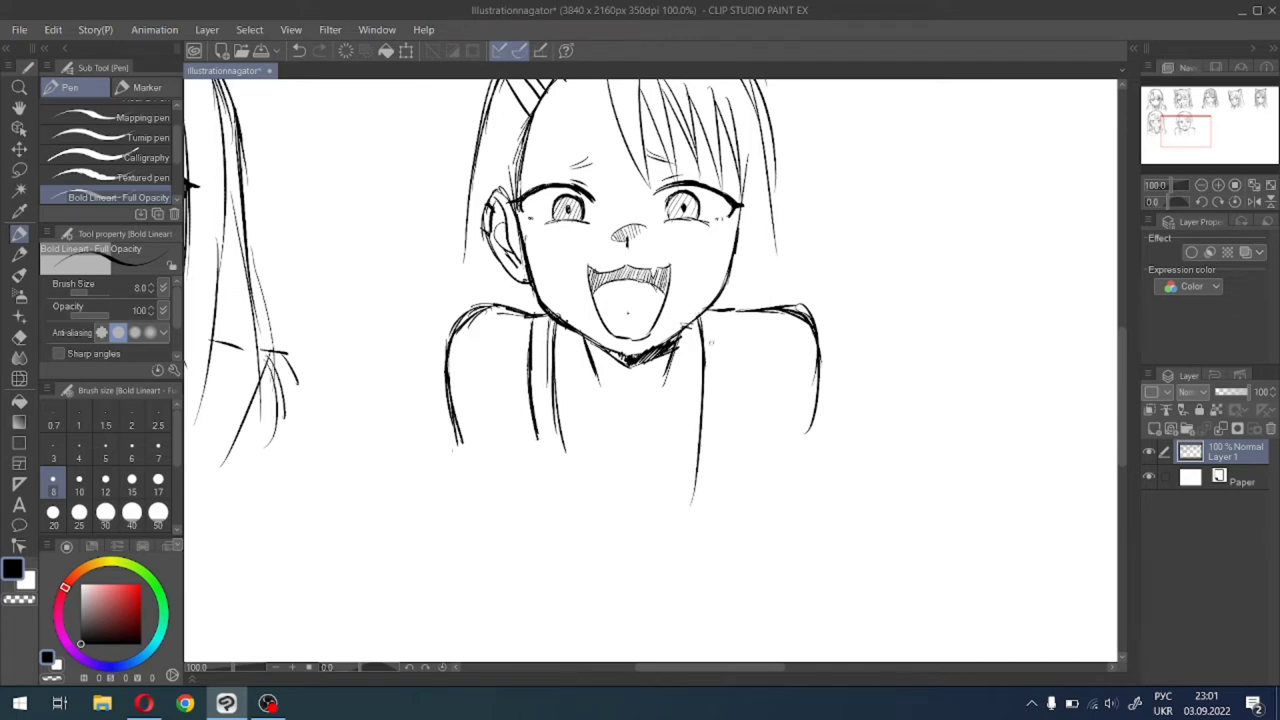
pyautogui.moveTo(722, 302); pyautogui.dragTo(742, 390)
pyautogui.hotkey('ctrl', 'z')
pyautogui.hotkey('ctrl', 'z')
pyautogui.moveTo(728, 304); pyautogui.dragTo(732, 430)
pyautogui.hotkey('ctrl', 'z')
pyautogui.moveTo(728, 304); pyautogui.dragTo(736, 454)
# Erase the stray dot inside the open mouth with the Hard eraser and return to the Bold Lineart pen.
pyautogui.click(19, 337)
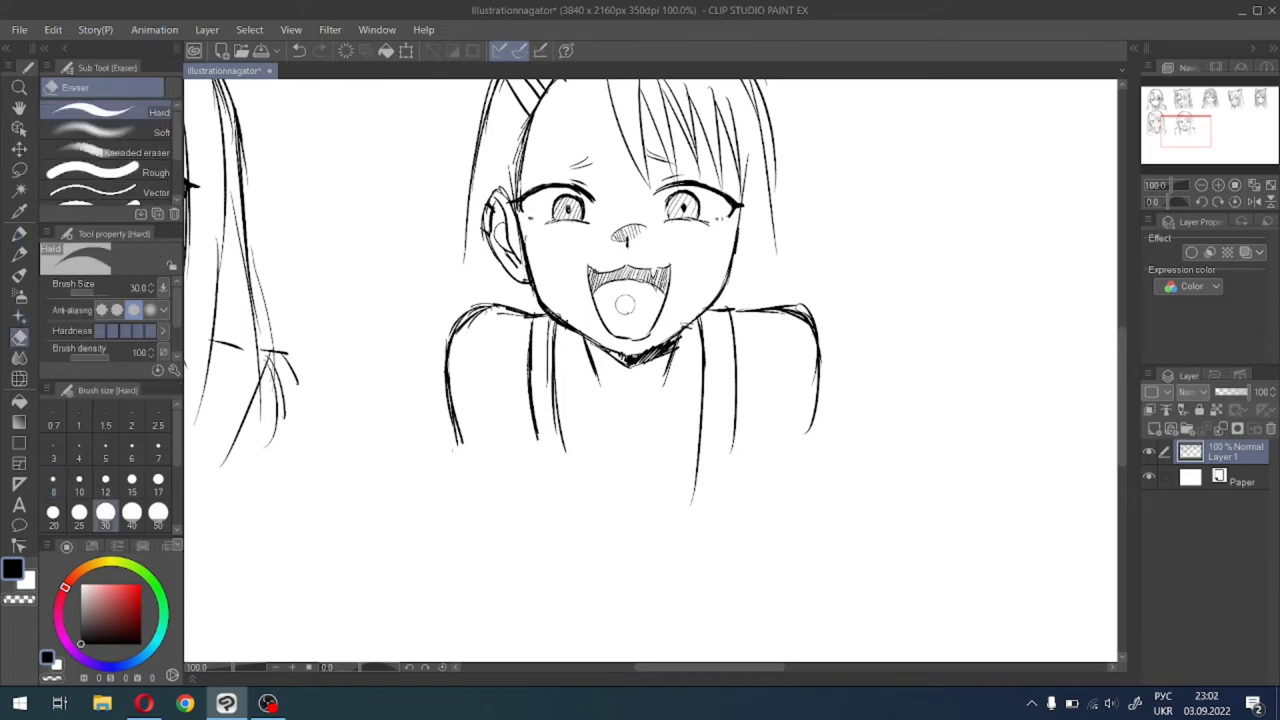
pyautogui.moveTo(630, 312); pyautogui.dragTo(574, 324)
pyautogui.click(19, 234)
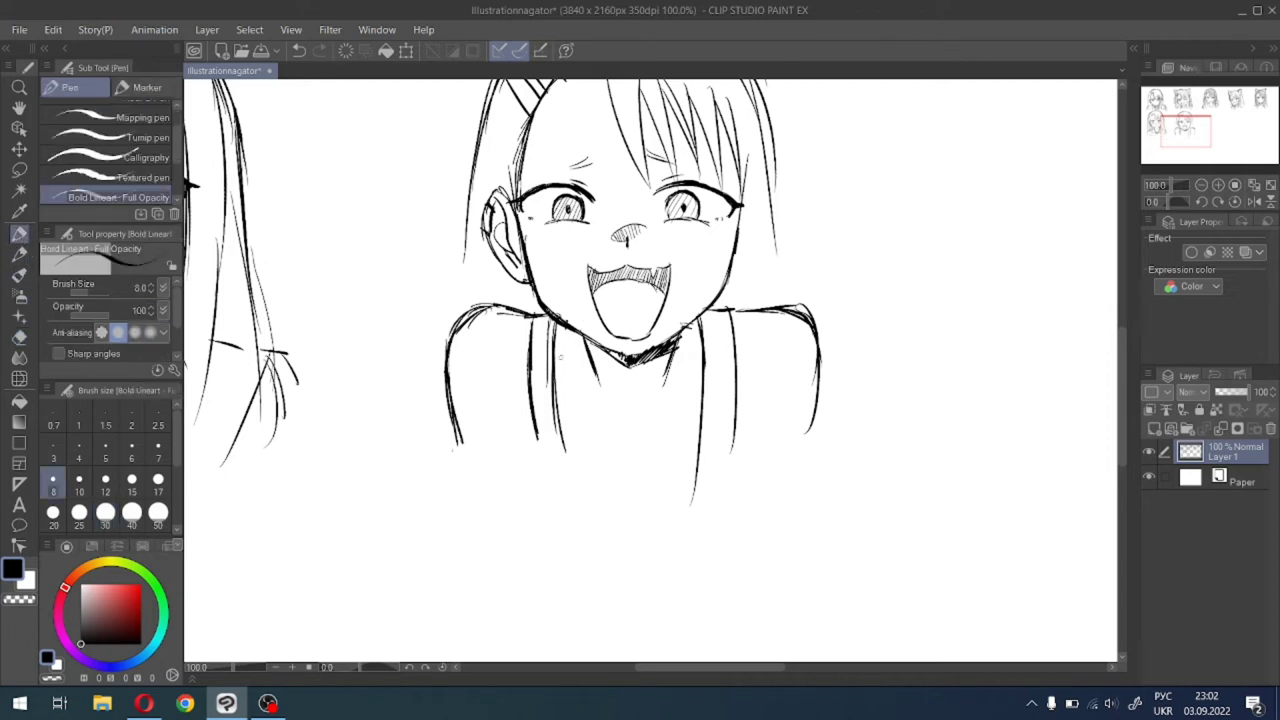
# Thicken the inner line of the left-hand strap and retrace the inner line of the right-hand strap below the jaw.
pyautogui.moveTo(560, 326); pyautogui.dragTo(566, 444)
pyautogui.moveTo(558, 354); pyautogui.dragTo(568, 460)
pyautogui.moveTo(698, 324); pyautogui.dragTo(680, 464)
pyautogui.hotkey('ctrl', 'z')
pyautogui.moveTo(708, 314); pyautogui.dragTo(703, 440)
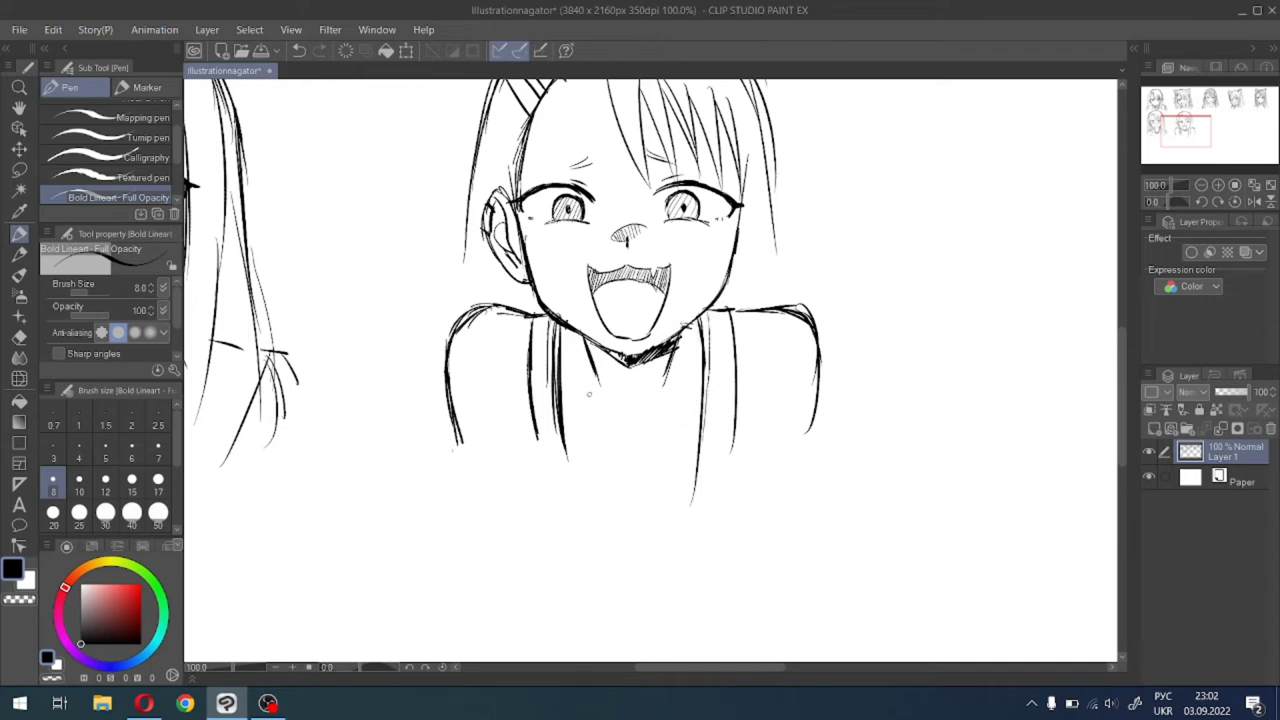
# Sketch the collarbones and throat hollow between the straps, plus a slanted armpit crease inside each upper arm.
pyautogui.moveTo(566, 410)
pyautogui.mouseDown()
pyautogui.moveTo(620, 427)
pyautogui.moveTo(618, 452)
pyautogui.moveTo(644, 456)
pyautogui.moveTo(700, 408)
pyautogui.moveTo(653, 428)
pyautogui.moveTo(612, 425)
pyautogui.mouseUp()
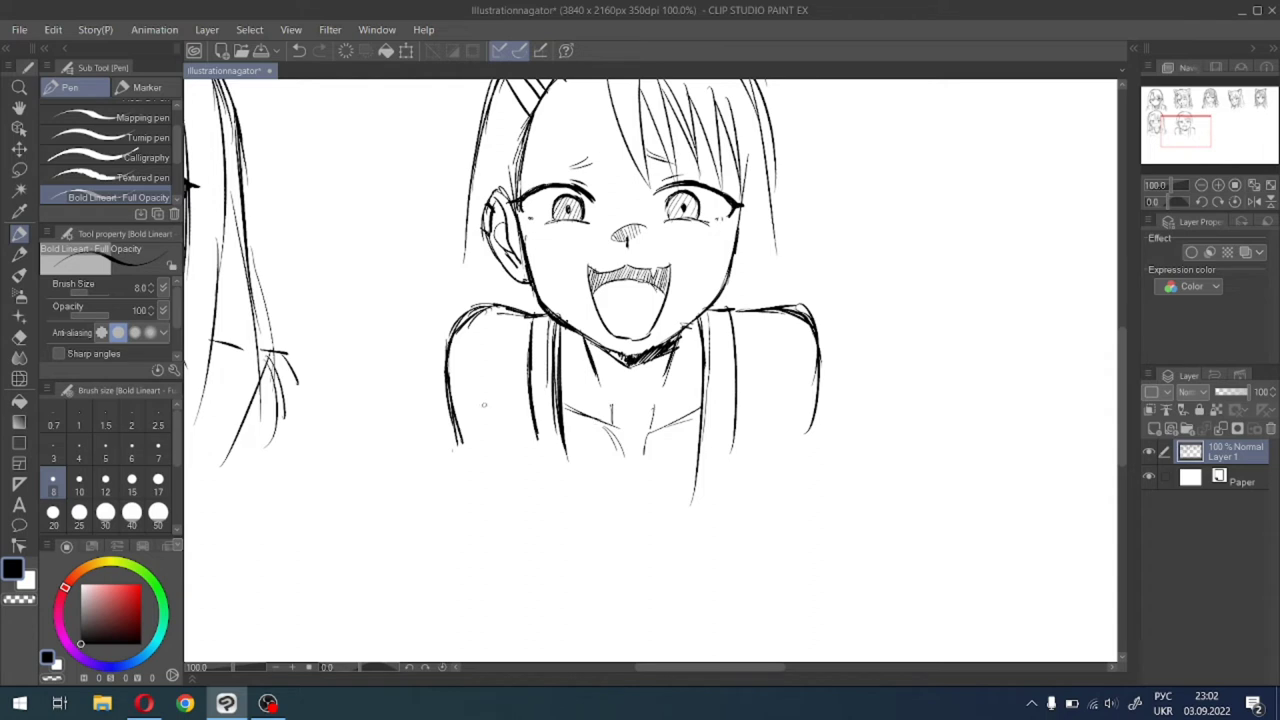
pyautogui.moveTo(501, 420); pyautogui.dragTo(520, 463)
pyautogui.moveTo(766, 407); pyautogui.dragTo(745, 460)
# Draw pointed hair tips flicking outward from behind both upper arms.
pyautogui.moveTo(446, 398)
pyautogui.mouseDown()
pyautogui.moveTo(405, 432)
pyautogui.moveTo(430, 429)
pyautogui.moveTo(410, 465)
pyautogui.mouseUp()
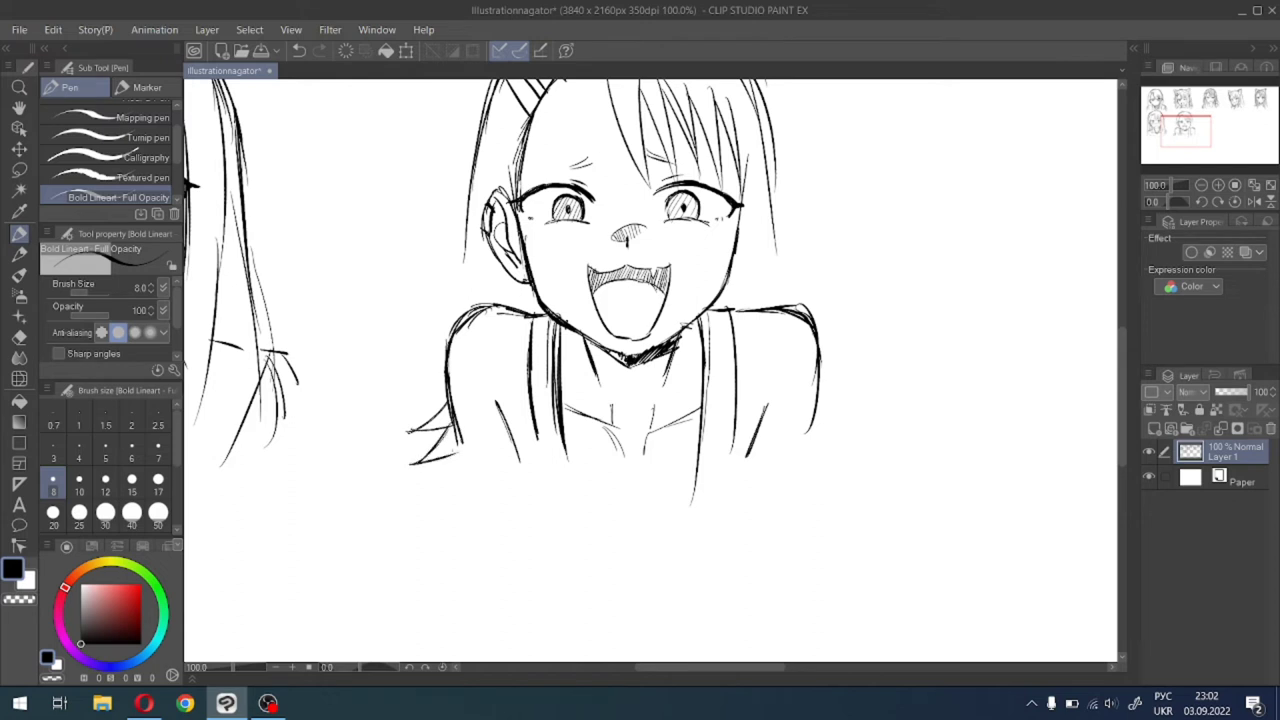
pyautogui.moveTo(818, 384); pyautogui.dragTo(866, 432)
pyautogui.moveTo(820, 420)
pyautogui.mouseDown()
pyautogui.moveTo(866, 461)
pyautogui.moveTo(820, 456)
pyautogui.mouseUp()
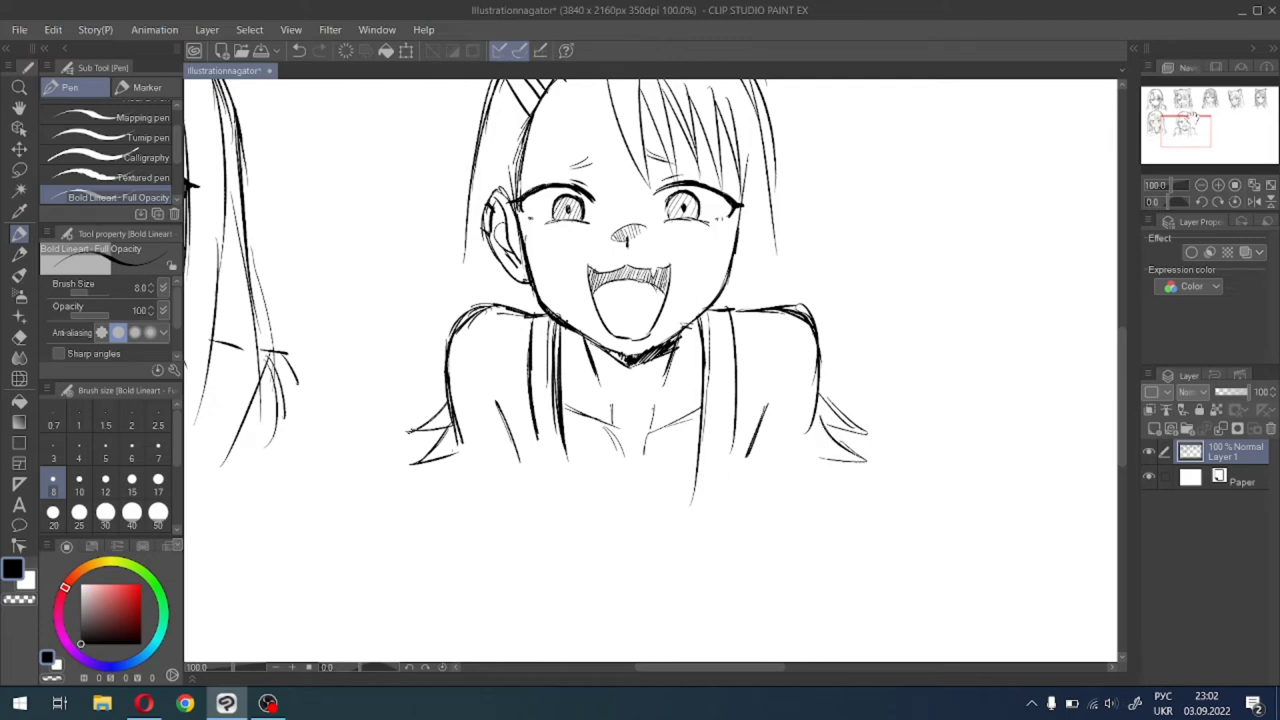
# Draw the outer hair contour from above the crown around the left-hand side of the head to about ear level.
pyautogui.moveTo(1187, 124); pyautogui.dragTo(1188, 122)
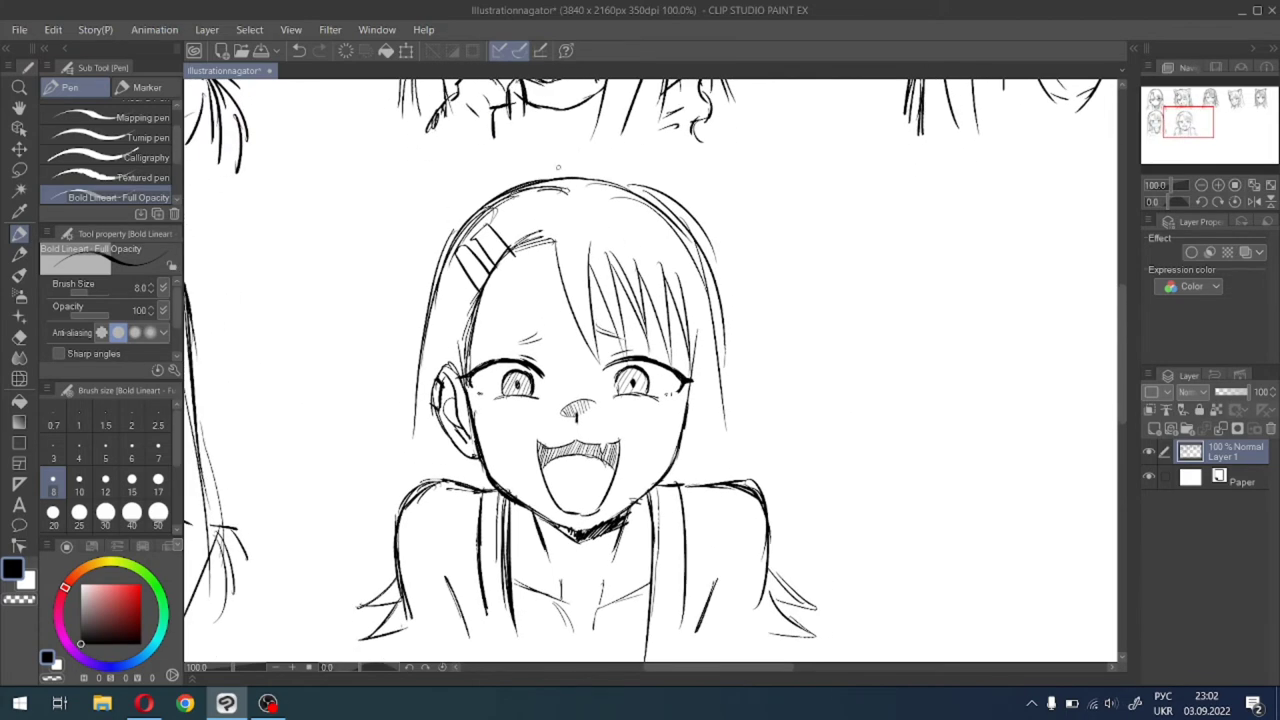
pyautogui.moveTo(590, 166)
pyautogui.mouseDown()
pyautogui.moveTo(534, 165)
pyautogui.moveTo(481, 184)
pyautogui.moveTo(432, 242)
pyautogui.mouseUp()
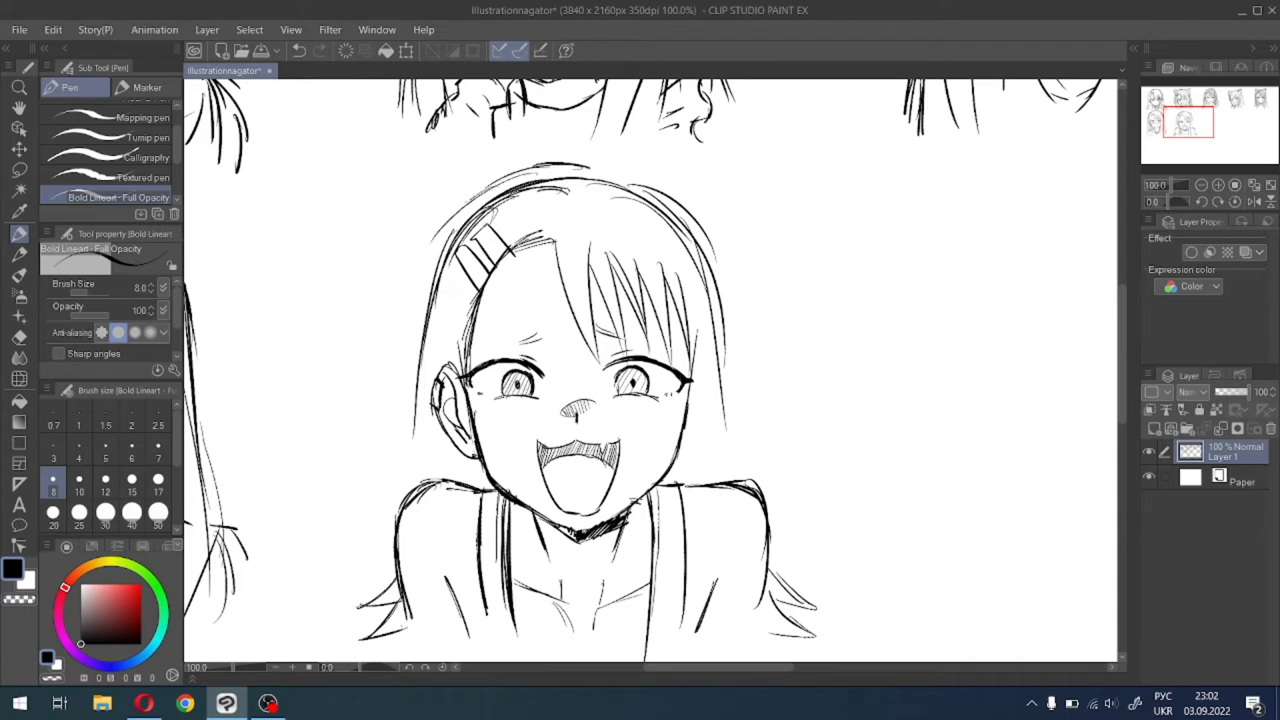
pyautogui.moveTo(468, 202); pyautogui.dragTo(424, 274)
pyautogui.moveTo(444, 226); pyautogui.dragTo(410, 310)
pyautogui.moveTo(440, 232); pyautogui.dragTo(396, 415)
# Extend the left-hand hair contour from ear level past the shoulder toward the flicked tips, redoing the lower strand closer to the arm.
pyautogui.moveTo(408, 346)
pyautogui.mouseDown()
pyautogui.moveTo(398, 444)
pyautogui.moveTo(378, 484)
pyautogui.mouseUp()
pyautogui.moveTo(394, 420); pyautogui.dragTo(358, 540)
pyautogui.hotkey('ctrl', 'z')
pyautogui.hotkey('ctrl', 'z')
pyautogui.hotkey('ctrl', 'z')
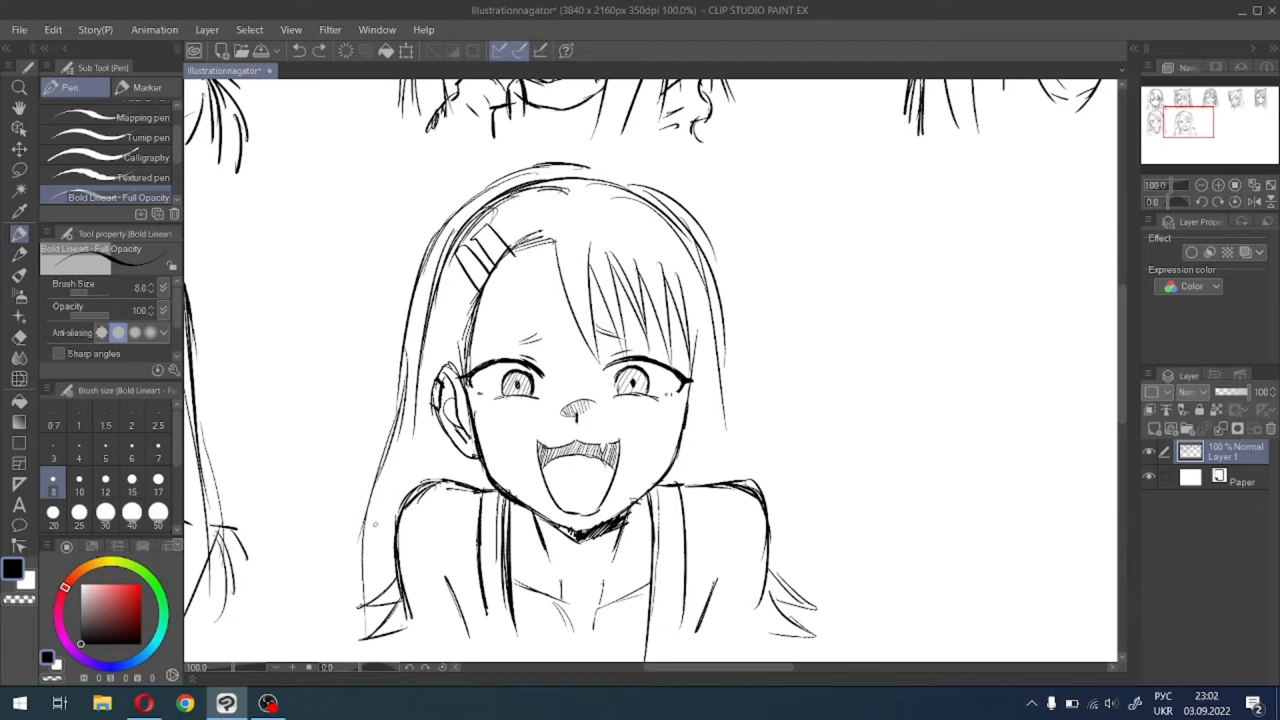
pyautogui.moveTo(390, 452); pyautogui.dragTo(367, 585)
pyautogui.moveTo(387, 479); pyautogui.dragTo(369, 589)
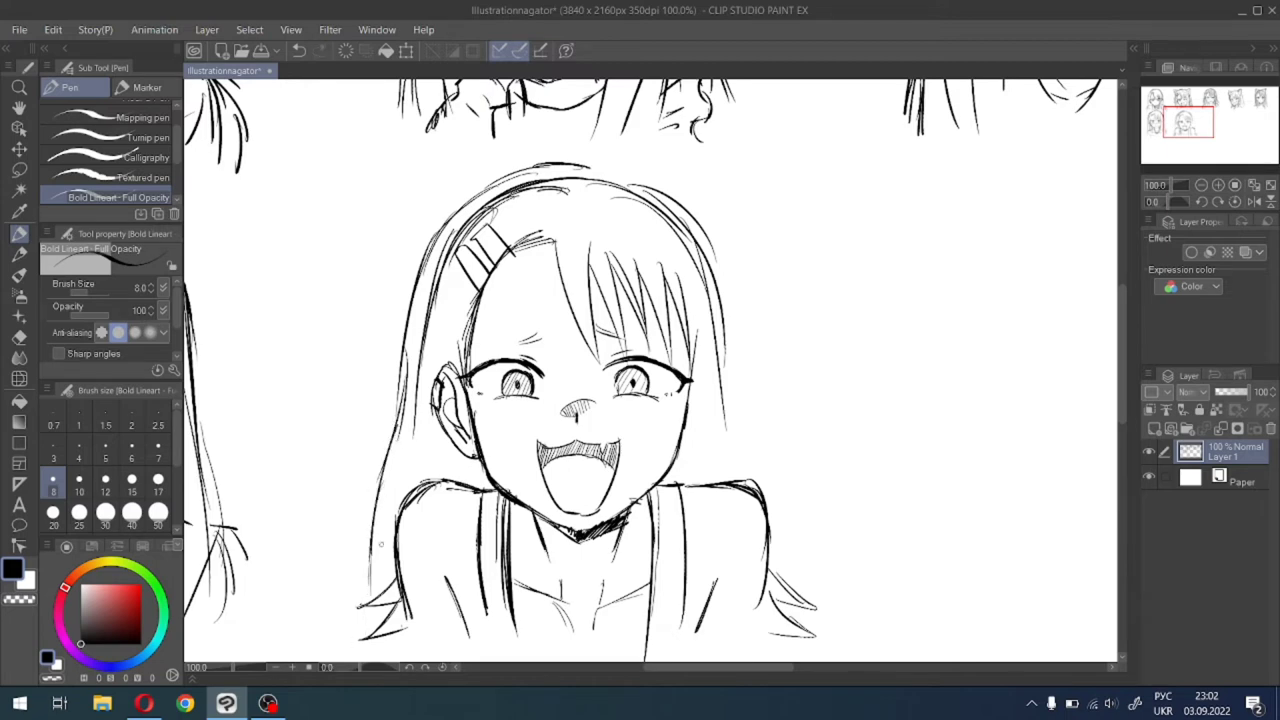
# Add loose hair strands above the left shoulder, along the crown and beside the right cheek of the portrait.
pyautogui.moveTo(389, 501); pyautogui.dragTo(373, 606)
pyautogui.moveTo(388, 533); pyautogui.dragTo(382, 603)
pyautogui.moveTo(590, 167)
pyautogui.mouseDown()
pyautogui.moveTo(662, 175)
pyautogui.moveTo(706, 200)
pyautogui.moveTo(740, 290)
pyautogui.moveTo(682, 438)
pyautogui.mouseUp()
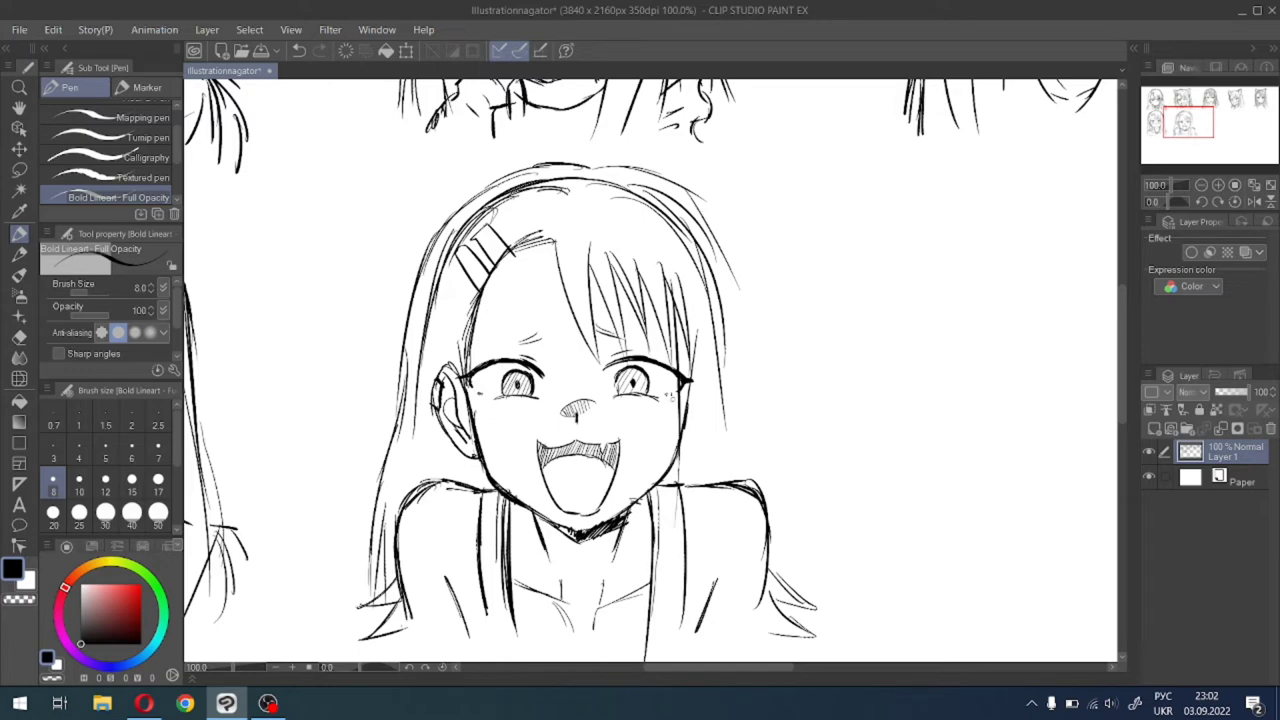
pyautogui.hotkey('ctrl', 'z')
pyautogui.moveTo(673, 294)
pyautogui.mouseDown()
pyautogui.moveTo(699, 352)
pyautogui.moveTo(708, 484)
pyautogui.mouseUp()
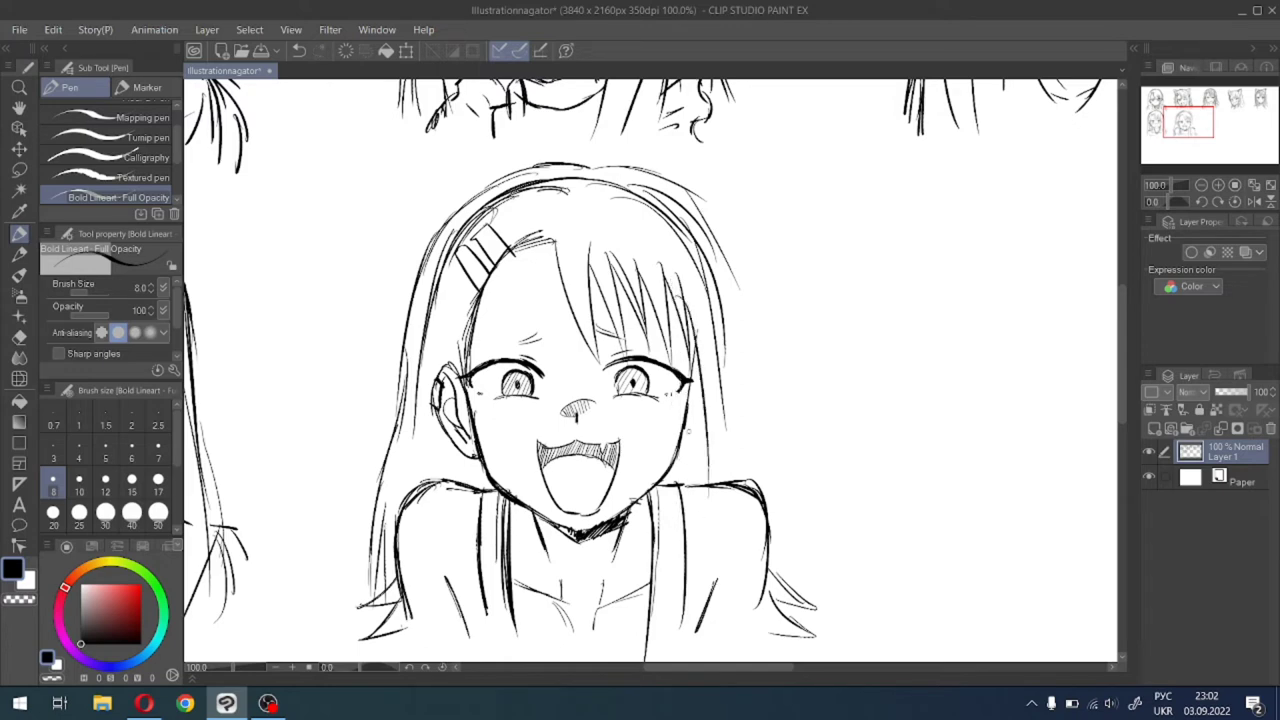
# Sketch the ear behind the hair on the right of the face and add inner detail lines to the left ear.
pyautogui.moveTo(704, 431); pyautogui.dragTo(684, 452)
pyautogui.moveTo(698, 392); pyautogui.dragTo(684, 443)
pyautogui.moveTo(700, 398); pyautogui.dragTo(684, 428)
pyautogui.moveTo(702, 402); pyautogui.dragTo(686, 436)
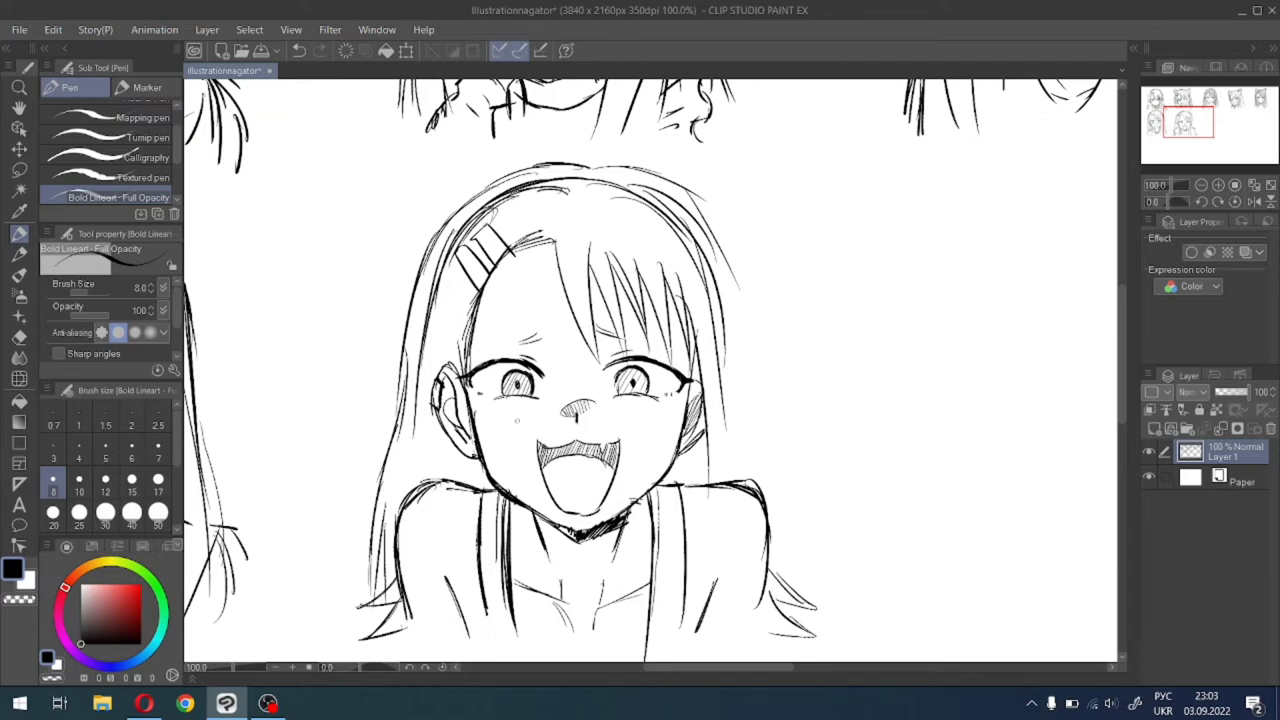
pyautogui.moveTo(448, 379); pyautogui.dragTo(444, 422)
pyautogui.moveTo(447, 409); pyautogui.dragTo(444, 424)
# Draw long hair strands falling from beside the right ear down over the shoulder and chest.
pyautogui.moveTo(710, 374)
pyautogui.mouseDown()
pyautogui.moveTo(701, 548)
pyautogui.moveTo(670, 652)
pyautogui.mouseUp()
pyautogui.moveTo(734, 302); pyautogui.dragTo(712, 628)
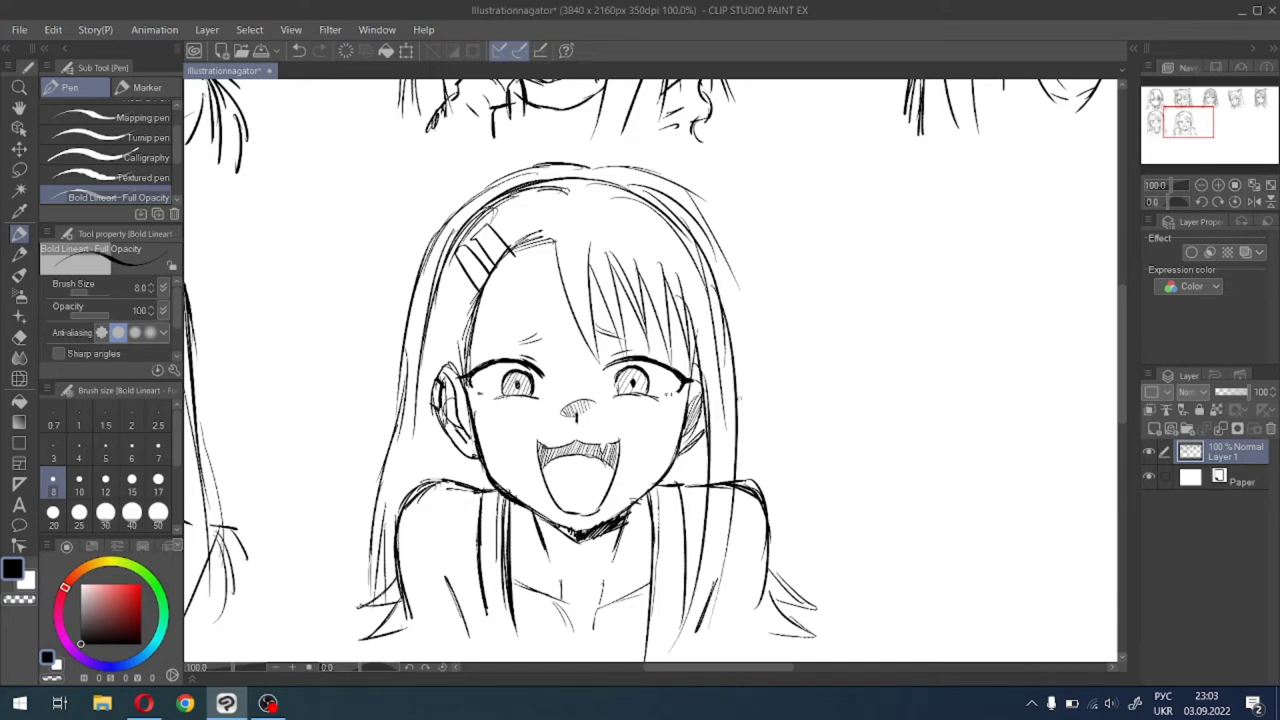
pyautogui.moveTo(740, 396); pyautogui.dragTo(720, 644)
pyautogui.moveTo(734, 538); pyautogui.dragTo(712, 648)
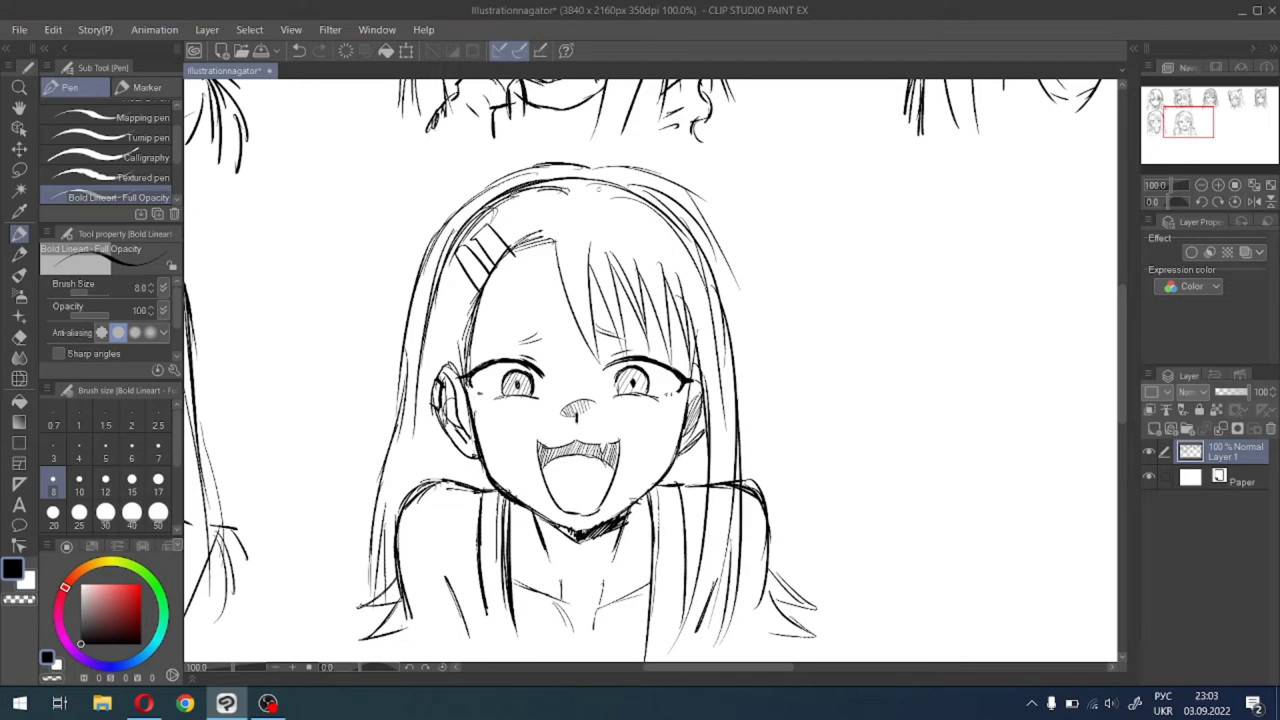
# Draw the outer hair outline over the crown and down the right side past the shoulder.
pyautogui.moveTo(590, 164)
pyautogui.mouseDown()
pyautogui.moveTo(668, 190)
pyautogui.moveTo(746, 284)
pyautogui.mouseUp()
pyautogui.moveTo(702, 208); pyautogui.dragTo(756, 354)
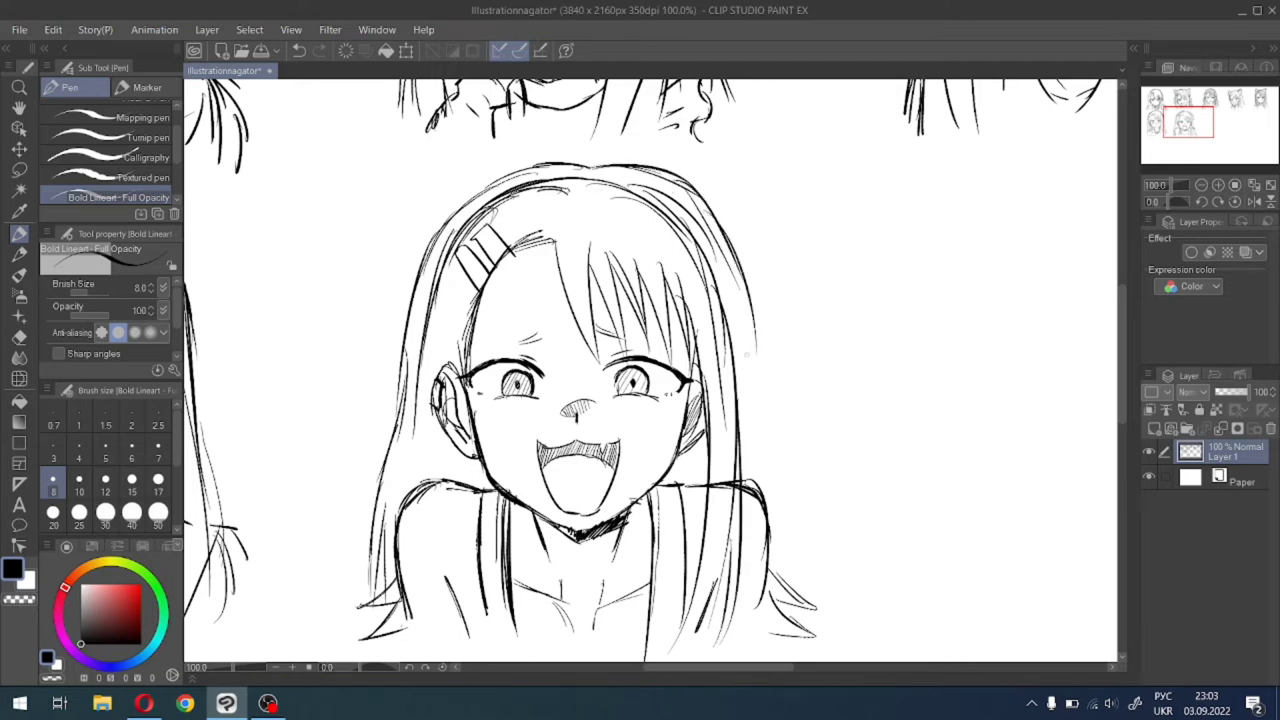
pyautogui.moveTo(720, 242); pyautogui.dragTo(752, 422)
pyautogui.moveTo(746, 298); pyautogui.dragTo(774, 490)
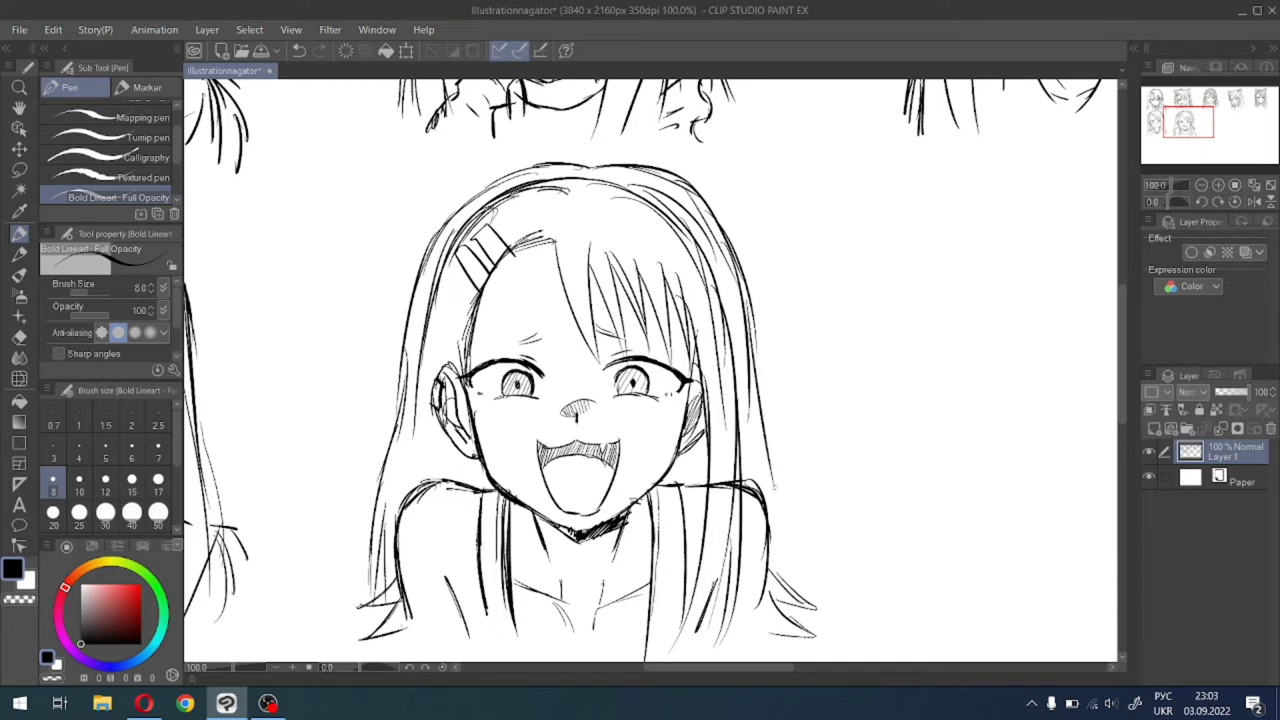
pyautogui.moveTo(750, 390); pyautogui.dragTo(784, 506)
pyautogui.moveTo(760, 436); pyautogui.dragTo(828, 624)
pyautogui.moveTo(778, 512)
pyautogui.mouseDown()
pyautogui.moveTo(824, 636)
pyautogui.moveTo(814, 622)
pyautogui.mouseUp()
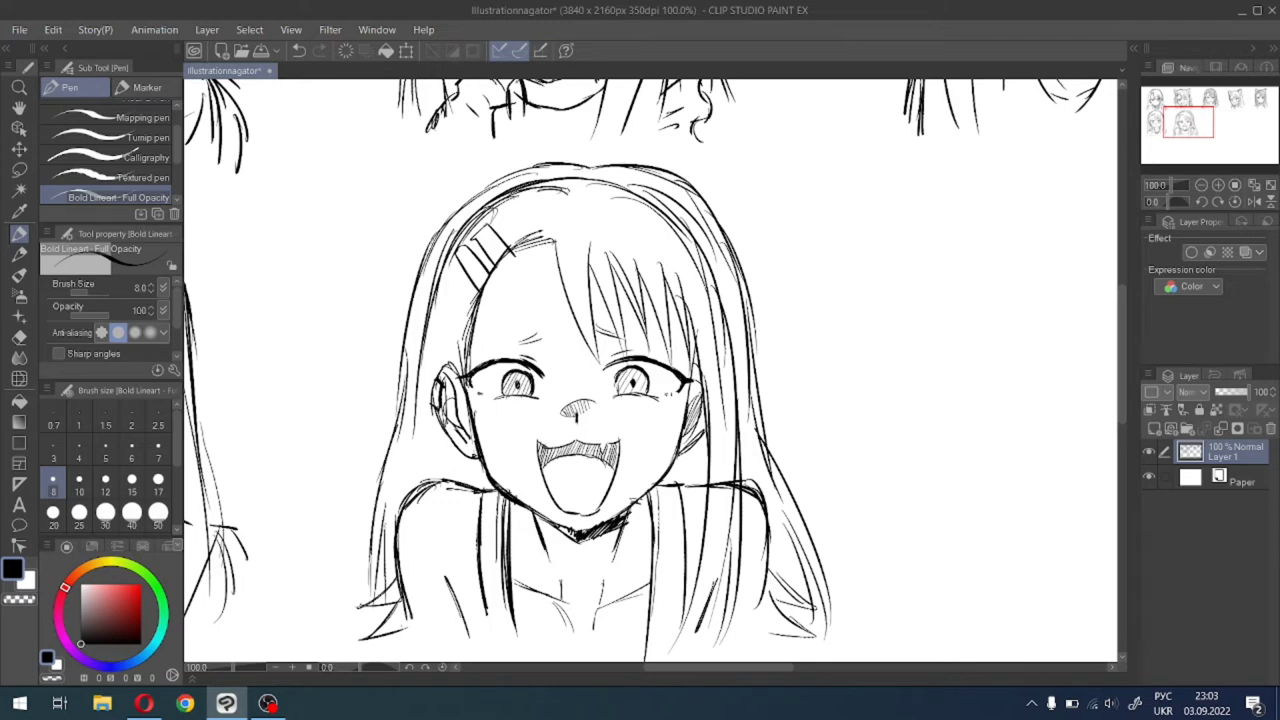
pyautogui.moveTo(420, 250)
pyautogui.mouseDown()
pyautogui.moveTo(628, 150)
pyautogui.moveTo(664, 178)
pyautogui.mouseUp()
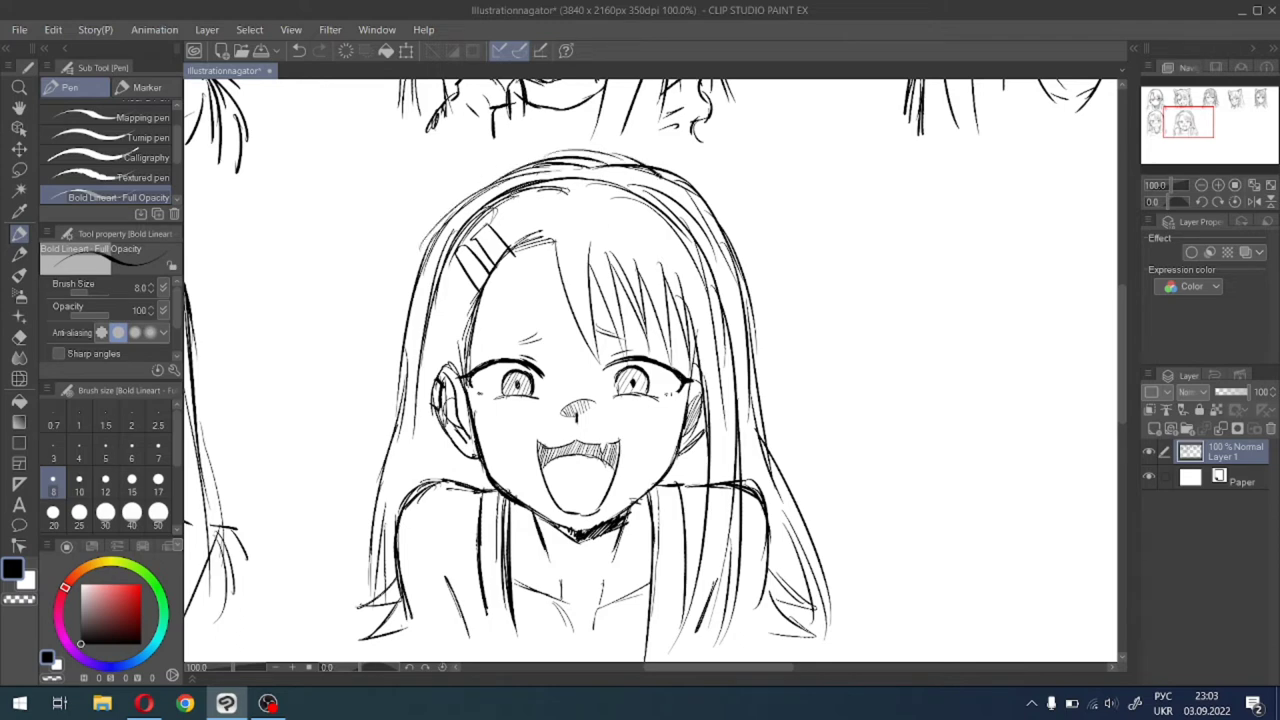
pyautogui.moveTo(592, 160); pyautogui.dragTo(640, 156)
# Erase the doubled hair outline on the upper right of the head with the Hard eraser.
pyautogui.click(17, 352)
pyautogui.click(17, 338)
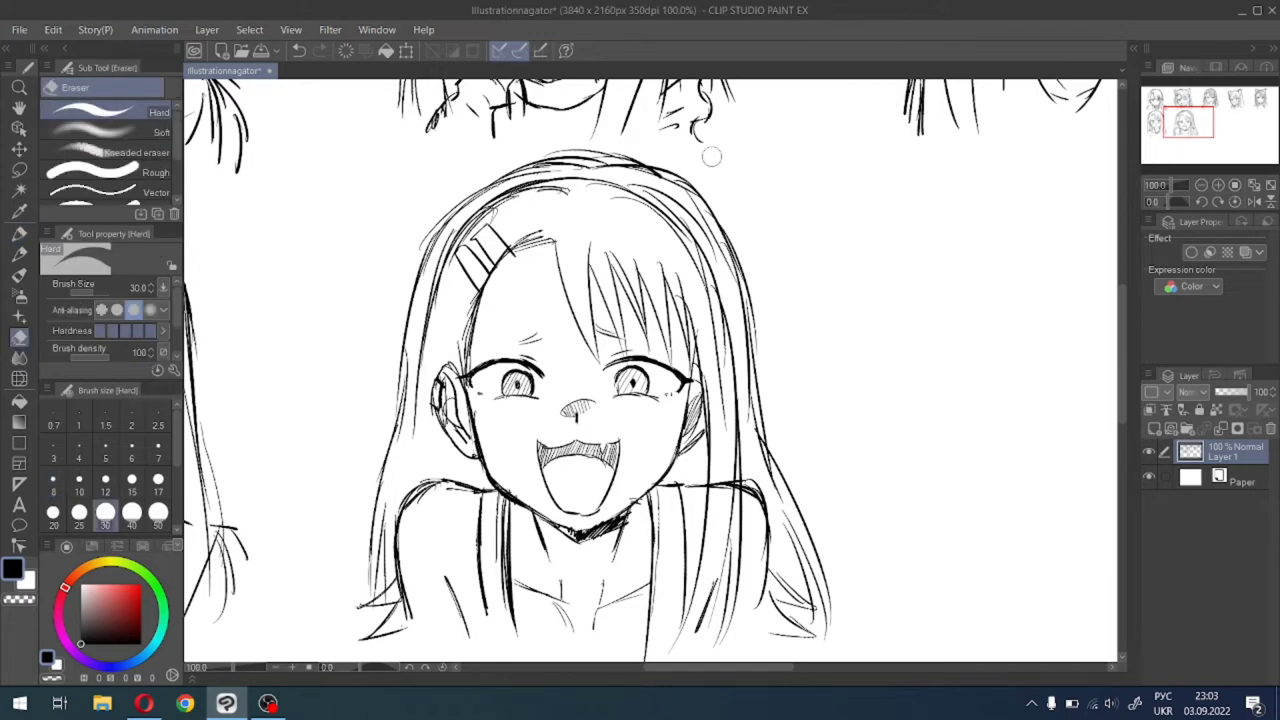
pyautogui.moveTo(679, 167); pyautogui.dragTo(762, 322)
pyautogui.moveTo(746, 250); pyautogui.dragTo(752, 312)
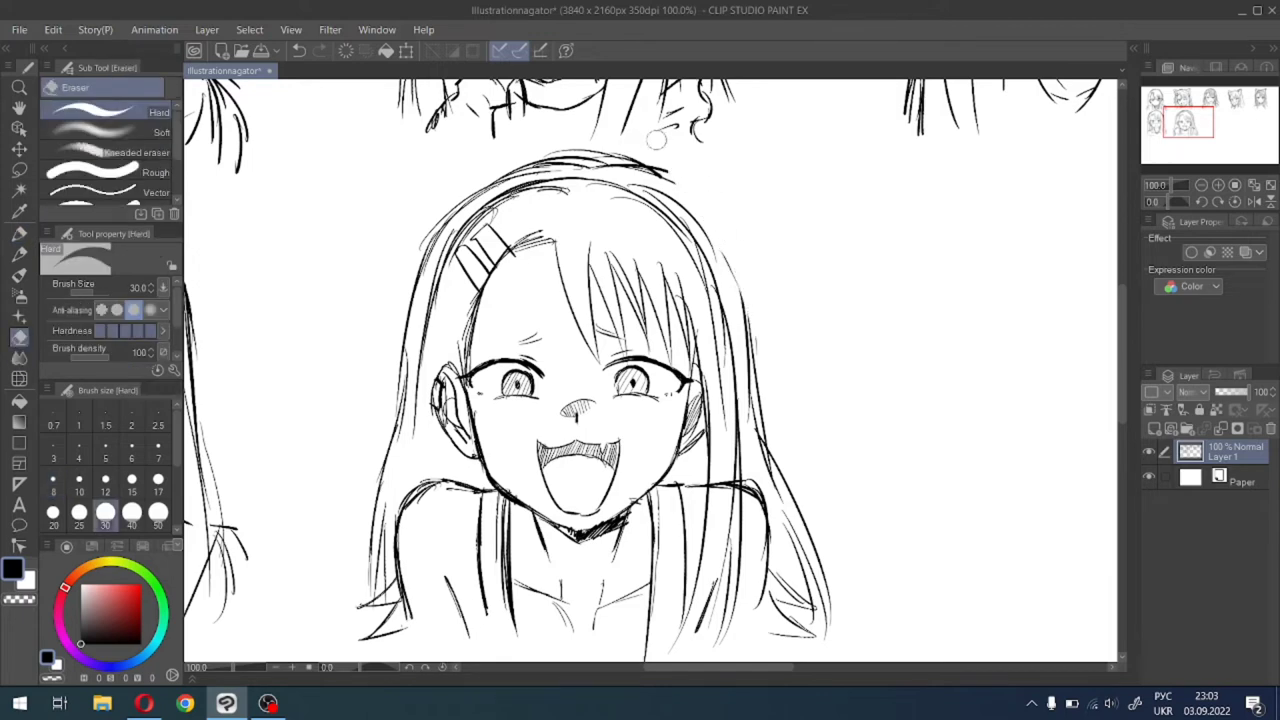
pyautogui.moveTo(709, 214); pyautogui.dragTo(730, 258)
pyautogui.moveTo(664, 184)
pyautogui.mouseDown()
pyautogui.moveTo(709, 245)
pyautogui.moveTo(689, 235)
pyautogui.mouseUp()
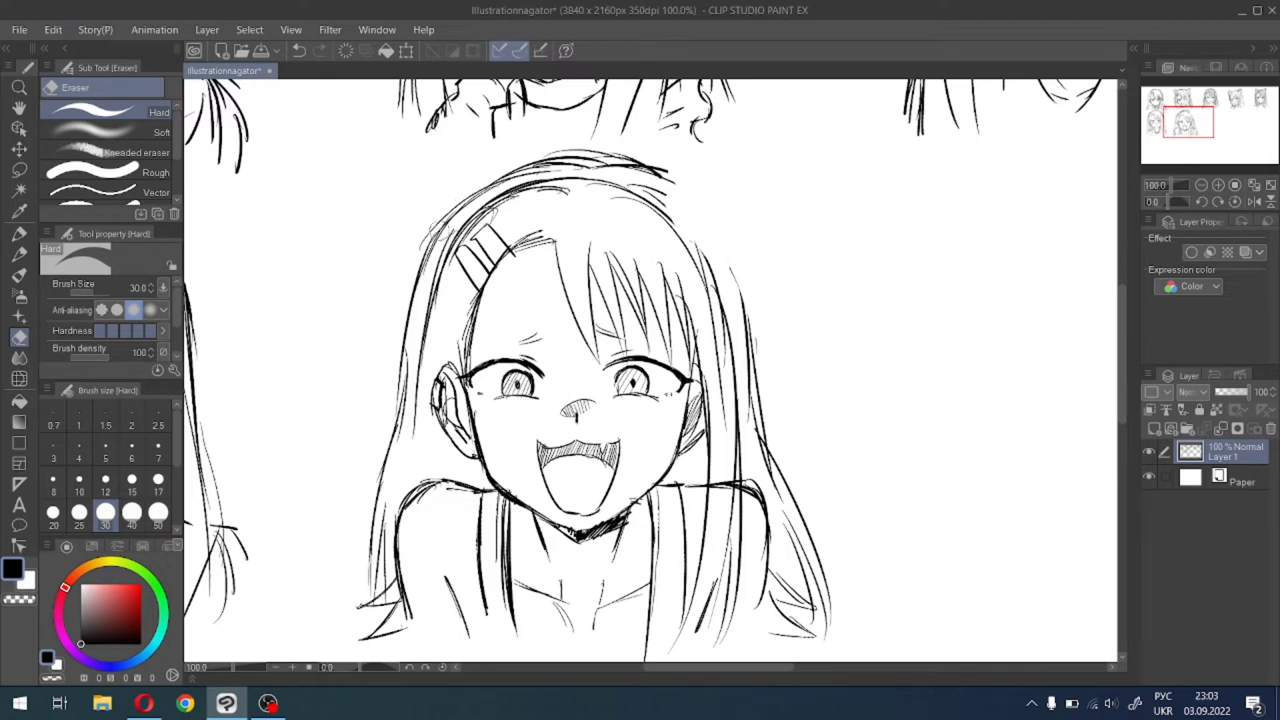
# Erase the inner crown lines and the upper left hair outline around the hair clips.
pyautogui.moveTo(452, 238)
pyautogui.mouseDown()
pyautogui.moveTo(500, 203)
pyautogui.moveTo(442, 245)
pyautogui.mouseUp()
pyautogui.moveTo(500, 195); pyautogui.dragTo(617, 182)
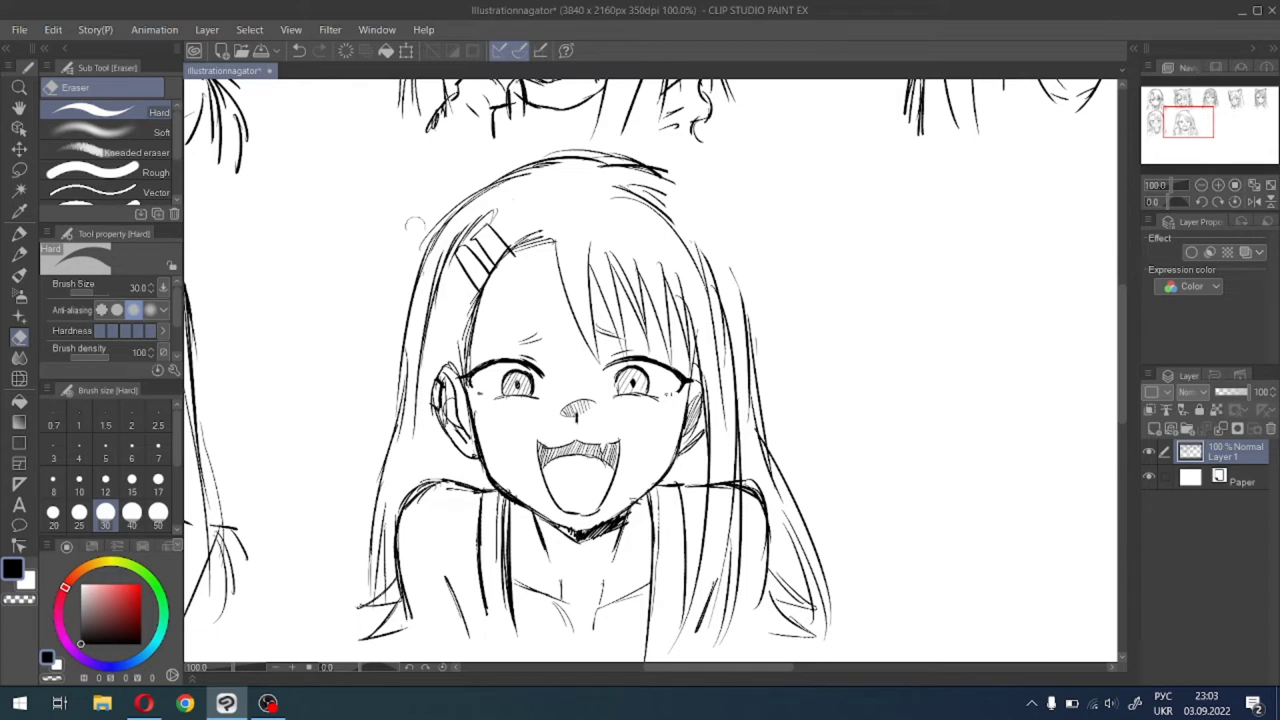
pyautogui.moveTo(451, 201); pyautogui.dragTo(410, 305)
pyautogui.moveTo(436, 240); pyautogui.dragTo(497, 181)
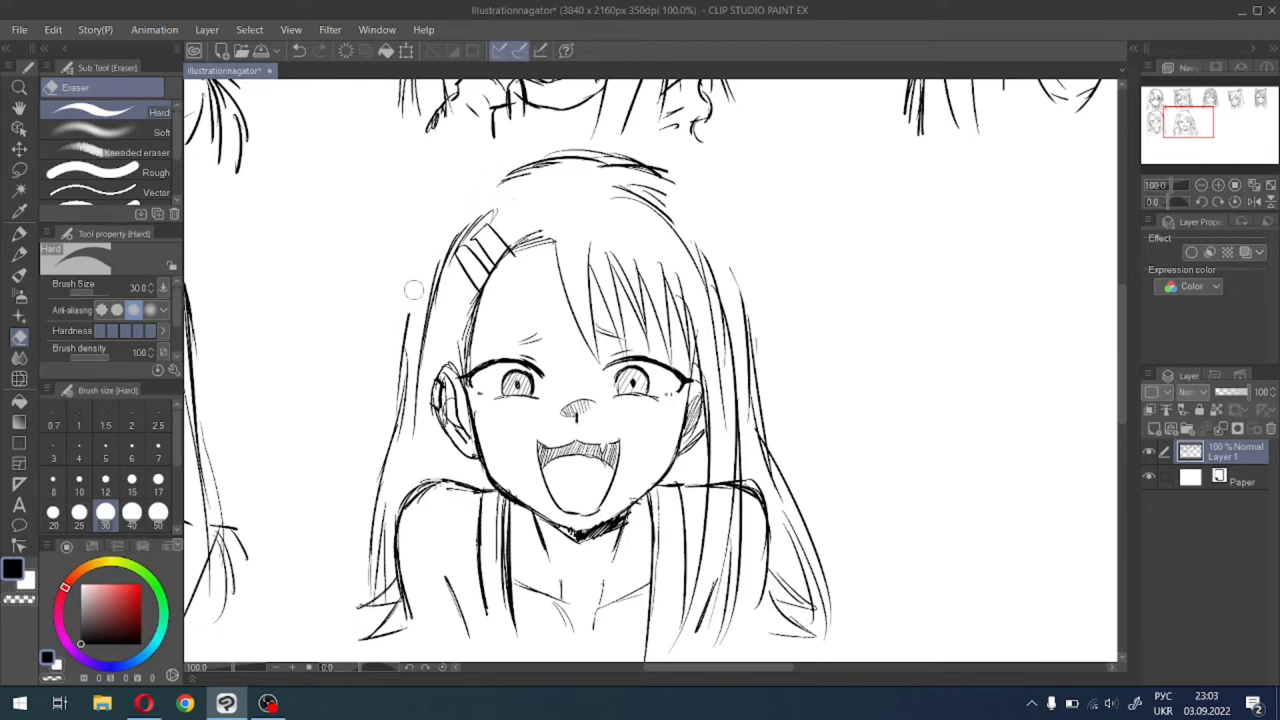
pyautogui.moveTo(465, 222)
pyautogui.mouseDown()
pyautogui.moveTo(434, 290)
pyautogui.moveTo(484, 206)
pyautogui.moveTo(442, 270)
pyautogui.moveTo(474, 235)
pyautogui.mouseUp()
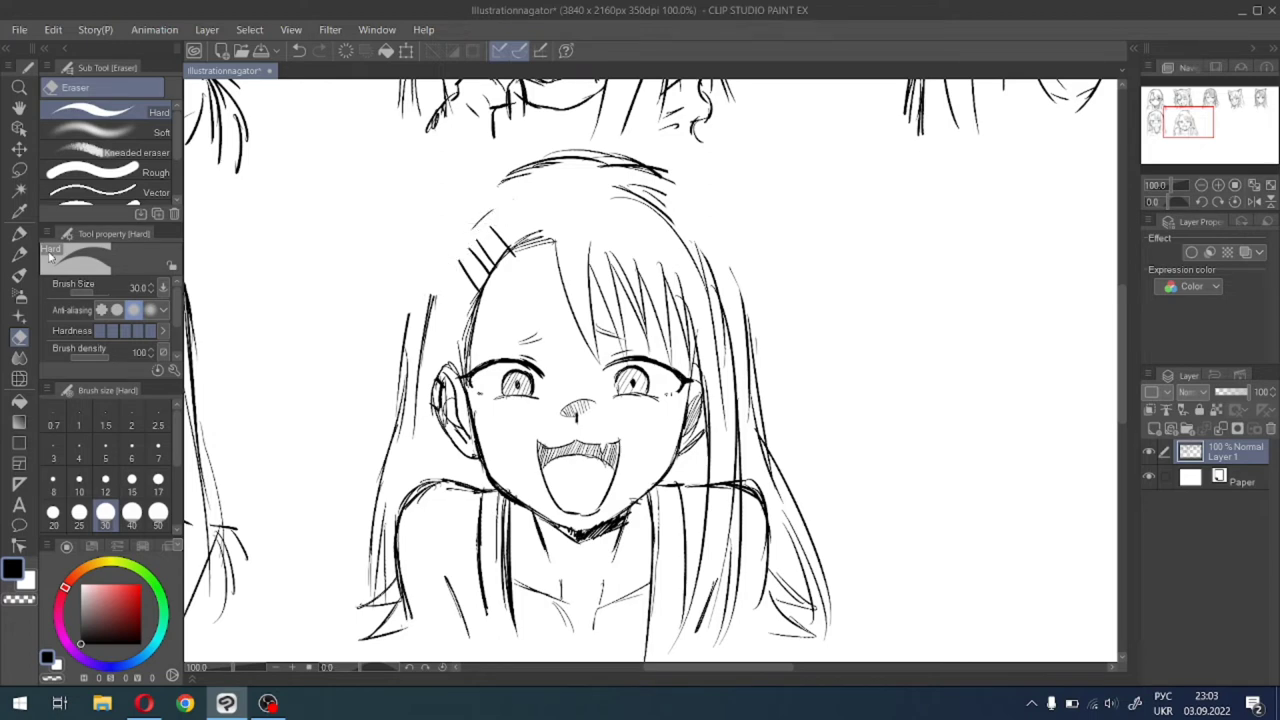
pyautogui.click(19, 232)
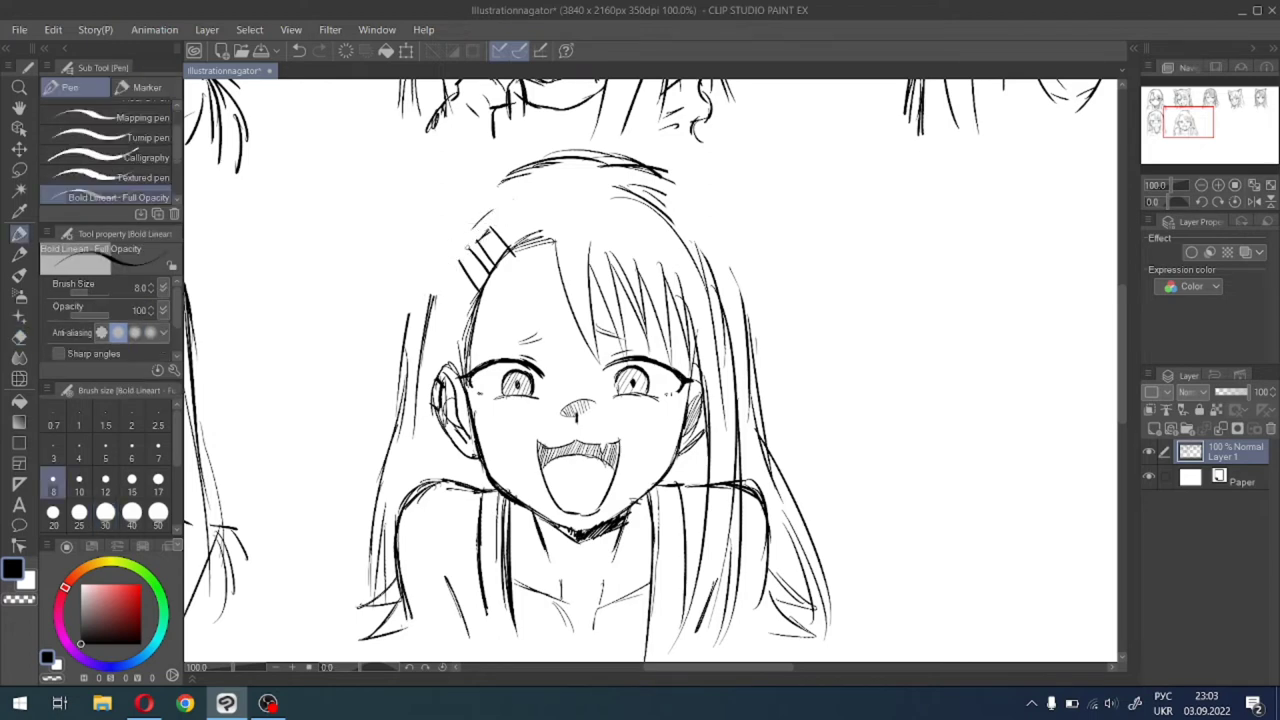
pyautogui.moveTo(504, 177)
pyautogui.mouseDown()
pyautogui.moveTo(428, 274)
pyautogui.moveTo(433, 295)
pyautogui.mouseUp()
pyautogui.moveTo(472, 220); pyautogui.dragTo(413, 343)
pyautogui.moveTo(440, 266); pyautogui.dragTo(409, 358)
pyautogui.hotkey('ctrl', 'z')
pyautogui.hotkey('ctrl', 'z')
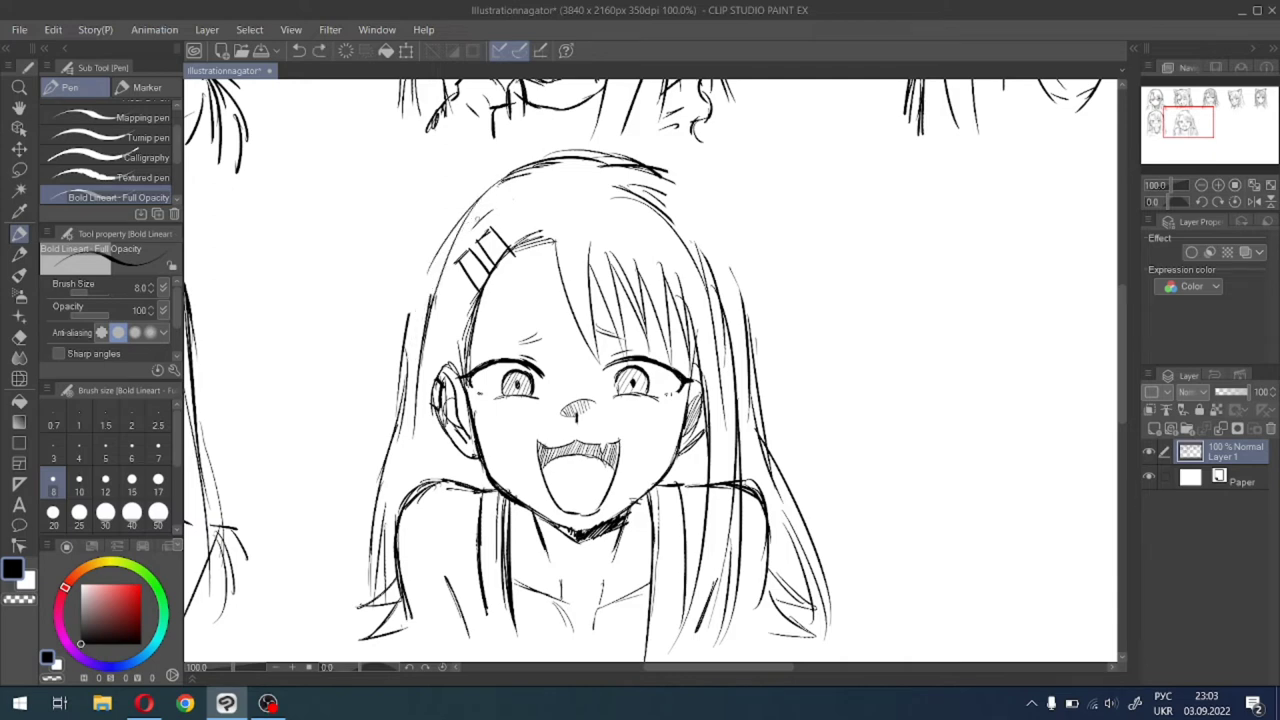
pyautogui.hotkey('ctrl', 'z')
pyautogui.hotkey('ctrl', 'z')
pyautogui.moveTo(510, 176); pyautogui.dragTo(442, 230)
pyautogui.hotkey('ctrl', 'z')
pyautogui.moveTo(508, 175); pyautogui.dragTo(437, 262)
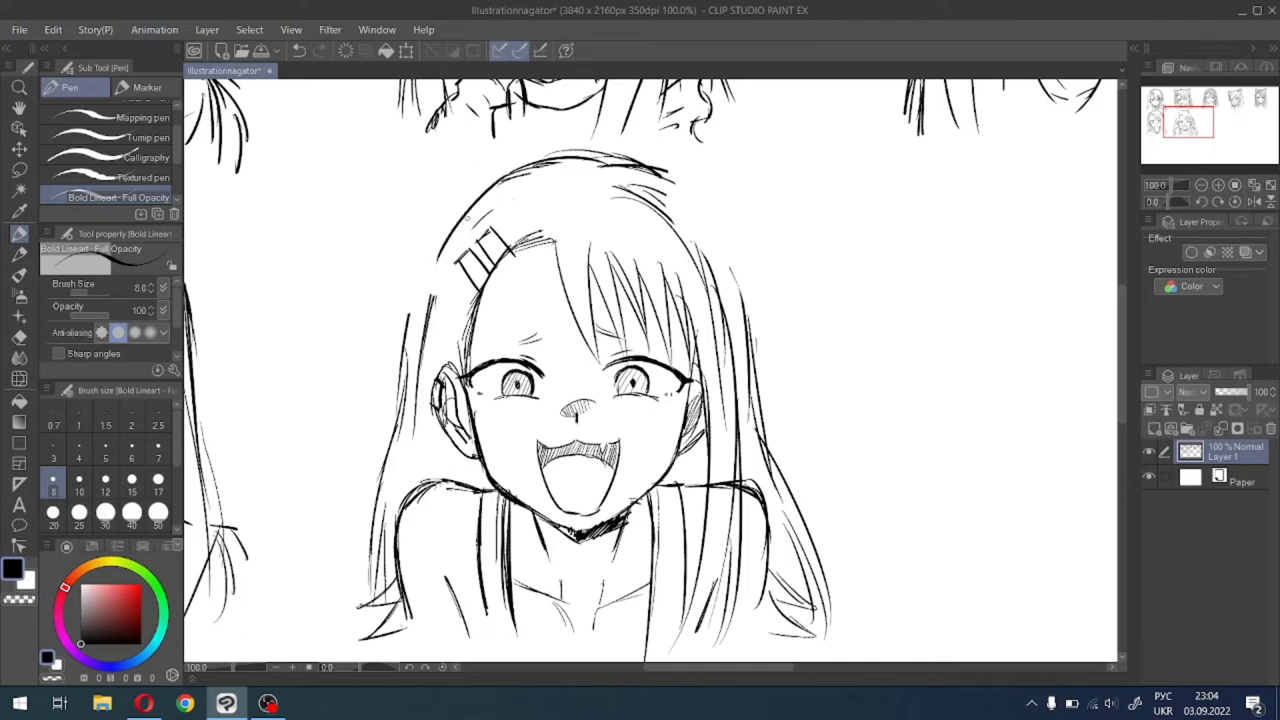
pyautogui.moveTo(478, 200); pyautogui.dragTo(408, 342)
pyautogui.hotkey('ctrl', 'z')
pyautogui.hotkey('ctrl', 'z')
pyautogui.moveTo(504, 176)
pyautogui.mouseDown()
pyautogui.moveTo(447, 231)
pyautogui.moveTo(398, 354)
pyautogui.mouseUp()
pyautogui.hotkey('ctrl', 'z')
# Redraw the hair outline as cleaner curves from the crown down both sides of the head.
pyautogui.moveTo(505, 177)
pyautogui.mouseDown()
pyautogui.moveTo(416, 310)
pyautogui.moveTo(410, 352)
pyautogui.mouseUp()
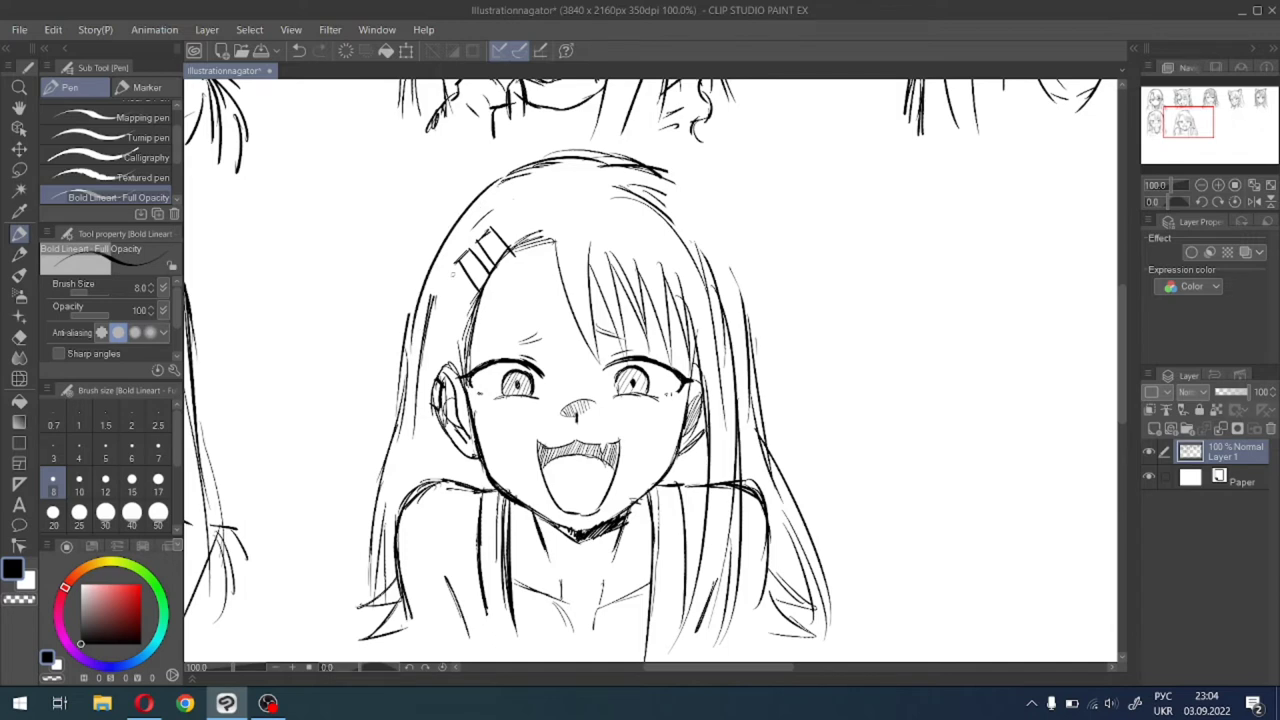
pyautogui.moveTo(454, 226)
pyautogui.mouseDown()
pyautogui.moveTo(508, 172)
pyautogui.moveTo(566, 160)
pyautogui.mouseUp()
pyautogui.moveTo(660, 170); pyautogui.dragTo(726, 247)
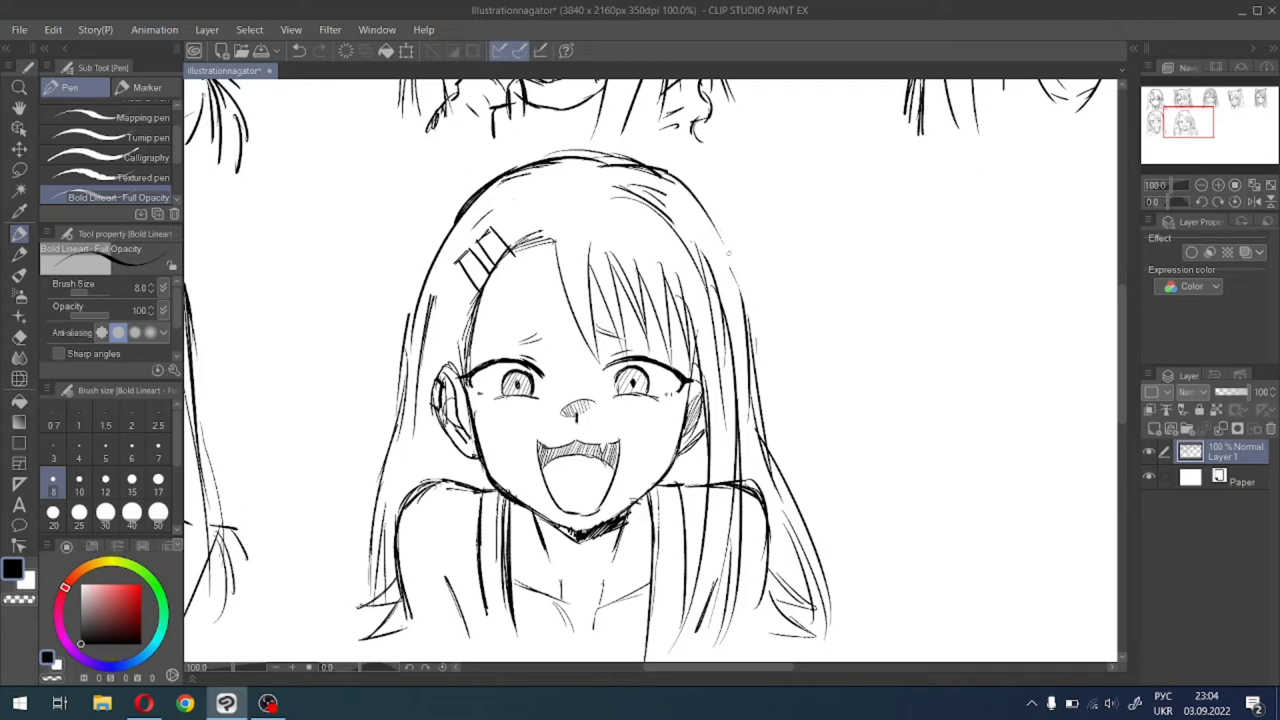
pyautogui.moveTo(670, 178); pyautogui.dragTo(729, 309)
pyautogui.hotkey('ctrl', 'z')
pyautogui.moveTo(678, 182); pyautogui.dragTo(741, 333)
pyautogui.hotkey('ctrl', 'z')
pyautogui.moveTo(678, 182)
pyautogui.mouseDown()
pyautogui.moveTo(746, 304)
pyautogui.moveTo(748, 346)
pyautogui.mouseUp()
# Hatch the shadow on the neck below the chin with parallel diagonal strokes down to the collarbones.
pyautogui.moveTo(510, 550); pyautogui.dragTo(537, 591)
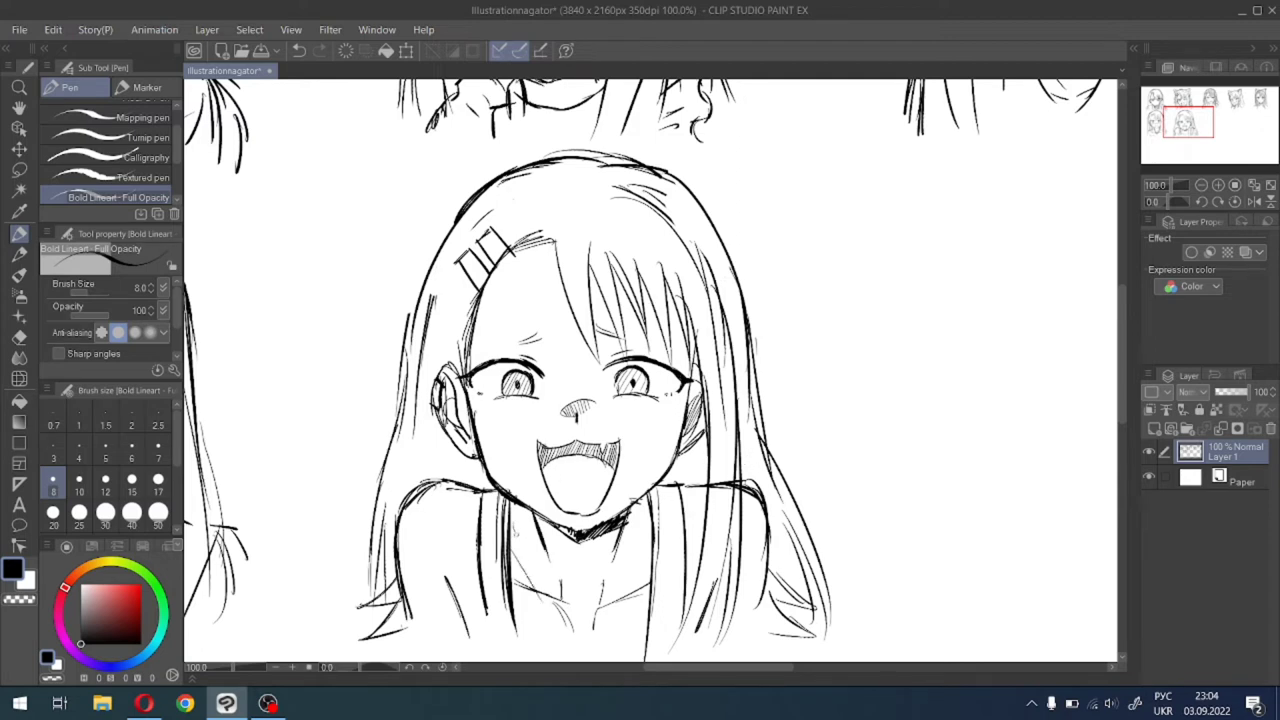
pyautogui.moveTo(514, 534); pyautogui.dragTo(546, 592)
pyautogui.moveTo(512, 514); pyautogui.dragTo(558, 602)
pyautogui.moveTo(514, 506)
pyautogui.mouseDown()
pyautogui.moveTo(560, 588)
pyautogui.moveTo(534, 530)
pyautogui.mouseUp()
pyautogui.moveTo(530, 526)
pyautogui.mouseDown()
pyautogui.moveTo(586, 624)
pyautogui.moveTo(578, 600)
pyautogui.mouseUp()
pyautogui.moveTo(548, 526); pyautogui.dragTo(600, 616)
pyautogui.moveTo(550, 526); pyautogui.dragTo(604, 608)
pyautogui.moveTo(584, 544); pyautogui.dragTo(612, 604)
pyautogui.moveTo(596, 538)
pyautogui.mouseDown()
pyautogui.moveTo(624, 598)
pyautogui.moveTo(640, 596)
pyautogui.mouseUp()
pyautogui.moveTo(612, 540); pyautogui.dragTo(642, 592)
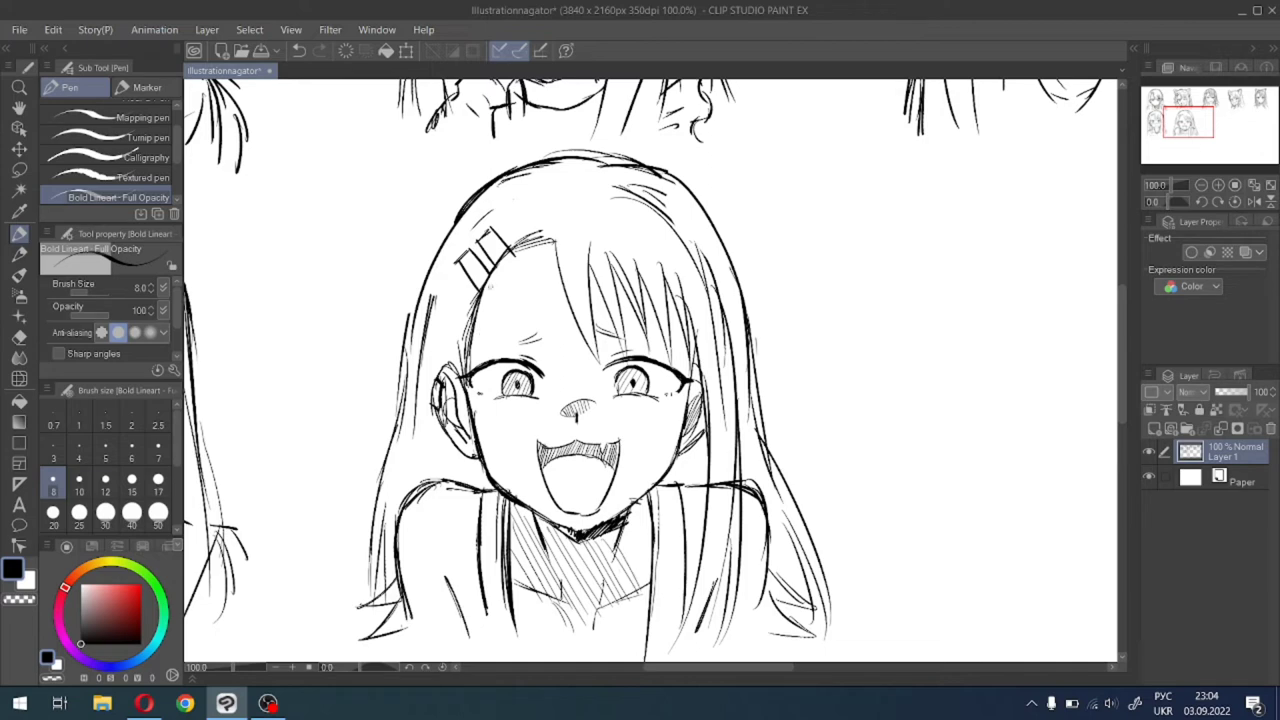
# Thicken the hairline beside the hair clips and the hair outline across the crown.
pyautogui.moveTo(482, 290); pyautogui.dragTo(570, 234)
pyautogui.moveTo(472, 206); pyautogui.dragTo(578, 158)
pyautogui.moveTo(574, 162); pyautogui.dragTo(614, 151)
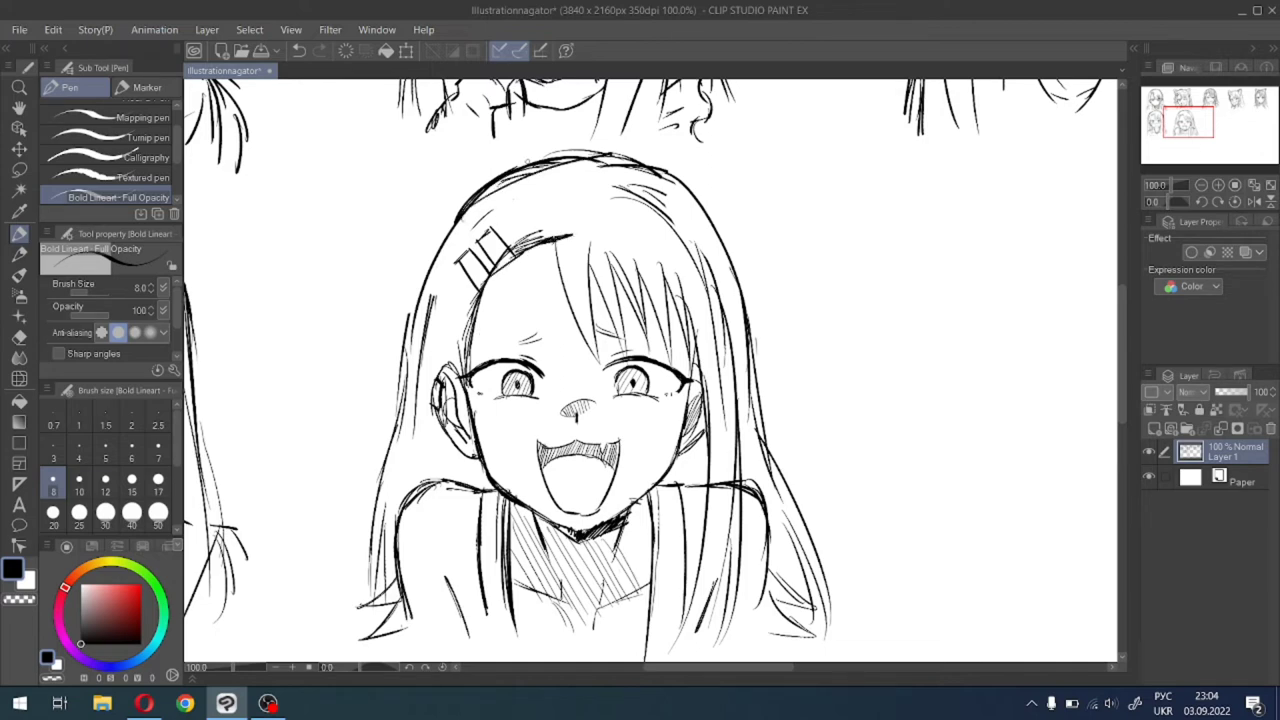
pyautogui.moveTo(506, 172); pyautogui.dragTo(532, 154)
pyautogui.moveTo(500, 180); pyautogui.dragTo(446, 300)
pyautogui.hotkey('ctrl', 'z')
pyautogui.hotkey('ctrl', 'z')
pyautogui.moveTo(542, 164)
pyautogui.mouseDown()
pyautogui.moveTo(514, 180)
pyautogui.moveTo(398, 425)
pyautogui.mouseUp()
pyautogui.hotkey('ctrl', 'z')
# Add long strands along the left side of the hair from the upper head down to the shoulder.
pyautogui.moveTo(510, 186)
pyautogui.mouseDown()
pyautogui.moveTo(473, 217)
pyautogui.moveTo(428, 398)
pyautogui.mouseUp()
pyautogui.moveTo(450, 276); pyautogui.dragTo(390, 548)
pyautogui.hotkey('ctrl', 'z')
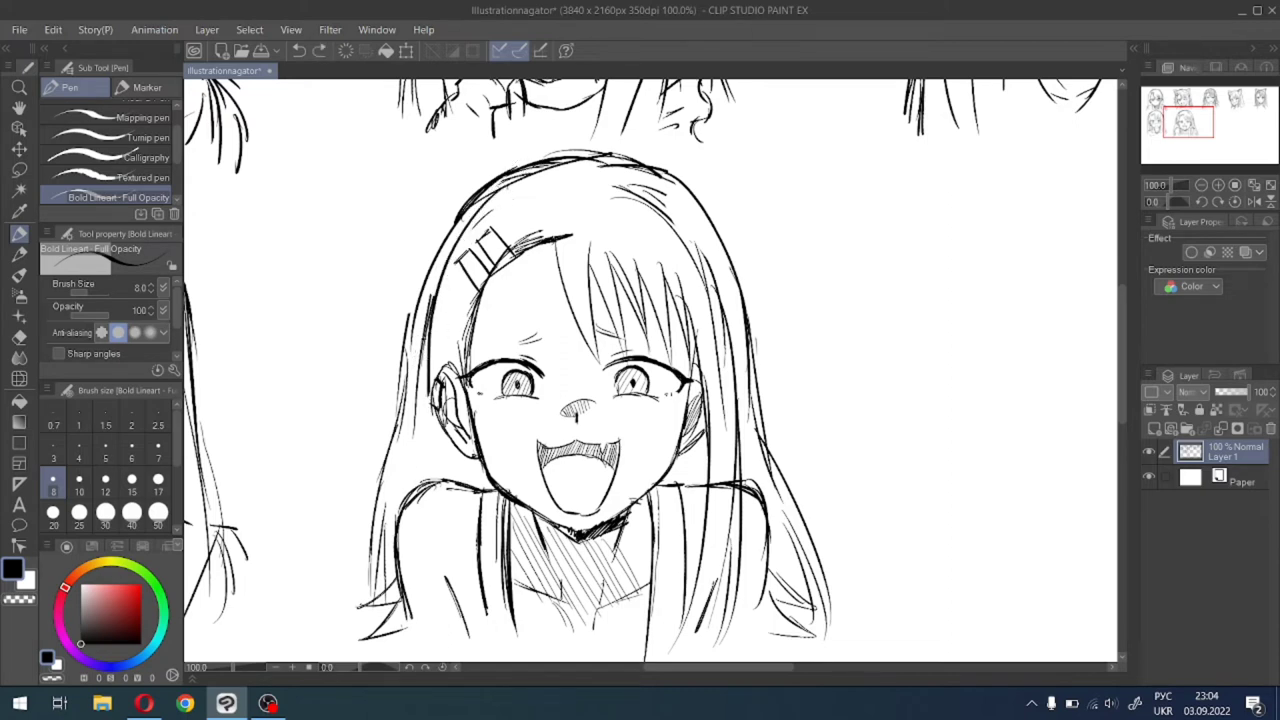
pyautogui.moveTo(428, 338); pyautogui.dragTo(374, 542)
pyautogui.moveTo(419, 383); pyautogui.dragTo(380, 581)
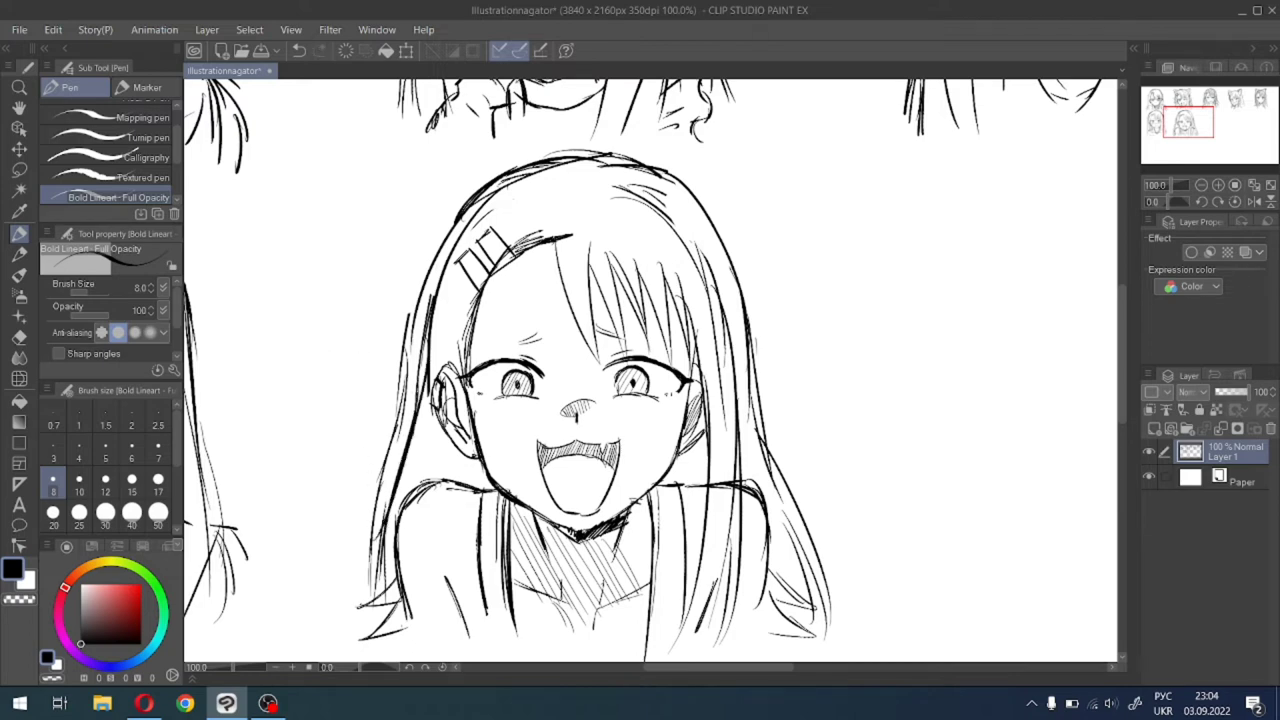
pyautogui.click(19, 169)
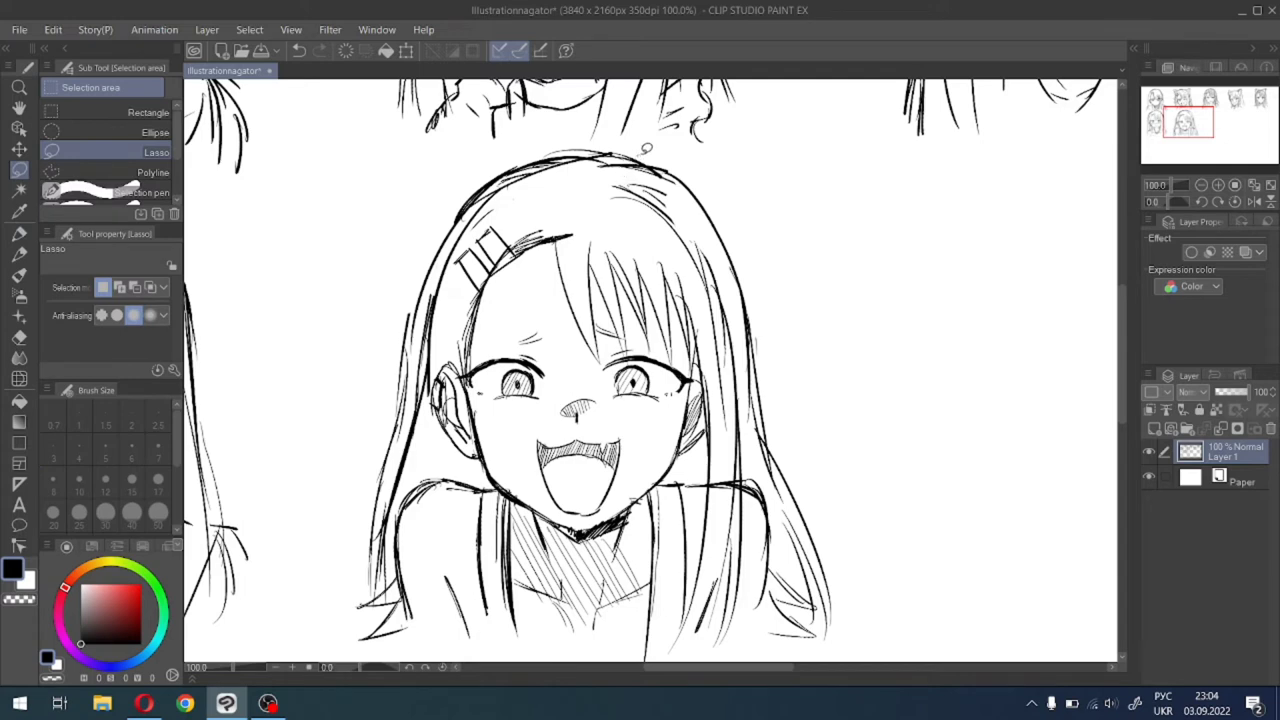
pyautogui.moveTo(758, 372); pyautogui.dragTo(802, 491)
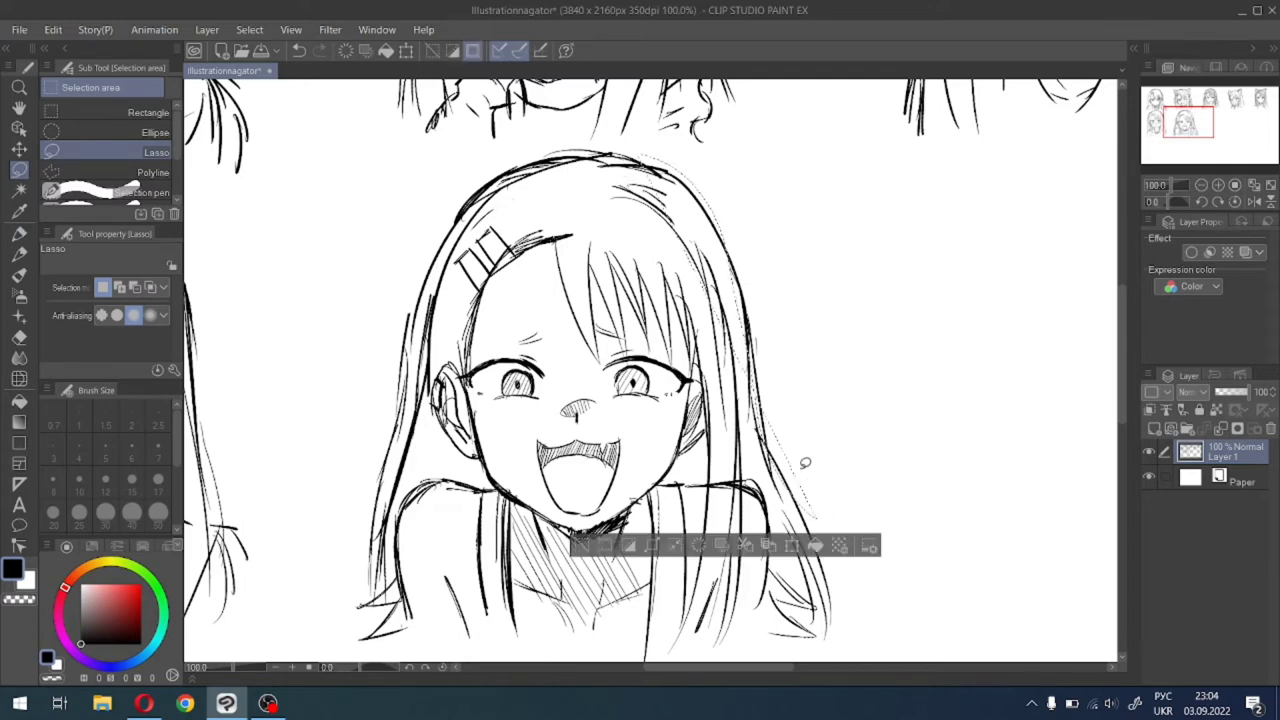
pyautogui.click(586, 547)
pyautogui.moveTo(618, 147)
pyautogui.mouseDown()
pyautogui.moveTo(705, 236)
pyautogui.moveTo(814, 571)
pyautogui.moveTo(838, 292)
pyautogui.moveTo(696, 120)
pyautogui.mouseUp()
pyautogui.click(609, 622)
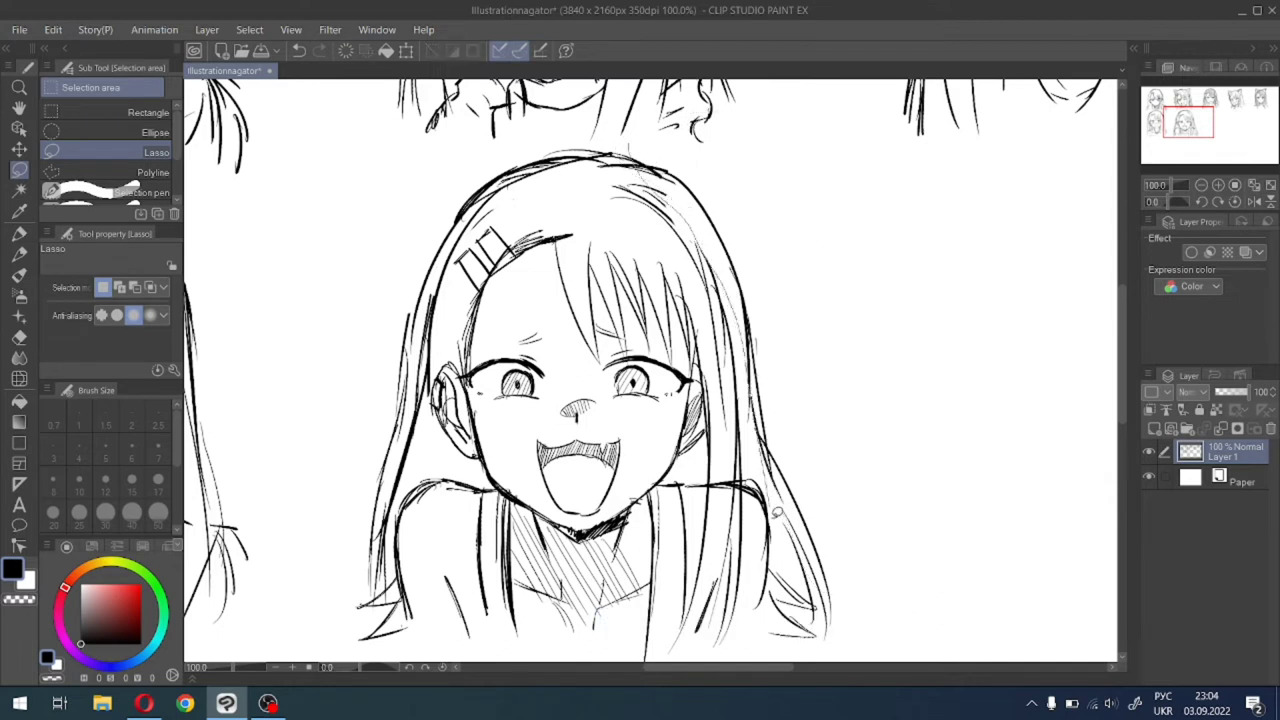
# Lasso the outer hair outline on the right side, move it slightly inward and up, and clear the selection.
pyautogui.moveTo(851, 634)
pyautogui.mouseDown()
pyautogui.moveTo(754, 209)
pyautogui.moveTo(686, 151)
pyautogui.moveTo(640, 145)
pyautogui.mouseUp()
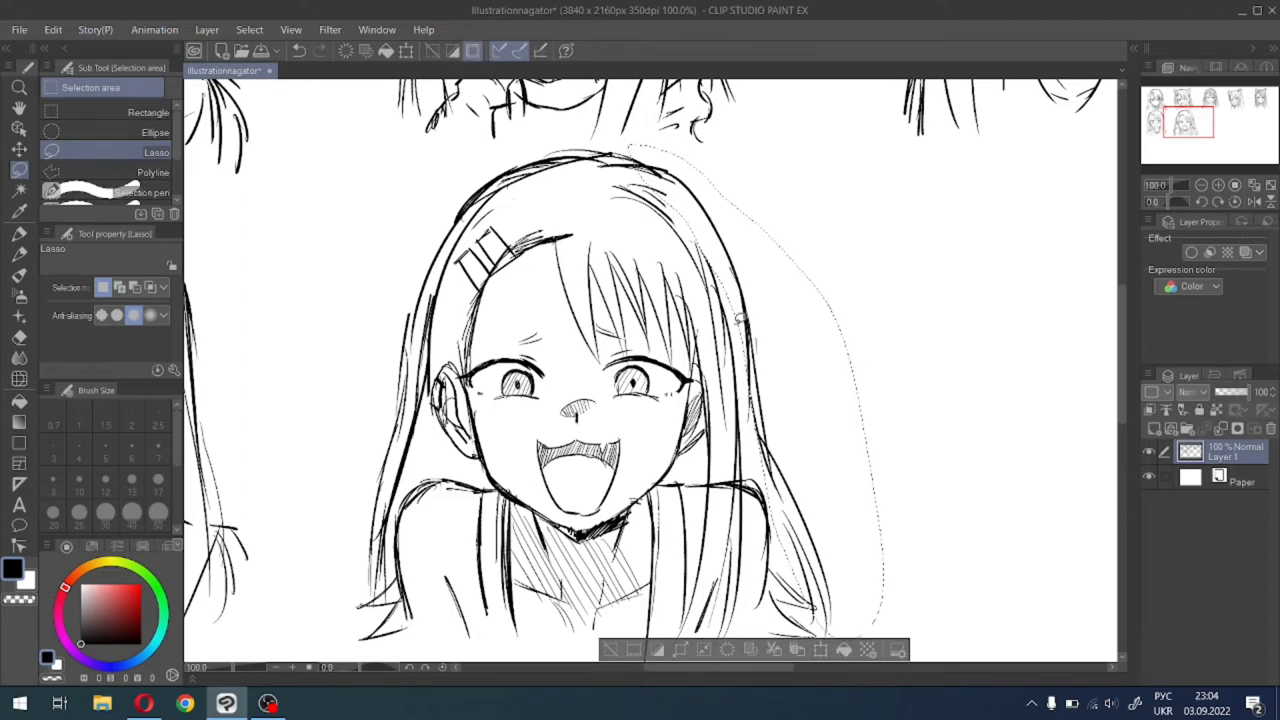
pyautogui.click(822, 651)
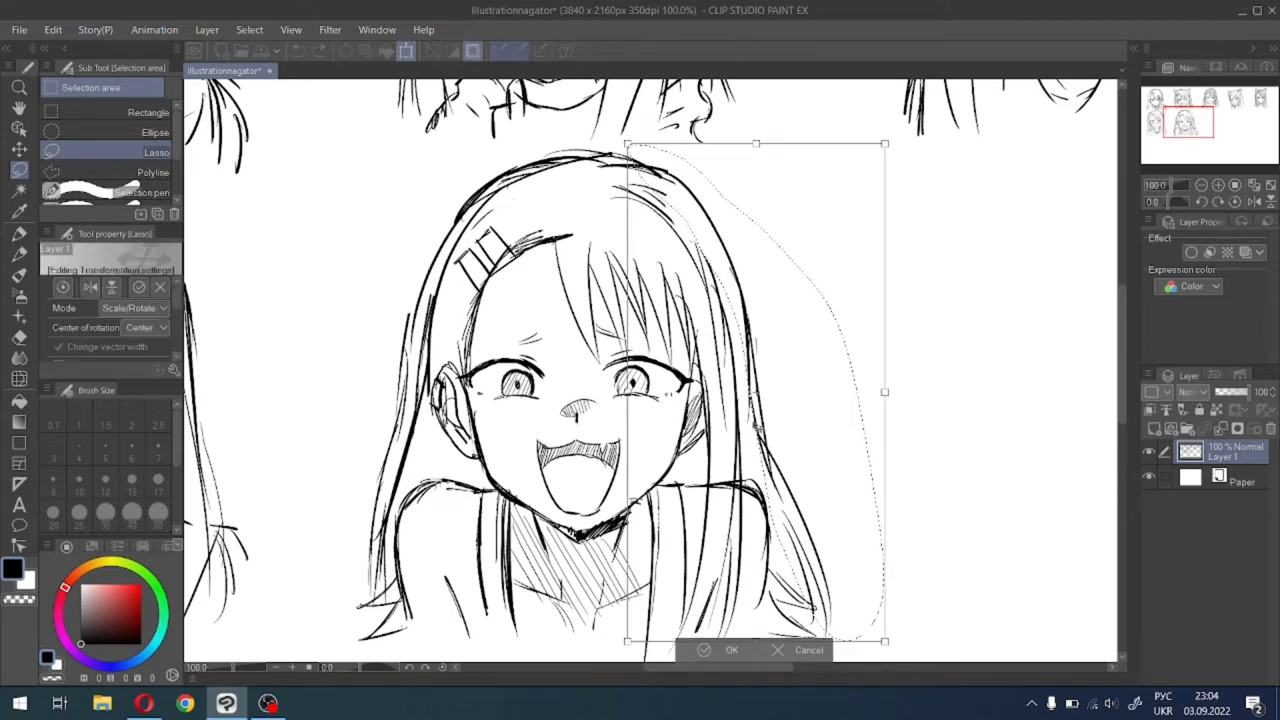
pyautogui.moveTo(754, 414); pyautogui.dragTo(750, 410)
pyautogui.press('Left')
pyautogui.press('Left')
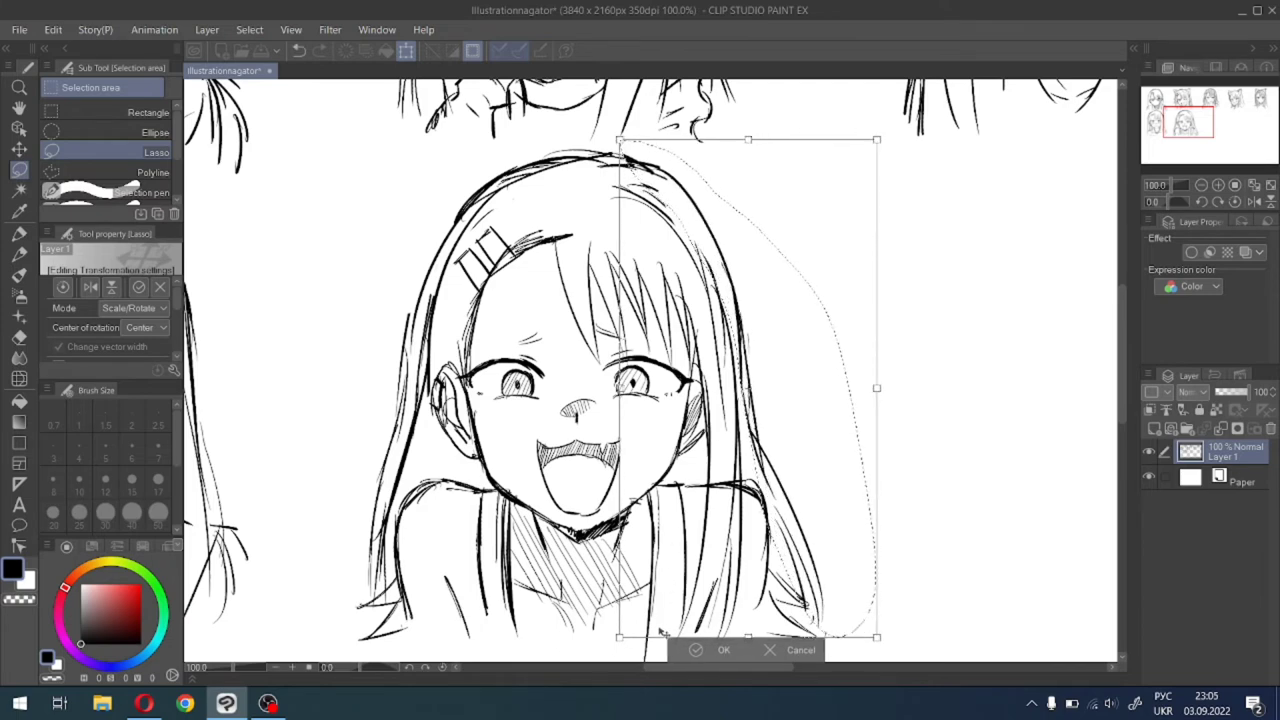
pyautogui.click(688, 652)
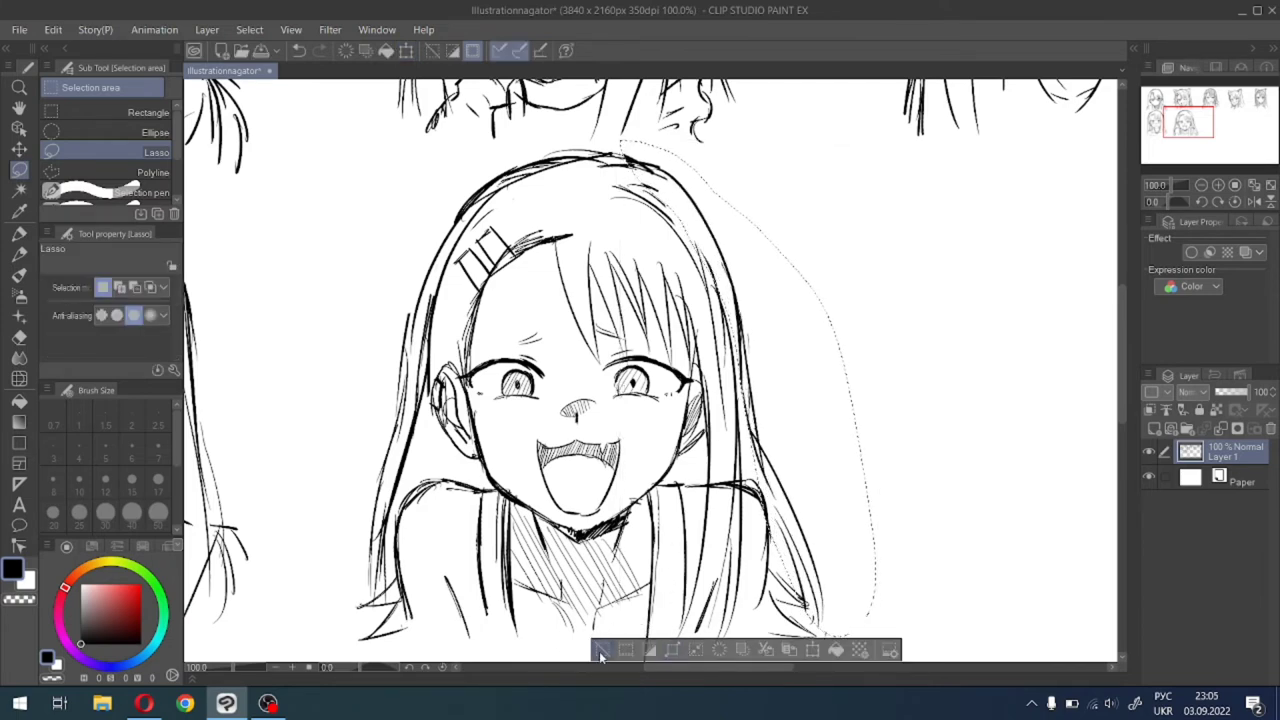
pyautogui.click(600, 650)
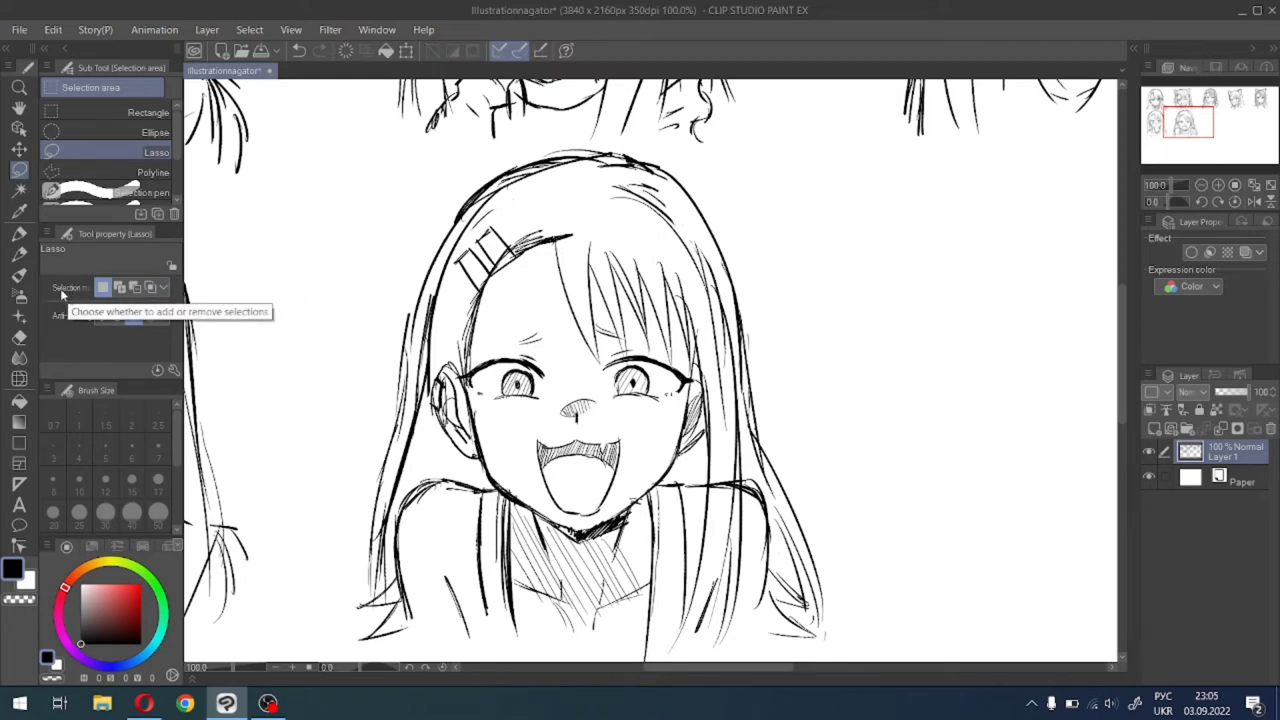
# Erase the left hair outline from the crown down to the shoulder with the Hard eraser and return to the Bold Lineart pen.
pyautogui.click(19, 337)
pyautogui.moveTo(544, 166)
pyautogui.mouseDown()
pyautogui.moveTo(470, 205)
pyautogui.moveTo(445, 262)
pyautogui.moveTo(487, 204)
pyautogui.moveTo(444, 267)
pyautogui.moveTo(408, 365)
pyautogui.moveTo(445, 311)
pyautogui.moveTo(412, 420)
pyautogui.moveTo(402, 440)
pyautogui.moveTo(400, 398)
pyautogui.moveTo(390, 431)
pyautogui.mouseUp()
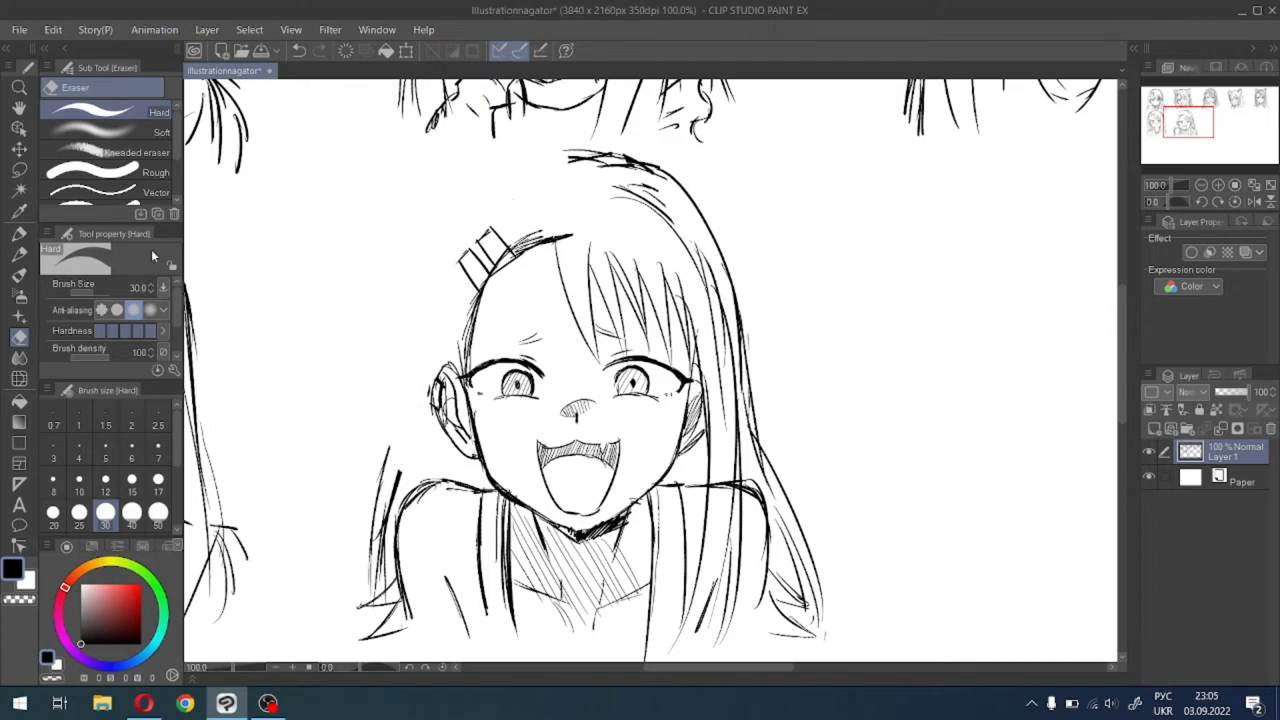
pyautogui.click(19, 232)
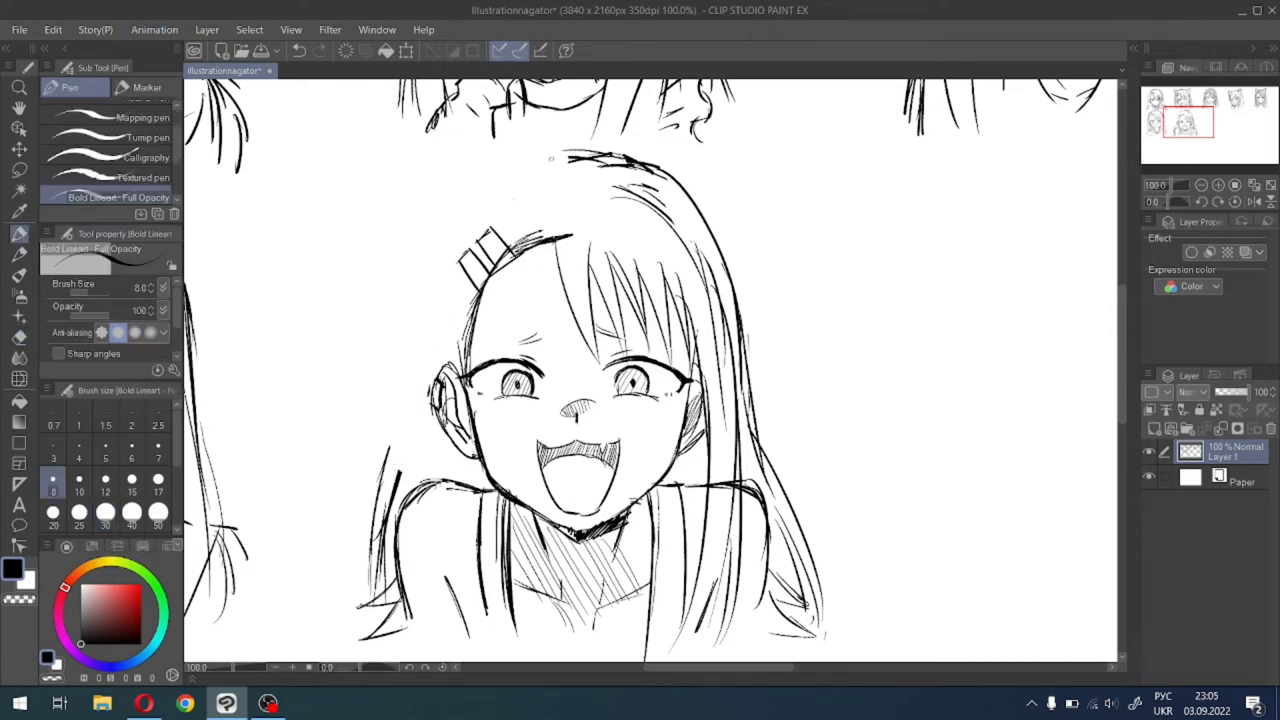
# Redraw the left hair outline in smooth overlapping strokes from the crown down to the shoulder.
pyautogui.moveTo(588, 158)
pyautogui.mouseDown()
pyautogui.moveTo(490, 190)
pyautogui.moveTo(438, 260)
pyautogui.mouseUp()
pyautogui.moveTo(498, 180); pyautogui.dragTo(434, 282)
pyautogui.moveTo(462, 218); pyautogui.dragTo(428, 322)
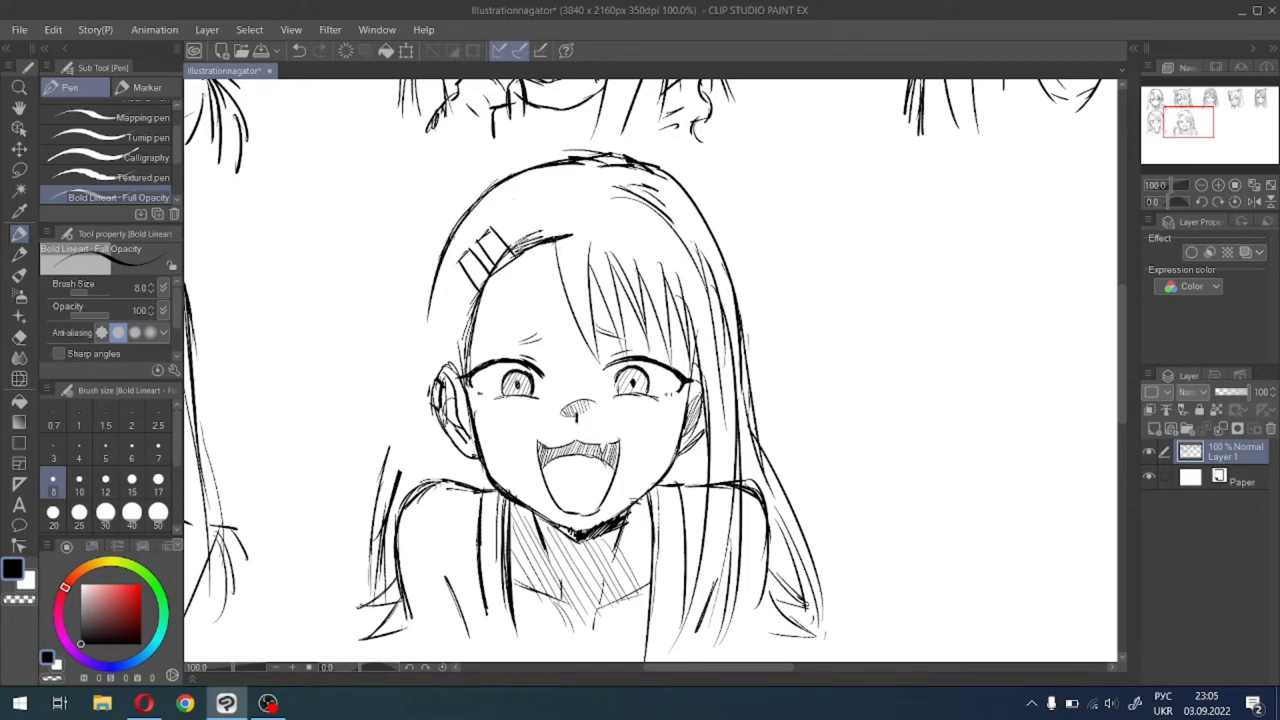
pyautogui.moveTo(448, 246); pyautogui.dragTo(432, 372)
pyautogui.moveTo(436, 290)
pyautogui.mouseDown()
pyautogui.moveTo(416, 410)
pyautogui.moveTo(428, 360)
pyautogui.mouseUp()
pyautogui.moveTo(432, 356)
pyautogui.mouseDown()
pyautogui.moveTo(384, 506)
pyautogui.moveTo(378, 484)
pyautogui.mouseUp()
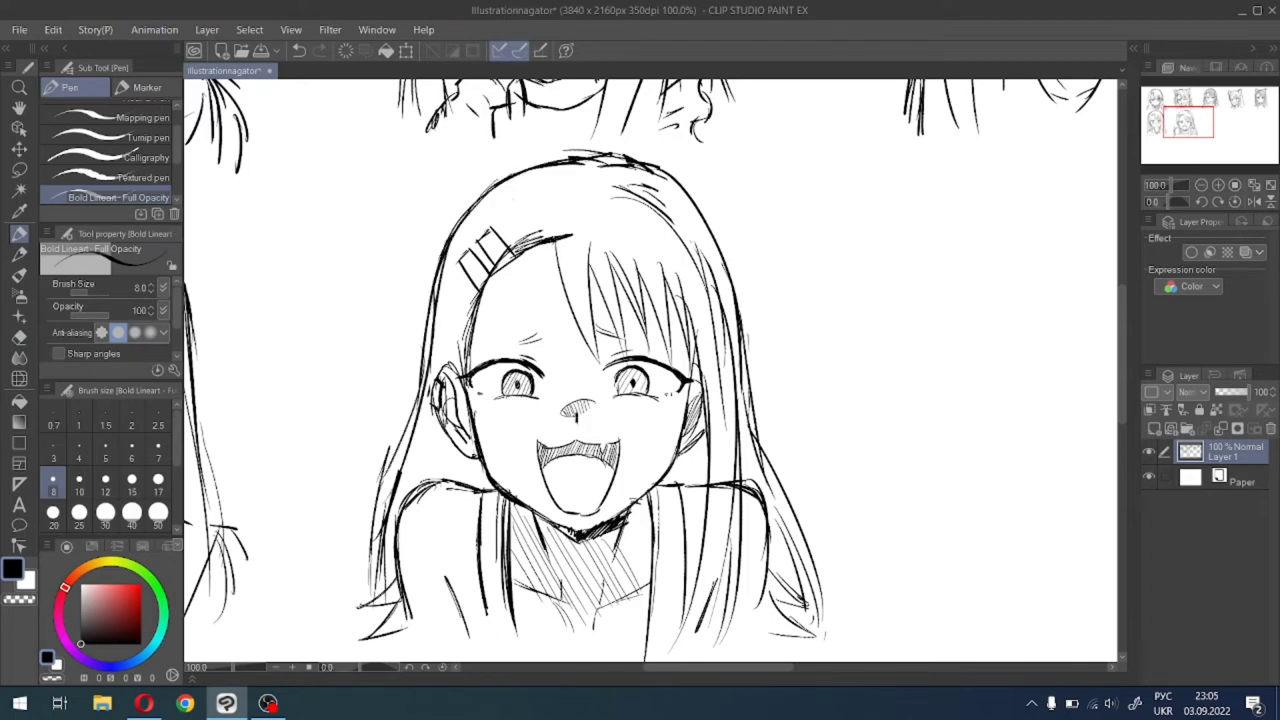
# Hatch the shadowed hair beneath both ears, down to the shoulders.
pyautogui.scroll(-1, 747, 339)
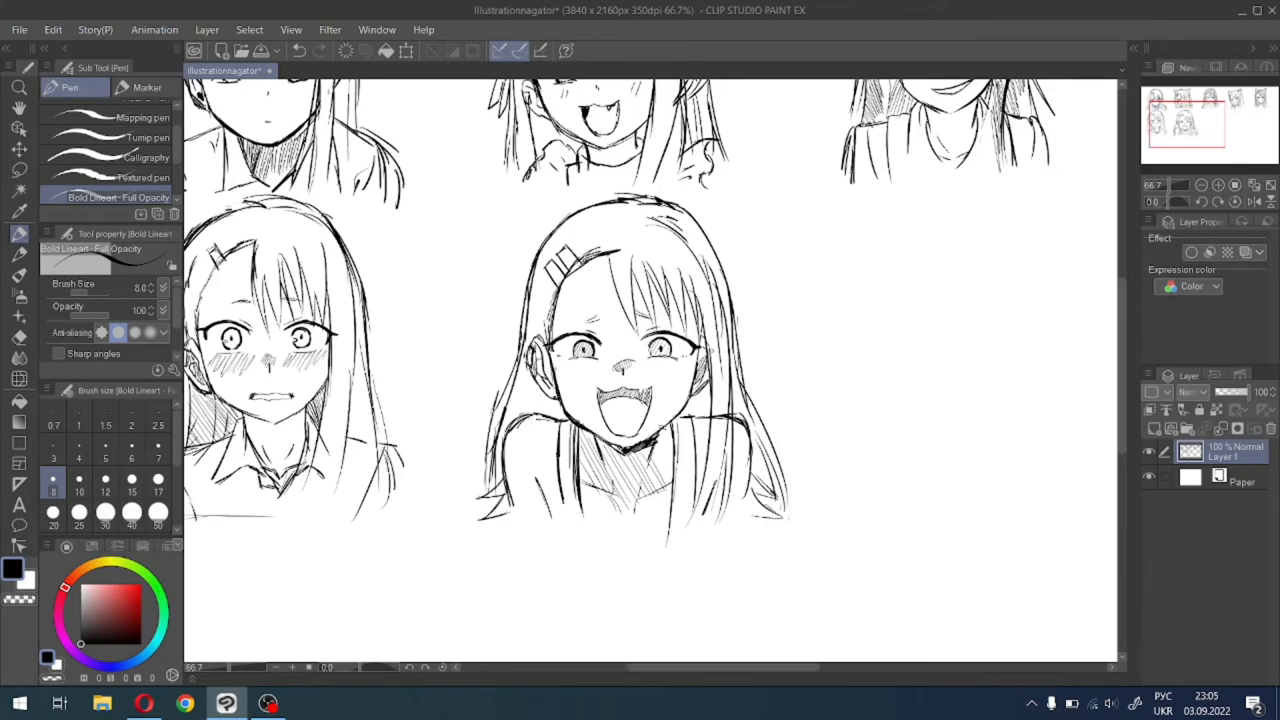
pyautogui.scroll(1, 751, 411)
pyautogui.moveTo(690, 414)
pyautogui.mouseDown()
pyautogui.moveTo(672, 454)
pyautogui.moveTo(700, 448)
pyautogui.mouseUp()
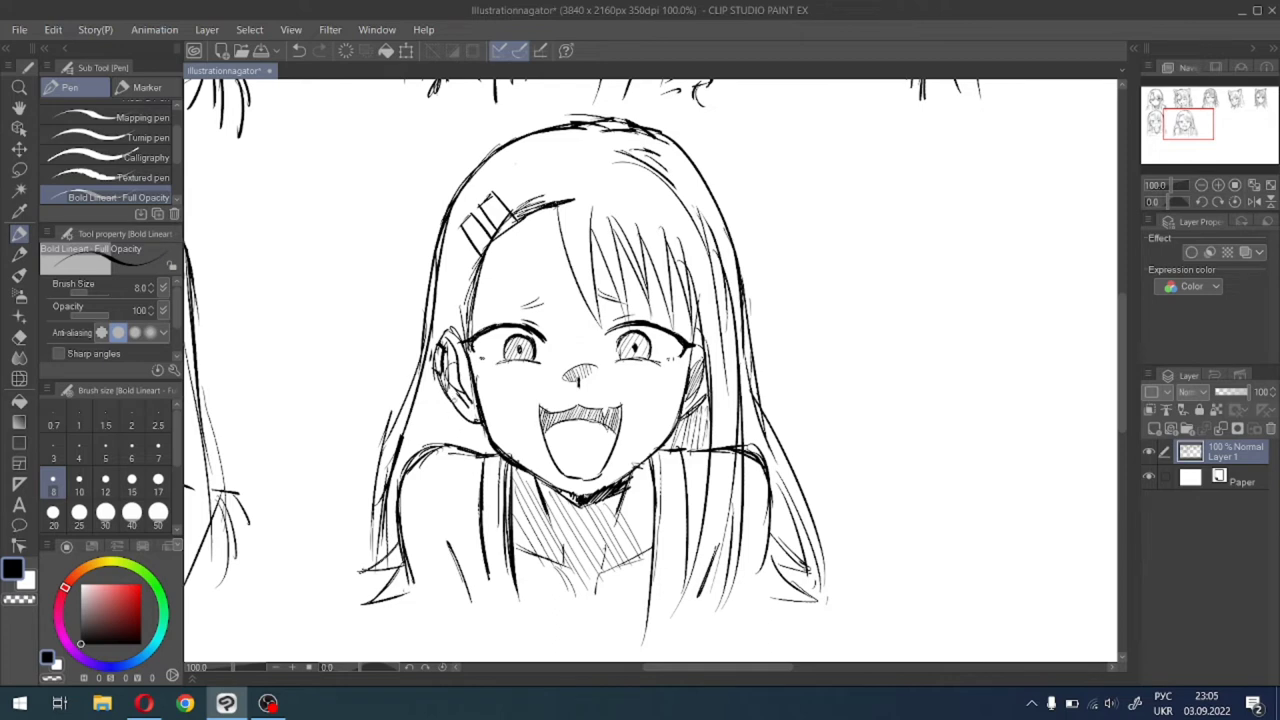
pyautogui.moveTo(456, 398)
pyautogui.mouseDown()
pyautogui.moveTo(438, 454)
pyautogui.moveTo(464, 454)
pyautogui.mouseUp()
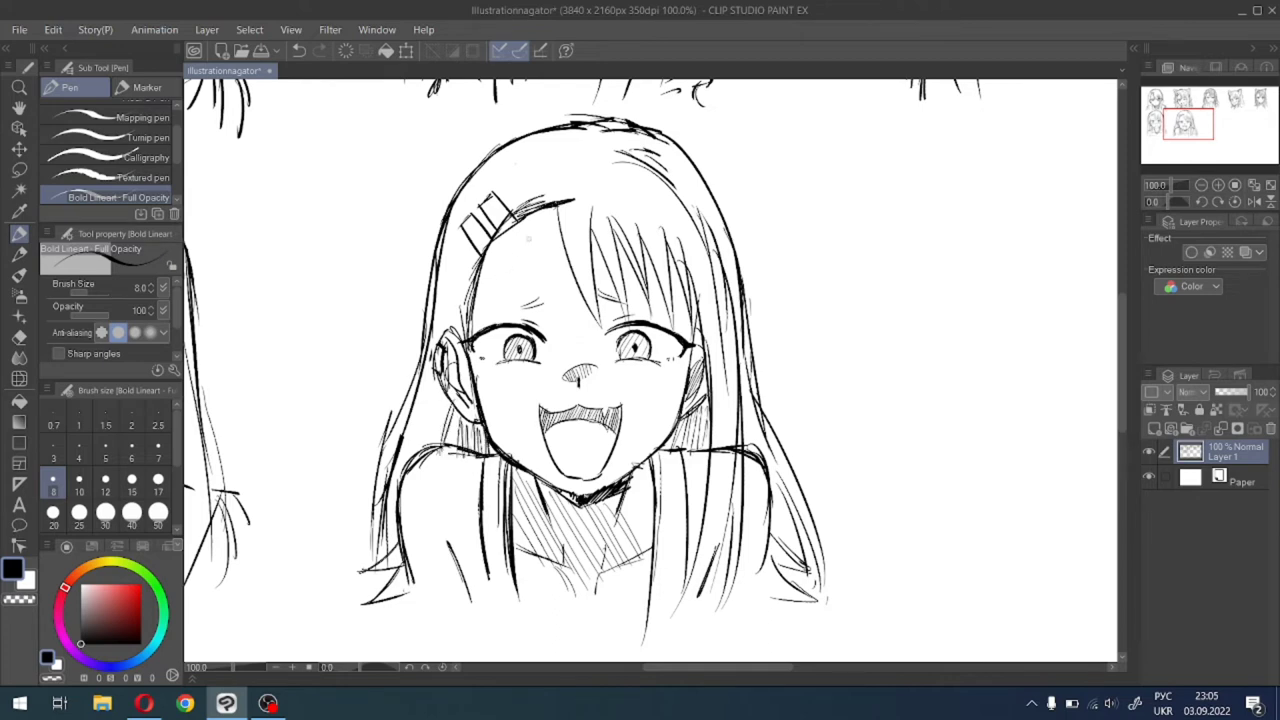
# Add a short strand at the hair parting and thin strands from the hair clips down to the left ear.
pyautogui.moveTo(570, 184); pyautogui.dragTo(563, 240)
pyautogui.moveTo(466, 190); pyautogui.dragTo(442, 292)
pyautogui.moveTo(462, 222); pyautogui.dragTo(446, 328)
pyautogui.moveTo(470, 244); pyautogui.dragTo(458, 334)
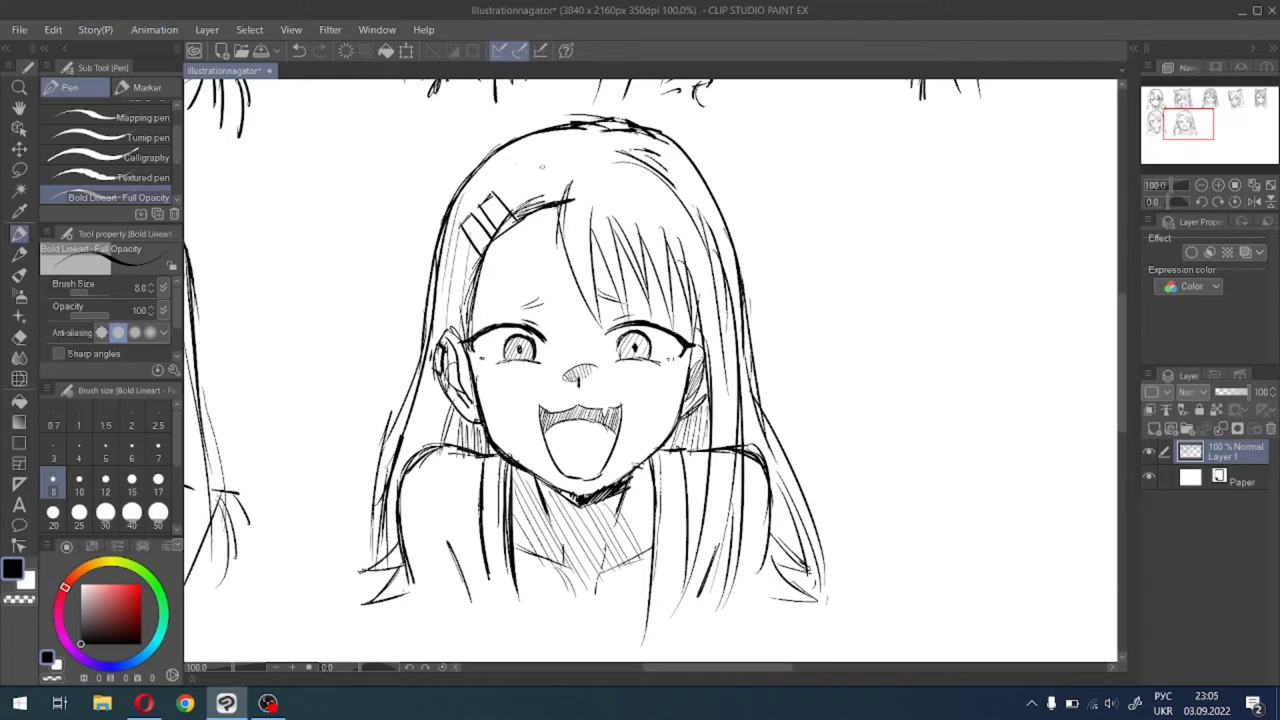
# Add wider outline strokes and an inner strand along the right side of the crown.
pyautogui.scroll(-2, 613, 213)
pyautogui.scroll(2, 614, 206)
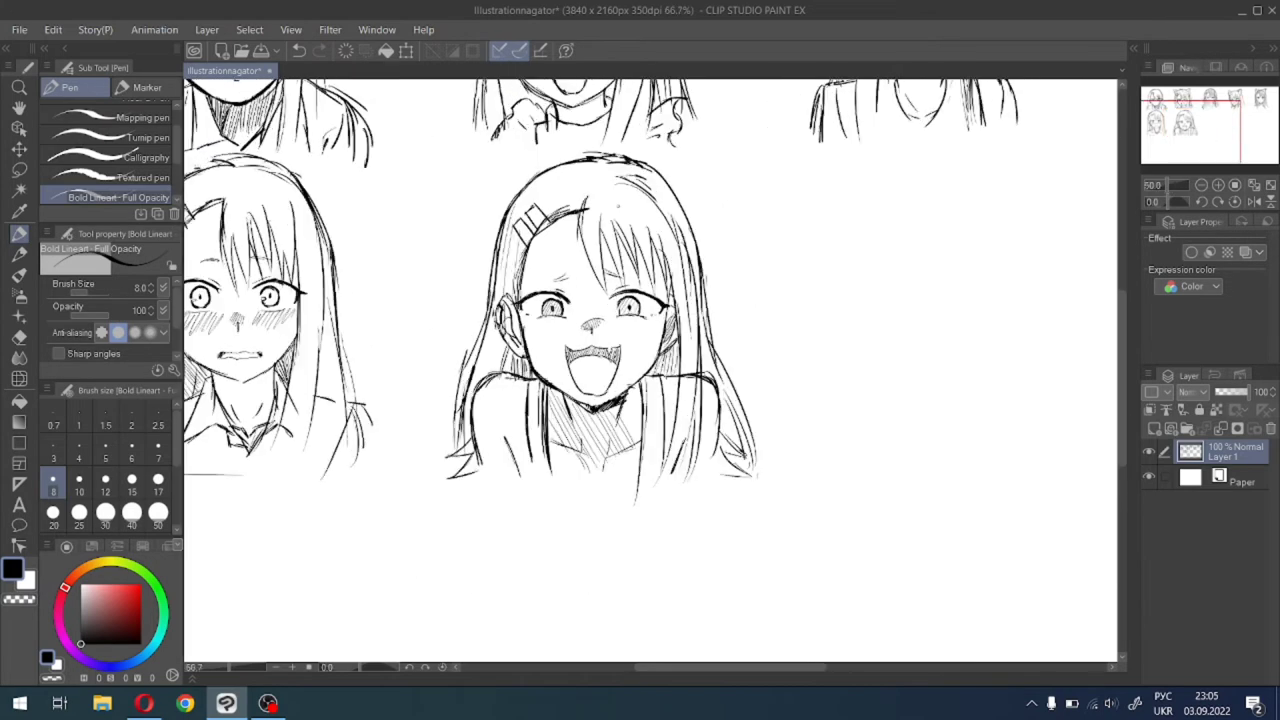
pyautogui.moveTo(624, 142); pyautogui.dragTo(728, 252)
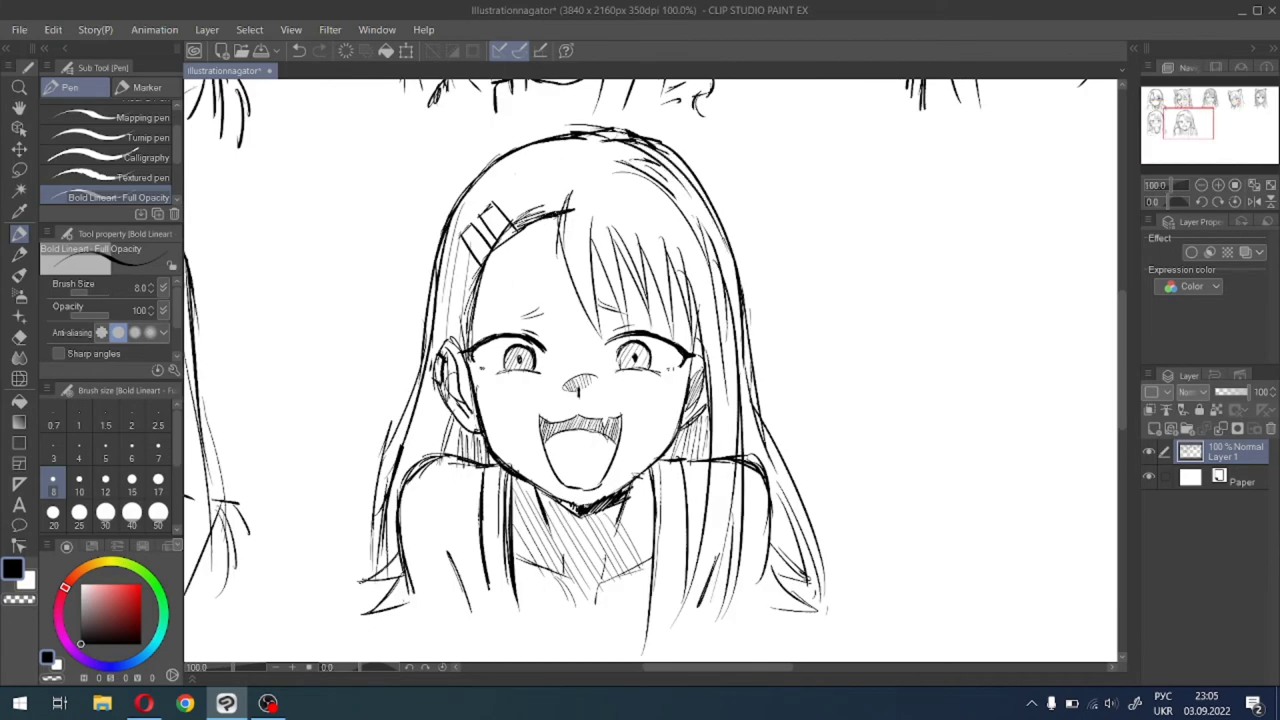
pyautogui.moveTo(658, 162); pyautogui.dragTo(727, 290)
pyautogui.moveTo(680, 146); pyautogui.dragTo(730, 242)
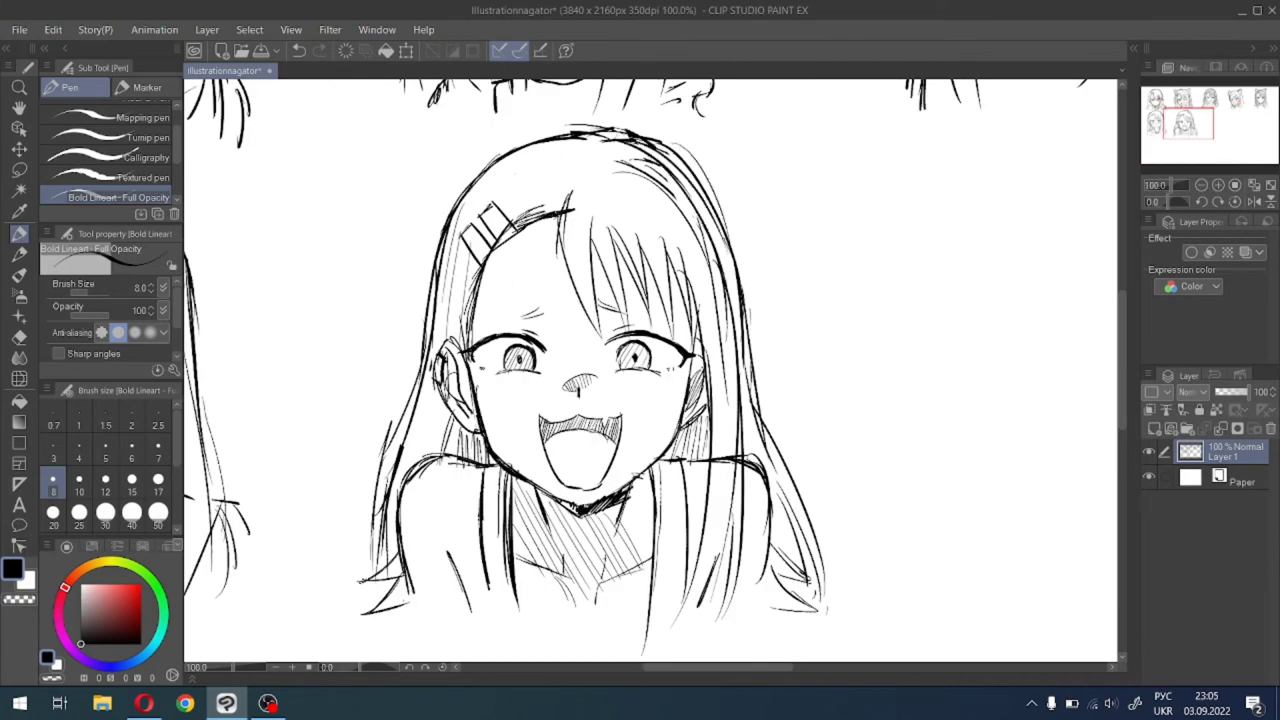
# Erase the rough crown outline on the right side with the Hard eraser and redraw it as a cleaner pen curve.
pyautogui.click(19, 338)
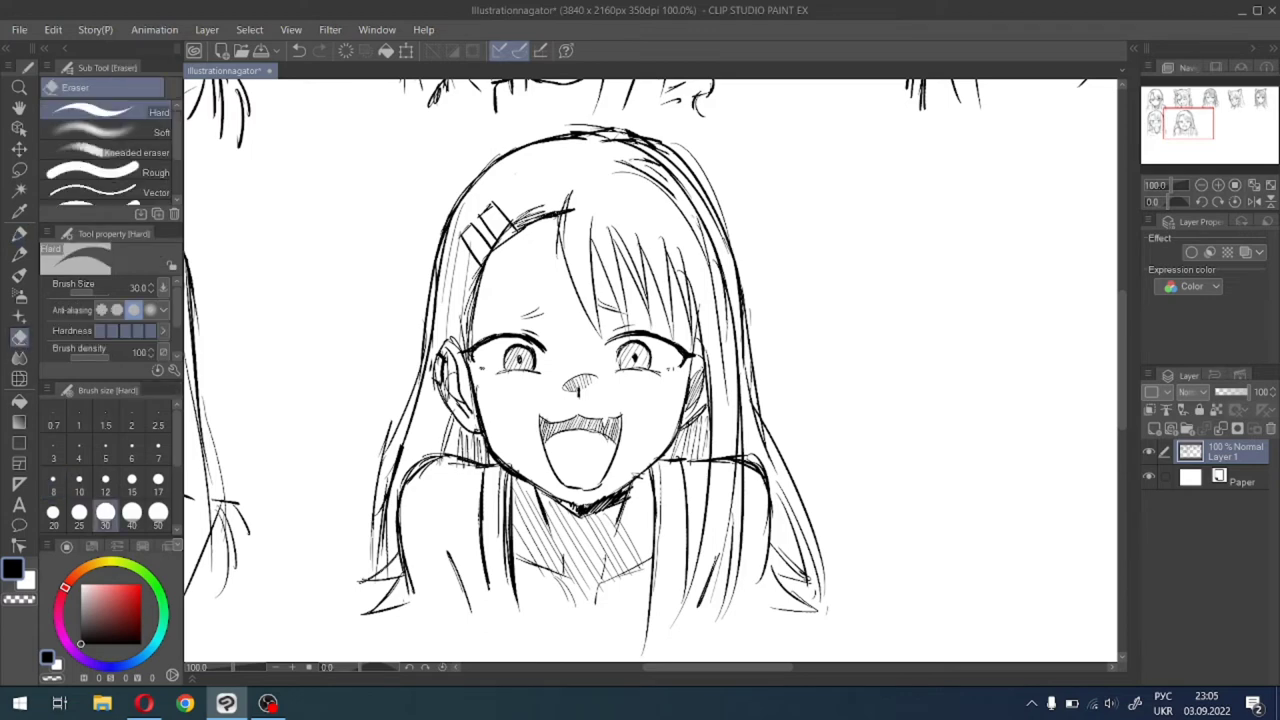
pyautogui.moveTo(580, 121)
pyautogui.mouseDown()
pyautogui.moveTo(650, 150)
pyautogui.moveTo(623, 137)
pyautogui.moveTo(632, 127)
pyautogui.moveTo(753, 244)
pyautogui.mouseUp()
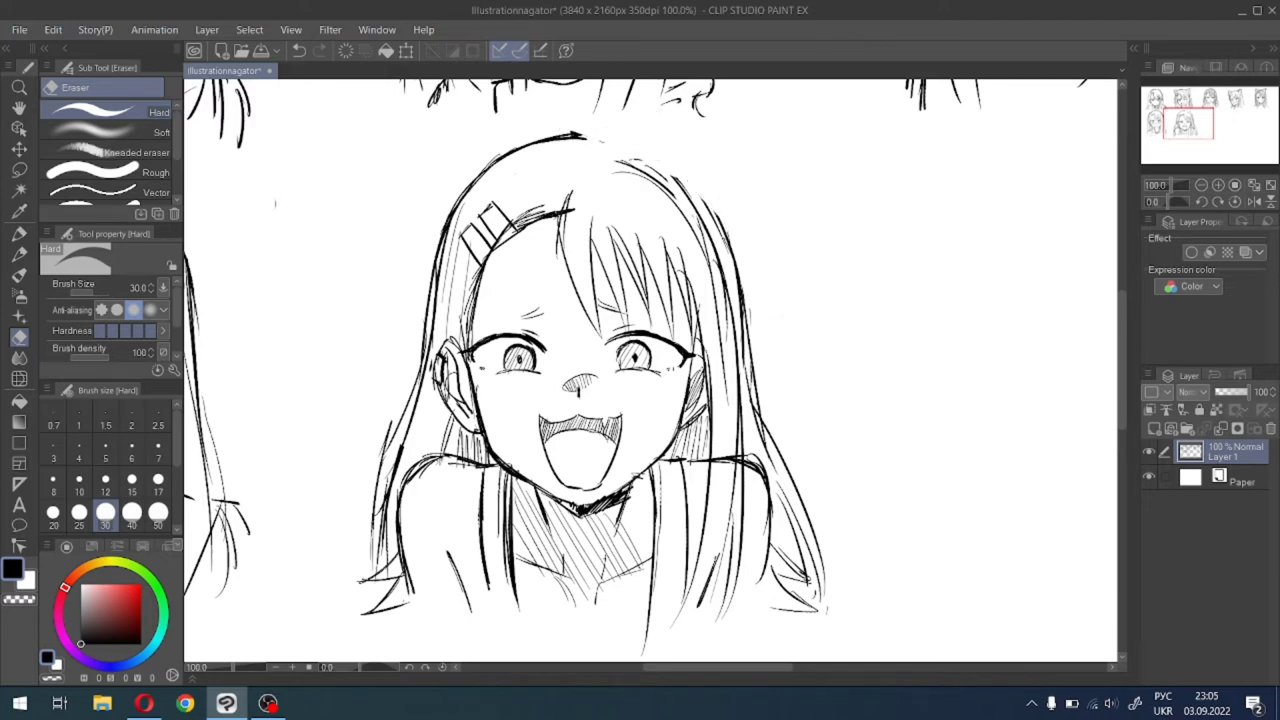
pyautogui.click(19, 233)
pyautogui.moveTo(576, 134)
pyautogui.mouseDown()
pyautogui.moveTo(680, 179)
pyautogui.moveTo(724, 222)
pyautogui.moveTo(750, 291)
pyautogui.mouseUp()
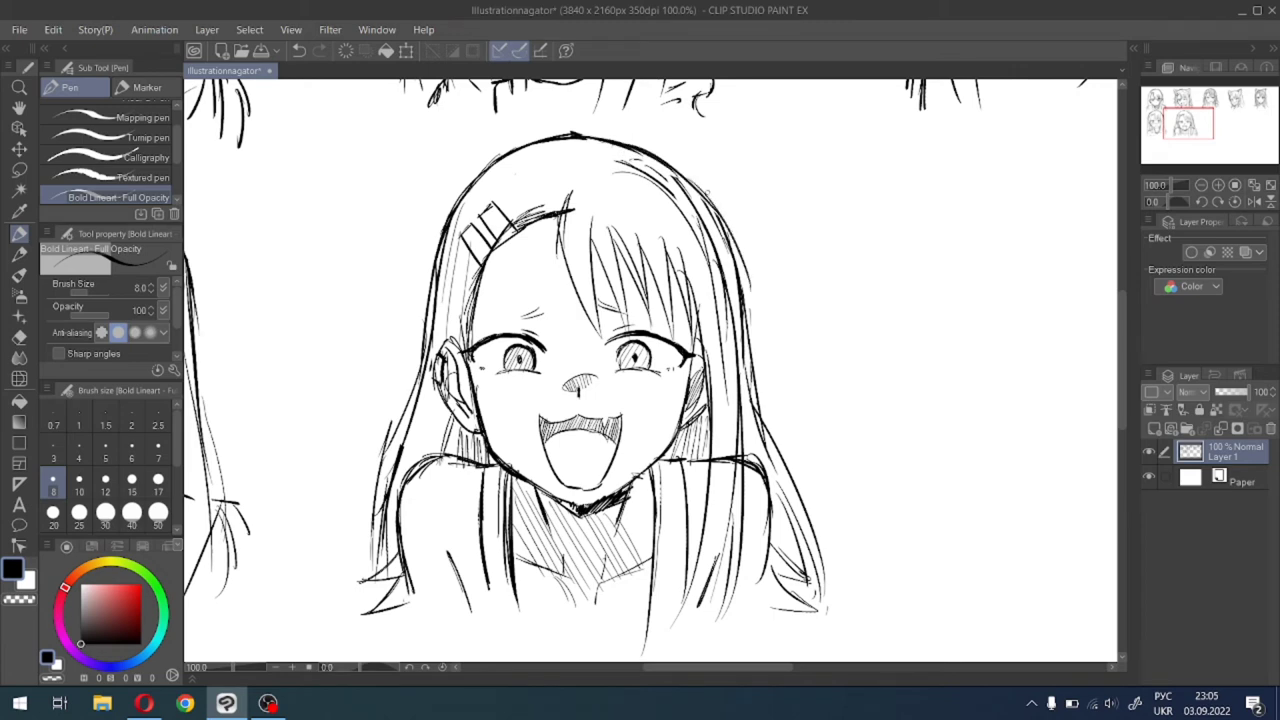
pyautogui.moveTo(725, 225); pyautogui.dragTo(748, 315)
pyautogui.click(1175, 134)
pyautogui.scroll(-2, 1176, 134)
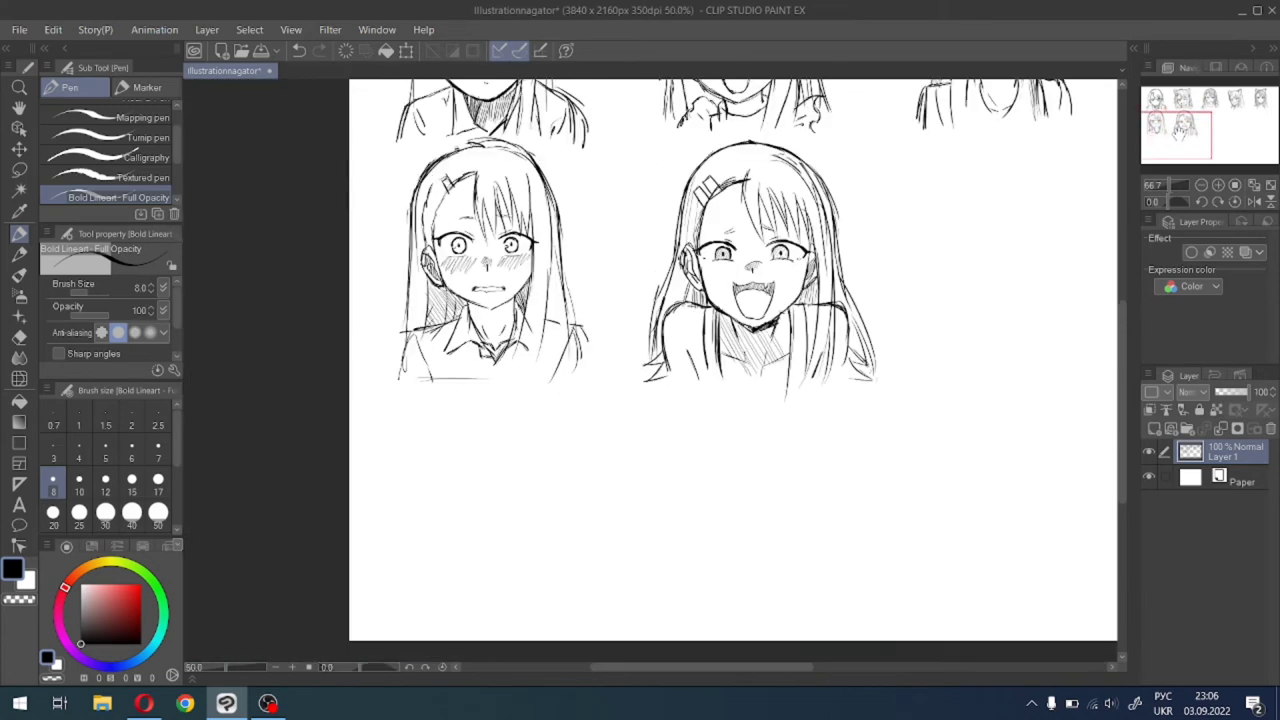
pyautogui.moveTo(1176, 134)
pyautogui.mouseDown()
pyautogui.moveTo(1185, 119)
pyautogui.moveTo(1232, 122)
pyautogui.moveTo(1219, 127)
pyautogui.mouseUp()
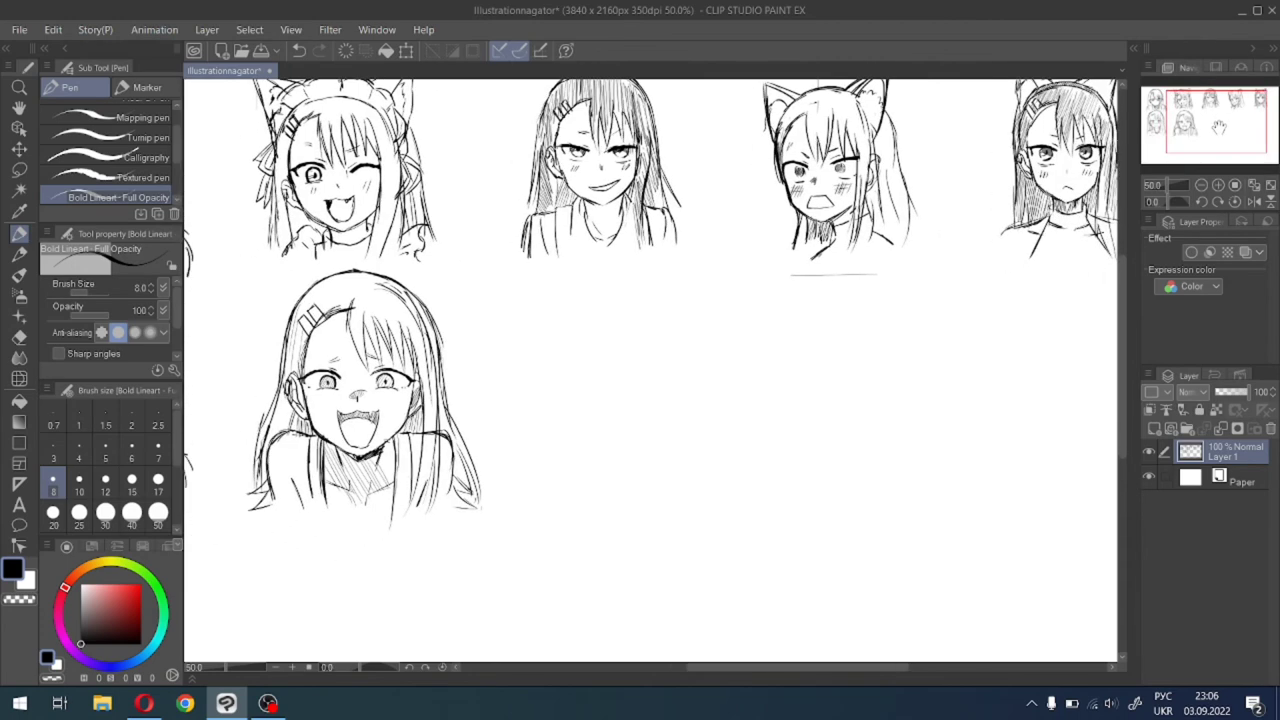
pyautogui.scroll(-1, 1219, 127)
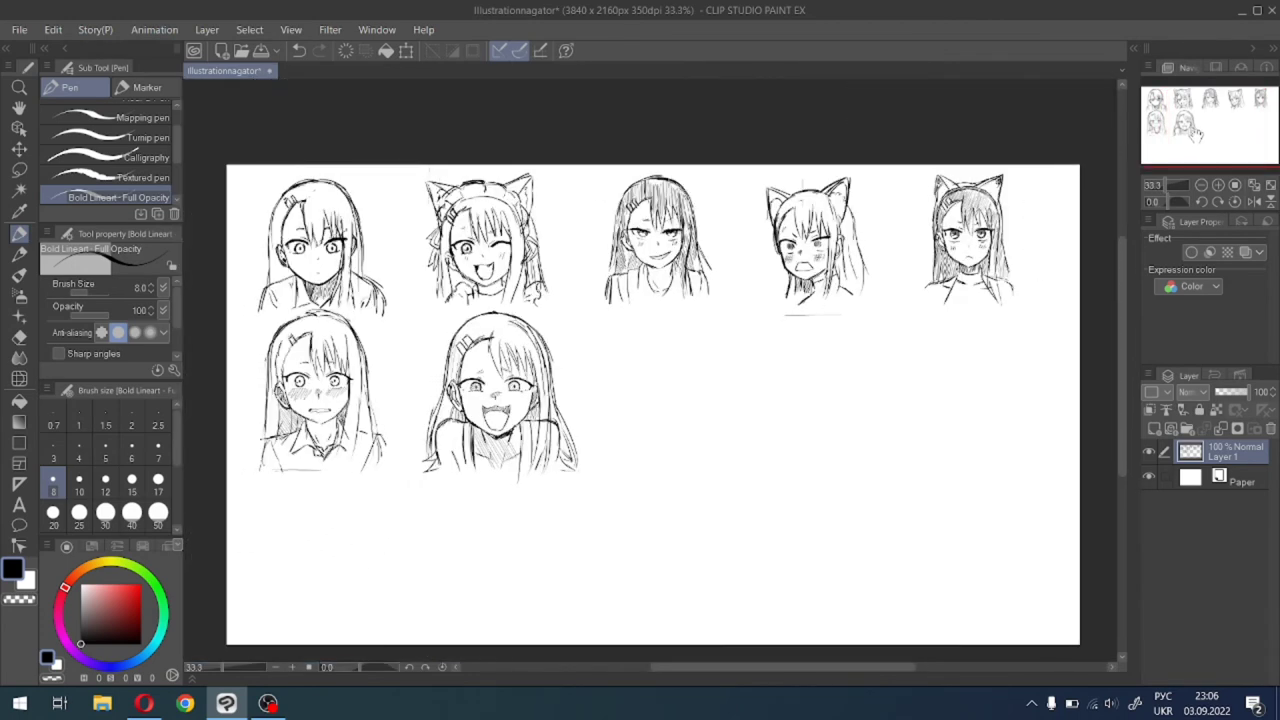
pyautogui.moveTo(1191, 141); pyautogui.dragTo(1181, 146)
pyautogui.scroll(1, 1195, 140)
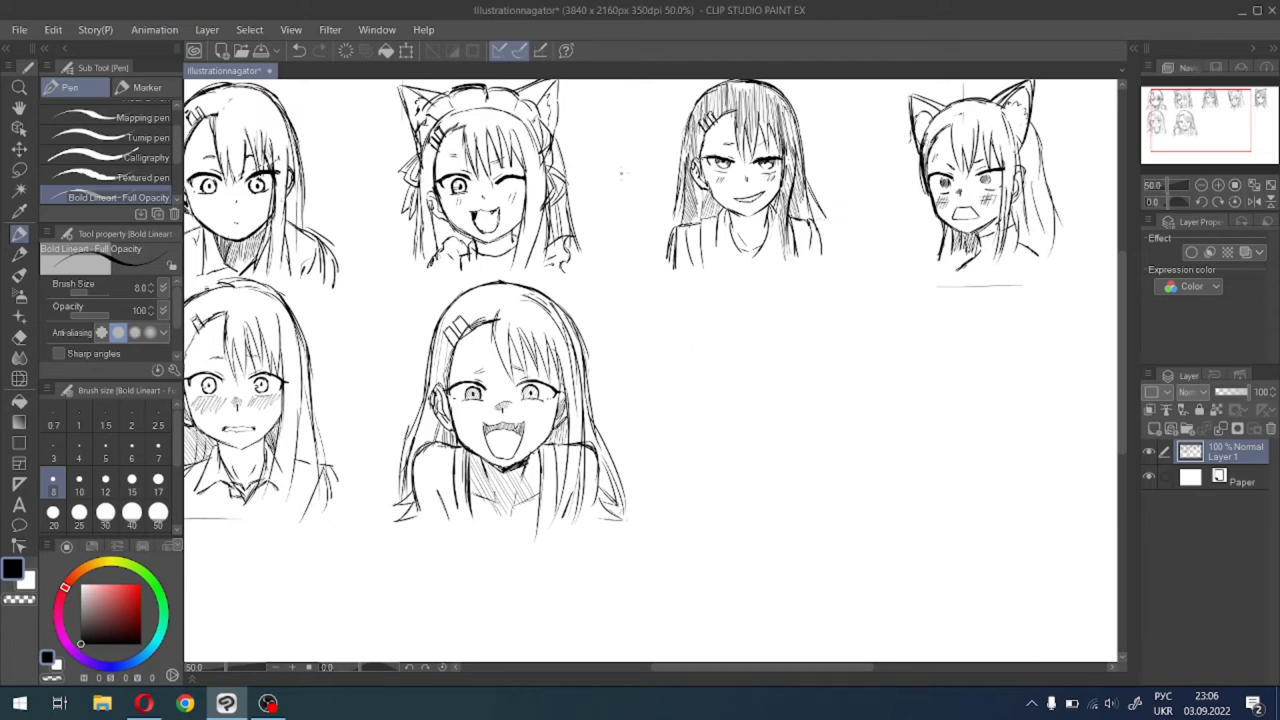
# Save the illustration file.
pyautogui.click(19, 29)
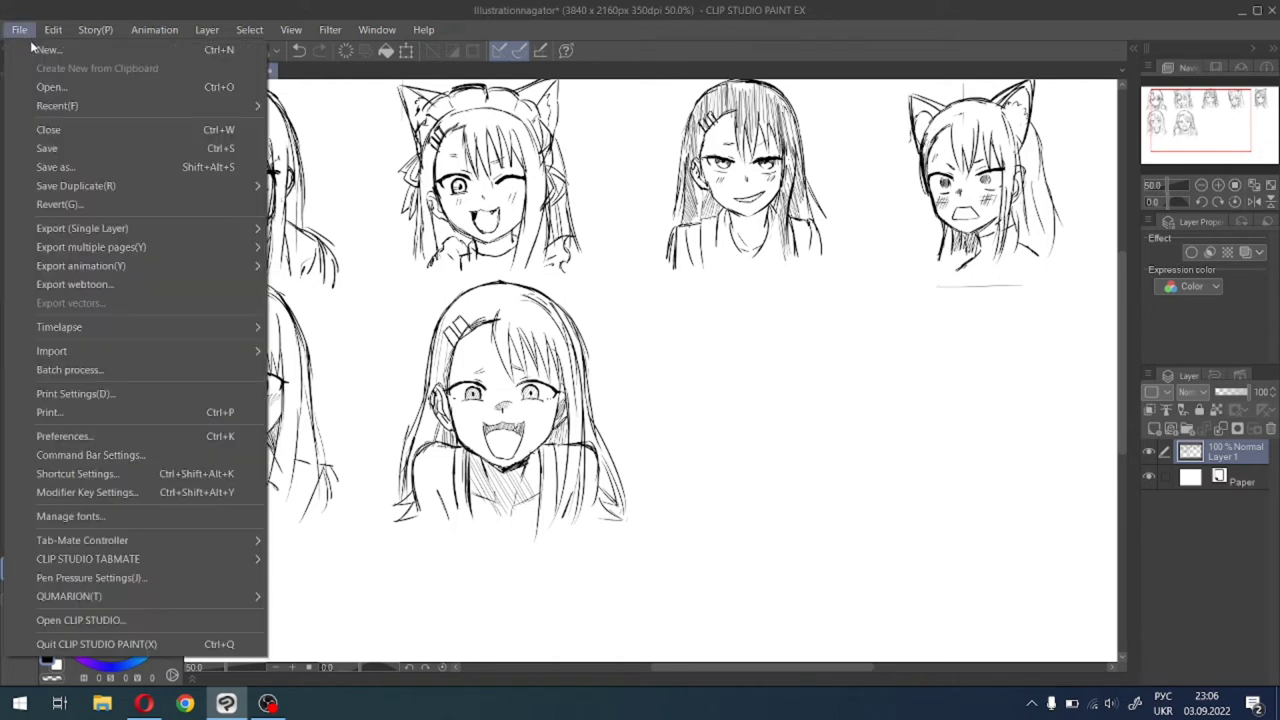
pyautogui.click(60, 152)
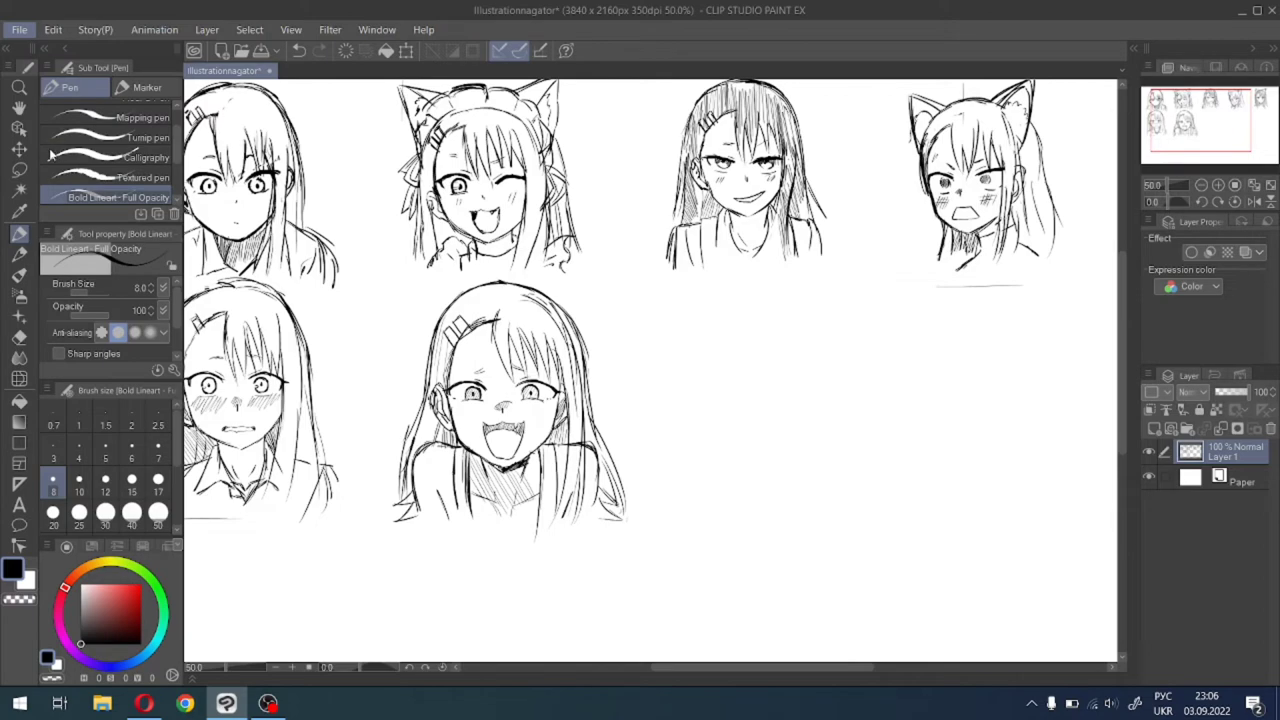
pyautogui.click(267, 703)
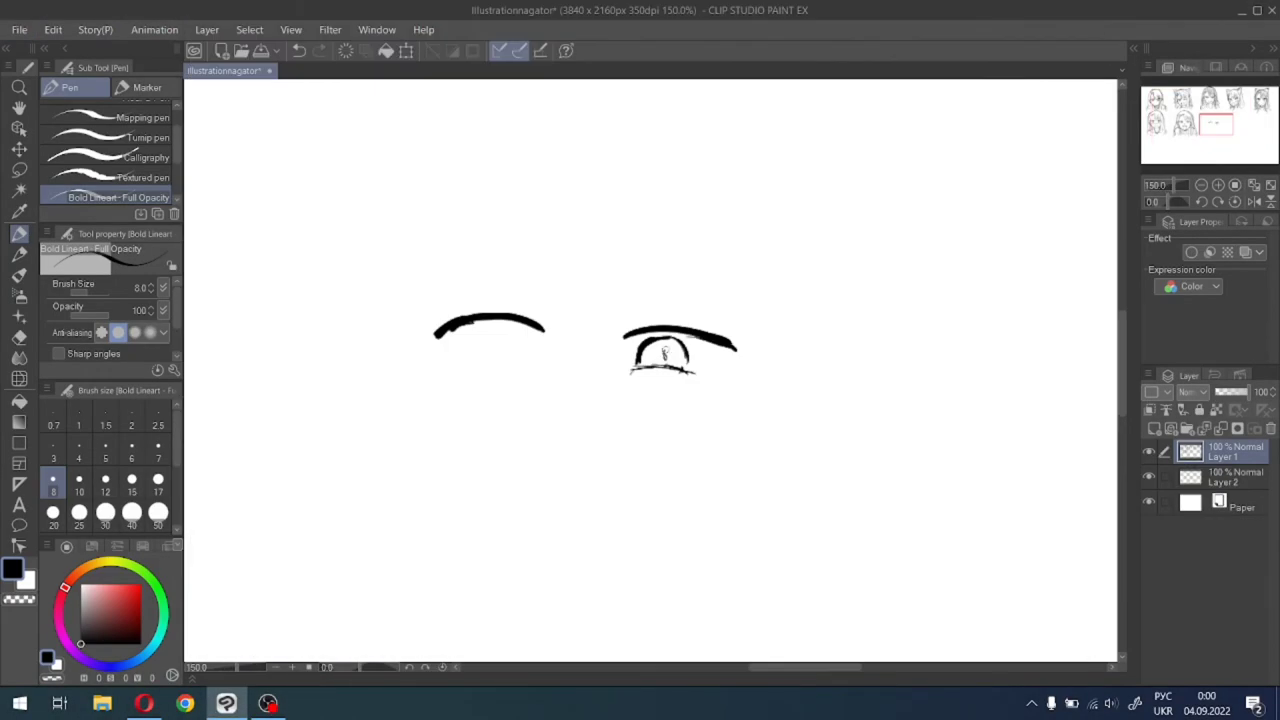
# Fill in the right eye's pupil and draw an eyelid crease above its lash line.
pyautogui.moveTo(664, 352); pyautogui.dragTo(665, 350)
pyautogui.moveTo(627, 326); pyautogui.dragTo(665, 316)
# Lasso the left upper lash line, rotate it slightly clockwise, move it up a little and clear the selection.
pyautogui.press('m')
pyautogui.moveTo(512, 257)
pyautogui.mouseDown()
pyautogui.moveTo(561, 350)
pyautogui.moveTo(424, 431)
pyautogui.moveTo(472, 282)
pyautogui.mouseUp()
pyautogui.click(522, 482)
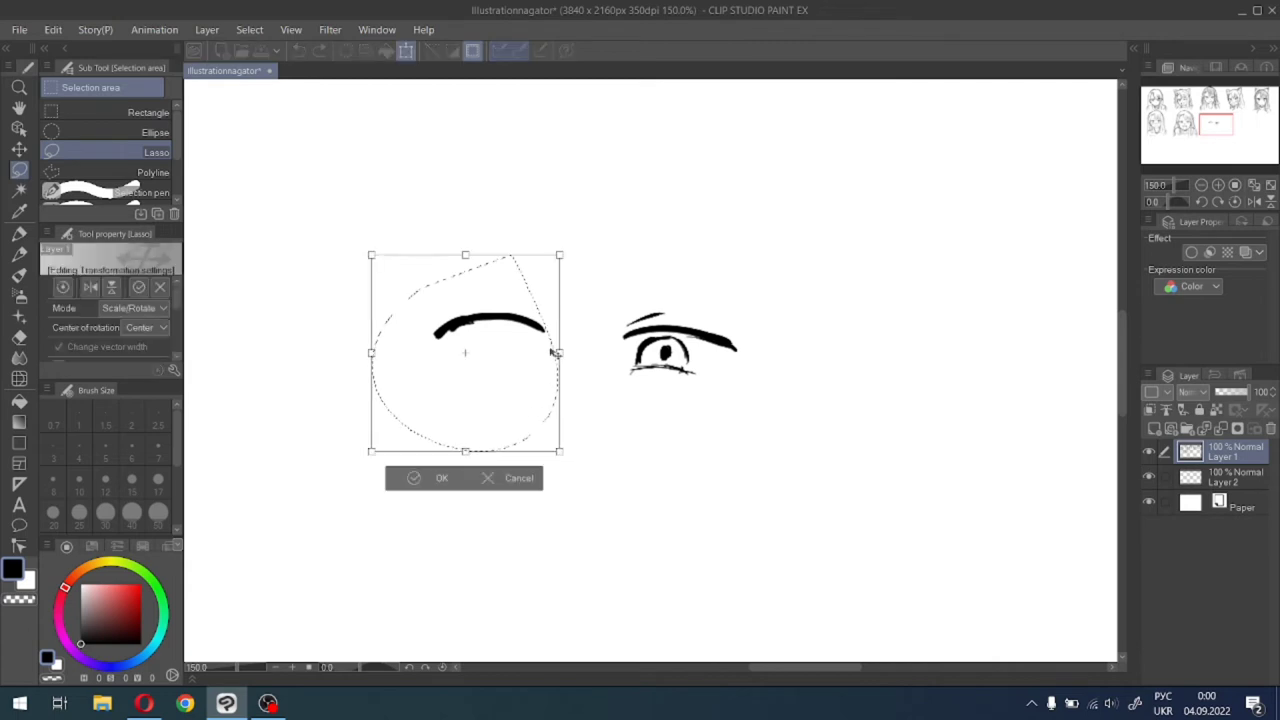
pyautogui.moveTo(590, 234); pyautogui.dragTo(640, 247)
pyautogui.moveTo(515, 340)
pyautogui.mouseDown()
pyautogui.moveTo(521, 325)
pyautogui.moveTo(518, 340)
pyautogui.mouseUp()
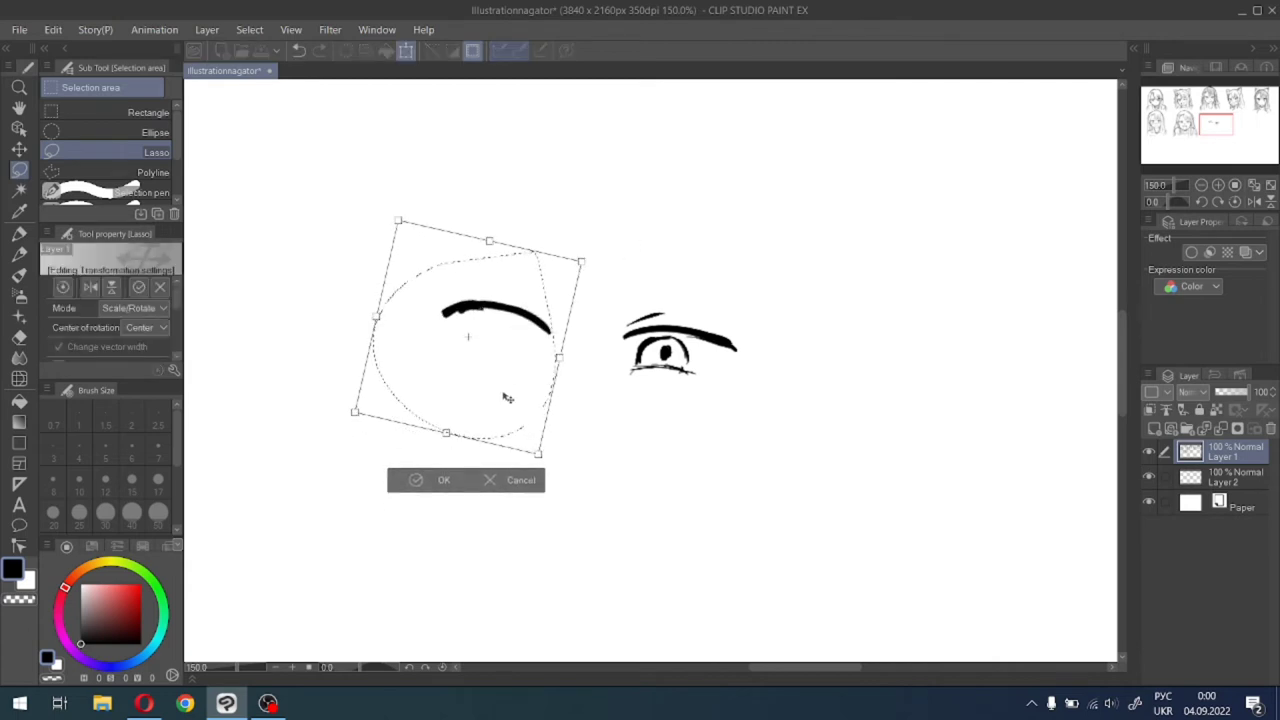
pyautogui.click(420, 478)
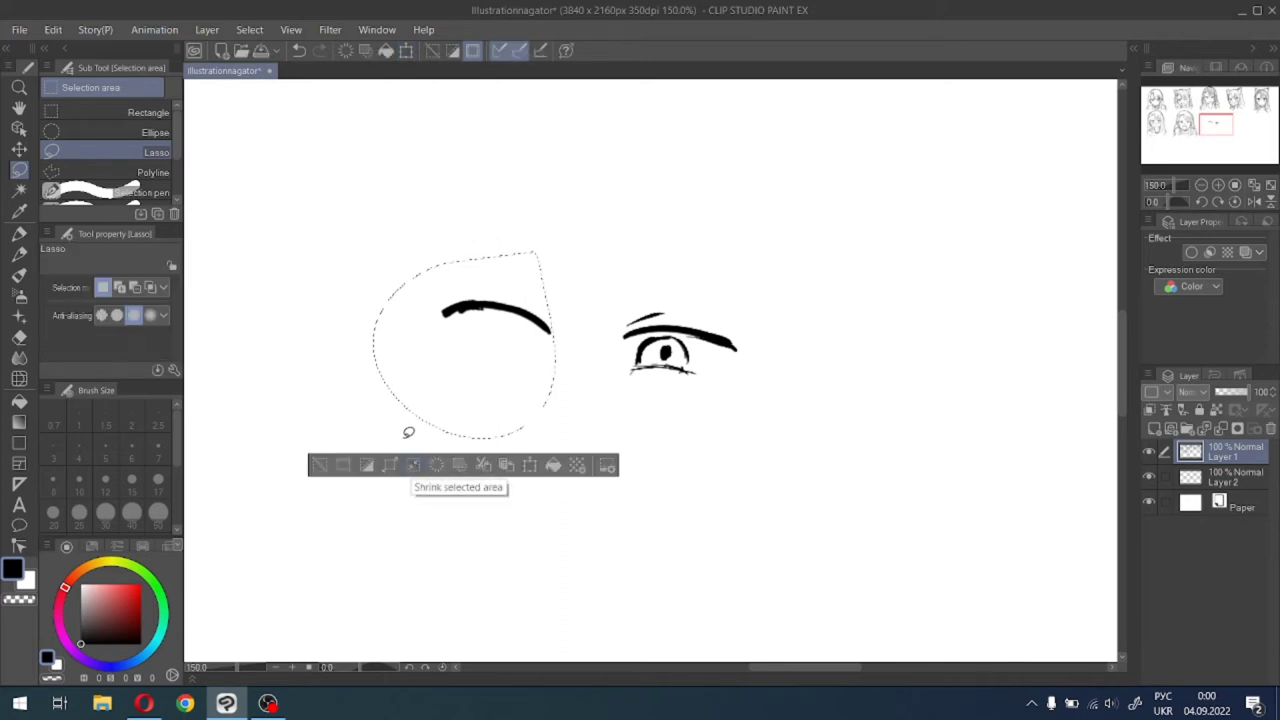
pyautogui.click(325, 467)
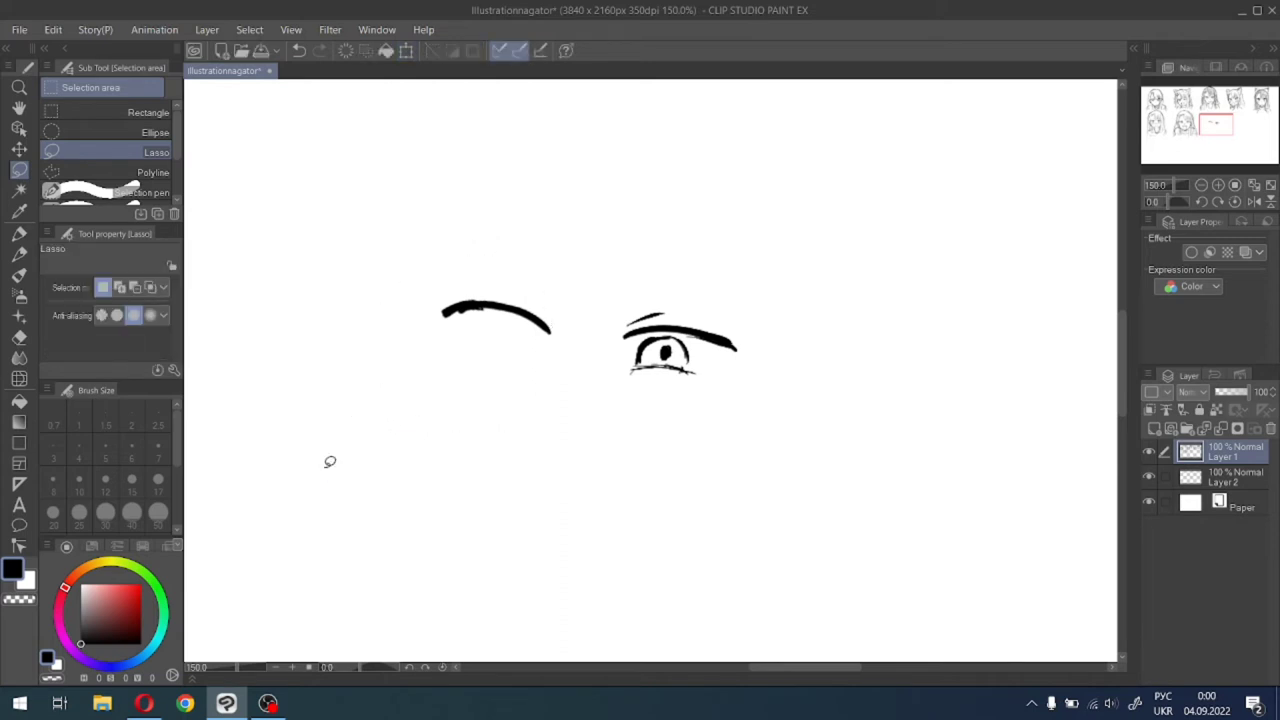
# Draw the left eye's iris, pupil, lower lid and crease with the pen, and add short eyebrow strokes above both eyes.
pyautogui.click(19, 232)
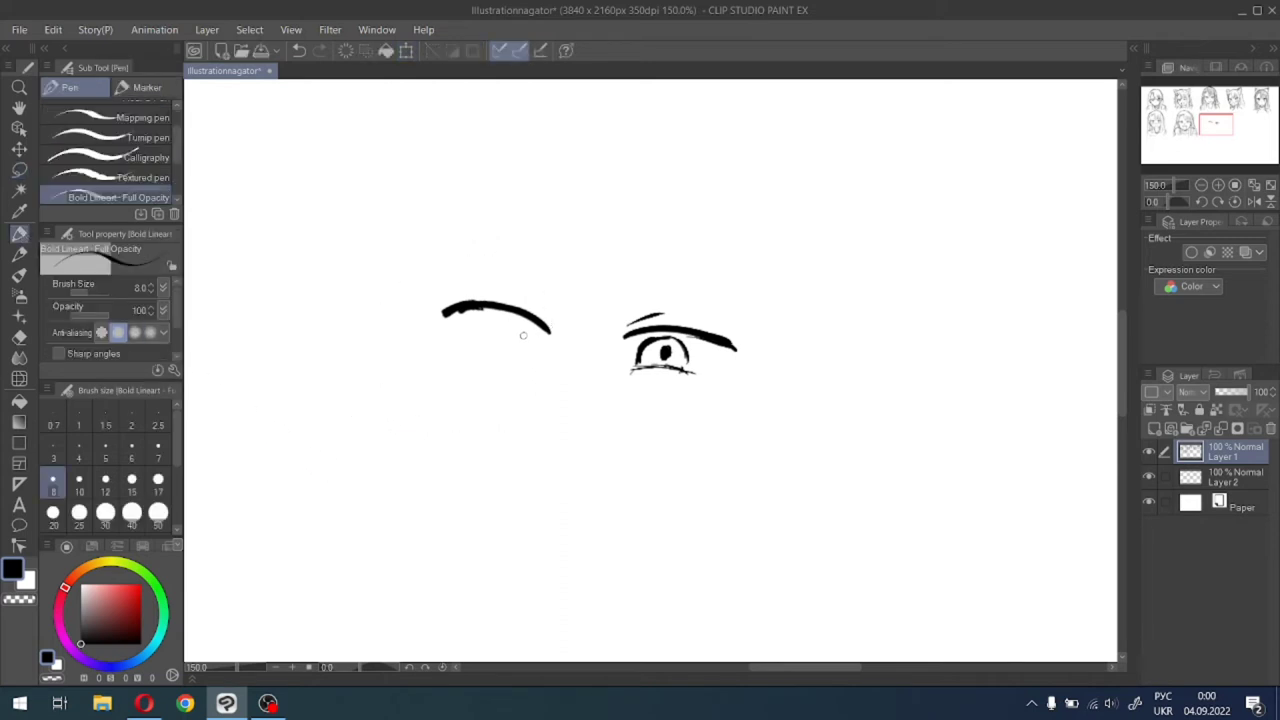
pyautogui.moveTo(522, 333)
pyautogui.mouseDown()
pyautogui.moveTo(496, 324)
pyautogui.moveTo(510, 322)
pyautogui.moveTo(481, 348)
pyautogui.moveTo(526, 350)
pyautogui.moveTo(527, 361)
pyautogui.moveTo(507, 345)
pyautogui.moveTo(499, 362)
pyautogui.moveTo(524, 361)
pyautogui.moveTo(484, 360)
pyautogui.mouseUp()
pyautogui.moveTo(536, 366); pyautogui.dragTo(520, 359)
pyautogui.moveTo(506, 338)
pyautogui.mouseDown()
pyautogui.moveTo(446, 333)
pyautogui.moveTo(437, 319)
pyautogui.moveTo(444, 334)
pyautogui.mouseUp()
pyautogui.hotkey('ctrl', 'z')
pyautogui.moveTo(518, 301); pyautogui.dragTo(552, 330)
pyautogui.moveTo(516, 256); pyautogui.dragTo(550, 268)
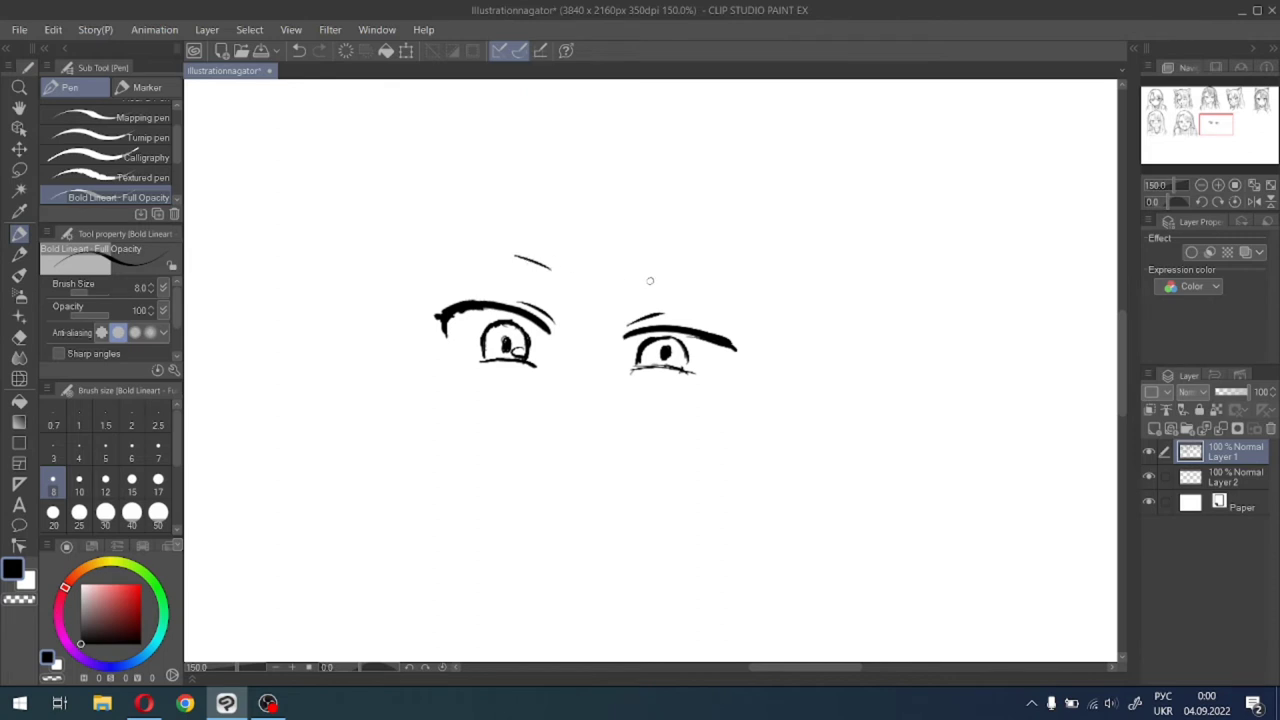
pyautogui.moveTo(642, 294); pyautogui.dragTo(666, 286)
# Draw the central bangs as long pointed strands falling between the two eyes.
pyautogui.moveTo(566, 191); pyautogui.dragTo(572, 325)
pyautogui.moveTo(589, 241); pyautogui.dragTo(578, 336)
pyautogui.hotkey('ctrl', 'z')
pyautogui.moveTo(586, 236); pyautogui.dragTo(574, 340)
pyautogui.hotkey('ctrl', 'z')
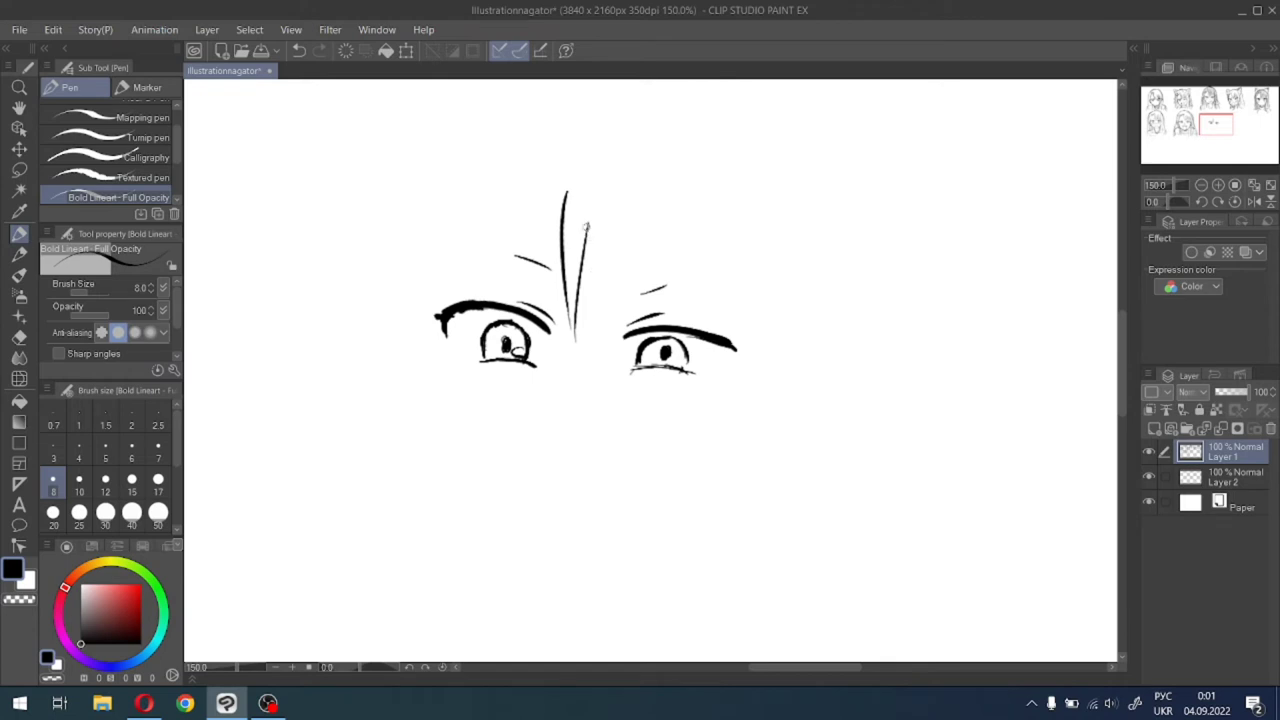
pyautogui.moveTo(584, 224); pyautogui.dragTo(602, 349)
pyautogui.moveTo(637, 184); pyautogui.dragTo(598, 373)
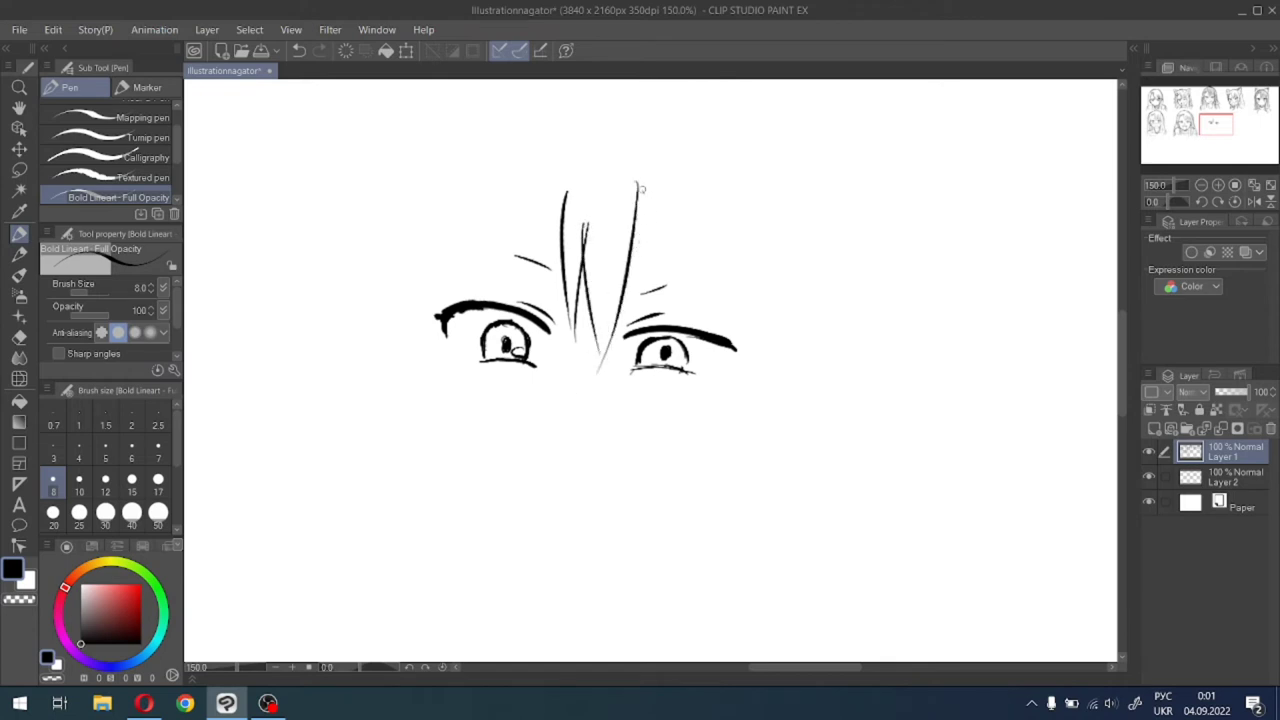
# Add pointed bang strands above the right eye, crossing its eyebrow, and undo the poorly placed strokes.
pyautogui.moveTo(638, 186); pyautogui.dragTo(658, 302)
pyautogui.hotkey('ctrl', 'z')
pyautogui.moveTo(640, 180); pyautogui.dragTo(660, 292)
pyautogui.moveTo(678, 176); pyautogui.dragTo(662, 300)
pyautogui.moveTo(669, 216); pyautogui.dragTo(695, 326)
pyautogui.hotkey('ctrl', 'z')
pyautogui.moveTo(679, 200); pyautogui.dragTo(698, 298)
pyautogui.hotkey('ctrl', 'z')
pyautogui.moveTo(703, 180); pyautogui.dragTo(709, 298)
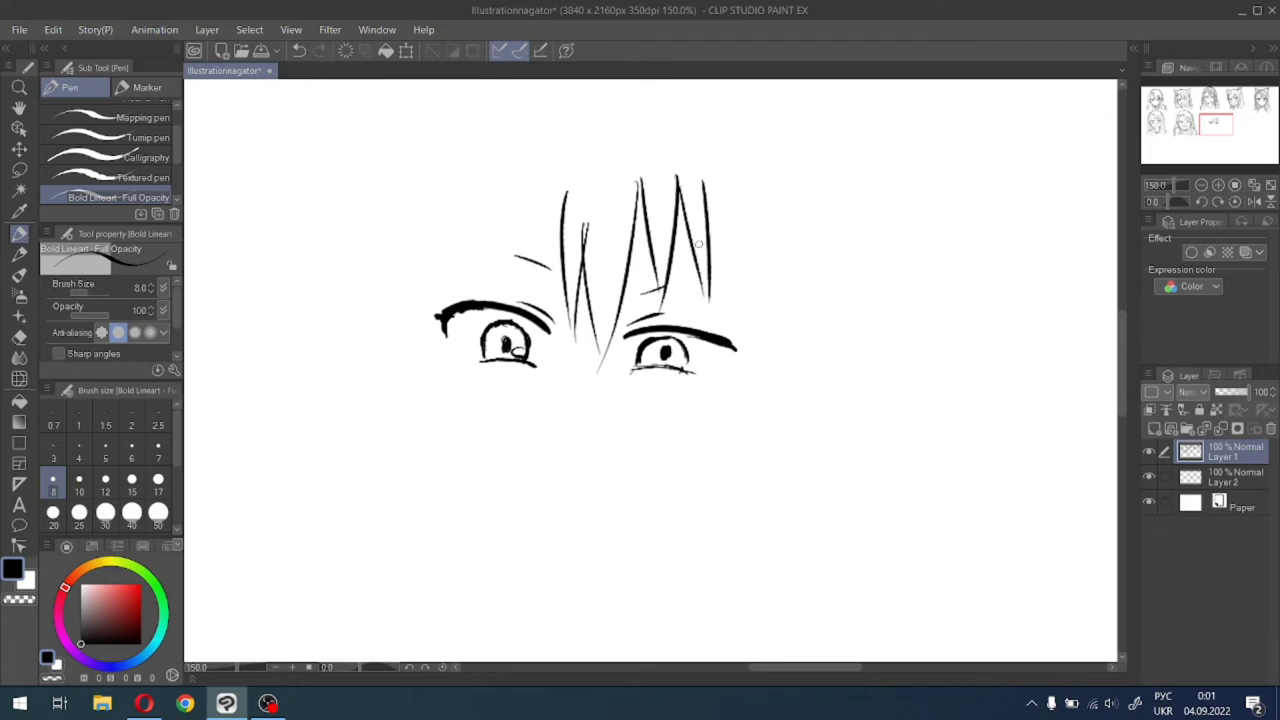
pyautogui.hotkey('ctrl', 'z')
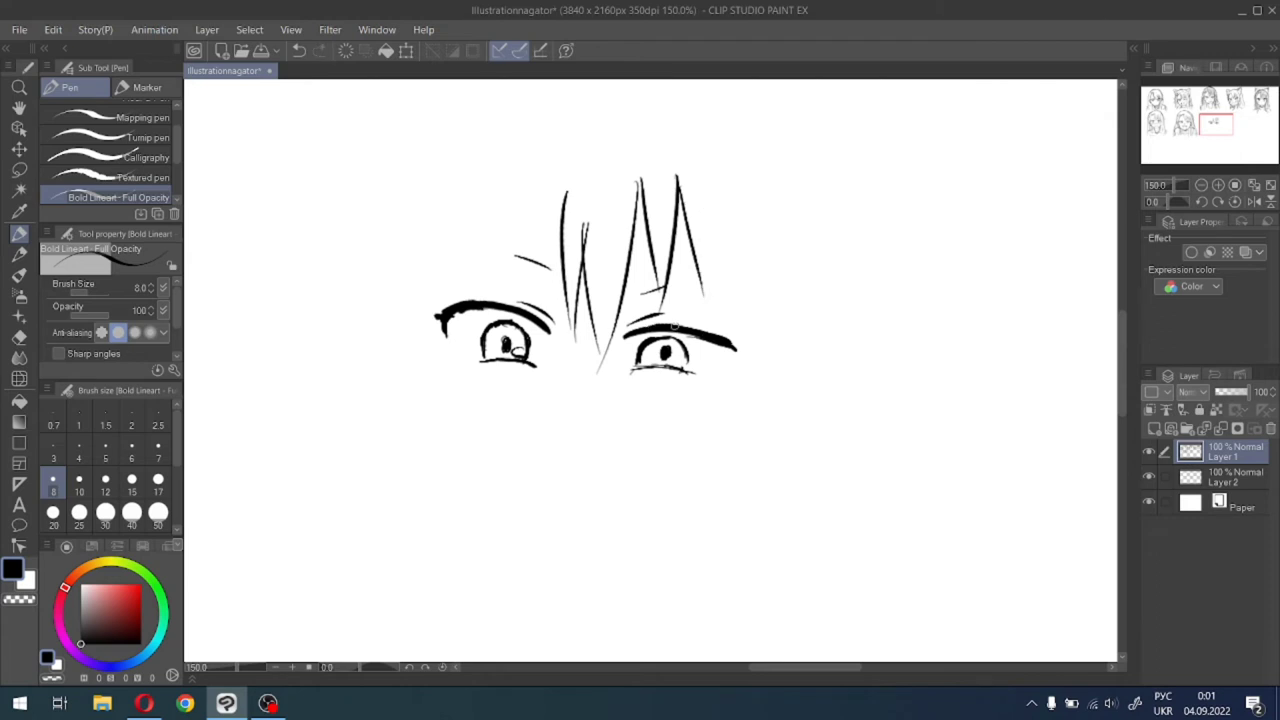
pyautogui.moveTo(701, 205); pyautogui.dragTo(709, 300)
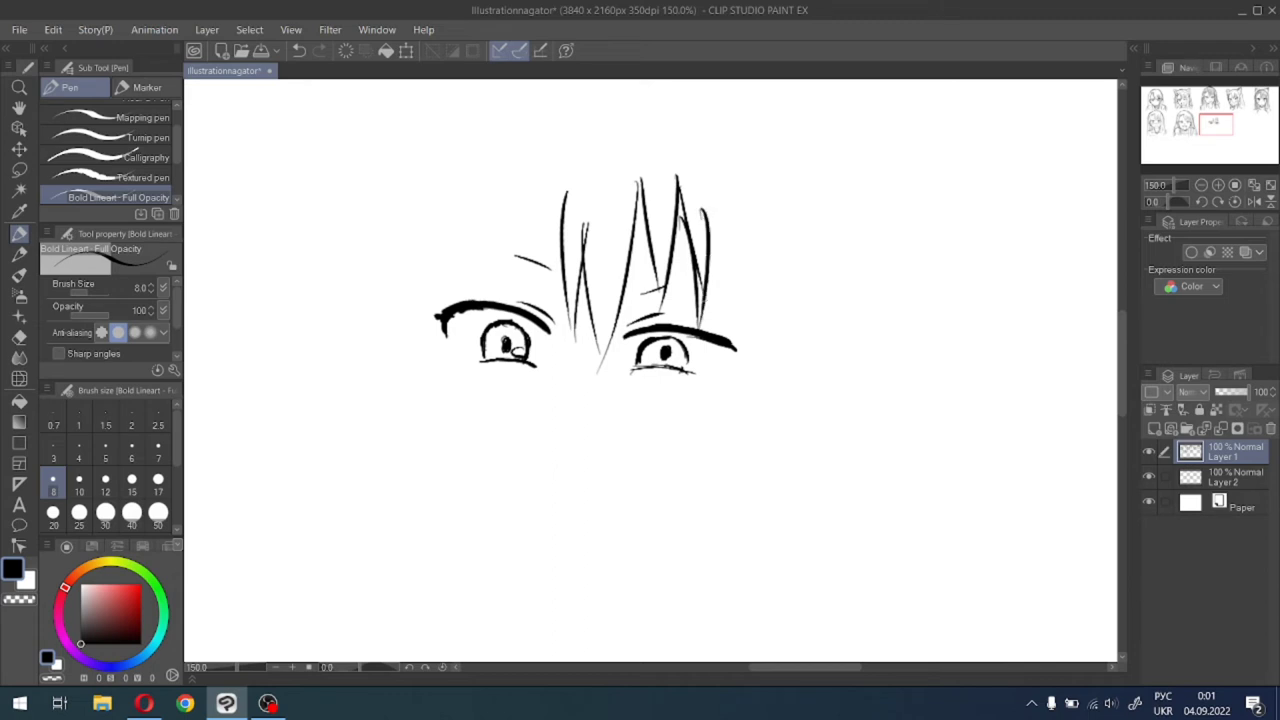
pyautogui.hotkey('ctrl', 'z')
pyautogui.hotkey('ctrl', 'z')
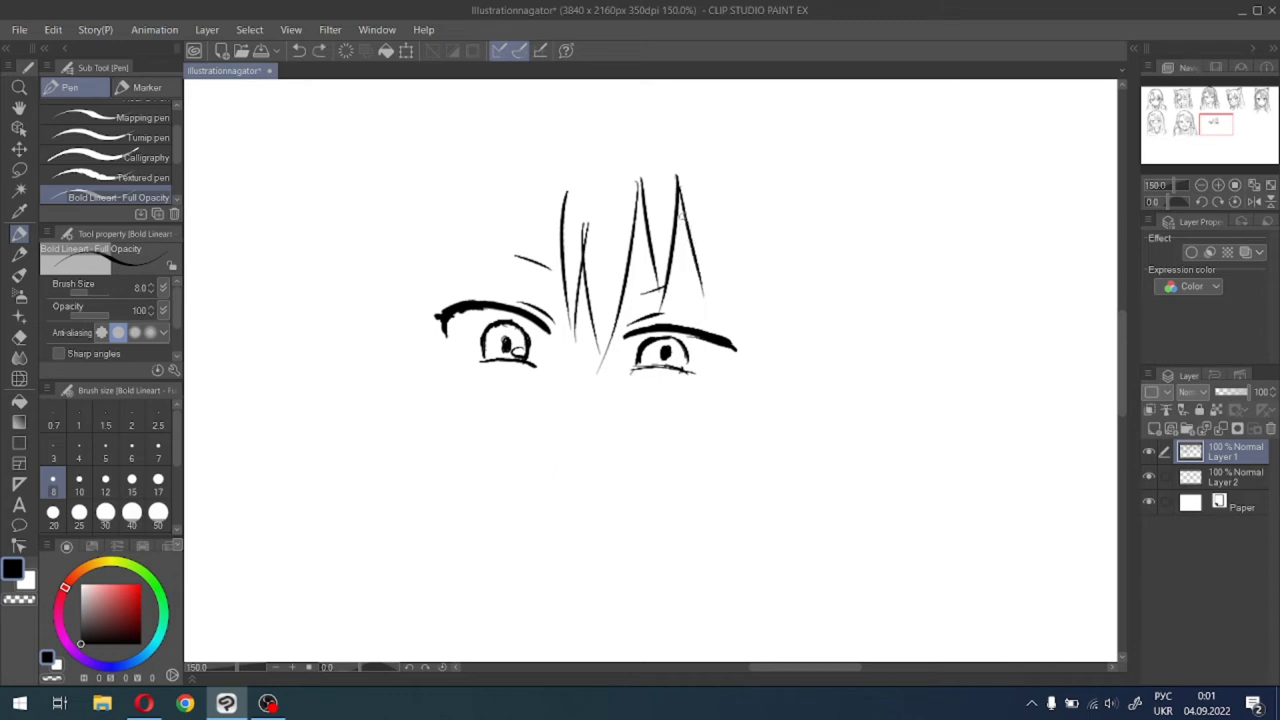
# Finish the bangs above the right eye's outer corner and draw a long side strand down past the eye.
pyautogui.moveTo(681, 215); pyautogui.dragTo(710, 312)
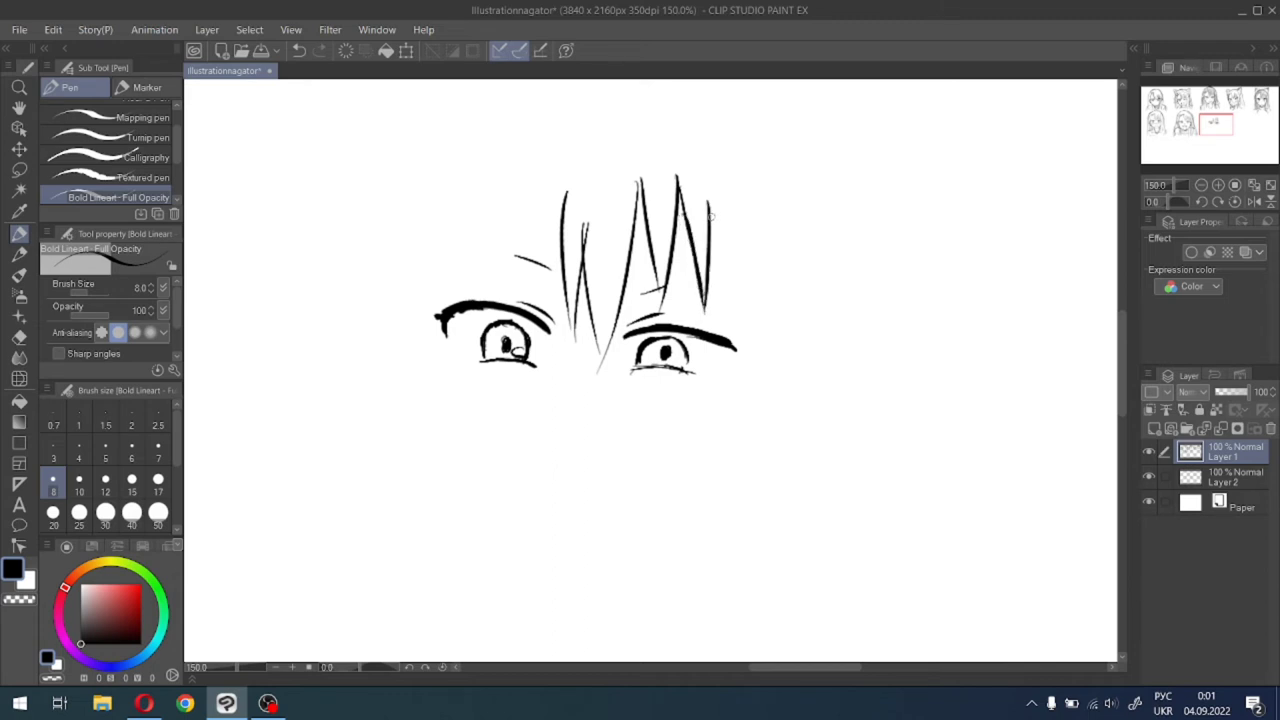
pyautogui.moveTo(707, 212); pyautogui.dragTo(735, 340)
pyautogui.moveTo(737, 197); pyautogui.dragTo(722, 425)
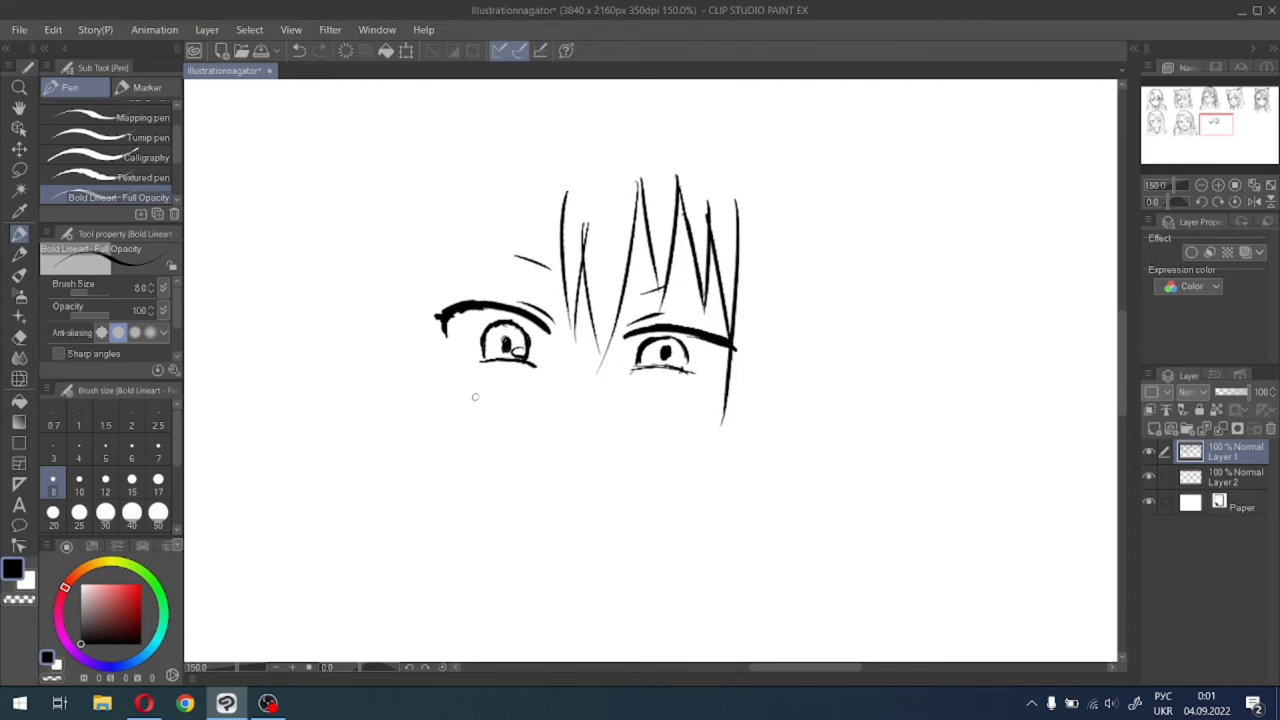
# Draw the left face contour from the lash corner down to the cheek, and mark the nose with a small dot.
pyautogui.moveTo(428, 288); pyautogui.dragTo(440, 428)
pyautogui.moveTo(437, 347); pyautogui.dragTo(443, 434)
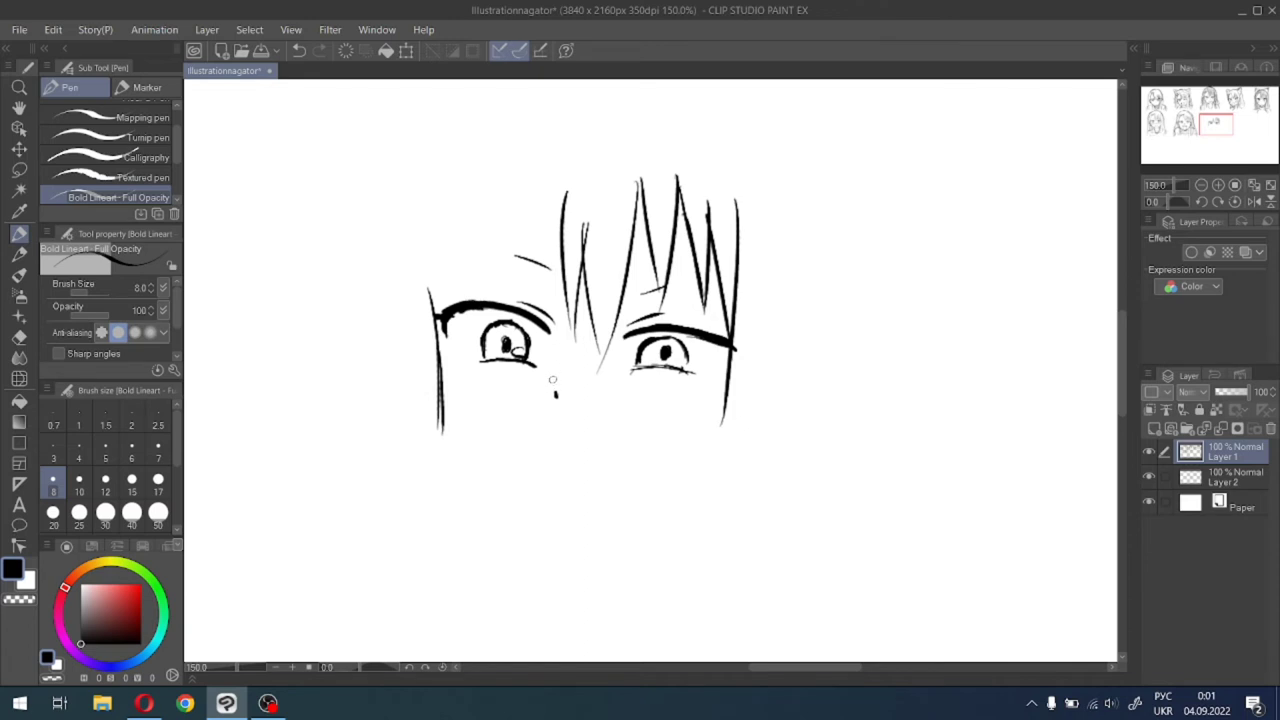
# Hatch diagonal shading across the bridge of the nose and shade the left iris with fine strokes.
pyautogui.moveTo(550, 382); pyautogui.dragTo(572, 372)
pyautogui.moveTo(553, 385); pyautogui.dragTo(578, 373)
pyautogui.moveTo(561, 389); pyautogui.dragTo(586, 374)
pyautogui.moveTo(576, 387)
pyautogui.mouseDown()
pyautogui.moveTo(590, 375)
pyautogui.moveTo(566, 375)
pyautogui.mouseUp()
pyautogui.moveTo(486, 342)
pyautogui.mouseDown()
pyautogui.moveTo(498, 322)
pyautogui.moveTo(510, 334)
pyautogui.mouseUp()
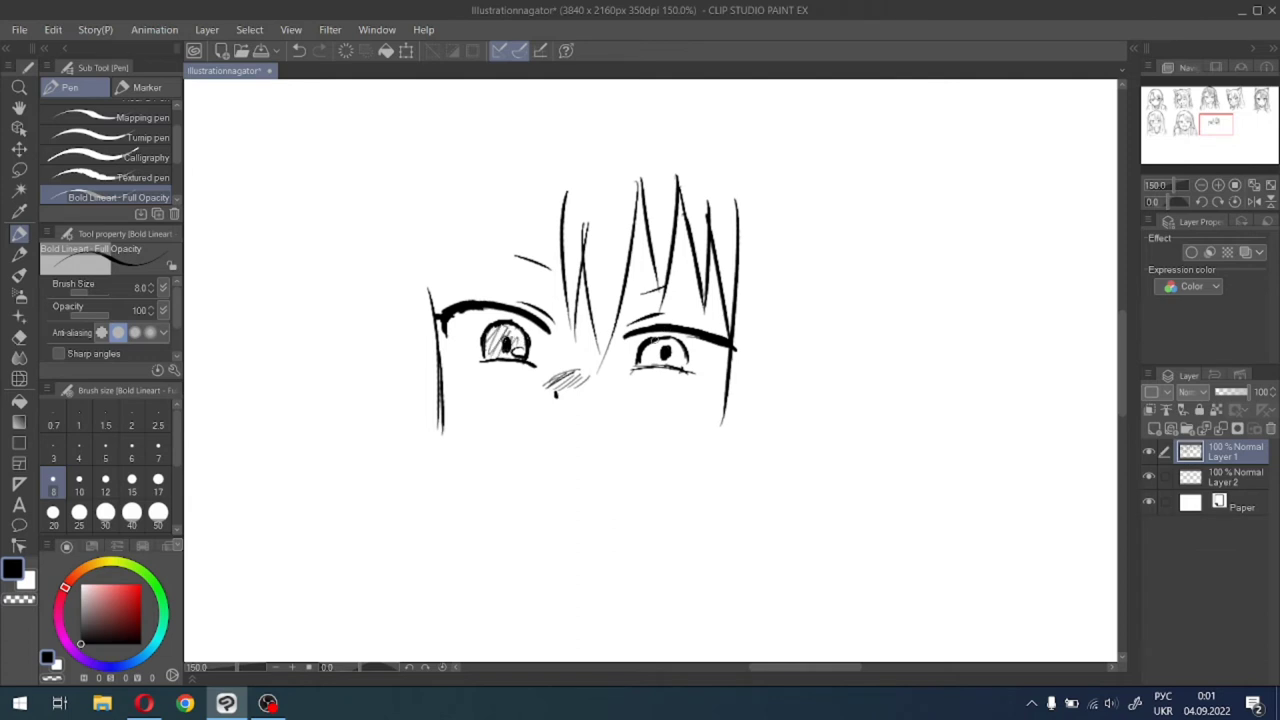
# Shade the right iris with fine diagonal strokes and add a small mark under the left eye's outer lash corner.
pyautogui.moveTo(638, 364)
pyautogui.mouseDown()
pyautogui.moveTo(652, 338)
pyautogui.moveTo(686, 342)
pyautogui.mouseUp()
pyautogui.moveTo(642, 362)
pyautogui.mouseDown()
pyautogui.moveTo(690, 380)
pyautogui.moveTo(686, 364)
pyautogui.moveTo(729, 358)
pyautogui.moveTo(721, 370)
pyautogui.mouseUp()
pyautogui.hotkey('ctrl', 'z')
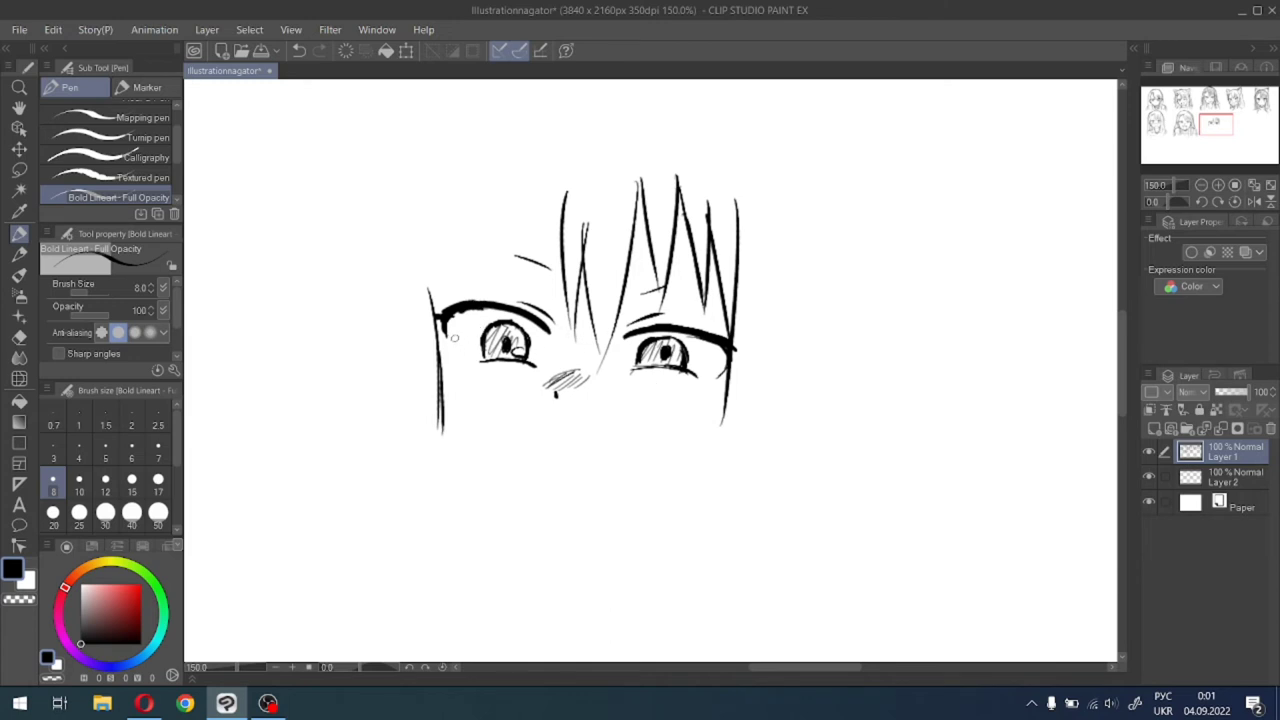
pyautogui.moveTo(446, 321); pyautogui.dragTo(450, 333)
# Erase the stray doubled line along the lower end of the left face contour.
pyautogui.click(19, 337)
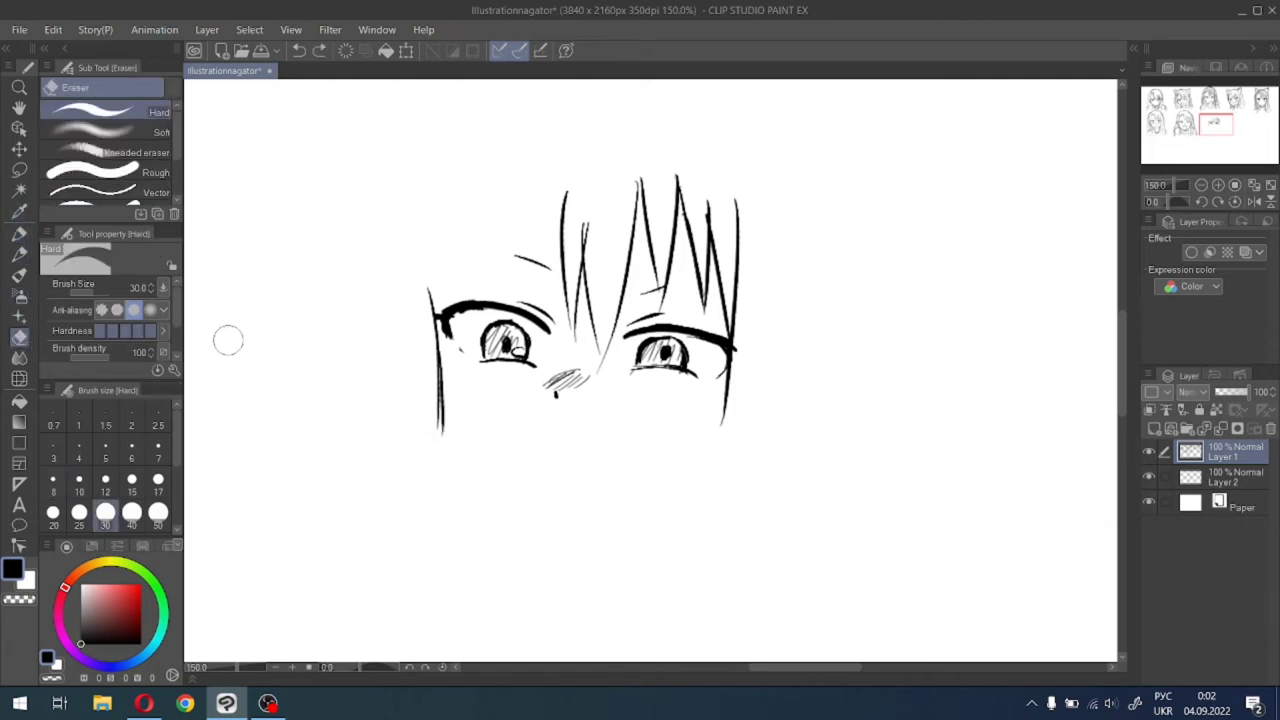
pyautogui.moveTo(432, 442)
pyautogui.mouseDown()
pyautogui.moveTo(434, 360)
pyautogui.moveTo(436, 450)
pyautogui.mouseUp()
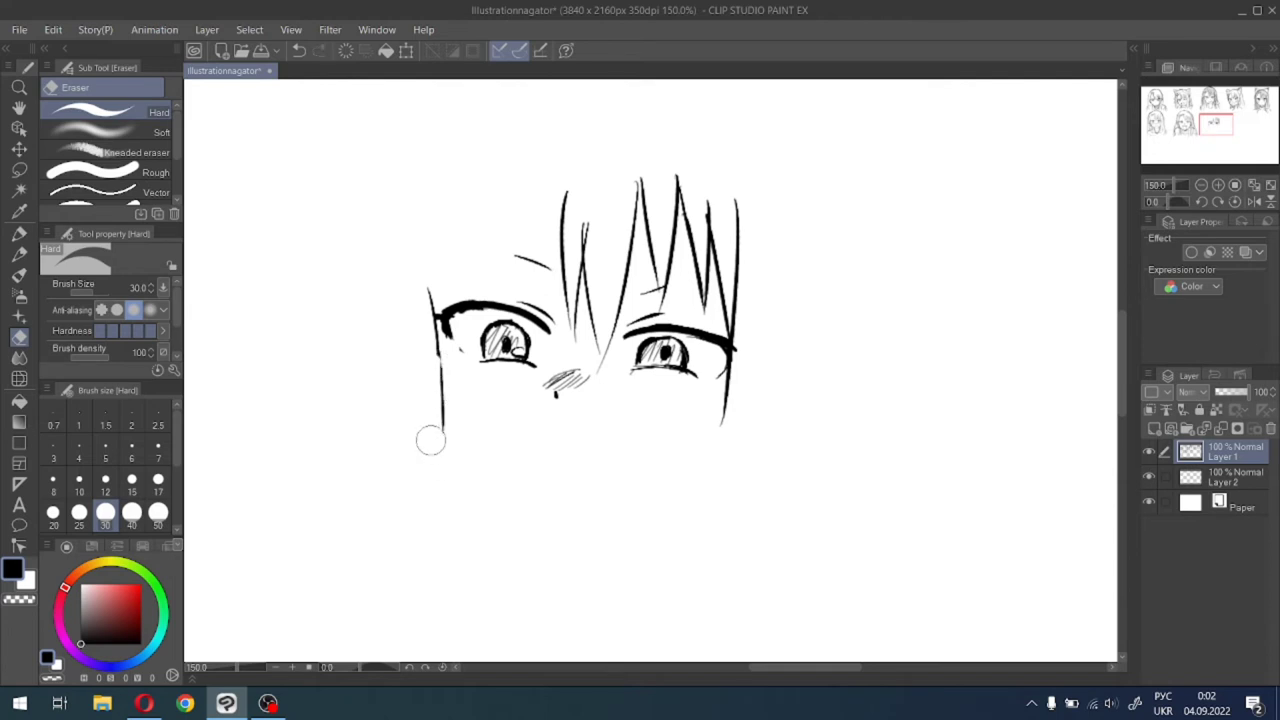
pyautogui.hotkey('ctrl', 'z')
pyautogui.click(18, 234)
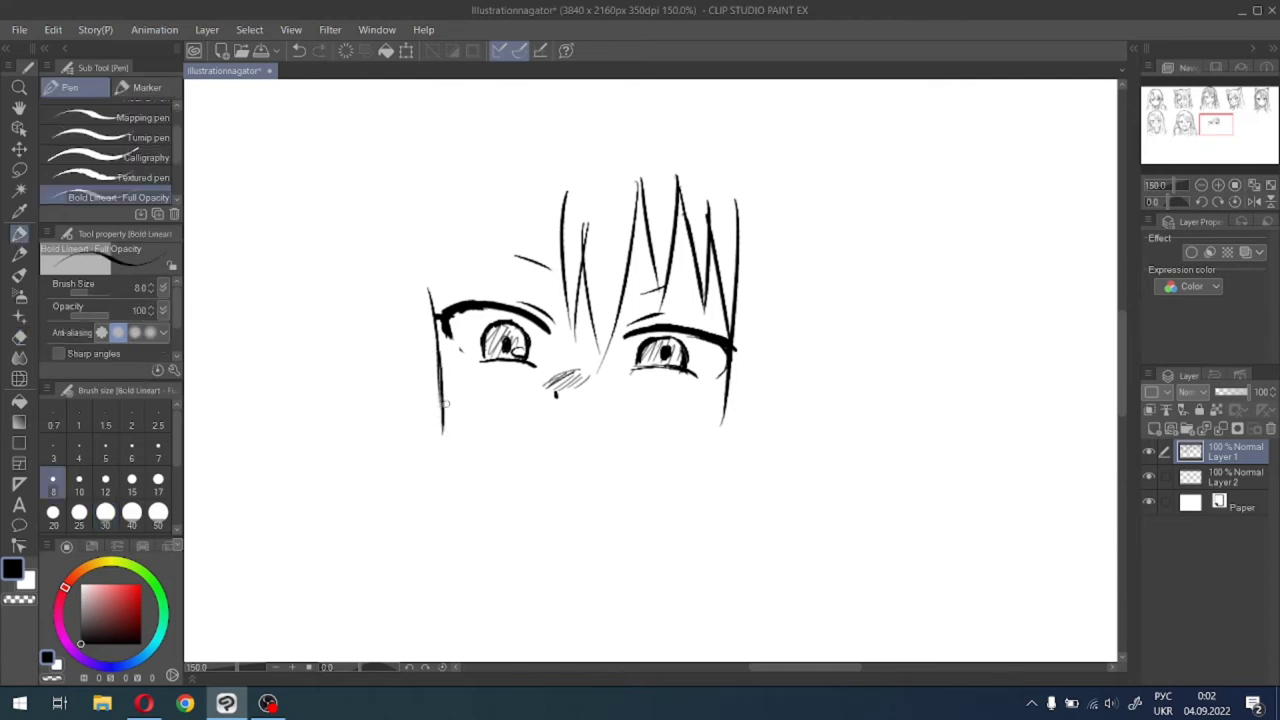
# Draw the left cheek and jawline down to the chin and start the right jawline, undoing the poor strokes.
pyautogui.moveTo(441, 378)
pyautogui.mouseDown()
pyautogui.moveTo(451, 444)
pyautogui.moveTo(475, 473)
pyautogui.mouseUp()
pyautogui.hotkey('ctrl', 'z')
pyautogui.moveTo(447, 430)
pyautogui.mouseDown()
pyautogui.moveTo(555, 536)
pyautogui.moveTo(680, 490)
pyautogui.mouseUp()
pyautogui.hotkey('ctrl', 'z')
pyautogui.hotkey('ctrl', 'z')
pyautogui.hotkey('ctrl', 'z')
pyautogui.hotkey('ctrl', 'z')
pyautogui.hotkey('ctrl', 'z')
pyautogui.hotkey('ctrl', 'z')
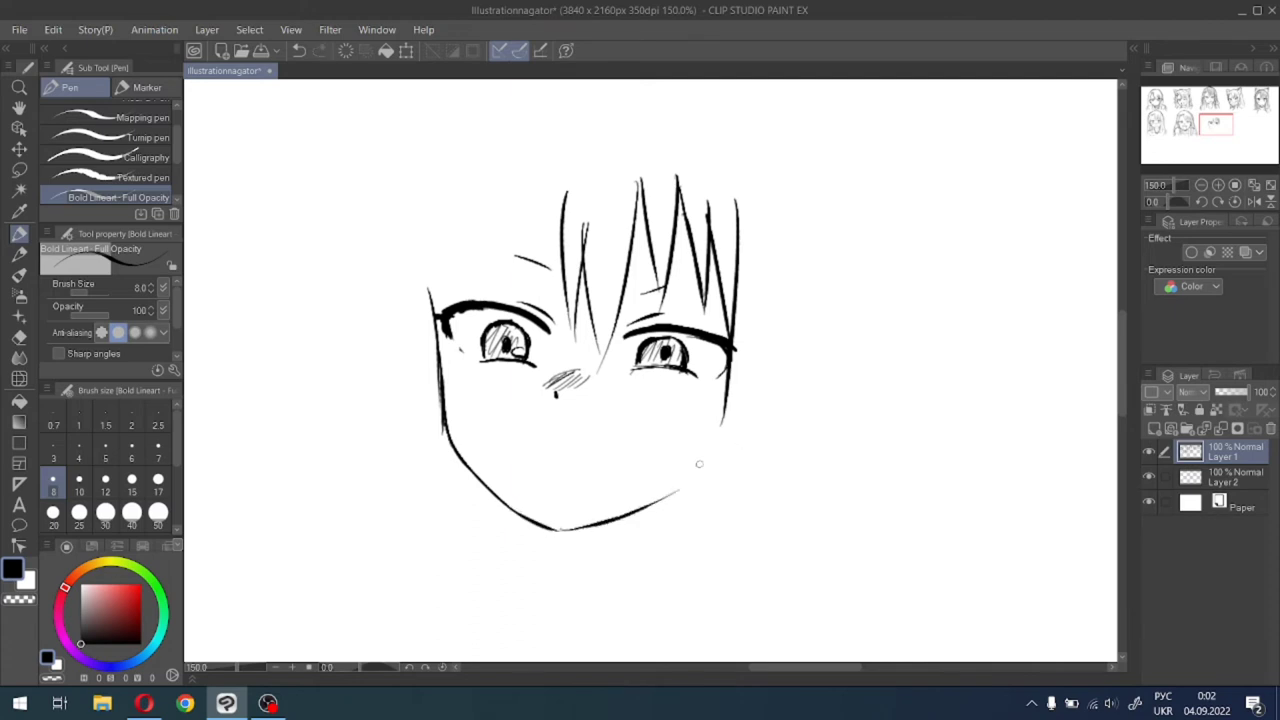
# Complete the right jawline and draw a long line from the right eye's outer corner down past the jaw.
pyautogui.hotkey('ctrl', 'z')
pyautogui.moveTo(719, 434)
pyautogui.mouseDown()
pyautogui.moveTo(594, 525)
pyautogui.moveTo(728, 456)
pyautogui.mouseUp()
pyautogui.hotkey('ctrl', 'z')
pyautogui.moveTo(728, 348); pyautogui.dragTo(664, 571)
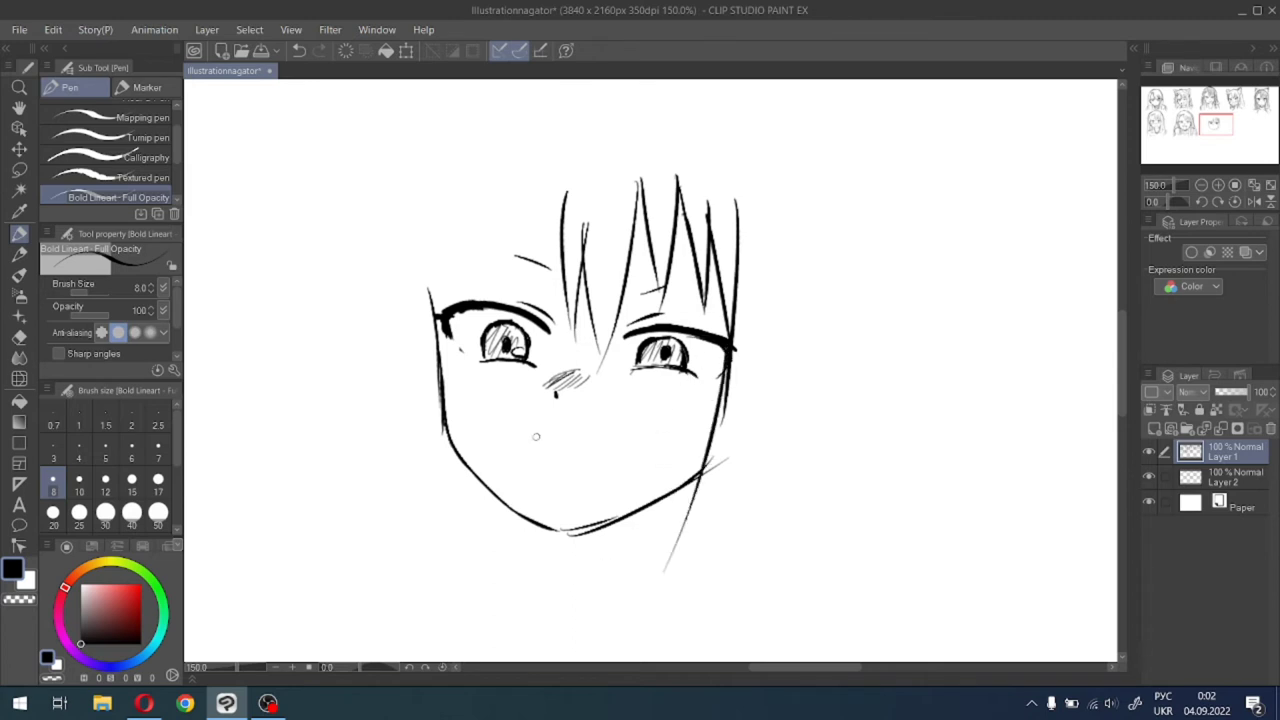
# Set the pen's brush size to 6 and draw the upper line of a wide open mouth below the nose.
pyautogui.moveTo(502, 437); pyautogui.dragTo(520, 443)
pyautogui.hotkey('ctrl', 'z')
pyautogui.press('[')
pyautogui.press('[')
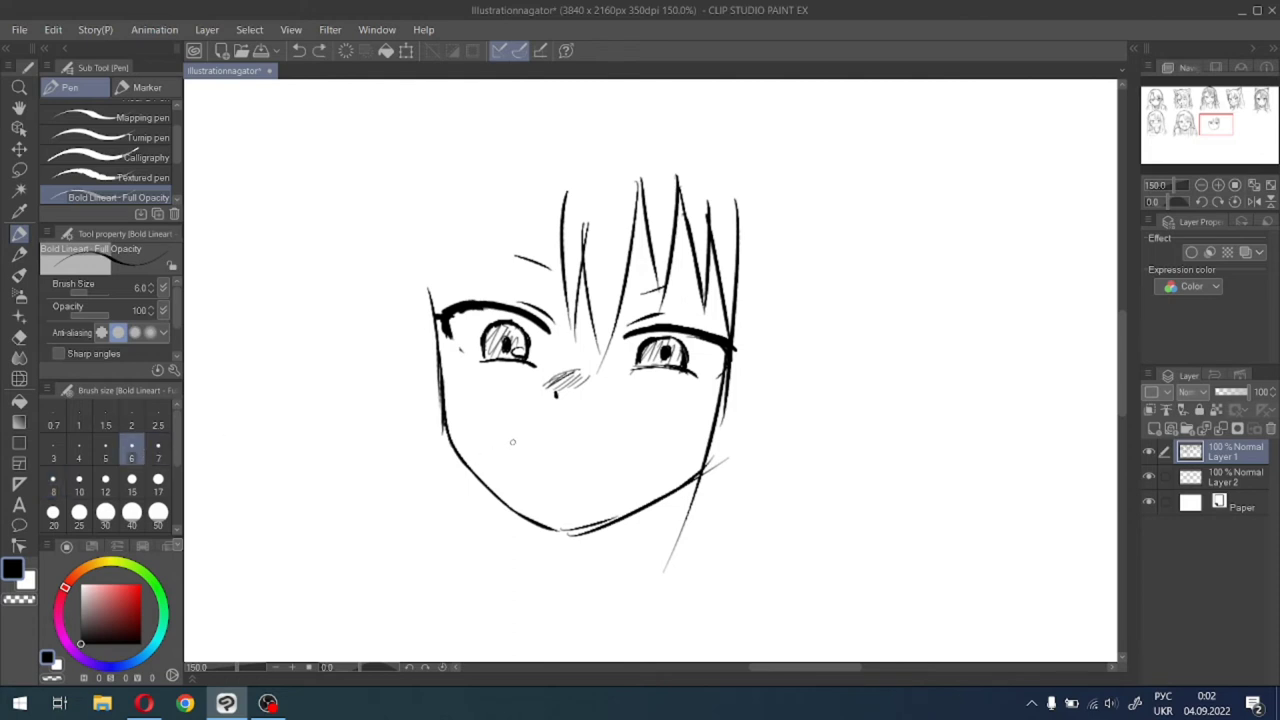
pyautogui.moveTo(521, 443); pyautogui.dragTo(600, 437)
pyautogui.moveTo(598, 437); pyautogui.dragTo(636, 431)
# Draw the curved lower line of the open mouth between its two corners, undoing the strokes that miss.
pyautogui.moveTo(545, 437)
pyautogui.mouseDown()
pyautogui.moveTo(506, 442)
pyautogui.moveTo(548, 488)
pyautogui.mouseUp()
pyautogui.hotkey('ctrl', 'z')
pyautogui.hotkey('ctrl', 'z')
pyautogui.moveTo(508, 441)
pyautogui.mouseDown()
pyautogui.moveTo(515, 471)
pyautogui.moveTo(550, 488)
pyautogui.mouseUp()
pyautogui.hotkey('ctrl', 'z')
pyautogui.moveTo(509, 443); pyautogui.dragTo(552, 498)
pyautogui.hotkey('ctrl', 'z')
pyautogui.moveTo(508, 442); pyautogui.dragTo(548, 490)
pyautogui.hotkey('ctrl', 'z')
pyautogui.moveTo(507, 438)
pyautogui.mouseDown()
pyautogui.moveTo(571, 503)
pyautogui.moveTo(620, 493)
pyautogui.moveTo(651, 438)
pyautogui.moveTo(640, 434)
pyautogui.moveTo(600, 491)
pyautogui.moveTo(619, 483)
pyautogui.mouseUp()
pyautogui.hotkey('ctrl', 'z')
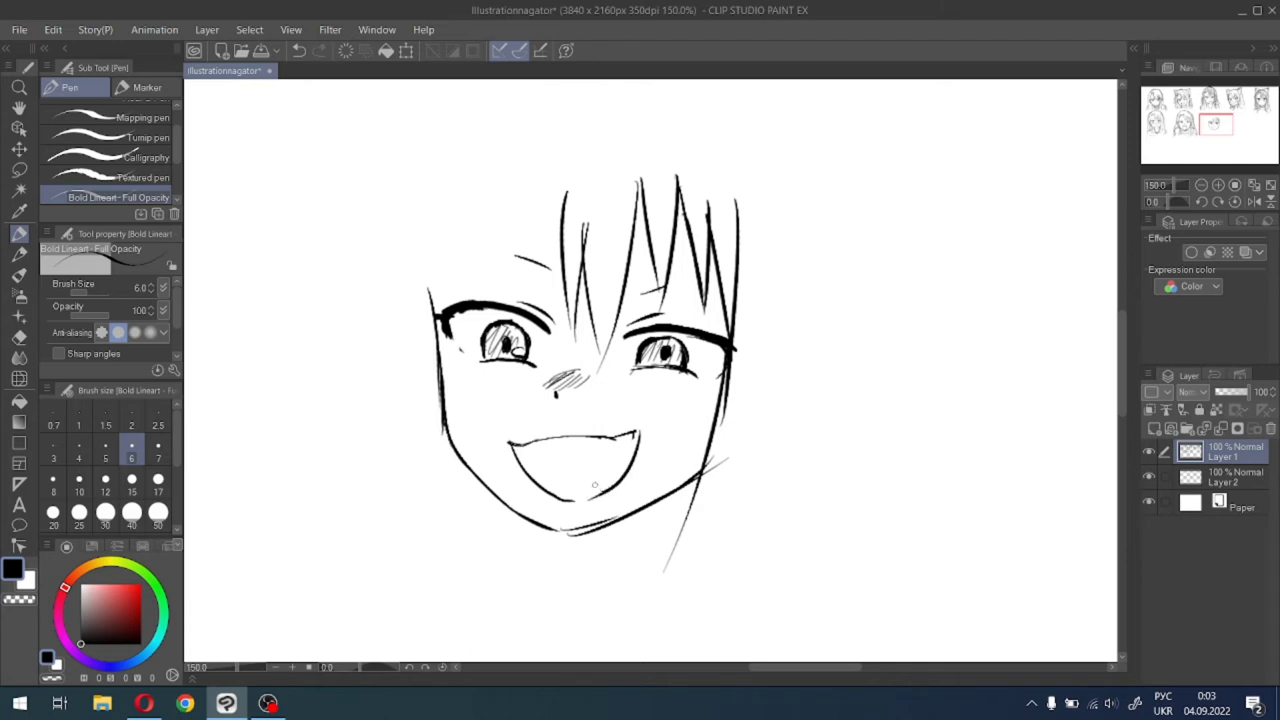
# Draw the upper teeth with pointed fangs and the tongue's curve inside the mouth.
pyautogui.moveTo(521, 445)
pyautogui.mouseDown()
pyautogui.moveTo(529, 460)
pyautogui.moveTo(583, 449)
pyautogui.mouseUp()
pyautogui.moveTo(622, 448)
pyautogui.mouseDown()
pyautogui.moveTo(603, 460)
pyautogui.moveTo(642, 436)
pyautogui.mouseUp()
pyautogui.moveTo(536, 477)
pyautogui.mouseDown()
pyautogui.moveTo(564, 450)
pyautogui.moveTo(554, 458)
pyautogui.mouseUp()
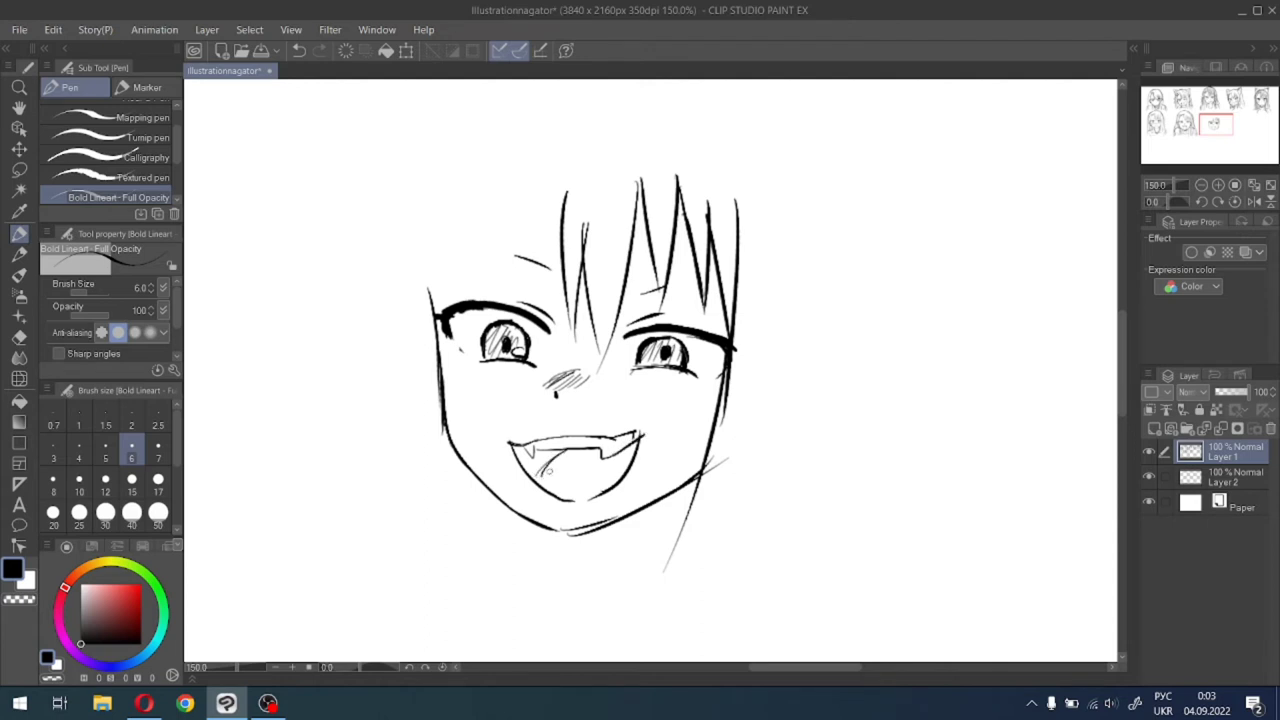
# Lasso the upper part of the mouth and rotate it slightly so its right corner sits higher.
pyautogui.click(19, 170)
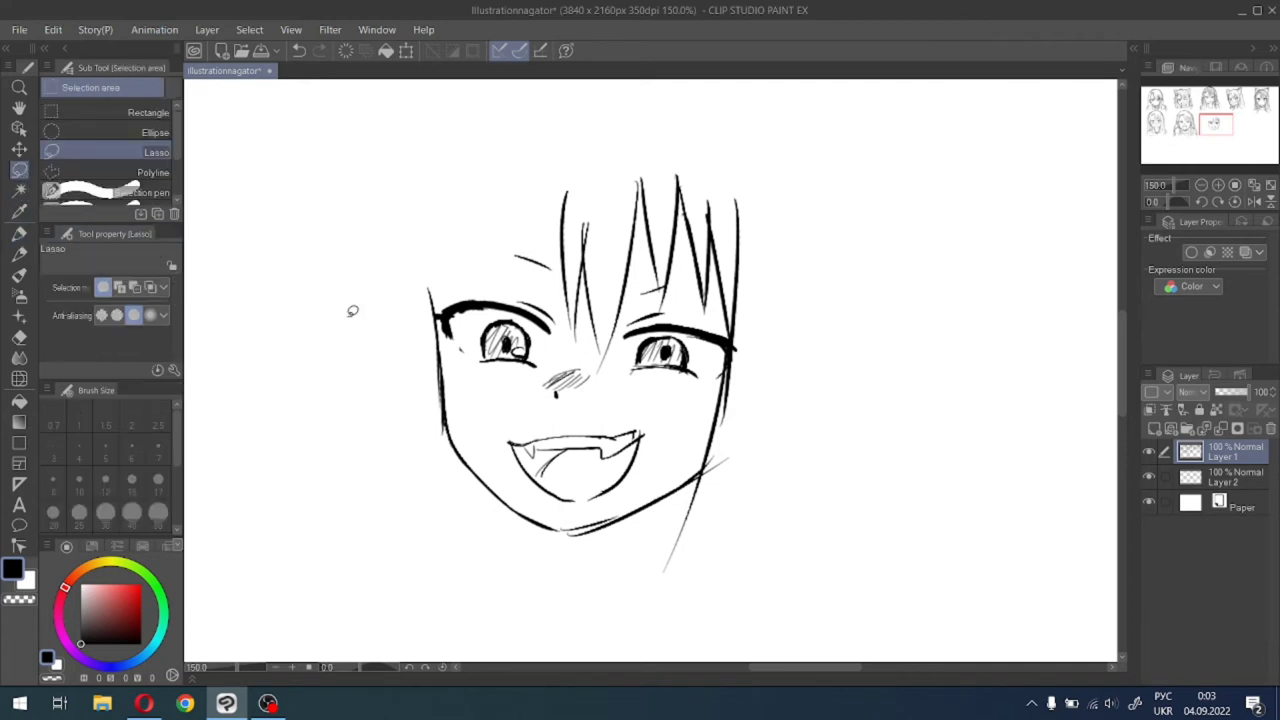
pyautogui.moveTo(541, 463)
pyautogui.mouseDown()
pyautogui.moveTo(670, 440)
pyautogui.moveTo(666, 404)
pyautogui.moveTo(542, 403)
pyautogui.moveTo(495, 458)
pyautogui.mouseUp()
pyautogui.click(641, 493)
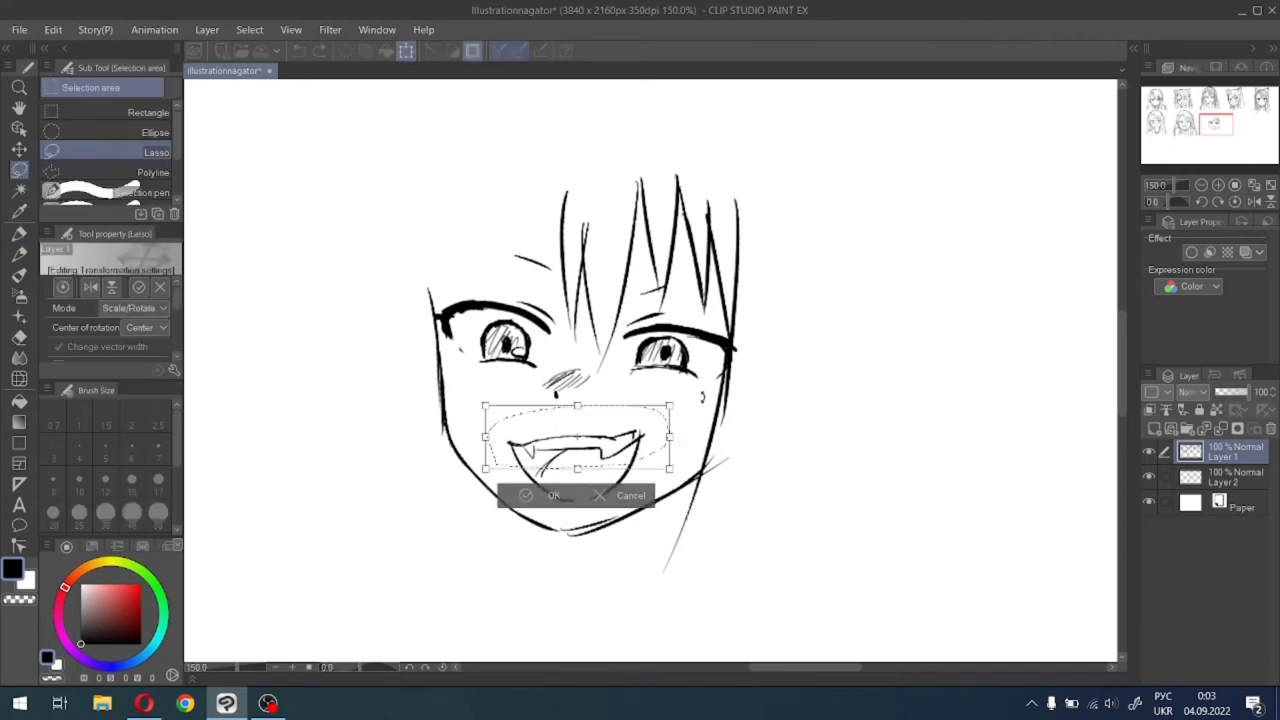
pyautogui.moveTo(638, 435); pyautogui.dragTo(643, 427)
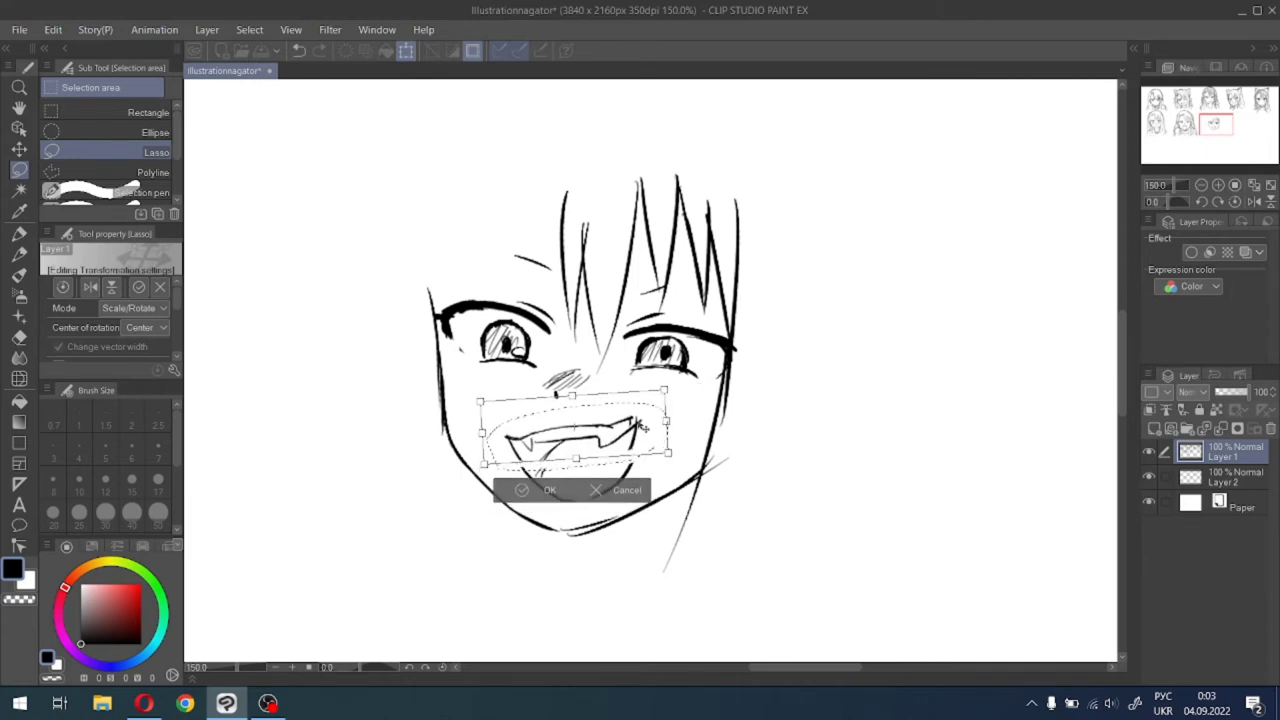
pyautogui.click(532, 491)
pyautogui.click(437, 485)
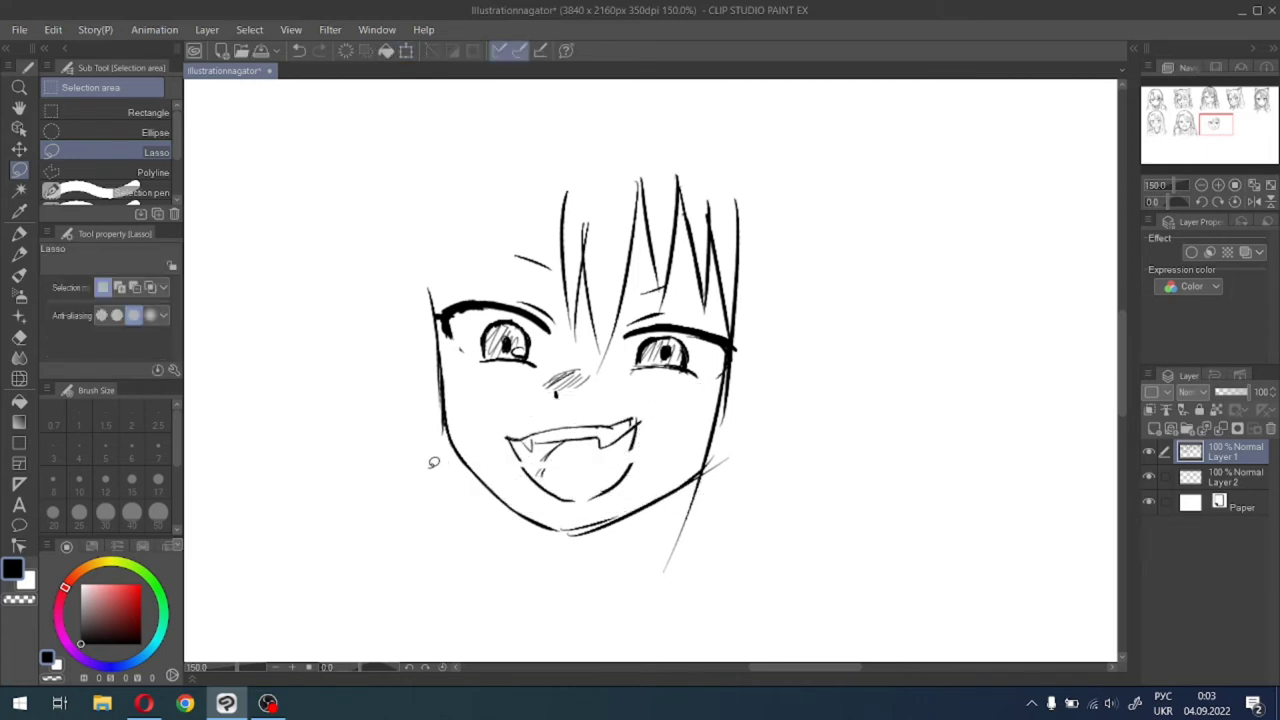
# Redraw the mouth's right corner, reconnect its sides and hatch the dark area beside the tongue.
pyautogui.click(19, 232)
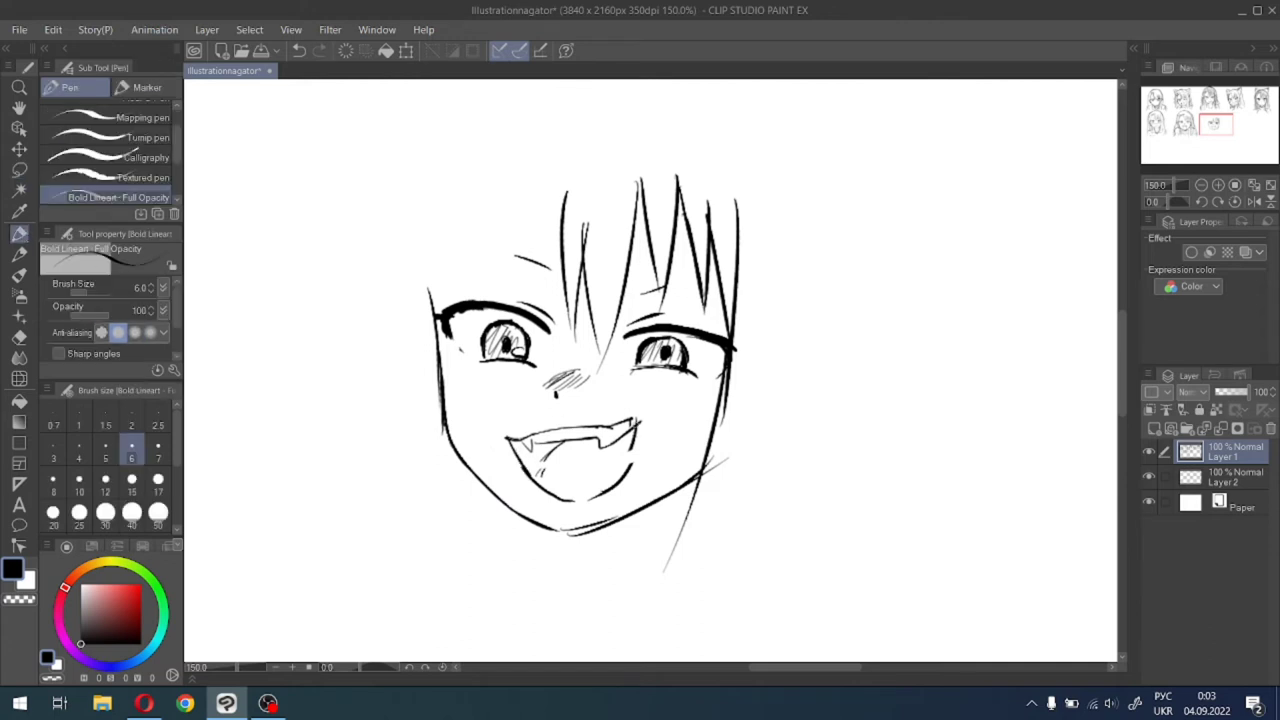
pyautogui.moveTo(636, 426)
pyautogui.mouseDown()
pyautogui.moveTo(622, 468)
pyautogui.moveTo(645, 411)
pyautogui.mouseUp()
pyautogui.moveTo(645, 412)
pyautogui.mouseDown()
pyautogui.moveTo(631, 442)
pyautogui.moveTo(541, 482)
pyautogui.mouseUp()
pyautogui.moveTo(516, 438); pyautogui.dragTo(540, 481)
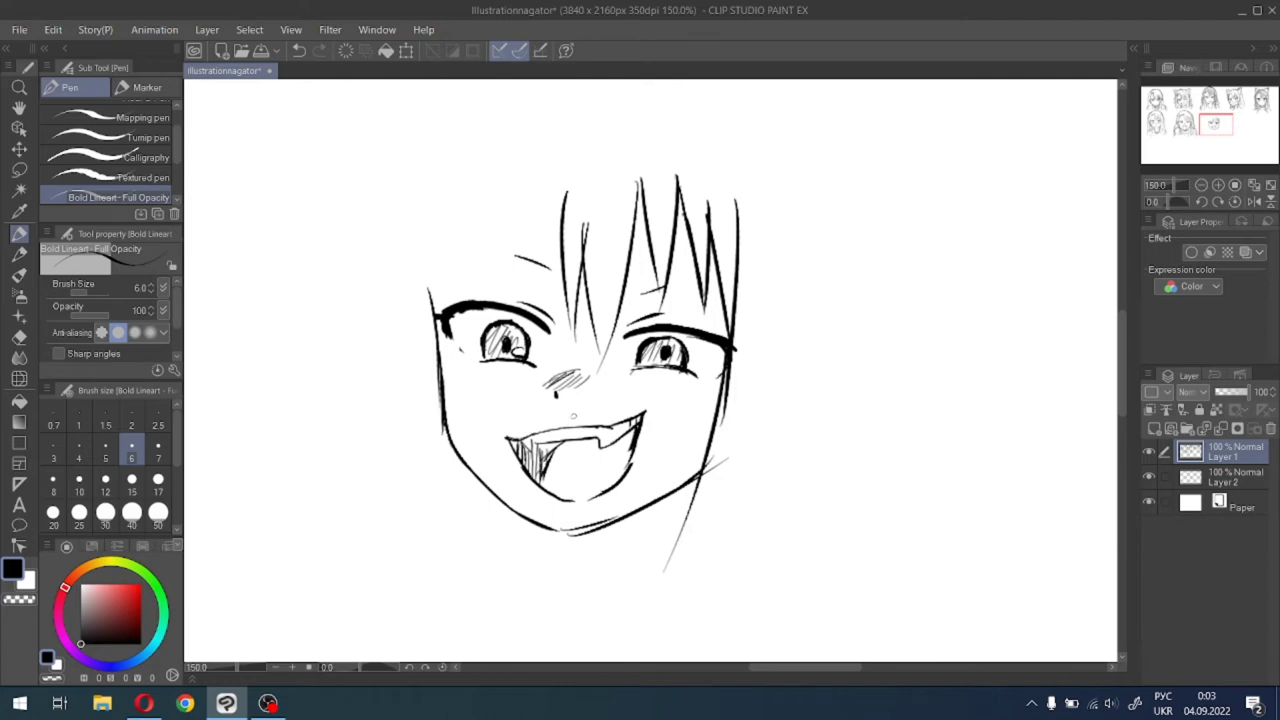
pyautogui.moveTo(1214, 119)
pyautogui.mouseDown()
pyautogui.moveTo(1199, 117)
pyautogui.moveTo(1216, 114)
pyautogui.mouseUp()
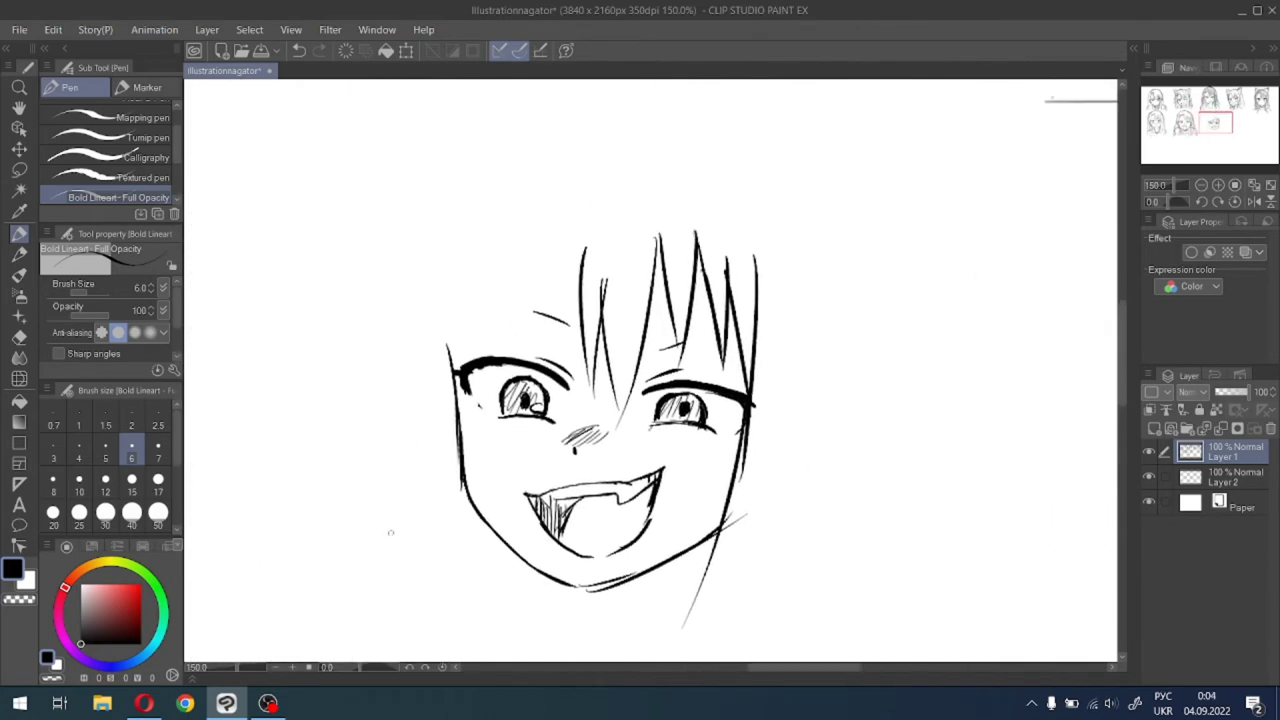
pyautogui.click(146, 703)
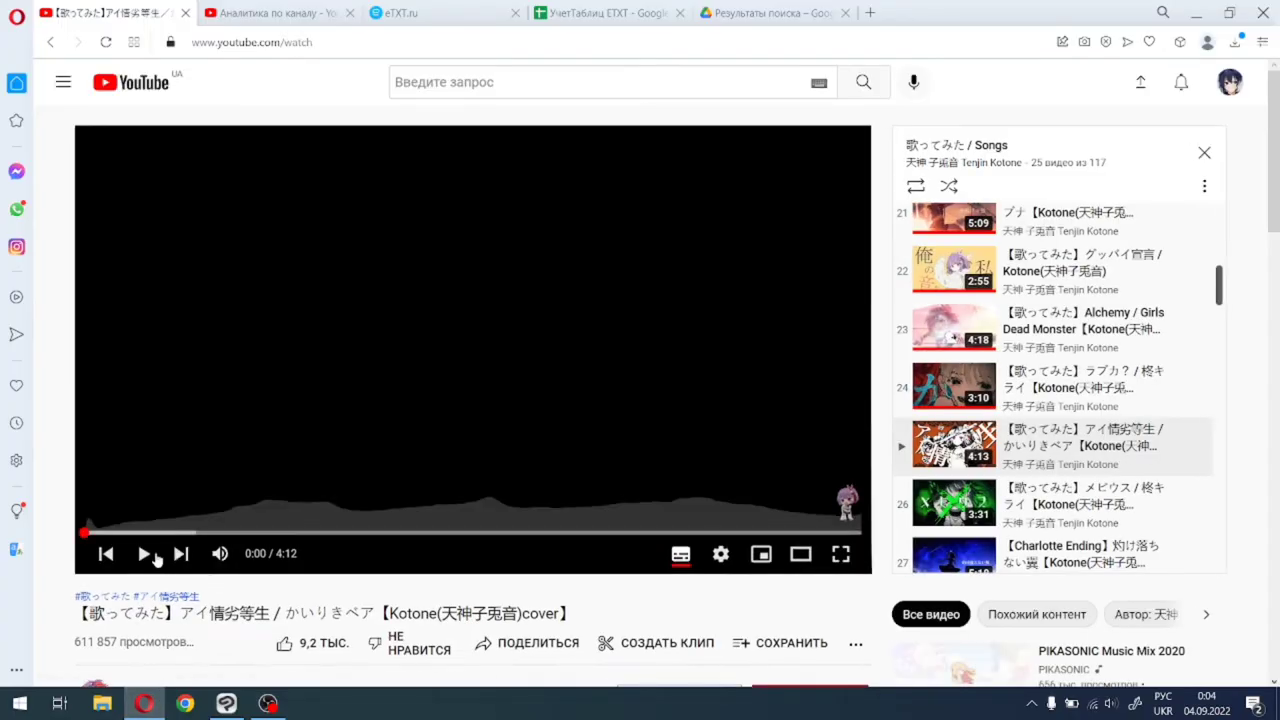
pyautogui.click(242, 704)
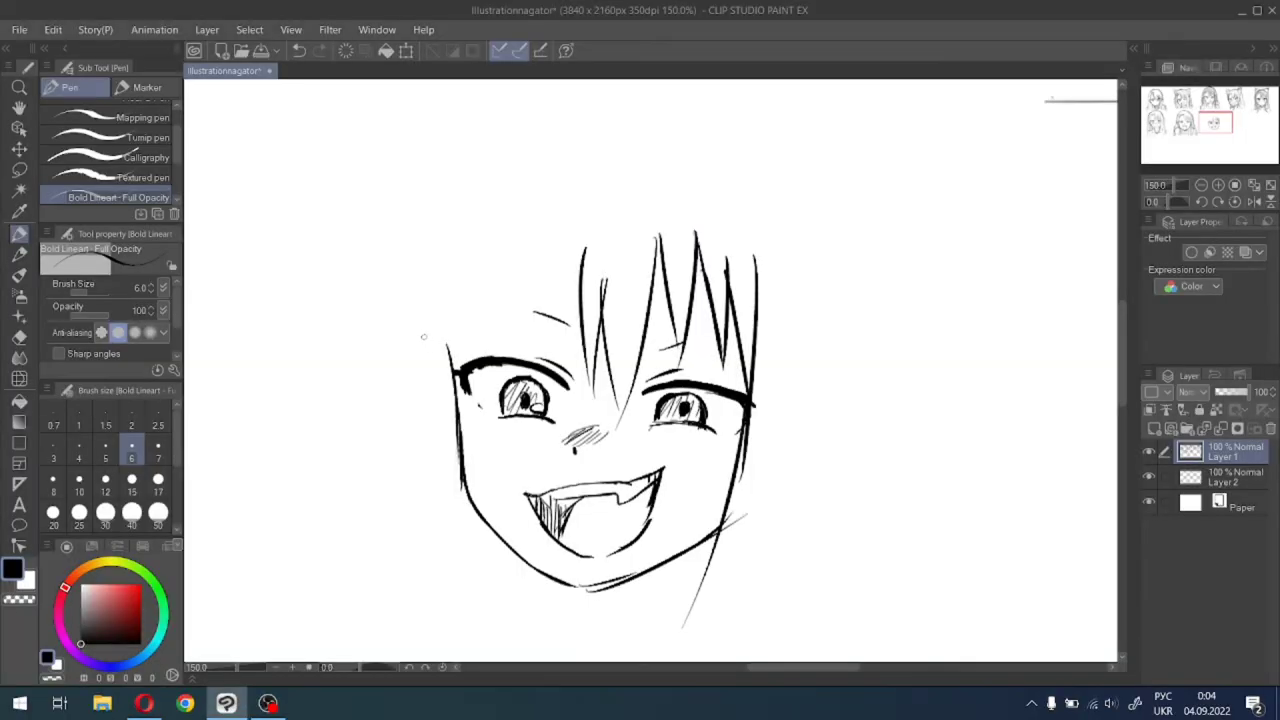
# Extend the left bang strand upward, draw the broken hairline over the left forehead and hatch above the left eye's inner corner.
pyautogui.moveTo(594, 205); pyautogui.dragTo(581, 264)
pyautogui.moveTo(453, 354)
pyautogui.mouseDown()
pyautogui.moveTo(485, 268)
pyautogui.moveTo(551, 207)
pyautogui.mouseUp()
pyautogui.moveTo(546, 214); pyautogui.dragTo(590, 212)
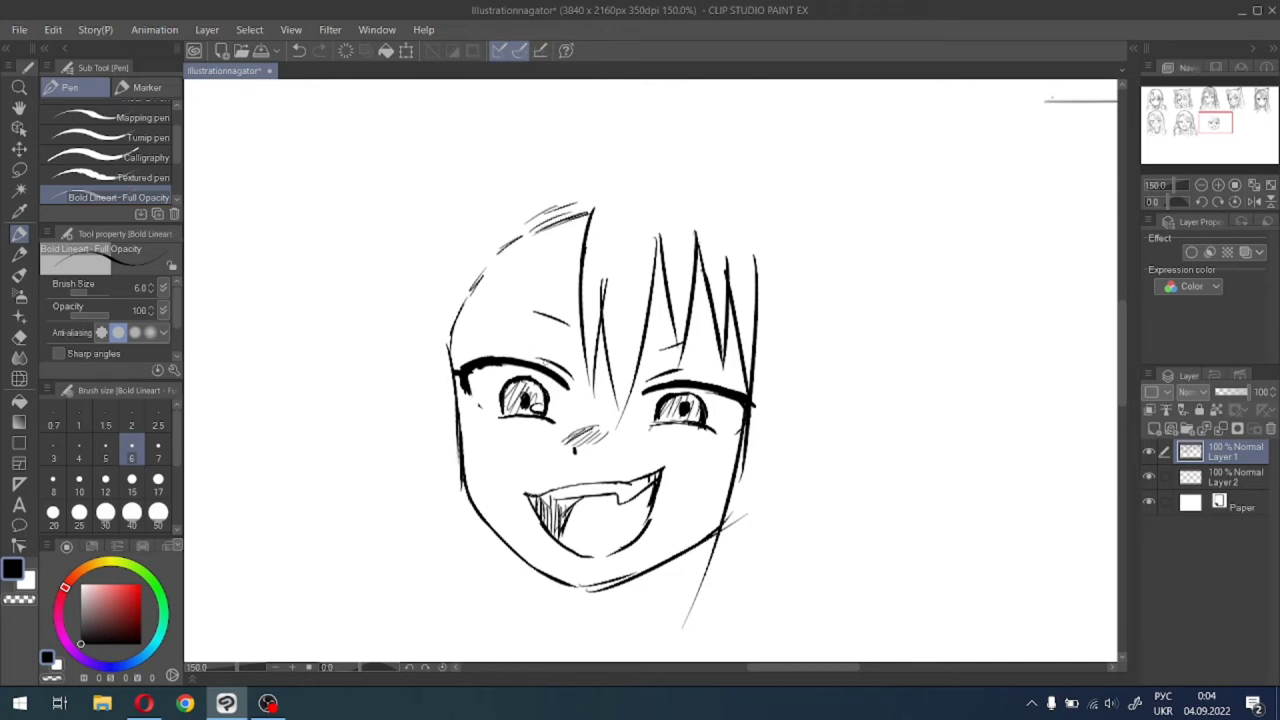
pyautogui.moveTo(549, 354); pyautogui.dragTo(565, 366)
pyautogui.moveTo(558, 359); pyautogui.dragTo(571, 371)
# Draw the left ear beside the face contour with its inner fold lines, undoing the first attempt.
pyautogui.moveTo(1203, 124)
pyautogui.mouseDown()
pyautogui.moveTo(1193, 113)
pyautogui.moveTo(1215, 120)
pyautogui.mouseUp()
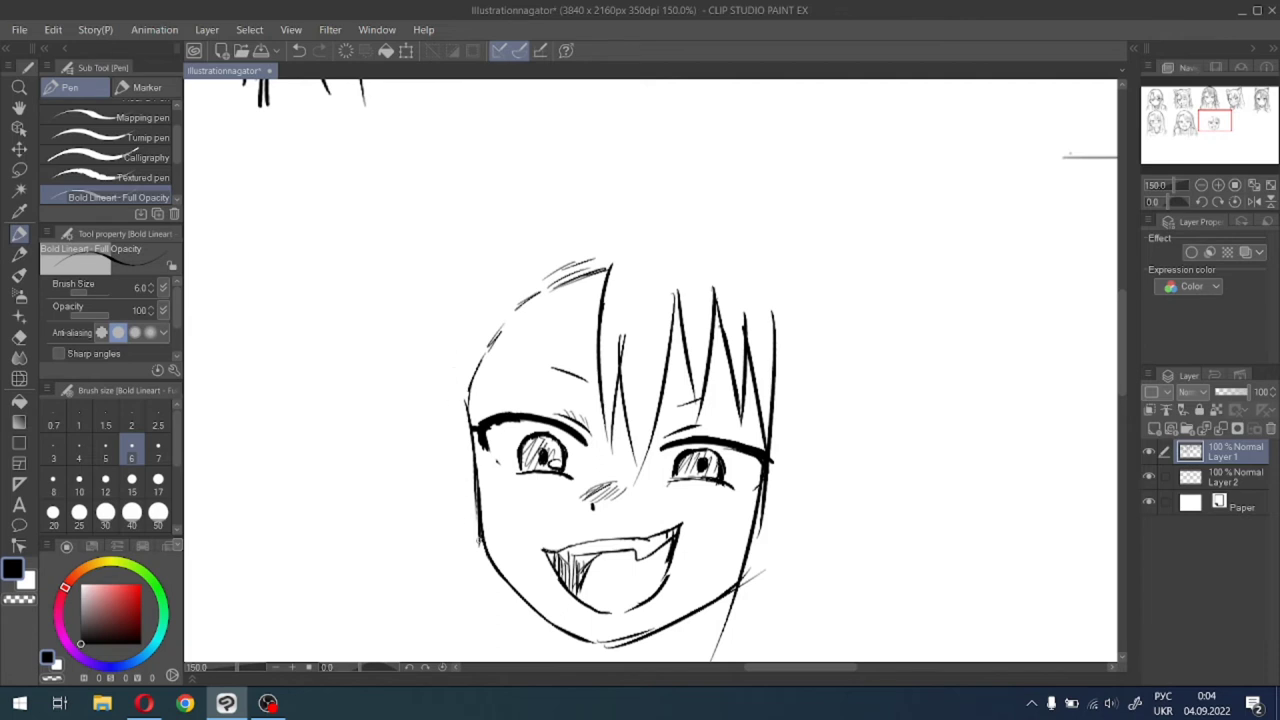
pyautogui.moveTo(479, 541); pyautogui.dragTo(462, 495)
pyautogui.moveTo(472, 442)
pyautogui.mouseDown()
pyautogui.moveTo(449, 468)
pyautogui.moveTo(474, 514)
pyautogui.mouseUp()
pyautogui.hotkey('ctrl', 'z')
pyautogui.hotkey('ctrl', 'z')
pyautogui.moveTo(461, 448)
pyautogui.mouseDown()
pyautogui.moveTo(453, 497)
pyautogui.moveTo(474, 530)
pyautogui.mouseUp()
pyautogui.moveTo(466, 457)
pyautogui.mouseDown()
pyautogui.moveTo(455, 486)
pyautogui.moveTo(480, 524)
pyautogui.mouseUp()
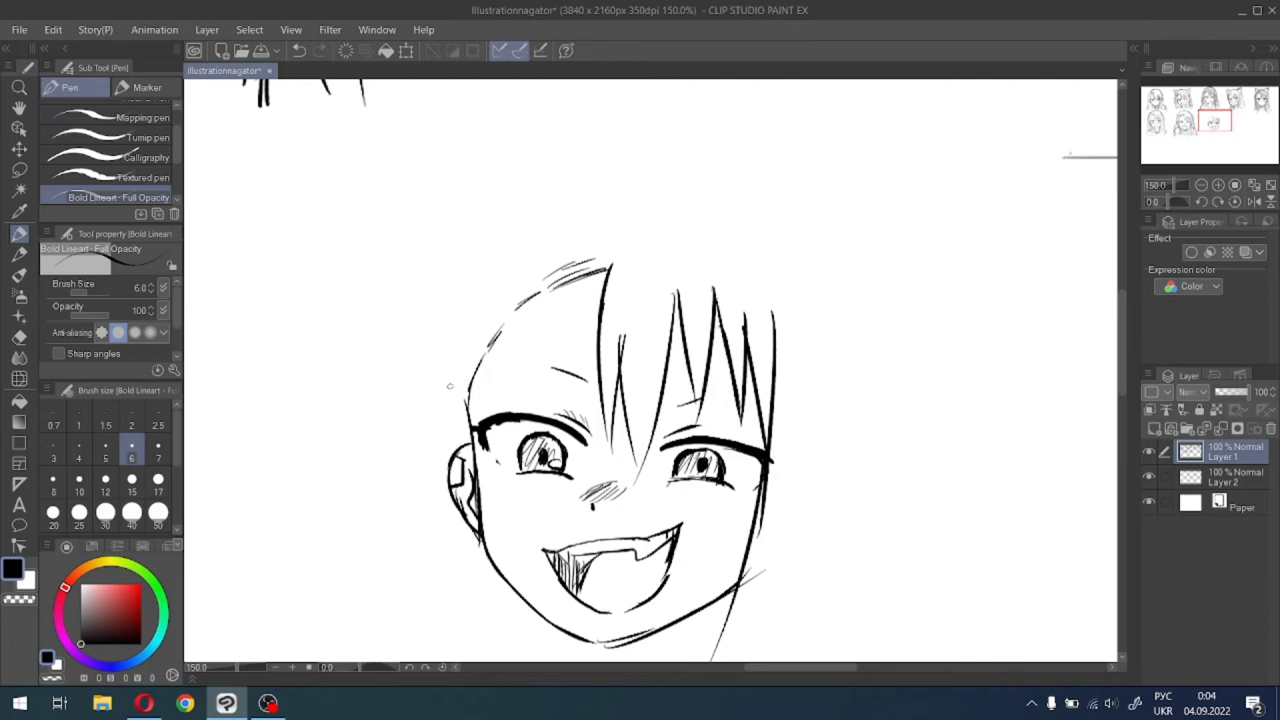
# Draw the outer hair contour from the left ear up the side of the head, undoing the misplaced strokes.
pyautogui.moveTo(449, 460); pyautogui.dragTo(447, 375)
pyautogui.hotkey('ctrl', 'z')
pyautogui.moveTo(444, 460); pyautogui.dragTo(442, 378)
pyautogui.hotkey('ctrl', 'z')
pyautogui.moveTo(441, 463); pyautogui.dragTo(440, 383)
pyautogui.moveTo(450, 316)
pyautogui.mouseDown()
pyautogui.moveTo(440, 404)
pyautogui.moveTo(480, 298)
pyautogui.mouseUp()
pyautogui.hotkey('ctrl', 'z')
pyautogui.hotkey('ctrl', 'z')
pyautogui.moveTo(441, 388); pyautogui.dragTo(456, 335)
pyautogui.press('e')
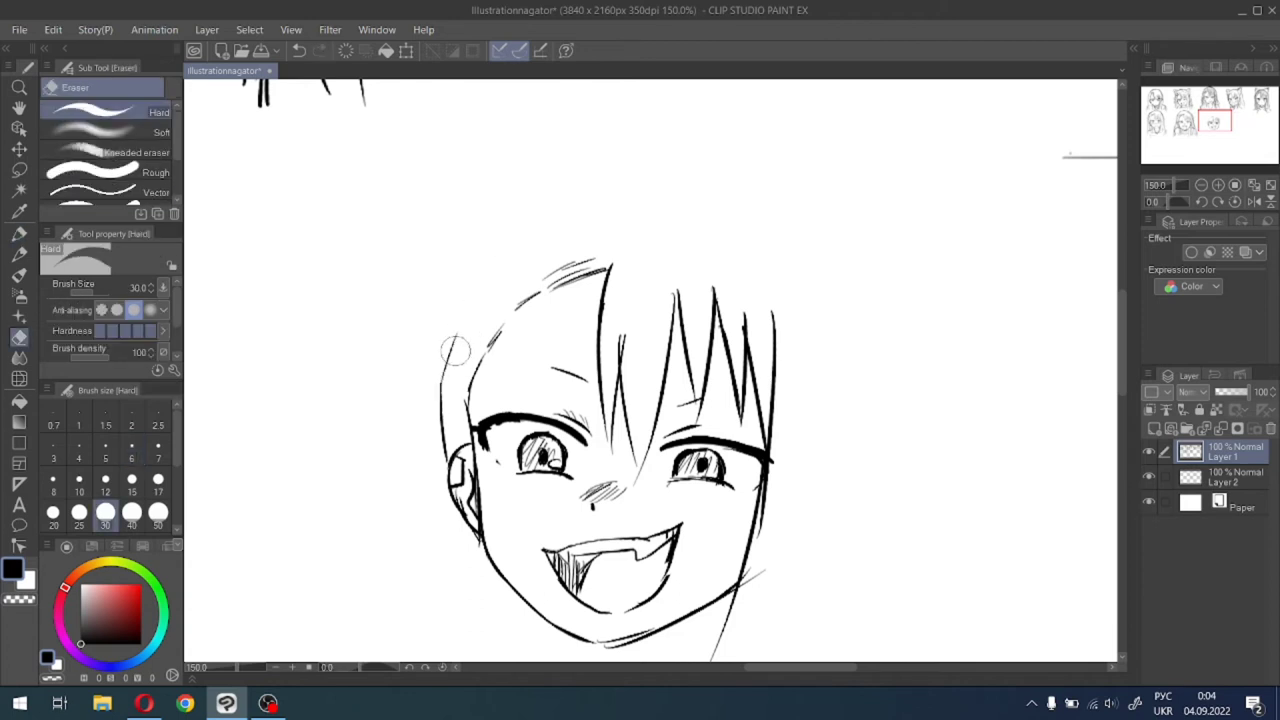
pyautogui.click(19, 235)
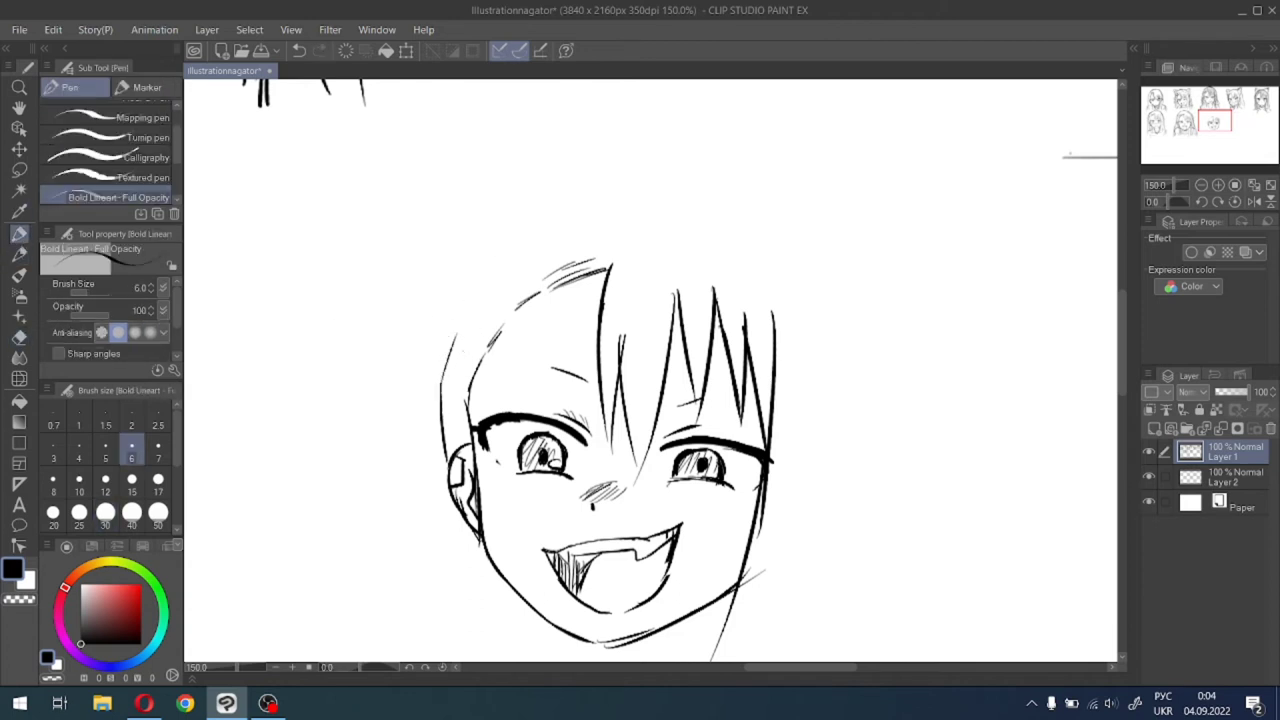
pyautogui.moveTo(482, 291); pyautogui.dragTo(442, 394)
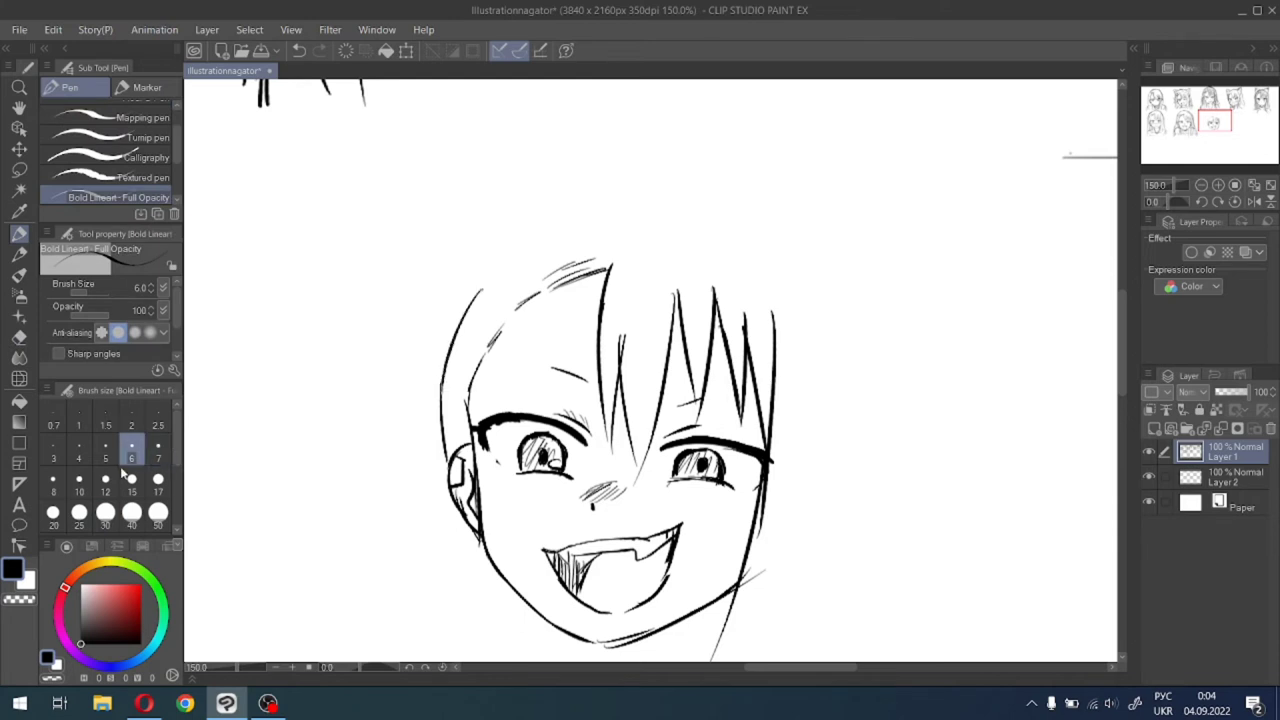
# Set the brush size to 8 and draw the hair outline from the left side over the crown to the upper right side.
pyautogui.click(53, 479)
pyautogui.moveTo(527, 240); pyautogui.dragTo(468, 315)
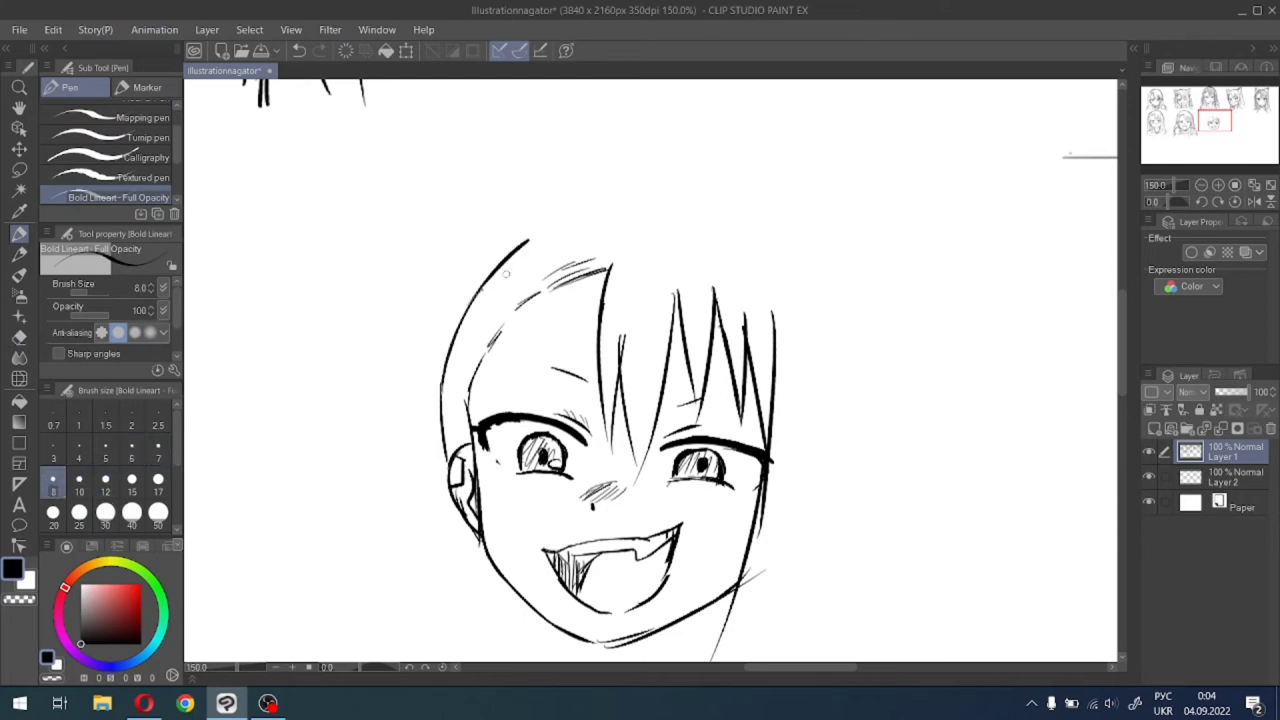
pyautogui.hotkey('ctrl', 'z')
pyautogui.moveTo(476, 294)
pyautogui.mouseDown()
pyautogui.moveTo(538, 243)
pyautogui.moveTo(586, 233)
pyautogui.mouseUp()
pyautogui.hotkey('ctrl', 'z')
pyautogui.moveTo(482, 289)
pyautogui.mouseDown()
pyautogui.moveTo(507, 262)
pyautogui.moveTo(620, 217)
pyautogui.mouseUp()
pyautogui.hotkey('ctrl', 'z')
pyautogui.moveTo(441, 360); pyautogui.dragTo(542, 224)
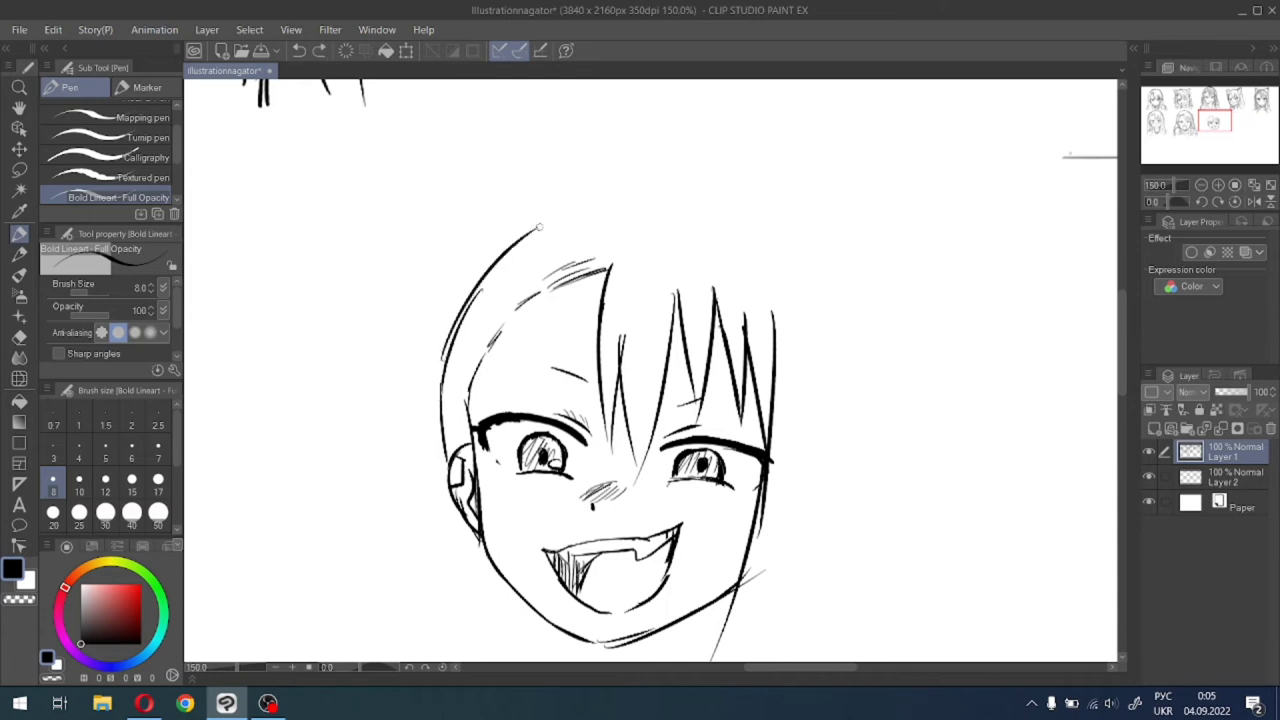
pyautogui.hotkey('ctrl', 'z')
pyautogui.moveTo(435, 386)
pyautogui.mouseDown()
pyautogui.moveTo(515, 240)
pyautogui.moveTo(613, 211)
pyautogui.mouseUp()
pyautogui.moveTo(518, 229)
pyautogui.mouseDown()
pyautogui.moveTo(719, 222)
pyautogui.moveTo(814, 289)
pyautogui.mouseUp()
pyautogui.moveTo(769, 243); pyautogui.dragTo(824, 362)
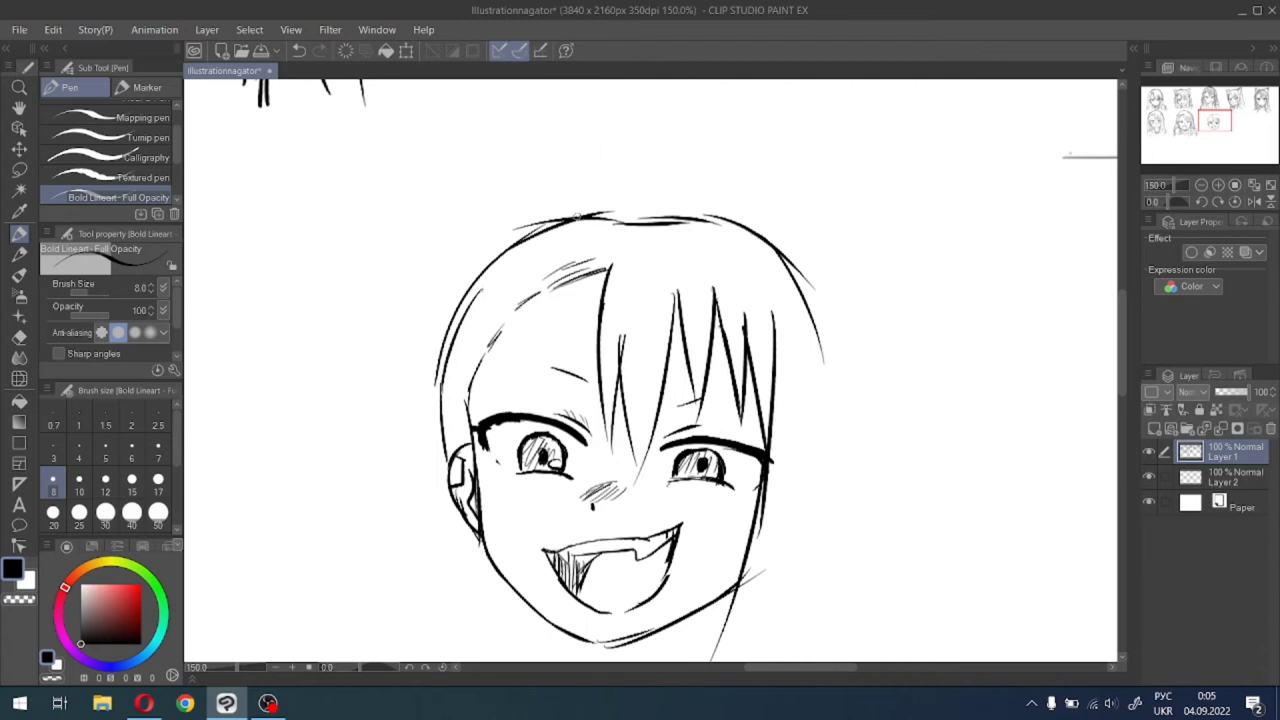
# Thicken the hair outline along the upper left and the crown with overlapping strokes, undoing the first one.
pyautogui.moveTo(574, 217)
pyautogui.mouseDown()
pyautogui.moveTo(686, 214)
pyautogui.moveTo(582, 216)
pyautogui.moveTo(466, 308)
pyautogui.mouseUp()
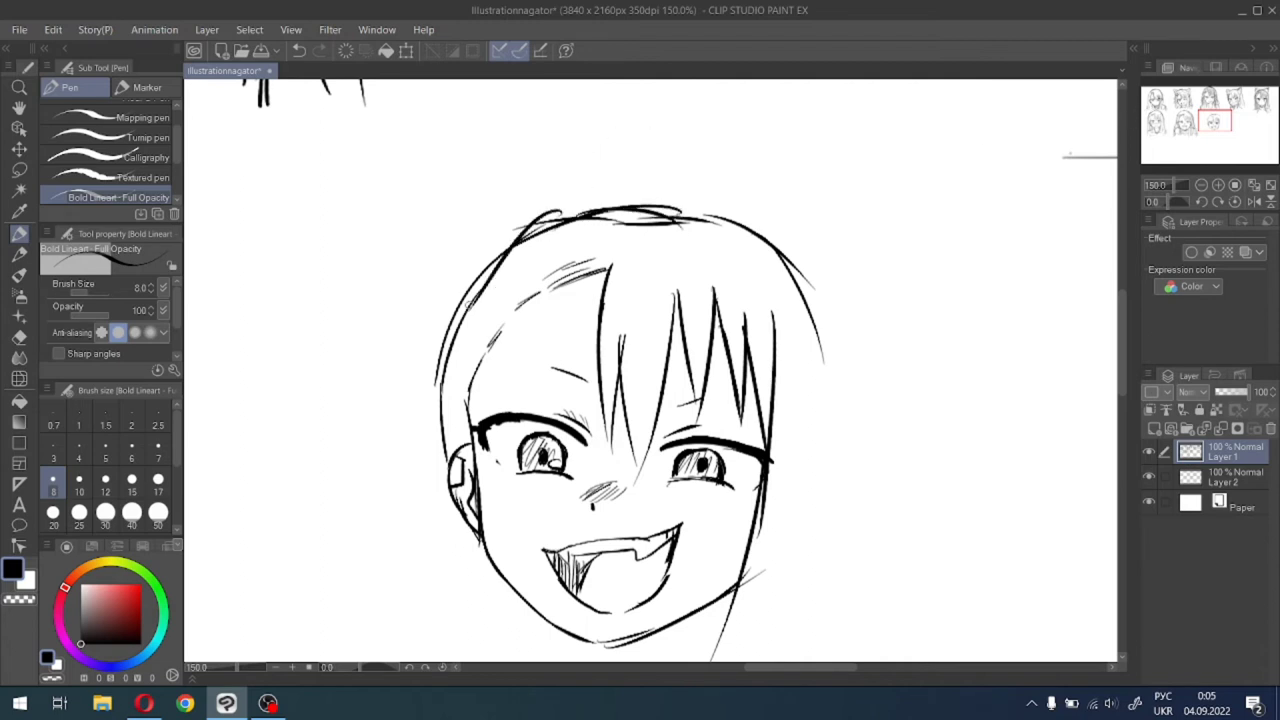
pyautogui.hotkey('ctrl', 'z')
pyautogui.moveTo(448, 351)
pyautogui.mouseDown()
pyautogui.moveTo(508, 243)
pyautogui.moveTo(596, 211)
pyautogui.mouseUp()
pyautogui.moveTo(534, 238)
pyautogui.mouseDown()
pyautogui.moveTo(708, 206)
pyautogui.moveTo(756, 232)
pyautogui.mouseUp()
# Draw two small hair clips on the left hairline and add another contour stroke over the crown.
pyautogui.moveTo(1191, 123); pyautogui.dragTo(1208, 123)
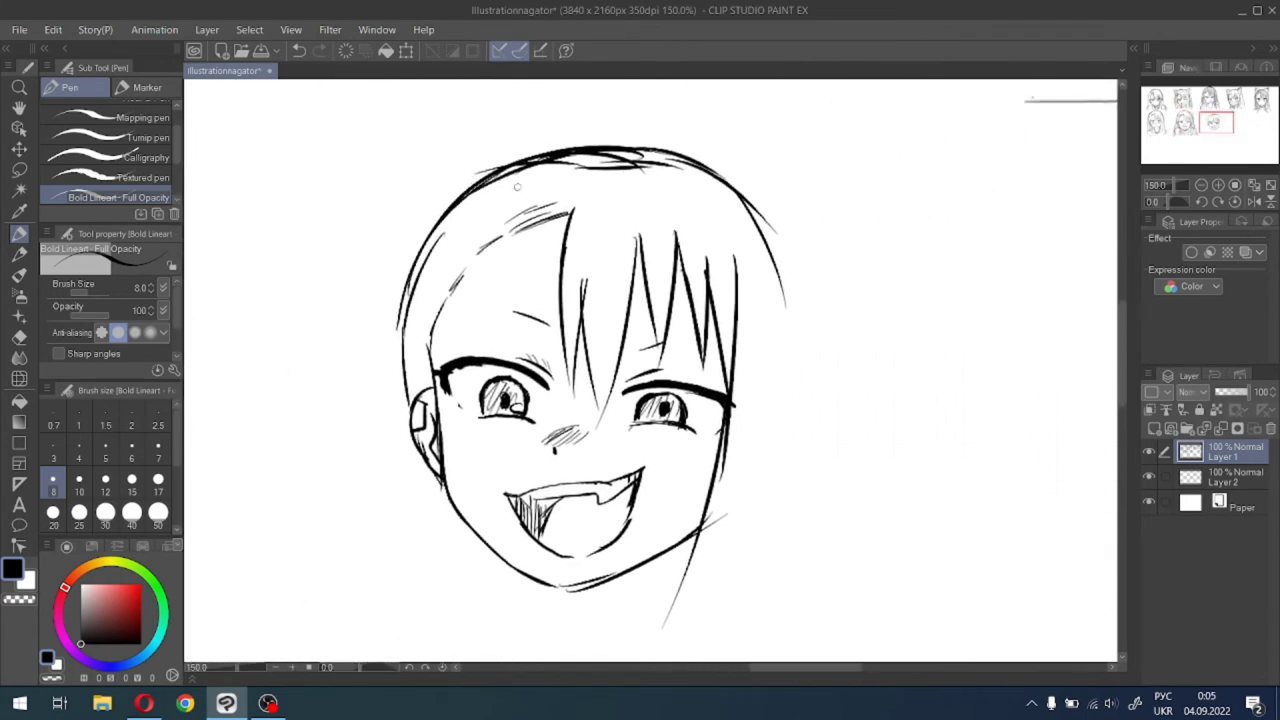
pyautogui.moveTo(481, 213)
pyautogui.mouseDown()
pyautogui.moveTo(489, 227)
pyautogui.moveTo(470, 218)
pyautogui.moveTo(480, 252)
pyautogui.moveTo(462, 268)
pyautogui.mouseUp()
pyautogui.moveTo(461, 190)
pyautogui.mouseDown()
pyautogui.moveTo(662, 144)
pyautogui.moveTo(786, 231)
pyautogui.mouseUp()
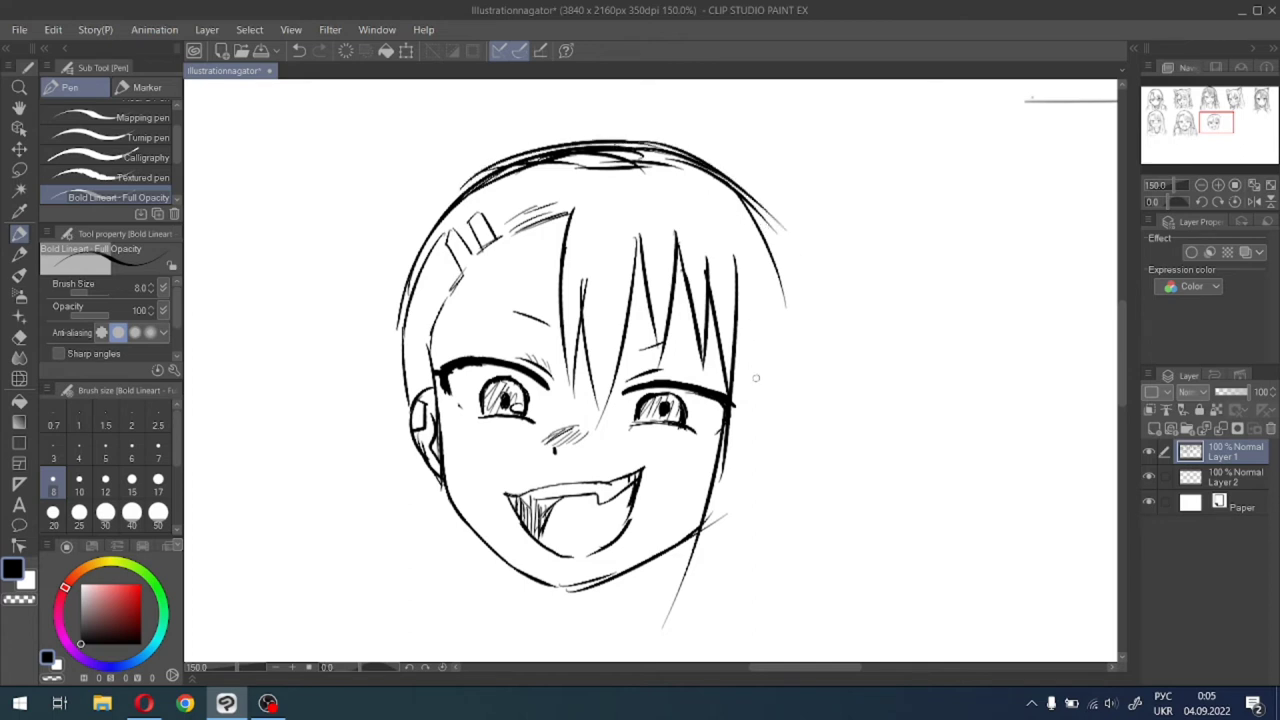
# Draw a long side hair line from the right of the head down beside the jaw, redoing it shorter.
pyautogui.moveTo(778, 306); pyautogui.dragTo(700, 624)
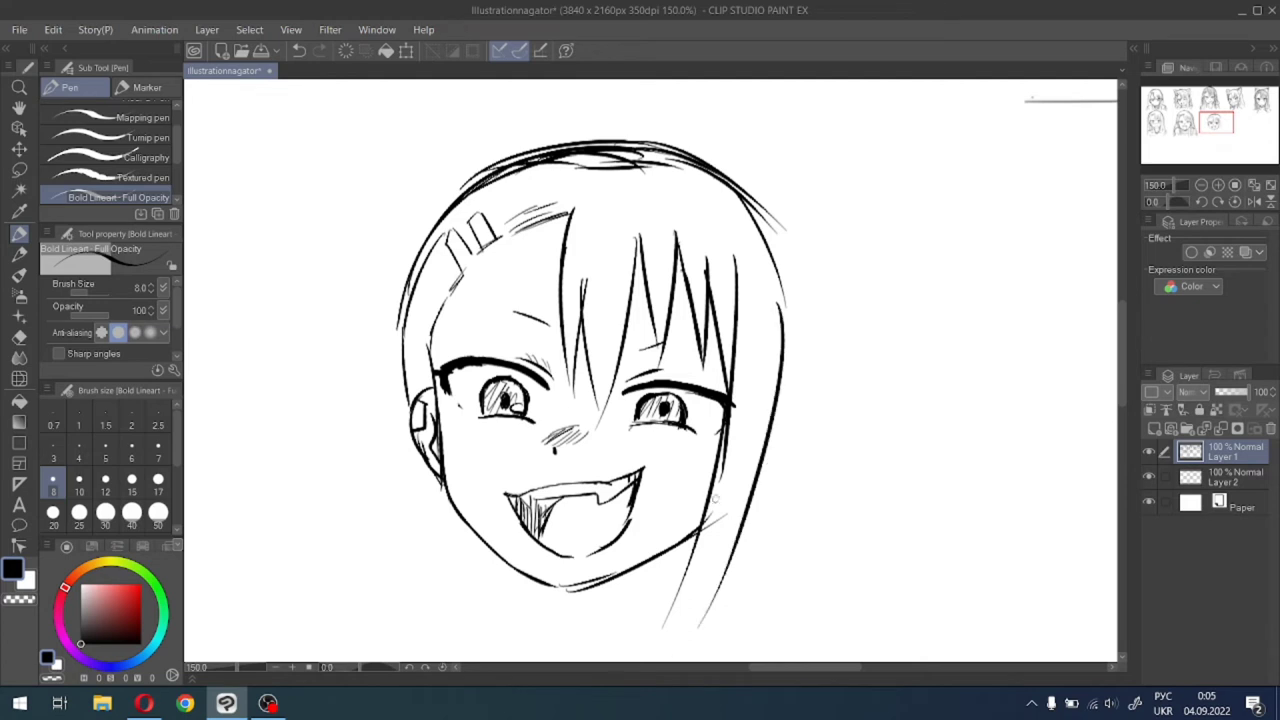
pyautogui.hotkey('ctrl', 'z')
pyautogui.moveTo(784, 306); pyautogui.dragTo(729, 554)
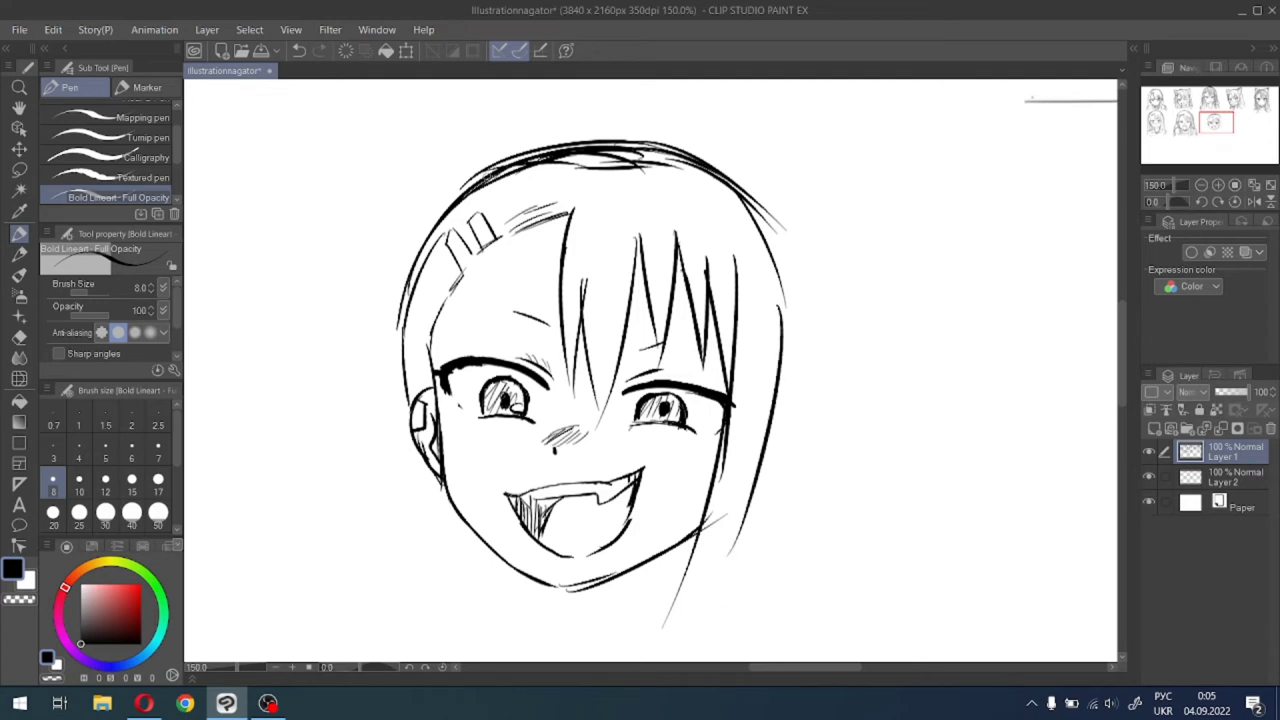
# Add contour strokes over the crown and draw a long outer hair line down the head's right side, redoing it farther out.
pyautogui.moveTo(480, 178); pyautogui.dragTo(712, 172)
pyautogui.moveTo(652, 142); pyautogui.dragTo(806, 292)
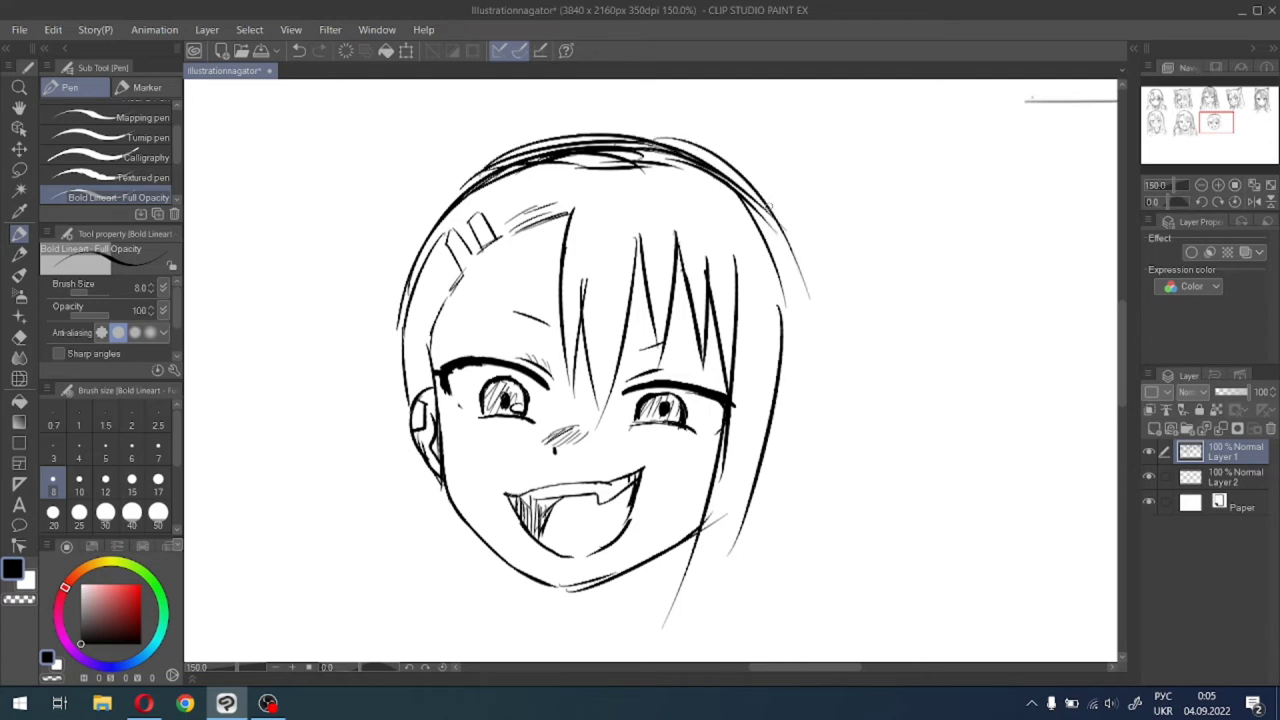
pyautogui.moveTo(770, 205); pyautogui.dragTo(803, 492)
pyautogui.hotkey('ctrl', 'z')
pyautogui.moveTo(772, 202)
pyautogui.mouseDown()
pyautogui.moveTo(805, 298)
pyautogui.moveTo(790, 538)
pyautogui.mouseUp()
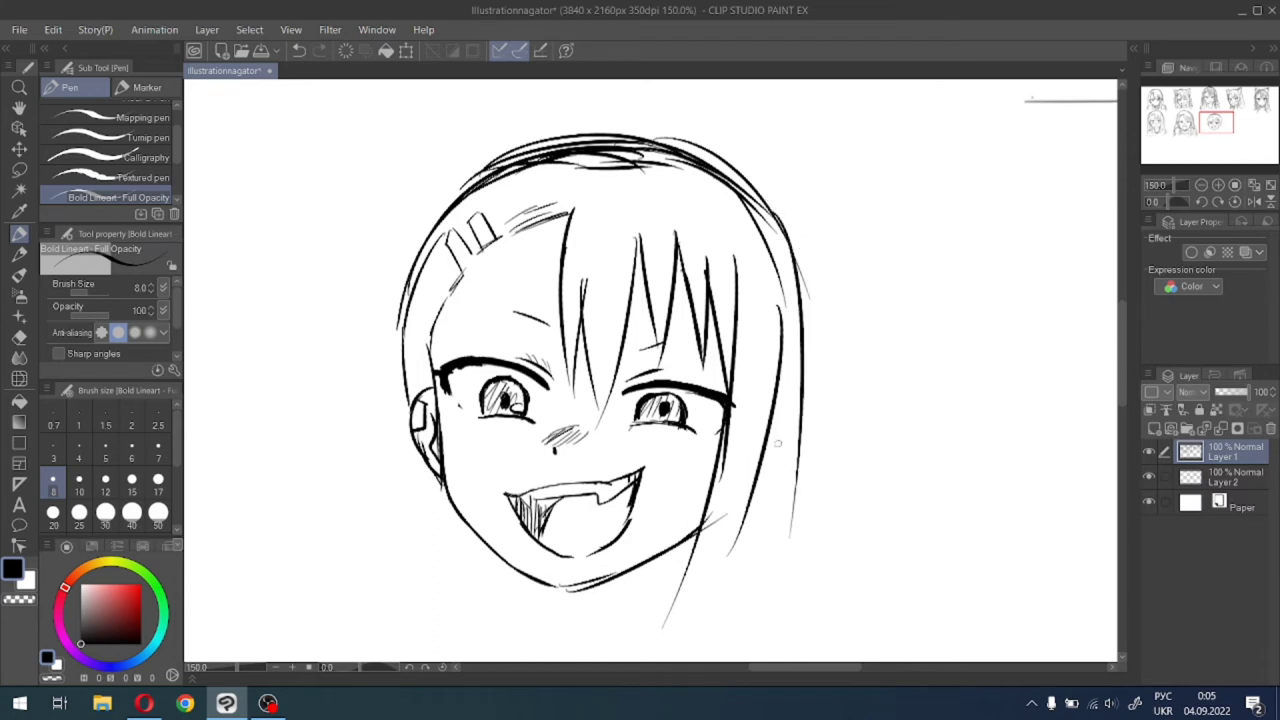
pyautogui.hotkey('ctrl', 'z')
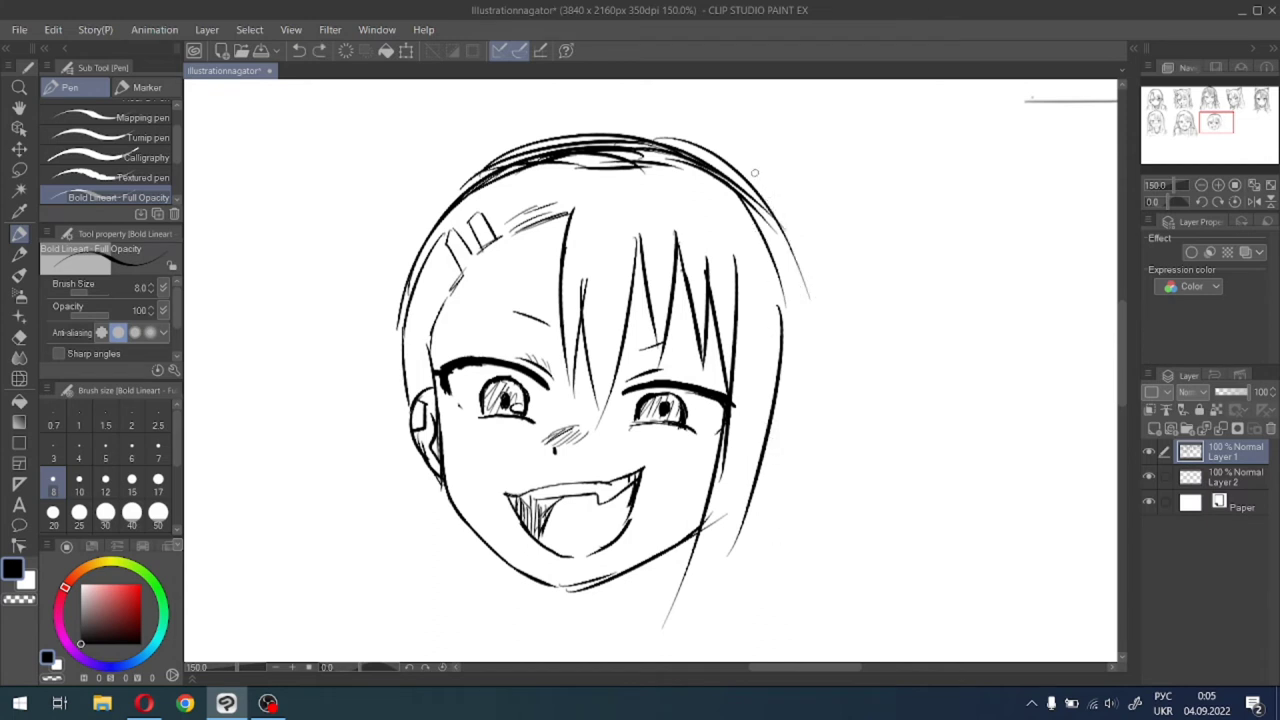
pyautogui.moveTo(735, 158)
pyautogui.mouseDown()
pyautogui.moveTo(836, 256)
pyautogui.moveTo(830, 536)
pyautogui.mouseUp()
pyautogui.hotkey('ctrl', 'z')
pyautogui.moveTo(778, 183); pyautogui.dragTo(798, 540)
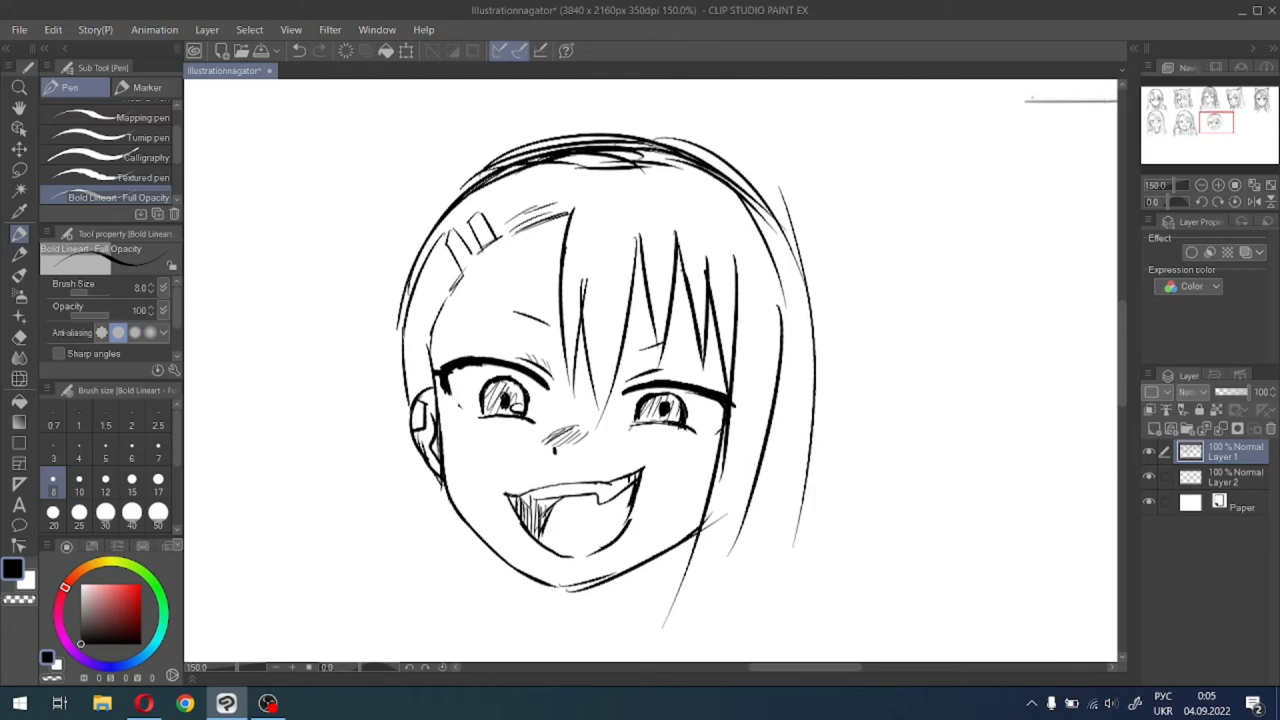
# Erase the surplus inner strokes under the crown outline with the Hard eraser at size 30.
pyautogui.moveTo(1216, 122); pyautogui.dragTo(1214, 118)
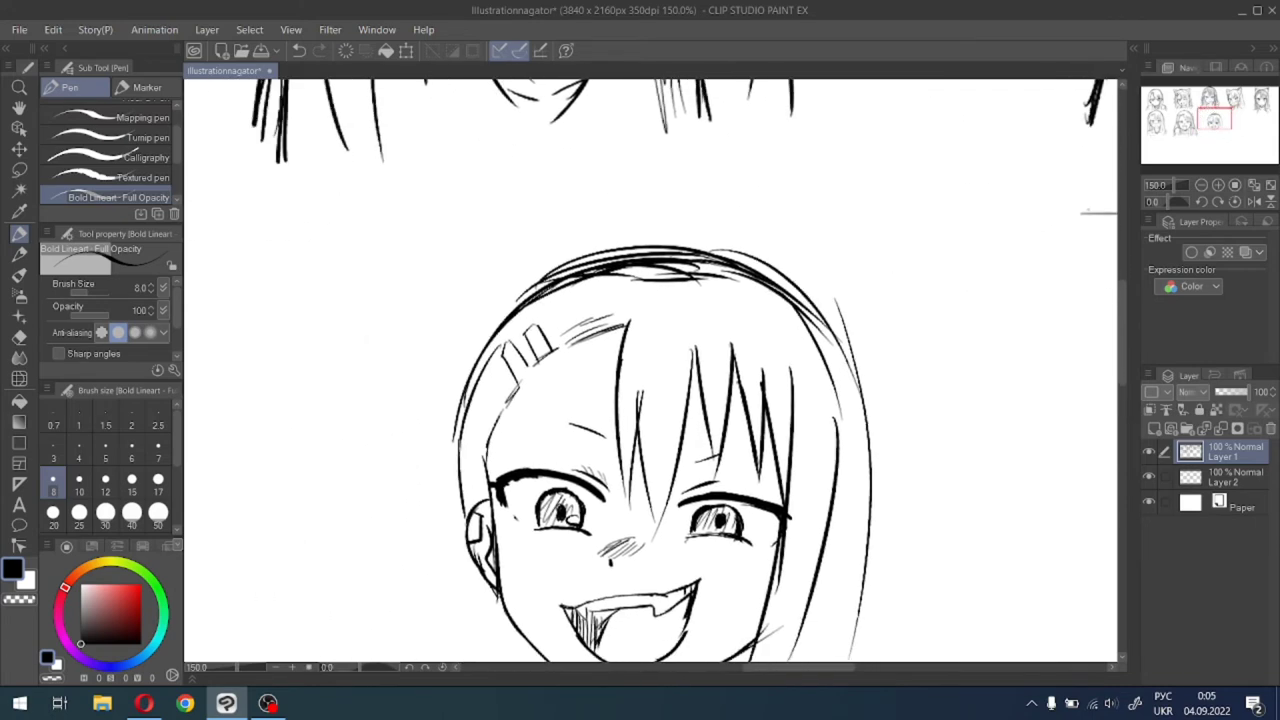
pyautogui.click(19, 337)
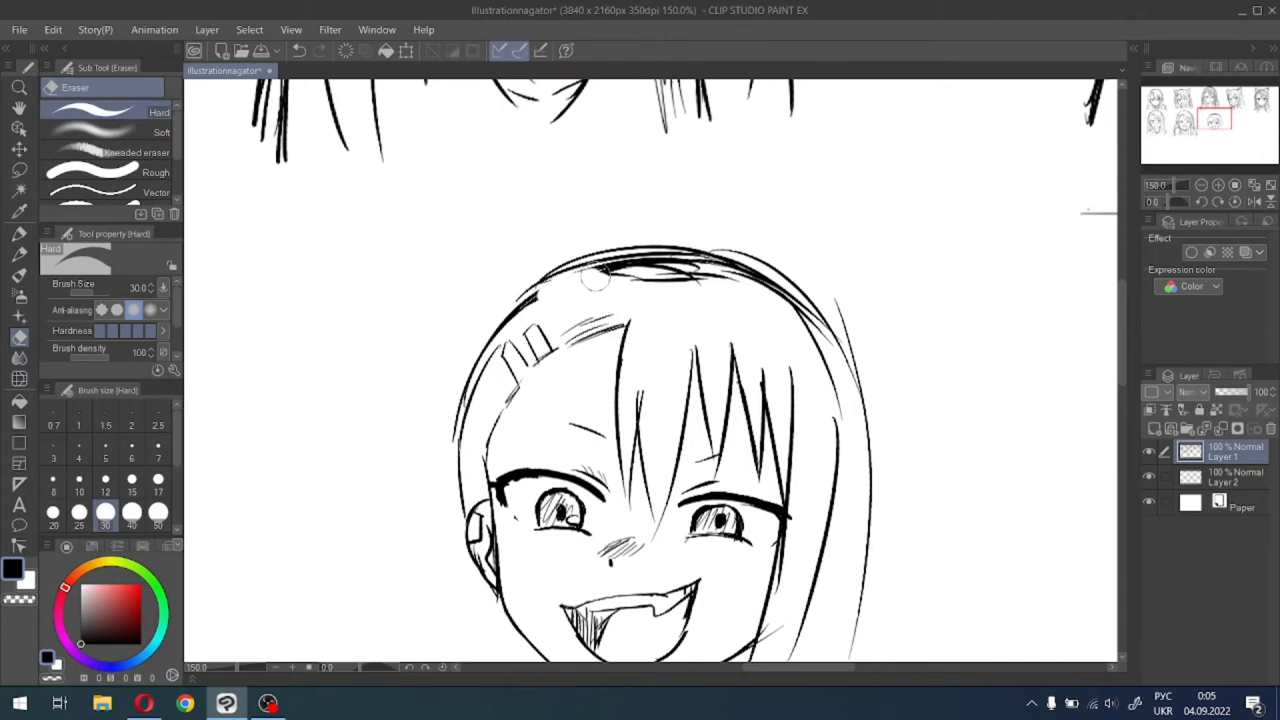
pyautogui.moveTo(595, 280)
pyautogui.mouseDown()
pyautogui.moveTo(695, 270)
pyautogui.moveTo(677, 276)
pyautogui.moveTo(757, 297)
pyautogui.mouseUp()
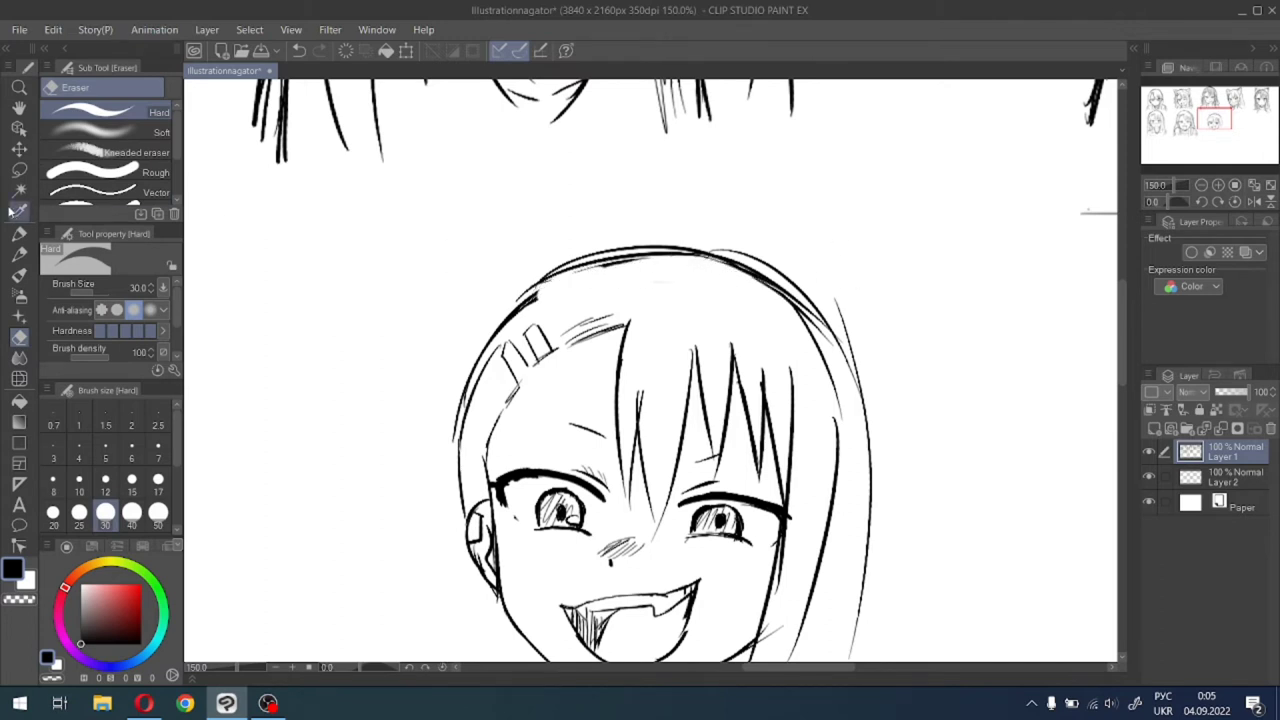
# Lasso the crown outline, move it slightly up and to the left, and clear the selection.
pyautogui.click(19, 170)
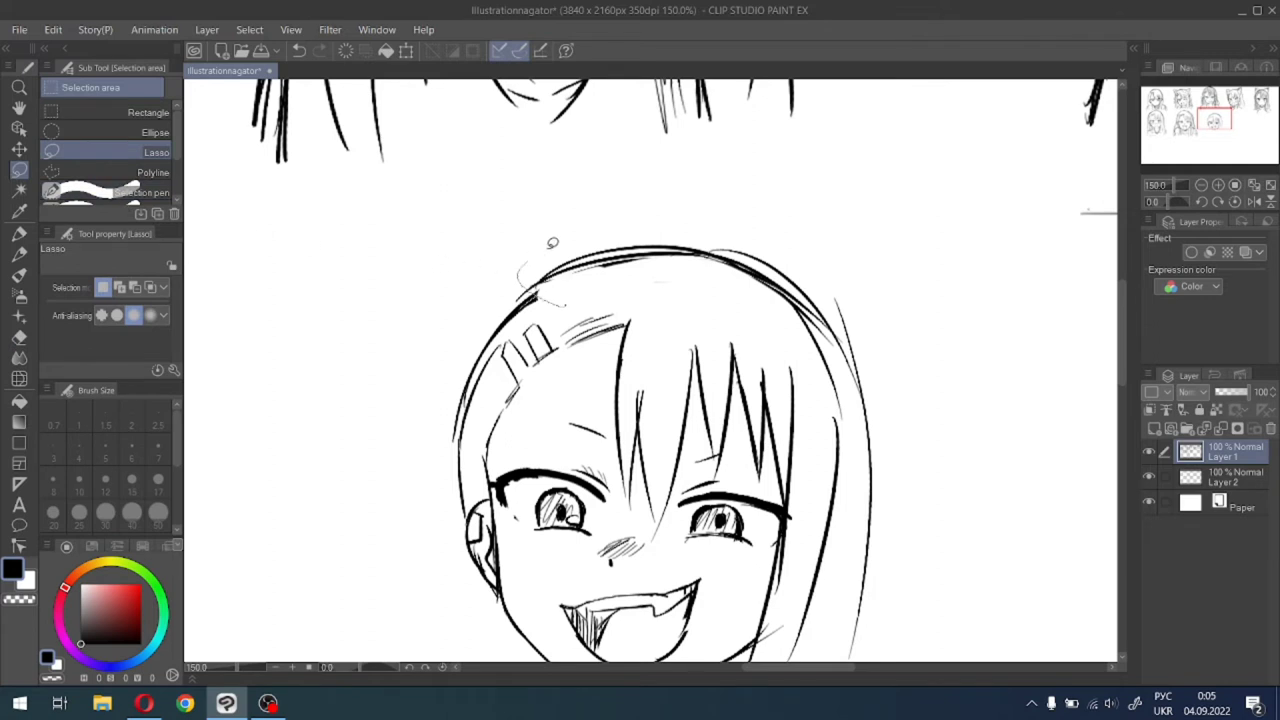
pyautogui.moveTo(552, 242)
pyautogui.mouseDown()
pyautogui.moveTo(903, 277)
pyautogui.moveTo(714, 304)
pyautogui.mouseUp()
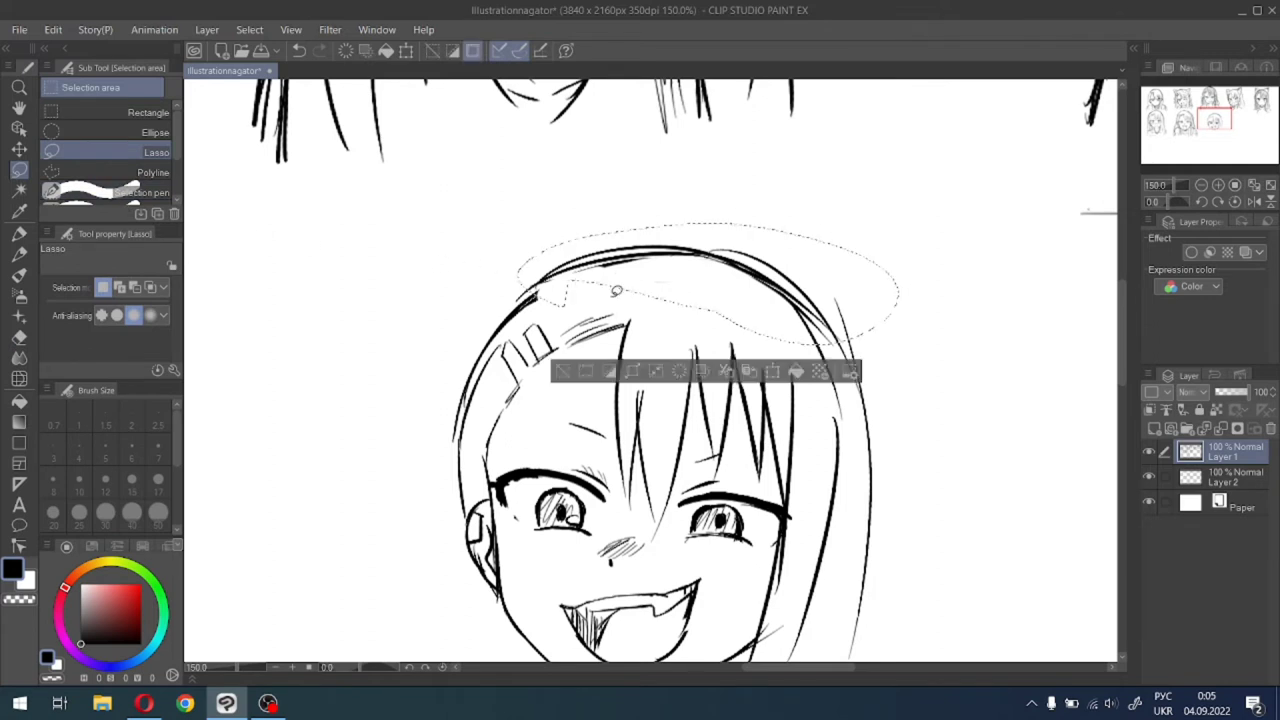
pyautogui.click(778, 371)
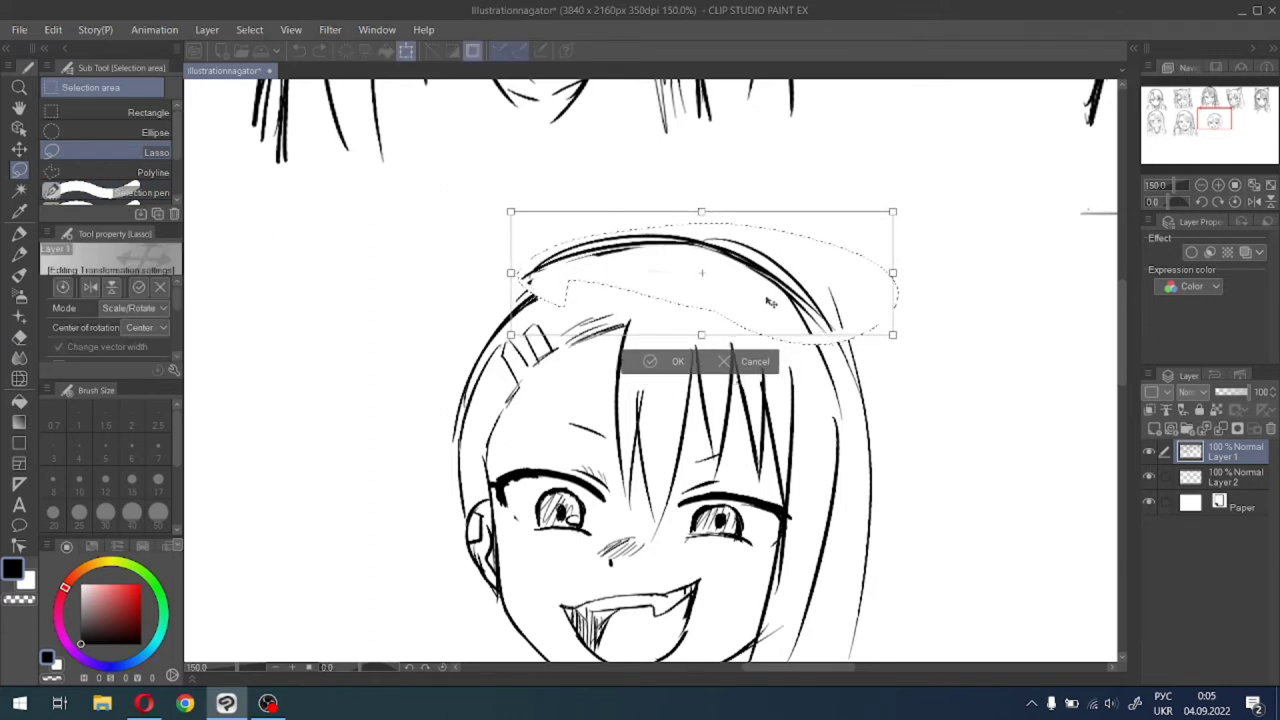
pyautogui.click(649, 368)
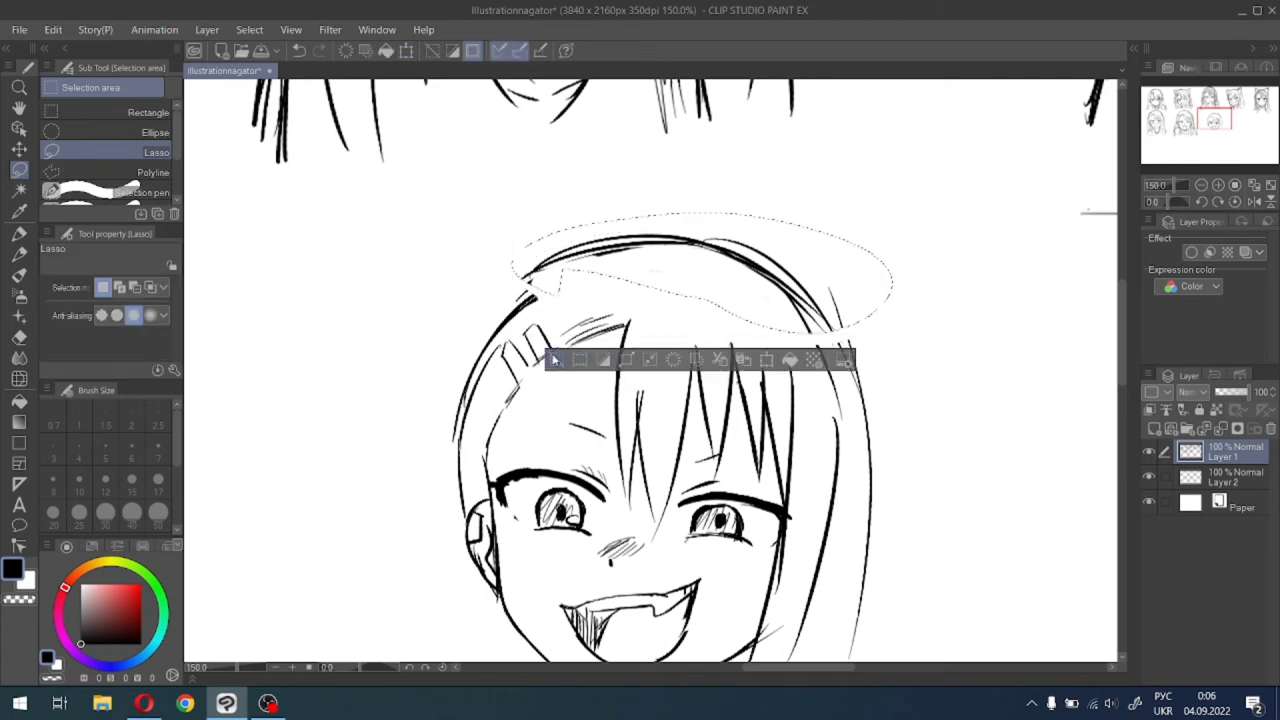
pyautogui.click(554, 361)
# Lasso the upper left hair outline and shift and tilt it to meet the raised crown, then deselect.
pyautogui.moveTo(541, 287)
pyautogui.mouseDown()
pyautogui.moveTo(419, 441)
pyautogui.moveTo(483, 334)
pyautogui.mouseUp()
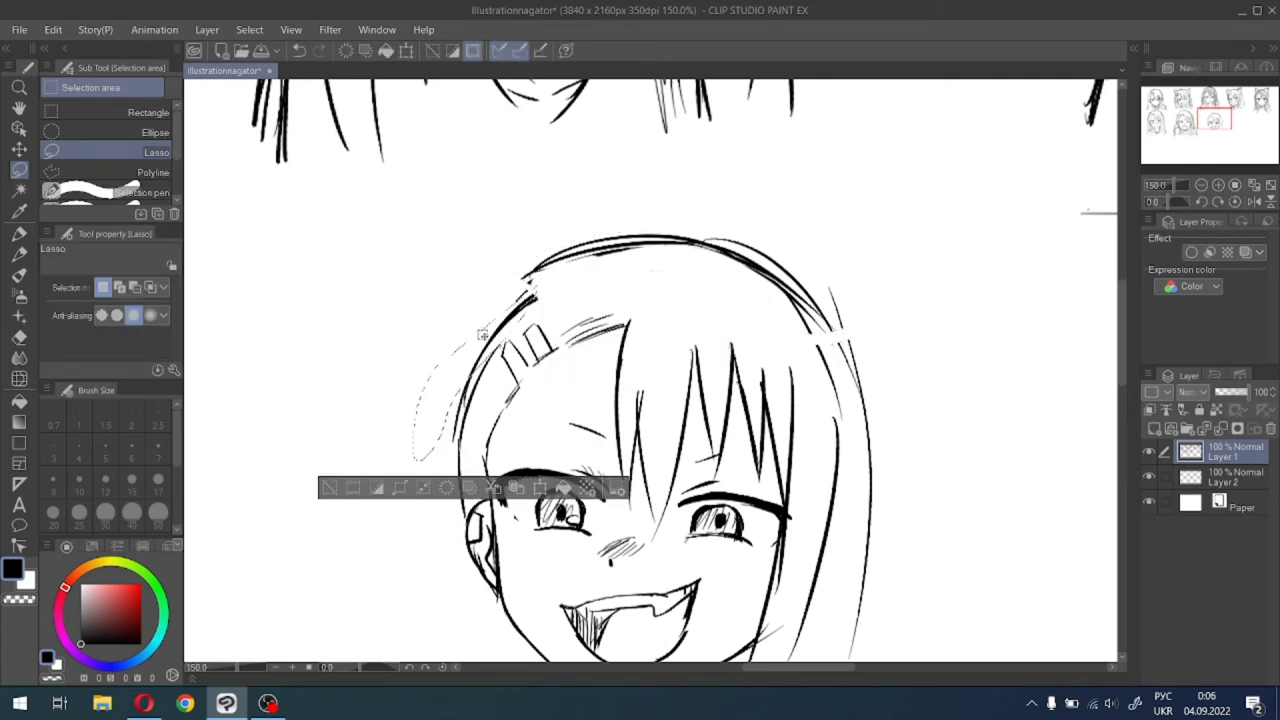
pyautogui.click(329, 489)
pyautogui.moveTo(535, 282)
pyautogui.mouseDown()
pyautogui.moveTo(482, 410)
pyautogui.moveTo(437, 437)
pyautogui.moveTo(527, 297)
pyautogui.mouseUp()
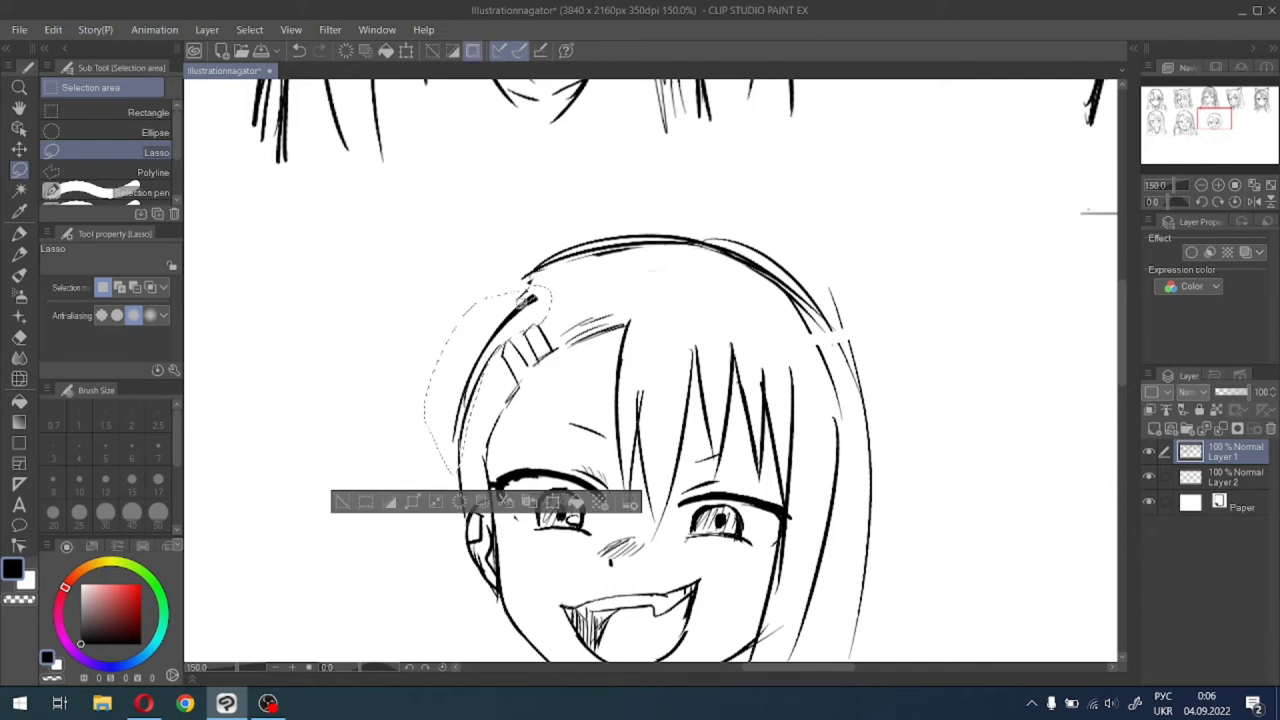
pyautogui.click(553, 500)
pyautogui.moveTo(551, 356); pyautogui.dragTo(544, 345)
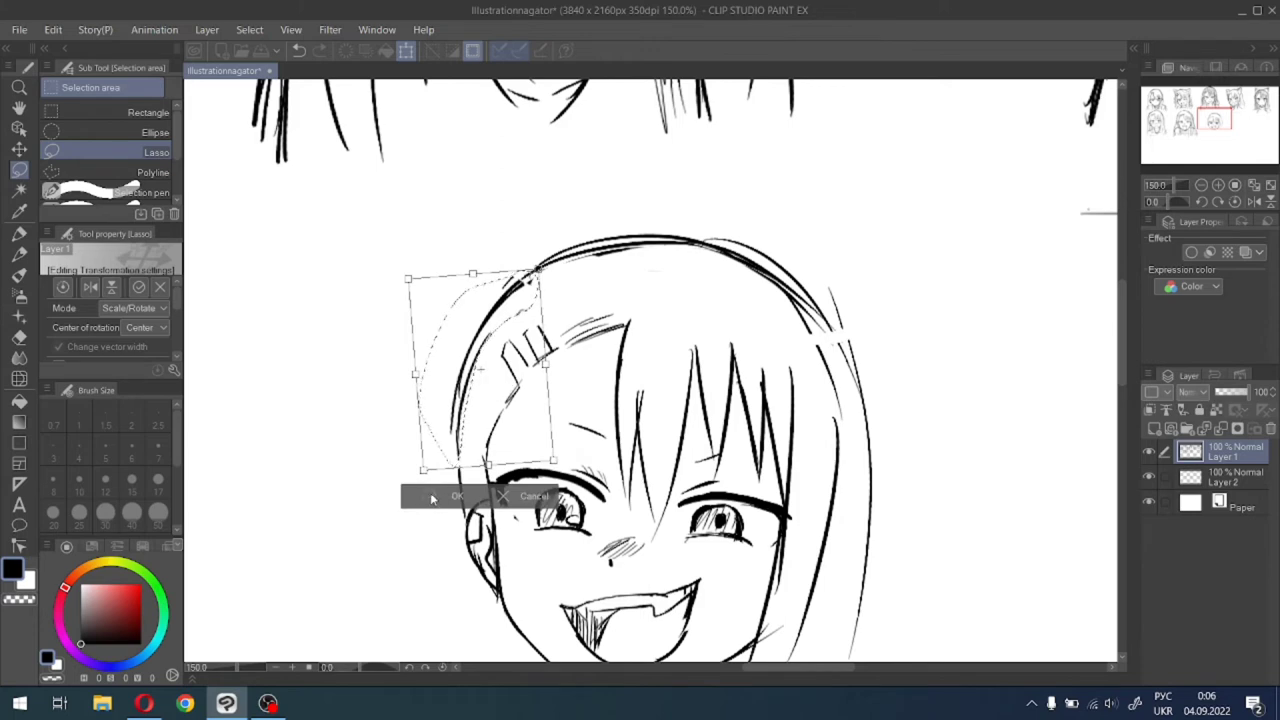
pyautogui.click(425, 497)
pyautogui.click(335, 495)
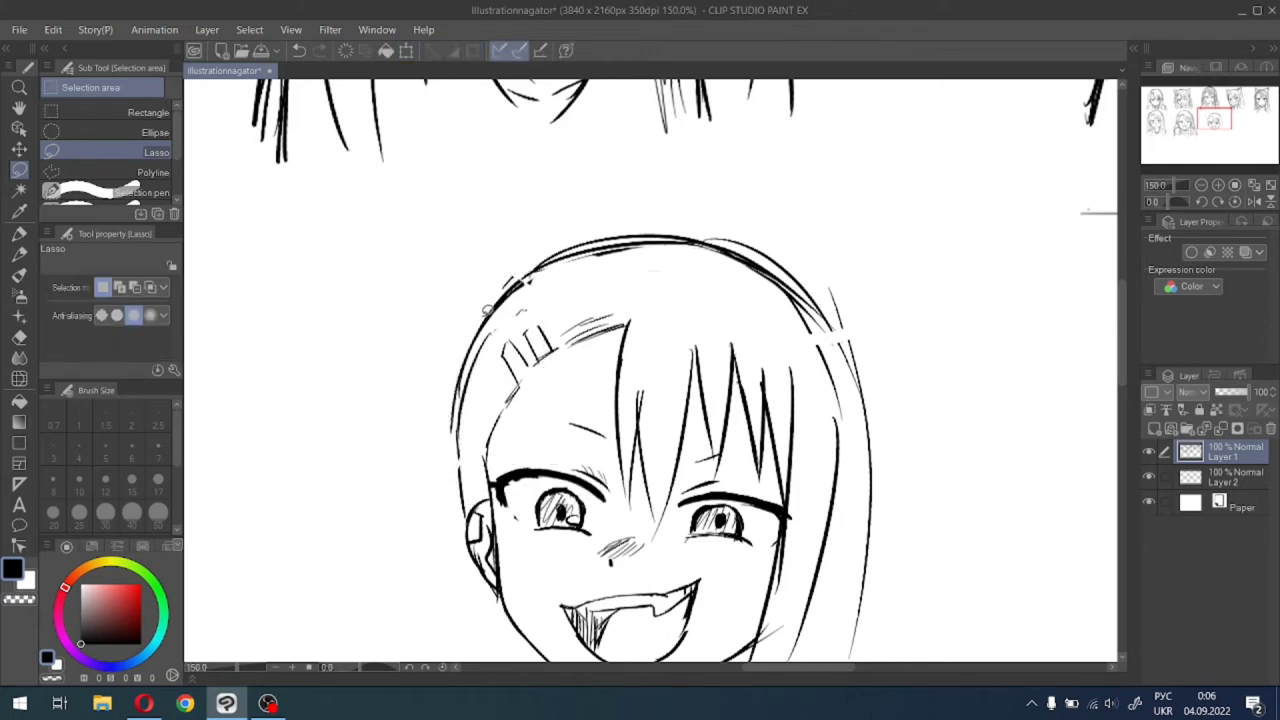
# Lasso the crown outline again, raise it a little further, and deselect.
pyautogui.moveTo(539, 259)
pyautogui.mouseDown()
pyautogui.moveTo(622, 302)
pyautogui.moveTo(880, 250)
pyautogui.moveTo(540, 268)
pyautogui.mouseUp()
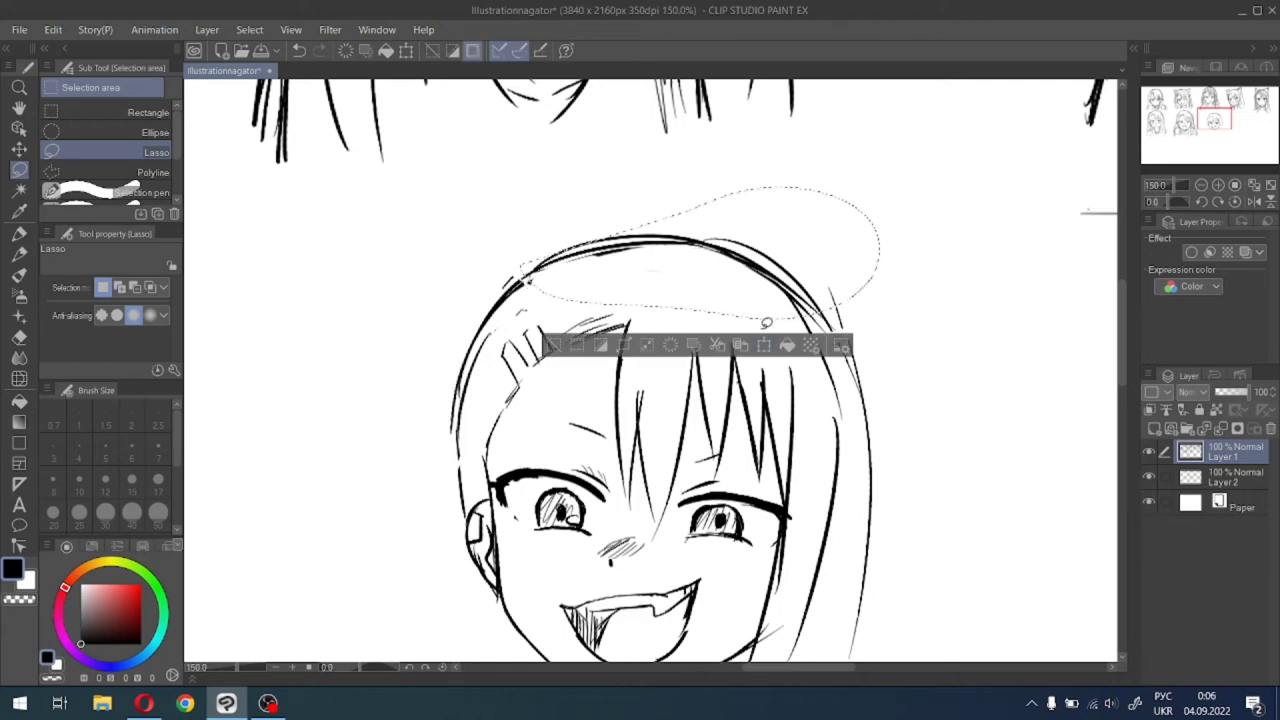
pyautogui.click(765, 345)
pyautogui.moveTo(738, 276); pyautogui.dragTo(738, 288)
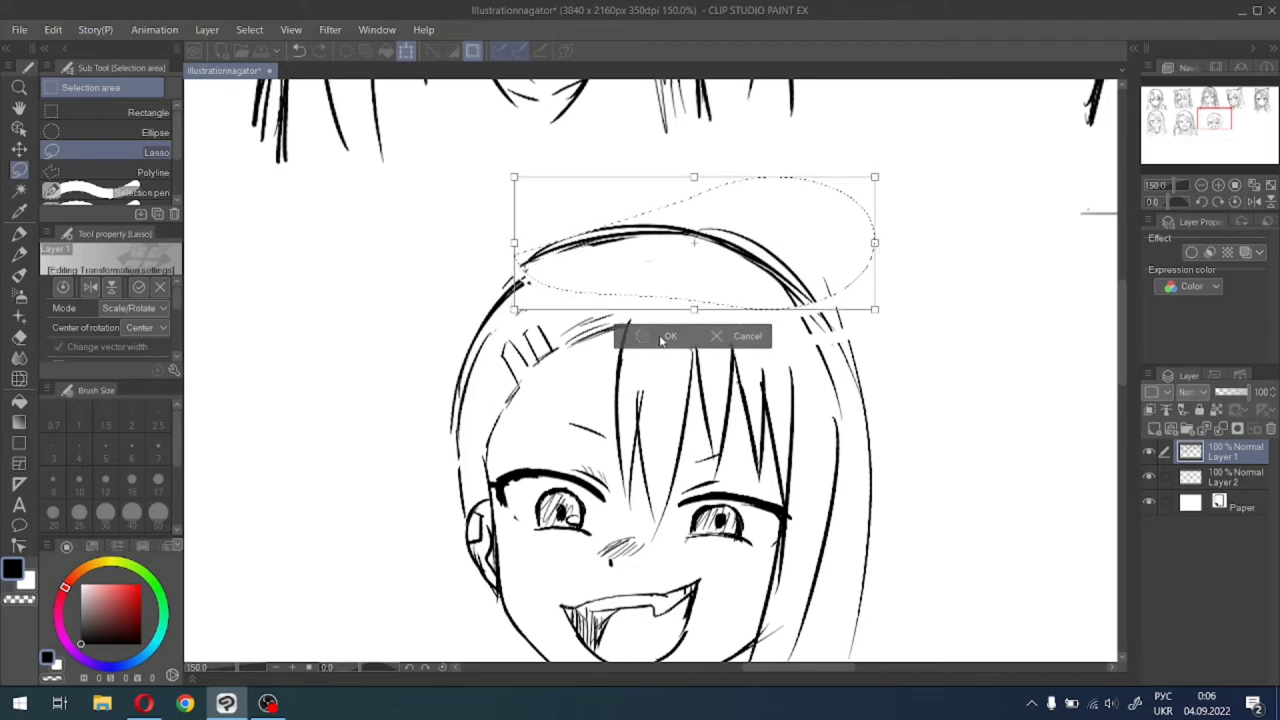
pyautogui.click(662, 337)
pyautogui.click(550, 335)
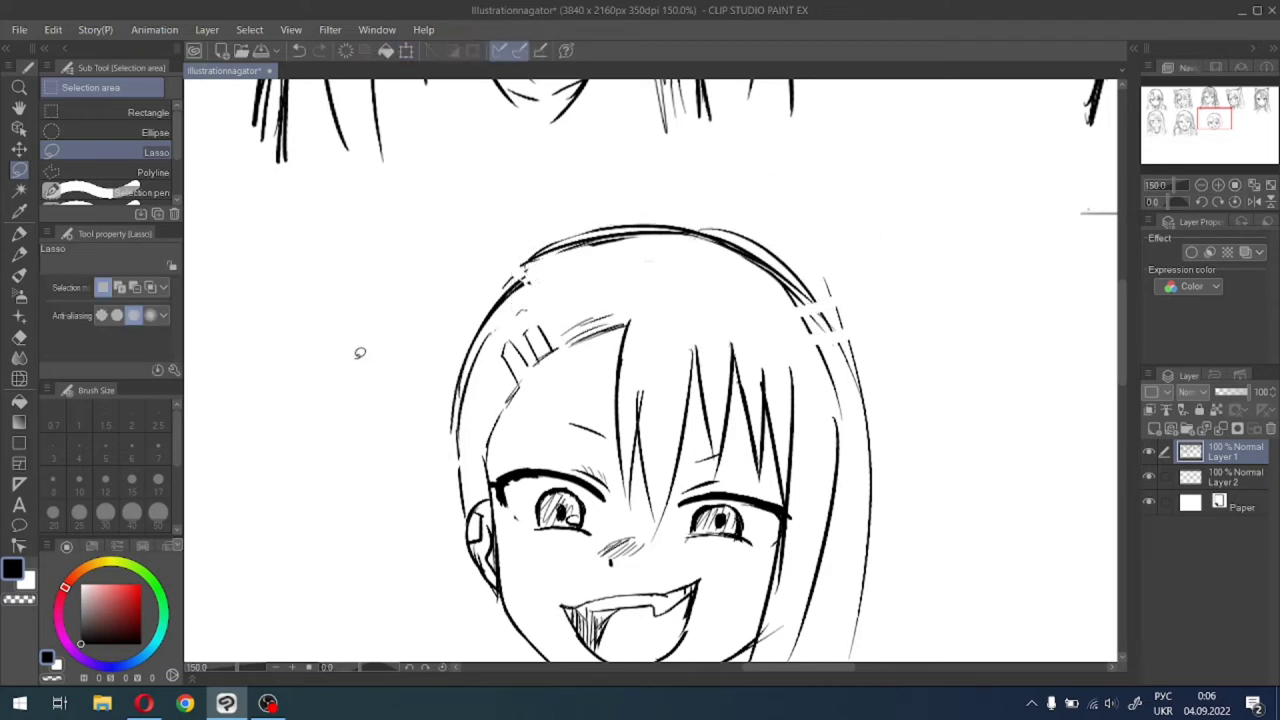
# Draw the left side hair line with the Bold Lineart pen, a neck line under the chin and a lock beside the right jaw.
pyautogui.click(19, 211)
pyautogui.click(18, 233)
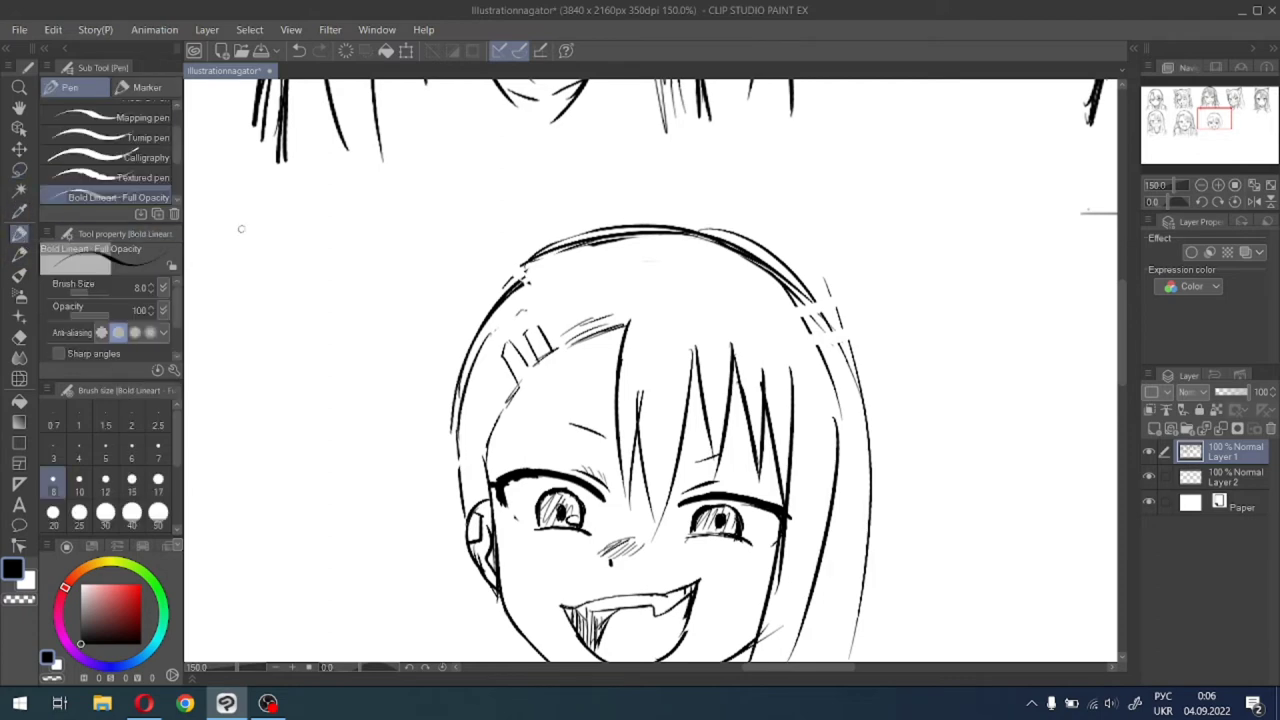
pyautogui.moveTo(1220, 115); pyautogui.dragTo(1215, 126)
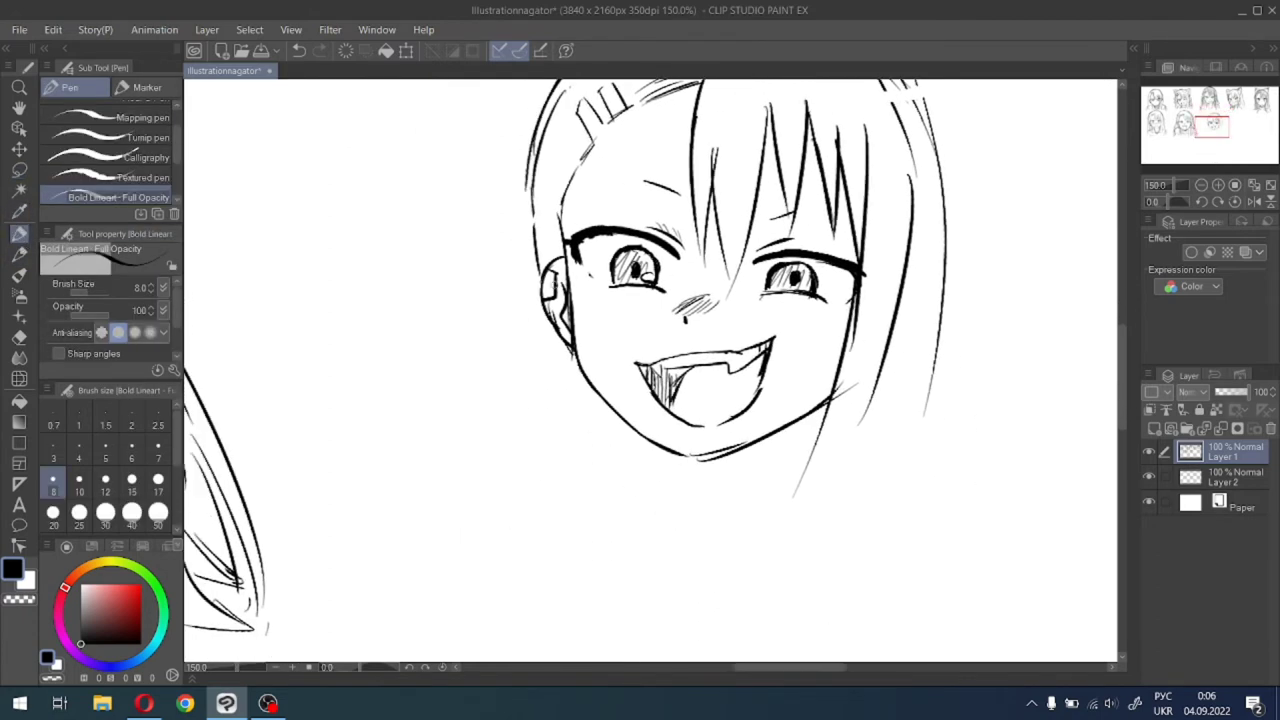
pyautogui.moveTo(527, 252); pyautogui.dragTo(493, 502)
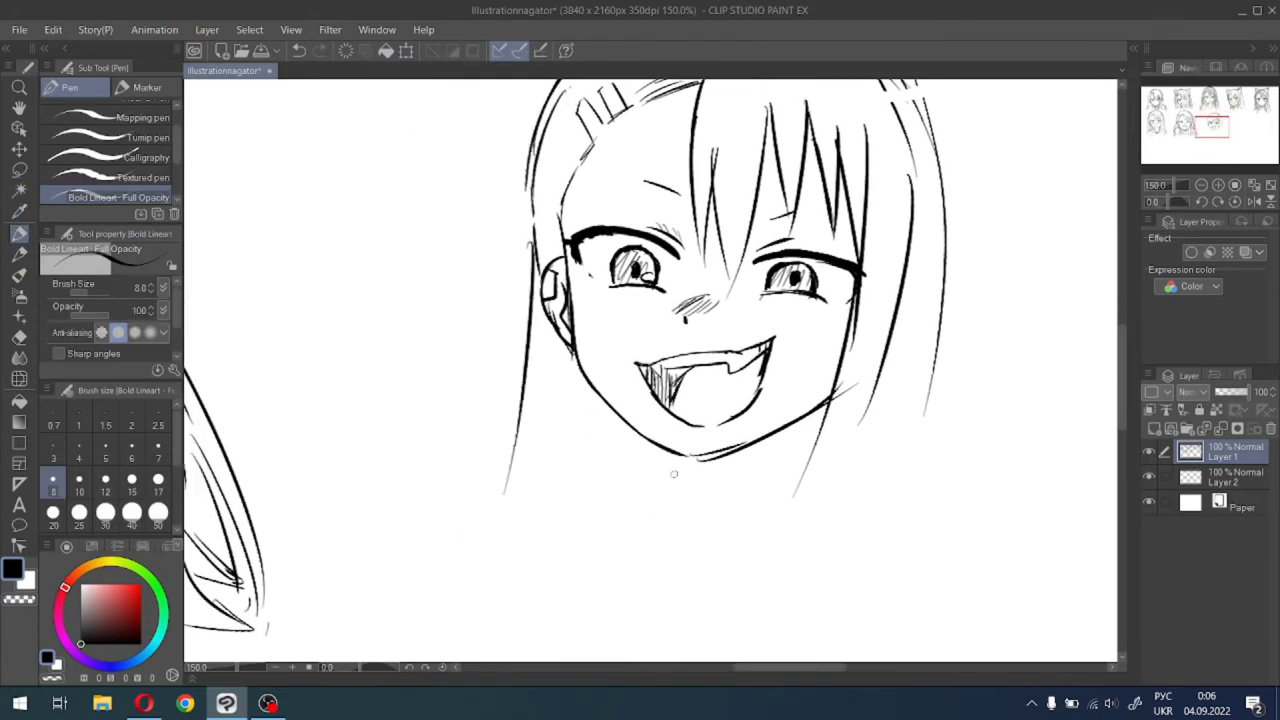
pyautogui.moveTo(679, 456); pyautogui.dragTo(689, 522)
pyautogui.moveTo(834, 366); pyautogui.dragTo(788, 575)
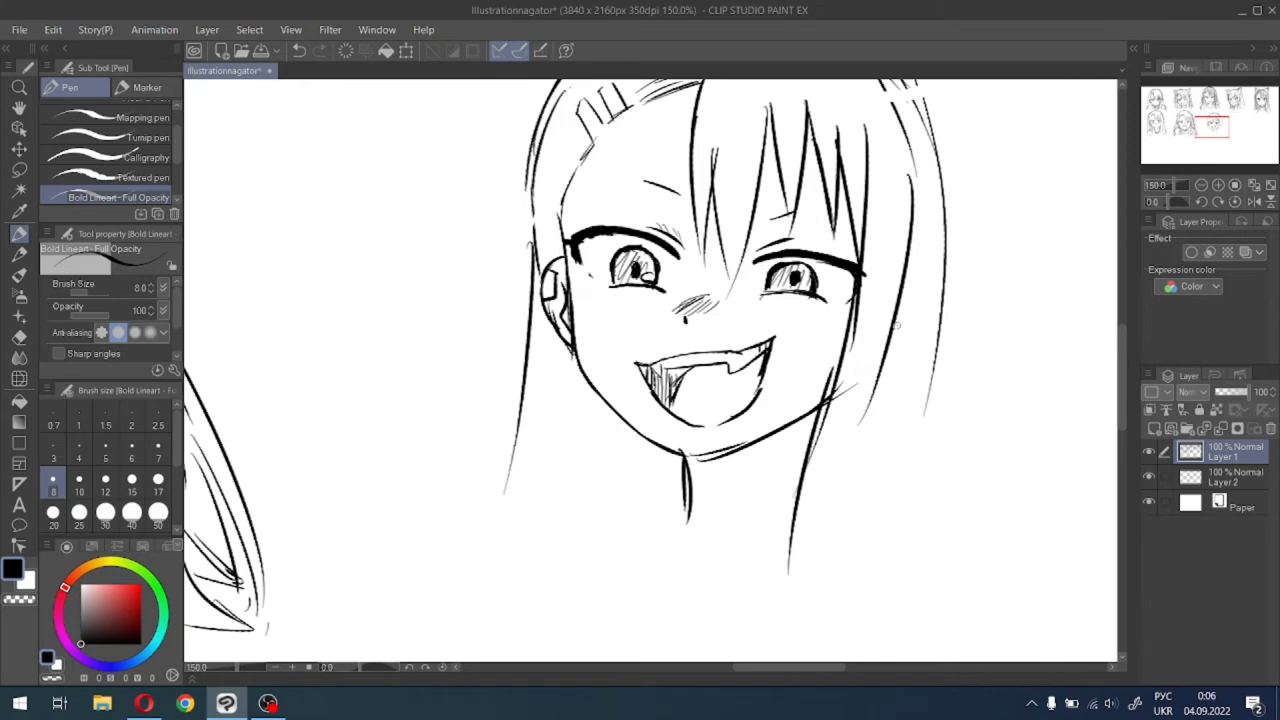
# Extend the long hair on the right of the face downward with several thin overlapping strands.
pyautogui.moveTo(896, 326); pyautogui.dragTo(866, 552)
pyautogui.moveTo(892, 357); pyautogui.dragTo(889, 530)
pyautogui.moveTo(877, 396); pyautogui.dragTo(873, 520)
pyautogui.moveTo(883, 434); pyautogui.dragTo(879, 552)
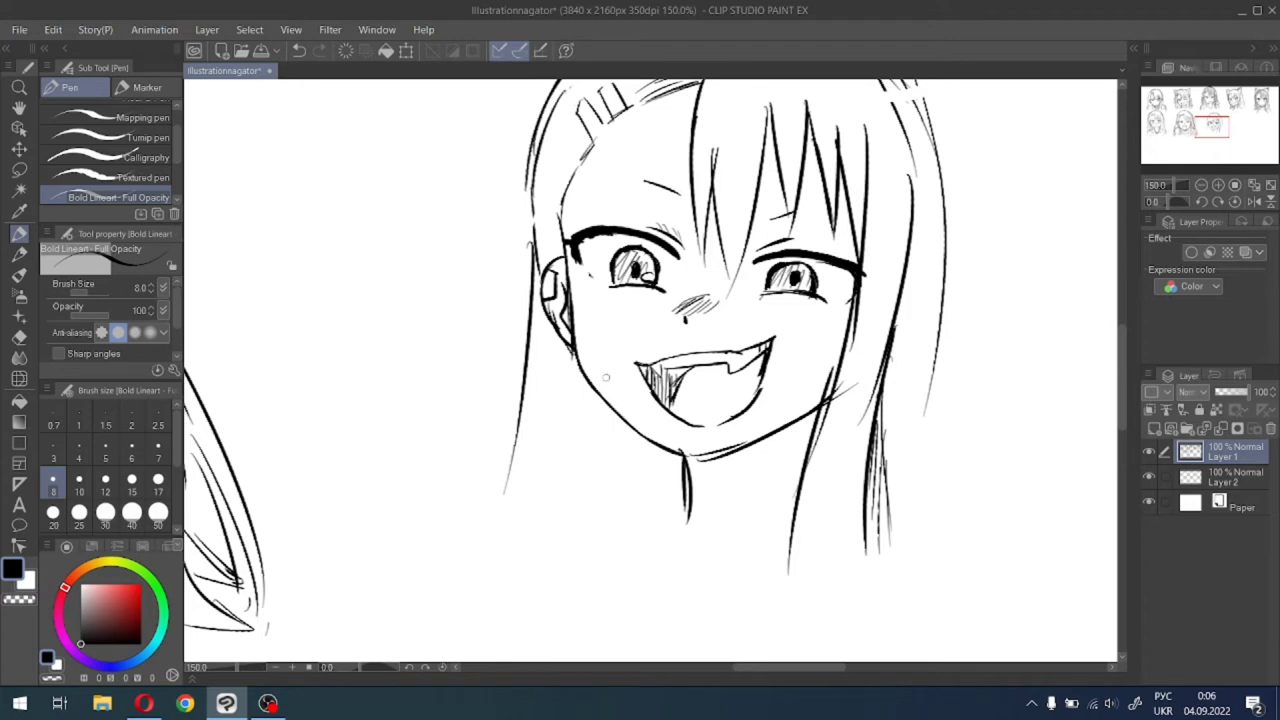
# Draw the long hair strands below the ear and hatch the hair behind the left jaw.
pyautogui.moveTo(578, 352); pyautogui.dragTo(580, 527)
pyautogui.moveTo(536, 360)
pyautogui.mouseDown()
pyautogui.moveTo(505, 520)
pyautogui.moveTo(530, 541)
pyautogui.mouseUp()
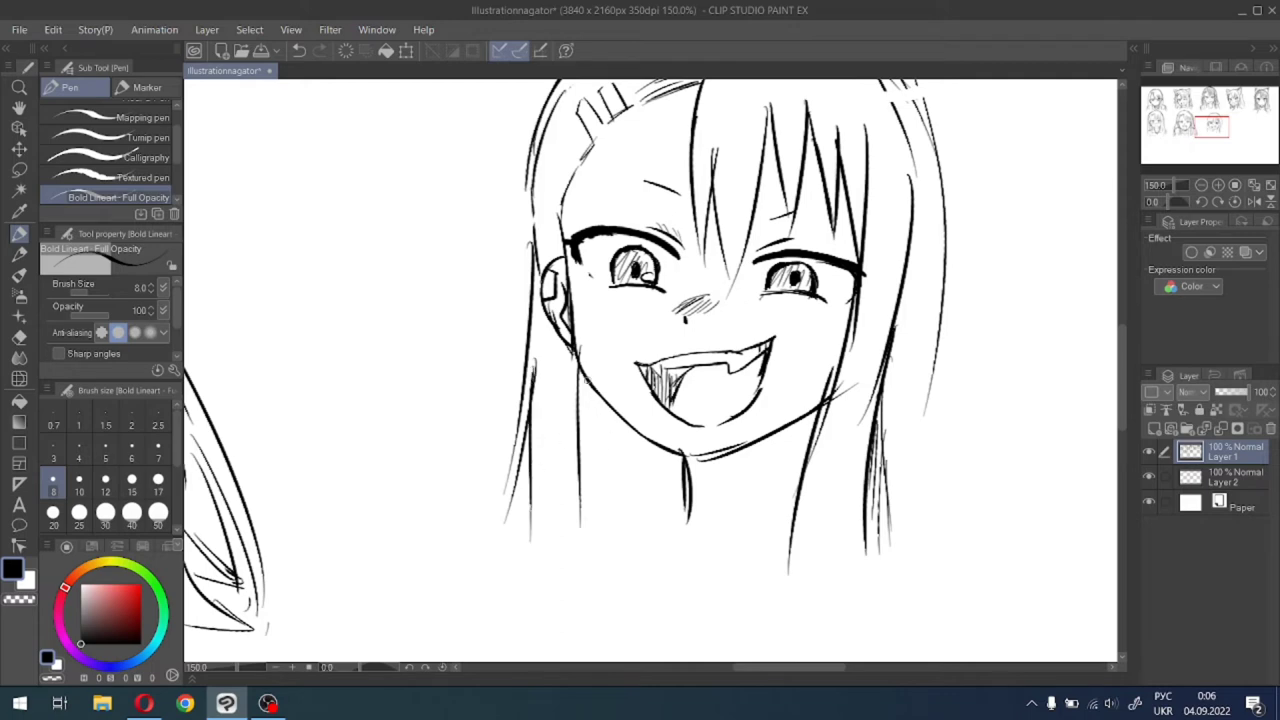
pyautogui.moveTo(582, 380); pyautogui.dragTo(585, 446)
pyautogui.moveTo(586, 388); pyautogui.dragTo(585, 520)
pyautogui.moveTo(605, 410); pyautogui.dragTo(590, 522)
pyautogui.moveTo(614, 420); pyautogui.dragTo(594, 526)
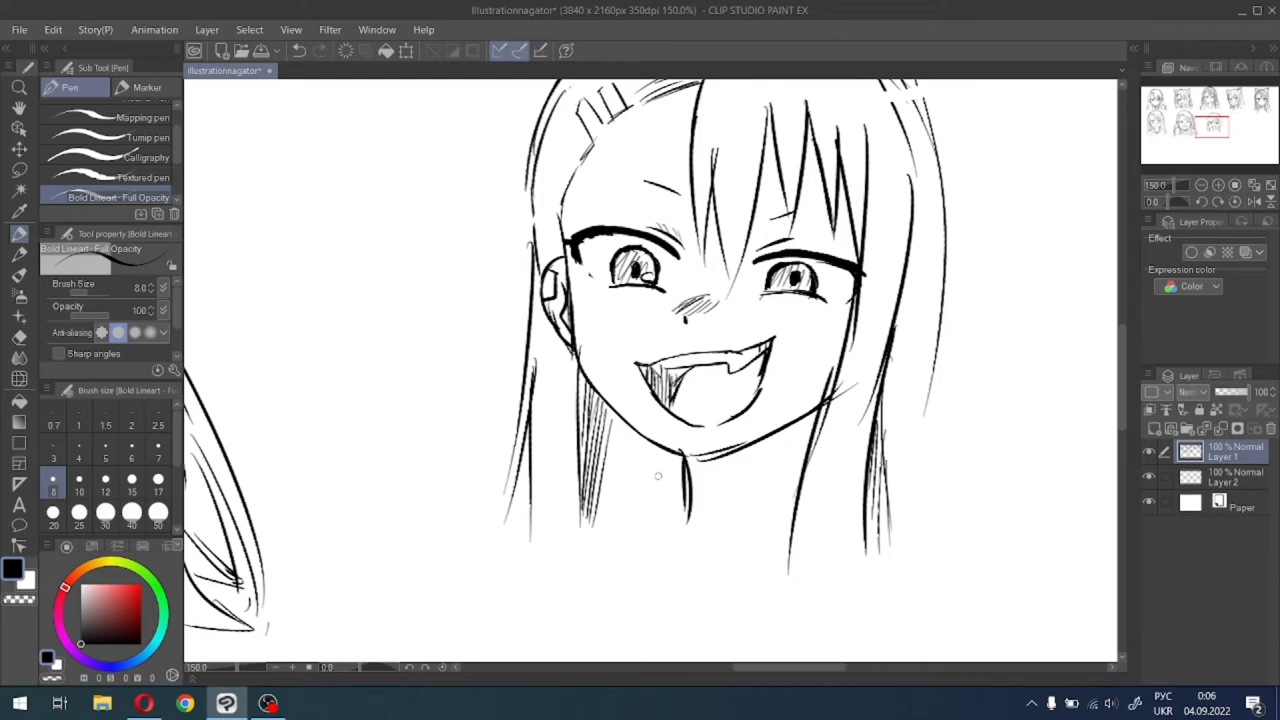
# Draw the left shirt collar flap beside the neck, with short shading strokes along the neck line.
pyautogui.moveTo(661, 465)
pyautogui.mouseDown()
pyautogui.moveTo(688, 453)
pyautogui.moveTo(655, 529)
pyautogui.moveTo(676, 522)
pyautogui.mouseUp()
pyautogui.moveTo(686, 496); pyautogui.dragTo(681, 604)
pyautogui.moveTo(667, 522); pyautogui.dragTo(680, 590)
pyautogui.moveTo(672, 459)
pyautogui.mouseDown()
pyautogui.moveTo(643, 476)
pyautogui.moveTo(585, 592)
pyautogui.moveTo(655, 588)
pyautogui.moveTo(676, 611)
pyautogui.mouseUp()
pyautogui.moveTo(651, 593); pyautogui.dragTo(671, 616)
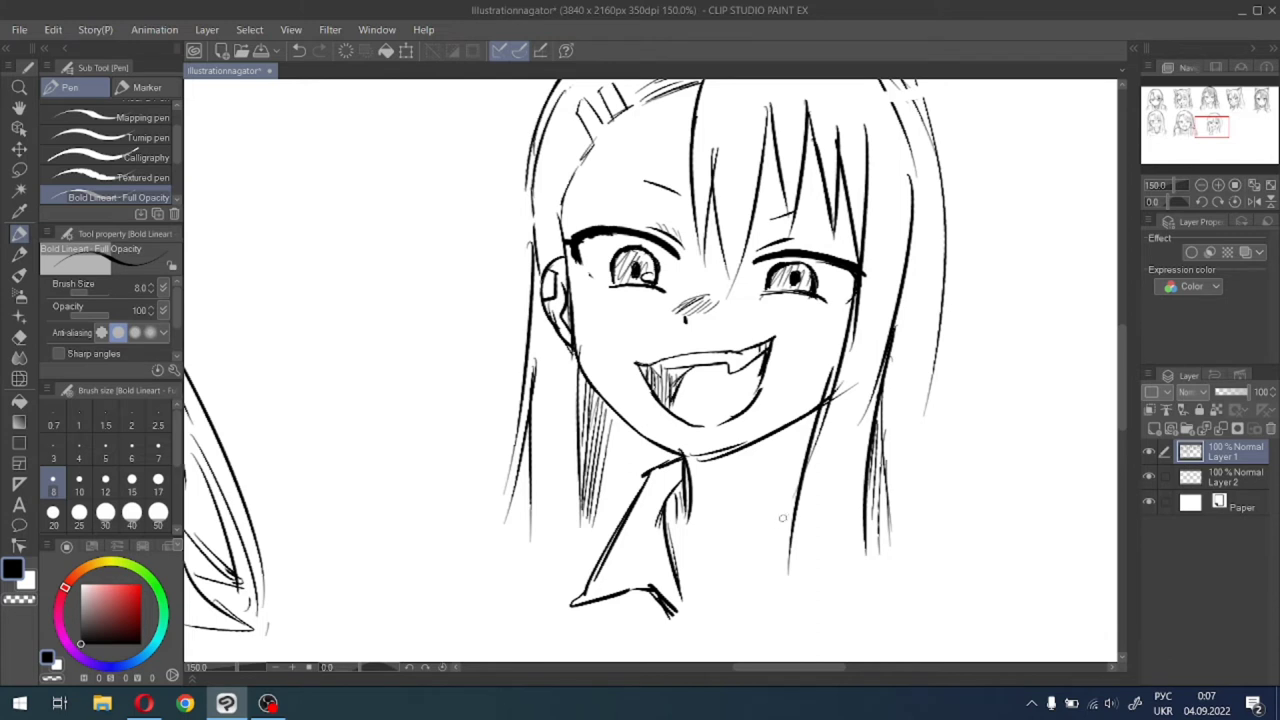
# Draw the right collar edge, redoing its first stroke, and add the neck and collarbone lines.
pyautogui.moveTo(787, 525); pyautogui.dragTo(686, 647)
pyautogui.hotkey('ctrl', 'z')
pyautogui.moveTo(798, 512); pyautogui.dragTo(716, 640)
pyautogui.moveTo(757, 511)
pyautogui.mouseDown()
pyautogui.moveTo(695, 570)
pyautogui.moveTo(666, 564)
pyautogui.moveTo(730, 578)
pyautogui.mouseUp()
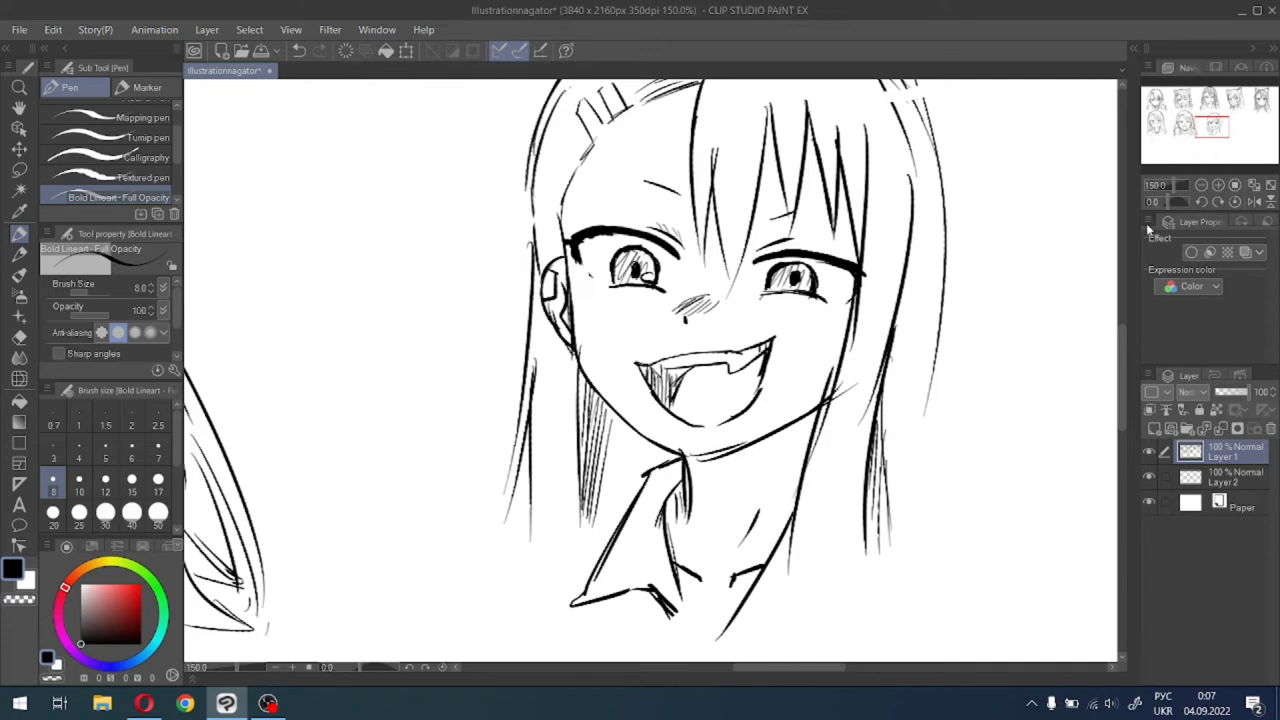
# Lengthen the hair locks over the right shoulder with long downward strands.
pyautogui.moveTo(1185, 144); pyautogui.dragTo(1198, 150)
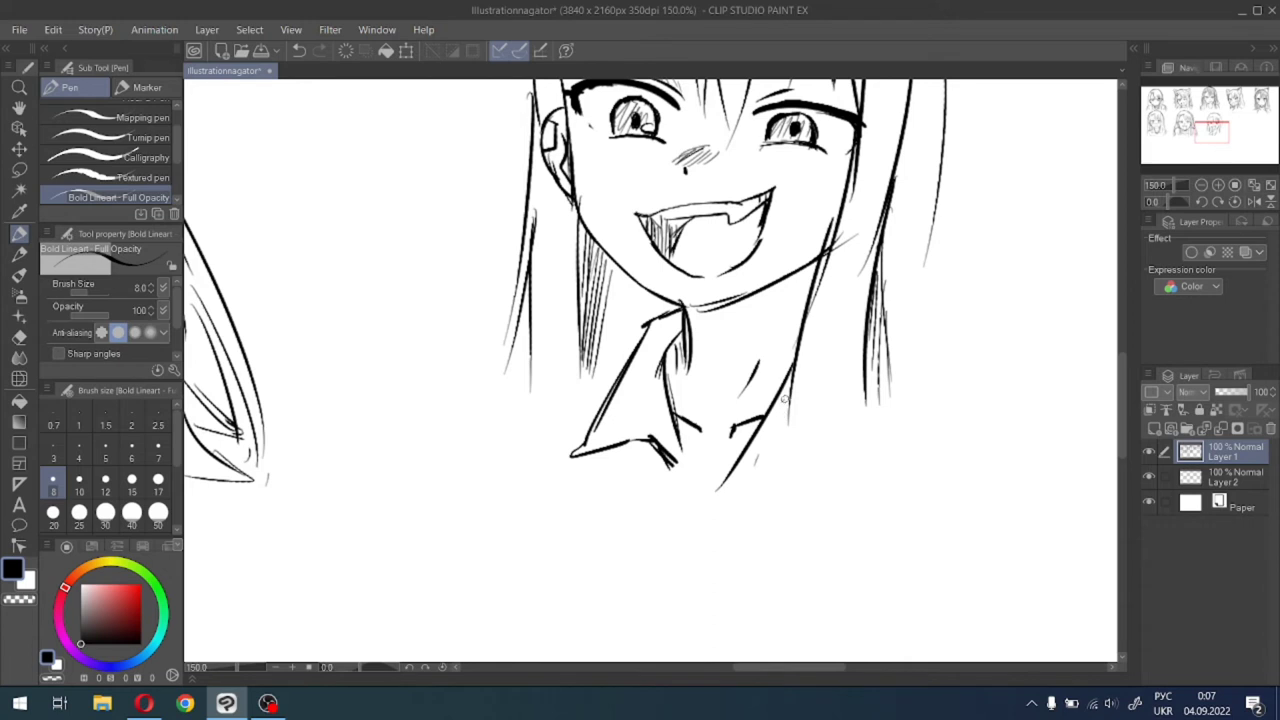
pyautogui.moveTo(785, 396); pyautogui.dragTo(783, 563)
pyautogui.moveTo(805, 411)
pyautogui.mouseDown()
pyautogui.moveTo(797, 543)
pyautogui.moveTo(836, 524)
pyautogui.mouseUp()
pyautogui.moveTo(868, 390); pyautogui.dragTo(863, 541)
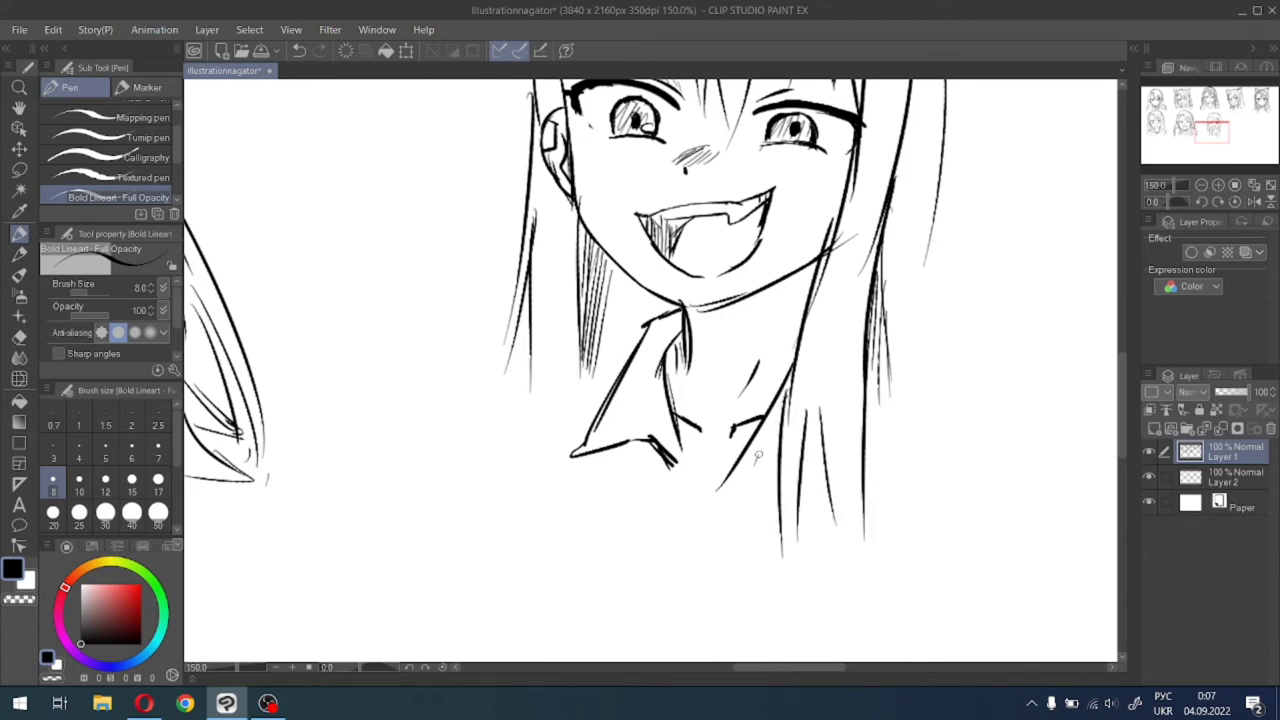
# Draw the open V-neck of the shirt below the collar and the small fold at the right collar tip.
pyautogui.moveTo(754, 458)
pyautogui.mouseDown()
pyautogui.moveTo(764, 447)
pyautogui.moveTo(742, 488)
pyautogui.moveTo(791, 450)
pyautogui.moveTo(757, 496)
pyautogui.mouseUp()
pyautogui.moveTo(662, 446); pyautogui.dragTo(649, 490)
pyautogui.moveTo(664, 456); pyautogui.dragTo(657, 489)
pyautogui.moveTo(684, 434); pyautogui.dragTo(714, 500)
pyautogui.moveTo(738, 454)
pyautogui.mouseDown()
pyautogui.moveTo(708, 504)
pyautogui.moveTo(708, 555)
pyautogui.mouseUp()
pyautogui.moveTo(712, 492); pyautogui.dragTo(712, 550)
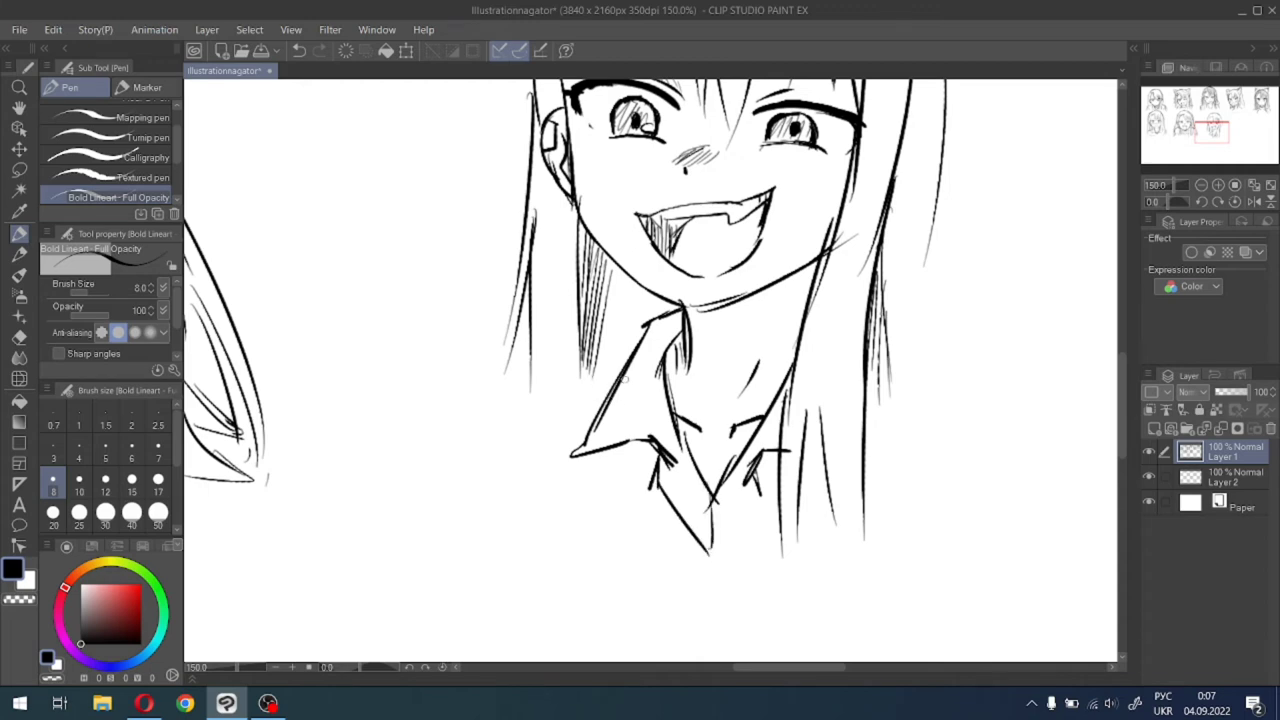
# Draw the left shoulder line, redoing it once, and the outer arm line with an inner sleeve crease.
pyautogui.moveTo(628, 378); pyautogui.dragTo(492, 400)
pyautogui.hotkey('ctrl', 'z')
pyautogui.moveTo(618, 366)
pyautogui.mouseDown()
pyautogui.moveTo(501, 378)
pyautogui.moveTo(532, 482)
pyautogui.mouseUp()
pyautogui.moveTo(490, 388); pyautogui.dragTo(480, 474)
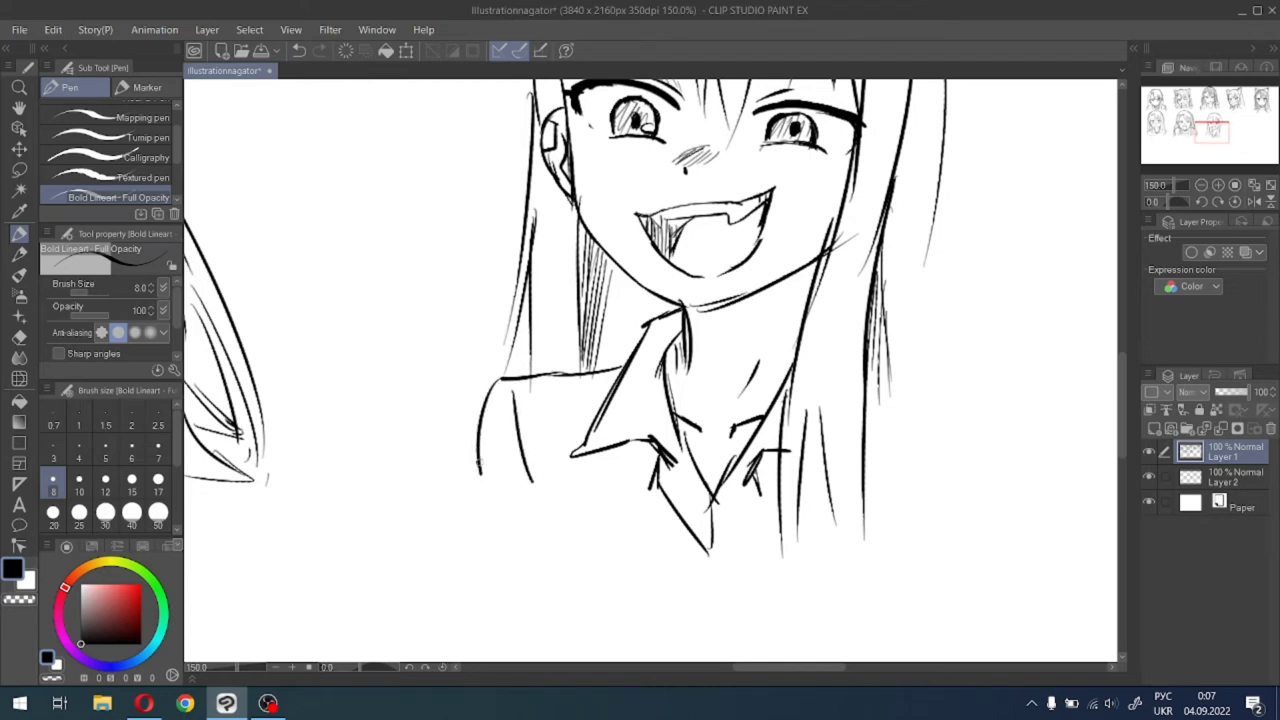
pyautogui.moveTo(486, 406); pyautogui.dragTo(481, 578)
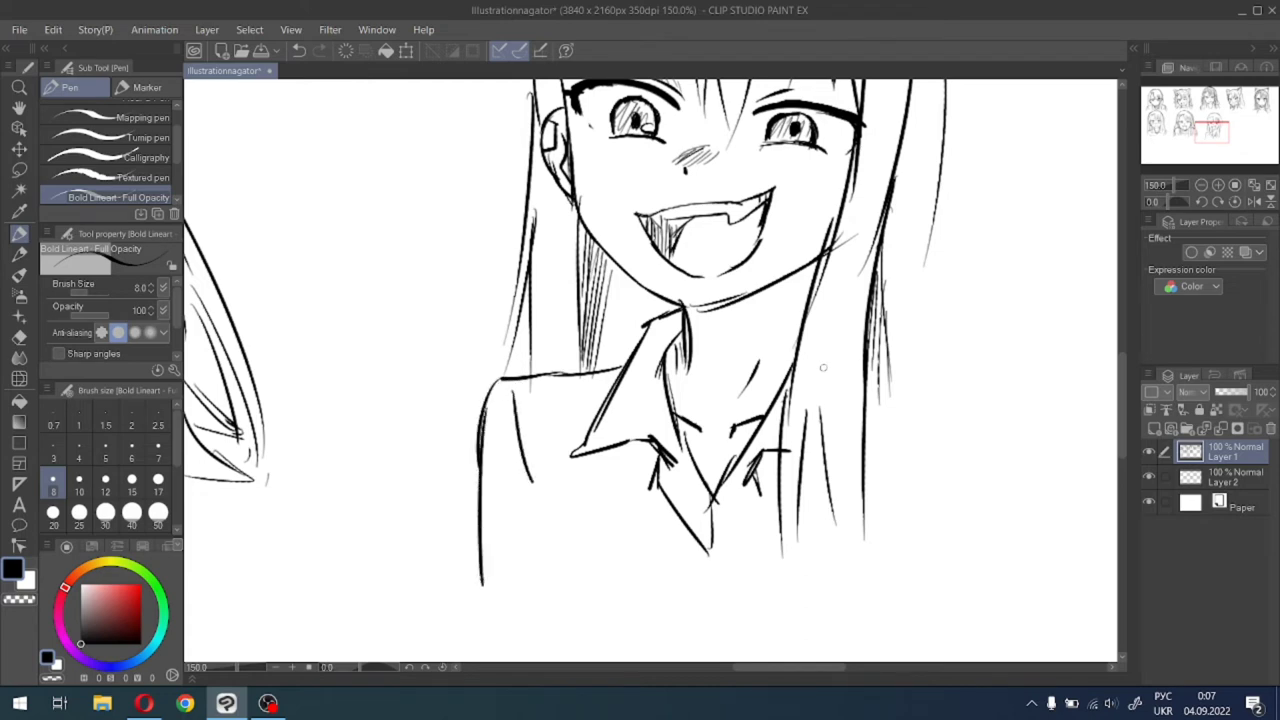
# Reinforce the left shoulder line and add flowing hair strands falling over that shoulder.
pyautogui.scroll(-2, 819, 386)
pyautogui.scroll(1, 878, 315)
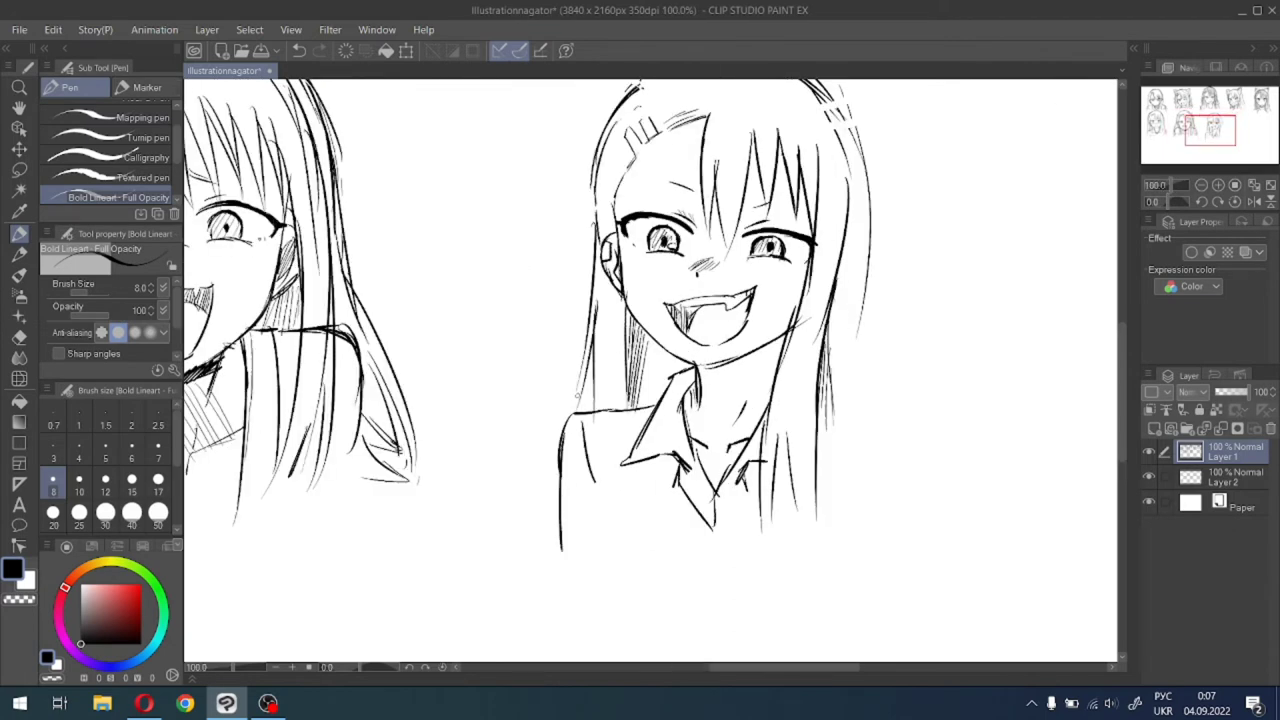
pyautogui.moveTo(617, 398); pyautogui.dragTo(567, 416)
pyautogui.moveTo(595, 266); pyautogui.dragTo(548, 438)
pyautogui.moveTo(603, 342); pyautogui.dragTo(595, 422)
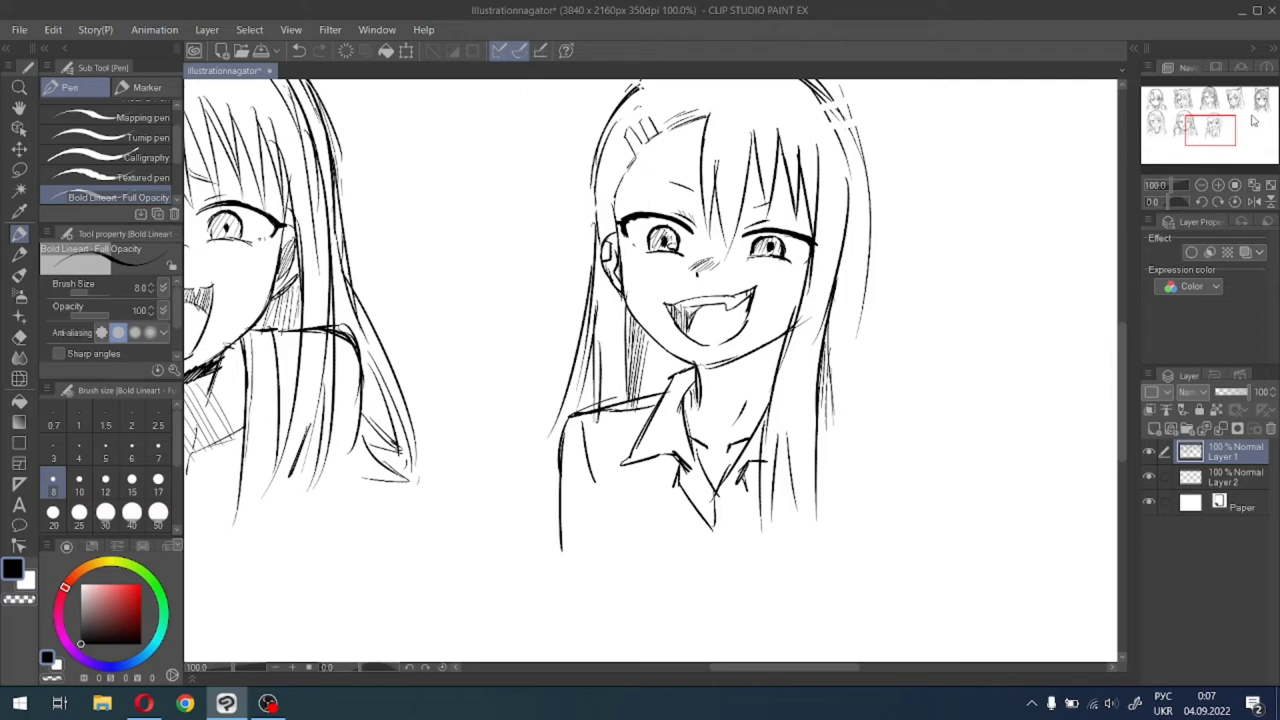
pyautogui.moveTo(1254, 119)
pyautogui.mouseDown()
pyautogui.moveTo(1260, 105)
pyautogui.moveTo(1220, 125)
pyautogui.mouseUp()
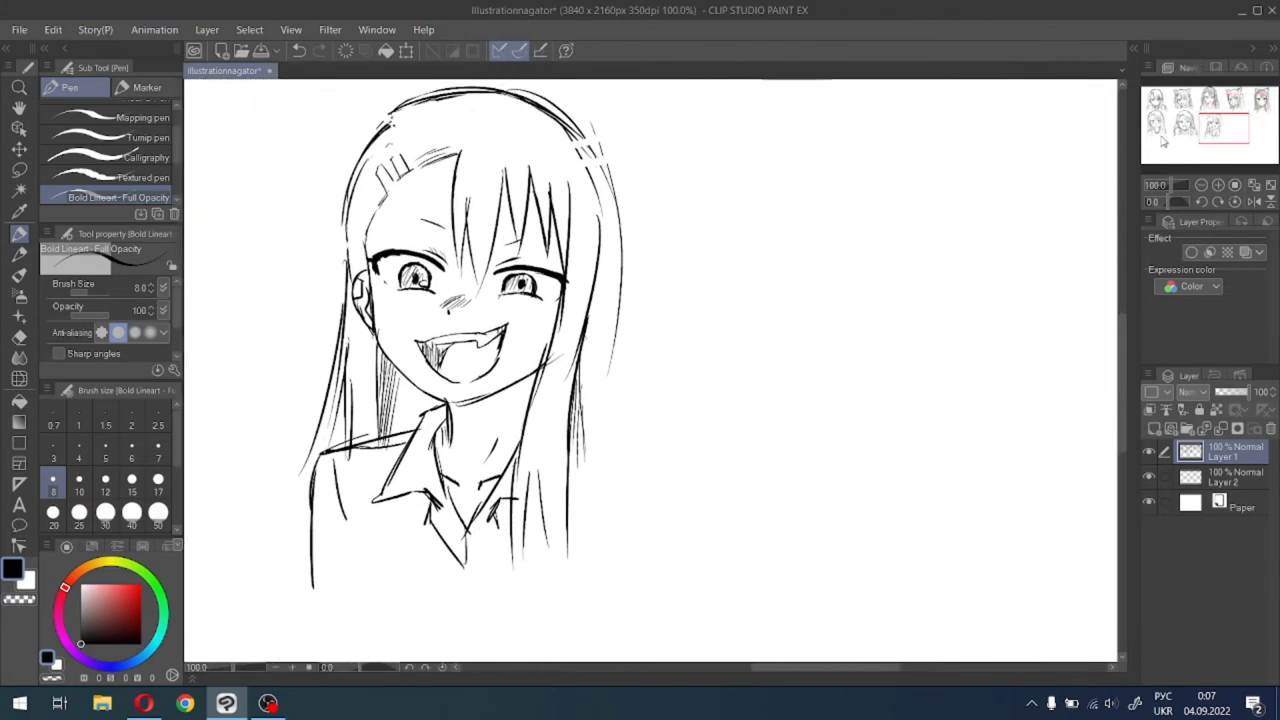
# Lengthen the outer hair strands on the right side and draw the right shoulder, outer arm and inner sleeve crease.
pyautogui.moveTo(596, 143)
pyautogui.mouseDown()
pyautogui.moveTo(614, 177)
pyautogui.moveTo(627, 398)
pyautogui.mouseUp()
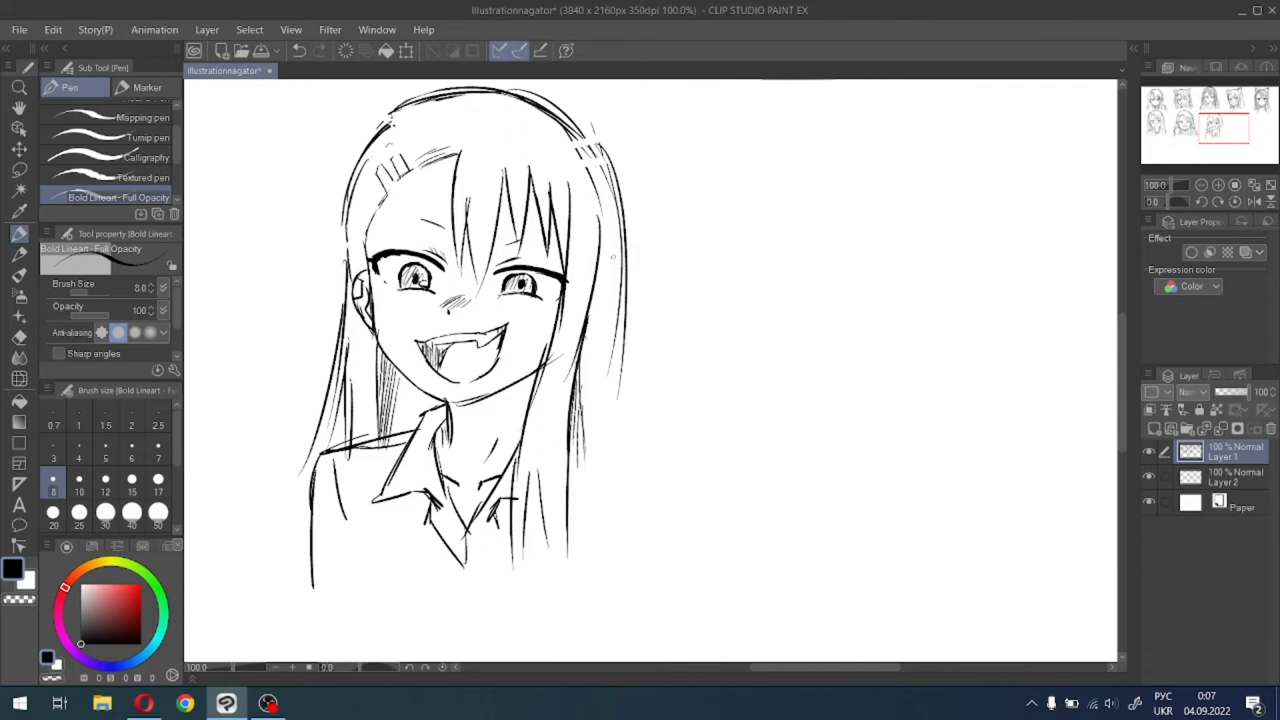
pyautogui.moveTo(612, 256)
pyautogui.mouseDown()
pyautogui.moveTo(639, 452)
pyautogui.moveTo(614, 449)
pyautogui.moveTo(664, 457)
pyautogui.moveTo(686, 518)
pyautogui.mouseUp()
pyautogui.moveTo(674, 466); pyautogui.dragTo(691, 566)
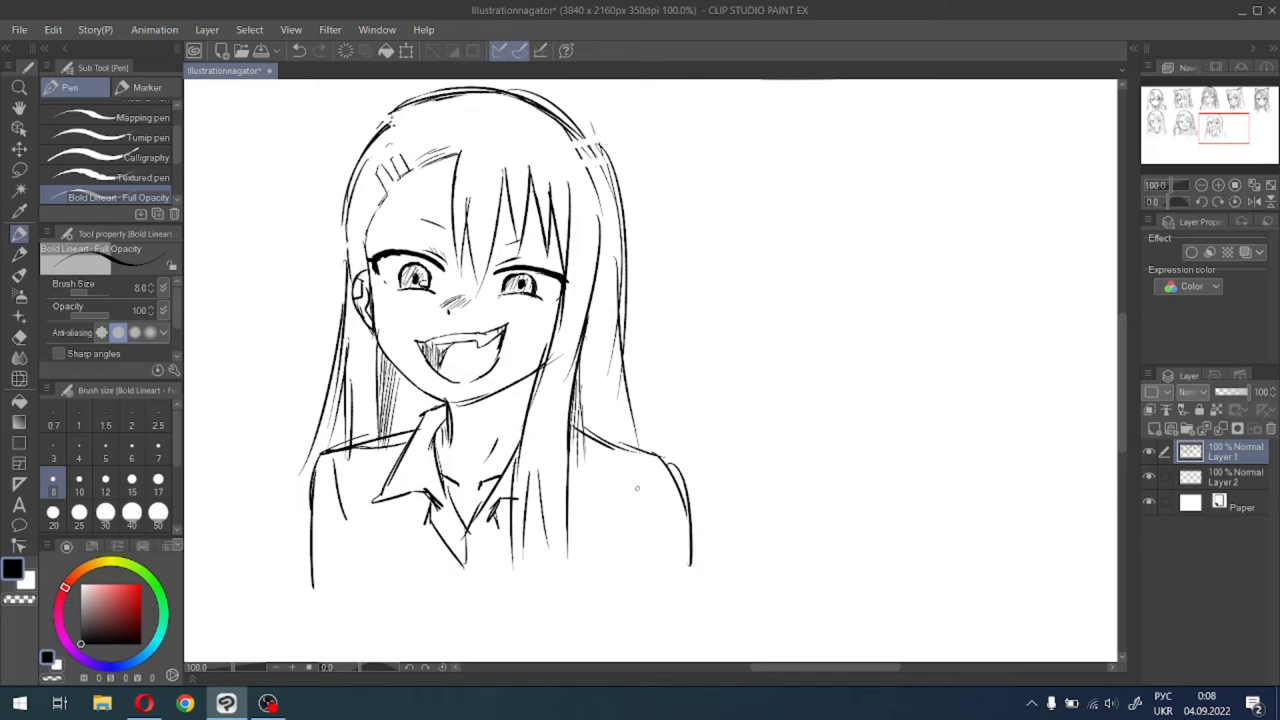
pyautogui.moveTo(634, 467); pyautogui.dragTo(624, 532)
pyautogui.moveTo(624, 334); pyautogui.dragTo(670, 460)
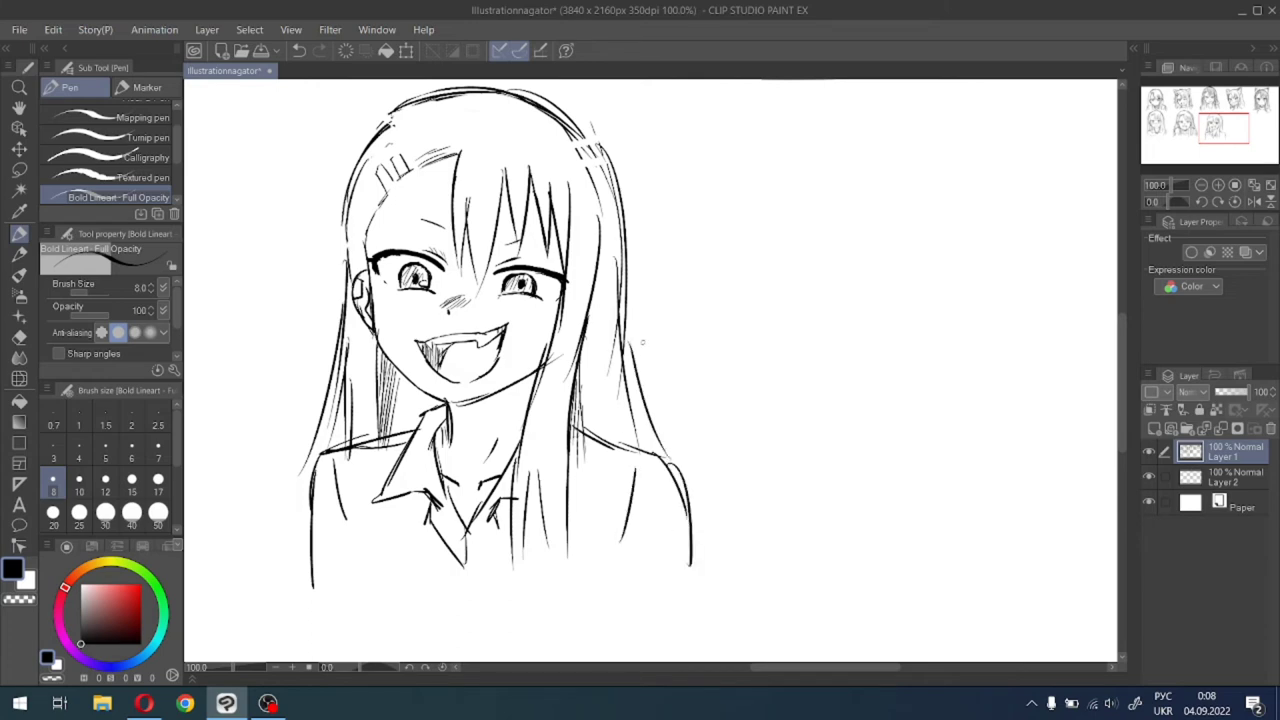
# Thicken the outline over the crown of the head and erase the doubled inner lines beneath it.
pyautogui.scroll(-1, 631, 377)
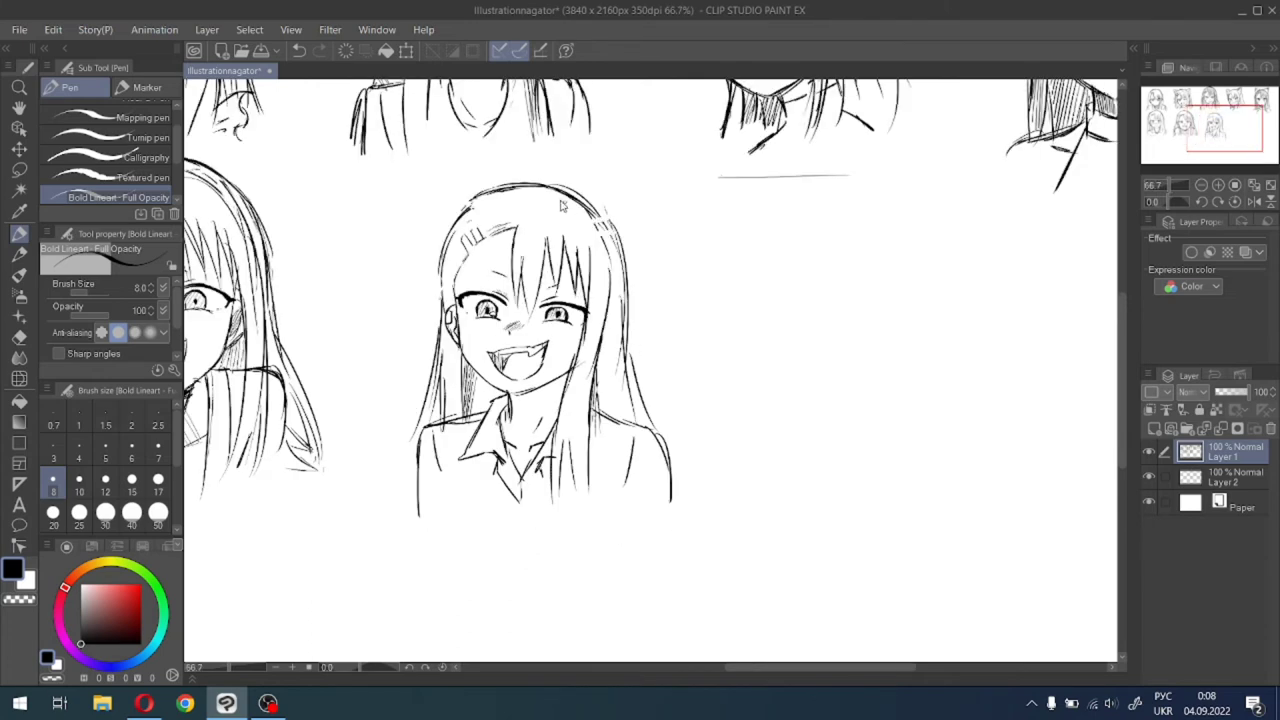
pyautogui.scroll(1, 562, 205)
pyautogui.moveTo(552, 176); pyautogui.dragTo(646, 258)
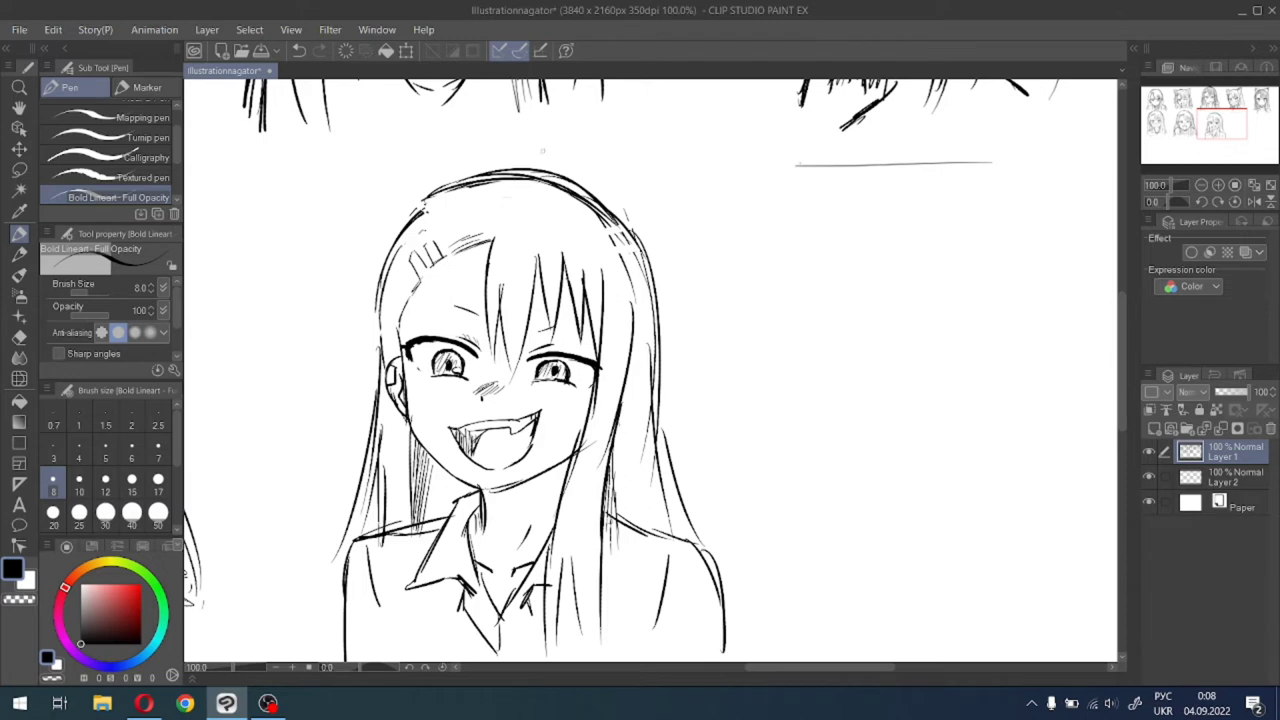
pyautogui.moveTo(540, 168)
pyautogui.mouseDown()
pyautogui.moveTo(656, 236)
pyautogui.moveTo(472, 170)
pyautogui.mouseUp()
pyautogui.hotkey('ctrl', 'z')
pyautogui.moveTo(416, 214)
pyautogui.mouseDown()
pyautogui.moveTo(570, 188)
pyautogui.moveTo(634, 274)
pyautogui.mouseUp()
pyautogui.moveTo(622, 210); pyautogui.dragTo(652, 288)
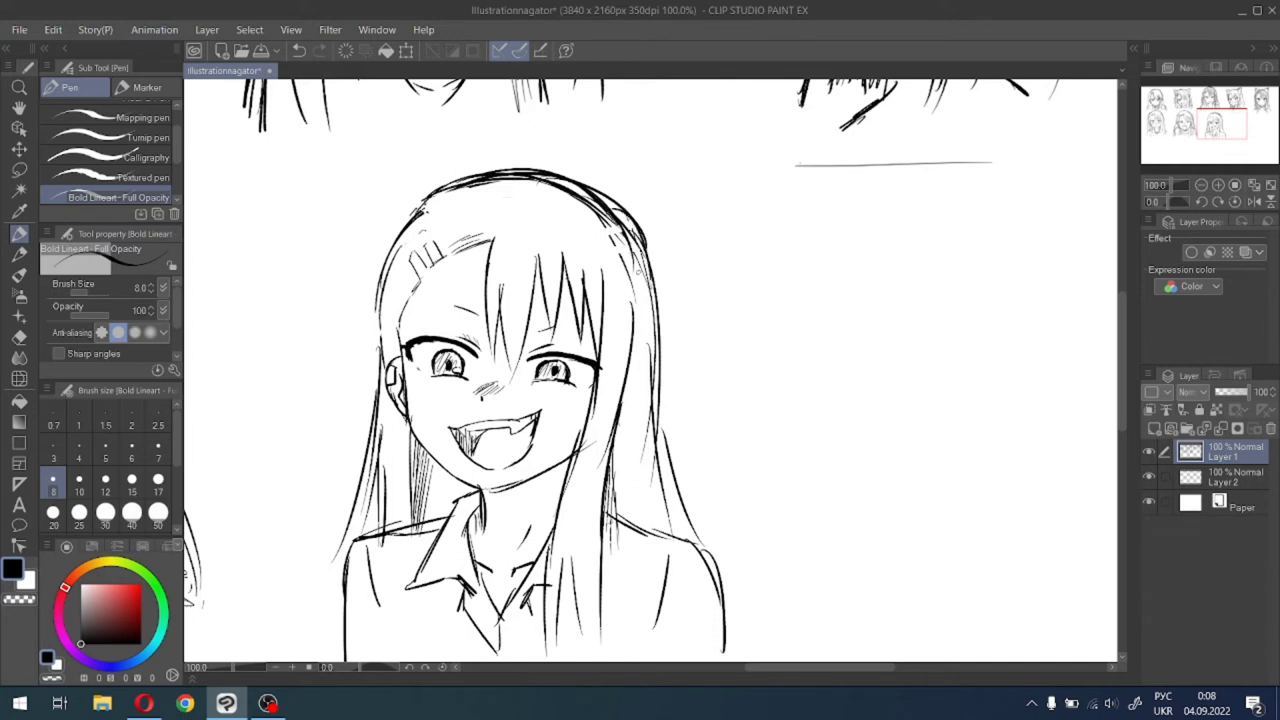
pyautogui.click(19, 337)
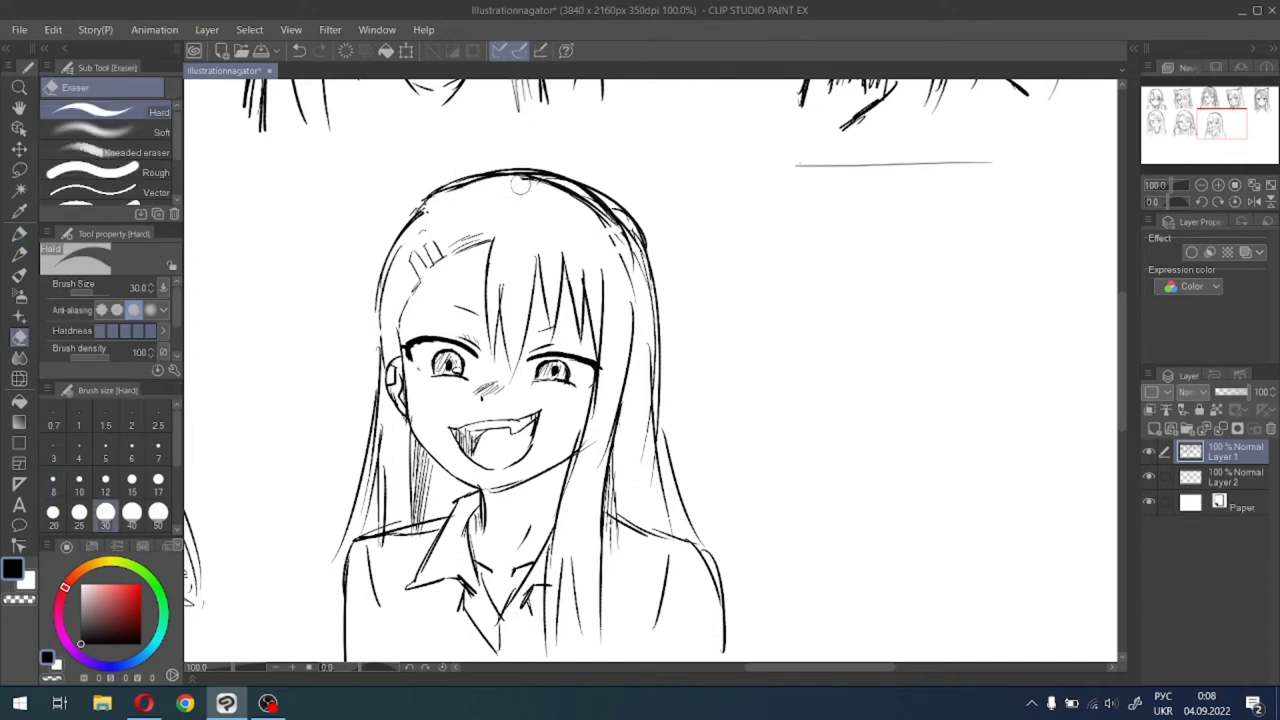
pyautogui.moveTo(518, 185)
pyautogui.mouseDown()
pyautogui.moveTo(573, 197)
pyautogui.moveTo(628, 254)
pyautogui.mouseUp()
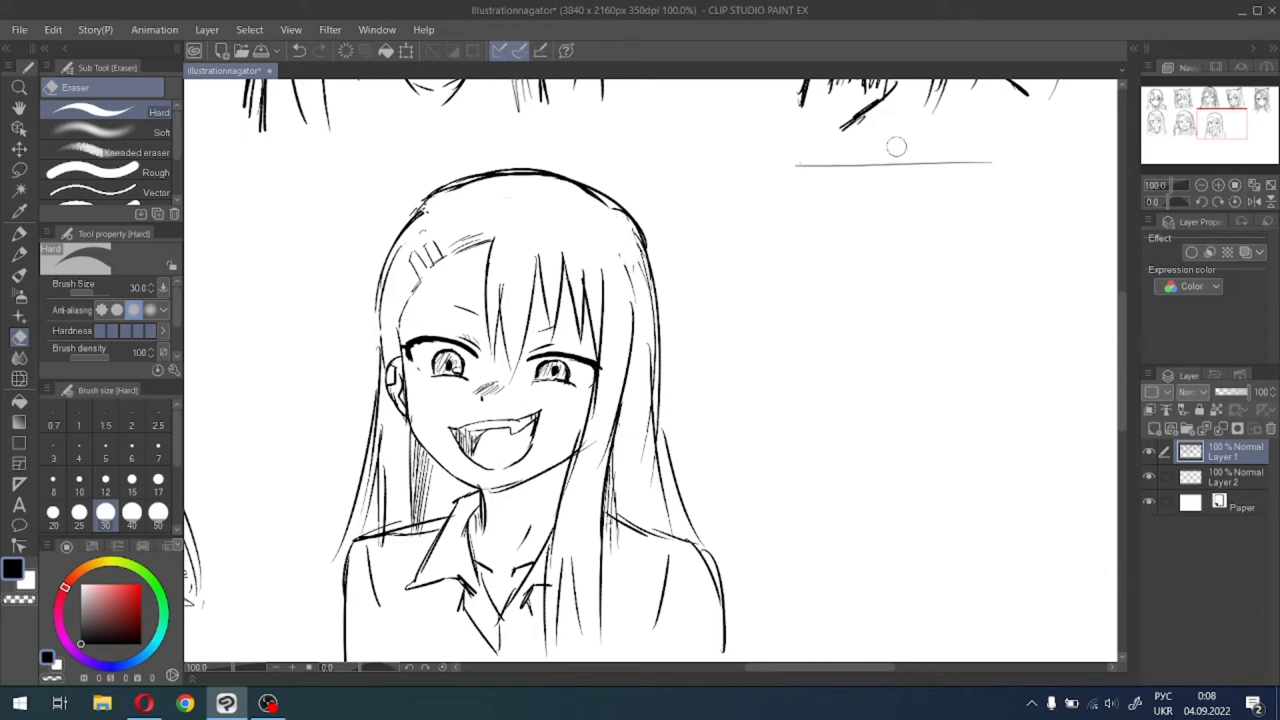
# Lasso the finished fanged girl portrait, move it slightly up and to the left, and deselect it.
pyautogui.scroll(-3, 896, 147)
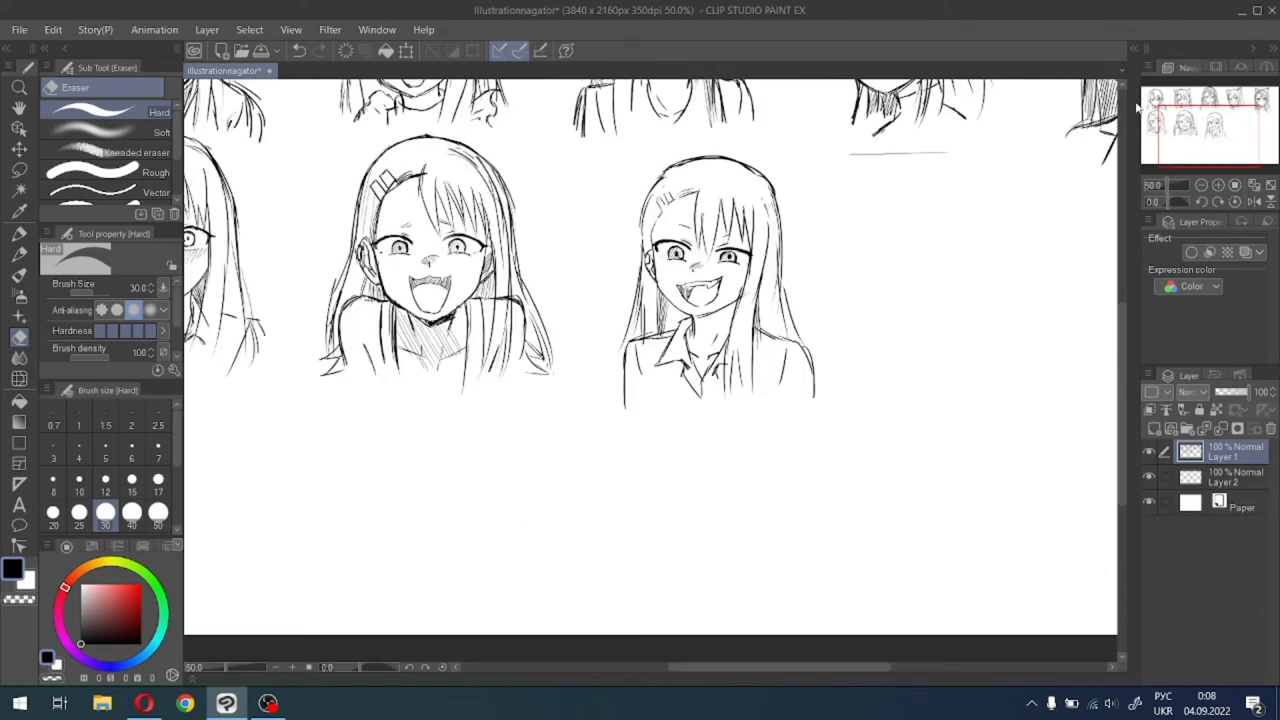
pyautogui.moveTo(1223, 106)
pyautogui.mouseDown()
pyautogui.moveTo(1211, 88)
pyautogui.moveTo(1245, 101)
pyautogui.mouseUp()
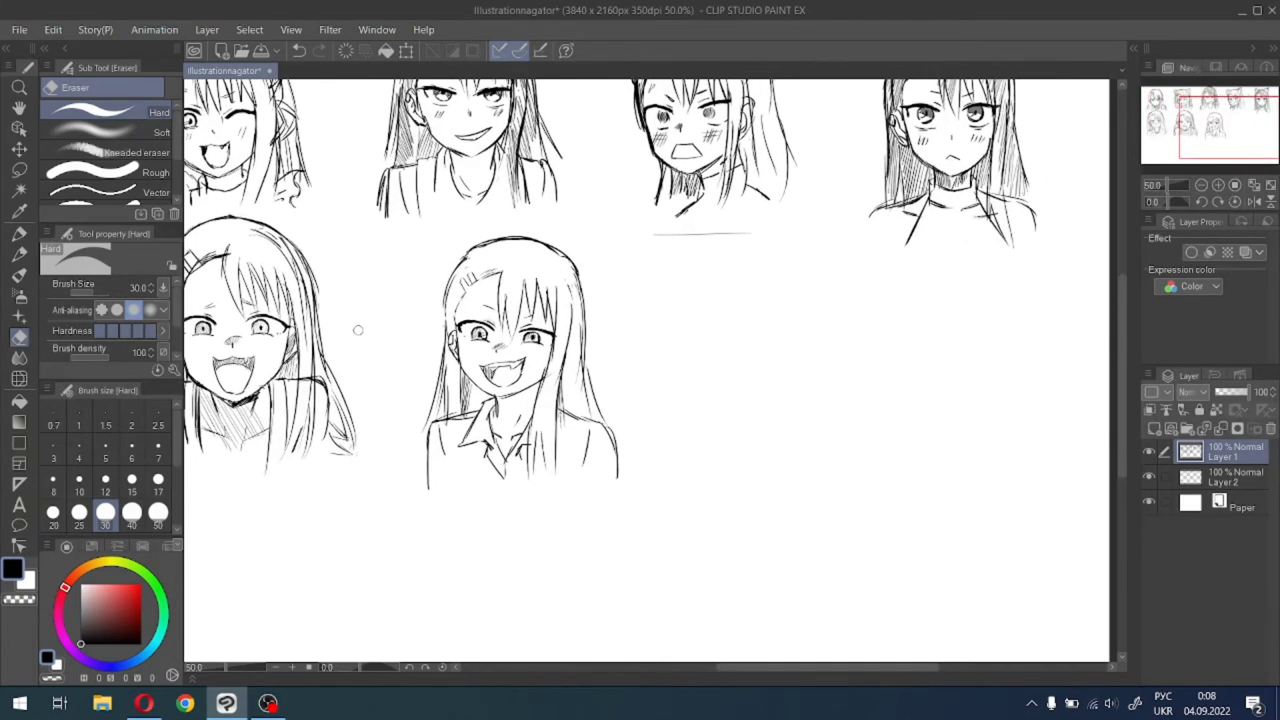
pyautogui.click(19, 170)
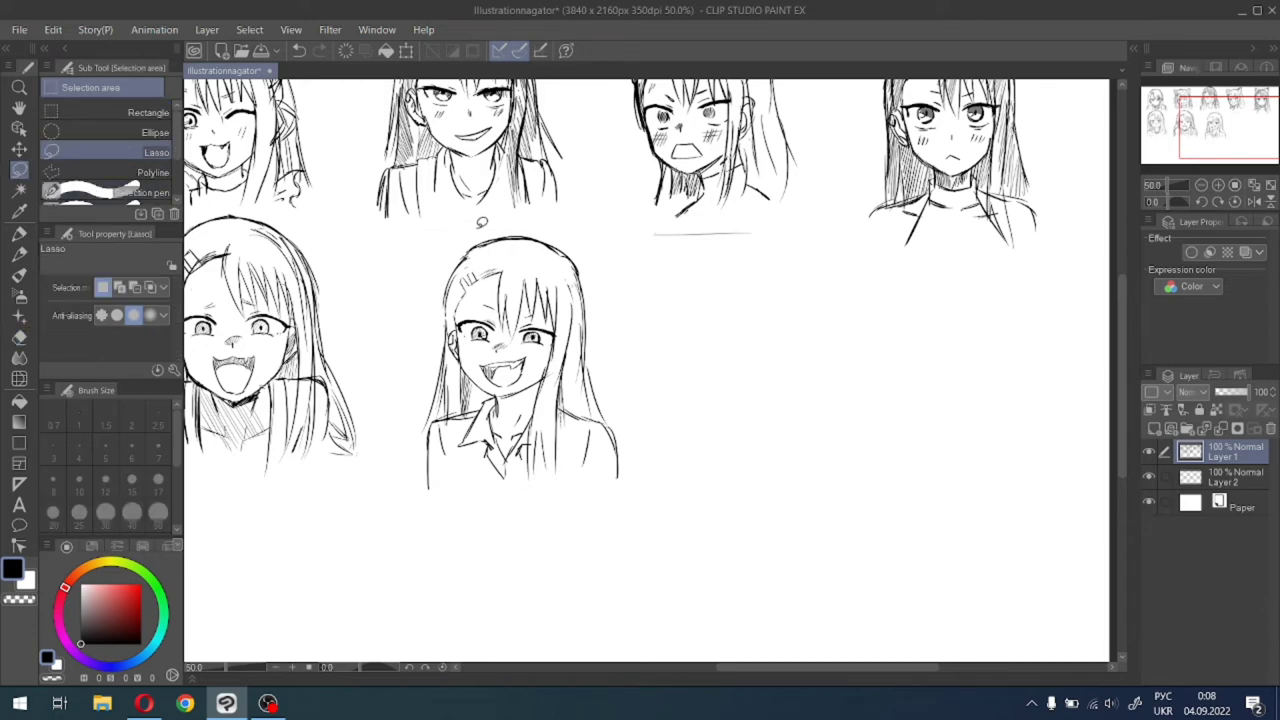
pyautogui.moveTo(432, 306)
pyautogui.mouseDown()
pyautogui.moveTo(486, 569)
pyautogui.moveTo(660, 429)
pyautogui.moveTo(553, 238)
pyautogui.mouseUp()
pyautogui.click(407, 591)
pyautogui.moveTo(566, 522)
pyautogui.mouseDown()
pyautogui.moveTo(648, 280)
pyautogui.moveTo(495, 222)
pyautogui.moveTo(398, 376)
pyautogui.moveTo(448, 526)
pyautogui.mouseUp()
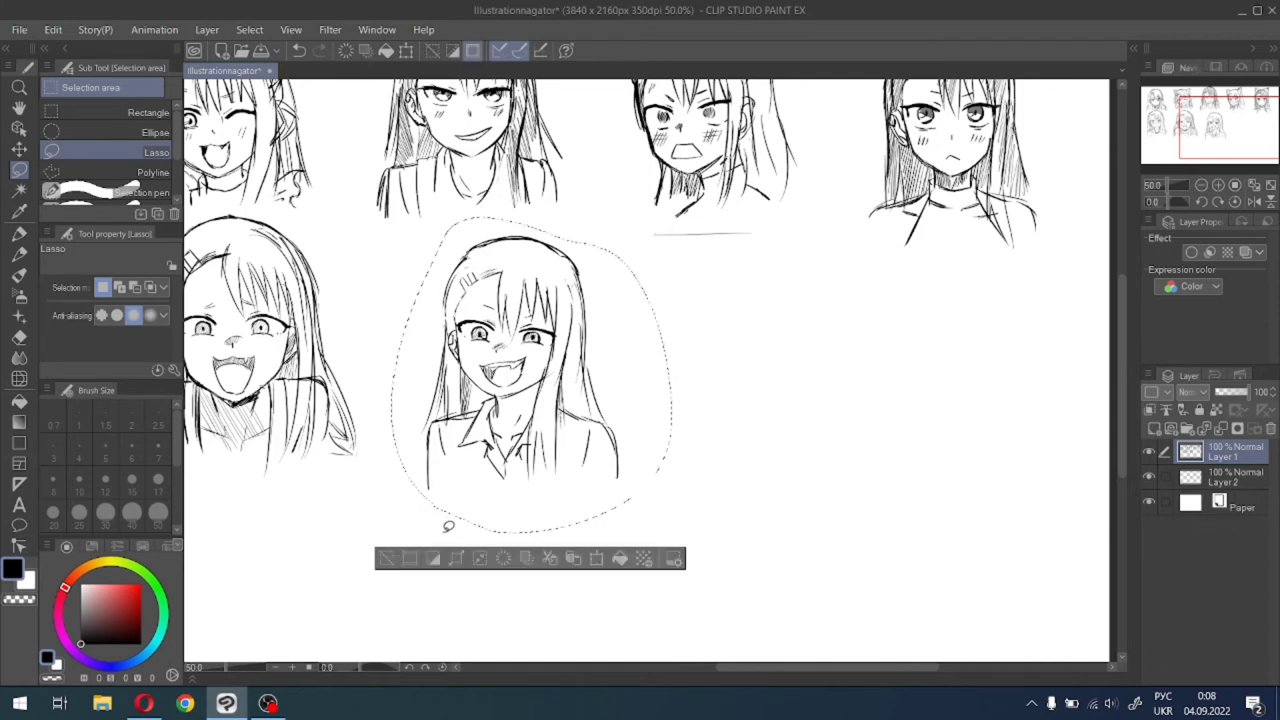
pyautogui.moveTo(593, 469); pyautogui.dragTo(576, 457)
pyautogui.click(592, 554)
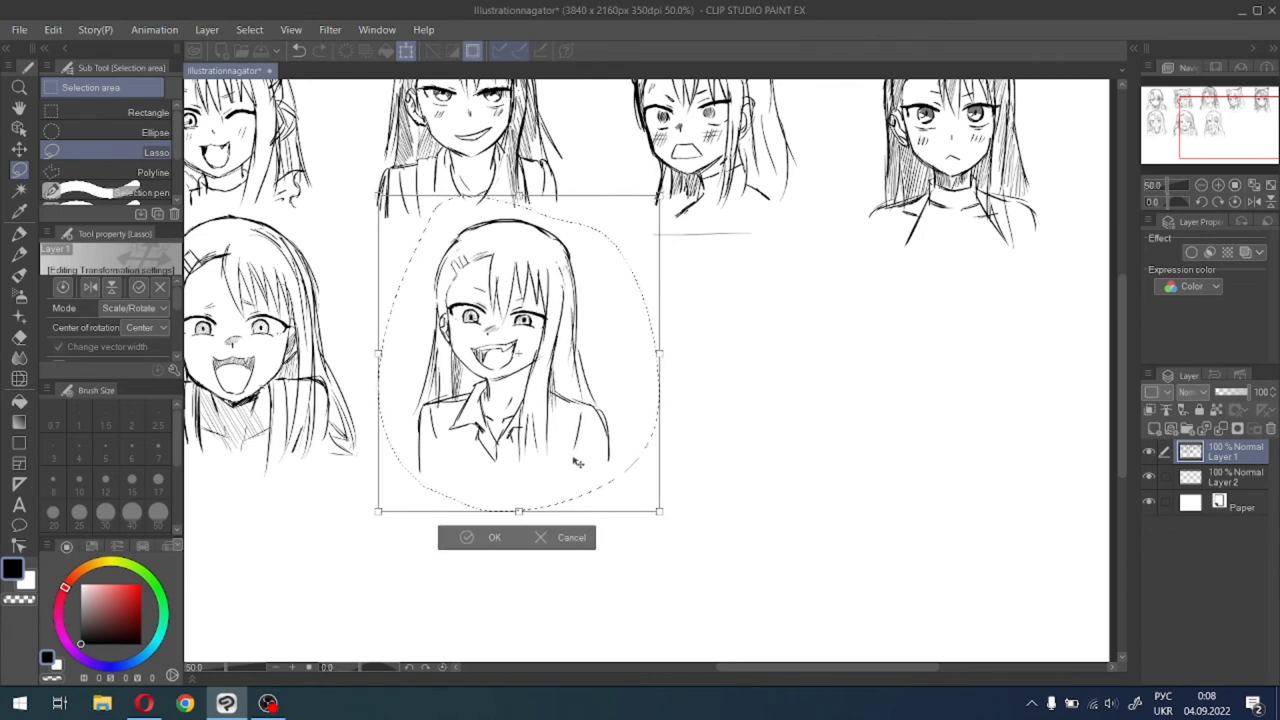
pyautogui.click(483, 538)
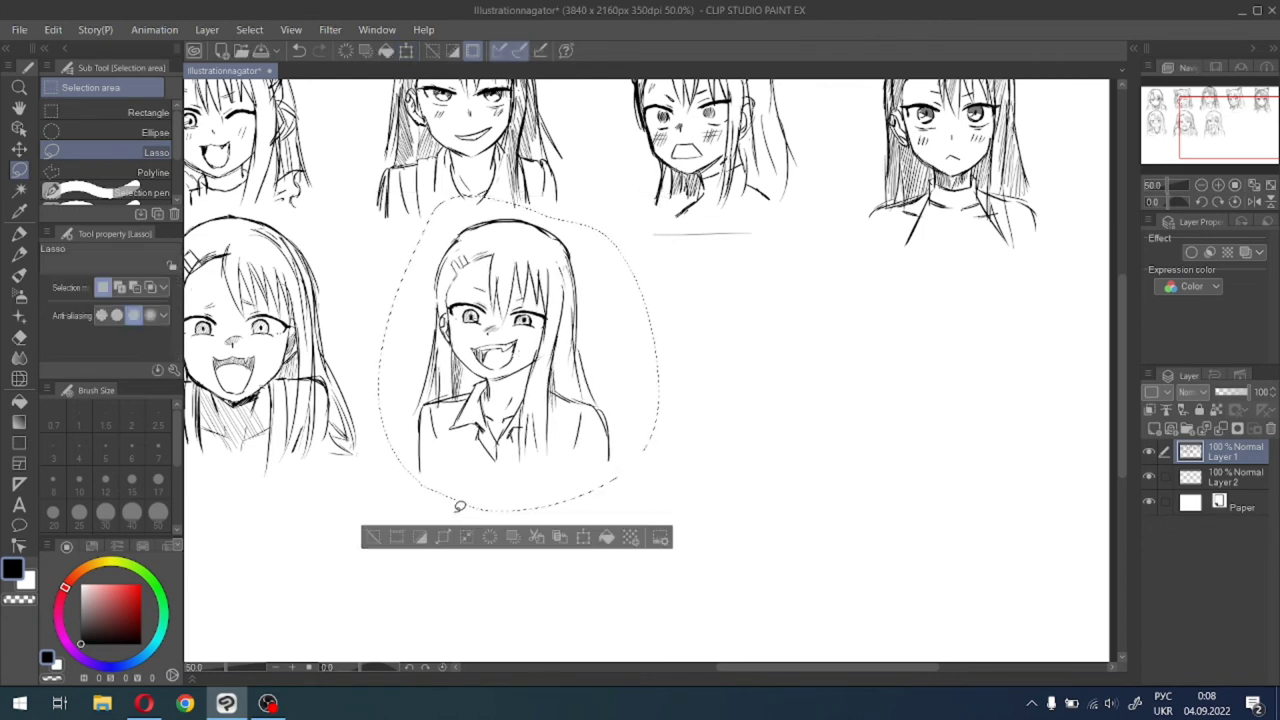
pyautogui.click(376, 538)
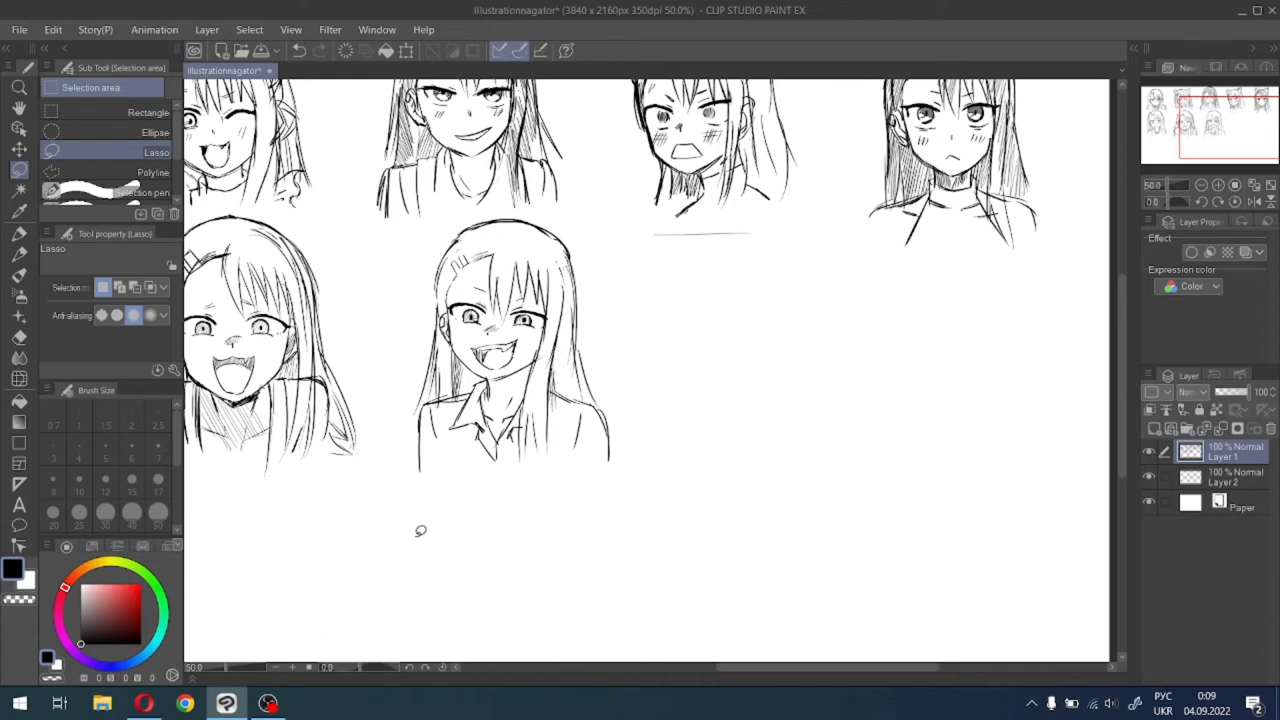
# Switch to the Bold Lineart - Full Opacity pen at brush size 12 for the empty area beside the fanged girl.
pyautogui.scroll(3, 805, 360)
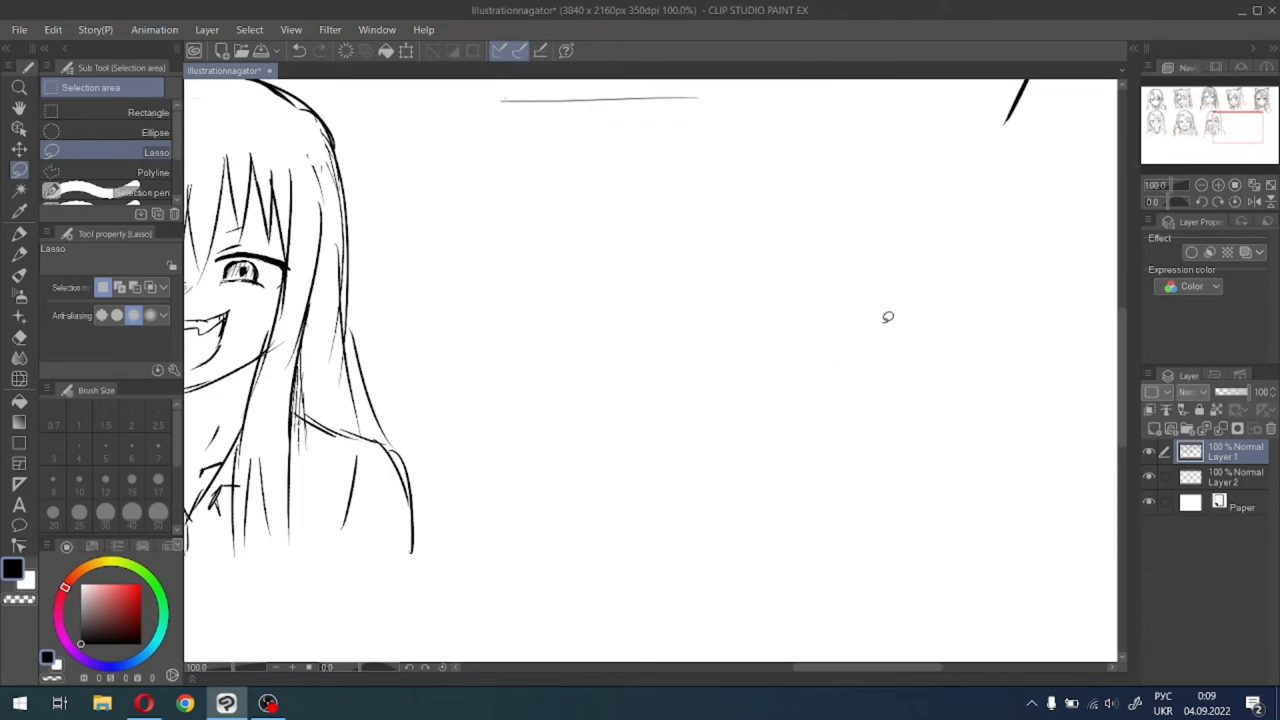
pyautogui.click(19, 232)
pyautogui.click(106, 484)
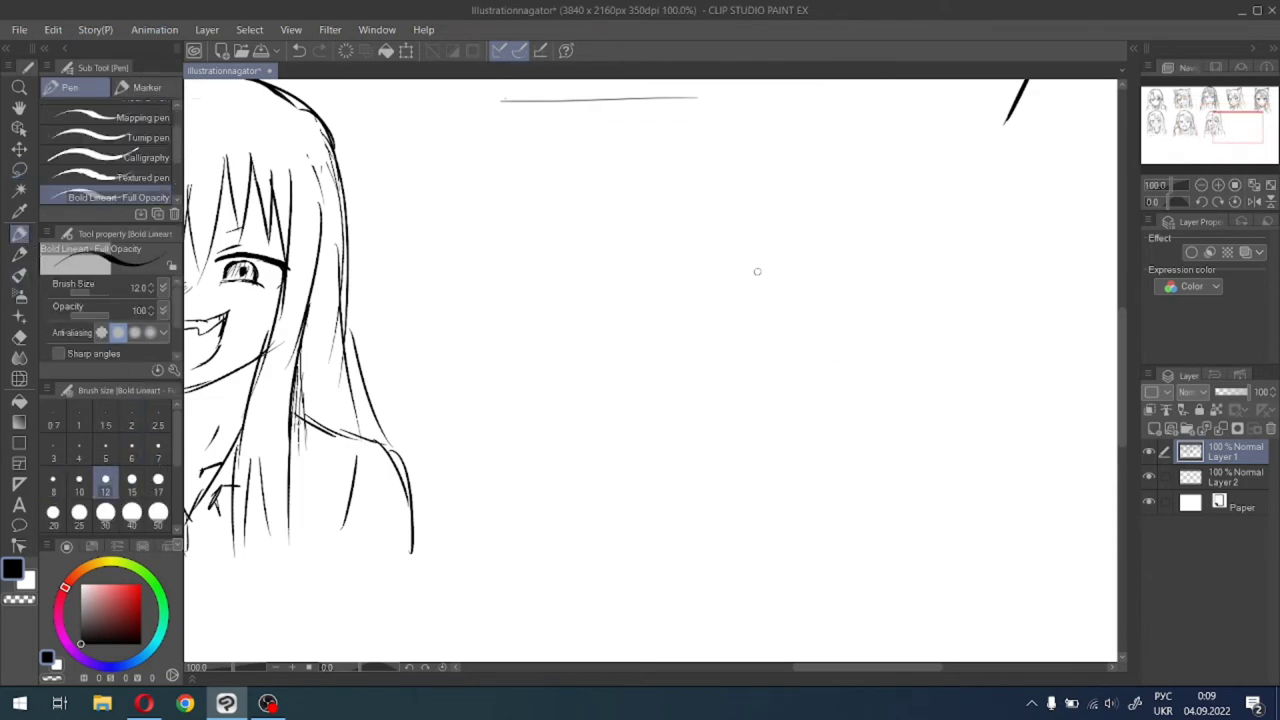
pyautogui.scroll(2, 735, 270)
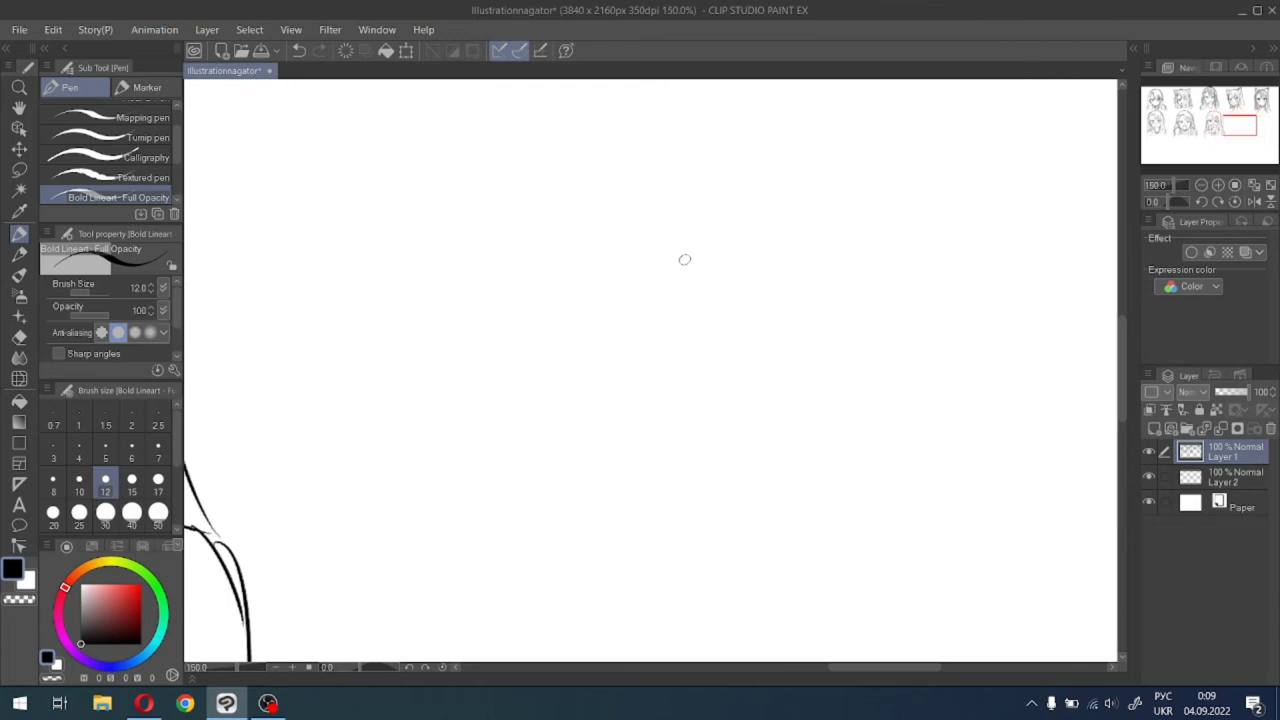
pyautogui.moveTo(668, 271); pyautogui.dragTo(807, 239)
pyautogui.hotkey('ctrl', 'z')
pyautogui.moveTo(688, 263); pyautogui.dragTo(719, 299)
pyautogui.moveTo(758, 246); pyautogui.dragTo(753, 296)
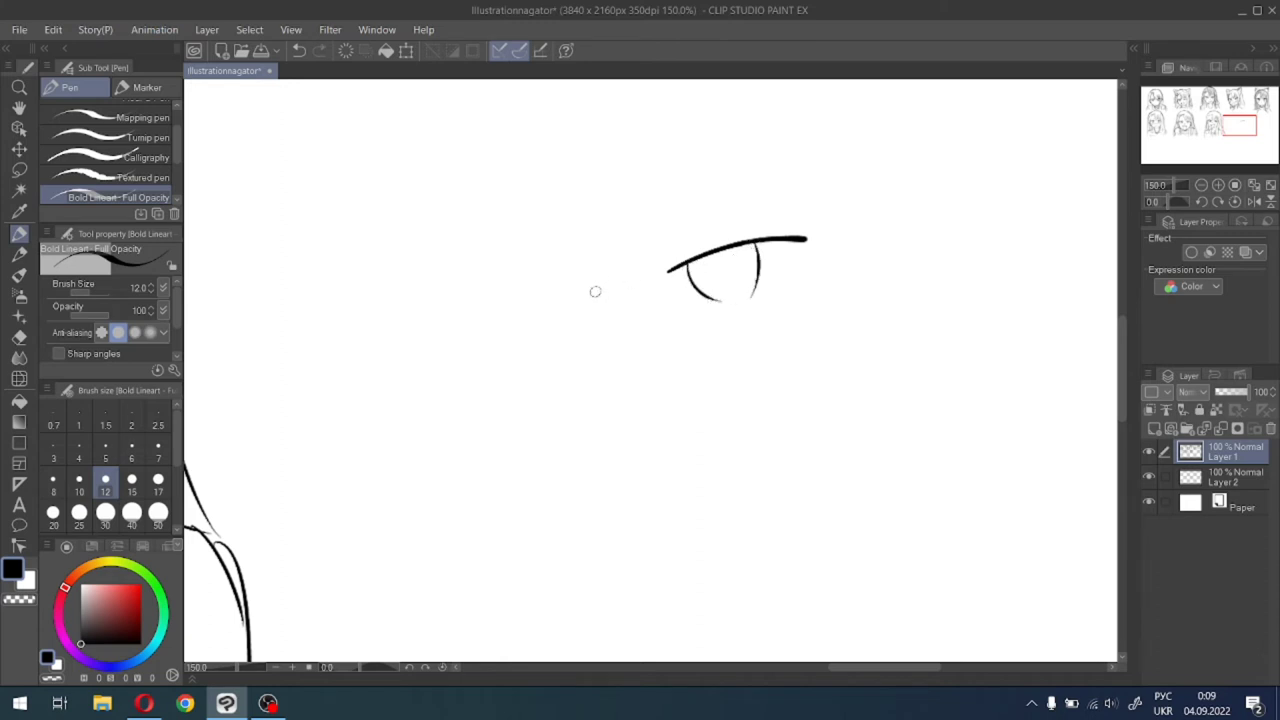
pyautogui.hotkey('ctrl', 'z')
pyautogui.hotkey('ctrl', 'z')
pyautogui.moveTo(667, 272); pyautogui.dragTo(808, 236)
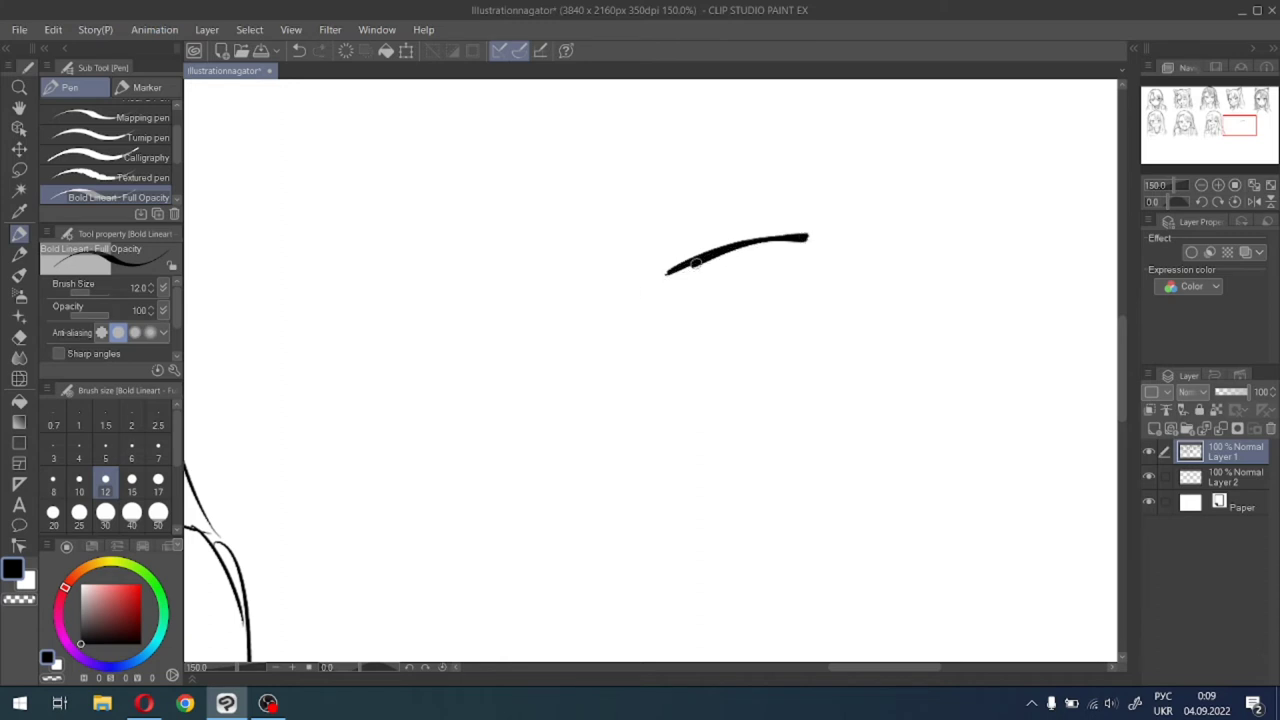
pyautogui.hotkey('ctrl', 'z')
pyautogui.moveTo(676, 270); pyautogui.dragTo(799, 239)
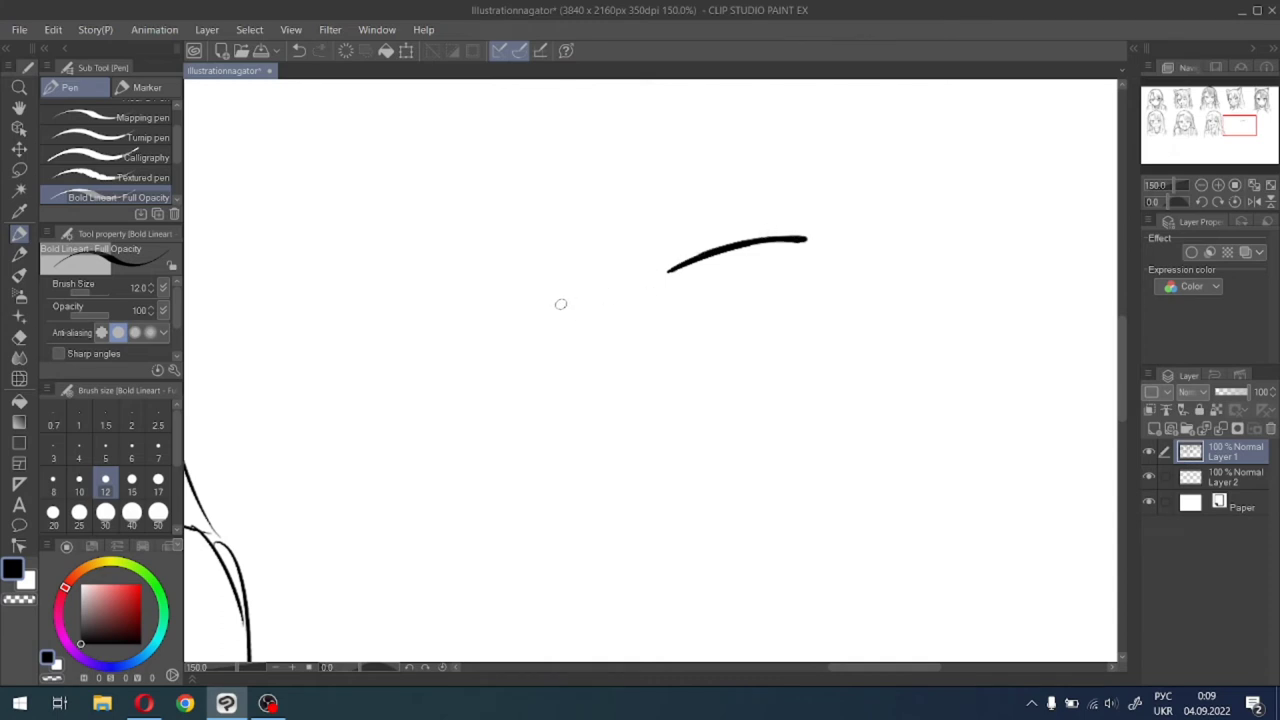
pyautogui.moveTo(579, 305)
pyautogui.mouseDown()
pyautogui.moveTo(478, 352)
pyautogui.moveTo(518, 319)
pyautogui.moveTo(498, 331)
pyautogui.moveTo(470, 360)
pyautogui.moveTo(535, 313)
pyautogui.moveTo(472, 360)
pyautogui.mouseUp()
pyautogui.hotkey('ctrl', 'z')
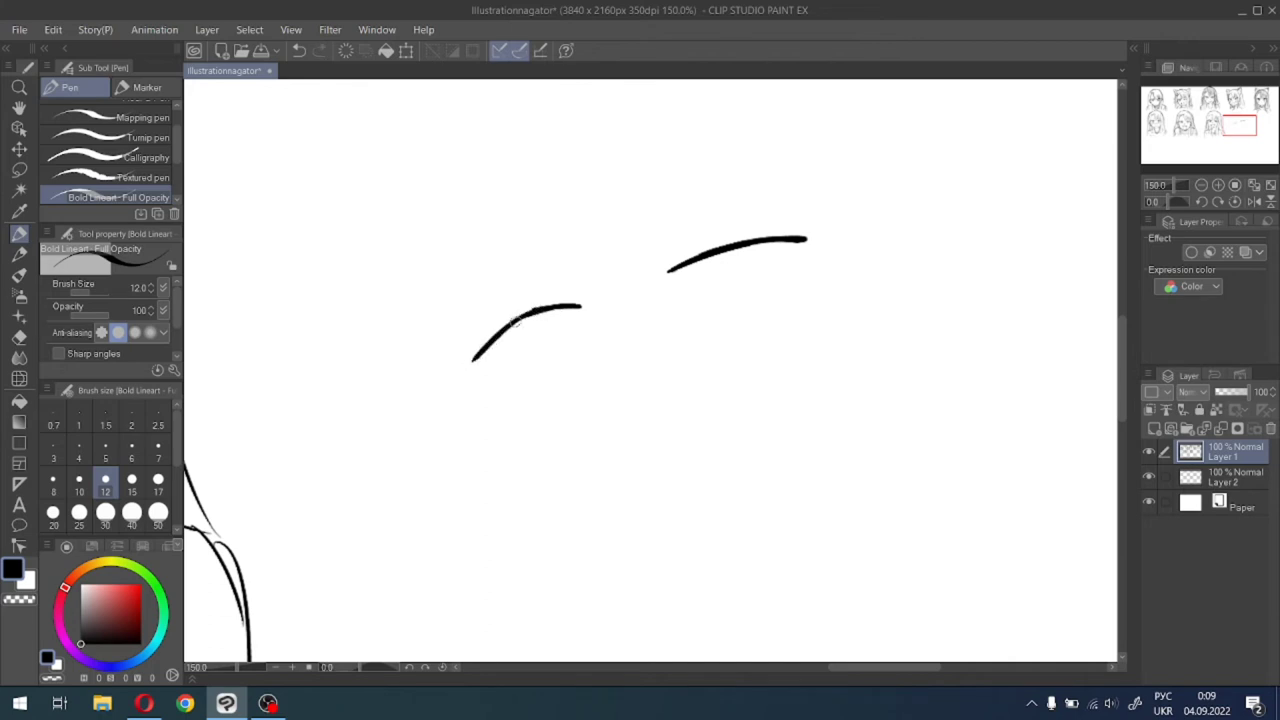
pyautogui.moveTo(515, 322); pyautogui.dragTo(467, 368)
pyautogui.moveTo(559, 305); pyautogui.dragTo(489, 345)
pyautogui.hotkey('ctrl', 'z')
pyautogui.hotkey('ctrl', 'z')
pyautogui.hotkey('ctrl', 'z')
pyautogui.moveTo(560, 311); pyautogui.dragTo(457, 366)
pyautogui.hotkey('ctrl', 'z')
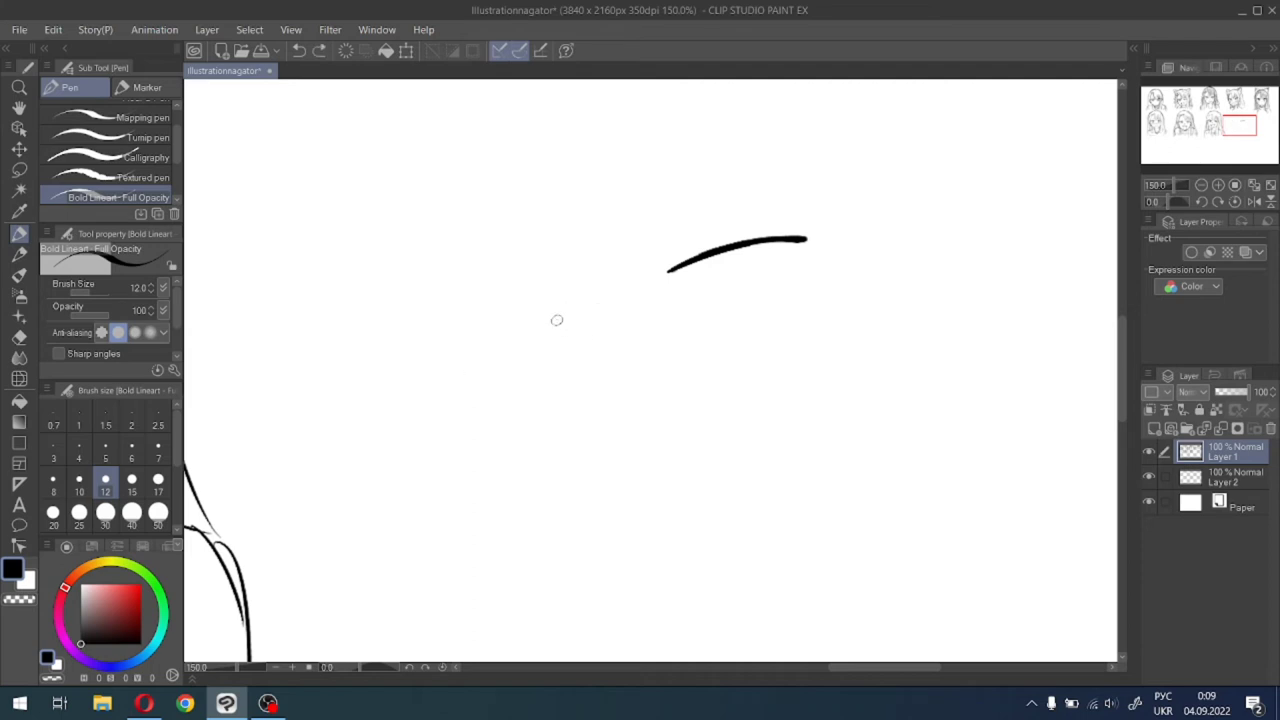
pyautogui.moveTo(557, 320); pyautogui.dragTo(432, 401)
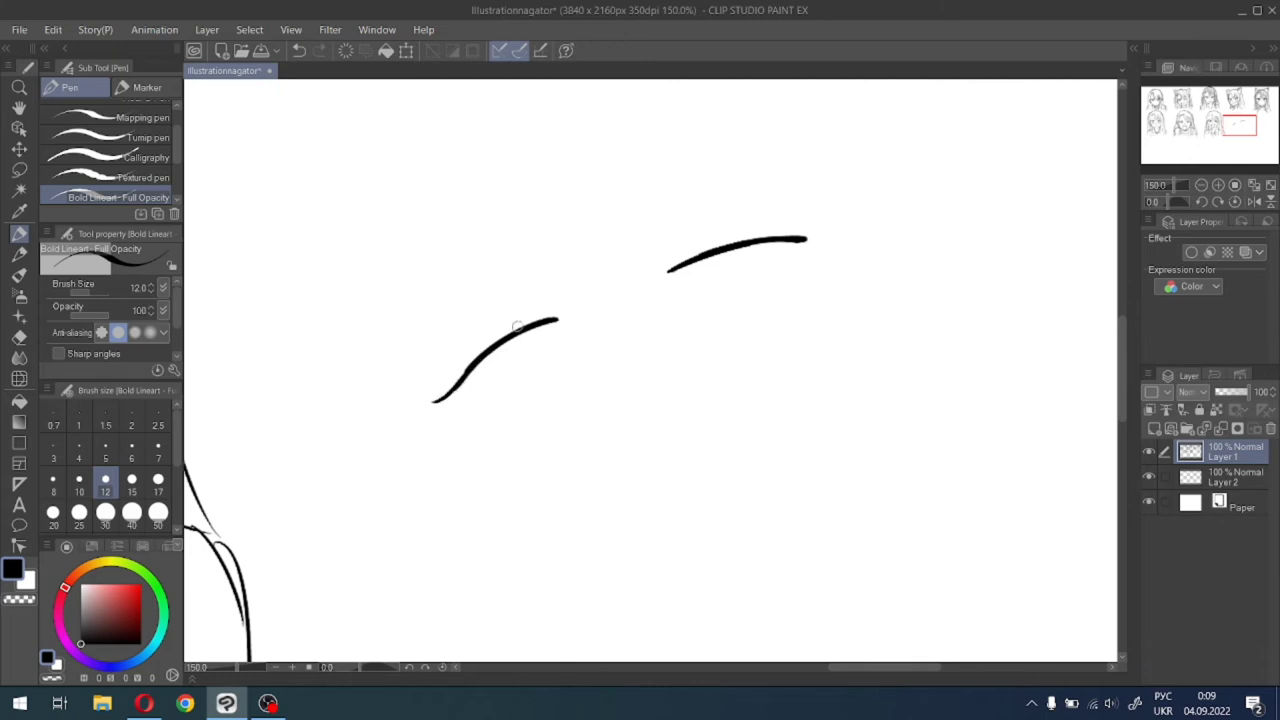
pyautogui.hotkey('ctrl', 'z')
pyautogui.moveTo(554, 326); pyautogui.dragTo(518, 334)
pyautogui.hotkey('ctrl', 'z')
pyautogui.hotkey('ctrl', 'z')
pyautogui.hotkey('ctrl', 'z')
pyautogui.hotkey('ctrl', 'z')
pyautogui.hotkey('ctrl', 'z')
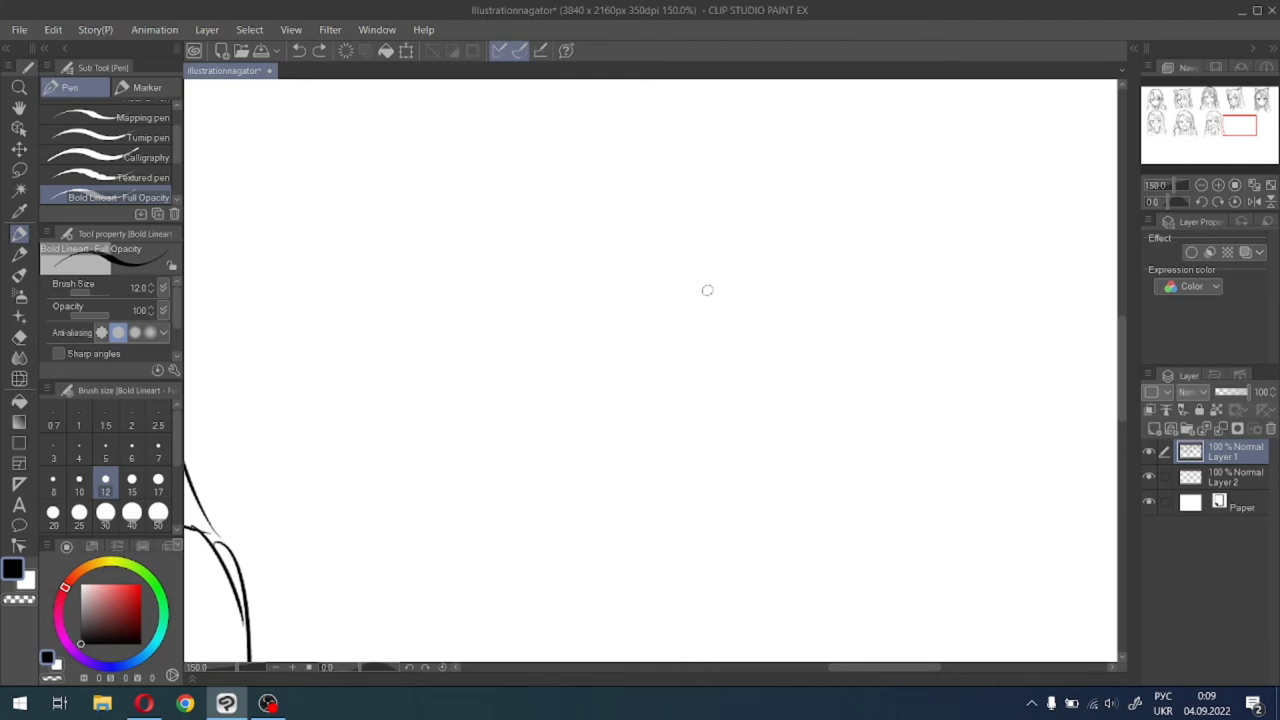
# Draw the arched lash line of the new portrait's closed right eye, redoing it until the curve fits.
pyautogui.moveTo(695, 296)
pyautogui.mouseDown()
pyautogui.moveTo(762, 300)
pyautogui.moveTo(778, 316)
pyautogui.mouseUp()
pyautogui.hotkey('ctrl', 'z')
pyautogui.moveTo(686, 296); pyautogui.dragTo(771, 314)
pyautogui.hotkey('ctrl', 'z')
pyautogui.moveTo(683, 297); pyautogui.dragTo(790, 318)
pyautogui.hotkey('ctrl', 'z')
pyautogui.moveTo(683, 299)
pyautogui.mouseDown()
pyautogui.moveTo(725, 290)
pyautogui.moveTo(784, 316)
pyautogui.mouseUp()
# Draw a matching arched lash line for the closed left eye, redoing it twice, and thicken it.
pyautogui.moveTo(596, 296); pyautogui.dragTo(517, 293)
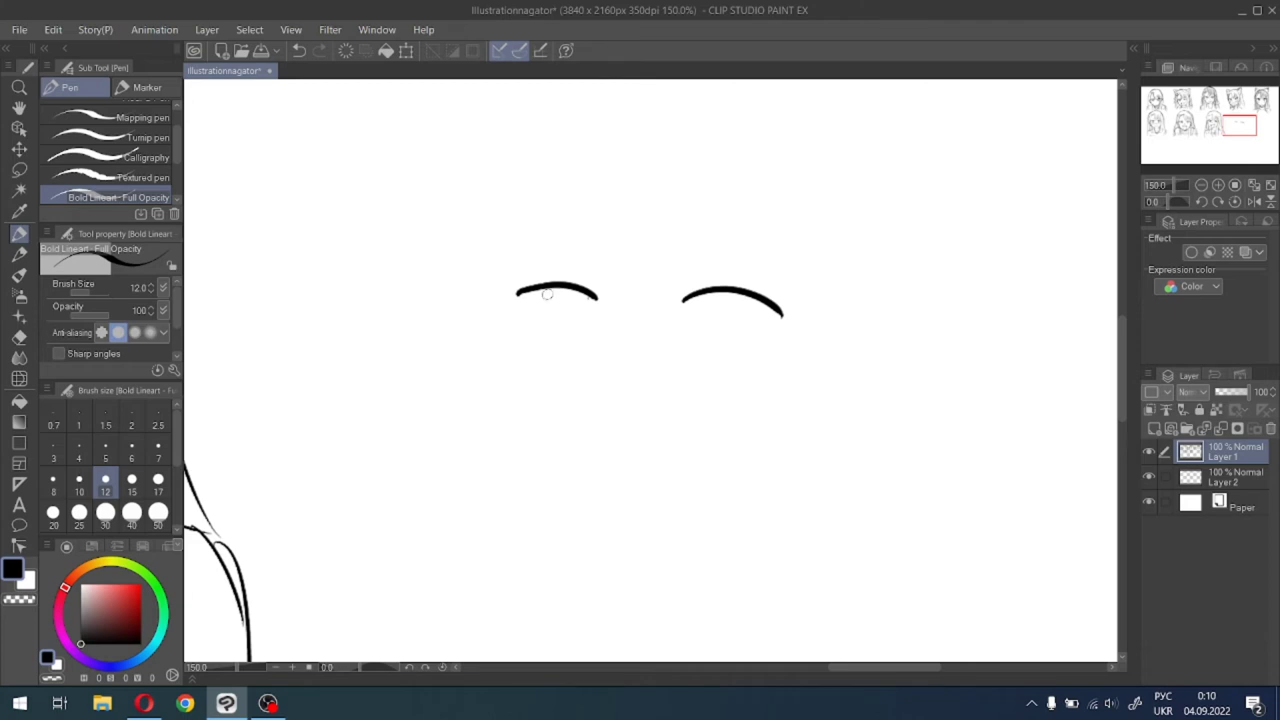
pyautogui.hotkey('ctrl', 'z')
pyautogui.moveTo(589, 296); pyautogui.dragTo(511, 291)
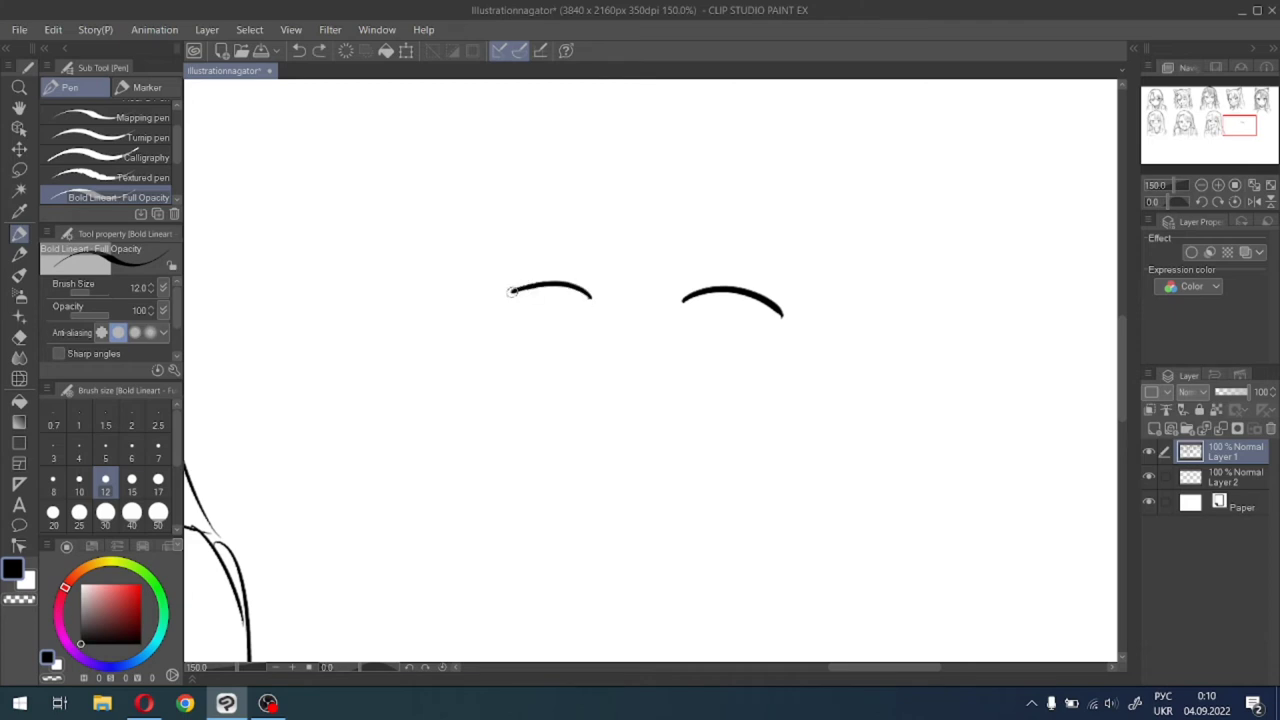
pyautogui.hotkey('ctrl', 'z')
pyautogui.moveTo(590, 292); pyautogui.dragTo(509, 285)
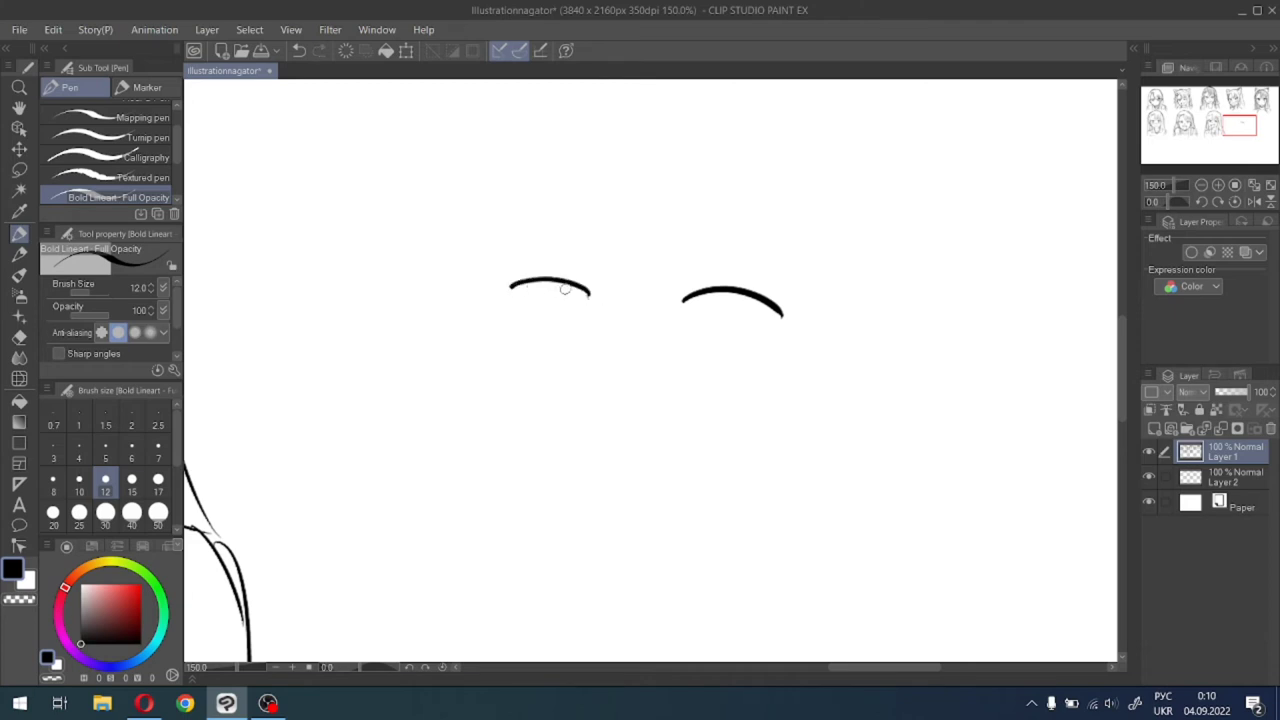
pyautogui.moveTo(590, 295)
pyautogui.mouseDown()
pyautogui.moveTo(511, 284)
pyautogui.moveTo(580, 283)
pyautogui.mouseUp()
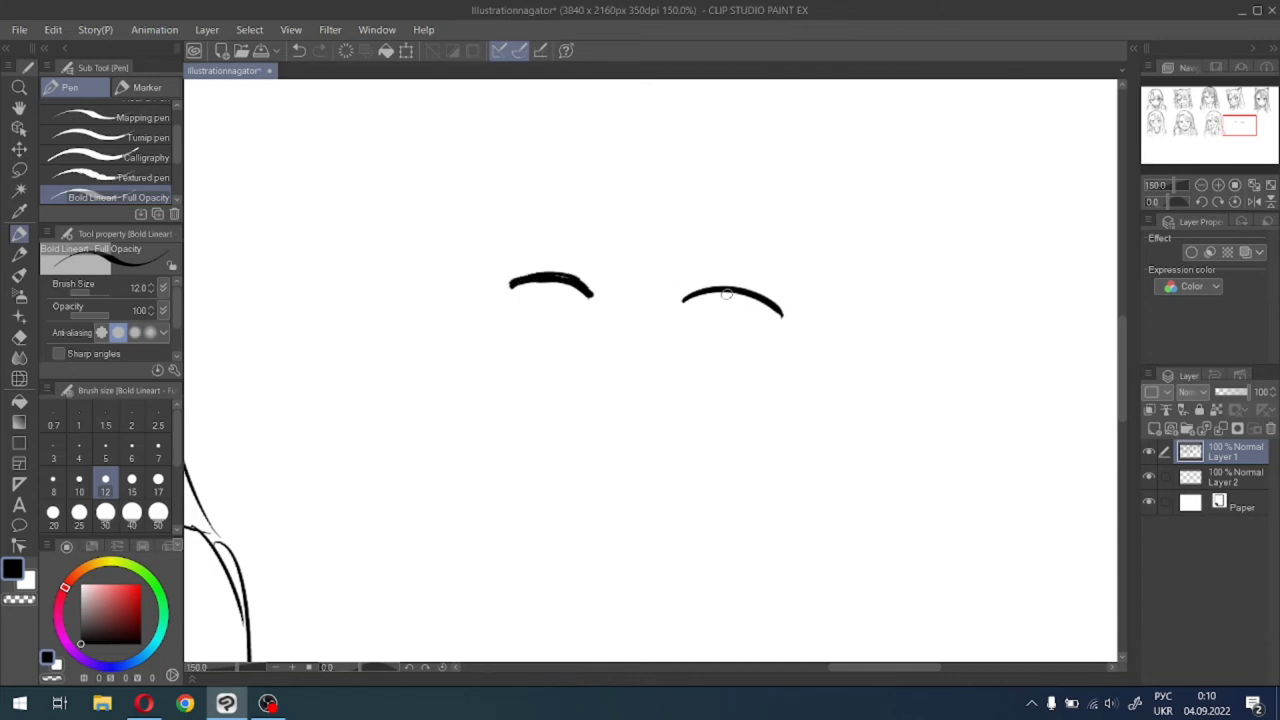
# Thicken the right eye's lash line and extend the ends of both lash lines with tapered strokes.
pyautogui.moveTo(727, 293)
pyautogui.mouseDown()
pyautogui.moveTo(690, 296)
pyautogui.moveTo(735, 287)
pyautogui.moveTo(755, 299)
pyautogui.moveTo(668, 302)
pyautogui.mouseUp()
pyautogui.moveTo(566, 276)
pyautogui.mouseDown()
pyautogui.moveTo(606, 307)
pyautogui.moveTo(591, 305)
pyautogui.mouseUp()
pyautogui.hotkey('ctrl', 'z')
pyautogui.hotkey('ctrl', 'z')
pyautogui.moveTo(525, 279); pyautogui.dragTo(497, 285)
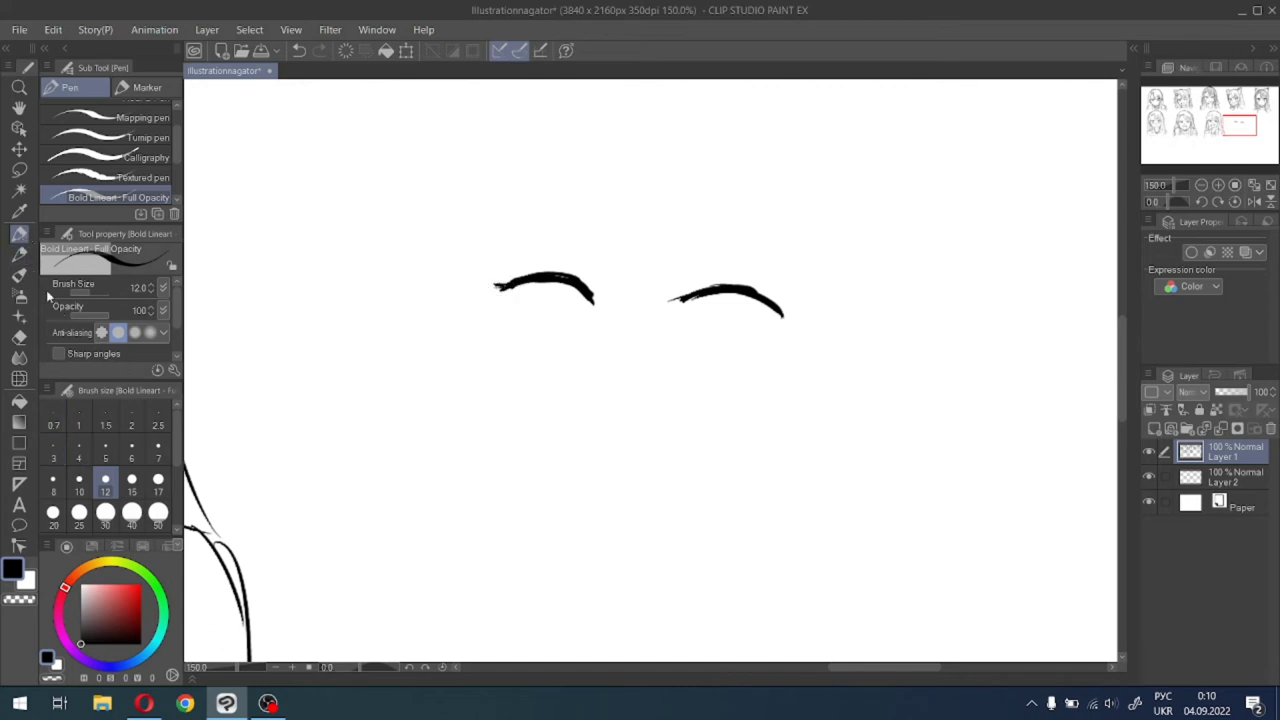
# Set the brush size to 8 and add eyelid creases and short eyebrow strokes above both closed eyes.
pyautogui.click(53, 482)
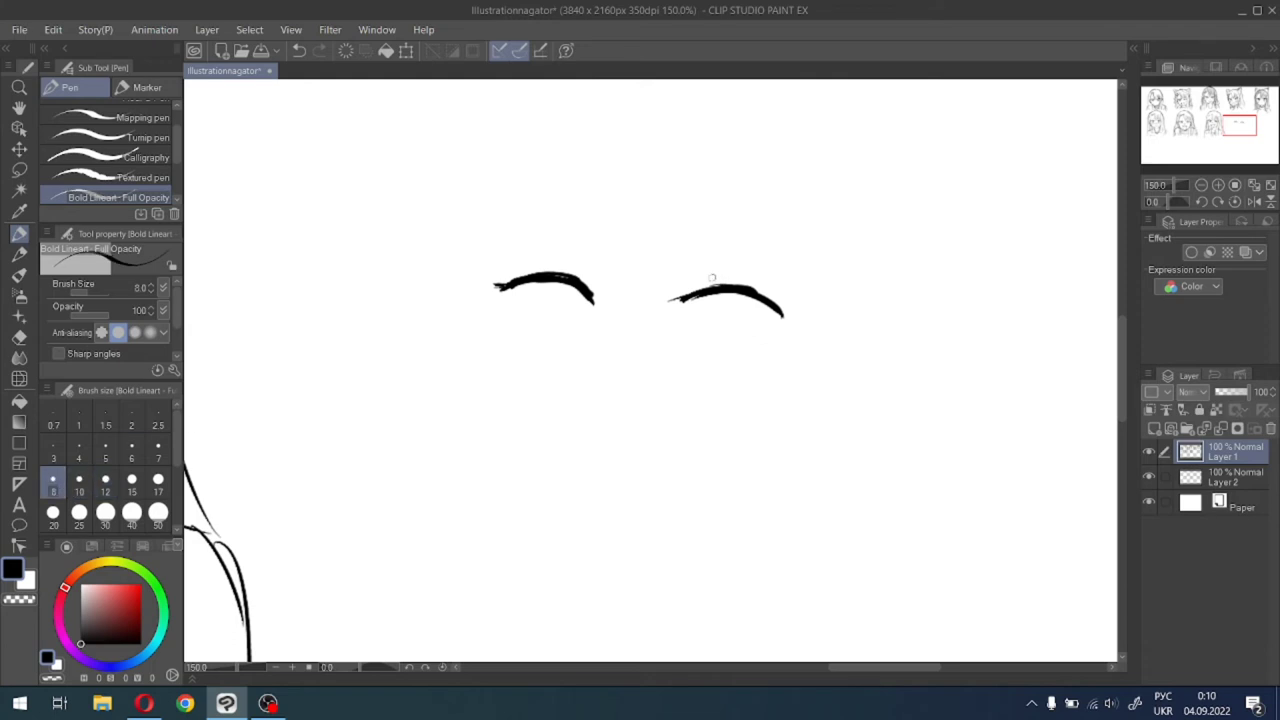
pyautogui.moveTo(689, 284); pyautogui.dragTo(719, 279)
pyautogui.moveTo(582, 265); pyautogui.dragTo(601, 284)
pyautogui.moveTo(676, 225)
pyautogui.mouseDown()
pyautogui.moveTo(717, 232)
pyautogui.moveTo(681, 226)
pyautogui.mouseUp()
pyautogui.moveTo(567, 222); pyautogui.dragTo(589, 219)
pyautogui.scroll(-5, 587, 225)
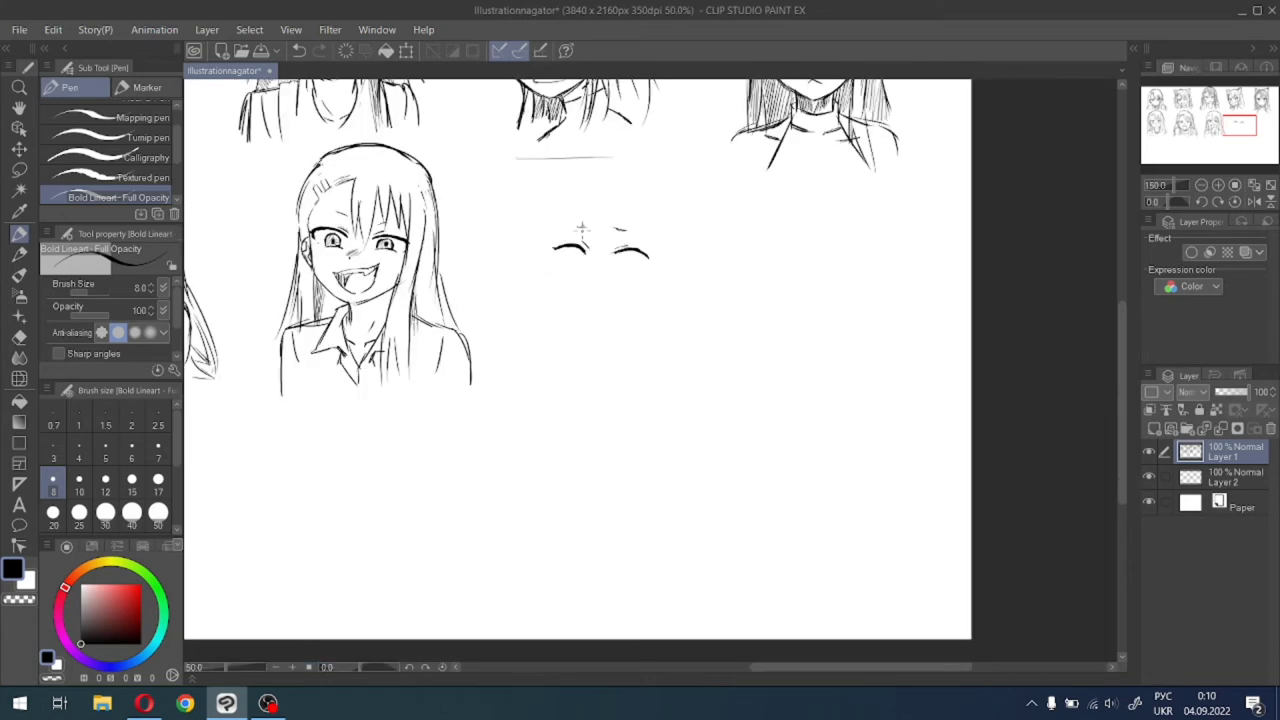
pyautogui.scroll(1, 590, 228)
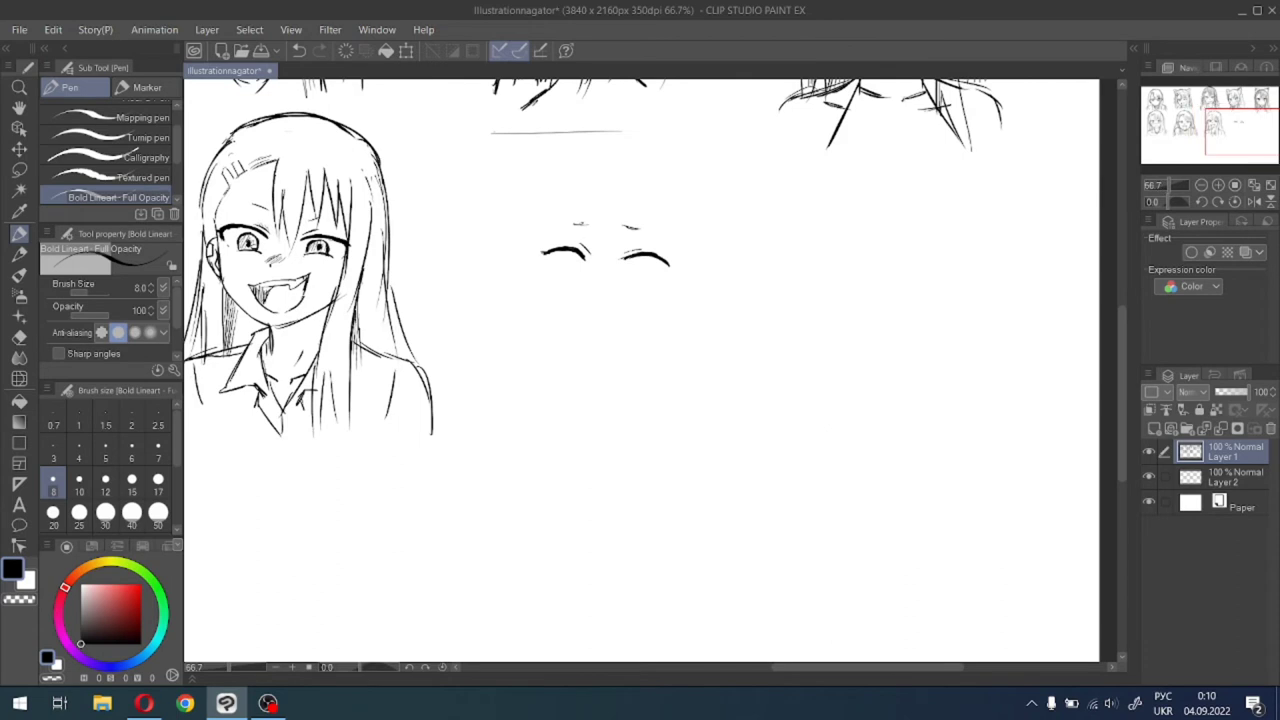
pyautogui.moveTo(1222, 121); pyautogui.dragTo(1221, 118)
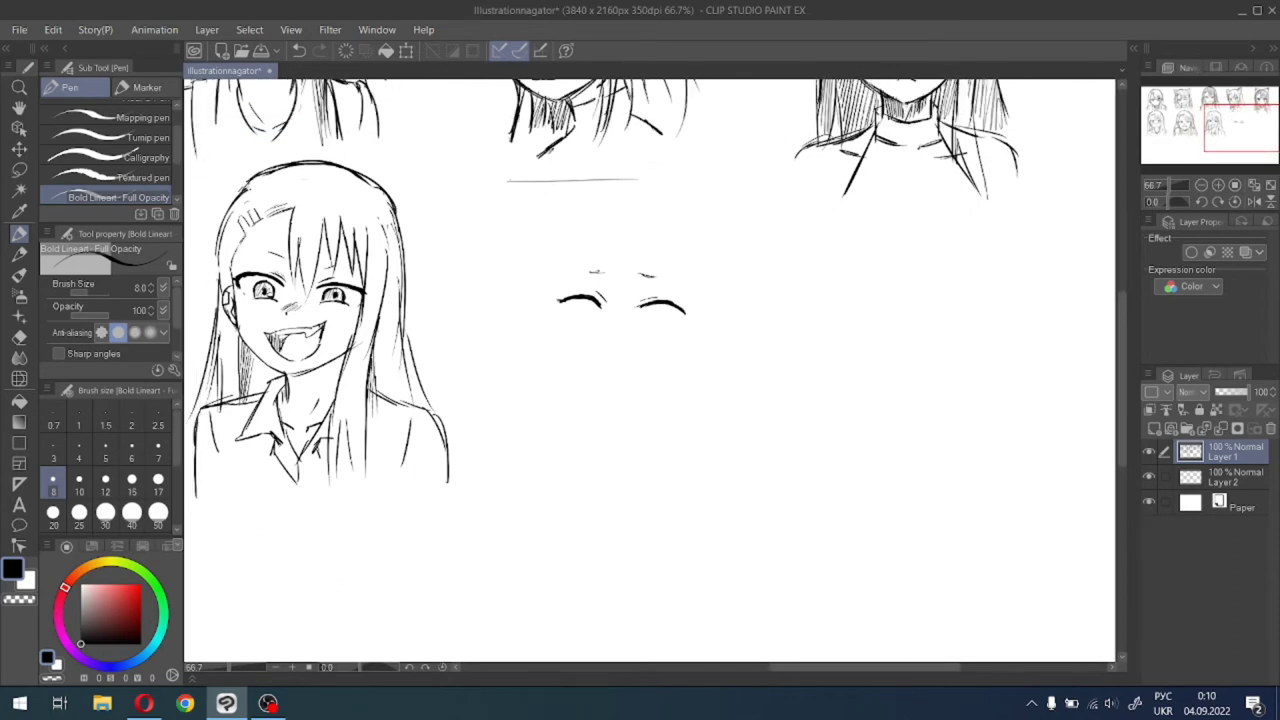
pyautogui.scroll(1, 648, 300)
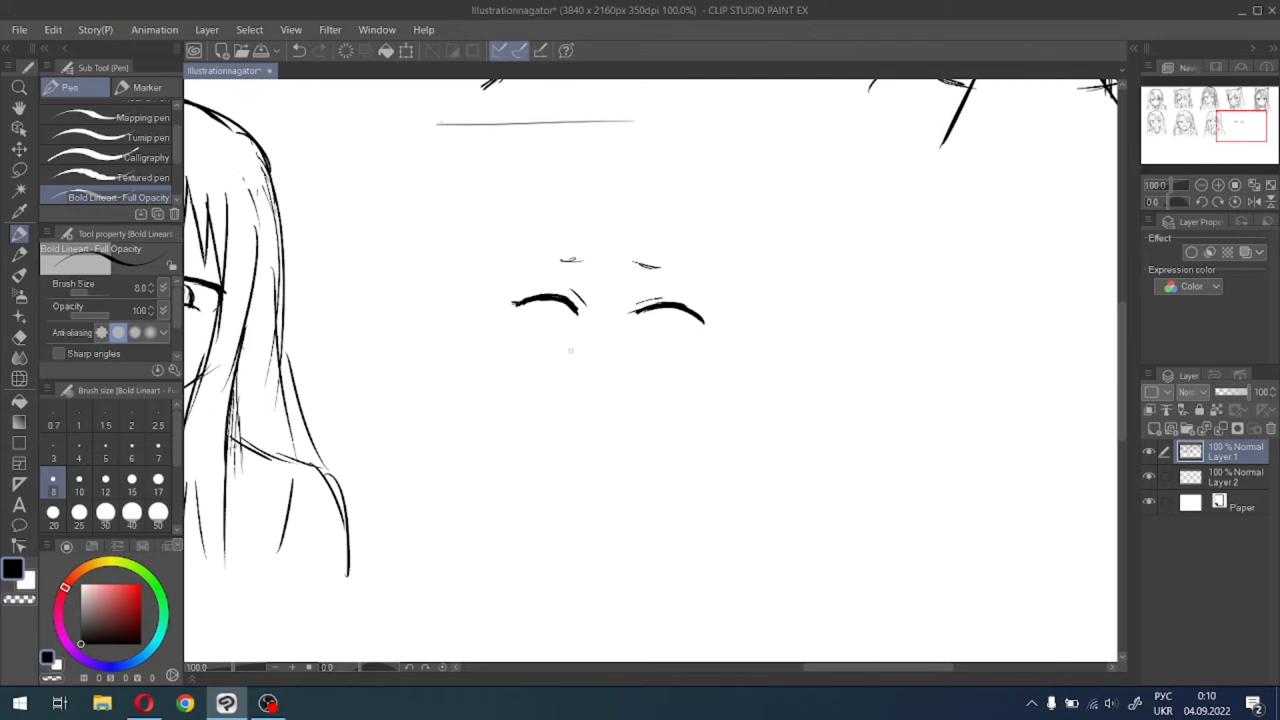
# Mark the face edge beside the closed right eye and draw the first pointed bang strands above the nose bridge.
pyautogui.scroll(1, 570, 350)
pyautogui.moveTo(475, 246); pyautogui.dragTo(478, 333)
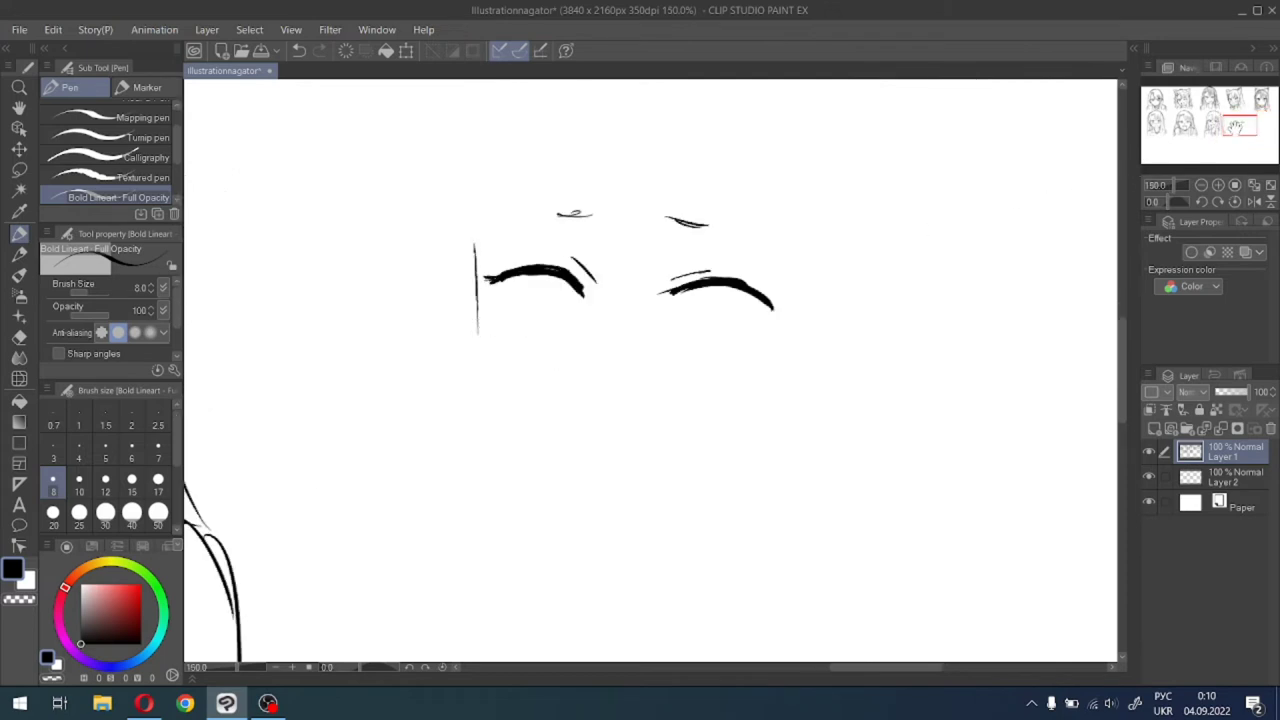
pyautogui.moveTo(1235, 127); pyautogui.dragTo(1236, 123)
pyautogui.moveTo(578, 233); pyautogui.dragTo(582, 350)
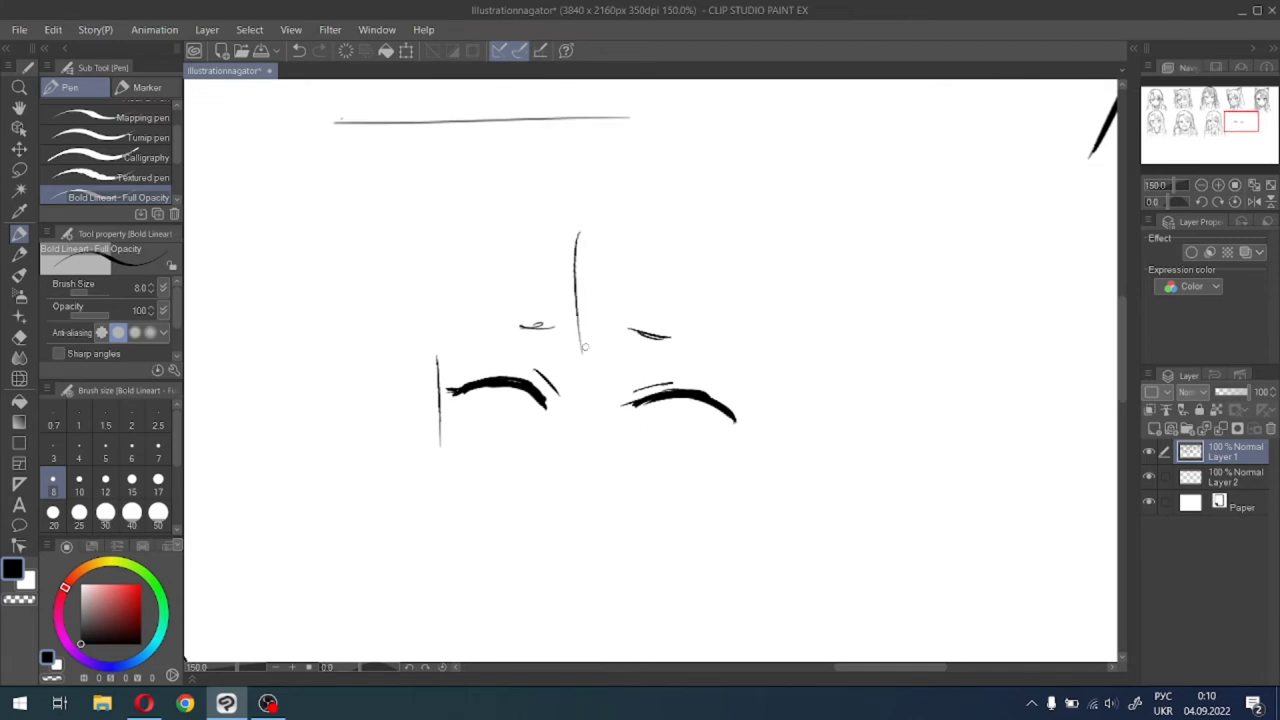
pyautogui.moveTo(581, 234); pyautogui.dragTo(603, 414)
pyautogui.hotkey('ctrl', 'z')
pyautogui.moveTo(580, 236); pyautogui.dragTo(608, 392)
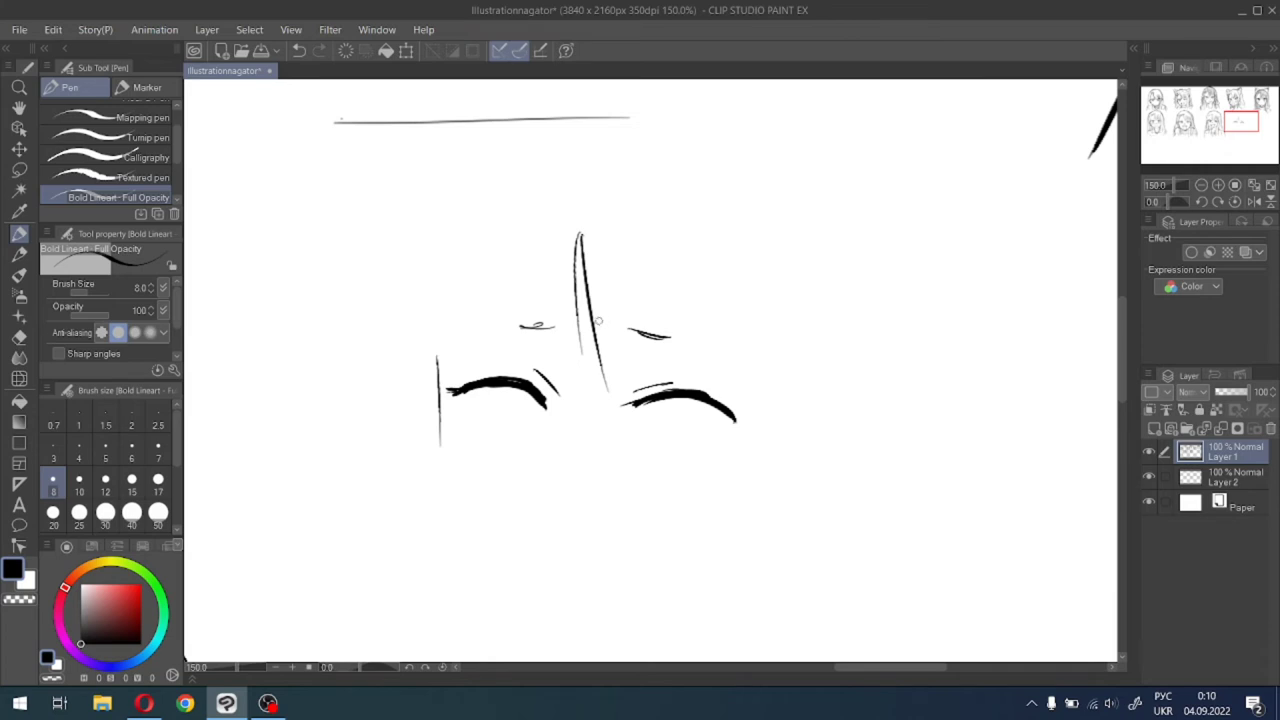
pyautogui.moveTo(605, 253); pyautogui.dragTo(603, 384)
pyautogui.moveTo(608, 253); pyautogui.dragTo(632, 392)
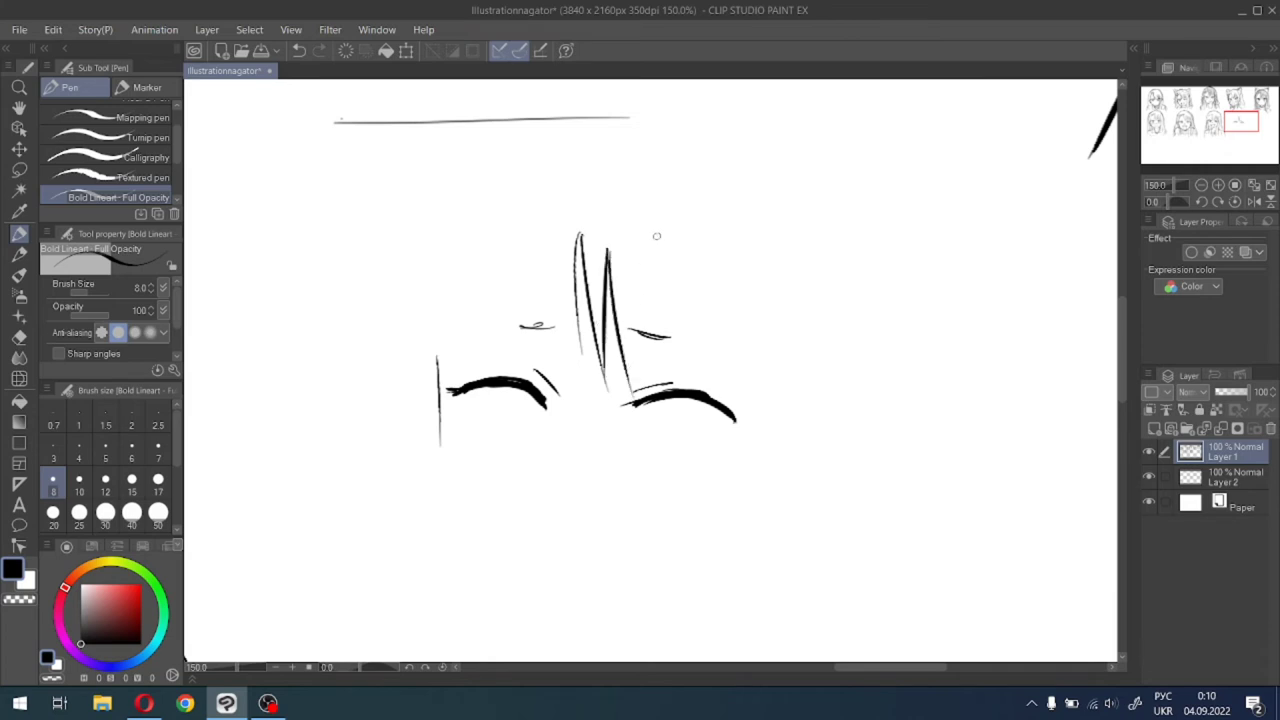
# Continue the bangs across the left eyebrow with tapered pointed strands down to the lash line, redoing strands that do not fit.
pyautogui.moveTo(657, 236); pyautogui.dragTo(632, 389)
pyautogui.moveTo(648, 260); pyautogui.dragTo(682, 385)
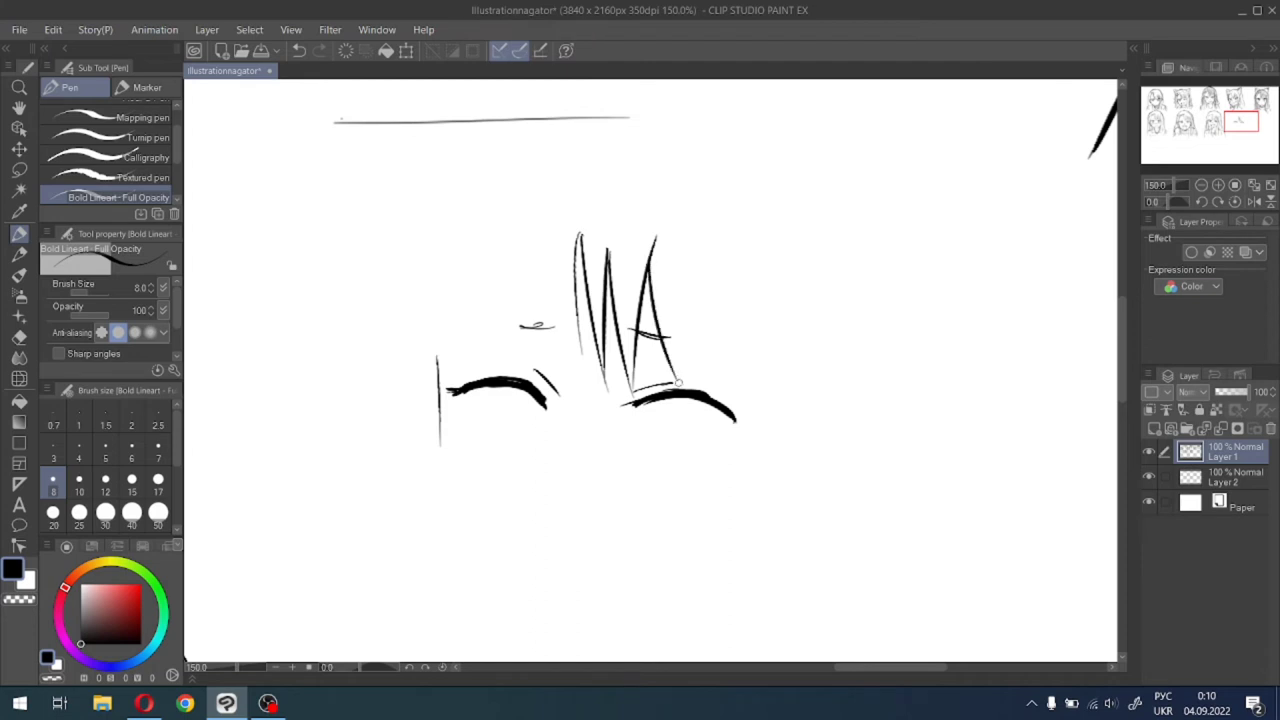
pyautogui.moveTo(681, 249)
pyautogui.mouseDown()
pyautogui.moveTo(684, 381)
pyautogui.moveTo(712, 398)
pyautogui.mouseUp()
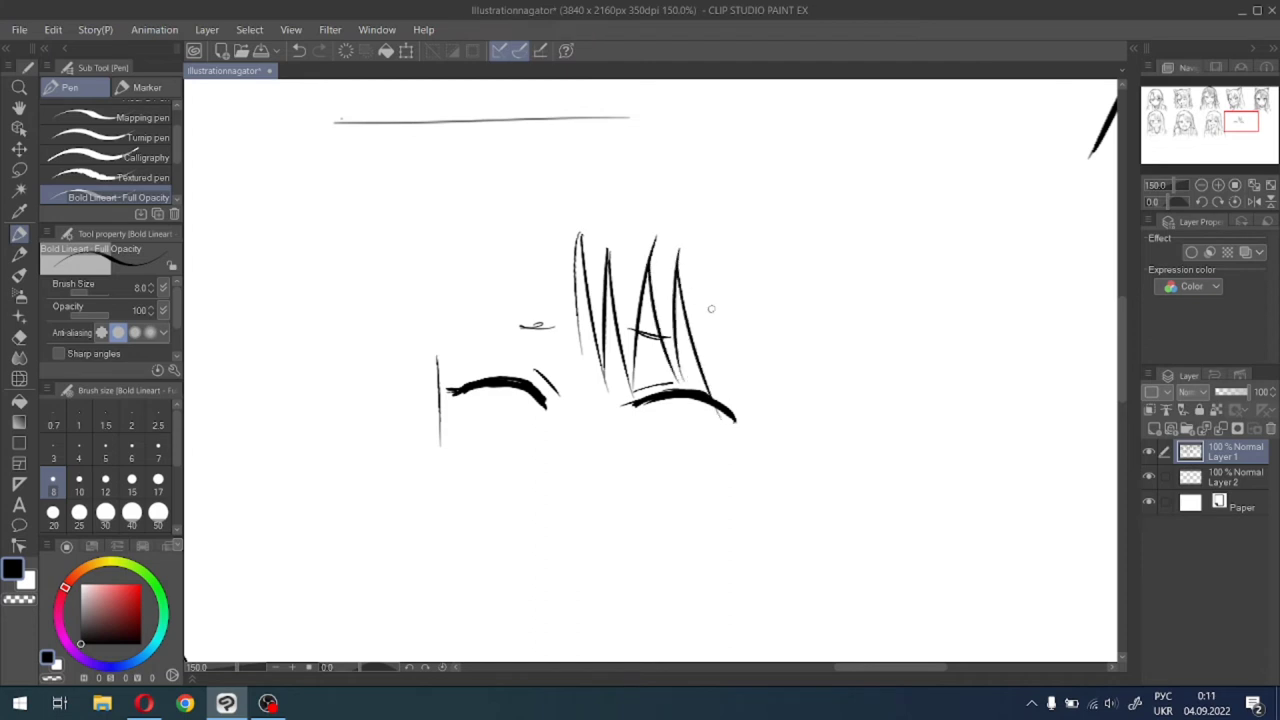
pyautogui.hotkey('ctrl', 'z')
pyautogui.moveTo(684, 248); pyautogui.dragTo(702, 366)
pyautogui.moveTo(706, 262); pyautogui.dragTo(725, 403)
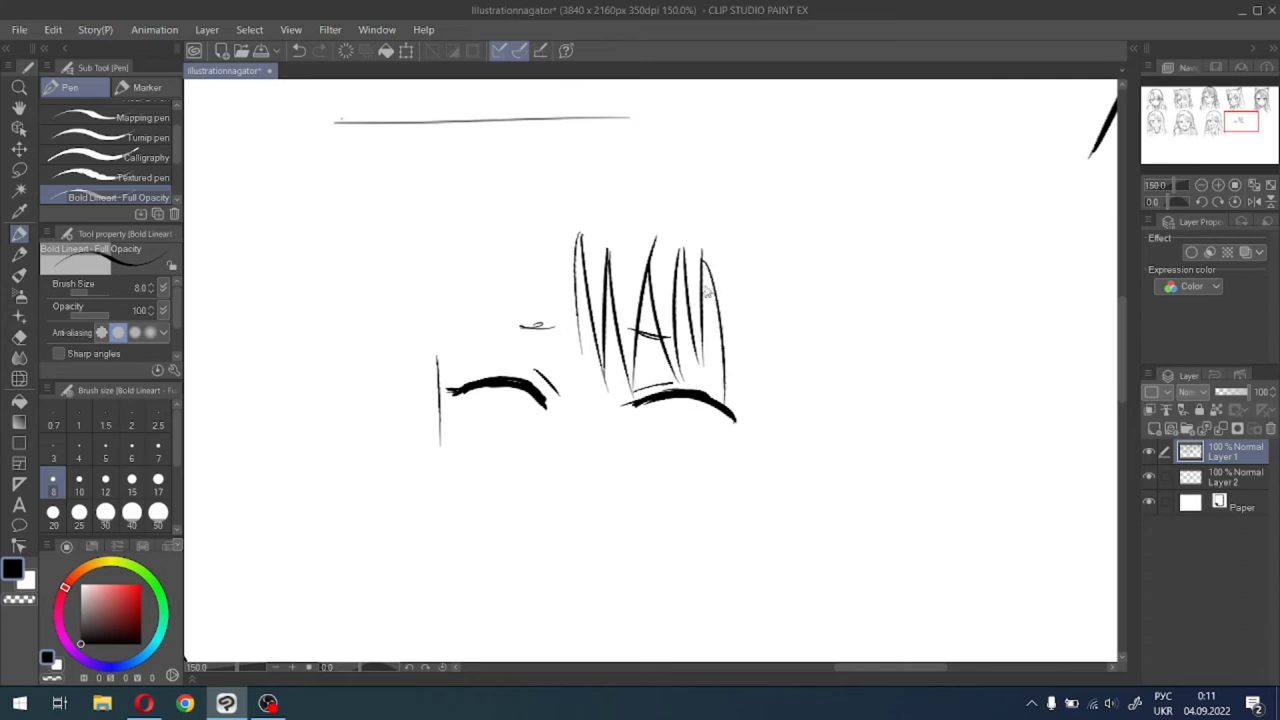
pyautogui.hotkey('ctrl', 'z')
pyautogui.moveTo(704, 286)
pyautogui.mouseDown()
pyautogui.moveTo(722, 402)
pyautogui.moveTo(724, 326)
pyautogui.moveTo(739, 422)
pyautogui.mouseUp()
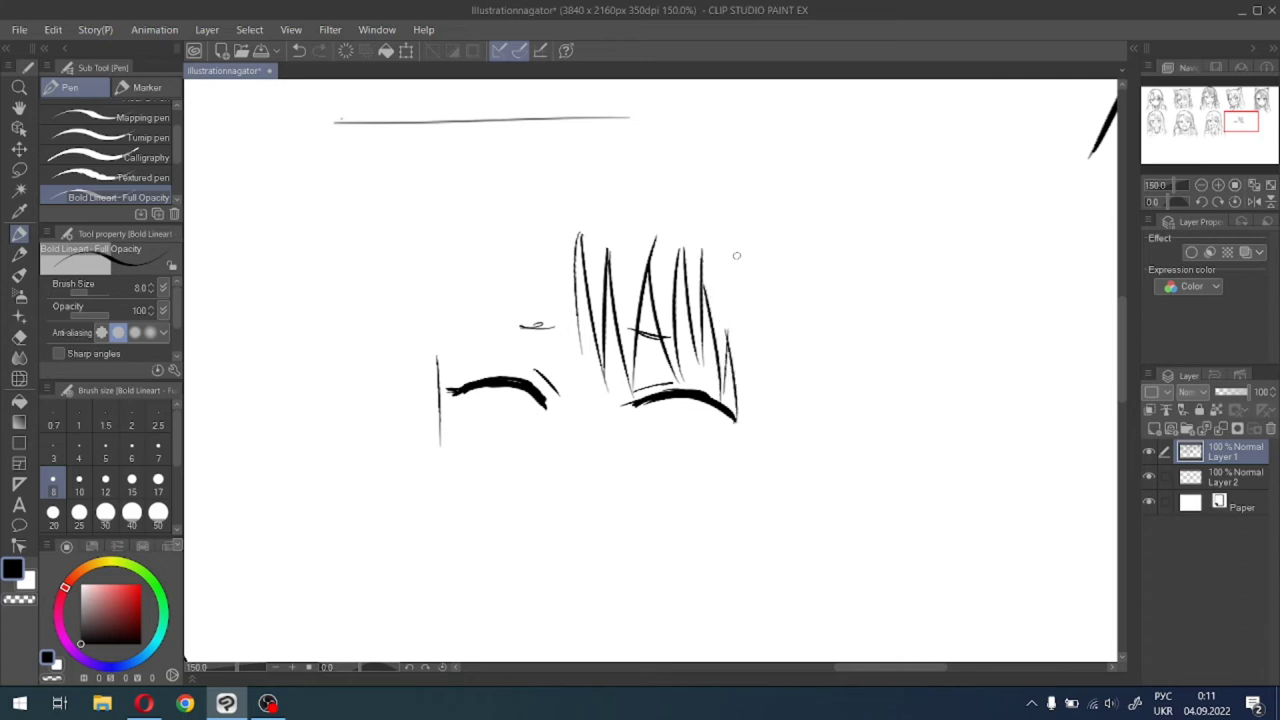
# Draw a long side lock curving from the outer end of the bangs past the left eye toward the jaw.
pyautogui.moveTo(737, 251); pyautogui.dragTo(737, 448)
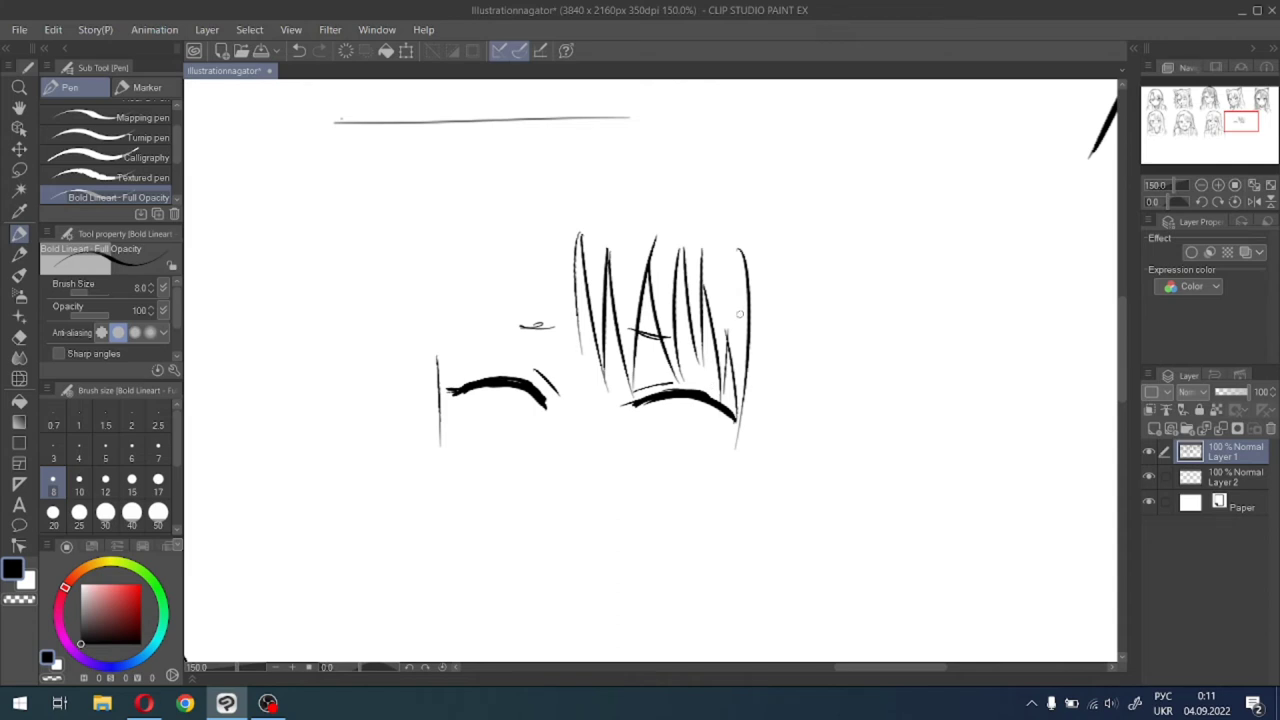
pyautogui.moveTo(745, 268); pyautogui.dragTo(723, 518)
pyautogui.moveTo(738, 390); pyautogui.dragTo(697, 568)
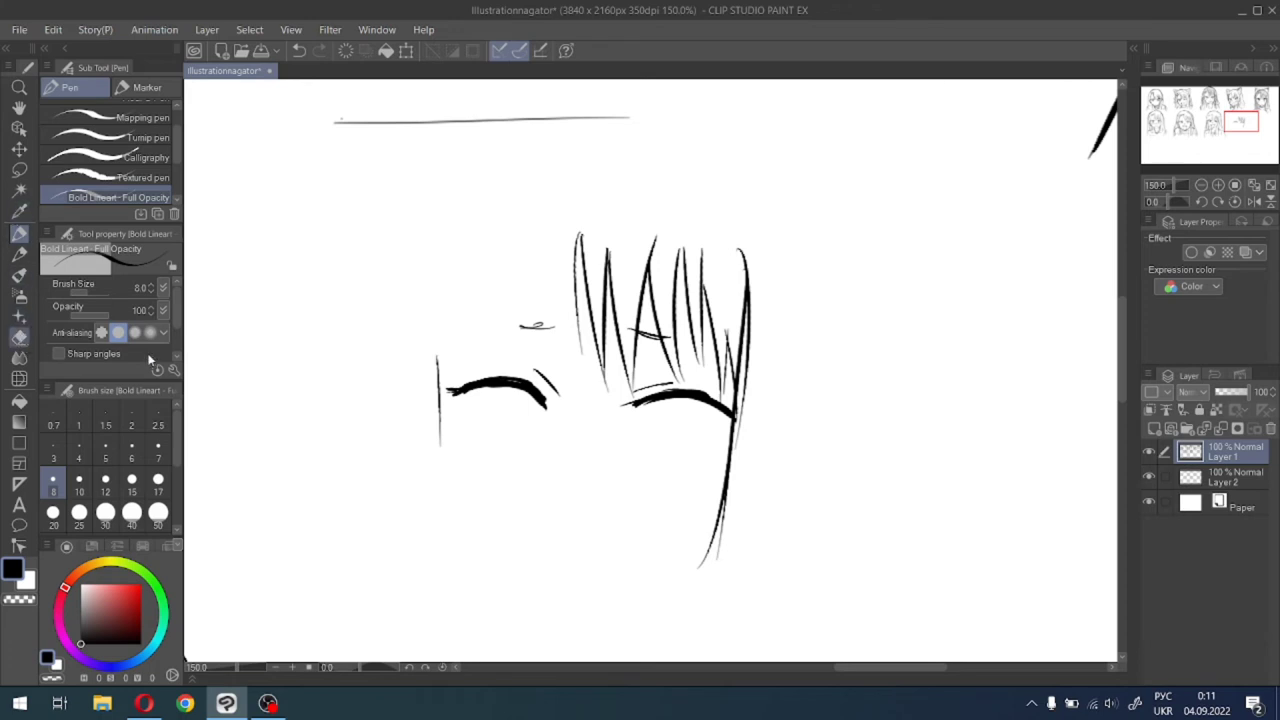
# Erase the face-edge mark beside the right eye and redraw it as a longer line running down the cheek.
pyautogui.click(19, 337)
pyautogui.moveTo(429, 411)
pyautogui.mouseDown()
pyautogui.moveTo(425, 364)
pyautogui.moveTo(434, 443)
pyautogui.mouseUp()
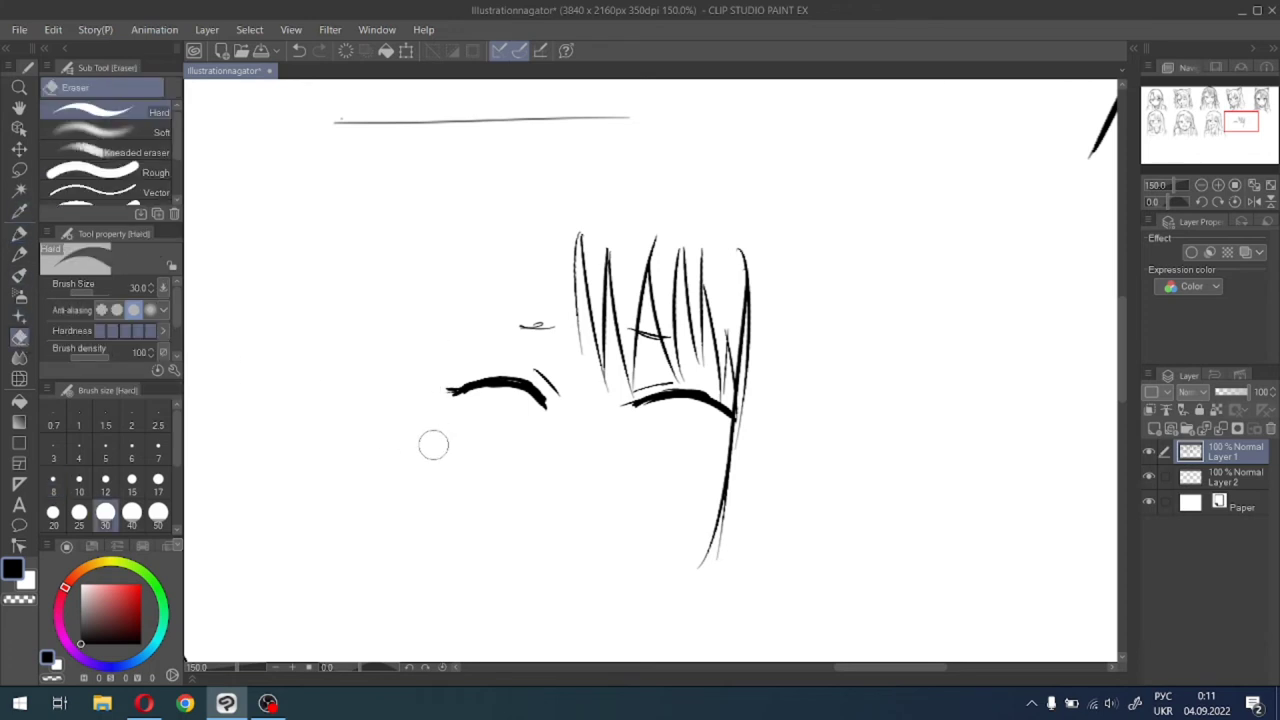
pyautogui.click(19, 233)
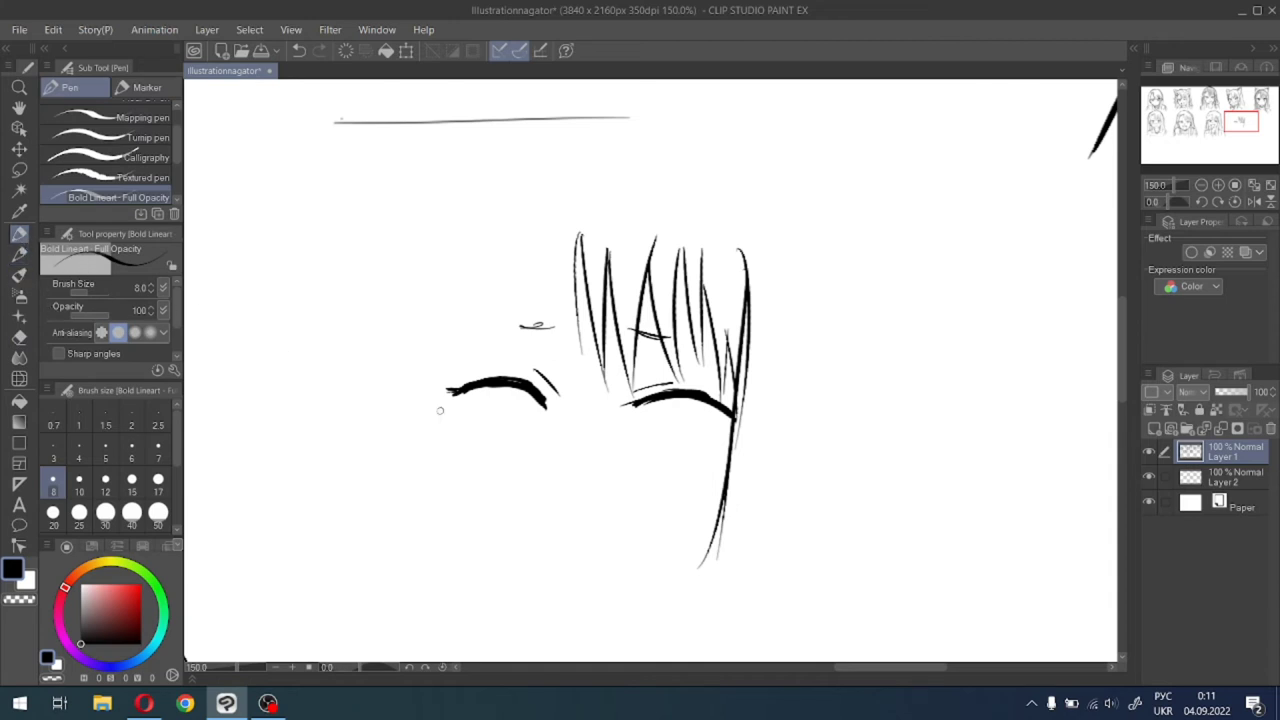
pyautogui.moveTo(438, 356); pyautogui.dragTo(444, 469)
# Hatch the nose with short strokes and add small blush marks on both cheeks.
pyautogui.moveTo(577, 420); pyautogui.dragTo(579, 446)
pyautogui.moveTo(583, 422); pyautogui.dragTo(591, 450)
pyautogui.moveTo(595, 427); pyautogui.dragTo(596, 450)
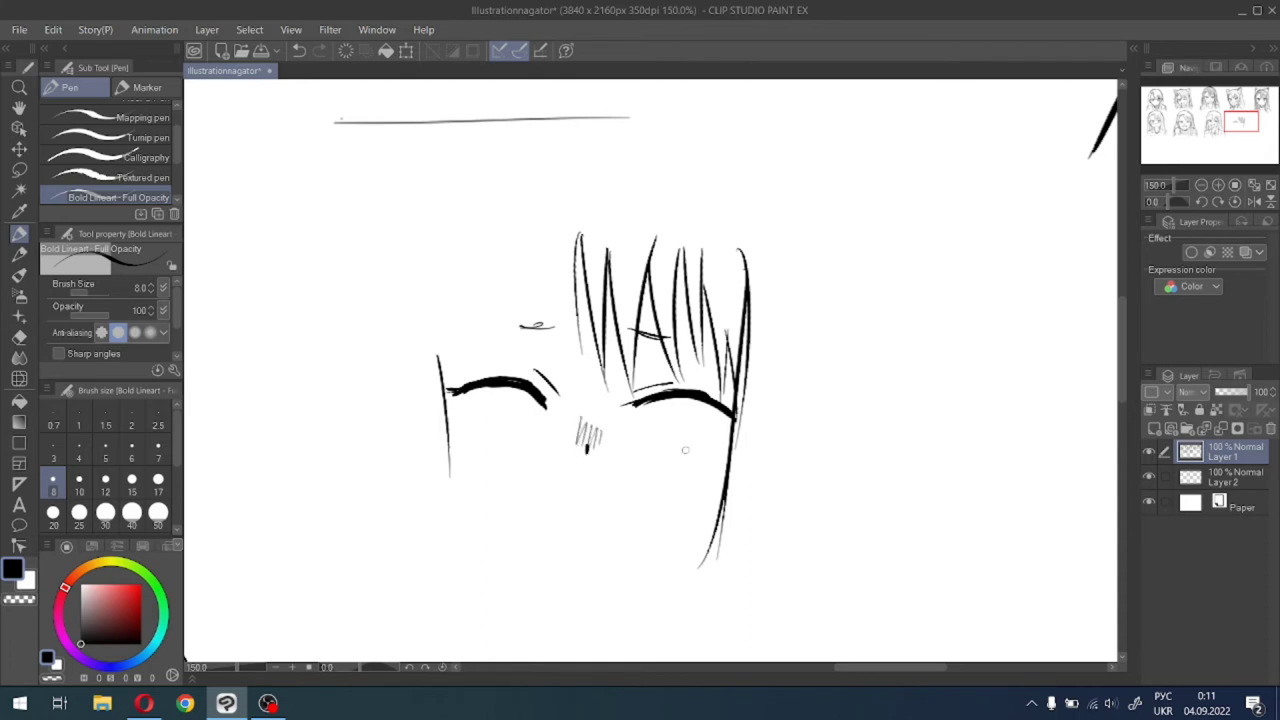
pyautogui.moveTo(674, 446); pyautogui.dragTo(671, 466)
pyautogui.moveTo(684, 450); pyautogui.dragTo(692, 464)
pyautogui.moveTo(476, 428); pyautogui.dragTo(480, 446)
pyautogui.moveTo(487, 428); pyautogui.dragTo(487, 444)
# Draw the jawline from the right cheek toward the chin, redoing the first curve, and sketch the left jaw curve.
pyautogui.moveTo(479, 452)
pyautogui.mouseDown()
pyautogui.moveTo(457, 490)
pyautogui.moveTo(502, 534)
pyautogui.mouseUp()
pyautogui.hotkey('ctrl', 'z')
pyautogui.moveTo(458, 468); pyautogui.dragTo(507, 550)
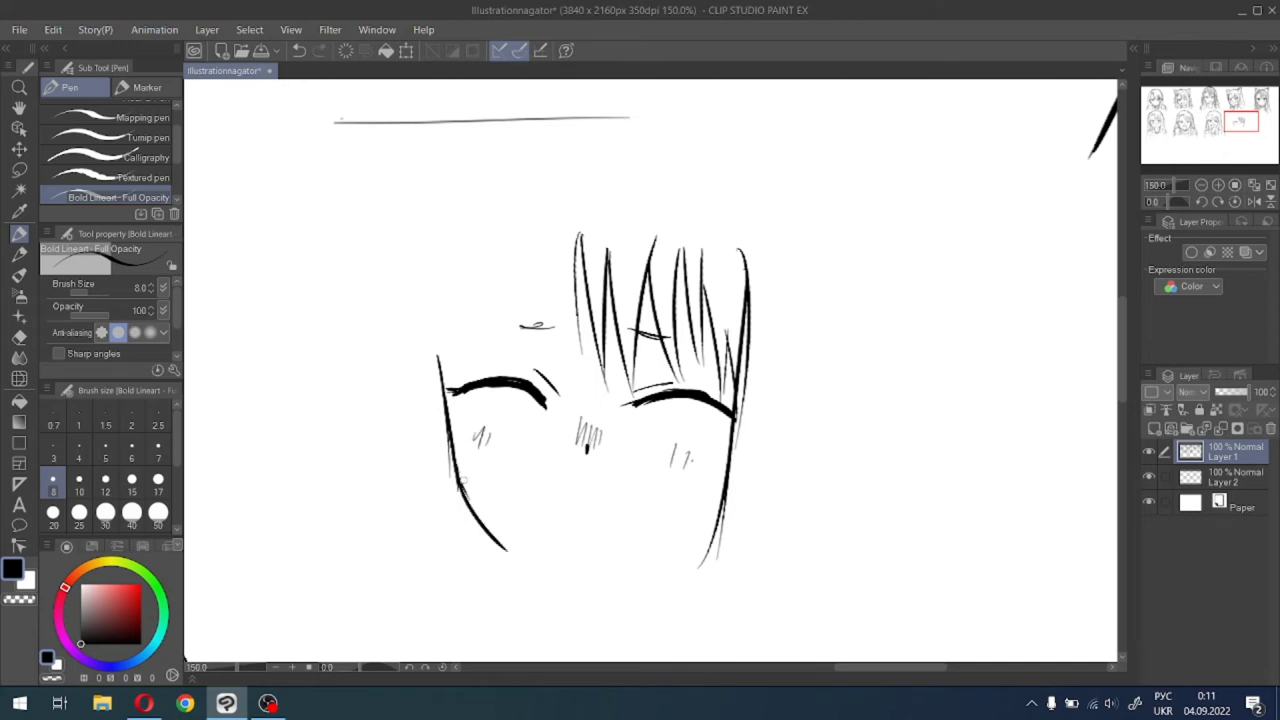
pyautogui.moveTo(460, 478); pyautogui.dragTo(542, 582)
pyautogui.moveTo(582, 578); pyautogui.dragTo(706, 524)
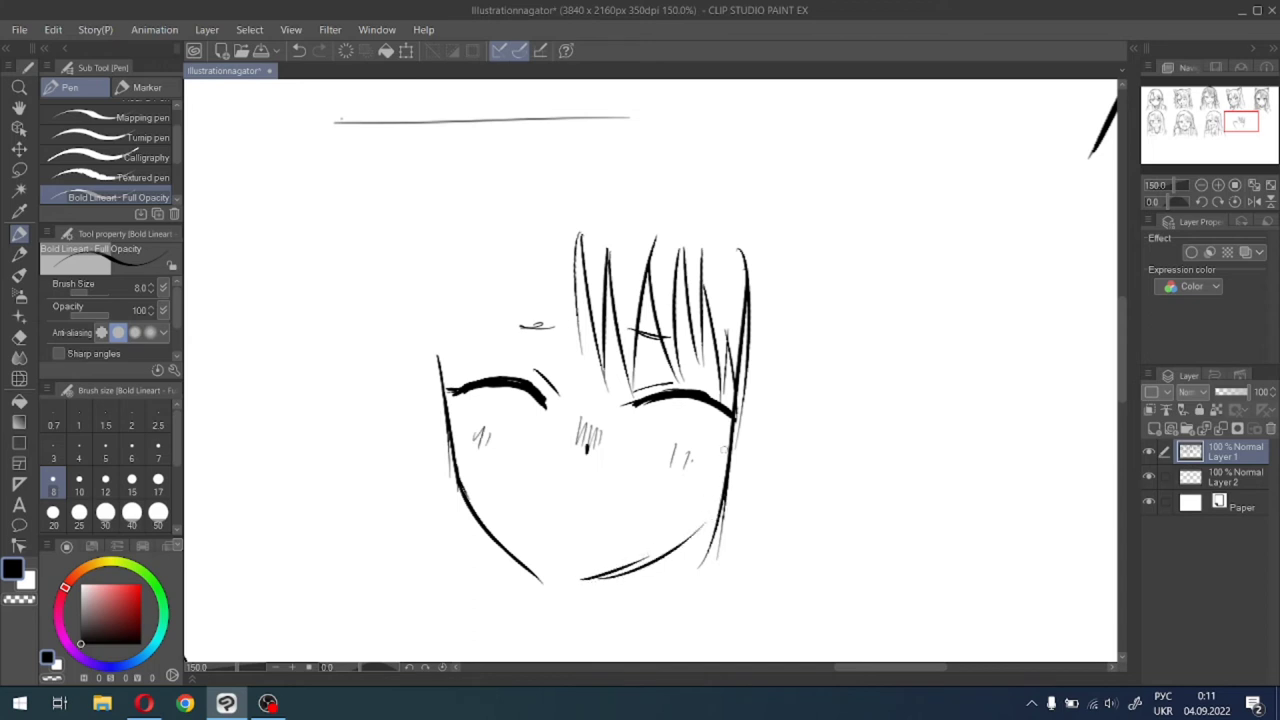
# Add an inner strand to the left side lock crossing the jaw, redrawing it once to lengthen it.
pyautogui.moveTo(732, 398); pyautogui.dragTo(660, 618)
pyautogui.hotkey('ctrl', 'z')
pyautogui.moveTo(733, 404); pyautogui.dragTo(660, 632)
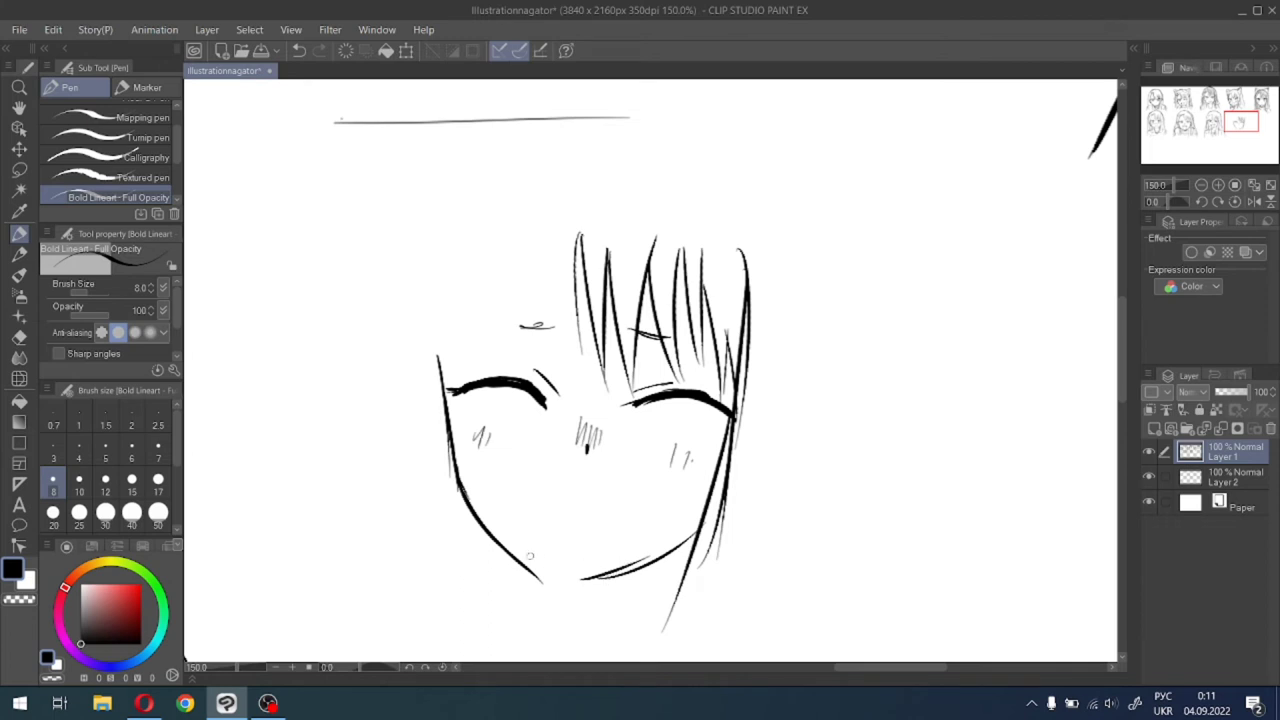
# Lasso the left jaw curve, rotate and shift it slightly to fit the side lock, apply the transform and deselect.
pyautogui.click(19, 170)
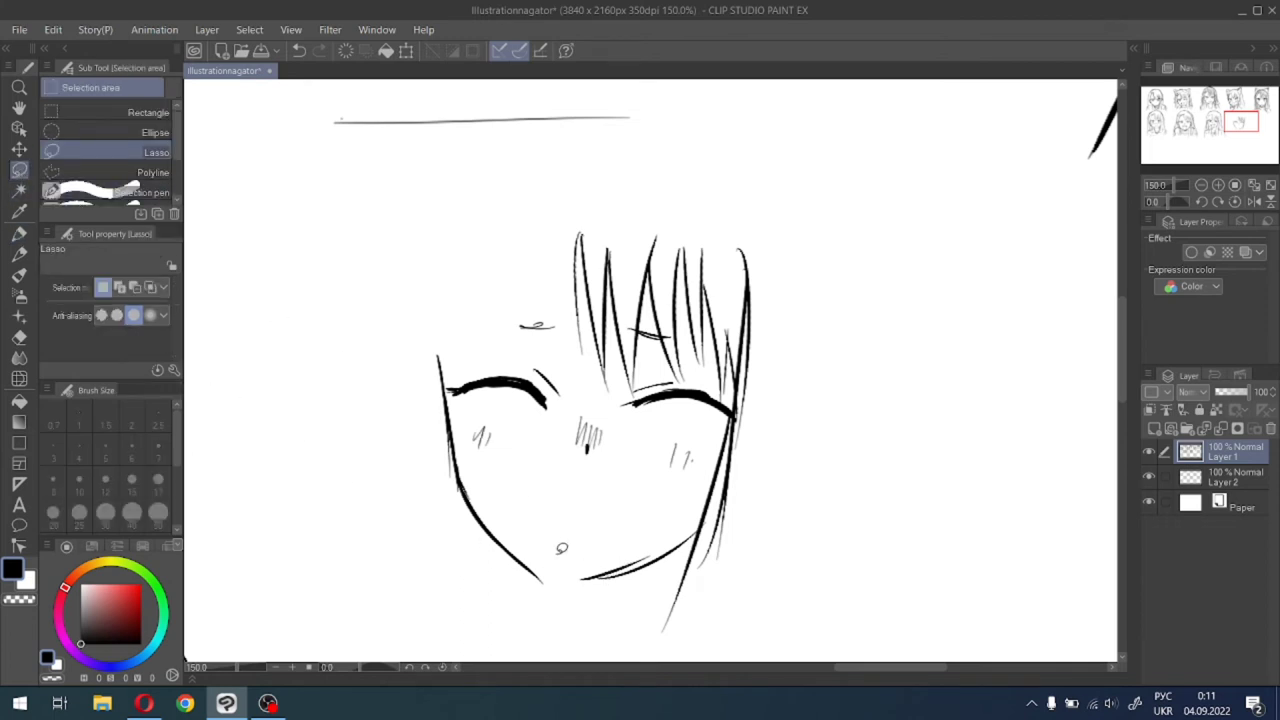
pyautogui.moveTo(566, 562)
pyautogui.mouseDown()
pyautogui.moveTo(651, 590)
pyautogui.moveTo(692, 508)
pyautogui.mouseUp()
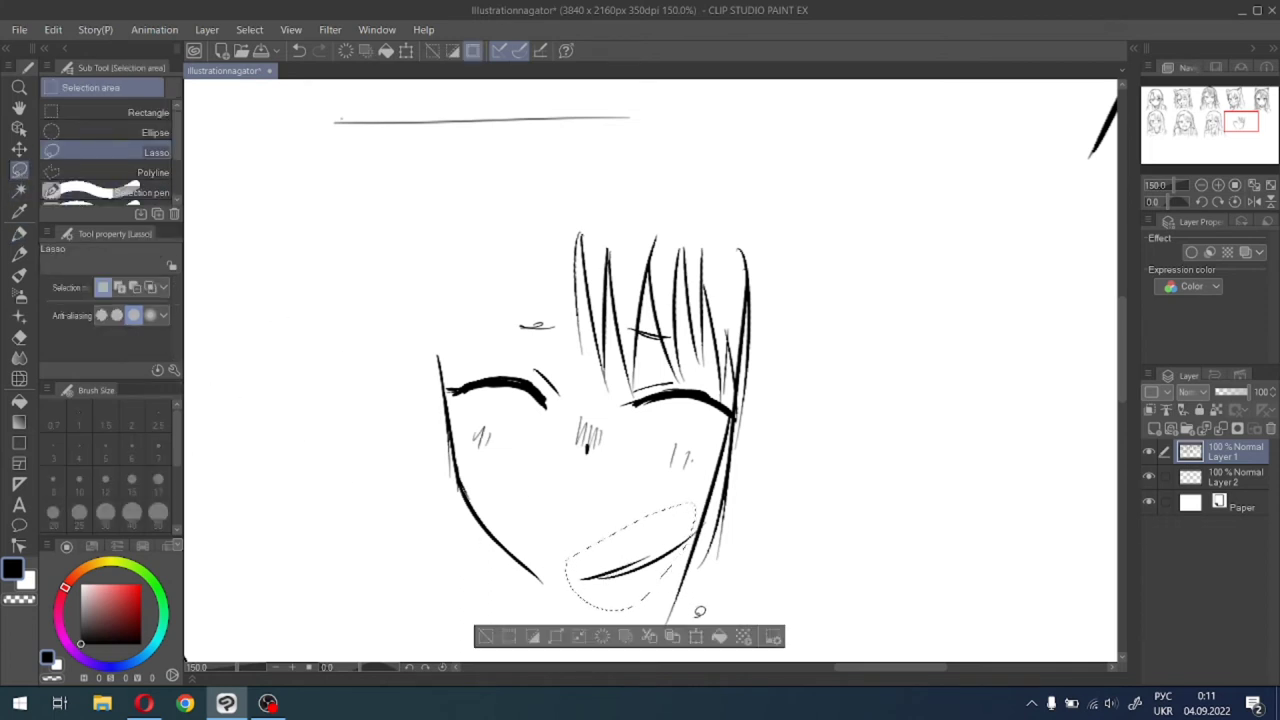
pyautogui.moveTo(557, 498); pyautogui.dragTo(553, 509)
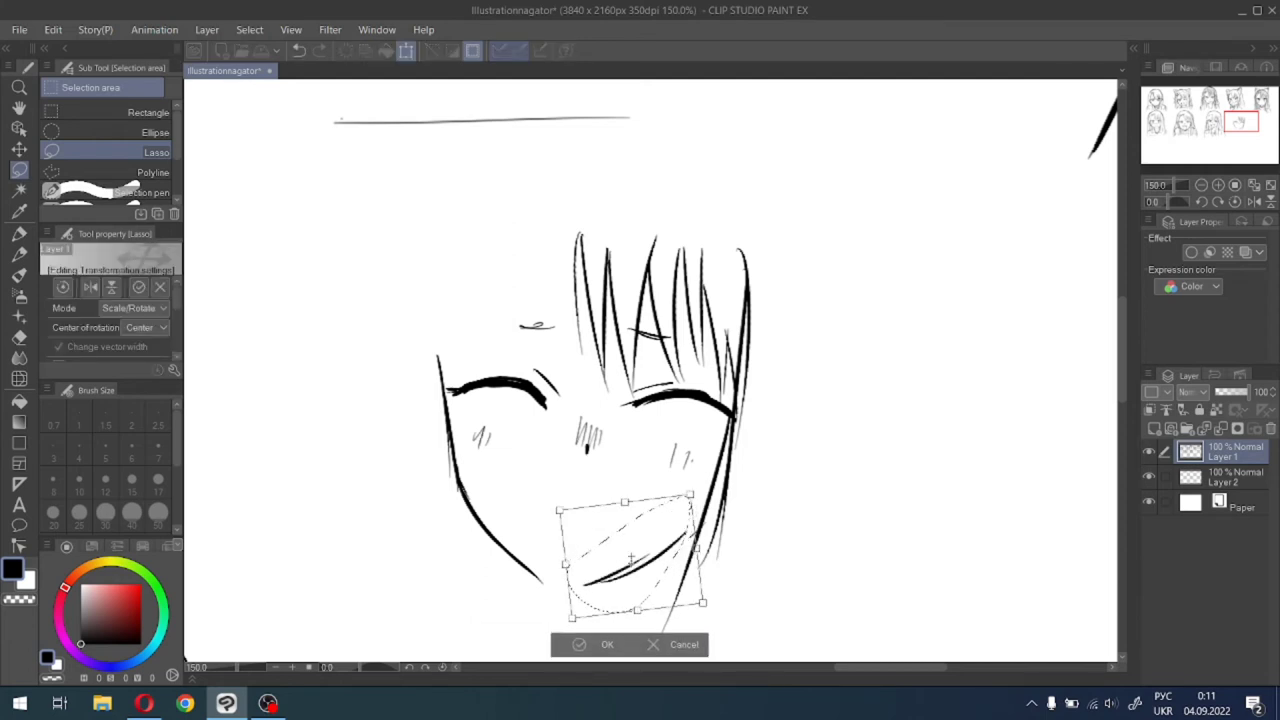
pyautogui.moveTo(635, 571); pyautogui.dragTo(640, 585)
pyautogui.click(596, 644)
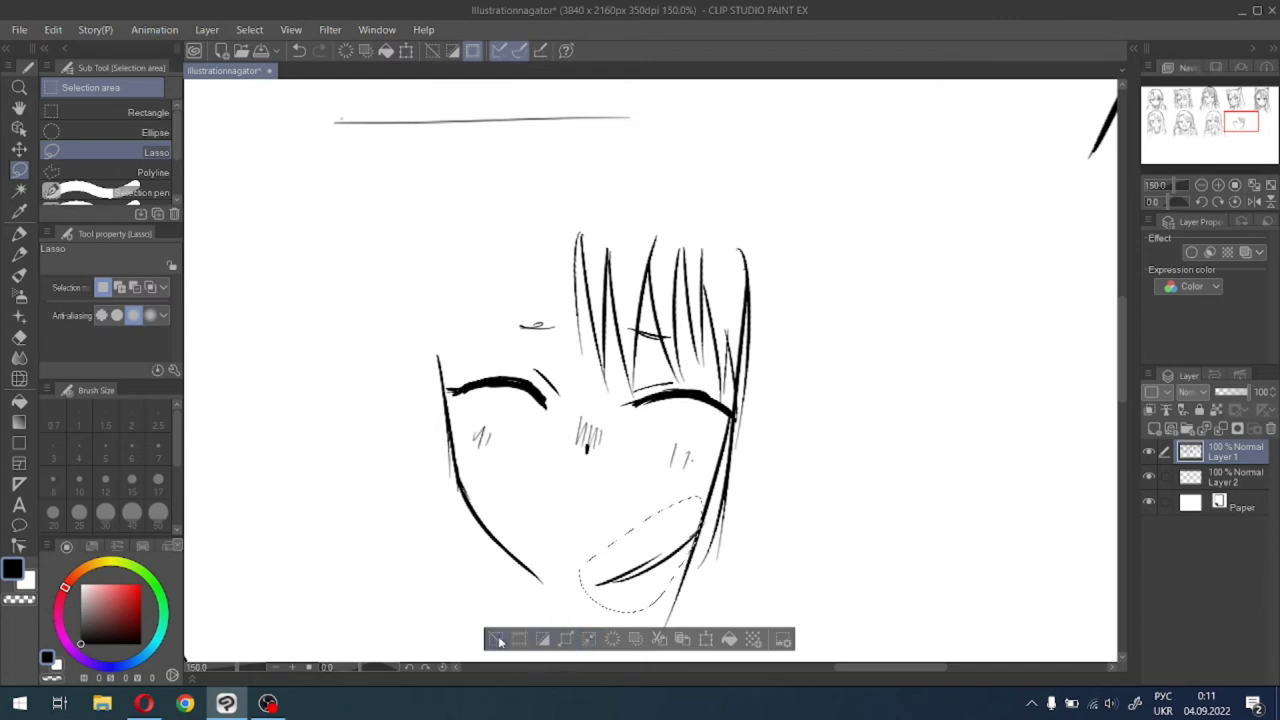
pyautogui.click(497, 643)
# Join the two jaw curves into a pointed chin with the pen and draw a small smiling mouth in two strokes.
pyautogui.click(19, 232)
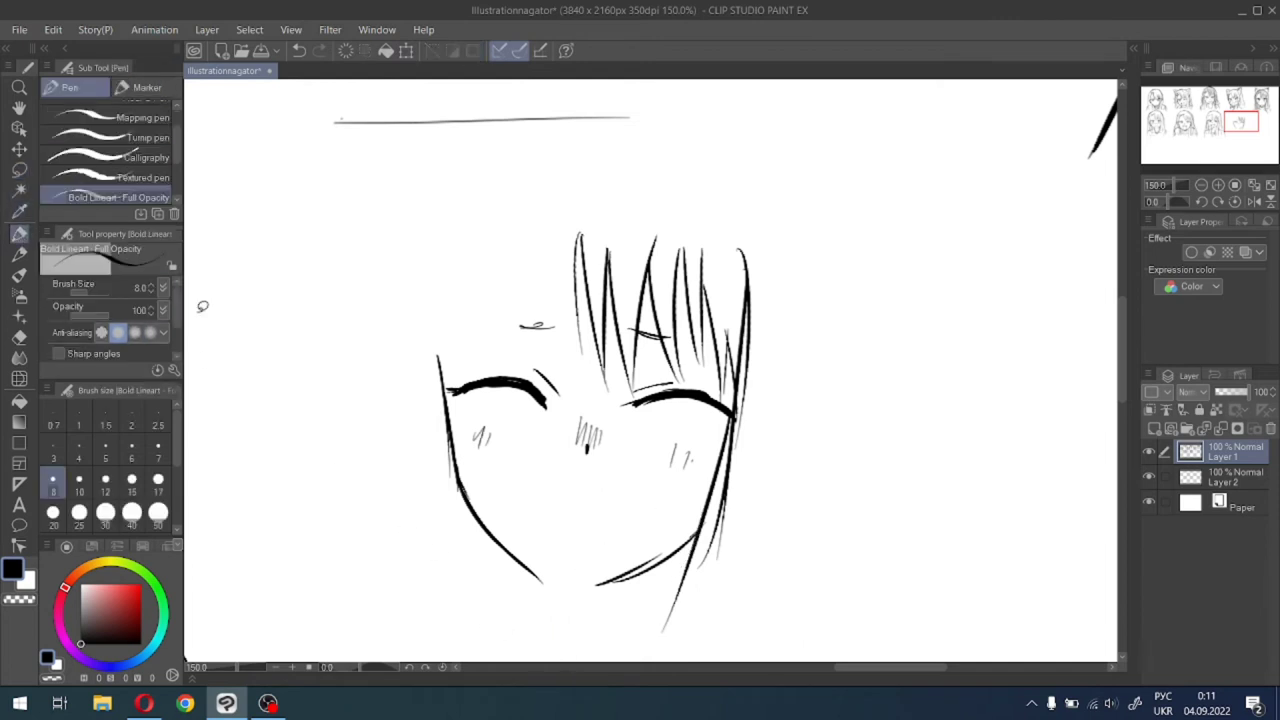
pyautogui.moveTo(582, 589); pyautogui.dragTo(608, 579)
pyautogui.moveTo(528, 567)
pyautogui.mouseDown()
pyautogui.moveTo(556, 589)
pyautogui.moveTo(583, 588)
pyautogui.mouseUp()
pyautogui.moveTo(532, 523); pyautogui.dragTo(618, 532)
pyautogui.hotkey('ctrl', 'z')
pyautogui.hotkey('ctrl', 'z')
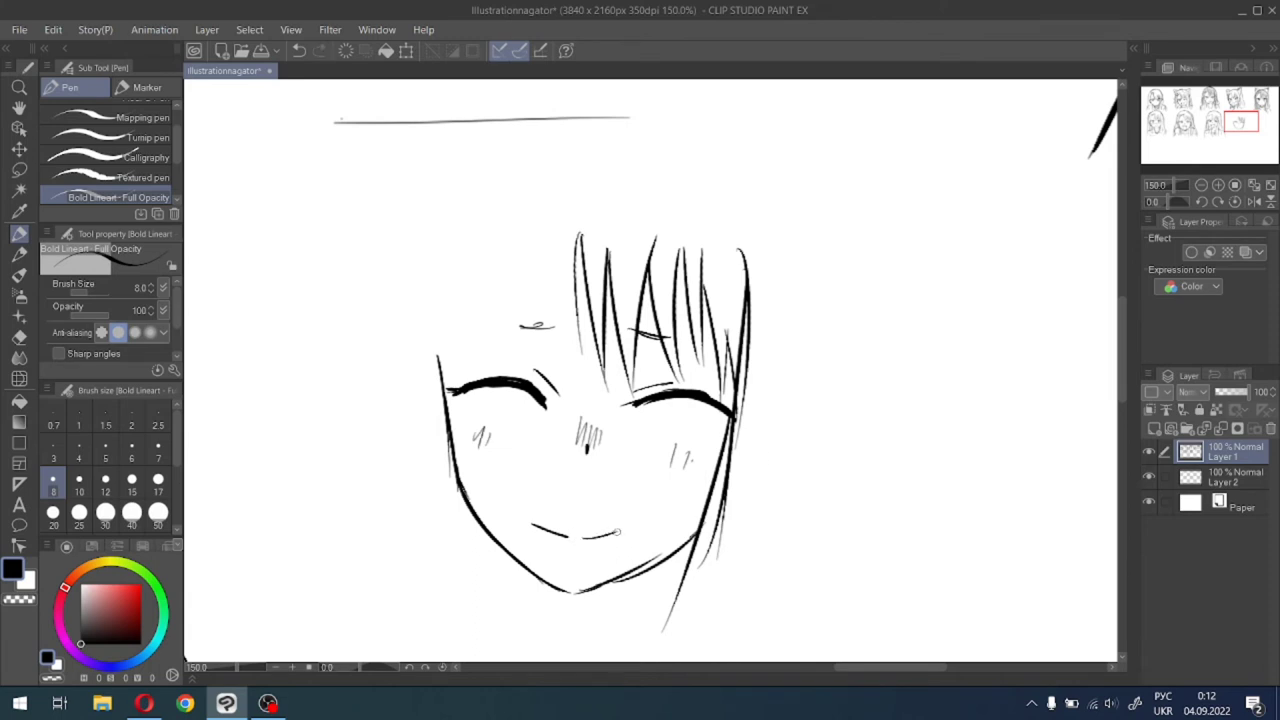
# Thicken and extend the parting strand of the bangs and draw the curved hairline from the right temple up toward it.
pyautogui.moveTo(1240, 122); pyautogui.dragTo(1224, 120)
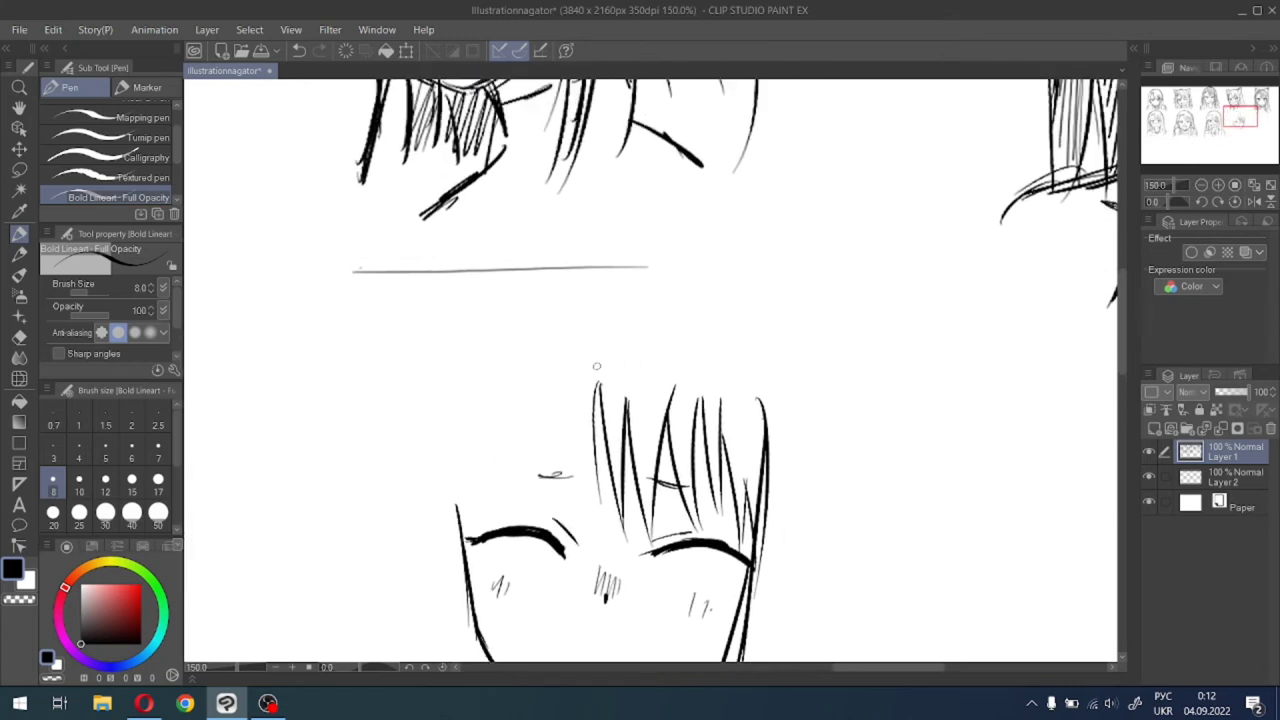
pyautogui.moveTo(596, 366)
pyautogui.mouseDown()
pyautogui.moveTo(594, 424)
pyautogui.moveTo(596, 402)
pyautogui.mouseUp()
pyautogui.moveTo(459, 540)
pyautogui.mouseDown()
pyautogui.moveTo(472, 462)
pyautogui.moveTo(506, 404)
pyautogui.moveTo(578, 362)
pyautogui.mouseUp()
pyautogui.moveTo(514, 402); pyautogui.dragTo(552, 381)
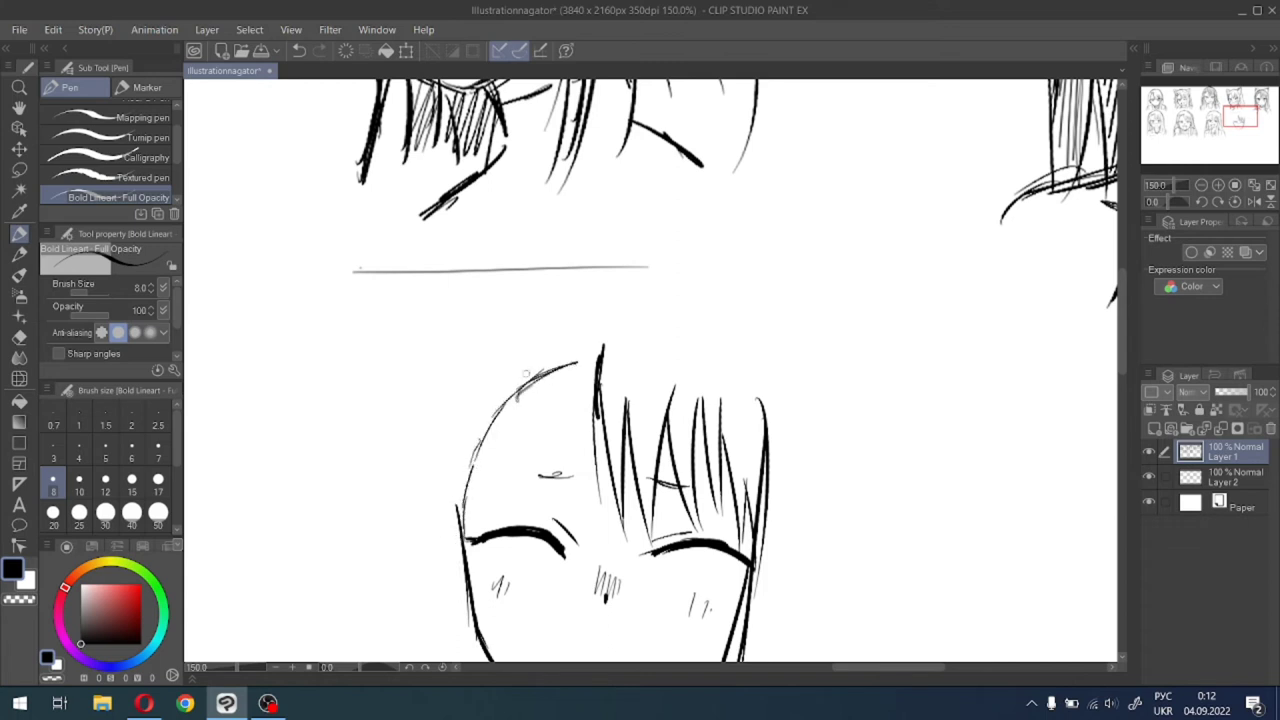
# Sketch the outer hair outline arching from the crown down the right side of the head.
pyautogui.moveTo(660, 289)
pyautogui.mouseDown()
pyautogui.moveTo(553, 300)
pyautogui.moveTo(482, 332)
pyautogui.mouseUp()
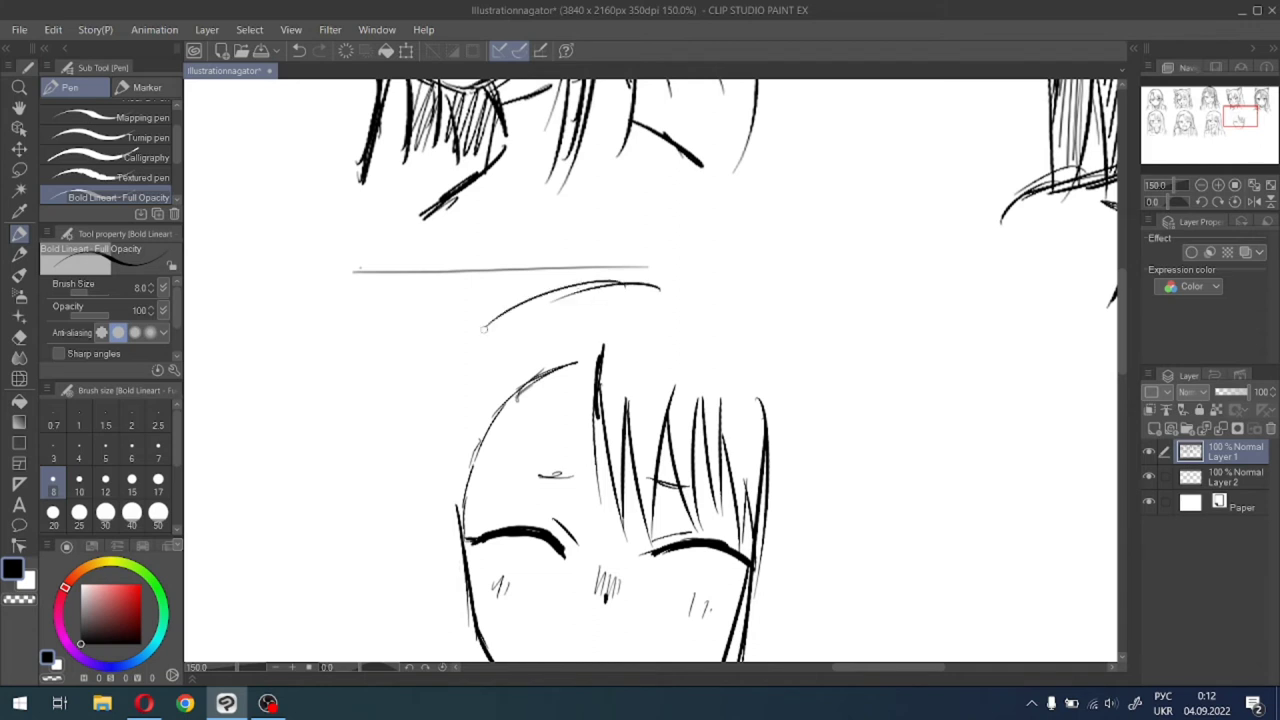
pyautogui.moveTo(564, 282)
pyautogui.mouseDown()
pyautogui.moveTo(496, 316)
pyautogui.moveTo(456, 366)
pyautogui.mouseUp()
pyautogui.moveTo(518, 295); pyautogui.dragTo(420, 472)
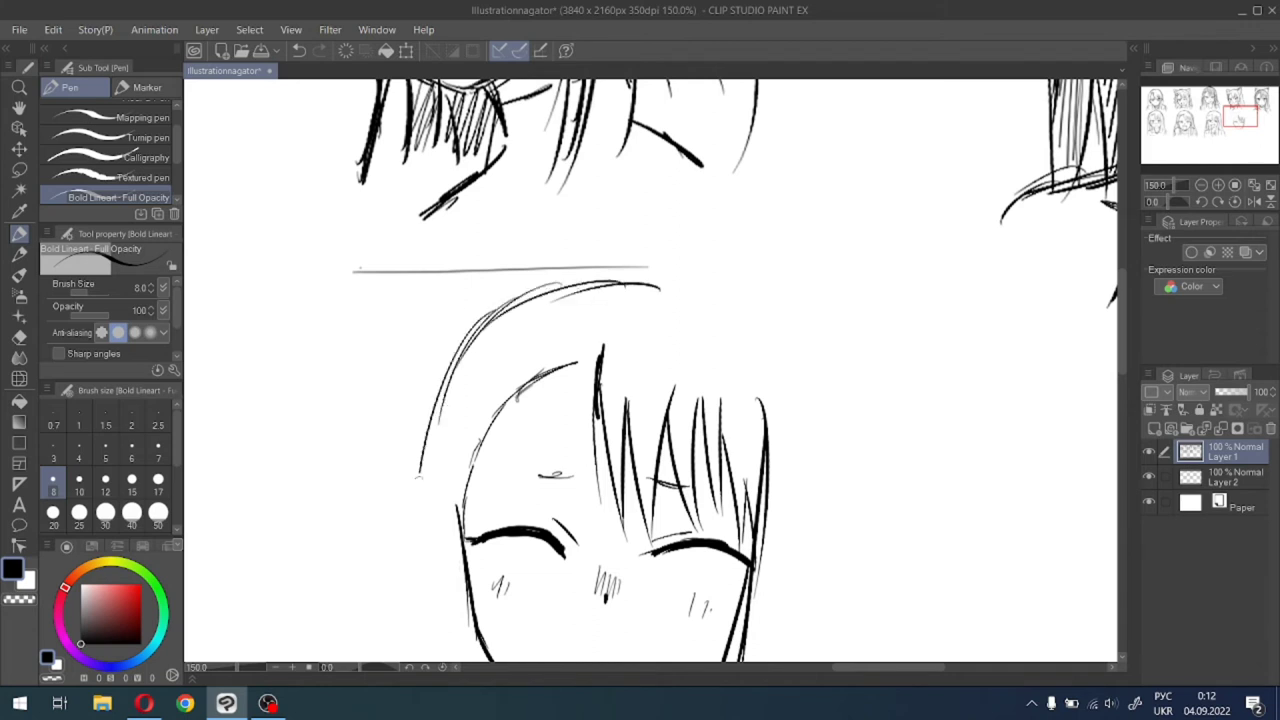
# Draw the exposed right ear with inner folds and hatched shading, and add a small cuff on its outer rim.
pyautogui.moveTo(1236, 134); pyautogui.dragTo(1238, 125)
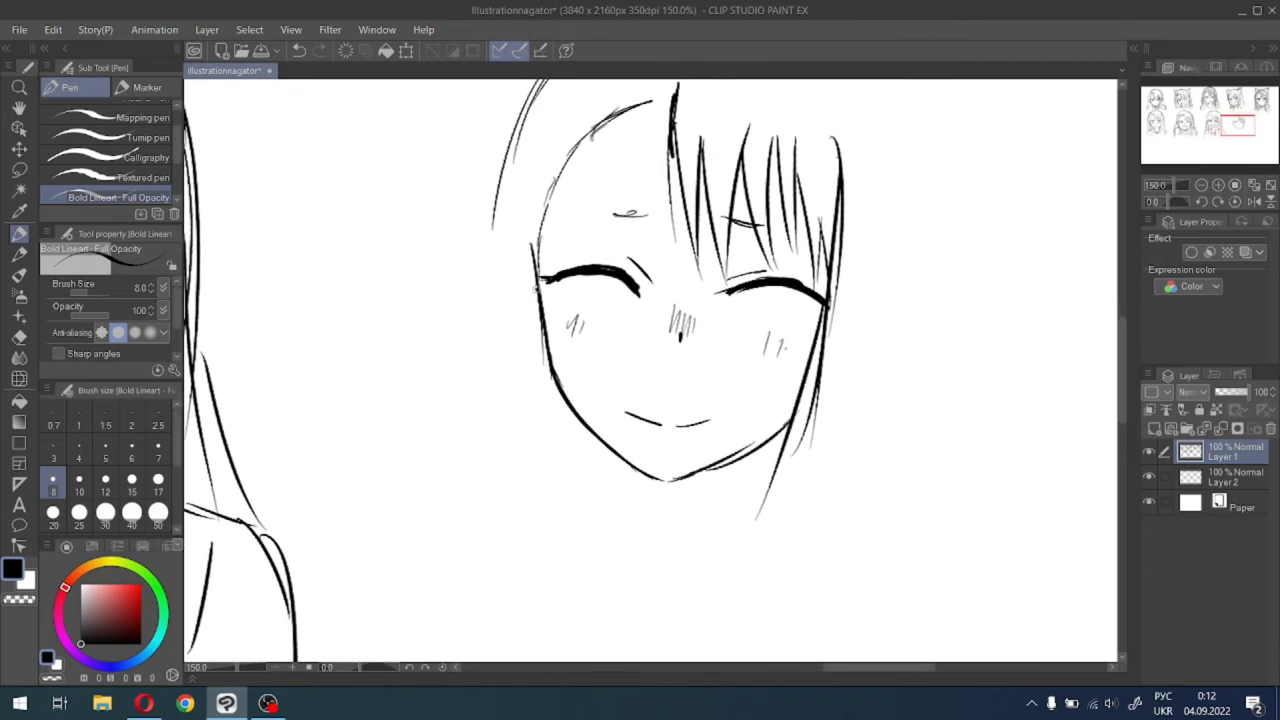
pyautogui.moveTo(530, 264)
pyautogui.mouseDown()
pyautogui.moveTo(540, 294)
pyautogui.moveTo(499, 290)
pyautogui.moveTo(506, 362)
pyautogui.moveTo(555, 387)
pyautogui.mouseUp()
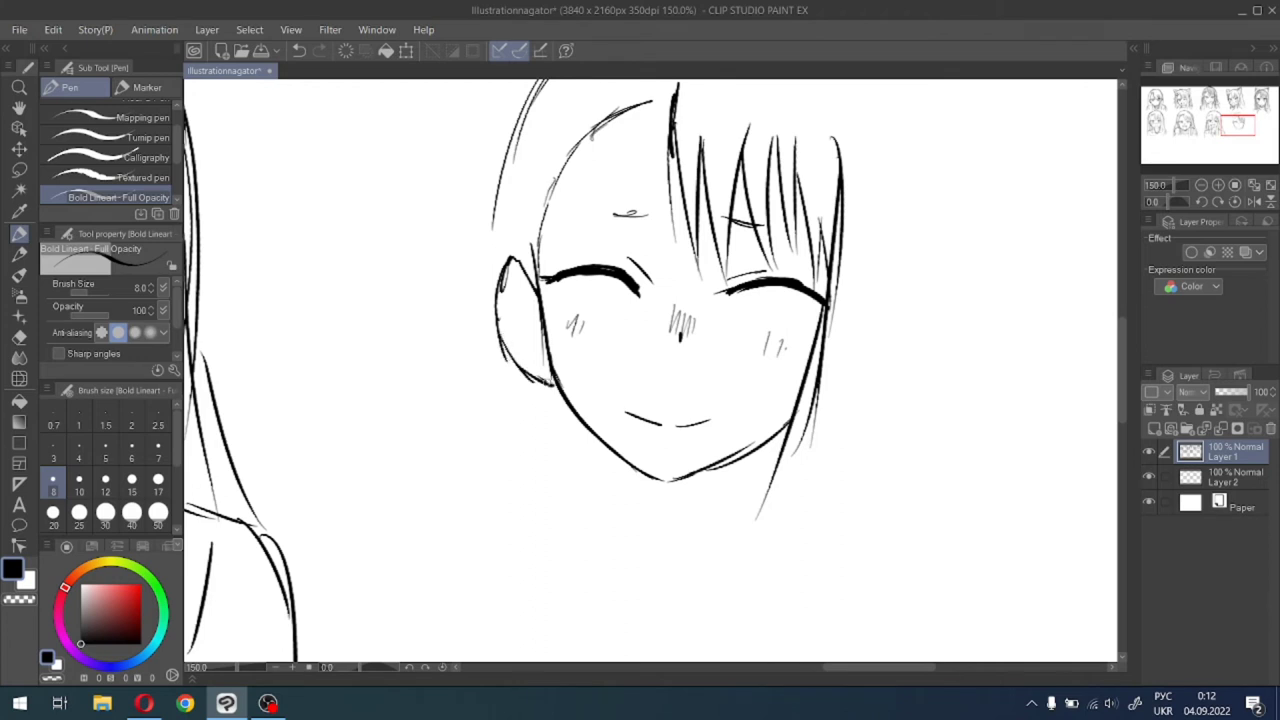
pyautogui.moveTo(507, 310)
pyautogui.mouseDown()
pyautogui.moveTo(508, 288)
pyautogui.moveTo(548, 362)
pyautogui.moveTo(522, 362)
pyautogui.moveTo(518, 342)
pyautogui.moveTo(532, 364)
pyautogui.mouseUp()
pyautogui.moveTo(538, 322); pyautogui.dragTo(532, 340)
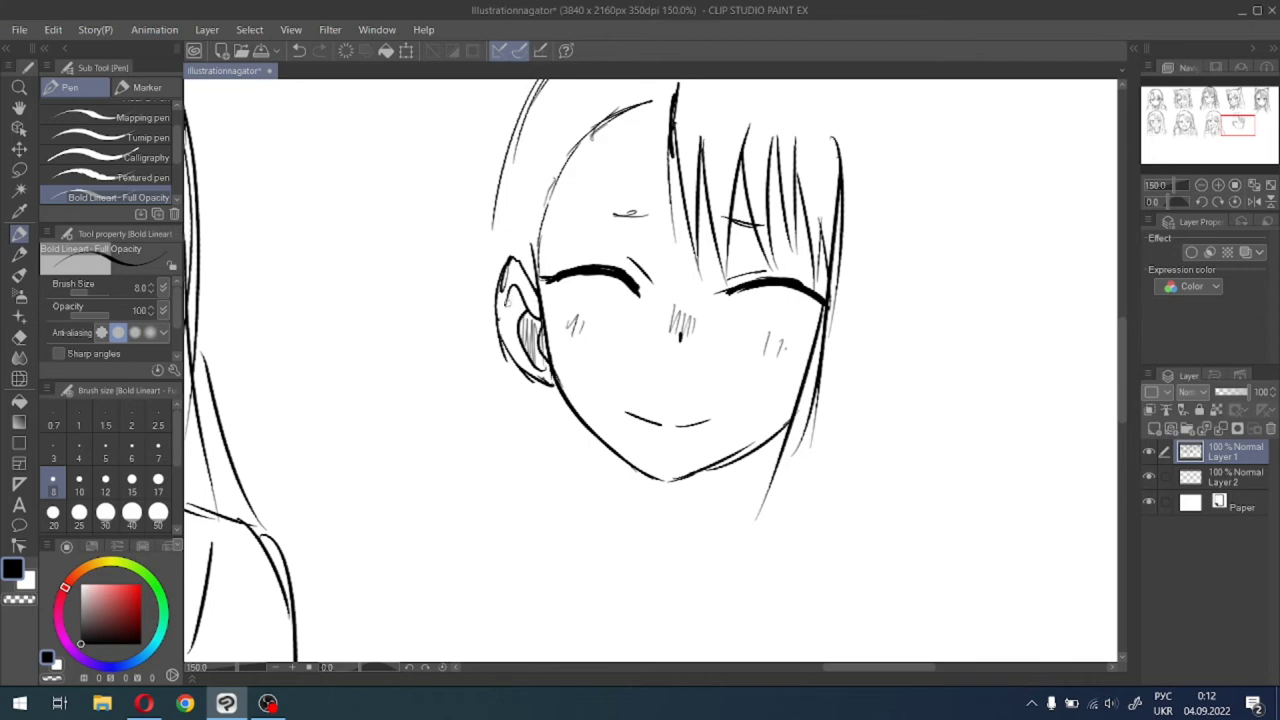
pyautogui.moveTo(518, 294); pyautogui.dragTo(498, 332)
# Thicken the left jawline from the chin to the side lock, redoing the stroke once.
pyautogui.moveTo(680, 481); pyautogui.dragTo(784, 414)
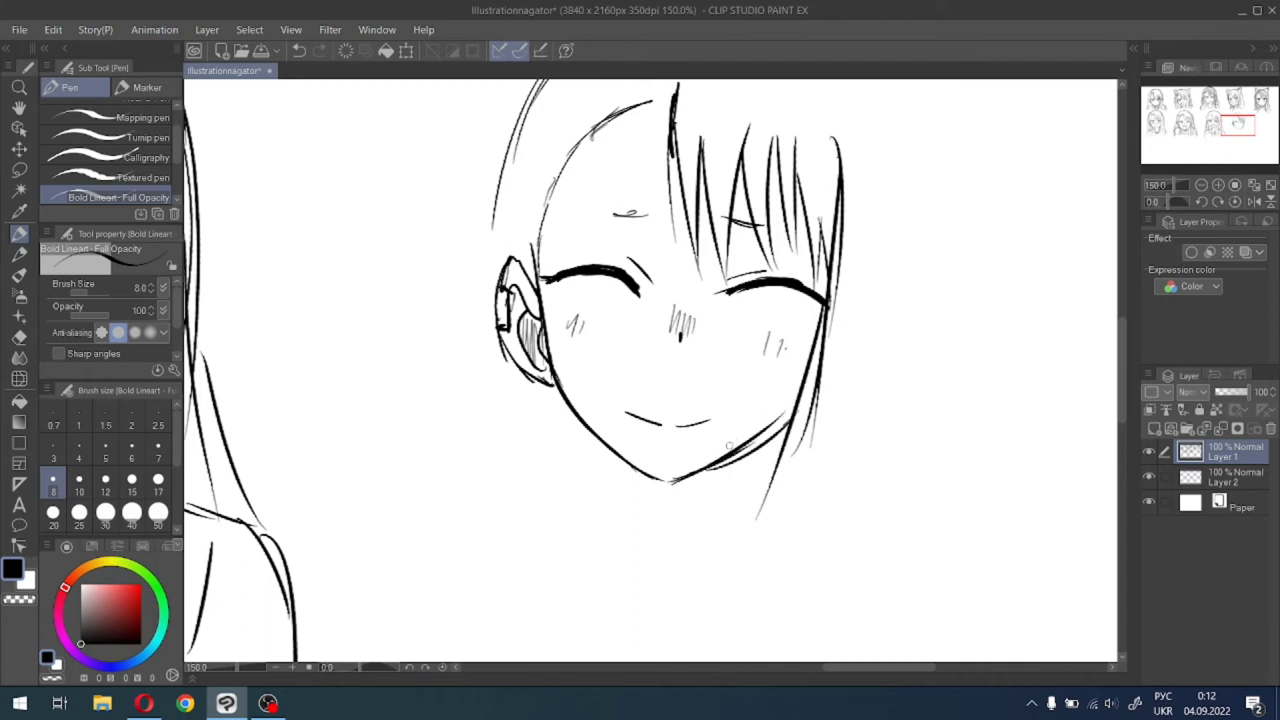
pyautogui.hotkey('ctrl', 'z')
pyautogui.moveTo(677, 483); pyautogui.dragTo(786, 433)
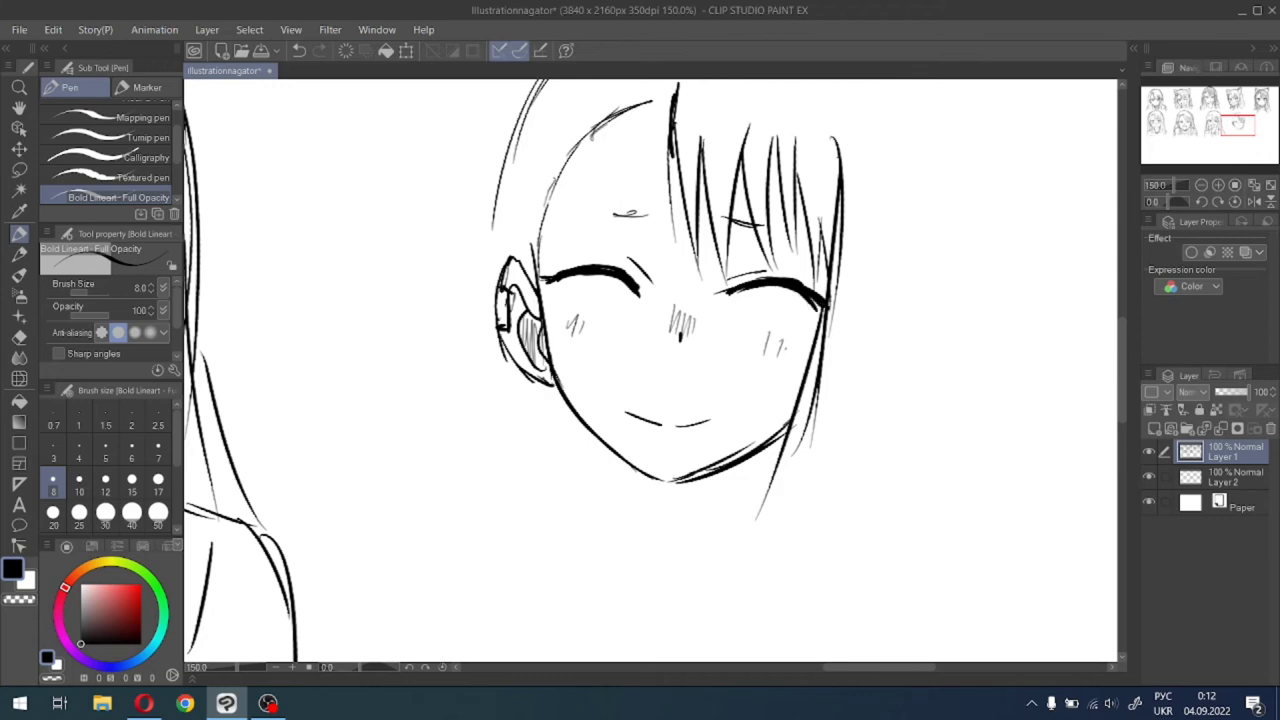
# Extend the hair outline over the crown and down the left side, redoing one stroke, and thicken the right side toward the ear.
pyautogui.moveTo(1232, 117); pyautogui.dragTo(1241, 120)
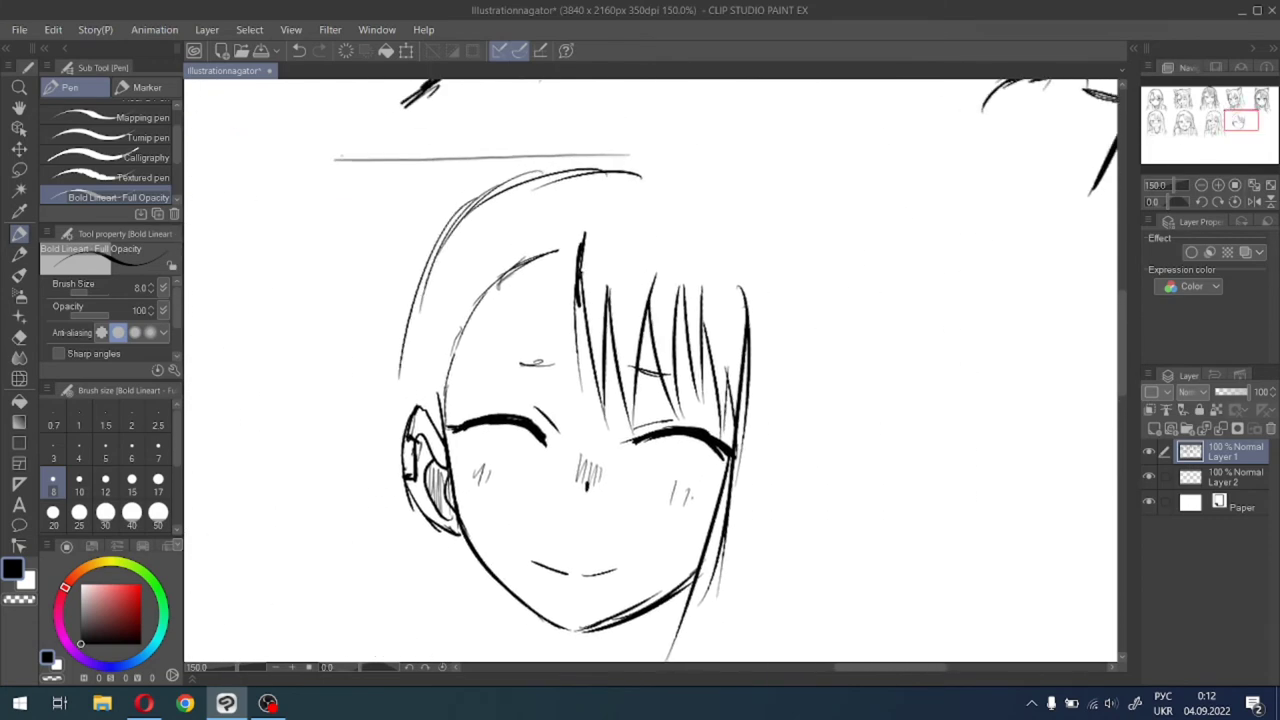
pyautogui.moveTo(474, 204)
pyautogui.mouseDown()
pyautogui.moveTo(566, 172)
pyautogui.moveTo(640, 180)
pyautogui.mouseUp()
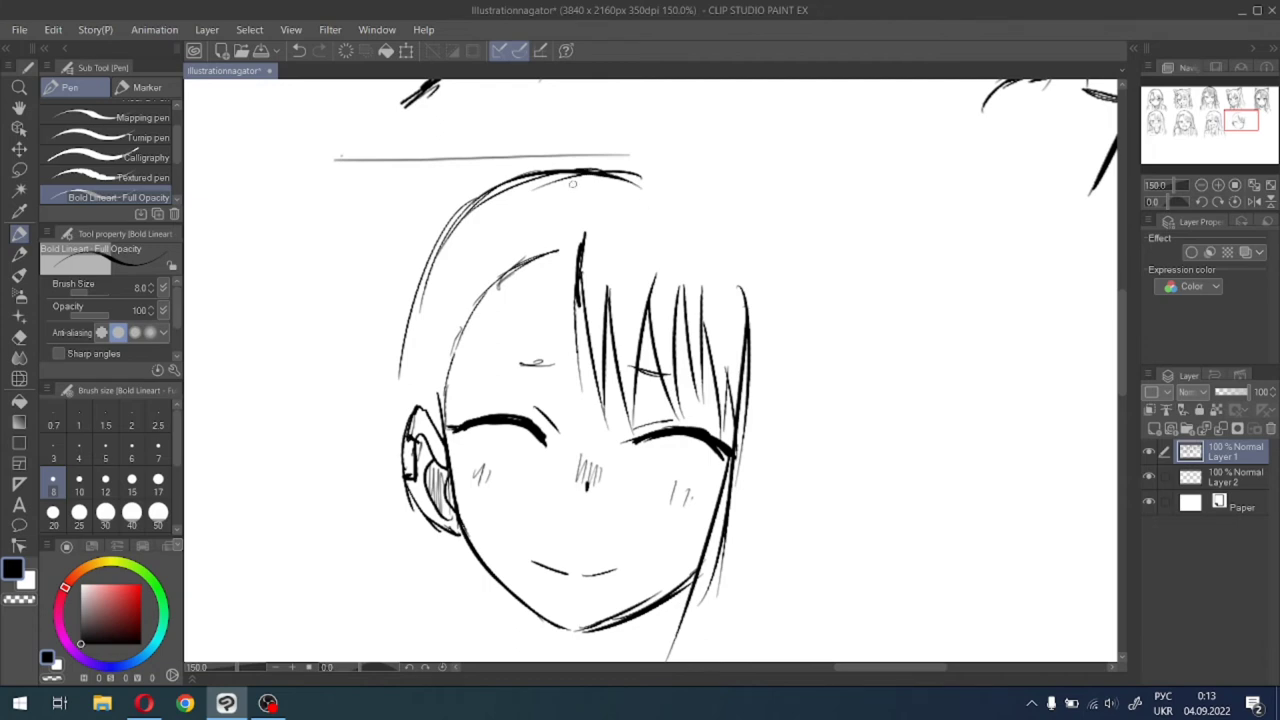
pyautogui.hotkey('ctrl', 'z')
pyautogui.moveTo(524, 188); pyautogui.dragTo(712, 200)
pyautogui.moveTo(635, 166); pyautogui.dragTo(792, 282)
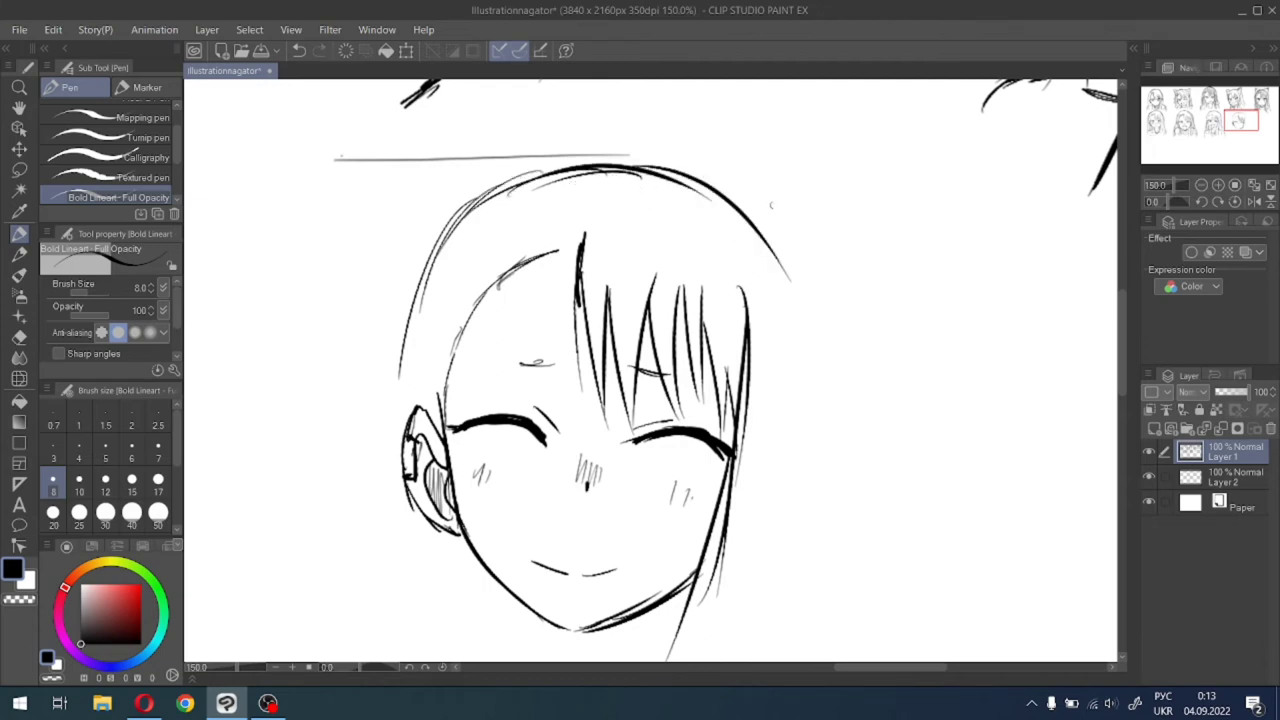
pyautogui.moveTo(1213, 127); pyautogui.dragTo(1236, 119)
pyautogui.moveTo(460, 230); pyautogui.dragTo(398, 420)
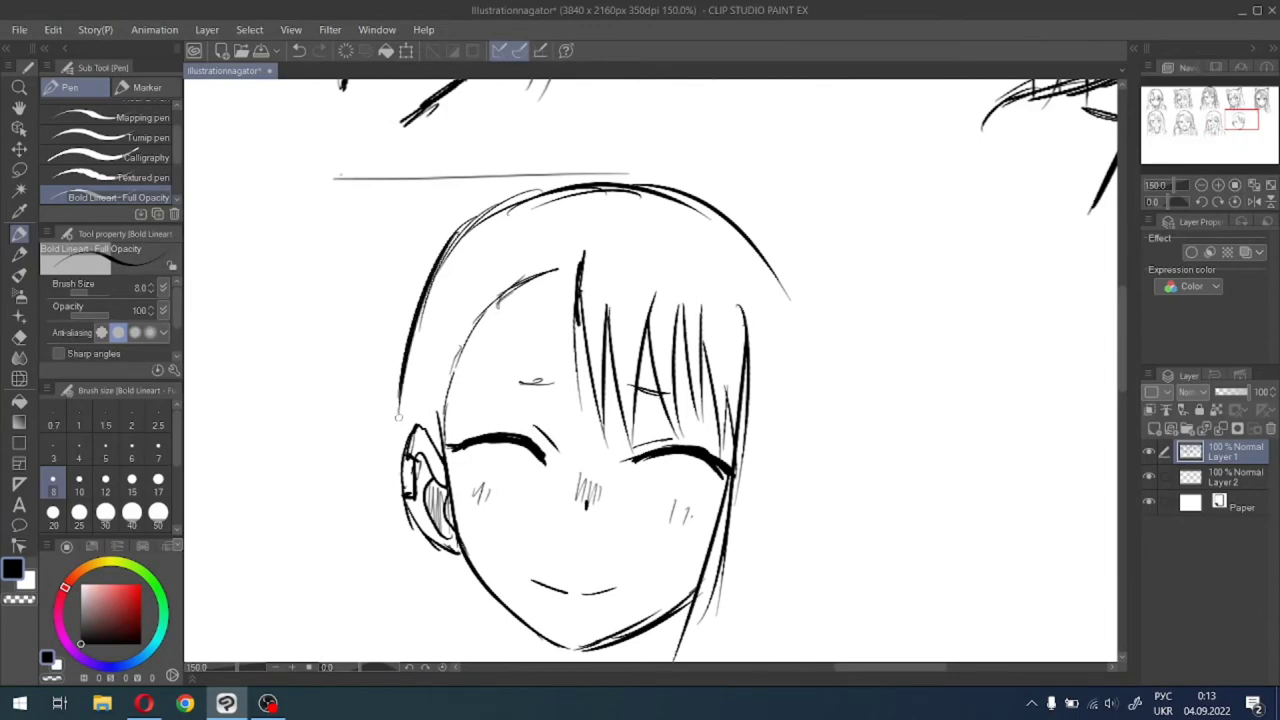
# Darken the hair edge above the ear, and draw both sides of the neck with shoulder lines sloping outward.
pyautogui.moveTo(414, 306); pyautogui.dragTo(403, 450)
pyautogui.moveTo(1224, 138); pyautogui.dragTo(1240, 130)
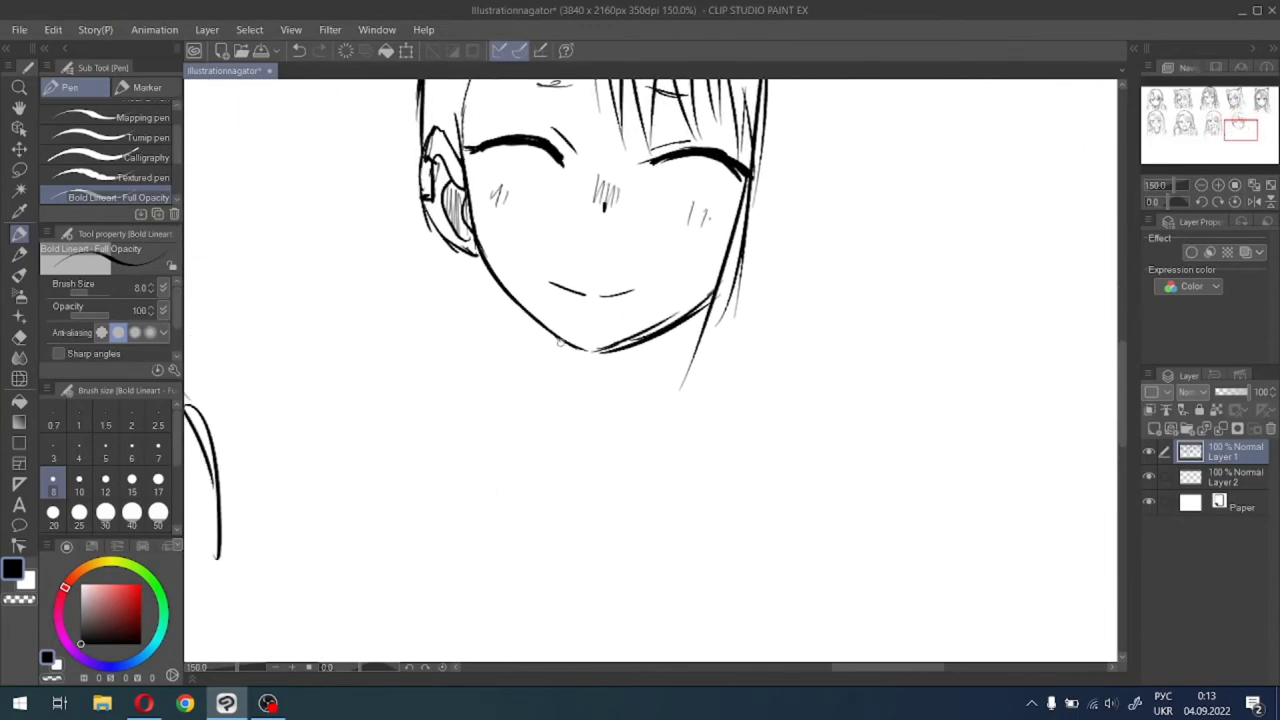
pyautogui.moveTo(538, 320); pyautogui.dragTo(540, 400)
pyautogui.moveTo(658, 338)
pyautogui.mouseDown()
pyautogui.moveTo(655, 387)
pyautogui.moveTo(745, 426)
pyautogui.mouseUp()
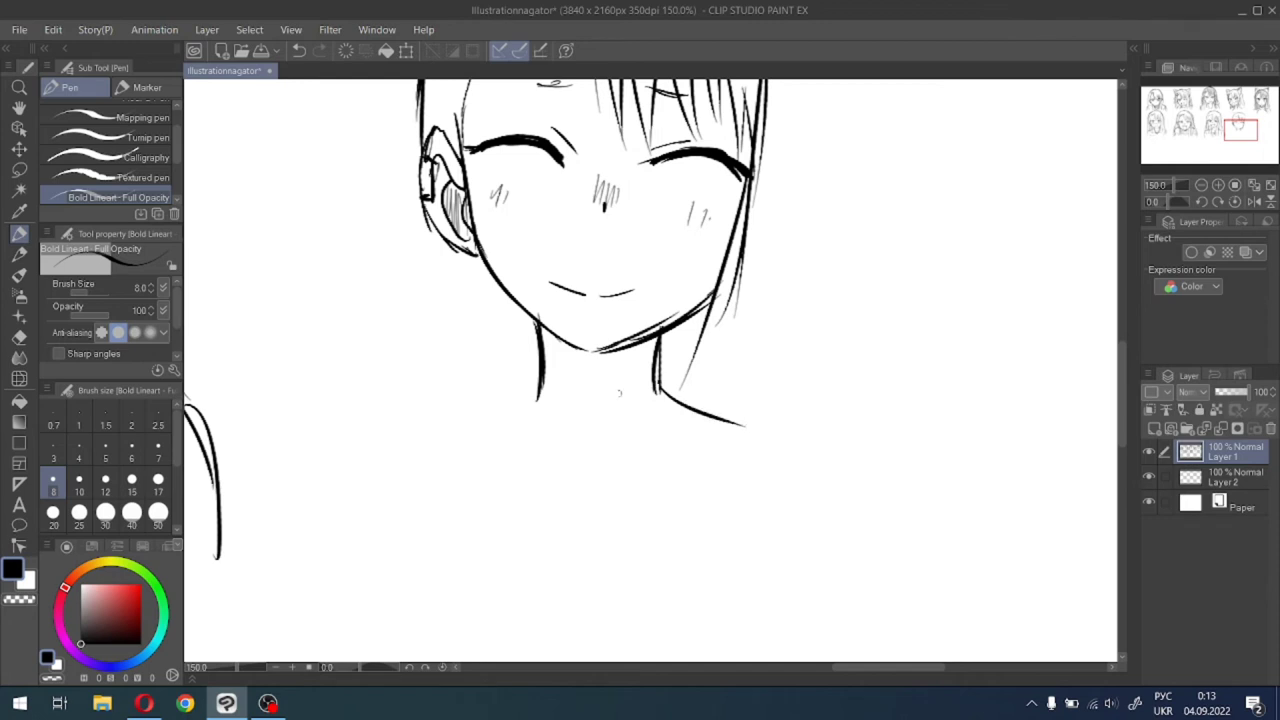
pyautogui.moveTo(540, 398); pyautogui.dragTo(446, 441)
pyautogui.moveTo(669, 388); pyautogui.dragTo(778, 436)
# Extend the shoulder line on the ear side farther outward, redoing the stroke until it flows from the neck.
pyautogui.moveTo(508, 413); pyautogui.dragTo(374, 431)
pyautogui.hotkey('ctrl', 'z')
pyautogui.moveTo(458, 428); pyautogui.dragTo(371, 440)
pyautogui.hotkey('ctrl', 'z')
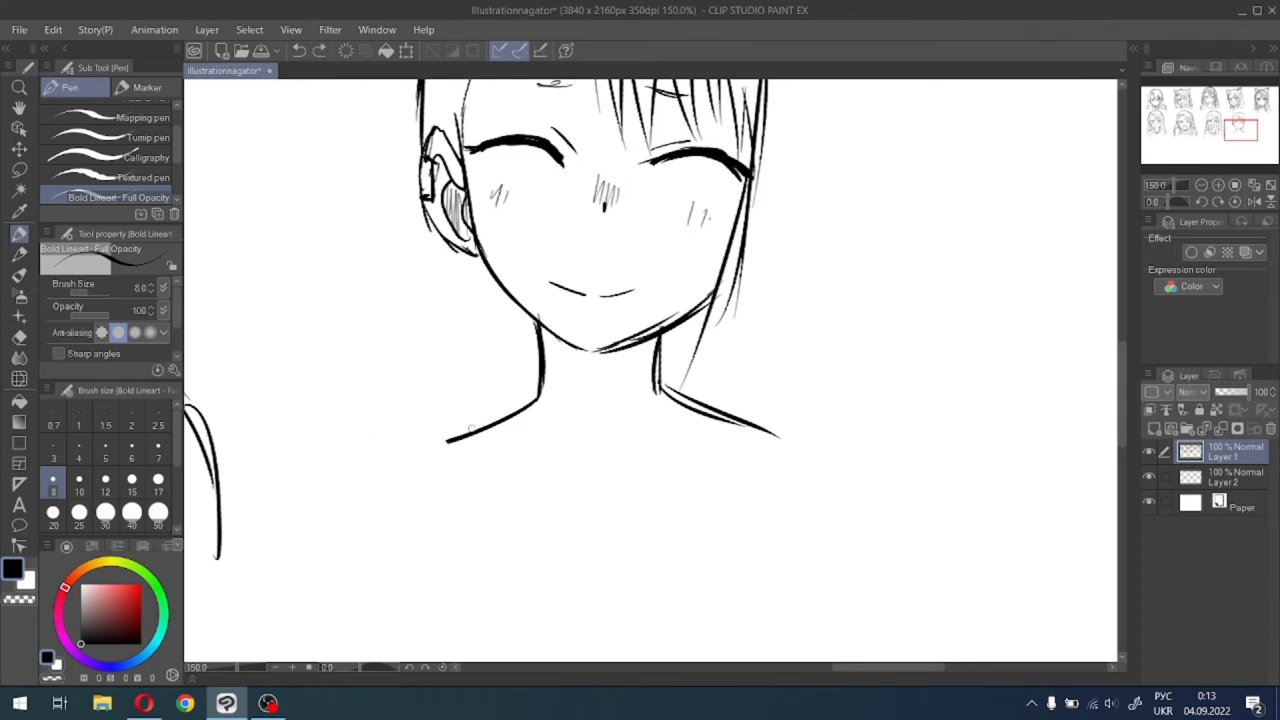
pyautogui.moveTo(472, 429); pyautogui.dragTo(385, 447)
# Sketch short arm lines below both shoulders and add the collarbones, redoing one arm stroke.
pyautogui.moveTo(466, 438)
pyautogui.mouseDown()
pyautogui.moveTo(461, 506)
pyautogui.moveTo(465, 462)
pyautogui.moveTo(457, 505)
pyautogui.moveTo(414, 499)
pyautogui.mouseUp()
pyautogui.hotkey('ctrl', 'z')
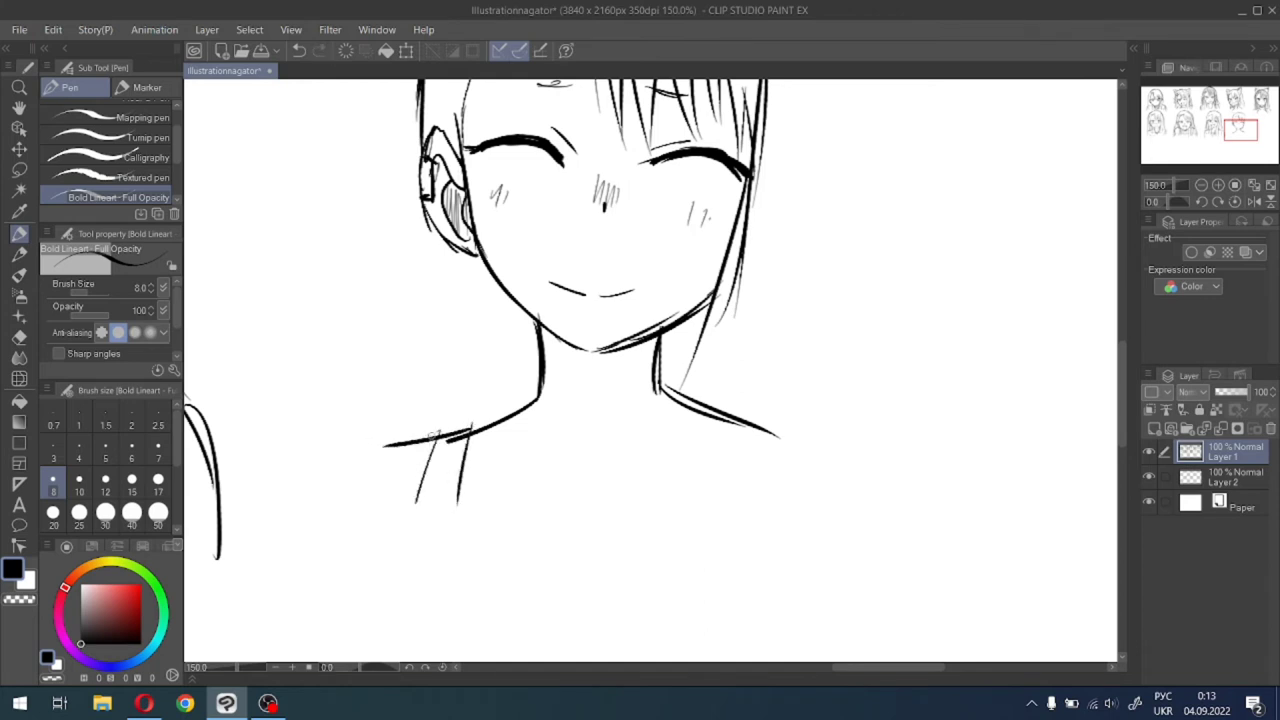
pyautogui.moveTo(434, 436); pyautogui.dragTo(419, 500)
pyautogui.moveTo(465, 456)
pyautogui.mouseDown()
pyautogui.moveTo(562, 474)
pyautogui.moveTo(732, 445)
pyautogui.mouseUp()
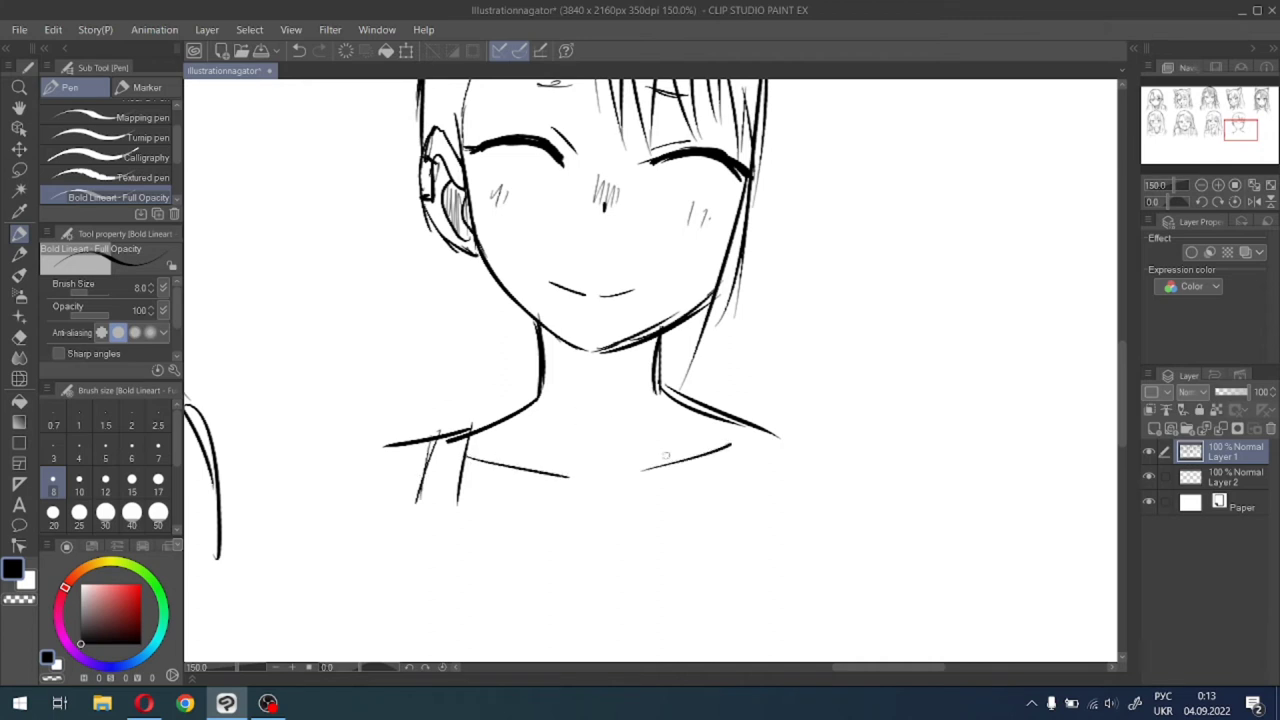
pyautogui.moveTo(546, 478); pyautogui.dragTo(576, 494)
pyautogui.moveTo(795, 428); pyautogui.dragTo(781, 496)
# Draw long straight hair strands falling from behind the ear to the shoulder.
pyautogui.moveTo(413, 120); pyautogui.dragTo(411, 360)
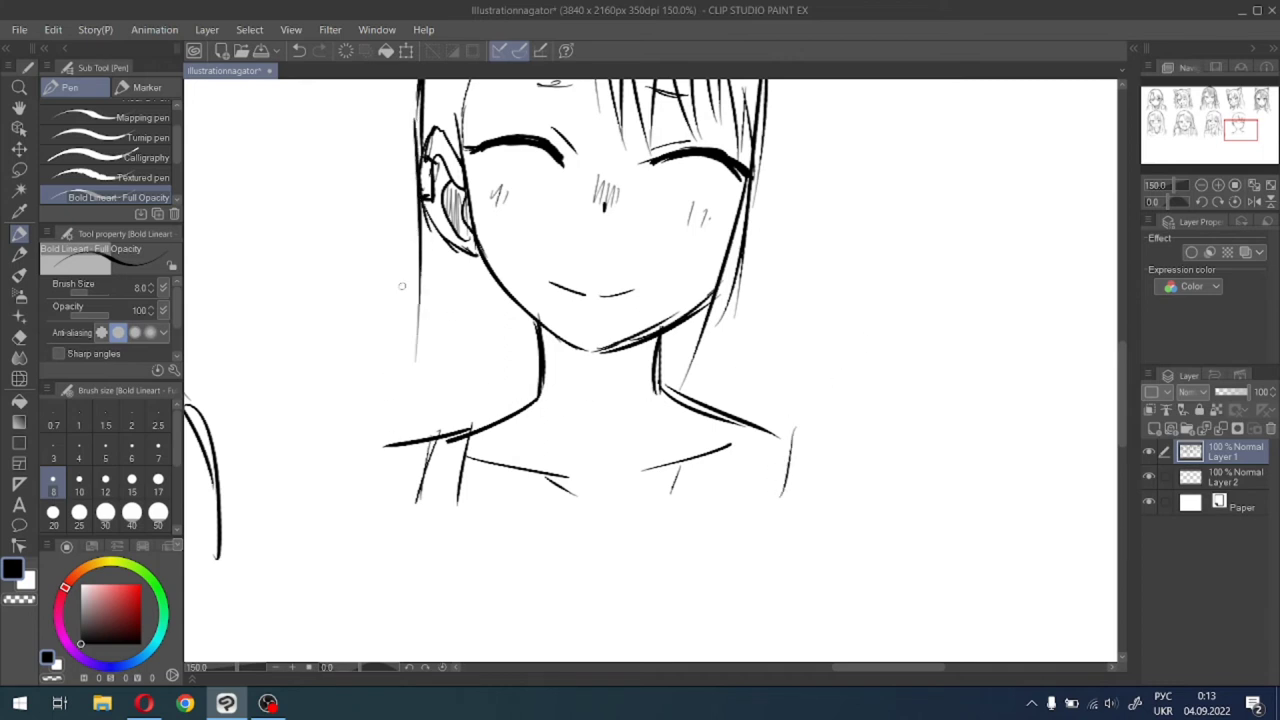
pyautogui.moveTo(413, 266); pyautogui.dragTo(399, 470)
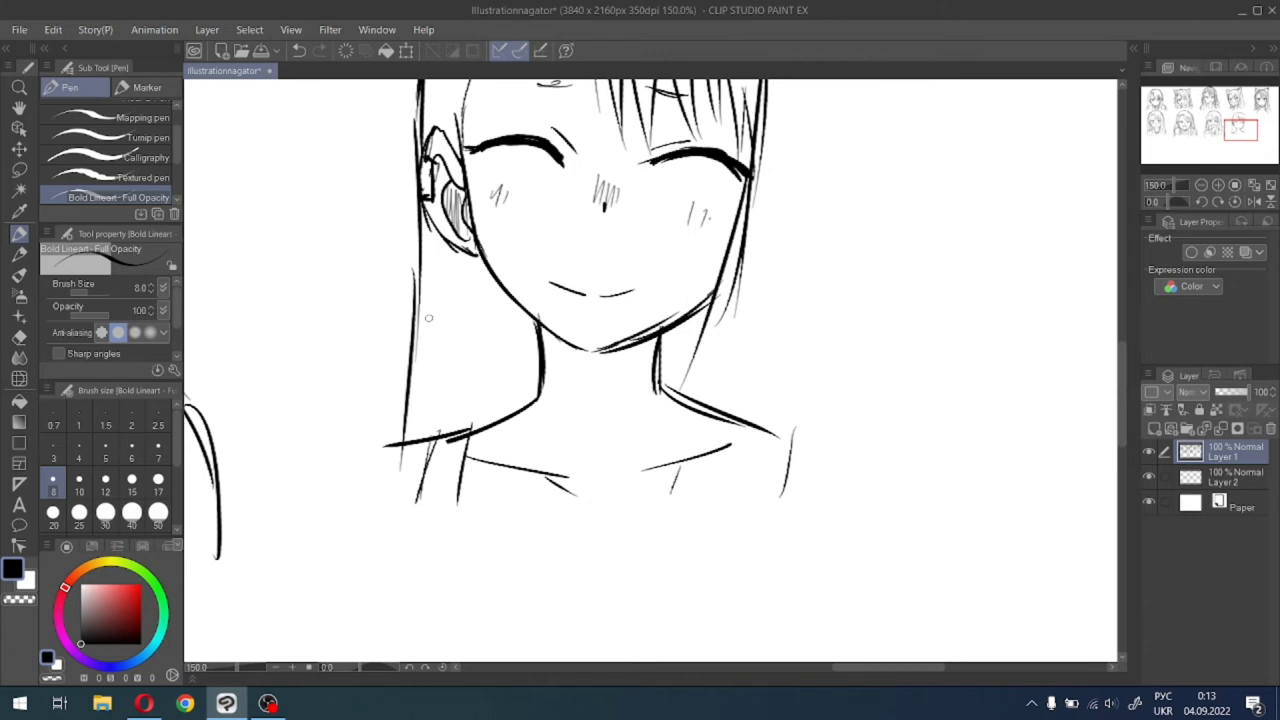
pyautogui.moveTo(428, 318); pyautogui.dragTo(416, 440)
pyautogui.moveTo(437, 349); pyautogui.dragTo(430, 445)
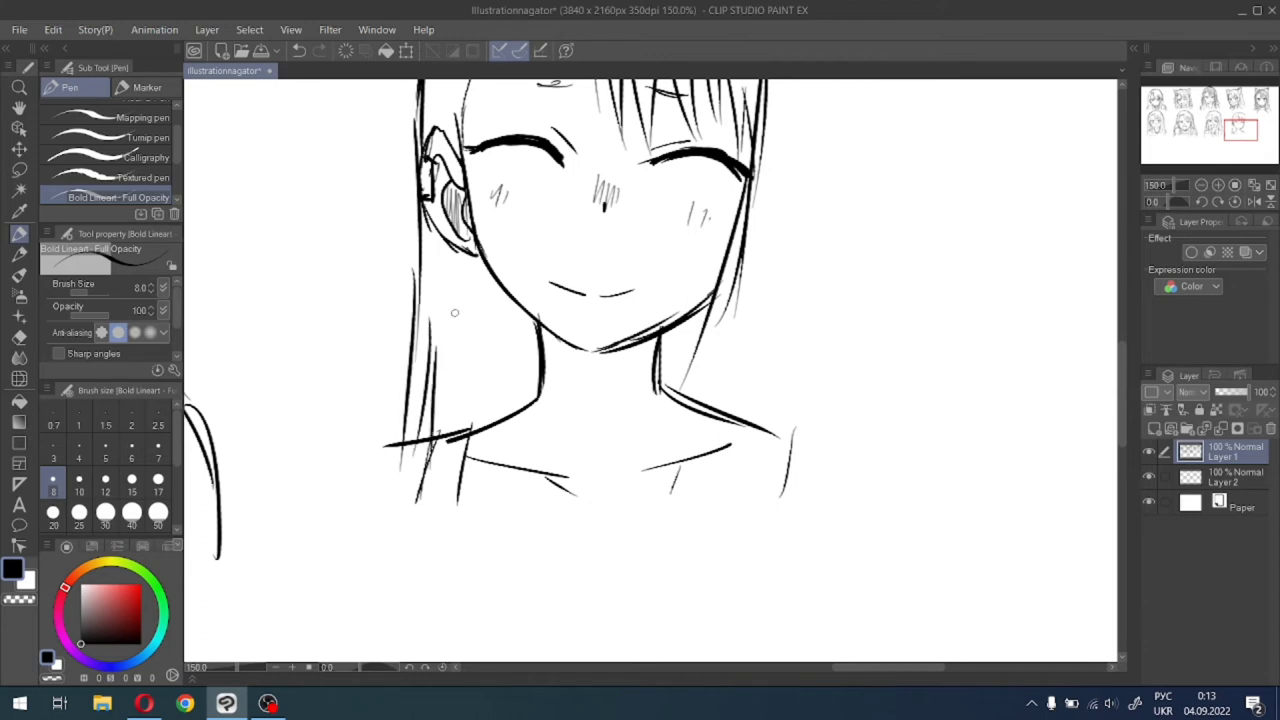
pyautogui.moveTo(468, 256); pyautogui.dragTo(474, 422)
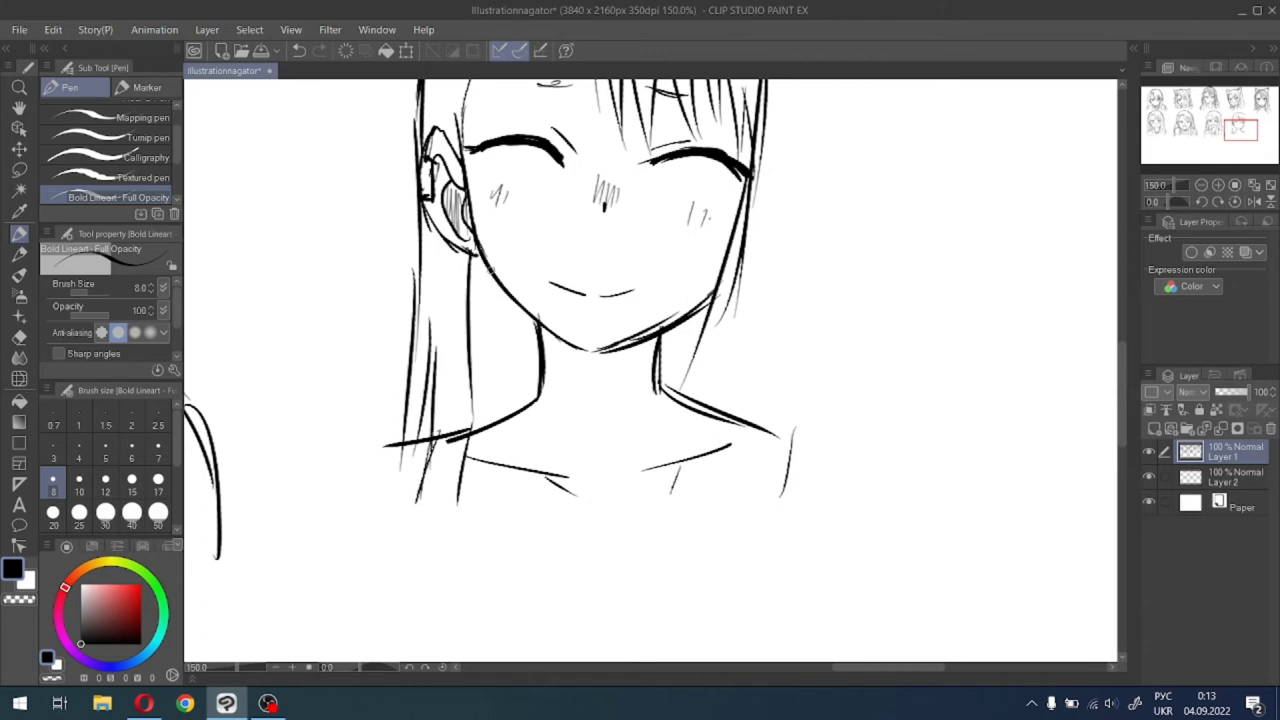
# Hatch shading into the hair behind the neck and across the neck under the chin.
pyautogui.moveTo(490, 266); pyautogui.dragTo(506, 434)
pyautogui.moveTo(502, 306)
pyautogui.mouseDown()
pyautogui.moveTo(510, 412)
pyautogui.moveTo(538, 376)
pyautogui.mouseUp()
pyautogui.moveTo(528, 320); pyautogui.dragTo(622, 436)
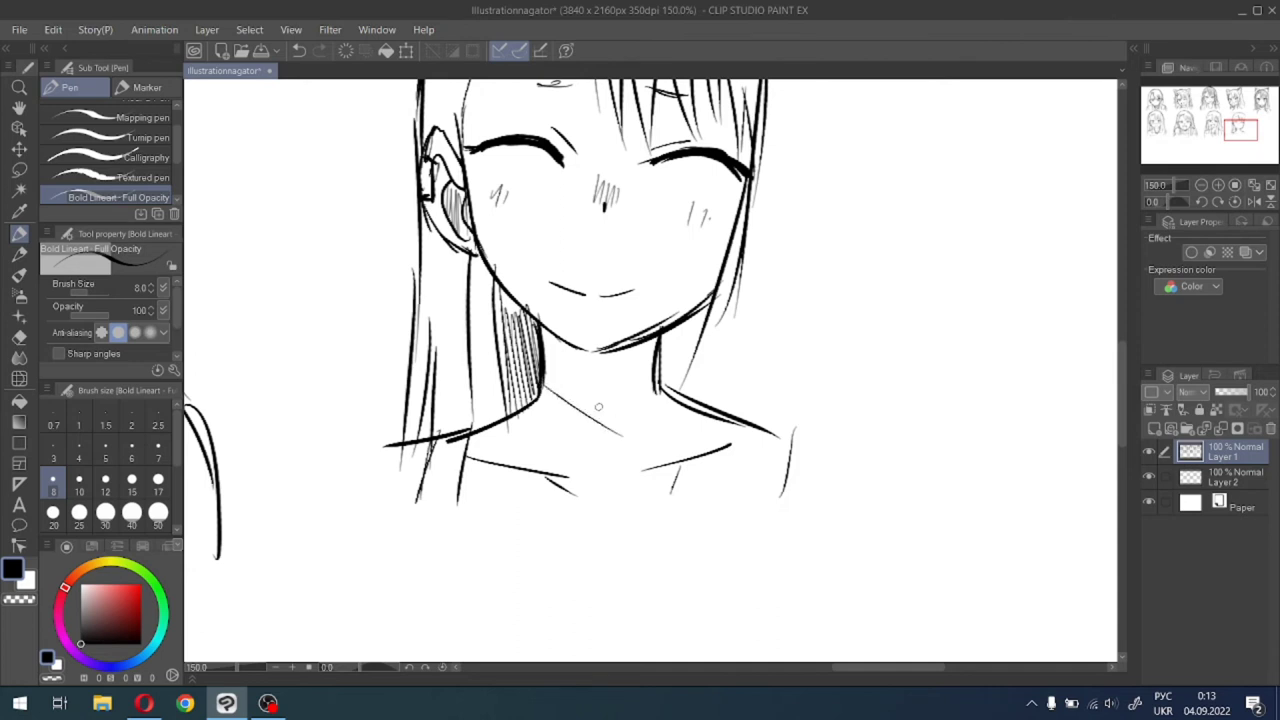
pyautogui.moveTo(546, 370); pyautogui.dragTo(582, 418)
pyautogui.moveTo(552, 362)
pyautogui.mouseDown()
pyautogui.moveTo(610, 446)
pyautogui.moveTo(604, 424)
pyautogui.moveTo(614, 434)
pyautogui.mouseUp()
pyautogui.moveTo(548, 344); pyautogui.dragTo(612, 434)
pyautogui.moveTo(552, 340); pyautogui.dragTo(634, 436)
pyautogui.moveTo(588, 350)
pyautogui.mouseDown()
pyautogui.moveTo(642, 424)
pyautogui.moveTo(650, 408)
pyautogui.mouseUp()
pyautogui.moveTo(626, 350)
pyautogui.mouseDown()
pyautogui.moveTo(658, 404)
pyautogui.moveTo(654, 388)
pyautogui.mouseUp()
pyautogui.moveTo(640, 344); pyautogui.dragTo(656, 386)
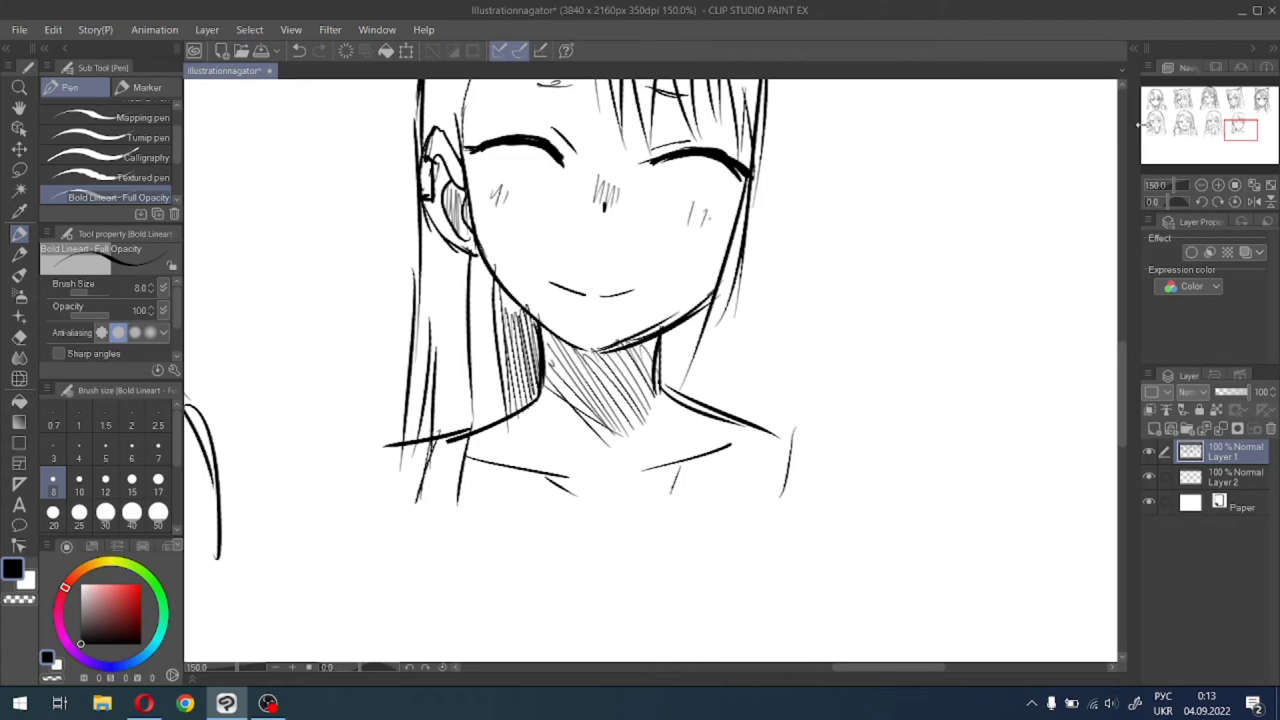
# Join the swept hairline to the bangs' parting and thicken the hair outline over the crown.
pyautogui.moveTo(1238, 129); pyautogui.dragTo(1237, 122)
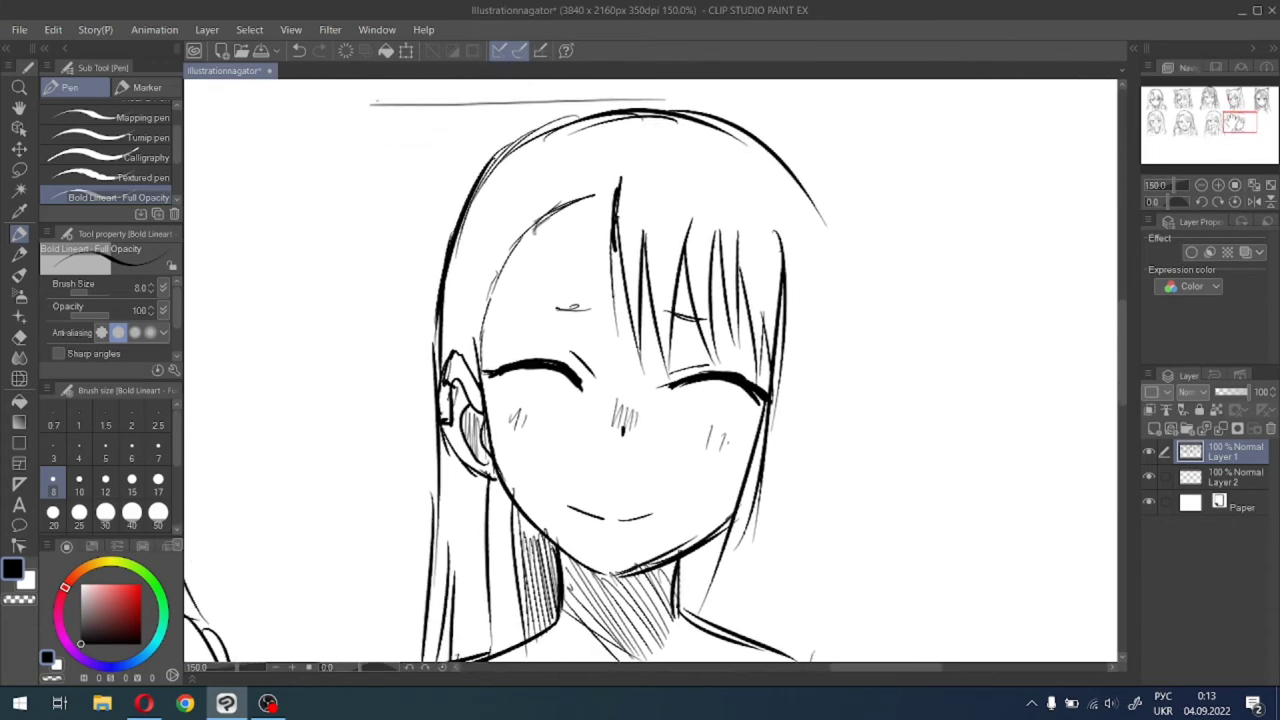
pyautogui.moveTo(685, 425)
pyautogui.mouseDown()
pyautogui.moveTo(570, 457)
pyautogui.moveTo(538, 480)
pyautogui.moveTo(615, 517)
pyautogui.moveTo(630, 556)
pyautogui.mouseUp()
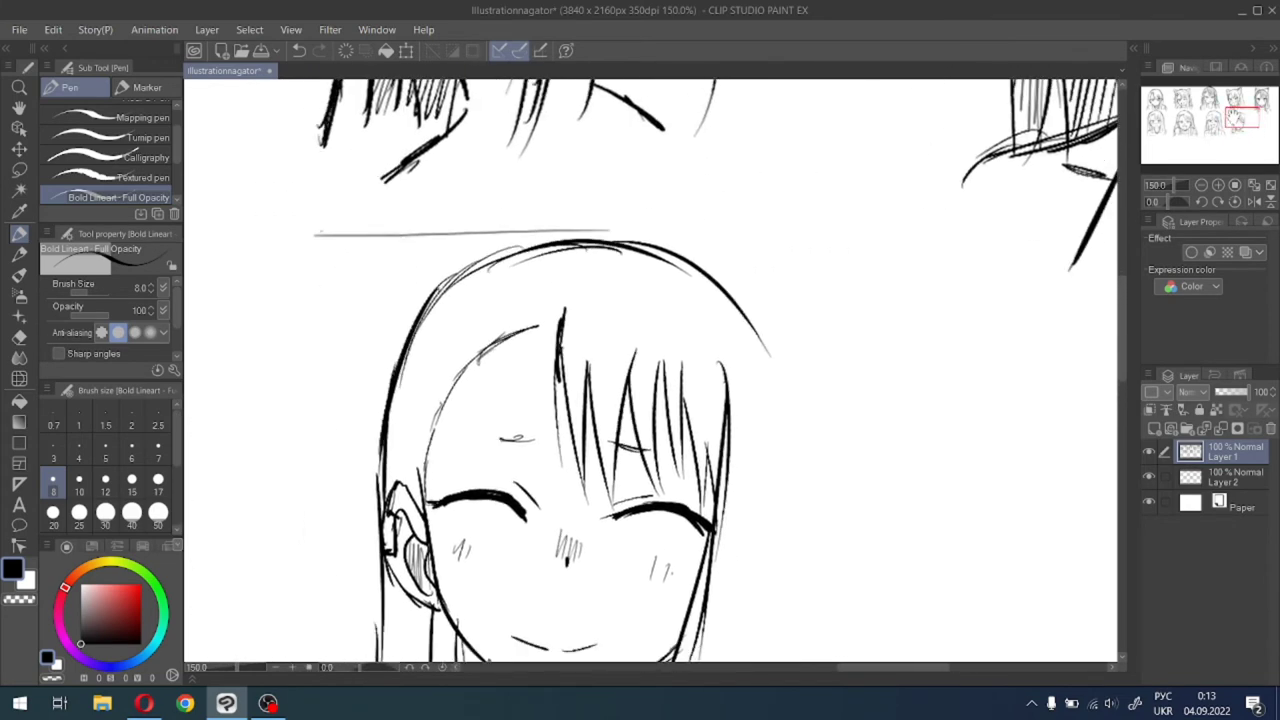
pyautogui.moveTo(1235, 117); pyautogui.dragTo(1235, 119)
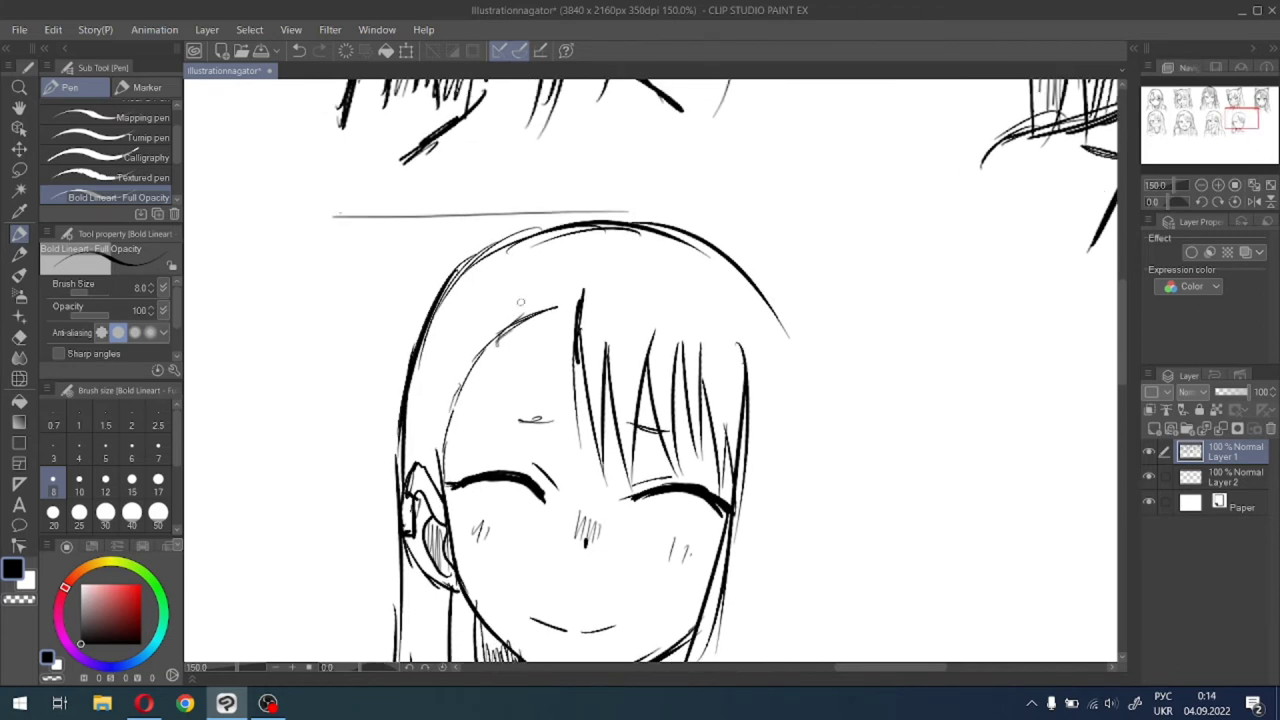
pyautogui.moveTo(512, 334); pyautogui.dragTo(572, 310)
pyautogui.moveTo(470, 270); pyautogui.dragTo(614, 235)
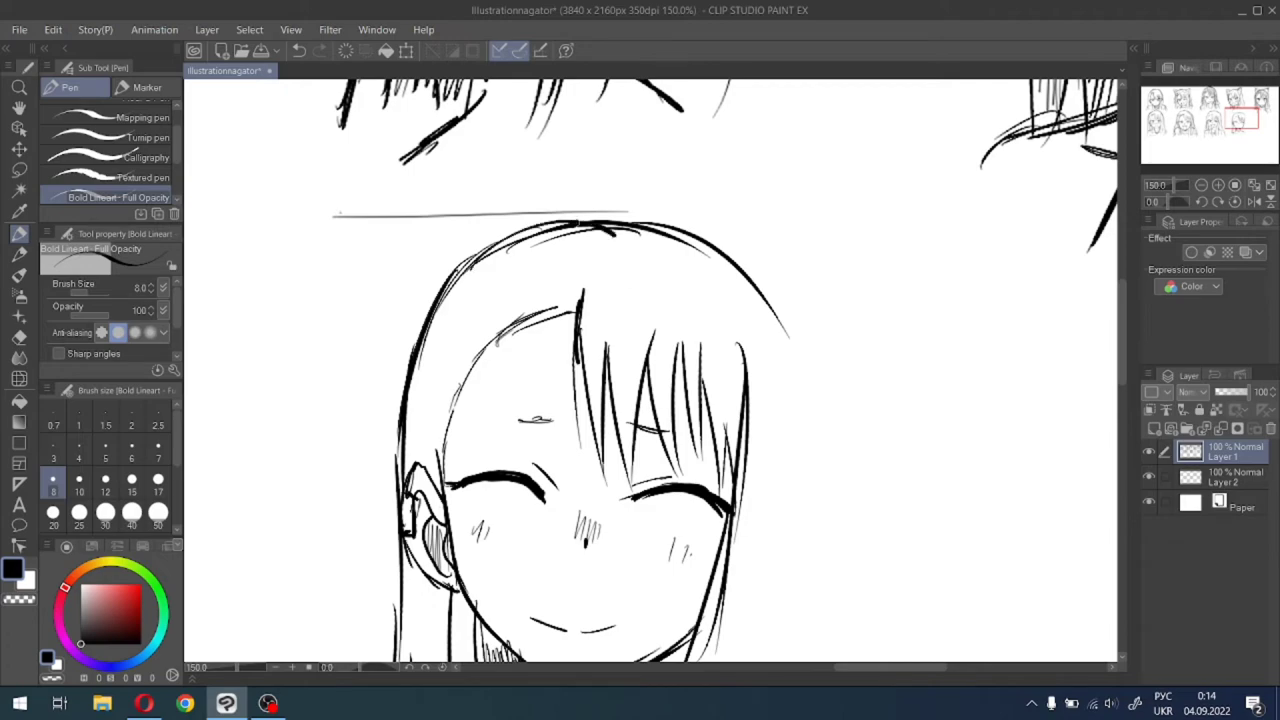
pyautogui.moveTo(494, 250)
pyautogui.mouseDown()
pyautogui.moveTo(632, 221)
pyautogui.moveTo(674, 239)
pyautogui.mouseUp()
pyautogui.moveTo(594, 227); pyautogui.dragTo(475, 265)
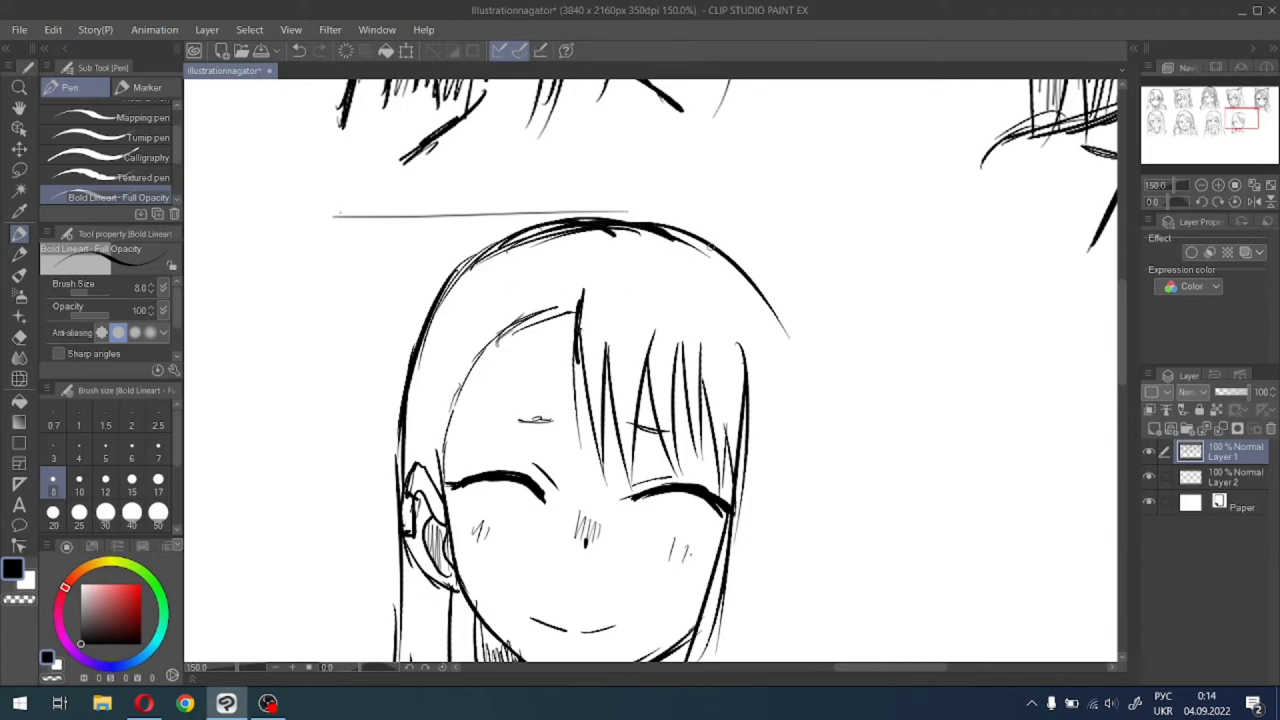
# Draw a long curved strand on the side opposite the ear and thicken the side lock along the cheek.
pyautogui.moveTo(1188, 131); pyautogui.dragTo(1245, 124)
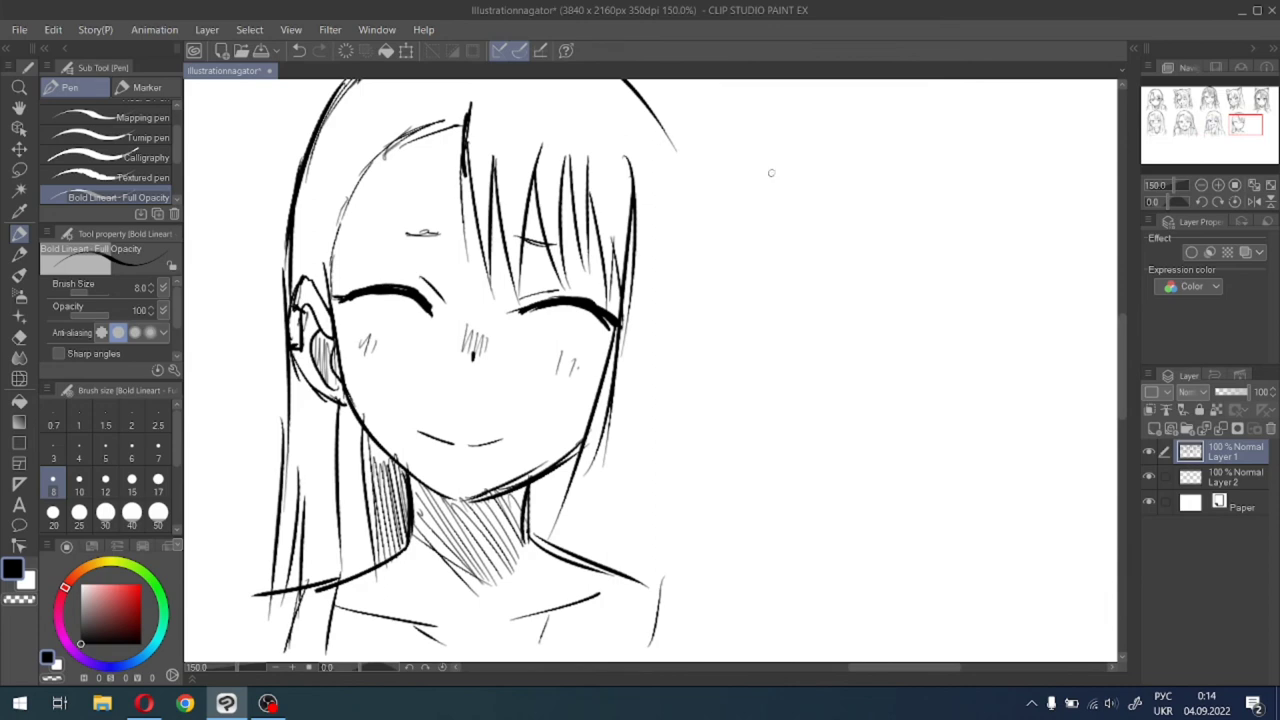
pyautogui.scroll(-2, 682, 192)
pyautogui.moveTo(682, 192); pyautogui.dragTo(630, 408)
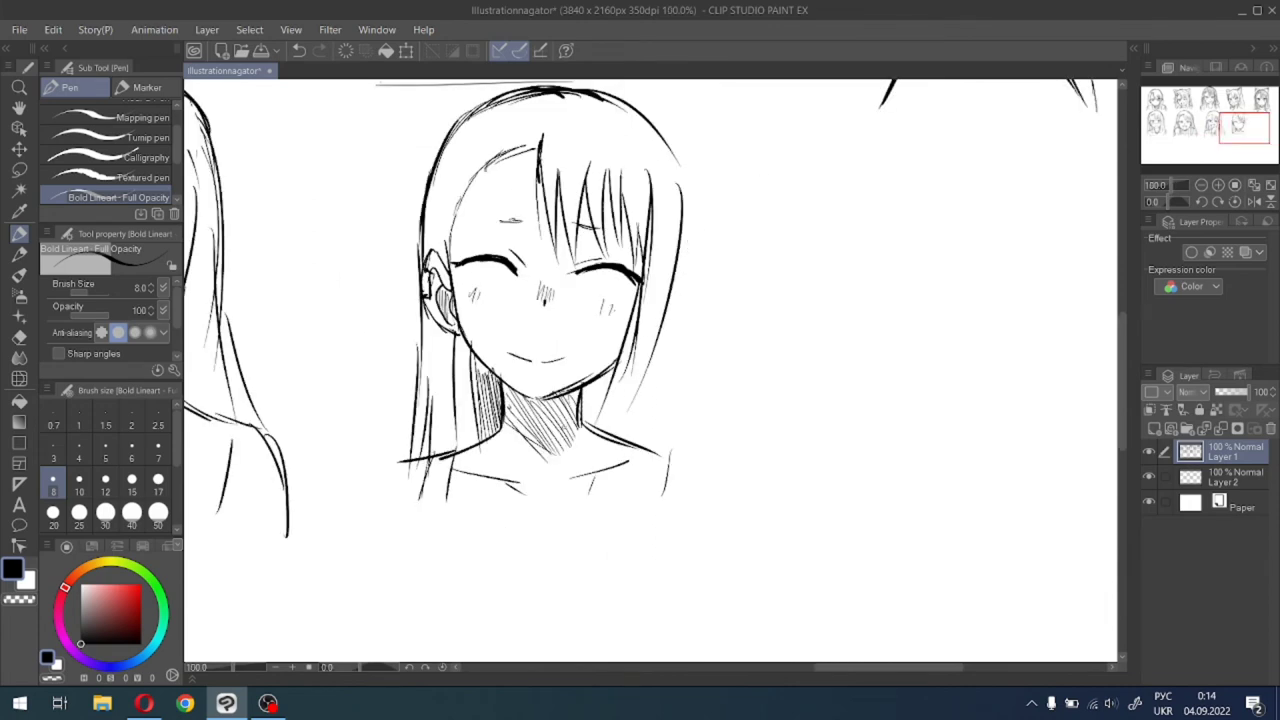
pyautogui.moveTo(642, 180); pyautogui.dragTo(606, 410)
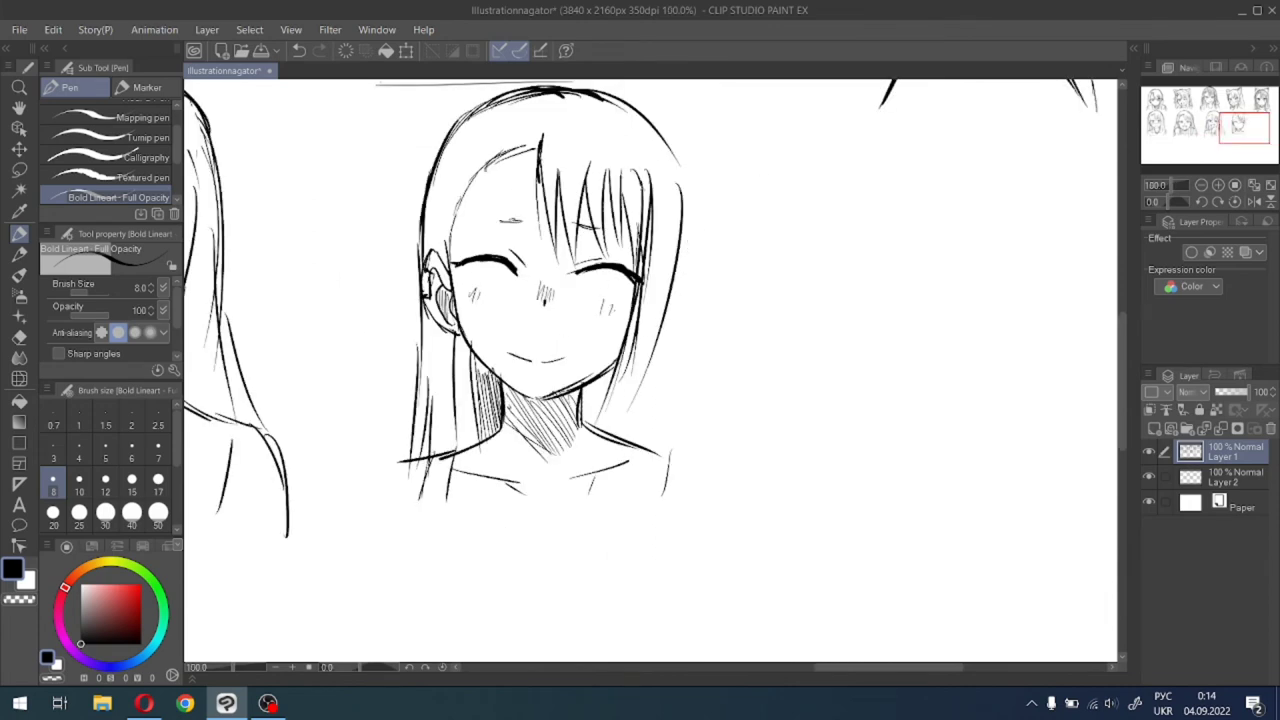
pyautogui.moveTo(646, 186); pyautogui.dragTo(602, 462)
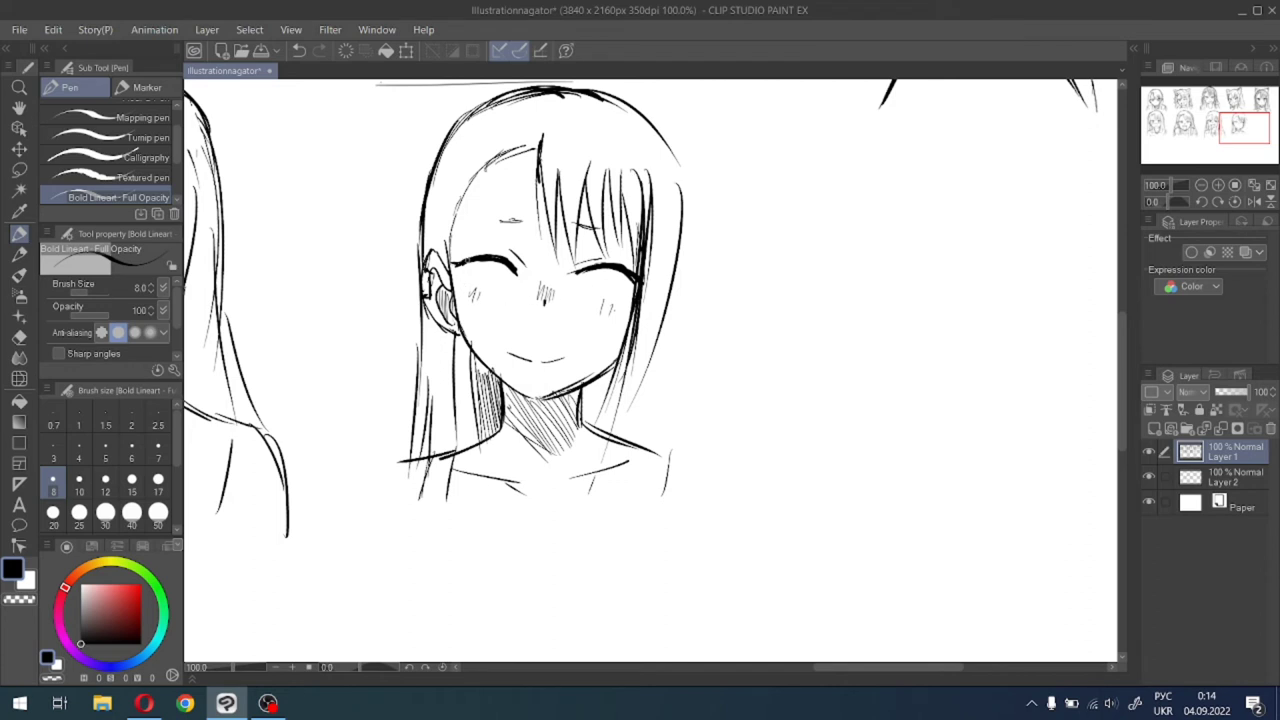
# Darken the swept hairline above the ear and draw a fuller outer hair outline down the opposite side.
pyautogui.moveTo(458, 248); pyautogui.dragTo(446, 320)
pyautogui.moveTo(450, 246); pyautogui.dragTo(514, 148)
pyautogui.moveTo(458, 192); pyautogui.dragTo(506, 159)
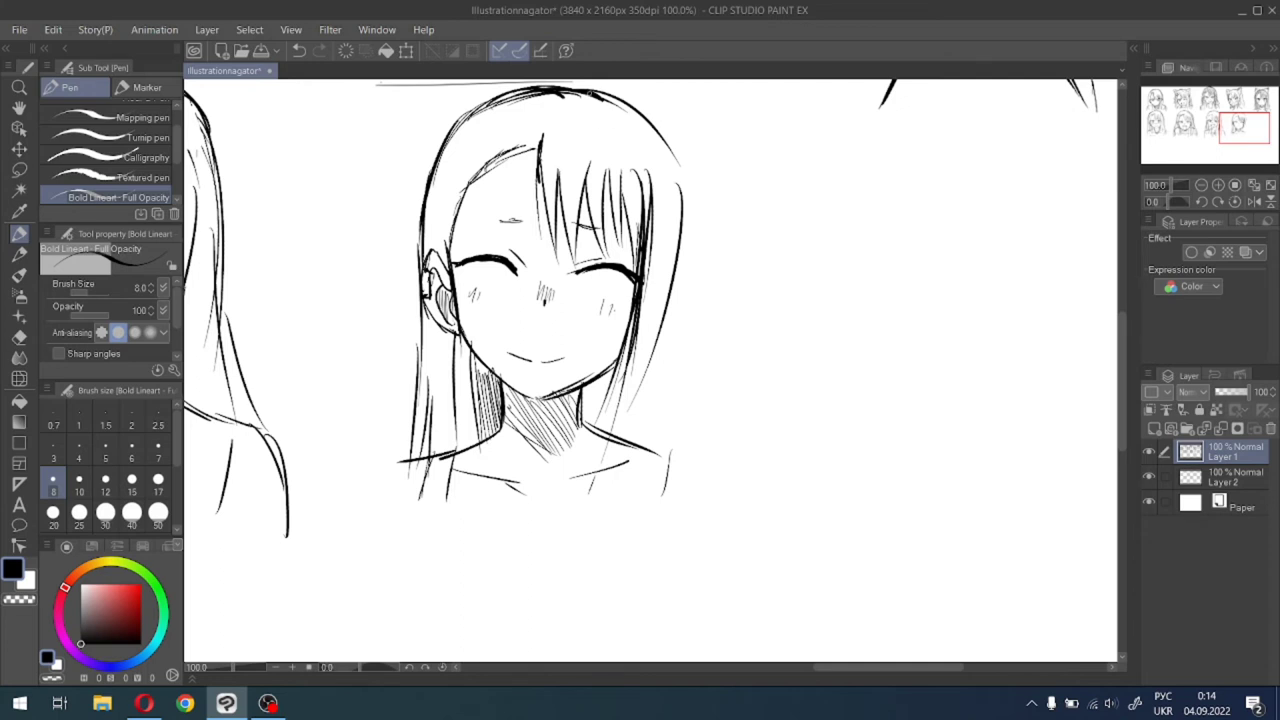
pyautogui.moveTo(586, 84)
pyautogui.mouseDown()
pyautogui.moveTo(672, 132)
pyautogui.moveTo(713, 231)
pyautogui.mouseUp()
pyautogui.moveTo(676, 142); pyautogui.dragTo(693, 328)
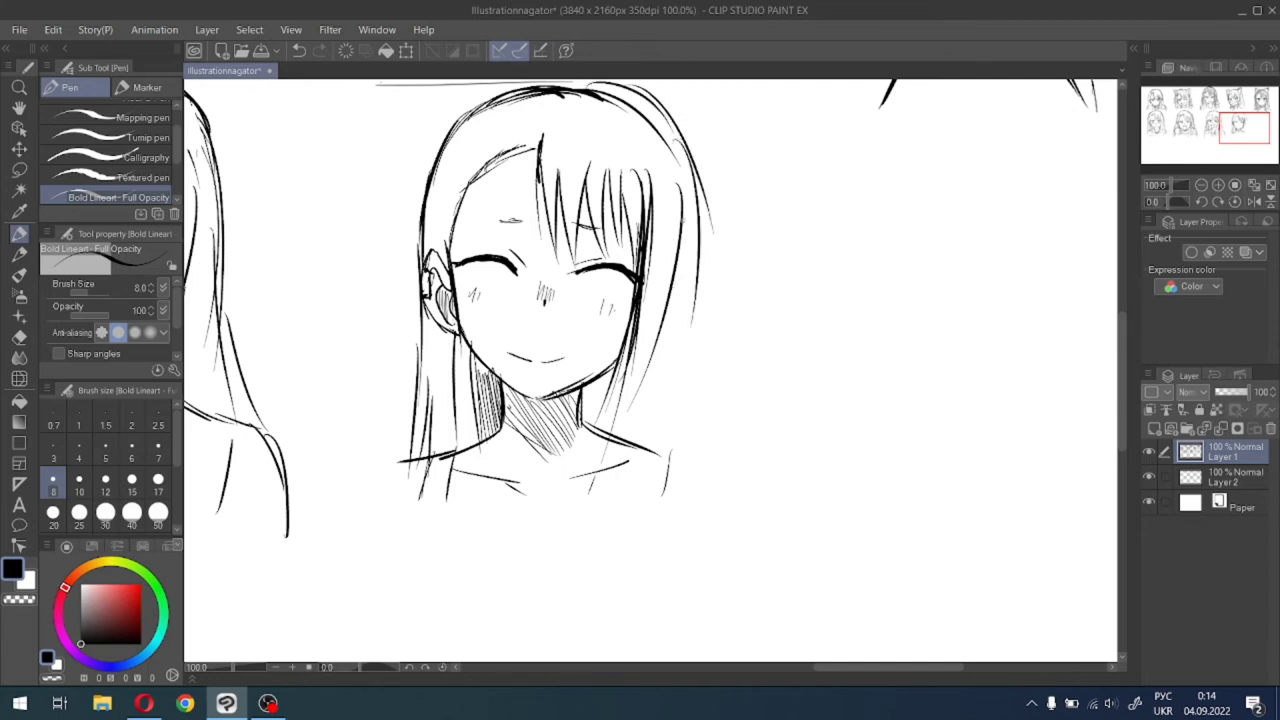
pyautogui.moveTo(697, 194); pyautogui.dragTo(686, 414)
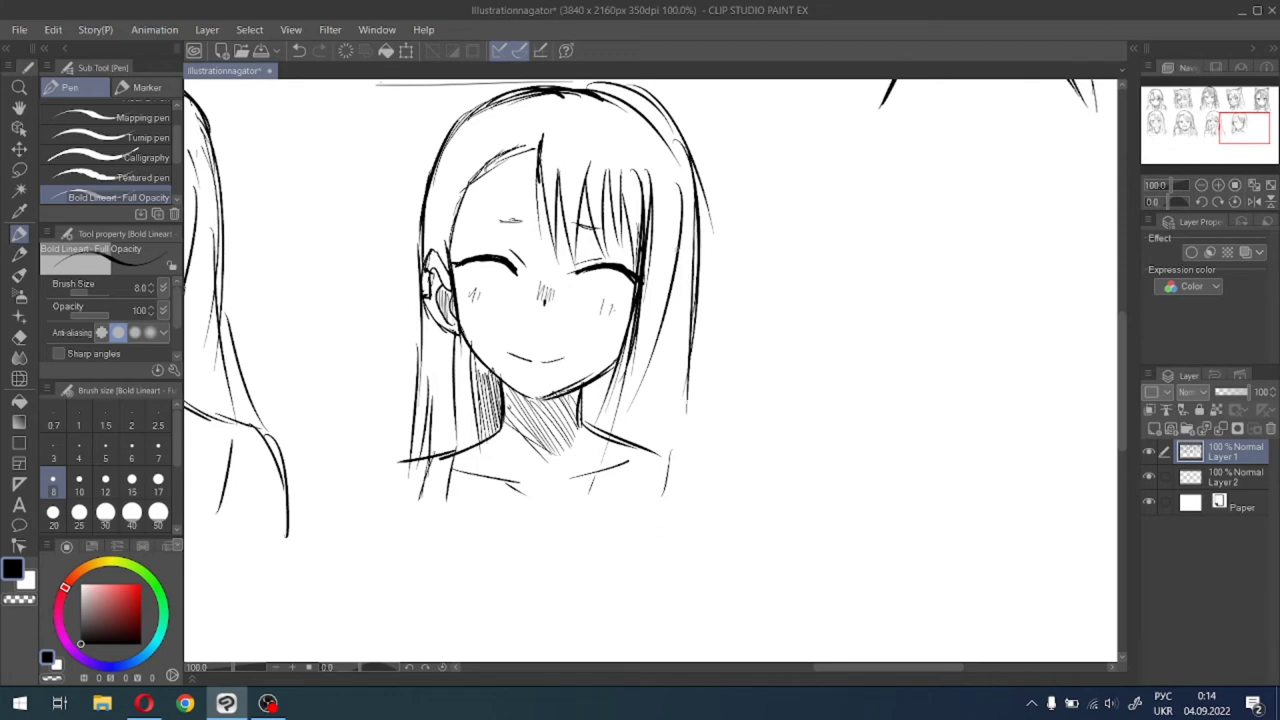
# Darken the cheek side lock, extend the shoulder beneath it, and add long hair strands falling over that shoulder.
pyautogui.moveTo(641, 196); pyautogui.dragTo(614, 400)
pyautogui.moveTo(690, 328); pyautogui.dragTo(702, 470)
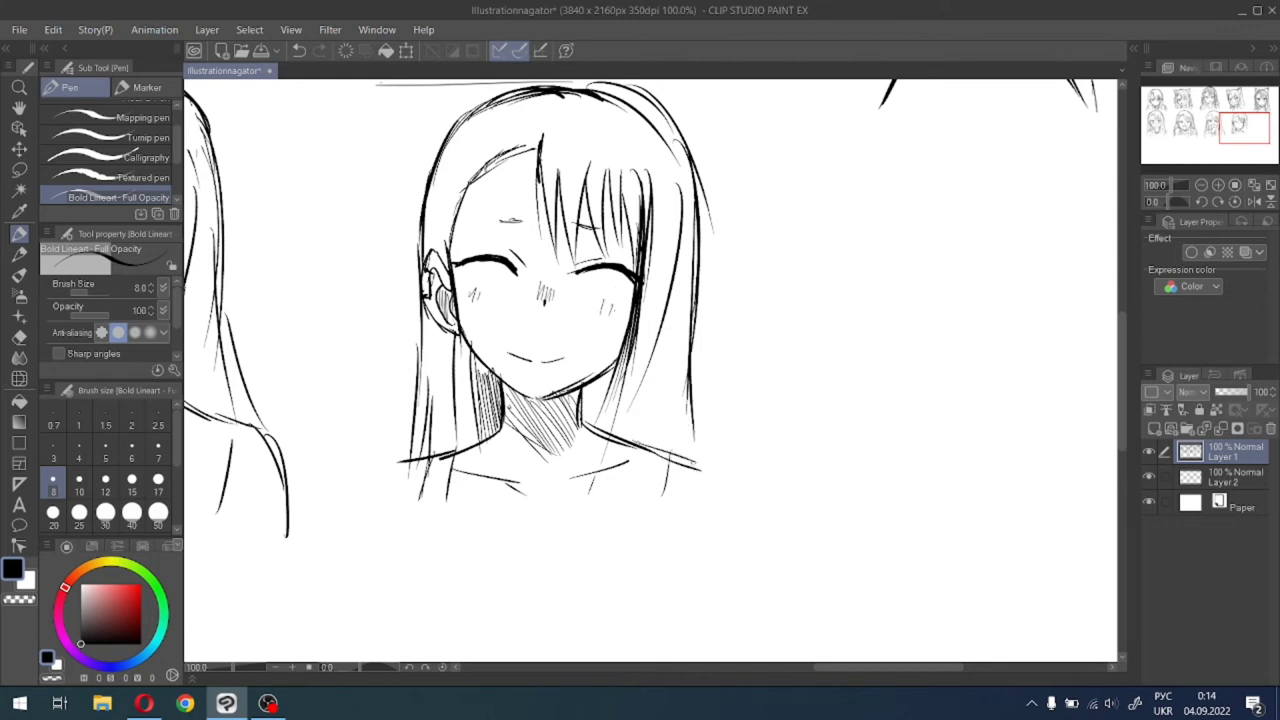
pyautogui.moveTo(674, 310)
pyautogui.mouseDown()
pyautogui.moveTo(640, 530)
pyautogui.moveTo(636, 510)
pyautogui.mouseUp()
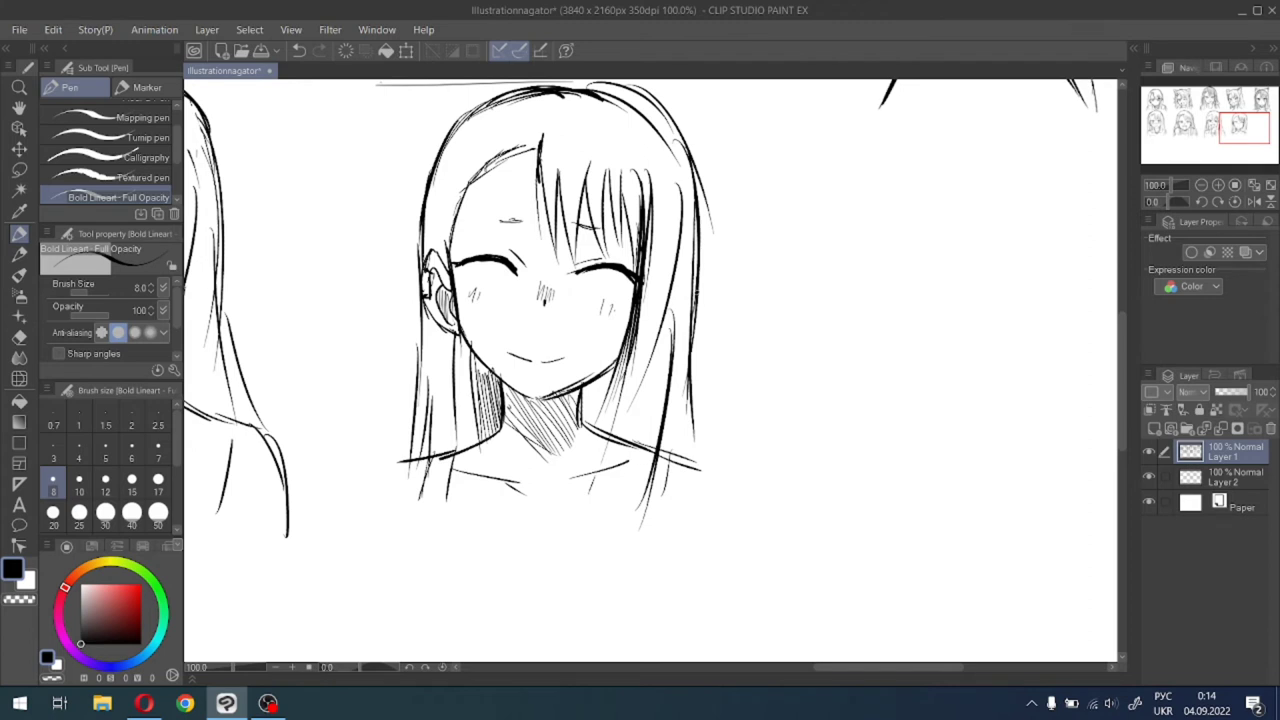
pyautogui.moveTo(700, 292); pyautogui.dragTo(706, 446)
pyautogui.moveTo(700, 364); pyautogui.dragTo(706, 430)
pyautogui.moveTo(622, 160); pyautogui.dragTo(634, 338)
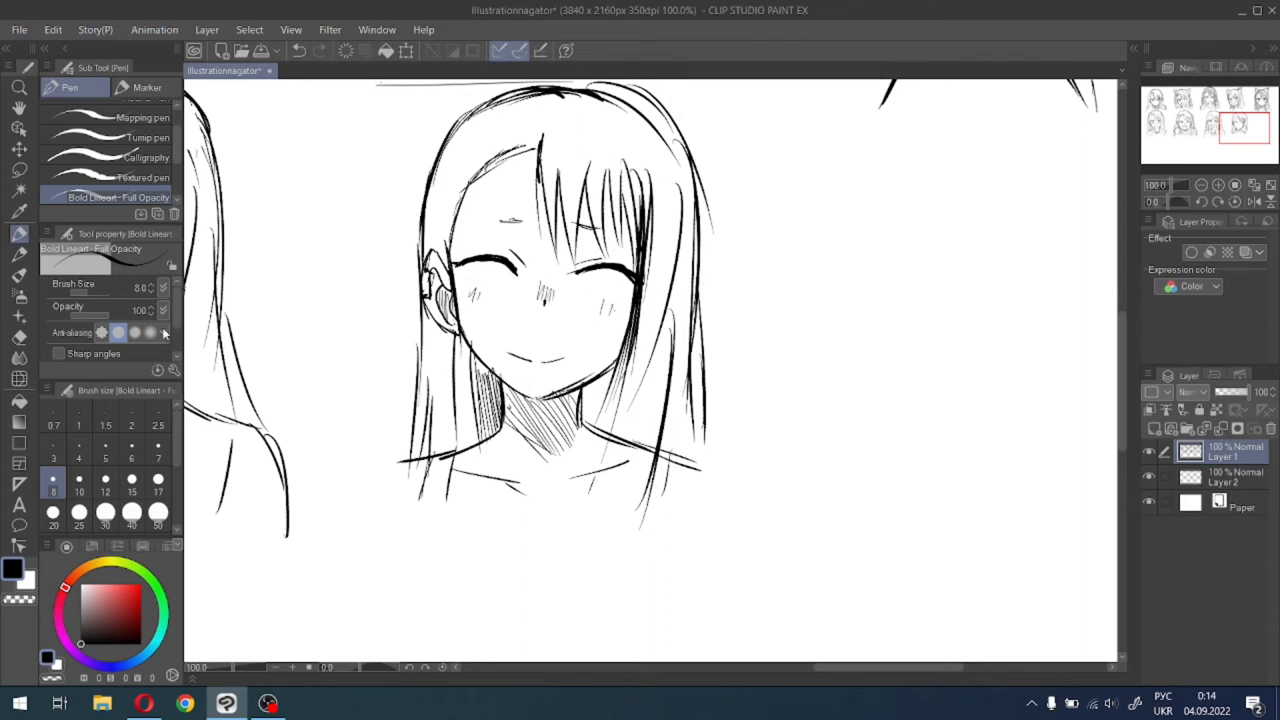
# Erase the excess outer line of the side lock beside the bangs with the hard eraser.
pyautogui.click(18, 337)
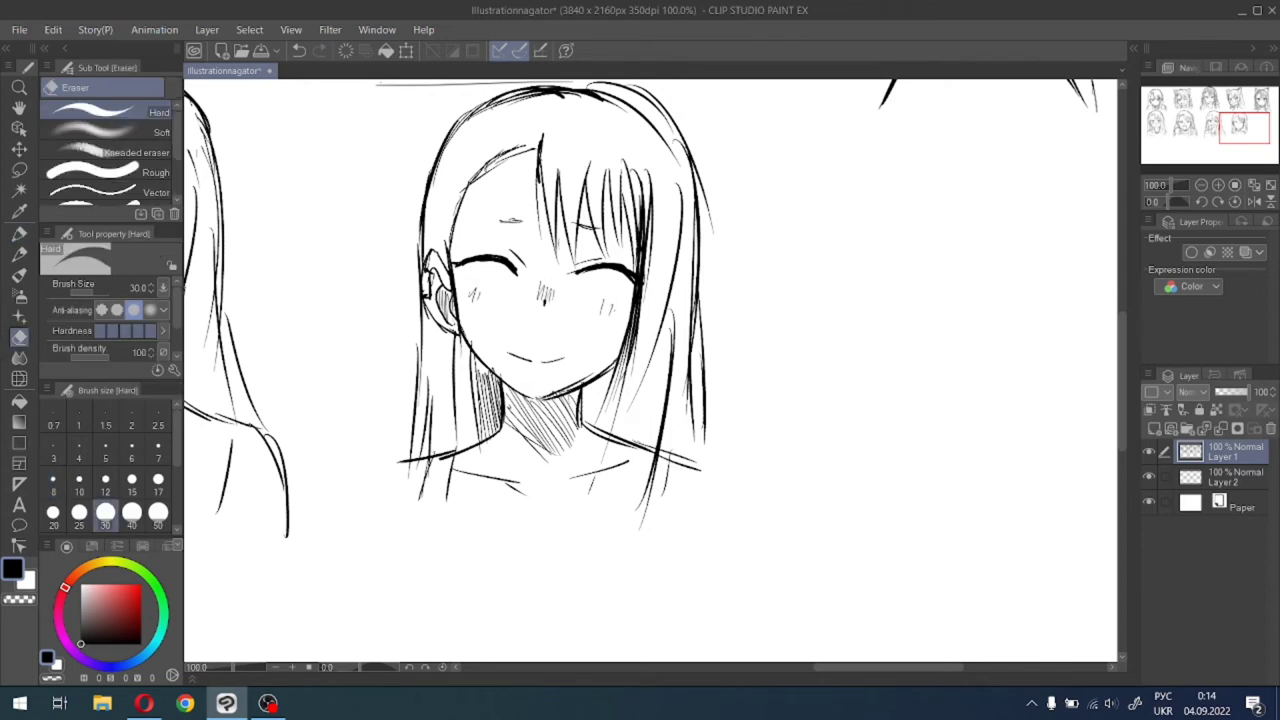
pyautogui.moveTo(658, 205); pyautogui.dragTo(655, 283)
pyautogui.moveTo(656, 183); pyautogui.dragTo(654, 240)
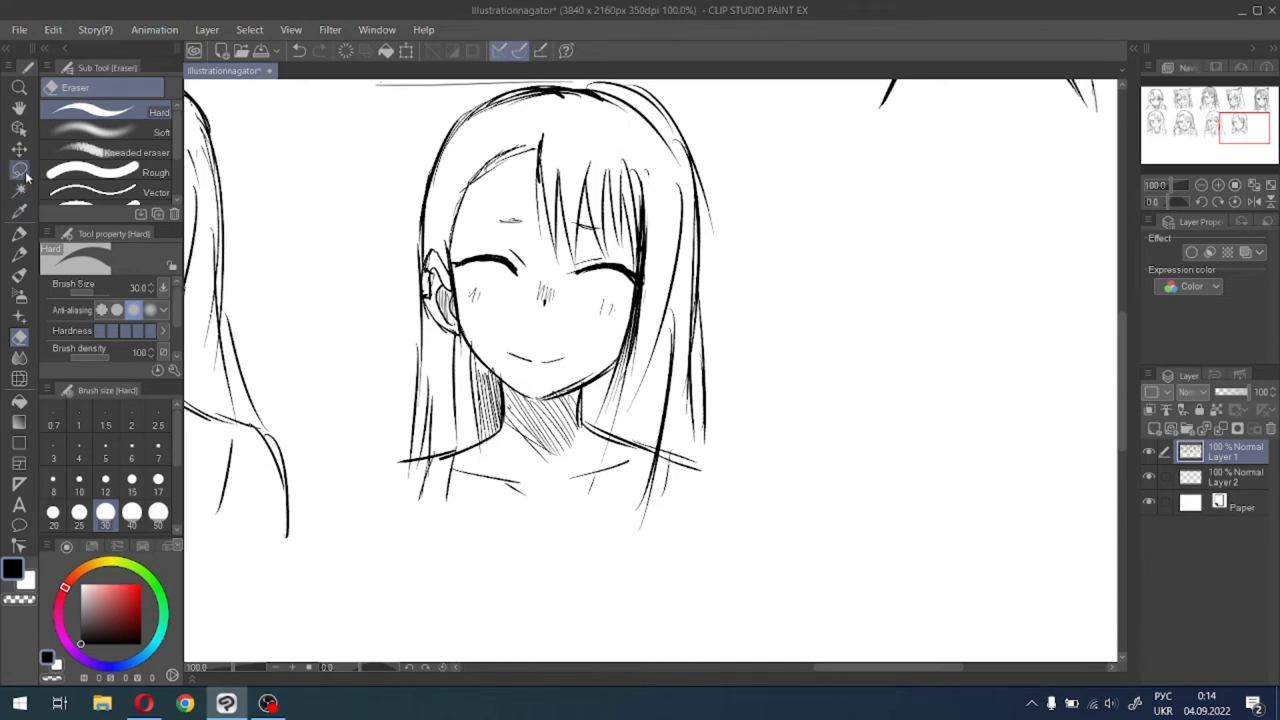
# Lasso the closed eye beside the bangs, rotate it slightly clockwise, and clear the selection.
pyautogui.click(22, 173)
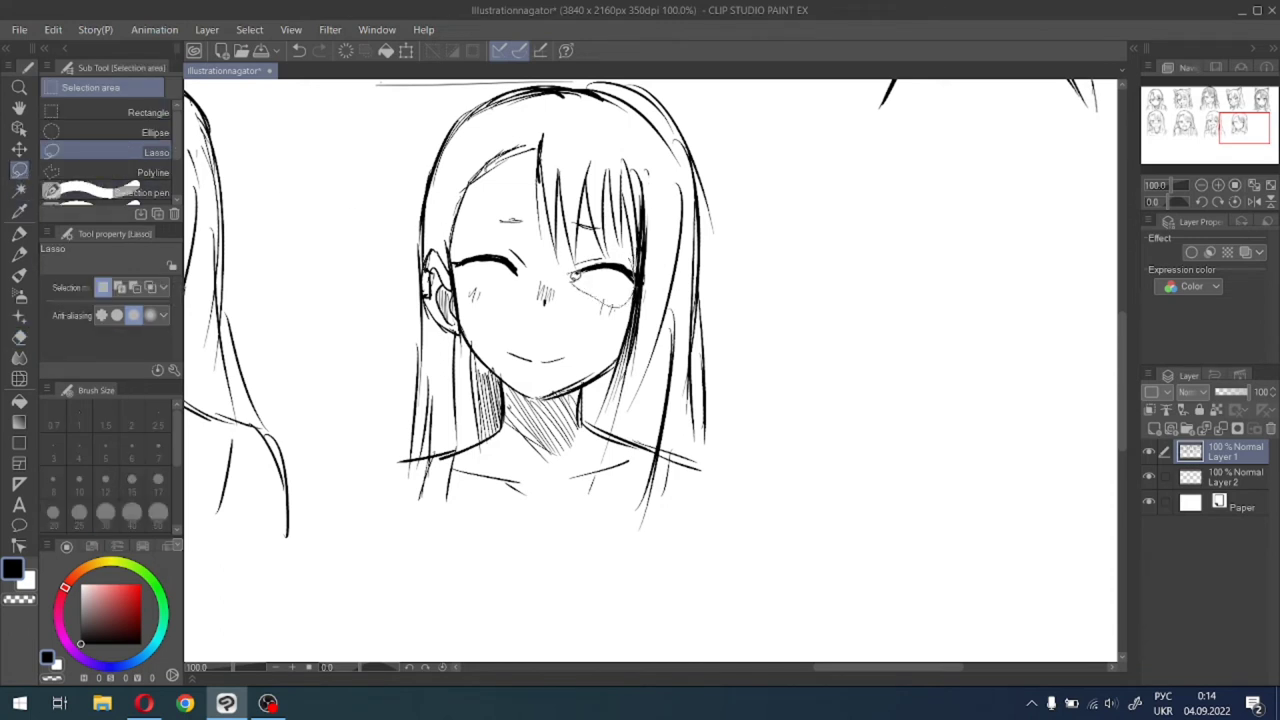
pyautogui.moveTo(575, 275)
pyautogui.mouseDown()
pyautogui.moveTo(625, 245)
pyautogui.moveTo(655, 295)
pyautogui.mouseUp()
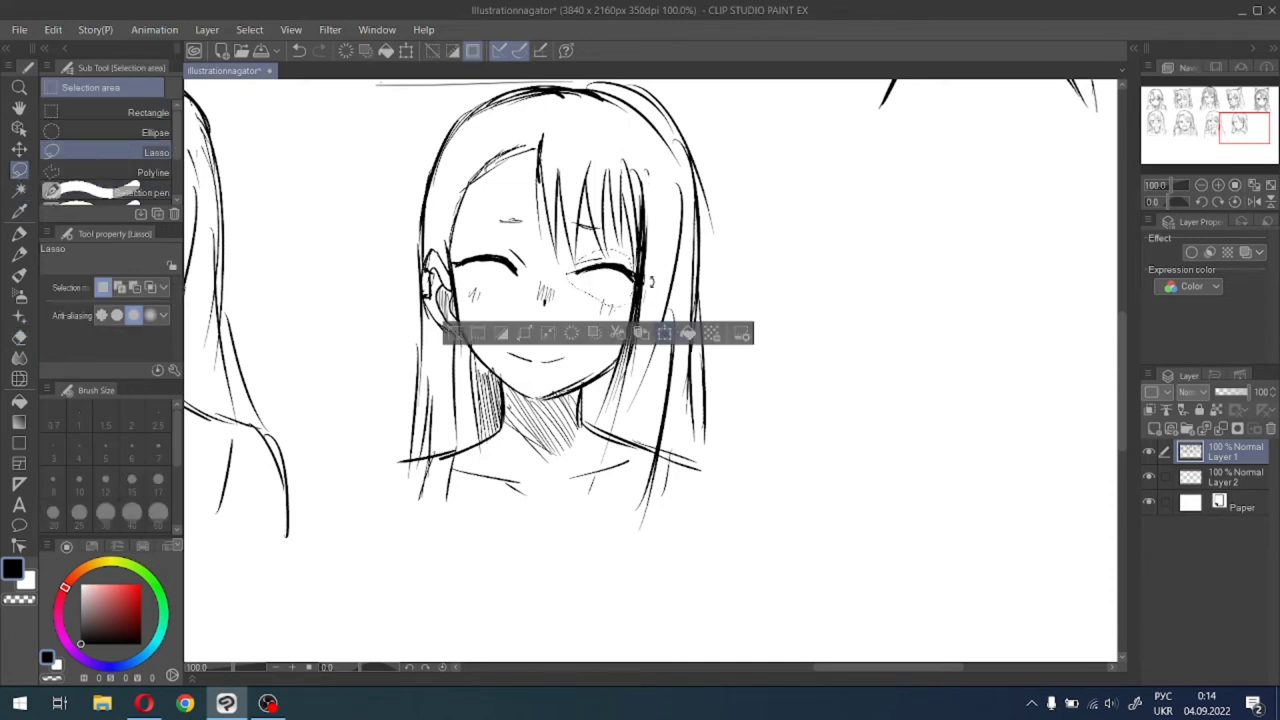
pyautogui.hotkey('ctrl', 't')
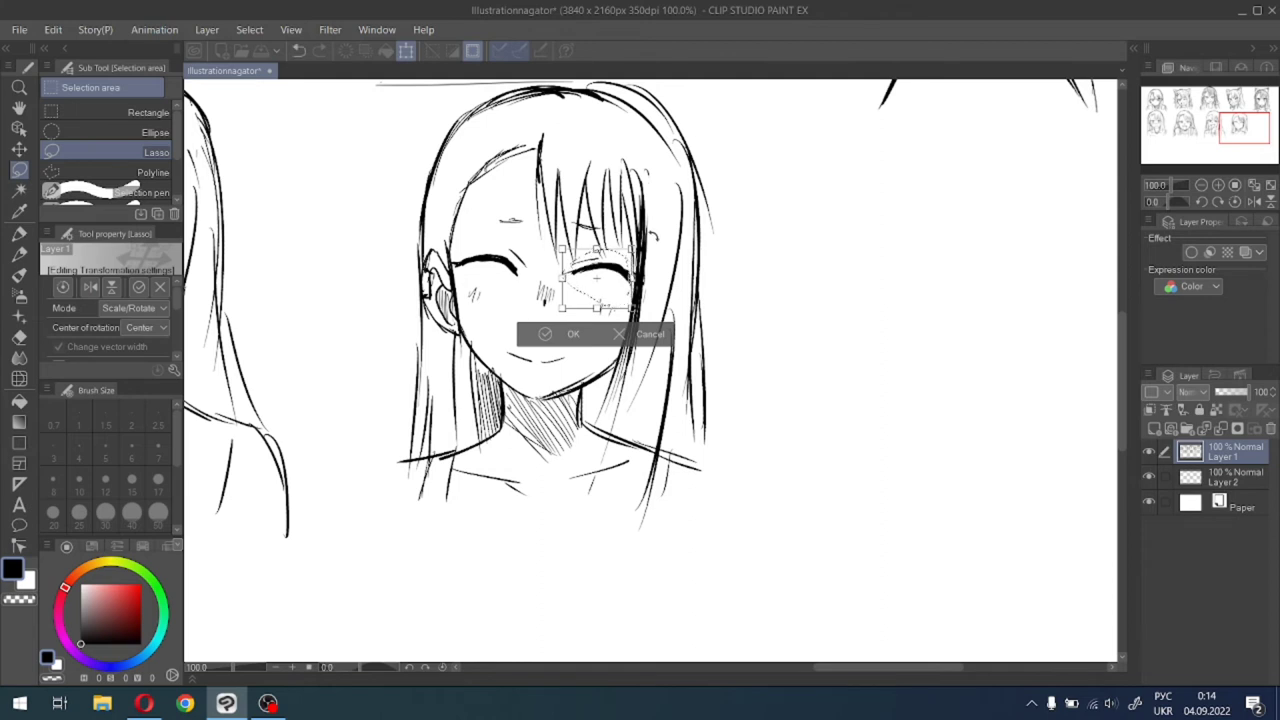
pyautogui.moveTo(654, 236); pyautogui.dragTo(656, 242)
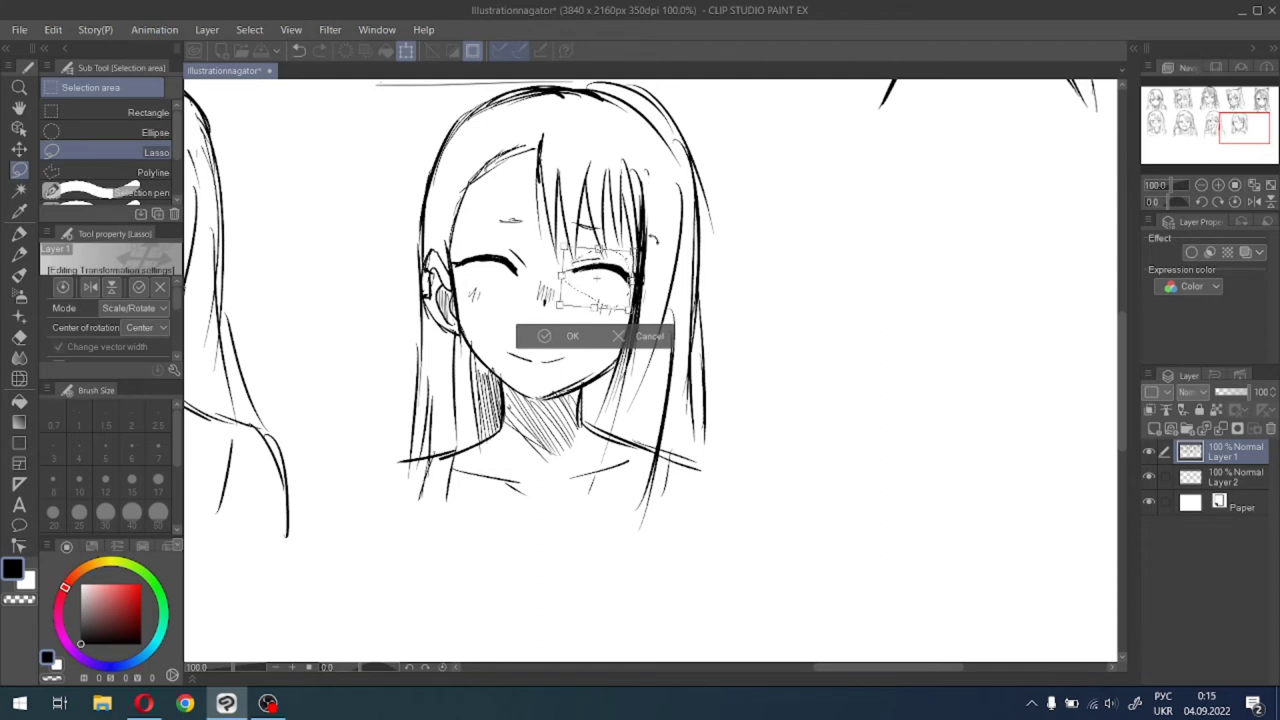
pyautogui.click(545, 338)
pyautogui.click(452, 334)
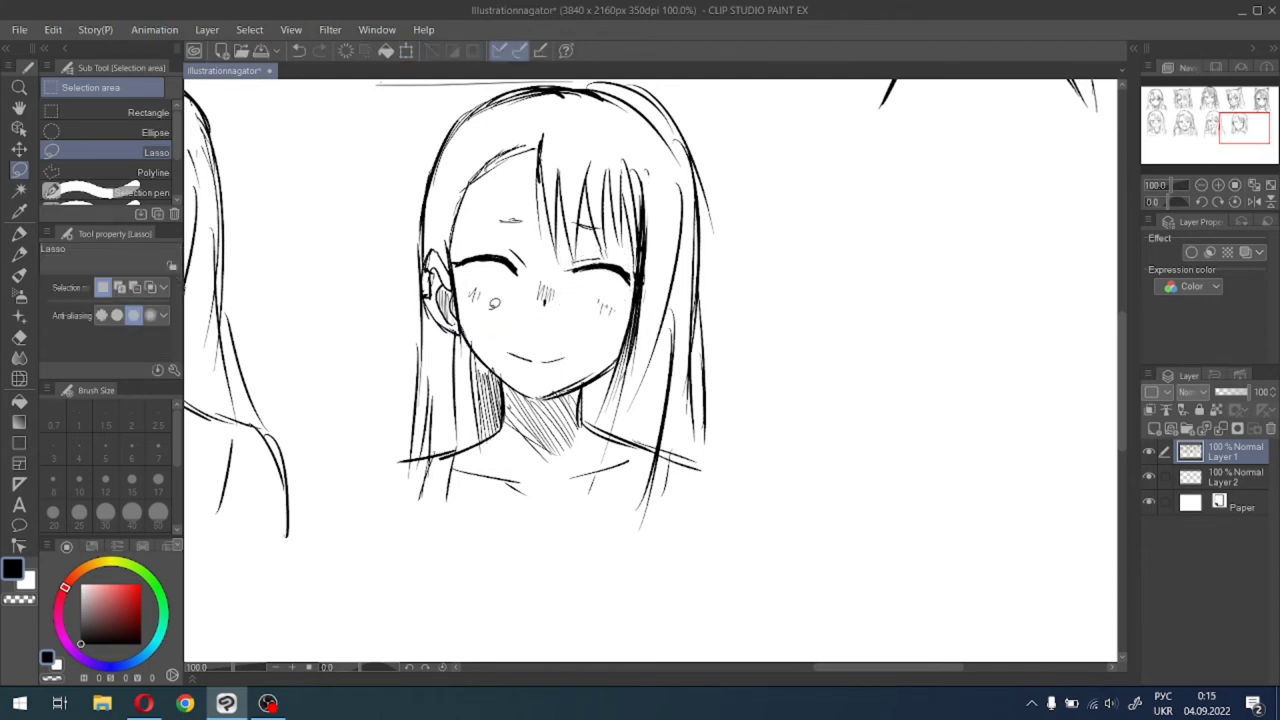
pyautogui.scroll(-2, 494, 311)
pyautogui.scroll(1, 532, 182)
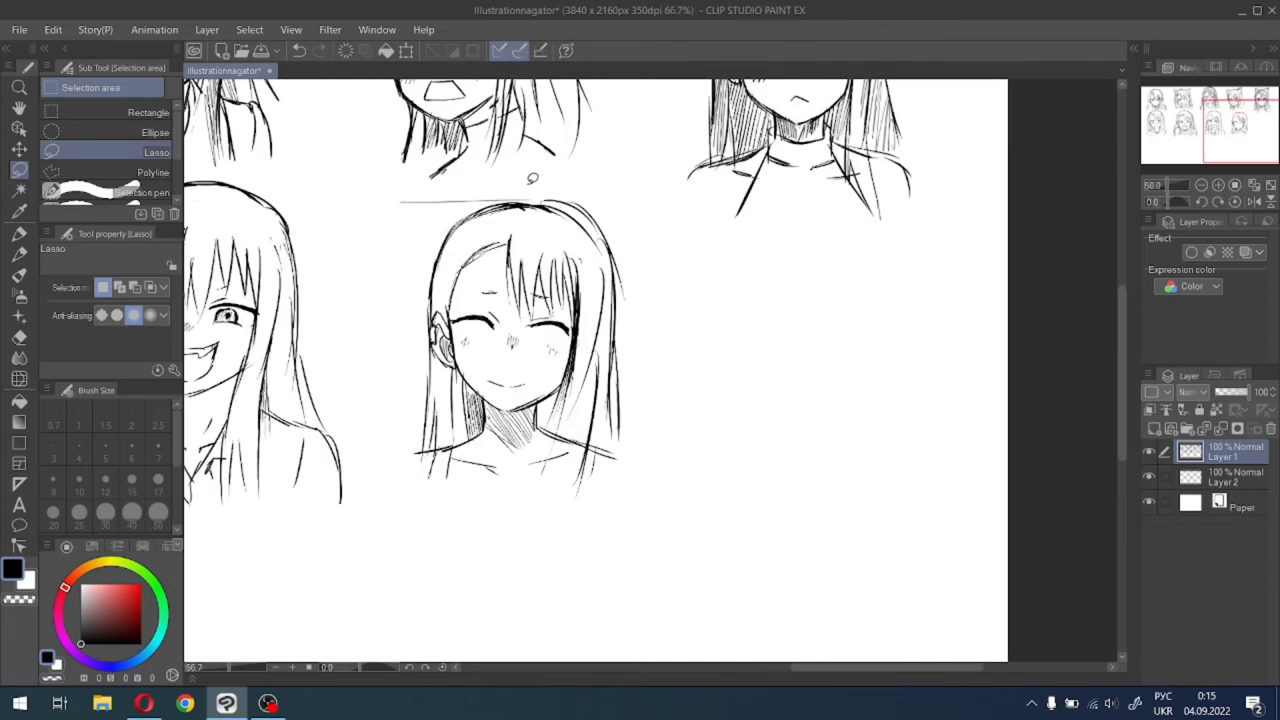
pyautogui.scroll(1, 465, 221)
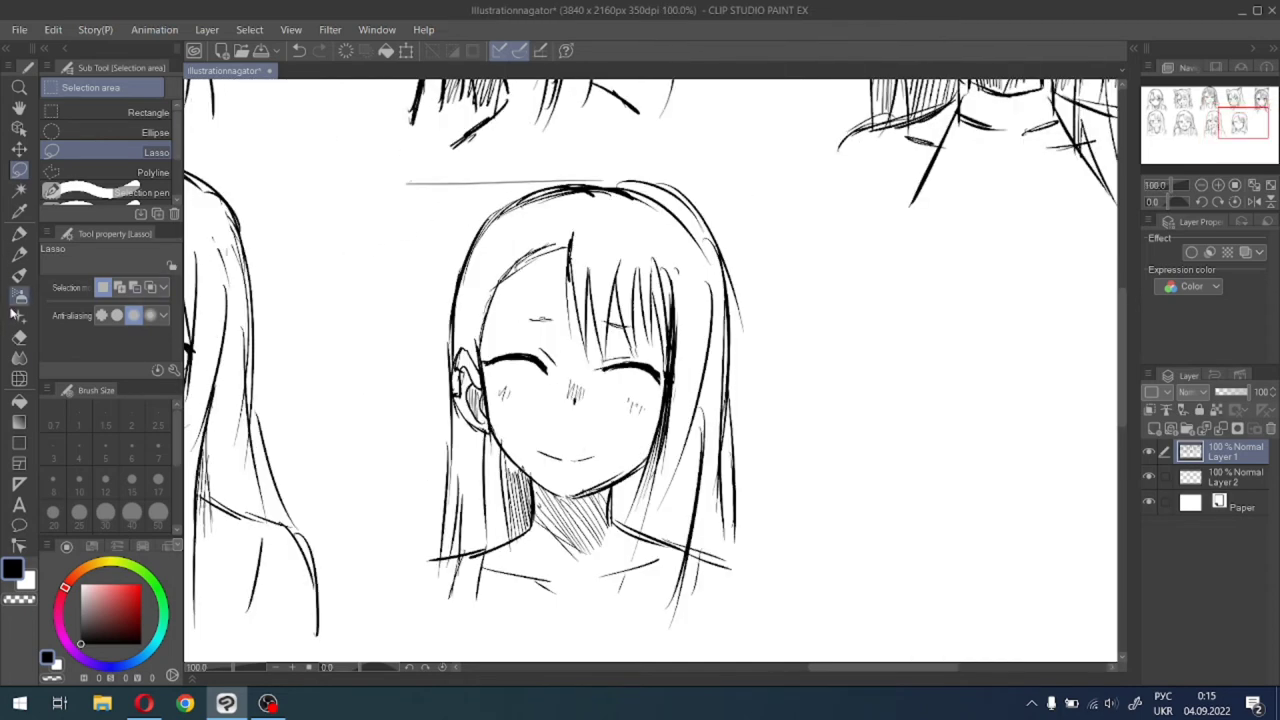
# Erase the sketchy crown outline of the smiling girl's head and start redrawing it with the Bold Lineart pen.
pyautogui.click(19, 337)
pyautogui.moveTo(612, 190)
pyautogui.mouseDown()
pyautogui.moveTo(590, 181)
pyautogui.moveTo(630, 196)
pyautogui.mouseUp()
pyautogui.click(19, 233)
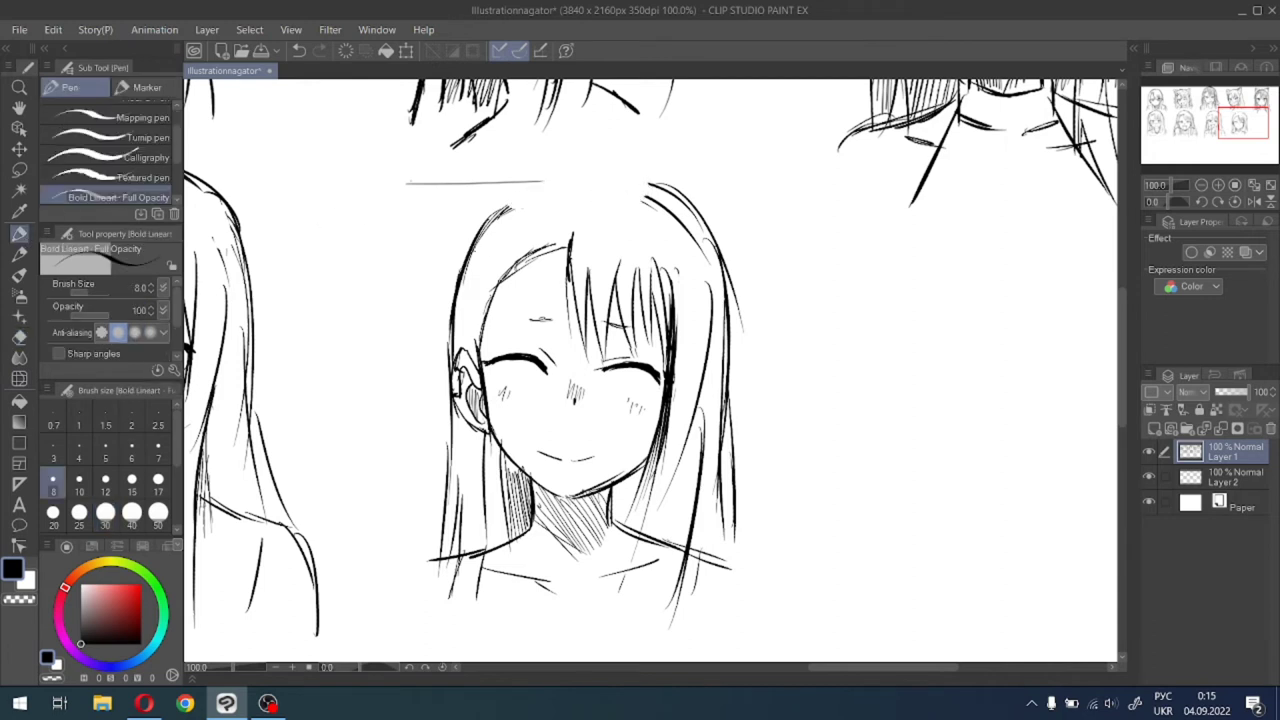
pyautogui.moveTo(478, 236); pyautogui.dragTo(520, 196)
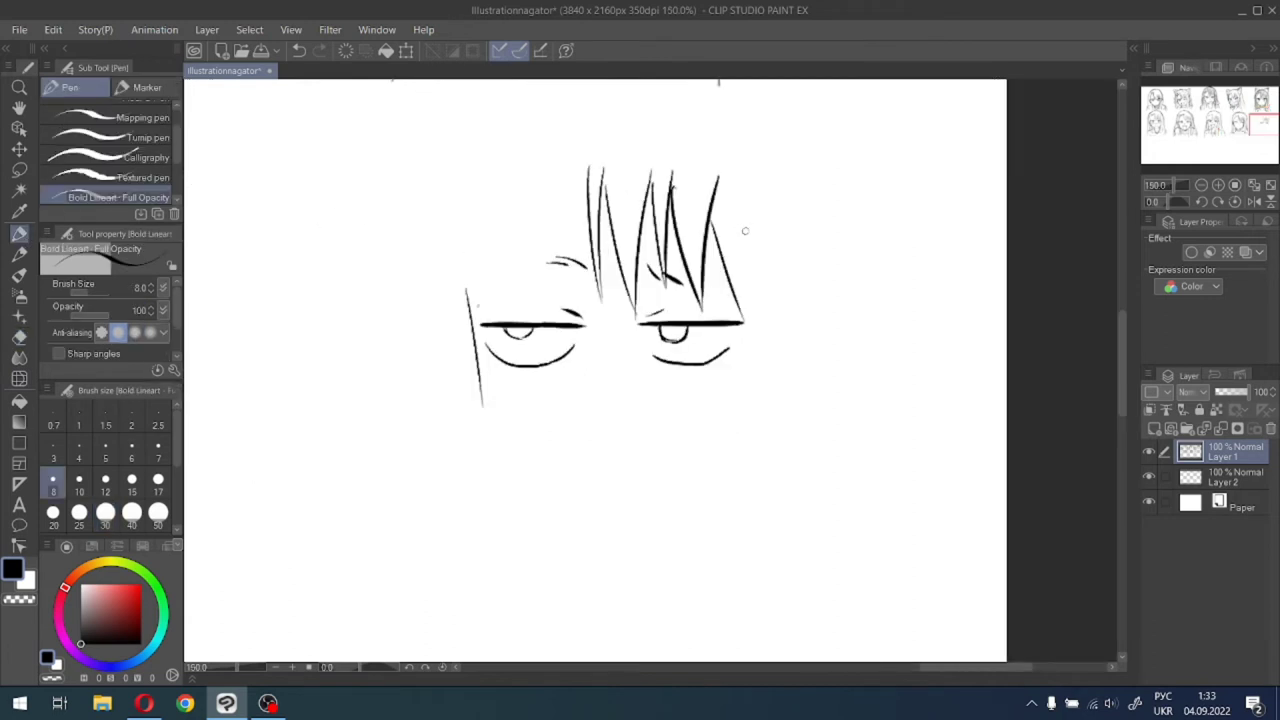
# Draw a long hair line beside the bangs of the half-lidded face and a curved hairline above the opposite eye.
pyautogui.moveTo(741, 178); pyautogui.dragTo(731, 438)
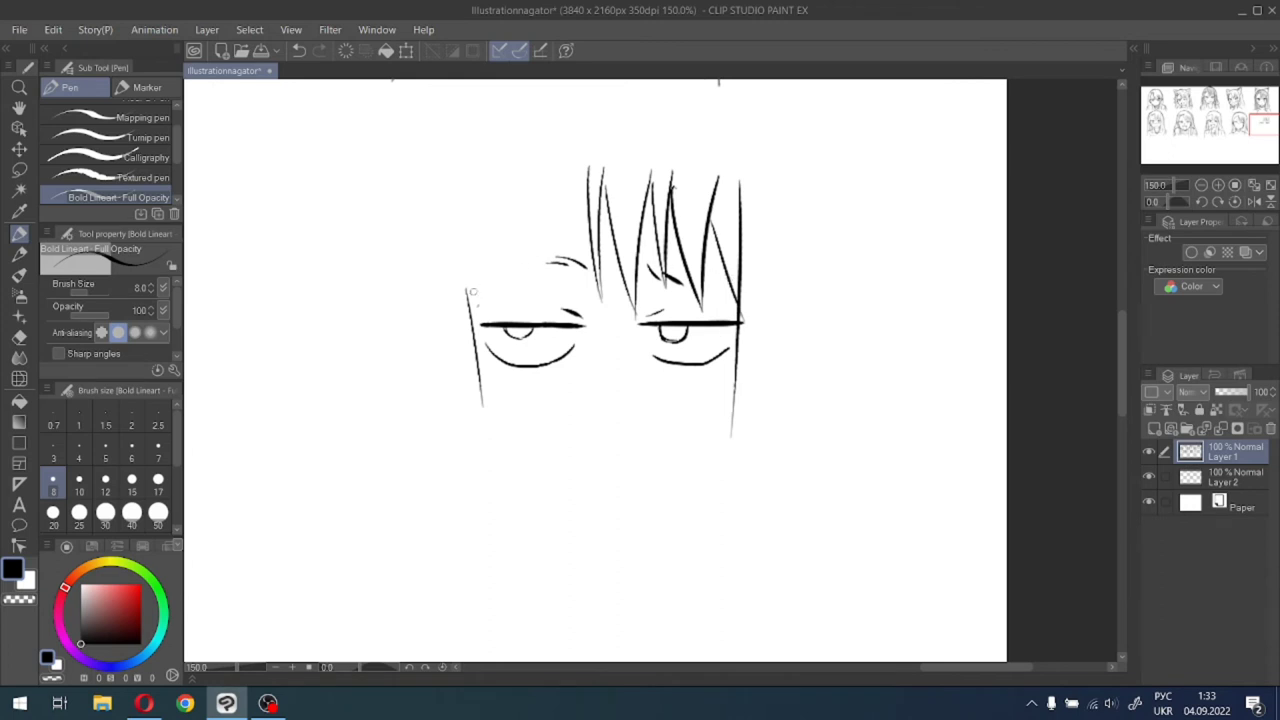
pyautogui.moveTo(470, 280)
pyautogui.mouseDown()
pyautogui.moveTo(482, 342)
pyautogui.moveTo(482, 248)
pyautogui.mouseUp()
pyautogui.moveTo(472, 306)
pyautogui.mouseDown()
pyautogui.moveTo(492, 222)
pyautogui.moveTo(544, 175)
pyautogui.mouseUp()
pyautogui.moveTo(500, 228)
pyautogui.mouseDown()
pyautogui.moveTo(558, 164)
pyautogui.moveTo(601, 154)
pyautogui.moveTo(586, 194)
pyautogui.moveTo(576, 177)
pyautogui.moveTo(592, 156)
pyautogui.mouseUp()
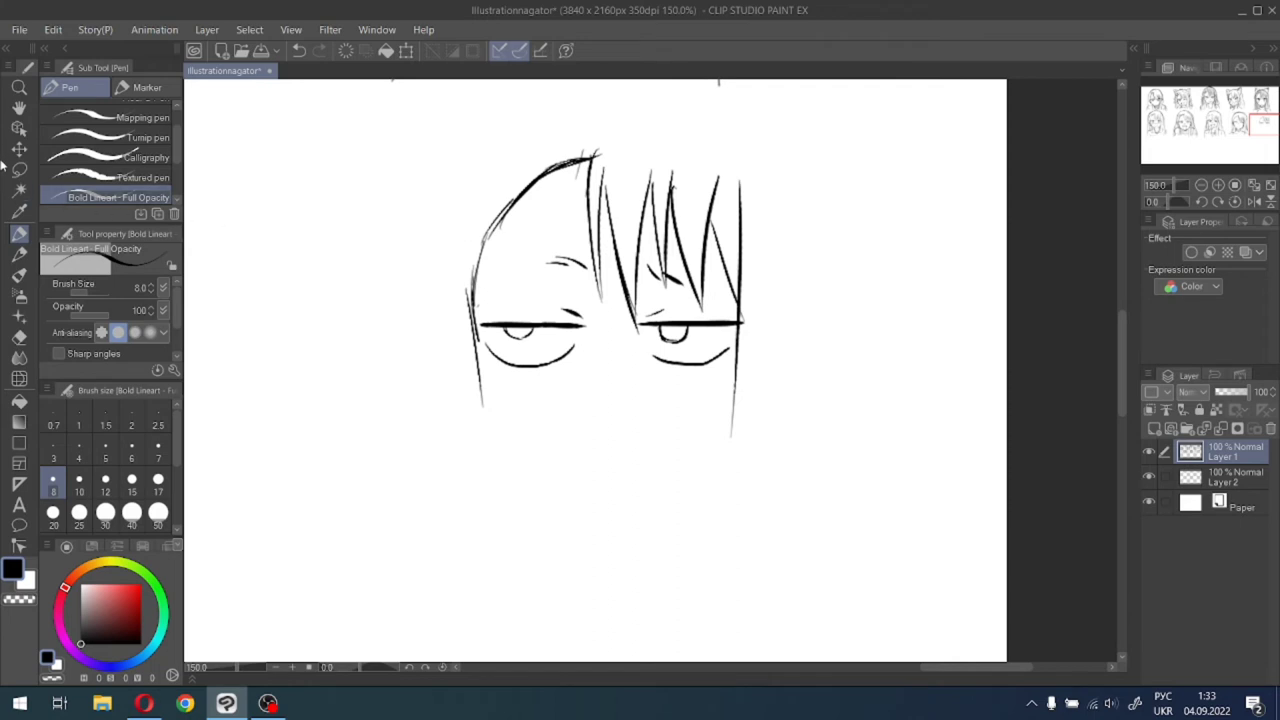
# Lasso the uncovered eye with its hairline, nudge it slightly inward and up, apply the transform, and clear the selection.
pyautogui.click(19, 170)
pyautogui.moveTo(562, 132)
pyautogui.mouseDown()
pyautogui.moveTo(566, 465)
pyautogui.moveTo(428, 430)
pyautogui.moveTo(460, 132)
pyautogui.mouseUp()
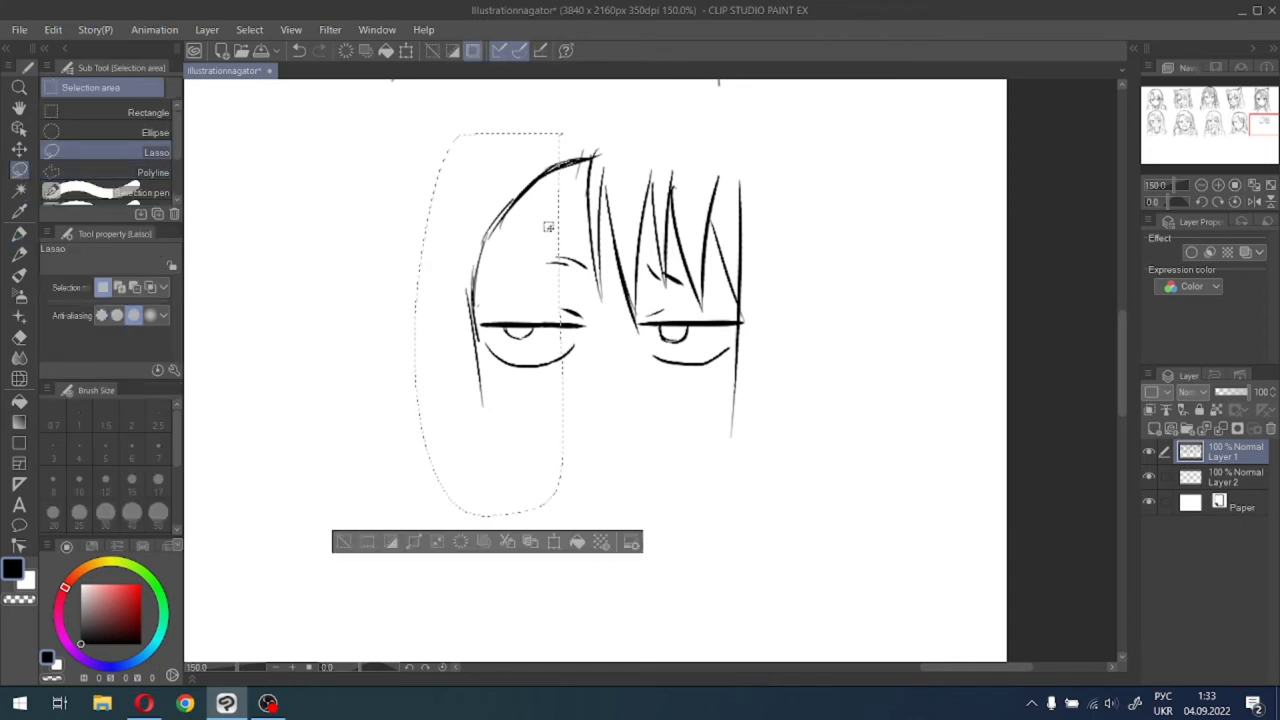
pyautogui.click(554, 542)
pyautogui.moveTo(567, 557); pyautogui.dragTo(572, 558)
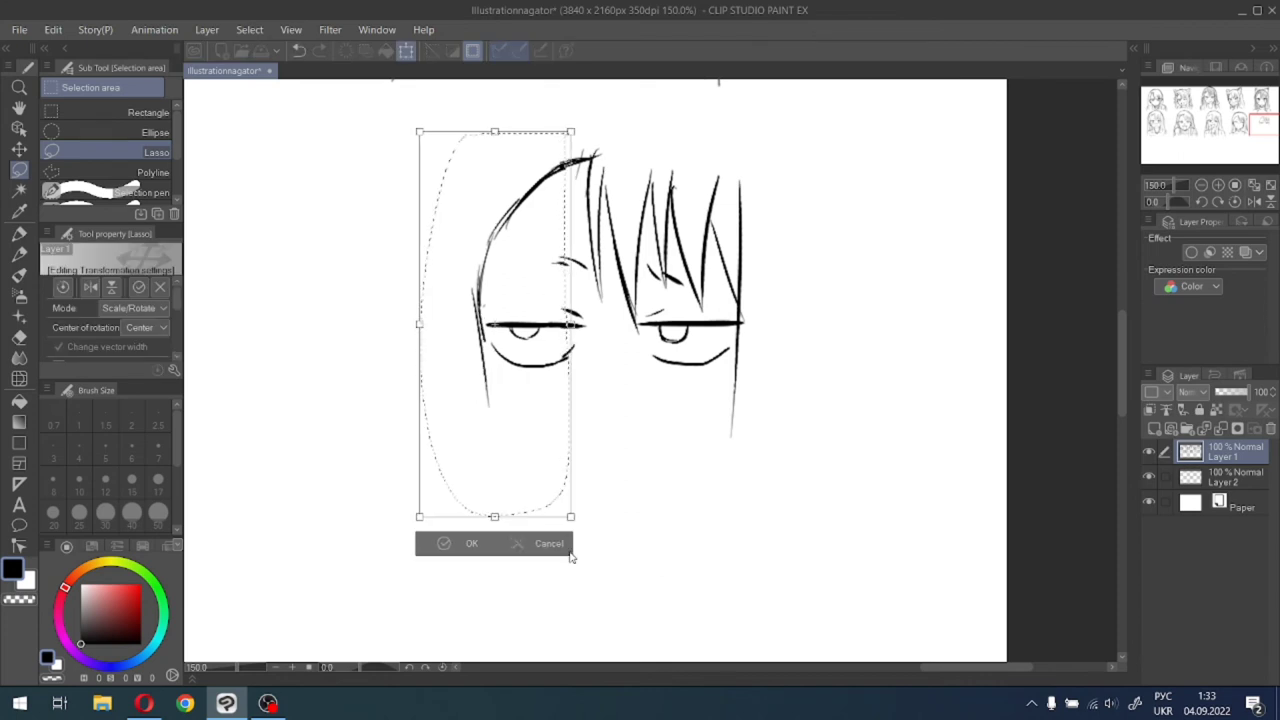
pyautogui.press('Up')
pyautogui.press('Up')
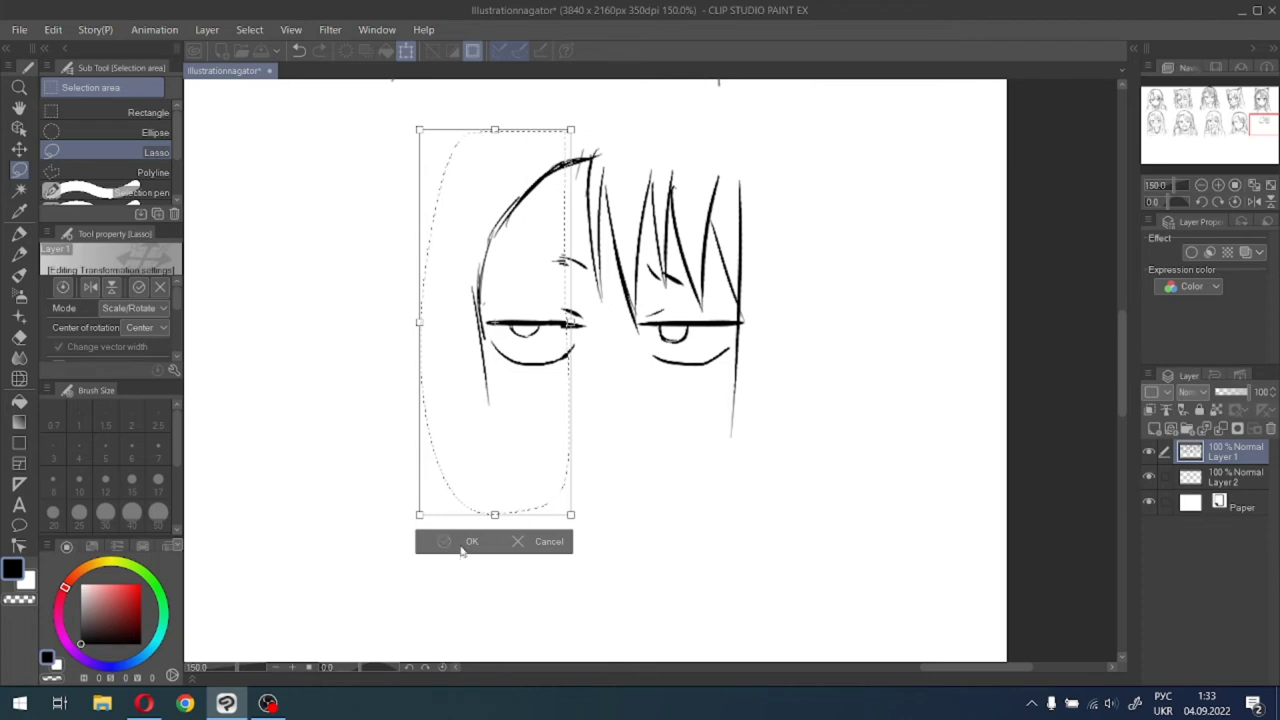
pyautogui.press('Right')
pyautogui.press('Right')
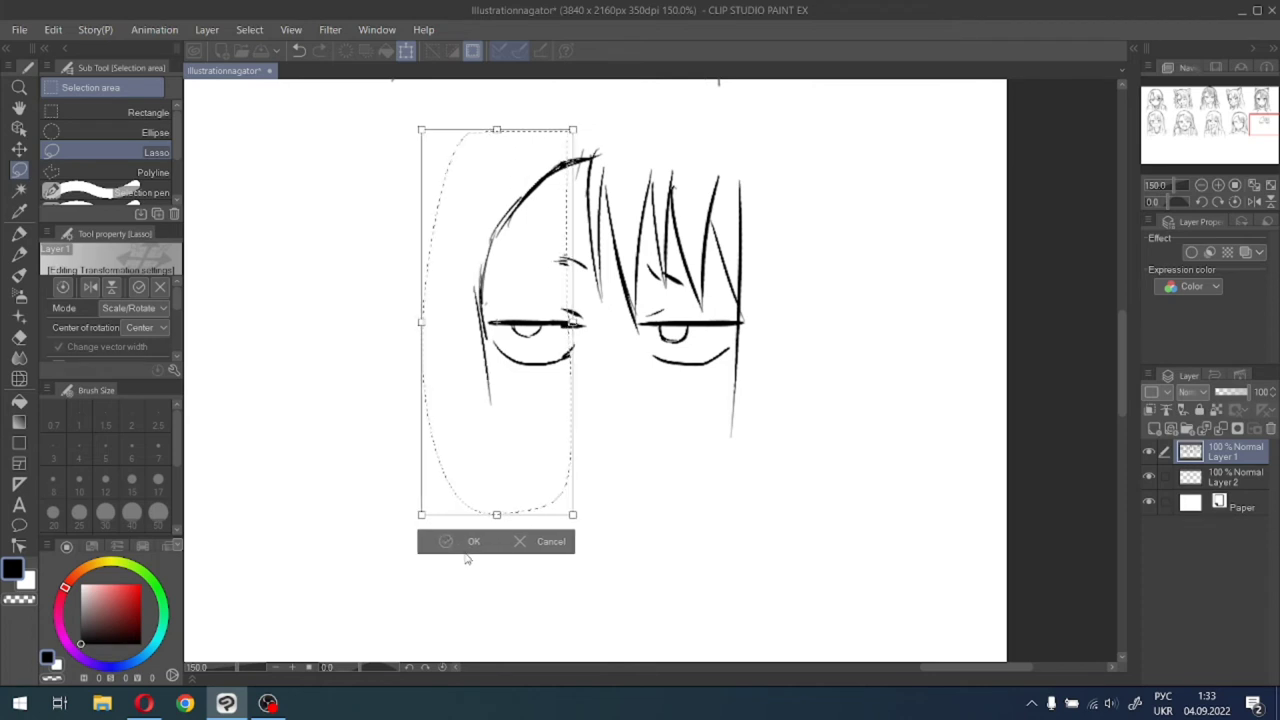
pyautogui.click(448, 542)
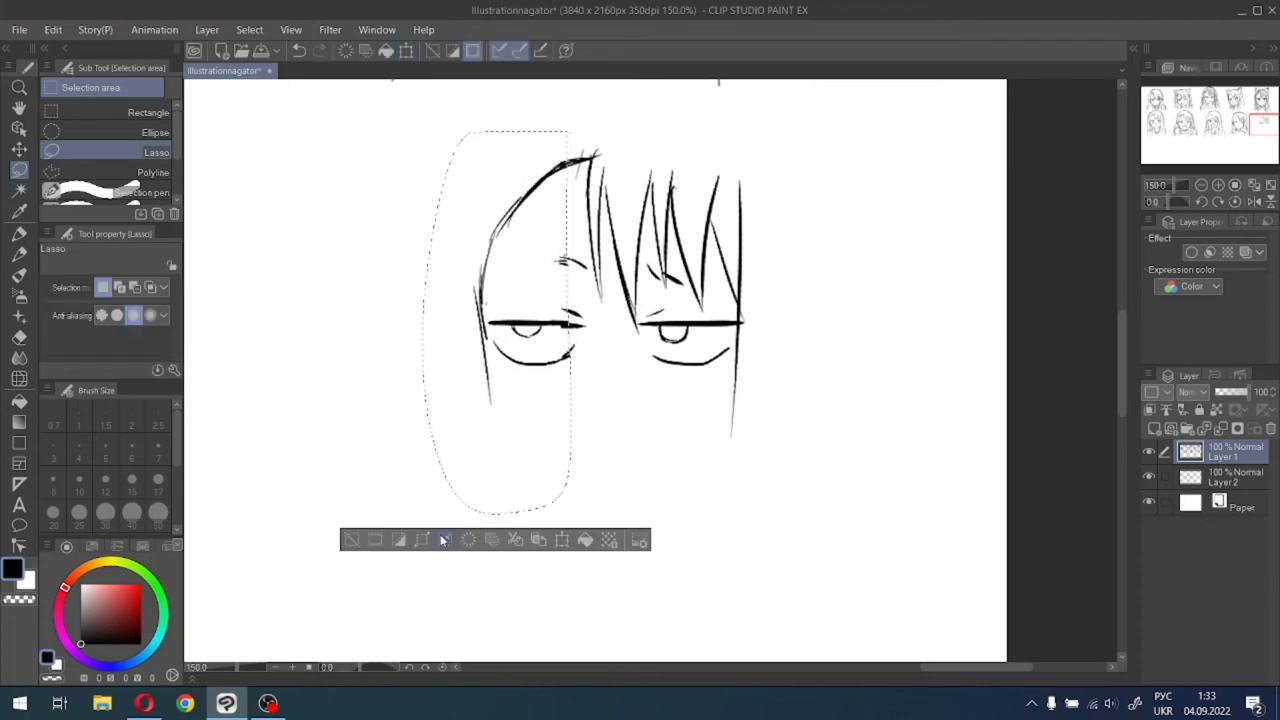
pyautogui.click(351, 543)
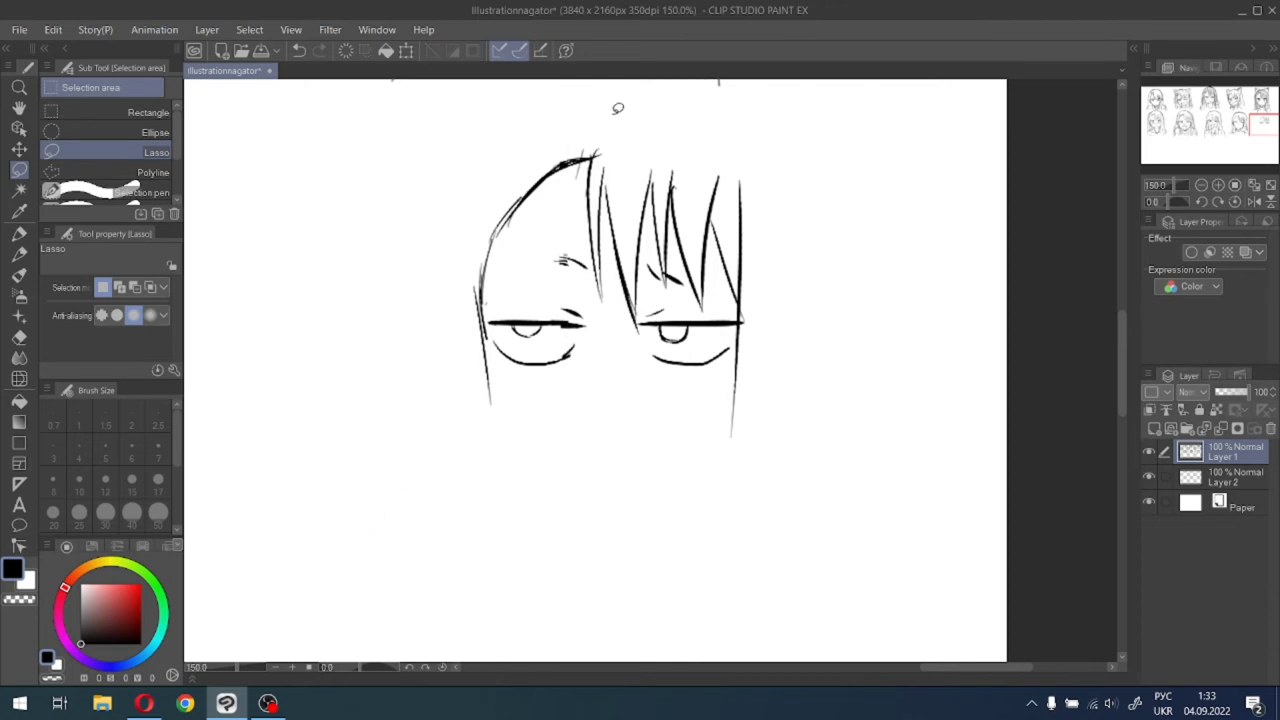
# Lasso the uncovered eye, brow, hairline and first bang strand, nudge them closer to the other eye, apply, and deselect.
pyautogui.moveTo(610, 116)
pyautogui.mouseDown()
pyautogui.moveTo(611, 268)
pyautogui.moveTo(549, 463)
pyautogui.moveTo(518, 157)
pyautogui.moveTo(600, 119)
pyautogui.mouseUp()
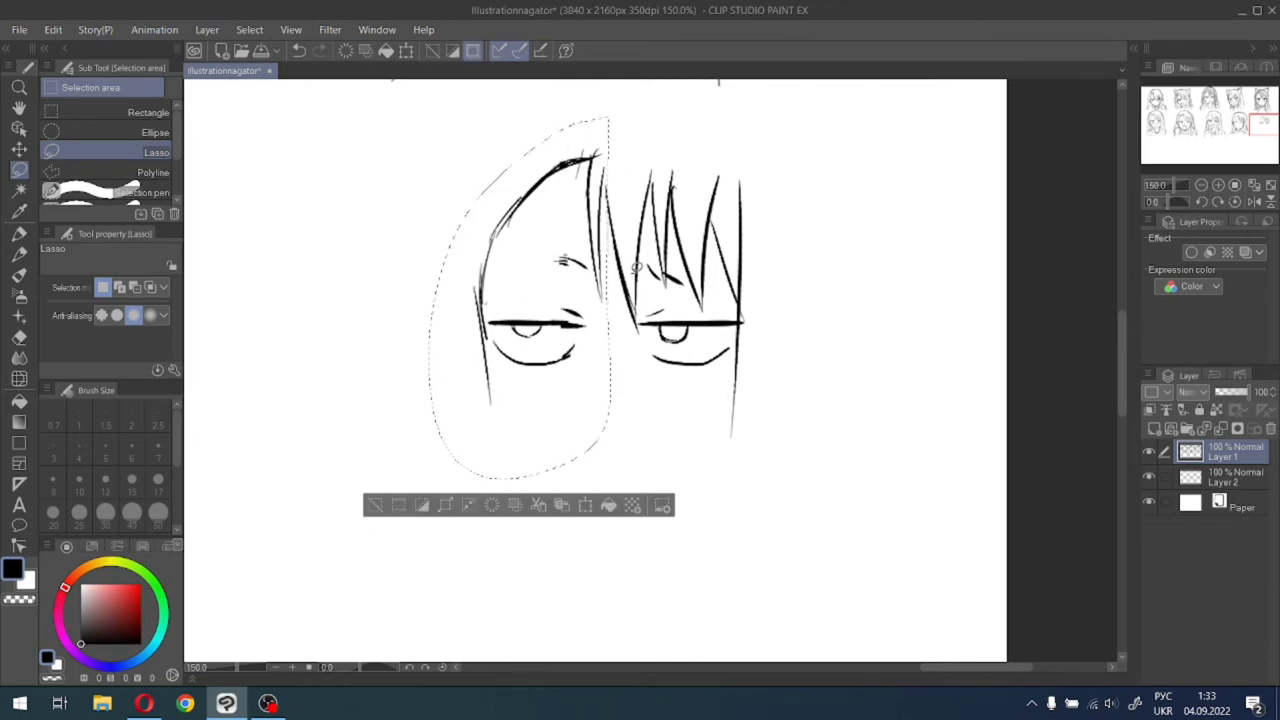
pyautogui.click(586, 506)
pyautogui.press('Right')
pyautogui.press('Right')
pyautogui.press('Right')
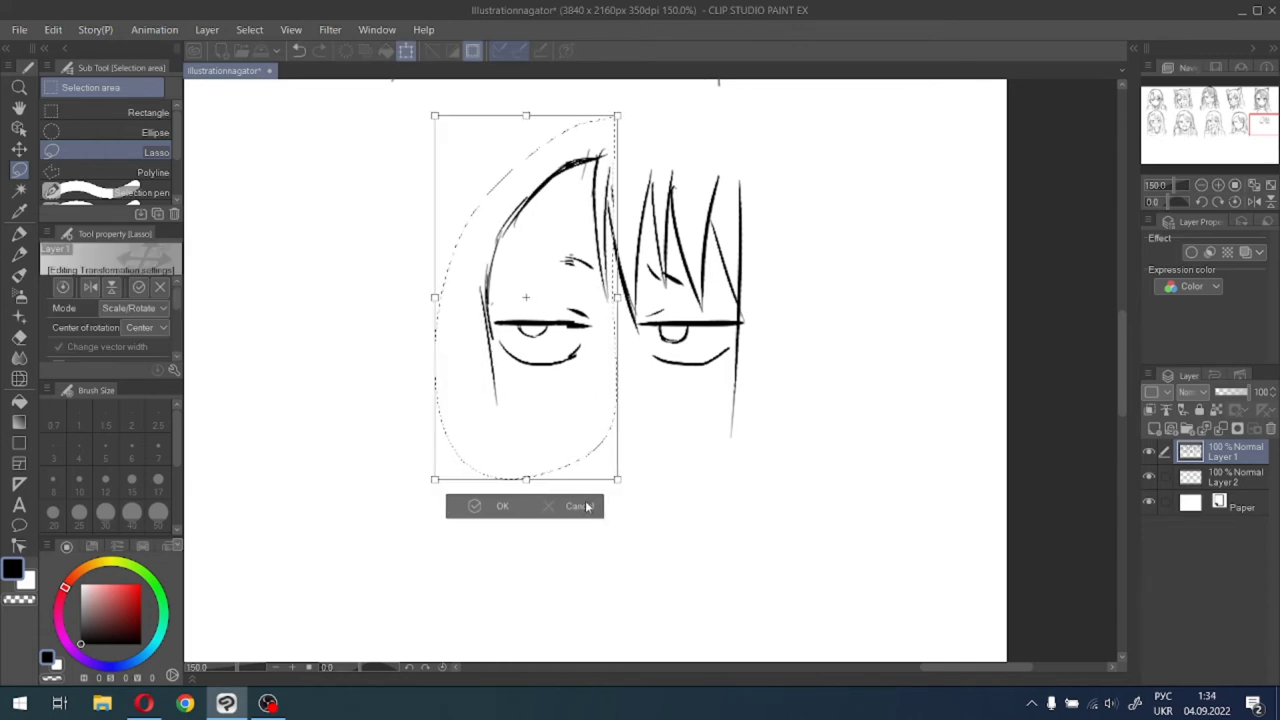
pyautogui.press('Right')
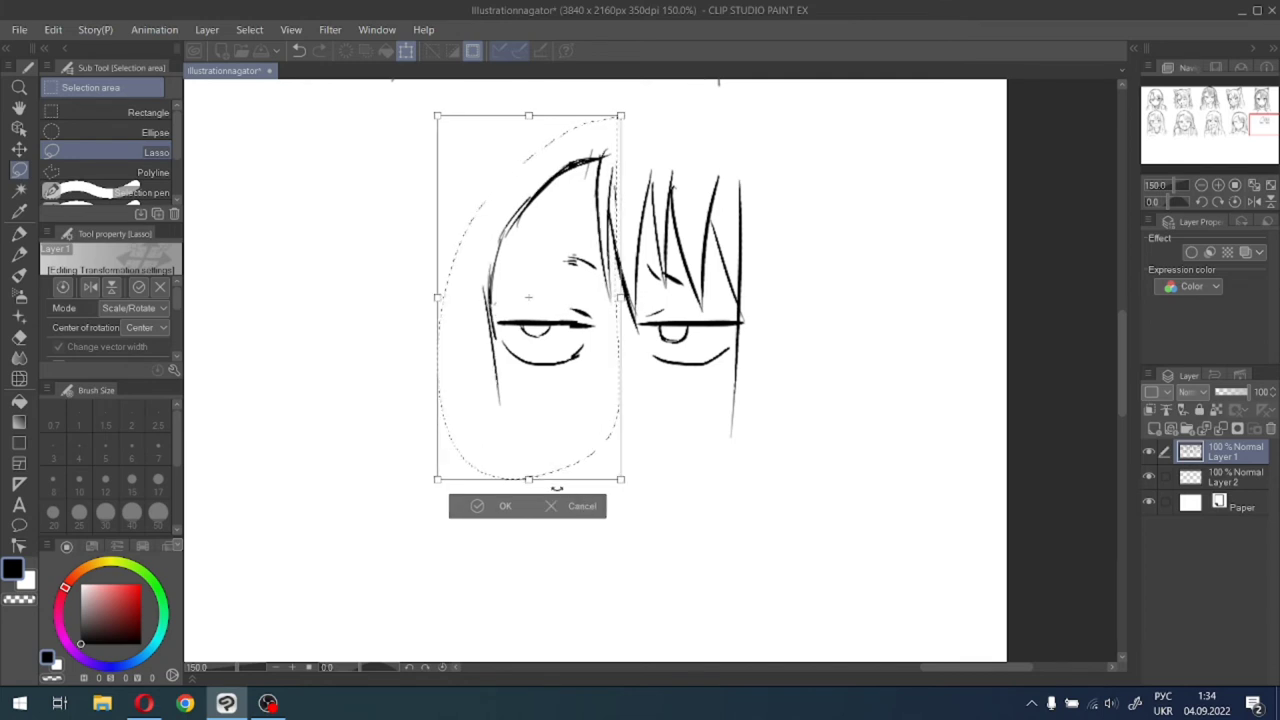
pyautogui.press('Right')
pyautogui.press('Right')
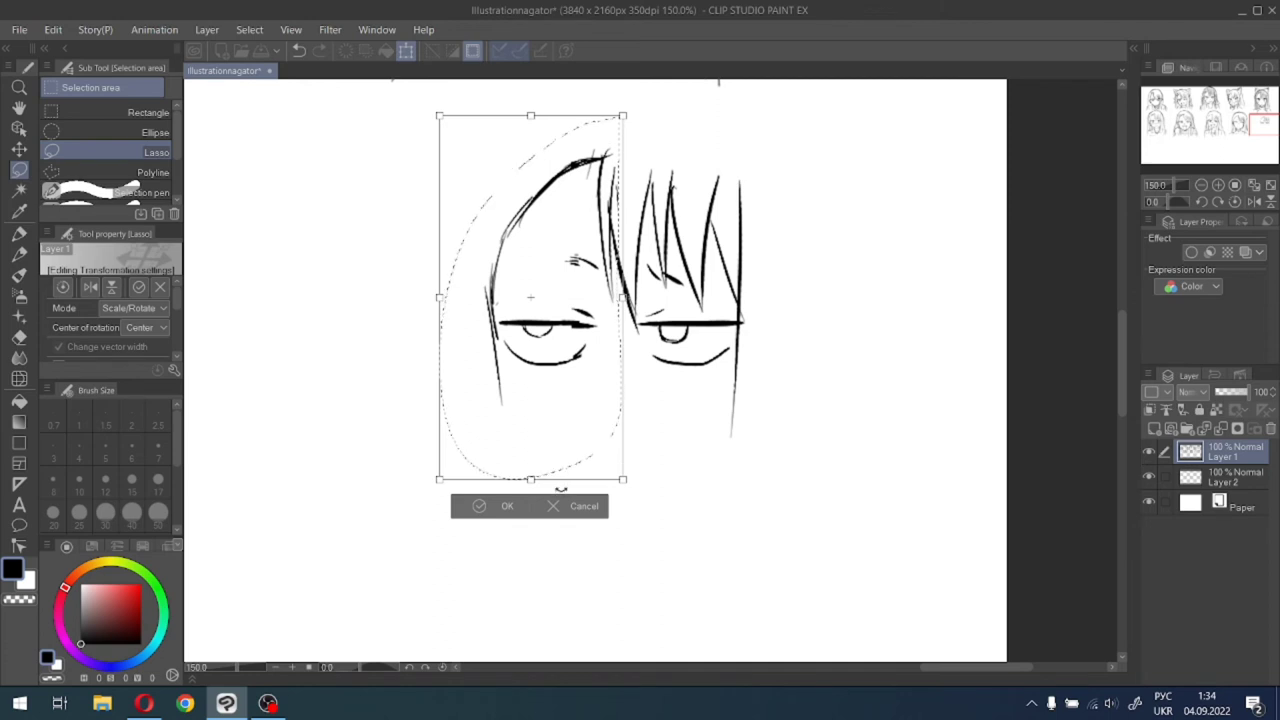
pyautogui.press('Right')
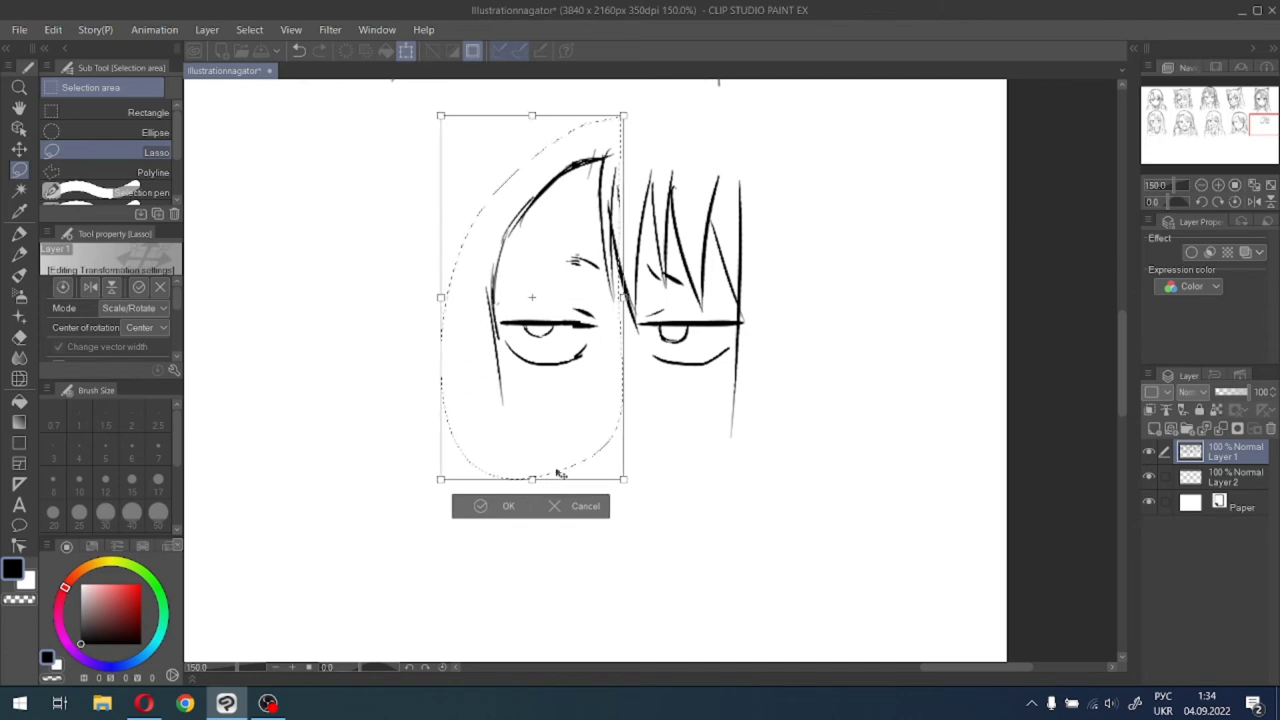
pyautogui.click(487, 508)
pyautogui.click(390, 508)
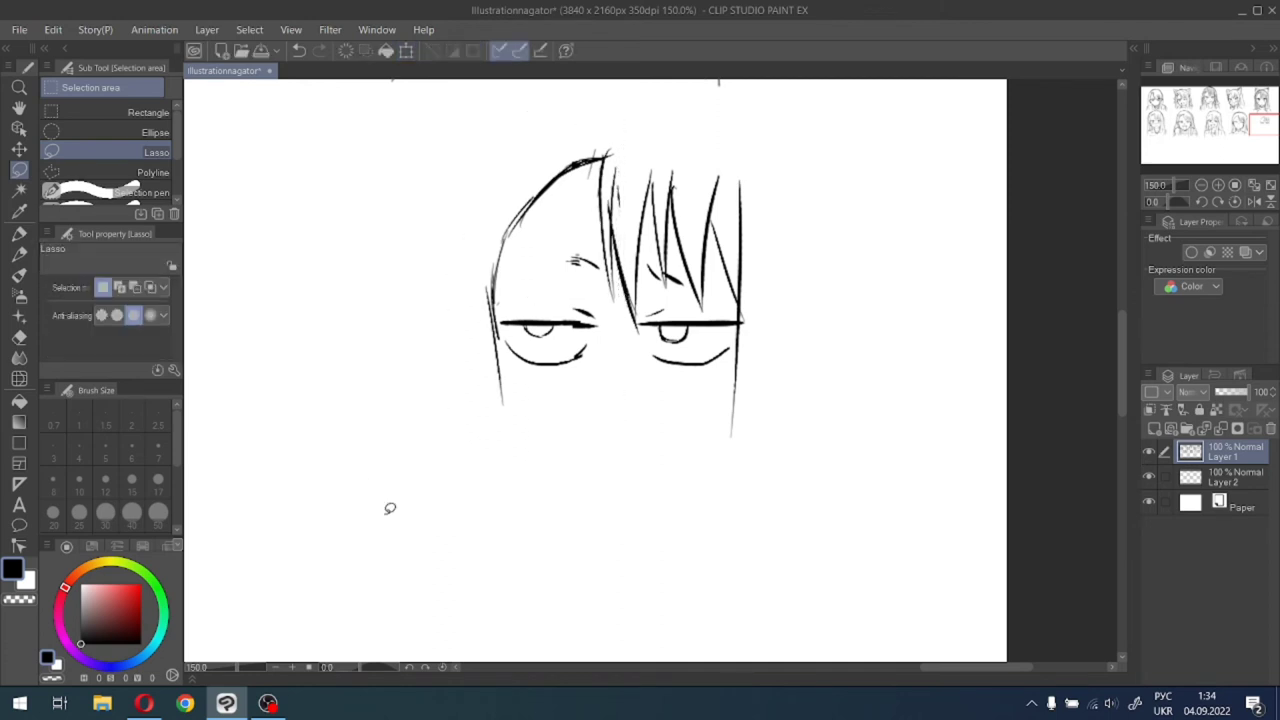
# Draw the cheek edge below the curved hairline with the pen and outline the ear beside it.
pyautogui.click(19, 232)
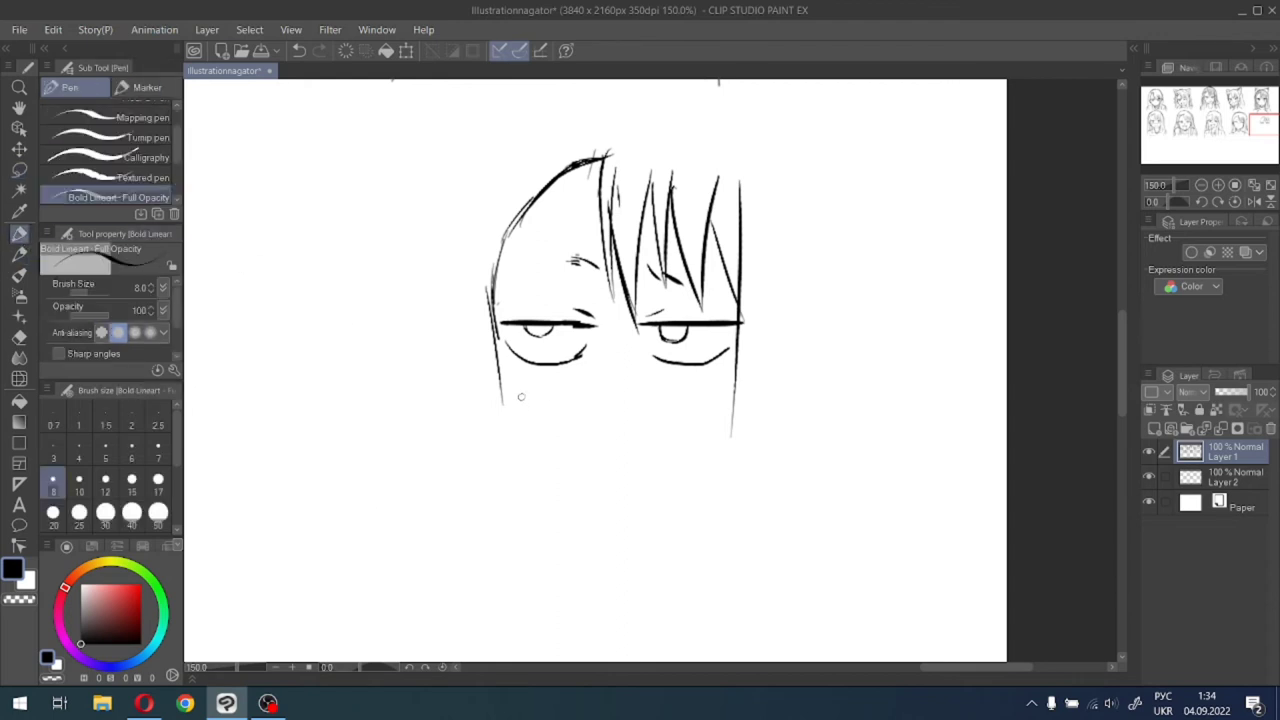
pyautogui.moveTo(499, 332); pyautogui.dragTo(503, 426)
pyautogui.hotkey('ctrl', 'z')
pyautogui.moveTo(492, 326)
pyautogui.mouseDown()
pyautogui.moveTo(511, 422)
pyautogui.moveTo(500, 396)
pyautogui.mouseUp()
pyautogui.moveTo(488, 330)
pyautogui.mouseDown()
pyautogui.moveTo(478, 352)
pyautogui.moveTo(494, 392)
pyautogui.moveTo(484, 335)
pyautogui.moveTo(502, 396)
pyautogui.mouseUp()
pyautogui.hotkey('ctrl', 'z')
pyautogui.hotkey('ctrl', 'z')
pyautogui.hotkey('ctrl', 'z')
pyautogui.hotkey('ctrl', 'z')
pyautogui.moveTo(492, 322)
pyautogui.mouseDown()
pyautogui.moveTo(508, 416)
pyautogui.moveTo(478, 342)
pyautogui.moveTo(490, 356)
pyautogui.moveTo(480, 374)
pyautogui.moveTo(506, 410)
pyautogui.mouseUp()
pyautogui.hotkey('ctrl', 'z')
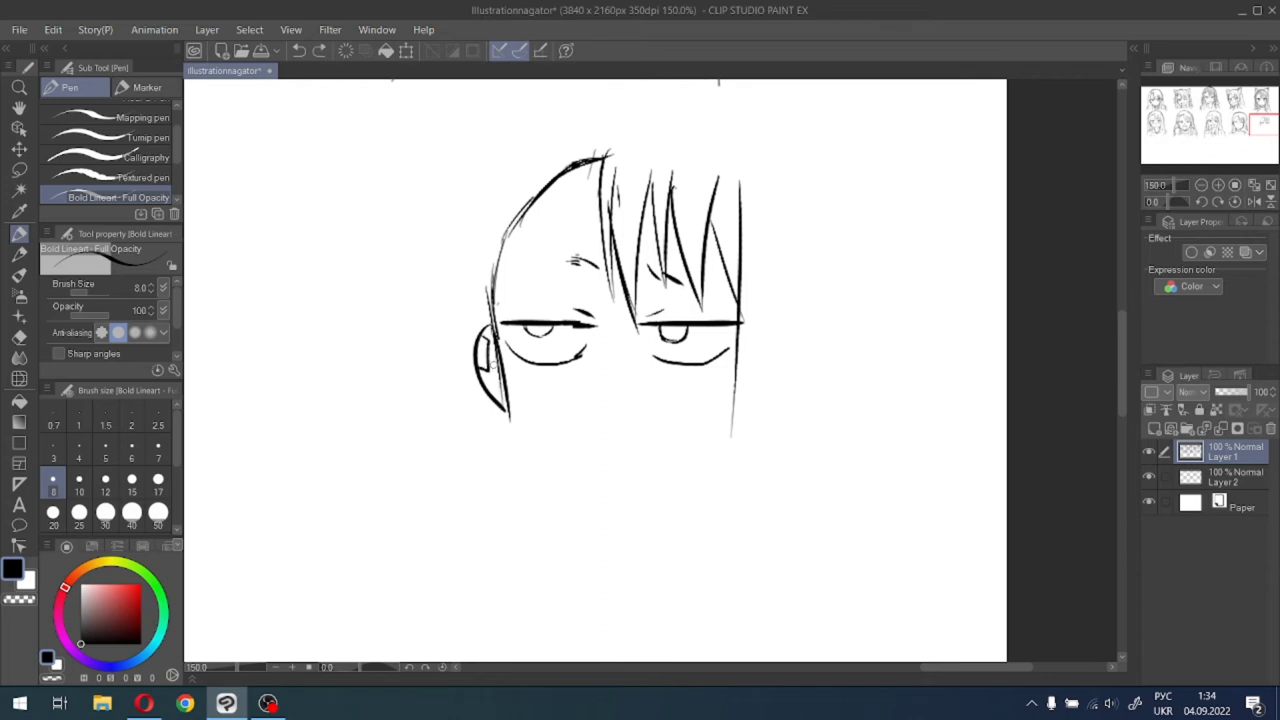
# Add inner ear and nose hatching details, and thicken the cheek edge beside the ear.
pyautogui.moveTo(490, 352)
pyautogui.mouseDown()
pyautogui.moveTo(506, 405)
pyautogui.moveTo(500, 396)
pyautogui.mouseUp()
pyautogui.moveTo(604, 356)
pyautogui.mouseDown()
pyautogui.moveTo(600, 378)
pyautogui.moveTo(617, 383)
pyautogui.mouseUp()
pyautogui.moveTo(498, 344); pyautogui.dragTo(520, 424)
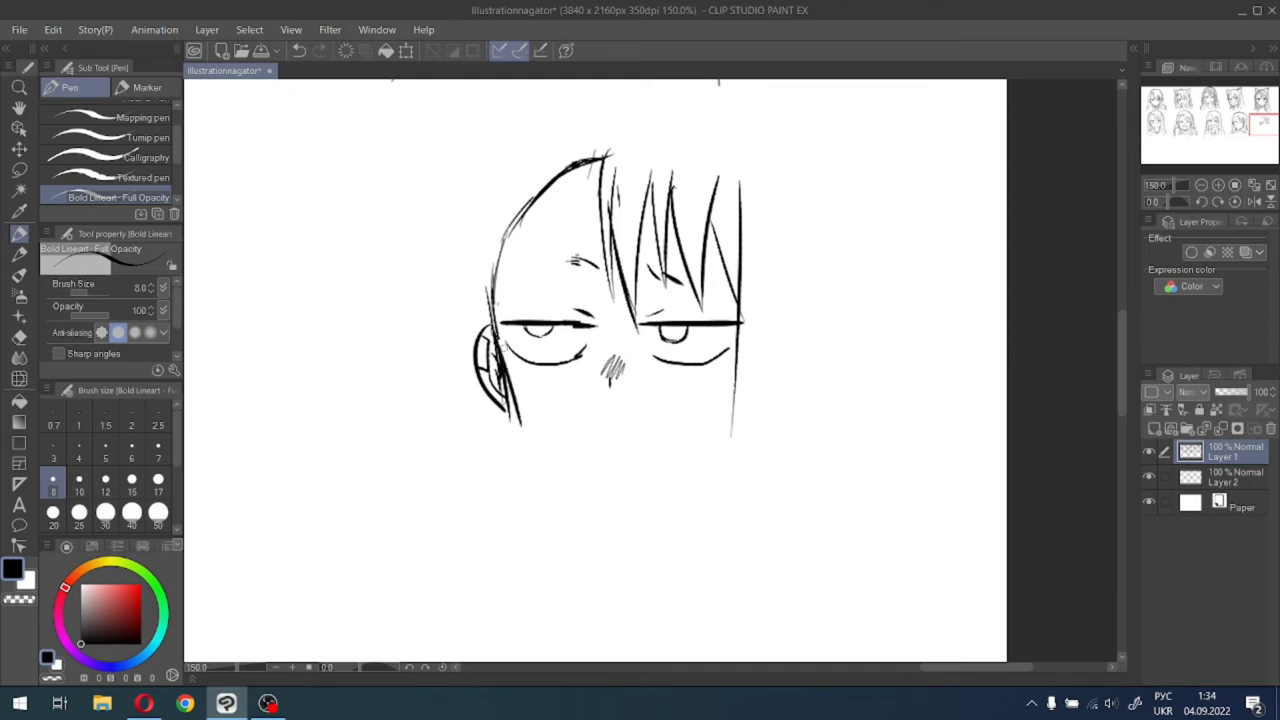
pyautogui.moveTo(502, 368); pyautogui.dragTo(520, 434)
# Draw a tapering side lock falling past the cheek on the bangs side.
pyautogui.moveTo(734, 338); pyautogui.dragTo(716, 505)
pyautogui.moveTo(732, 419); pyautogui.dragTo(676, 466)
pyautogui.hotkey('ctrl', 'z')
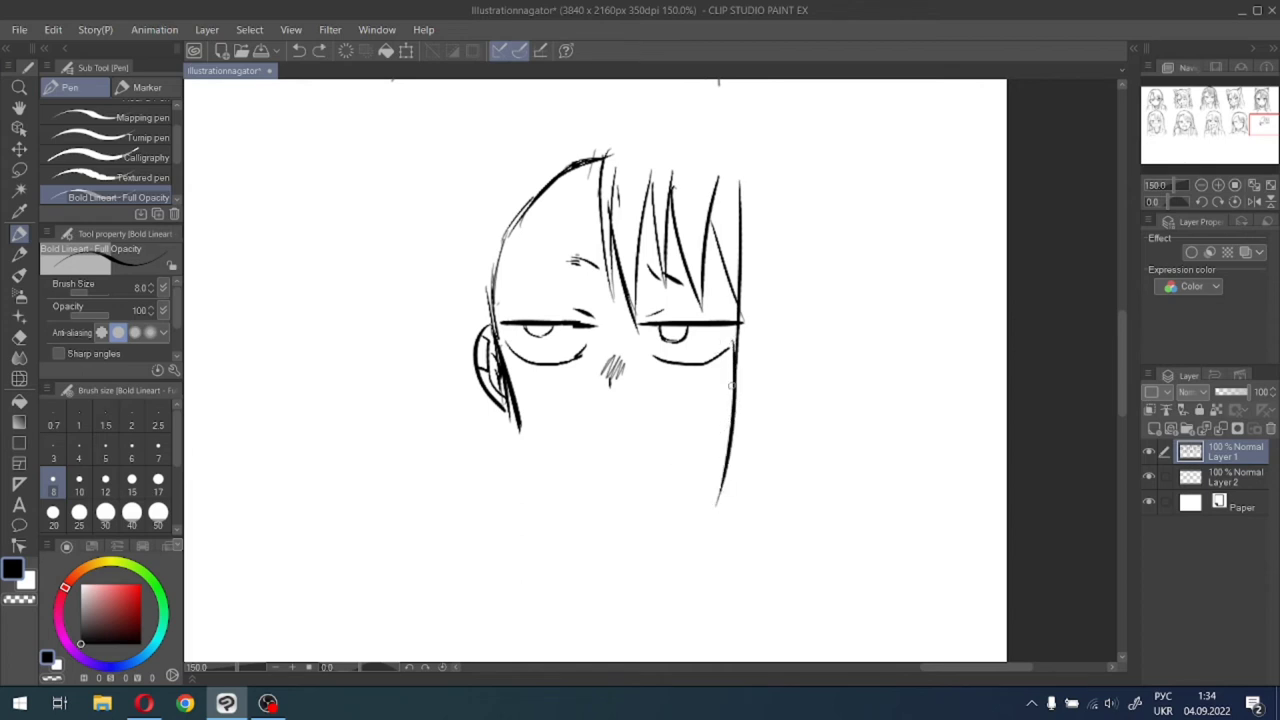
pyautogui.moveTo(735, 352); pyautogui.dragTo(690, 545)
# Draw the jawline from the side lock down toward the chin, redoing the stroke until it fits.
pyautogui.moveTo(724, 418); pyautogui.dragTo(662, 472)
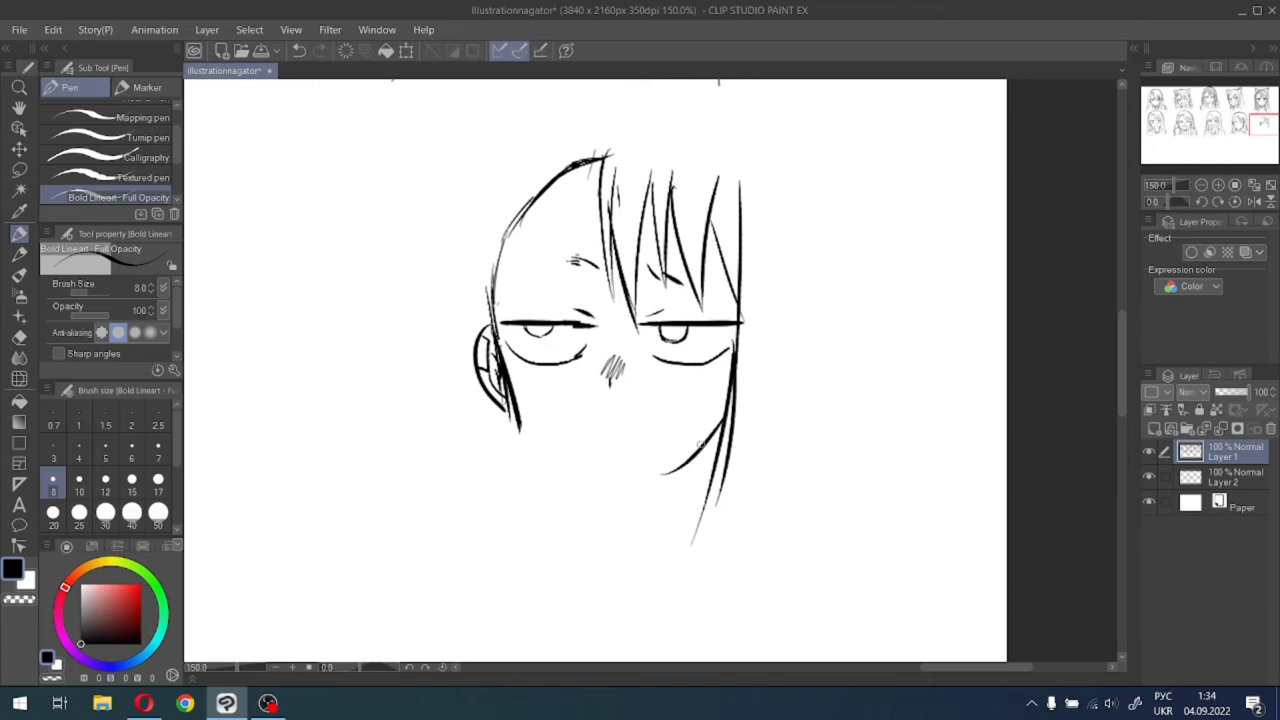
pyautogui.hotkey('ctrl', 'z')
pyautogui.moveTo(728, 420); pyautogui.dragTo(642, 485)
pyautogui.hotkey('ctrl', 'z')
pyautogui.moveTo(726, 424); pyautogui.dragTo(622, 504)
pyautogui.hotkey('ctrl', 'z')
pyautogui.moveTo(725, 424); pyautogui.dragTo(627, 499)
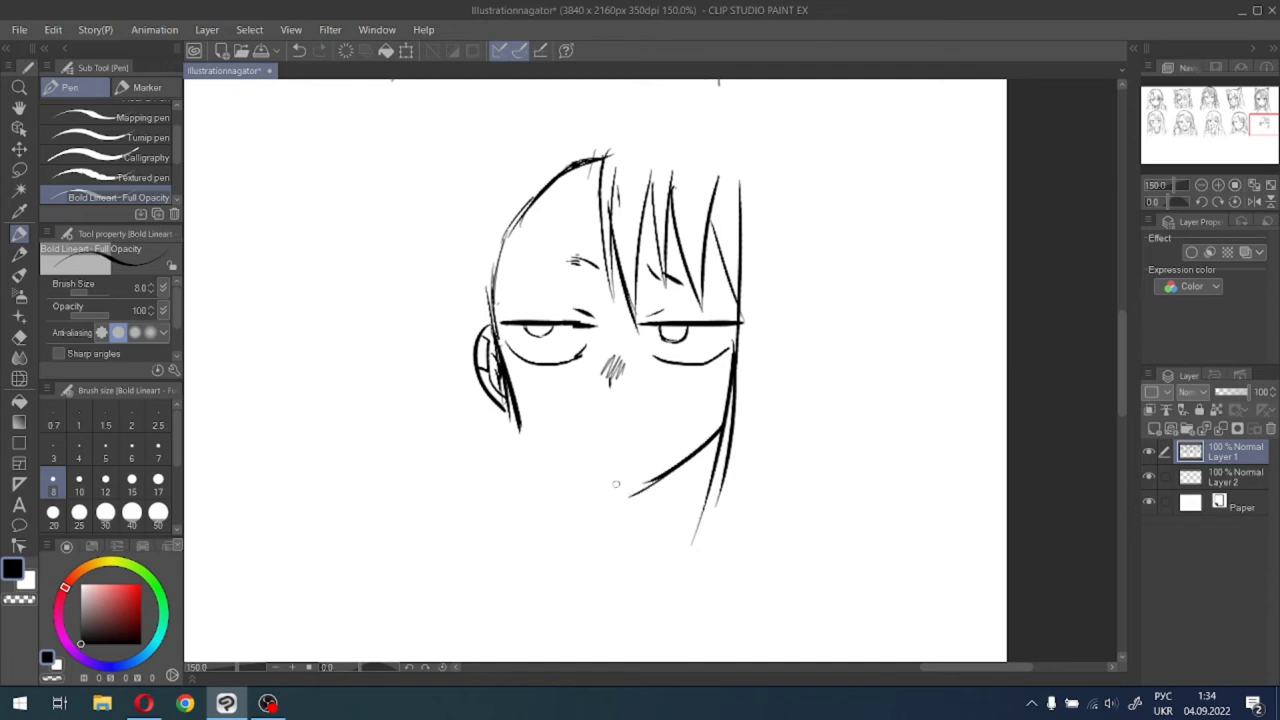
pyautogui.hotkey('ctrl', 'z')
# Draw the ear-side jawline down to the chin and join it to the opposite jawline in a point.
pyautogui.moveTo(515, 404)
pyautogui.mouseDown()
pyautogui.moveTo(536, 446)
pyautogui.moveTo(602, 488)
pyautogui.mouseUp()
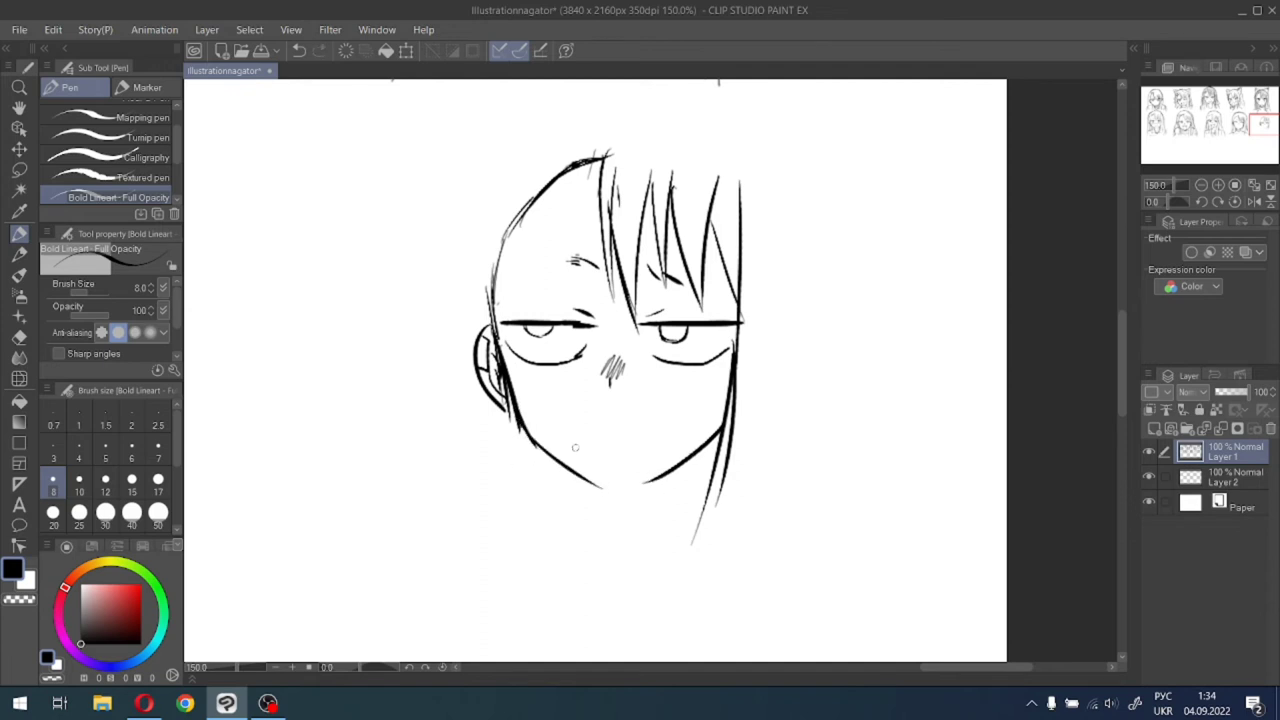
pyautogui.hotkey('ctrl', 'z')
pyautogui.moveTo(520, 418); pyautogui.dragTo(610, 488)
pyautogui.moveTo(518, 420)
pyautogui.mouseDown()
pyautogui.moveTo(618, 490)
pyautogui.moveTo(708, 448)
pyautogui.mouseUp()
pyautogui.hotkey('ctrl', 'z')
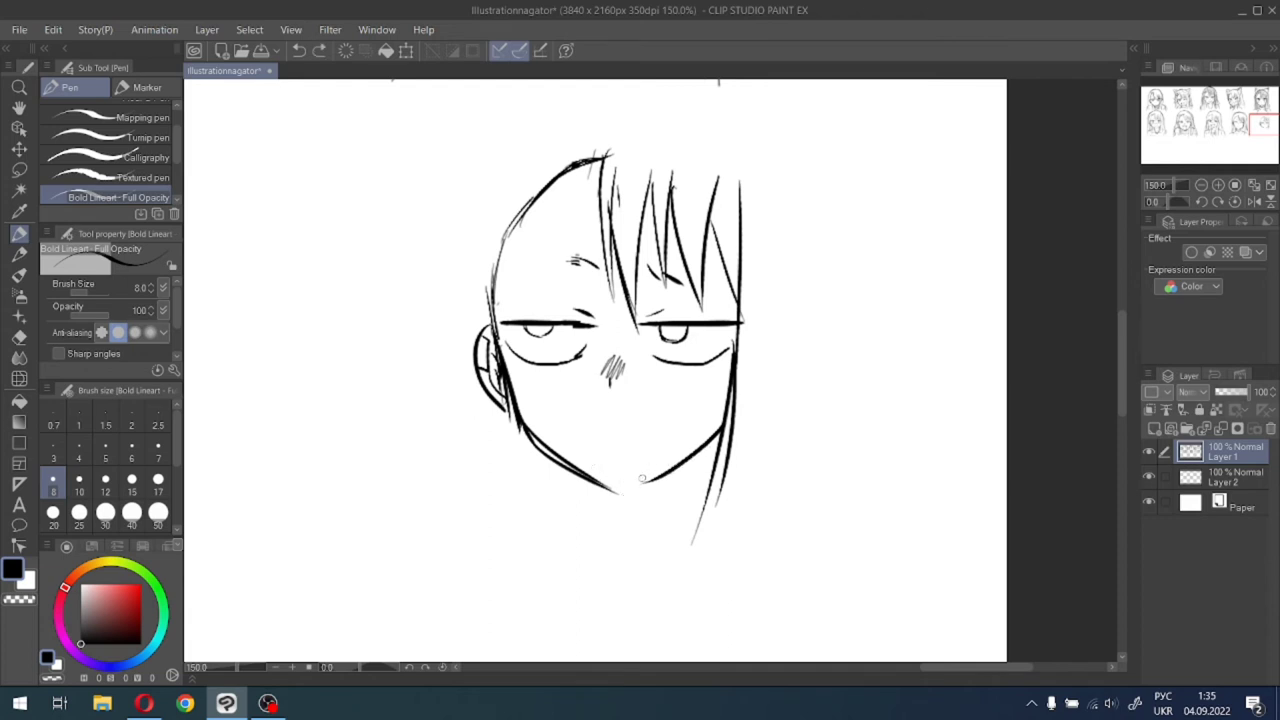
pyautogui.moveTo(621, 493); pyautogui.dragTo(697, 434)
# Draw both sides of the neck below the jaw and add a small shadow under the chin.
pyautogui.moveTo(555, 462); pyautogui.dragTo(556, 512)
pyautogui.moveTo(557, 456); pyautogui.dragTo(555, 518)
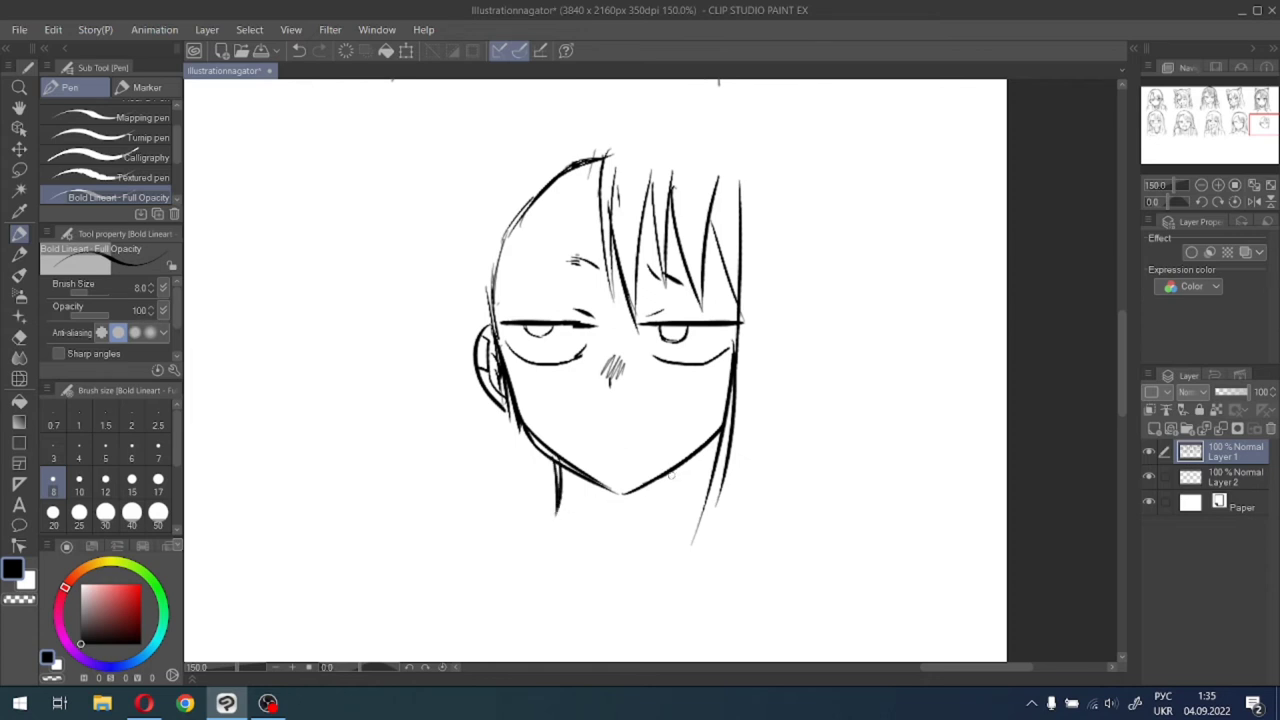
pyautogui.moveTo(676, 464); pyautogui.dragTo(666, 533)
pyautogui.moveTo(640, 488); pyautogui.dragTo(675, 474)
pyautogui.moveTo(558, 468); pyautogui.dragTo(555, 535)
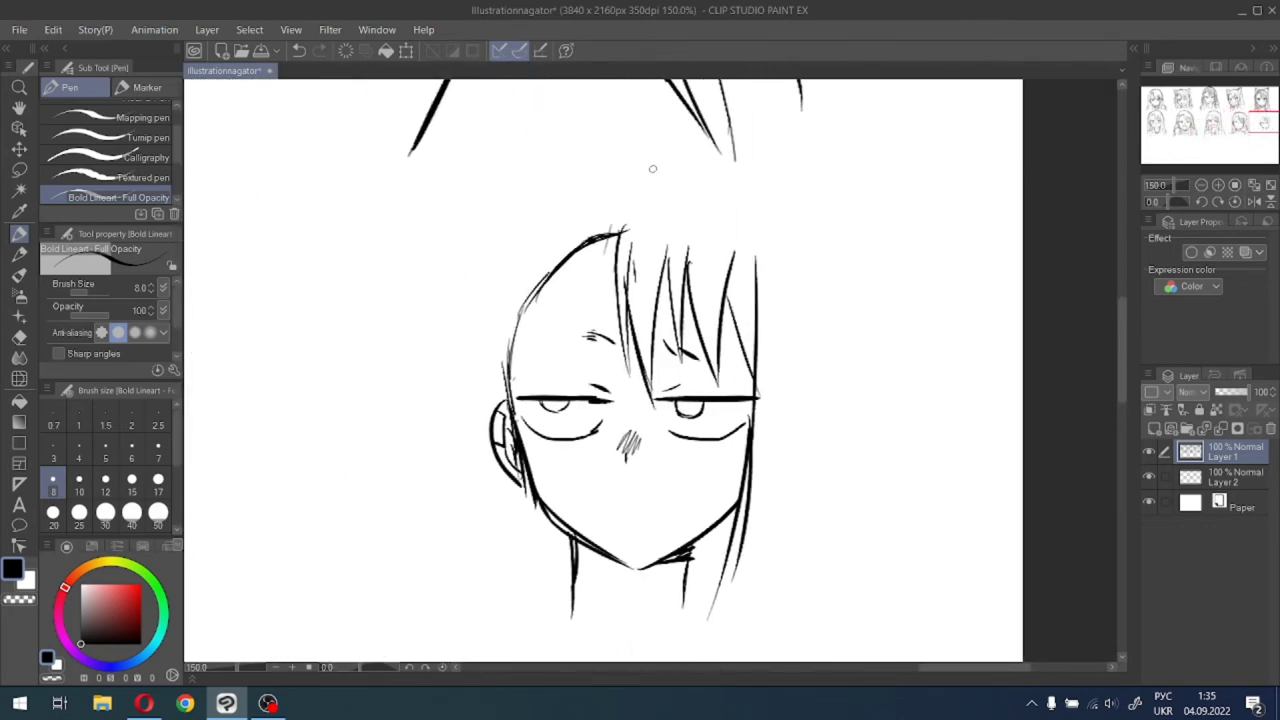
# Draw the crown outline on the ear side and continue it as long hair falling behind the ear.
pyautogui.moveTo(668, 174)
pyautogui.mouseDown()
pyautogui.moveTo(565, 190)
pyautogui.moveTo(585, 194)
pyautogui.moveTo(473, 275)
pyautogui.mouseUp()
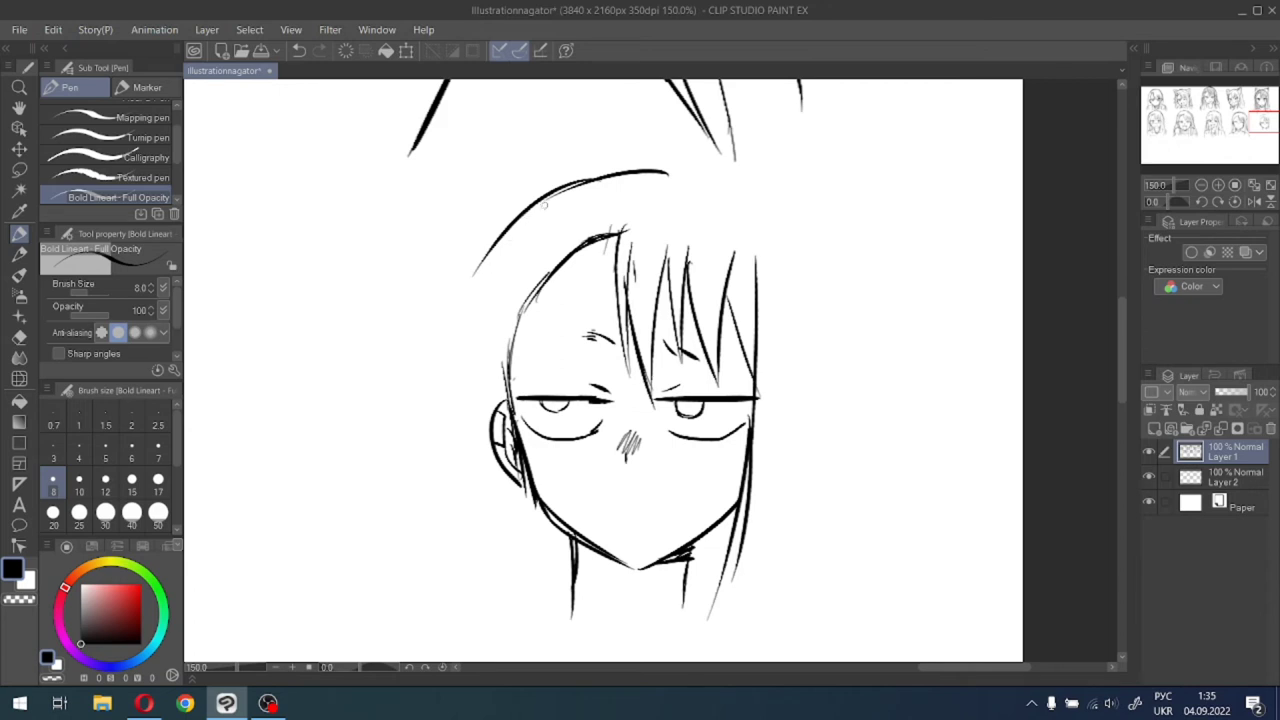
pyautogui.hotkey('ctrl', 'z')
pyautogui.moveTo(568, 186)
pyautogui.mouseDown()
pyautogui.moveTo(482, 302)
pyautogui.moveTo(474, 398)
pyautogui.mouseUp()
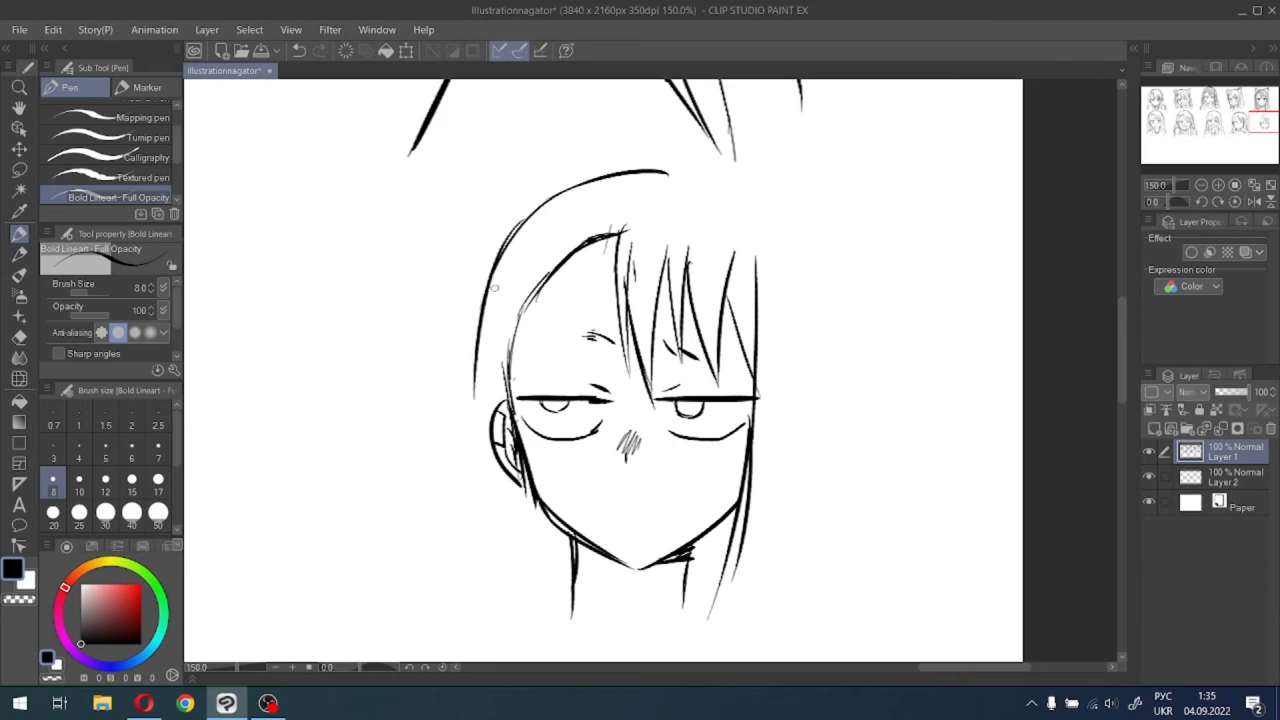
pyautogui.moveTo(484, 306); pyautogui.dragTo(496, 414)
pyautogui.hotkey('ctrl', 'z')
pyautogui.moveTo(489, 283); pyautogui.dragTo(490, 393)
pyautogui.moveTo(484, 323)
pyautogui.mouseDown()
pyautogui.moveTo(491, 410)
pyautogui.moveTo(448, 642)
pyautogui.mouseUp()
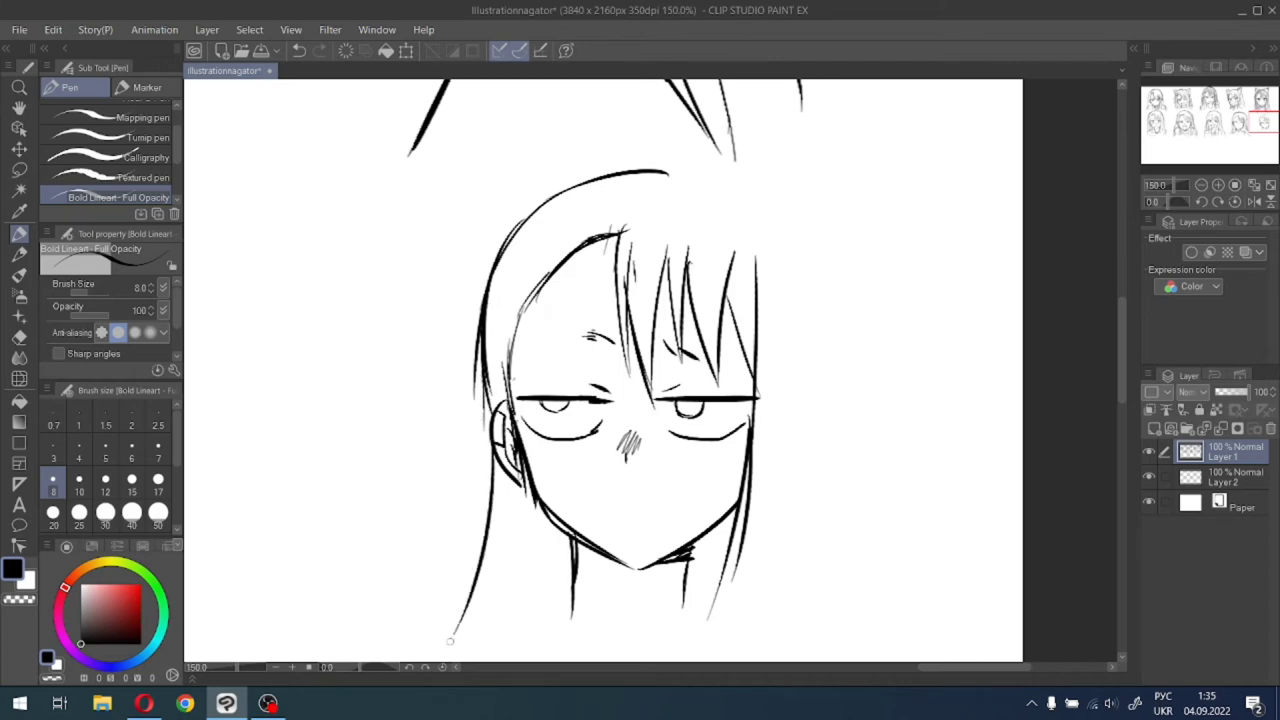
# Draw a wavy open mouth and add short blush strokes on both cheeks.
pyautogui.moveTo(1255, 123)
pyautogui.mouseDown()
pyautogui.moveTo(1232, 130)
pyautogui.moveTo(1254, 130)
pyautogui.mouseUp()
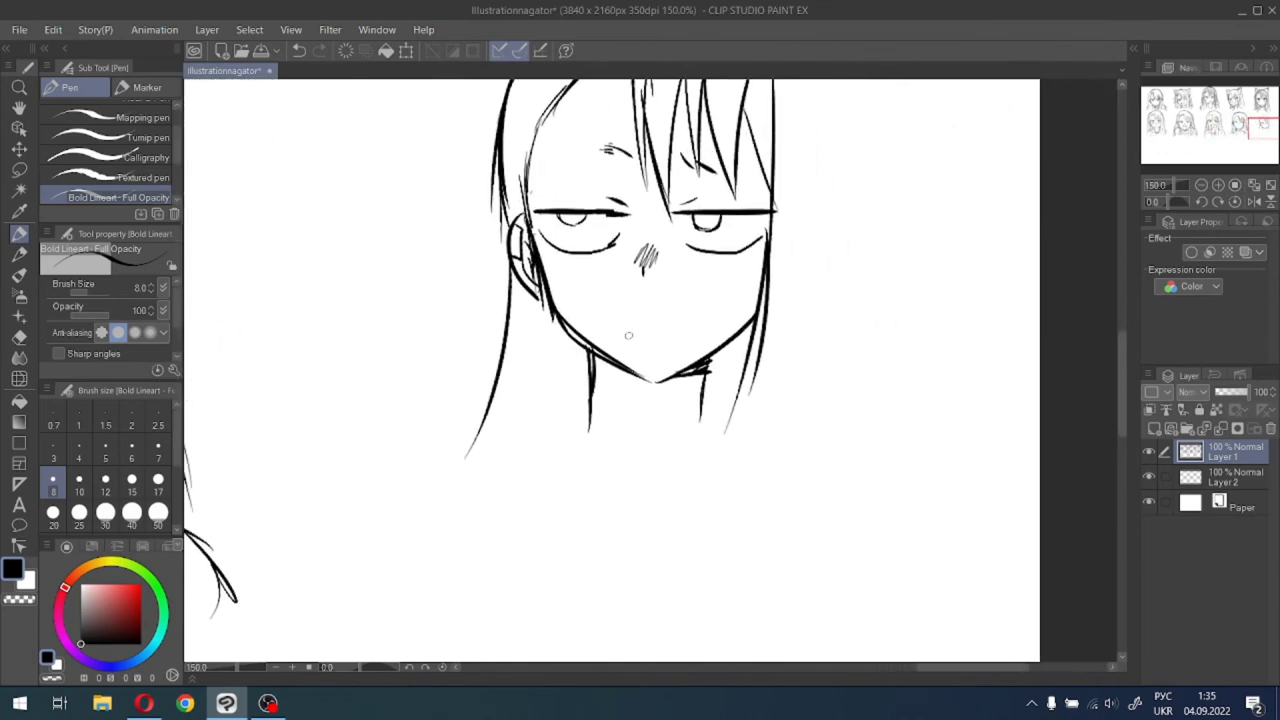
pyautogui.moveTo(625, 334)
pyautogui.mouseDown()
pyautogui.moveTo(614, 320)
pyautogui.moveTo(698, 315)
pyautogui.moveTo(692, 335)
pyautogui.moveTo(620, 331)
pyautogui.mouseUp()
pyautogui.moveTo(729, 266); pyautogui.dragTo(723, 280)
pyautogui.moveTo(739, 262); pyautogui.dragTo(743, 276)
pyautogui.moveTo(580, 268); pyautogui.dragTo(584, 287)
pyautogui.moveTo(595, 272); pyautogui.dragTo(592, 287)
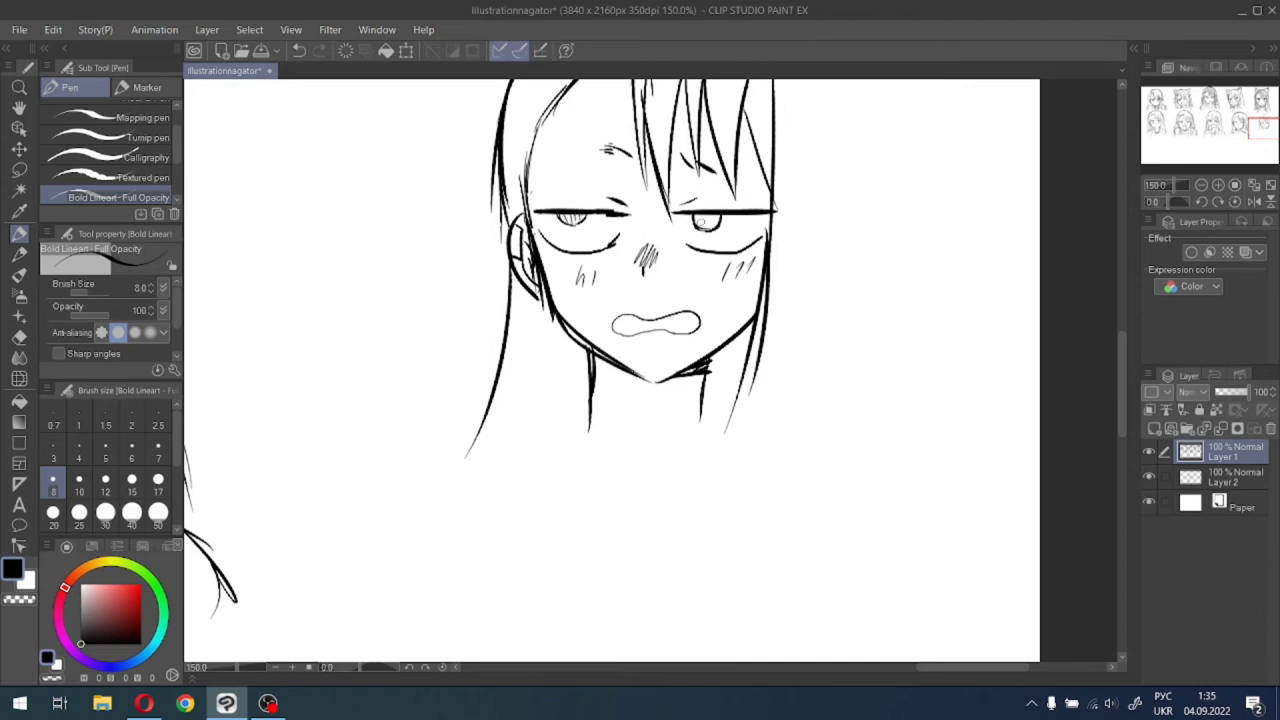
# Hatch and darken the irises of both half-lidded eyes, keeping the pen at size 8.
pyautogui.moveTo(558, 214); pyautogui.dragTo(580, 228)
pyautogui.moveTo(700, 216); pyautogui.dragTo(710, 228)
pyautogui.press(']')
pyautogui.click(53, 480)
# Extend the outer bang strand upward and draw the crown and outer hair outline around the bangs side.
pyautogui.moveTo(1255, 131); pyautogui.dragTo(1259, 127)
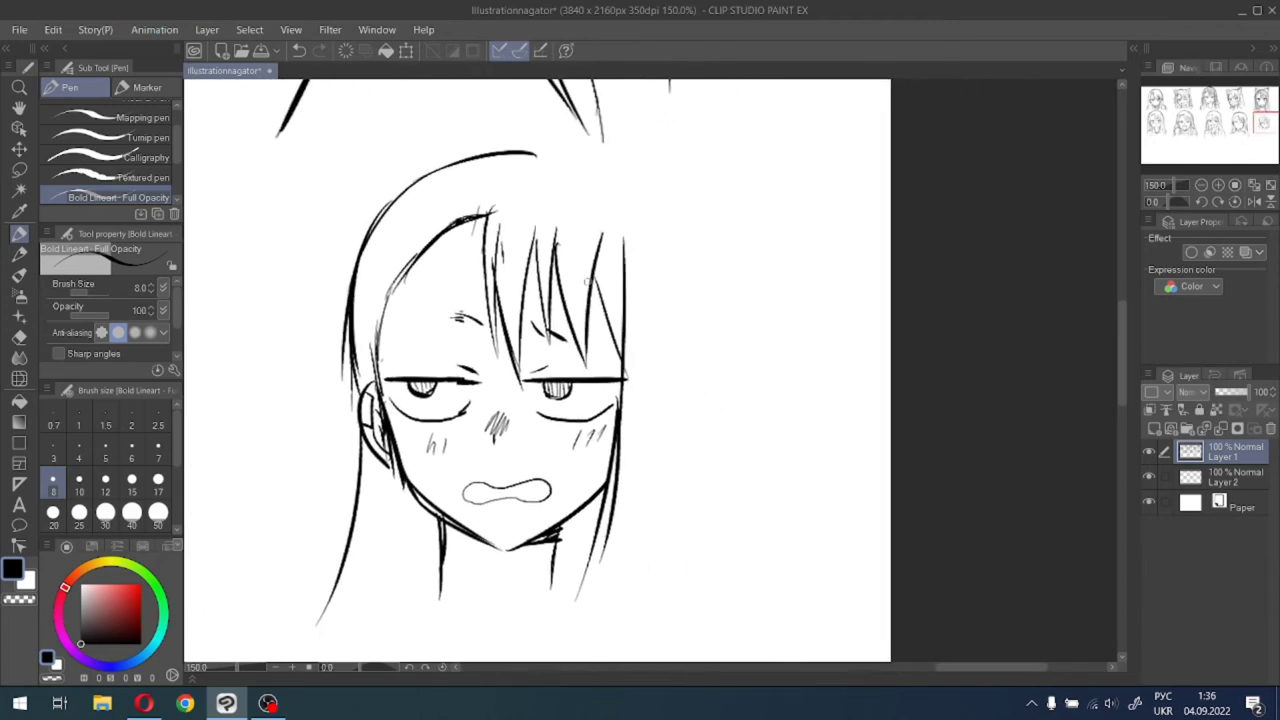
pyautogui.moveTo(604, 197); pyautogui.dragTo(620, 312)
pyautogui.moveTo(544, 154); pyautogui.dragTo(636, 221)
pyautogui.moveTo(556, 155)
pyautogui.mouseDown()
pyautogui.moveTo(601, 162)
pyautogui.moveTo(685, 312)
pyautogui.moveTo(688, 370)
pyautogui.mouseUp()
# Thicken the neck contours and add slanted neck muscle lines running down toward the collarbone.
pyautogui.moveTo(589, 475); pyautogui.dragTo(682, 270)
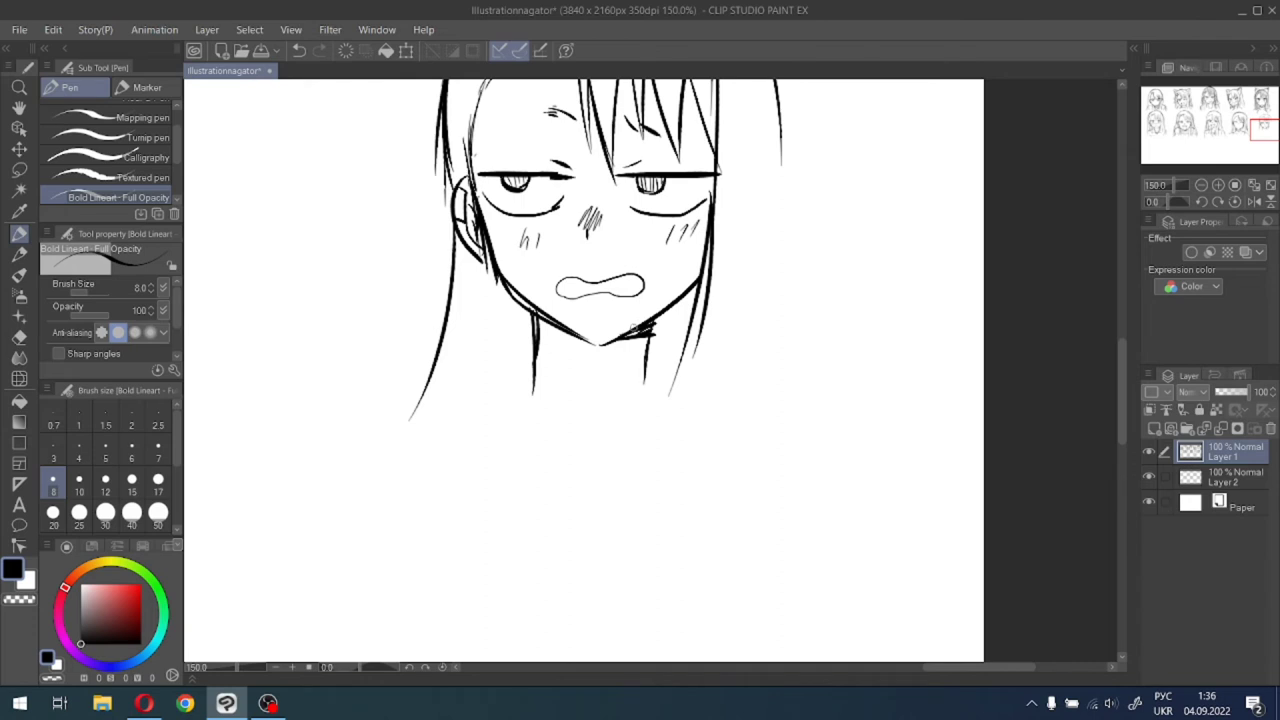
pyautogui.moveTo(650, 330)
pyautogui.mouseDown()
pyautogui.moveTo(643, 392)
pyautogui.moveTo(660, 424)
pyautogui.mouseUp()
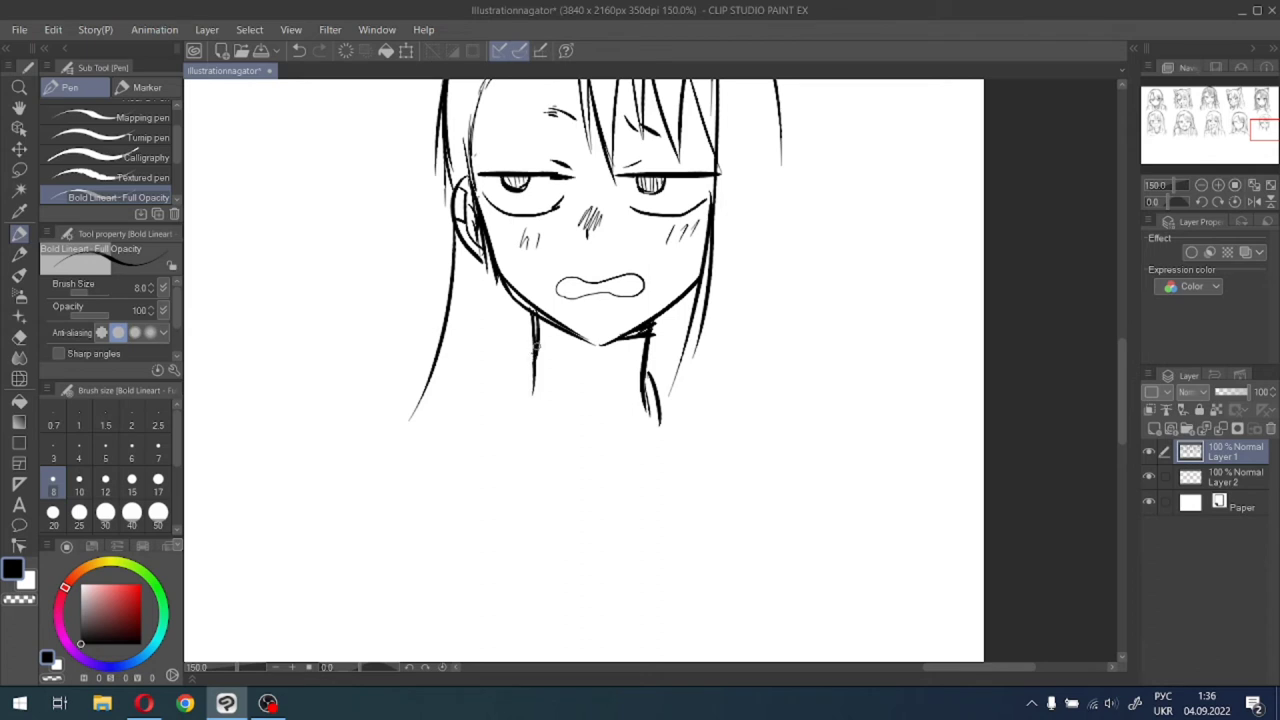
pyautogui.moveTo(540, 321)
pyautogui.mouseDown()
pyautogui.moveTo(498, 366)
pyautogui.moveTo(538, 370)
pyautogui.moveTo(583, 470)
pyautogui.mouseUp()
pyautogui.moveTo(538, 352); pyautogui.dragTo(590, 470)
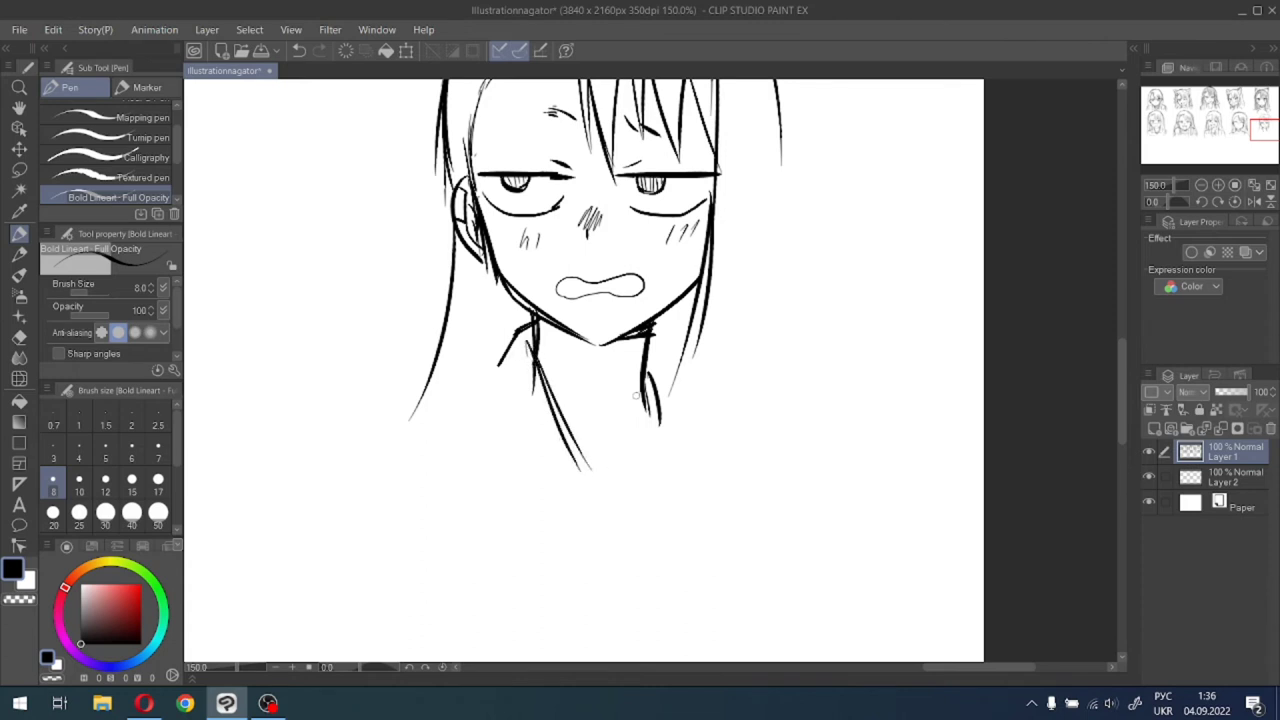
# Draw the V-shaped neckline below the neck and outline the pointed shirt collar flap on its left side.
pyautogui.moveTo(658, 378); pyautogui.dragTo(615, 494)
pyautogui.moveTo(642, 434); pyautogui.dragTo(616, 488)
pyautogui.moveTo(568, 438); pyautogui.dragTo(619, 494)
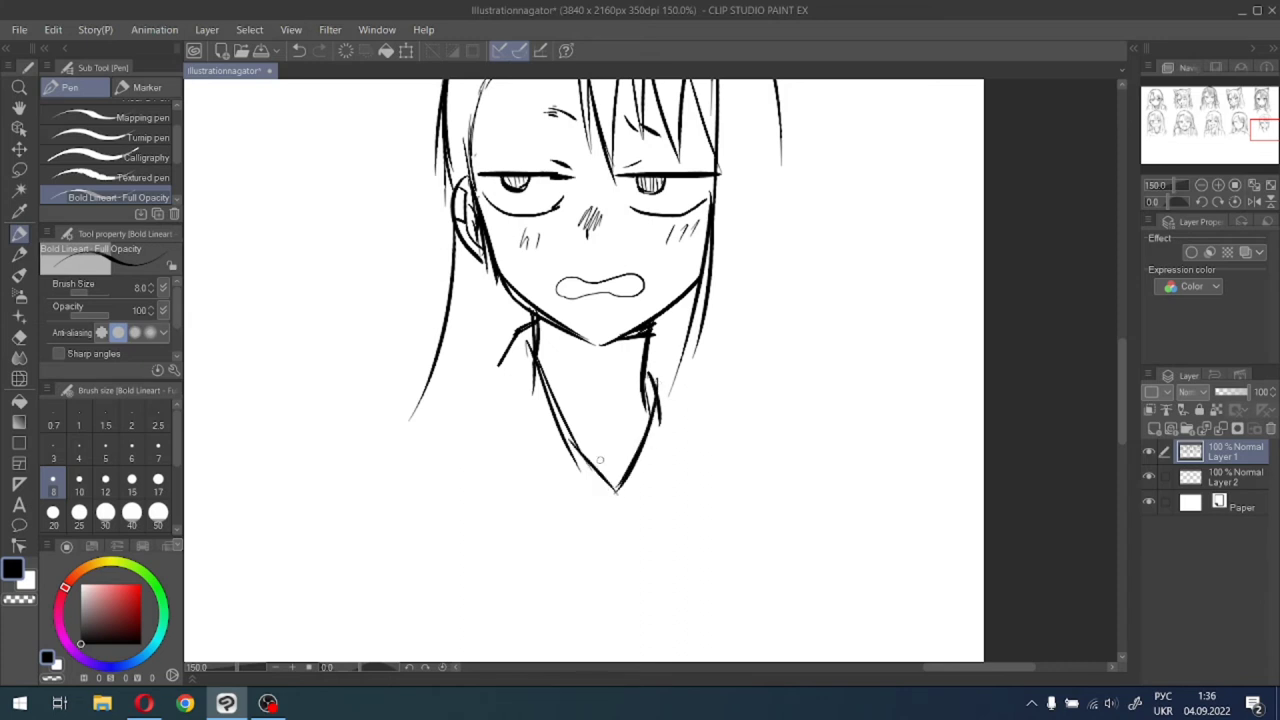
pyautogui.moveTo(575, 443)
pyautogui.mouseDown()
pyautogui.moveTo(564, 482)
pyautogui.moveTo(616, 505)
pyautogui.mouseUp()
pyautogui.moveTo(557, 428); pyautogui.dragTo(518, 466)
pyautogui.moveTo(502, 355); pyautogui.dragTo(506, 480)
pyautogui.moveTo(507, 424); pyautogui.dragTo(504, 486)
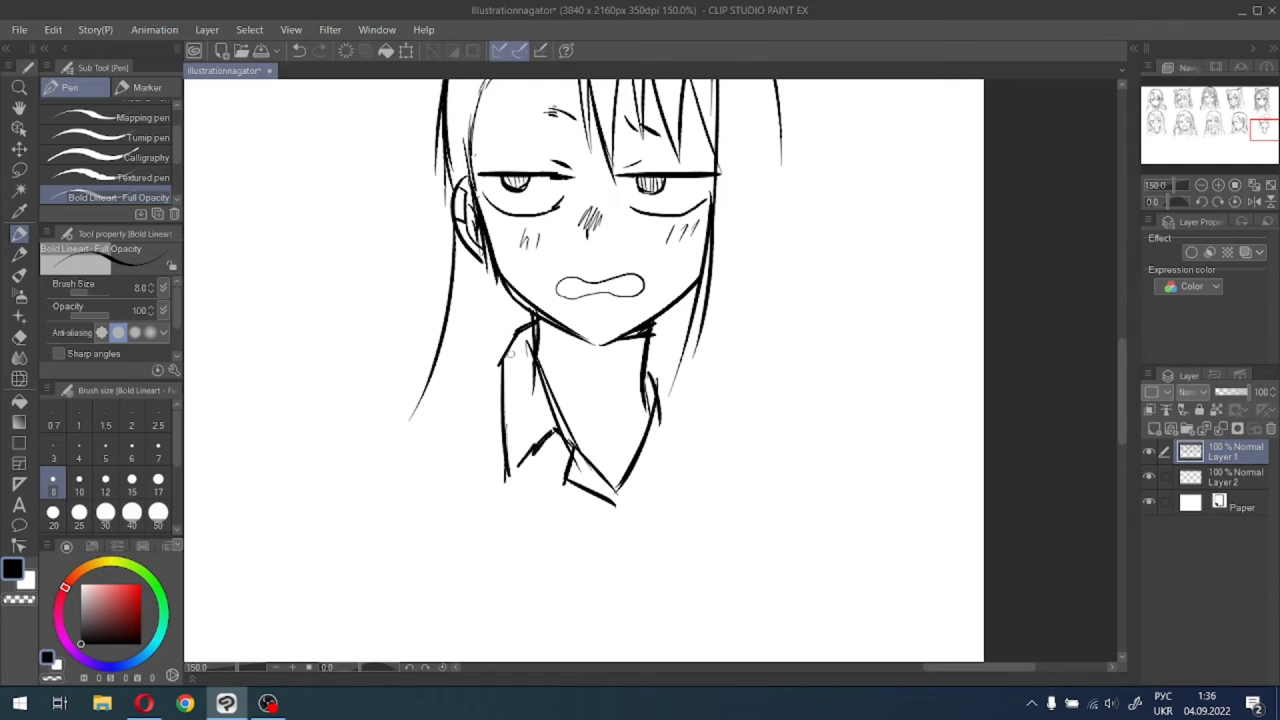
# Draw the right collar edge, then both sloping shoulder lines and the upper sleeve lines on each side.
pyautogui.moveTo(505, 354); pyautogui.dragTo(364, 412)
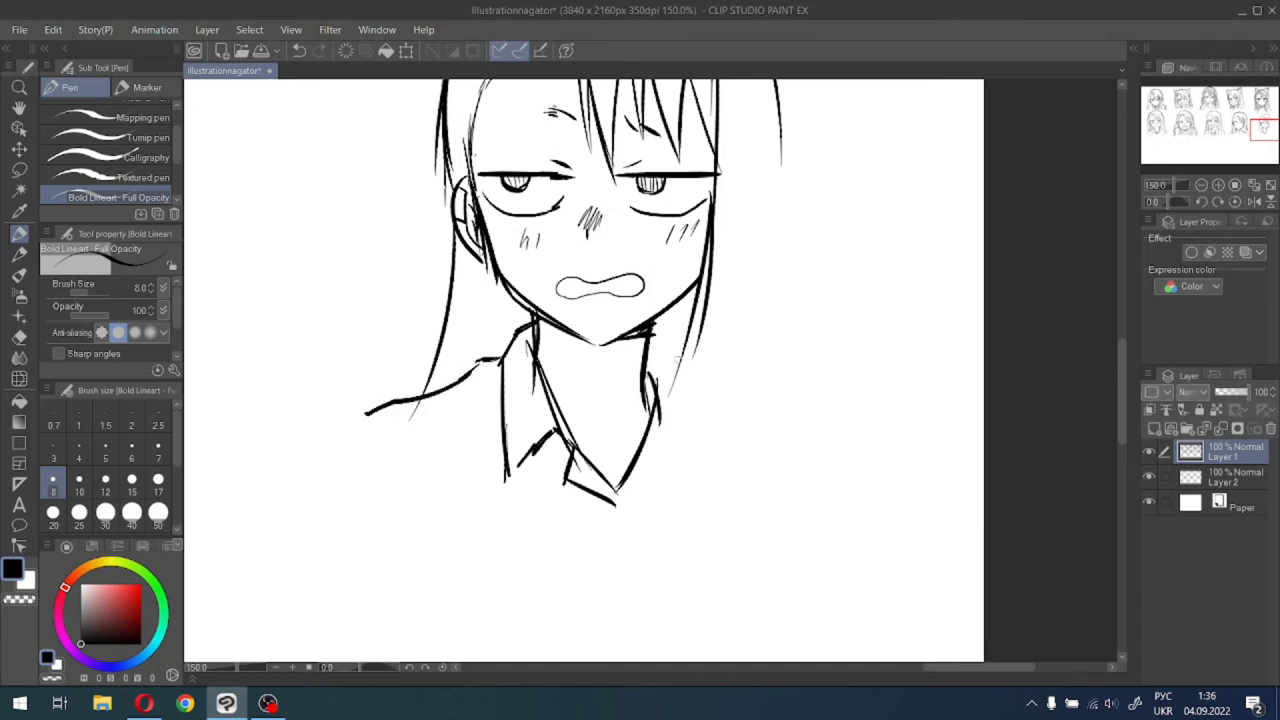
pyautogui.moveTo(652, 326); pyautogui.dragTo(694, 424)
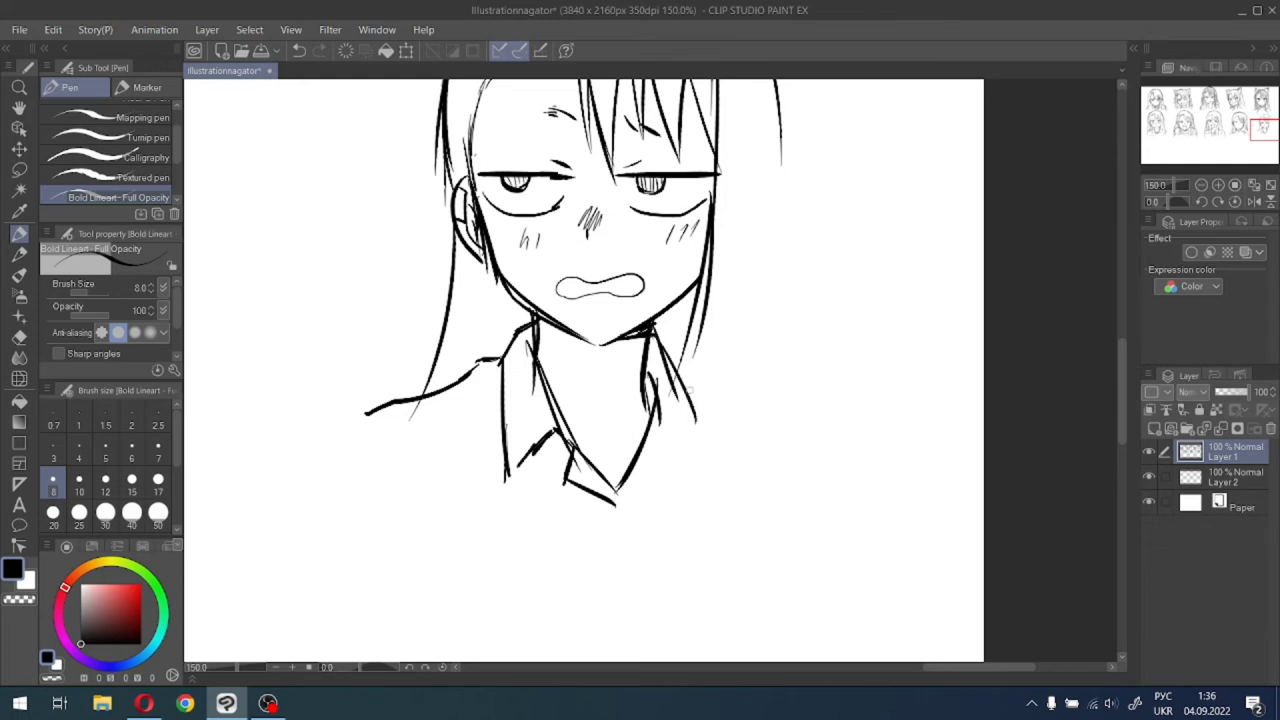
pyautogui.moveTo(660, 343)
pyautogui.mouseDown()
pyautogui.moveTo(767, 381)
pyautogui.moveTo(767, 486)
pyautogui.mouseUp()
pyautogui.moveTo(762, 404); pyautogui.dragTo(766, 510)
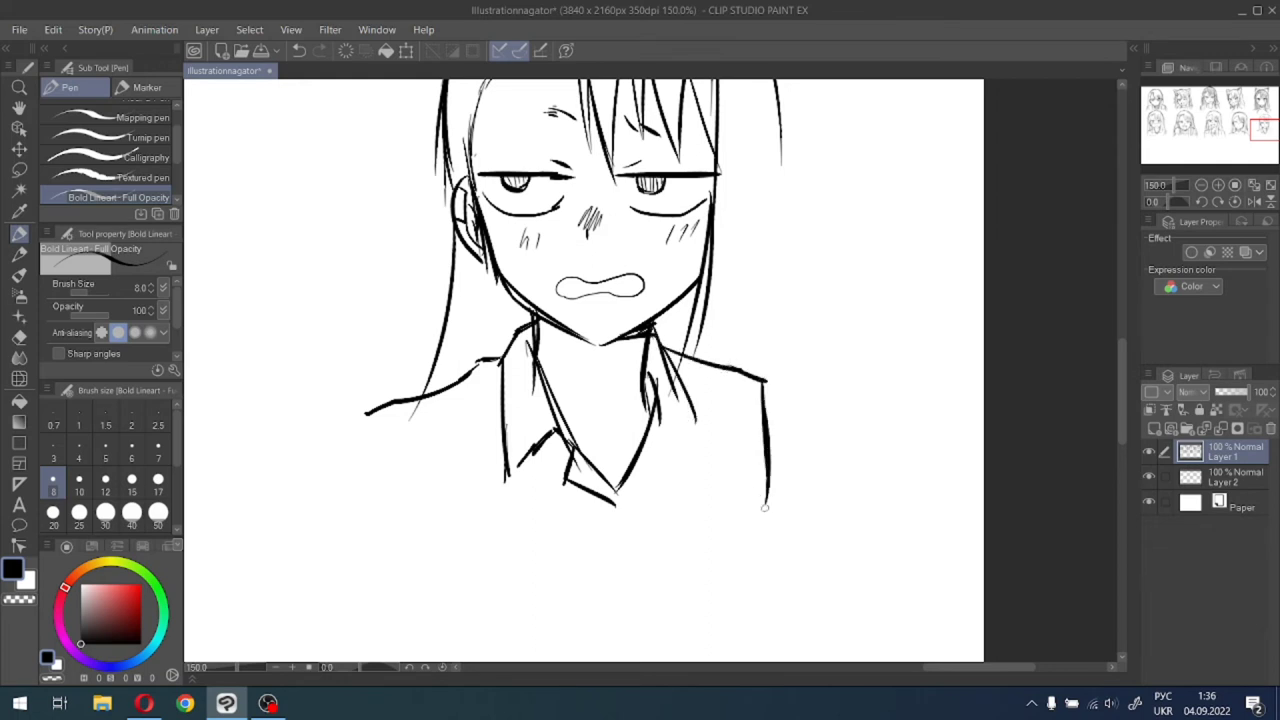
pyautogui.moveTo(744, 391); pyautogui.dragTo(724, 528)
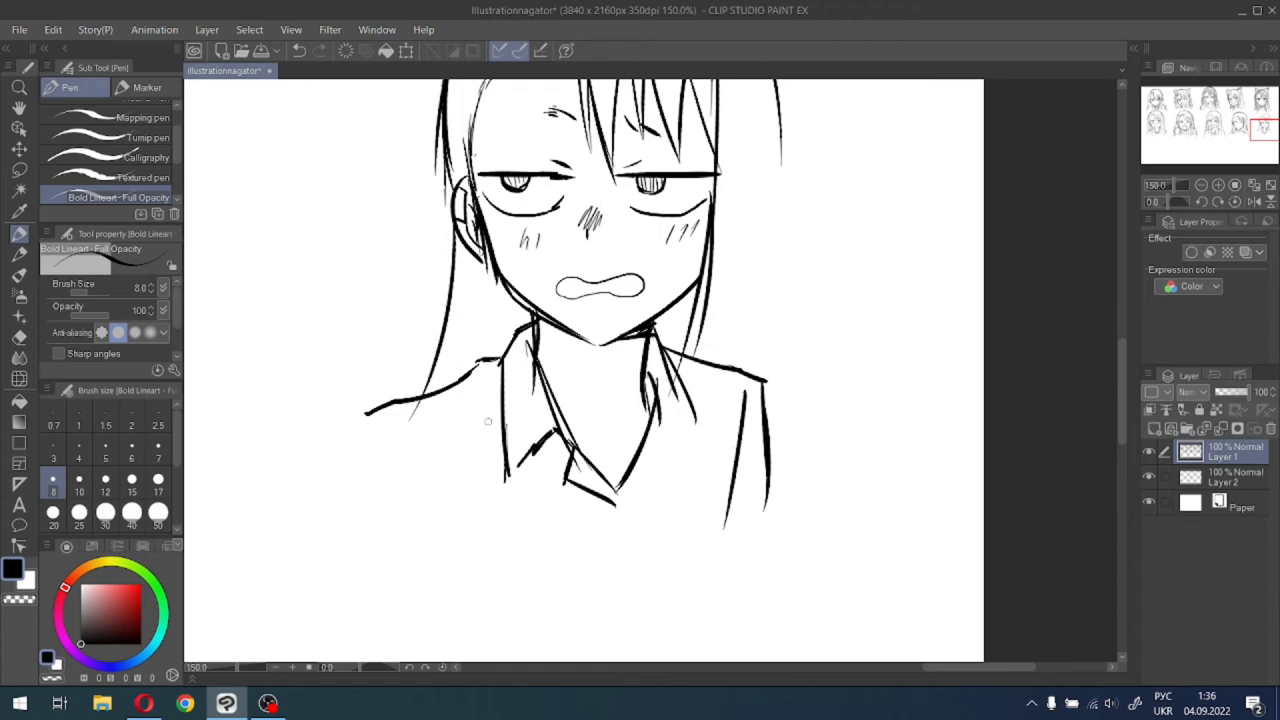
pyautogui.moveTo(369, 402)
pyautogui.mouseDown()
pyautogui.moveTo(436, 390)
pyautogui.moveTo(351, 518)
pyautogui.moveTo(400, 487)
pyautogui.moveTo(402, 537)
pyautogui.mouseUp()
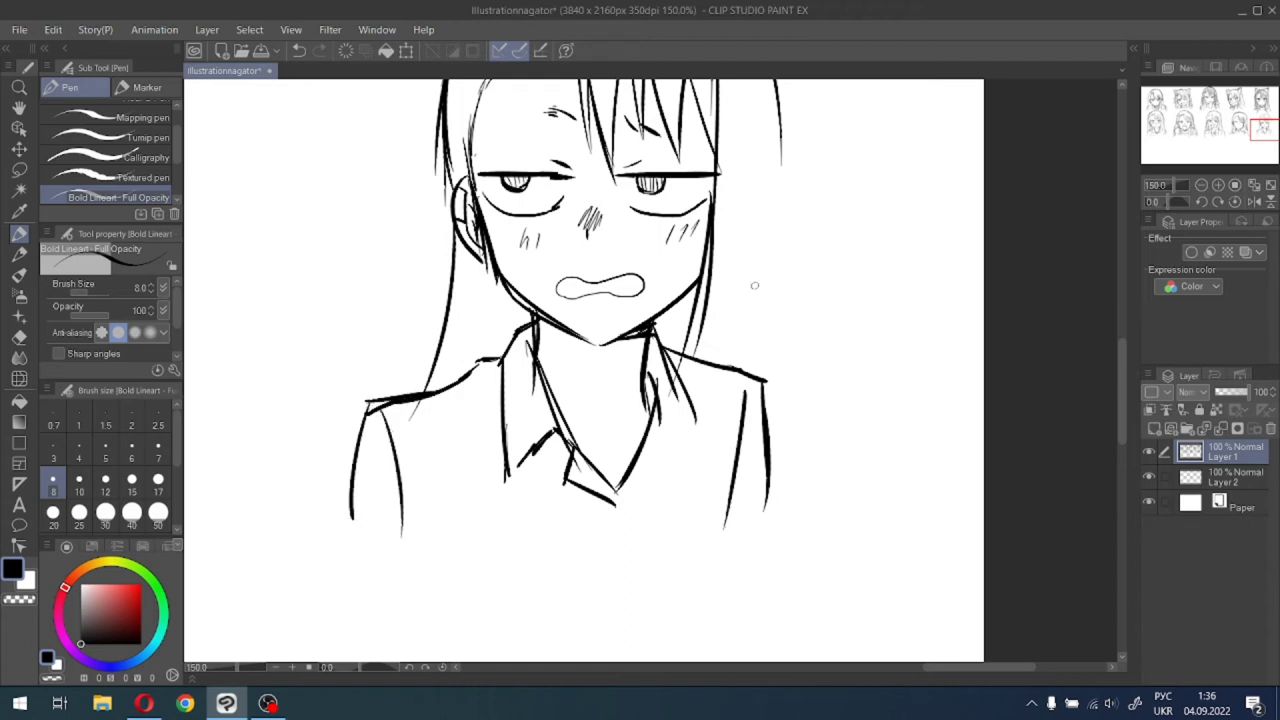
pyautogui.moveTo(378, 420); pyautogui.dragTo(347, 505)
pyautogui.moveTo(412, 394); pyautogui.dragTo(476, 360)
# Draw pointed hair strands falling over the right shoulder and a long hair line beside the face.
pyautogui.scroll(-1, 451, 359)
pyautogui.moveTo(1219, 172); pyautogui.dragTo(1265, 133)
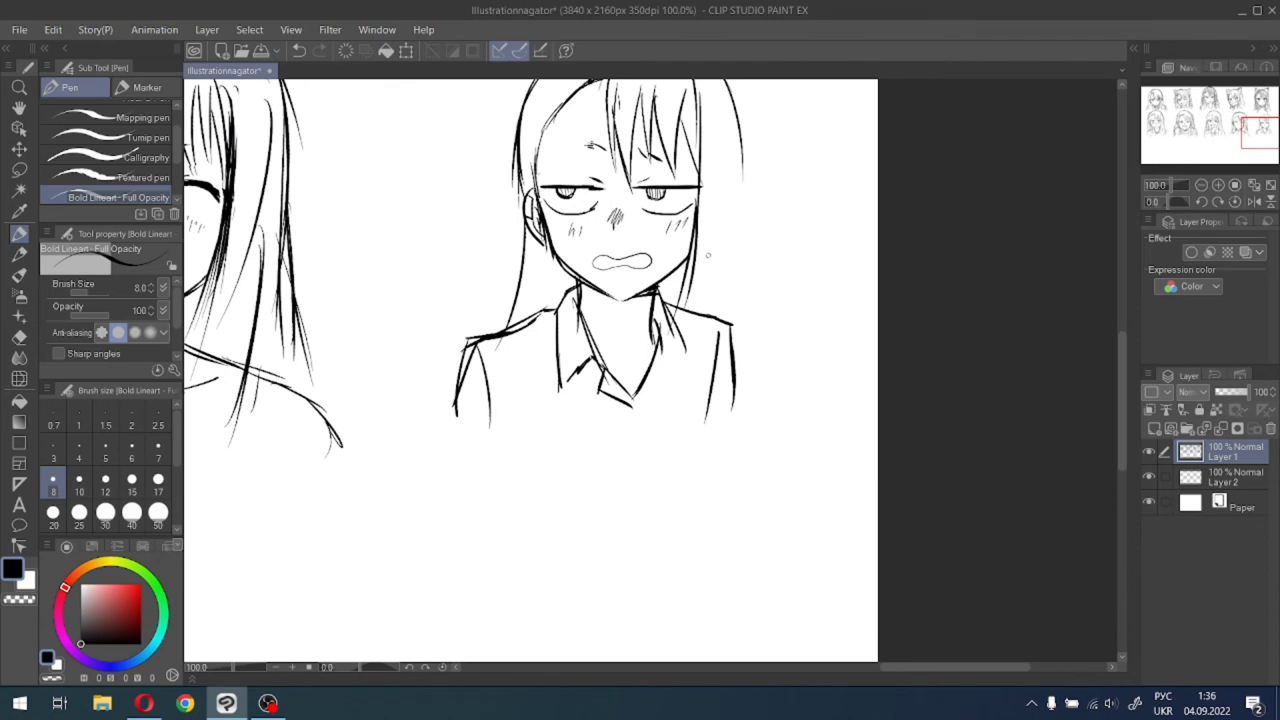
pyautogui.moveTo(672, 312); pyautogui.dragTo(680, 424)
pyautogui.moveTo(676, 324); pyautogui.dragTo(666, 420)
pyautogui.moveTo(680, 366); pyautogui.dragTo(694, 422)
pyautogui.moveTo(712, 324); pyautogui.dragTo(700, 432)
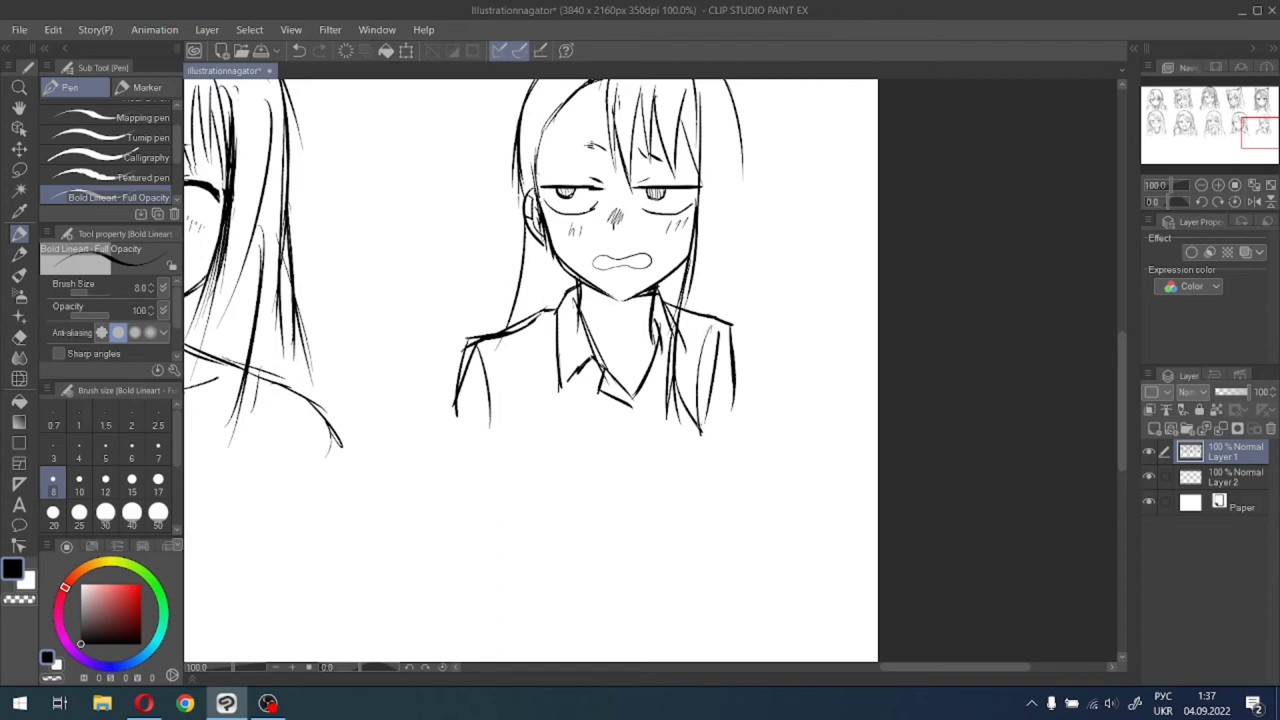
pyautogui.moveTo(725, 150); pyautogui.dragTo(718, 318)
# Extend the outer hair outline on the right down past the shoulder and add tapering strands inside it.
pyautogui.click(1210, 130)
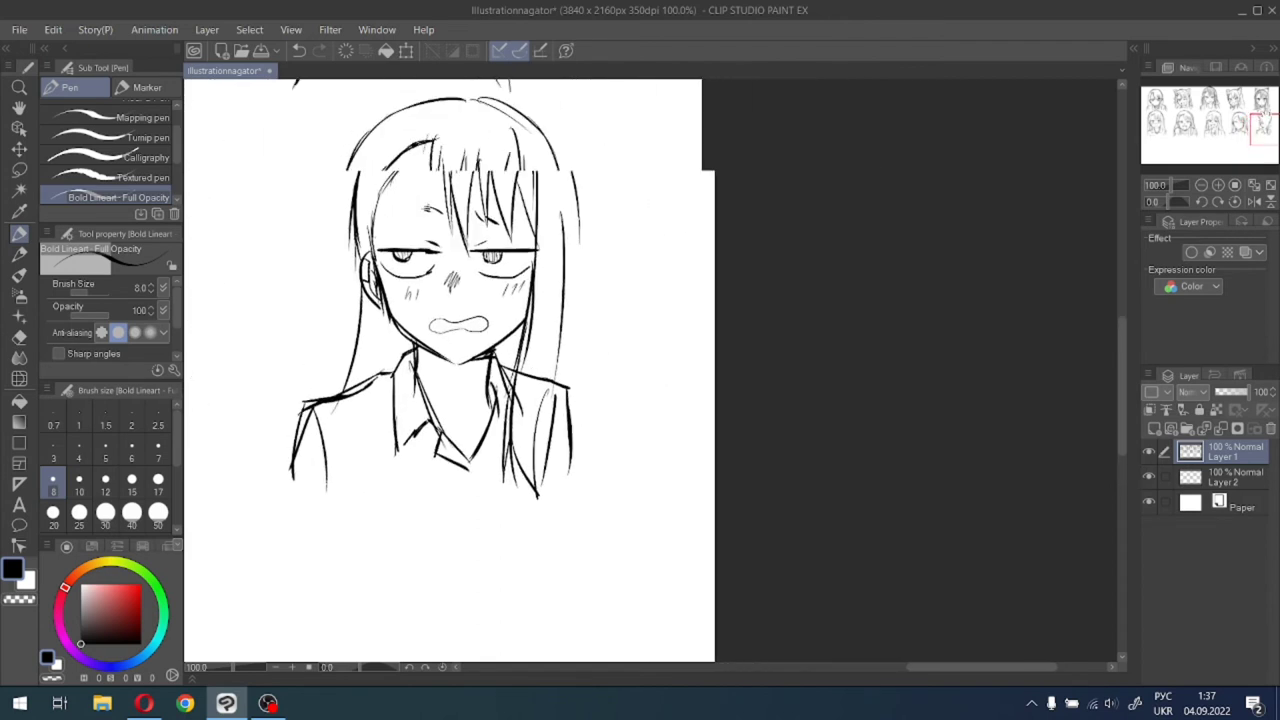
pyautogui.moveTo(608, 185)
pyautogui.mouseDown()
pyautogui.moveTo(646, 282)
pyautogui.moveTo(650, 392)
pyautogui.mouseUp()
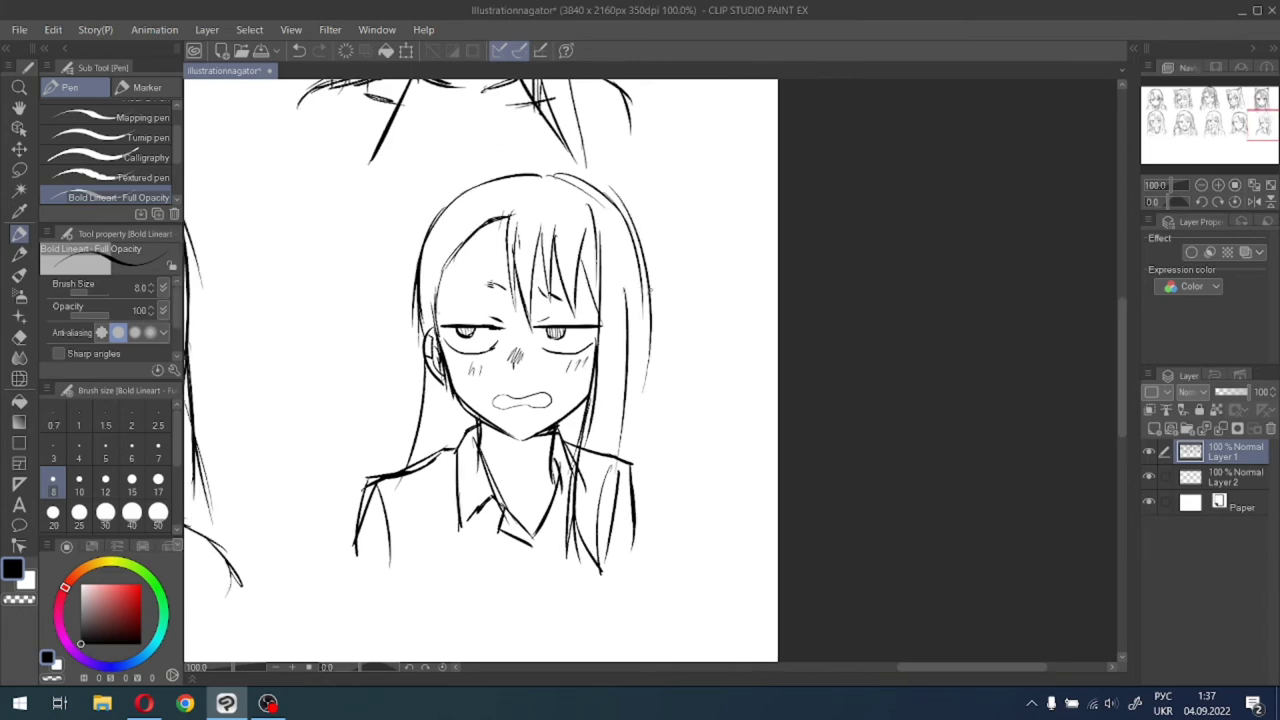
pyautogui.moveTo(650, 288); pyautogui.dragTo(670, 505)
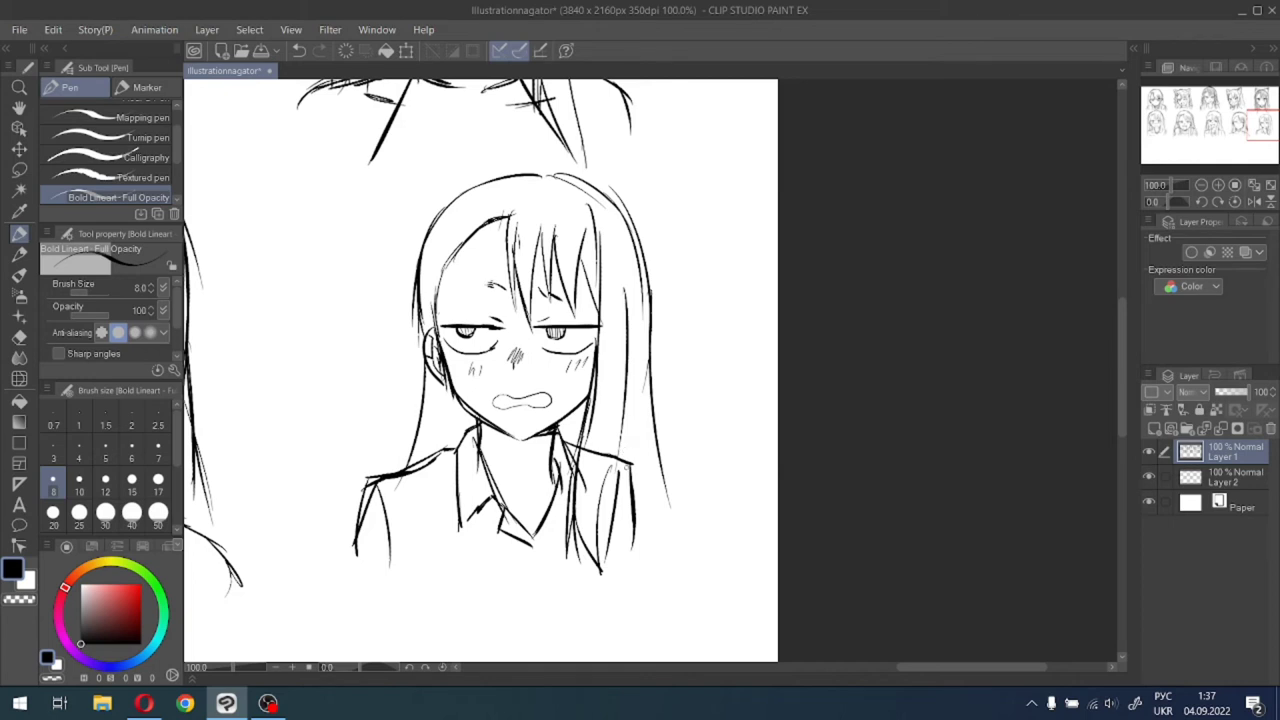
pyautogui.moveTo(626, 466); pyautogui.dragTo(640, 566)
pyautogui.moveTo(635, 393); pyautogui.dragTo(650, 530)
pyautogui.moveTo(656, 432); pyautogui.dragTo(687, 567)
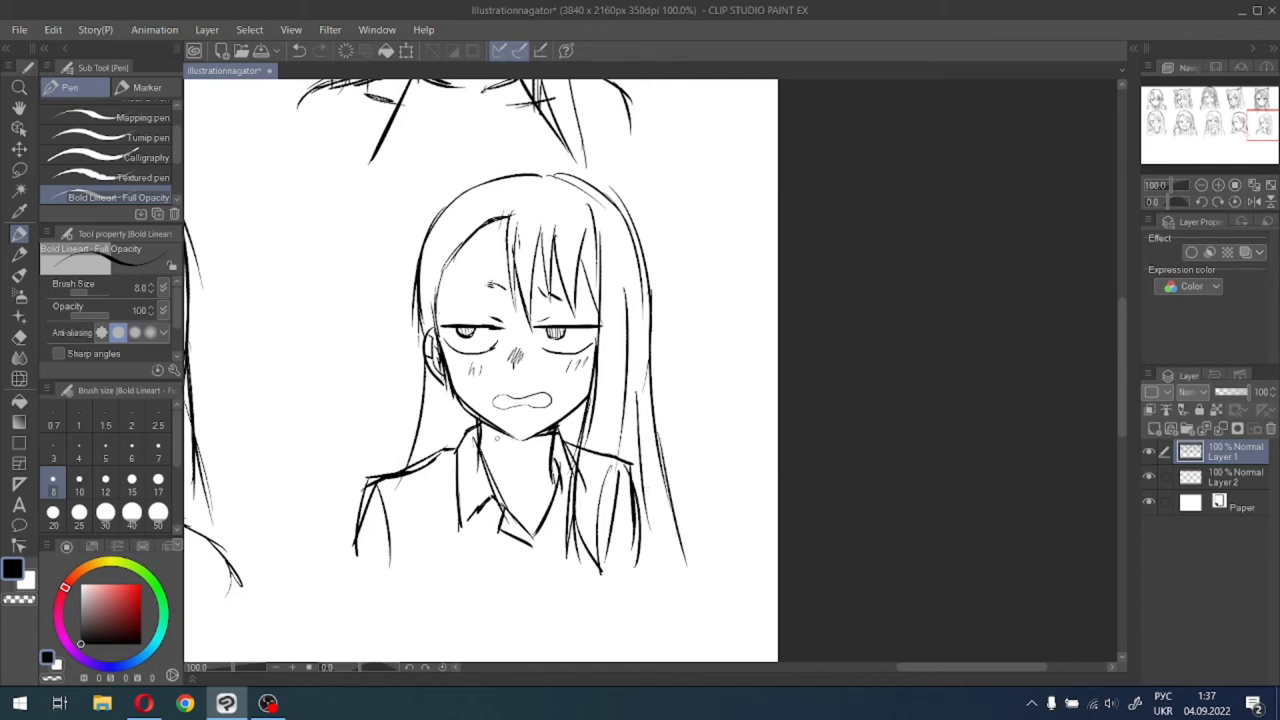
# Hatch the shadow under the chin, mark the collarbones, and add a small striped hair clip beside the bangs.
pyautogui.moveTo(485, 427); pyautogui.dragTo(506, 460)
pyautogui.moveTo(497, 434); pyautogui.dragTo(525, 468)
pyautogui.moveTo(515, 437); pyautogui.dragTo(537, 472)
pyautogui.moveTo(526, 444); pyautogui.dragTo(547, 463)
pyautogui.moveTo(539, 433); pyautogui.dragTo(549, 457)
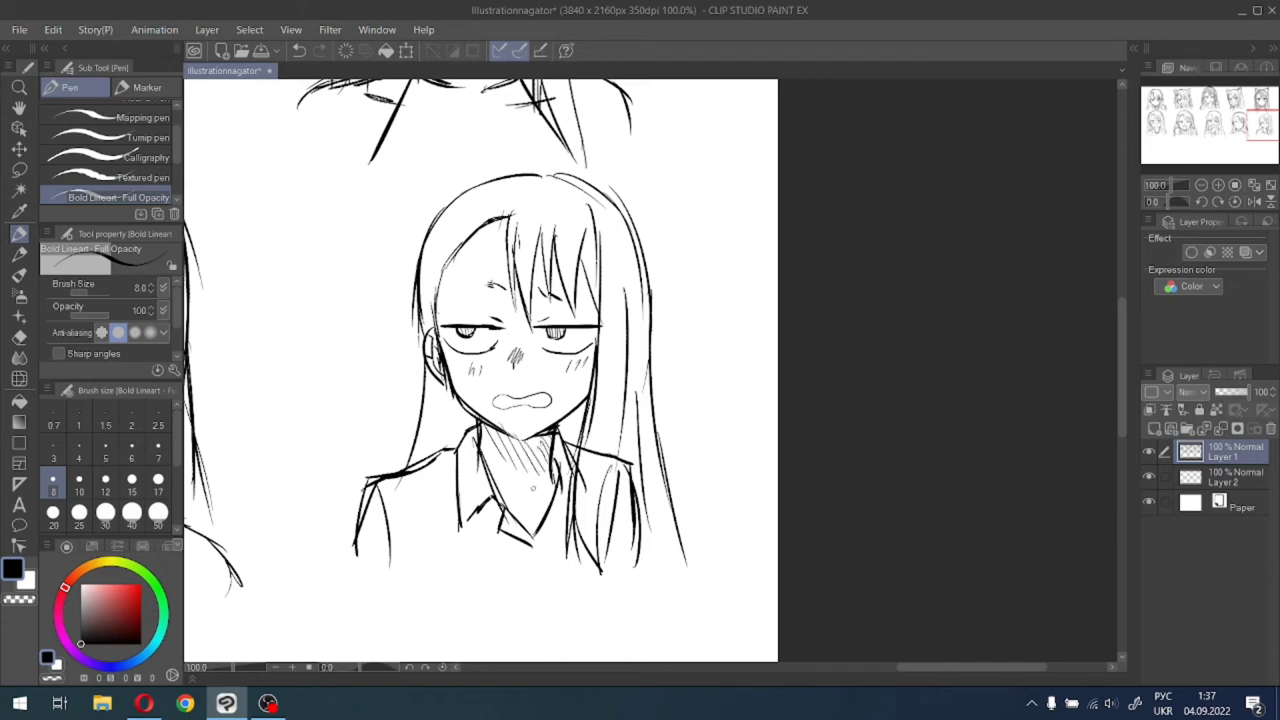
pyautogui.moveTo(493, 491); pyautogui.dragTo(523, 503)
pyautogui.moveTo(455, 217); pyautogui.dragTo(475, 242)
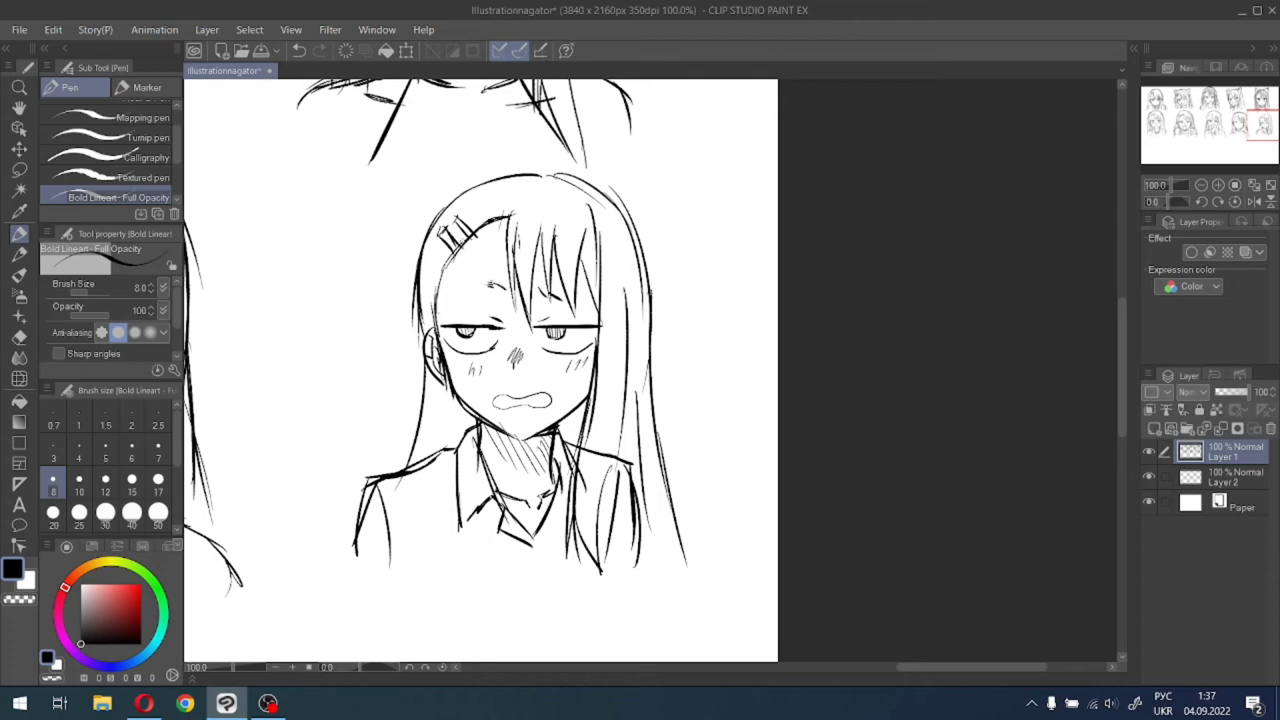
pyautogui.moveTo(538, 168)
pyautogui.mouseDown()
pyautogui.moveTo(478, 180)
pyautogui.moveTo(498, 182)
pyautogui.mouseUp()
# Start a new face in the empty space below the second row, drawing both thick upper lash lines at pen size 12.
pyautogui.scroll(-2, 515, 201)
pyautogui.moveTo(1247, 101)
pyautogui.mouseDown()
pyautogui.moveTo(1197, 133)
pyautogui.moveTo(1235, 132)
pyautogui.moveTo(1235, 121)
pyautogui.moveTo(1248, 138)
pyautogui.moveTo(1223, 130)
pyautogui.moveTo(1243, 142)
pyautogui.moveTo(1192, 152)
pyautogui.mouseUp()
pyautogui.scroll(-1, 1248, 138)
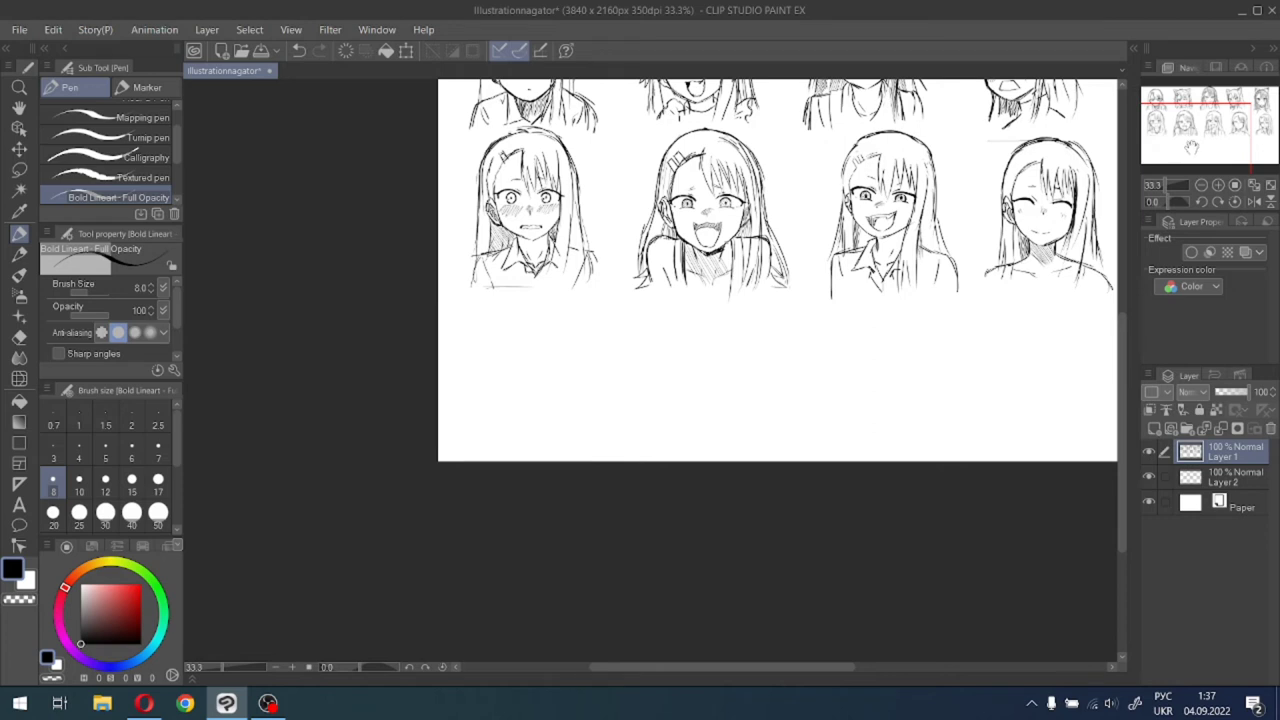
pyautogui.scroll(1, 1190, 150)
pyautogui.scroll(2, 1193, 152)
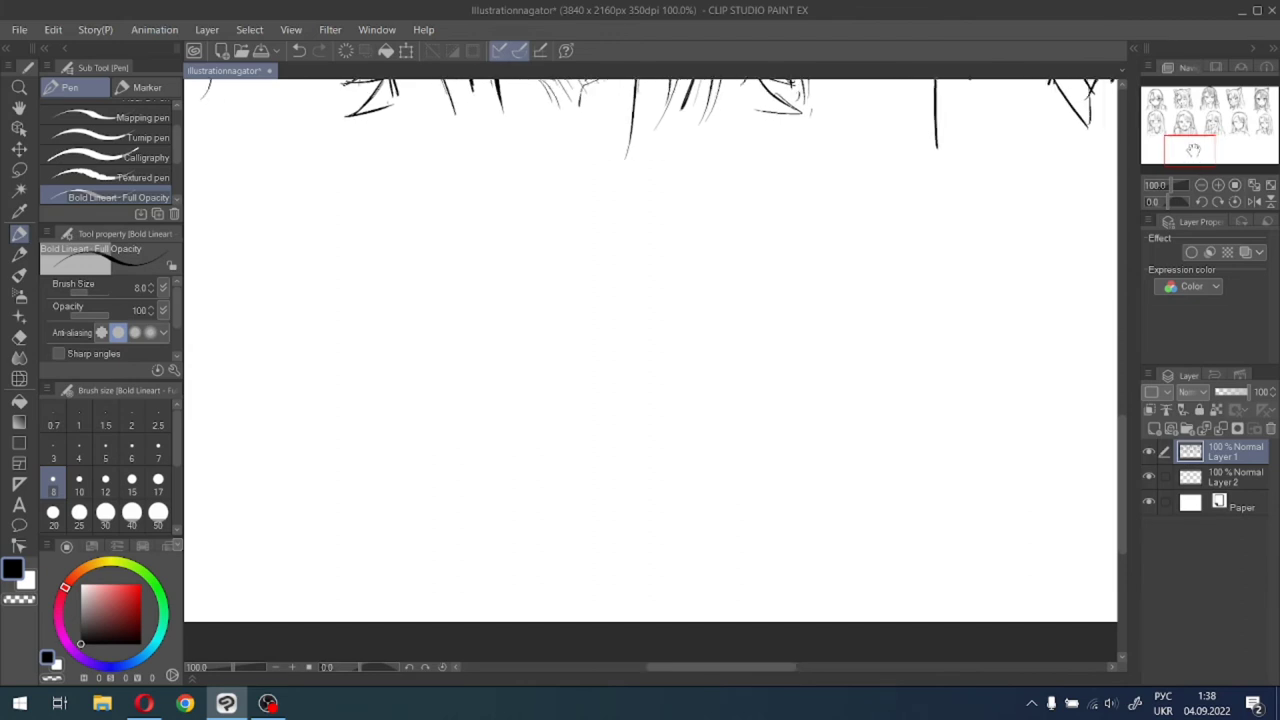
pyautogui.scroll(1, 1190, 150)
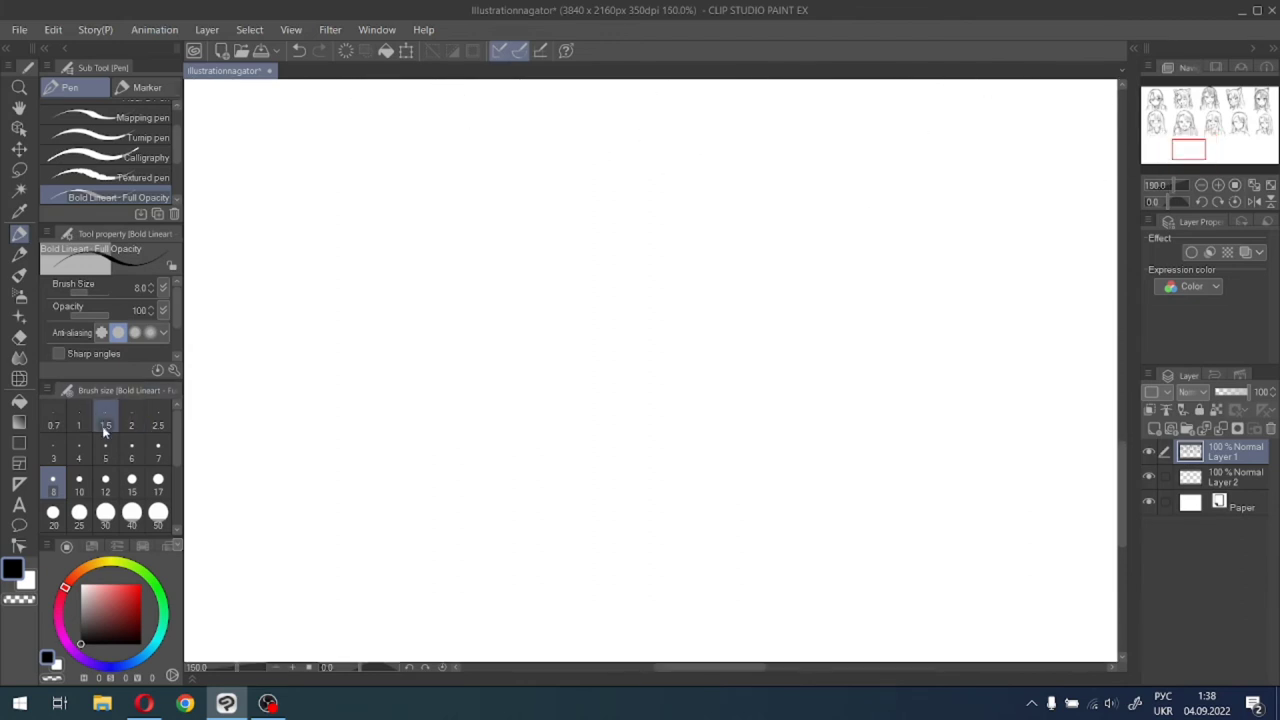
pyautogui.click(105, 483)
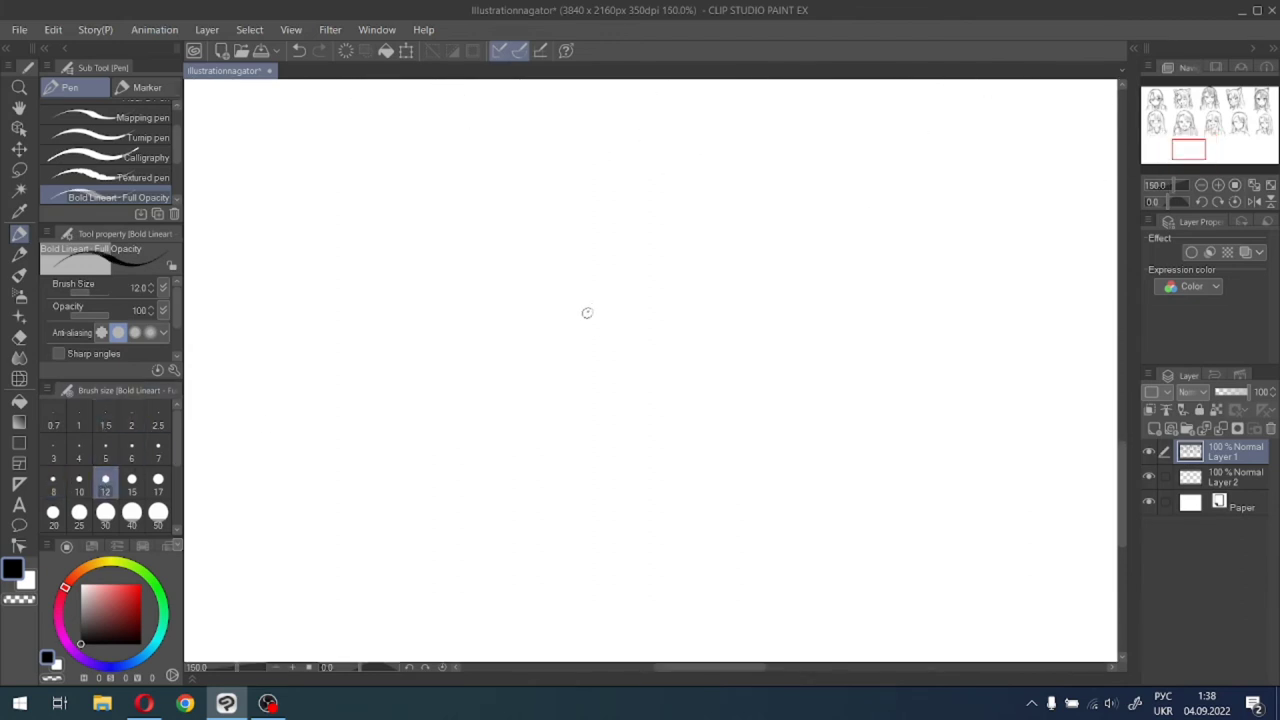
pyautogui.moveTo(586, 311)
pyautogui.mouseDown()
pyautogui.moveTo(685, 306)
pyautogui.moveTo(675, 298)
pyautogui.moveTo(699, 323)
pyautogui.moveTo(689, 332)
pyautogui.moveTo(690, 310)
pyautogui.moveTo(685, 344)
pyautogui.mouseUp()
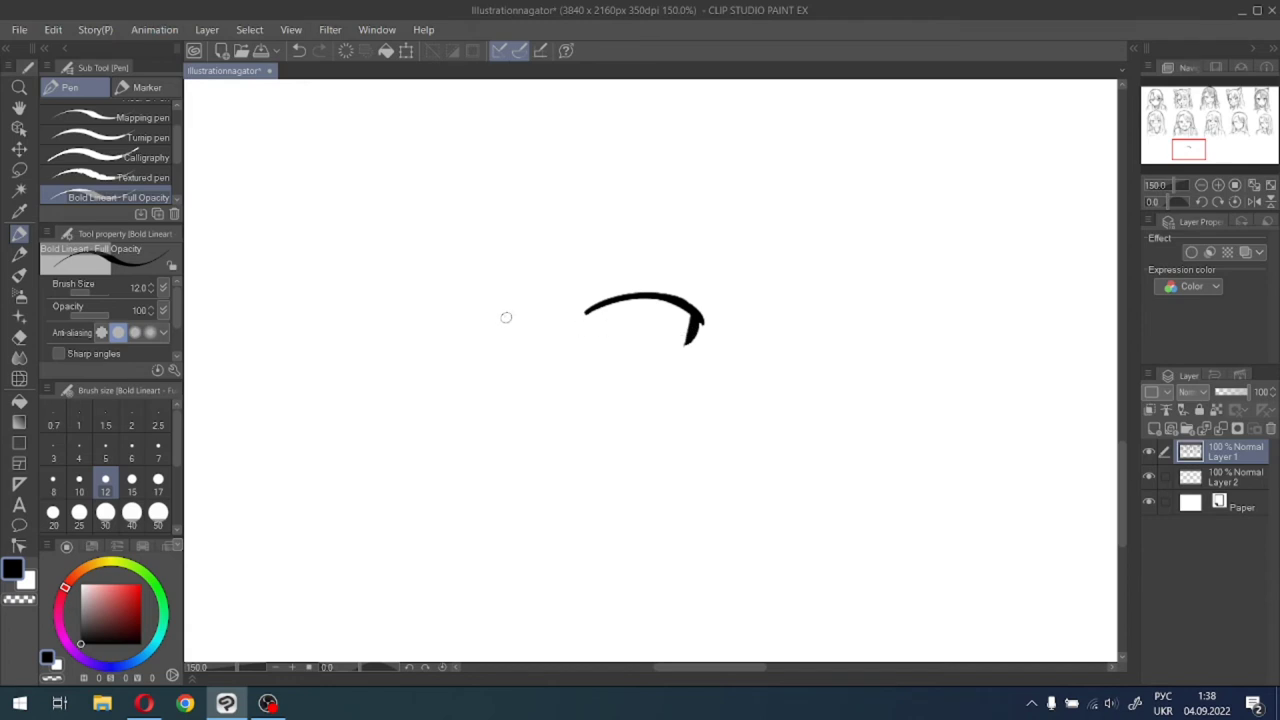
pyautogui.moveTo(512, 318)
pyautogui.mouseDown()
pyautogui.moveTo(448, 306)
pyautogui.moveTo(474, 298)
pyautogui.moveTo(433, 313)
pyautogui.mouseUp()
pyautogui.hotkey('ctrl', 'z')
pyautogui.moveTo(428, 313)
pyautogui.mouseDown()
pyautogui.moveTo(412, 311)
pyautogui.moveTo(437, 338)
pyautogui.mouseUp()
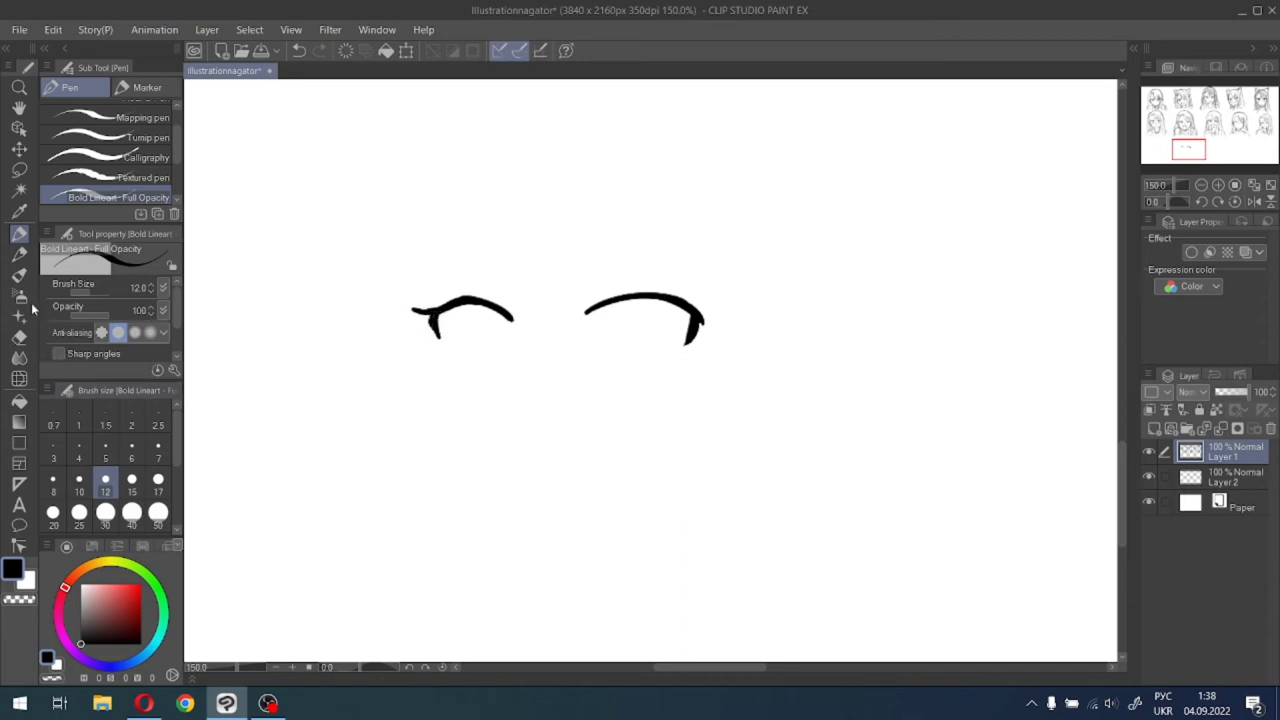
# Outline the oval irises of both eyes with the pen at size 8 and refine the inner corner lash.
pyautogui.click(55, 484)
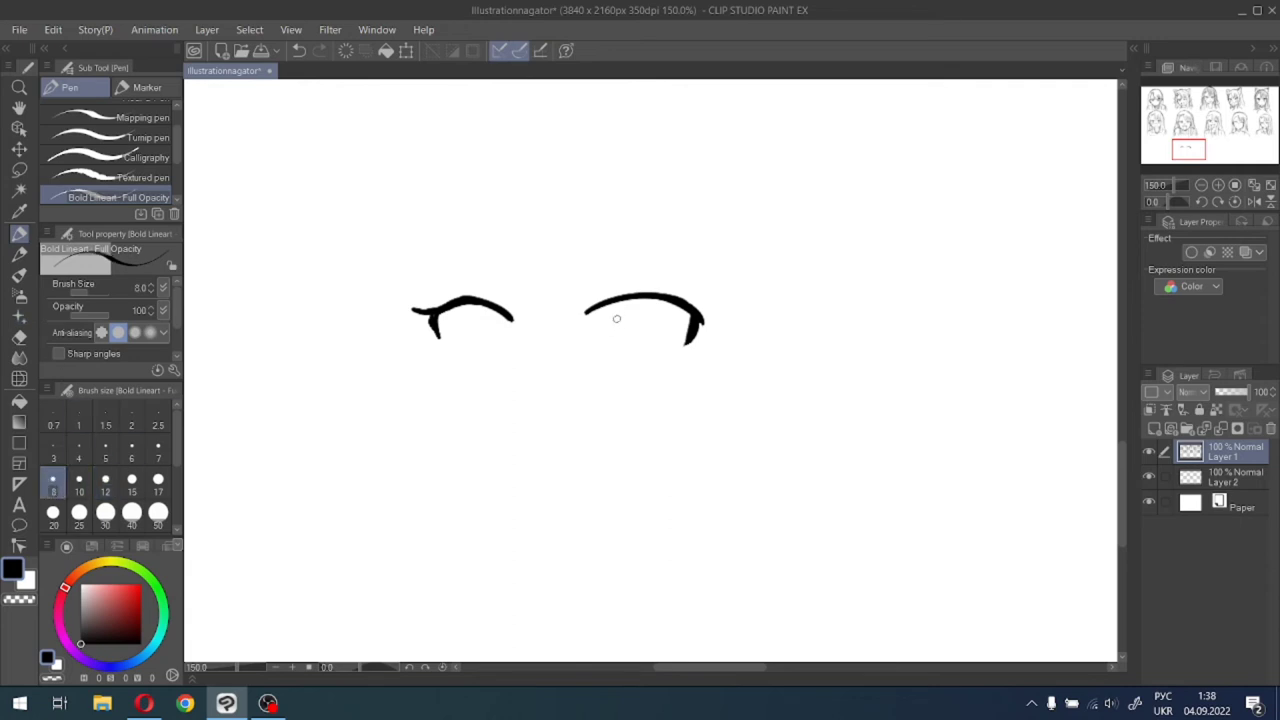
pyautogui.moveTo(625, 306)
pyautogui.mouseDown()
pyautogui.moveTo(620, 327)
pyautogui.moveTo(682, 303)
pyautogui.moveTo(688, 318)
pyautogui.moveTo(621, 321)
pyautogui.moveTo(667, 336)
pyautogui.moveTo(659, 362)
pyautogui.mouseUp()
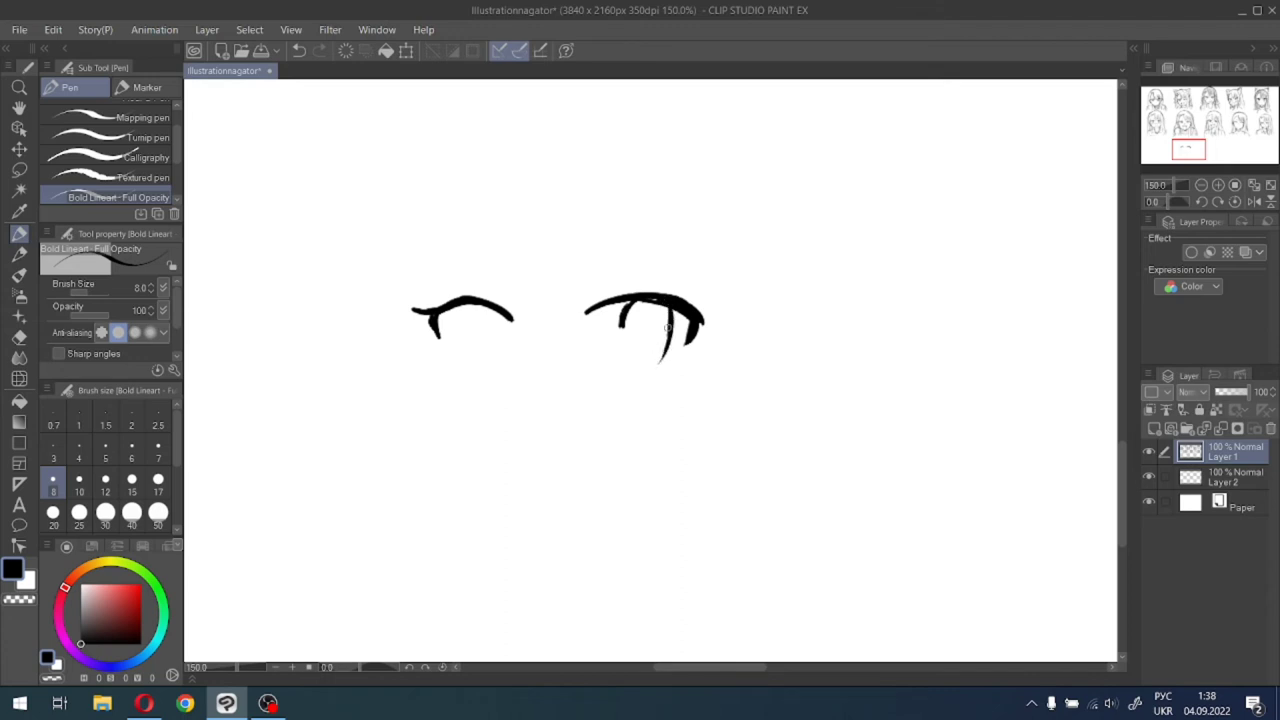
pyautogui.hotkey('ctrl', 'z')
pyautogui.moveTo(670, 312); pyautogui.dragTo(644, 354)
pyautogui.hotkey('ctrl', 'z')
pyautogui.hotkey('ctrl', 'z')
pyautogui.moveTo(624, 341); pyautogui.dragTo(648, 351)
pyautogui.moveTo(507, 320)
pyautogui.mouseDown()
pyautogui.moveTo(505, 344)
pyautogui.moveTo(518, 342)
pyautogui.moveTo(503, 355)
pyautogui.mouseUp()
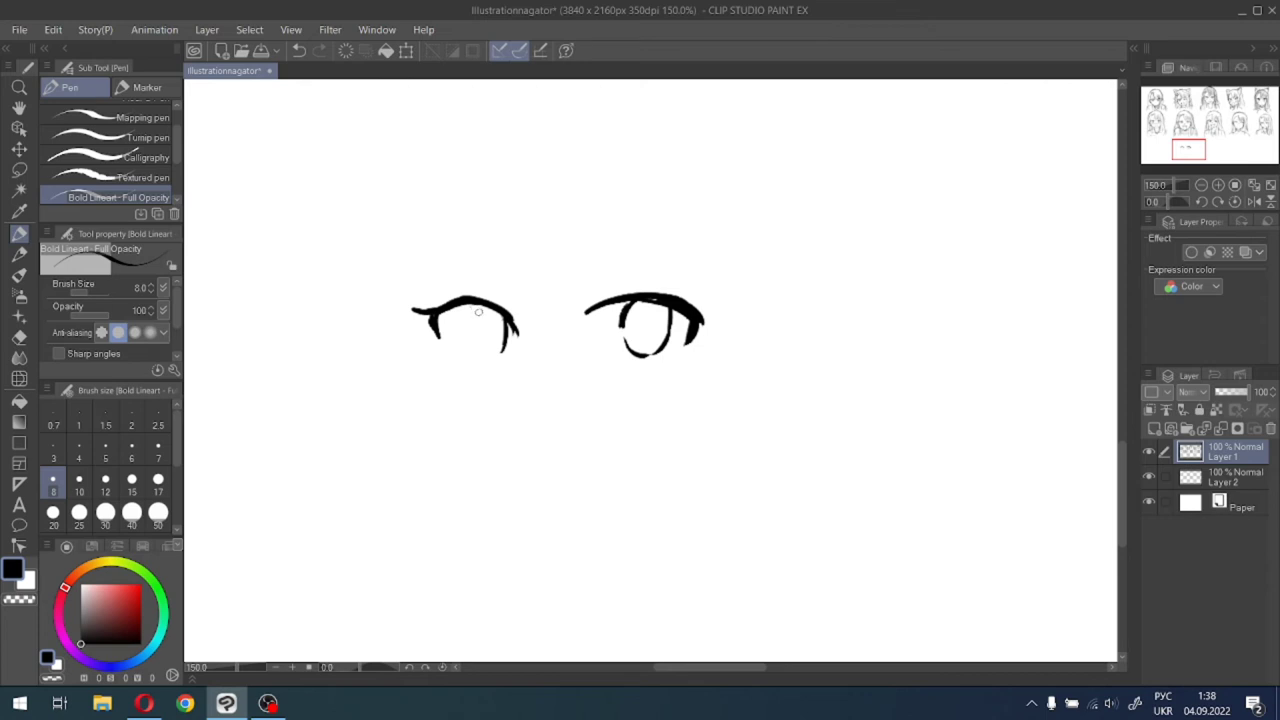
pyautogui.moveTo(479, 309)
pyautogui.mouseDown()
pyautogui.moveTo(467, 344)
pyautogui.moveTo(473, 328)
pyautogui.moveTo(508, 349)
pyautogui.mouseUp()
# Add dark pupils, small highlight shapes and hatched shading inside both irises.
pyautogui.moveTo(492, 336); pyautogui.dragTo(489, 330)
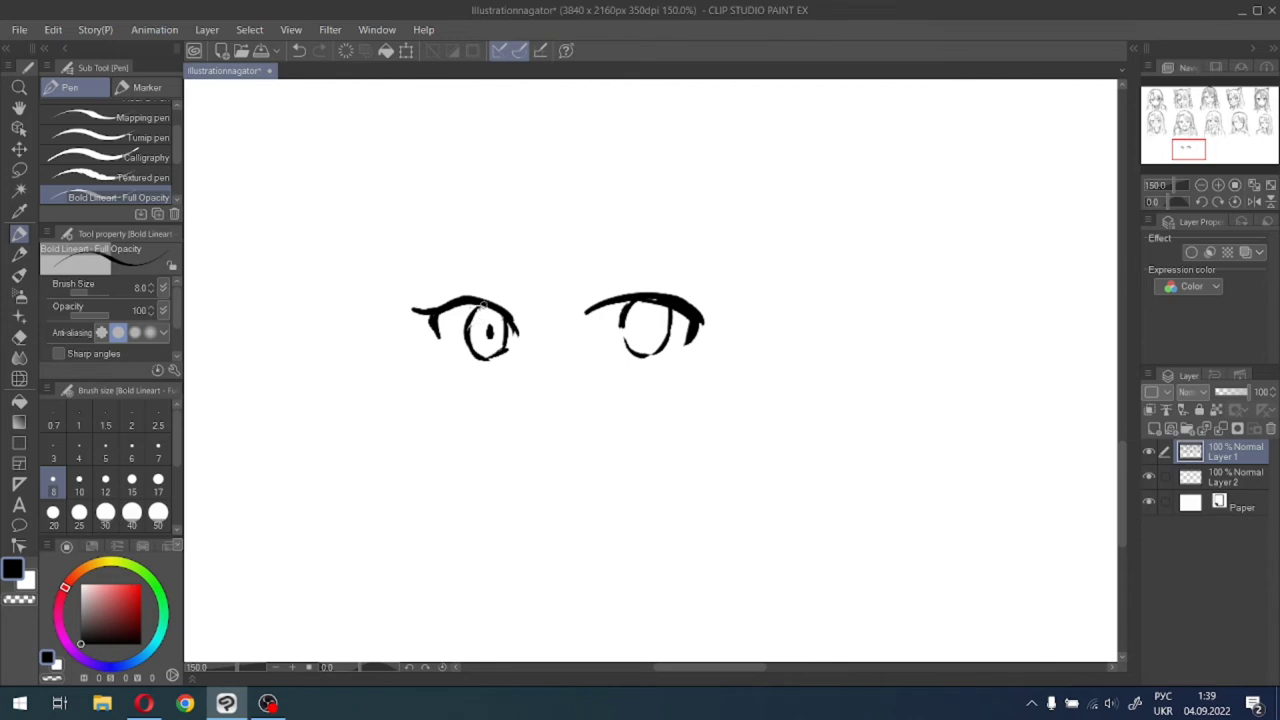
pyautogui.moveTo(484, 306)
pyautogui.mouseDown()
pyautogui.moveTo(468, 342)
pyautogui.moveTo(486, 342)
pyautogui.mouseUp()
pyautogui.moveTo(645, 325); pyautogui.dragTo(640, 338)
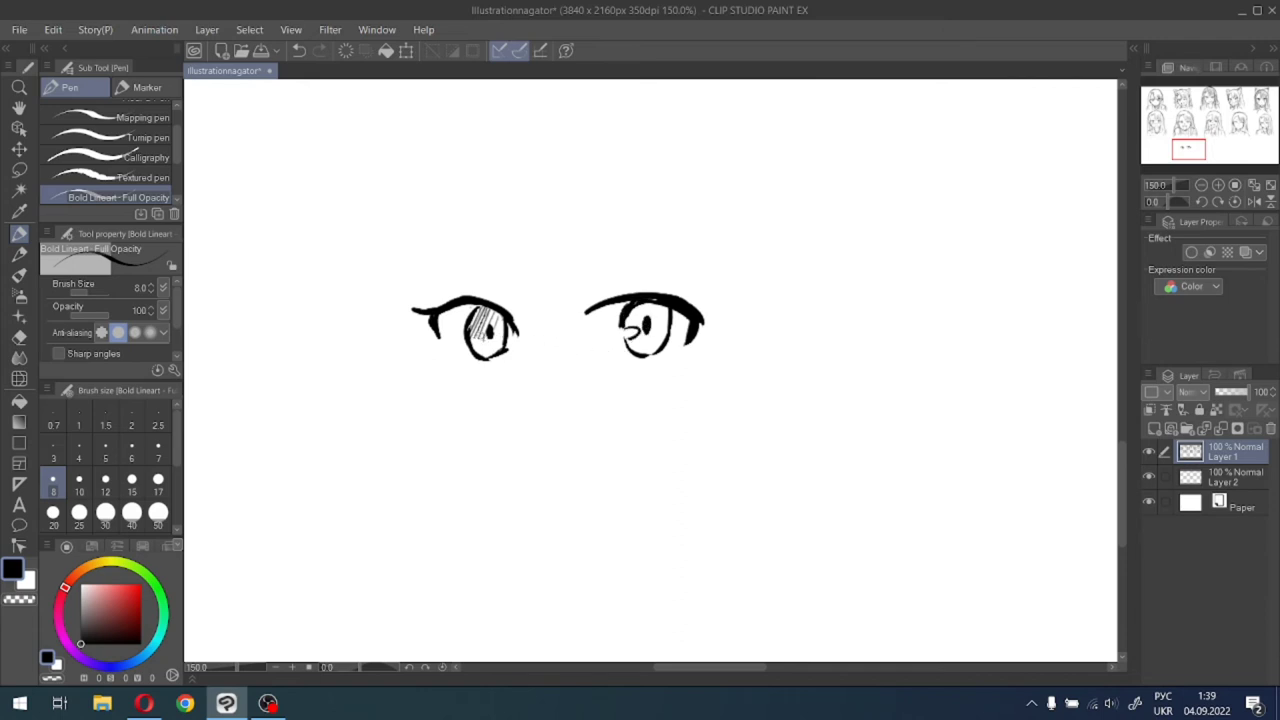
pyautogui.moveTo(472, 337)
pyautogui.mouseDown()
pyautogui.moveTo(484, 349)
pyautogui.moveTo(490, 334)
pyautogui.mouseUp()
pyautogui.moveTo(632, 311)
pyautogui.mouseDown()
pyautogui.moveTo(640, 336)
pyautogui.moveTo(657, 330)
pyautogui.mouseUp()
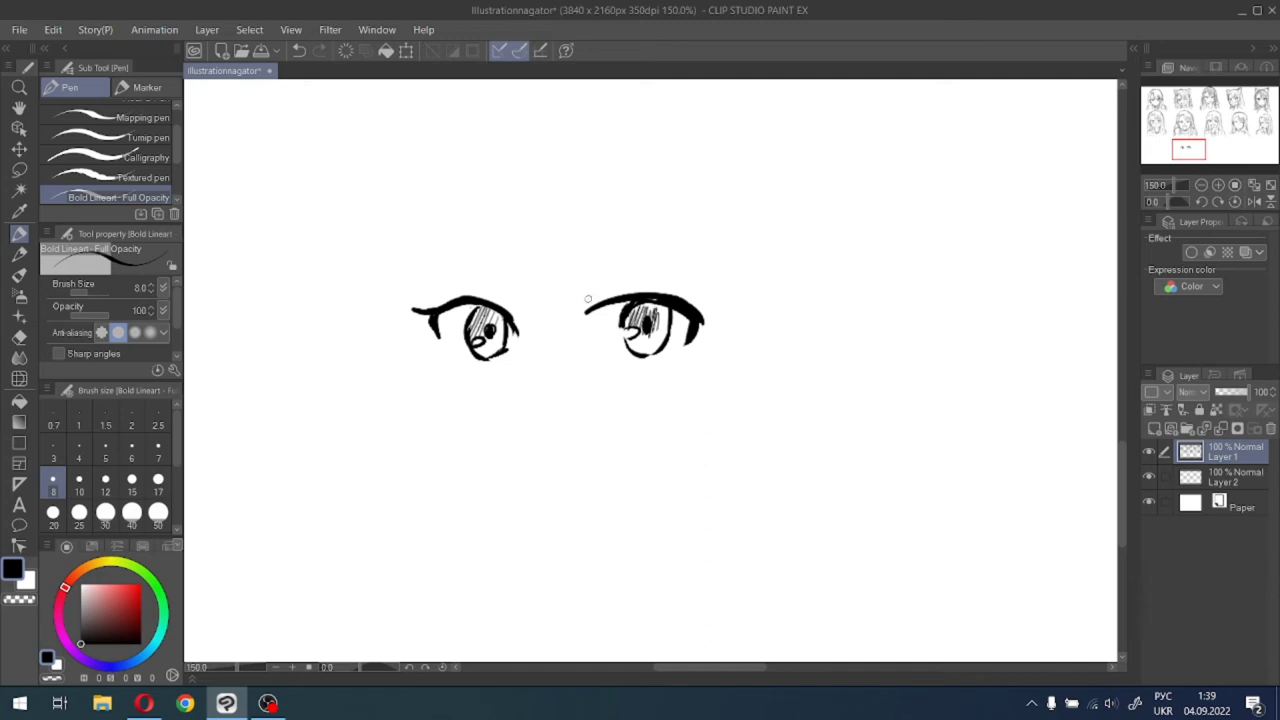
# Add an eyelid crease above the right eye and short lower lid lines beneath both eyes.
pyautogui.moveTo(588, 299)
pyautogui.mouseDown()
pyautogui.moveTo(626, 287)
pyautogui.moveTo(591, 315)
pyautogui.mouseUp()
pyautogui.moveTo(621, 367); pyautogui.dragTo(658, 371)
pyautogui.moveTo(462, 364)
pyautogui.mouseDown()
pyautogui.moveTo(494, 368)
pyautogui.moveTo(483, 368)
pyautogui.mouseUp()
pyautogui.moveTo(501, 318); pyautogui.dragTo(495, 353)
pyautogui.hotkey('ctrl', 'z')
pyautogui.hotkey('ctrl', 'z')
# Darken the left eye's iris outline and upper edge, then add its eyelid crease and a short eyebrow stroke above.
pyautogui.moveTo(492, 308); pyautogui.dragTo(500, 350)
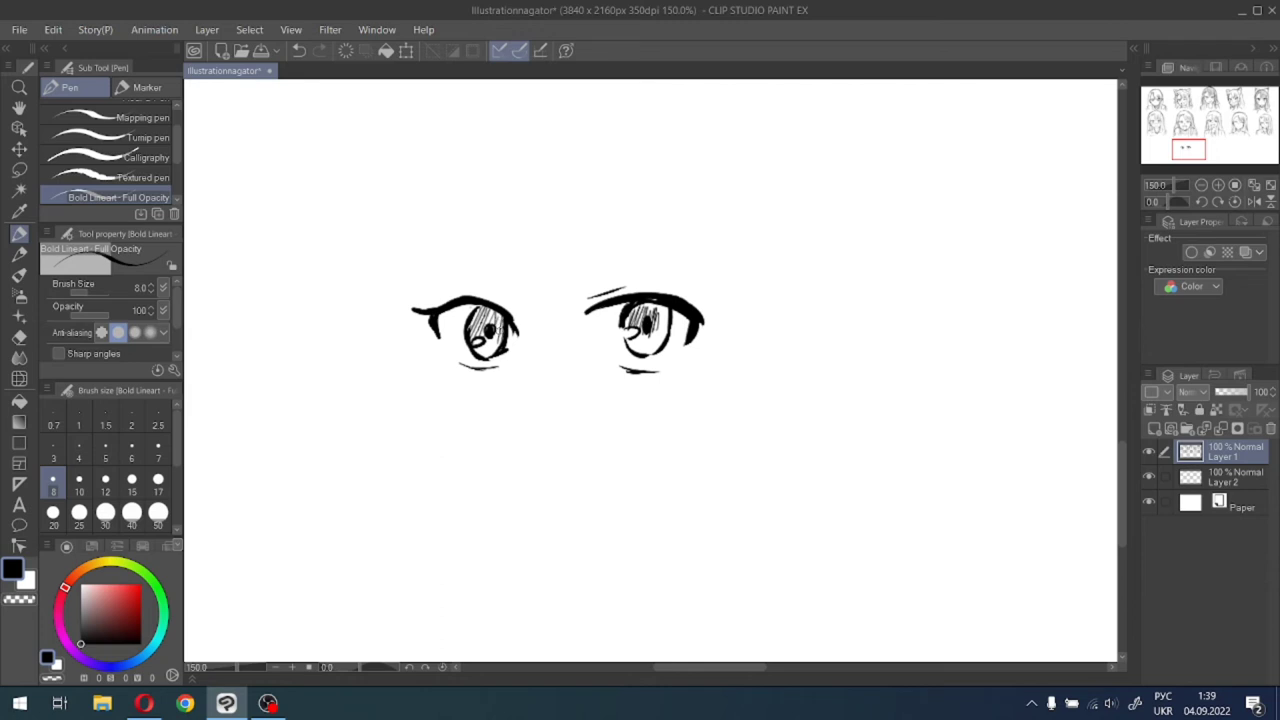
pyautogui.moveTo(490, 306); pyautogui.dragTo(474, 320)
pyautogui.moveTo(494, 310); pyautogui.dragTo(470, 322)
pyautogui.moveTo(494, 299); pyautogui.dragTo(518, 310)
pyautogui.moveTo(484, 229); pyautogui.dragTo(508, 237)
# Lasso the new eyes and eyebrow, move them beneath the first portrait of the row above, and clear the selection.
pyautogui.moveTo(1189, 150)
pyautogui.mouseDown()
pyautogui.moveTo(1191, 131)
pyautogui.moveTo(1186, 152)
pyautogui.moveTo(1198, 148)
pyautogui.mouseUp()
pyautogui.scroll(-1, 1190, 138)
pyautogui.scroll(-1, 1188, 142)
pyautogui.press('m')
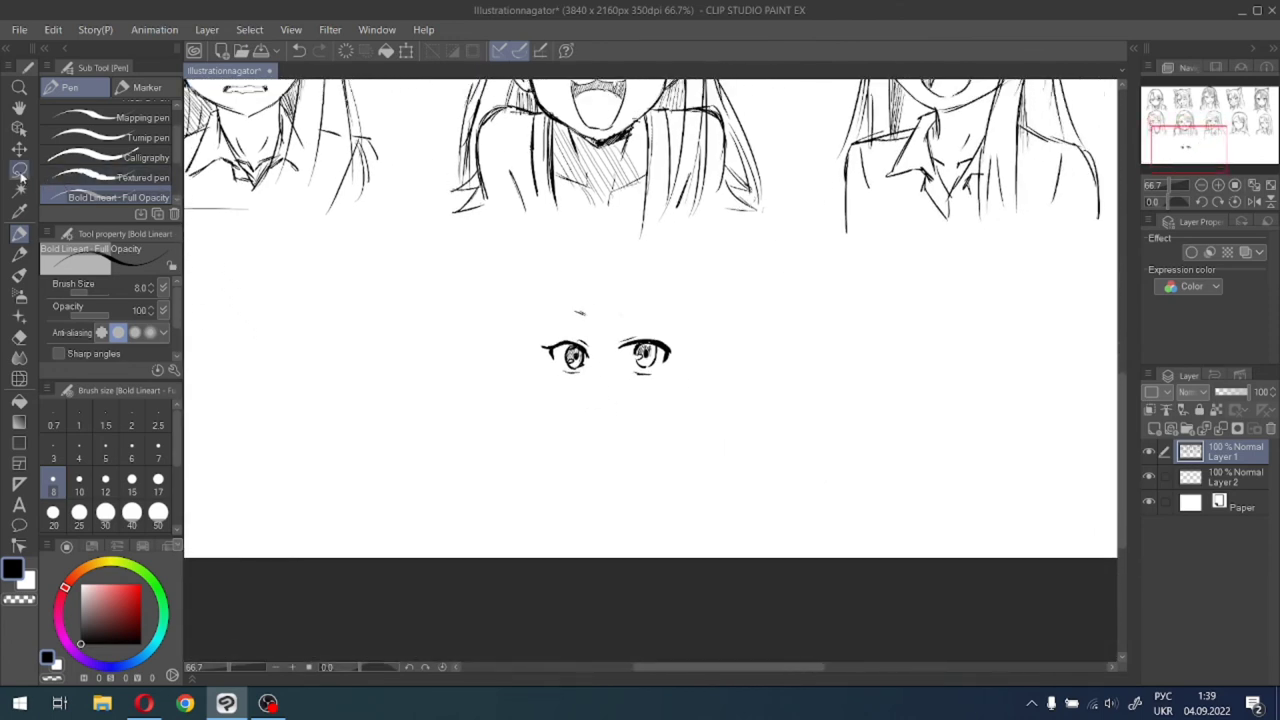
pyautogui.moveTo(651, 266)
pyautogui.mouseDown()
pyautogui.moveTo(644, 449)
pyautogui.moveTo(520, 284)
pyautogui.mouseUp()
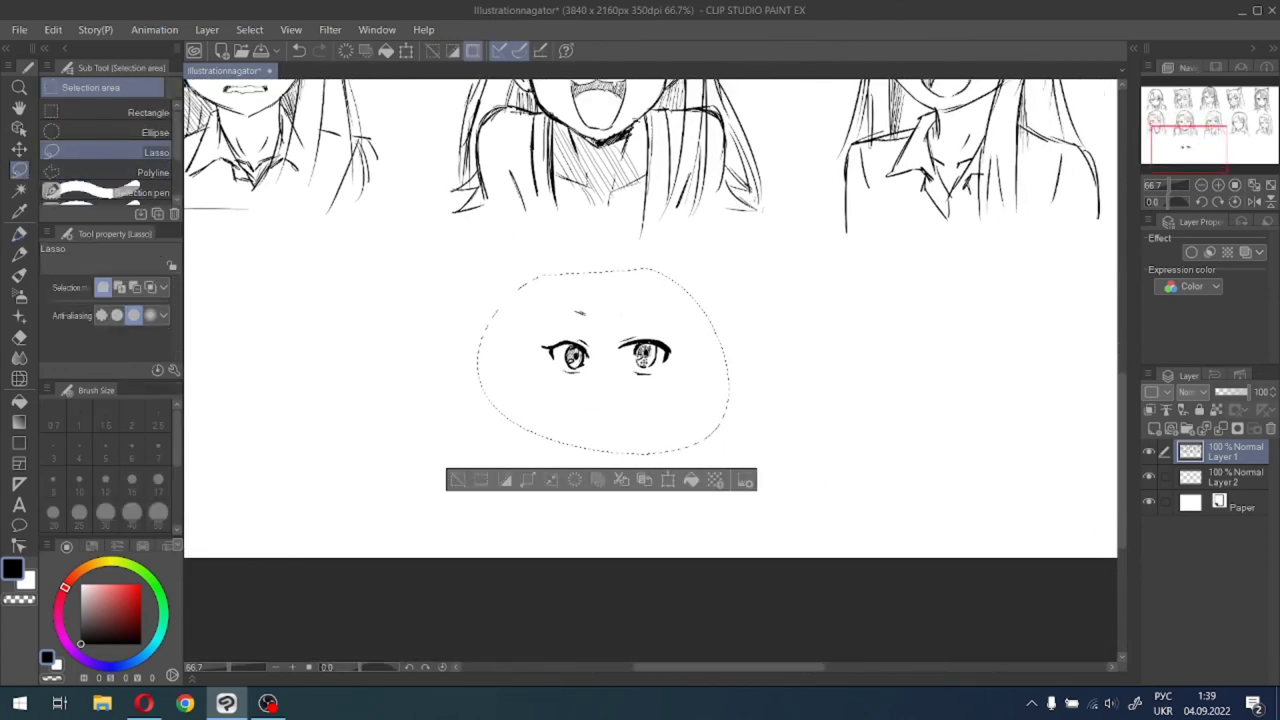
pyautogui.click(669, 481)
pyautogui.moveTo(1165, 145); pyautogui.dragTo(1154, 143)
pyautogui.moveTo(805, 410); pyautogui.dragTo(473, 426)
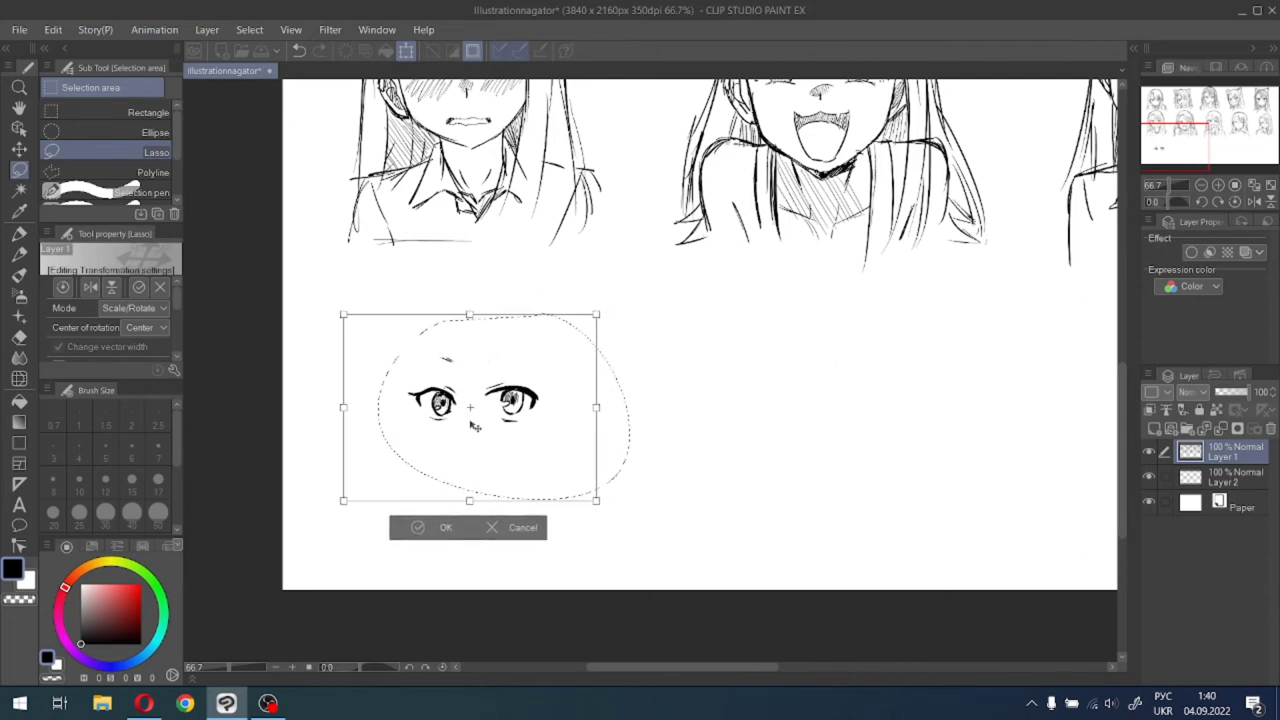
pyautogui.click(440, 528)
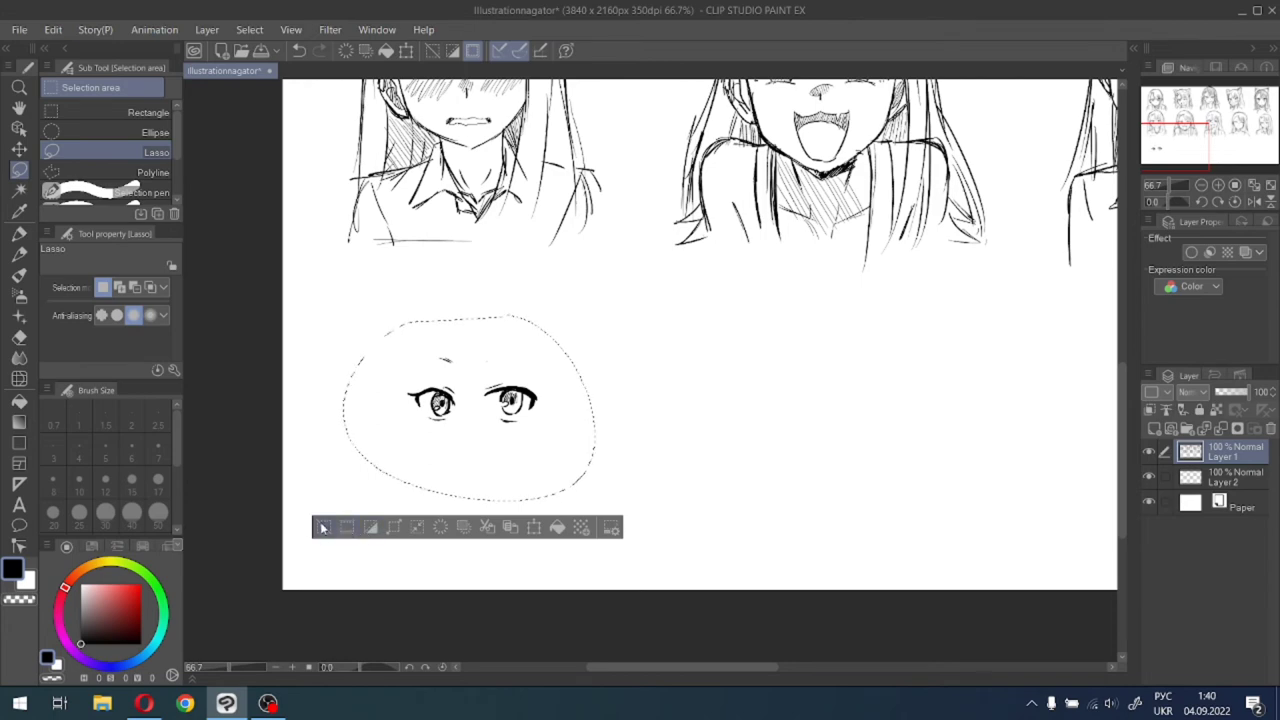
pyautogui.click(324, 527)
# Draw the first long, curved bang strands between the two new eyes with the Bold Lineart pen.
pyautogui.click(1152, 132)
pyautogui.moveTo(1171, 125)
pyautogui.mouseDown()
pyautogui.moveTo(1166, 96)
pyautogui.moveTo(1153, 160)
pyautogui.moveTo(1157, 146)
pyautogui.mouseUp()
pyautogui.scroll(2, 1154, 152)
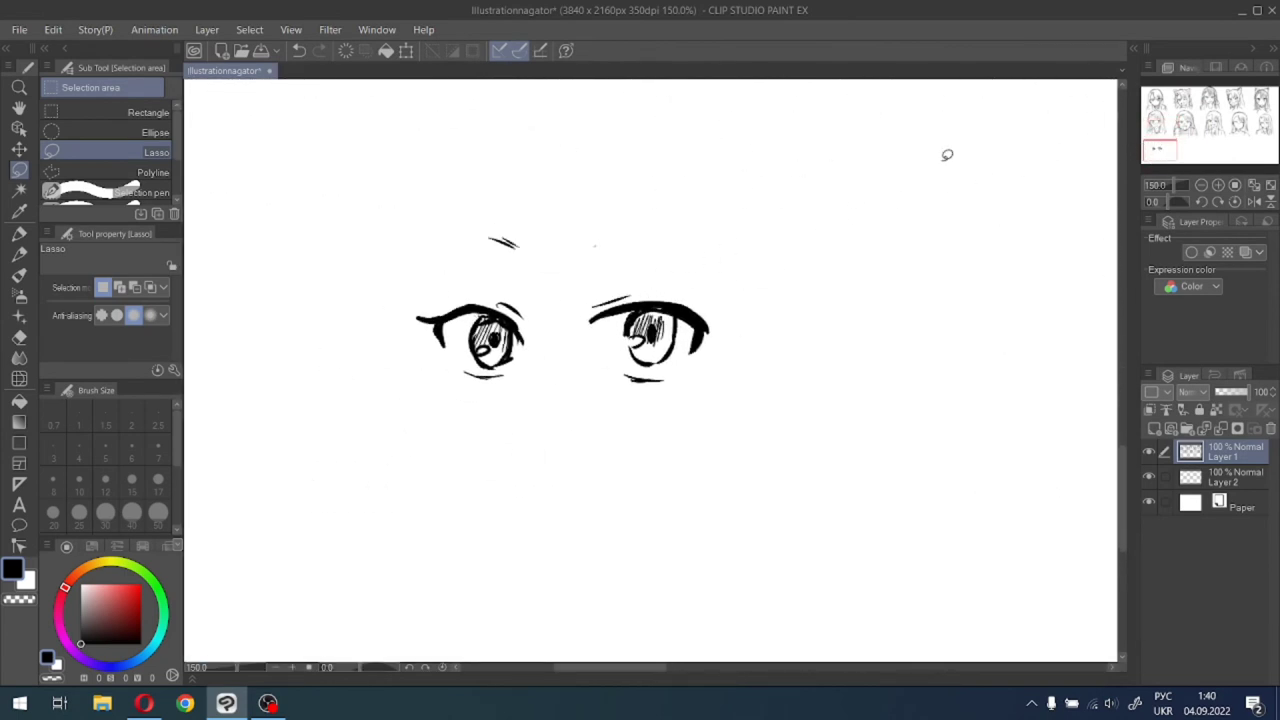
pyautogui.click(19, 232)
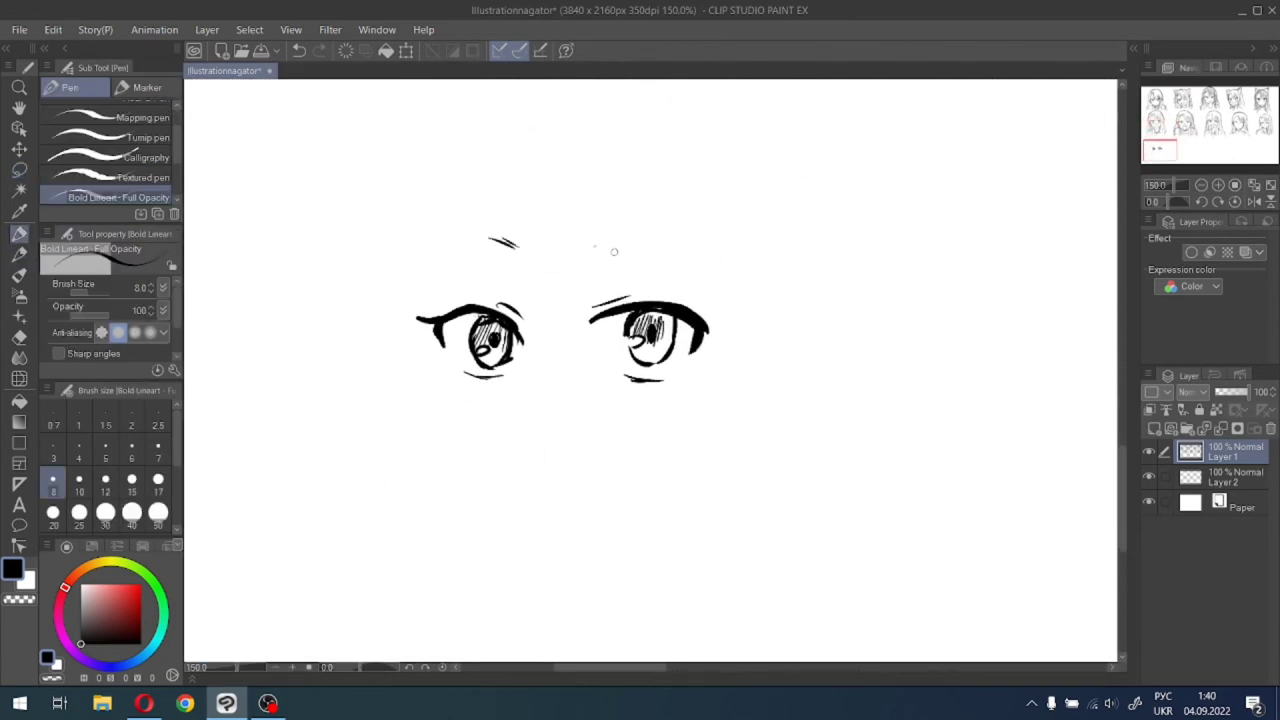
pyautogui.moveTo(1153, 142); pyautogui.dragTo(1153, 138)
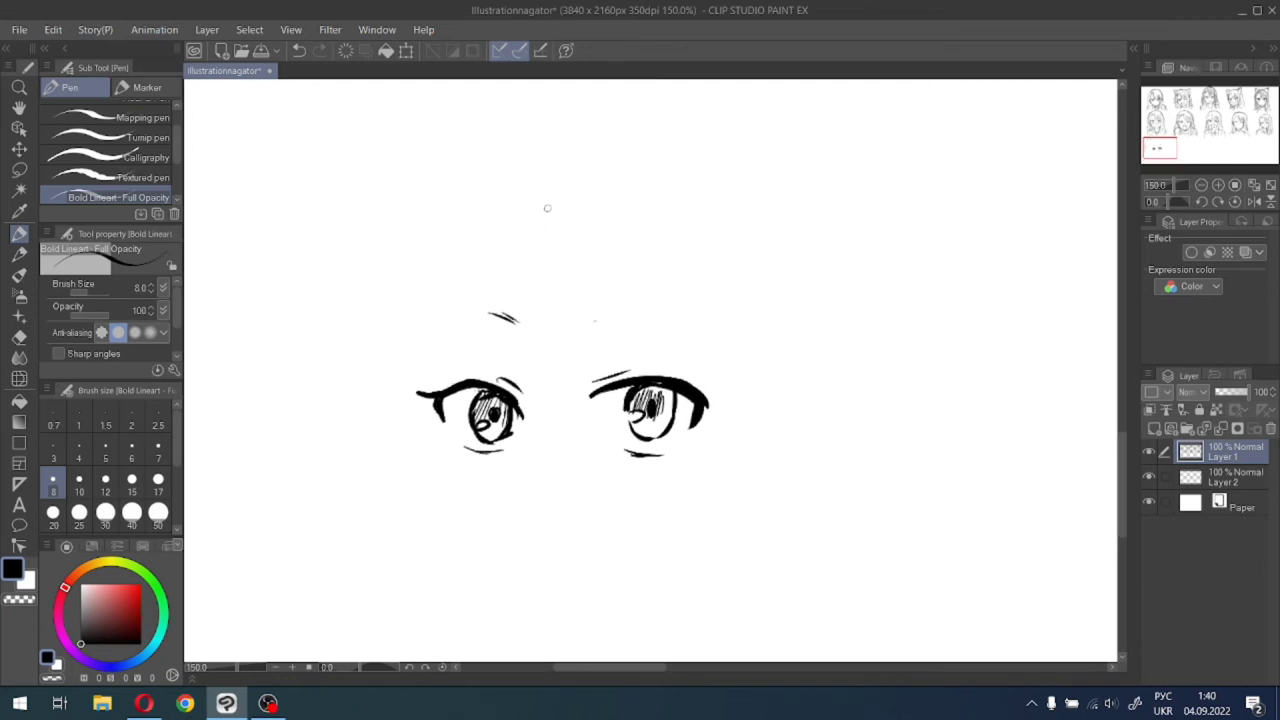
pyautogui.moveTo(543, 203); pyautogui.dragTo(548, 372)
pyautogui.moveTo(531, 240); pyautogui.dragTo(552, 380)
pyautogui.hotkey('ctrl', 'z')
pyautogui.moveTo(531, 231); pyautogui.dragTo(543, 394)
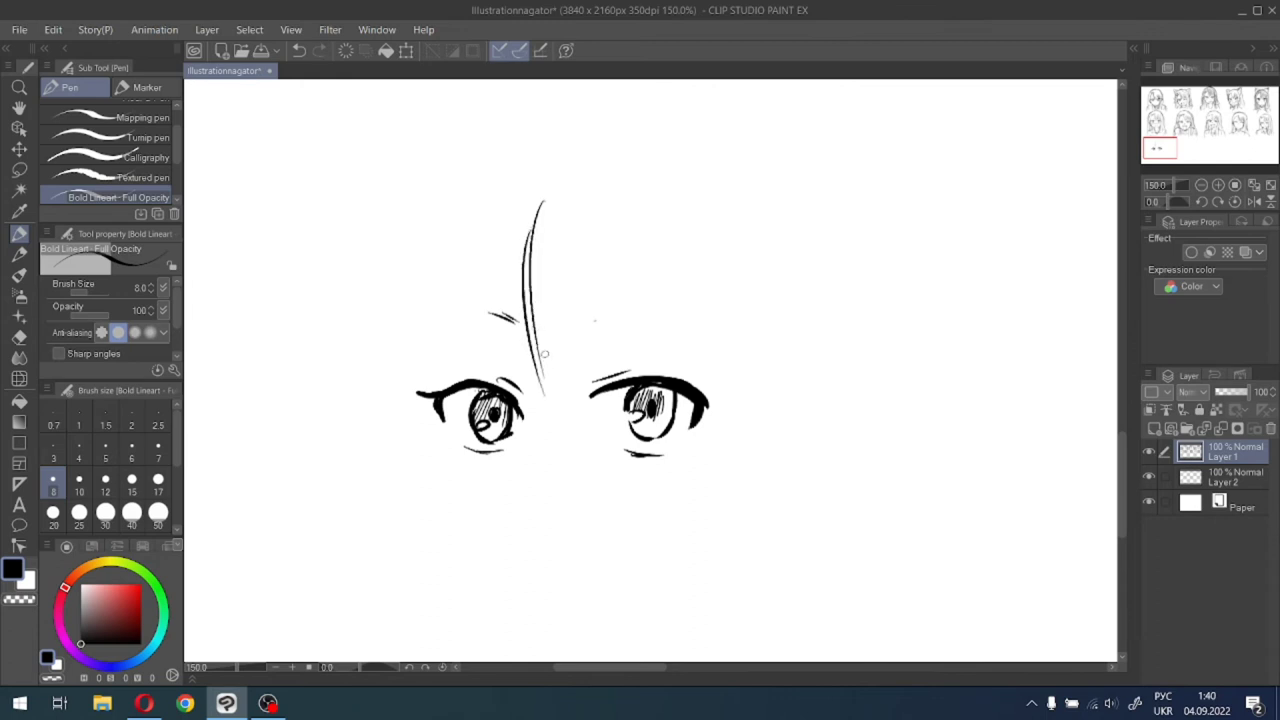
# Add inner bang strands that form a pointed lock ending beside the right eye's inner corner.
pyautogui.moveTo(547, 275); pyautogui.dragTo(549, 408)
pyautogui.moveTo(545, 276); pyautogui.dragTo(590, 394)
pyautogui.hotkey('ctrl', 'z')
pyautogui.moveTo(546, 272); pyautogui.dragTo(591, 405)
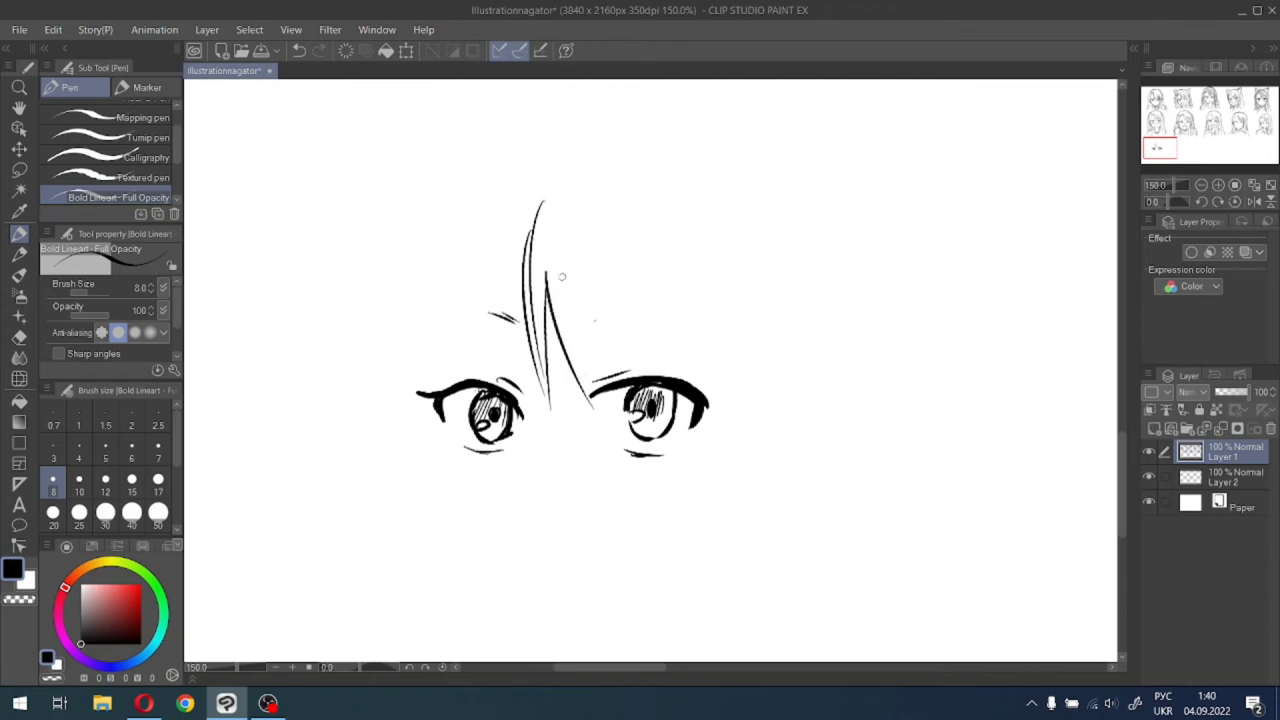
pyautogui.moveTo(580, 245); pyautogui.dragTo(590, 392)
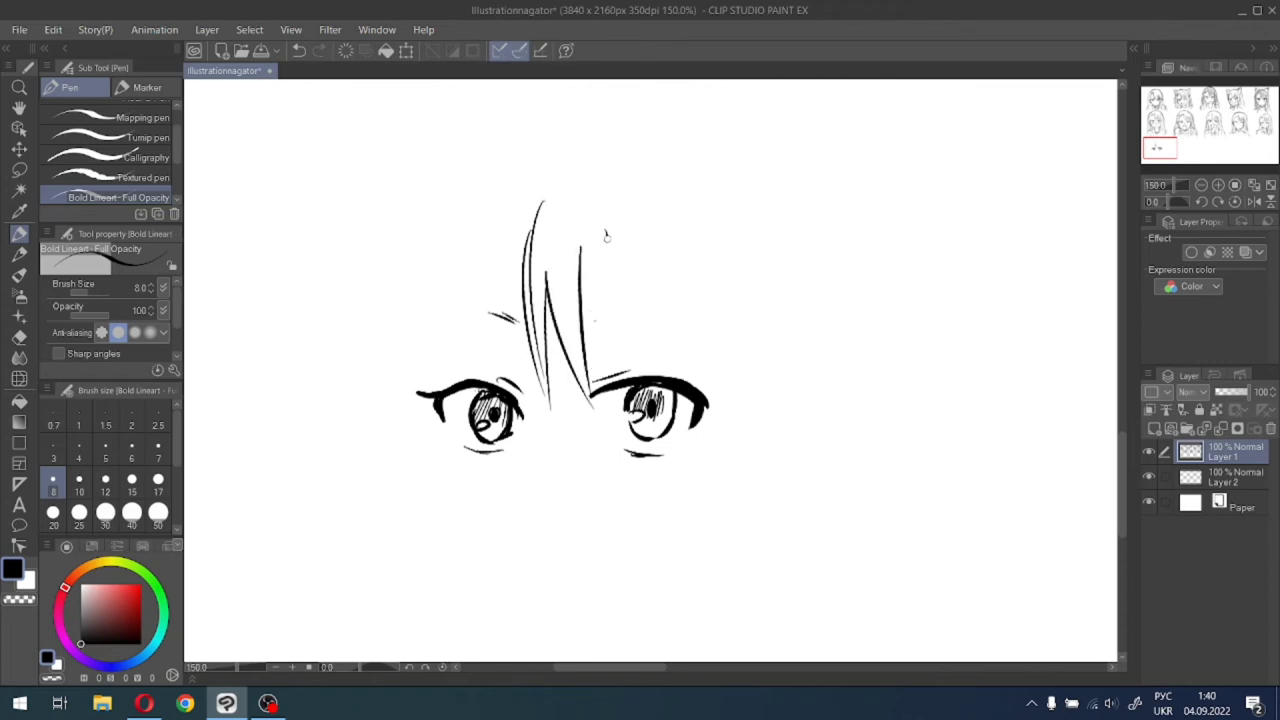
pyautogui.moveTo(607, 233); pyautogui.dragTo(589, 395)
pyautogui.moveTo(592, 257); pyautogui.dragTo(591, 372)
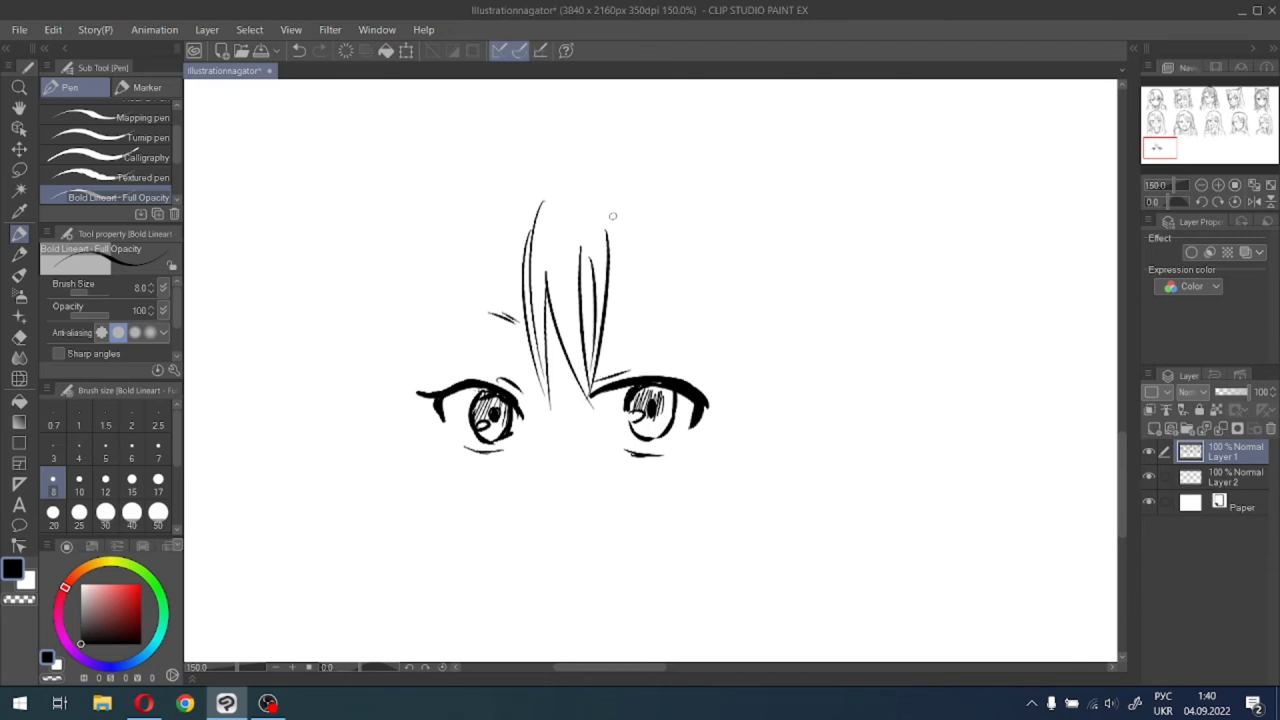
# Draw more bang strands over the forehead above the right eye, reaching past its outer corner.
pyautogui.moveTo(614, 195); pyautogui.dragTo(600, 370)
pyautogui.moveTo(614, 235); pyautogui.dragTo(611, 360)
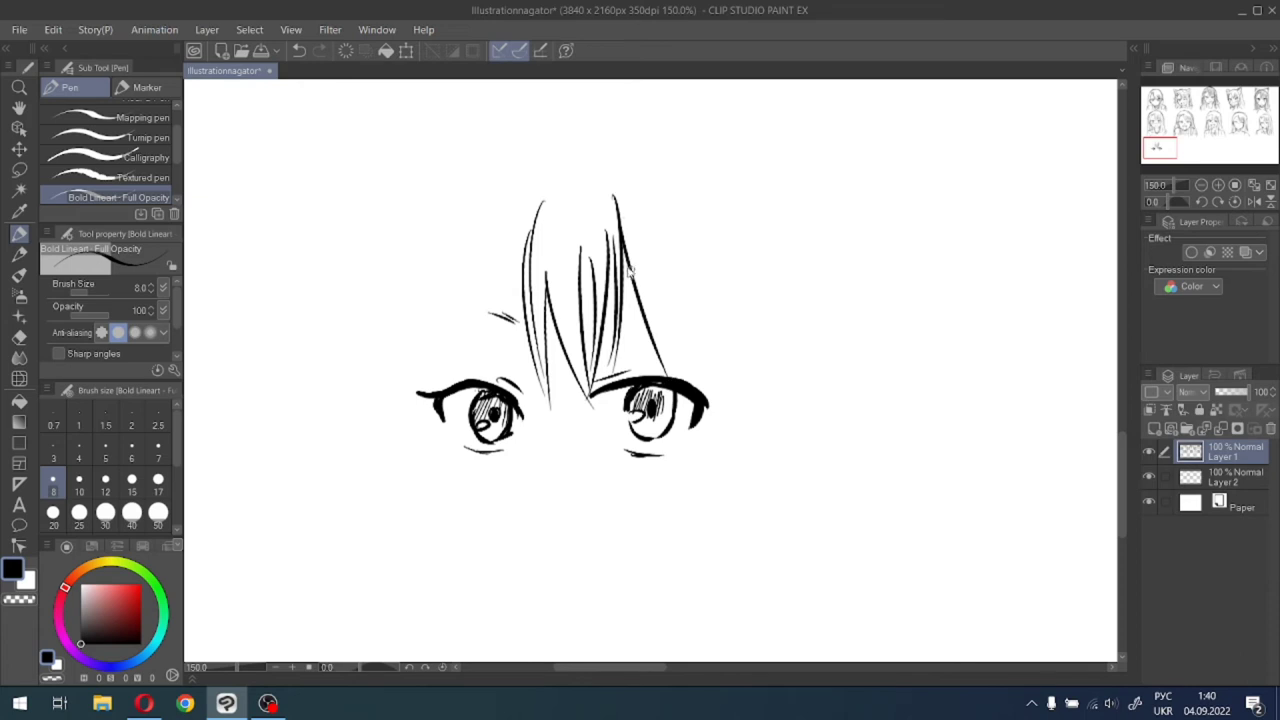
pyautogui.hotkey('ctrl', 'z')
pyautogui.moveTo(625, 263); pyautogui.dragTo(656, 376)
pyautogui.moveTo(647, 270); pyautogui.dragTo(651, 337)
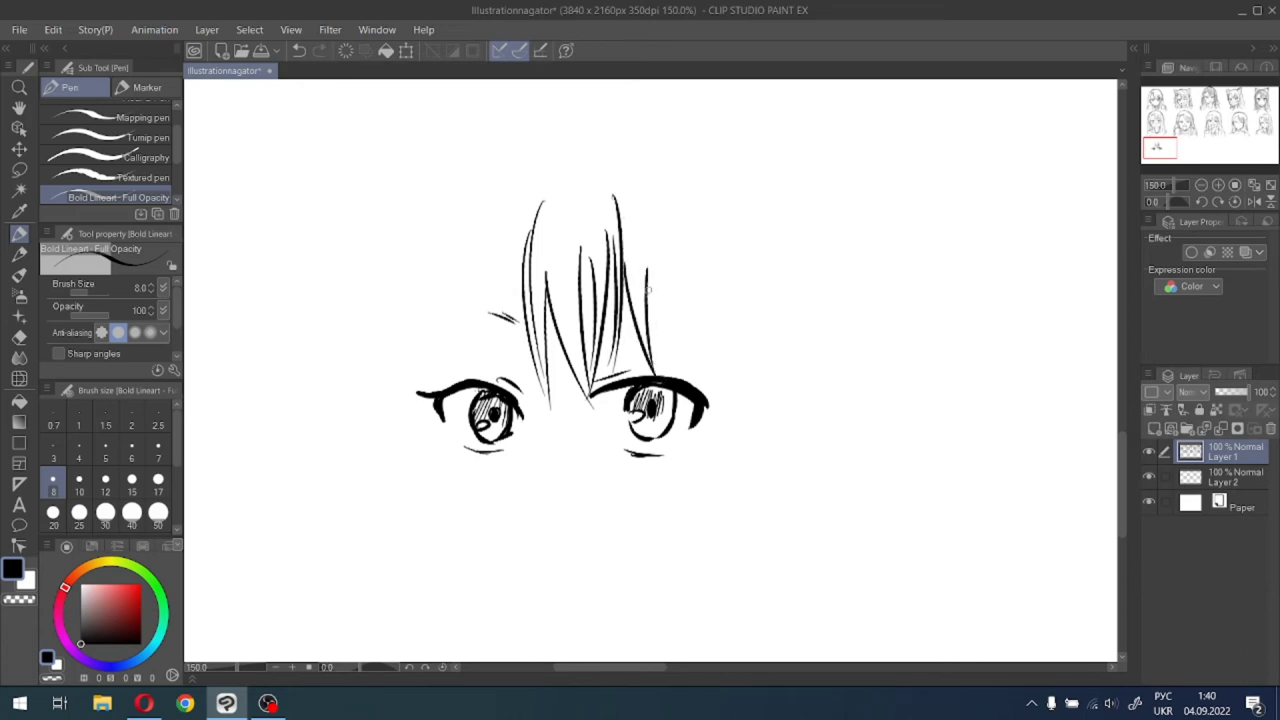
pyautogui.moveTo(643, 282); pyautogui.dragTo(686, 380)
pyautogui.moveTo(673, 258); pyautogui.dragTo(691, 392)
pyautogui.moveTo(696, 228); pyautogui.dragTo(708, 434)
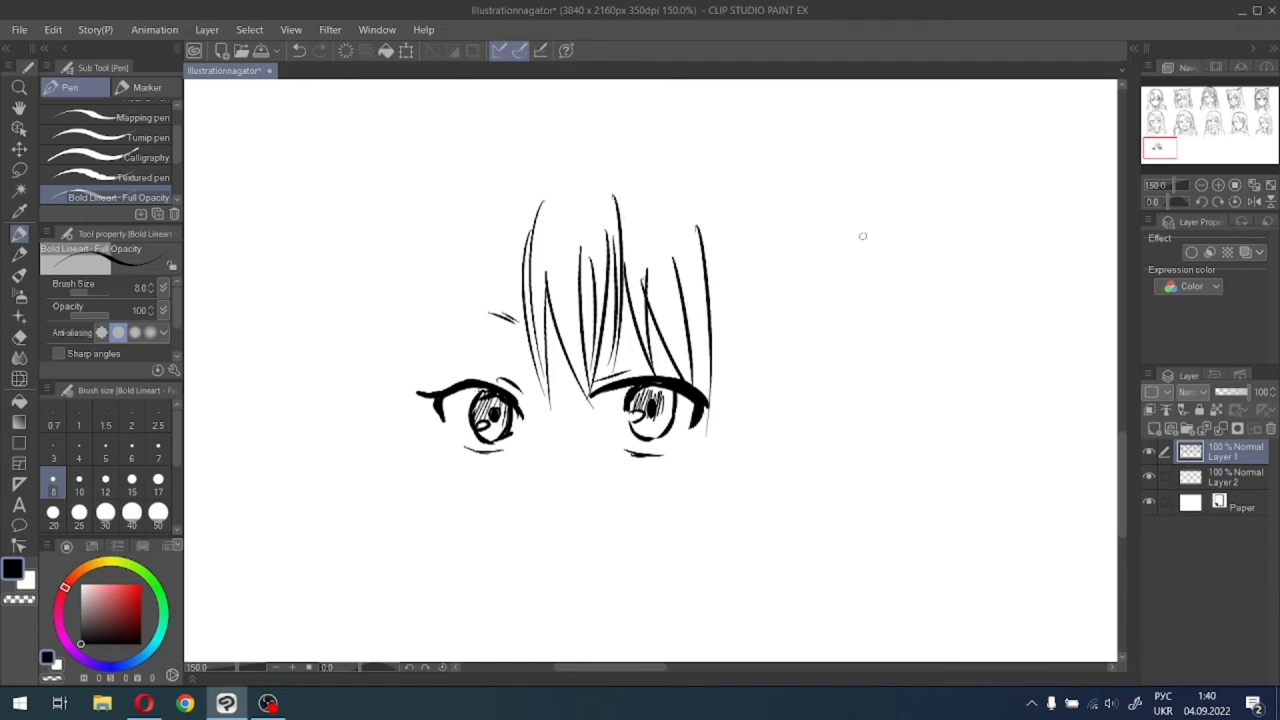
# Draw the curved hairline from the left eye up to the bangs, with two small bar-shaped hair clips on it.
pyautogui.moveTo(1197, 135)
pyautogui.mouseDown()
pyautogui.moveTo(1136, 151)
pyautogui.moveTo(1156, 148)
pyautogui.mouseUp()
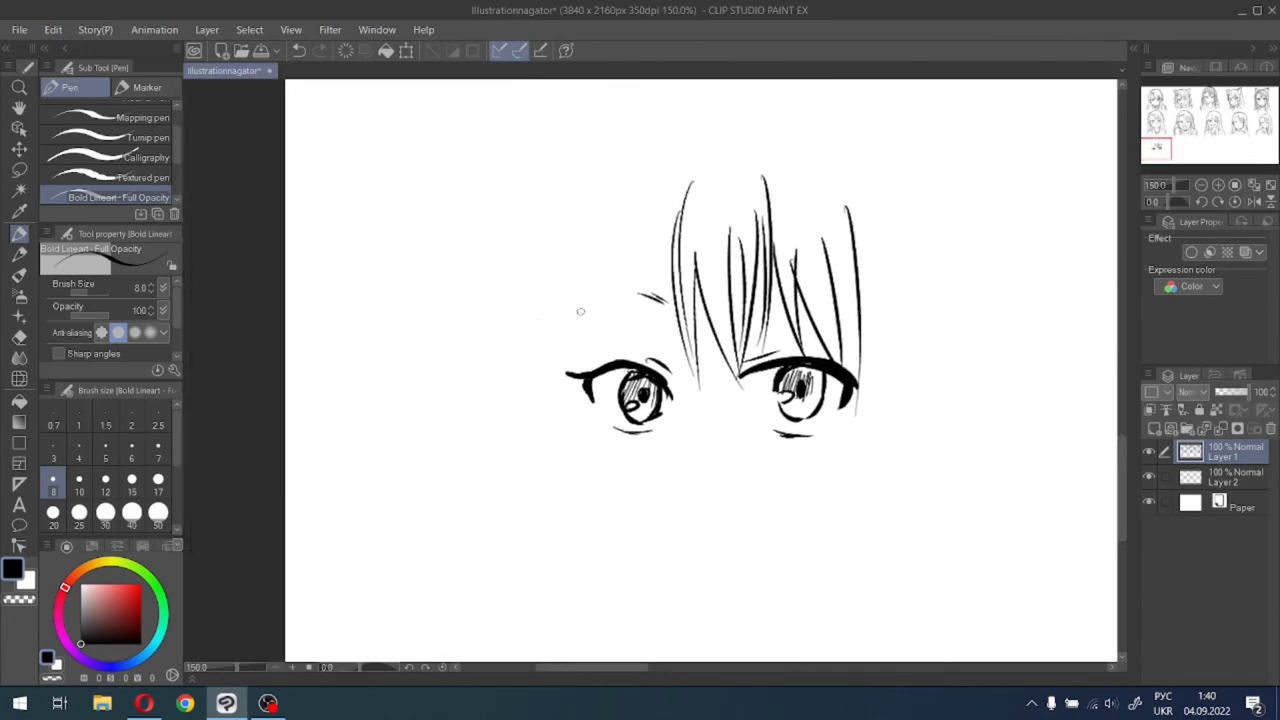
pyautogui.moveTo(570, 363)
pyautogui.mouseDown()
pyautogui.moveTo(574, 395)
pyautogui.moveTo(575, 291)
pyautogui.moveTo(618, 228)
pyautogui.mouseUp()
pyautogui.moveTo(582, 270)
pyautogui.mouseDown()
pyautogui.moveTo(648, 202)
pyautogui.moveTo(690, 186)
pyautogui.moveTo(630, 212)
pyautogui.moveTo(609, 178)
pyautogui.moveTo(614, 220)
pyautogui.moveTo(600, 206)
pyautogui.moveTo(599, 243)
pyautogui.mouseUp()
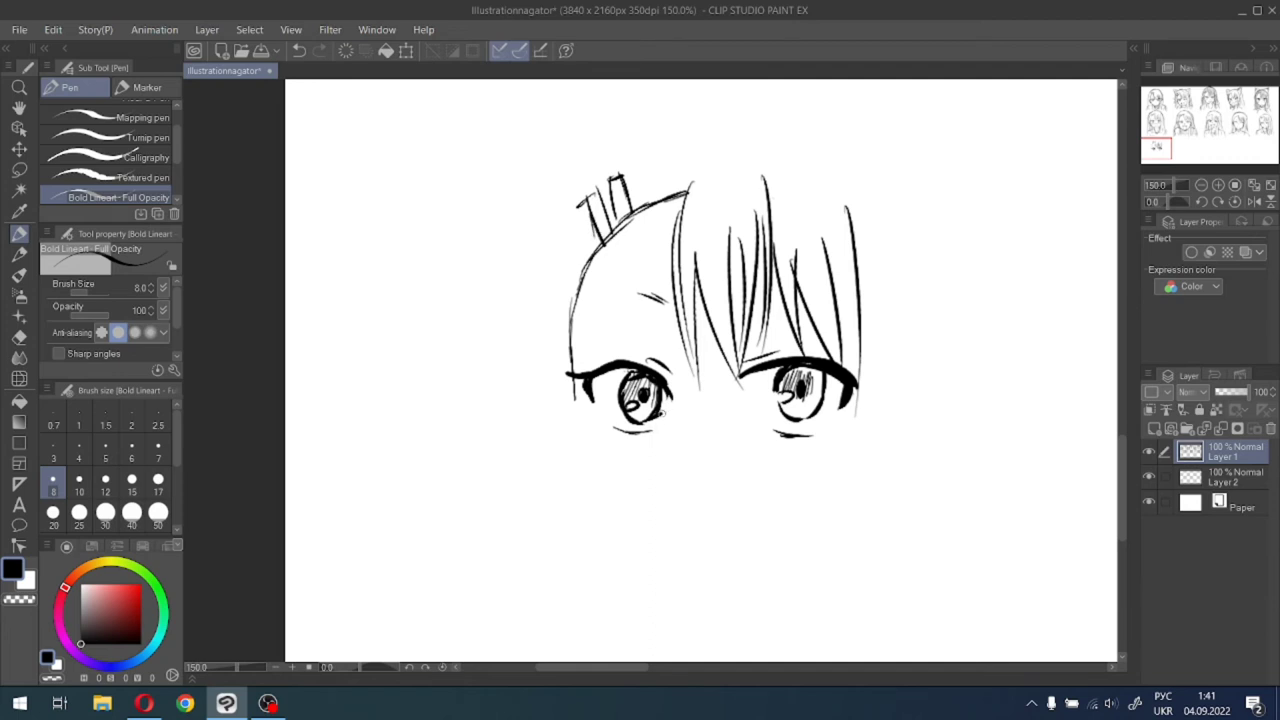
# Draw a small nose between and below the eyes, with a hatched shadow beside its bridge.
pyautogui.moveTo(691, 442); pyautogui.dragTo(684, 477)
pyautogui.moveTo(1187, 127)
pyautogui.mouseDown()
pyautogui.moveTo(1172, 113)
pyautogui.moveTo(1159, 149)
pyautogui.mouseUp()
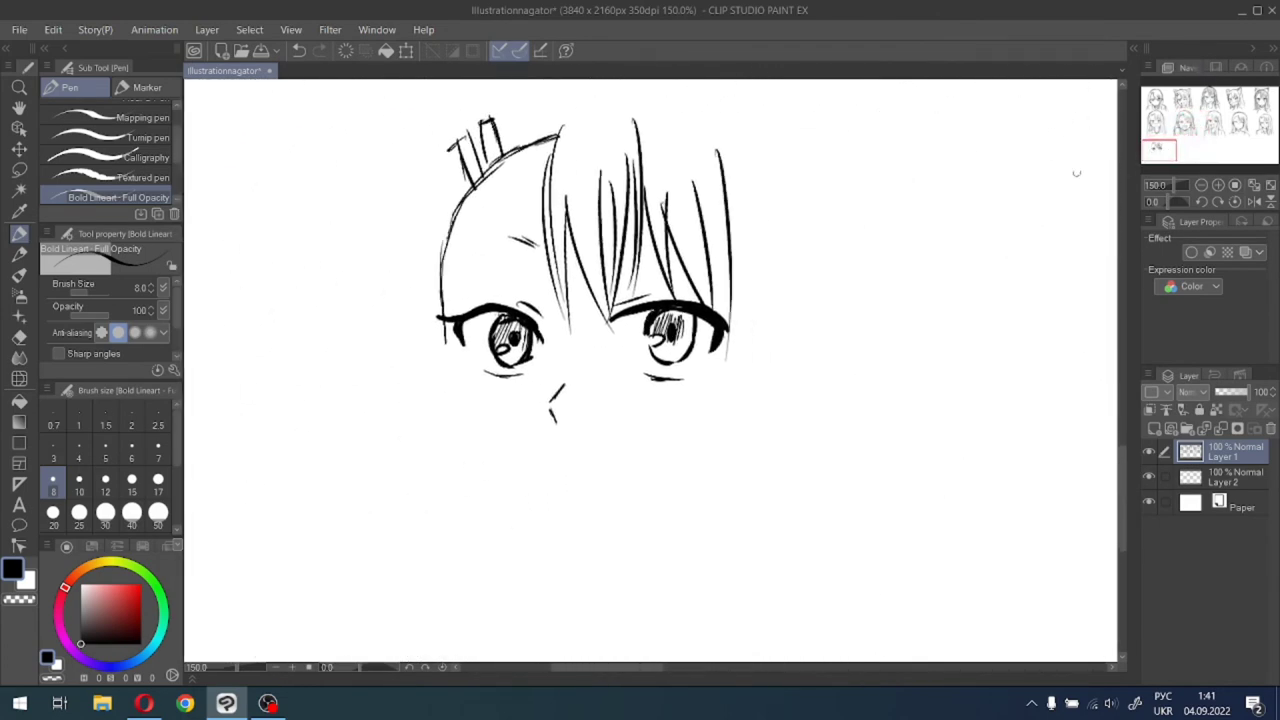
pyautogui.hotkey('ctrl', 'z')
pyautogui.moveTo(552, 412); pyautogui.dragTo(559, 421)
pyautogui.moveTo(552, 405)
pyautogui.mouseDown()
pyautogui.moveTo(577, 397)
pyautogui.moveTo(566, 388)
pyautogui.mouseUp()
pyautogui.moveTo(563, 404); pyautogui.dragTo(572, 388)
# Draw the left cheek line and long side-hair strokes running down past the right cheek.
pyautogui.moveTo(443, 322)
pyautogui.mouseDown()
pyautogui.moveTo(447, 395)
pyautogui.moveTo(450, 358)
pyautogui.moveTo(469, 446)
pyautogui.mouseUp()
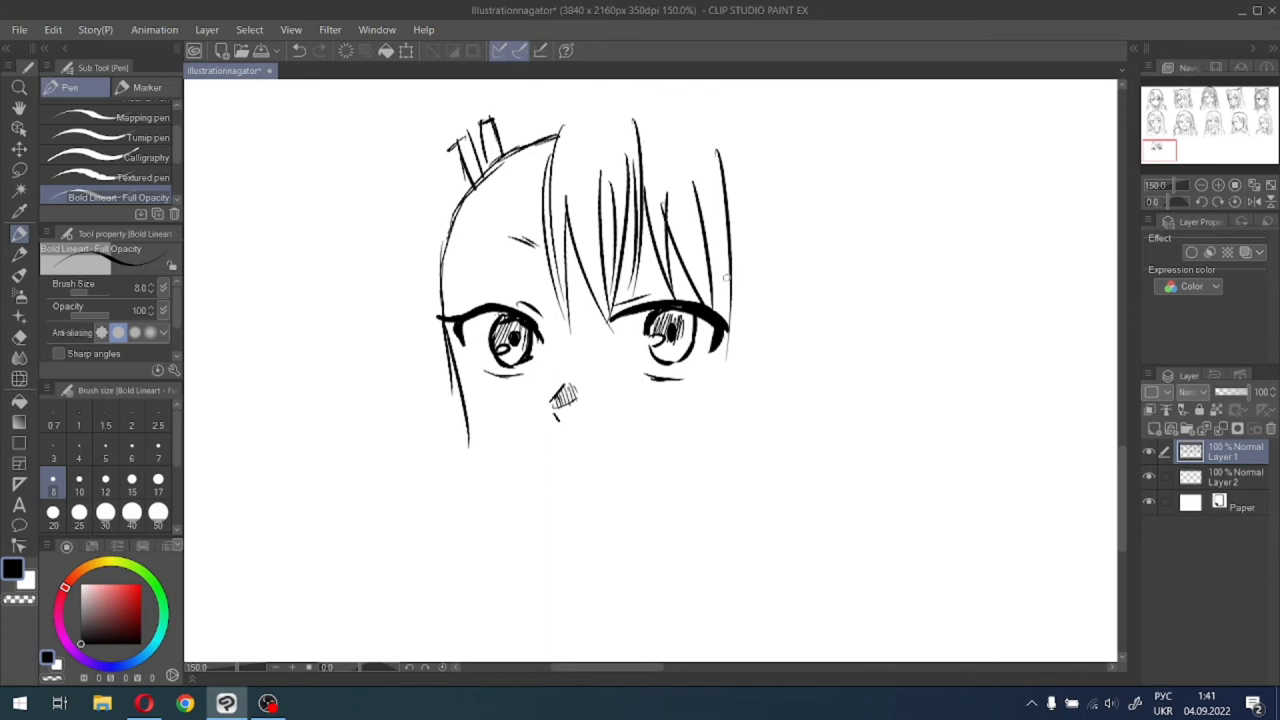
pyautogui.moveTo(728, 272); pyautogui.dragTo(703, 518)
pyautogui.moveTo(728, 328); pyautogui.dragTo(686, 590)
# Draw the left jawline from the cheek down to the chin in one curved stroke.
pyautogui.moveTo(470, 418); pyautogui.dragTo(490, 474)
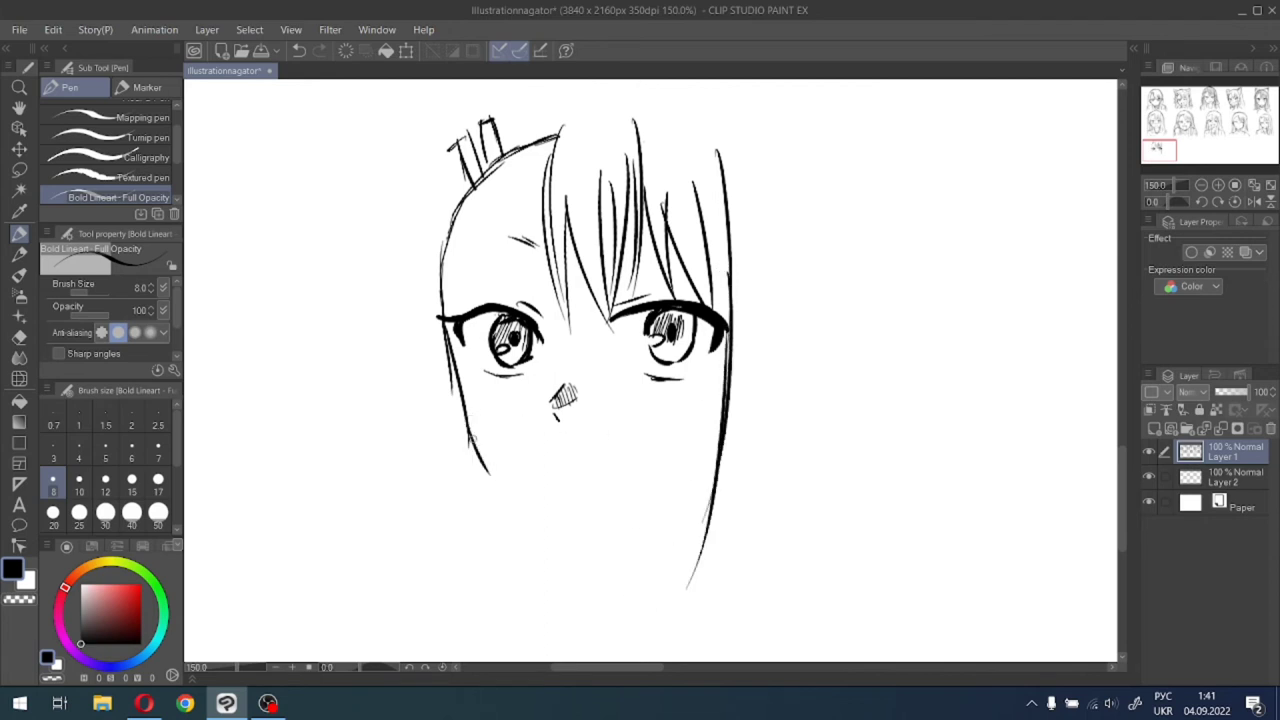
pyautogui.hotkey('ctrl', 'z')
pyautogui.moveTo(468, 430); pyautogui.dragTo(552, 506)
pyautogui.hotkey('ctrl', 'z')
pyautogui.moveTo(466, 428); pyautogui.dragTo(573, 524)
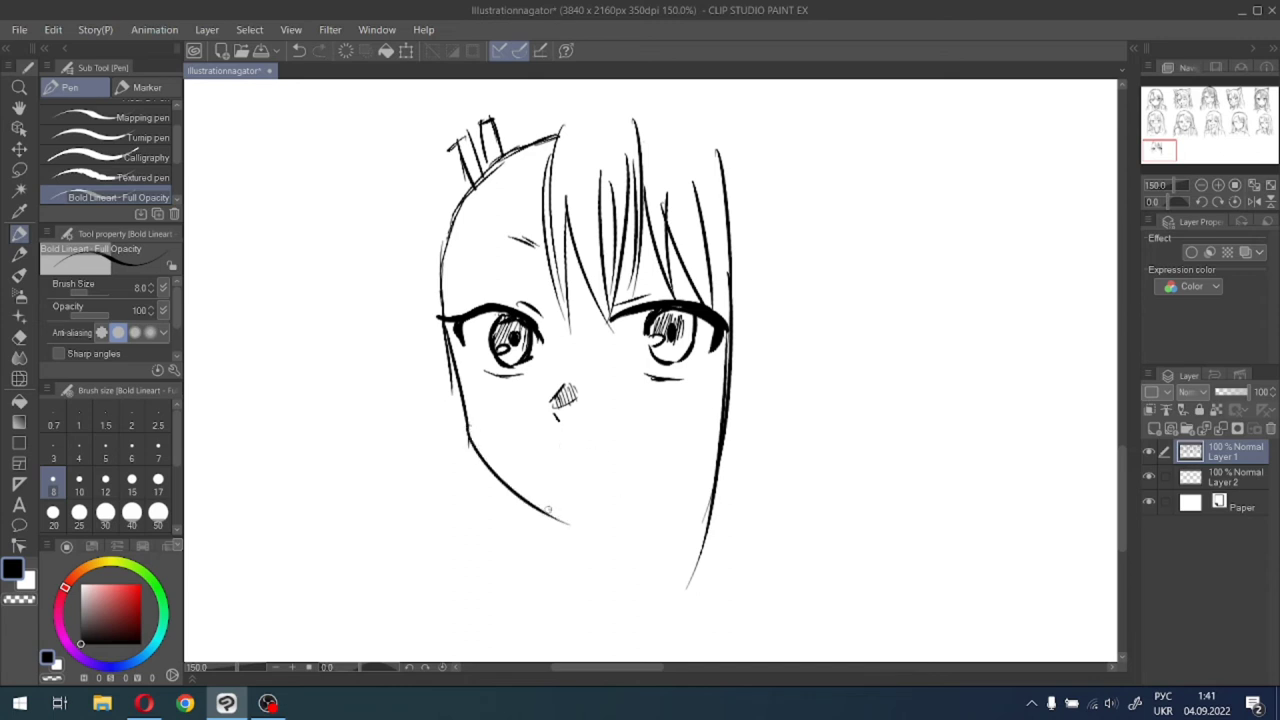
# Draw the right jawline from the chin up to the side hair and add two long strands to the side lock.
pyautogui.moveTo(568, 524)
pyautogui.mouseDown()
pyautogui.moveTo(655, 490)
pyautogui.moveTo(679, 460)
pyautogui.mouseUp()
pyautogui.hotkey('ctrl', 'z')
pyautogui.moveTo(595, 519); pyautogui.dragTo(716, 458)
pyautogui.hotkey('ctrl', 'z')
pyautogui.moveTo(585, 520); pyautogui.dragTo(712, 462)
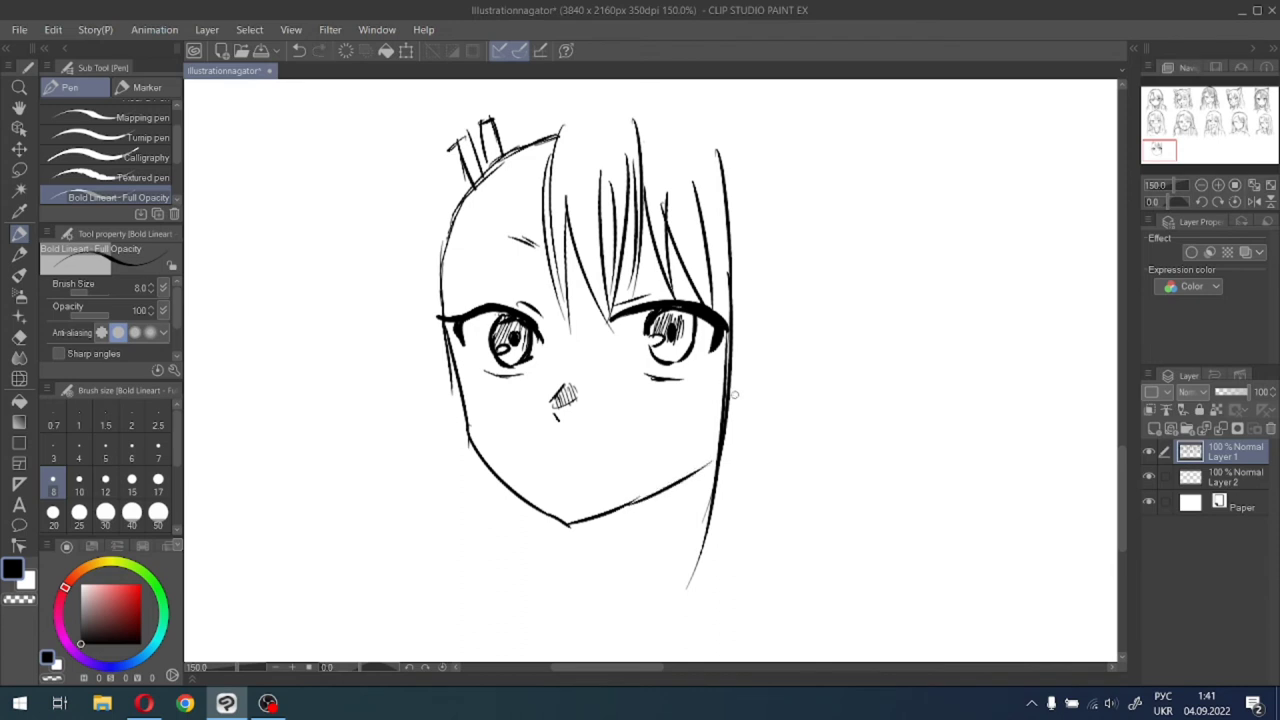
pyautogui.moveTo(728, 368); pyautogui.dragTo(662, 650)
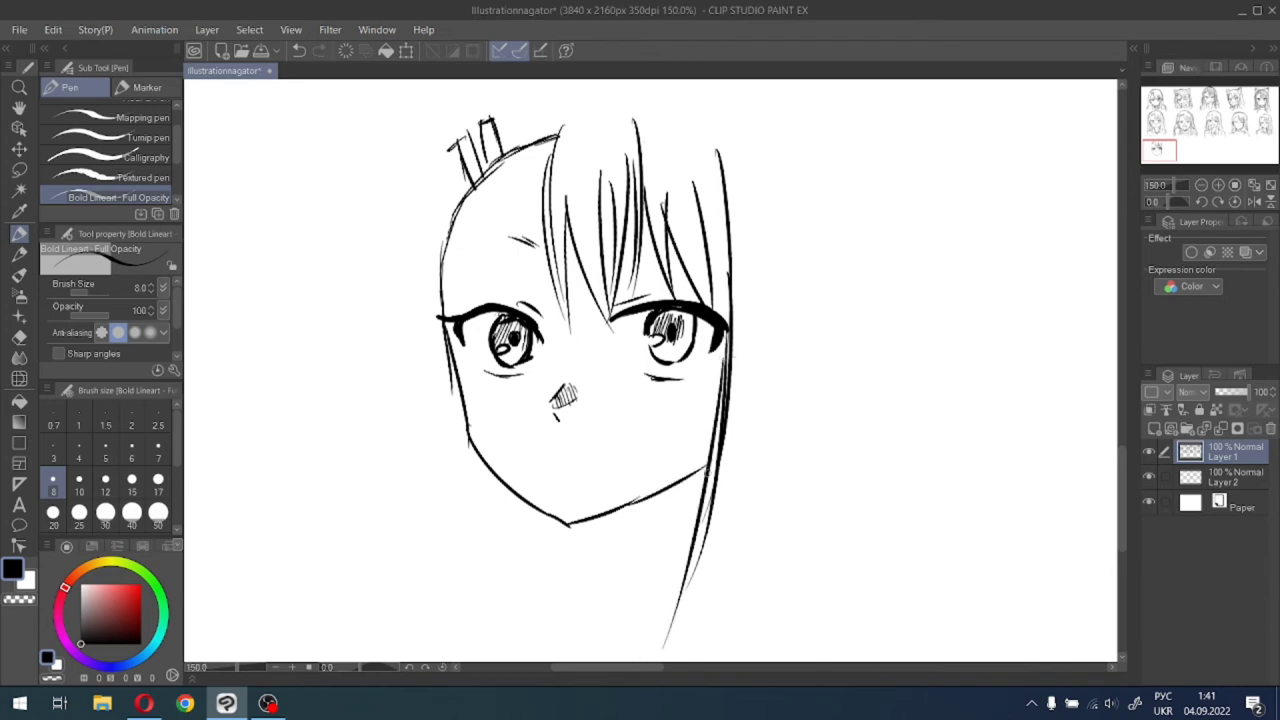
pyautogui.moveTo(746, 404); pyautogui.dragTo(688, 550)
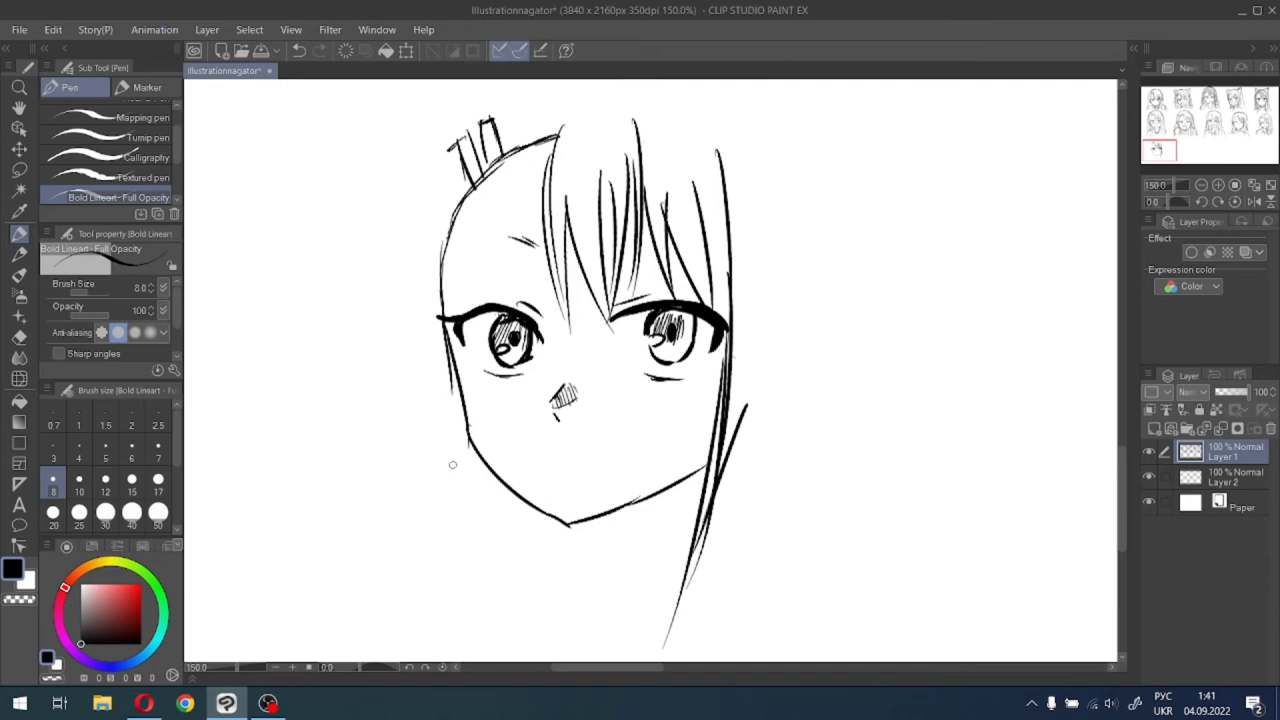
# Lasso the right jawline, shift it slightly outward to widen the chin, apply the transformation, and clear the selection.
pyautogui.click(18, 170)
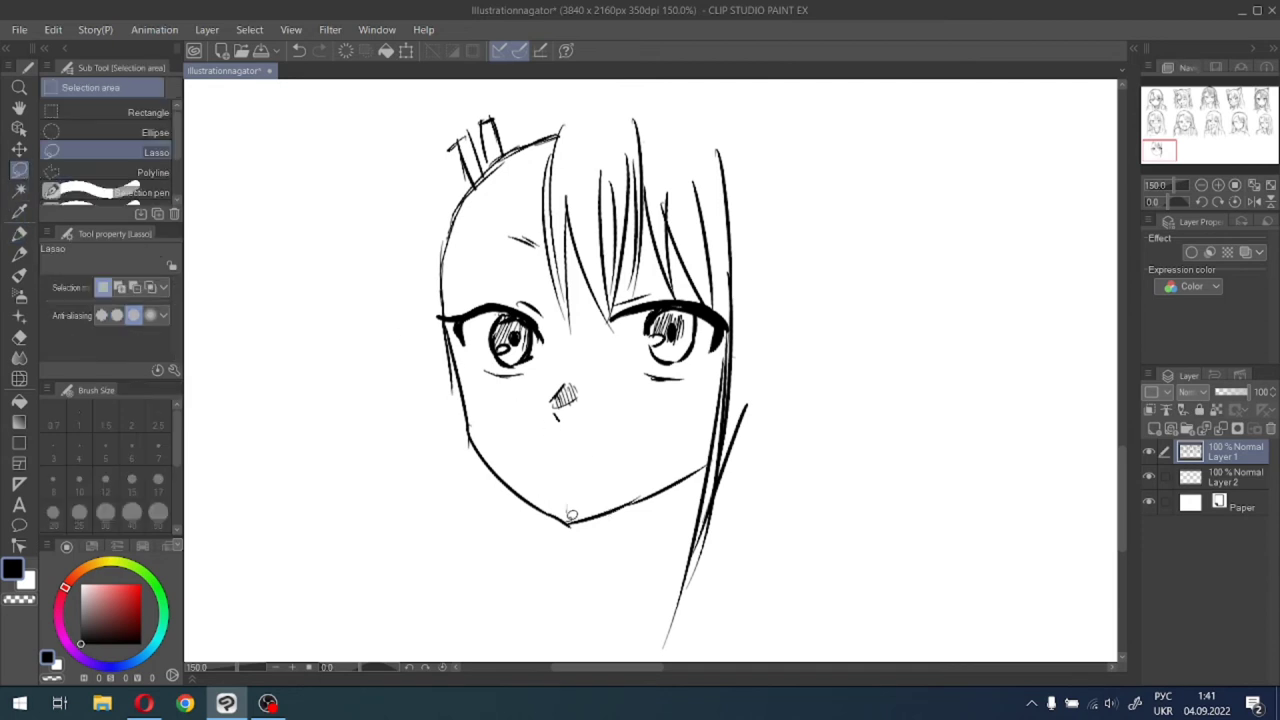
pyautogui.moveTo(570, 516)
pyautogui.mouseDown()
pyautogui.moveTo(648, 535)
pyautogui.moveTo(707, 464)
pyautogui.moveTo(702, 440)
pyautogui.moveTo(586, 488)
pyautogui.mouseUp()
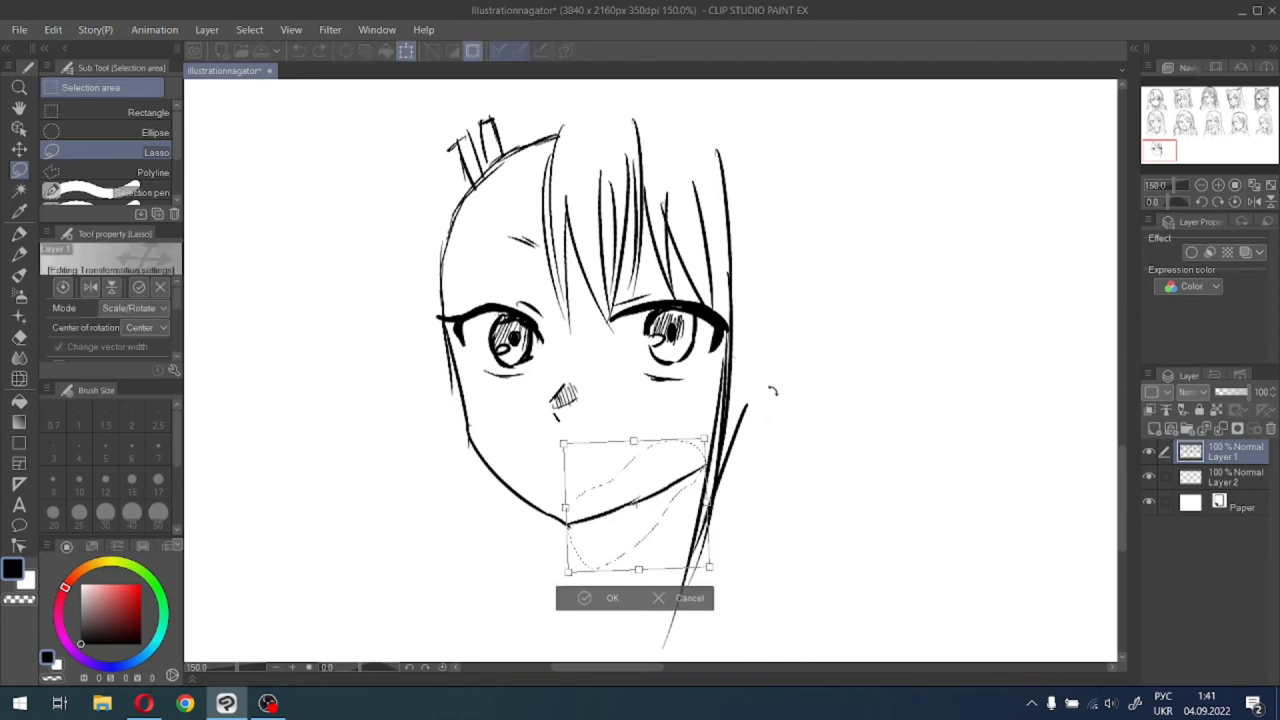
pyautogui.moveTo(774, 391); pyautogui.dragTo(697, 432)
pyautogui.moveTo(640, 523); pyautogui.dragTo(649, 523)
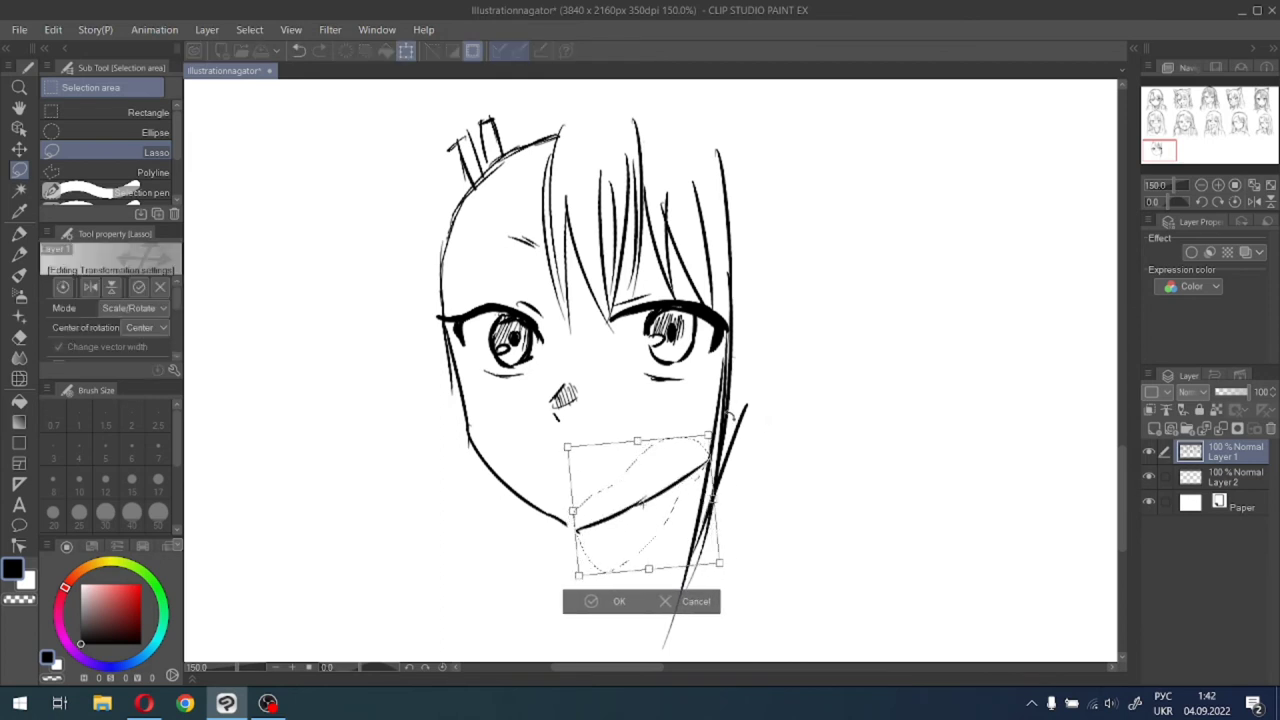
pyautogui.moveTo(704, 439); pyautogui.dragTo(709, 443)
pyautogui.moveTo(674, 492); pyautogui.dragTo(683, 490)
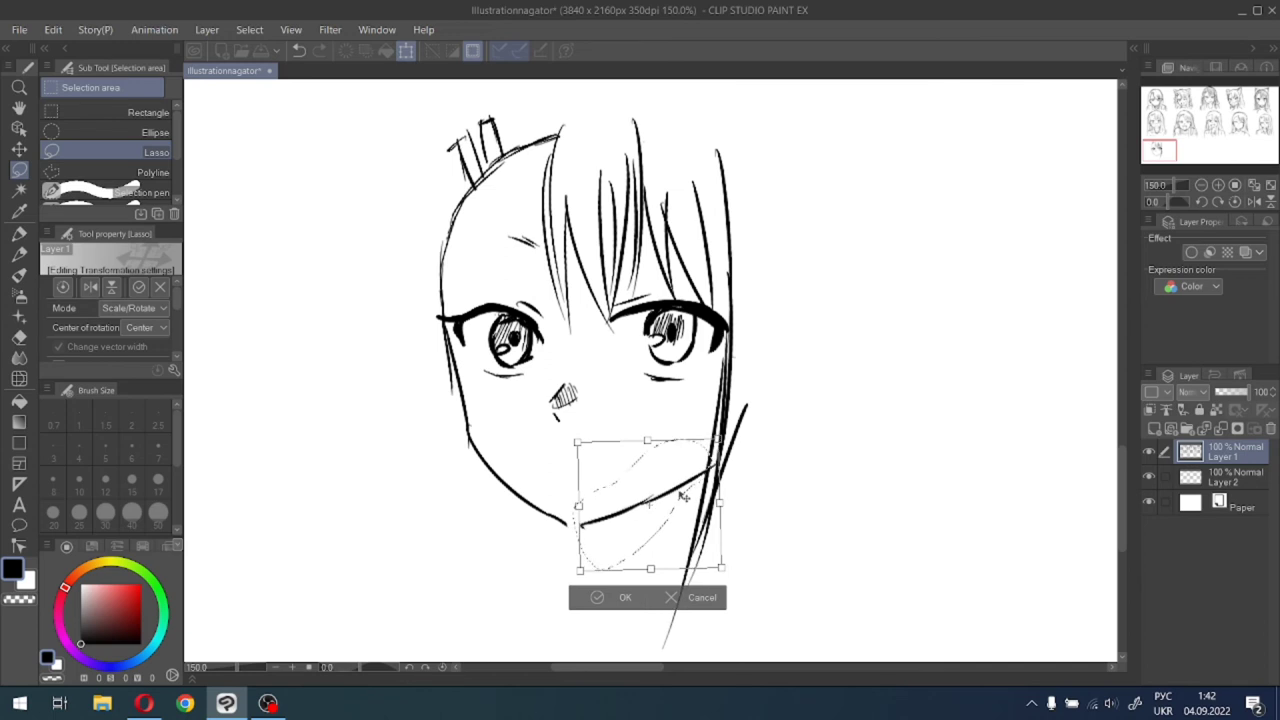
pyautogui.click(597, 597)
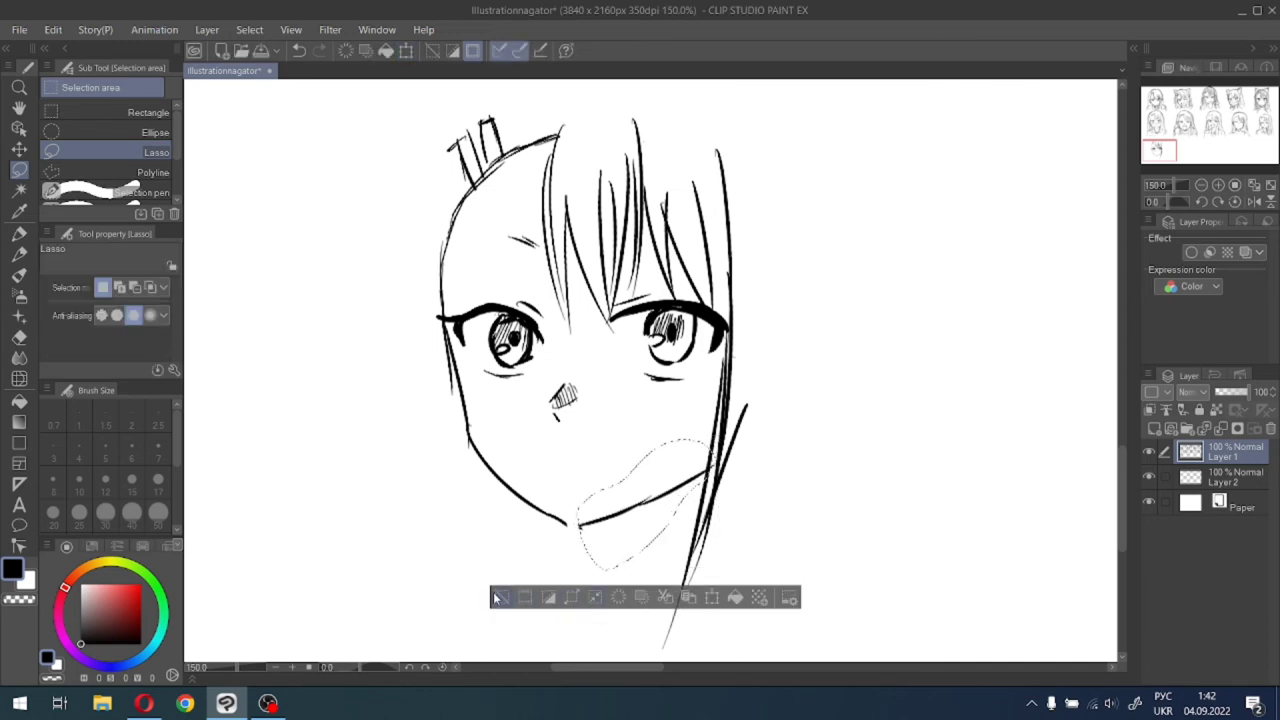
pyautogui.click(500, 597)
# Close the gap at the chin and add short slanted blush strokes on both cheeks.
pyautogui.press('p')
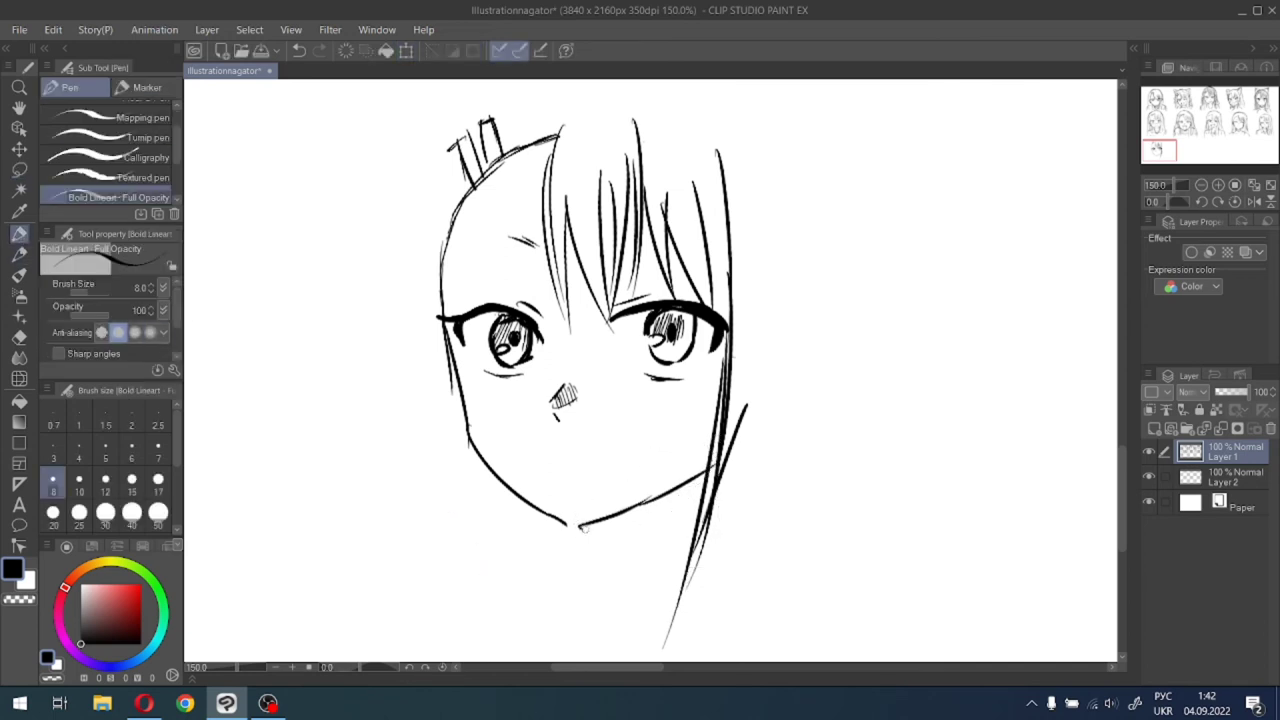
pyautogui.moveTo(559, 520); pyautogui.dragTo(578, 527)
pyautogui.hotkey('ctrl', 'z')
pyautogui.moveTo(637, 396)
pyautogui.mouseDown()
pyautogui.moveTo(631, 418)
pyautogui.moveTo(655, 428)
pyautogui.mouseUp()
pyautogui.moveTo(675, 395)
pyautogui.mouseDown()
pyautogui.moveTo(668, 428)
pyautogui.moveTo(686, 414)
pyautogui.mouseUp()
pyautogui.moveTo(494, 392); pyautogui.dragTo(490, 414)
pyautogui.moveTo(502, 391); pyautogui.dragTo(506, 419)
pyautogui.moveTo(518, 390)
pyautogui.mouseDown()
pyautogui.moveTo(521, 408)
pyautogui.moveTo(484, 414)
pyautogui.mouseUp()
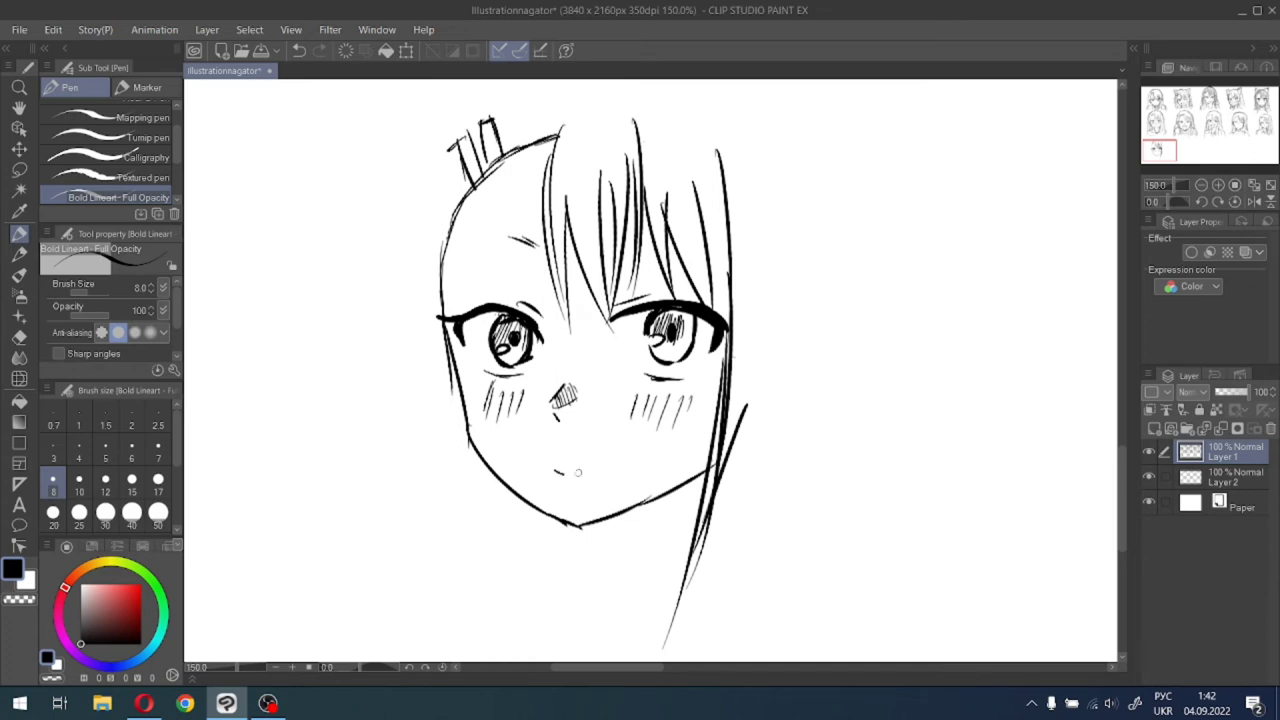
# Draw a small frowning mouth above the chin from a short stroke and a downward curve.
pyautogui.hotkey('ctrl', 'z')
pyautogui.moveTo(551, 470); pyautogui.dragTo(597, 482)
pyautogui.hotkey('ctrl', 'z')
pyautogui.hotkey('ctrl', 'z')
pyautogui.moveTo(1219, 131); pyautogui.dragTo(1170, 148)
pyautogui.scroll(-1, 1185, 146)
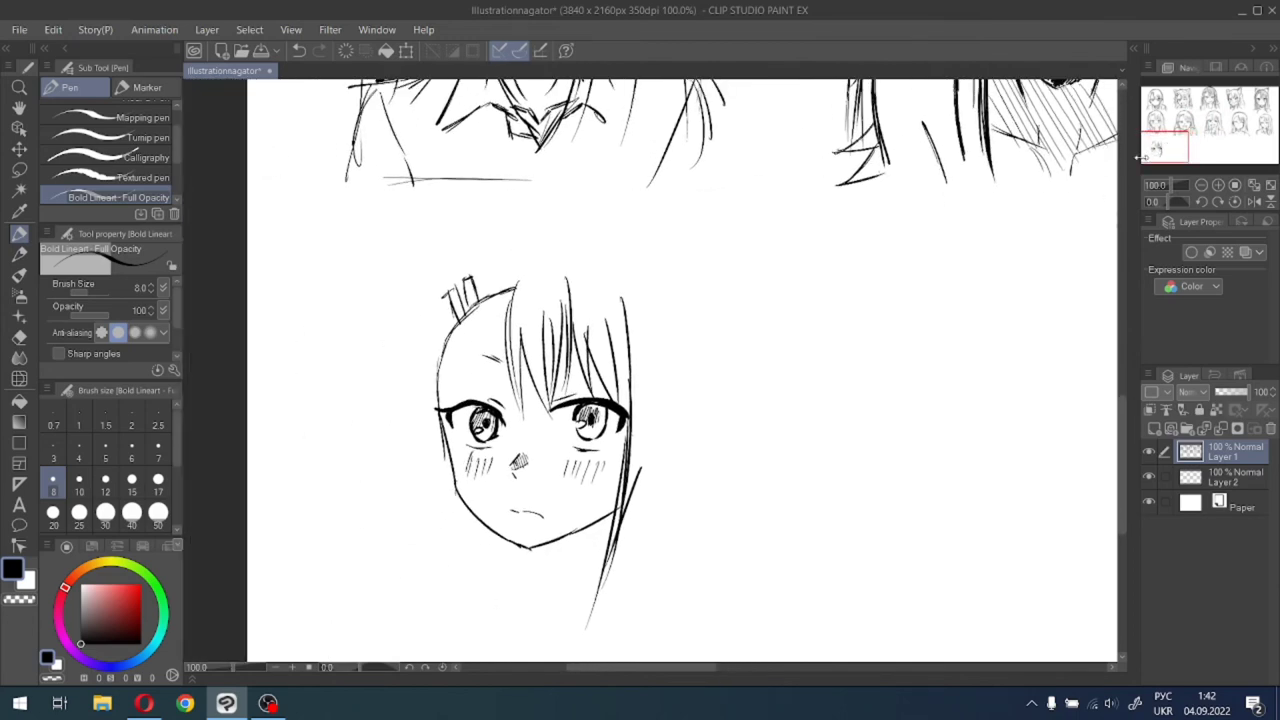
# Refine the right eye's lower lid line, upper lash line and iris shading.
pyautogui.scroll(2, 644, 395)
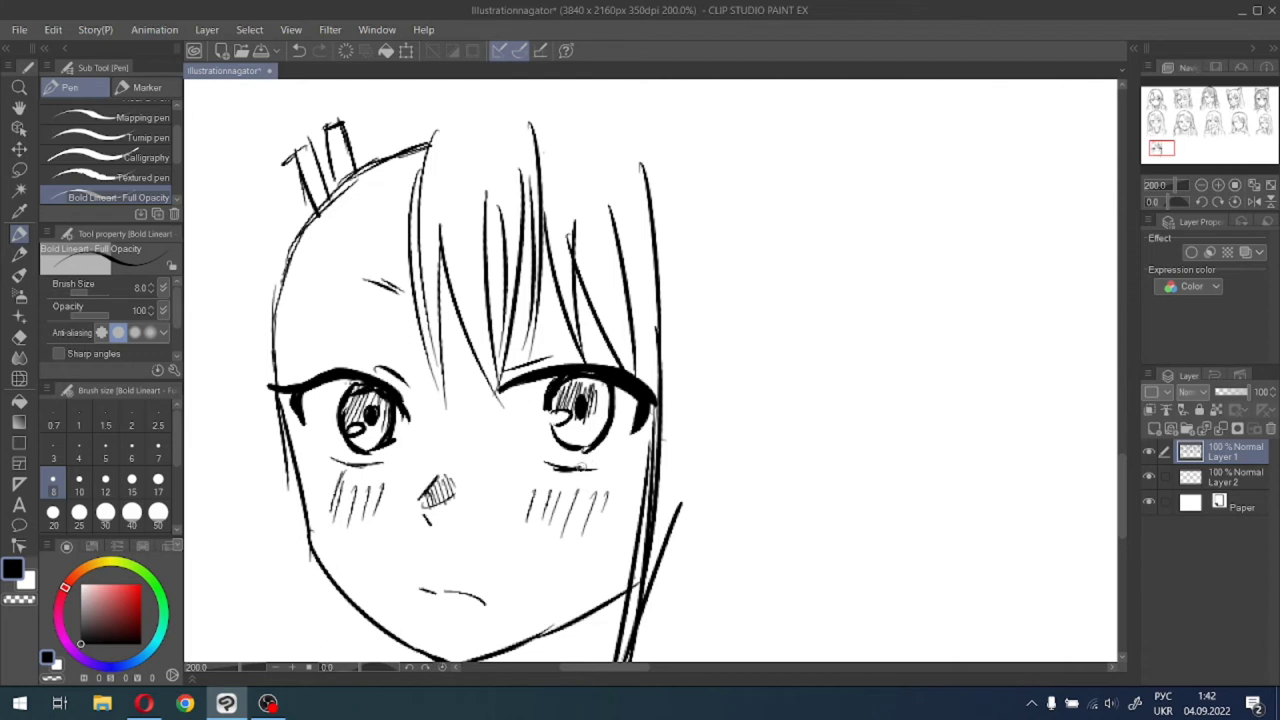
pyautogui.moveTo(580, 467); pyautogui.dragTo(602, 462)
pyautogui.hotkey('ctrl', 'z')
pyautogui.moveTo(501, 393)
pyautogui.mouseDown()
pyautogui.moveTo(554, 375)
pyautogui.moveTo(636, 400)
pyautogui.mouseUp()
pyautogui.scroll(-1, 601, 386)
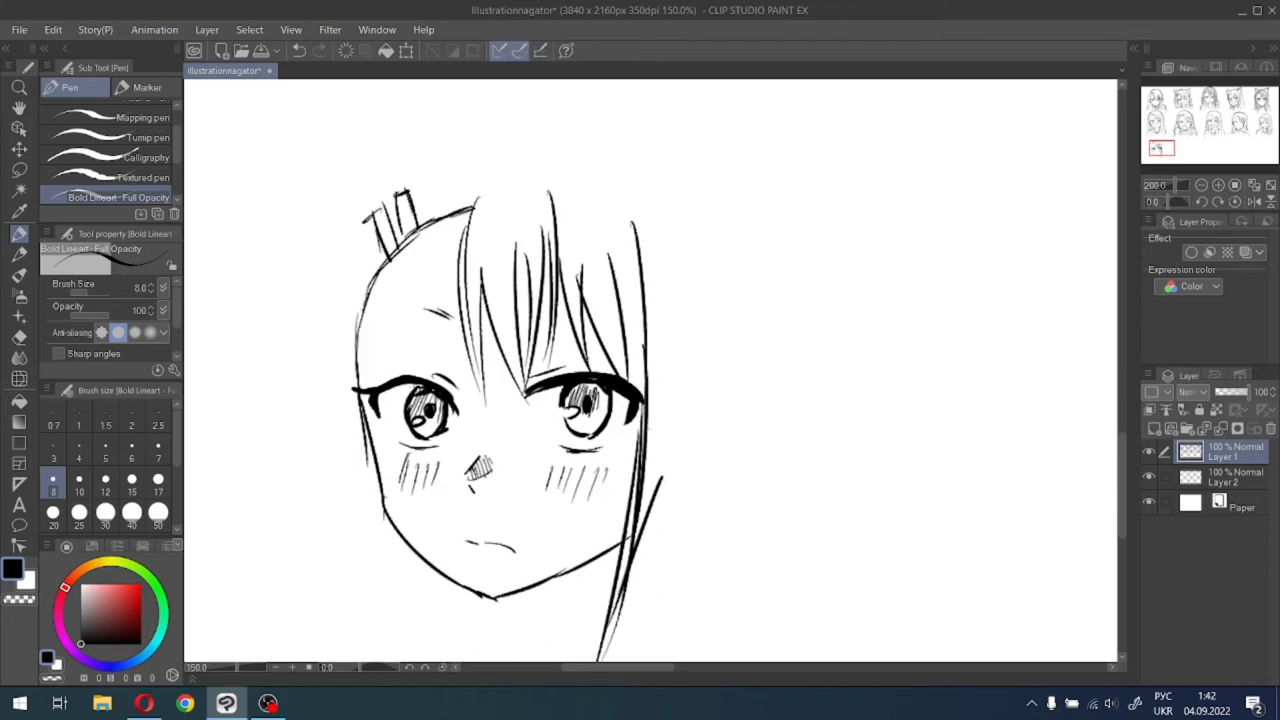
pyautogui.moveTo(601, 386); pyautogui.dragTo(603, 410)
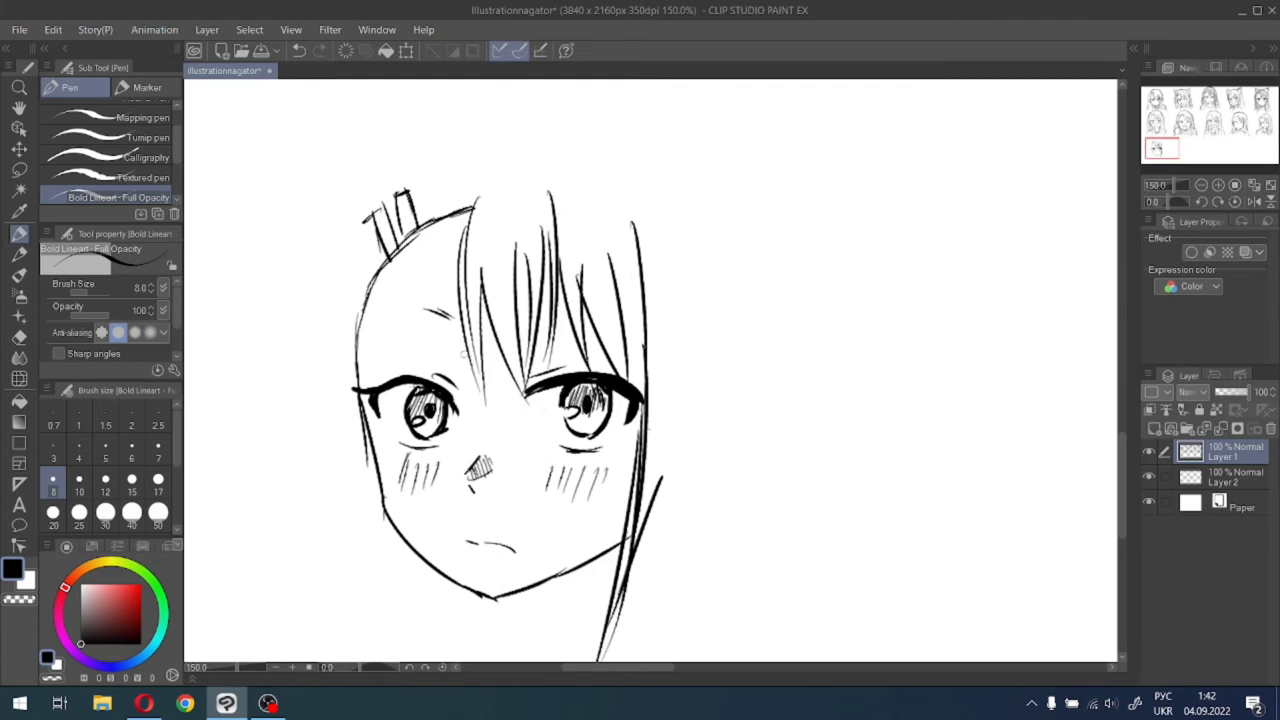
# Draw the curved hair parting rising from the bangs toward the top of the head.
pyautogui.moveTo(470, 228)
pyautogui.mouseDown()
pyautogui.moveTo(493, 186)
pyautogui.moveTo(528, 164)
pyautogui.mouseUp()
pyautogui.moveTo(478, 206); pyautogui.dragTo(538, 174)
pyautogui.scroll(-1, 582, 189)
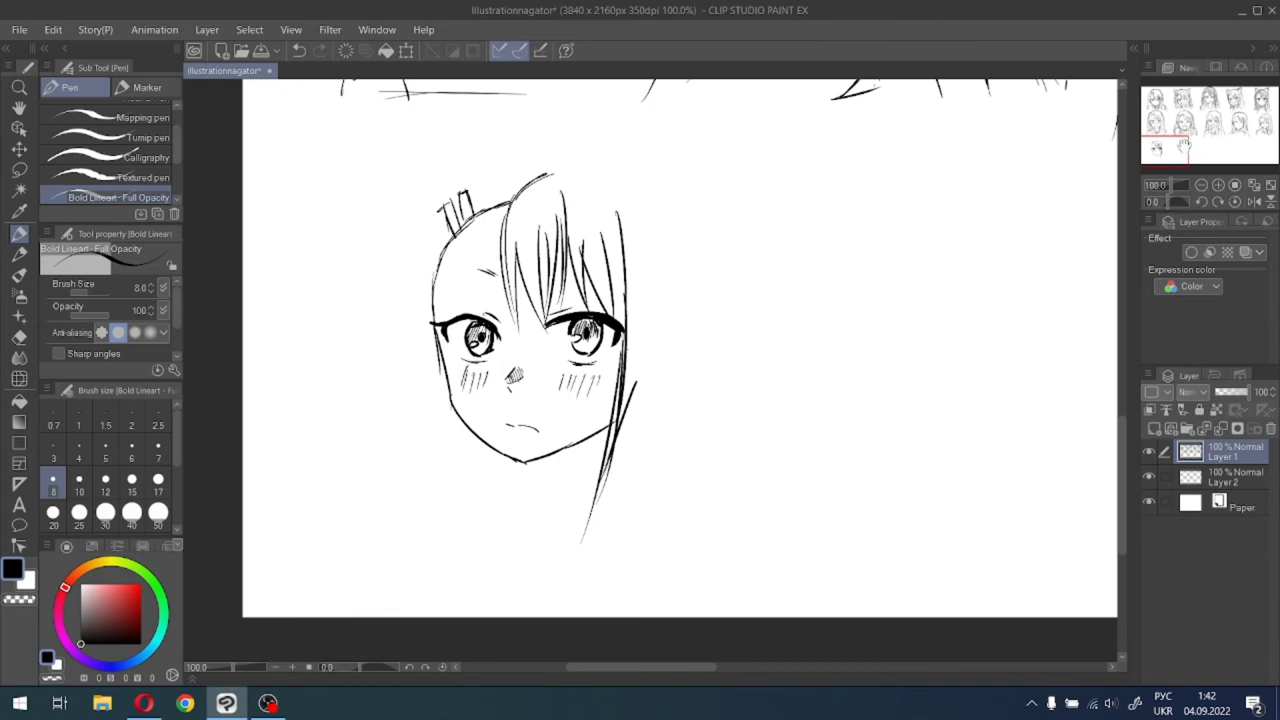
pyautogui.moveTo(1174, 150); pyautogui.dragTo(1171, 143)
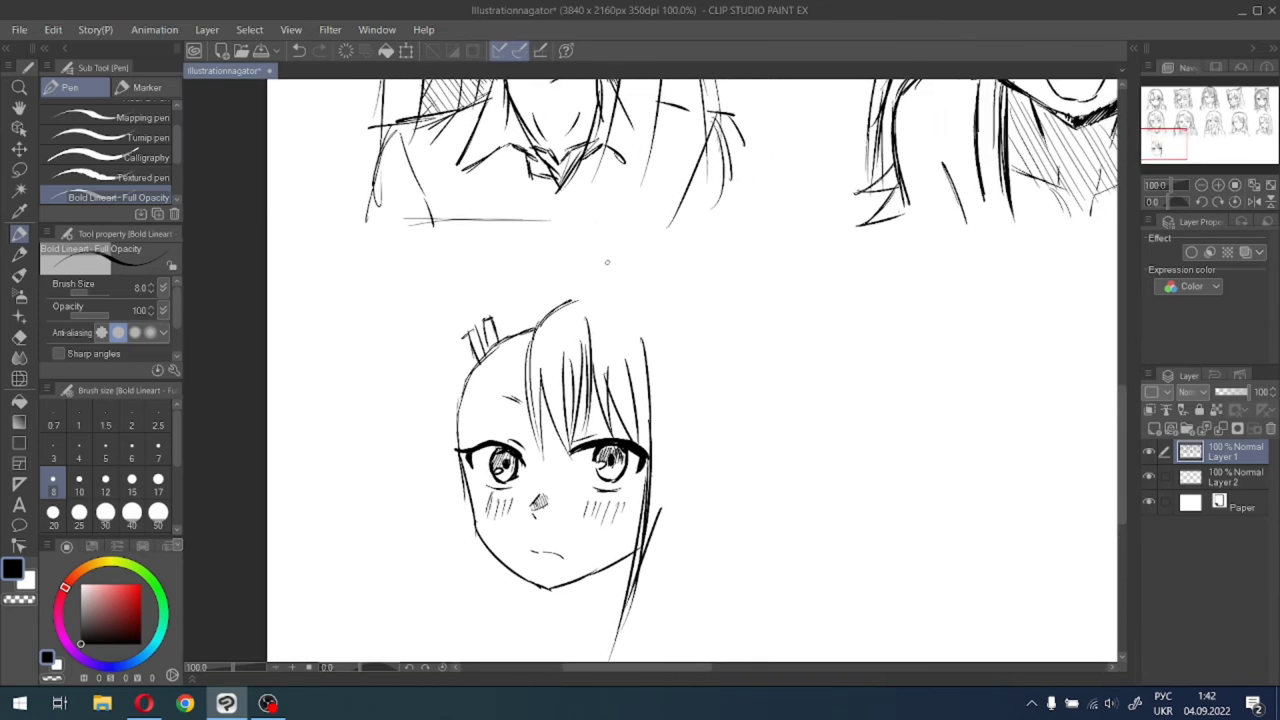
pyautogui.moveTo(572, 302); pyautogui.dragTo(622, 296)
pyautogui.moveTo(535, 299); pyautogui.dragTo(590, 292)
pyautogui.hotkey('ctrl', 'z')
pyautogui.hotkey('ctrl', 'z')
pyautogui.hotkey('ctrl', 'z')
pyautogui.hotkey('ctrl', 'z')
# Draw the curved crown contour from the tip of the parting down past the hair clips.
pyautogui.moveTo(568, 289)
pyautogui.mouseDown()
pyautogui.moveTo(535, 330)
pyautogui.moveTo(497, 302)
pyautogui.moveTo(458, 334)
pyautogui.mouseUp()
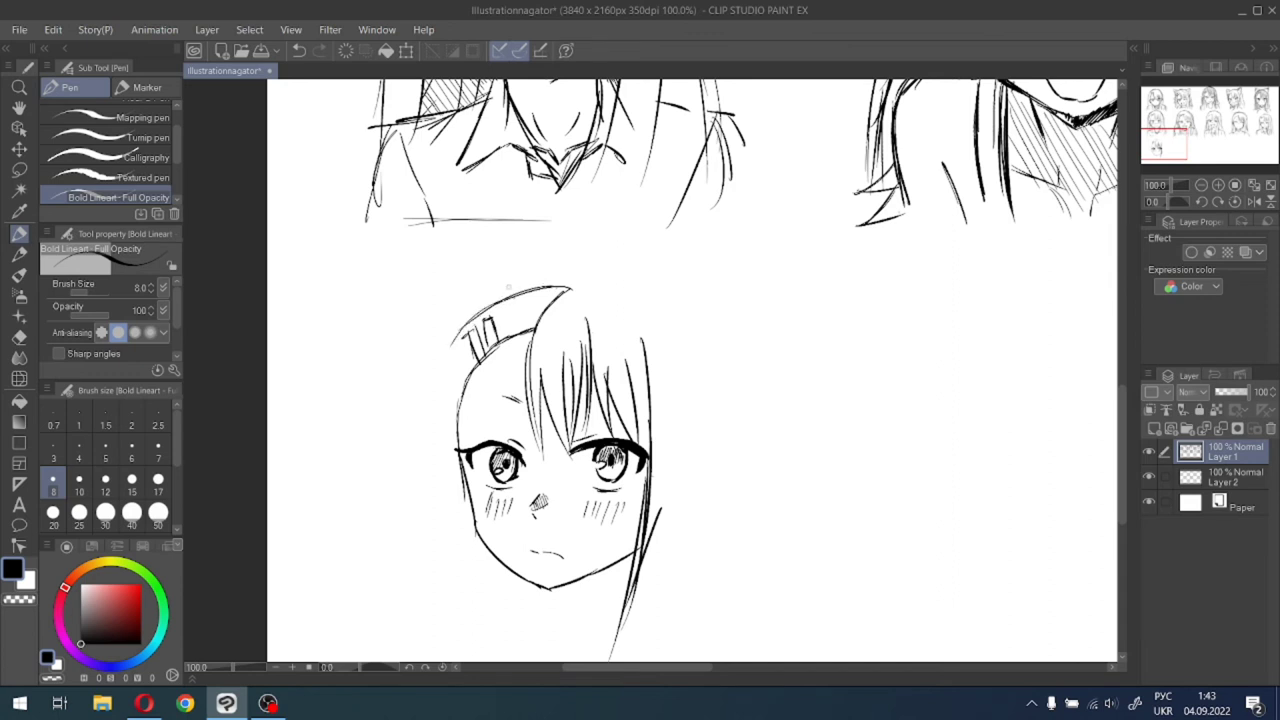
pyautogui.moveTo(508, 287); pyautogui.dragTo(458, 352)
pyautogui.hotkey('ctrl', 'z')
pyautogui.scroll(2, 474, 463)
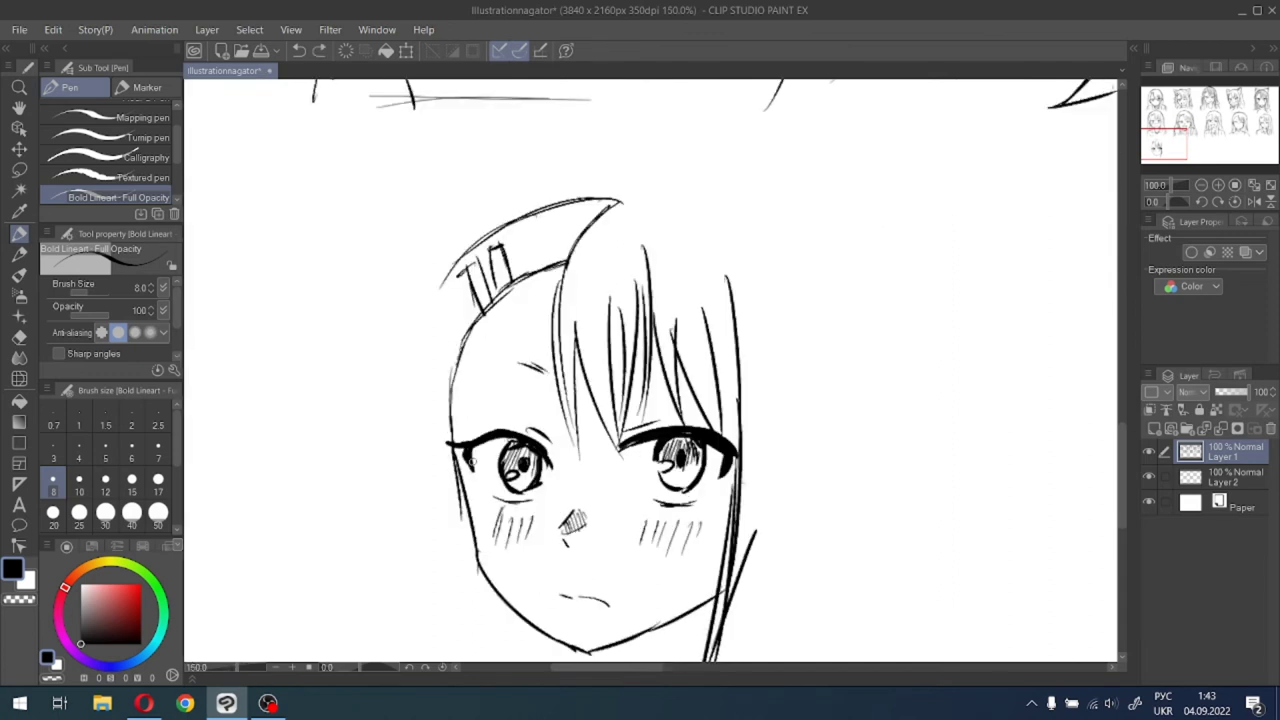
# Draw the left ear edge beside the cheek and extend the outer hair contour down to it.
pyautogui.moveTo(443, 466); pyautogui.dragTo(472, 570)
pyautogui.hotkey('ctrl', '-')
pyautogui.moveTo(452, 271); pyautogui.dragTo(421, 358)
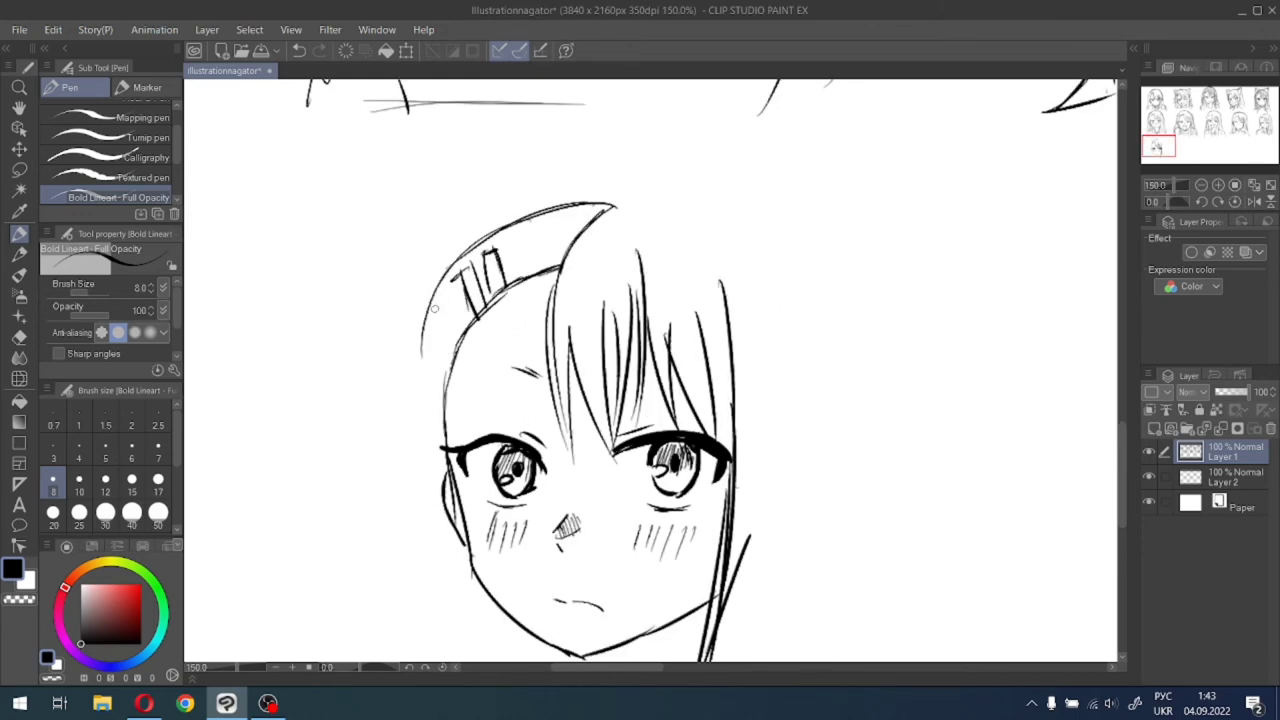
pyautogui.moveTo(436, 300)
pyautogui.mouseDown()
pyautogui.moveTo(418, 414)
pyautogui.moveTo(422, 328)
pyautogui.moveTo(425, 428)
pyautogui.mouseUp()
pyautogui.moveTo(420, 368); pyautogui.dragTo(435, 482)
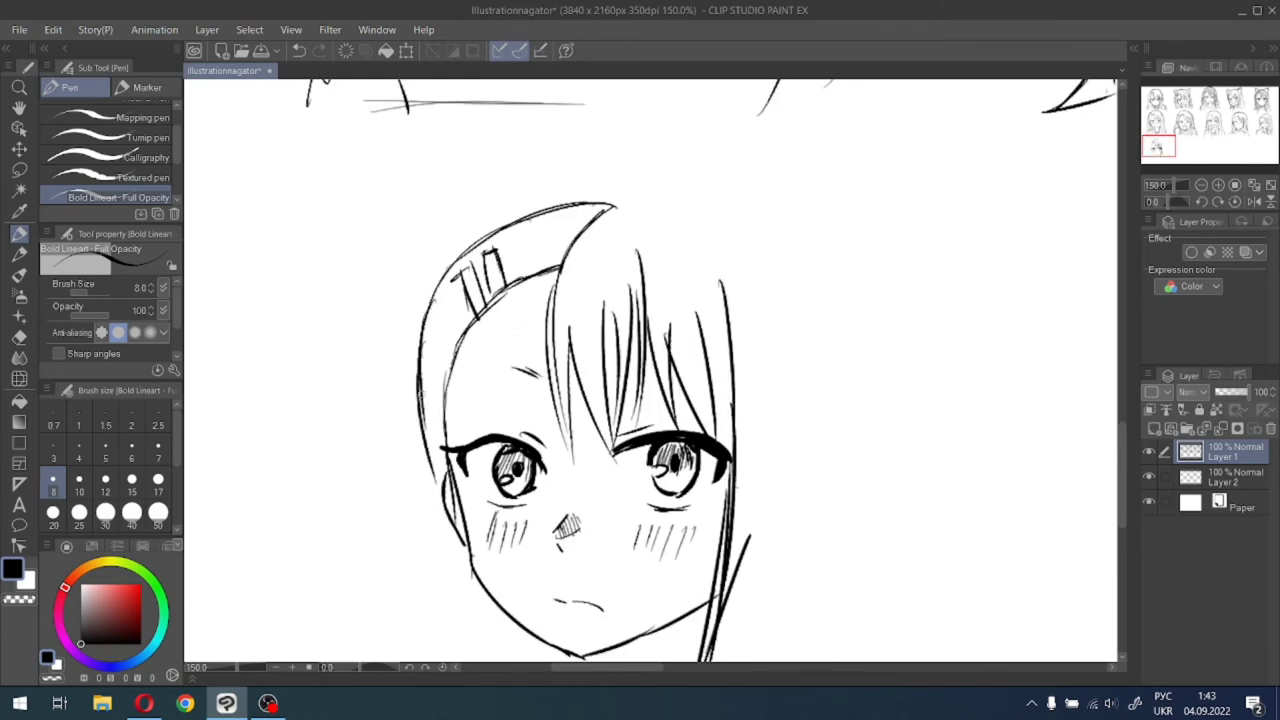
pyautogui.moveTo(421, 396); pyautogui.dragTo(441, 486)
# Draw the neck line below the chin and the angular inner edge of the left shirt collar.
pyautogui.scroll(-1, 435, 438)
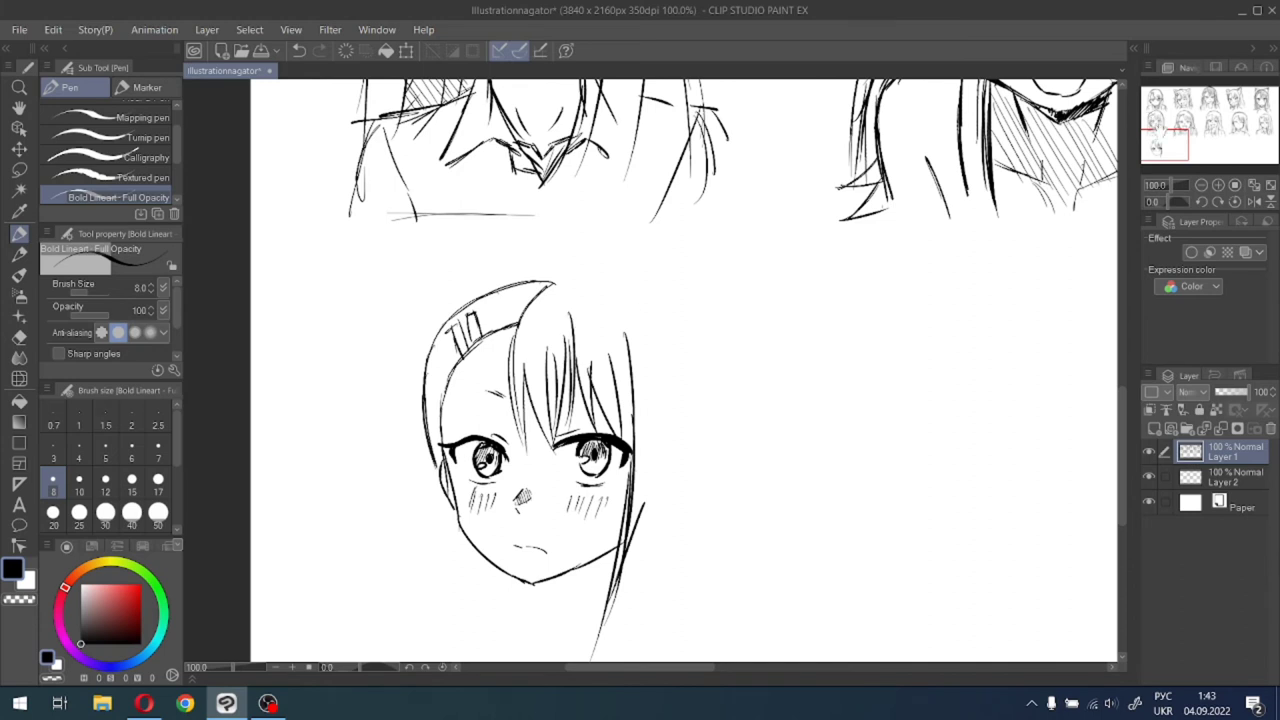
pyautogui.moveTo(601, 546)
pyautogui.mouseDown()
pyautogui.moveTo(652, 309)
pyautogui.moveTo(572, 446)
pyautogui.mouseUp()
pyautogui.hotkey('ctrl', '+')
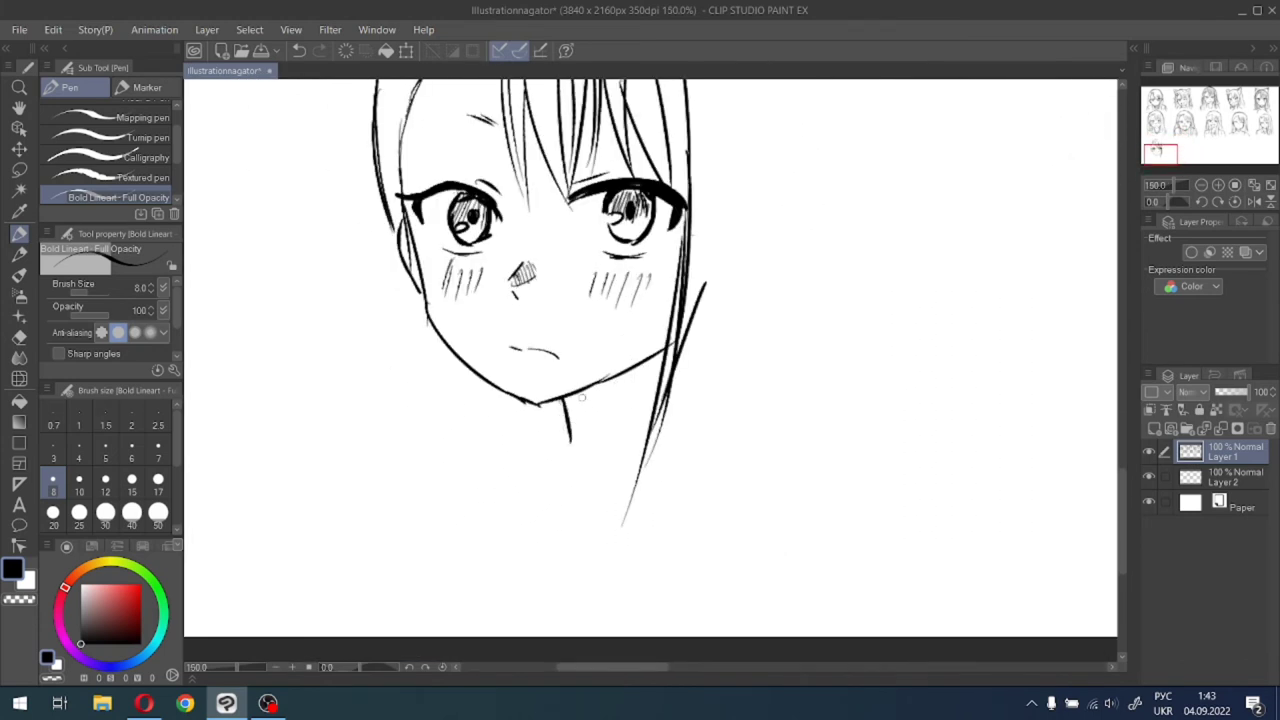
pyautogui.moveTo(561, 396)
pyautogui.mouseDown()
pyautogui.moveTo(569, 488)
pyautogui.moveTo(533, 503)
pyautogui.mouseUp()
pyautogui.moveTo(521, 400)
pyautogui.mouseDown()
pyautogui.moveTo(470, 446)
pyautogui.moveTo(488, 452)
pyautogui.moveTo(499, 487)
pyautogui.moveTo(475, 513)
pyautogui.moveTo(494, 548)
pyautogui.mouseUp()
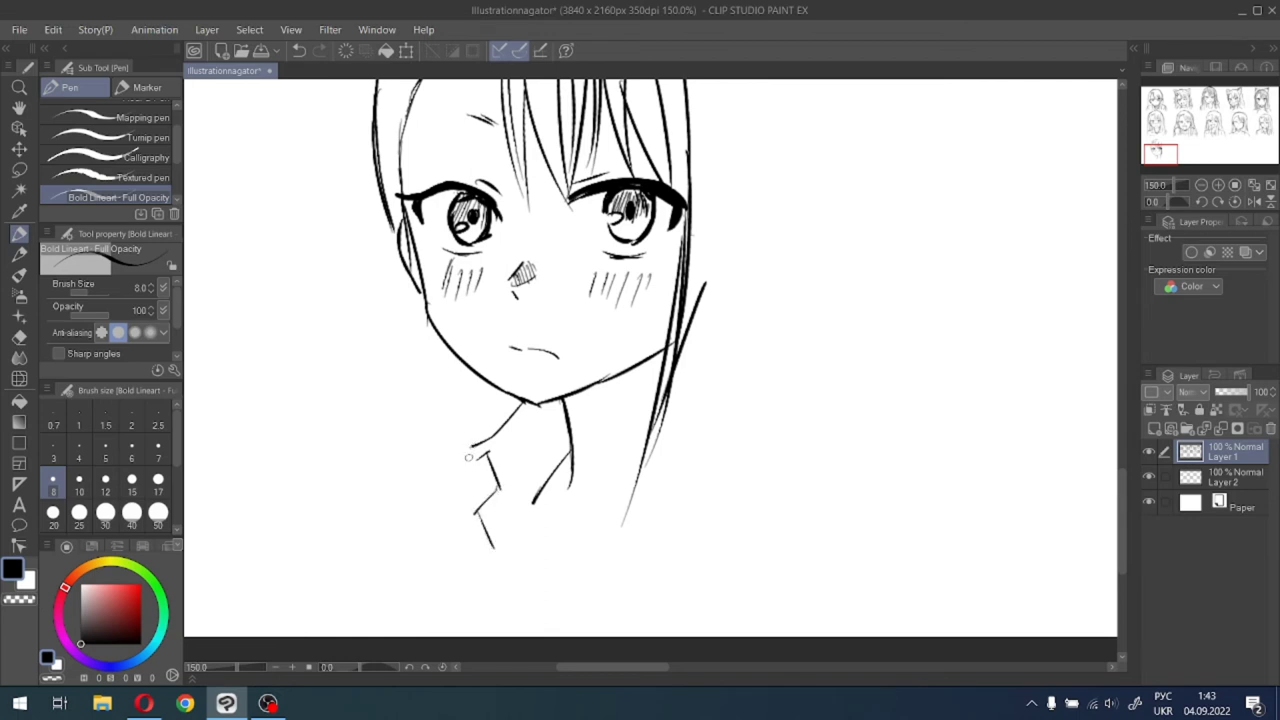
# Complete the pointed left collar flap and draw the right collar edge with the shirt opening lines.
pyautogui.moveTo(471, 444)
pyautogui.mouseDown()
pyautogui.moveTo(417, 545)
pyautogui.moveTo(511, 456)
pyautogui.mouseUp()
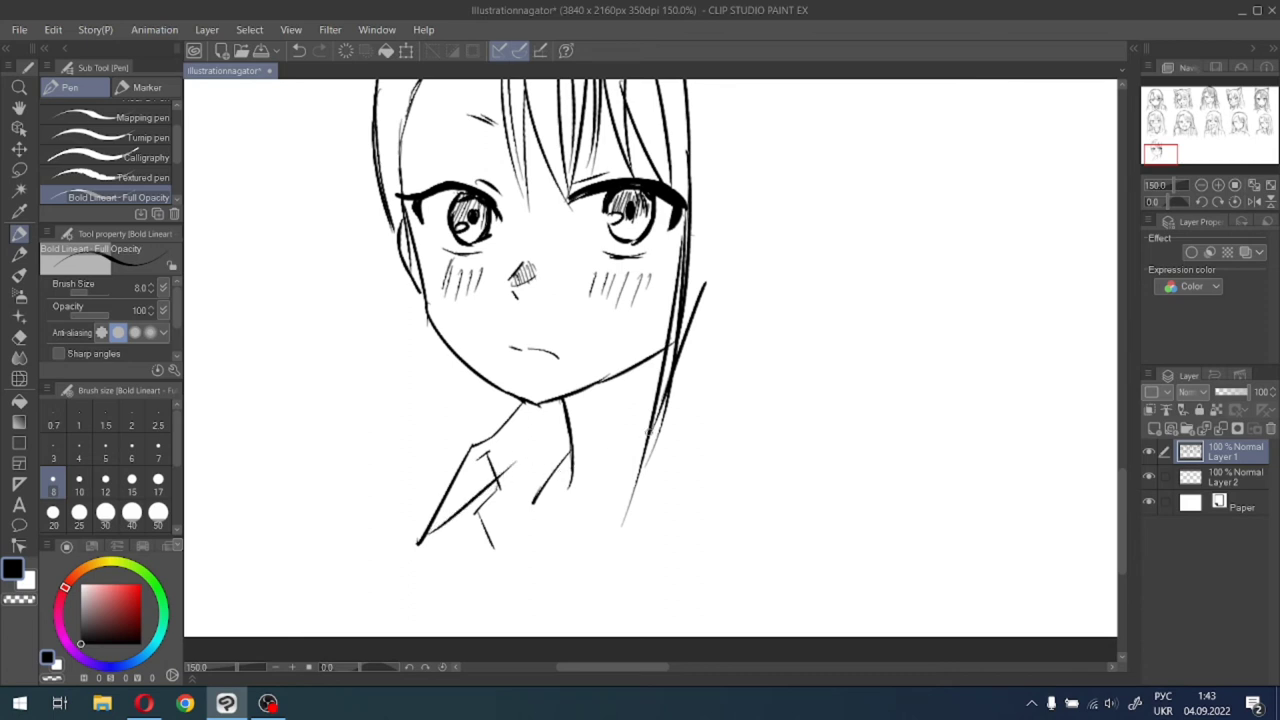
pyautogui.moveTo(649, 432)
pyautogui.mouseDown()
pyautogui.moveTo(578, 515)
pyautogui.moveTo(536, 541)
pyautogui.mouseUp()
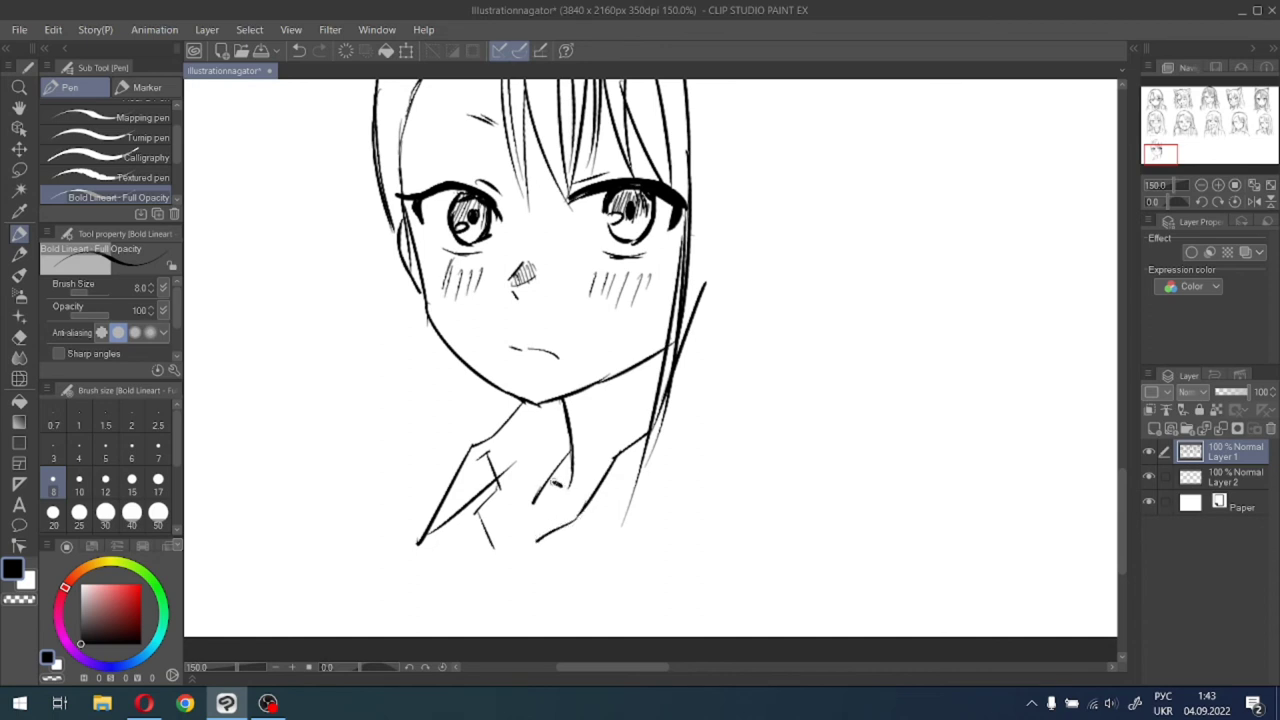
pyautogui.moveTo(572, 484)
pyautogui.mouseDown()
pyautogui.moveTo(590, 488)
pyautogui.moveTo(516, 528)
pyautogui.moveTo(503, 576)
pyautogui.mouseUp()
pyautogui.moveTo(551, 521); pyautogui.dragTo(514, 570)
# Try a thin hair lock hanging straight down beside the left side of the jaw.
pyautogui.moveTo(1166, 146); pyautogui.dragTo(1157, 149)
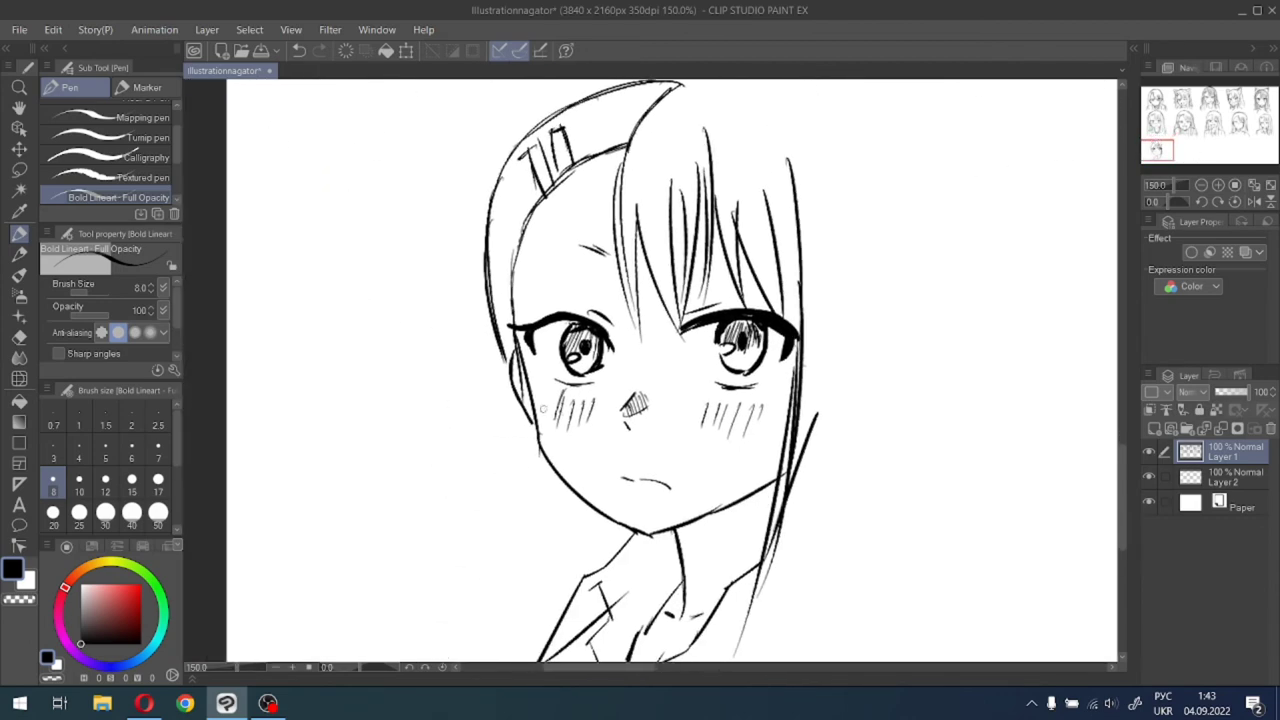
pyautogui.moveTo(531, 470); pyautogui.dragTo(529, 514)
pyautogui.moveTo(533, 470); pyautogui.dragTo(528, 574)
pyautogui.moveTo(533, 494); pyautogui.dragTo(530, 576)
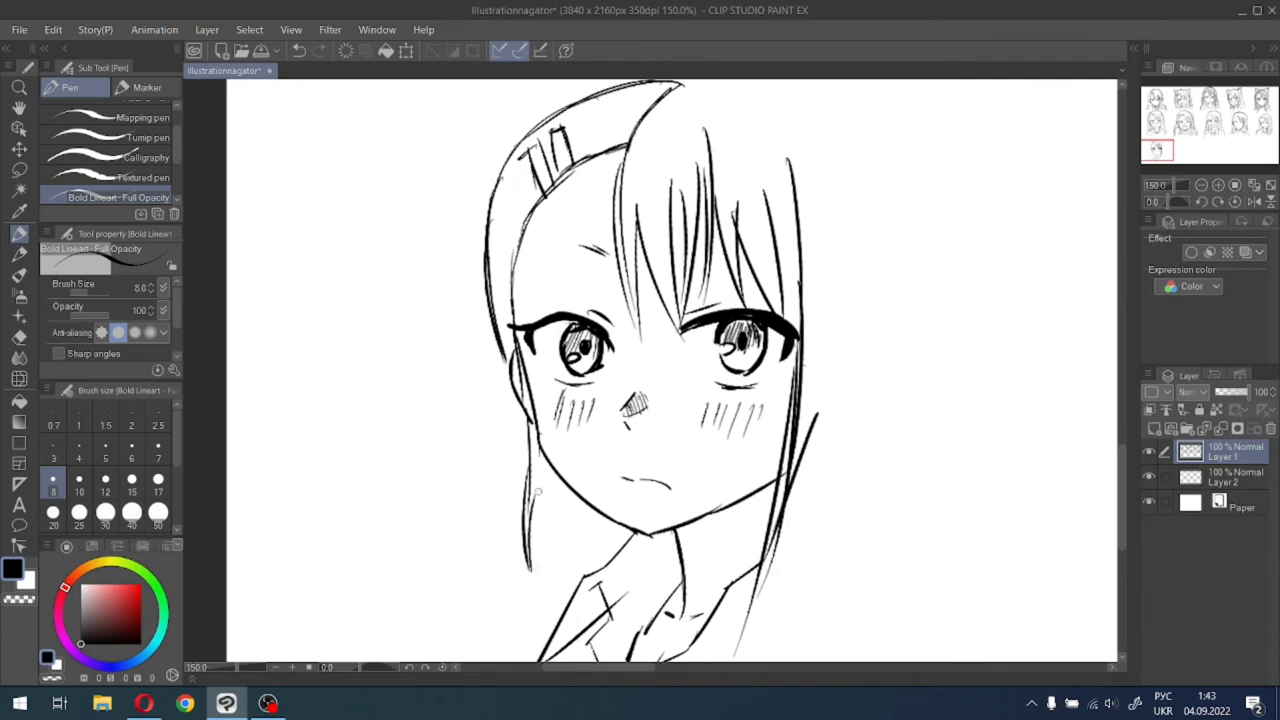
pyautogui.moveTo(538, 491); pyautogui.dragTo(521, 580)
pyautogui.hotkey('ctrl', 'z')
pyautogui.hotkey('ctrl', 'z')
pyautogui.moveTo(527, 464); pyautogui.dragTo(527, 516)
pyautogui.hotkey('ctrl', 'z')
pyautogui.hotkey('ctrl', 'z')
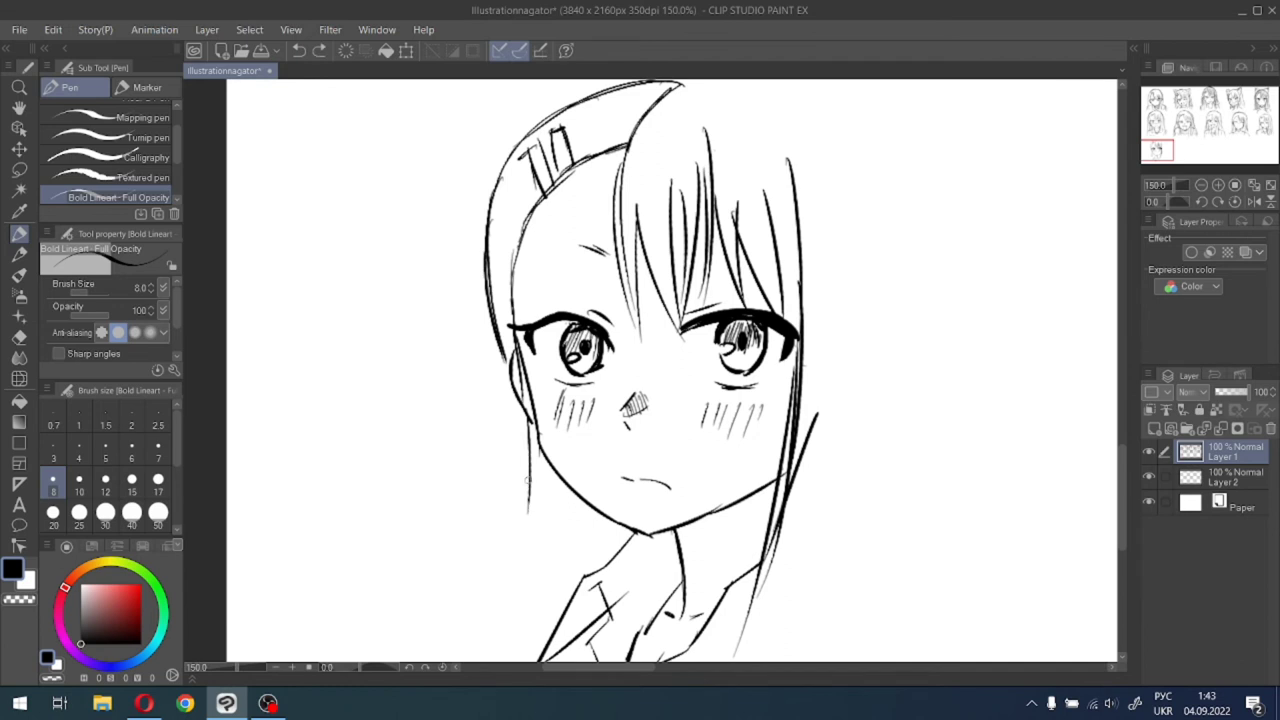
pyautogui.hotkey('ctrl', 'z')
# Try a wider lock with pointed ends and inner strands behind the left side of the jaw.
pyautogui.moveTo(527, 416); pyautogui.dragTo(536, 586)
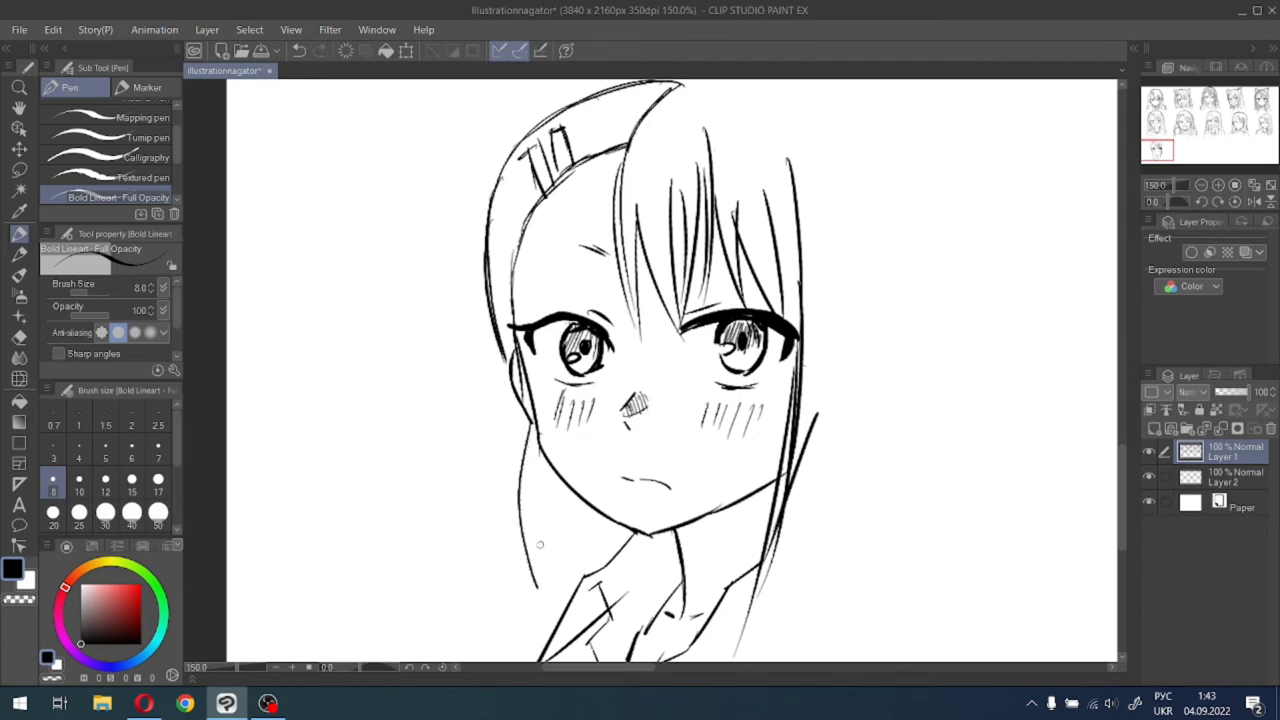
pyautogui.moveTo(544, 512); pyautogui.dragTo(538, 588)
pyautogui.moveTo(544, 518); pyautogui.dragTo(573, 589)
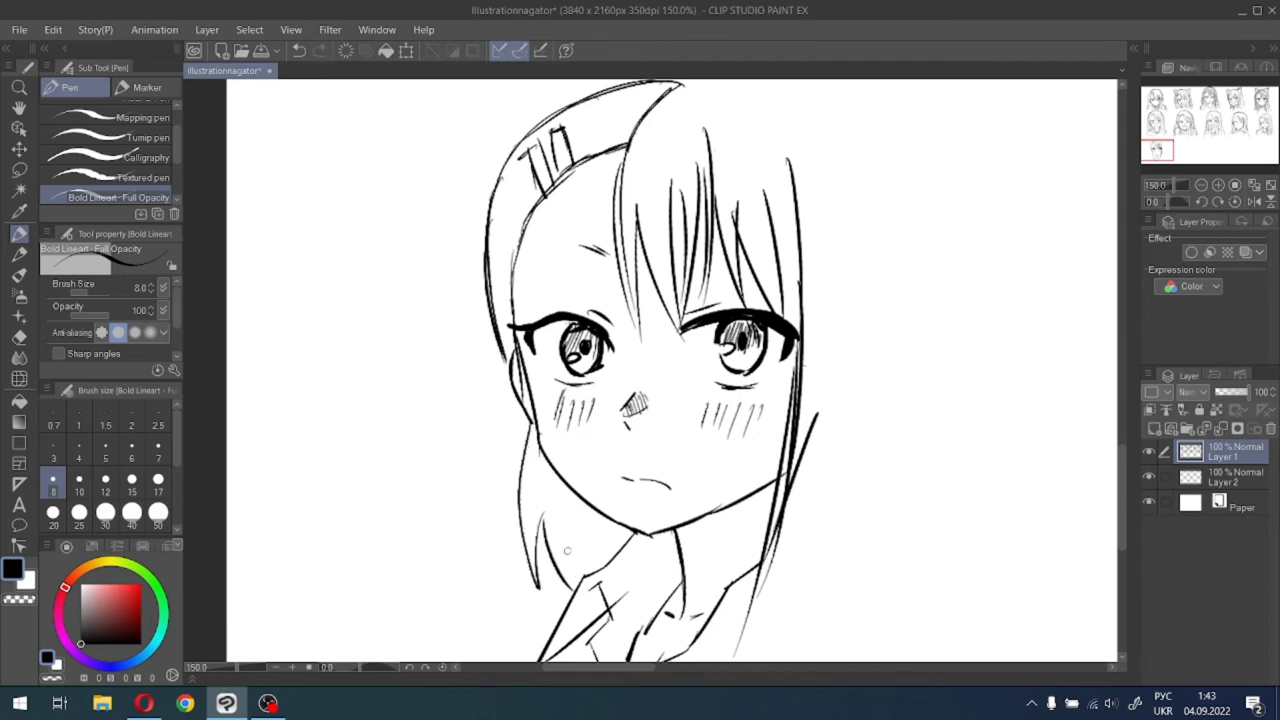
pyautogui.moveTo(563, 504)
pyautogui.mouseDown()
pyautogui.moveTo(572, 572)
pyautogui.moveTo(606, 562)
pyautogui.mouseUp()
pyautogui.moveTo(606, 520)
pyautogui.mouseDown()
pyautogui.moveTo(618, 548)
pyautogui.moveTo(632, 548)
pyautogui.mouseUp()
pyautogui.scroll(-1, 604, 510)
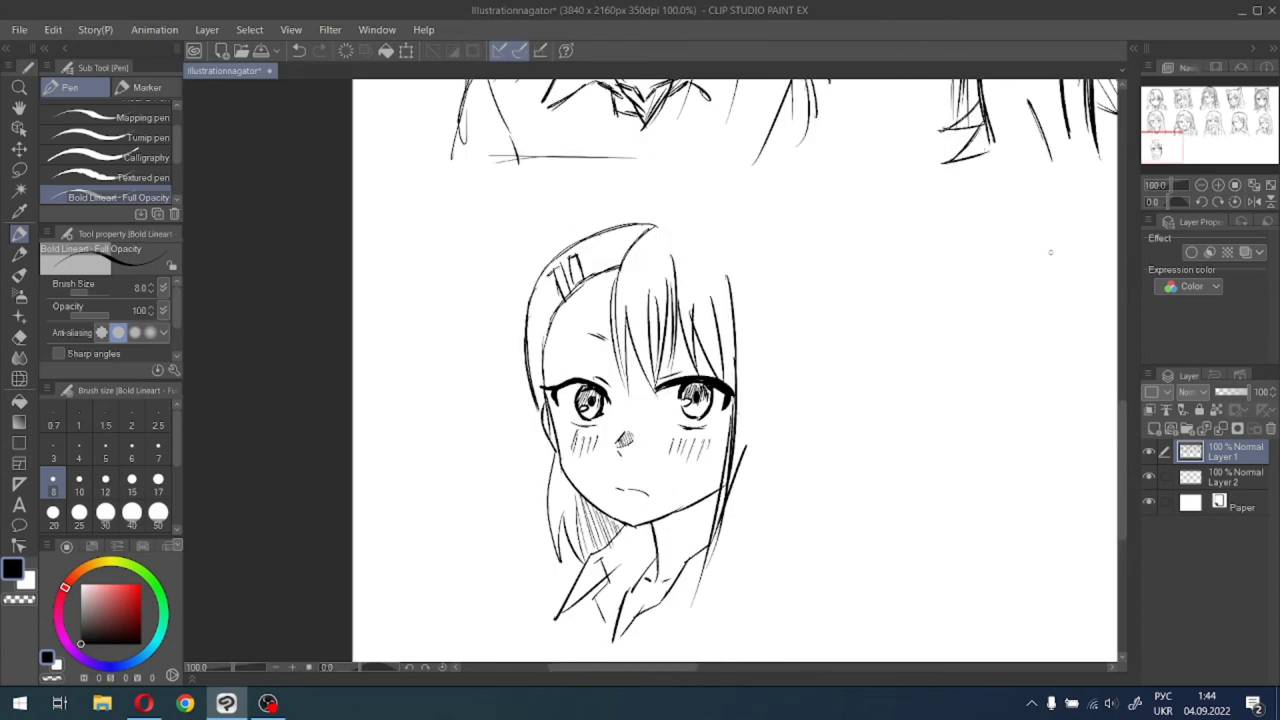
# Undo the wide hair lock and its strands beside the left side of the neck.
pyautogui.hotkey('ctrl', 'z')
pyautogui.hotkey('ctrl', 'z')
pyautogui.hotkey('ctrl', 'z')
pyautogui.hotkey('ctrl', 'z')
pyautogui.hotkey('ctrl', 'z')
pyautogui.hotkey('ctrl', 'z')
pyautogui.hotkey('ctrl', 'z')
pyautogui.hotkey('ctrl', 'z')
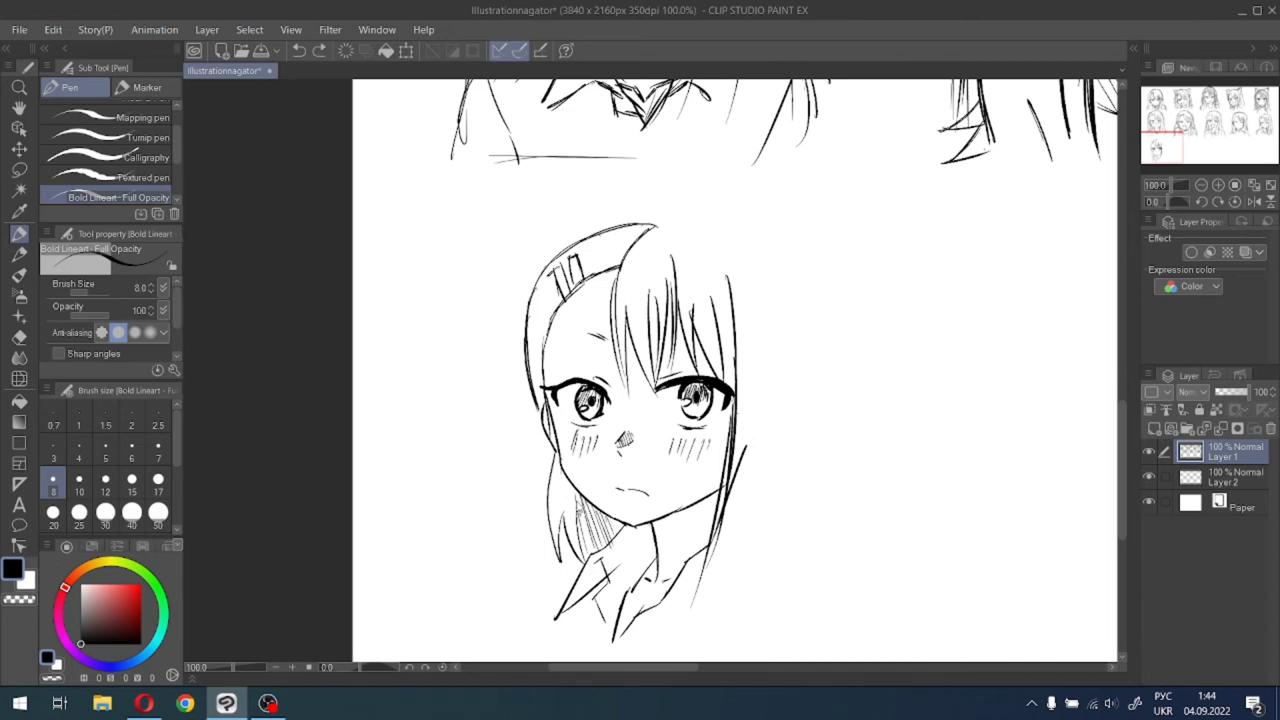
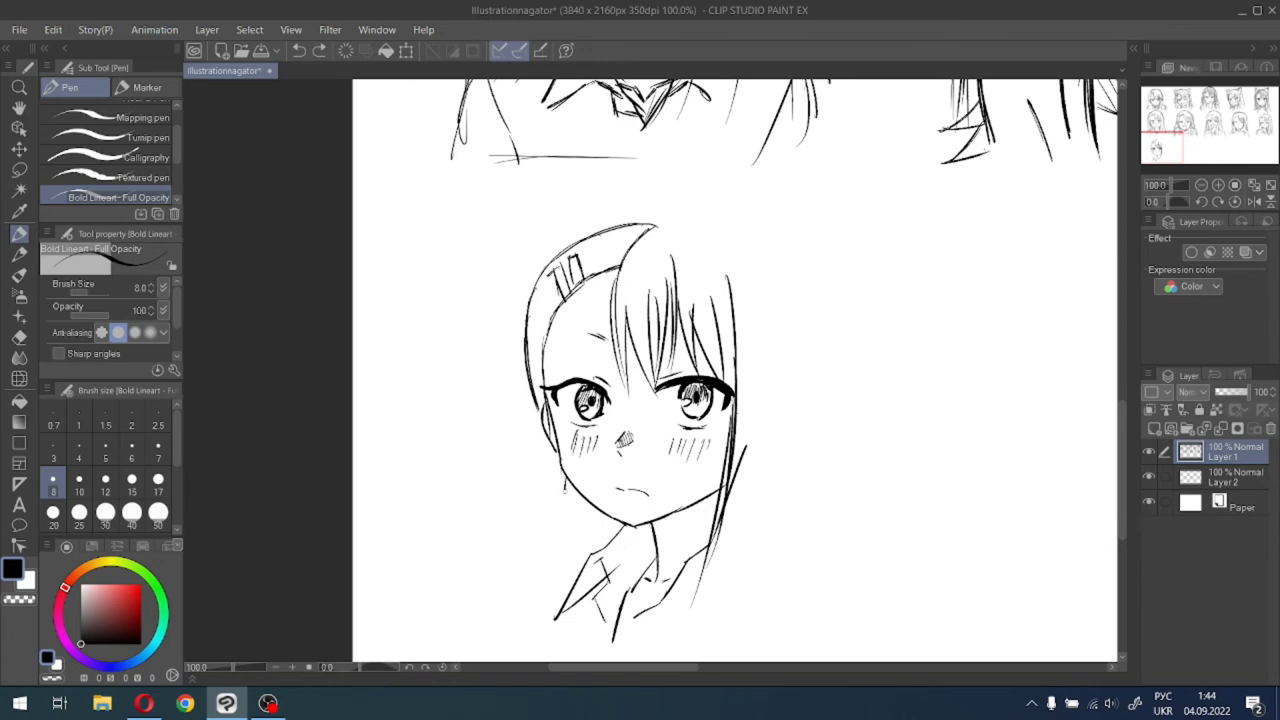
# Draw a narrow hair lock behind the left jaw and the left shoulder line with sleeve folds.
pyautogui.moveTo(565, 500); pyautogui.dragTo(579, 573)
pyautogui.moveTo(574, 522)
pyautogui.mouseDown()
pyautogui.moveTo(582, 570)
pyautogui.moveTo(596, 562)
pyautogui.mouseUp()
pyautogui.moveTo(600, 556)
pyautogui.mouseDown()
pyautogui.moveTo(556, 576)
pyautogui.moveTo(535, 563)
pyautogui.moveTo(490, 634)
pyautogui.mouseUp()
pyautogui.hotkey('ctrl', 'z')
pyautogui.click(512, 606)
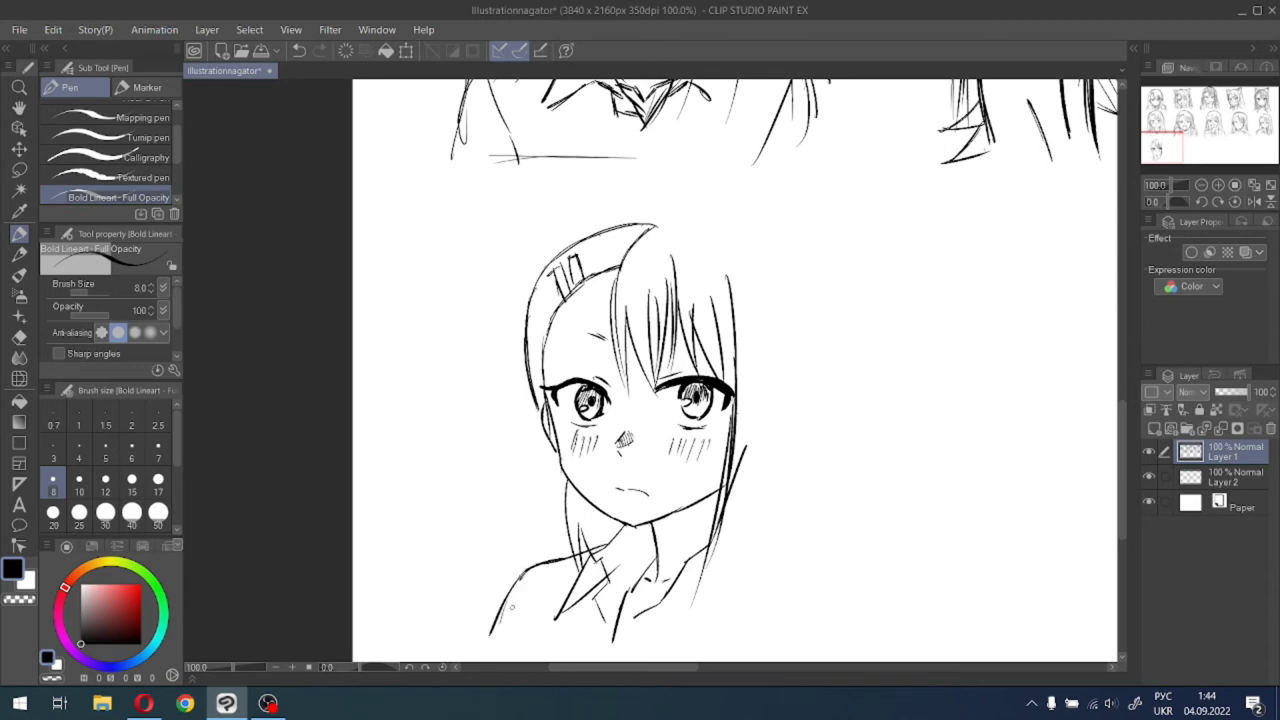
pyautogui.moveTo(531, 583)
pyautogui.mouseDown()
pyautogui.moveTo(538, 648)
pyautogui.moveTo(509, 659)
pyautogui.moveTo(470, 648)
pyautogui.mouseUp()
# Draw the crown contour across the top of the head and a long side hair line down the right.
pyautogui.moveTo(1174, 146); pyautogui.dragTo(1177, 141)
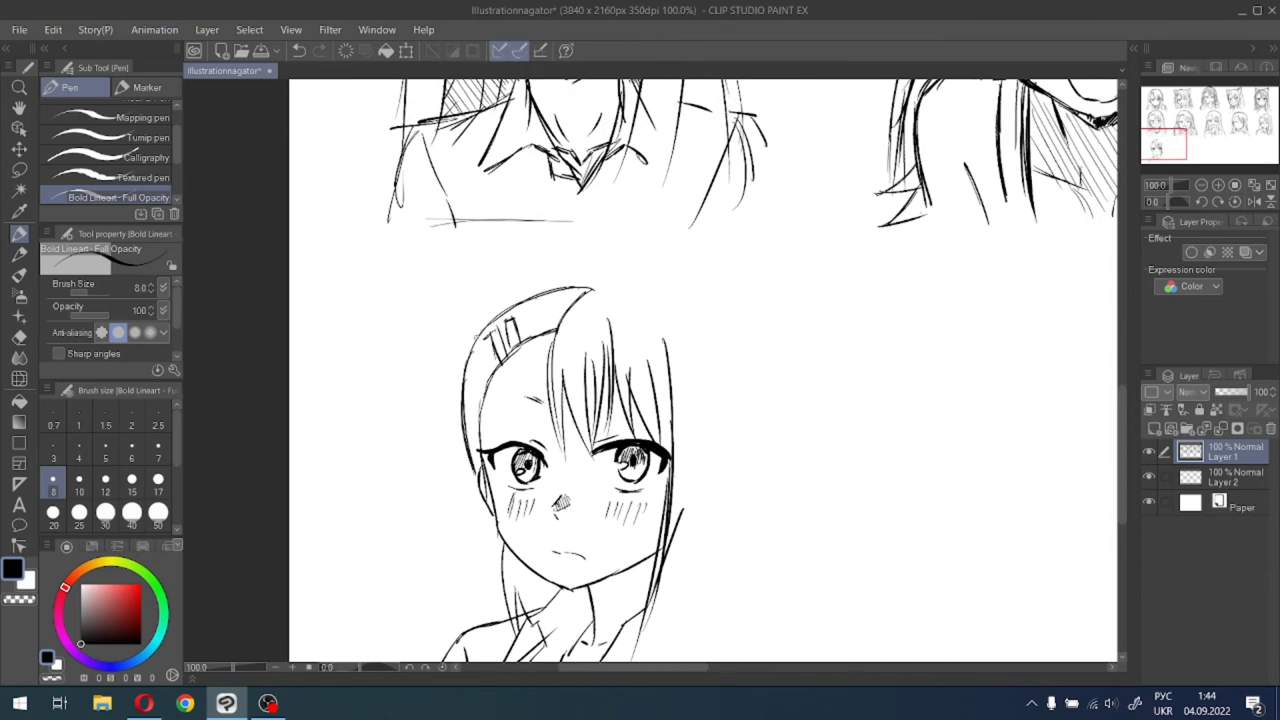
pyautogui.moveTo(475, 338)
pyautogui.mouseDown()
pyautogui.moveTo(578, 273)
pyautogui.moveTo(618, 271)
pyautogui.moveTo(704, 352)
pyautogui.mouseUp()
pyautogui.hotkey('ctrl', 'z')
pyautogui.moveTo(610, 273); pyautogui.dragTo(704, 334)
pyautogui.hotkey('ctrl', 'z')
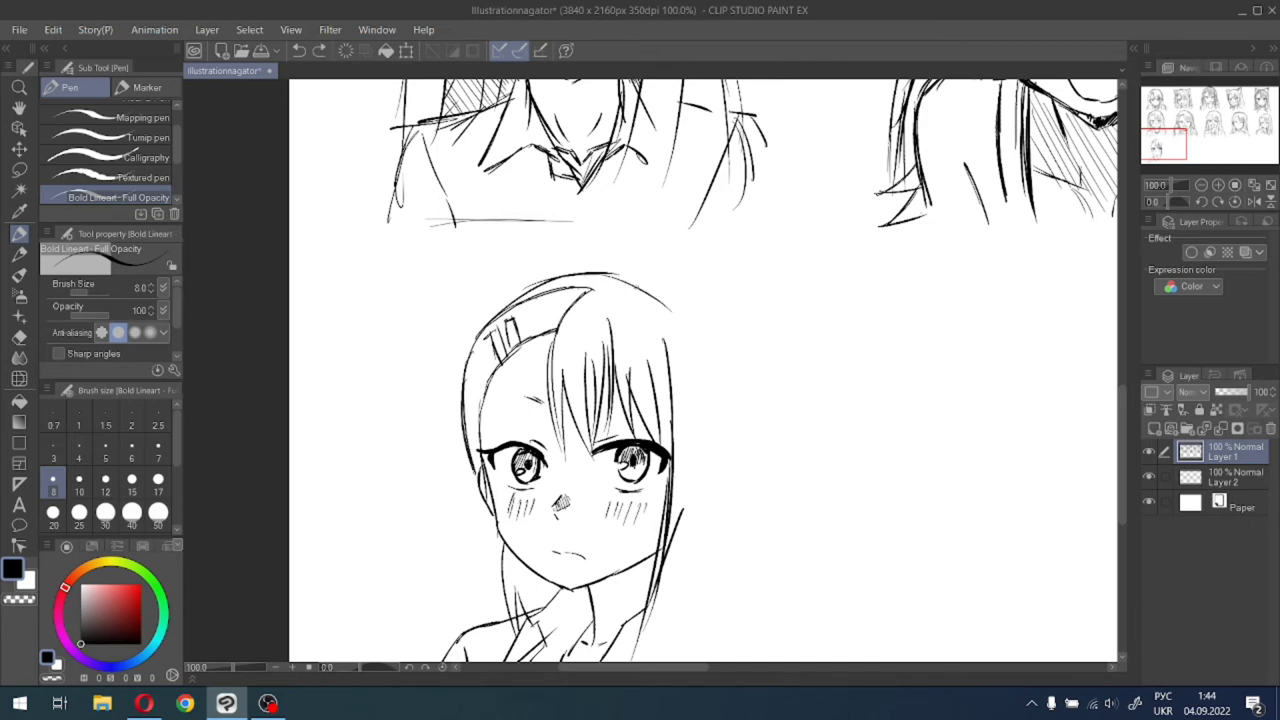
pyautogui.moveTo(625, 273)
pyautogui.mouseDown()
pyautogui.moveTo(712, 322)
pyautogui.moveTo(681, 616)
pyautogui.mouseUp()
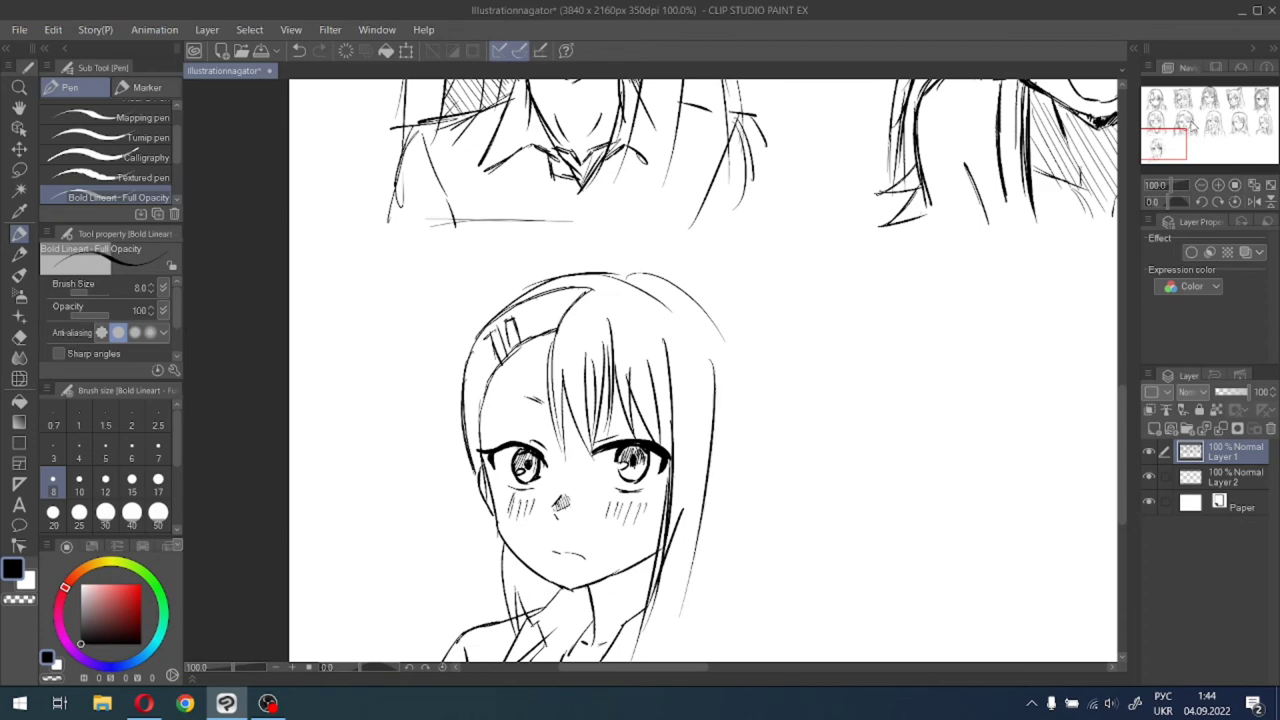
# Draw the right ear behind the side hair and lengthen the side lock down past the collar.
pyautogui.moveTo(1191, 121); pyautogui.dragTo(1157, 152)
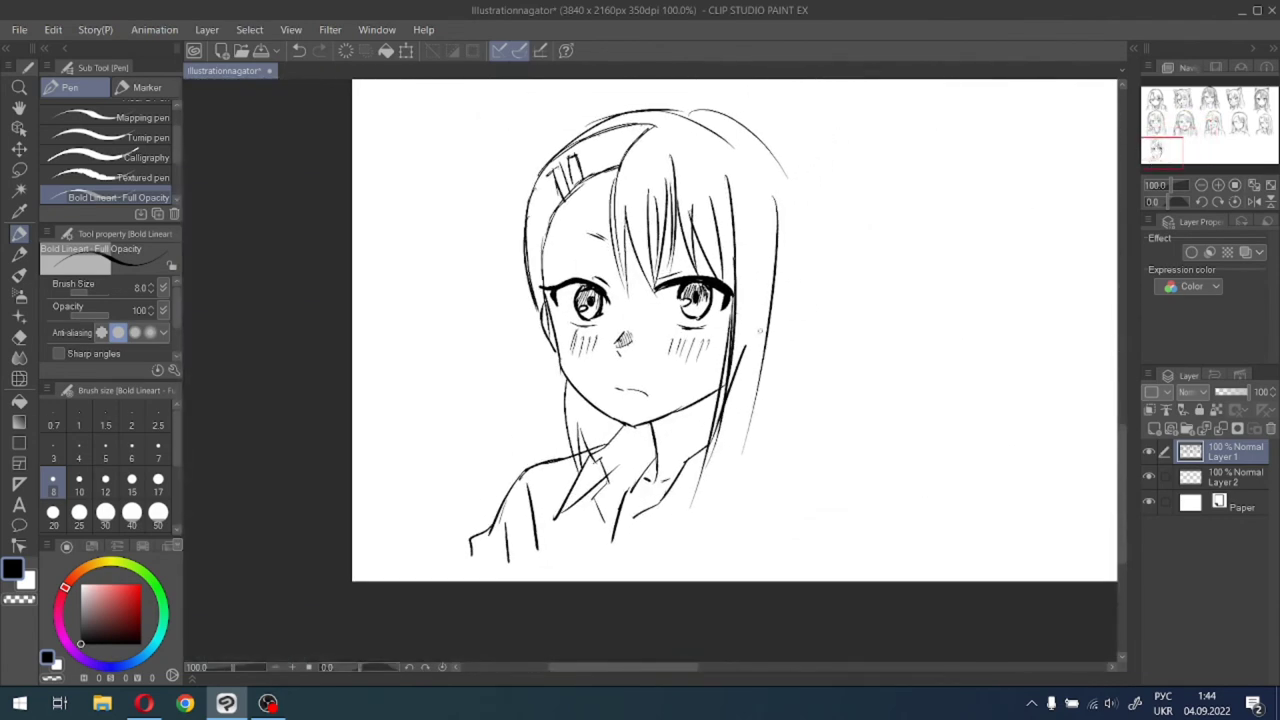
pyautogui.moveTo(766, 351); pyautogui.dragTo(786, 304)
pyautogui.moveTo(765, 298); pyautogui.dragTo(729, 563)
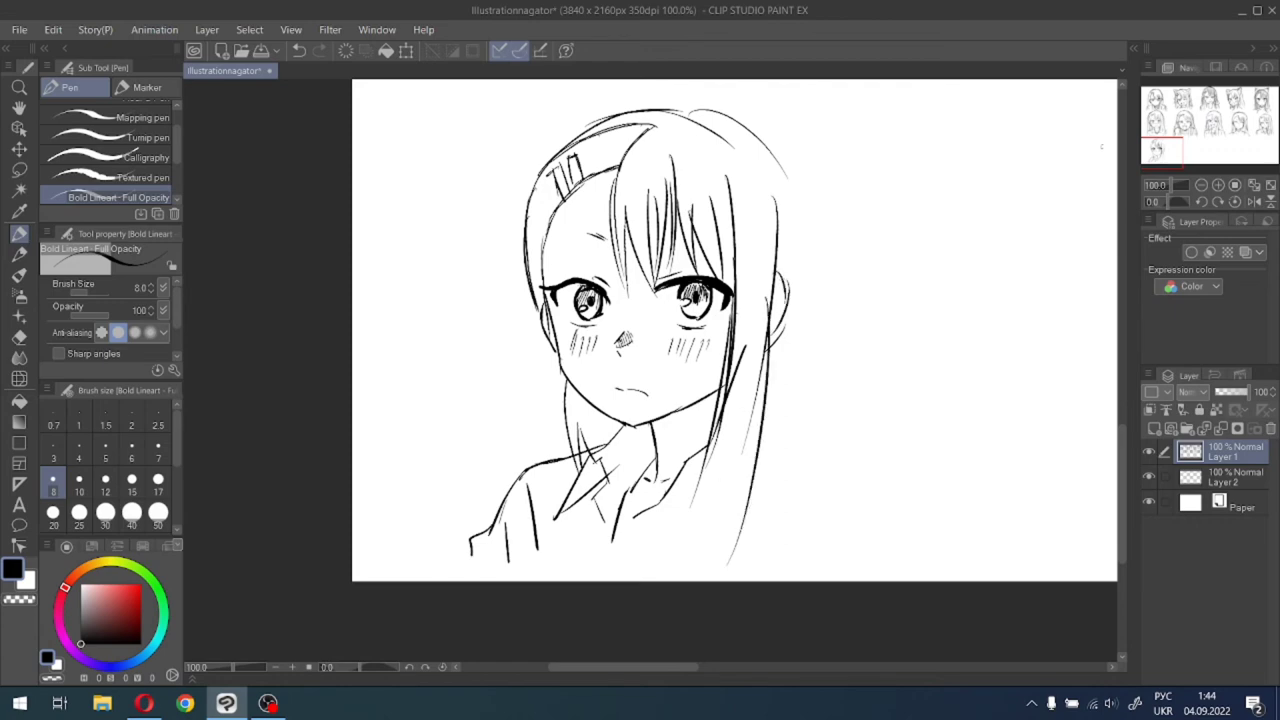
# Draw the back-of-head hair contour curving down behind the right ear.
pyautogui.moveTo(1150, 131)
pyautogui.mouseDown()
pyautogui.moveTo(1170, 122)
pyautogui.moveTo(1160, 137)
pyautogui.moveTo(1176, 134)
pyautogui.mouseUp()
pyautogui.moveTo(548, 230); pyautogui.dragTo(650, 354)
pyautogui.moveTo(602, 260)
pyautogui.mouseDown()
pyautogui.moveTo(634, 294)
pyautogui.moveTo(656, 440)
pyautogui.mouseUp()
pyautogui.moveTo(622, 286); pyautogui.dragTo(645, 492)
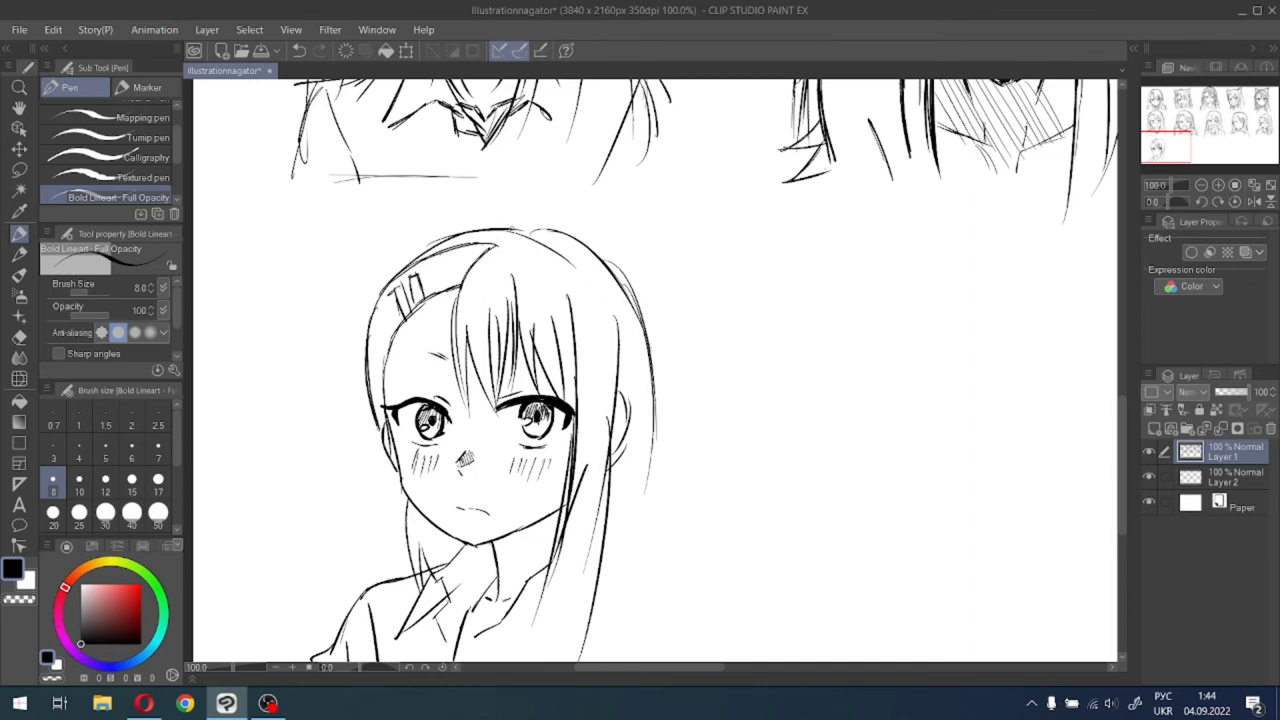
# Try a raised crown contour arching from the hair clips over to the back of the head.
pyautogui.moveTo(400, 270)
pyautogui.mouseDown()
pyautogui.moveTo(554, 208)
pyautogui.moveTo(586, 218)
pyautogui.mouseUp()
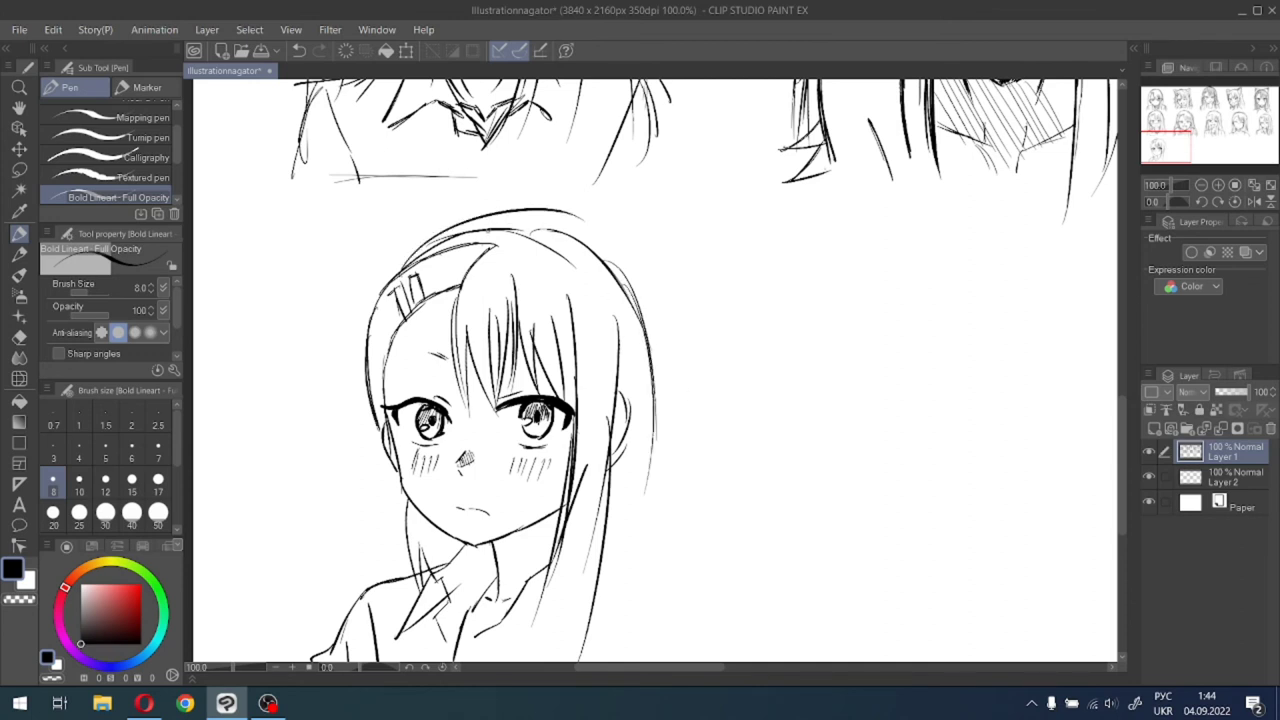
pyautogui.hotkey('ctrl', 'z')
pyautogui.moveTo(386, 276)
pyautogui.mouseDown()
pyautogui.moveTo(533, 219)
pyautogui.moveTo(598, 243)
pyautogui.moveTo(624, 306)
pyautogui.mouseUp()
pyautogui.moveTo(590, 248); pyautogui.dragTo(624, 326)
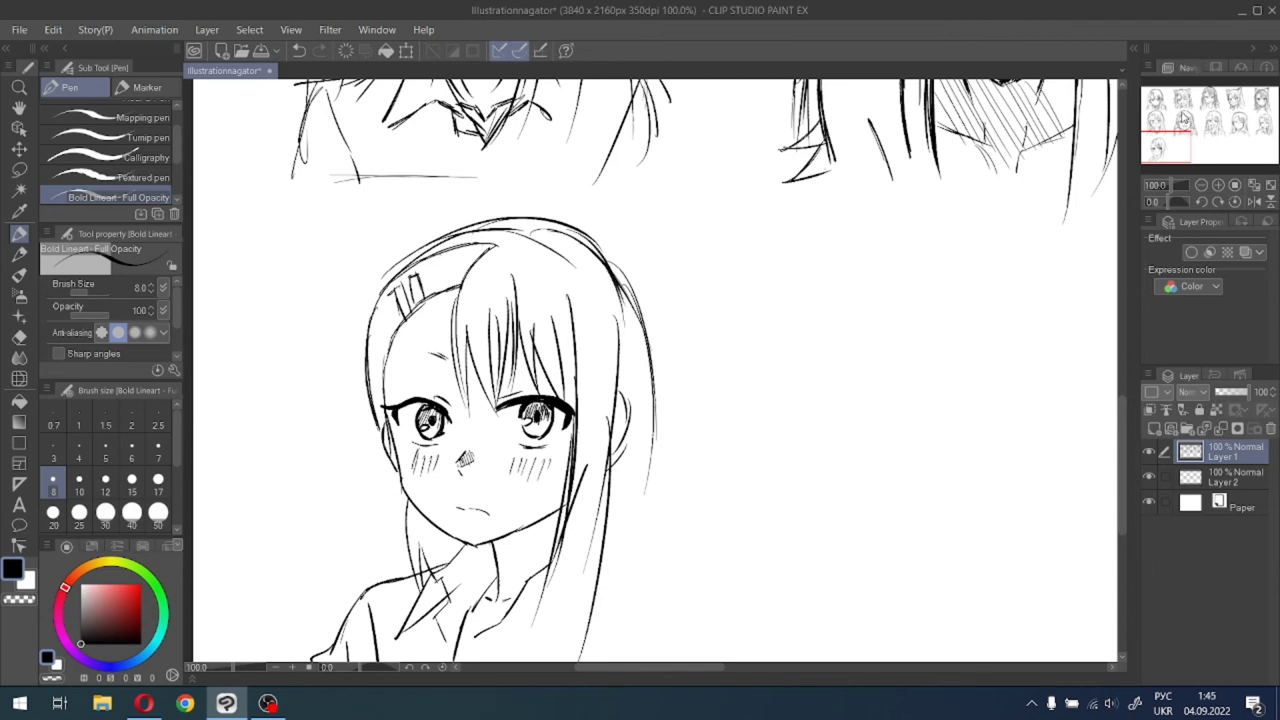
pyautogui.moveTo(1167, 138); pyautogui.dragTo(1163, 144)
pyautogui.hotkey('ctrl', 'z')
pyautogui.hotkey('ctrl', 'z')
pyautogui.hotkey('ctrl', 'z')
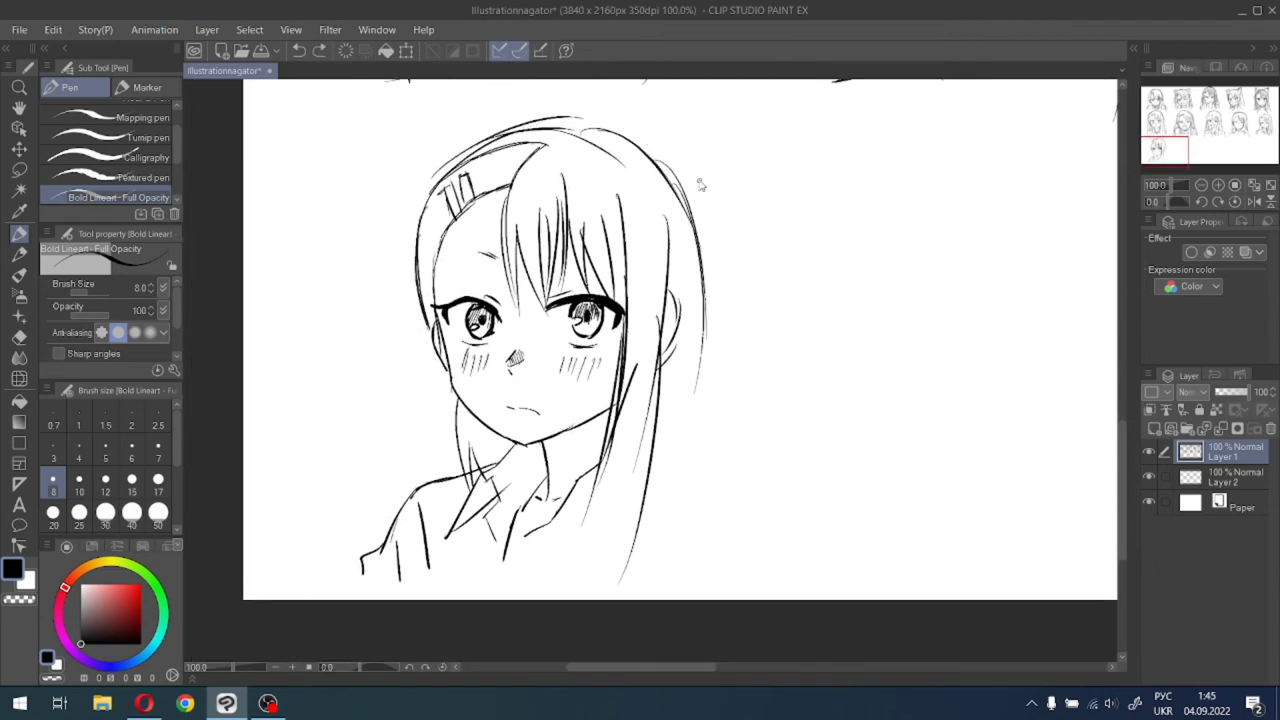
pyautogui.hotkey('ctrl', 'z')
# Redraw the crown contour closer to the head, from the hair clips across the top toward the back.
pyautogui.moveTo(427, 196); pyautogui.dragTo(495, 138)
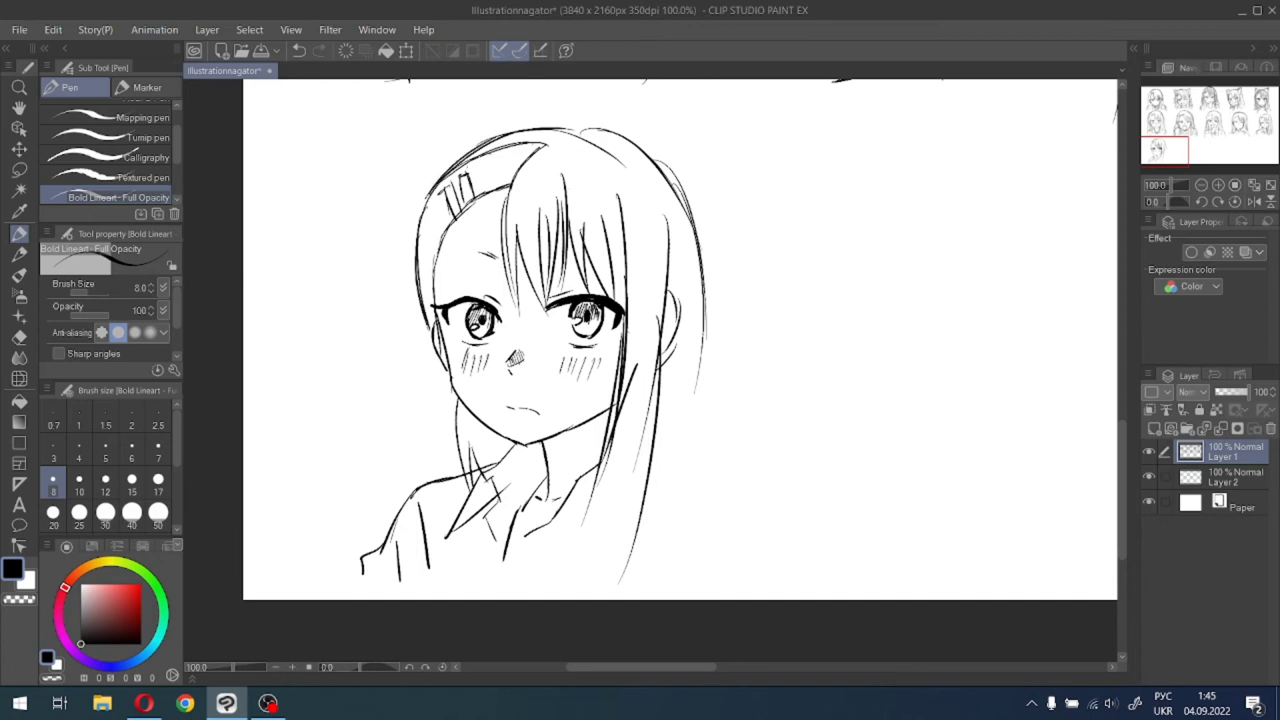
pyautogui.moveTo(443, 175)
pyautogui.mouseDown()
pyautogui.moveTo(562, 124)
pyautogui.moveTo(656, 164)
pyautogui.mouseUp()
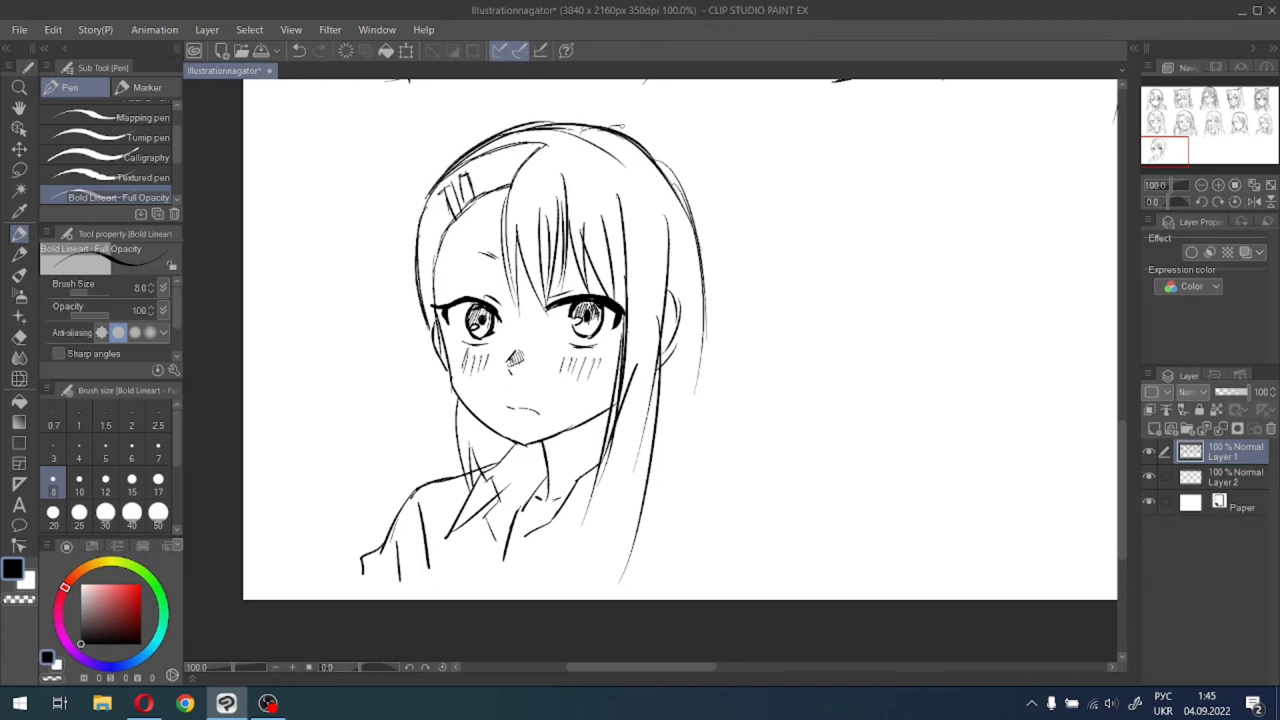
pyautogui.moveTo(612, 126); pyautogui.dragTo(690, 196)
pyautogui.hotkey('ctrl', 'z')
pyautogui.moveTo(618, 128)
pyautogui.mouseDown()
pyautogui.moveTo(652, 142)
pyautogui.moveTo(706, 200)
pyautogui.moveTo(668, 164)
pyautogui.moveTo(706, 242)
pyautogui.mouseUp()
pyautogui.hotkey('ctrl', 'z')
# Draw the long back hair falling from the right side of the head to a point below the shoulder.
pyautogui.moveTo(690, 190); pyautogui.dragTo(716, 296)
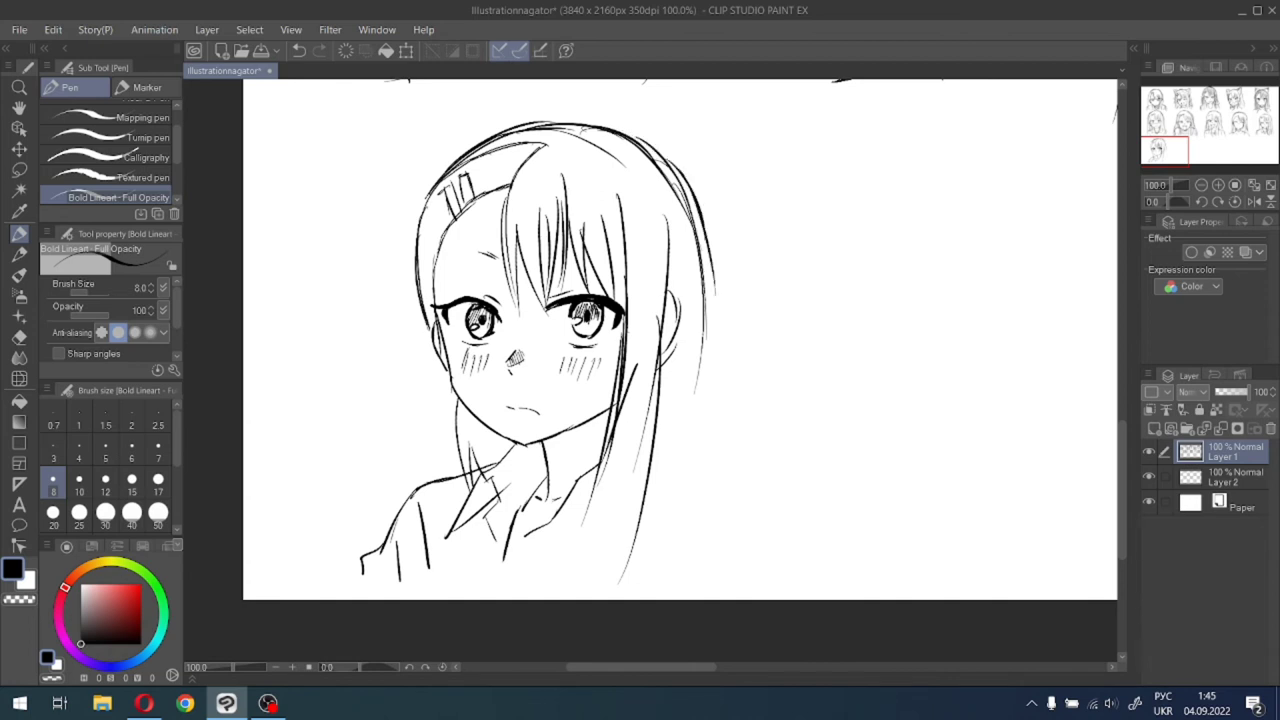
pyautogui.moveTo(706, 240)
pyautogui.mouseDown()
pyautogui.moveTo(712, 400)
pyautogui.moveTo(698, 414)
pyautogui.mouseUp()
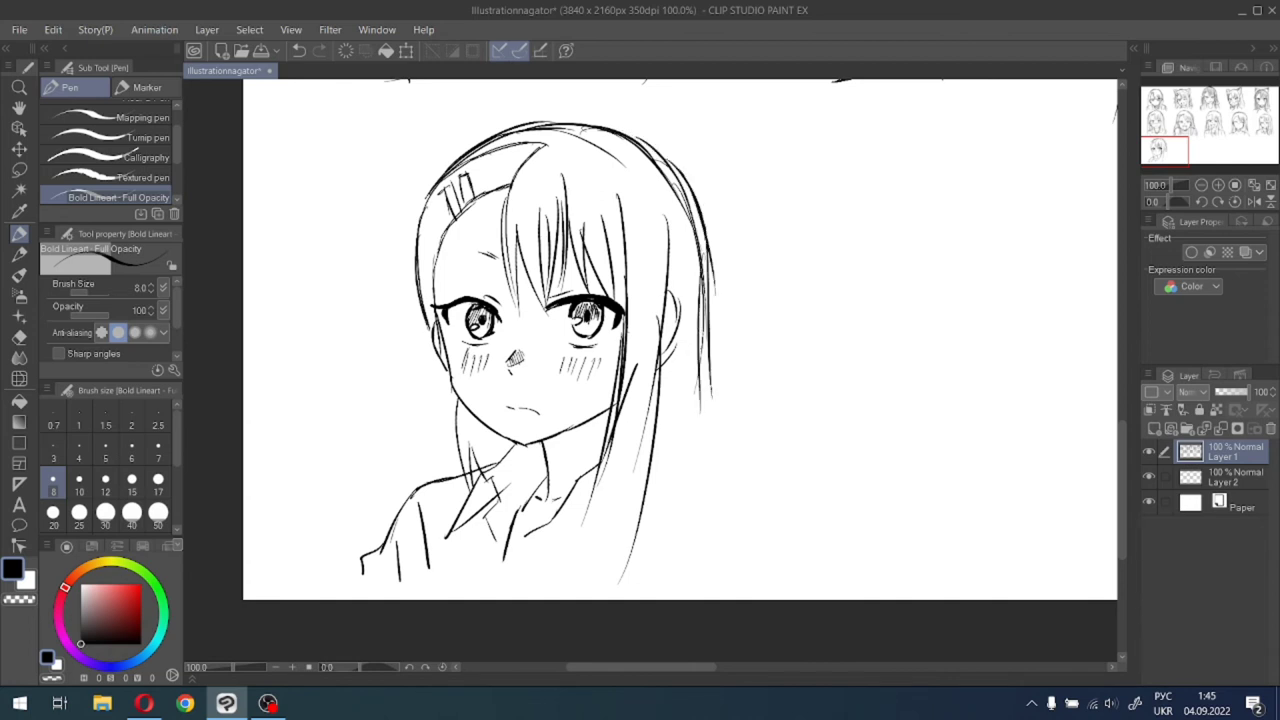
pyautogui.moveTo(708, 314); pyautogui.dragTo(736, 532)
pyautogui.moveTo(692, 338); pyautogui.dragTo(722, 478)
pyautogui.moveTo(722, 482); pyautogui.dragTo(750, 576)
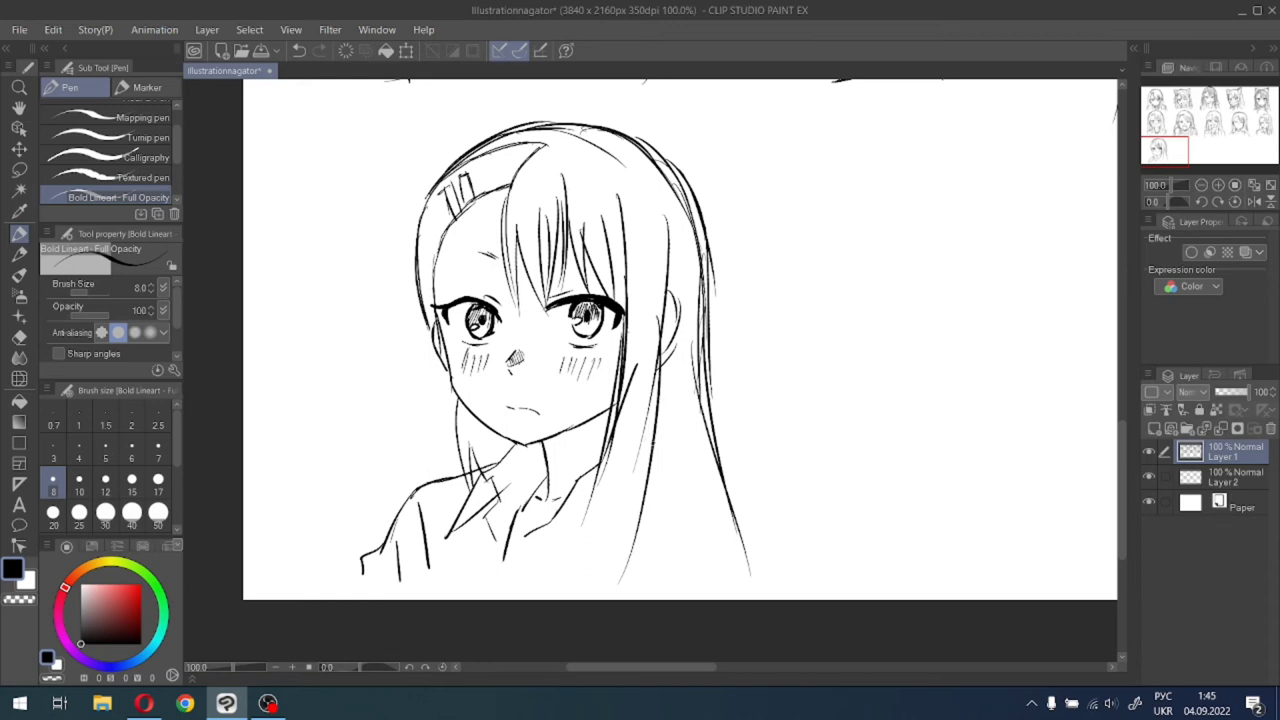
# Draw the right collar flap and shoulder line, and add long hair strands below the right ear.
pyautogui.moveTo(654, 448)
pyautogui.mouseDown()
pyautogui.moveTo(668, 466)
pyautogui.moveTo(636, 506)
pyautogui.moveTo(742, 552)
pyautogui.moveTo(742, 598)
pyautogui.mouseUp()
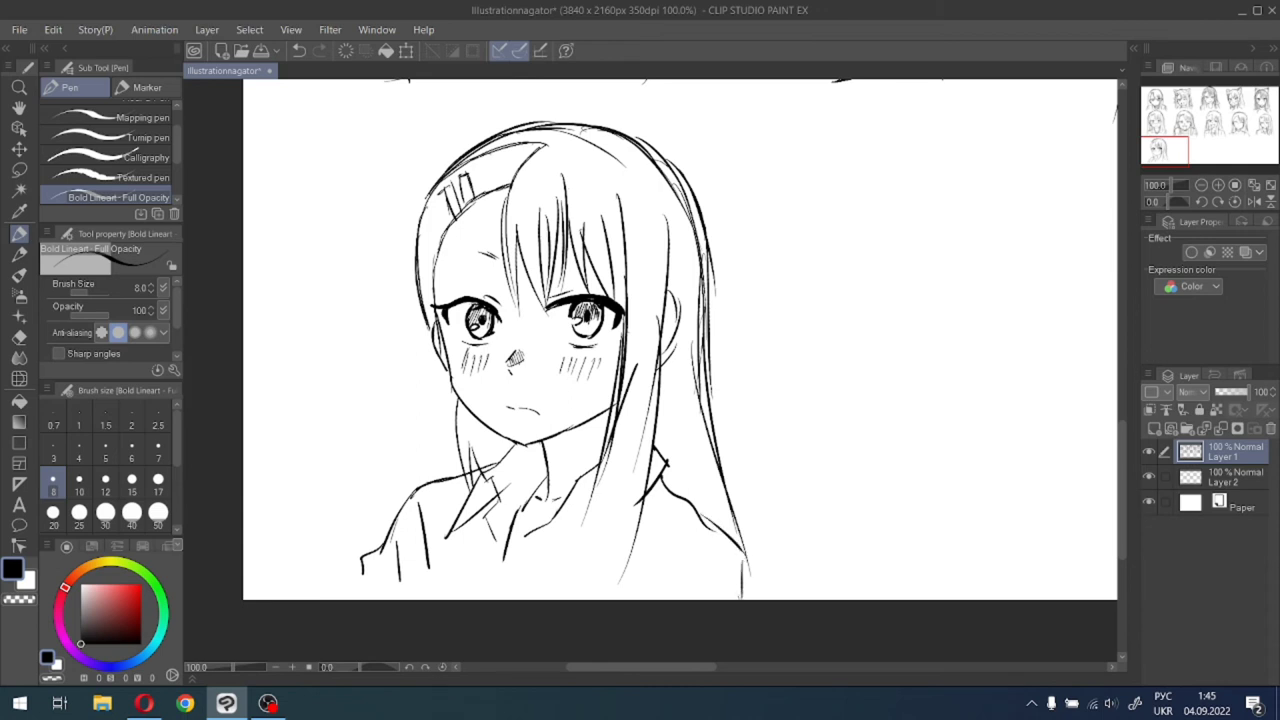
pyautogui.moveTo(742, 544); pyautogui.dragTo(738, 588)
pyautogui.moveTo(666, 360); pyautogui.dragTo(681, 478)
pyautogui.moveTo(672, 380); pyautogui.dragTo(712, 514)
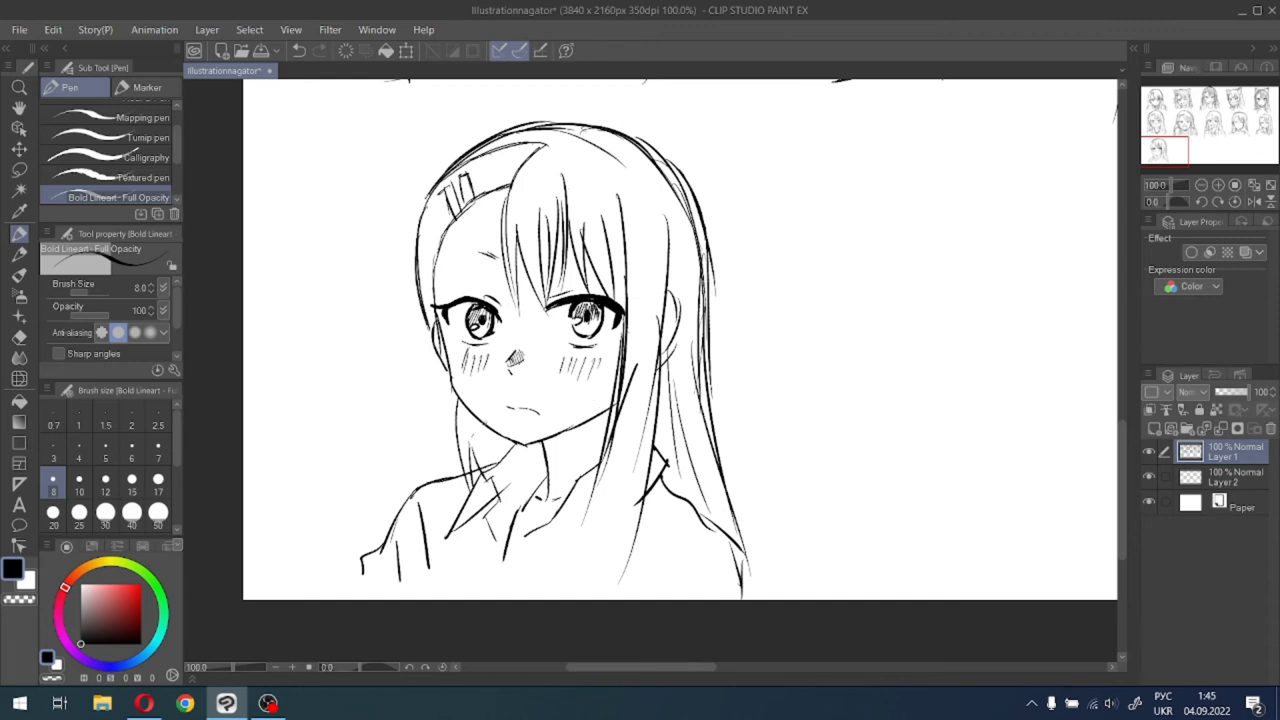
# Add short hair strands beside the left of the neck and thicken the left outer hair contour.
pyautogui.moveTo(482, 422); pyautogui.dragTo(498, 456)
pyautogui.hotkey('ctrl', 'z')
pyautogui.moveTo(438, 200)
pyautogui.mouseDown()
pyautogui.moveTo(428, 328)
pyautogui.moveTo(424, 312)
pyautogui.mouseUp()
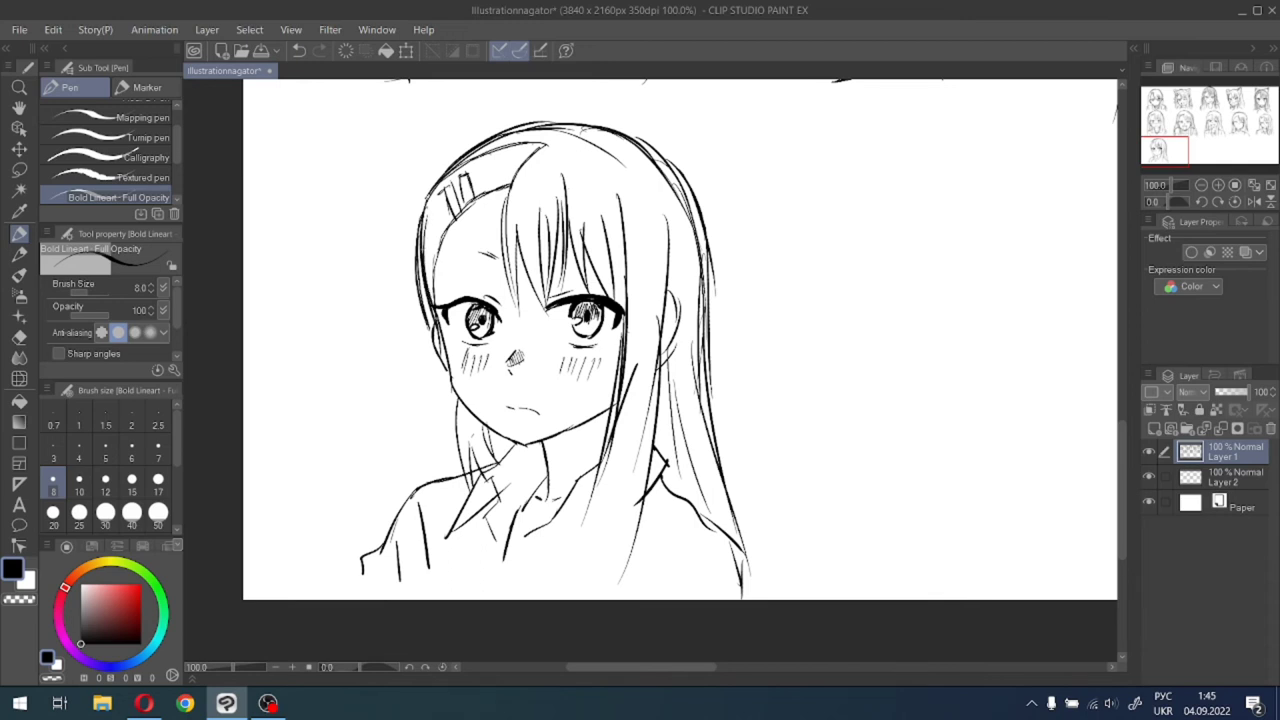
# Strengthen the left hair contour beside the hair clips and hatch the shadow on the neck below the chin.
pyautogui.moveTo(450, 155)
pyautogui.mouseDown()
pyautogui.moveTo(422, 254)
pyautogui.moveTo(428, 296)
pyautogui.mouseUp()
pyautogui.hotkey('ctrl', 'z')
pyautogui.moveTo(444, 180)
pyautogui.mouseDown()
pyautogui.moveTo(424, 276)
pyautogui.moveTo(426, 256)
pyautogui.mouseUp()
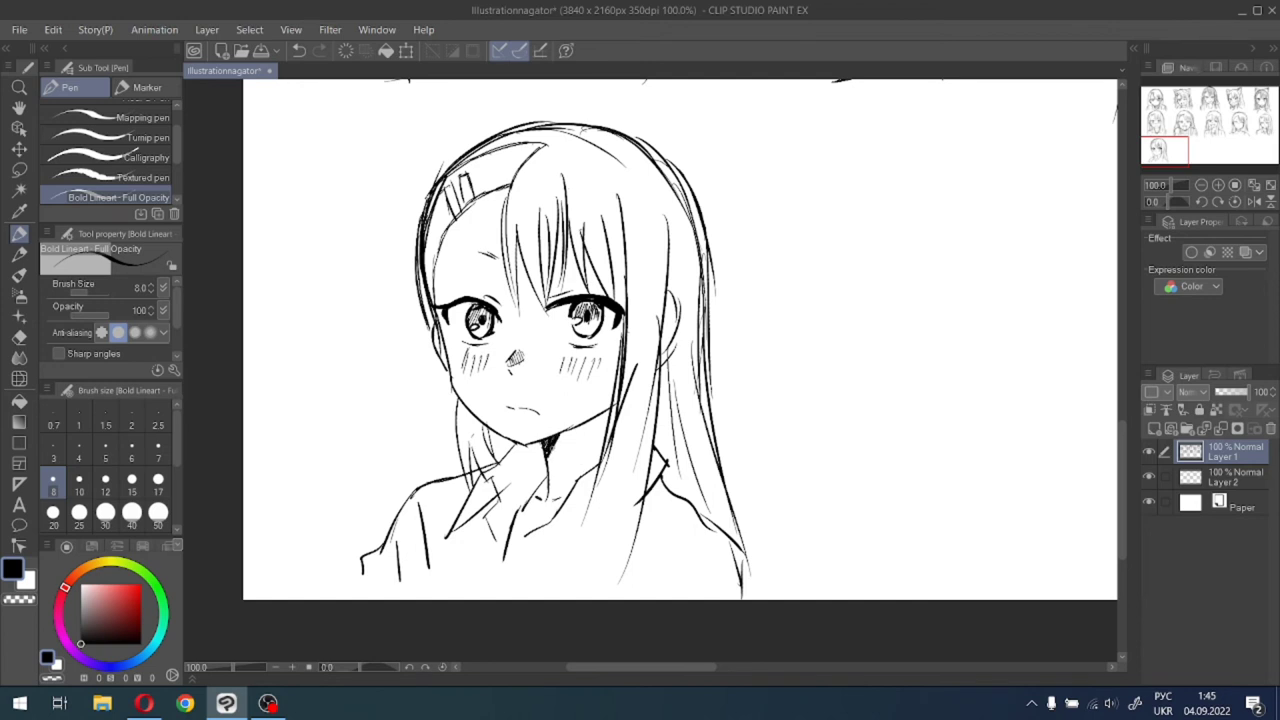
pyautogui.moveTo(555, 490)
pyautogui.mouseDown()
pyautogui.moveTo(566, 438)
pyautogui.moveTo(549, 467)
pyautogui.mouseUp()
pyautogui.moveTo(576, 430)
pyautogui.mouseDown()
pyautogui.moveTo(550, 470)
pyautogui.moveTo(562, 484)
pyautogui.moveTo(582, 474)
pyautogui.mouseUp()
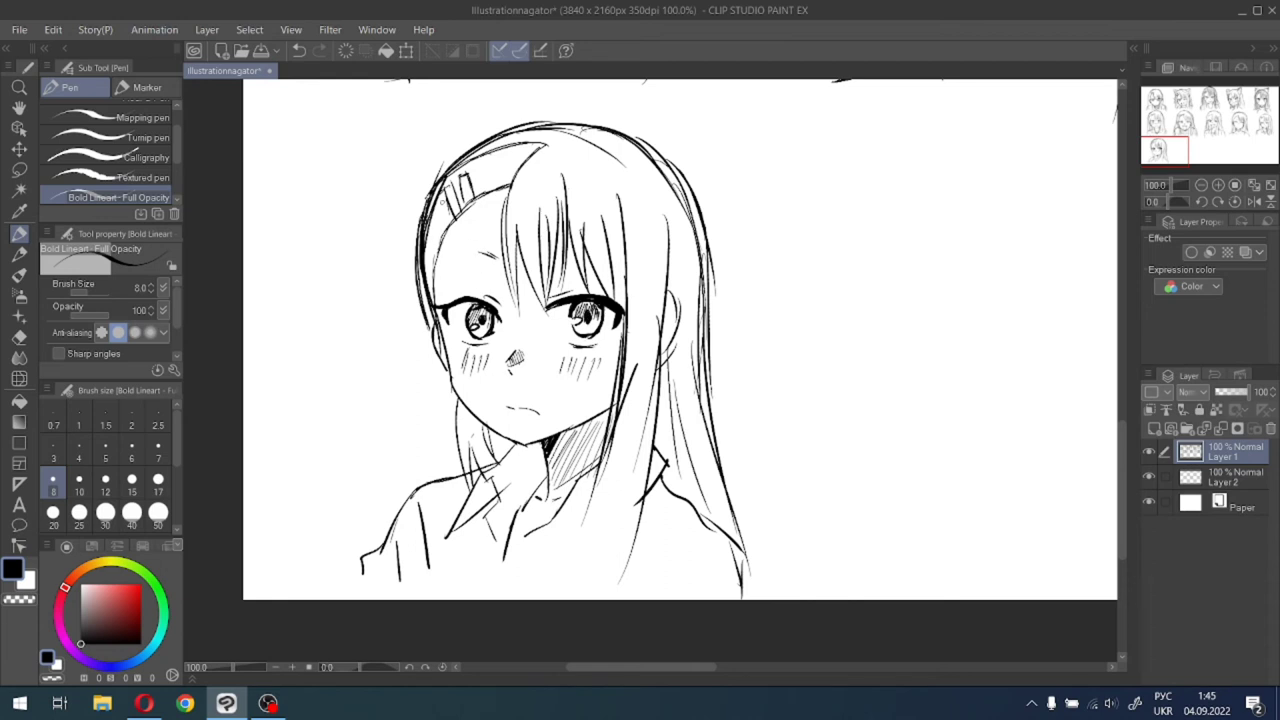
# Redraw the left hair contour closer to the head and erase the stray outer lines along both sides of the hair.
pyautogui.moveTo(446, 176); pyautogui.dragTo(422, 244)
pyautogui.moveTo(448, 177); pyautogui.dragTo(433, 214)
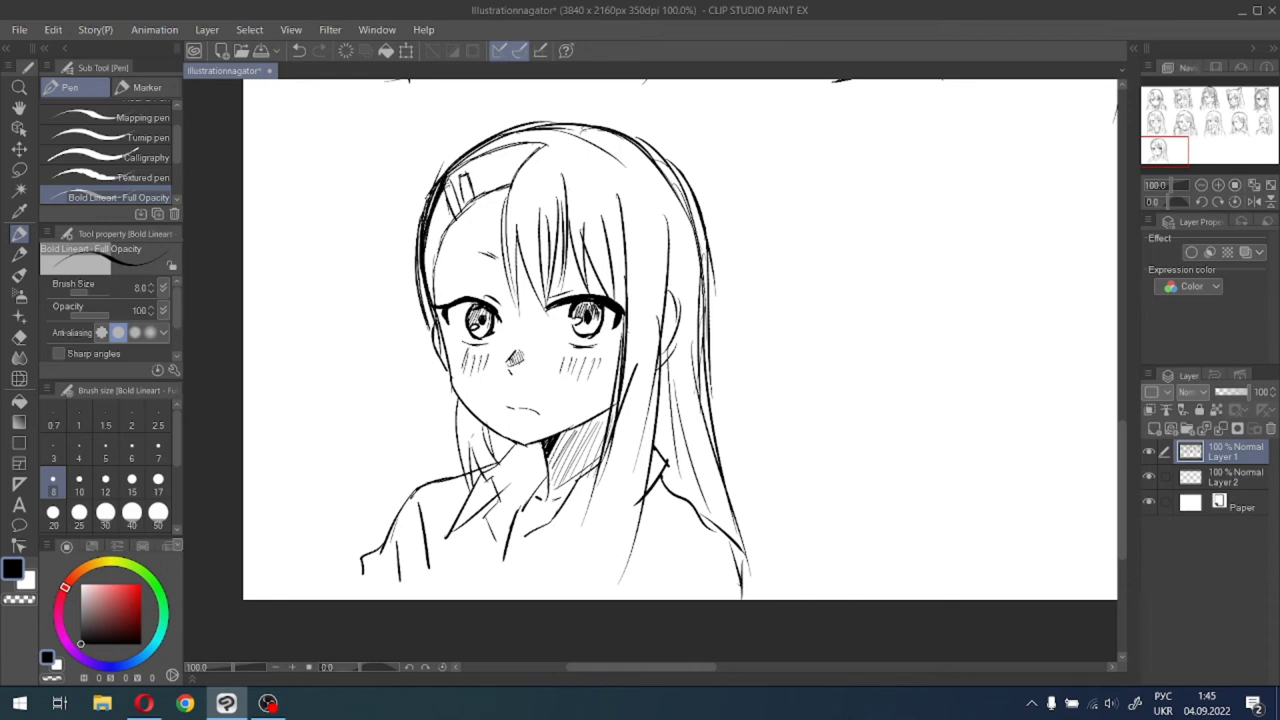
pyautogui.click(19, 337)
pyautogui.moveTo(433, 174); pyautogui.dragTo(408, 276)
pyautogui.moveTo(422, 209); pyautogui.dragTo(423, 334)
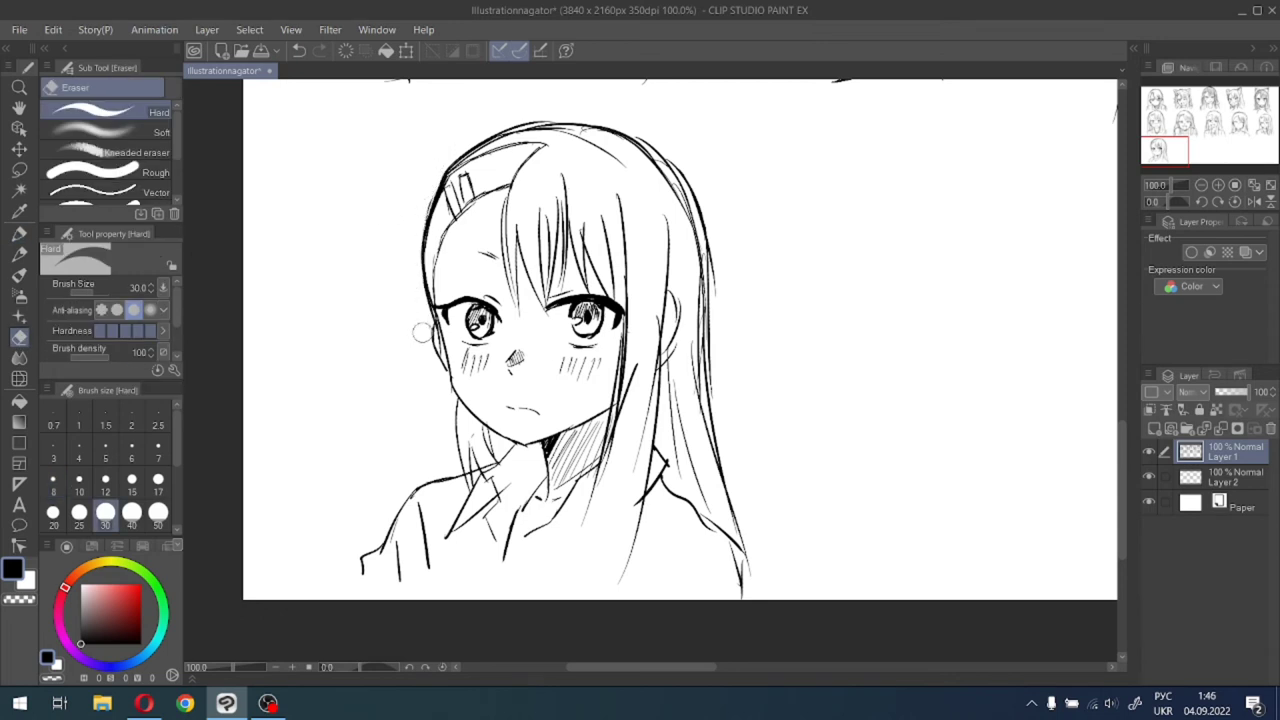
pyautogui.moveTo(422, 209); pyautogui.dragTo(456, 153)
pyautogui.moveTo(672, 180)
pyautogui.mouseDown()
pyautogui.moveTo(688, 214)
pyautogui.moveTo(653, 167)
pyautogui.mouseUp()
pyautogui.moveTo(712, 240)
pyautogui.mouseDown()
pyautogui.moveTo(714, 341)
pyautogui.moveTo(689, 229)
pyautogui.mouseUp()
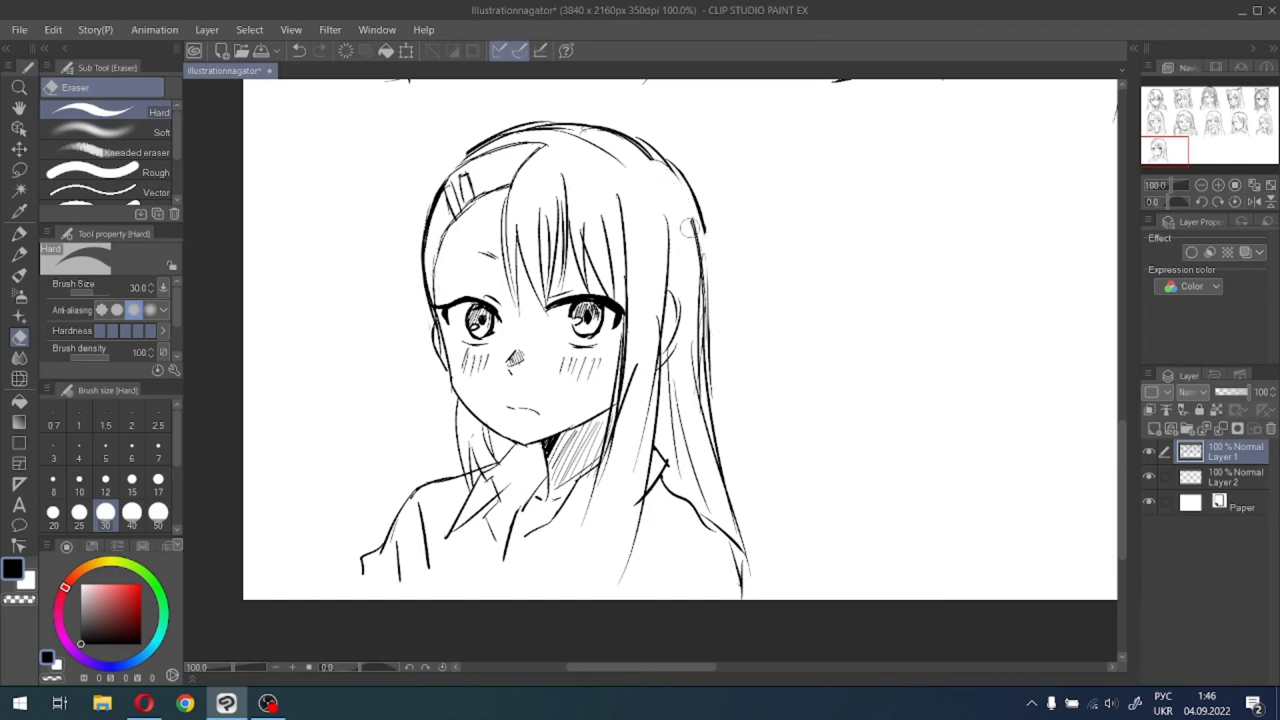
pyautogui.moveTo(1178, 148)
pyautogui.mouseDown()
pyautogui.moveTo(1180, 101)
pyautogui.moveTo(1209, 108)
pyautogui.moveTo(1200, 140)
pyautogui.moveTo(1168, 150)
pyautogui.mouseUp()
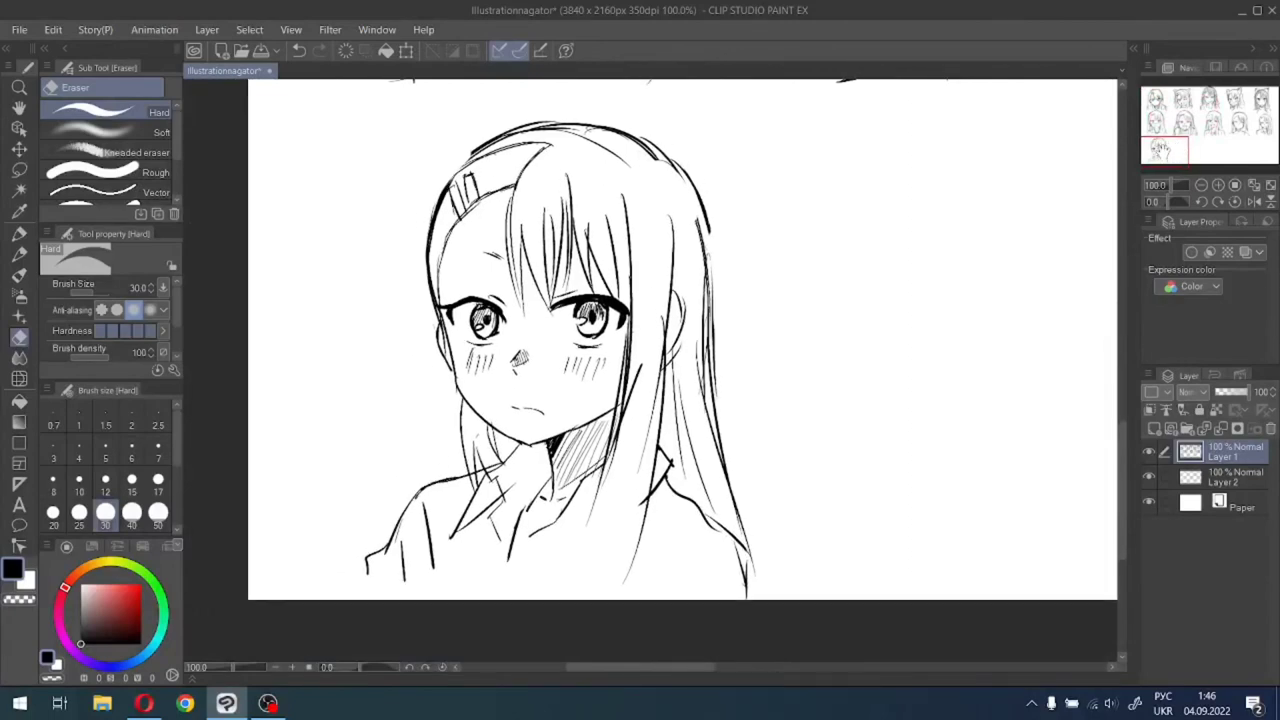
pyautogui.scroll(-4, 1162, 148)
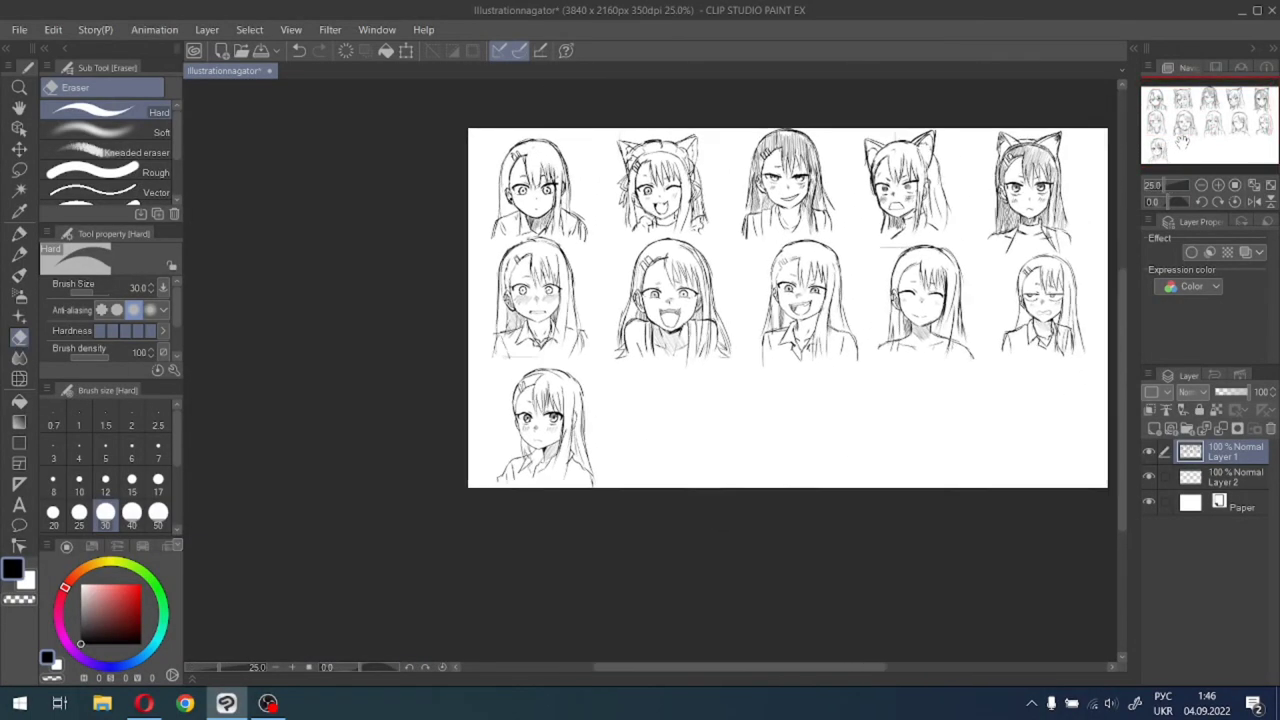
pyautogui.moveTo(1182, 143); pyautogui.dragTo(1162, 148)
pyautogui.scroll(1, 1160, 148)
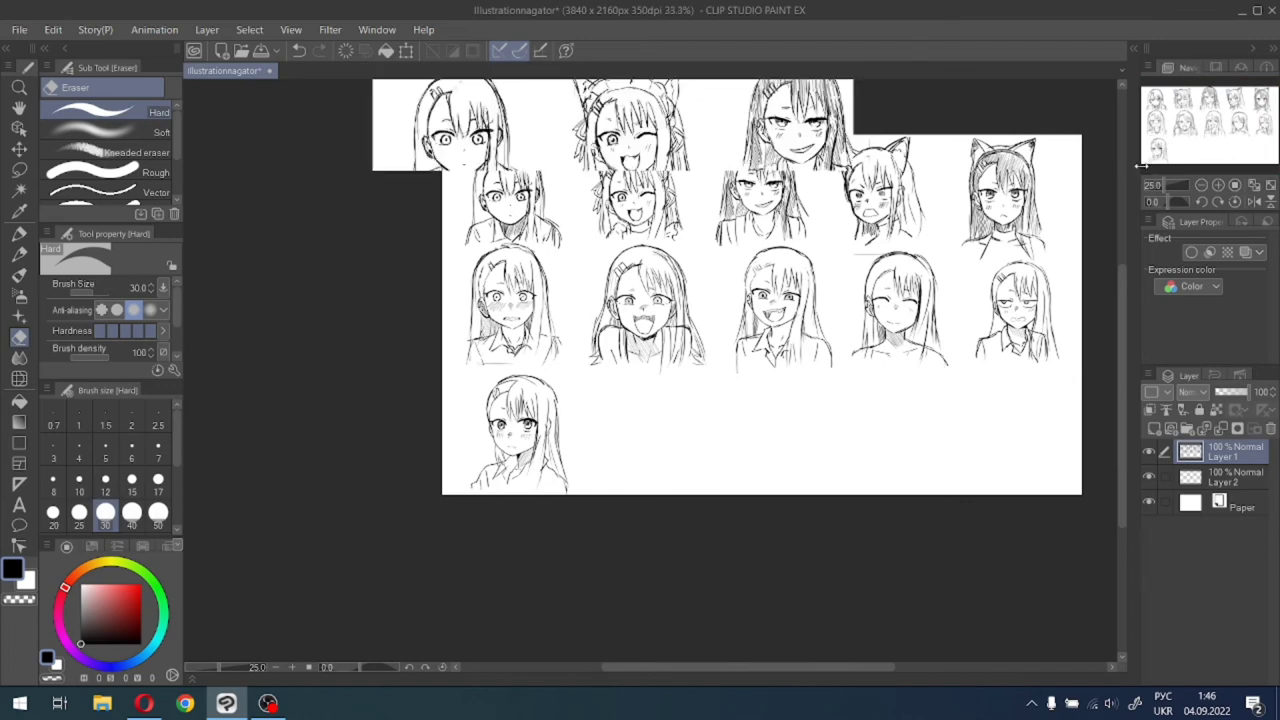
pyautogui.moveTo(1158, 166); pyautogui.dragTo(1176, 164)
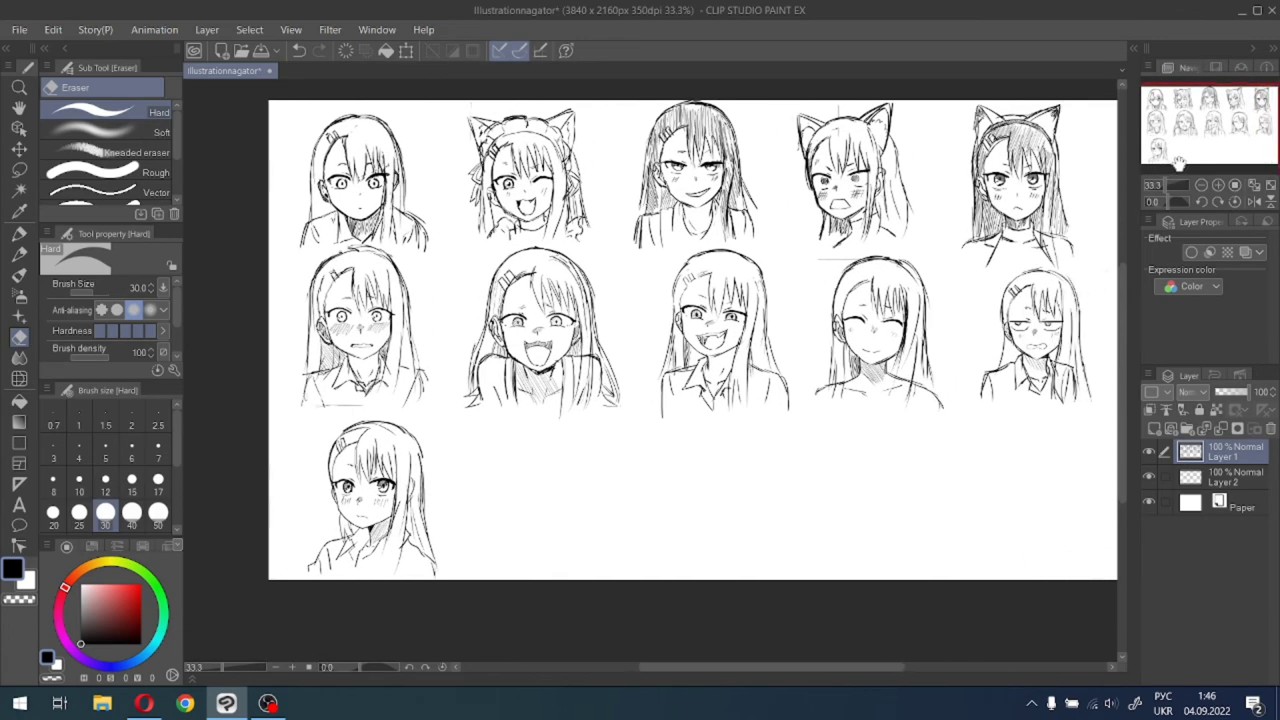
# Set the Hard eraser's brush size to 12 for work in the empty area beside the bottom-row head.
pyautogui.scroll(1, 1155, 168)
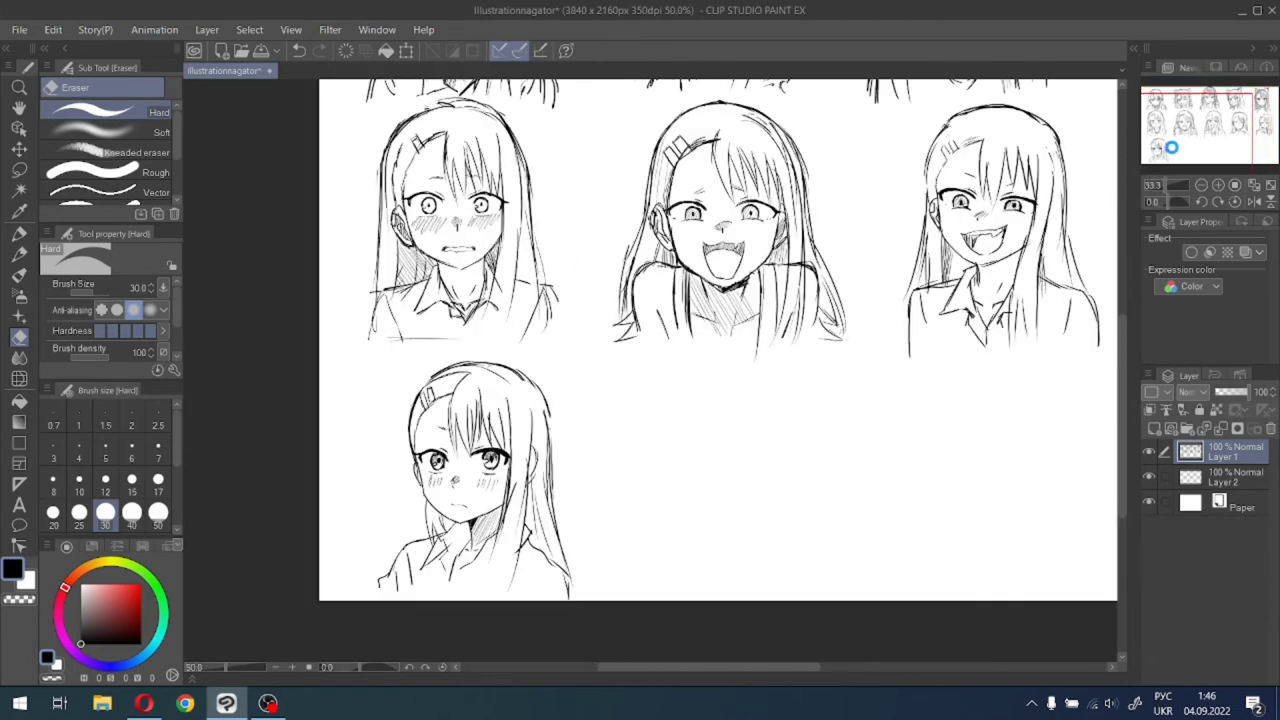
pyautogui.scroll(1, 1170, 148)
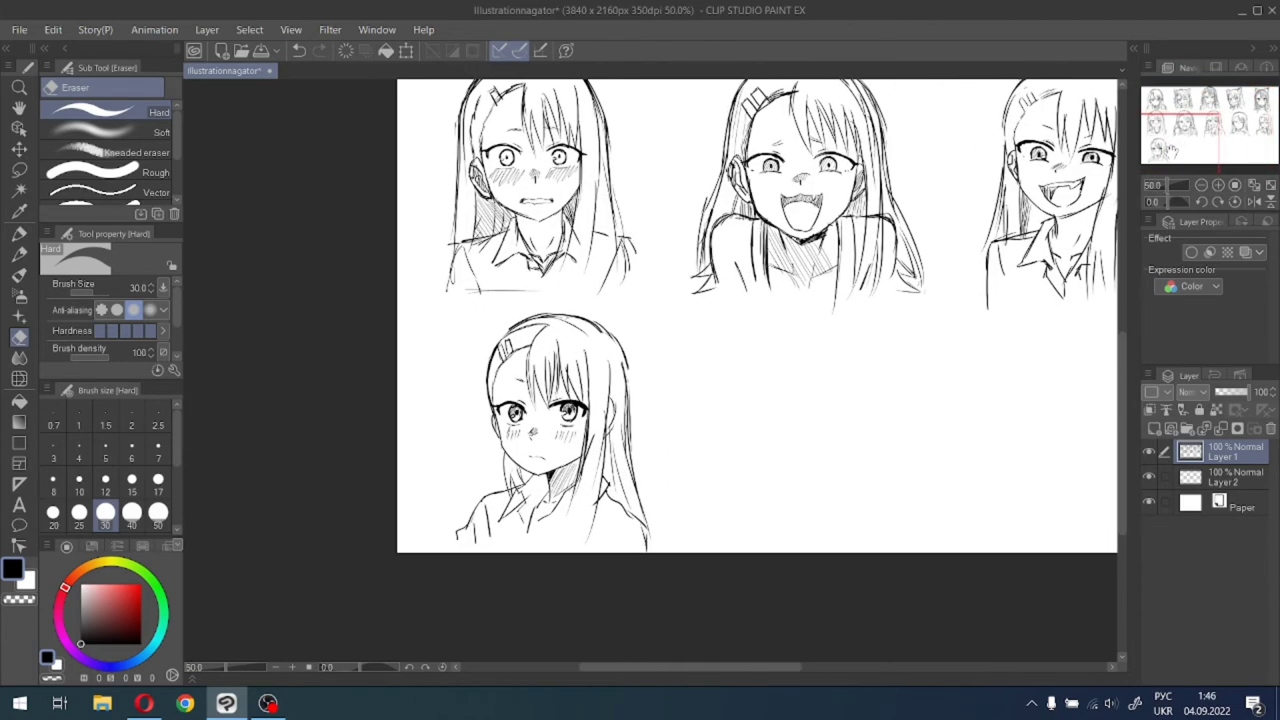
pyautogui.moveTo(1211, 136); pyautogui.dragTo(1180, 155)
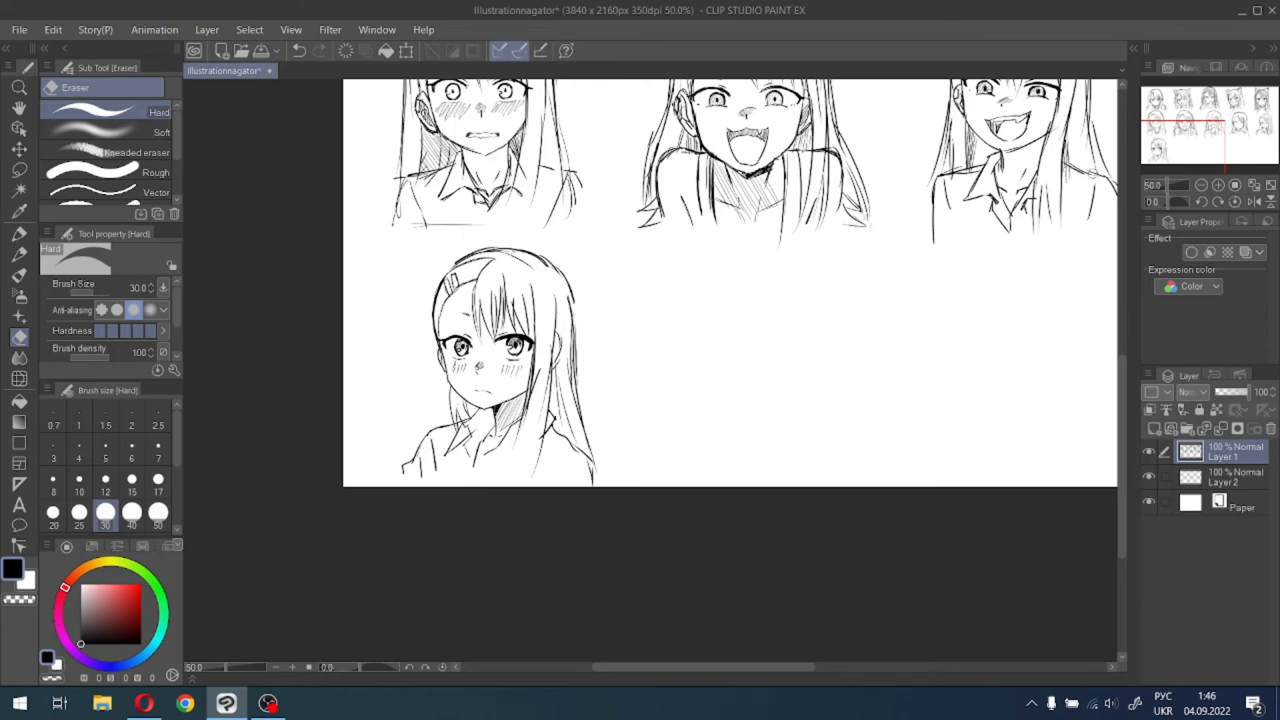
pyautogui.moveTo(1185, 138)
pyautogui.mouseDown()
pyautogui.moveTo(1197, 134)
pyautogui.moveTo(1175, 134)
pyautogui.mouseUp()
pyautogui.hotkey('ctrl', '+')
pyautogui.hotkey('ctrl', '+')
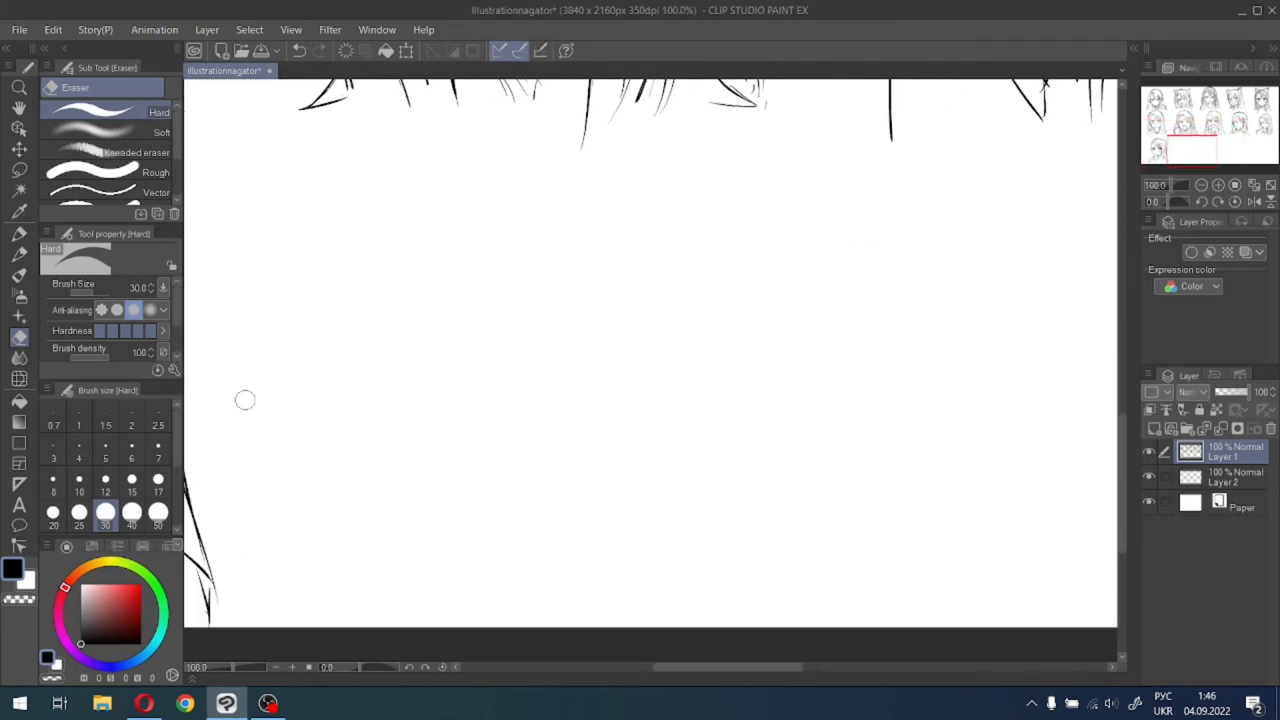
pyautogui.click(158, 480)
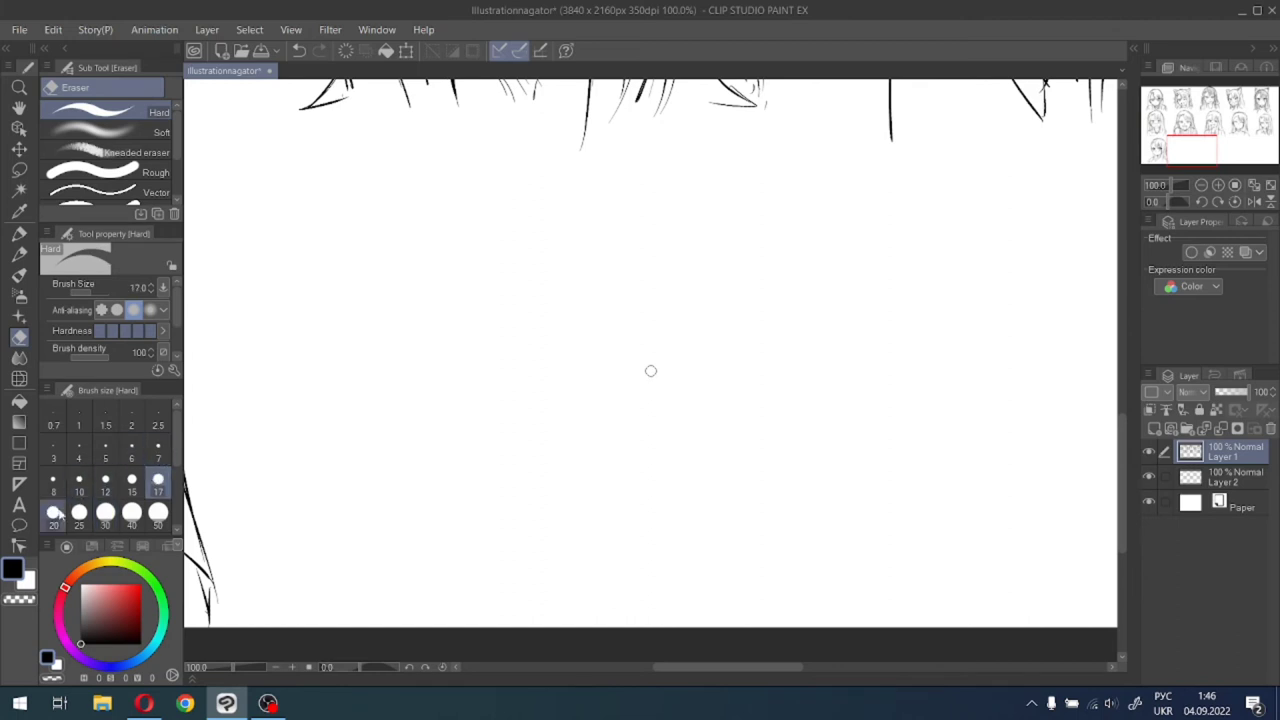
pyautogui.click(105, 480)
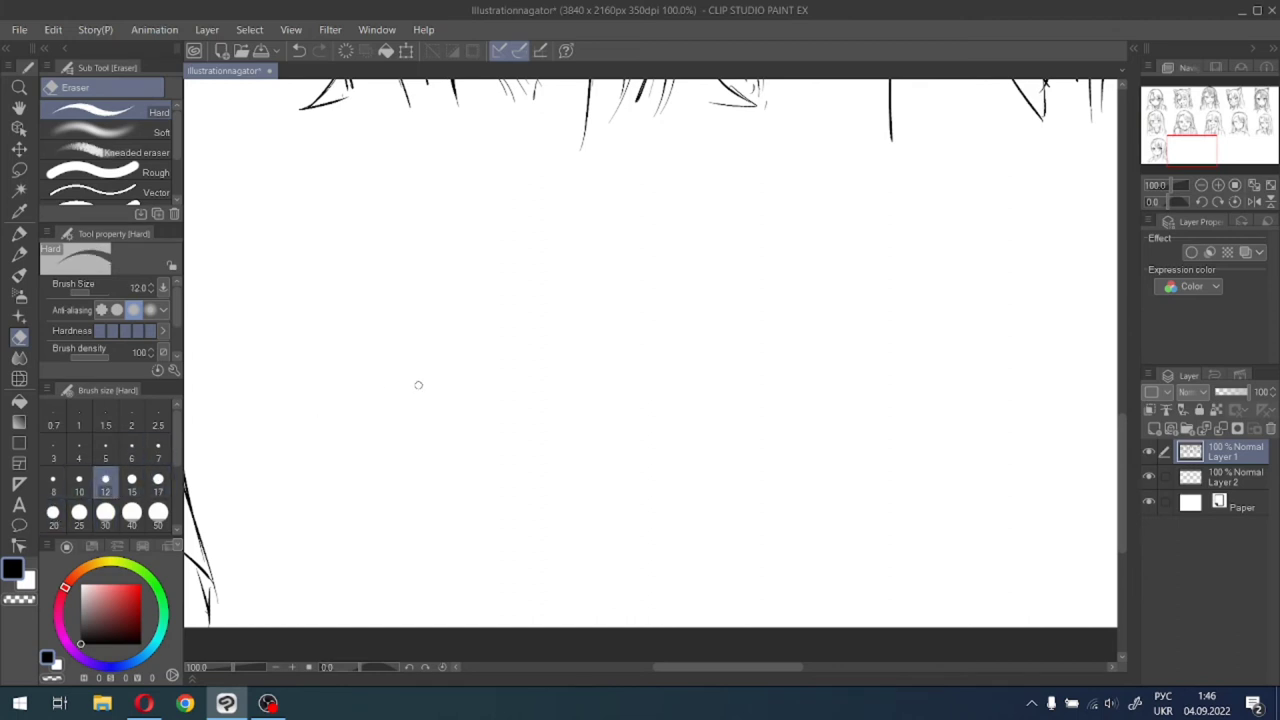
# Draw two thick arched upper eyelids beside the bottom-row head, using the Bold Lineart - Full Opacity pen at size 12.
pyautogui.click(19, 233)
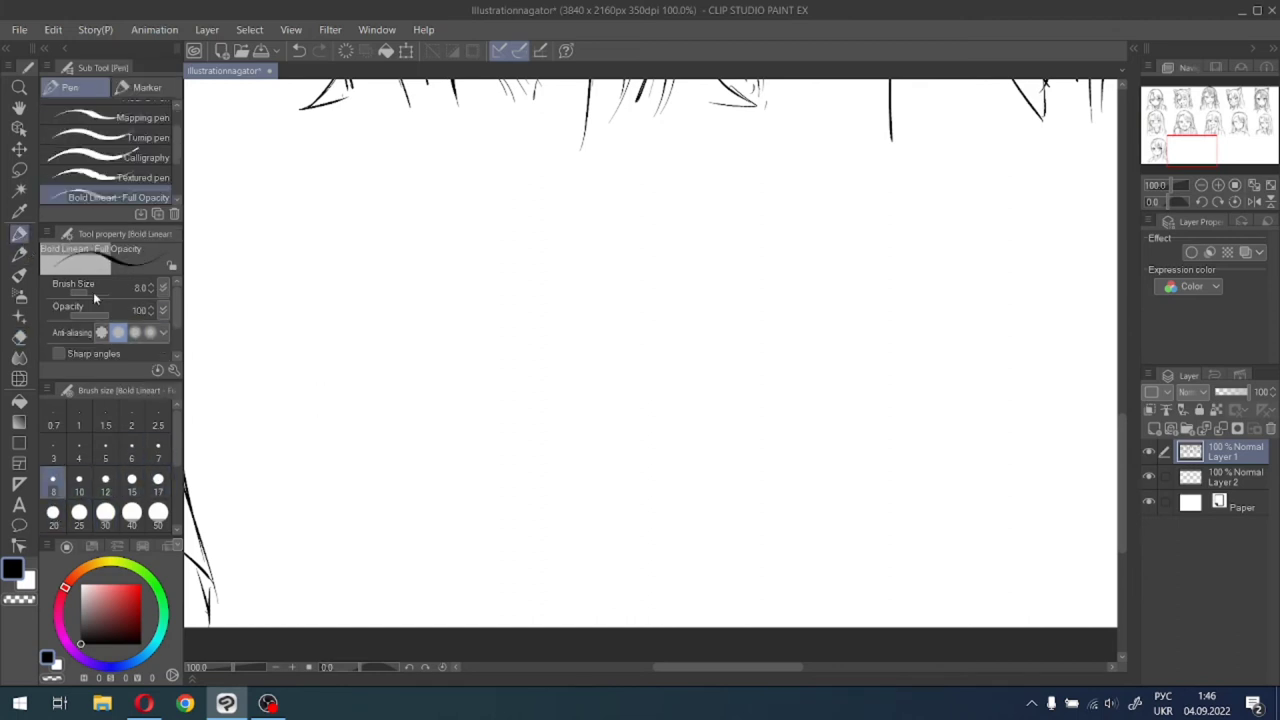
pyautogui.click(105, 480)
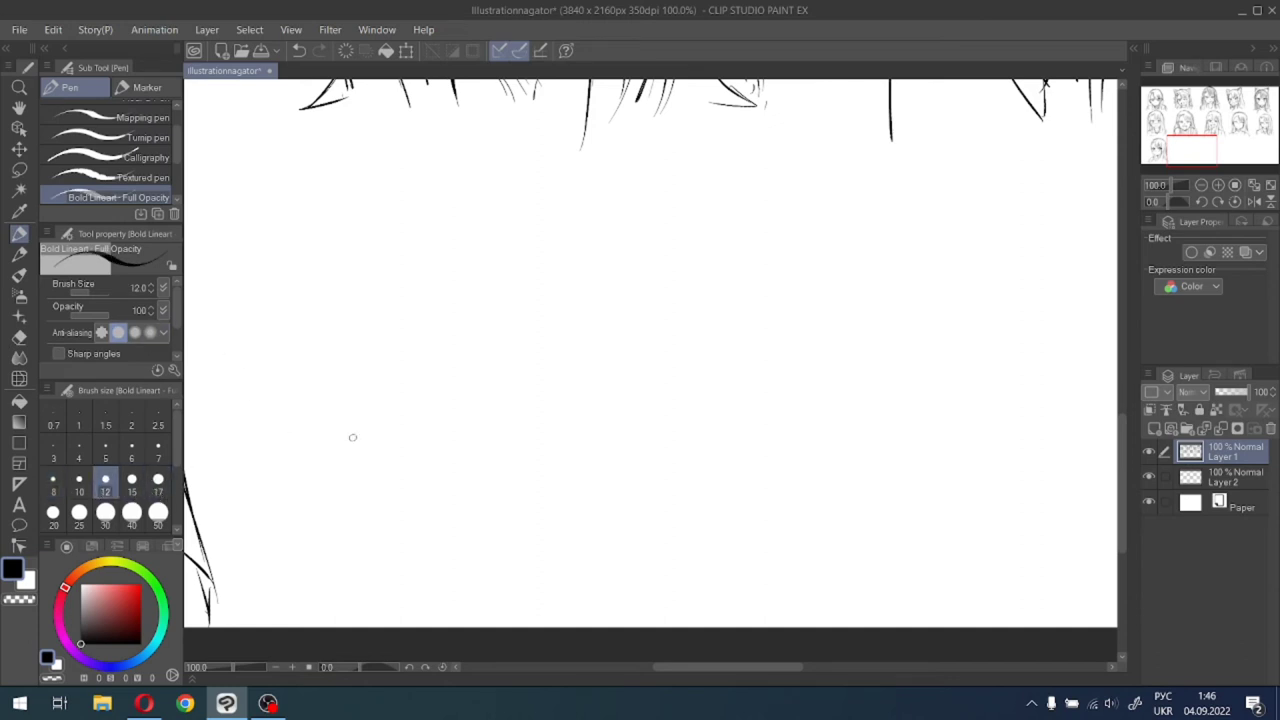
pyautogui.scroll(2, 536, 313)
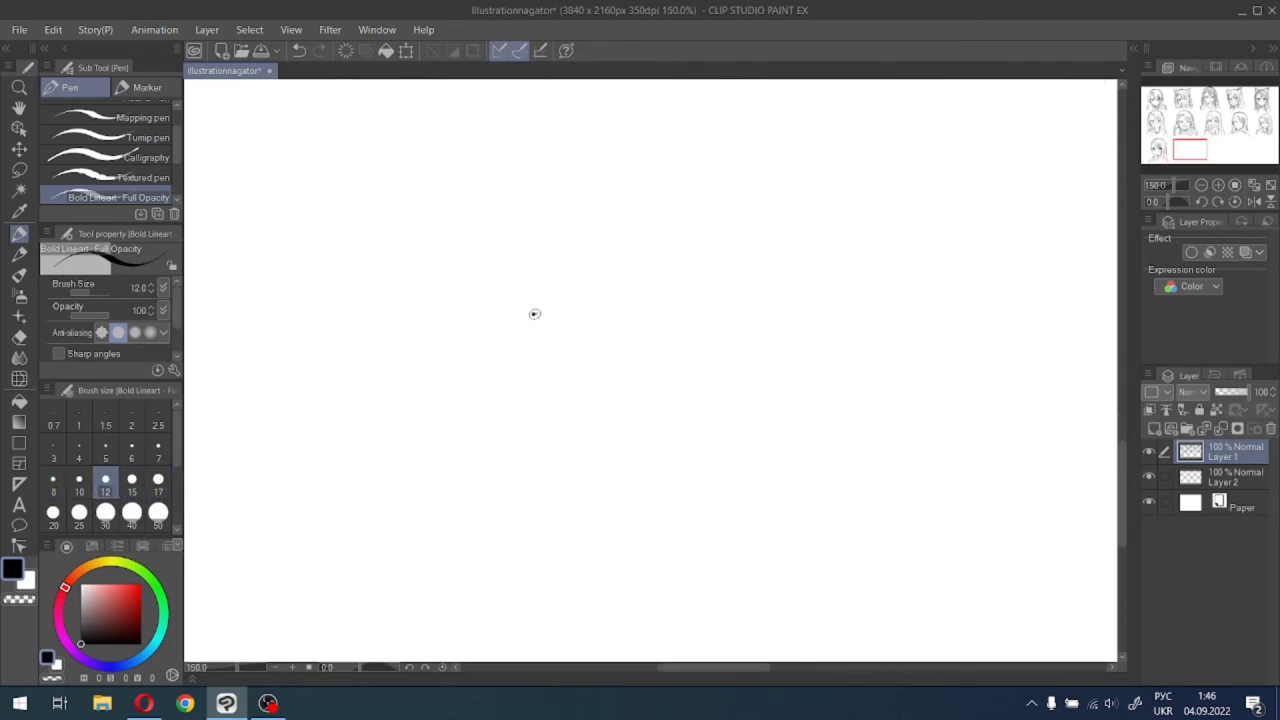
pyautogui.moveTo(531, 311)
pyautogui.mouseDown()
pyautogui.moveTo(583, 294)
pyautogui.moveTo(538, 307)
pyautogui.moveTo(626, 300)
pyautogui.moveTo(657, 318)
pyautogui.mouseUp()
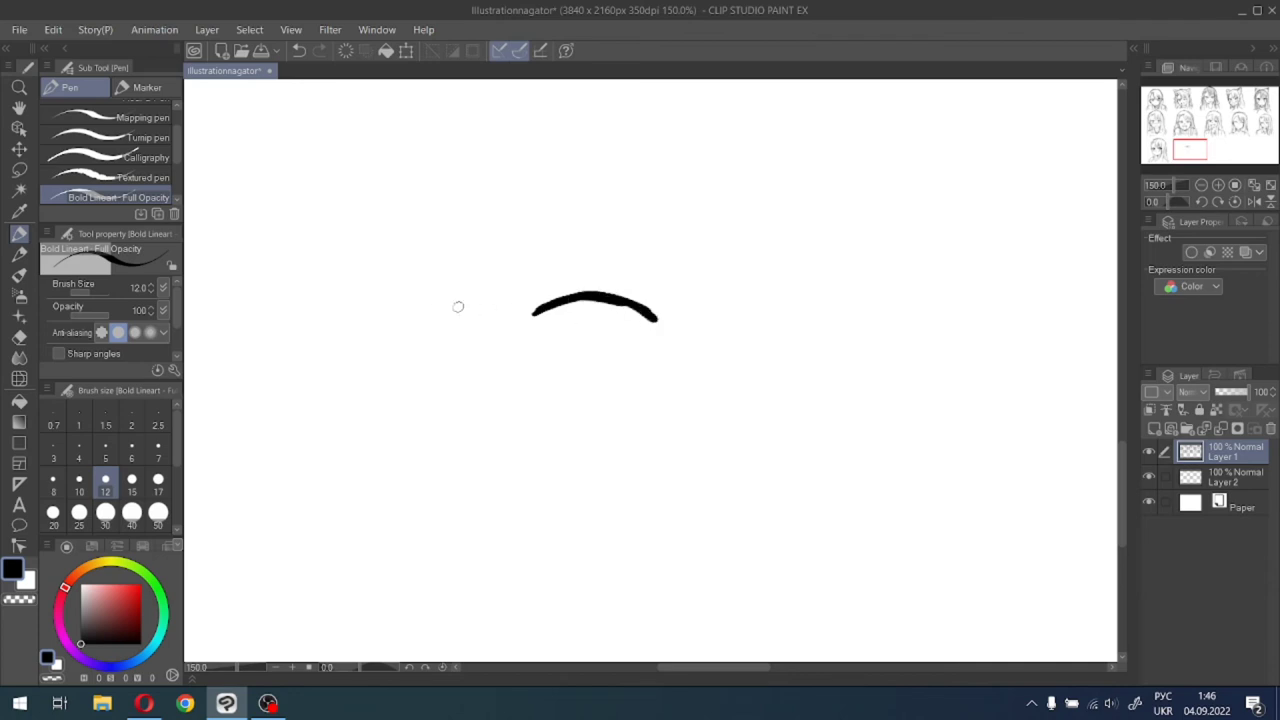
pyautogui.moveTo(415, 316)
pyautogui.mouseDown()
pyautogui.moveTo(448, 328)
pyautogui.moveTo(392, 311)
pyautogui.moveTo(406, 305)
pyautogui.moveTo(355, 296)
pyautogui.moveTo(431, 326)
pyautogui.moveTo(338, 298)
pyautogui.moveTo(314, 324)
pyautogui.moveTo(286, 323)
pyautogui.moveTo(334, 312)
pyautogui.moveTo(309, 326)
pyautogui.moveTo(312, 352)
pyautogui.mouseUp()
pyautogui.hotkey('ctrl', 'z')
pyautogui.hotkey('ctrl', 'z')
pyautogui.hotkey('ctrl', 'z')
pyautogui.hotkey('ctrl', 'z')
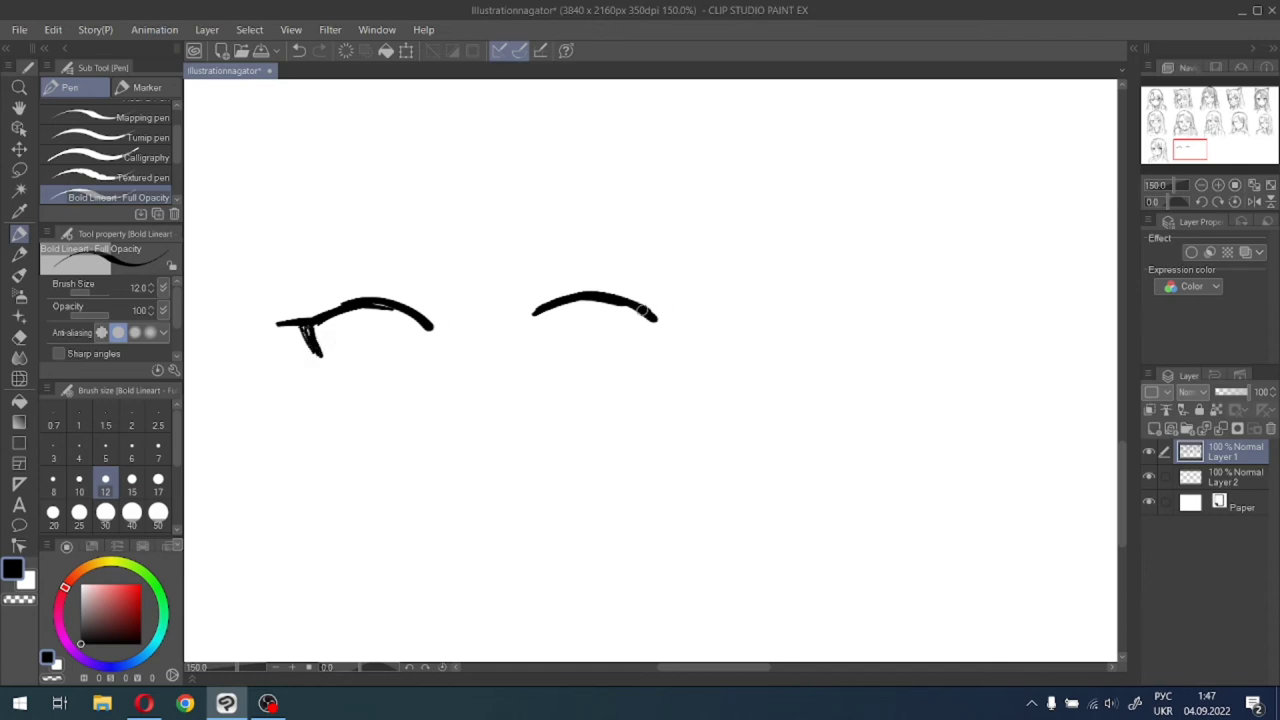
pyautogui.moveTo(634, 310); pyautogui.dragTo(658, 333)
# Draw both eyes' irises, pupils, highlights, shading and lower lids at pen size 8, plus a crease above the left eyelid.
pyautogui.click(61, 483)
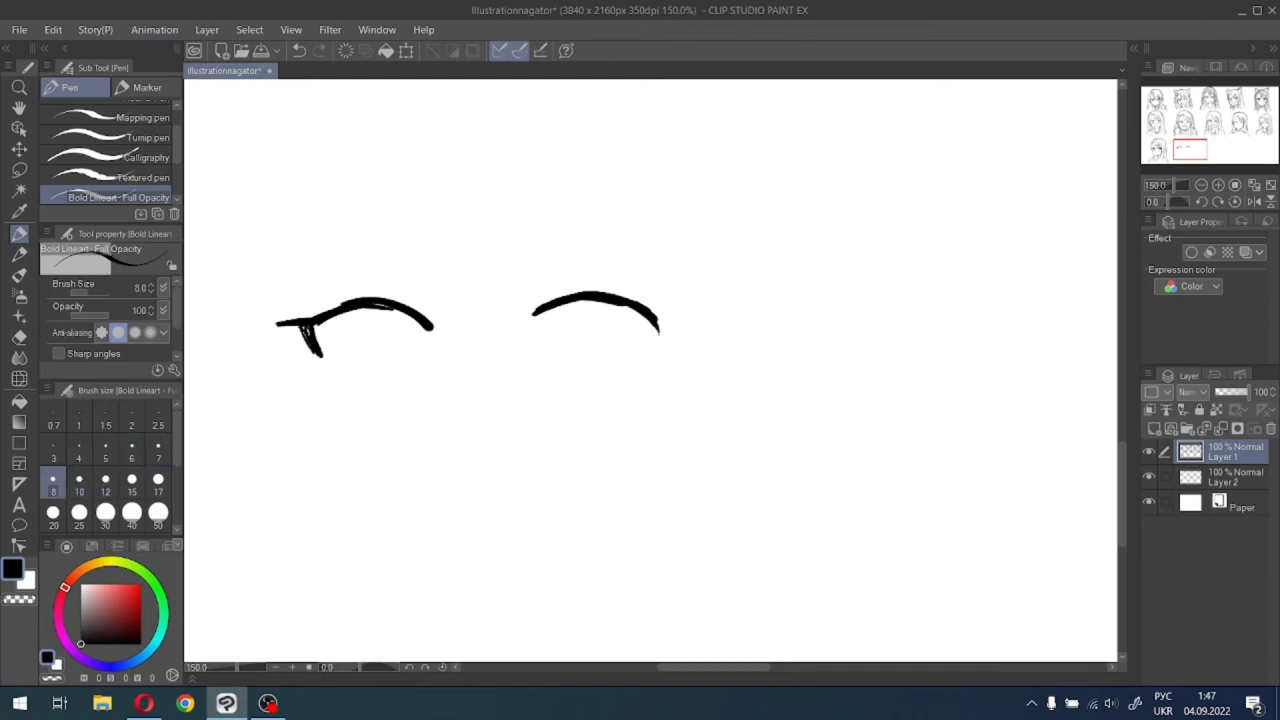
pyautogui.moveTo(384, 323)
pyautogui.mouseDown()
pyautogui.moveTo(412, 363)
pyautogui.moveTo(362, 336)
pyautogui.moveTo(363, 371)
pyautogui.mouseUp()
pyautogui.moveTo(373, 324)
pyautogui.mouseDown()
pyautogui.moveTo(406, 344)
pyautogui.moveTo(403, 373)
pyautogui.mouseUp()
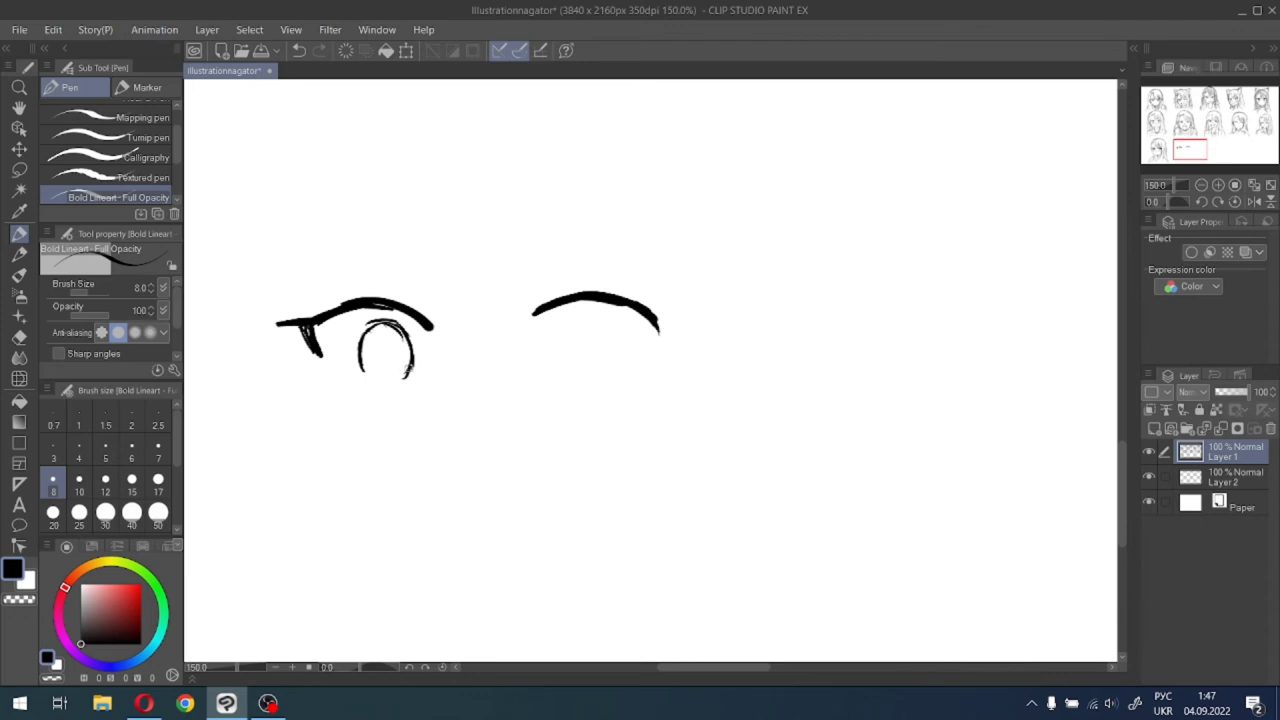
pyautogui.moveTo(407, 366); pyautogui.dragTo(383, 383)
pyautogui.hotkey('ctrl', 'z')
pyautogui.moveTo(347, 378)
pyautogui.mouseDown()
pyautogui.moveTo(415, 383)
pyautogui.moveTo(414, 352)
pyautogui.moveTo(396, 362)
pyautogui.mouseUp()
pyautogui.moveTo(380, 344)
pyautogui.mouseDown()
pyautogui.moveTo(384, 366)
pyautogui.moveTo(388, 350)
pyautogui.moveTo(388, 366)
pyautogui.moveTo(370, 352)
pyautogui.moveTo(380, 360)
pyautogui.moveTo(394, 334)
pyautogui.moveTo(404, 350)
pyautogui.moveTo(360, 356)
pyautogui.mouseUp()
pyautogui.moveTo(382, 322); pyautogui.dragTo(364, 342)
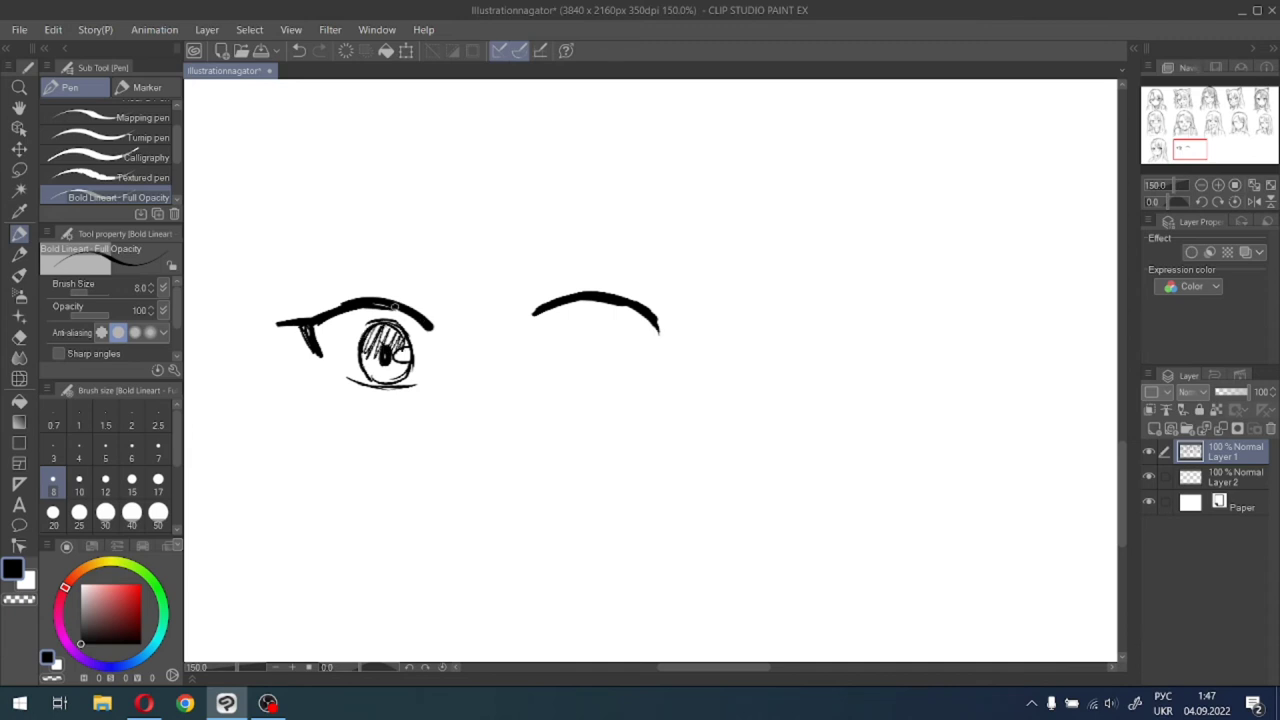
pyautogui.moveTo(399, 298); pyautogui.dragTo(430, 307)
pyautogui.moveTo(559, 331)
pyautogui.mouseDown()
pyautogui.moveTo(592, 316)
pyautogui.moveTo(608, 350)
pyautogui.moveTo(598, 328)
pyautogui.moveTo(606, 353)
pyautogui.moveTo(572, 337)
pyautogui.moveTo(572, 323)
pyautogui.moveTo(557, 357)
pyautogui.moveTo(579, 383)
pyautogui.moveTo(605, 362)
pyautogui.moveTo(571, 387)
pyautogui.moveTo(613, 385)
pyautogui.mouseUp()
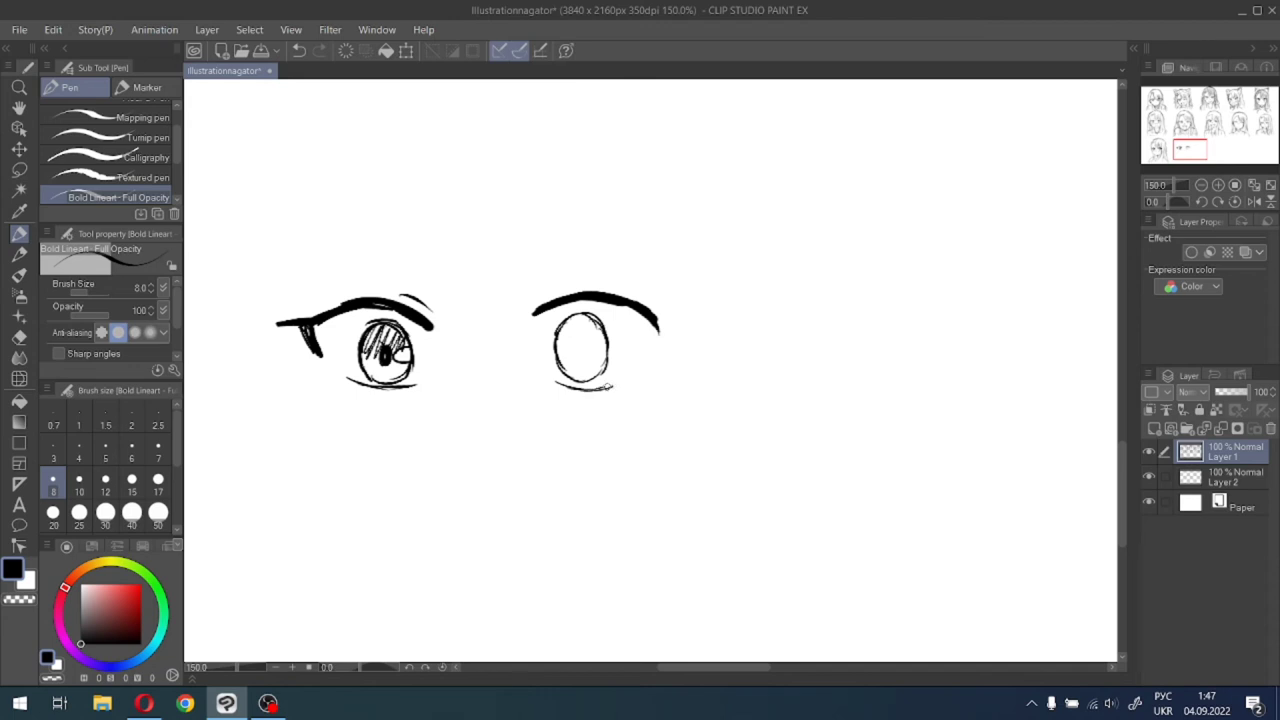
pyautogui.moveTo(582, 337)
pyautogui.mouseDown()
pyautogui.moveTo(576, 350)
pyautogui.moveTo(606, 363)
pyautogui.moveTo(570, 366)
pyautogui.moveTo(572, 330)
pyautogui.moveTo(556, 364)
pyautogui.moveTo(560, 346)
pyautogui.moveTo(588, 350)
pyautogui.moveTo(608, 299)
pyautogui.moveTo(584, 336)
pyautogui.moveTo(642, 314)
pyautogui.mouseUp()
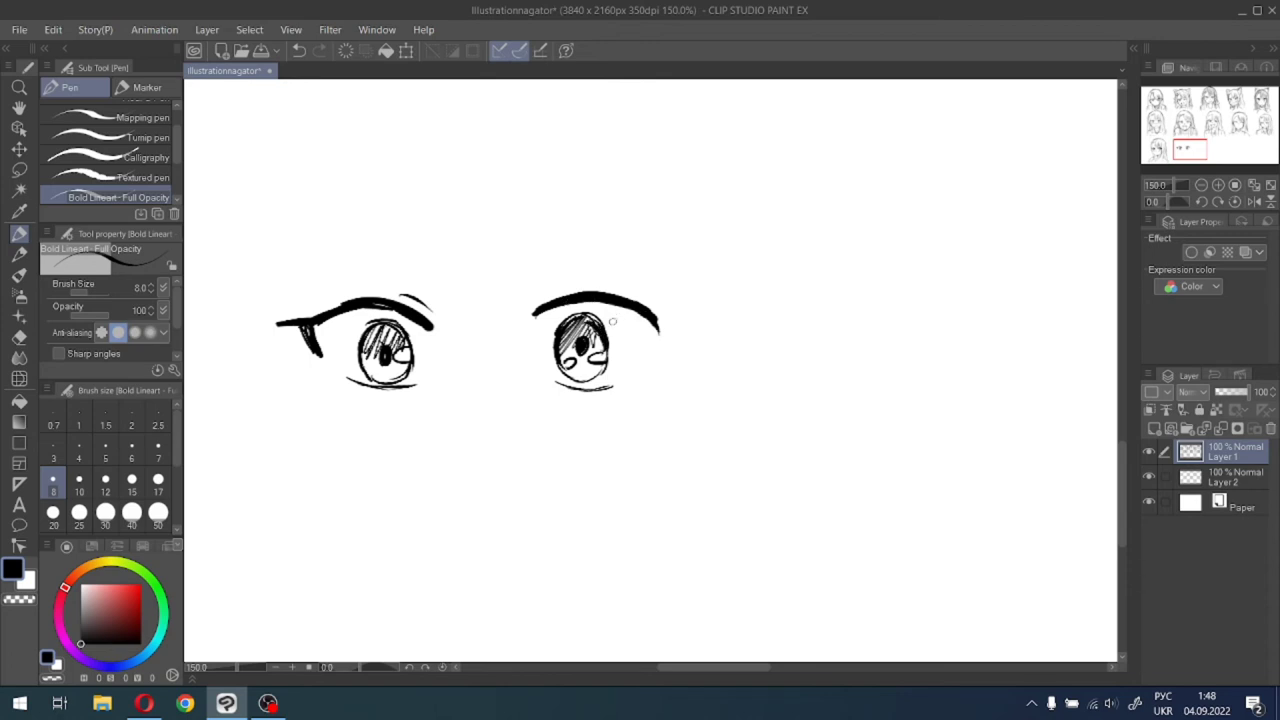
# Draw the first long pointed bang strands hanging down the forehead between the two eyes.
pyautogui.scroll(-4, 480, 310)
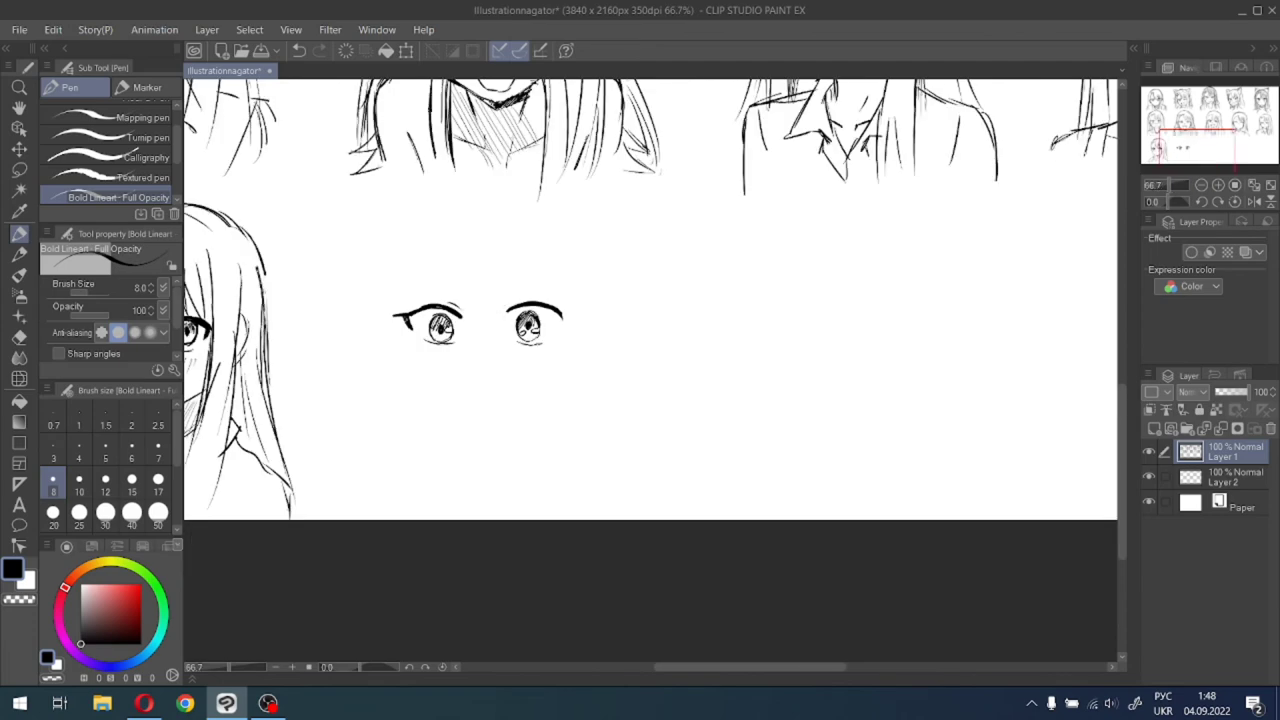
pyautogui.moveTo(1198, 136)
pyautogui.mouseDown()
pyautogui.moveTo(1185, 124)
pyautogui.moveTo(1167, 160)
pyautogui.moveTo(1187, 148)
pyautogui.mouseUp()
pyautogui.scroll(2, 1193, 134)
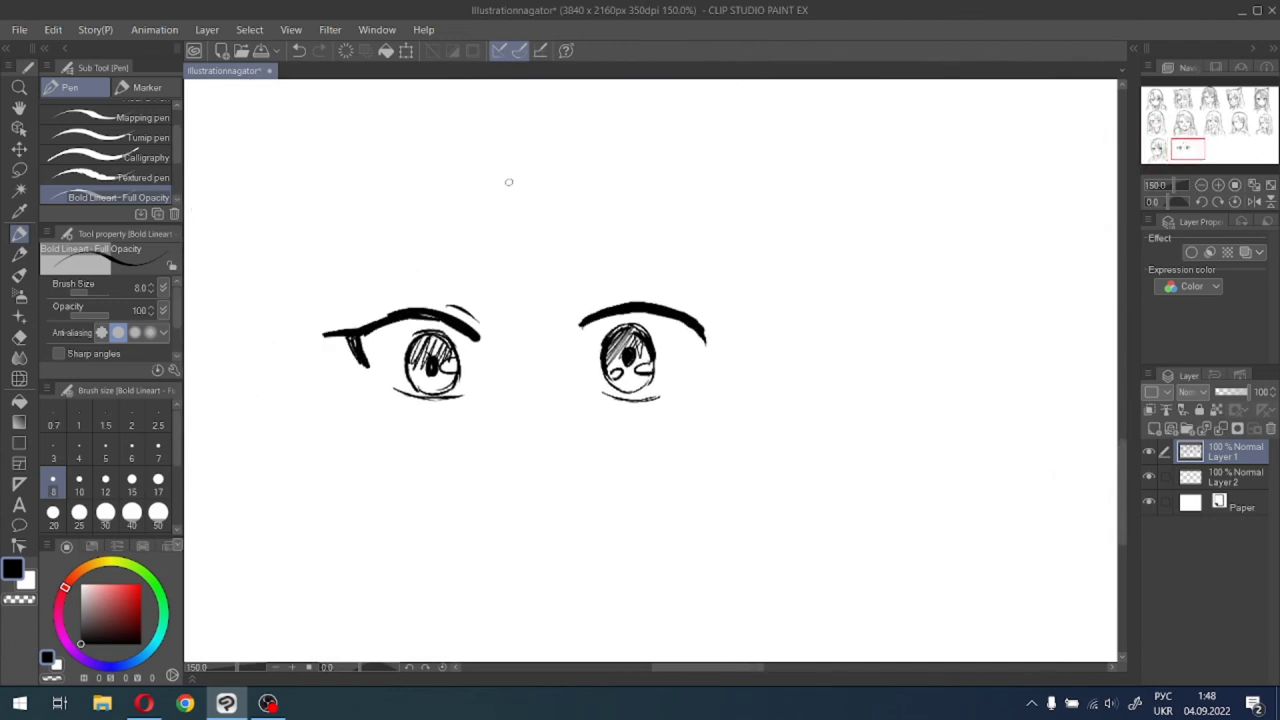
pyautogui.moveTo(506, 150); pyautogui.dragTo(511, 333)
pyautogui.moveTo(505, 152); pyautogui.dragTo(545, 346)
pyautogui.hotkey('ctrl', 'z')
pyautogui.hotkey('ctrl', 'y')
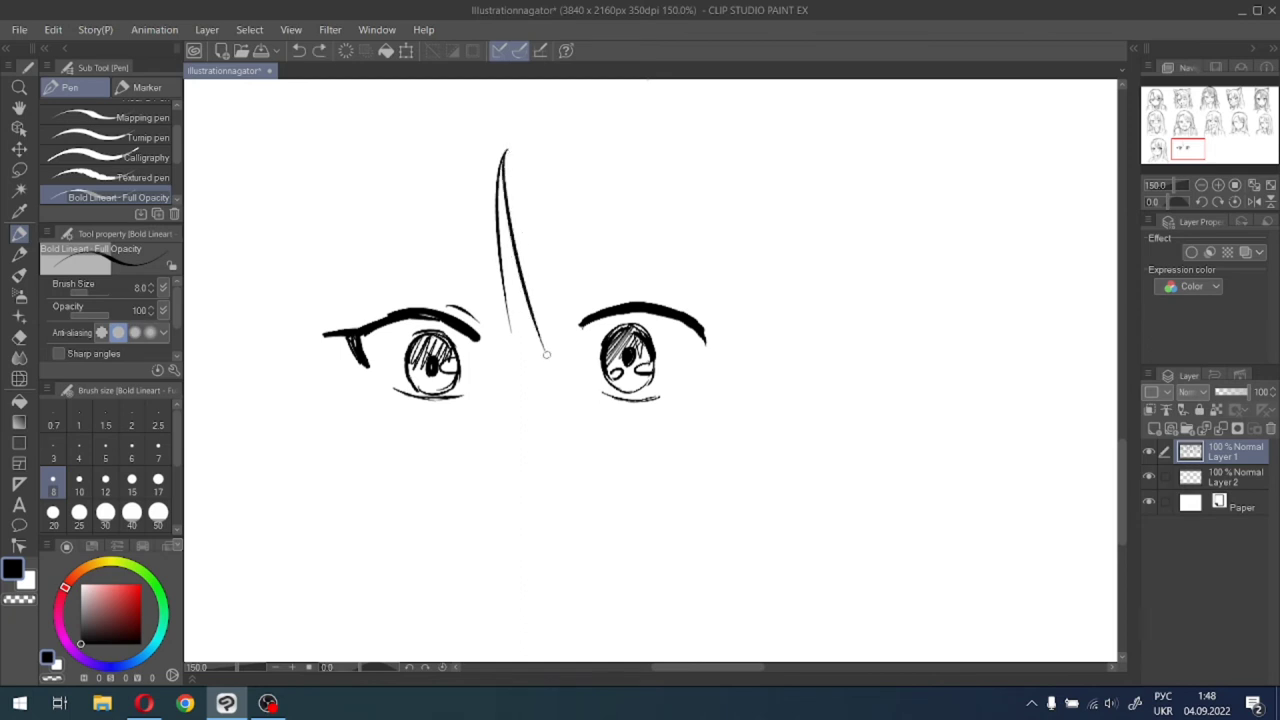
pyautogui.hotkey('ctrl', 'z')
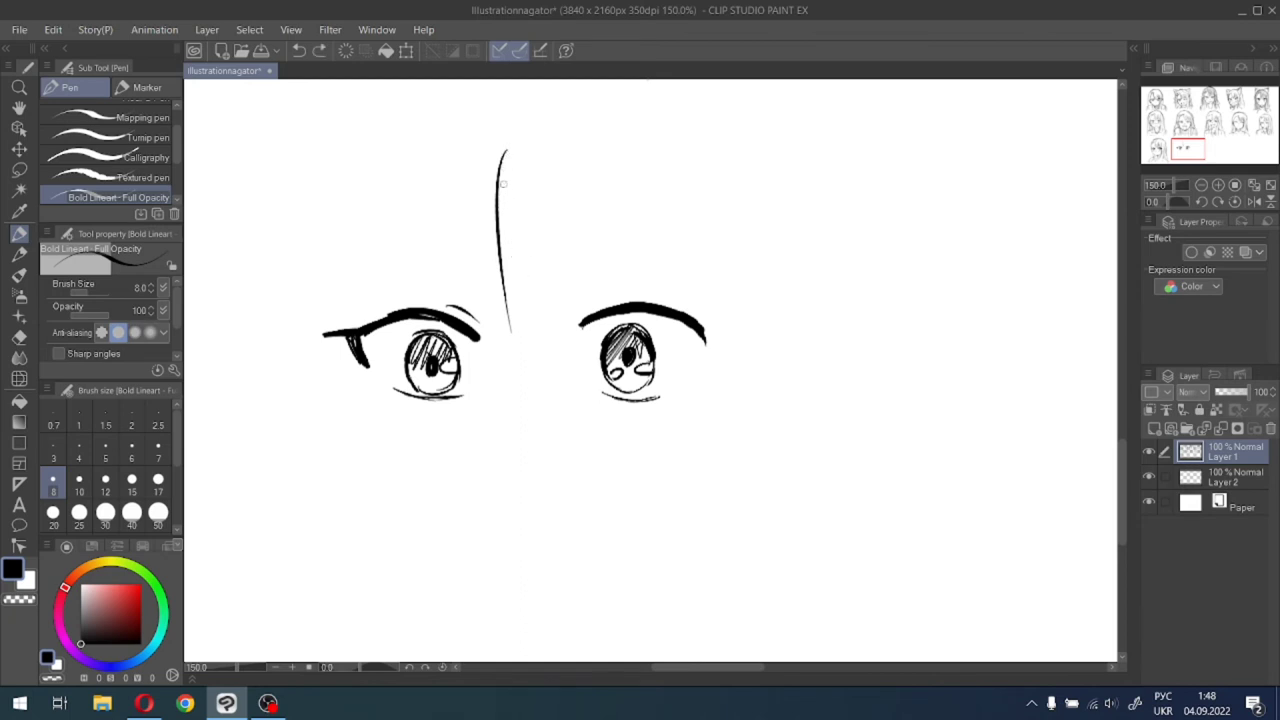
pyautogui.moveTo(505, 157)
pyautogui.mouseDown()
pyautogui.moveTo(505, 246)
pyautogui.moveTo(520, 220)
pyautogui.moveTo(517, 326)
pyautogui.mouseUp()
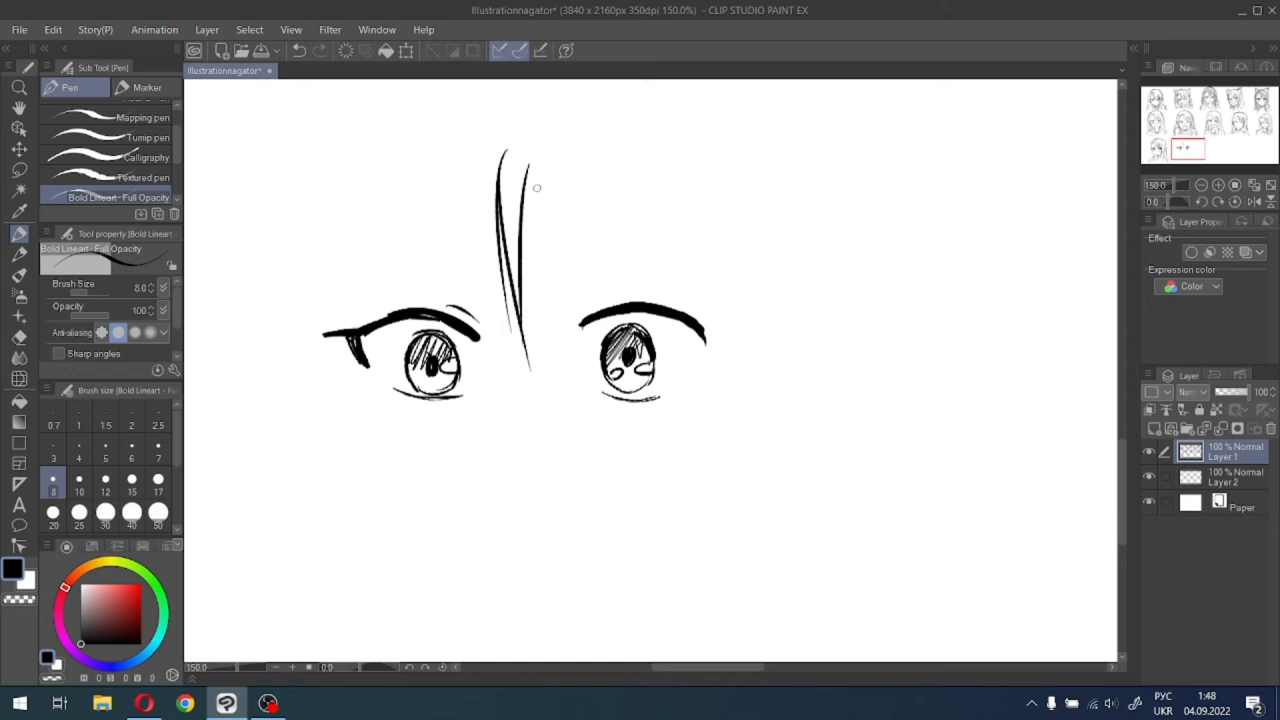
pyautogui.moveTo(523, 143); pyautogui.dragTo(563, 345)
pyautogui.hotkey('ctrl', 'z')
pyautogui.moveTo(524, 188); pyautogui.dragTo(550, 332)
pyautogui.hotkey('ctrl', 'z')
pyautogui.moveTo(522, 200); pyautogui.dragTo(569, 346)
pyautogui.moveTo(576, 132); pyautogui.dragTo(563, 345)
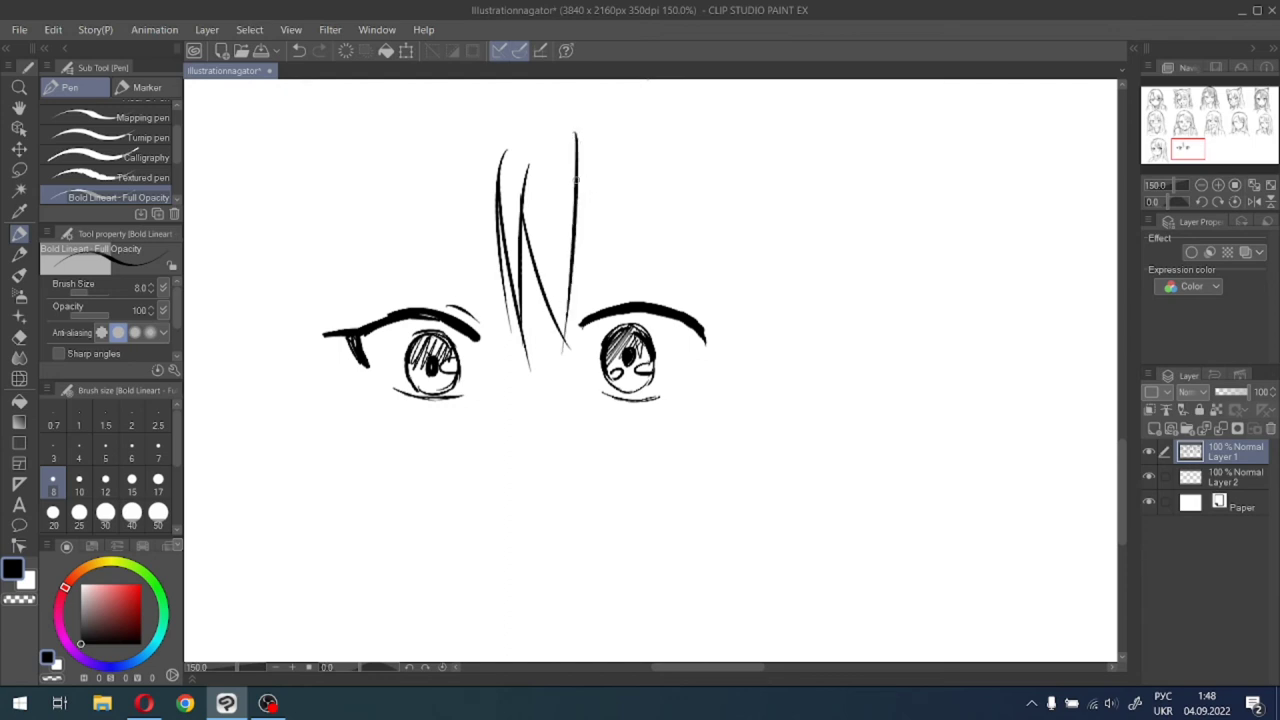
# Continue the bangs with pointed strands over the right eye, and add a short crease at that lid's inner end.
pyautogui.moveTo(571, 166); pyautogui.dragTo(585, 245)
pyautogui.moveTo(583, 305); pyautogui.dragTo(613, 297)
pyautogui.moveTo(573, 196); pyautogui.dragTo(603, 305)
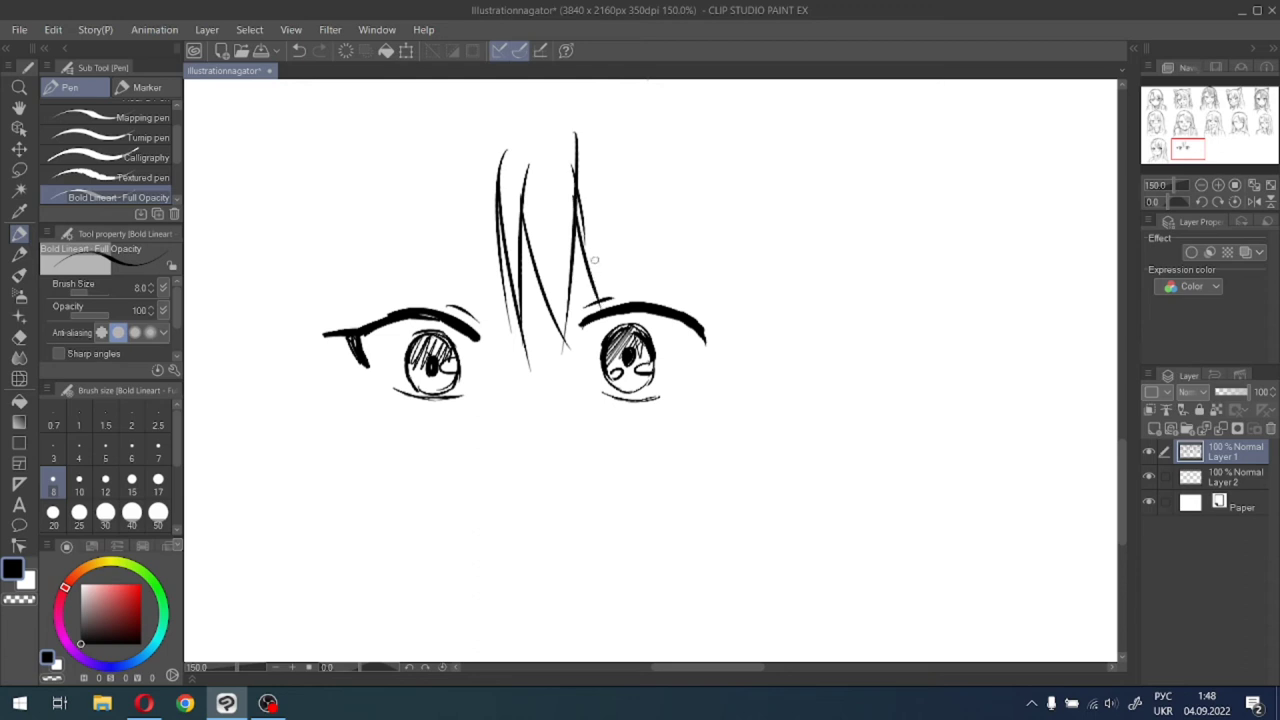
pyautogui.hotkey('ctrl', 'z')
pyautogui.moveTo(576, 197); pyautogui.dragTo(602, 300)
pyautogui.moveTo(600, 146); pyautogui.dragTo(605, 305)
pyautogui.hotkey('ctrl', 'z')
pyautogui.moveTo(610, 132); pyautogui.dragTo(602, 300)
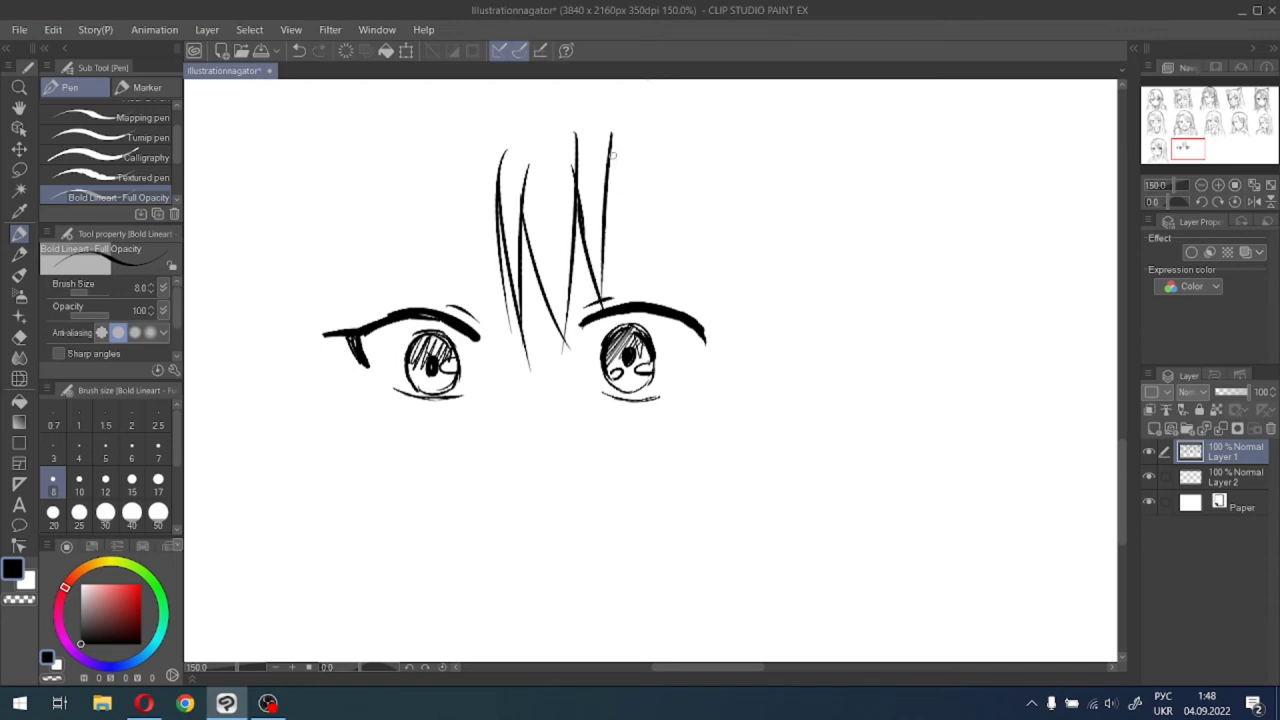
pyautogui.moveTo(610, 152); pyautogui.dragTo(634, 290)
pyautogui.hotkey('ctrl', 'z')
pyautogui.moveTo(608, 166); pyautogui.dragTo(630, 290)
pyautogui.moveTo(630, 145); pyautogui.dragTo(630, 289)
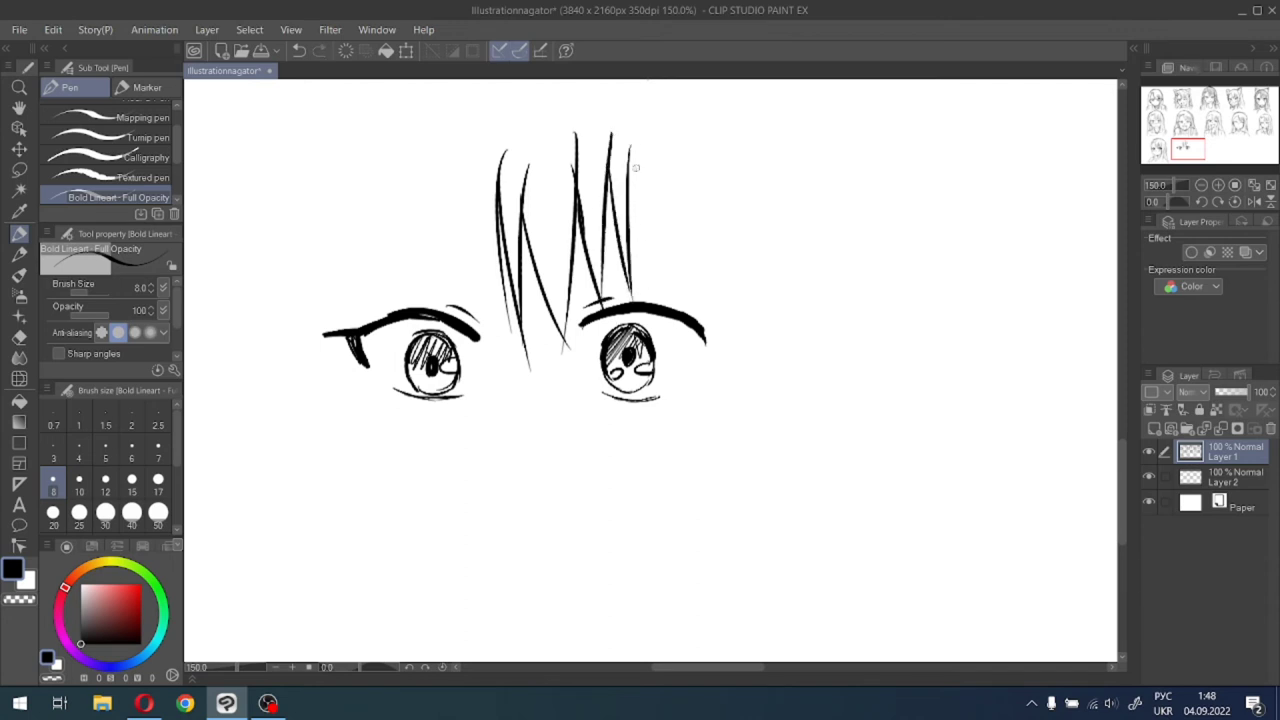
pyautogui.moveTo(632, 160); pyautogui.dragTo(727, 331)
# Draw short eyebrow strokes above both eyes, the right one between the bang strands.
pyautogui.moveTo(596, 242); pyautogui.dragTo(617, 237)
pyautogui.moveTo(440, 226); pyautogui.dragTo(472, 234)
pyautogui.hotkey('ctrl', 'z')
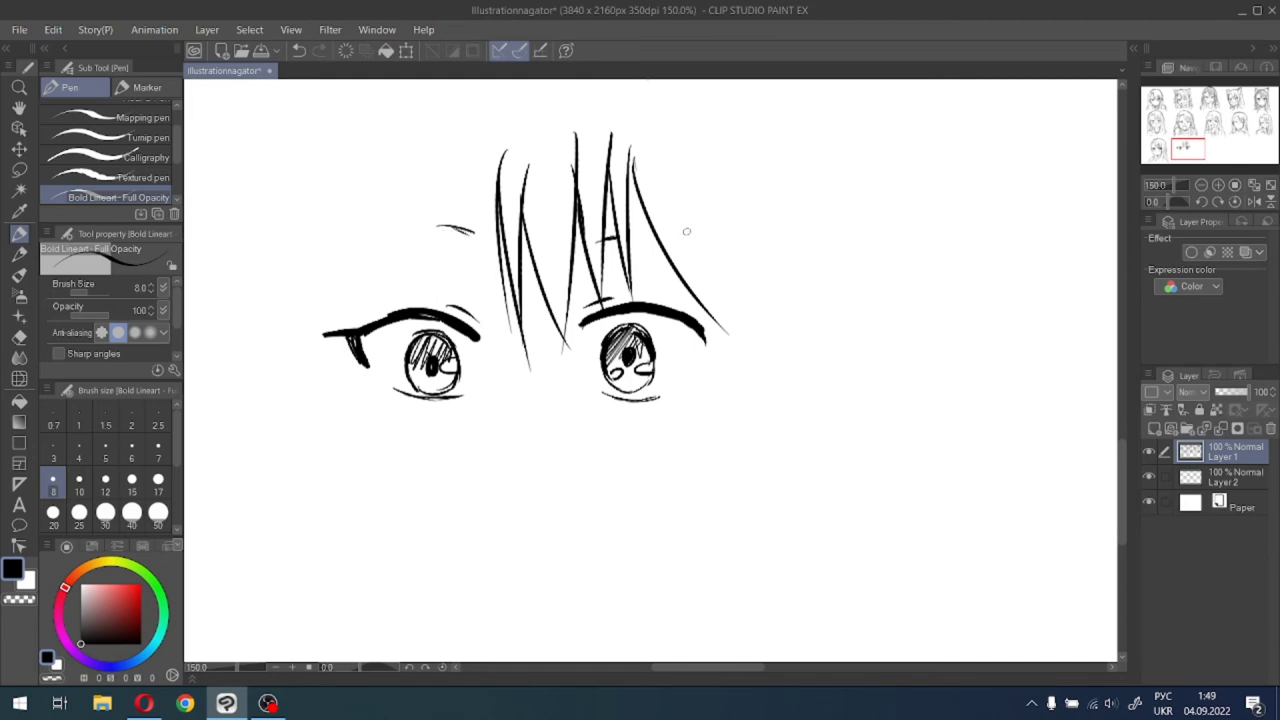
# Draw a long side lock running down past the right eye's outer corner, with short hair strokes inside it.
pyautogui.moveTo(681, 168); pyautogui.dragTo(666, 478)
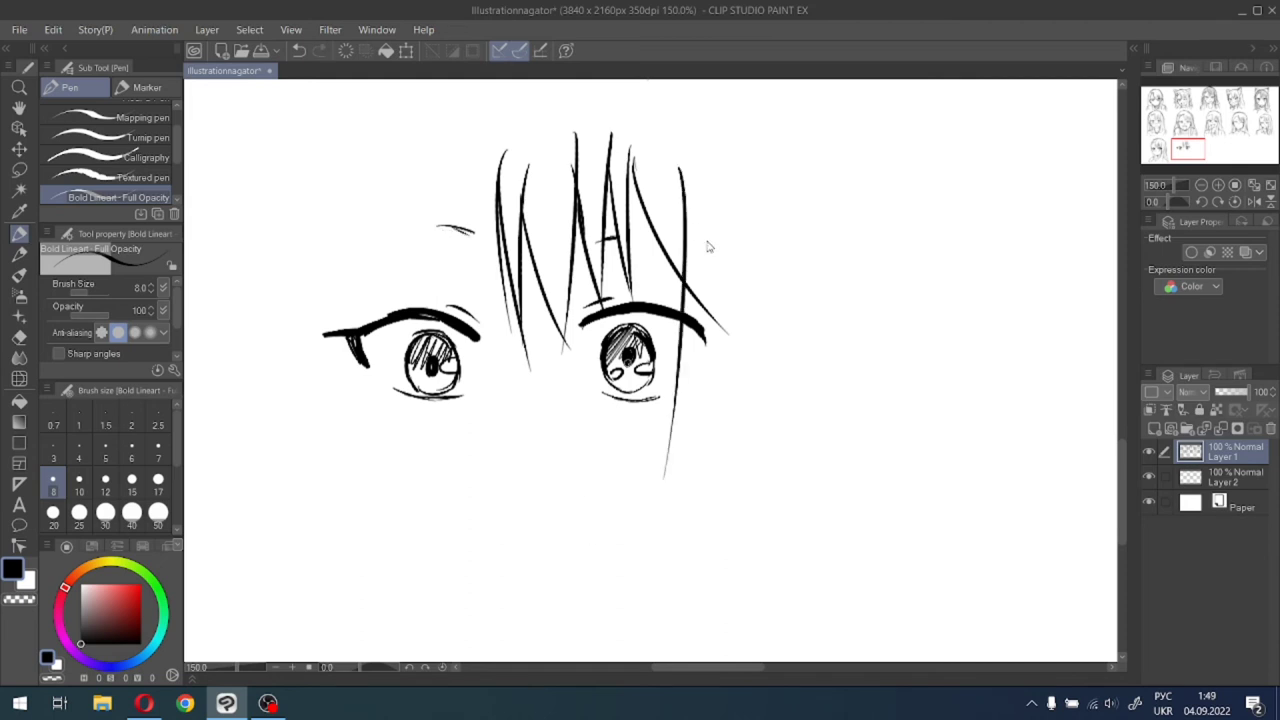
pyautogui.hotkey('ctrl', 'z')
pyautogui.moveTo(700, 177); pyautogui.dragTo(694, 528)
pyautogui.hotkey('ctrl', 'z')
pyautogui.moveTo(702, 158); pyautogui.dragTo(678, 558)
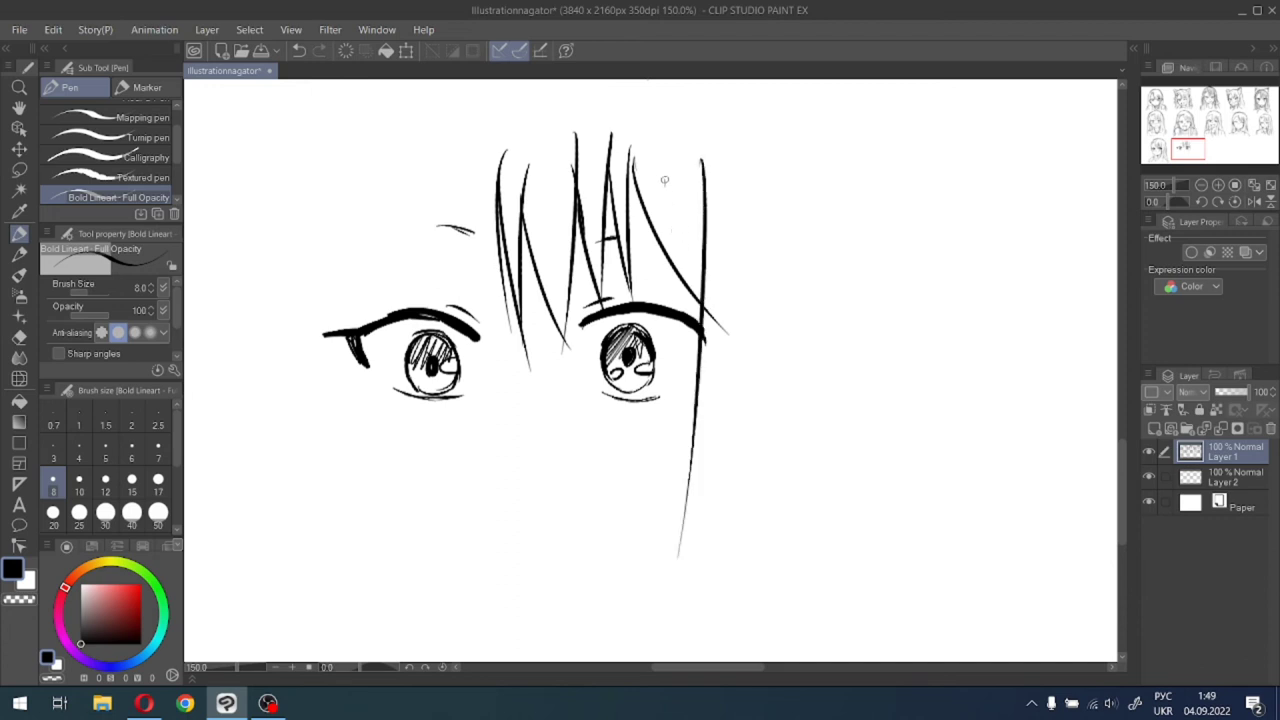
pyautogui.moveTo(665, 180)
pyautogui.mouseDown()
pyautogui.moveTo(674, 290)
pyautogui.moveTo(681, 205)
pyautogui.mouseUp()
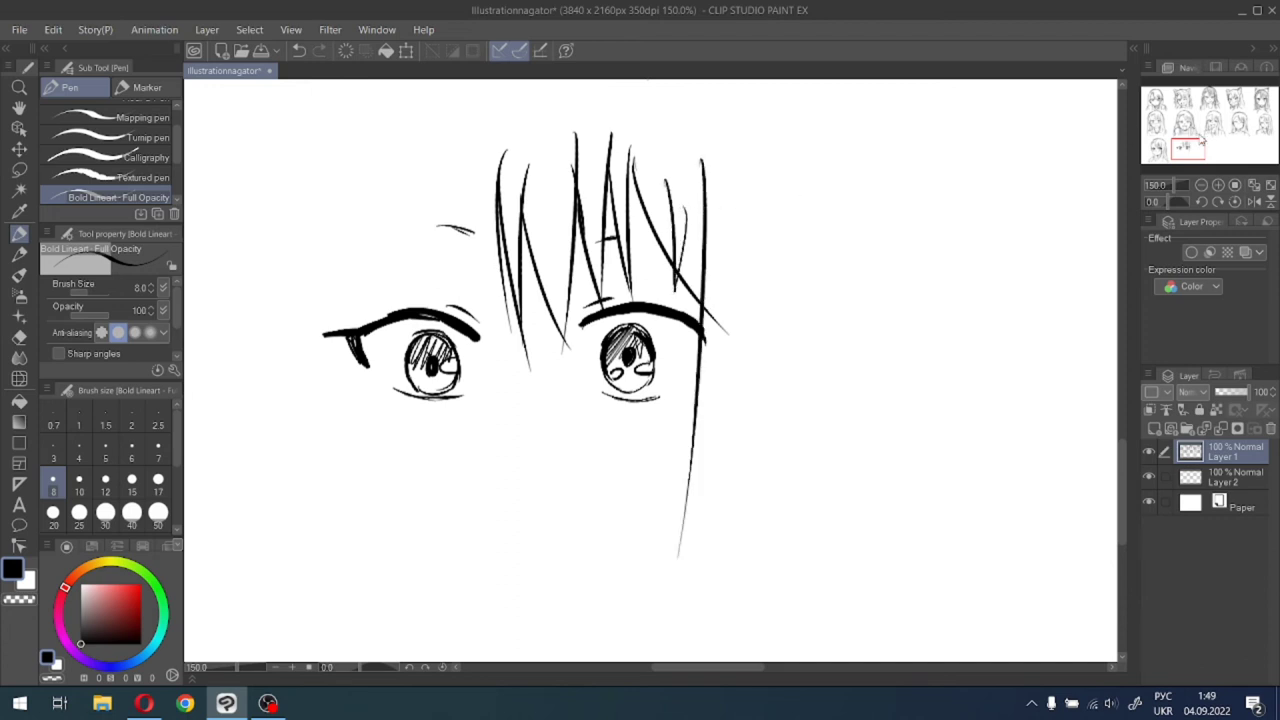
# Thicken the left eye's outer lash corner and trim it to a sharp point with the Hard eraser.
pyautogui.moveTo(1183, 147)
pyautogui.mouseDown()
pyautogui.moveTo(1182, 132)
pyautogui.moveTo(1144, 152)
pyautogui.mouseUp()
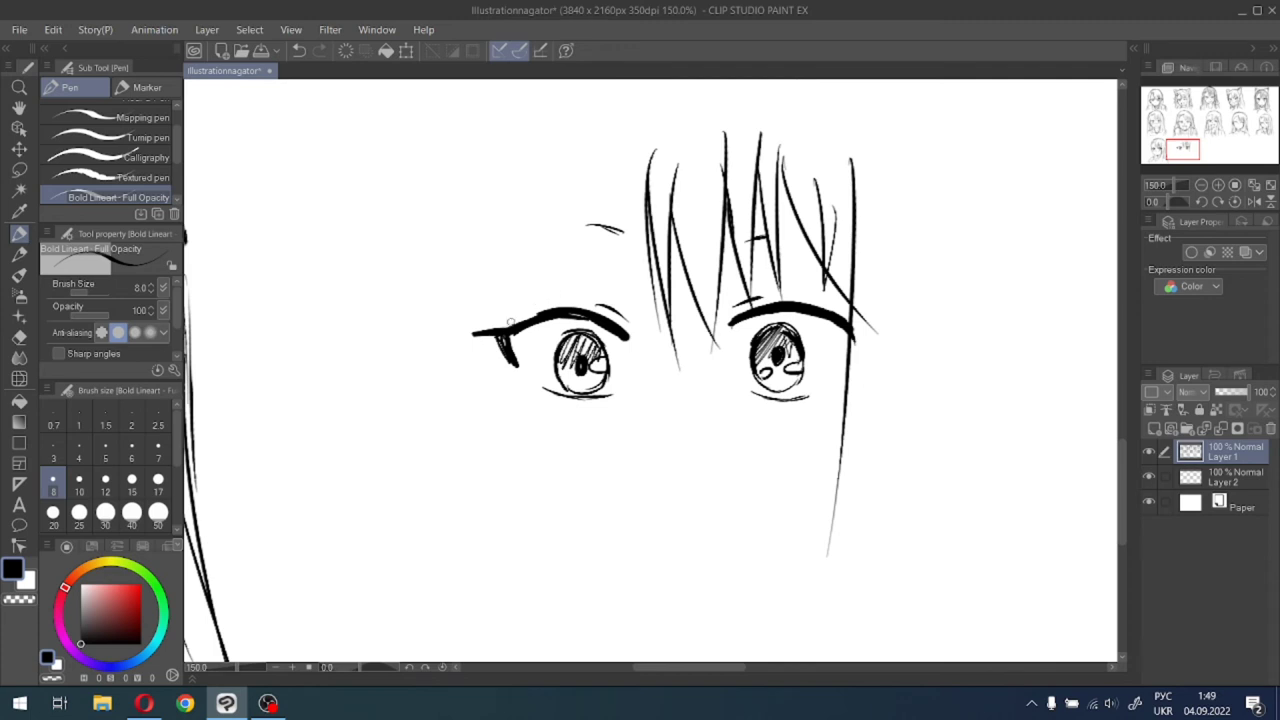
pyautogui.moveTo(500, 329); pyautogui.dragTo(548, 312)
pyautogui.click(20, 338)
pyautogui.moveTo(470, 335); pyautogui.dragTo(509, 366)
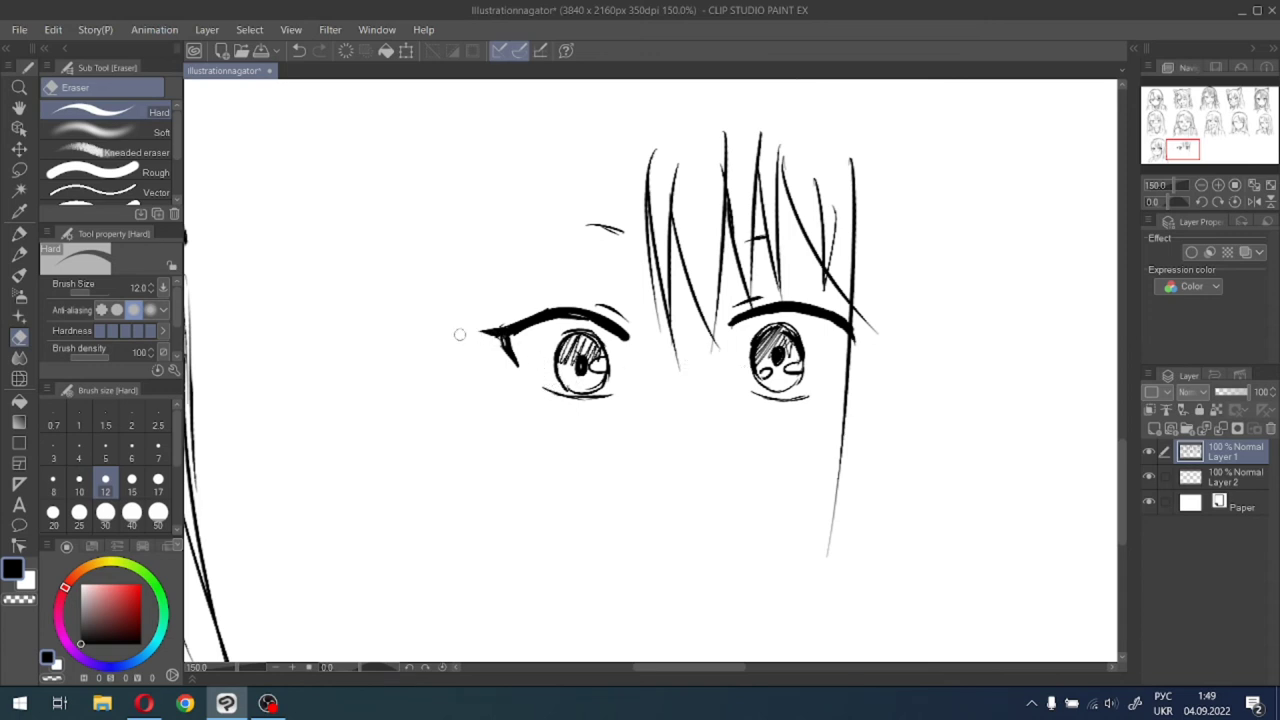
# Draw the face edge beside the left eye and a curved hairline from there up to the top of the bangs.
pyautogui.click(18, 236)
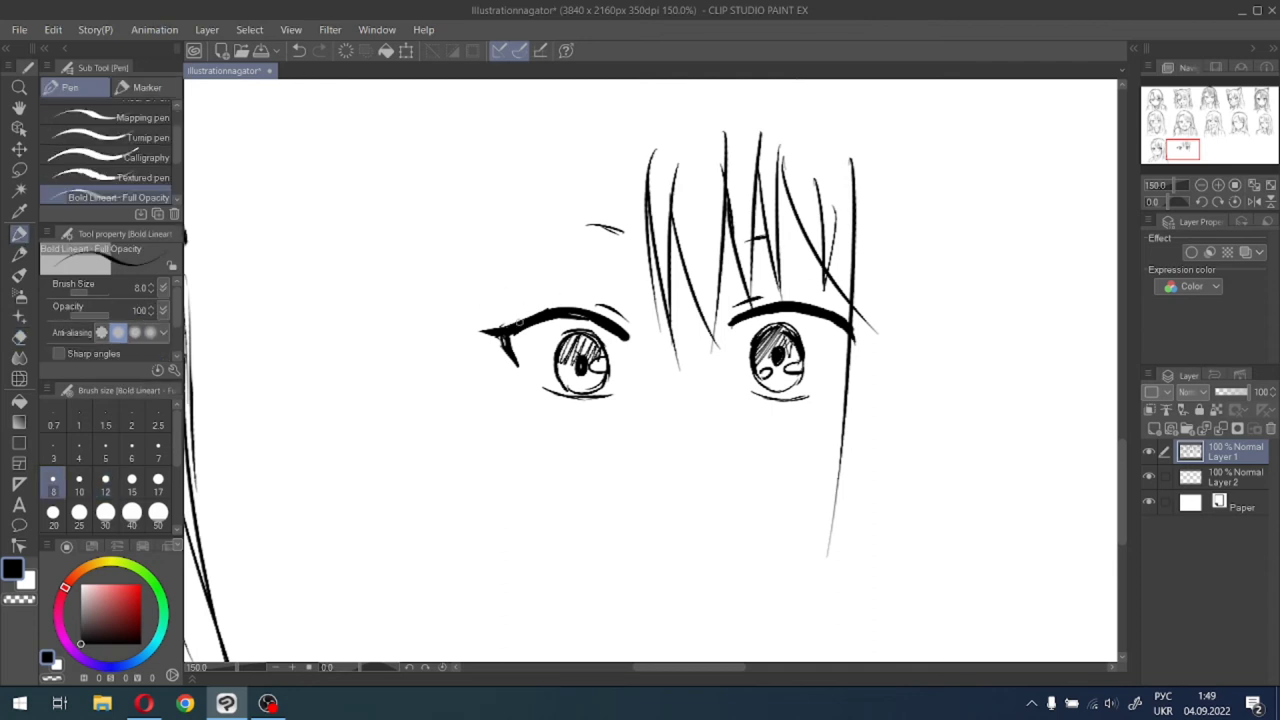
pyautogui.moveTo(486, 304); pyautogui.dragTo(502, 396)
pyautogui.hotkey('ctrl', 'z')
pyautogui.moveTo(486, 284)
pyautogui.mouseDown()
pyautogui.moveTo(491, 350)
pyautogui.moveTo(486, 310)
pyautogui.mouseUp()
pyautogui.moveTo(503, 230)
pyautogui.mouseDown()
pyautogui.moveTo(497, 256)
pyautogui.moveTo(549, 172)
pyautogui.moveTo(628, 128)
pyautogui.mouseUp()
pyautogui.hotkey('ctrl', 'z')
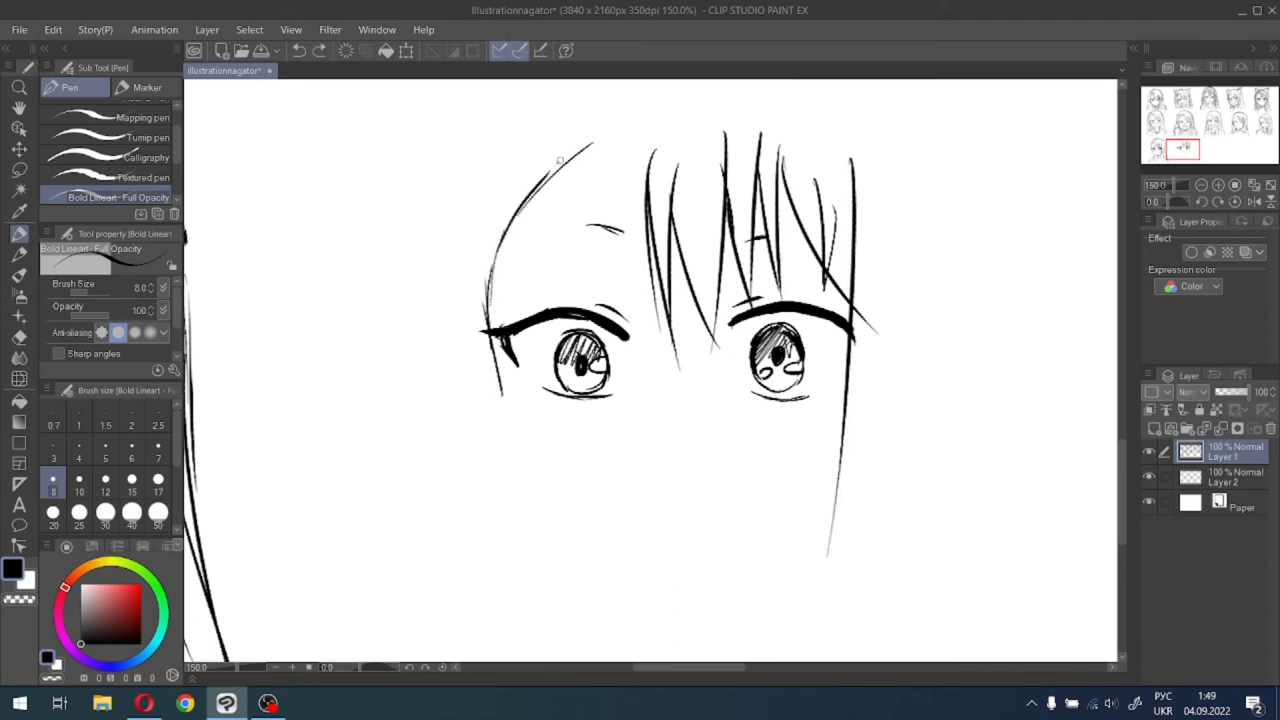
pyautogui.moveTo(560, 162)
pyautogui.mouseDown()
pyautogui.moveTo(650, 124)
pyautogui.moveTo(632, 172)
pyautogui.mouseUp()
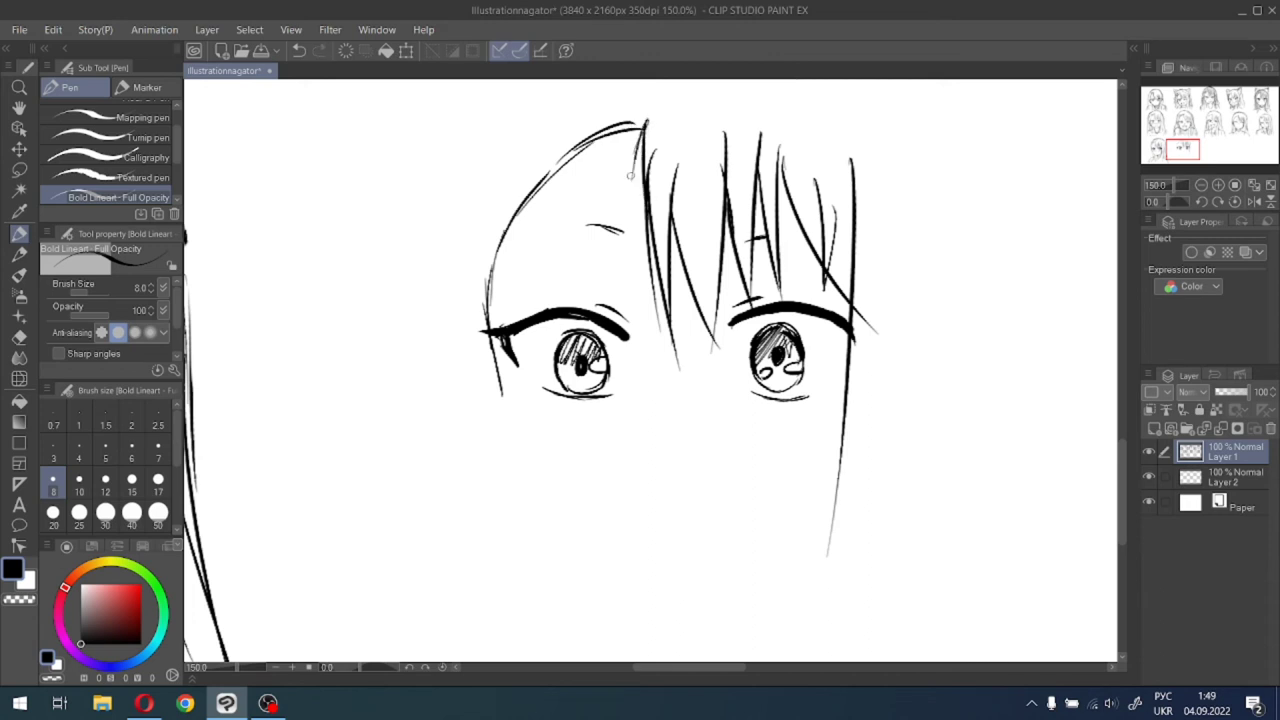
pyautogui.moveTo(624, 120); pyautogui.dragTo(520, 286)
pyautogui.hotkey('ctrl', 'z')
pyautogui.moveTo(576, 148)
pyautogui.mouseDown()
pyautogui.moveTo(502, 240)
pyautogui.moveTo(486, 322)
pyautogui.mouseUp()
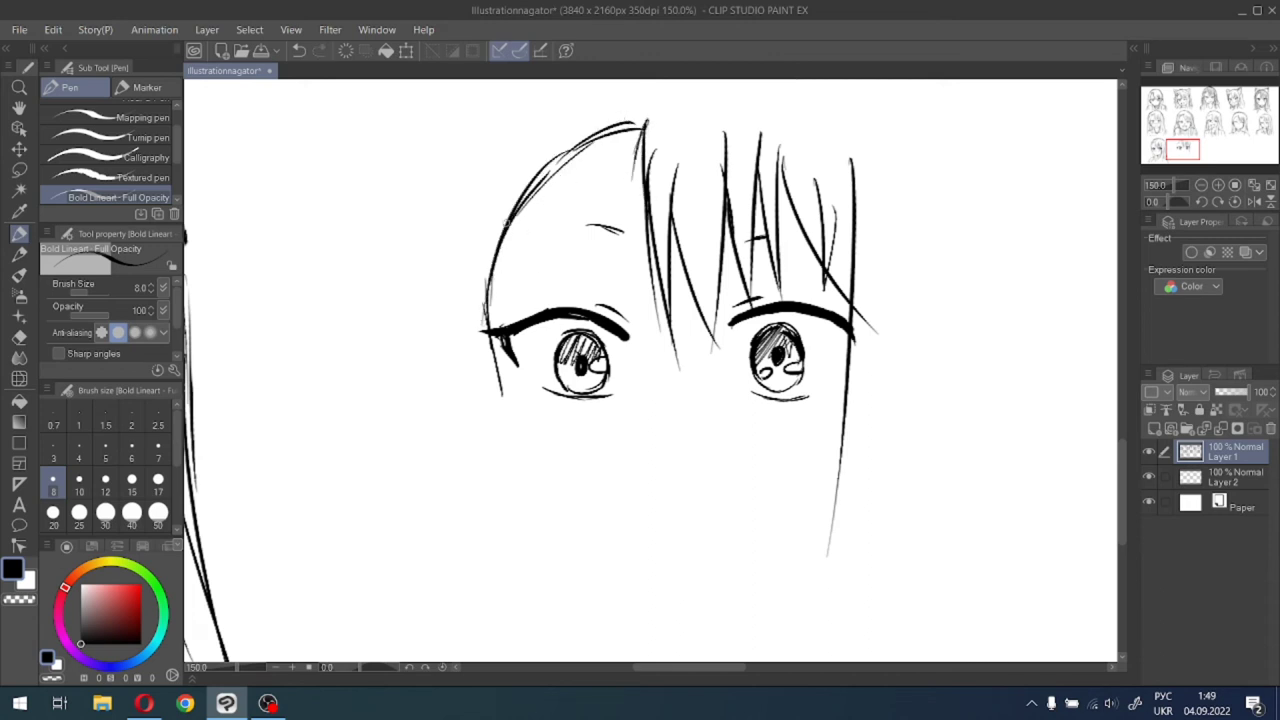
# Draw a barred hair clip across the left hairline and a curved head outline above it.
pyautogui.moveTo(507, 222); pyautogui.dragTo(490, 290)
pyautogui.moveTo(1198, 142); pyautogui.dragTo(1195, 139)
pyautogui.moveTo(642, 200)
pyautogui.mouseDown()
pyautogui.moveTo(668, 237)
pyautogui.moveTo(645, 246)
pyautogui.moveTo(646, 192)
pyautogui.moveTo(668, 251)
pyautogui.mouseUp()
pyautogui.hotkey('ctrl', 'z')
pyautogui.hotkey('ctrl', 'z')
pyautogui.hotkey('ctrl', 'z')
pyautogui.hotkey('ctrl', 'z')
pyautogui.moveTo(642, 196)
pyautogui.mouseDown()
pyautogui.moveTo(623, 202)
pyautogui.moveTo(653, 271)
pyautogui.mouseUp()
pyautogui.moveTo(610, 220)
pyautogui.mouseDown()
pyautogui.moveTo(629, 264)
pyautogui.moveTo(597, 230)
pyautogui.moveTo(613, 280)
pyautogui.mouseUp()
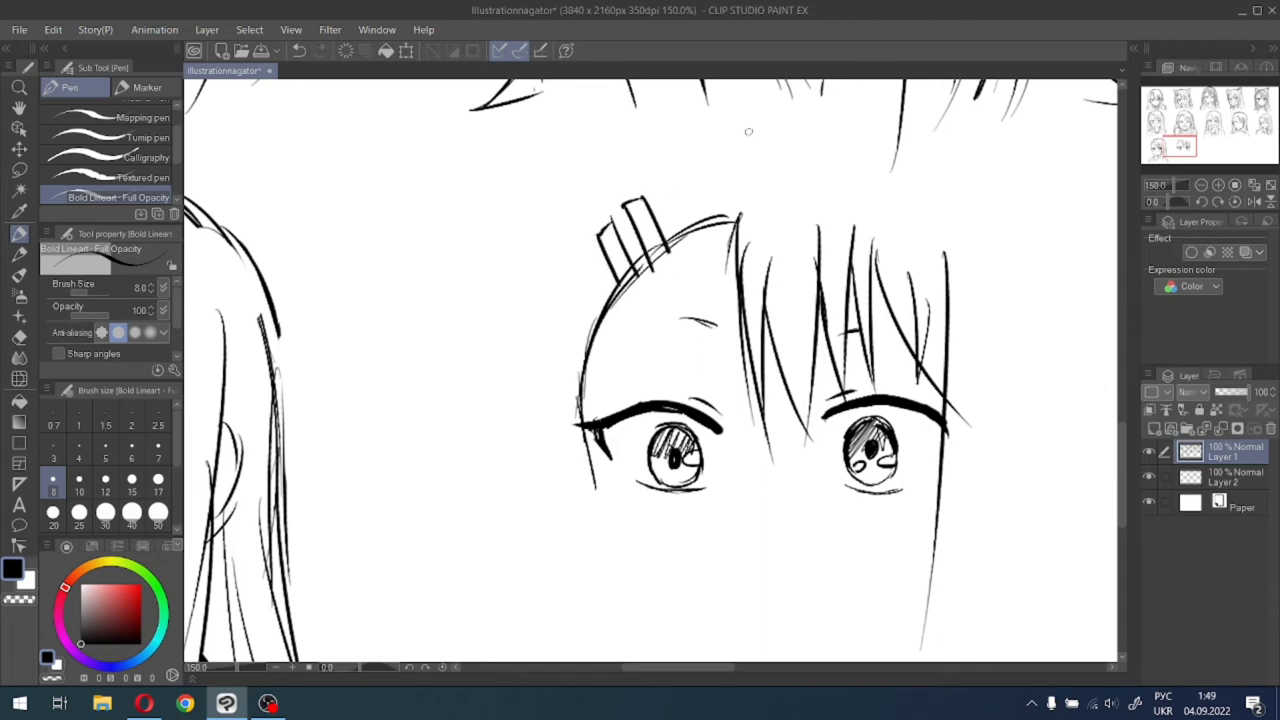
pyautogui.moveTo(773, 131)
pyautogui.mouseDown()
pyautogui.moveTo(680, 146)
pyautogui.moveTo(612, 190)
pyautogui.moveTo(583, 238)
pyautogui.mouseUp()
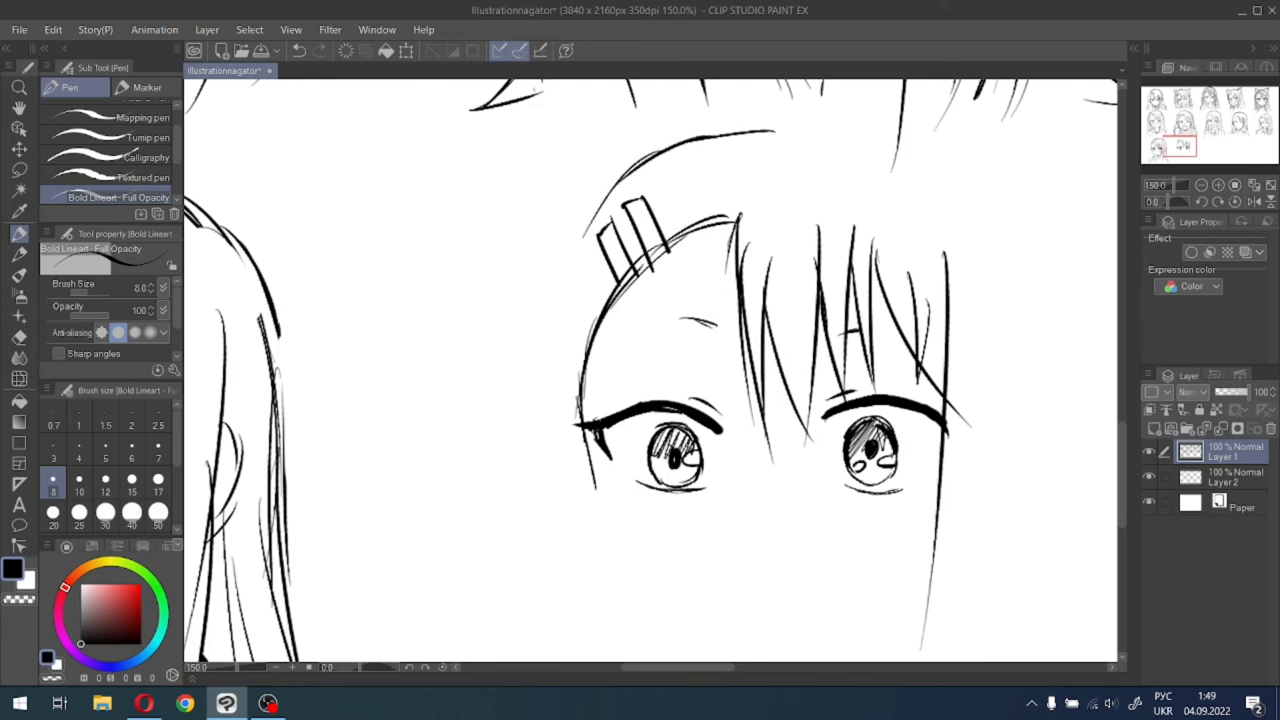
# Draw the hatched nose between the eyes and short blush strokes on both cheeks, reinforcing the right eye's lower lash line.
pyautogui.moveTo(1184, 138); pyautogui.dragTo(1186, 154)
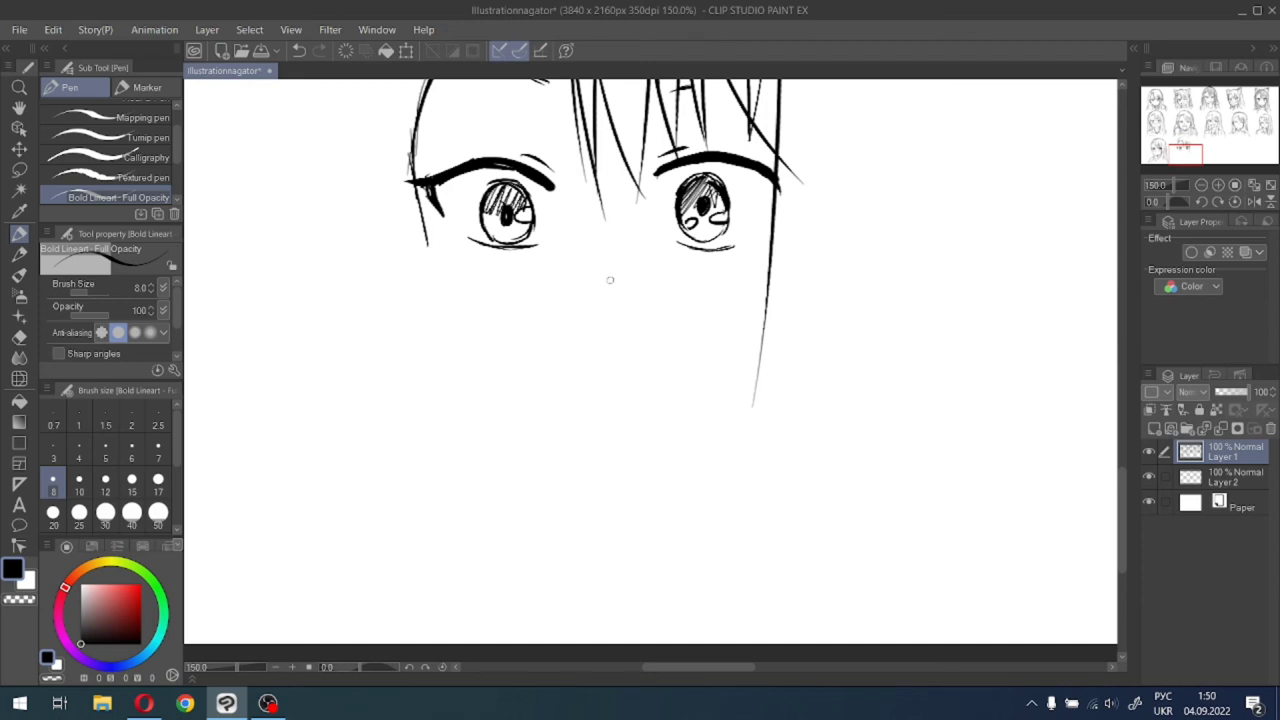
pyautogui.moveTo(606, 245)
pyautogui.mouseDown()
pyautogui.moveTo(605, 272)
pyautogui.moveTo(615, 262)
pyautogui.moveTo(624, 282)
pyautogui.mouseUp()
pyautogui.moveTo(721, 270)
pyautogui.mouseDown()
pyautogui.moveTo(714, 292)
pyautogui.moveTo(727, 293)
pyautogui.mouseUp()
pyautogui.moveTo(696, 249); pyautogui.dragTo(740, 242)
pyautogui.moveTo(480, 266); pyautogui.dragTo(476, 290)
pyautogui.moveTo(491, 270)
pyautogui.mouseDown()
pyautogui.moveTo(488, 293)
pyautogui.moveTo(499, 290)
pyautogui.mouseUp()
# Draw the right cheek line down from the eye and the jaw line curving inward from it toward the chin.
pyautogui.moveTo(765, 336); pyautogui.dragTo(680, 408)
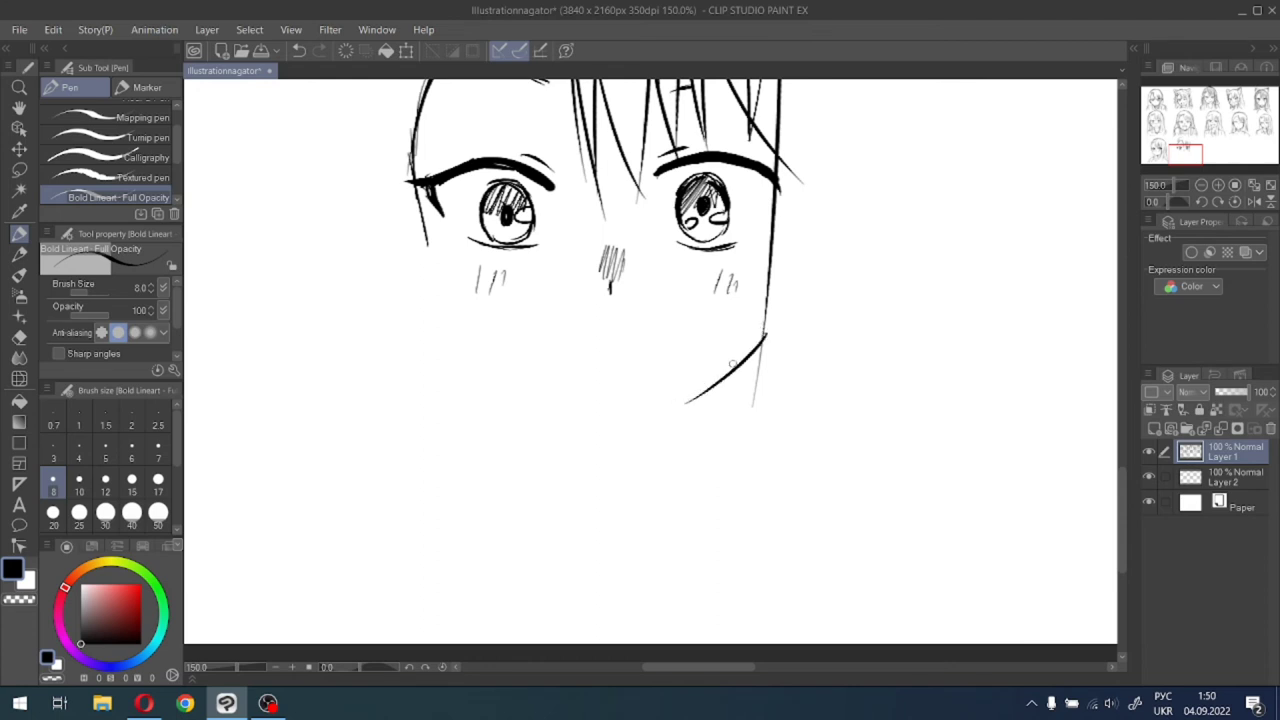
pyautogui.hotkey('ctrl', 'z')
pyautogui.moveTo(766, 264); pyautogui.dragTo(704, 478)
pyautogui.hotkey('ctrl', 'z')
pyautogui.moveTo(770, 256); pyautogui.dragTo(698, 498)
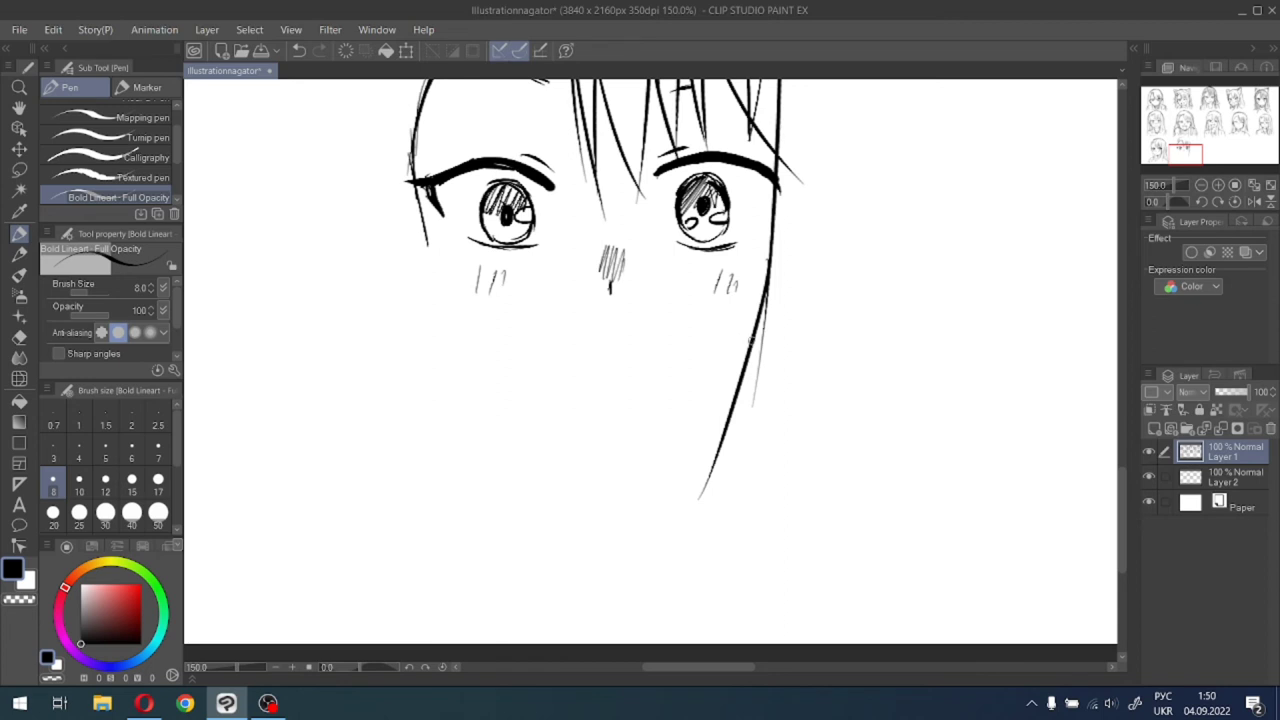
pyautogui.hotkey('ctrl', 'z')
pyautogui.moveTo(772, 244); pyautogui.dragTo(716, 462)
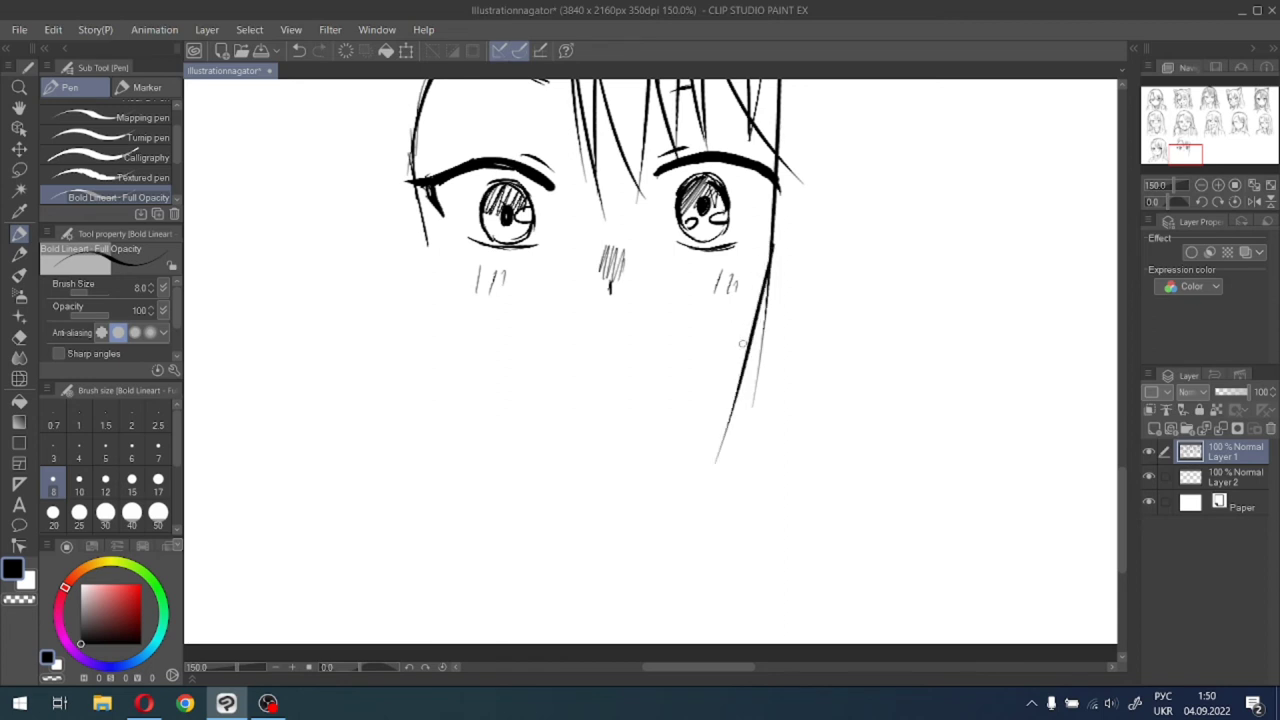
pyautogui.moveTo(748, 341); pyautogui.dragTo(660, 424)
pyautogui.hotkey('ctrl', 'z')
# Draw the left cheek line from the outer eye corner down to the bend of the jaw.
pyautogui.moveTo(428, 223); pyautogui.dragTo(455, 346)
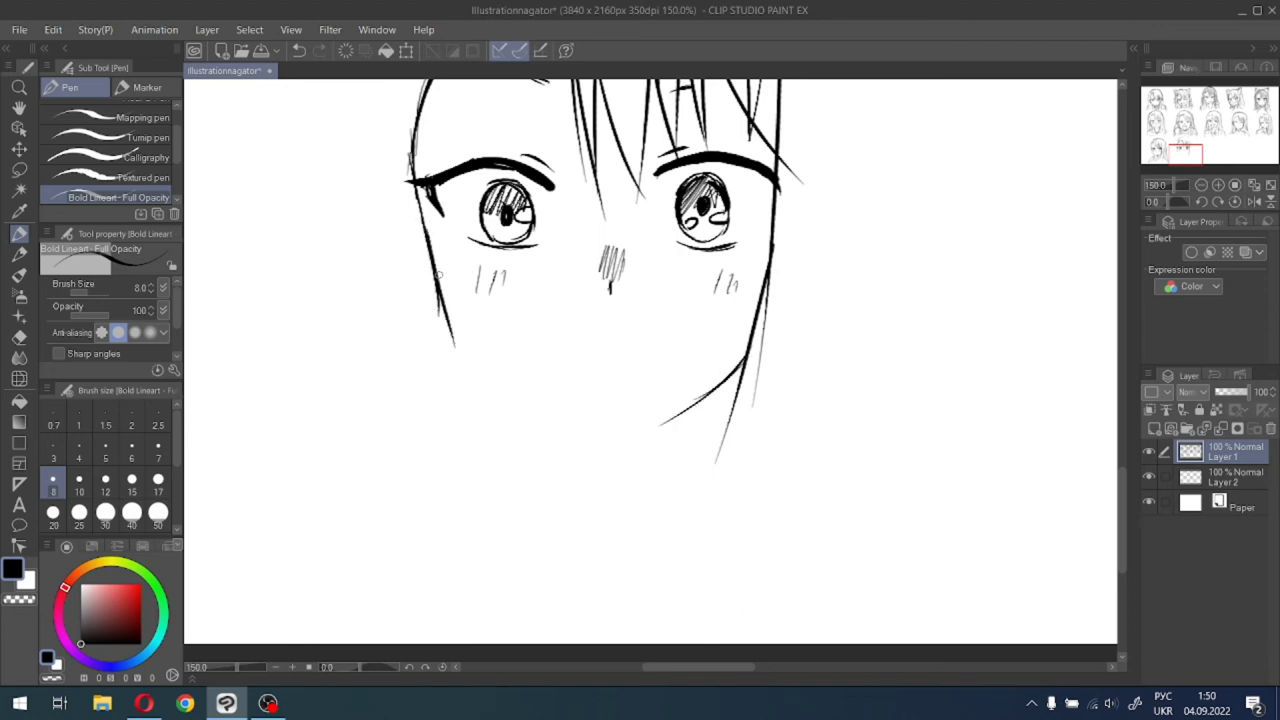
pyautogui.moveTo(436, 272); pyautogui.dragTo(445, 330)
pyautogui.hotkey('ctrl', 'z')
pyautogui.moveTo(438, 285); pyautogui.dragTo(446, 348)
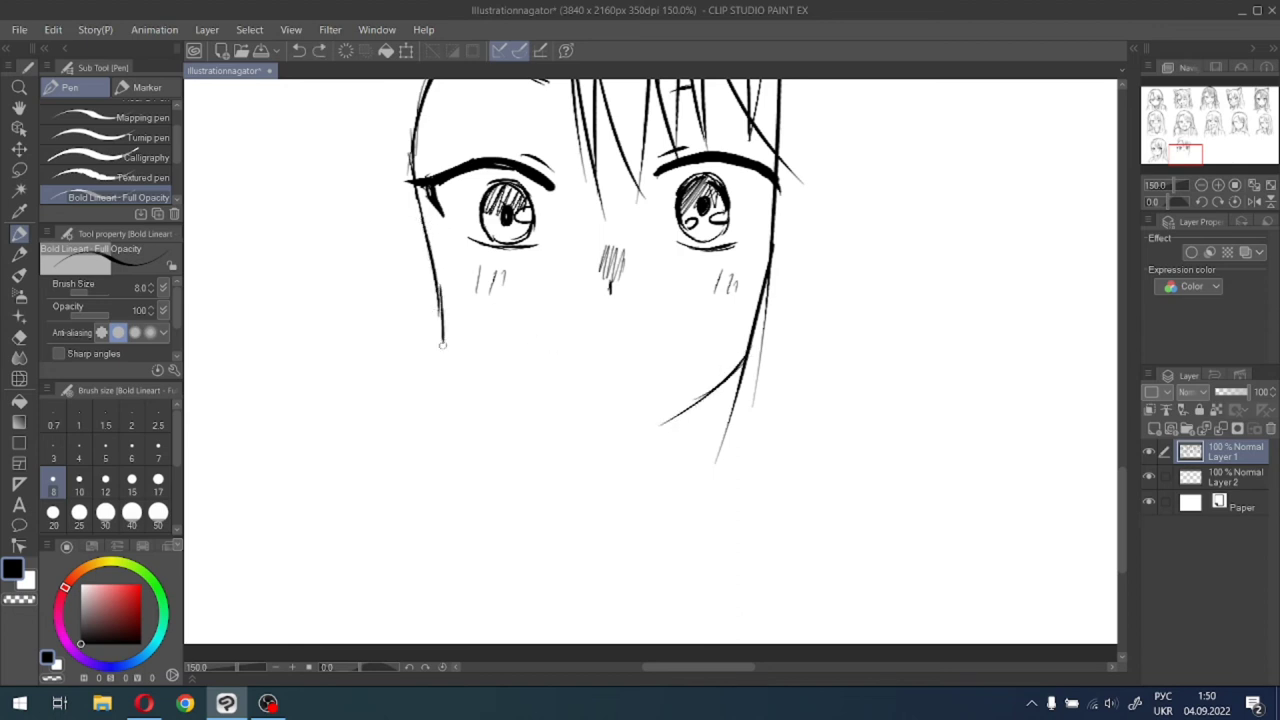
pyautogui.hotkey('ctrl', 'z')
pyautogui.moveTo(435, 284)
pyautogui.mouseDown()
pyautogui.moveTo(443, 338)
pyautogui.moveTo(480, 376)
pyautogui.mouseUp()
pyautogui.hotkey('ctrl', 'z')
pyautogui.moveTo(442, 308); pyautogui.dragTo(493, 388)
# Extend the left jaw line diagonally from the cheek bend toward the chin.
pyautogui.moveTo(450, 342); pyautogui.dragTo(584, 432)
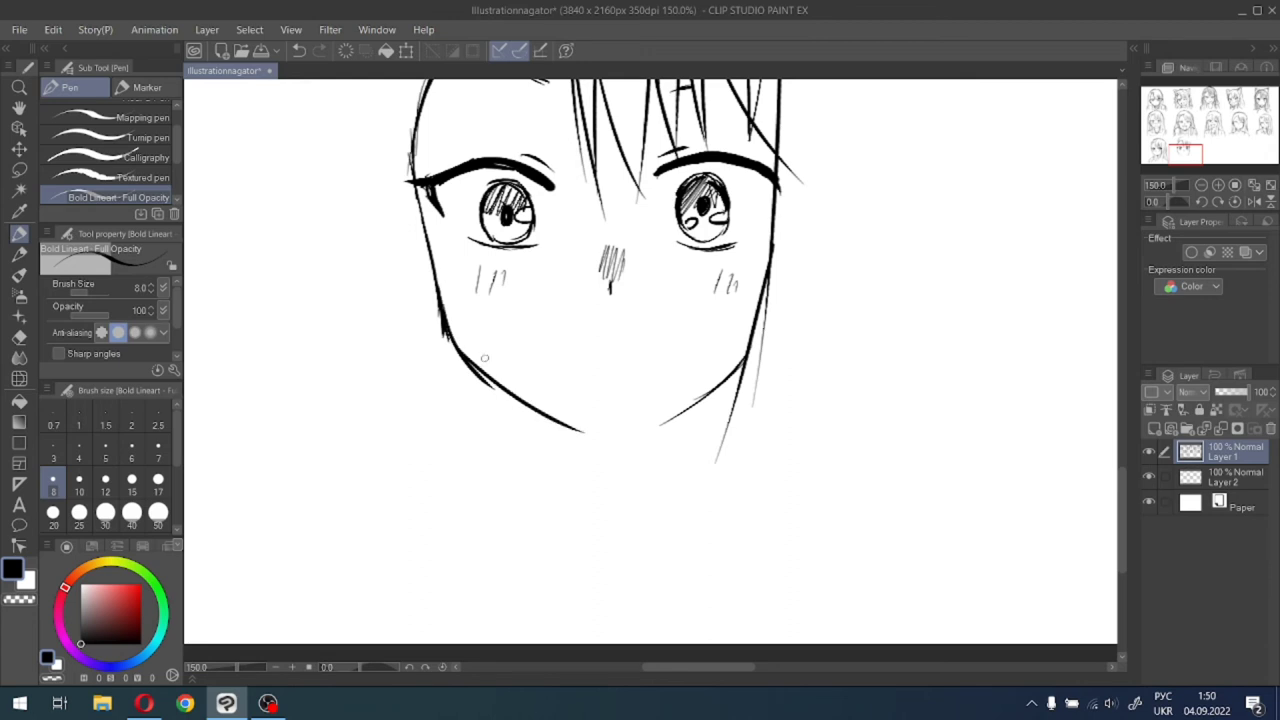
pyautogui.hotkey('ctrl', 'z')
pyautogui.moveTo(450, 344); pyautogui.dragTo(597, 442)
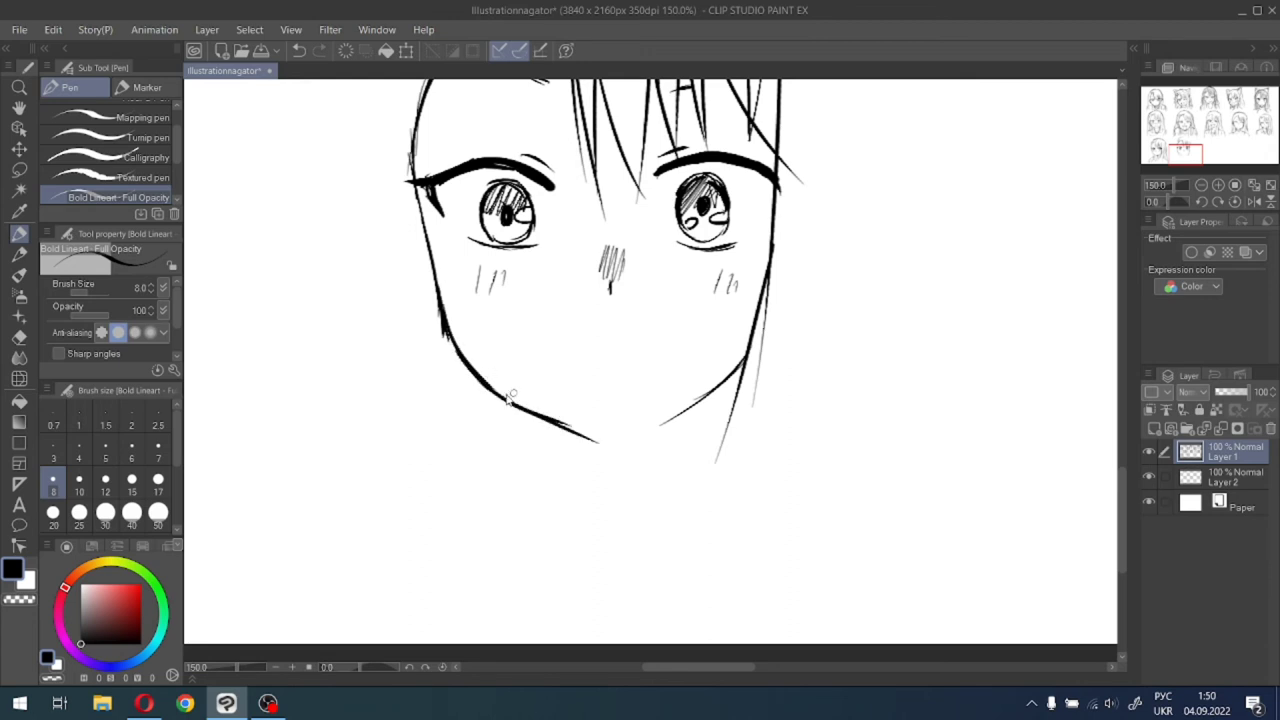
pyautogui.hotkey('ctrl', 'z')
pyautogui.moveTo(499, 396); pyautogui.dragTo(605, 459)
pyautogui.hotkey('ctrl', 'z')
# Extend the right jaw line down toward the chin, leaving a small gap at the chin point.
pyautogui.moveTo(511, 403)
pyautogui.mouseDown()
pyautogui.moveTo(584, 436)
pyautogui.moveTo(712, 400)
pyautogui.mouseUp()
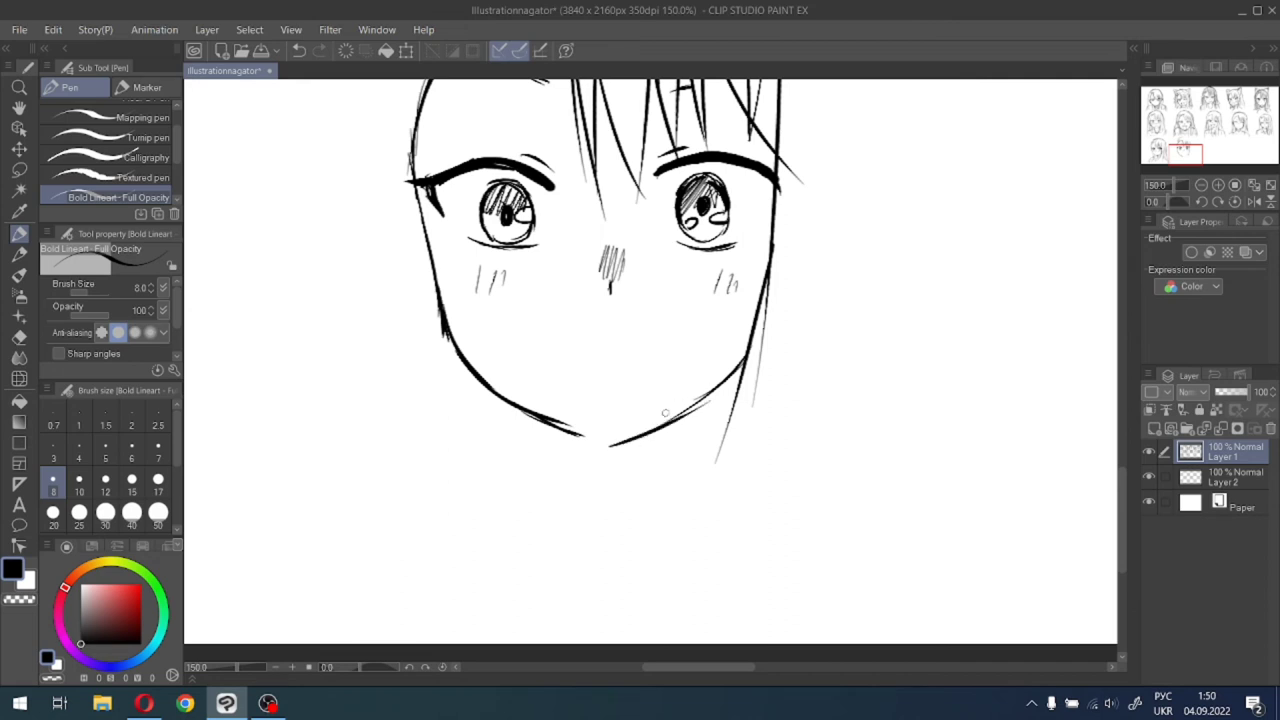
pyautogui.hotkey('ctrl', 'z')
pyautogui.moveTo(626, 434); pyautogui.dragTo(716, 384)
pyautogui.moveTo(618, 435); pyautogui.dragTo(682, 390)
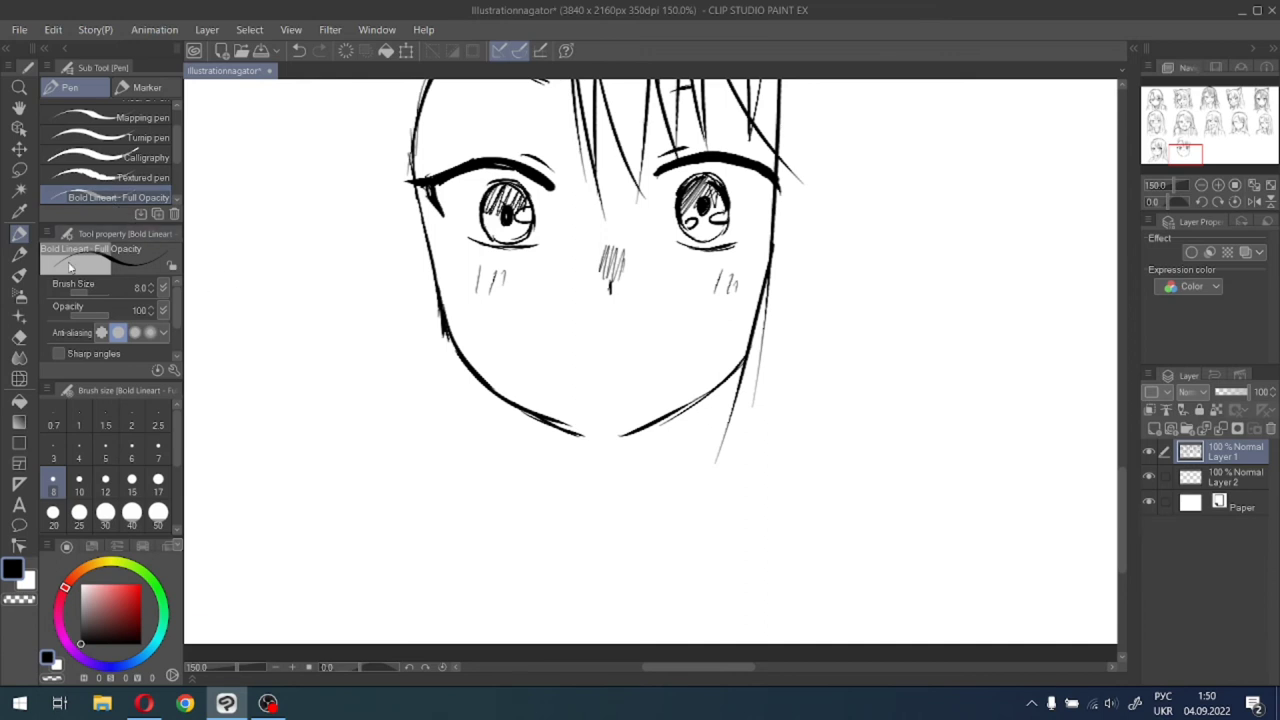
# Lasso the left jaw line, rotate and shift it slightly to fit the cheek, and deselect it.
pyautogui.click(19, 169)
pyautogui.moveTo(462, 298)
pyautogui.mouseDown()
pyautogui.moveTo(578, 512)
pyautogui.moveTo(427, 391)
pyautogui.moveTo(452, 310)
pyautogui.moveTo(425, 296)
pyautogui.mouseUp()
pyautogui.hotkey('ctrl', 't')
pyautogui.moveTo(589, 283); pyautogui.dragTo(600, 291)
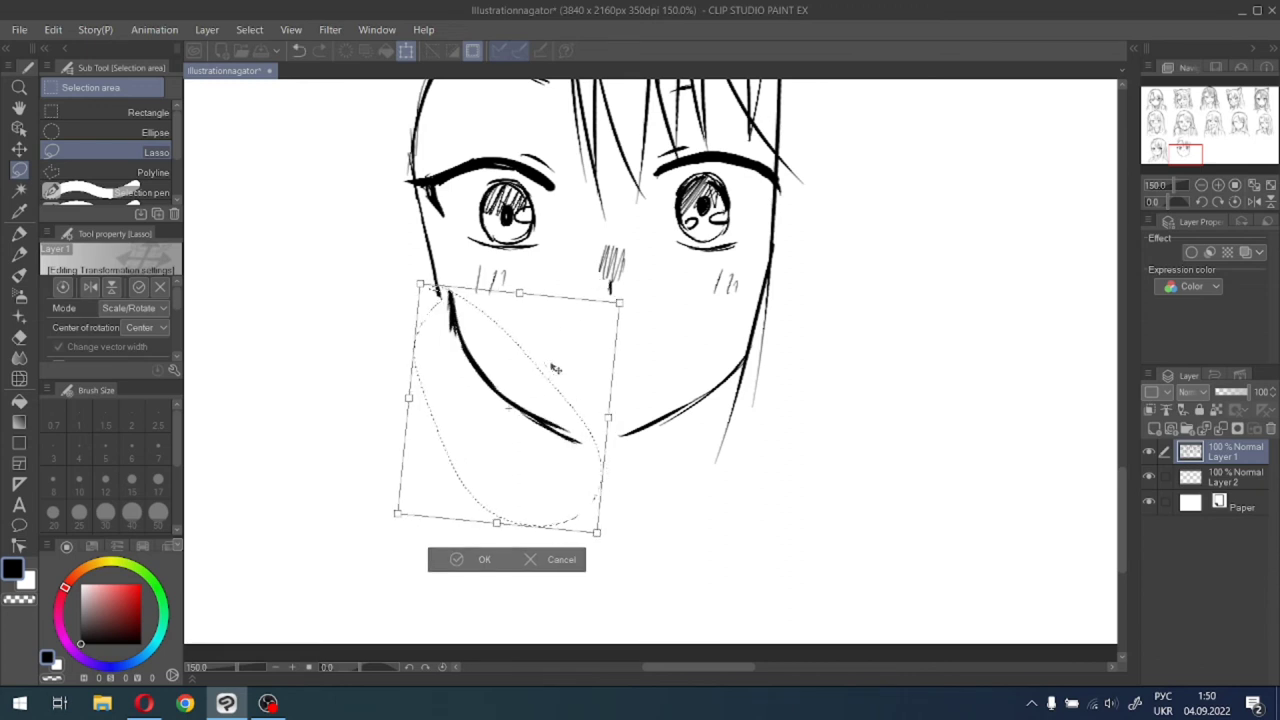
pyautogui.moveTo(551, 374); pyautogui.dragTo(537, 365)
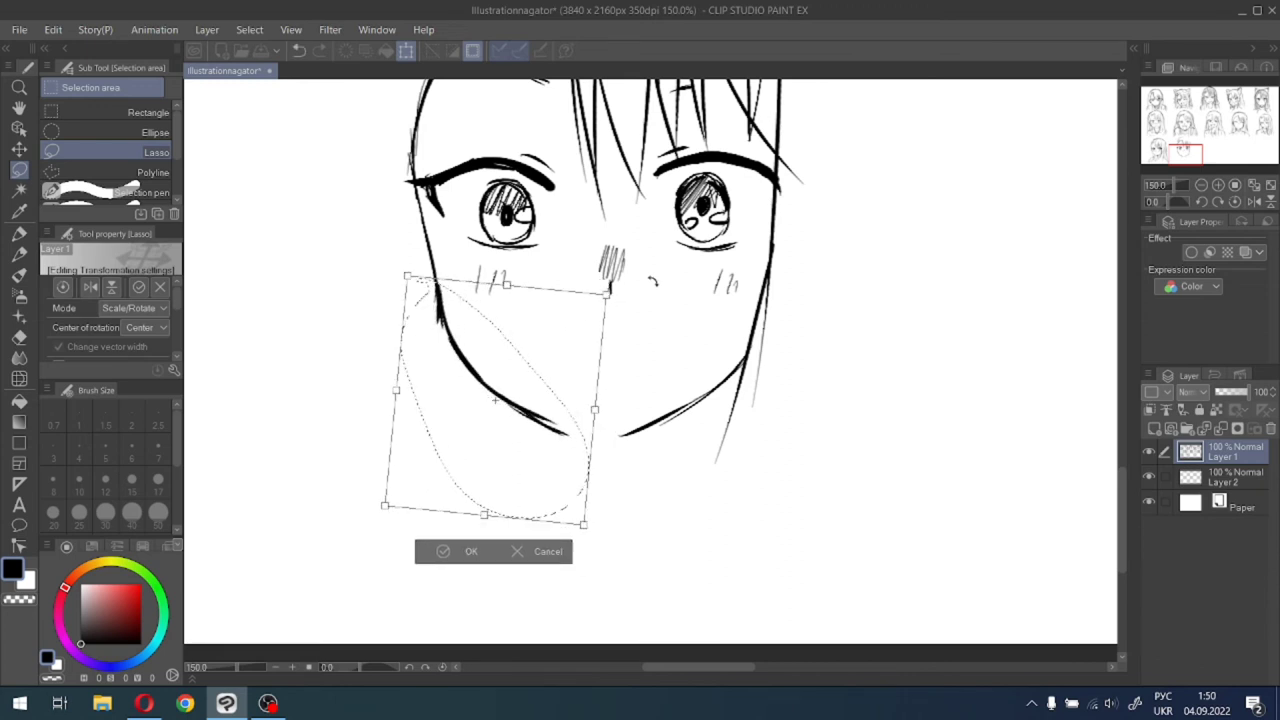
pyautogui.moveTo(654, 283); pyautogui.dragTo(566, 354)
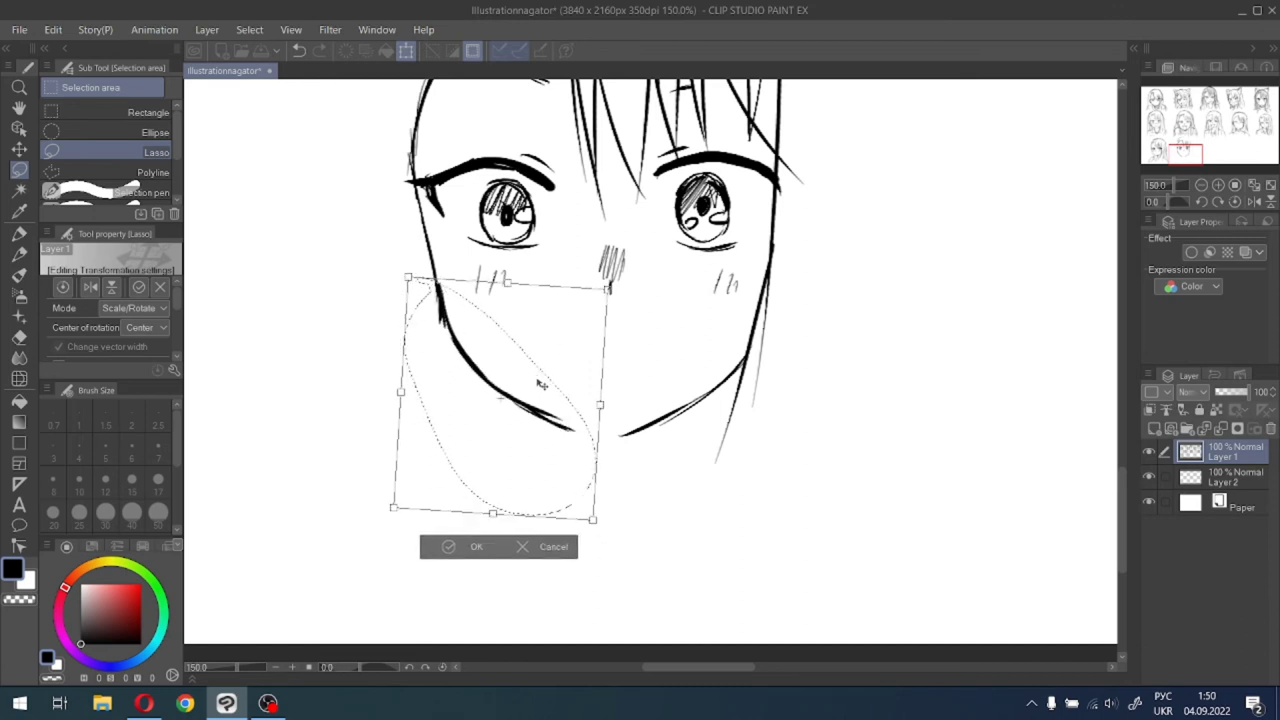
pyautogui.click(447, 546)
pyautogui.click(354, 544)
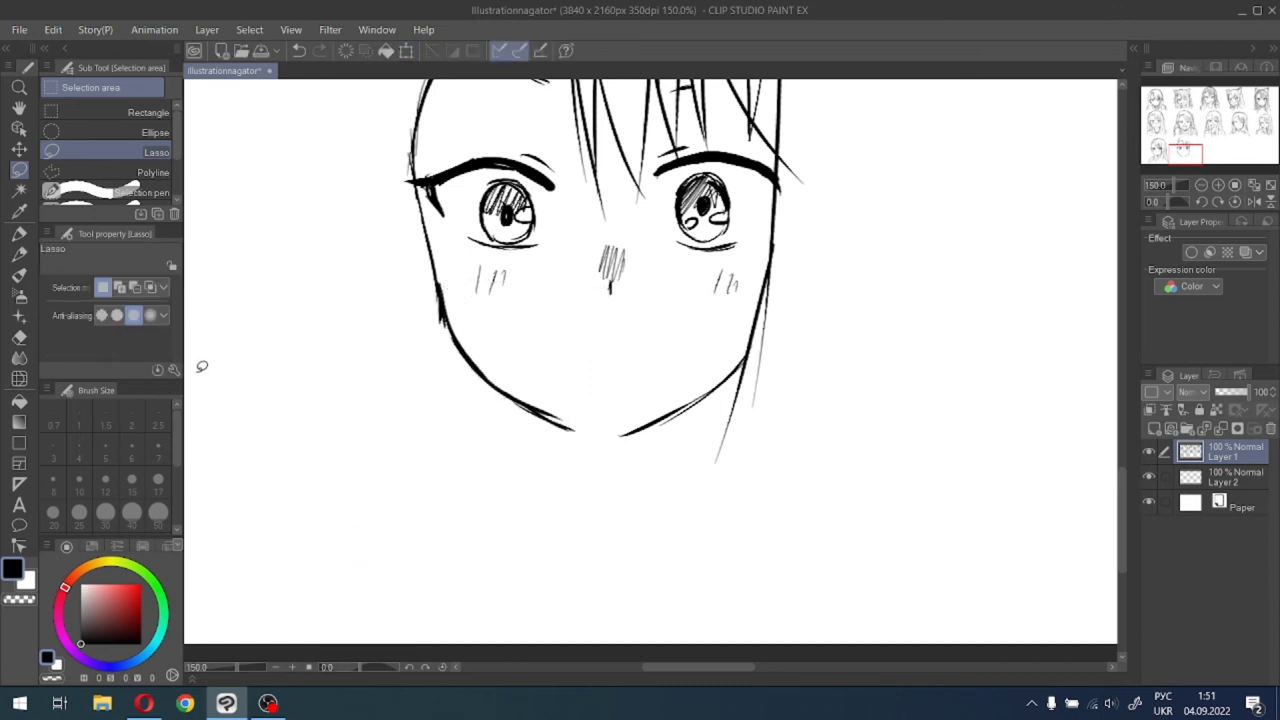
# Close the jaw into a pointed chin with the pen and draw the left neck line below it.
pyautogui.click(18, 236)
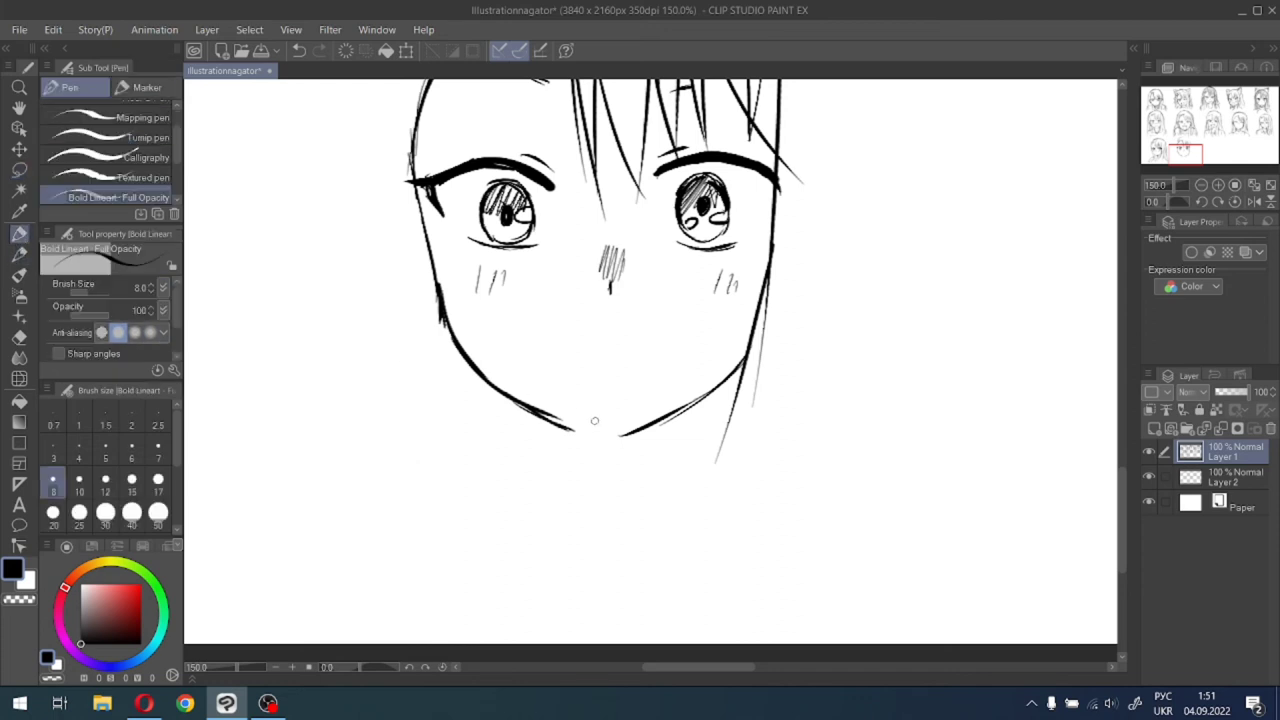
pyautogui.moveTo(538, 410)
pyautogui.mouseDown()
pyautogui.moveTo(598, 440)
pyautogui.moveTo(621, 433)
pyautogui.mouseUp()
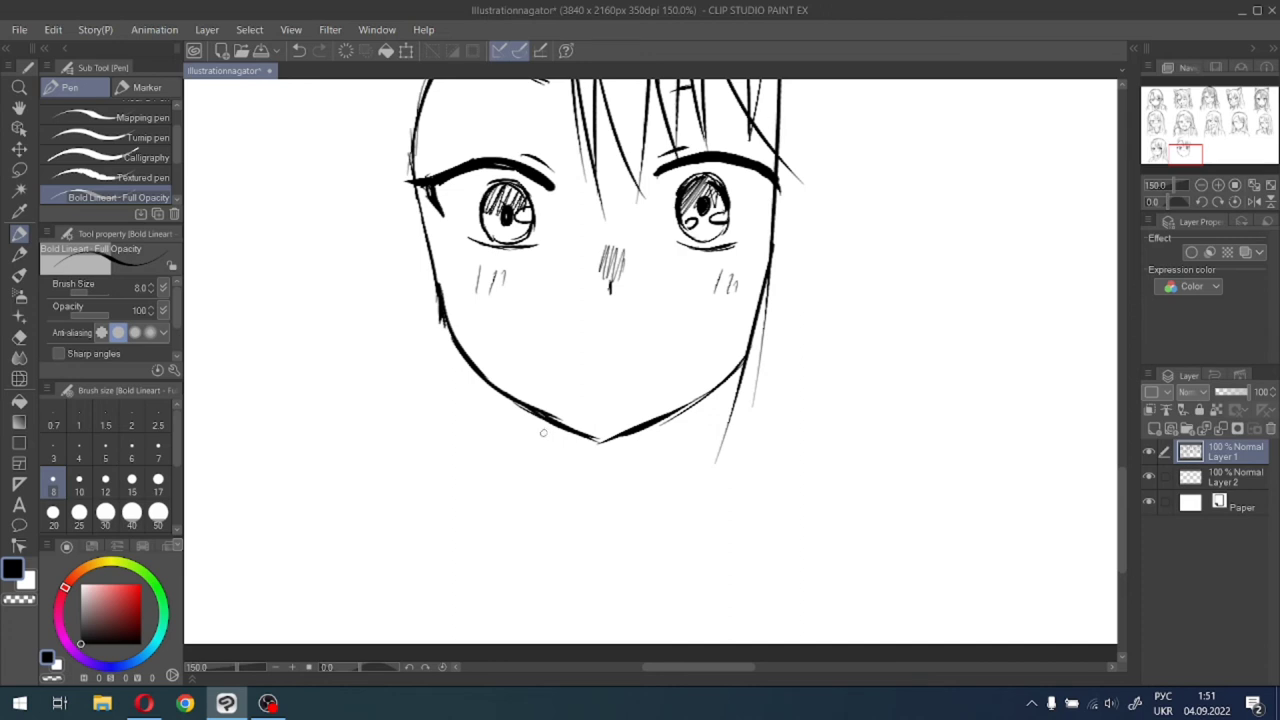
pyautogui.moveTo(537, 412); pyautogui.dragTo(541, 496)
pyautogui.moveTo(528, 407); pyautogui.dragTo(544, 500)
# Draw a short straight mouth line above the chin.
pyautogui.moveTo(594, 375)
pyautogui.mouseDown()
pyautogui.moveTo(625, 374)
pyautogui.moveTo(614, 374)
pyautogui.mouseUp()
pyautogui.press('e')
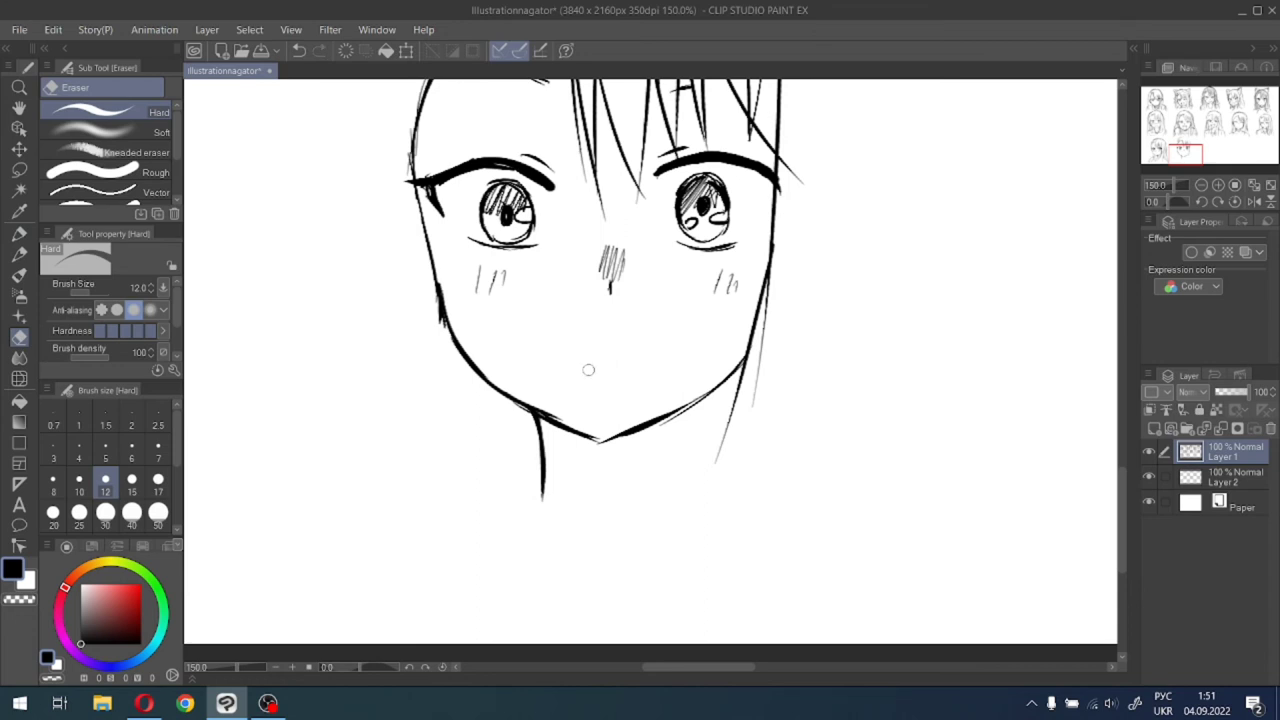
pyautogui.click(19, 232)
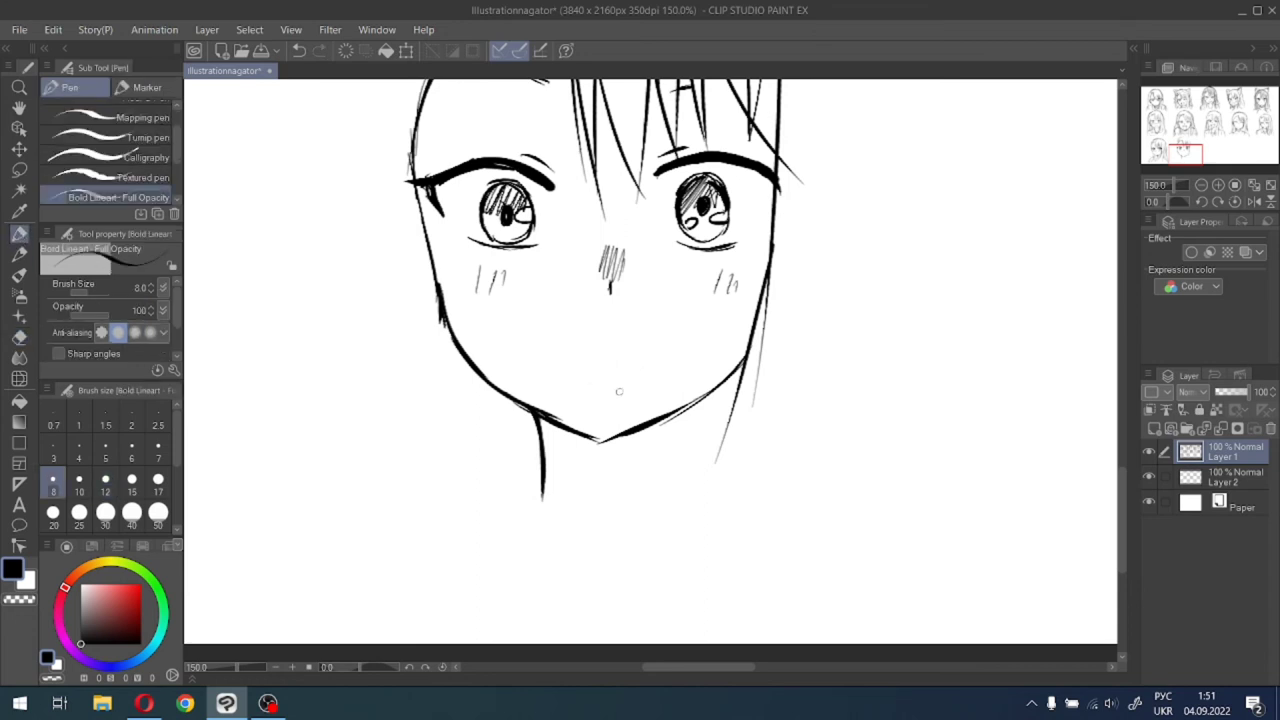
pyautogui.moveTo(583, 380); pyautogui.dragTo(621, 379)
pyautogui.scroll(-2, 631, 356)
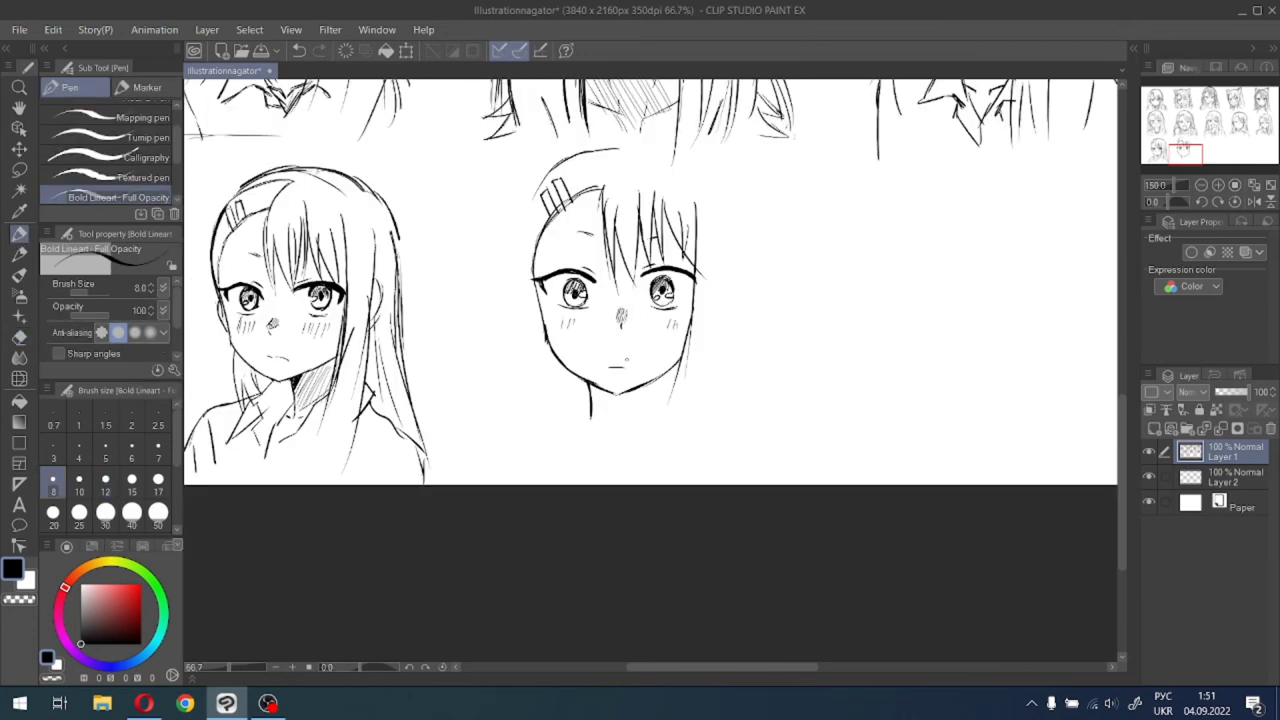
# Lasso the left half of the head and move it slightly right and up to narrow the face.
pyautogui.scroll(1, 630, 350)
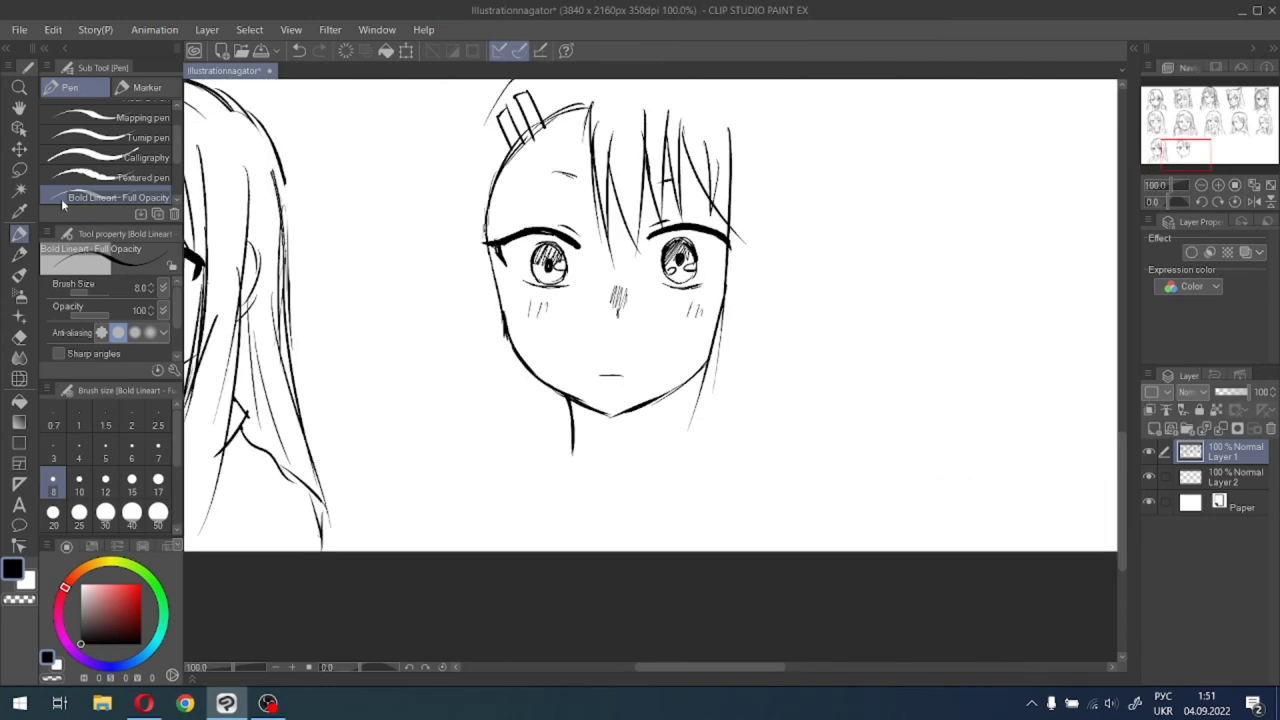
pyautogui.hotkey('ctrl', '-')
pyautogui.click(19, 211)
pyautogui.click(19, 170)
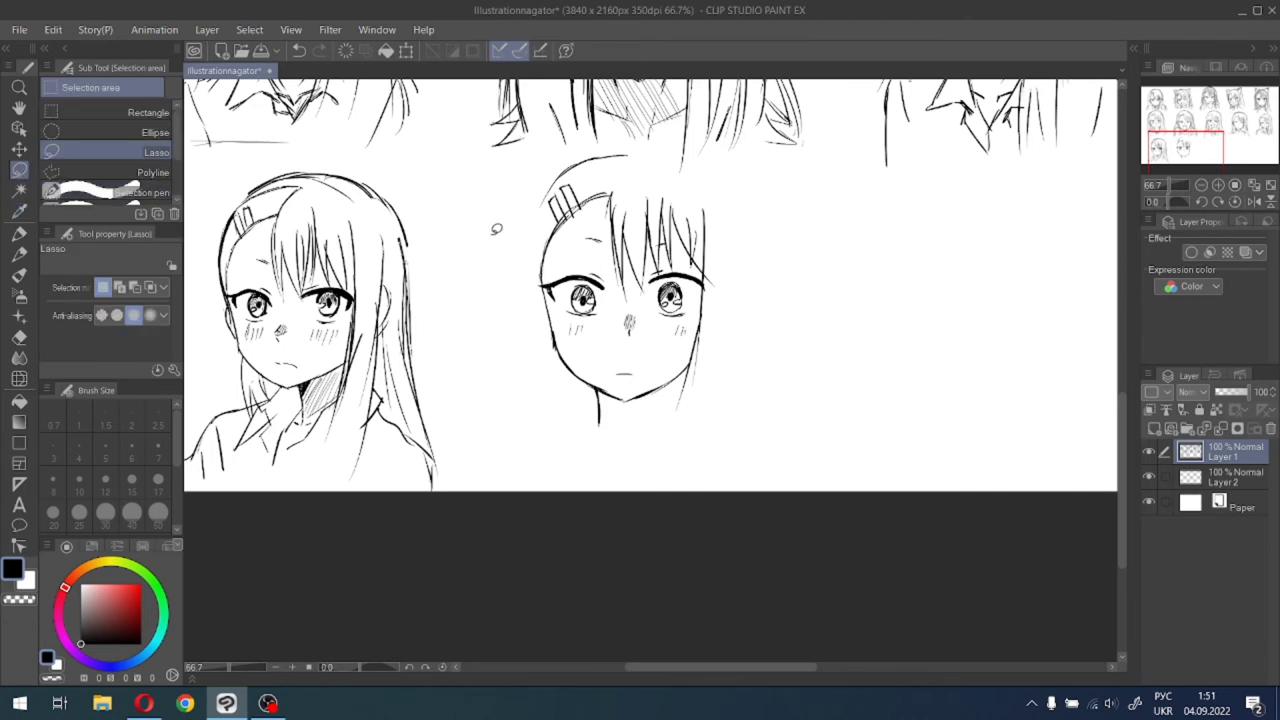
pyautogui.scroll(1, 496, 229)
pyautogui.moveTo(643, 110)
pyautogui.mouseDown()
pyautogui.moveTo(654, 337)
pyautogui.moveTo(686, 461)
pyautogui.moveTo(663, 527)
pyautogui.moveTo(625, 535)
pyautogui.moveTo(534, 393)
pyautogui.moveTo(508, 230)
pyautogui.mouseUp()
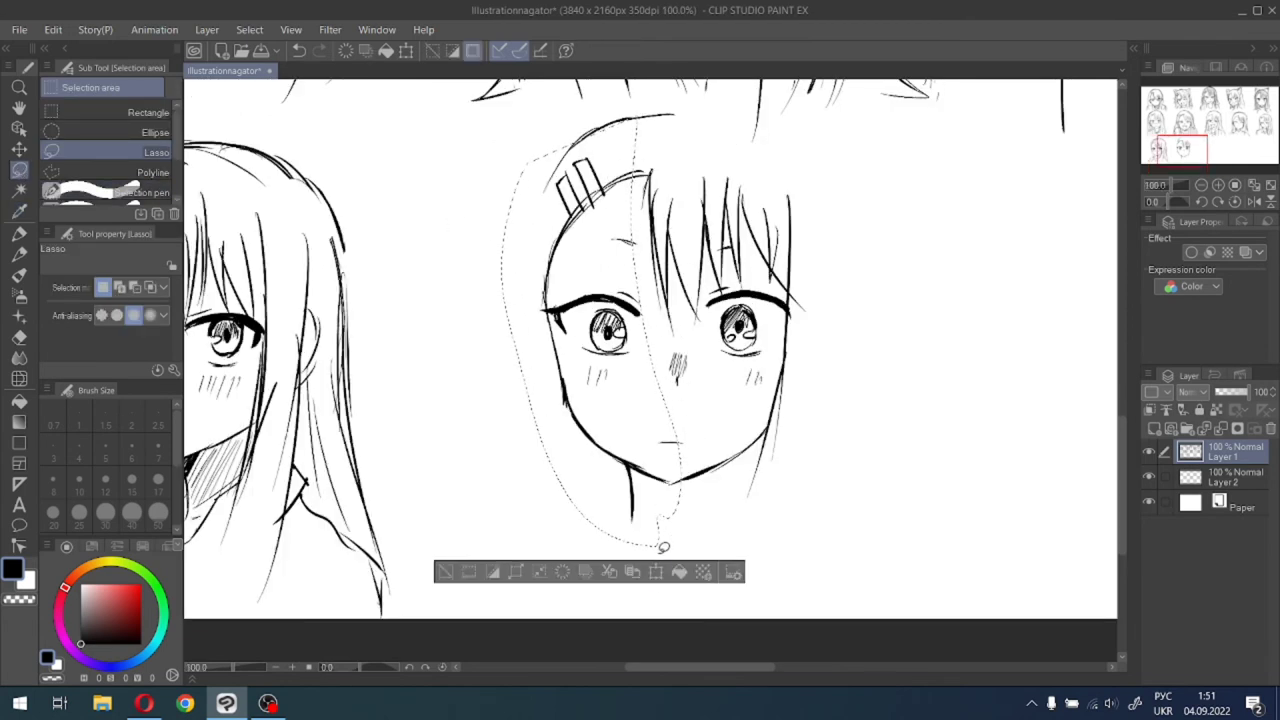
pyautogui.click(656, 571)
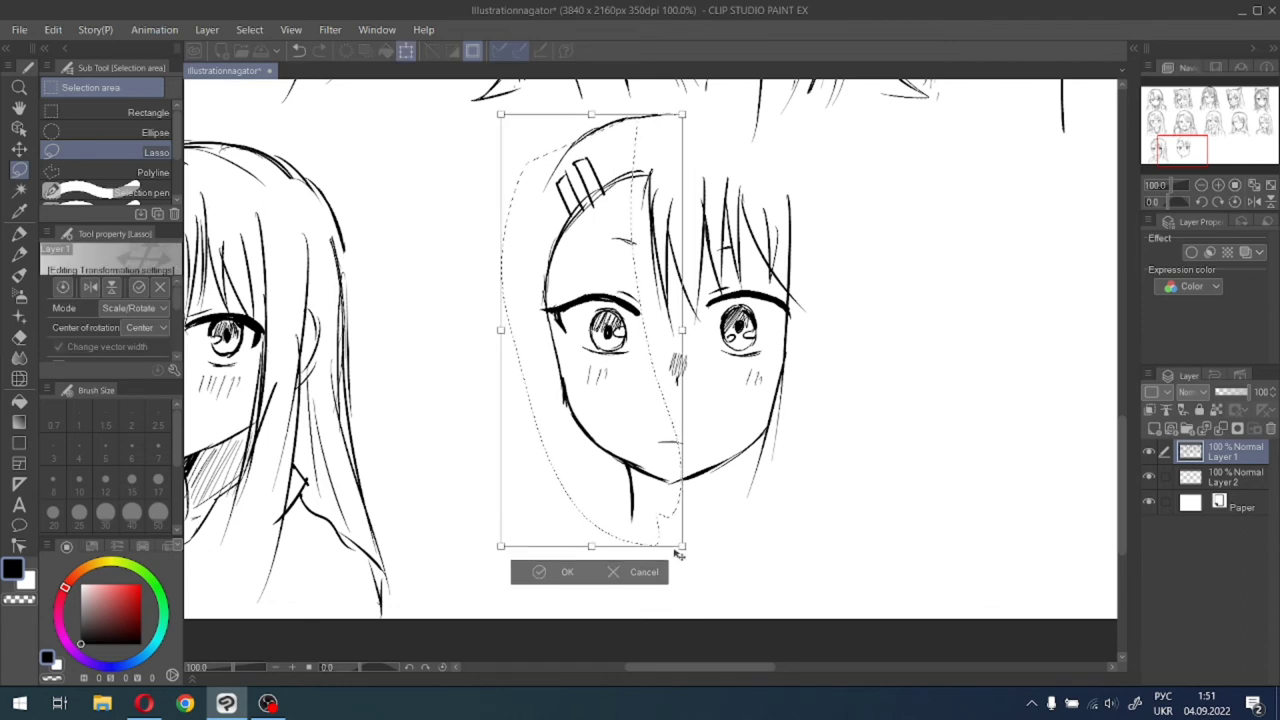
pyautogui.press('Up')
pyautogui.press('Up')
pyautogui.press('Right')
pyautogui.press('Right')
pyautogui.press('Right')
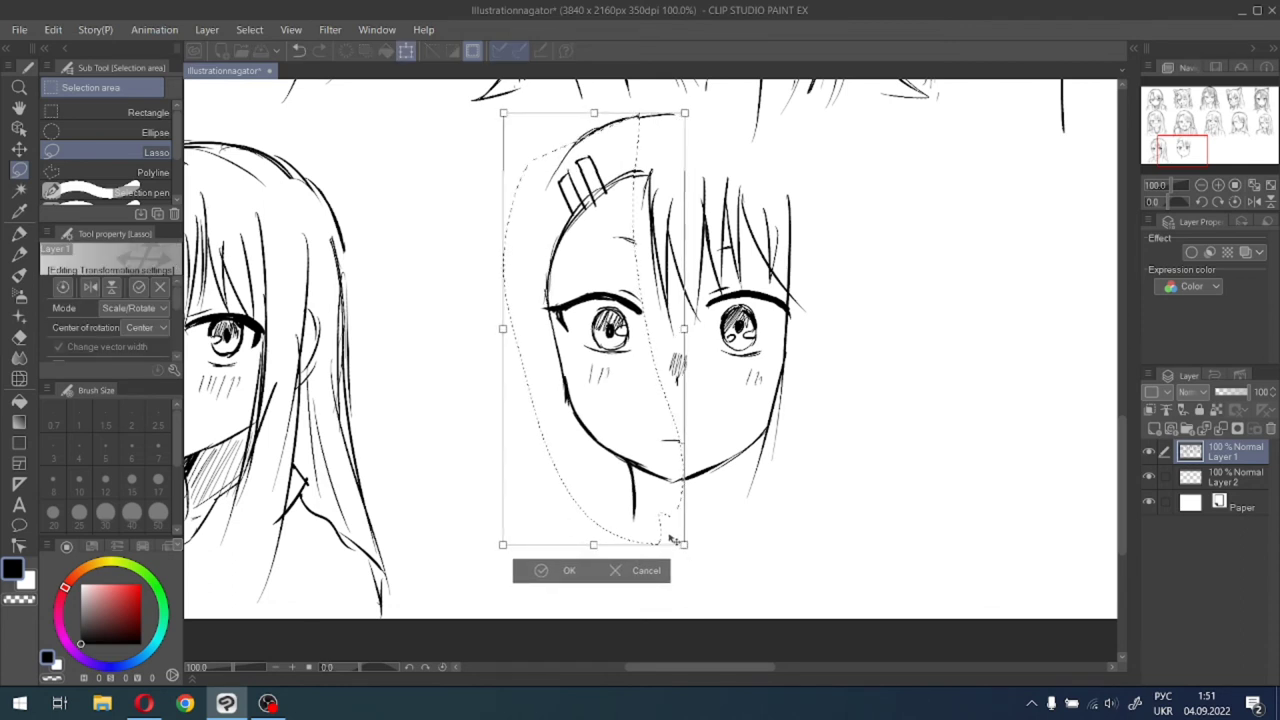
pyautogui.moveTo(672, 539); pyautogui.dragTo(675, 533)
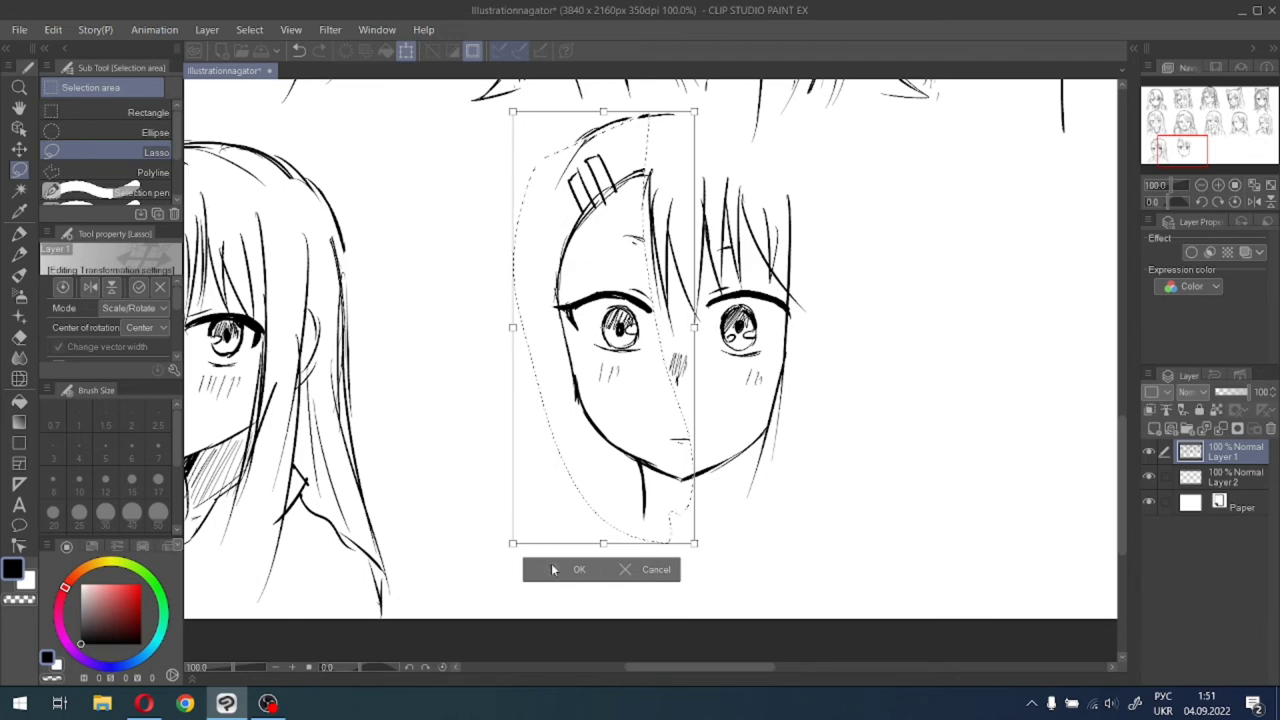
pyautogui.click(552, 569)
pyautogui.click(455, 566)
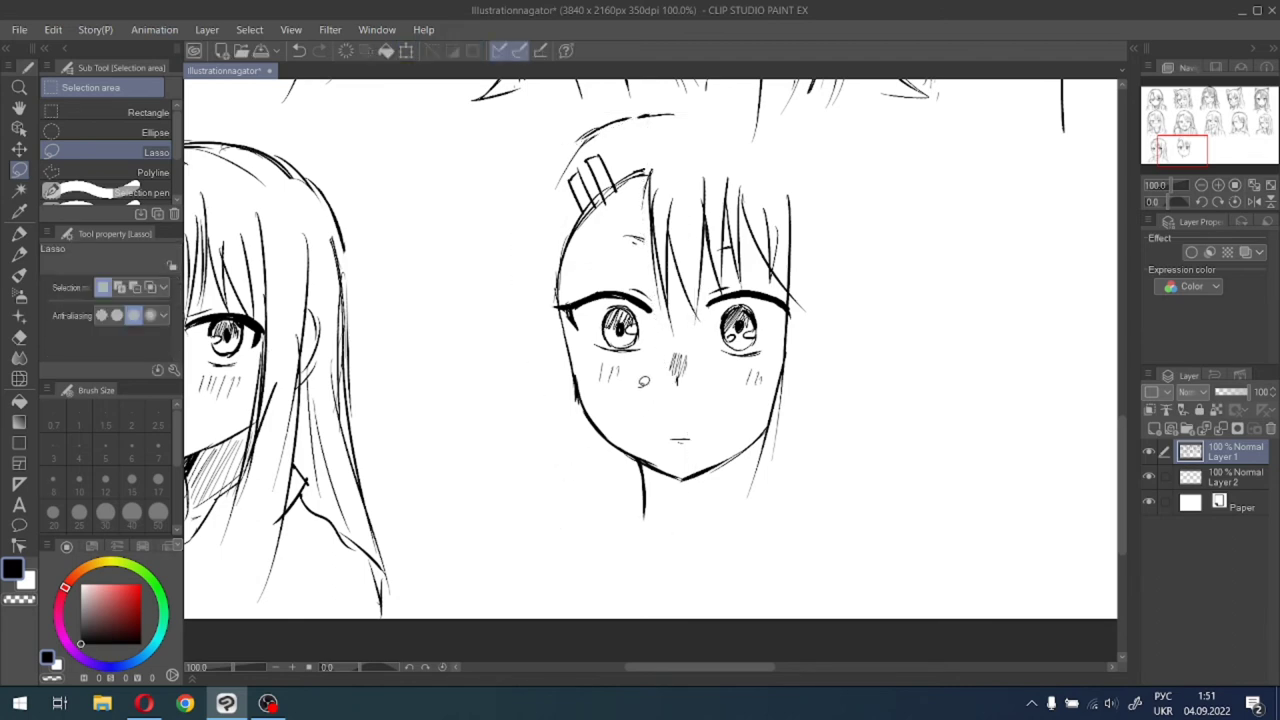
# Lasso the right eye's upper lash line, lower it slightly, and clear the selection.
pyautogui.scroll(1, 644, 382)
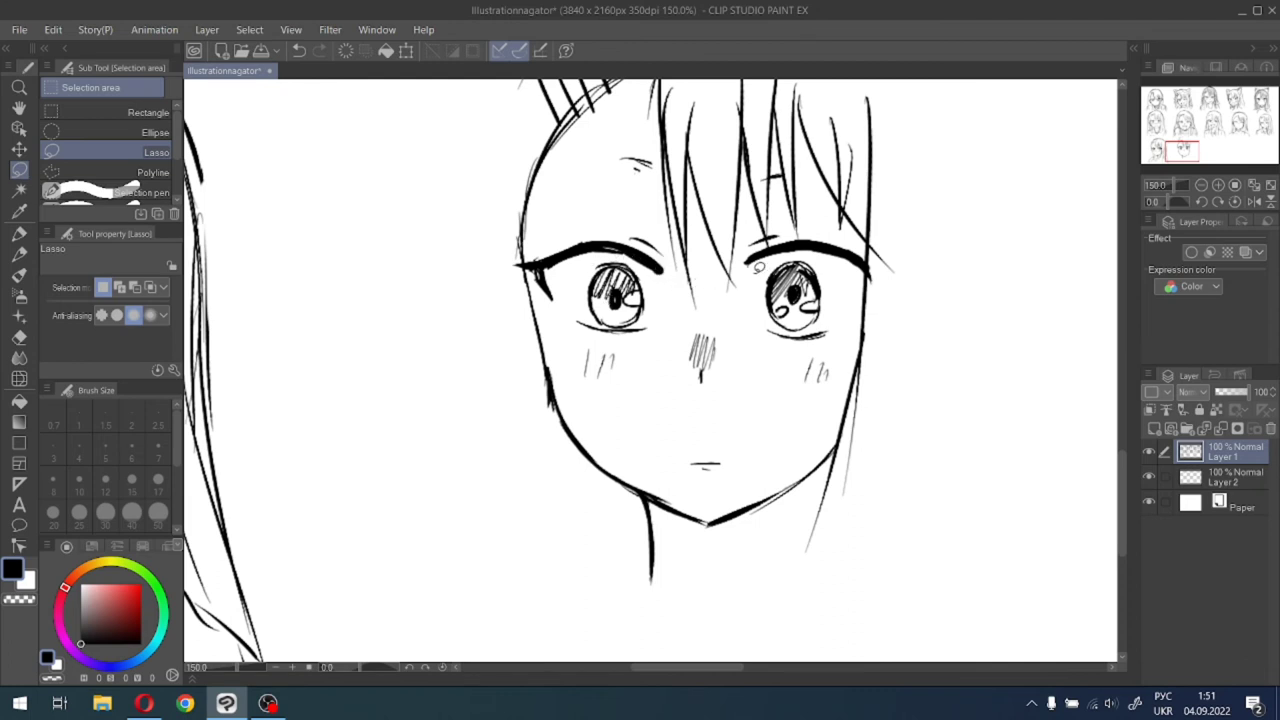
pyautogui.moveTo(759, 267)
pyautogui.mouseDown()
pyautogui.moveTo(884, 283)
pyautogui.moveTo(892, 253)
pyautogui.moveTo(833, 227)
pyautogui.moveTo(773, 225)
pyautogui.moveTo(753, 234)
pyautogui.moveTo(745, 287)
pyautogui.moveTo(787, 254)
pyautogui.moveTo(840, 280)
pyautogui.mouseUp()
pyautogui.hotkey('ctrl', 'z')
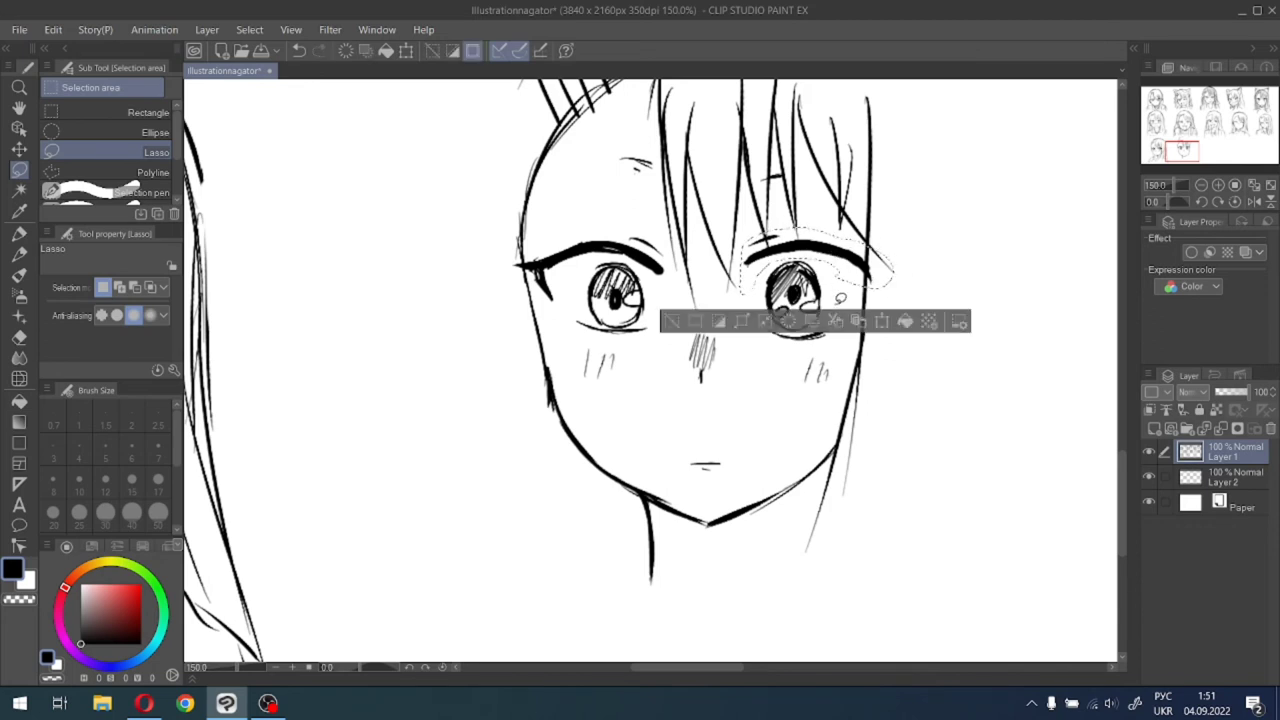
pyautogui.click(883, 321)
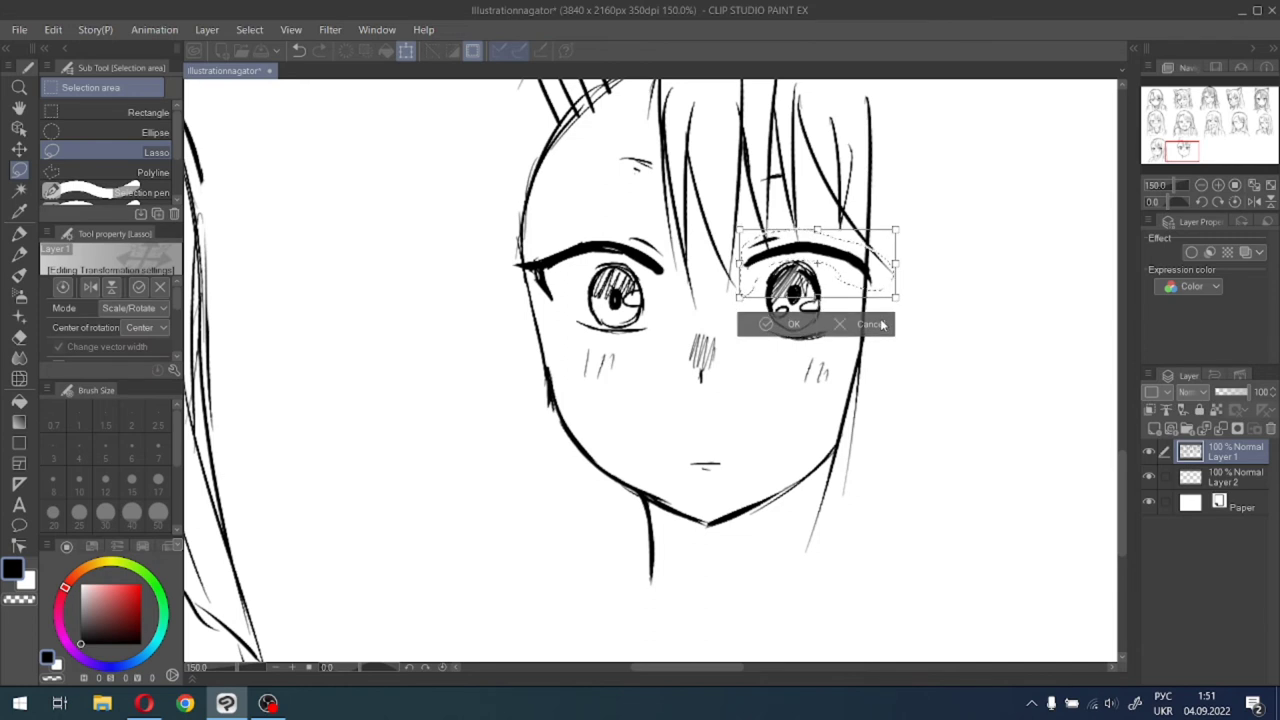
pyautogui.press('Down')
pyautogui.press('Down')
pyautogui.press('Down')
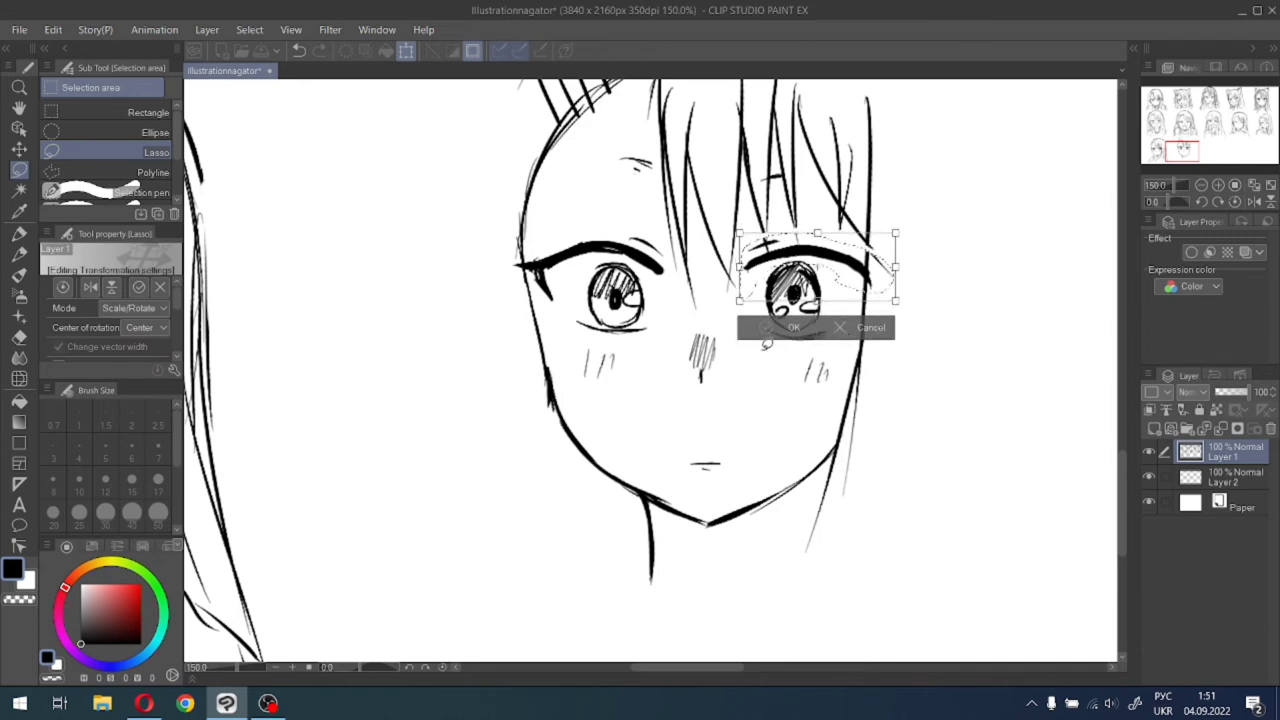
pyautogui.press('Return')
pyautogui.click(668, 334)
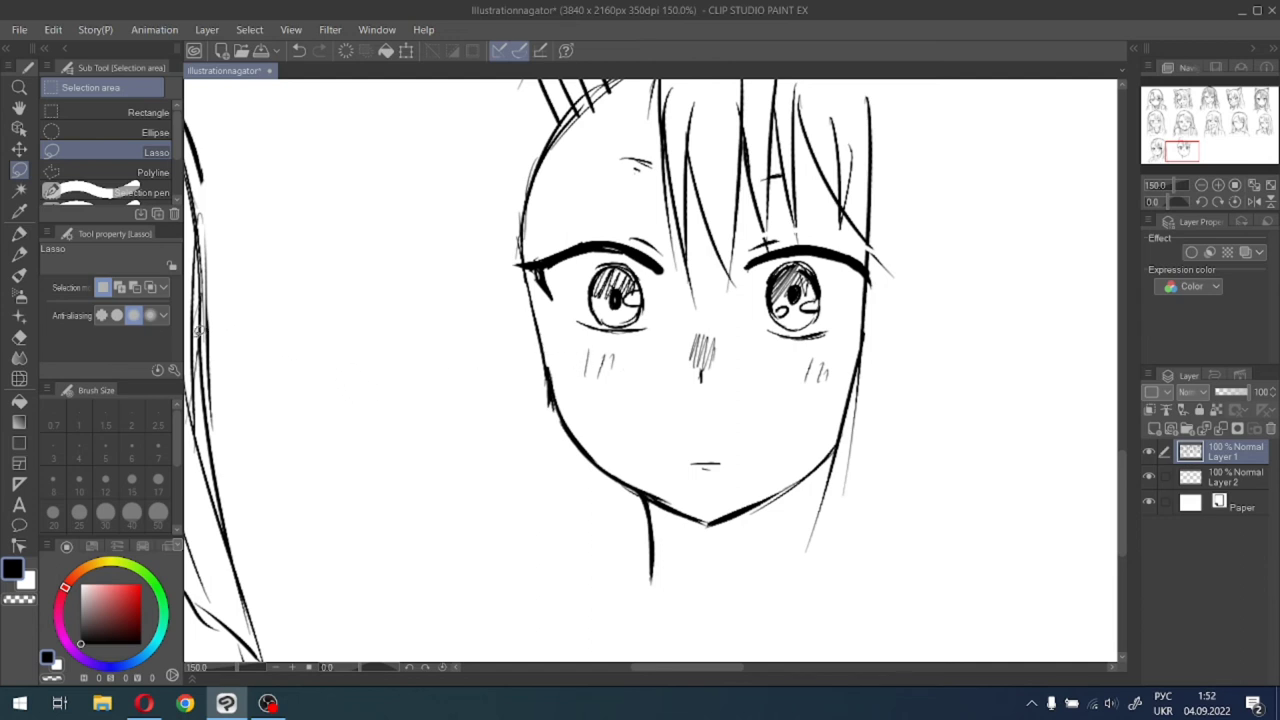
# Draw the right neck line with the pen, running from the right cheek down past the jaw.
pyautogui.click(19, 232)
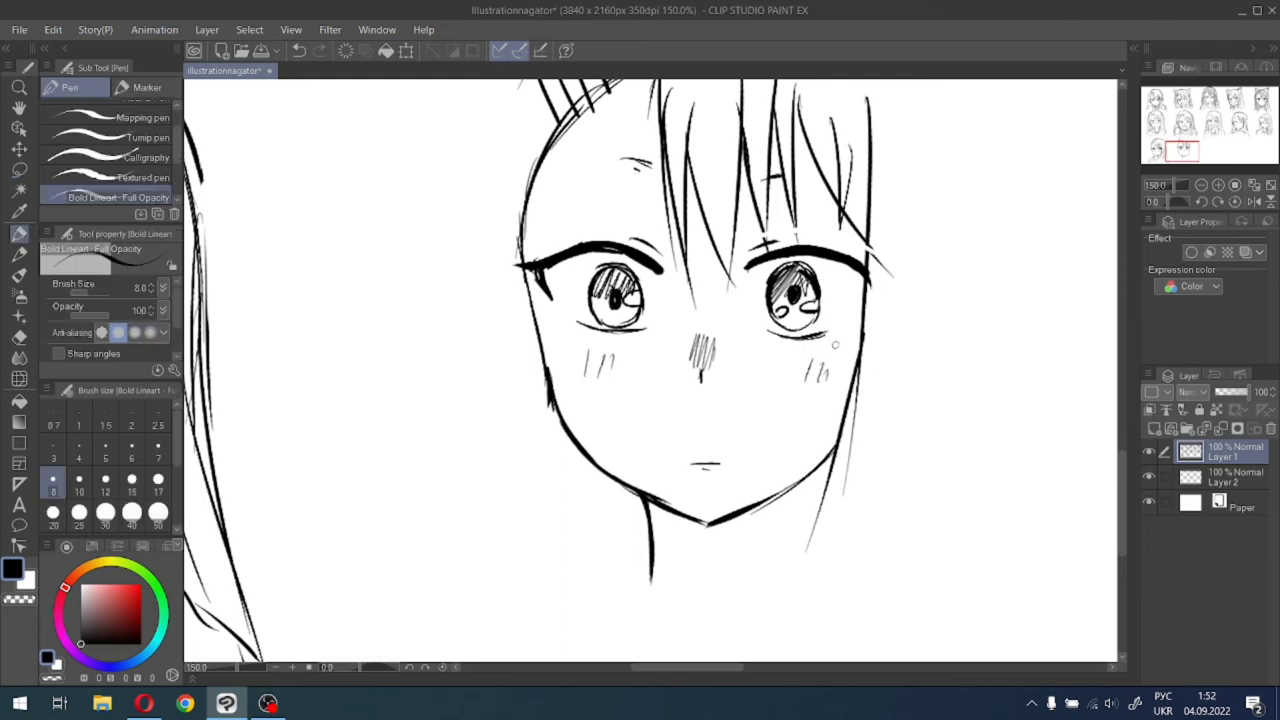
pyautogui.moveTo(861, 315)
pyautogui.mouseDown()
pyautogui.moveTo(843, 329)
pyautogui.moveTo(796, 565)
pyautogui.mouseUp()
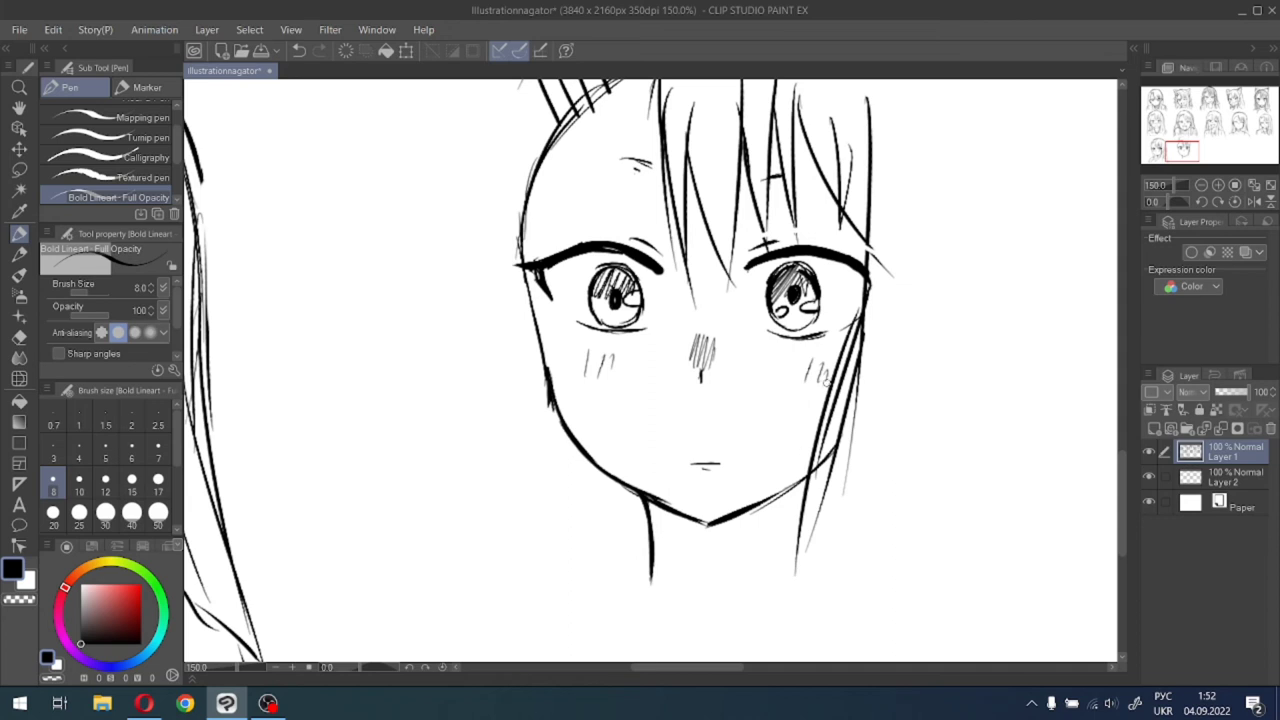
pyautogui.hotkey('ctrl', 'z')
pyautogui.moveTo(850, 352); pyautogui.dragTo(806, 581)
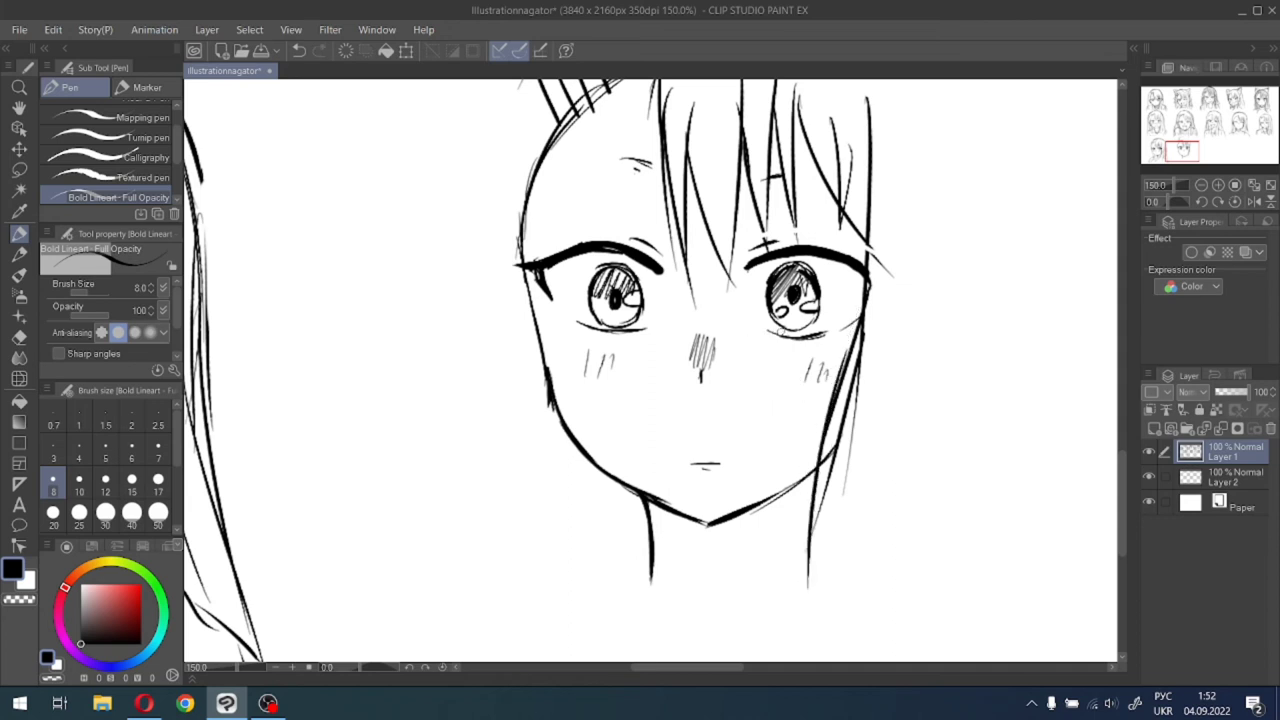
pyautogui.hotkey('ctrl', 'z')
# Darken the right eye's lower lash line, lasso it, nudge it slightly up, and clear the selection.
pyautogui.moveTo(778, 331); pyautogui.dragTo(812, 328)
pyautogui.click(19, 170)
pyautogui.moveTo(769, 325)
pyautogui.mouseDown()
pyautogui.moveTo(820, 329)
pyautogui.moveTo(805, 352)
pyautogui.moveTo(764, 336)
pyautogui.mouseUp()
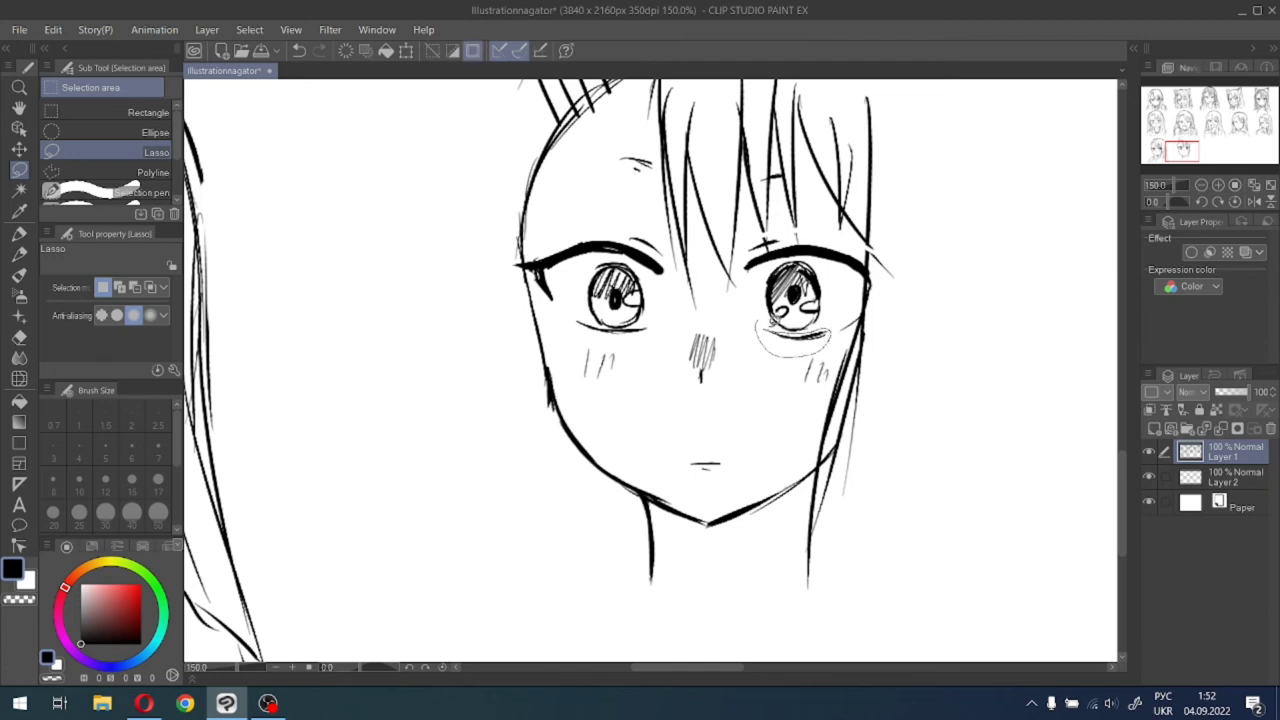
pyautogui.click(852, 392)
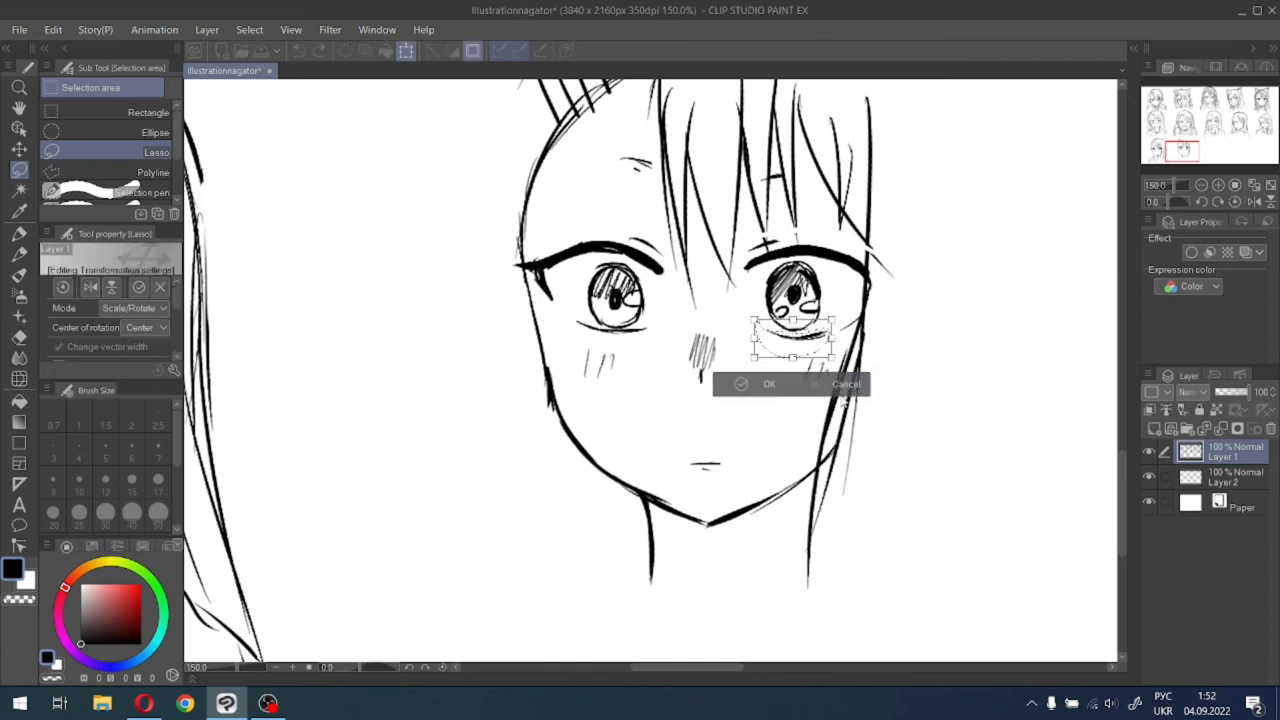
pyautogui.press('Up')
pyautogui.press('Up')
pyautogui.press('Up')
pyautogui.press('Up')
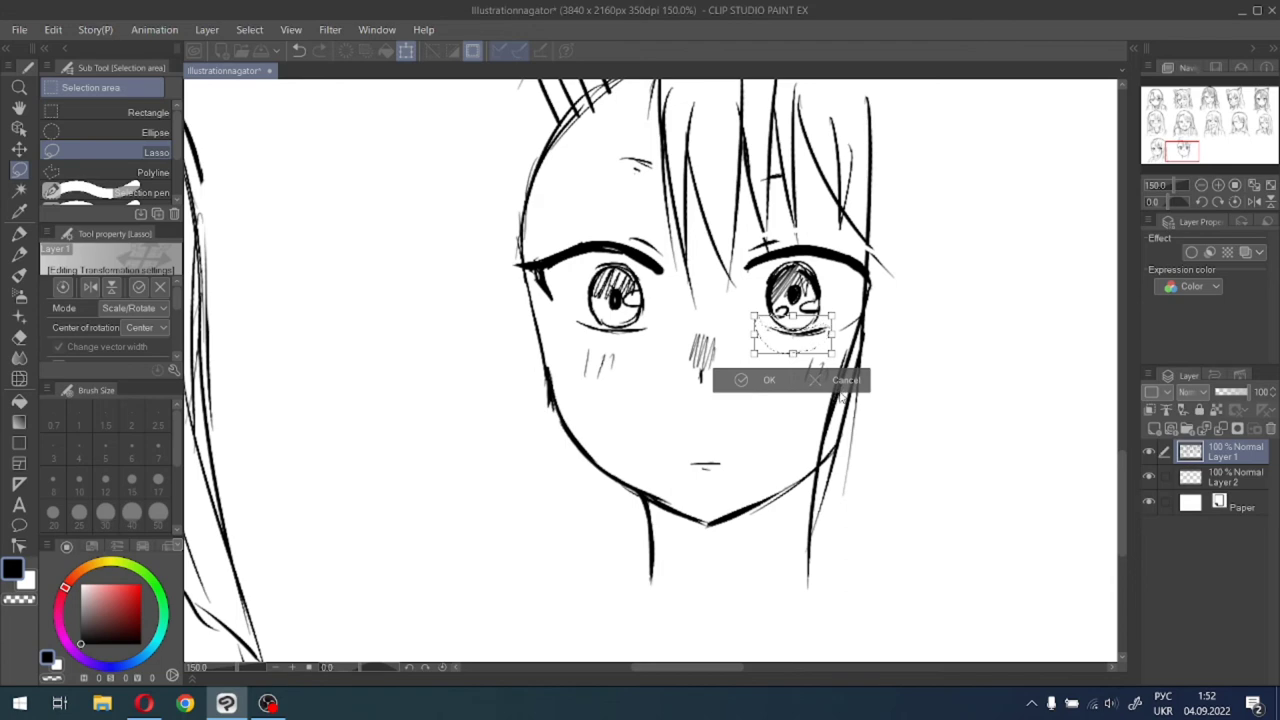
pyautogui.click(743, 383)
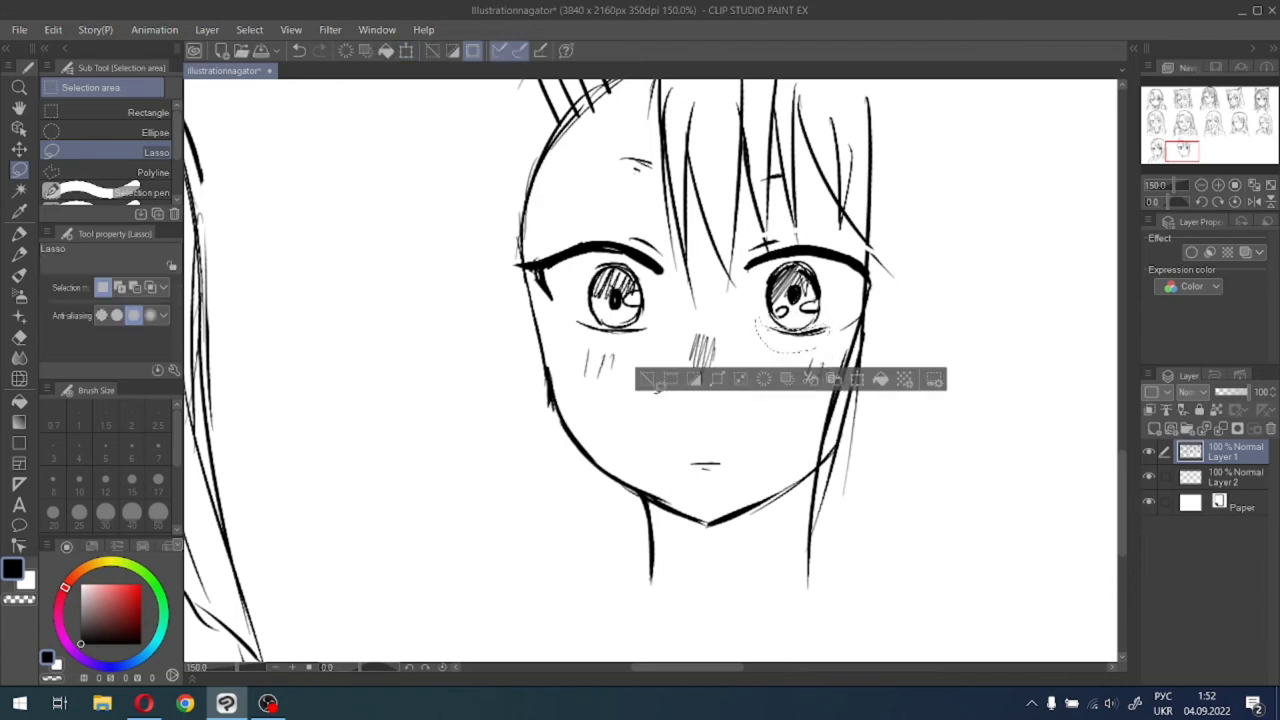
pyautogui.click(649, 382)
# Draw the outer contour of the left ear with the pen, from eye level down to the jaw.
pyautogui.scroll(-2, 652, 392)
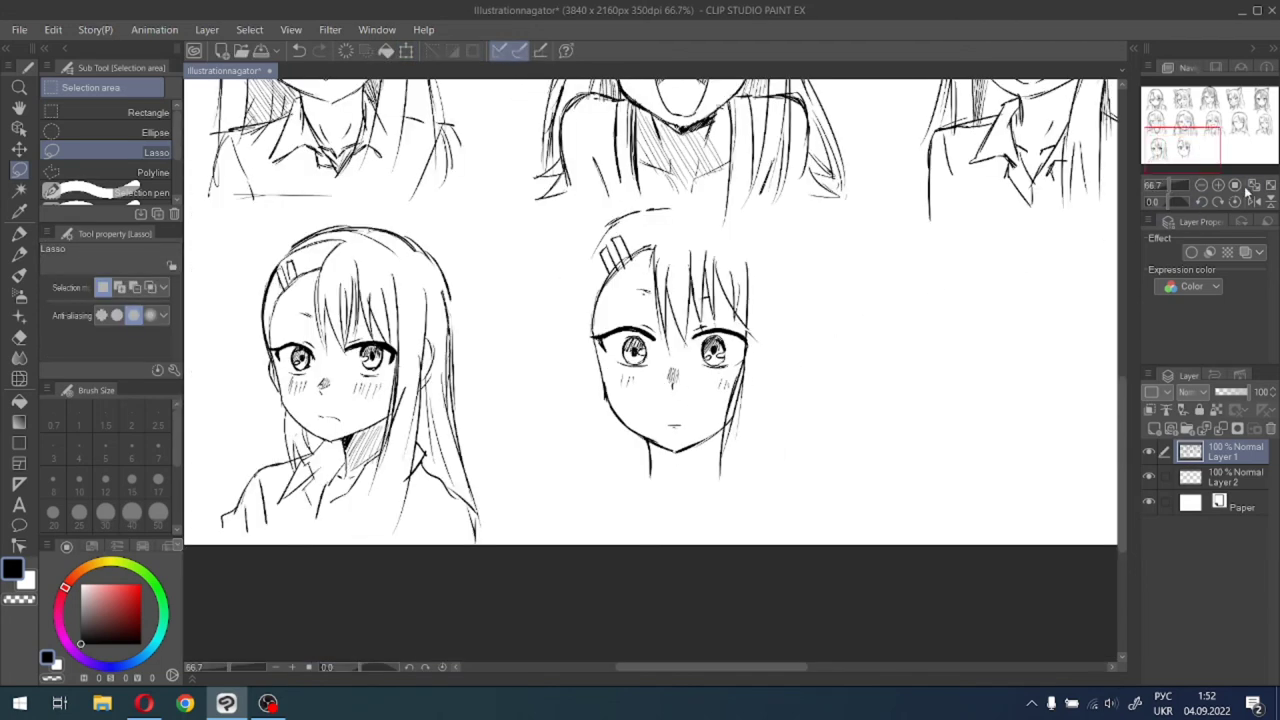
pyautogui.moveTo(1198, 155); pyautogui.dragTo(1206, 152)
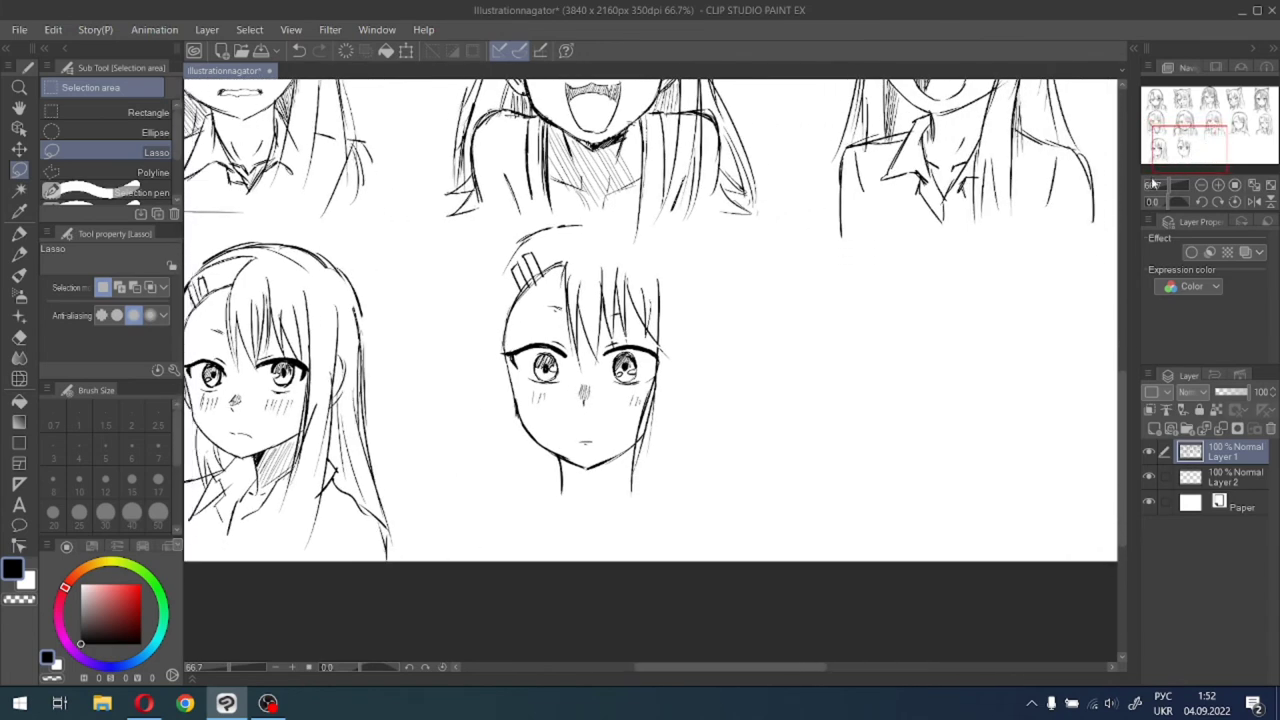
pyautogui.click(18, 232)
pyautogui.scroll(1, 519, 279)
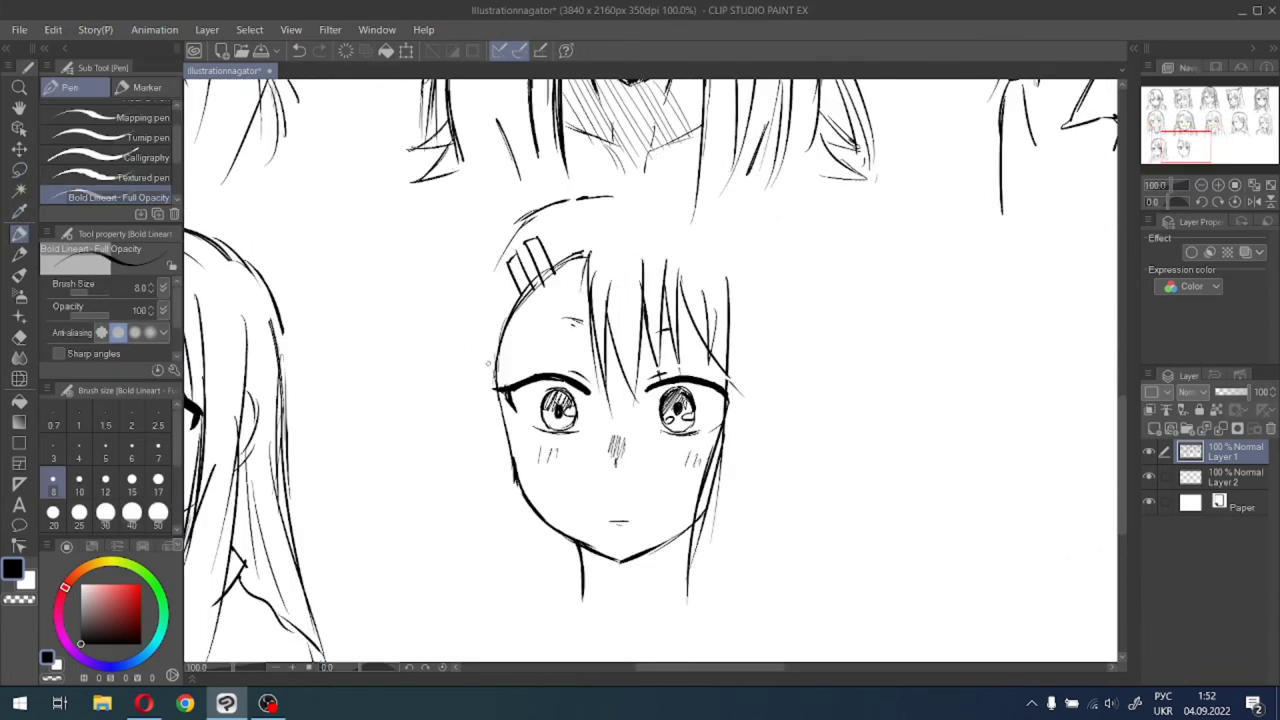
pyautogui.scroll(1, 498, 388)
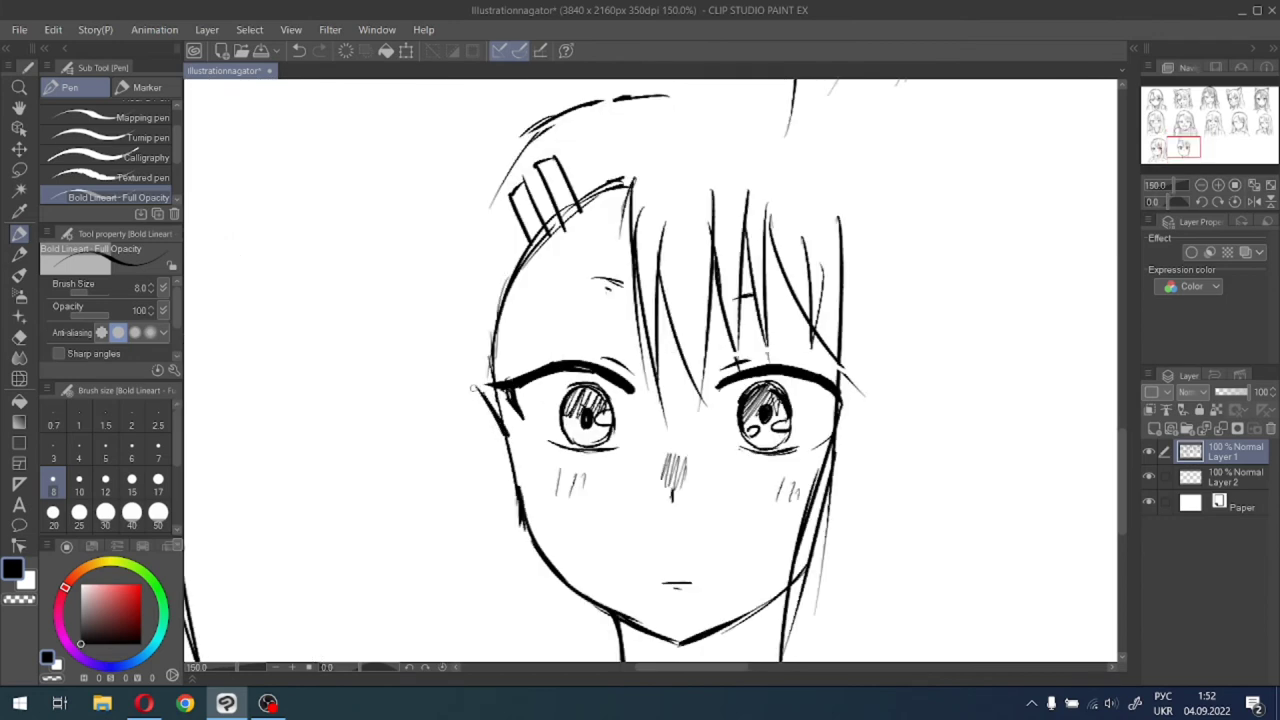
pyautogui.moveTo(474, 377); pyautogui.dragTo(454, 381)
pyautogui.hotkey('ctrl', 'z')
pyautogui.moveTo(476, 378)
pyautogui.mouseDown()
pyautogui.moveTo(449, 402)
pyautogui.moveTo(457, 480)
pyautogui.moveTo(522, 527)
pyautogui.mouseUp()
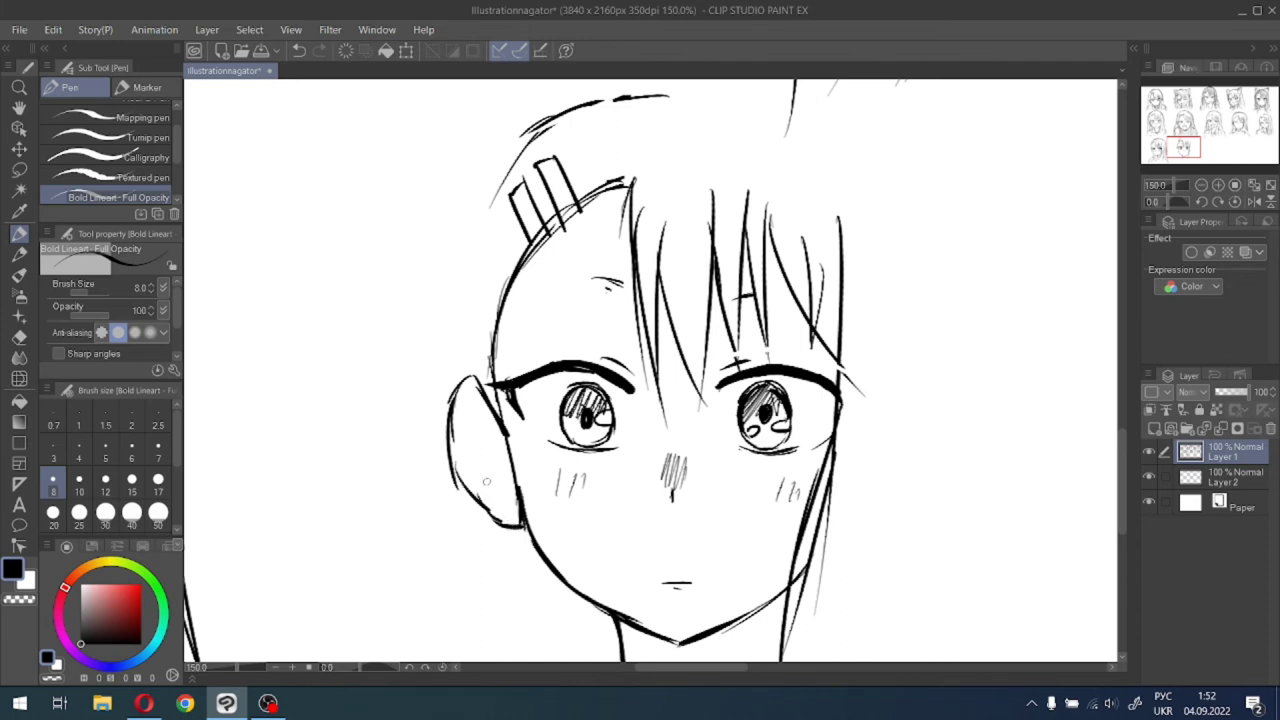
# Sketch the inner folds of the left ear, redrawing the strokes that do not fit.
pyautogui.moveTo(462, 418)
pyautogui.mouseDown()
pyautogui.moveTo(467, 404)
pyautogui.moveTo(518, 508)
pyautogui.mouseUp()
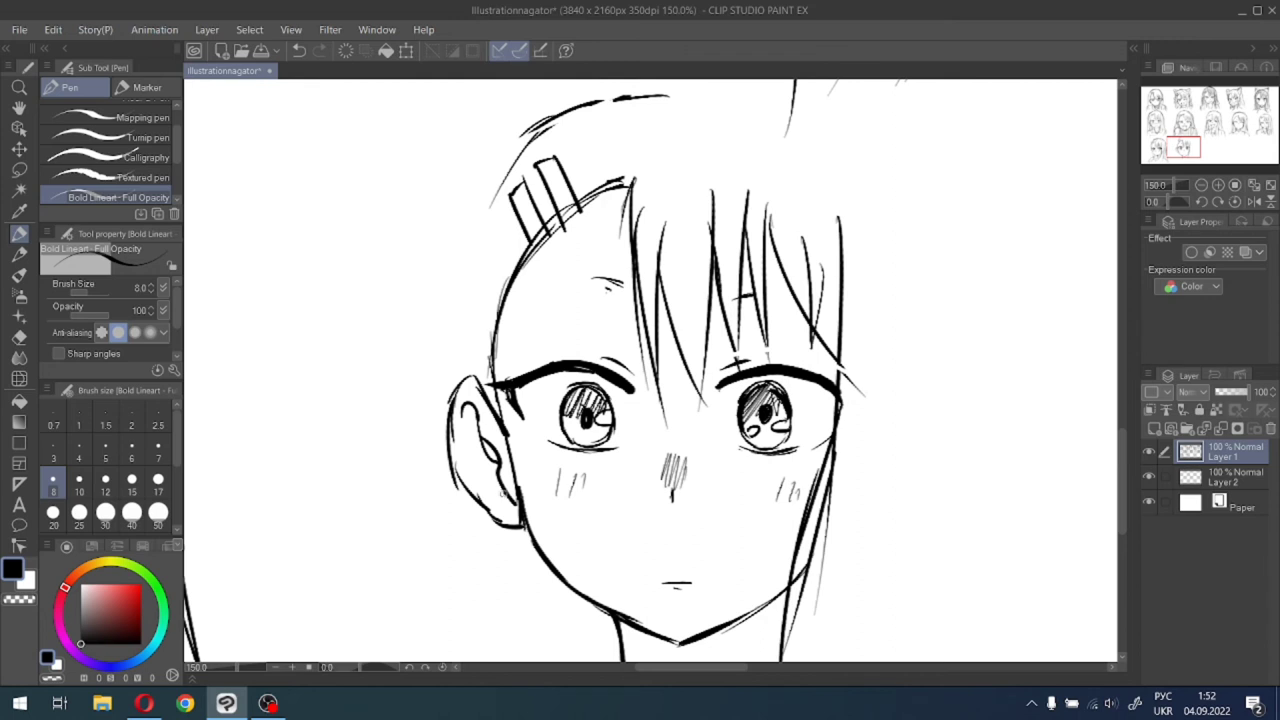
pyautogui.hotkey('ctrl', 'z')
pyautogui.moveTo(481, 476)
pyautogui.mouseDown()
pyautogui.moveTo(472, 428)
pyautogui.moveTo(507, 505)
pyautogui.moveTo(479, 474)
pyautogui.moveTo(468, 416)
pyautogui.mouseUp()
pyautogui.hotkey('ctrl', 'z')
pyautogui.hotkey('ctrl', 'z')
pyautogui.hotkey('ctrl', 'z')
pyautogui.moveTo(512, 506)
pyautogui.mouseDown()
pyautogui.moveTo(479, 483)
pyautogui.moveTo(476, 430)
pyautogui.moveTo(460, 450)
pyautogui.mouseUp()
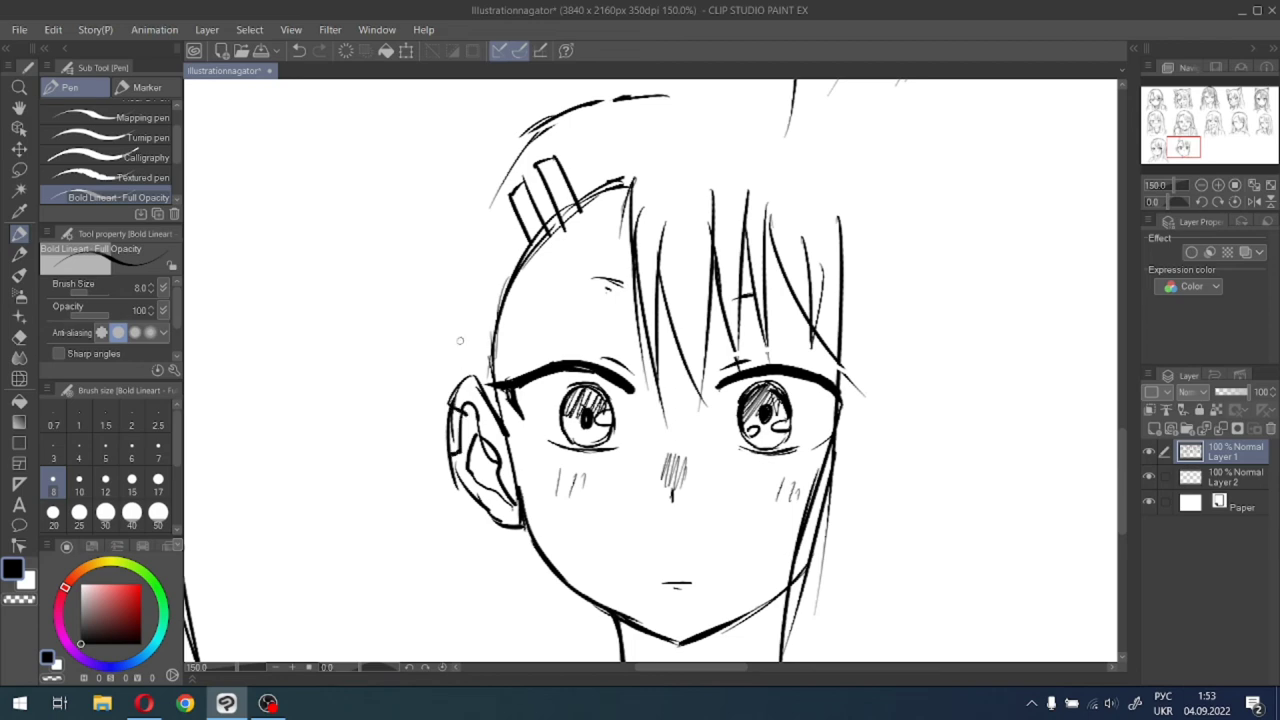
# Draw the left outer hair contour curving from the crown past the hair clips down to the ear.
pyautogui.scroll(-2, 460, 340)
pyautogui.moveTo(528, 192); pyautogui.dragTo(470, 270)
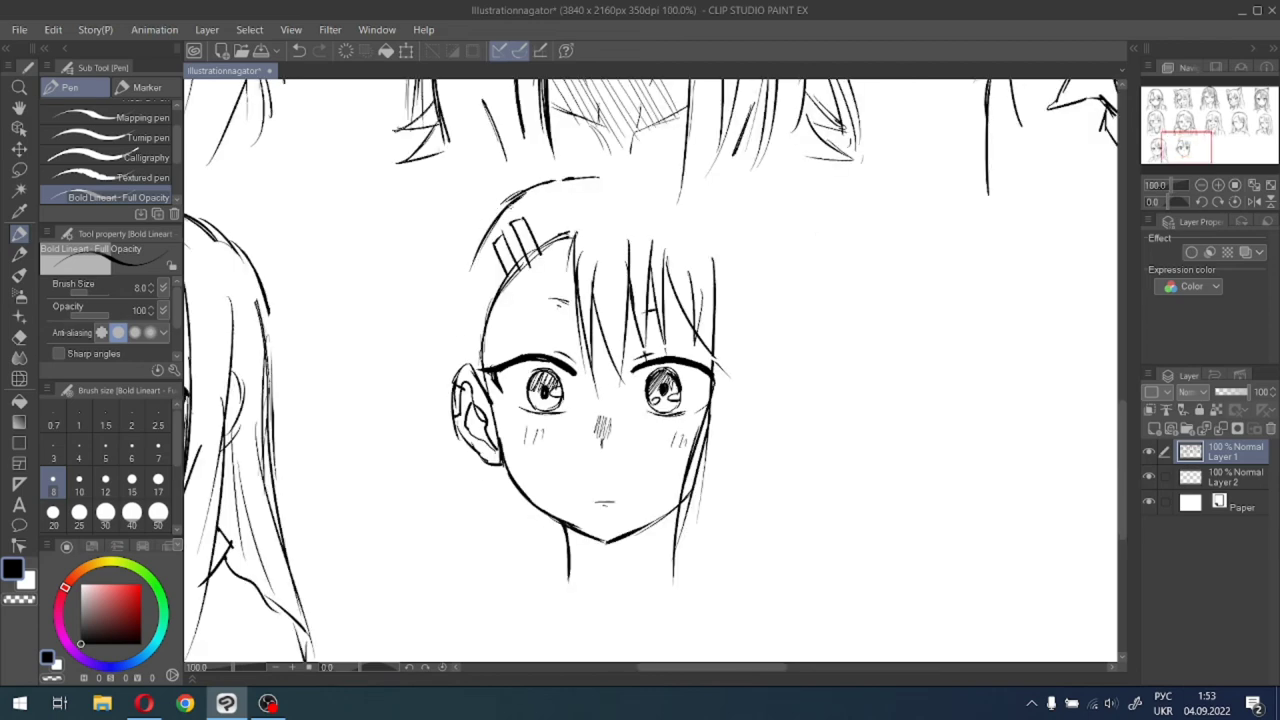
pyautogui.moveTo(498, 214); pyautogui.dragTo(456, 338)
pyautogui.moveTo(490, 240); pyautogui.dragTo(455, 368)
pyautogui.moveTo(460, 288); pyautogui.dragTo(450, 385)
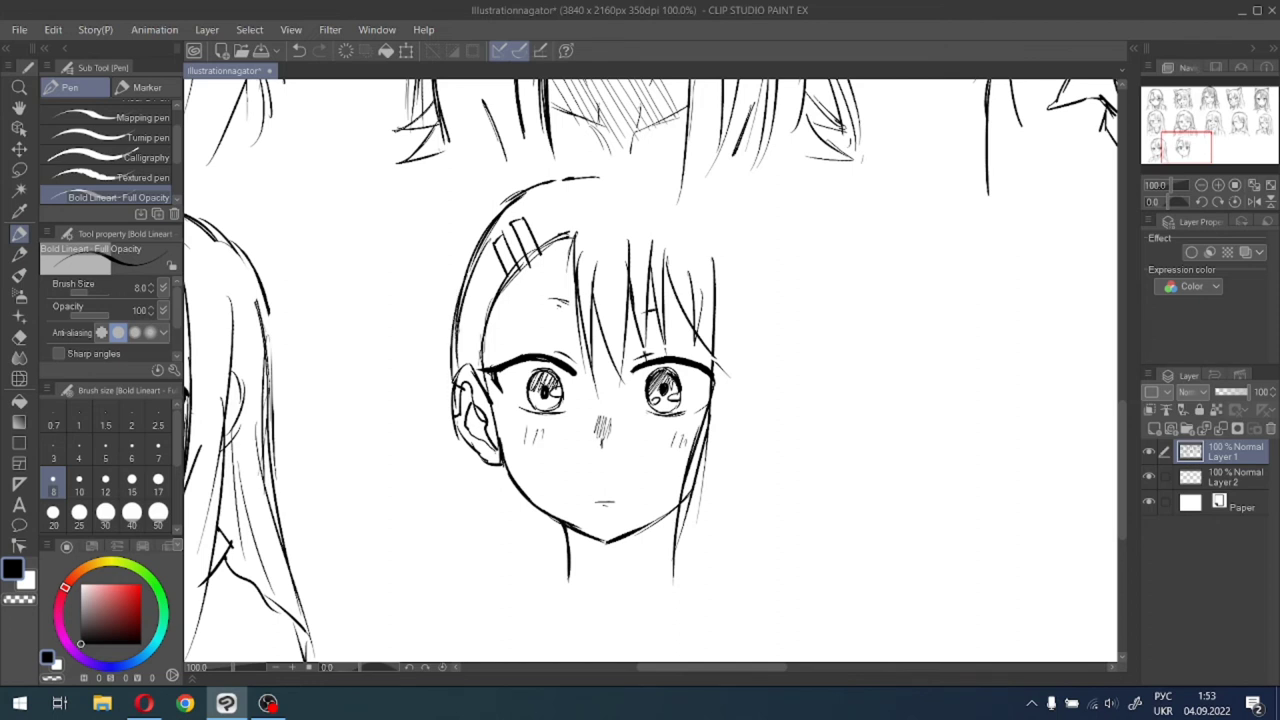
# Draw long hair strands hanging below the left ear and beside the left jaw.
pyautogui.moveTo(462, 435); pyautogui.dragTo(473, 580)
pyautogui.moveTo(499, 447); pyautogui.dragTo(508, 592)
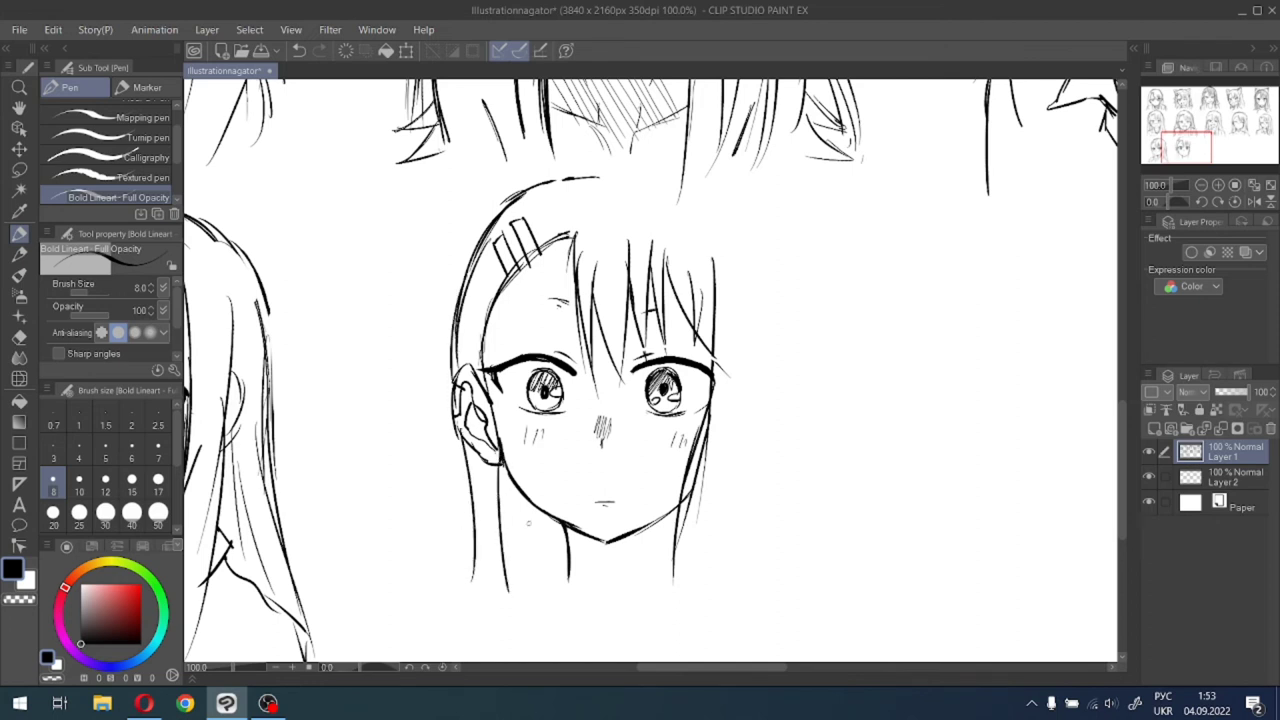
pyautogui.moveTo(520, 488); pyautogui.dragTo(534, 608)
pyautogui.moveTo(539, 508); pyautogui.dragTo(548, 580)
pyautogui.hotkey('ctrl', 'z')
pyautogui.moveTo(464, 443); pyautogui.dragTo(448, 578)
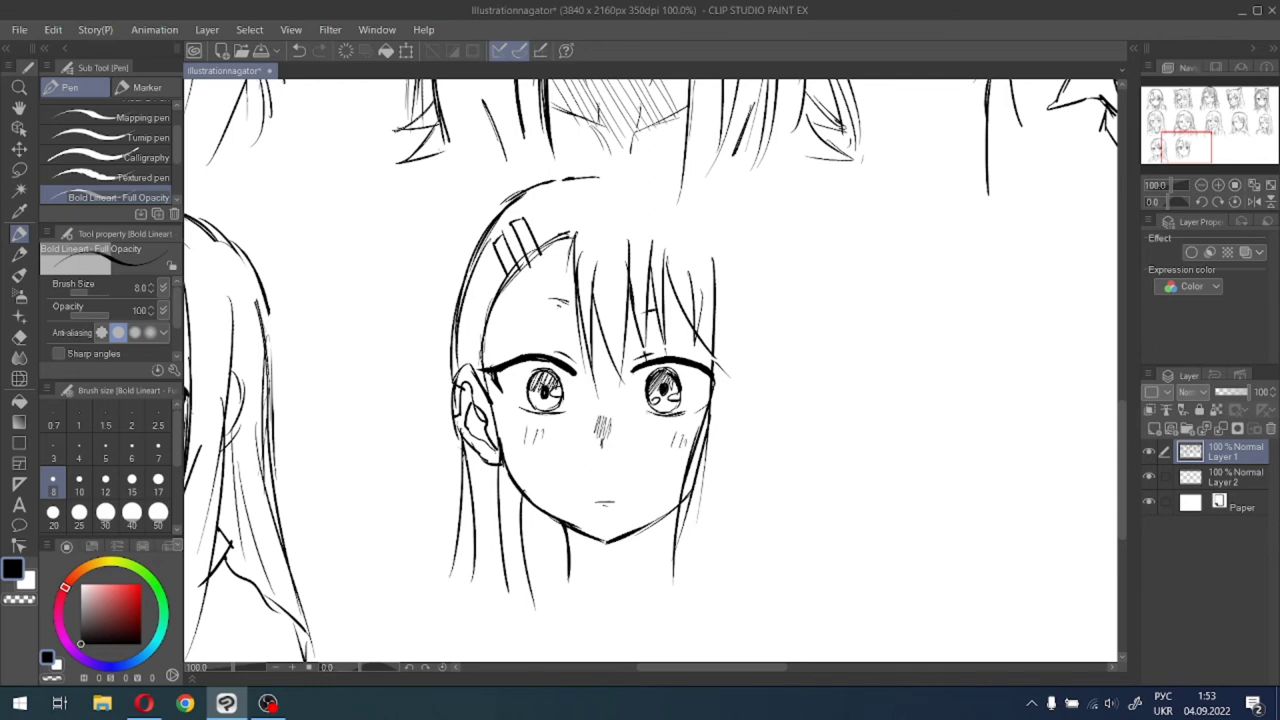
pyautogui.moveTo(467, 457); pyautogui.dragTo(450, 591)
# Arc the hairline over the top of the head and draw a long side strand right of the face.
pyautogui.moveTo(540, 185)
pyautogui.mouseDown()
pyautogui.moveTo(622, 172)
pyautogui.moveTo(740, 208)
pyautogui.mouseUp()
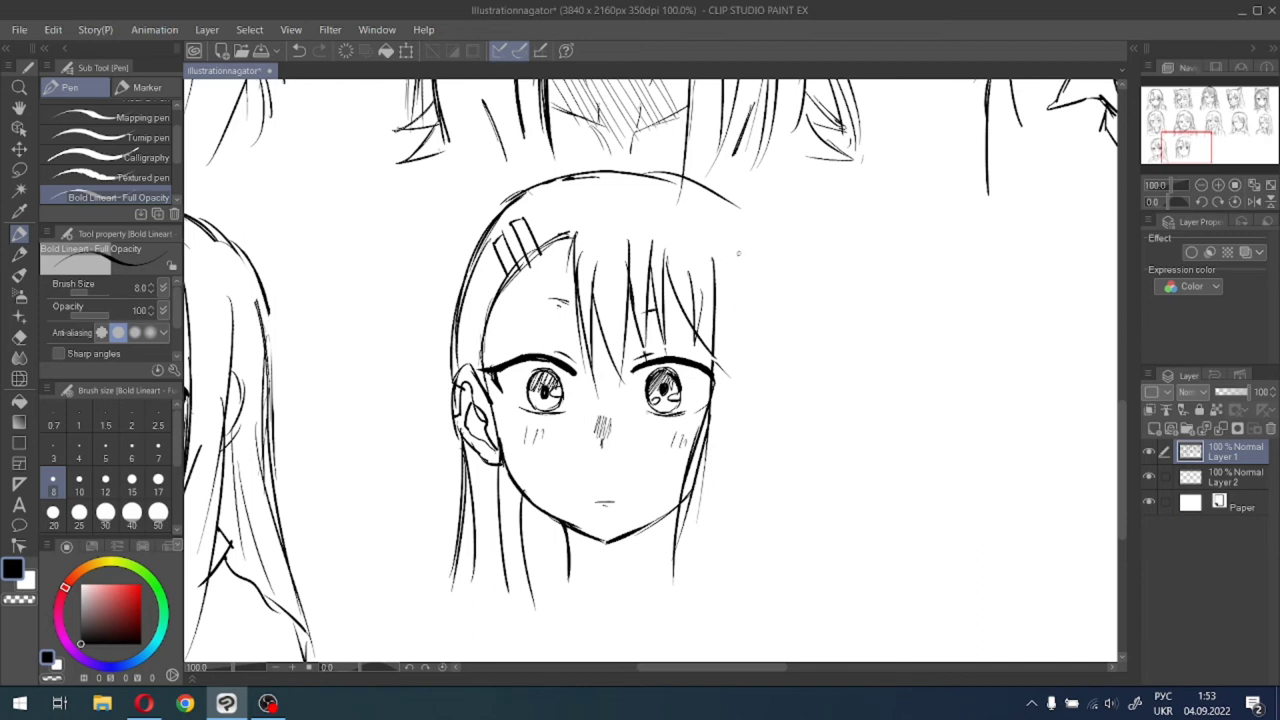
pyautogui.moveTo(738, 253); pyautogui.dragTo(733, 492)
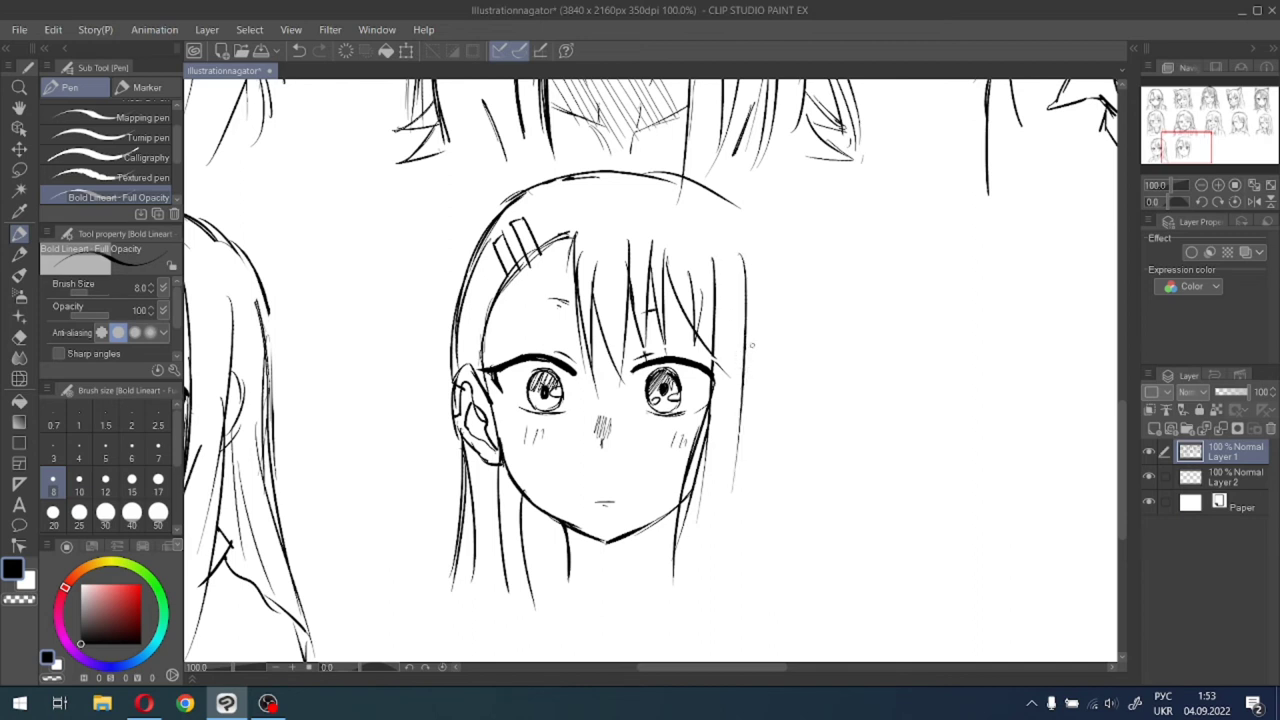
pyautogui.hotkey('ctrl', 'z')
pyautogui.moveTo(743, 260); pyautogui.dragTo(728, 566)
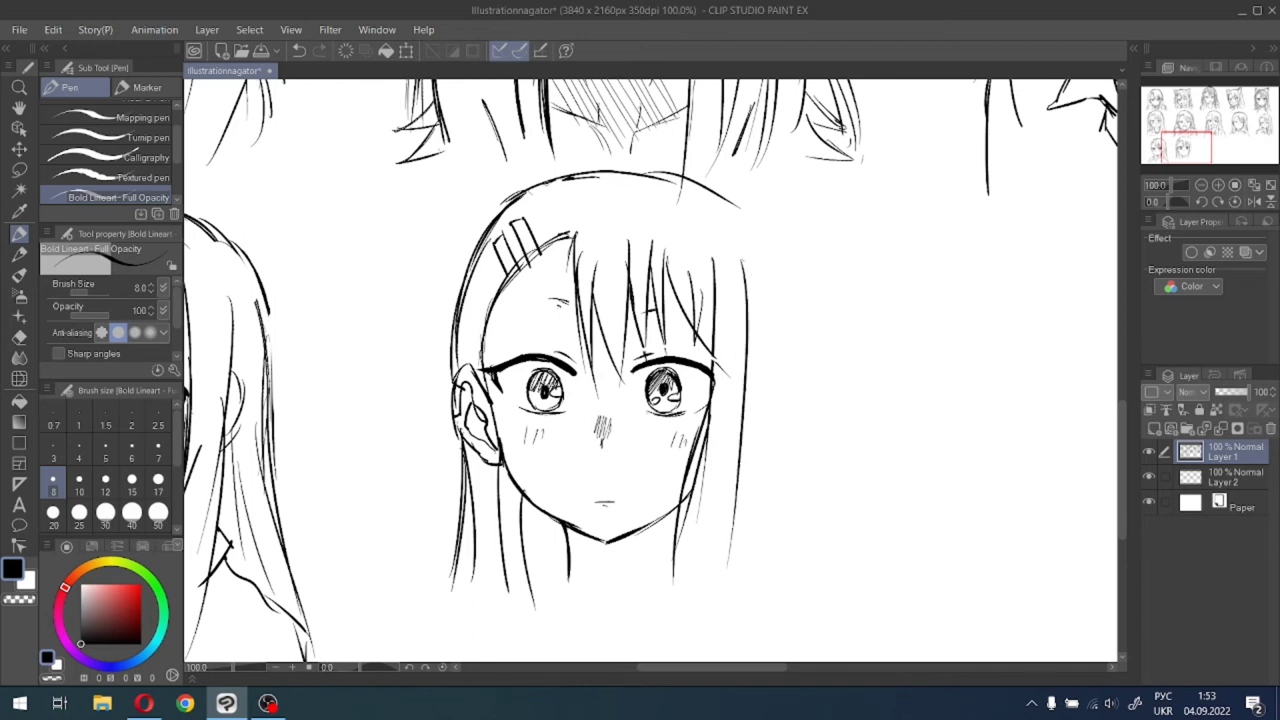
# Draw a second, higher crown line and curve the hair contour down the right side of the head.
pyautogui.moveTo(528, 188)
pyautogui.mouseDown()
pyautogui.moveTo(608, 160)
pyautogui.moveTo(728, 184)
pyautogui.mouseUp()
pyautogui.hotkey('ctrl', 'z')
pyautogui.moveTo(622, 160)
pyautogui.mouseDown()
pyautogui.moveTo(726, 196)
pyautogui.moveTo(788, 262)
pyautogui.mouseUp()
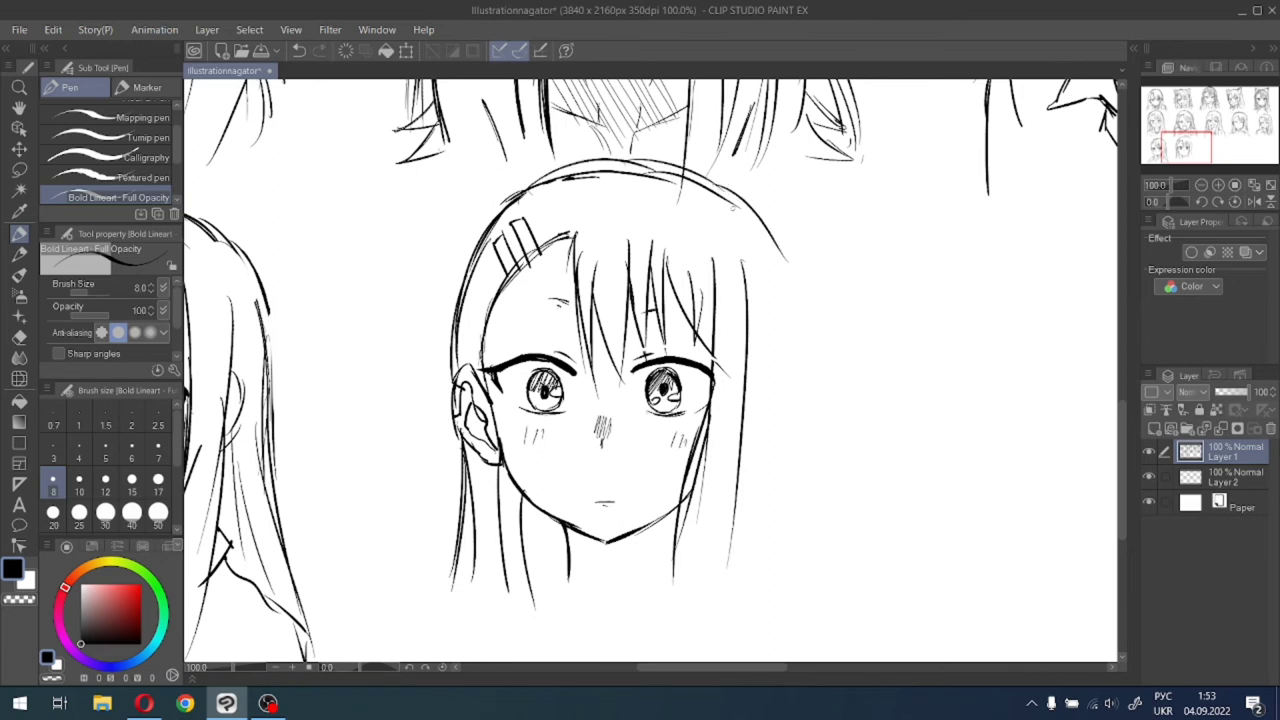
pyautogui.hotkey('ctrl', 'z')
pyautogui.moveTo(728, 198); pyautogui.dragTo(782, 280)
pyautogui.moveTo(750, 208); pyautogui.dragTo(781, 316)
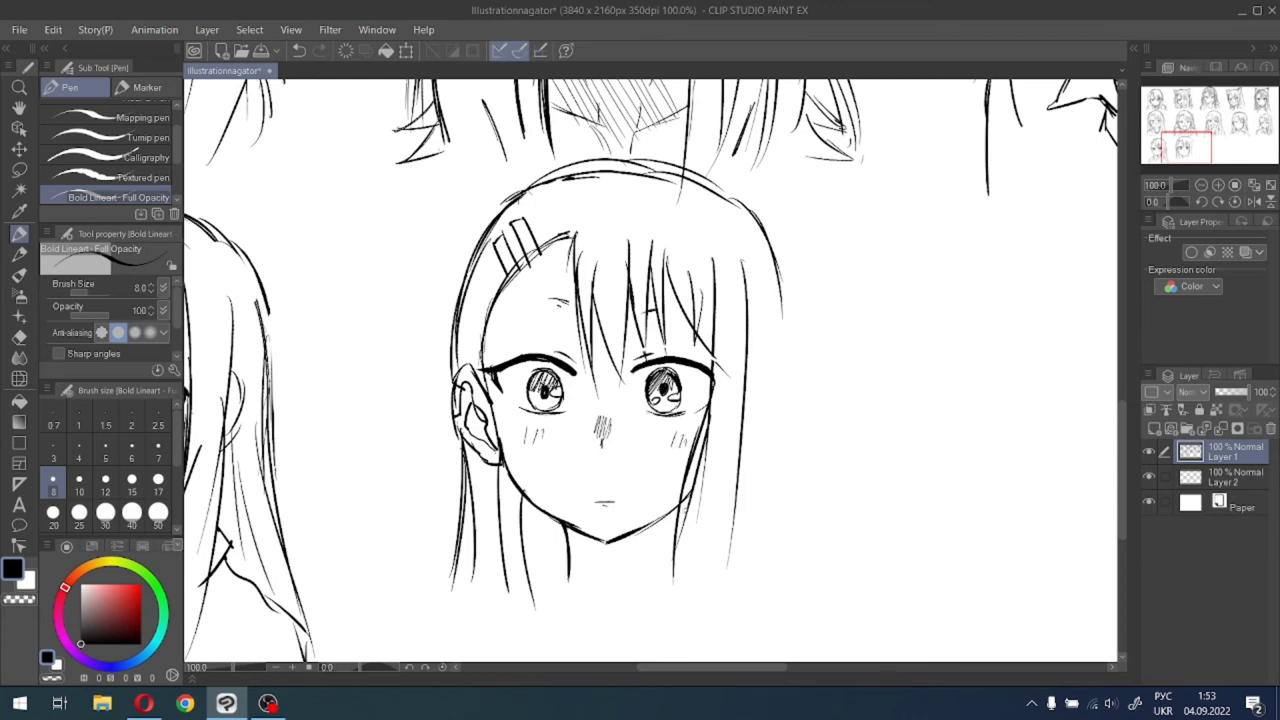
# Draw the right side of the neck and slope both shoulder lines outward from the neck's base.
pyautogui.moveTo(660, 520); pyautogui.dragTo(659, 590)
pyautogui.moveTo(658, 546); pyautogui.dragTo(668, 585)
pyautogui.moveTo(567, 562)
pyautogui.mouseDown()
pyautogui.moveTo(548, 604)
pyautogui.moveTo(422, 640)
pyautogui.mouseUp()
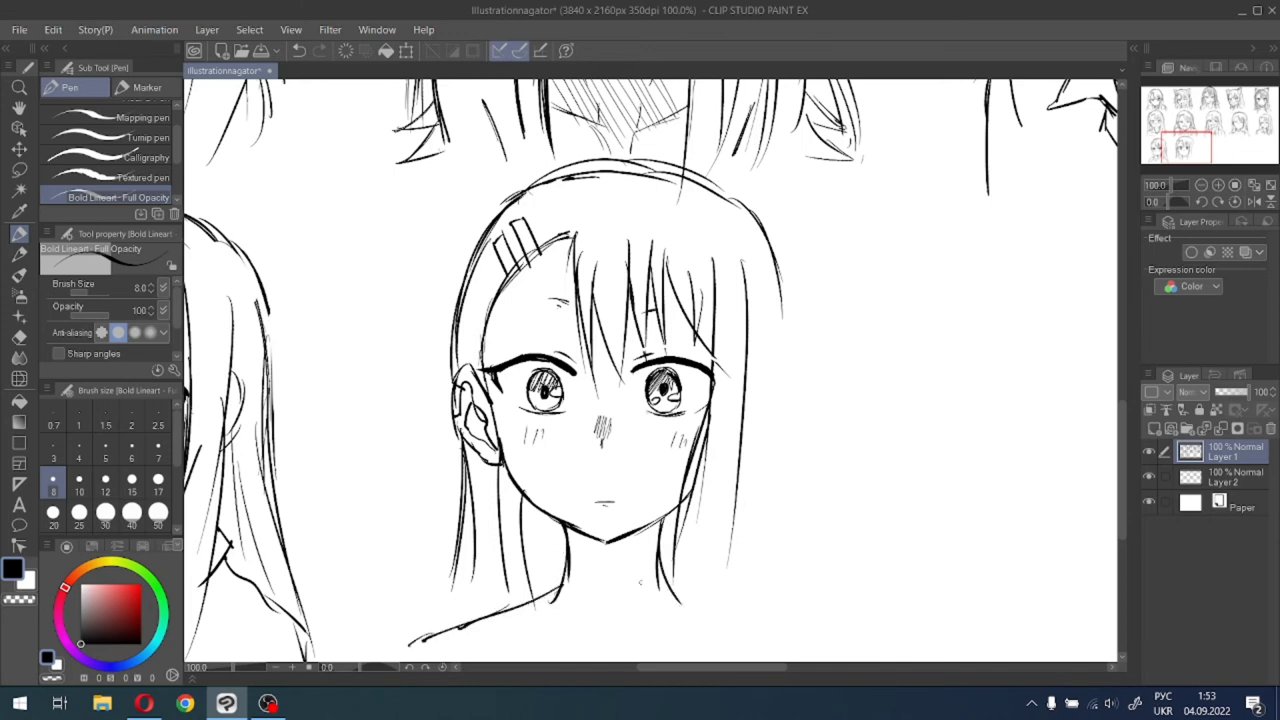
pyautogui.moveTo(660, 584); pyautogui.dragTo(765, 647)
# Reinforce the crown contour and extend the right outer hair down past the shoulder in long strokes.
pyautogui.moveTo(1198, 137)
pyautogui.mouseDown()
pyautogui.moveTo(1197, 154)
pyautogui.moveTo(1187, 145)
pyautogui.mouseUp()
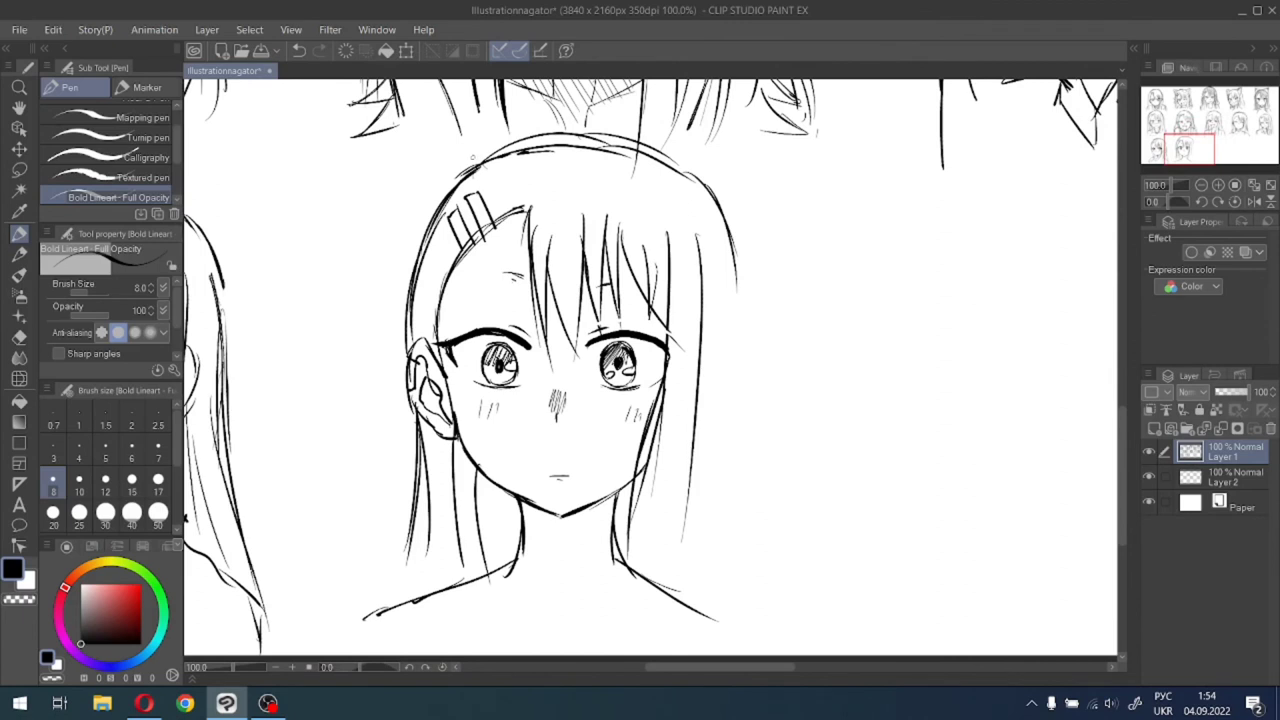
pyautogui.moveTo(470, 168)
pyautogui.mouseDown()
pyautogui.moveTo(604, 130)
pyautogui.moveTo(716, 188)
pyautogui.moveTo(742, 283)
pyautogui.mouseUp()
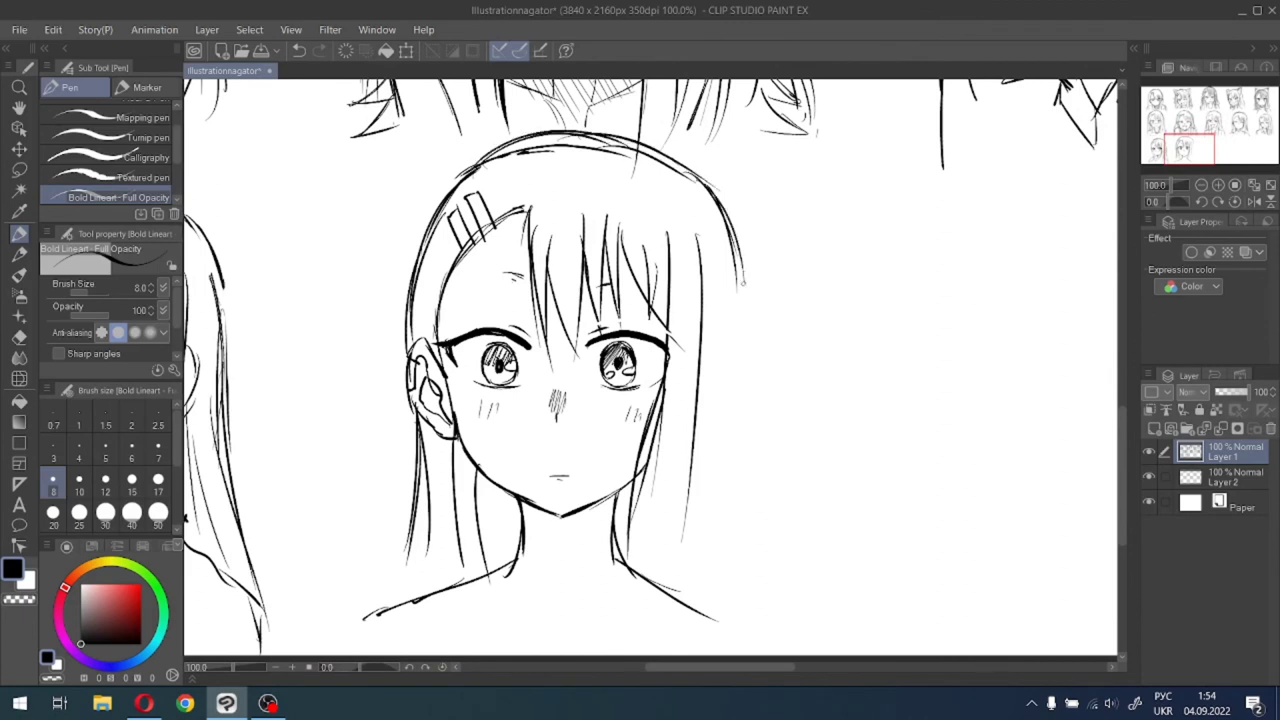
pyautogui.moveTo(724, 225); pyautogui.dragTo(738, 610)
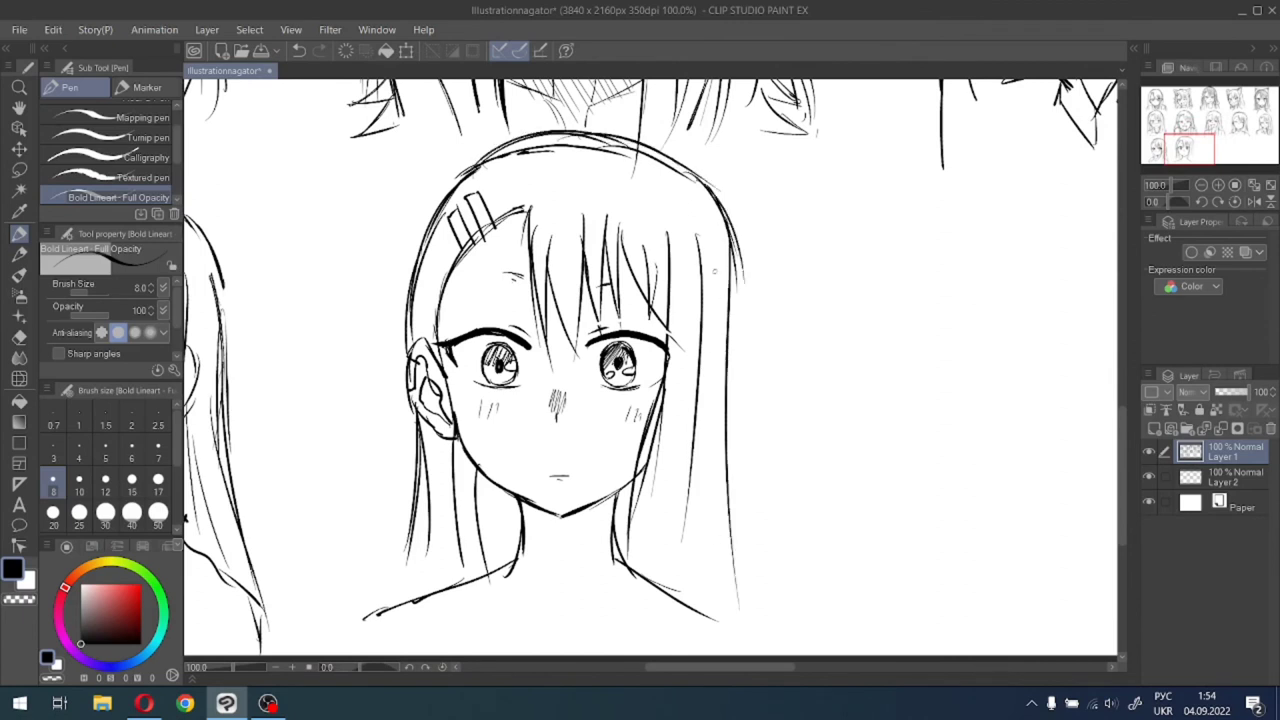
pyautogui.moveTo(722, 236); pyautogui.dragTo(728, 530)
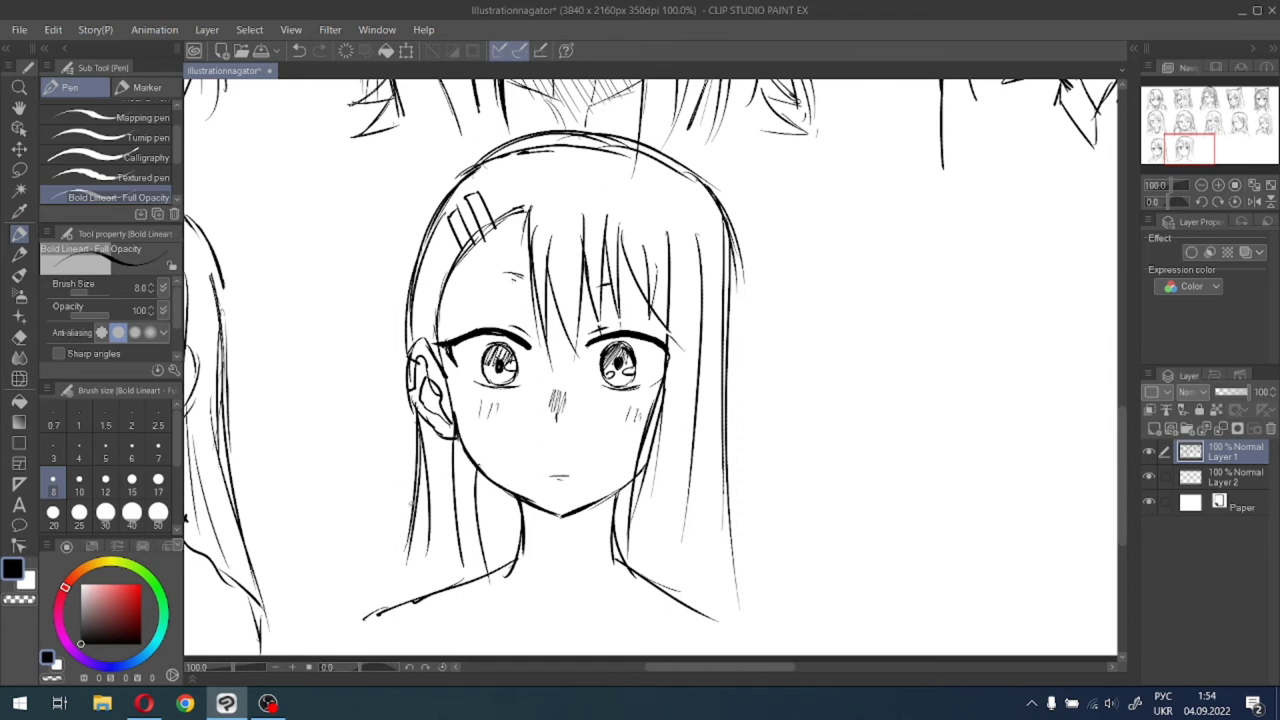
# Extend the left outer hair lock straight down to the shoulder line, undoing the flared strokes.
pyautogui.moveTo(414, 516); pyautogui.dragTo(410, 600)
pyautogui.moveTo(411, 454); pyautogui.dragTo(374, 614)
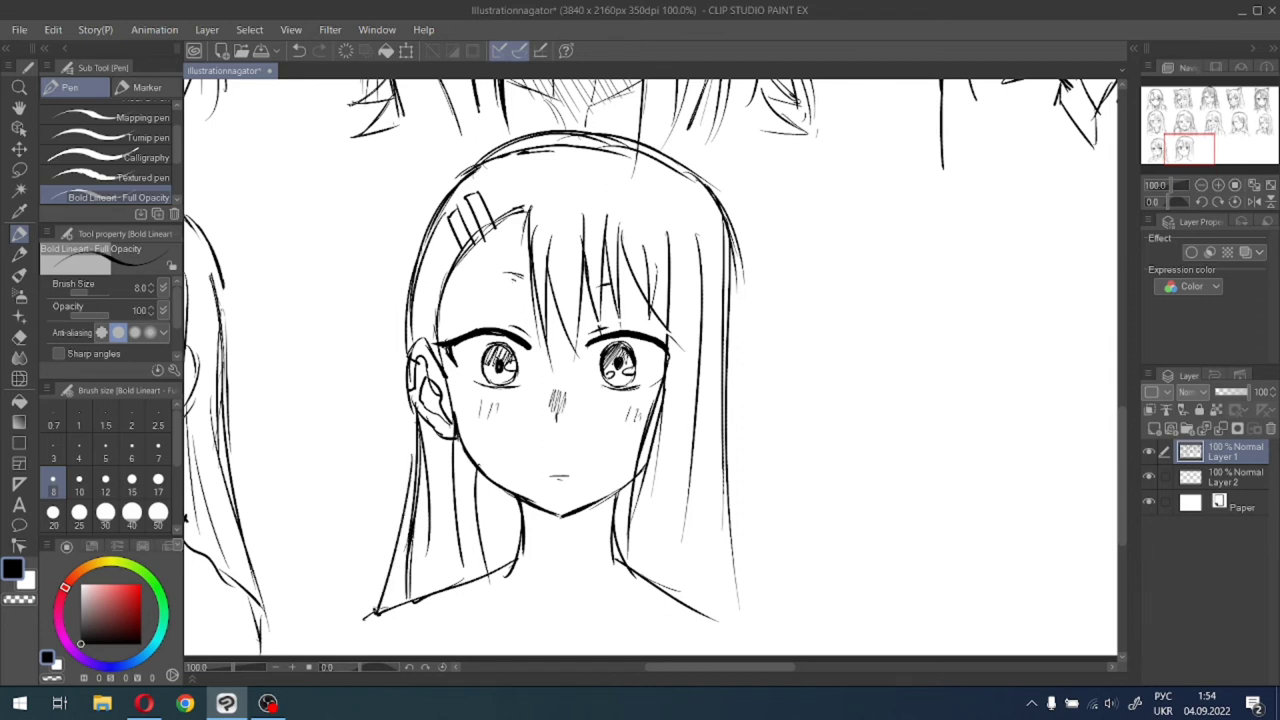
pyautogui.moveTo(408, 536); pyautogui.dragTo(374, 612)
pyautogui.hotkey('ctrl', 'z')
pyautogui.hotkey('ctrl', 'z')
# Hatch shadows into the hair on both sides of the neck and draw a long strand over the right shoulder.
pyautogui.moveTo(464, 512); pyautogui.dragTo(472, 576)
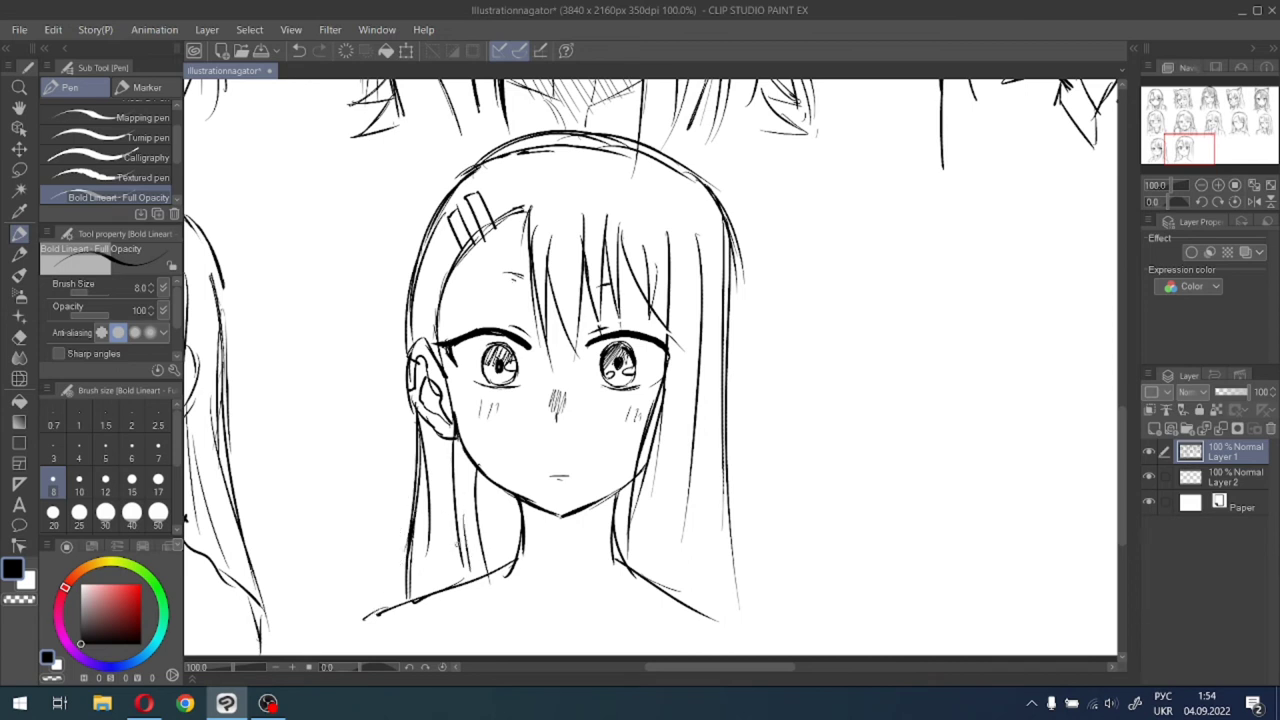
pyautogui.moveTo(462, 530); pyautogui.dragTo(478, 574)
pyautogui.moveTo(458, 506); pyautogui.dragTo(498, 572)
pyautogui.moveTo(464, 478)
pyautogui.mouseDown()
pyautogui.moveTo(502, 560)
pyautogui.moveTo(512, 536)
pyautogui.mouseUp()
pyautogui.moveTo(490, 486); pyautogui.dragTo(516, 534)
pyautogui.moveTo(614, 516); pyautogui.dragTo(626, 558)
pyautogui.moveTo(616, 490); pyautogui.dragTo(634, 564)
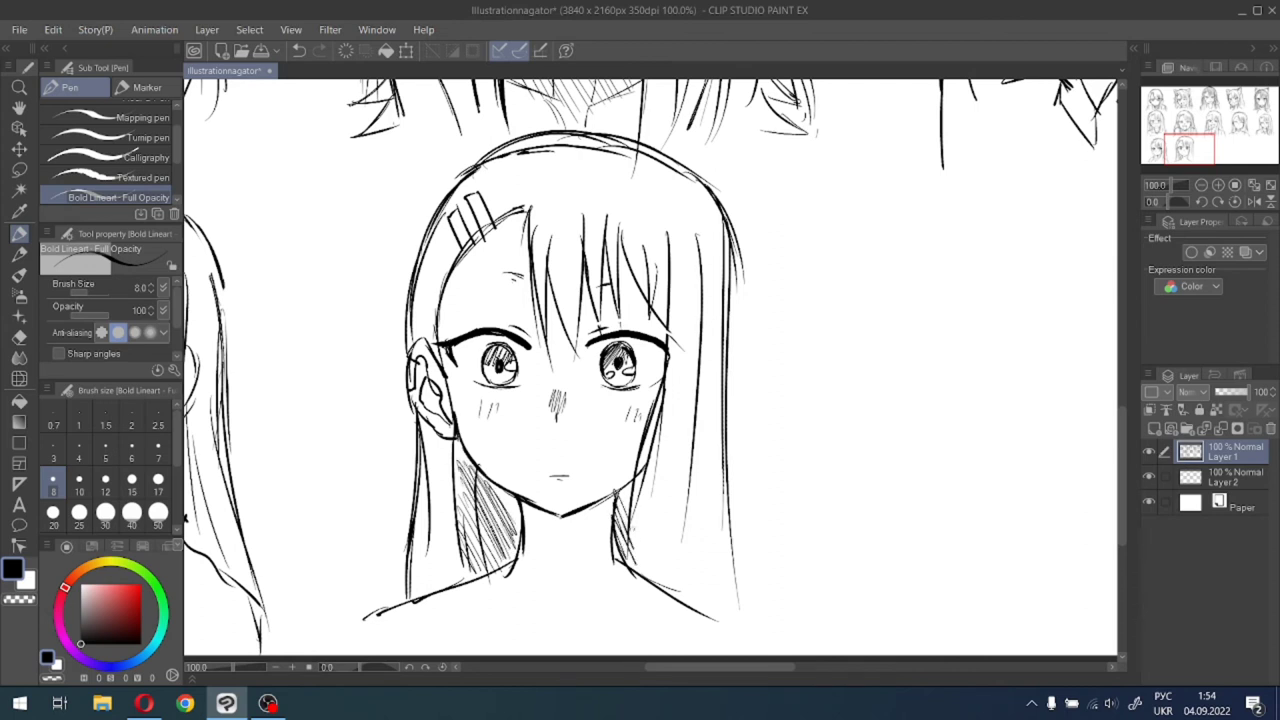
pyautogui.moveTo(686, 486); pyautogui.dragTo(677, 628)
pyautogui.moveTo(464, 586); pyautogui.dragTo(467, 650)
pyautogui.moveTo(426, 588); pyautogui.dragTo(436, 642)
pyautogui.hotkey('ctrl', 'z')
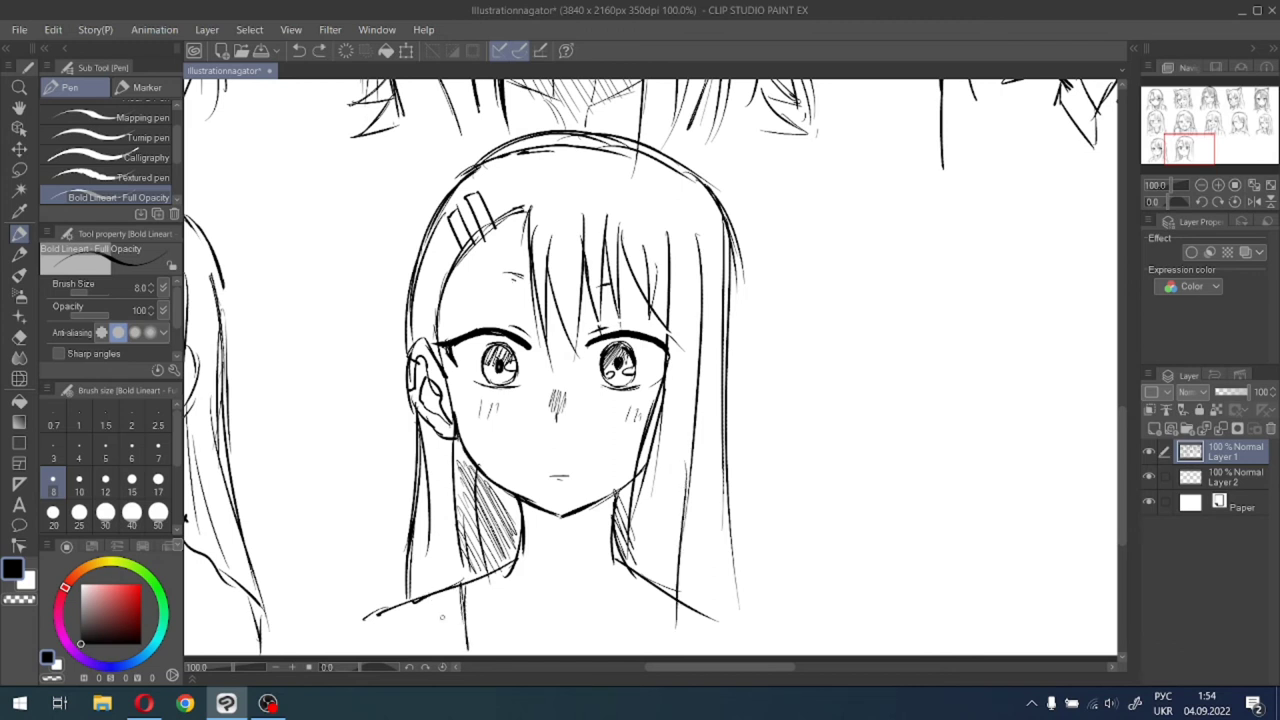
pyautogui.hotkey('ctrl', 'z')
# Sketch short collarbone lines on both sides below the neck.
pyautogui.moveTo(1222, 145); pyautogui.dragTo(1188, 148)
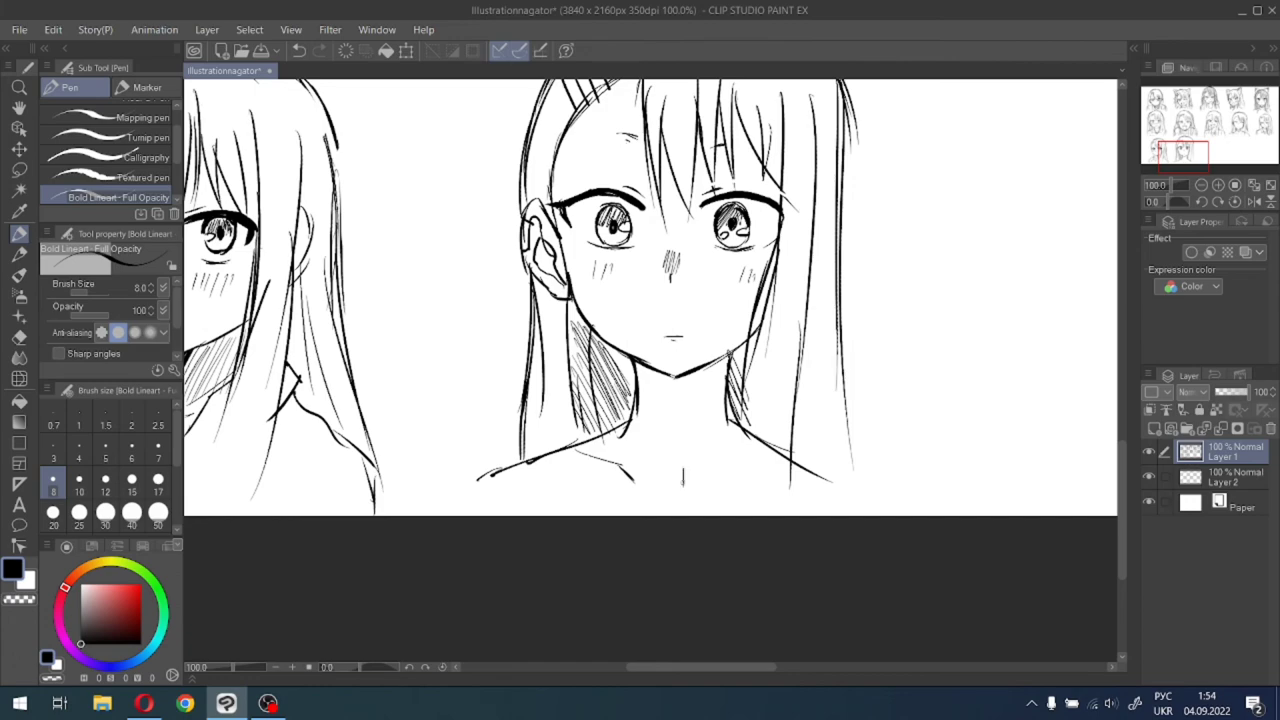
pyautogui.moveTo(684, 467); pyautogui.dragTo(741, 454)
pyautogui.scroll(-2, 805, 362)
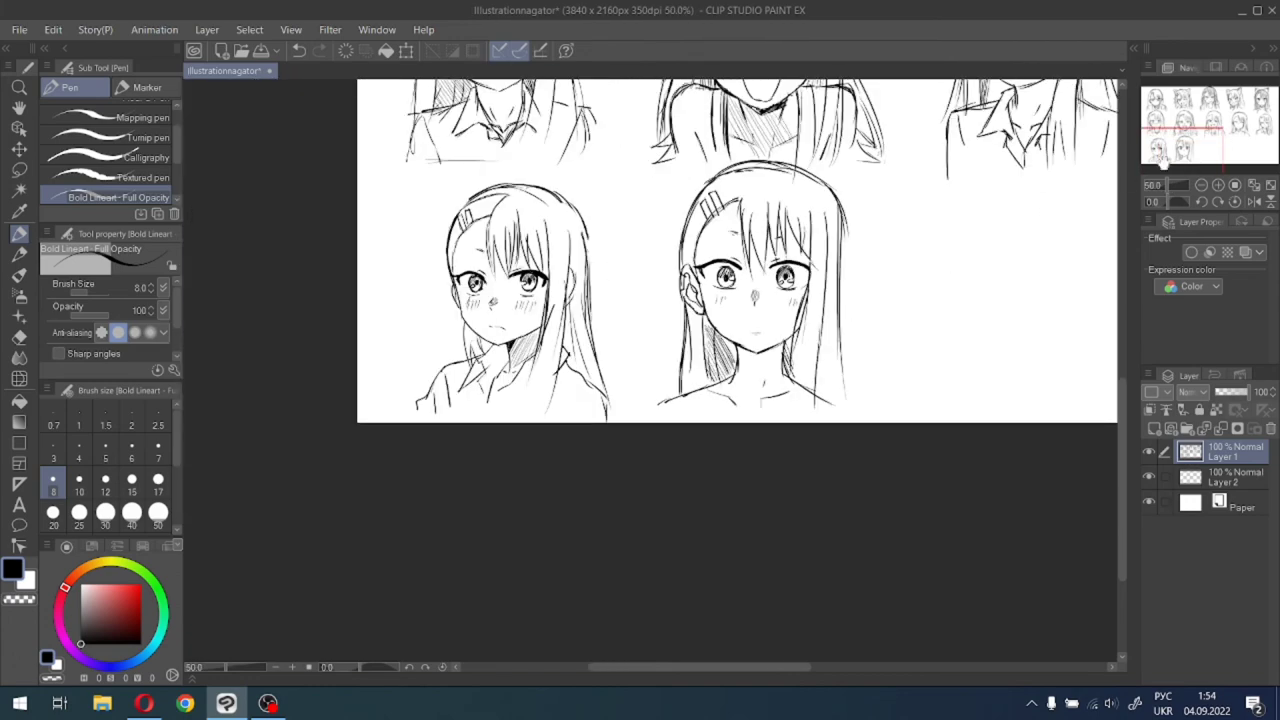
pyautogui.moveTo(1228, 138)
pyautogui.mouseDown()
pyautogui.moveTo(1255, 127)
pyautogui.moveTo(1232, 122)
pyautogui.moveTo(1193, 156)
pyautogui.moveTo(1195, 114)
pyautogui.moveTo(1222, 108)
pyautogui.moveTo(1245, 140)
pyautogui.moveTo(1222, 110)
pyautogui.moveTo(1207, 130)
pyautogui.mouseUp()
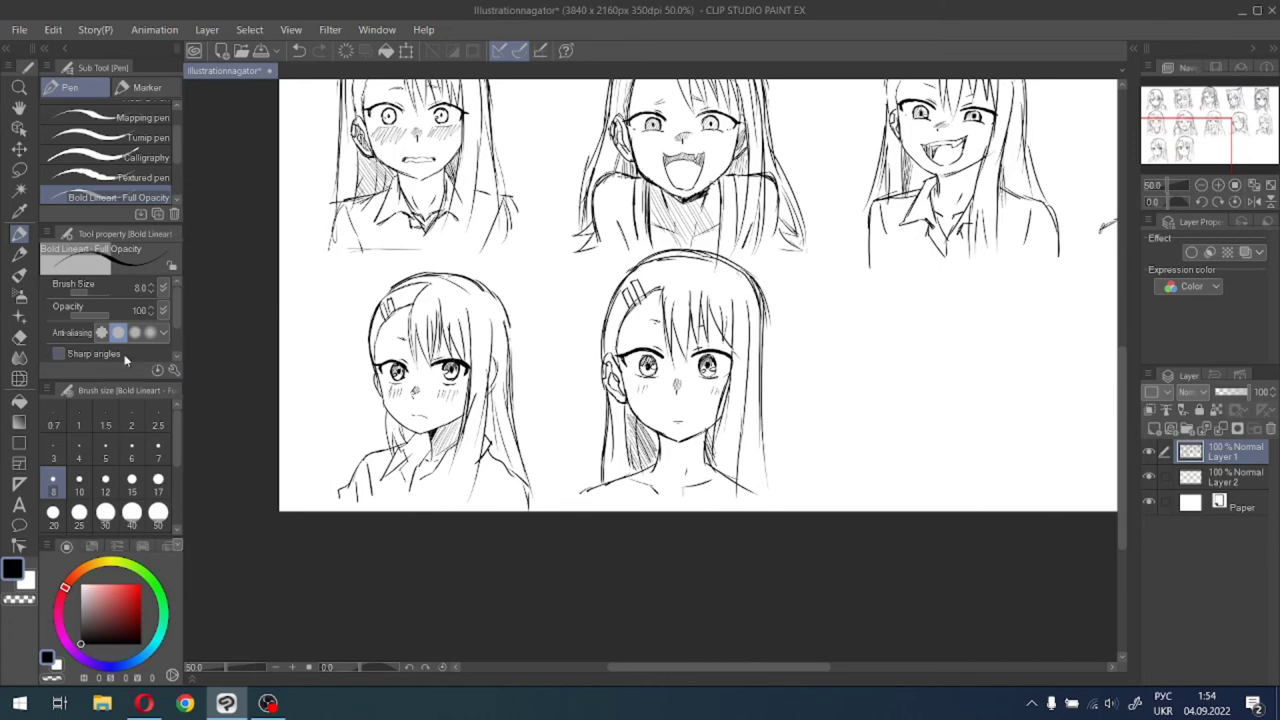
# Erase the stray lines along the outer right contour of the latest head's hair.
pyautogui.click(18, 336)
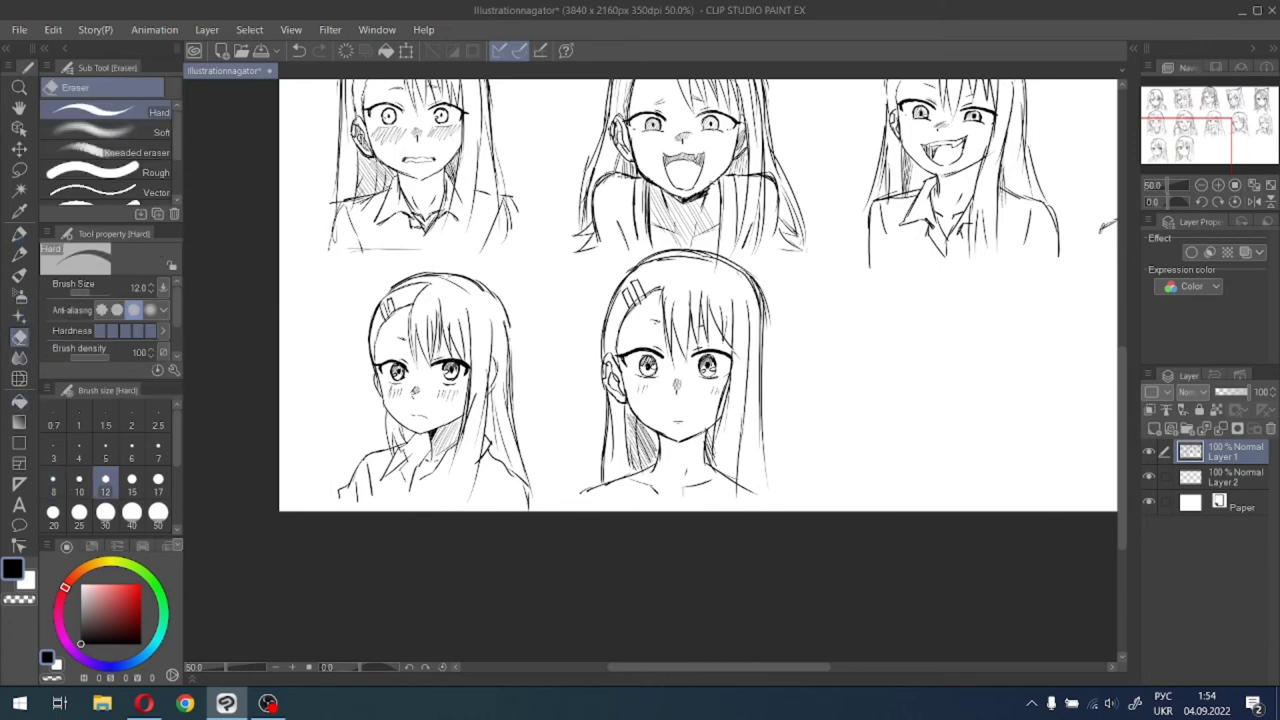
pyautogui.scroll(1, 731, 343)
pyautogui.moveTo(766, 248)
pyautogui.mouseDown()
pyautogui.moveTo(776, 310)
pyautogui.moveTo(770, 260)
pyautogui.moveTo(779, 292)
pyautogui.mouseUp()
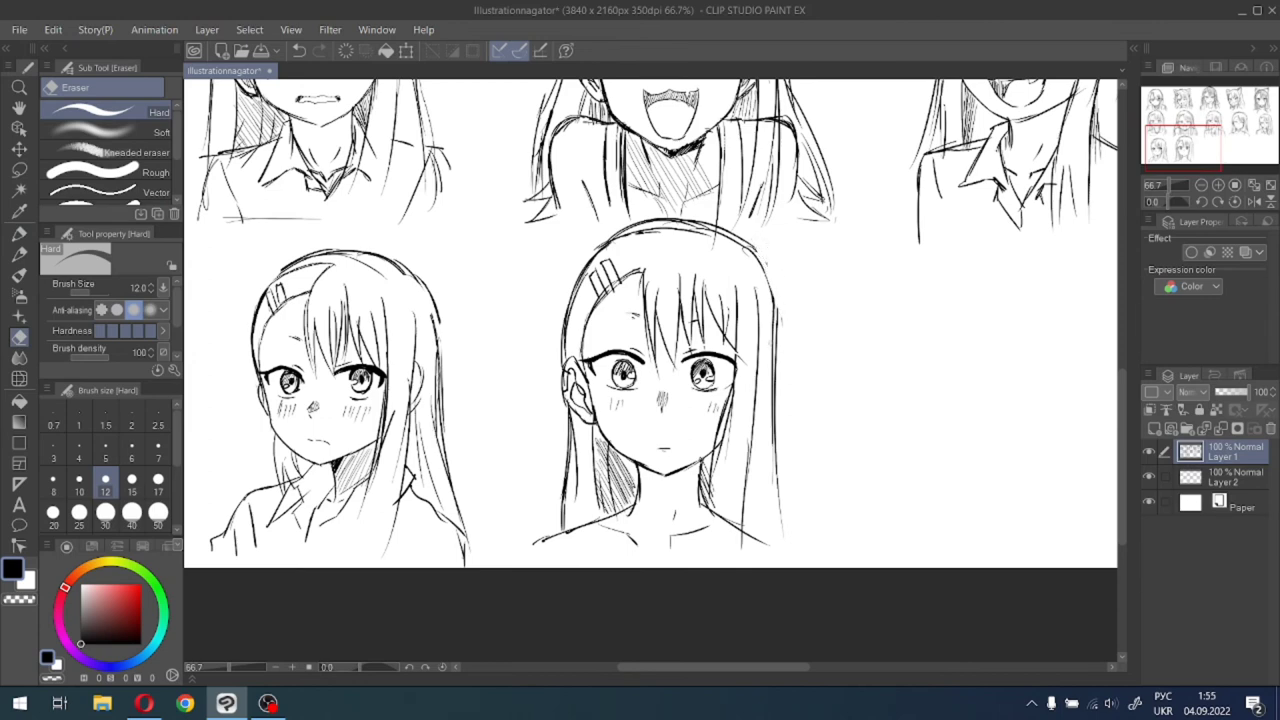
# Draw a curved upper lash line for the right eye of a new face beside the finished head, using pen size 12 and redrawing it twice.
pyautogui.moveTo(1170, 146); pyautogui.dragTo(1220, 114)
pyautogui.hotkey('ctrl', '-')
pyautogui.hotkey('ctrl', '-')
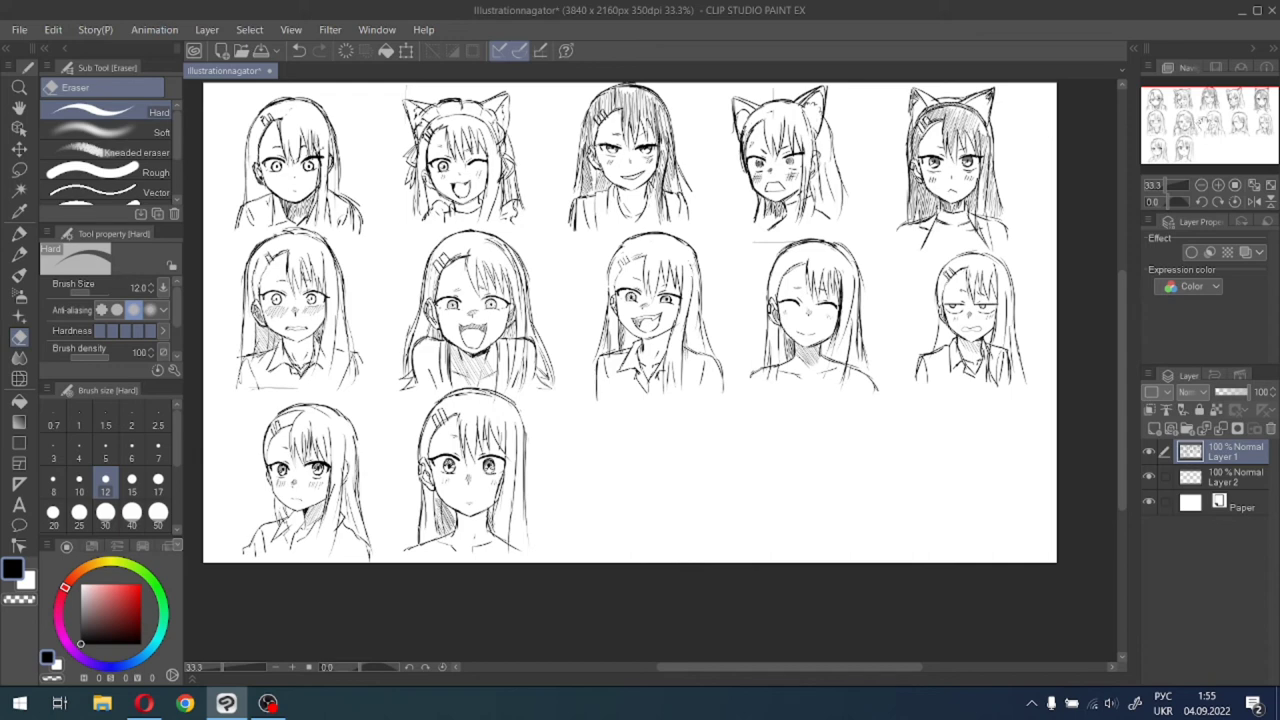
pyautogui.moveTo(1204, 120)
pyautogui.mouseDown()
pyautogui.moveTo(1202, 148)
pyautogui.moveTo(1208, 130)
pyautogui.mouseUp()
pyautogui.scroll(2, 1199, 149)
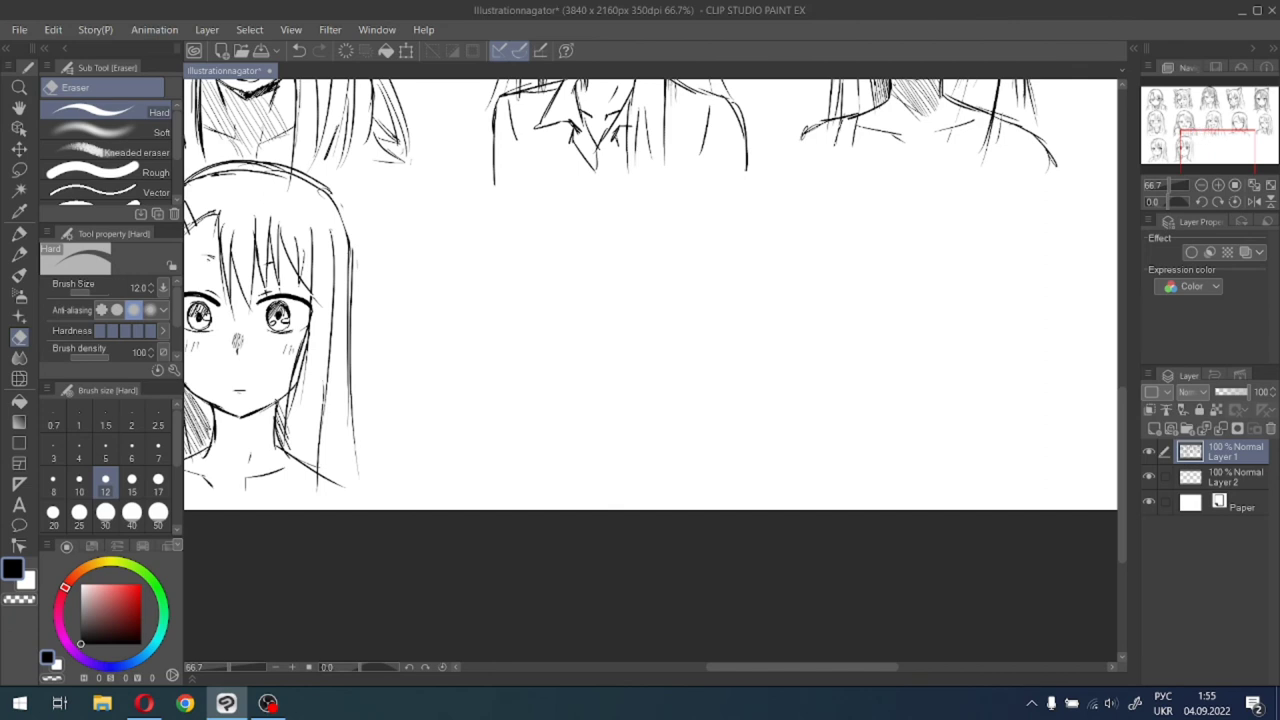
pyautogui.click(19, 233)
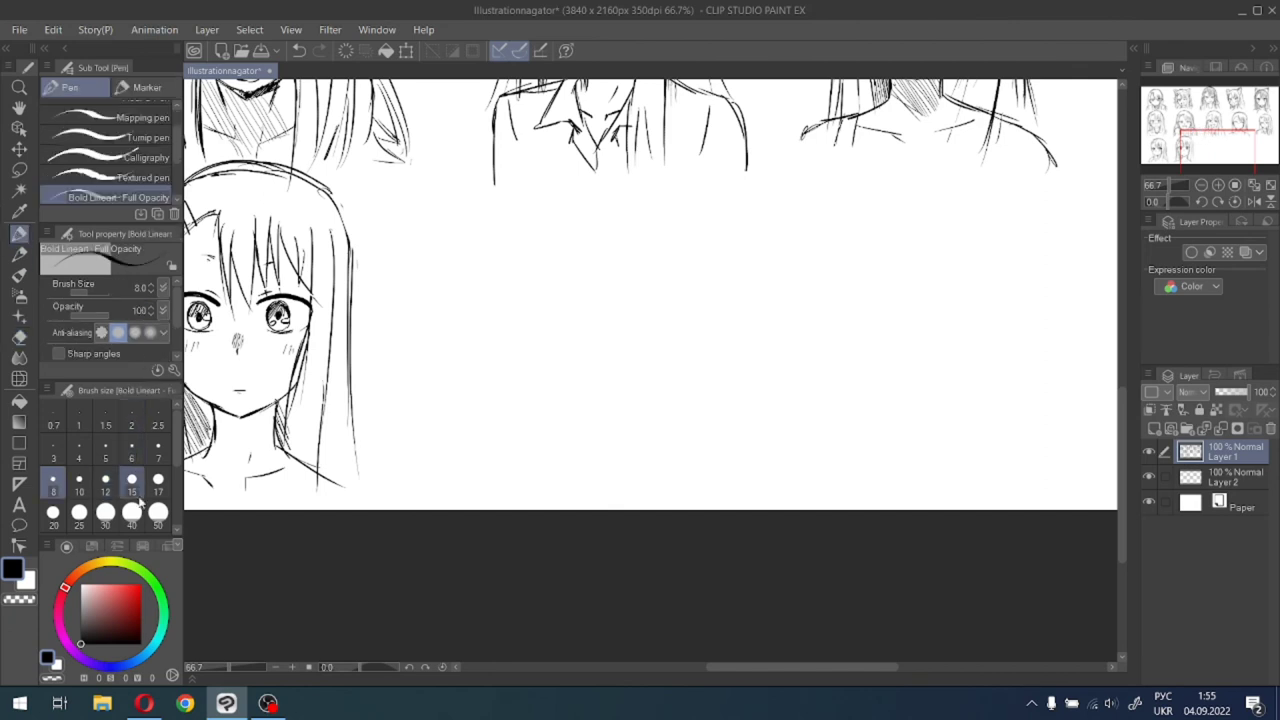
pyautogui.scroll(1, 469, 294)
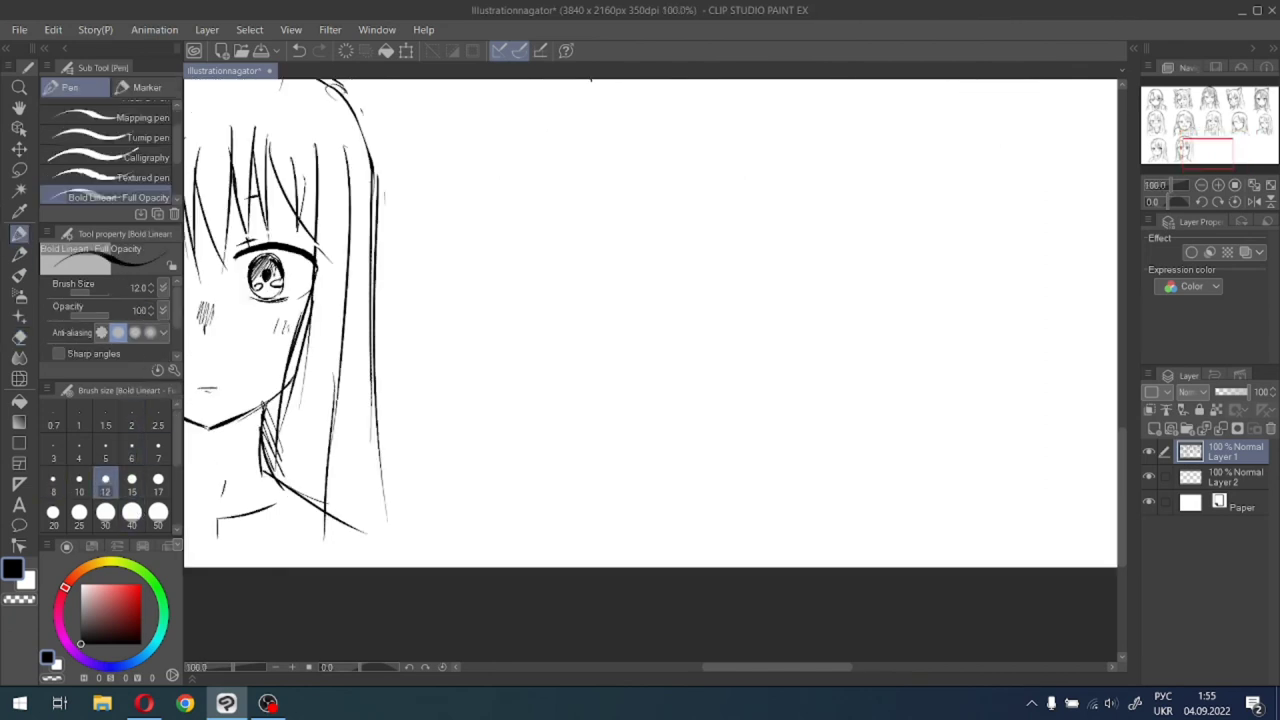
pyautogui.moveTo(1192, 140); pyautogui.dragTo(1208, 142)
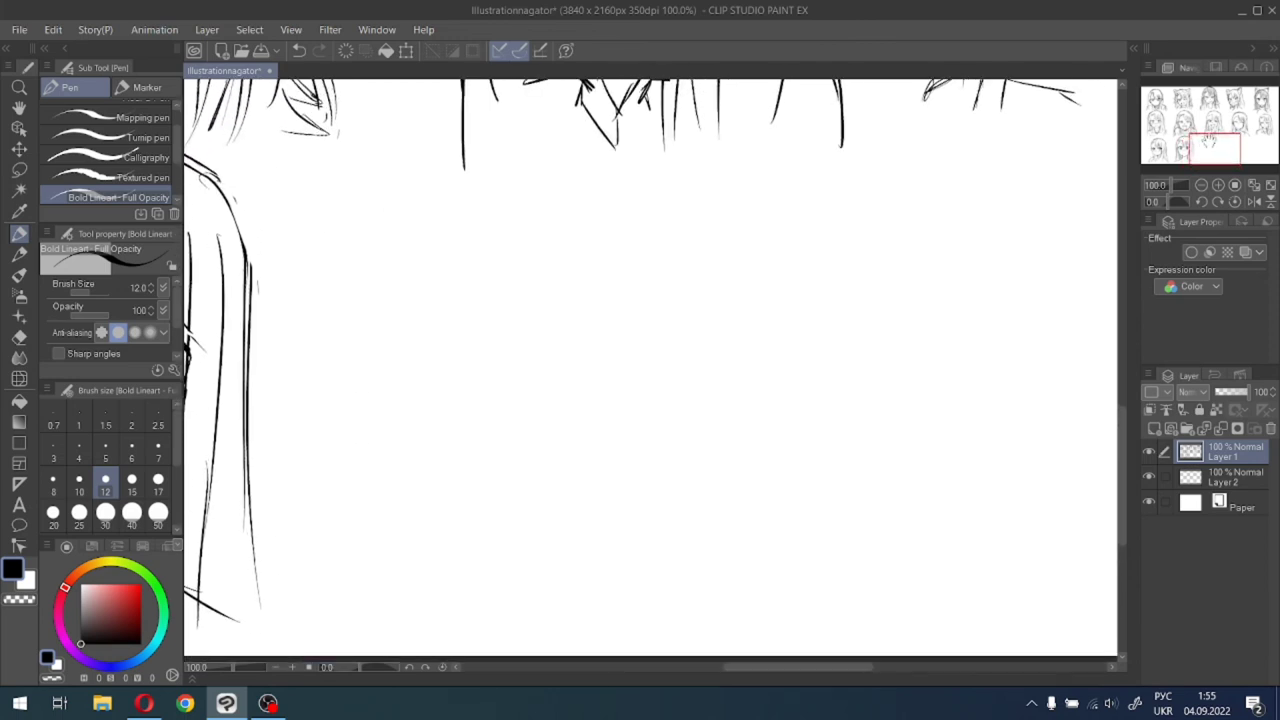
pyautogui.scroll(1, 671, 277)
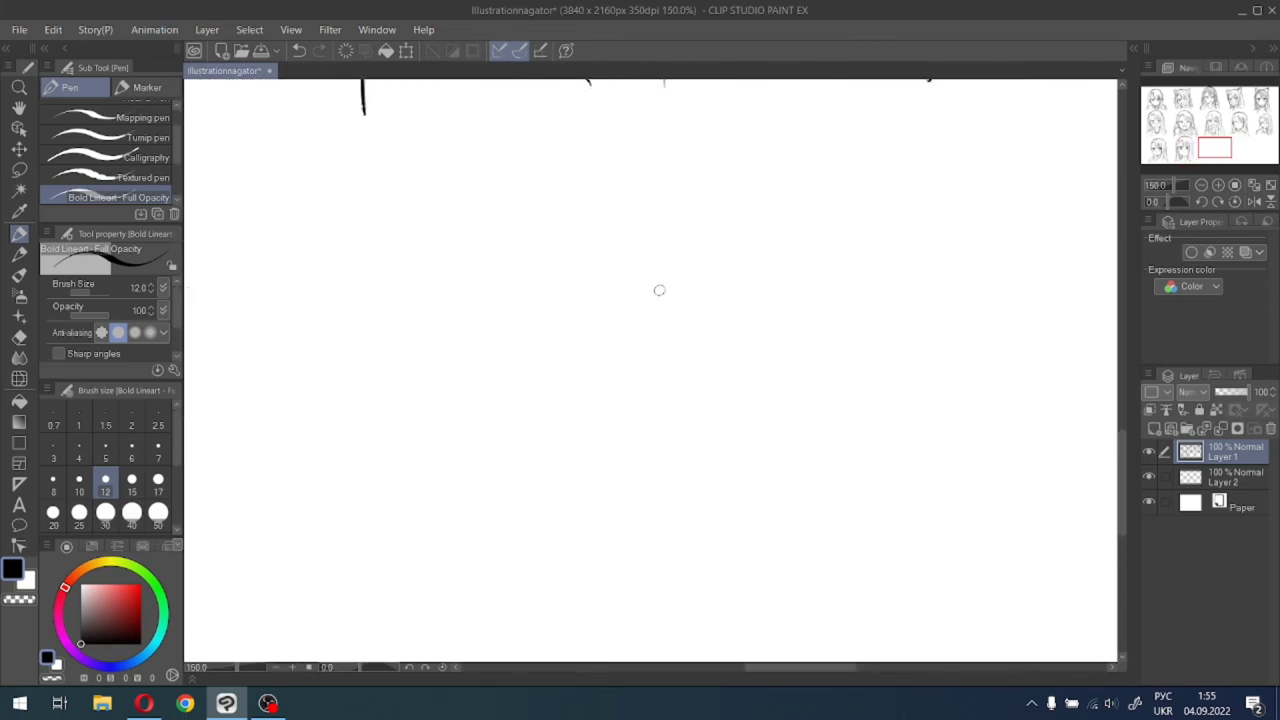
pyautogui.moveTo(647, 288); pyautogui.dragTo(746, 284)
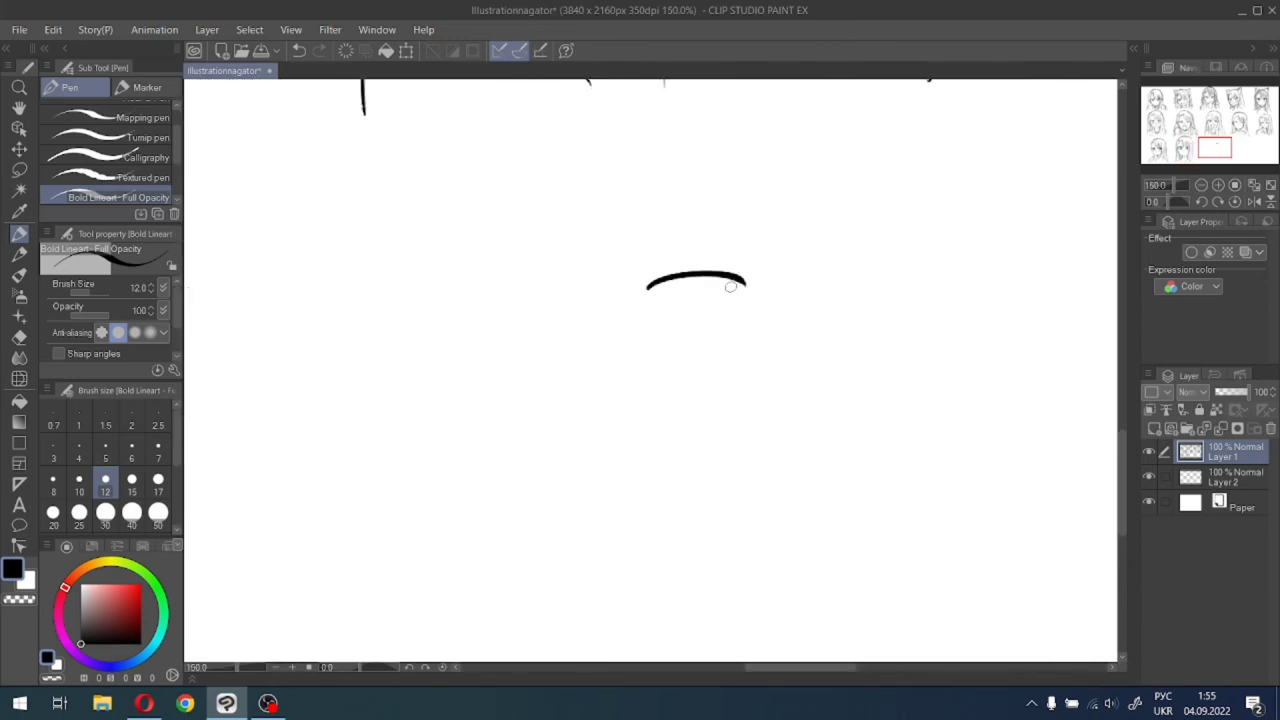
pyautogui.hotkey('ctrl', 'z')
pyautogui.moveTo(631, 289); pyautogui.dragTo(748, 284)
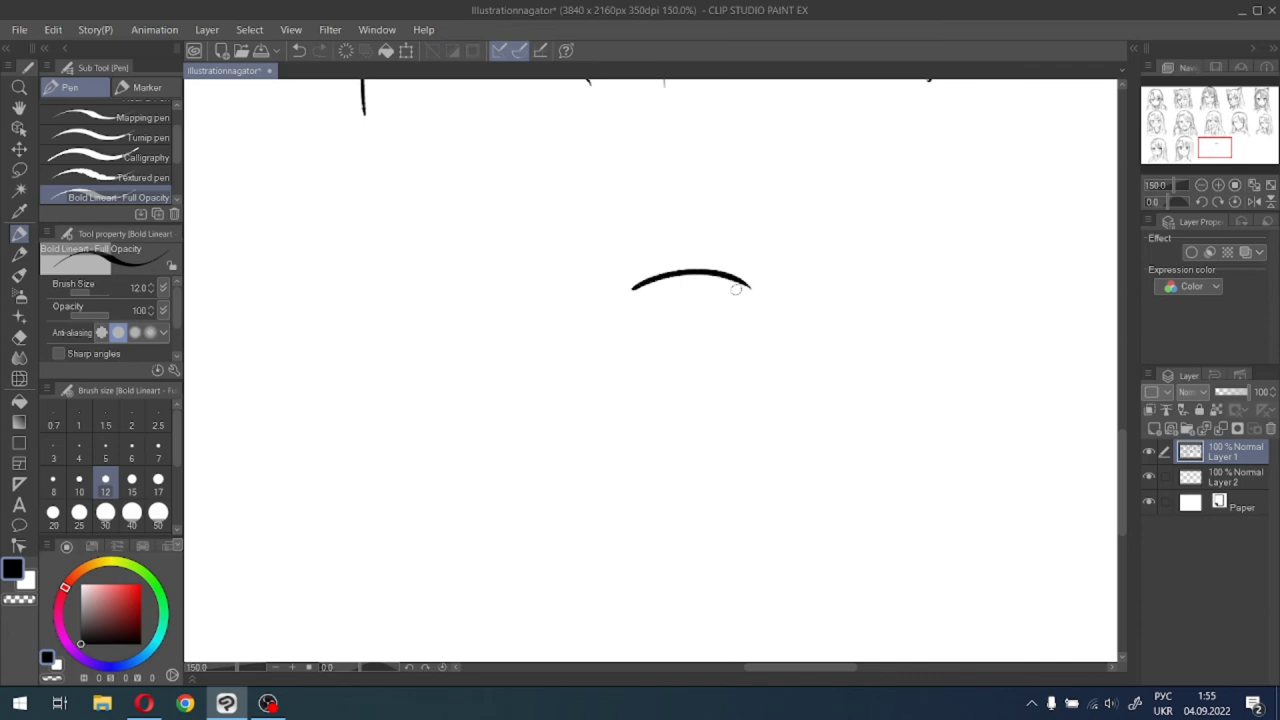
pyautogui.hotkey('ctrl', 'z')
pyautogui.moveTo(637, 295); pyautogui.dragTo(738, 282)
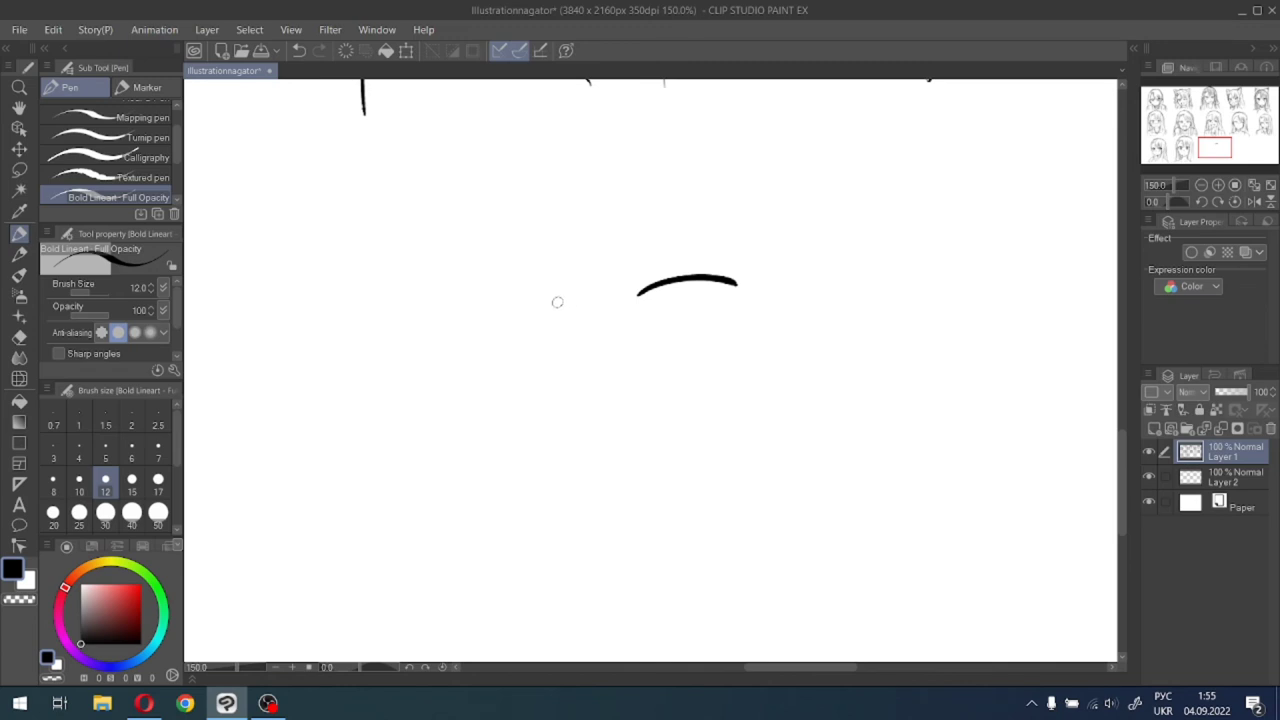
# Draw the matching left upper lash line, redrawing it as needed, and thicken the outer end of the right one.
pyautogui.moveTo(565, 303); pyautogui.dragTo(484, 312)
pyautogui.hotkey('ctrl', 'z')
pyautogui.moveTo(563, 300); pyautogui.dragTo(478, 312)
pyautogui.hotkey('ctrl', 'z')
pyautogui.moveTo(563, 300); pyautogui.dragTo(475, 306)
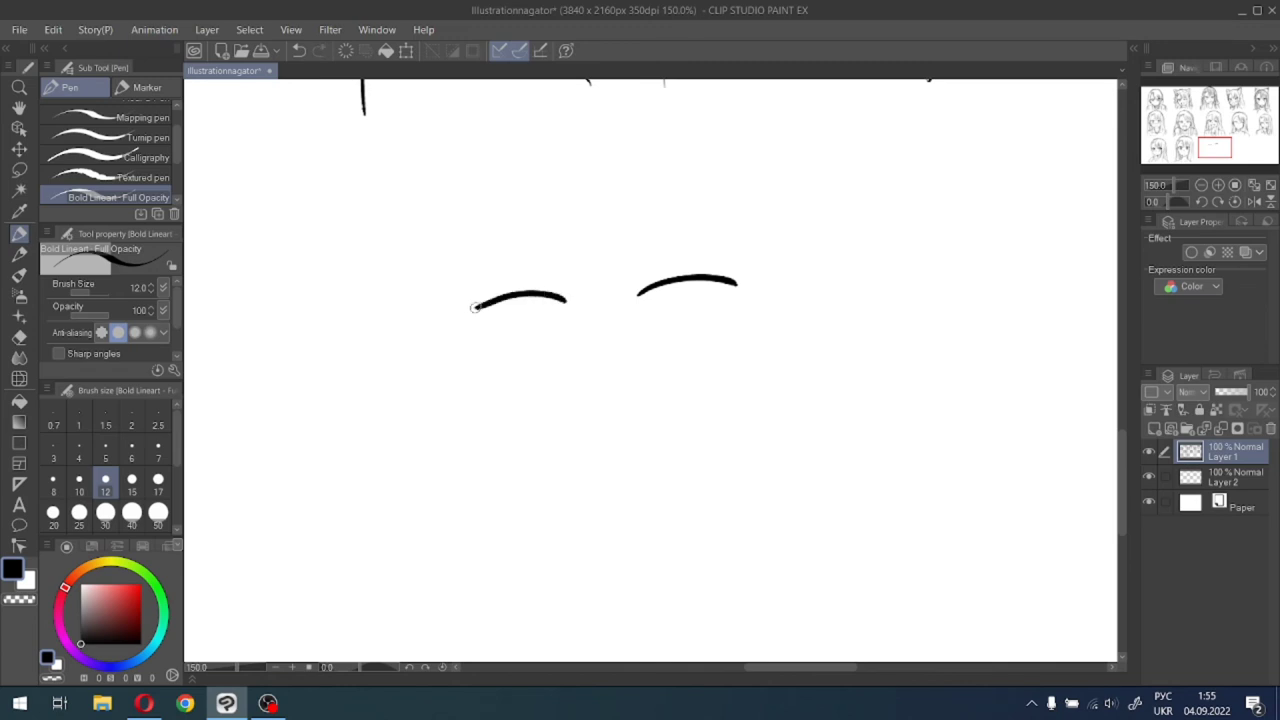
pyautogui.hotkey('ctrl', 'z')
pyautogui.moveTo(562, 303)
pyautogui.mouseDown()
pyautogui.moveTo(505, 295)
pyautogui.moveTo(462, 316)
pyautogui.mouseUp()
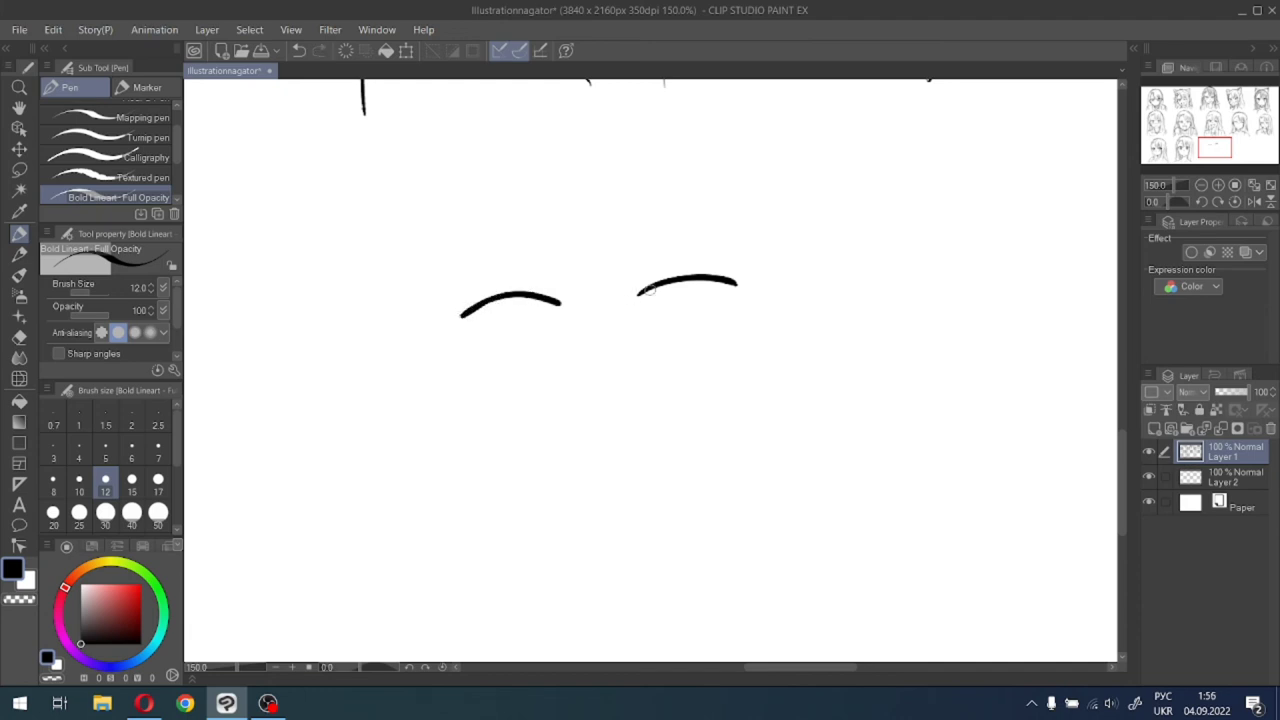
pyautogui.moveTo(674, 280); pyautogui.dragTo(742, 288)
# Lasso the left lash line, rotate it slightly clockwise, move it up level with the right one, and deselect.
pyautogui.press('m')
pyautogui.moveTo(540, 275)
pyautogui.mouseDown()
pyautogui.moveTo(563, 386)
pyautogui.moveTo(420, 294)
pyautogui.mouseUp()
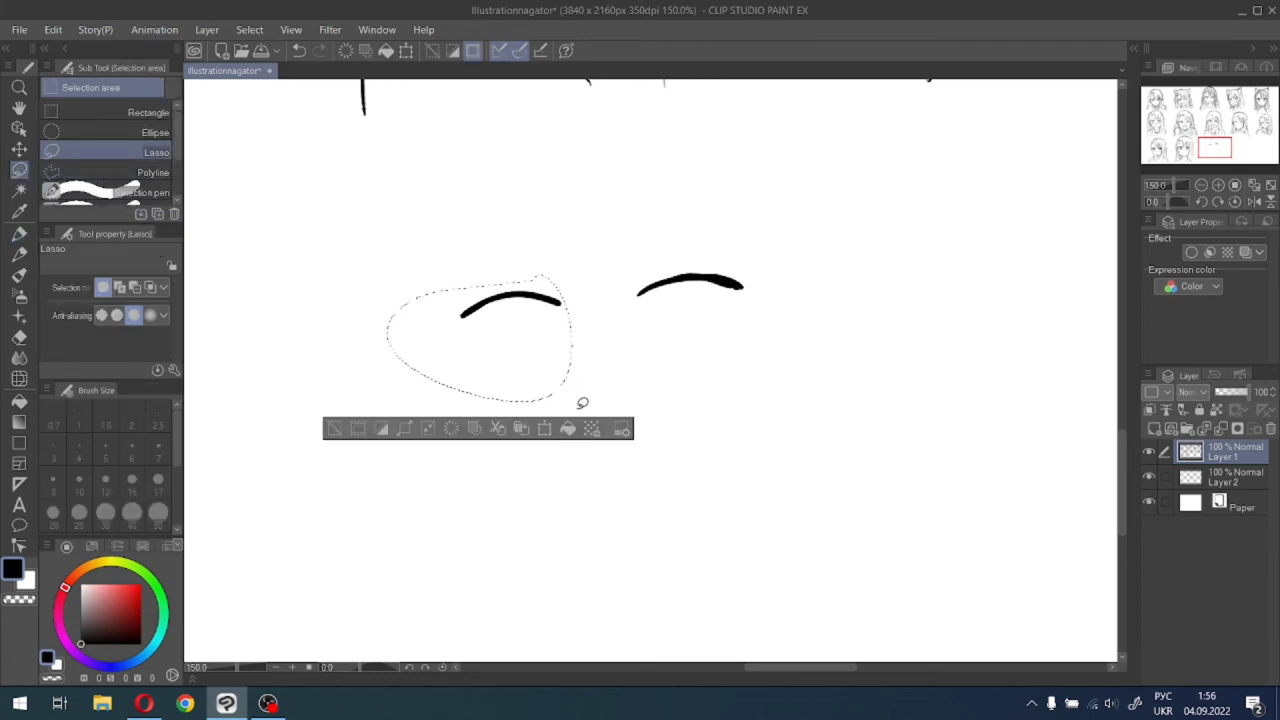
pyautogui.moveTo(604, 275); pyautogui.dragTo(614, 278)
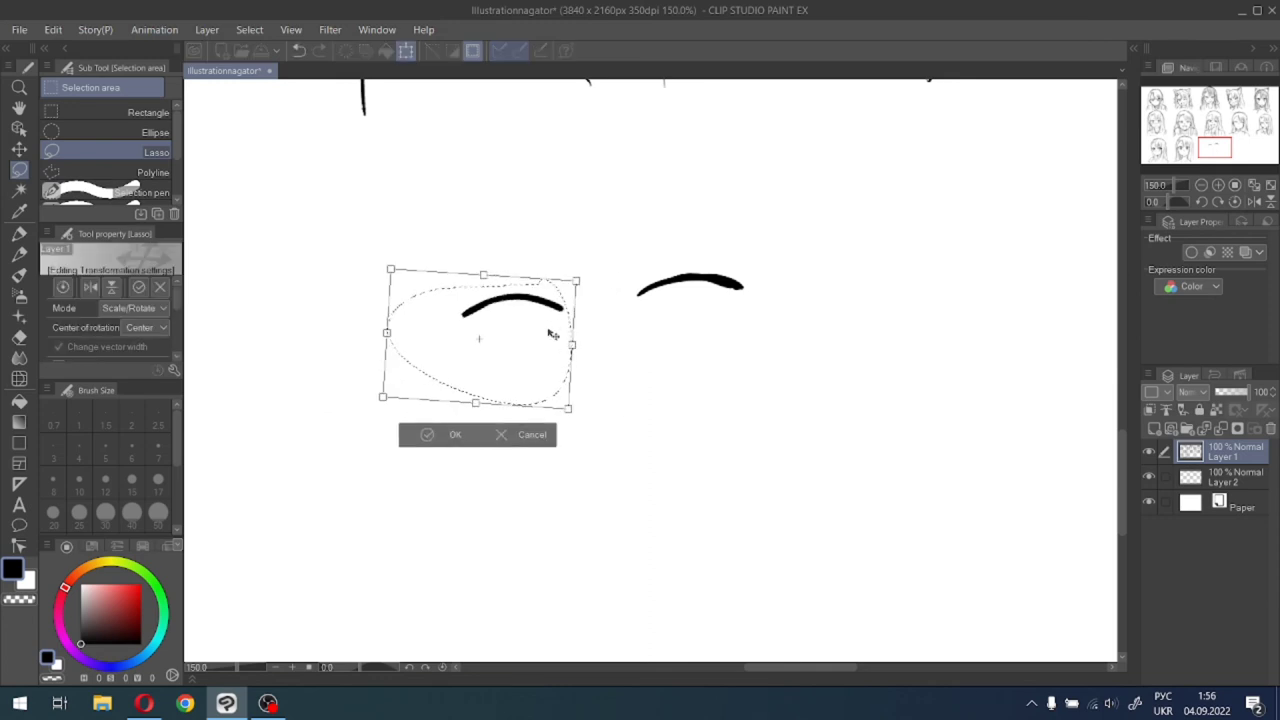
pyautogui.moveTo(550, 334); pyautogui.dragTo(550, 320)
pyautogui.moveTo(611, 268); pyautogui.dragTo(601, 280)
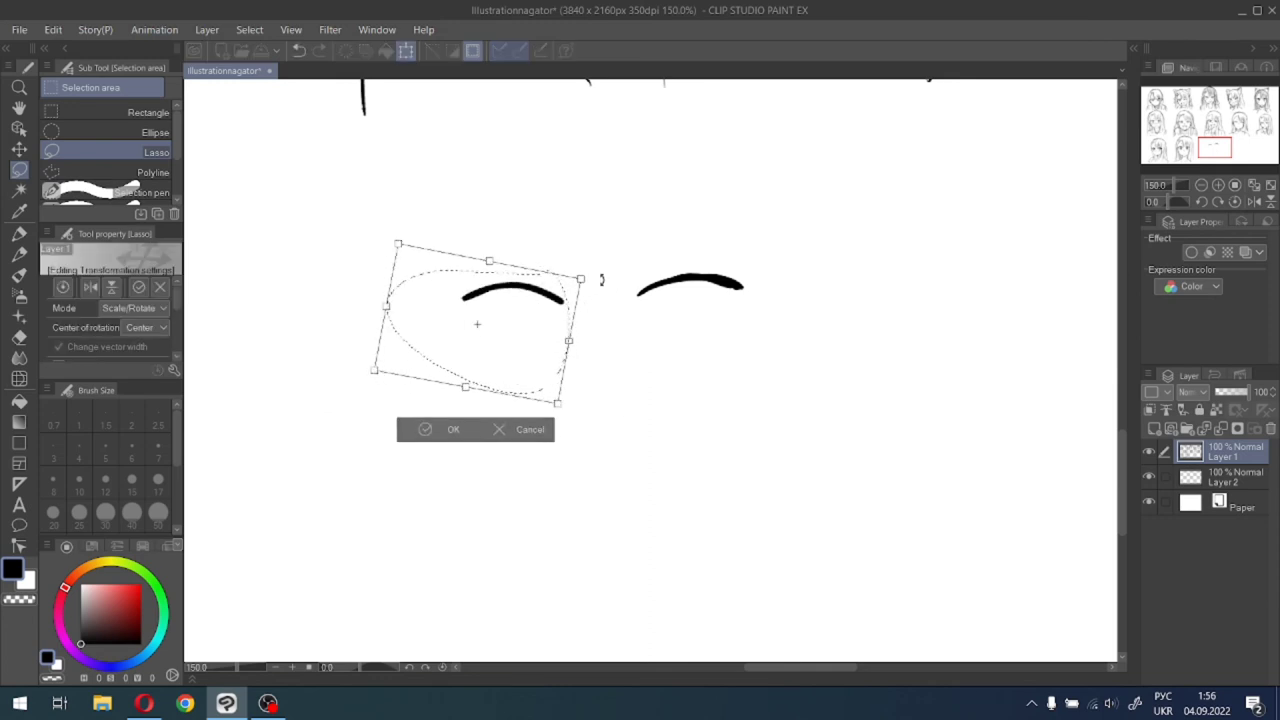
pyautogui.click(445, 431)
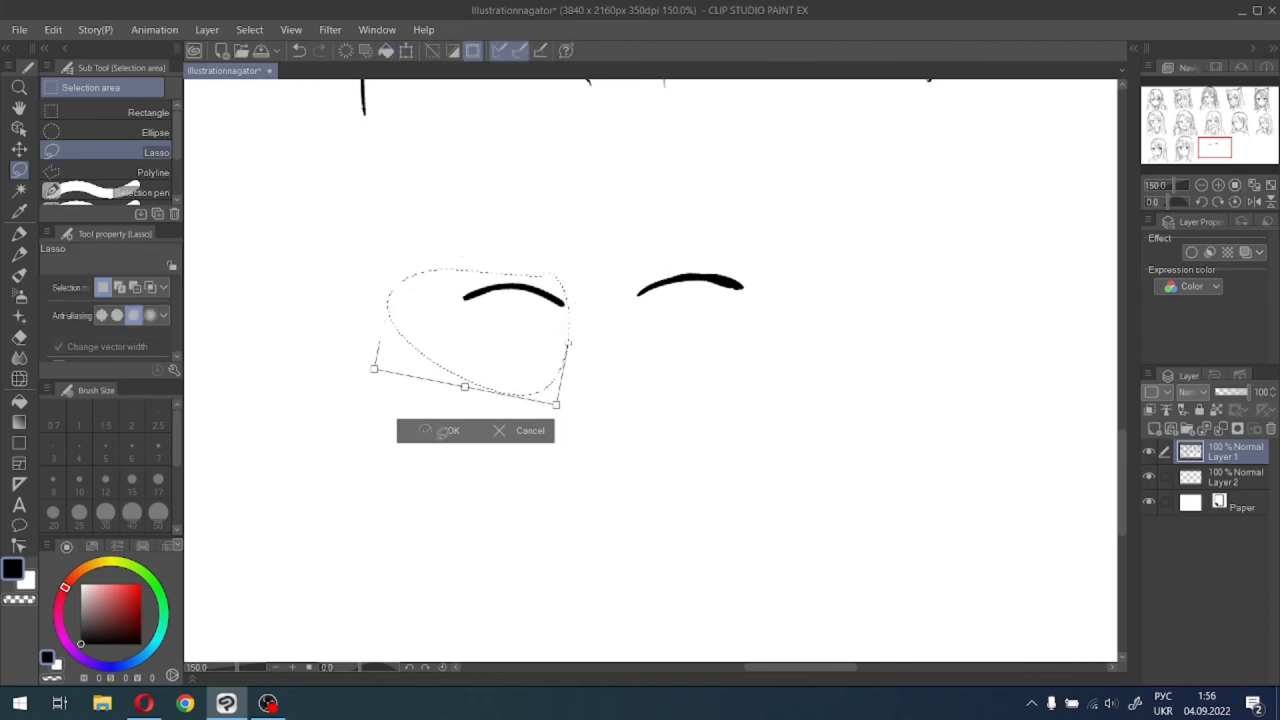
pyautogui.click(325, 422)
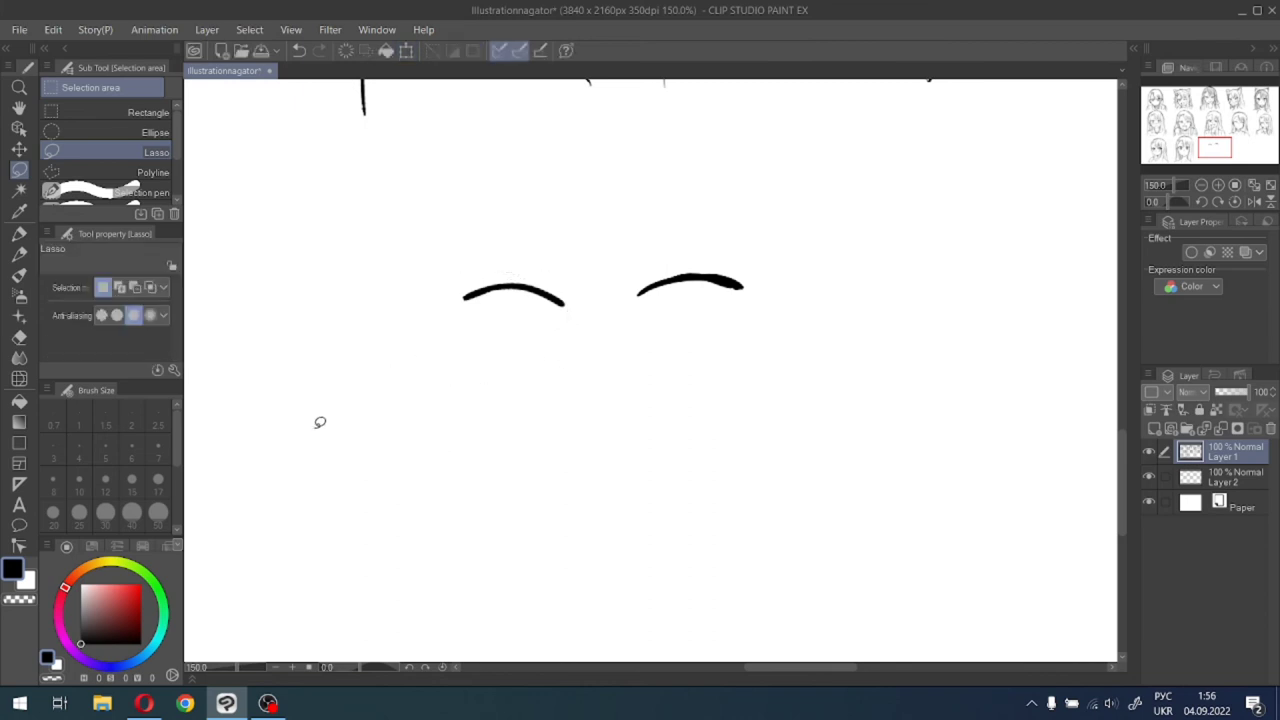
# Outline the right eye's oval iris with pen size 8, adding the lower lid, outer corner line and eyelid crease.
pyautogui.click(19, 232)
pyautogui.click(53, 480)
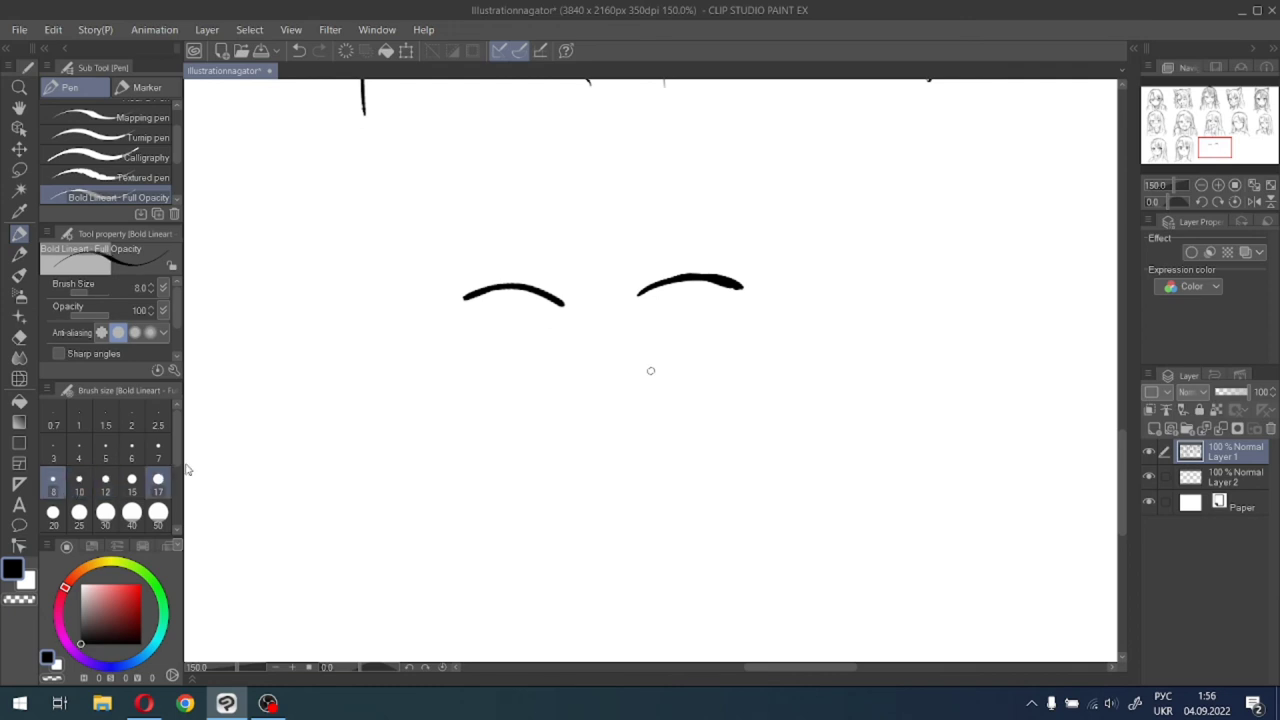
pyautogui.scroll(1, 652, 351)
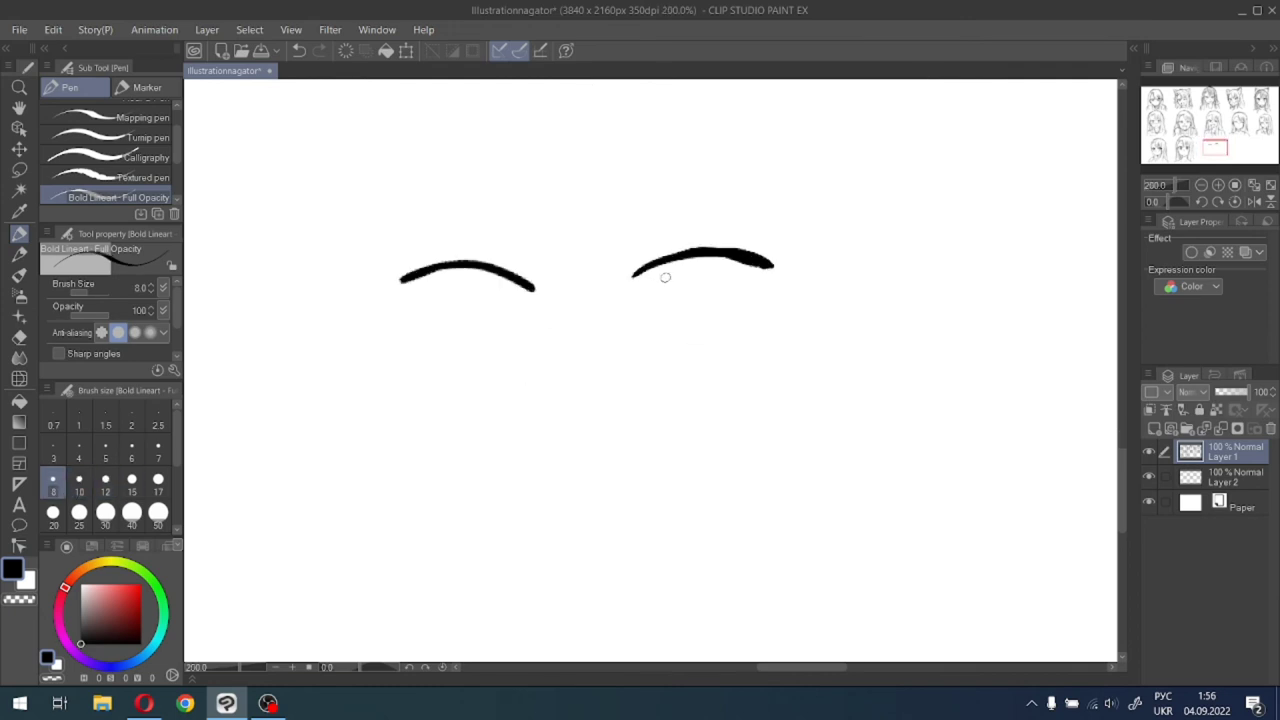
pyautogui.moveTo(665, 277)
pyautogui.mouseDown()
pyautogui.moveTo(653, 308)
pyautogui.moveTo(697, 268)
pyautogui.moveTo(715, 306)
pyautogui.moveTo(702, 277)
pyautogui.moveTo(709, 331)
pyautogui.moveTo(659, 302)
pyautogui.moveTo(674, 333)
pyautogui.moveTo(663, 338)
pyautogui.moveTo(677, 342)
pyautogui.moveTo(659, 346)
pyautogui.moveTo(726, 344)
pyautogui.mouseUp()
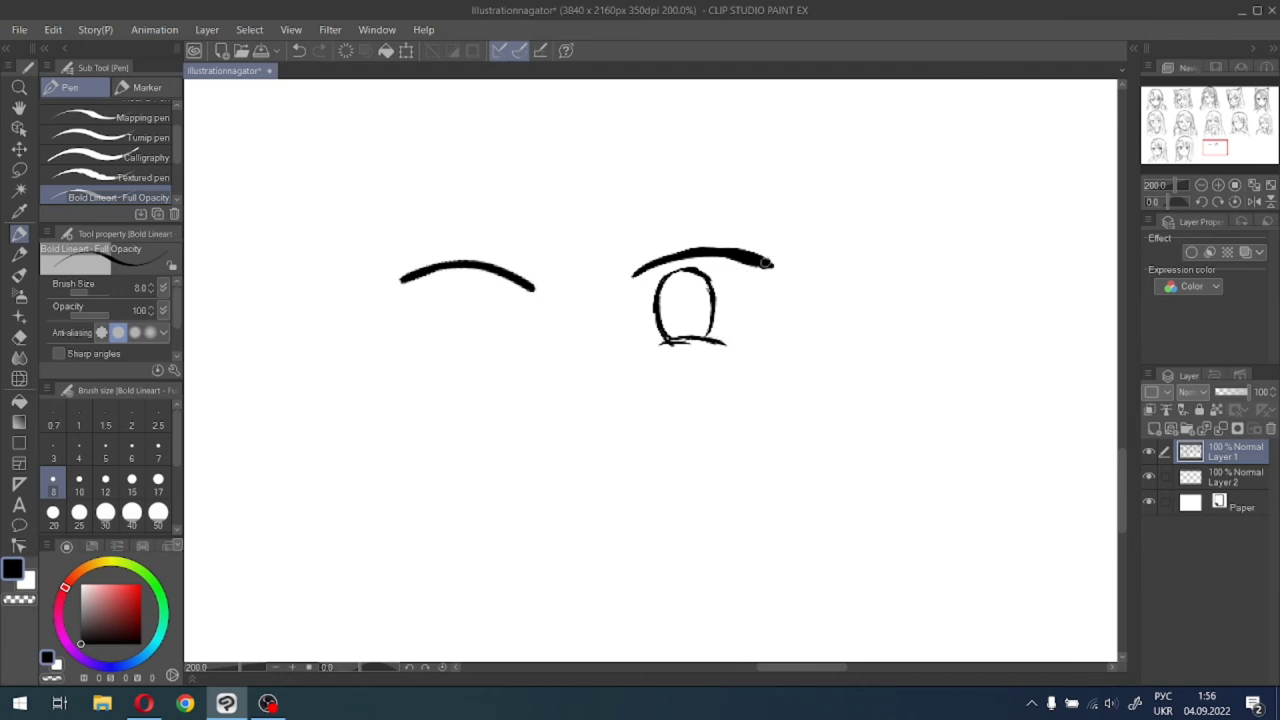
pyautogui.moveTo(768, 272); pyautogui.dragTo(764, 314)
pyautogui.moveTo(642, 254); pyautogui.dragTo(684, 243)
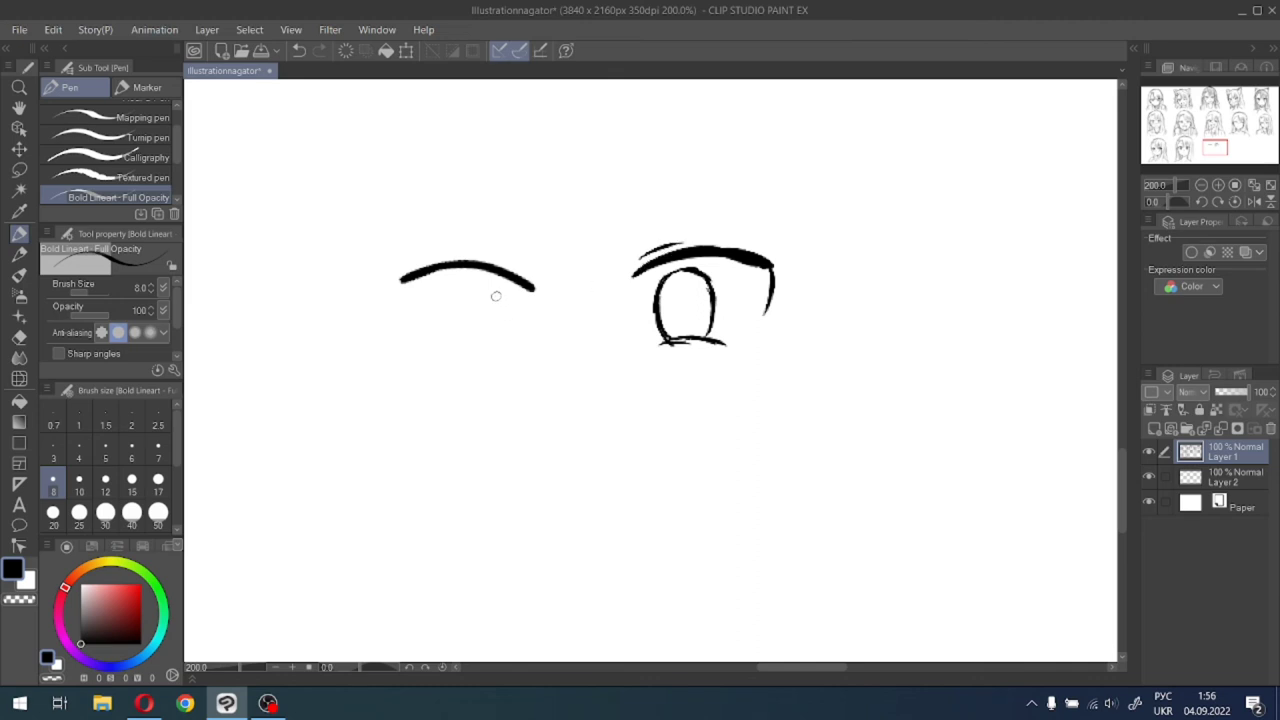
# Outline the left eye's iris with its lower lid, and nudge the lassoed outline slightly up toward the lash line.
pyautogui.moveTo(495, 292)
pyautogui.mouseDown()
pyautogui.moveTo(506, 338)
pyautogui.moveTo(474, 282)
pyautogui.moveTo(448, 338)
pyautogui.mouseUp()
pyautogui.moveTo(506, 293)
pyautogui.mouseDown()
pyautogui.moveTo(500, 358)
pyautogui.moveTo(452, 356)
pyautogui.moveTo(492, 358)
pyautogui.mouseUp()
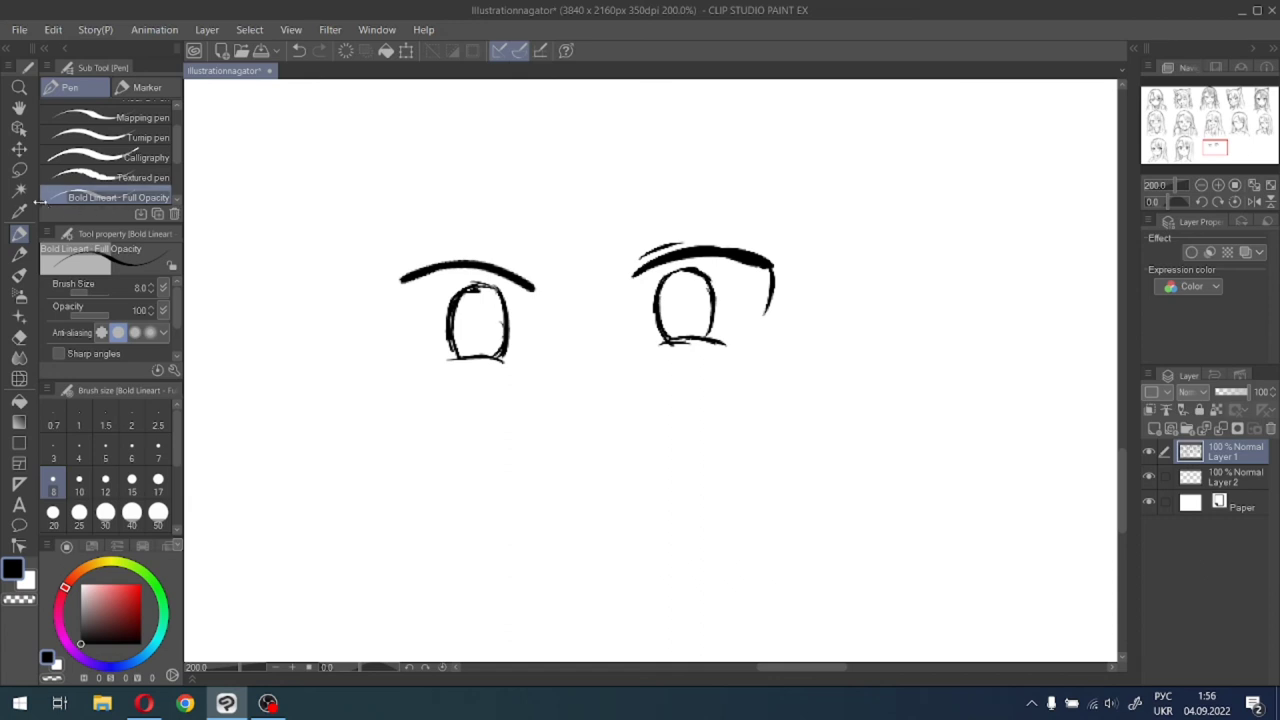
pyautogui.click(19, 170)
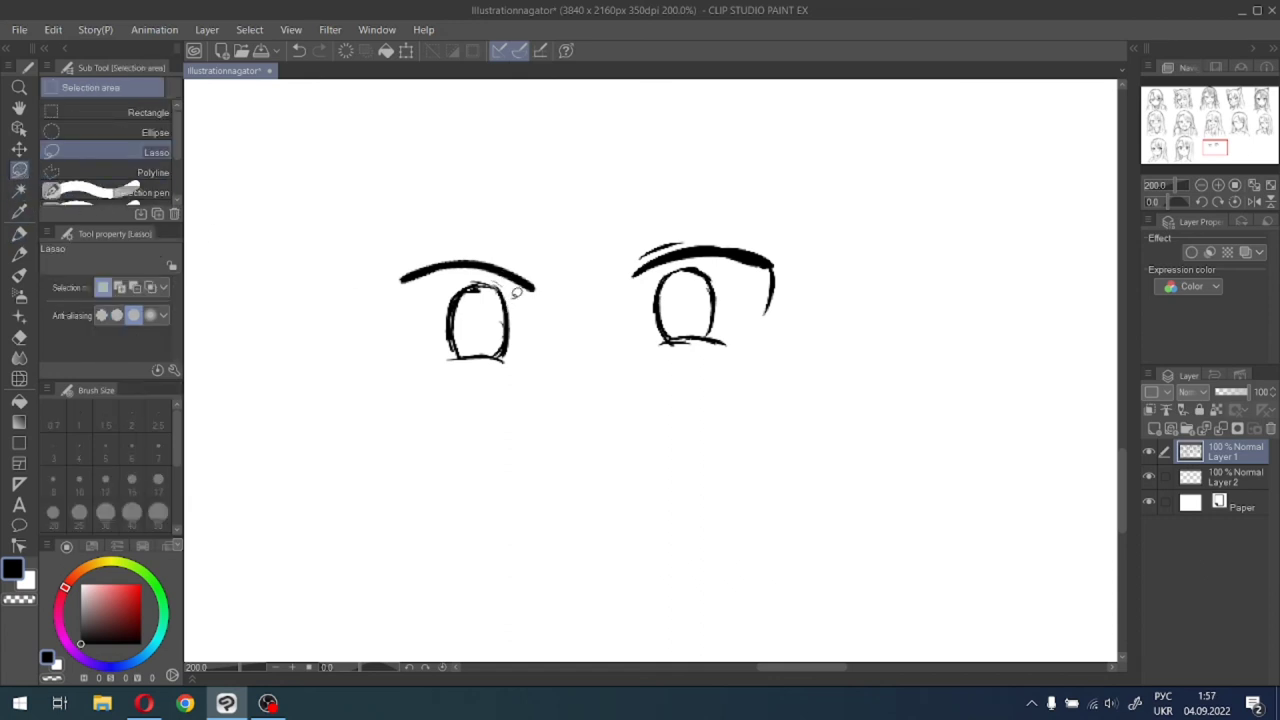
pyautogui.moveTo(517, 293)
pyautogui.mouseDown()
pyautogui.moveTo(437, 357)
pyautogui.moveTo(448, 280)
pyautogui.moveTo(517, 293)
pyautogui.mouseUp()
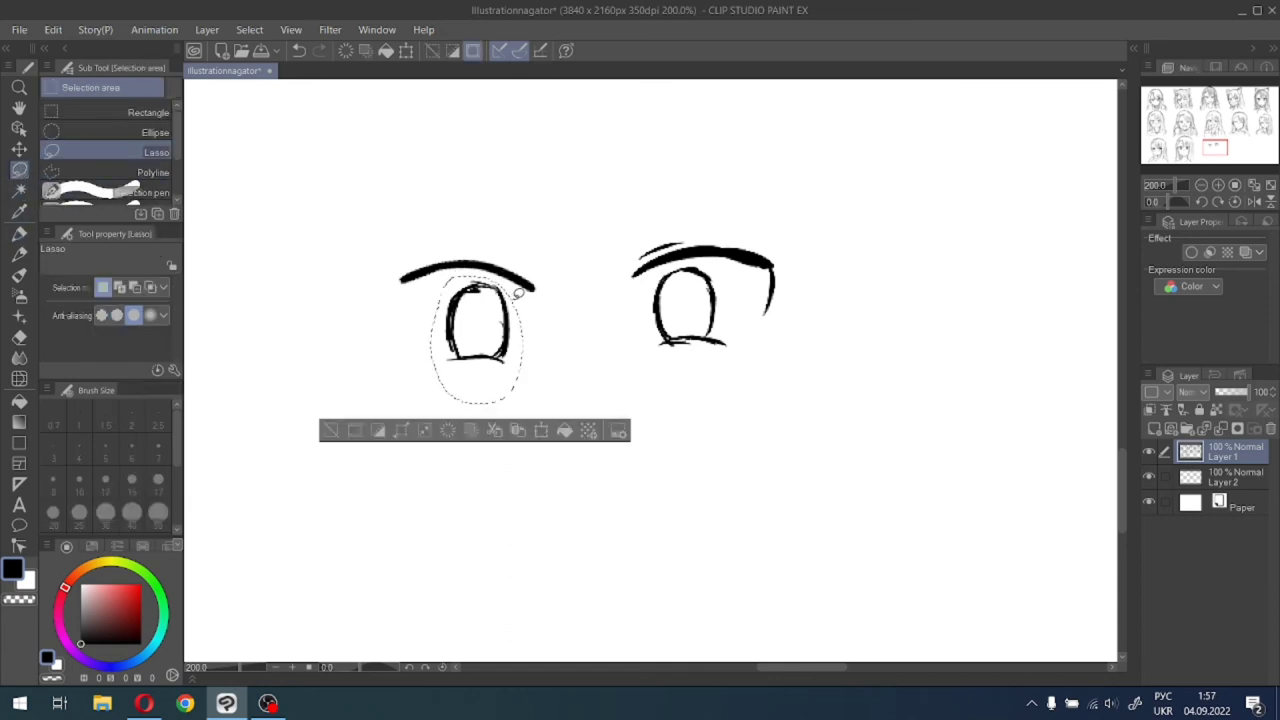
pyautogui.click(541, 430)
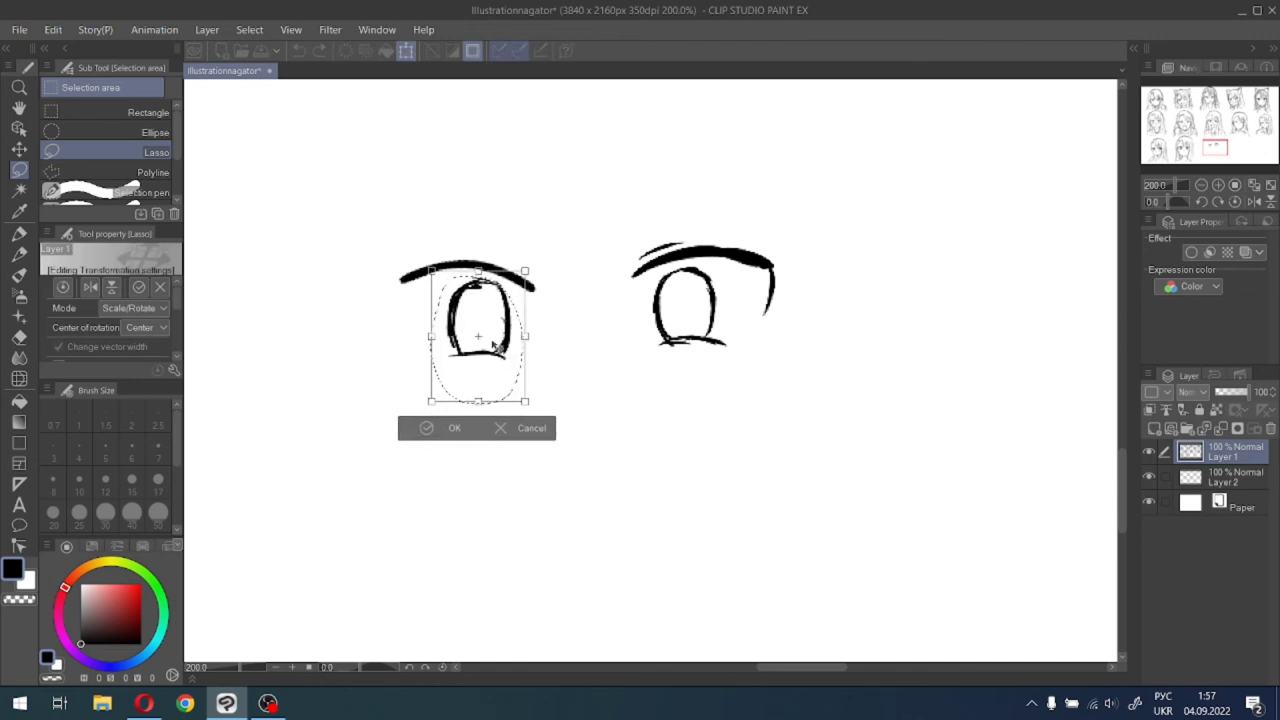
pyautogui.moveTo(495, 343); pyautogui.dragTo(493, 340)
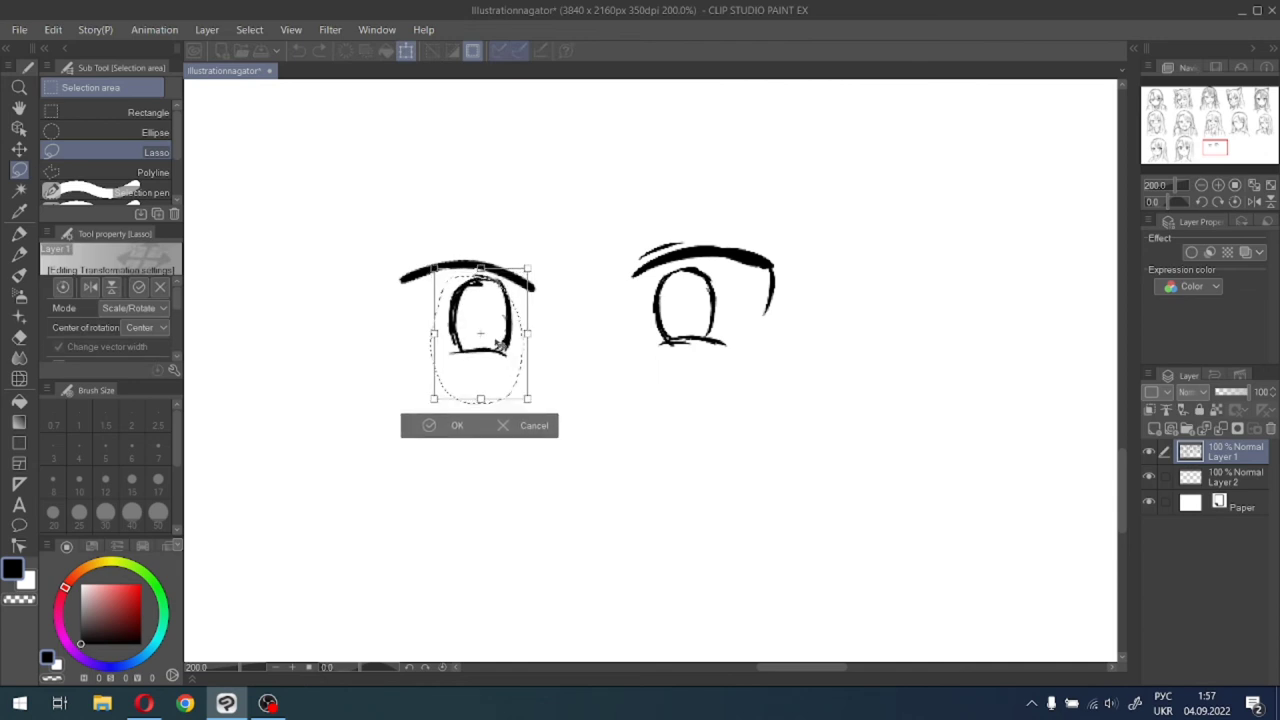
pyautogui.click(430, 426)
pyautogui.click(332, 424)
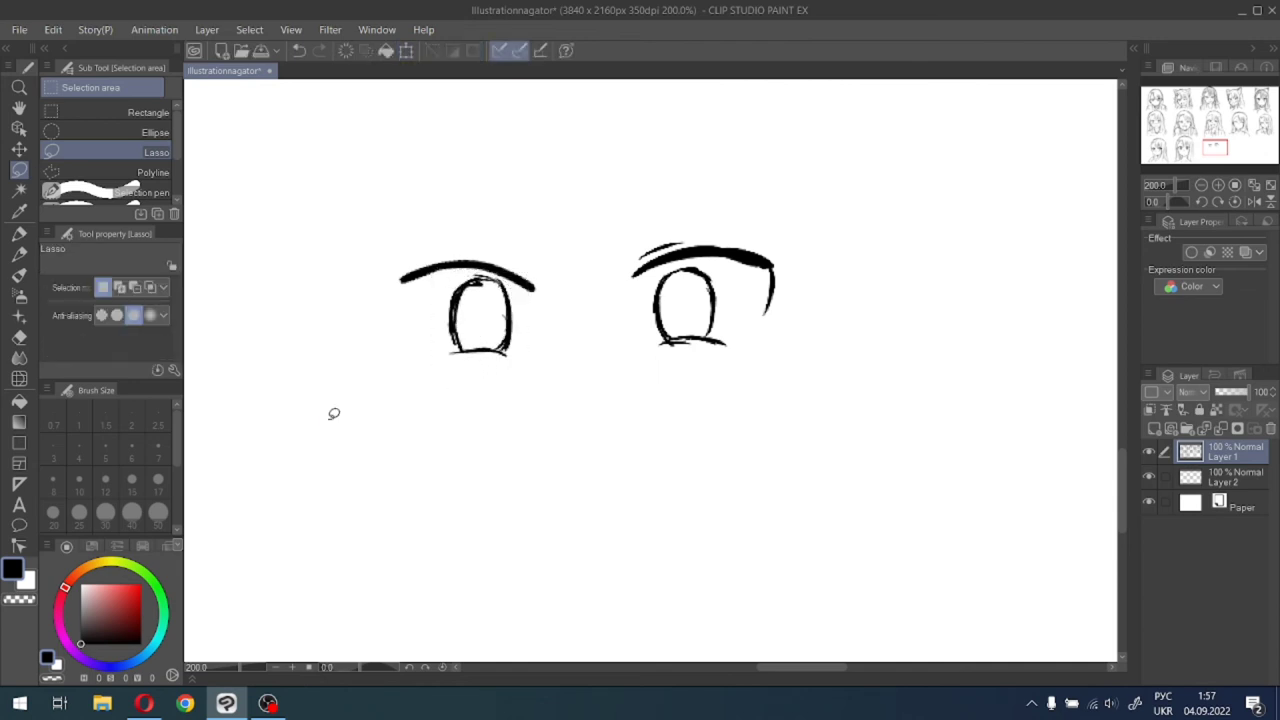
# Add lashes at the left eye's outer corner and draw round highlights and dark pupils in both irises.
pyautogui.click(19, 233)
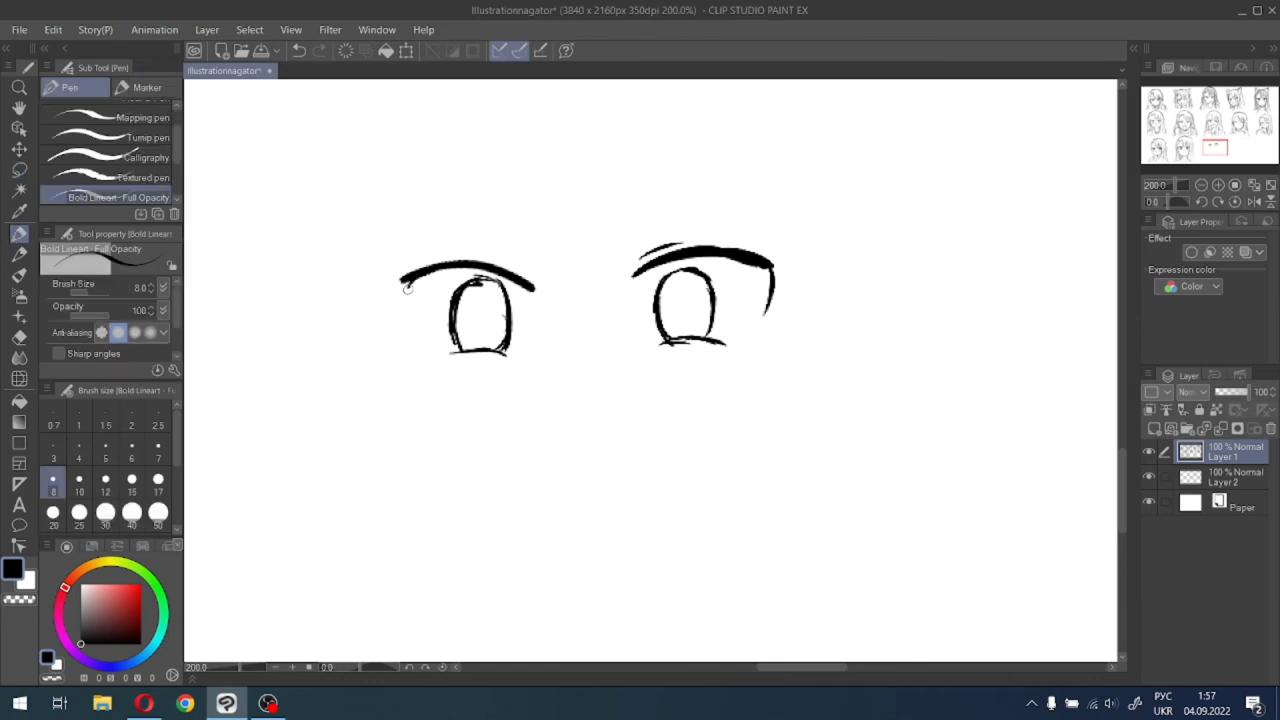
pyautogui.moveTo(402, 281)
pyautogui.mouseDown()
pyautogui.moveTo(411, 299)
pyautogui.moveTo(395, 289)
pyautogui.mouseUp()
pyautogui.moveTo(506, 313)
pyautogui.mouseDown()
pyautogui.moveTo(489, 325)
pyautogui.moveTo(508, 327)
pyautogui.mouseUp()
pyautogui.moveTo(710, 303)
pyautogui.mouseDown()
pyautogui.moveTo(701, 316)
pyautogui.moveTo(714, 324)
pyautogui.mouseUp()
pyautogui.moveTo(679, 298); pyautogui.dragTo(687, 312)
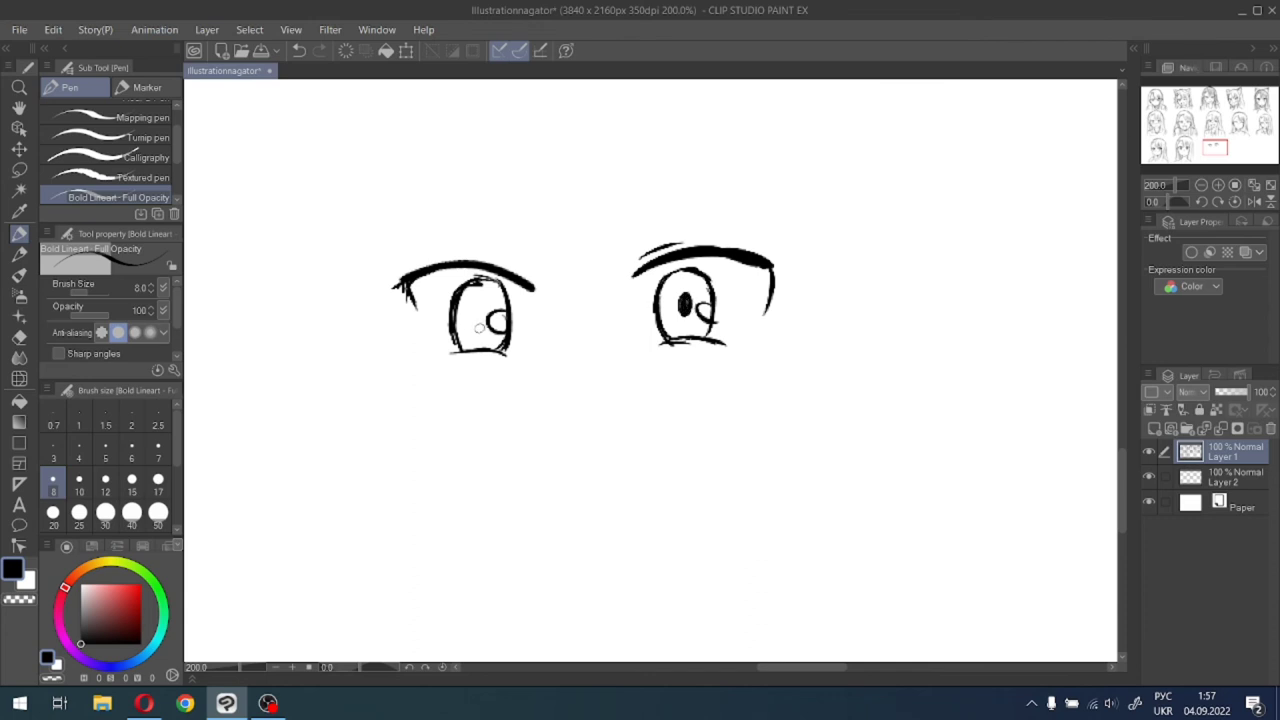
pyautogui.moveTo(480, 308); pyautogui.dragTo(482, 310)
# Draw dividing lines across both irises and hatch shading into their upper halves, darkening the top of the left one.
pyautogui.moveTo(482, 312)
pyautogui.mouseDown()
pyautogui.moveTo(469, 318)
pyautogui.moveTo(505, 322)
pyautogui.mouseUp()
pyautogui.moveTo(650, 314); pyautogui.dragTo(698, 313)
pyautogui.moveTo(456, 305); pyautogui.dragTo(474, 328)
pyautogui.moveTo(468, 284)
pyautogui.mouseDown()
pyautogui.moveTo(474, 324)
pyautogui.moveTo(480, 304)
pyautogui.moveTo(506, 314)
pyautogui.mouseUp()
pyautogui.moveTo(667, 294); pyautogui.dragTo(669, 312)
pyautogui.moveTo(676, 270)
pyautogui.mouseDown()
pyautogui.moveTo(680, 310)
pyautogui.moveTo(688, 300)
pyautogui.mouseUp()
pyautogui.moveTo(694, 276); pyautogui.dragTo(702, 308)
pyautogui.moveTo(706, 284); pyautogui.dragTo(708, 306)
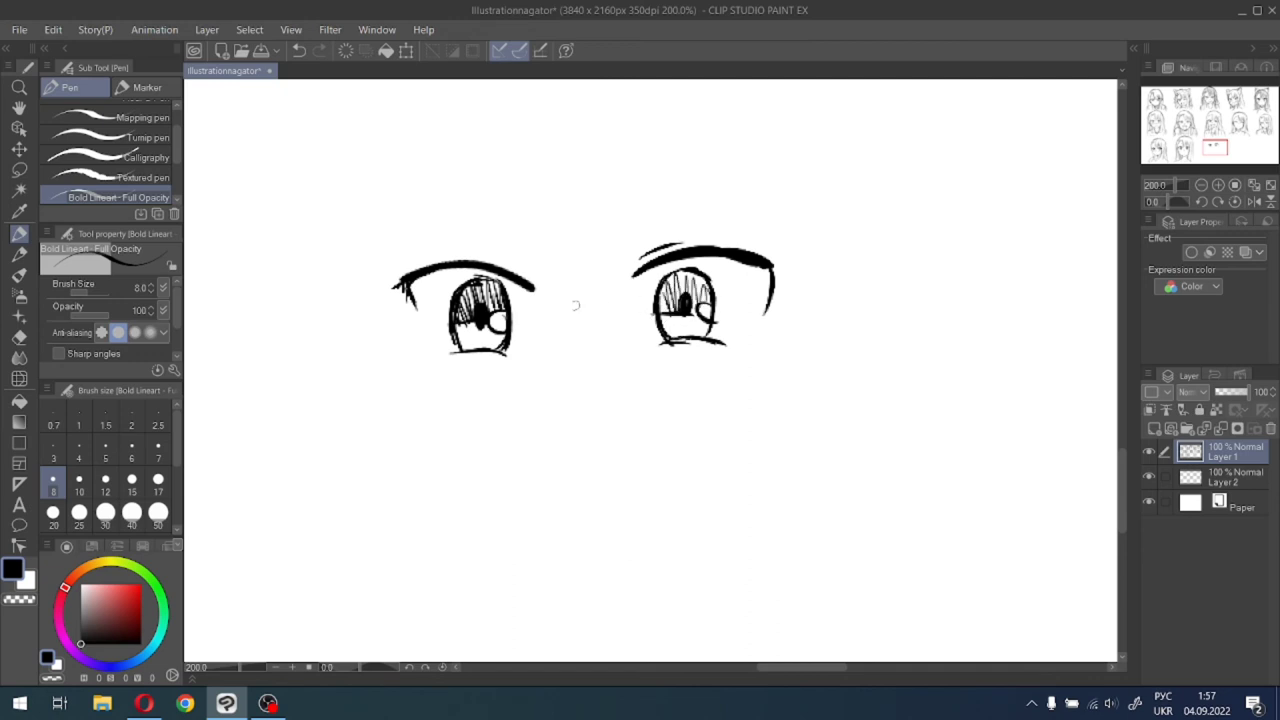
pyautogui.moveTo(470, 283); pyautogui.dragTo(498, 281)
# Draw an eyelid crease above the left eye and short inner eyebrow strokes above both eyes.
pyautogui.scroll(-5, 507, 298)
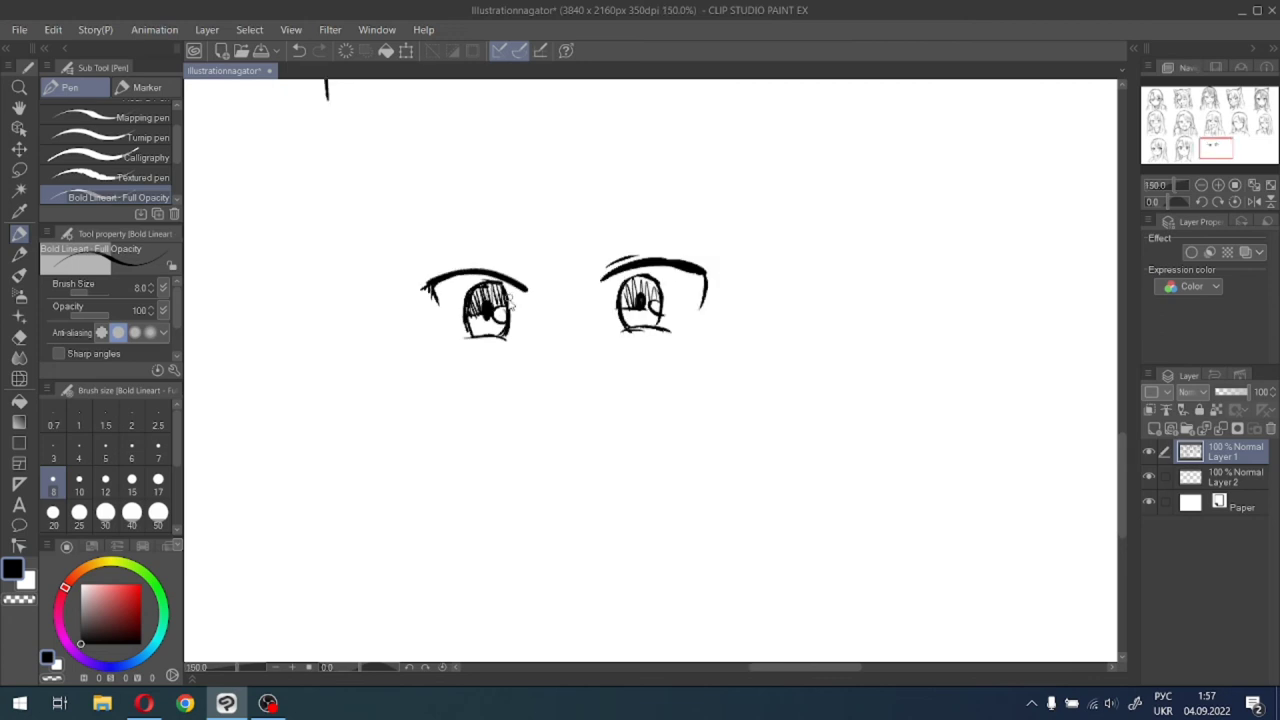
pyautogui.scroll(5, 495, 295)
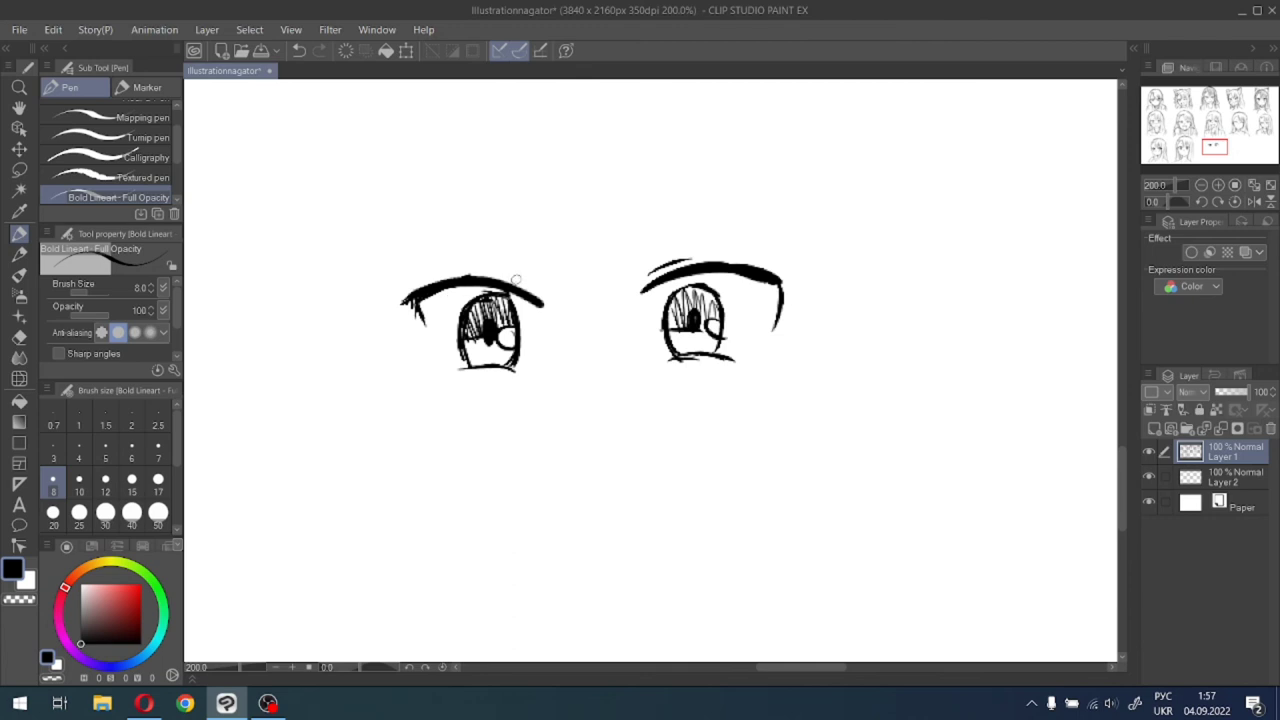
pyautogui.moveTo(508, 280); pyautogui.dragTo(538, 280)
pyautogui.moveTo(503, 211); pyautogui.dragTo(534, 222)
pyautogui.moveTo(631, 216); pyautogui.dragTo(668, 209)
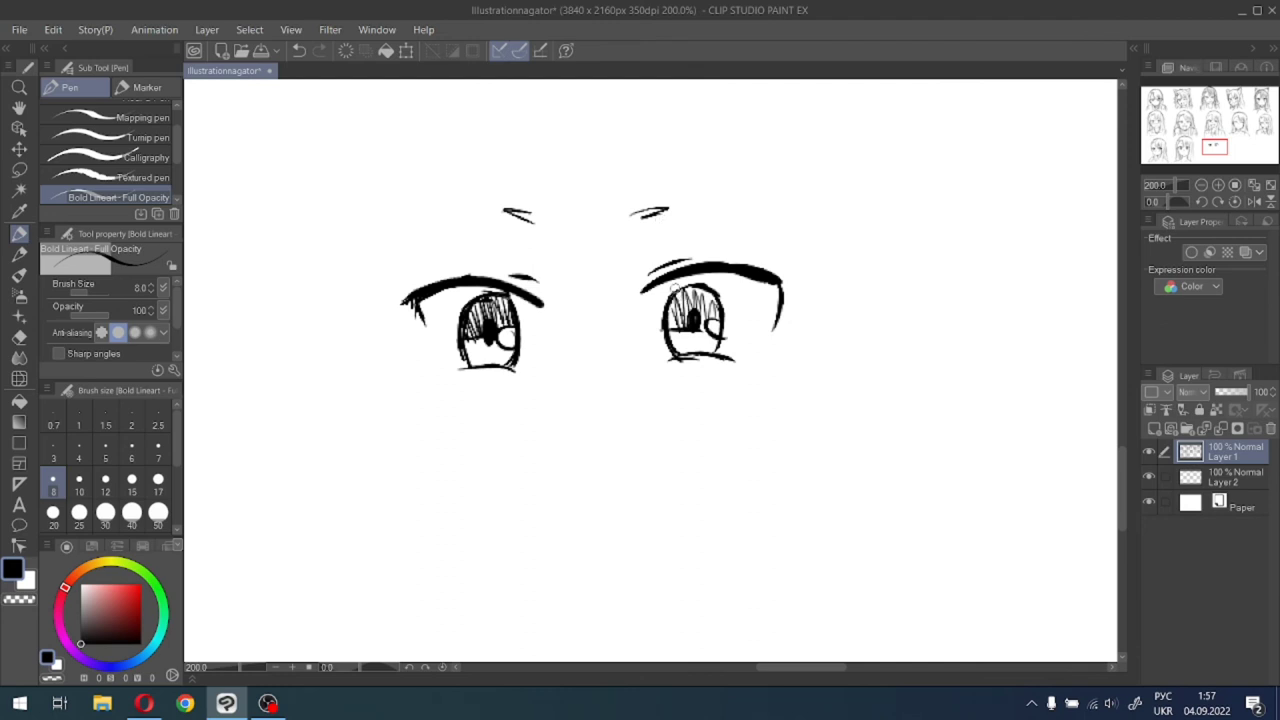
pyautogui.scroll(-4, 742, 271)
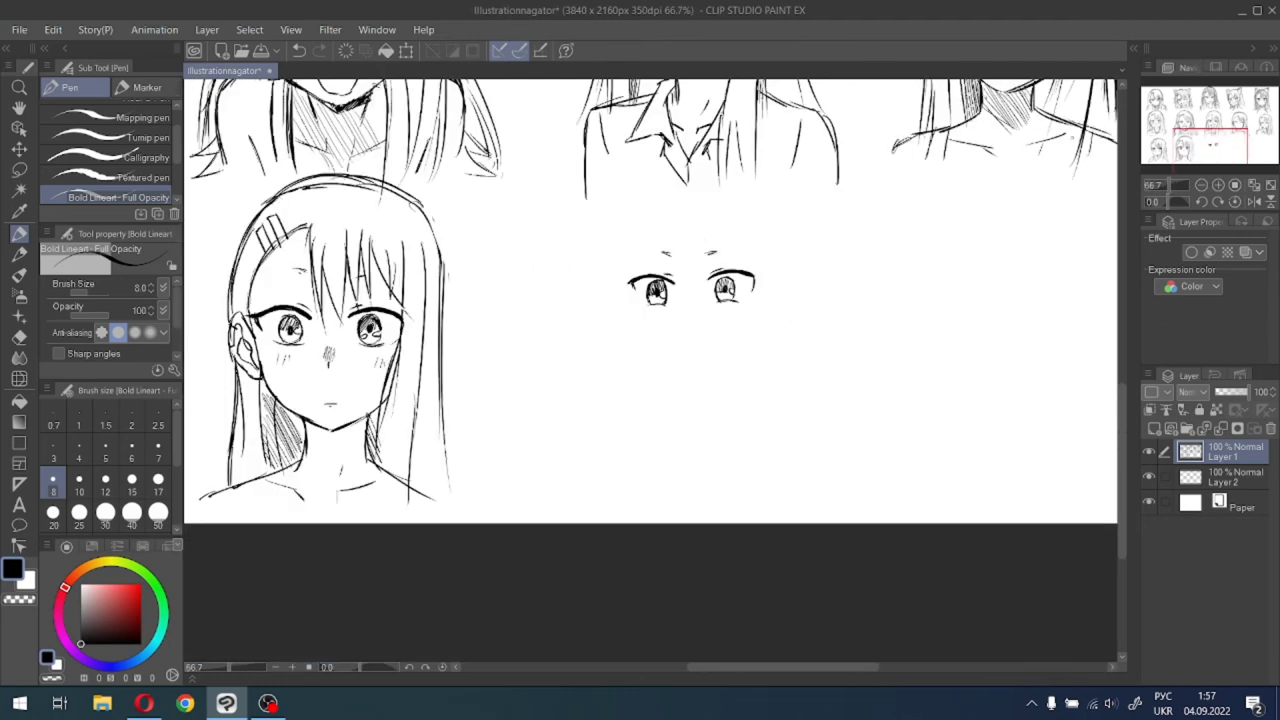
# Draw the first pointed bang strand of the third face, running from the forehead down between the eyes.
pyautogui.moveTo(1209, 135)
pyautogui.mouseDown()
pyautogui.moveTo(1213, 120)
pyautogui.moveTo(1205, 141)
pyautogui.mouseUp()
pyautogui.scroll(1, 1210, 128)
pyautogui.scroll(1, 1206, 146)
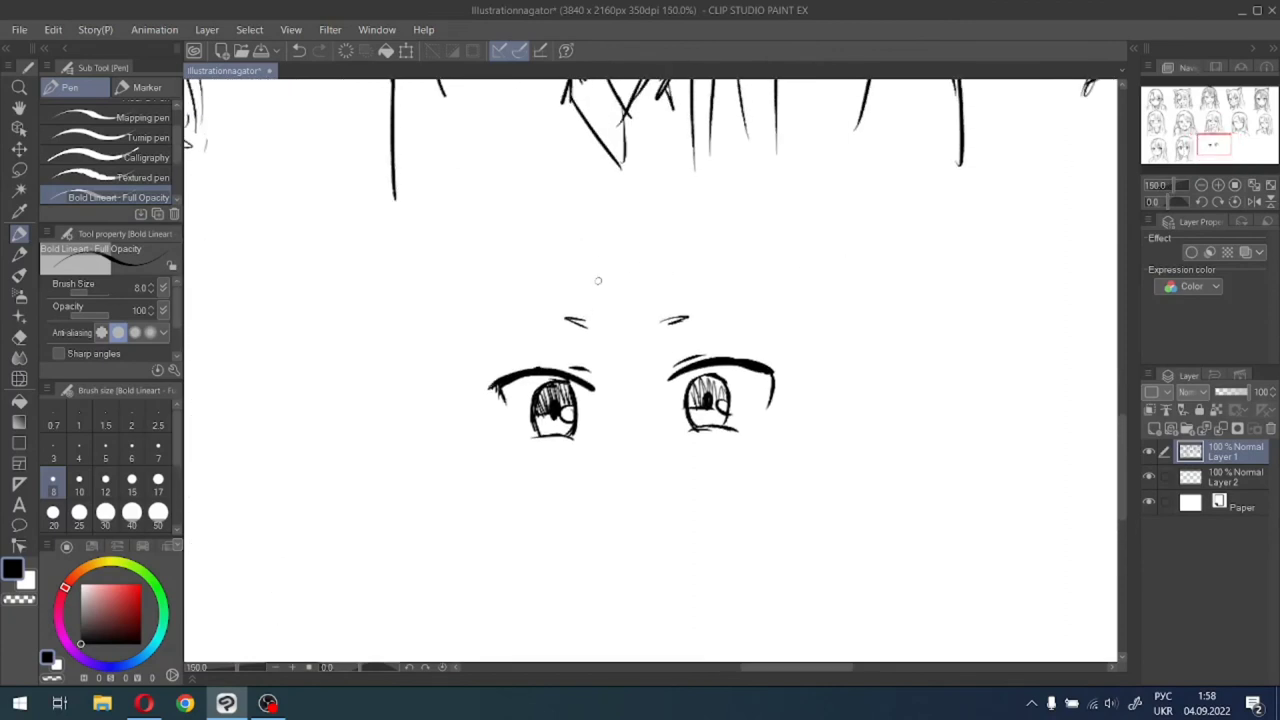
pyautogui.moveTo(596, 238); pyautogui.dragTo(632, 392)
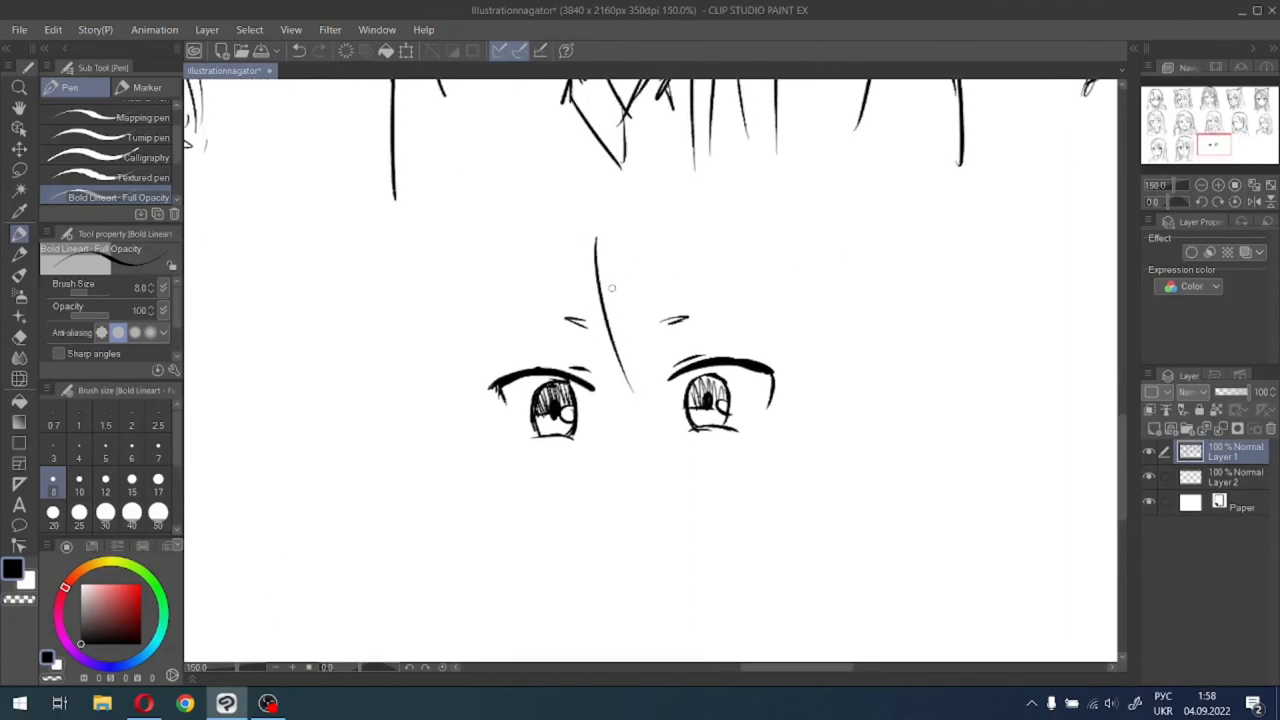
pyautogui.hotkey('ctrl', 'z')
pyautogui.moveTo(596, 232); pyautogui.dragTo(634, 388)
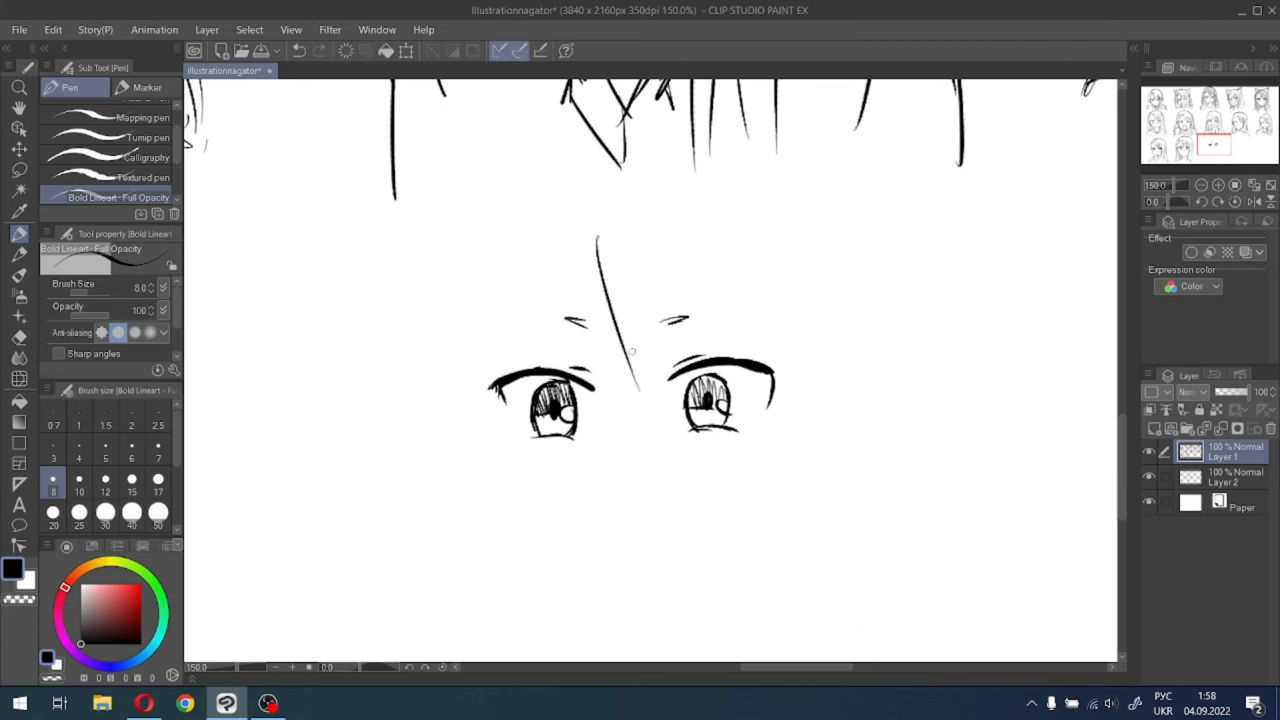
pyautogui.hotkey('ctrl', 'z')
pyautogui.moveTo(594, 231); pyautogui.dragTo(635, 370)
pyautogui.moveTo(620, 242); pyautogui.dragTo(643, 378)
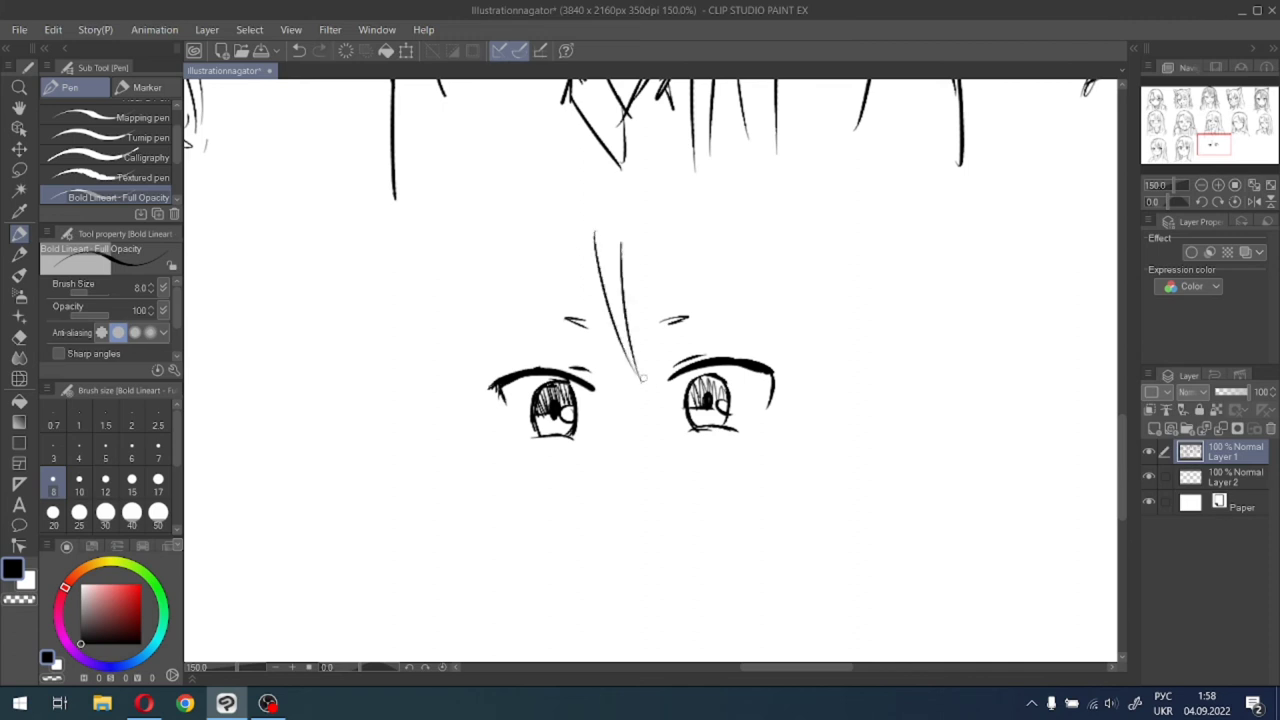
# Add a row of pointed bang strands across the forehead, reaching down to the right eye's outer corner.
pyautogui.moveTo(622, 264); pyautogui.dragTo(680, 372)
pyautogui.moveTo(655, 234); pyautogui.dragTo(684, 380)
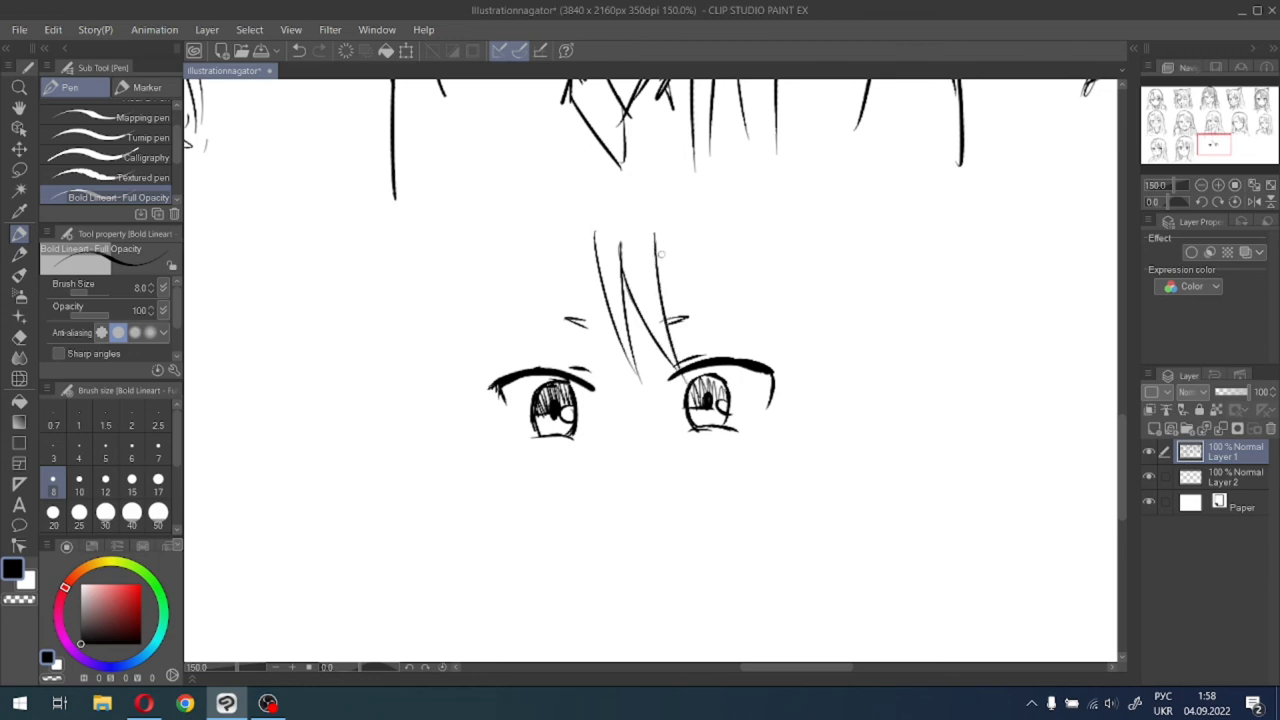
pyautogui.moveTo(656, 250)
pyautogui.mouseDown()
pyautogui.moveTo(681, 310)
pyautogui.moveTo(679, 272)
pyautogui.moveTo(693, 347)
pyautogui.mouseUp()
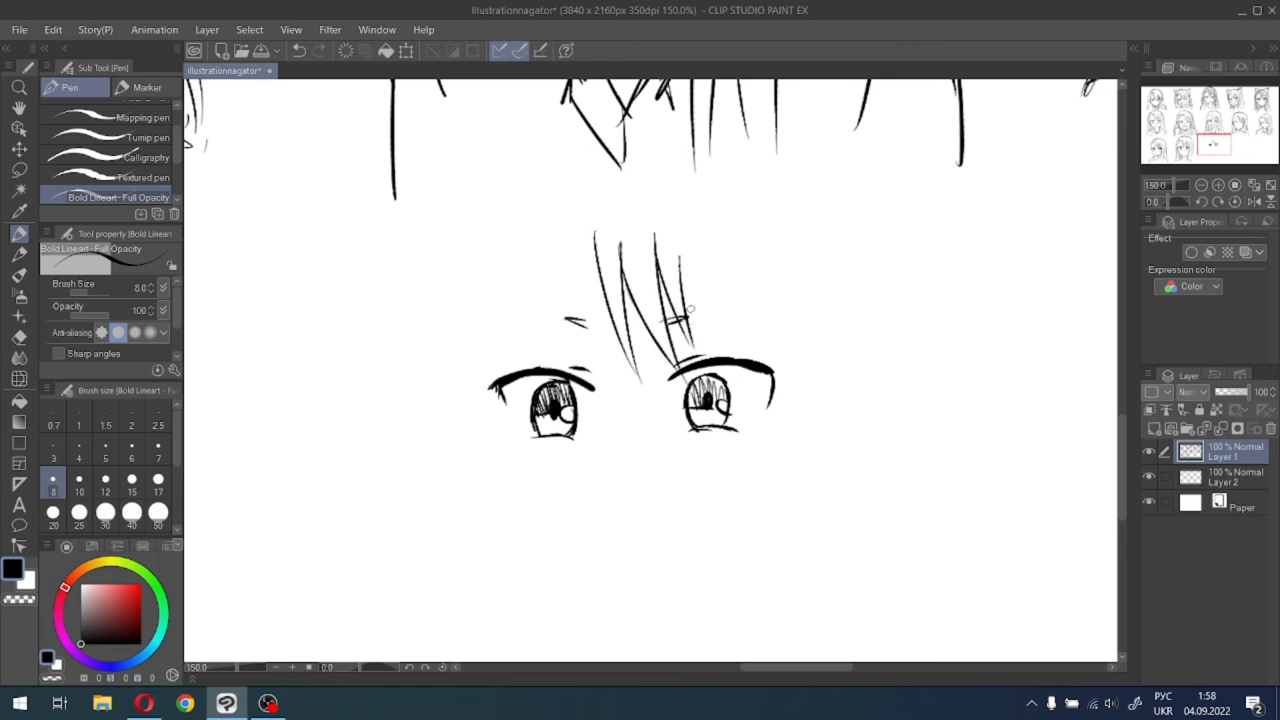
pyautogui.moveTo(676, 243); pyautogui.dragTo(763, 345)
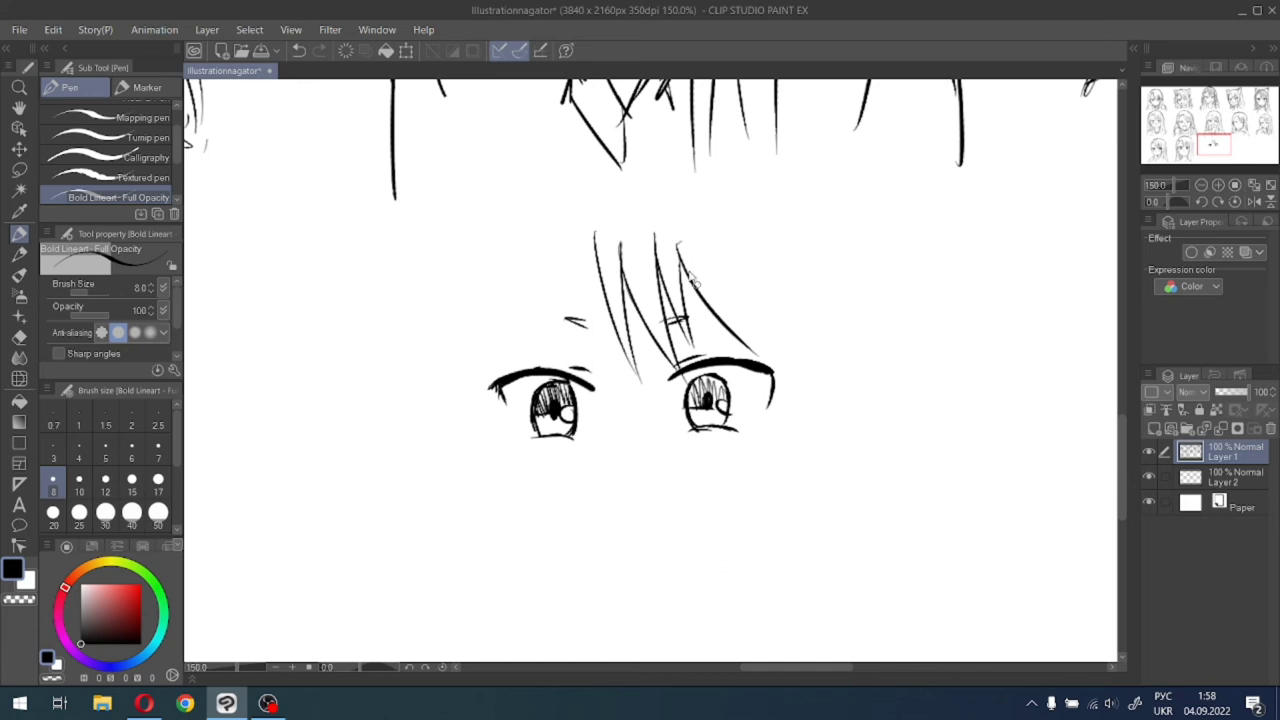
pyautogui.hotkey('ctrl', 'z')
pyautogui.moveTo(682, 242); pyautogui.dragTo(728, 354)
pyautogui.moveTo(707, 242)
pyautogui.mouseDown()
pyautogui.moveTo(738, 360)
pyautogui.moveTo(788, 390)
pyautogui.mouseUp()
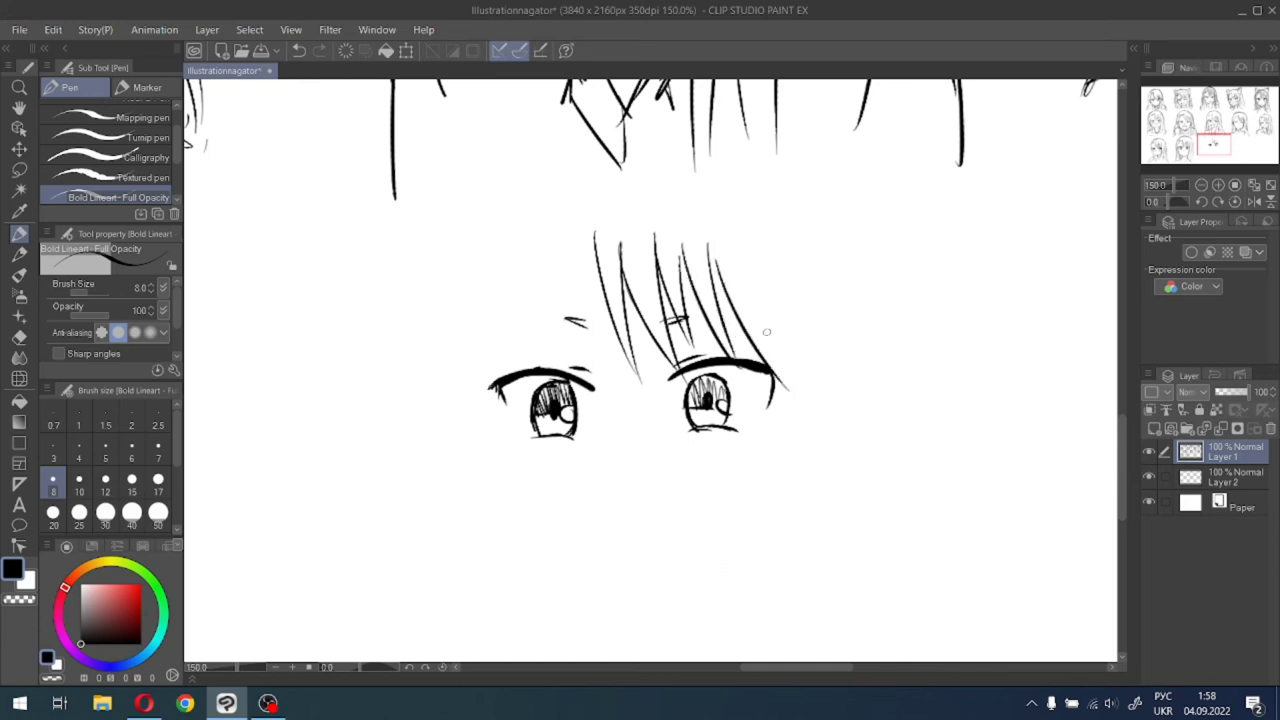
# Draw a long side hair strand down past the right eye and a short cheek line beside it.
pyautogui.moveTo(752, 230); pyautogui.dragTo(771, 464)
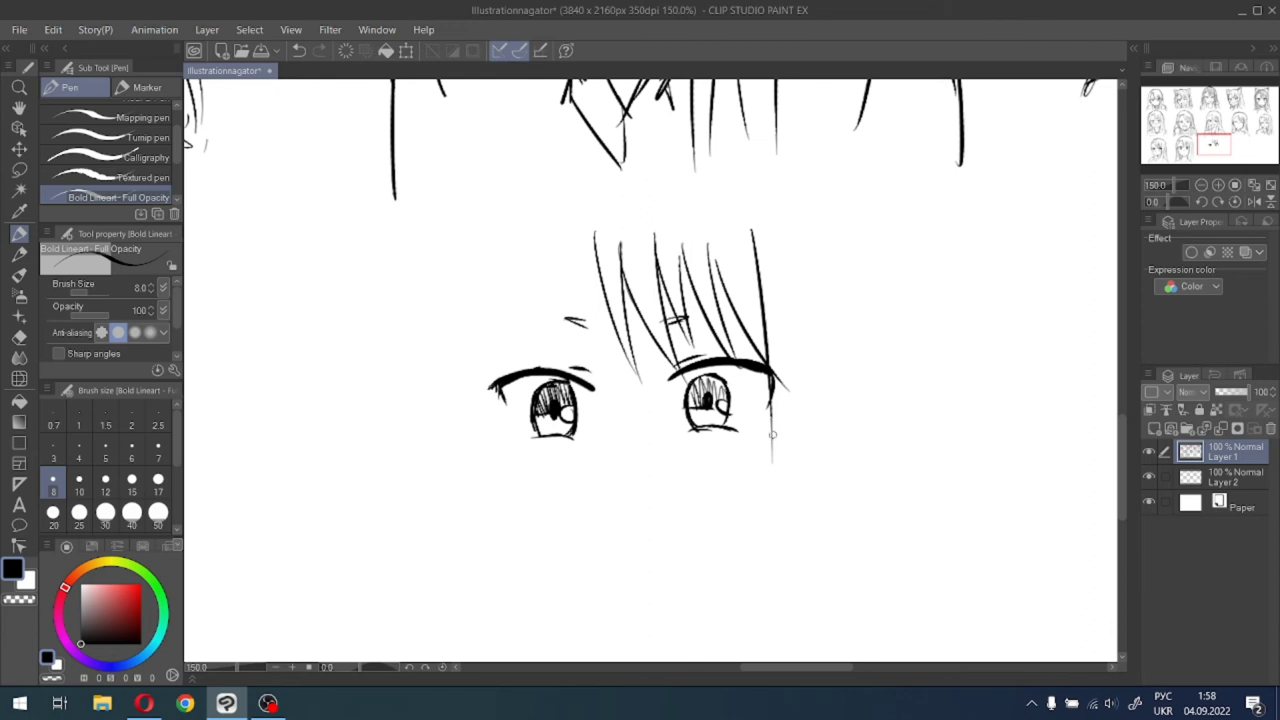
pyautogui.moveTo(770, 407); pyautogui.dragTo(783, 620)
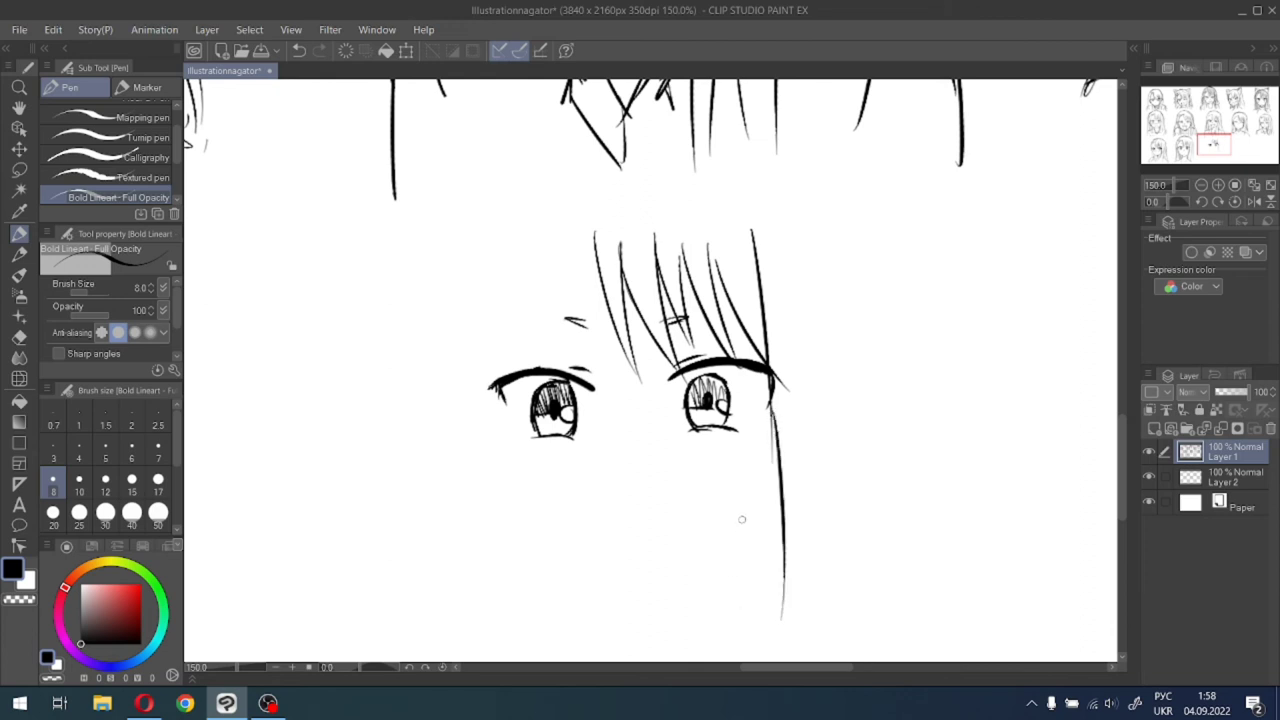
pyautogui.moveTo(771, 434); pyautogui.dragTo(758, 522)
pyautogui.hotkey('ctrl', 'z')
pyautogui.moveTo(772, 432); pyautogui.dragTo(768, 508)
# Draw the left side of the face below the eye and a curved hairline rising to the bangs.
pyautogui.moveTo(499, 380)
pyautogui.mouseDown()
pyautogui.moveTo(490, 415)
pyautogui.moveTo(511, 516)
pyautogui.mouseUp()
pyautogui.moveTo(480, 328)
pyautogui.mouseDown()
pyautogui.moveTo(481, 364)
pyautogui.moveTo(479, 326)
pyautogui.moveTo(507, 270)
pyautogui.moveTo(590, 211)
pyautogui.mouseUp()
pyautogui.moveTo(513, 269)
pyautogui.mouseDown()
pyautogui.moveTo(592, 214)
pyautogui.moveTo(600, 302)
pyautogui.mouseUp()
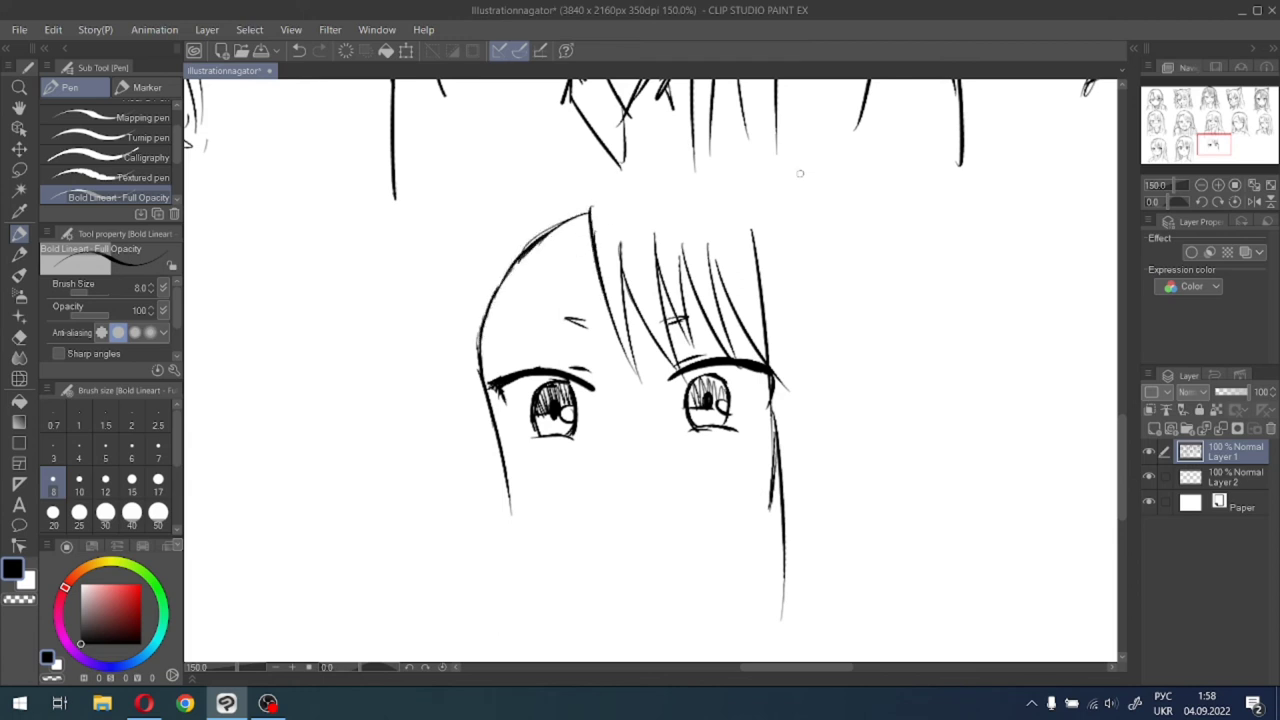
# Sketch the outer contour of the hair over the left side of the head, from crown to temple.
pyautogui.moveTo(618, 160)
pyautogui.mouseDown()
pyautogui.moveTo(550, 163)
pyautogui.moveTo(505, 189)
pyautogui.moveTo(550, 173)
pyautogui.moveTo(474, 246)
pyautogui.mouseUp()
pyautogui.moveTo(528, 178); pyautogui.dragTo(455, 280)
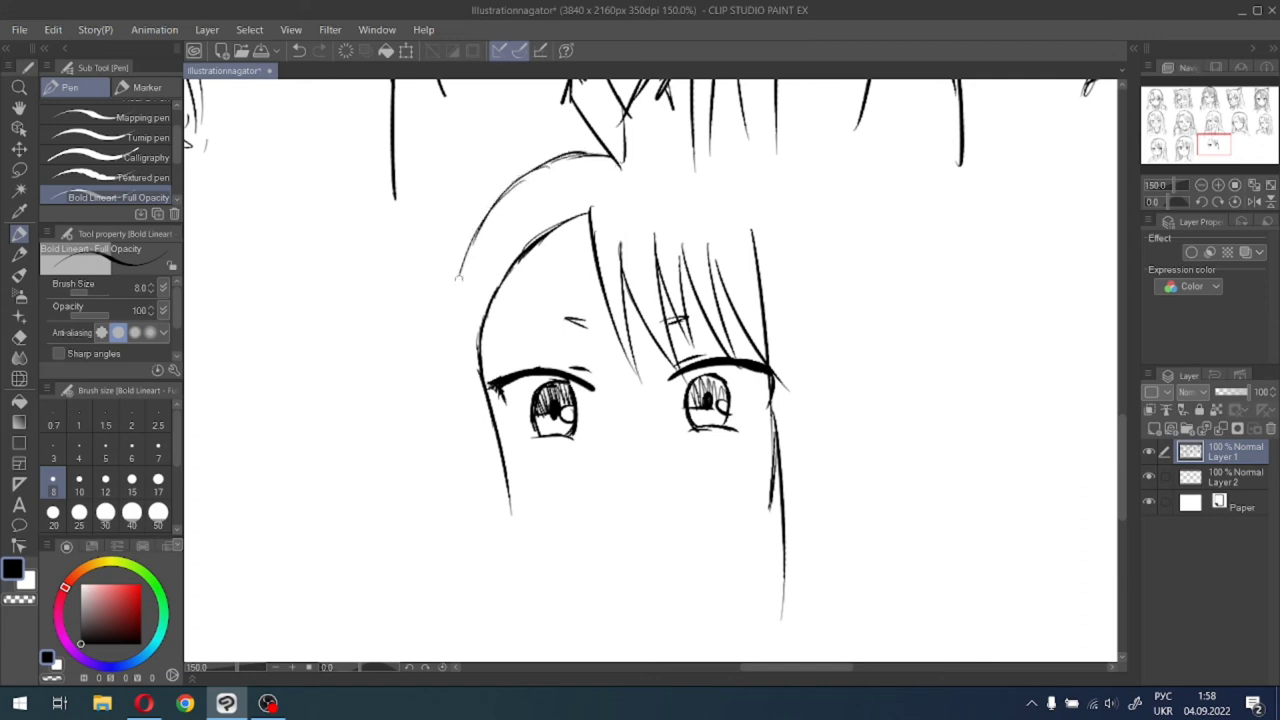
pyautogui.moveTo(492, 208); pyautogui.dragTo(455, 298)
pyautogui.moveTo(478, 232); pyautogui.dragTo(455, 365)
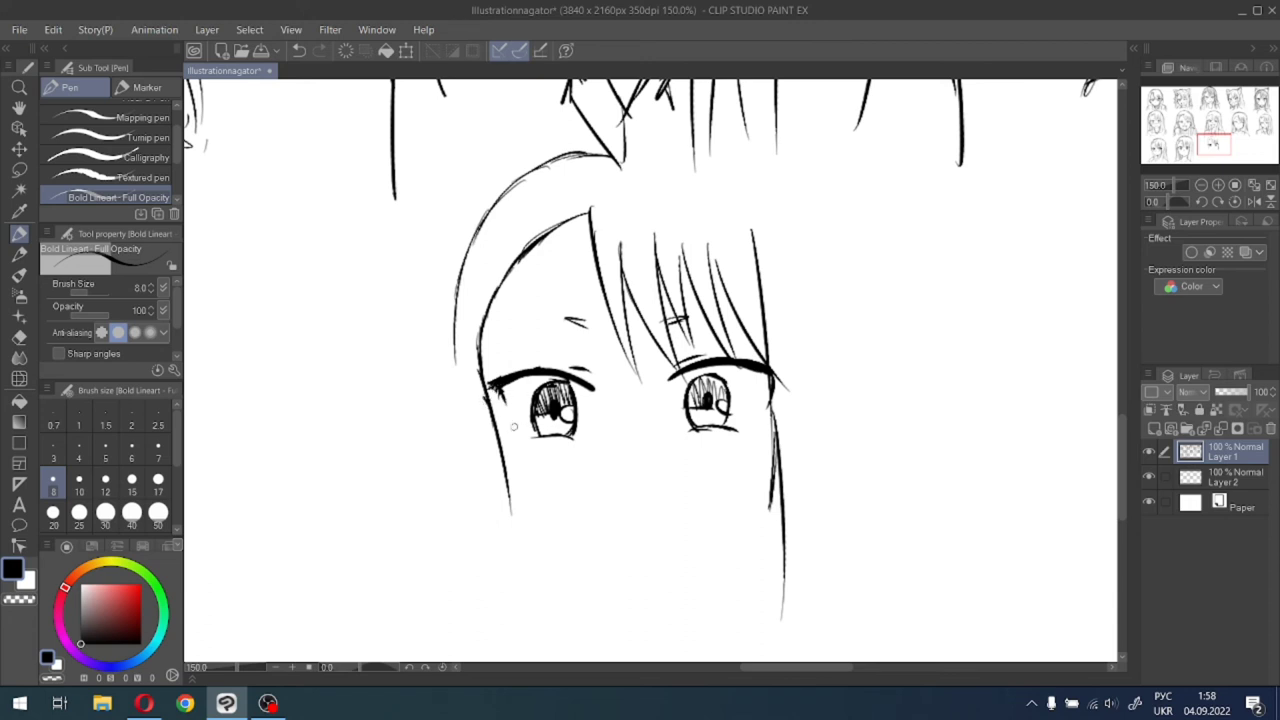
# Draw the left ear with its inner folds and shading, and add a small nose mark between the eyes.
pyautogui.click(517, 426)
pyautogui.moveTo(499, 391); pyautogui.dragTo(510, 414)
pyautogui.moveTo(488, 402)
pyautogui.mouseDown()
pyautogui.moveTo(458, 406)
pyautogui.moveTo(469, 473)
pyautogui.moveTo(501, 495)
pyautogui.moveTo(467, 455)
pyautogui.moveTo(506, 505)
pyautogui.mouseUp()
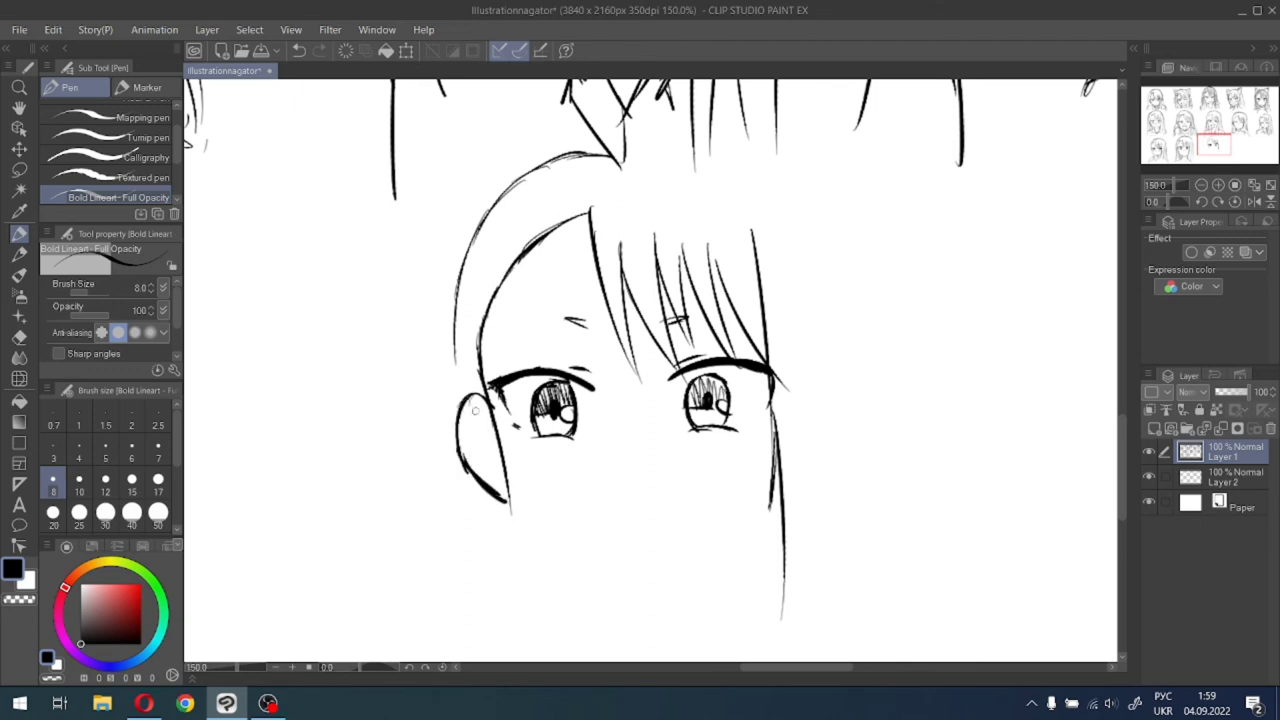
pyautogui.moveTo(475, 410)
pyautogui.mouseDown()
pyautogui.moveTo(490, 434)
pyautogui.moveTo(467, 422)
pyautogui.moveTo(470, 444)
pyautogui.moveTo(497, 474)
pyautogui.moveTo(482, 452)
pyautogui.mouseUp()
pyautogui.moveTo(480, 424); pyautogui.dragTo(488, 450)
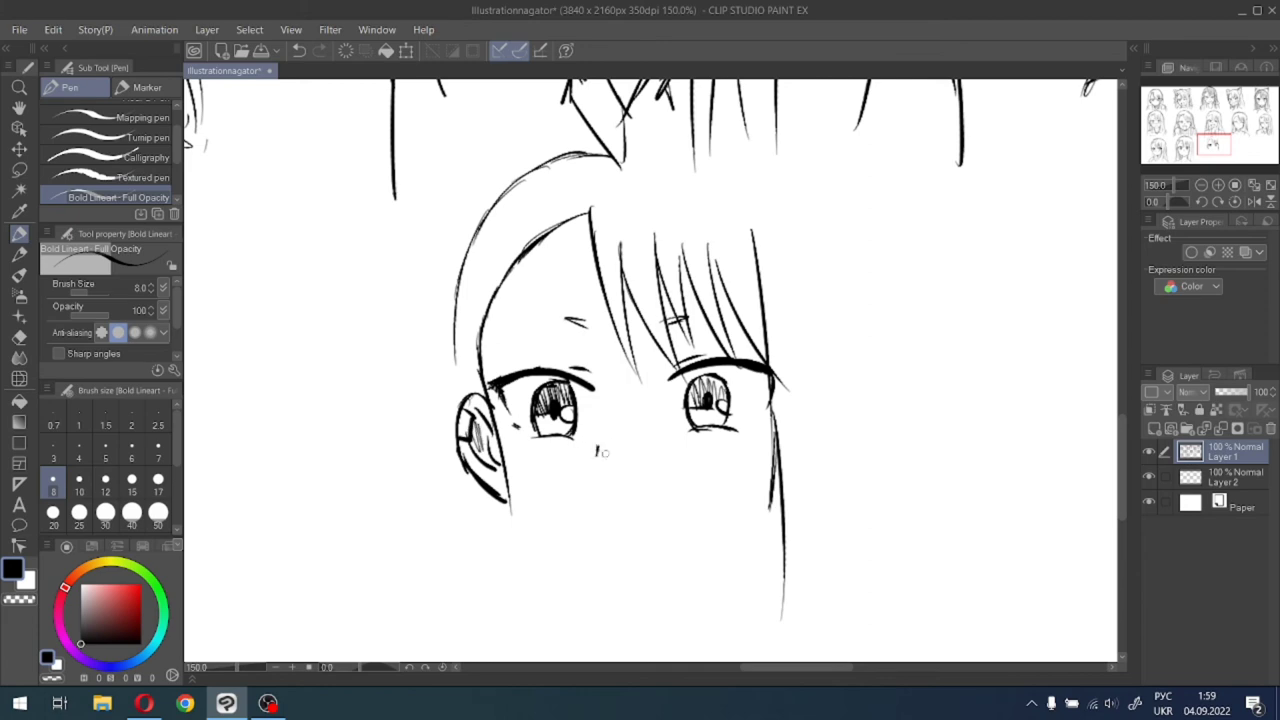
# Extend the hair contour in an arc from the crown over the right side of the head.
pyautogui.scroll(-3, 664, 398)
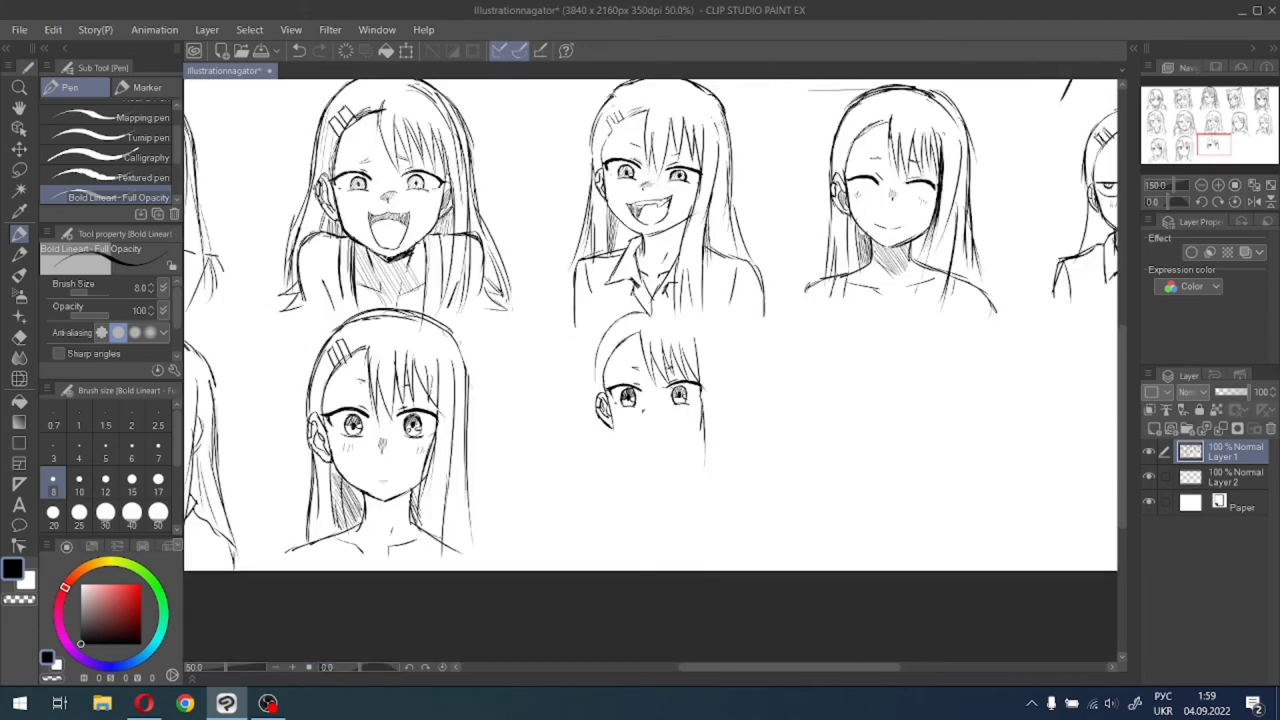
pyautogui.scroll(2, 656, 424)
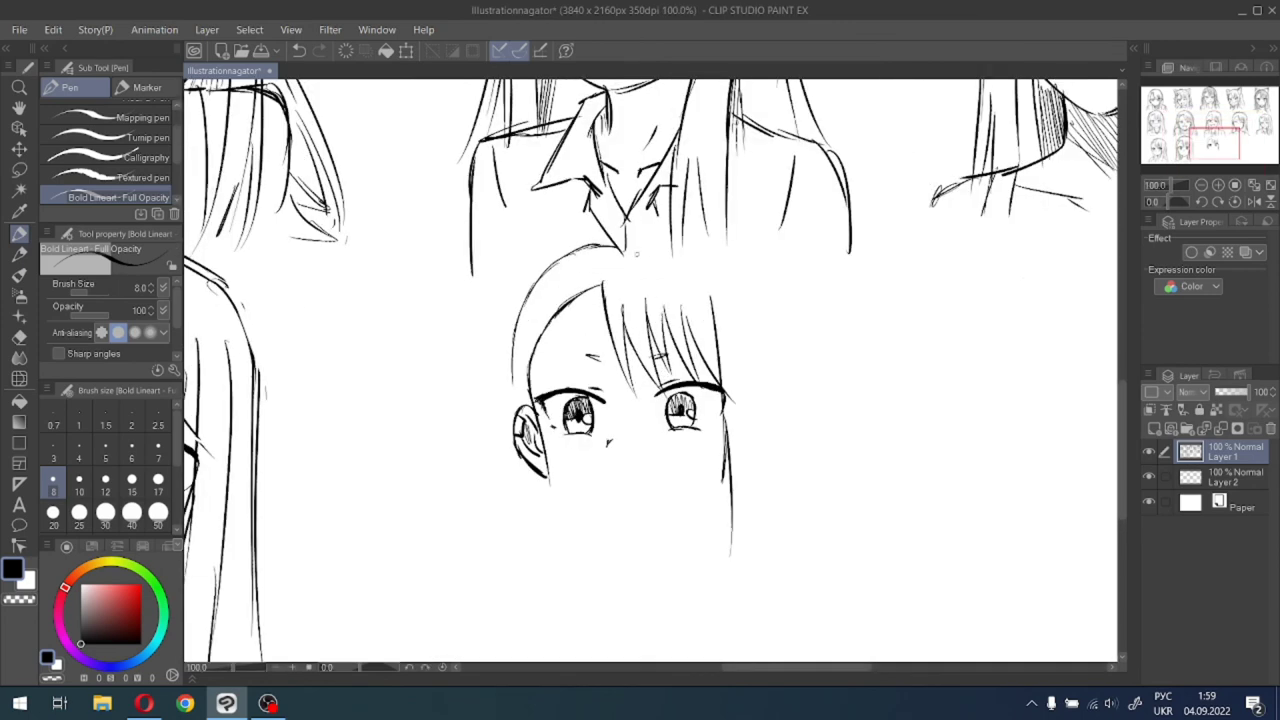
pyautogui.moveTo(636, 252)
pyautogui.mouseDown()
pyautogui.moveTo(694, 243)
pyautogui.moveTo(733, 262)
pyautogui.mouseUp()
pyautogui.hotkey('ctrl', 'z')
pyautogui.moveTo(575, 256)
pyautogui.mouseDown()
pyautogui.moveTo(653, 249)
pyautogui.moveTo(728, 268)
pyautogui.moveTo(691, 257)
pyautogui.moveTo(724, 258)
pyautogui.moveTo(755, 305)
pyautogui.mouseUp()
# Try a short mouth line and a jaw line curving from below the left ear toward the chin.
pyautogui.moveTo(1216, 131); pyautogui.dragTo(1215, 149)
pyautogui.scroll(2, 686, 333)
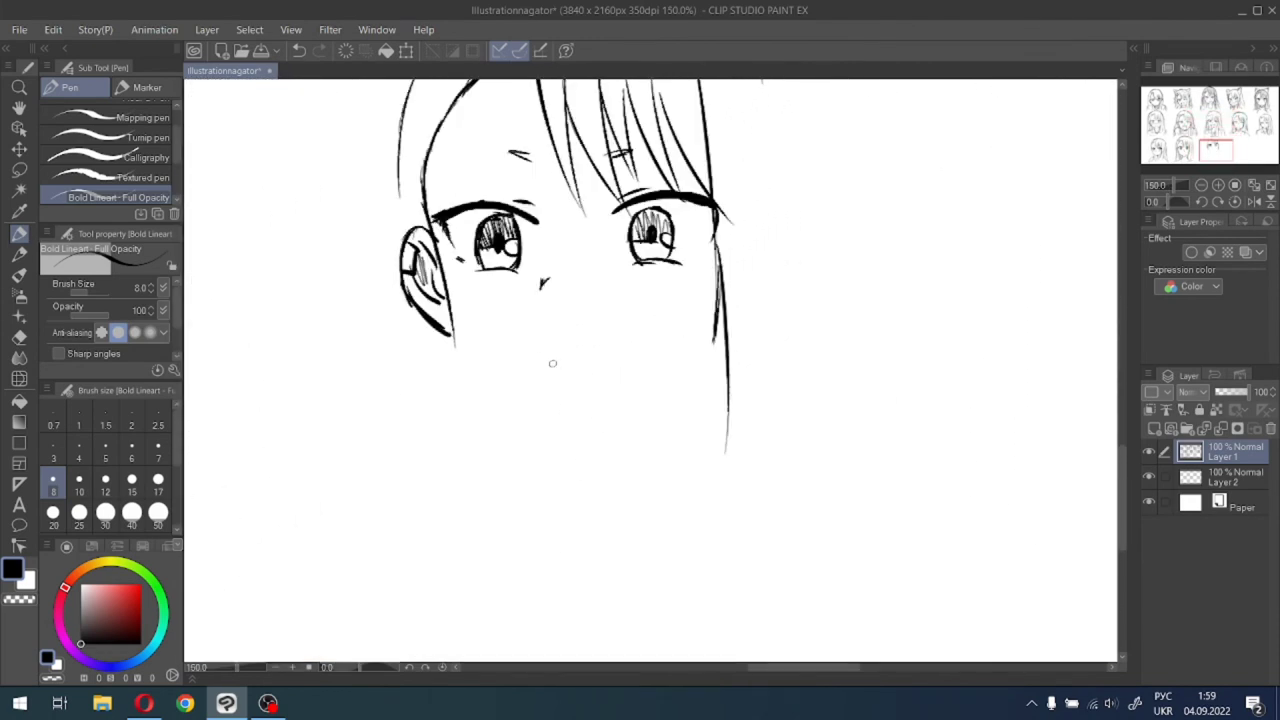
pyautogui.moveTo(540, 355); pyautogui.dragTo(606, 358)
pyautogui.hotkey('ctrl', 'z')
pyautogui.hotkey('ctrl', 'z')
pyautogui.moveTo(455, 320)
pyautogui.mouseDown()
pyautogui.moveTo(483, 379)
pyautogui.moveTo(520, 403)
pyautogui.mouseUp()
pyautogui.hotkey('ctrl', 'z')
pyautogui.moveTo(458, 334)
pyautogui.mouseDown()
pyautogui.moveTo(482, 376)
pyautogui.moveTo(539, 422)
pyautogui.mouseUp()
pyautogui.hotkey('ctrl', 'z')
pyautogui.moveTo(457, 342); pyautogui.dragTo(565, 417)
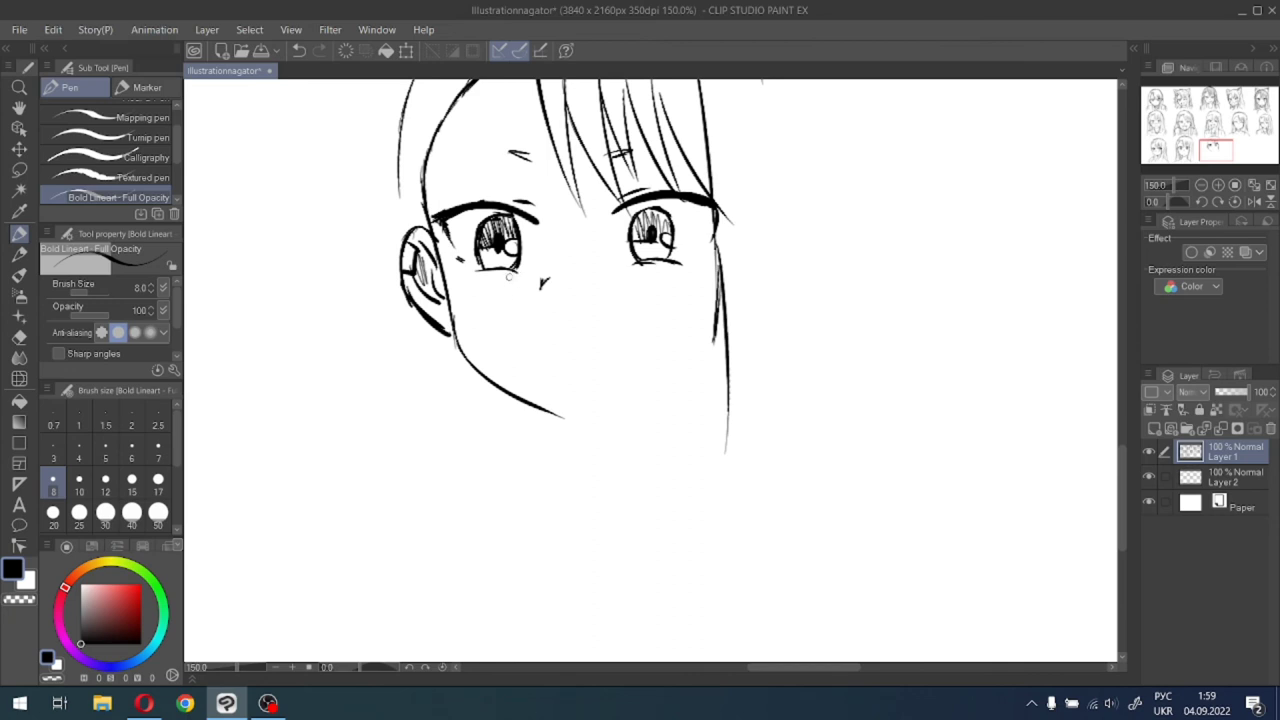
pyautogui.moveTo(490, 273); pyautogui.dragTo(510, 270)
pyautogui.hotkey('ctrl', 'z')
pyautogui.moveTo(714, 328); pyautogui.dragTo(625, 420)
pyautogui.hotkey('ctrl', 'z')
pyautogui.hotkey('ctrl', 'z')
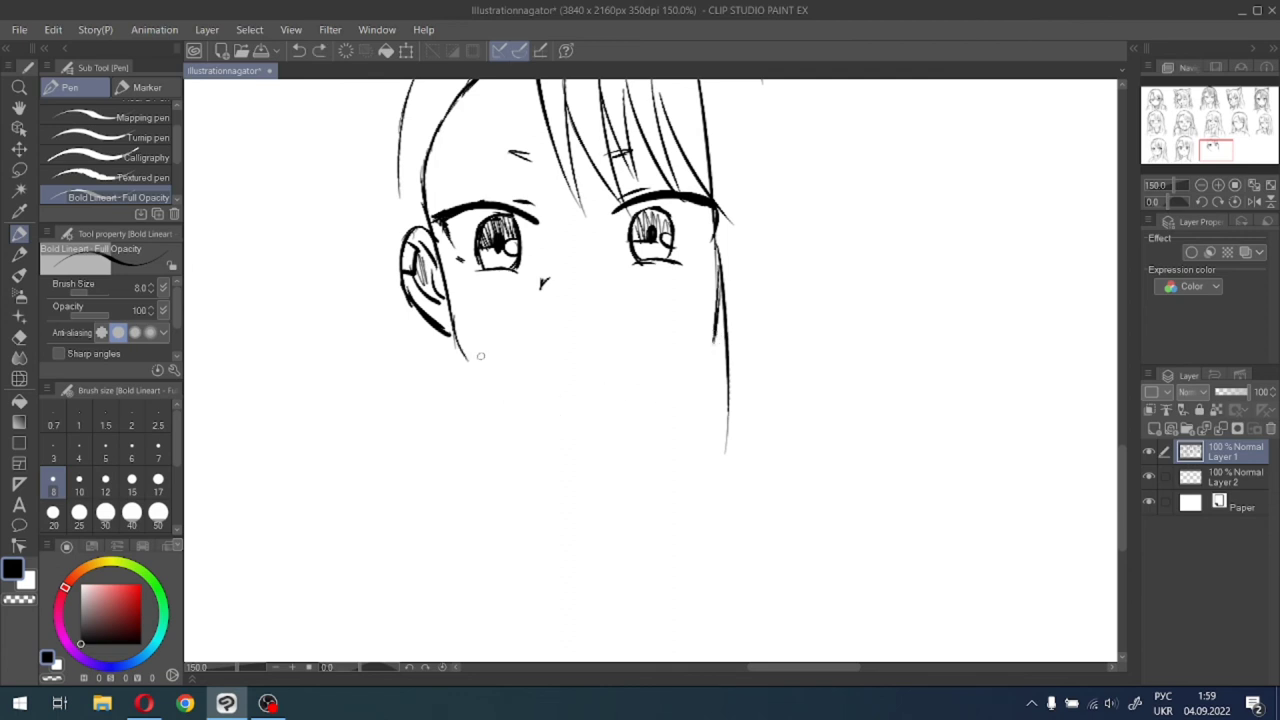
# Try a straighter left jaw line from the ear to the chin, with a stroke rising toward the right cheek.
pyautogui.moveTo(462, 342)
pyautogui.mouseDown()
pyautogui.moveTo(468, 362)
pyautogui.moveTo(565, 427)
pyautogui.mouseUp()
pyautogui.hotkey('ctrl', 'z')
pyautogui.moveTo(454, 334); pyautogui.dragTo(561, 416)
pyautogui.hotkey('ctrl', 'z')
pyautogui.moveTo(454, 322); pyautogui.dragTo(556, 410)
pyautogui.hotkey('ctrl', 'z')
pyautogui.moveTo(452, 320); pyautogui.dragTo(561, 413)
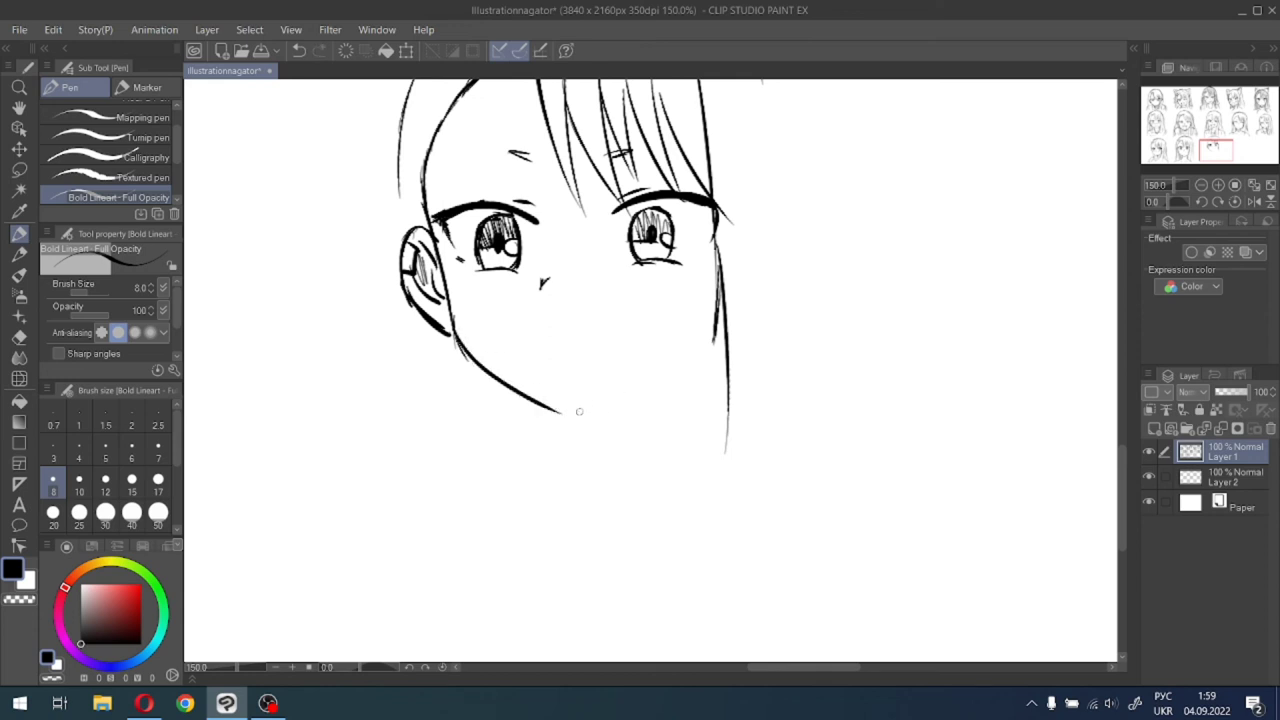
pyautogui.moveTo(572, 413); pyautogui.dragTo(649, 375)
pyautogui.hotkey('ctrl', 'z')
pyautogui.moveTo(583, 413); pyautogui.dragTo(684, 361)
pyautogui.hotkey('ctrl', 'z')
pyautogui.hotkey('ctrl', 'z')
pyautogui.hotkey('ctrl', 'z')
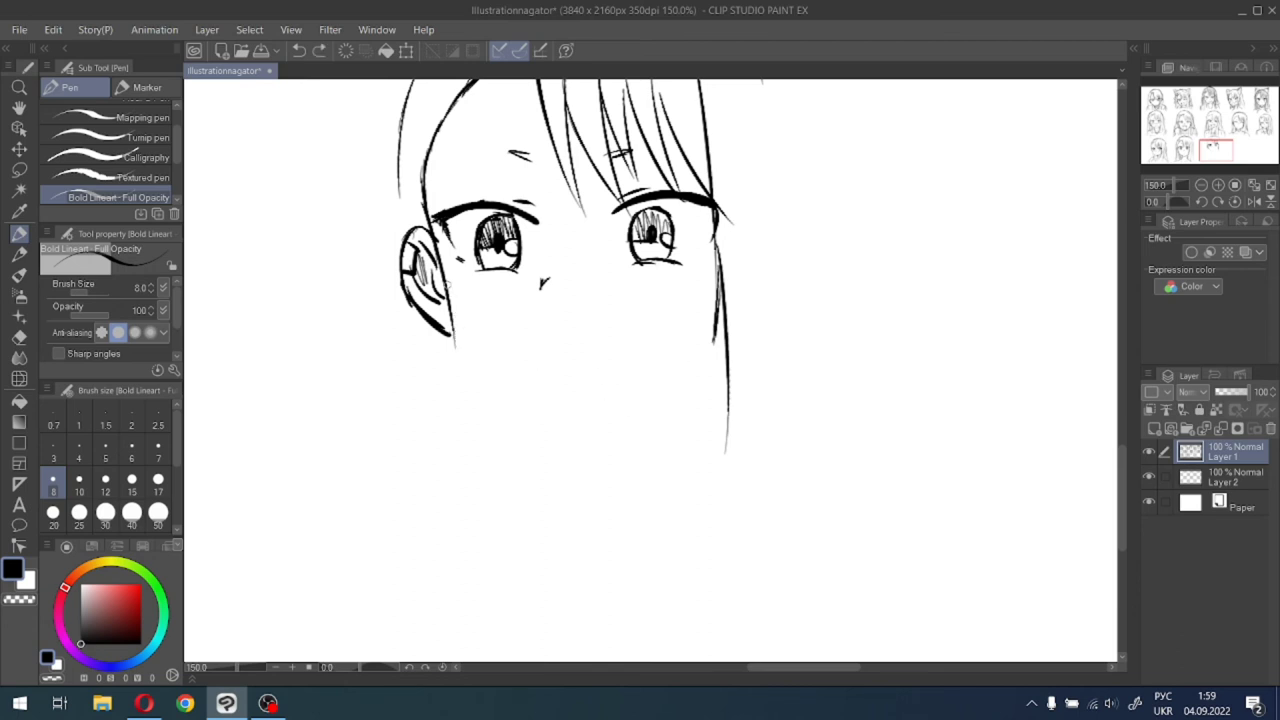
# Draw the left cheek and jaw line from the ear to a pointed chin, with a short rising stroke at its right.
pyautogui.moveTo(444, 282); pyautogui.dragTo(476, 380)
pyautogui.hotkey('ctrl', 'z')
pyautogui.moveTo(447, 308)
pyautogui.mouseDown()
pyautogui.moveTo(468, 374)
pyautogui.moveTo(499, 384)
pyautogui.mouseUp()
pyautogui.hotkey('ctrl', 'z')
pyautogui.moveTo(453, 333); pyautogui.dragTo(535, 397)
pyautogui.hotkey('ctrl', 'z')
pyautogui.moveTo(466, 360)
pyautogui.mouseDown()
pyautogui.moveTo(610, 428)
pyautogui.moveTo(679, 389)
pyautogui.mouseUp()
pyautogui.hotkey('ctrl', 'z')
pyautogui.moveTo(621, 424); pyautogui.dragTo(694, 362)
pyautogui.hotkey('ctrl', 'z')
pyautogui.hotkey('ctrl', 'z')
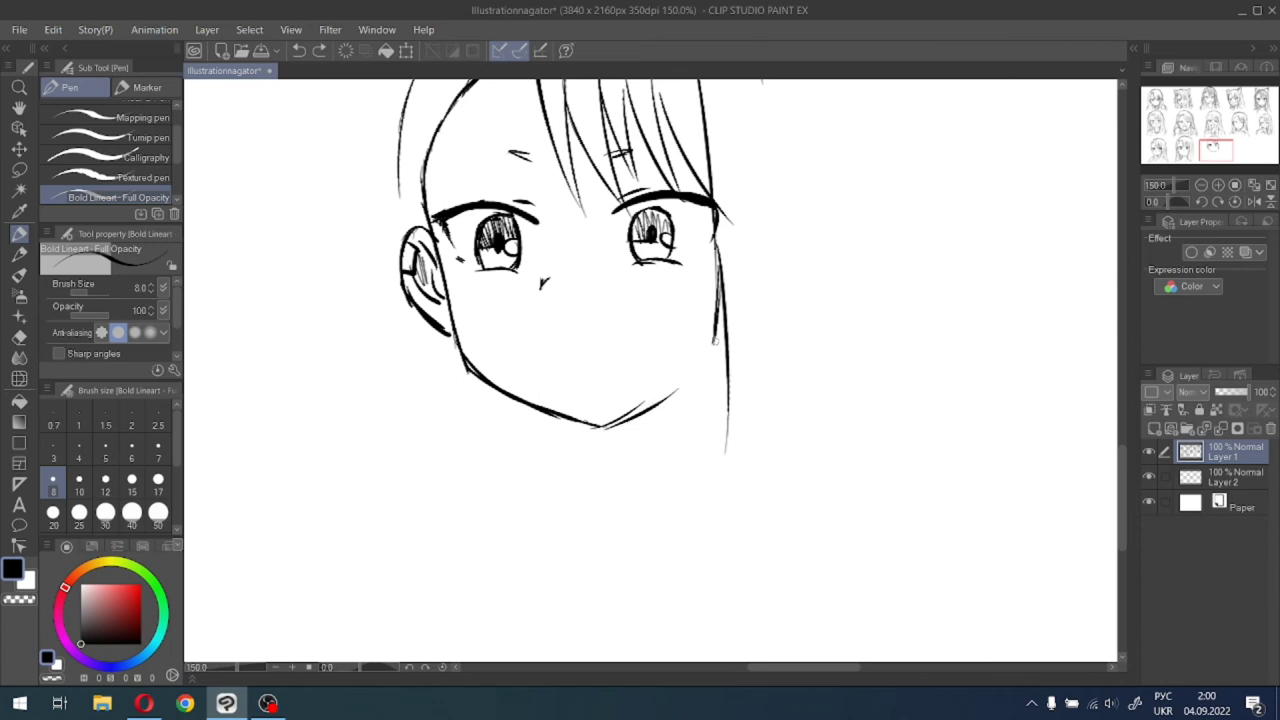
pyautogui.hotkey('ctrl', 'z')
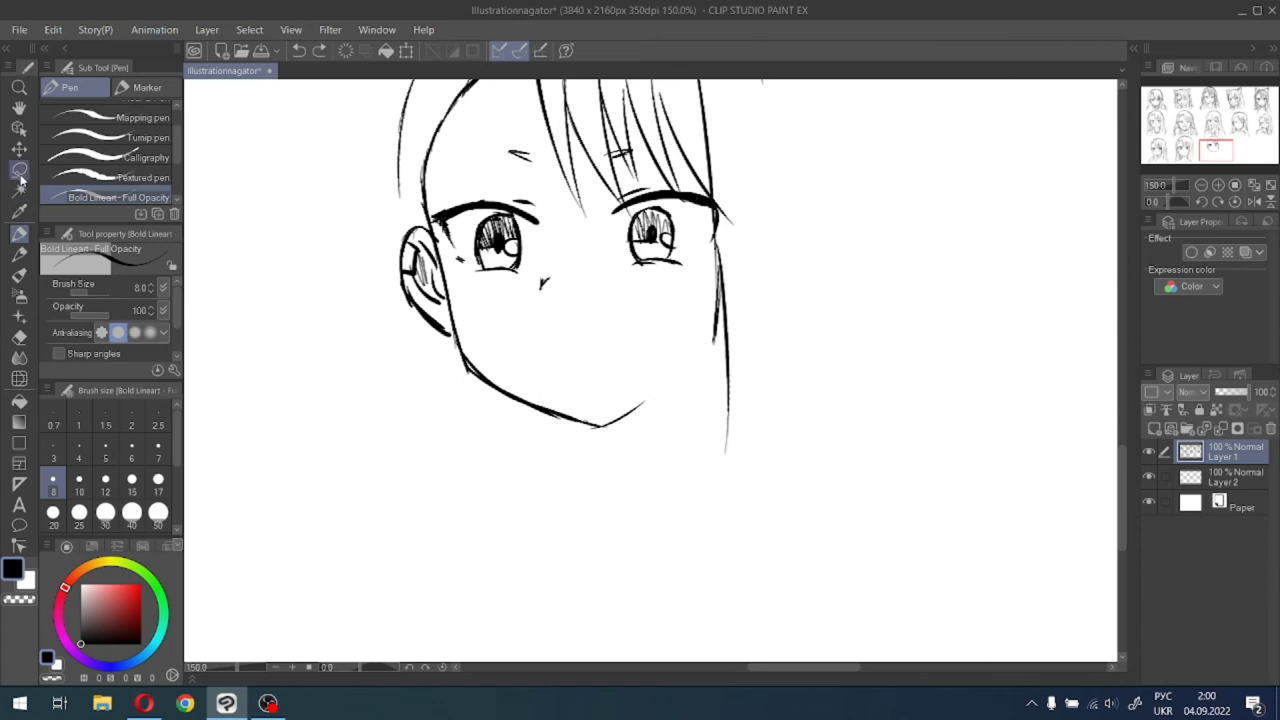
# Lasso the left ear with the adjoining cheek line, then rotate and shift it slightly inward.
pyautogui.click(19, 168)
pyautogui.moveTo(421, 152)
pyautogui.mouseDown()
pyautogui.moveTo(440, 232)
pyautogui.moveTo(543, 391)
pyautogui.moveTo(520, 403)
pyautogui.mouseUp()
pyautogui.hotkey('ctrl', 'z')
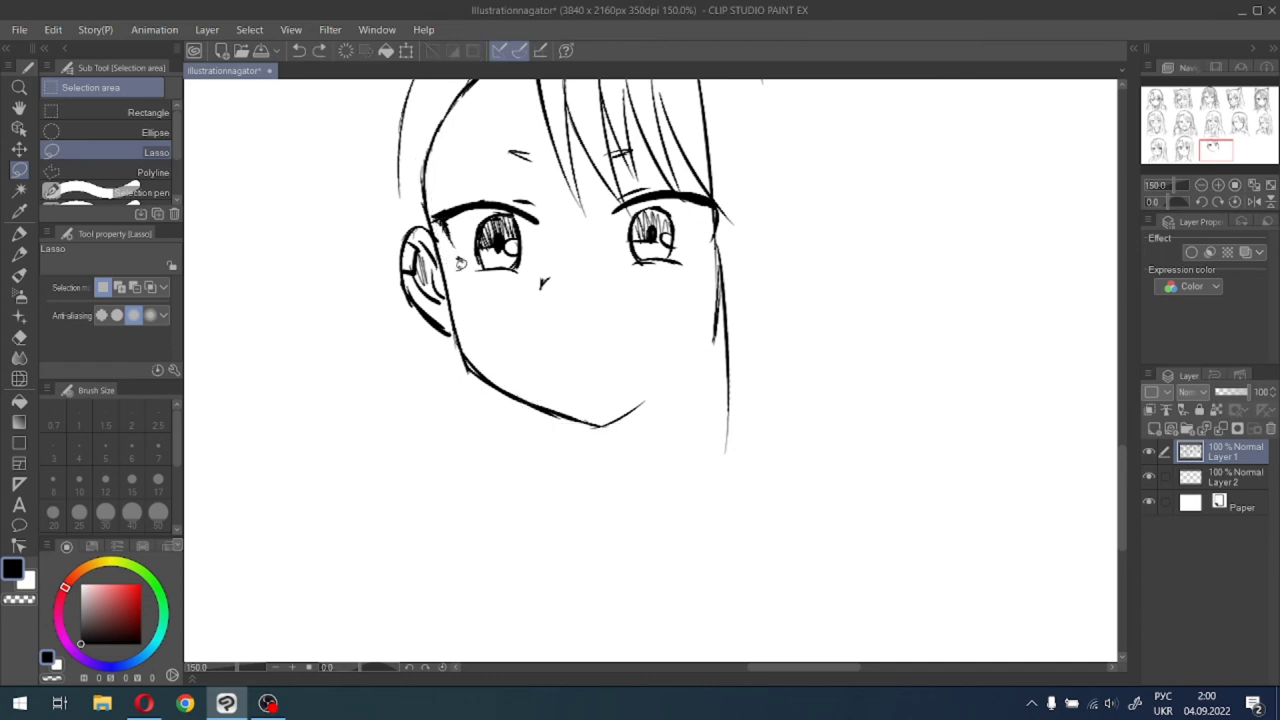
pyautogui.moveTo(436, 180)
pyautogui.mouseDown()
pyautogui.moveTo(478, 400)
pyautogui.moveTo(383, 169)
pyautogui.moveTo(405, 150)
pyautogui.mouseUp()
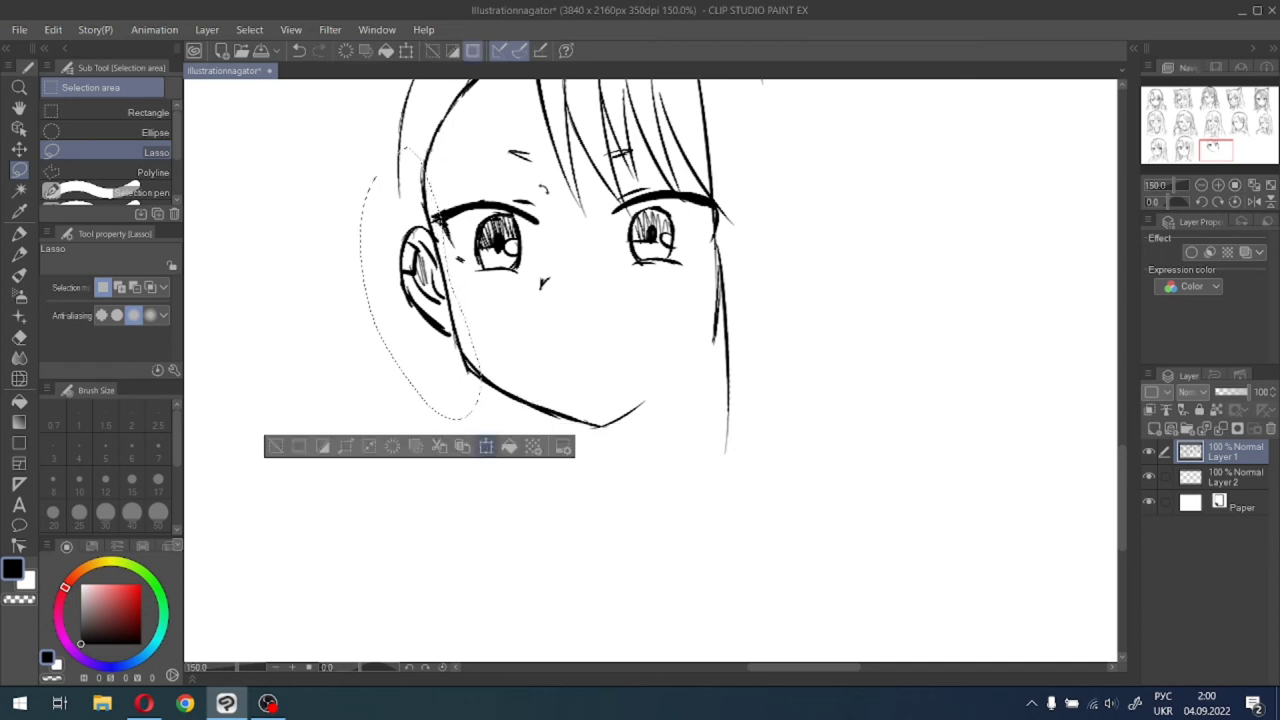
pyautogui.click(486, 446)
pyautogui.moveTo(476, 302); pyautogui.dragTo(481, 308)
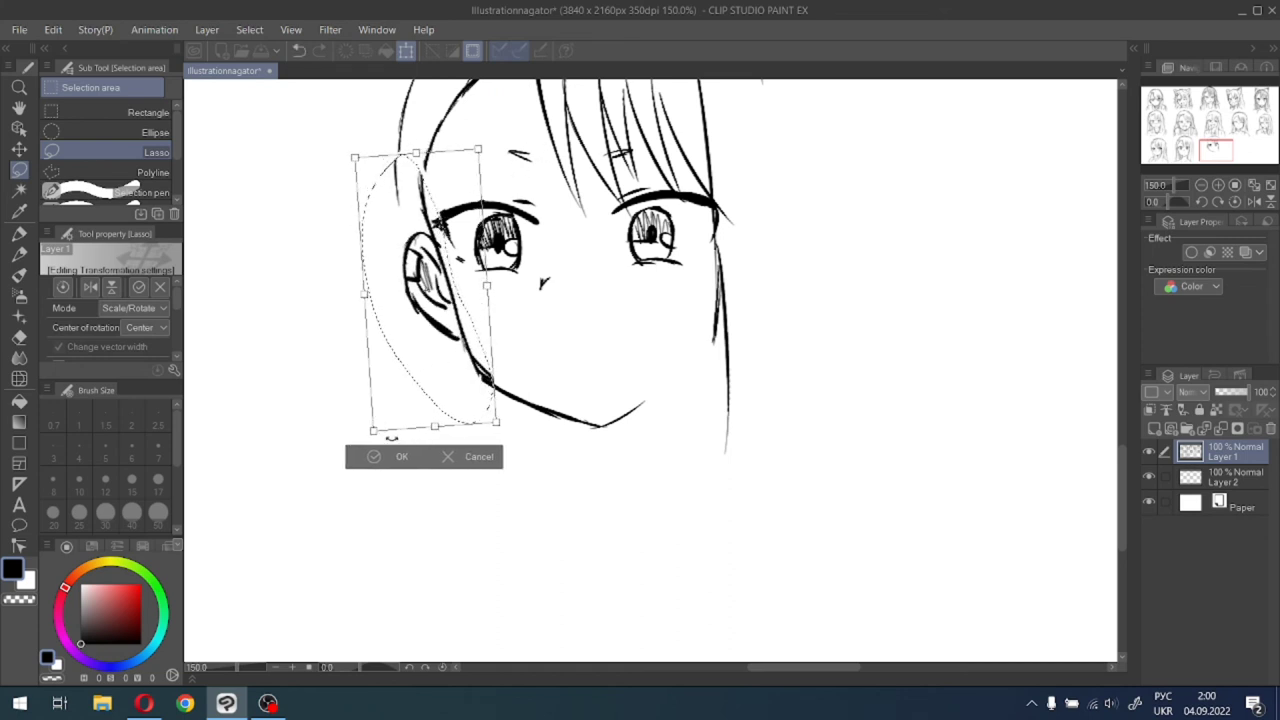
pyautogui.click(375, 457)
pyautogui.click(283, 450)
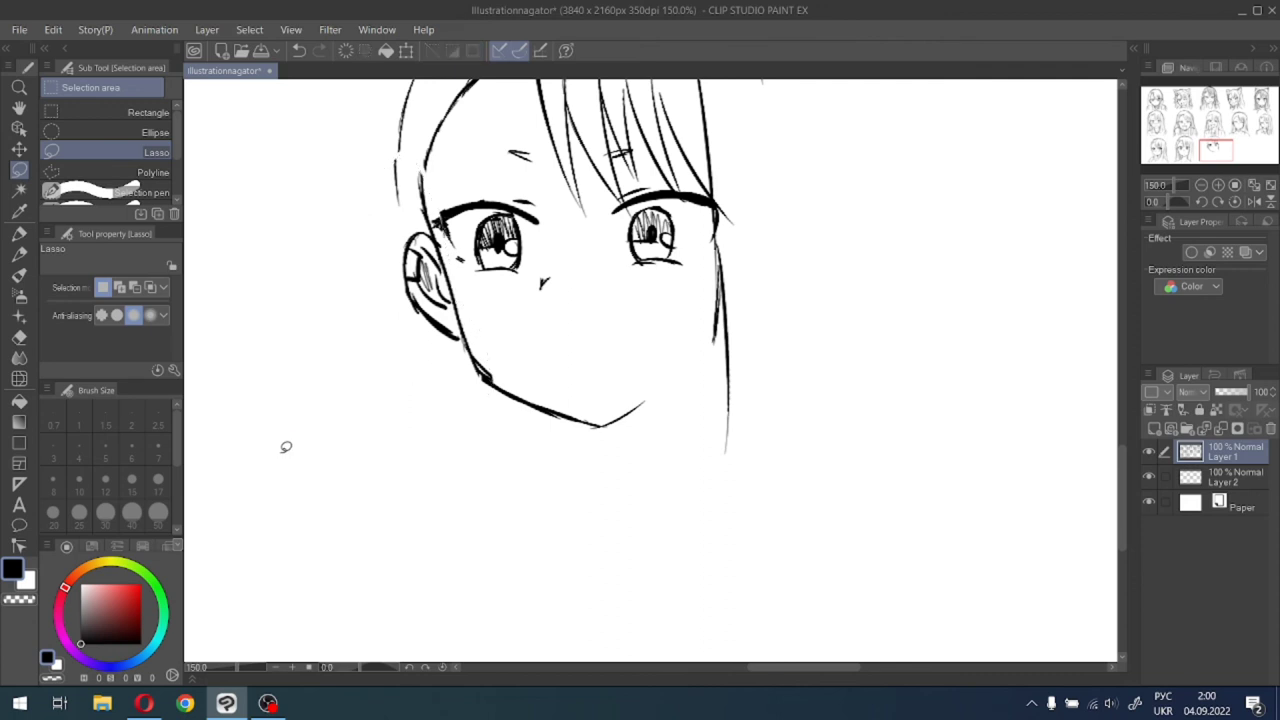
# Draw the right cheek and jaw line down to the chin, and add a small downturned mouth.
pyautogui.click(19, 232)
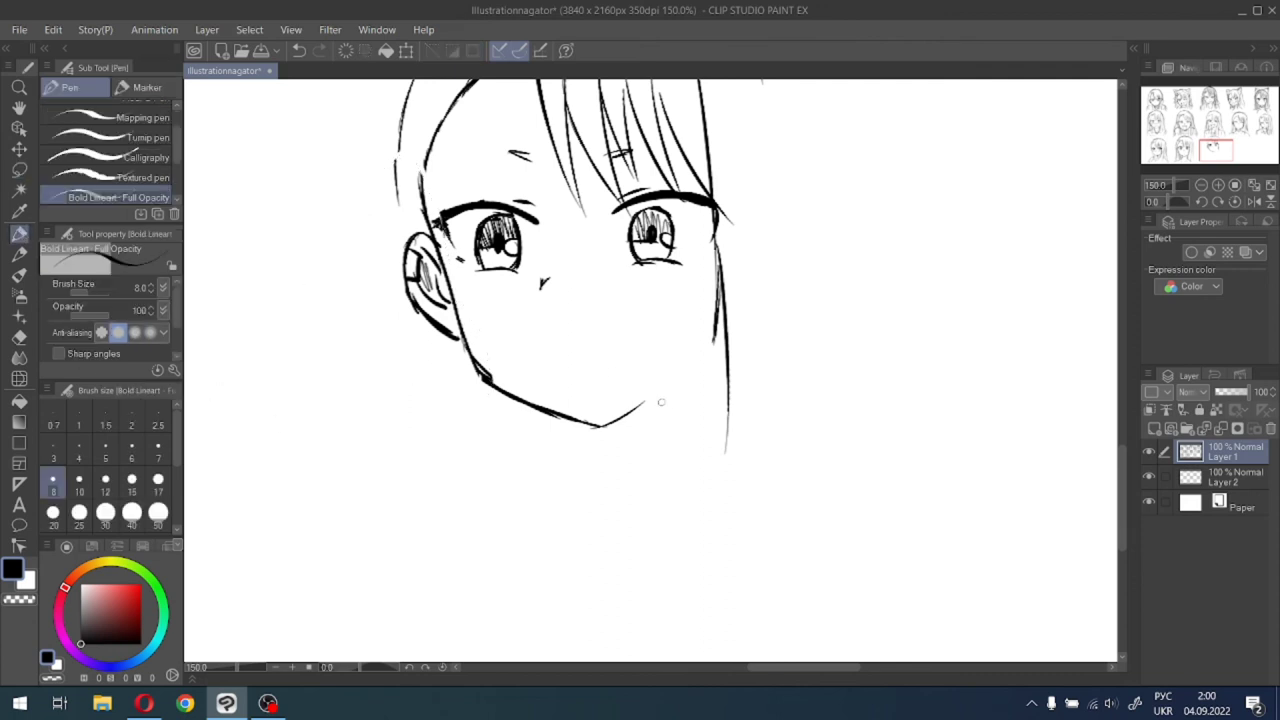
pyautogui.moveTo(719, 276)
pyautogui.mouseDown()
pyautogui.moveTo(690, 372)
pyautogui.moveTo(648, 408)
pyautogui.mouseUp()
pyautogui.moveTo(690, 358); pyautogui.dragTo(616, 426)
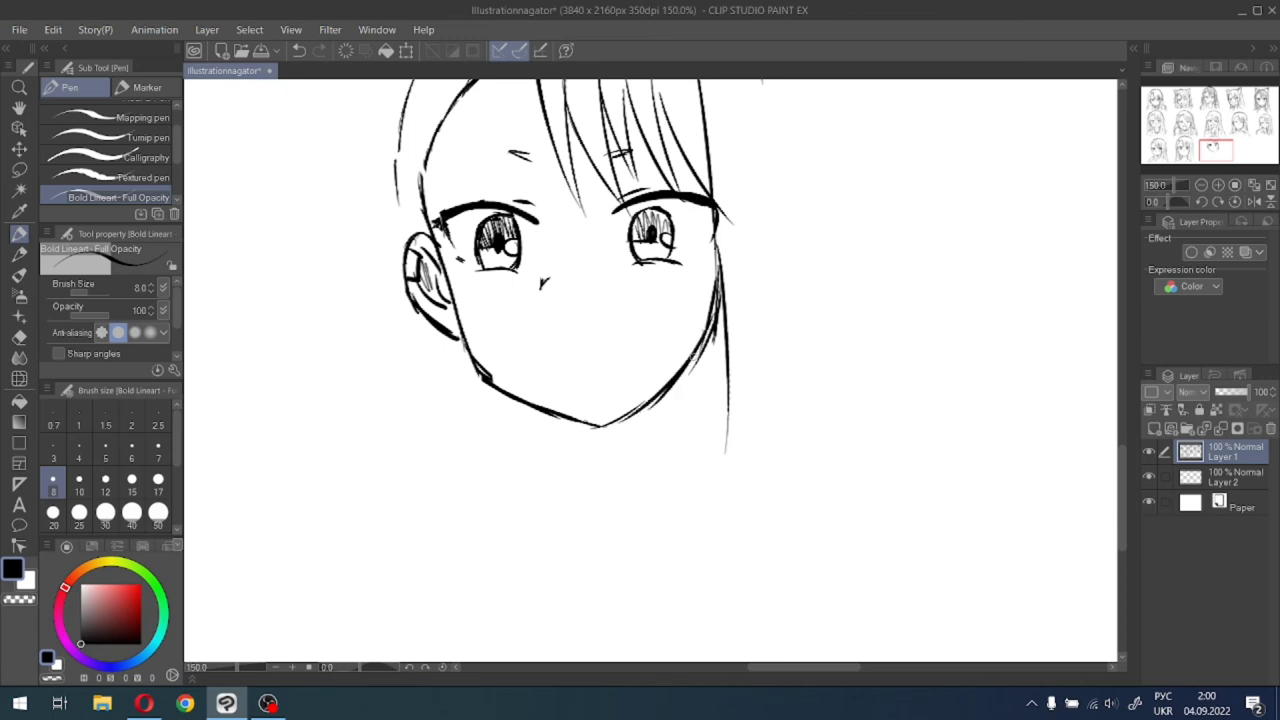
pyautogui.moveTo(666, 386); pyautogui.dragTo(606, 426)
pyautogui.moveTo(563, 363)
pyautogui.mouseDown()
pyautogui.moveTo(621, 352)
pyautogui.moveTo(601, 359)
pyautogui.moveTo(613, 366)
pyautogui.mouseUp()
pyautogui.hotkey('ctrl', 'z')
pyautogui.hotkey('ctrl', 'z')
# Thicken the left cheek line from beside the ear down to the jaw corner.
pyautogui.moveTo(442, 256); pyautogui.dragTo(484, 366)
pyautogui.moveTo(465, 304); pyautogui.dragTo(494, 384)
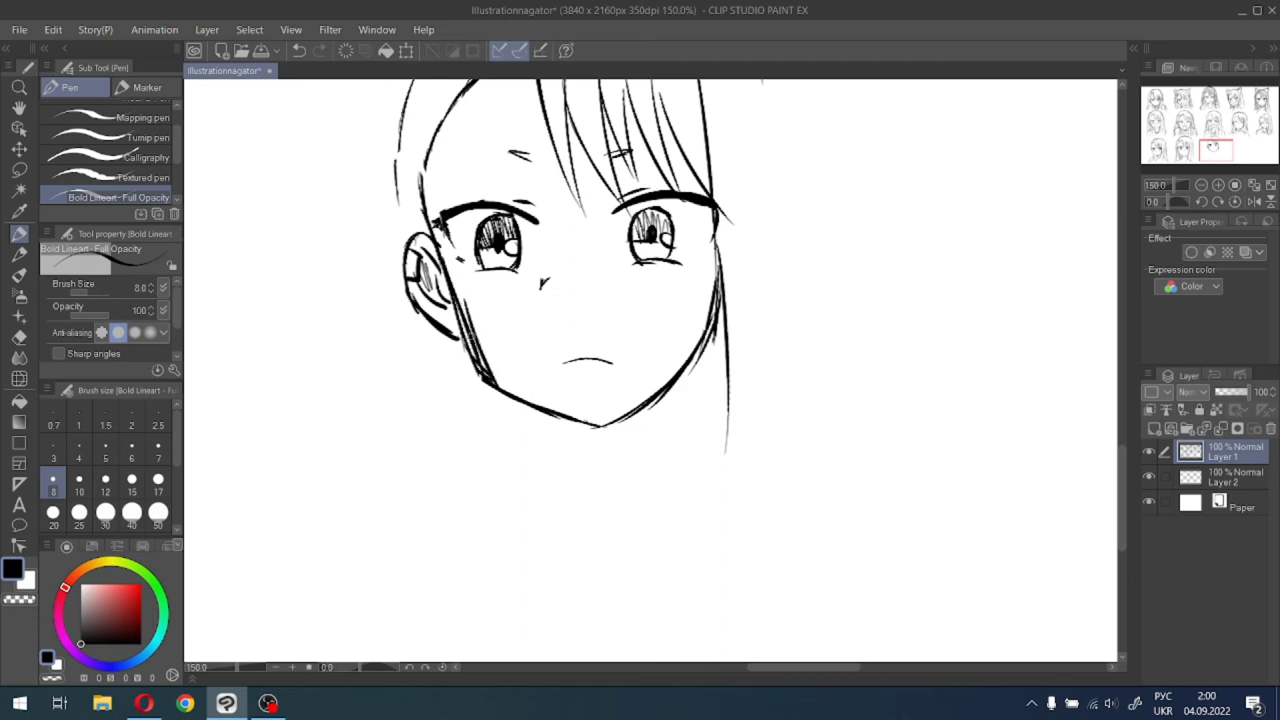
pyautogui.hotkey('ctrl', 'z')
pyautogui.moveTo(469, 328); pyautogui.dragTo(501, 381)
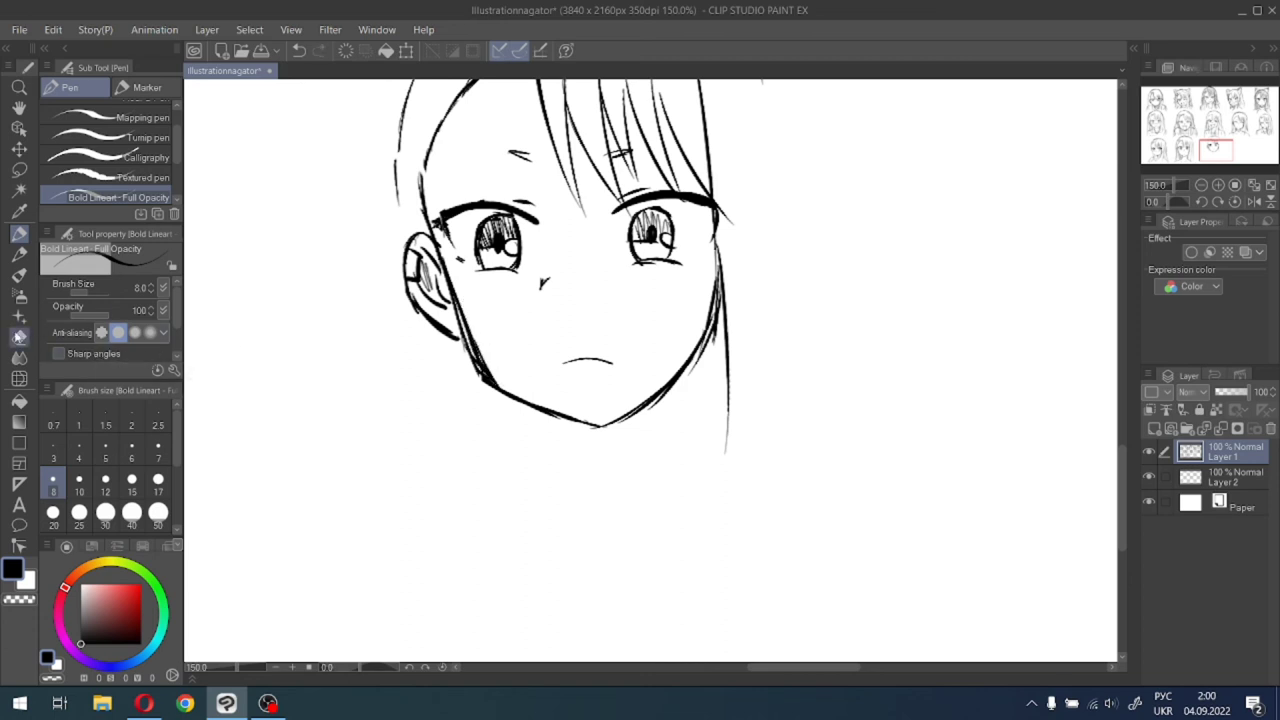
# Erase the angular left jaw corner and redraw it as a smooth curve joining the cheek to the chin line.
pyautogui.click(18, 337)
pyautogui.moveTo(478, 387)
pyautogui.mouseDown()
pyautogui.moveTo(506, 419)
pyautogui.moveTo(488, 394)
pyautogui.moveTo(473, 363)
pyautogui.mouseUp()
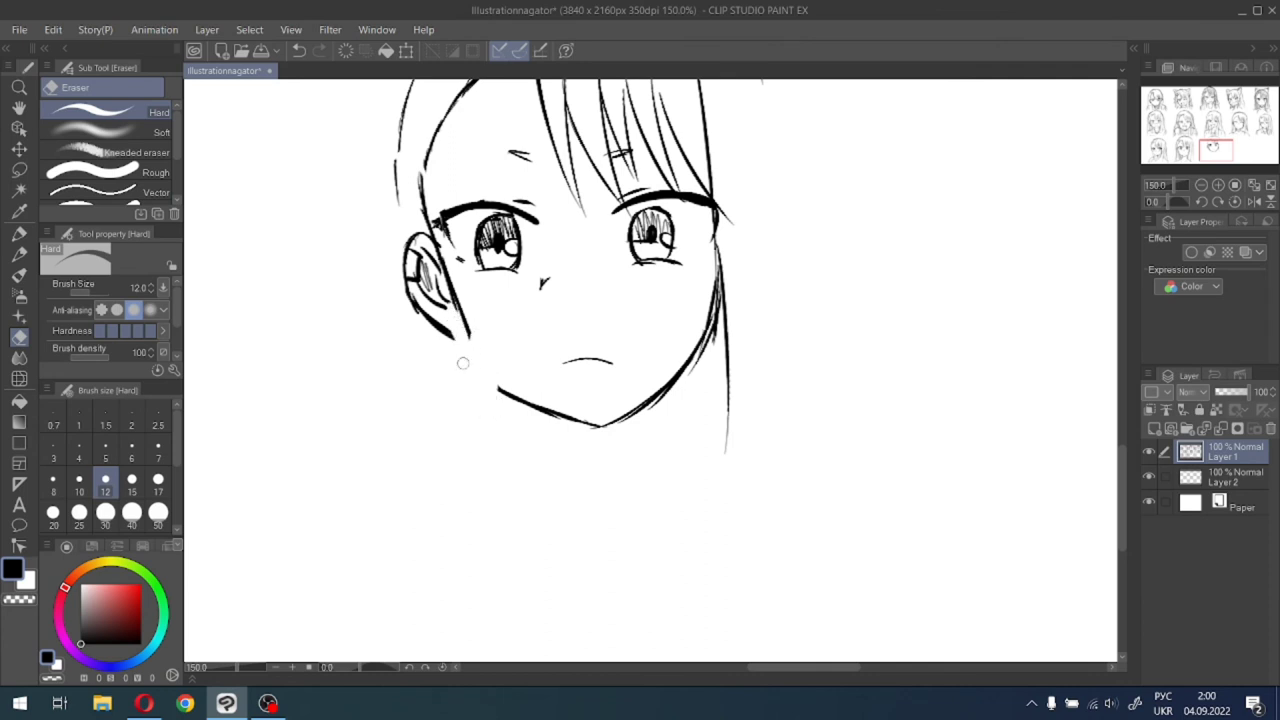
pyautogui.click(19, 233)
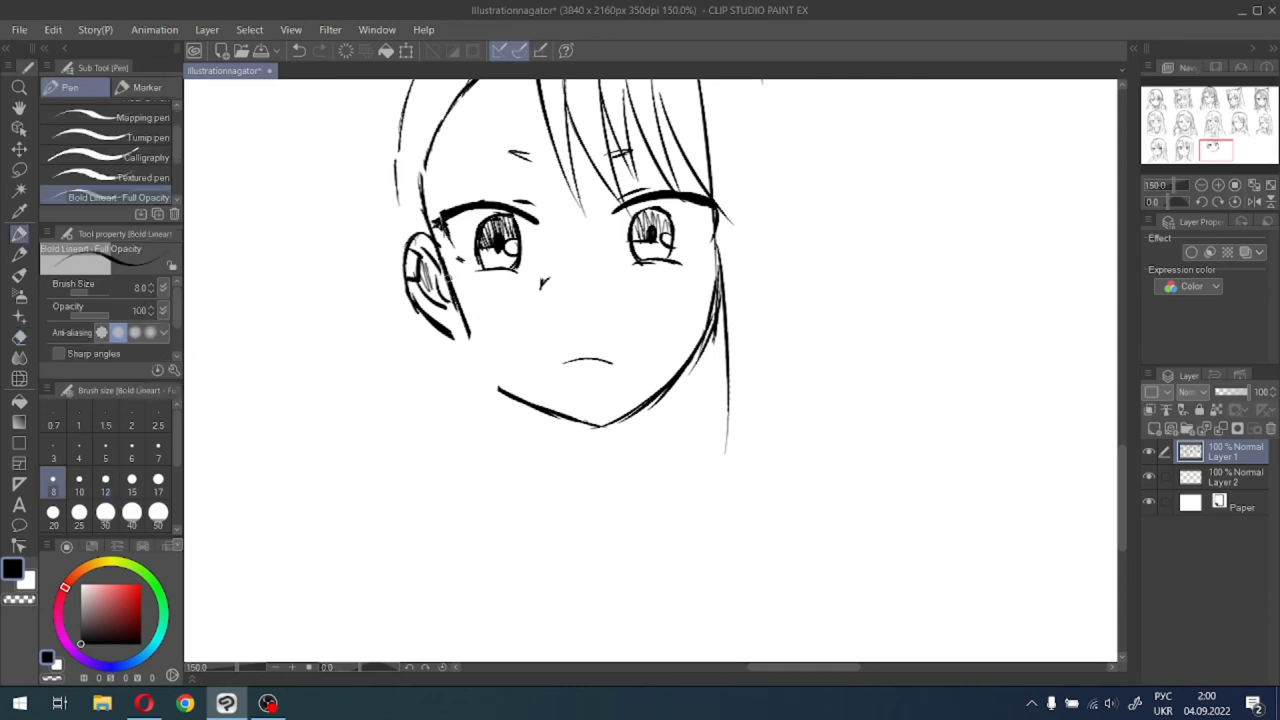
pyautogui.moveTo(450, 280)
pyautogui.mouseDown()
pyautogui.moveTo(474, 364)
pyautogui.moveTo(515, 396)
pyautogui.mouseUp()
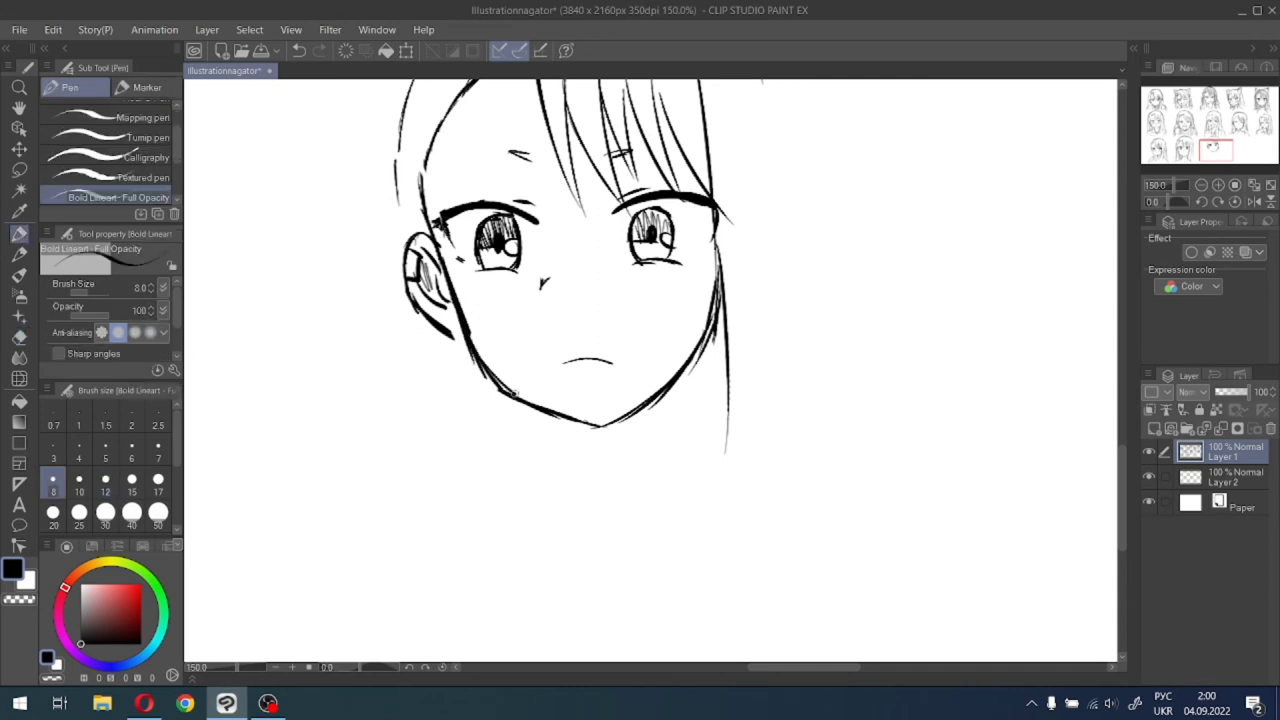
# Join the left ear's lower edge to the cheek line and add short blush strokes beneath both eyes.
pyautogui.moveTo(447, 327); pyautogui.dragTo(465, 343)
pyautogui.moveTo(1215, 151); pyautogui.dragTo(1215, 145)
pyautogui.moveTo(668, 408); pyautogui.dragTo(672, 434)
pyautogui.moveTo(688, 408); pyautogui.dragTo(690, 430)
pyautogui.moveTo(512, 419); pyautogui.dragTo(508, 450)
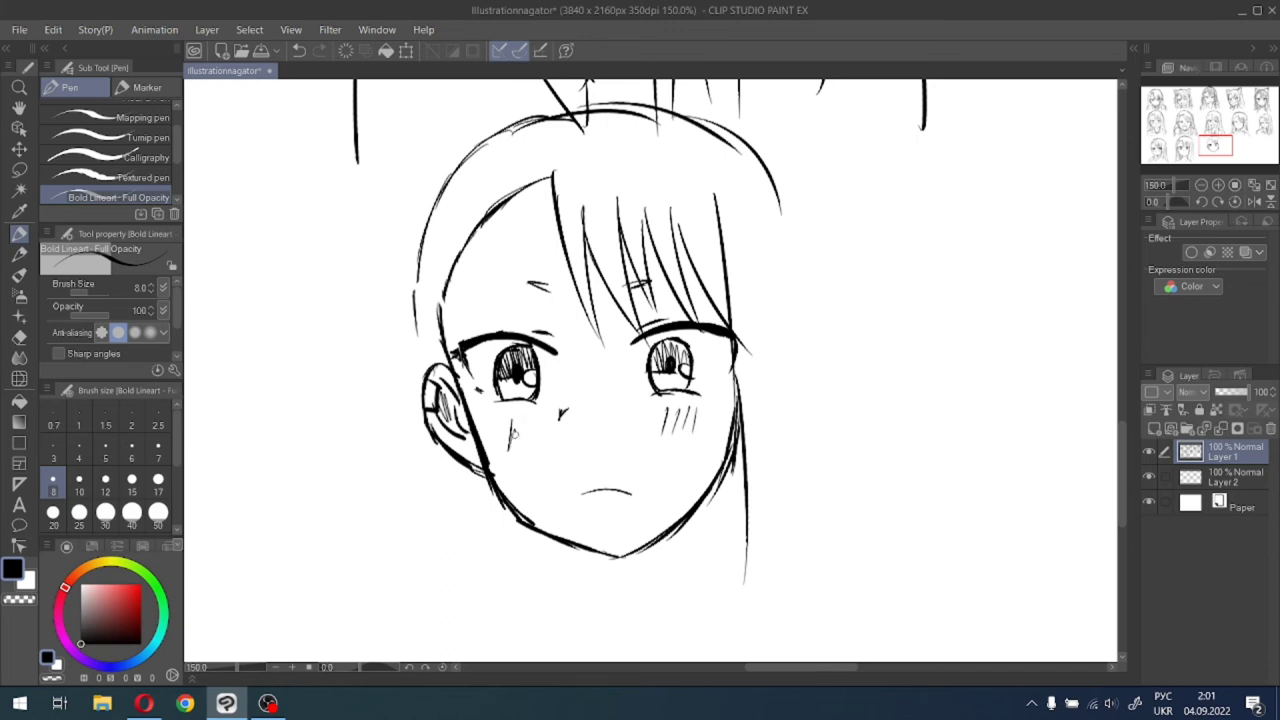
# Extend the left hair outline down to the ear and draw hair clips across the hair above the temple.
pyautogui.moveTo(446, 184); pyautogui.dragTo(416, 366)
pyautogui.moveTo(424, 246); pyautogui.dragTo(416, 290)
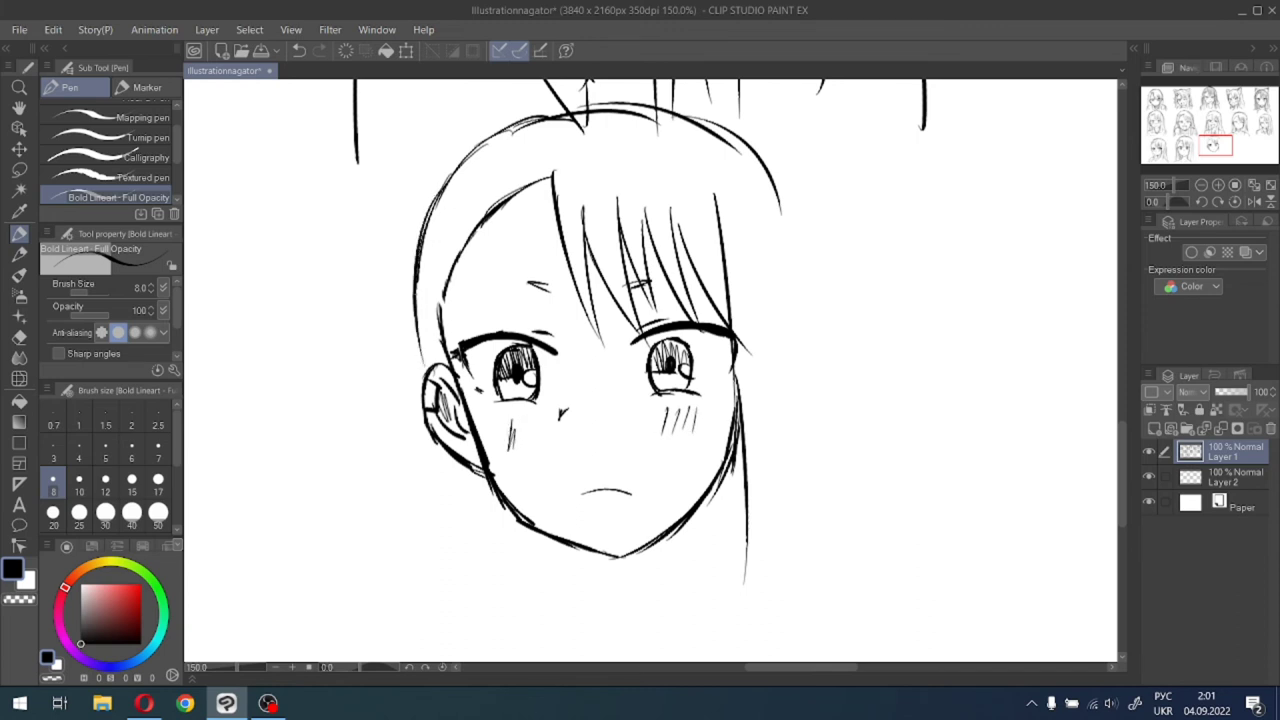
pyautogui.moveTo(470, 180); pyautogui.dragTo(491, 223)
pyautogui.moveTo(466, 181)
pyautogui.mouseDown()
pyautogui.moveTo(481, 224)
pyautogui.moveTo(456, 240)
pyautogui.mouseUp()
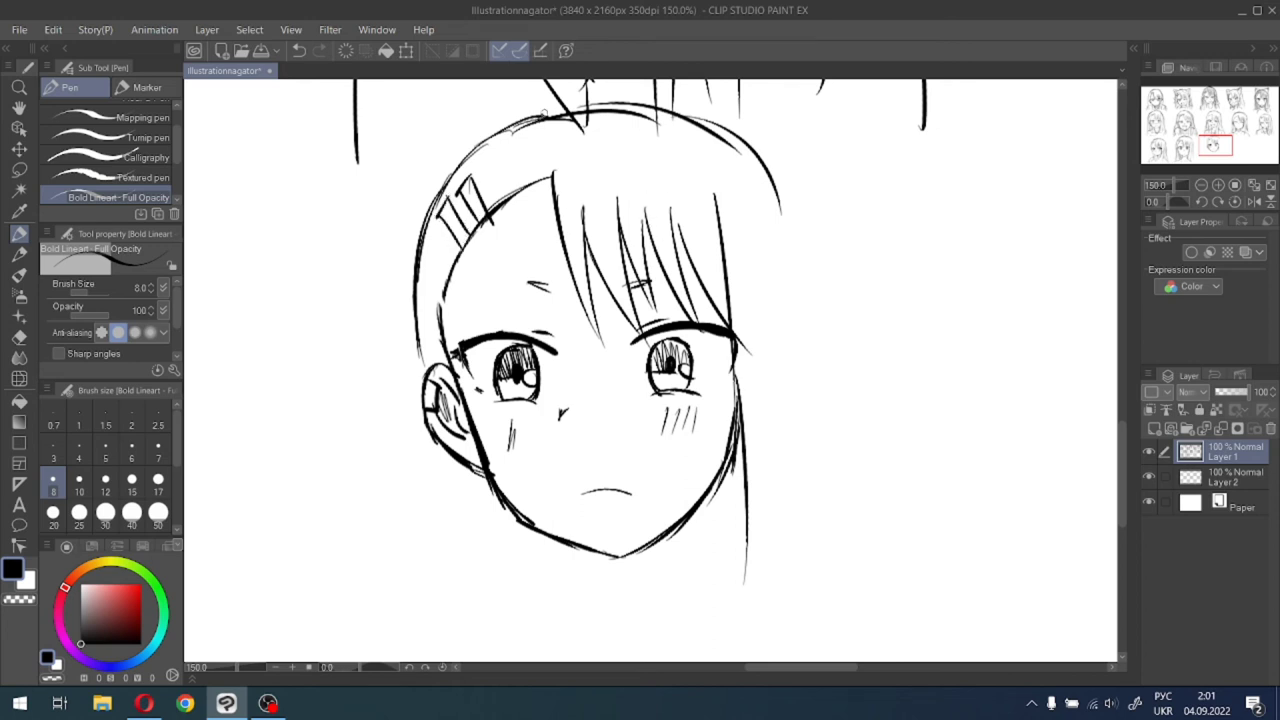
# Reinforce the hair contour over the crown and draw a long straight strand down the right side of the head.
pyautogui.moveTo(545, 113)
pyautogui.mouseDown()
pyautogui.moveTo(737, 125)
pyautogui.moveTo(786, 303)
pyautogui.mouseUp()
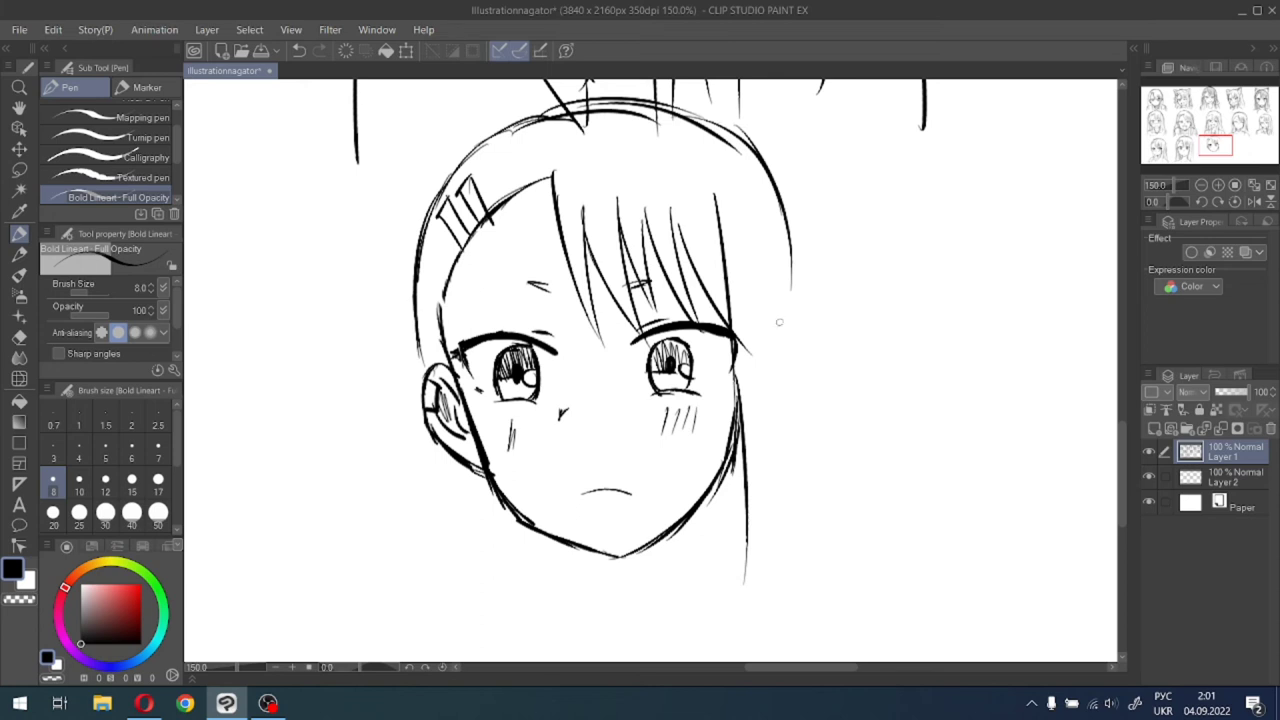
pyautogui.moveTo(776, 235); pyautogui.dragTo(767, 546)
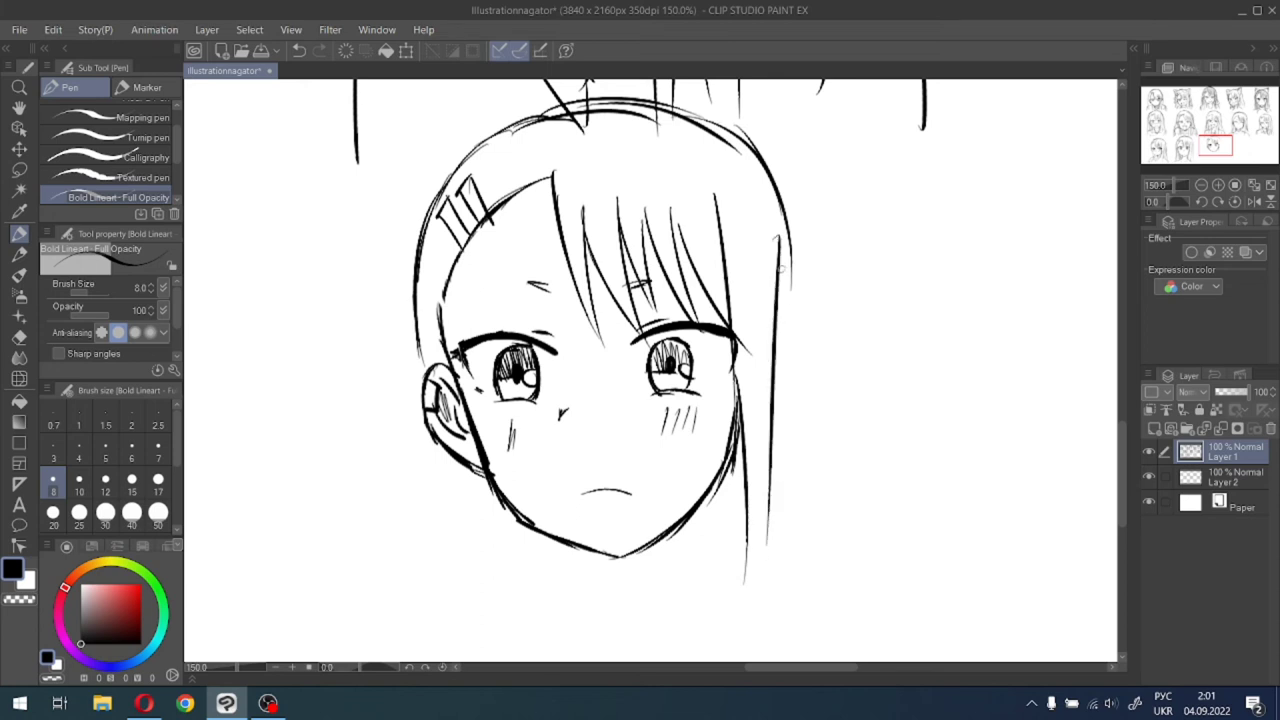
pyautogui.hotkey('ctrl', 'z')
pyautogui.moveTo(773, 247); pyautogui.dragTo(778, 540)
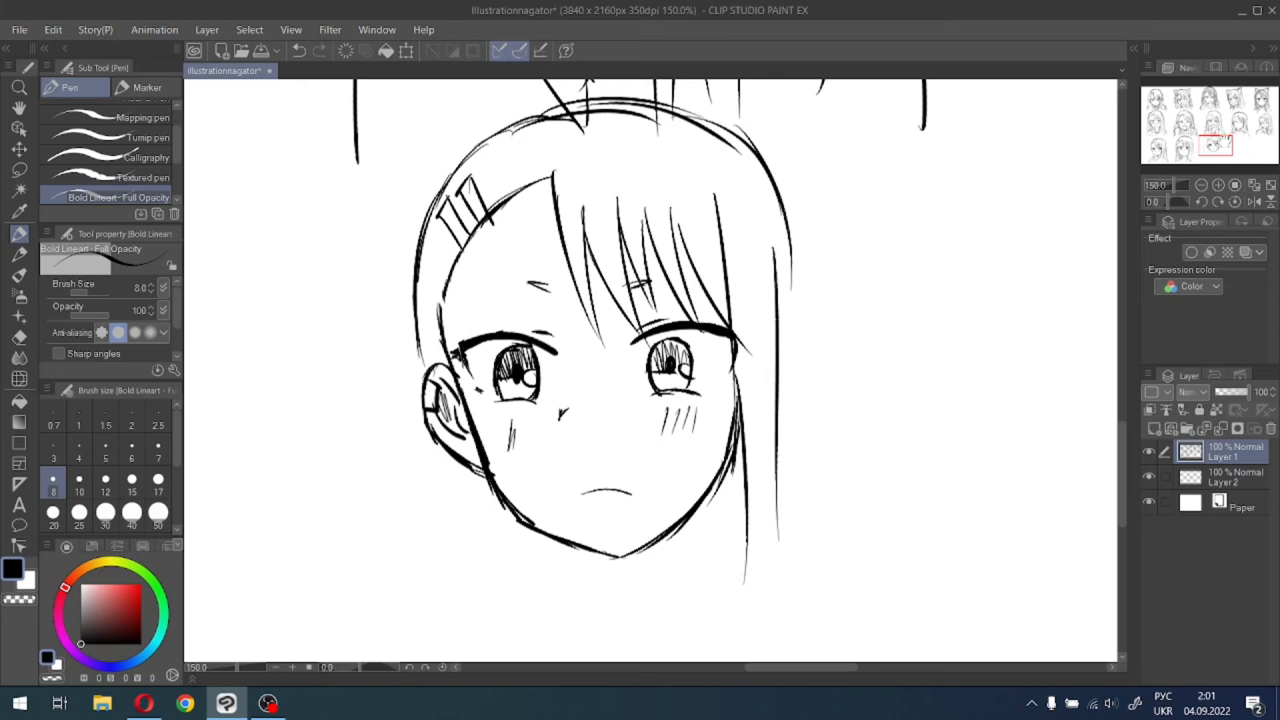
# Draw the two sides of the neck, one down from the chin and one from beneath the right jaw.
pyautogui.moveTo(1218, 139); pyautogui.dragTo(1212, 151)
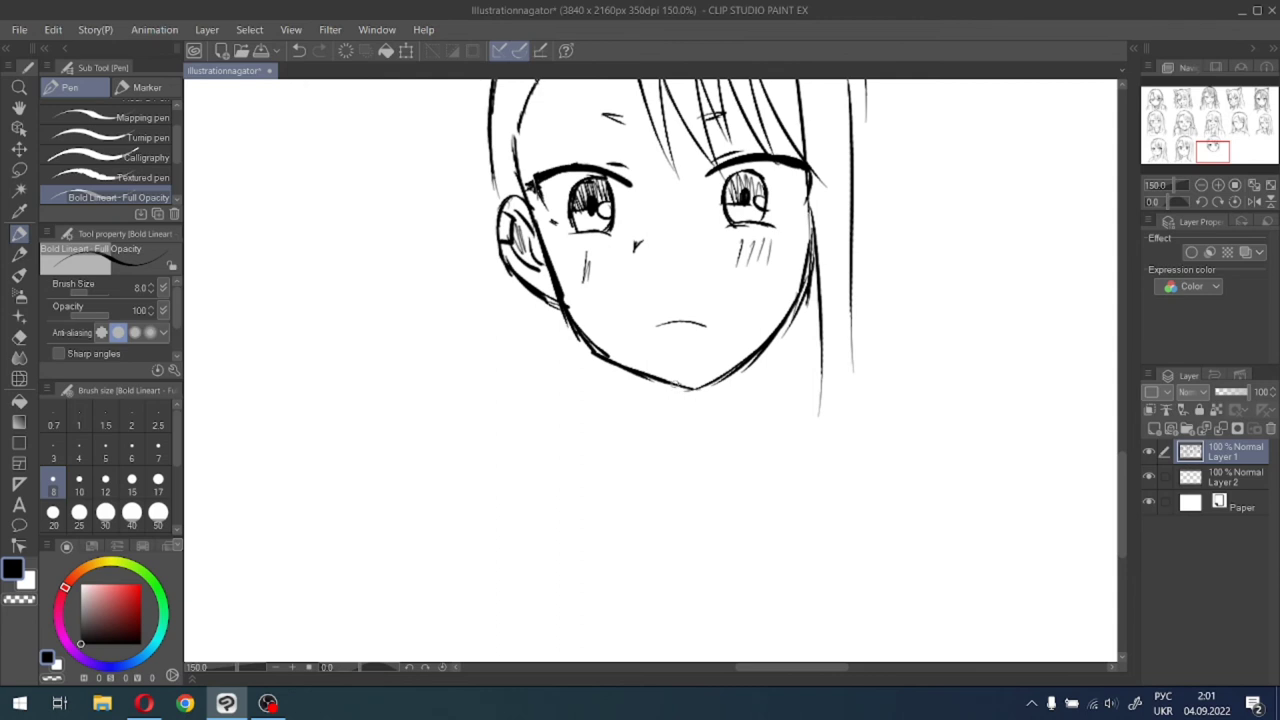
pyautogui.moveTo(666, 382)
pyautogui.mouseDown()
pyautogui.moveTo(692, 393)
pyautogui.moveTo(704, 434)
pyautogui.mouseUp()
pyautogui.moveTo(691, 396); pyautogui.dragTo(700, 451)
pyautogui.moveTo(792, 322)
pyautogui.mouseDown()
pyautogui.moveTo(790, 410)
pyautogui.moveTo(804, 412)
pyautogui.mouseUp()
pyautogui.hotkey('ctrl', 'z')
pyautogui.hotkey('ctrl', 'z')
pyautogui.moveTo(789, 316); pyautogui.dragTo(805, 410)
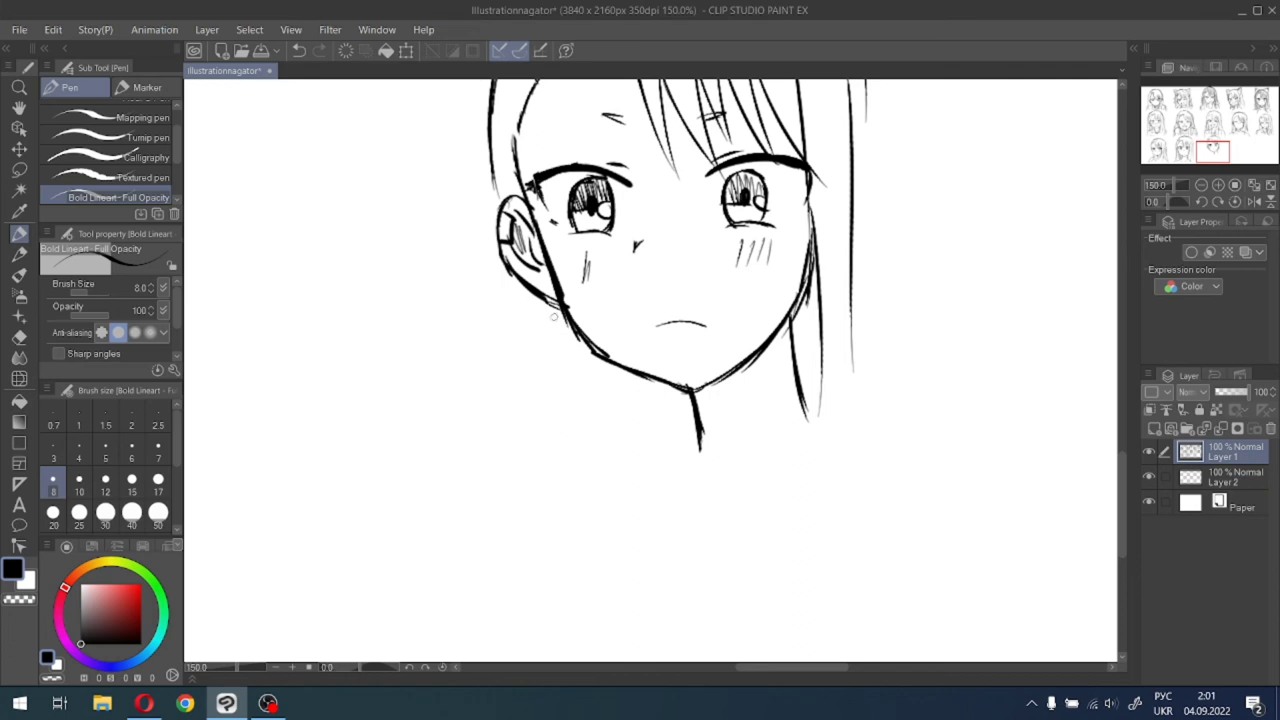
# Draw long hair strands falling from below the left ear and behind the left jaw toward the shoulder.
pyautogui.moveTo(537, 300)
pyautogui.mouseDown()
pyautogui.moveTo(534, 352)
pyautogui.moveTo(580, 504)
pyautogui.mouseUp()
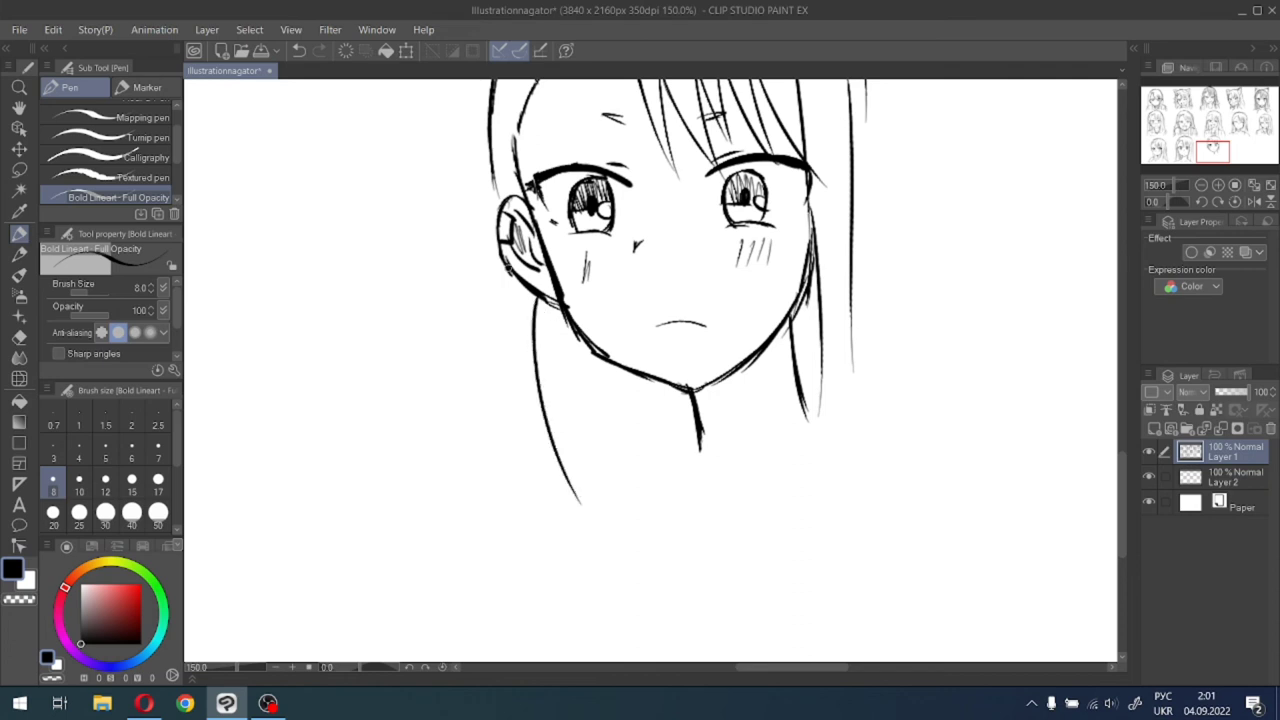
pyautogui.moveTo(508, 268); pyautogui.dragTo(542, 515)
pyautogui.moveTo(552, 448); pyautogui.dragTo(574, 546)
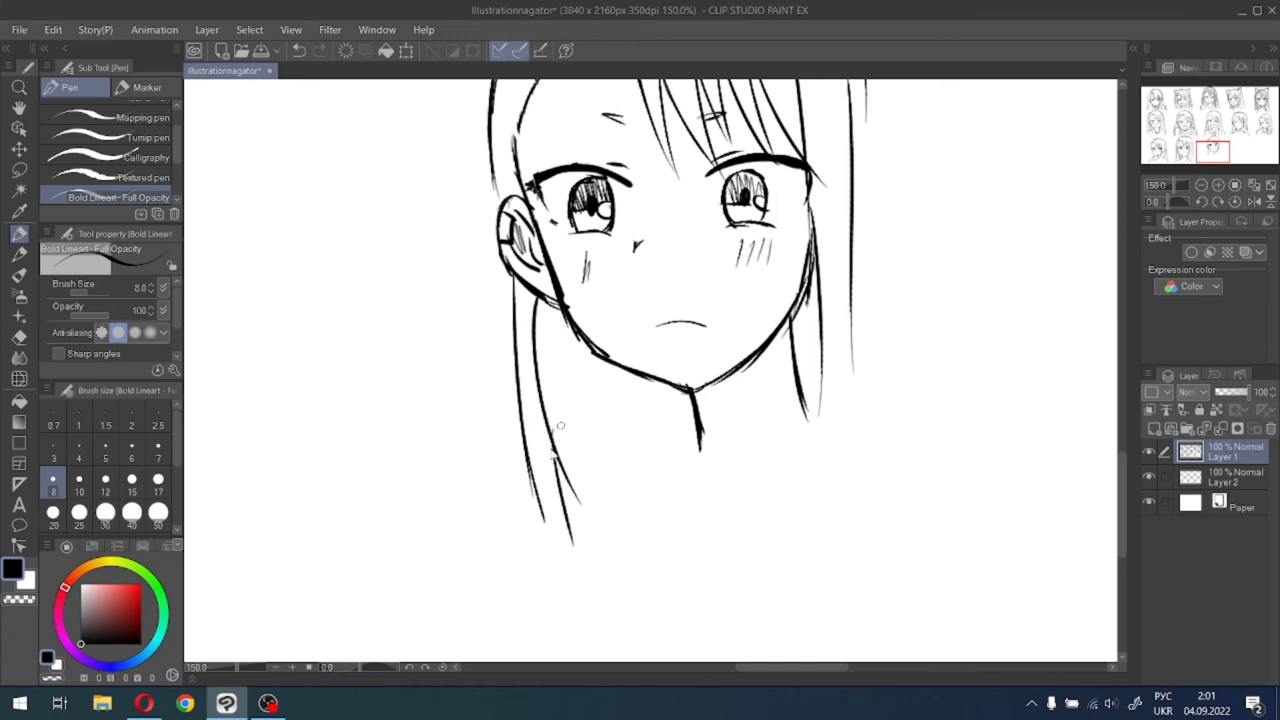
pyautogui.hotkey('ctrl', 'z')
pyautogui.moveTo(546, 444); pyautogui.dragTo(556, 517)
pyautogui.moveTo(572, 336); pyautogui.dragTo(614, 501)
pyautogui.moveTo(639, 376); pyautogui.dragTo(661, 470)
# Curve the left neck line into the shoulder, add both collarbones, and draw the right shoulder's slope.
pyautogui.moveTo(1197, 122); pyautogui.dragTo(1213, 153)
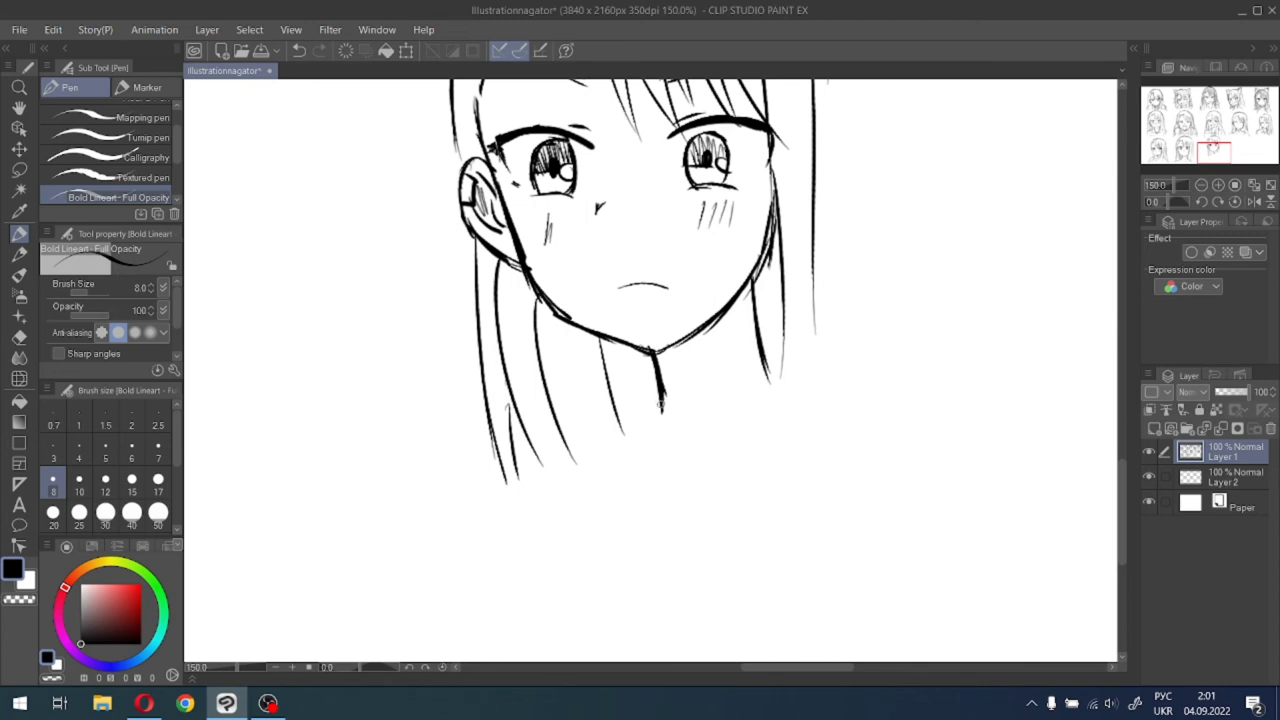
pyautogui.moveTo(661, 397)
pyautogui.mouseDown()
pyautogui.moveTo(638, 447)
pyautogui.moveTo(652, 433)
pyautogui.moveTo(575, 471)
pyautogui.moveTo(674, 457)
pyautogui.moveTo(694, 473)
pyautogui.moveTo(731, 463)
pyautogui.mouseUp()
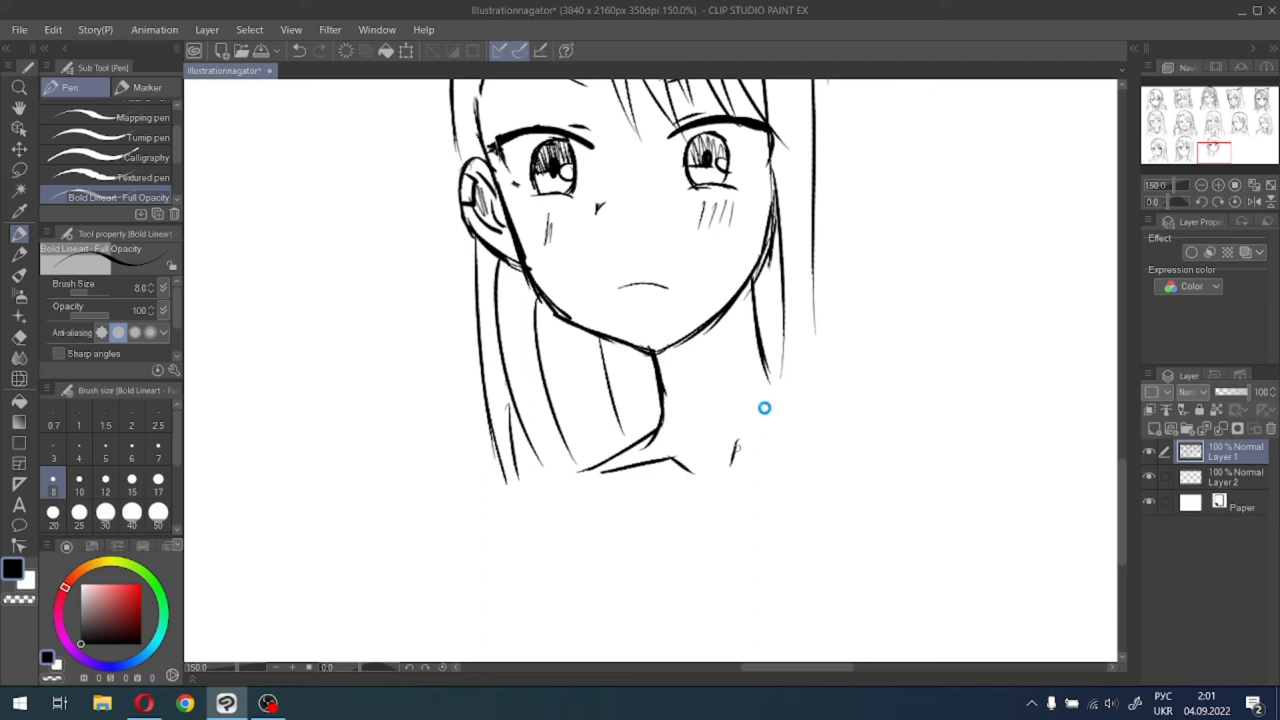
pyautogui.hotkey('ctrl', 'z')
pyautogui.moveTo(733, 441); pyautogui.dragTo(805, 443)
pyautogui.moveTo(759, 362)
pyautogui.mouseDown()
pyautogui.moveTo(800, 398)
pyautogui.moveTo(862, 407)
pyautogui.mouseUp()
pyautogui.hotkey('ctrl', 'z')
pyautogui.moveTo(774, 371)
pyautogui.mouseDown()
pyautogui.moveTo(800, 395)
pyautogui.moveTo(876, 396)
pyautogui.mouseUp()
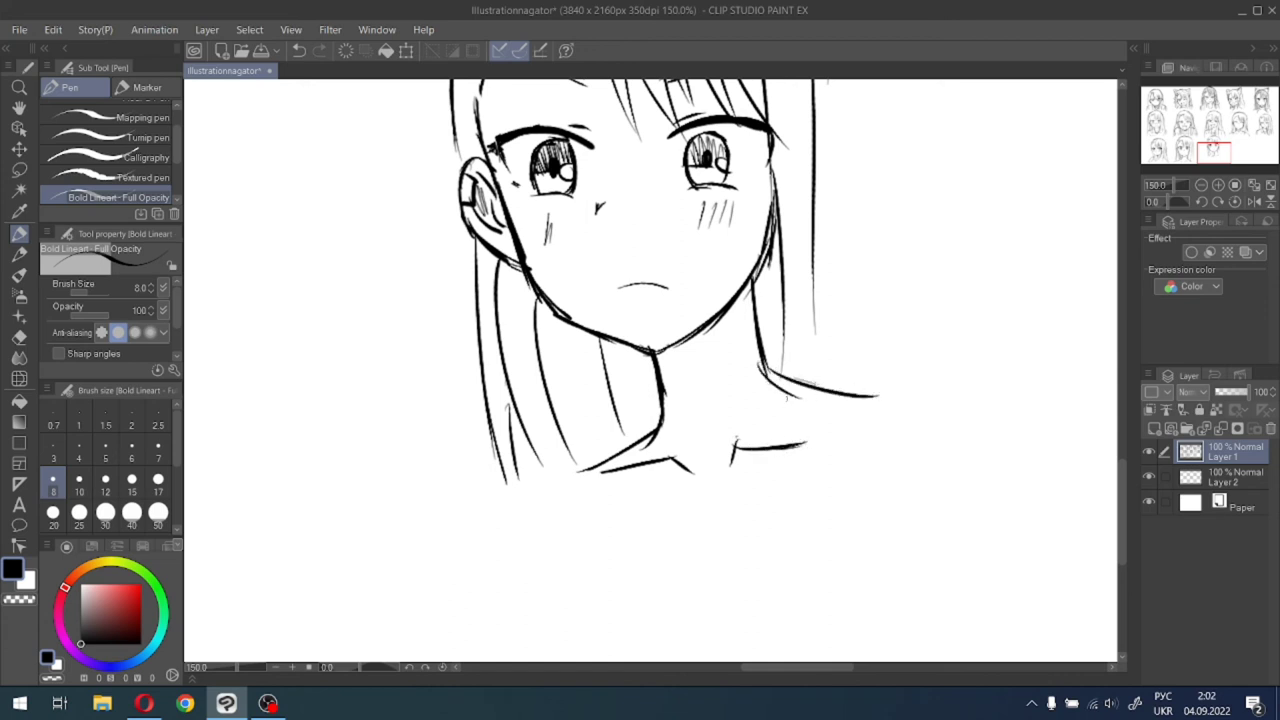
# Extend the left shoulder line outward and round it down into the upper arm.
pyautogui.moveTo(658, 407); pyautogui.dragTo(537, 487)
pyautogui.moveTo(631, 439); pyautogui.dragTo(527, 476)
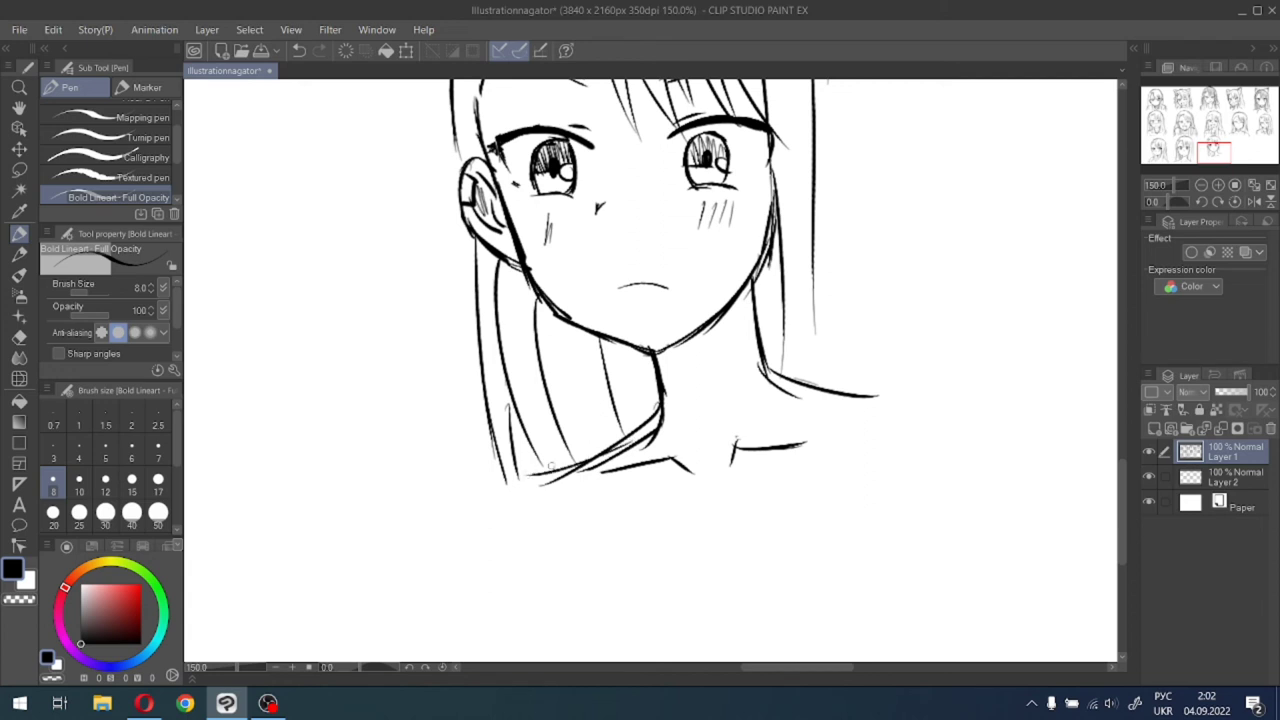
pyautogui.moveTo(600, 456)
pyautogui.mouseDown()
pyautogui.moveTo(543, 465)
pyautogui.moveTo(491, 501)
pyautogui.moveTo(480, 546)
pyautogui.mouseUp()
pyautogui.moveTo(508, 491); pyautogui.dragTo(480, 535)
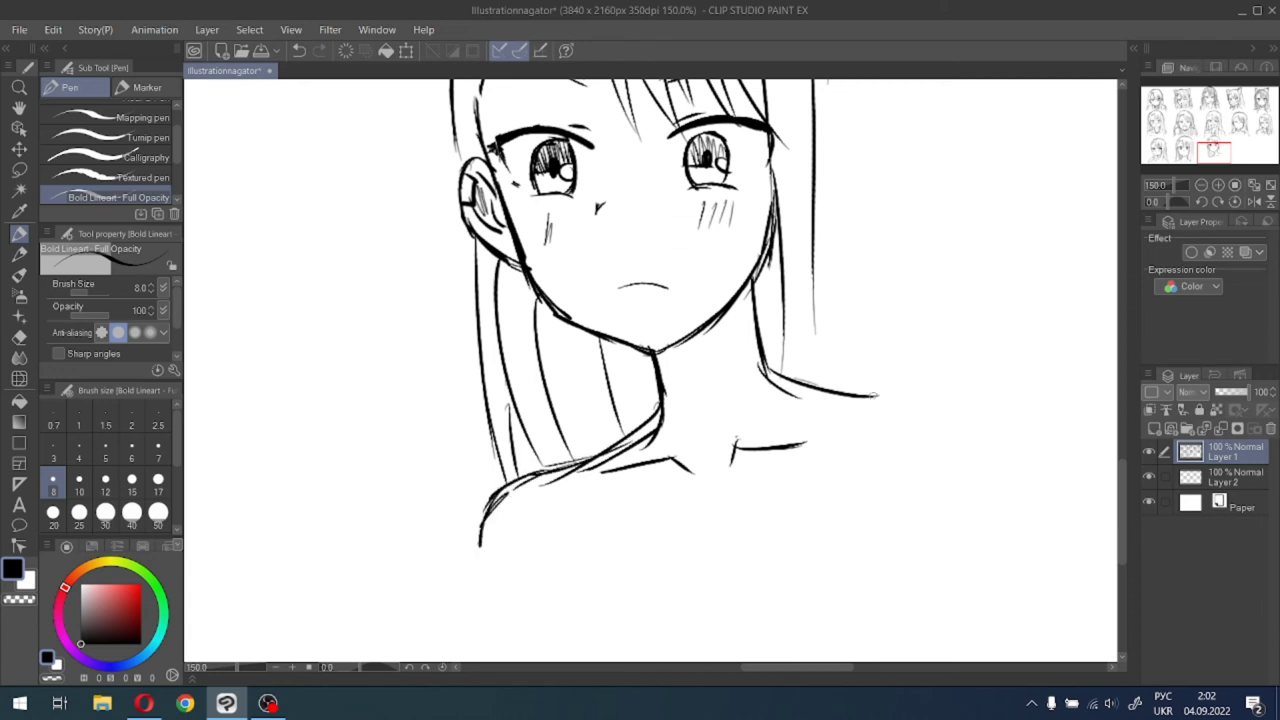
pyautogui.scroll(-1, 762, 401)
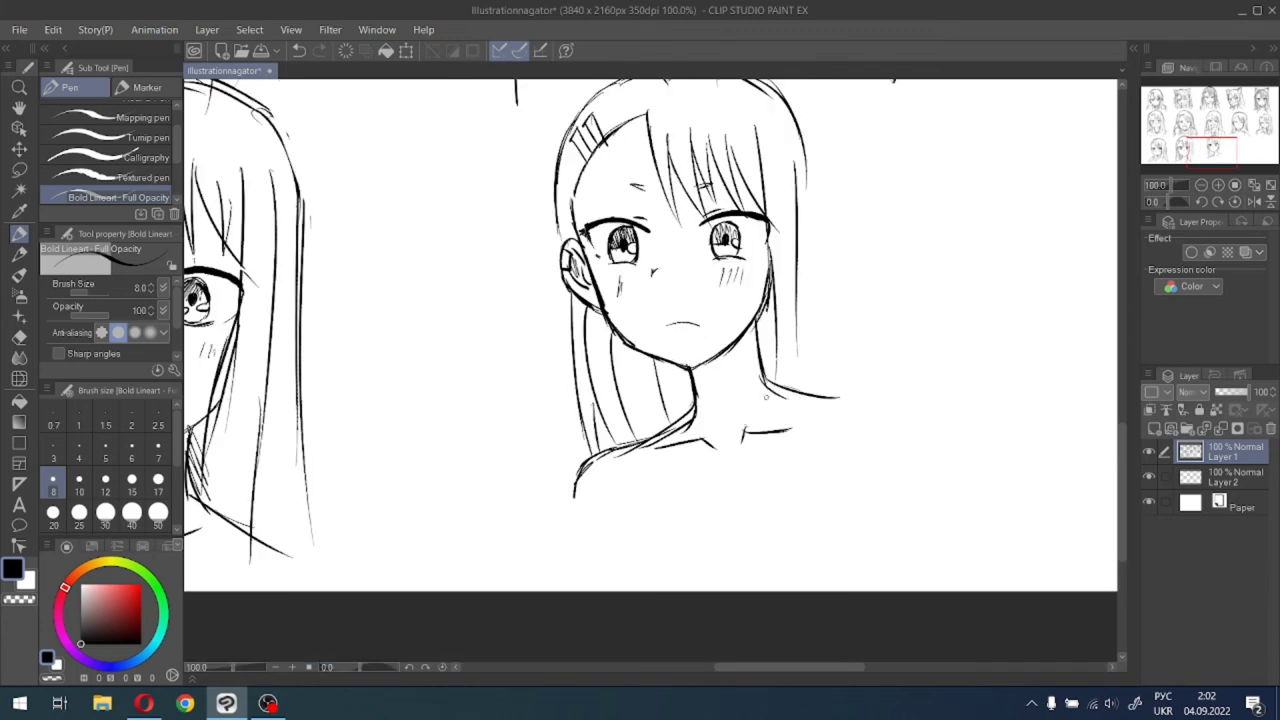
# Lasso the left shoulder with its collarbone, rotate it slightly and shift it up and left, then clear the selection.
pyautogui.click(19, 170)
pyautogui.moveTo(707, 511)
pyautogui.mouseDown()
pyautogui.moveTo(650, 407)
pyautogui.moveTo(692, 400)
pyautogui.moveTo(725, 433)
pyautogui.mouseUp()
pyautogui.click(698, 576)
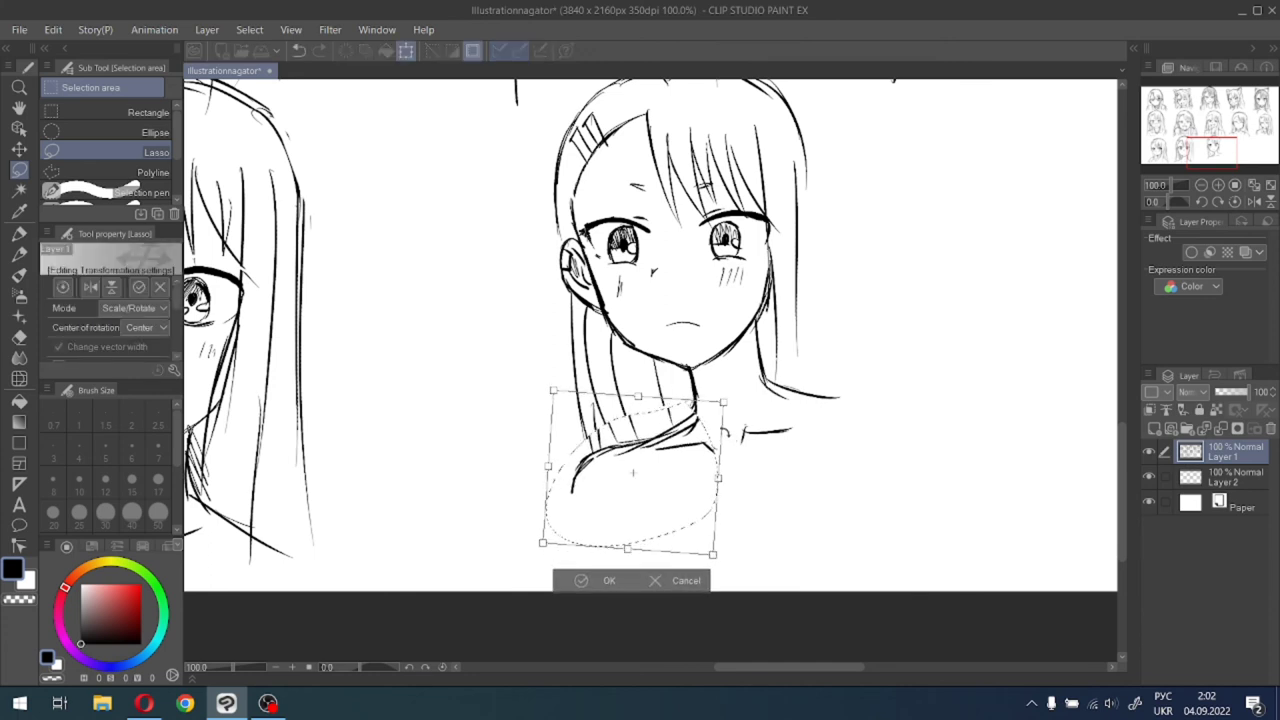
pyautogui.moveTo(632, 472); pyautogui.dragTo(628, 464)
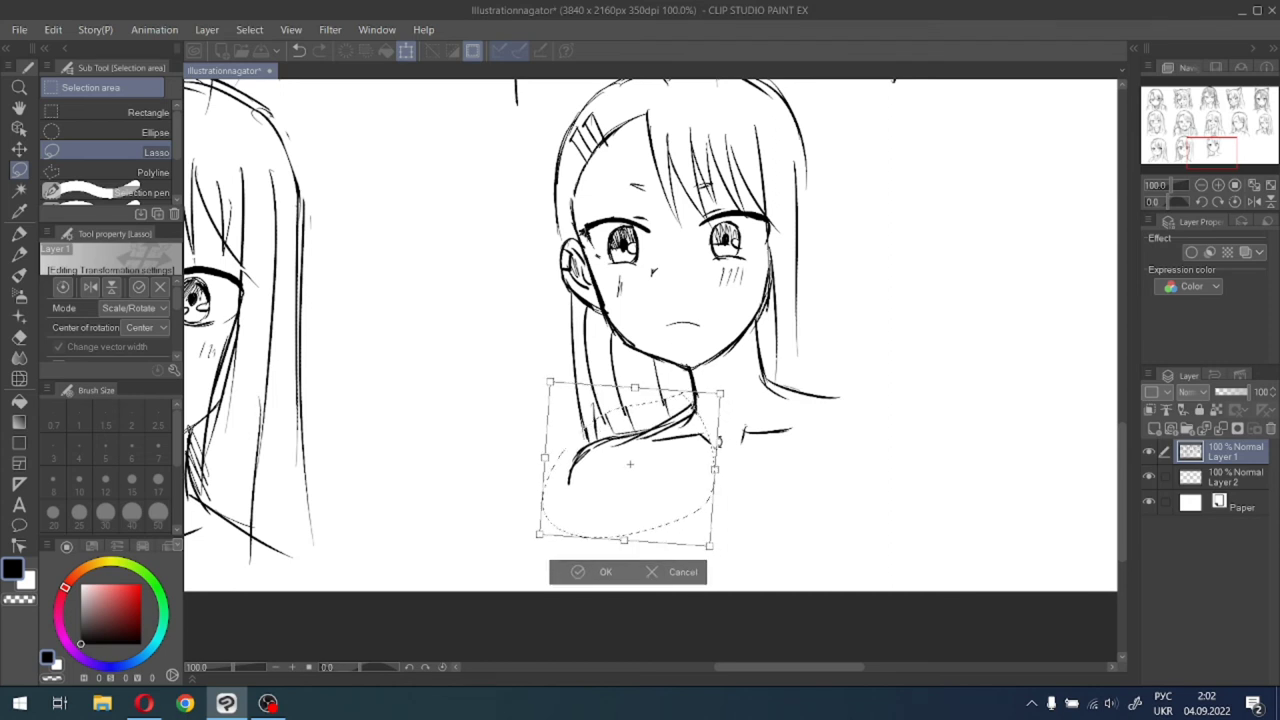
pyautogui.click(566, 568)
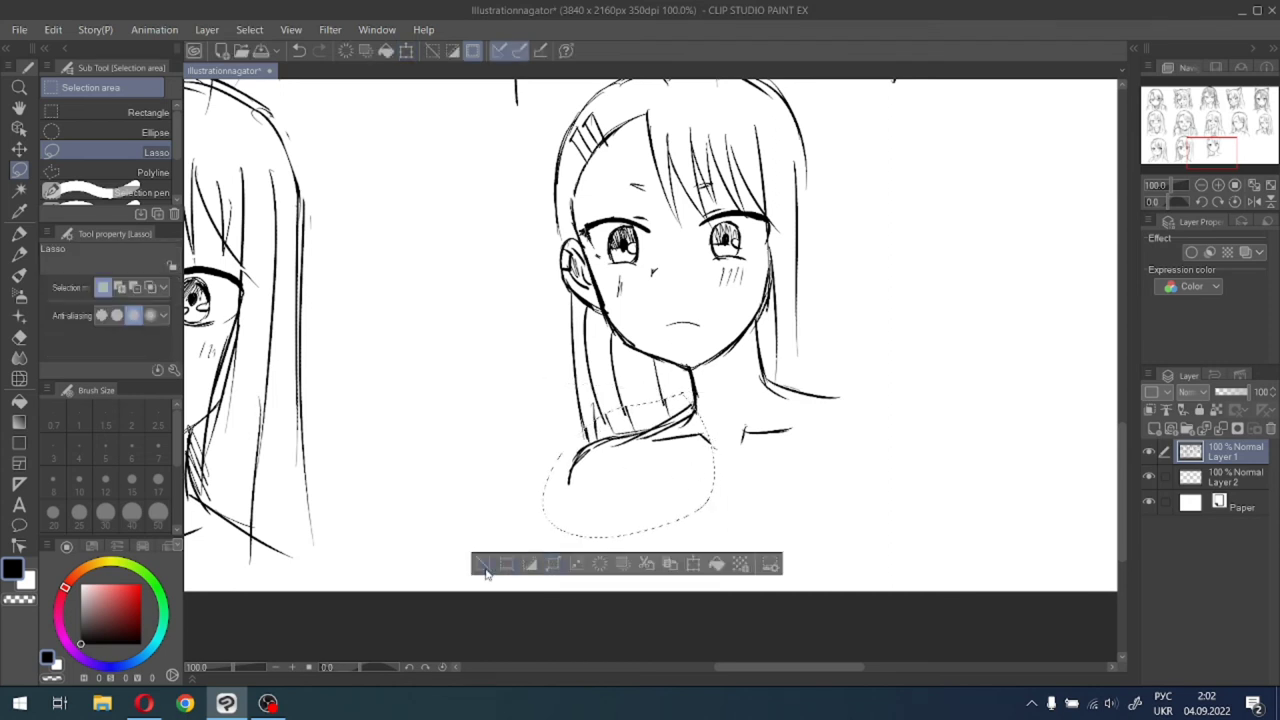
pyautogui.click(485, 566)
# Lasso the left half of the head and nudge it slightly right to narrow the face, then deselect.
pyautogui.moveTo(1202, 146); pyautogui.dragTo(1212, 136)
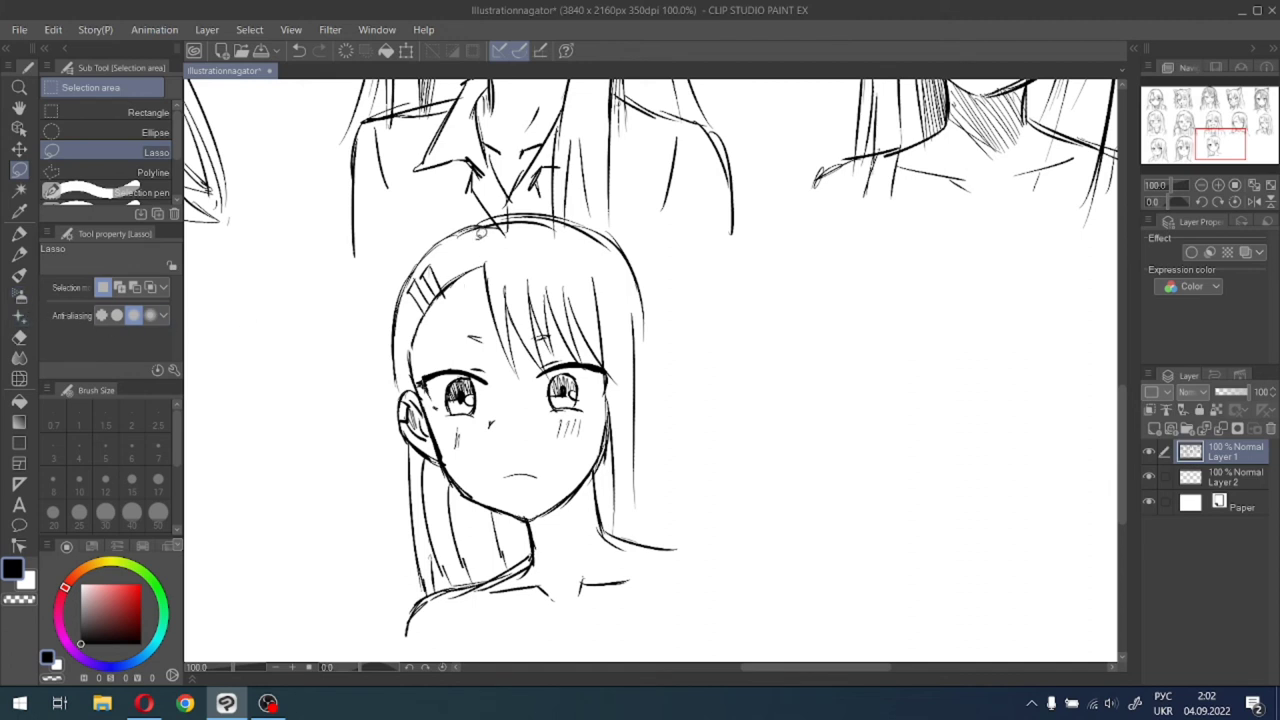
pyautogui.moveTo(504, 208)
pyautogui.mouseDown()
pyautogui.moveTo(497, 310)
pyautogui.moveTo(518, 422)
pyautogui.mouseUp()
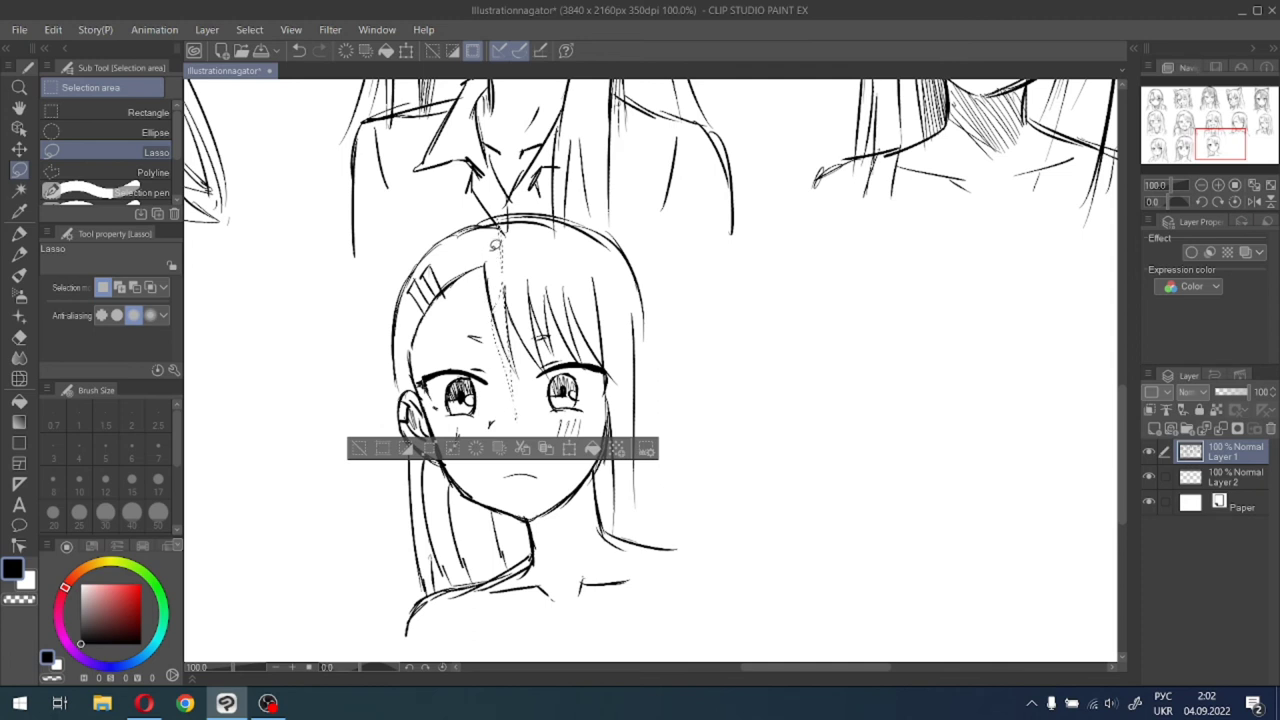
pyautogui.click(495, 244)
pyautogui.moveTo(489, 222)
pyautogui.mouseDown()
pyautogui.moveTo(486, 291)
pyautogui.moveTo(531, 449)
pyautogui.moveTo(533, 522)
pyautogui.moveTo(498, 561)
pyautogui.moveTo(422, 578)
pyautogui.moveTo(358, 538)
pyautogui.moveTo(357, 328)
pyautogui.moveTo(404, 241)
pyautogui.moveTo(456, 206)
pyautogui.moveTo(490, 213)
pyautogui.mouseUp()
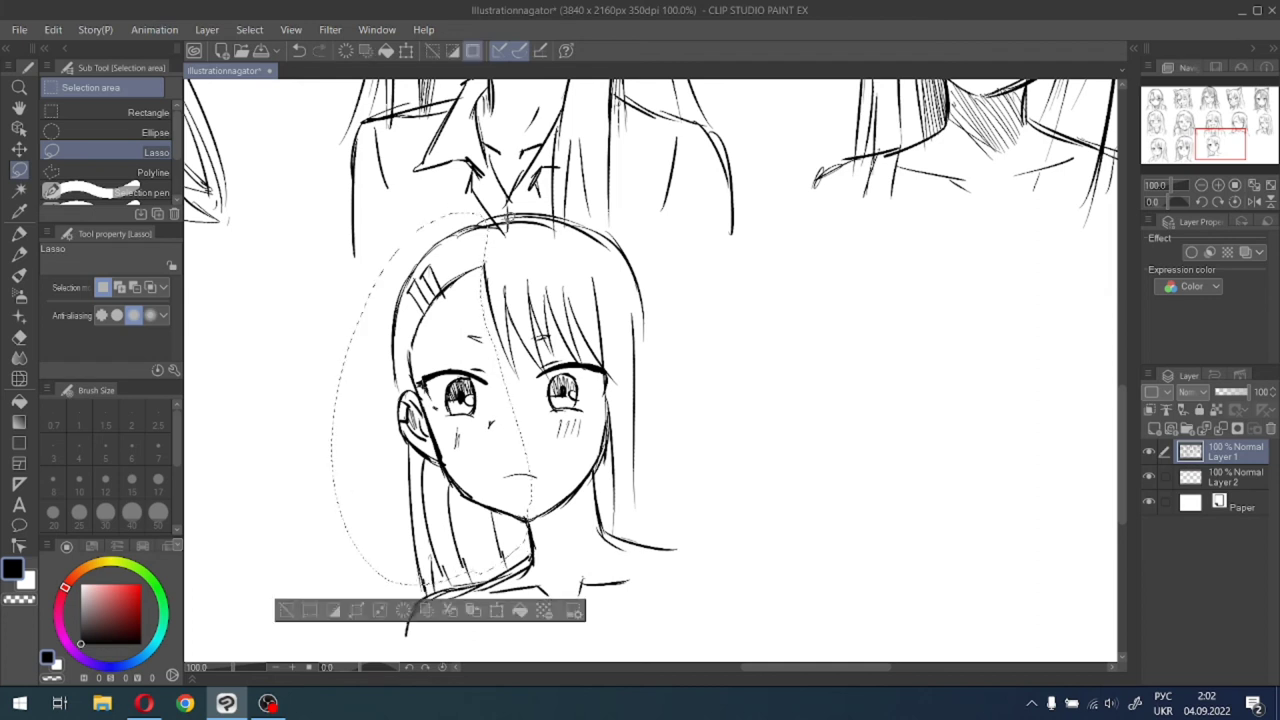
pyautogui.click(515, 611)
pyautogui.press('Right')
pyautogui.press('Right')
pyautogui.press('Right')
pyautogui.press('Right')
pyautogui.press('Right')
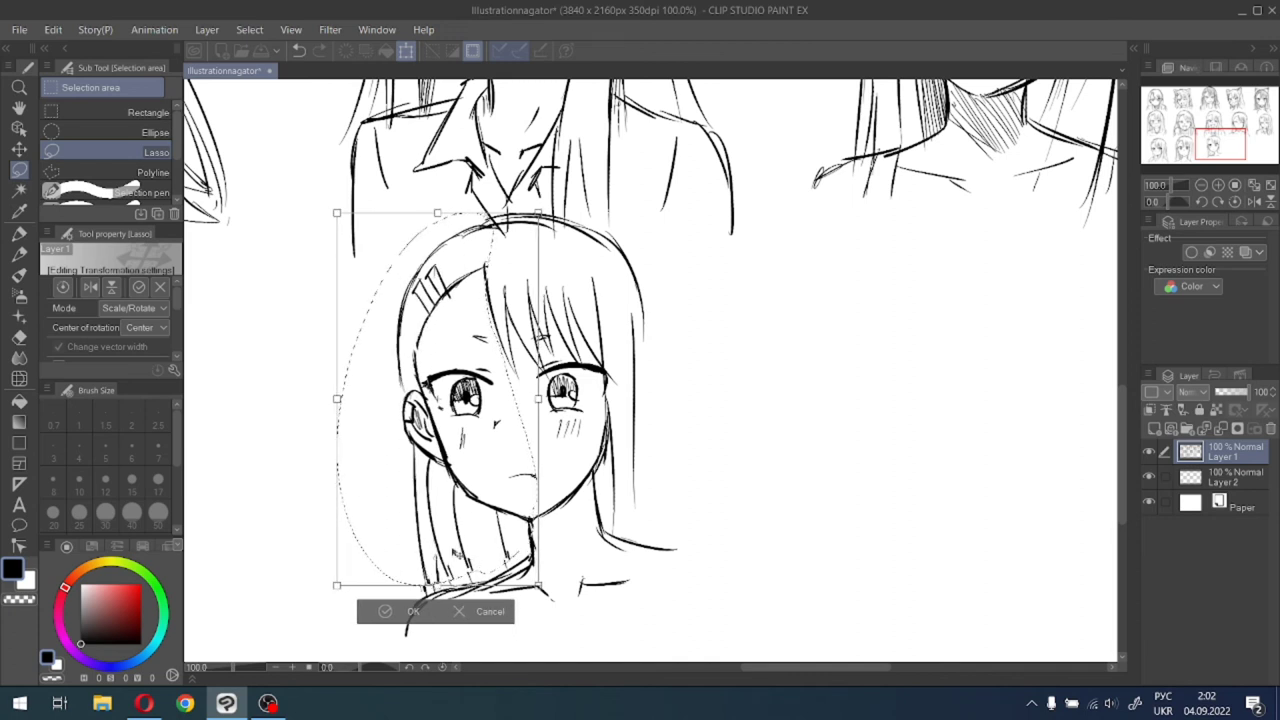
pyautogui.click(398, 608)
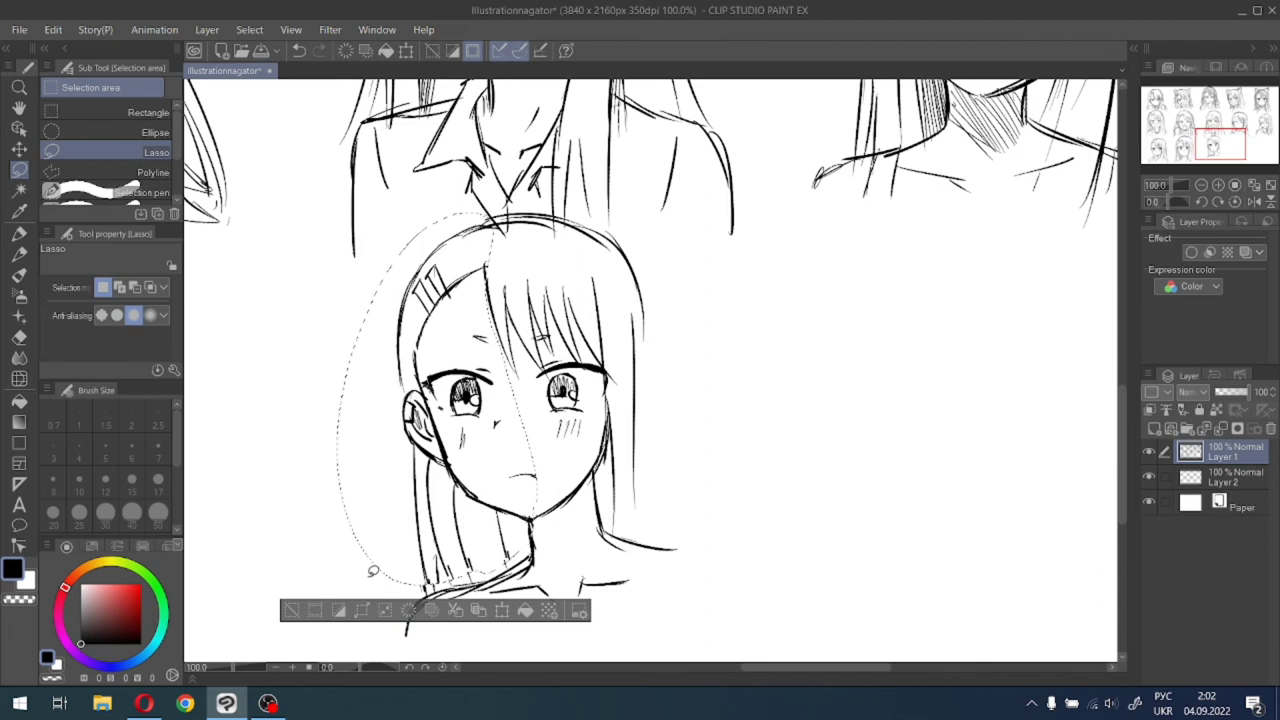
pyautogui.hotkey('ctrl', 'd')
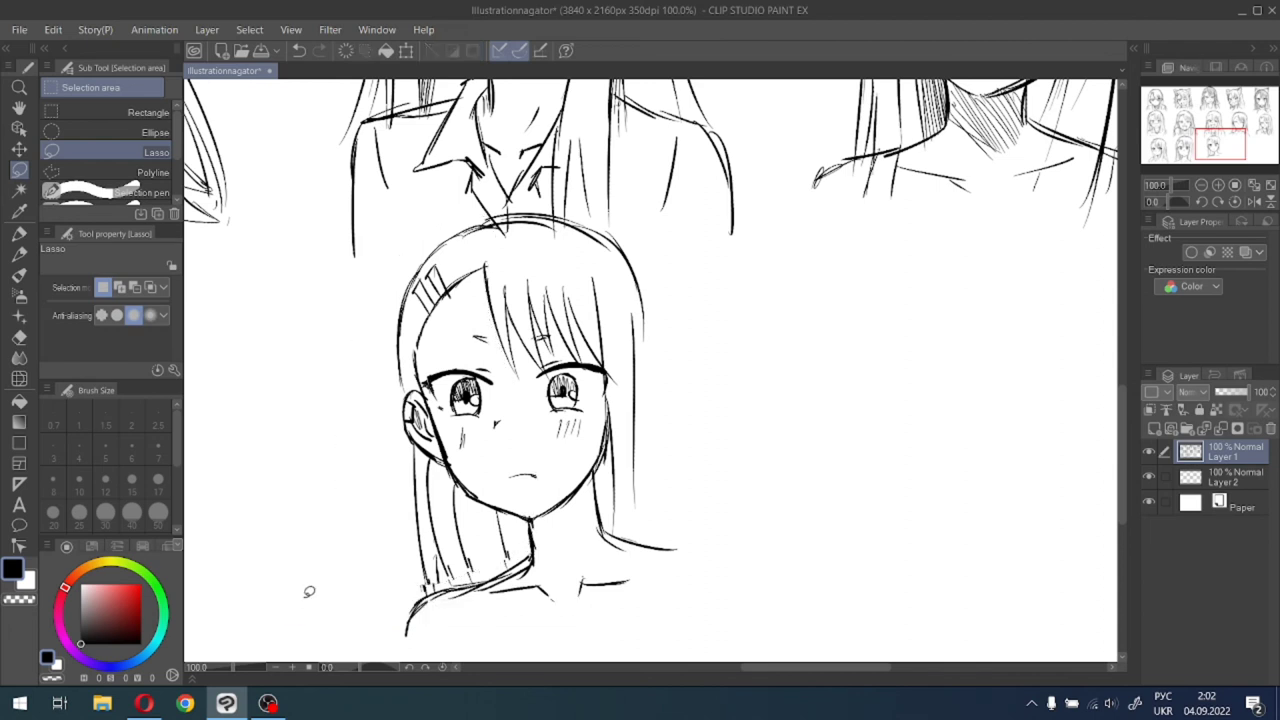
pyautogui.click(19, 336)
pyautogui.scroll(3, 513, 398)
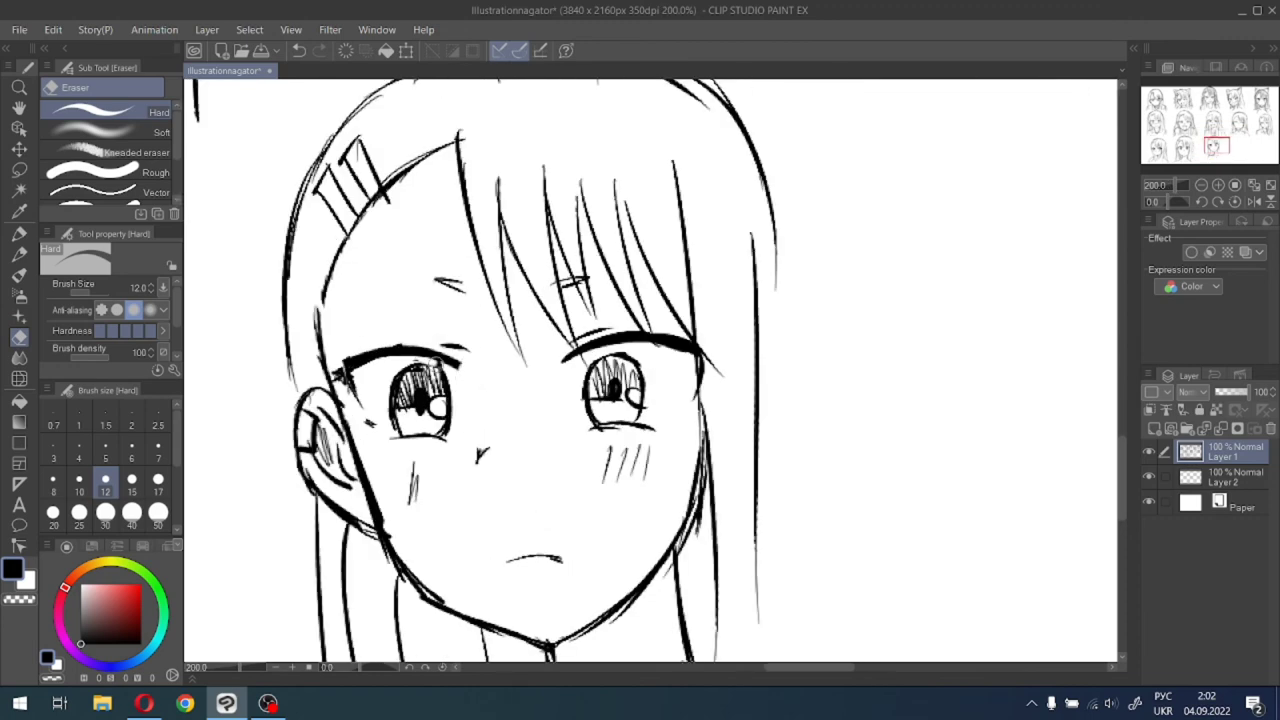
pyautogui.scroll(-1, 428, 372)
pyautogui.scroll(-3, 441, 393)
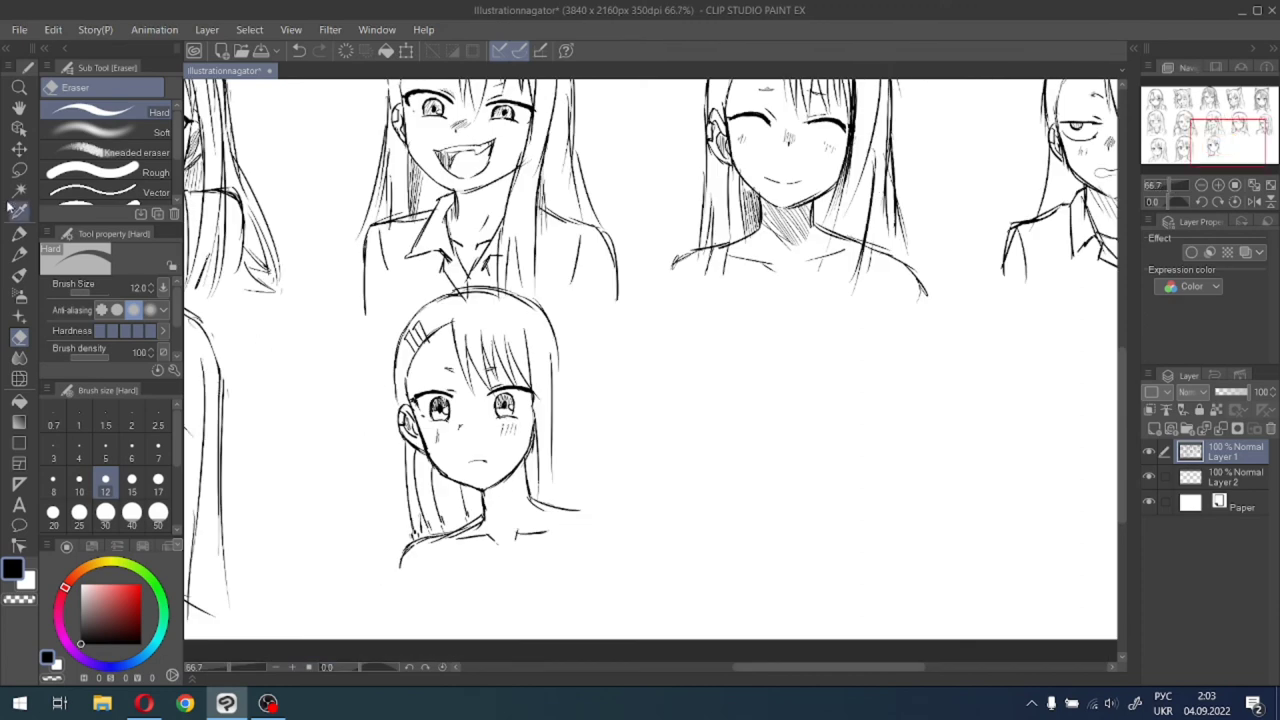
# Draw the right hair contour, round off the right shoulder, and add long strands falling over the shoulder with the pen.
pyautogui.click(19, 233)
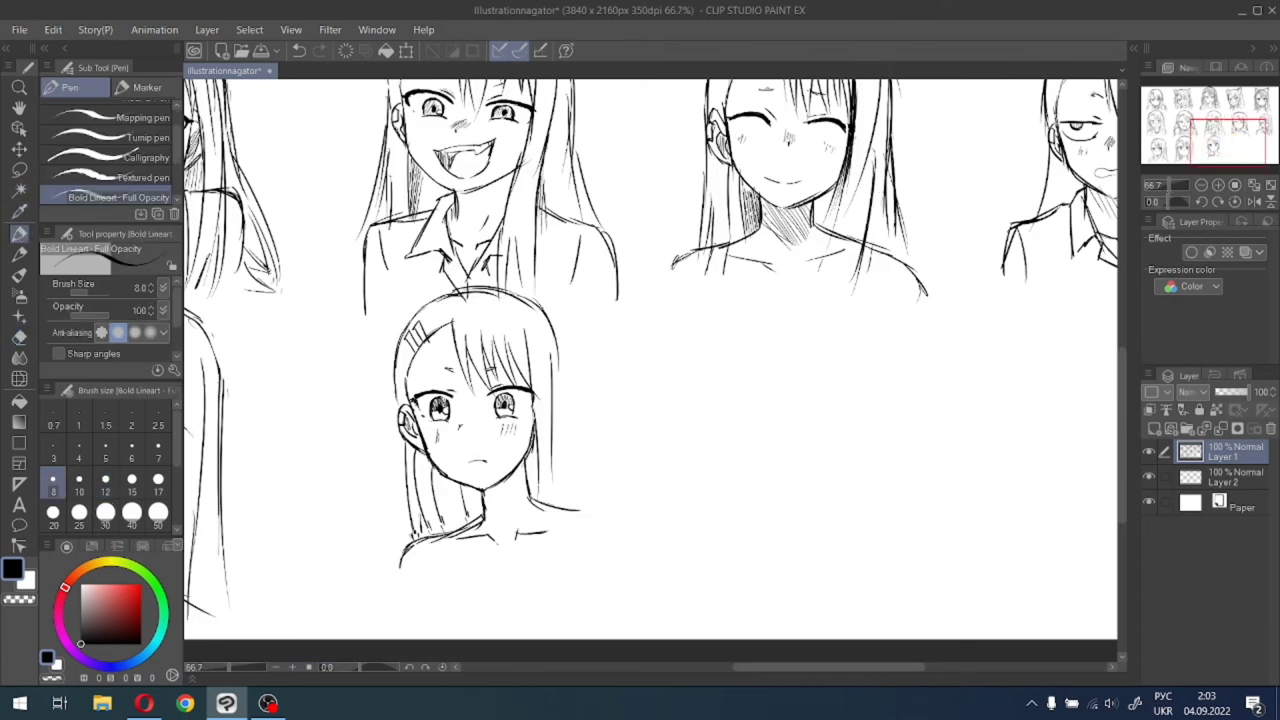
pyautogui.moveTo(546, 310); pyautogui.dragTo(576, 430)
pyautogui.moveTo(586, 514); pyautogui.dragTo(622, 552)
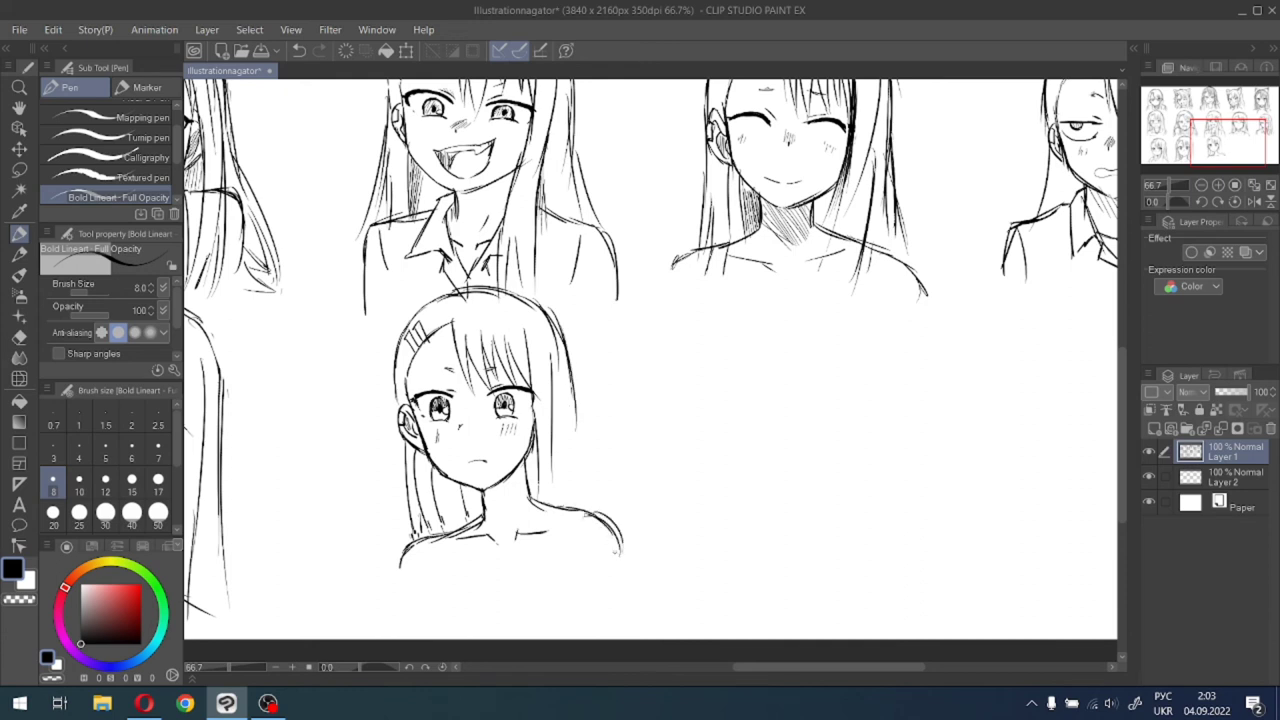
pyautogui.moveTo(543, 442); pyautogui.dragTo(530, 570)
pyautogui.moveTo(556, 392); pyautogui.dragTo(566, 574)
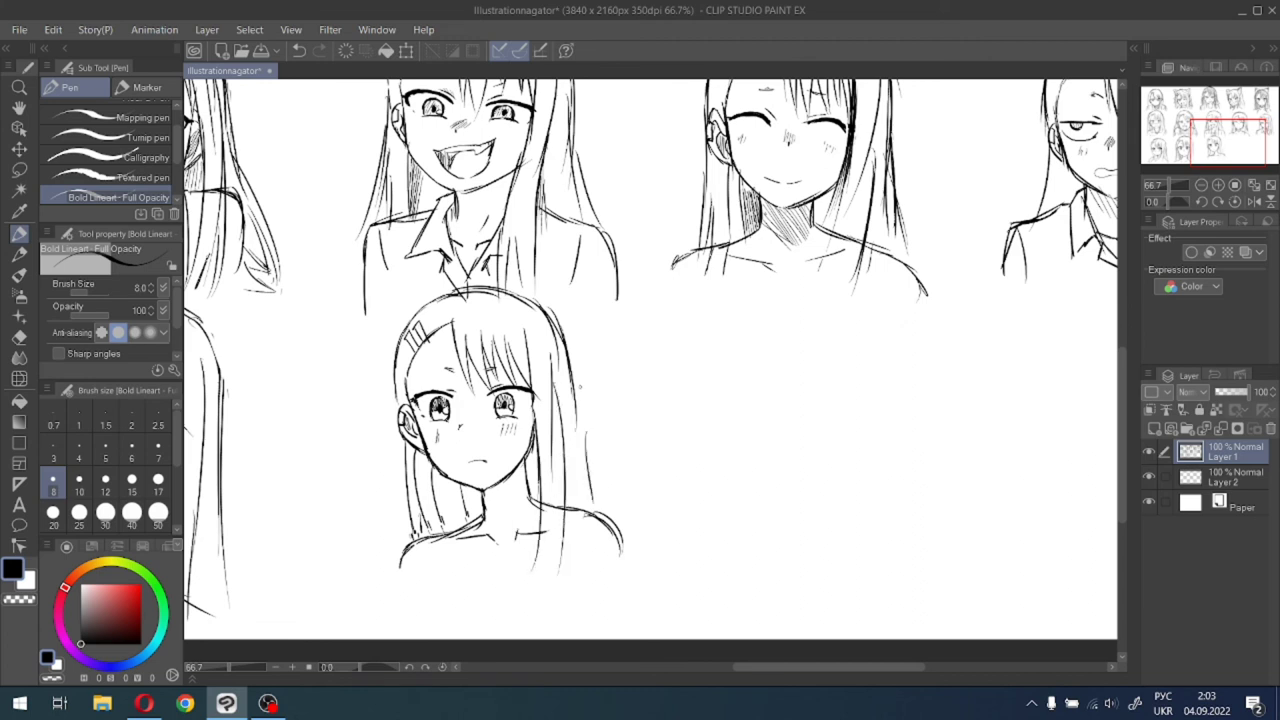
# Add an outer hair contour from the crown down the right side to the shoulder for extra volume.
pyautogui.moveTo(486, 284)
pyautogui.mouseDown()
pyautogui.moveTo(564, 316)
pyautogui.moveTo(584, 390)
pyautogui.mouseUp()
pyautogui.moveTo(574, 332); pyautogui.dragTo(588, 454)
pyautogui.moveTo(586, 394); pyautogui.dragTo(604, 518)
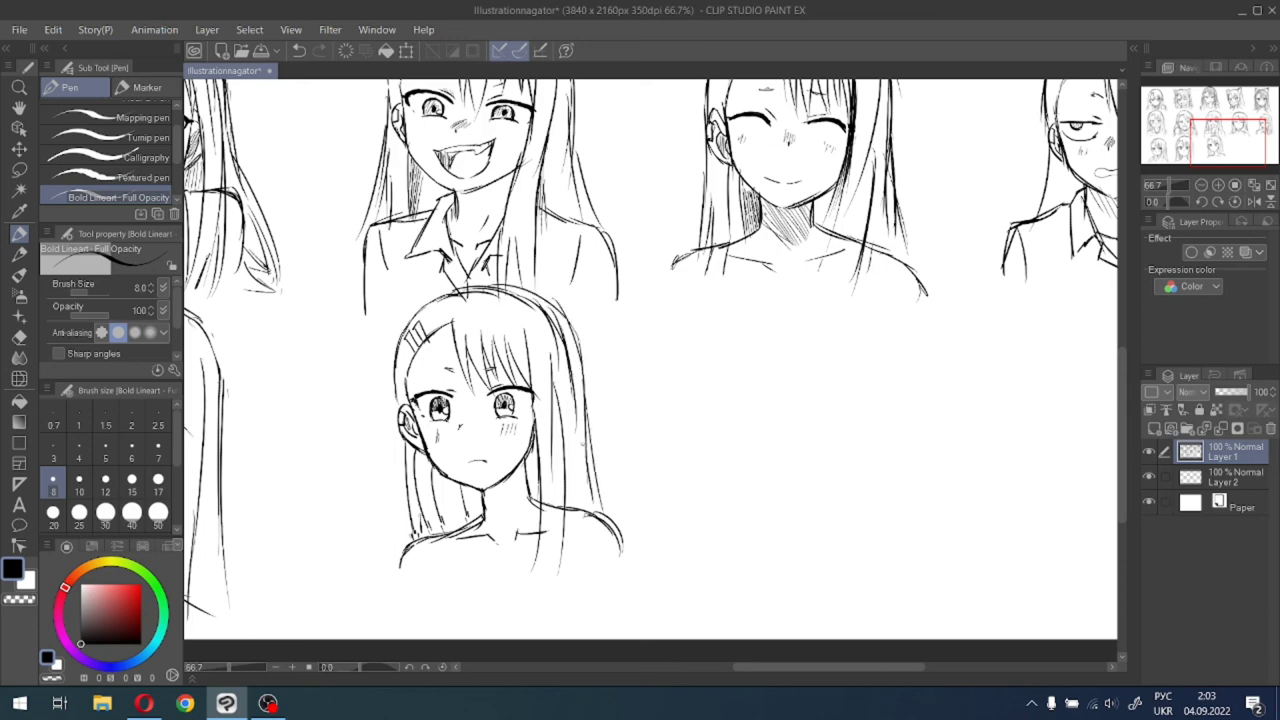
pyautogui.moveTo(584, 448)
pyautogui.mouseDown()
pyautogui.moveTo(600, 528)
pyautogui.moveTo(586, 520)
pyautogui.mouseUp()
# Hatch shading into the hair behind both sides of the neck.
pyautogui.moveTo(416, 454); pyautogui.dragTo(440, 540)
pyautogui.moveTo(420, 488); pyautogui.dragTo(444, 540)
pyautogui.moveTo(418, 472)
pyautogui.mouseDown()
pyautogui.moveTo(424, 494)
pyautogui.moveTo(452, 478)
pyautogui.mouseUp()
pyautogui.moveTo(434, 522)
pyautogui.mouseDown()
pyautogui.moveTo(468, 466)
pyautogui.moveTo(532, 464)
pyautogui.mouseUp()
pyautogui.moveTo(524, 492); pyautogui.dragTo(538, 466)
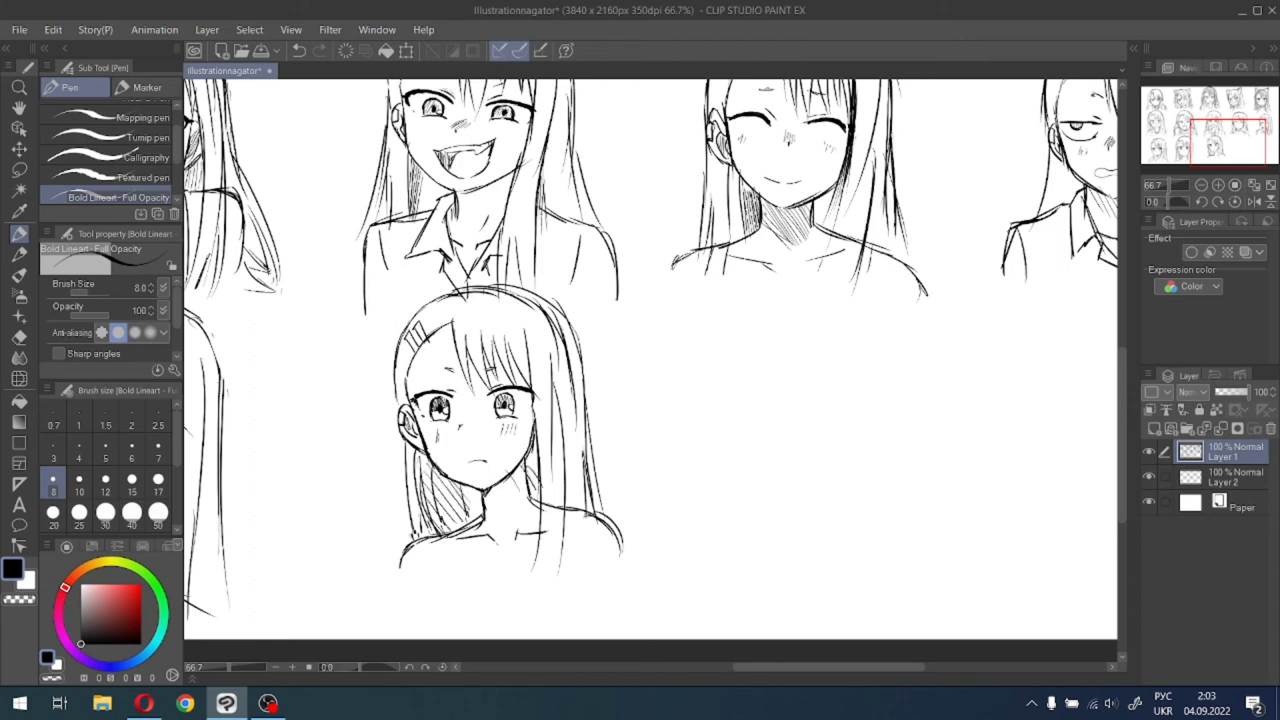
# Hatch a diagonal shadow on the neck beneath the chin.
pyautogui.moveTo(484, 516); pyautogui.dragTo(508, 476)
pyautogui.moveTo(494, 512); pyautogui.dragTo(514, 476)
pyautogui.moveTo(492, 526); pyautogui.dragTo(516, 482)
pyautogui.moveTo(500, 520); pyautogui.dragTo(522, 476)
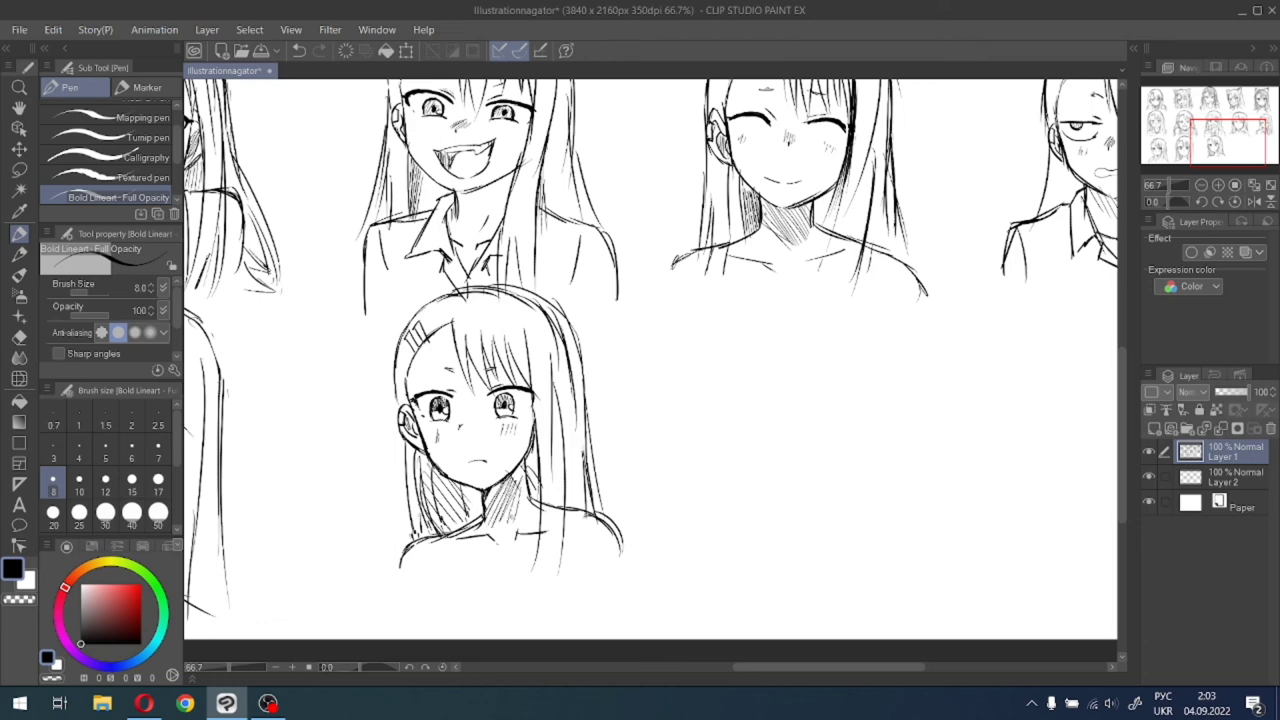
pyautogui.scroll(-2, 515, 506)
pyautogui.scroll(-1, 476, 457)
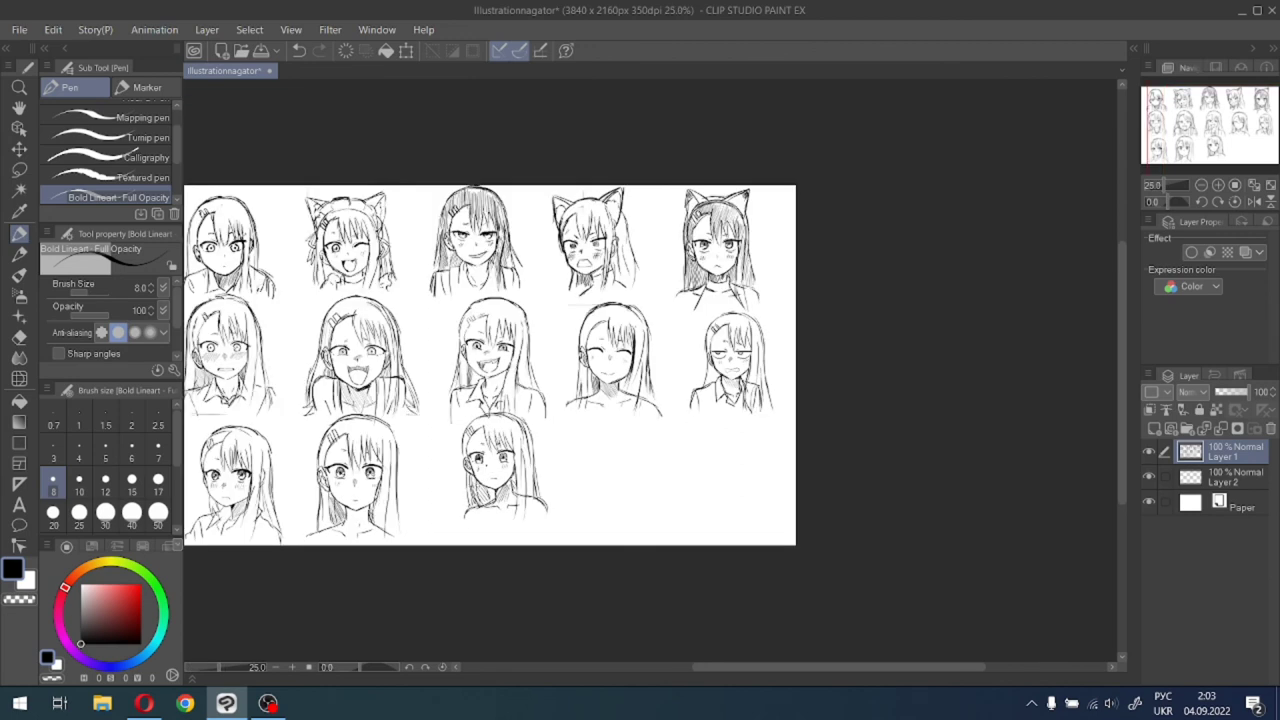
pyautogui.scroll(1, 456, 519)
pyautogui.scroll(1, 452, 517)
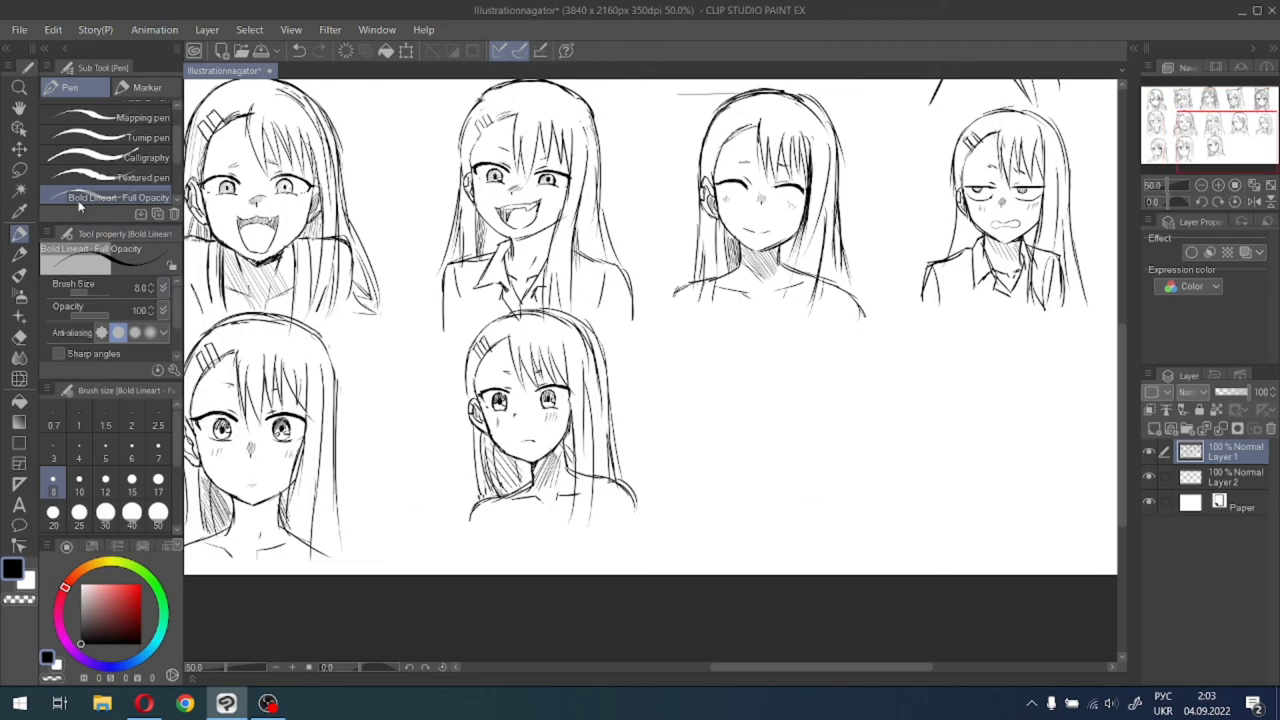
# Lasso the third head in the bottom row, then transform it to shift it slightly lower, away from the head above.
pyautogui.click(20, 170)
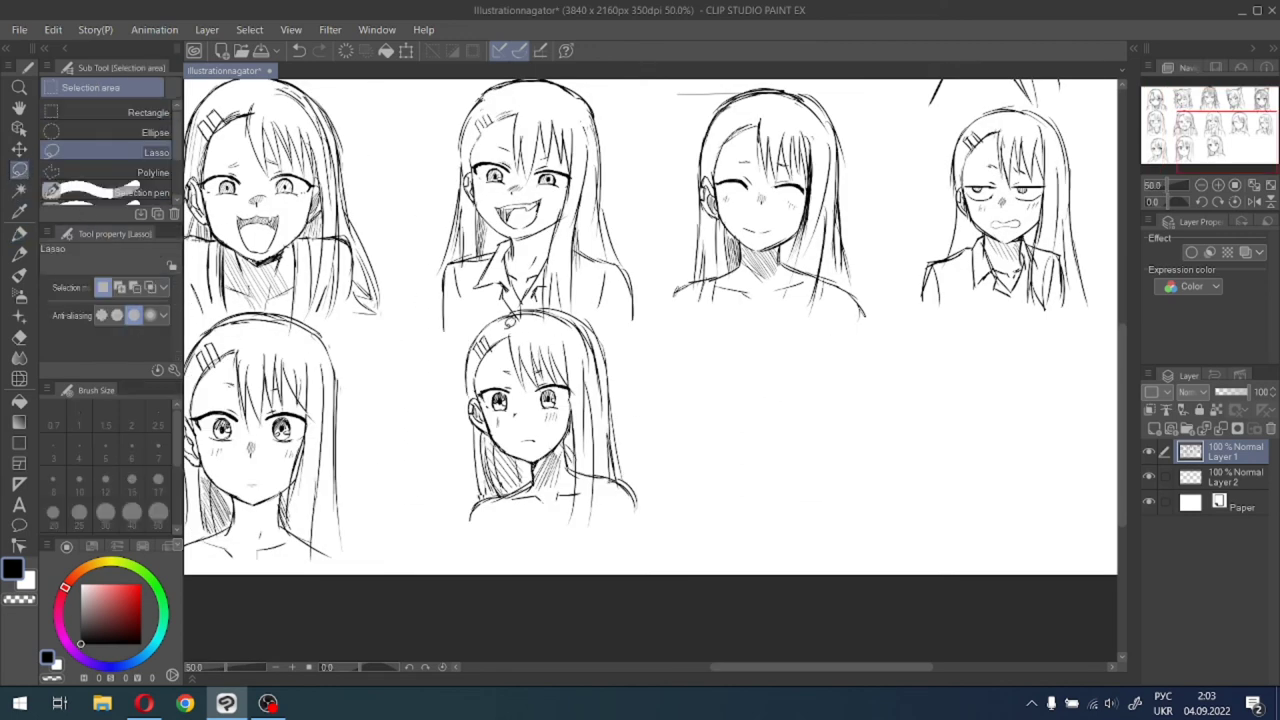
pyautogui.moveTo(611, 320)
pyautogui.mouseDown()
pyautogui.moveTo(586, 594)
pyautogui.moveTo(409, 423)
pyautogui.moveTo(470, 318)
pyautogui.moveTo(500, 314)
pyautogui.mouseUp()
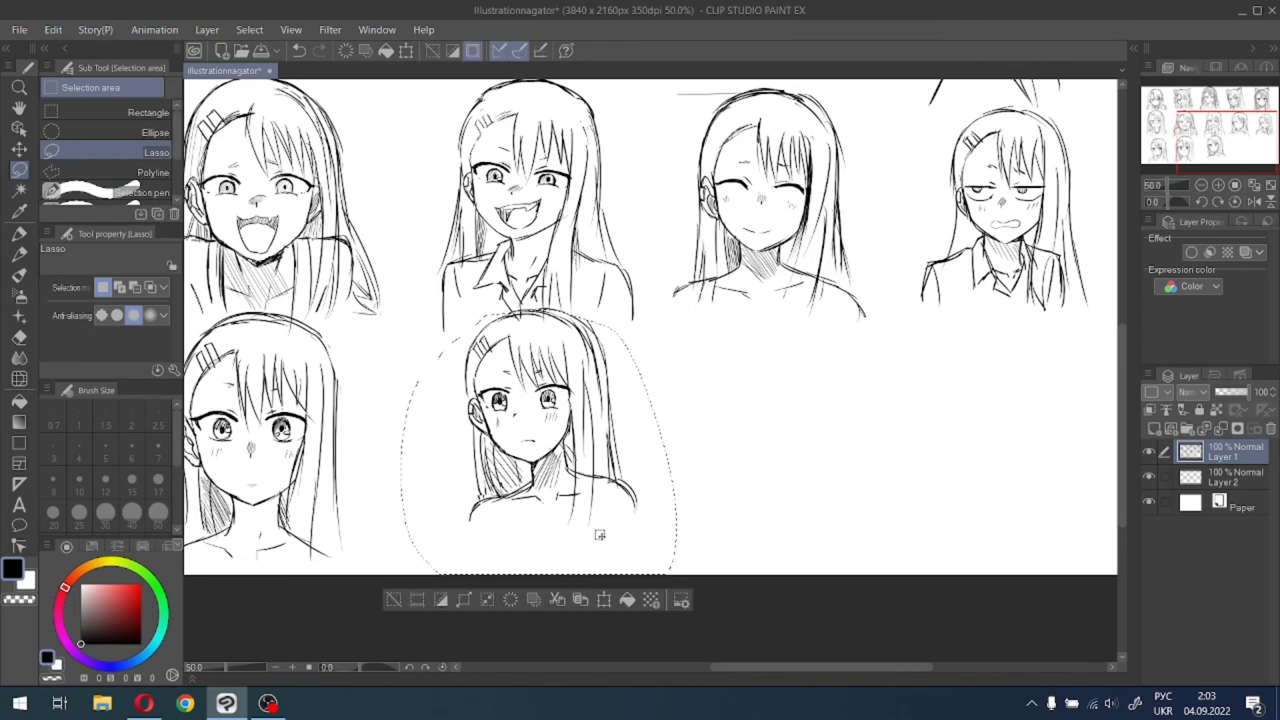
pyautogui.click(604, 599)
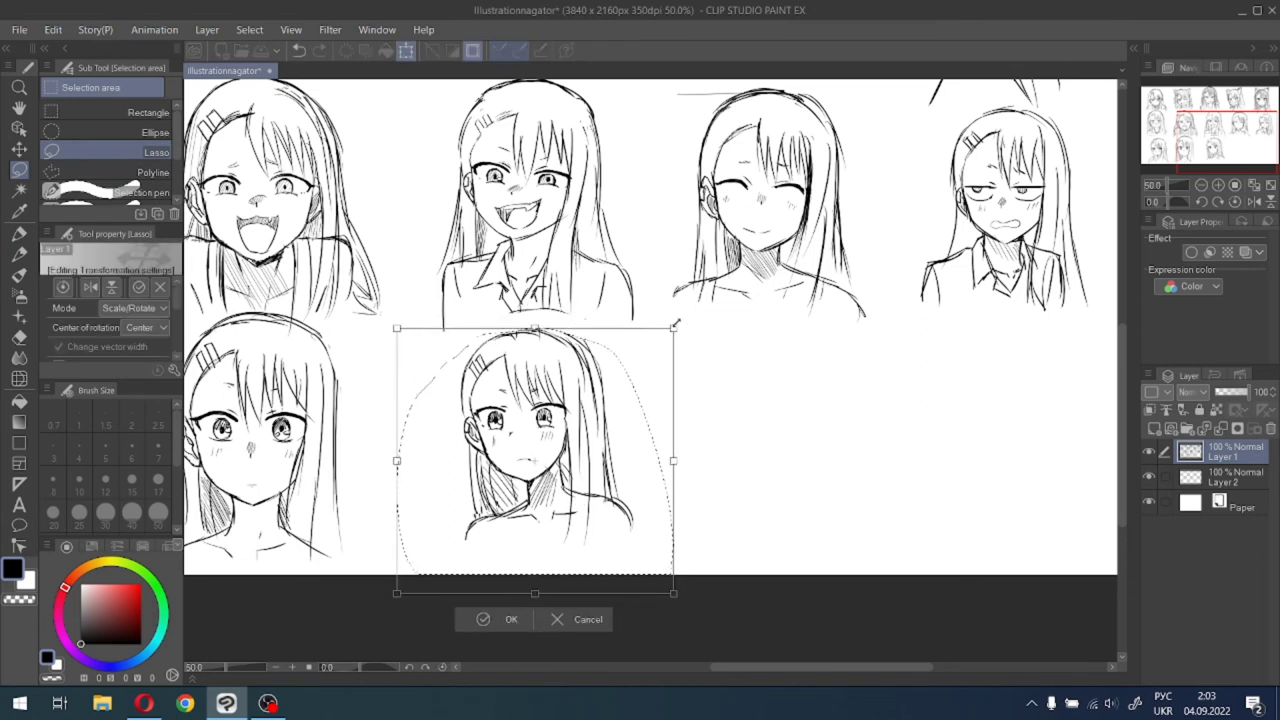
pyautogui.moveTo(680, 320); pyautogui.dragTo(629, 400)
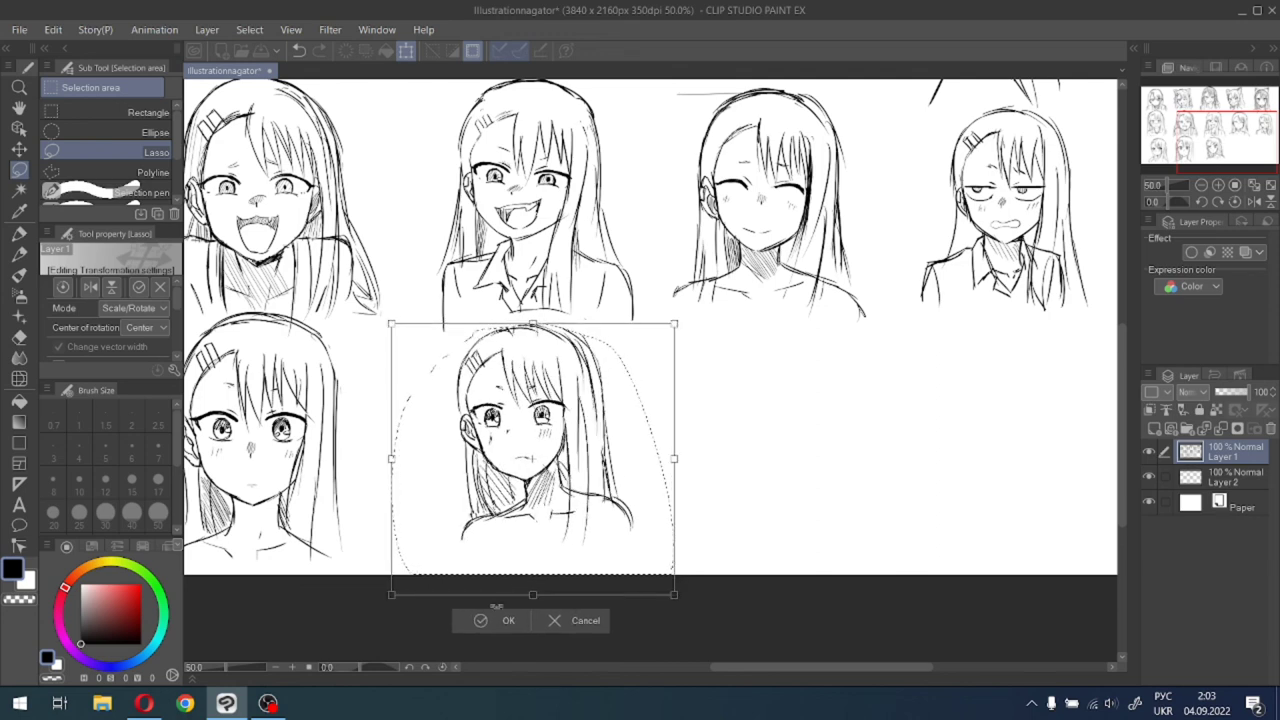
pyautogui.click(483, 621)
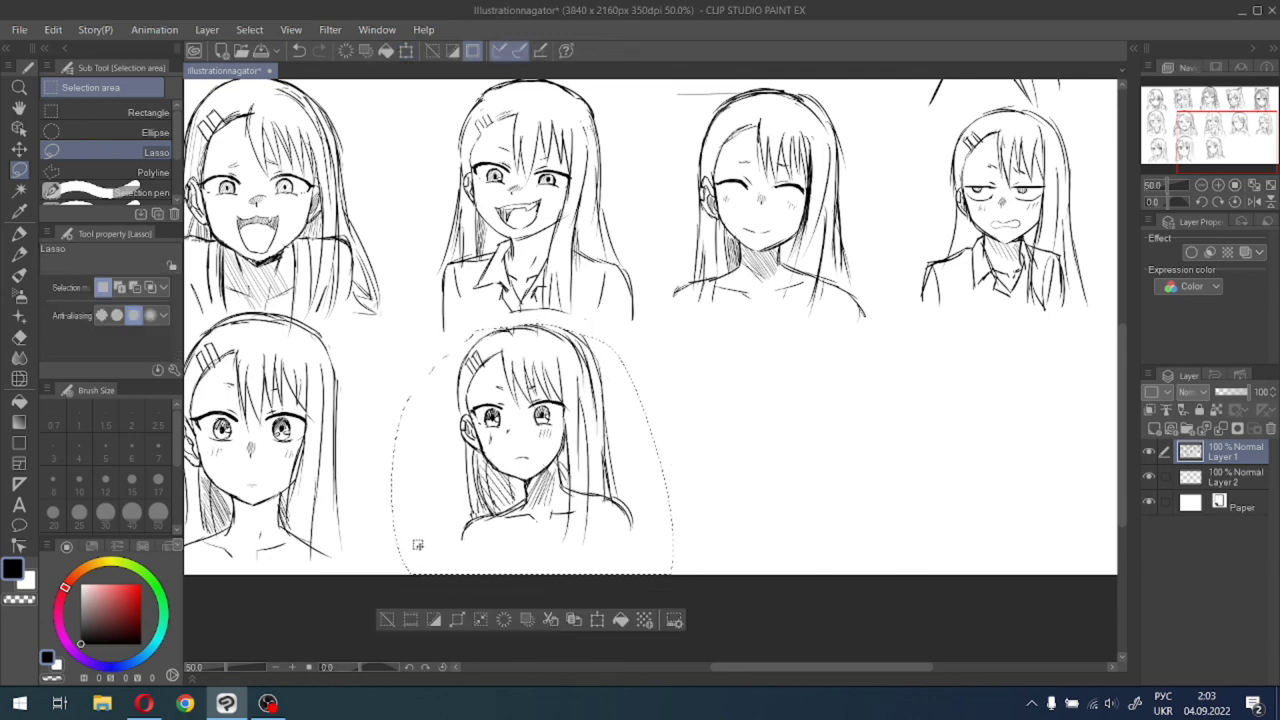
# Draw two thick upper eyelid lines for a fourth head in the bottom row's empty space with the pen at size 12.
pyautogui.scroll(-2, 420, 570)
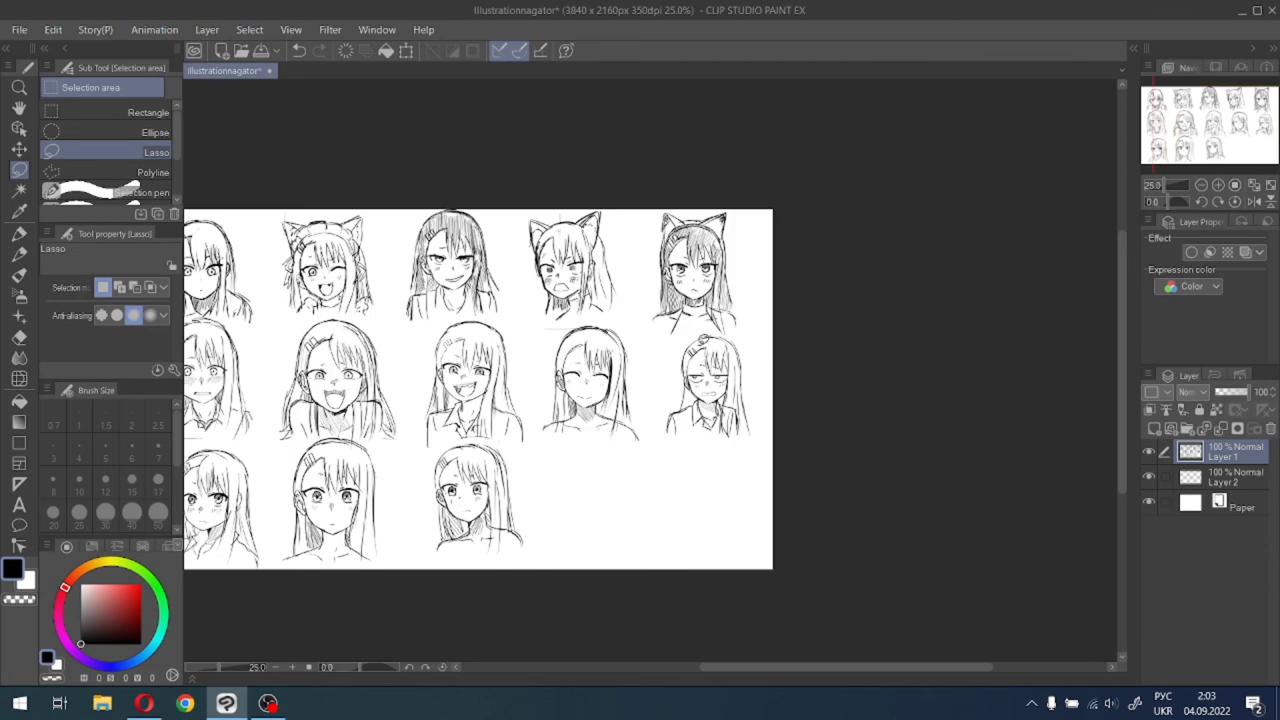
pyautogui.moveTo(1210, 151); pyautogui.dragTo(1208, 131)
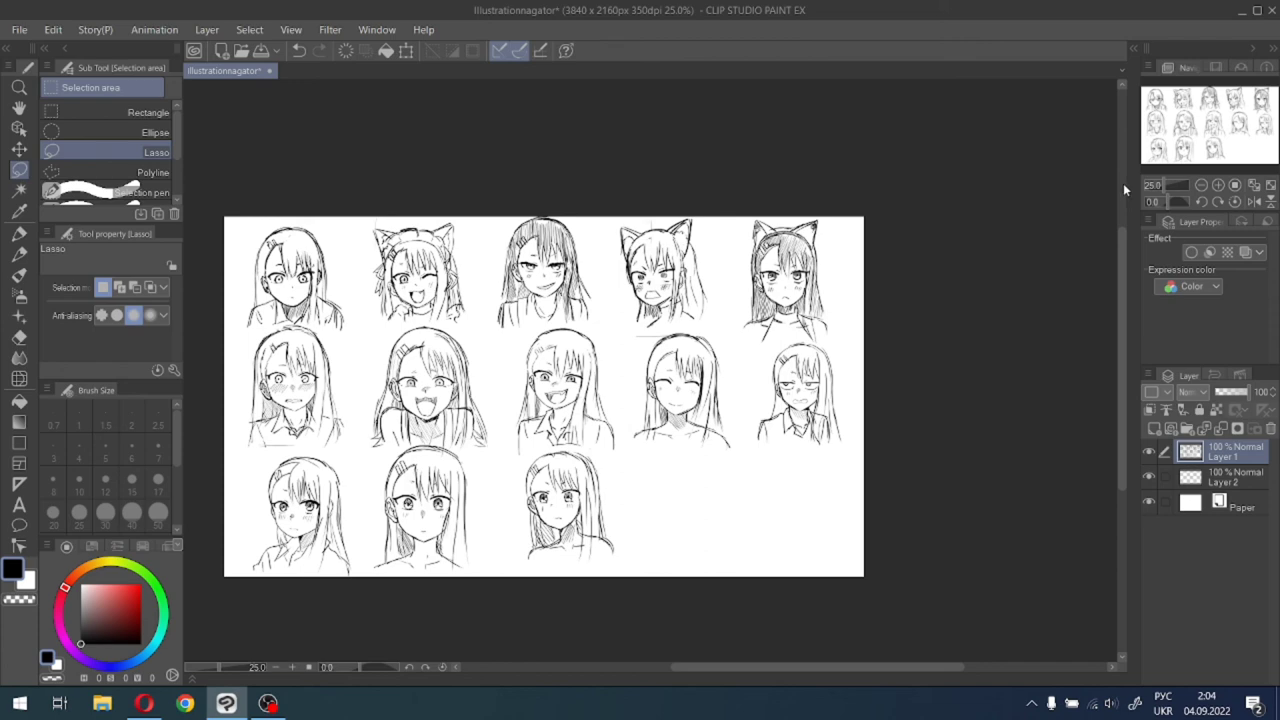
pyautogui.moveTo(1222, 146)
pyautogui.mouseDown()
pyautogui.moveTo(1226, 170)
pyautogui.moveTo(1214, 162)
pyautogui.moveTo(1247, 149)
pyautogui.mouseUp()
pyautogui.scroll(2, 1208, 164)
pyautogui.scroll(2, 1203, 166)
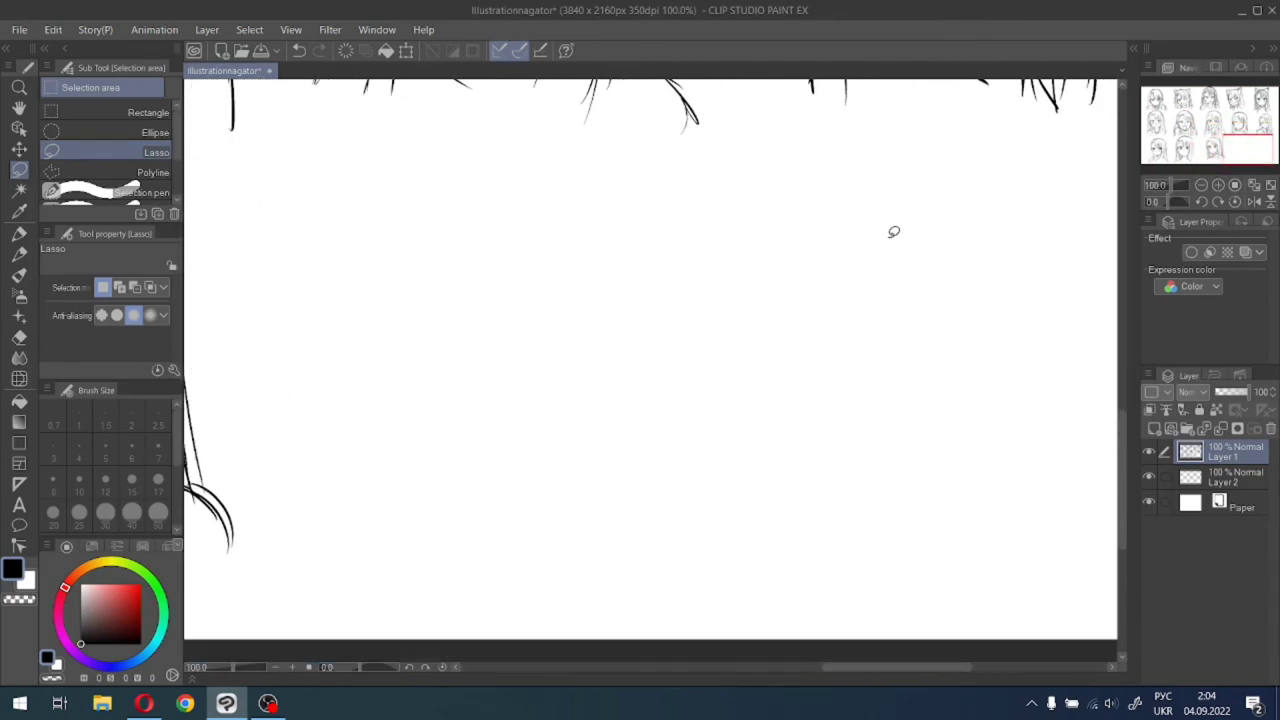
pyautogui.click(19, 238)
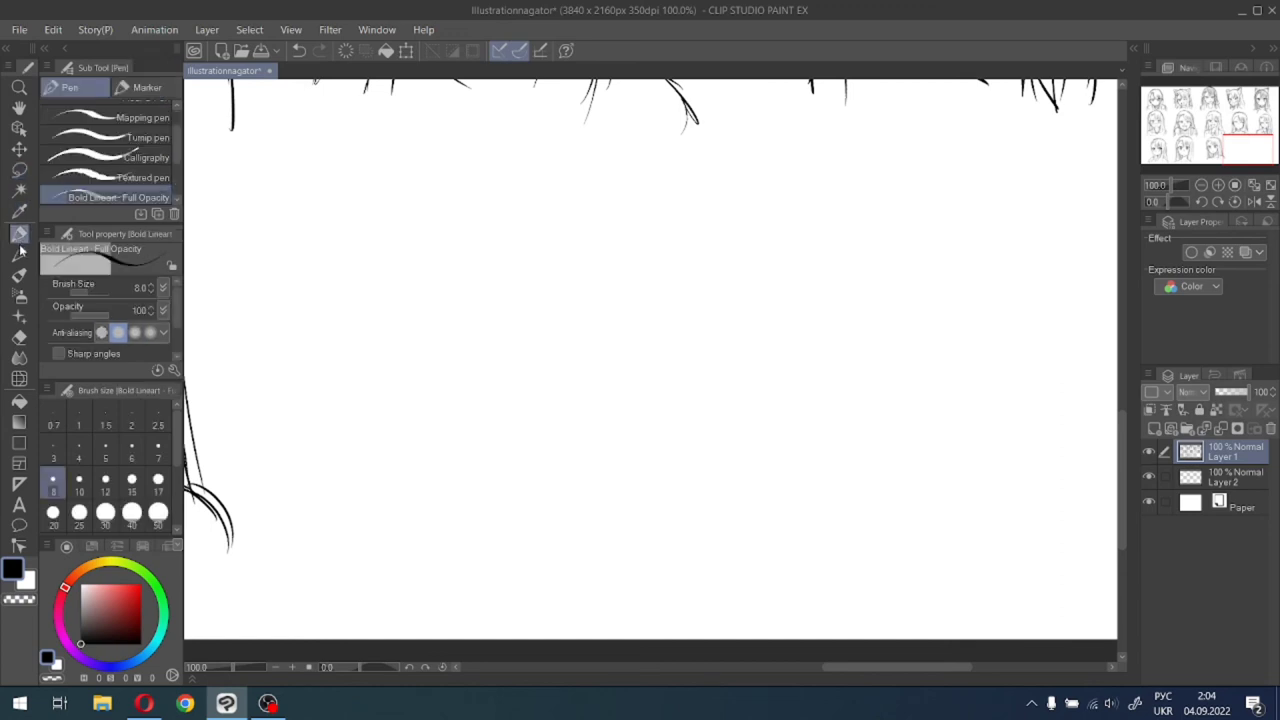
pyautogui.click(105, 485)
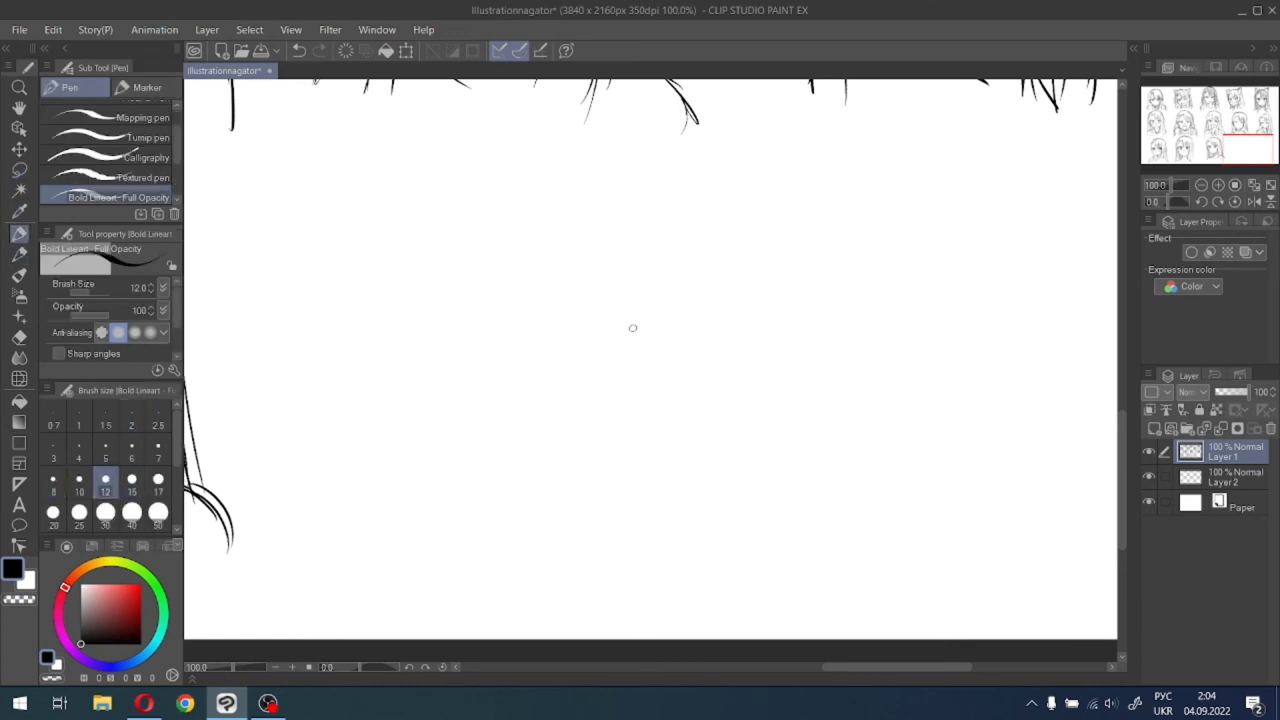
pyautogui.moveTo(621, 316)
pyautogui.mouseDown()
pyautogui.moveTo(675, 311)
pyautogui.moveTo(627, 311)
pyautogui.moveTo(678, 312)
pyautogui.moveTo(624, 310)
pyautogui.moveTo(696, 312)
pyautogui.mouseUp()
pyautogui.moveTo(563, 314)
pyautogui.mouseDown()
pyautogui.moveTo(493, 320)
pyautogui.moveTo(556, 317)
pyautogui.mouseUp()
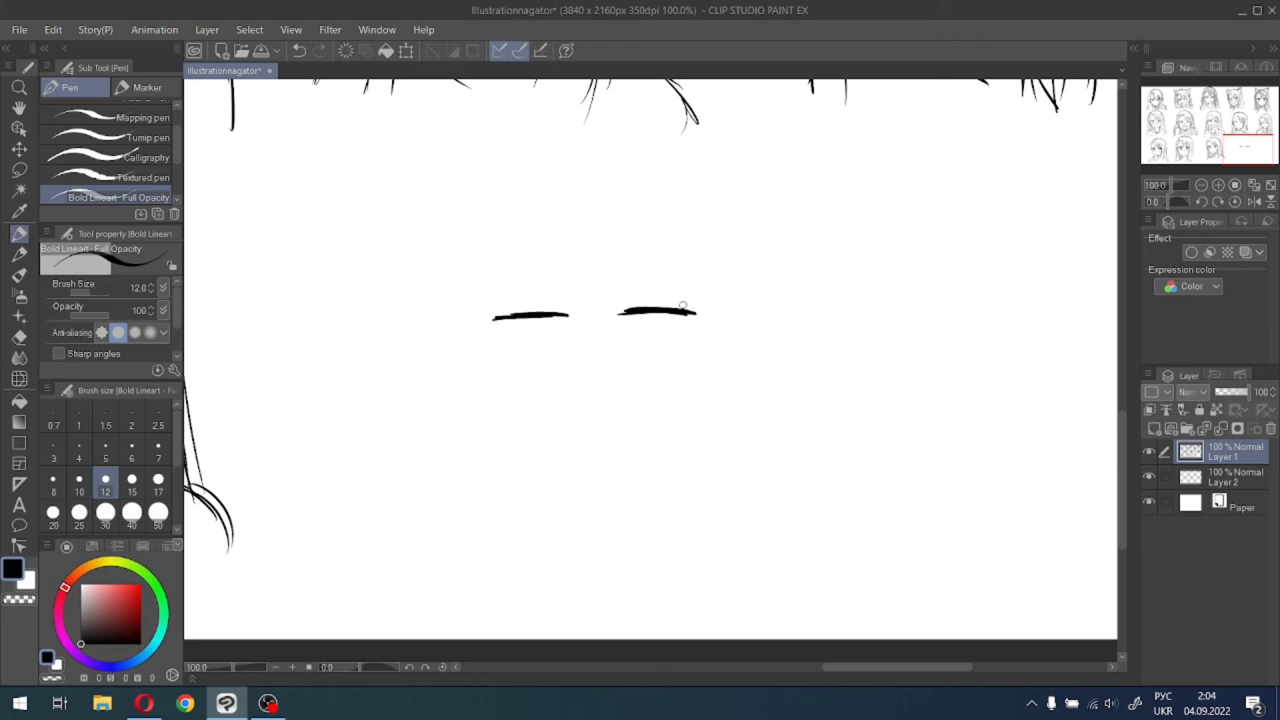
pyautogui.moveTo(682, 307); pyautogui.dragTo(697, 314)
# Draw the right eye's iris with an inner ring, hatched pupil and eyelid crease using the pen at size 8.
pyautogui.click(53, 484)
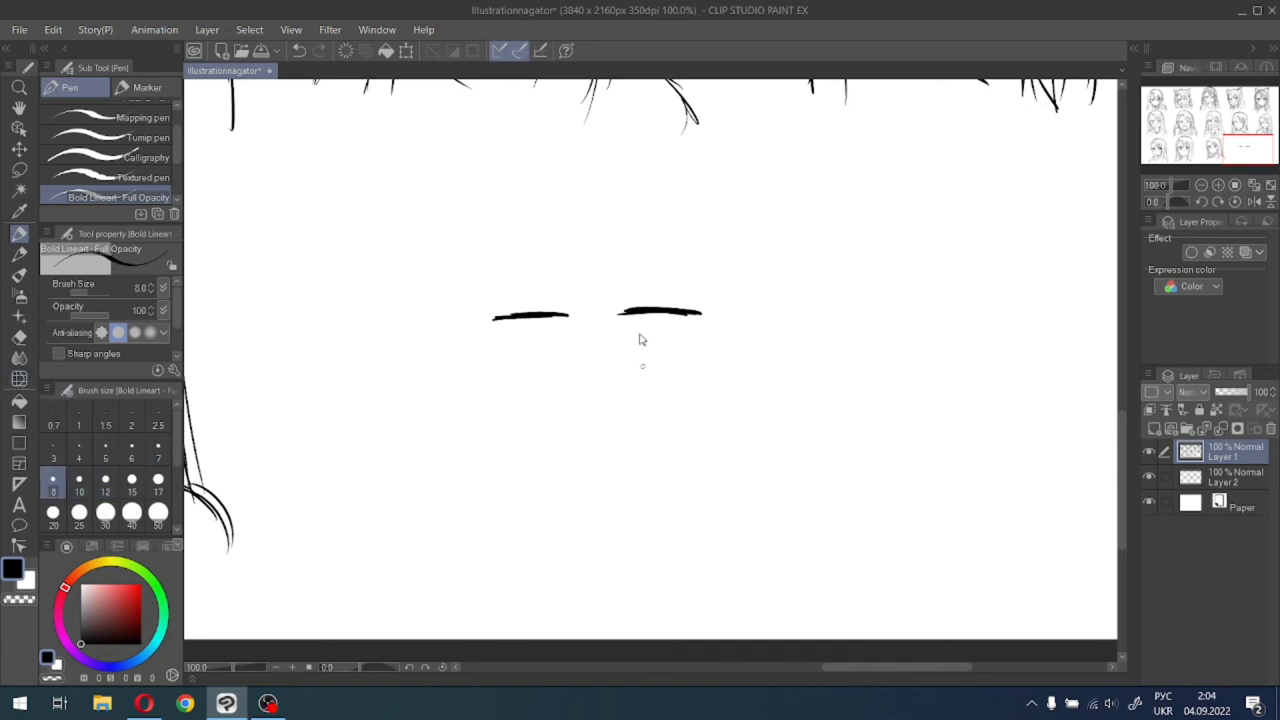
pyautogui.scroll(2, 642, 364)
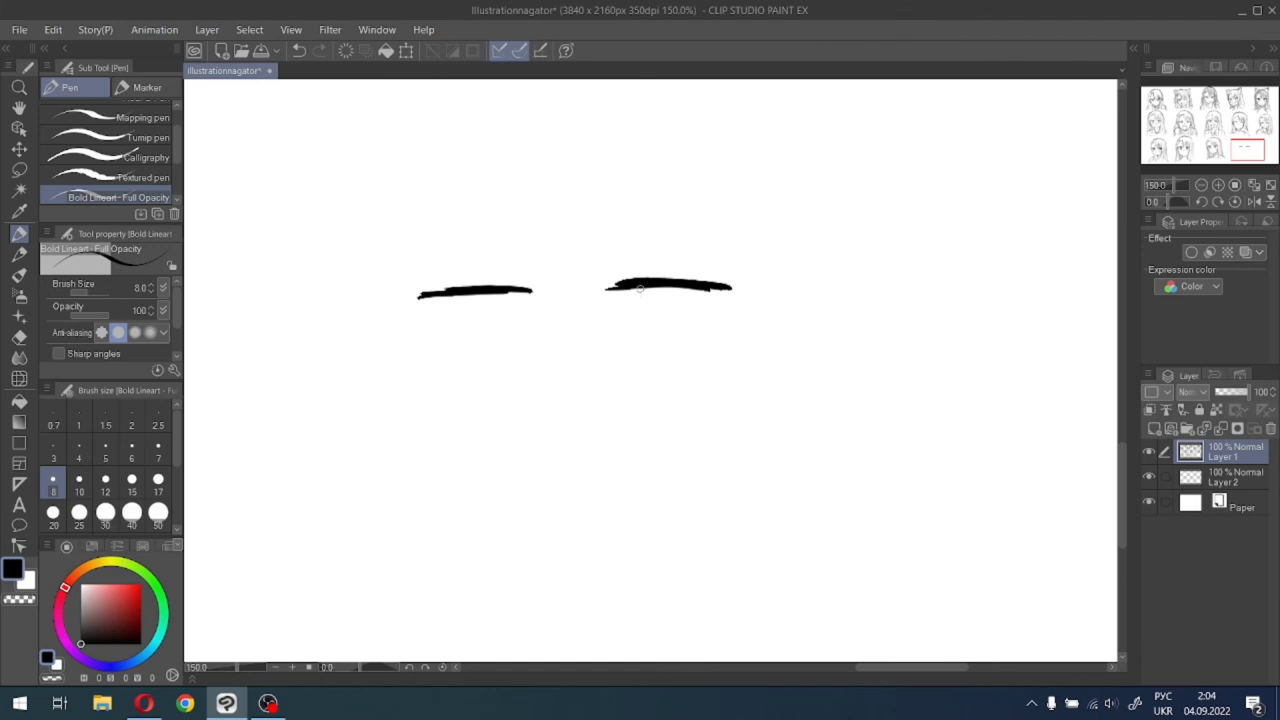
pyautogui.moveTo(640, 289); pyautogui.dragTo(651, 330)
pyautogui.moveTo(686, 289); pyautogui.dragTo(656, 330)
pyautogui.hotkey('ctrl', 'z')
pyautogui.hotkey('ctrl', 'z')
pyautogui.moveTo(633, 290)
pyautogui.mouseDown()
pyautogui.moveTo(663, 323)
pyautogui.moveTo(684, 318)
pyautogui.moveTo(657, 333)
pyautogui.moveTo(677, 324)
pyautogui.moveTo(685, 296)
pyautogui.moveTo(681, 316)
pyautogui.mouseUp()
pyautogui.hotkey('ctrl', 'z')
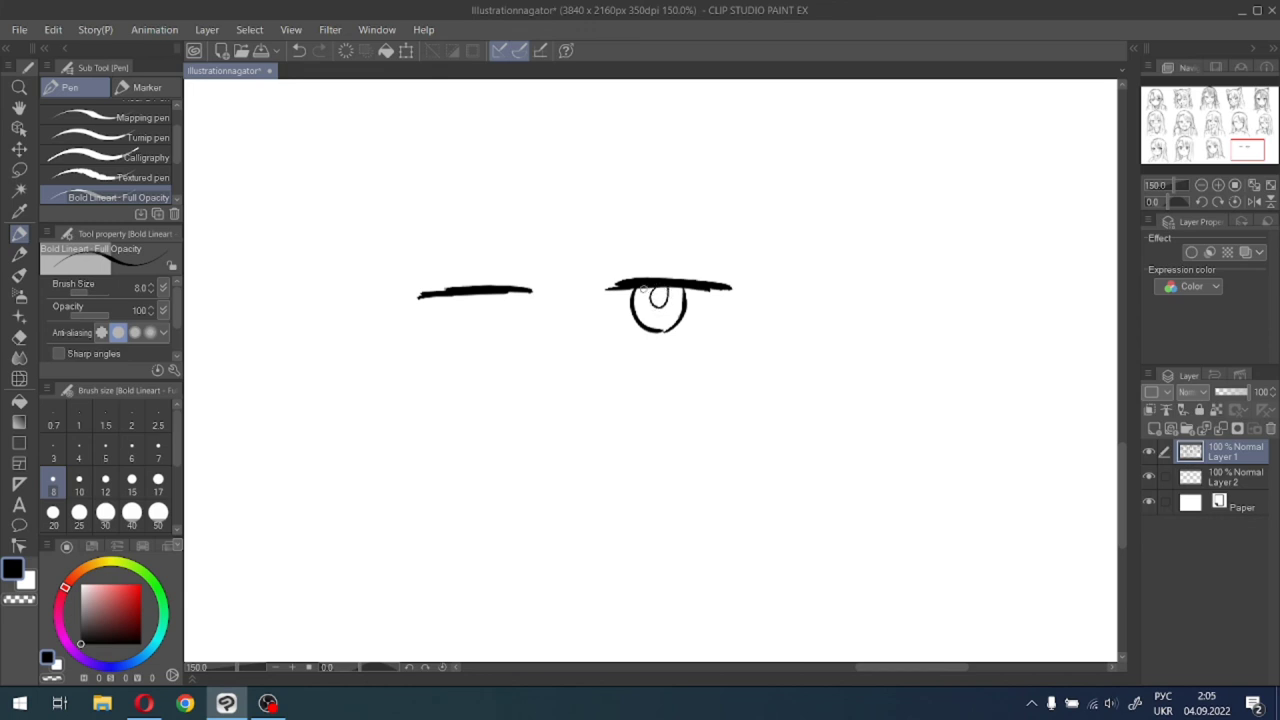
pyautogui.moveTo(652, 320); pyautogui.dragTo(678, 291)
pyautogui.moveTo(642, 288)
pyautogui.mouseDown()
pyautogui.moveTo(636, 325)
pyautogui.moveTo(676, 326)
pyautogui.moveTo(680, 302)
pyautogui.mouseUp()
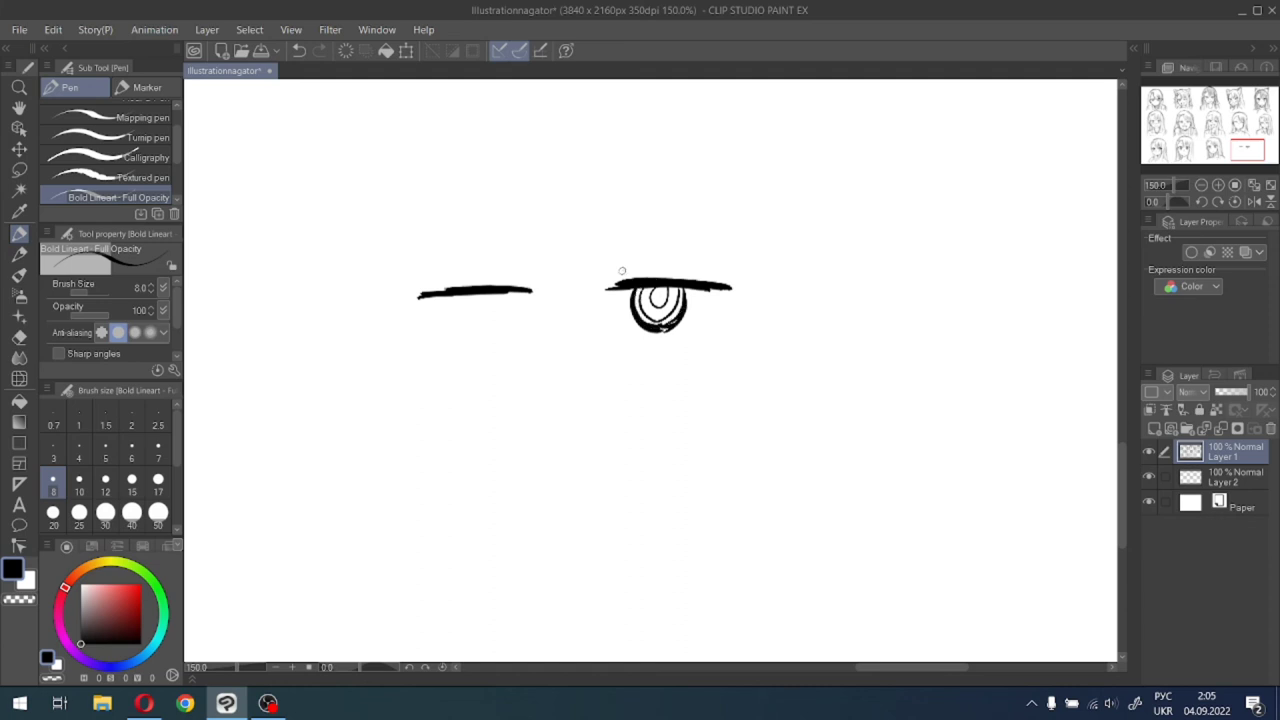
pyautogui.moveTo(622, 270)
pyautogui.mouseDown()
pyautogui.moveTo(661, 271)
pyautogui.moveTo(670, 306)
pyautogui.mouseUp()
# Draw the left eye's iris with an inner ring, hatched pupil and eyelid crease to match the right eye.
pyautogui.moveTo(511, 293); pyautogui.dragTo(492, 335)
pyautogui.hotkey('ctrl', 'z')
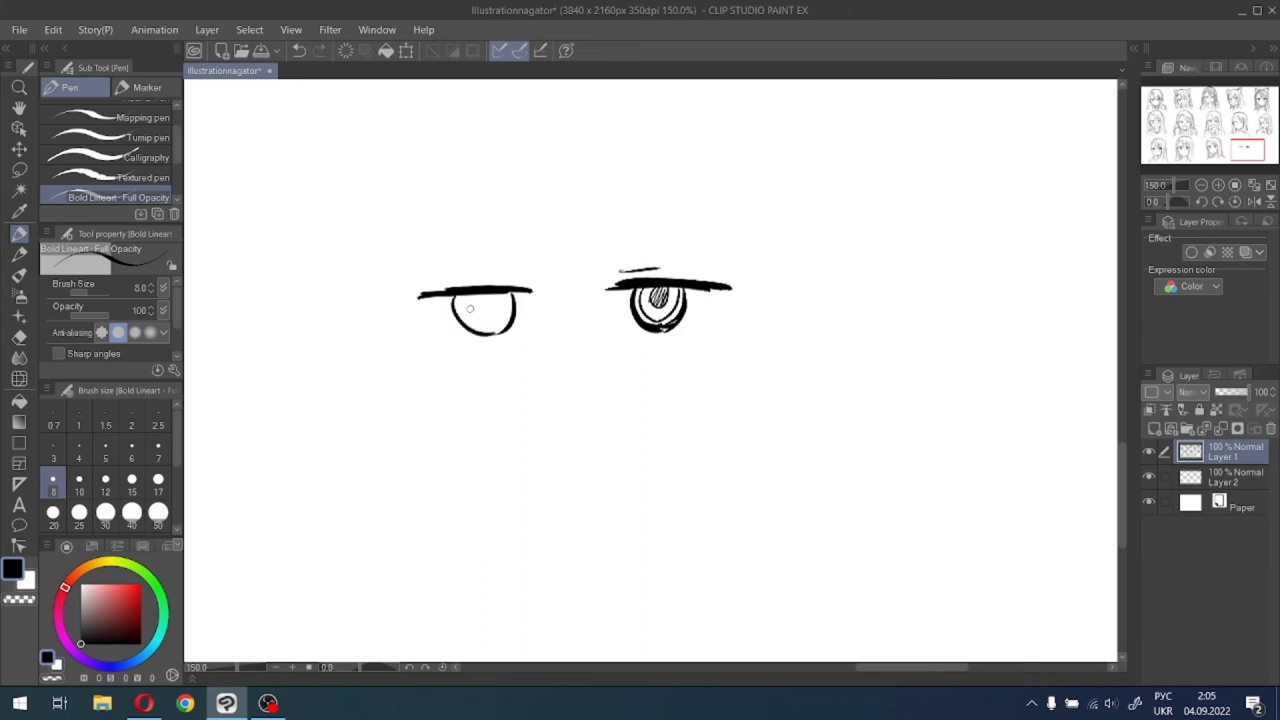
pyautogui.hotkey('ctrl', 'z')
pyautogui.moveTo(456, 296)
pyautogui.mouseDown()
pyautogui.moveTo(470, 330)
pyautogui.moveTo(497, 334)
pyautogui.moveTo(490, 308)
pyautogui.moveTo(497, 321)
pyautogui.moveTo(506, 303)
pyautogui.moveTo(496, 319)
pyautogui.moveTo(467, 312)
pyautogui.moveTo(468, 290)
pyautogui.moveTo(462, 330)
pyautogui.moveTo(505, 330)
pyautogui.moveTo(477, 319)
pyautogui.mouseUp()
pyautogui.hotkey('ctrl', 'z')
pyautogui.hotkey('ctrl', 'z')
pyautogui.moveTo(491, 296); pyautogui.dragTo(489, 318)
pyautogui.moveTo(502, 312); pyautogui.dragTo(514, 278)
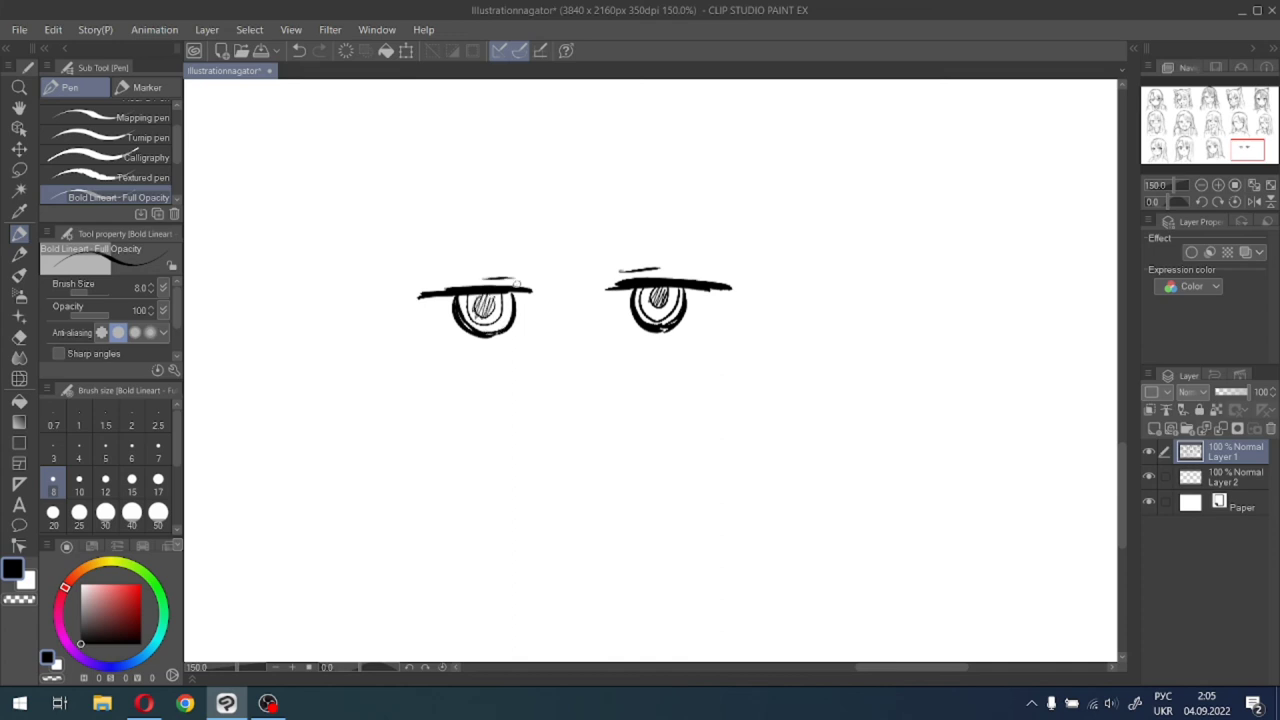
# Add frowning inner eyebrows above both eyes, hatch the irises, and draw the outer lash on the left eye.
pyautogui.scroll(-2, 514, 290)
pyautogui.scroll(1, 507, 280)
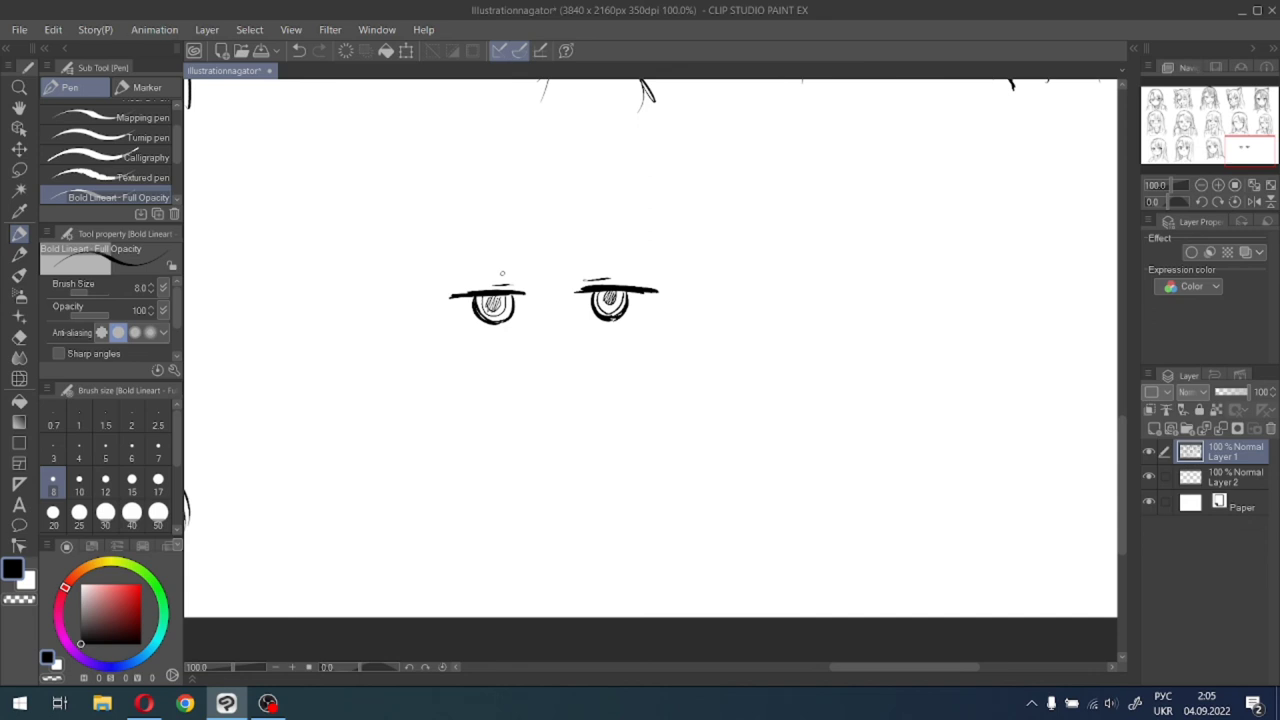
pyautogui.scroll(1, 511, 270)
pyautogui.moveTo(500, 268); pyautogui.dragTo(540, 285)
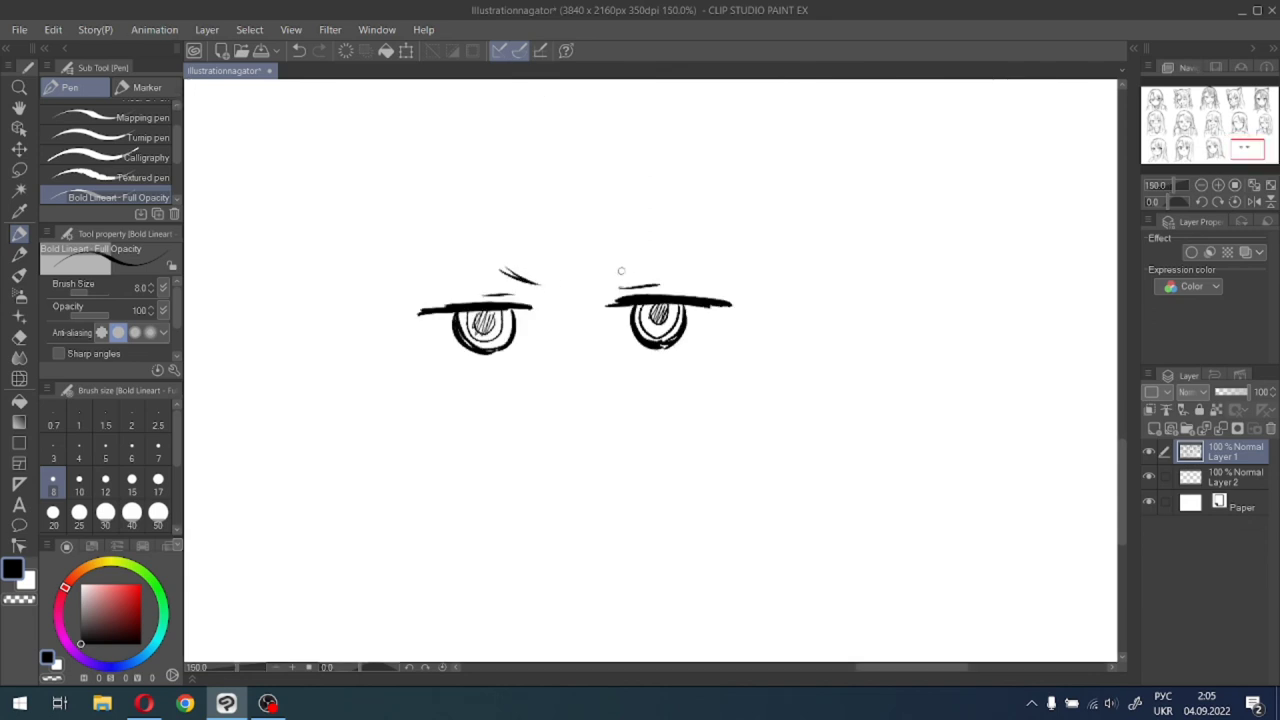
pyautogui.moveTo(634, 261)
pyautogui.mouseDown()
pyautogui.moveTo(611, 278)
pyautogui.moveTo(645, 331)
pyautogui.mouseUp()
pyautogui.moveTo(660, 317)
pyautogui.mouseDown()
pyautogui.moveTo(650, 335)
pyautogui.moveTo(662, 342)
pyautogui.mouseUp()
pyautogui.moveTo(468, 308)
pyautogui.mouseDown()
pyautogui.moveTo(478, 346)
pyautogui.moveTo(498, 343)
pyautogui.mouseUp()
pyautogui.moveTo(440, 313)
pyautogui.mouseDown()
pyautogui.moveTo(416, 315)
pyautogui.moveTo(420, 331)
pyautogui.mouseUp()
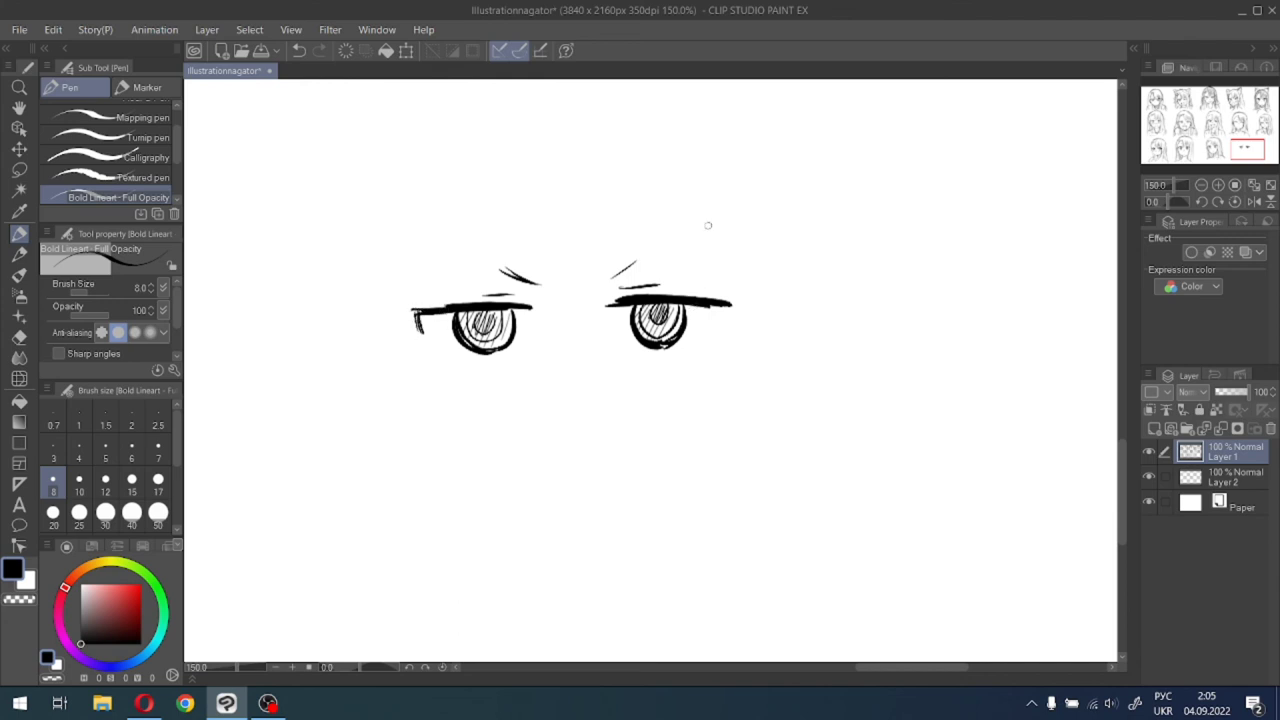
# Draw the long line along the right side of the face and the first fringe strands above the left eyebrow.
pyautogui.moveTo(713, 222); pyautogui.dragTo(665, 494)
pyautogui.hotkey('ctrl', 'z')
pyautogui.moveTo(721, 219); pyautogui.dragTo(687, 445)
pyautogui.moveTo(528, 148); pyautogui.dragTo(520, 285)
pyautogui.moveTo(527, 212); pyautogui.dragTo(520, 288)
pyautogui.moveTo(542, 140); pyautogui.dragTo(566, 312)
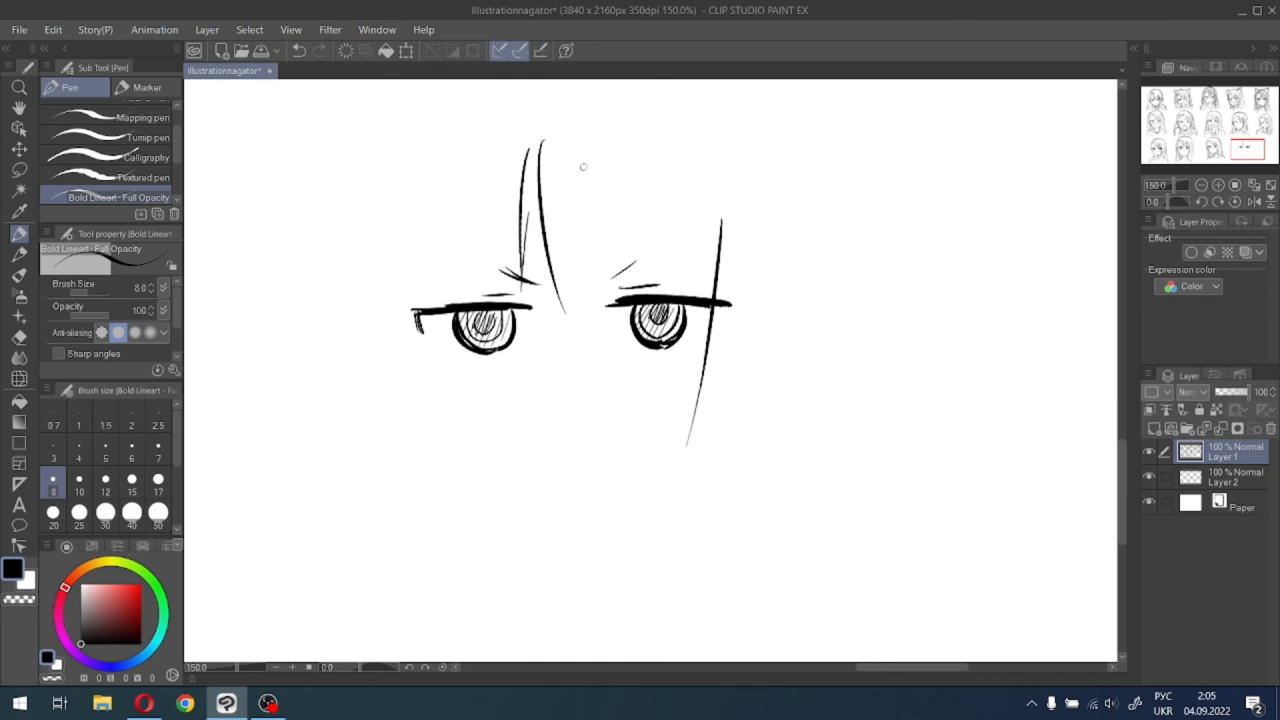
# Draw the central fringe lock falling between the eyes as two converging strands.
pyautogui.moveTo(582, 155); pyautogui.dragTo(576, 332)
pyautogui.hotkey('ctrl', 'z')
pyautogui.moveTo(574, 150); pyautogui.dragTo(572, 336)
pyautogui.moveTo(574, 164); pyautogui.dragTo(616, 302)
pyautogui.hotkey('ctrl', 'z')
pyautogui.moveTo(576, 186); pyautogui.dragTo(608, 328)
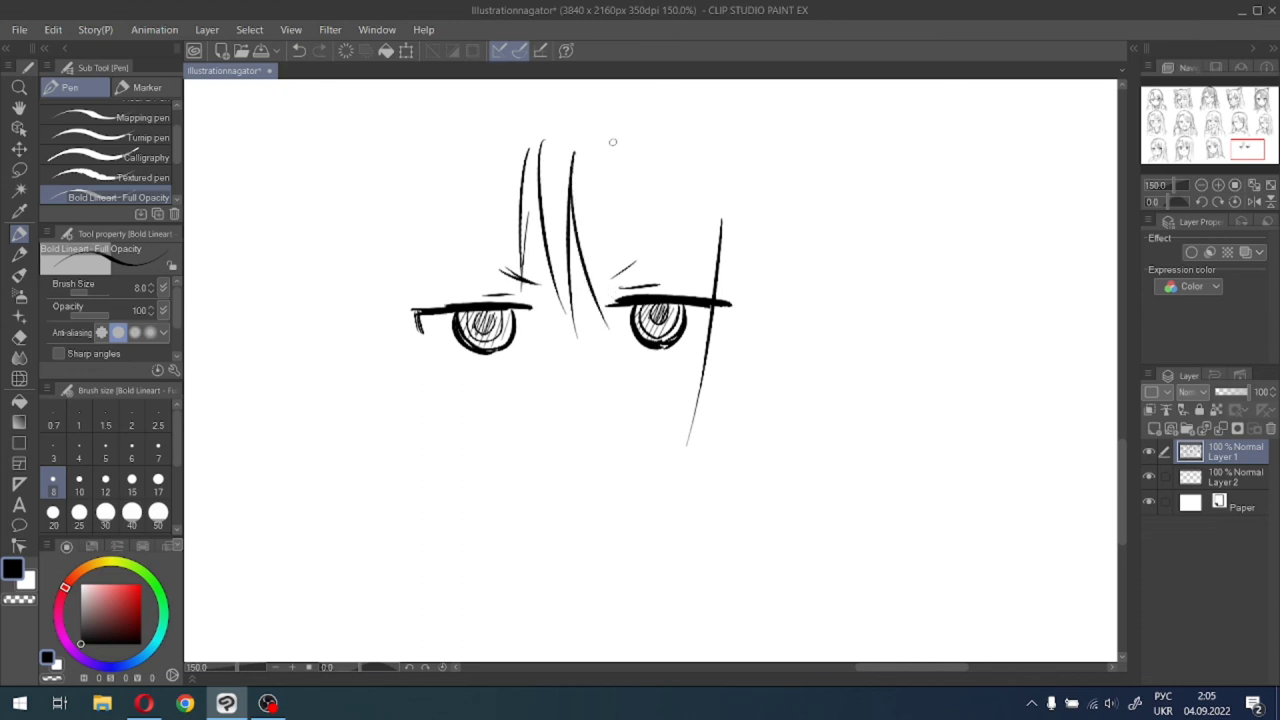
# Draw the remaining fringe strands over the right eyebrow and down to the right temple.
pyautogui.moveTo(610, 141)
pyautogui.mouseDown()
pyautogui.moveTo(602, 316)
pyautogui.moveTo(624, 246)
pyautogui.moveTo(644, 286)
pyautogui.mouseUp()
pyautogui.hotkey('ctrl', 'z')
pyautogui.hotkey('ctrl', 'z')
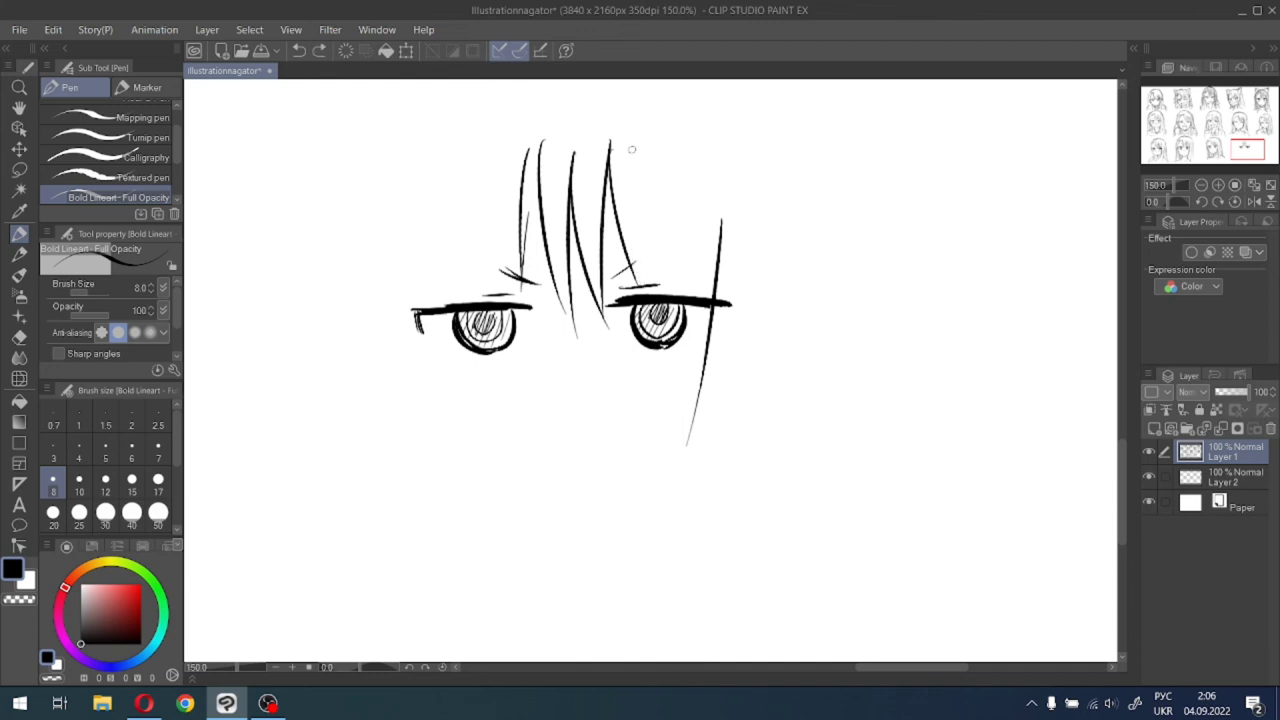
pyautogui.hotkey('ctrl', 'z')
pyautogui.moveTo(622, 140); pyautogui.dragTo(632, 264)
pyautogui.moveTo(622, 158); pyautogui.dragTo(660, 292)
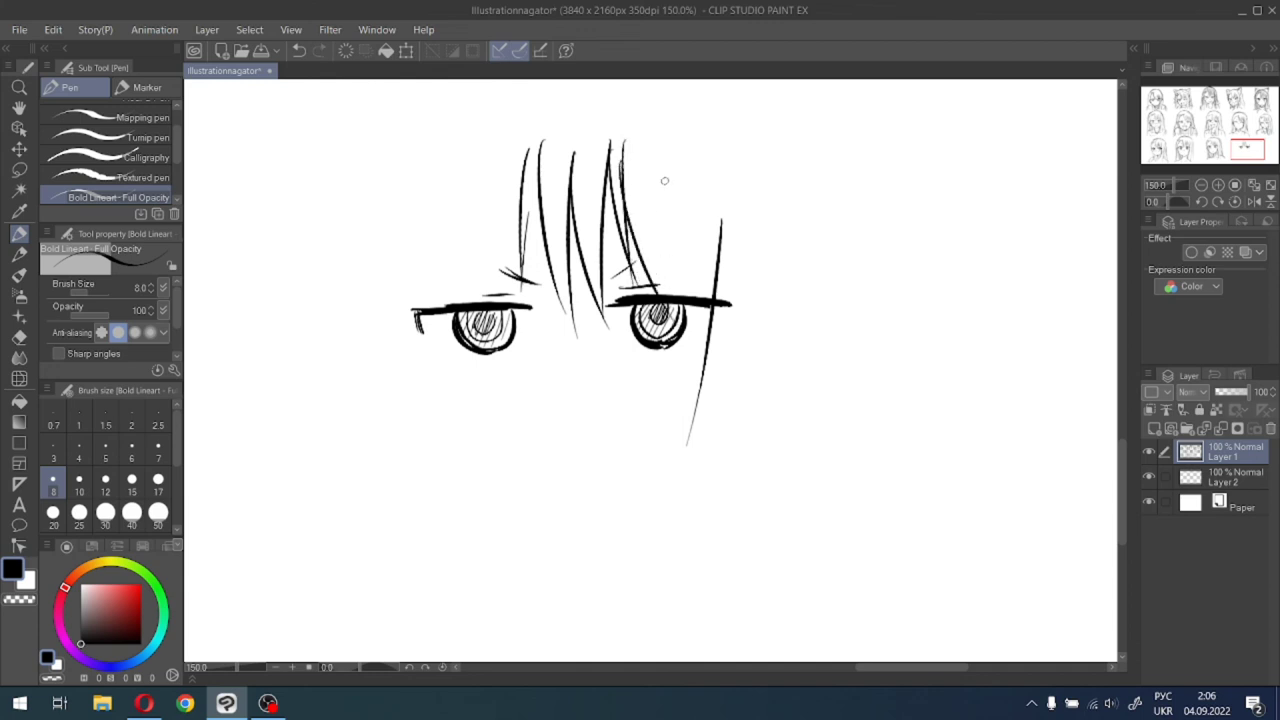
pyautogui.moveTo(666, 137); pyautogui.dragTo(657, 288)
pyautogui.moveTo(683, 176)
pyautogui.mouseDown()
pyautogui.moveTo(690, 296)
pyautogui.moveTo(704, 286)
pyautogui.mouseUp()
pyautogui.moveTo(702, 176); pyautogui.dragTo(716, 340)
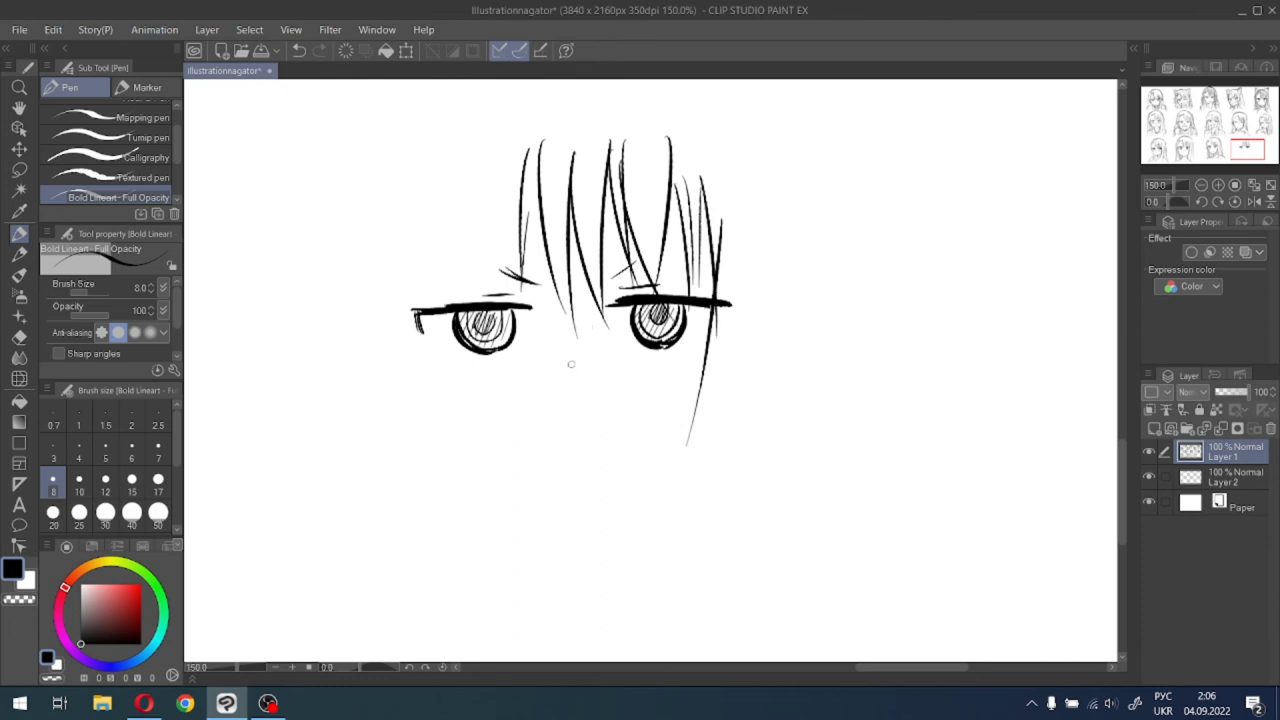
# Sketch the nose with short hatch strokes and add a thin curved line under each eye.
pyautogui.moveTo(565, 350)
pyautogui.mouseDown()
pyautogui.moveTo(567, 378)
pyautogui.moveTo(582, 377)
pyautogui.mouseUp()
pyautogui.moveTo(640, 358); pyautogui.dragTo(688, 355)
# Draw the hairline curving from the parting to the left temple and the outer hair contour over the crown.
pyautogui.scroll(-1, 504, 360)
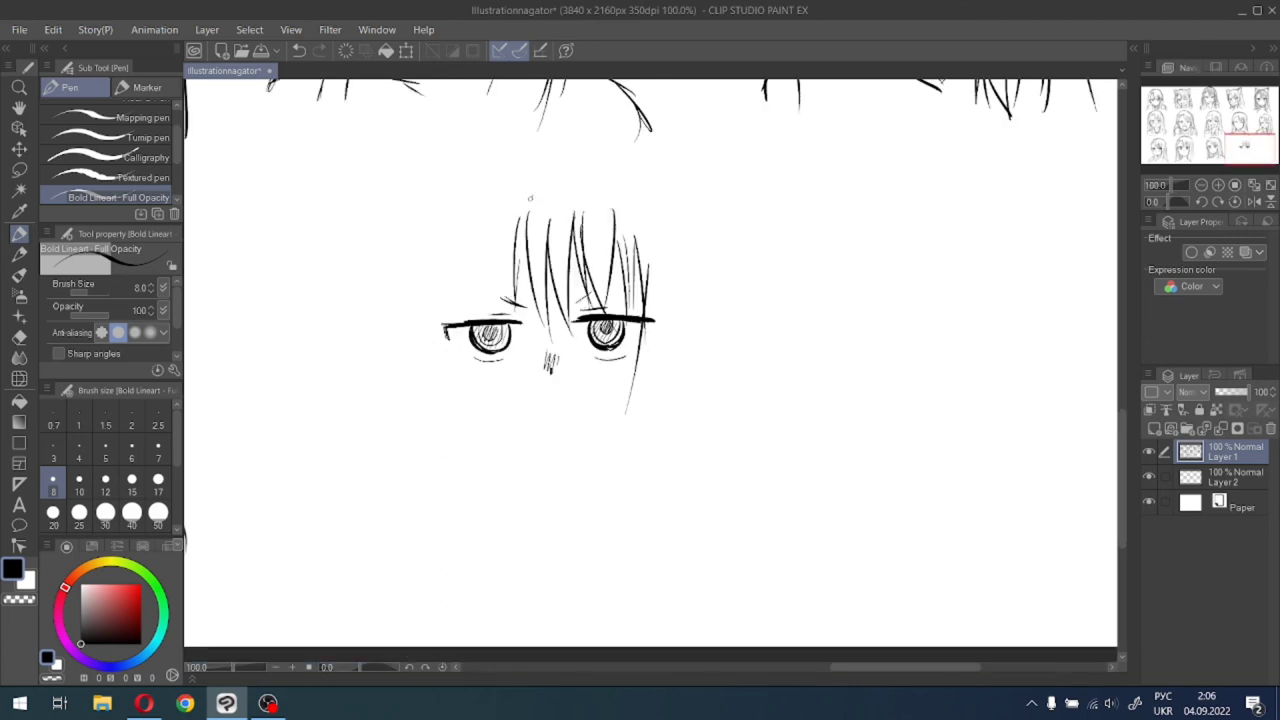
pyautogui.moveTo(530, 198); pyautogui.dragTo(516, 228)
pyautogui.moveTo(443, 348)
pyautogui.mouseDown()
pyautogui.moveTo(455, 261)
pyautogui.moveTo(506, 201)
pyautogui.mouseUp()
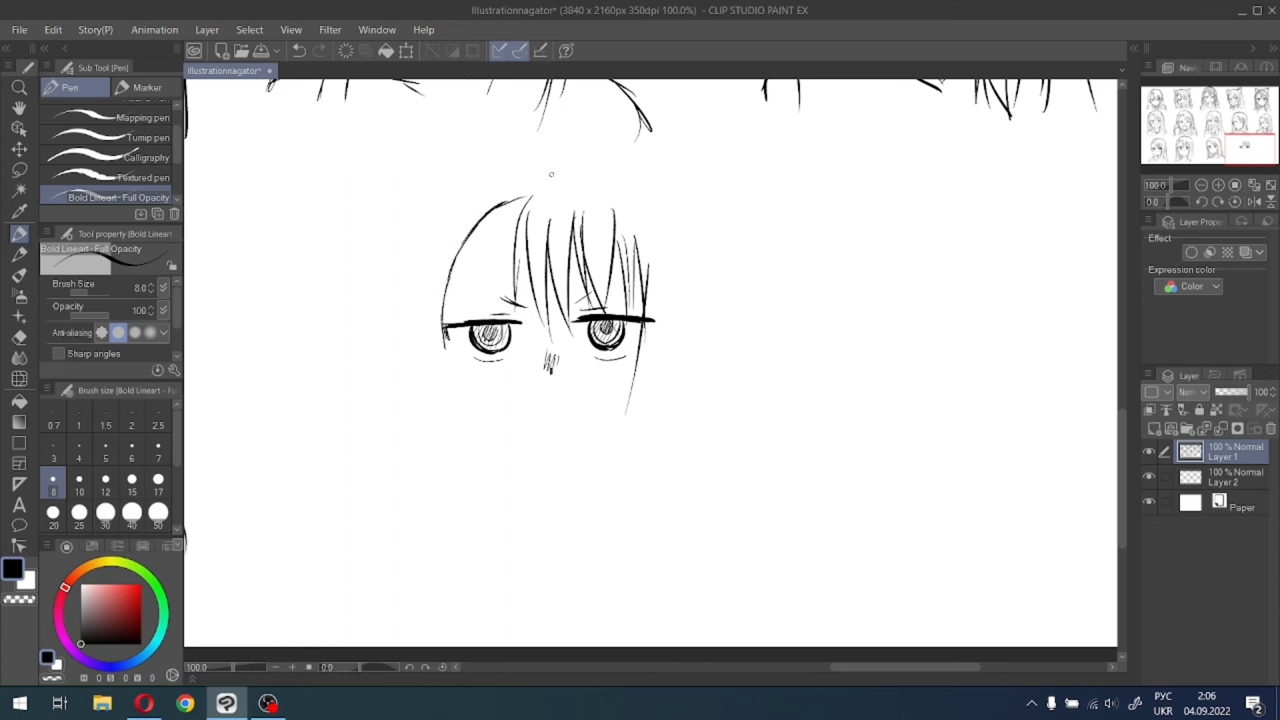
pyautogui.moveTo(553, 154)
pyautogui.mouseDown()
pyautogui.moveTo(465, 177)
pyautogui.moveTo(429, 215)
pyautogui.moveTo(415, 270)
pyautogui.mouseUp()
# Draw the left cheek contour running down from the outer corner of the left eye.
pyautogui.scroll(2, 437, 349)
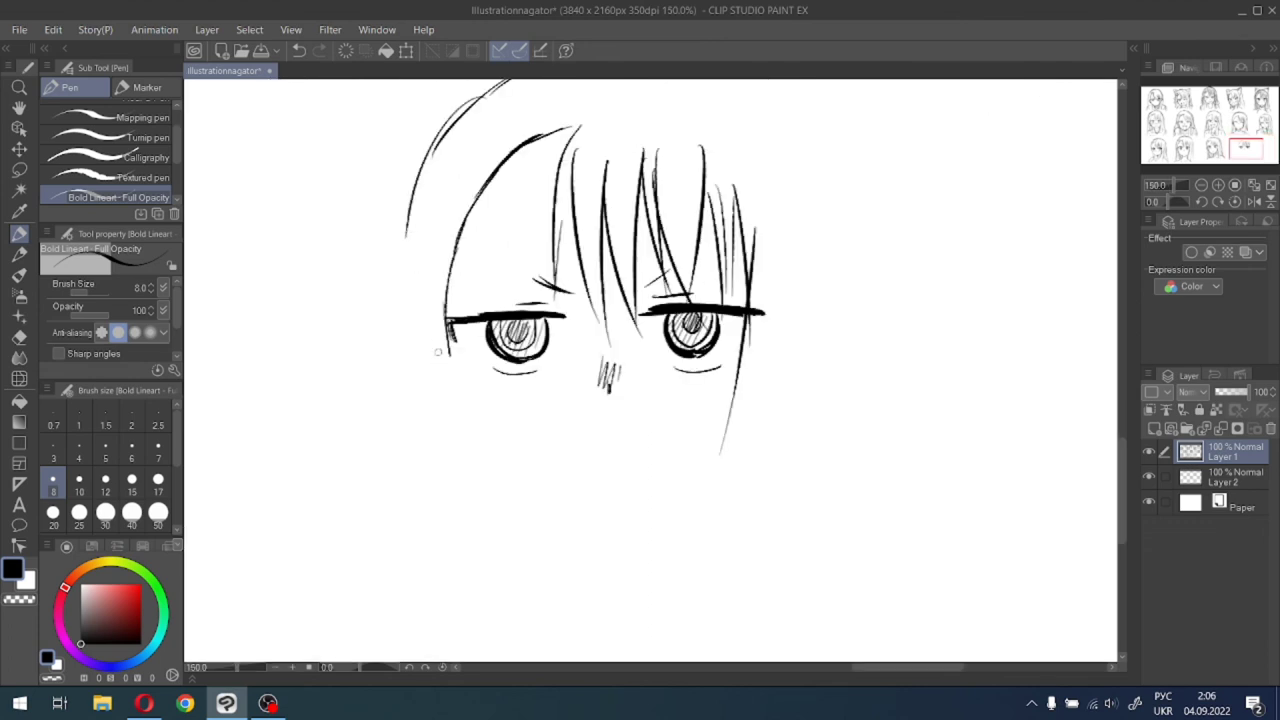
pyautogui.moveTo(443, 318); pyautogui.dragTo(455, 436)
pyautogui.scroll(-1, 448, 405)
pyautogui.scroll(1, 469, 383)
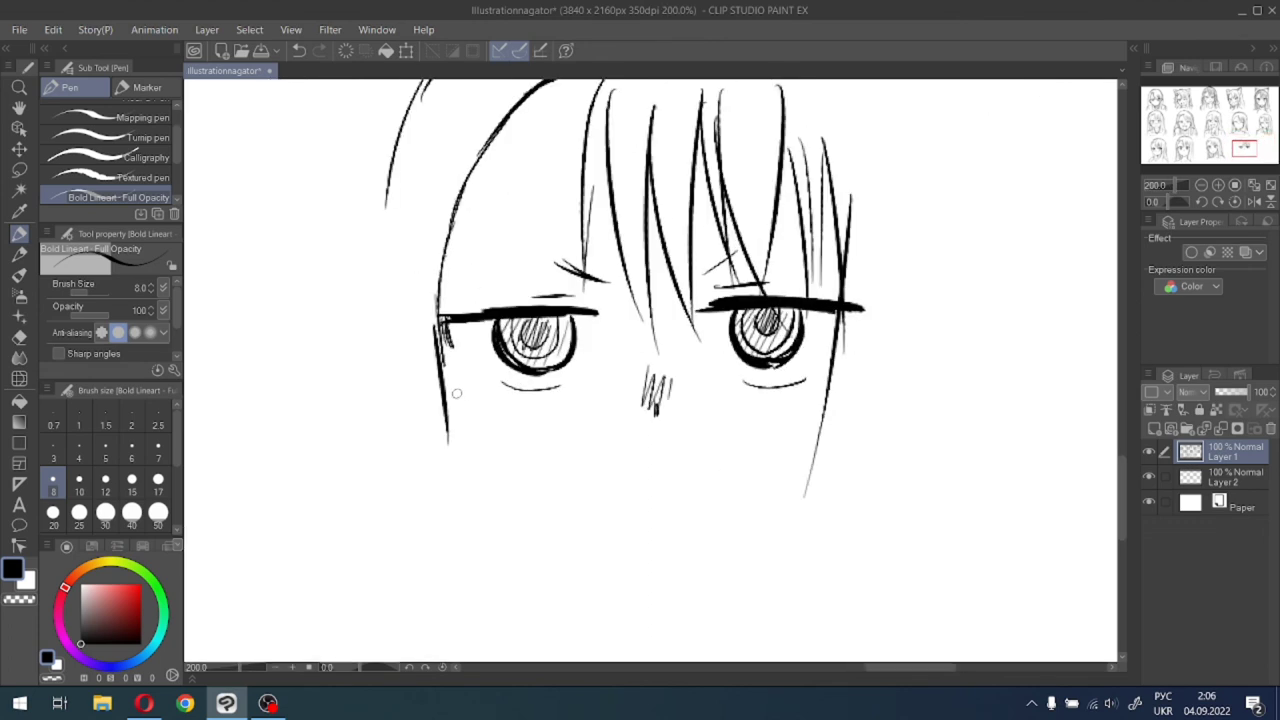
pyautogui.moveTo(440, 345); pyautogui.dragTo(476, 498)
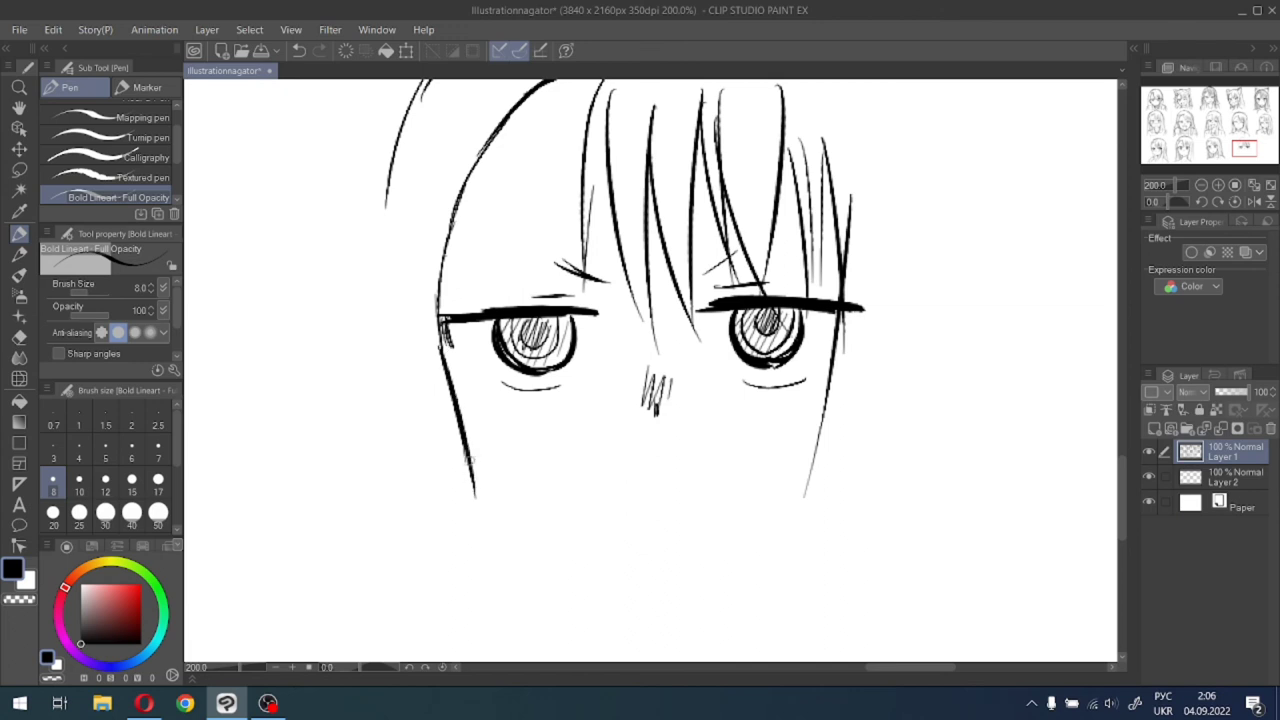
# Draw the left jawline curving from the bottom of the cheek to the chin.
pyautogui.click(1242, 150)
pyautogui.moveTo(1243, 152); pyautogui.dragTo(1243, 156)
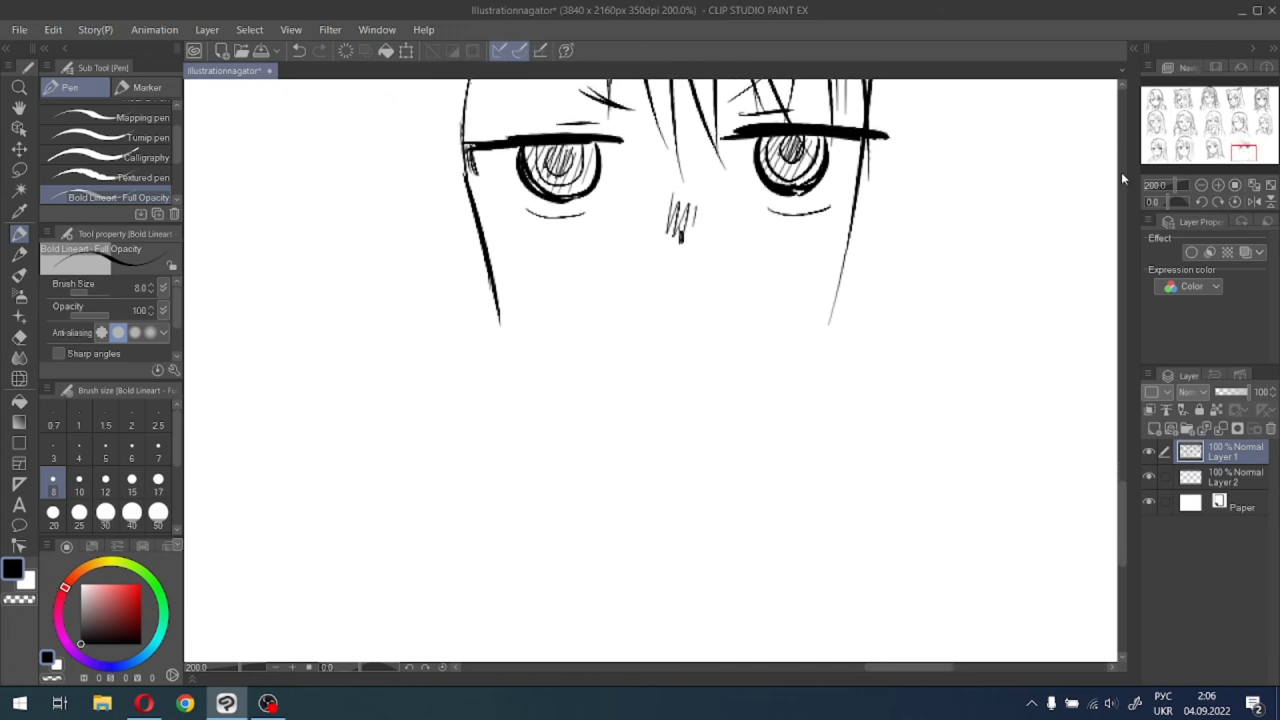
pyautogui.moveTo(497, 299); pyautogui.dragTo(555, 363)
pyautogui.hotkey('ctrl', 'z')
pyautogui.moveTo(498, 304); pyautogui.dragTo(598, 382)
pyautogui.hotkey('ctrl', 'z')
pyautogui.moveTo(500, 305); pyautogui.dragTo(661, 417)
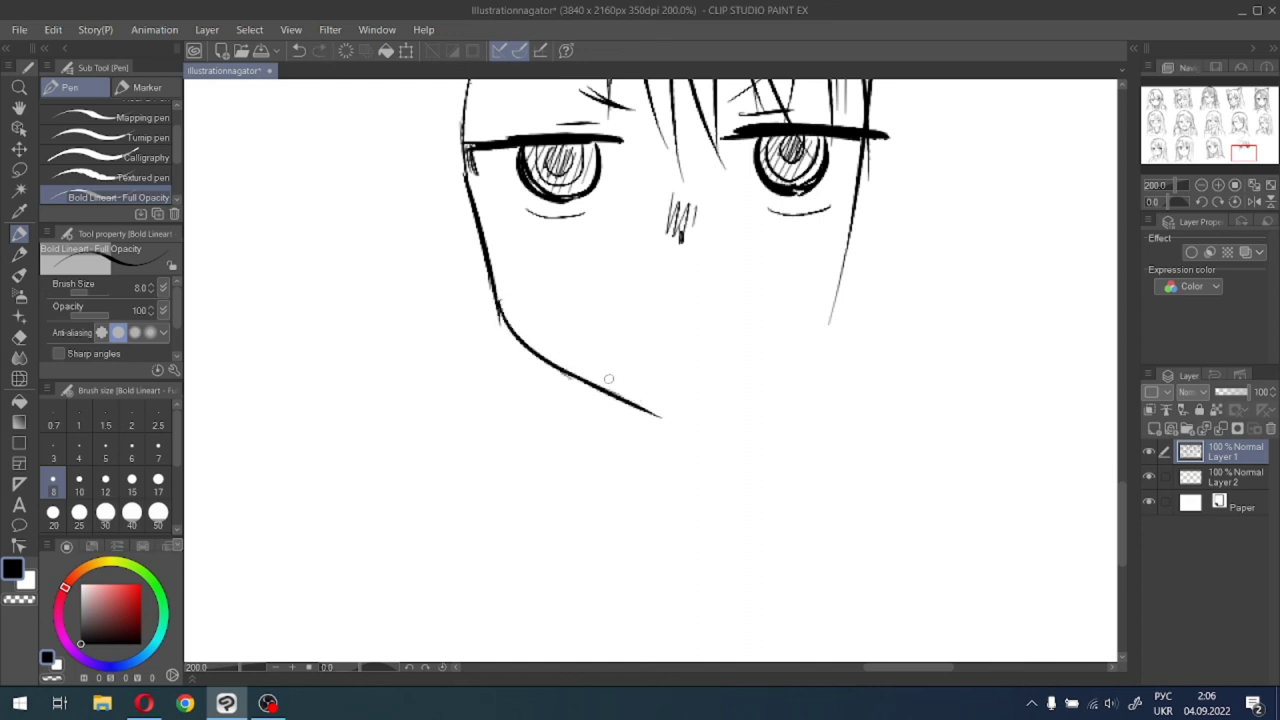
# Draw the right jawline from the chin up to the line on the right side of the face.
pyautogui.moveTo(592, 376)
pyautogui.mouseDown()
pyautogui.moveTo(668, 410)
pyautogui.moveTo(722, 384)
pyautogui.mouseUp()
pyautogui.hotkey('ctrl', 'z')
pyautogui.moveTo(661, 418); pyautogui.dragTo(788, 351)
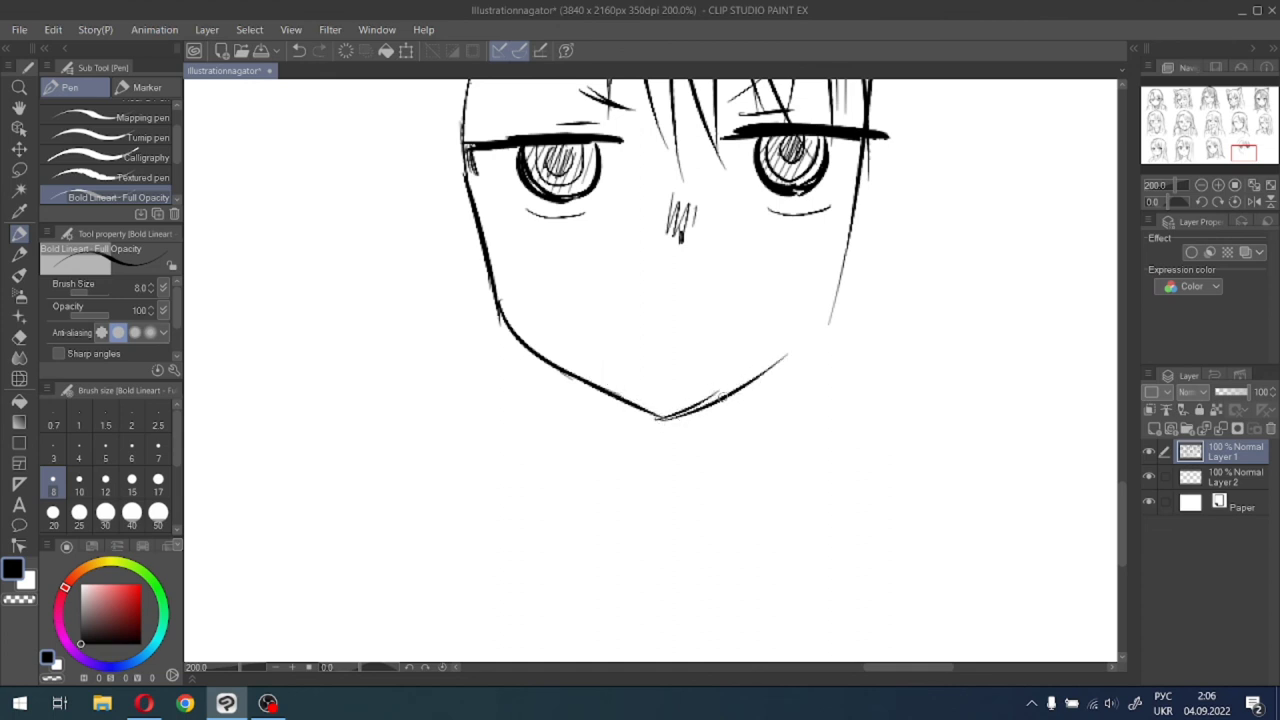
pyautogui.moveTo(722, 398); pyautogui.dragTo(832, 316)
# Draw two small rectangular hair clips between the hairline and the outer hair contour on the upper left of the head.
pyautogui.moveTo(1253, 148)
pyautogui.mouseDown()
pyautogui.moveTo(1249, 129)
pyautogui.moveTo(1259, 149)
pyautogui.moveTo(1228, 147)
pyautogui.moveTo(1248, 147)
pyautogui.mouseUp()
pyautogui.hotkey('ctrl', '-')
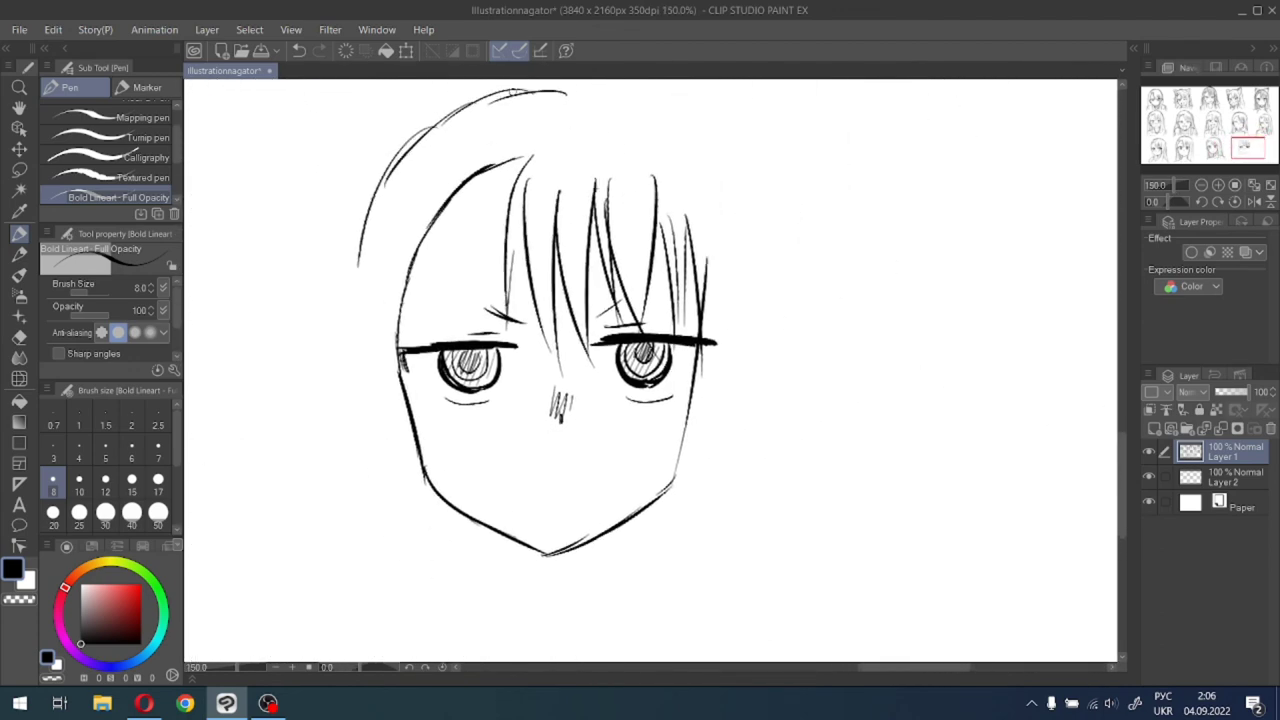
pyautogui.moveTo(457, 144)
pyautogui.mouseDown()
pyautogui.moveTo(479, 172)
pyautogui.moveTo(440, 205)
pyautogui.mouseUp()
pyautogui.scroll(-2, 385, 255)
pyautogui.scroll(2, 369, 280)
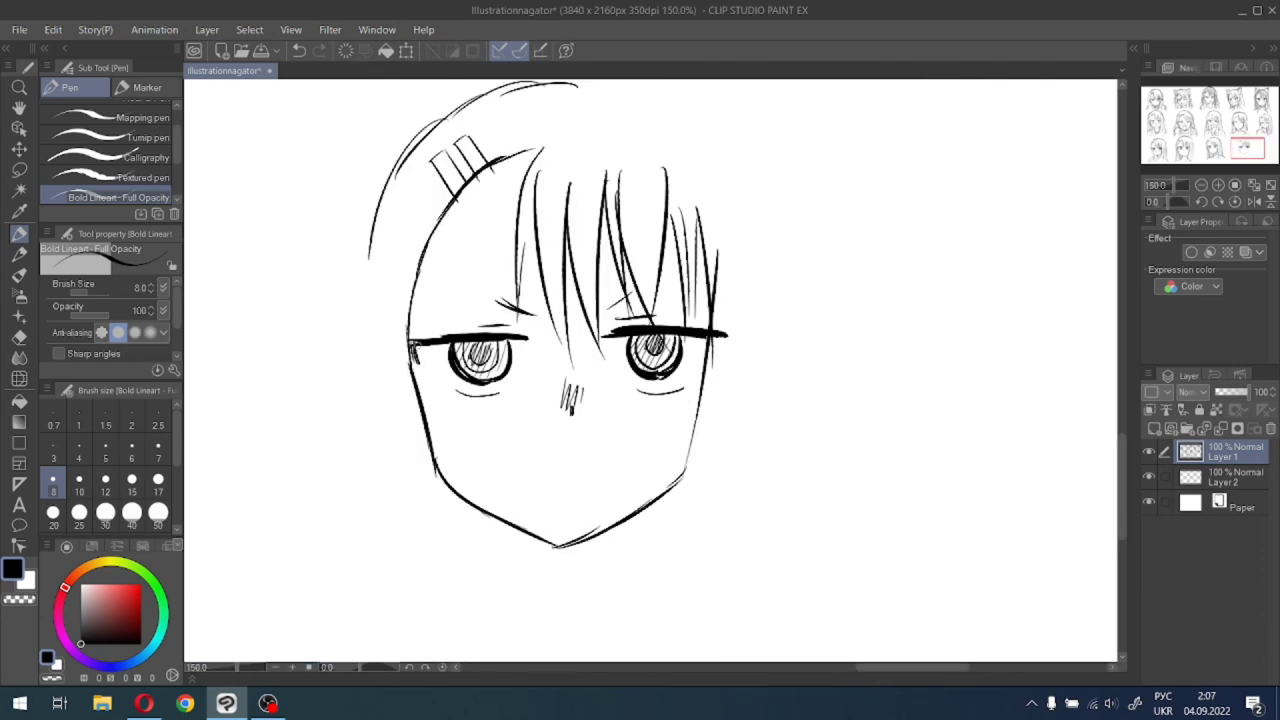
# Draw the left ear beside the eye and cheek, with an inner fold line and a darkened upper edge.
pyautogui.moveTo(407, 366)
pyautogui.mouseDown()
pyautogui.moveTo(388, 356)
pyautogui.moveTo(376, 388)
pyautogui.moveTo(427, 445)
pyautogui.moveTo(399, 371)
pyautogui.moveTo(426, 428)
pyautogui.moveTo(399, 376)
pyautogui.moveTo(398, 411)
pyautogui.moveTo(424, 418)
pyautogui.mouseUp()
pyautogui.hotkey('ctrl', 'z')
pyautogui.hotkey('ctrl', 'z')
pyautogui.hotkey('ctrl', 'z')
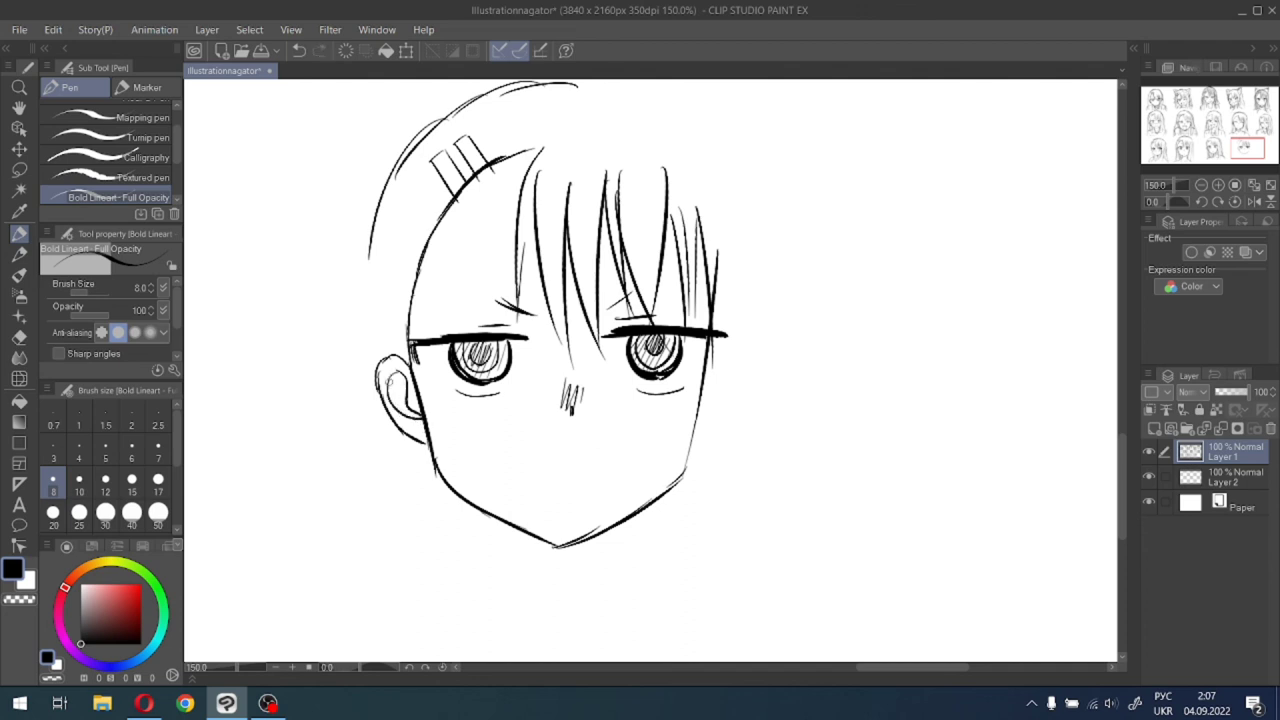
pyautogui.moveTo(388, 359); pyautogui.dragTo(384, 404)
# Draw a small downturned mouth centred between the nose and the chin.
pyautogui.moveTo(552, 478); pyautogui.dragTo(588, 478)
pyautogui.hotkey('ctrl', 'z')
pyautogui.moveTo(552, 484); pyautogui.dragTo(588, 487)
# Lasso the left half of the face, nudge it slightly inward and up to narrow the face, and deselect.
pyautogui.scroll(-4, 329, 380)
pyautogui.scroll(2, 335, 370)
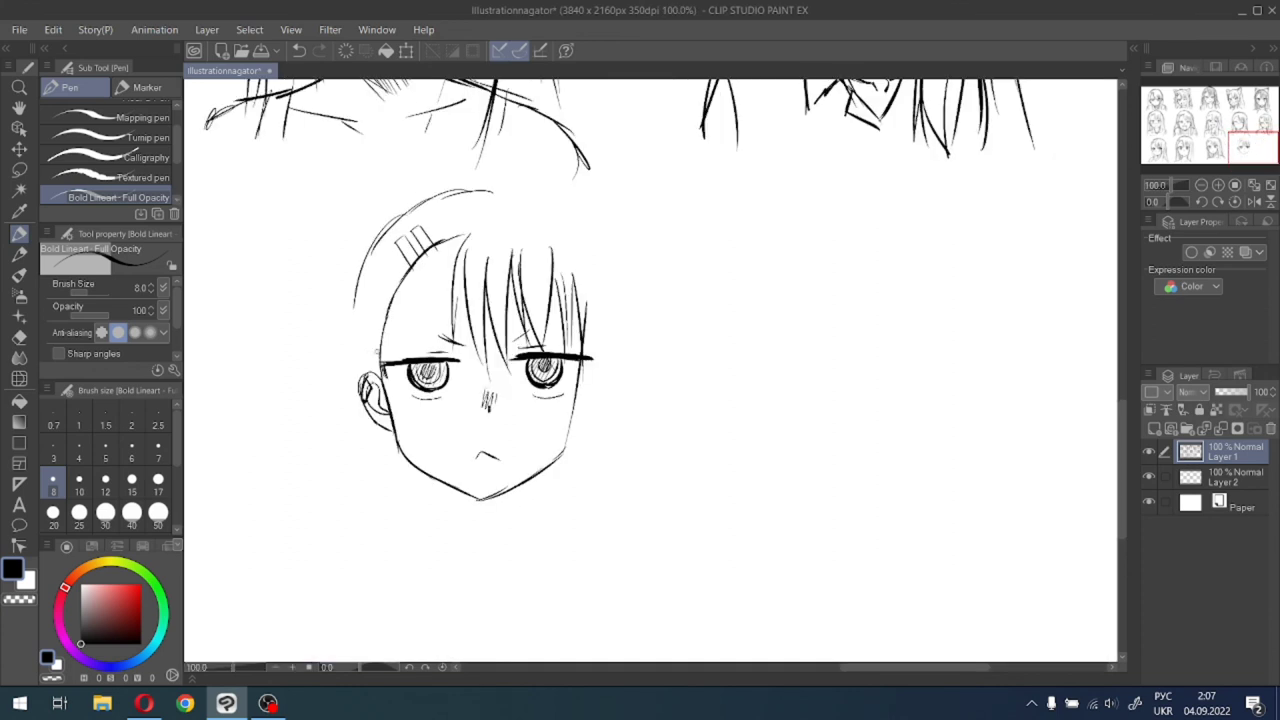
pyautogui.scroll(2, 512, 376)
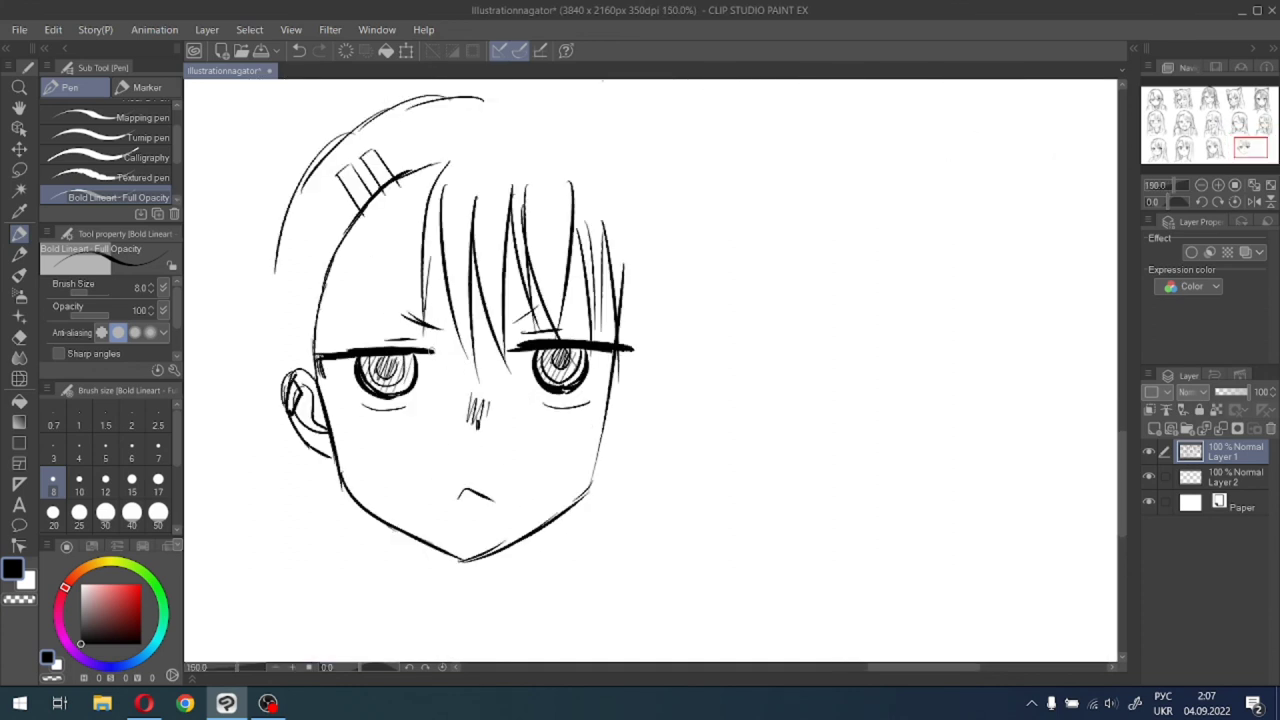
pyautogui.scroll(-2, 432, 352)
pyautogui.press('m')
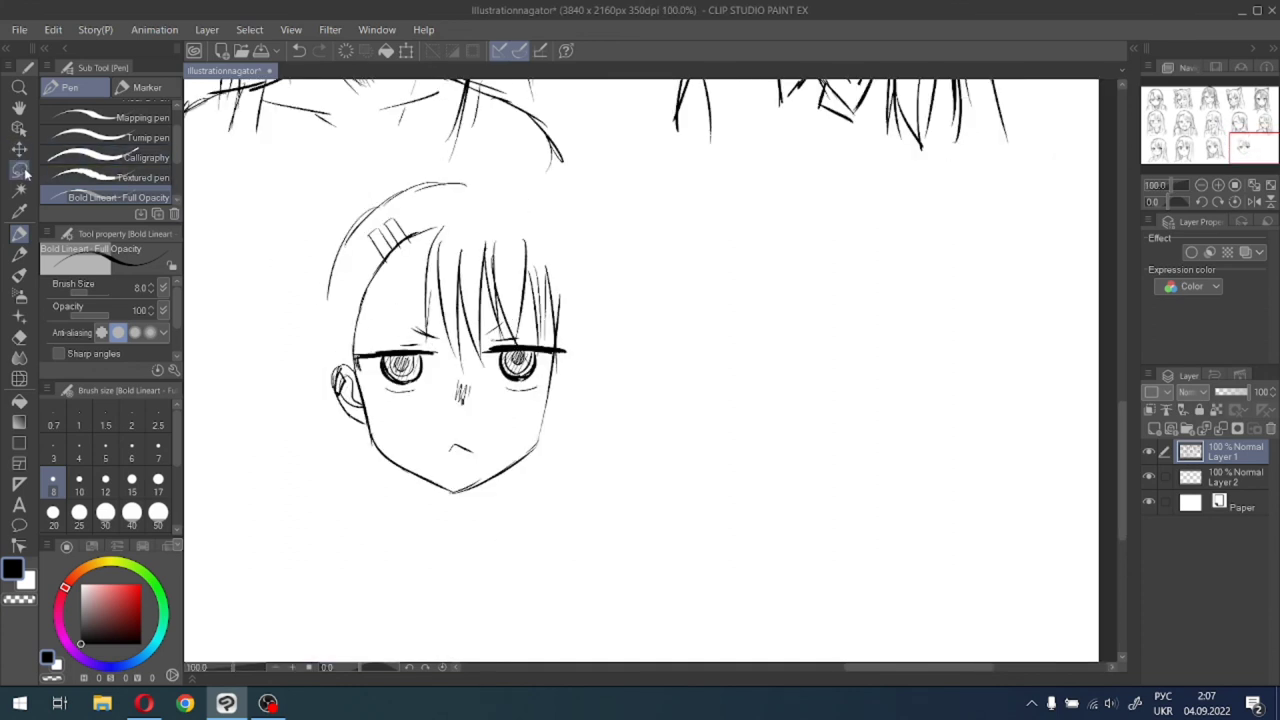
pyautogui.moveTo(460, 226)
pyautogui.mouseDown()
pyautogui.moveTo(465, 184)
pyautogui.moveTo(441, 290)
pyautogui.moveTo(460, 521)
pyautogui.moveTo(394, 500)
pyautogui.moveTo(320, 443)
pyautogui.moveTo(349, 169)
pyautogui.moveTo(430, 160)
pyautogui.mouseUp()
pyautogui.click(434, 558)
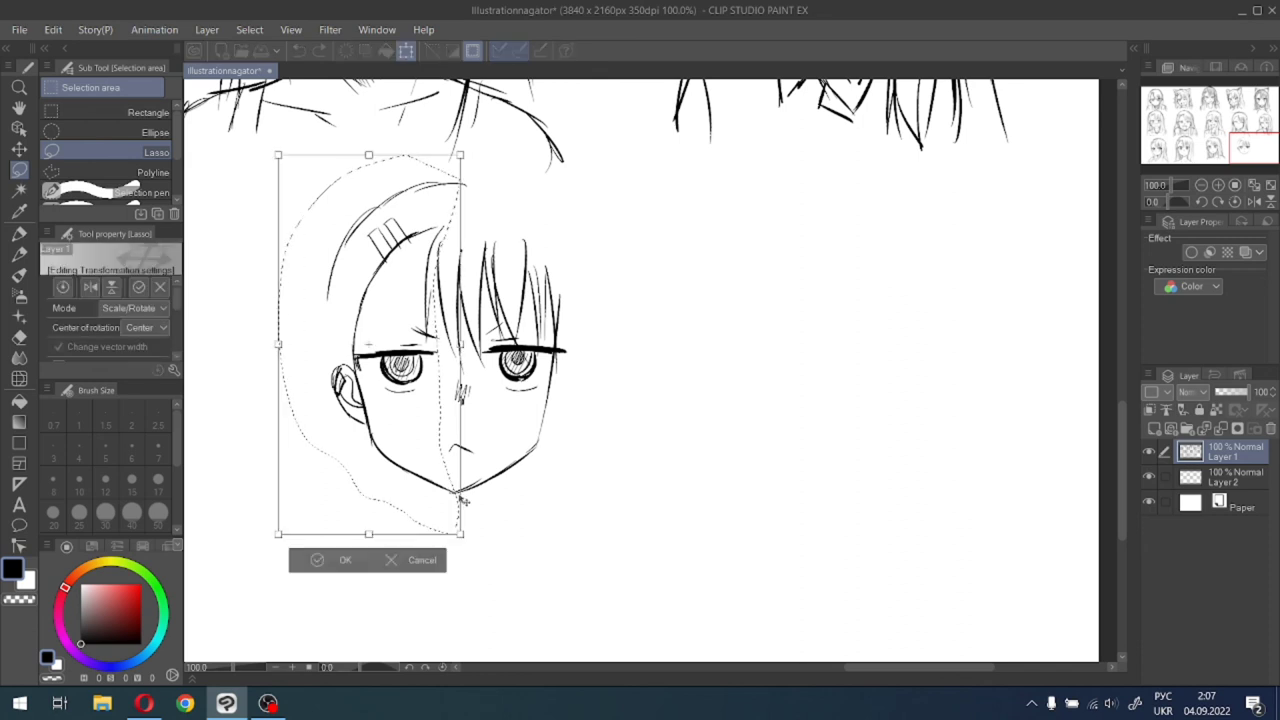
pyautogui.moveTo(462, 499); pyautogui.dragTo(469, 499)
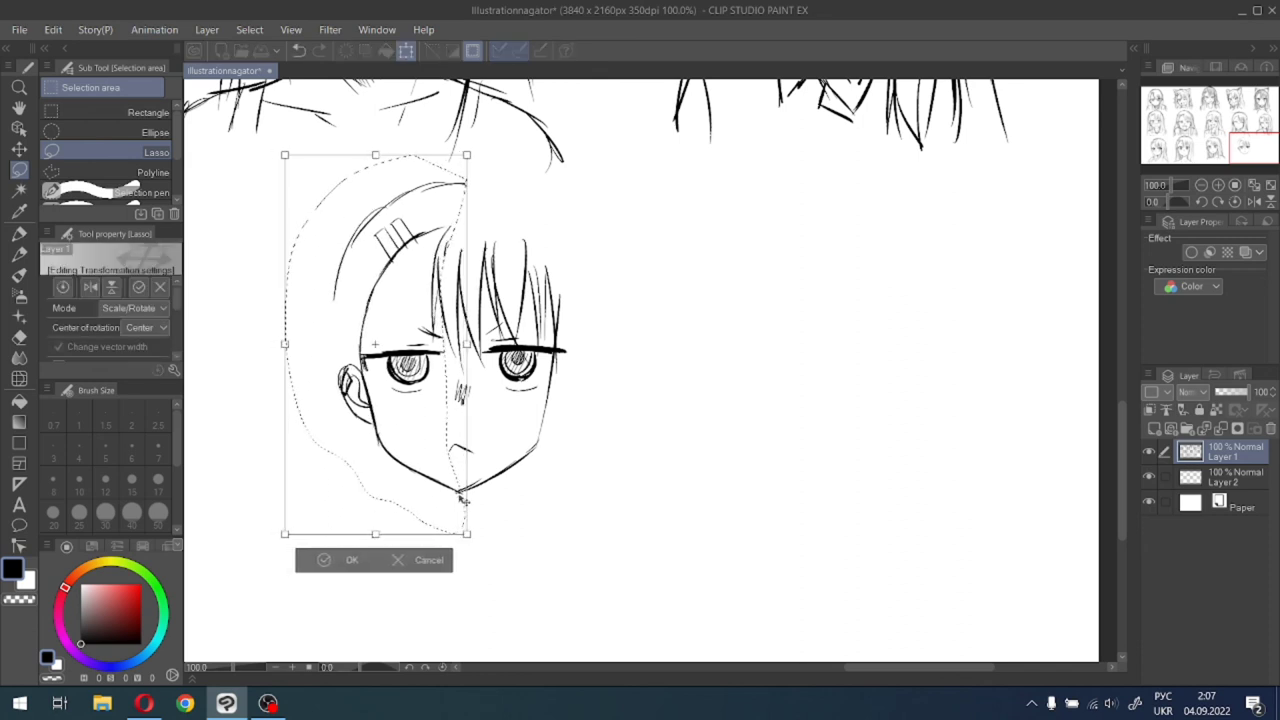
pyautogui.press('Up')
pyautogui.press('Up')
pyautogui.press('Right')
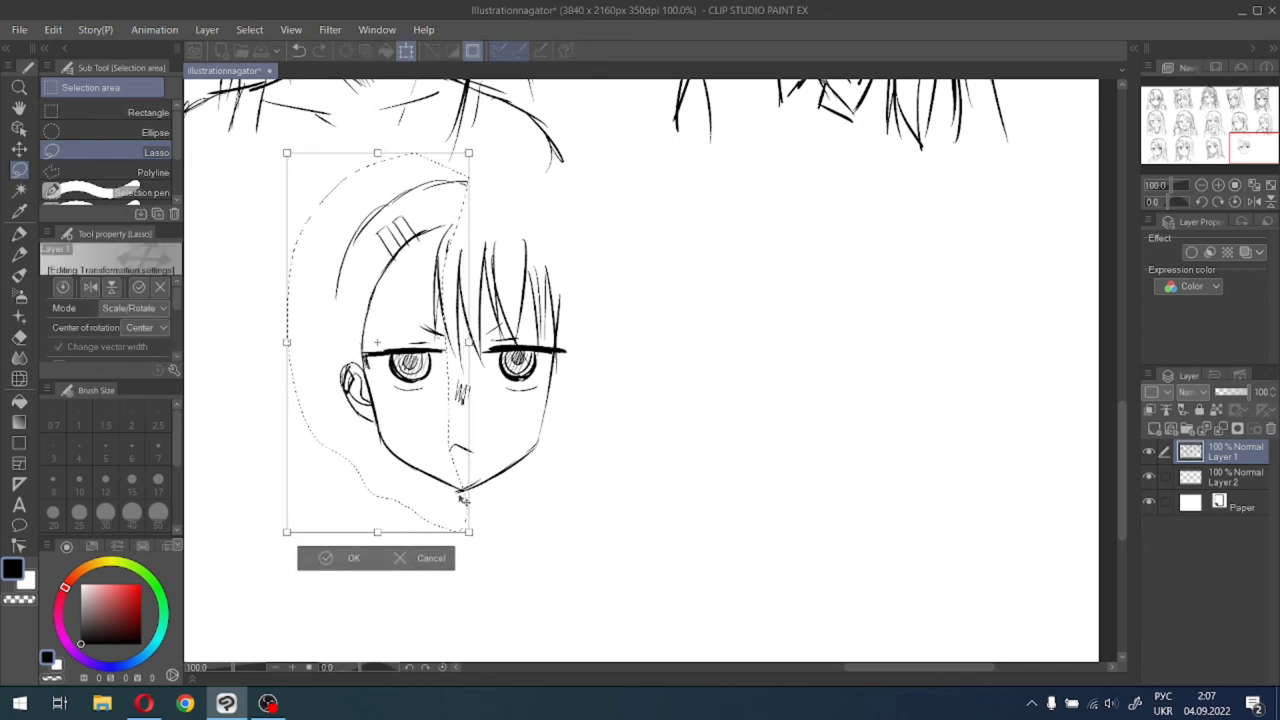
pyautogui.moveTo(462, 497); pyautogui.dragTo(463, 497)
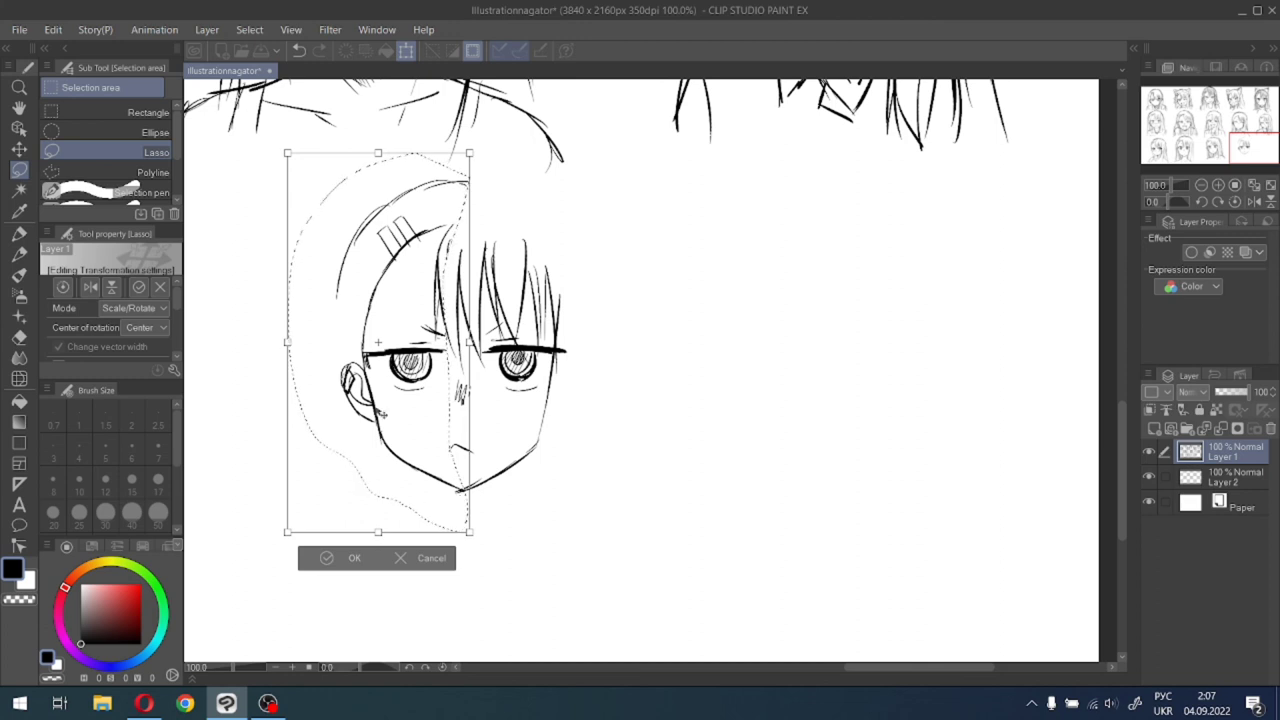
pyautogui.click(327, 557)
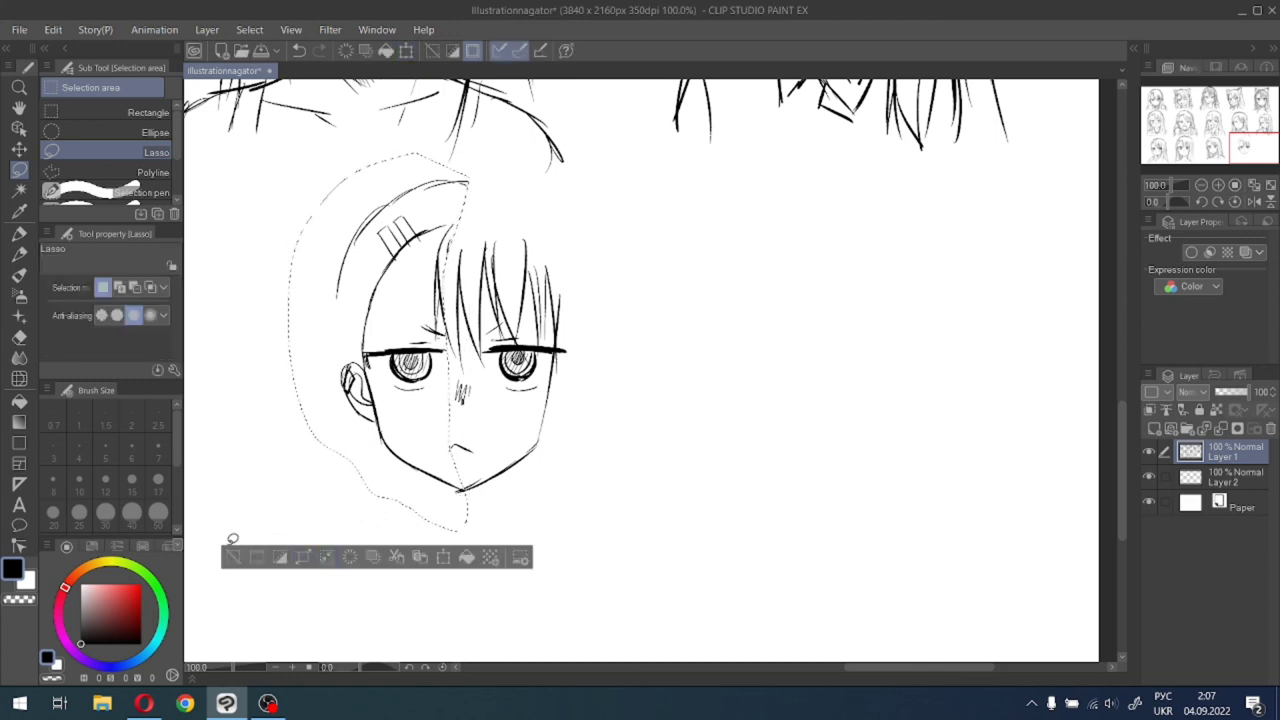
pyautogui.click(232, 556)
# Lasso the whole new head, move it left towards the third head in the bottom row, and deselect.
pyautogui.scroll(-2, 236, 540)
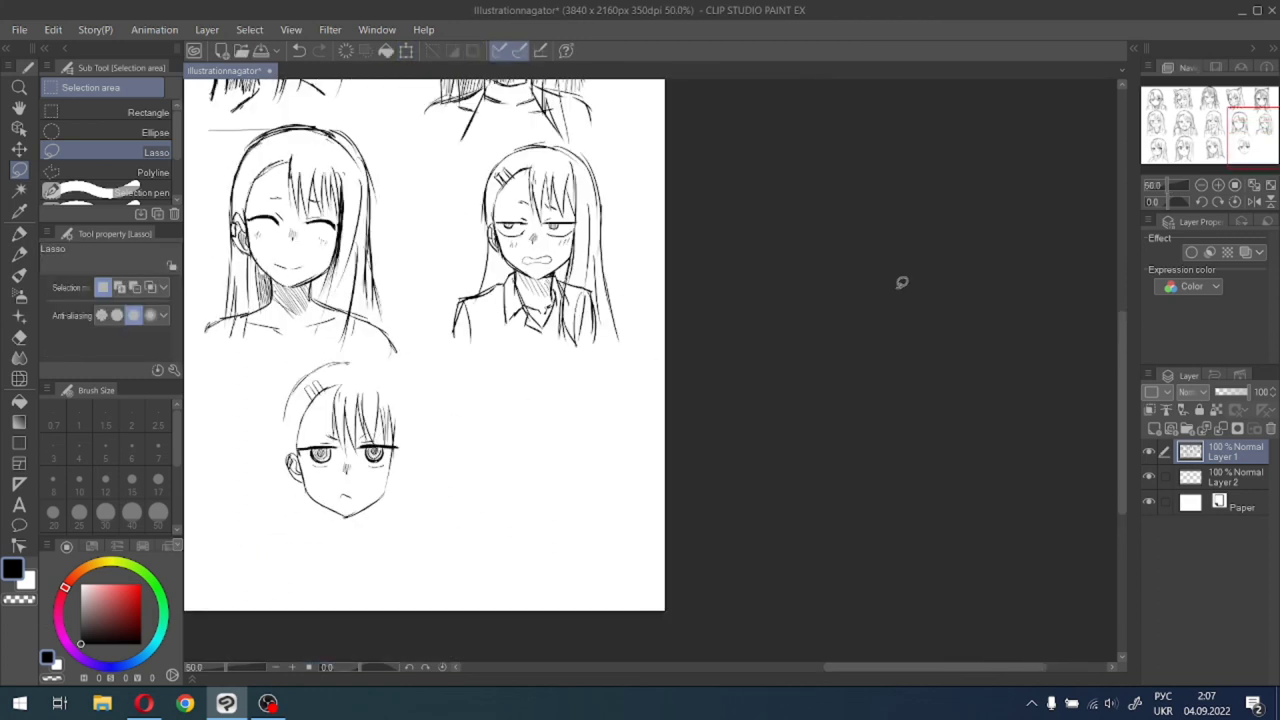
pyautogui.moveTo(1211, 158)
pyautogui.mouseDown()
pyautogui.moveTo(1201, 148)
pyautogui.moveTo(1242, 145)
pyautogui.mouseUp()
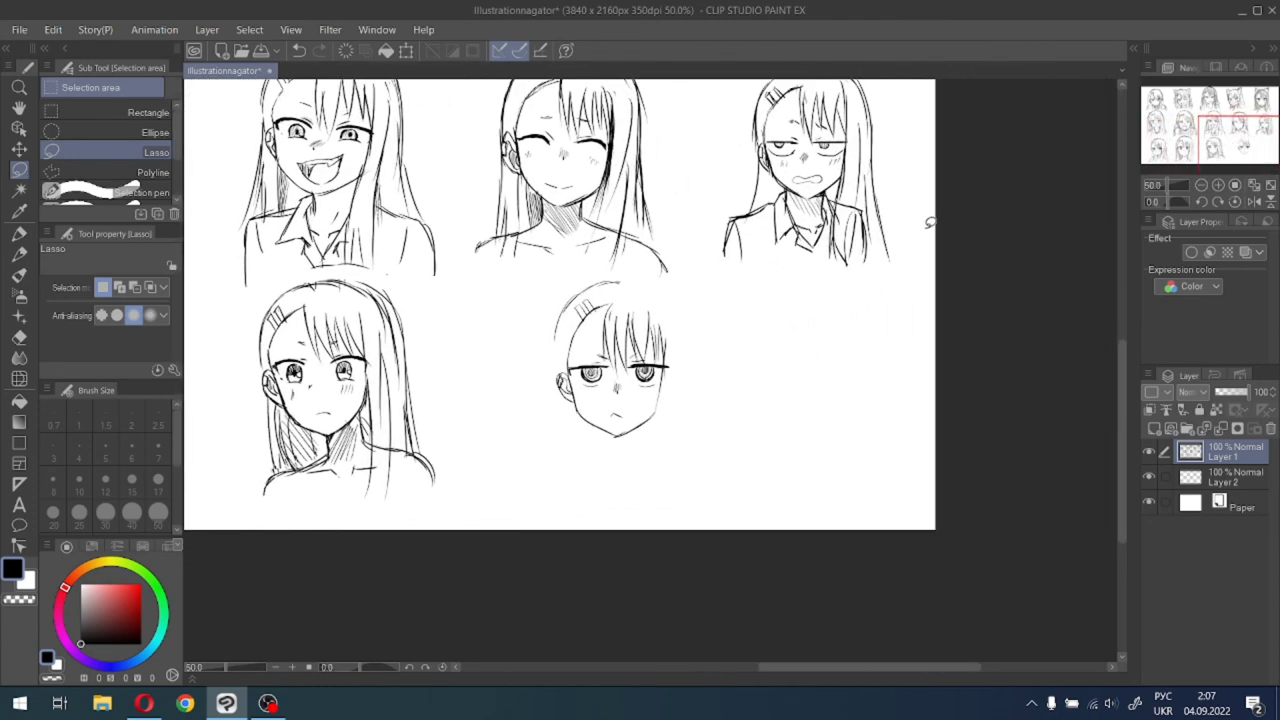
pyautogui.scroll(-1, 1212, 151)
pyautogui.moveTo(1228, 139)
pyautogui.mouseDown()
pyautogui.moveTo(1200, 133)
pyautogui.moveTo(1235, 150)
pyautogui.mouseUp()
pyautogui.scroll(1, 1228, 149)
pyautogui.scroll(1, 1235, 150)
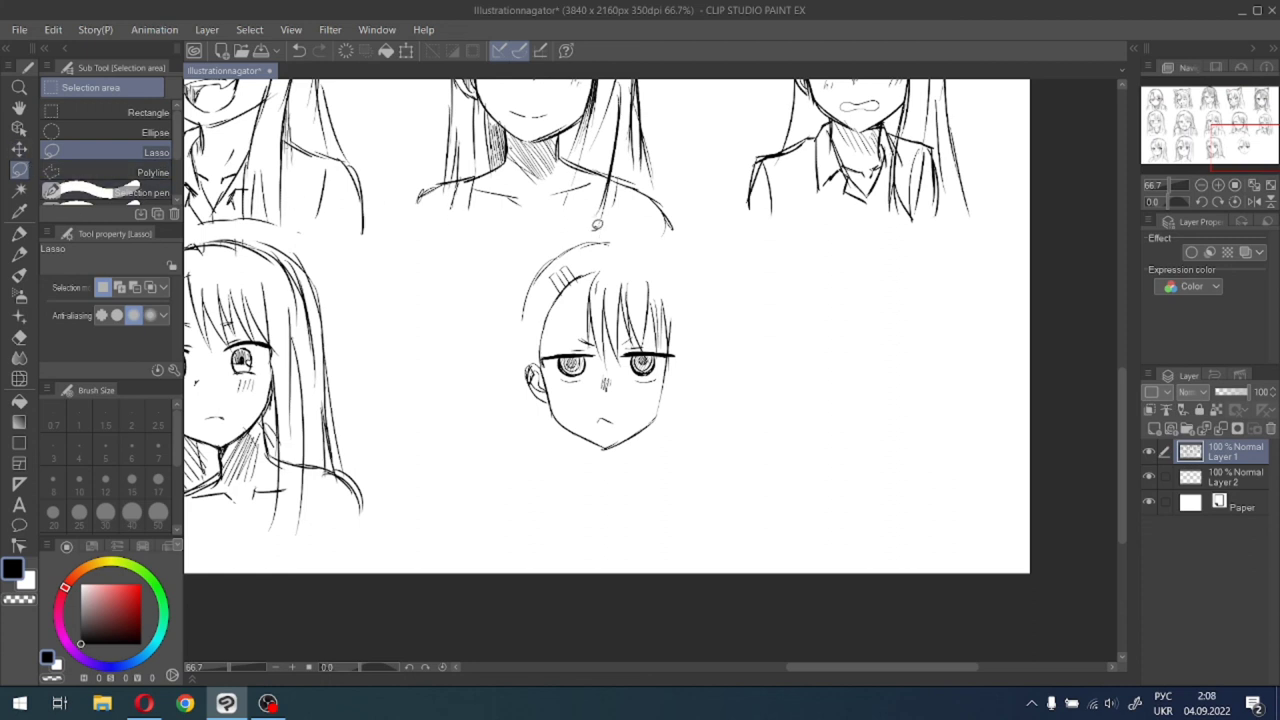
pyautogui.moveTo(594, 226)
pyautogui.mouseDown()
pyautogui.moveTo(691, 258)
pyautogui.moveTo(713, 401)
pyautogui.moveTo(530, 503)
pyautogui.moveTo(443, 387)
pyautogui.moveTo(496, 275)
pyautogui.moveTo(562, 233)
pyautogui.moveTo(600, 223)
pyautogui.mouseUp()
pyautogui.click(648, 540)
pyautogui.moveTo(651, 425); pyautogui.dragTo(550, 458)
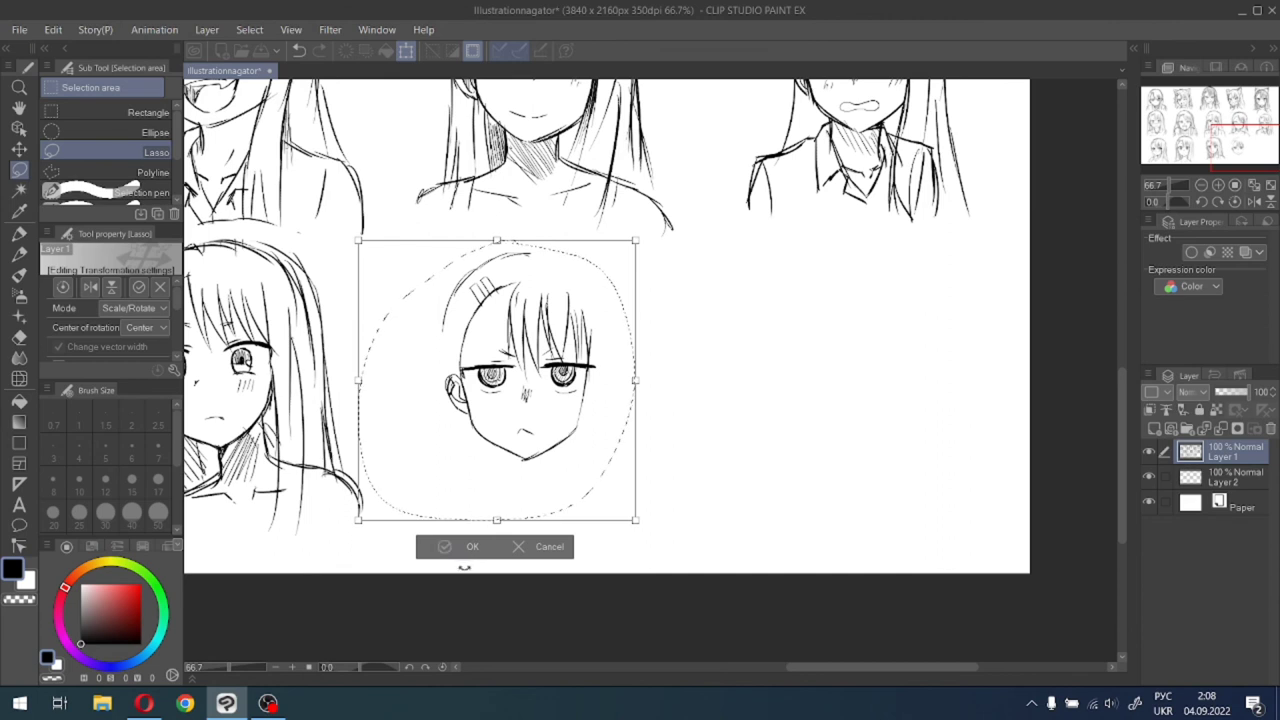
pyautogui.click(446, 546)
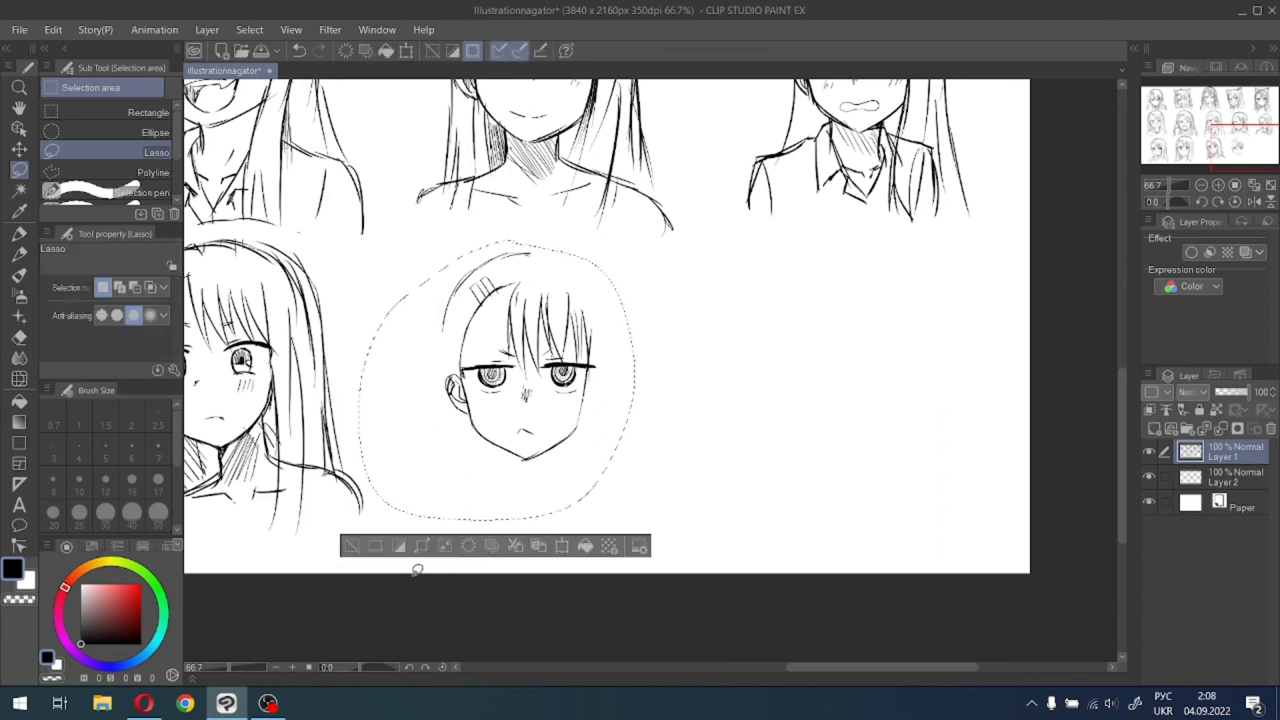
pyautogui.click(351, 547)
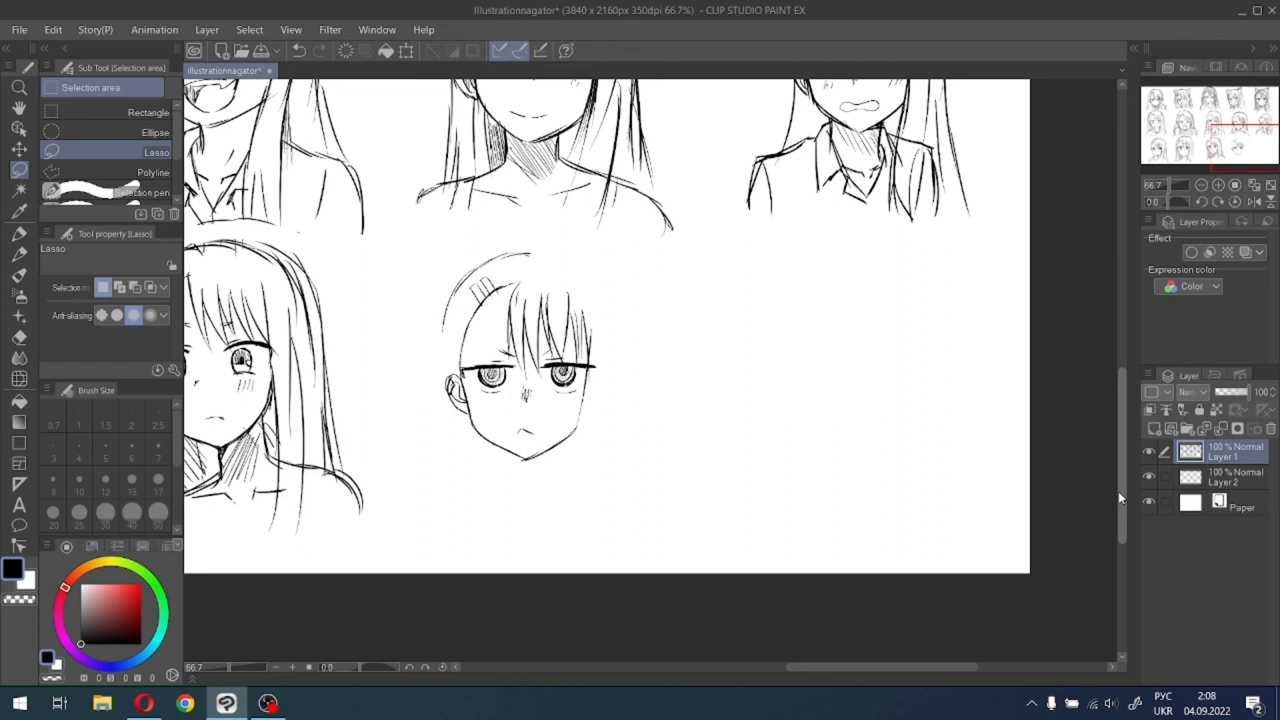
# Draw short slanted blush strokes on both cheeks with the Bold Lineart pen.
pyautogui.scroll(2, 585, 379)
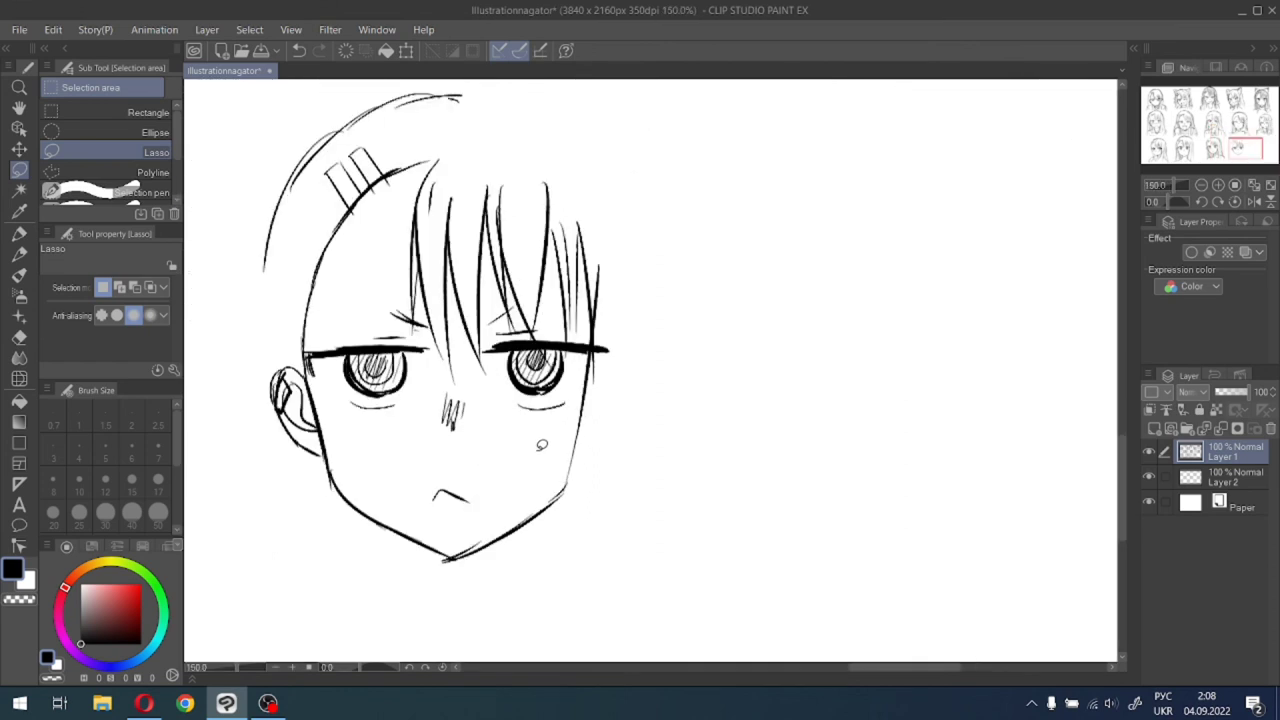
pyautogui.click(19, 232)
pyautogui.moveTo(553, 434); pyautogui.dragTo(547, 448)
pyautogui.moveTo(560, 434); pyautogui.dragTo(565, 449)
pyautogui.moveTo(358, 426); pyautogui.dragTo(371, 444)
# Draw the outer hair contour from the crown over the right side of the head, down to about eye level.
pyautogui.scroll(-2, 376, 440)
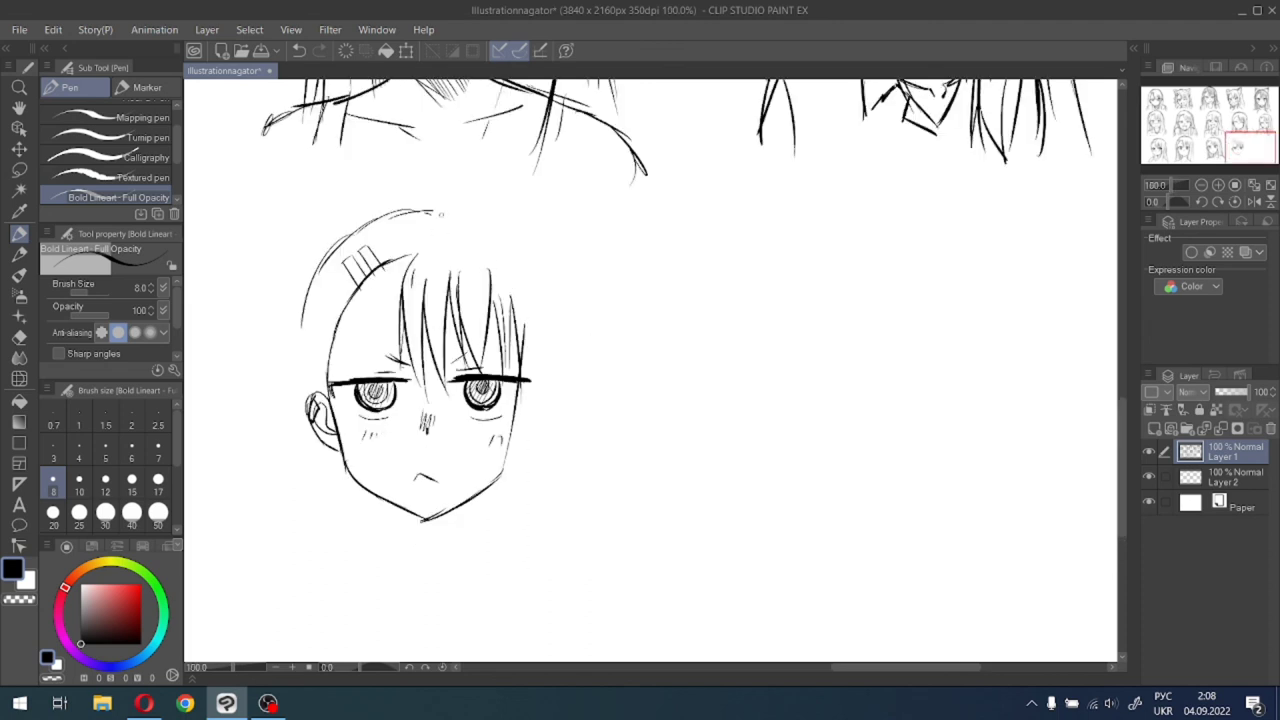
pyautogui.moveTo(432, 209)
pyautogui.mouseDown()
pyautogui.moveTo(462, 207)
pyautogui.moveTo(567, 271)
pyautogui.mouseUp()
pyautogui.hotkey('ctrl', 'z')
pyautogui.moveTo(430, 205)
pyautogui.mouseDown()
pyautogui.moveTo(508, 218)
pyautogui.moveTo(536, 256)
pyautogui.moveTo(554, 345)
pyautogui.mouseUp()
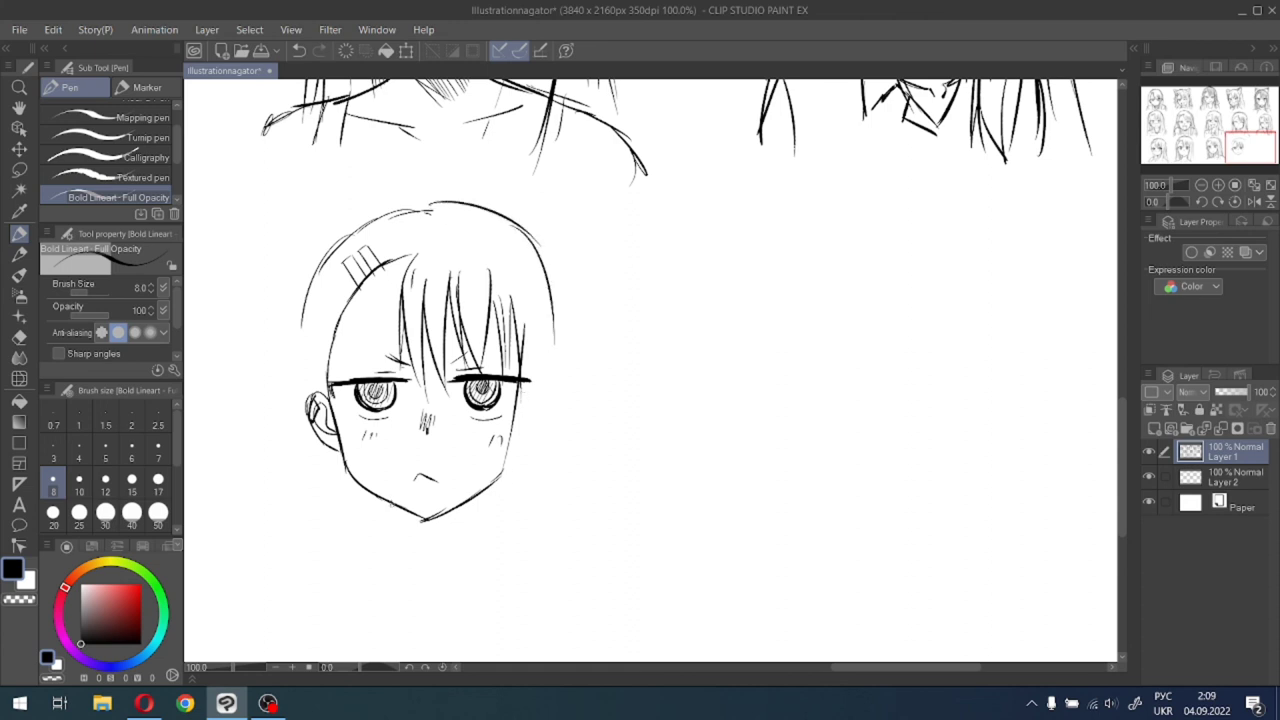
# Draw the two neck lines running down from both sides of the jaw.
pyautogui.moveTo(392, 503); pyautogui.dragTo(402, 553)
pyautogui.hotkey('ctrl', 'z')
pyautogui.moveTo(474, 499); pyautogui.dragTo(480, 550)
pyautogui.hotkey('ctrl', 'z')
pyautogui.moveTo(472, 497); pyautogui.dragTo(477, 549)
# Extend the left outer hair contour down to shoulder level, reinforce its upper curve, and add a strand running down from the ear.
pyautogui.moveTo(1227, 150); pyautogui.dragTo(1218, 152)
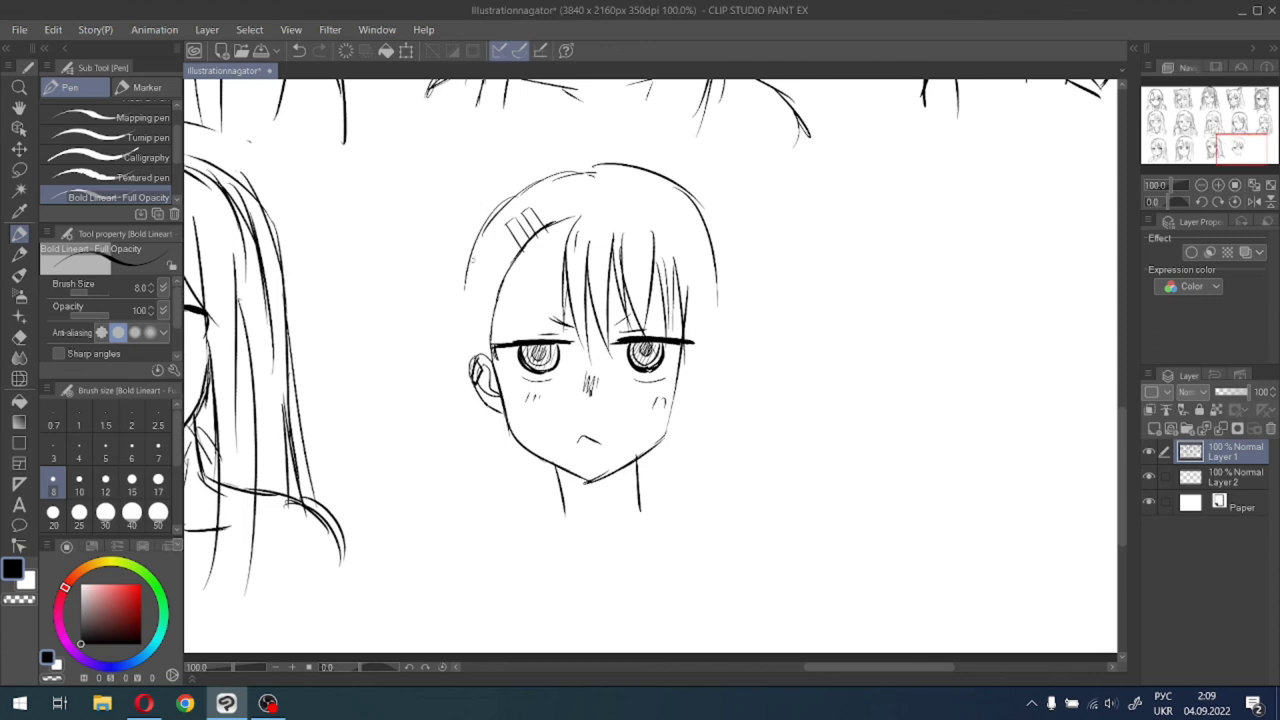
pyautogui.moveTo(478, 240); pyautogui.dragTo(462, 358)
pyautogui.hotkey('ctrl', 'z')
pyautogui.moveTo(472, 250); pyautogui.dragTo(446, 468)
pyautogui.hotkey('ctrl', 'z')
pyautogui.moveTo(468, 270); pyautogui.dragTo(462, 438)
pyautogui.moveTo(462, 306); pyautogui.dragTo(464, 465)
pyautogui.moveTo(584, 166); pyautogui.dragTo(504, 200)
pyautogui.moveTo(540, 175); pyautogui.dragTo(478, 256)
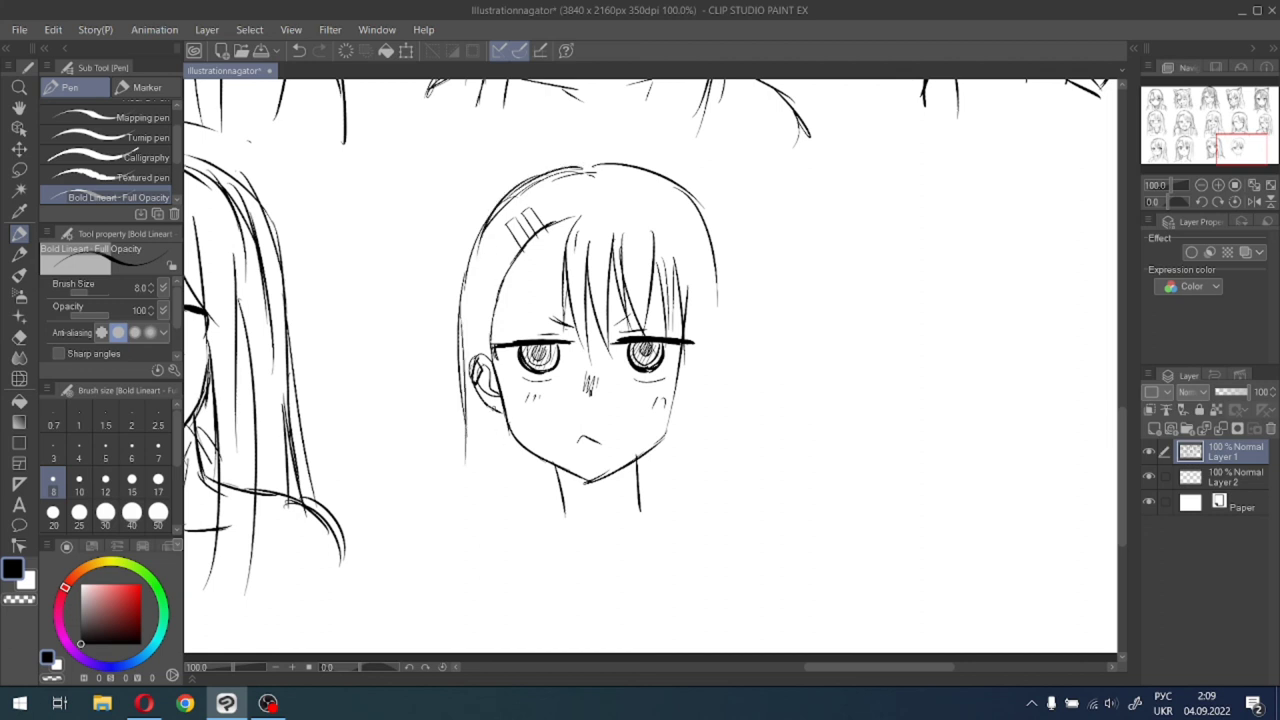
pyautogui.moveTo(498, 404); pyautogui.dragTo(478, 512)
pyautogui.moveTo(466, 442); pyautogui.dragTo(462, 506)
# Draw the left shoulder strap lines and the V-shaped collarbone strokes at the base of the neck.
pyautogui.moveTo(564, 494)
pyautogui.mouseDown()
pyautogui.moveTo(533, 513)
pyautogui.moveTo(556, 558)
pyautogui.moveTo(547, 632)
pyautogui.moveTo(531, 530)
pyautogui.moveTo(520, 610)
pyautogui.mouseUp()
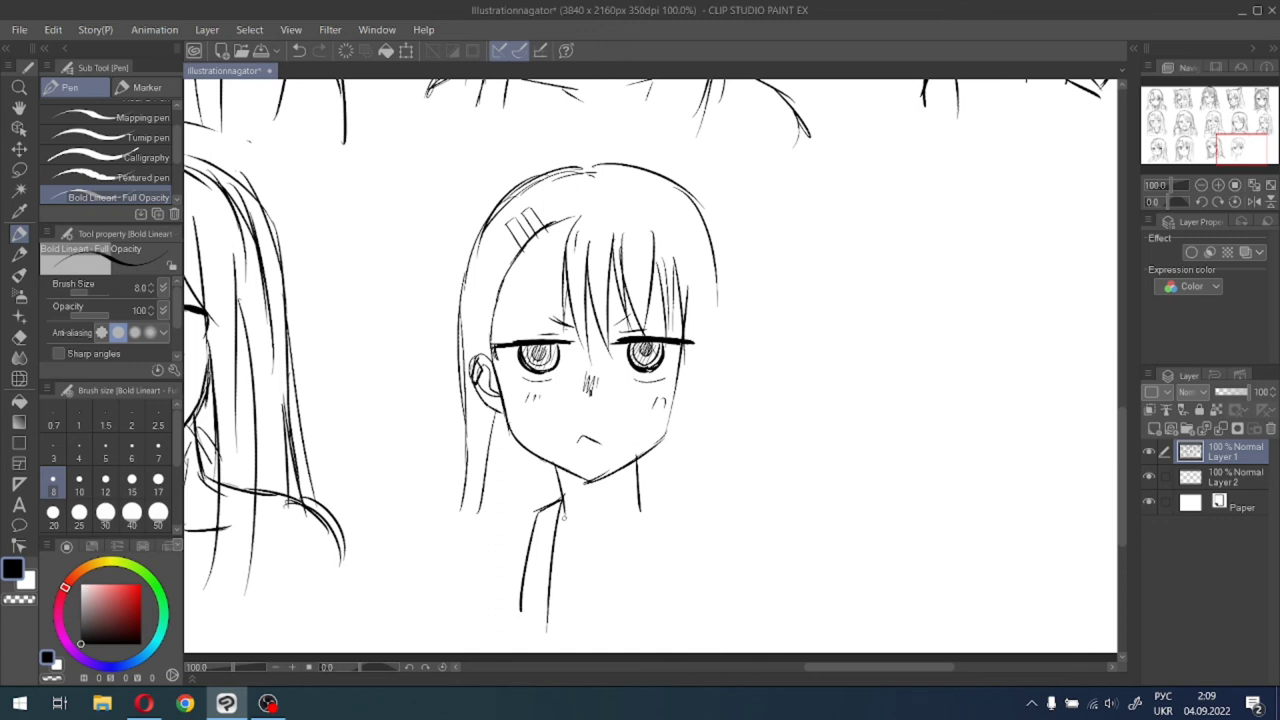
pyautogui.moveTo(556, 516)
pyautogui.mouseDown()
pyautogui.moveTo(603, 546)
pyautogui.moveTo(641, 510)
pyautogui.moveTo(584, 527)
pyautogui.mouseUp()
pyautogui.moveTo(660, 463); pyautogui.dragTo(664, 452)
# Draw two long hair strands framing the right side of the face, from the fringe down past the neck.
pyautogui.moveTo(678, 378); pyautogui.dragTo(628, 591)
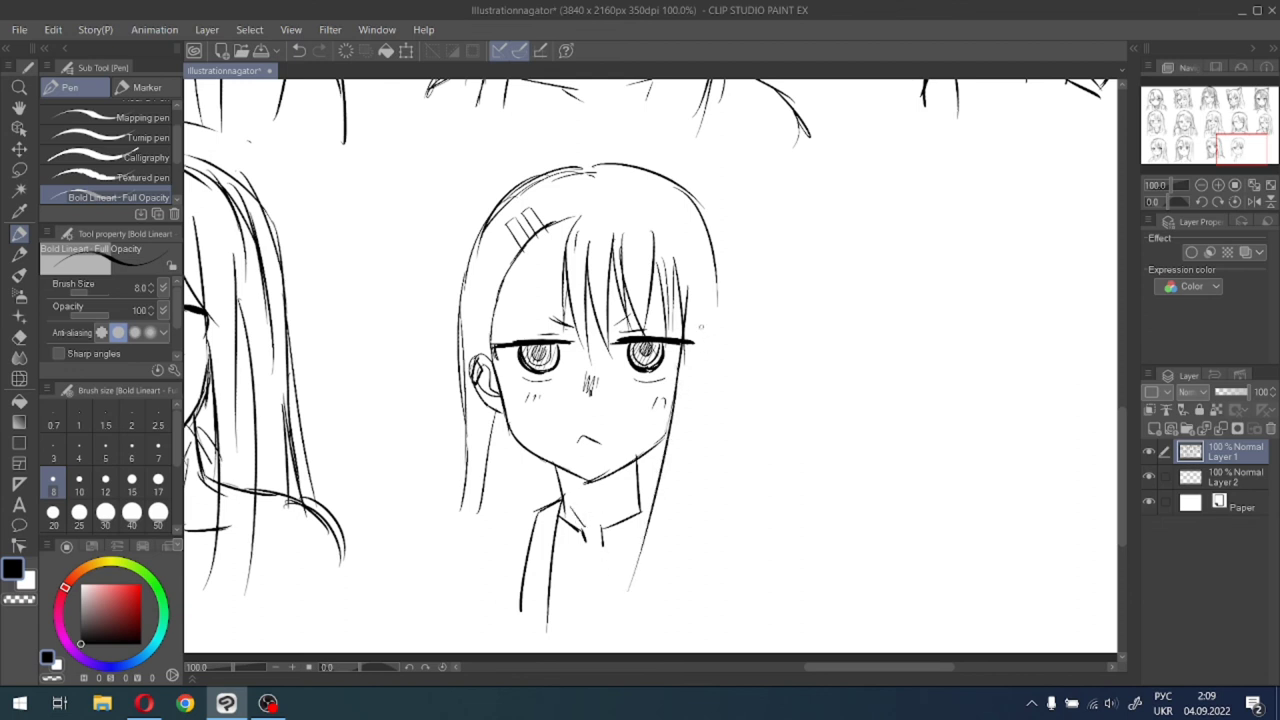
pyautogui.moveTo(702, 276); pyautogui.dragTo(676, 546)
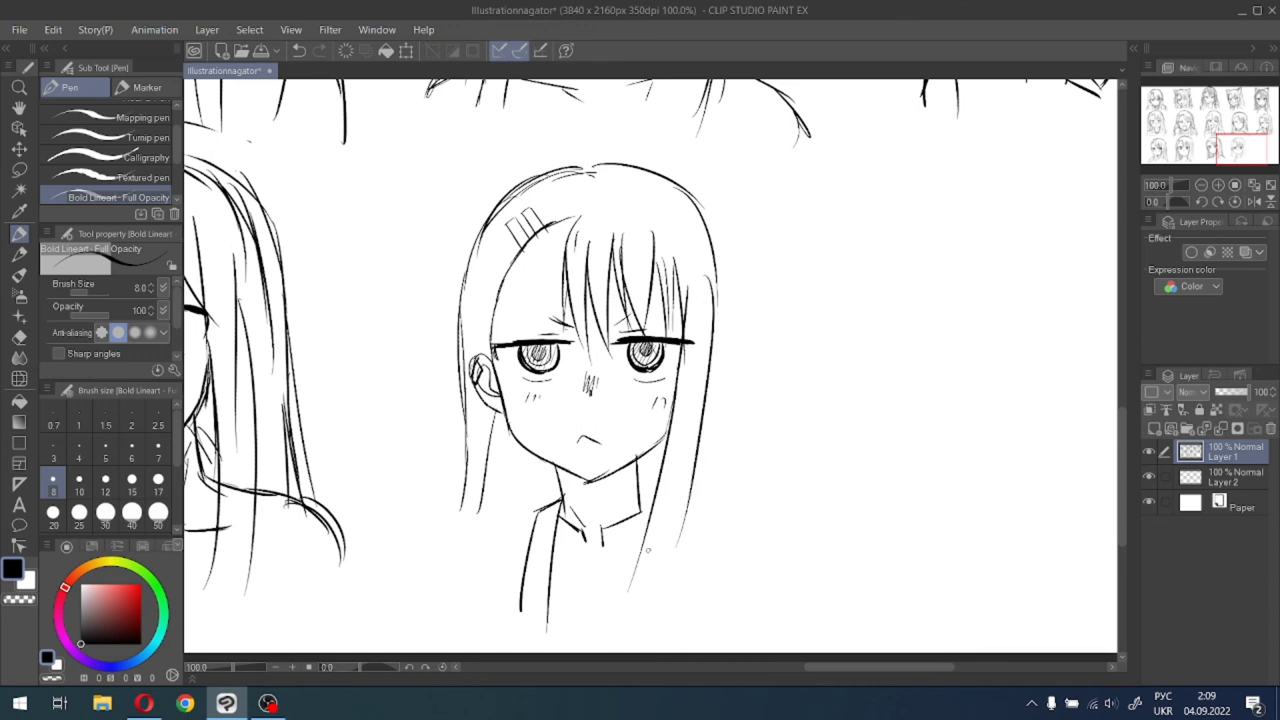
pyautogui.hotkey('ctrl', 'z')
pyautogui.moveTo(714, 276)
pyautogui.mouseDown()
pyautogui.moveTo(702, 407)
pyautogui.moveTo(670, 530)
pyautogui.mouseUp()
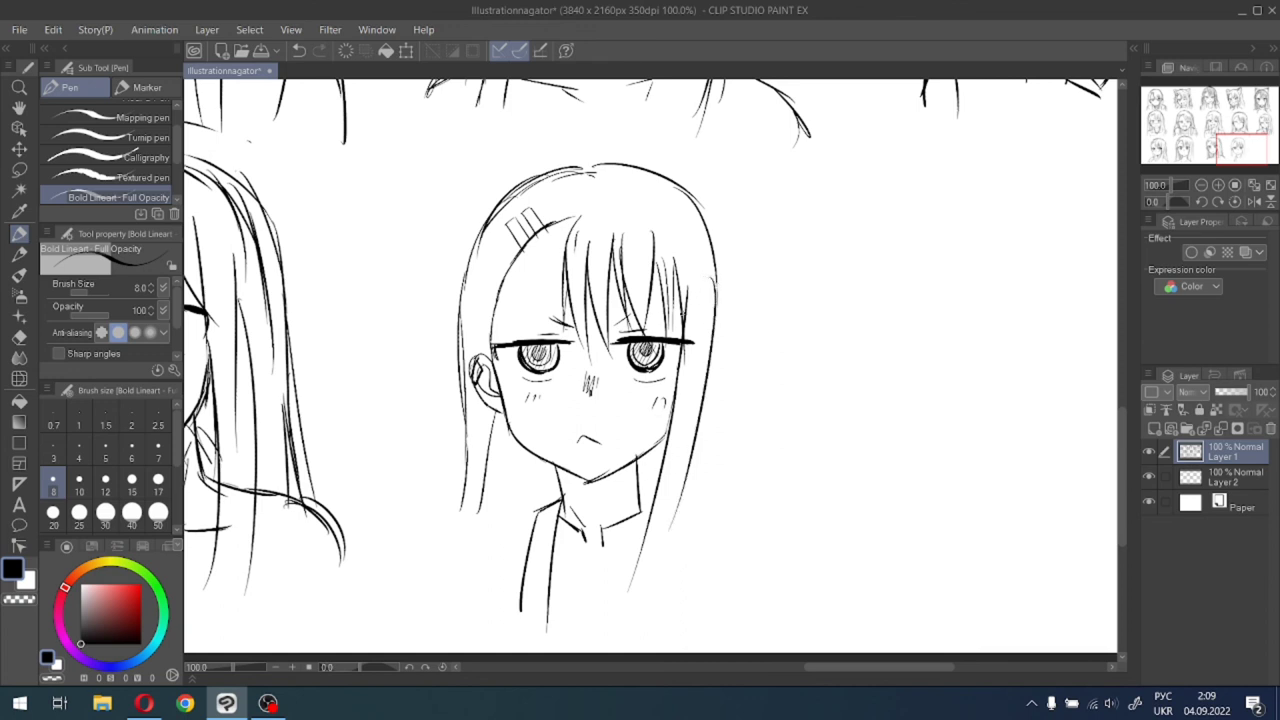
# Draw the long outer hair contour on the right, from the upper head down below the shoulder.
pyautogui.moveTo(690, 190); pyautogui.dragTo(740, 310)
pyautogui.hotkey('ctrl', 'z')
pyautogui.moveTo(694, 196)
pyautogui.mouseDown()
pyautogui.moveTo(736, 268)
pyautogui.moveTo(740, 330)
pyautogui.moveTo(812, 558)
pyautogui.mouseUp()
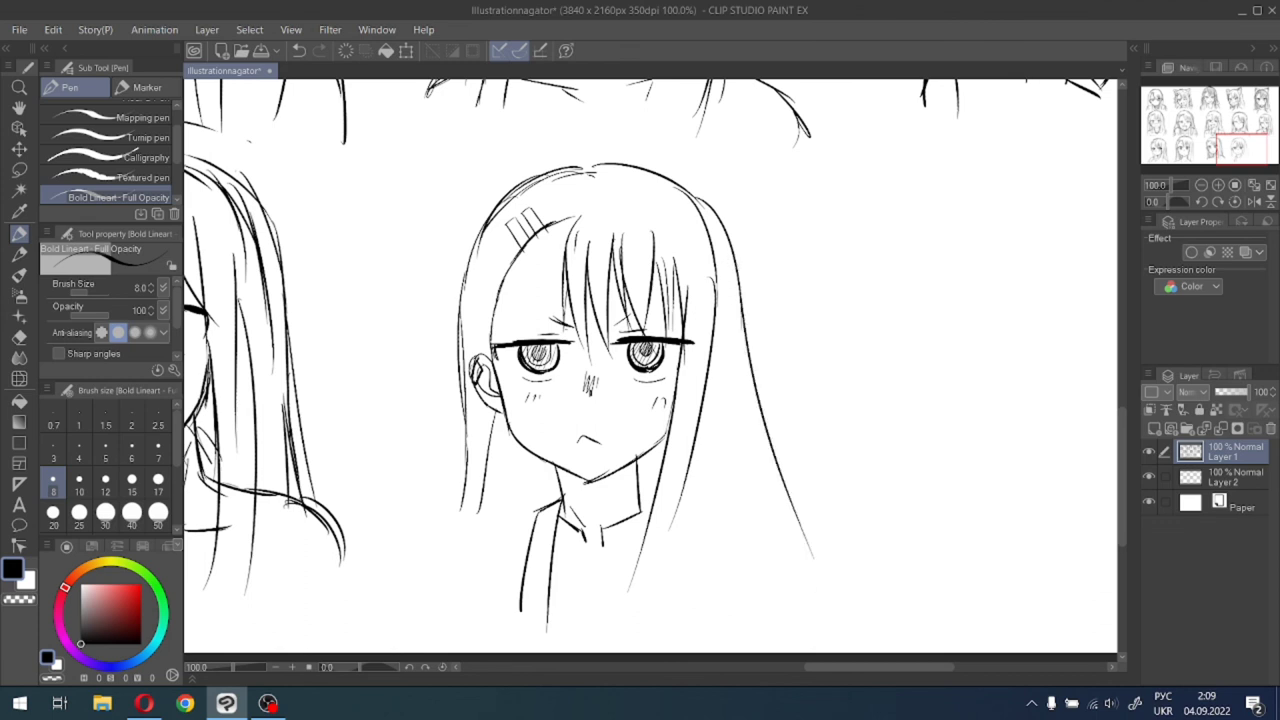
pyautogui.hotkey('ctrl', 'z')
pyautogui.moveTo(740, 310); pyautogui.dragTo(780, 562)
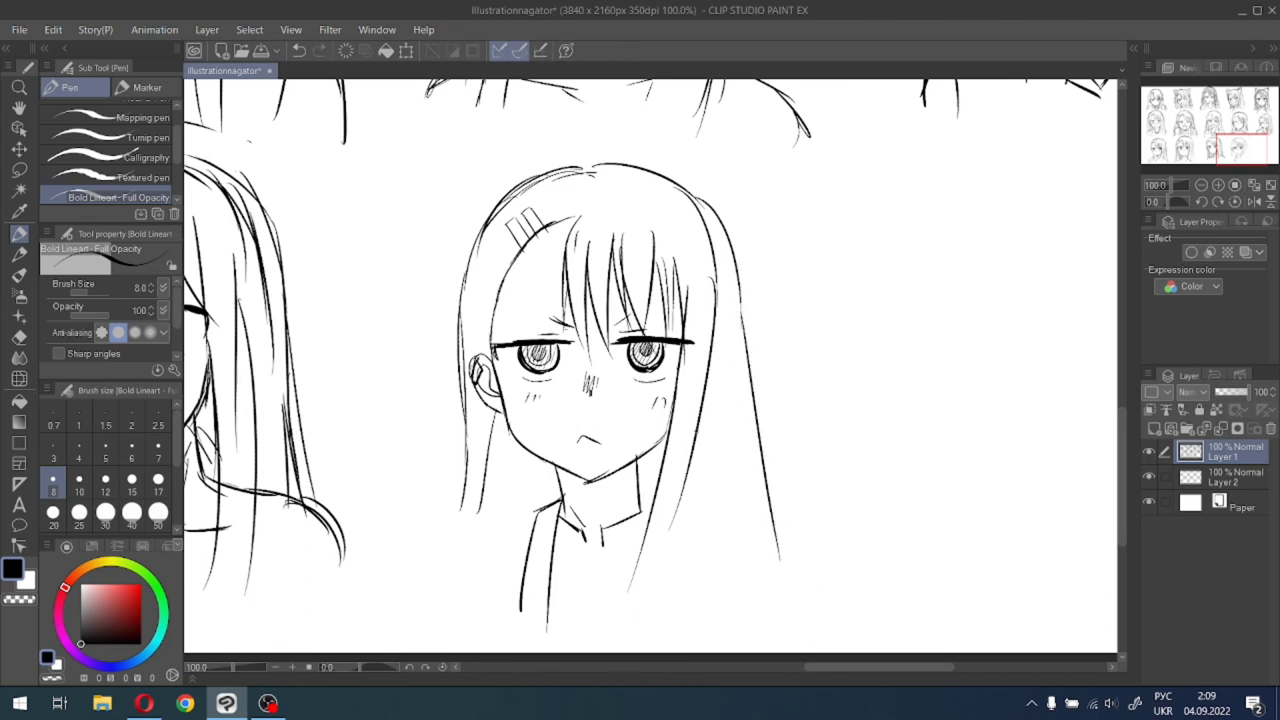
# Draw the right shoulder curving down into the upper arm, with an inner arm line.
pyautogui.moveTo(655, 498)
pyautogui.mouseDown()
pyautogui.moveTo(725, 516)
pyautogui.moveTo(757, 608)
pyautogui.mouseUp()
pyautogui.moveTo(737, 518)
pyautogui.mouseDown()
pyautogui.moveTo(702, 508)
pyautogui.moveTo(698, 617)
pyautogui.mouseUp()
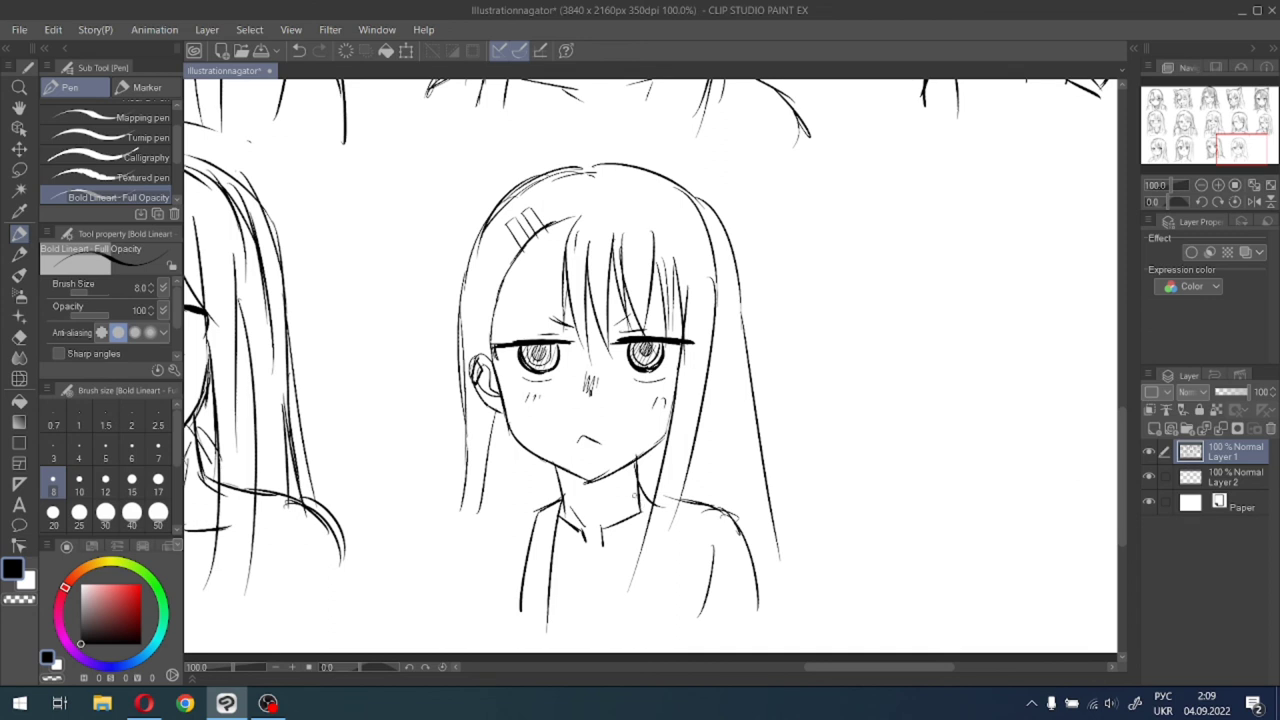
# Thicken the hair lock that falls over the right shoulder with several long tapered strands.
pyautogui.moveTo(634, 494); pyautogui.dragTo(662, 594)
pyautogui.hotkey('ctrl', 'z')
pyautogui.moveTo(684, 484); pyautogui.dragTo(644, 604)
pyautogui.hotkey('ctrl', 'z')
pyautogui.moveTo(686, 488); pyautogui.dragTo(646, 578)
pyautogui.moveTo(706, 380); pyautogui.dragTo(670, 578)
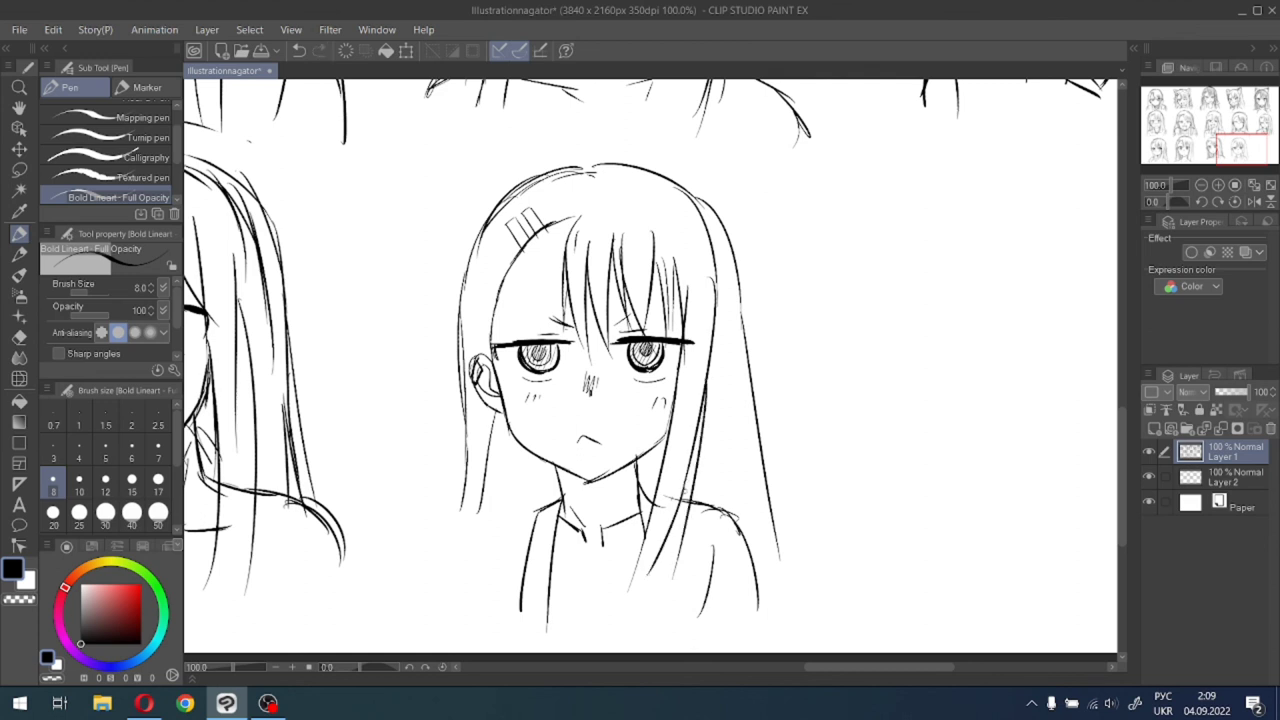
pyautogui.moveTo(688, 480); pyautogui.dragTo(666, 566)
# Draw the left shoulder line from the strap out to the outer hair ends.
pyautogui.moveTo(536, 508)
pyautogui.mouseDown()
pyautogui.moveTo(491, 488)
pyautogui.moveTo(468, 492)
pyautogui.moveTo(474, 507)
pyautogui.mouseUp()
pyautogui.hotkey('ctrl', 'z')
pyautogui.hotkey('ctrl', 'z')
pyautogui.hotkey('ctrl', 'z')
pyautogui.hotkey('ctrl', 'z')
pyautogui.moveTo(496, 496); pyautogui.dragTo(456, 517)
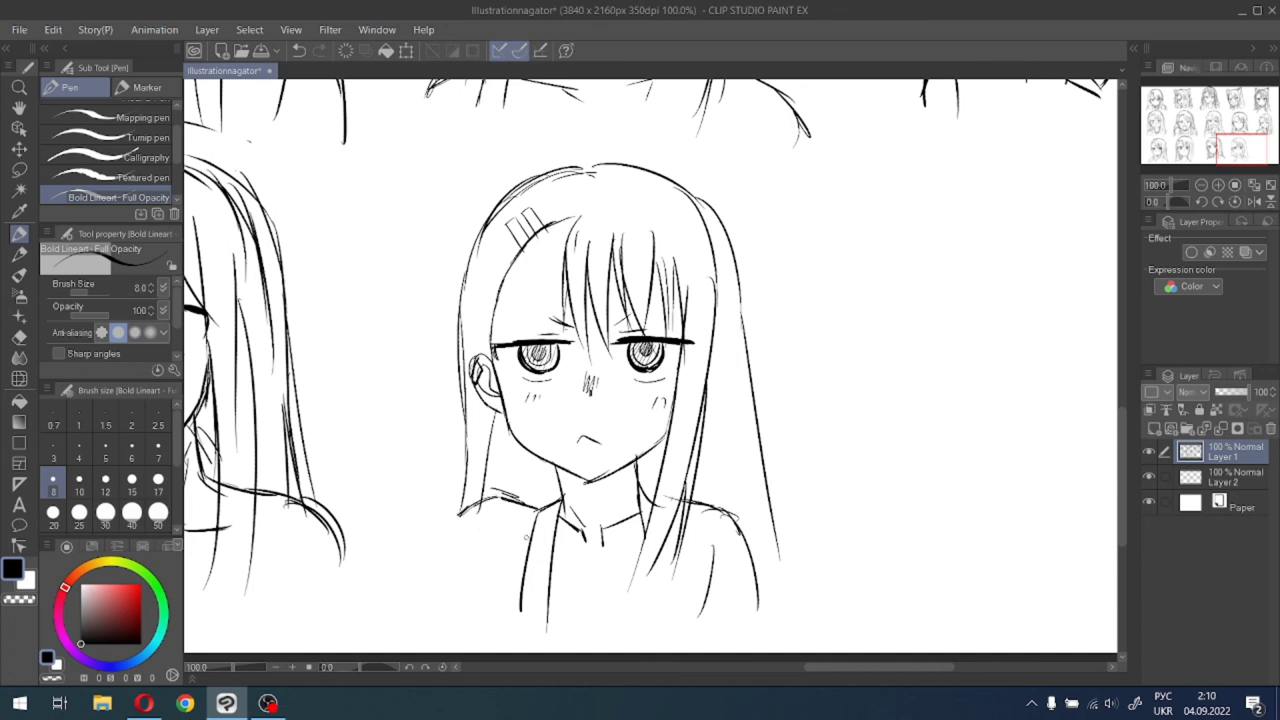
# Extend the left shoulder outward into an upper arm and draw the armpit and lower arm lines beside the strap.
pyautogui.moveTo(534, 518); pyautogui.dragTo(499, 607)
pyautogui.moveTo(522, 562); pyautogui.dragTo(500, 598)
pyautogui.moveTo(503, 553); pyautogui.dragTo(496, 603)
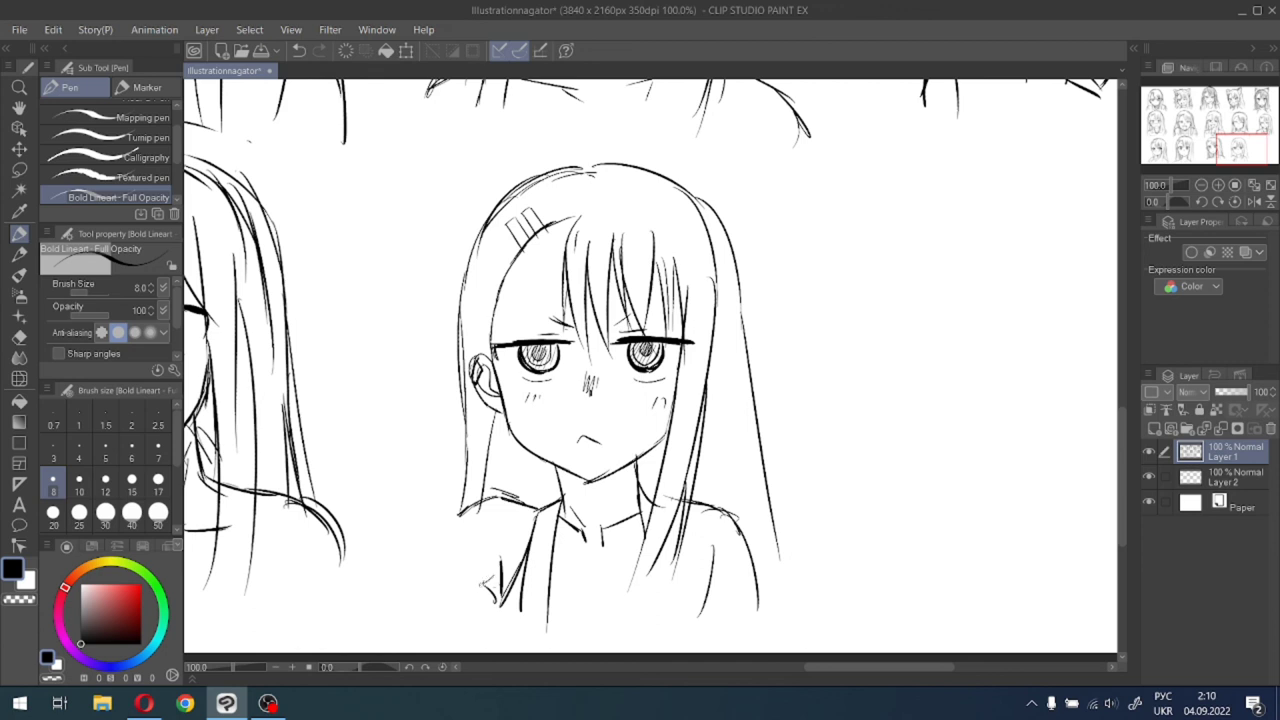
pyautogui.moveTo(488, 582)
pyautogui.mouseDown()
pyautogui.moveTo(432, 605)
pyautogui.moveTo(466, 596)
pyautogui.mouseUp()
pyautogui.moveTo(498, 492); pyautogui.dragTo(407, 546)
# Add pointed hair tips over the chest, with short fold lines beside the strap and near the right armpit.
pyautogui.moveTo(675, 573); pyautogui.dragTo(694, 606)
pyautogui.moveTo(679, 518)
pyautogui.mouseDown()
pyautogui.moveTo(659, 607)
pyautogui.moveTo(662, 582)
pyautogui.moveTo(622, 605)
pyautogui.mouseUp()
pyautogui.moveTo(645, 540); pyautogui.dragTo(622, 604)
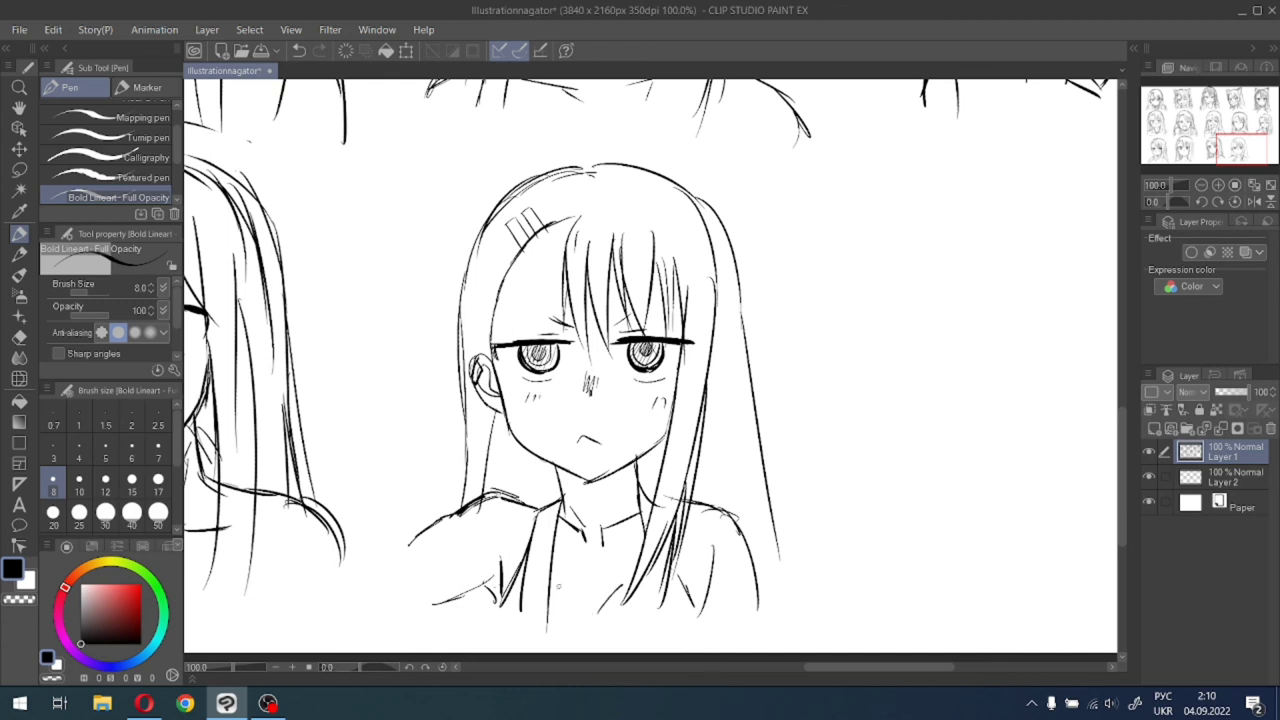
pyautogui.moveTo(562, 587)
pyautogui.mouseDown()
pyautogui.moveTo(578, 620)
pyautogui.moveTo(550, 618)
pyautogui.mouseUp()
pyautogui.moveTo(638, 577); pyautogui.dragTo(618, 621)
pyautogui.moveTo(684, 571); pyautogui.dragTo(704, 606)
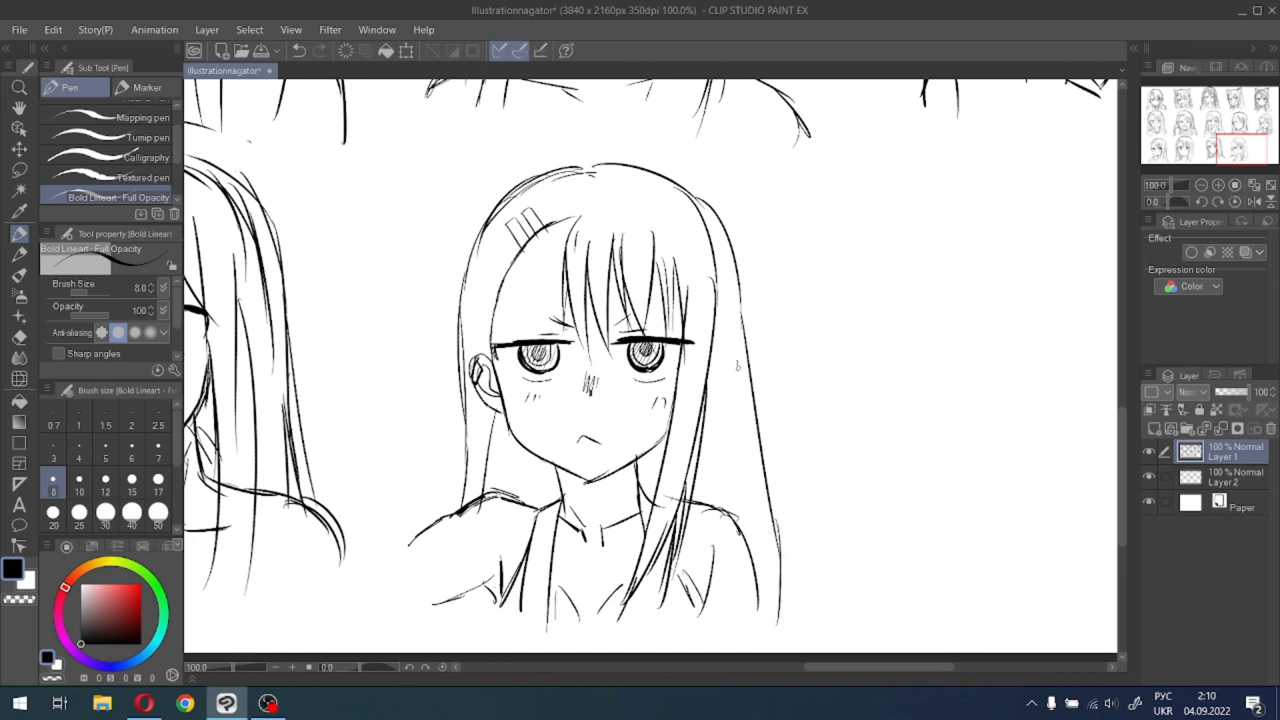
# Draw thin inner strands along the outer edge of the long hair on the right.
pyautogui.moveTo(737, 366); pyautogui.dragTo(770, 576)
pyautogui.moveTo(745, 448); pyautogui.dragTo(766, 556)
pyautogui.moveTo(736, 386); pyautogui.dragTo(742, 554)
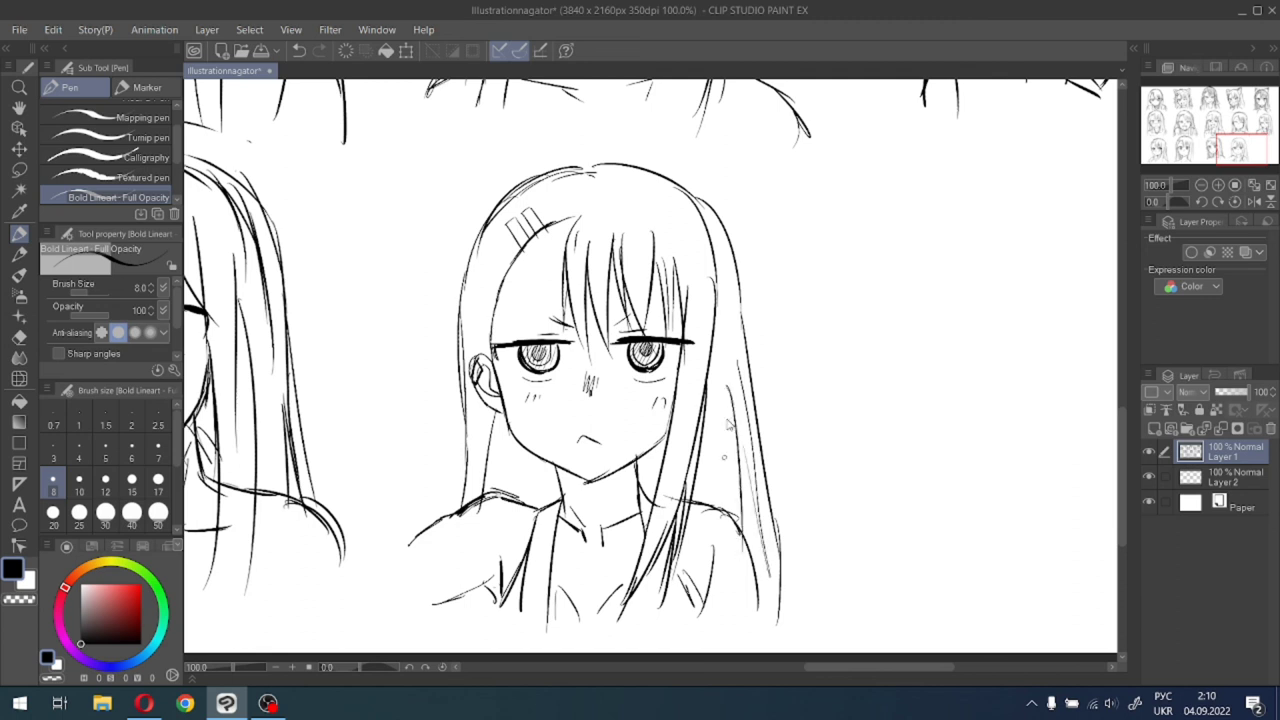
pyautogui.hotkey('ctrl', 'z')
pyautogui.moveTo(743, 369); pyautogui.dragTo(739, 492)
pyautogui.hotkey('ctrl', 'z')
pyautogui.moveTo(739, 380); pyautogui.dragTo(741, 521)
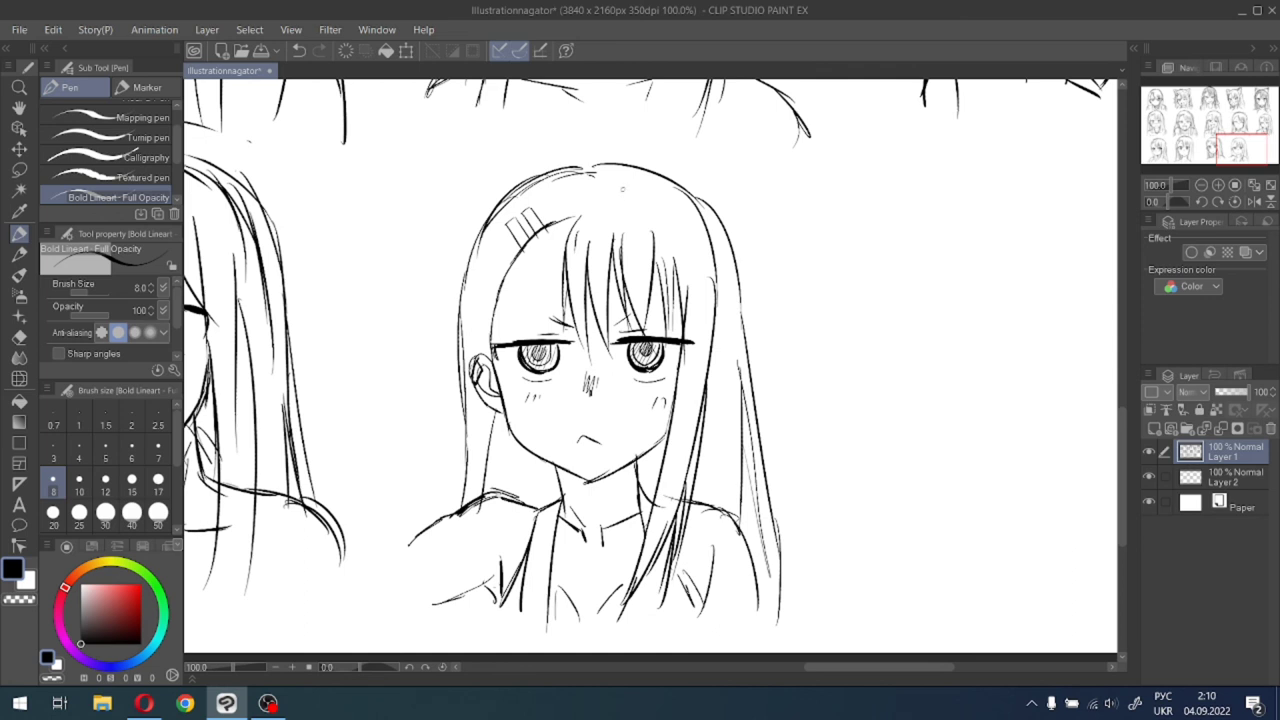
# Reinforce the hair contour over the top of the head from the crown to the upper right.
pyautogui.moveTo(594, 162); pyautogui.dragTo(731, 195)
pyautogui.hotkey('ctrl', 'z')
pyautogui.moveTo(603, 160)
pyautogui.mouseDown()
pyautogui.moveTo(706, 188)
pyautogui.moveTo(730, 220)
pyautogui.mouseUp()
pyautogui.hotkey('ctrl', 'z')
pyautogui.moveTo(577, 162); pyautogui.dragTo(706, 205)
# Hatch the hair gap between the ear, the left jaw and the shoulder with diagonal shading lines.
pyautogui.moveTo(486, 473); pyautogui.dragTo(497, 500)
pyautogui.moveTo(486, 461); pyautogui.dragTo(509, 498)
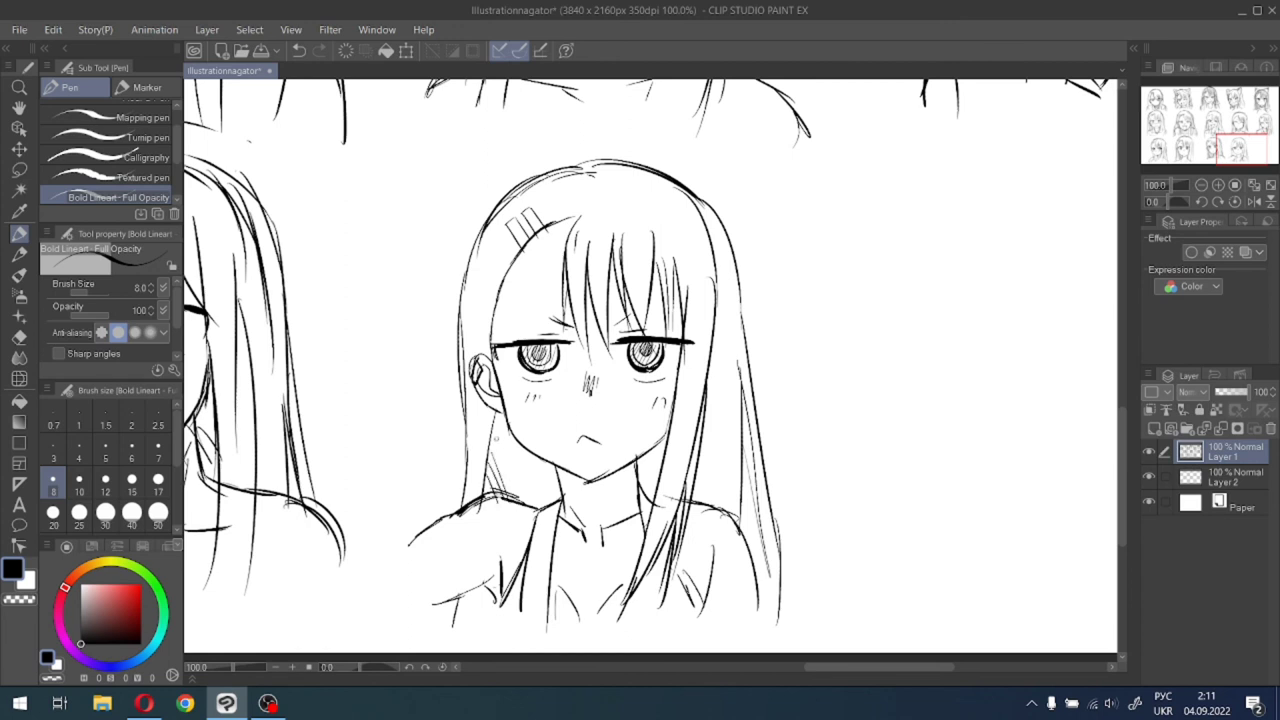
pyautogui.moveTo(495, 438); pyautogui.dragTo(518, 499)
pyautogui.moveTo(496, 426); pyautogui.dragTo(529, 492)
pyautogui.moveTo(504, 425)
pyautogui.mouseDown()
pyautogui.moveTo(519, 452)
pyautogui.moveTo(514, 494)
pyautogui.mouseUp()
# Hatch the shadow on the neck under the chin and in the gap between the right jaw and the long hair.
pyautogui.moveTo(550, 452)
pyautogui.mouseDown()
pyautogui.moveTo(528, 500)
pyautogui.moveTo(566, 502)
pyautogui.moveTo(594, 524)
pyautogui.mouseUp()
pyautogui.moveTo(608, 484); pyautogui.dragTo(602, 526)
pyautogui.moveTo(616, 478)
pyautogui.mouseDown()
pyautogui.moveTo(604, 524)
pyautogui.moveTo(610, 508)
pyautogui.mouseUp()
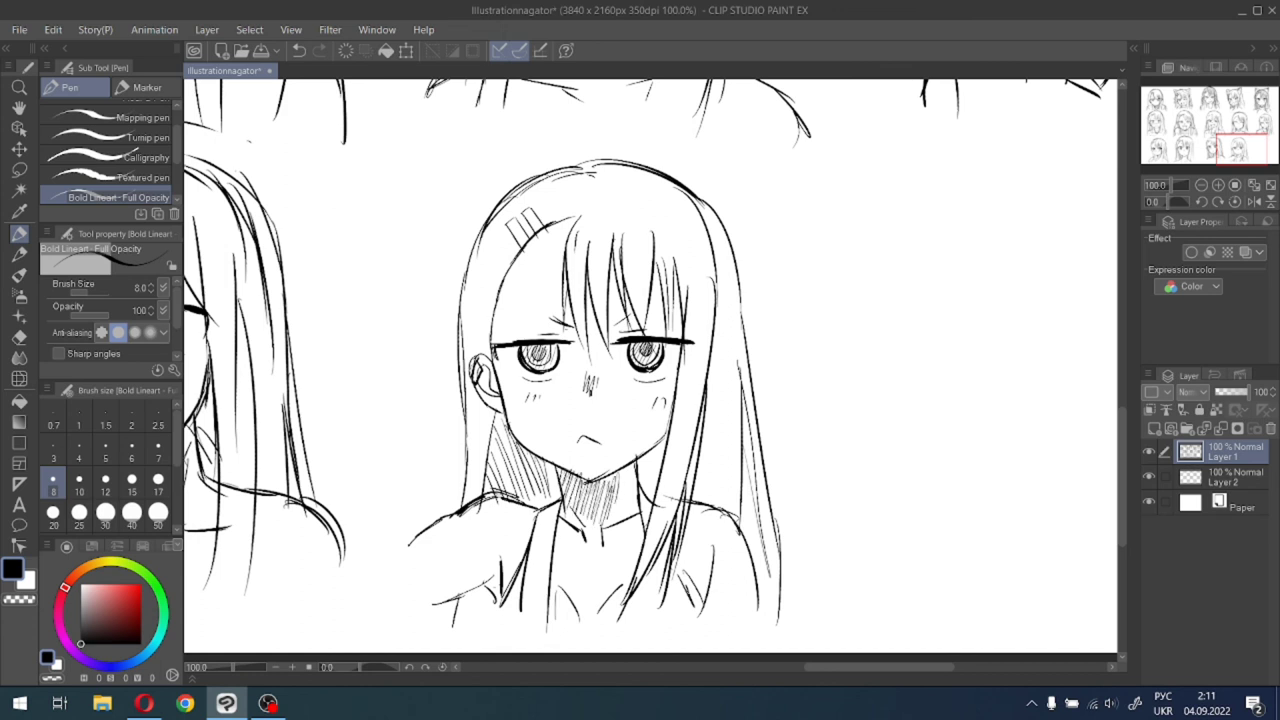
pyautogui.moveTo(648, 456); pyautogui.dragTo(640, 484)
pyautogui.moveTo(650, 458); pyautogui.dragTo(646, 502)
pyautogui.moveTo(660, 446); pyautogui.dragTo(654, 500)
pyautogui.moveTo(672, 440); pyautogui.dragTo(660, 502)
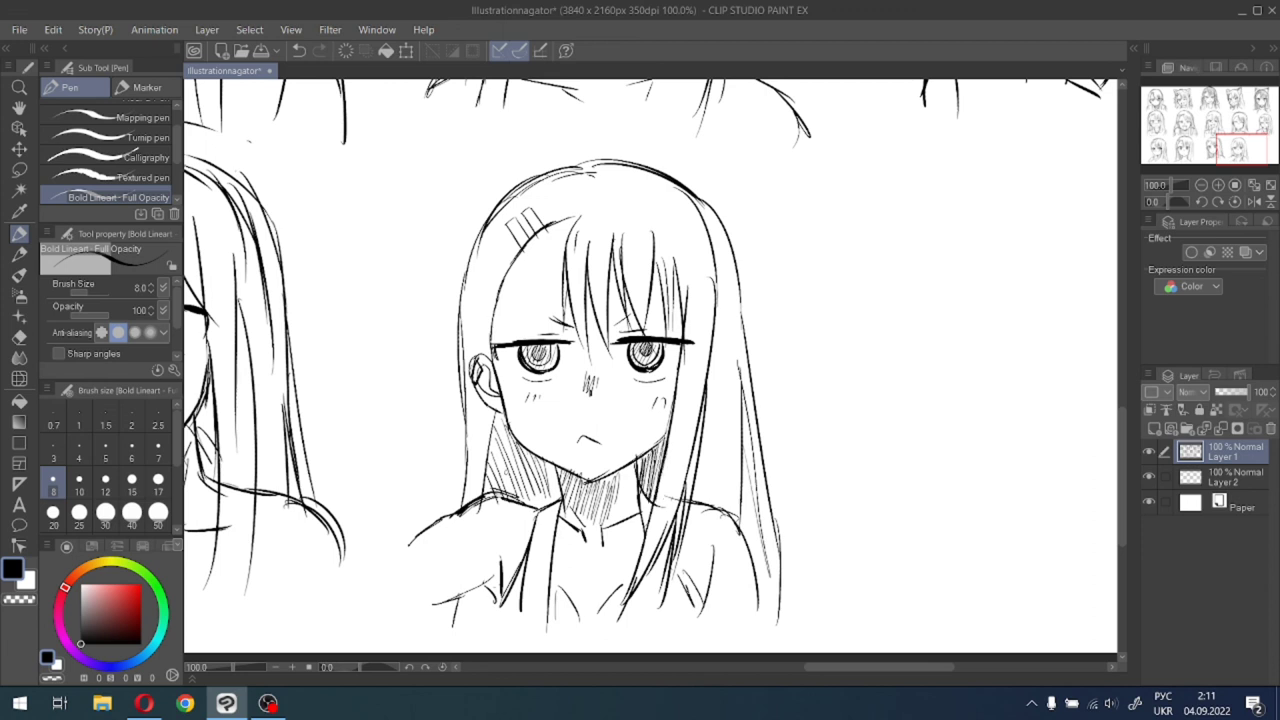
# Cross-hatch the shaded hair area beneath the ear to darken it toward the left side of the neck.
pyautogui.moveTo(500, 456); pyautogui.dragTo(496, 500)
pyautogui.moveTo(522, 438)
pyautogui.mouseDown()
pyautogui.moveTo(510, 502)
pyautogui.moveTo(496, 458)
pyautogui.mouseUp()
pyautogui.moveTo(520, 454); pyautogui.dragTo(506, 494)
pyautogui.moveTo(514, 408); pyautogui.dragTo(500, 470)
pyautogui.moveTo(534, 448); pyautogui.dragTo(524, 500)
pyautogui.moveTo(548, 460); pyautogui.dragTo(540, 506)
pyautogui.moveTo(558, 462); pyautogui.dragTo(546, 500)
pyautogui.moveTo(560, 470); pyautogui.dragTo(548, 496)
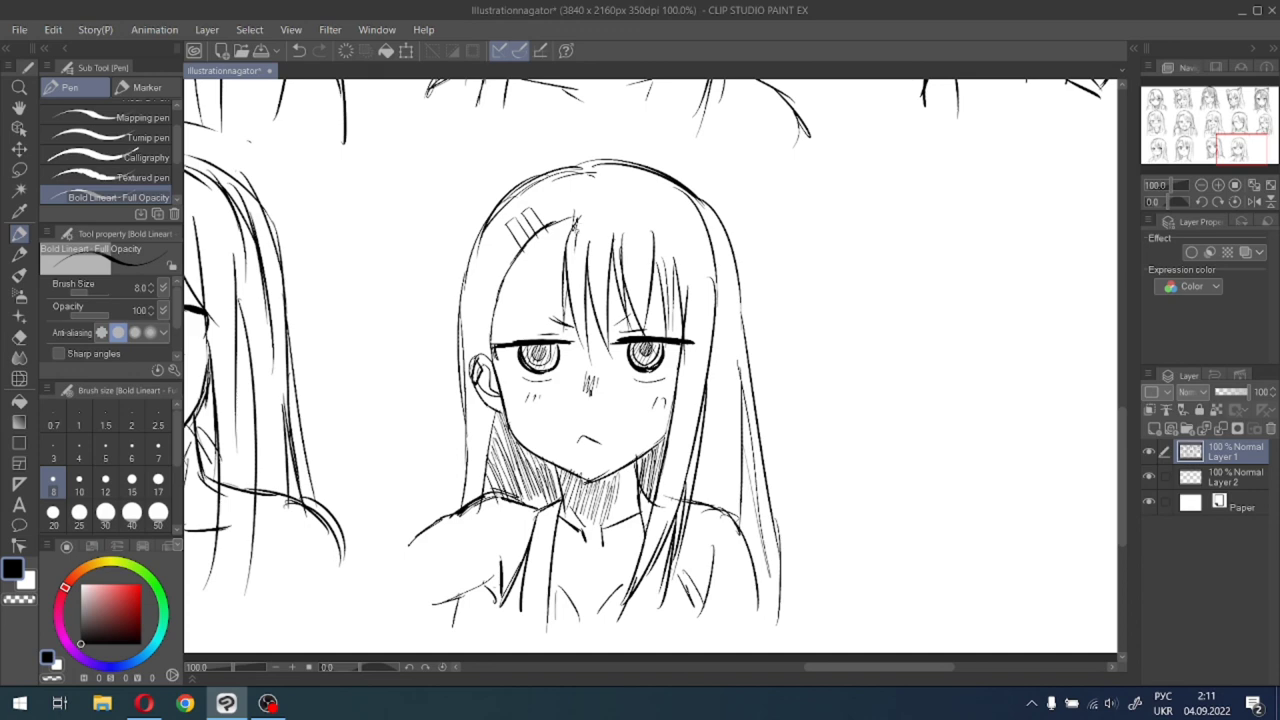
# Resume the paused YouTube song in Opera and check the OBS window, returning to Clip Studio Paint.
pyautogui.scroll(-3, 570, 246)
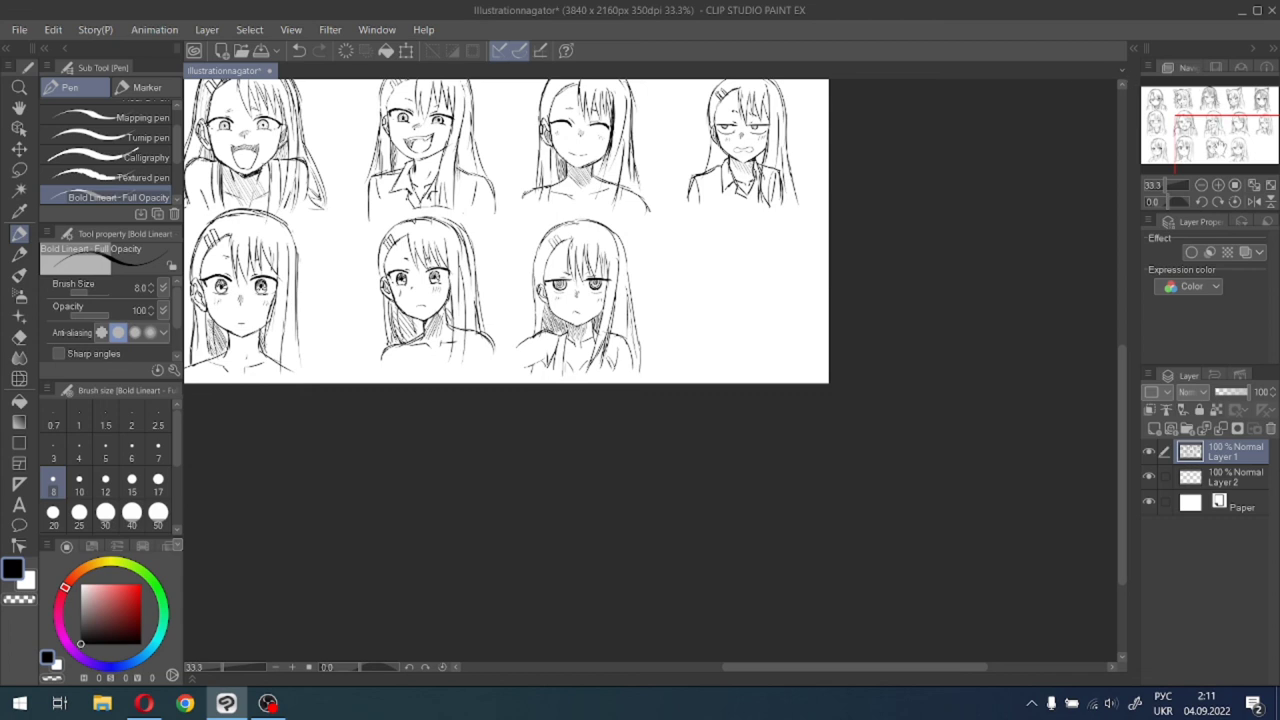
pyautogui.moveTo(1213, 142)
pyautogui.mouseDown()
pyautogui.moveTo(1178, 131)
pyautogui.moveTo(1185, 116)
pyautogui.moveTo(1206, 126)
pyautogui.mouseUp()
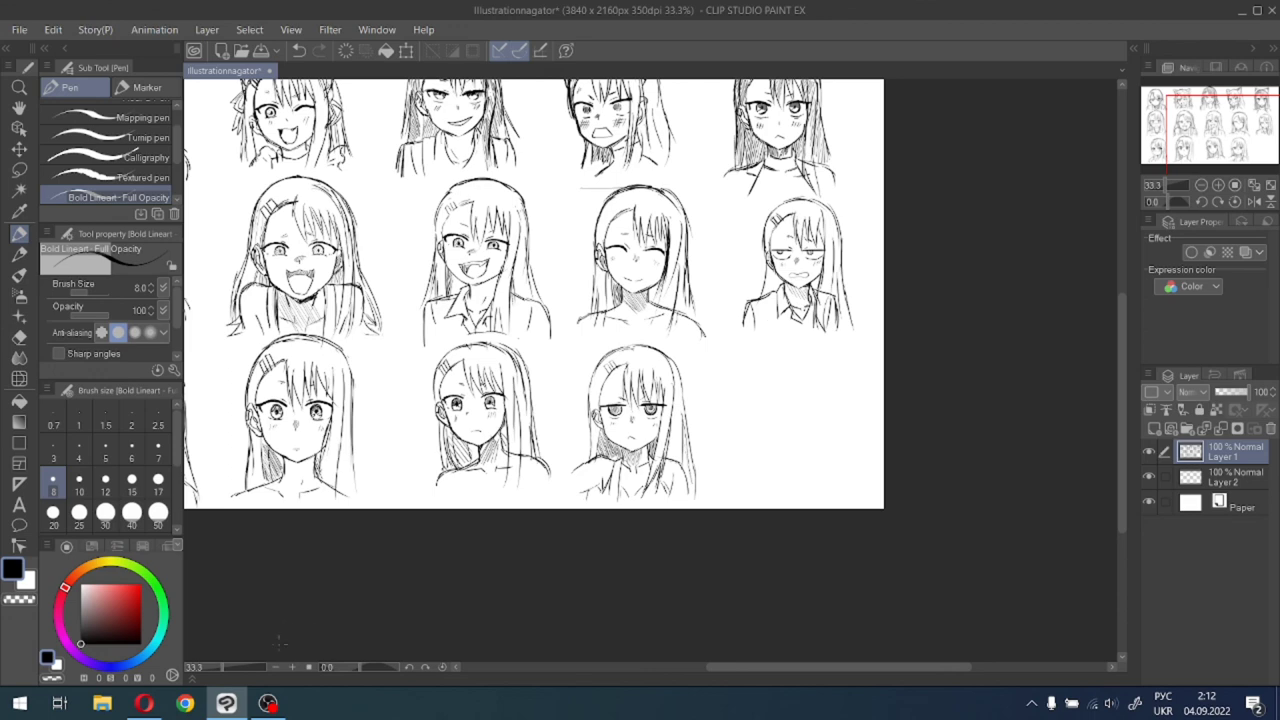
pyautogui.click(144, 703)
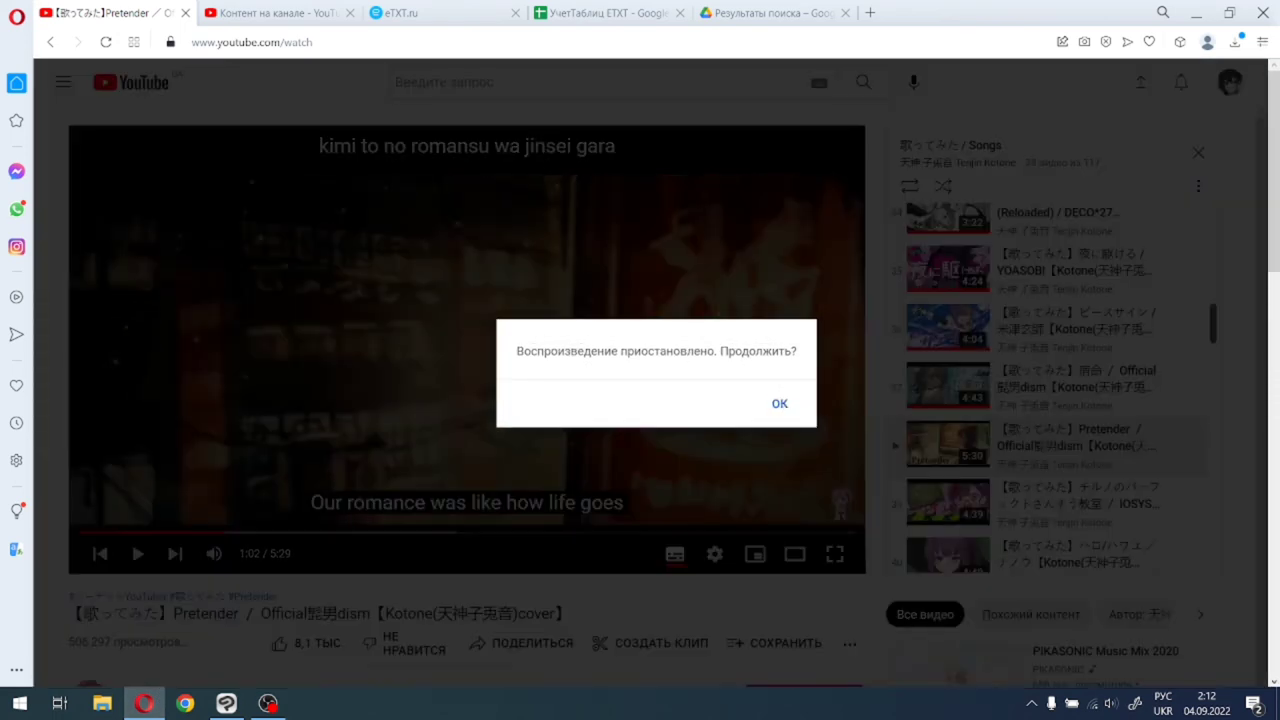
pyautogui.click(780, 403)
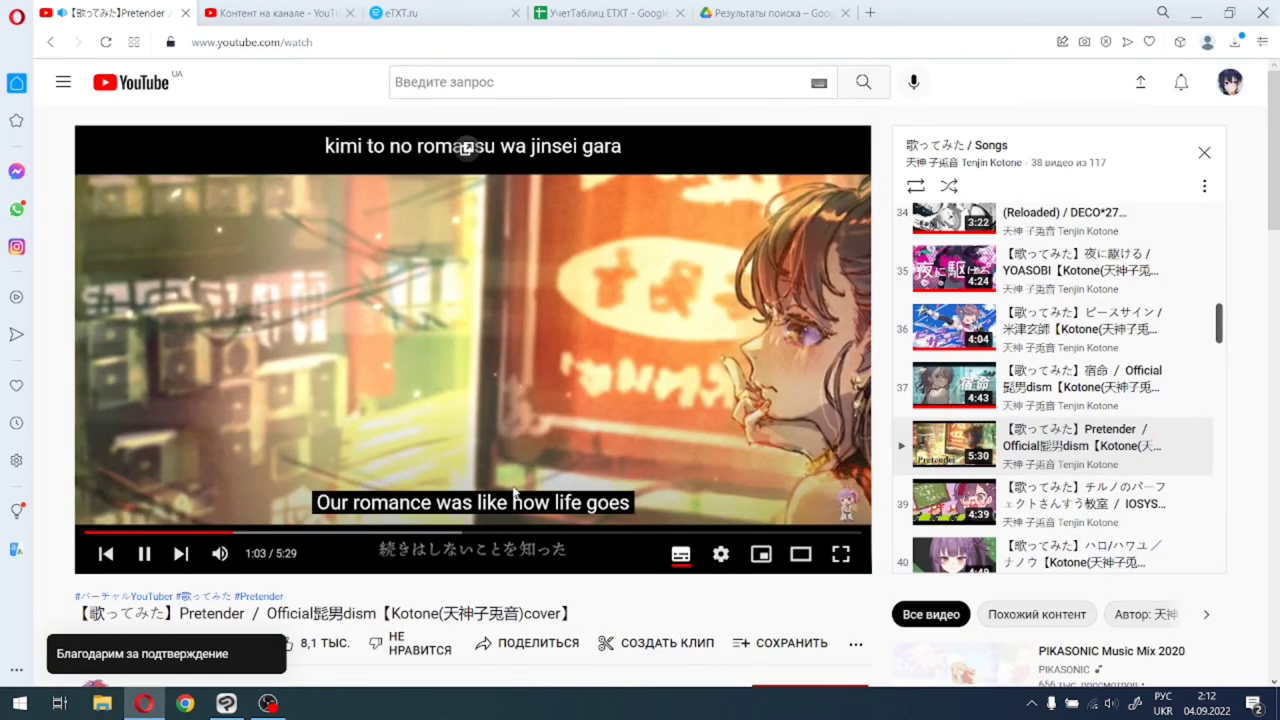
pyautogui.click(267, 703)
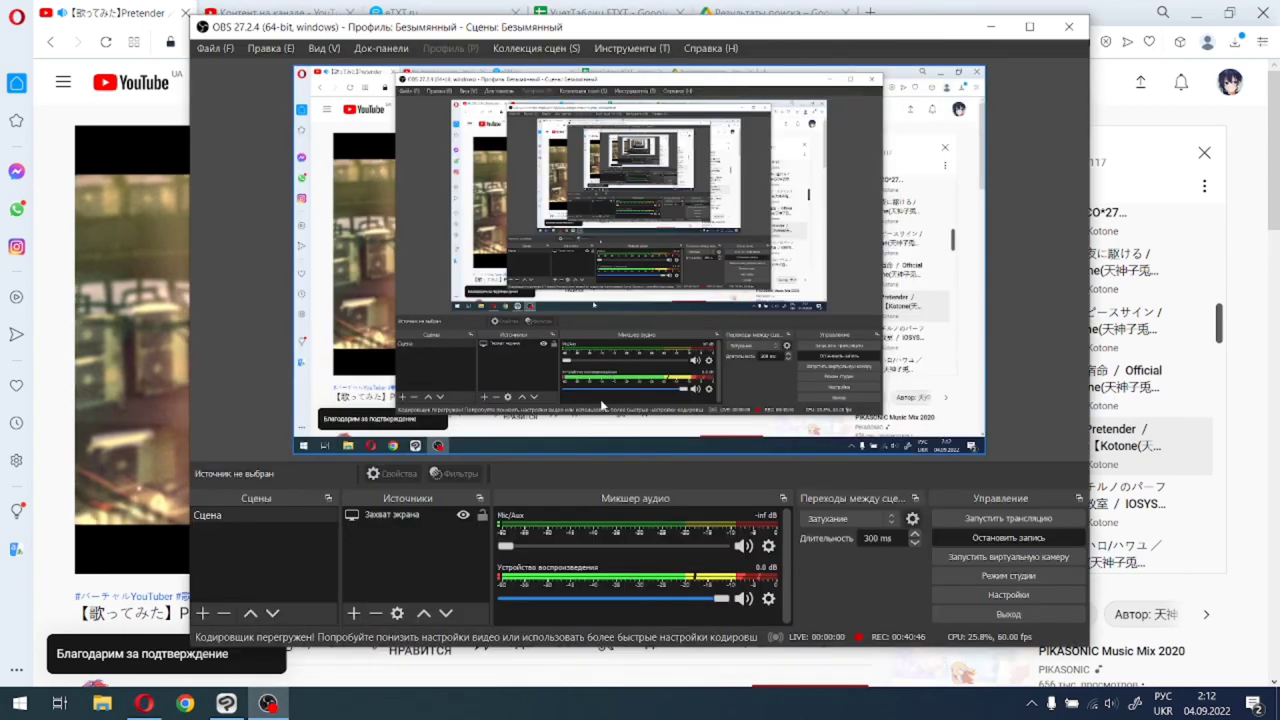
pyautogui.click(995, 30)
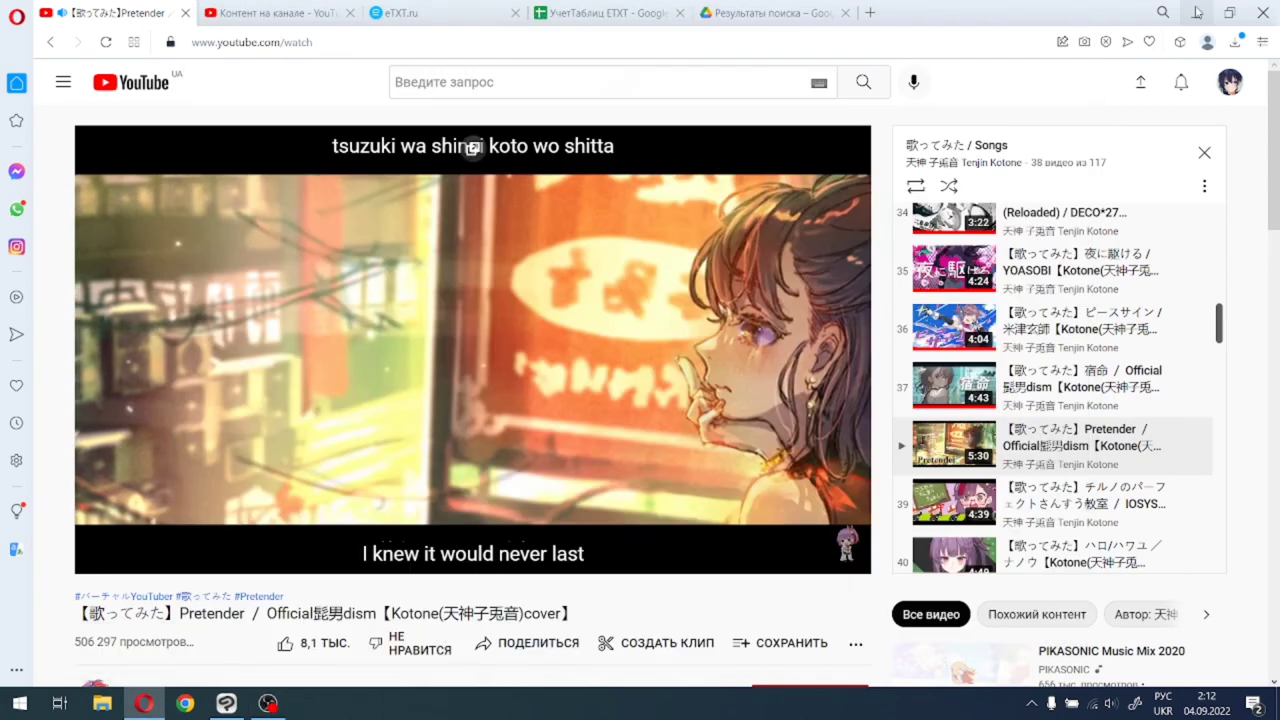
pyautogui.hotkey('alt', 'Tab')
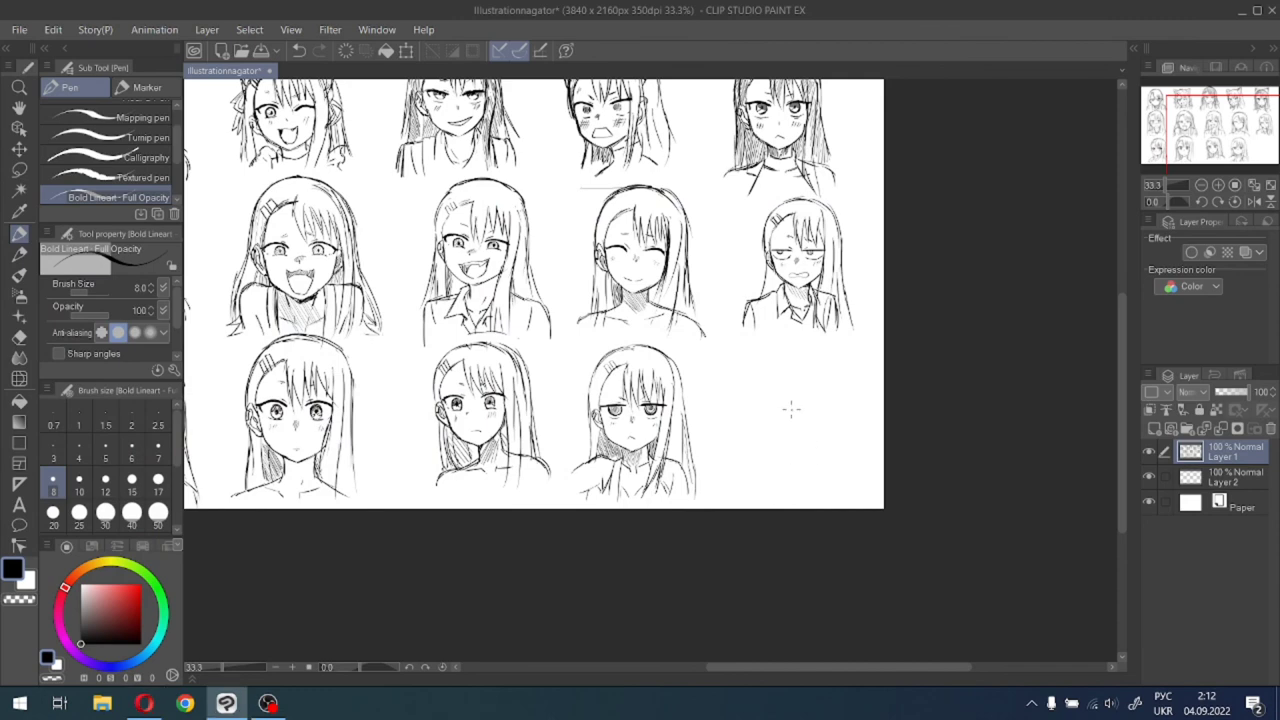
# In the empty bottom-right space, draw a fifth girl's right upper lash line and eyelid crease with brush size 12.
pyautogui.scroll(2, 790, 405)
pyautogui.moveTo(862, 414); pyautogui.dragTo(692, 316)
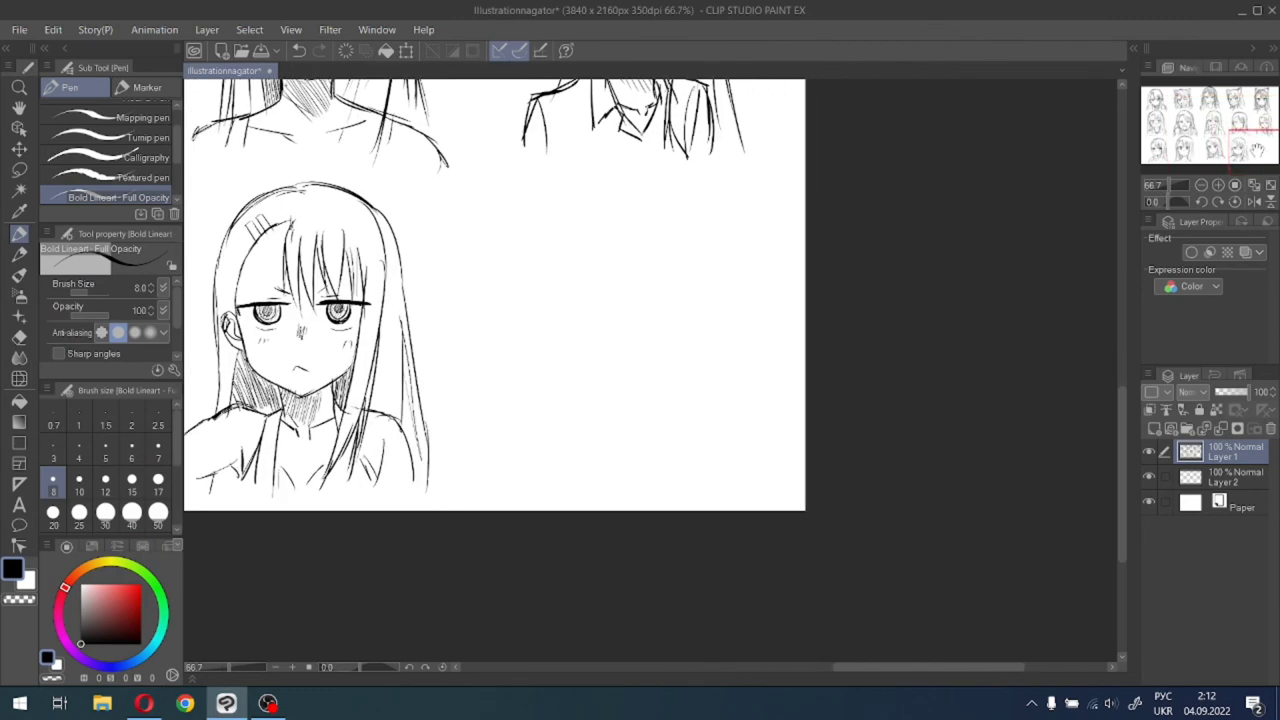
pyautogui.scroll(1, 692, 316)
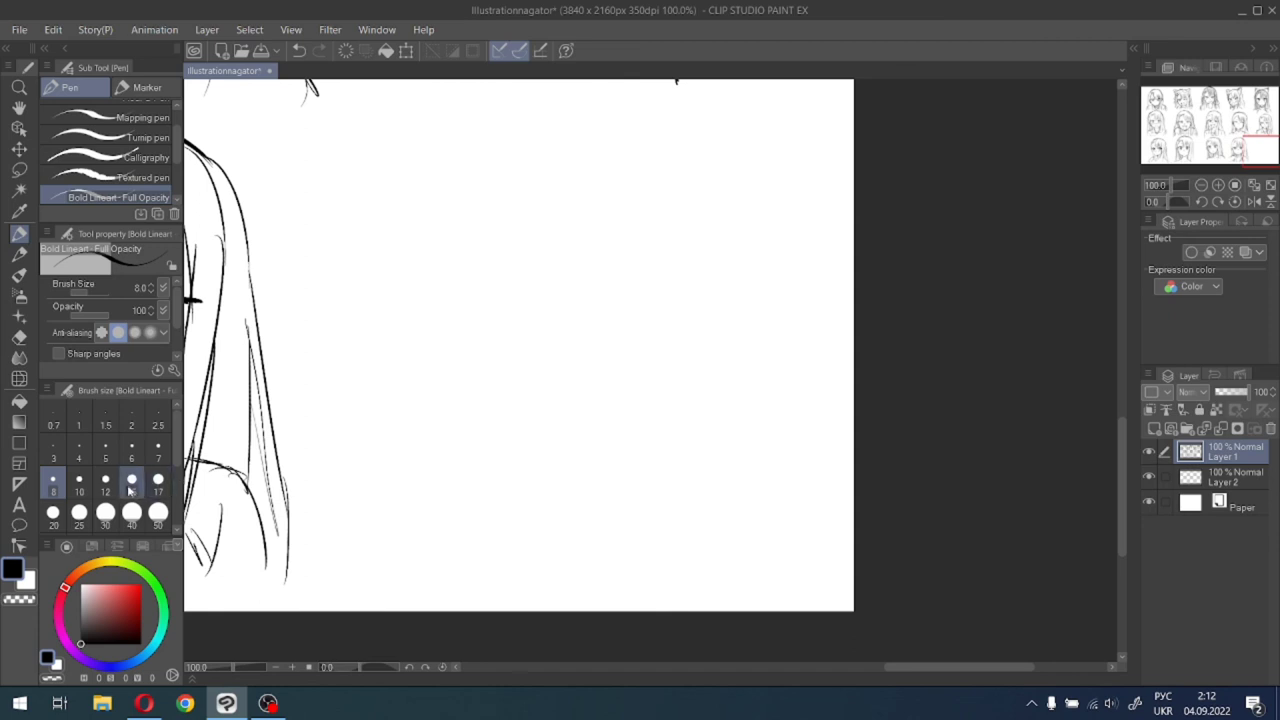
pyautogui.click(105, 480)
pyautogui.scroll(1, 555, 309)
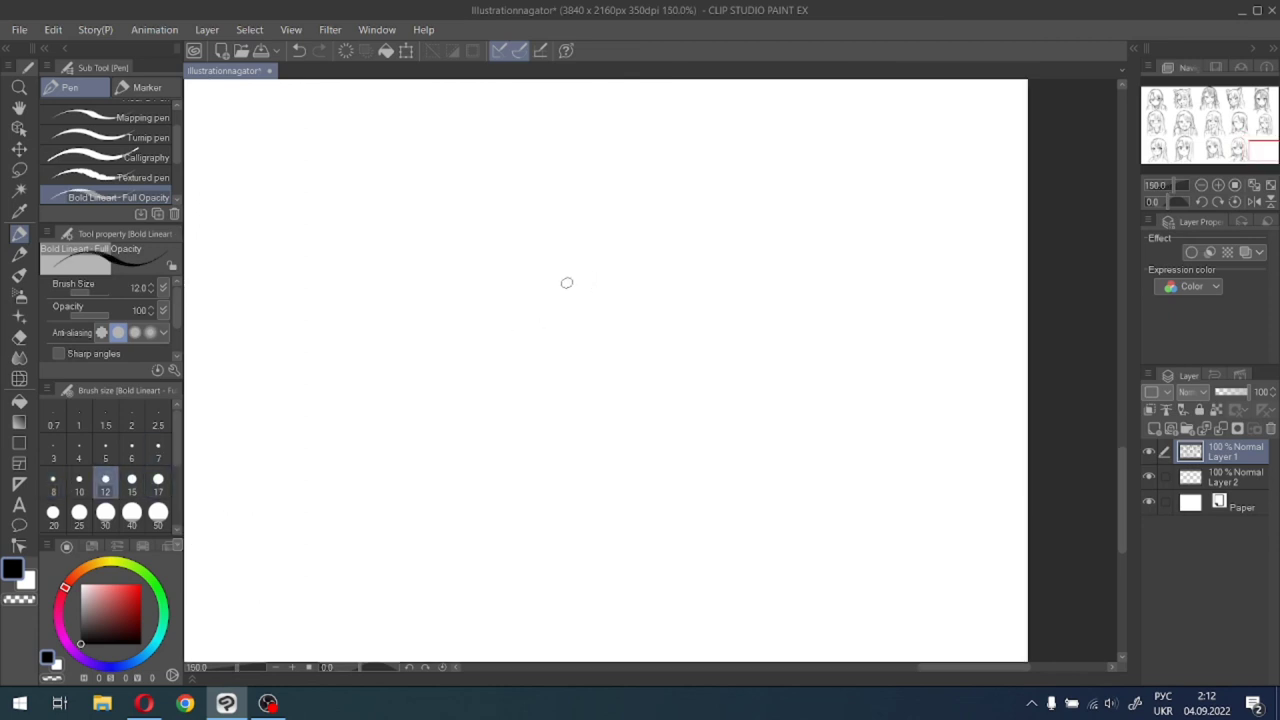
pyautogui.moveTo(556, 288)
pyautogui.mouseDown()
pyautogui.moveTo(583, 269)
pyautogui.moveTo(664, 273)
pyautogui.moveTo(665, 285)
pyautogui.moveTo(642, 262)
pyautogui.moveTo(673, 303)
pyautogui.mouseUp()
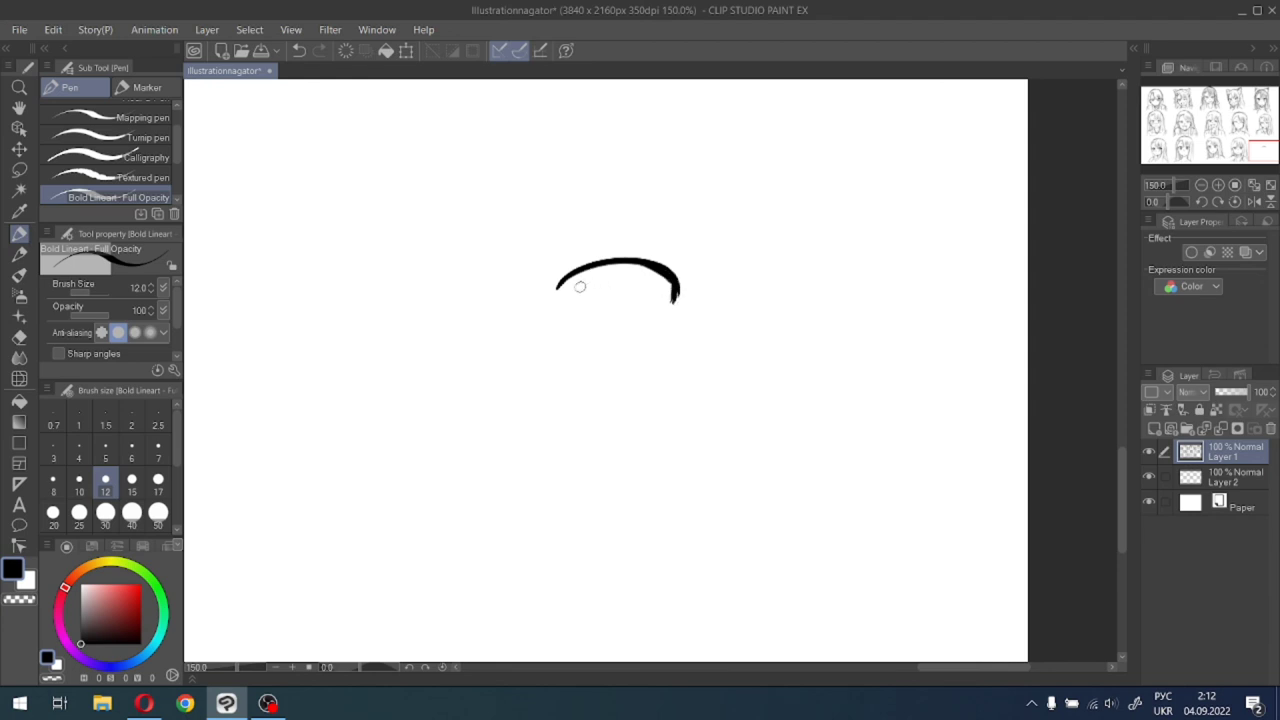
pyautogui.moveTo(581, 300)
pyautogui.mouseDown()
pyautogui.moveTo(610, 286)
pyautogui.moveTo(617, 298)
pyautogui.moveTo(573, 304)
pyautogui.moveTo(611, 272)
pyautogui.moveTo(578, 299)
pyautogui.moveTo(623, 299)
pyautogui.moveTo(579, 288)
pyautogui.moveTo(624, 308)
pyautogui.moveTo(602, 253)
pyautogui.mouseUp()
pyautogui.hotkey('ctrl', 'z')
pyautogui.hotkey('ctrl', 'z')
pyautogui.hotkey('ctrl', 'z')
pyautogui.hotkey('ctrl', 'z')
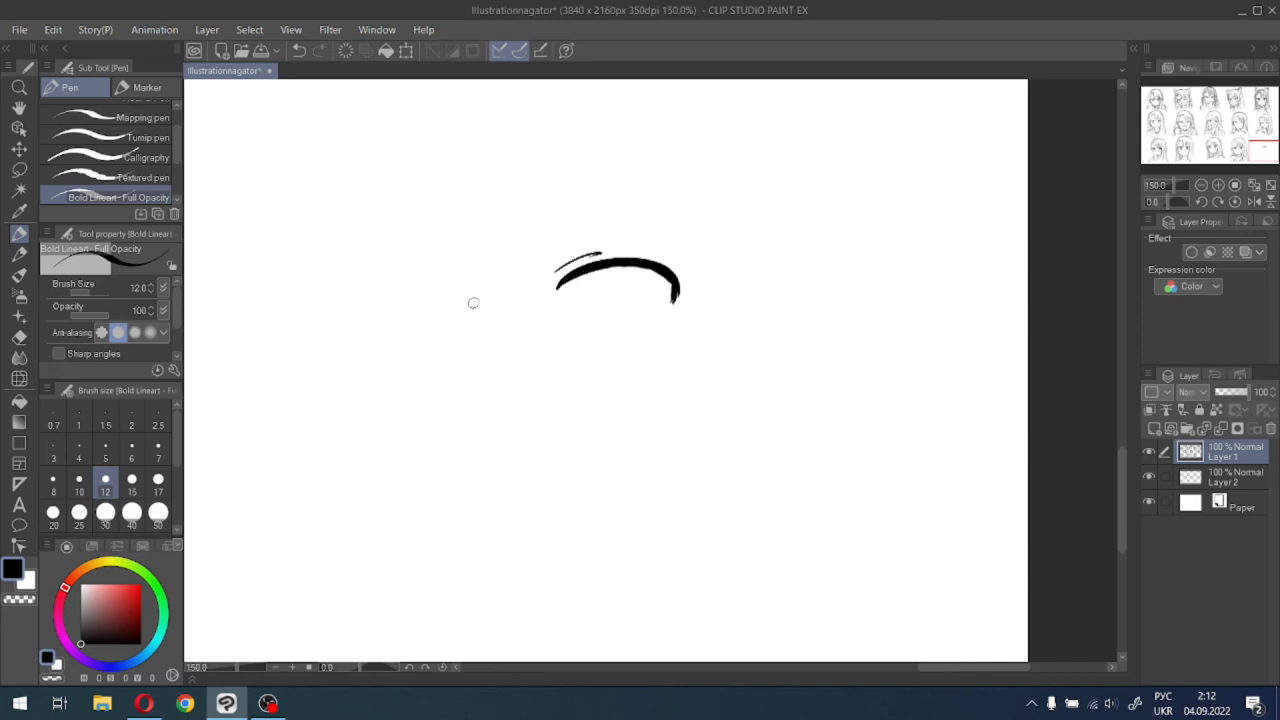
# Draw the left upper lash line with a pointed outer corner, and add short frowning brow strokes and a nose mark.
pyautogui.moveTo(463, 289)
pyautogui.mouseDown()
pyautogui.moveTo(478, 297)
pyautogui.moveTo(373, 293)
pyautogui.mouseUp()
pyautogui.hotkey('ctrl', 'z')
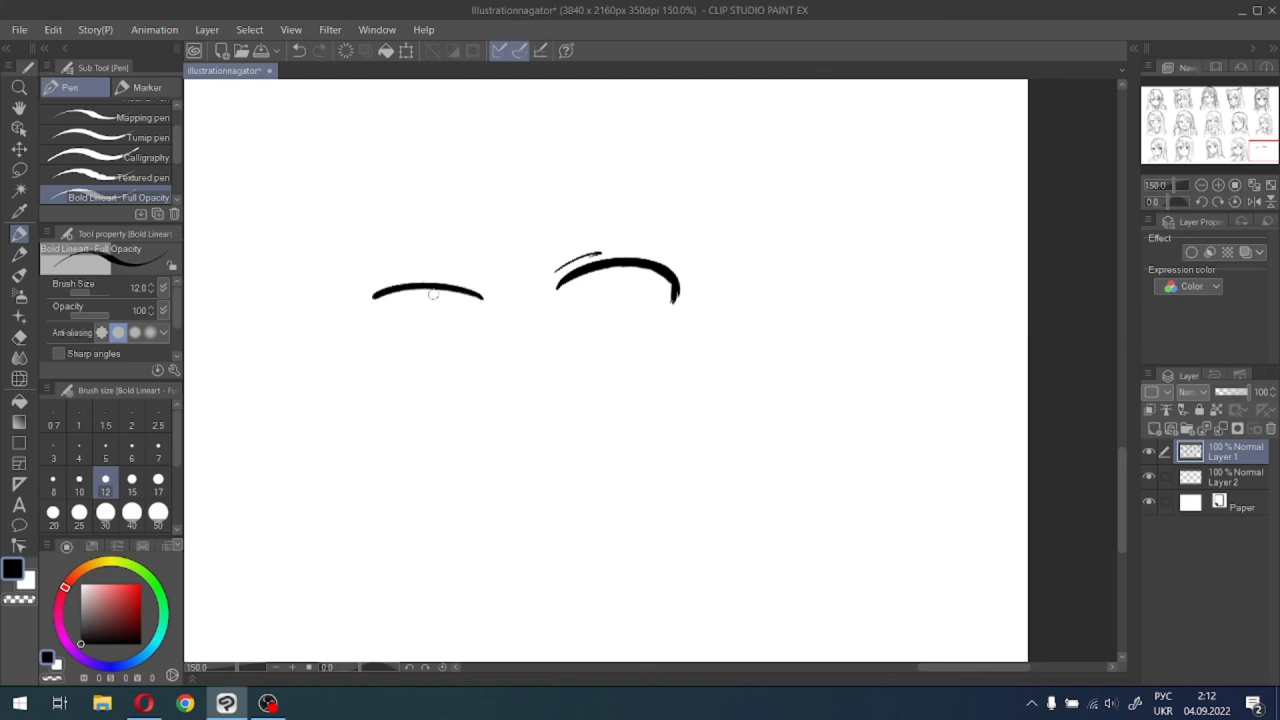
pyautogui.hotkey('ctrl', 'z')
pyautogui.moveTo(482, 298)
pyautogui.mouseDown()
pyautogui.moveTo(397, 295)
pyautogui.moveTo(374, 308)
pyautogui.moveTo(393, 323)
pyautogui.moveTo(381, 308)
pyautogui.moveTo(392, 321)
pyautogui.moveTo(401, 292)
pyautogui.moveTo(382, 305)
pyautogui.mouseUp()
pyautogui.hotkey('ctrl', 'z')
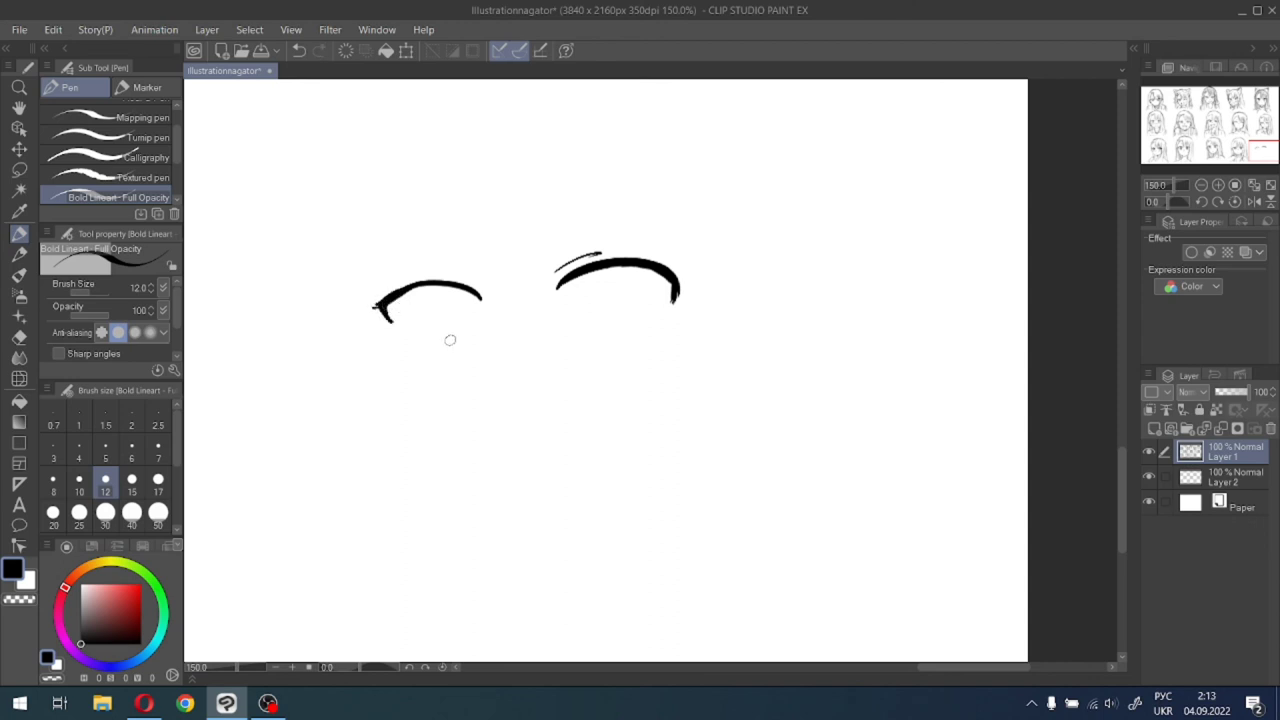
pyautogui.moveTo(456, 277)
pyautogui.mouseDown()
pyautogui.moveTo(476, 283)
pyautogui.moveTo(484, 263)
pyautogui.moveTo(576, 244)
pyautogui.mouseUp()
pyautogui.moveTo(514, 339); pyautogui.dragTo(516, 345)
# Draw round irises with dark pupils and small circular highlights in both eyes using brush size 8.
pyautogui.click(53, 484)
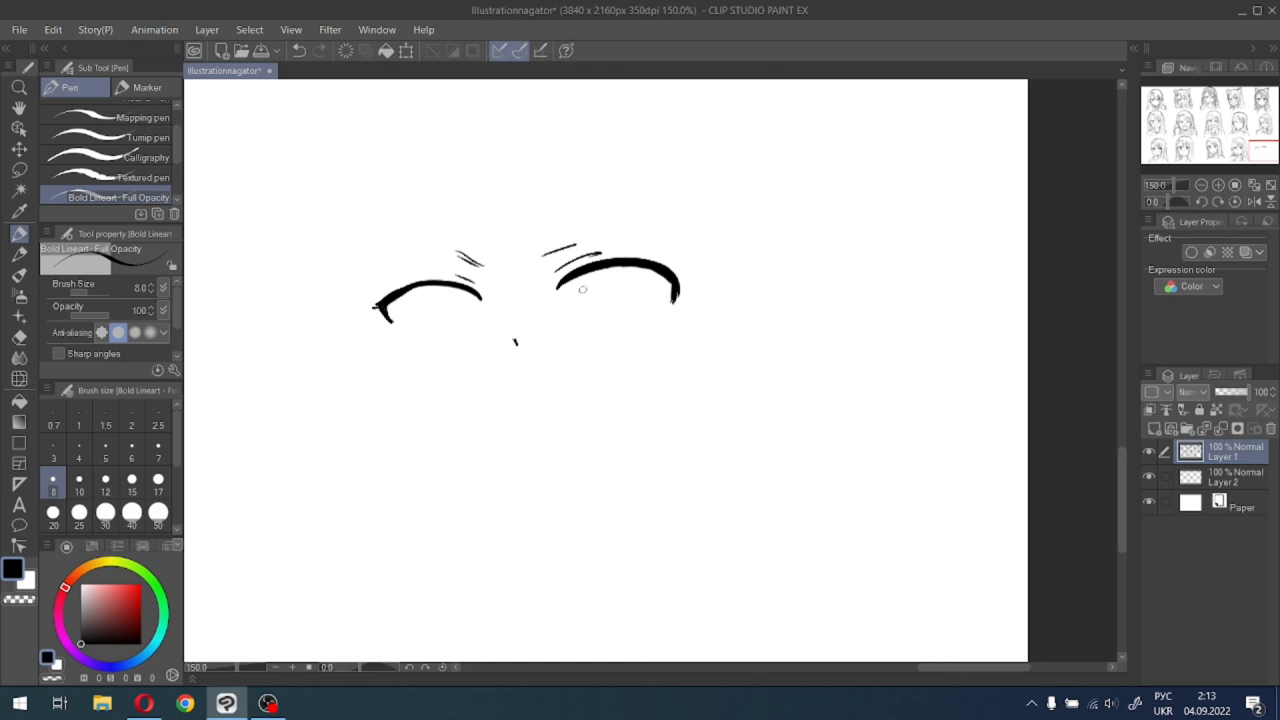
pyautogui.moveTo(580, 286)
pyautogui.mouseDown()
pyautogui.moveTo(576, 315)
pyautogui.moveTo(590, 321)
pyautogui.moveTo(596, 277)
pyautogui.moveTo(610, 277)
pyautogui.moveTo(623, 318)
pyautogui.moveTo(594, 324)
pyautogui.moveTo(598, 290)
pyautogui.moveTo(592, 302)
pyautogui.mouseUp()
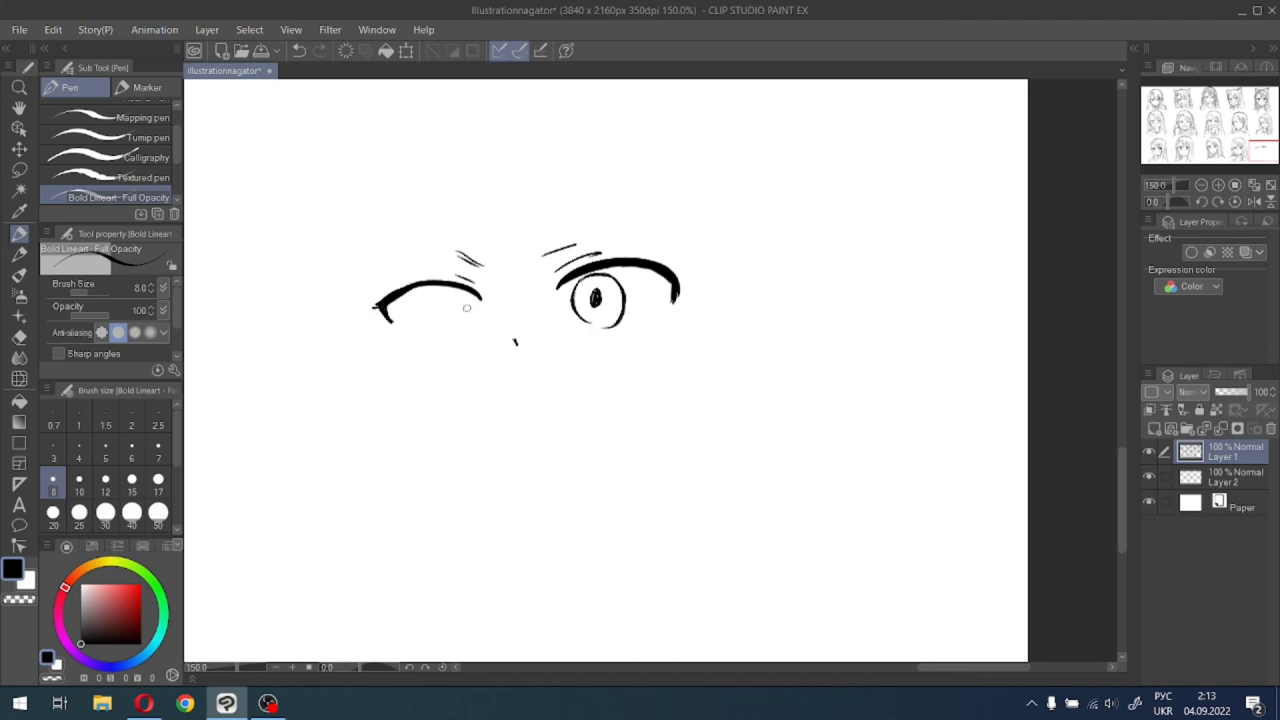
pyautogui.moveTo(452, 292)
pyautogui.mouseDown()
pyautogui.moveTo(468, 330)
pyautogui.moveTo(428, 314)
pyautogui.moveTo(445, 338)
pyautogui.moveTo(462, 332)
pyautogui.moveTo(447, 310)
pyautogui.moveTo(466, 314)
pyautogui.moveTo(466, 298)
pyautogui.mouseUp()
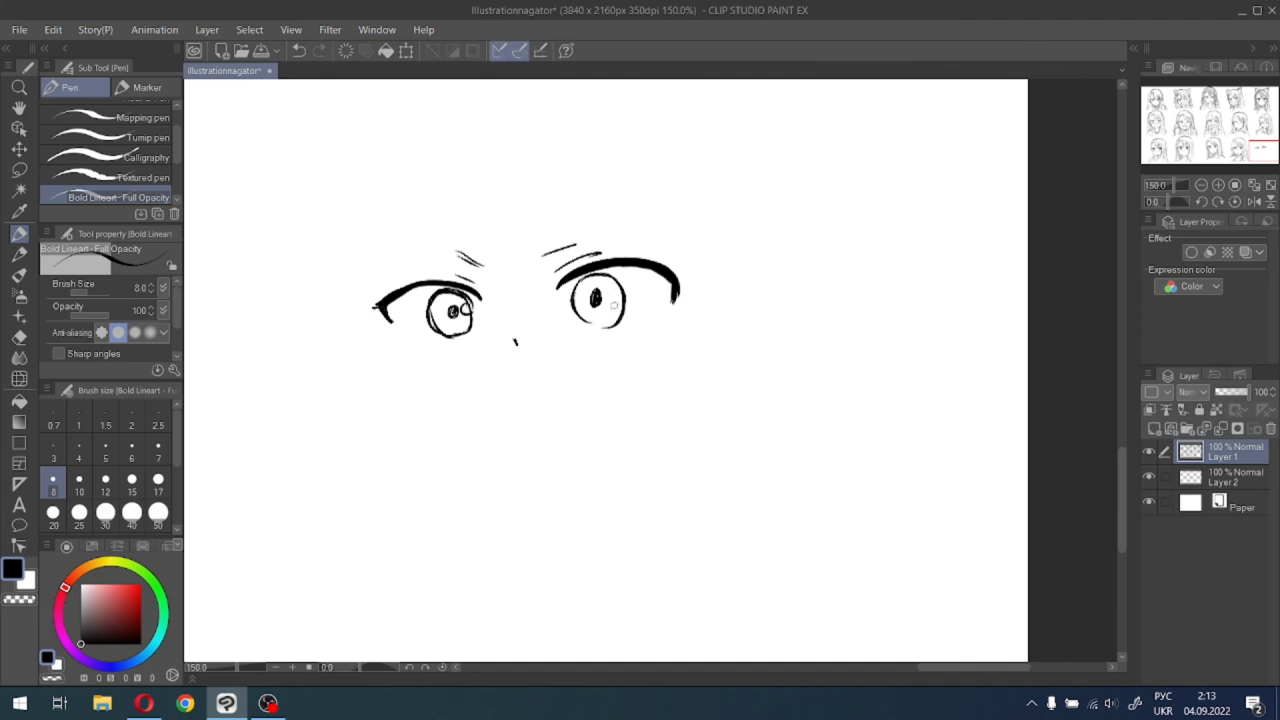
pyautogui.moveTo(597, 300); pyautogui.dragTo(616, 304)
# Add thin lower eyelid curves under both eyes and short hatching above the nose mark.
pyautogui.moveTo(598, 347); pyautogui.dragTo(659, 328)
pyautogui.moveTo(400, 338); pyautogui.dragTo(455, 350)
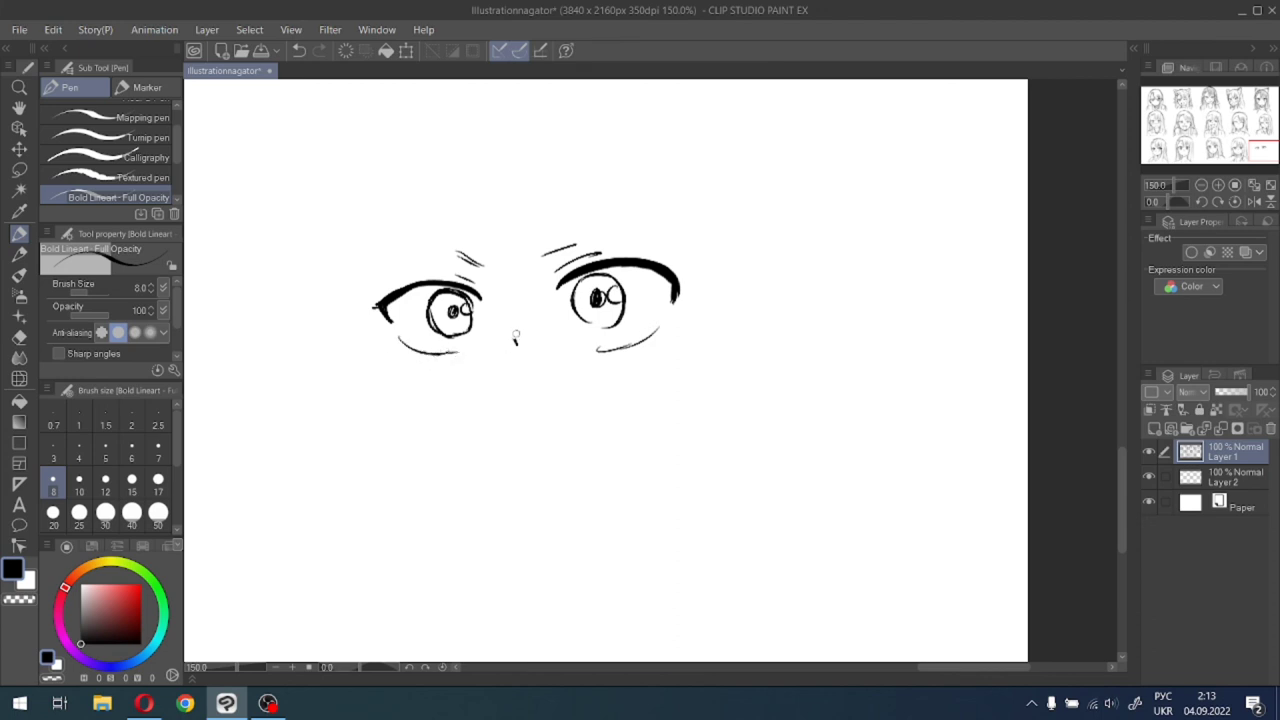
pyautogui.moveTo(510, 322)
pyautogui.mouseDown()
pyautogui.moveTo(512, 334)
pyautogui.moveTo(530, 326)
pyautogui.mouseUp()
# Hatch diagonal shading into both irises and thicken the left upper lash line.
pyautogui.moveTo(596, 276)
pyautogui.mouseDown()
pyautogui.moveTo(574, 312)
pyautogui.moveTo(600, 290)
pyautogui.mouseUp()
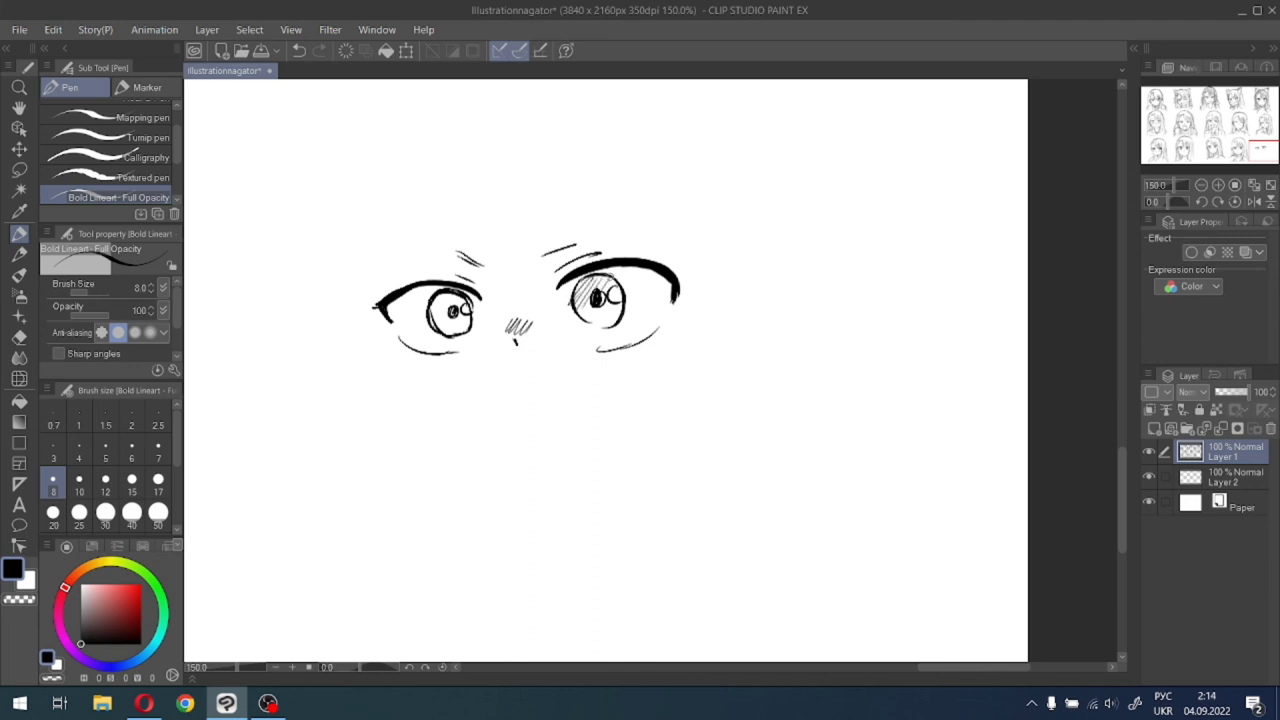
pyautogui.moveTo(440, 326); pyautogui.dragTo(452, 298)
pyautogui.moveTo(448, 326); pyautogui.dragTo(460, 300)
pyautogui.moveTo(405, 291); pyautogui.dragTo(483, 297)
# Draw the central fringe strands above the brows, tapering toward the bridge of the nose.
pyautogui.moveTo(567, 193)
pyautogui.mouseDown()
pyautogui.moveTo(585, 304)
pyautogui.moveTo(605, 324)
pyautogui.mouseUp()
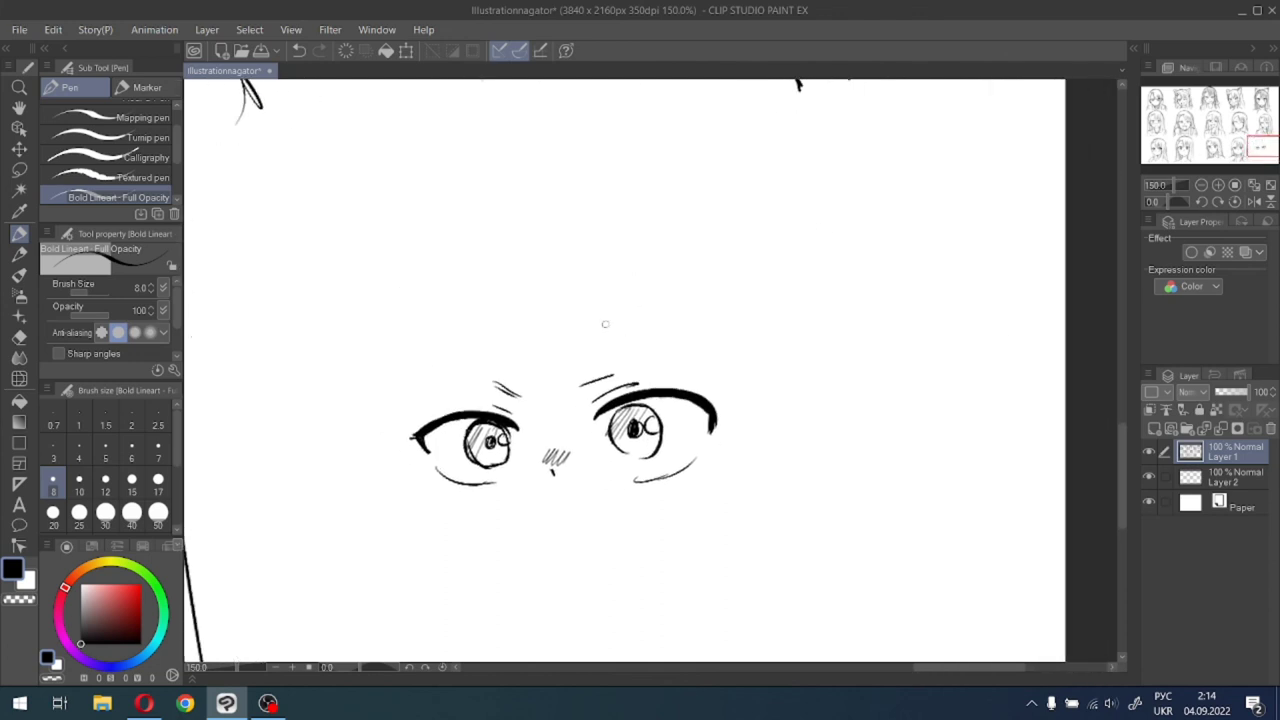
pyautogui.moveTo(513, 286); pyautogui.dragTo(541, 422)
pyautogui.hotkey('ctrl', 'z')
pyautogui.moveTo(517, 288); pyautogui.dragTo(543, 408)
pyautogui.moveTo(520, 276); pyautogui.dragTo(578, 398)
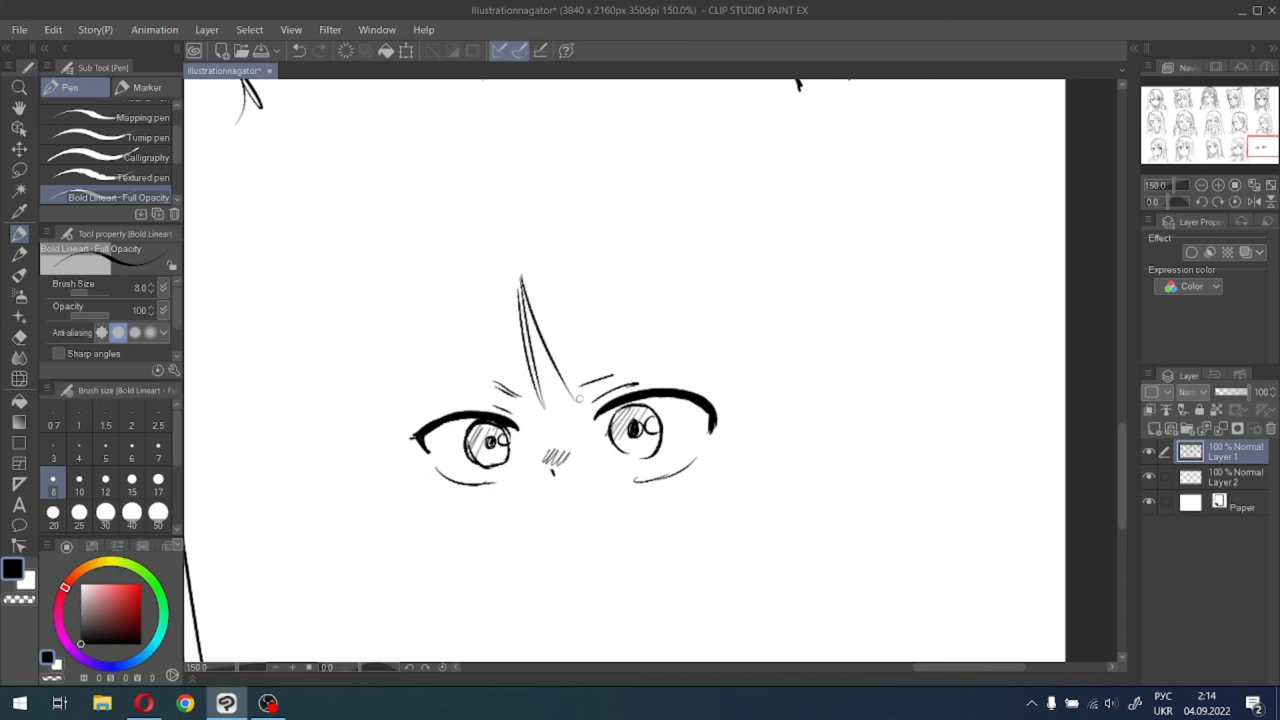
pyautogui.hotkey('ctrl', 'z')
pyautogui.moveTo(528, 306); pyautogui.dragTo(576, 424)
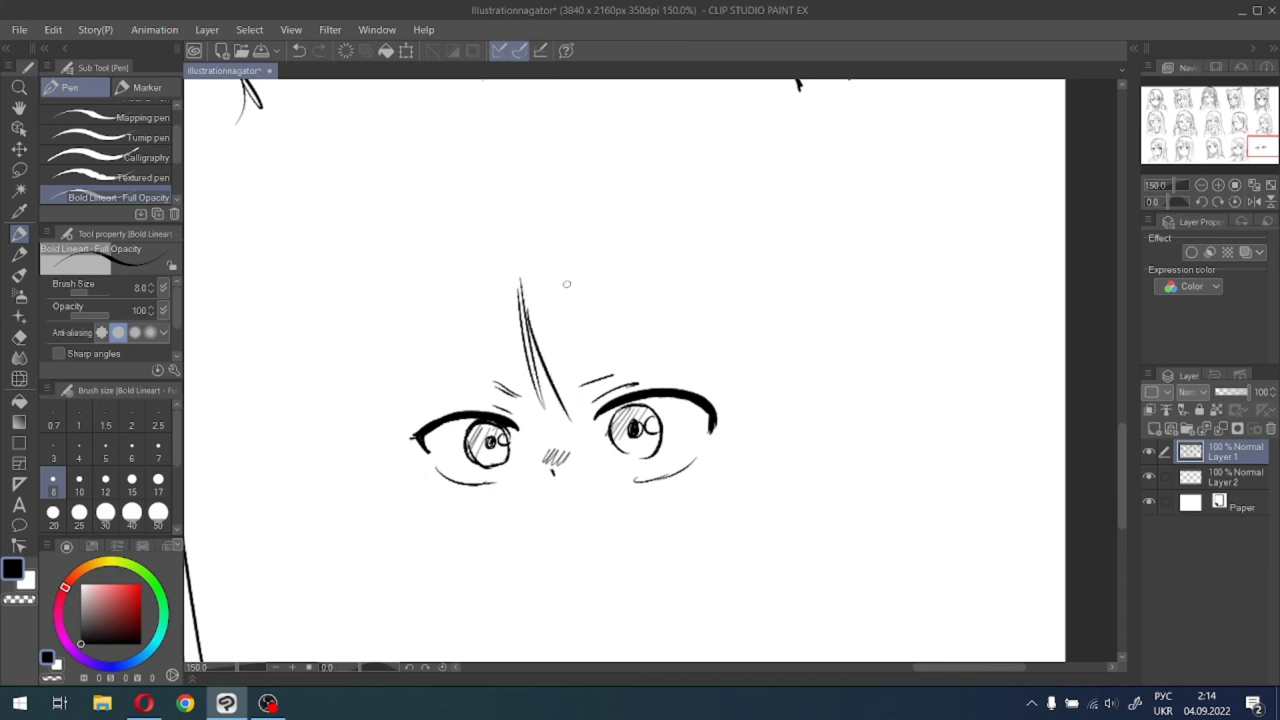
pyautogui.moveTo(561, 264); pyautogui.dragTo(575, 440)
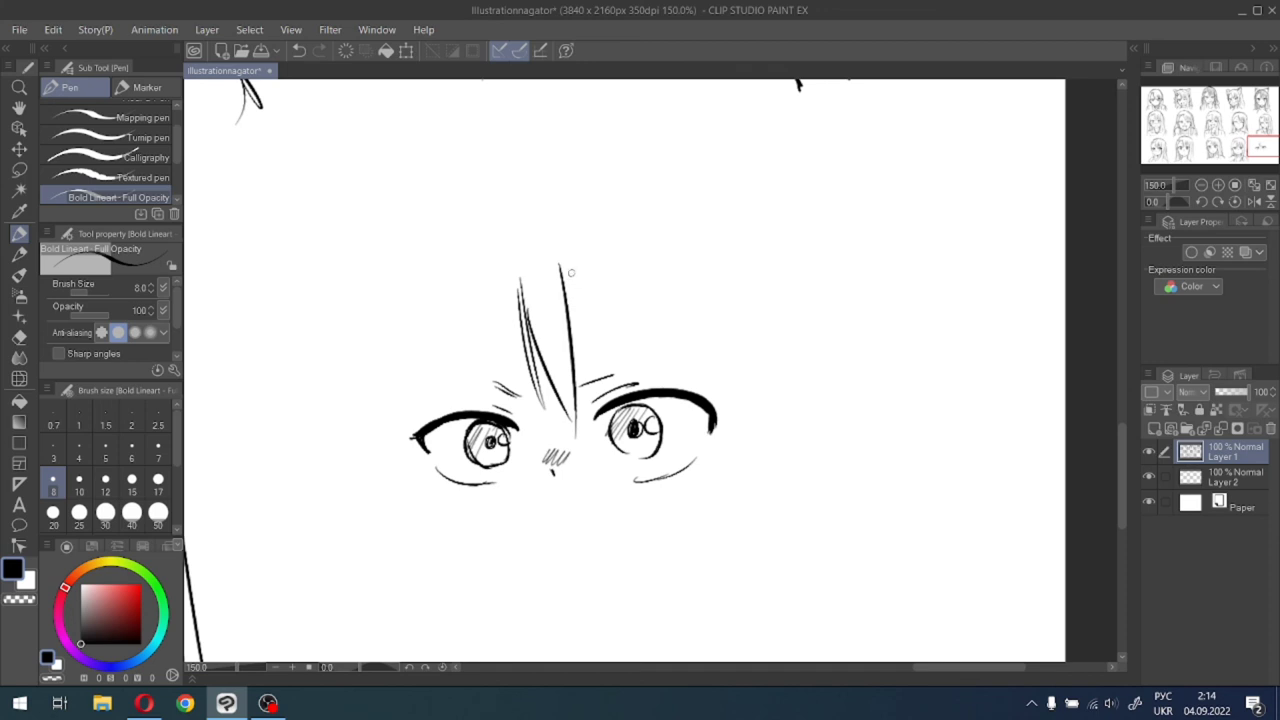
pyautogui.moveTo(568, 270)
pyautogui.mouseDown()
pyautogui.moveTo(604, 385)
pyautogui.moveTo(591, 293)
pyautogui.moveTo(608, 376)
pyautogui.mouseUp()
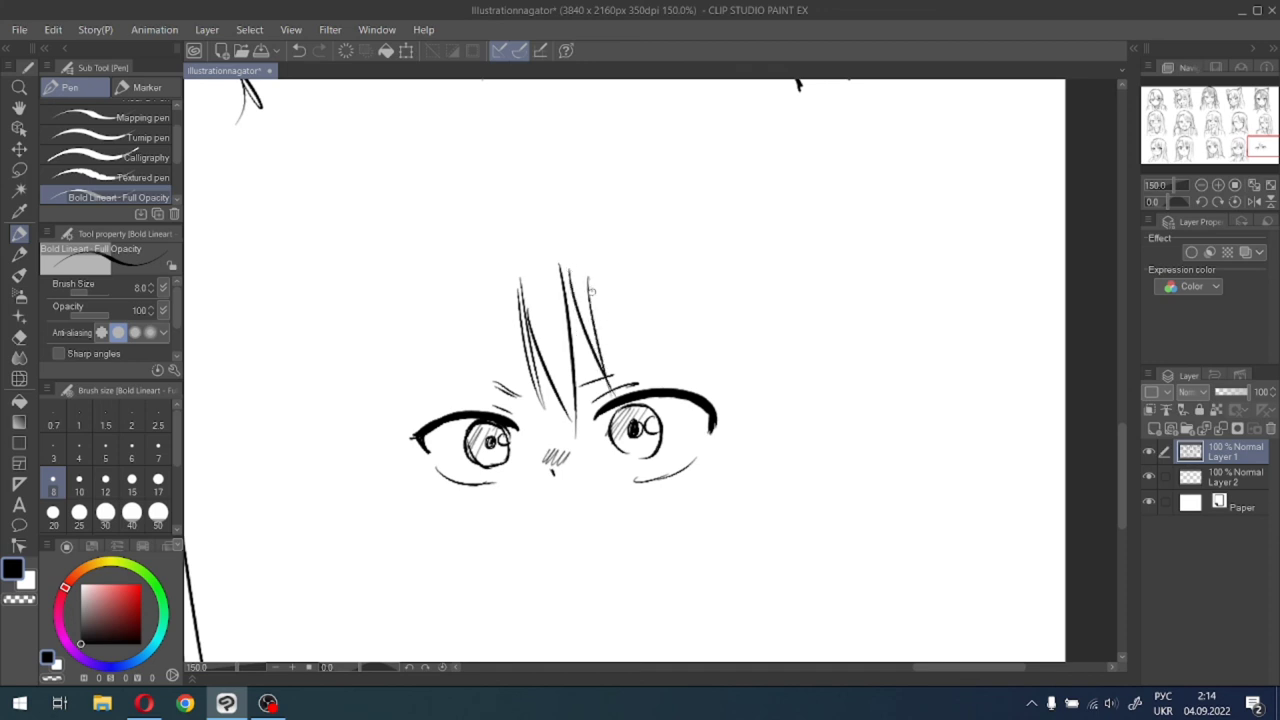
# Add pointed fringe strands above the right eye and a long side strand falling past its outer corner.
pyautogui.moveTo(590, 283); pyautogui.dragTo(612, 368)
pyautogui.moveTo(620, 262); pyautogui.dragTo(630, 391)
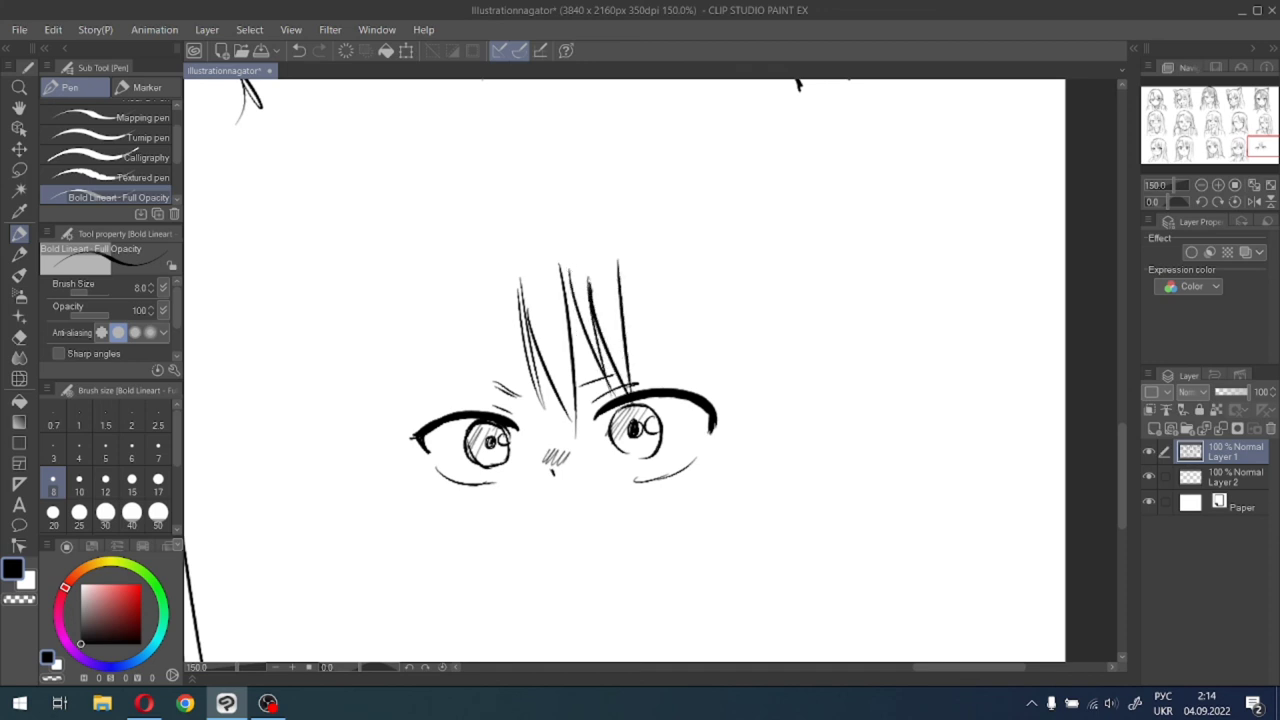
pyautogui.moveTo(617, 265); pyautogui.dragTo(673, 389)
pyautogui.moveTo(663, 262); pyautogui.dragTo(678, 384)
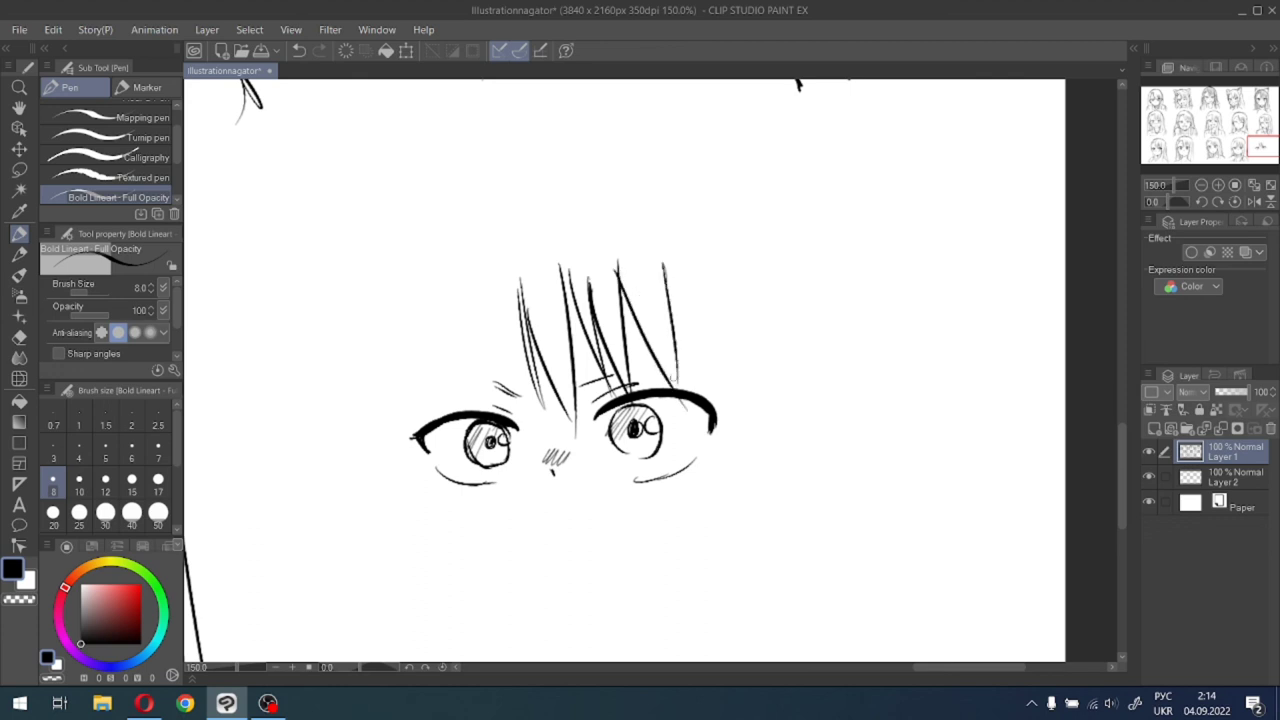
pyautogui.hotkey('ctrl', 'z')
pyautogui.moveTo(655, 252); pyautogui.dragTo(676, 388)
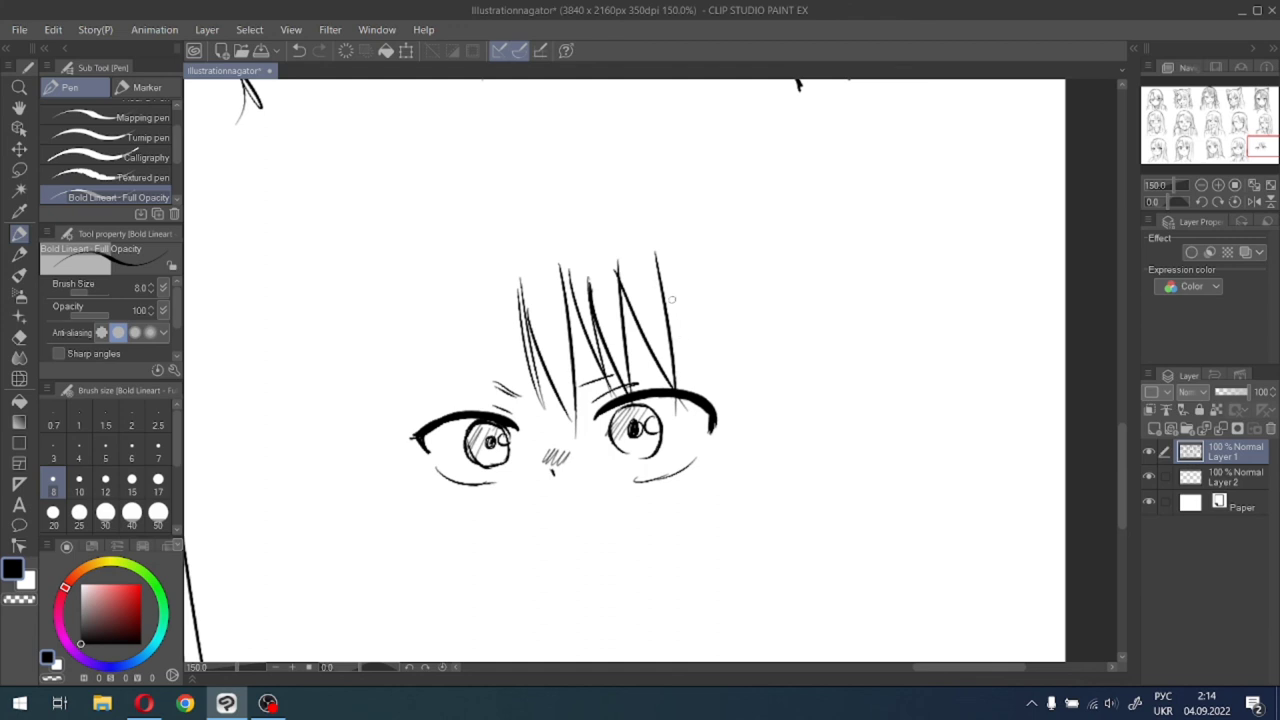
pyautogui.moveTo(668, 304)
pyautogui.mouseDown()
pyautogui.moveTo(692, 372)
pyautogui.moveTo(688, 346)
pyautogui.mouseUp()
pyautogui.moveTo(674, 253); pyautogui.dragTo(718, 543)
# Extend the side strand downward and draw the fifth girl's face outline from both outer eye corners along the cheeks and lower jaw.
pyautogui.moveTo(1250, 123); pyautogui.dragTo(1259, 153)
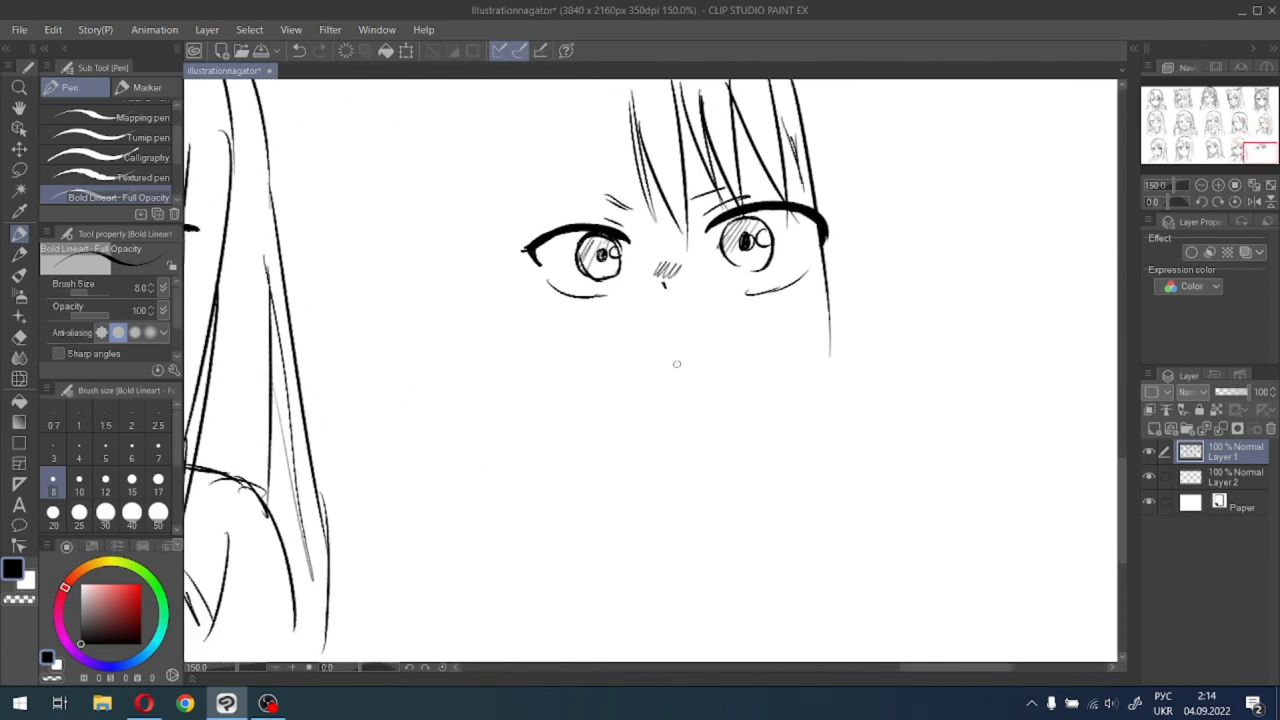
pyautogui.moveTo(516, 257); pyautogui.dragTo(557, 382)
pyautogui.moveTo(825, 283); pyautogui.dragTo(848, 402)
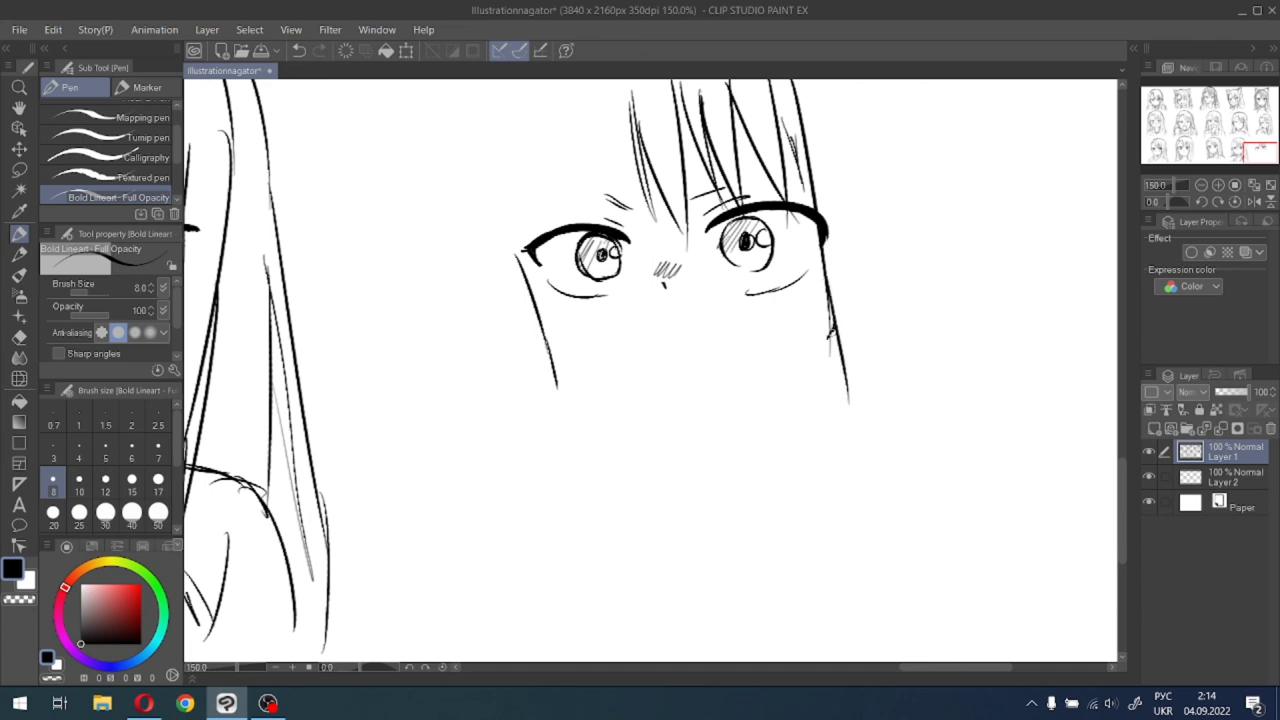
pyautogui.moveTo(830, 336); pyautogui.dragTo(822, 350)
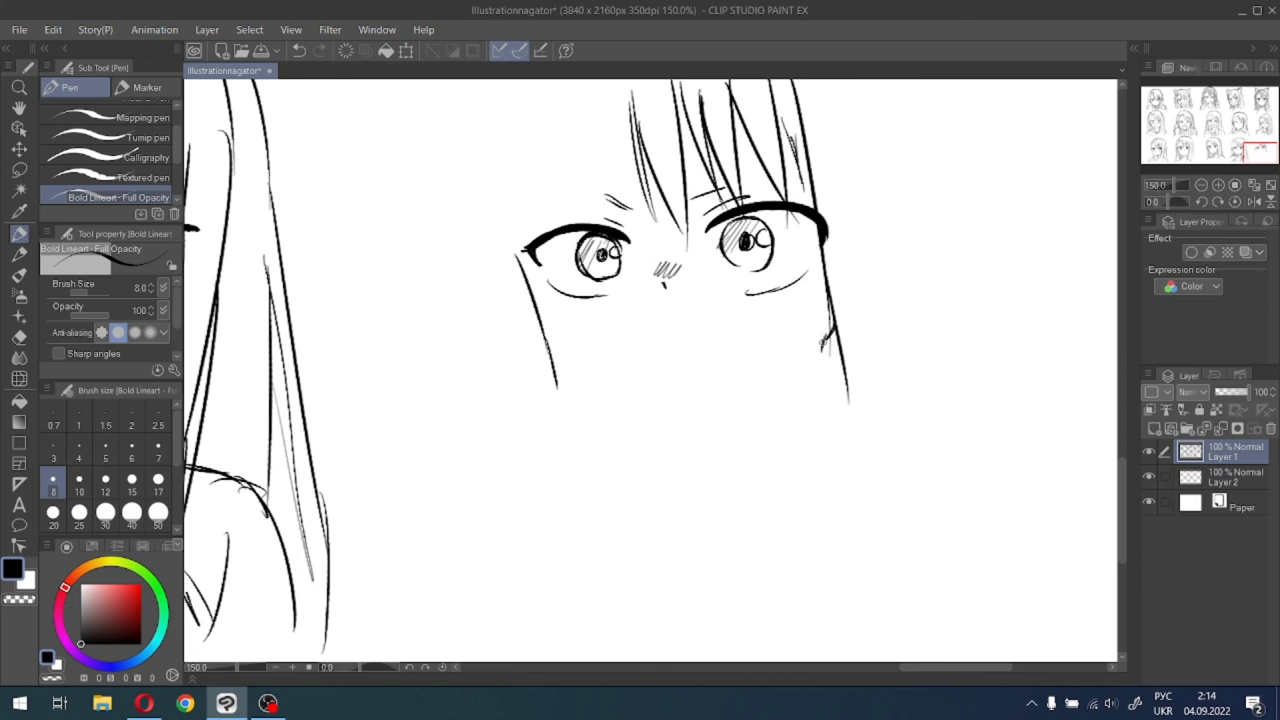
pyautogui.moveTo(826, 338); pyautogui.dragTo(772, 412)
pyautogui.moveTo(543, 326)
pyautogui.mouseDown()
pyautogui.moveTo(578, 410)
pyautogui.moveTo(650, 447)
pyautogui.mouseUp()
pyautogui.moveTo(566, 396); pyautogui.dragTo(678, 457)
pyautogui.moveTo(592, 419); pyautogui.dragTo(695, 462)
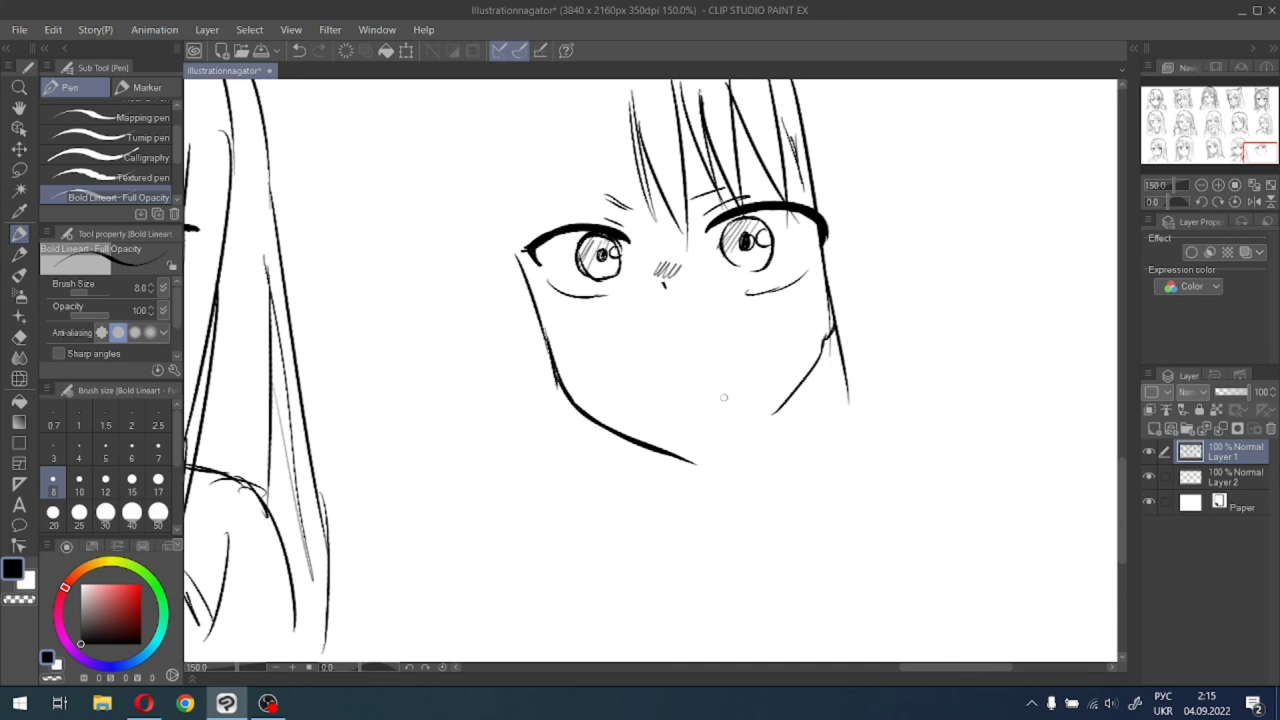
# Lasso the lower-left jaw line, nudge it slightly up and to the left, commit the transformation and clear the selection.
pyautogui.press('m')
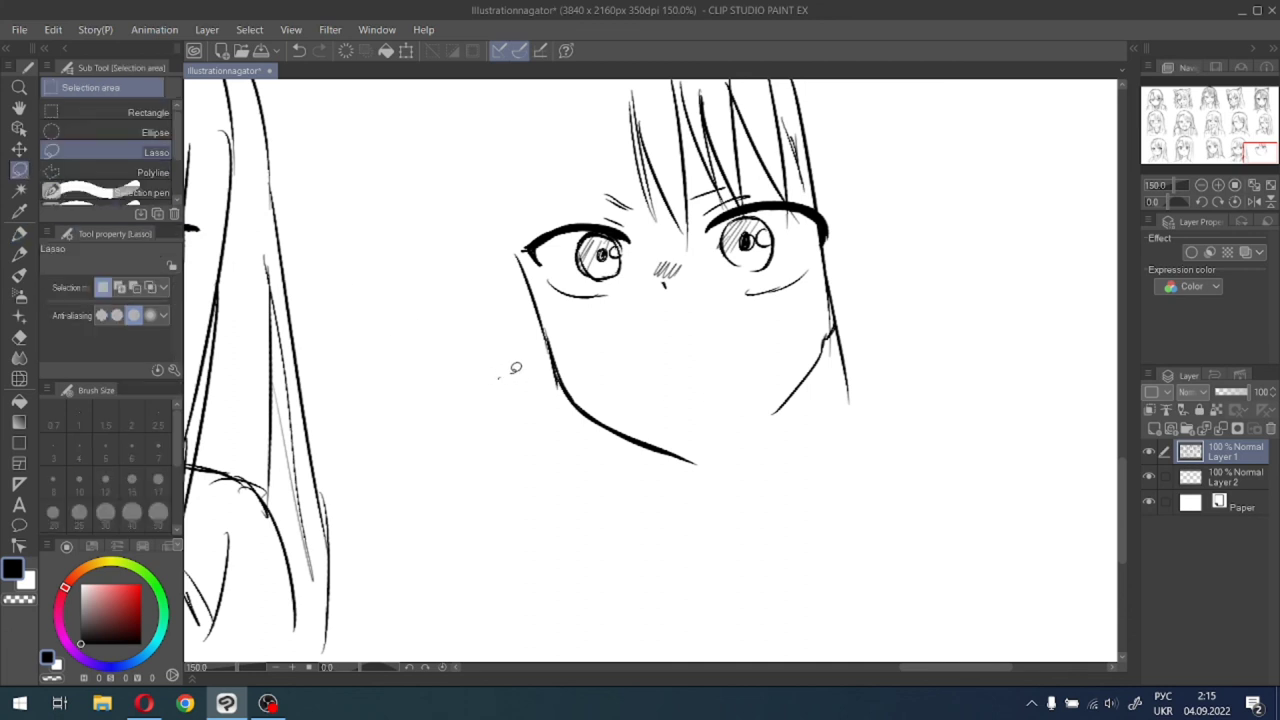
pyautogui.moveTo(500, 378)
pyautogui.mouseDown()
pyautogui.moveTo(749, 443)
pyautogui.moveTo(550, 472)
pyautogui.mouseUp()
pyautogui.click(685, 556)
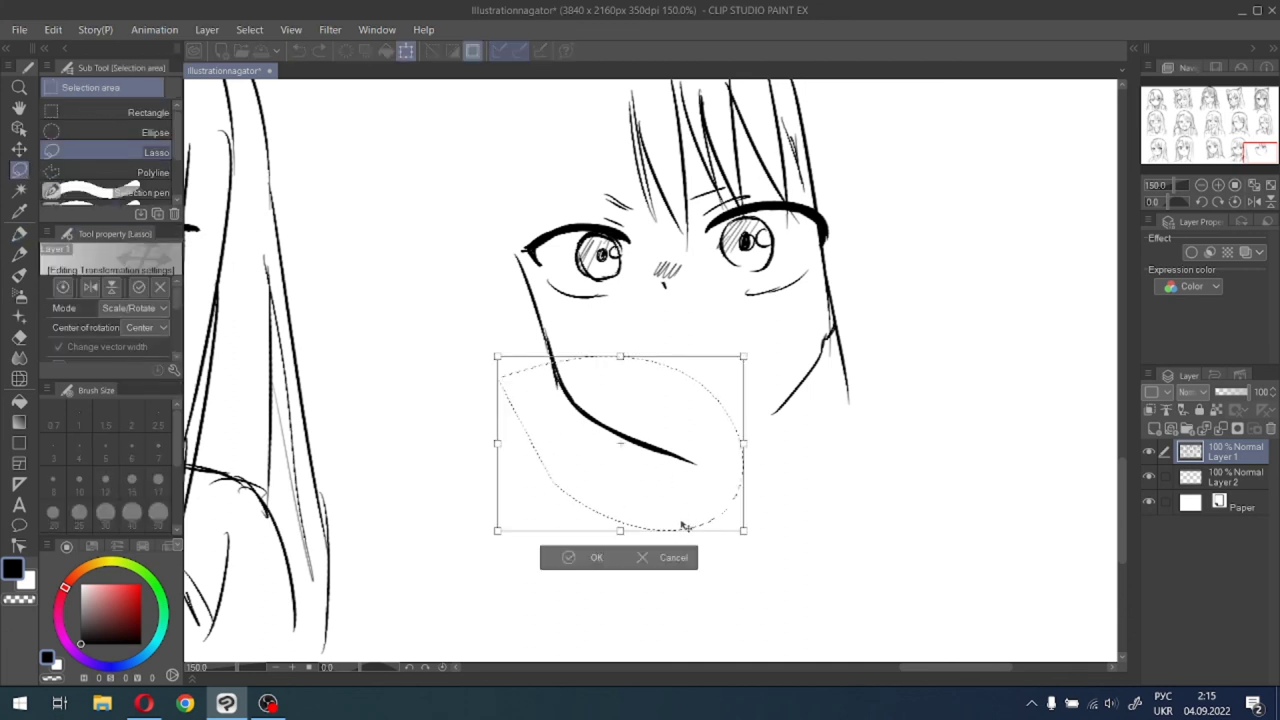
pyautogui.press('Up')
pyautogui.press('Left')
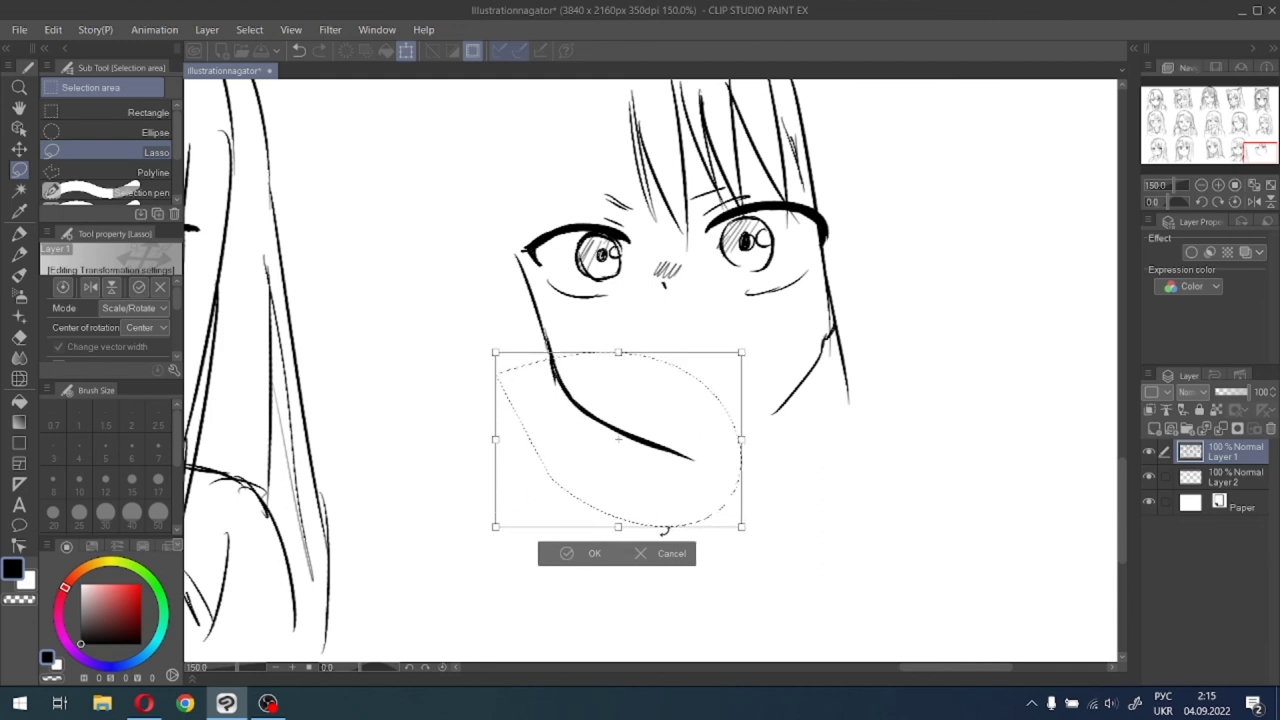
pyautogui.press('Up')
pyautogui.press('Up')
pyautogui.press('Up')
pyautogui.press('Up')
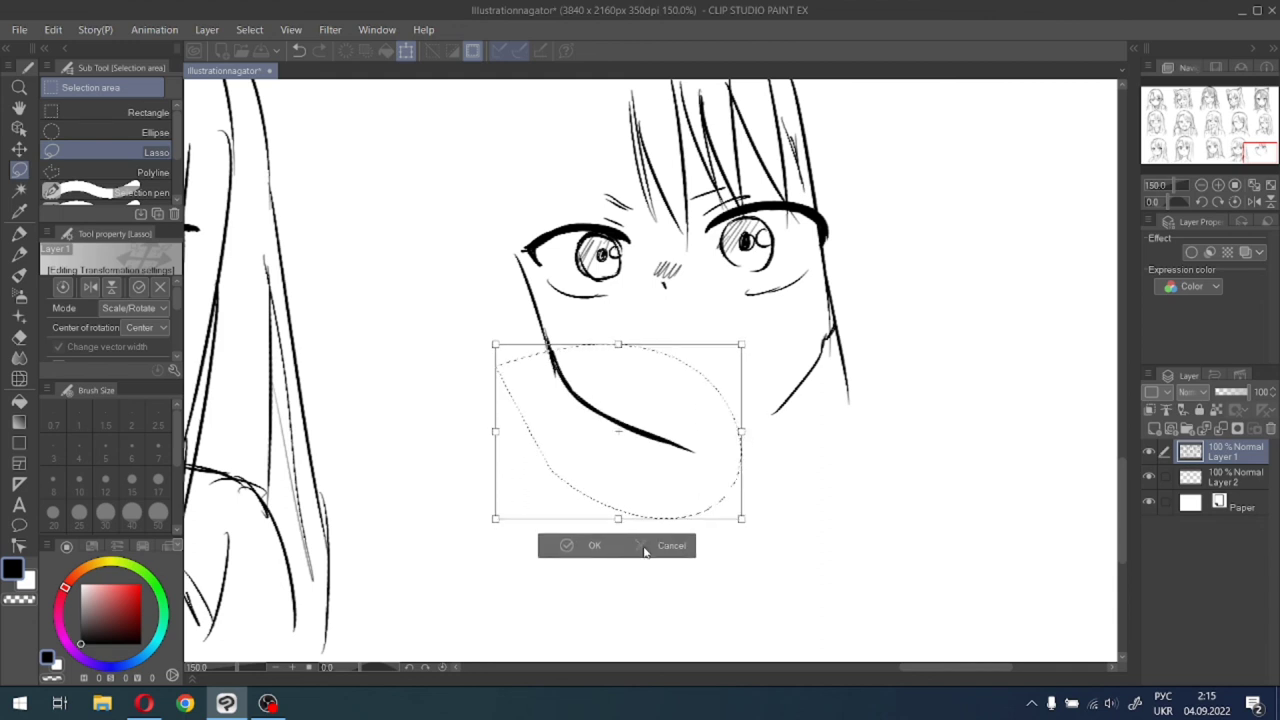
pyautogui.click(566, 547)
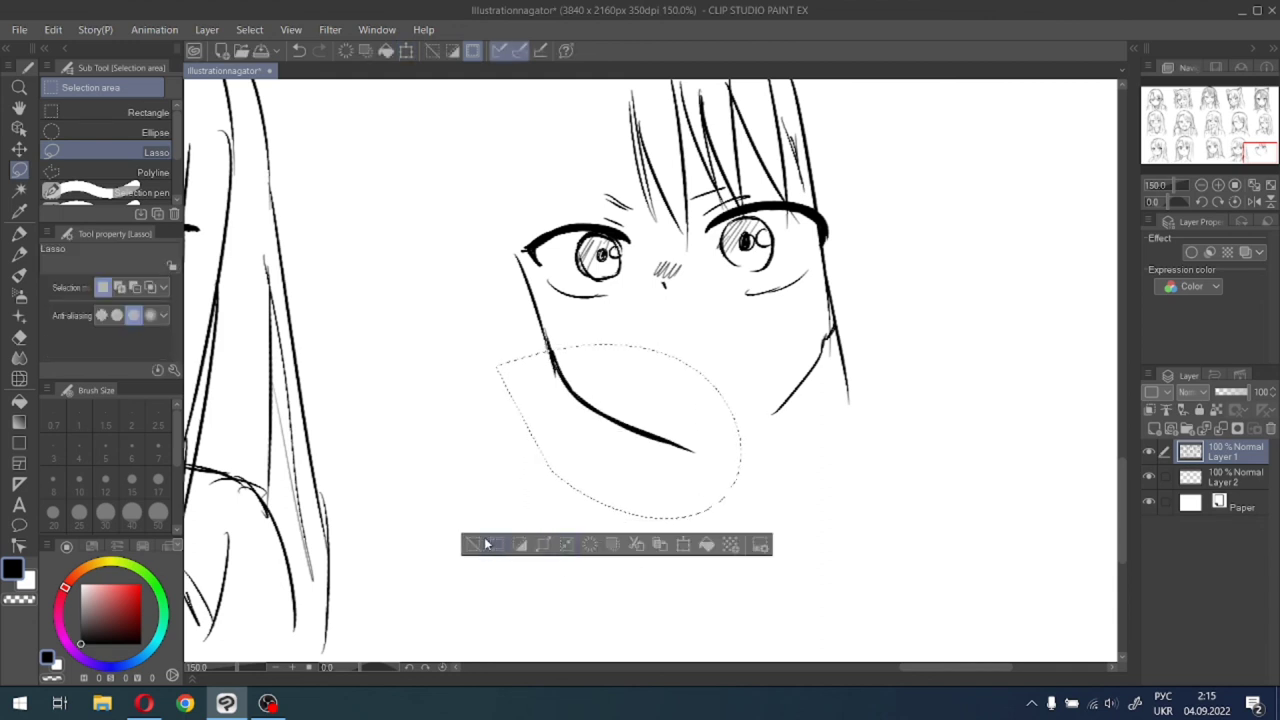
pyautogui.click(473, 545)
# Join the right jaw to the chin with the pen and draw a lopsided smirk with a small fang notch.
pyautogui.click(18, 232)
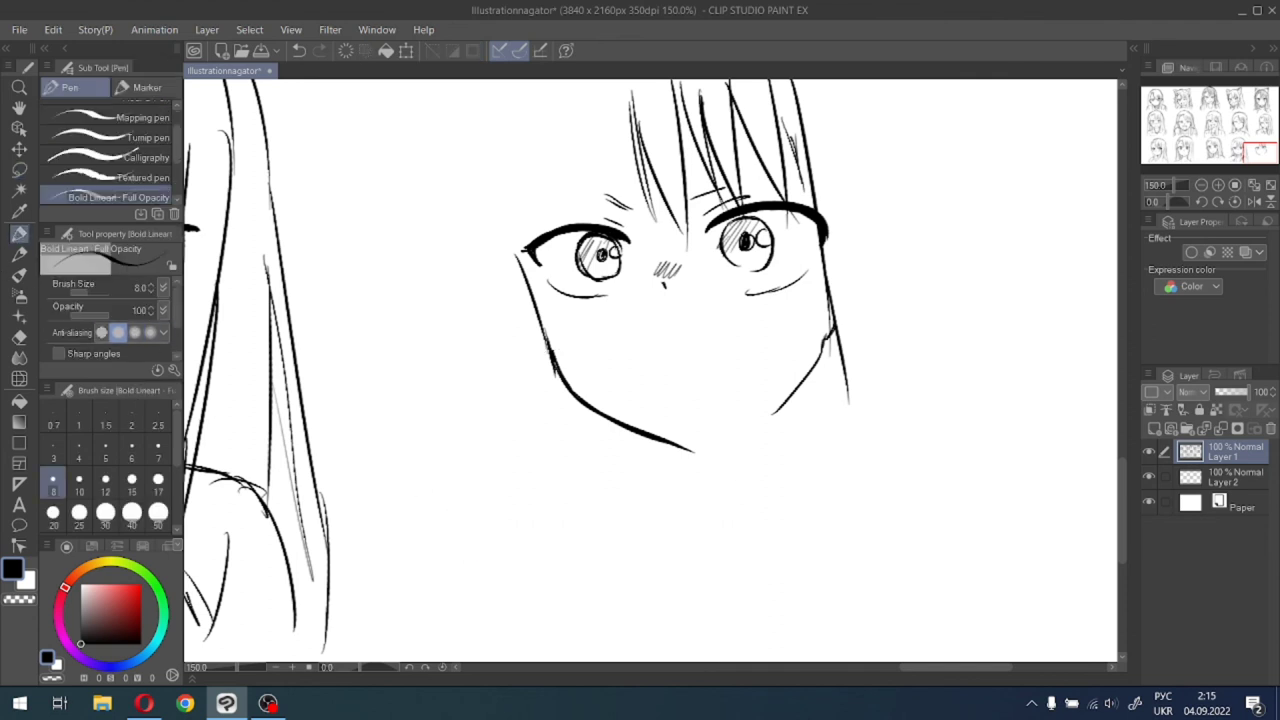
pyautogui.moveTo(782, 404); pyautogui.dragTo(704, 455)
pyautogui.moveTo(638, 386)
pyautogui.mouseDown()
pyautogui.moveTo(695, 392)
pyautogui.moveTo(753, 369)
pyautogui.mouseUp()
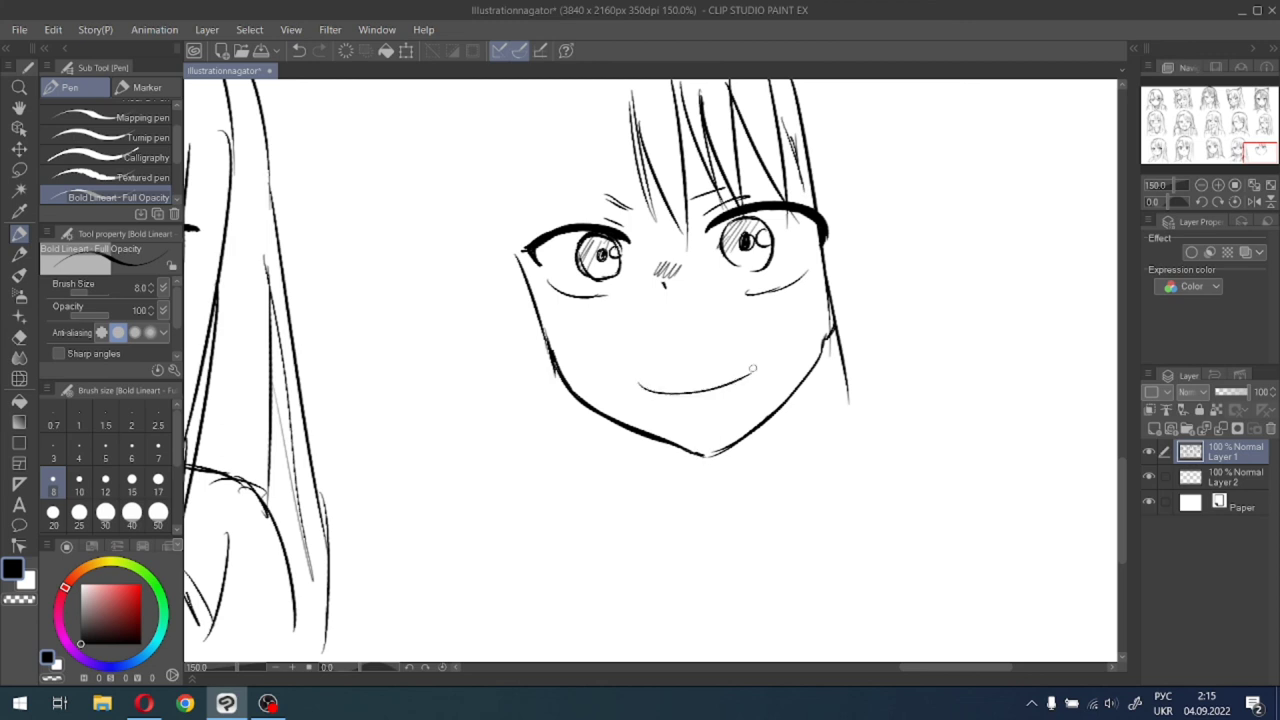
pyautogui.hotkey('ctrl', 'z')
pyautogui.moveTo(643, 385)
pyautogui.mouseDown()
pyautogui.moveTo(691, 385)
pyautogui.moveTo(750, 358)
pyautogui.mouseUp()
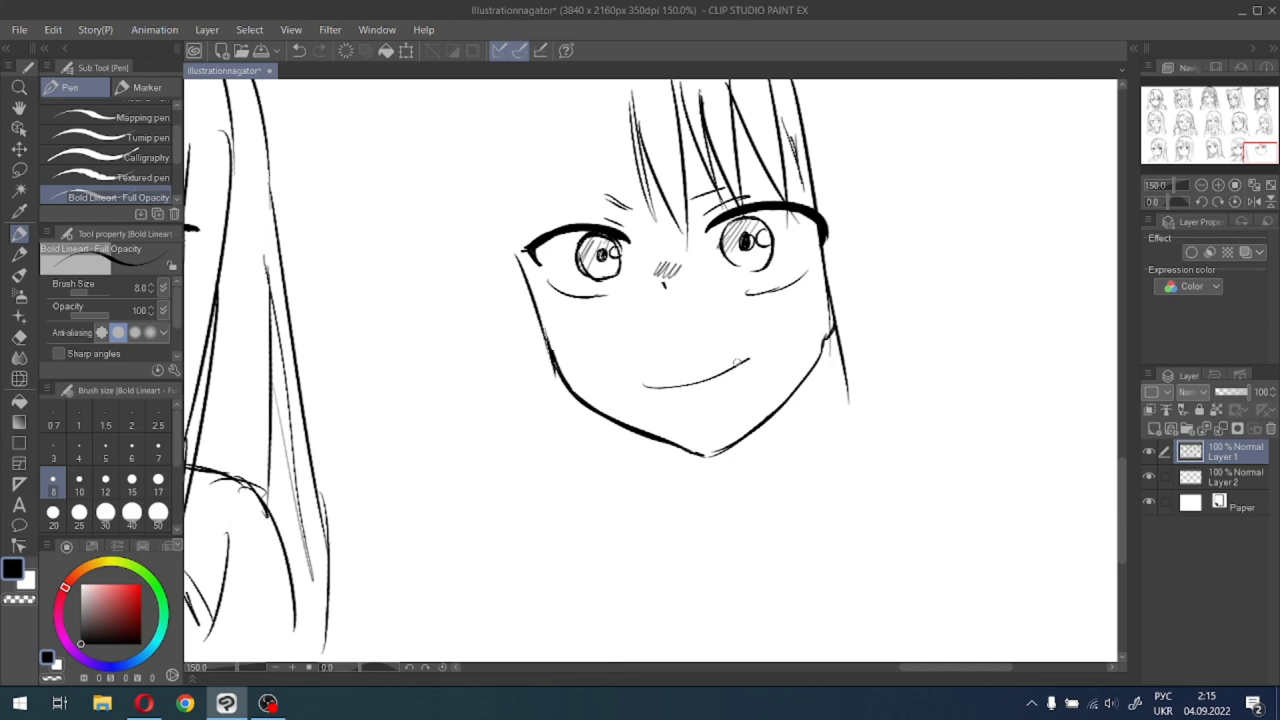
pyautogui.hotkey('ctrl', 'z')
pyautogui.moveTo(756, 347); pyautogui.dragTo(743, 362)
pyautogui.hotkey('ctrl', 'z')
pyautogui.moveTo(658, 380); pyautogui.dragTo(746, 356)
pyautogui.hotkey('ctrl', 'z')
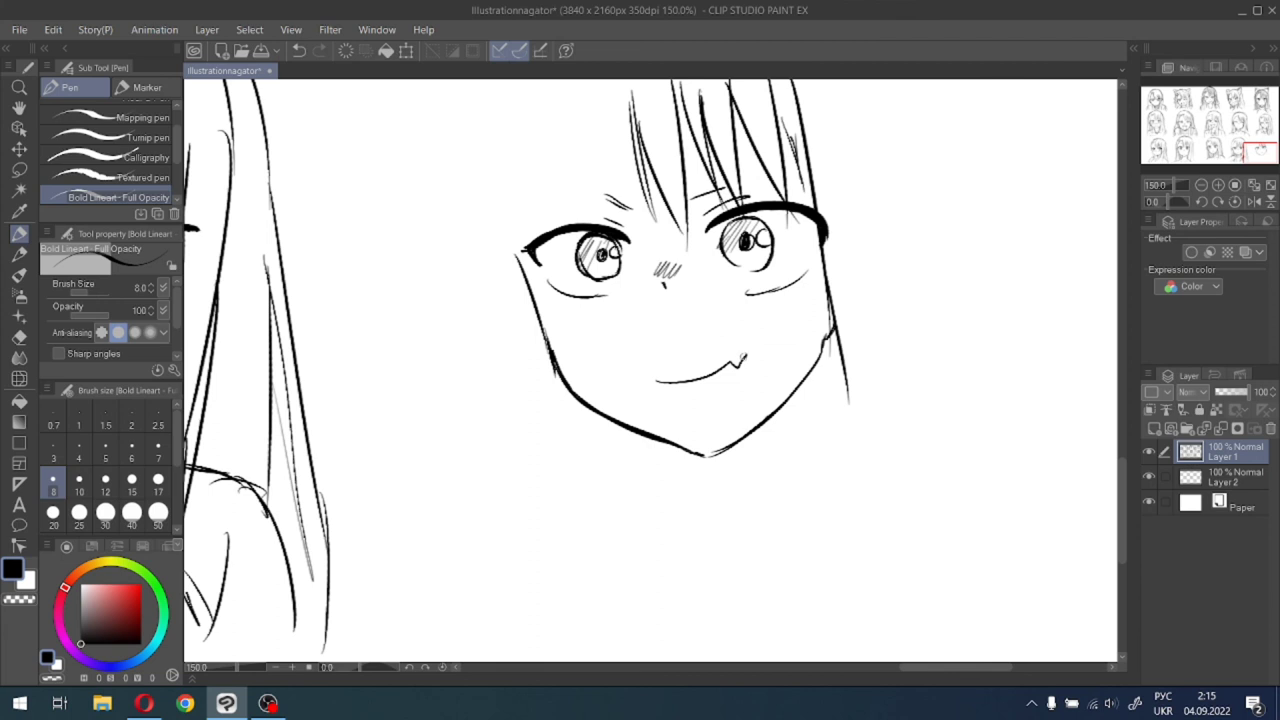
# Hatch short slanted blush lines on both cheeks.
pyautogui.moveTo(791, 306); pyautogui.dragTo(793, 322)
pyautogui.moveTo(587, 325); pyautogui.dragTo(581, 345)
pyautogui.moveTo(594, 323); pyautogui.dragTo(597, 340)
# Draw the ear beside the left cheek with its inner fold lines and shading.
pyautogui.moveTo(525, 291)
pyautogui.mouseDown()
pyautogui.moveTo(518, 330)
pyautogui.moveTo(507, 305)
pyautogui.moveTo(507, 327)
pyautogui.moveTo(534, 360)
pyautogui.mouseUp()
pyautogui.hotkey('ctrl', 'z')
pyautogui.hotkey('ctrl', 'z')
pyautogui.moveTo(514, 293); pyautogui.dragTo(517, 327)
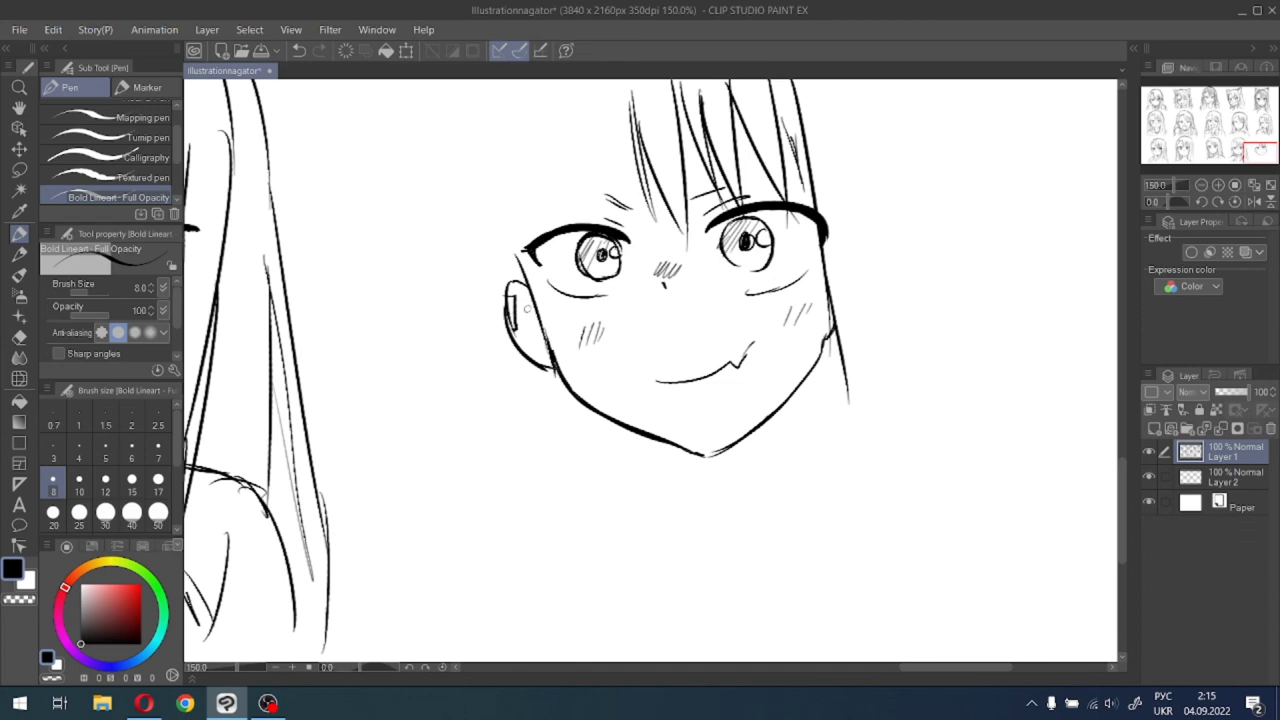
pyautogui.moveTo(522, 300)
pyautogui.mouseDown()
pyautogui.moveTo(540, 328)
pyautogui.moveTo(527, 340)
pyautogui.moveTo(543, 349)
pyautogui.mouseUp()
# Draw both sides of the neck down from the jaw, doubling the right line.
pyautogui.scroll(-2, 549, 331)
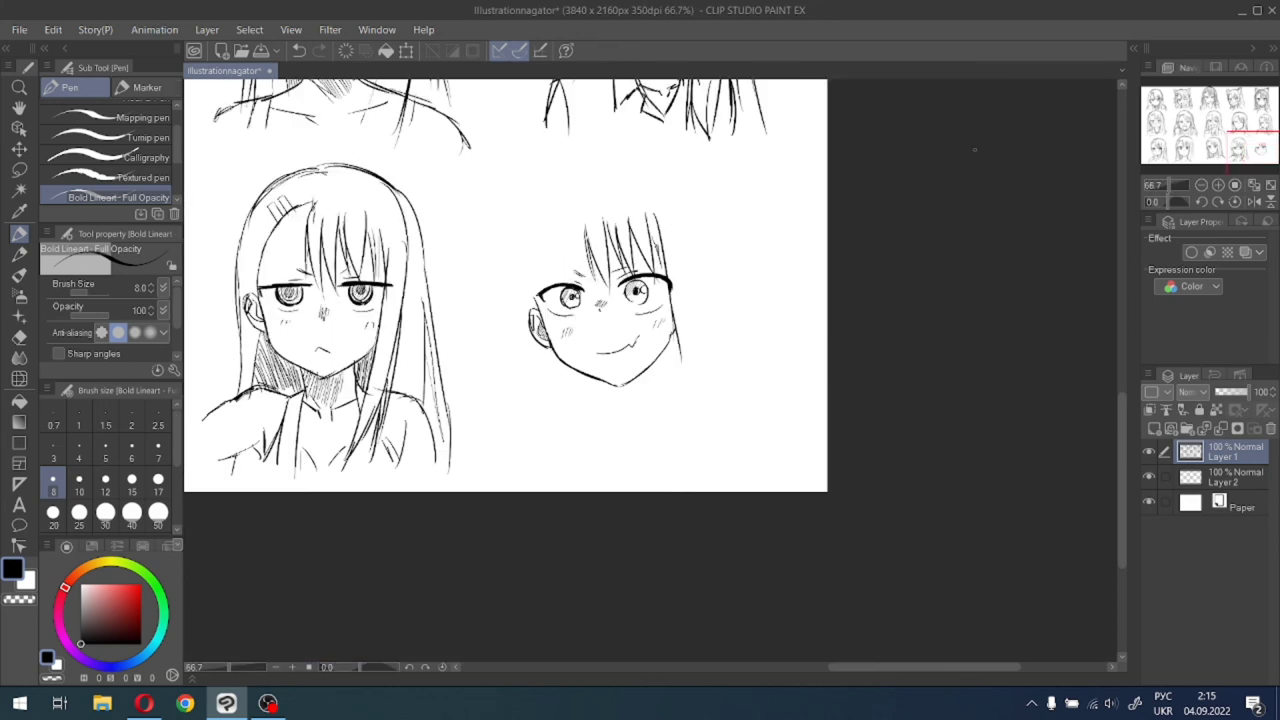
pyautogui.moveTo(1252, 128); pyautogui.dragTo(1250, 142)
pyautogui.scroll(1, 1250, 141)
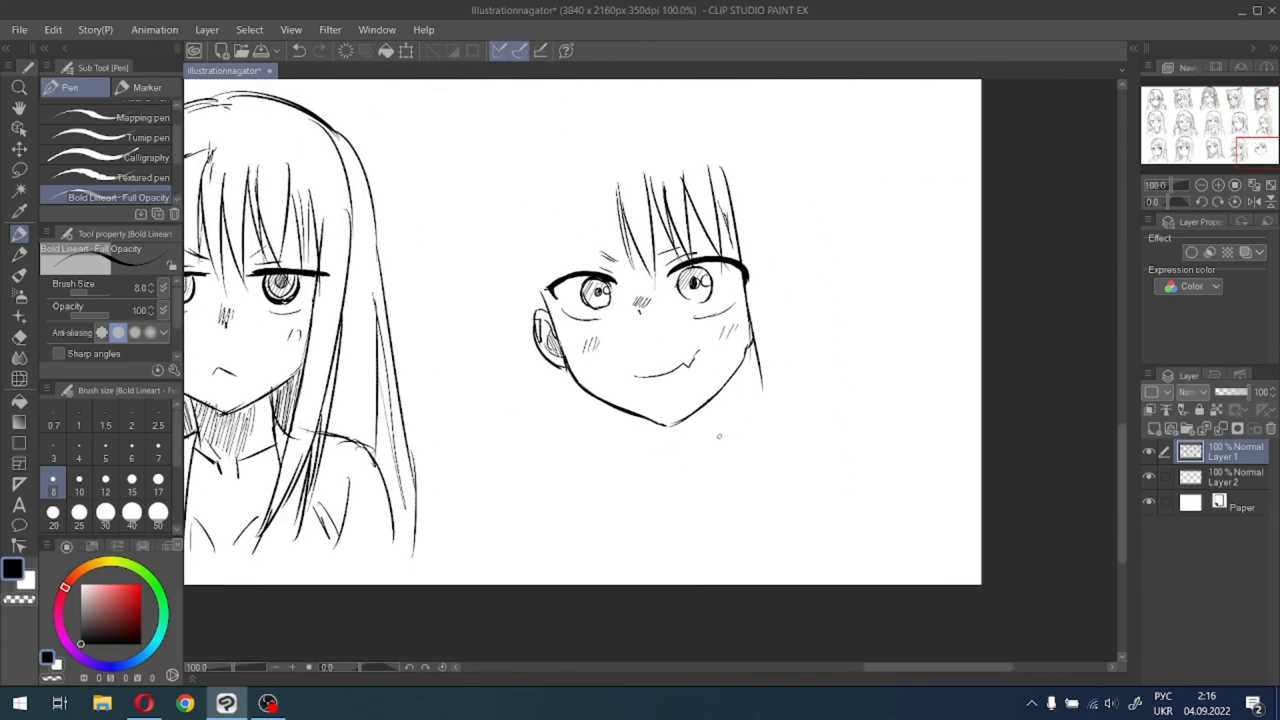
pyautogui.scroll(2, 718, 436)
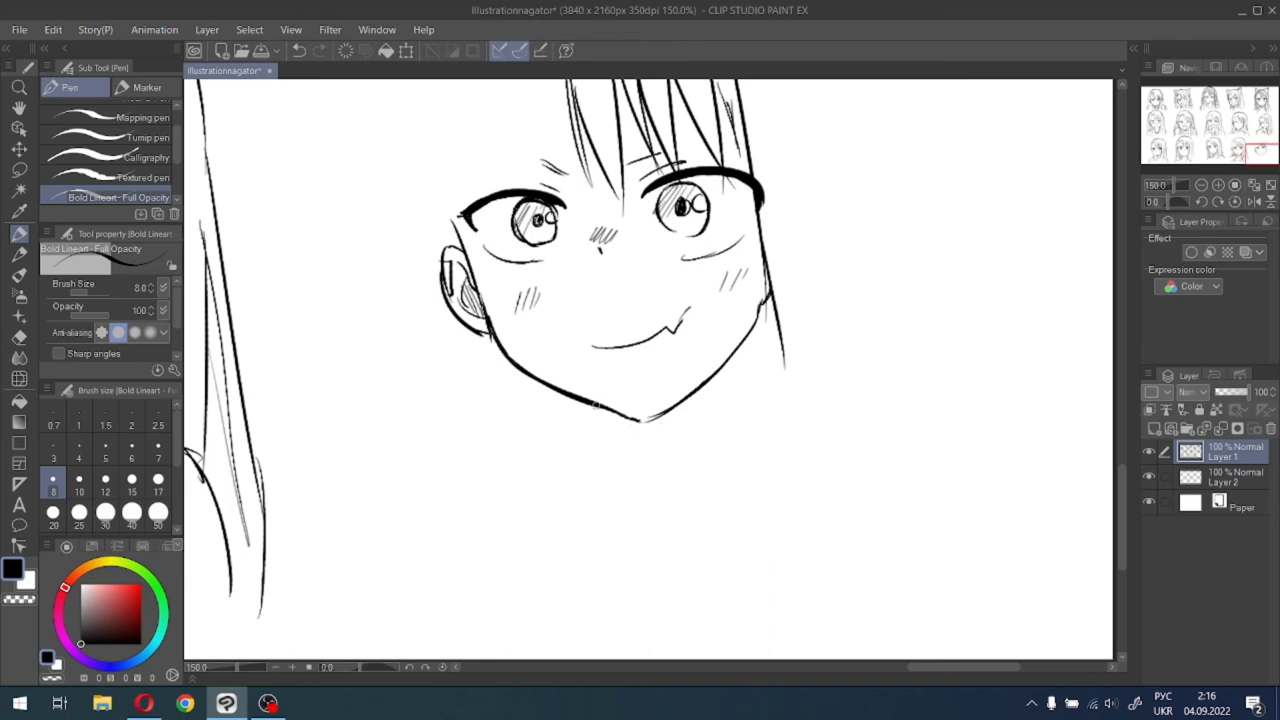
pyautogui.moveTo(596, 405); pyautogui.dragTo(598, 478)
pyautogui.moveTo(720, 366); pyautogui.dragTo(716, 475)
pyautogui.moveTo(714, 390); pyautogui.dragTo(722, 472)
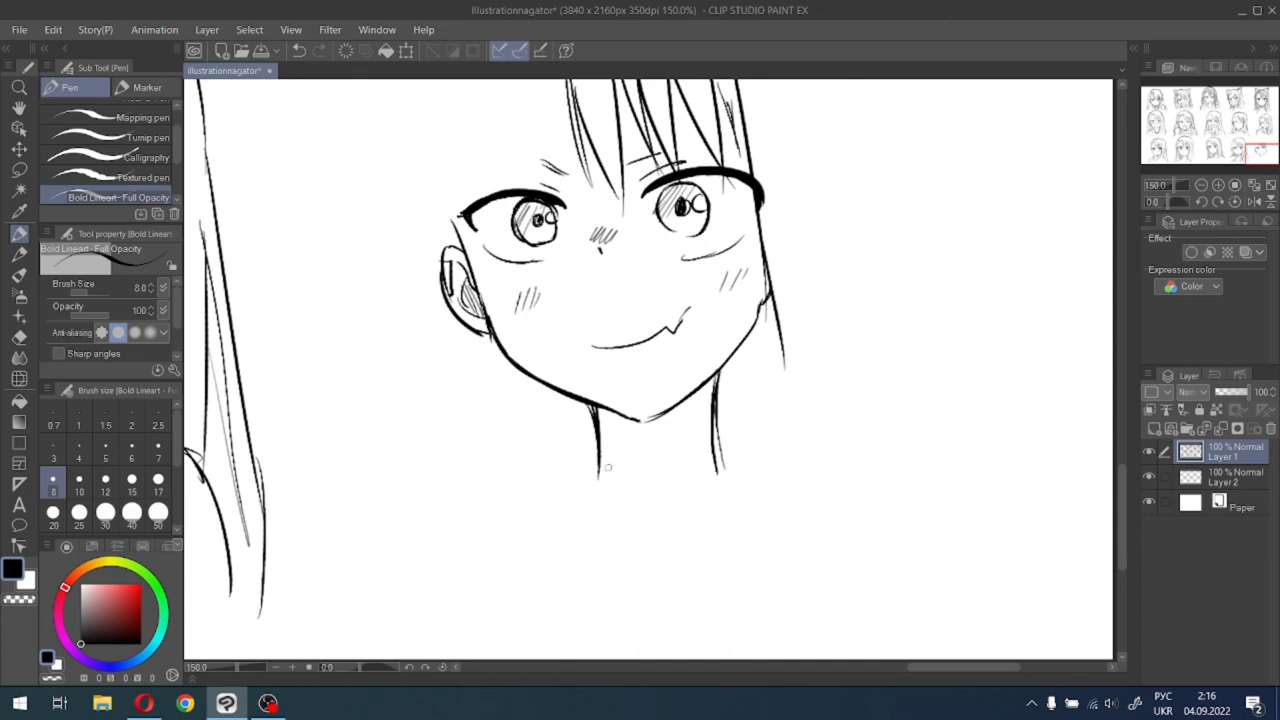
# Draw the pointed left wing of the shirt collar and the jagged edge of the open neckline.
pyautogui.moveTo(593, 423)
pyautogui.mouseDown()
pyautogui.moveTo(577, 425)
pyautogui.moveTo(656, 494)
pyautogui.moveTo(650, 556)
pyautogui.mouseUp()
pyautogui.moveTo(640, 498); pyautogui.dragTo(612, 560)
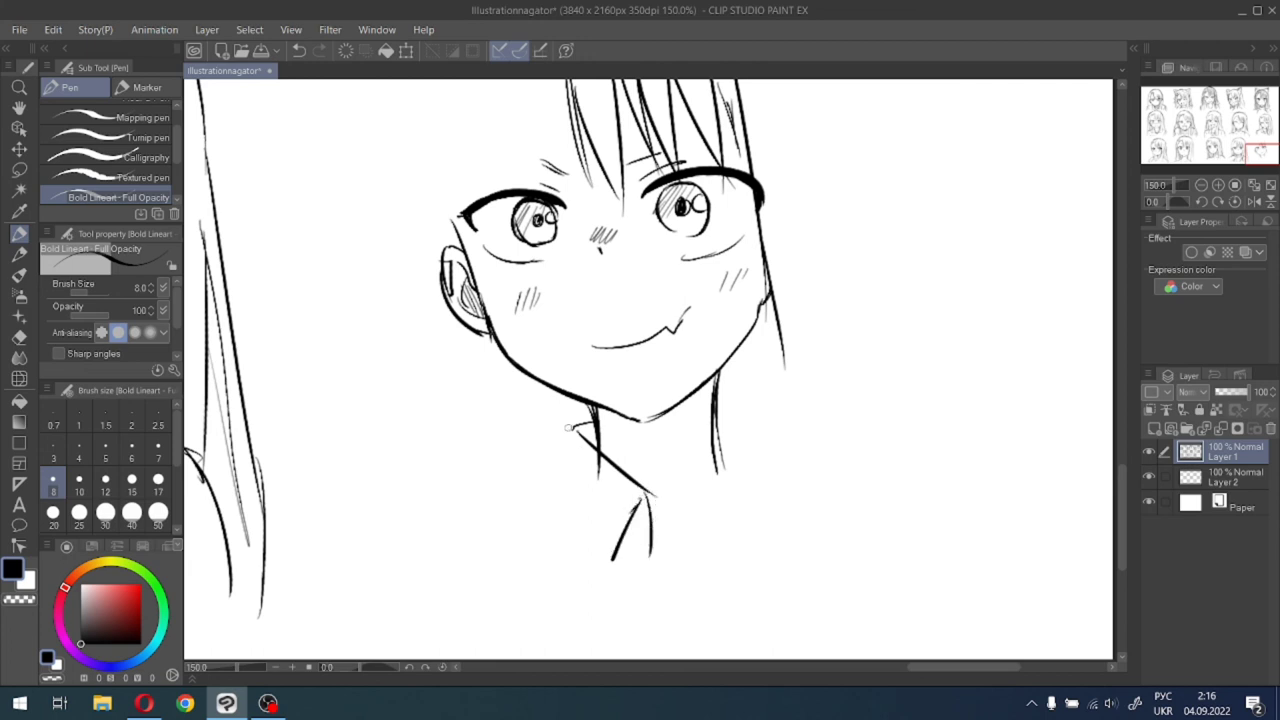
pyautogui.moveTo(568, 428)
pyautogui.mouseDown()
pyautogui.moveTo(548, 491)
pyautogui.moveTo(548, 478)
pyautogui.moveTo(586, 572)
pyautogui.mouseUp()
pyautogui.moveTo(566, 522)
pyautogui.mouseDown()
pyautogui.moveTo(598, 586)
pyautogui.moveTo(613, 560)
pyautogui.moveTo(664, 558)
pyautogui.moveTo(686, 567)
pyautogui.moveTo(688, 587)
pyautogui.mouseUp()
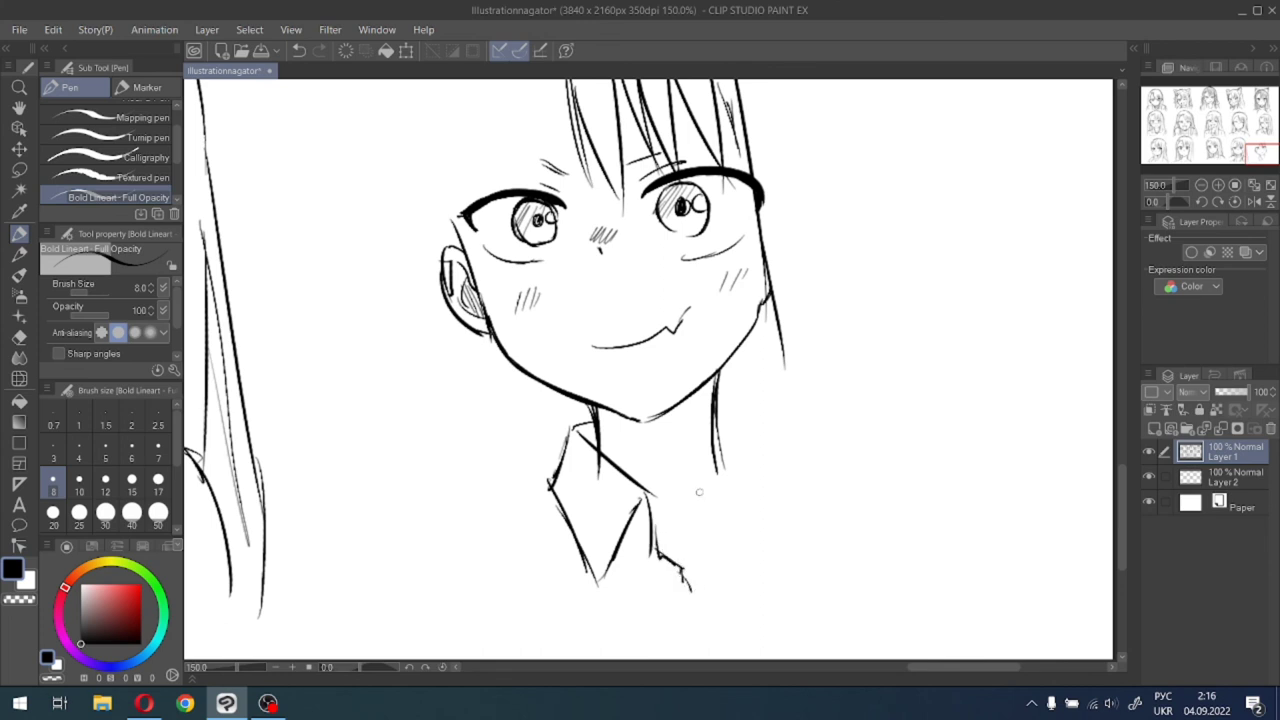
# Draw the right edge of the shirt opening and the pointed right collar wing.
pyautogui.moveTo(720, 448); pyautogui.dragTo(690, 588)
pyautogui.moveTo(716, 402)
pyautogui.mouseDown()
pyautogui.moveTo(762, 462)
pyautogui.moveTo(737, 499)
pyautogui.mouseUp()
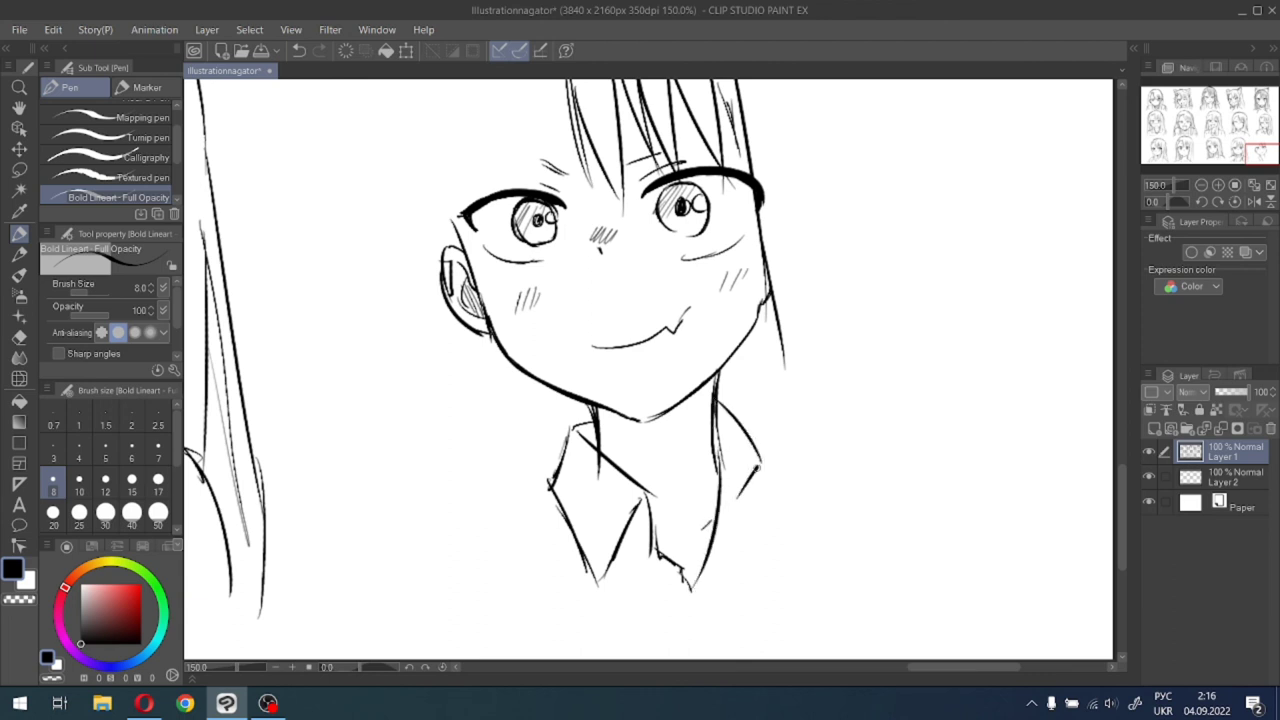
pyautogui.moveTo(752, 448); pyautogui.dragTo(800, 507)
pyautogui.hotkey('ctrl', 'z')
pyautogui.hotkey('ctrl', 'z')
pyautogui.moveTo(761, 463)
pyautogui.mouseDown()
pyautogui.moveTo(781, 520)
pyautogui.moveTo(753, 493)
pyautogui.moveTo(750, 540)
pyautogui.moveTo(718, 592)
pyautogui.mouseUp()
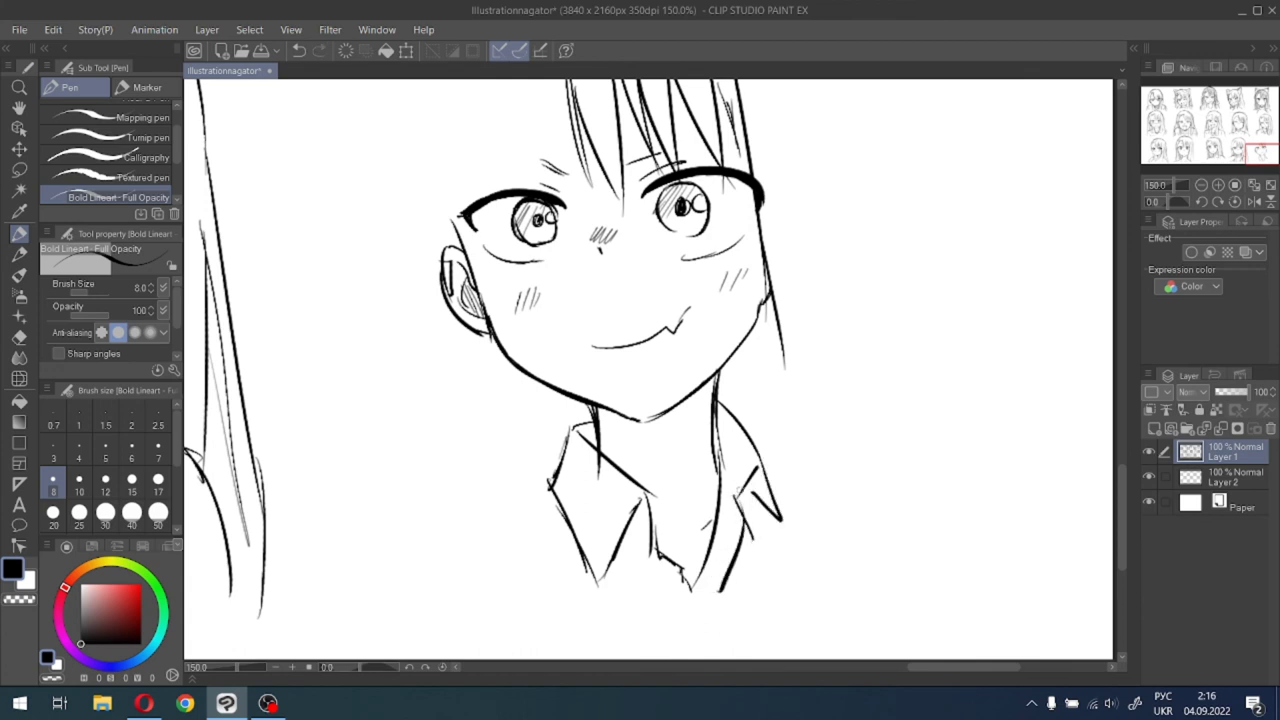
# Draw the hairline curving from the left eye's outer corner up to a point that meets the leftmost fringe strand.
pyautogui.moveTo(1217, 158); pyautogui.dragTo(1258, 144)
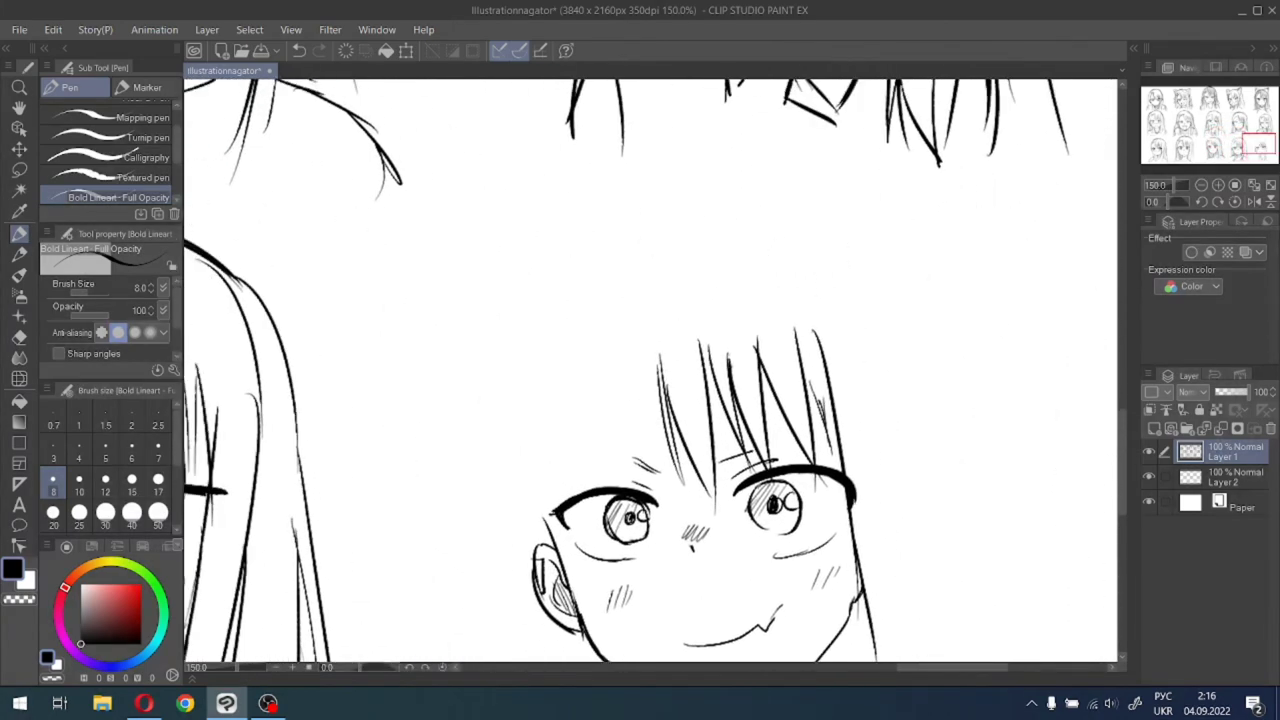
pyautogui.moveTo(547, 526)
pyautogui.mouseDown()
pyautogui.moveTo(550, 426)
pyautogui.moveTo(620, 328)
pyautogui.moveTo(643, 318)
pyautogui.moveTo(659, 428)
pyautogui.mouseUp()
pyautogui.moveTo(643, 324); pyautogui.dragTo(655, 398)
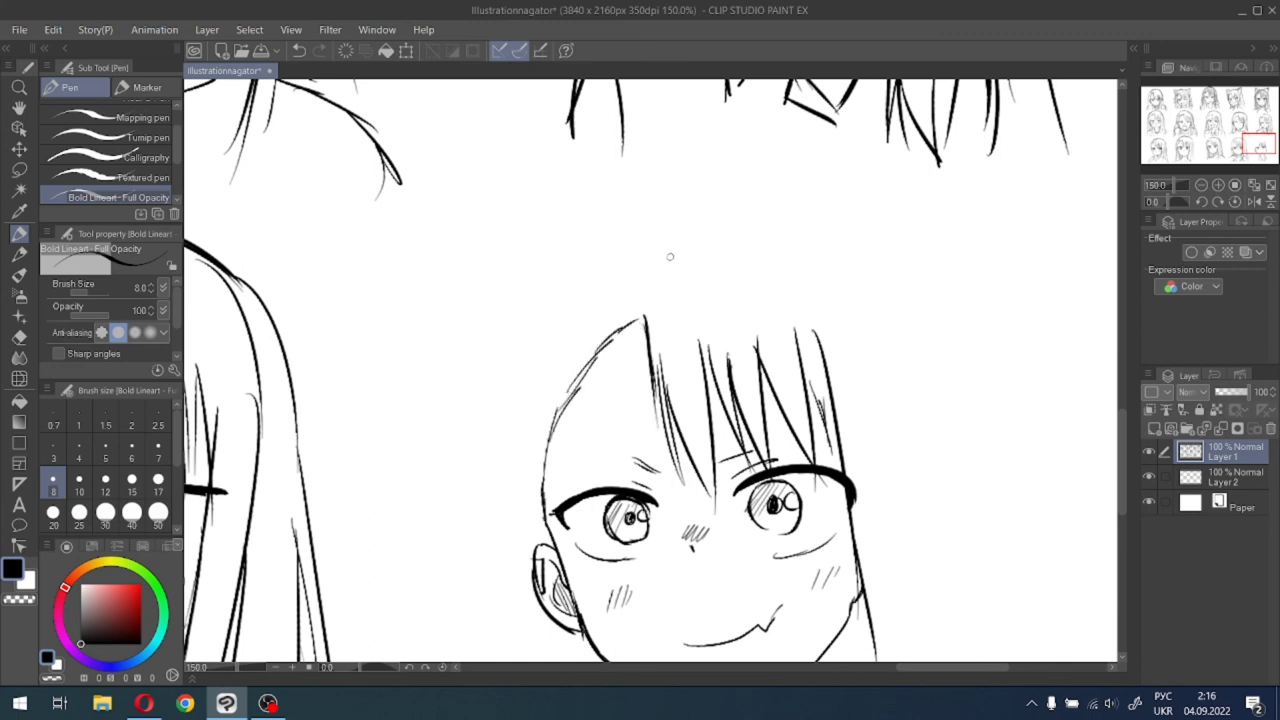
# Draw the outer hair contour from the crown down to the left ear and add a striped hair clip across the hairline.
pyautogui.moveTo(684, 243); pyautogui.dragTo(575, 312)
pyautogui.moveTo(622, 263); pyautogui.dragTo(526, 446)
pyautogui.moveTo(570, 302); pyautogui.dragTo(518, 518)
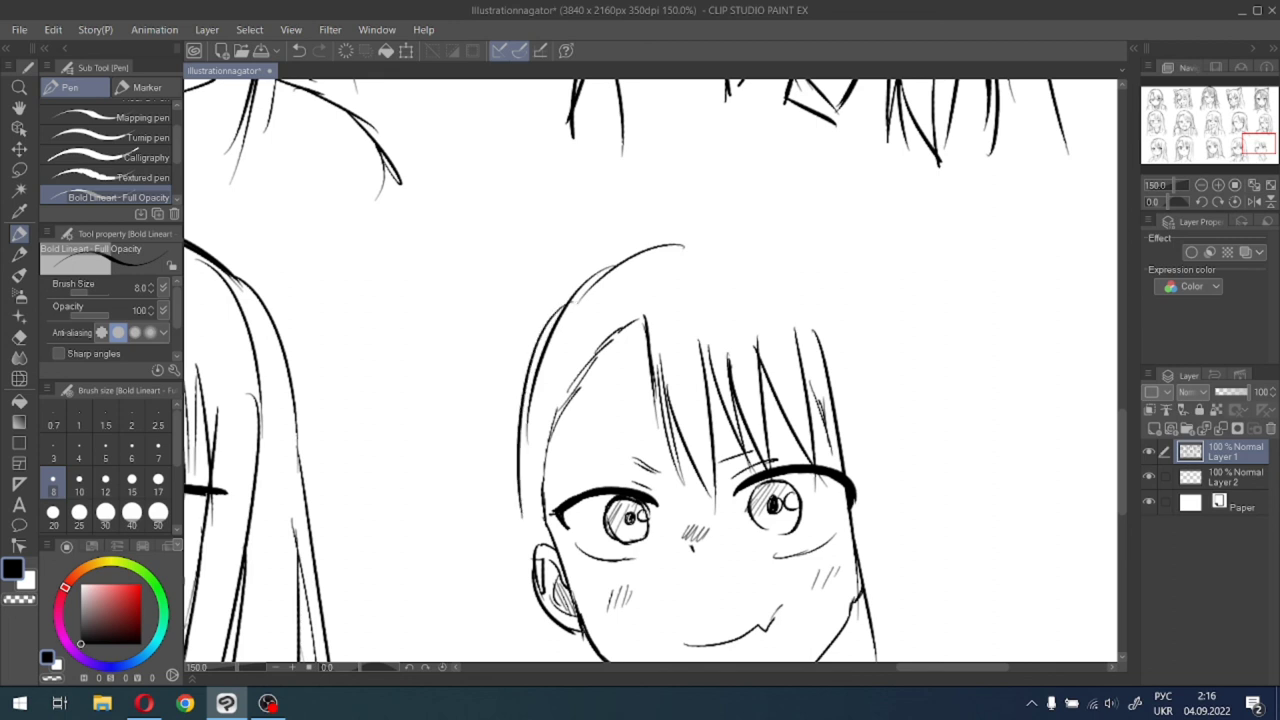
pyautogui.moveTo(524, 392); pyautogui.dragTo(532, 526)
pyautogui.hotkey('ctrl', 'z')
pyautogui.hotkey('ctrl', 'z')
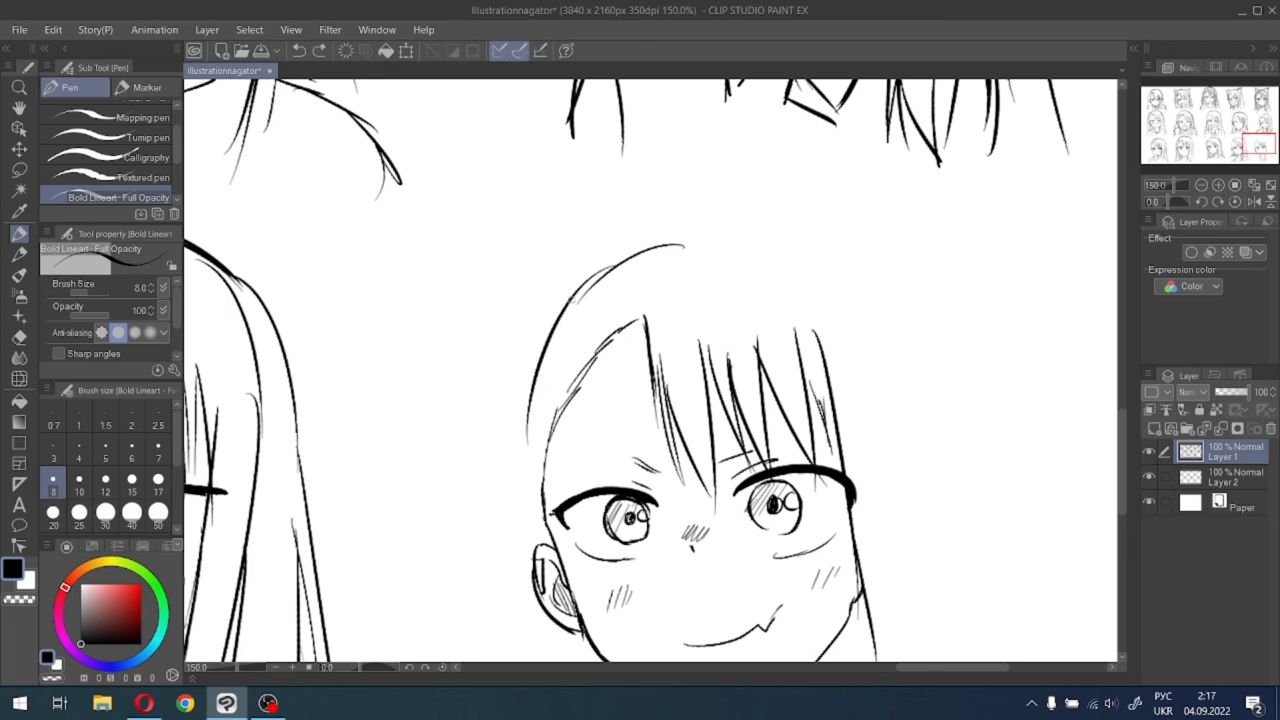
pyautogui.moveTo(575, 297)
pyautogui.mouseDown()
pyautogui.moveTo(552, 316)
pyautogui.moveTo(512, 550)
pyautogui.mouseUp()
pyautogui.hotkey('ctrl', 'z')
pyautogui.moveTo(545, 322); pyautogui.dragTo(520, 552)
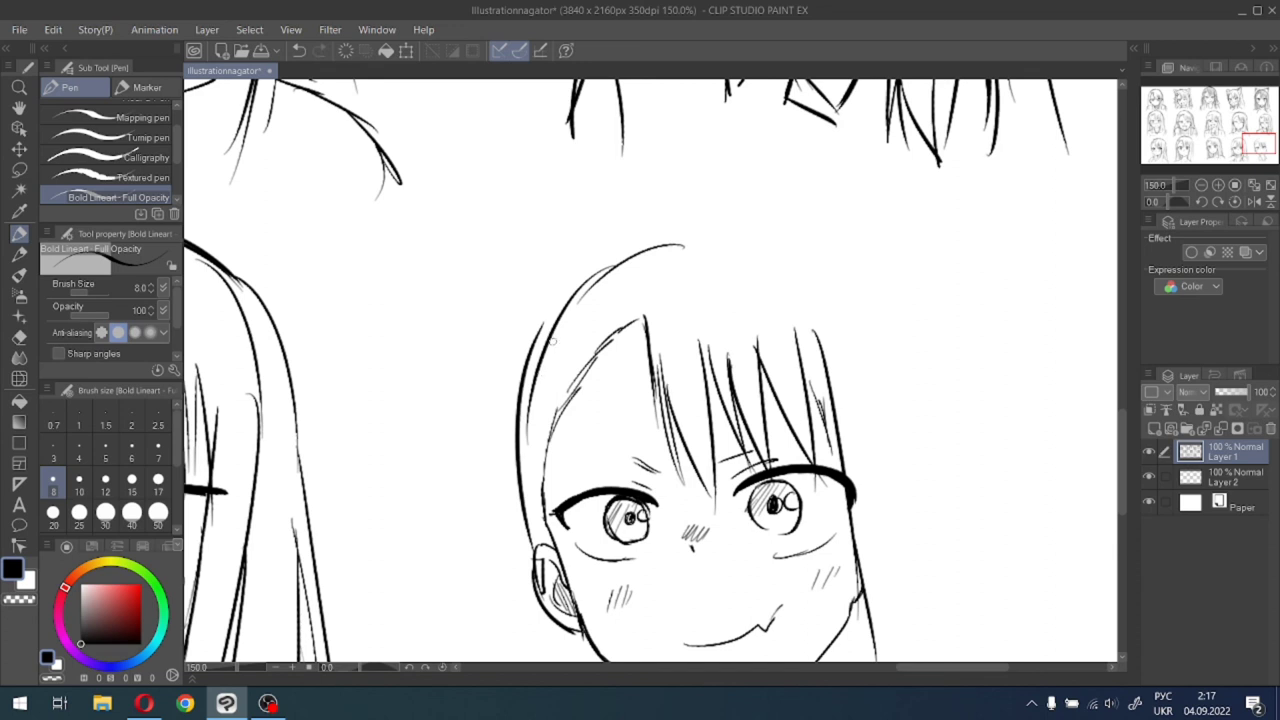
pyautogui.moveTo(585, 310)
pyautogui.mouseDown()
pyautogui.moveTo(612, 345)
pyautogui.moveTo(556, 334)
pyautogui.mouseUp()
pyautogui.moveTo(557, 333)
pyautogui.mouseDown()
pyautogui.moveTo(588, 366)
pyautogui.moveTo(582, 382)
pyautogui.moveTo(536, 392)
pyautogui.moveTo(572, 412)
pyautogui.mouseUp()
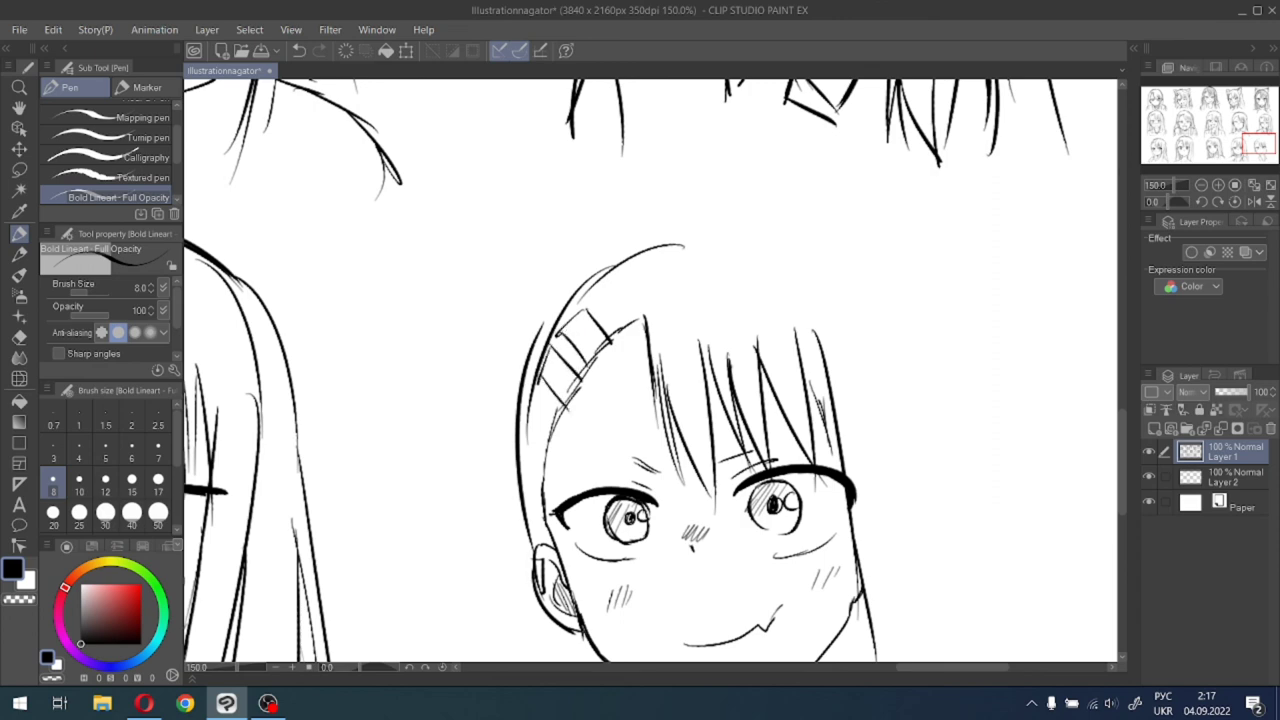
# Draw long hair strands falling below the left ear and a shoulder line curving out from the left collar wing.
pyautogui.moveTo(1273, 145); pyautogui.dragTo(1260, 148)
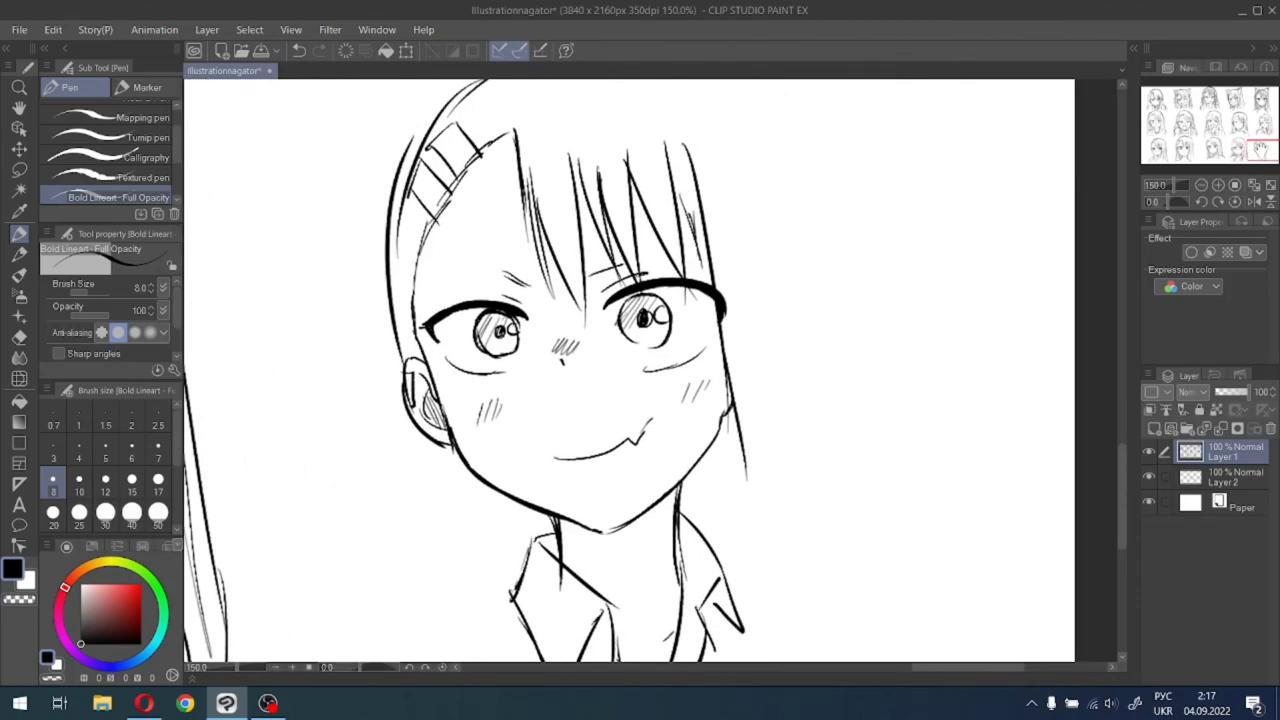
pyautogui.scroll(-1, 506, 424)
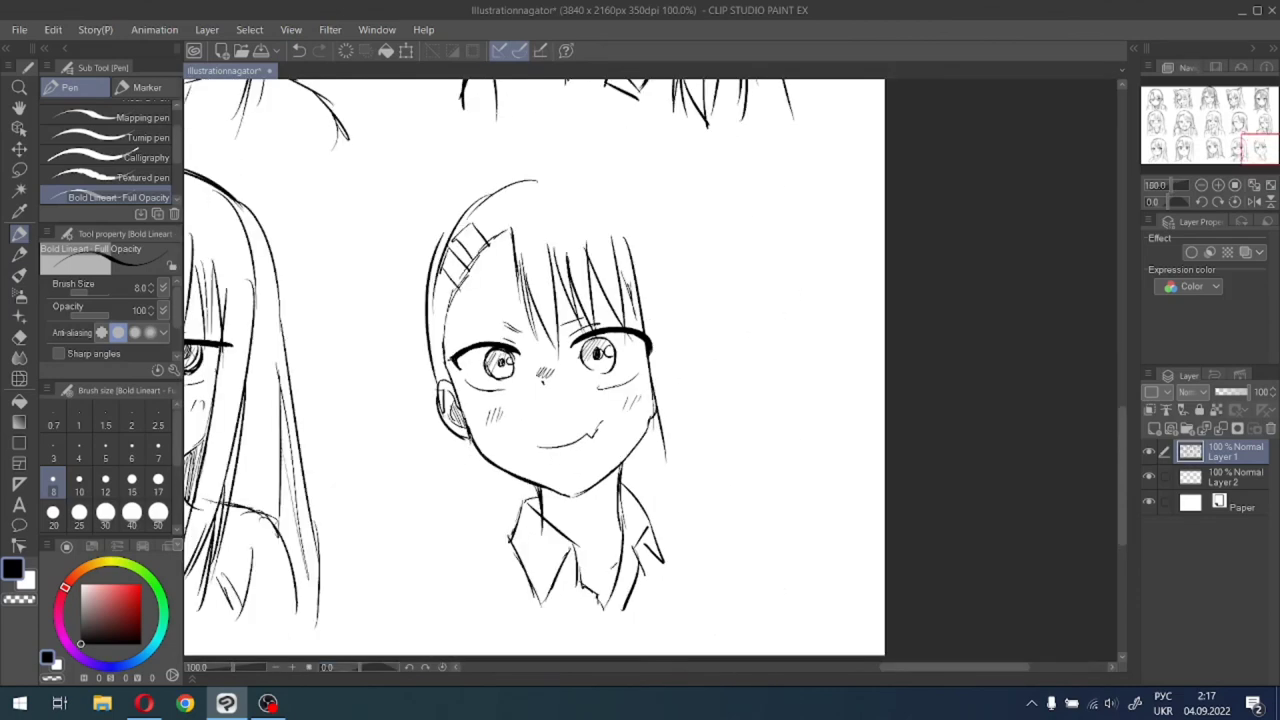
pyautogui.scroll(1, 458, 447)
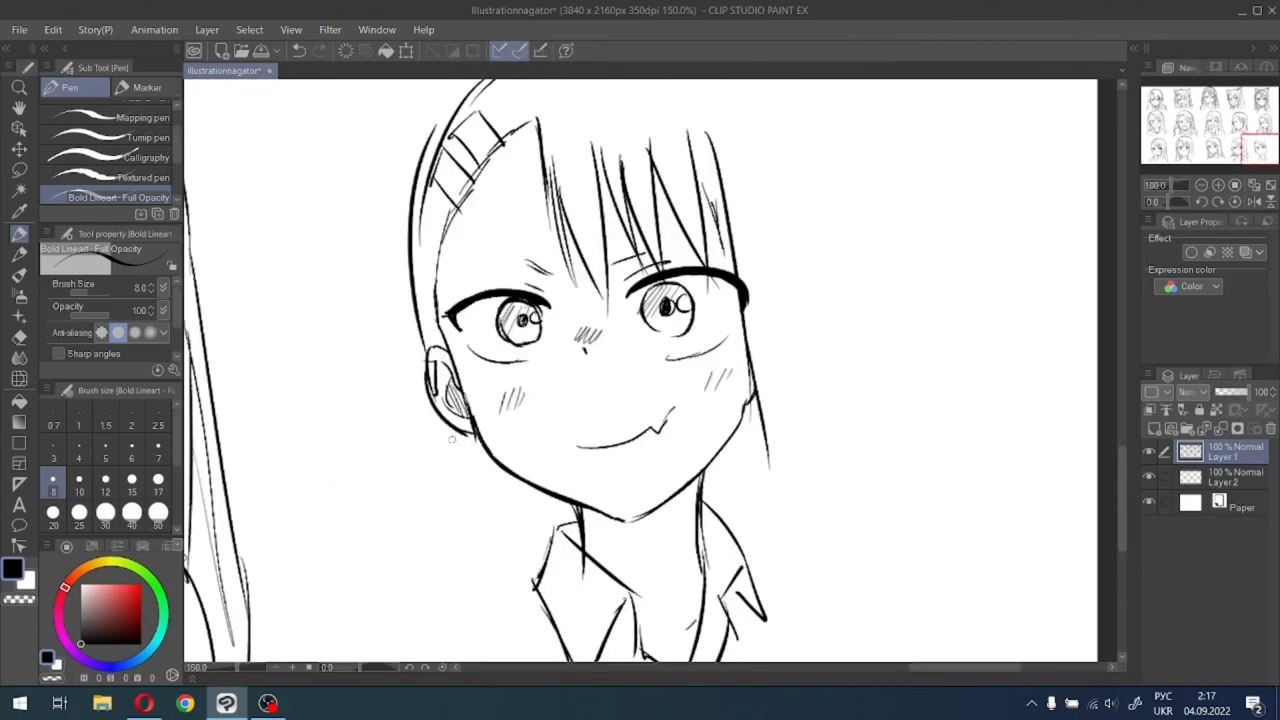
pyautogui.moveTo(443, 418); pyautogui.dragTo(441, 640)
pyautogui.moveTo(452, 430); pyautogui.dragTo(444, 605)
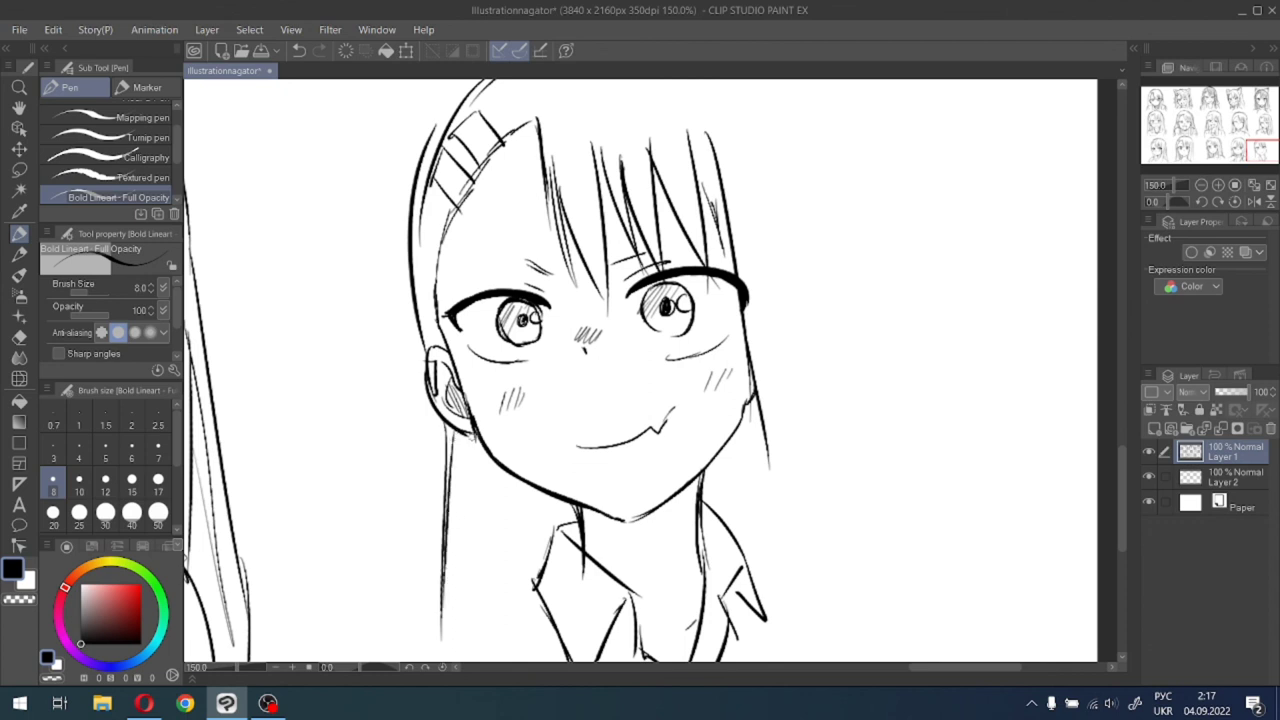
pyautogui.moveTo(467, 425); pyautogui.dragTo(479, 487)
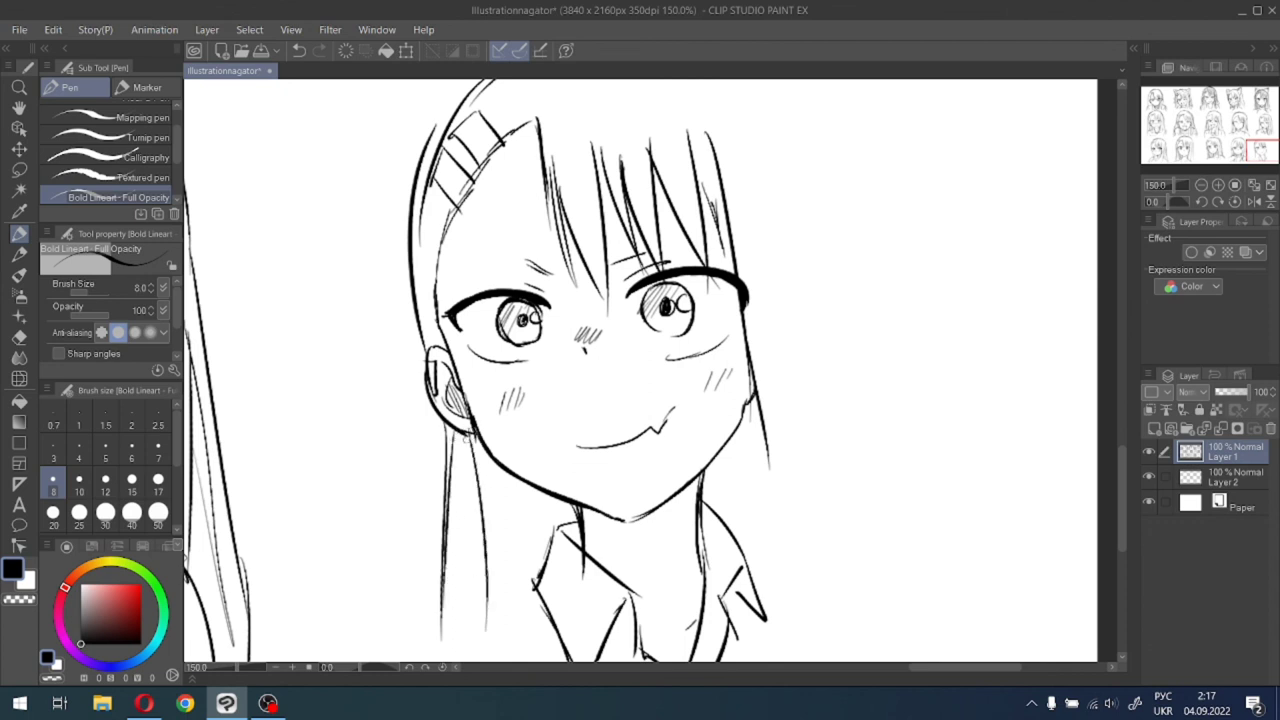
pyautogui.moveTo(466, 437); pyautogui.dragTo(471, 608)
pyautogui.moveTo(506, 479); pyautogui.dragTo(516, 590)
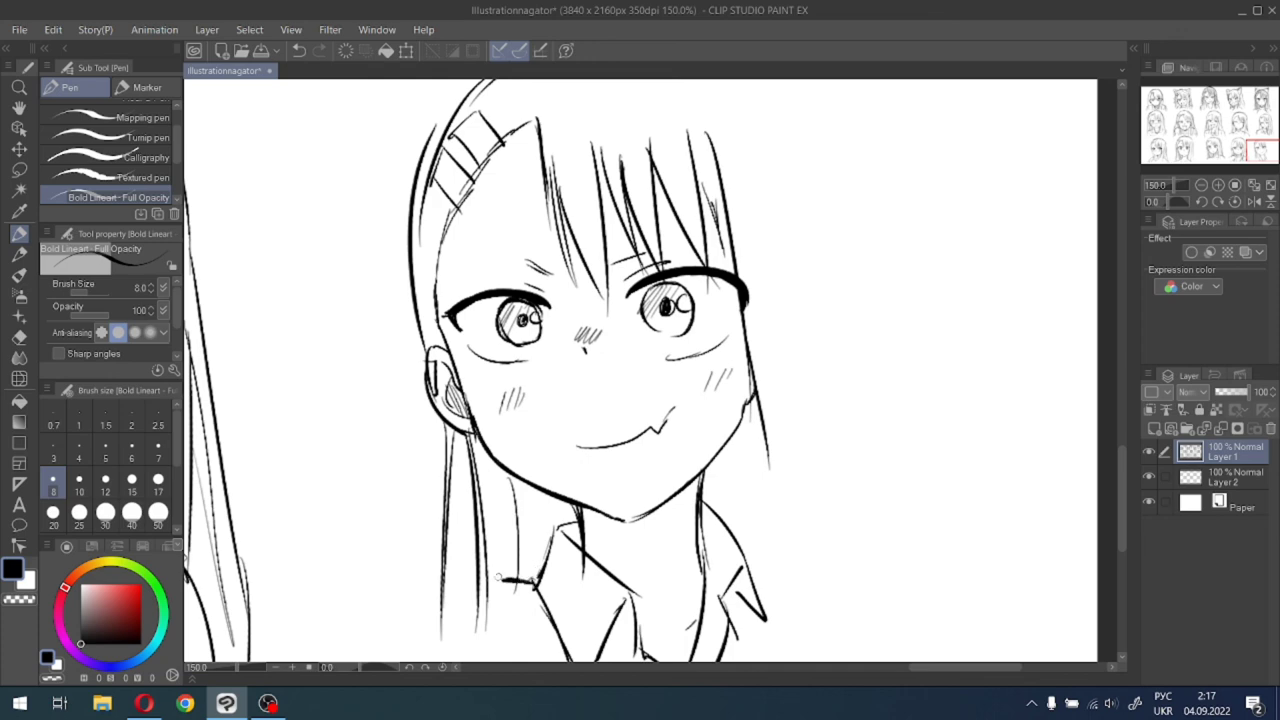
pyautogui.moveTo(532, 583)
pyautogui.mouseDown()
pyautogui.moveTo(458, 567)
pyautogui.moveTo(413, 627)
pyautogui.moveTo(423, 609)
pyautogui.mouseUp()
pyautogui.scroll(-1, 418, 616)
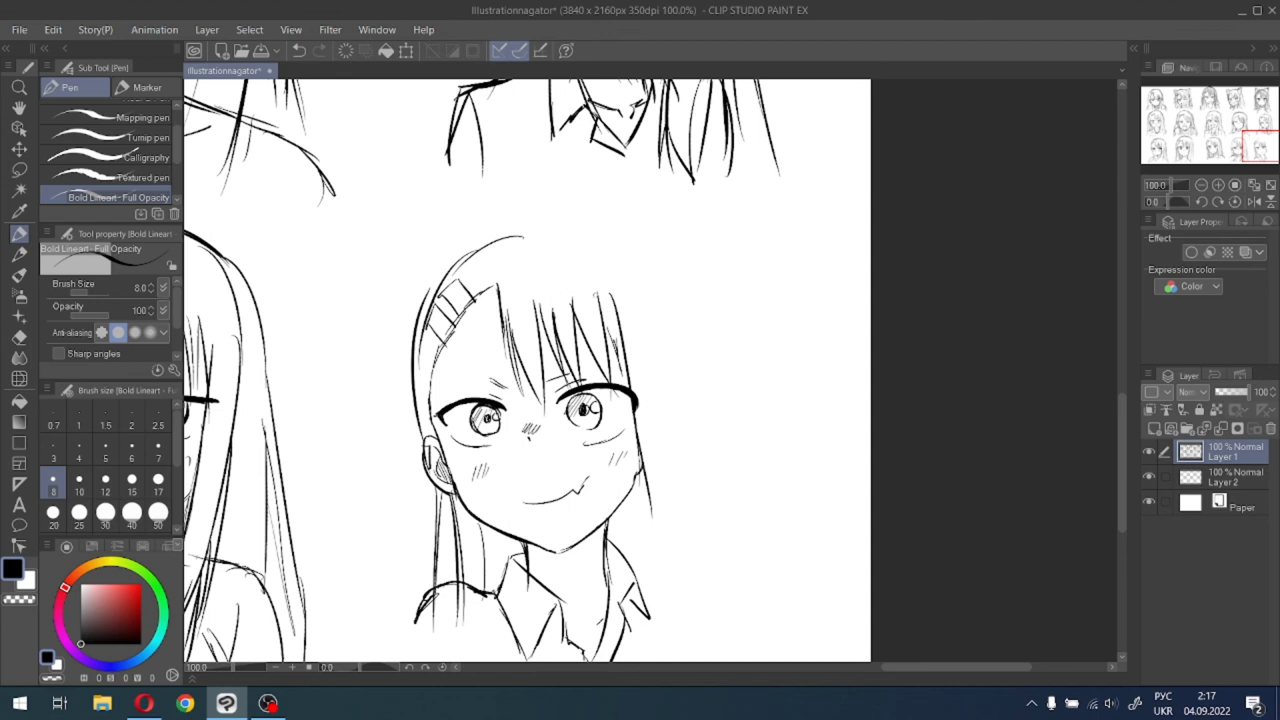
# Draw the rightmost fringe strand, the top of the crown and two long hair strands falling beside the right cheek.
pyautogui.moveTo(591, 270); pyautogui.dragTo(606, 345)
pyautogui.moveTo(533, 235)
pyautogui.mouseDown()
pyautogui.moveTo(604, 240)
pyautogui.moveTo(646, 268)
pyautogui.moveTo(658, 299)
pyautogui.mouseUp()
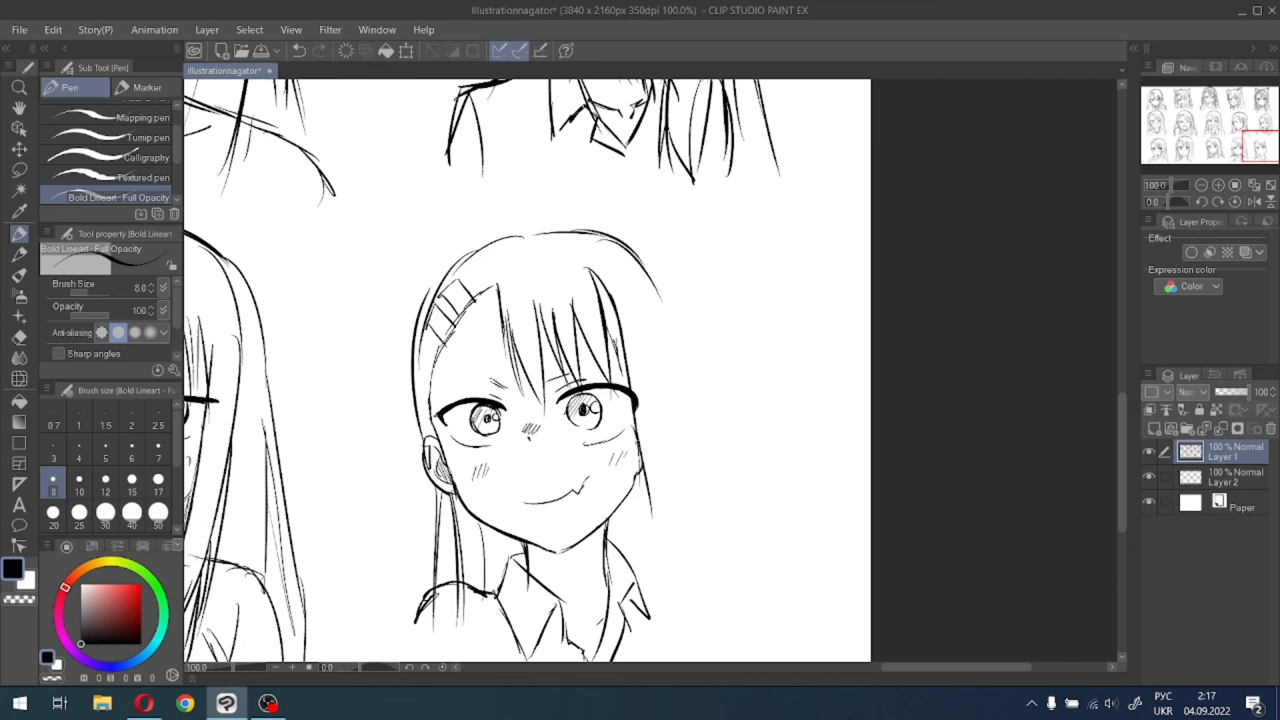
pyautogui.moveTo(646, 440); pyautogui.dragTo(637, 644)
pyautogui.moveTo(653, 326); pyautogui.dragTo(686, 610)
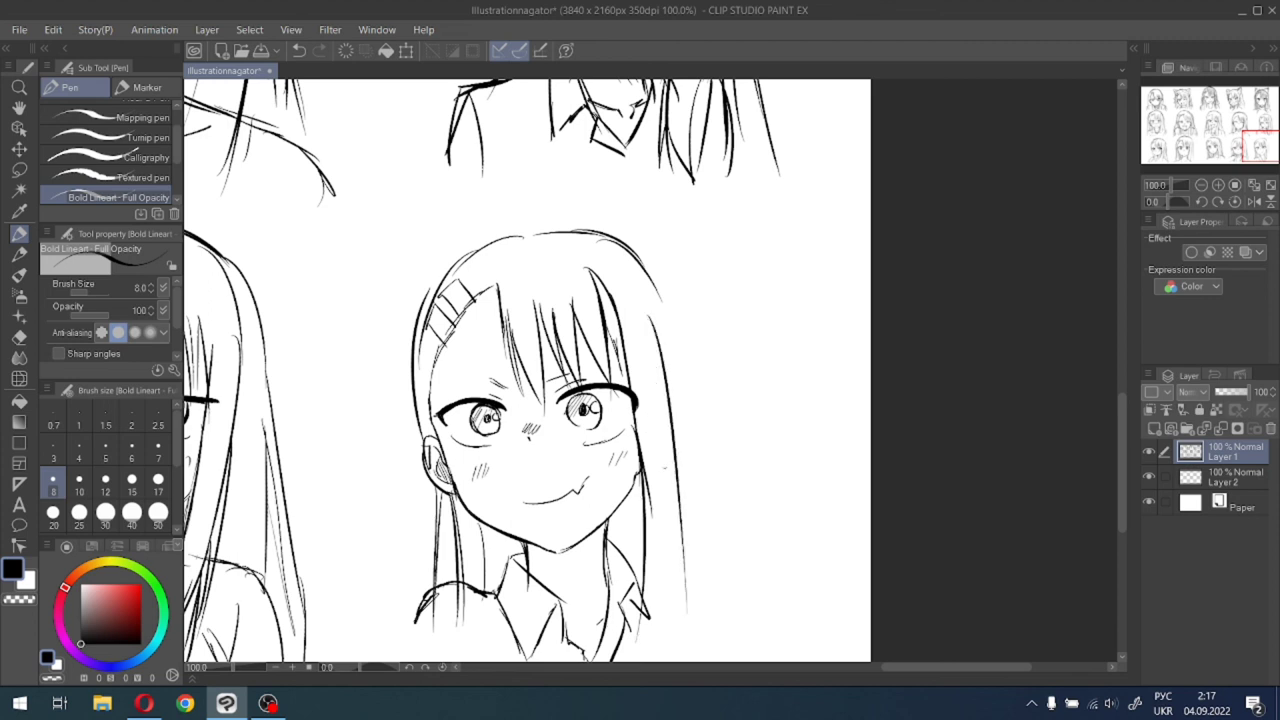
# Close the crown line and draw the outer hair contour curving from it down the right side to below collar level.
pyautogui.moveTo(628, 242); pyautogui.dragTo(688, 374)
pyautogui.moveTo(663, 280)
pyautogui.mouseDown()
pyautogui.moveTo(697, 345)
pyautogui.moveTo(727, 472)
pyautogui.mouseUp()
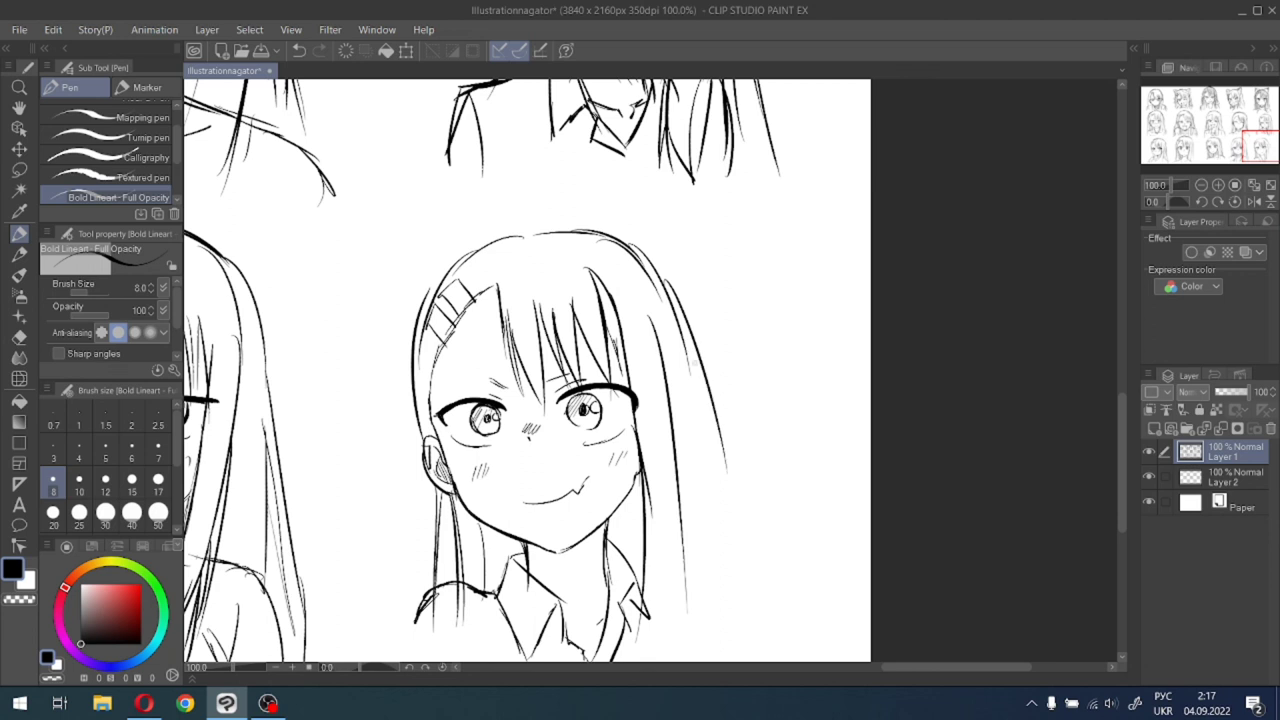
pyautogui.hotkey('ctrl', 'z')
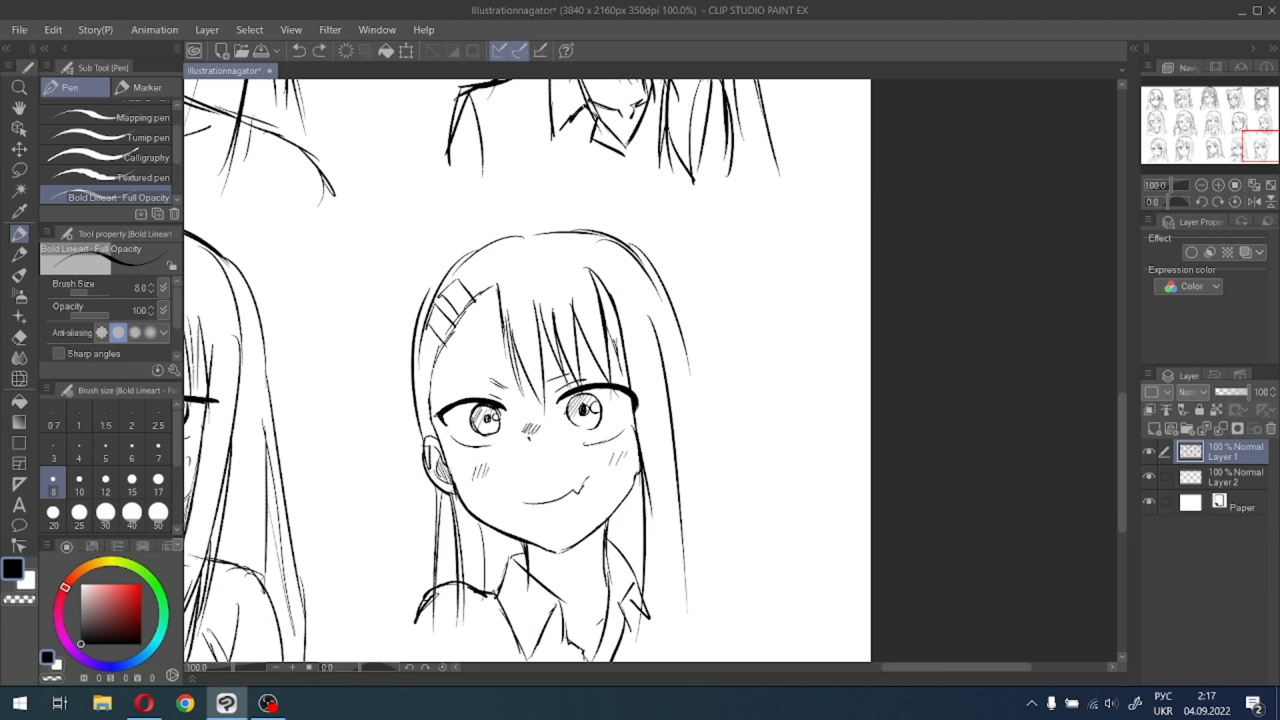
pyautogui.moveTo(512, 236); pyautogui.dragTo(596, 228)
pyautogui.moveTo(652, 282)
pyautogui.mouseDown()
pyautogui.moveTo(696, 406)
pyautogui.moveTo(704, 478)
pyautogui.mouseUp()
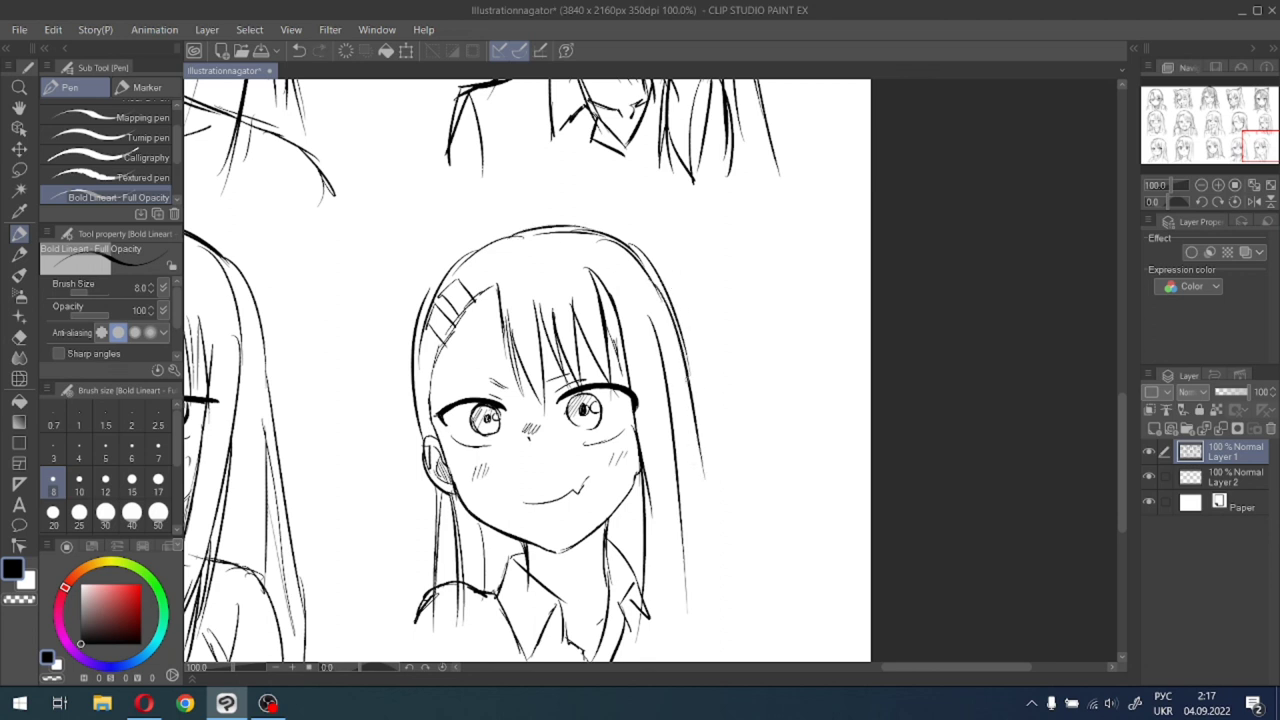
pyautogui.moveTo(694, 418); pyautogui.dragTo(735, 632)
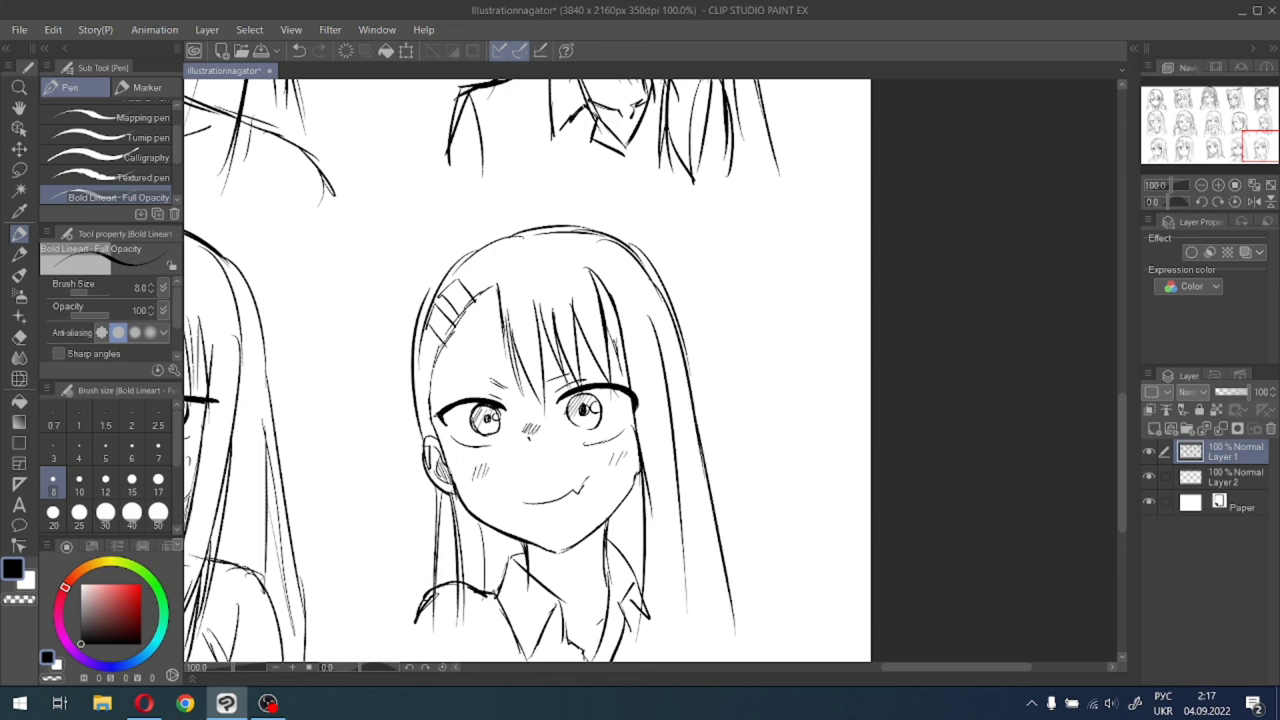
# Add flaring strands with pointed tips to the right side hair and thicken the upper-left arc of the crown.
pyautogui.moveTo(686, 348); pyautogui.dragTo(766, 572)
pyautogui.hotkey('ctrl', 'z')
pyautogui.moveTo(690, 372); pyautogui.dragTo(744, 552)
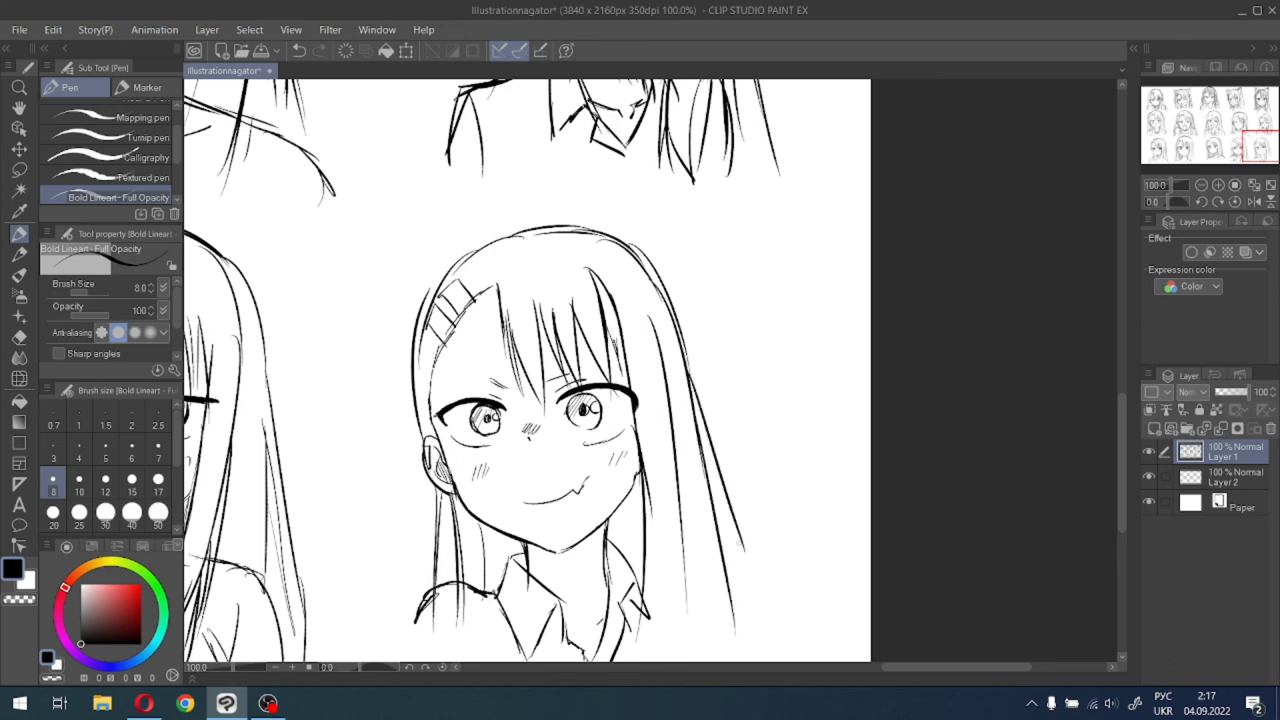
pyautogui.moveTo(708, 466); pyautogui.dragTo(763, 616)
pyautogui.moveTo(710, 496); pyautogui.dragTo(751, 612)
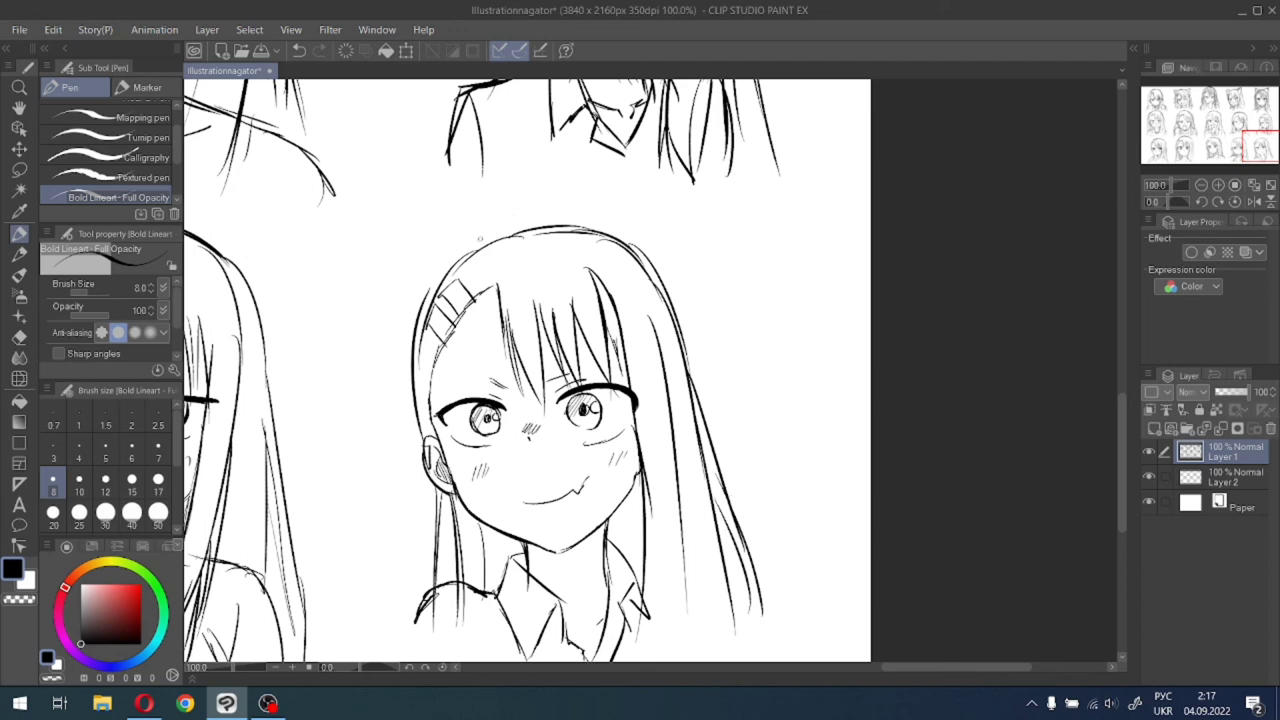
pyautogui.moveTo(432, 292)
pyautogui.mouseDown()
pyautogui.moveTo(504, 240)
pyautogui.moveTo(556, 230)
pyautogui.mouseUp()
pyautogui.moveTo(462, 260)
pyautogui.mouseDown()
pyautogui.moveTo(572, 218)
pyautogui.moveTo(608, 226)
pyautogui.mouseUp()
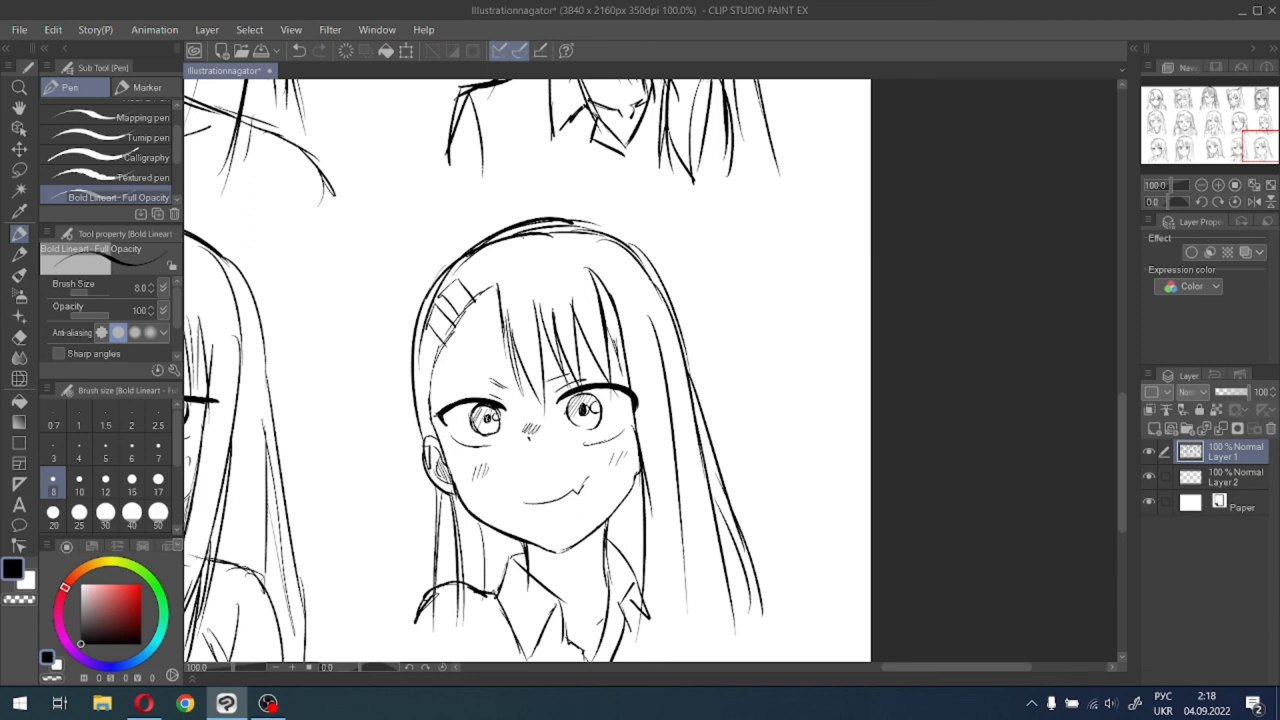
# Lasso the left half of the head, shift it slightly toward the right to narrow the face, and deselect.
pyautogui.press('m')
pyautogui.moveTo(503, 328)
pyautogui.mouseDown()
pyautogui.moveTo(528, 402)
pyautogui.moveTo(524, 498)
pyautogui.moveTo(562, 554)
pyautogui.moveTo(488, 536)
pyautogui.moveTo(365, 413)
pyautogui.moveTo(512, 216)
pyautogui.mouseUp()
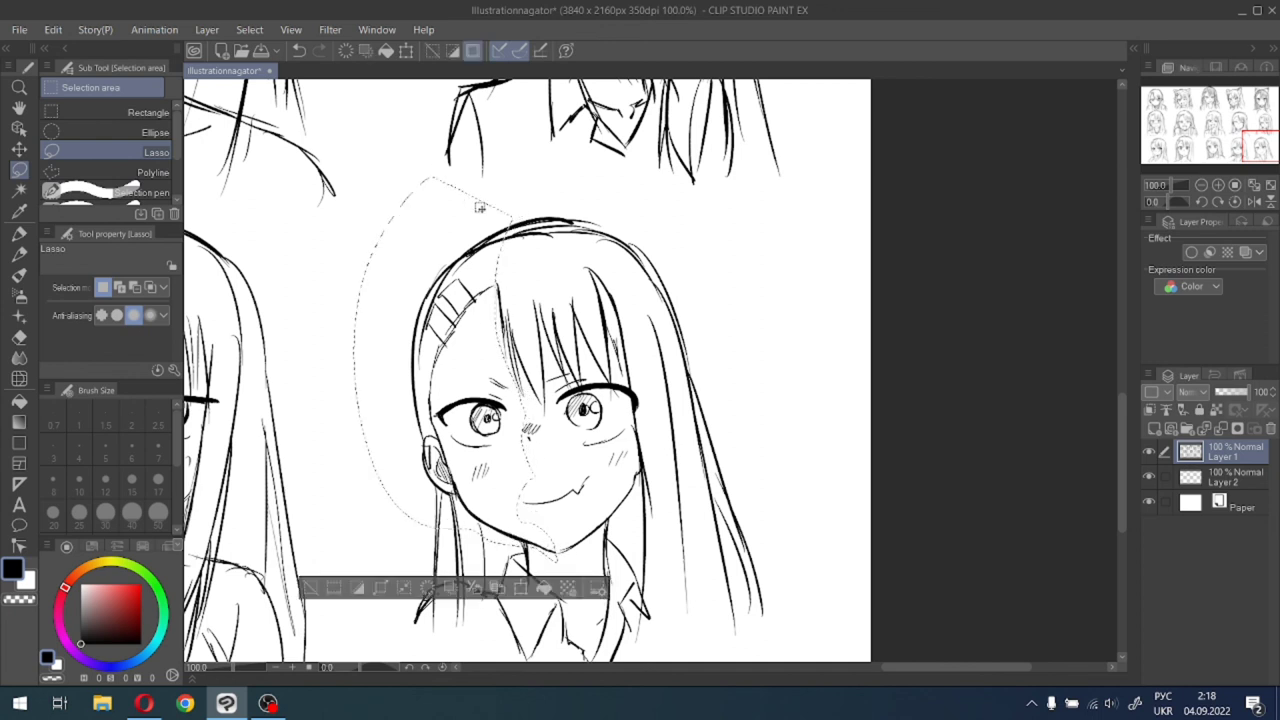
pyautogui.click(520, 588)
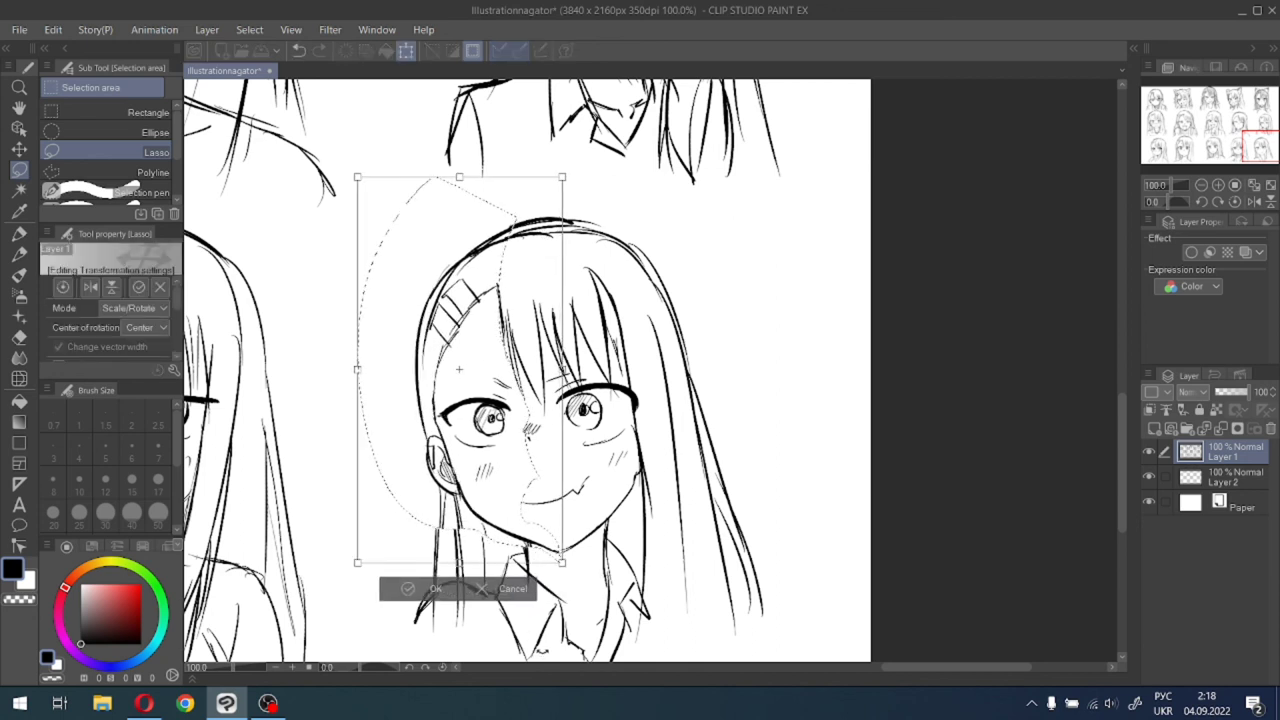
pyautogui.press('Up')
pyautogui.press('Right')
pyautogui.press('Right')
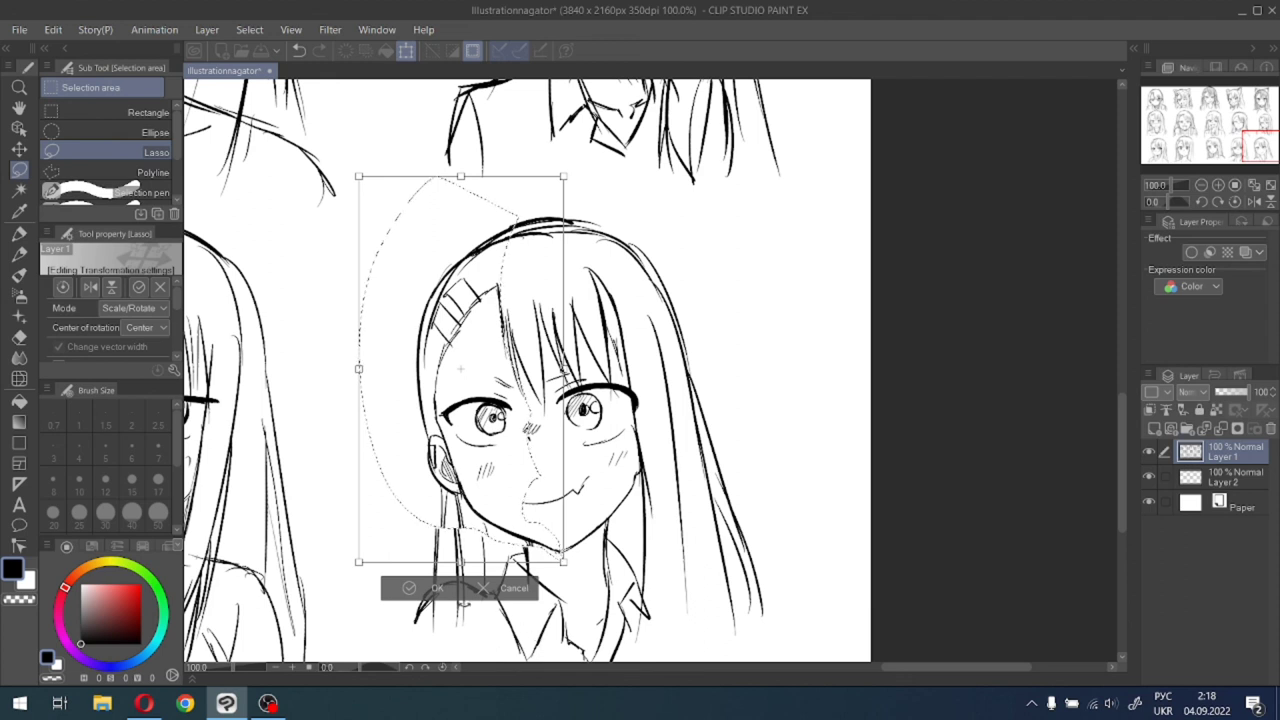
pyautogui.click(421, 592)
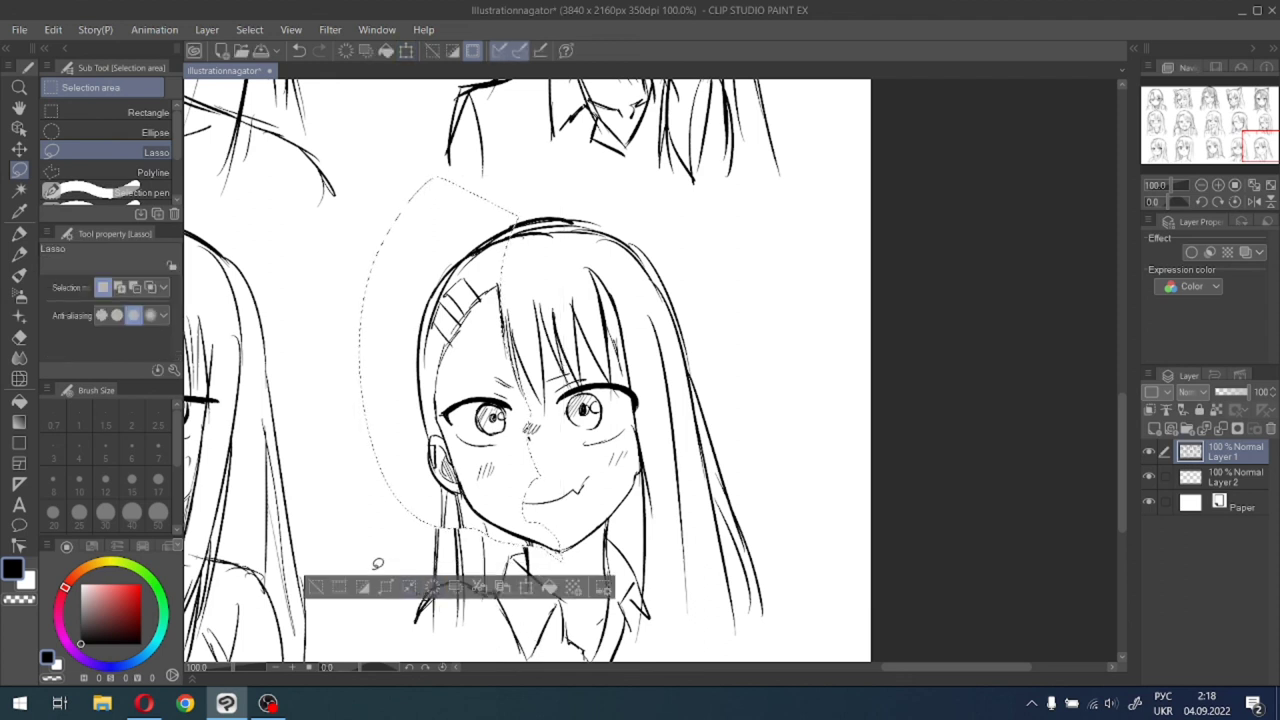
pyautogui.click(327, 578)
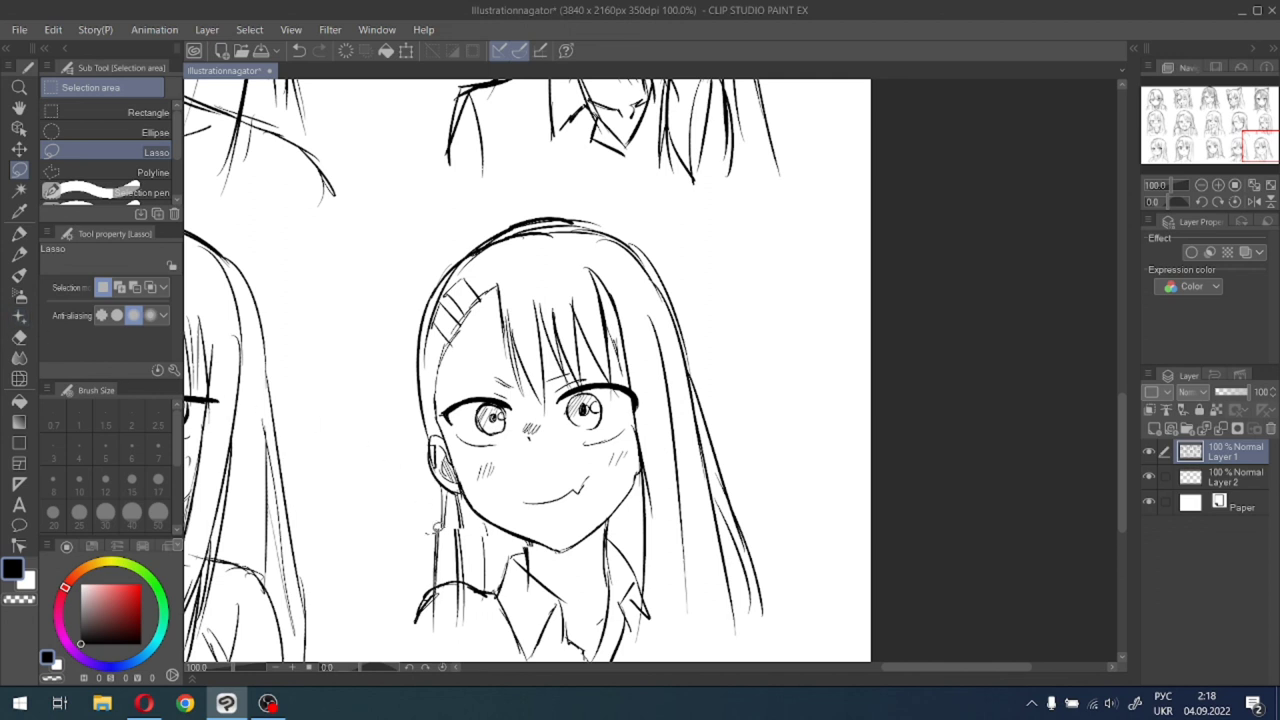
# Lasso the hair strands and shoulder below the left ear, shift them slightly right to realign with the head, and deselect.
pyautogui.moveTo(488, 525); pyautogui.dragTo(455, 530)
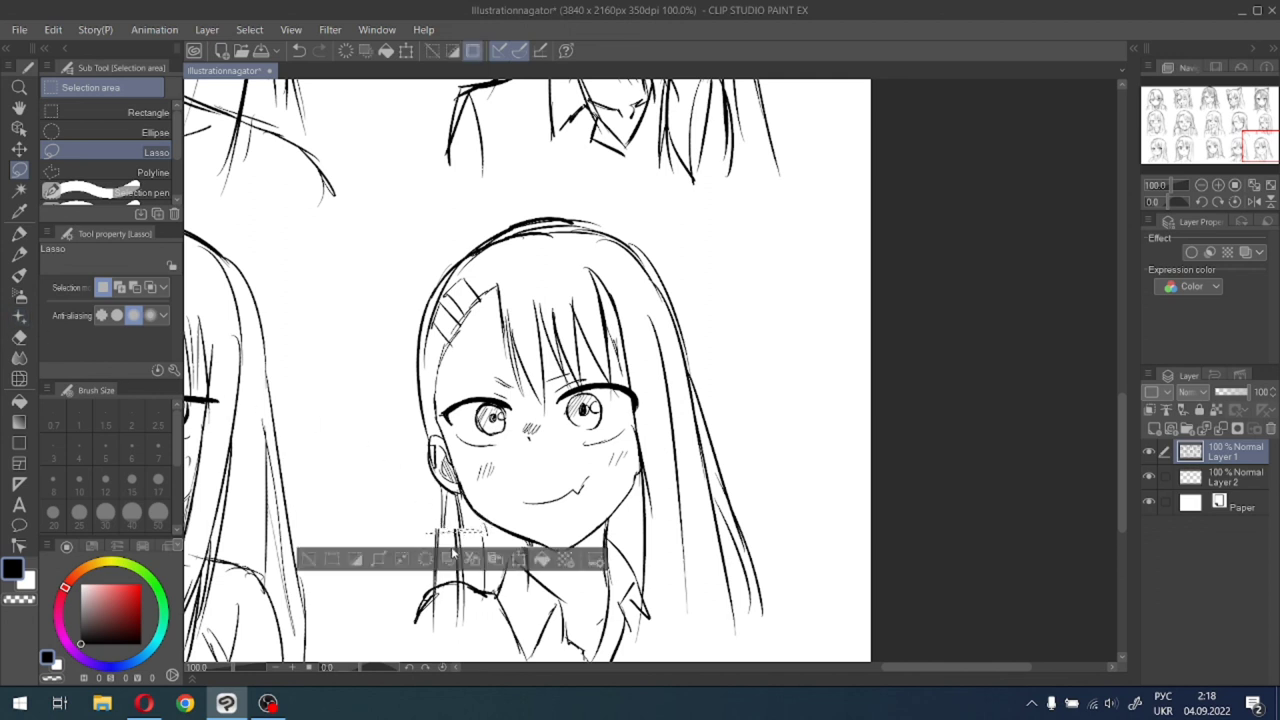
pyautogui.click(314, 561)
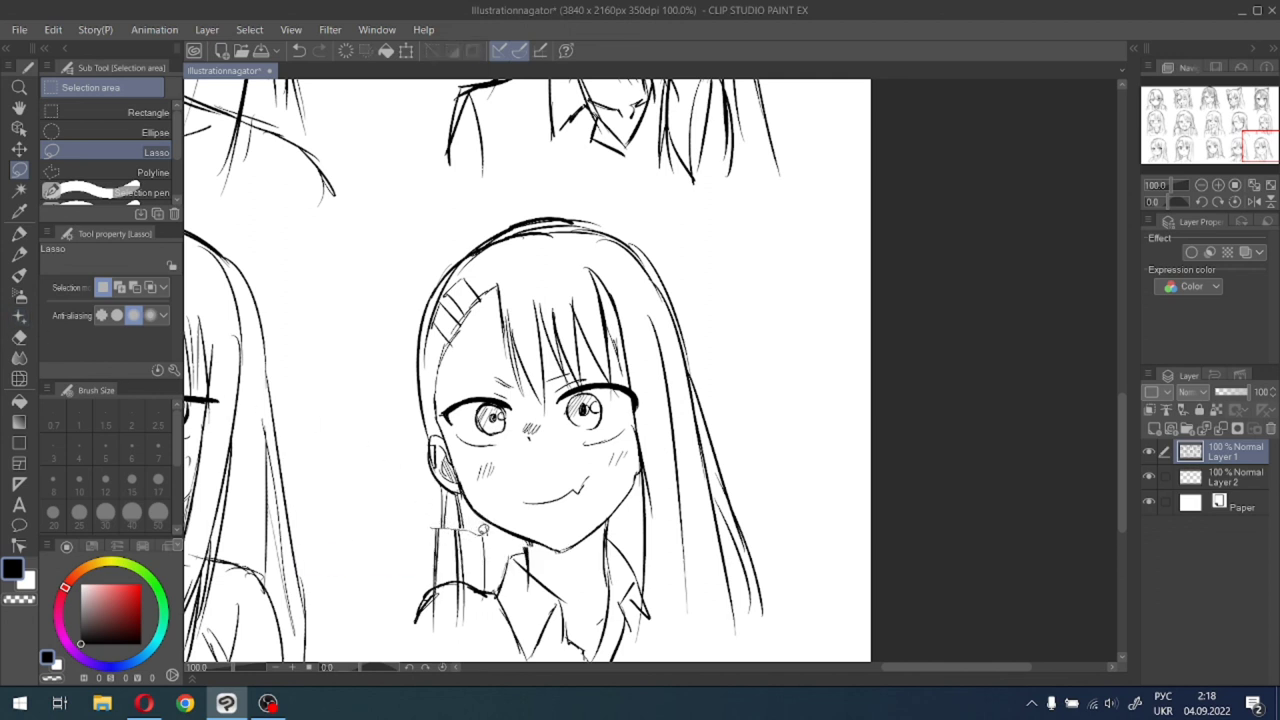
pyautogui.moveTo(483, 530)
pyautogui.mouseDown()
pyautogui.moveTo(498, 606)
pyautogui.moveTo(477, 641)
pyautogui.moveTo(414, 645)
pyautogui.moveTo(425, 549)
pyautogui.mouseUp()
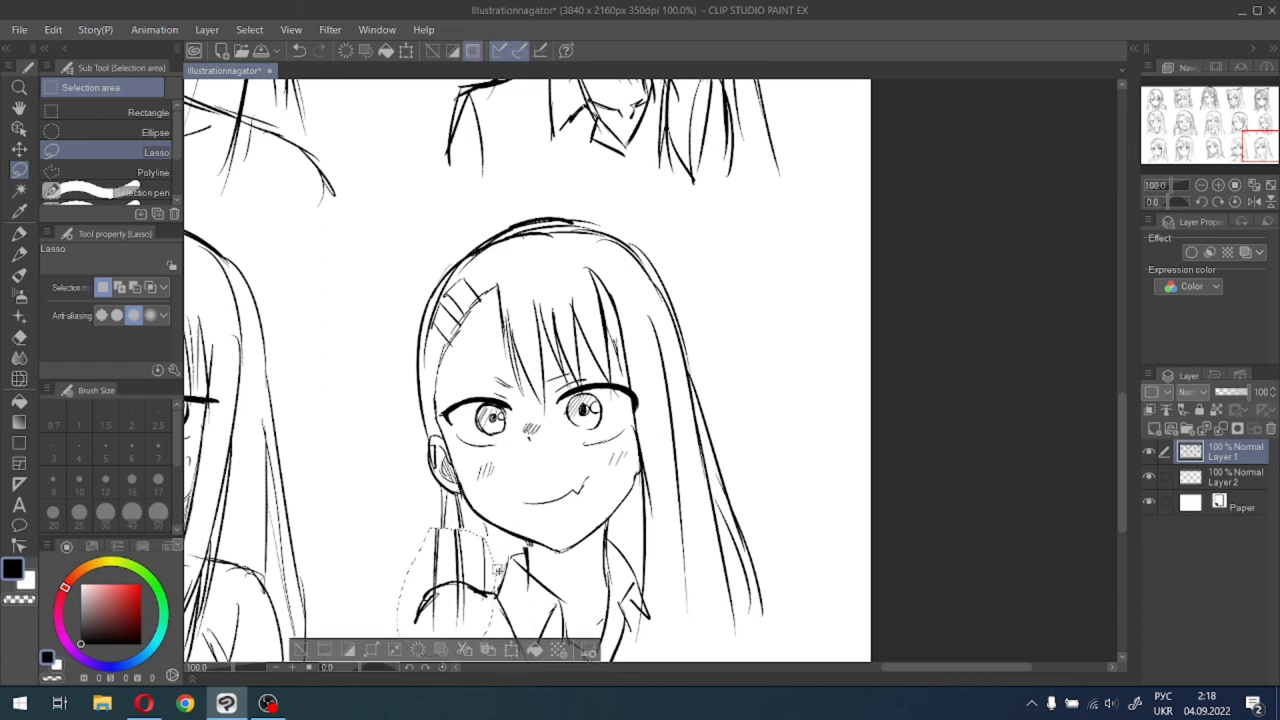
pyautogui.click(511, 650)
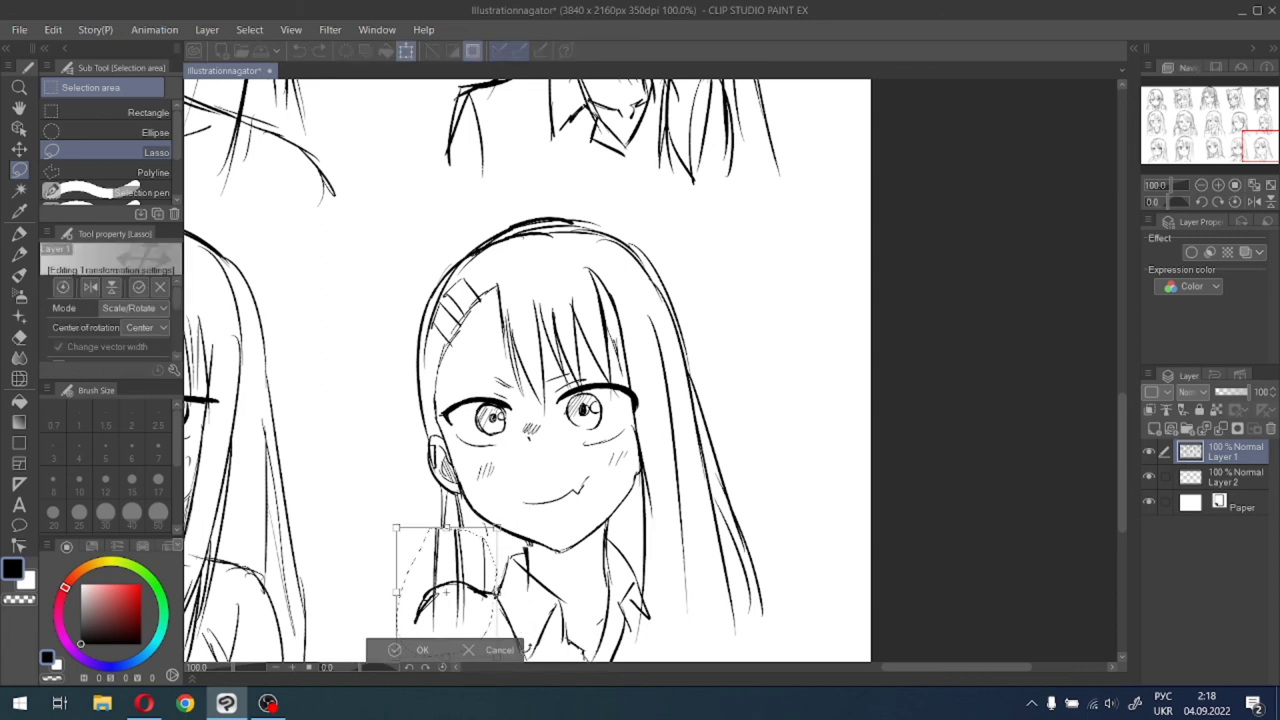
pyautogui.press('Right')
pyautogui.press('Right')
pyautogui.press('Right')
pyautogui.press('Right')
pyautogui.press('Right')
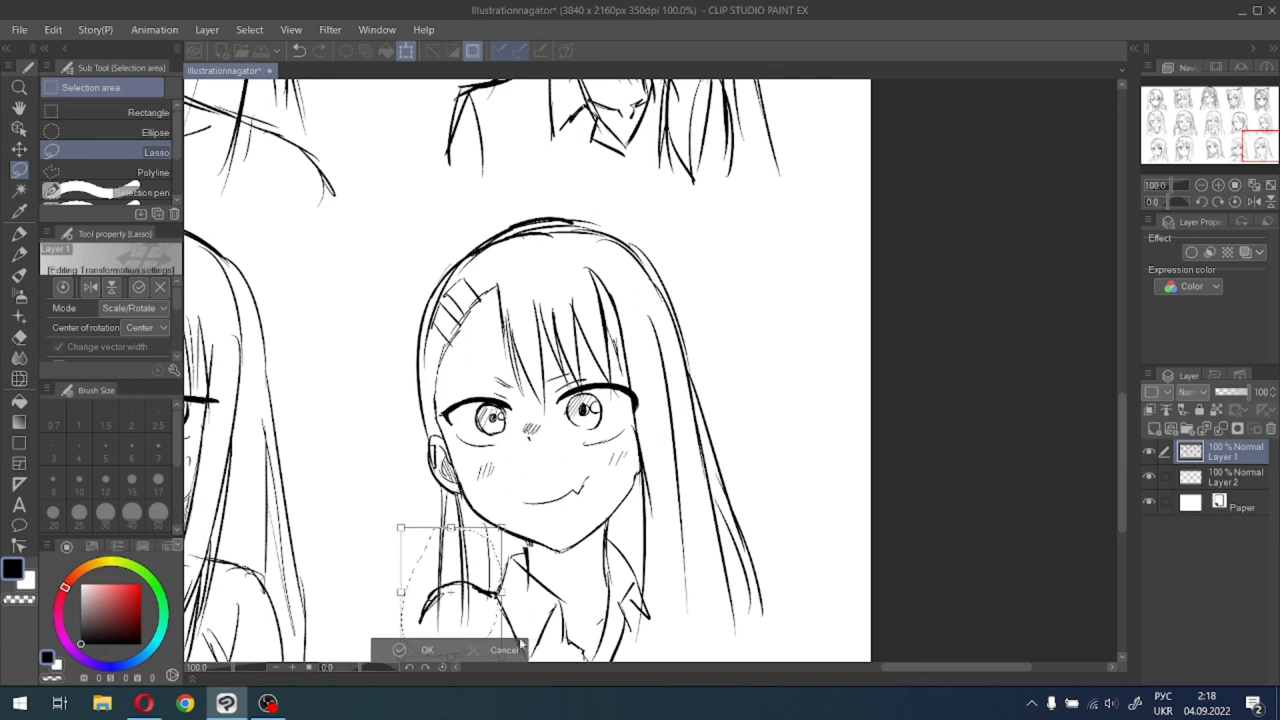
pyautogui.click(418, 649)
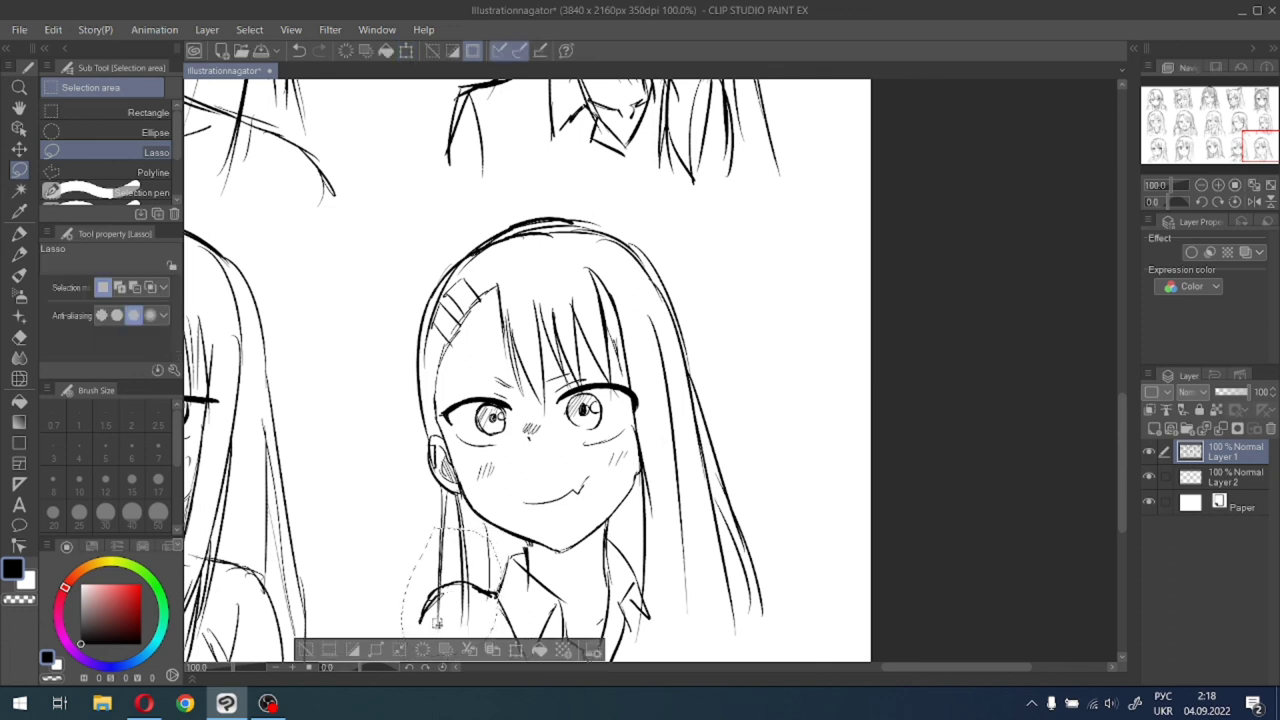
pyautogui.click(307, 648)
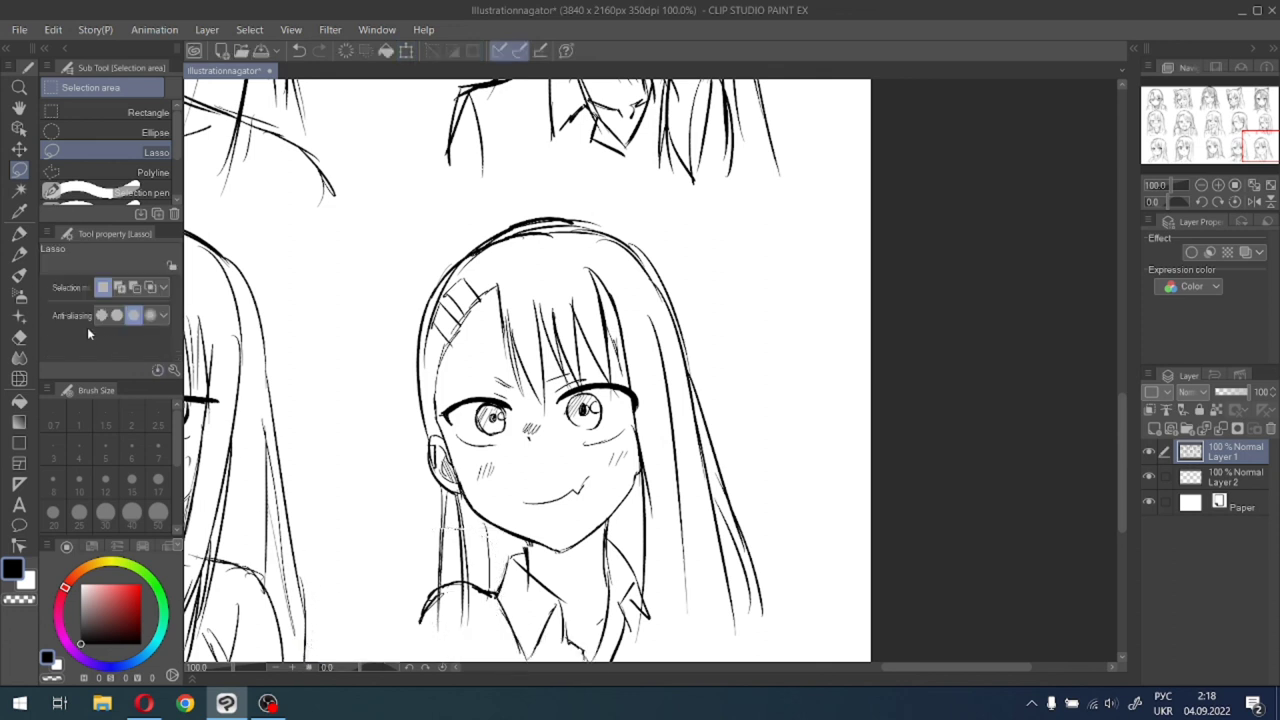
# Extend the long inner hair strand on the right below the collar with the pen and draw the right shoulder line.
pyautogui.click(19, 232)
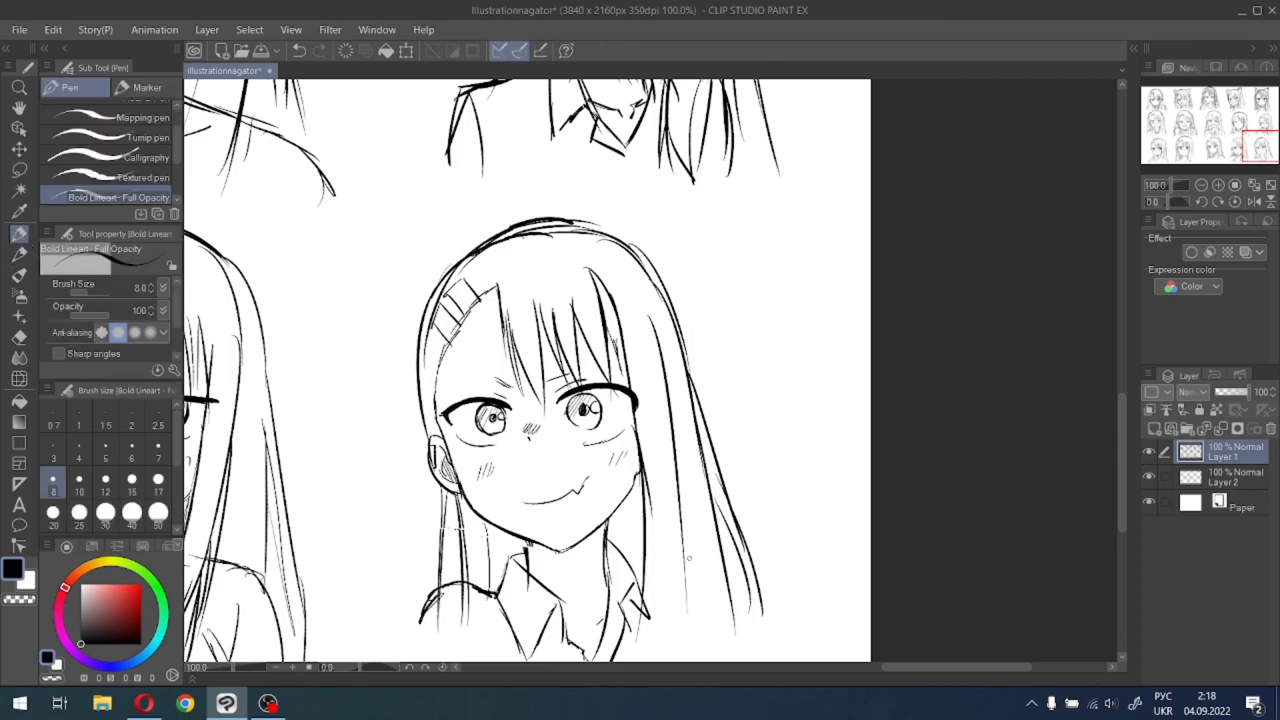
pyautogui.moveTo(1228, 144); pyautogui.dragTo(1264, 159)
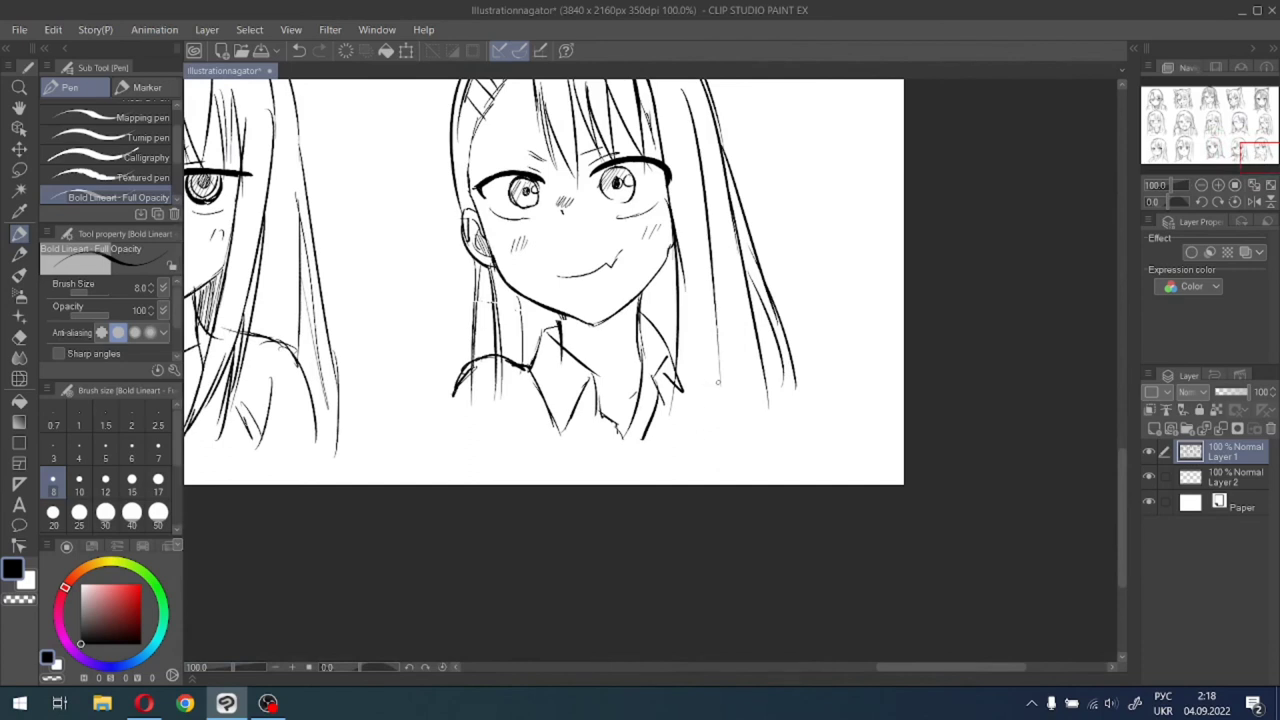
pyautogui.moveTo(720, 318); pyautogui.dragTo(700, 476)
pyautogui.moveTo(716, 381)
pyautogui.mouseDown()
pyautogui.moveTo(762, 420)
pyautogui.moveTo(788, 450)
pyautogui.mouseUp()
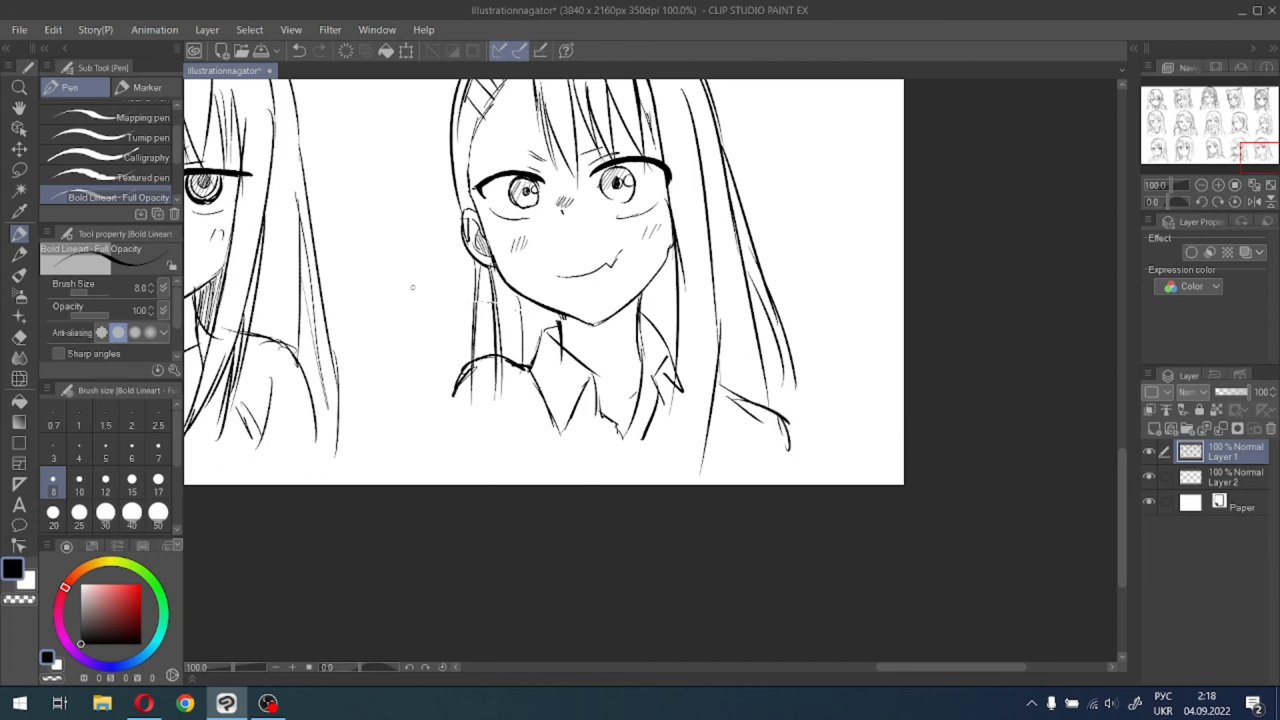
# Block in a raised hand beside the left hair strands with an outer edge, an inner edge and a slanted top line.
pyautogui.moveTo(412, 287)
pyautogui.mouseDown()
pyautogui.moveTo(472, 306)
pyautogui.moveTo(414, 372)
pyautogui.mouseUp()
pyautogui.hotkey('ctrl', 'z')
pyautogui.moveTo(407, 287); pyautogui.dragTo(415, 380)
pyautogui.moveTo(472, 302); pyautogui.dragTo(466, 362)
# Draw the curled fingers and knuckles of the raised fist above its slanted top line.
pyautogui.moveTo(1239, 137)
pyautogui.mouseDown()
pyautogui.moveTo(1268, 129)
pyautogui.moveTo(1250, 149)
pyautogui.mouseUp()
pyautogui.scroll(2, 588, 428)
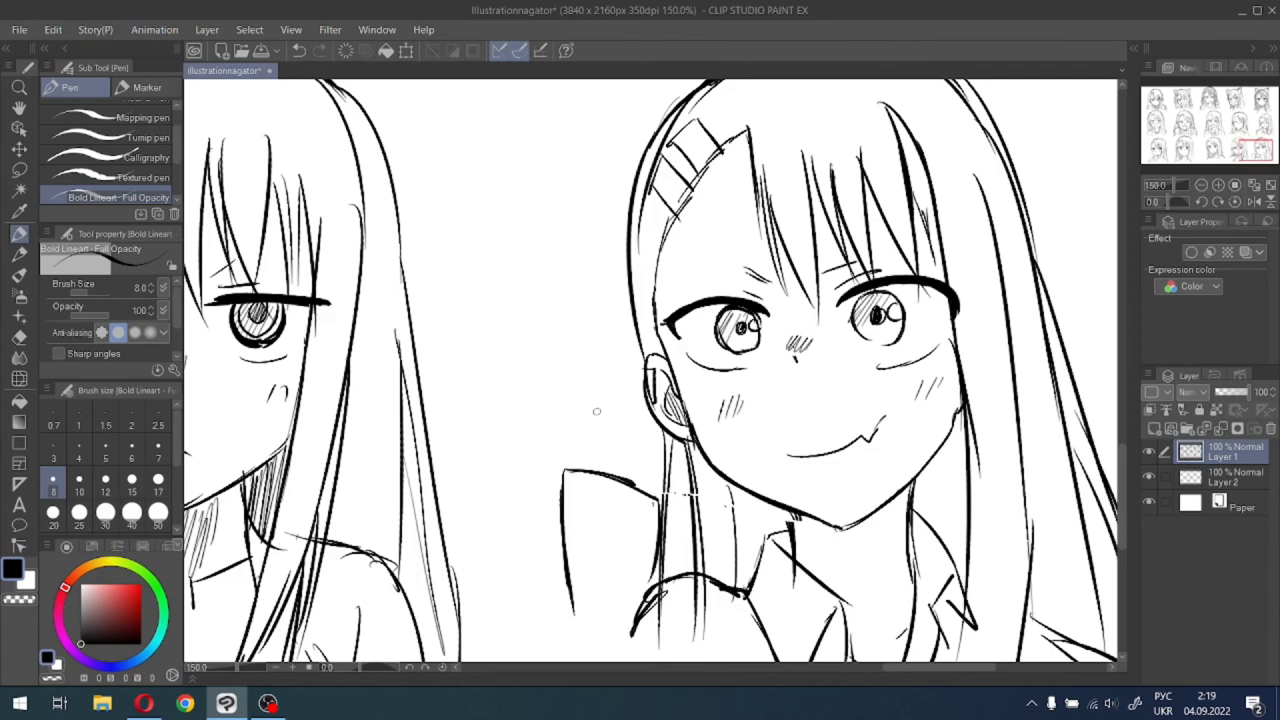
pyautogui.scroll(1, 590, 410)
pyautogui.moveTo(557, 489)
pyautogui.mouseDown()
pyautogui.moveTo(610, 454)
pyautogui.moveTo(629, 463)
pyautogui.moveTo(602, 482)
pyautogui.moveTo(643, 463)
pyautogui.moveTo(673, 495)
pyautogui.moveTo(692, 489)
pyautogui.moveTo(705, 556)
pyautogui.mouseUp()
pyautogui.hotkey('ctrl', 'z')
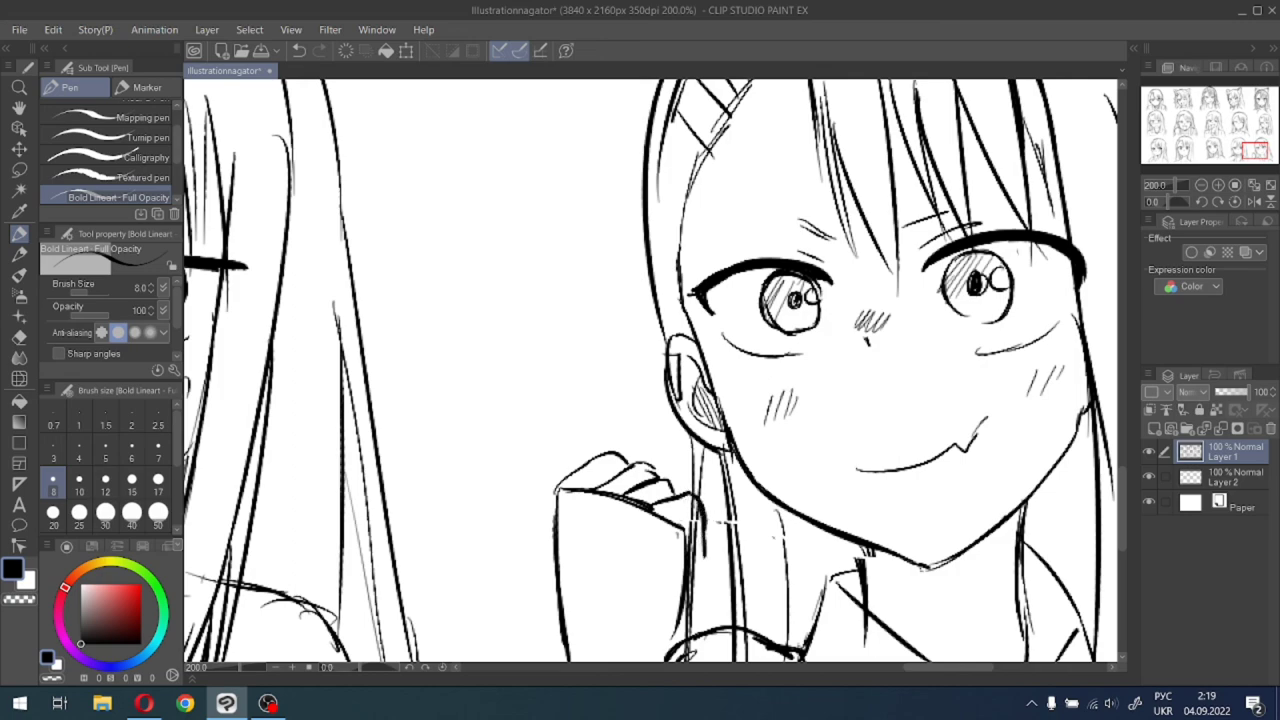
# Rework the fist's inner edge, then erase the slanted guide line, that edge and the hair lines overlapping the hand.
pyautogui.moveTo(790, 330)
pyautogui.mouseDown()
pyautogui.moveTo(370, 650)
pyautogui.moveTo(709, 386)
pyautogui.moveTo(712, 108)
pyautogui.mouseUp()
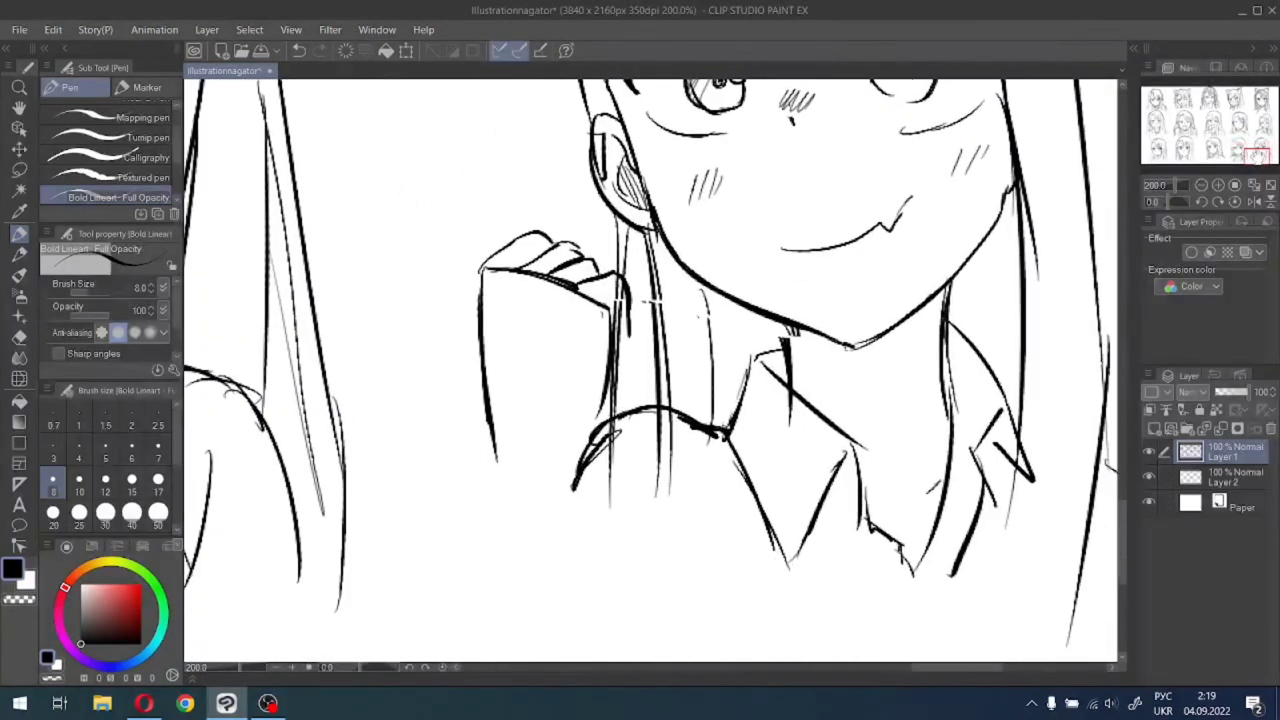
pyautogui.moveTo(604, 306); pyautogui.dragTo(594, 404)
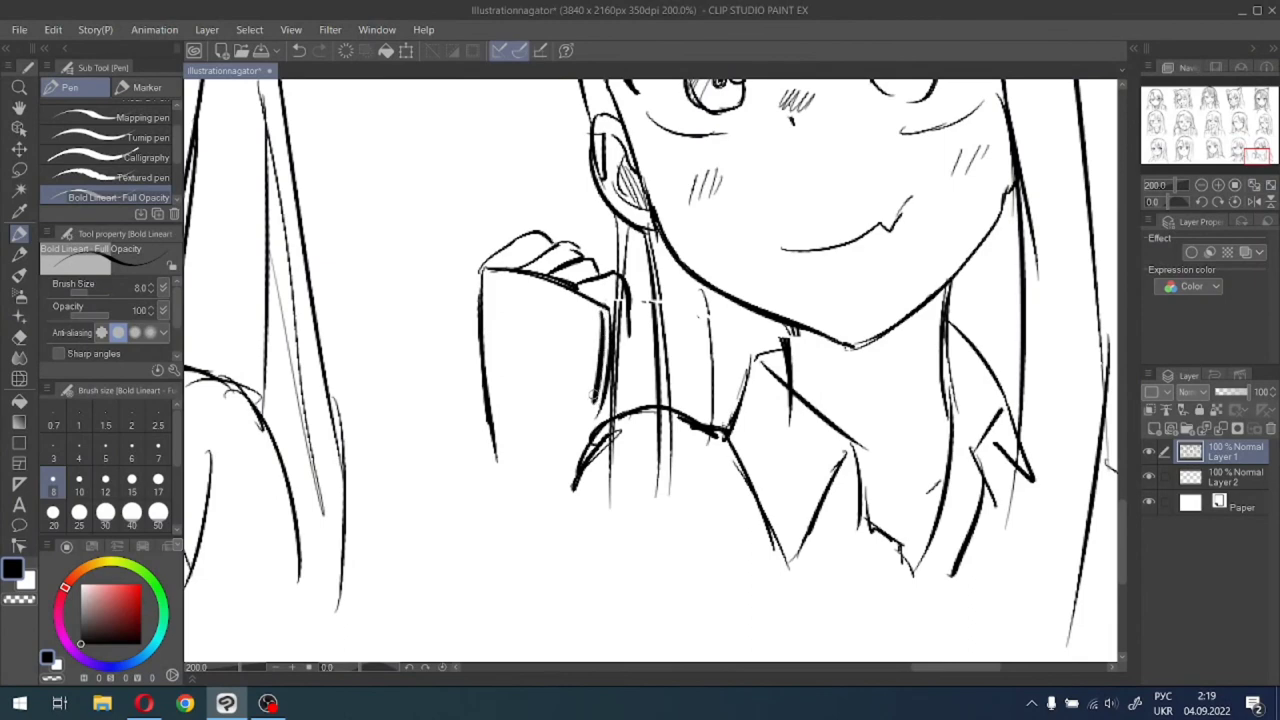
pyautogui.click(19, 336)
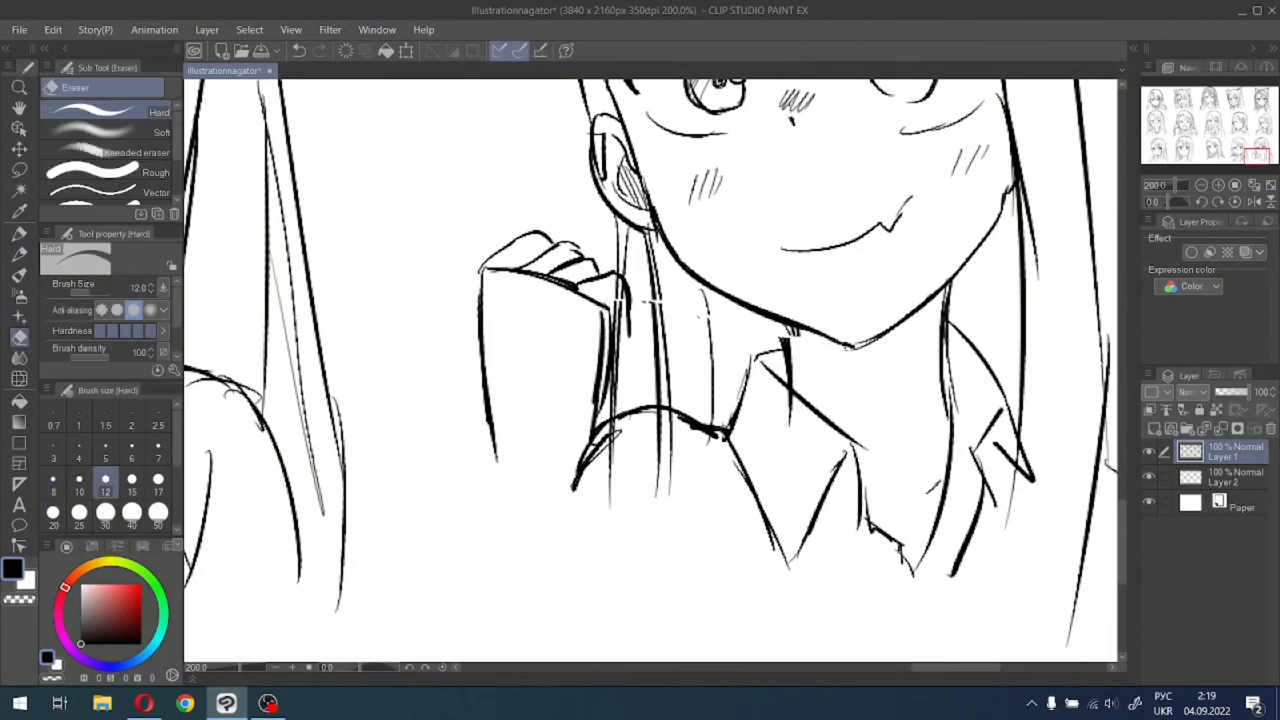
pyautogui.moveTo(621, 359)
pyautogui.mouseDown()
pyautogui.moveTo(620, 300)
pyautogui.moveTo(606, 292)
pyautogui.moveTo(604, 392)
pyautogui.moveTo(598, 308)
pyautogui.moveTo(566, 306)
pyautogui.moveTo(572, 280)
pyautogui.moveTo(551, 289)
pyautogui.moveTo(557, 304)
pyautogui.moveTo(537, 276)
pyautogui.moveTo(503, 286)
pyautogui.moveTo(490, 266)
pyautogui.moveTo(506, 289)
pyautogui.moveTo(527, 281)
pyautogui.mouseUp()
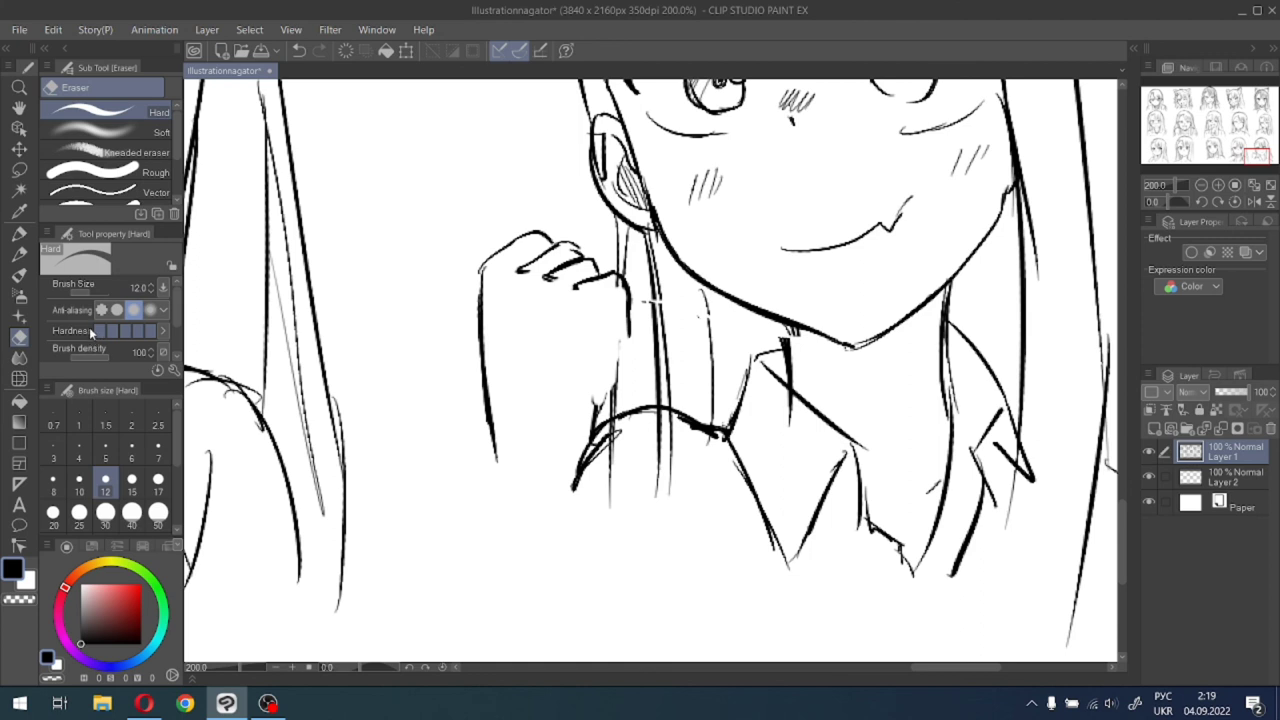
# Draw the curled tip of the little finger and the short palm crease lines at the fist's inner side.
pyautogui.click(18, 233)
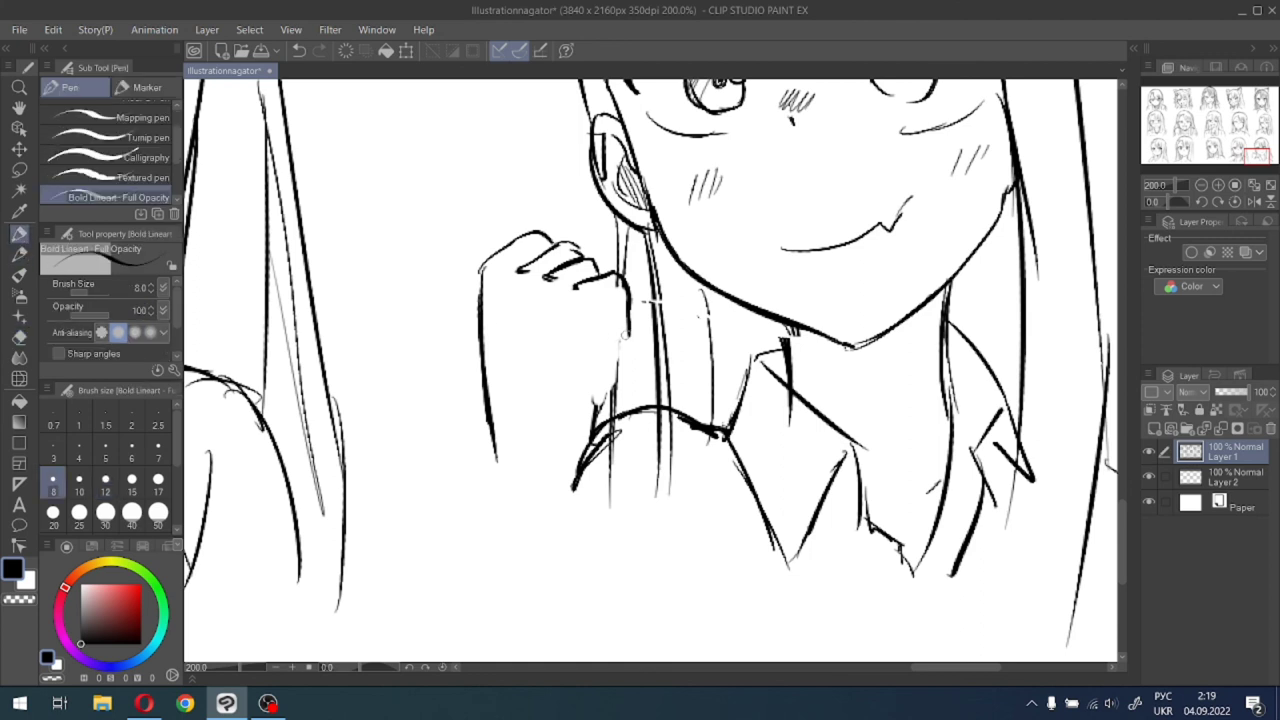
pyautogui.moveTo(616, 307)
pyautogui.mouseDown()
pyautogui.moveTo(595, 318)
pyautogui.moveTo(624, 330)
pyautogui.moveTo(616, 350)
pyautogui.moveTo(596, 318)
pyautogui.moveTo(593, 346)
pyautogui.mouseUp()
pyautogui.hotkey('ctrl', 'z')
pyautogui.moveTo(599, 315); pyautogui.dragTo(608, 350)
pyautogui.hotkey('ctrl', 'z')
pyautogui.hotkey('ctrl', 'z')
pyautogui.hotkey('ctrl', 'z')
pyautogui.hotkey('ctrl', 'z')
# Draw the inner edge of the wrist and forearm from below the little finger down past the left shoulder.
pyautogui.moveTo(598, 314)
pyautogui.mouseDown()
pyautogui.moveTo(608, 360)
pyautogui.moveTo(586, 441)
pyautogui.mouseUp()
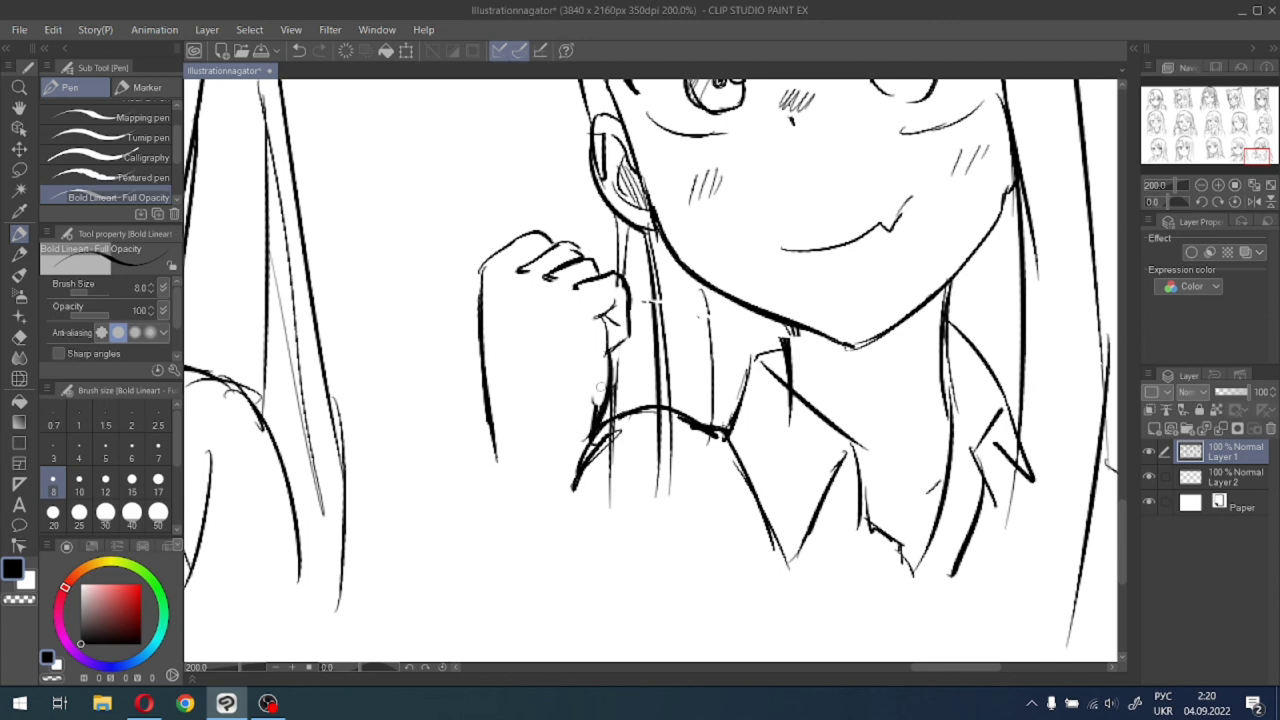
pyautogui.hotkey('ctrl', 'z')
pyautogui.moveTo(609, 348); pyautogui.dragTo(568, 471)
pyautogui.moveTo(597, 430); pyautogui.dragTo(588, 526)
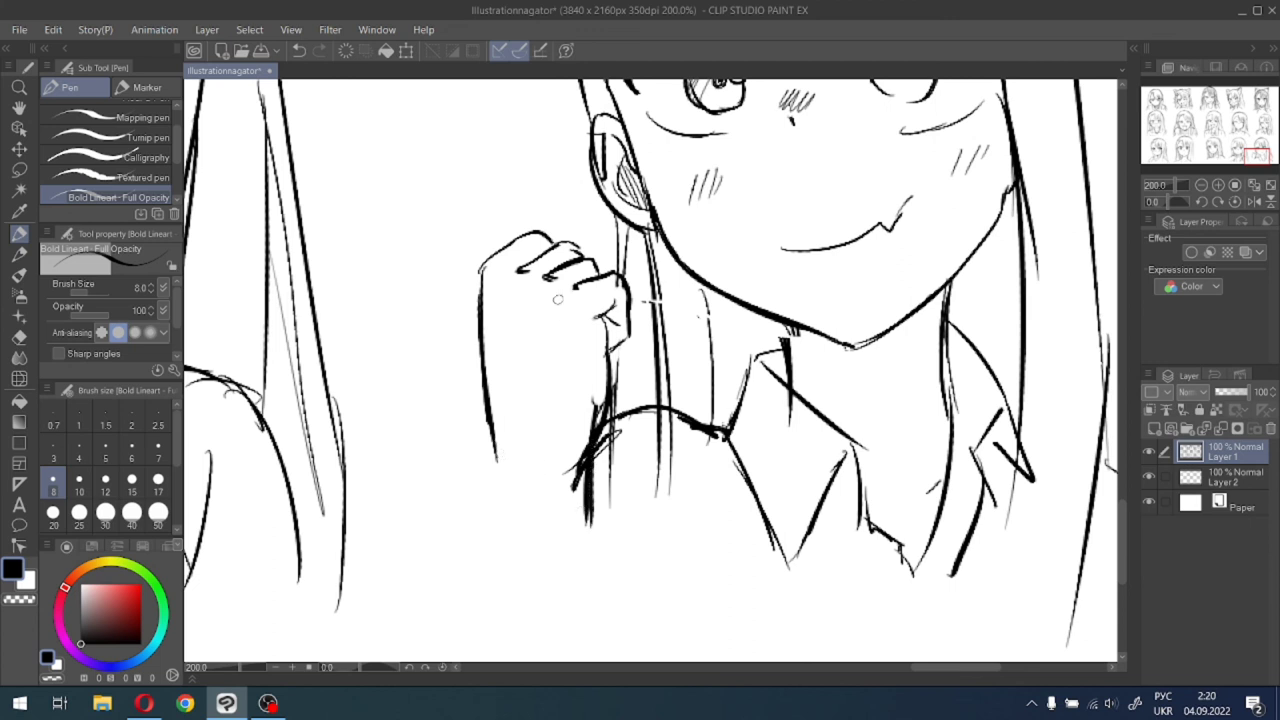
# Darken the creases between the fingers, add a curved line on the back of the hand and extend the forearm's outer edge downward.
pyautogui.moveTo(556, 275)
pyautogui.mouseDown()
pyautogui.moveTo(530, 289)
pyautogui.moveTo(508, 275)
pyautogui.mouseUp()
pyautogui.moveTo(590, 278)
pyautogui.mouseDown()
pyautogui.moveTo(508, 317)
pyautogui.moveTo(505, 332)
pyautogui.mouseUp()
pyautogui.moveTo(493, 448); pyautogui.dragTo(504, 545)
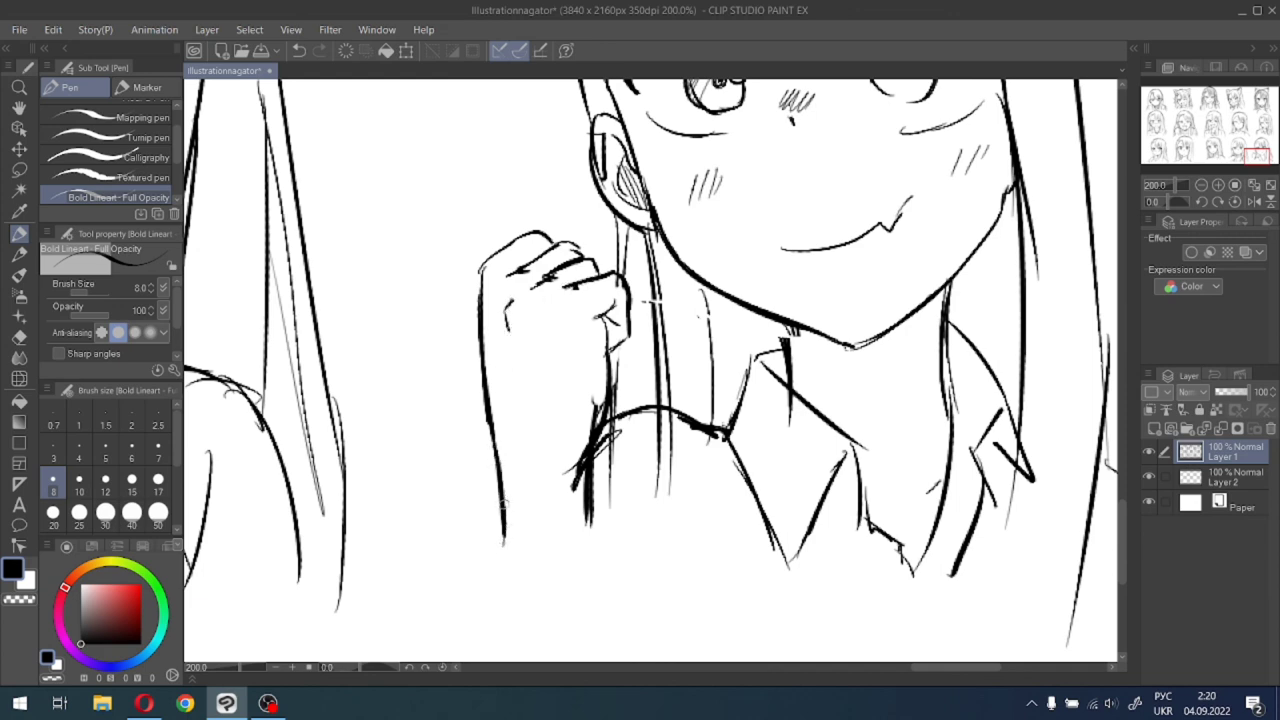
pyautogui.scroll(-4, 585, 545)
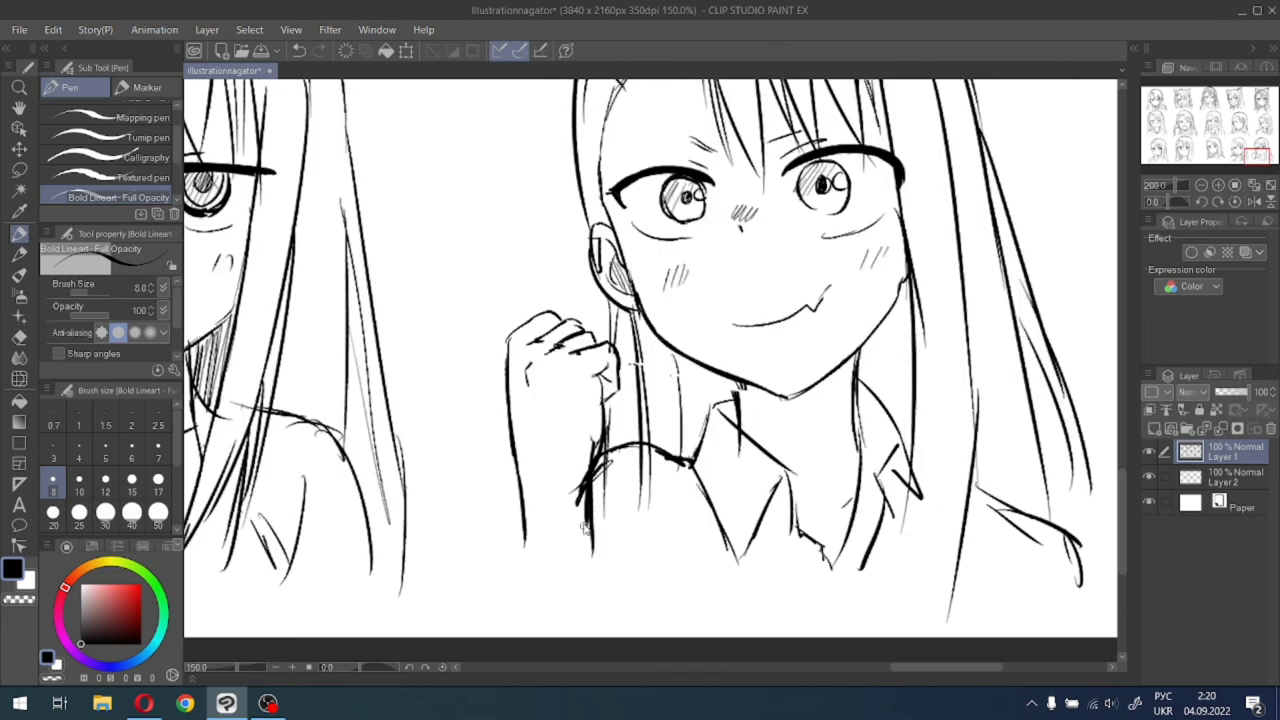
# Lasso-select the raised fist and forearm, transform them slightly outward from the face and down, and clear the selection.
pyautogui.scroll(-1, 575, 495)
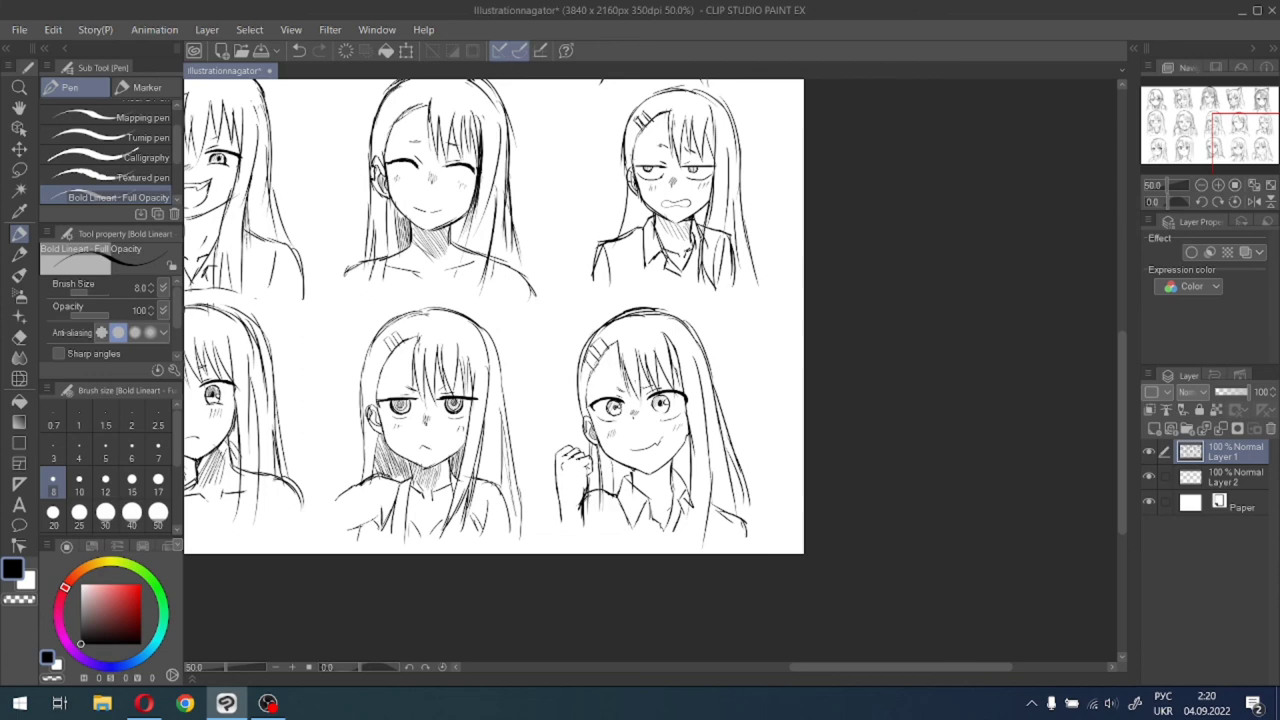
pyautogui.scroll(1, 565, 384)
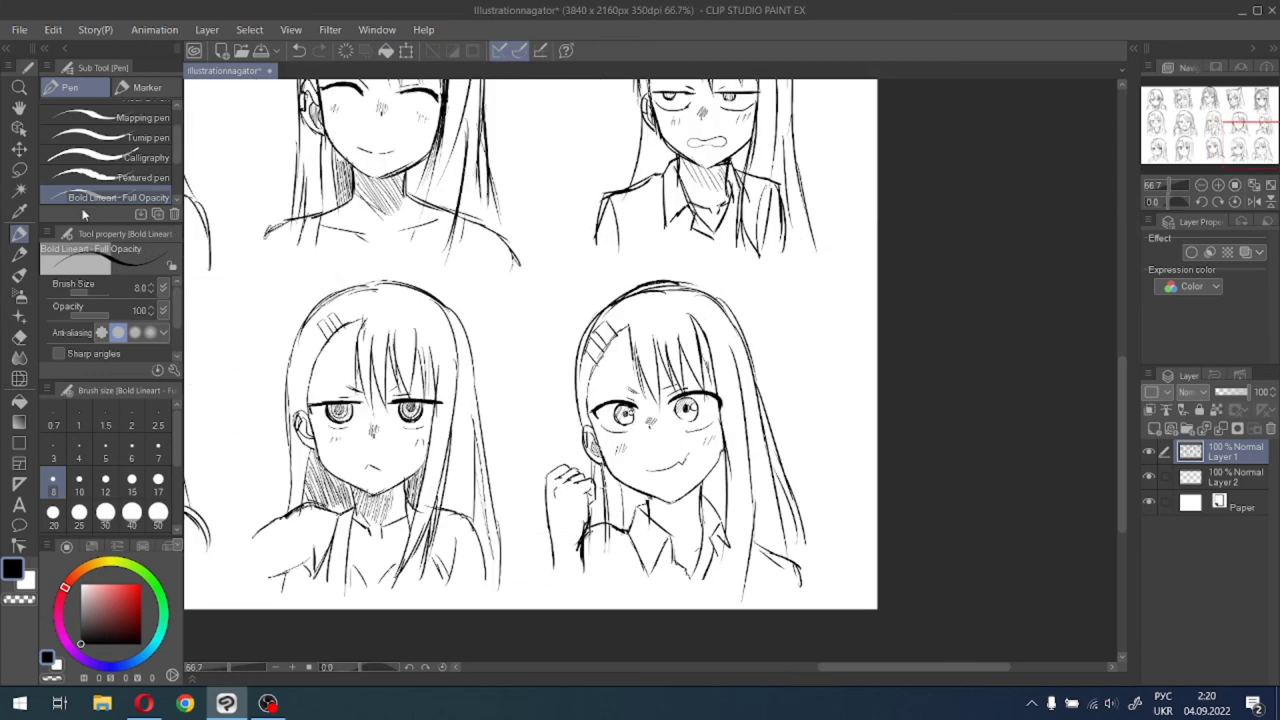
pyautogui.click(19, 170)
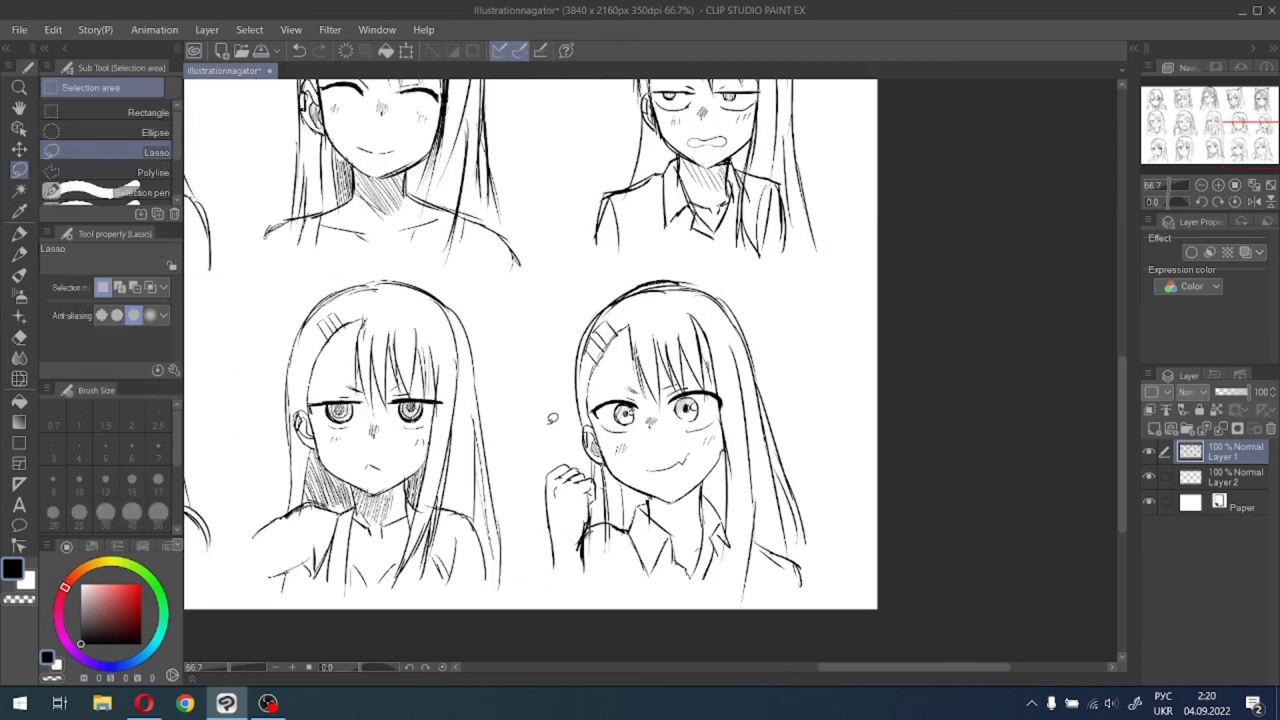
pyautogui.moveTo(569, 449)
pyautogui.mouseDown()
pyautogui.moveTo(602, 505)
pyautogui.moveTo(572, 587)
pyautogui.moveTo(553, 441)
pyautogui.moveTo(569, 449)
pyautogui.moveTo(518, 427)
pyautogui.mouseUp()
pyautogui.click(632, 621)
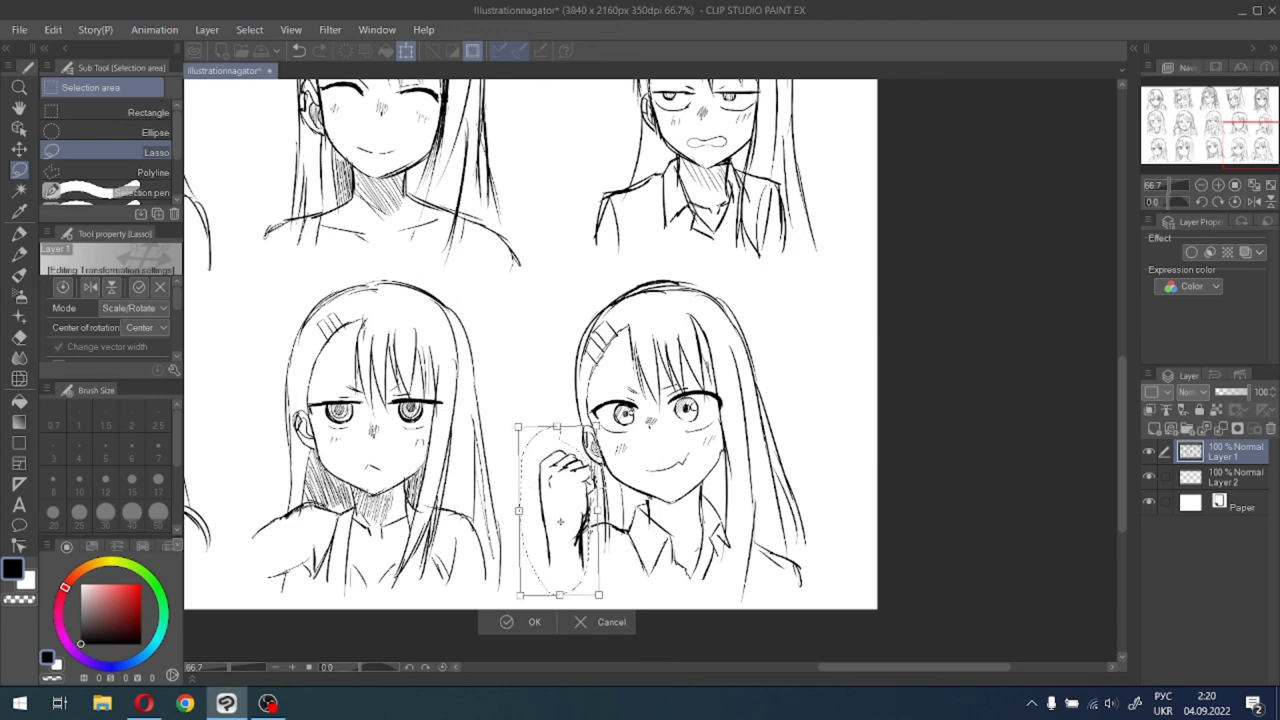
pyautogui.moveTo(562, 527)
pyautogui.mouseDown()
pyautogui.moveTo(571, 538)
pyautogui.moveTo(561, 522)
pyautogui.mouseUp()
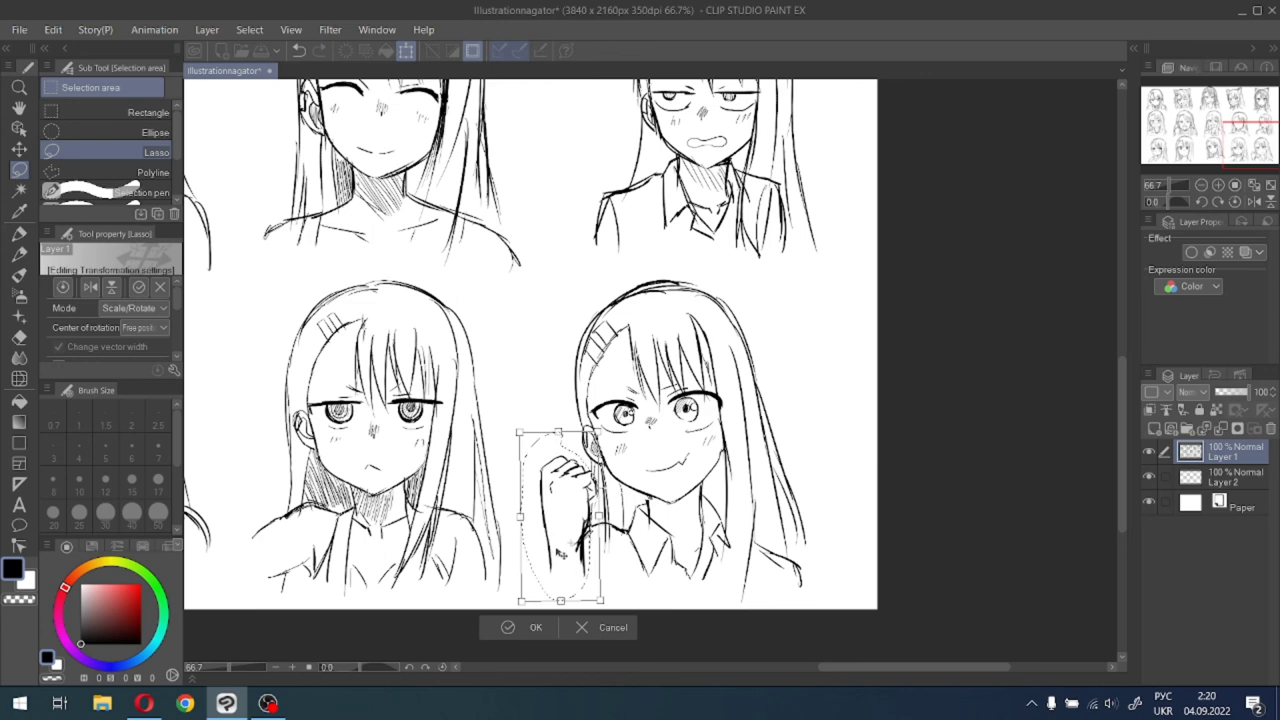
pyautogui.click(524, 627)
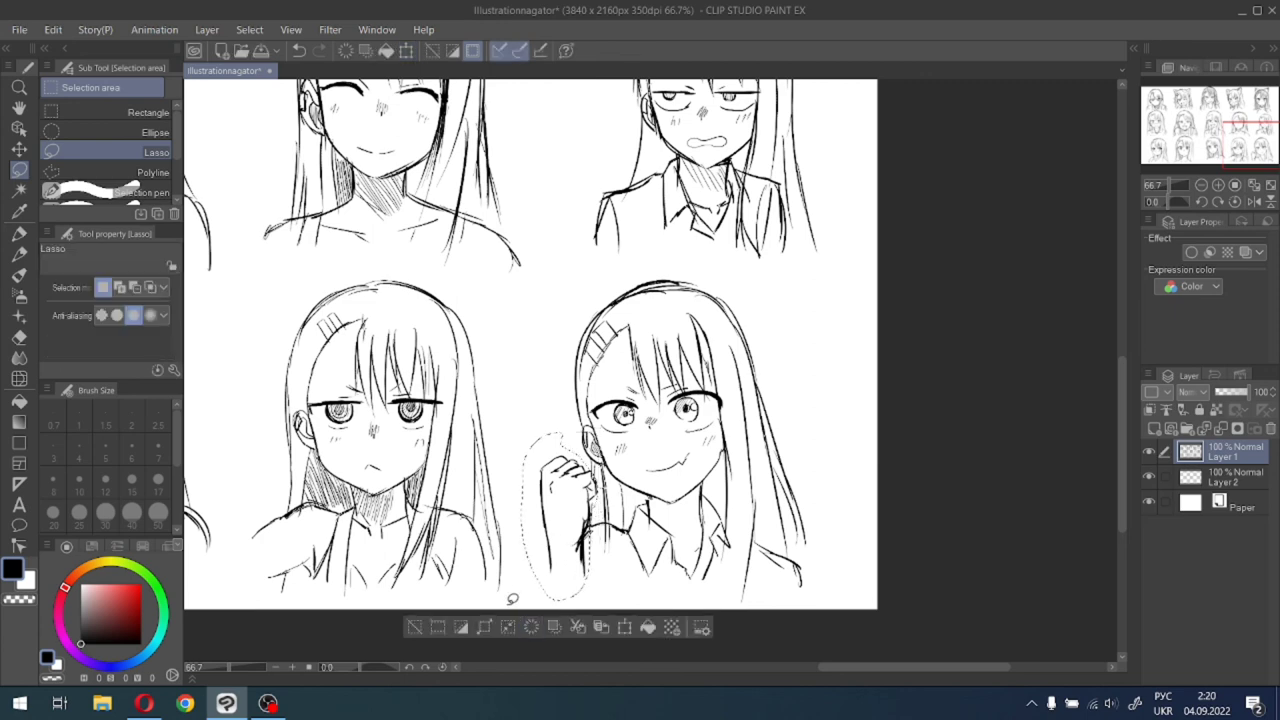
pyautogui.click(416, 627)
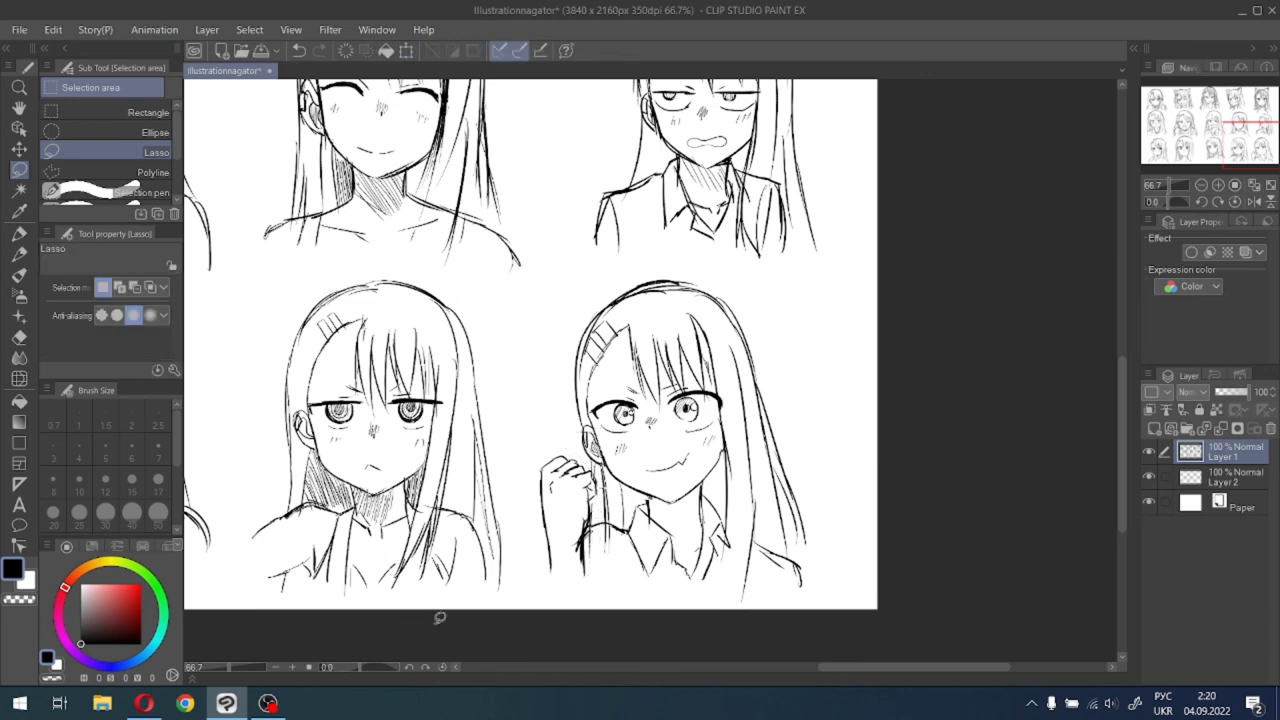
pyautogui.scroll(-1, 452, 575)
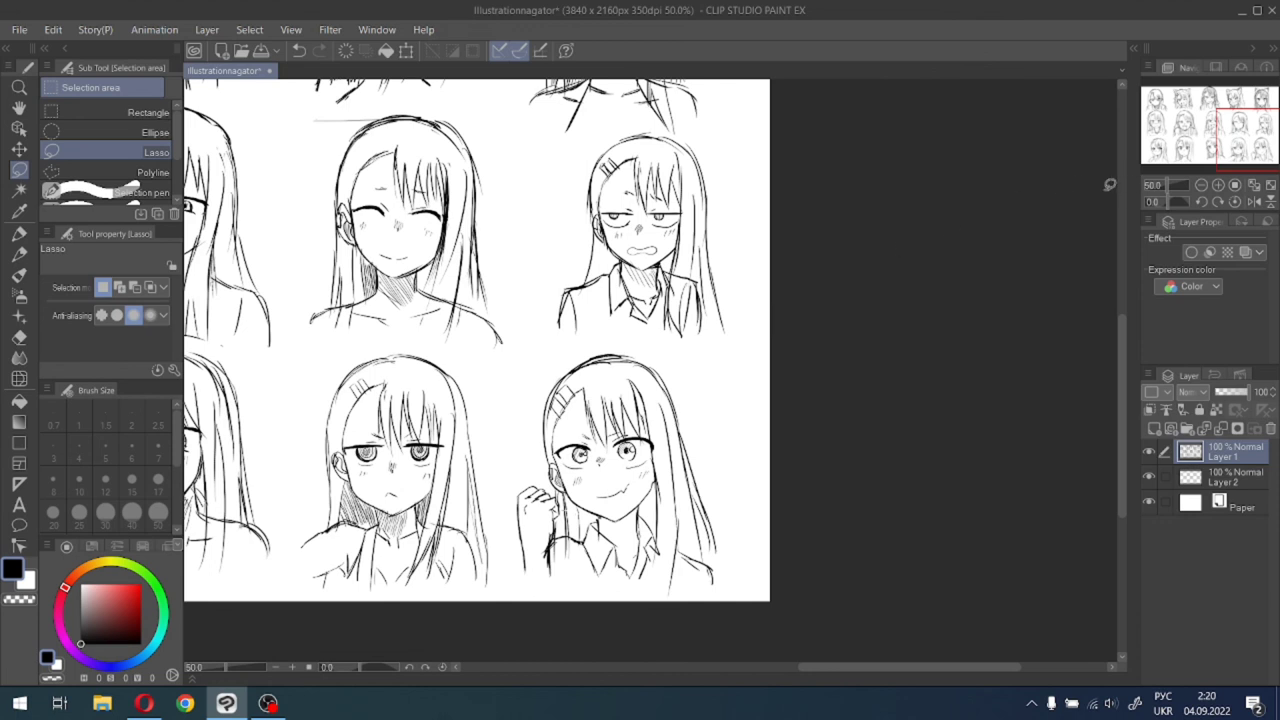